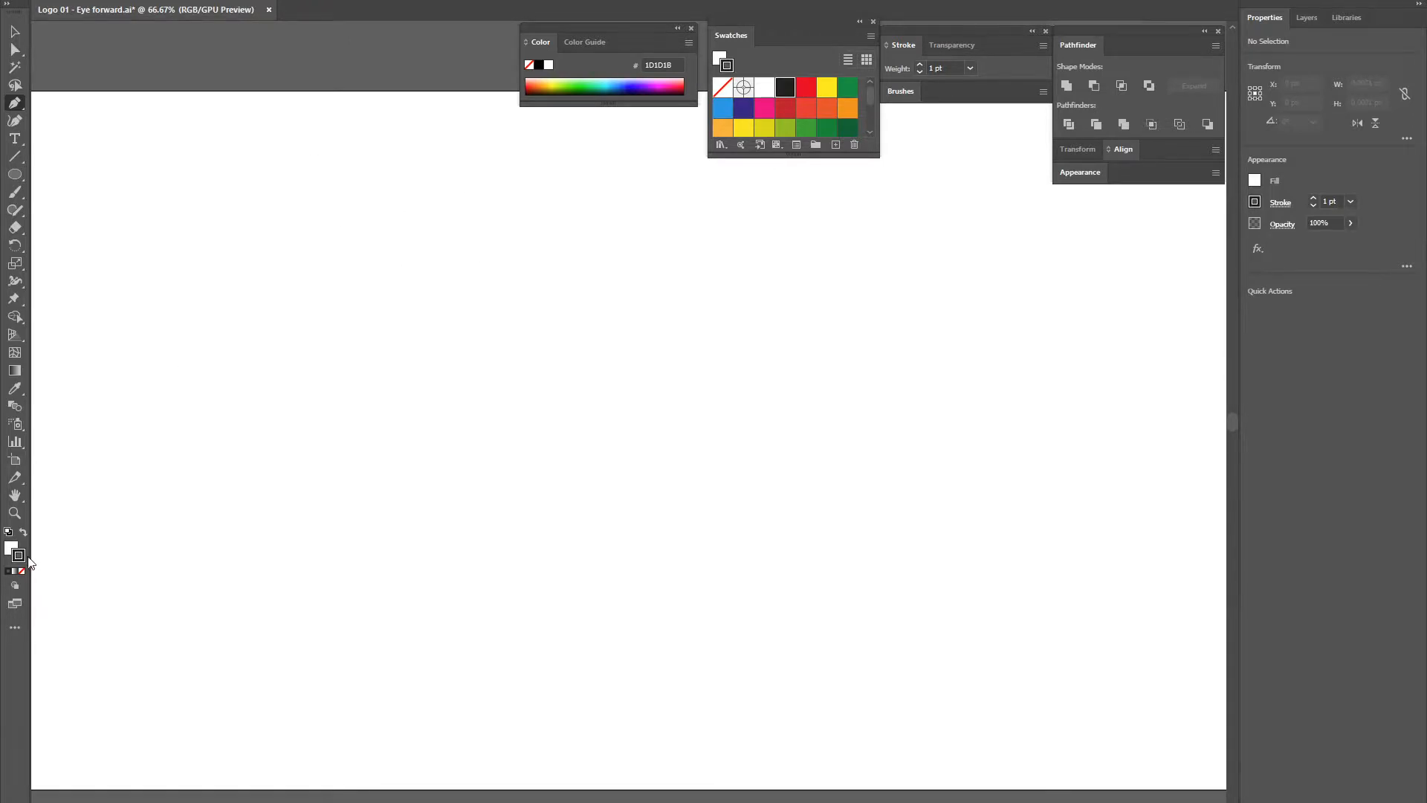
Draw a closed seven-point straight-edged polygon about 830 × 404 px with the Pen tool, using a 12 pt black stroke
left_click(1312, 199)
left_click(306, 251)
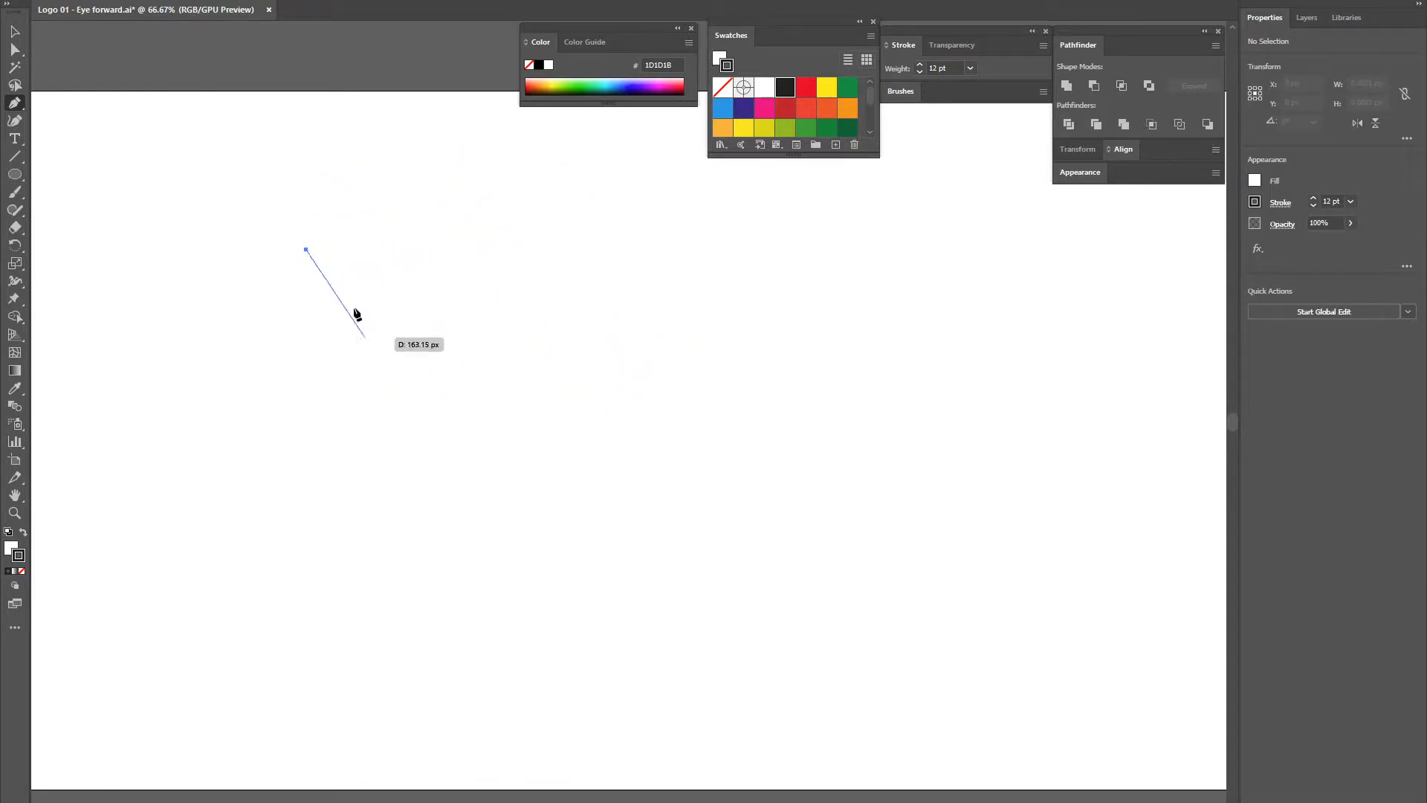
left_click(651, 216)
left_click(700, 358)
left_click(492, 471)
left_click(283, 477)
left_click(291, 376)
left_click(162, 320)
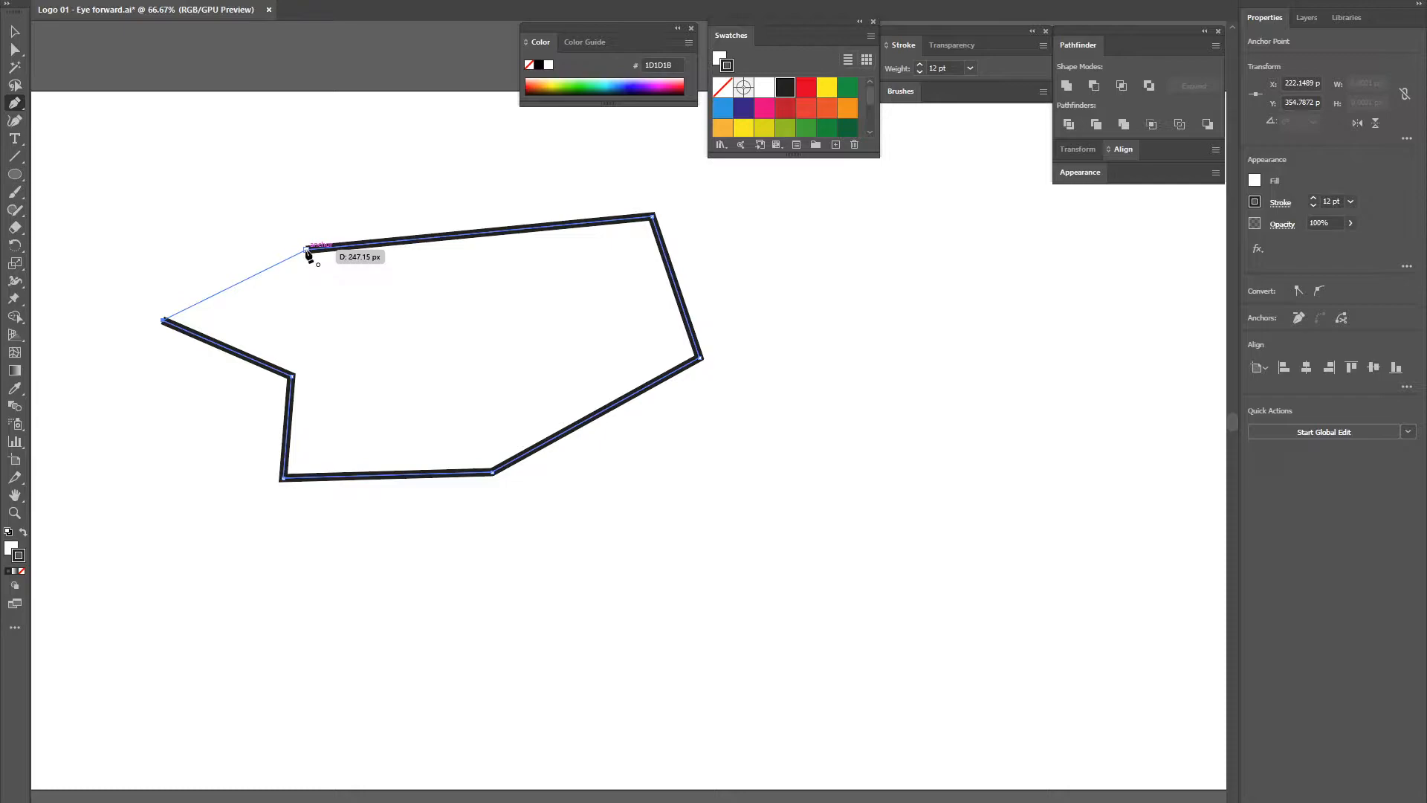
left_click(306, 251)
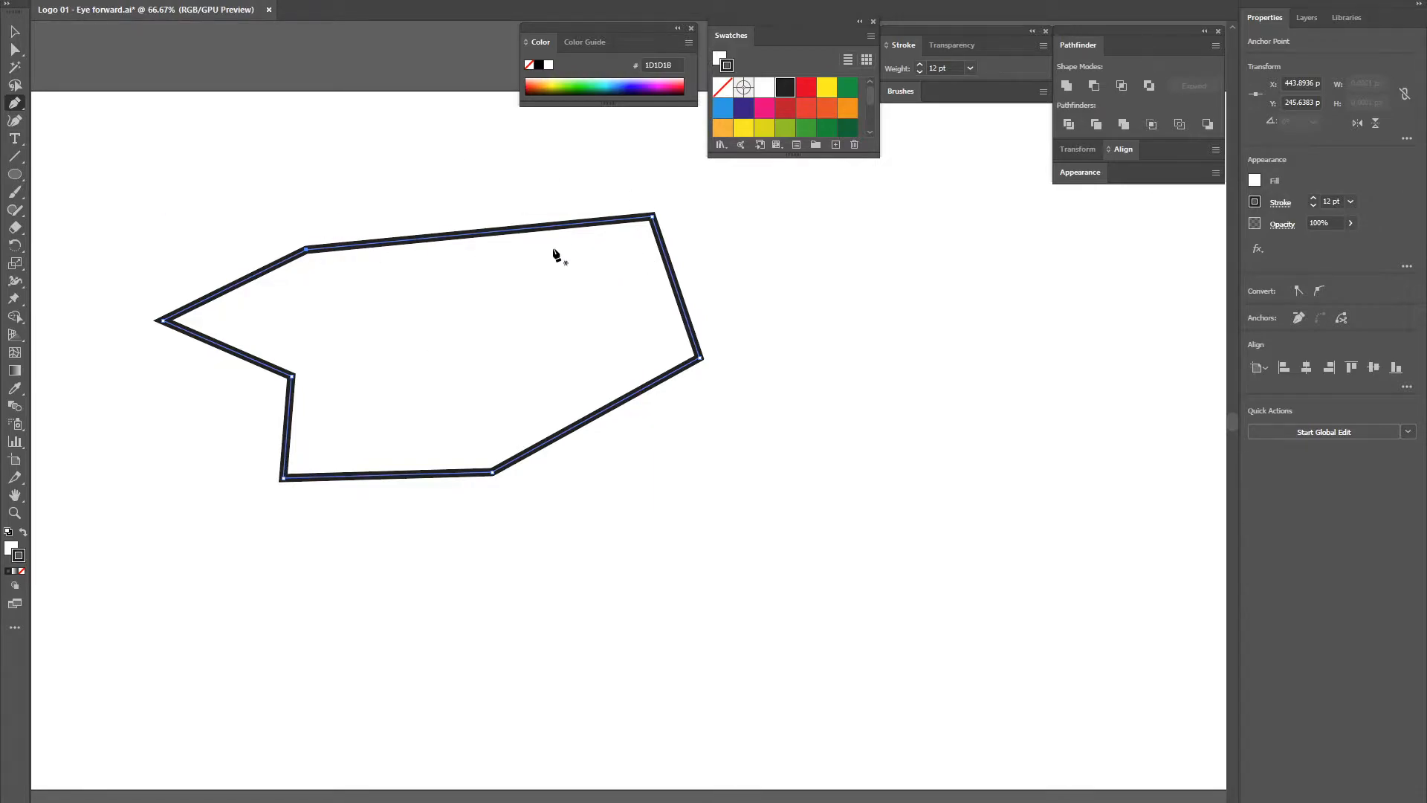
Move the polygon's centre to about X 784, Y 404 px and pull its upper-left anchor point out to about X 509, Y 153 px
key("v")
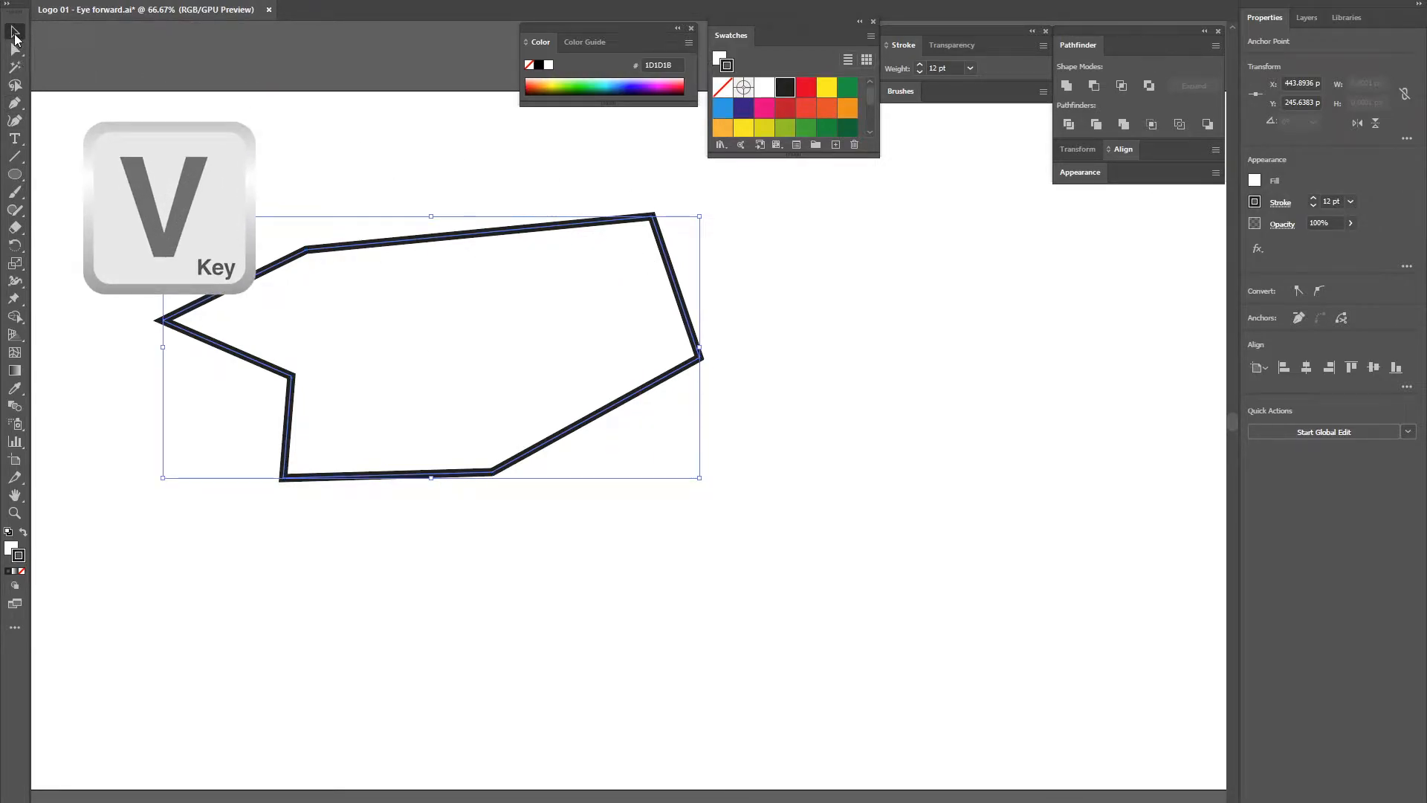
left_click_drag(540, 233, 573, 242)
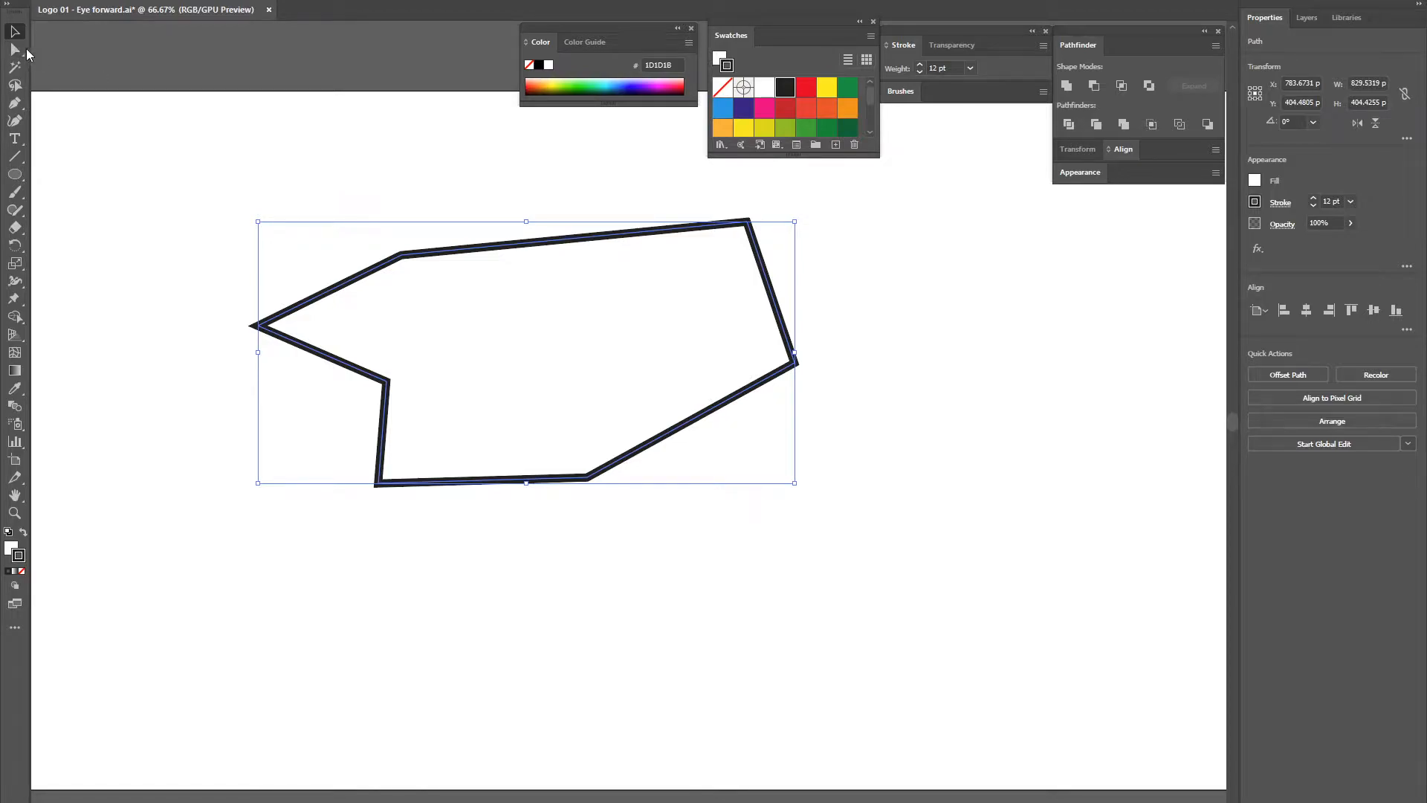
key("a")
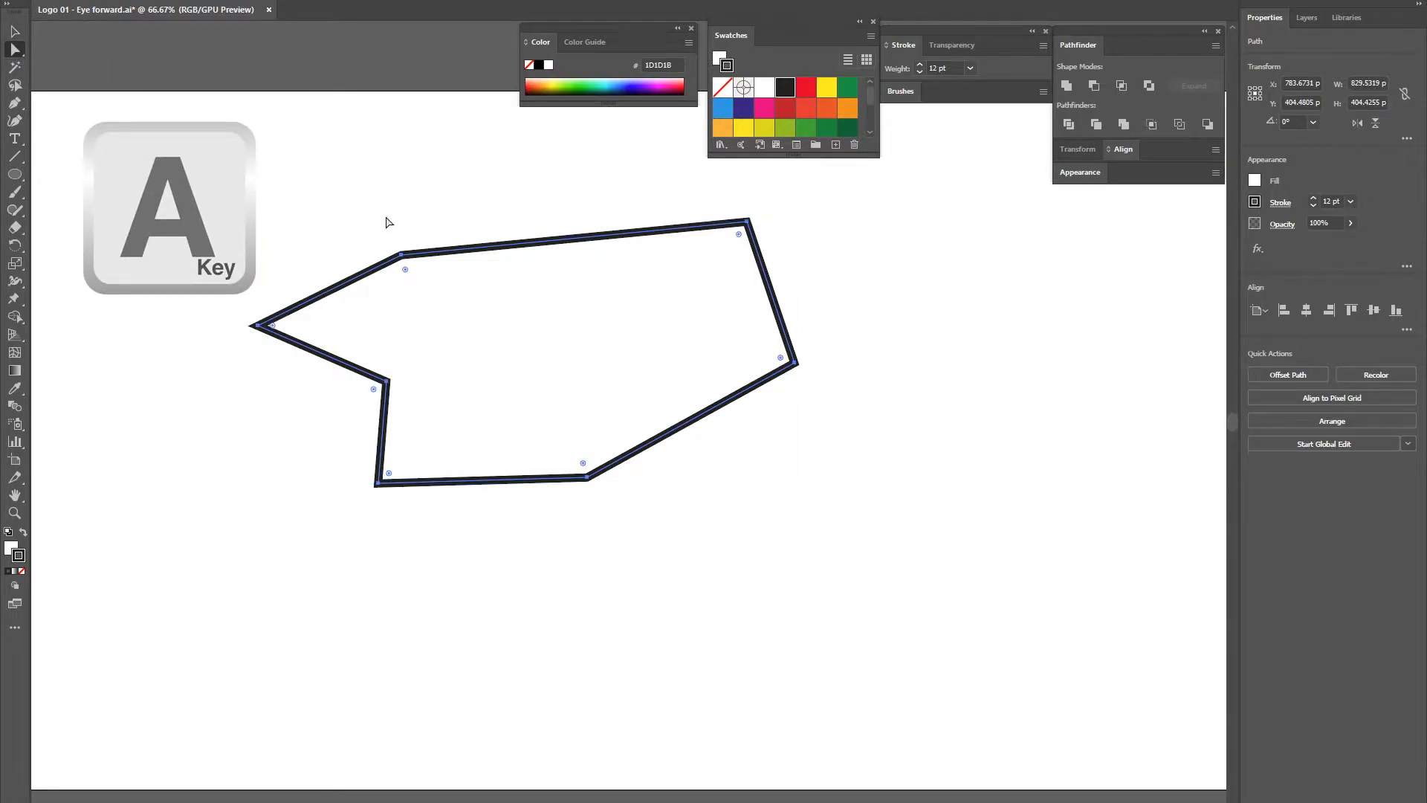
left_click_drag(405, 260, 359, 199)
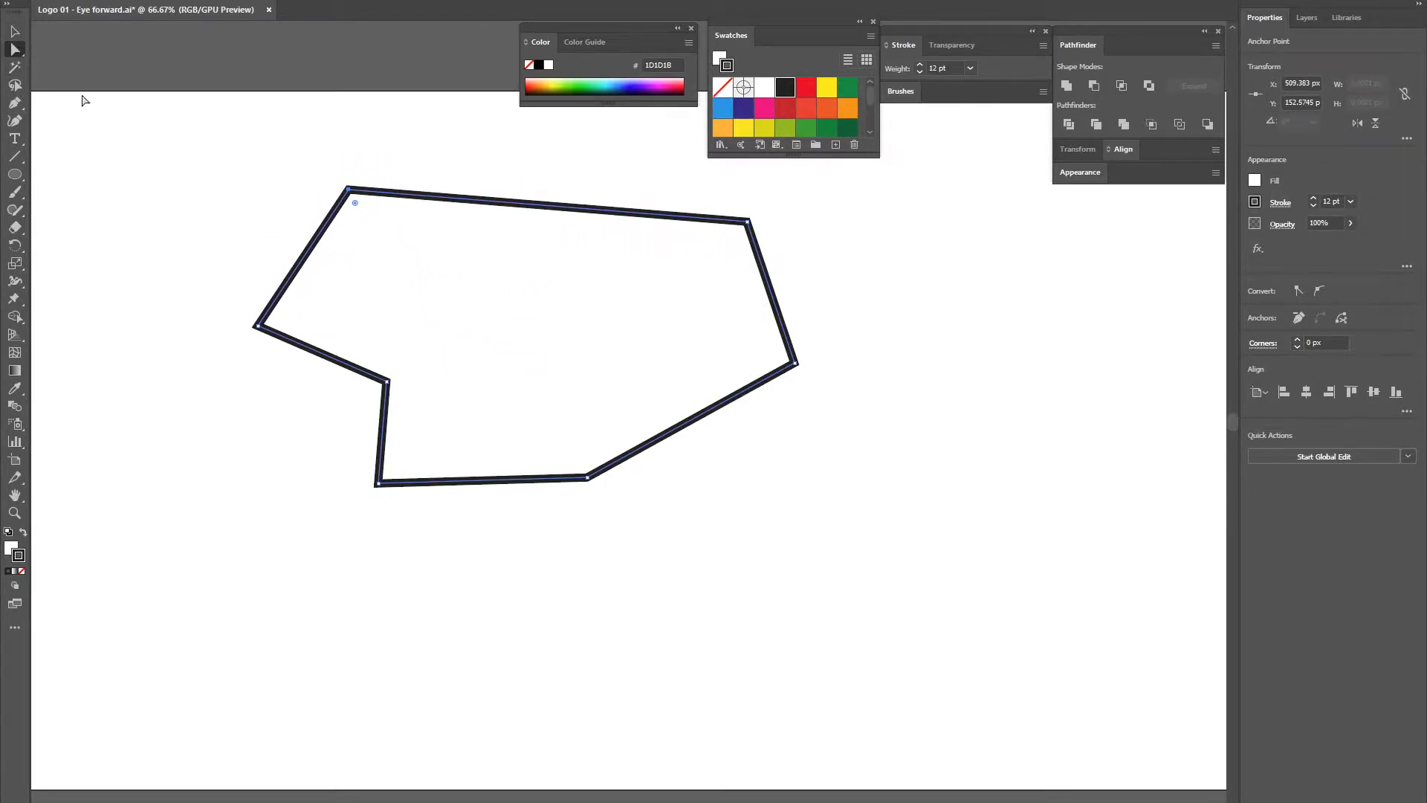
Draw a closed, curved shape with eight anchor points below the polygon using the Pen tool
left_click(14, 108)
left_click(15, 105)
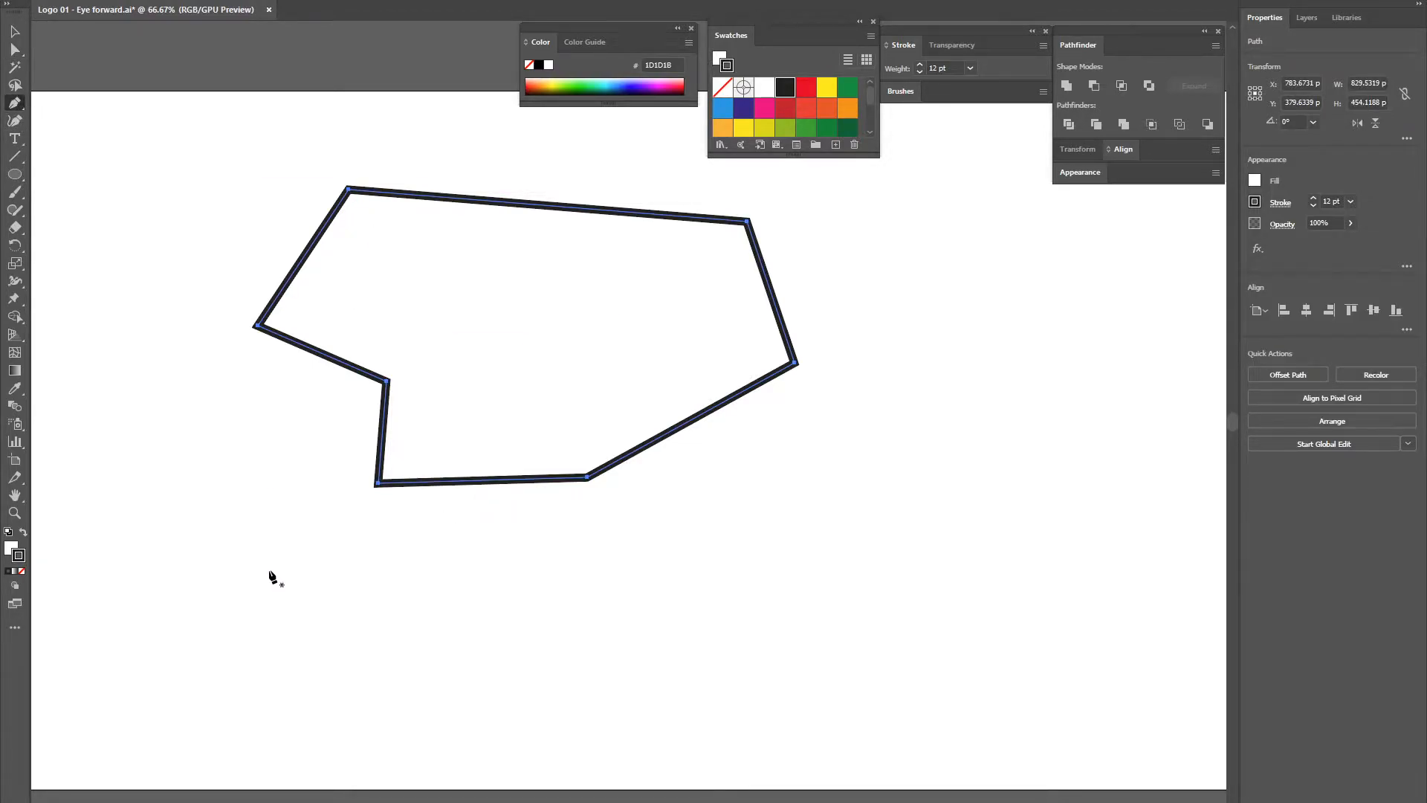
left_click_drag(230, 567, 313, 559)
left_click_drag(260, 518, 305, 579)
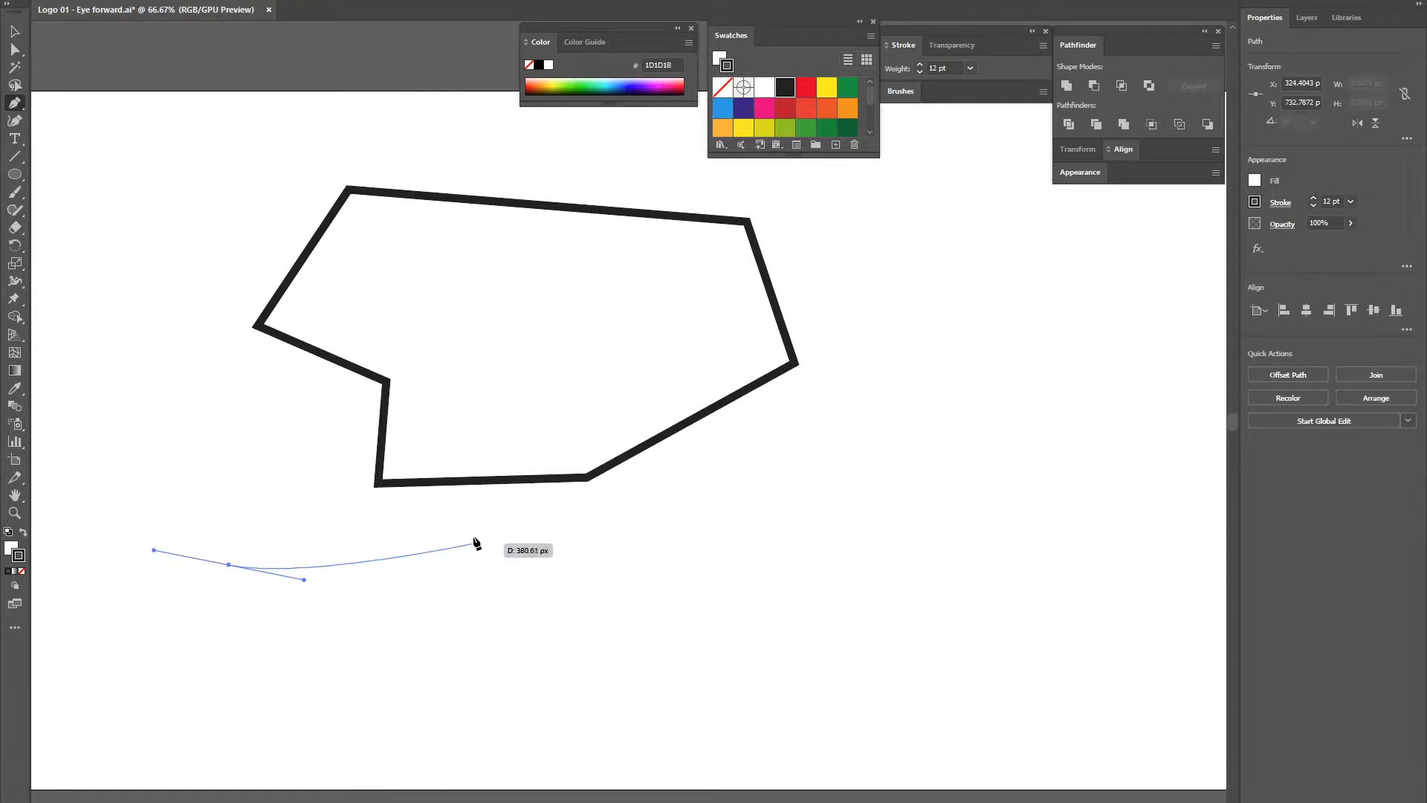
left_click_drag(473, 599, 526, 574)
left_click_drag(620, 553, 670, 581)
left_click_drag(604, 688, 551, 709)
left_click_drag(319, 687, 254, 658)
left_click_drag(151, 735, 66, 701)
left_click_drag(90, 524, 148, 479)
left_click_drag(199, 478, 272, 522)
left_click_drag(230, 565, 231, 570)
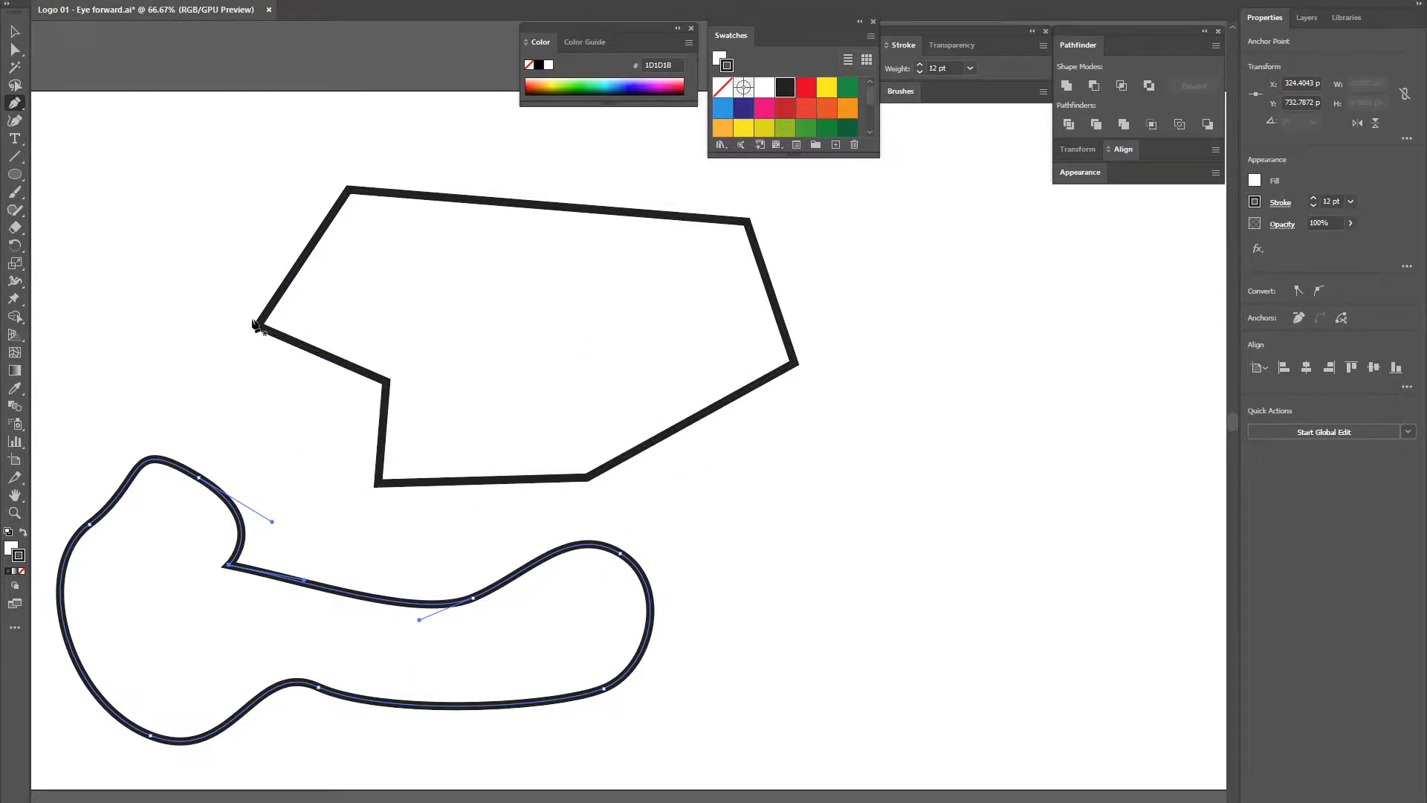
Smooth the sharp corner where the curved shape's path closes with the Anchor Point tool
left_click(14, 105)
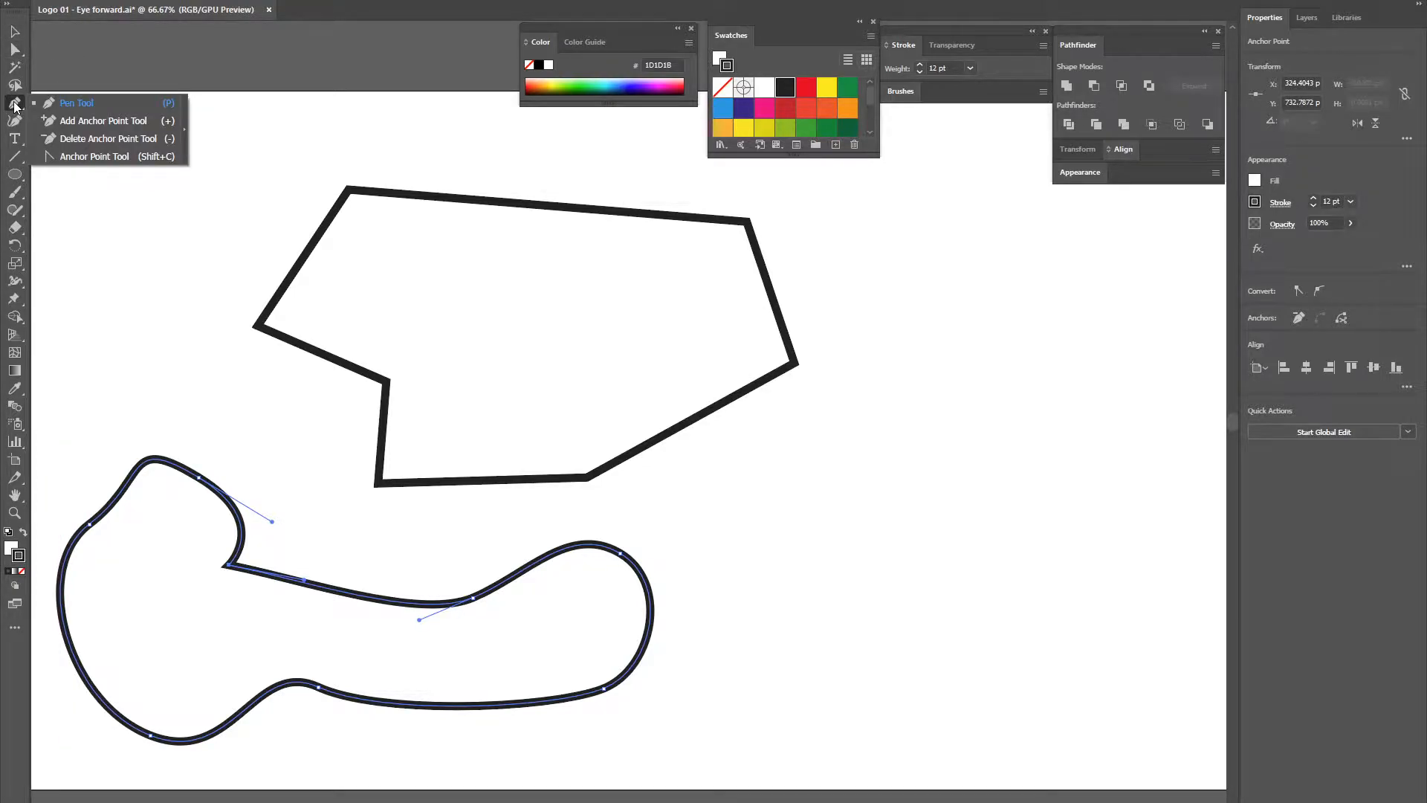
left_click(98, 158)
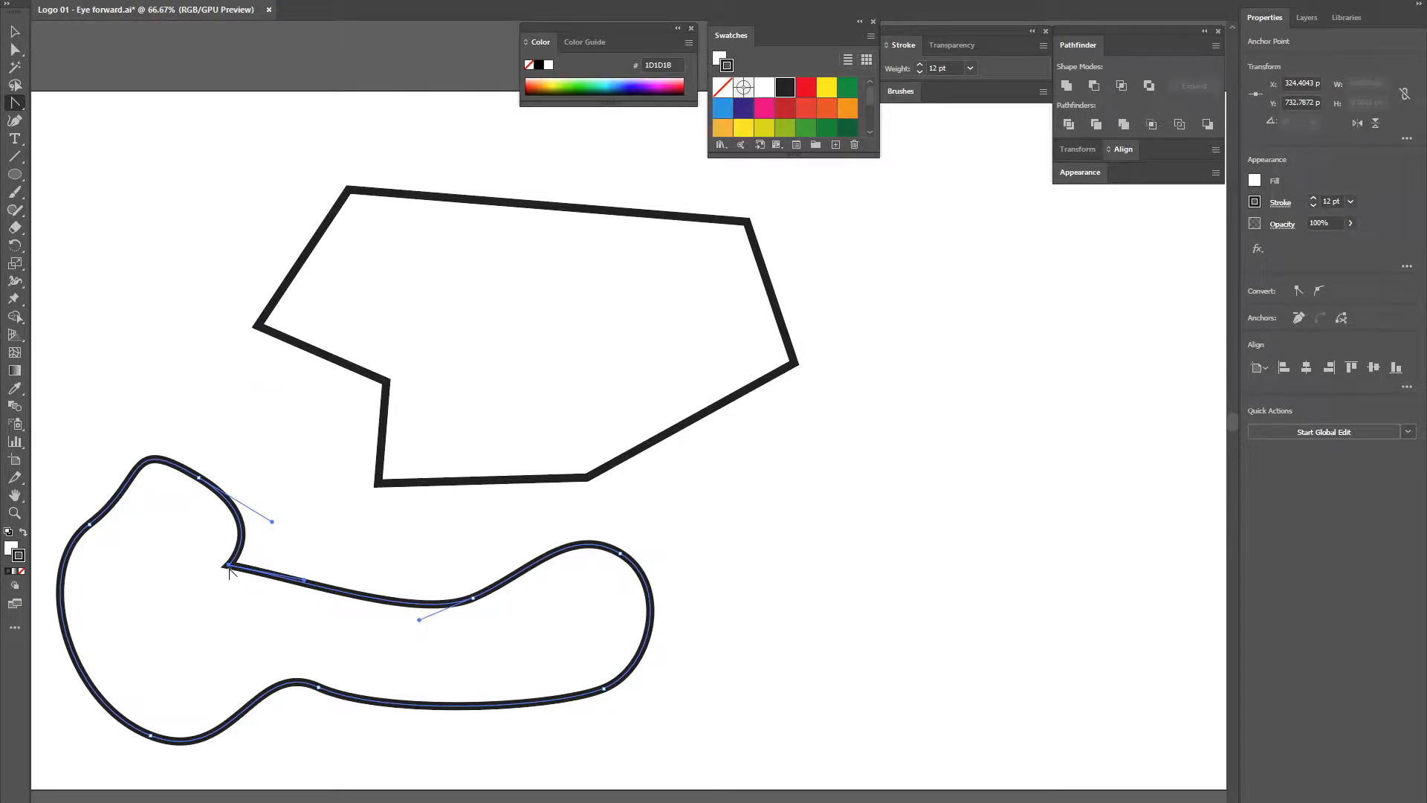
left_click_drag(228, 566, 252, 602)
Convert the polygon's upper-left, upper-right and far-right corners into smooth curves by pulling out their handles
left_click(348, 194)
left_click_drag(348, 191, 448, 151)
left_click_drag(749, 222, 851, 255)
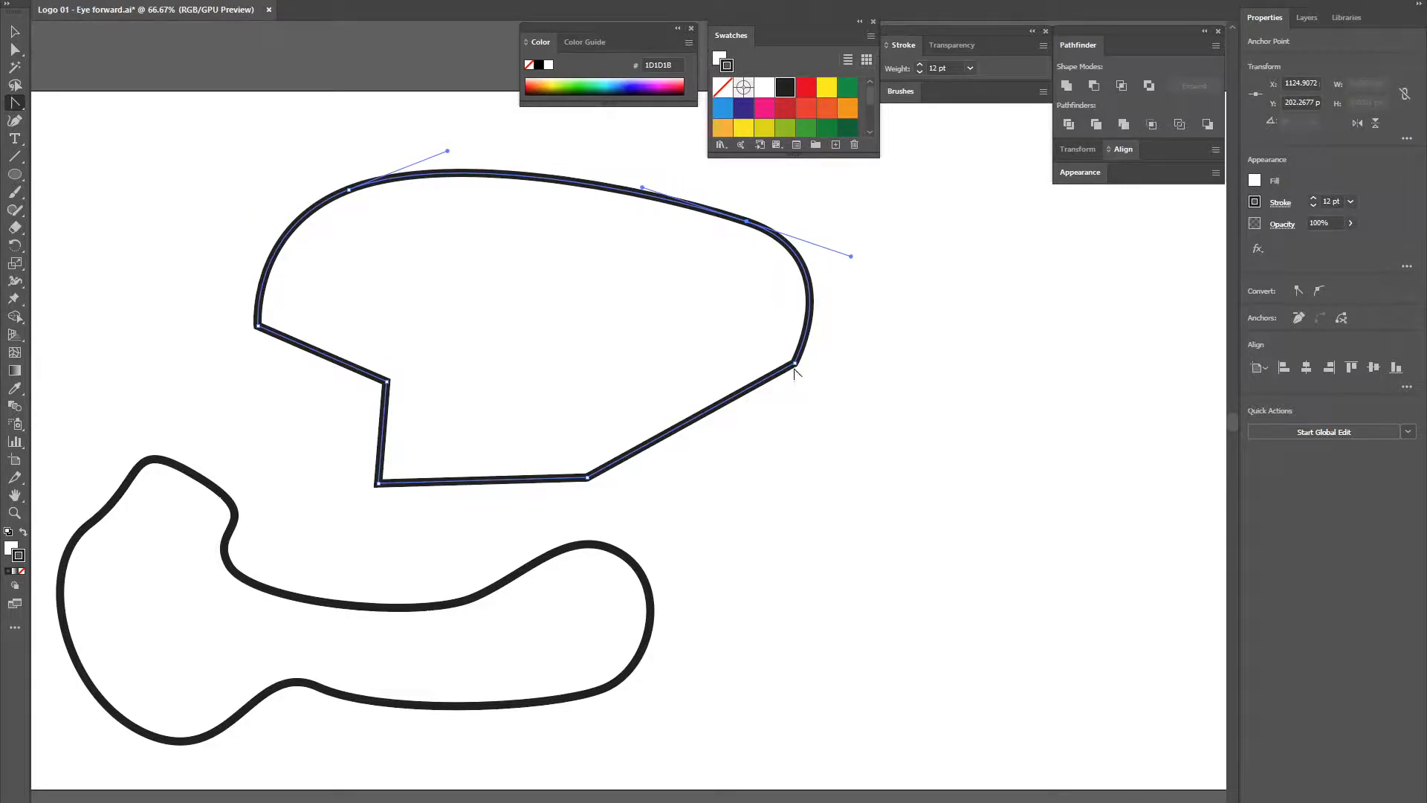
left_click_drag(794, 362, 582, 304)
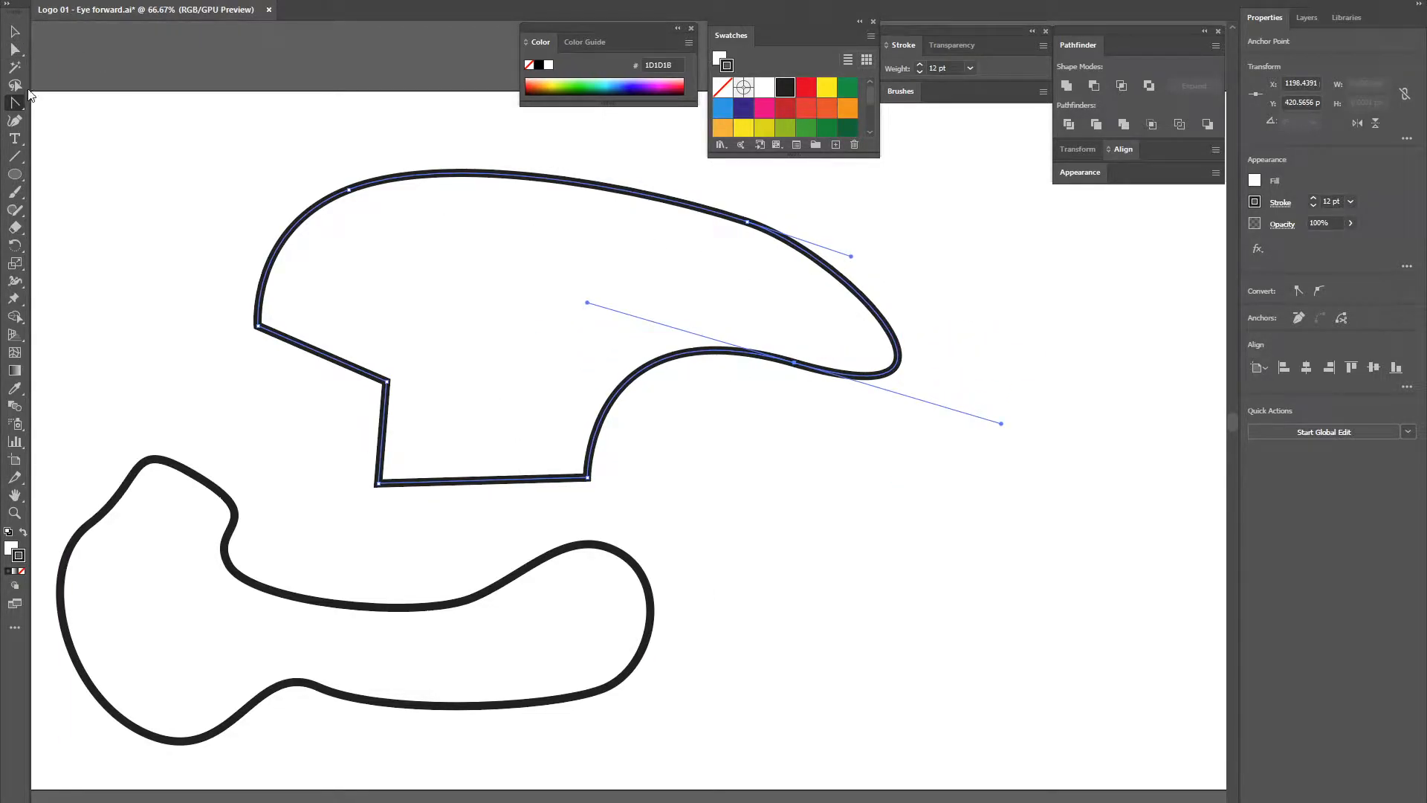
Move the upper shape's far-right anchor point to about X 1147, Y 413 px and reshape its curve by shortening both handles
left_click(20, 49)
left_click_drag(791, 369, 761, 360)
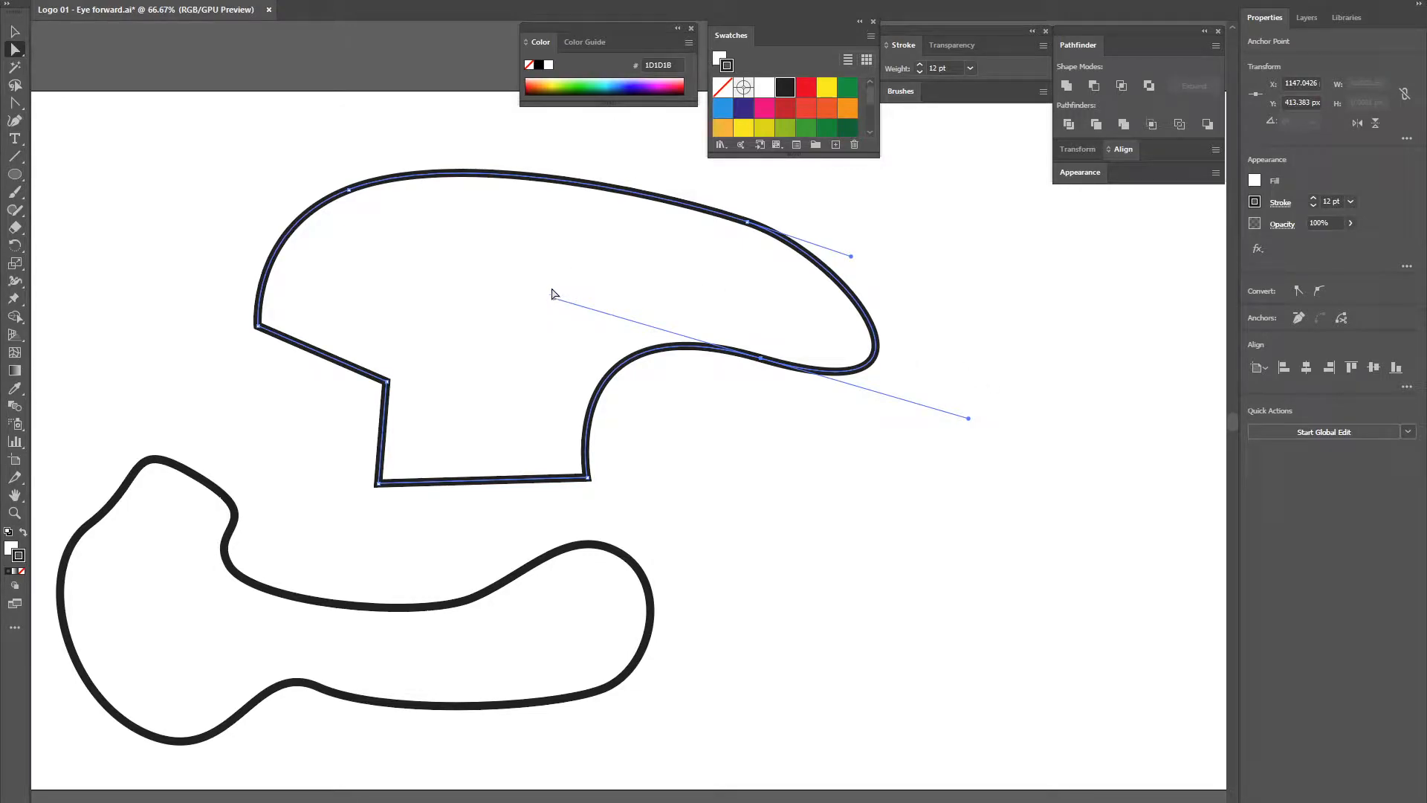
left_click_drag(552, 298, 597, 321)
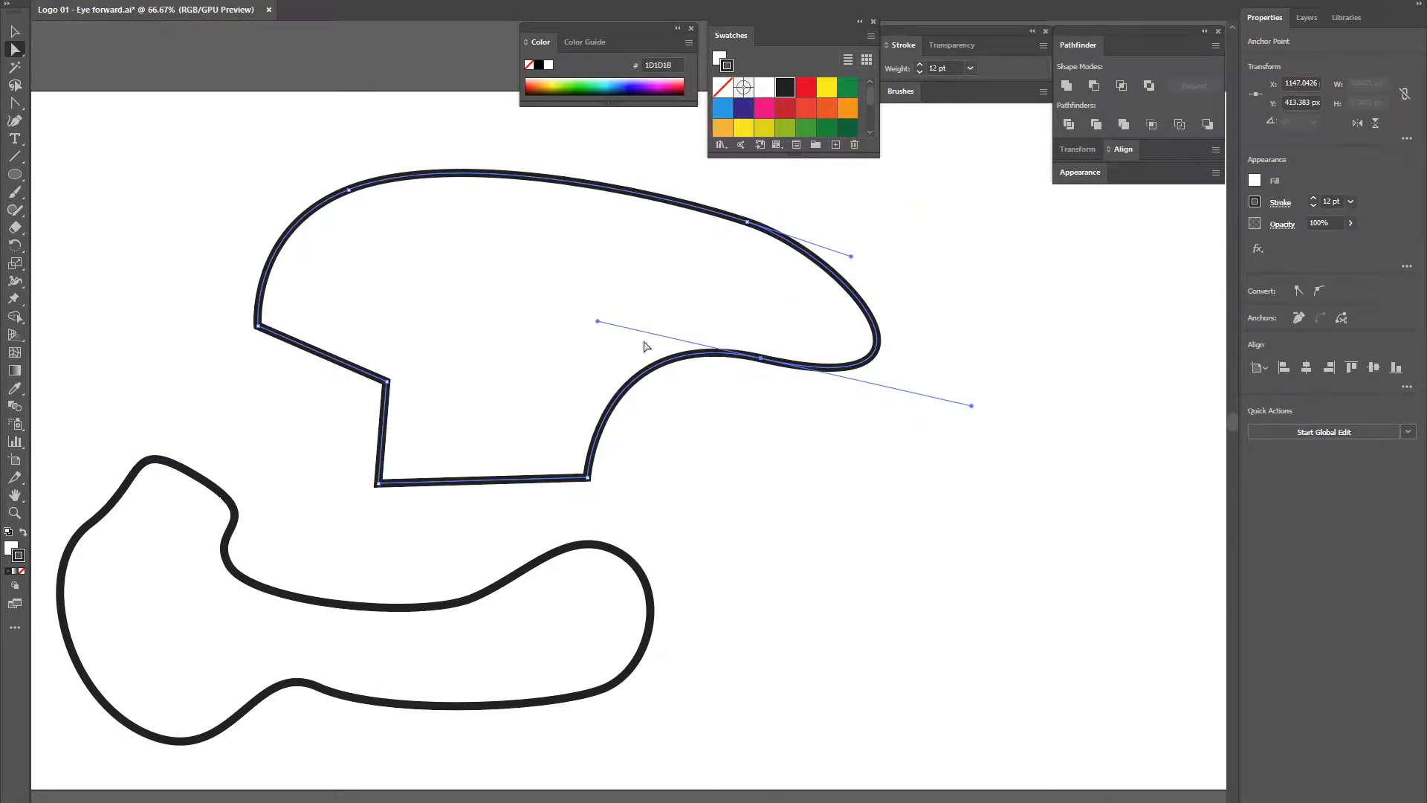
left_click_drag(971, 406, 873, 379)
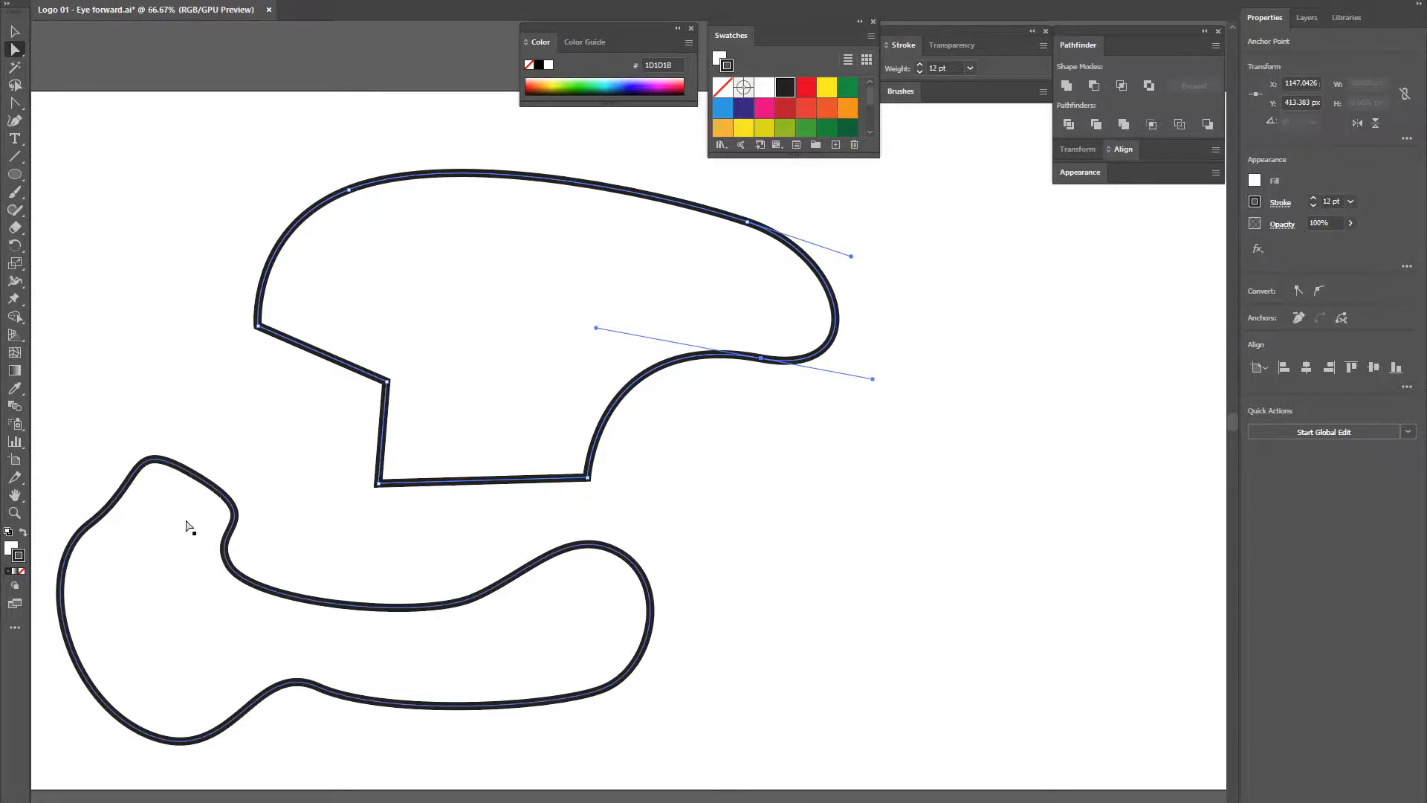
left_click(23, 535)
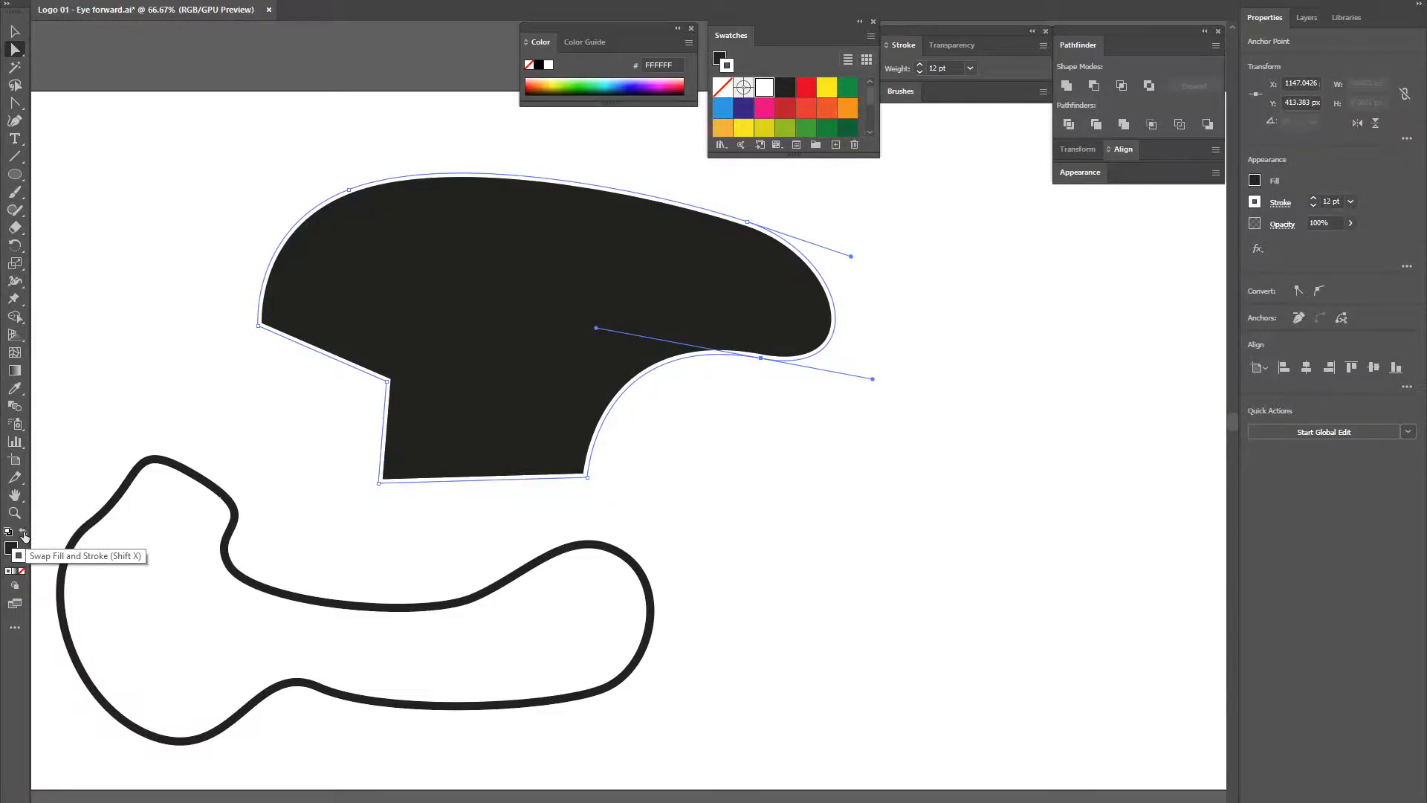
left_click(24, 535)
left_click(24, 537)
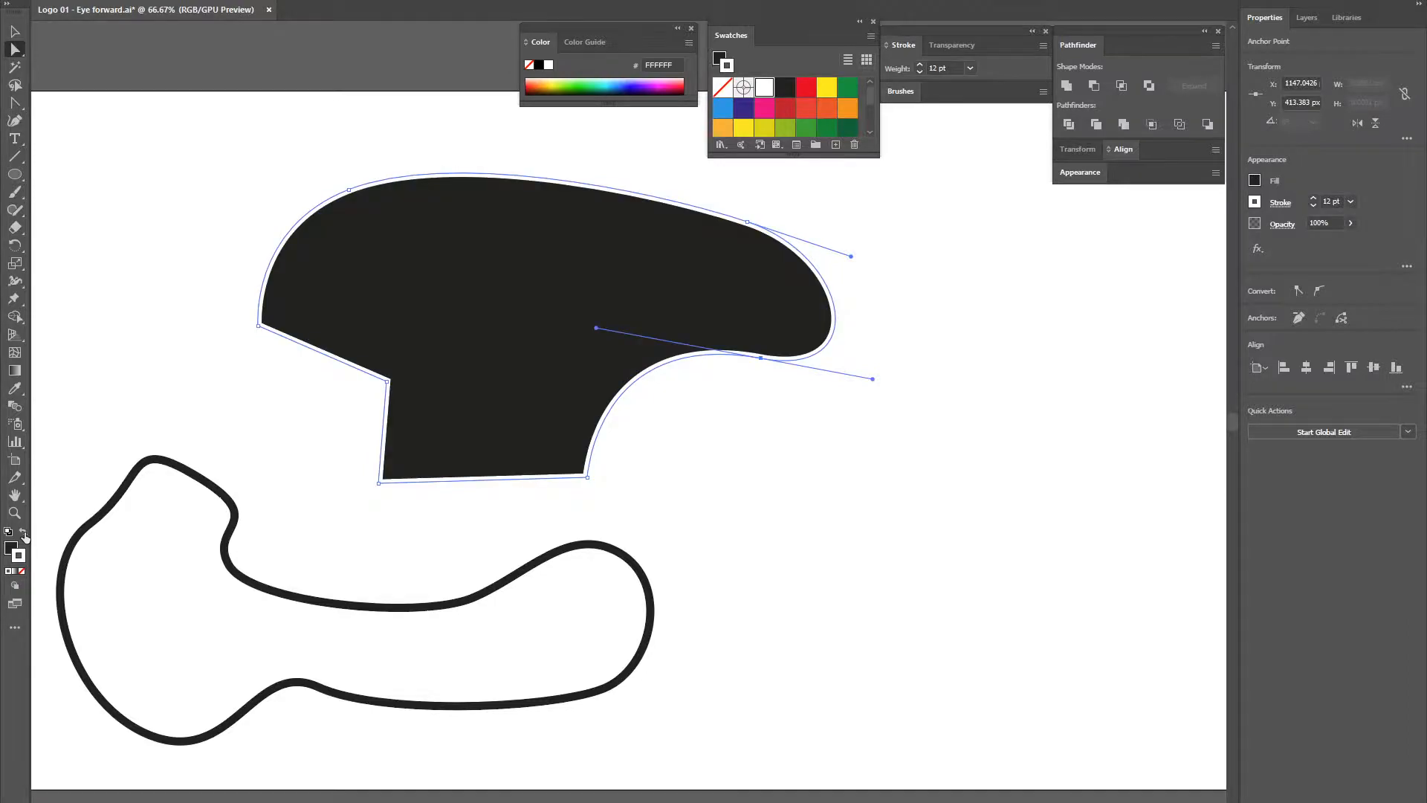
left_click(23, 537)
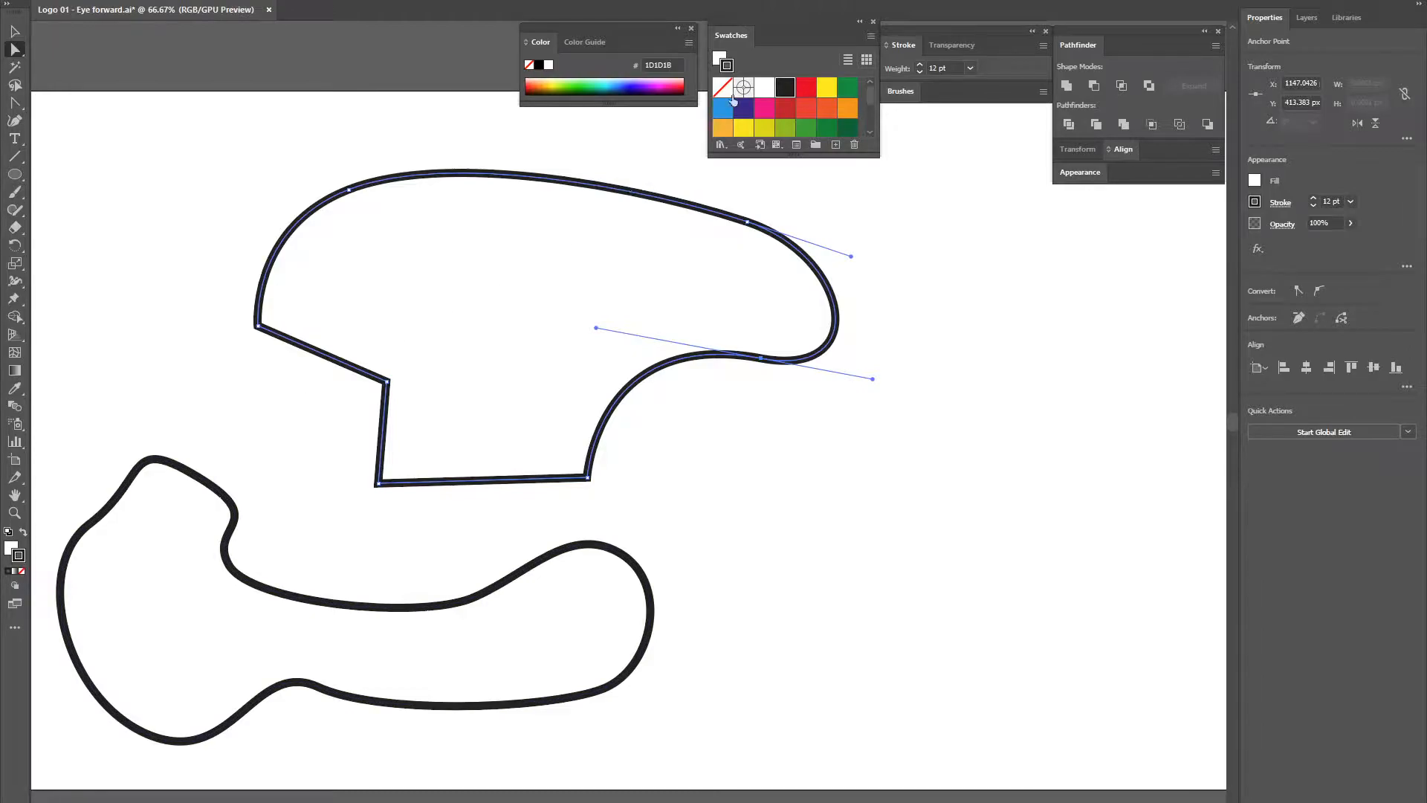
Colour the upper shape's stroke pink E6007E and swap its fill and stroke
left_click(764, 109)
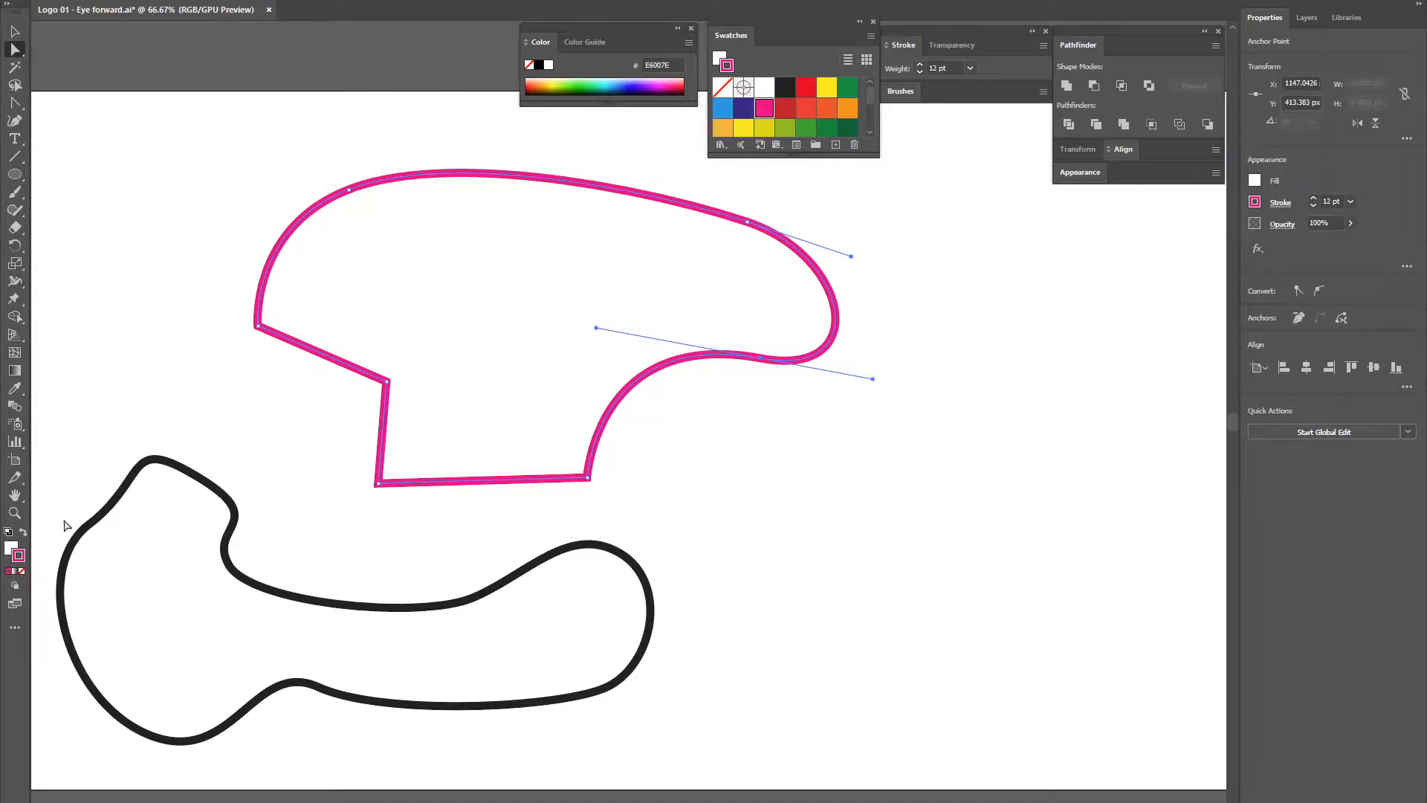
left_click(23, 533)
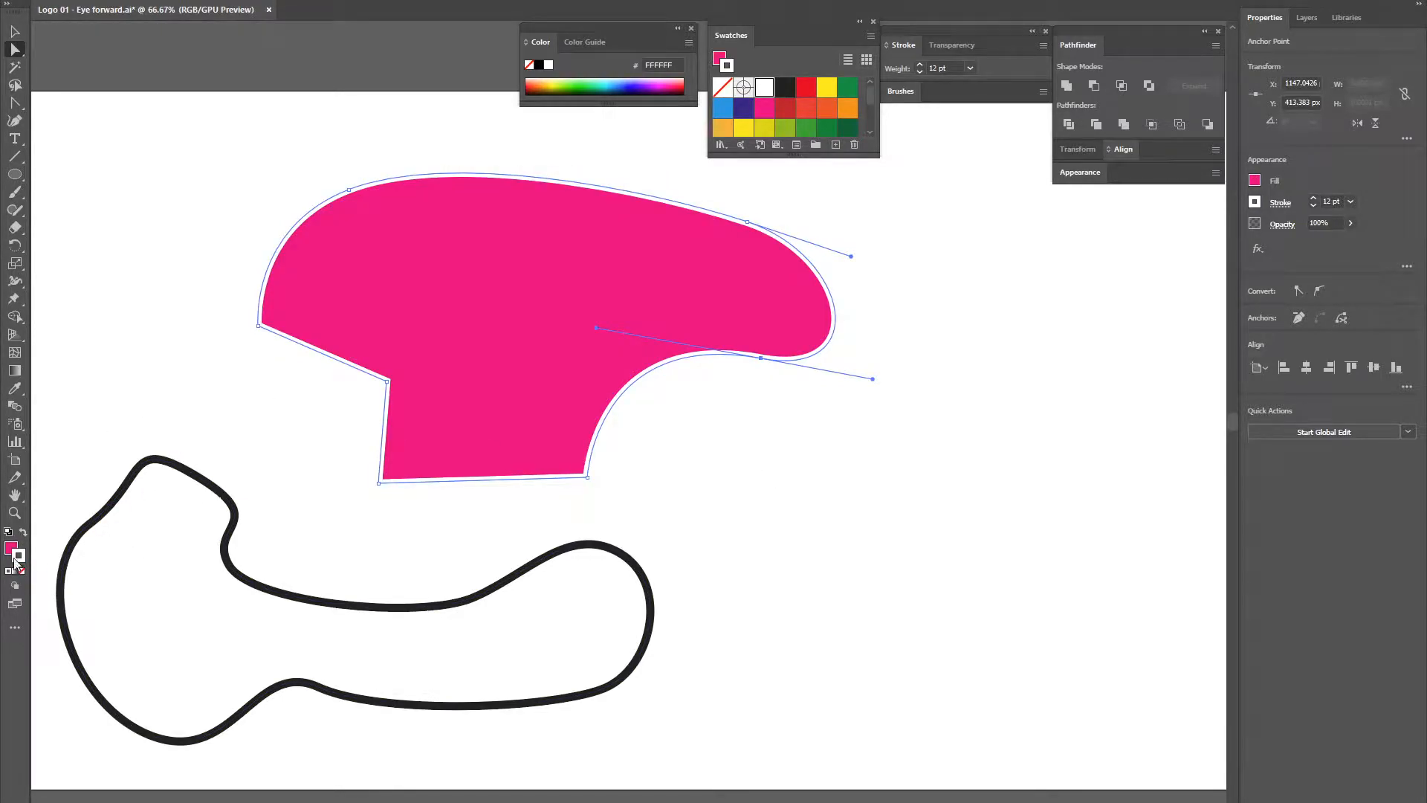
left_click(15, 120)
left_click(288, 232)
left_click(836, 468)
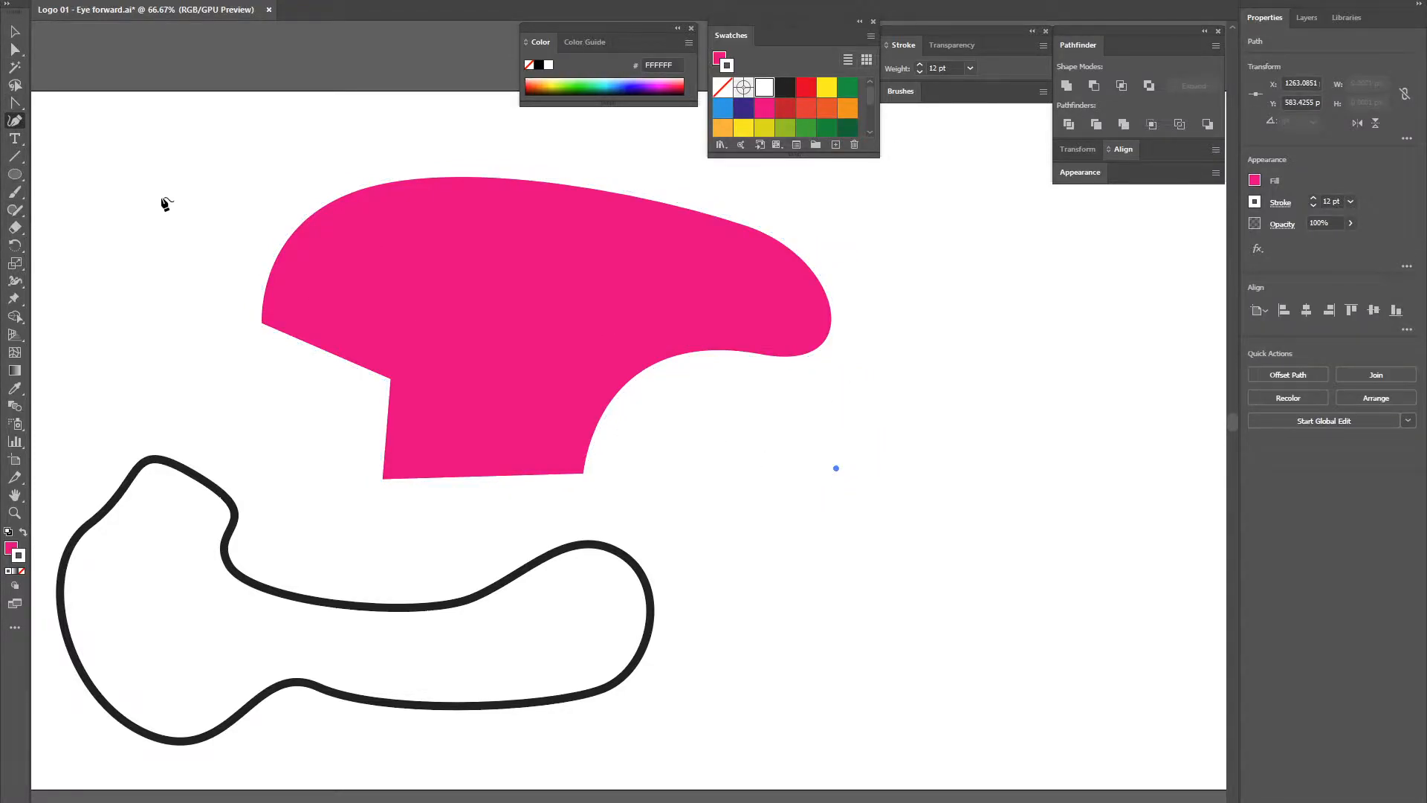
Draw a closed curved six-point shape right of the others with the Pen tool, and give it a pink outline and white fill
left_click_drag(14, 102, 74, 103)
left_click_drag(878, 416, 949, 398)
left_click_drag(751, 482, 778, 566)
left_click_drag(844, 605, 953, 570)
left_click_drag(1004, 514, 1000, 418)
left_click_drag(965, 341, 915, 297)
left_click_drag(885, 347, 872, 382)
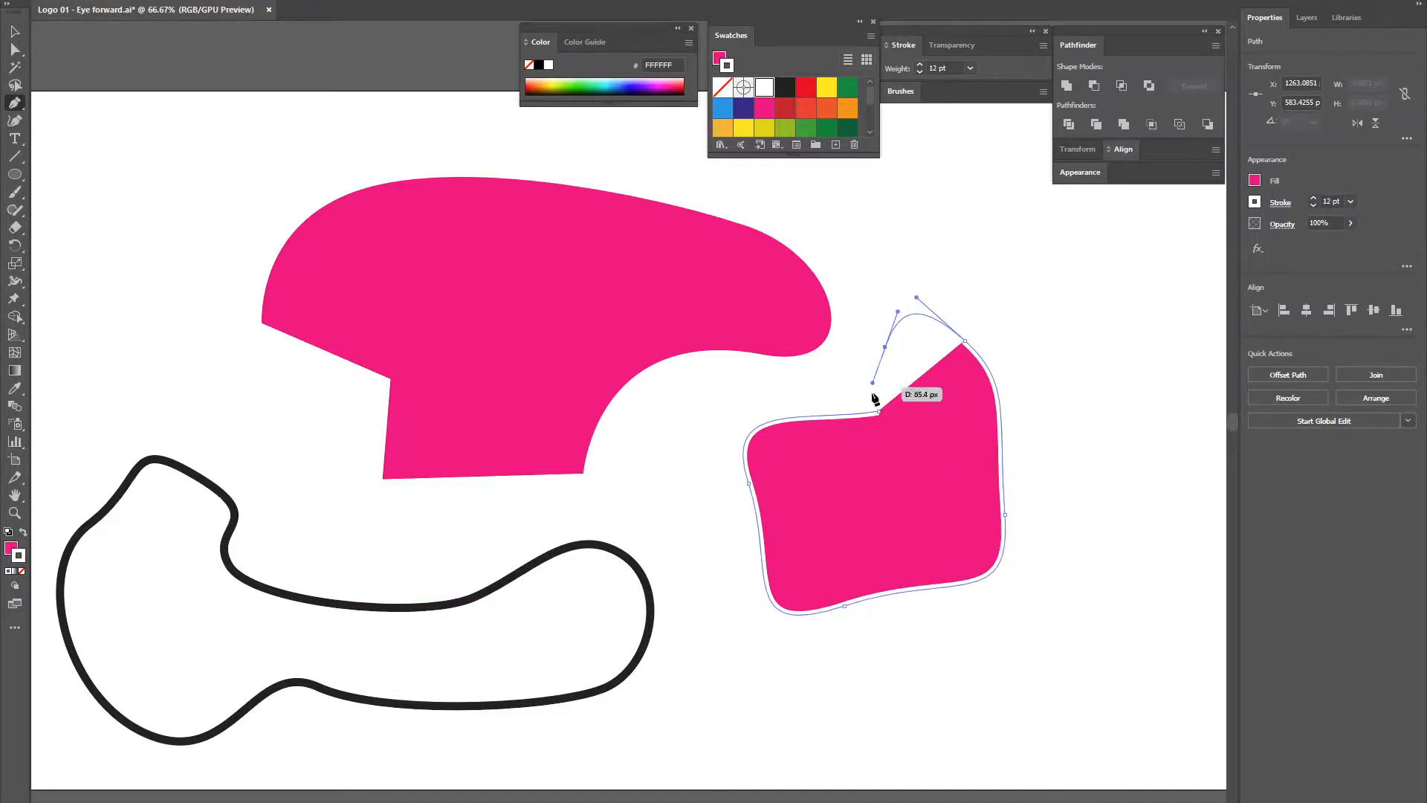
left_click(879, 410)
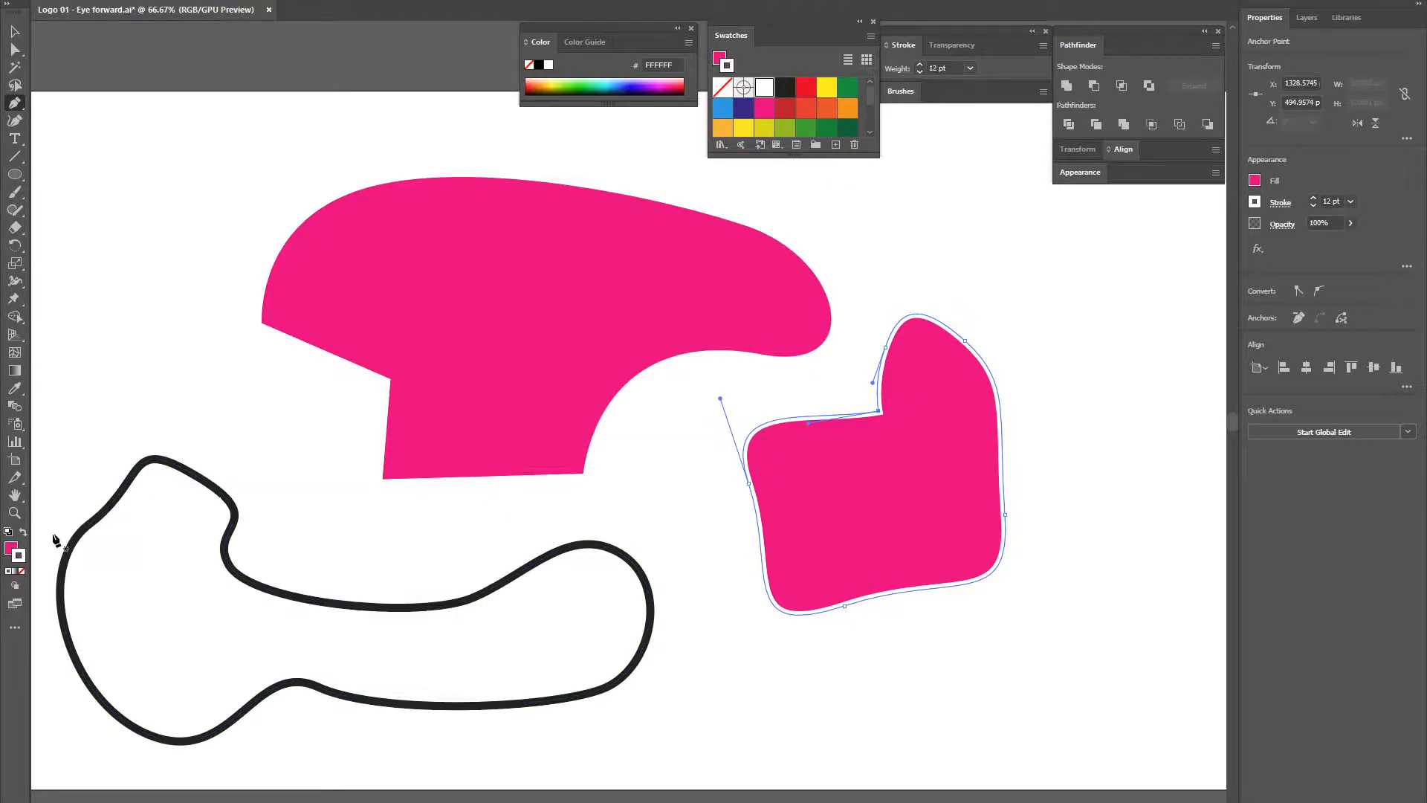
left_click(23, 533)
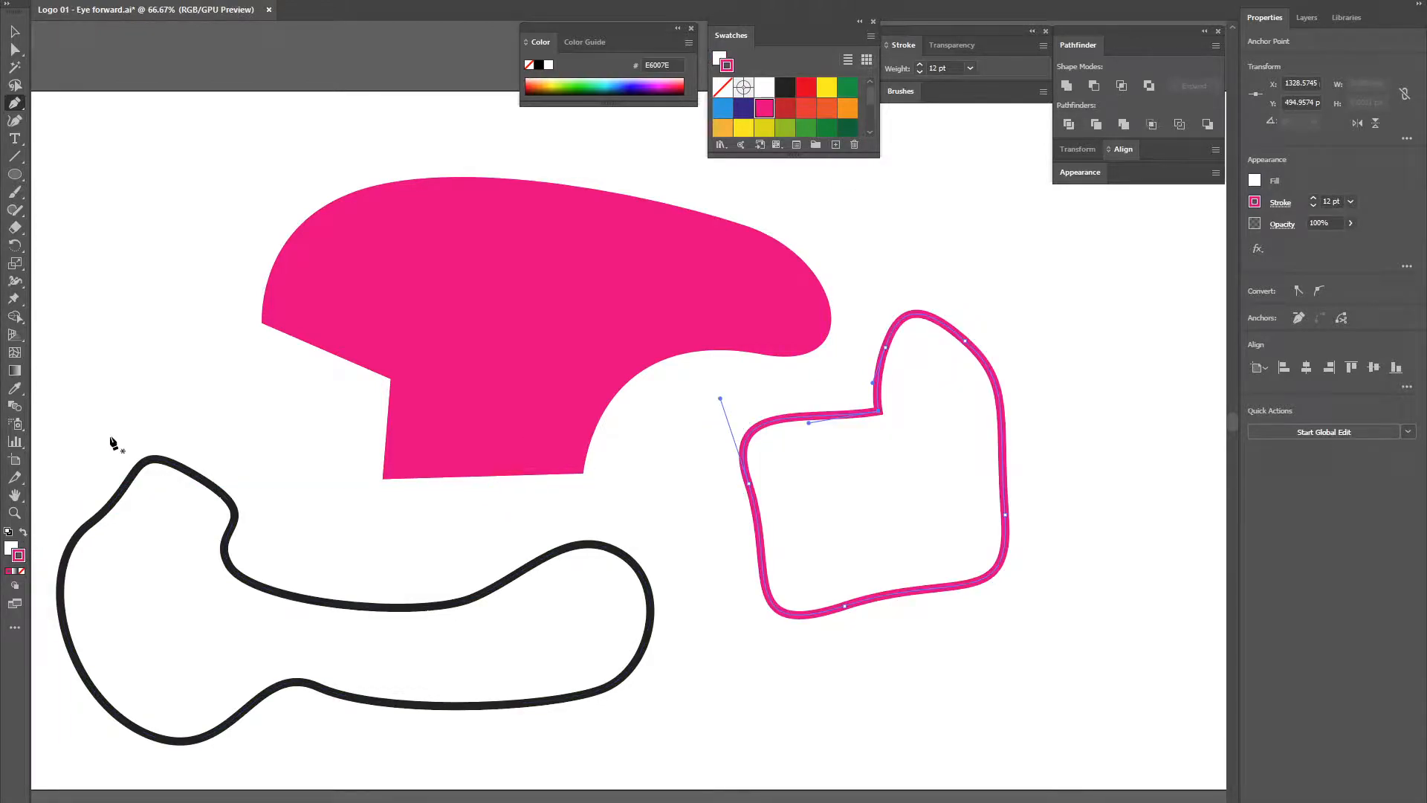
Draw a small closed four-point rounded shape near the artboard's upper-right corner with the Pen tool
left_click_drag(1087, 247, 1065, 276)
left_click_drag(1068, 370, 1123, 391)
left_click_drag(1168, 347, 1170, 287)
left_click_drag(1148, 226, 1113, 220)
left_click(1087, 247)
Select all the practice shapes on the artboard and delete them
left_click(14, 31)
left_click_drag(81, 209, 1143, 717)
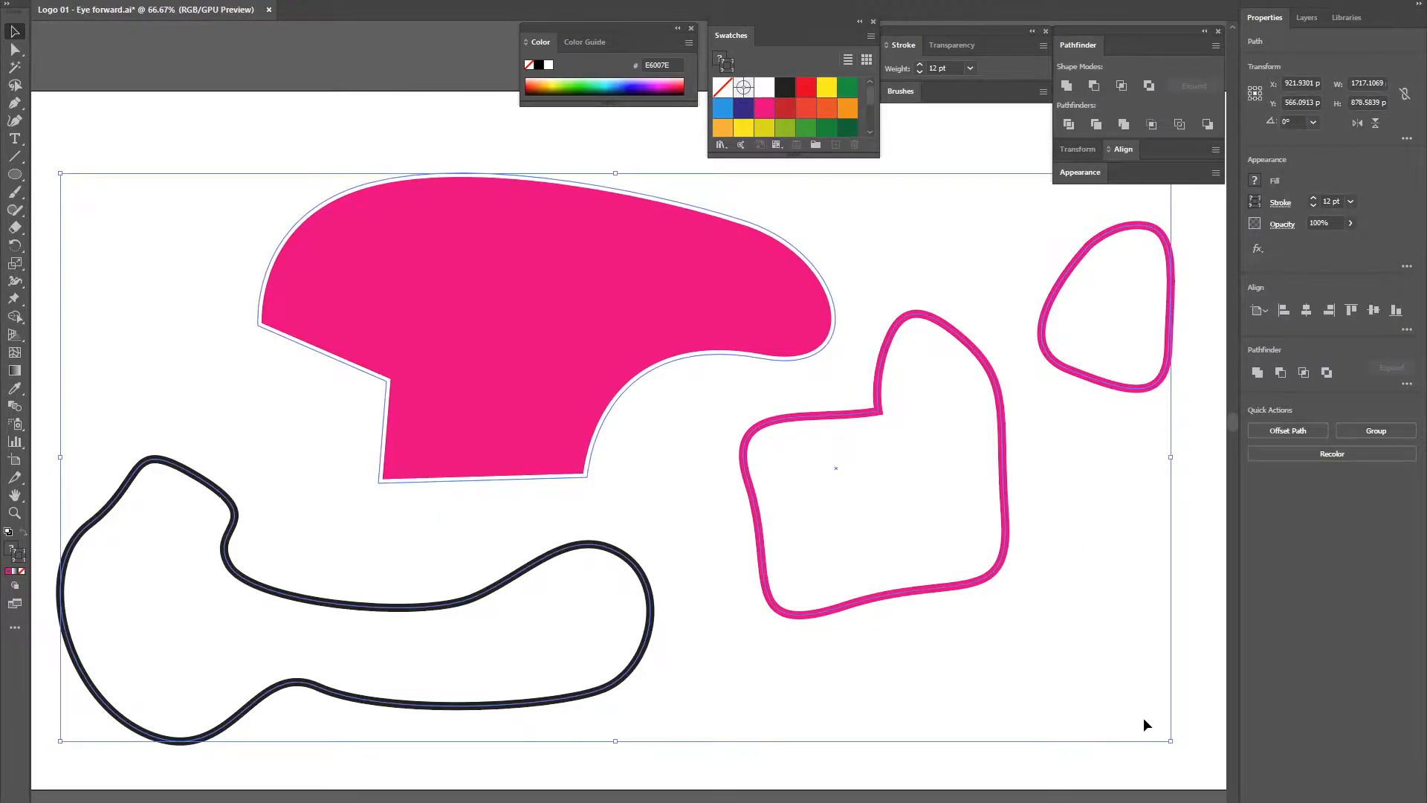
key("Delete")
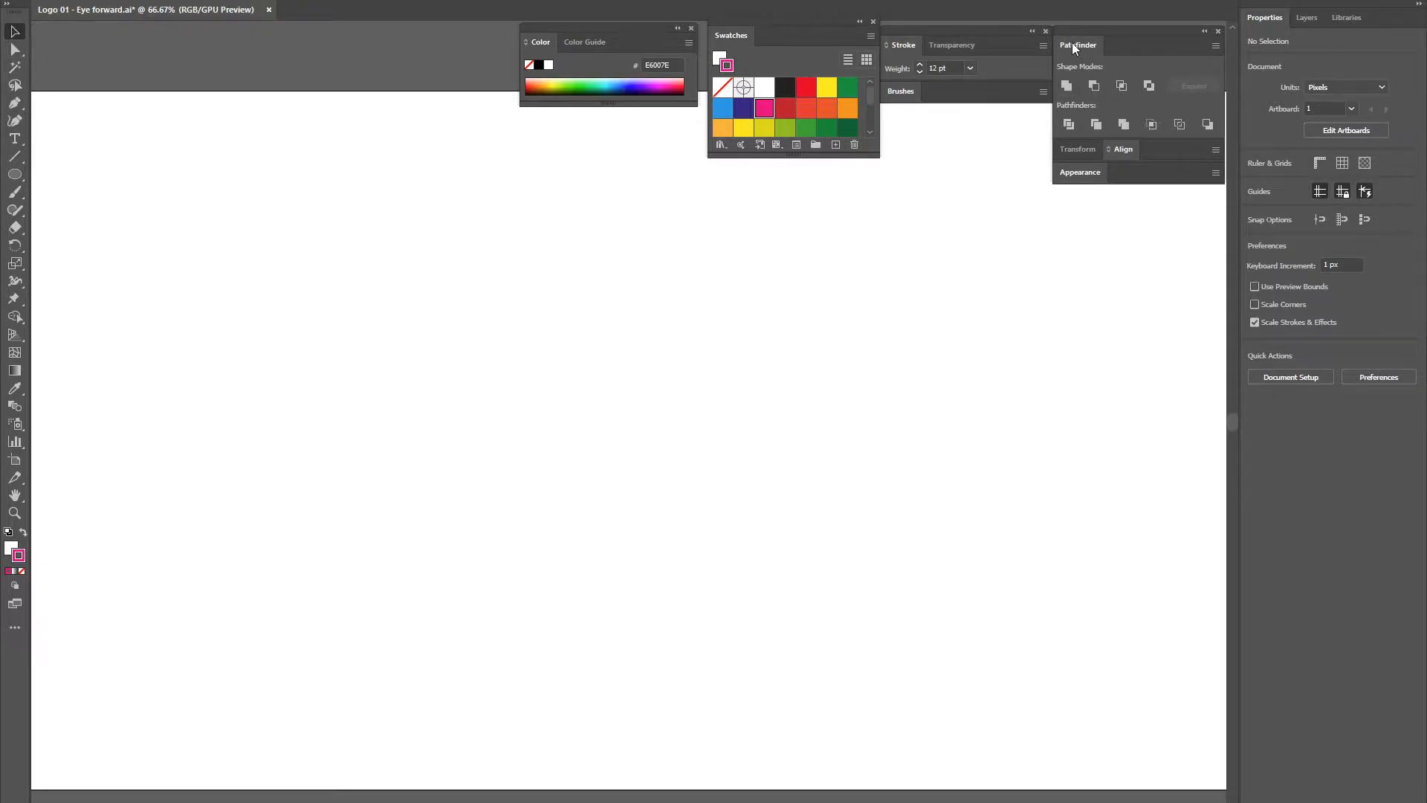
left_click(295, 0)
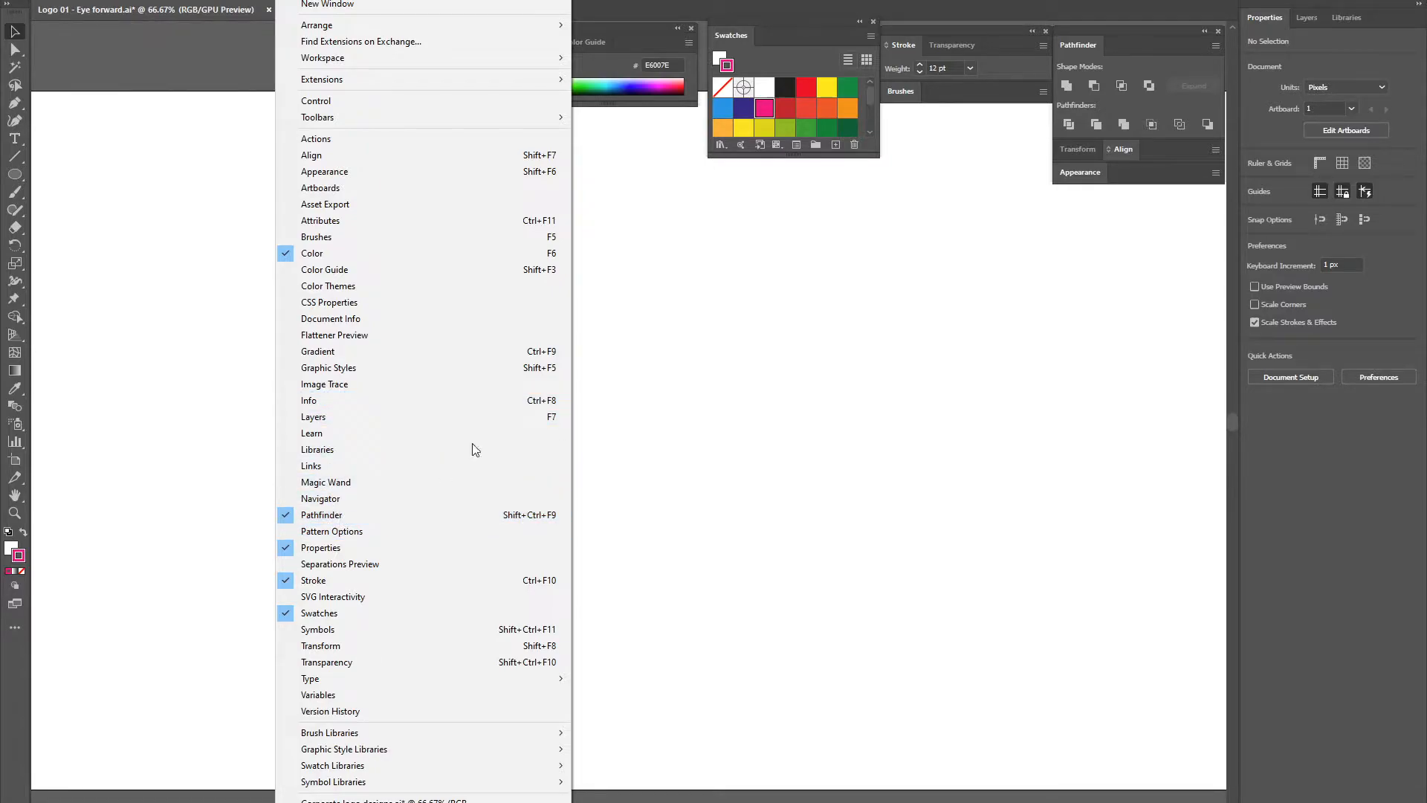
left_click(1091, 46)
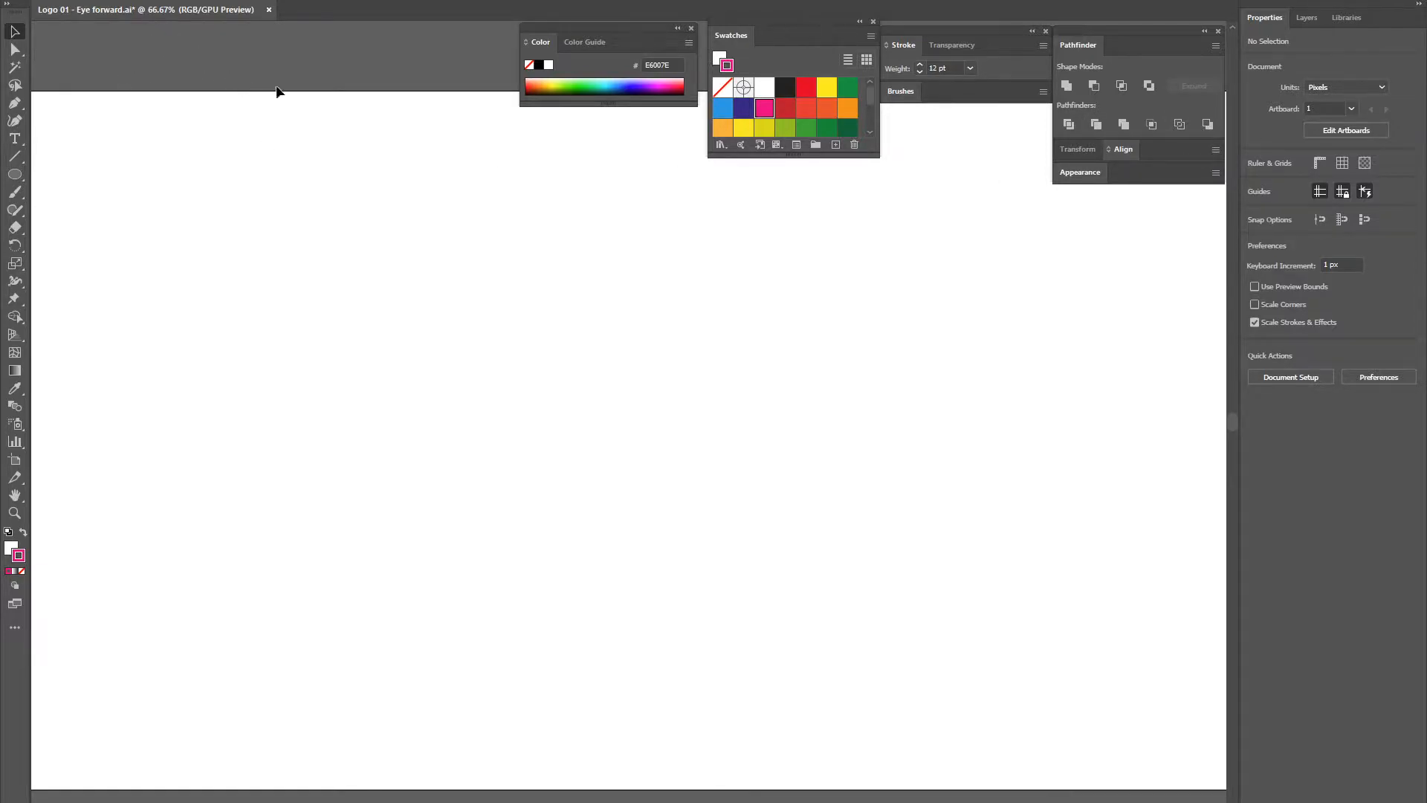
Draw a rectangle about 649 × 388 px with no fill and the default black stroke, and set its stroke weight to 24 pt
left_click_drag(15, 174, 61, 180)
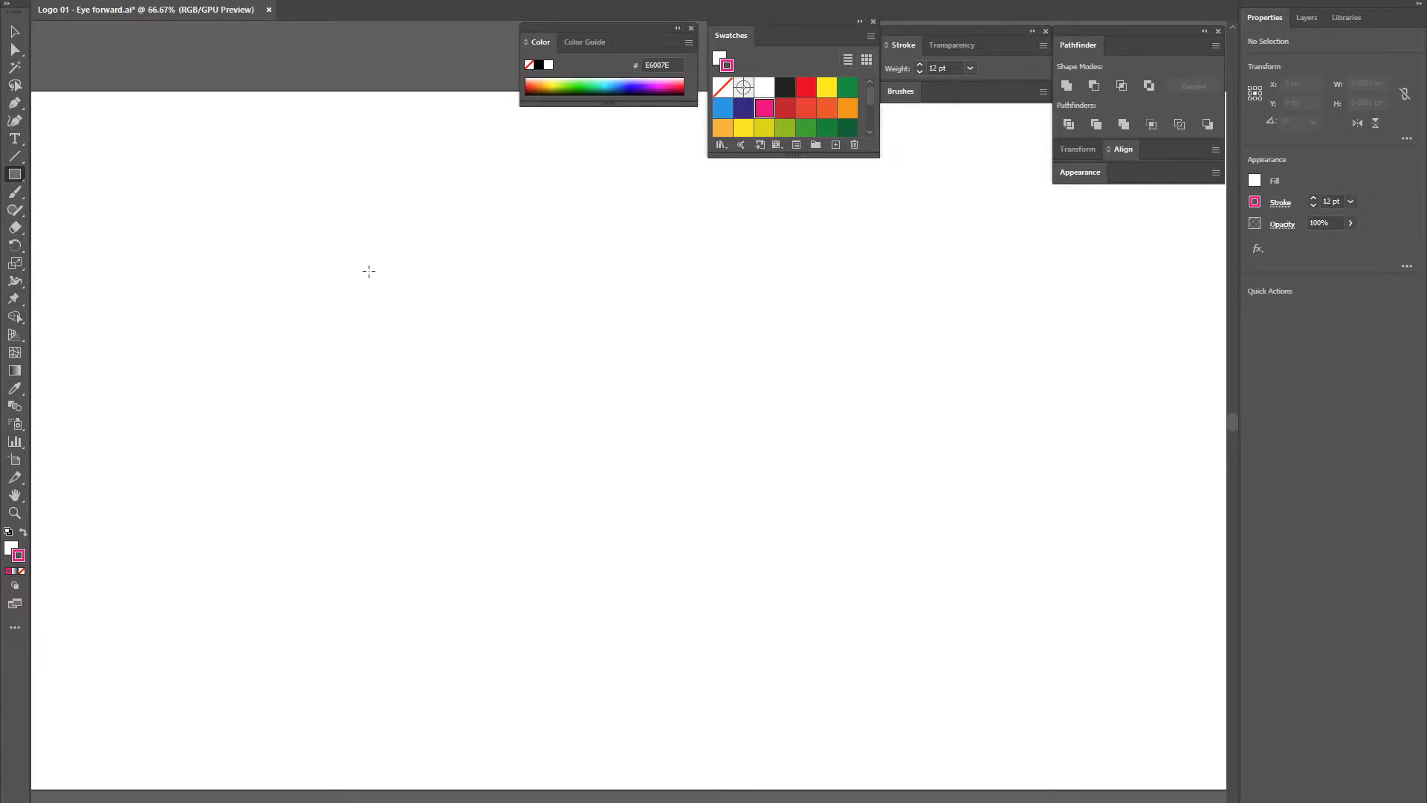
left_click(9, 533)
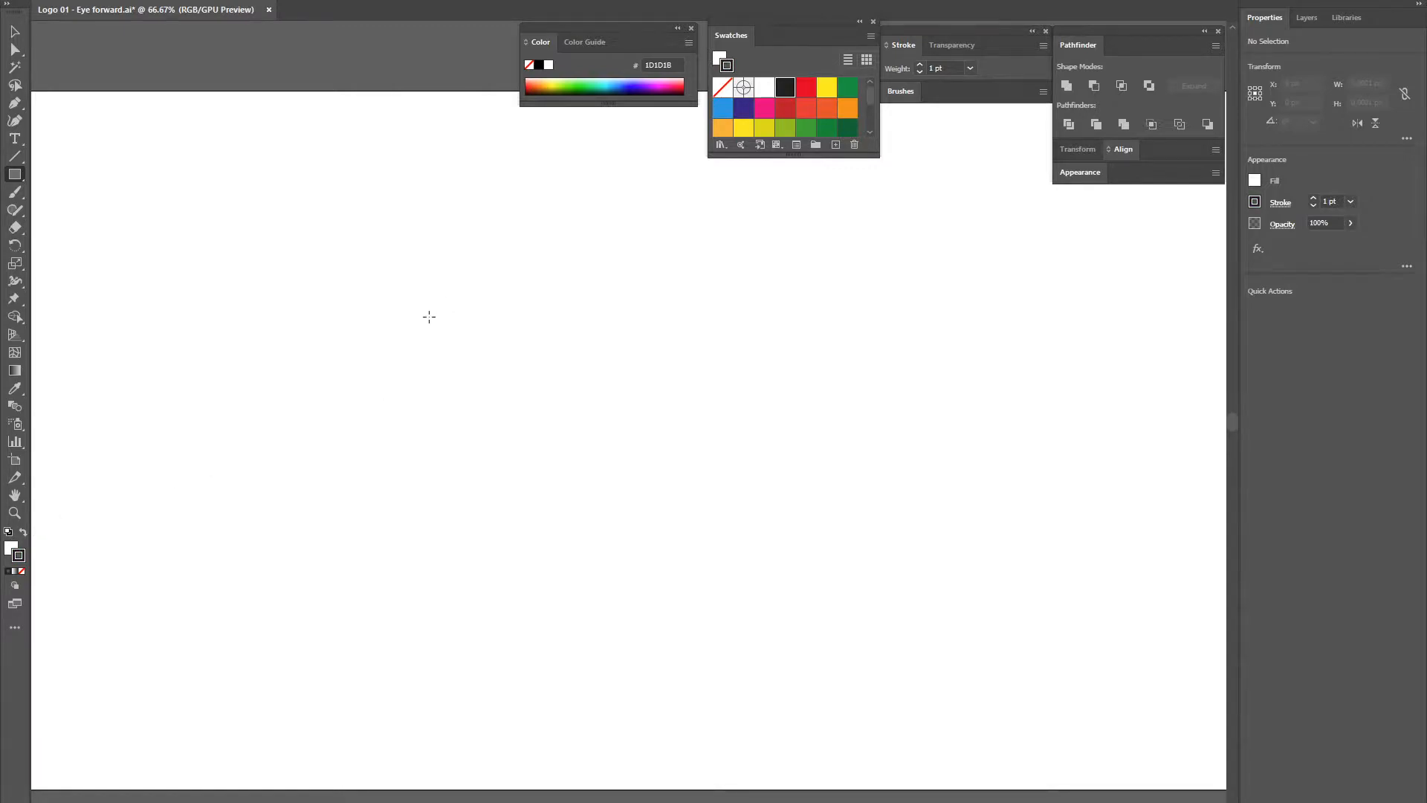
left_click(10, 548)
left_click(22, 571)
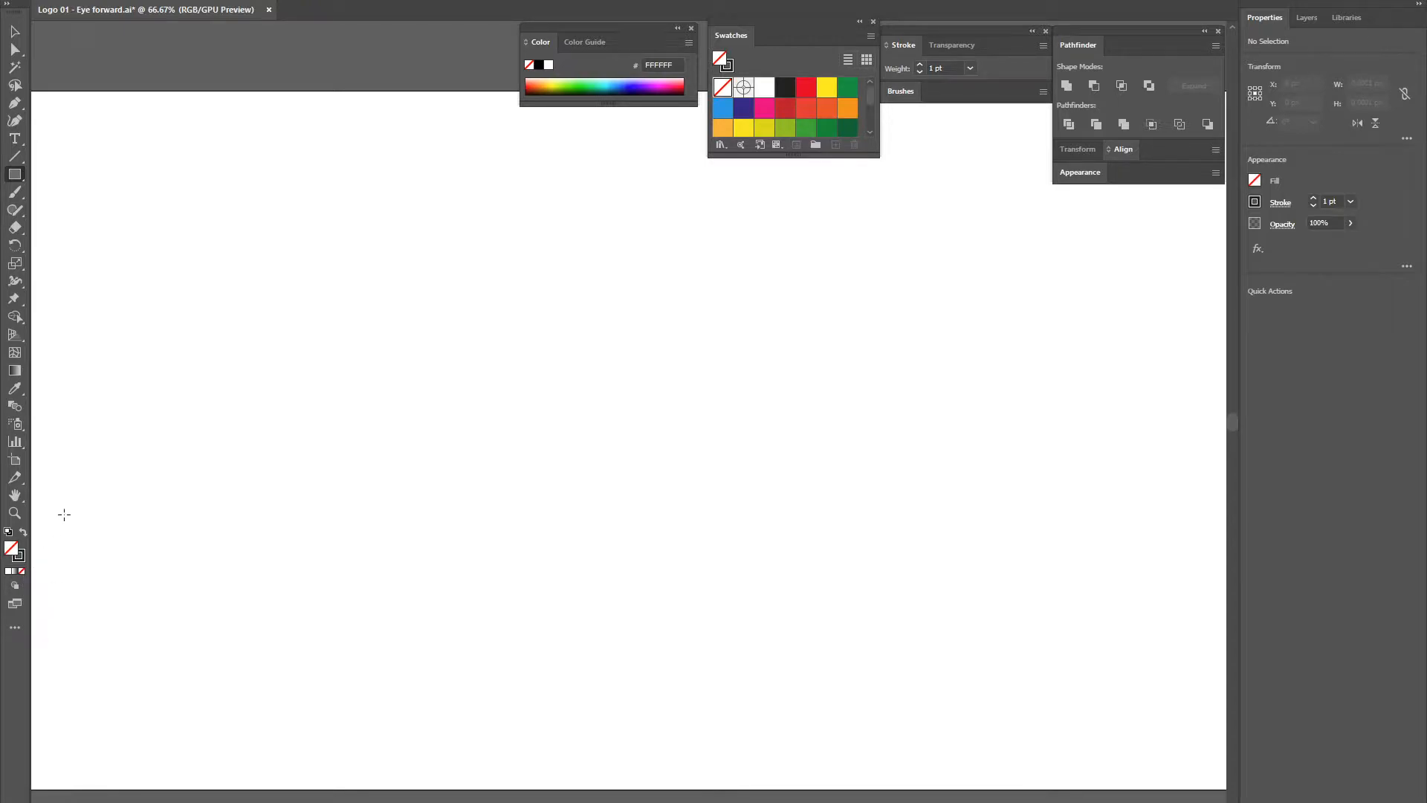
left_click_drag(326, 254, 752, 502)
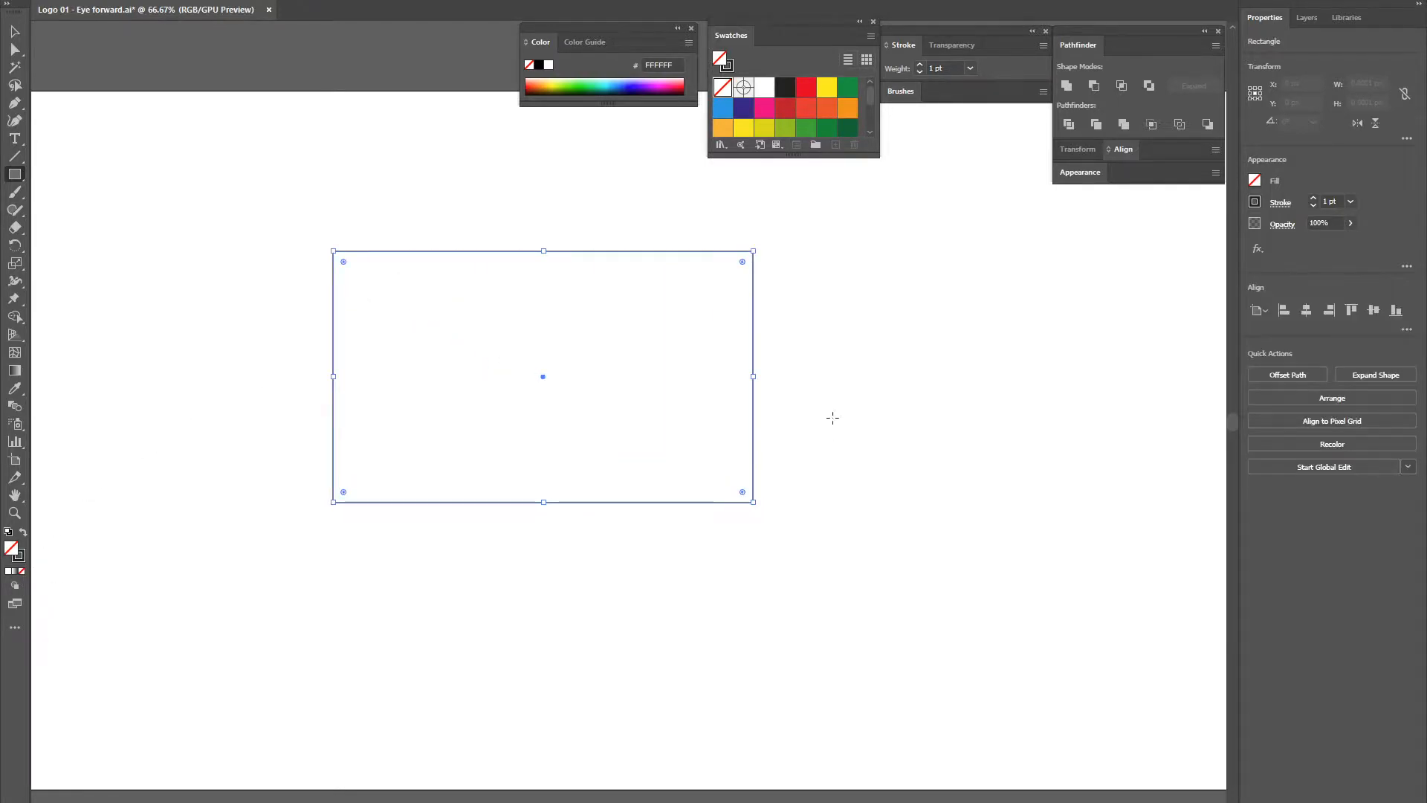
left_click_drag(1313, 199, 1313, 199)
Draw an ellipse about 515 × 442 px overlapping the rectangle's upper-left corner, and select both shapes
left_click_drag(18, 177, 74, 211)
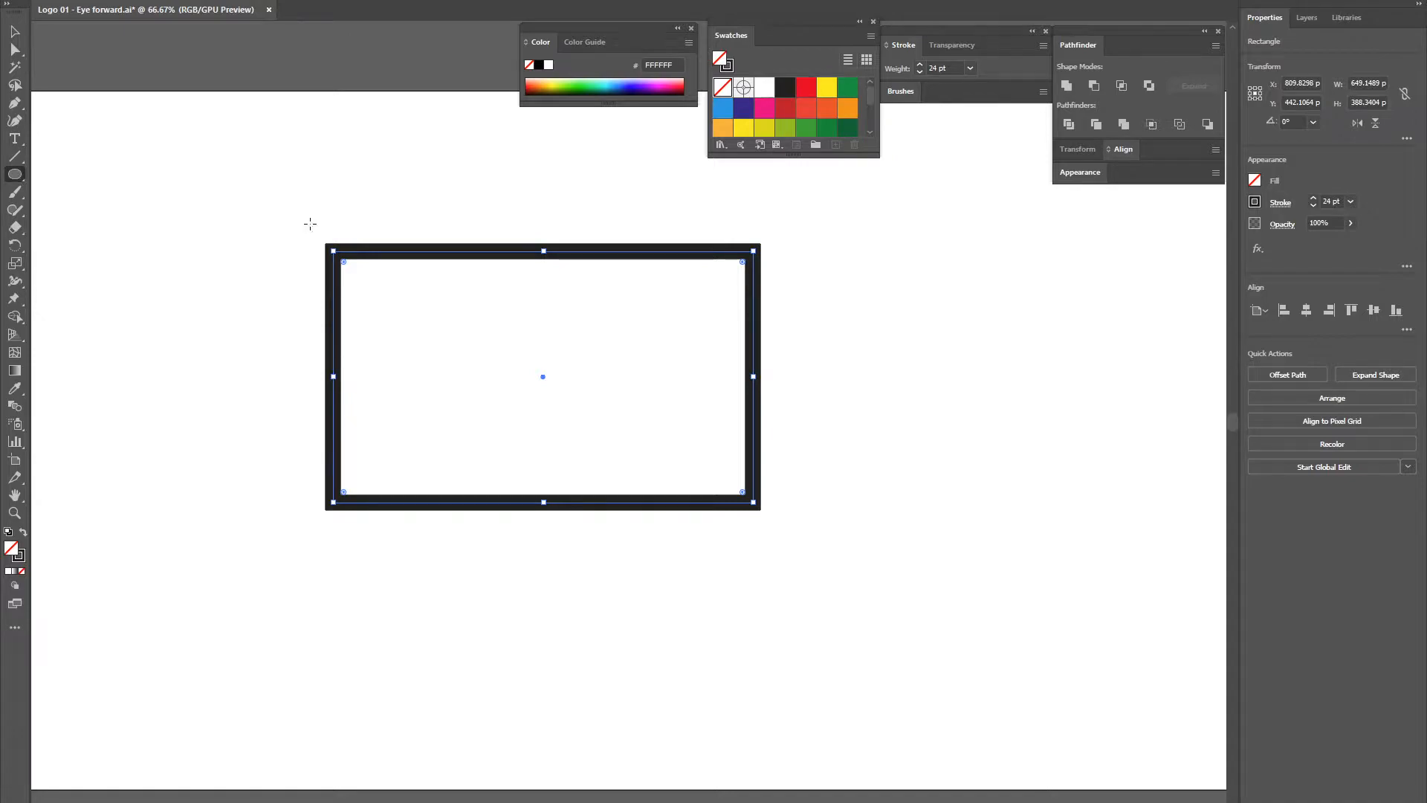
left_click_drag(204, 141, 537, 427)
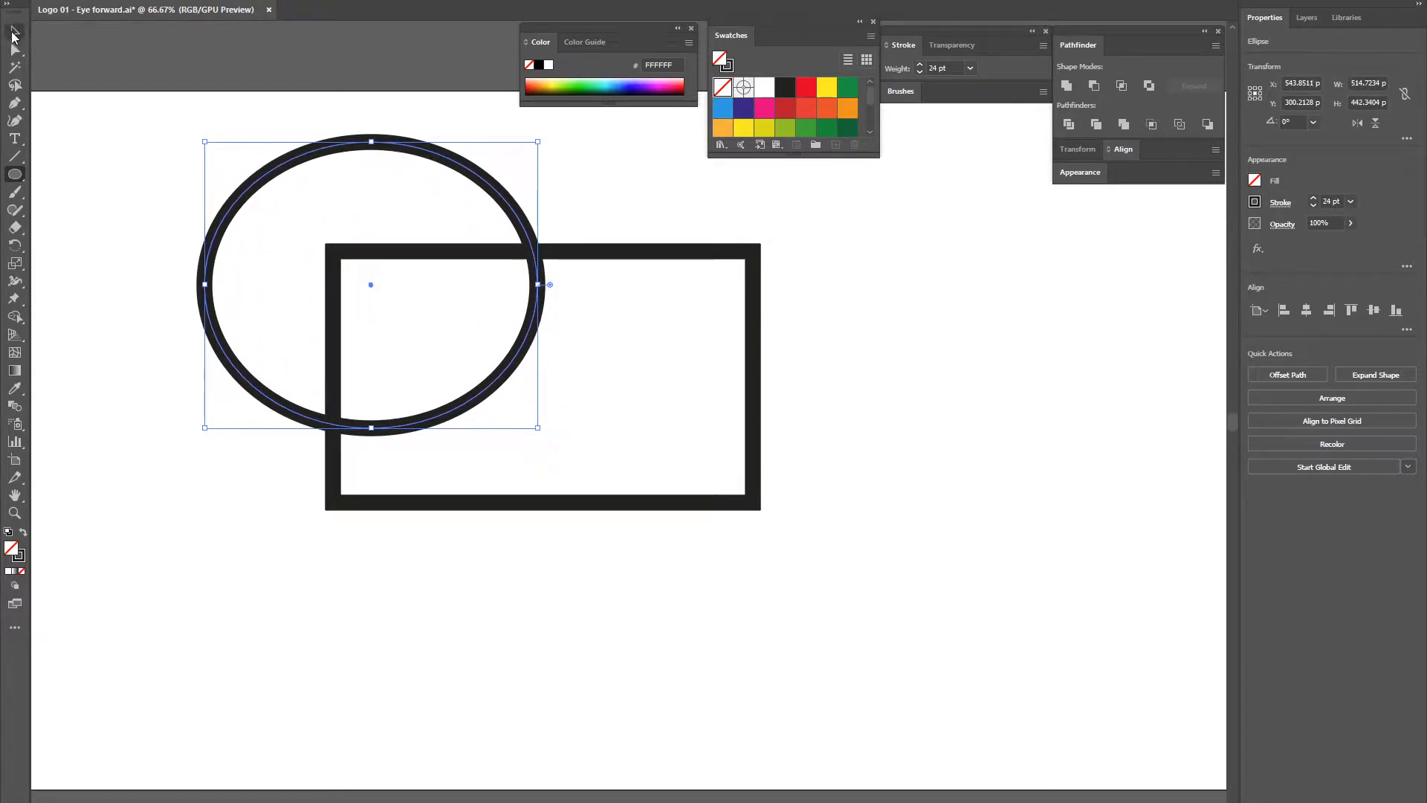
left_click(15, 33)
left_click(15, 32)
left_click(110, 191)
left_click_drag(110, 186, 761, 503)
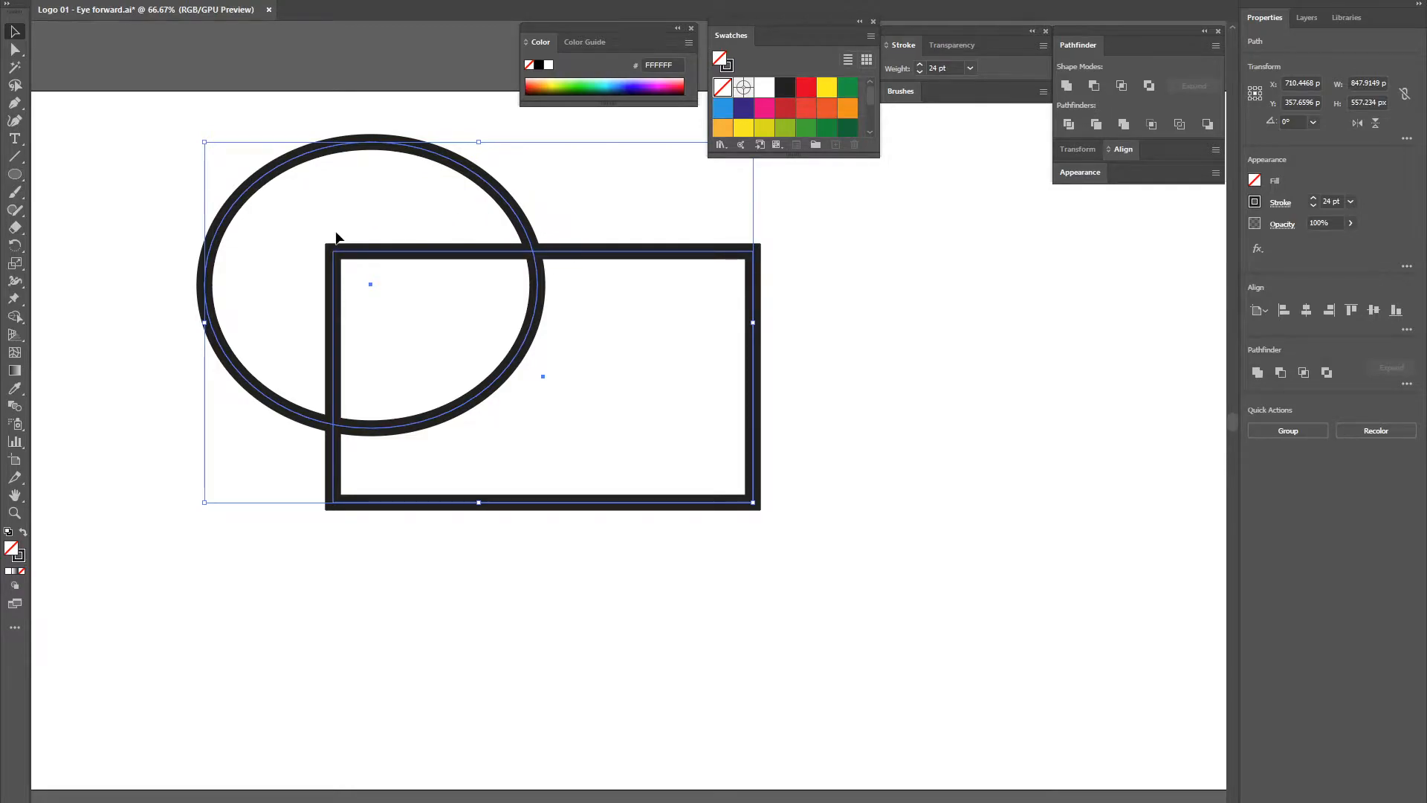
Try Pathfinder Unite and Minus Front on the ellipse and rectangle, undoing each operation
left_click(1067, 87)
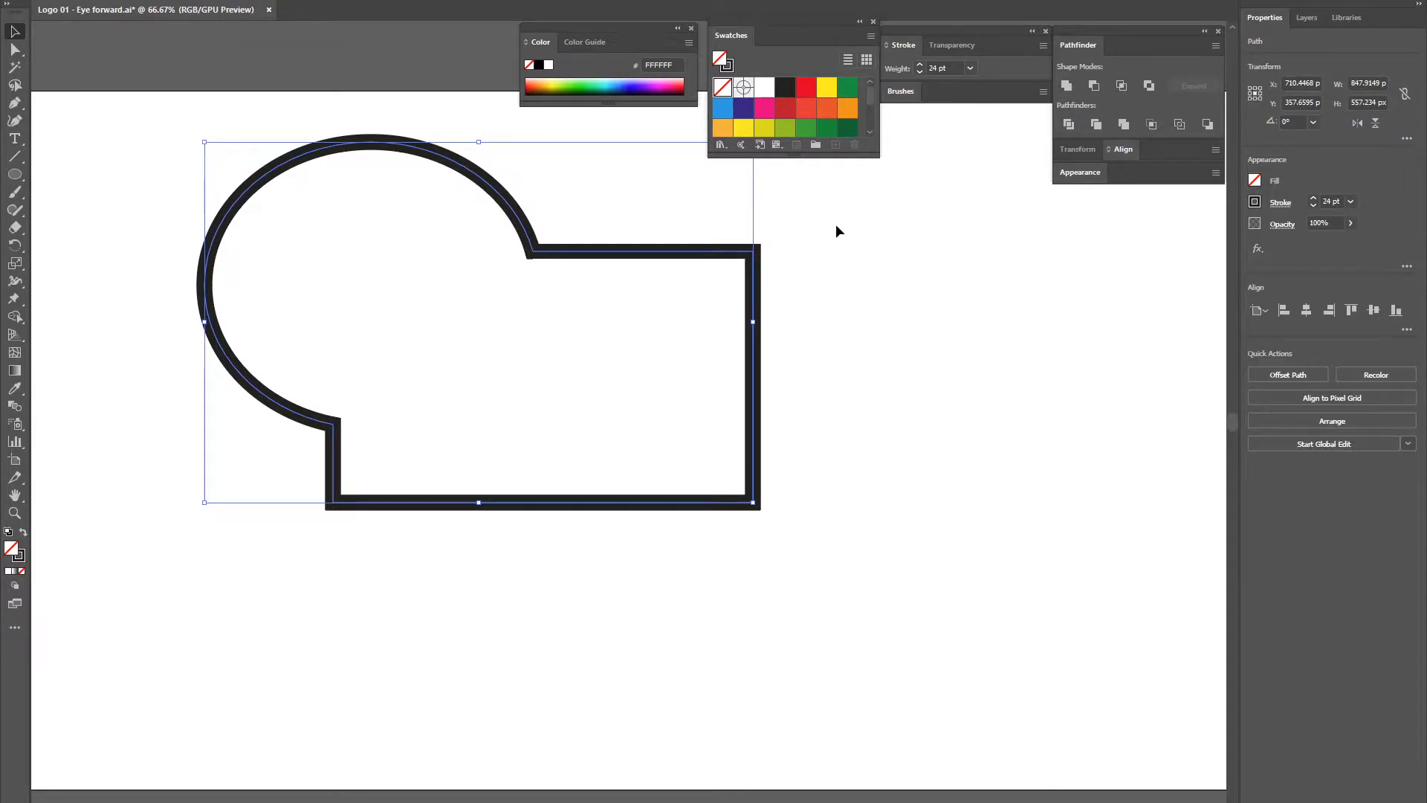
key("ctrl+z")
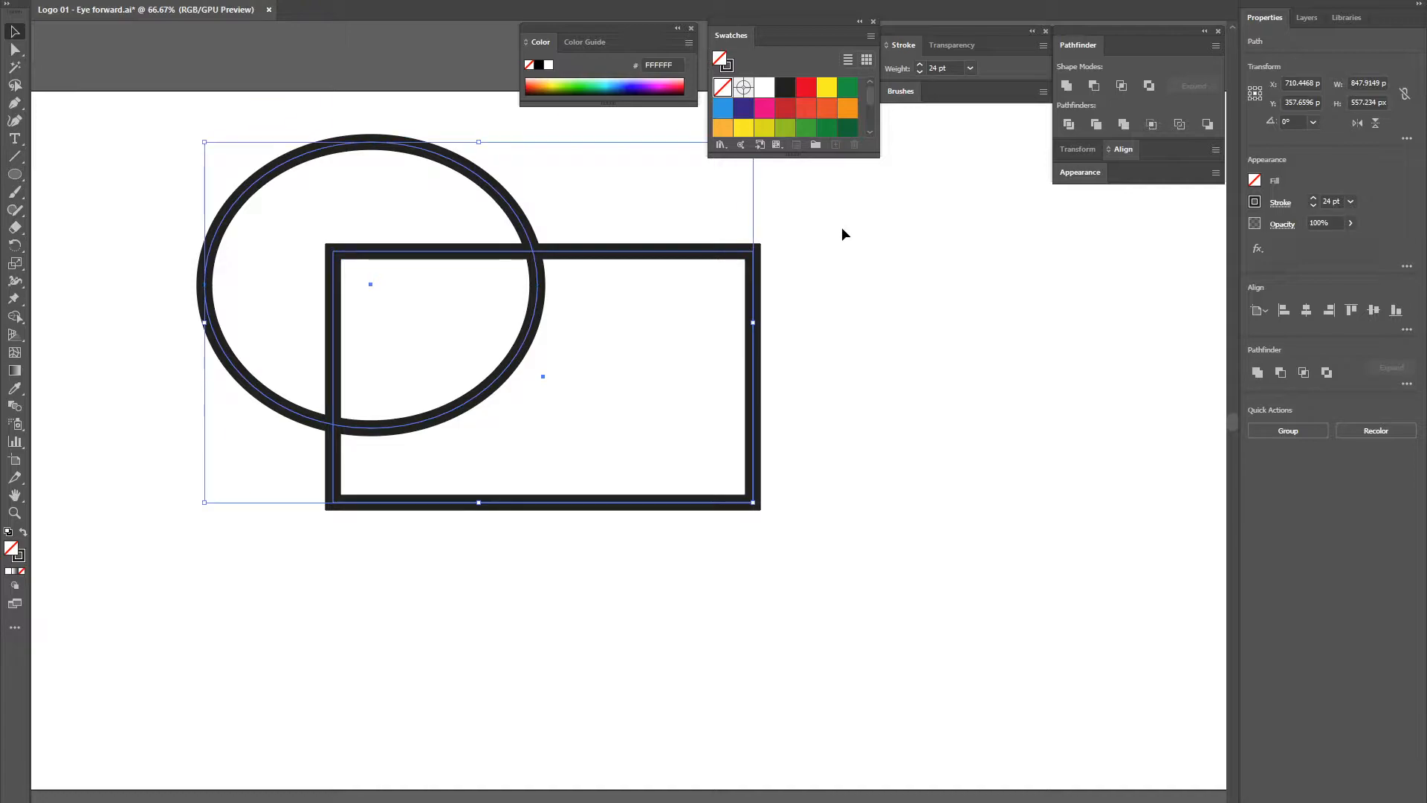
left_click(1095, 87)
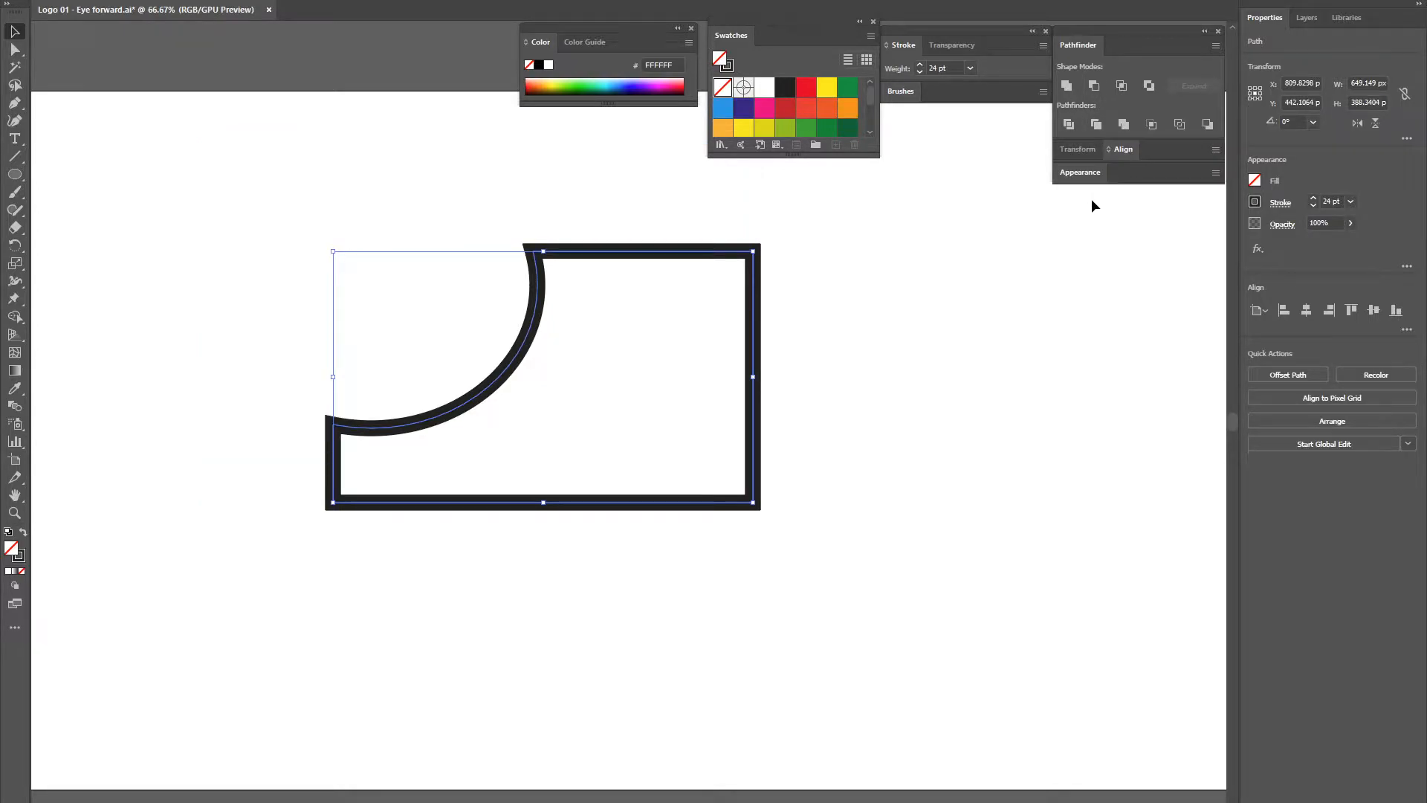
key("ctrl+z")
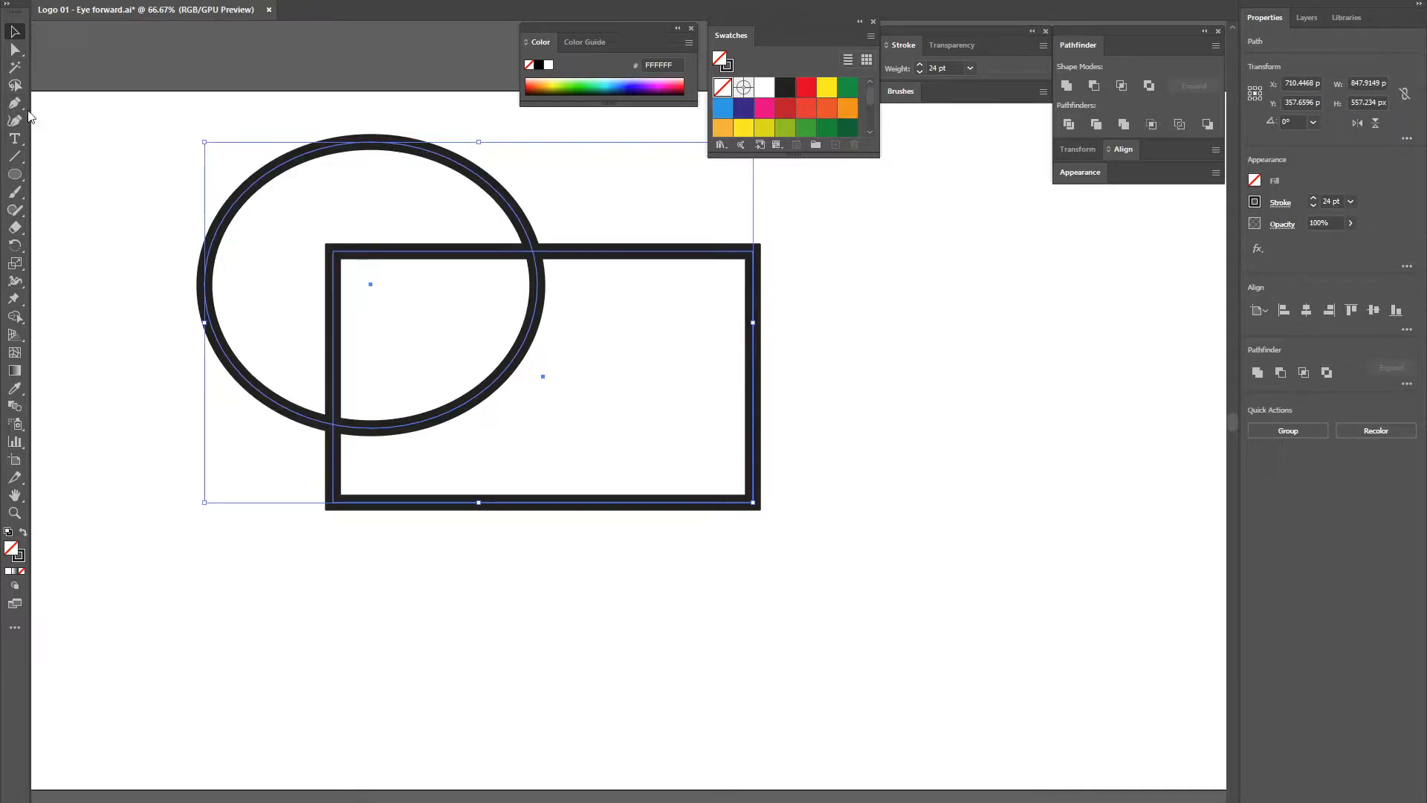
Delete the ellipse, leaving only the rectangle on the artboard
left_click(252, 130)
left_click_drag(253, 130, 314, 185)
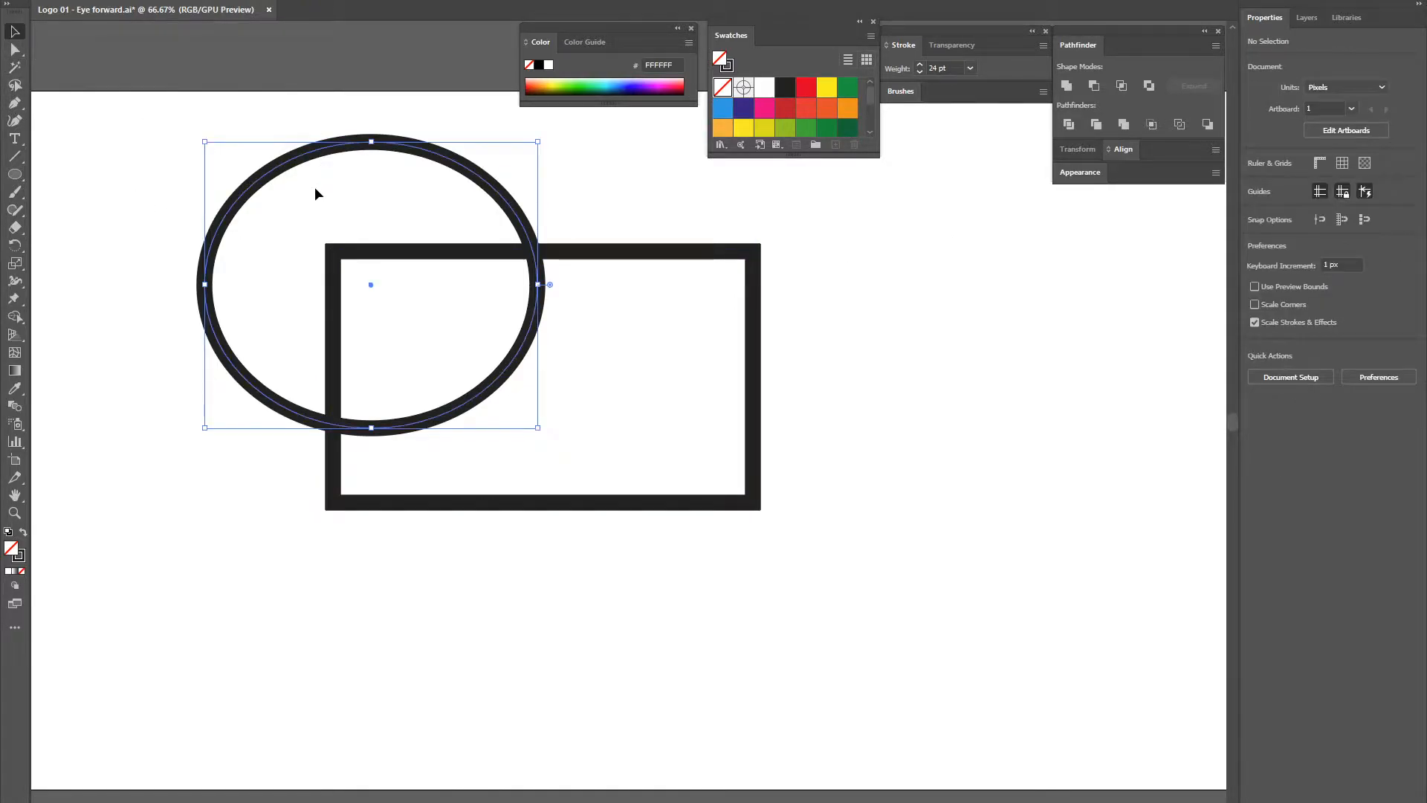
key("Delete")
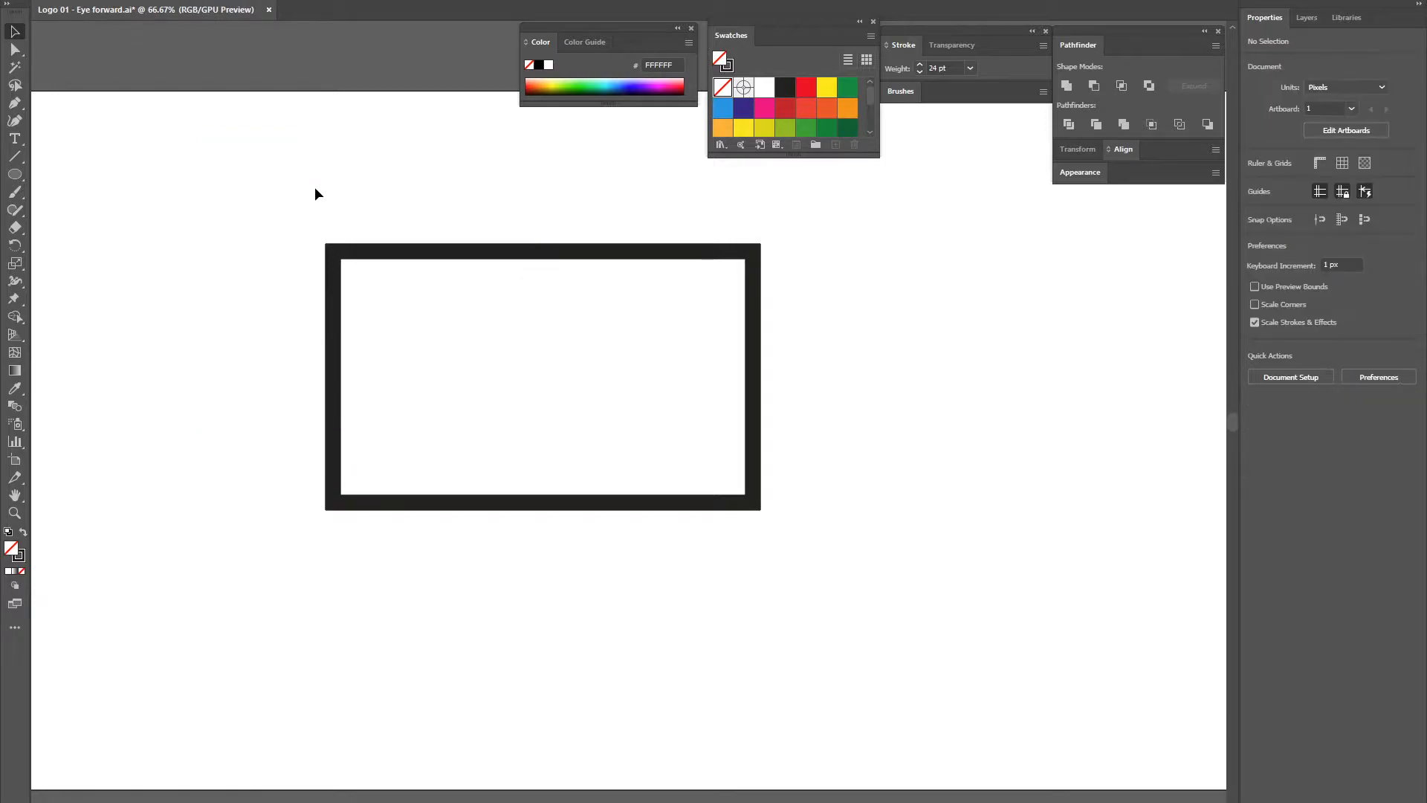
Draw a closed wavy shape about 1263 × 501 px across the rectangle with the Pen tool
left_click(14, 104)
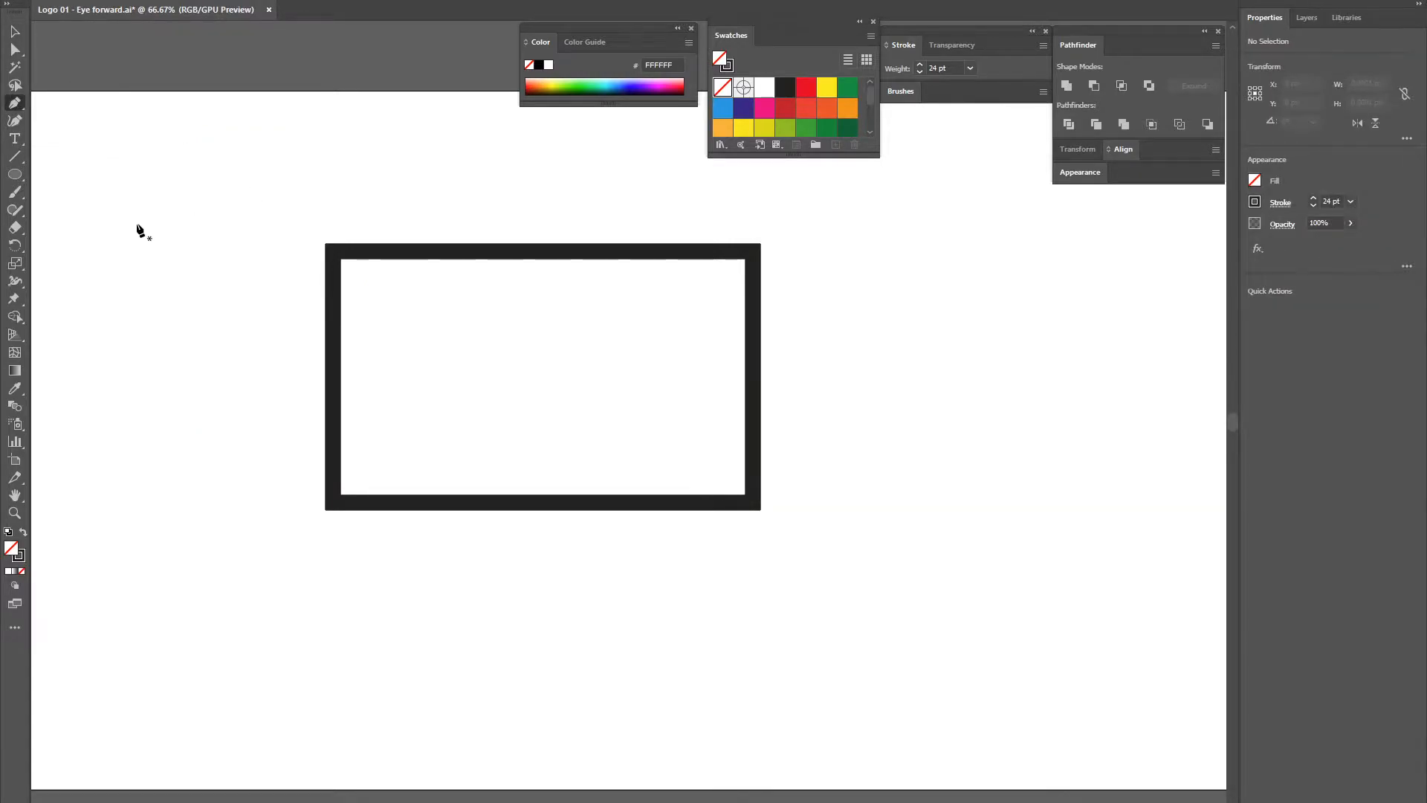
mouse_move(107, 318)
left_mouse_down()
mouse_move(162, 328)
mouse_move(234, 273)
mouse_move(347, 376)
left_mouse_up()
left_click_drag(568, 350, 554, 302)
left_click_drag(591, 280, 619, 311)
left_click_drag(667, 358, 577, 478)
left_click_drag(671, 456, 834, 422)
left_click_drag(919, 444, 922, 461)
left_click_drag(917, 539, 905, 543)
left_click_drag(692, 569, 532, 530)
left_click_drag(422, 454, 139, 447)
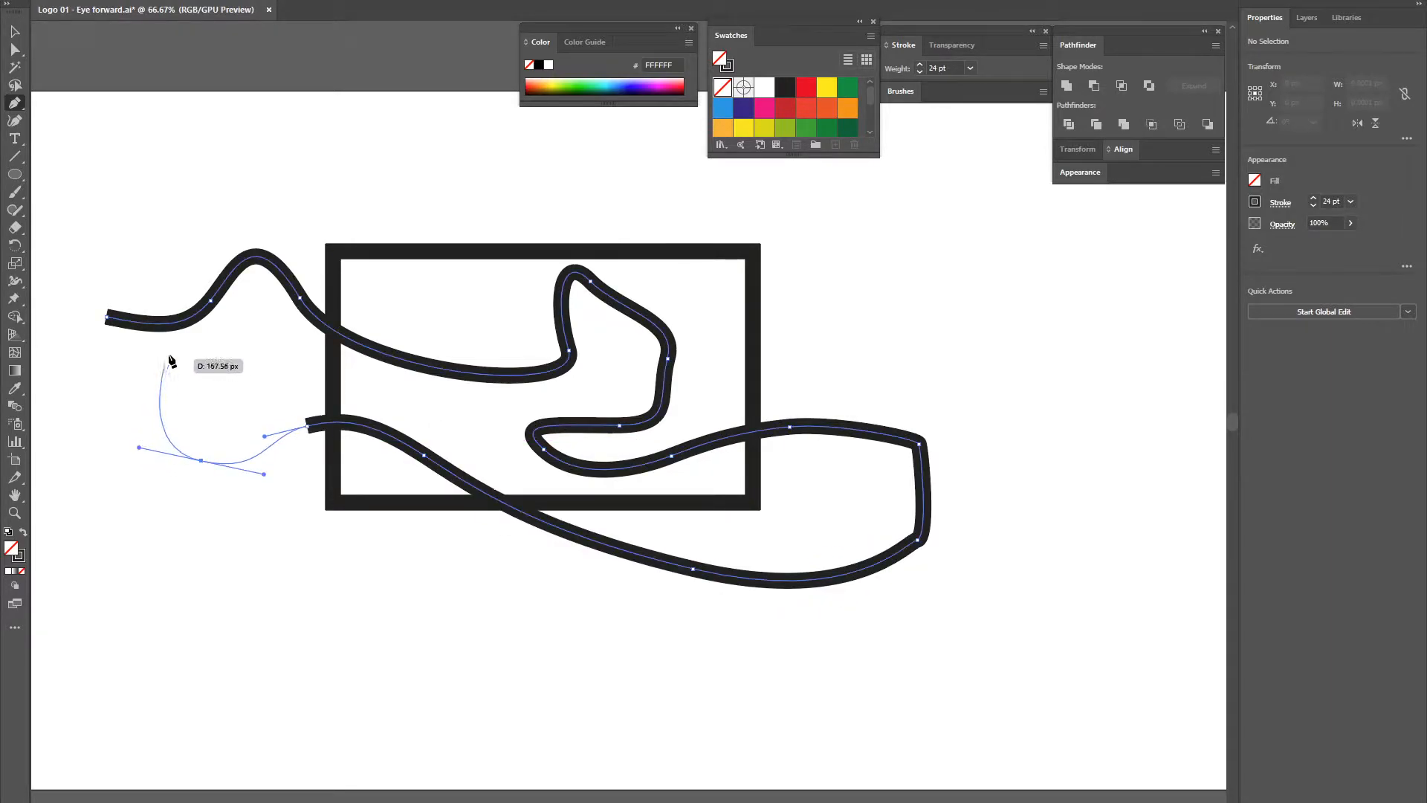
left_click(106, 317)
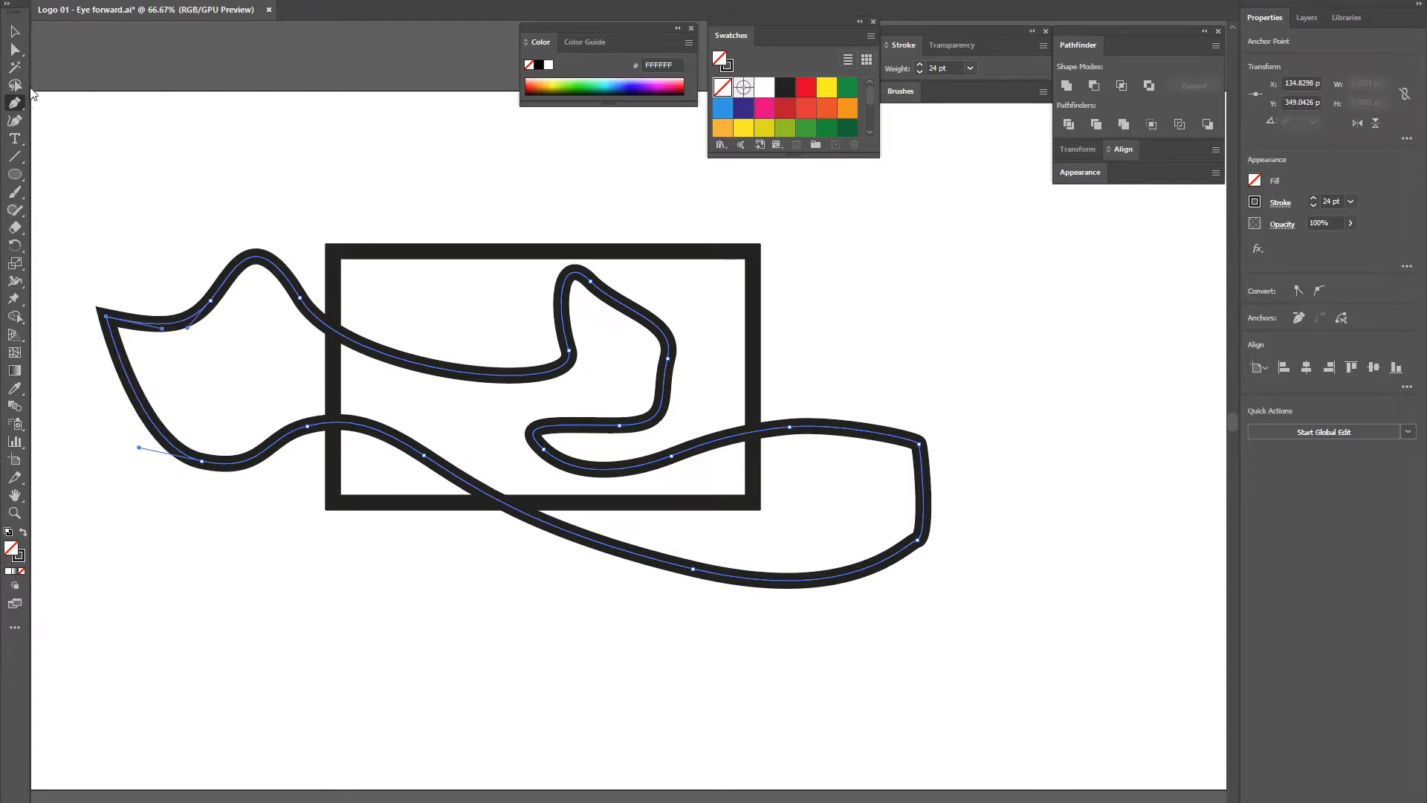
Select the rectangle and the wavy shape, and cut the wavy shape out of the rectangle with Pathfinder Minus Front
left_click(14, 33)
left_click(1010, 373)
left_click(884, 435)
left_click_drag(1052, 247, 632, 535)
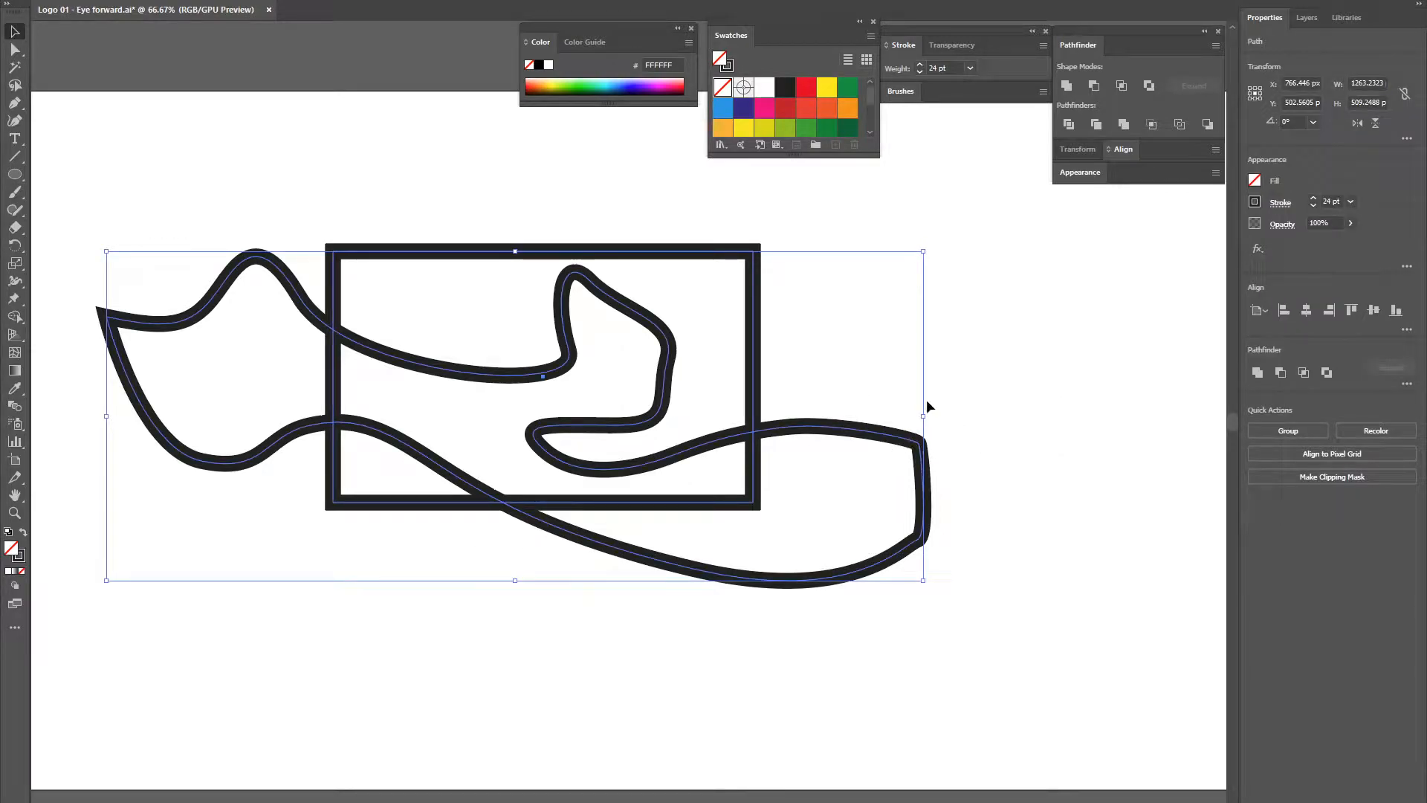
left_click(958, 461)
left_click(929, 466)
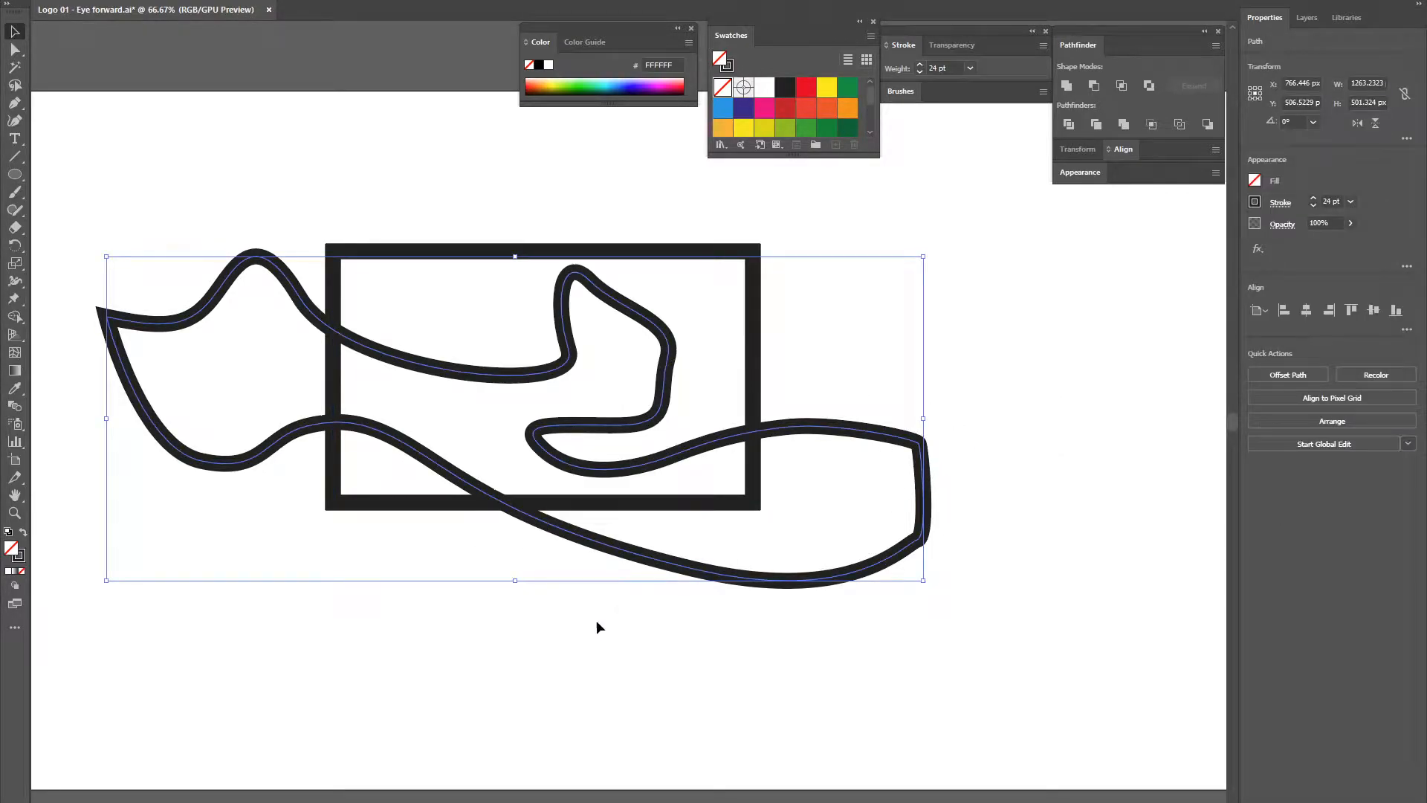
left_click(895, 303)
left_click_drag(924, 229, 517, 533)
left_click(1099, 87)
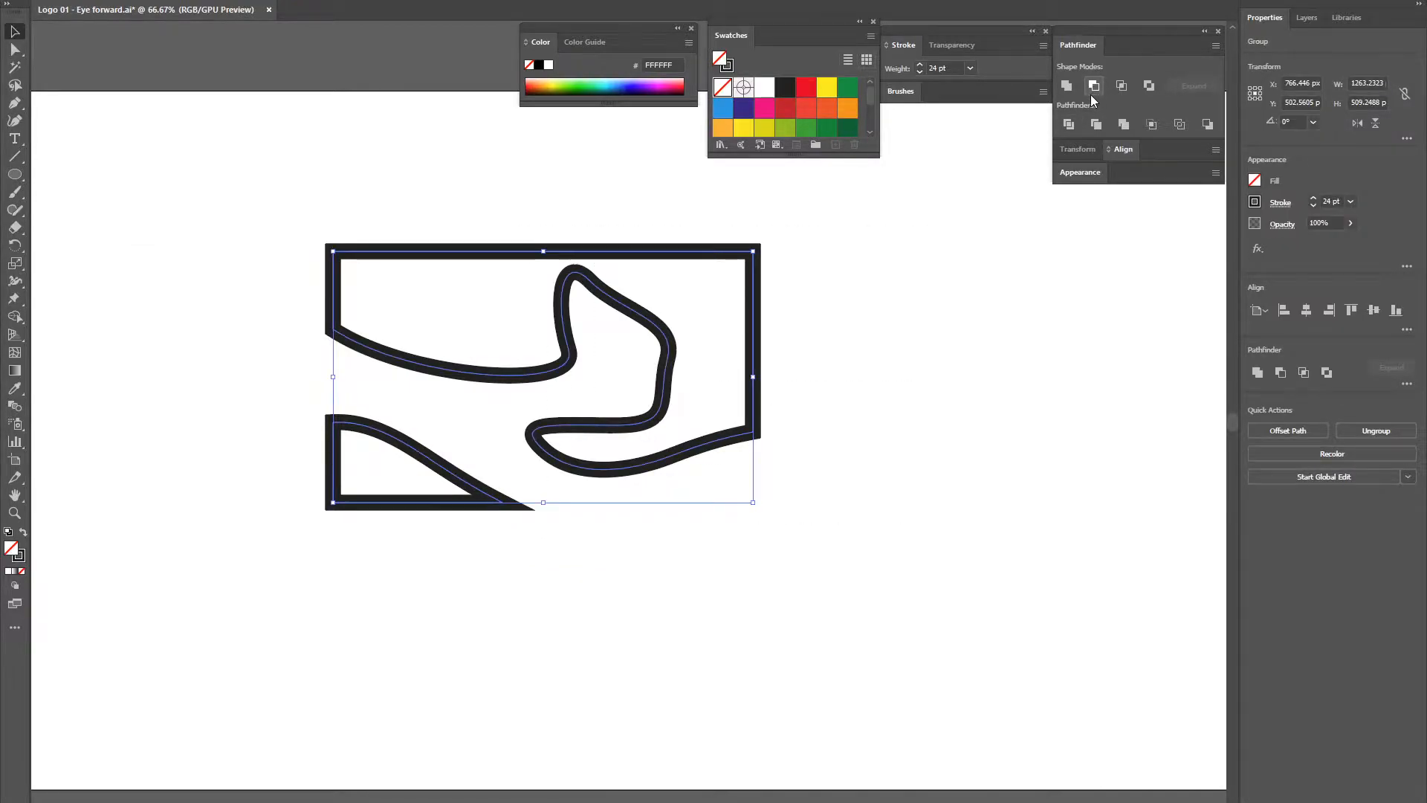
Swap fill and stroke on the cut rectangle pieces to give them a solid black fill without a stroke
left_click(871, 341)
left_click(673, 353)
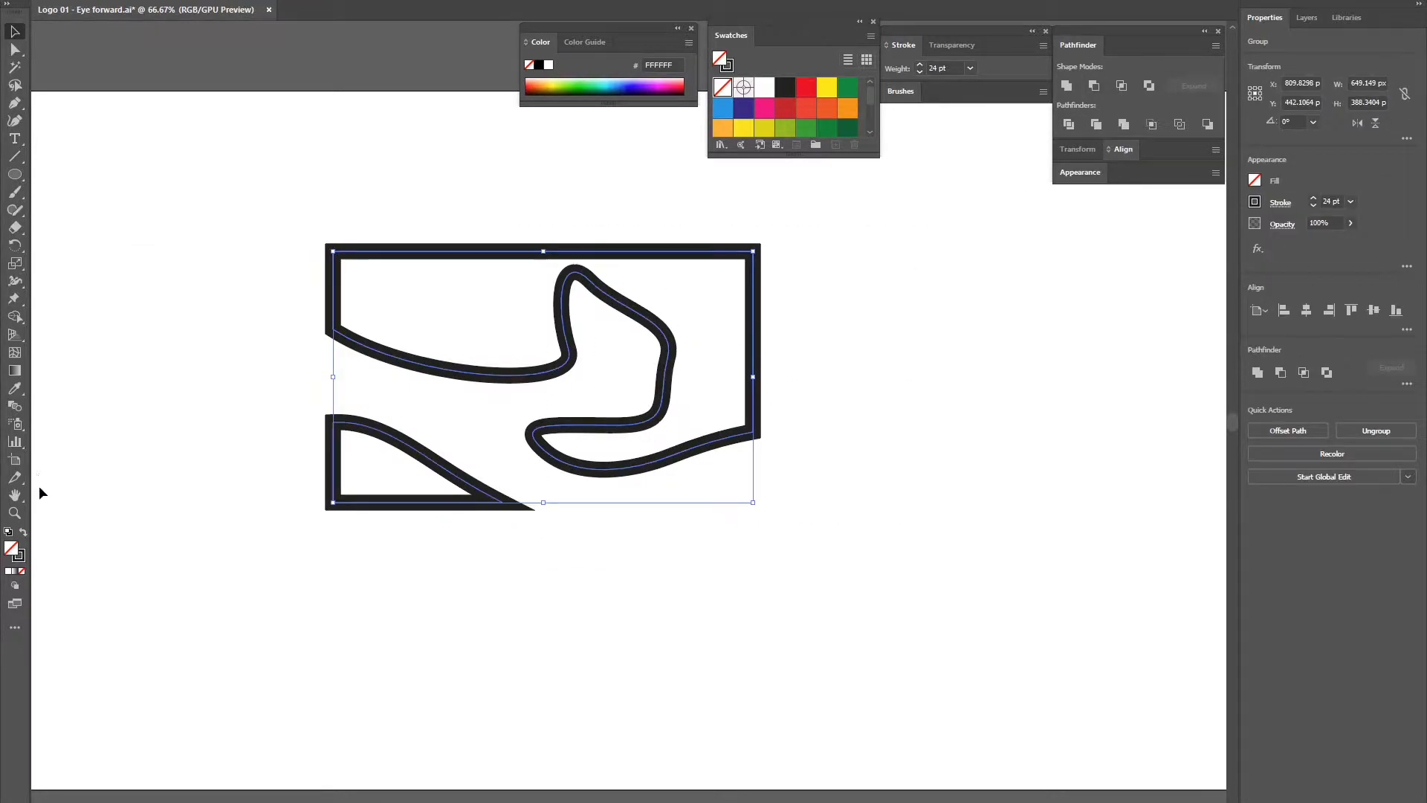
left_click(23, 532)
left_click(899, 390)
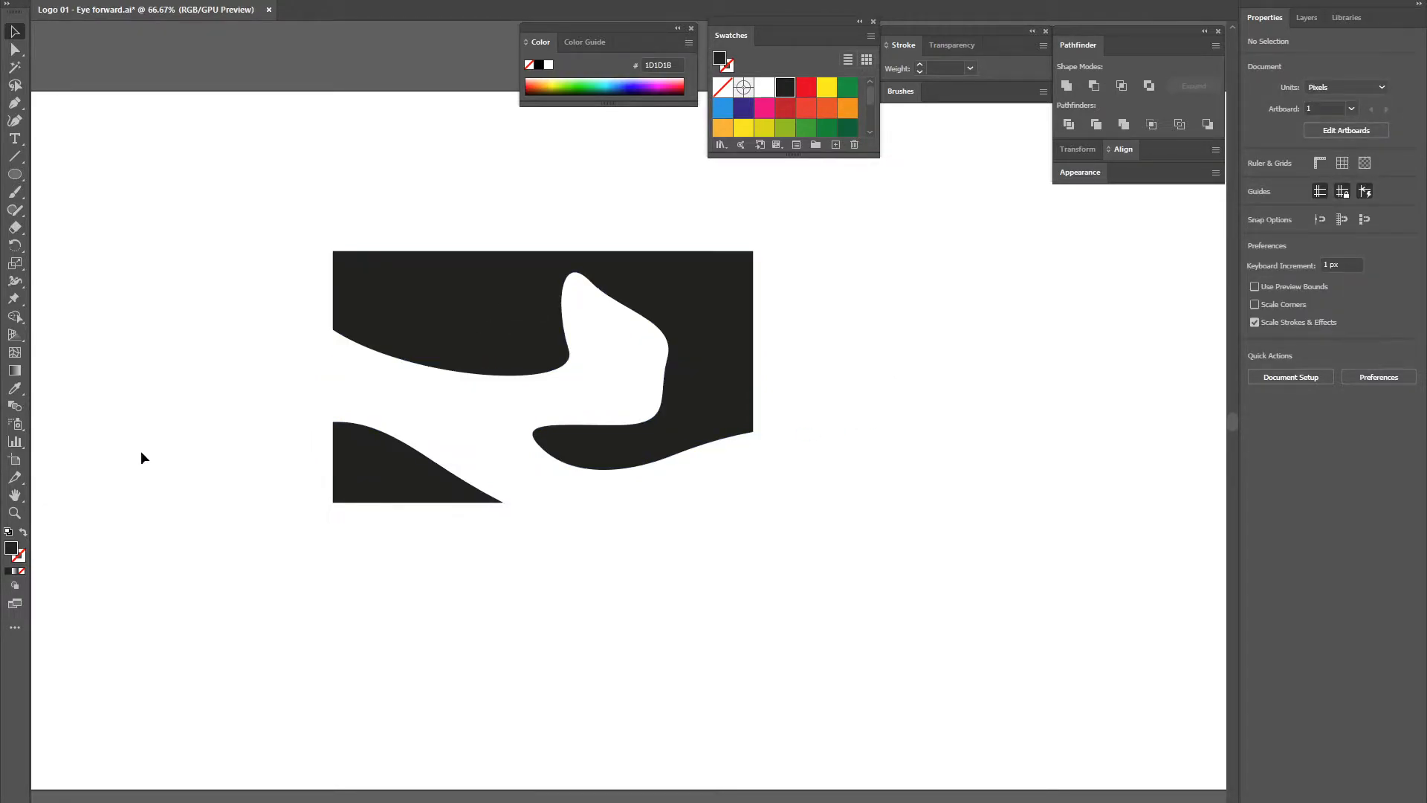
Undo the fill and stroke swap and the Minus Front cut
left_click(23, 532)
key("ctrl+z")
key("ctrl+z")
key("ctrl+z")
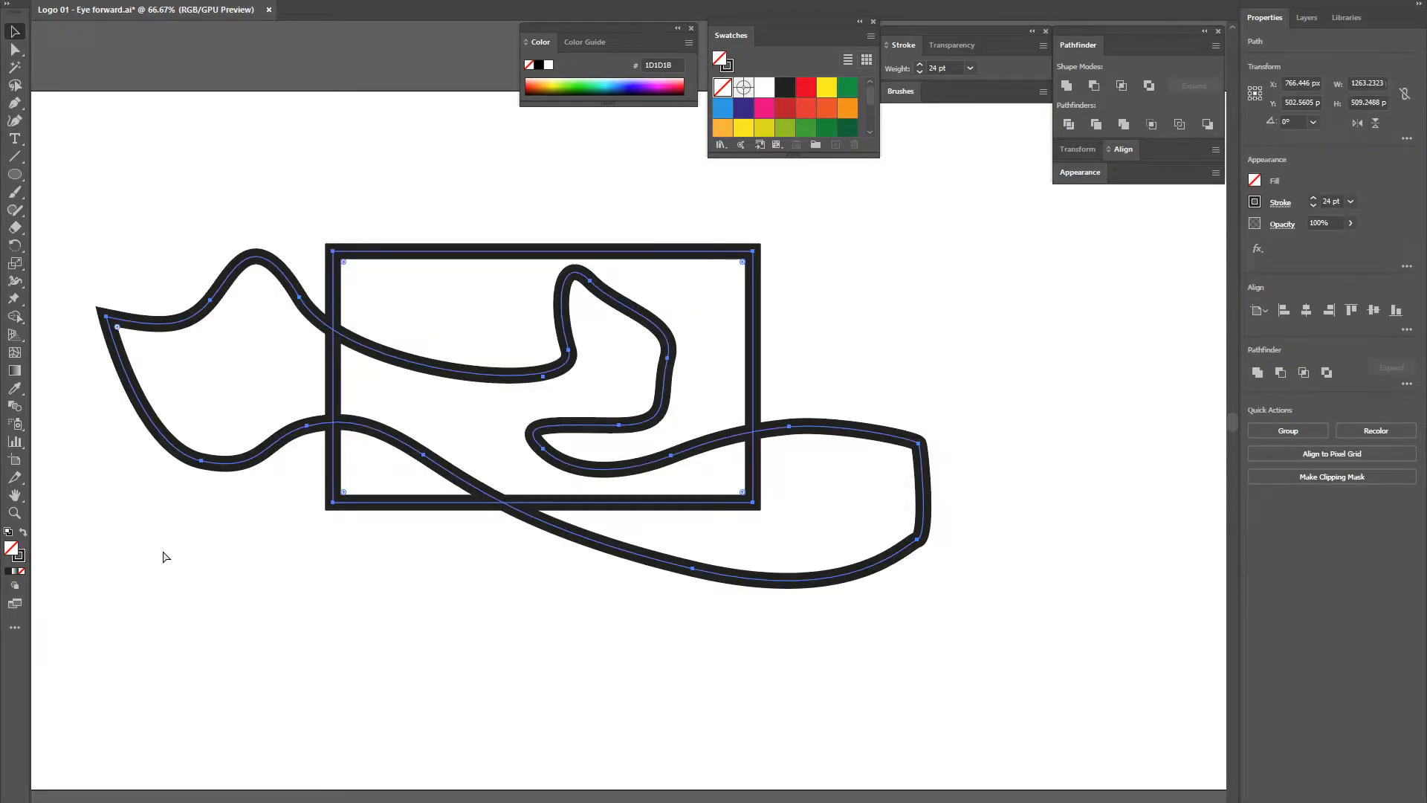
Fill the rectangle with yellow (FFED00)
left_click(214, 580)
left_click_drag(407, 199, 450, 261)
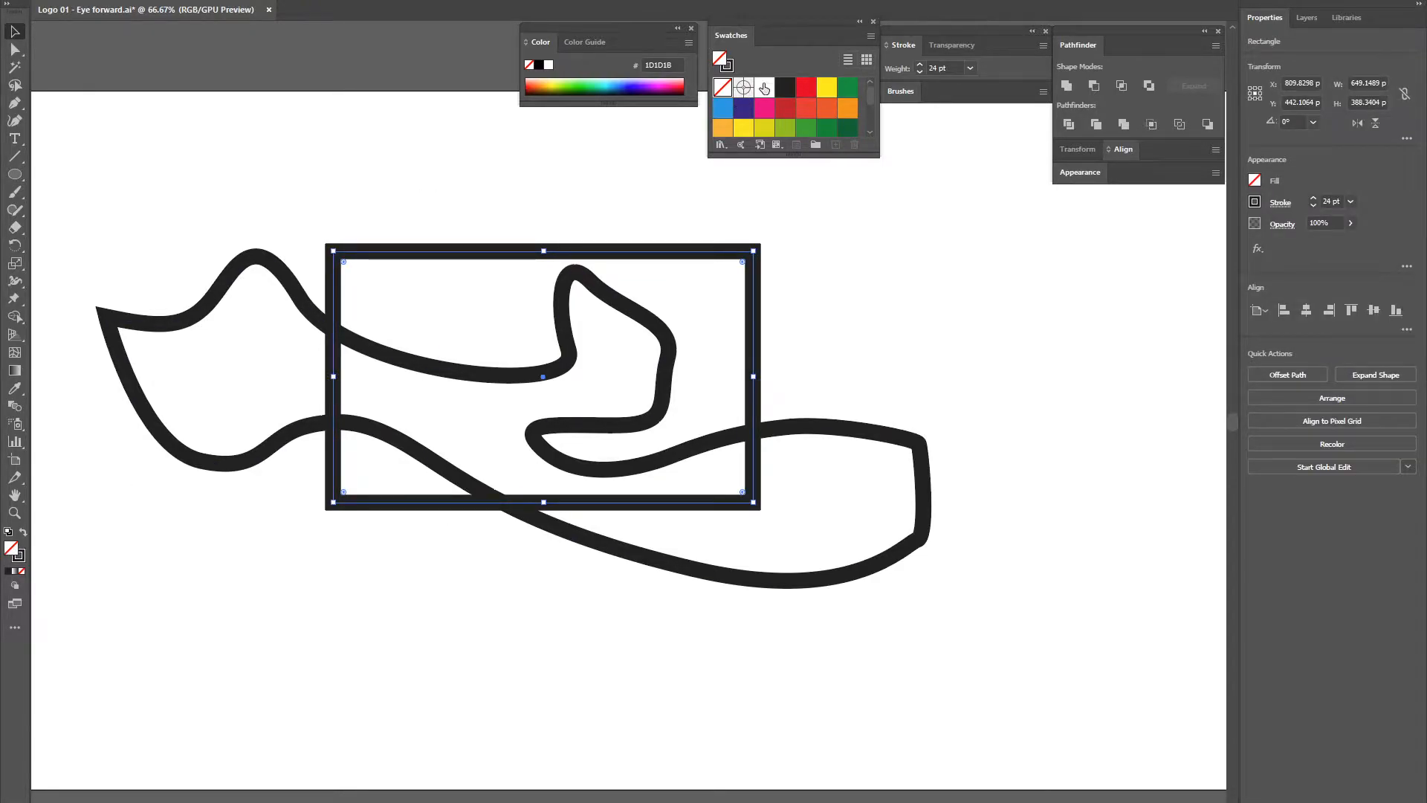
left_click(826, 87)
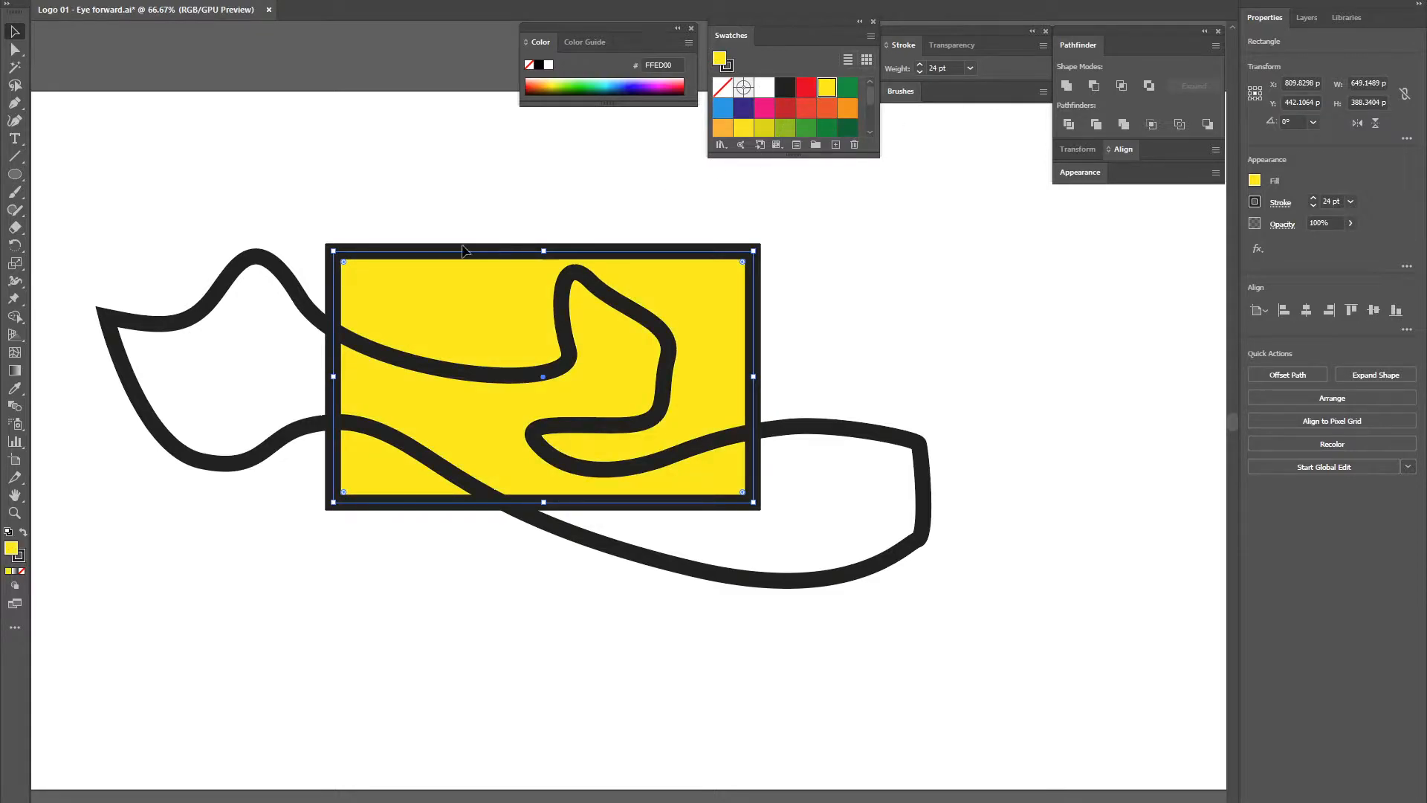
Fill the wavy shape with dark blue (312783) and deselect it
left_click(376, 216)
left_click_drag(207, 223, 268, 305)
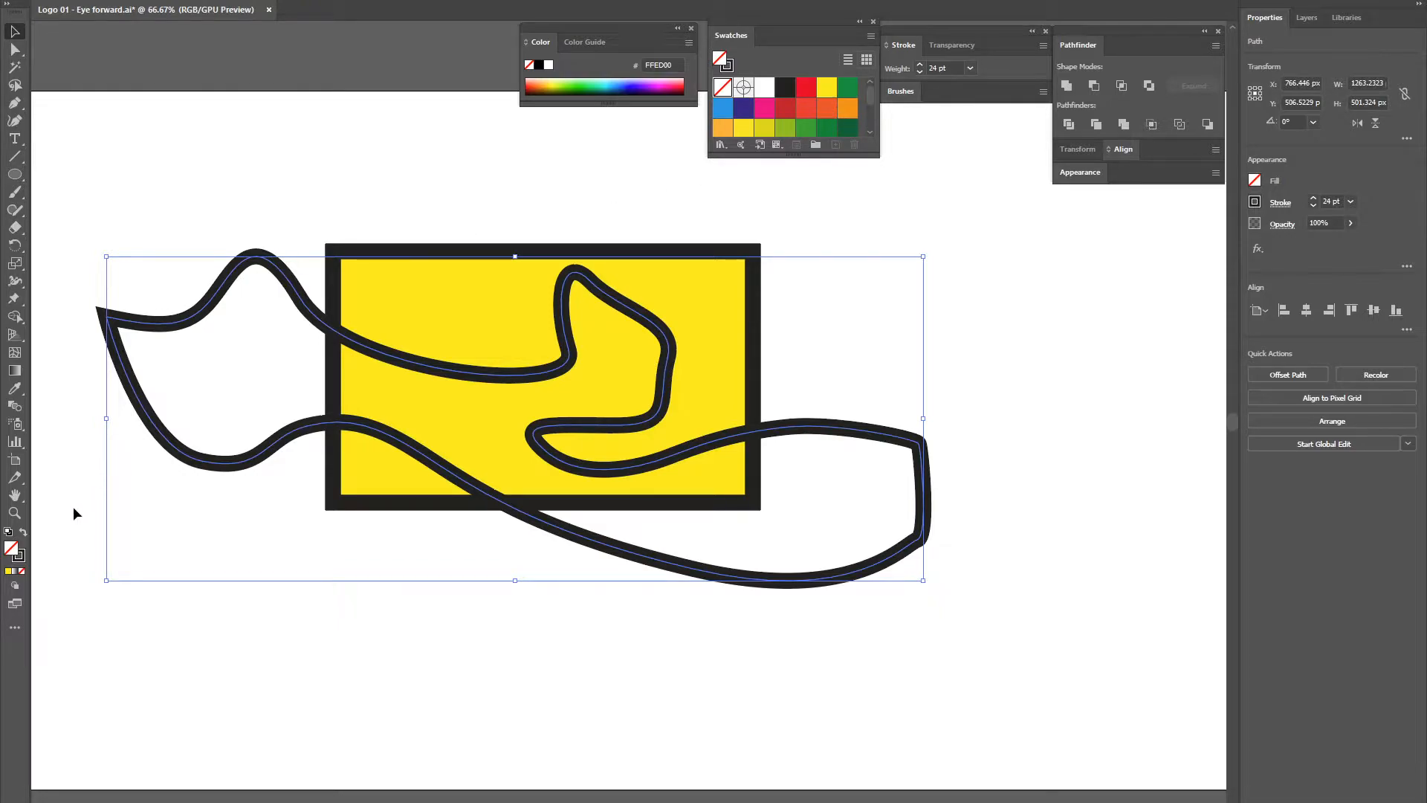
left_click(743, 107)
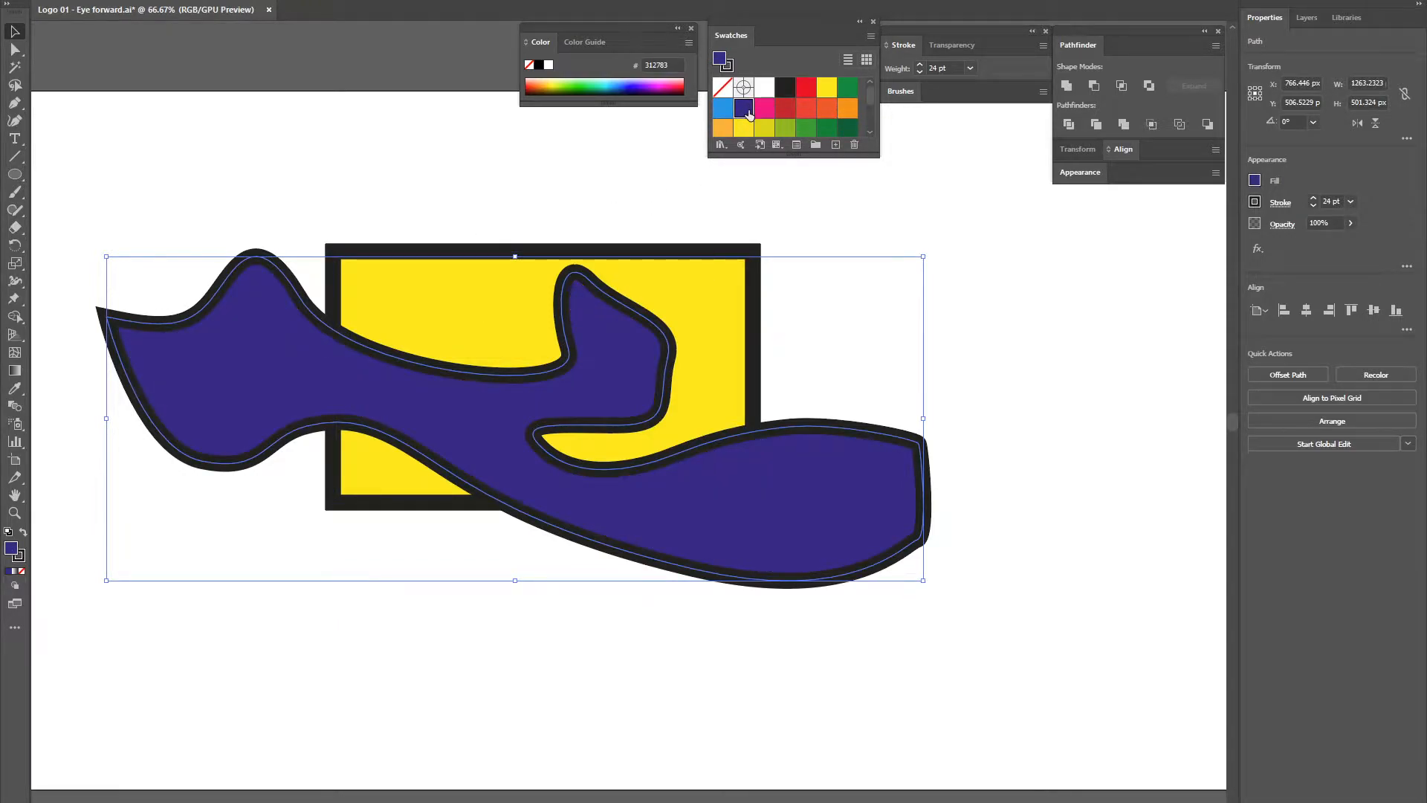
left_click(275, 177)
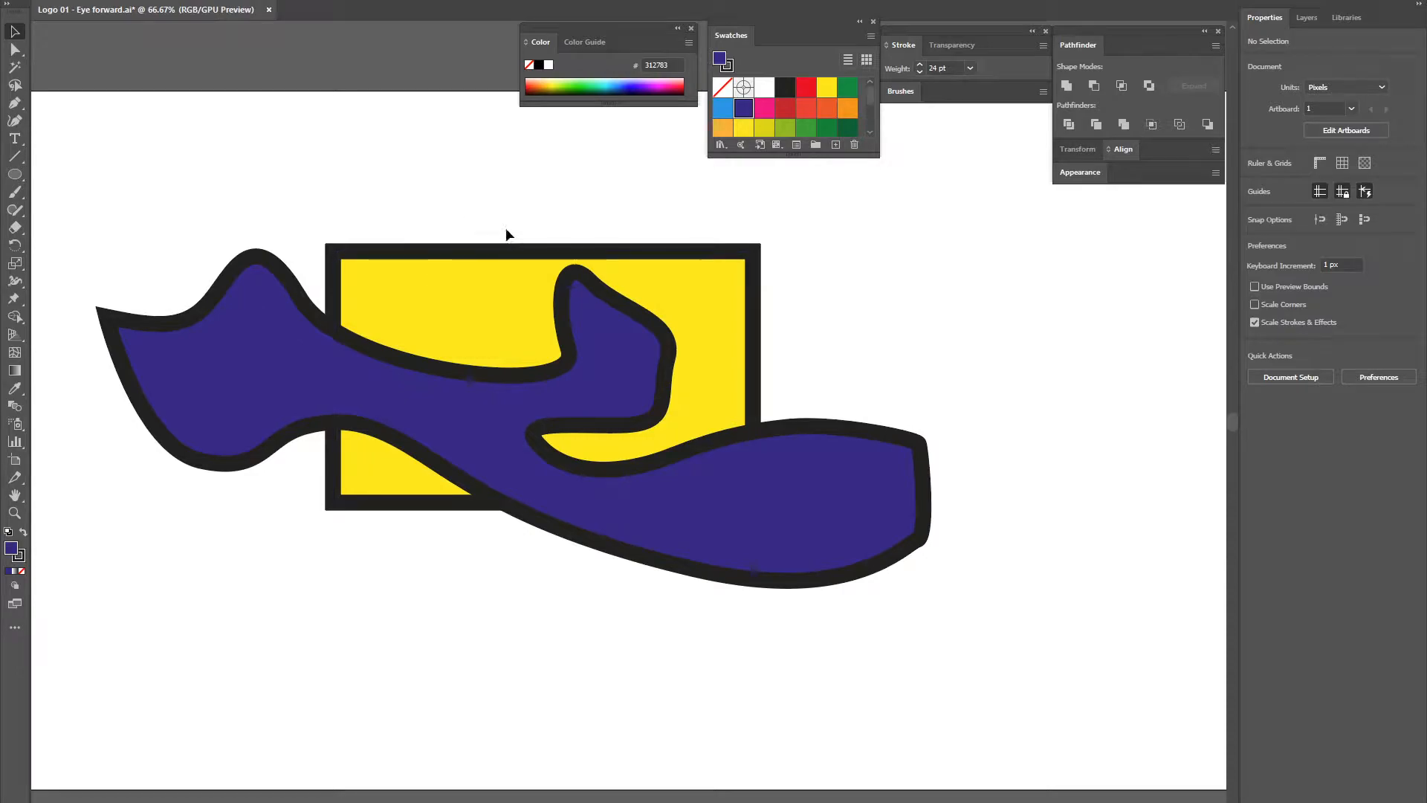
Switch the yellow rectangle's stacking order repeatedly between front and back, ending with it in front of the wavy shape
left_click(511, 321)
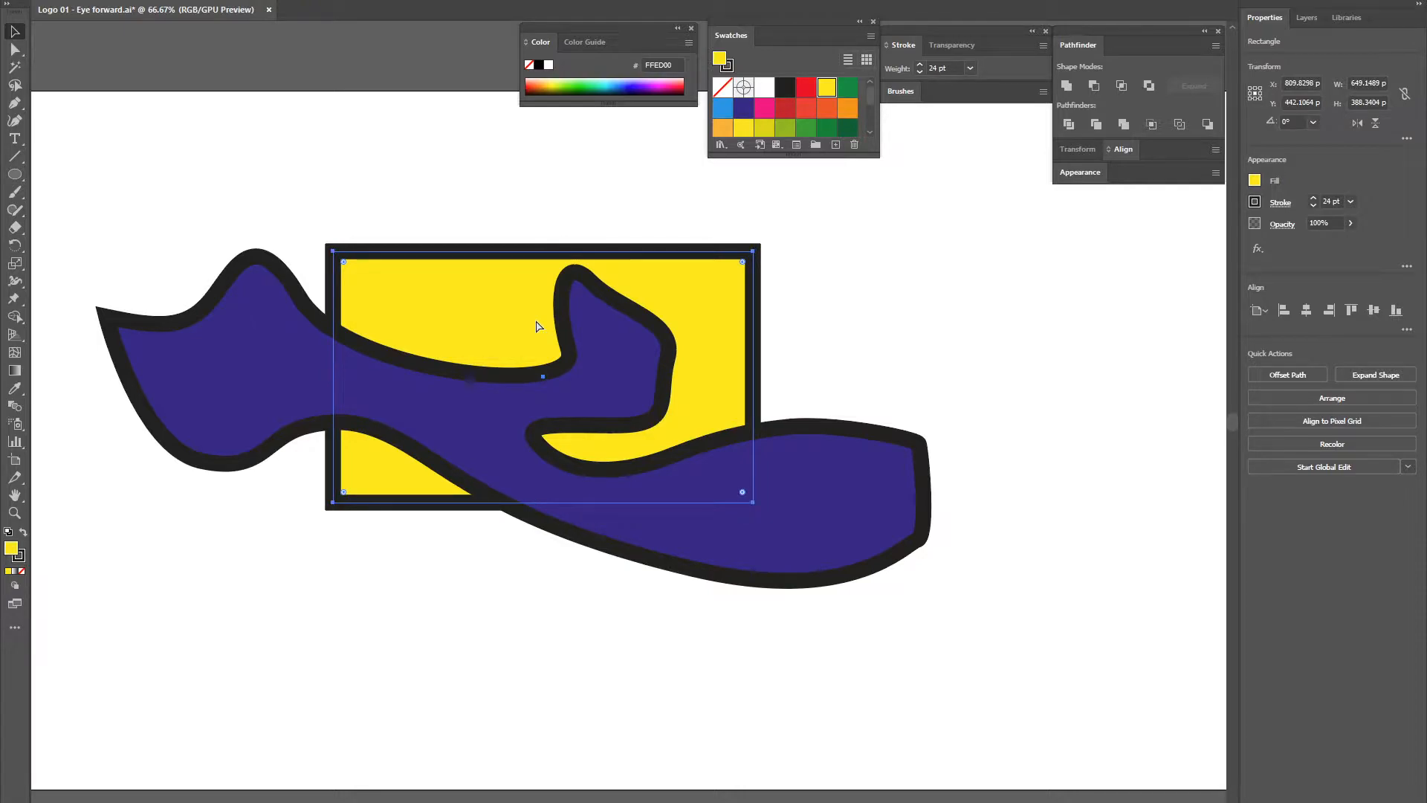
key("ctrl+shift+bracketright")
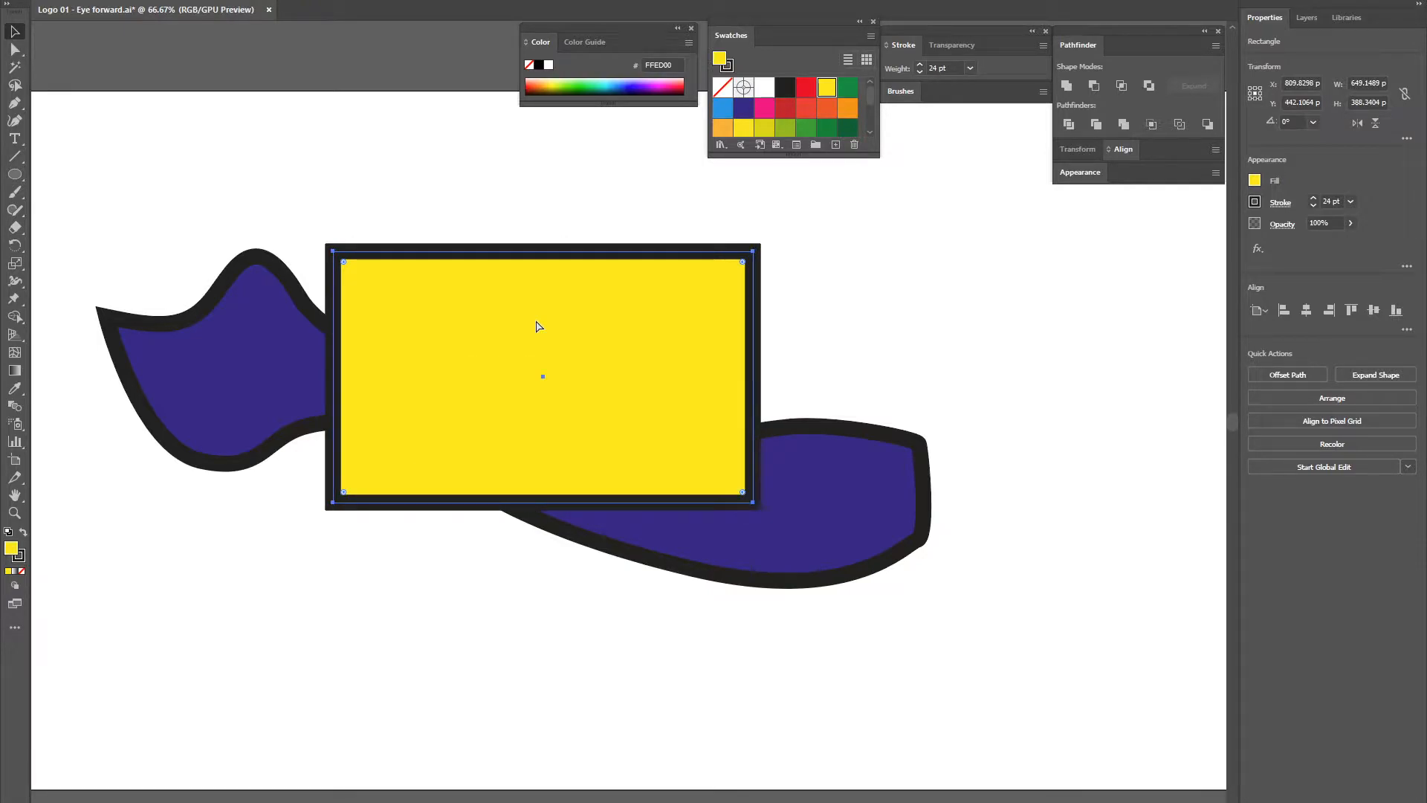
key("ctrl+shift+bracketleft")
key("ctrl+shift+bracketright")
key("ctrl+shift+bracketleft")
key("ctrl+shift+bracketright")
key("ctrl+shift+bracketleft")
key("ctrl+shift+bracketright")
left_click(258, 0)
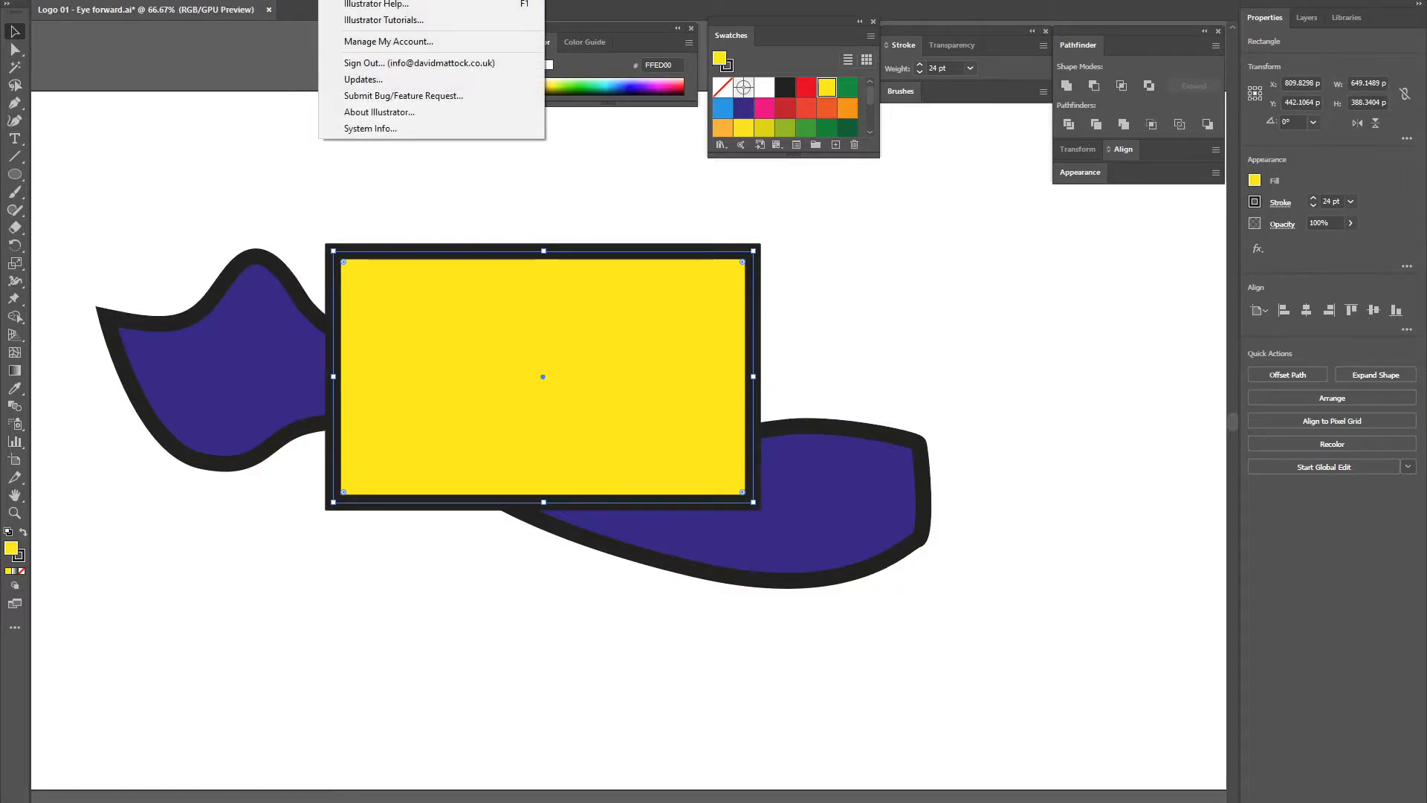
left_click(446, 0)
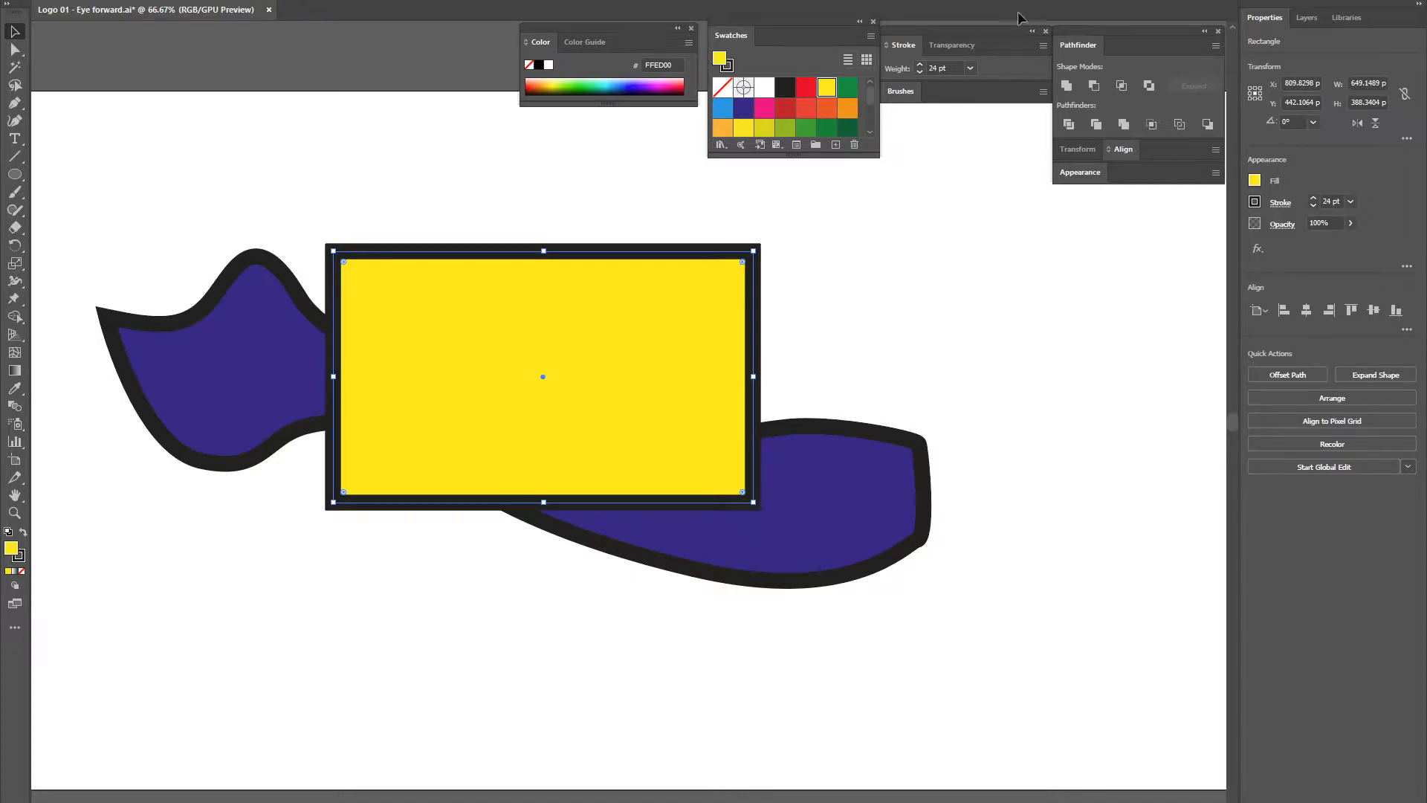
Try subtracting the yellow rectangle from the wavy shape with Pathfinder Minus Front, and undo it
left_click(221, 199)
left_click_drag(221, 198, 761, 513)
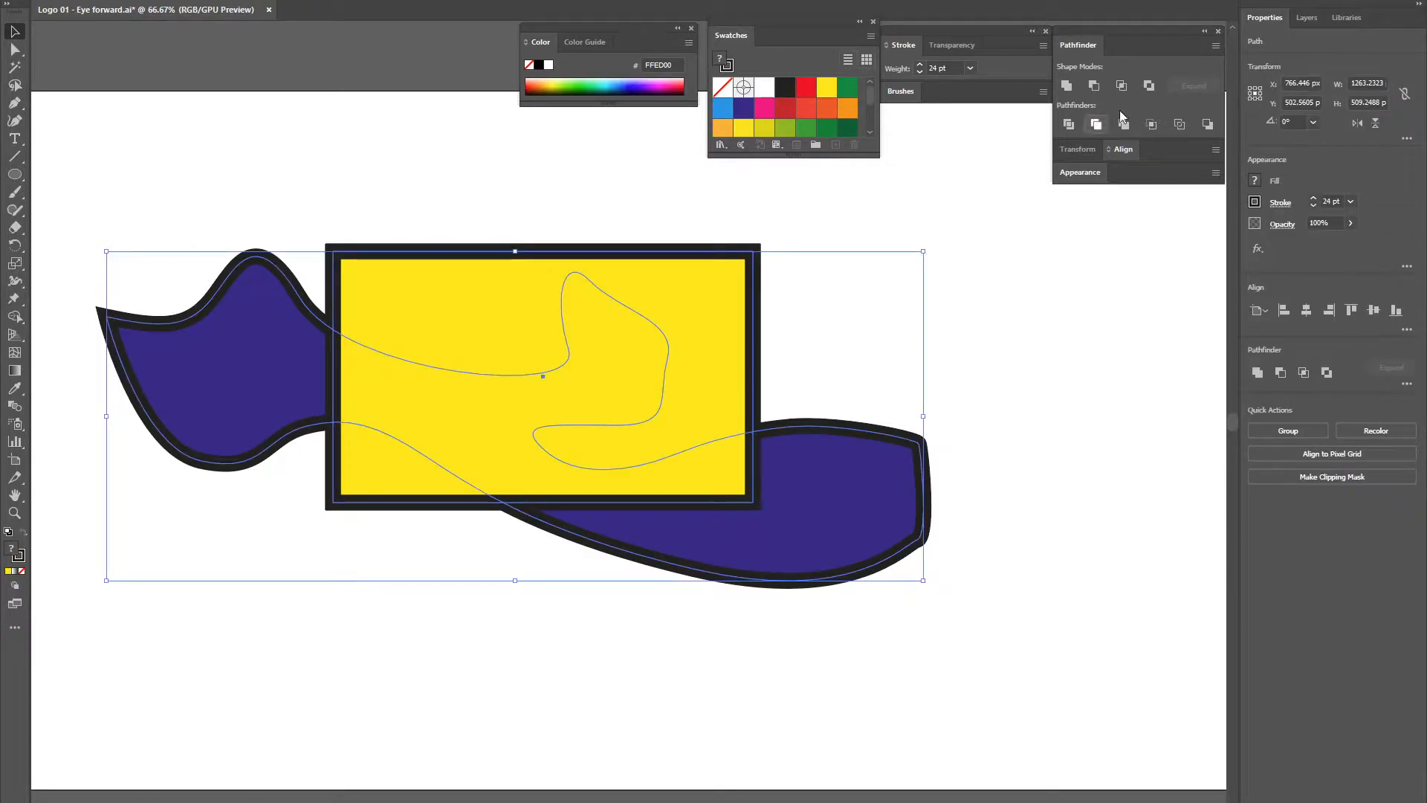
left_click(1093, 87)
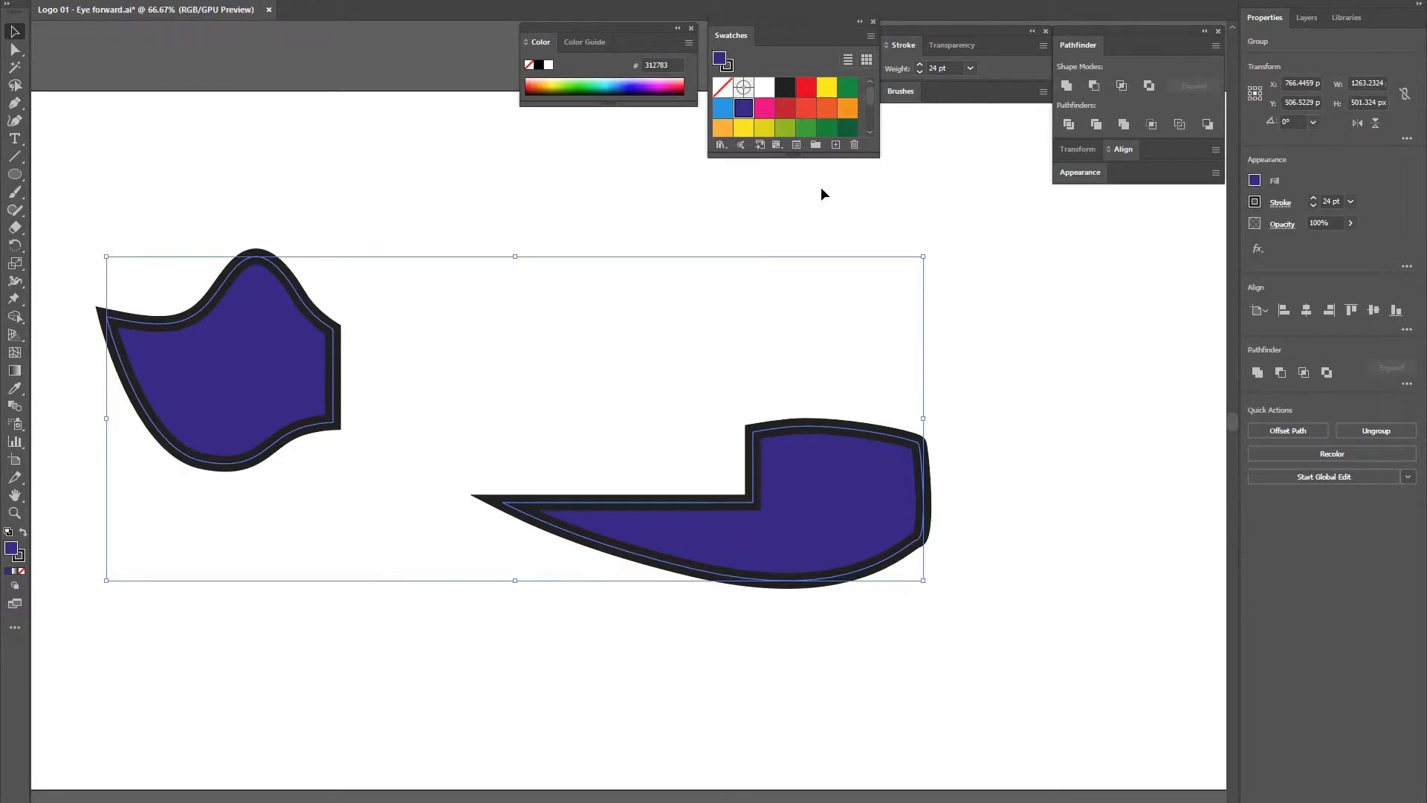
key("ctrl+z")
Bring the dark blue wavy shape to the front of the yellow rectangle
left_click(401, 166)
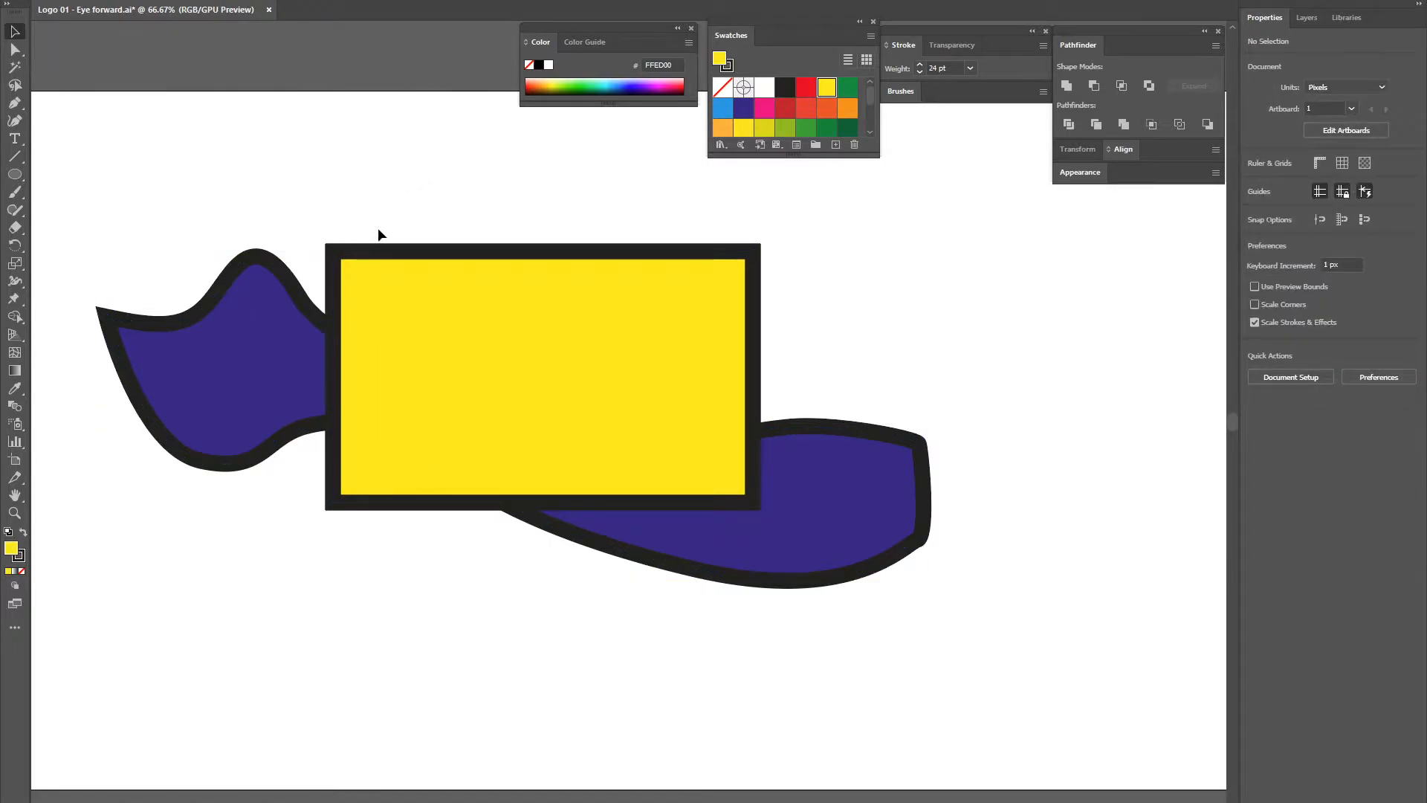
left_click(246, 318)
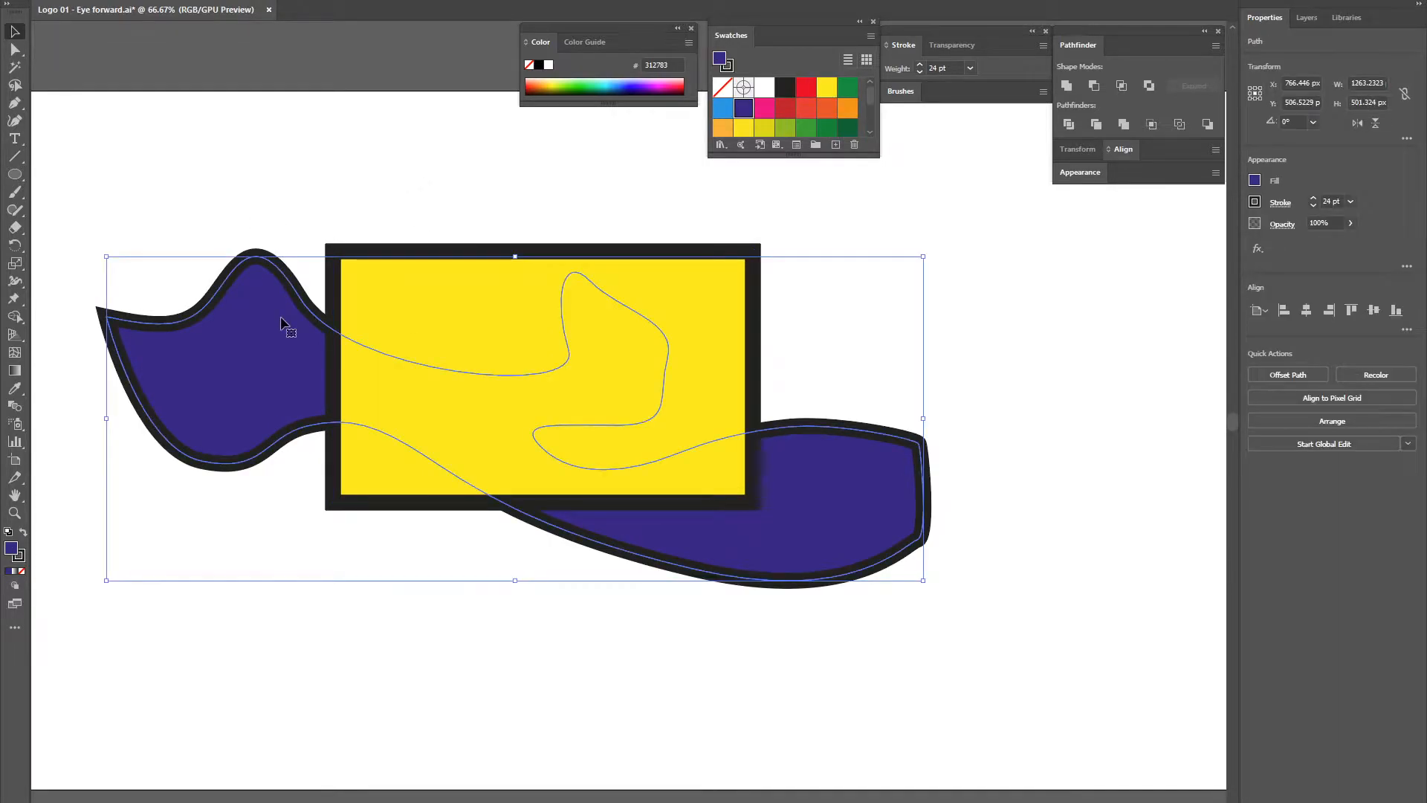
key("a")
key("ctrl+shift+bracketright")
key("v")
Select both shapes, try and undo Pathfinder Intersect, and cut out their overlapping area with Exclude
left_click(837, 266)
left_click_drag(853, 250, 550, 402)
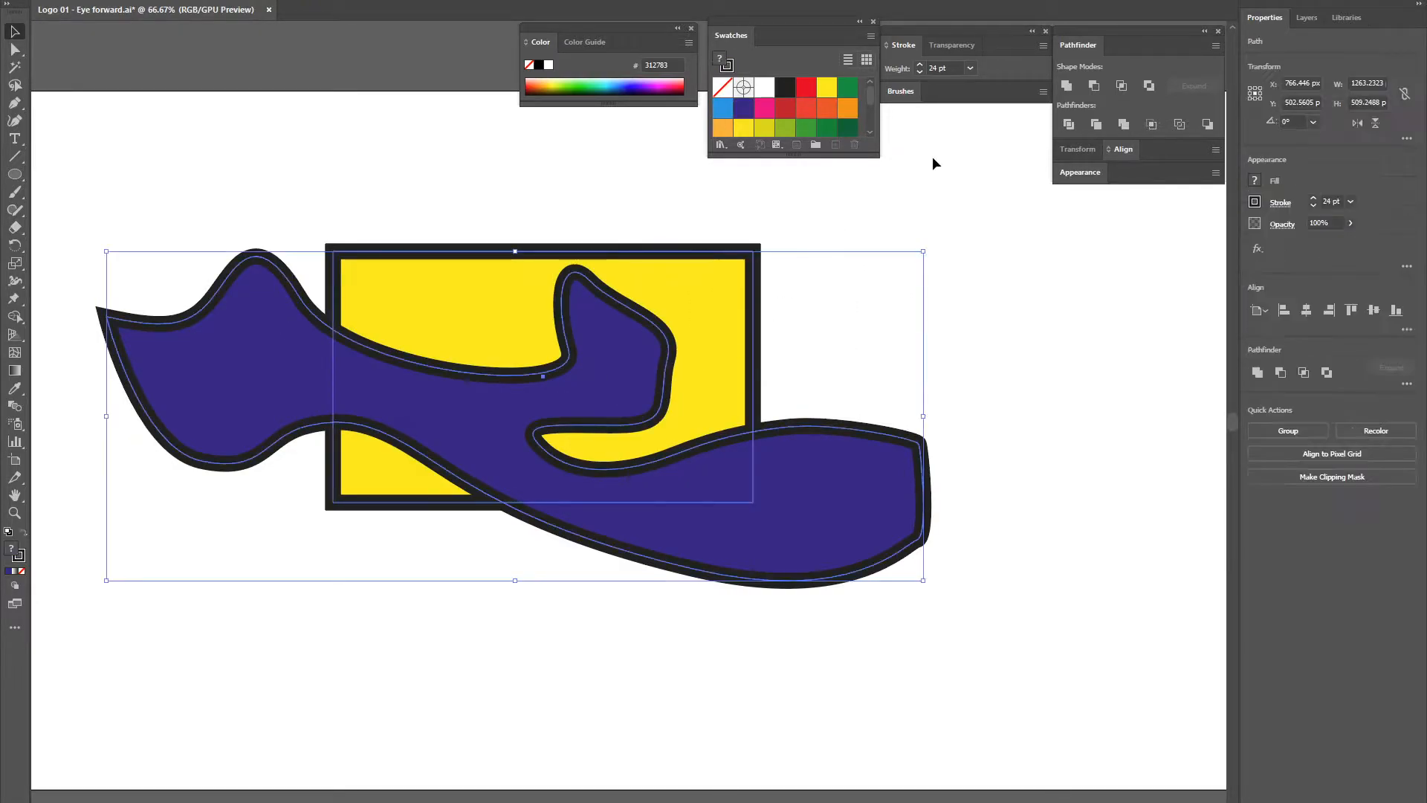
left_click(1122, 86)
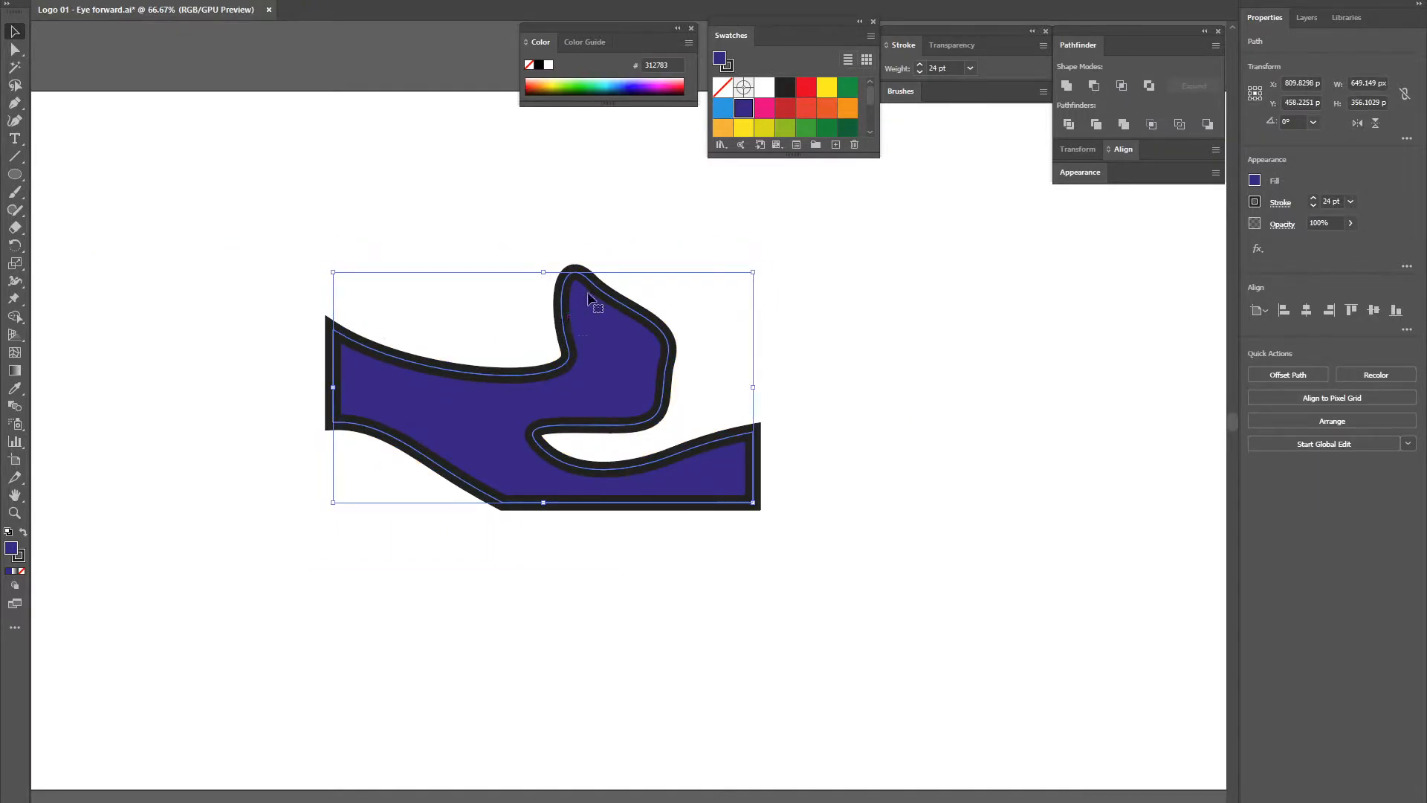
key("ctrl+z")
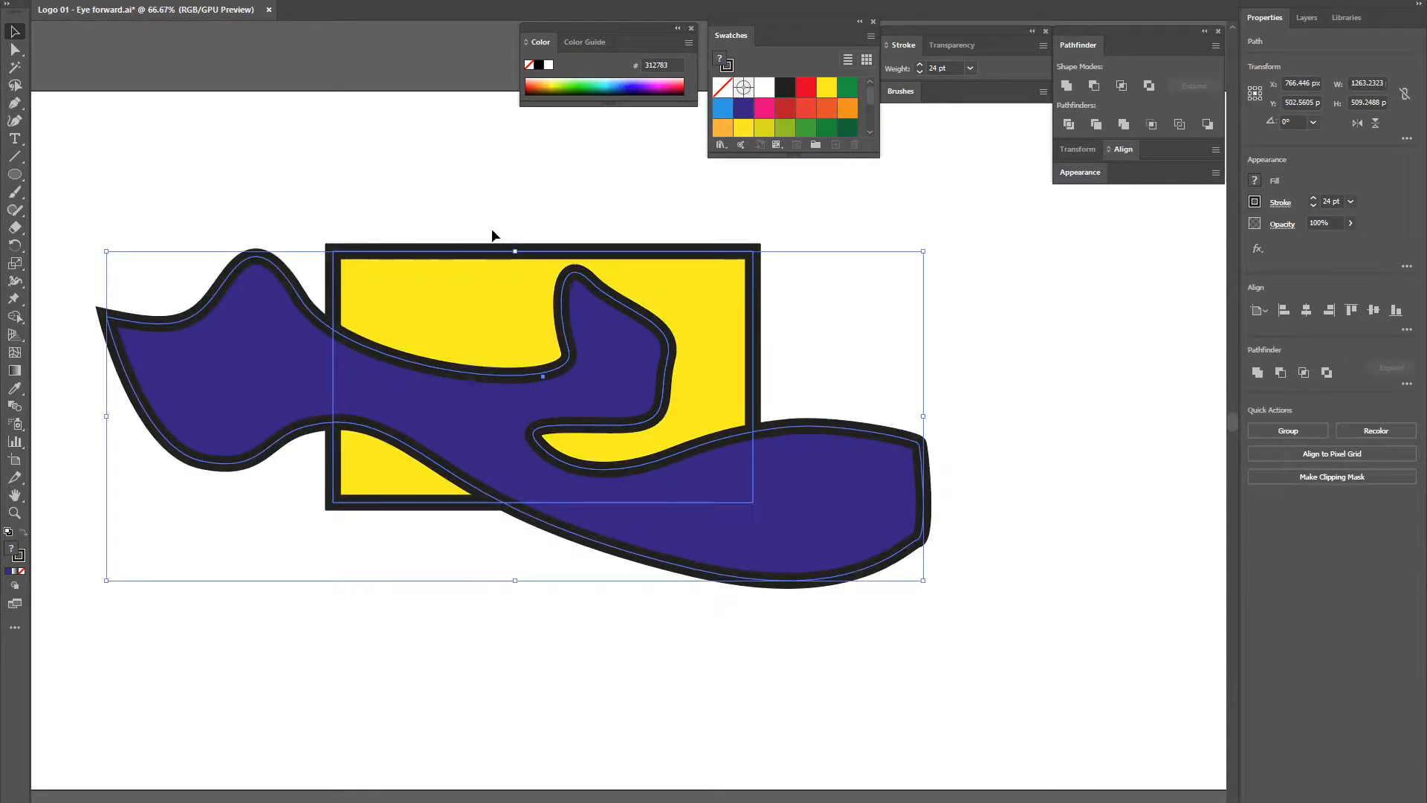
left_click(1149, 86)
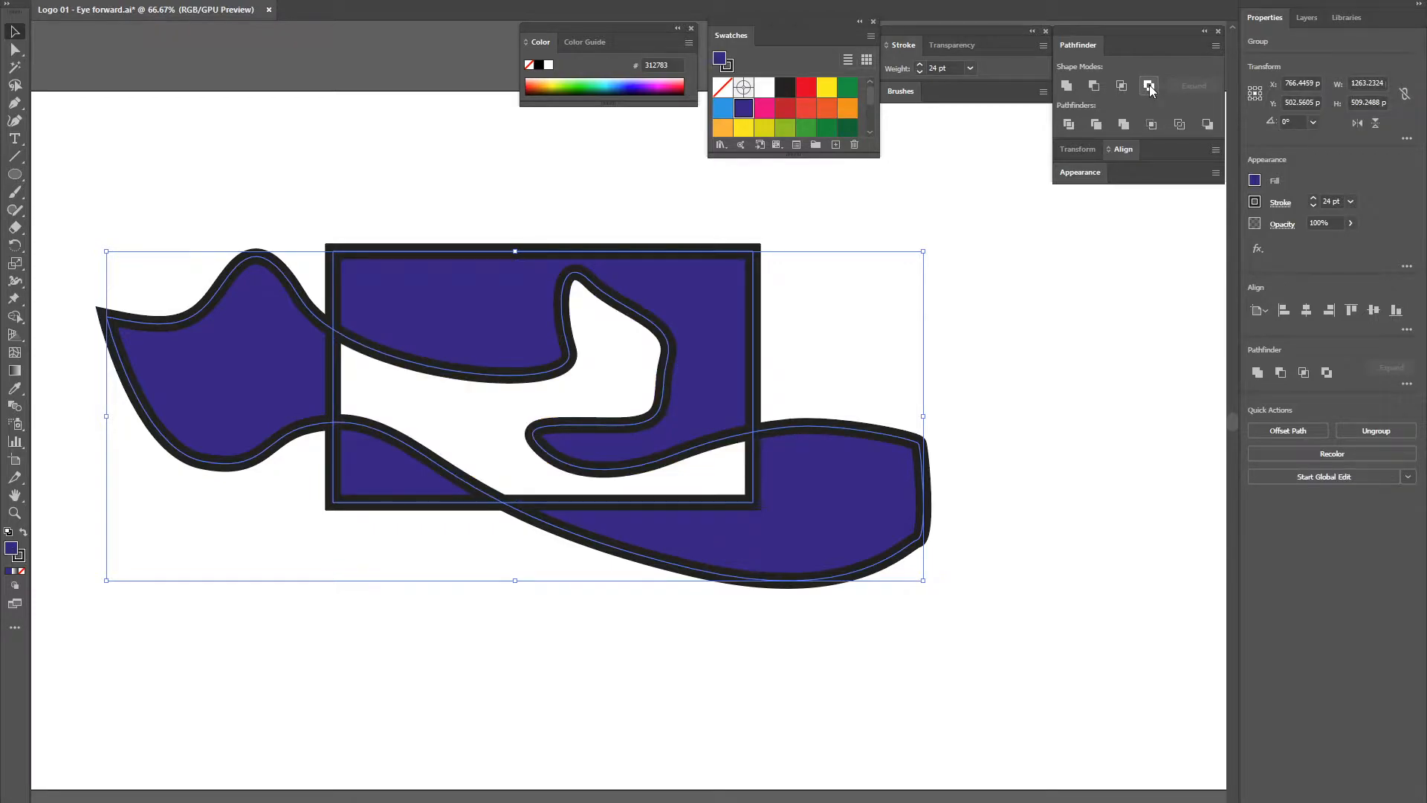
Ungroup the excluded artwork, try separating its pieces, and undo back to the yellow rectangle and dark blue wavy shape
left_click(365, 186)
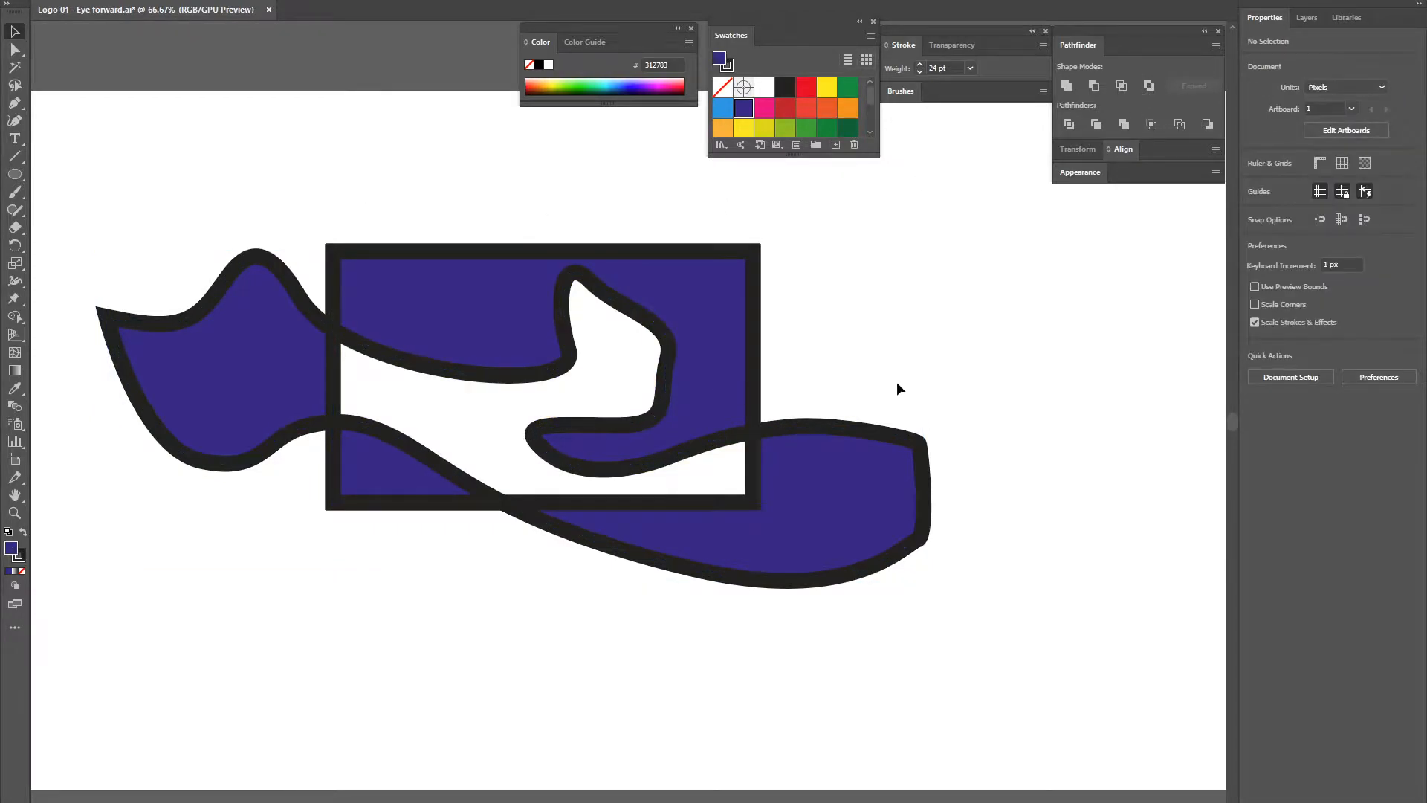
left_click(756, 290)
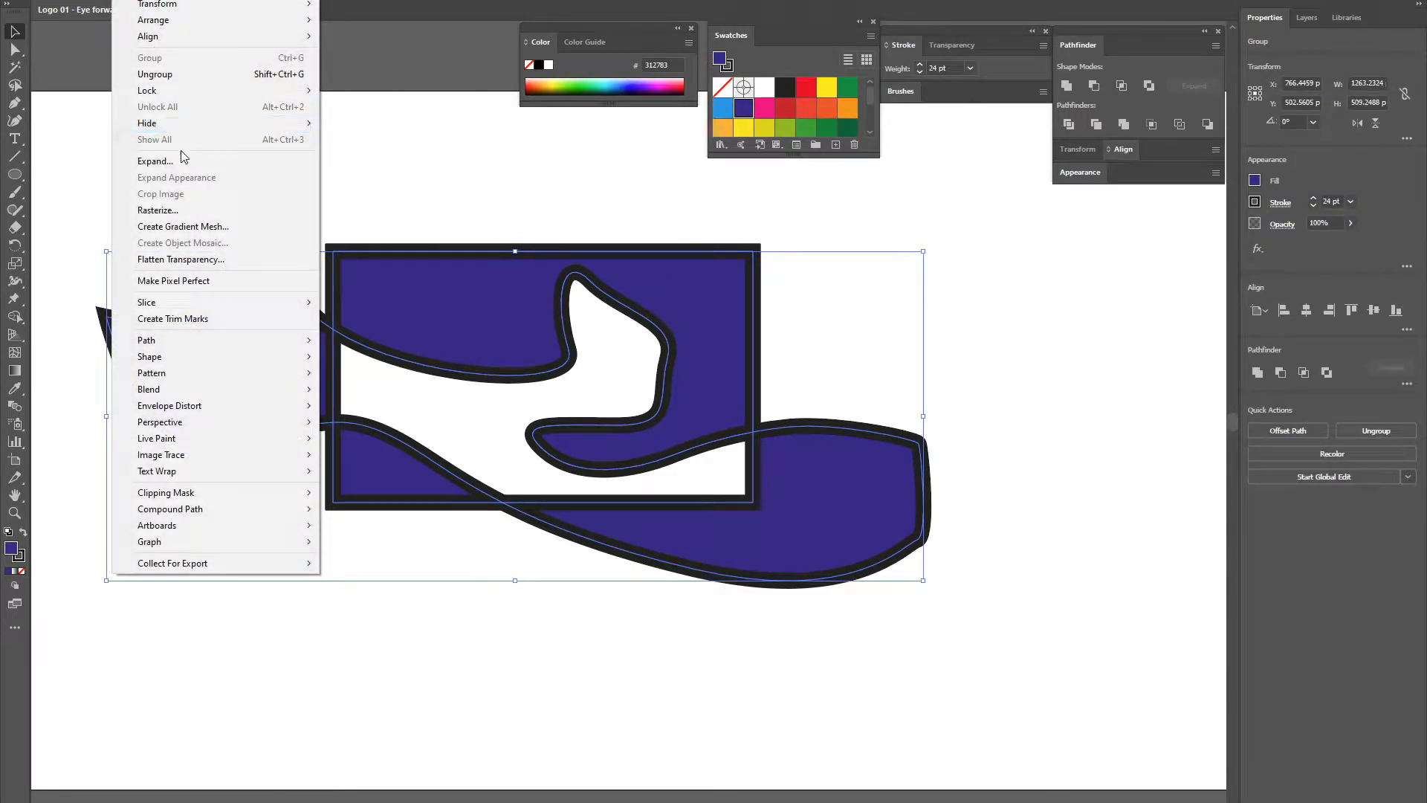
left_click(169, 74)
left_click(240, 225)
left_click(287, 319)
left_click_drag(248, 350, 176, 416)
left_click_drag(844, 497, 972, 541)
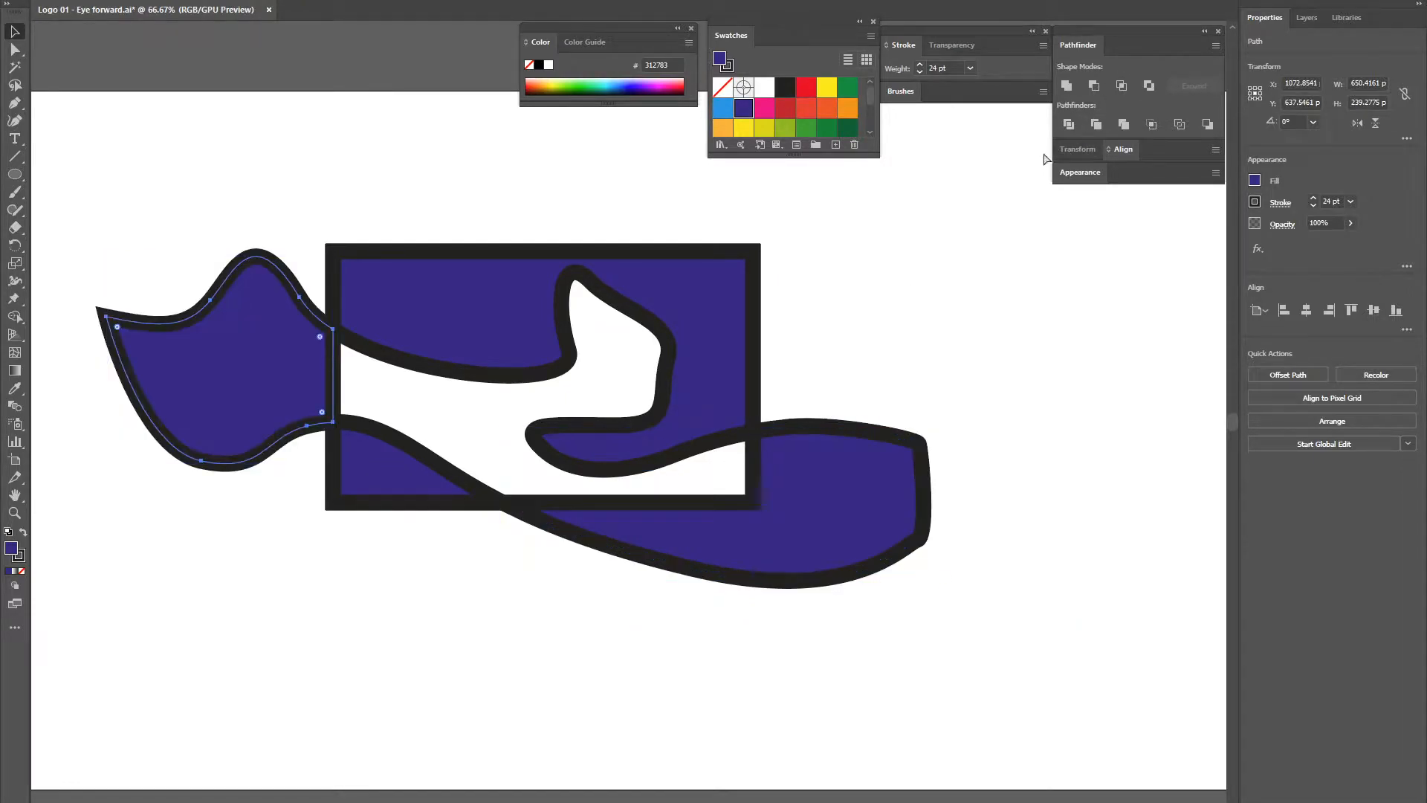
key("ctrl+a")
left_click(1096, 124)
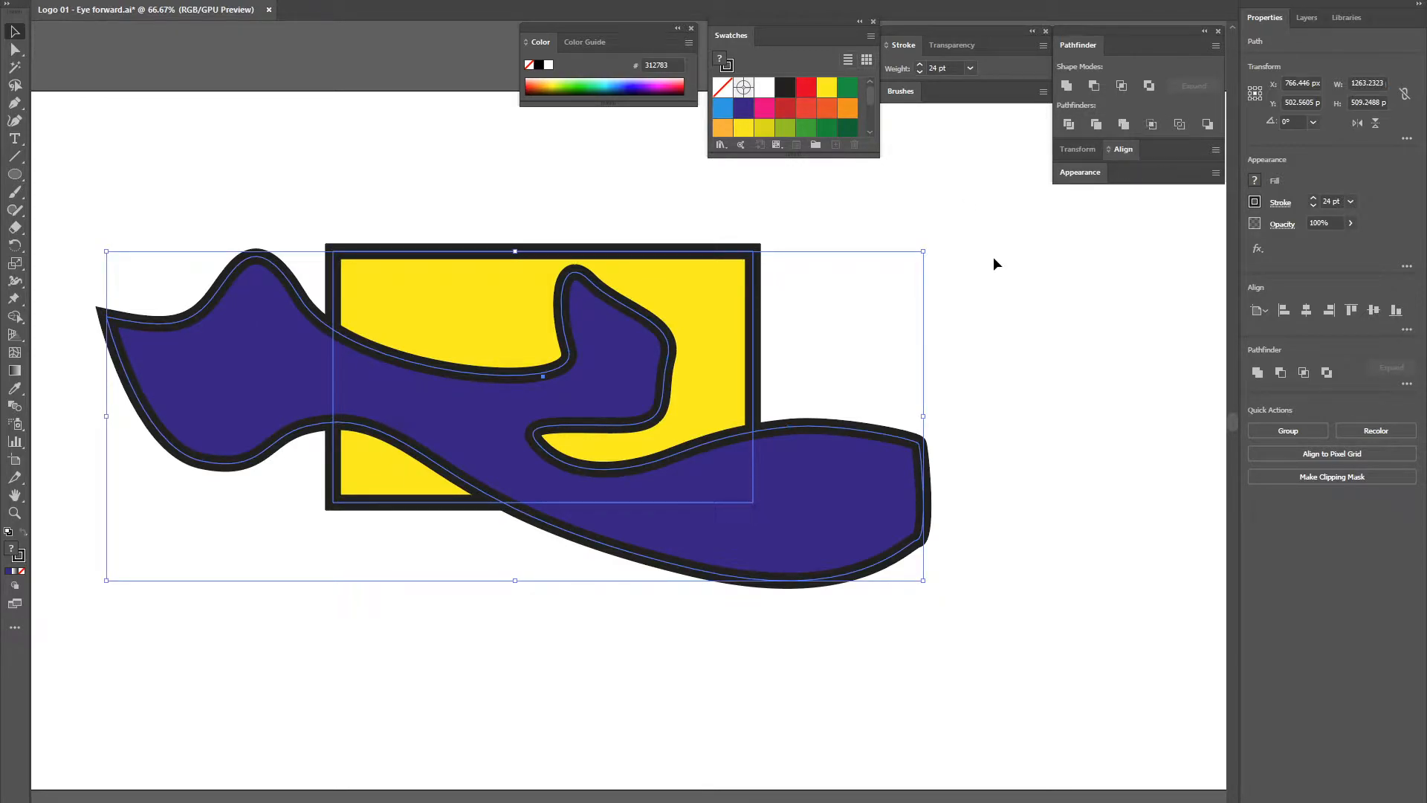
left_click(1017, 252)
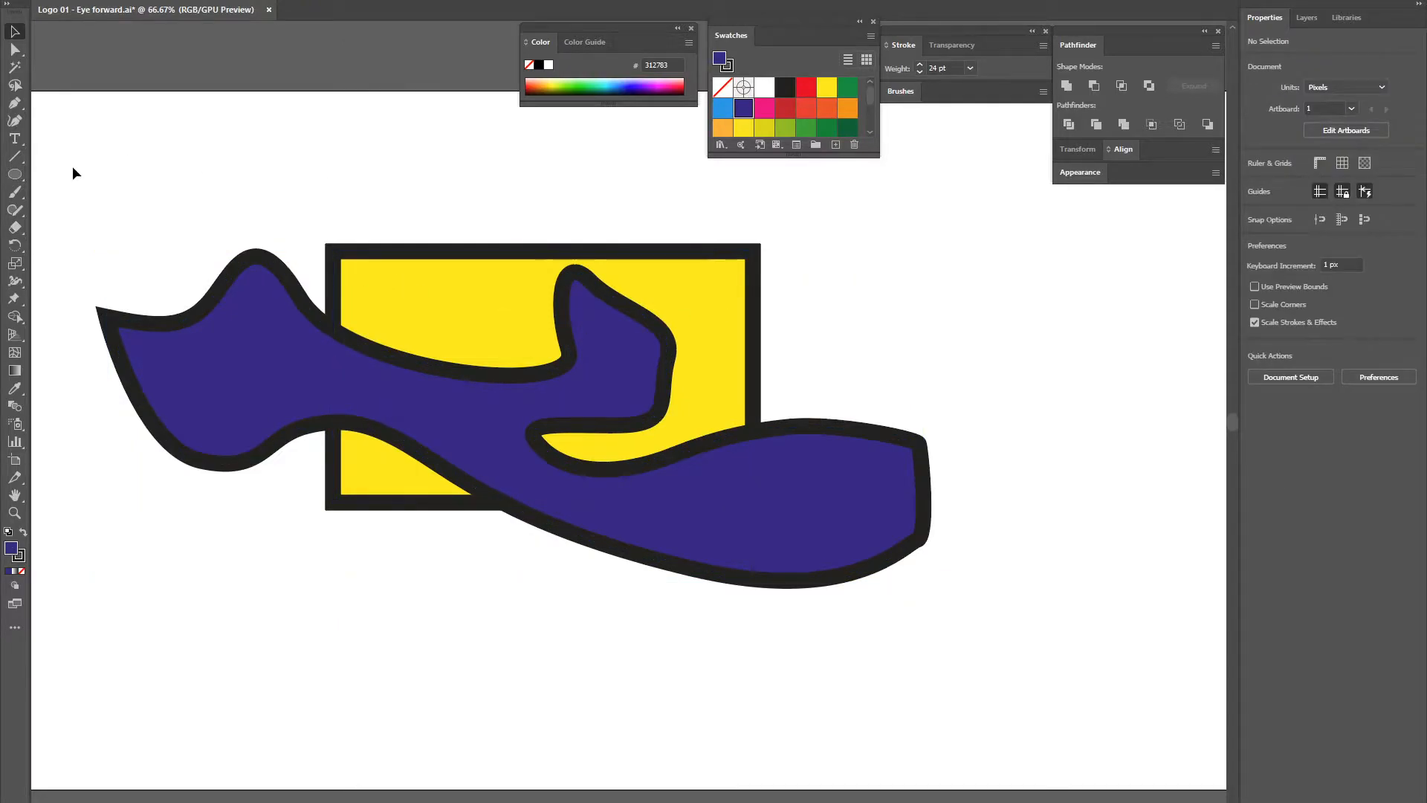
Draw a circle about 315 px wide, fill it green, and move it over the overlap of the rectangle and wavy shape
left_click(14, 175)
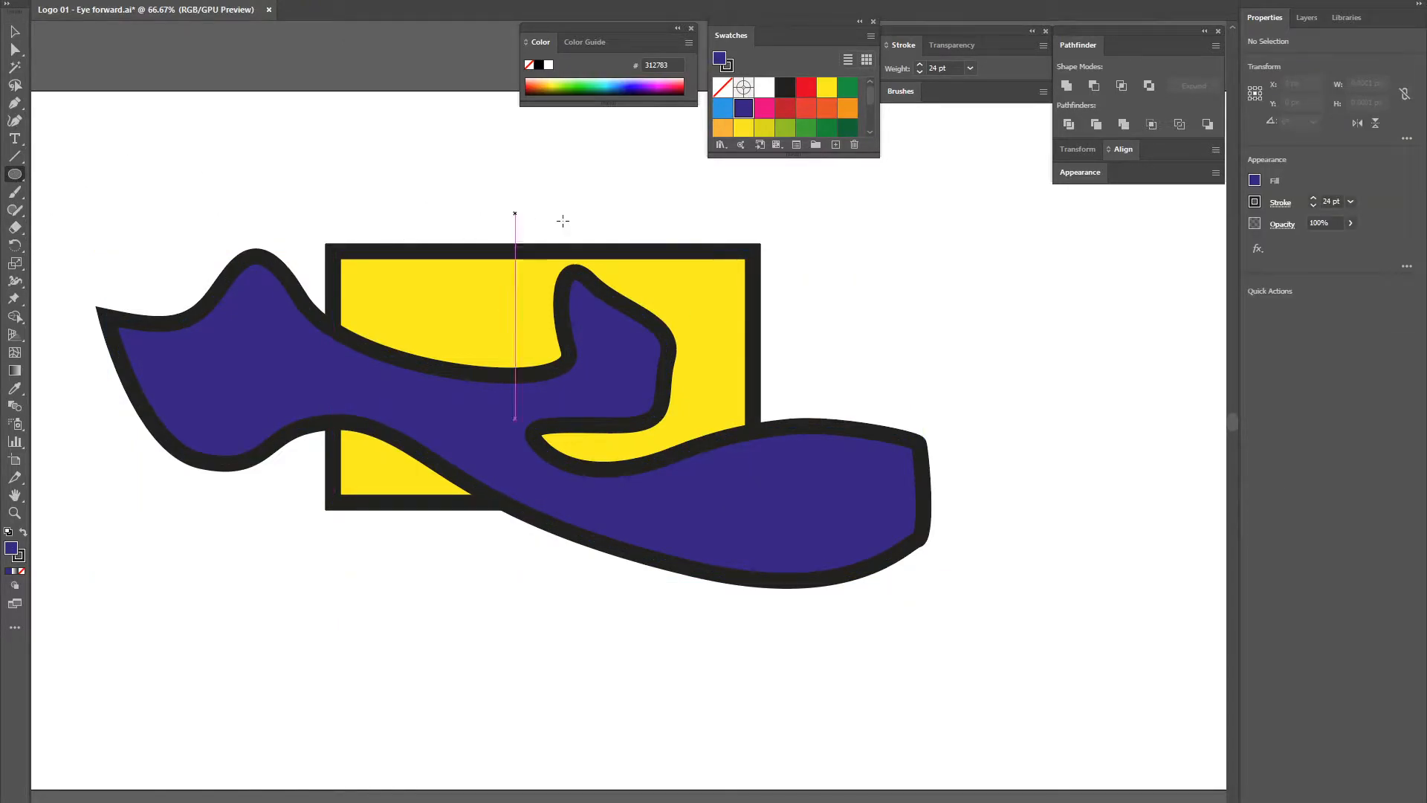
left_click_drag(430, 181, 634, 384)
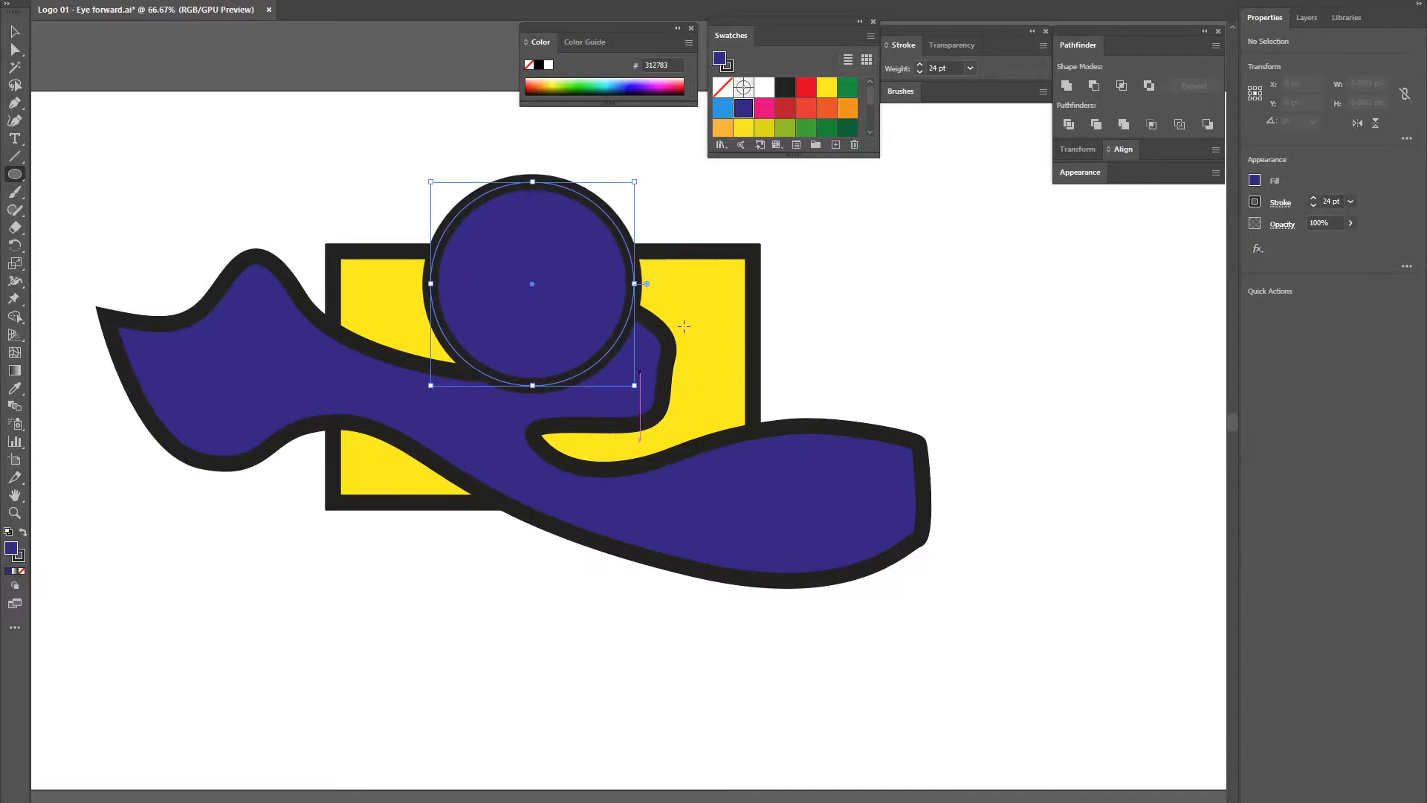
left_click(806, 128)
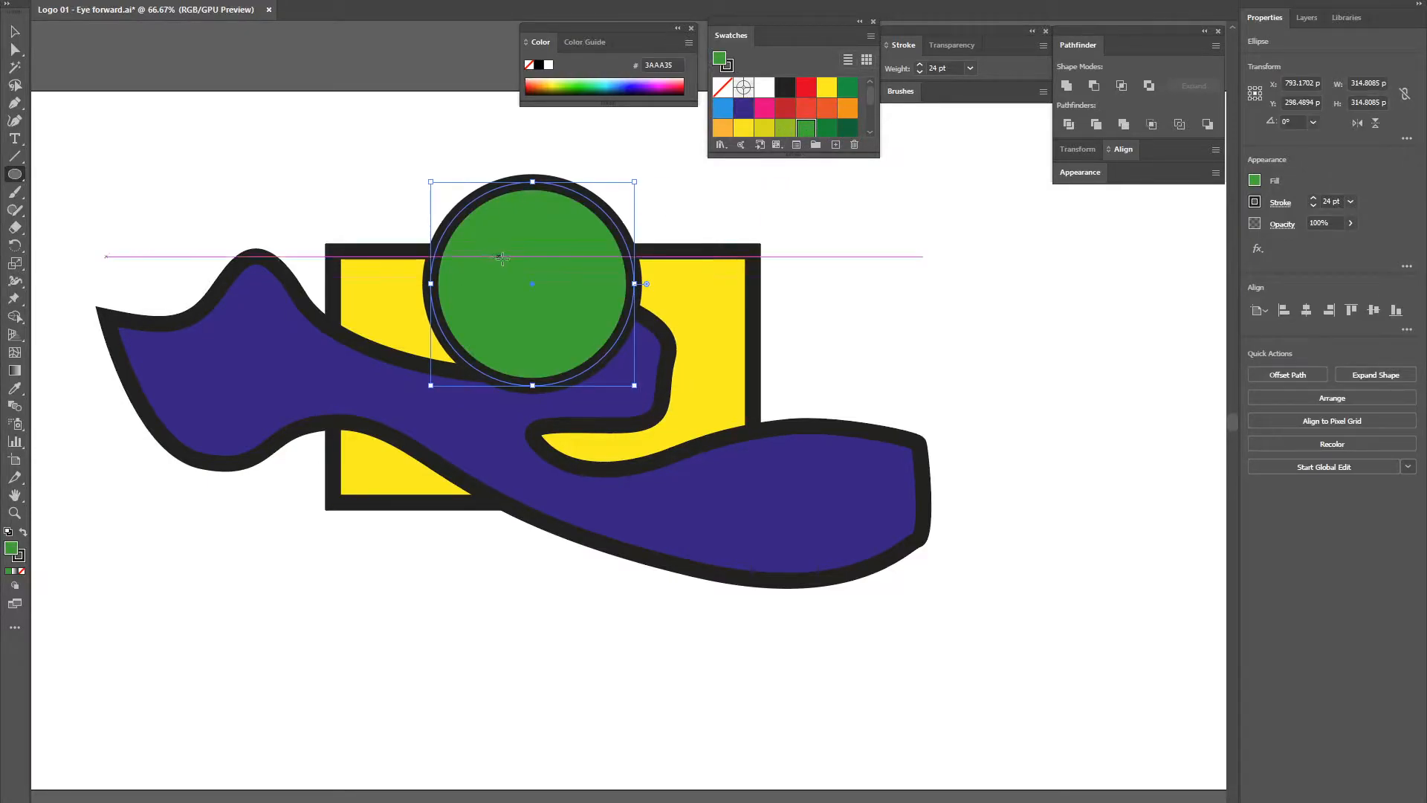
left_click(14, 31)
left_click_drag(509, 233, 464, 290)
Select the circle, rectangle and wavy shape, split them with Pathfinder Divide, and ungroup the result
left_click_drag(391, 185, 260, 262)
left_click_drag(425, 279, 862, 578)
left_click(1069, 125)
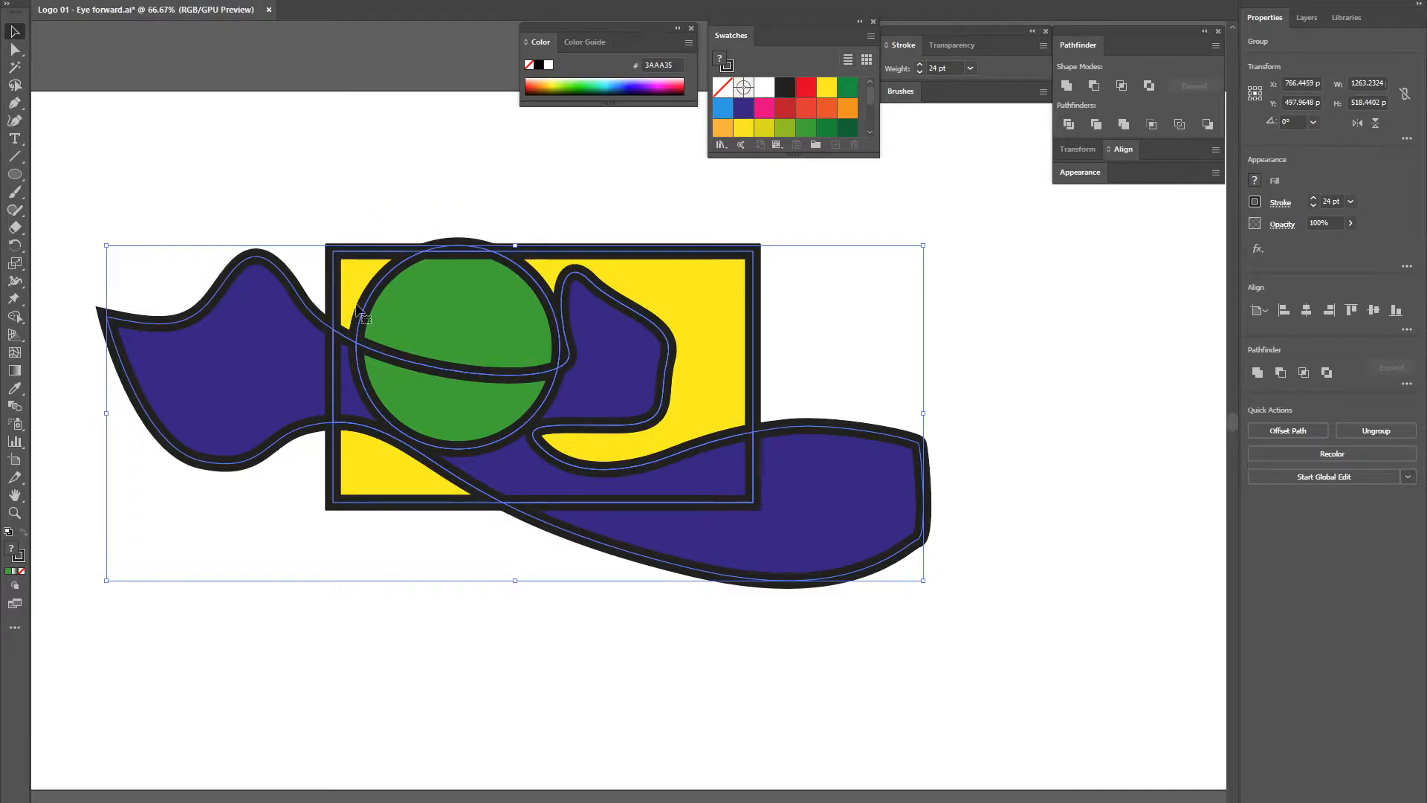
right_click(111, 297)
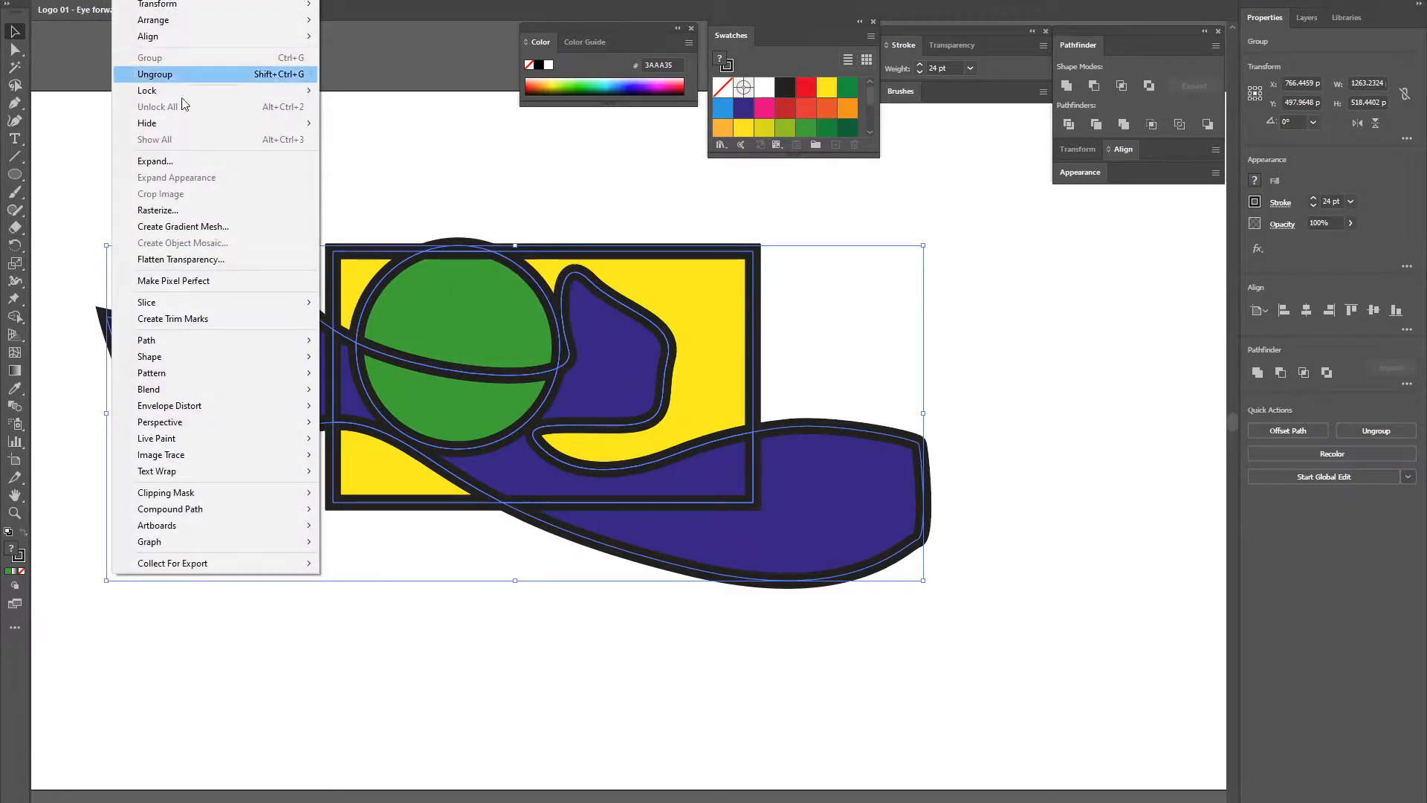
left_click(178, 73)
Pull the upper green piece, two yellow corner pieces and the central dark blue piece away from the divided artwork
left_click_drag(446, 306, 373, 136)
left_click(360, 289)
left_click_drag(360, 289, 195, 199)
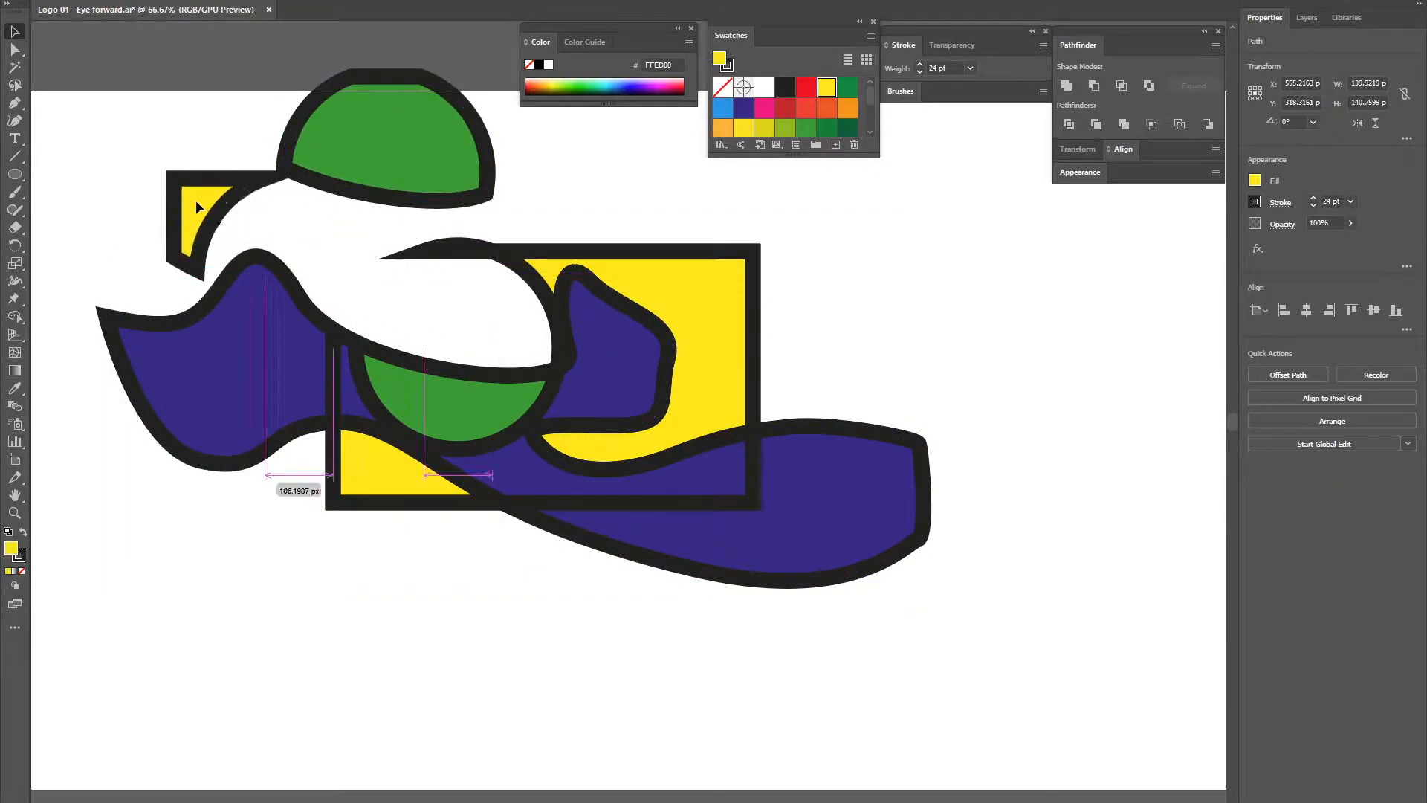
left_click(387, 464)
left_click_drag(386, 465, 349, 614)
left_click(561, 488)
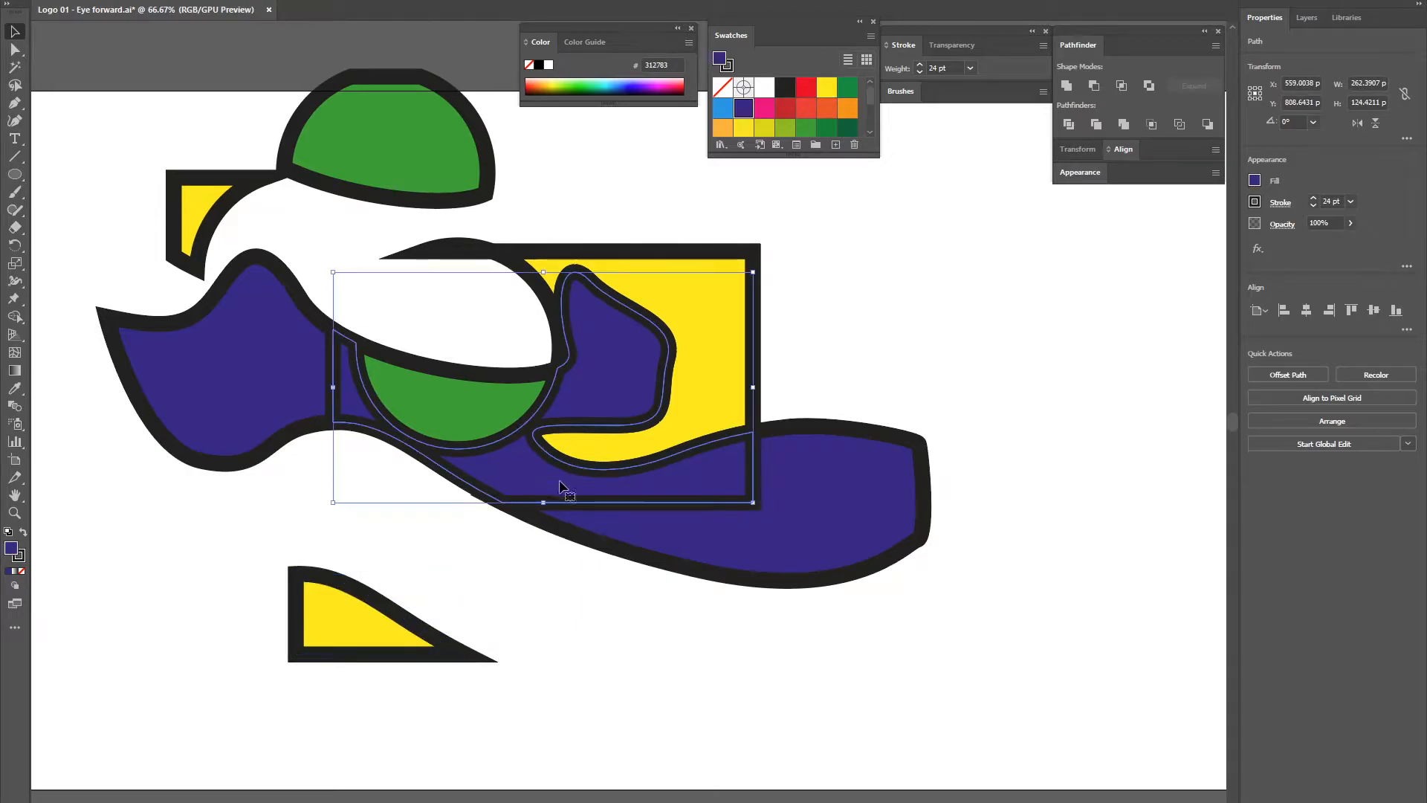
left_click_drag(561, 488, 1025, 375)
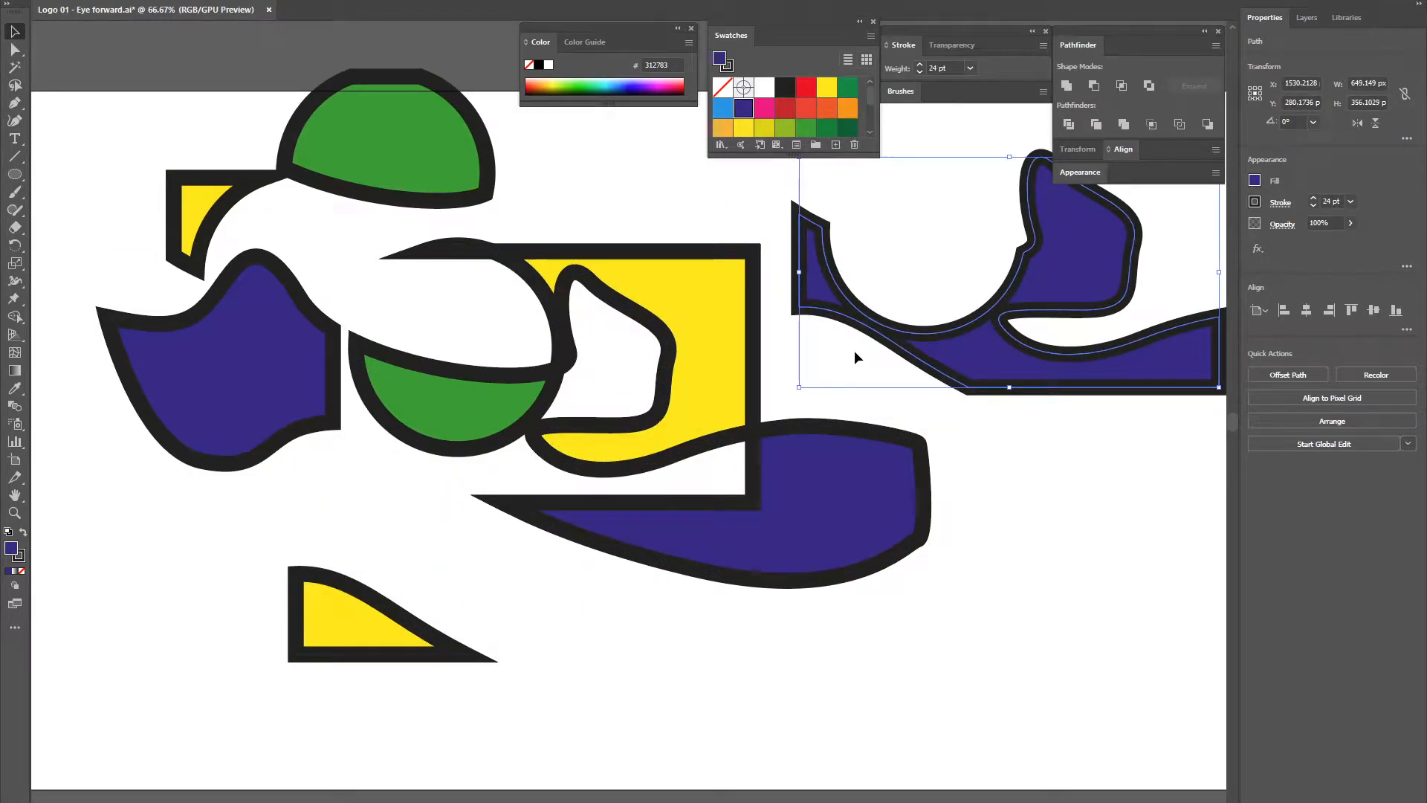
Undo the piece moves, the ungrouping and the Divide operation to restore the three whole shapes
key("a")
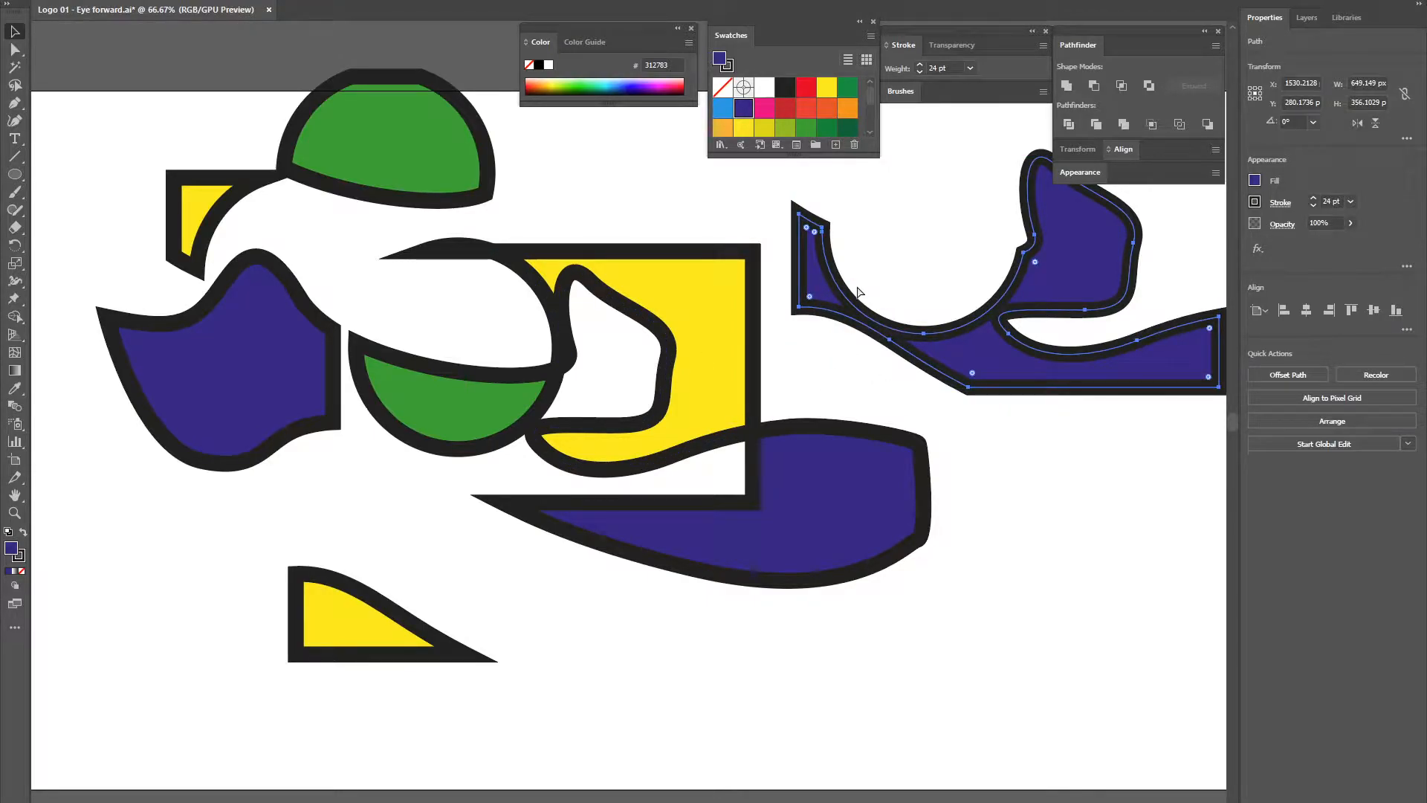
key("ctrl+z")
key("ctrl+z")
key("ctrl+z")
key("ctrl+z")
key("ctrl+z")
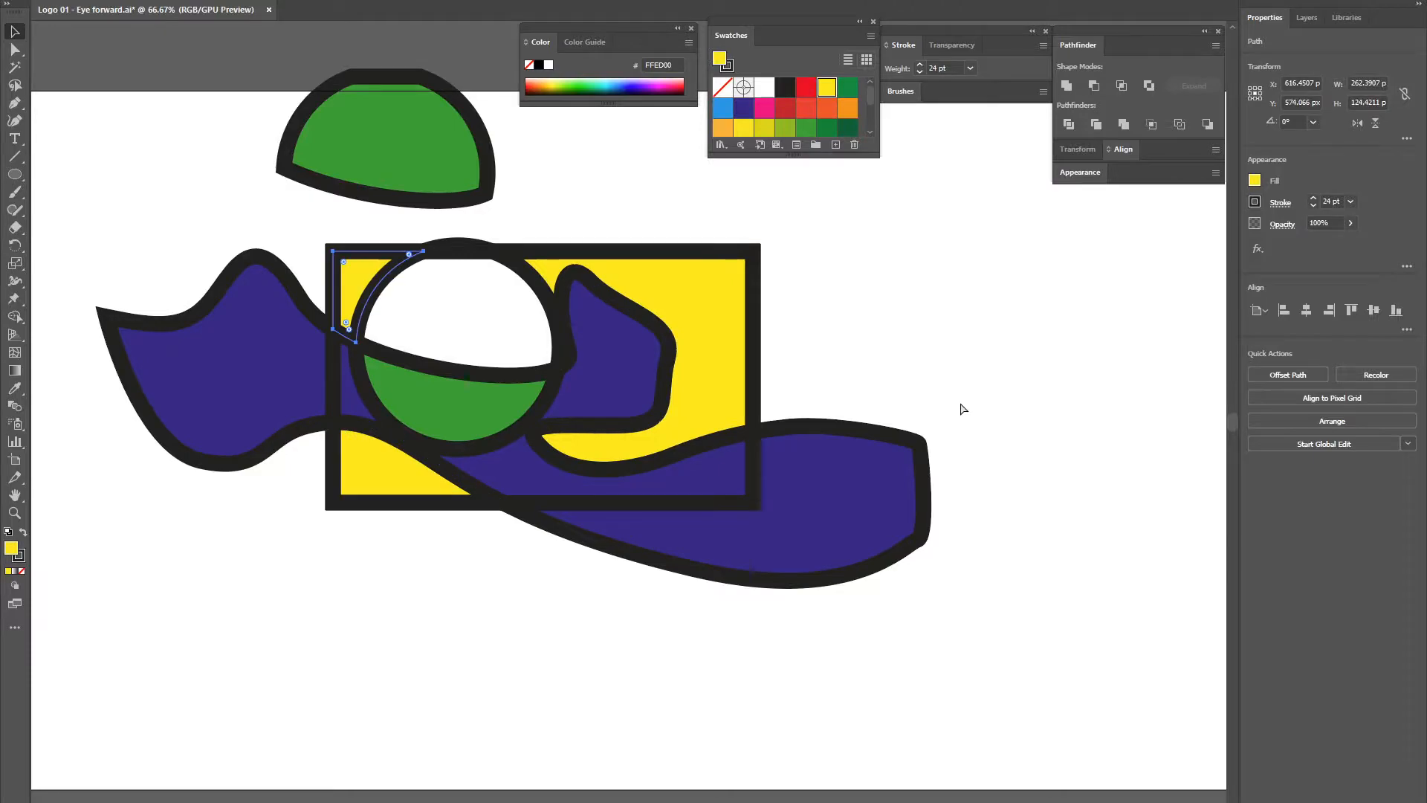
key("ctrl+z")
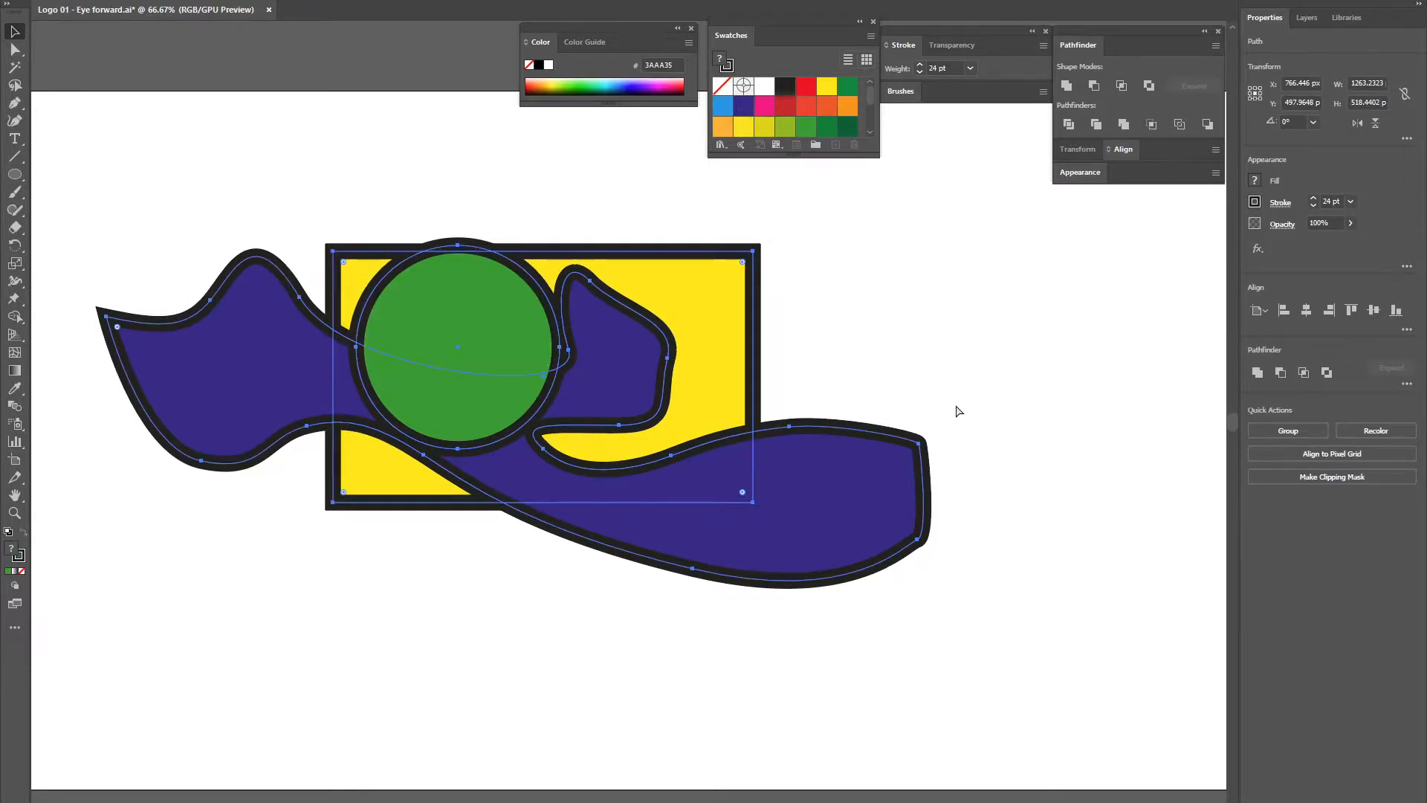
key("ctrl+z")
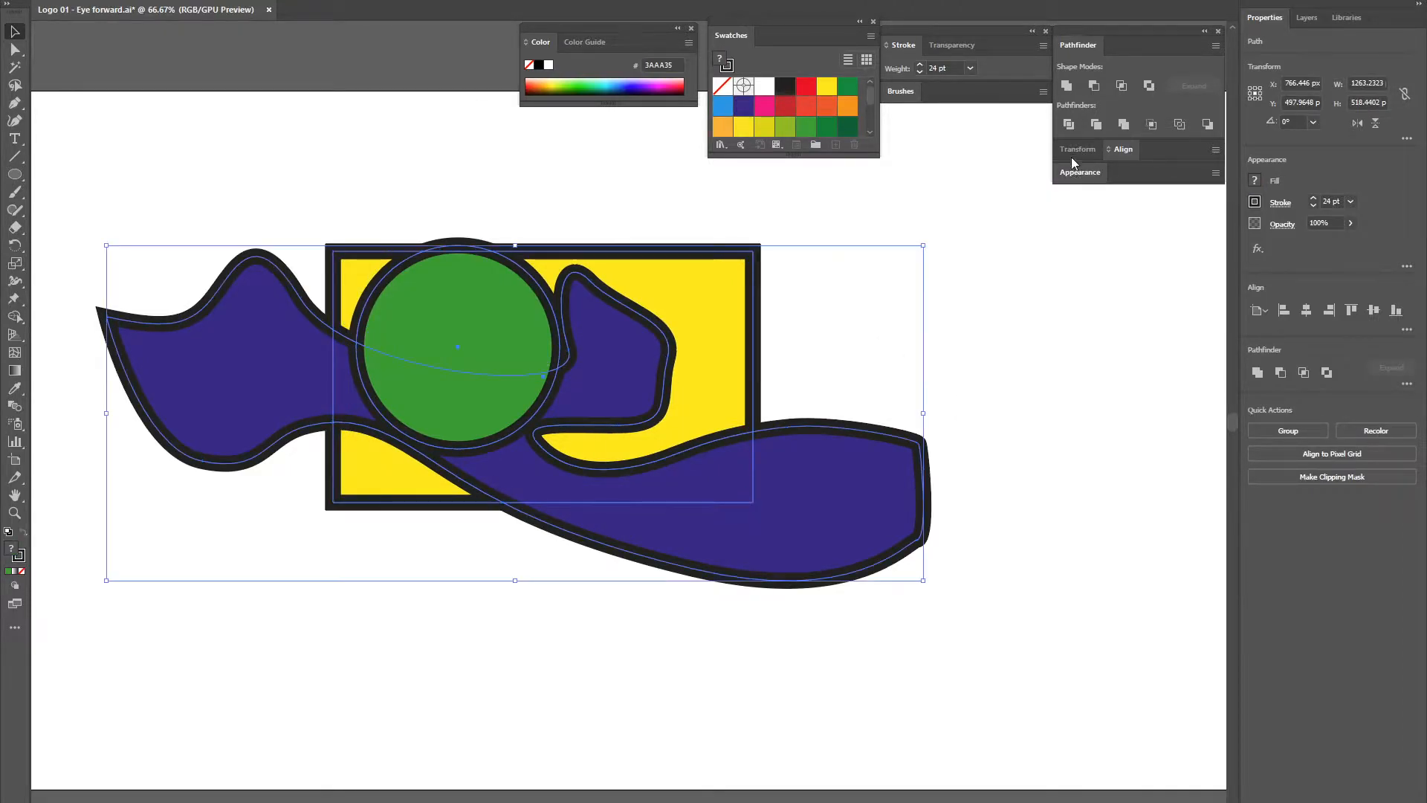
Try Pathfinder Trim on the three selected shapes and undo it
left_click(1096, 127)
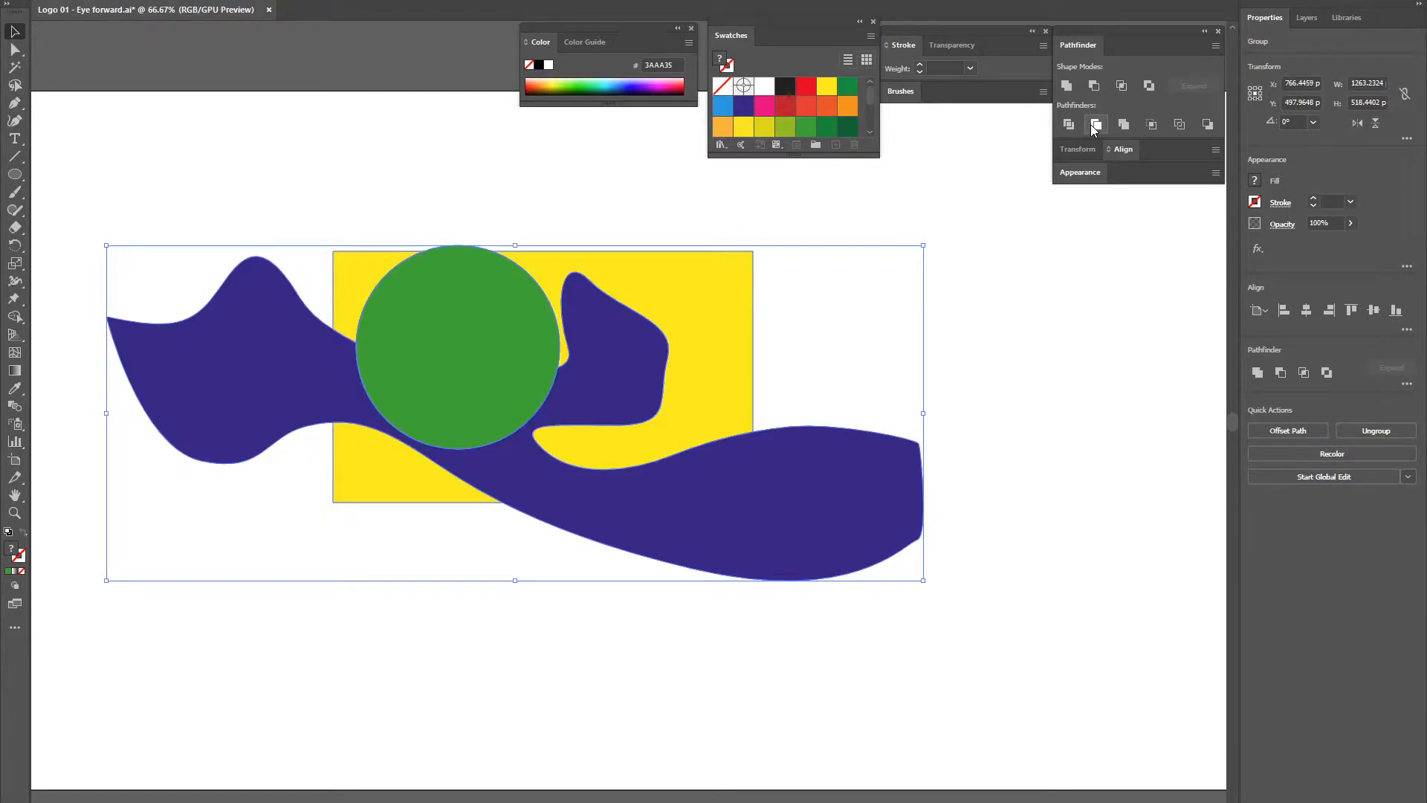
key("ctrl+z")
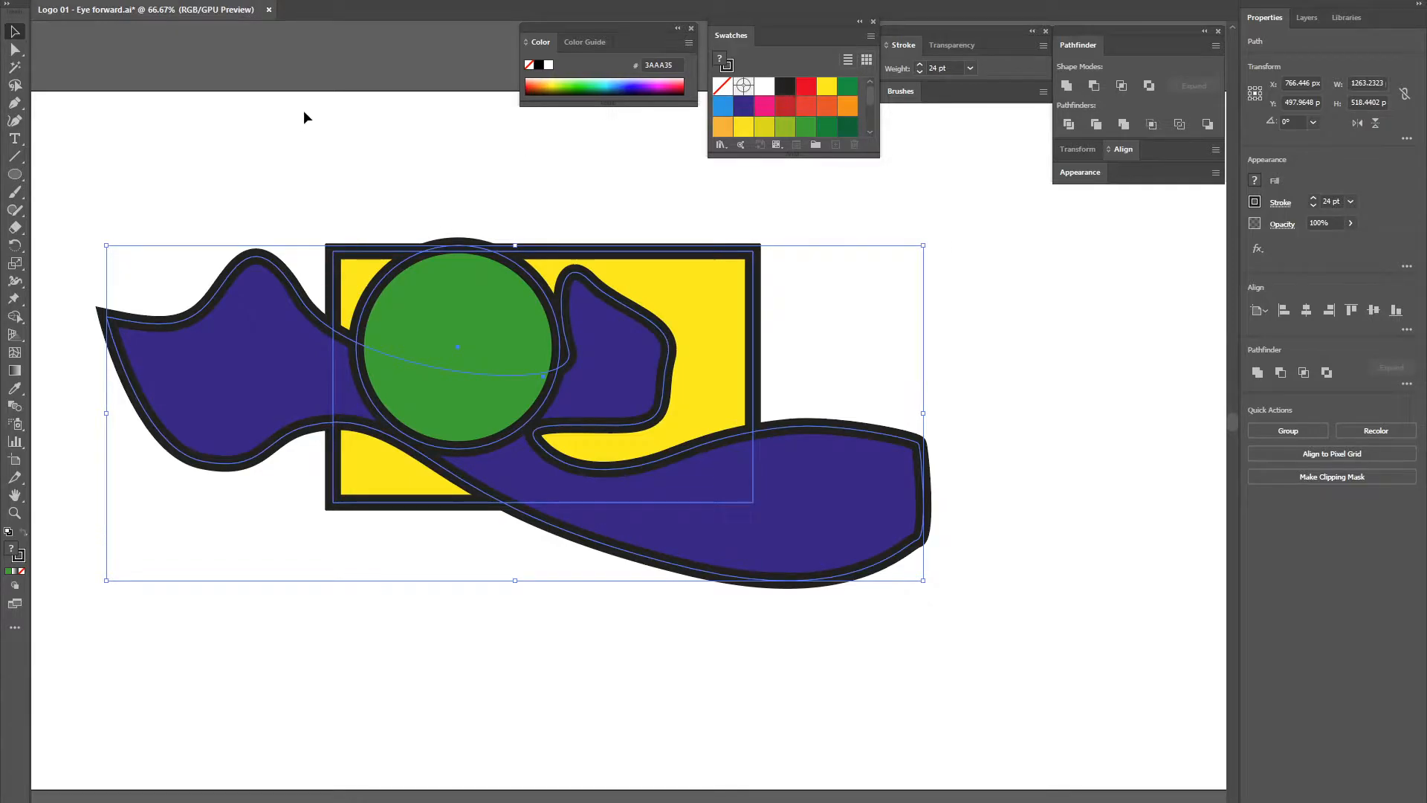
Select the circle, rectangle and wavy shape together and delete them from the artboard
left_click(324, 159)
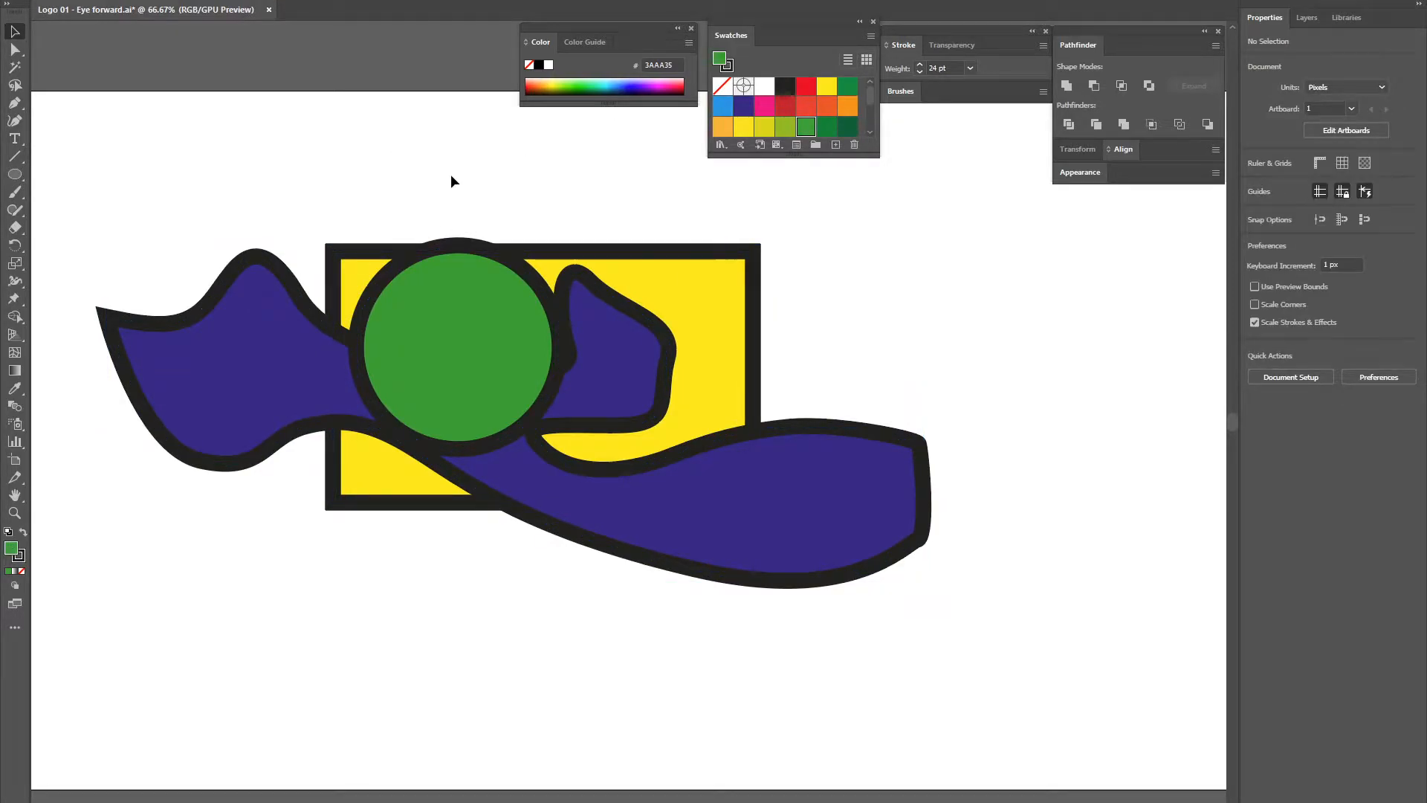
left_click_drag(225, 208, 732, 529)
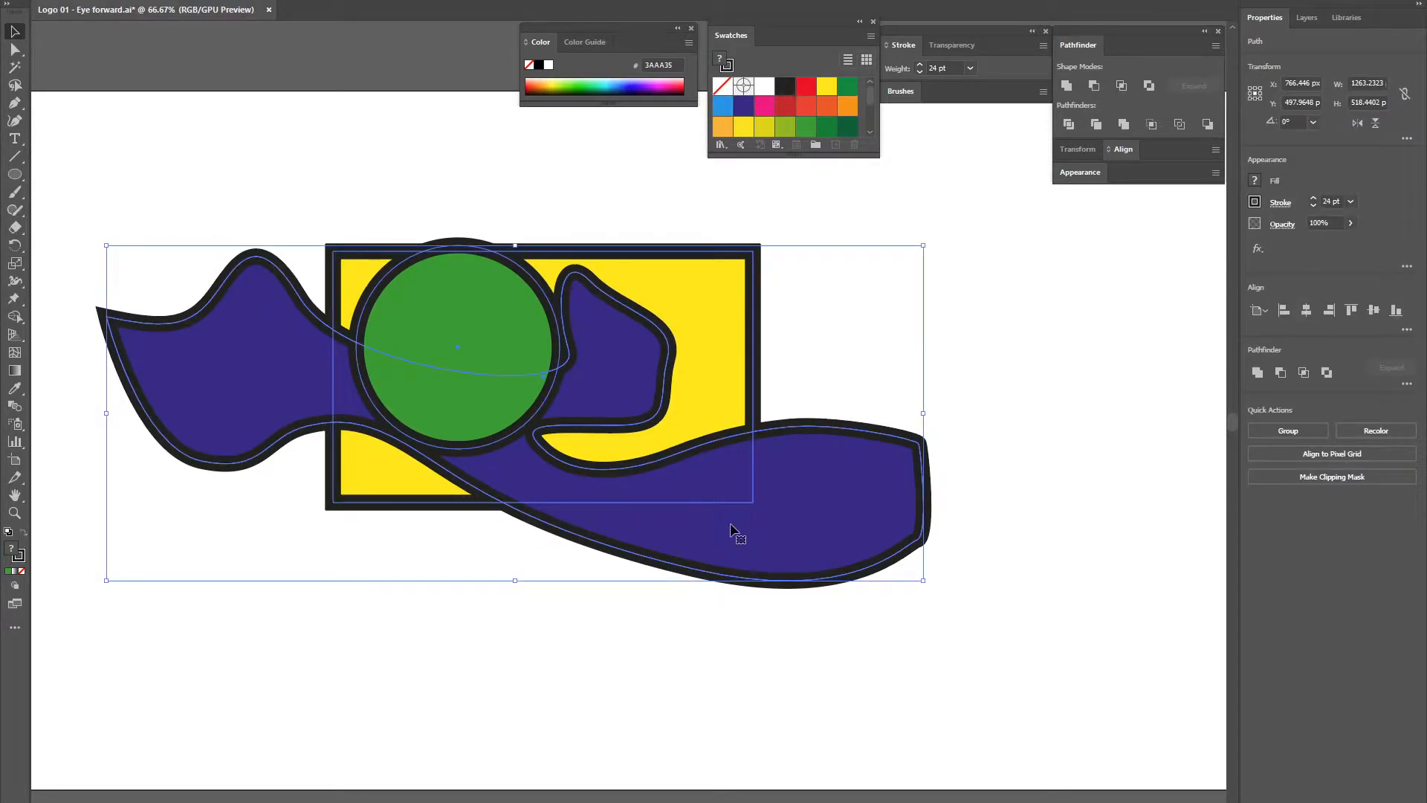
key("Delete")
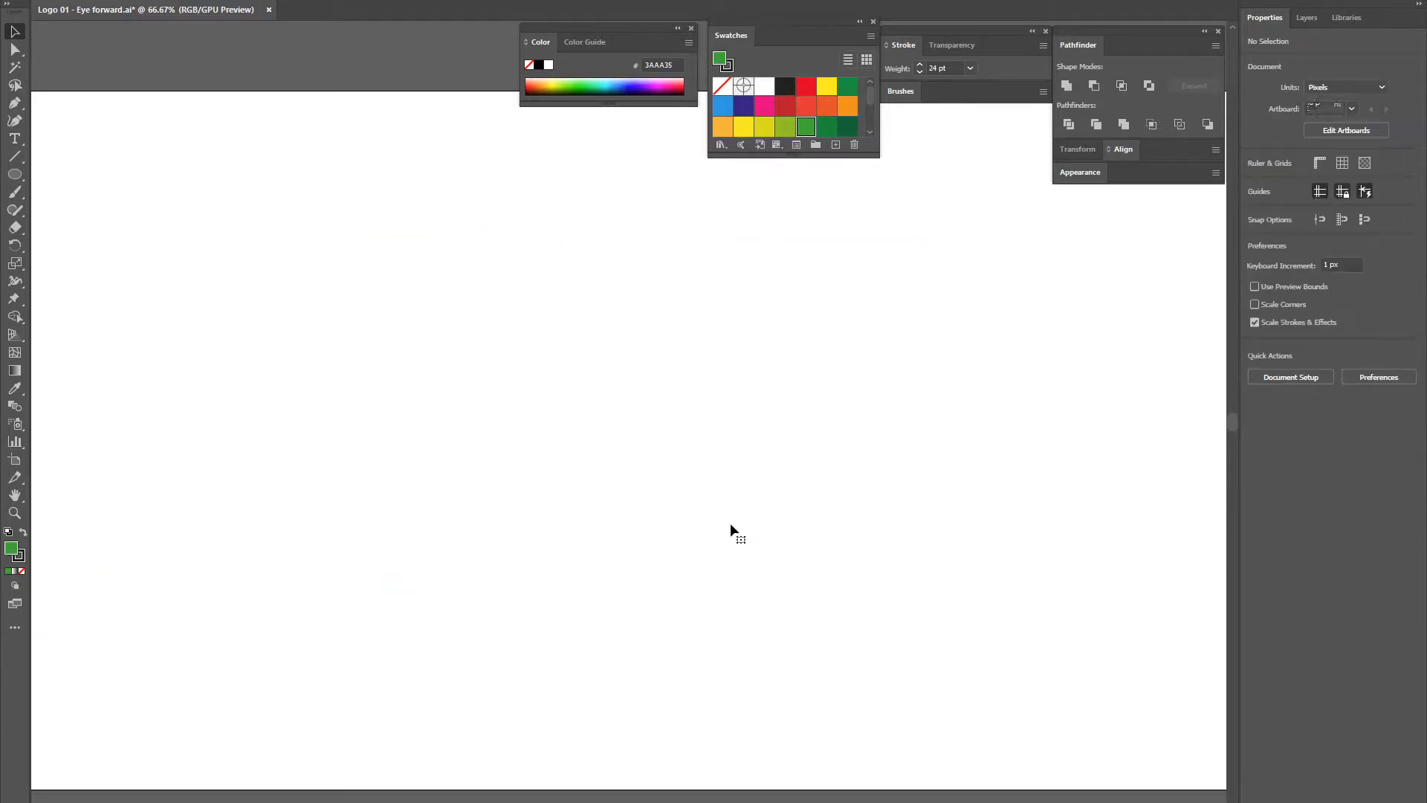
Draw five overlapping circles, about 270 to 365 px wide, with a green fill and no stroke
left_click(15, 175)
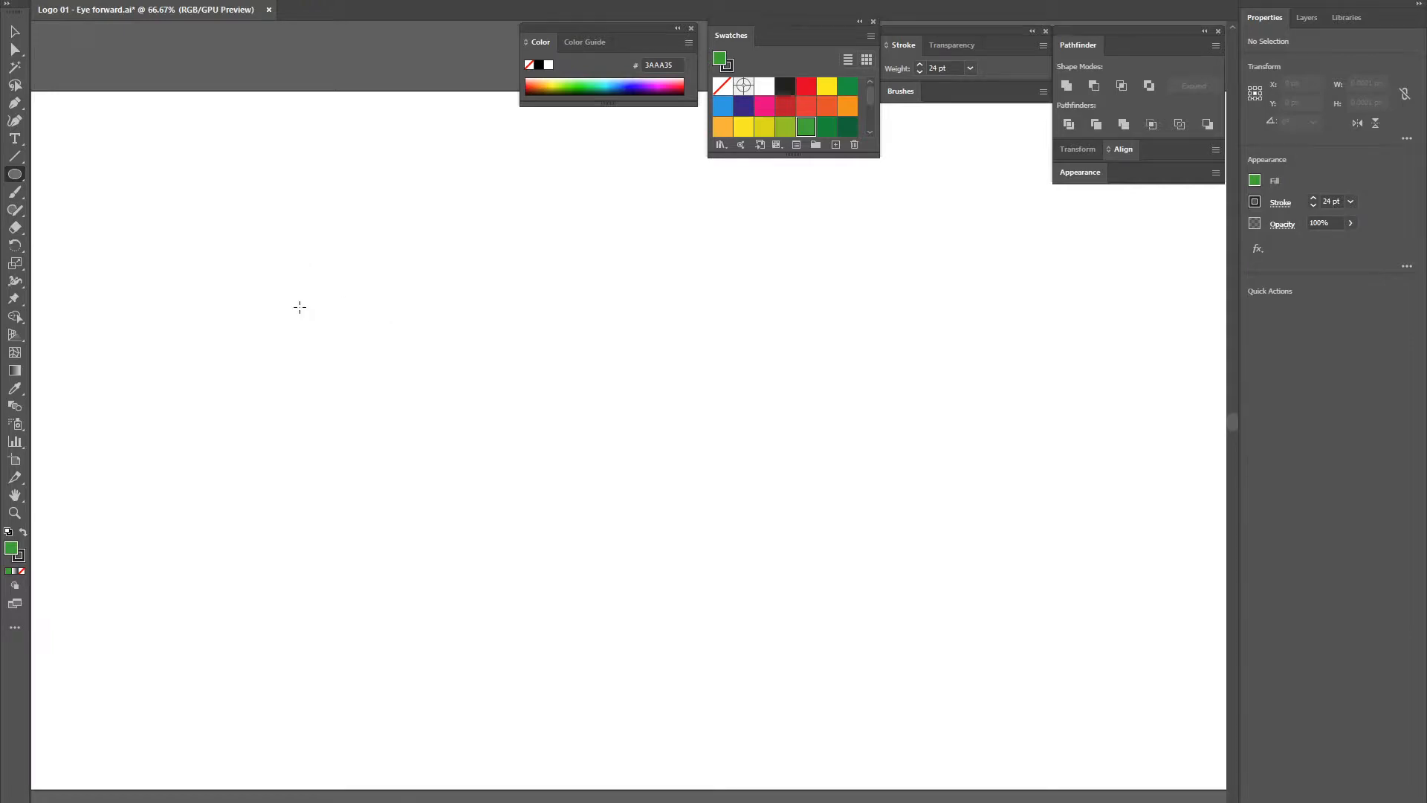
left_click(22, 570)
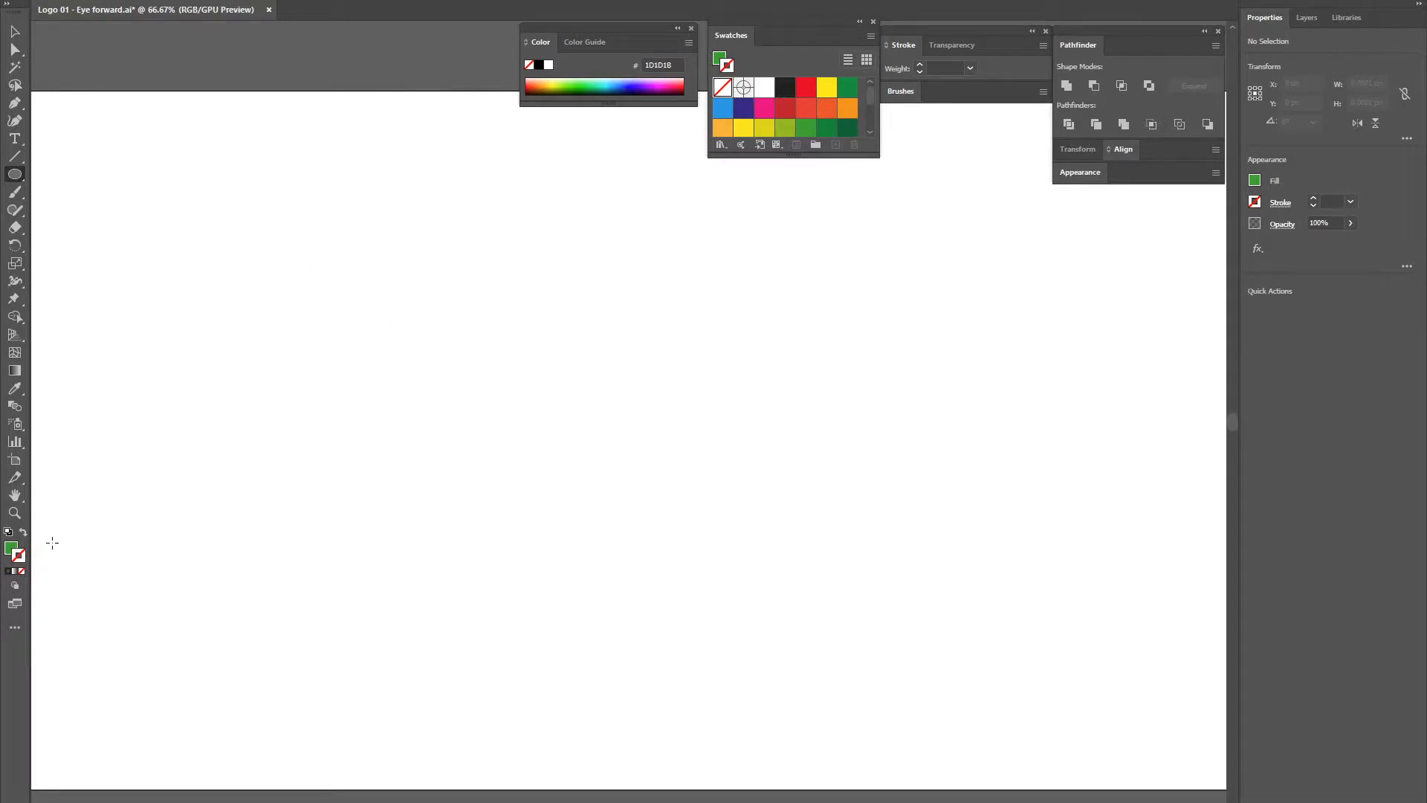
left_click_drag(242, 258, 456, 430)
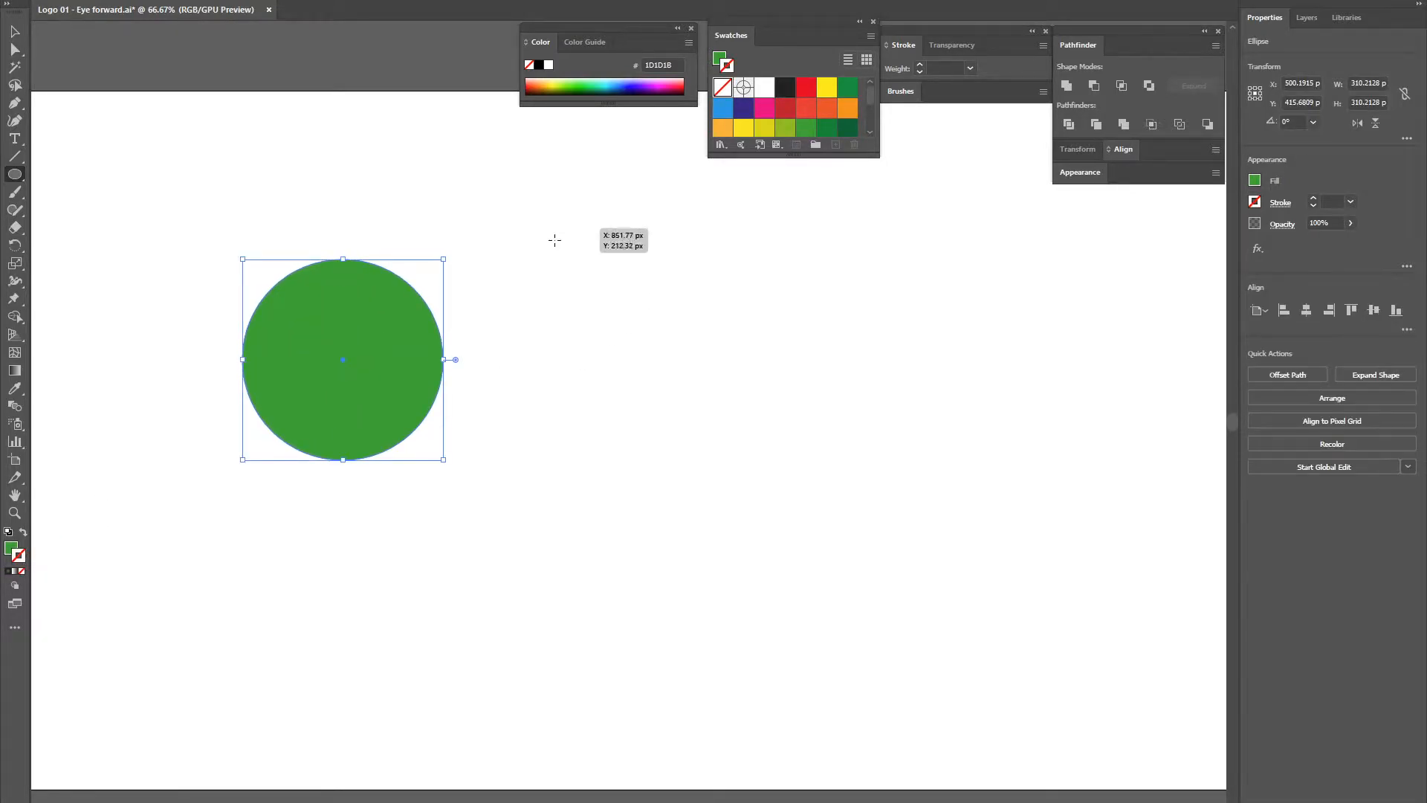
left_click_drag(577, 220, 401, 395)
left_click_drag(684, 318, 450, 553)
mouse_move(727, 260)
left_mouse_down()
mouse_move(501, 373)
mouse_move(491, 495)
left_mouse_up()
left_click_drag(326, 358, 558, 591)
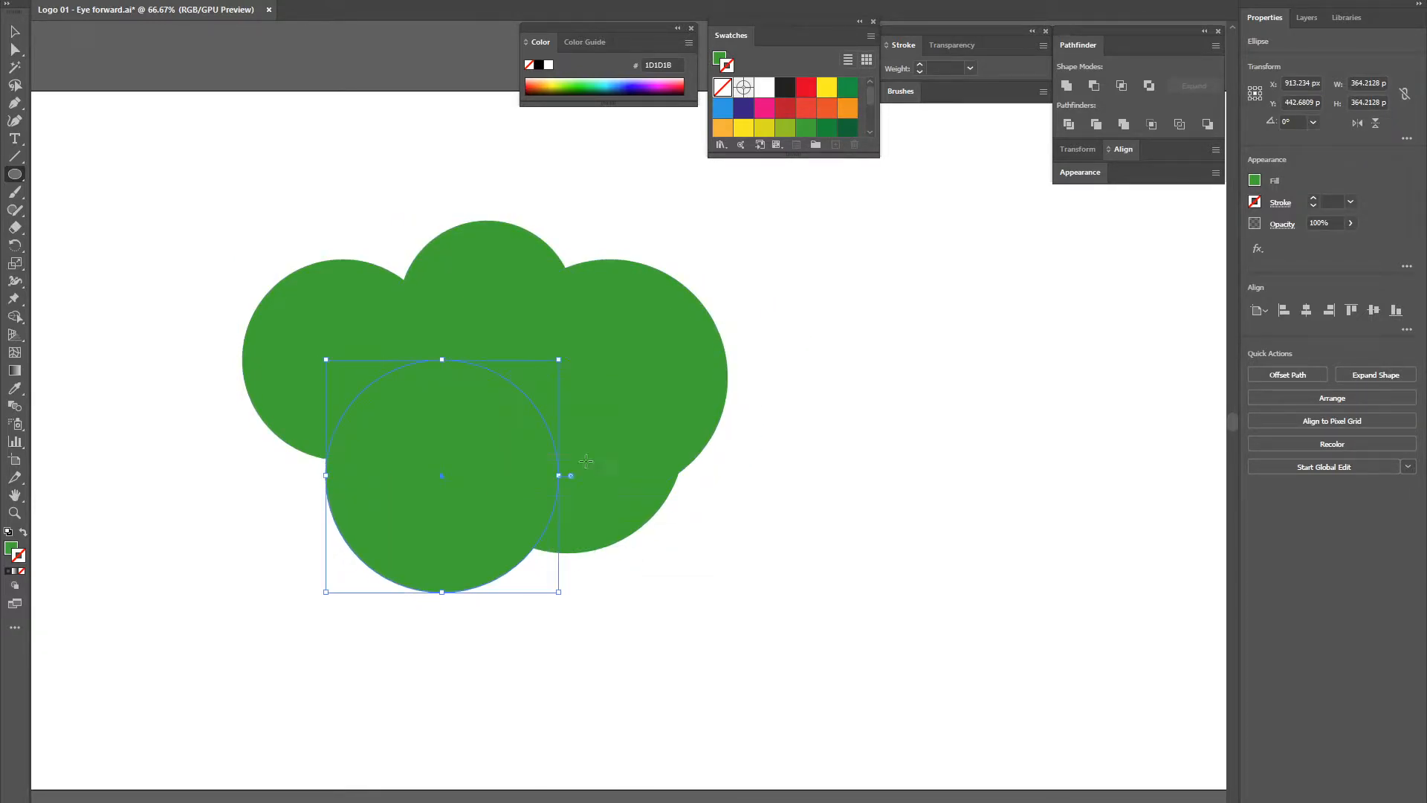
Change the topmost circle's fill to light red, keeping it without a stroke
left_click(15, 31)
left_click(455, 274)
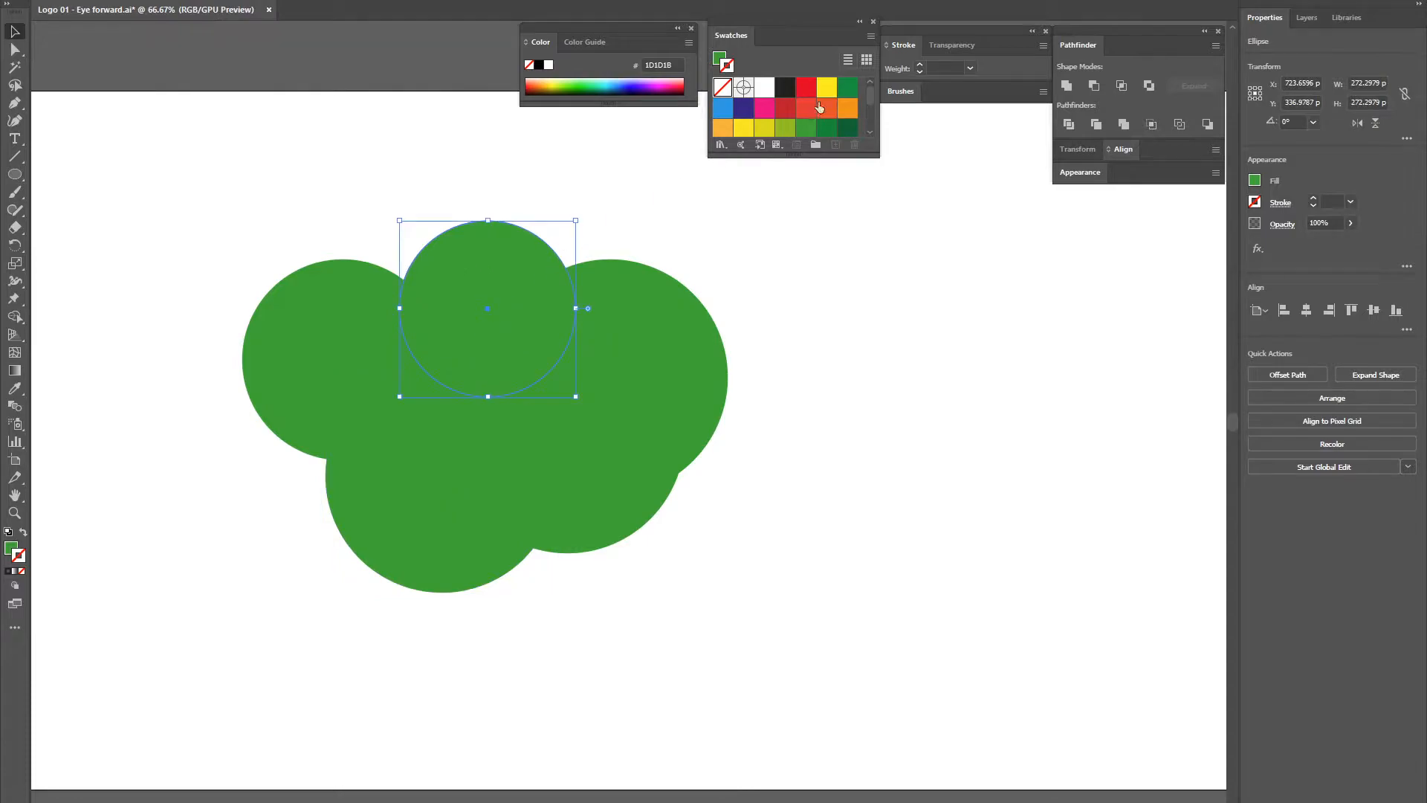
left_click(784, 109)
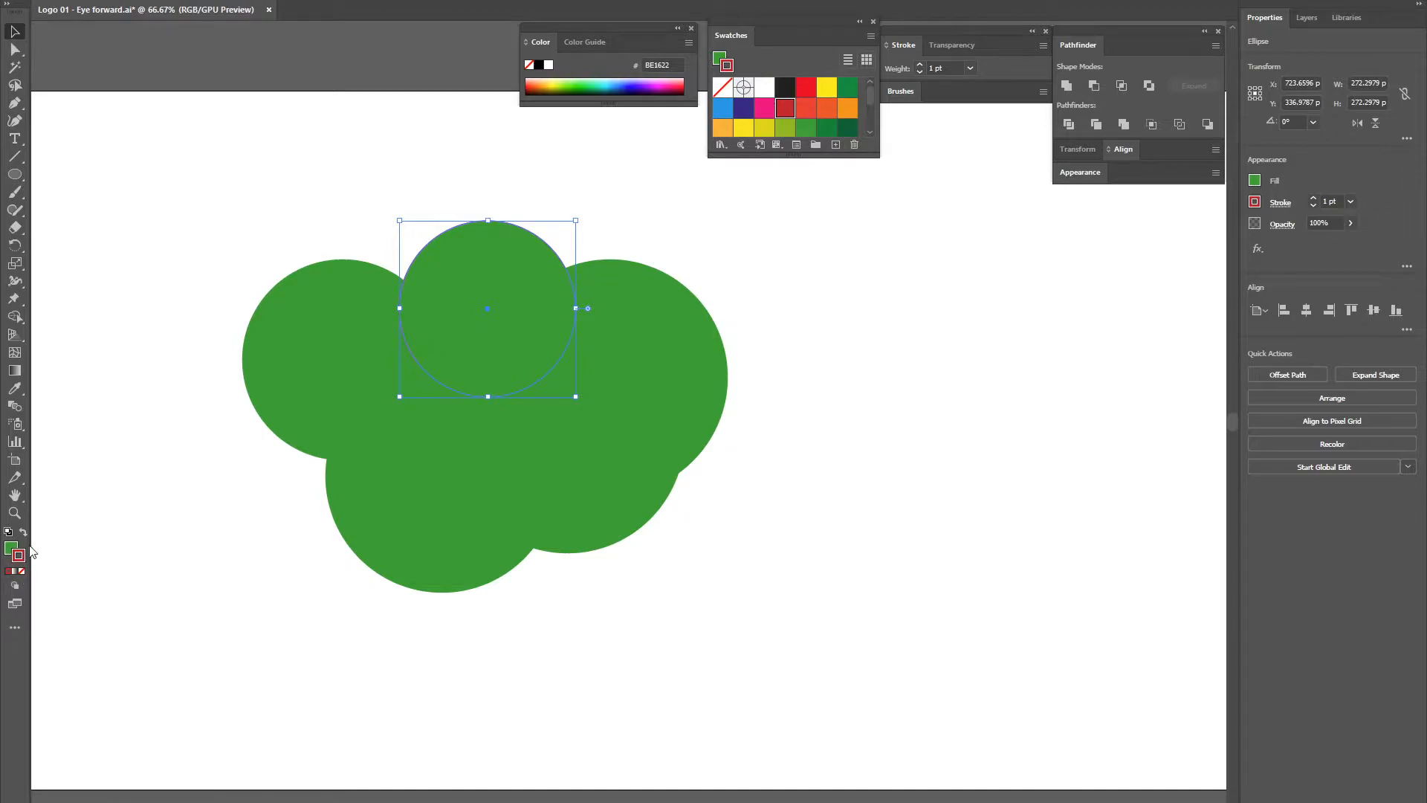
left_click(503, 180)
left_click(509, 268)
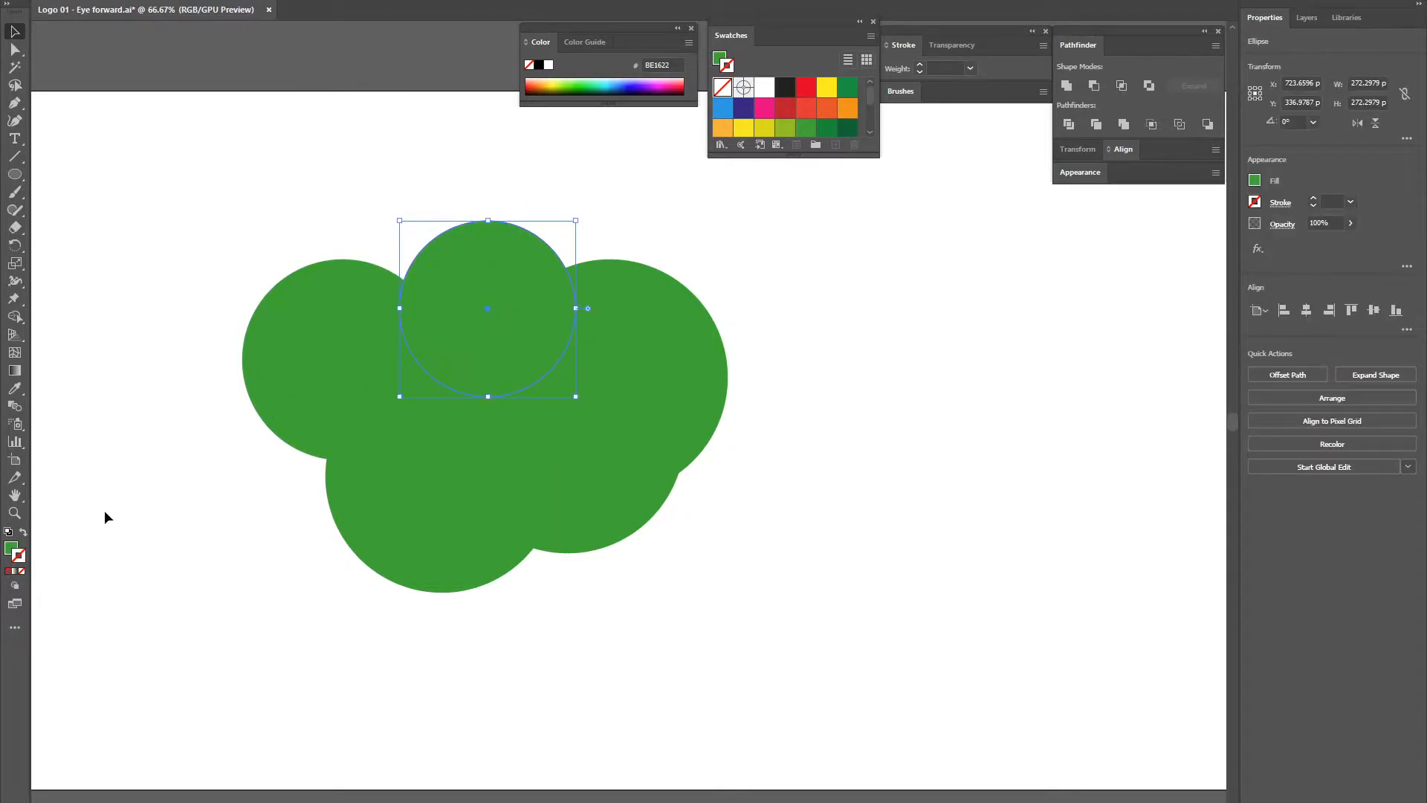
left_click(11, 550)
left_click(801, 112)
Fill the large upper-right circle with orange, the lower-left circle with yellow, and the lower-right circle with dark blue
left_click(679, 314)
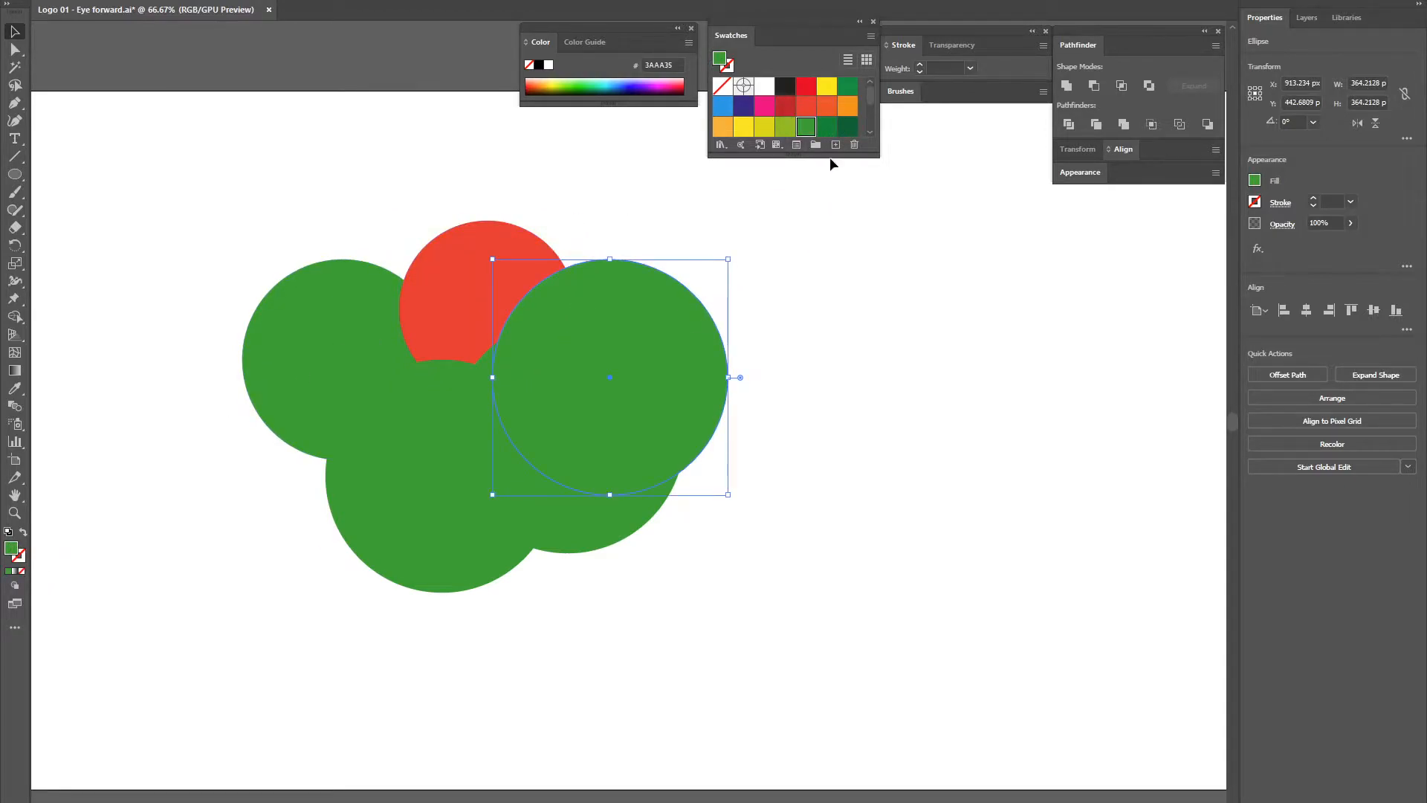
left_click(853, 108)
left_click(470, 401)
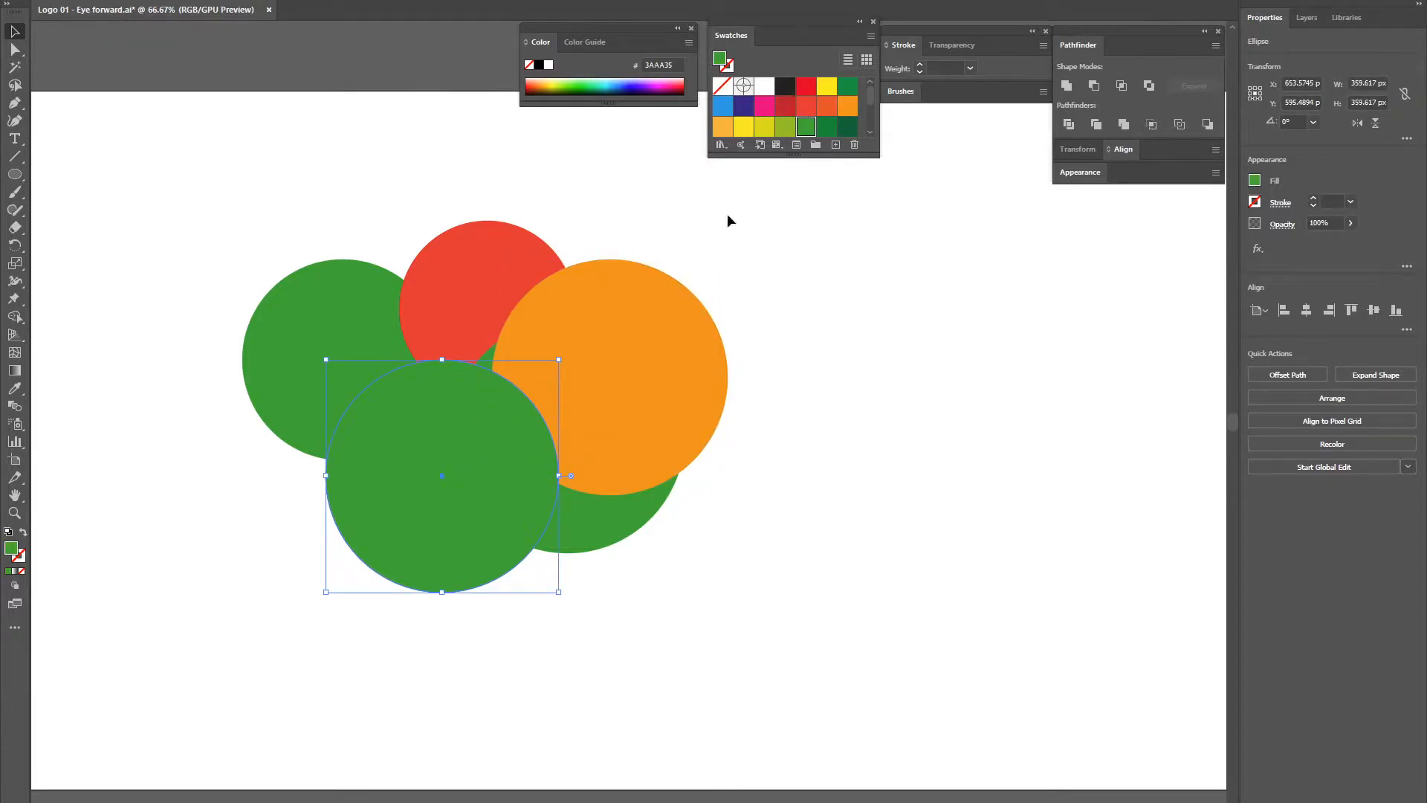
left_click(827, 85)
left_click(646, 489)
left_click(742, 107)
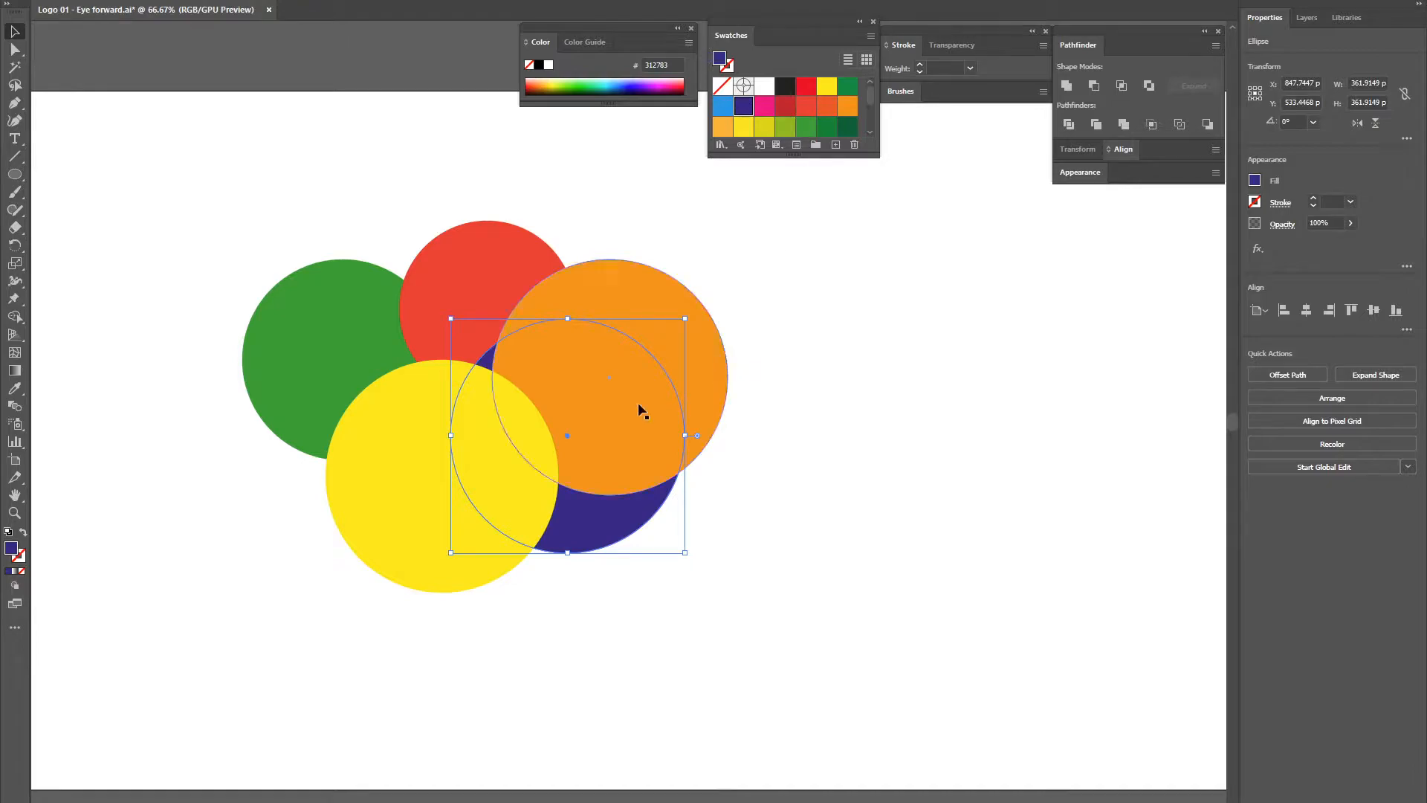
Move the yellow circle slightly up and left over the green and dark blue circles, and select all five circles
left_click_drag(405, 472, 378, 463)
left_click(215, 438)
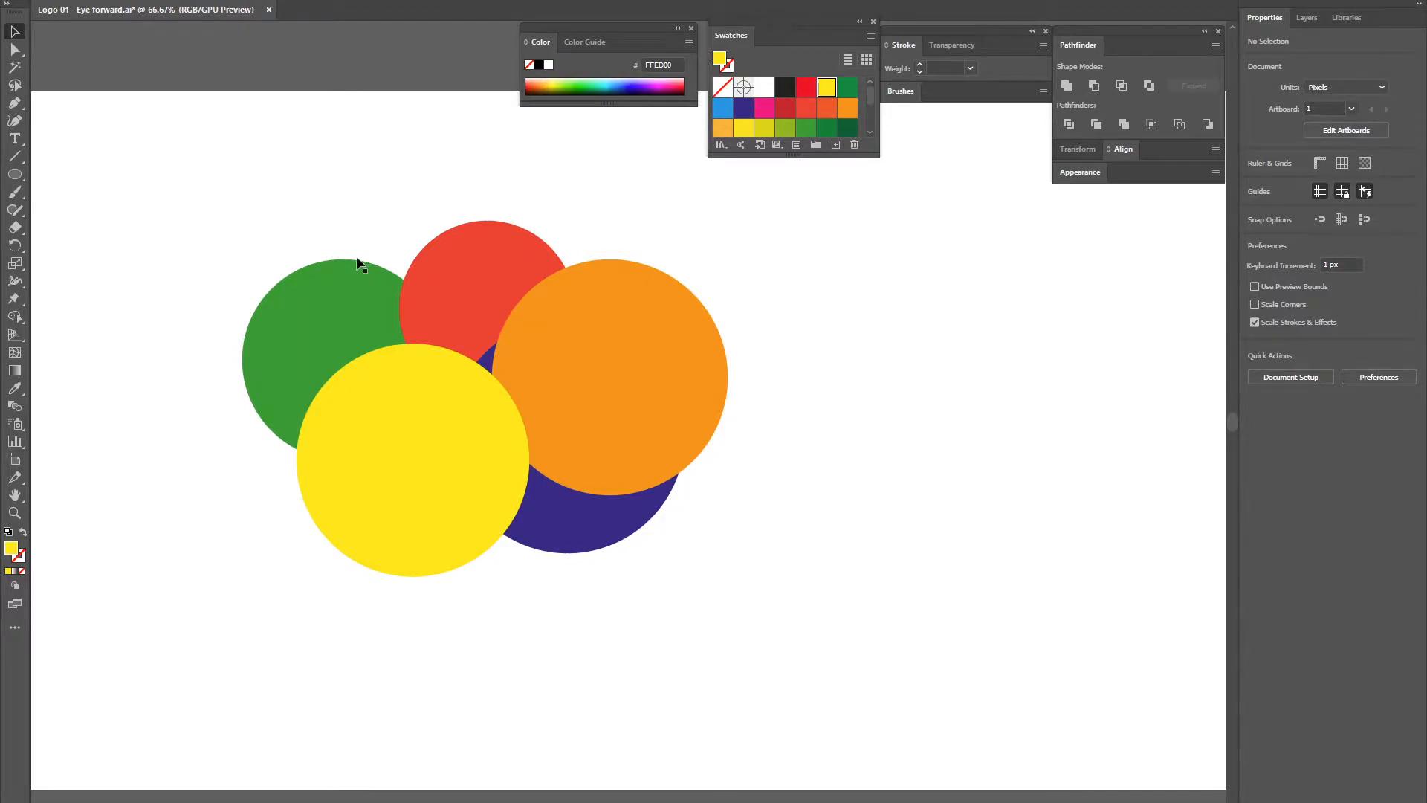
left_click_drag(200, 203, 841, 622)
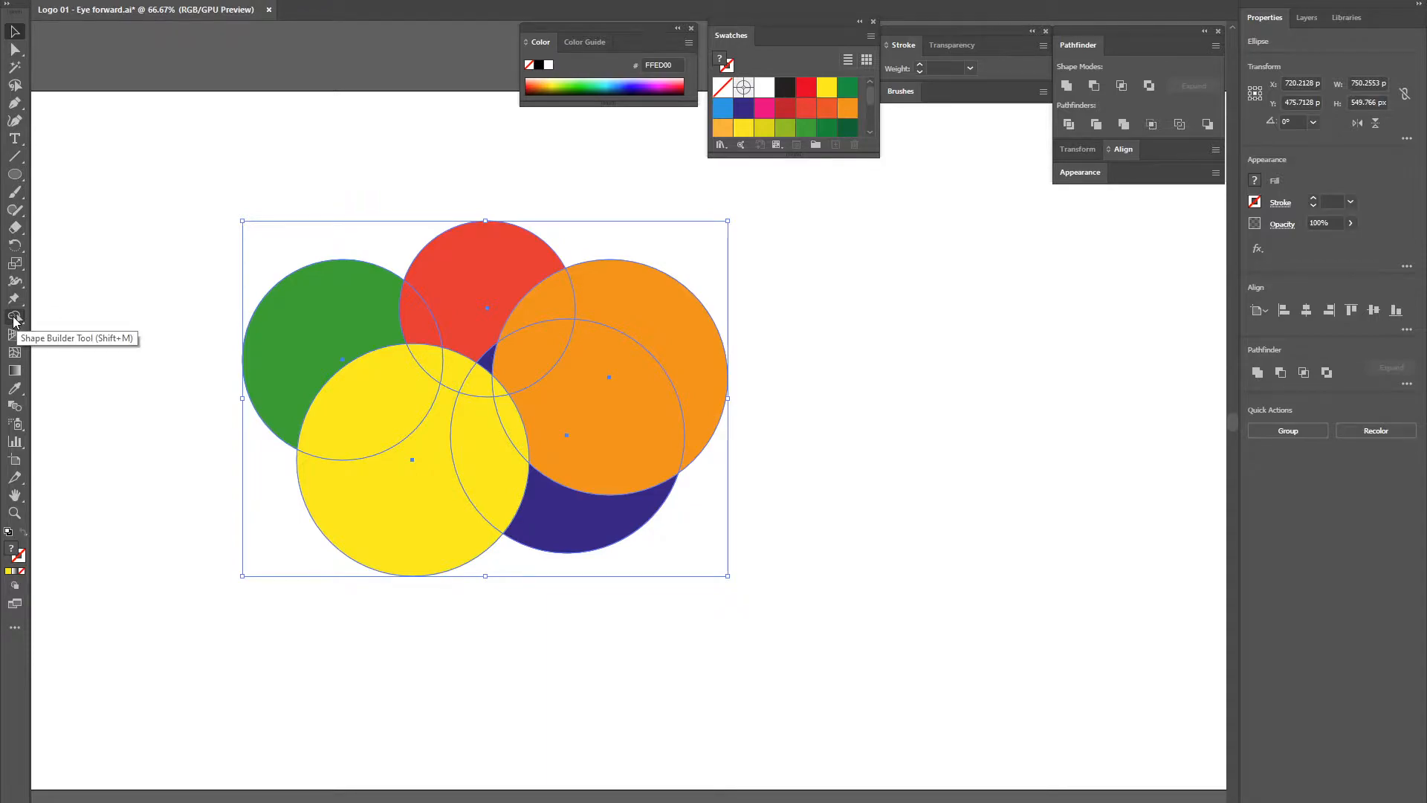
Try merging the outer regions of the green, red and orange circles with Shape Builder and moving the merged piece away
left_click(14, 318)
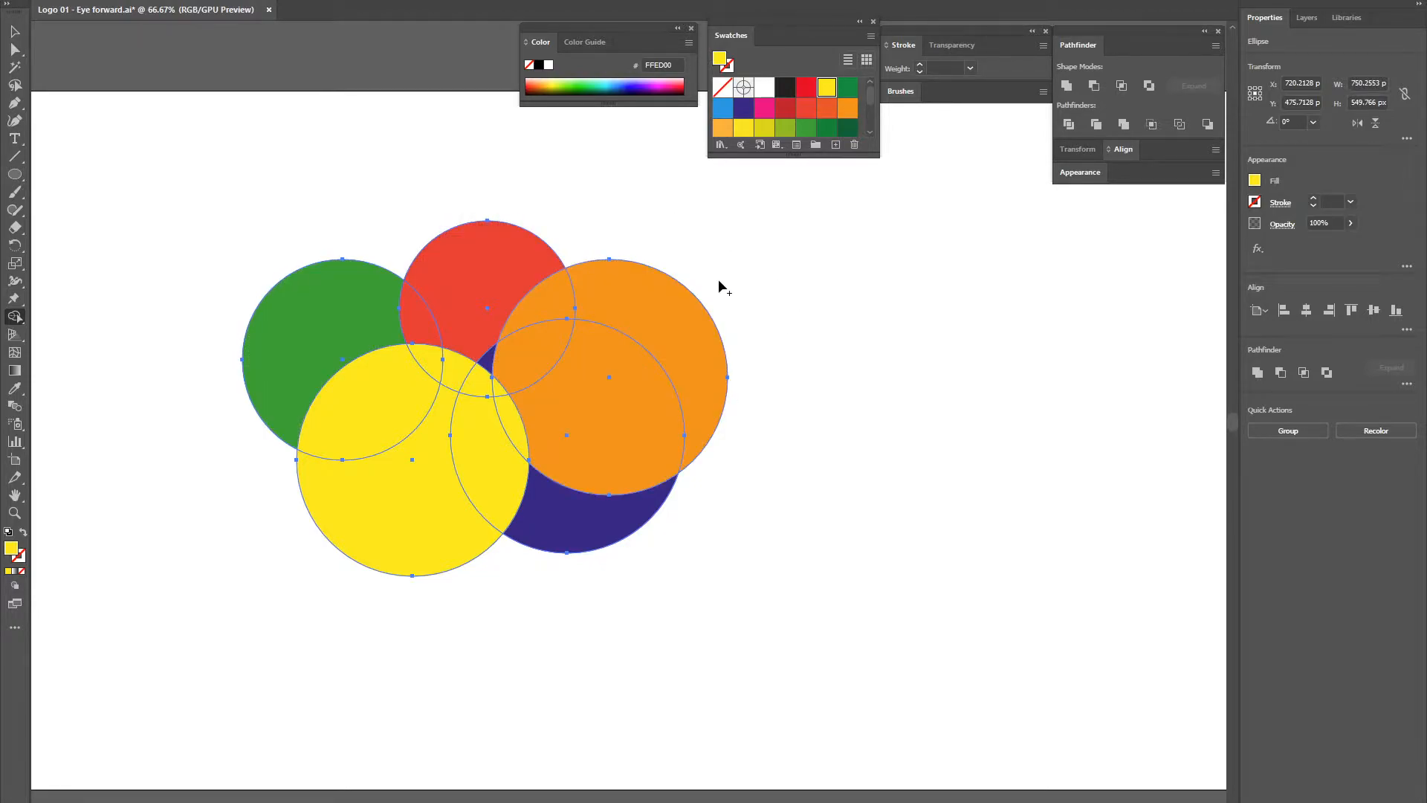
mouse_move(324, 319)
left_mouse_down()
mouse_move(407, 313)
mouse_move(425, 351)
mouse_move(451, 363)
mouse_move(501, 313)
mouse_move(612, 294)
left_mouse_up()
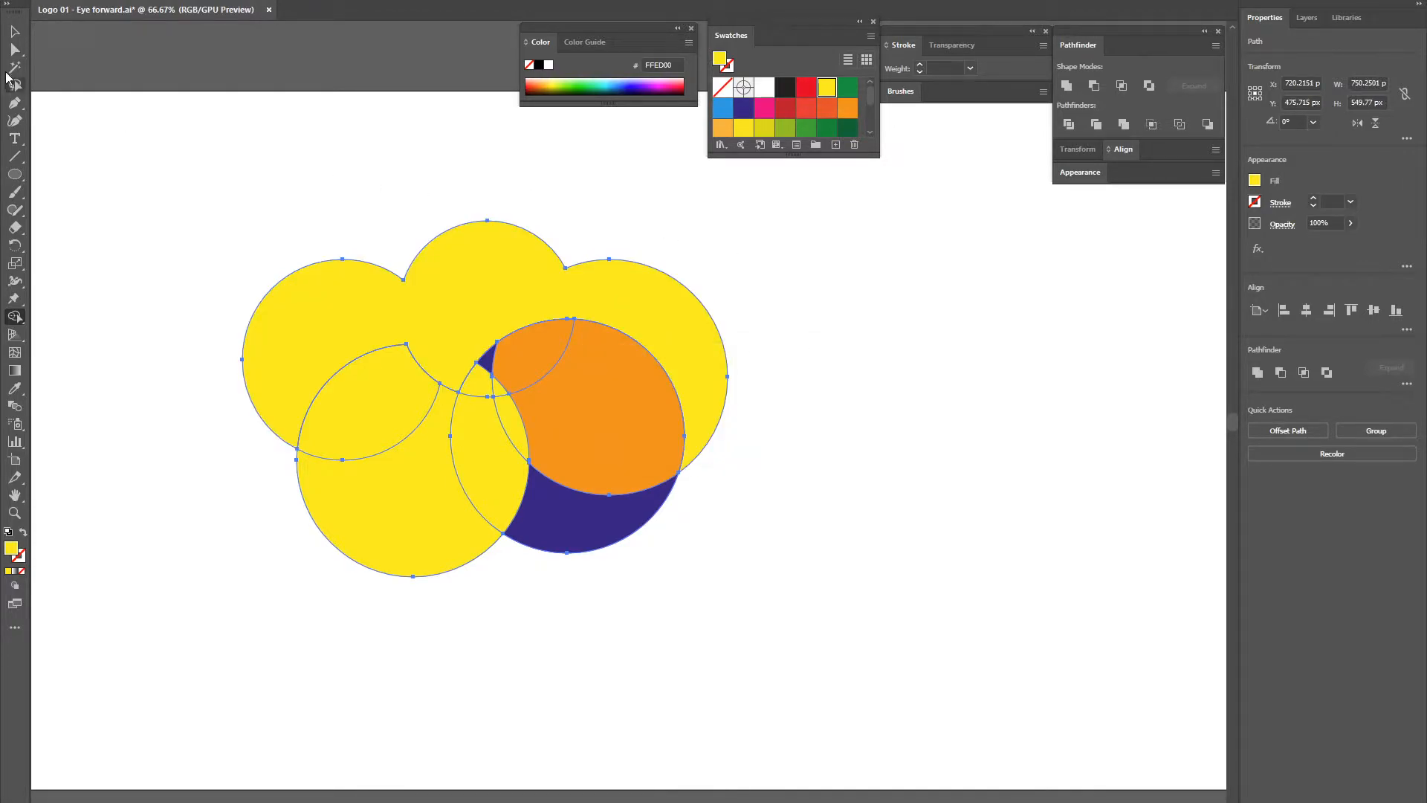
left_click(14, 32)
left_click(377, 171)
left_click(488, 256)
left_click_drag(487, 256, 453, 147)
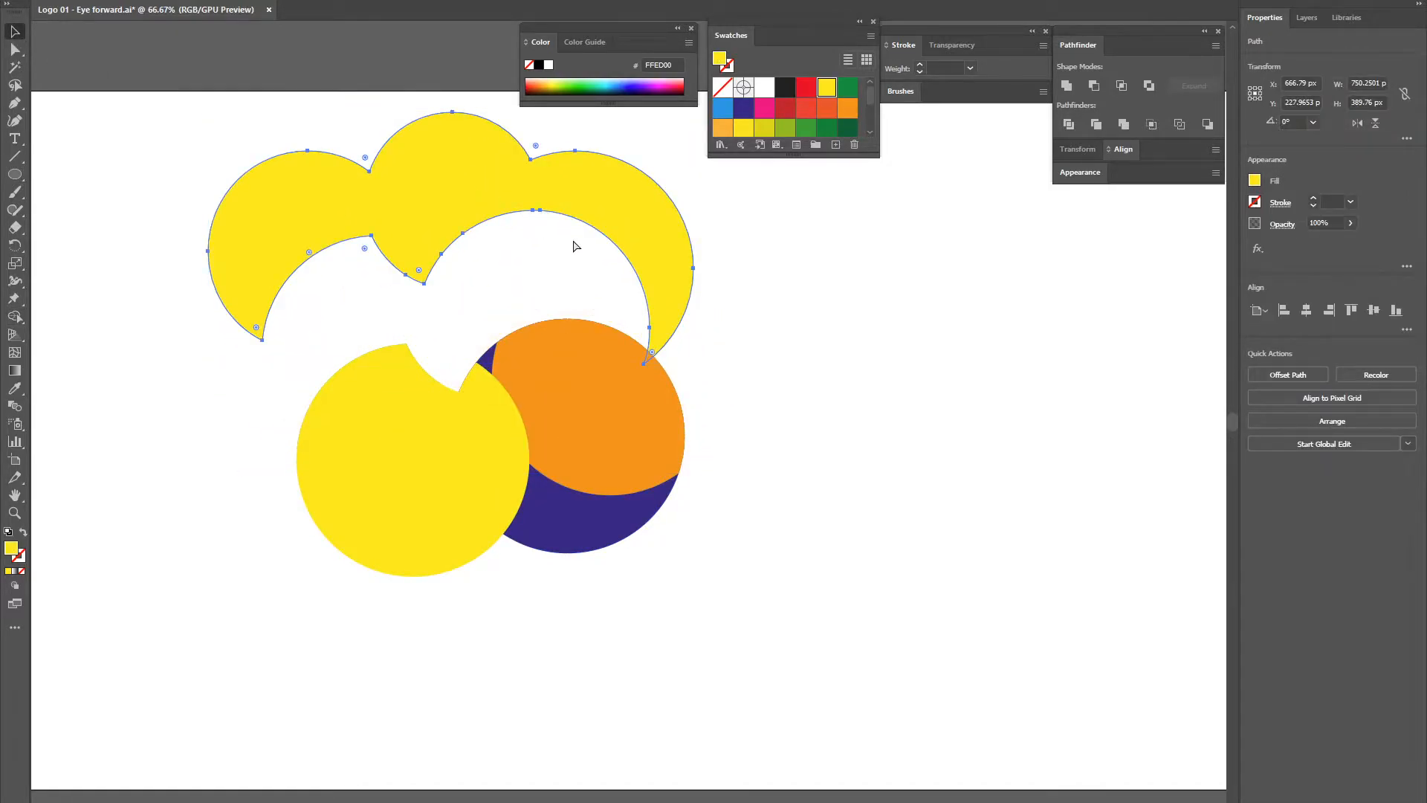
key("ctrl+z")
key("ctrl+z")
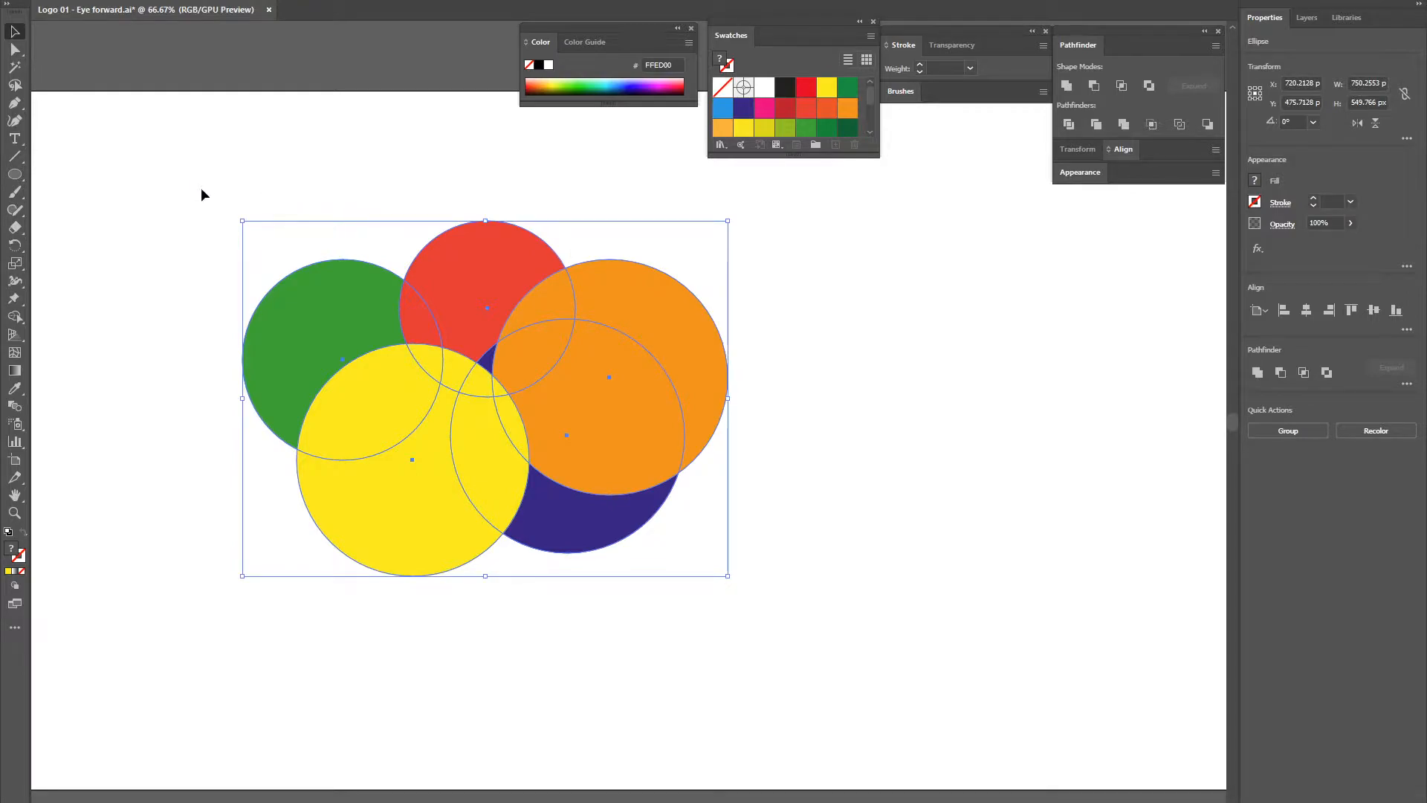
Try merging the yellow circle with the overlap of the orange and dark blue circles using Shape Builder
left_click(15, 317)
mouse_move(390, 518)
left_mouse_down()
mouse_move(484, 465)
mouse_move(505, 420)
mouse_move(594, 398)
mouse_move(546, 357)
left_mouse_up()
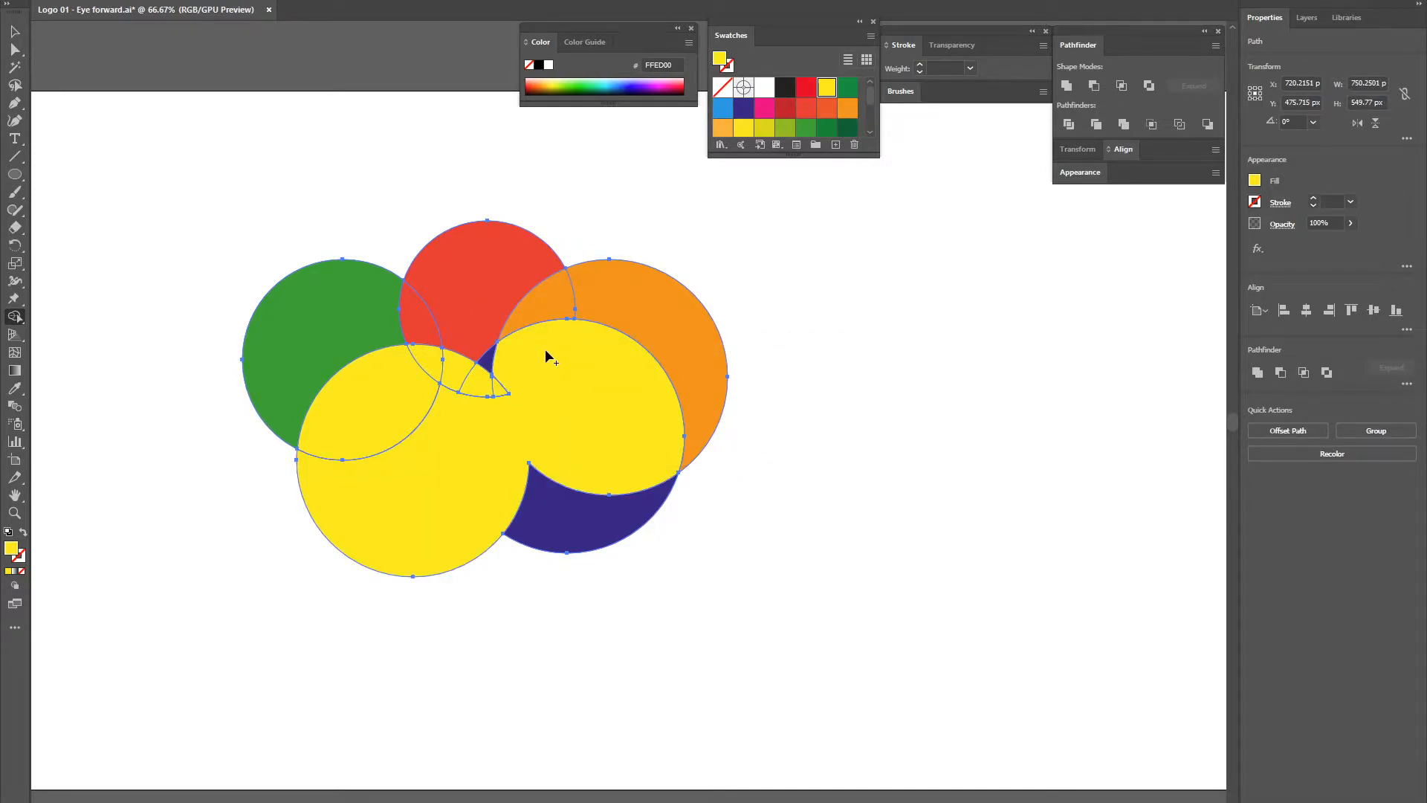
key("ctrl+z")
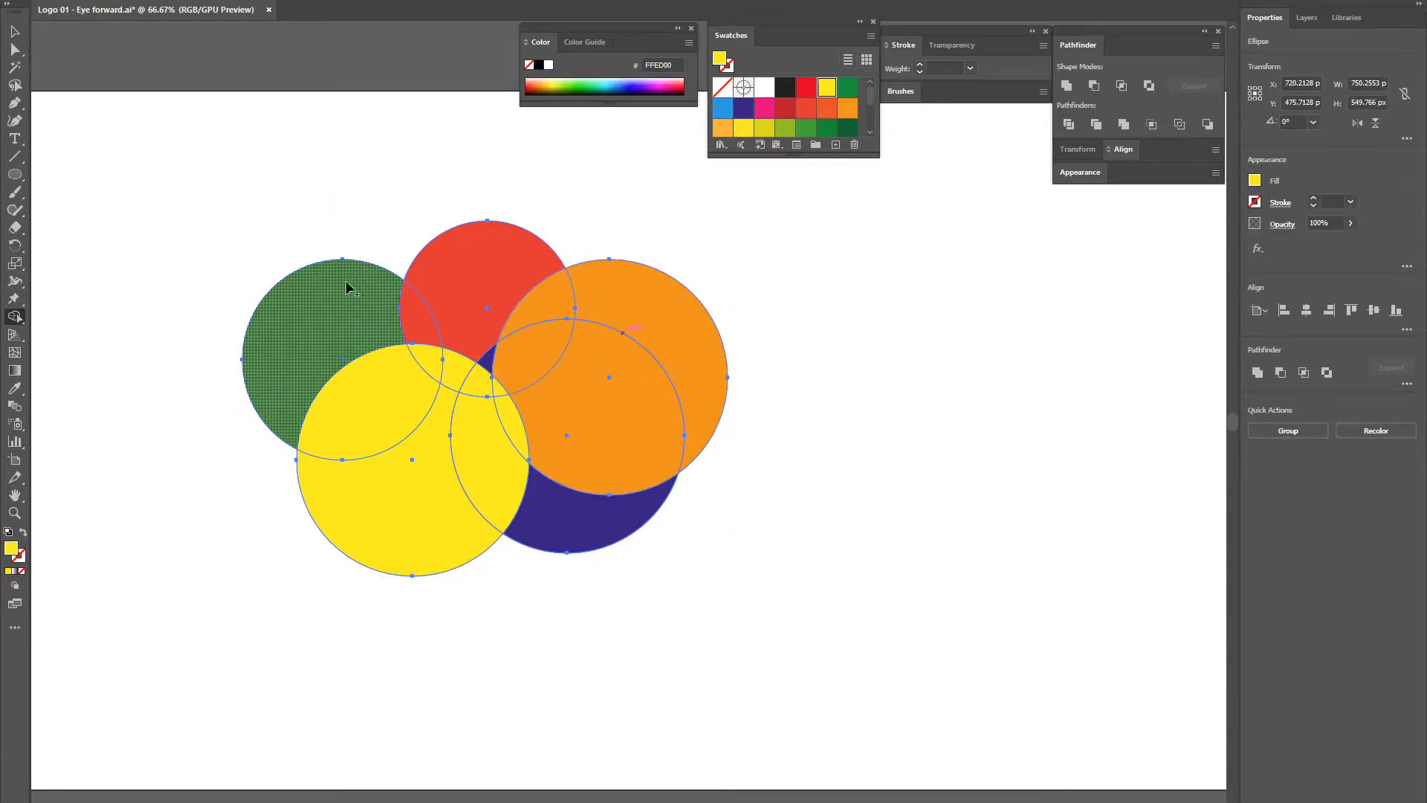
Try deleting the green circle's outer region and the small overlaps in the middle with Shape Builder
left_click(339, 315, "alt")
left_click(460, 369, "alt")
left_click(498, 388, "alt")
key("ctrl+z")
key("ctrl+z")
key("ctrl+z")
Cut away the red region and neighbouring overlaps with Shape Builder, and merge the remaining yellow, orange and dark blue regions
mouse_move(384, 396)
left_mouse_down()
mouse_move(458, 310)
mouse_move(486, 357)
mouse_move(524, 367)
left_mouse_up()
left_click(593, 395)
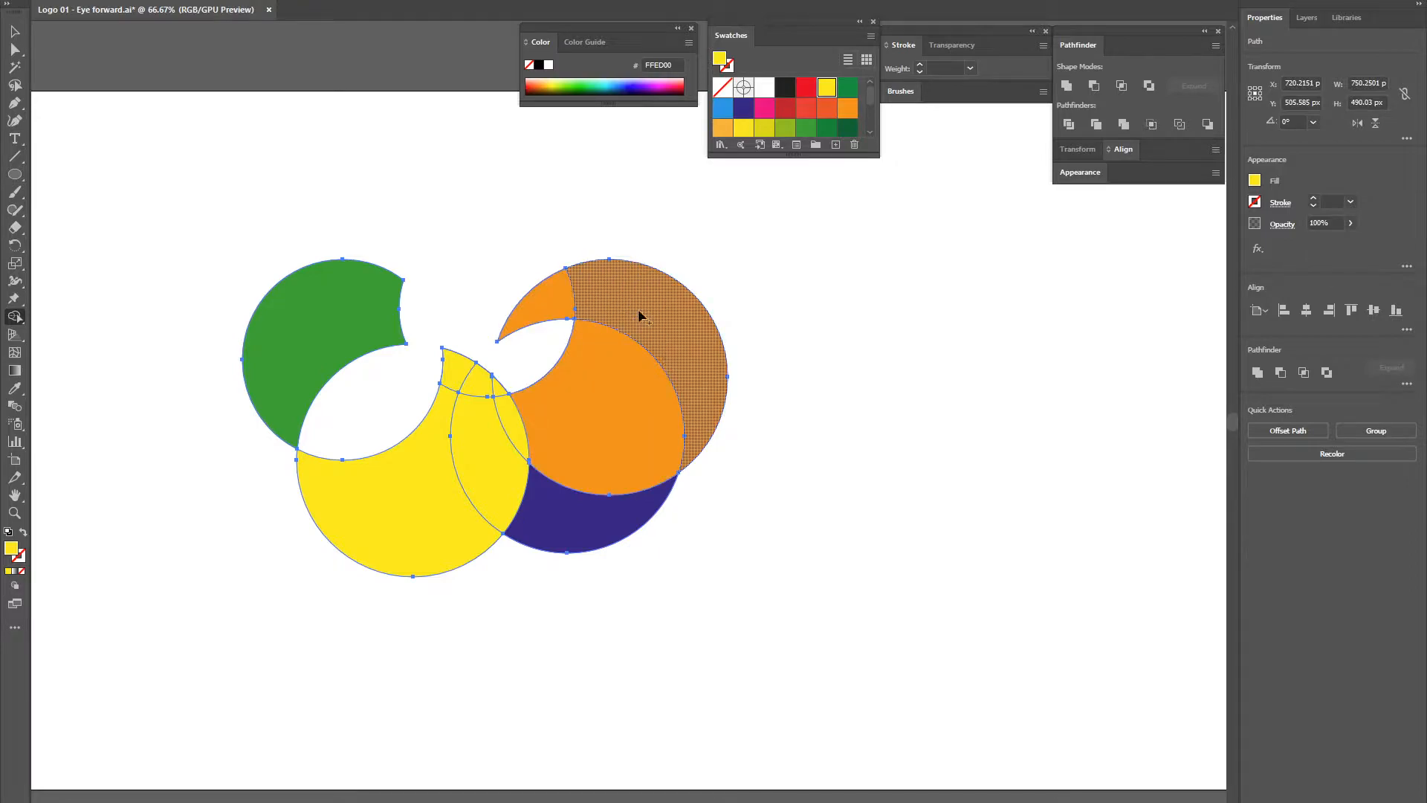
mouse_move(639, 438)
left_mouse_down()
mouse_move(669, 327)
mouse_move(557, 494)
mouse_move(325, 483)
left_mouse_up()
mouse_move(565, 299)
left_mouse_down()
mouse_move(615, 296)
mouse_move(618, 316)
left_mouse_up()
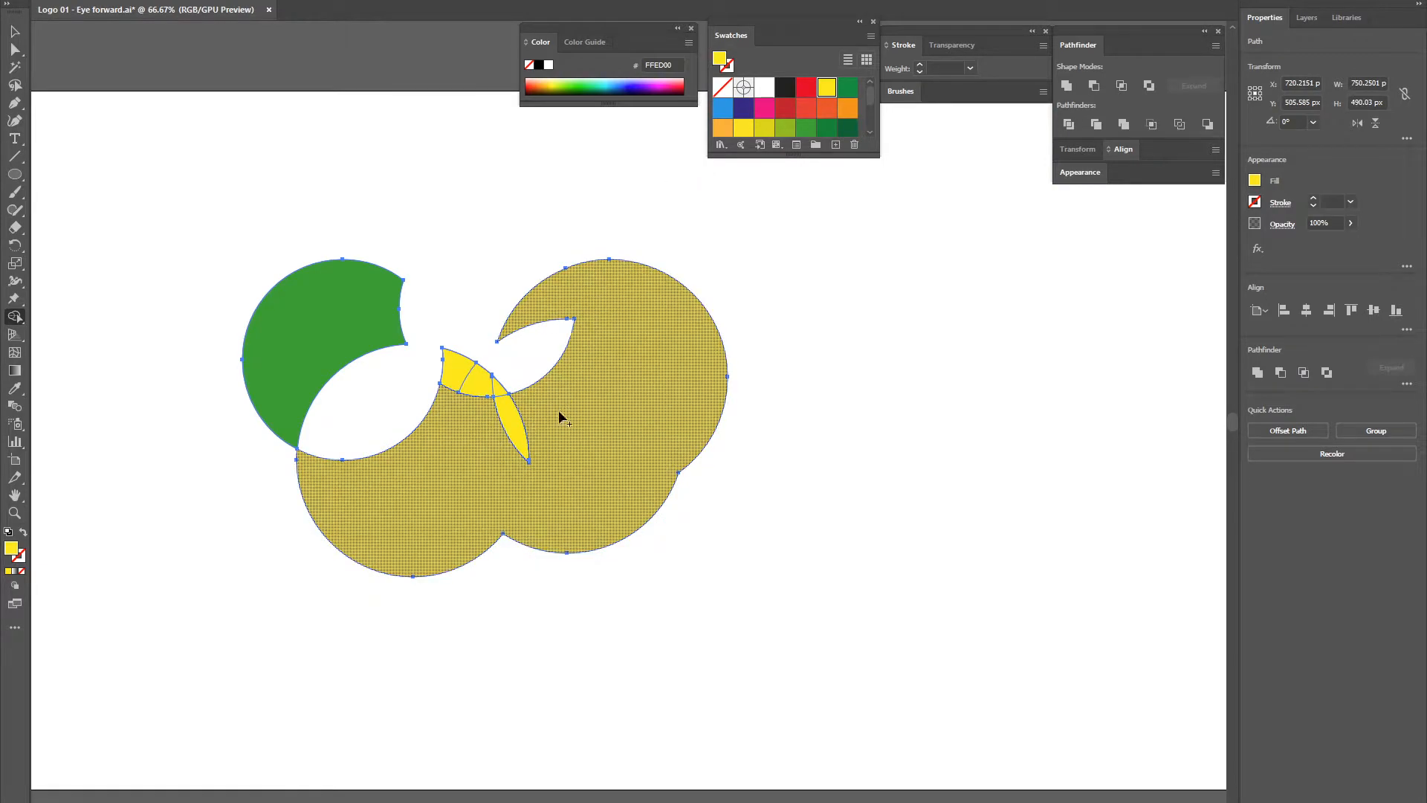
mouse_move(493, 455)
left_mouse_down()
mouse_move(502, 414)
mouse_move(446, 372)
left_mouse_up()
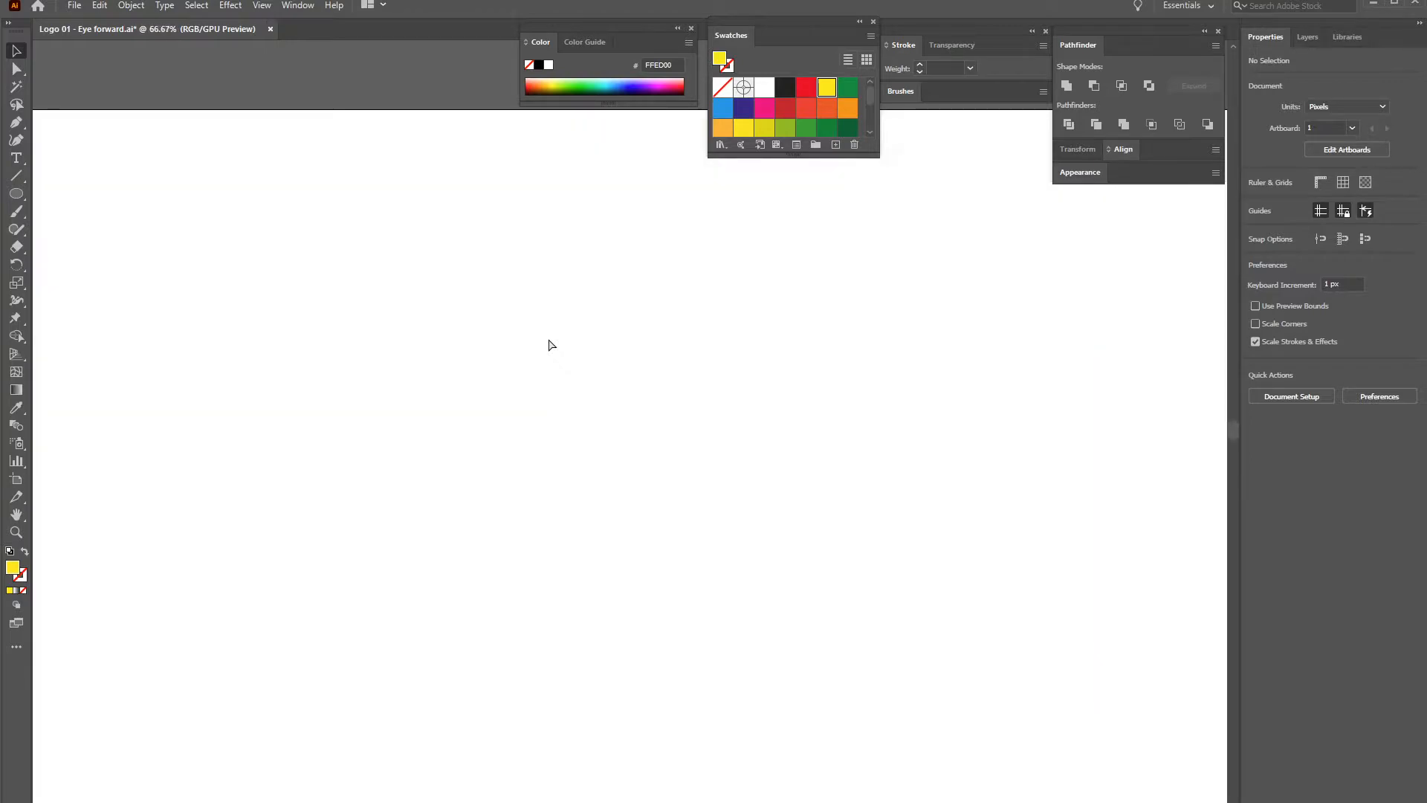
Create a three-sided polygon with a radius of 283.6034 px, using the default white fill and 1 pt black stroke
mouse_move(376, 345)
left_mouse_down()
mouse_move(417, 334)
mouse_move(395, 355)
mouse_move(434, 336)
mouse_move(392, 350)
left_mouse_up()
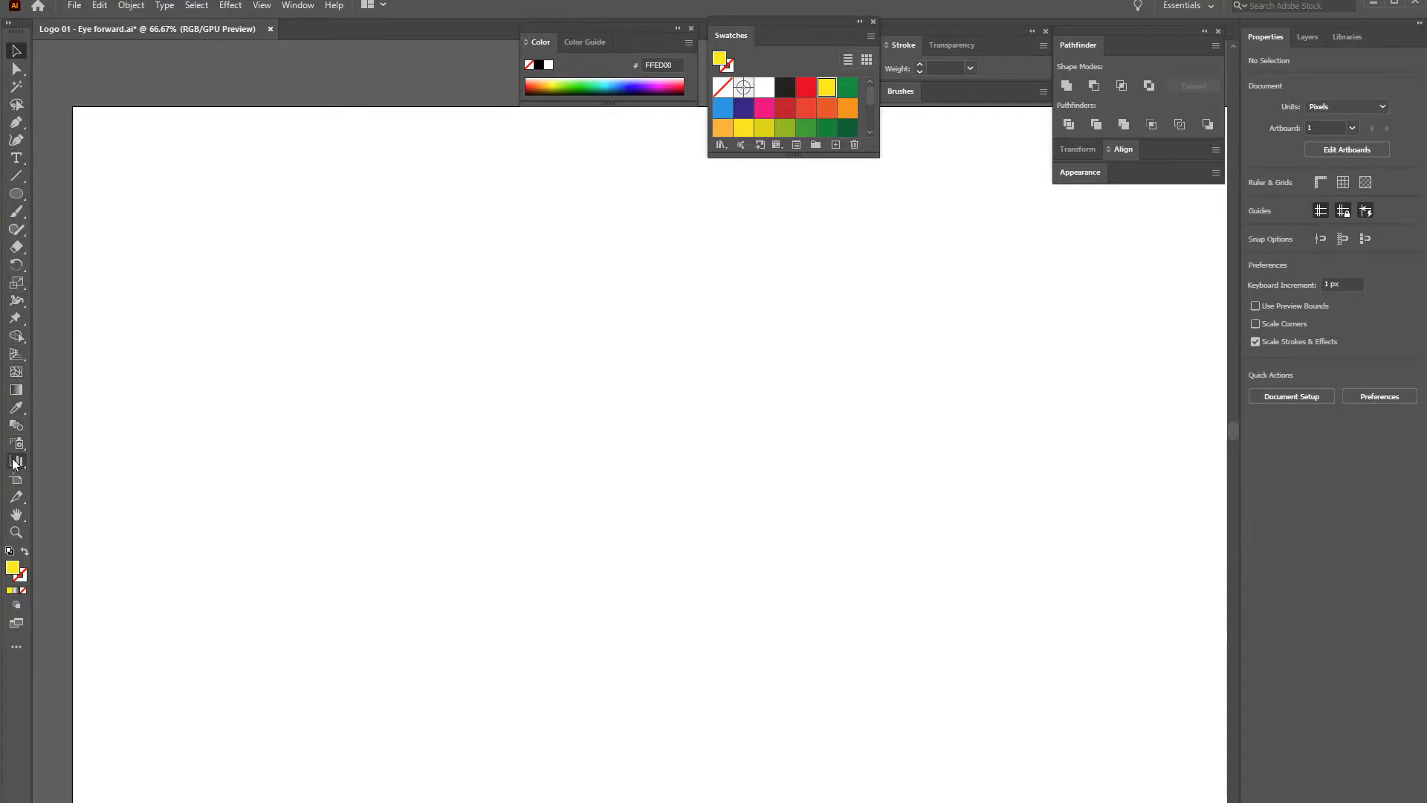
left_click(16, 194)
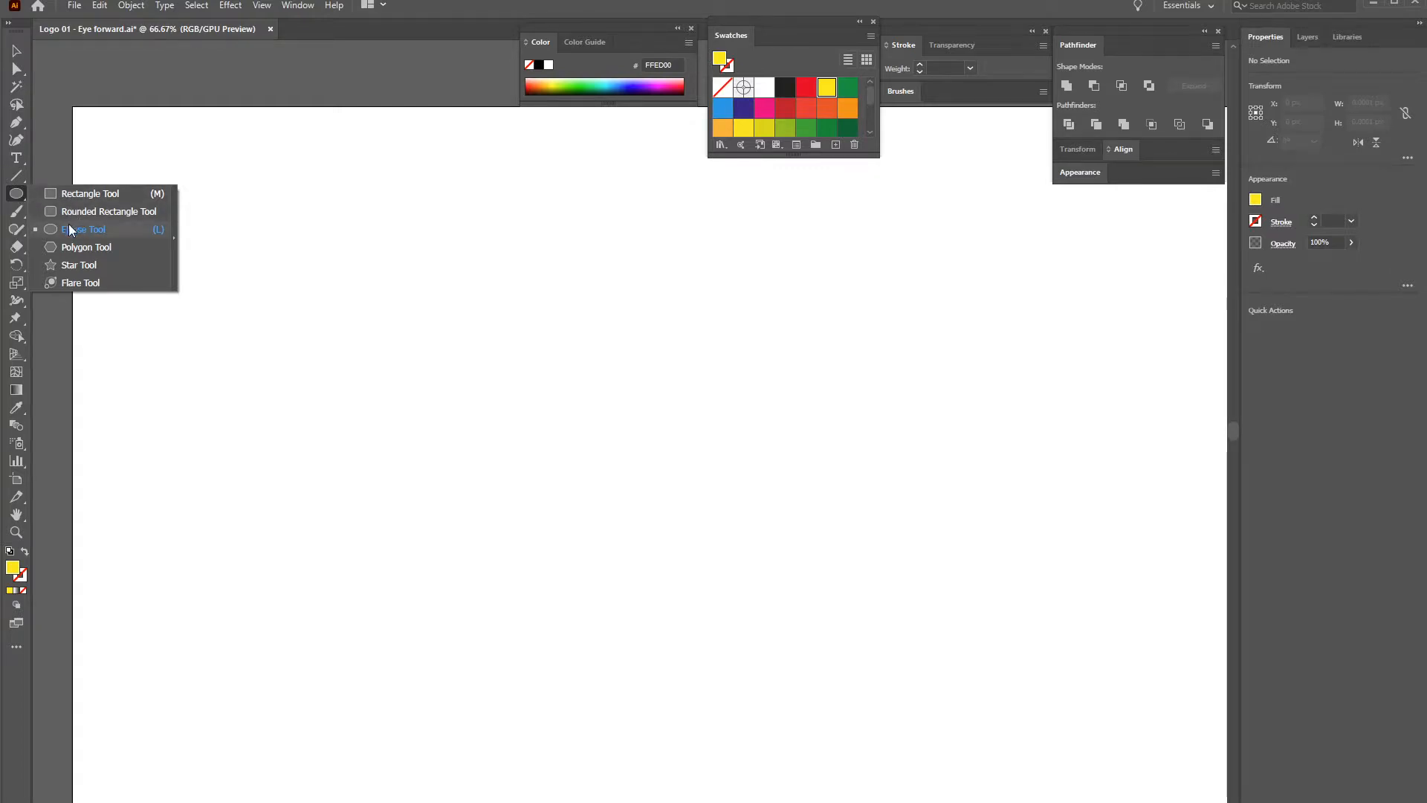
left_click(90, 248)
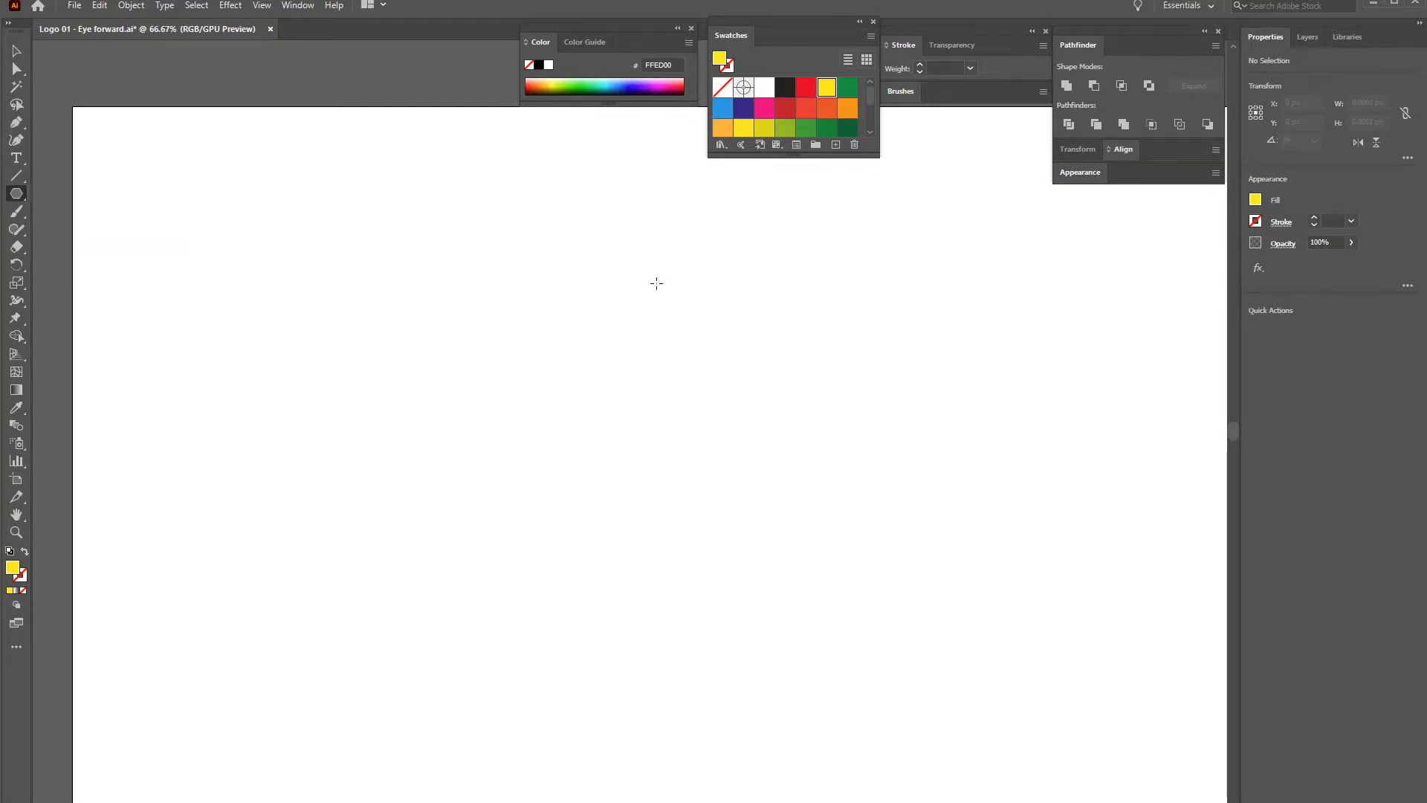
left_click_drag(448, 269, 666, 361)
key("Delete")
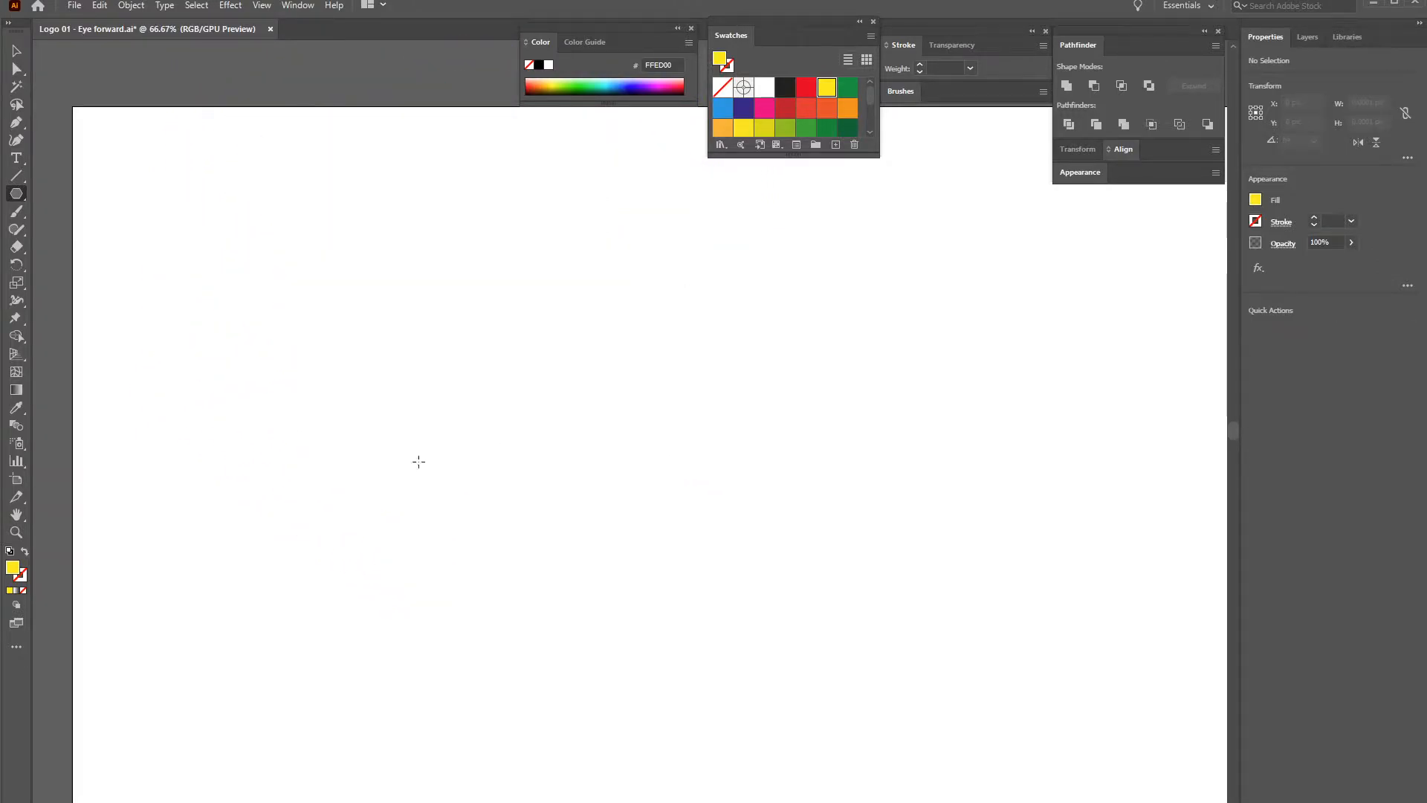
left_click(10, 550)
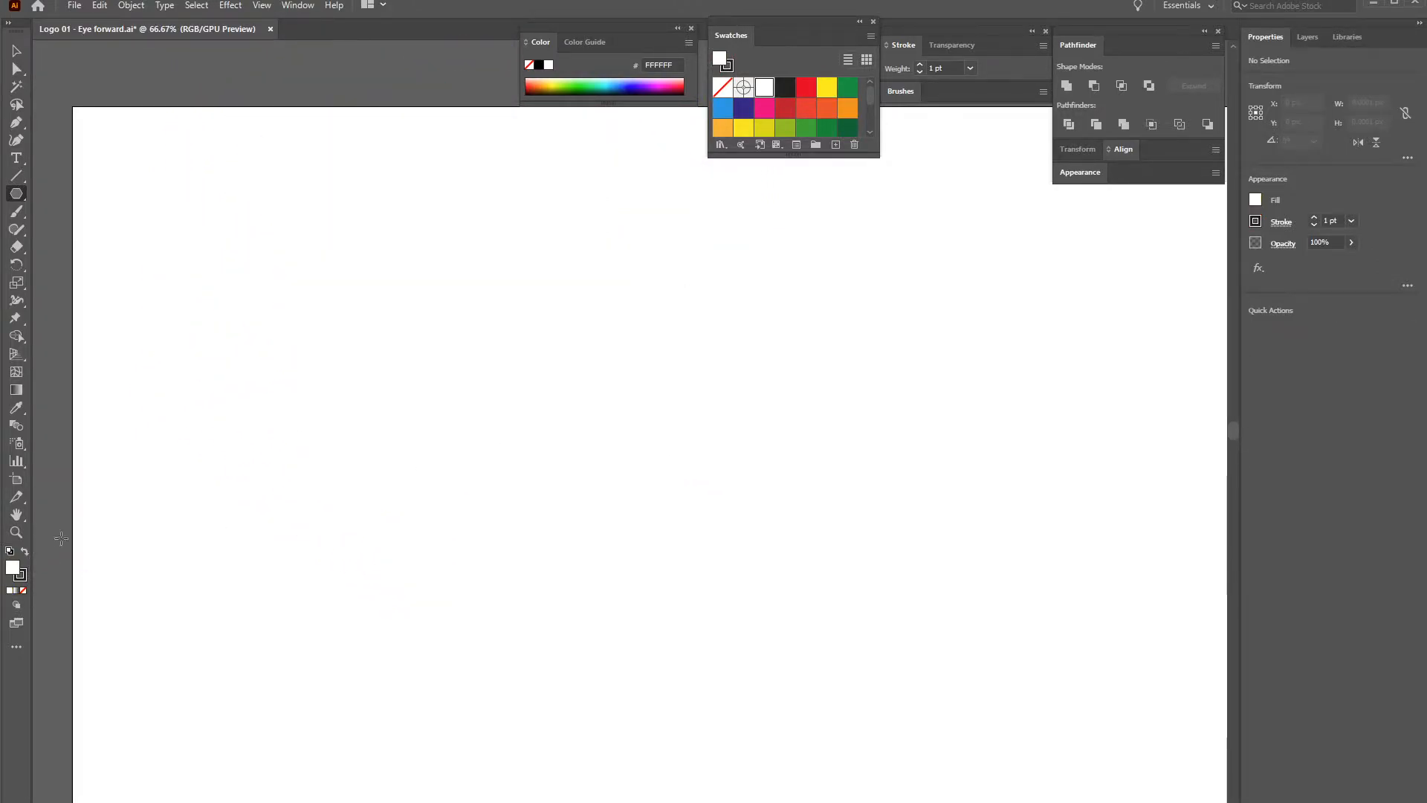
left_click(562, 382)
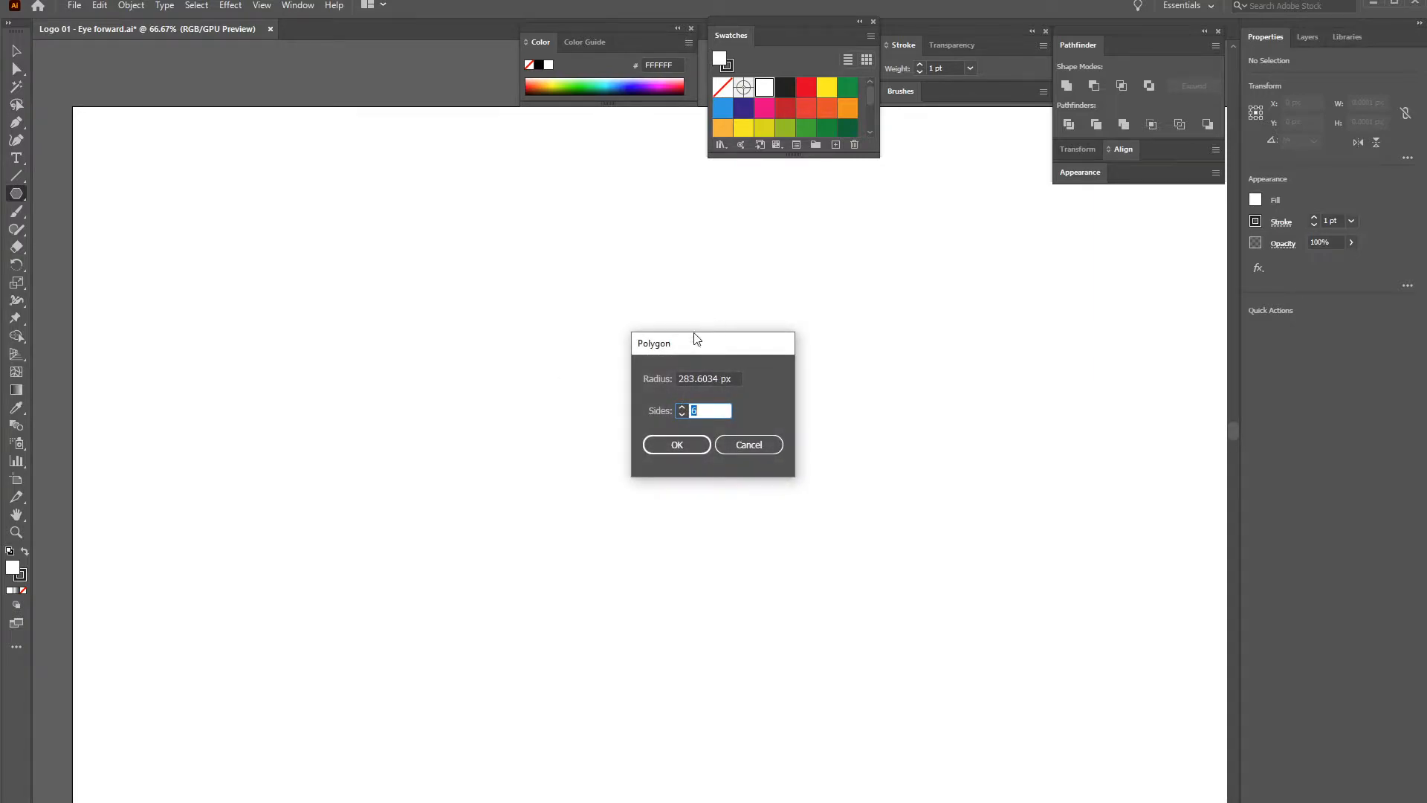
left_click(682, 414)
left_click(689, 451)
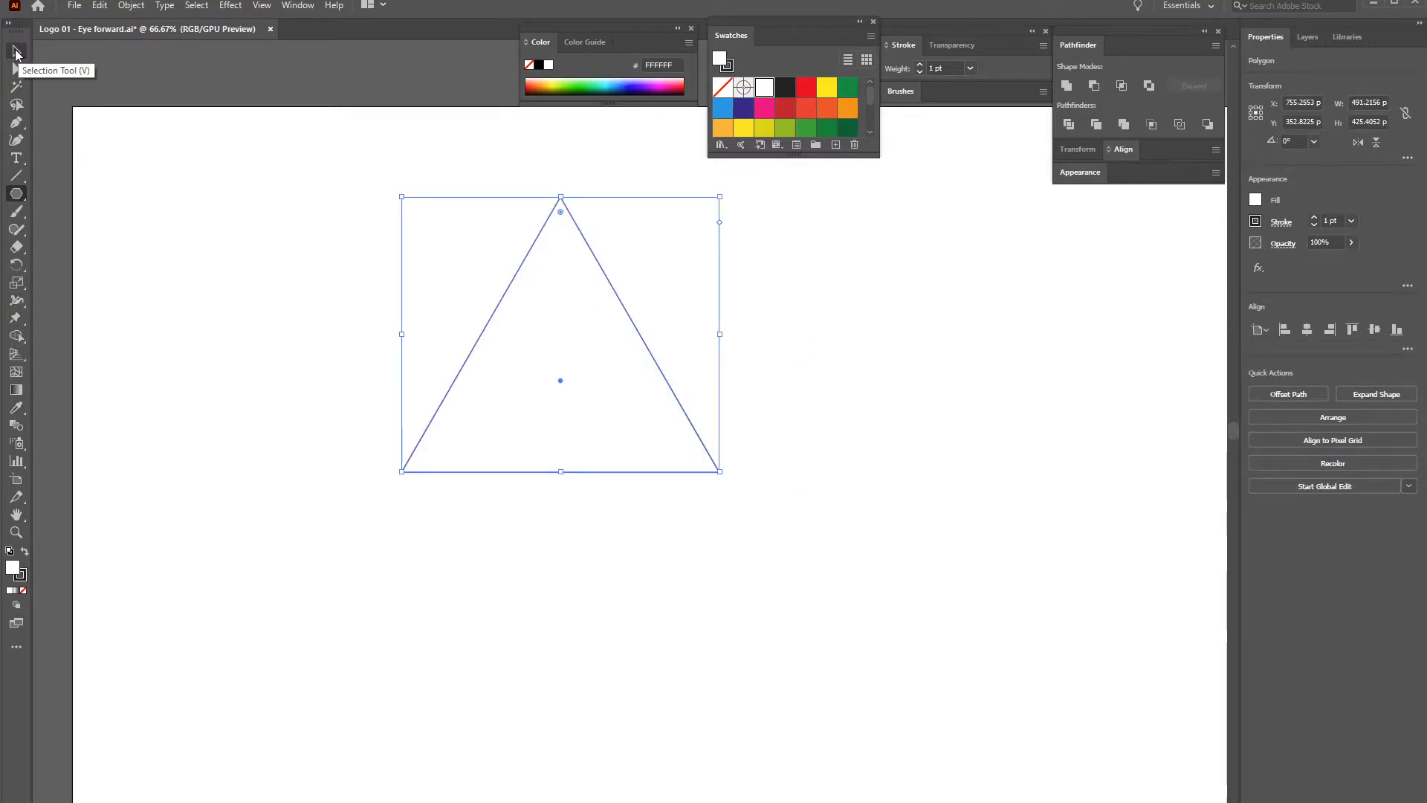
Centre the triangle horizontally and vertically on the artboard, using Align to Artboard
left_click(15, 50)
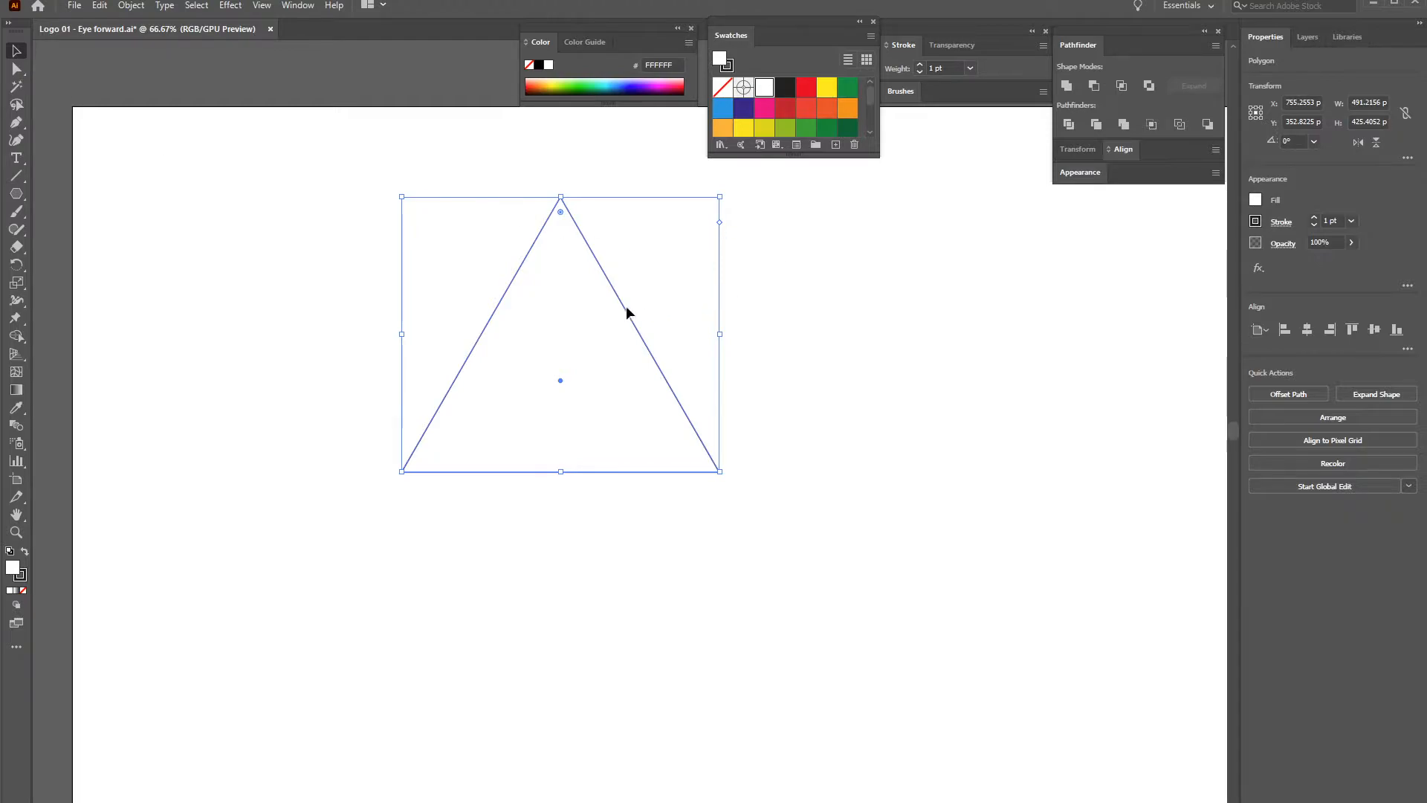
left_click_drag(622, 309, 647, 368)
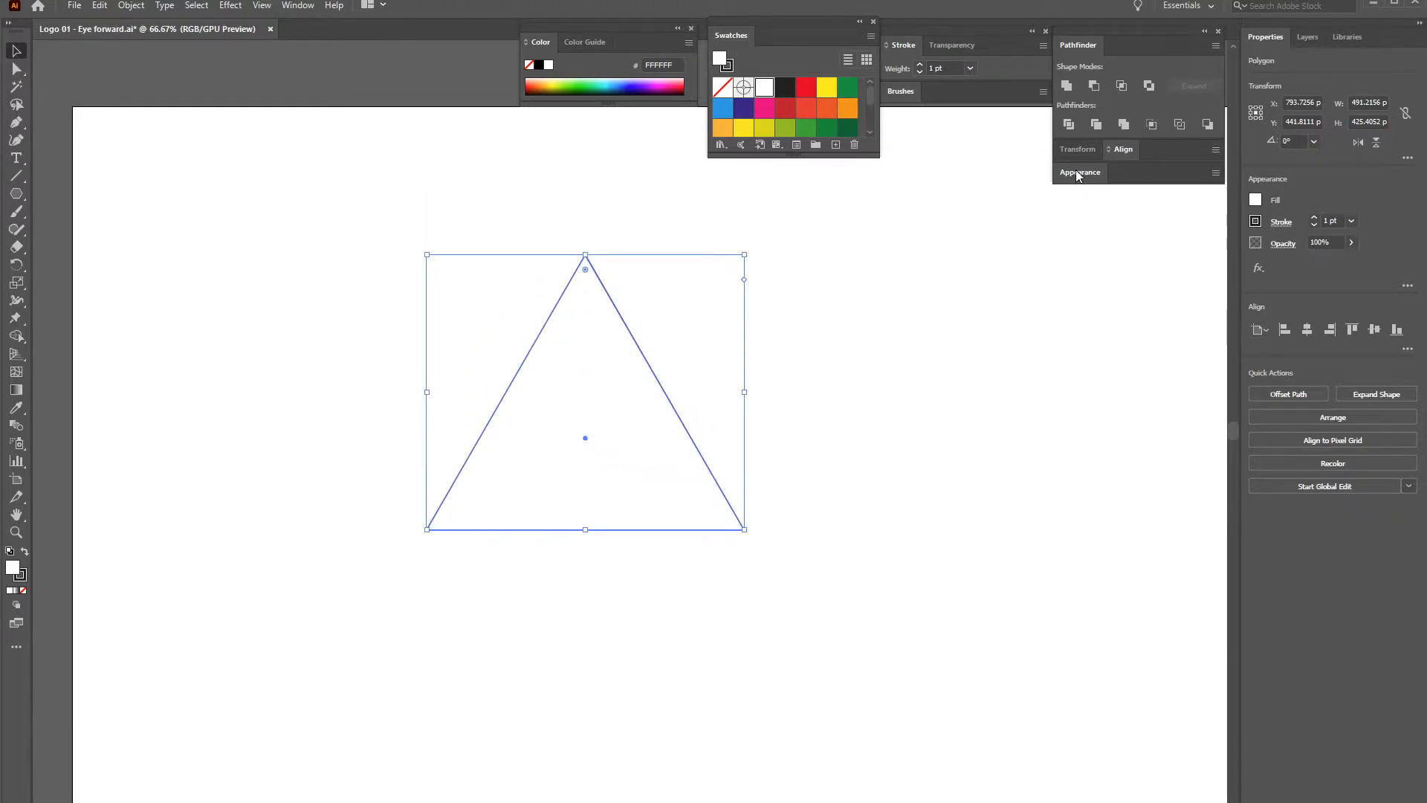
left_click(1121, 149)
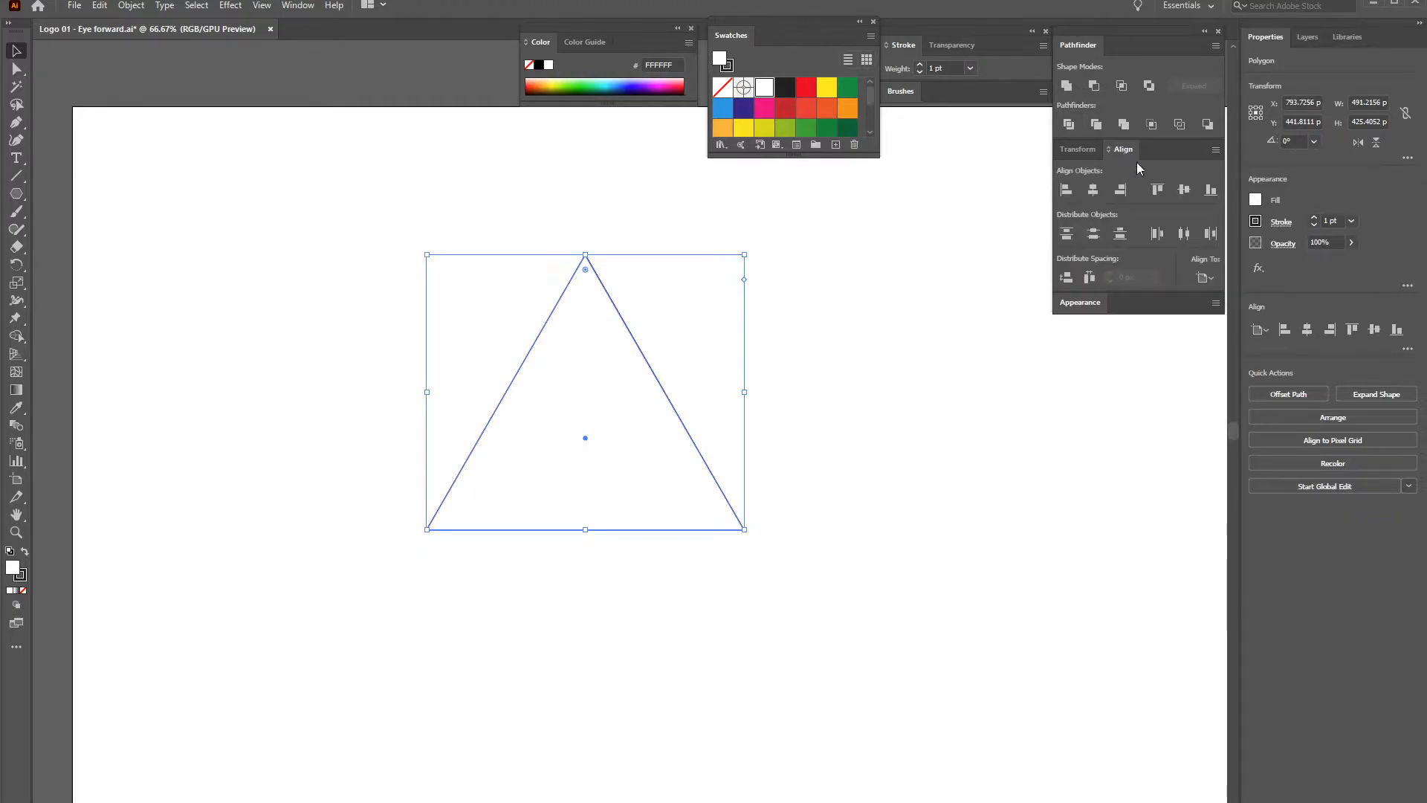
left_click(1212, 279)
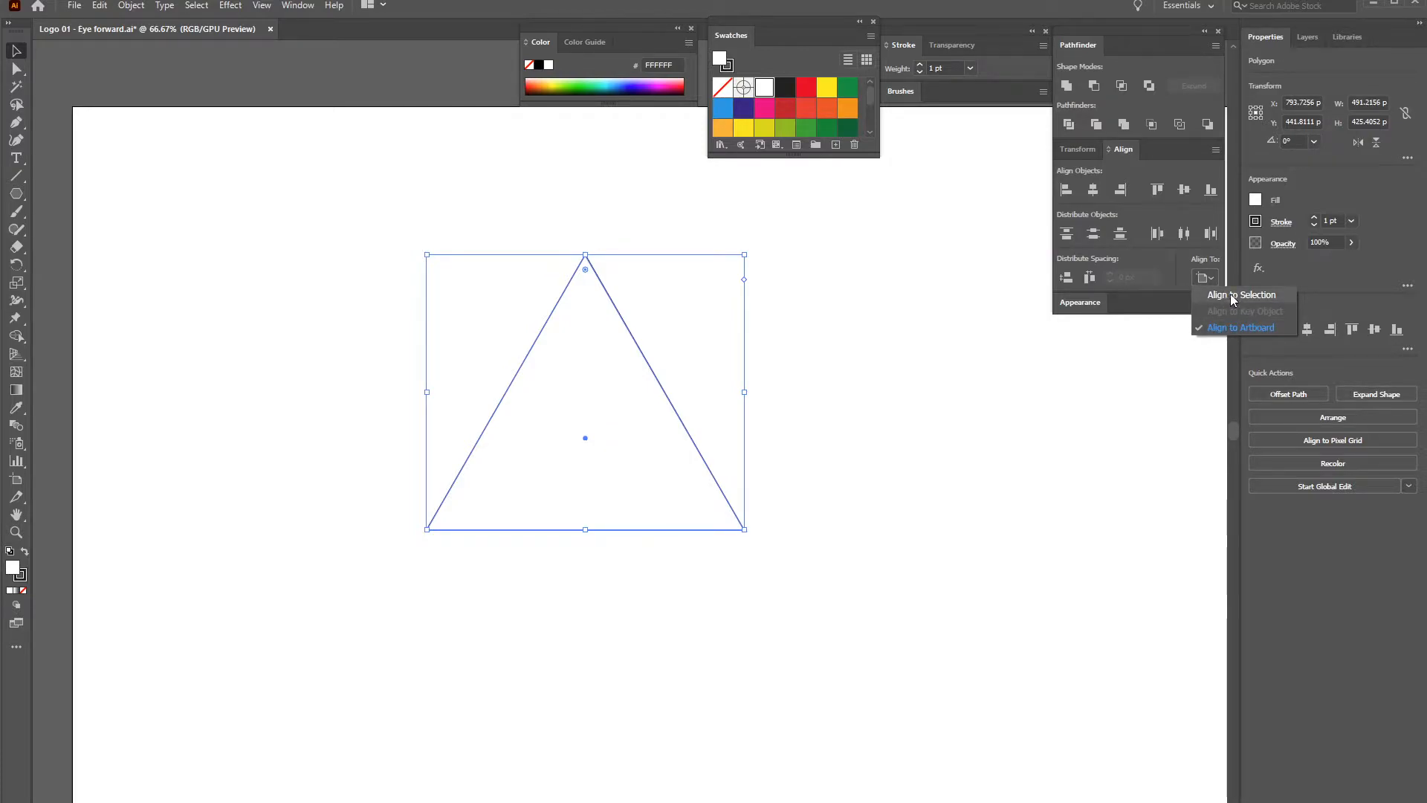
left_click(1227, 328)
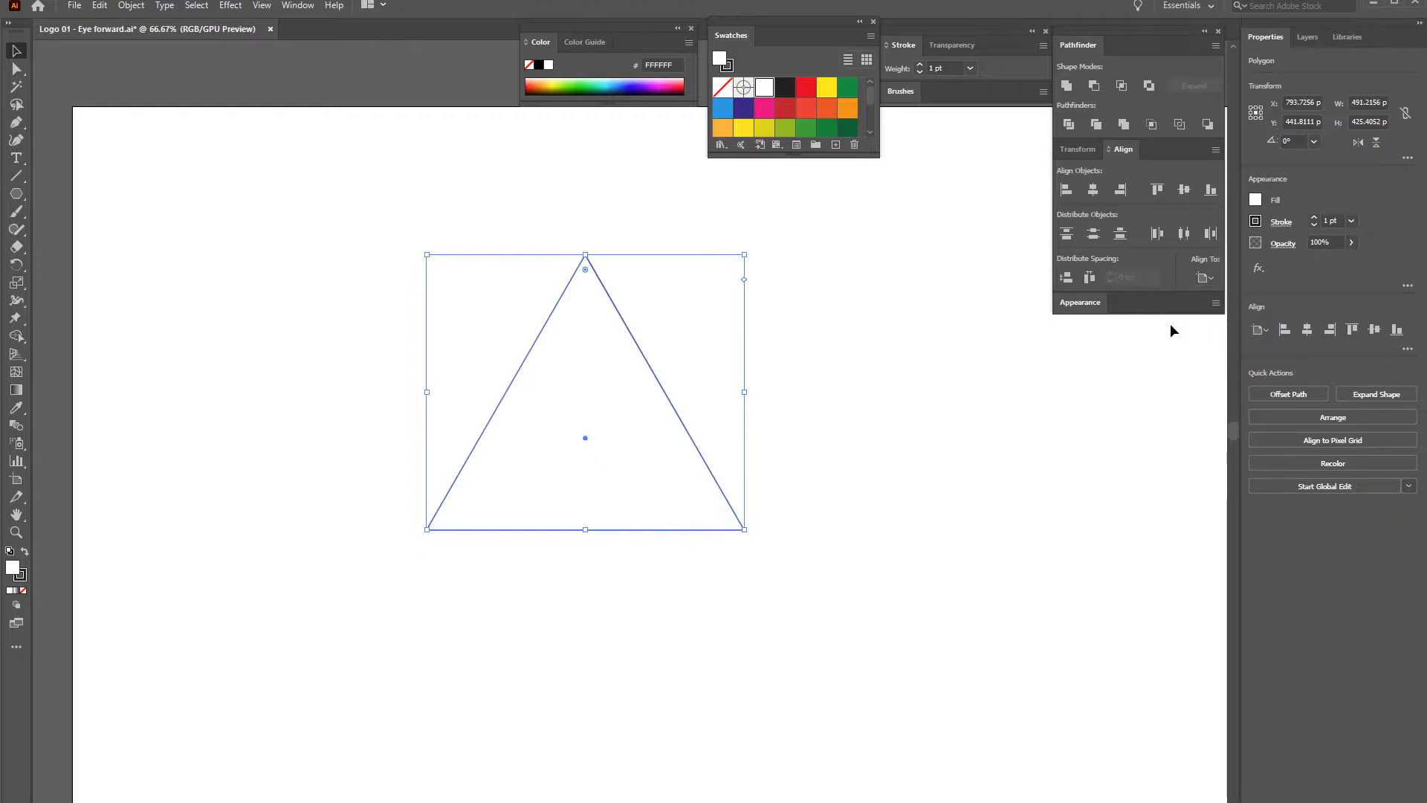
left_click(1094, 191)
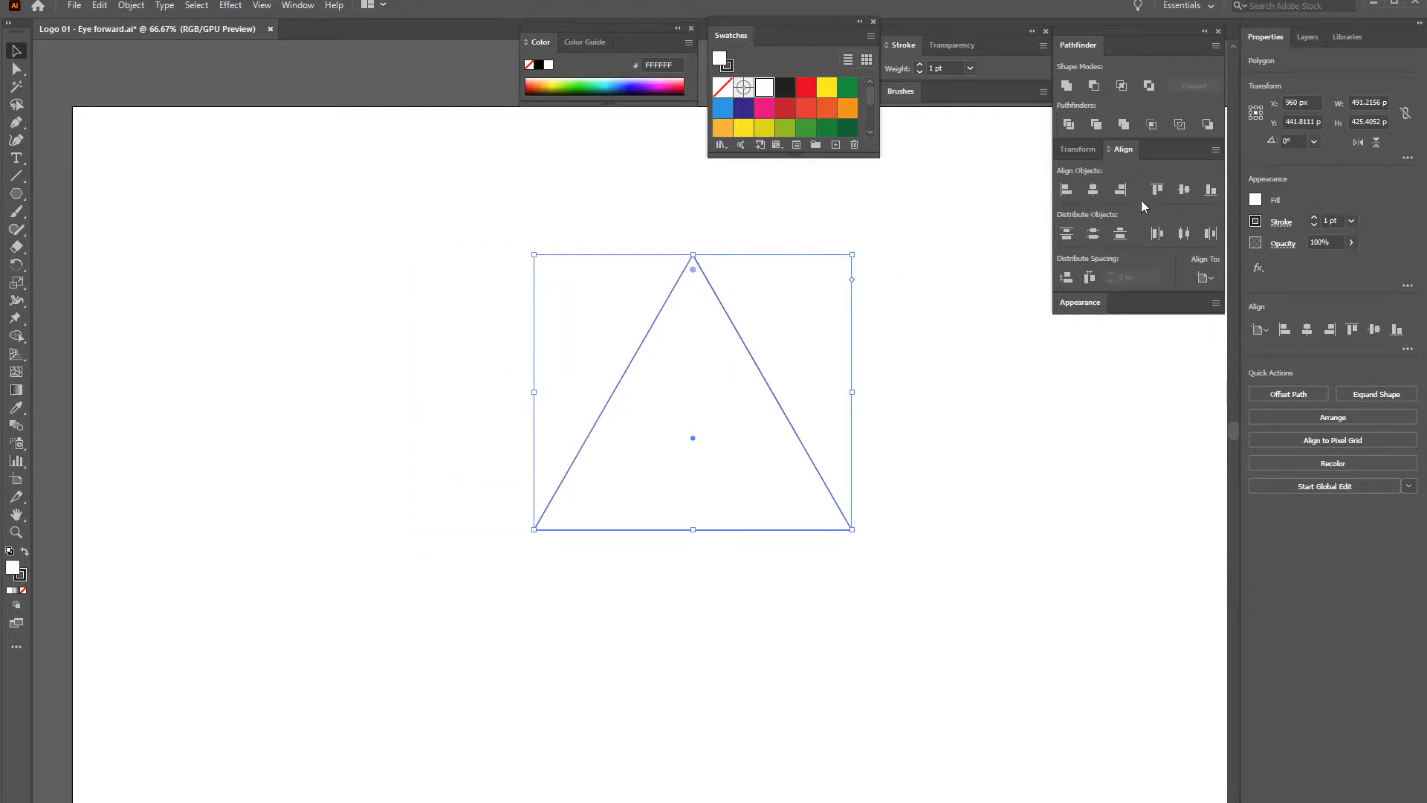
left_click(1183, 190)
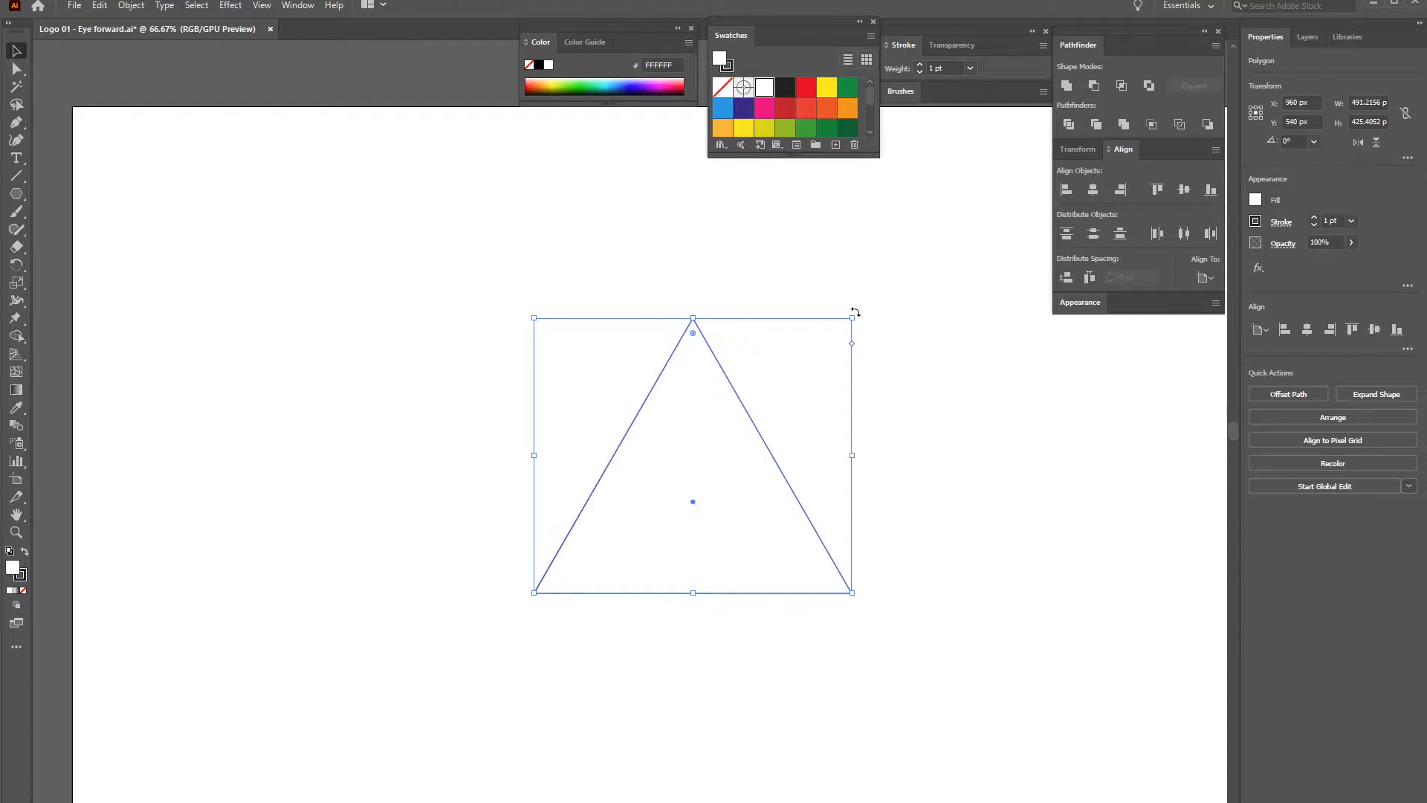
Rotate the triangle to 270° so it points right, and centre it again horizontally and vertically on the artboard
left_click_drag(856, 309, 885, 607)
key("space")
left_click_drag(946, 449, 909, 434)
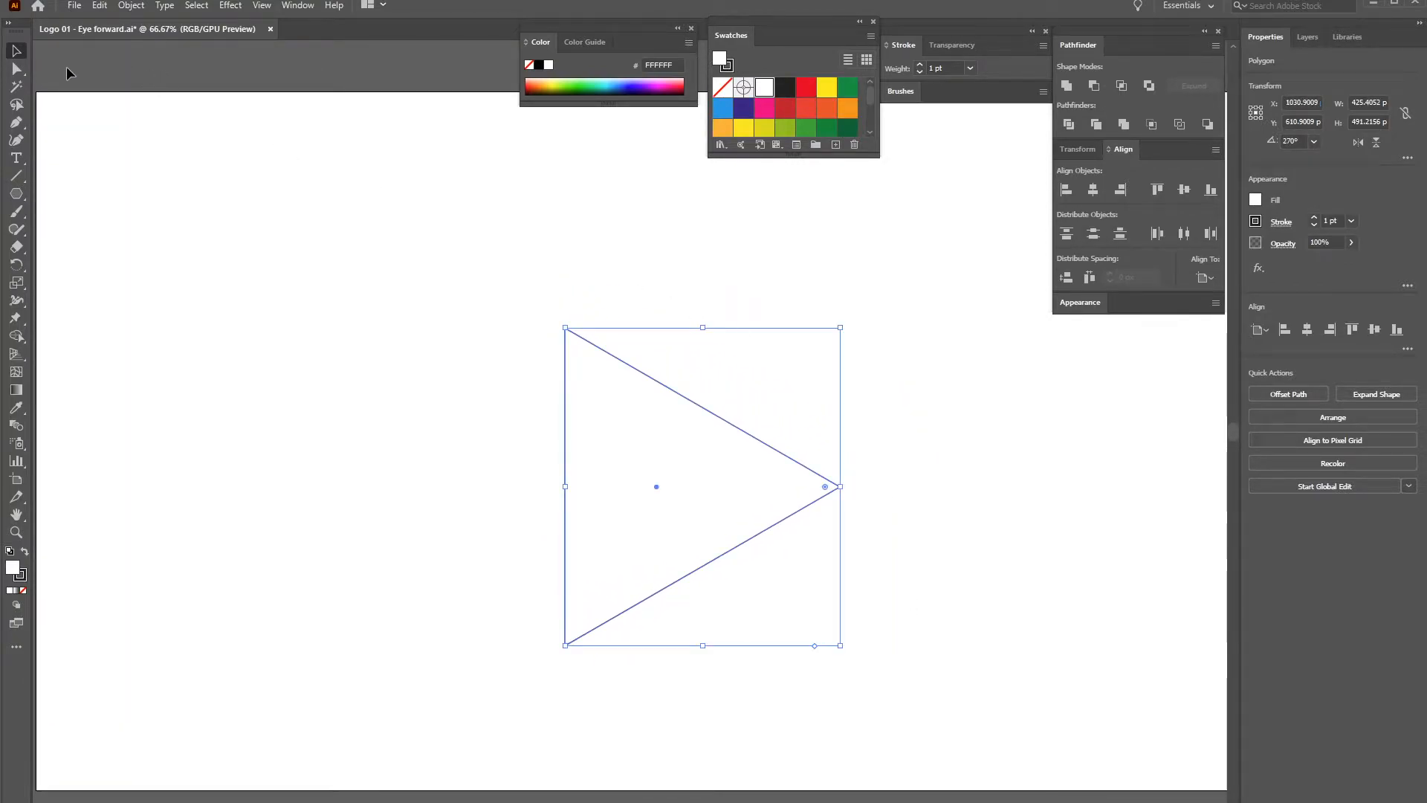
left_click(1093, 190)
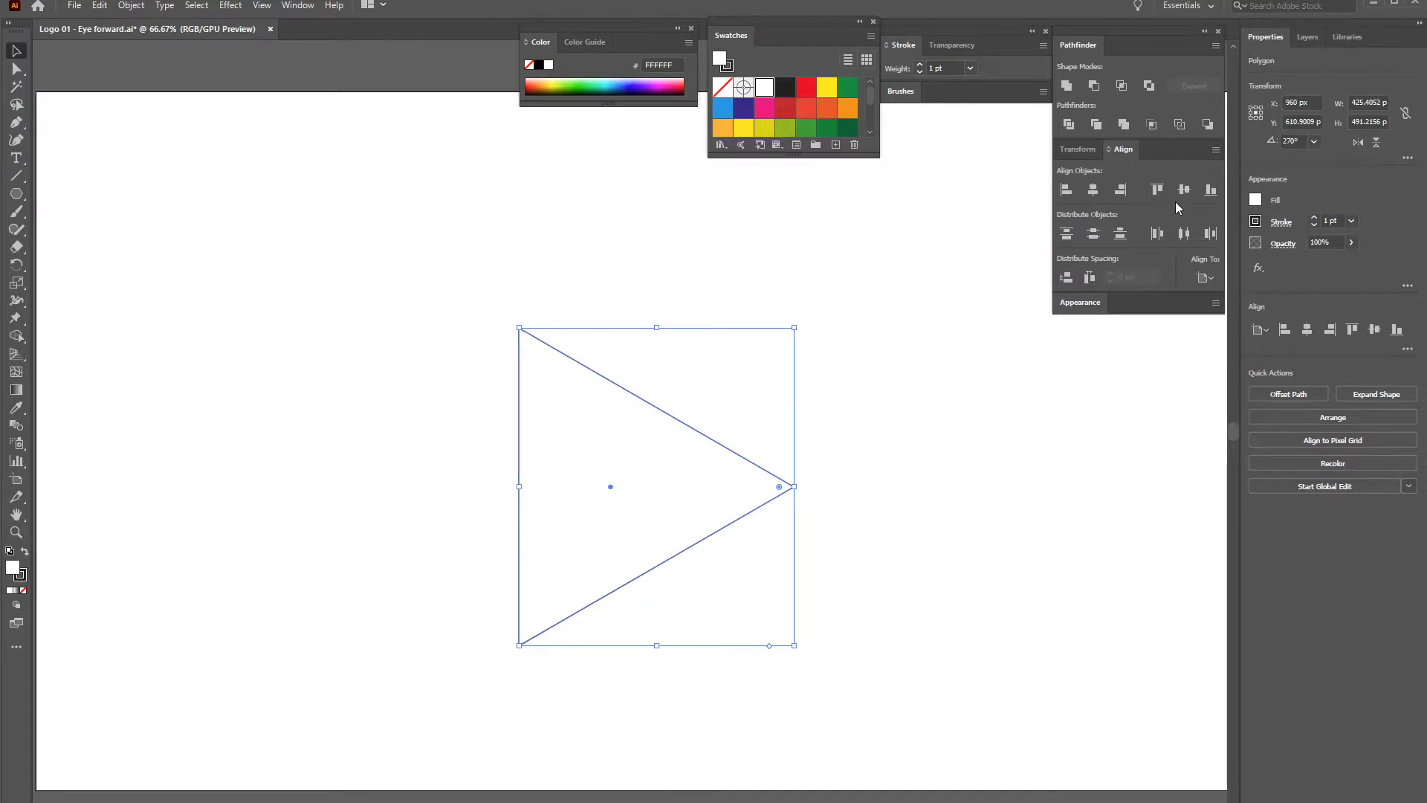
left_click(1184, 190)
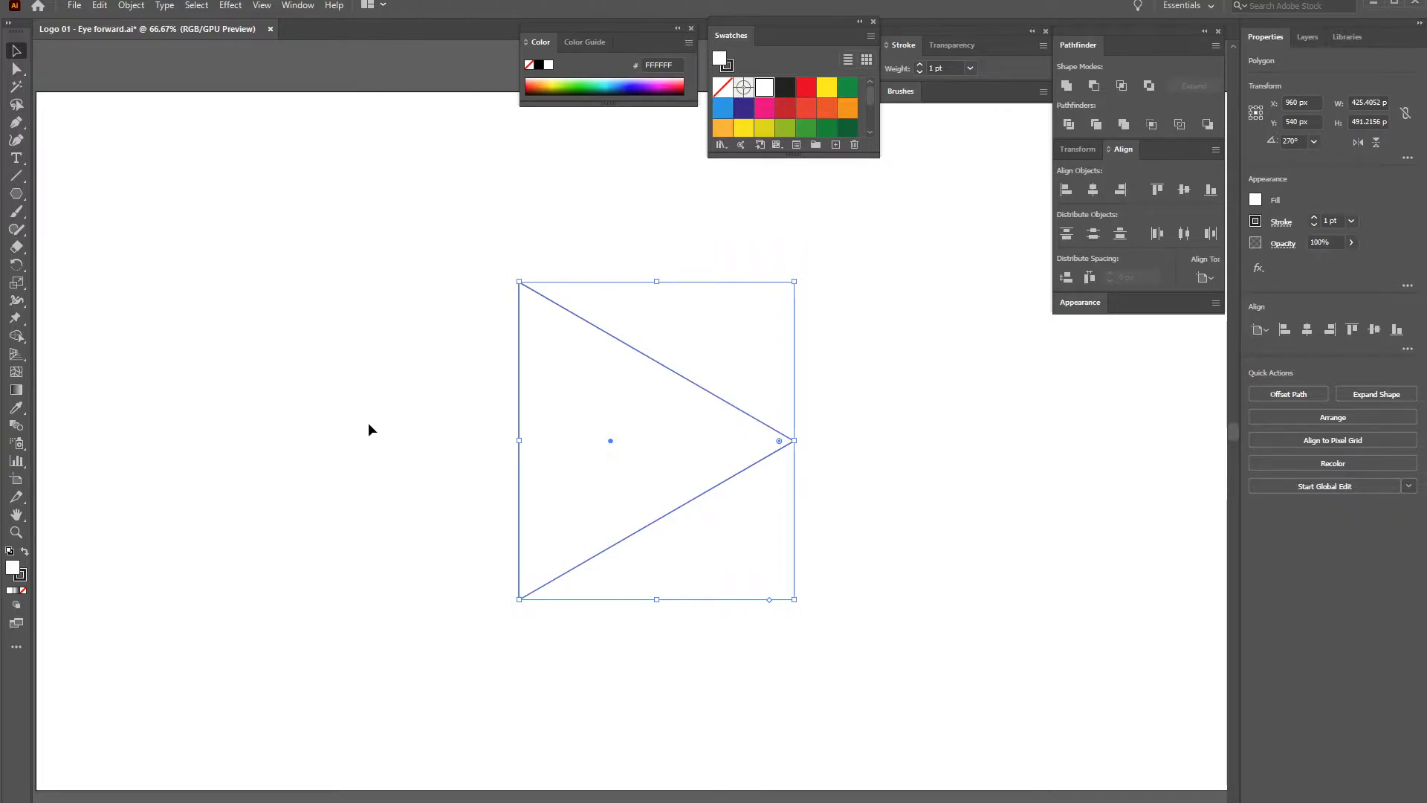
left_click(395, 404)
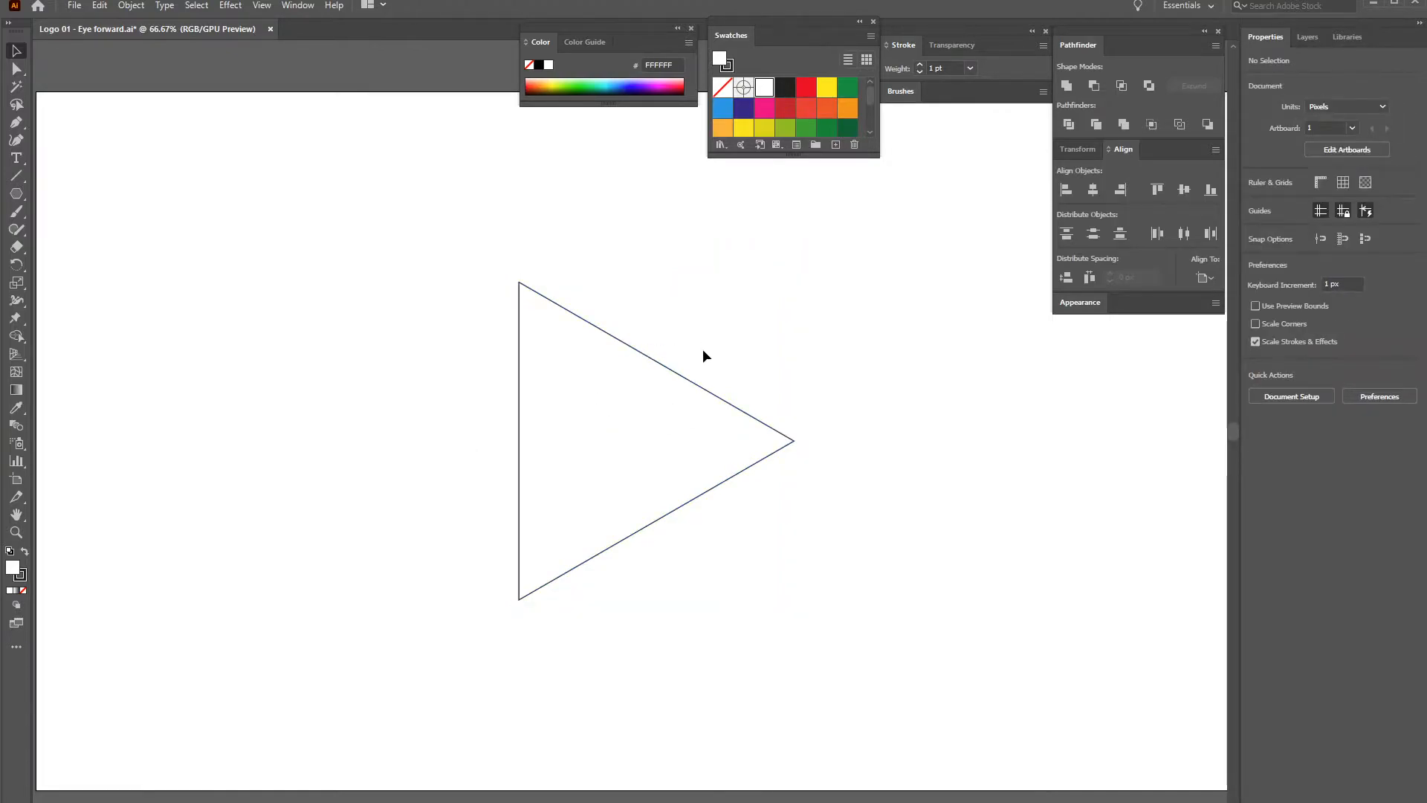
Try duplicating the triangle to the upper left of the original
left_click_drag(675, 400, 675, 401)
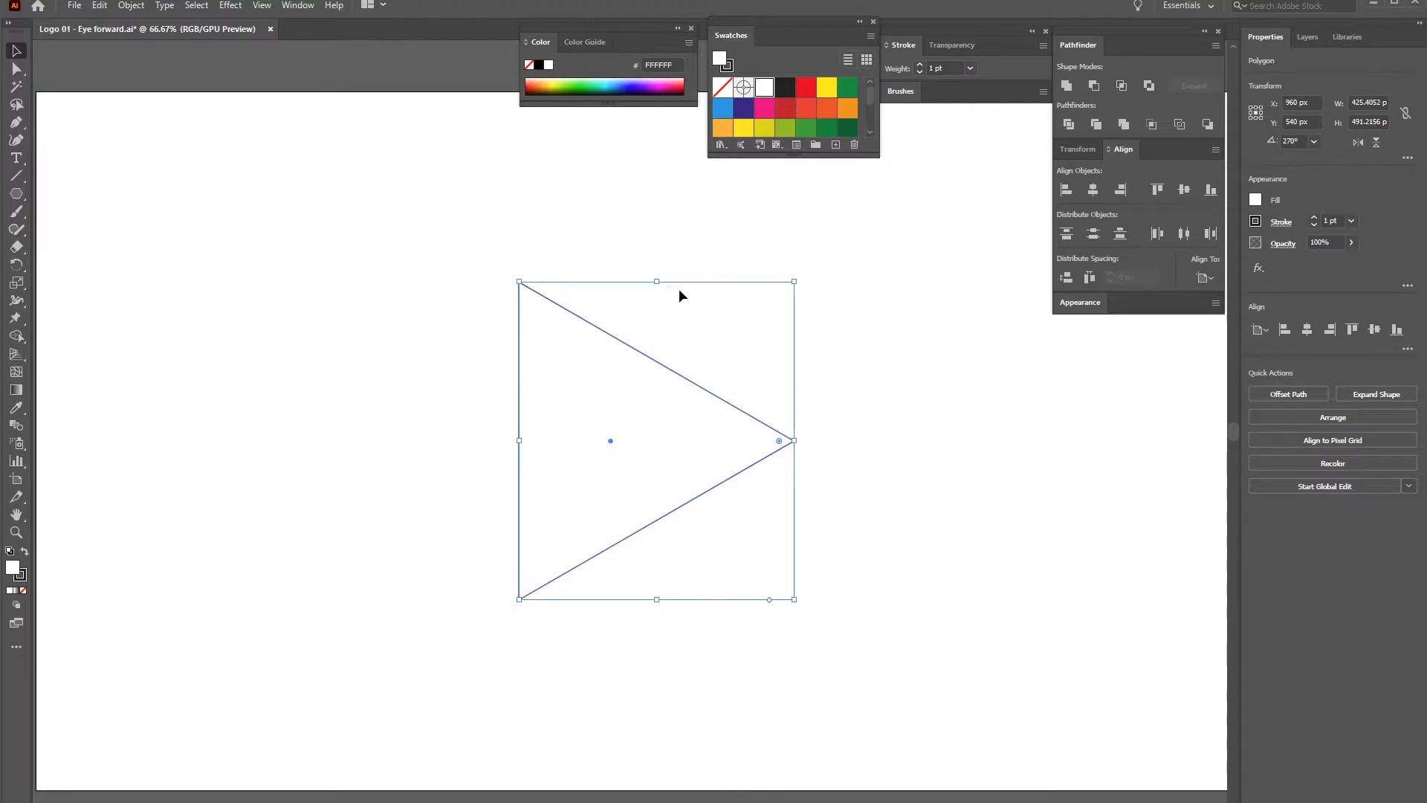
key("alt")
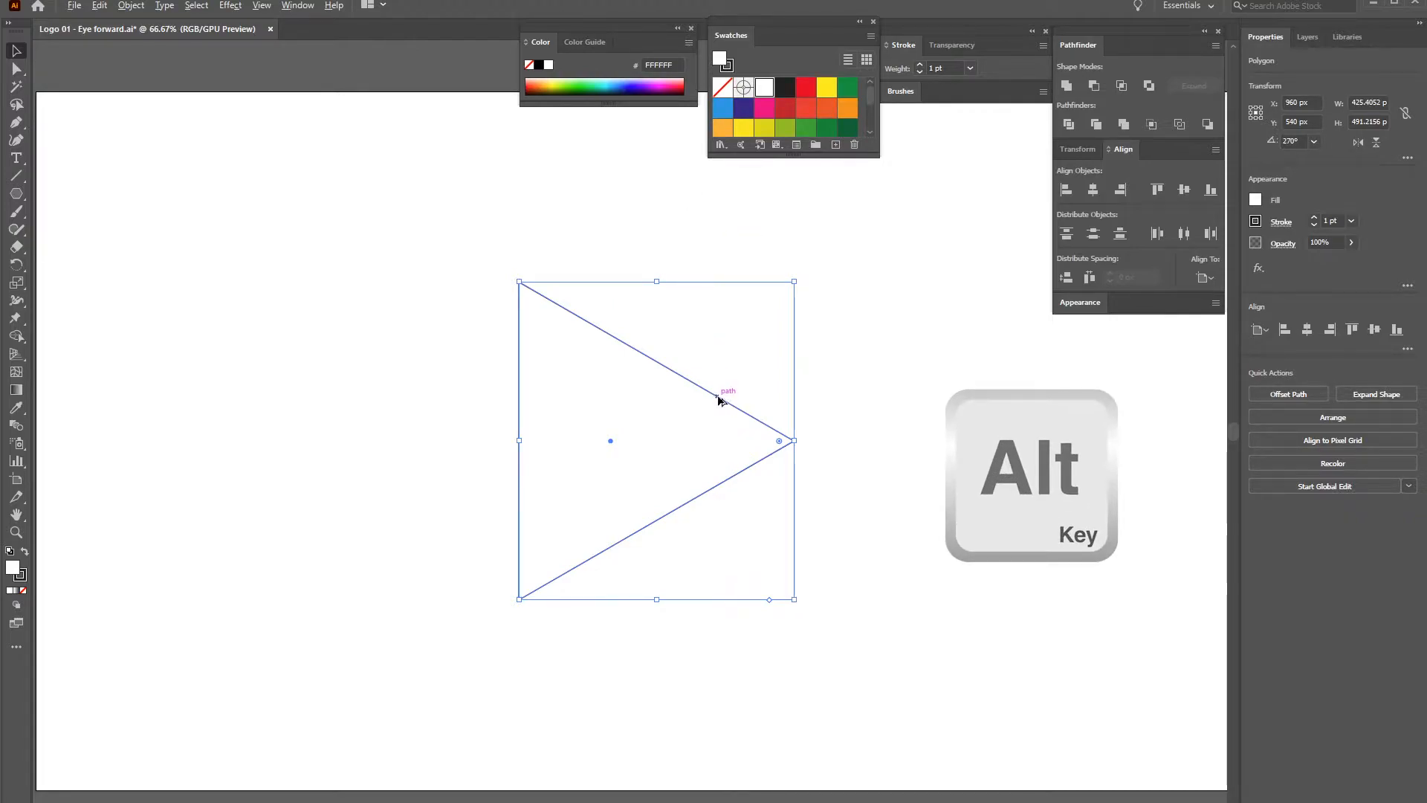
left_click_drag(715, 397, 401, 321)
key("ctrl+z")
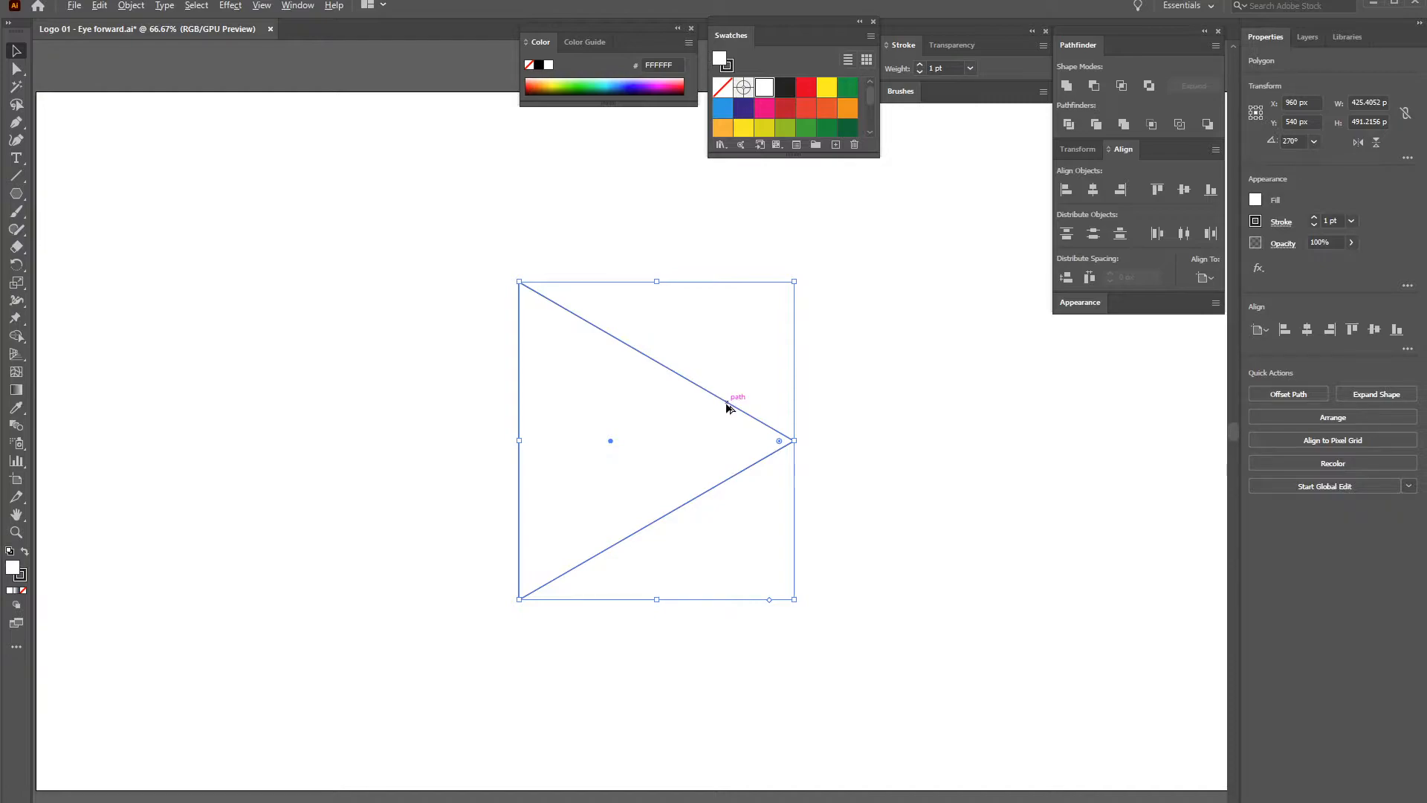
Duplicate the triangle about 136 px straight to the left, and subtract the copy from the original with Minus Front to form a chevron
left_click_drag(728, 405, 641, 425)
left_click_drag(639, 421, 633, 422)
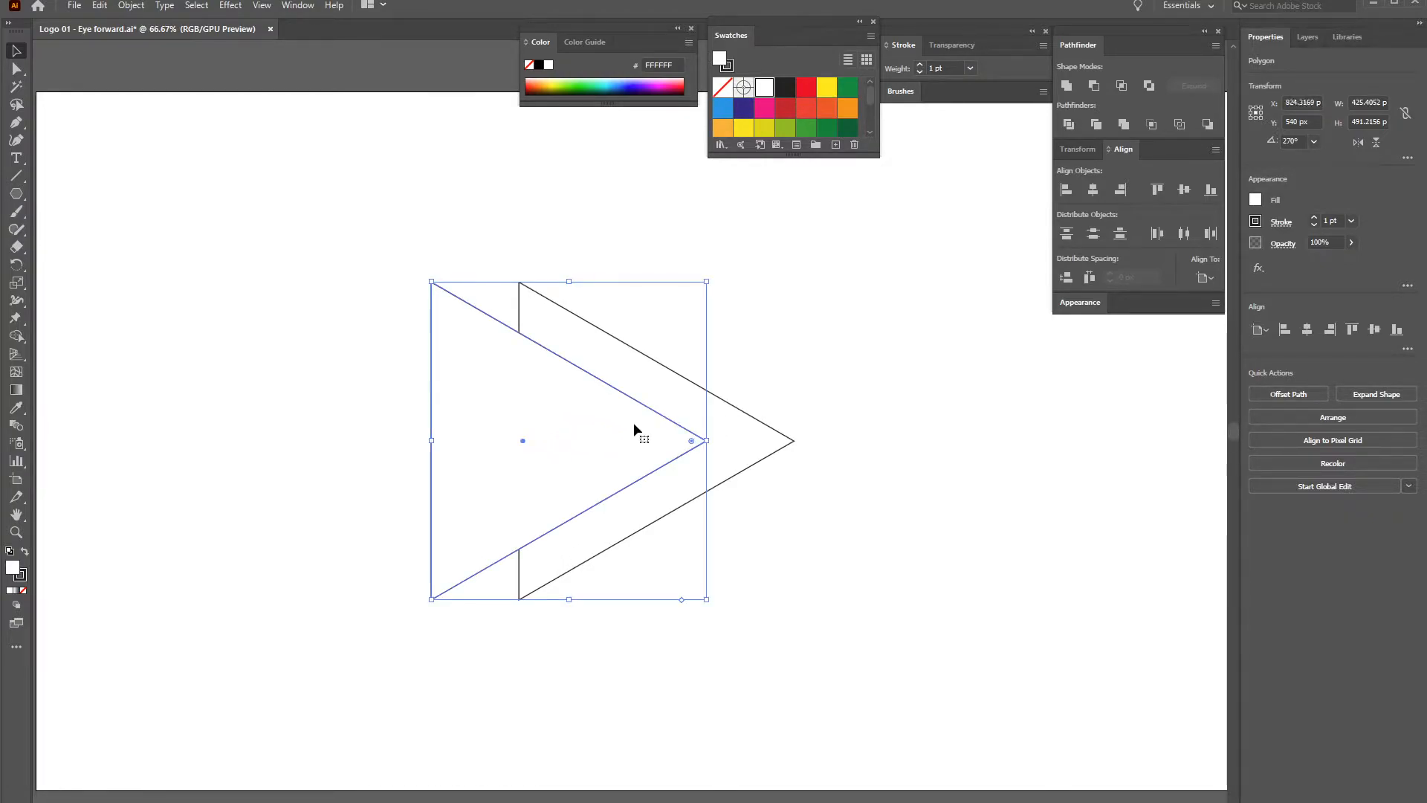
left_click(780, 341)
left_click_drag(359, 343, 706, 417)
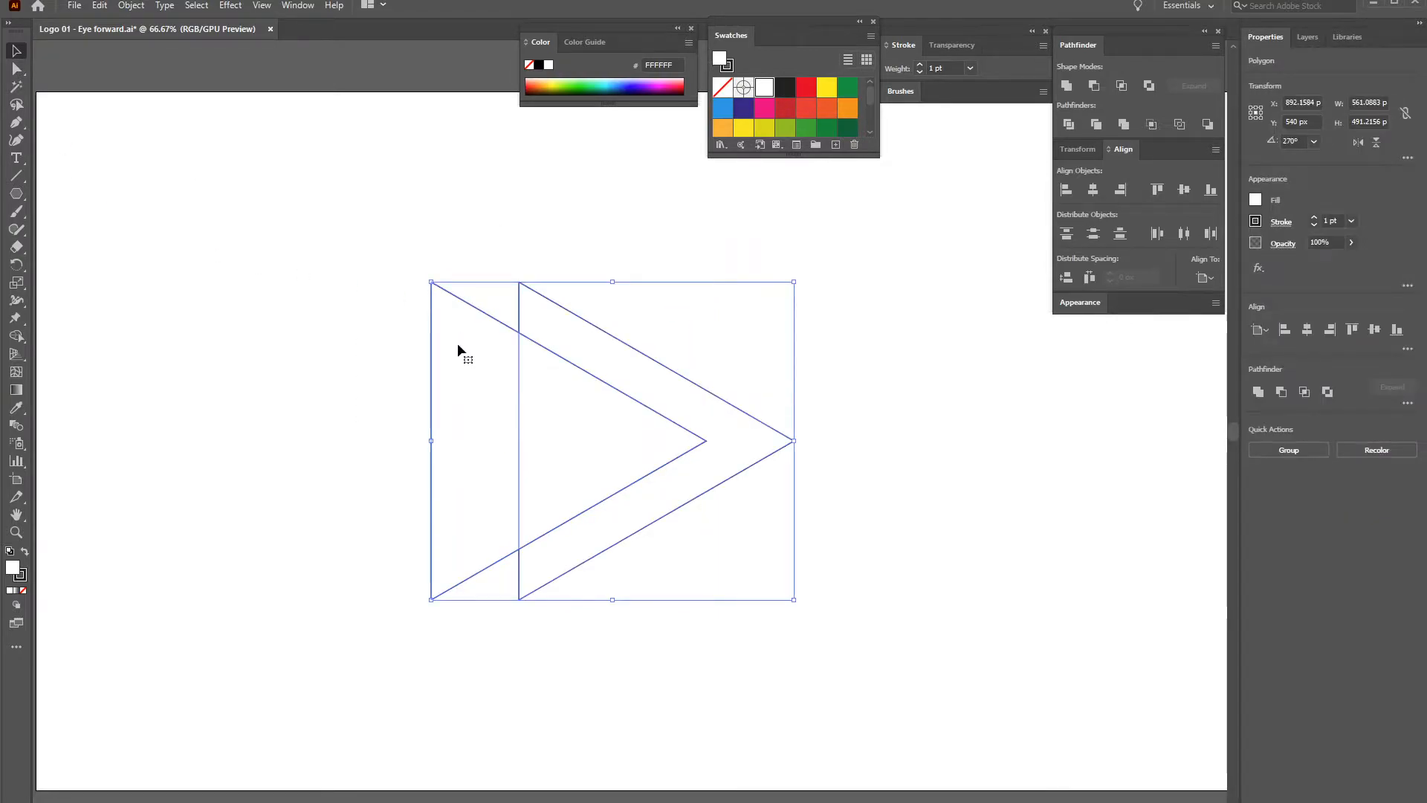
left_click(1094, 85)
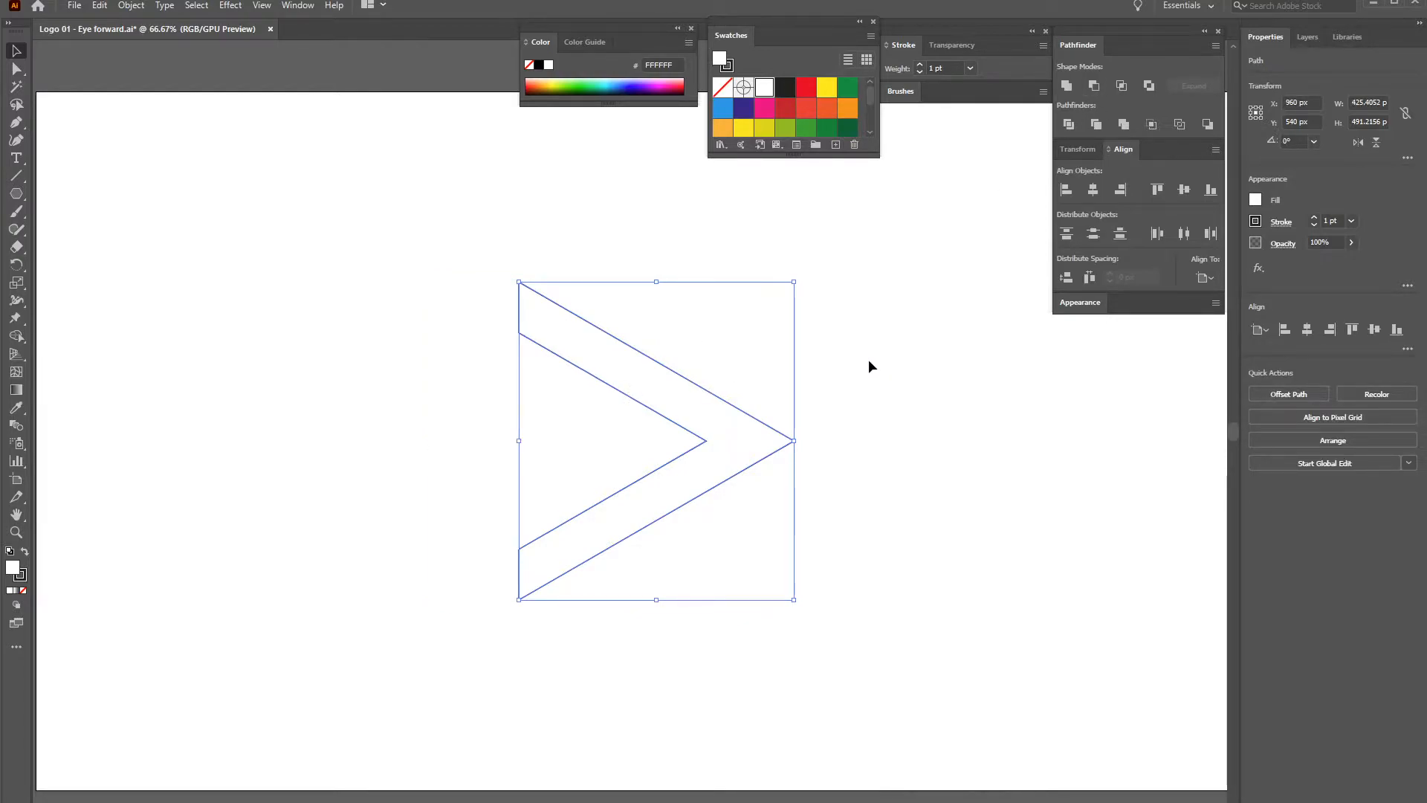
Try rounding all corners of the chevron together with the Direct Selection tool's live corners
left_click(448, 201)
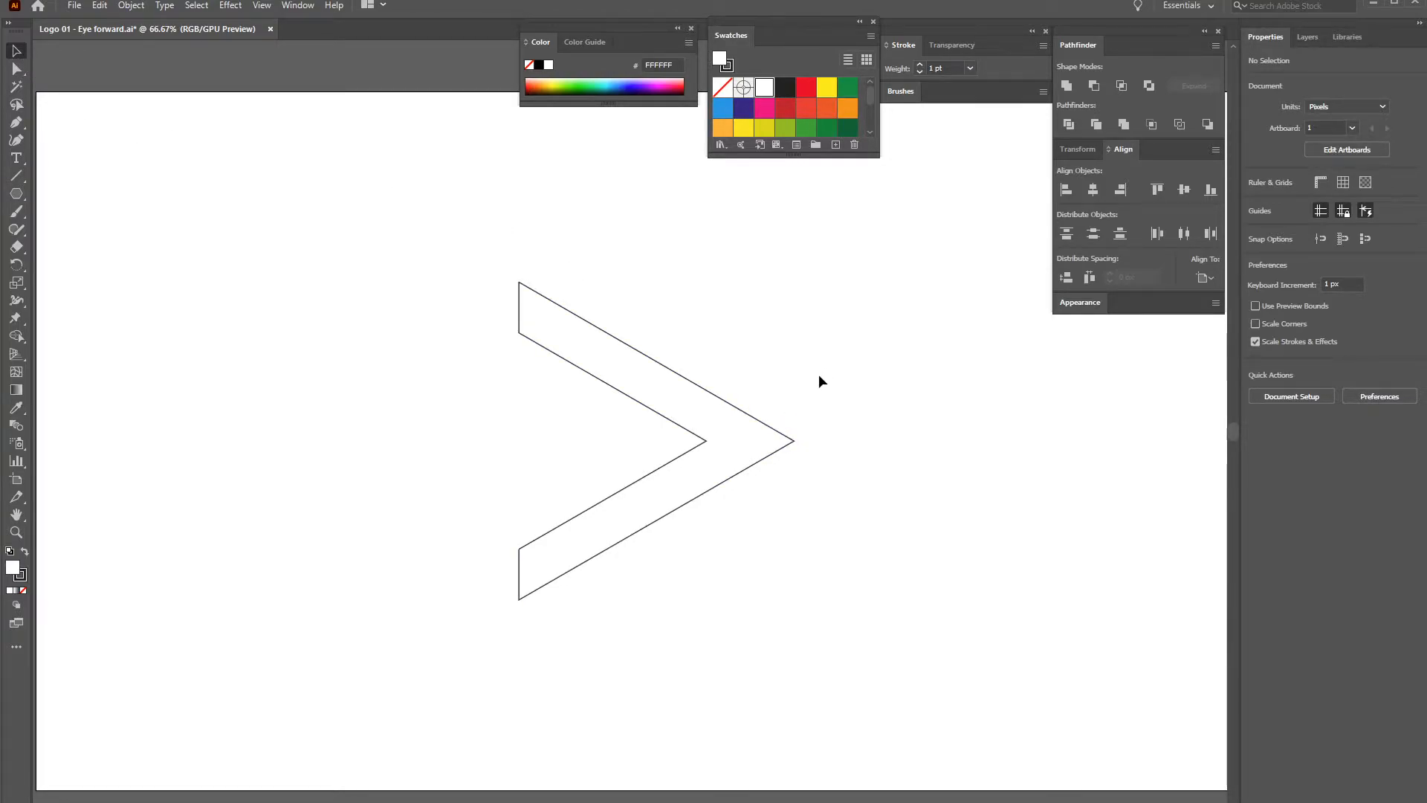
left_click(791, 443)
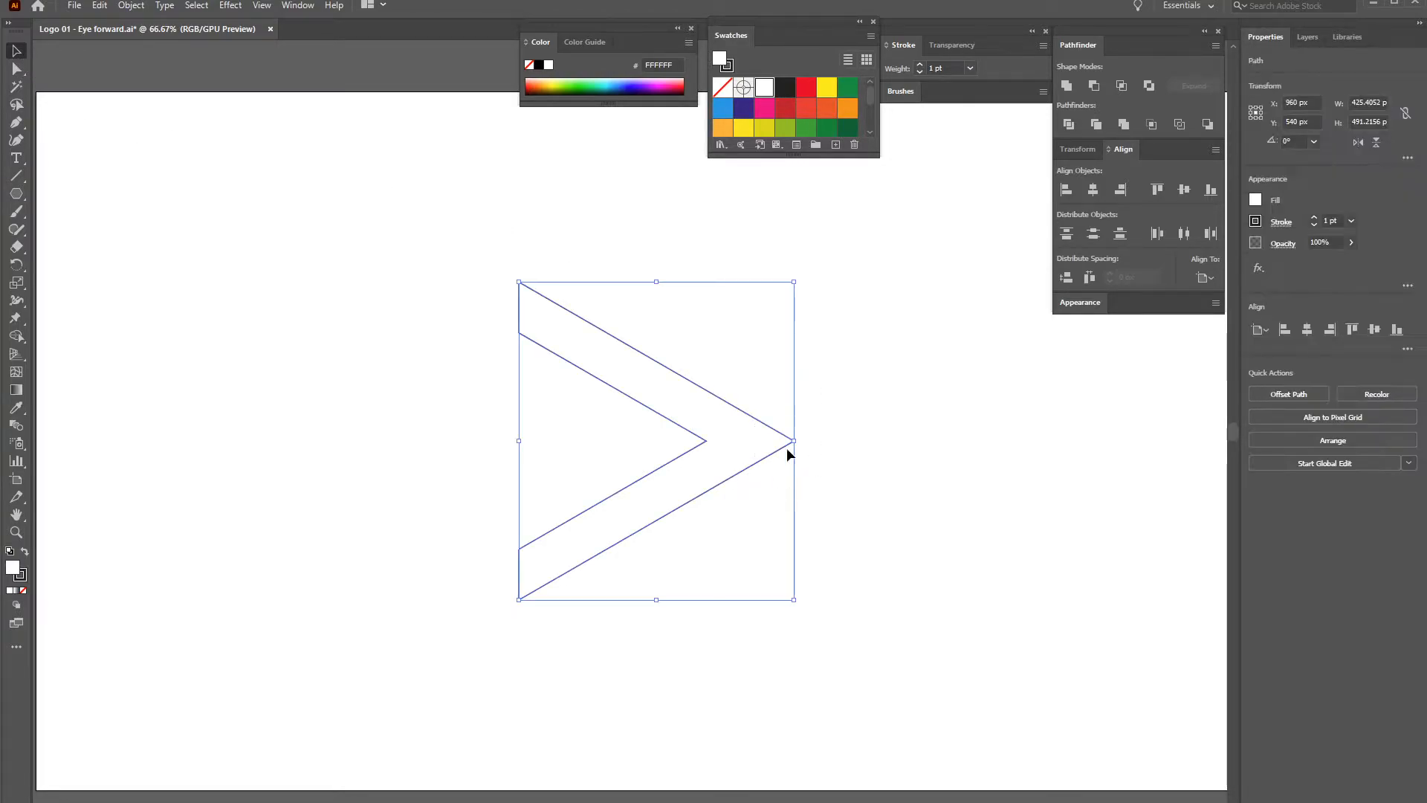
left_click(16, 68)
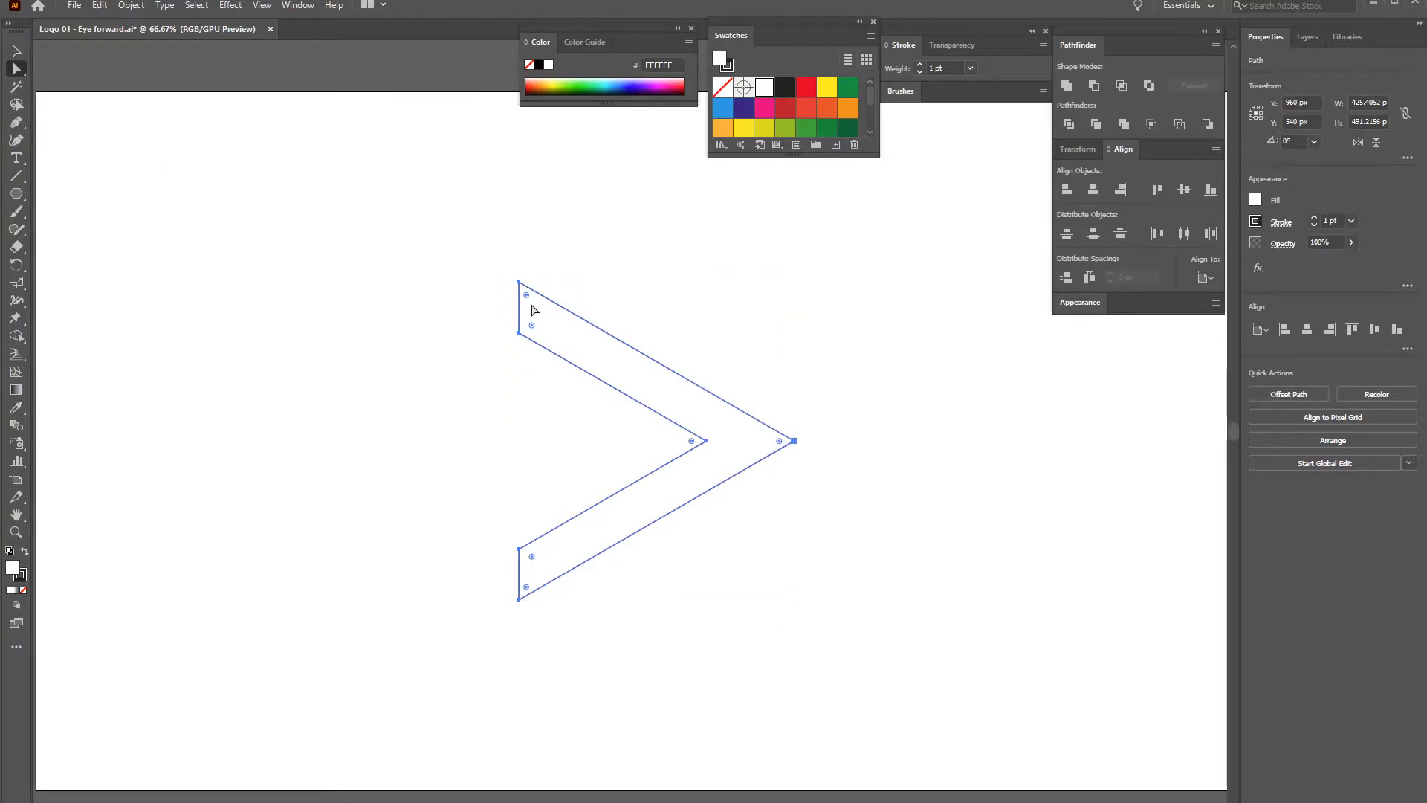
key("ctrl+equal")
key("ctrl+equal")
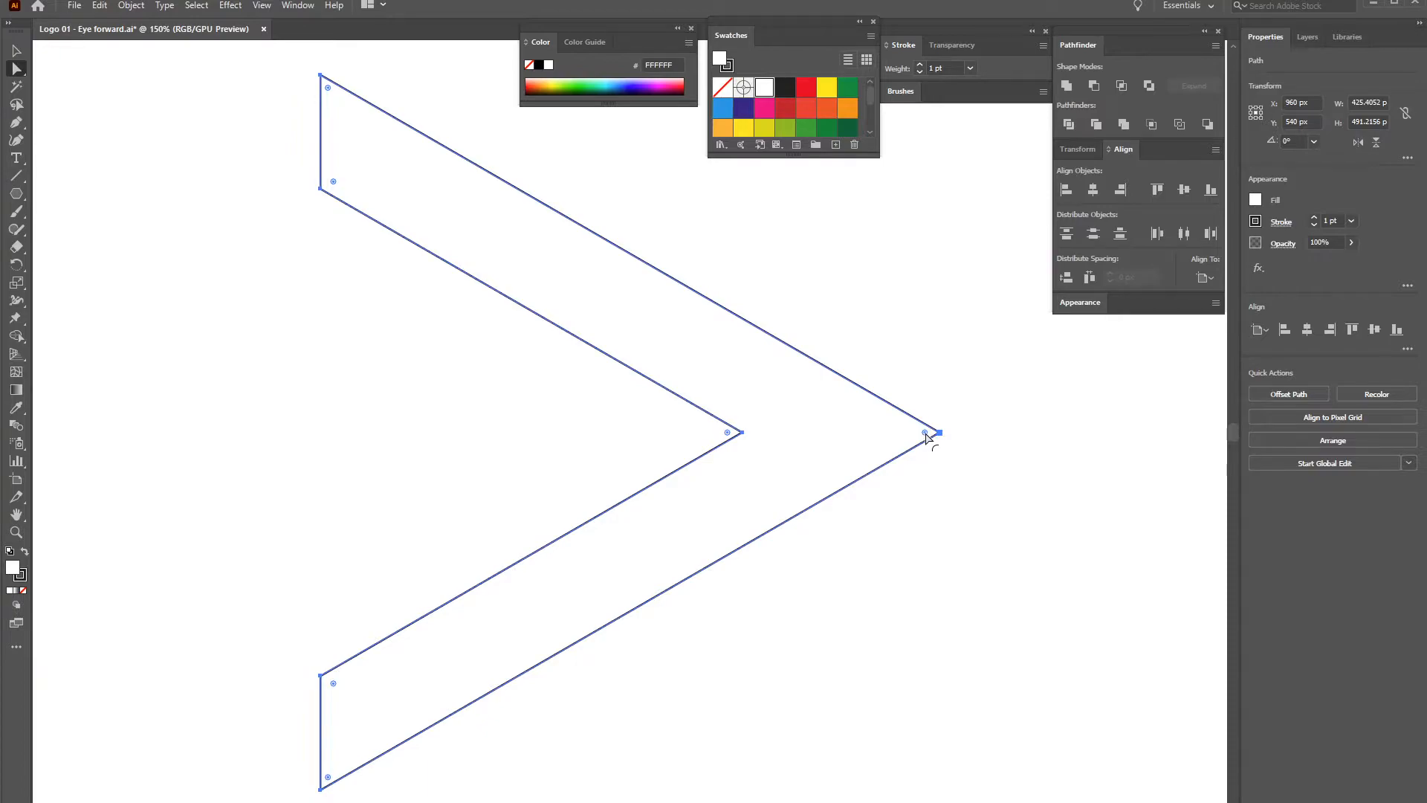
left_click_drag(927, 434, 883, 443)
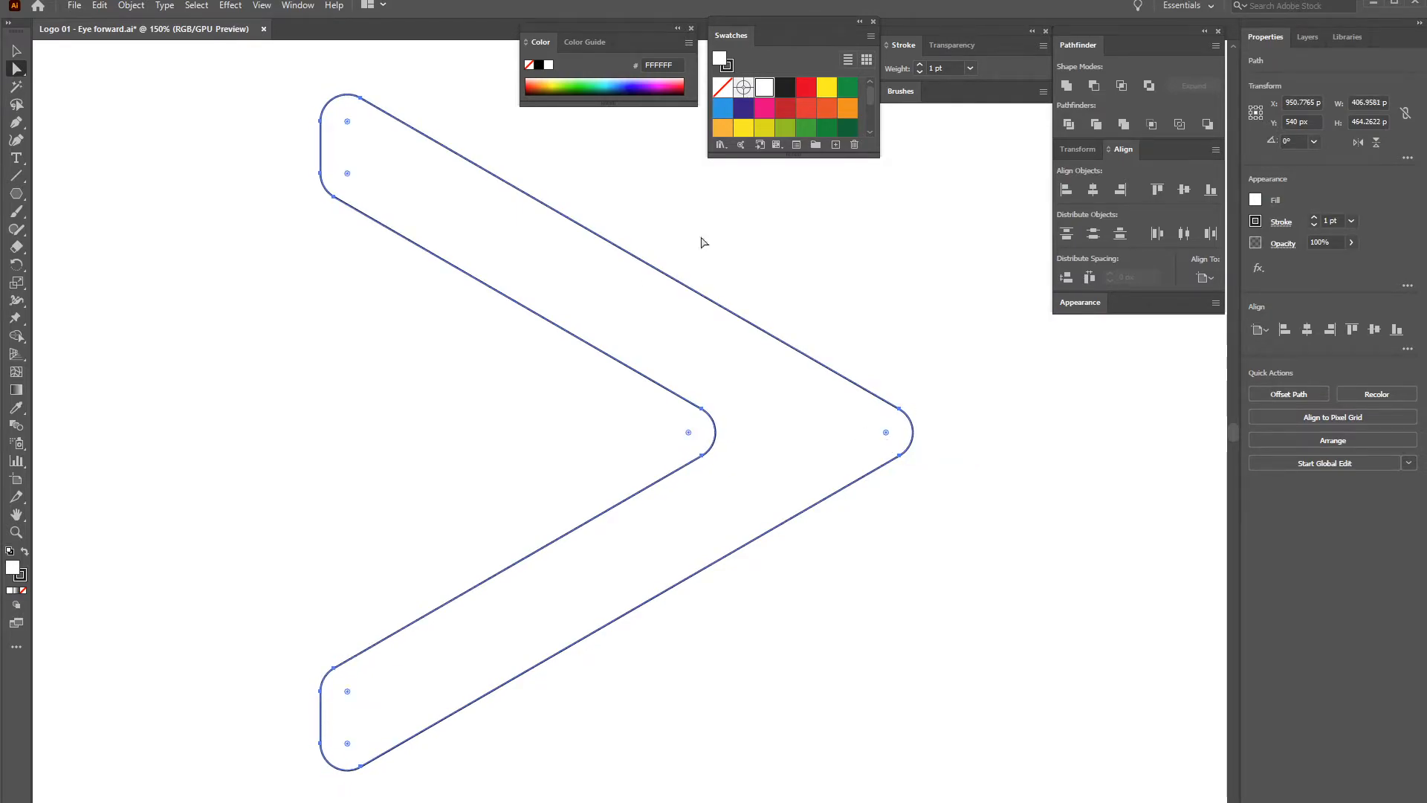
key("ctrl+z")
key("ctrl+z")
key("ctrl+z")
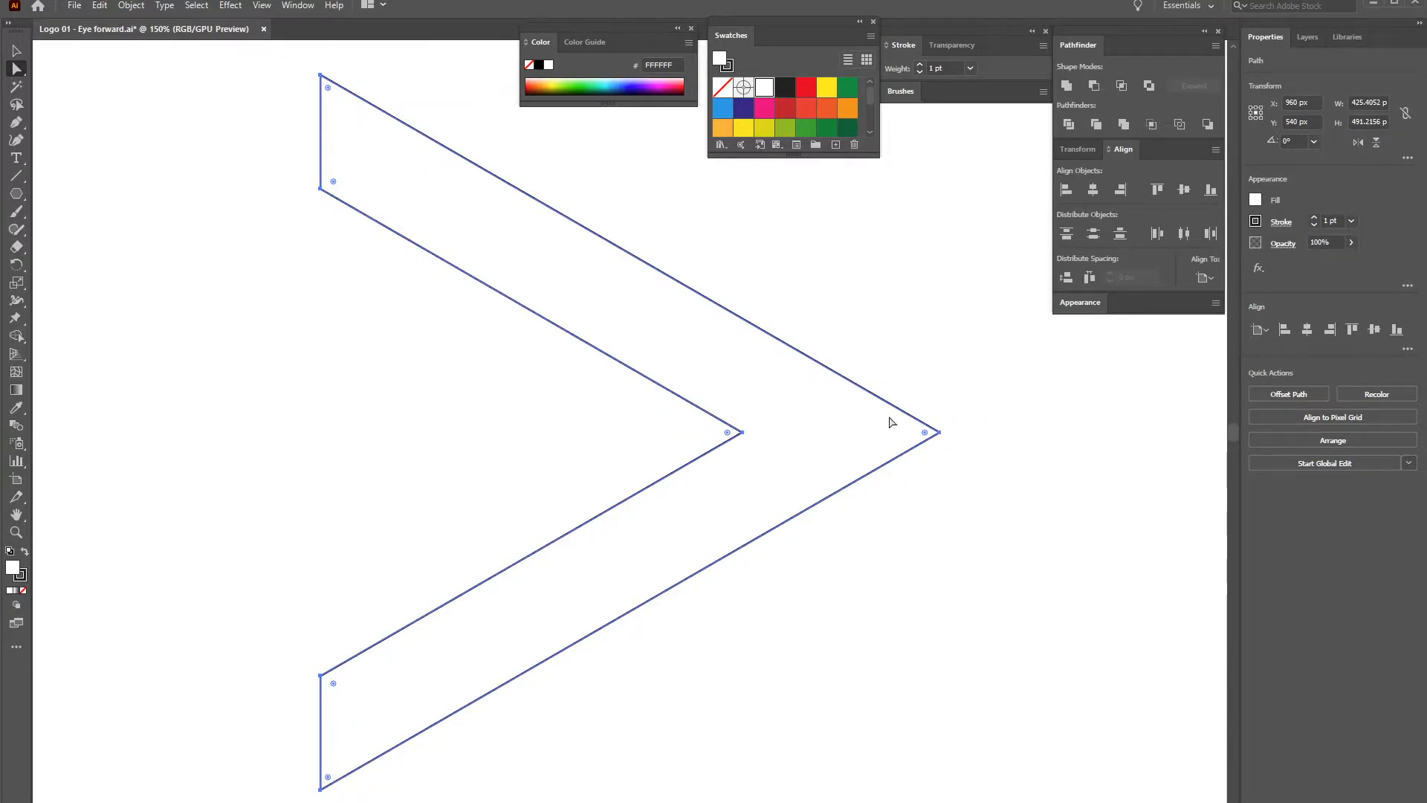
Select only the anchor at the chevron's outer right tip and round it to a radius of about 26 px
left_click(980, 426)
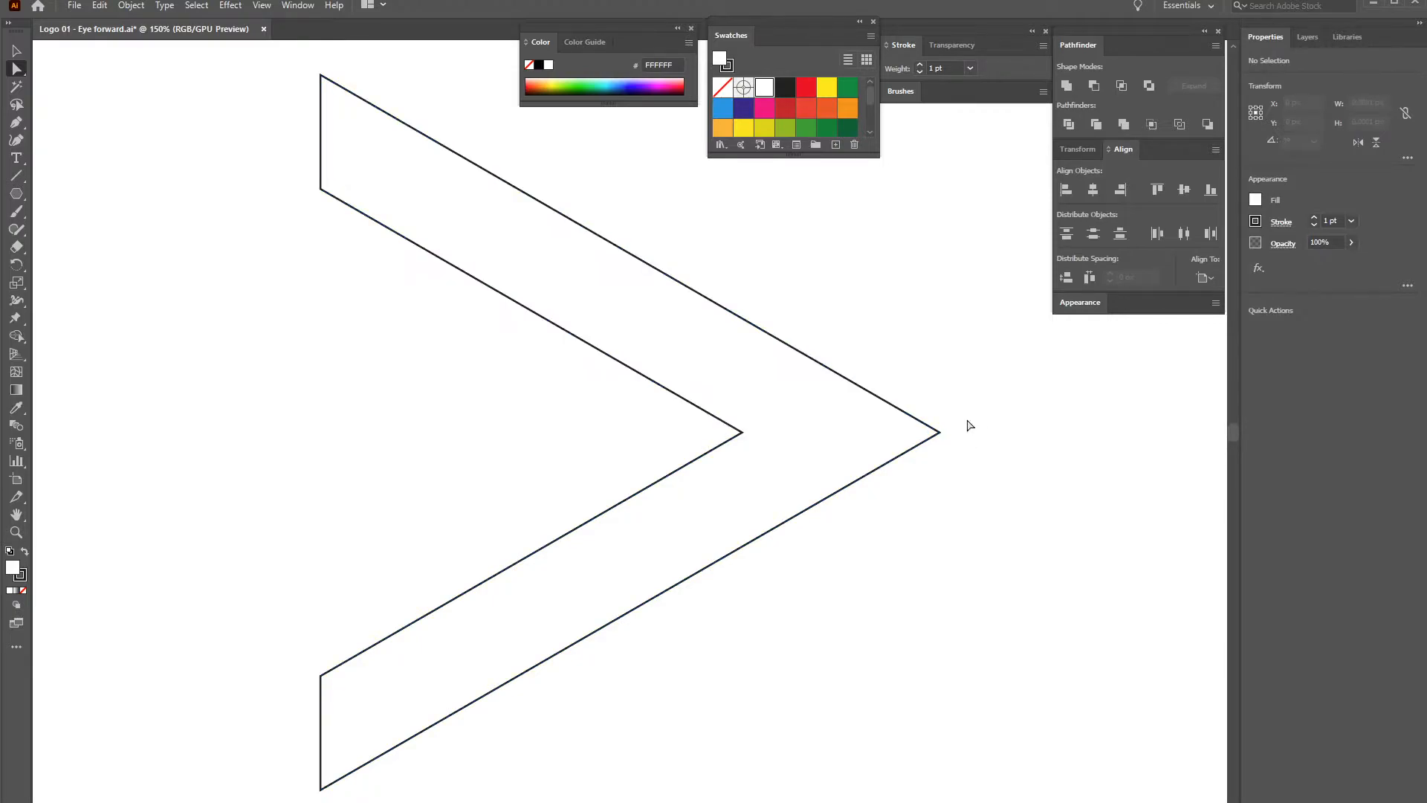
left_click_drag(974, 414, 933, 449)
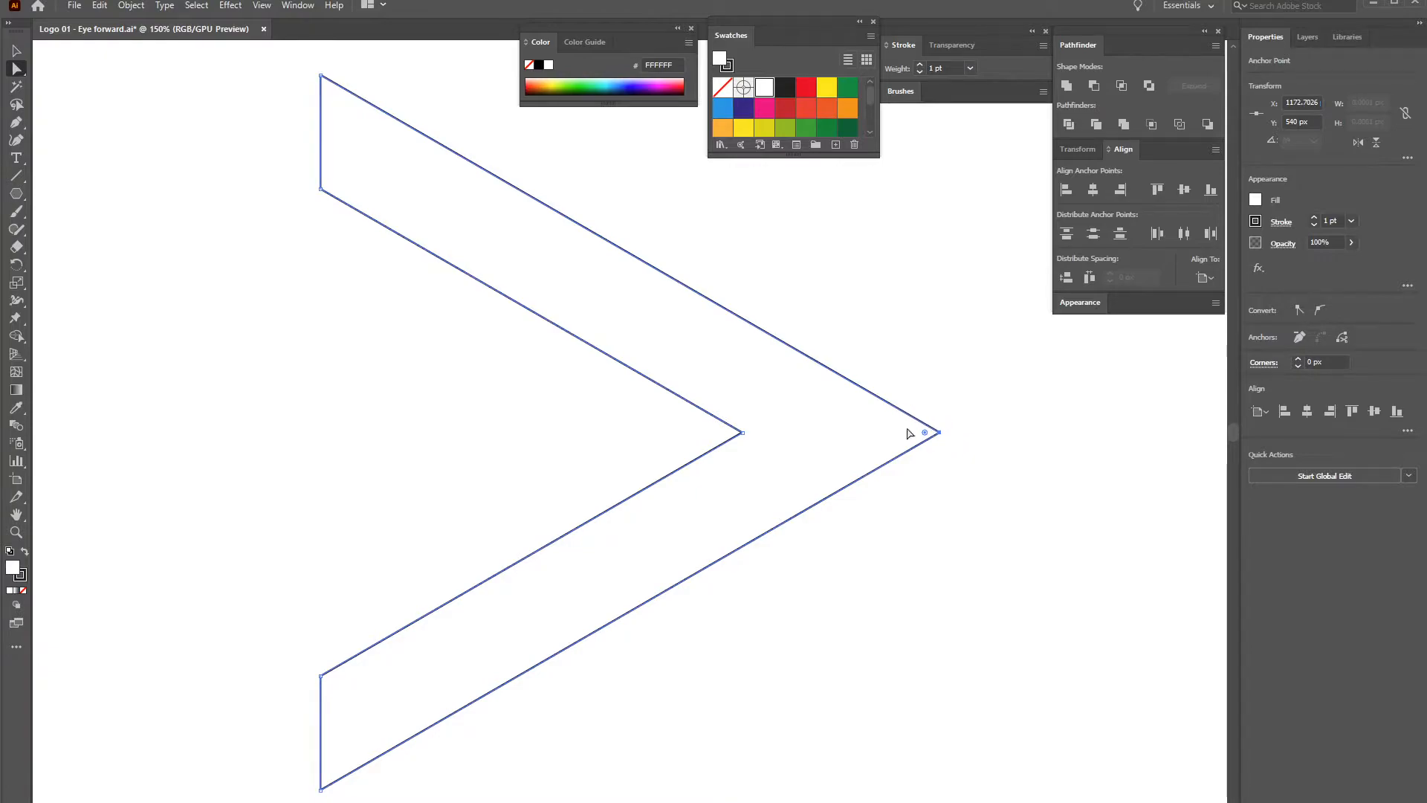
left_click_drag(923, 434, 862, 430)
Try rounding the inner corners at the chevron's upper and lower open ends
left_click_drag(280, 172, 383, 230)
left_click_drag(332, 183, 549, 129)
left_click_drag(293, 649, 520, 788)
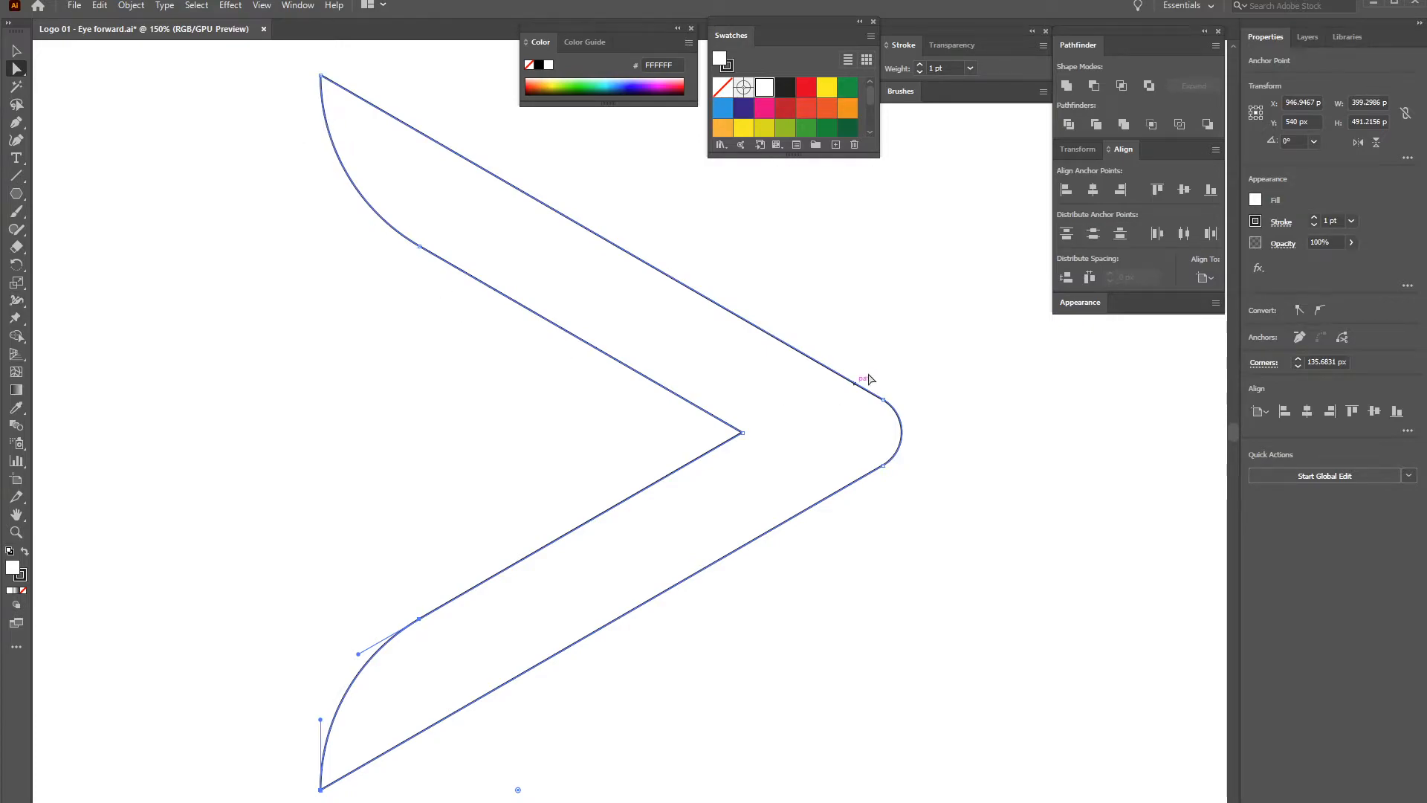
key("ctrl+z")
key("ctrl+z")
key("ctrl+z")
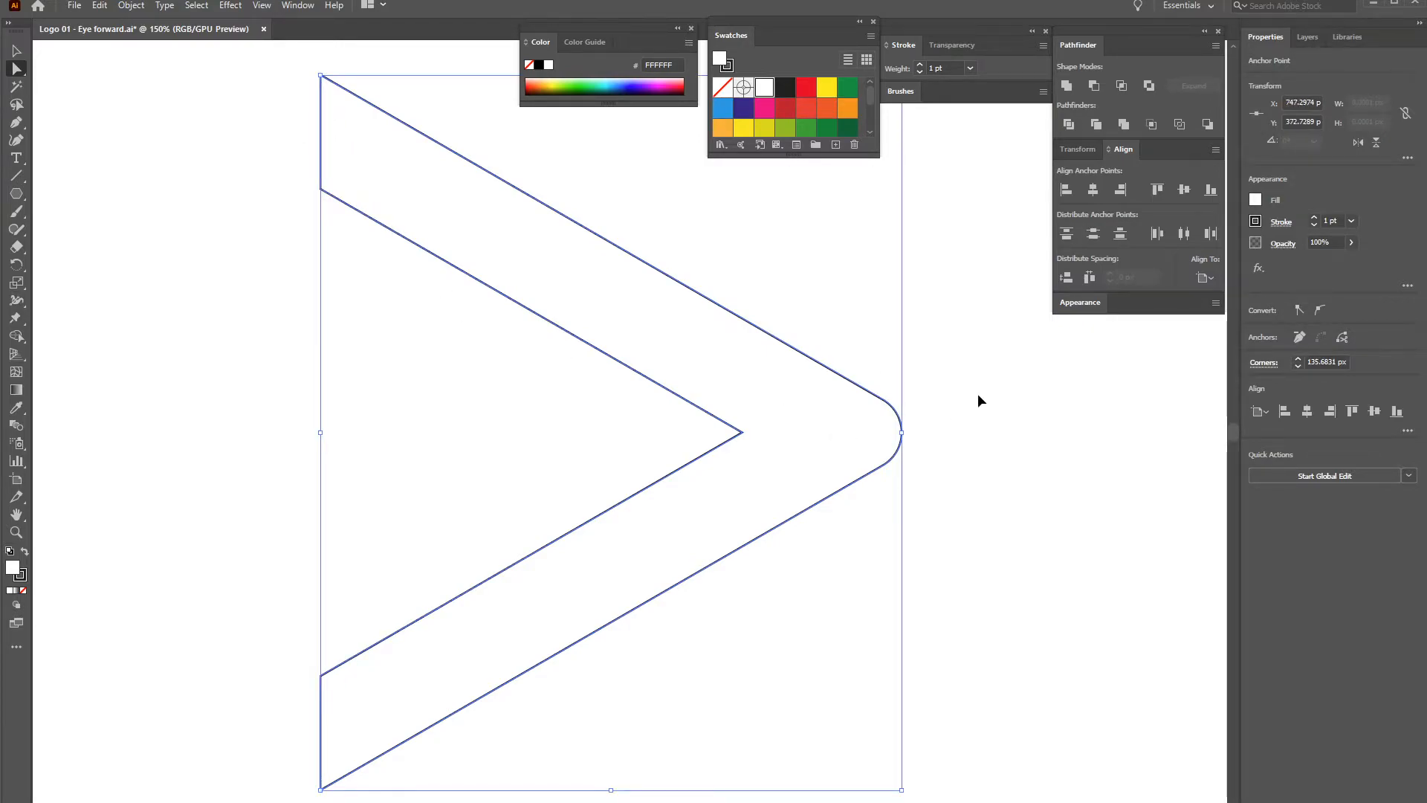
Reselect the two anchor points of the chevron's rounded tip and increase its corner radius to about 27 px
left_click(891, 446)
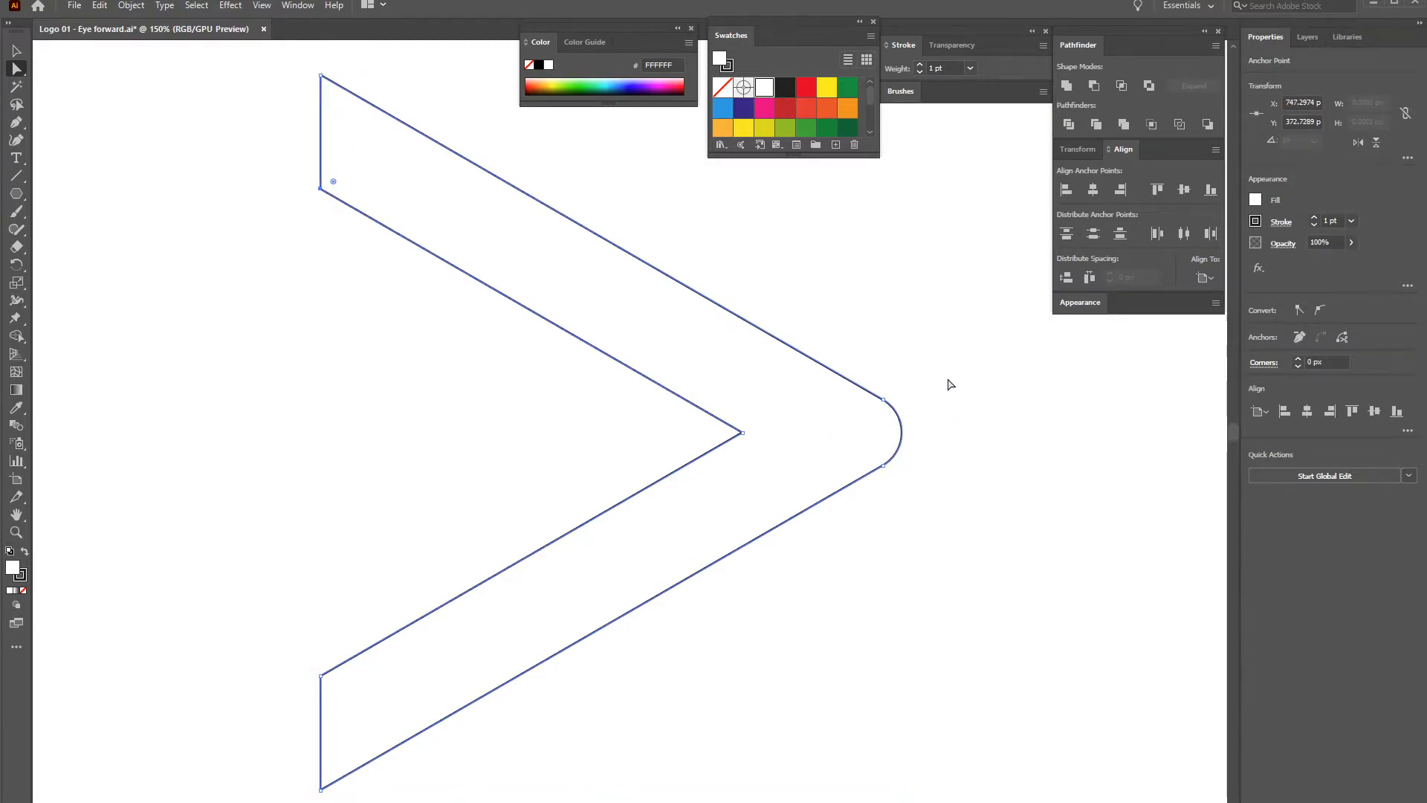
left_click(891, 422)
left_click(969, 418)
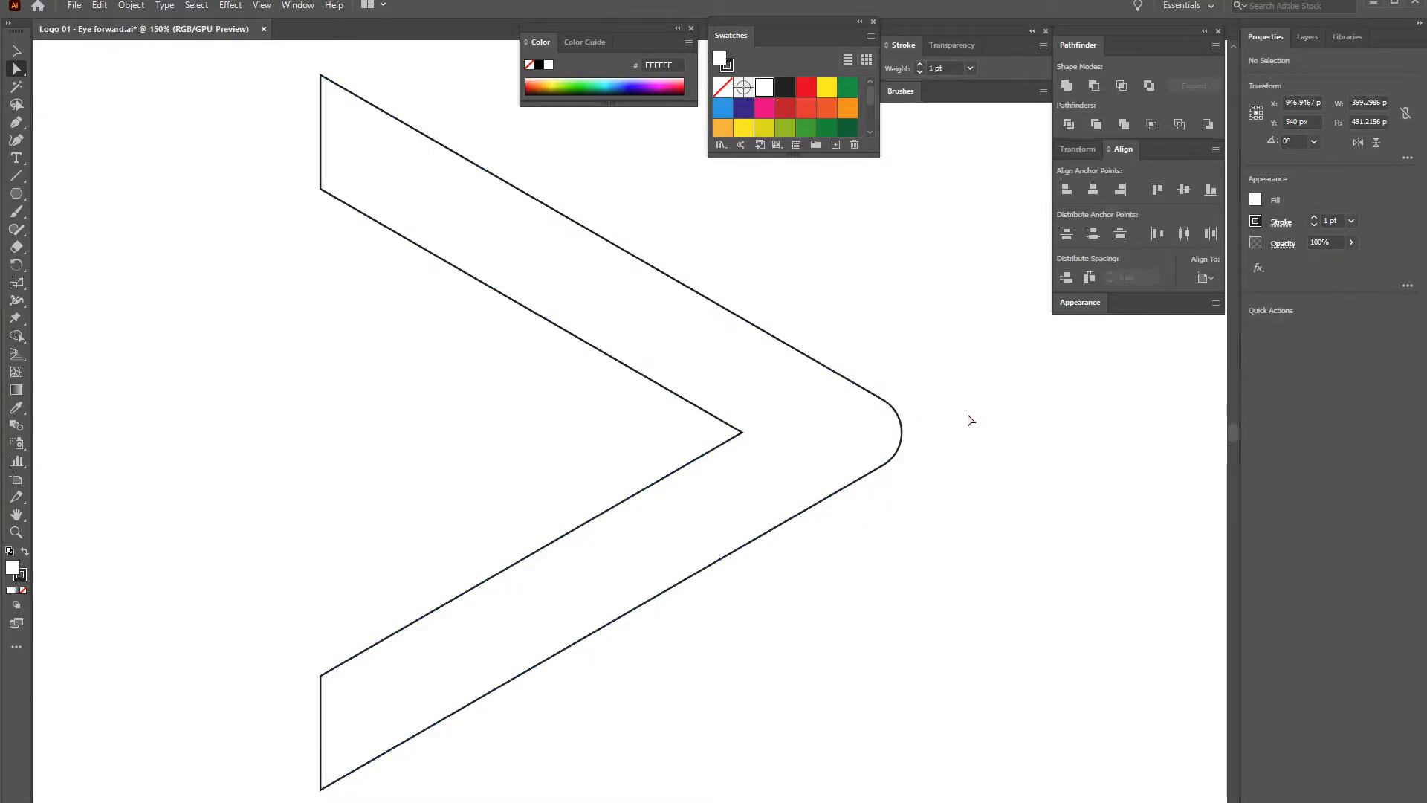
left_click(883, 399)
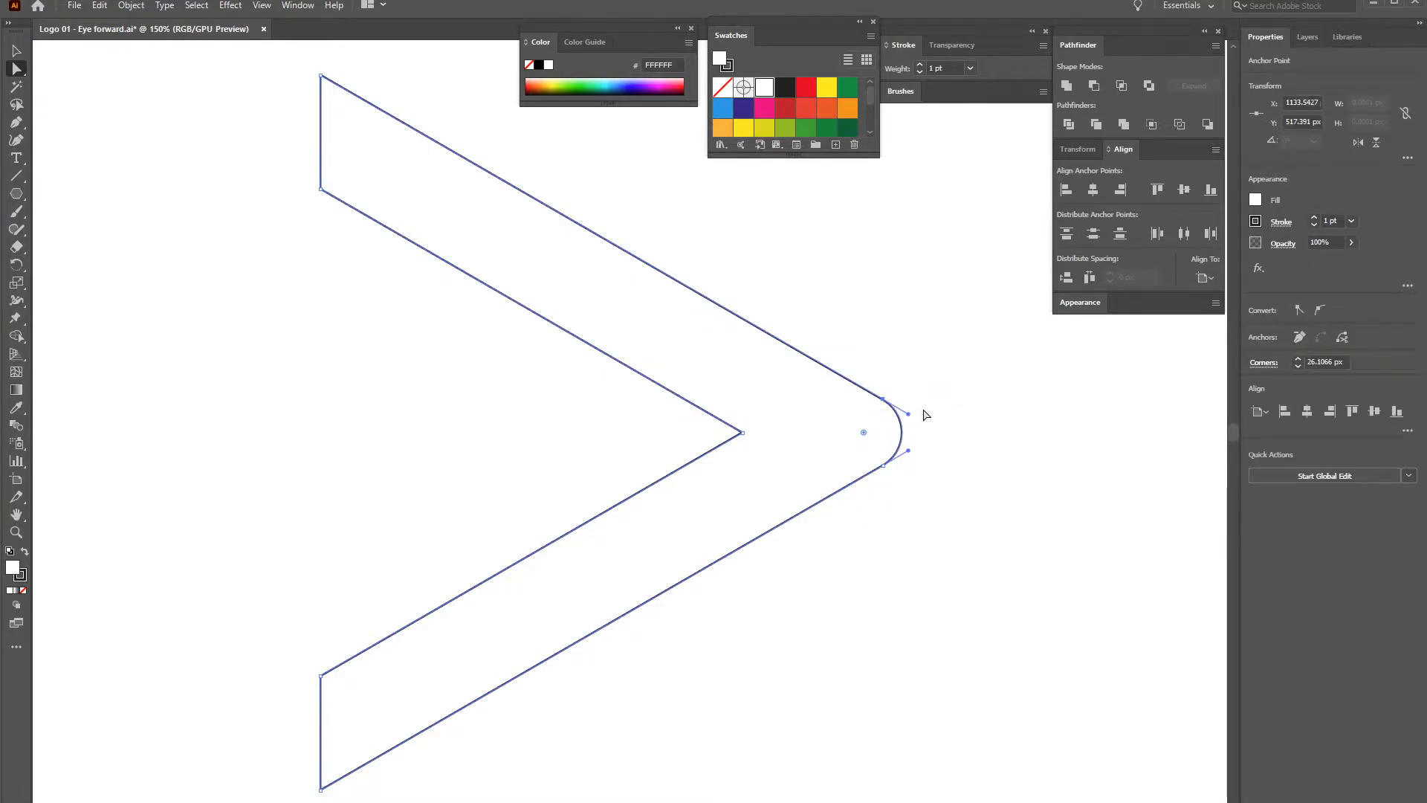
left_click(940, 389)
left_click(884, 401)
left_click_drag(951, 371, 882, 480)
mouse_move(863, 432)
left_mouse_down()
mouse_move(822, 431)
mouse_move(924, 427)
mouse_move(945, 443)
mouse_move(838, 437)
mouse_move(859, 439)
left_mouse_up()
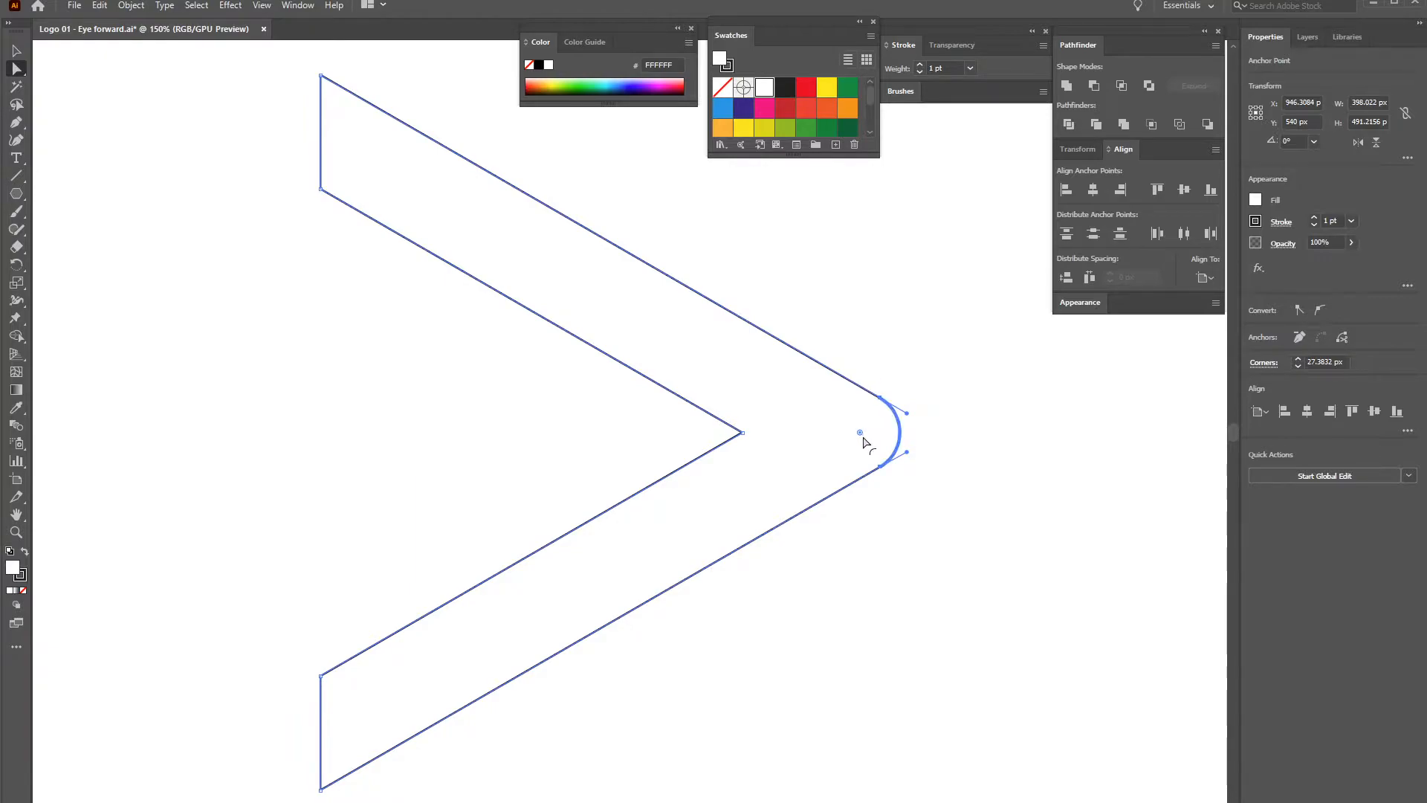
Try the inverted round corner style on the chevron's tip, and discard the change
double_click(860, 435)
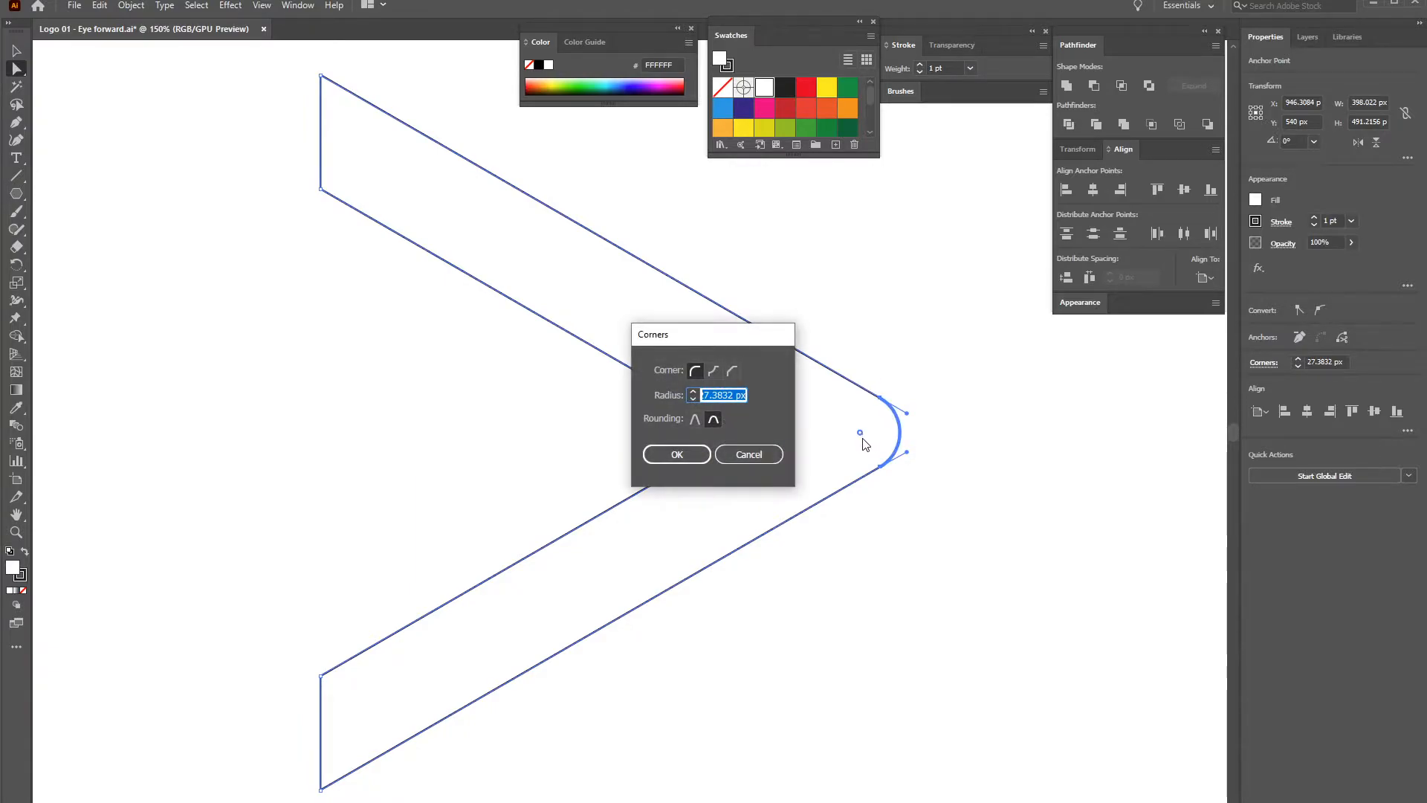
left_click_drag(703, 340, 563, 352)
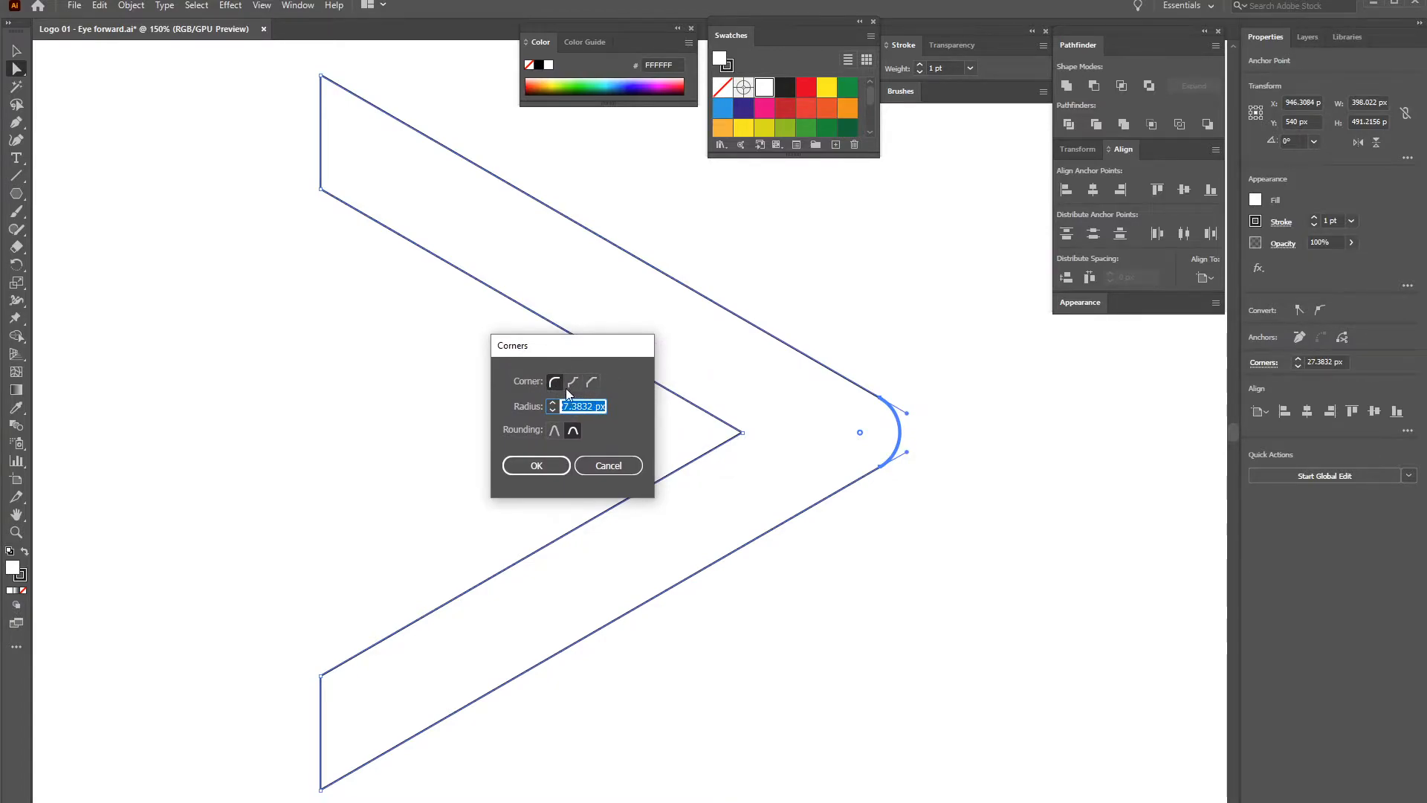
left_click(572, 384)
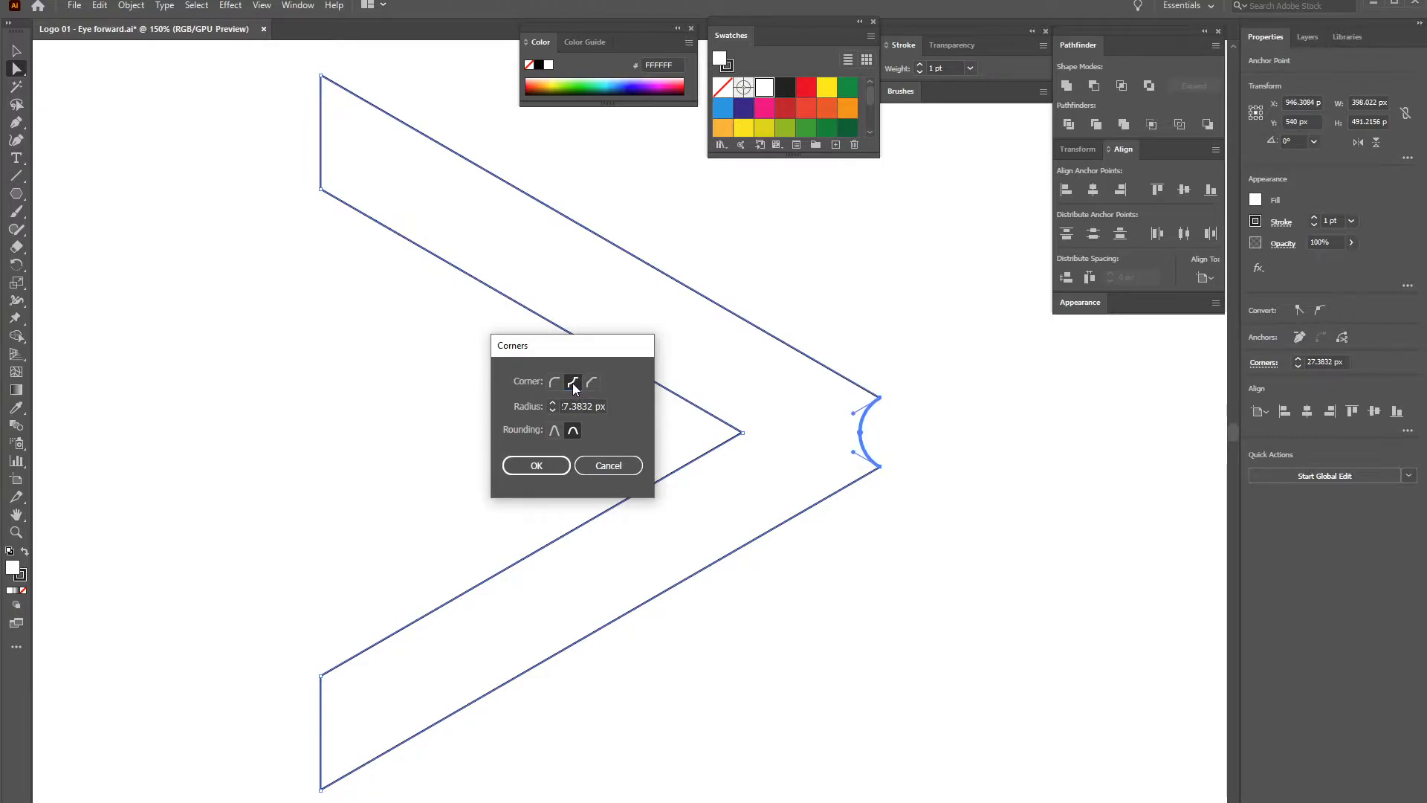
left_click(555, 383)
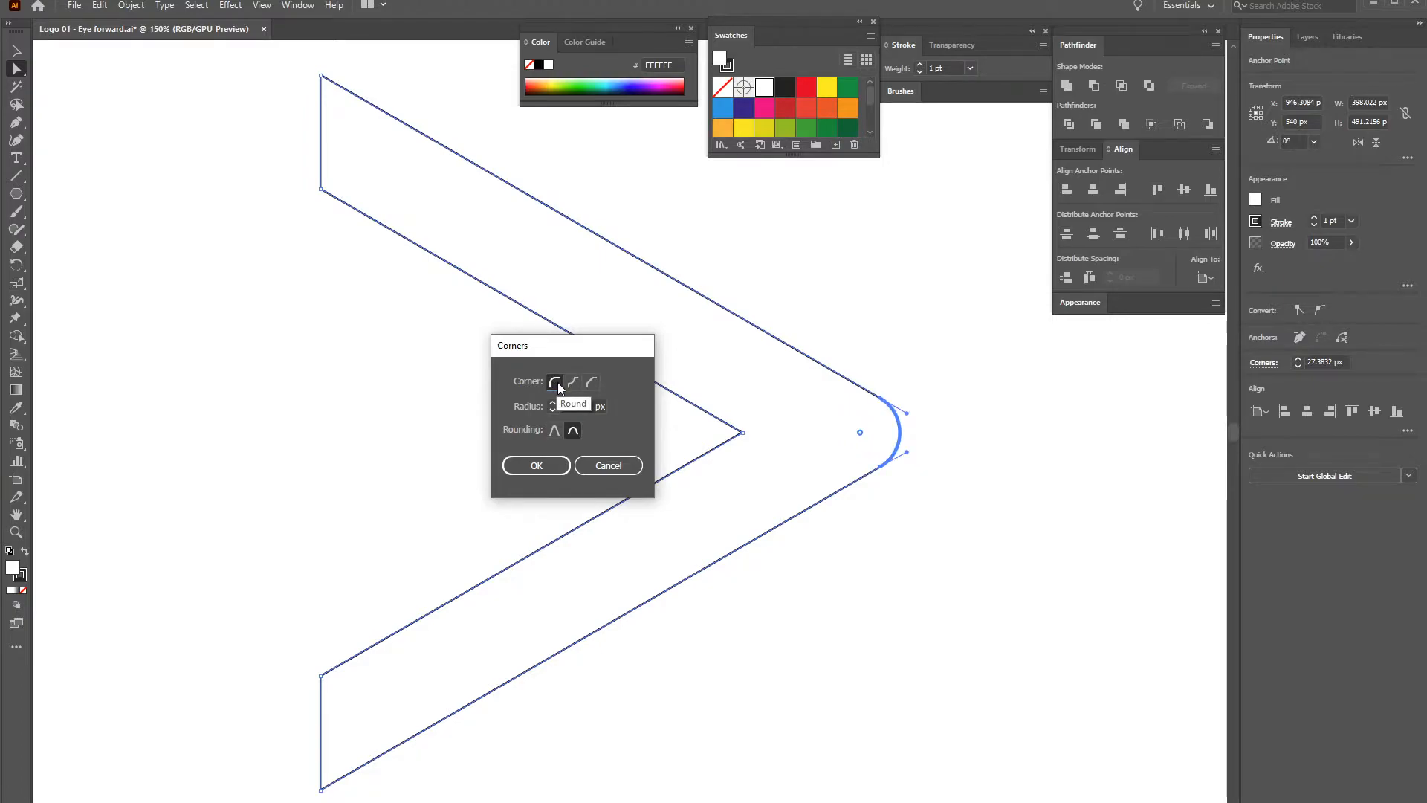
left_click(608, 465)
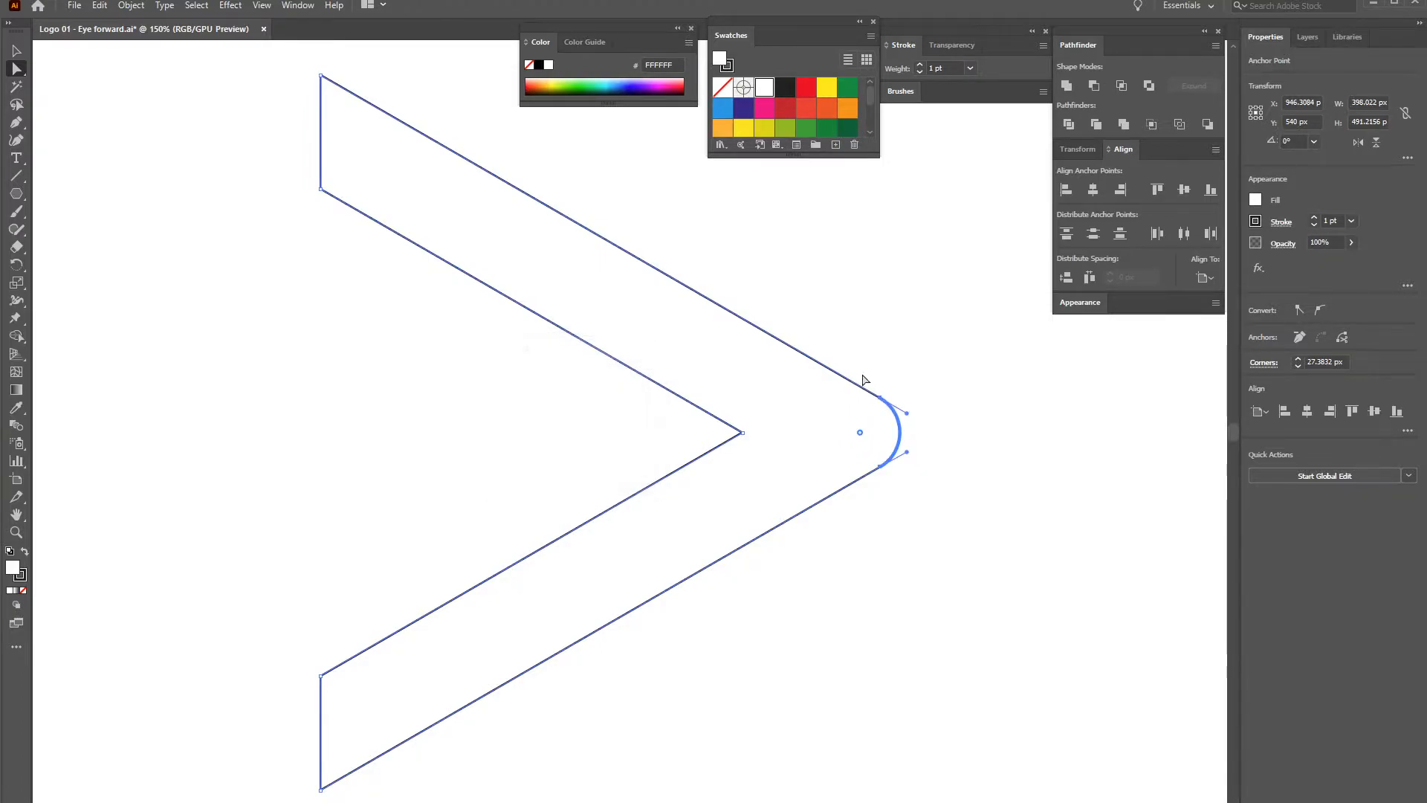
Draw a test square about 127 px wide at the chevron's open side and round all its corners to about 27 px
left_click_drag(20, 201, 67, 192)
left_click_drag(273, 364, 458, 548)
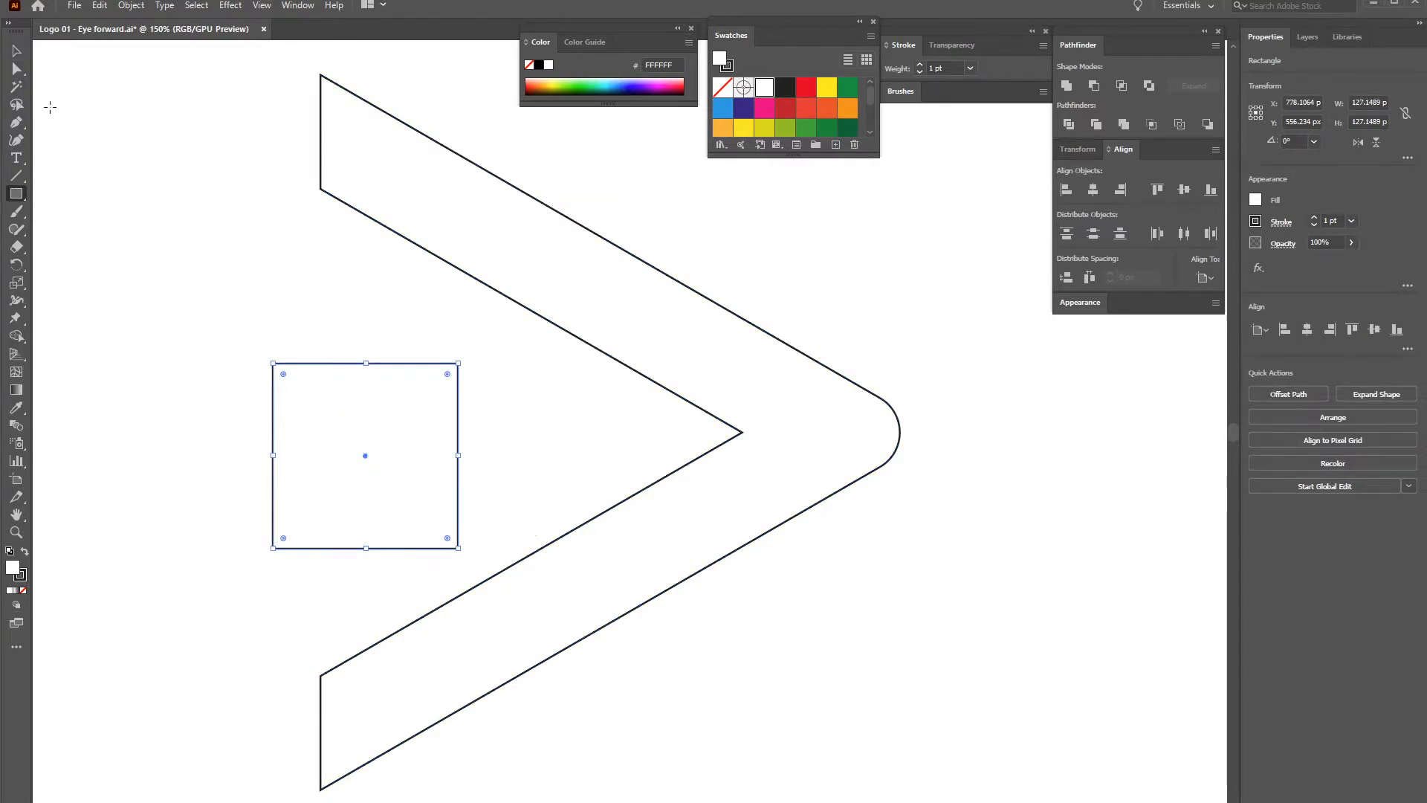
left_click(17, 71)
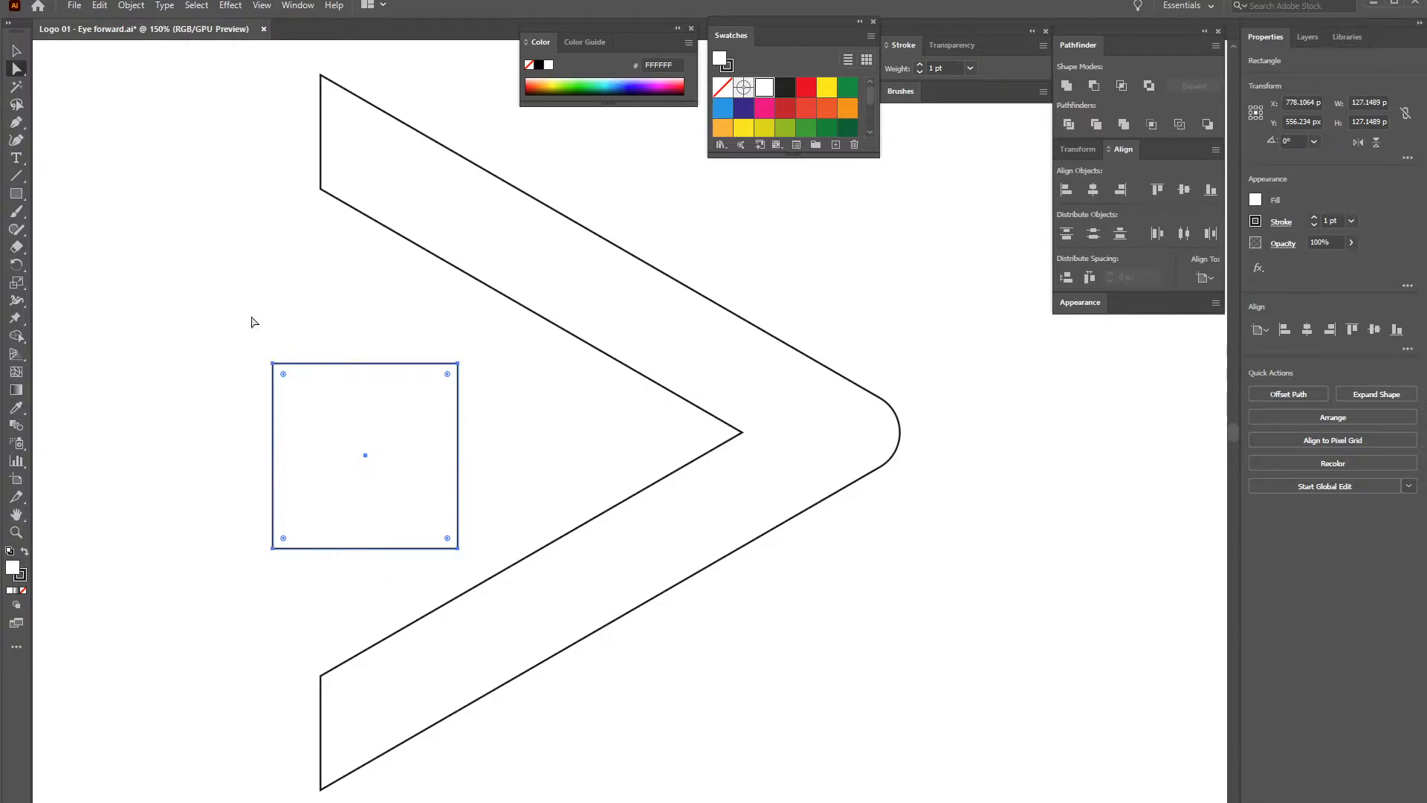
left_click_drag(283, 373, 312, 403)
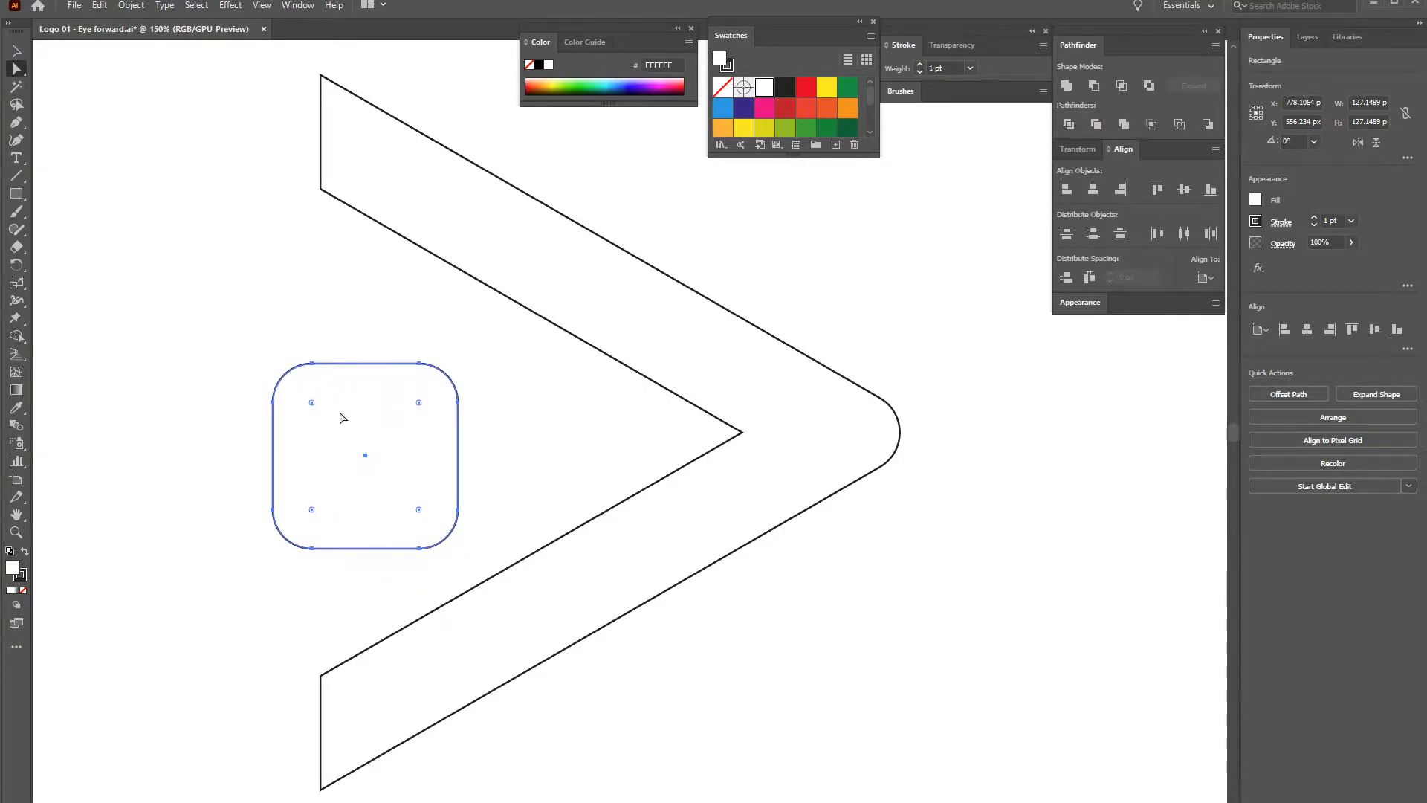
Try the chamfer corner style on the square, and apply the inverted round style instead
double_click(312, 403)
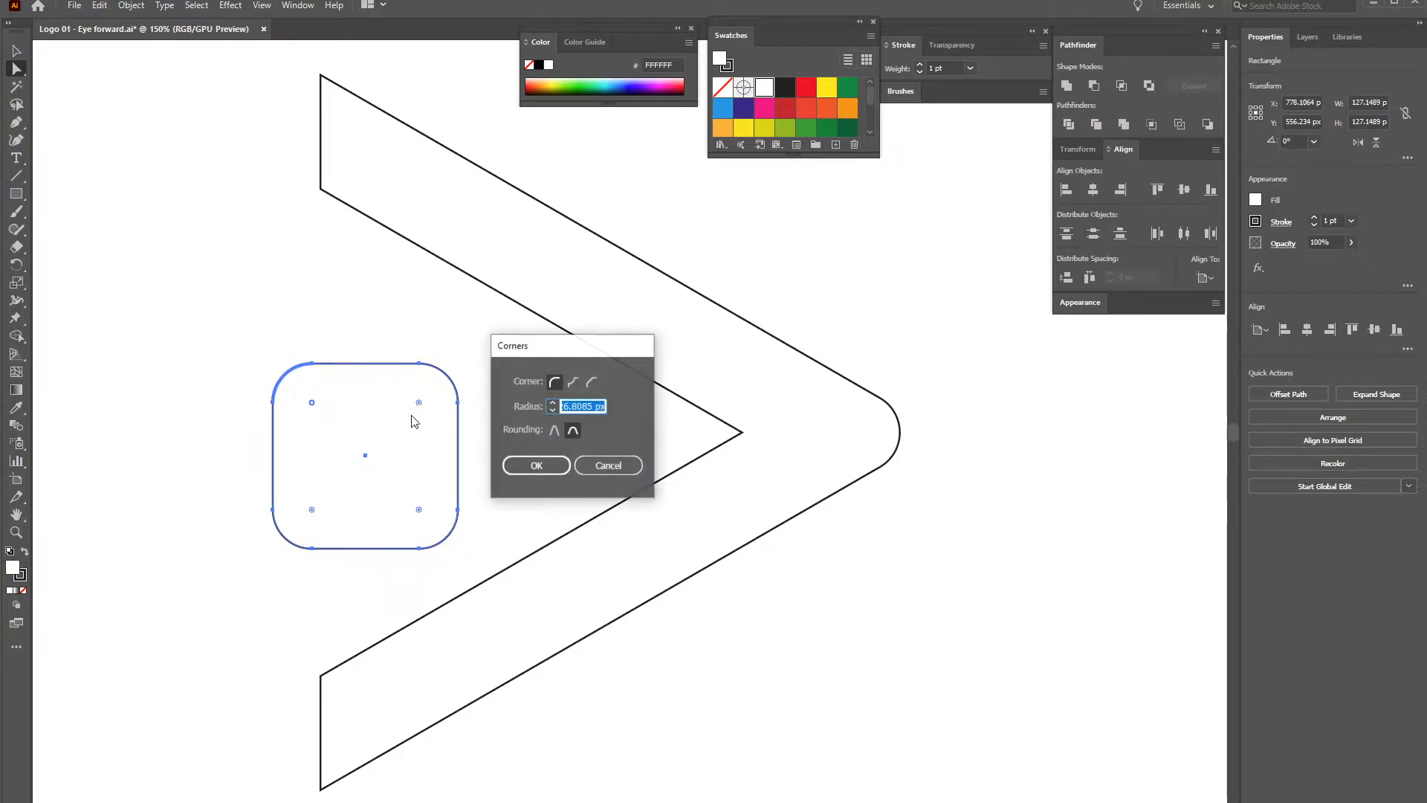
left_click(572, 382)
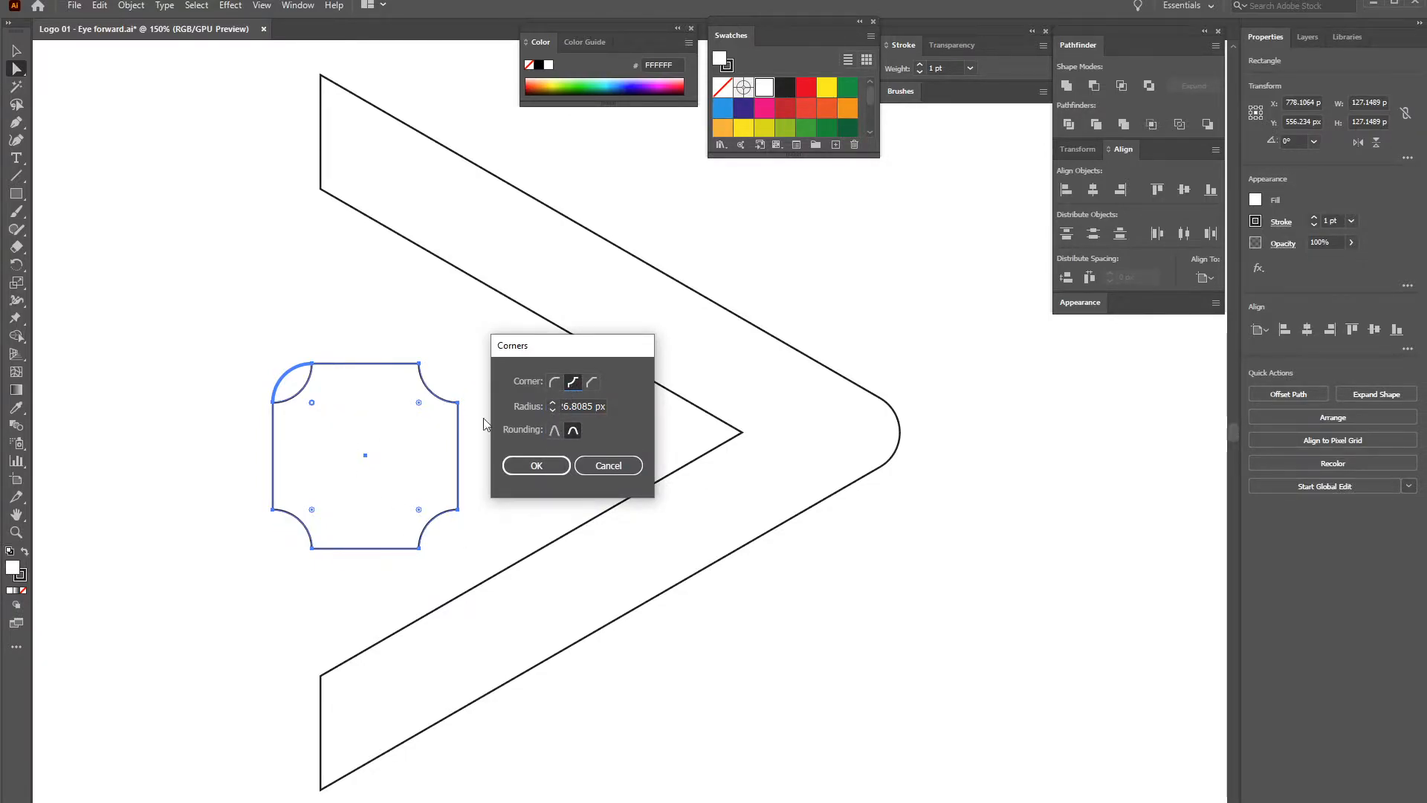
left_click(592, 382)
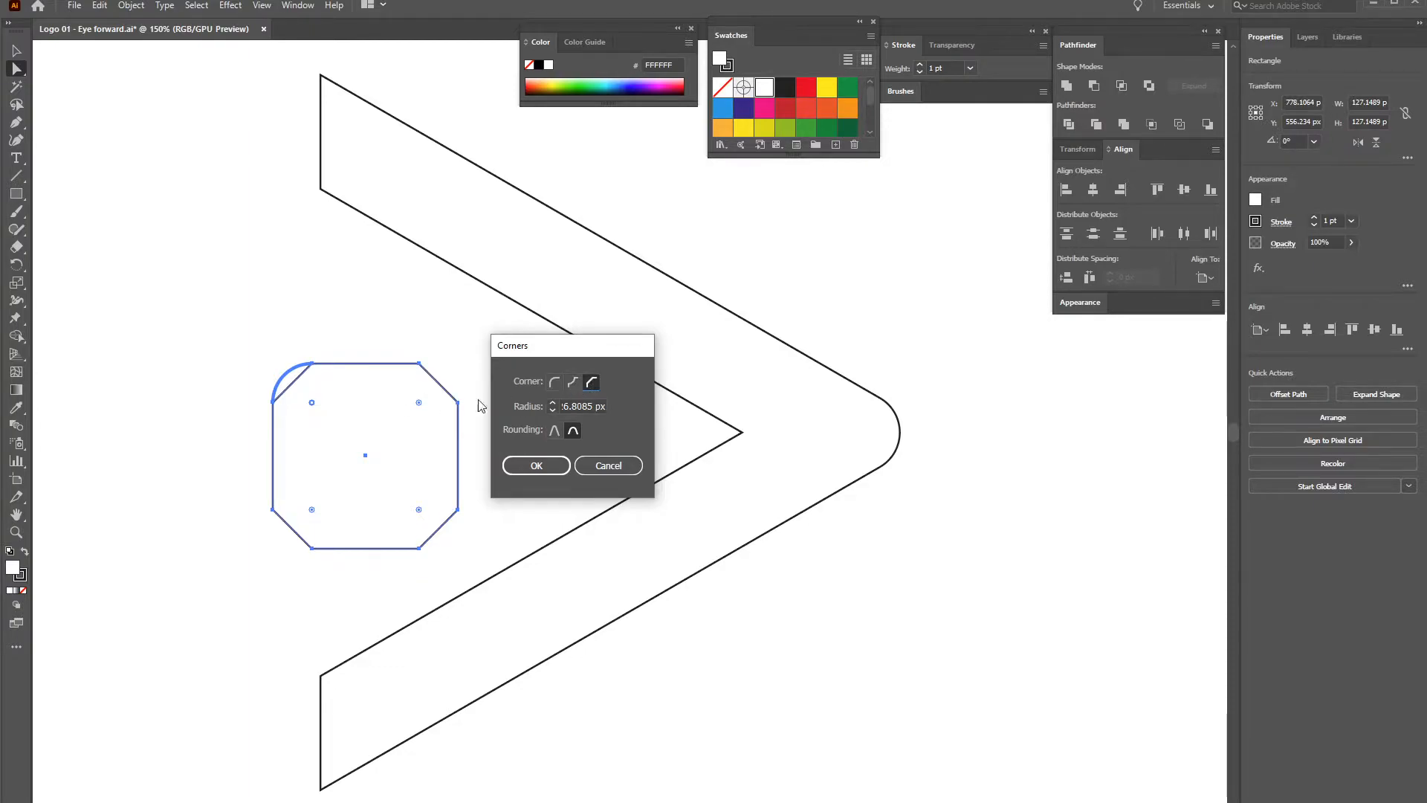
left_click(571, 383)
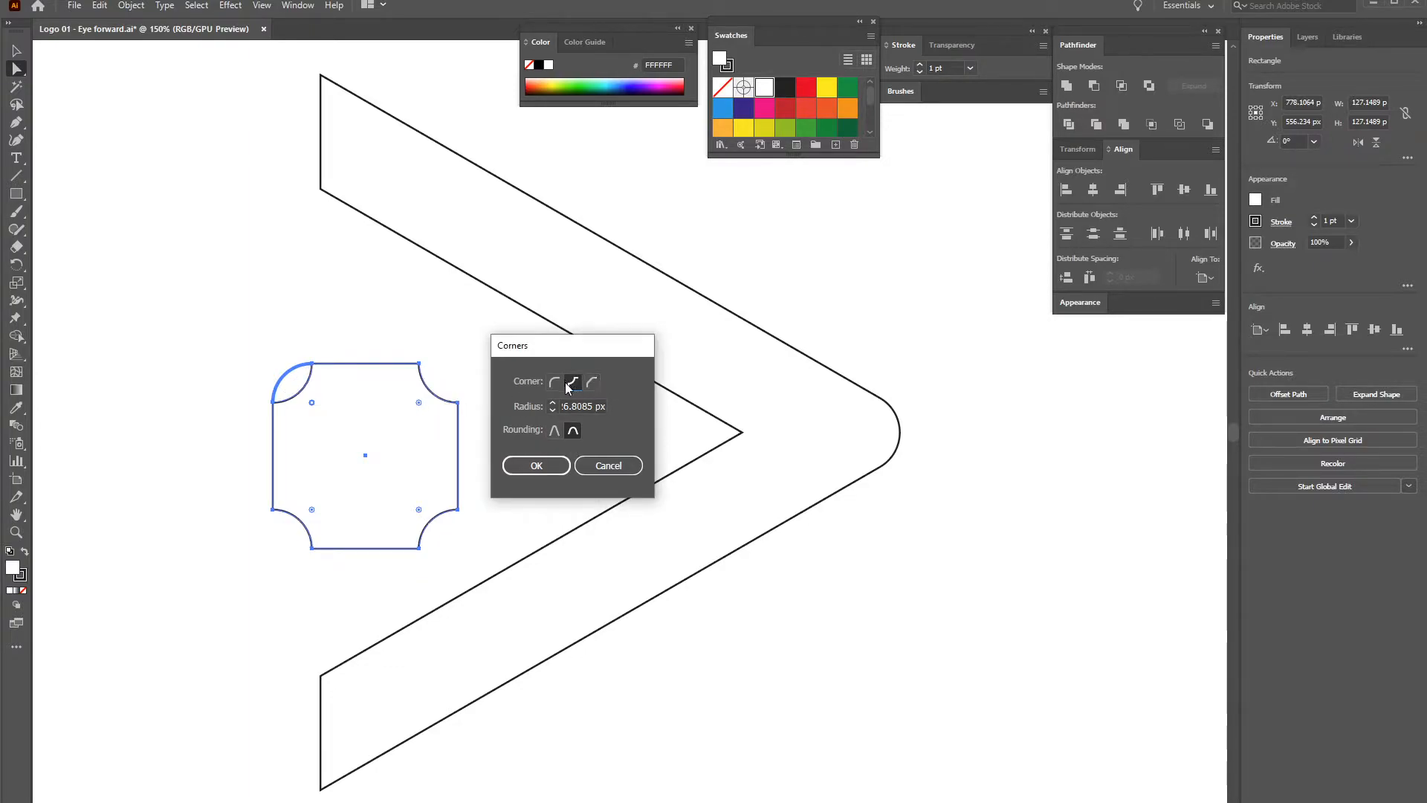
left_click(544, 462)
Vary the radii of the square's inverted corners, and delete the square
left_click_drag(316, 408, 298, 388)
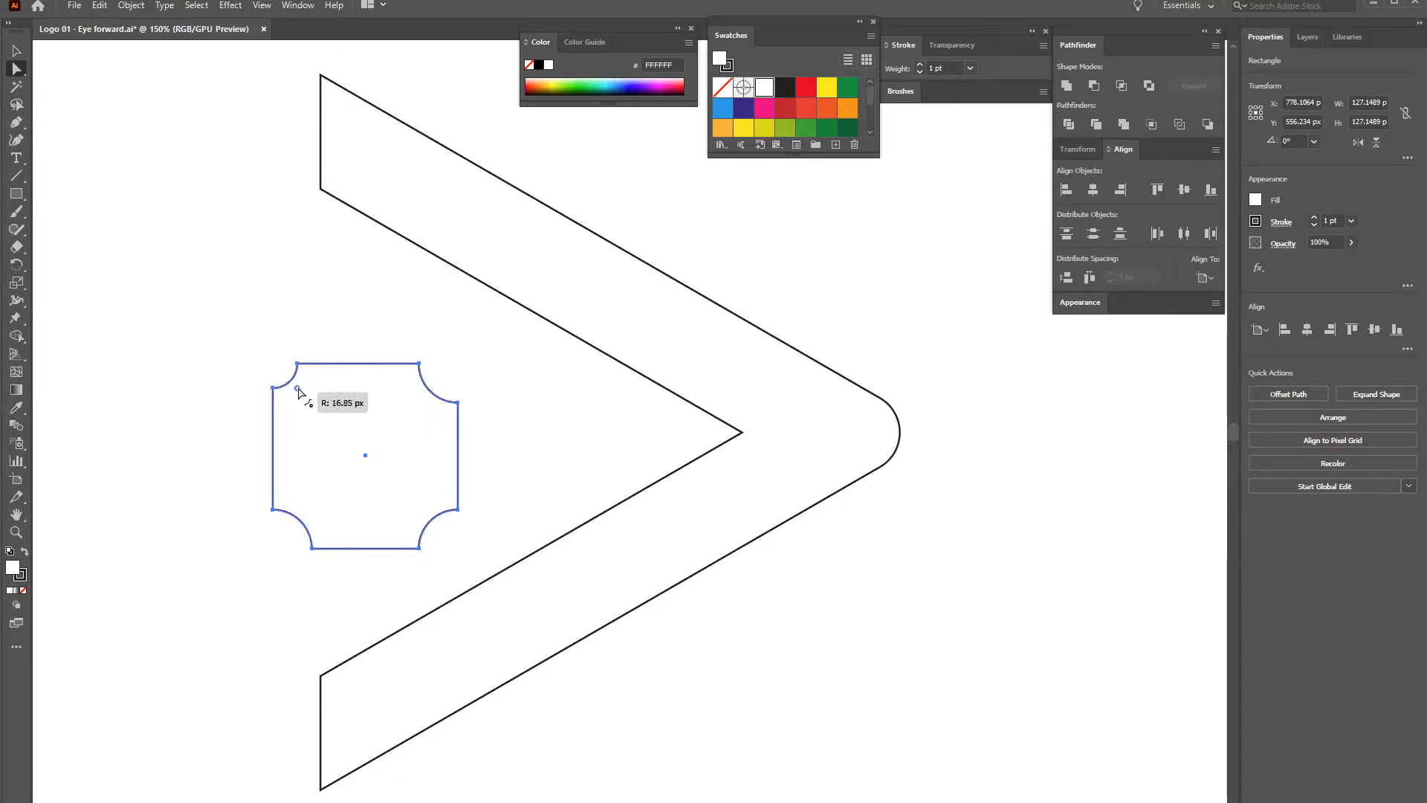
left_click_drag(432, 522, 376, 471)
left_click(16, 50)
left_click(243, 356)
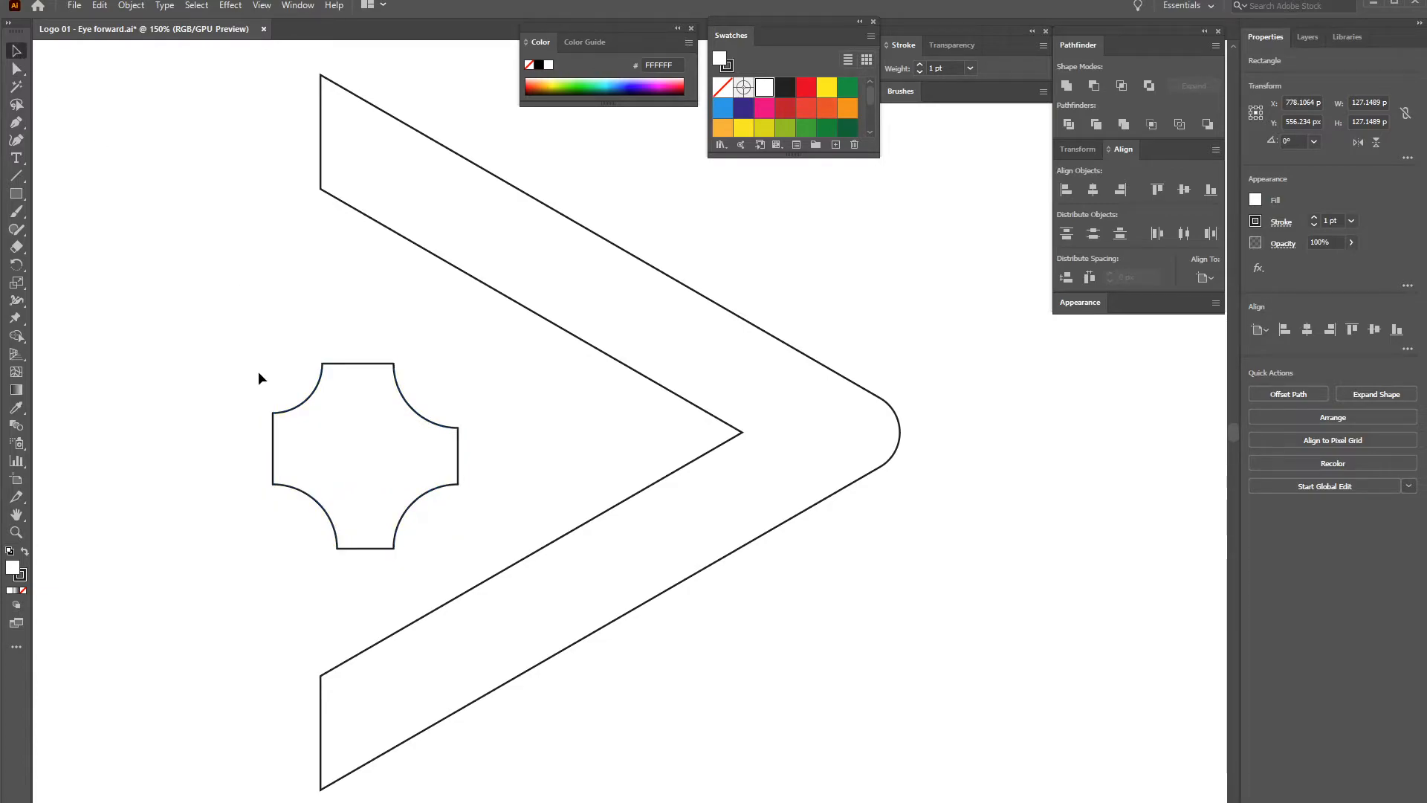
left_click_drag(180, 335, 493, 554)
key("Delete")
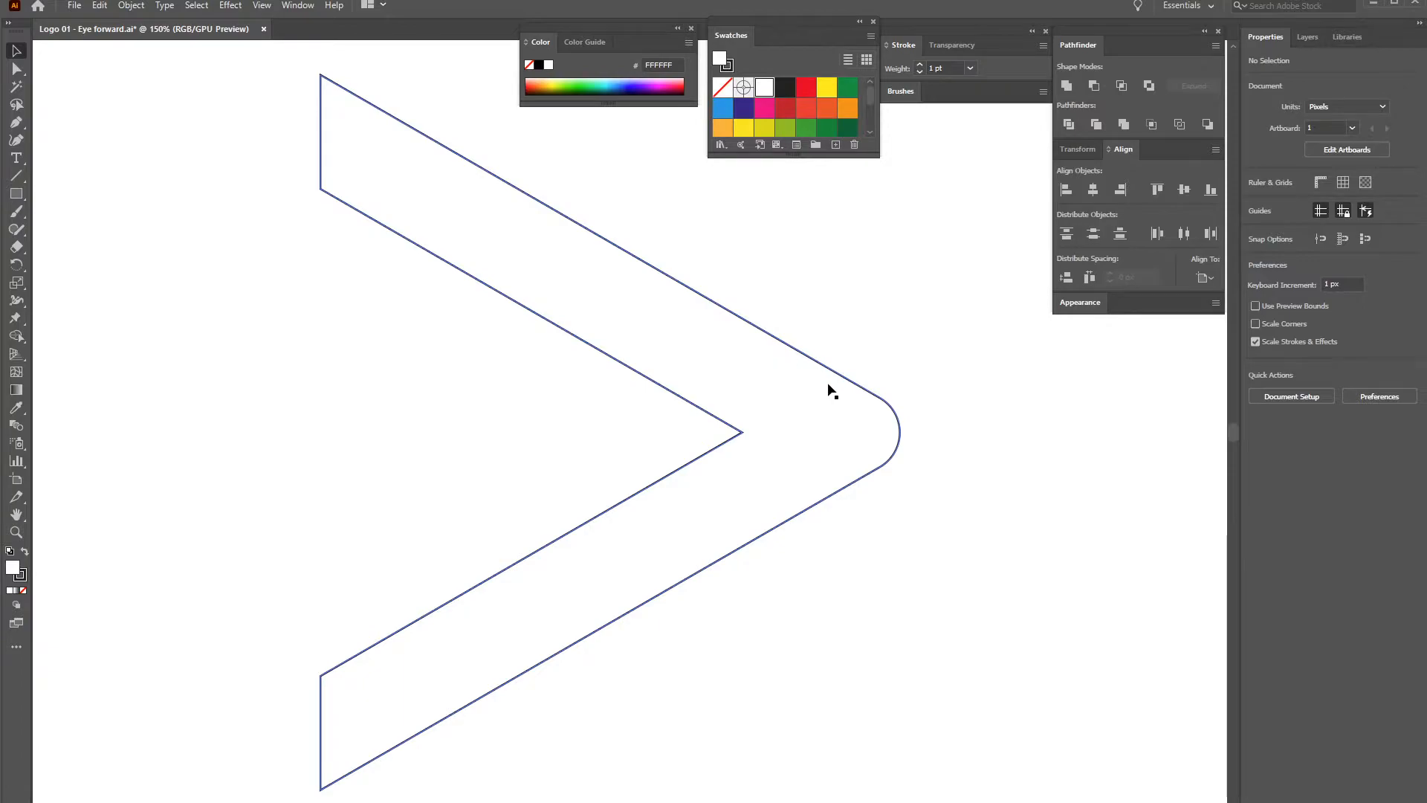
Duplicate the rounded-tip chevron about 231 px straight to the left
key("ctrl+minus")
key("ctrl+minus")
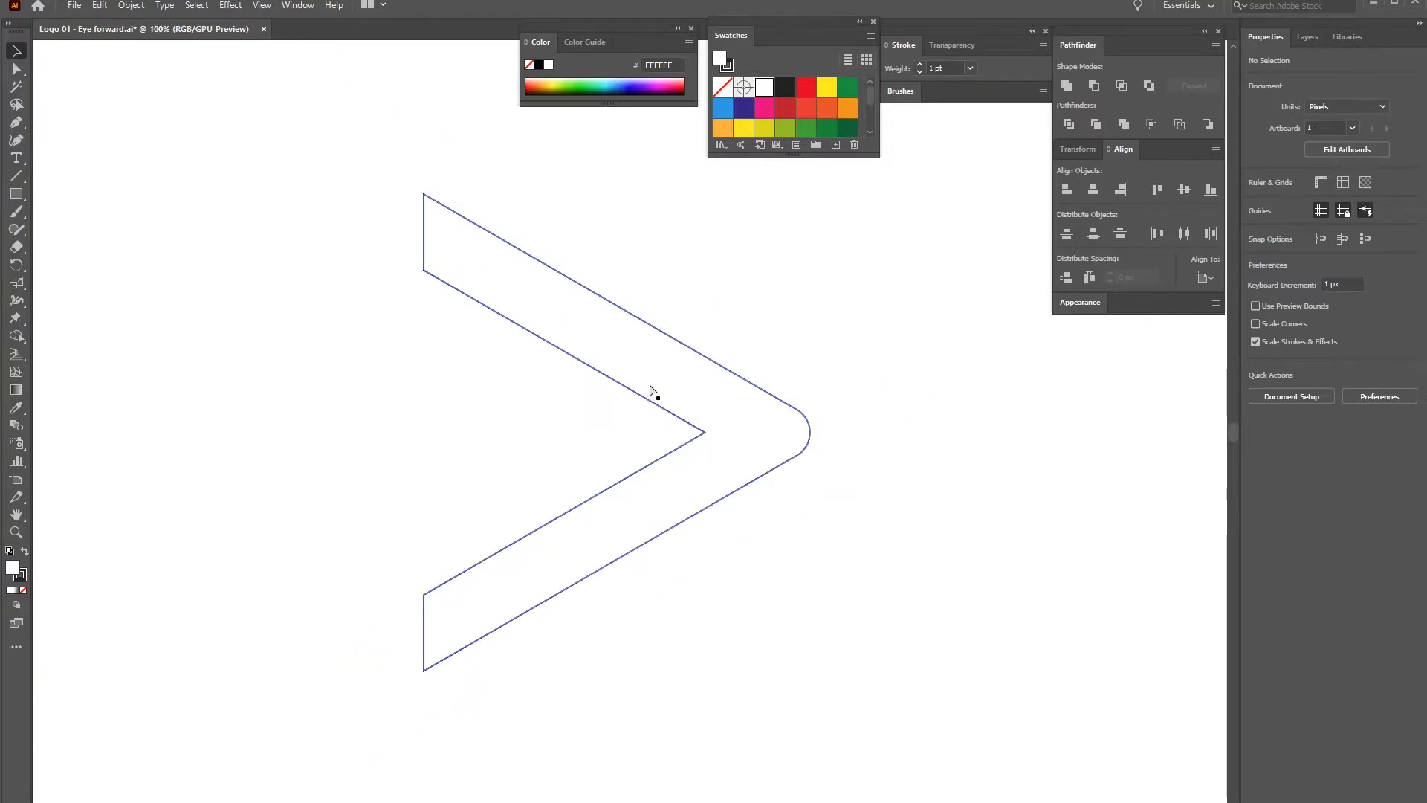
left_click_drag(700, 319, 816, 319)
left_click(844, 457)
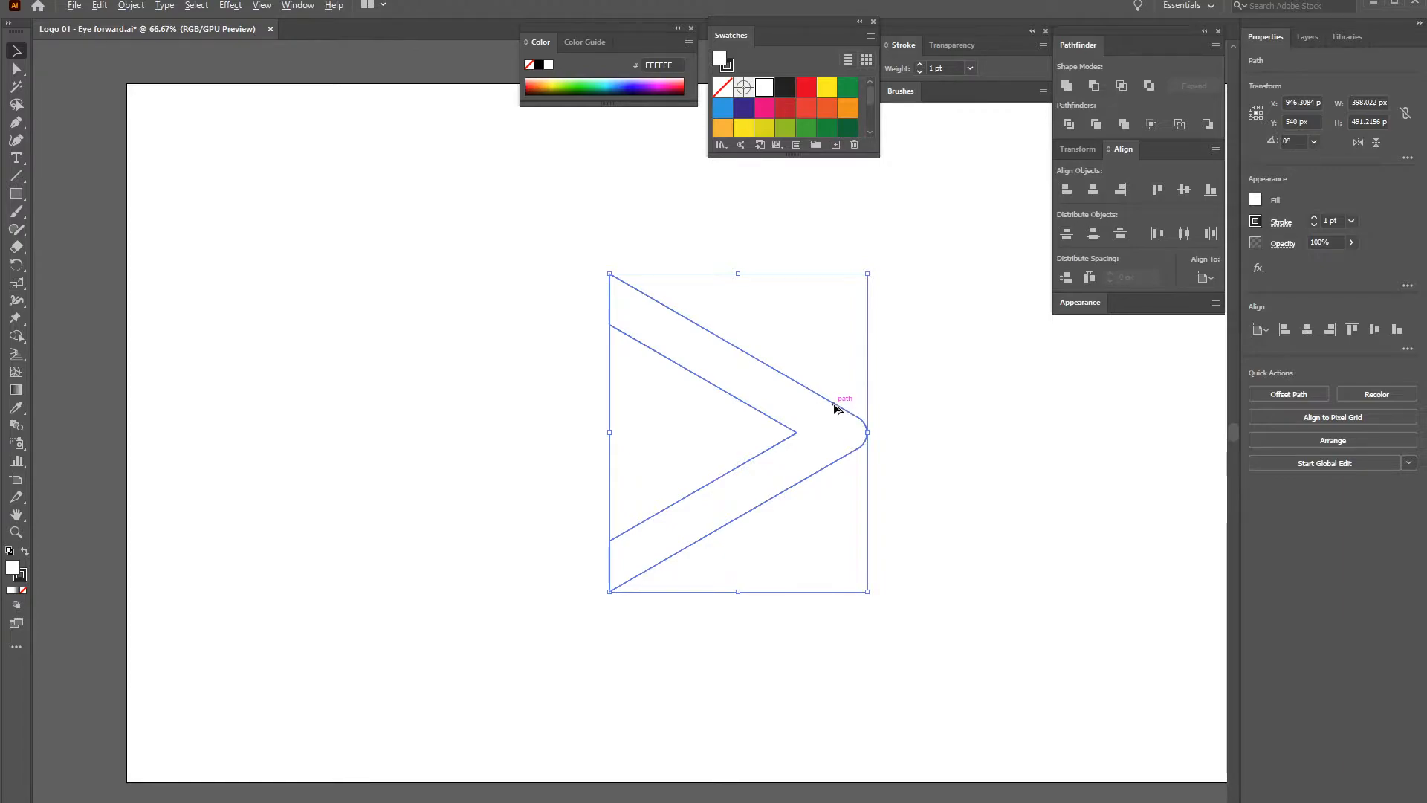
left_click_drag(834, 407, 685, 418)
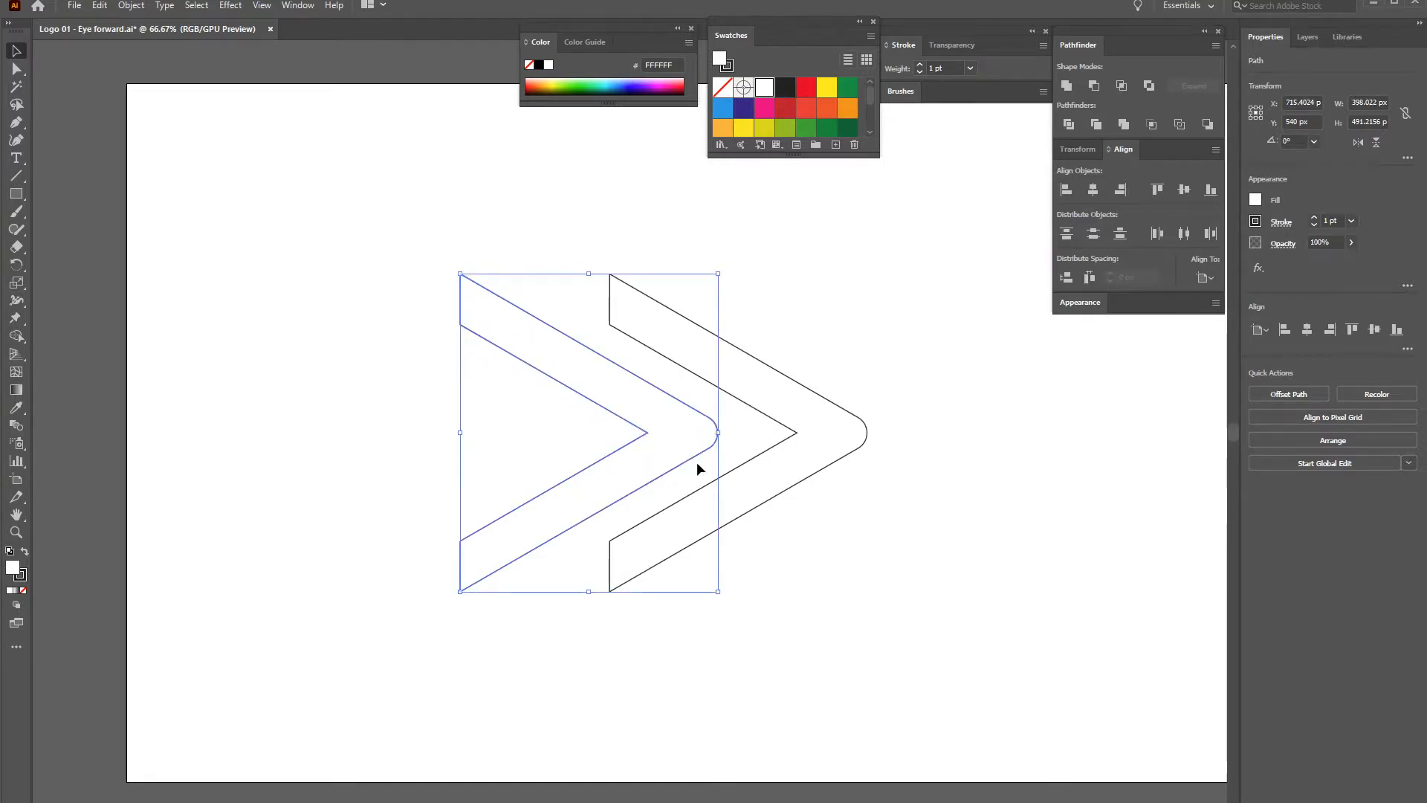
Scale the copied chevron down proportionally to about 188 × 233 px, keeping it vertically centred on the original
left_click_drag(457, 272, 512, 326)
key("ctrl+z")
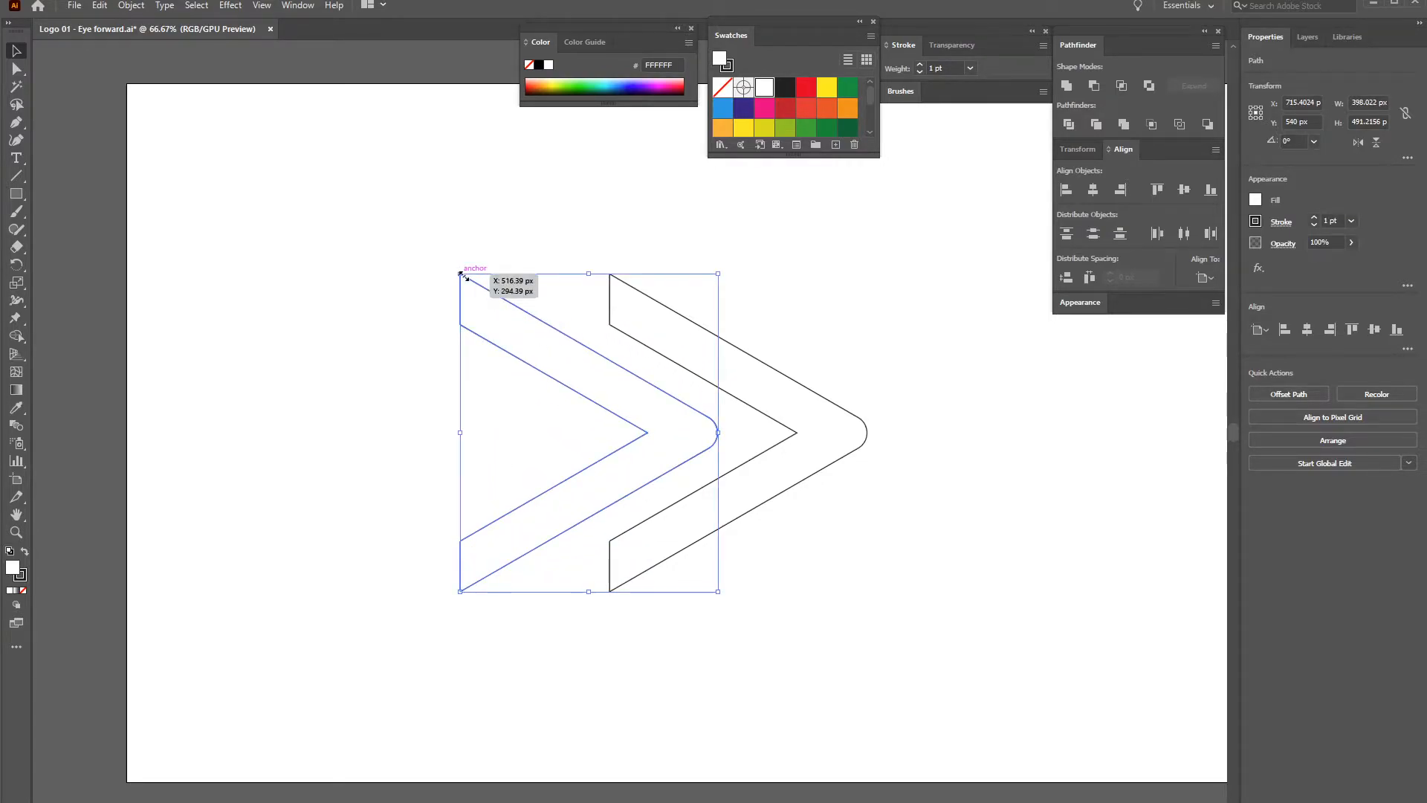
mouse_move(461, 273)
left_mouse_down()
mouse_move(537, 361)
mouse_move(493, 307)
mouse_move(520, 337)
mouse_move(442, 283)
mouse_move(519, 366)
mouse_move(503, 358)
left_mouse_up()
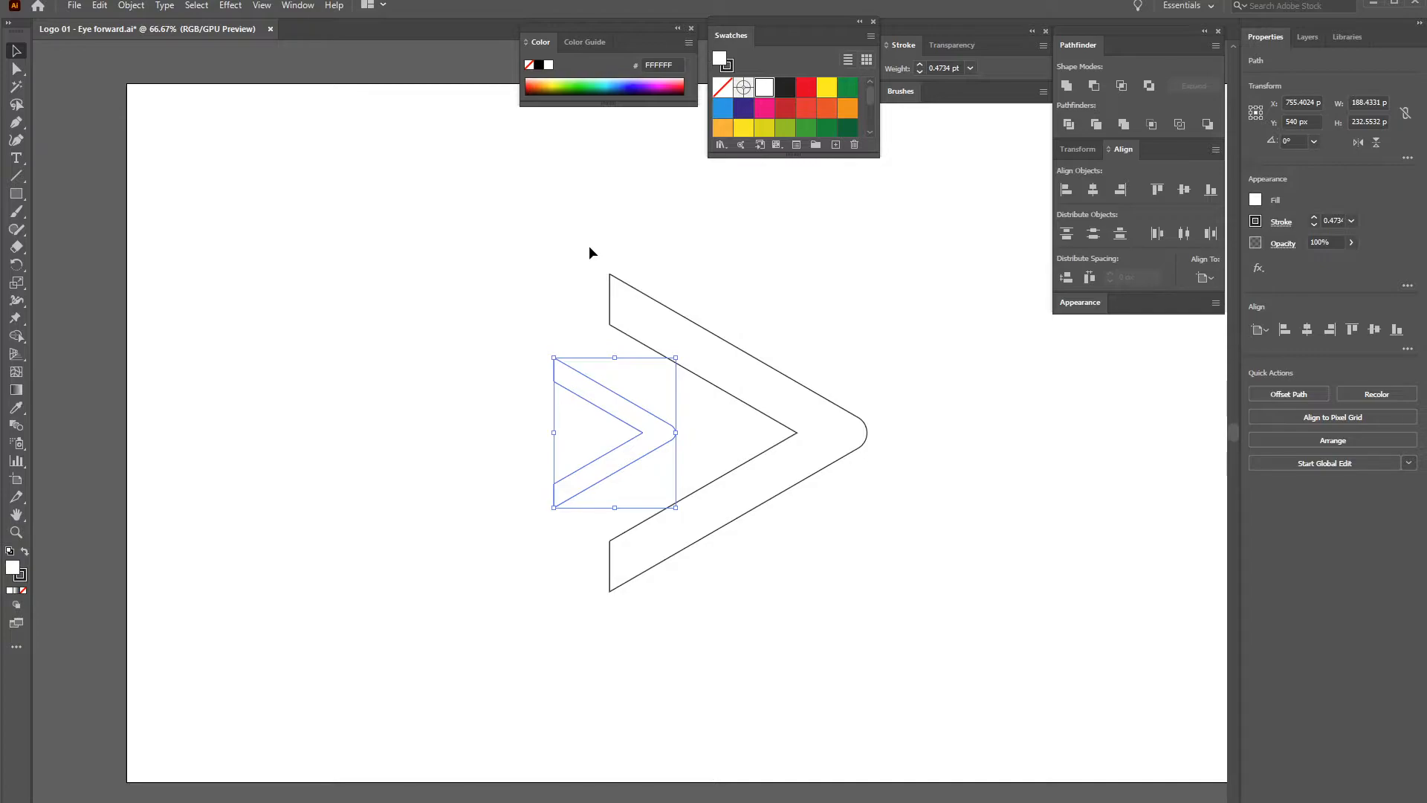
Nudge the small chevron 10 px to the left, to X 745.4 px, keeping its vertical position
key("shift+Right")
key("shift+Left")
key("shift+Left")
key("shift+Right")
key("shift+Right")
key("shift+Left")
key("shift+Left")
key("shift+Up")
key("shift+Down")
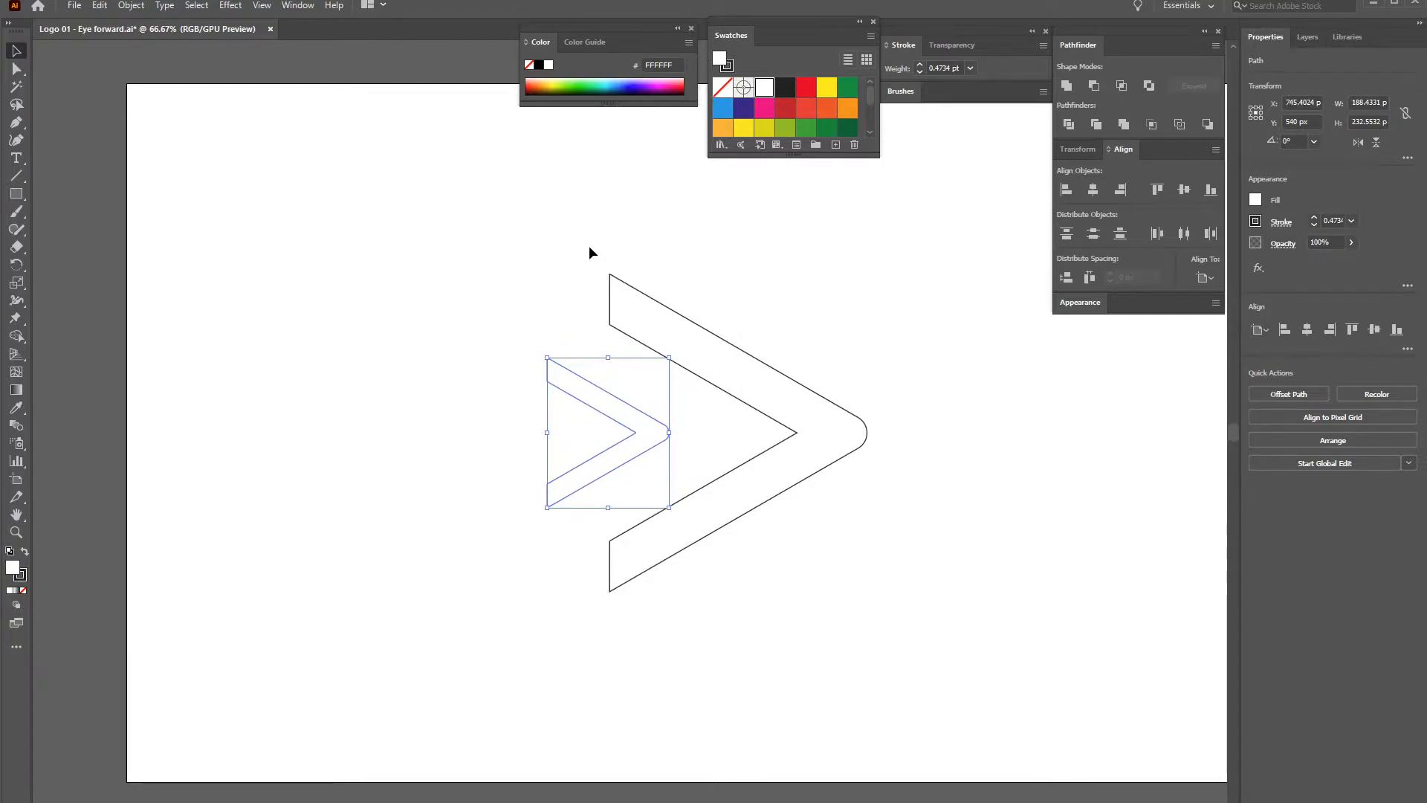
Move the small chevron horizontally to X 841.5 px, so its left edge lines up with the large chevron's left edge
double_click(634, 413)
left_click_drag(636, 413, 661, 413)
left_click_drag(666, 413, 698, 420)
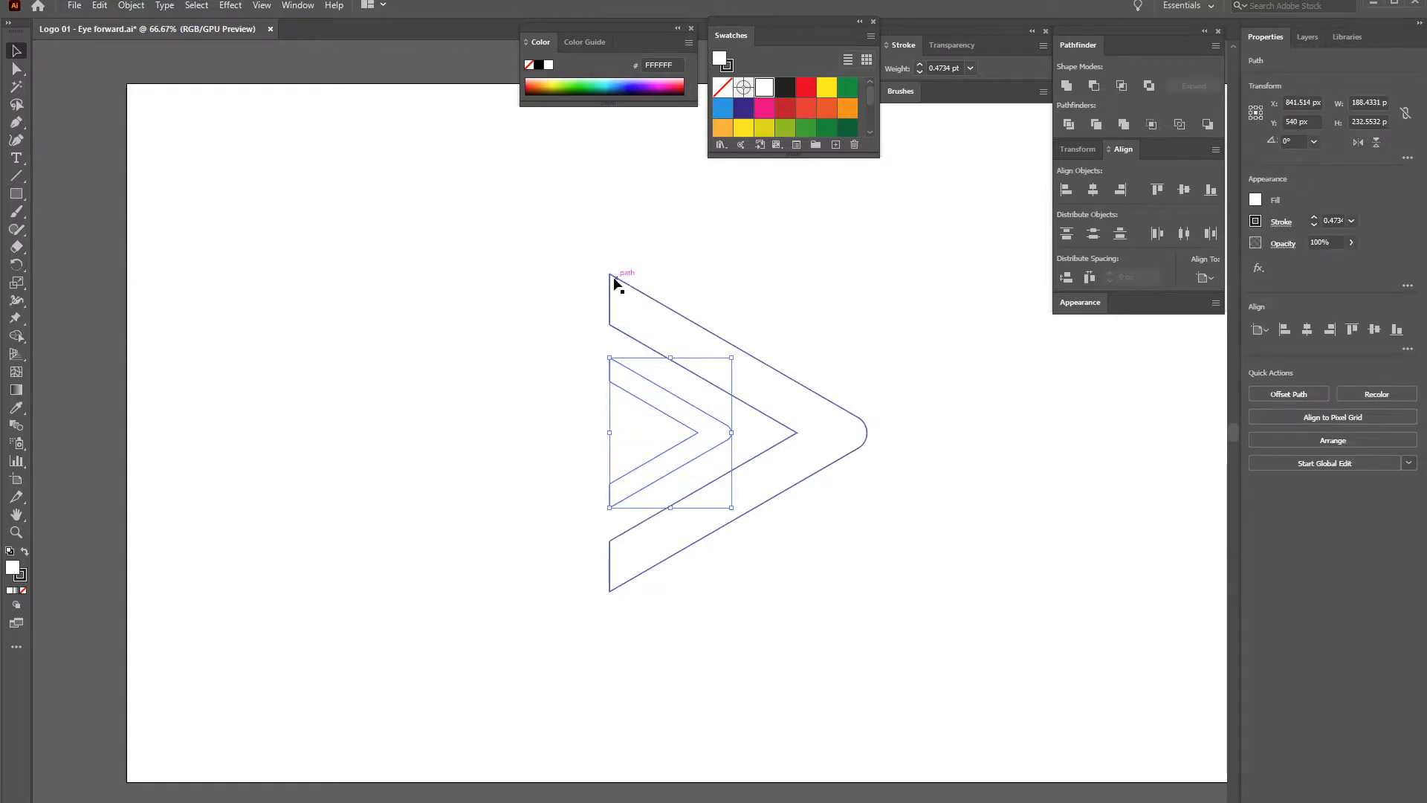
left_click(261, 5)
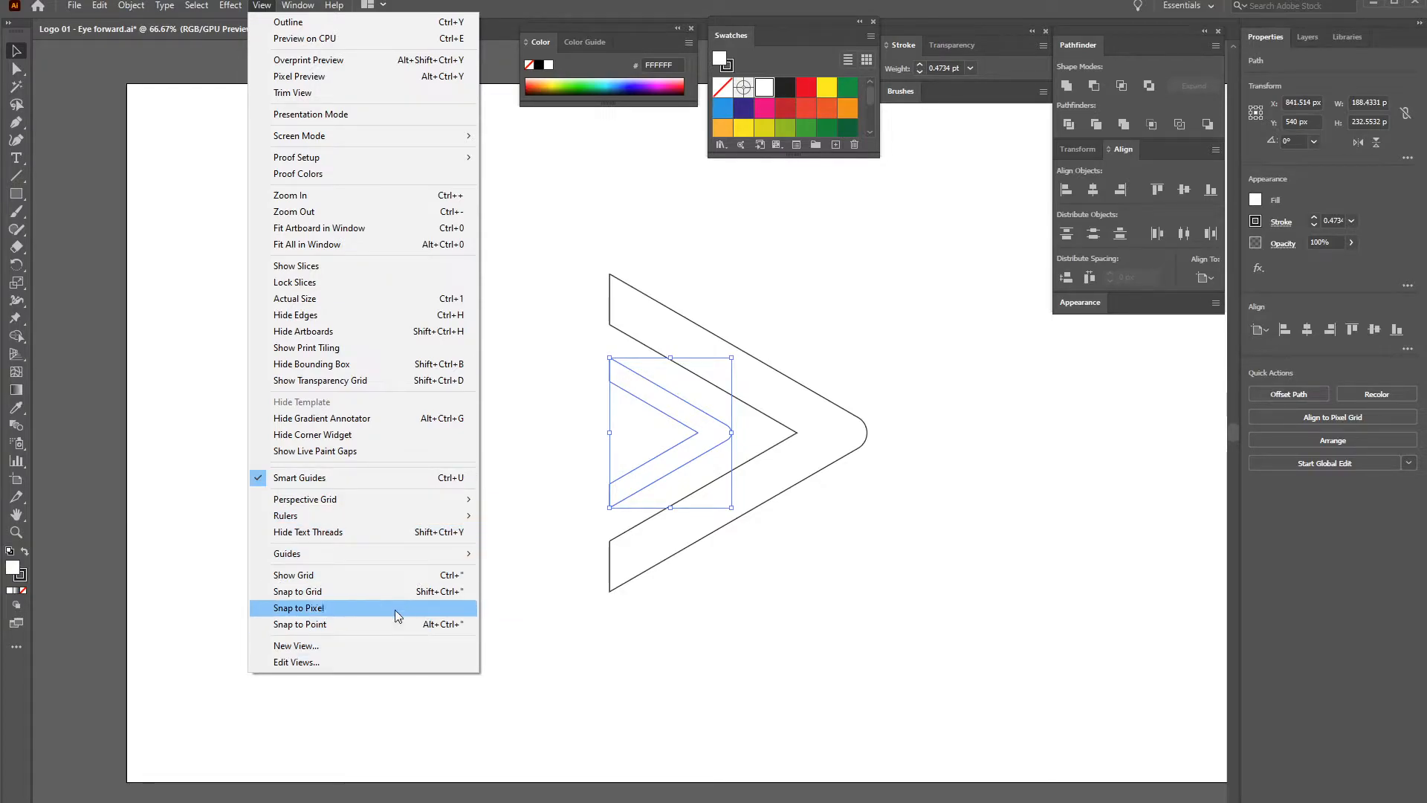
left_click(718, 205)
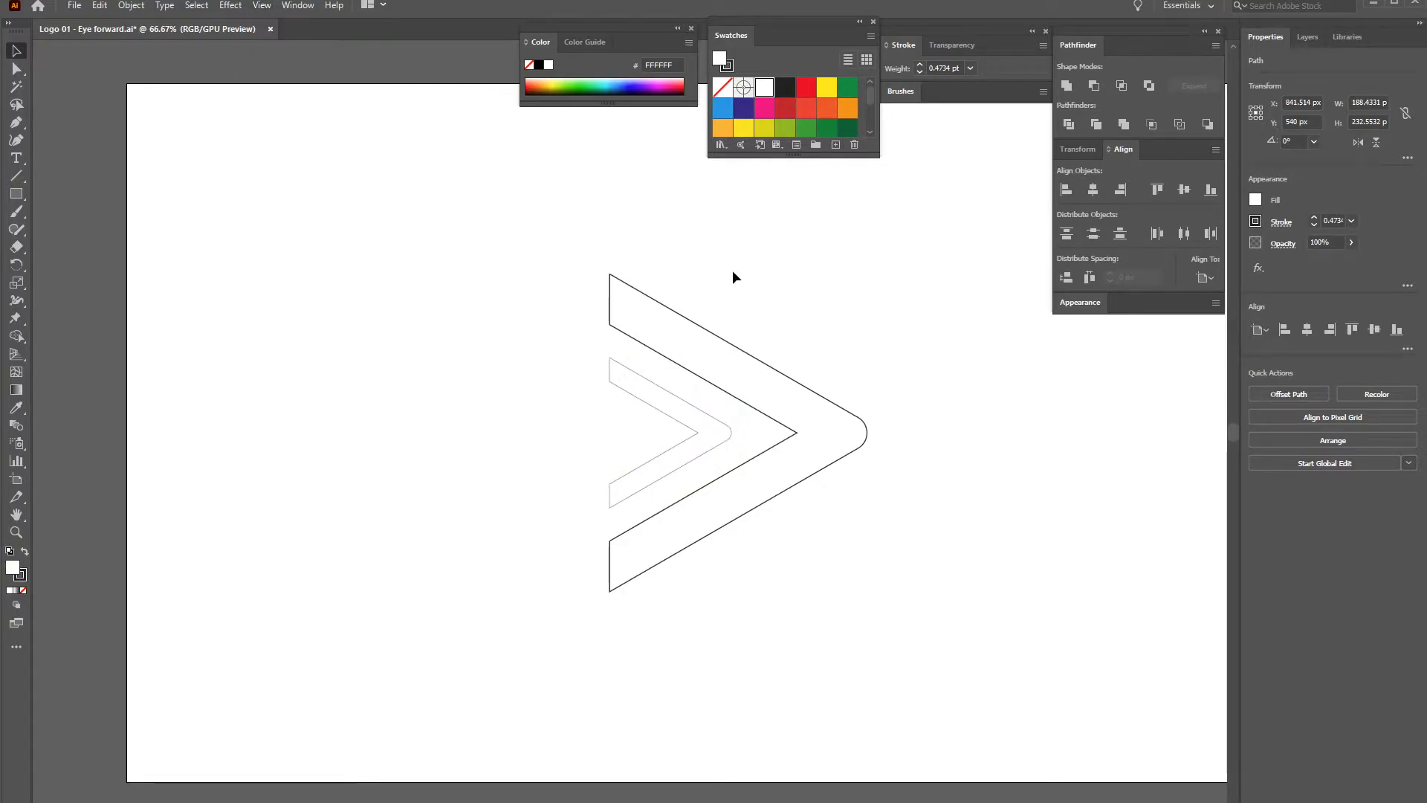
left_click(637, 383)
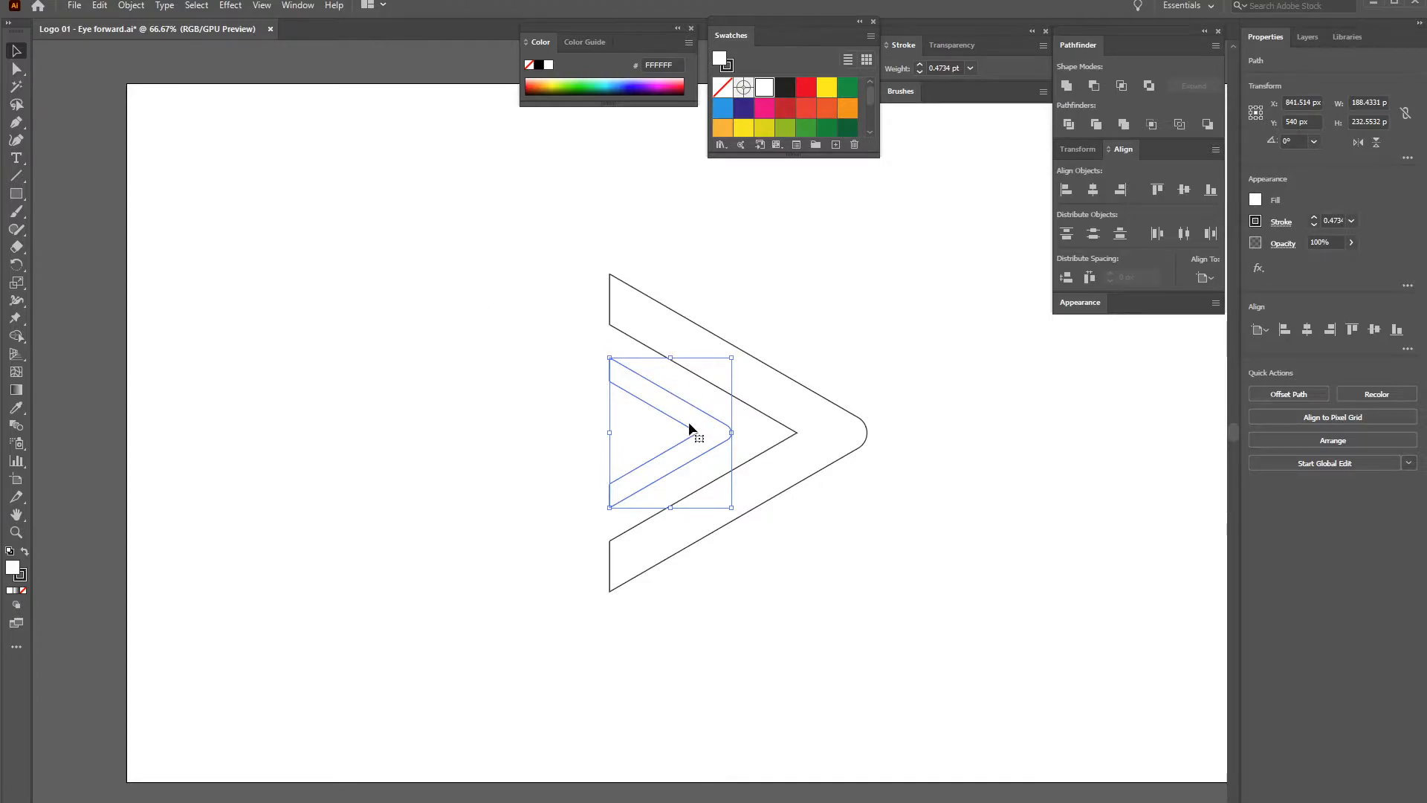
left_click(808, 323)
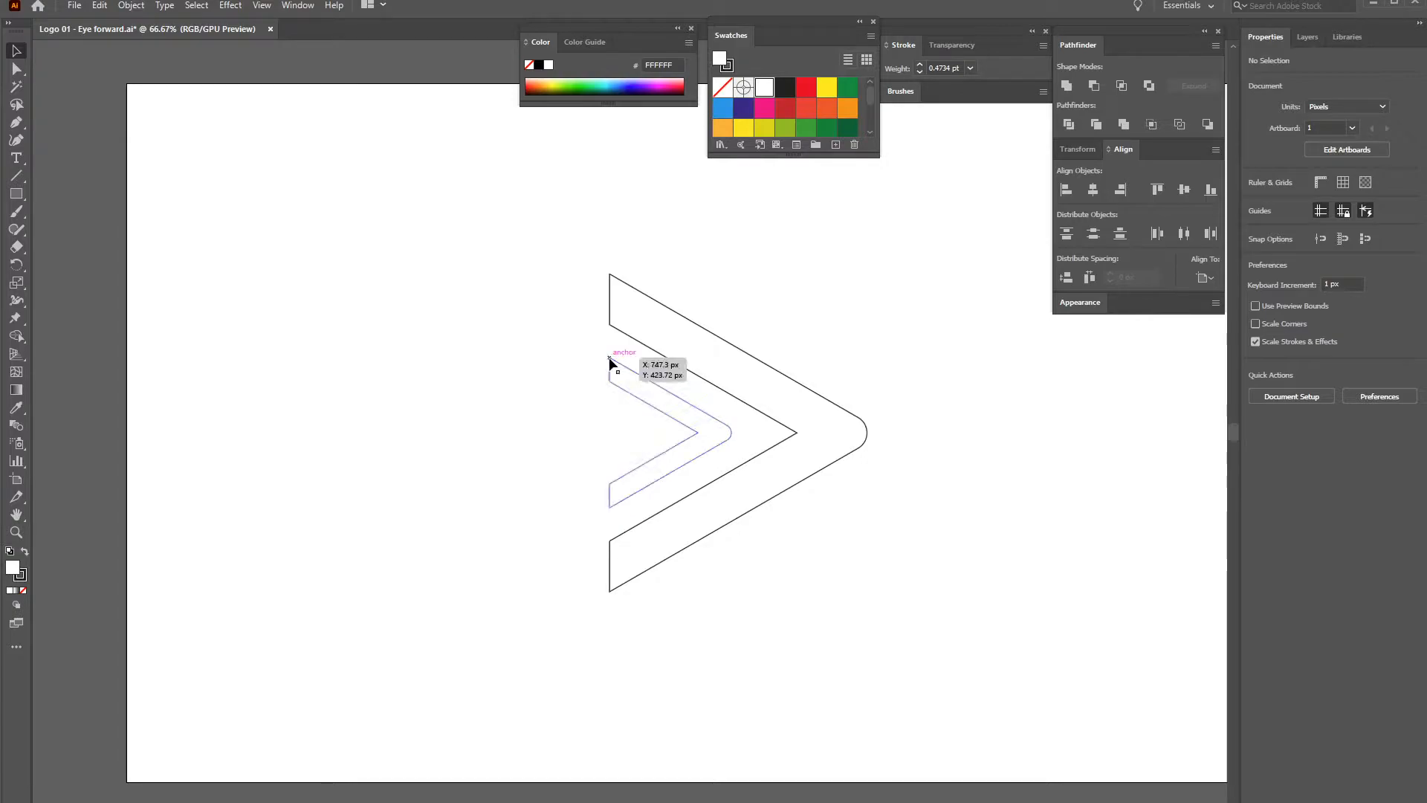
Try enlarging the small chevron from its upper outer corner, and undo the scaling
left_click_drag(571, 359, 628, 382)
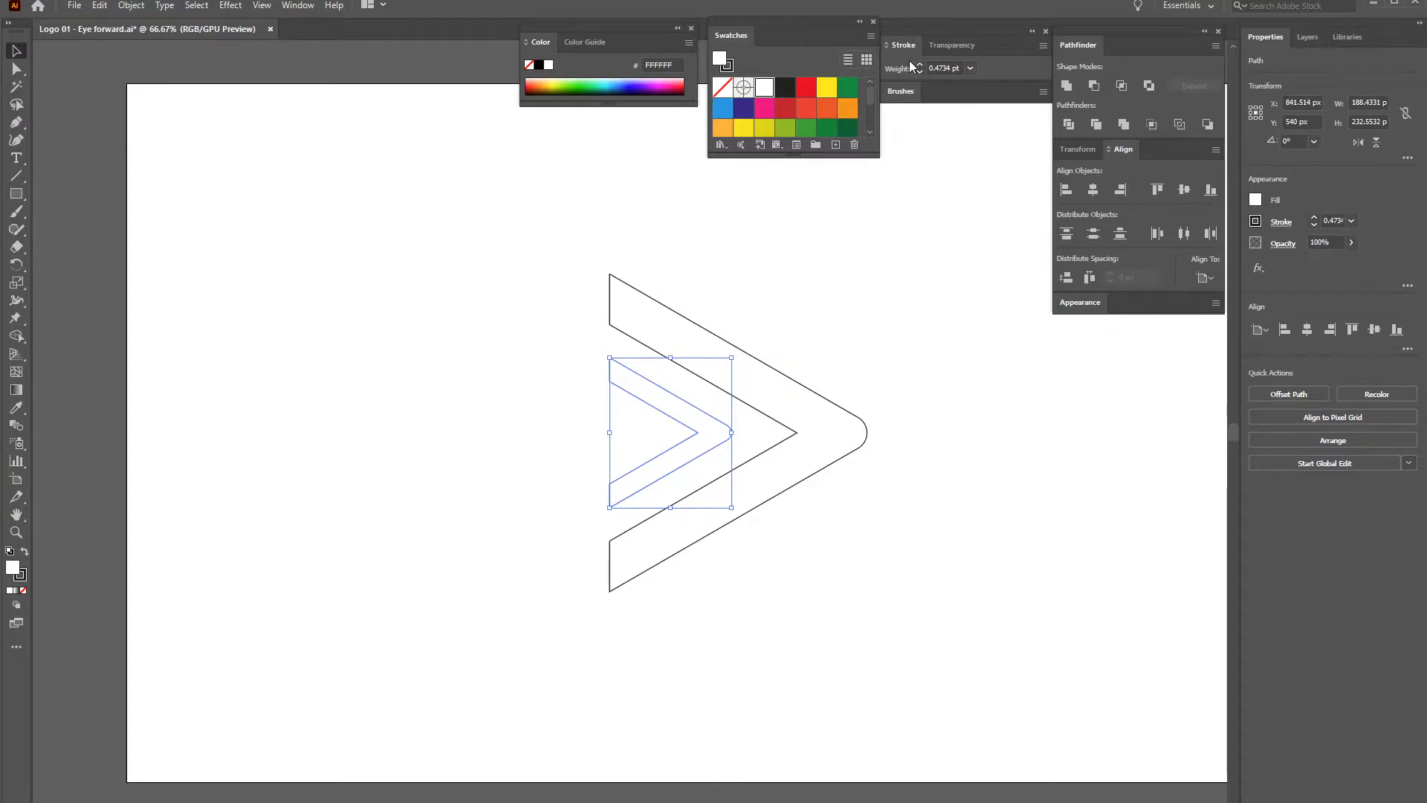
left_click_drag(732, 356, 810, 310)
key("ctrl+z")
Set the stroke weight of both chevrons to 3 pt
left_click(1313, 216)
left_click(884, 310)
key("ctrl+a")
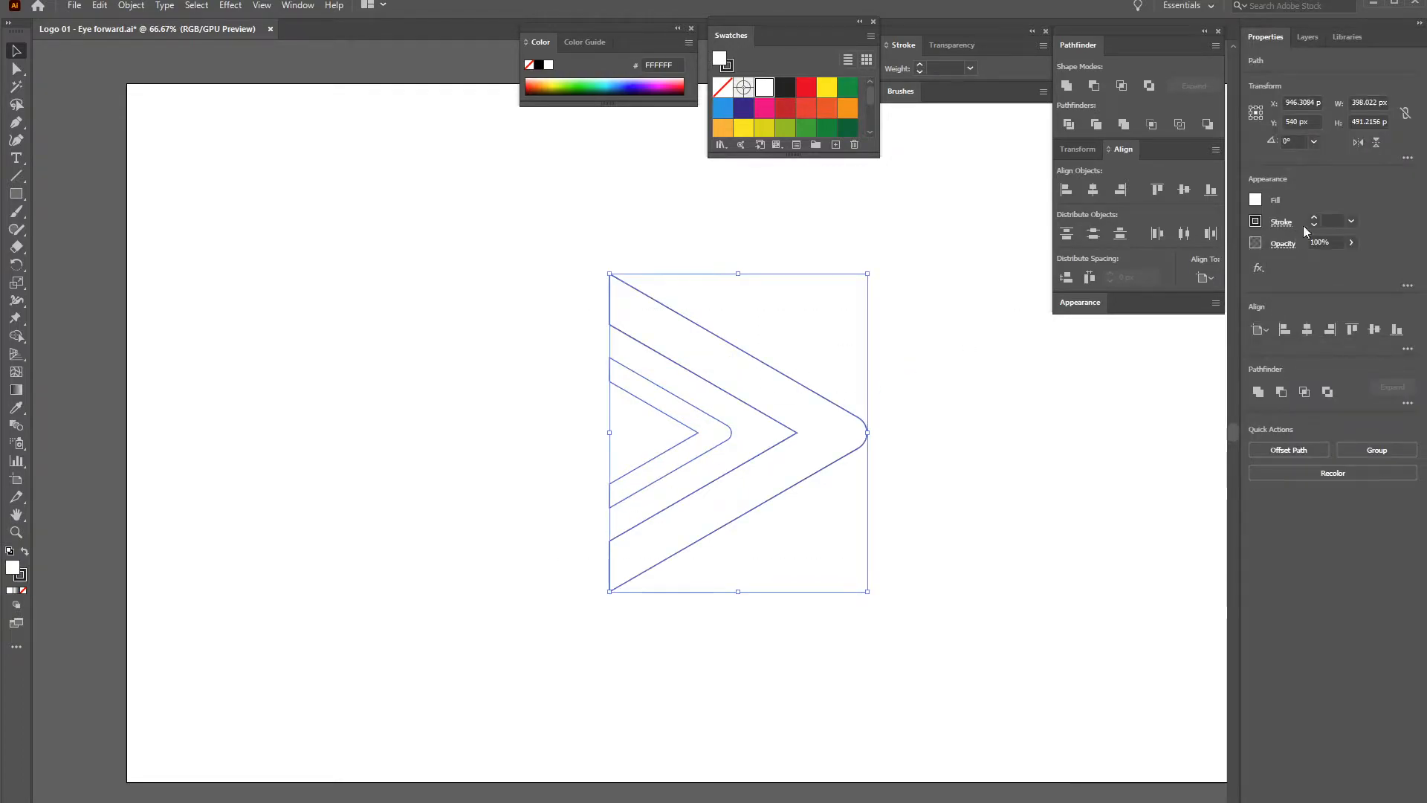
left_click(1314, 217)
left_click(831, 346)
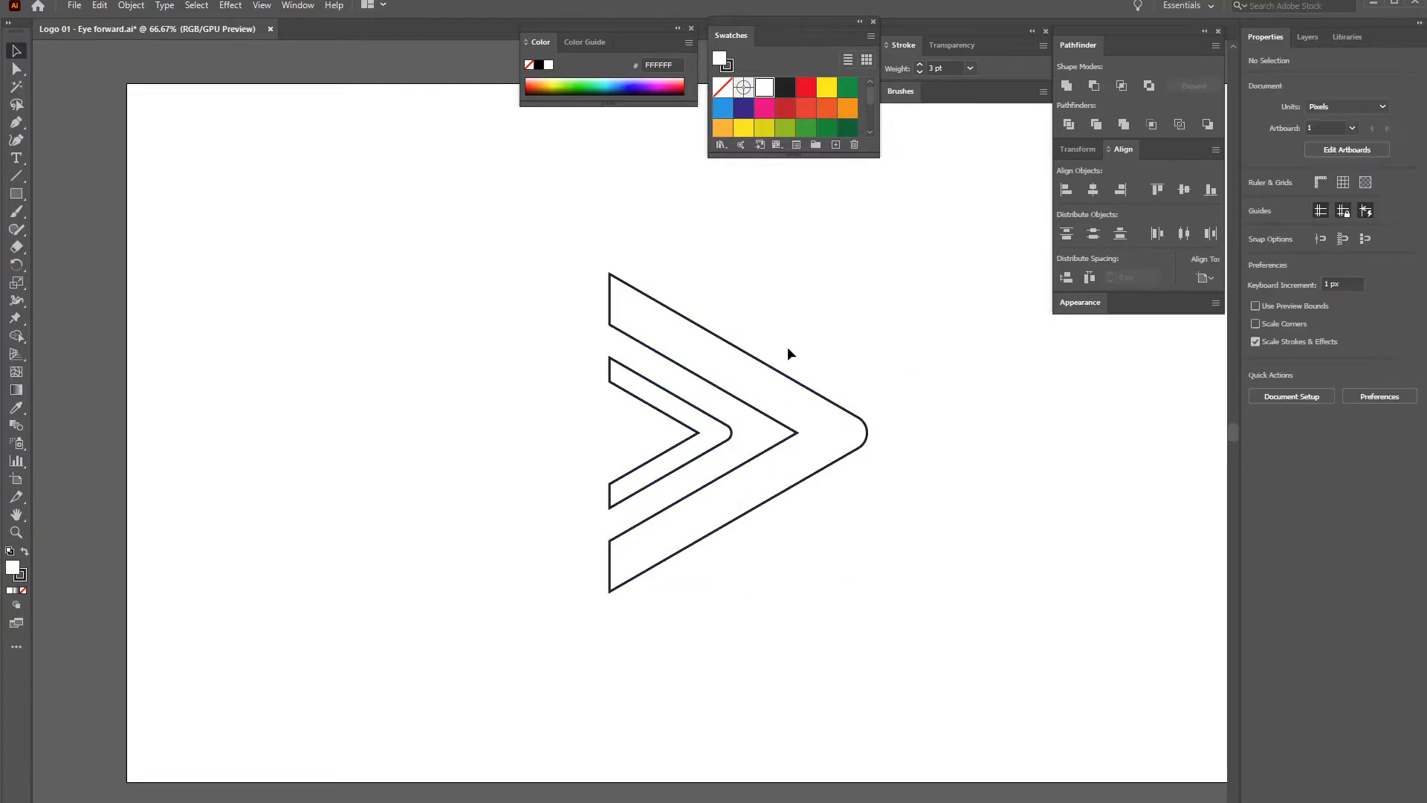
Try to thicken the small chevron by moving its outer anchor points one by one, and undo the moves
left_click(664, 417)
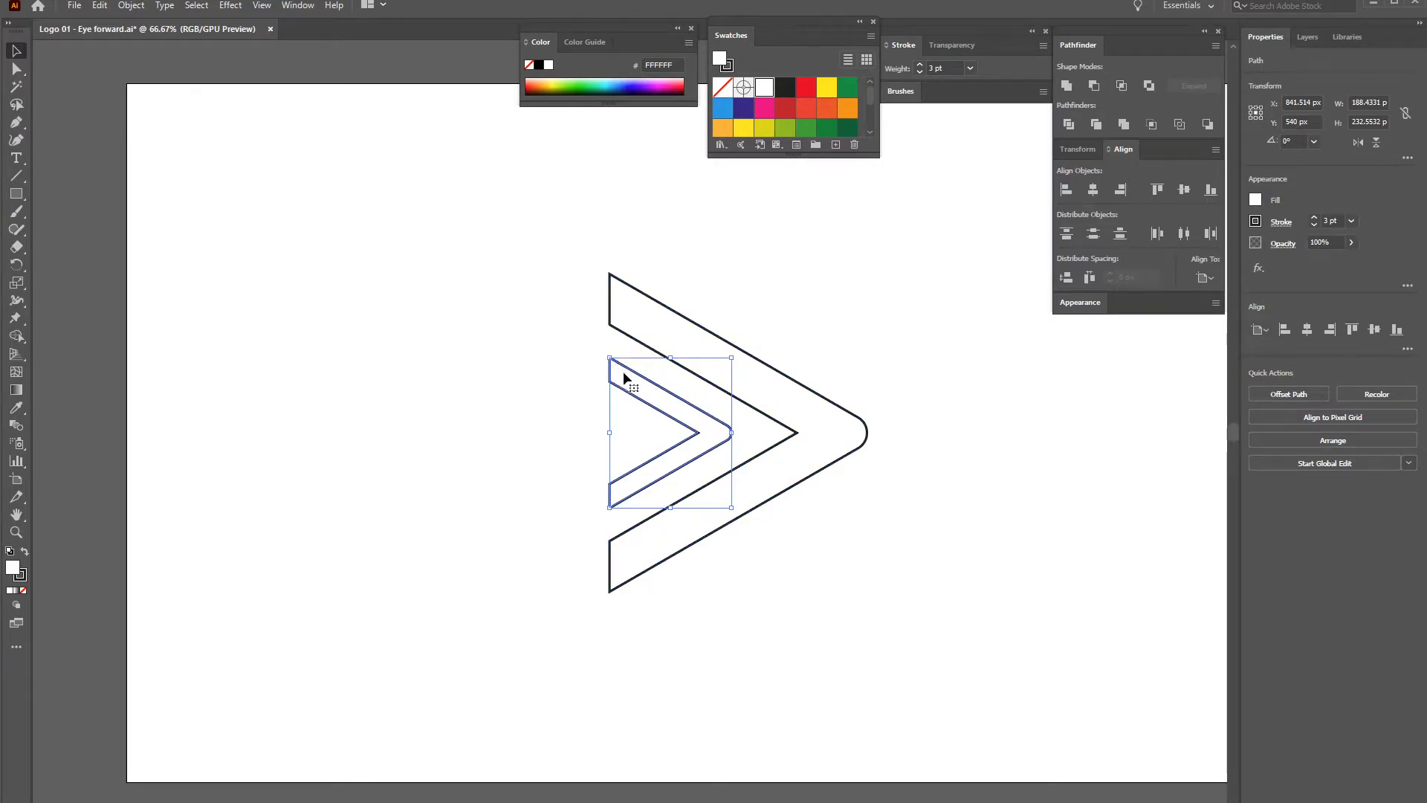
left_click(546, 372)
left_click(16, 68)
left_click(609, 357)
left_click_drag(610, 357, 609, 346)
left_click_drag(727, 426, 728, 414)
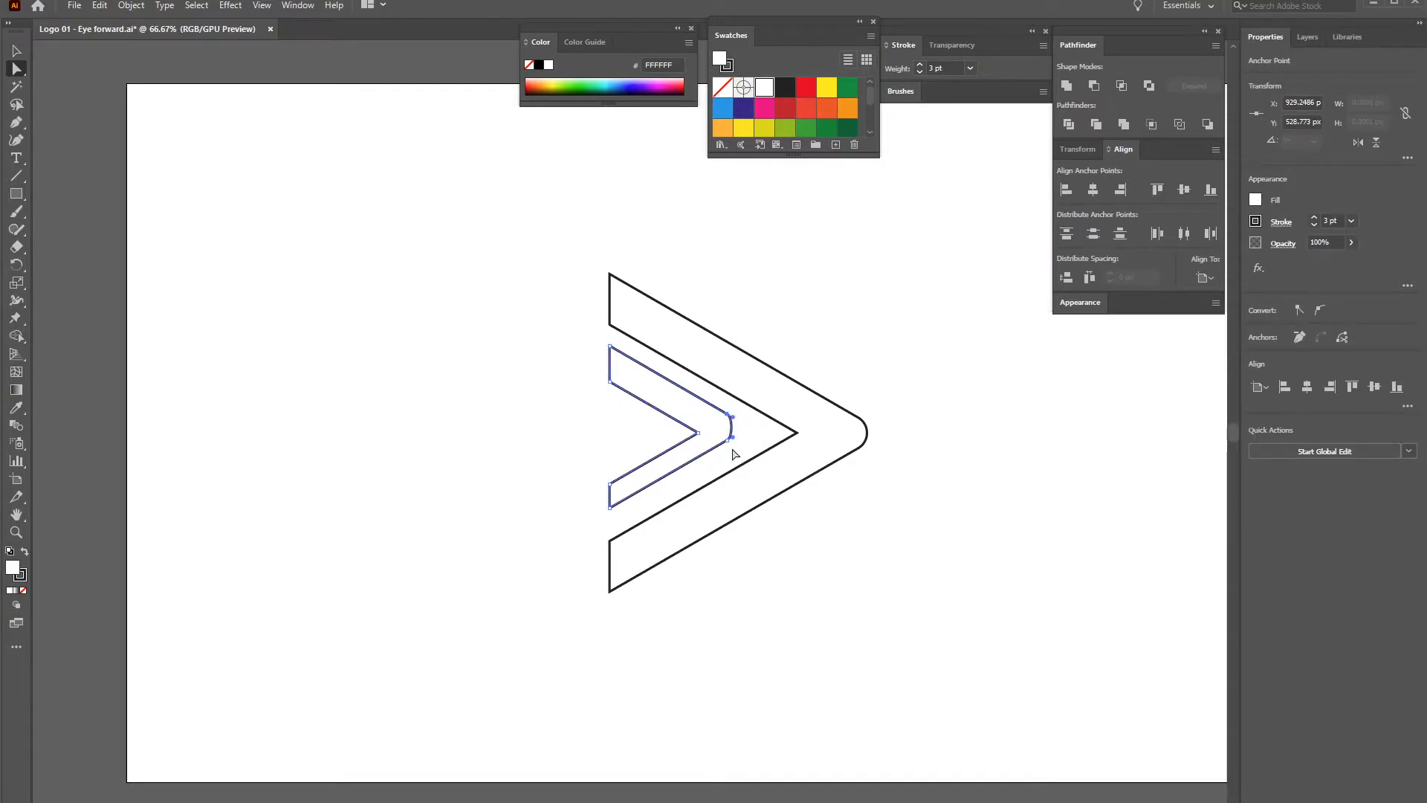
left_click_drag(610, 507, 609, 520)
key("ctrl+z")
key("ctrl+z")
key("ctrl+z")
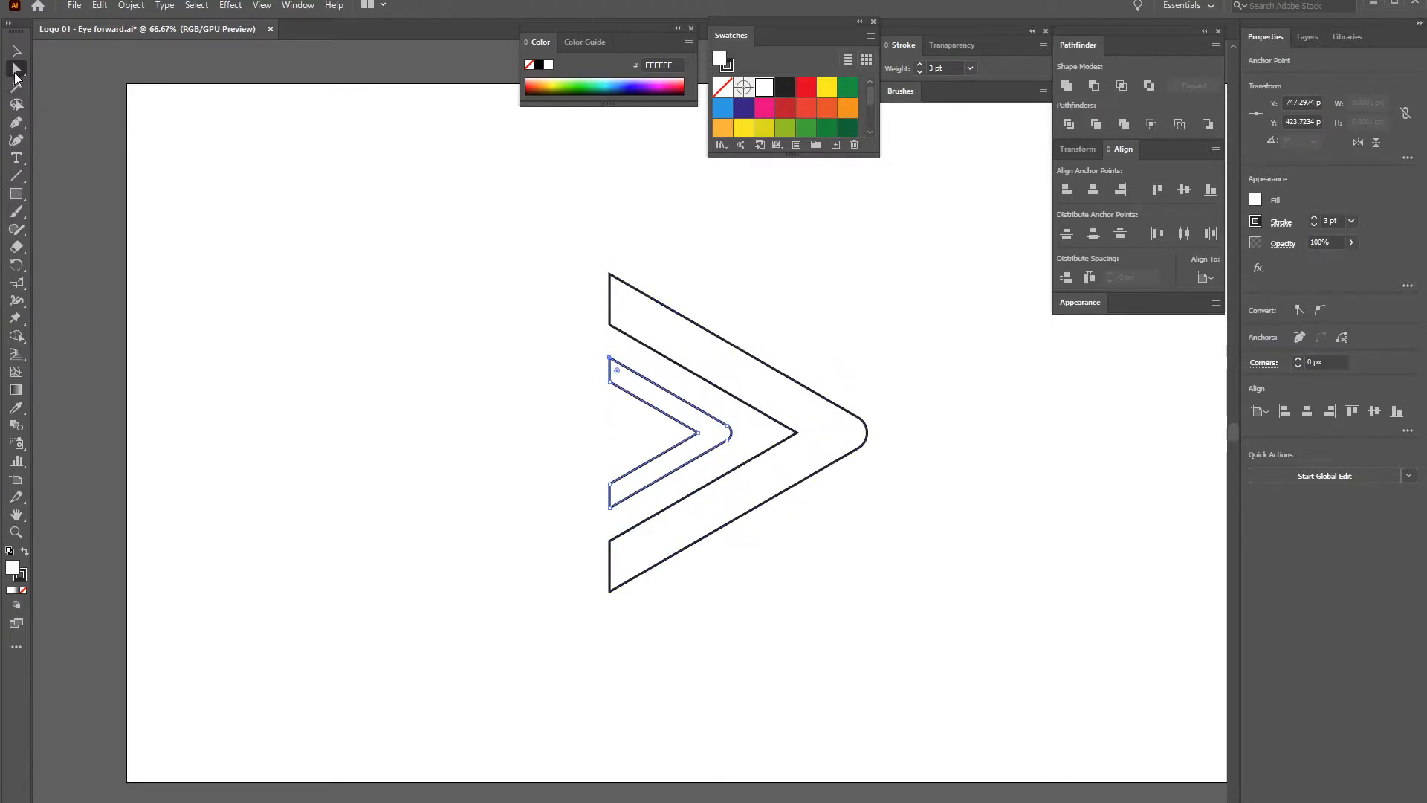
key("v")
left_click(586, 405)
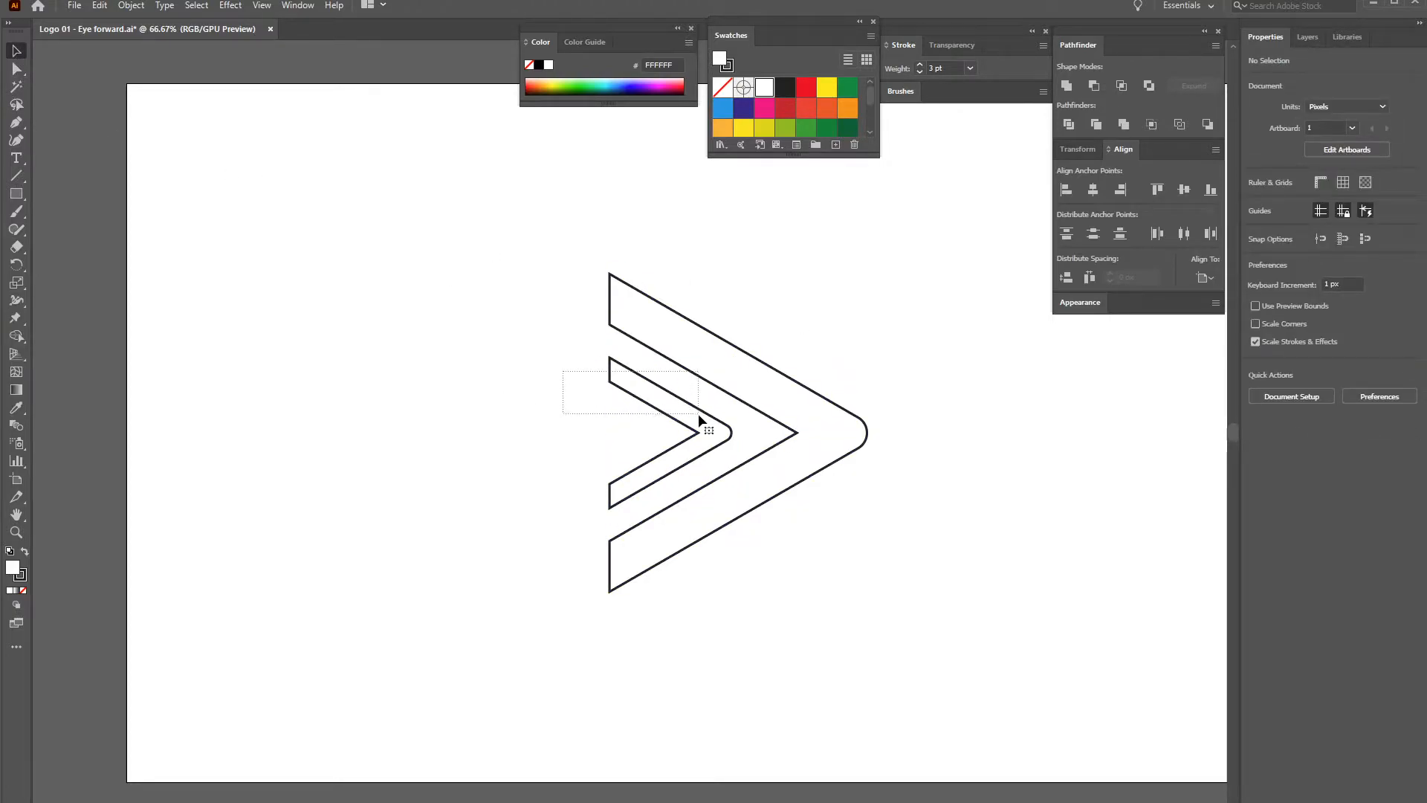
Start an Offset Path on the small chevron with preview on, and enter an offset of 10 px
left_click_drag(698, 418, 698, 418)
left_click(578, 395)
left_click_drag(569, 383, 623, 396)
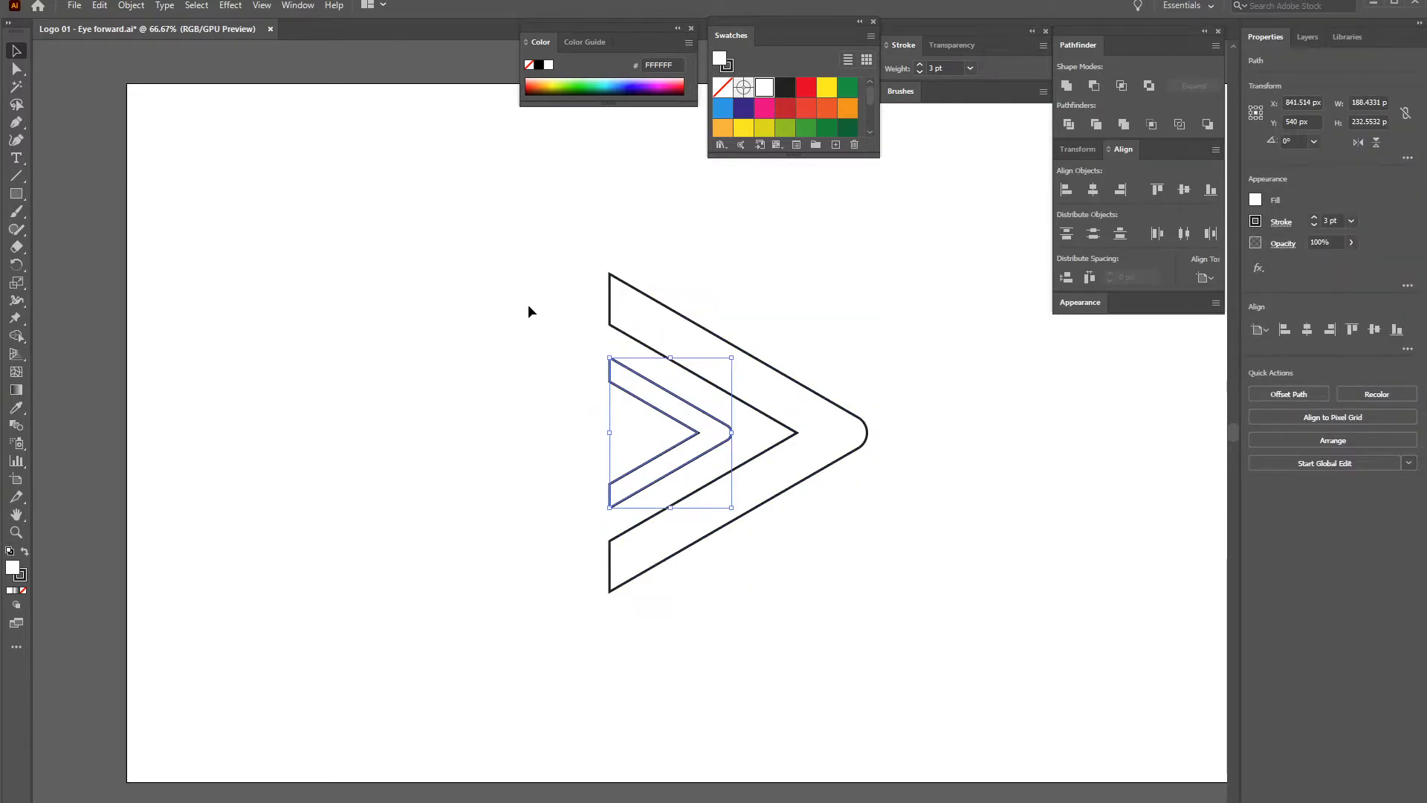
left_click(134, 6)
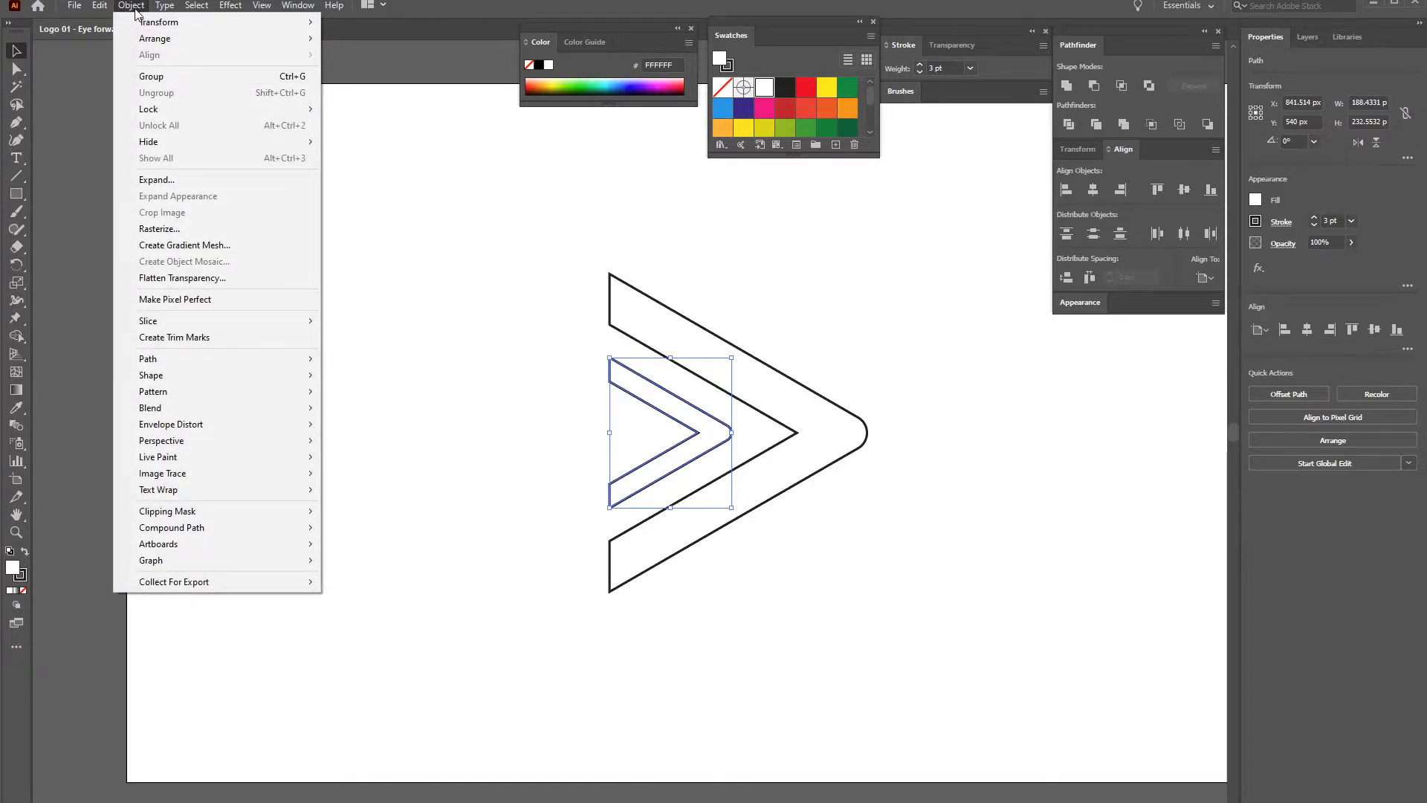
mouse_move(214, 360)
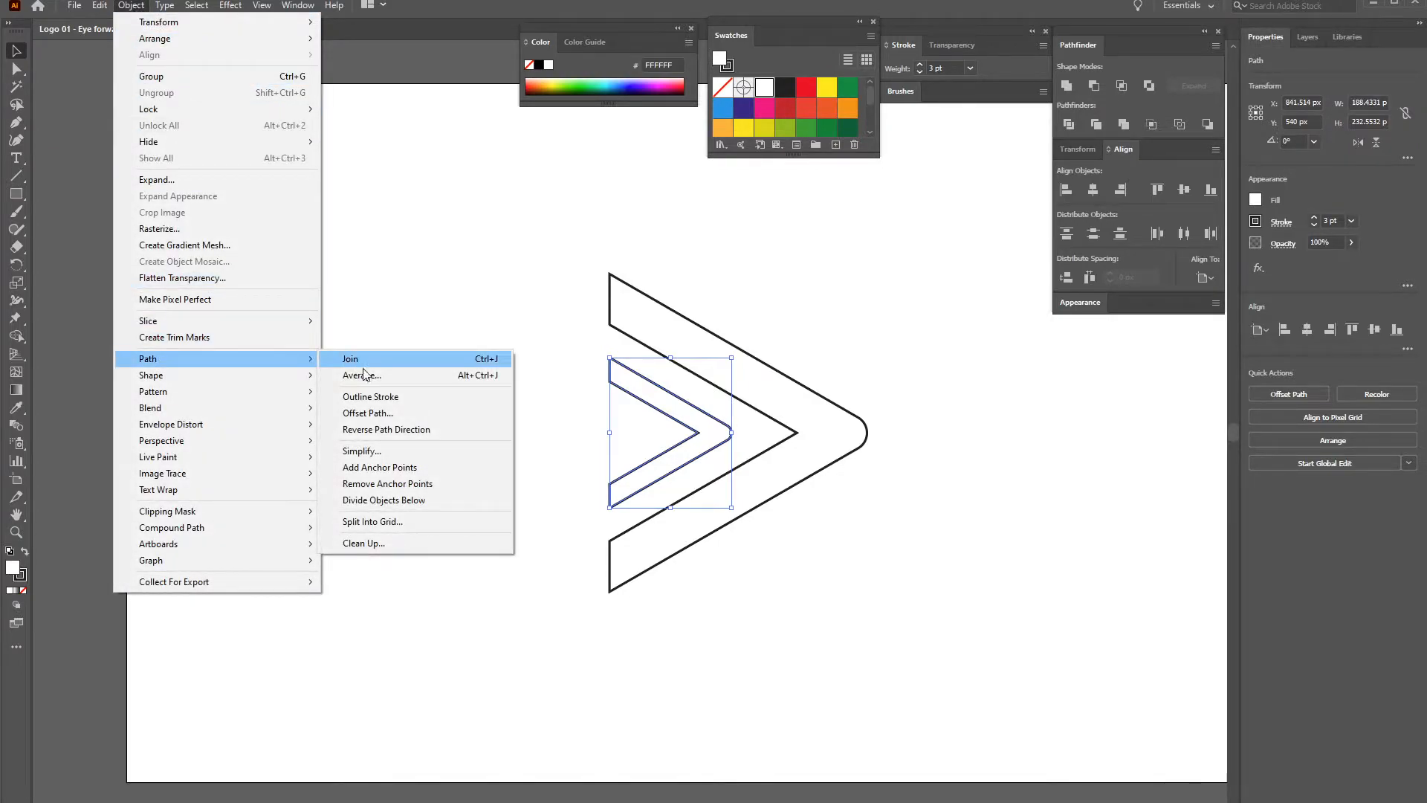
left_click(373, 414)
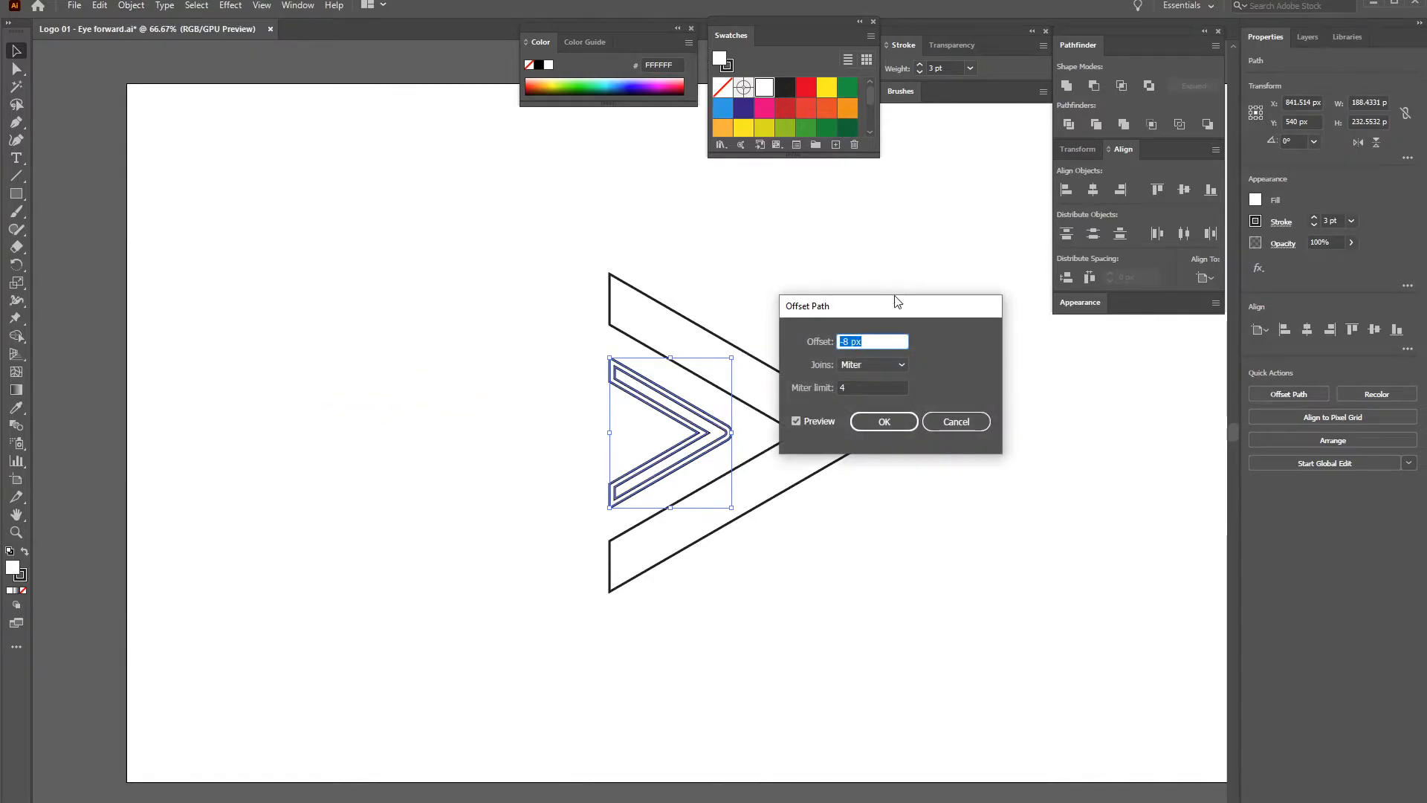
left_click_drag(899, 302, 984, 297)
left_click(929, 324)
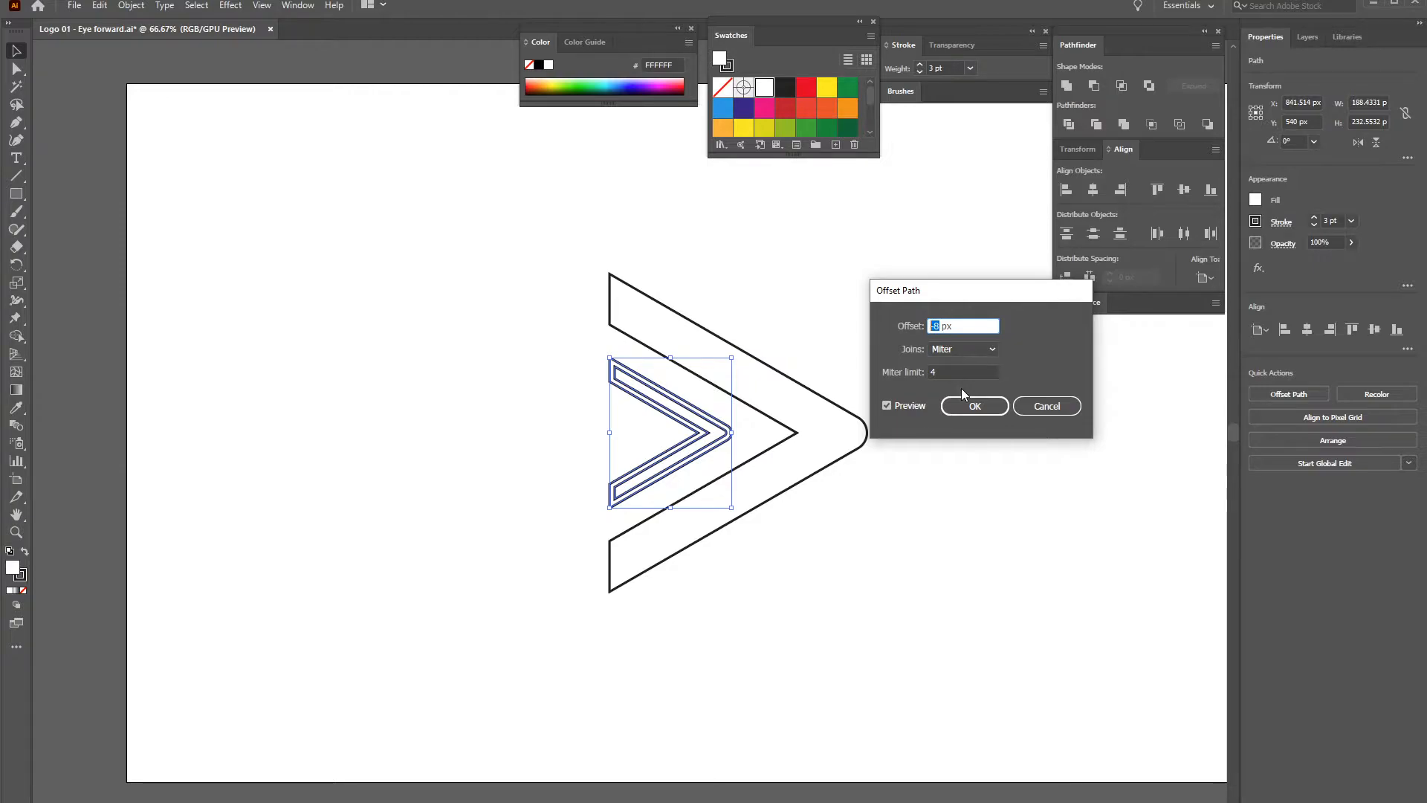
type("10")
key("Tab")
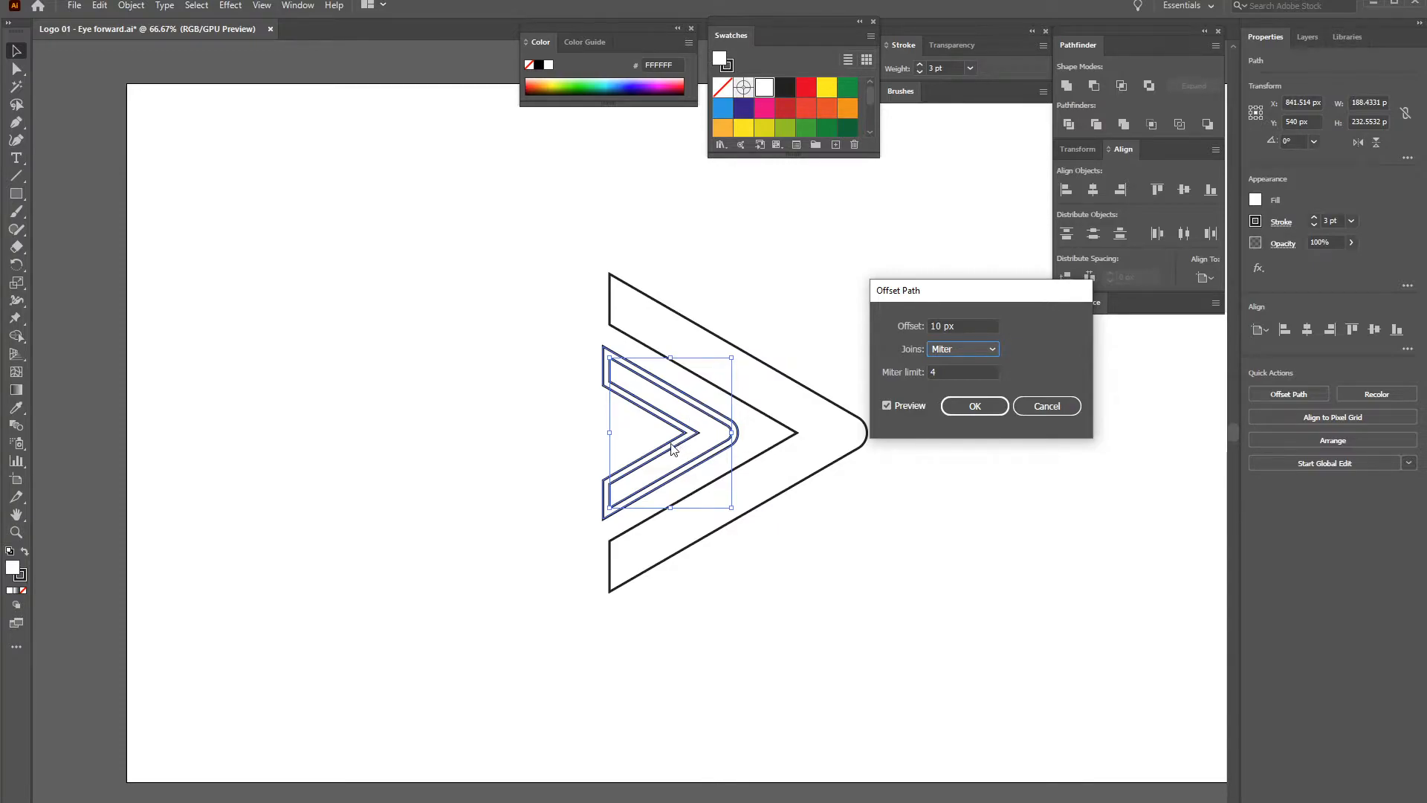
Compare the small chevron with and without the offset preview, and try an offset of 30 px
left_click(886, 405)
left_click(889, 403)
double_click(942, 325)
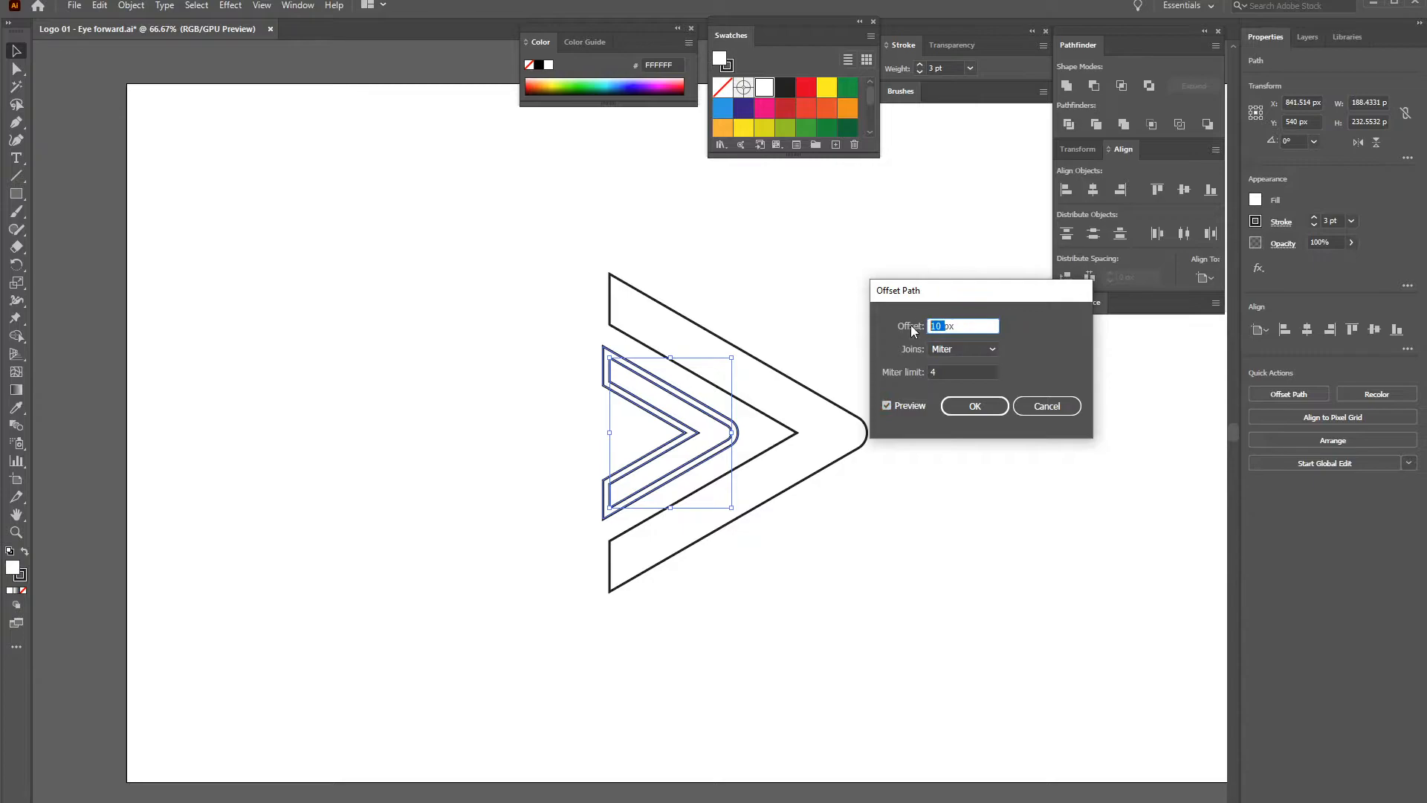
type("30")
key("Tab")
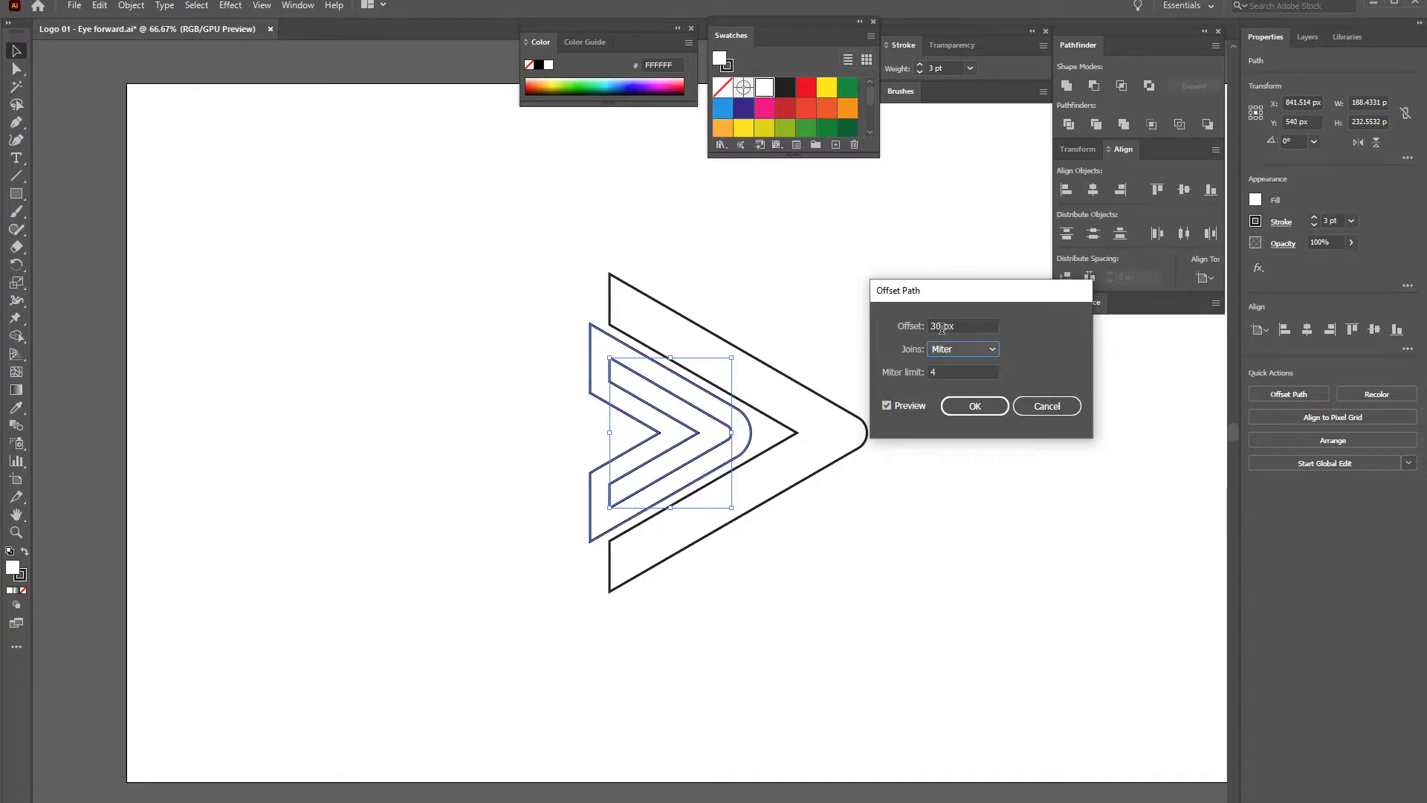
Try inward offsets of -5, -15 and -8 px on the small chevron in the preview
double_click(937, 326)
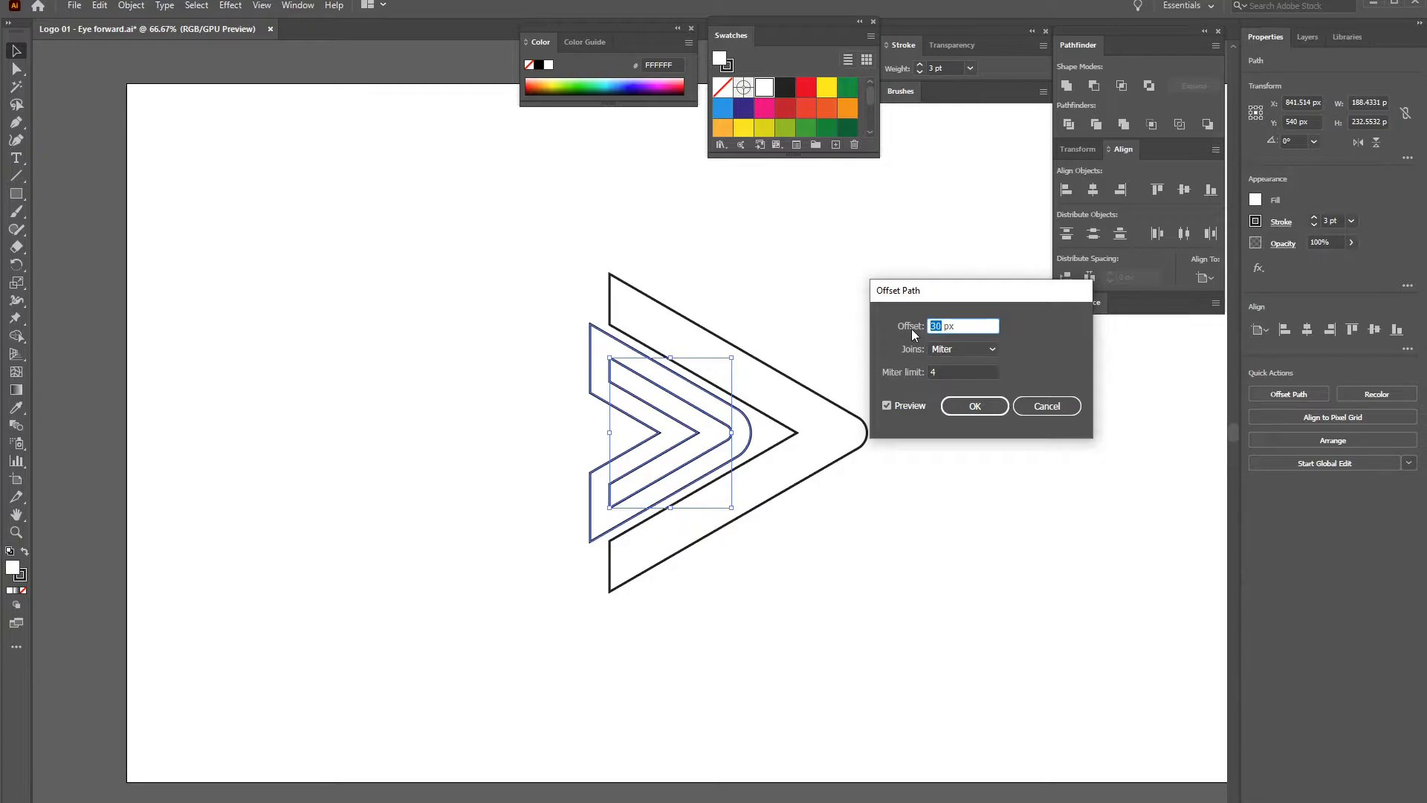
type("-5")
key("Tab")
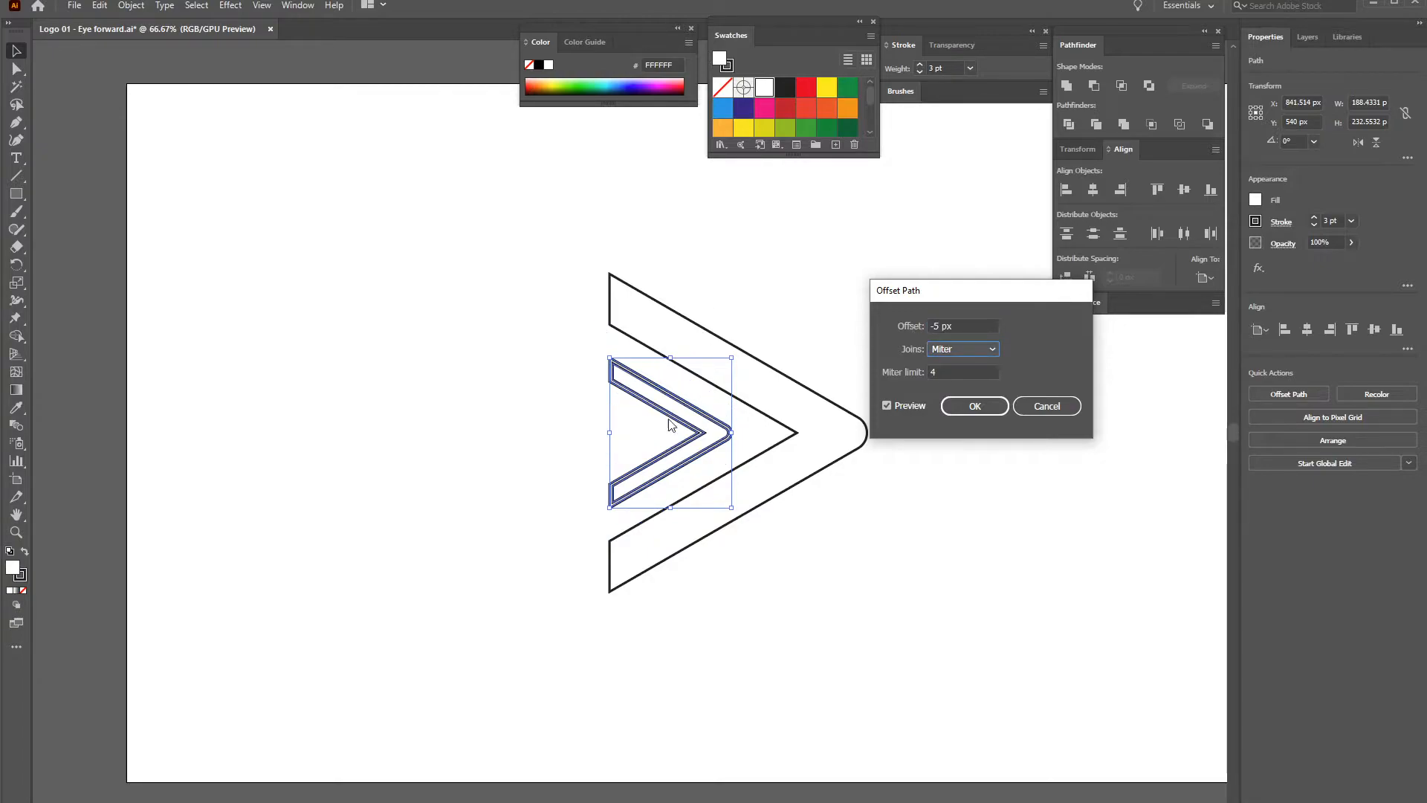
double_click(935, 326)
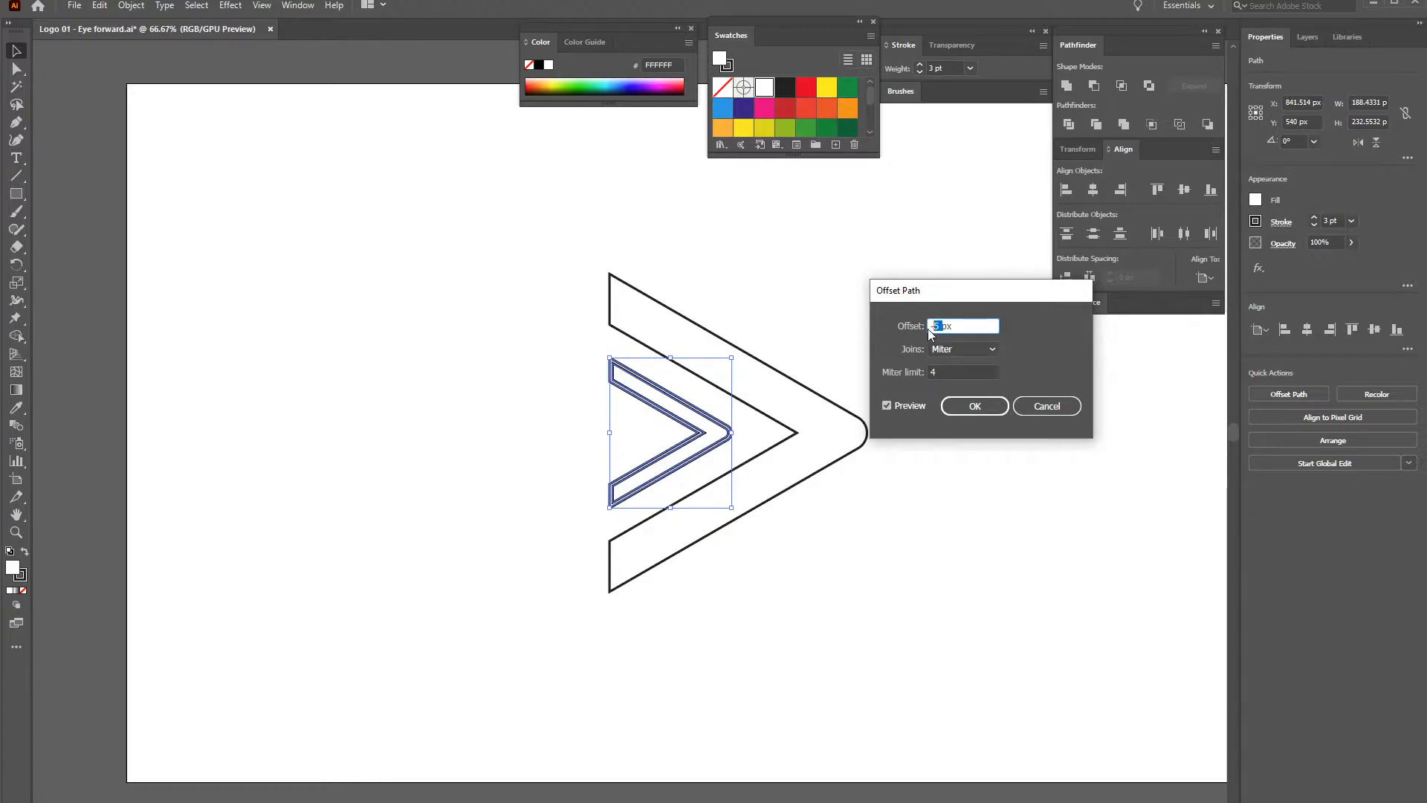
type("15")
key("Tab")
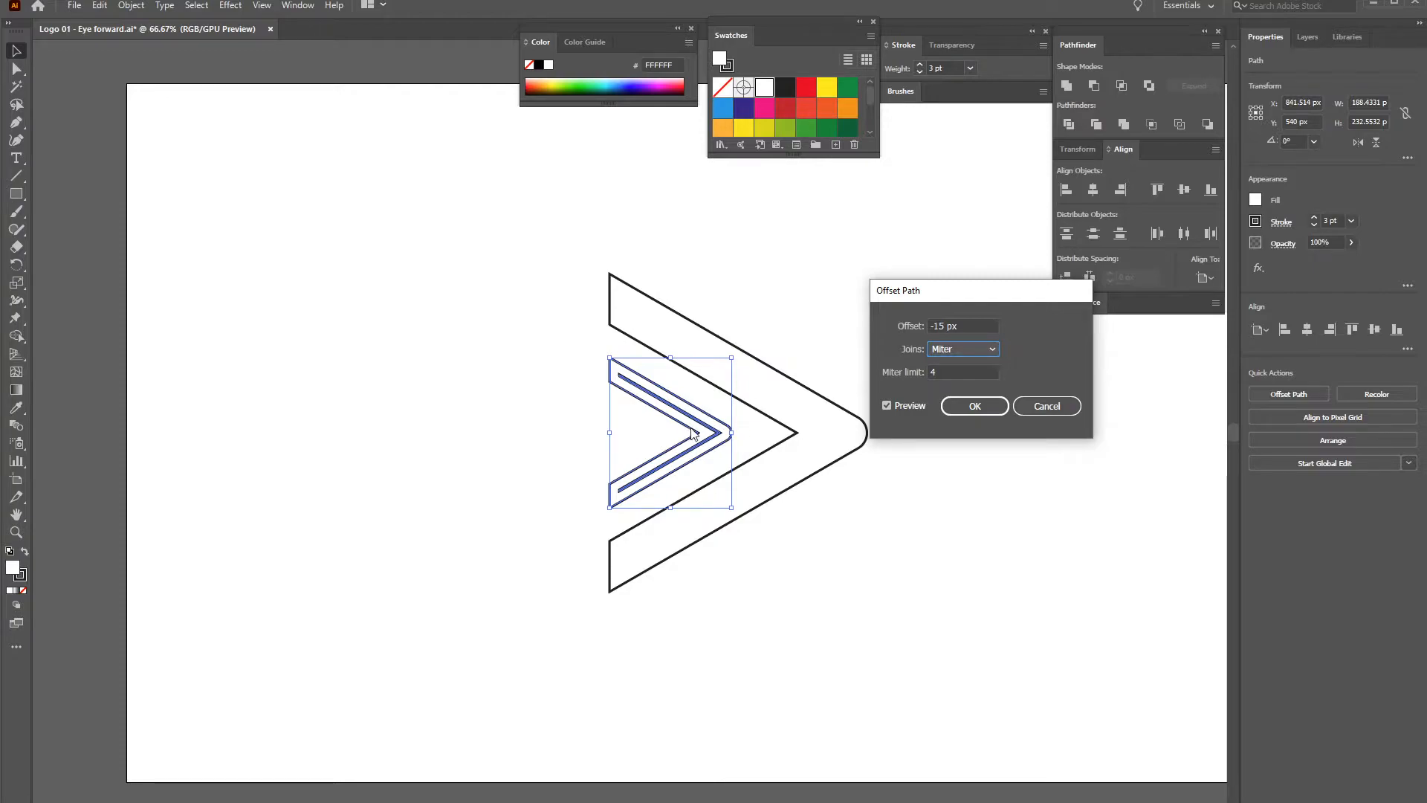
double_click(942, 325)
type("-8")
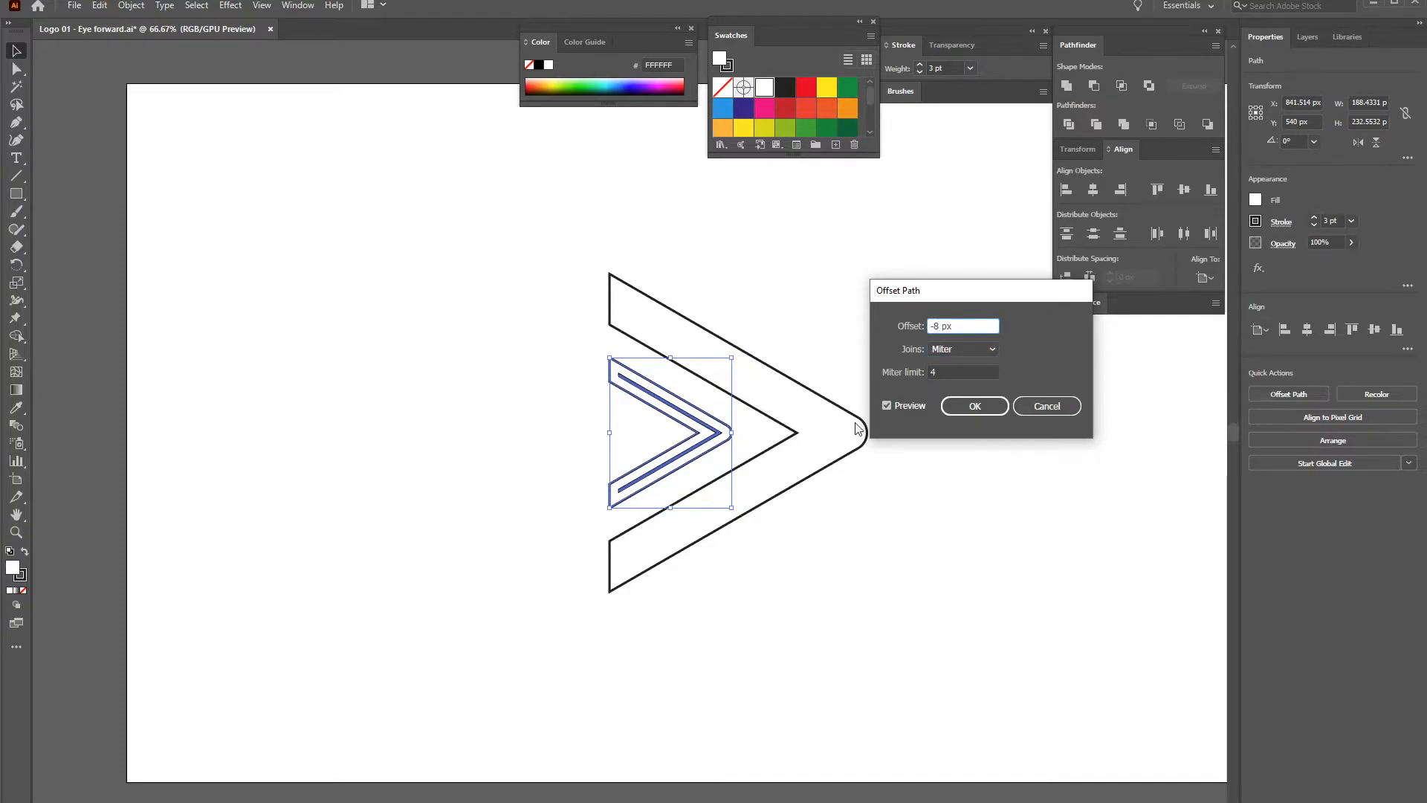
key("Tab")
Set the small chevron's path offset to 8 px with miter joins, and apply it
double_click(938, 325)
type("8")
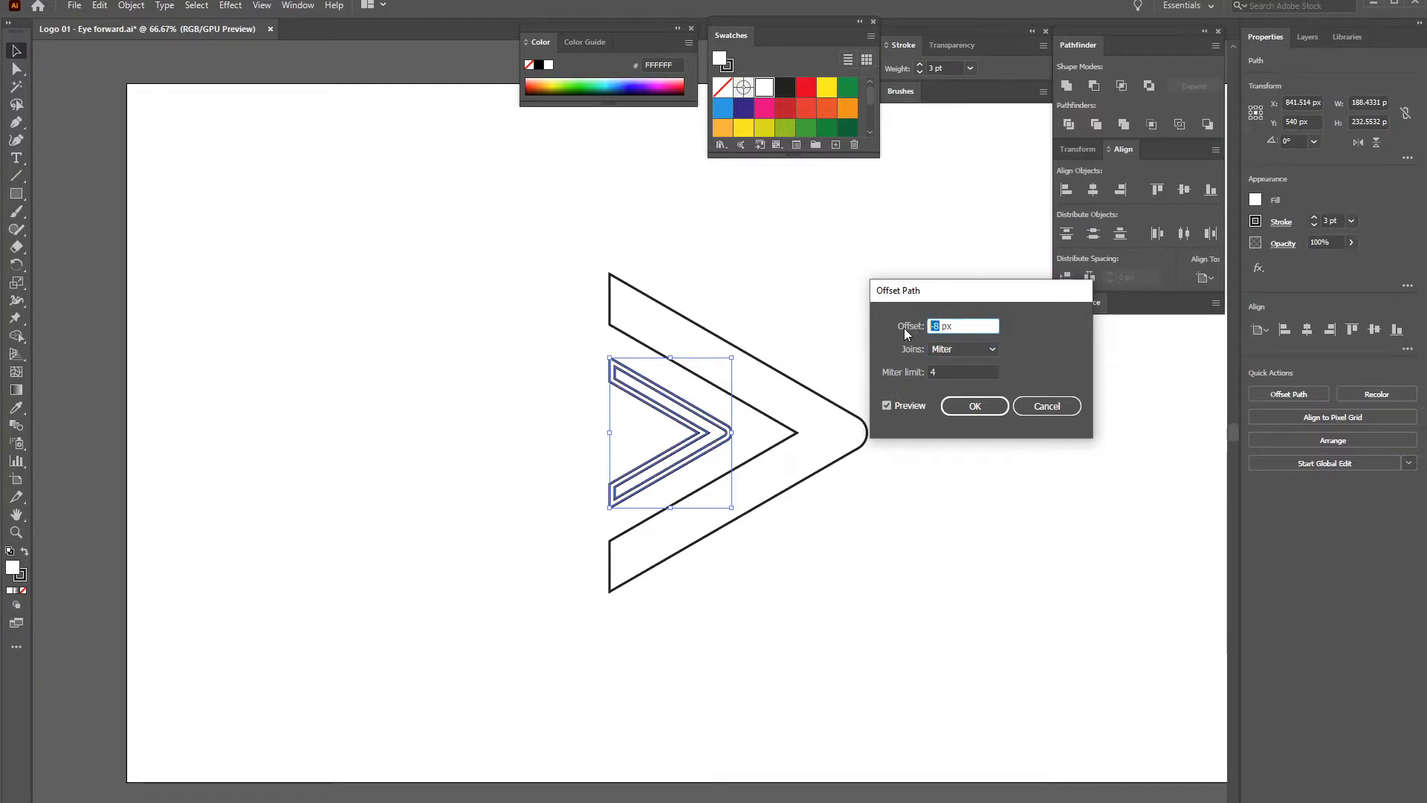
key("Tab")
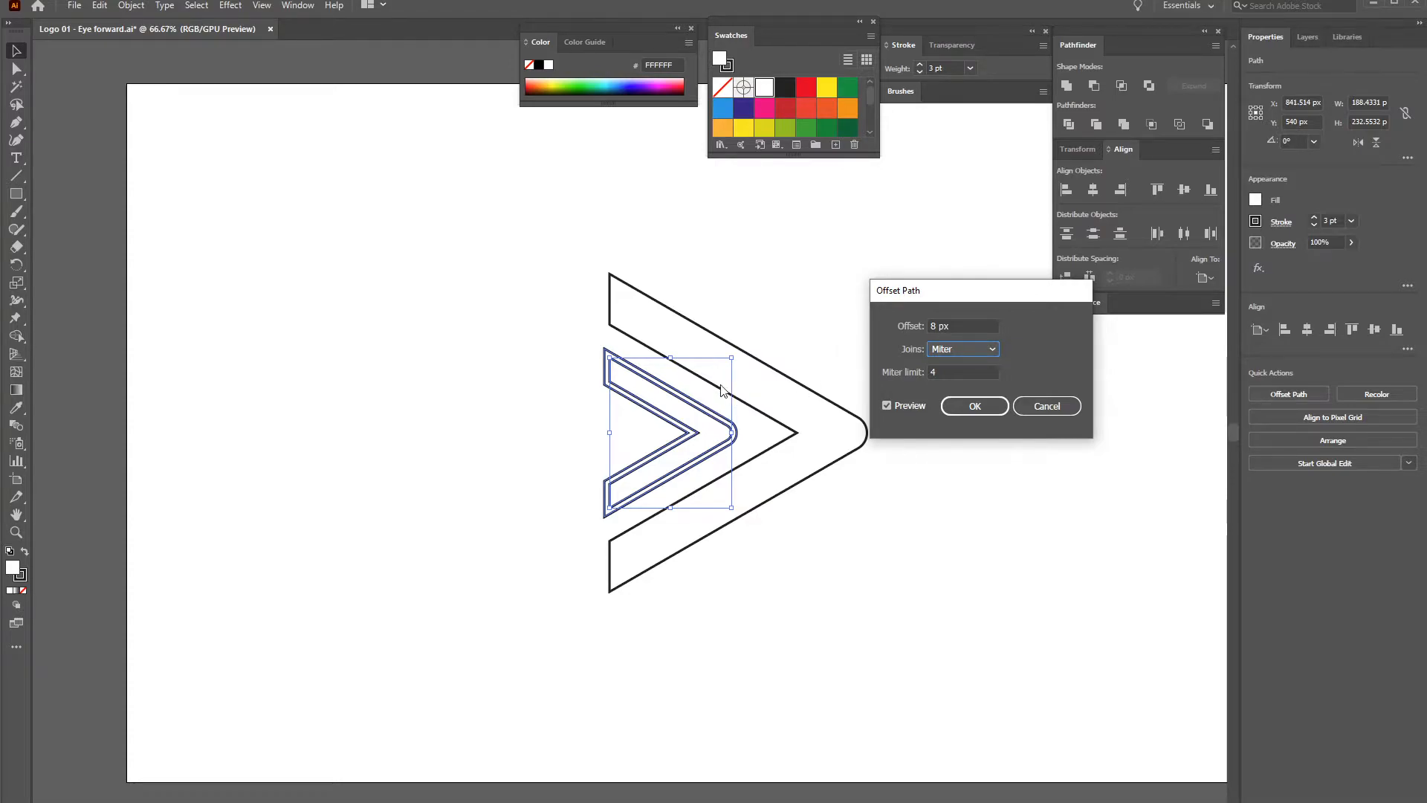
left_click(986, 410)
left_click(877, 390)
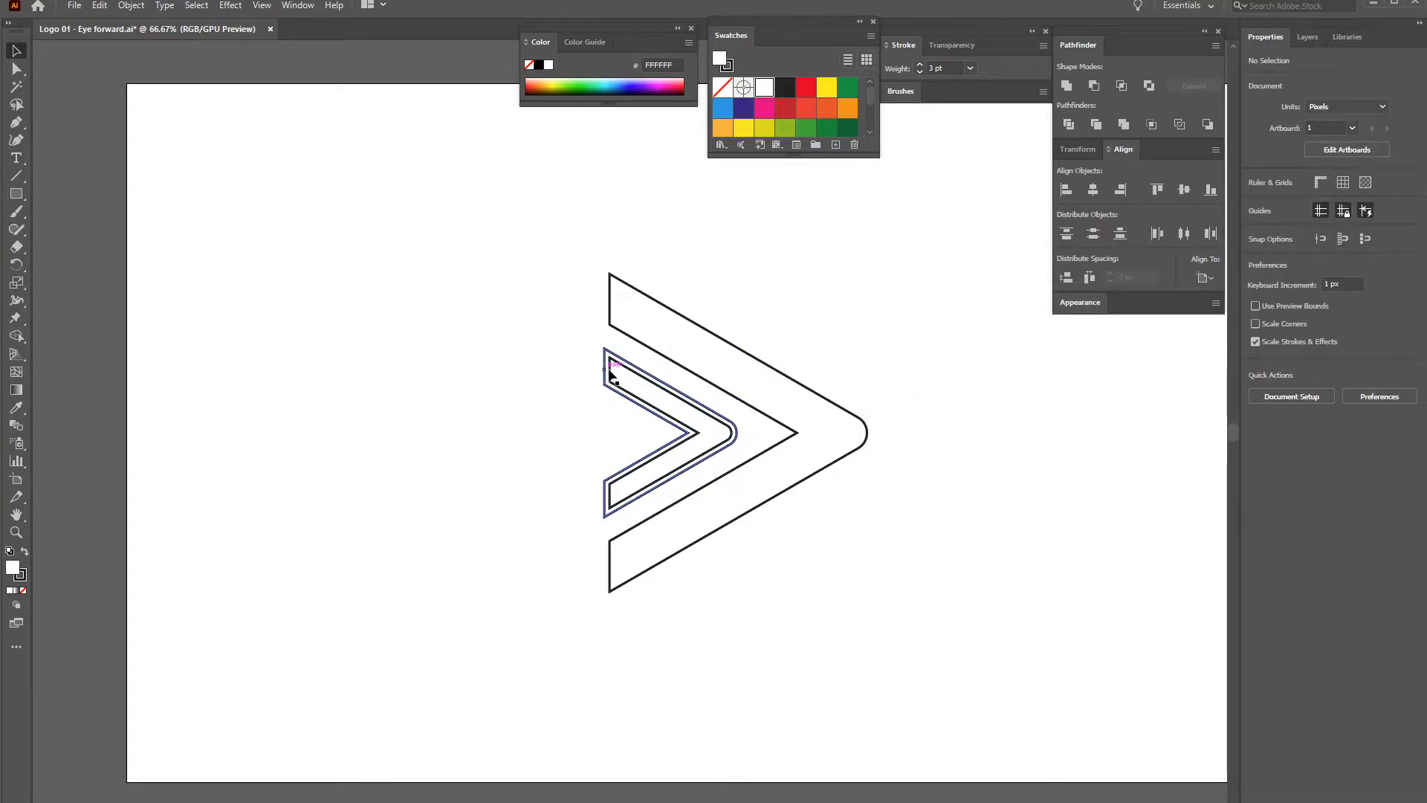
Delete the original inner chevron and move the offset one horizontally to X 849.5 px, flush with the large chevron's left edge
left_click(651, 379)
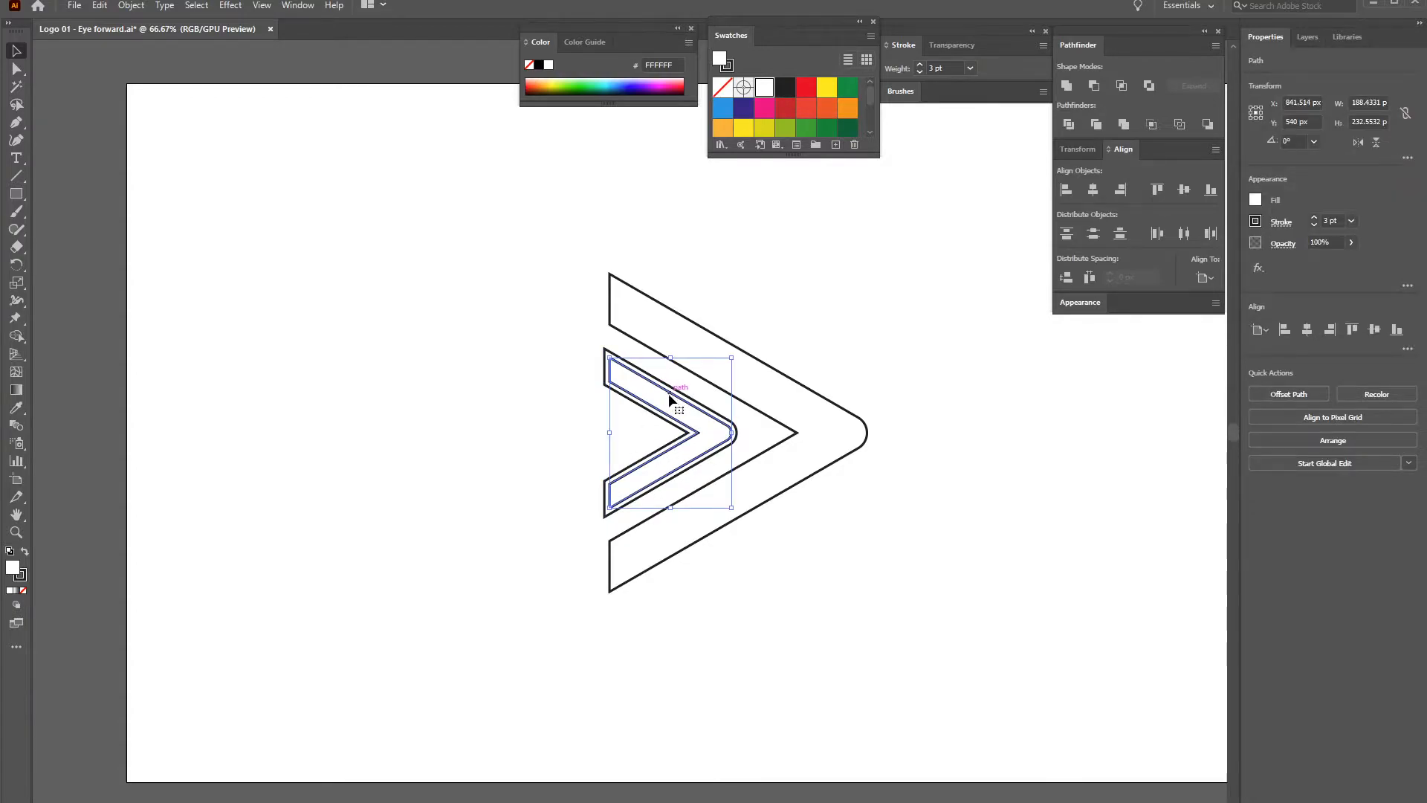
key("Delete")
left_click(648, 382)
left_click_drag(682, 395, 694, 396)
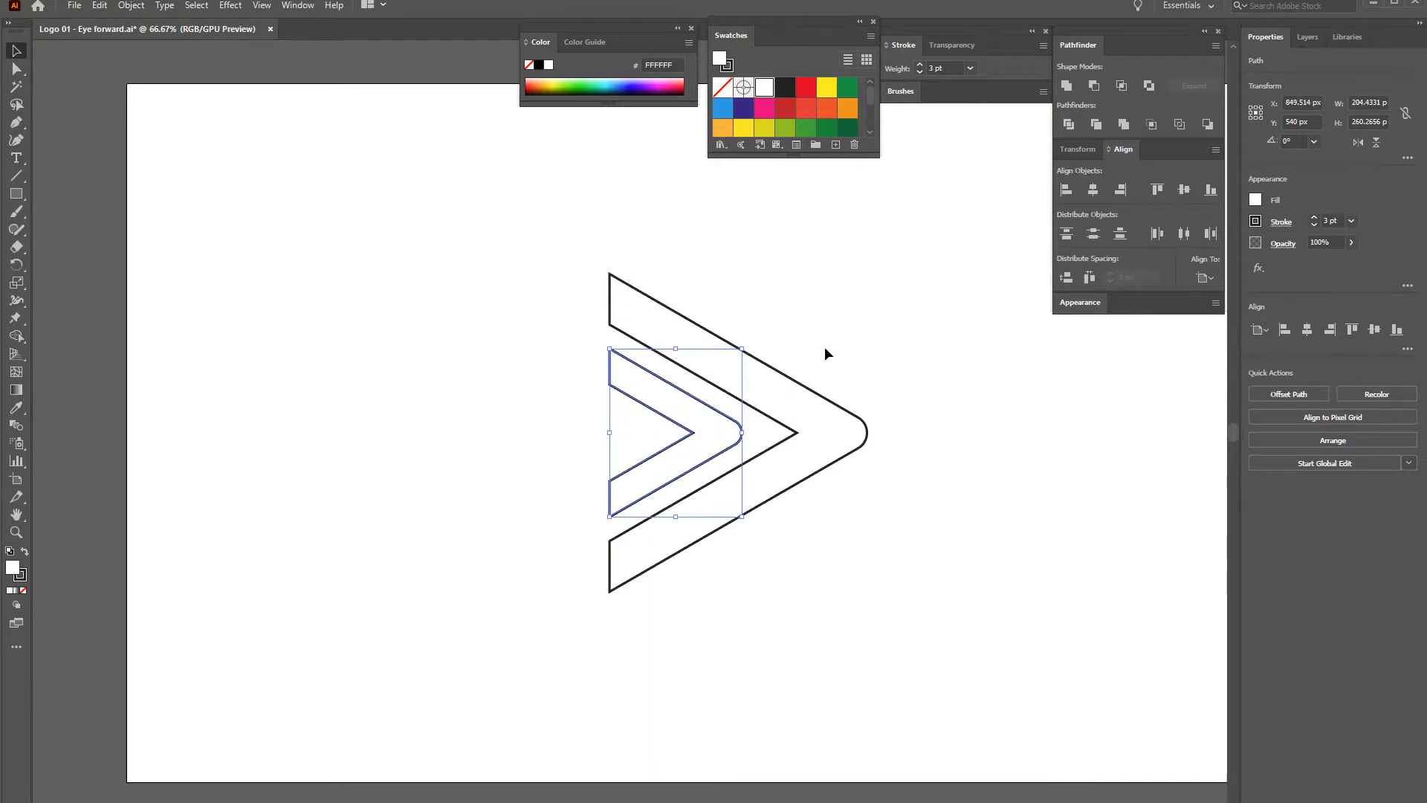
left_click(822, 356)
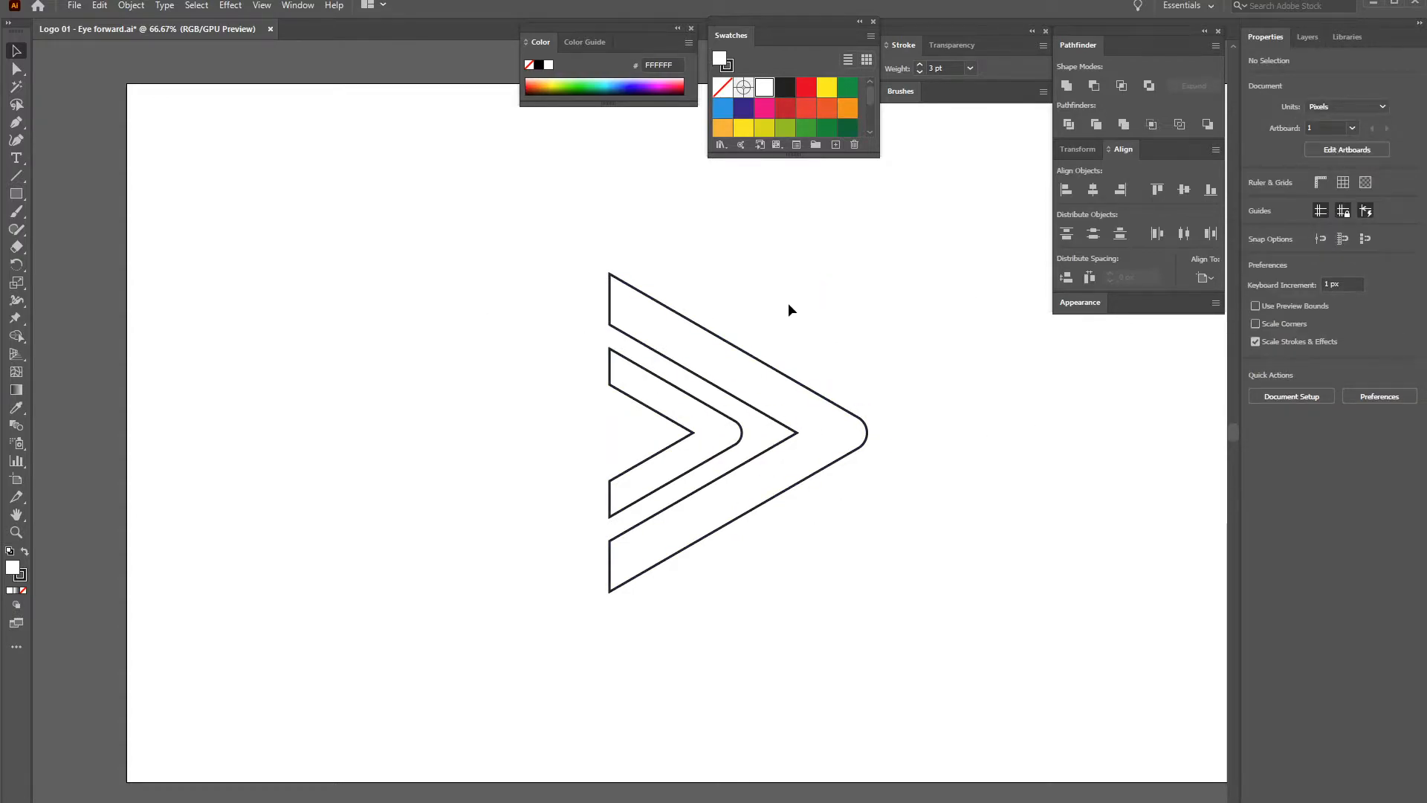
left_click_drag(761, 326, 800, 296)
left_click(854, 388)
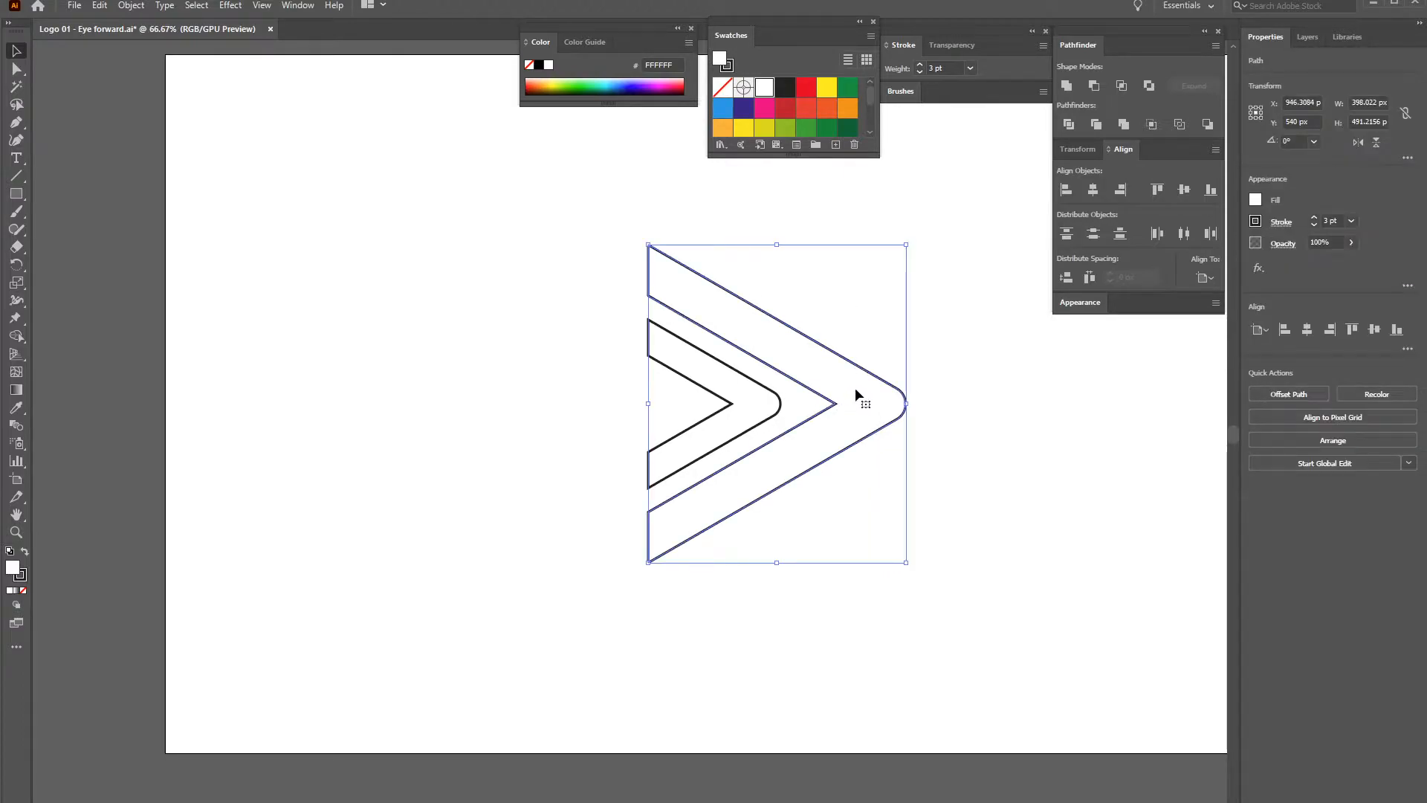
left_click(743, 400, "shift")
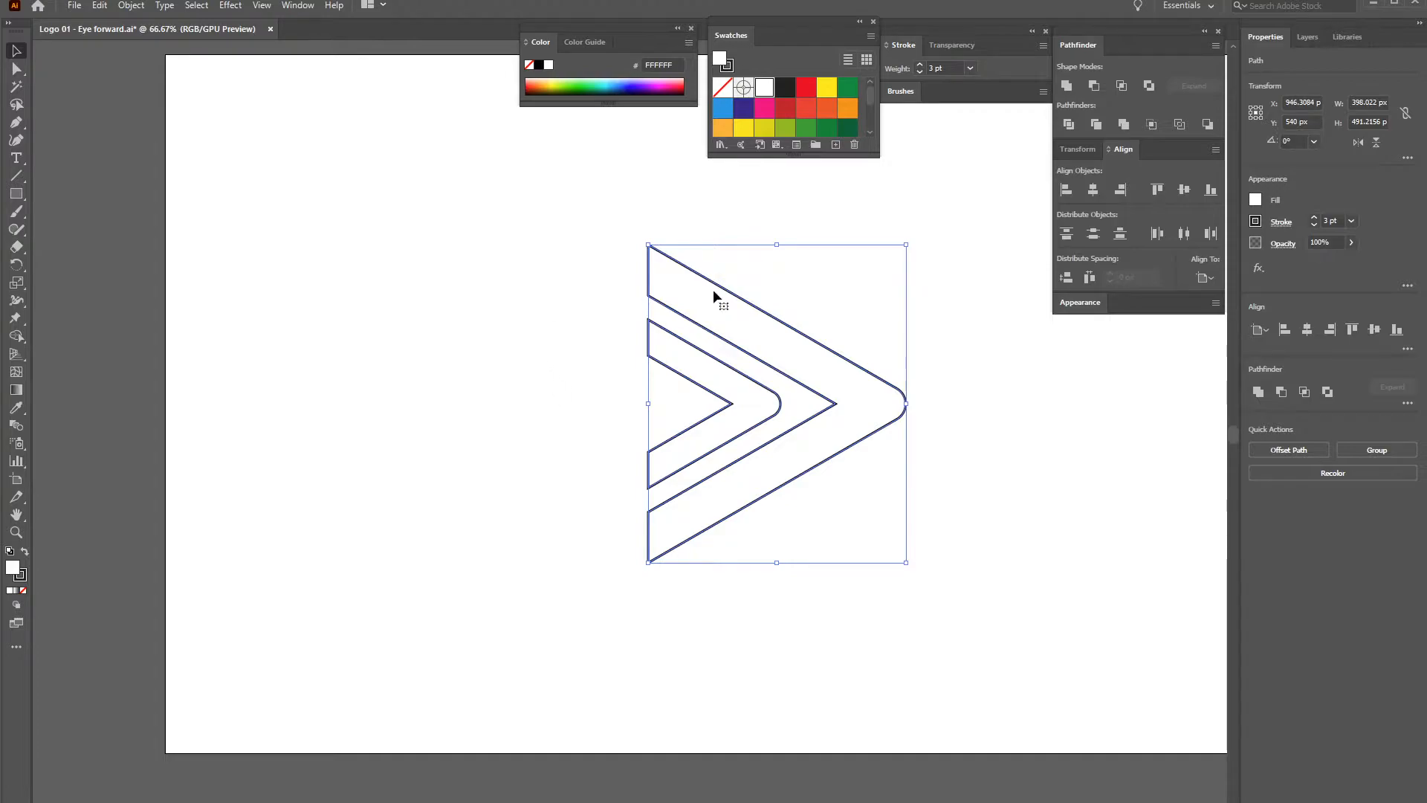
left_click(473, 344)
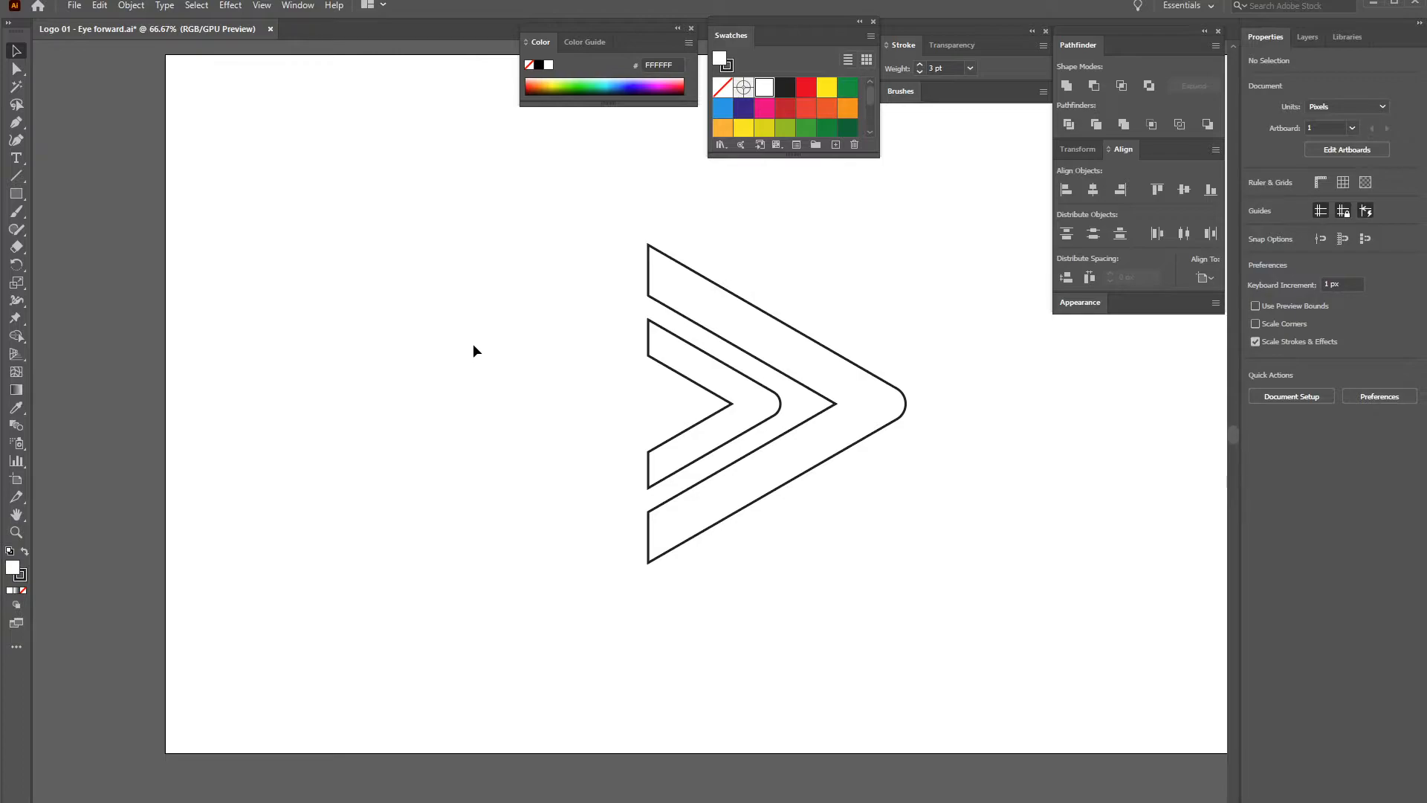
Swap the large chevron's fill and stroke colors so it has a solid dark fill, and remove its stroke
left_click(858, 381)
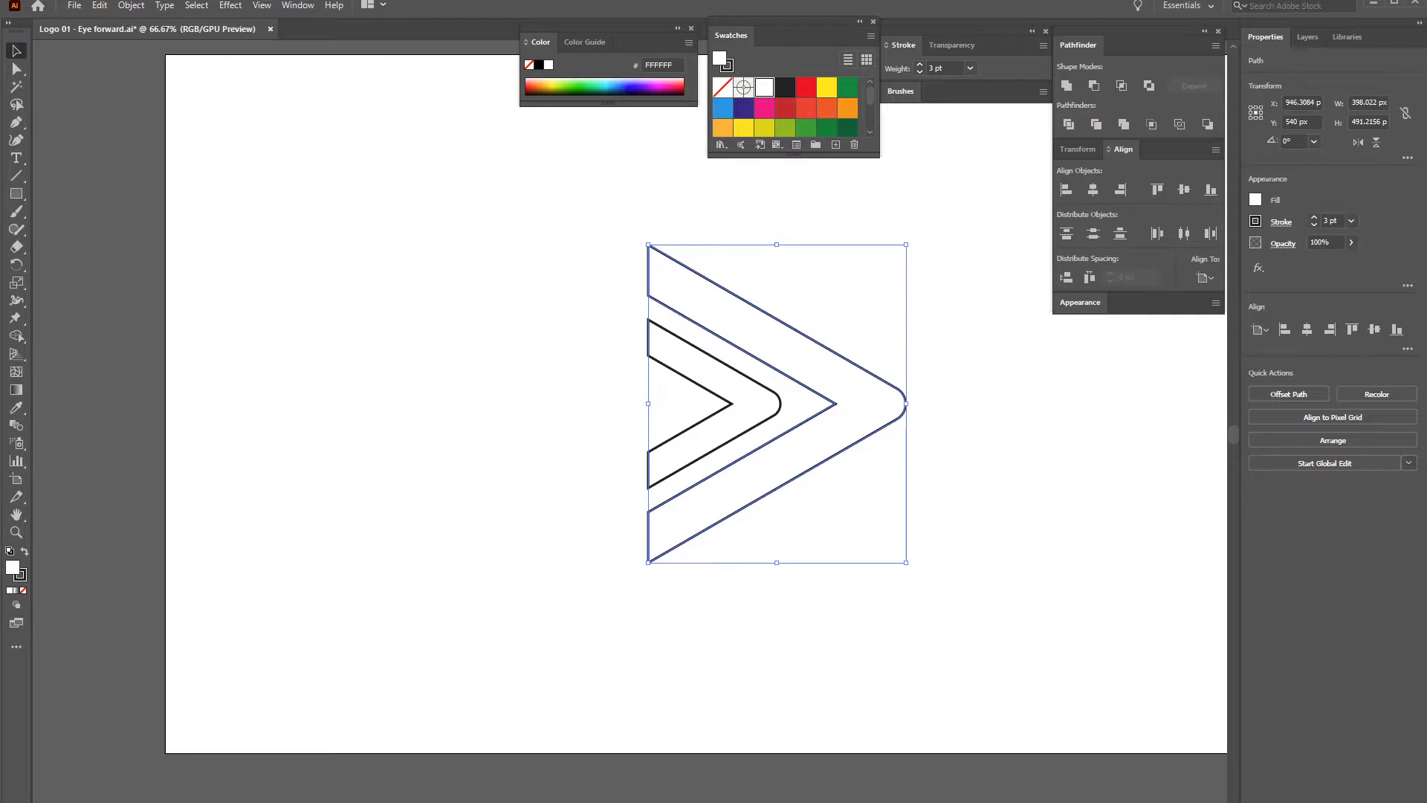
left_click(27, 553)
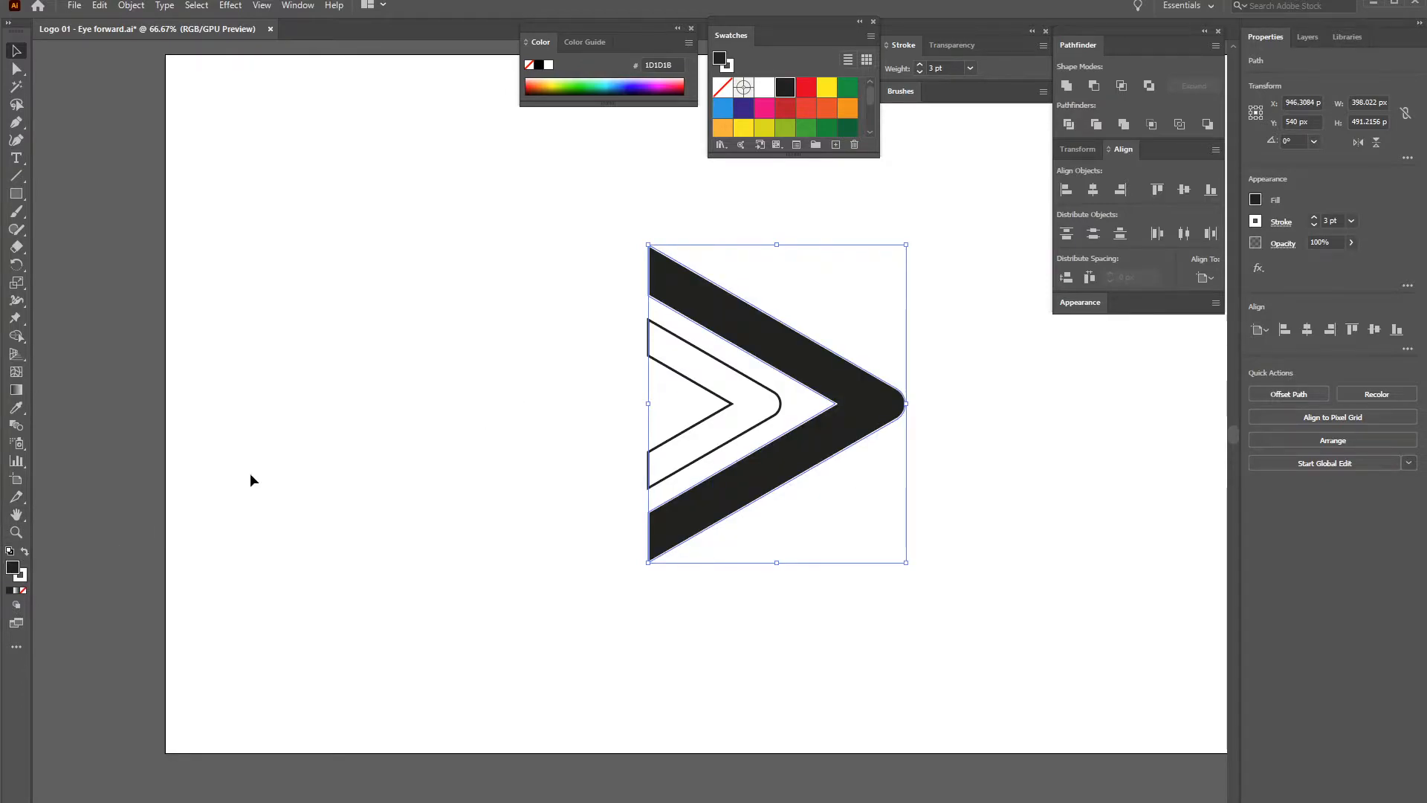
left_click(21, 578)
left_click(24, 590)
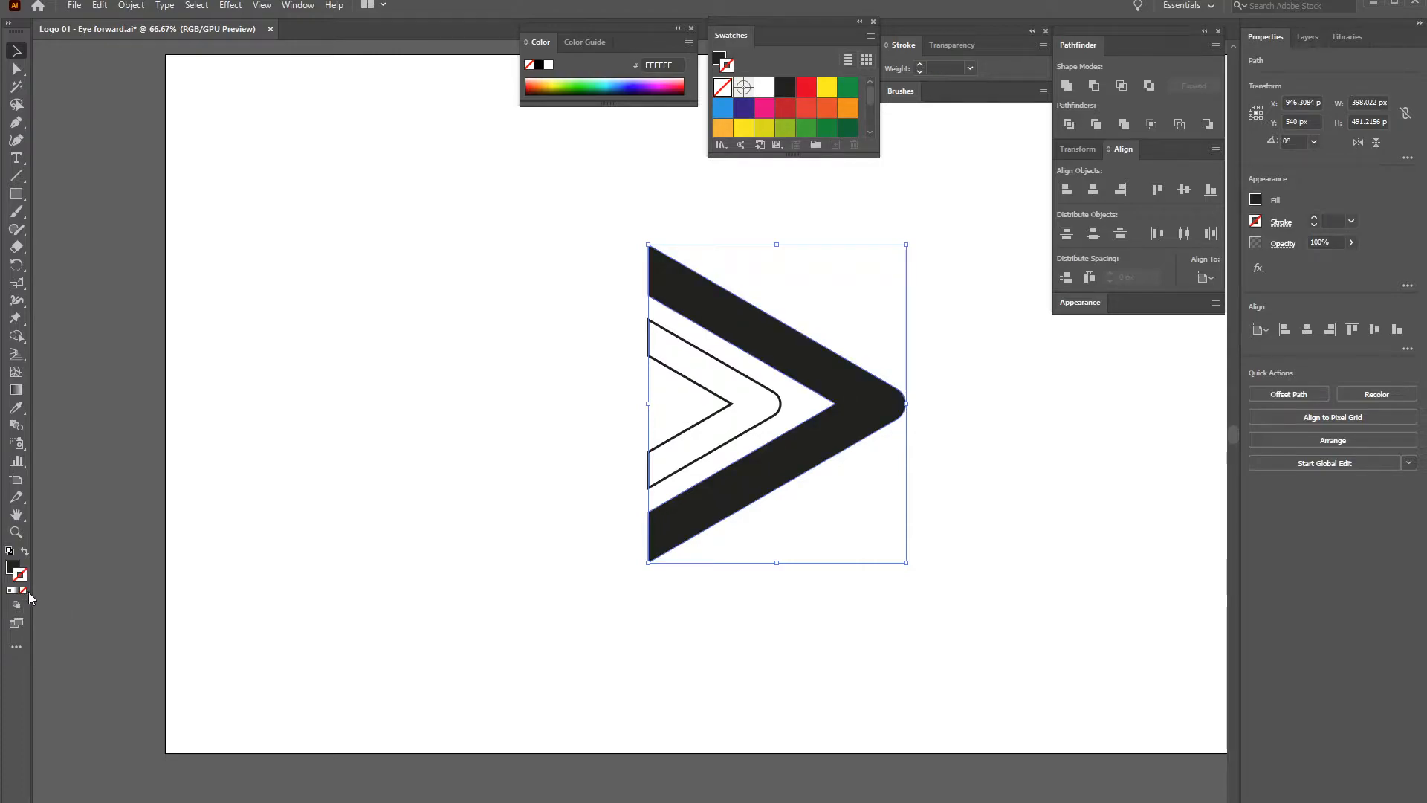
left_click(492, 416)
Fill the small inner chevron with the mid-gray swatch 878787 and remove its stroke
left_click(664, 364)
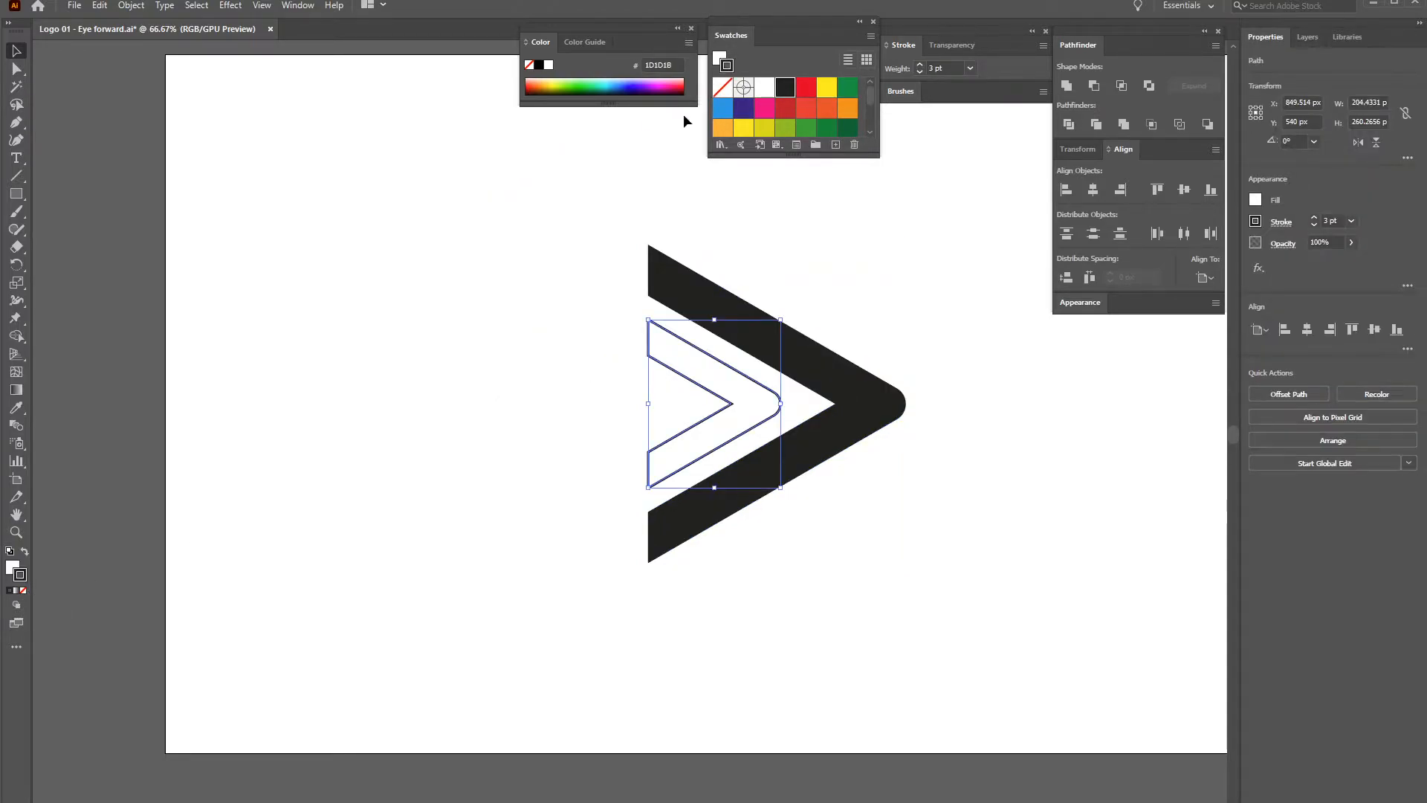
mouse_move(870, 95)
left_mouse_down()
mouse_move(868, 117)
mouse_move(852, 116)
left_mouse_up()
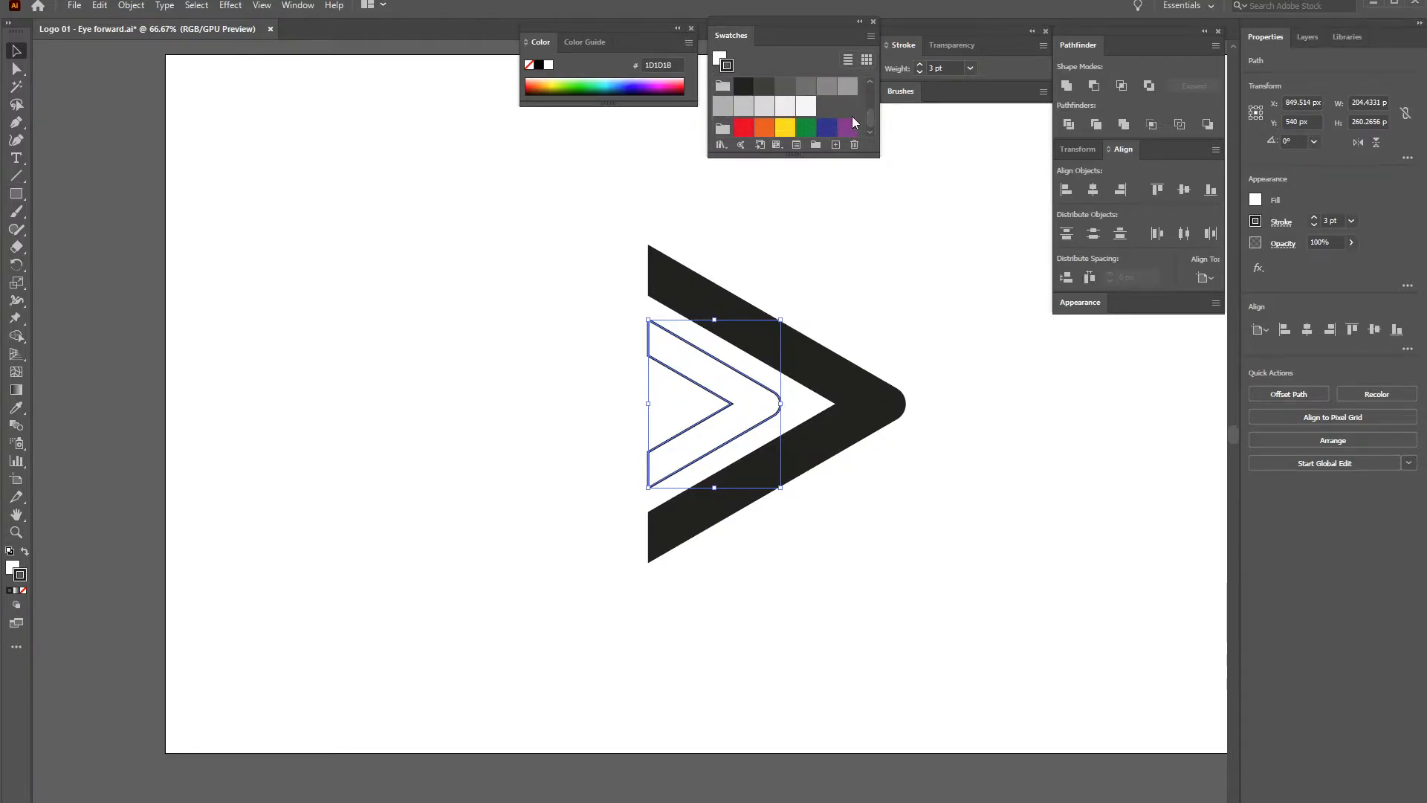
left_click(827, 87)
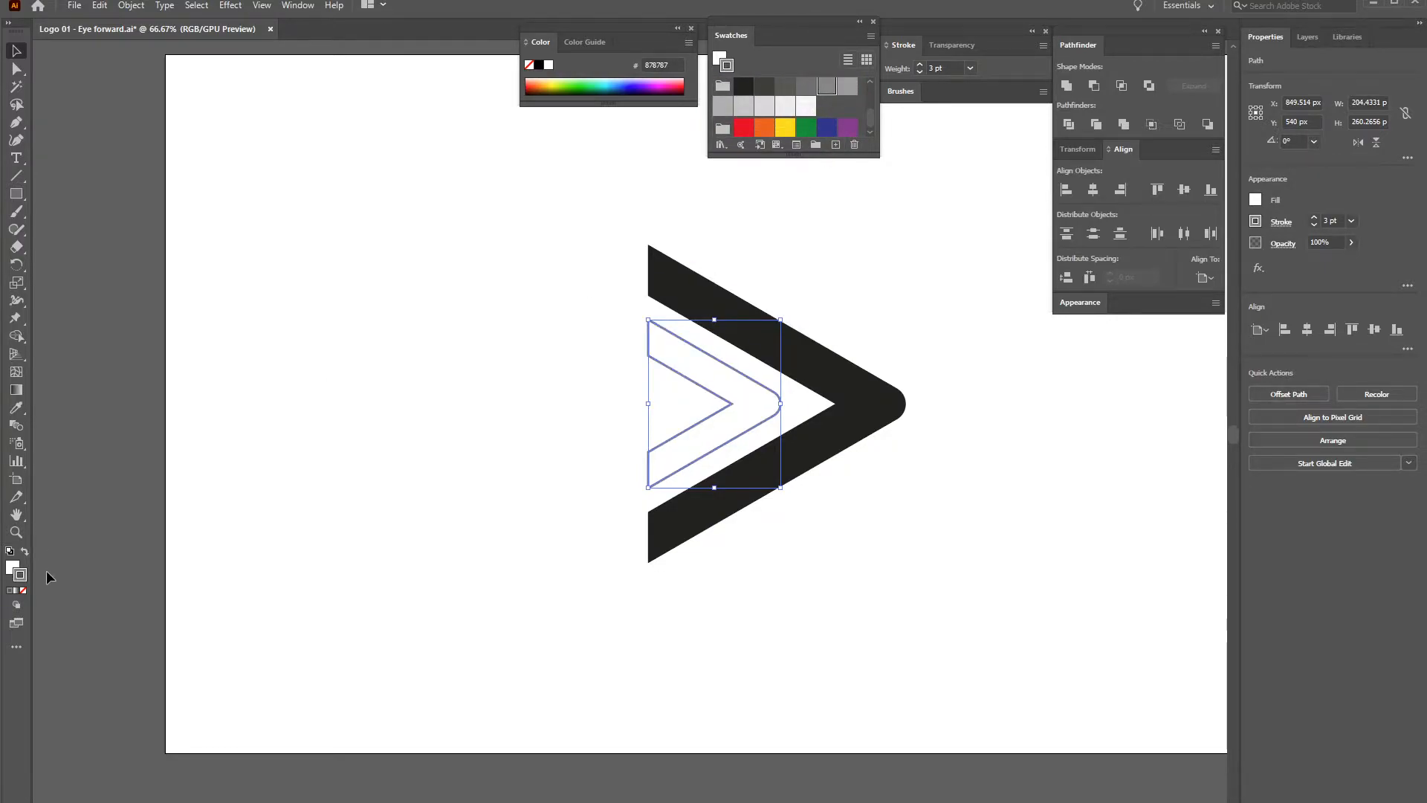
left_click(24, 590)
left_click(14, 569)
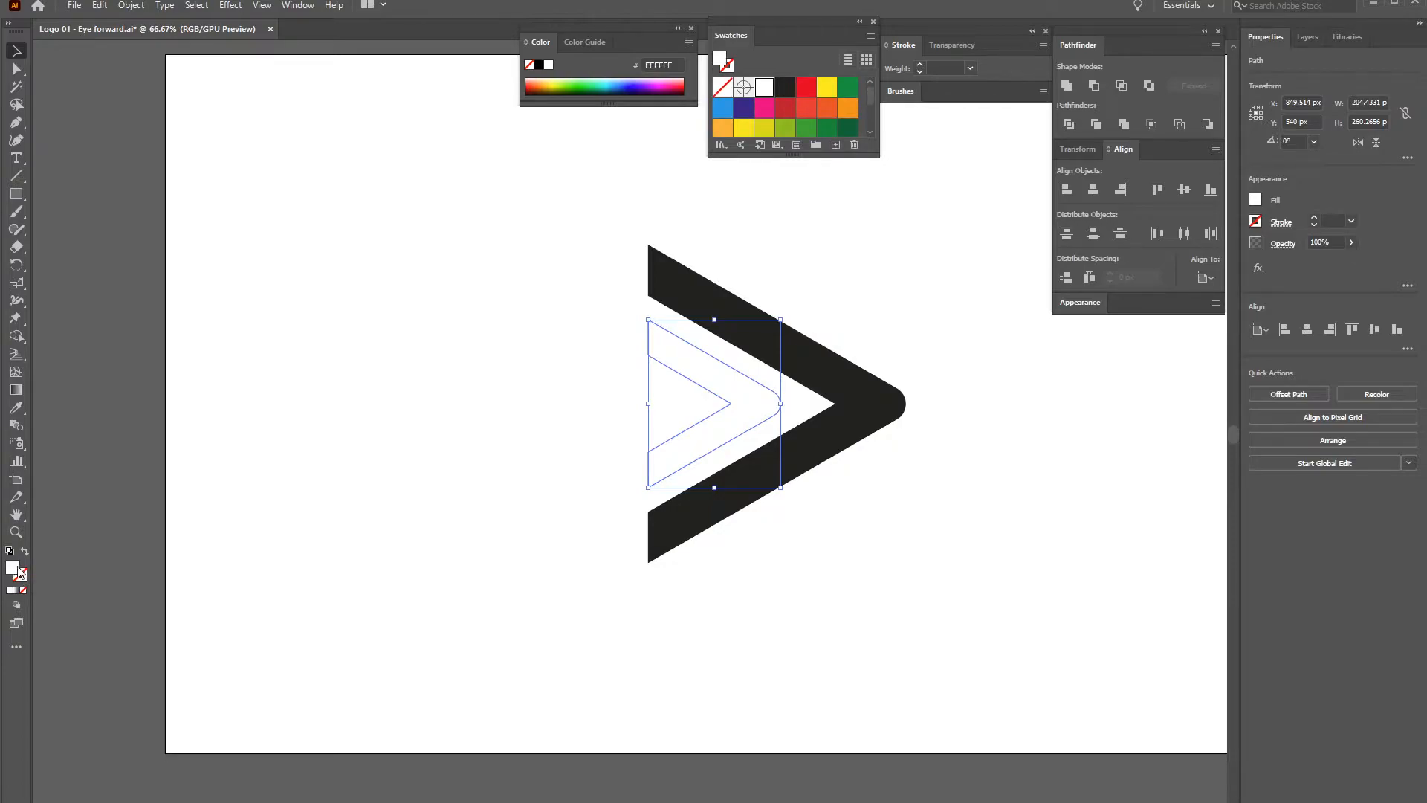
left_click_drag(867, 96, 866, 118)
left_click(820, 102)
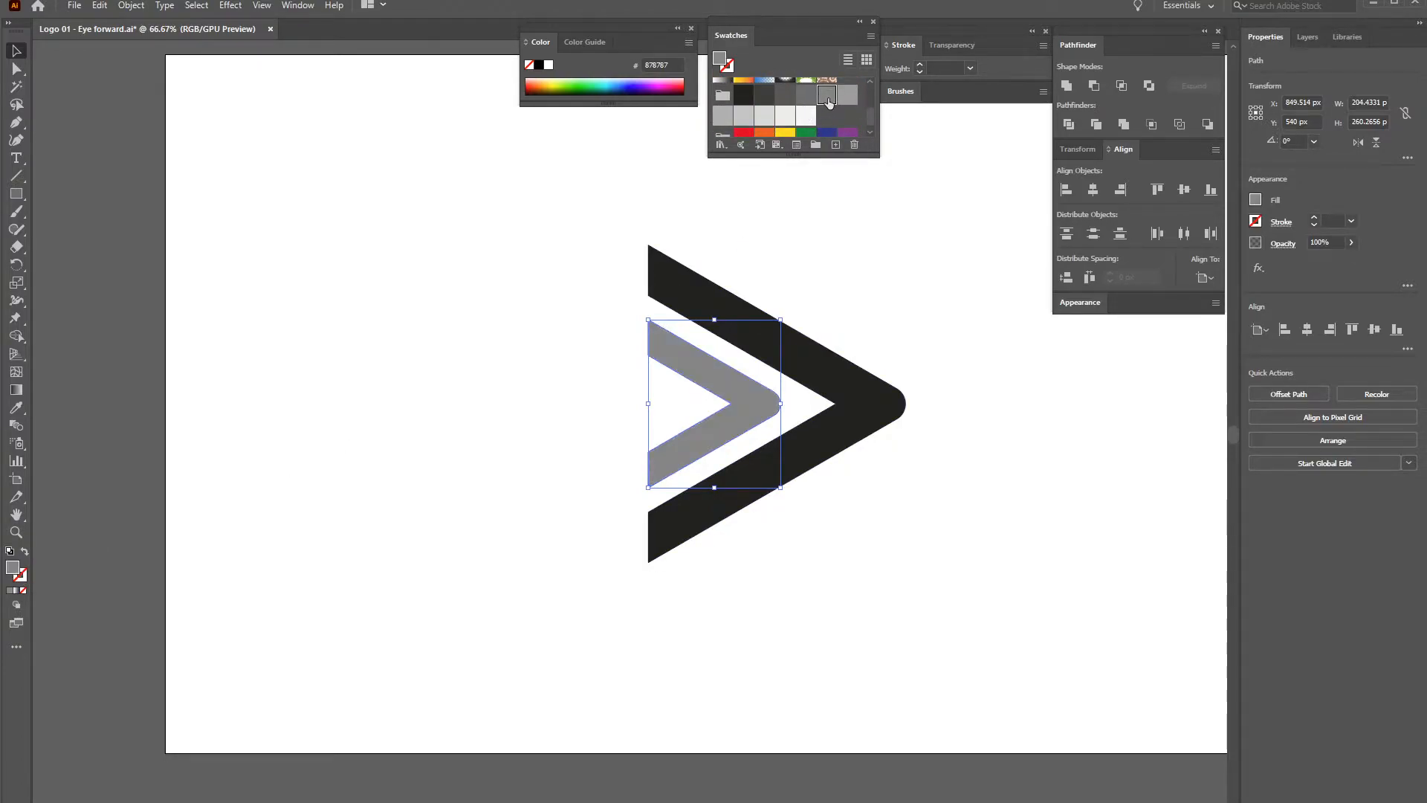
left_click(876, 311)
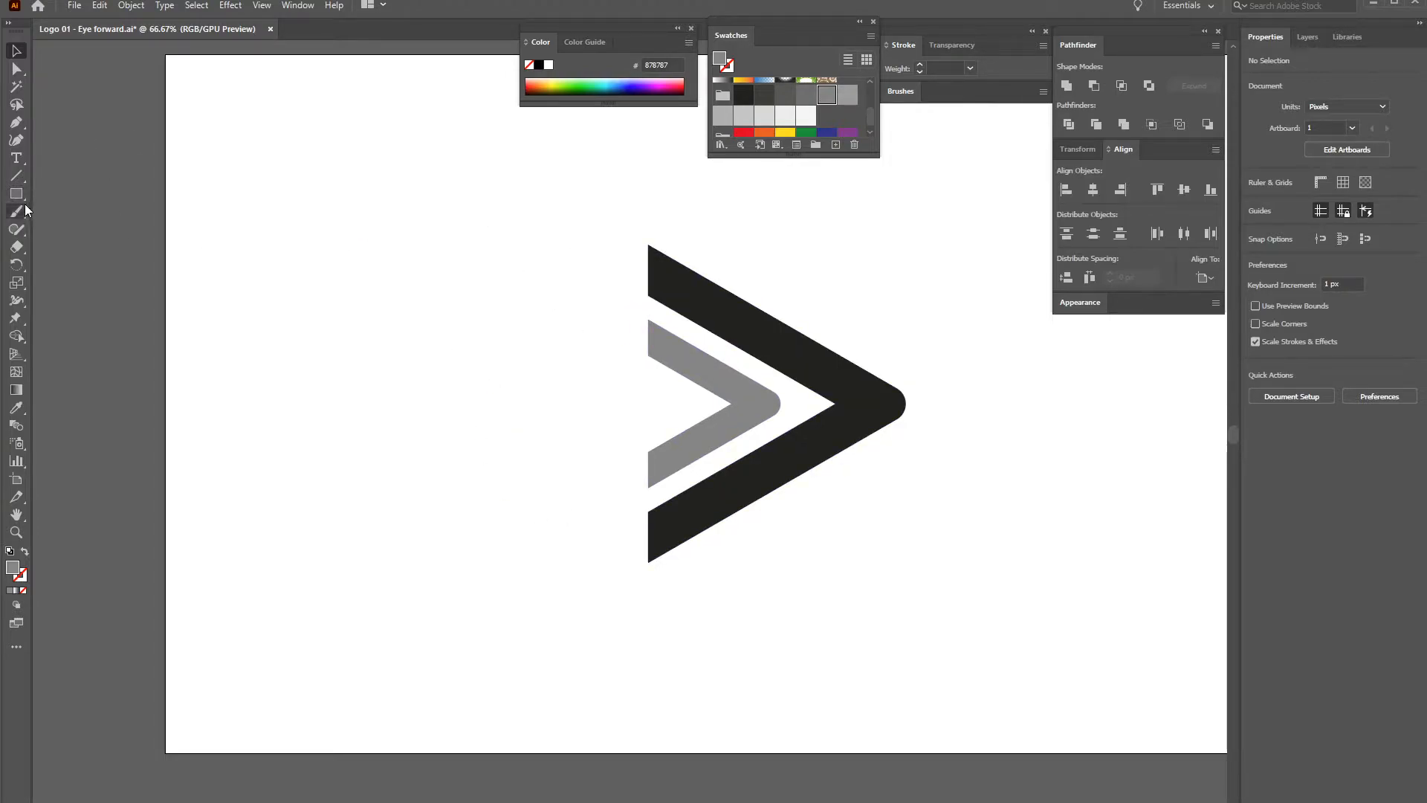
Rename the layer holding the two chevrons to "Right arrows"
left_click_drag(541, 255, 874, 606)
left_click(1307, 36)
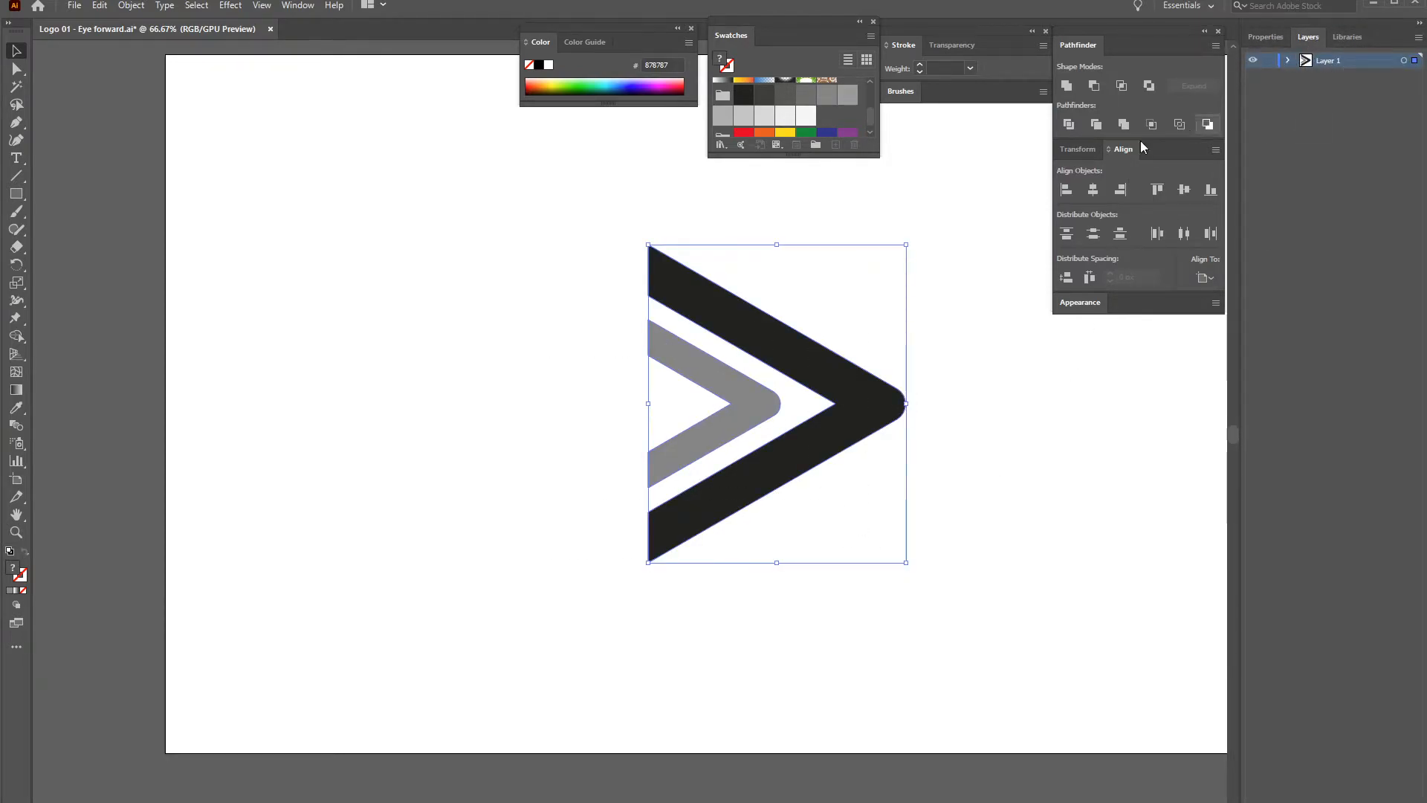
double_click(1330, 63)
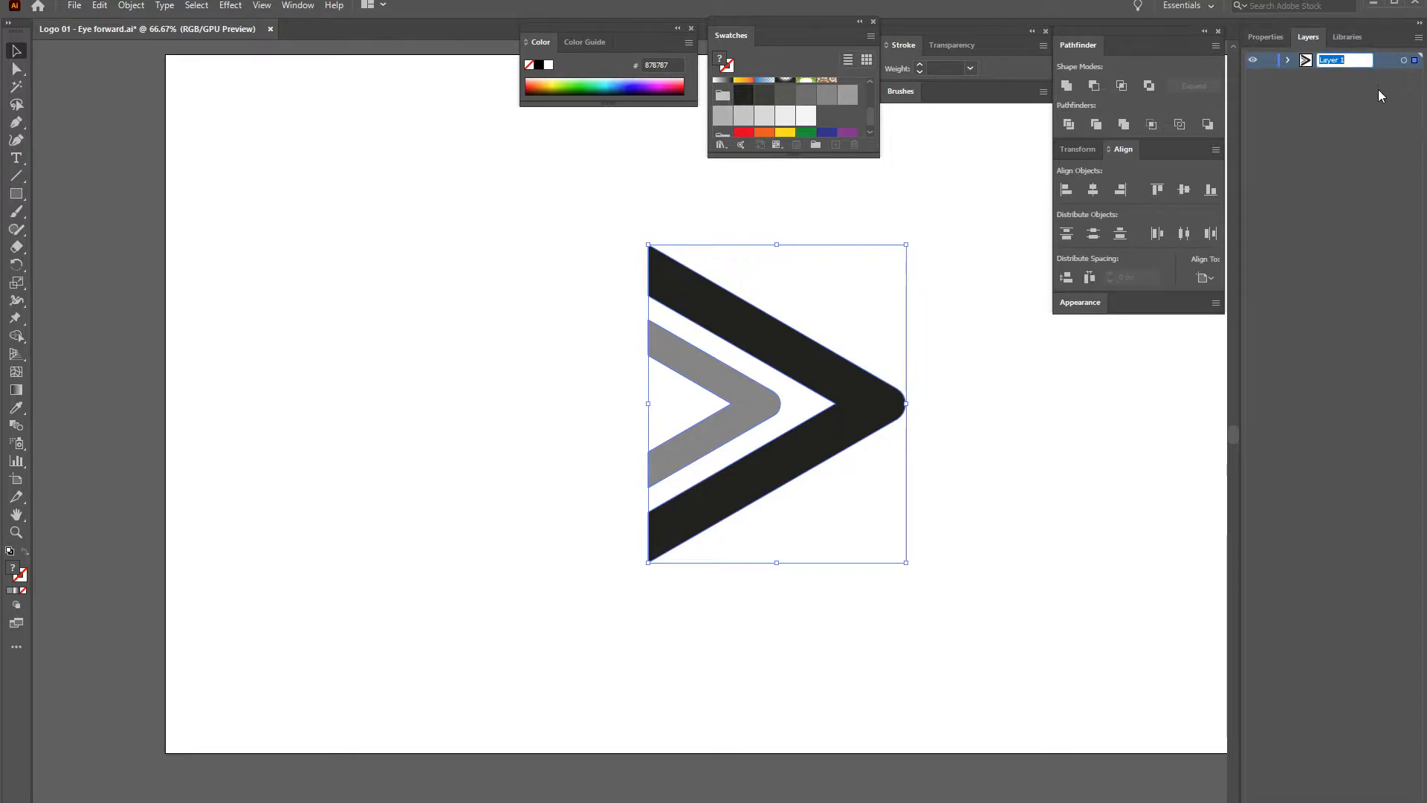
type("Right arrows")
key("Return")
Create a new layer named "Left circle 01" with the default layer options
left_click(1418, 38)
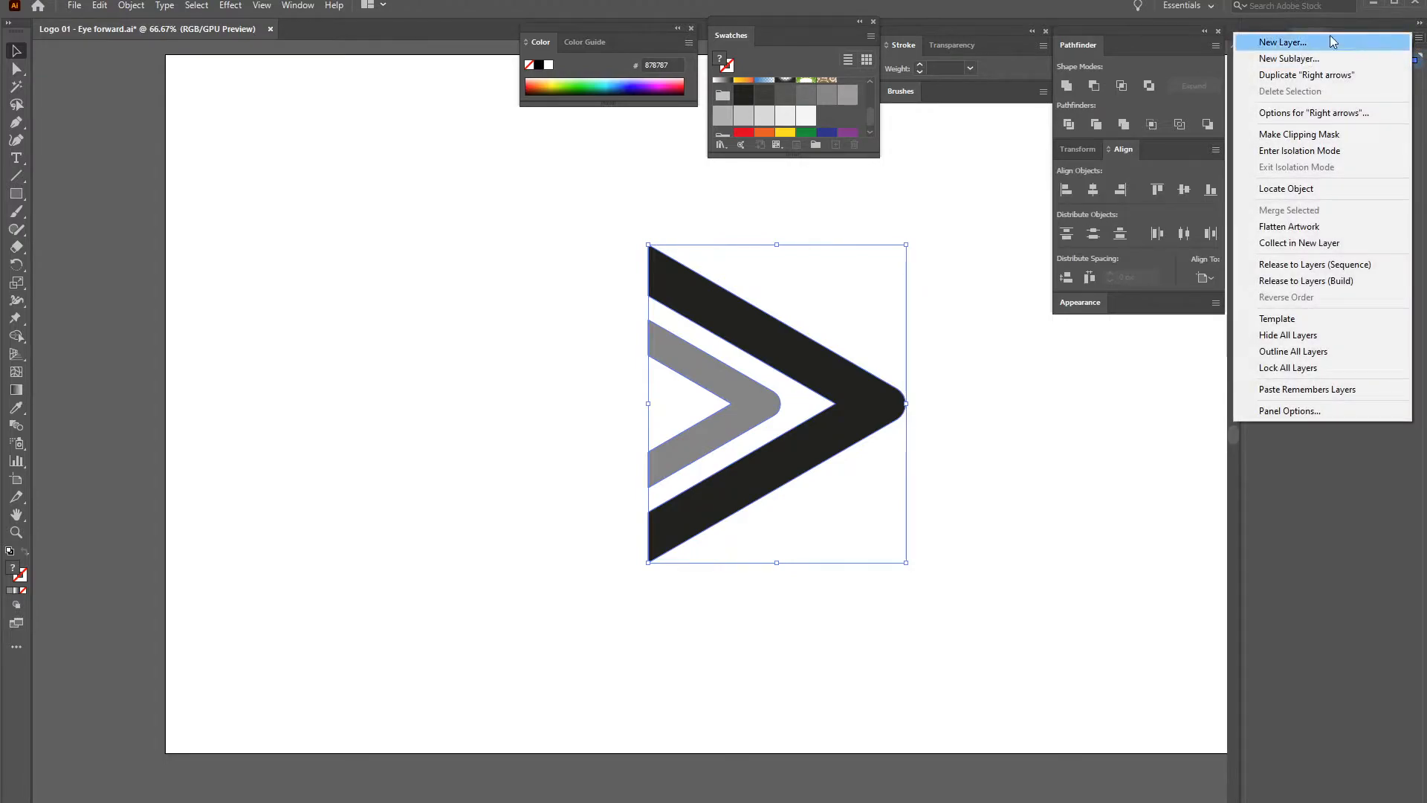
left_click(1313, 42)
type("Left circle ")
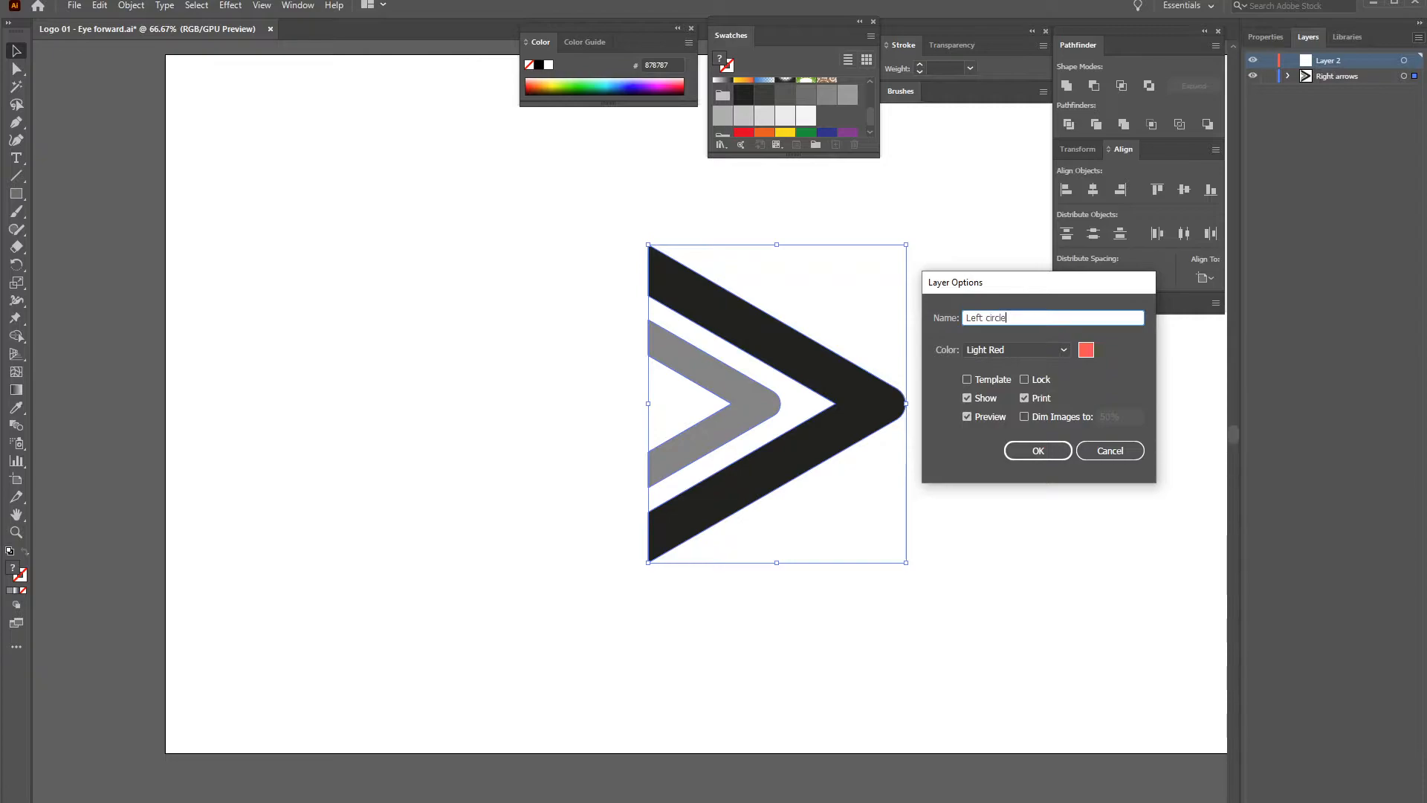
type("01")
key("Return")
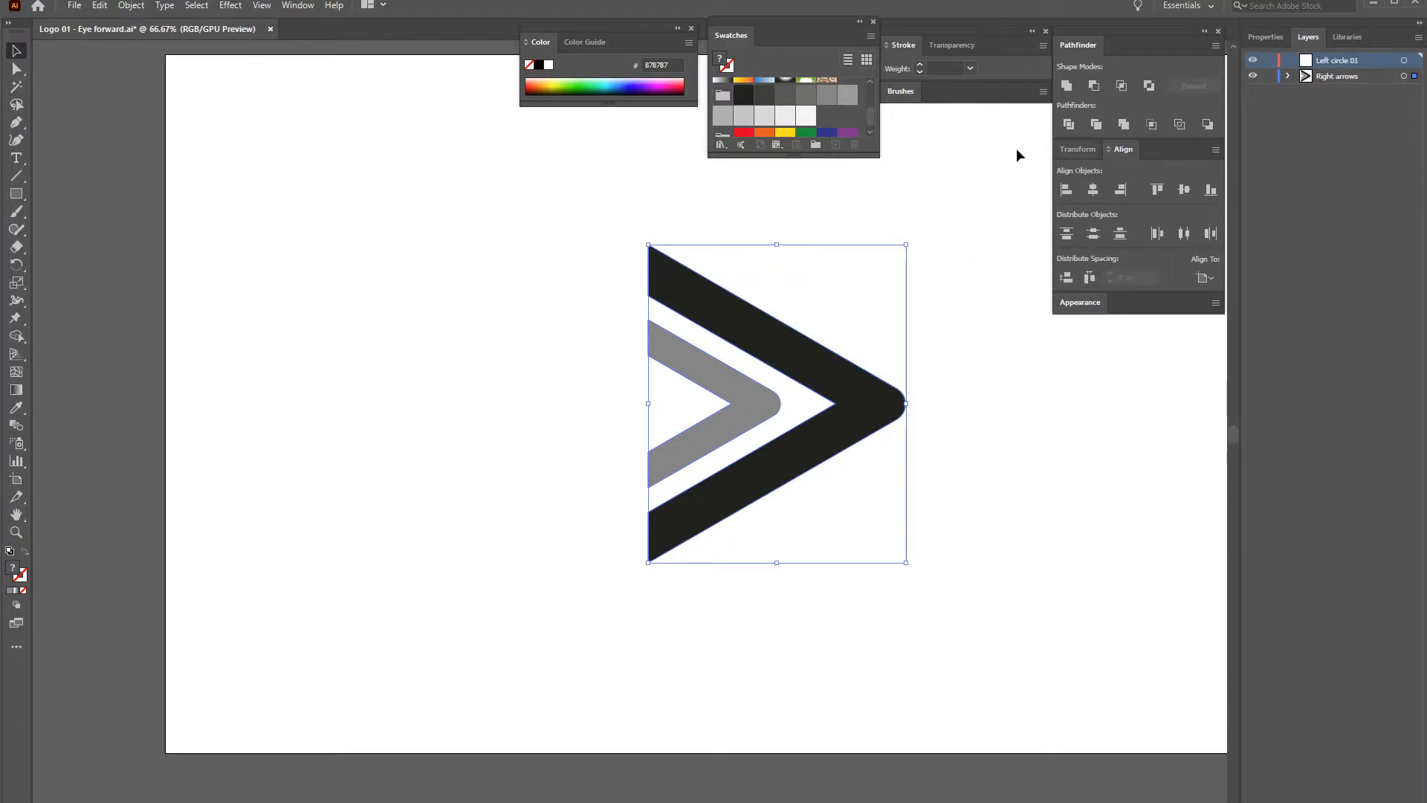
Draw a circle with the Ellipse tool overlapping the chevrons' open ends, with no fill and a gray outline
left_click(1329, 80)
left_click(1269, 78)
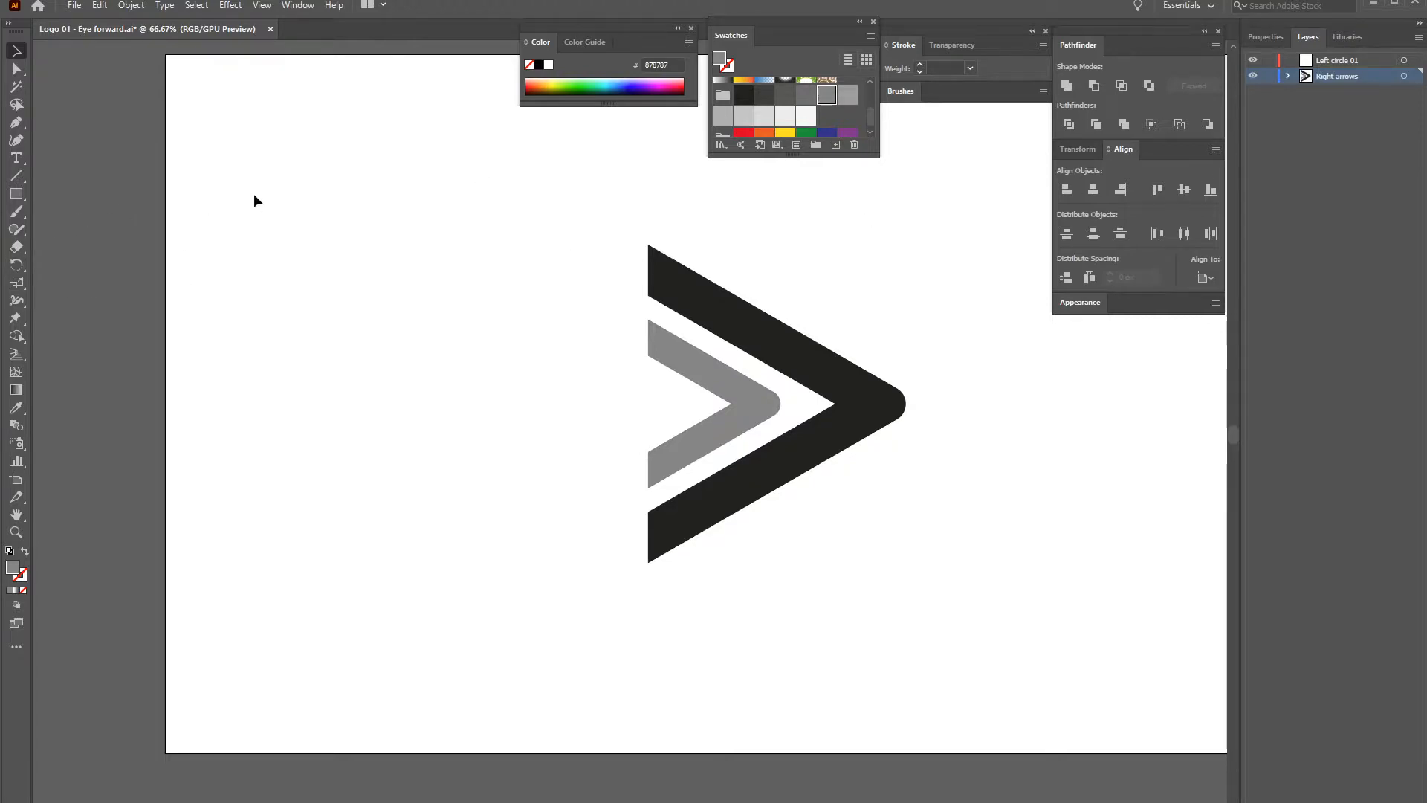
left_click(23, 192)
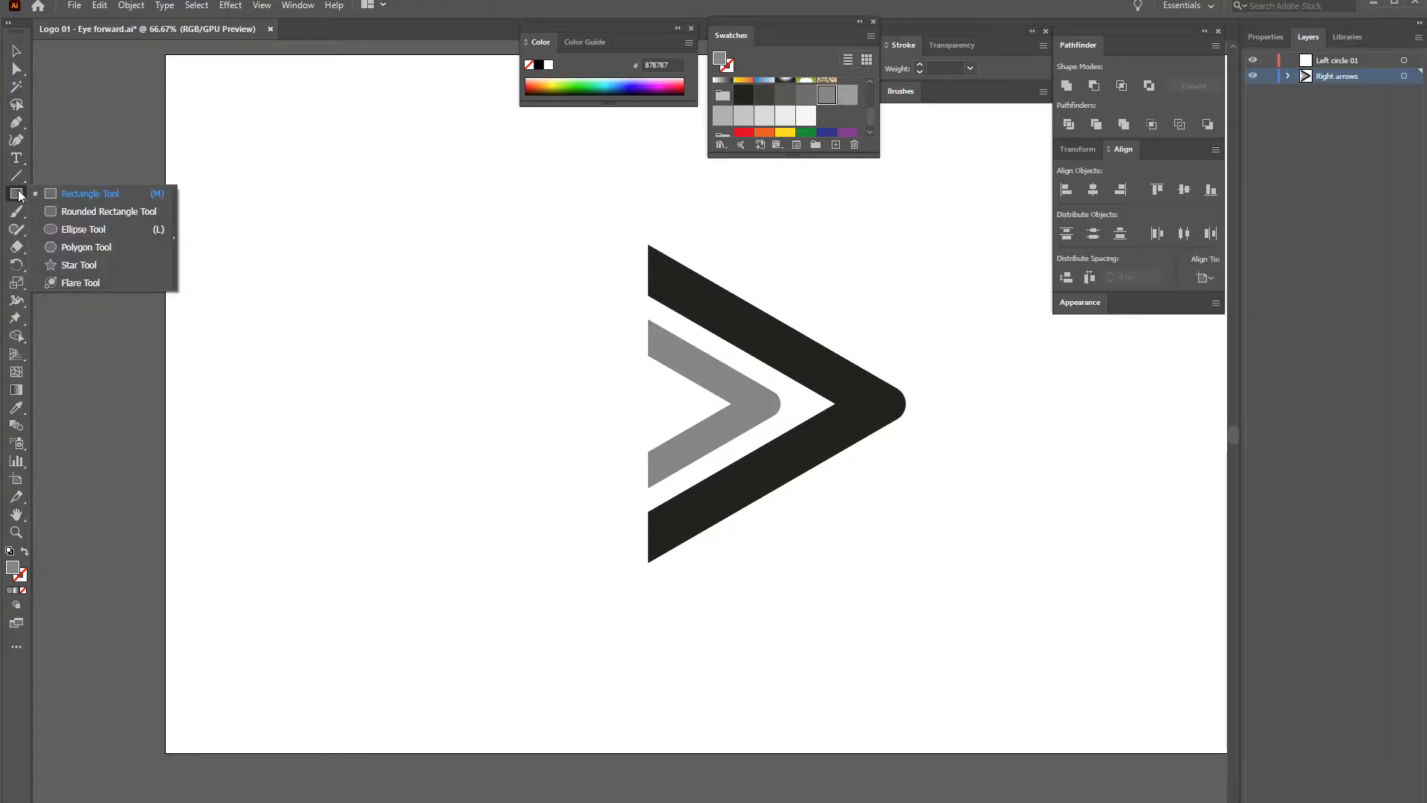
left_click(88, 228)
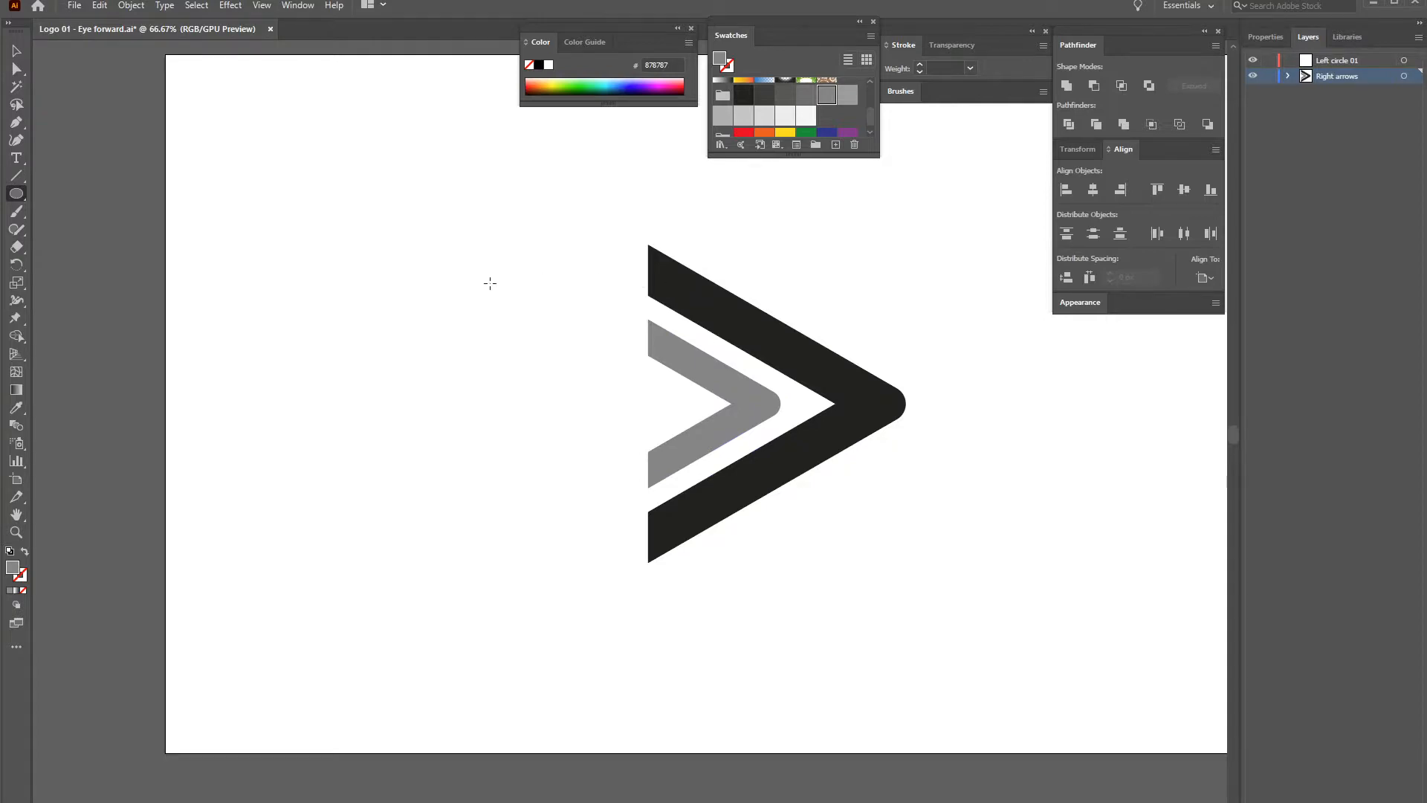
left_click_drag(382, 251, 684, 551)
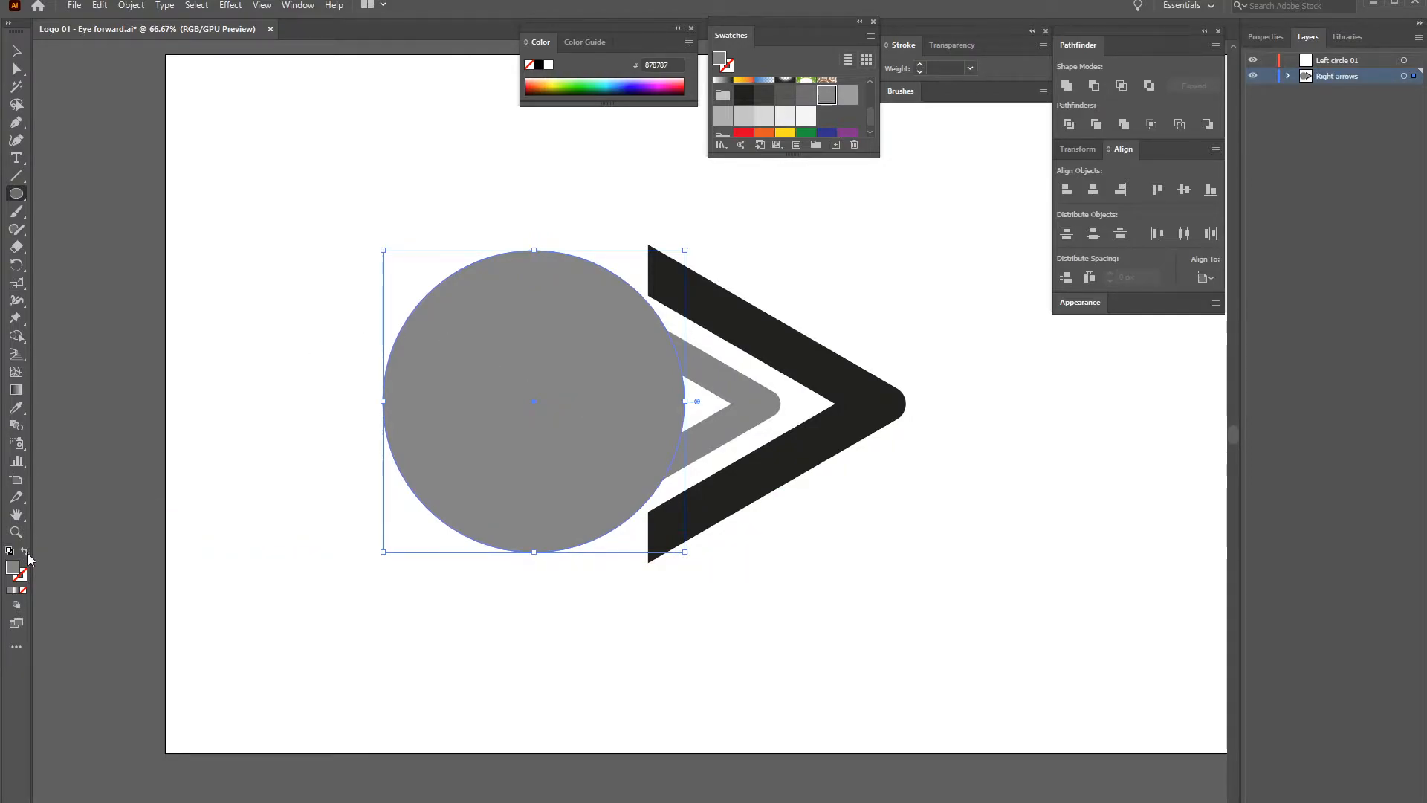
key("slash")
left_click(16, 51)
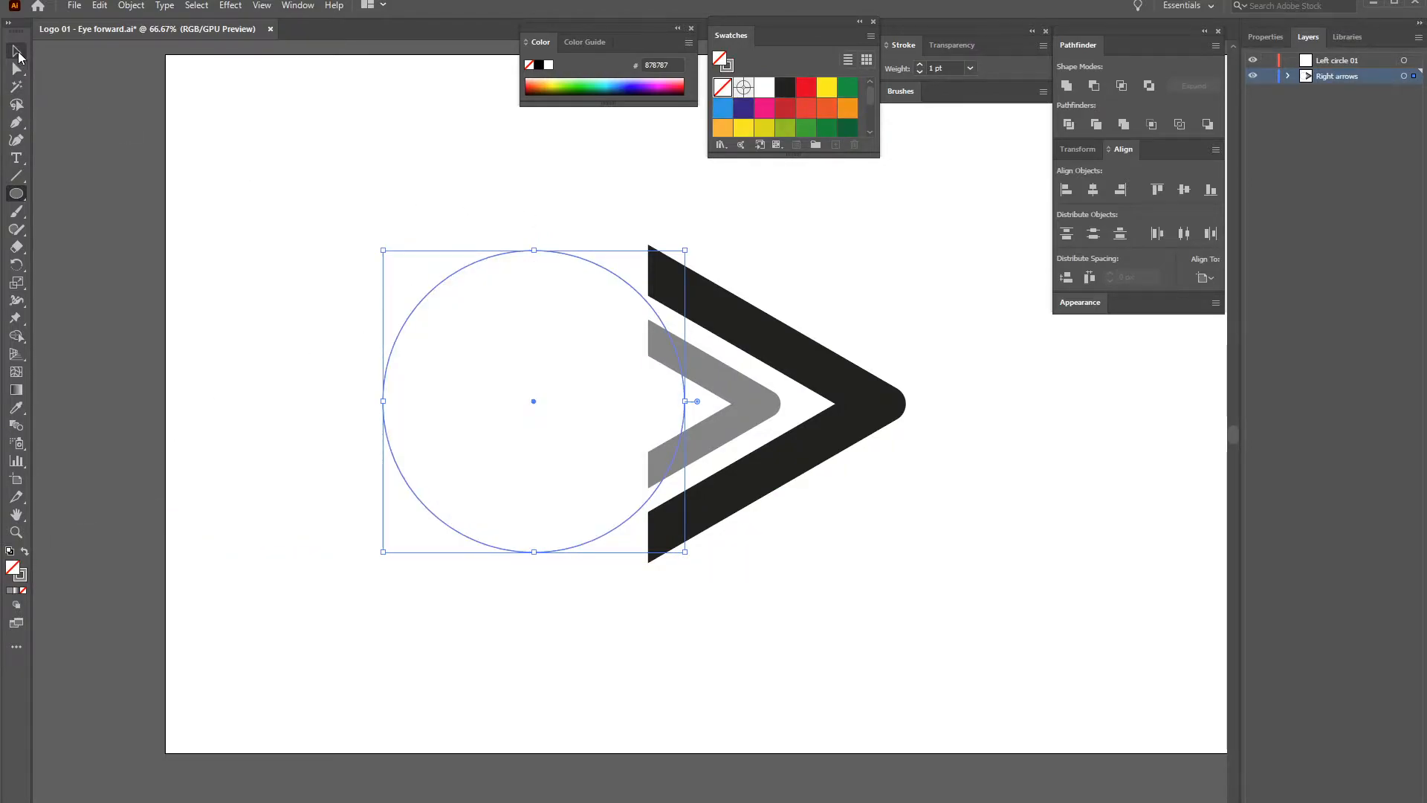
Center the circle on the artboard, and shift it horizontally left until only its right edge overlaps the chevrons' open ends
left_click(1092, 190)
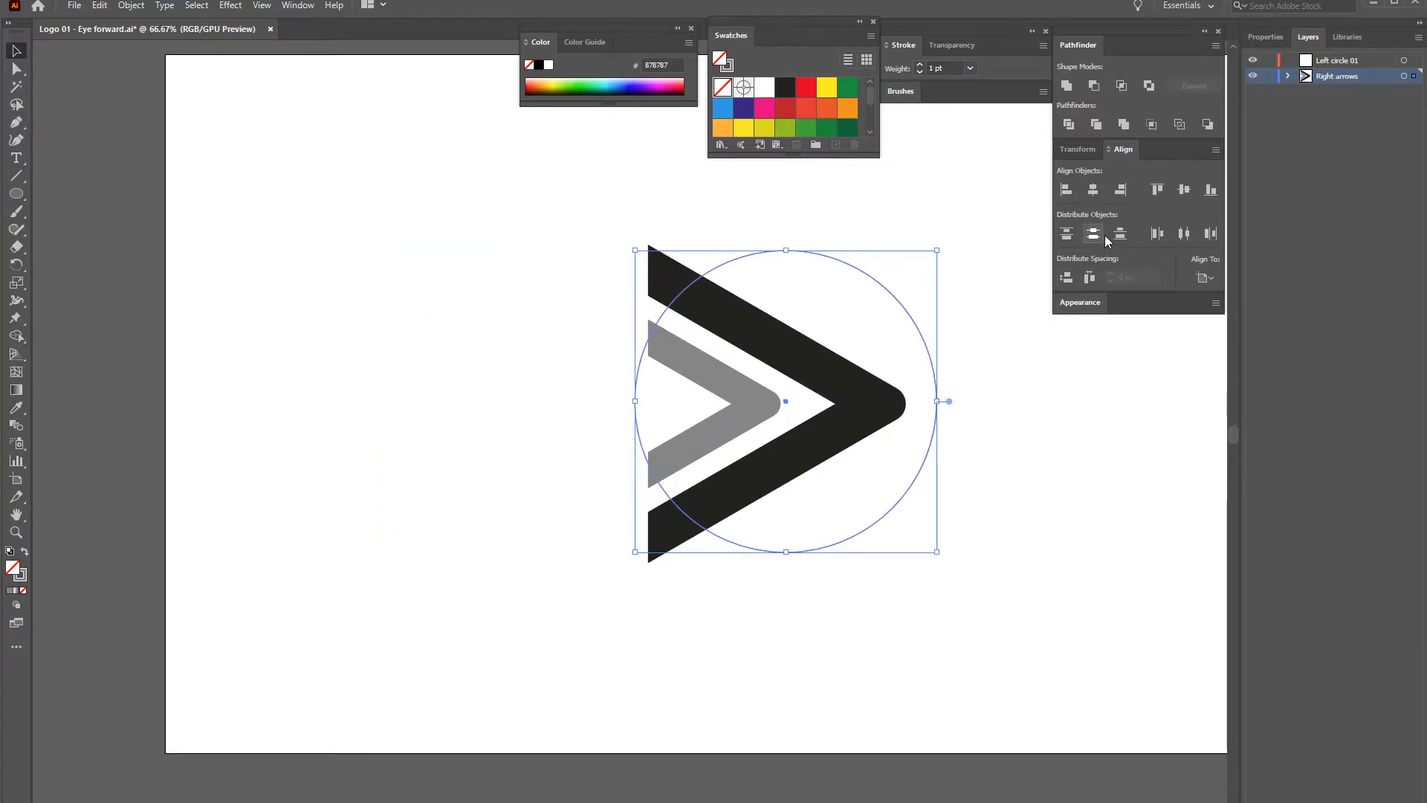
left_click(1185, 191)
key("shift+Left")
key("shift+Left")
key("shift+Left")
key("shift+Left")
key("shift+Left")
key("shift+Left")
key("shift+Left")
key("shift+Left")
key("shift+Left")
key("shift+Left")
key("shift+Left")
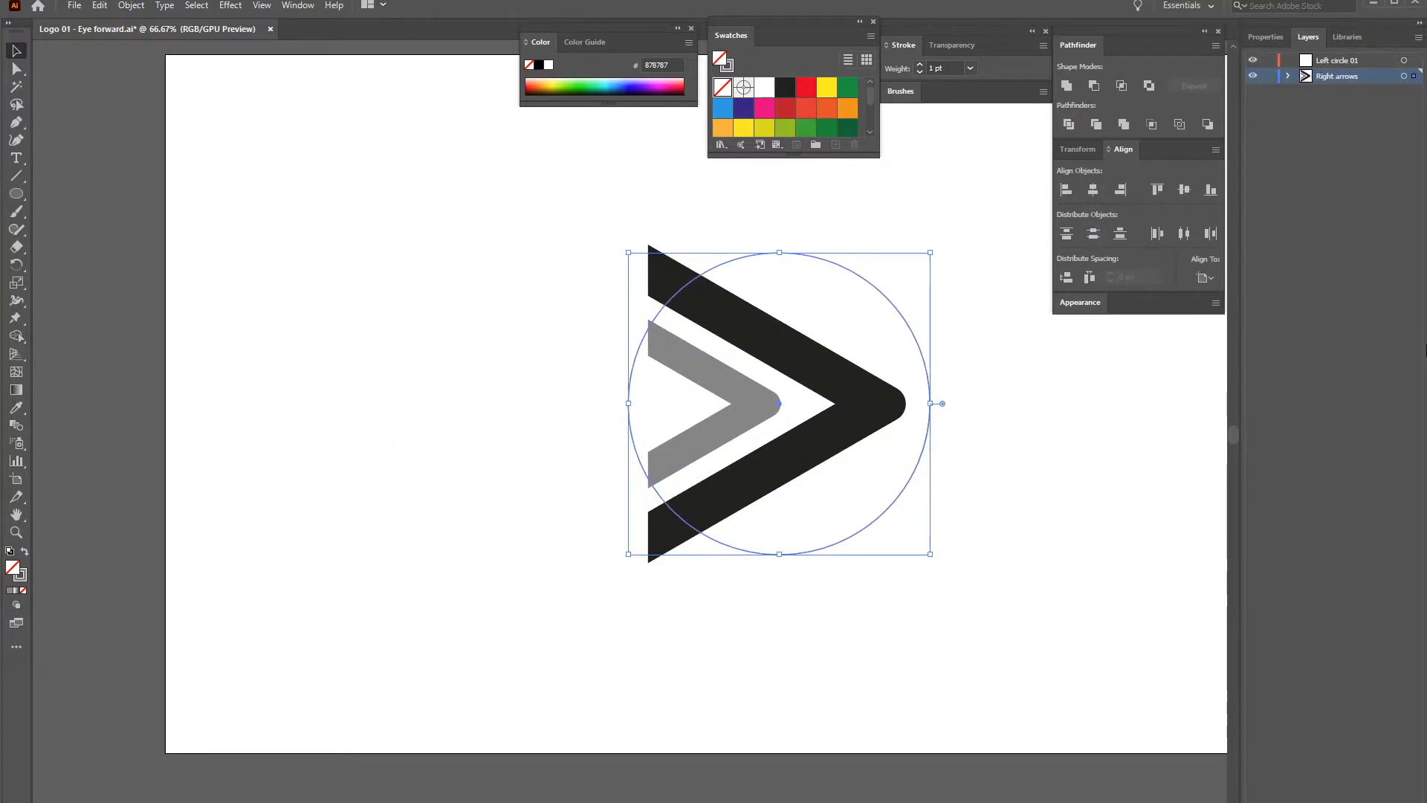
key("shift+Left")
key("shift+Left")
key("shift+Left")
key("shift+Left")
key("shift+Left")
key("shift+Left")
key("shift+Left")
key("shift+Left")
key("shift+Left")
key("shift+Left")
key("shift+Left")
key("shift+Left")
key("shift+Left")
key("shift+Left")
key("shift+Left")
key("shift+Left")
key("shift+Left")
key("shift+Left")
key("shift+Left")
key("shift+Left")
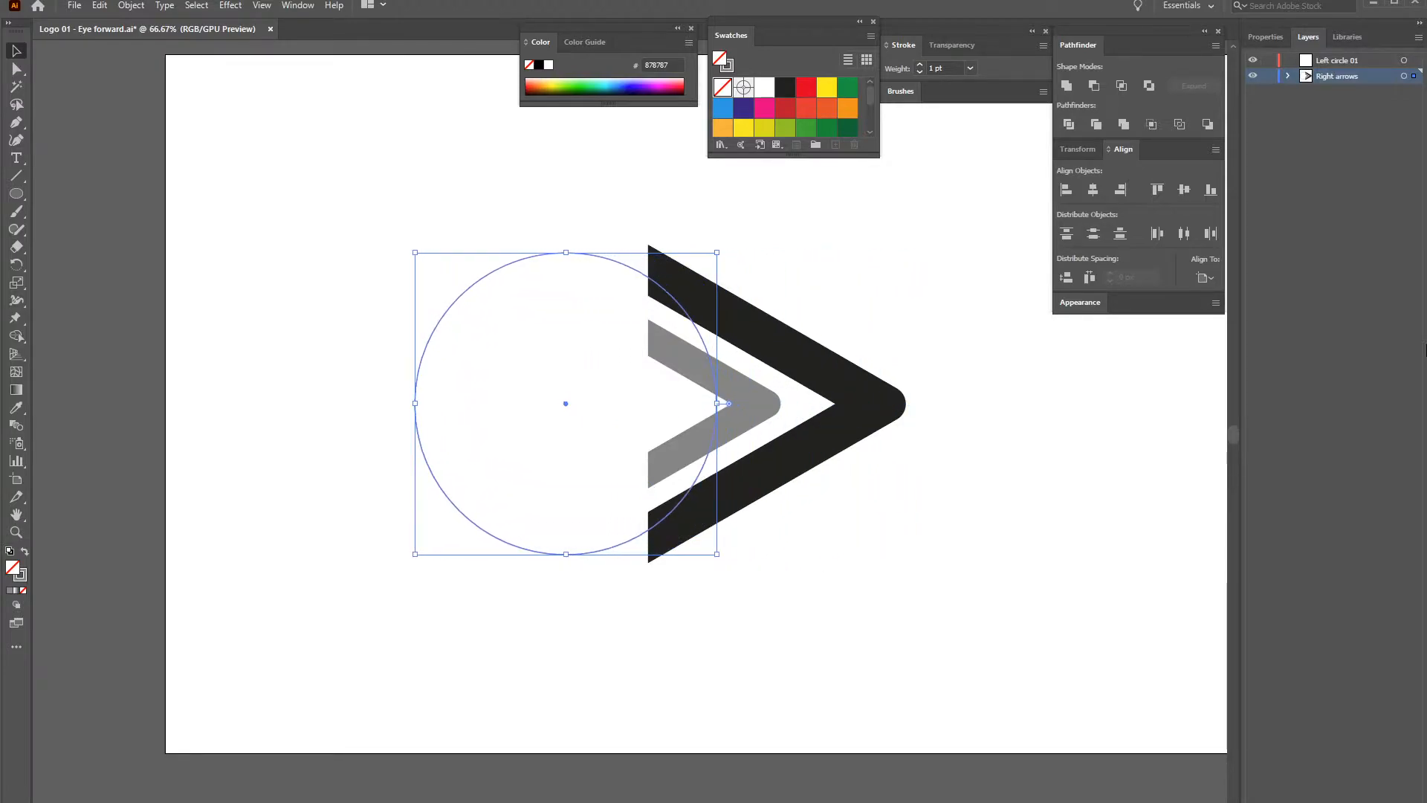
key("shift+Left")
key("shift+Left")
key("shift+Left")
key("shift+Left")
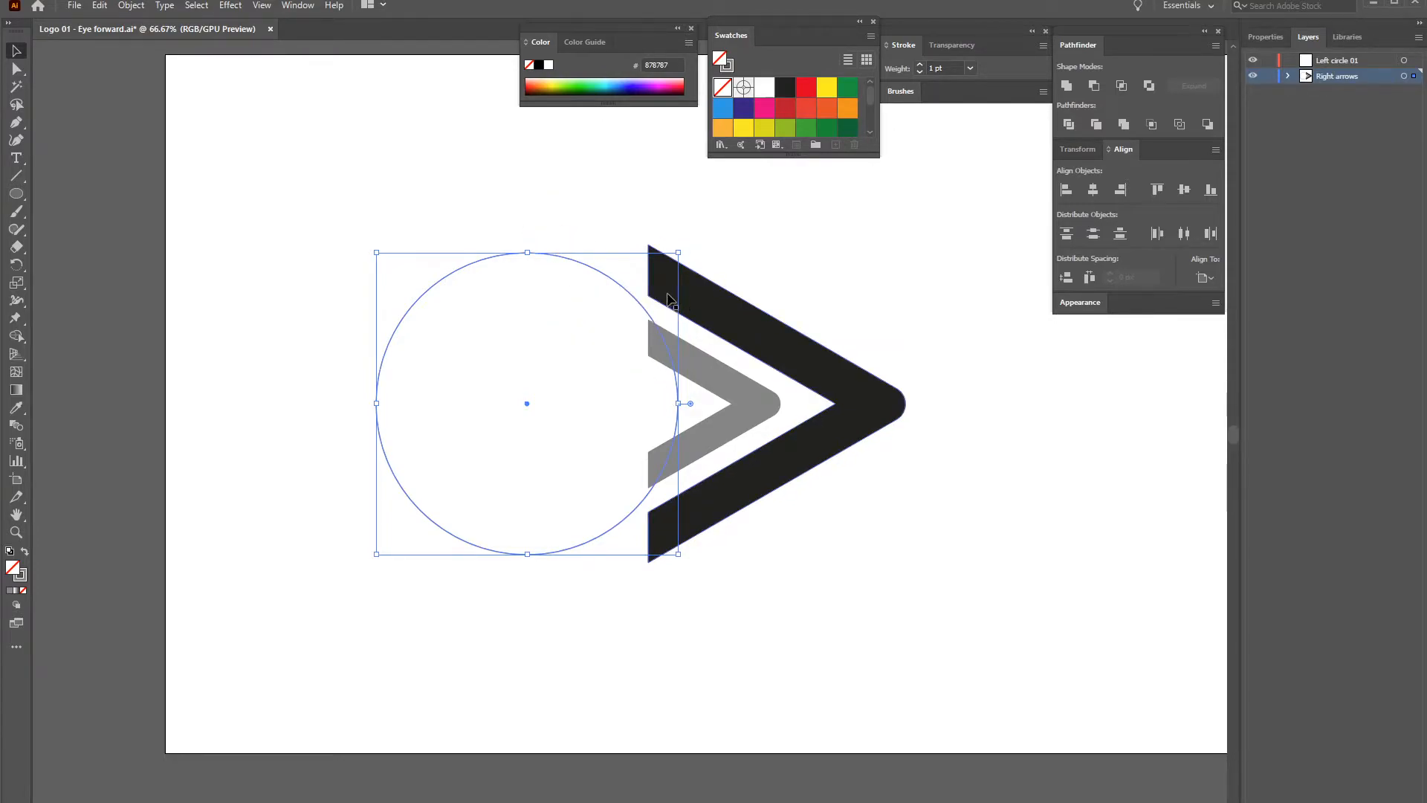
Shrink the circle proportionally about its center and move it horizontally left until it clears the chevrons by a small gap
left_click_drag(679, 251, 662, 269)
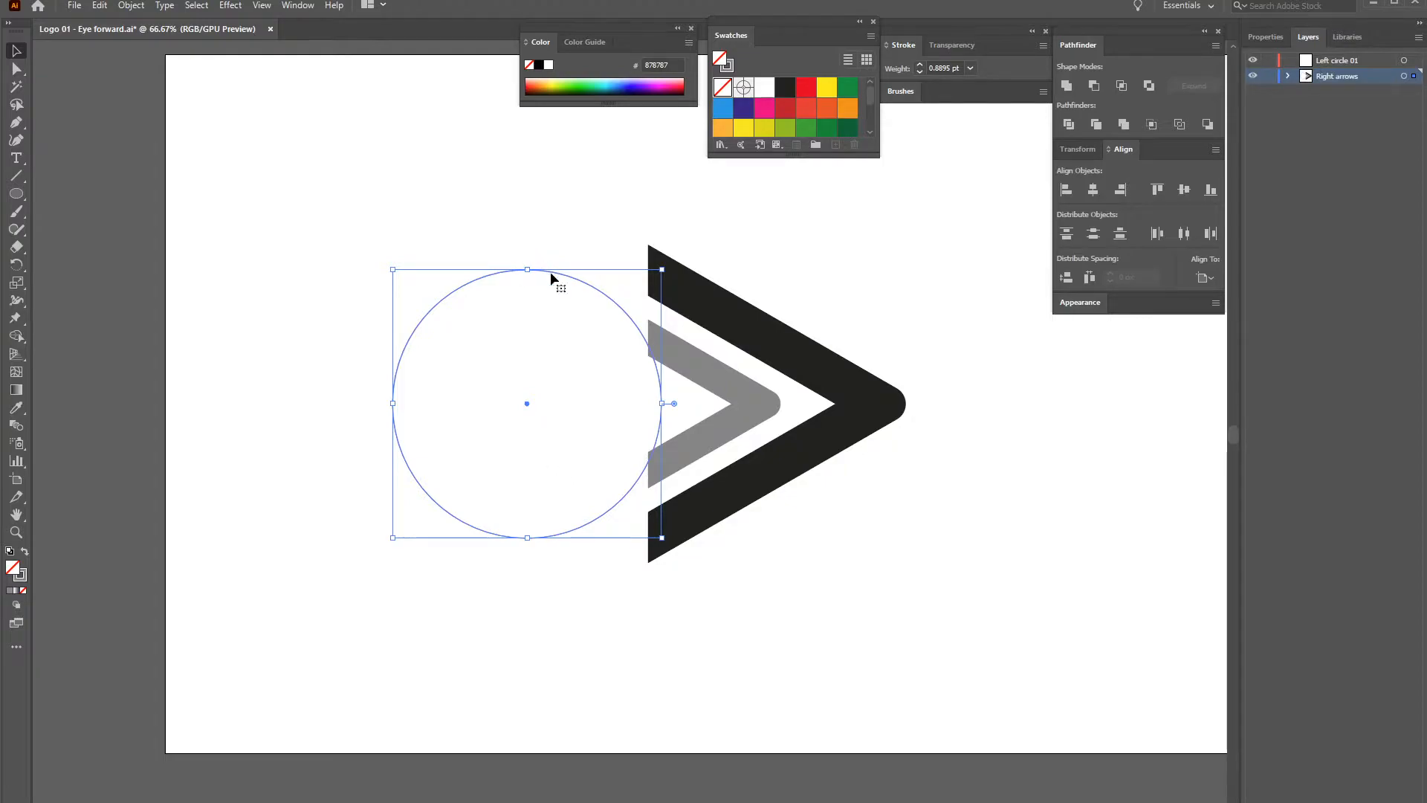
left_click_drag(550, 275, 516, 275)
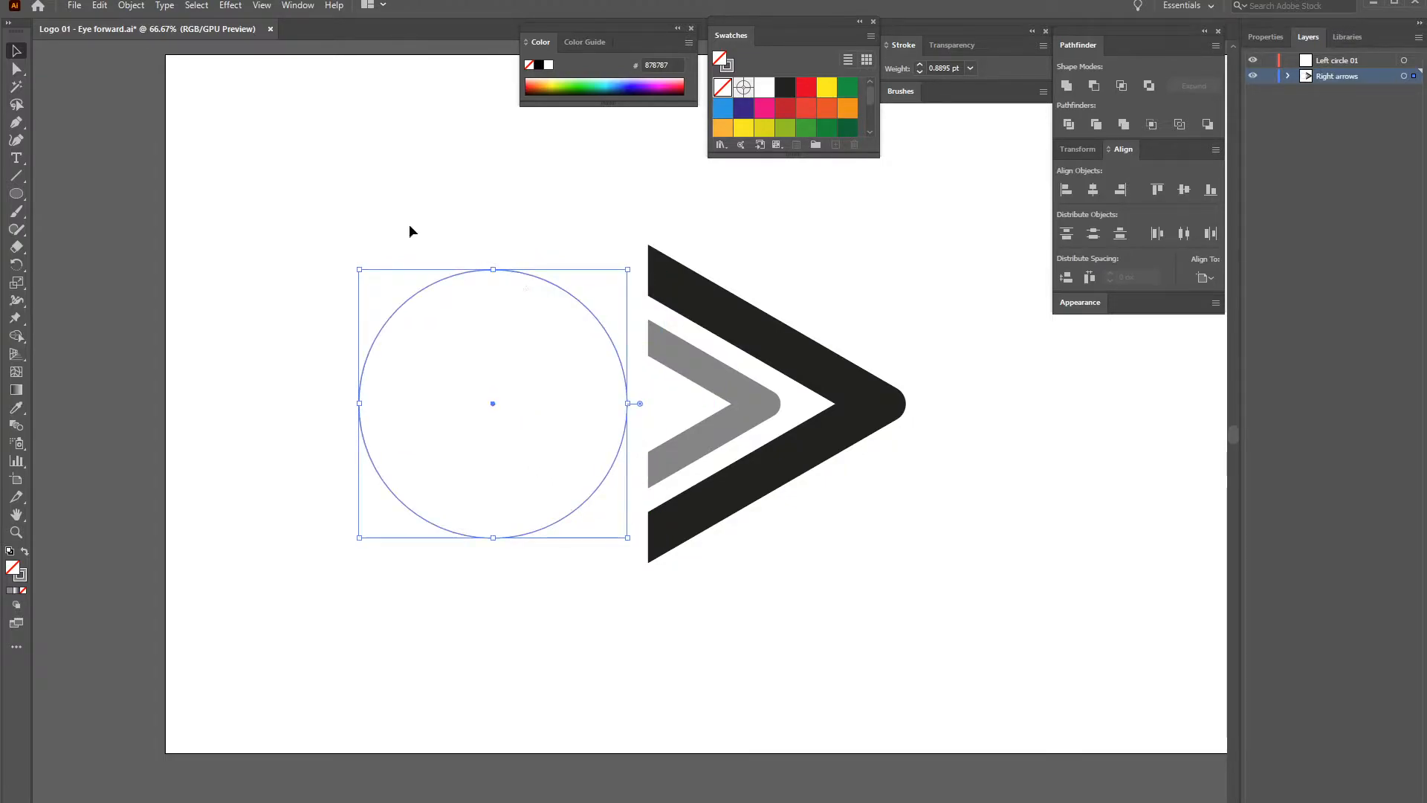
Try removing the circle's rightmost anchor with the Delete Anchor Point tool, and undo the removal
left_click(17, 123)
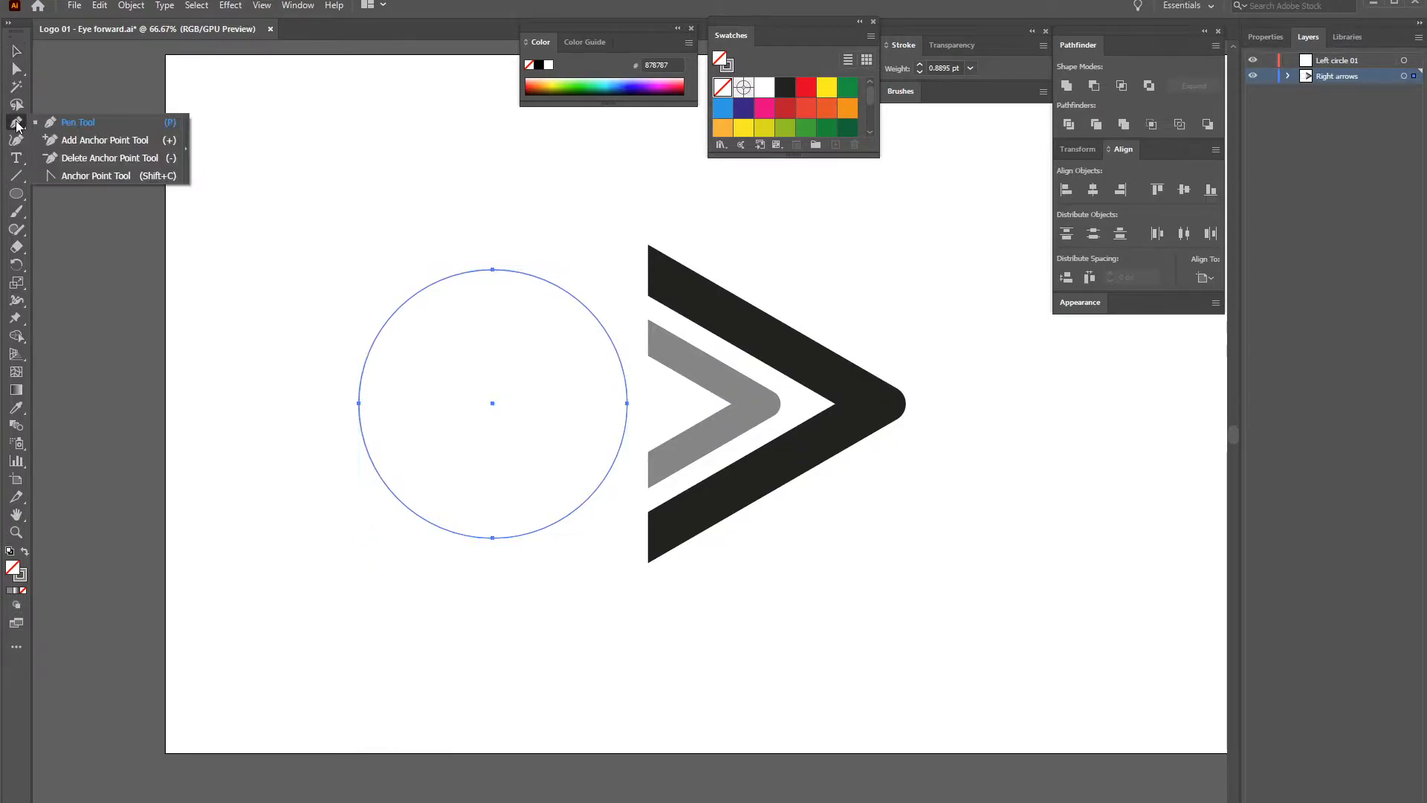
left_click(75, 158)
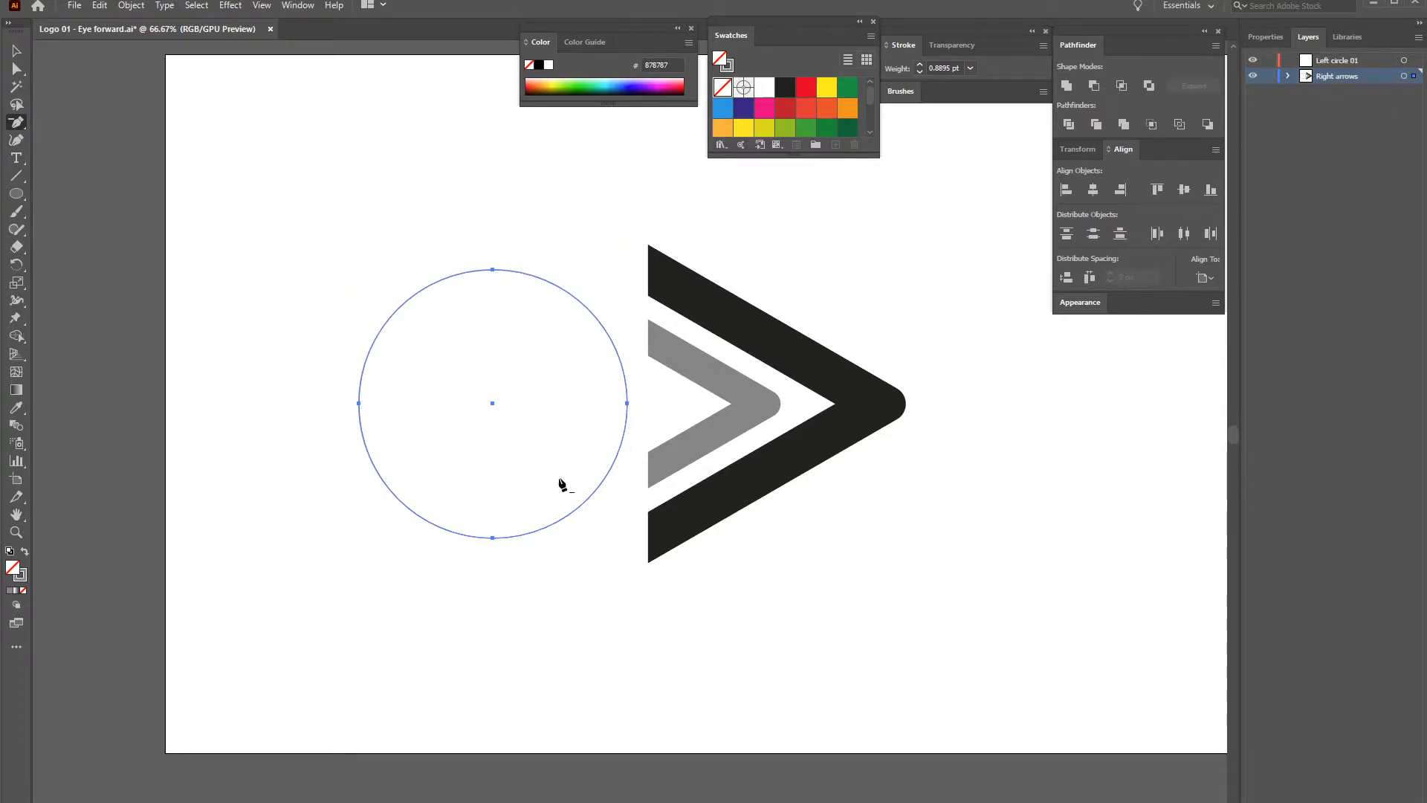
left_click(626, 403)
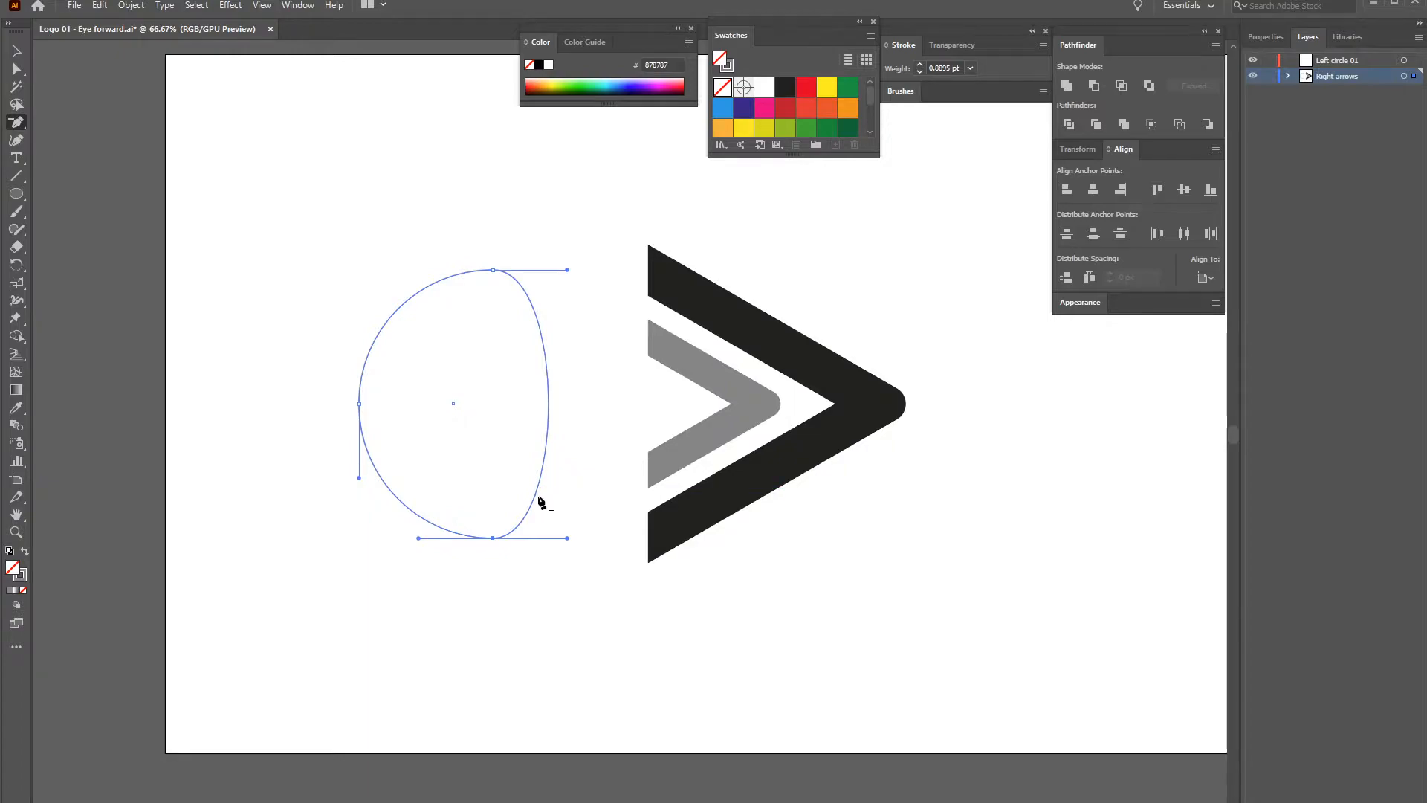
key("ctrl+z")
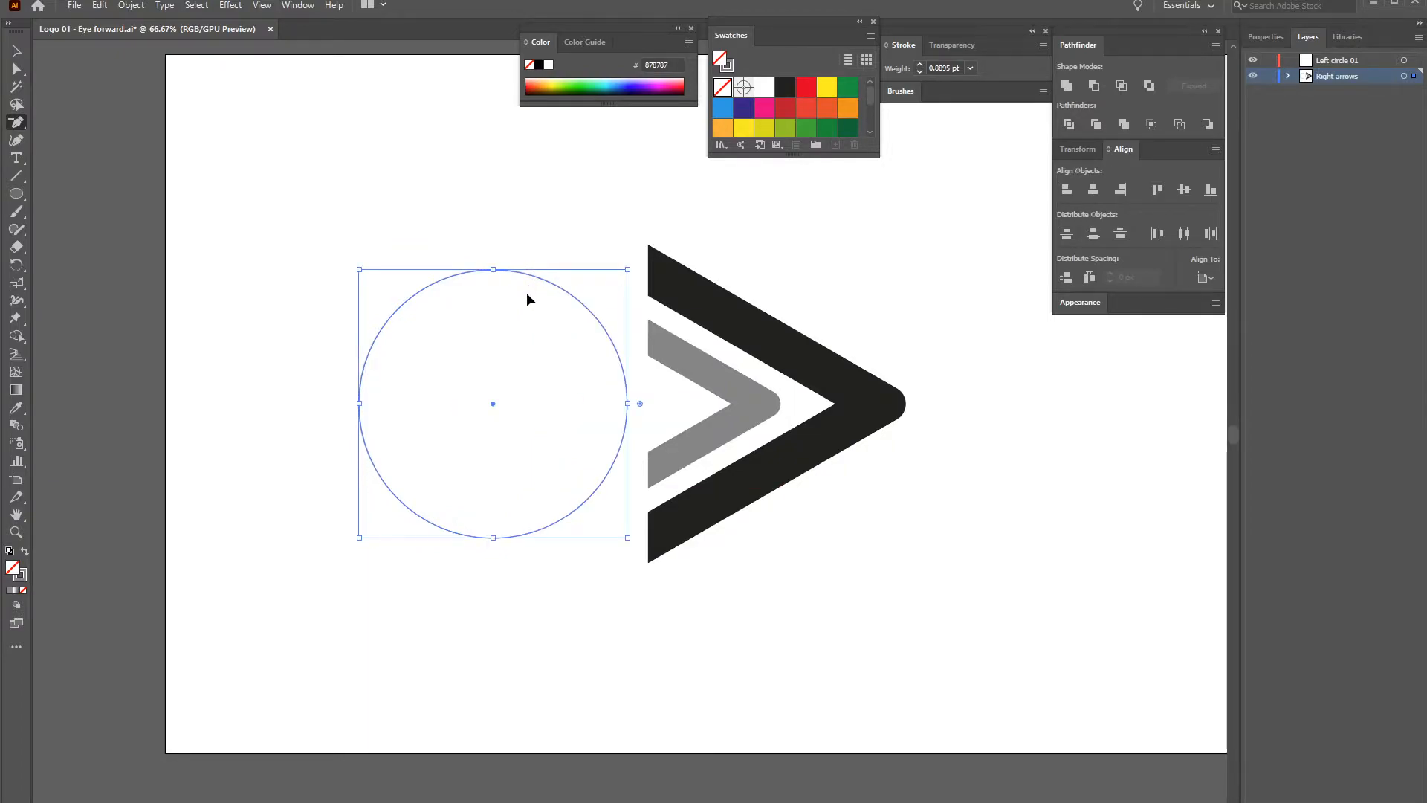
Delete the circle's rightmost anchor point together with its segments, leaving an open left half-circle arc
left_click(17, 69)
left_click(628, 405)
key("Delete")
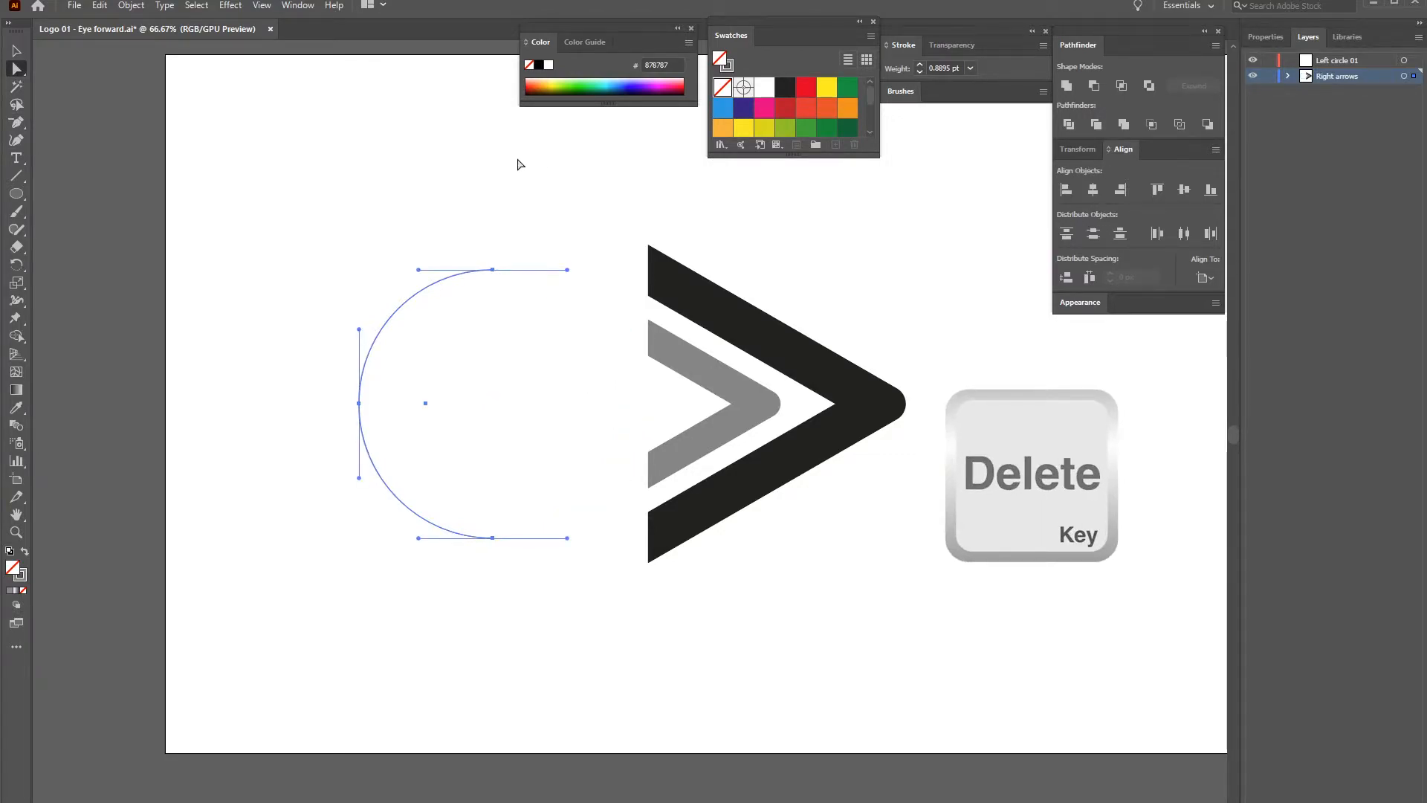
left_click(489, 281)
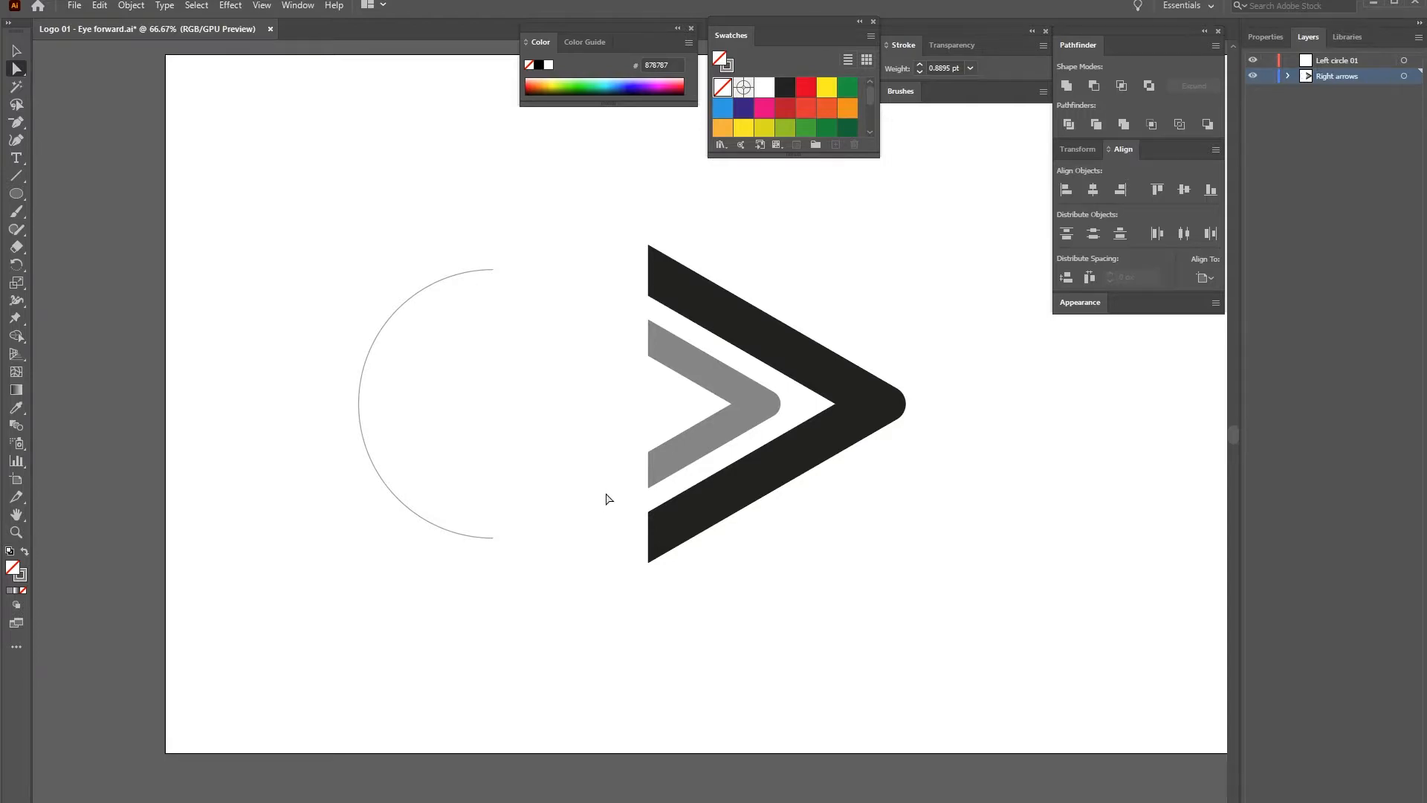
Thicken the half-circle arc's stroke to 60 pt and move the arc right until it sits near the chevrons' open ends
left_click(16, 54)
left_click_drag(378, 239, 452, 314)
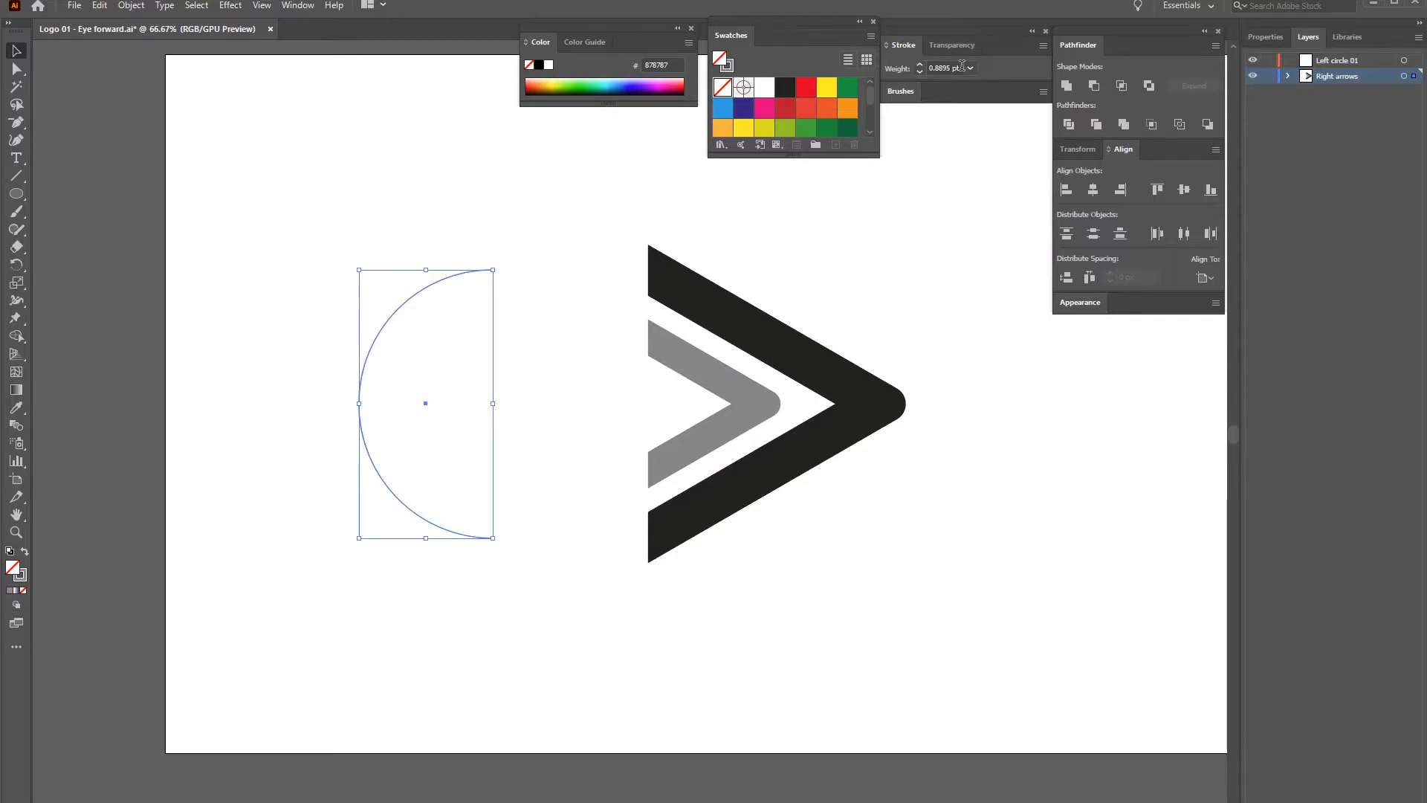
left_click(919, 65)
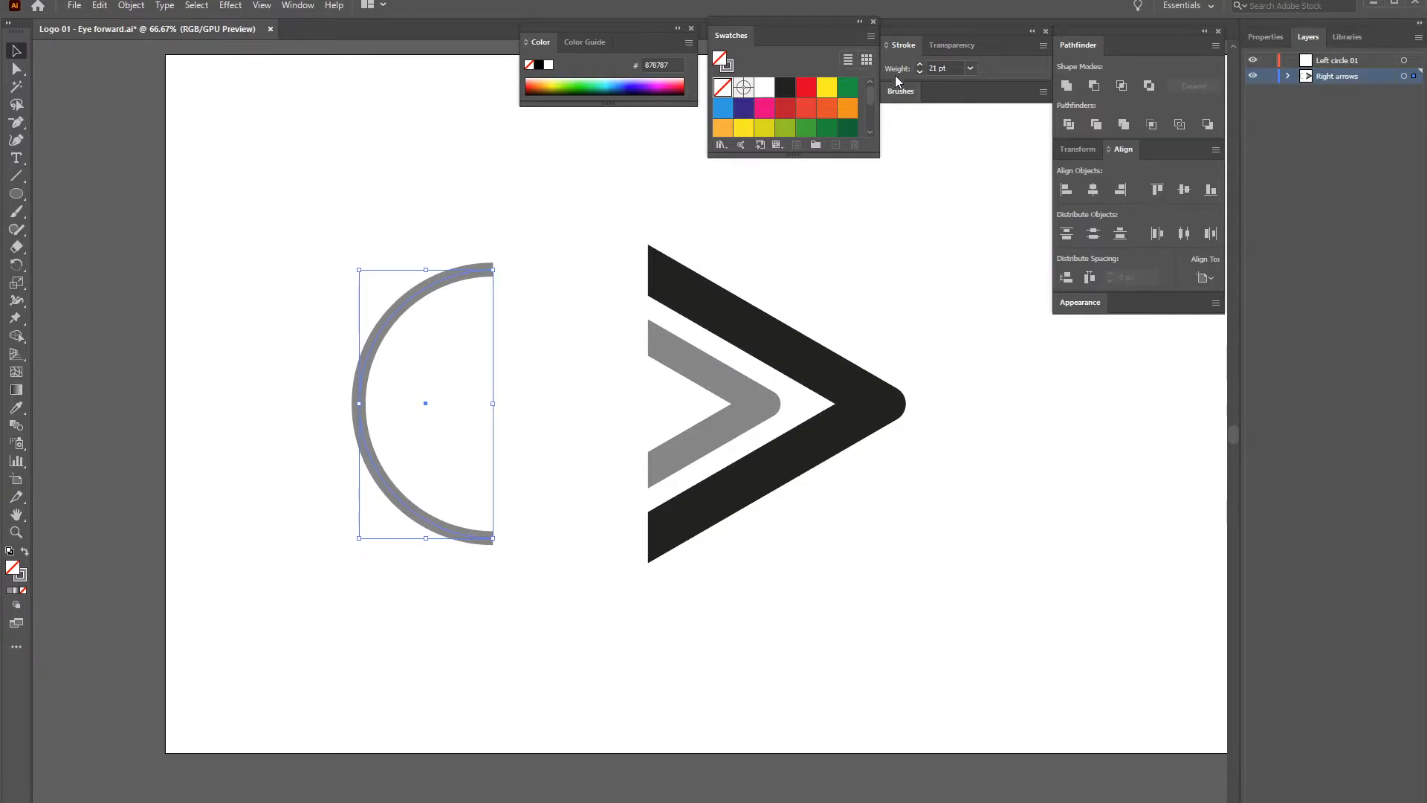
left_click(920, 64)
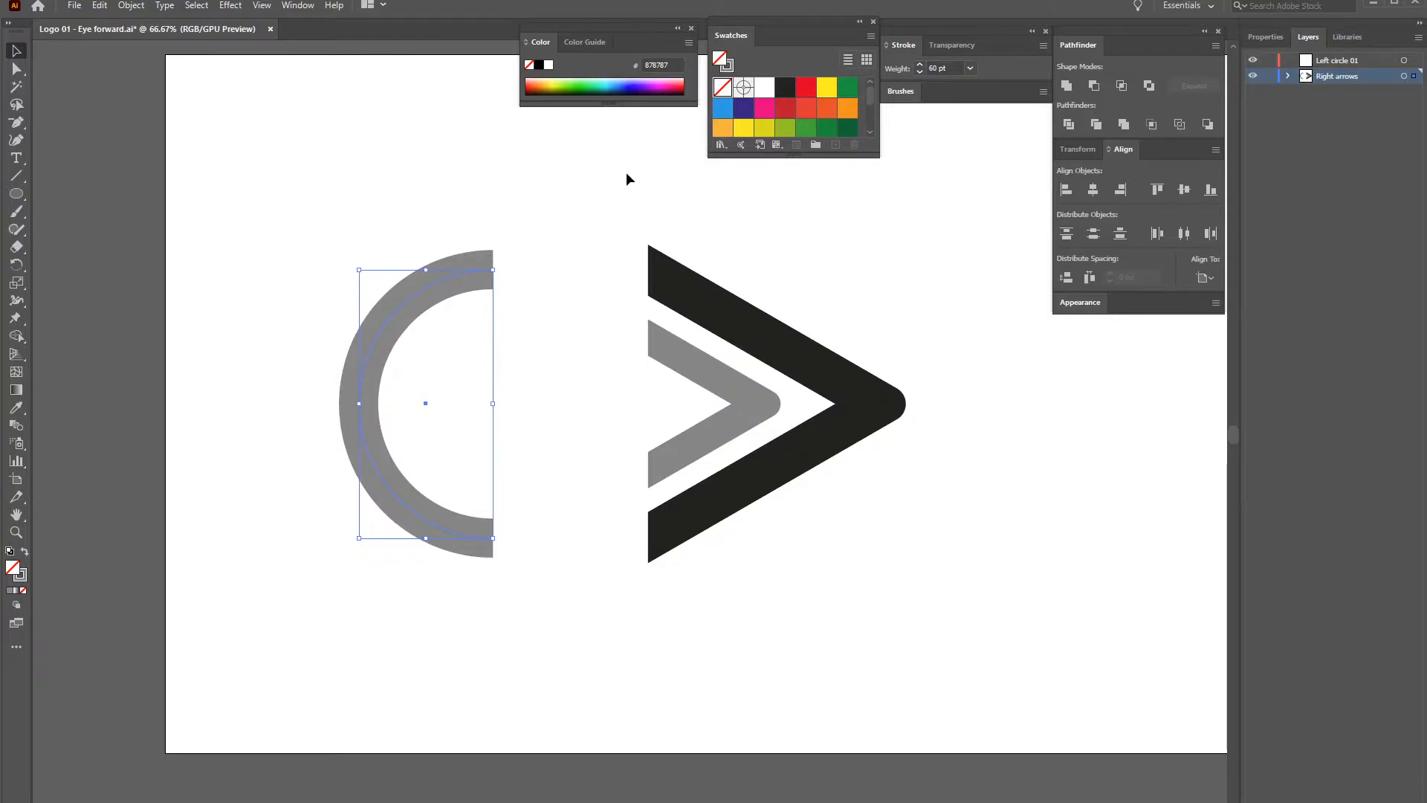
mouse_move(368, 376)
left_mouse_down()
mouse_move(468, 374)
mouse_move(456, 373)
left_mouse_up()
Set the arc's stroke weight to 70 pt and deselect it
left_click(919, 64)
left_click(919, 64)
left_click(919, 65)
left_click(919, 65)
left_click(919, 64)
left_click(919, 64)
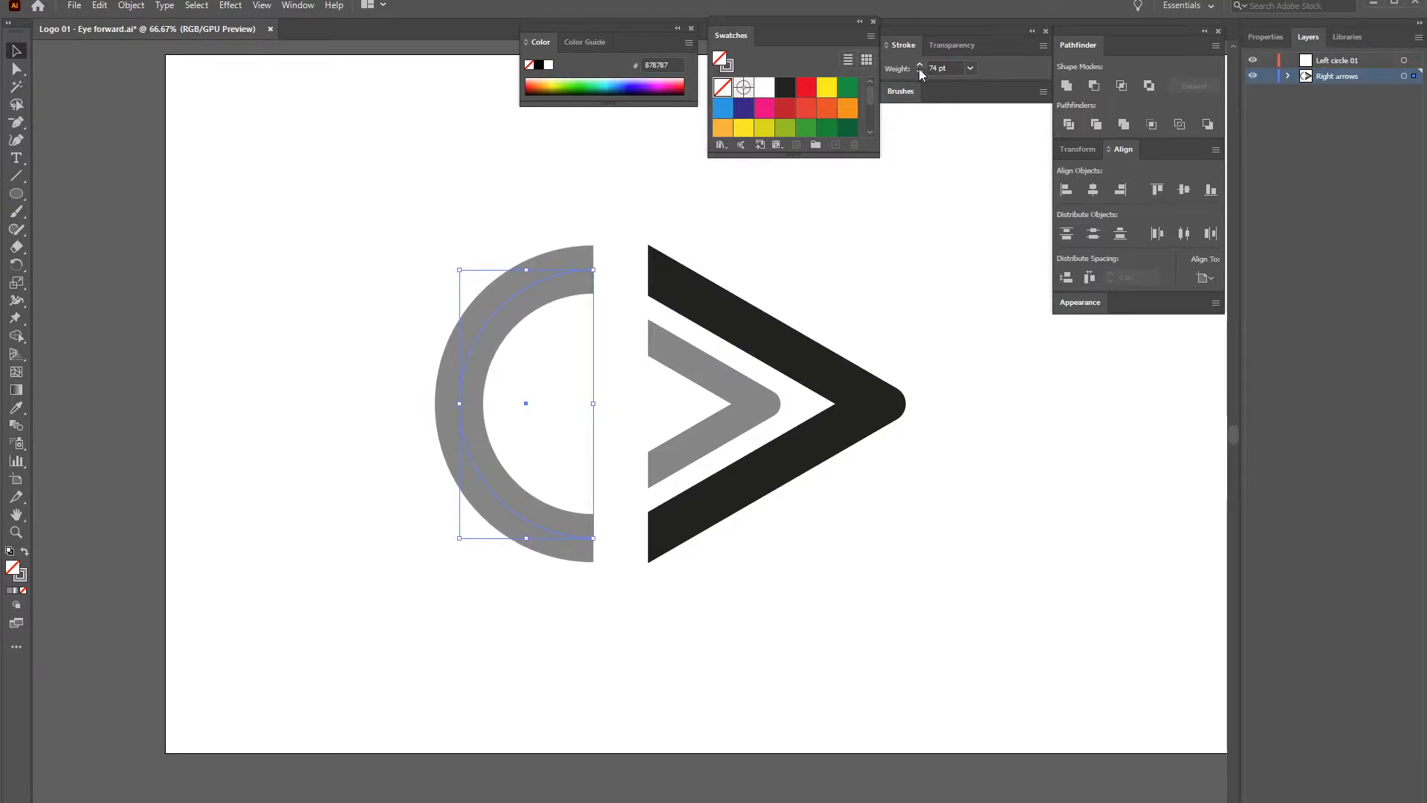
left_click(920, 70)
left_click(919, 71)
left_click(918, 71)
left_click(918, 71)
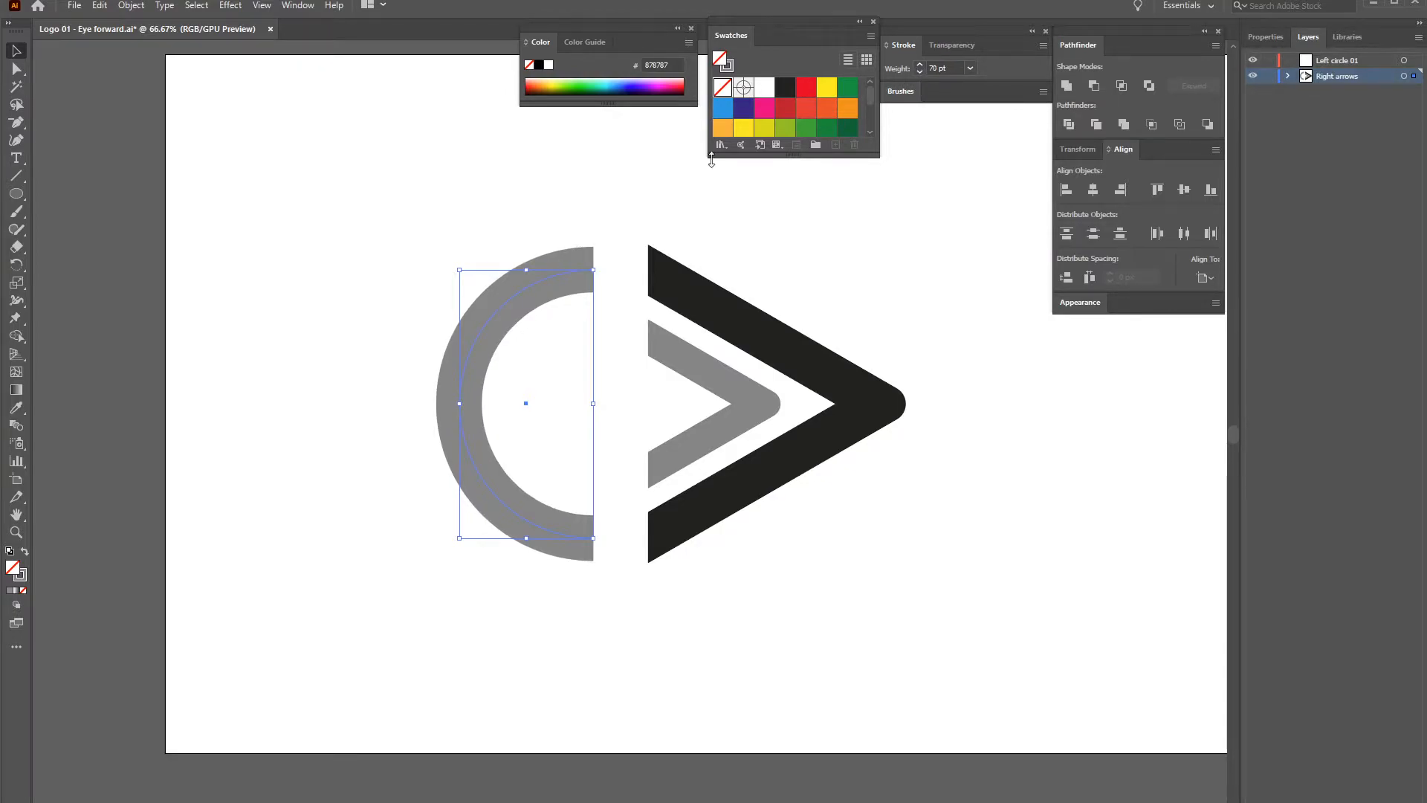
left_click_drag(544, 278, 542, 285)
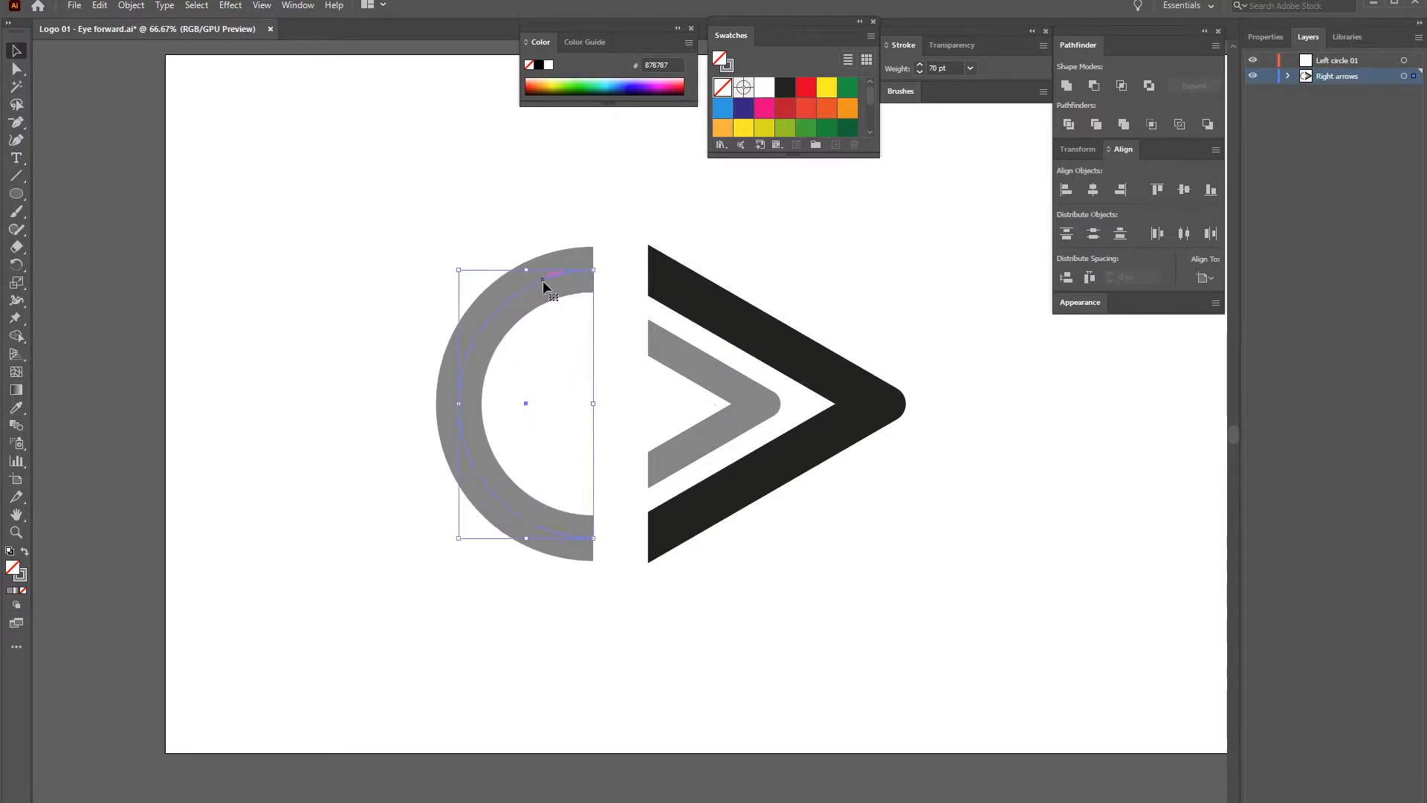
left_click(873, 243)
Duplicate the arc, scale the copy to about half size inside the original, and set its stroke weight to 53 pt
left_click(451, 302)
left_click_drag(474, 453, 529, 455)
mouse_move(648, 269)
left_mouse_down()
mouse_move(631, 269)
mouse_move(616, 311)
left_mouse_up()
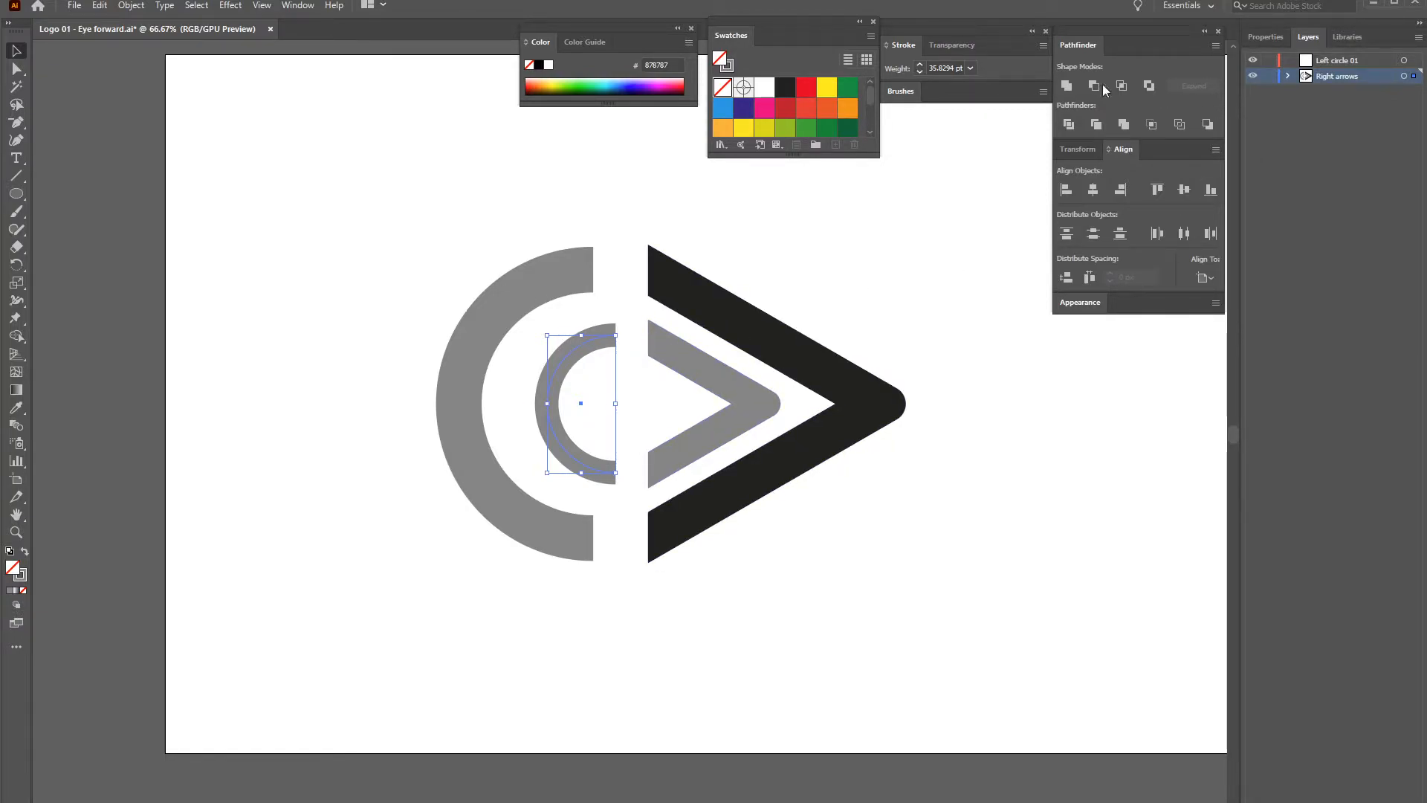
left_click(920, 66)
left_click(920, 66)
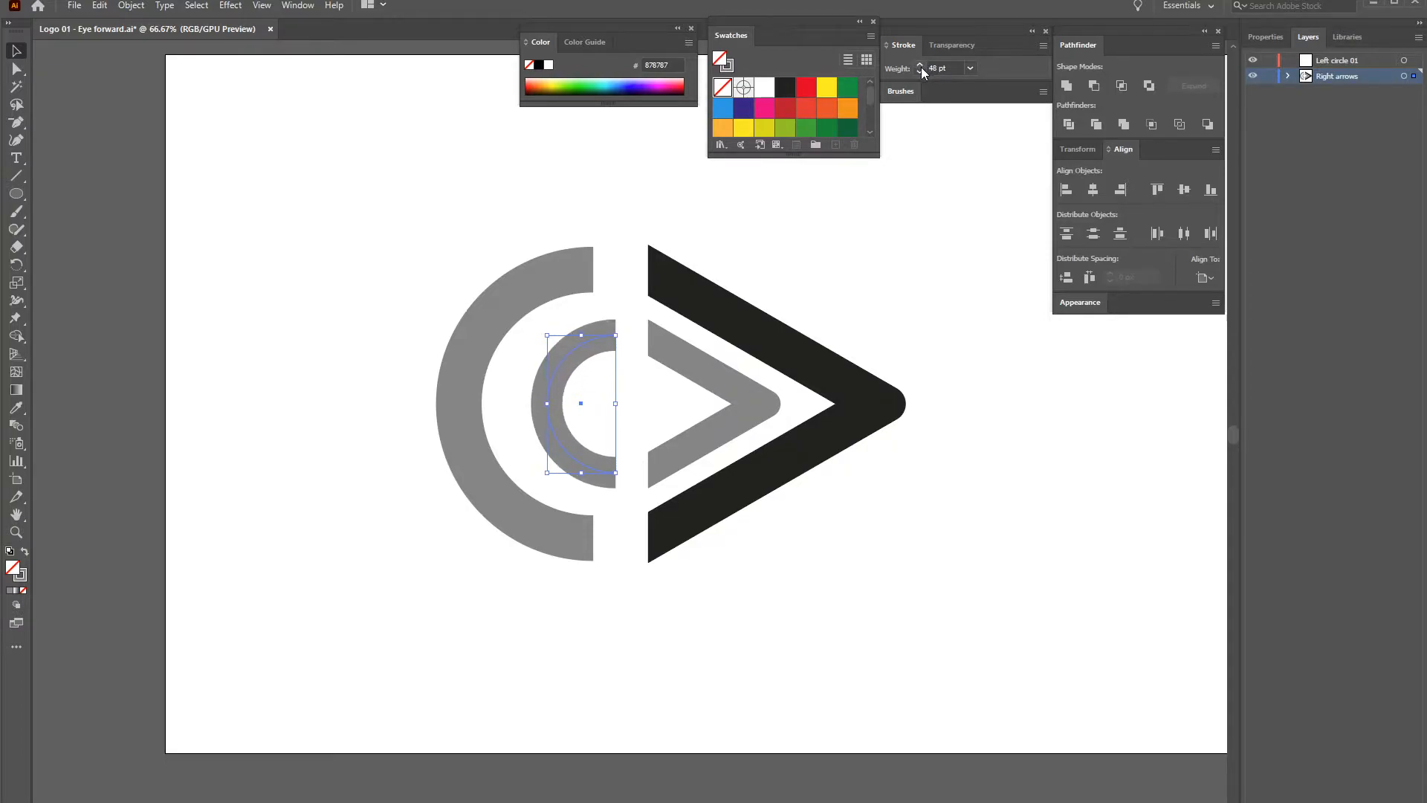
left_click(920, 67)
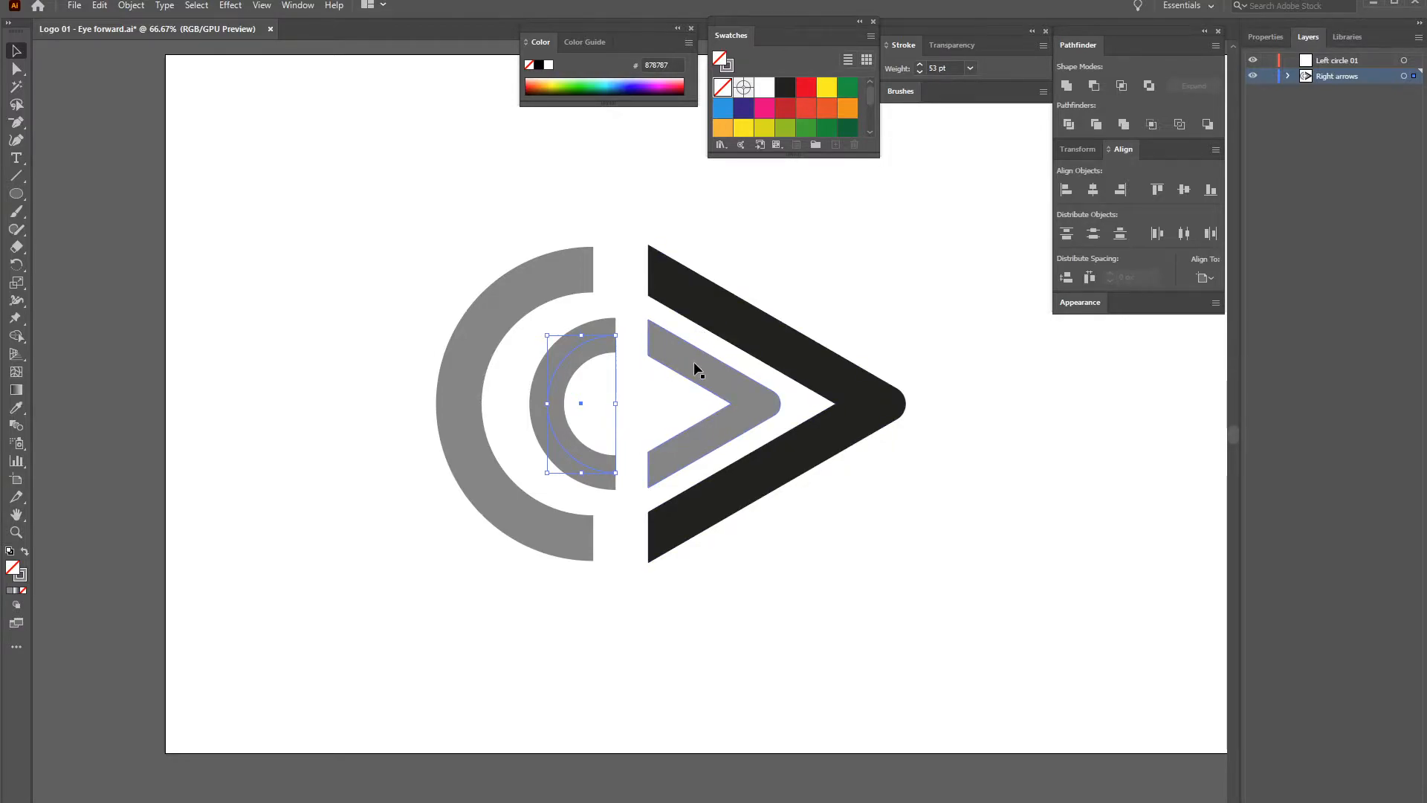
Nudge the large outer arc horizontally right, closer to the inner arc and the chevrons
left_click_drag(522, 317, 524, 319)
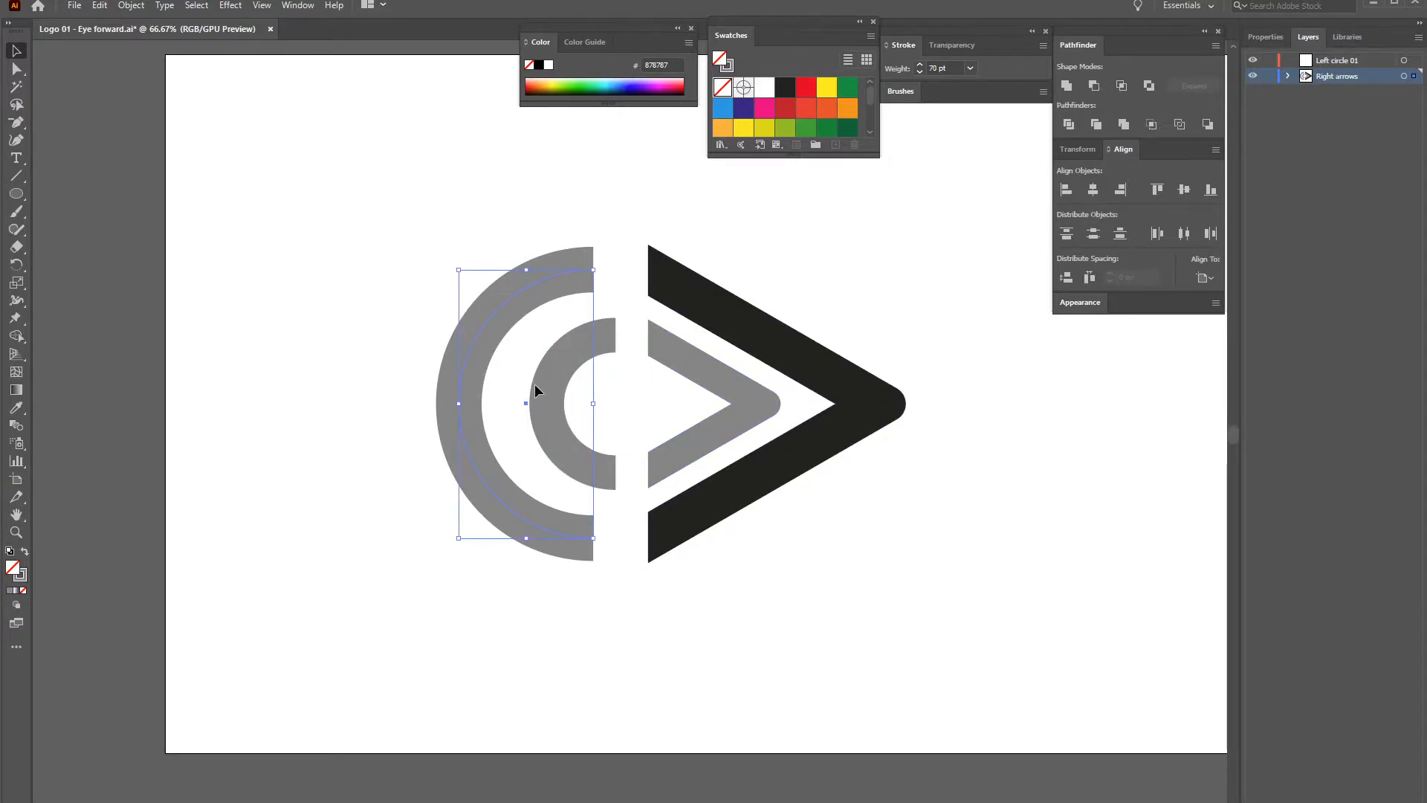
key("Right")
key("Right")
key("Right")
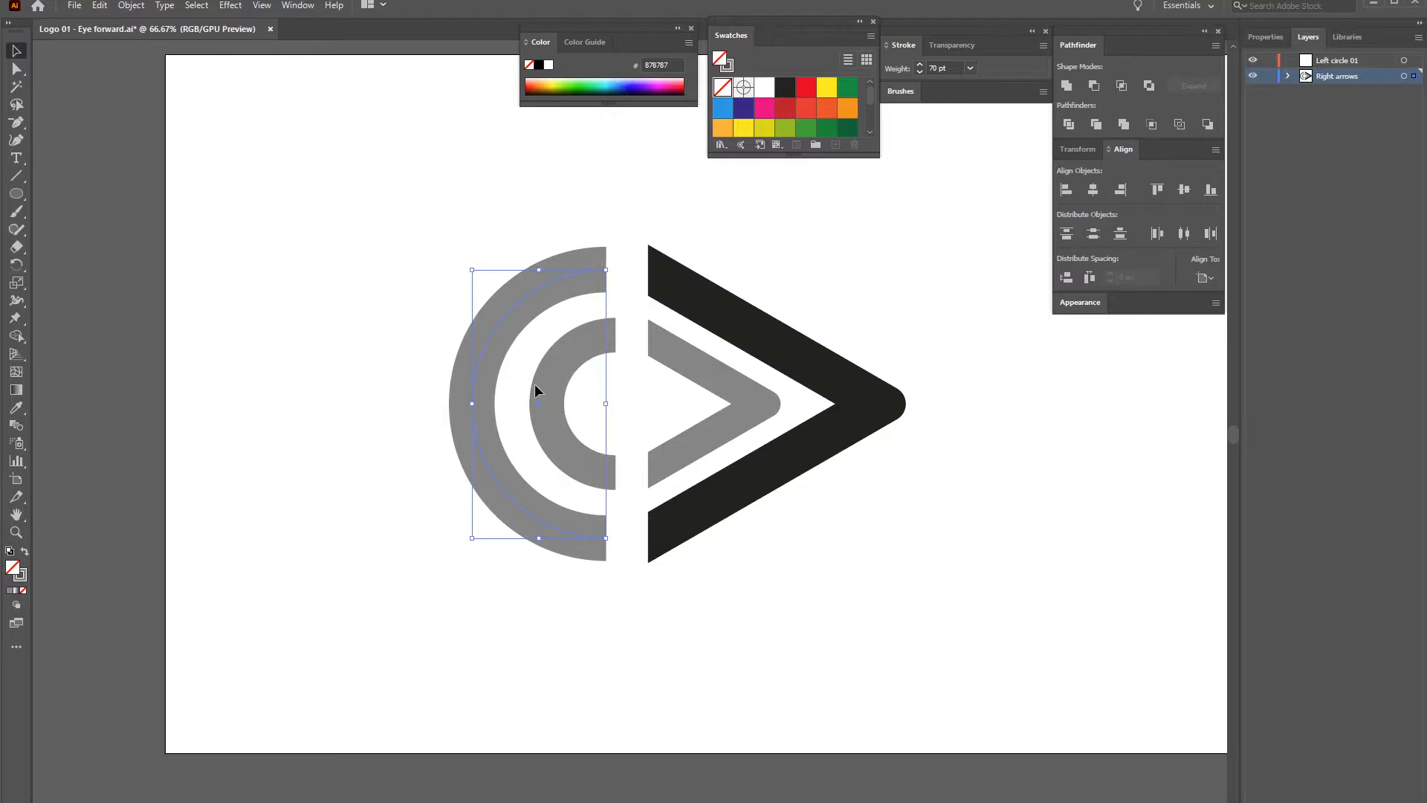
key("Left")
key("Left")
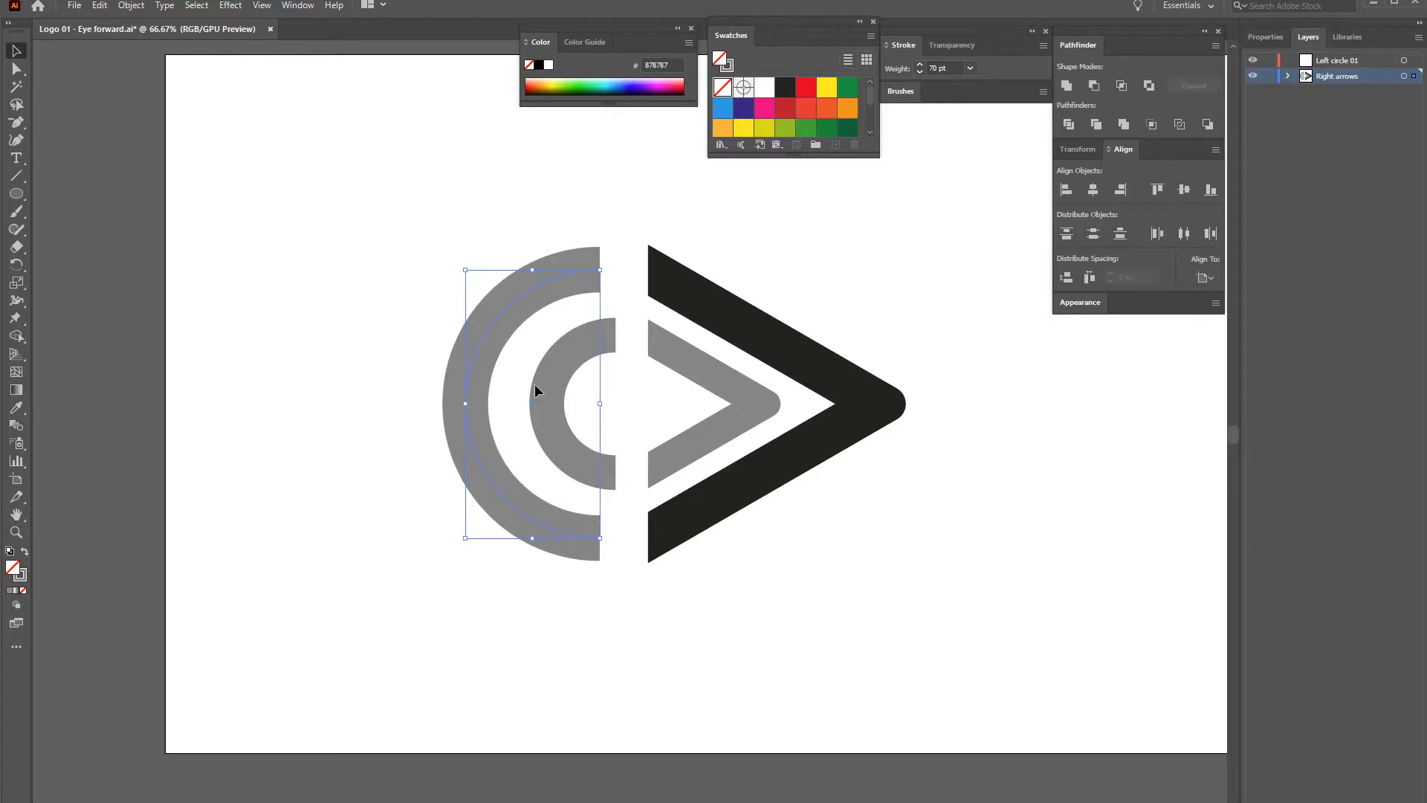
key("Right")
key("Right")
key("Left")
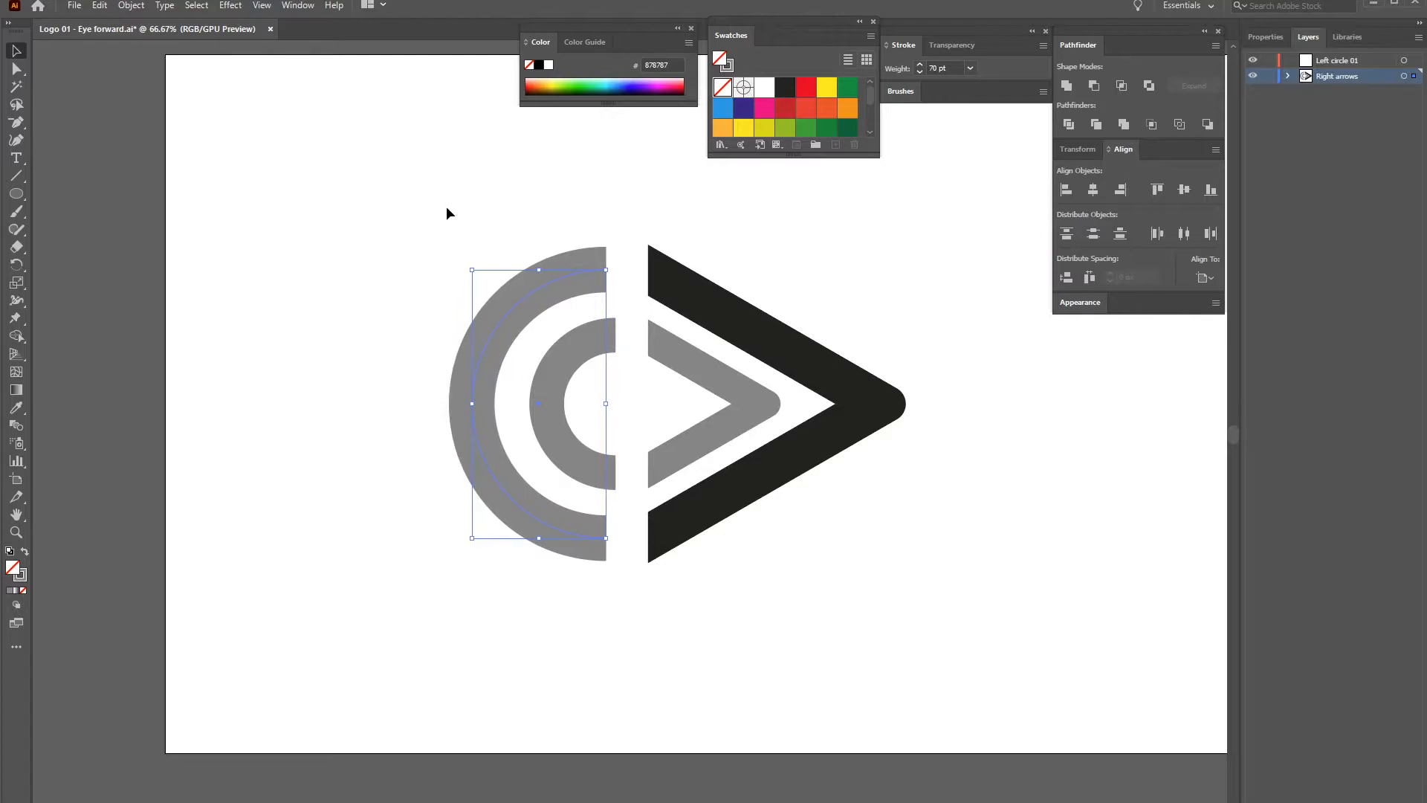
key("Left")
key("Right")
Select both gray arcs together and make Left circle 01 the active layer
left_click(433, 258)
left_click_drag(404, 297, 587, 466)
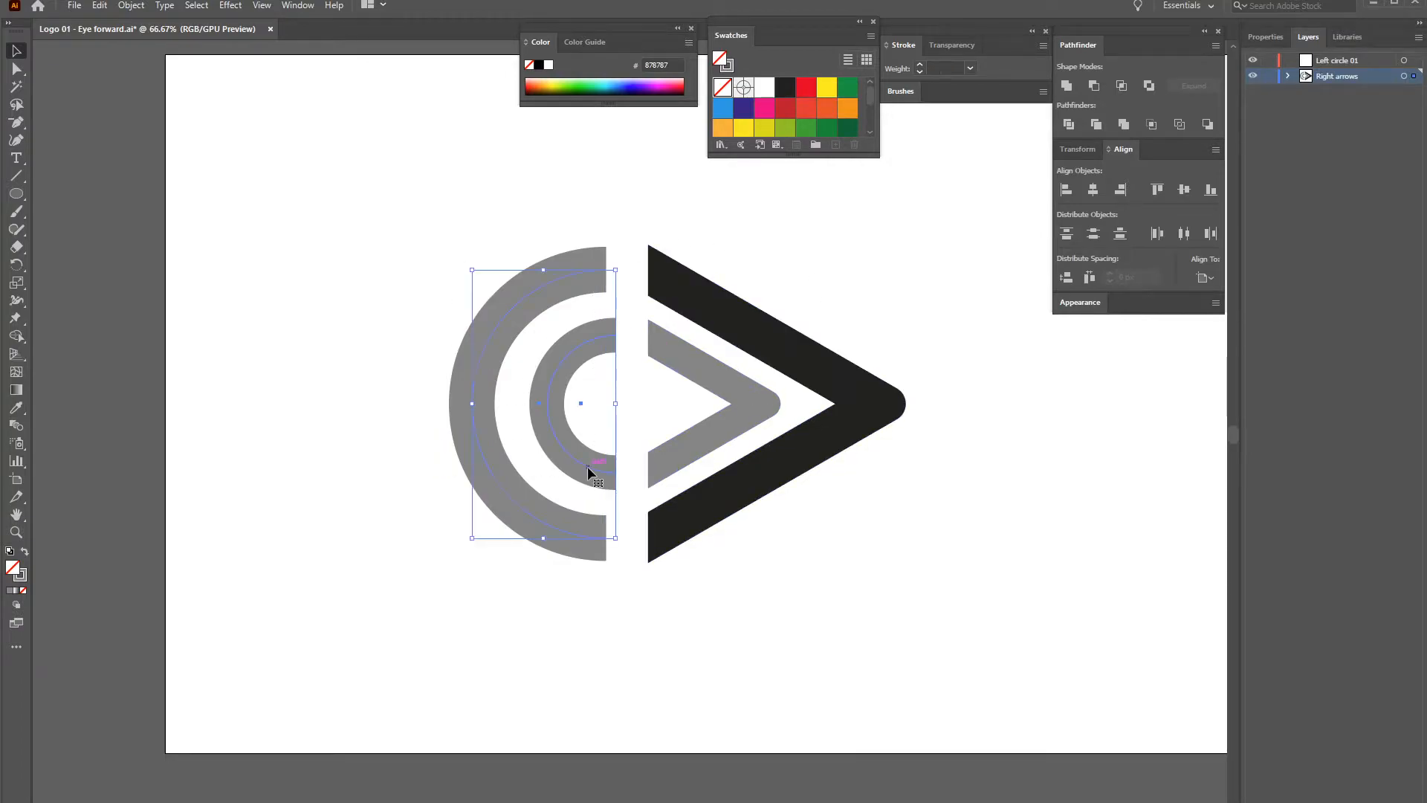
left_click(1331, 64)
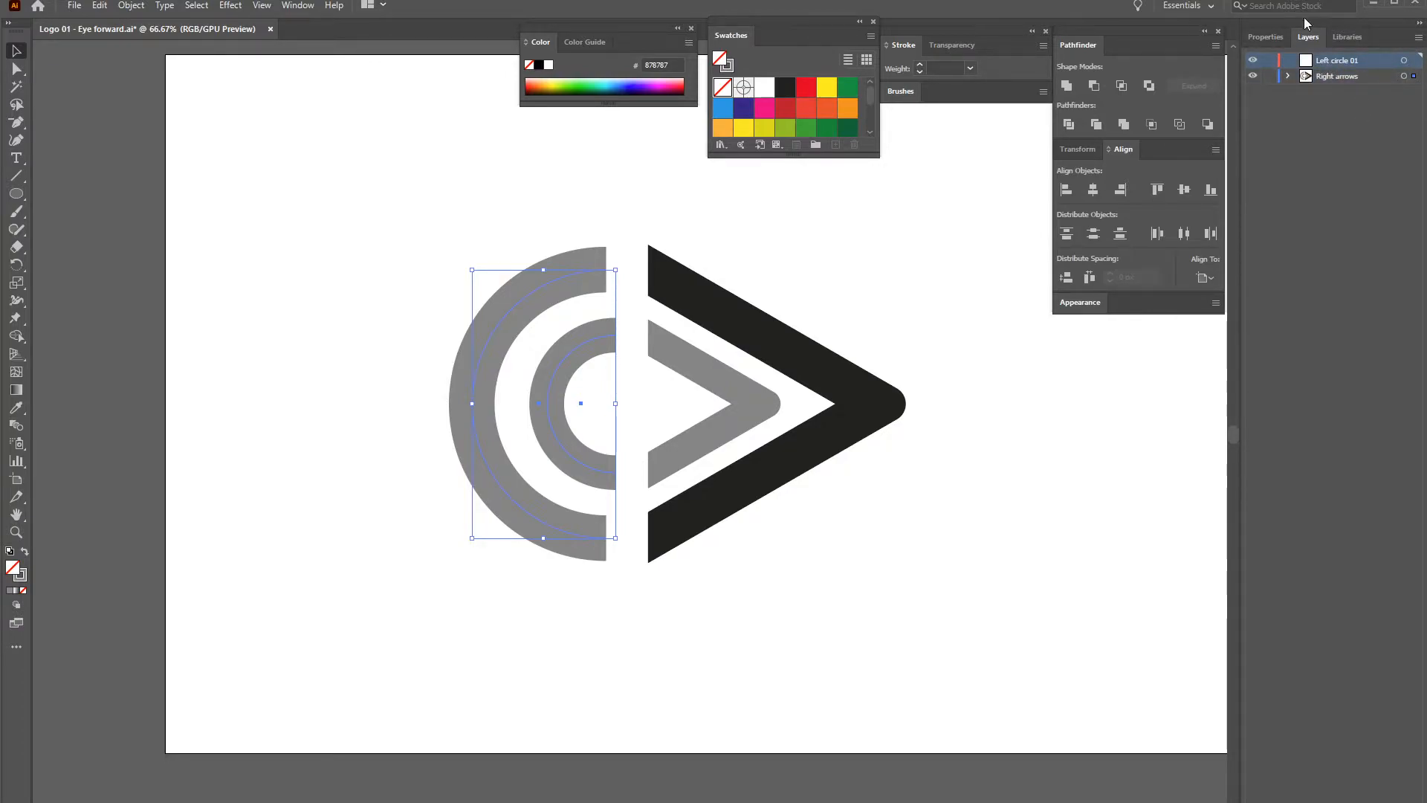
Try collecting the Left circle 01 layer in a new layer, and undo it
left_click(1419, 37)
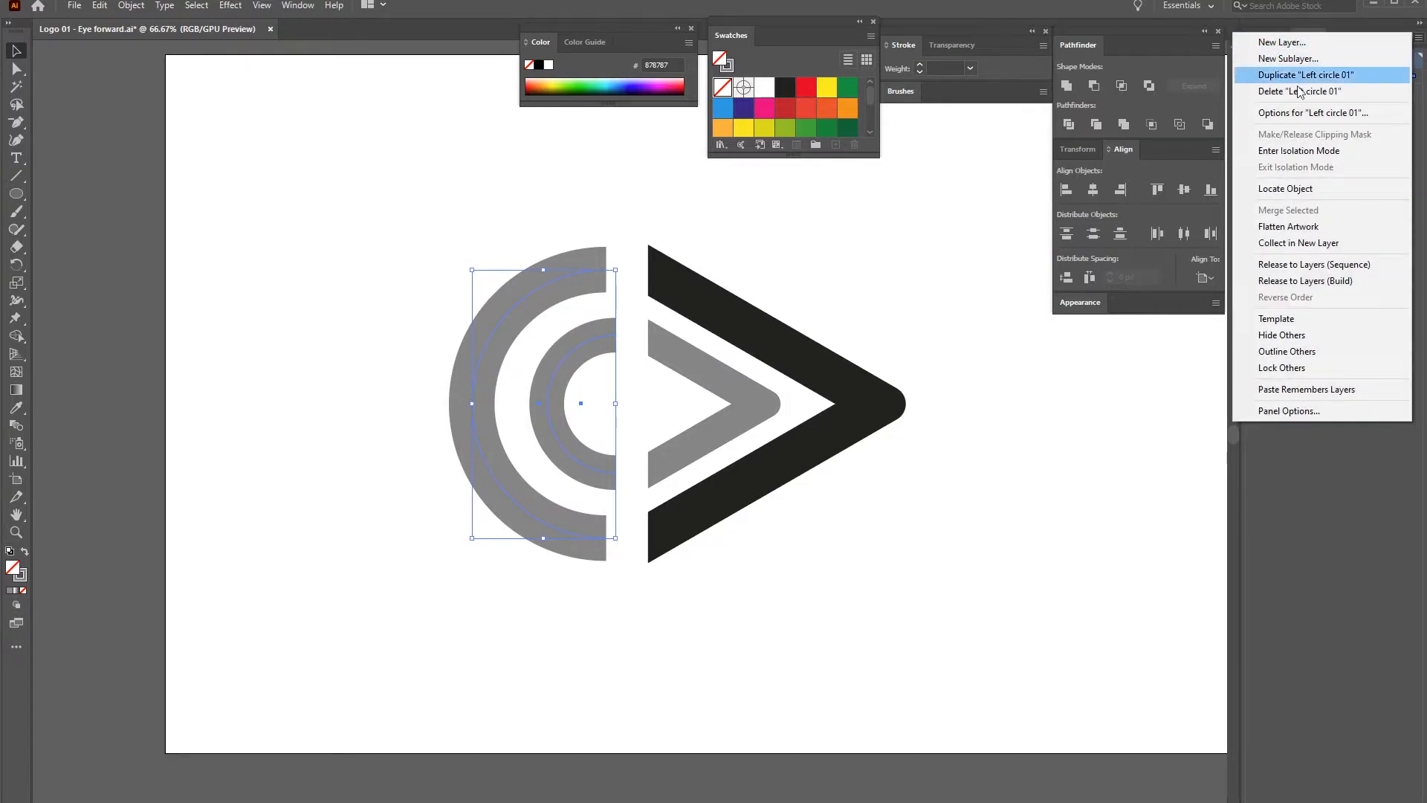
left_click(1308, 243)
left_click(1419, 39)
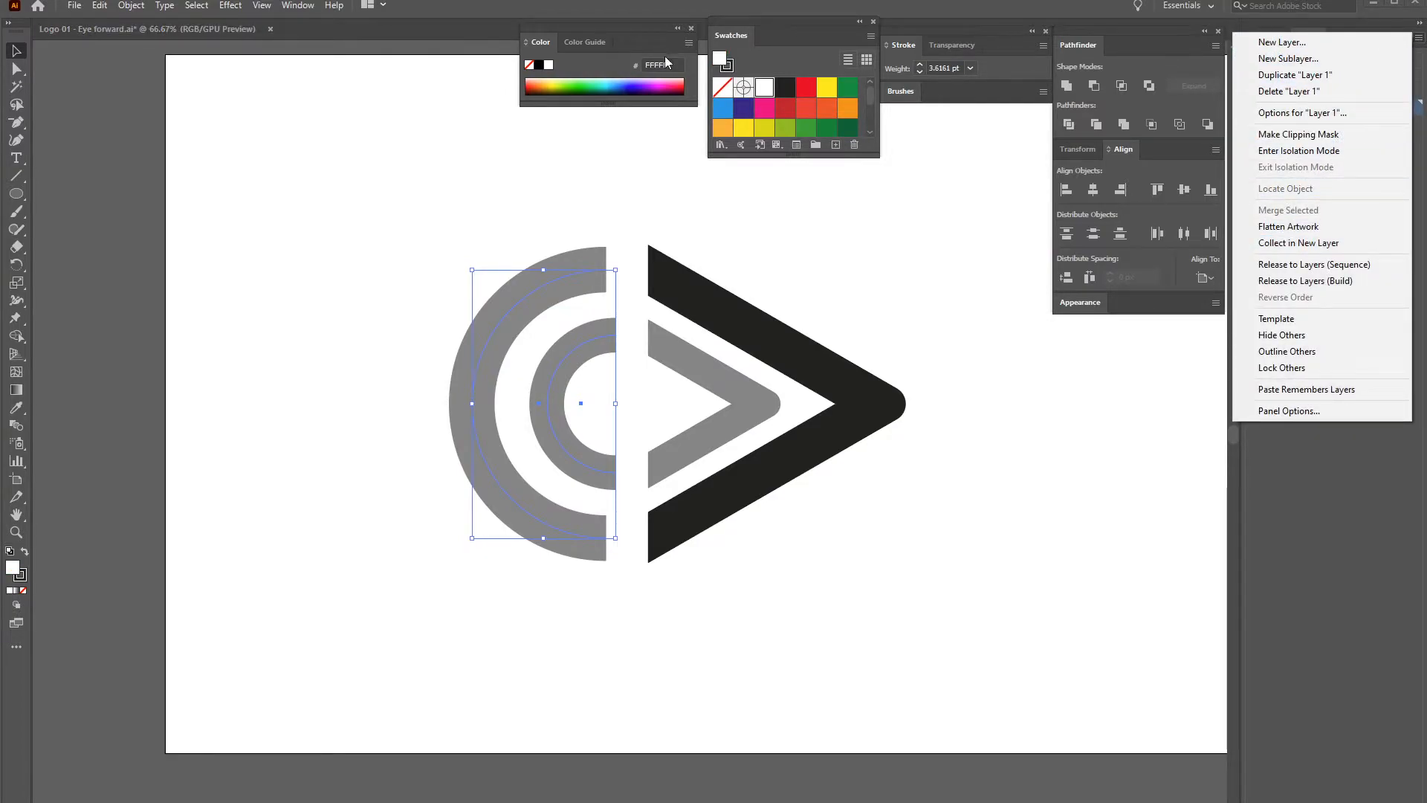
left_click(136, 9)
left_click(131, 5)
left_click(478, 203)
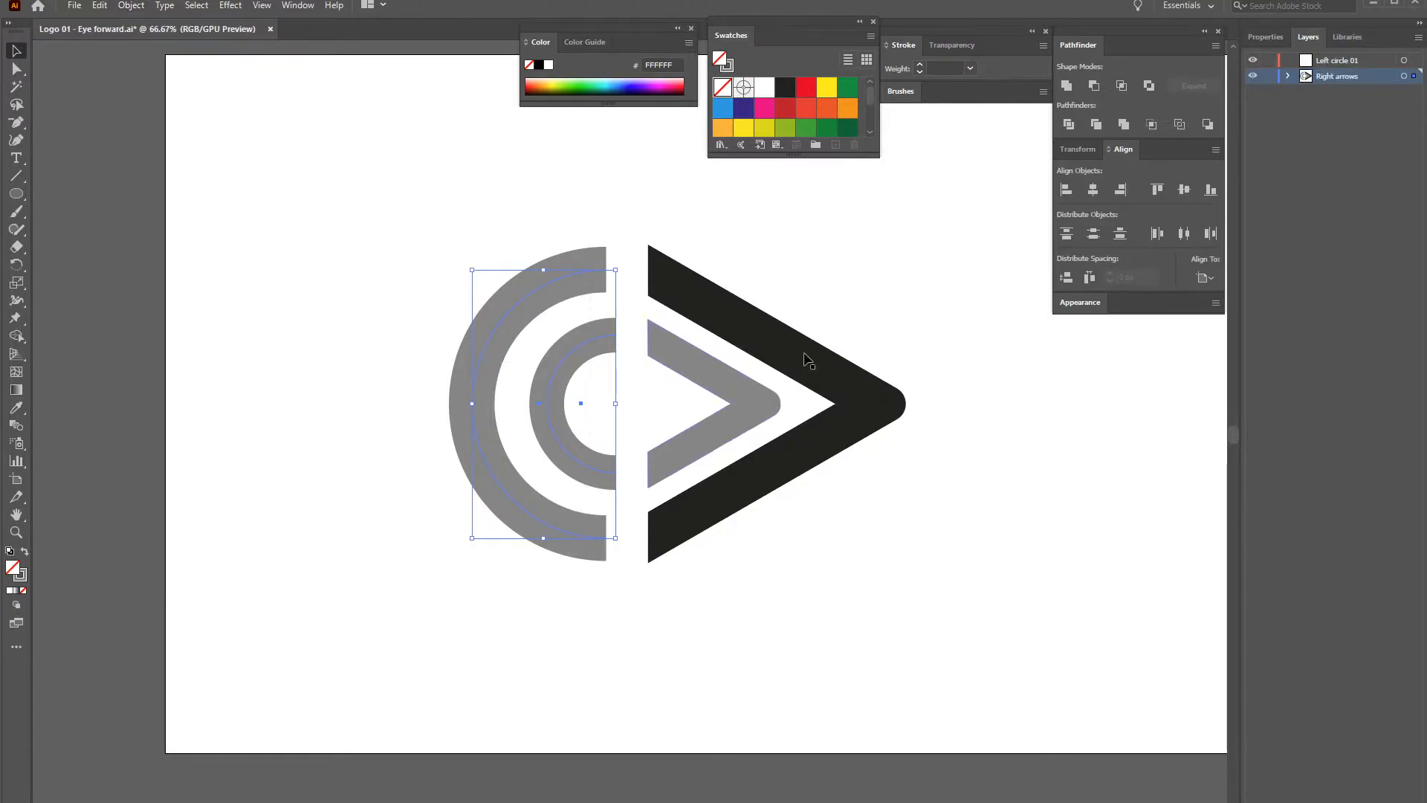
Send both arcs to the Left circle 01 layer and check each layer's contents by toggling its visibility
left_click(1334, 66)
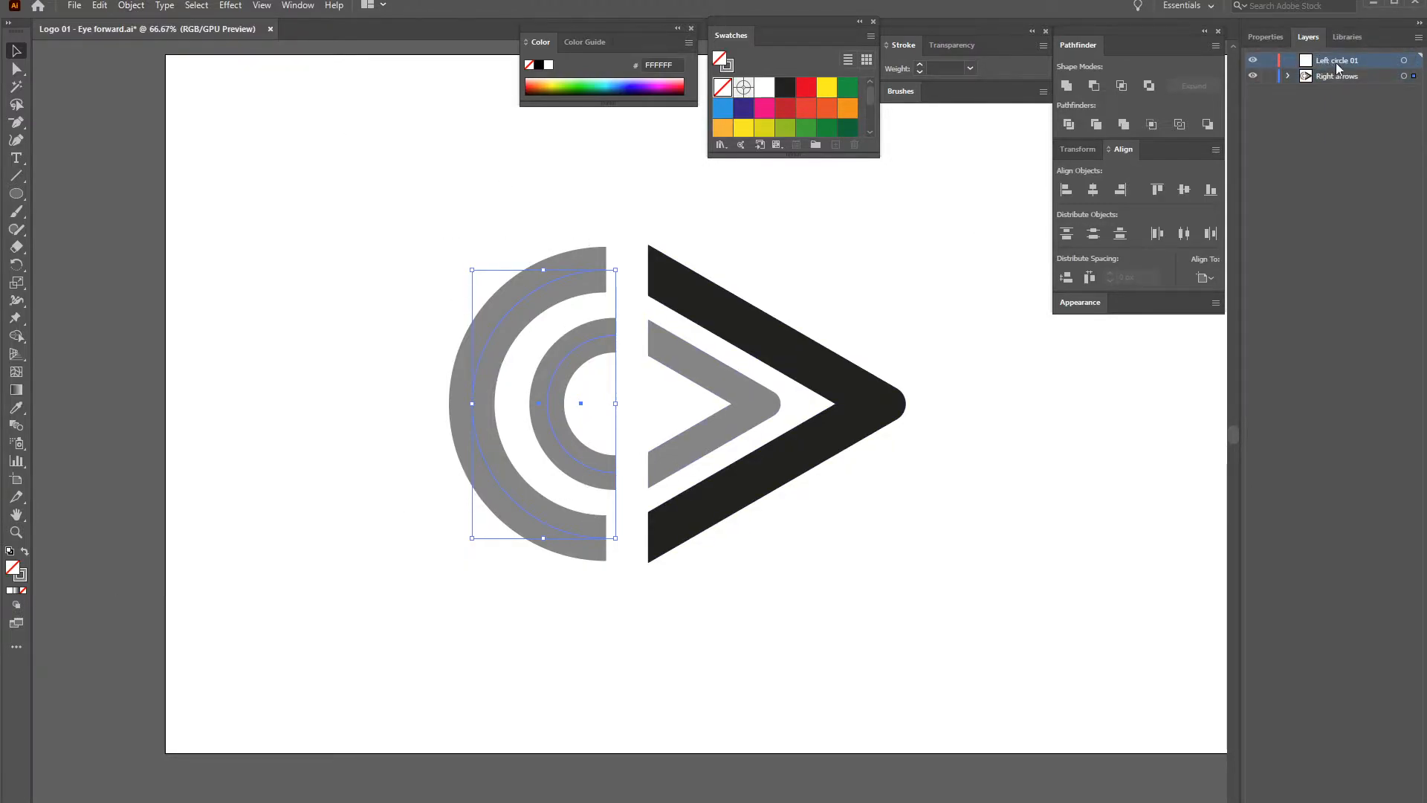
left_click(130, 5)
mouse_move(203, 38)
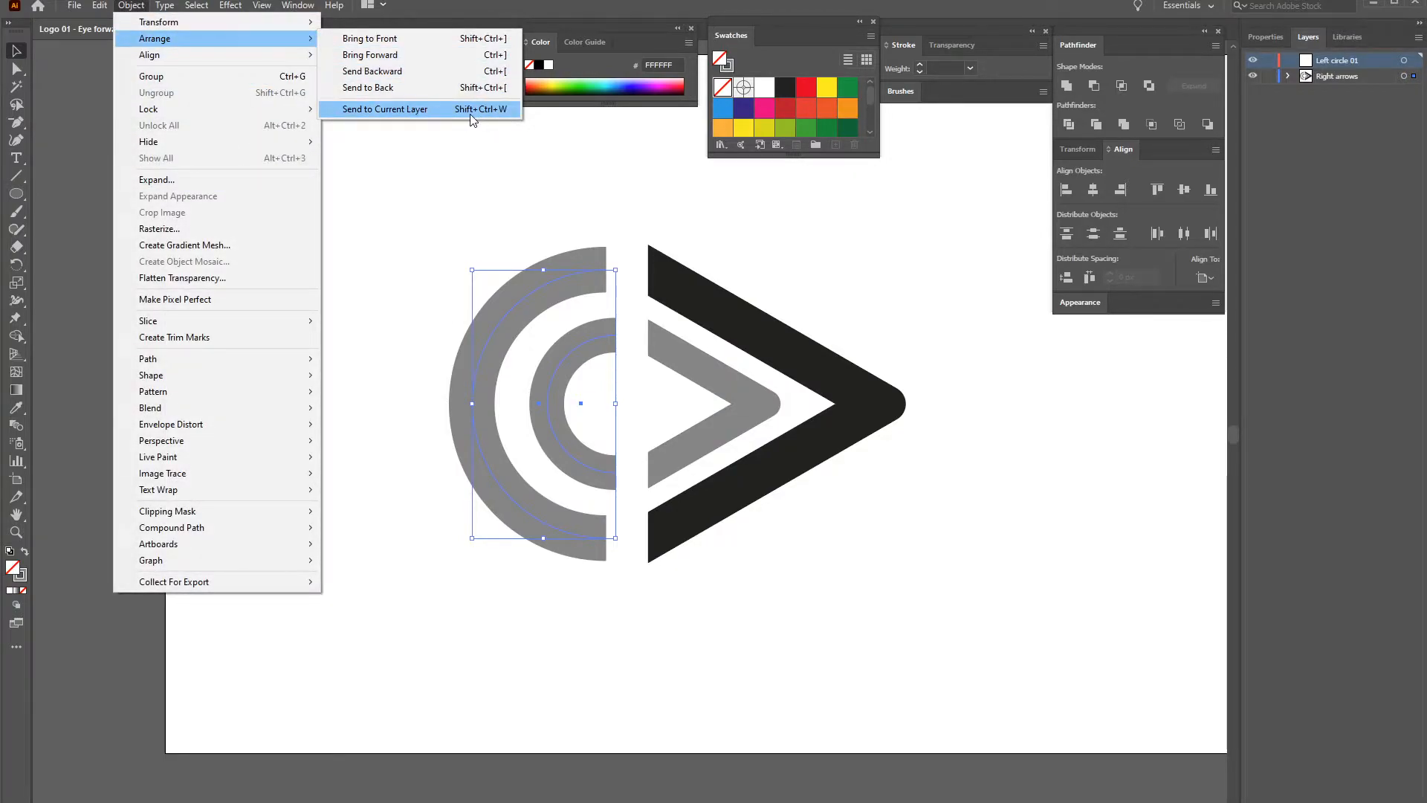
left_click(410, 109)
left_click(1253, 61)
left_click(1253, 61)
left_click(1253, 76)
left_click(1253, 76)
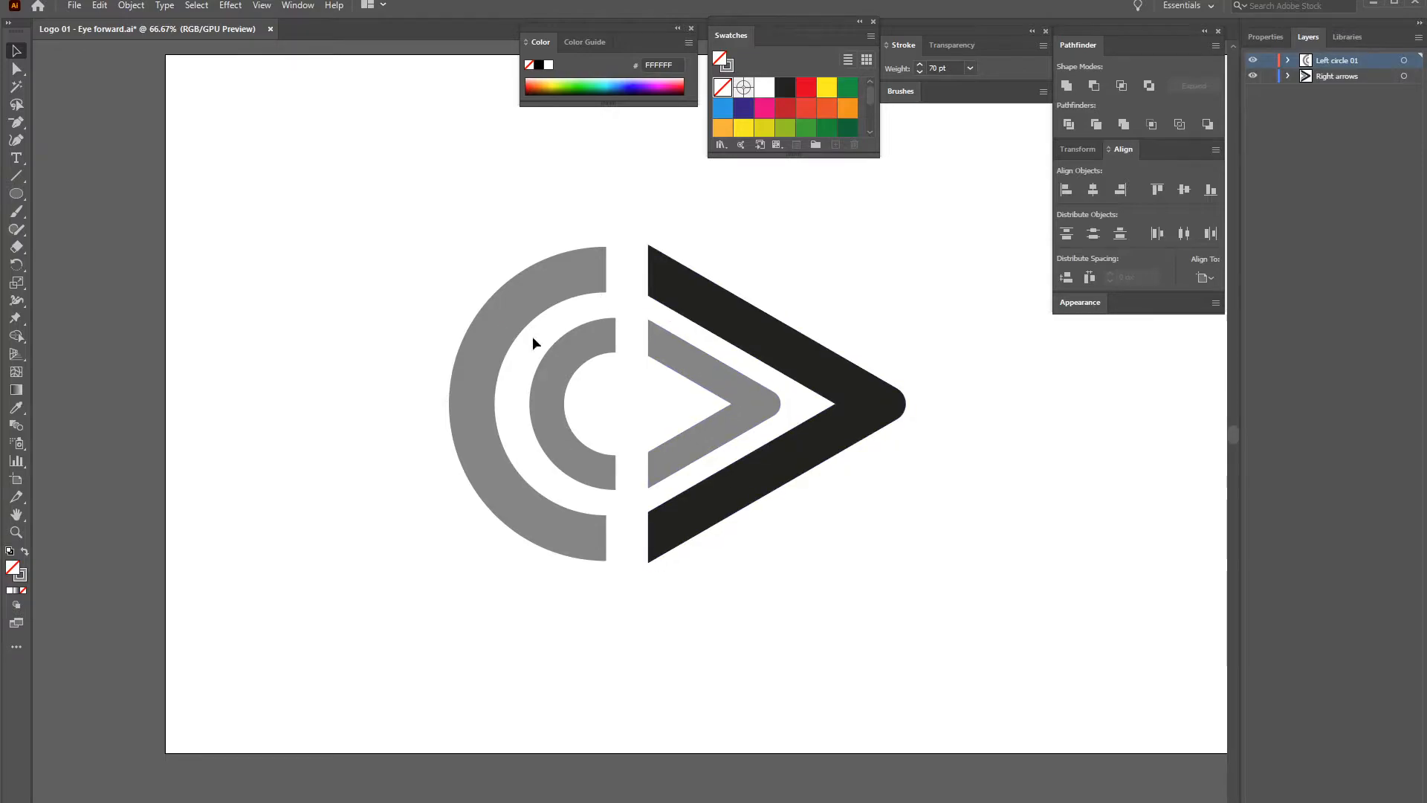
Draw an unfilled circle over the two arcs and set its stroke weight to 3 pt
left_click(568, 361)
key("l")
left_click_drag(403, 287, 663, 546)
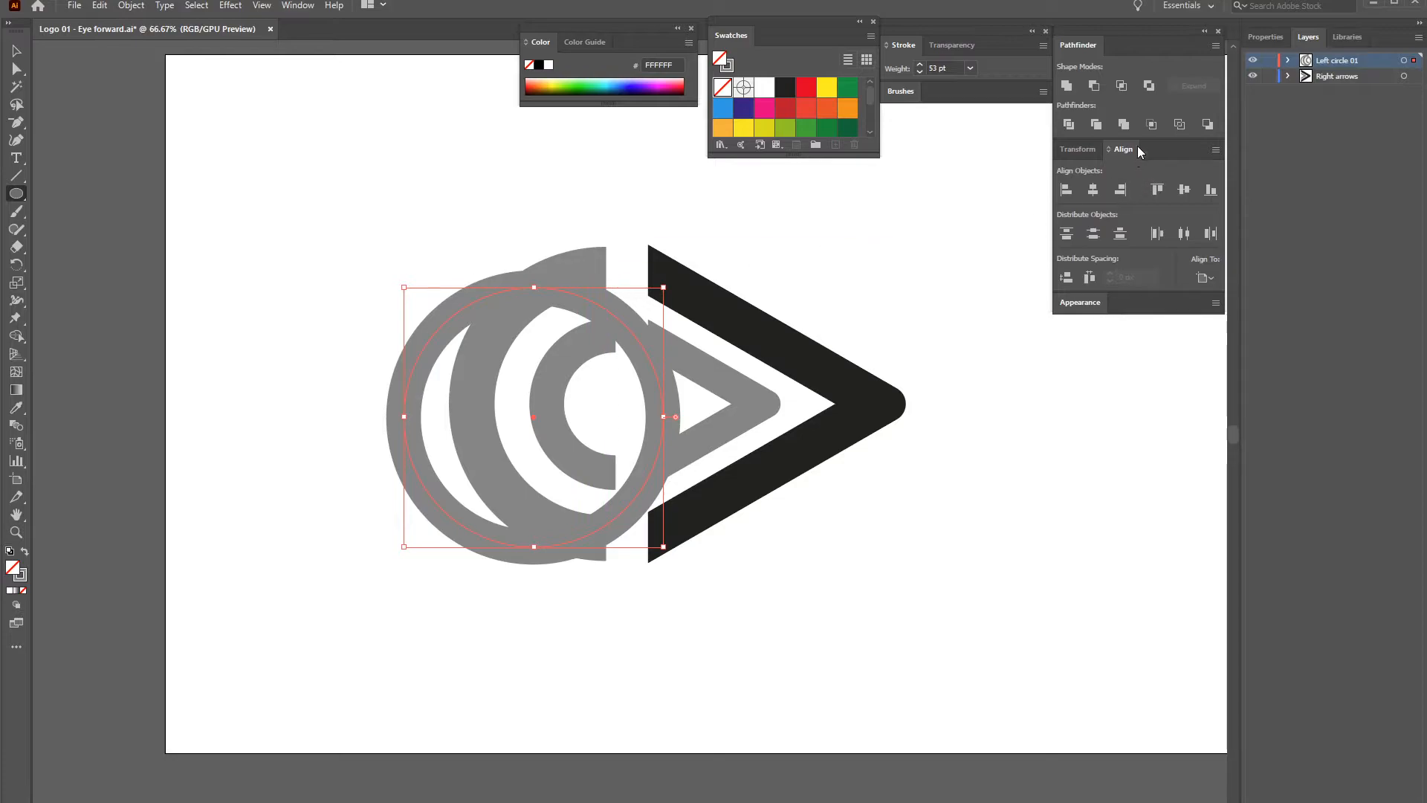
left_click(920, 71)
left_click(920, 71)
left_click(919, 72)
type("3")
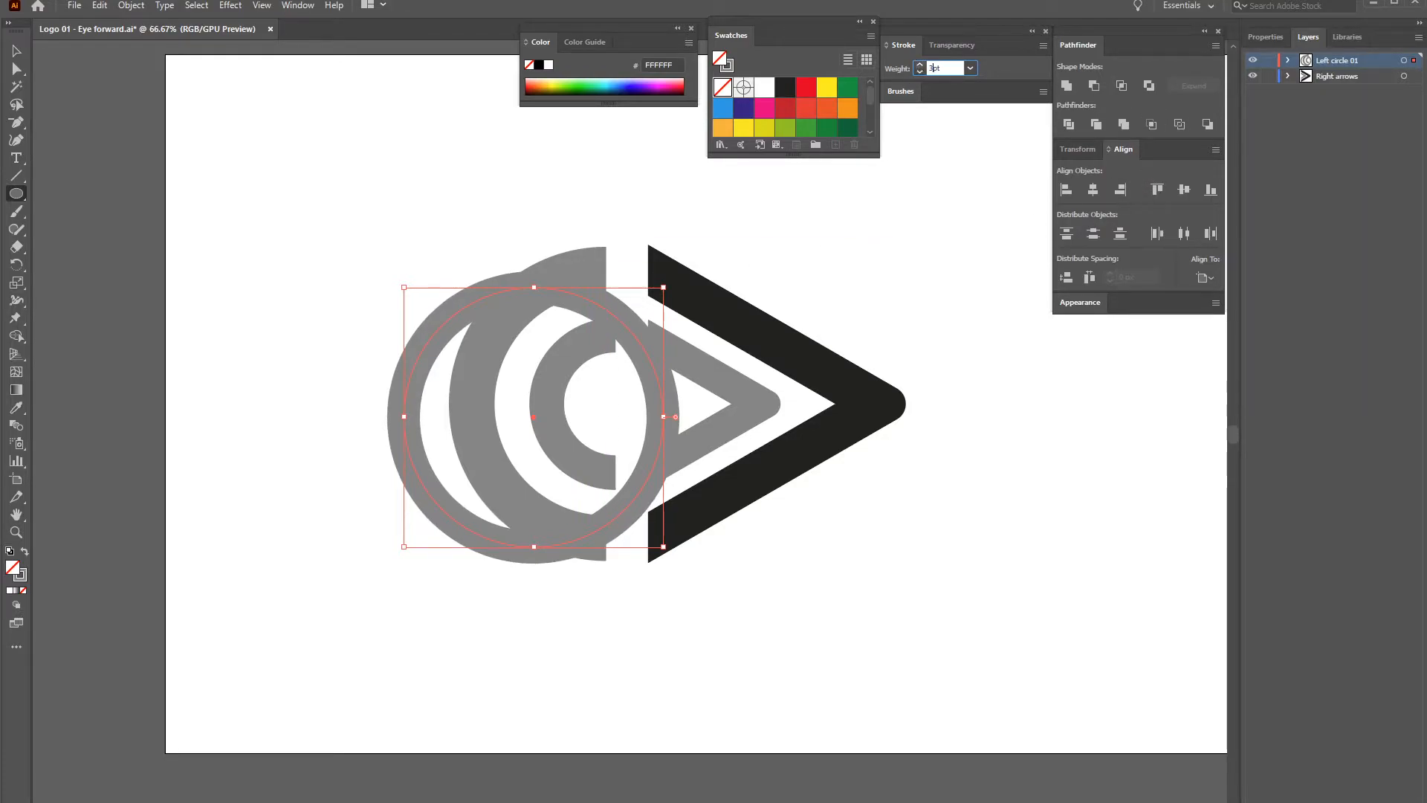
key("Return")
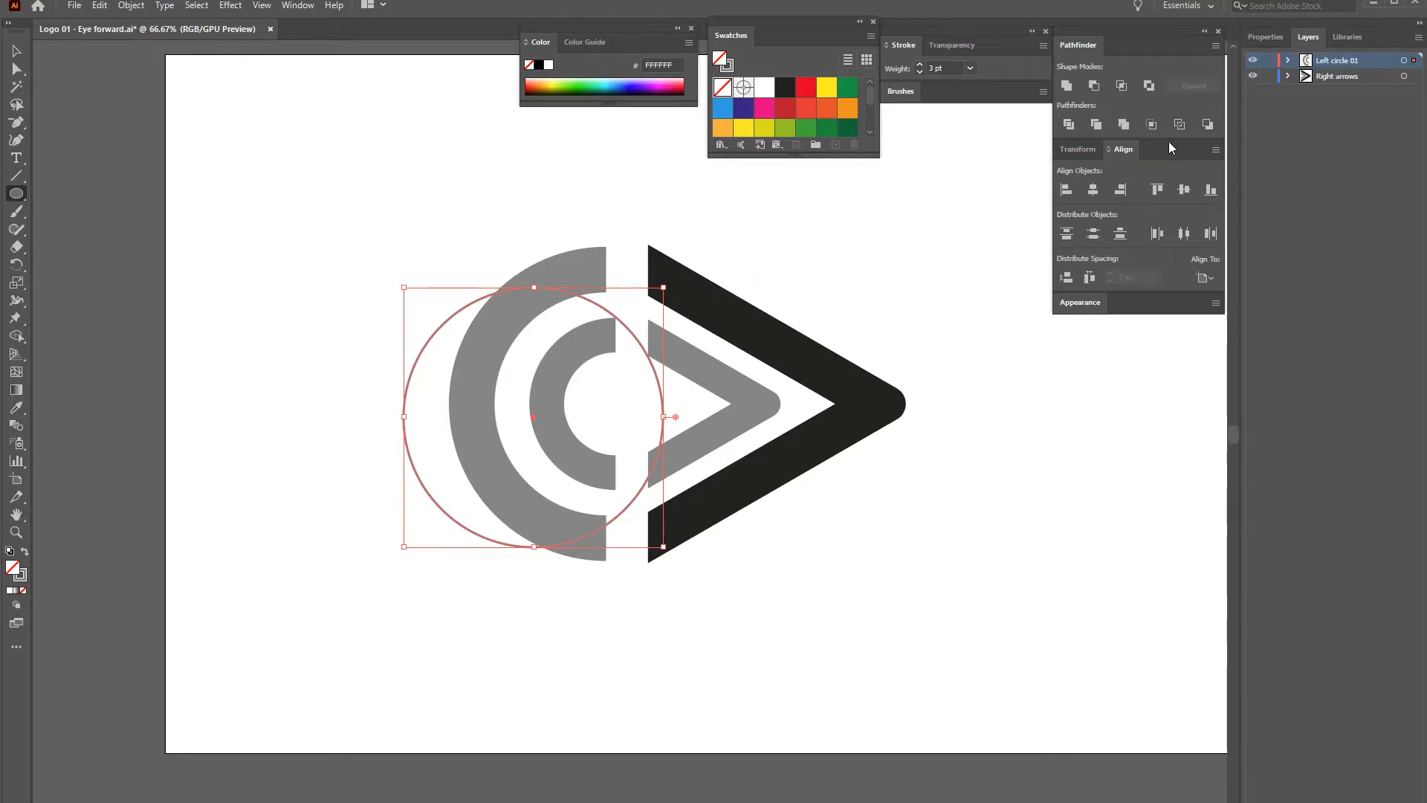
Center the thin circle on the artboard and shift it horizontally left until it surrounds the gap between arcs and chevrons
left_click(1094, 190)
left_click(1184, 190)
key("shift+Left")
key("shift+Left")
key("shift+Left")
key("shift+Left")
key("shift+Left")
key("shift+Left")
key("shift+Left")
key("shift+Left")
key("shift+Left")
key("shift+Left")
key("shift+Left")
key("shift+Left")
key("shift+Left")
key("shift+Left")
key("shift+Left")
key("shift+Left")
key("shift+Left")
key("shift+Left")
key("shift+Left")
key("shift+Left")
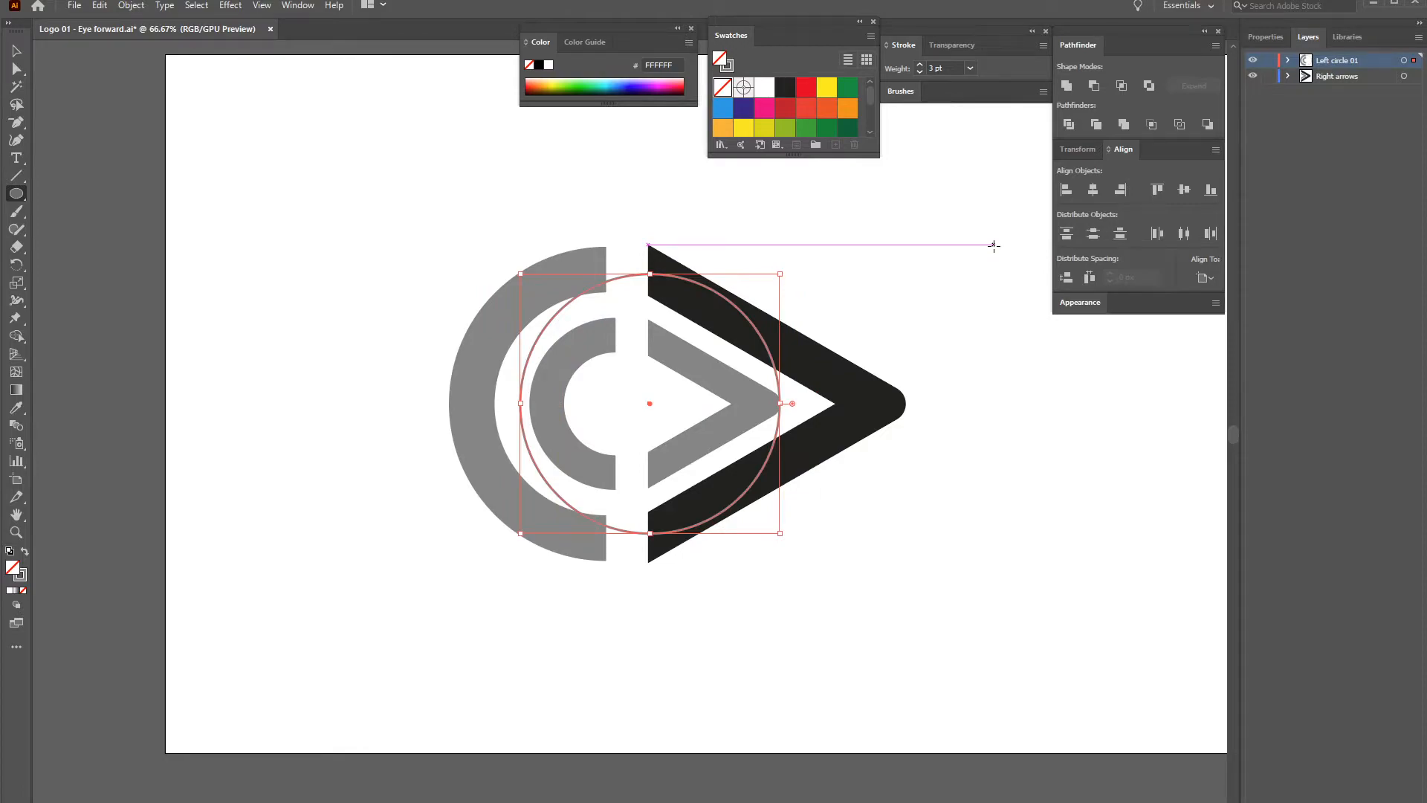
Shrink the thin circle proportionally about its center and move it left so its left side runs between the two arcs
left_click_drag(779, 274, 757, 296)
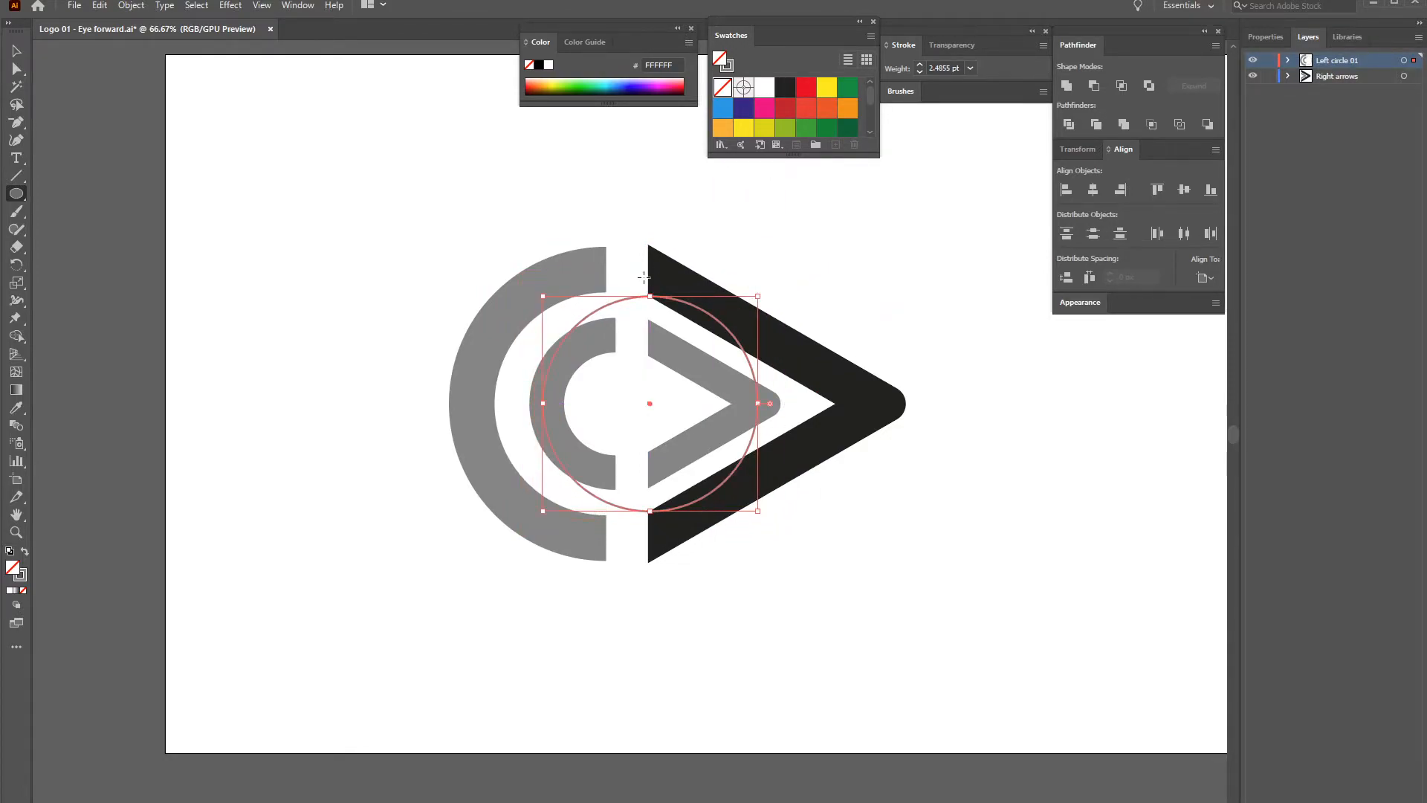
key("v")
left_click_drag(629, 298, 600, 300)
left_click_drag(727, 295, 721, 302)
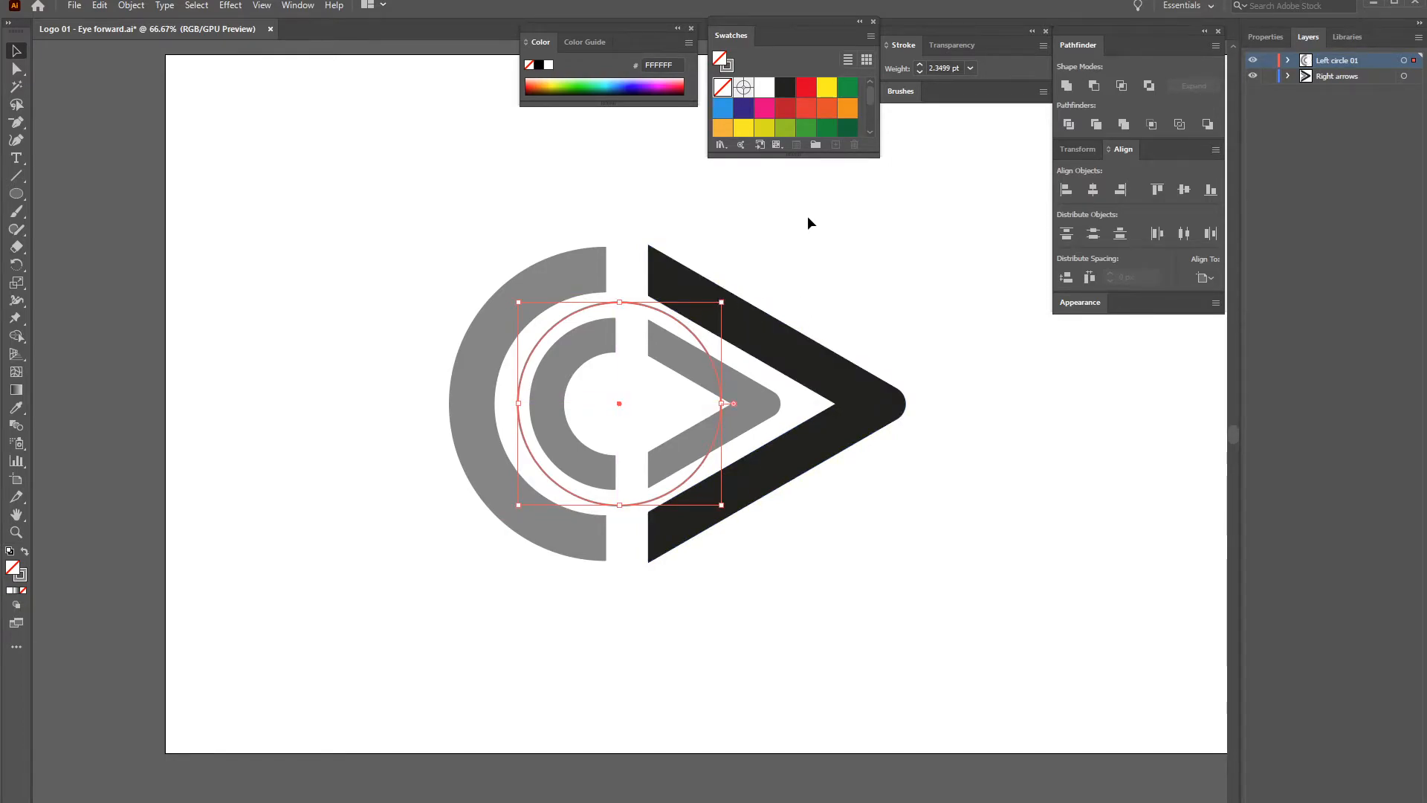
left_click_drag(721, 301, 715, 307)
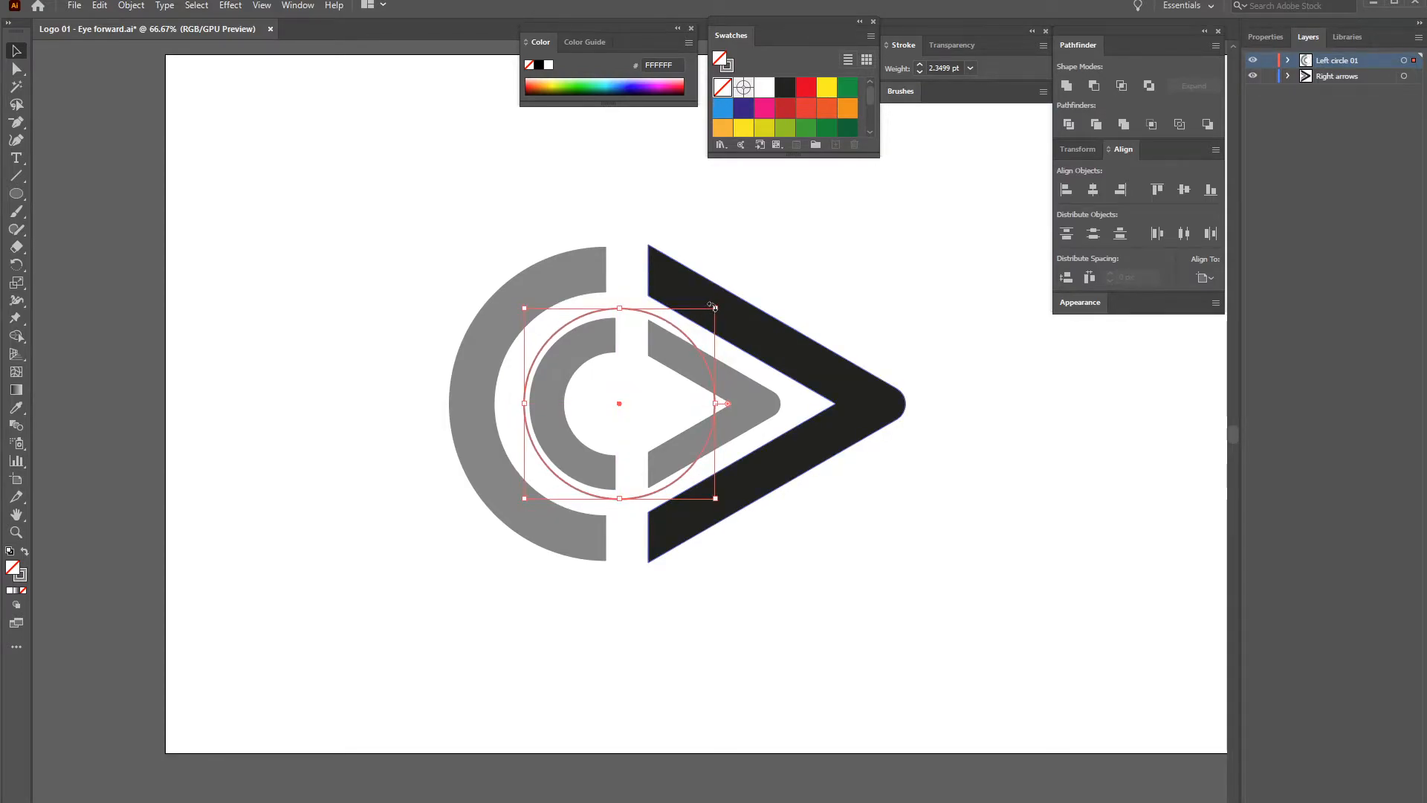
key("ctrl+1")
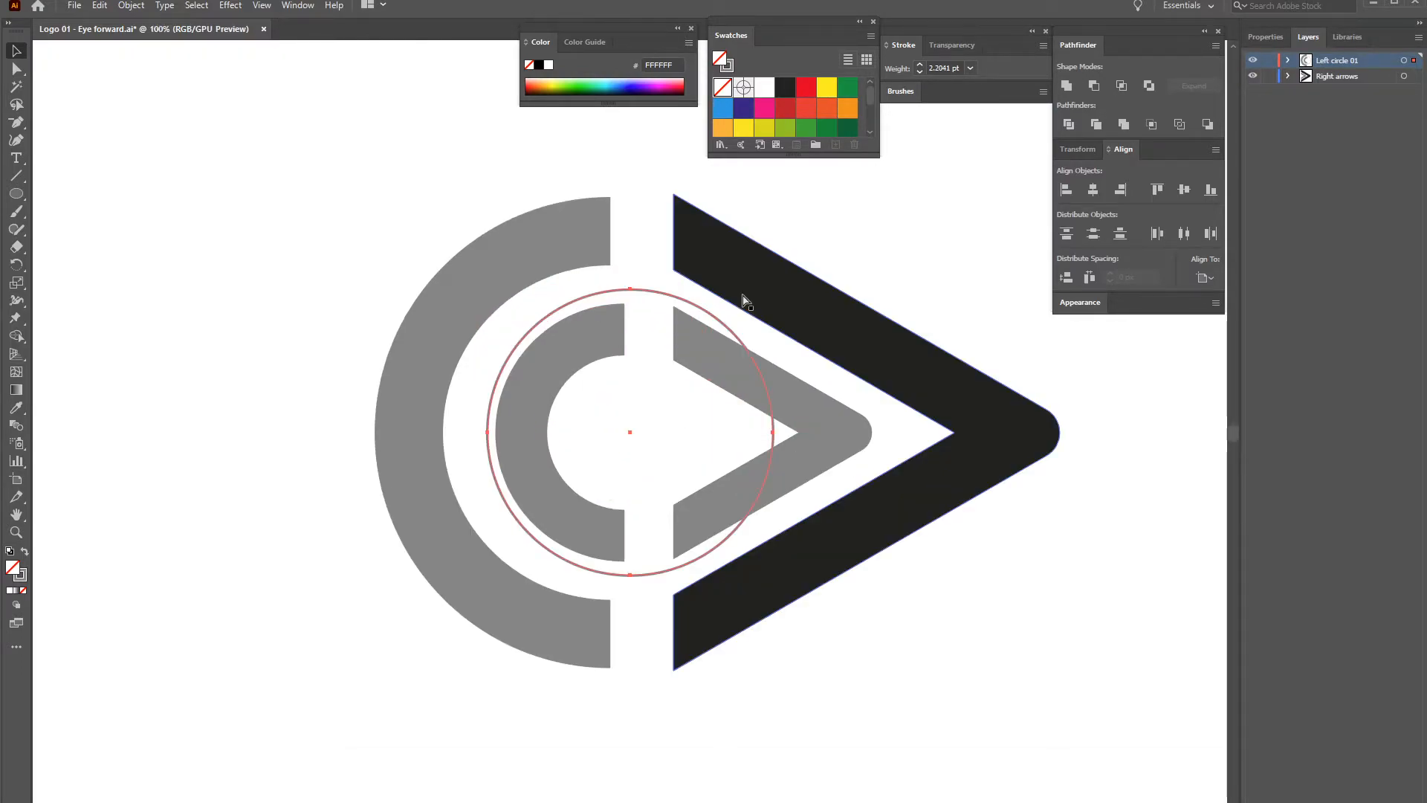
left_click_drag(773, 289, 780, 283)
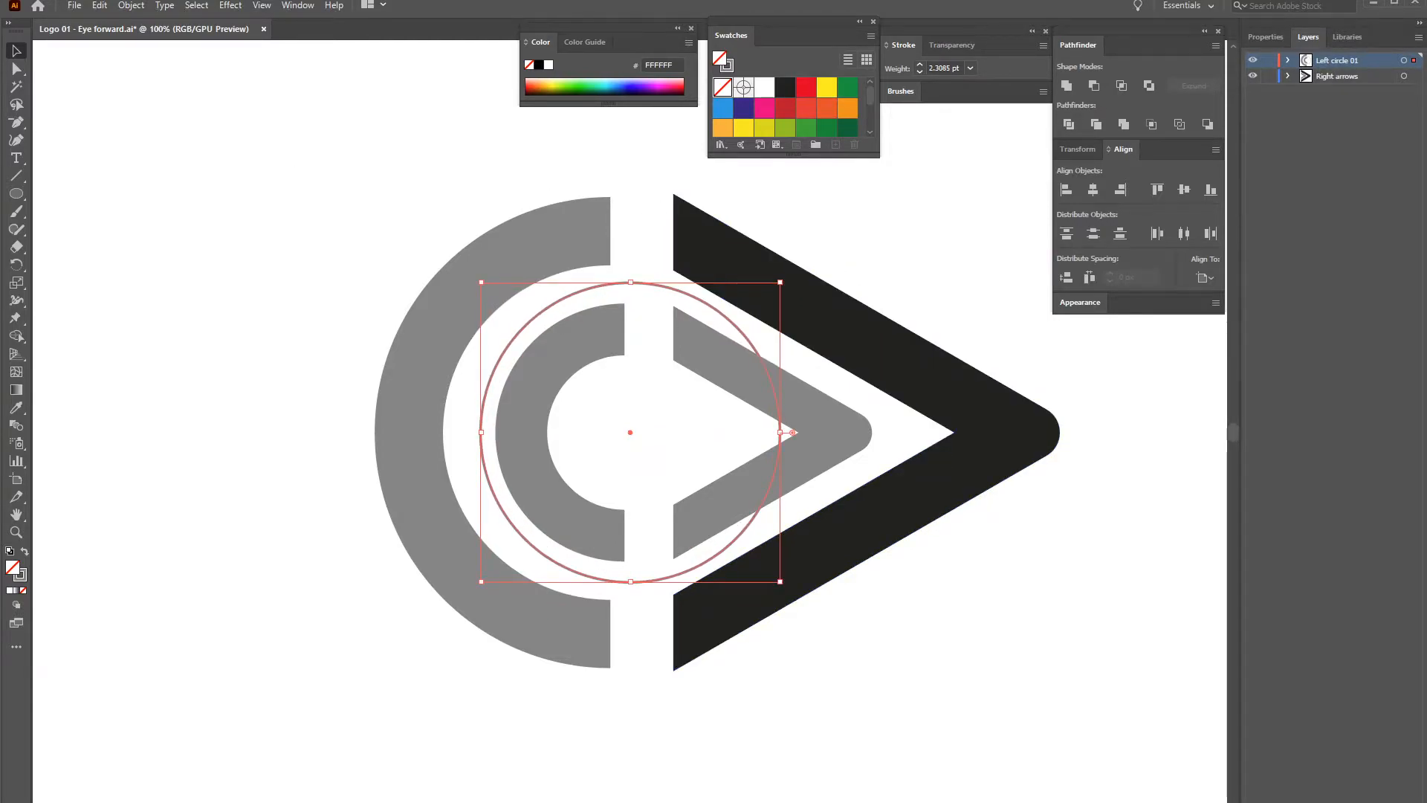
Delete the thin circle's rightmost anchor point together with its segments, leaving an open left half-circle arc
left_click(17, 69)
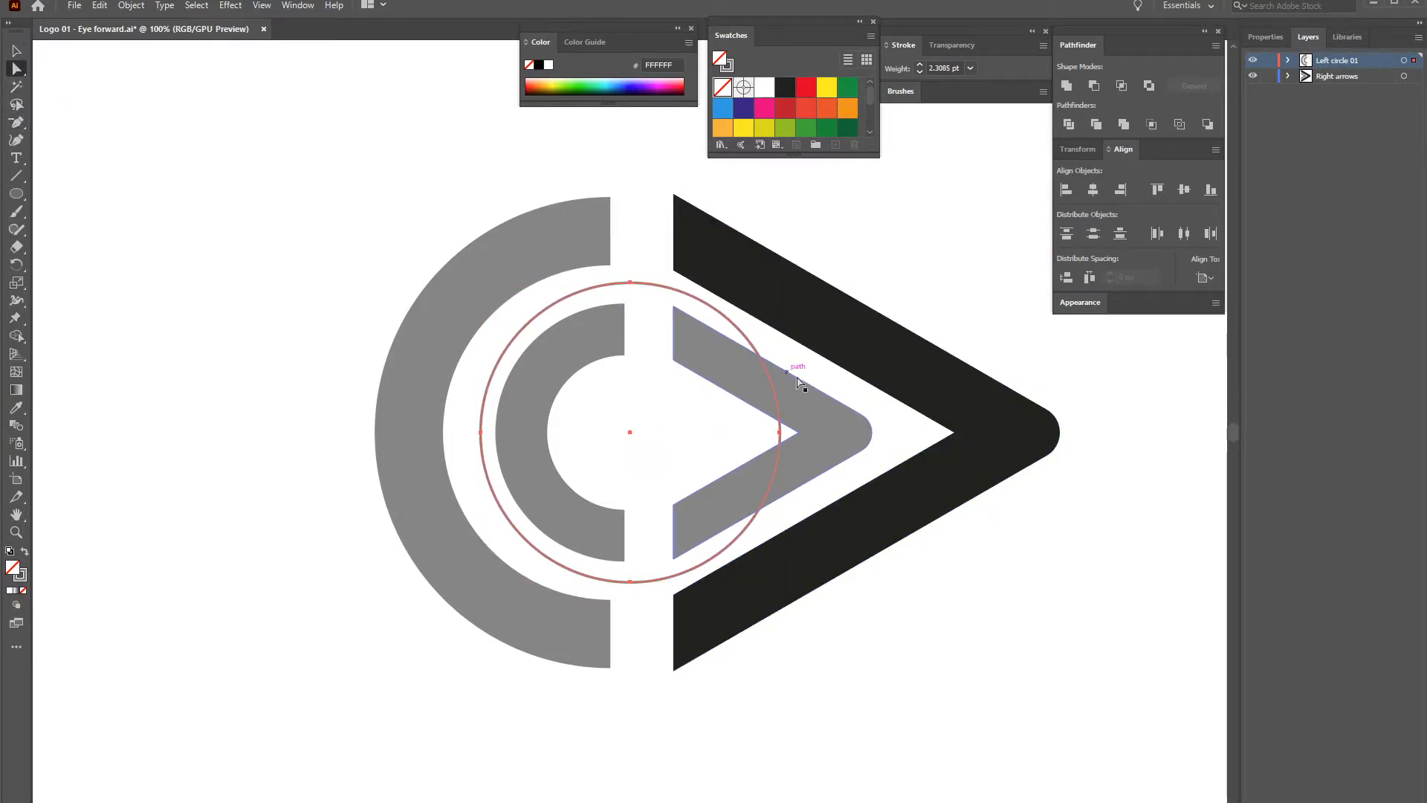
left_click(778, 431)
key("Delete")
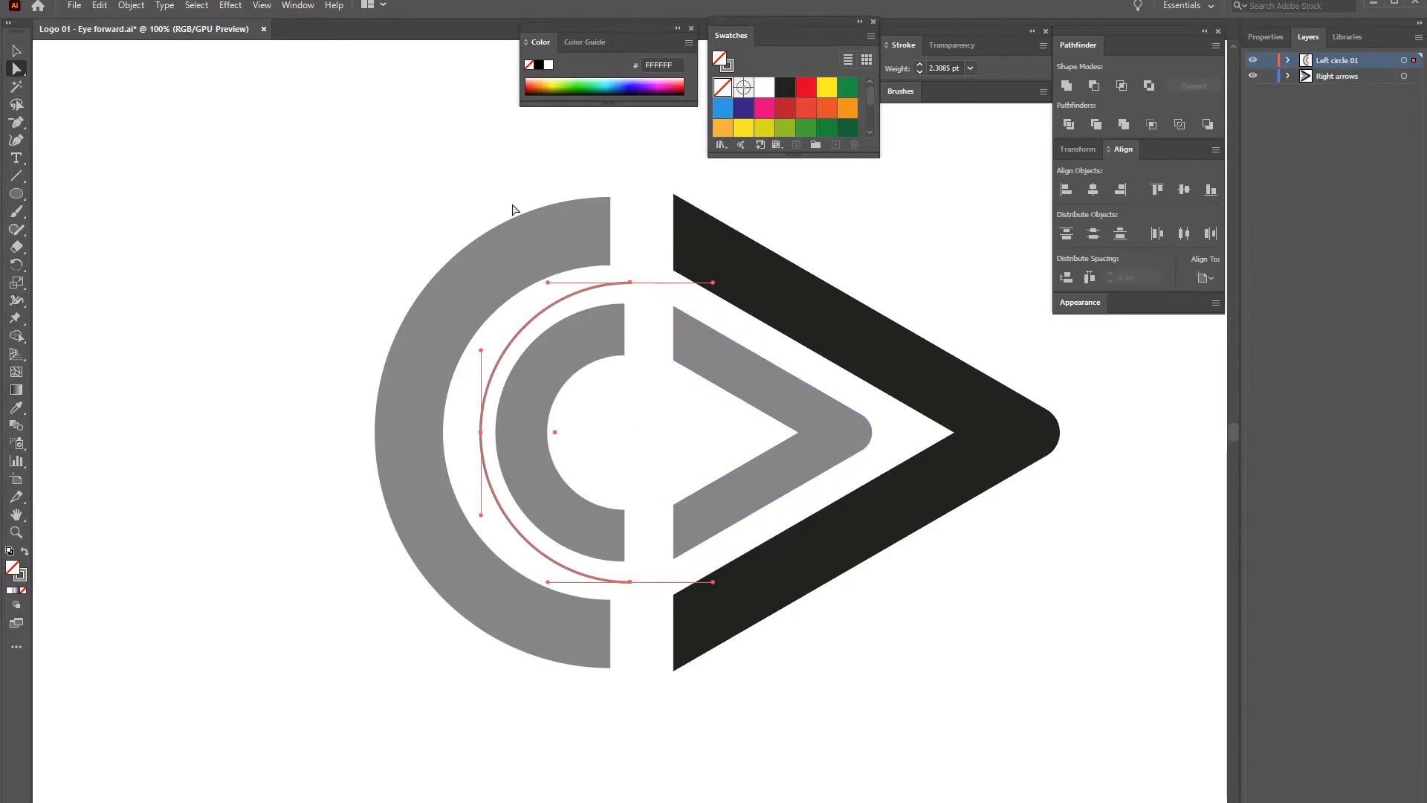
key("v")
left_click(223, 283)
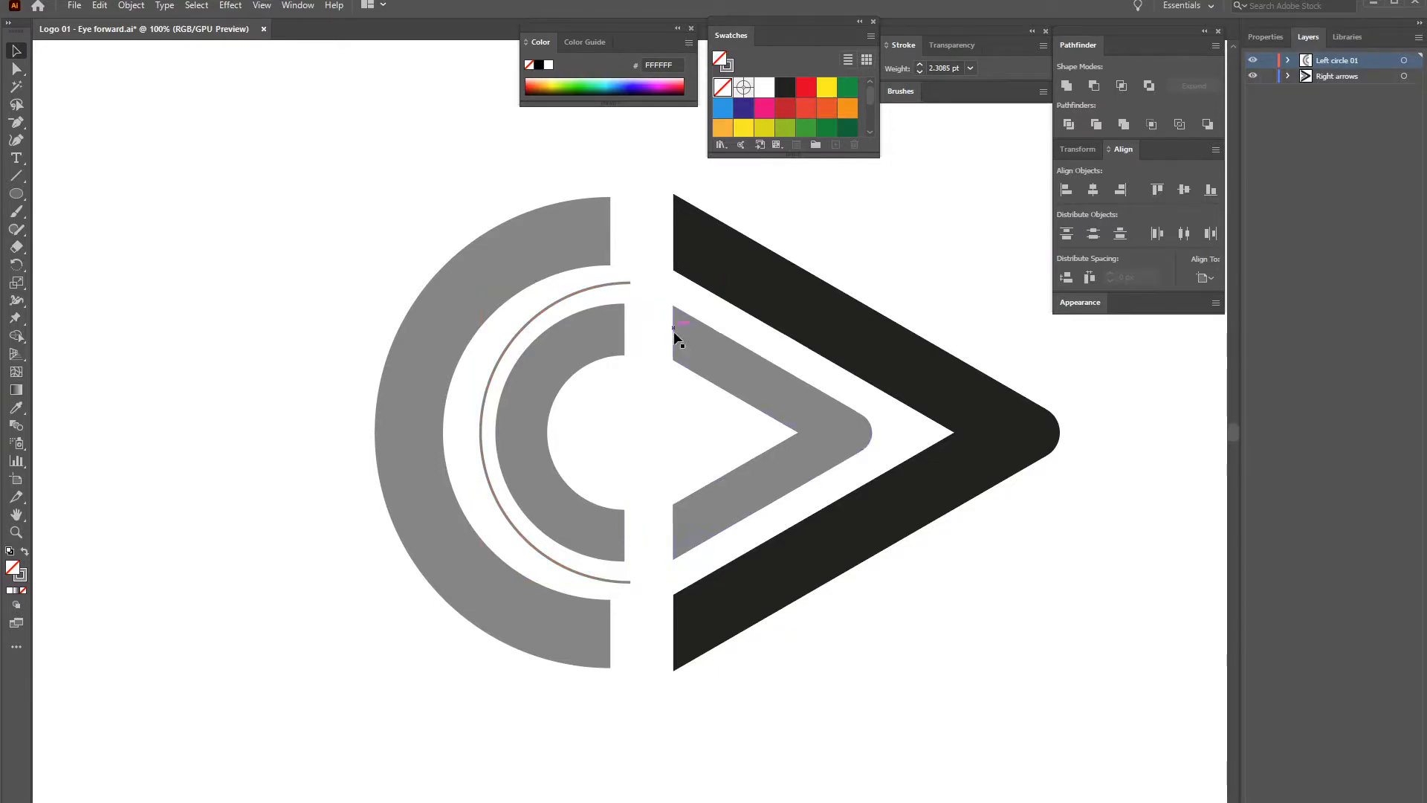
Nudge the thin arc horizontally left until its ends line up with the inner arc's ends, and deselect it
left_click(582, 311)
key("Right")
key("Right")
key("Right")
key("Right")
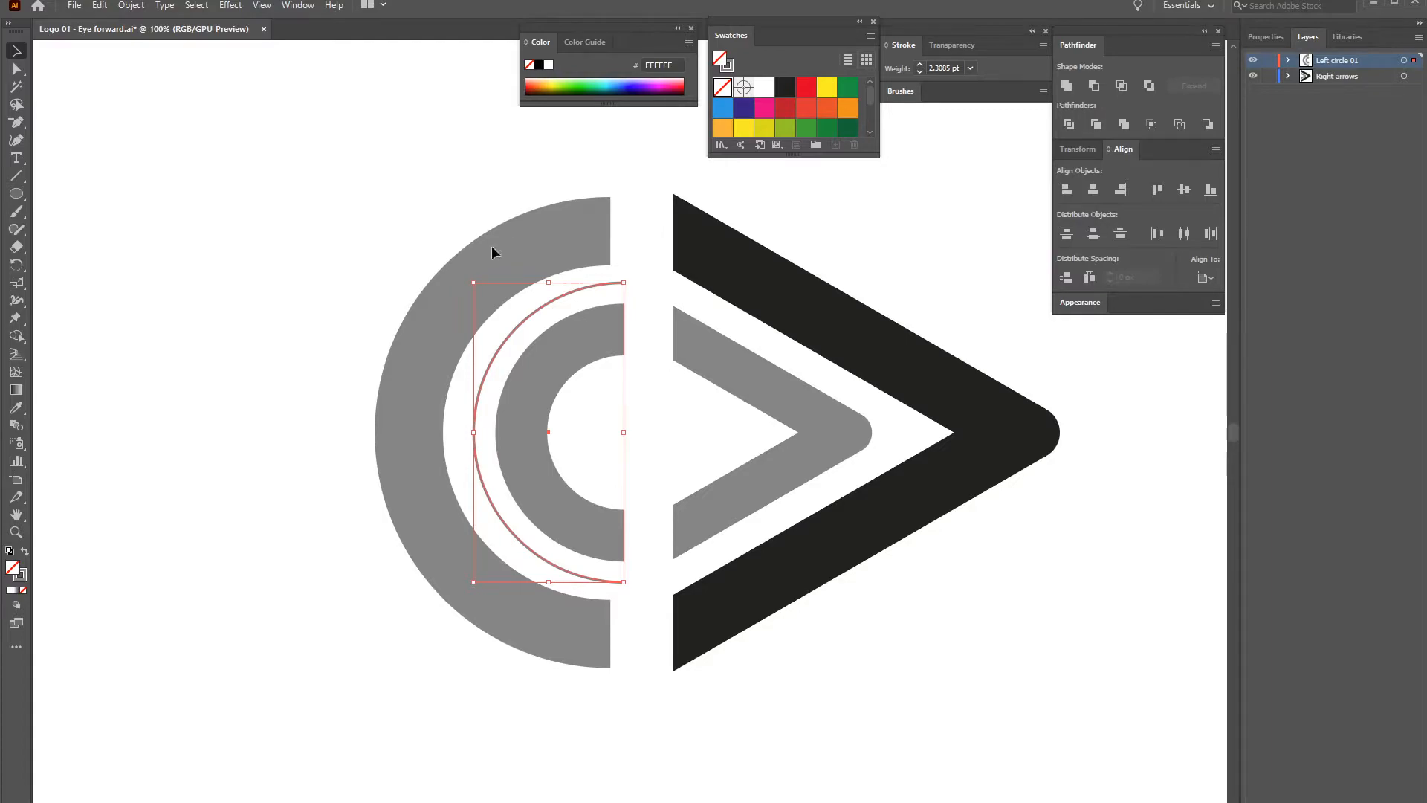
left_click(299, 233)
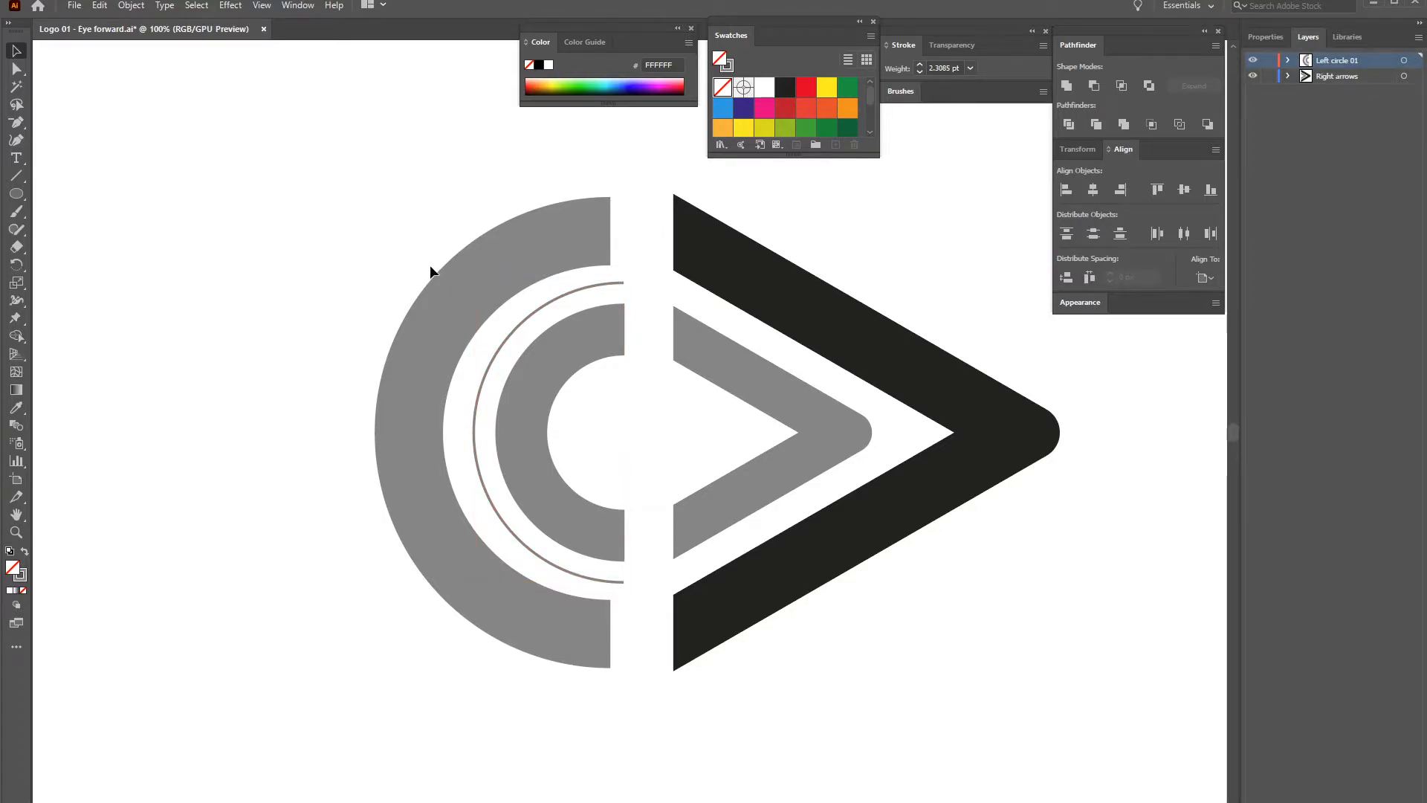
Set the thin arc's stroke weight to 6 pt and deselect it
left_click_drag(424, 261, 350, 239)
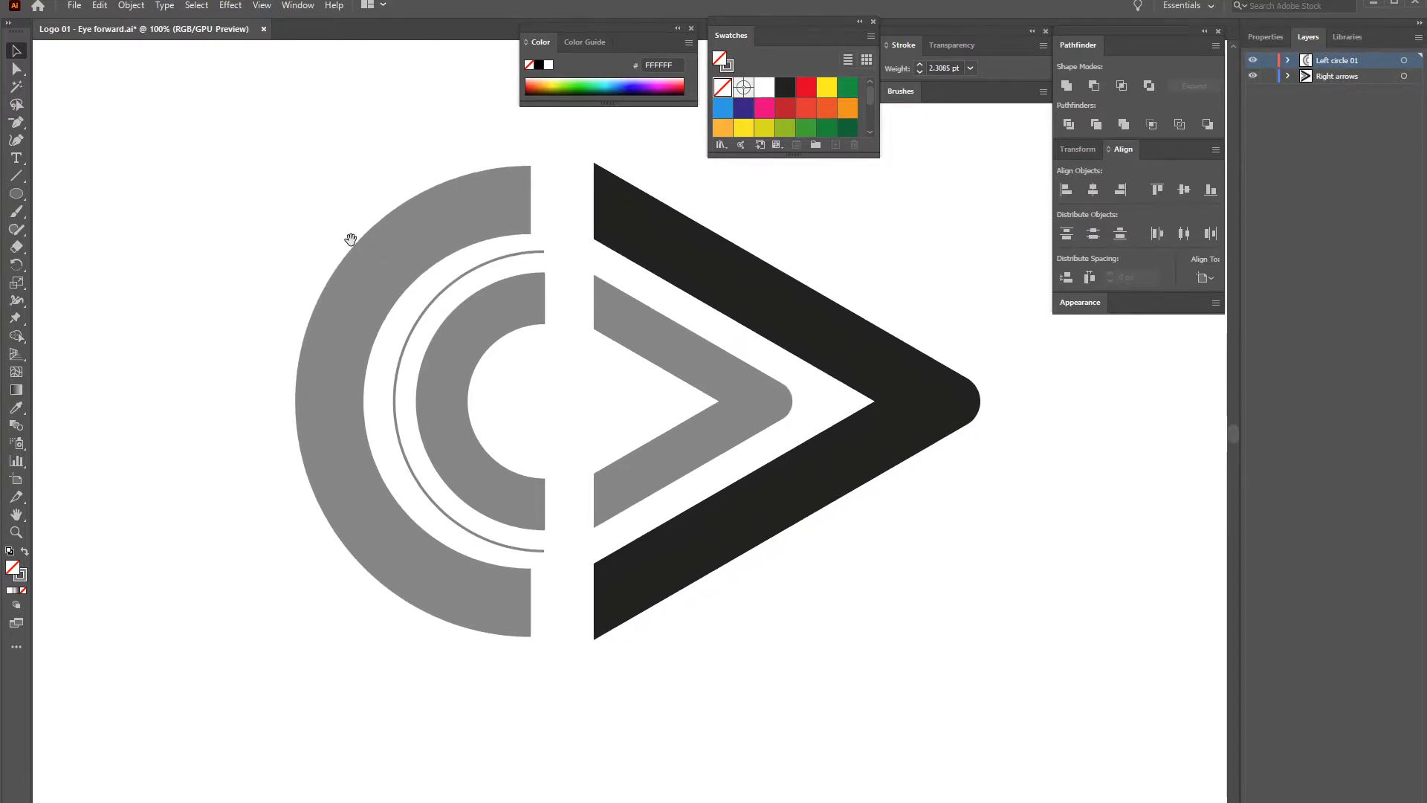
left_click(502, 257)
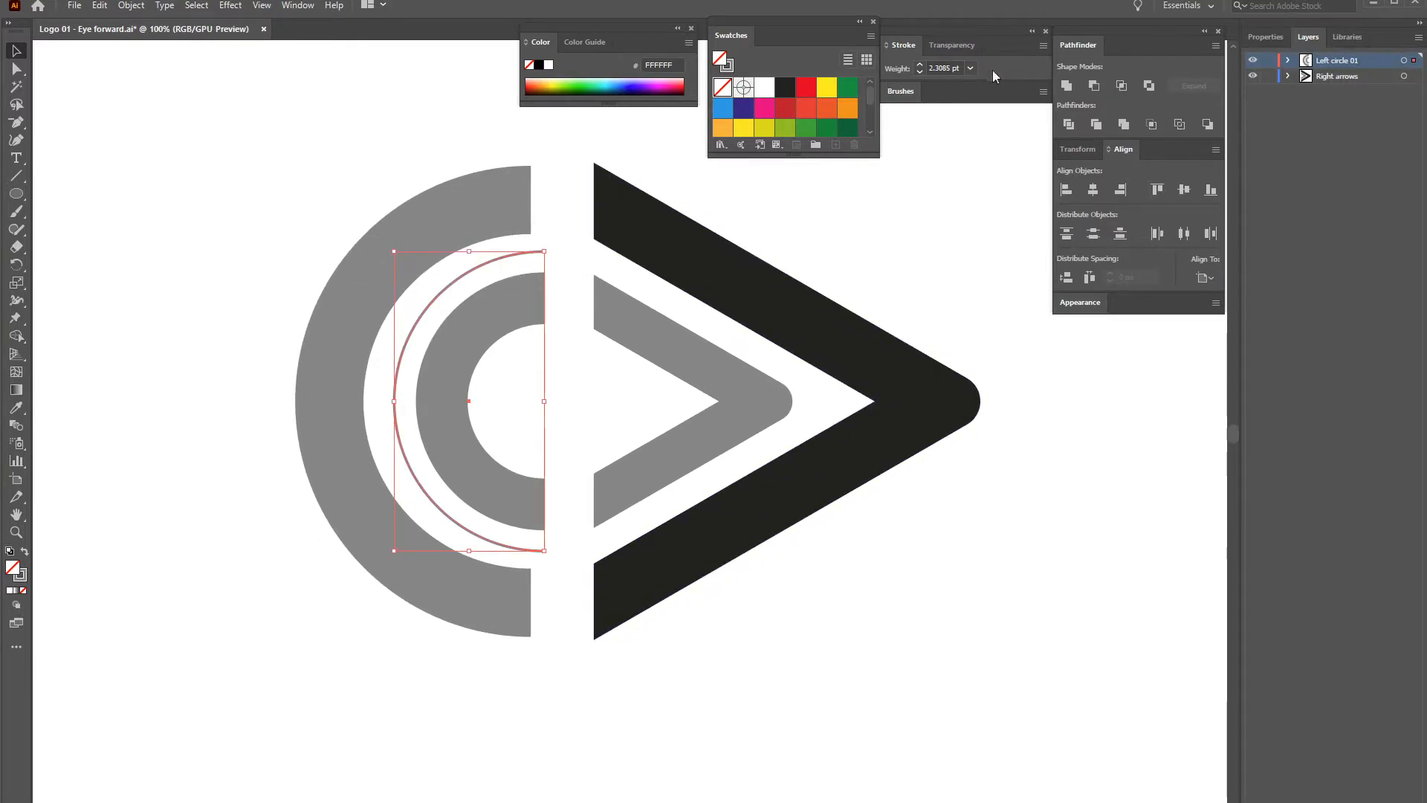
left_click(918, 65)
left_click(919, 66)
left_click(918, 65)
left_click(918, 66)
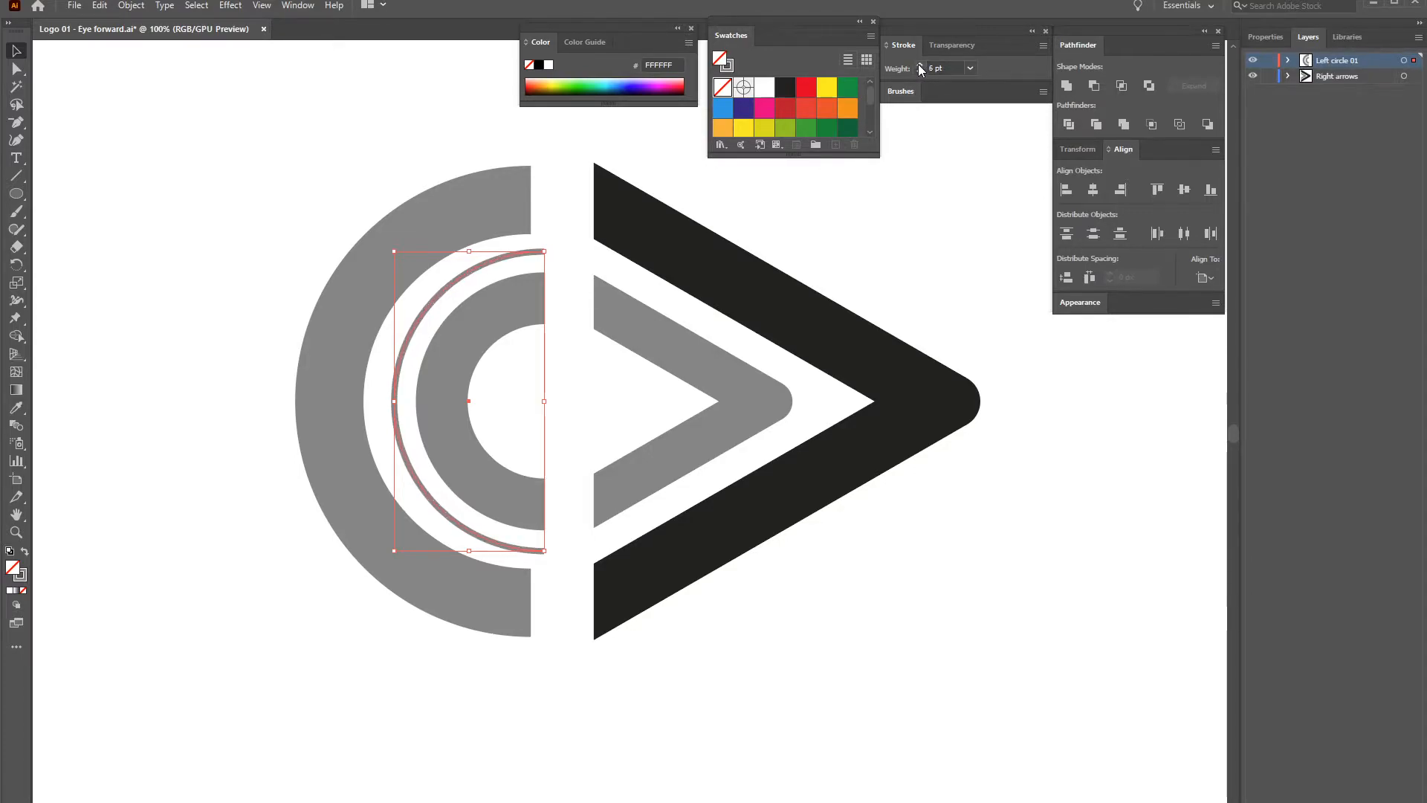
left_click(174, 173)
Draw a small circle at the thin arc's upper end and give it a dark 1D1D1B fill with no stroke
left_click(17, 193)
mouse_move(547, 254)
left_mouse_down()
mouse_move(554, 243)
mouse_move(545, 253)
left_mouse_up()
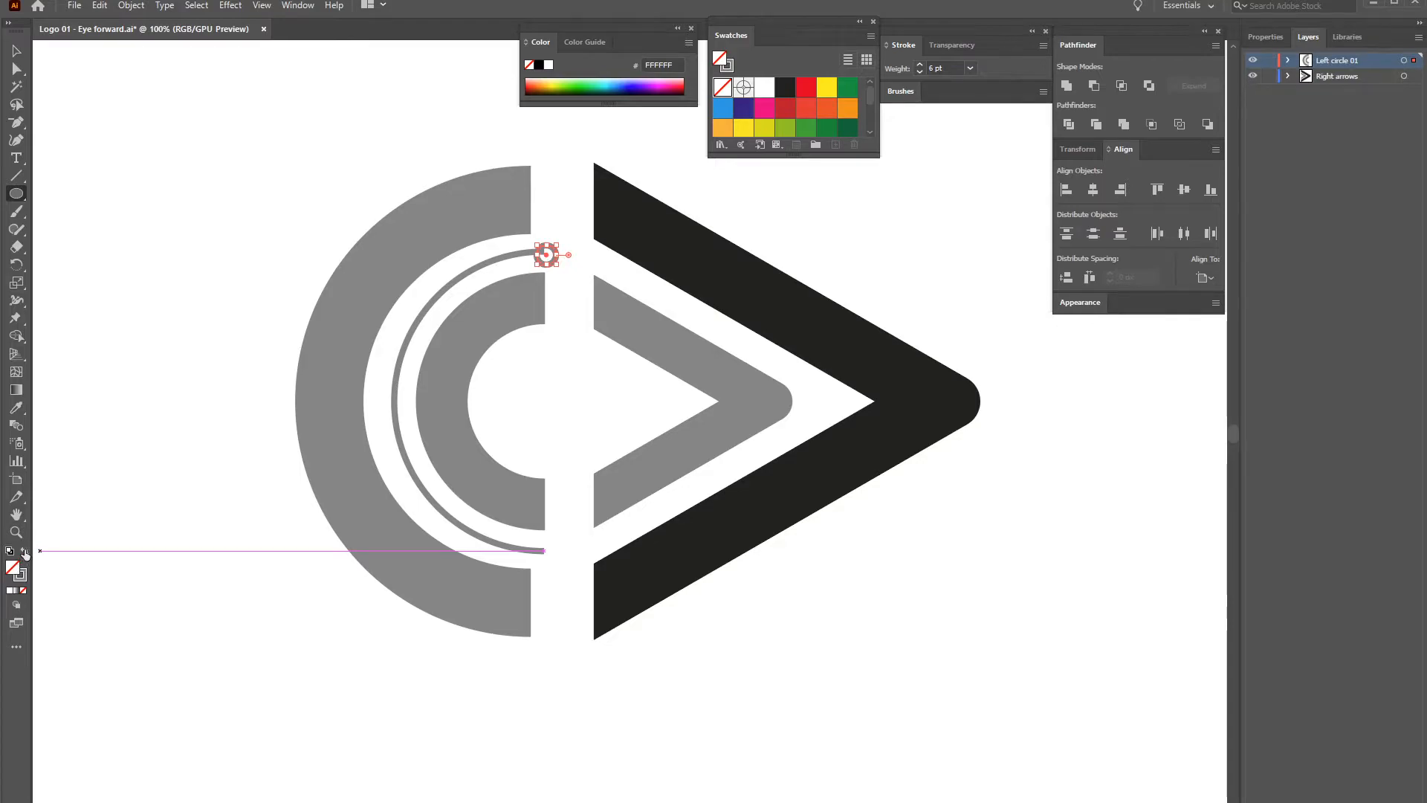
left_click(24, 551)
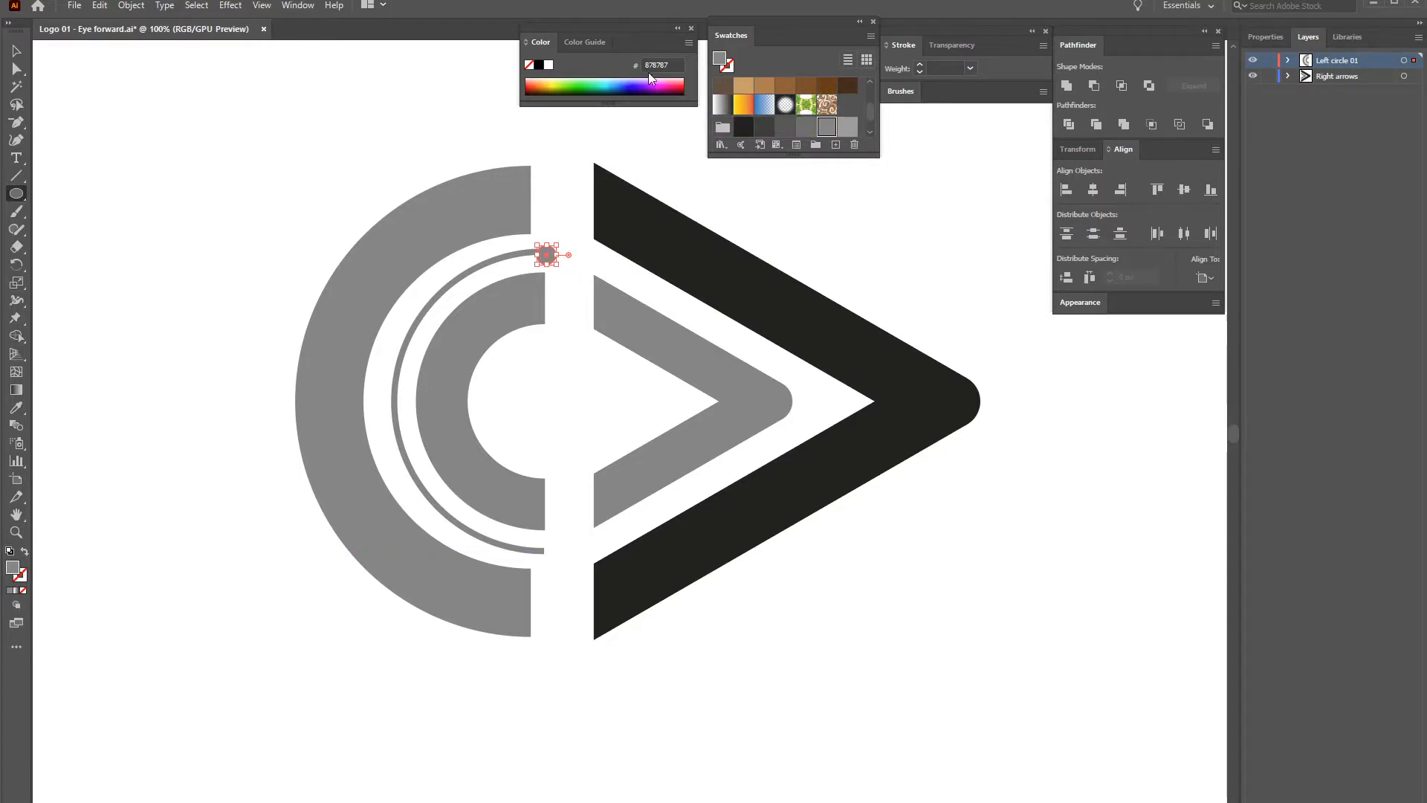
left_click(743, 126)
left_click(20, 55)
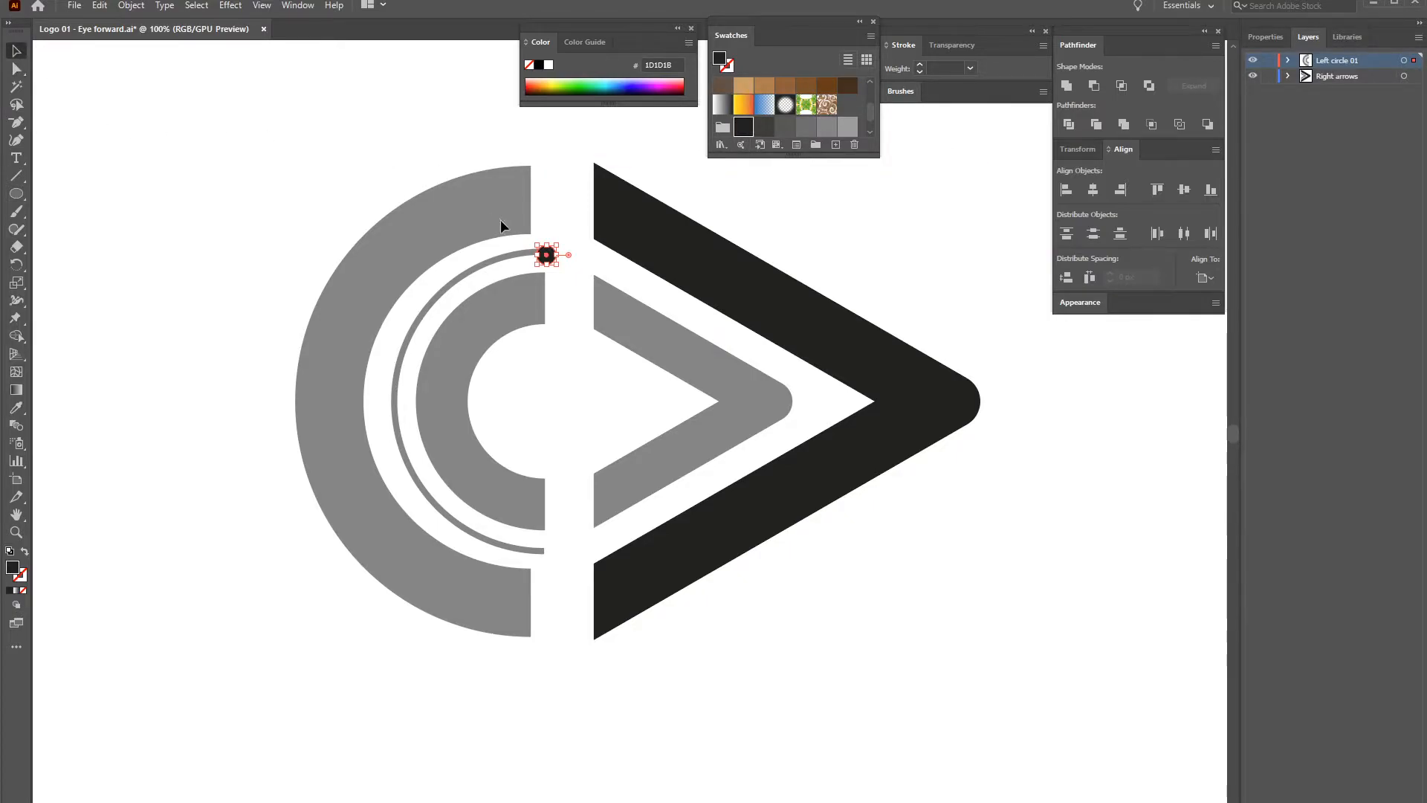
Nudge the small dark circle upward until it is centered on the thin arc's upper end
key("ctrl+plus")
key("ctrl+plus")
key("Up")
key("Up")
key("Up")
key("Up")
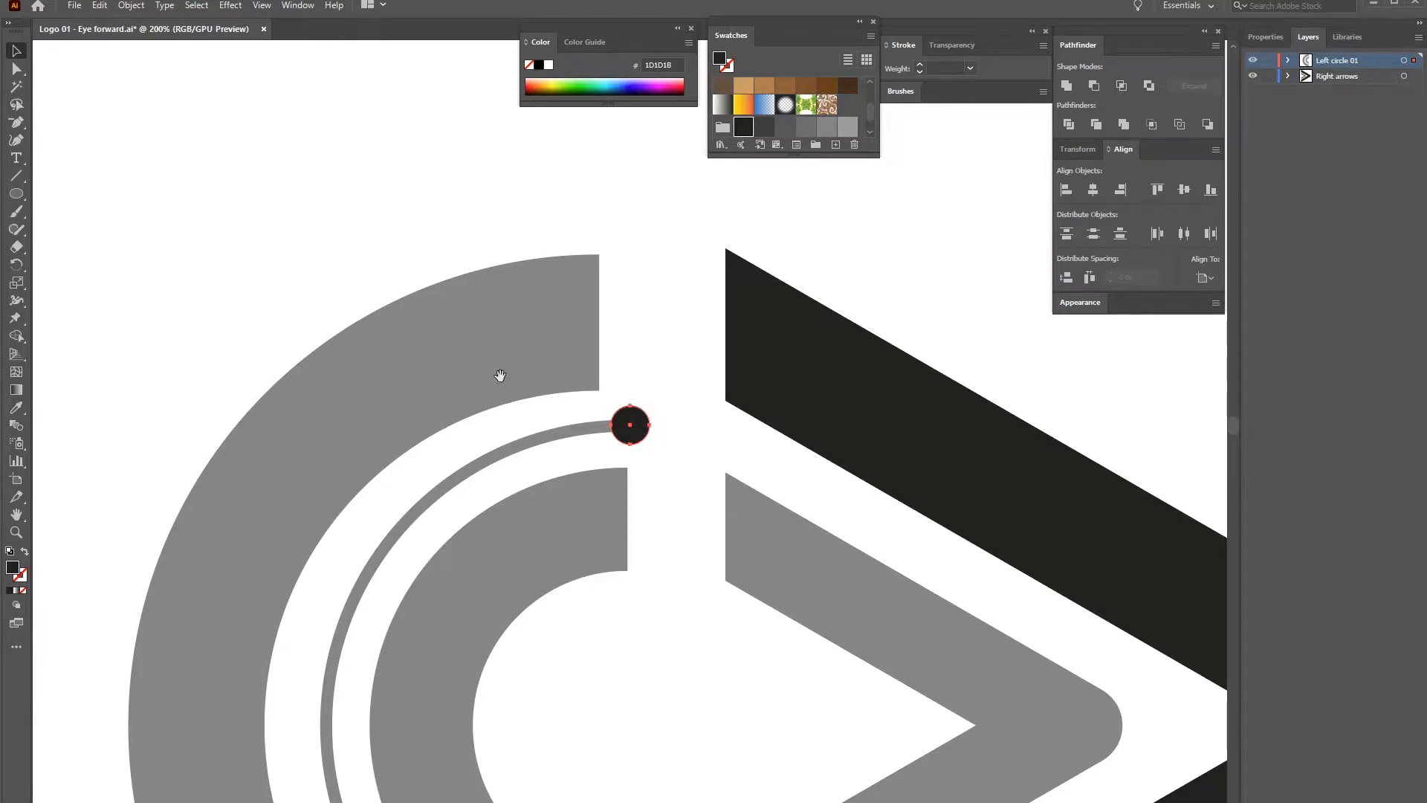
left_click_drag(494, 379, 476, 188)
Duplicate the small dark circle straight down onto the thin arc's lower end and deselect it
key("ctrl+minus")
key("ctrl+minus")
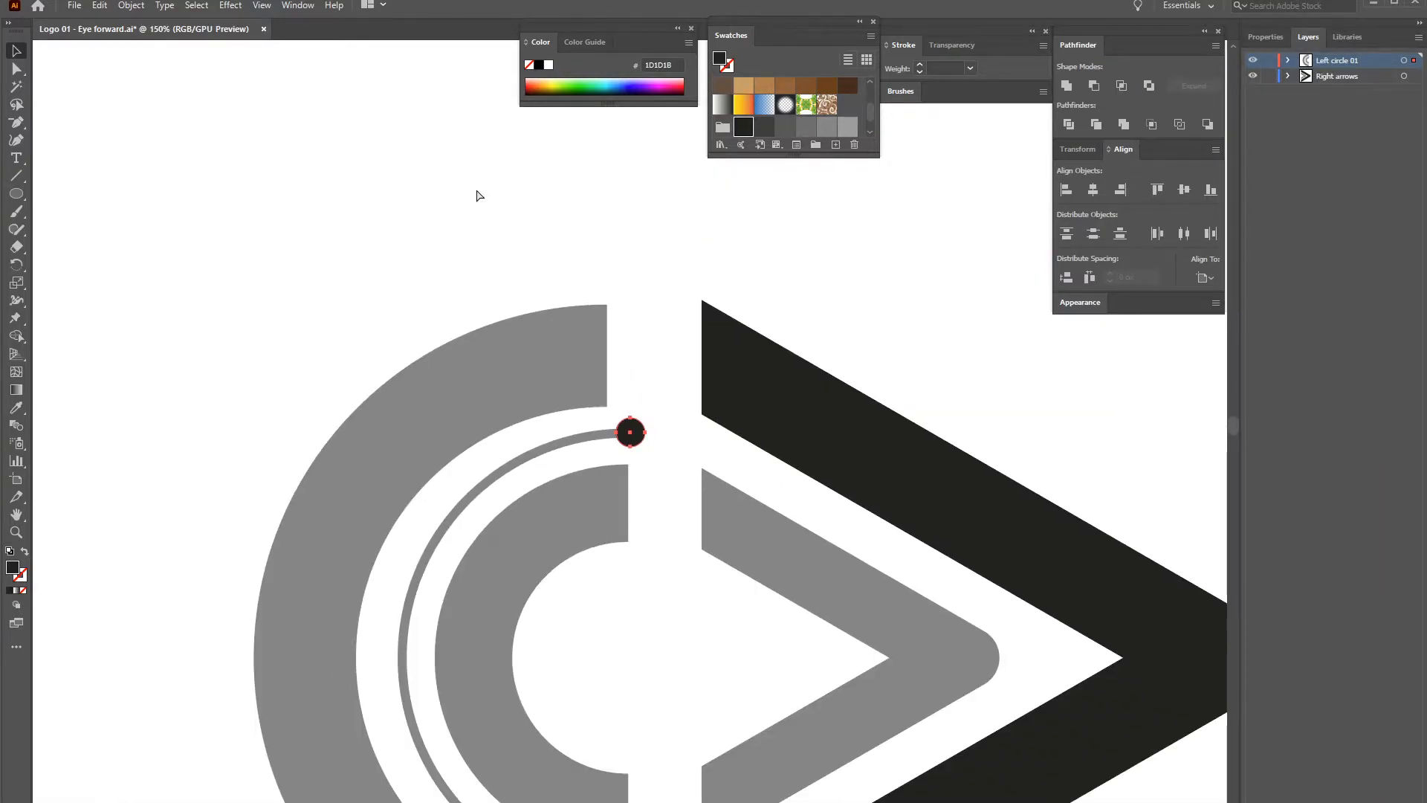
left_click_drag(634, 439, 627, 650)
left_click(938, 693)
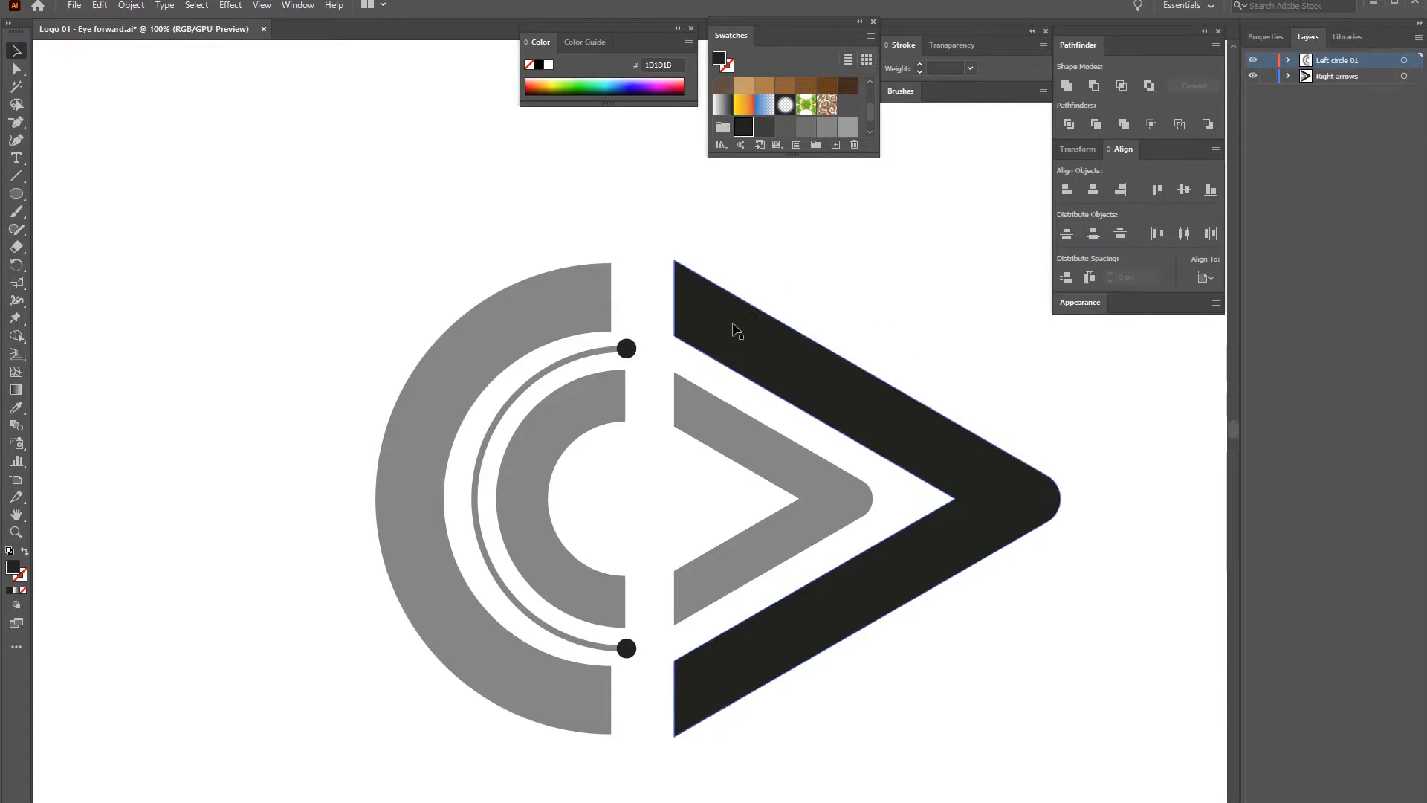
Nudge the thick outer arc horizontally right until its ends line up with the inner arc's ends
left_click(542, 310)
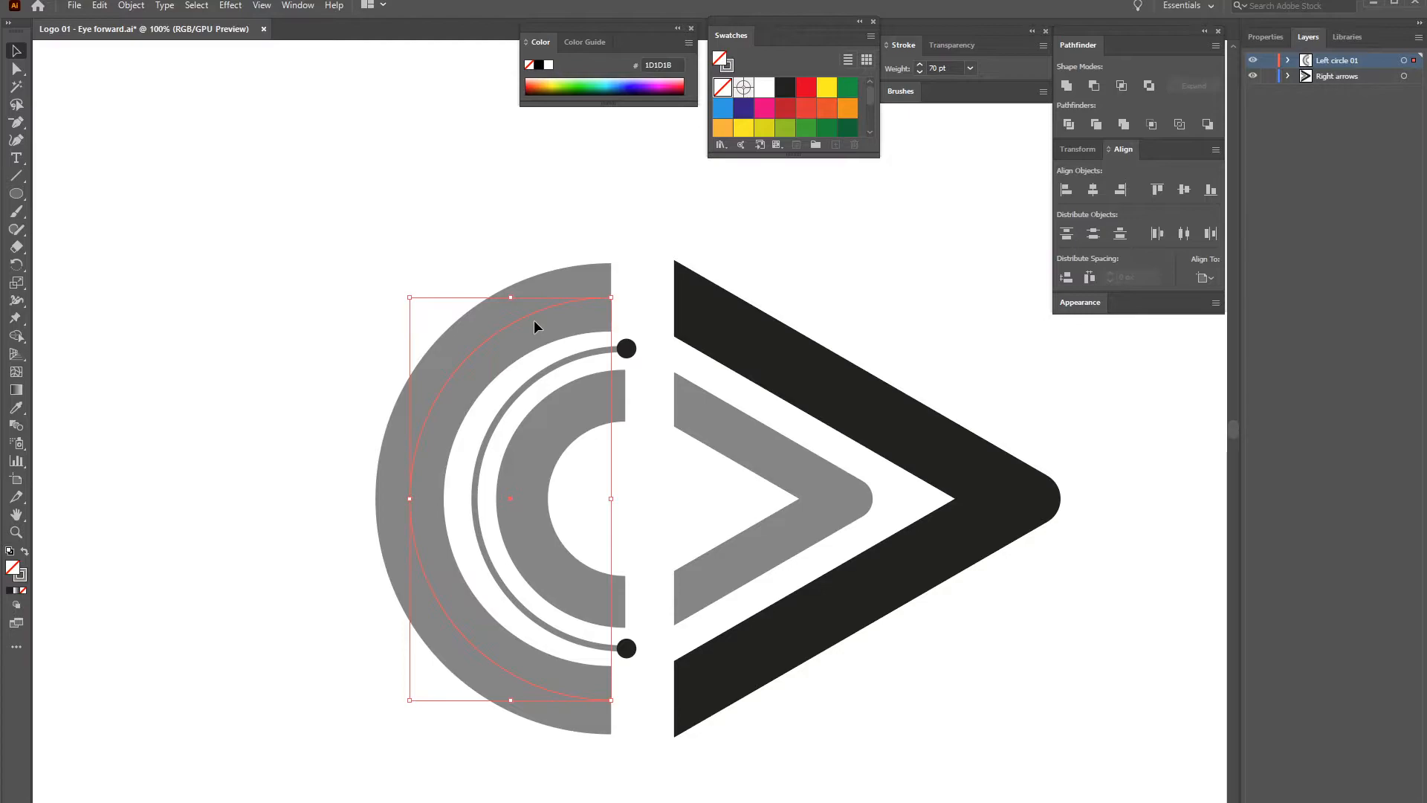
key("shift+Right")
key("shift+Right")
key("shift+Left")
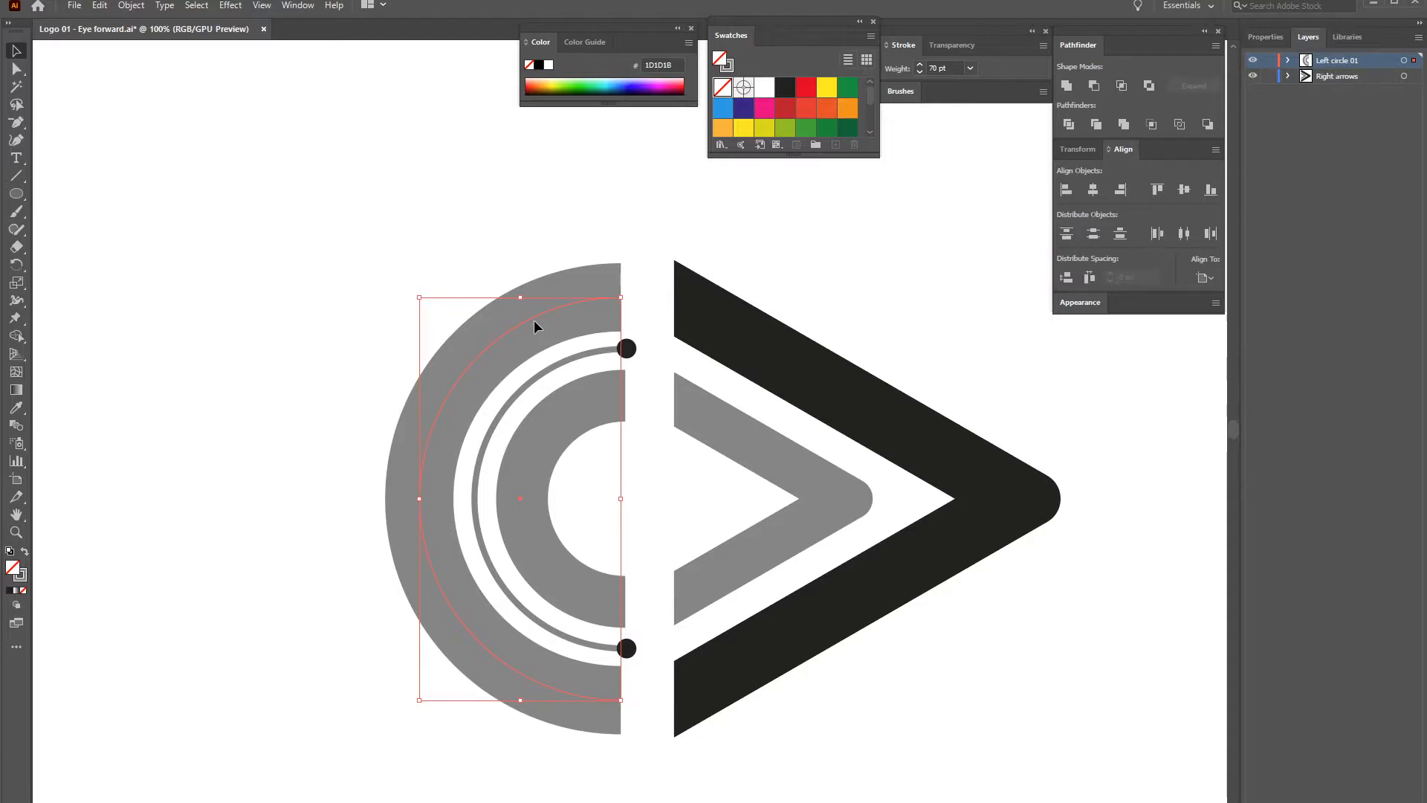
key("Right")
key("Right")
key("Right")
key("Right")
key("Right")
key("Right")
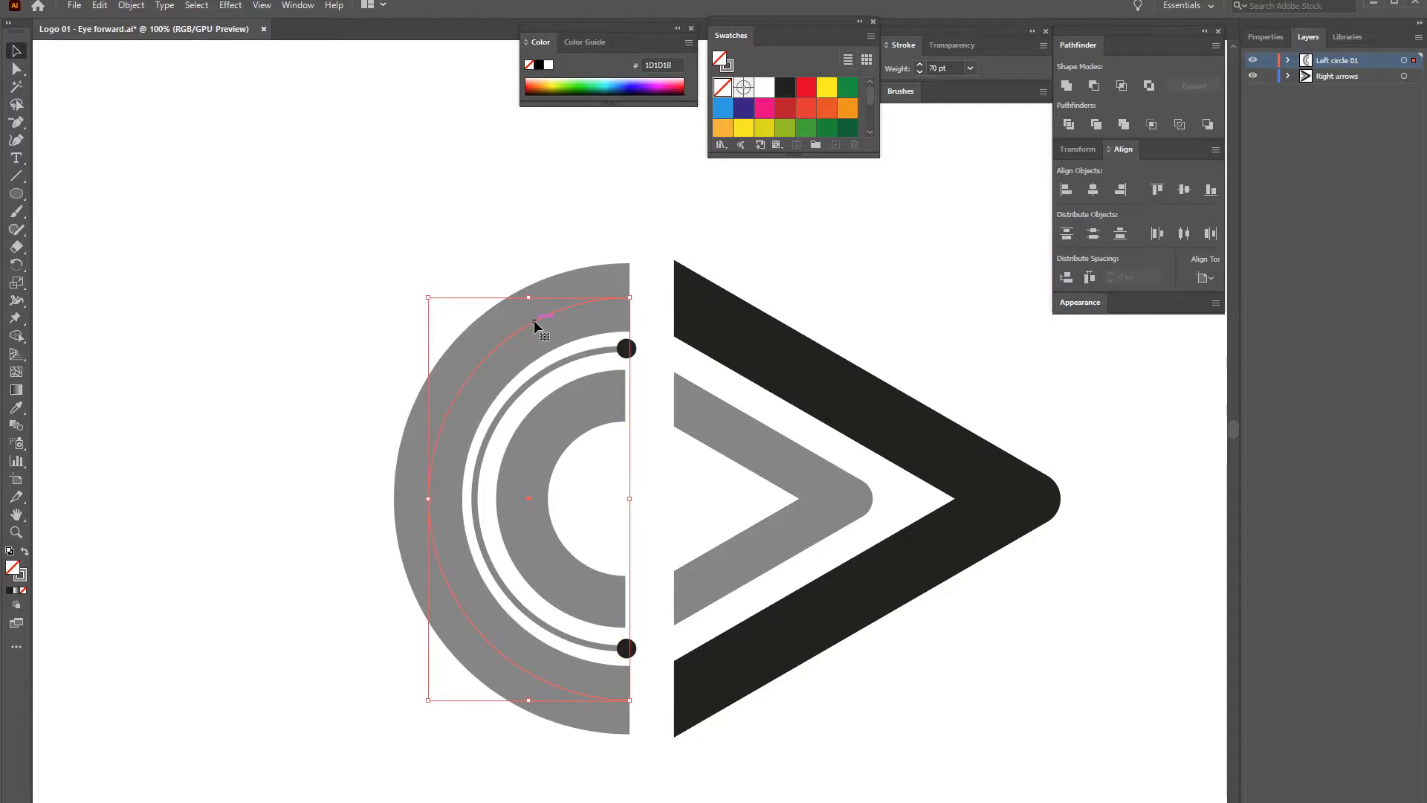
key("Left")
key("Left")
key("Left")
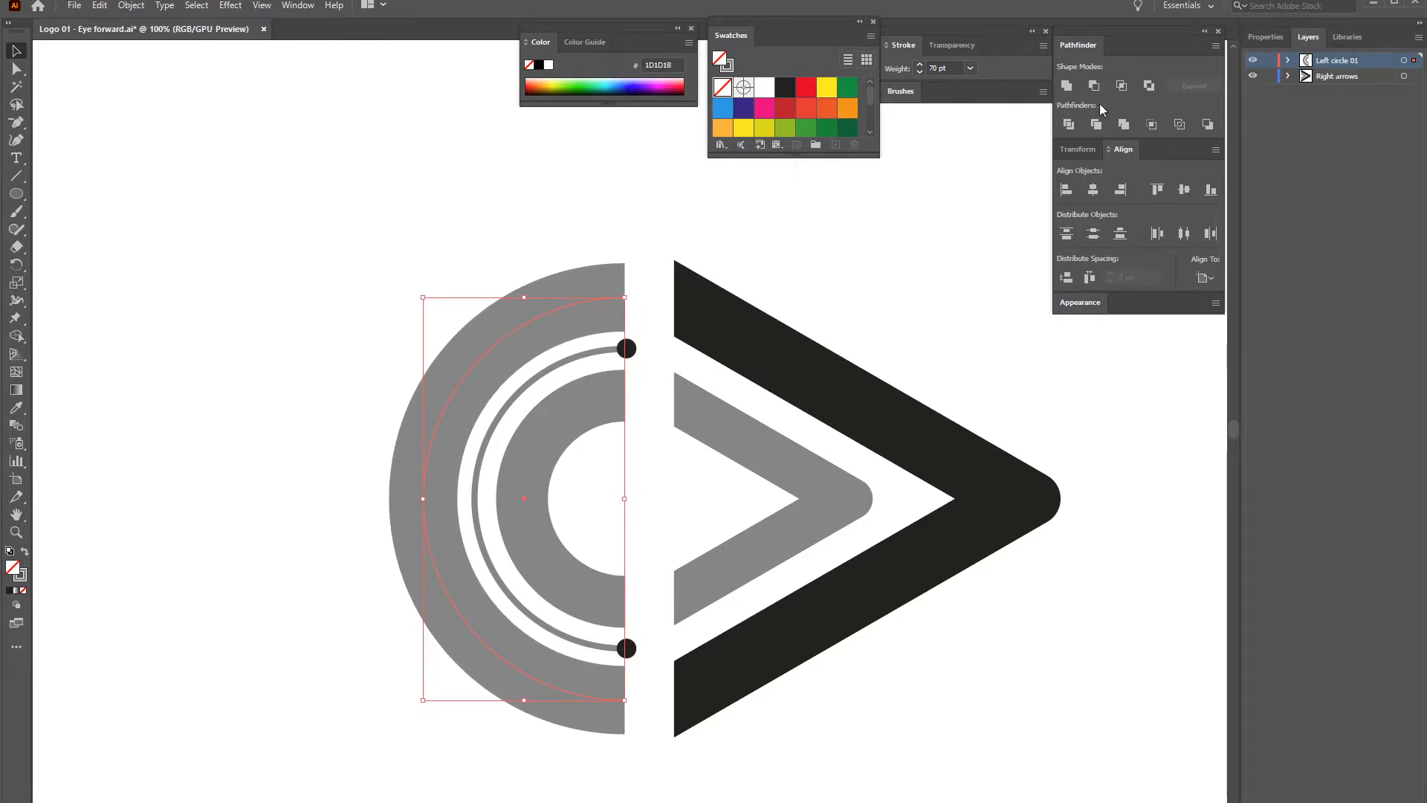
Reduce the outer arc's stroke weight to 63 pt and deselect it
left_click(919, 72)
left_click(919, 71)
left_click(918, 71)
left_click(918, 71)
left_click(918, 73)
left_click(918, 73)
left_click(918, 73)
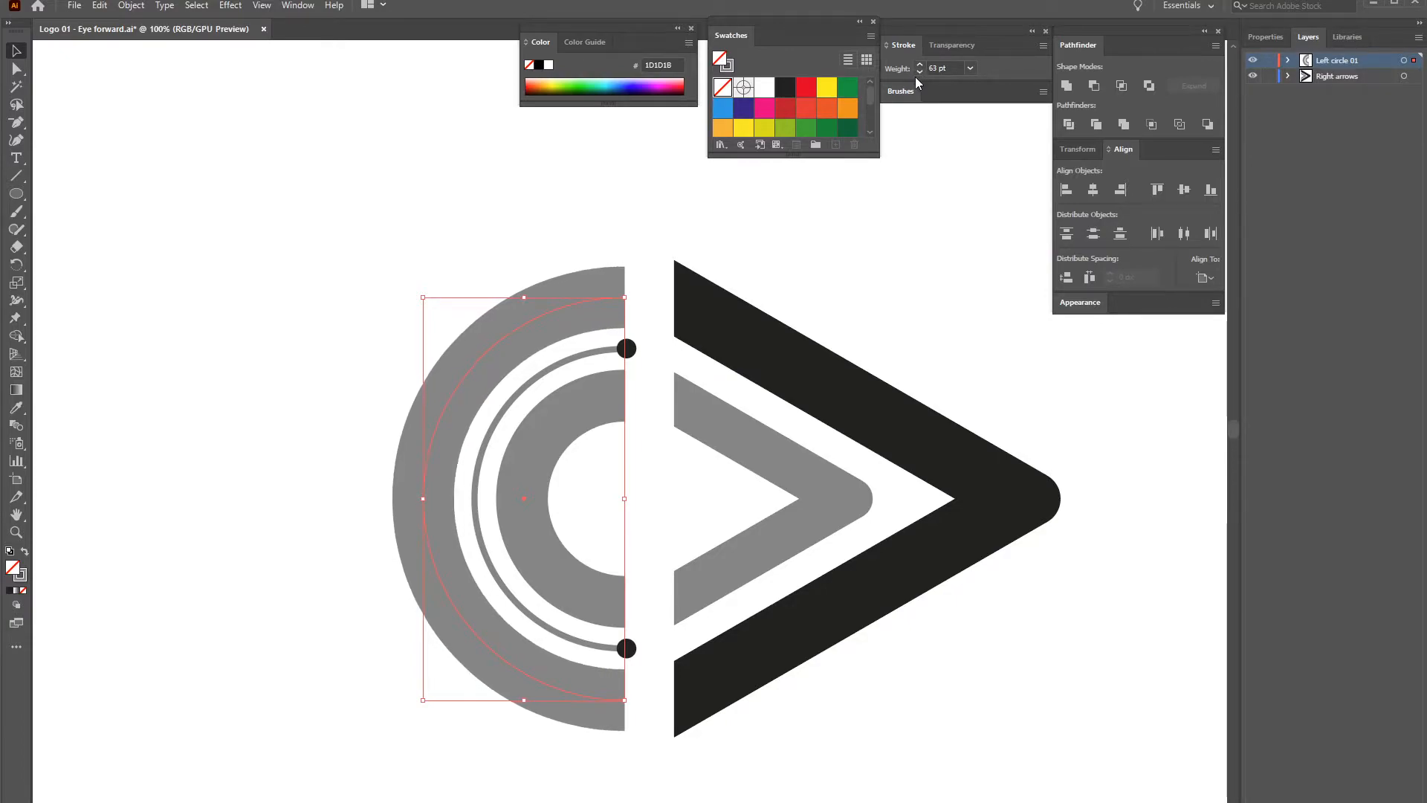
left_click(369, 208)
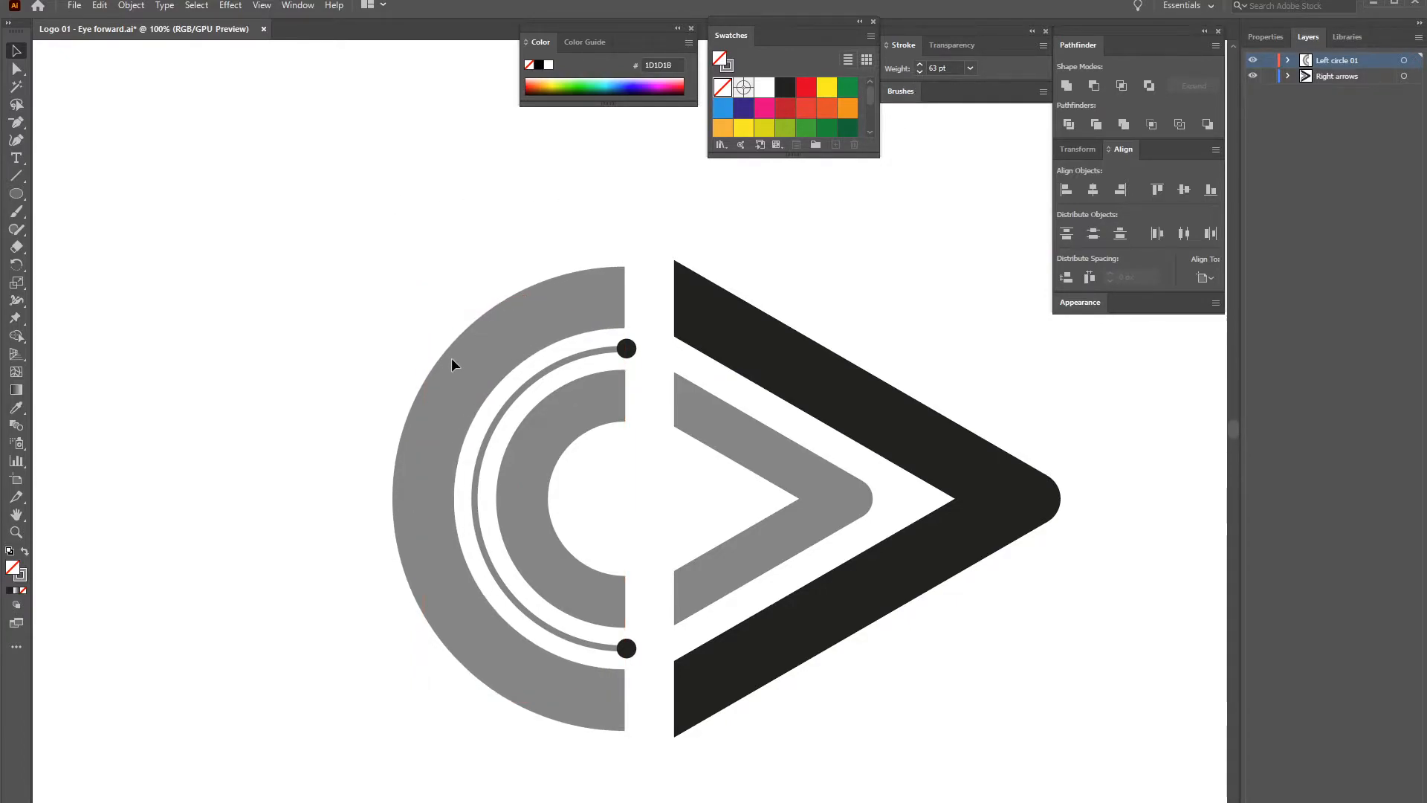
Add the text EYE below the arcs and scale it up to about 119.3 pt
left_click_drag(666, 423, 609, 330)
key("ctrl+minus")
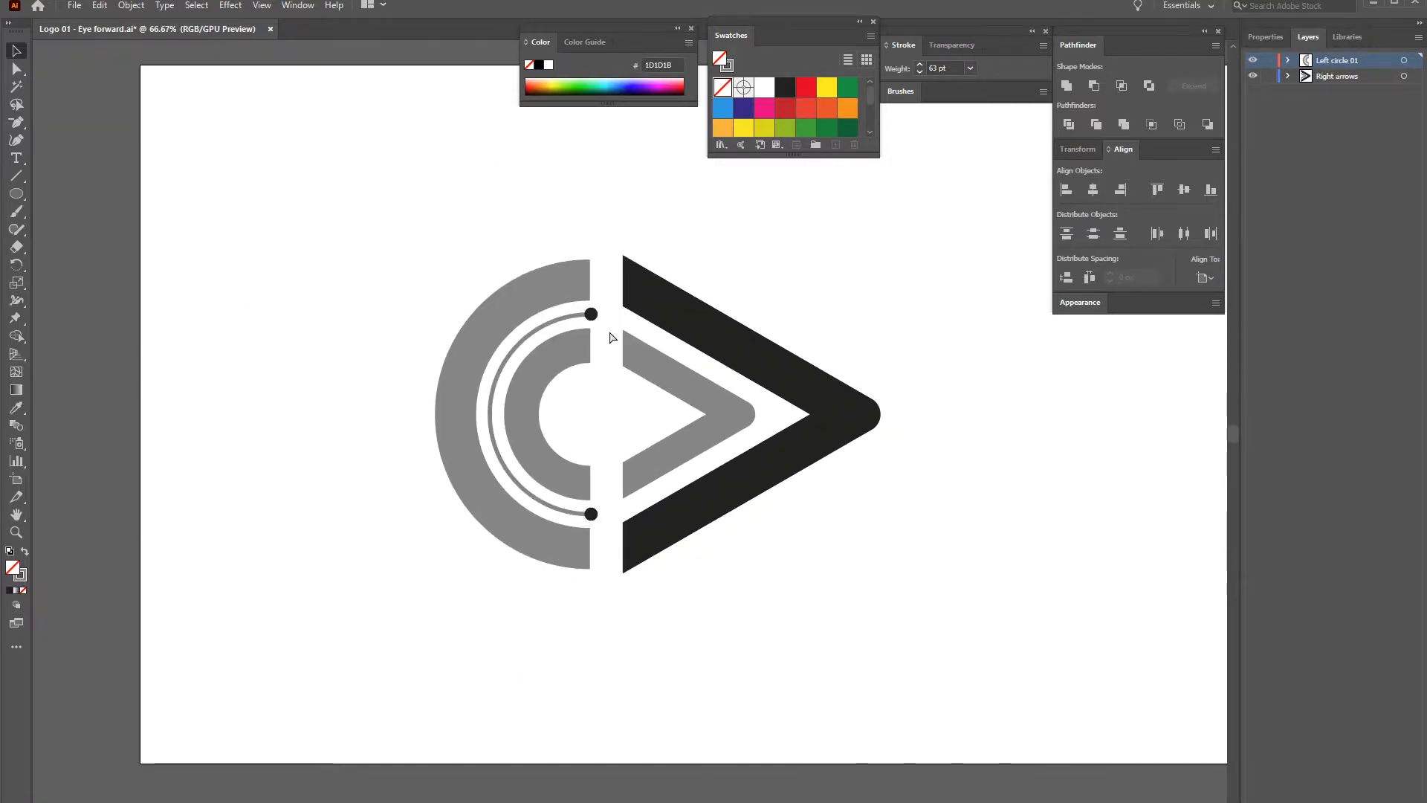
left_click_drag(845, 262, 755, 336)
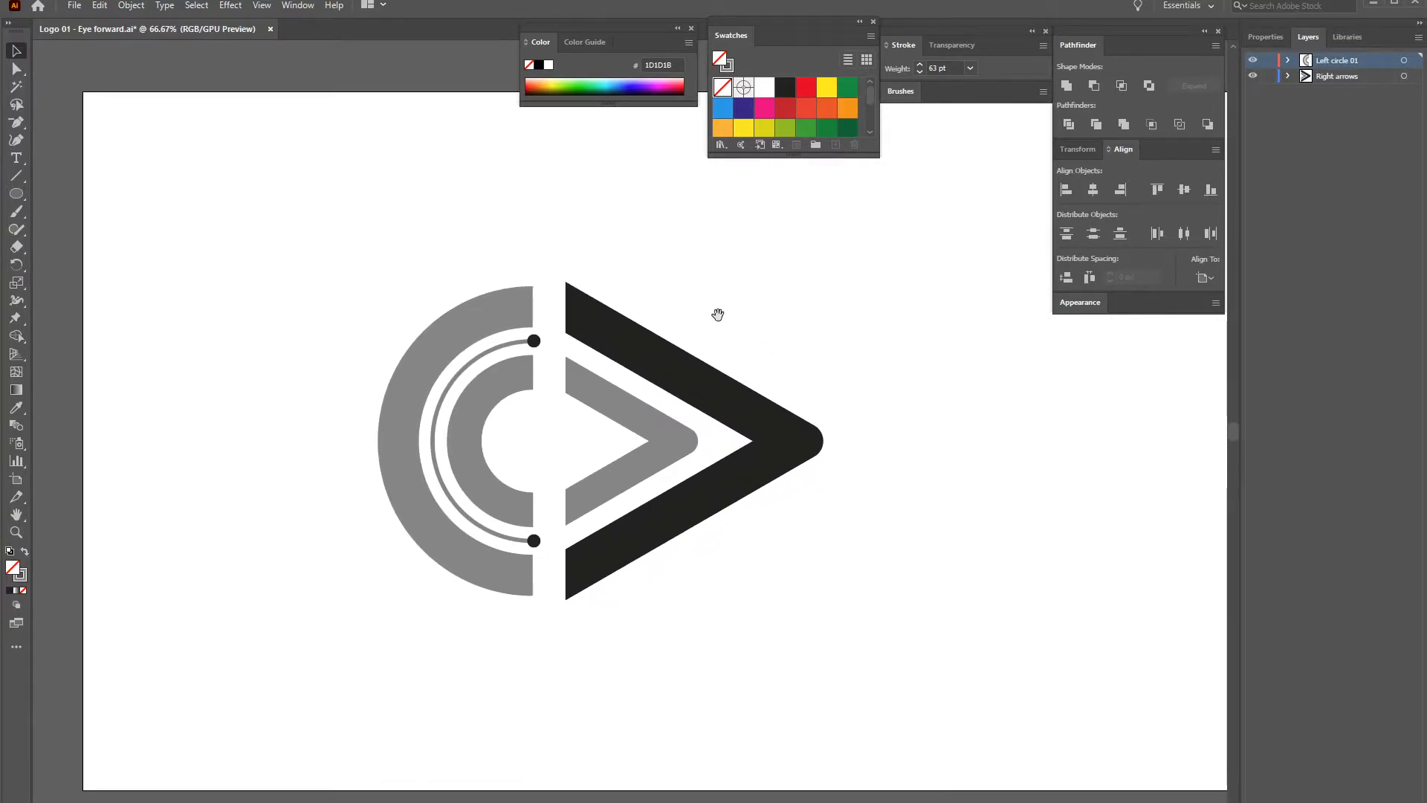
scroll(716, 309, "down", 2)
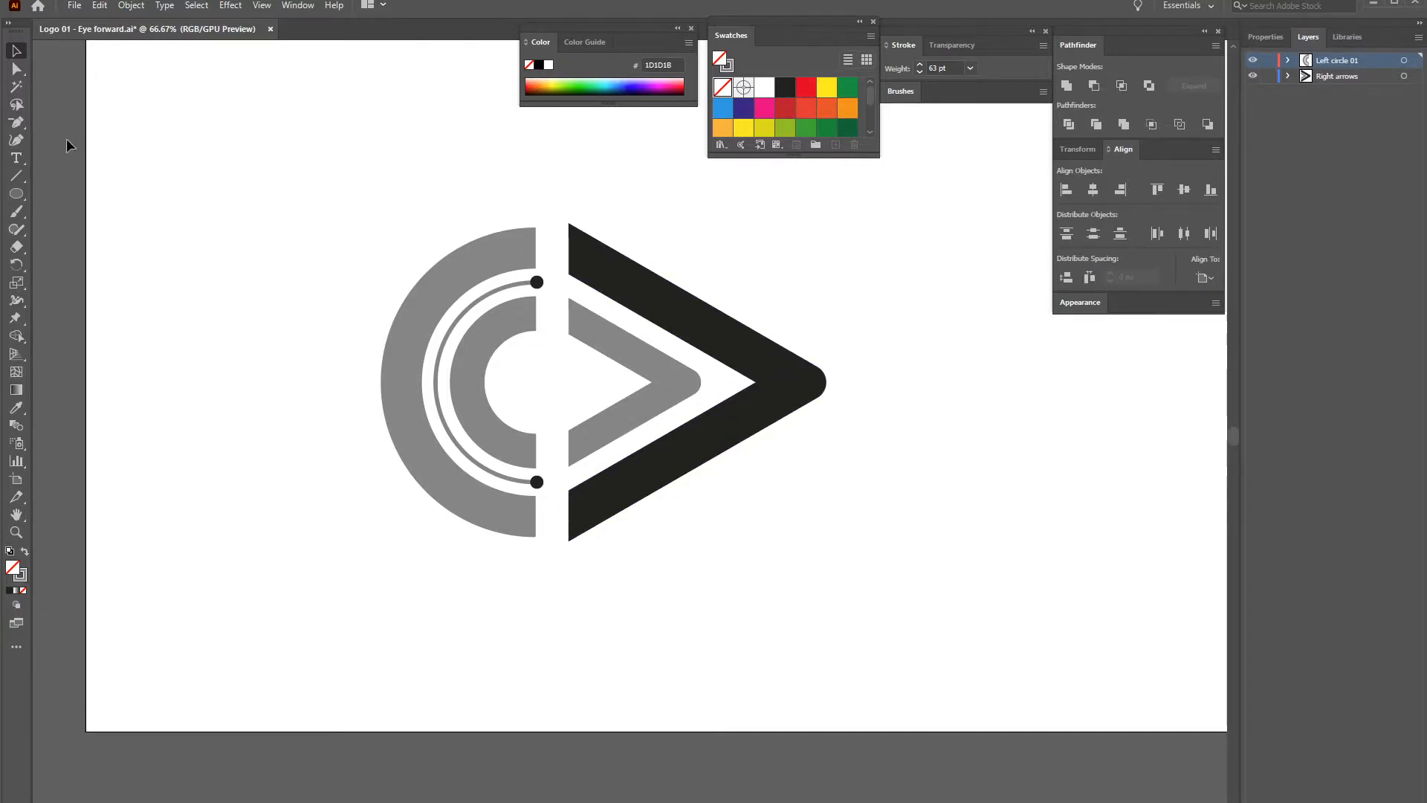
left_click(15, 157)
left_click(352, 583)
type("EYE")
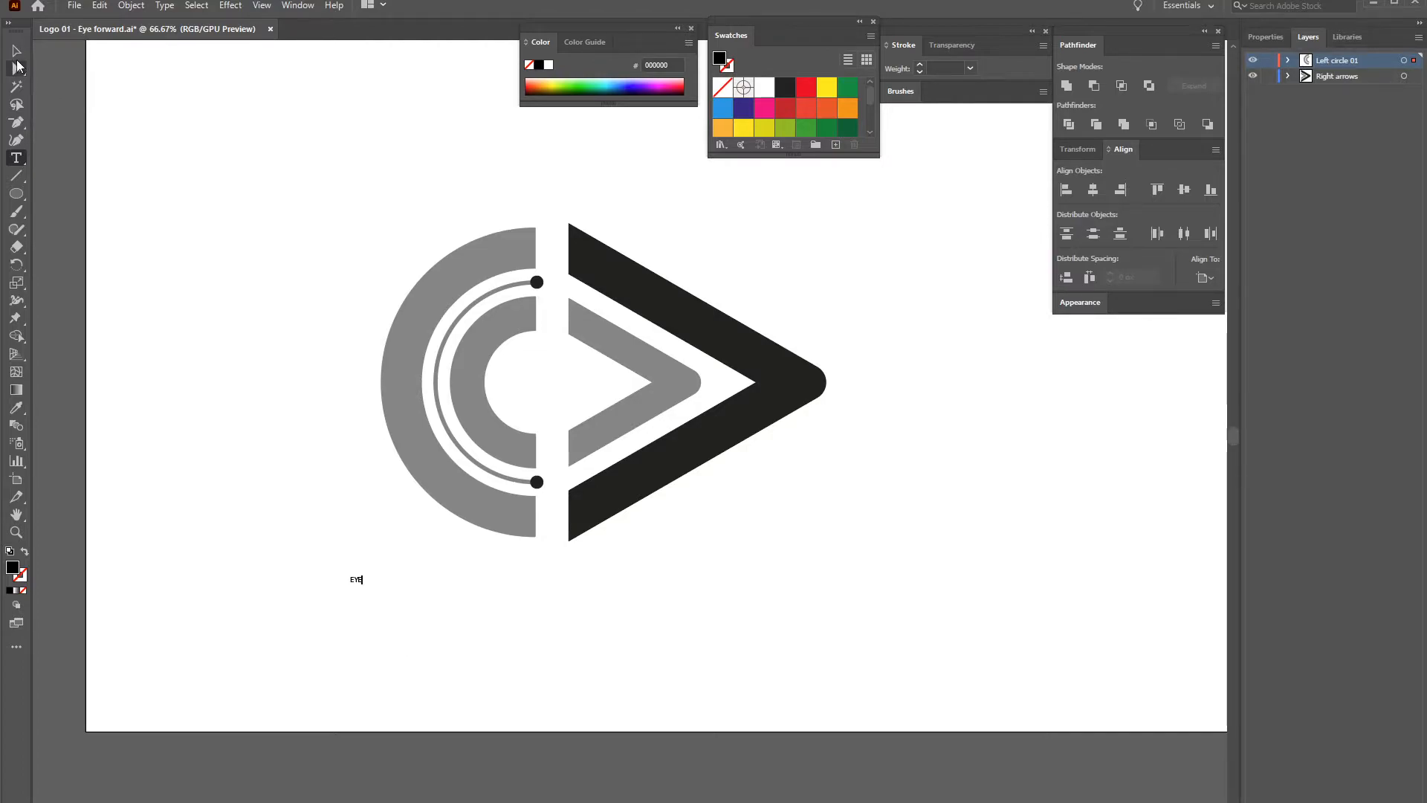
left_click_drag(364, 587, 628, 682)
Duplicate the EYE text to its right and replace the copy's wording with FORWARD
left_click_drag(450, 623, 726, 589)
key("t")
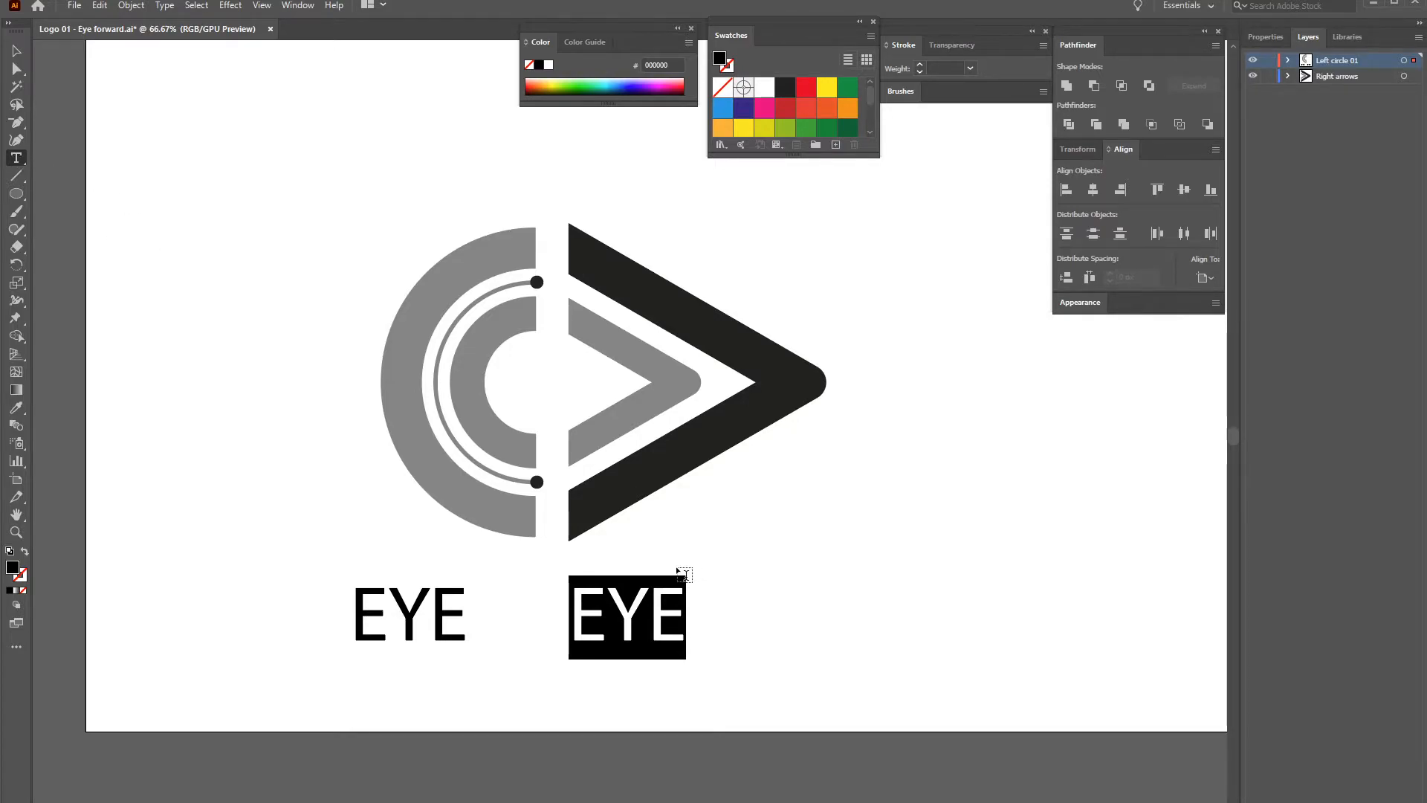
type("FORWARD")
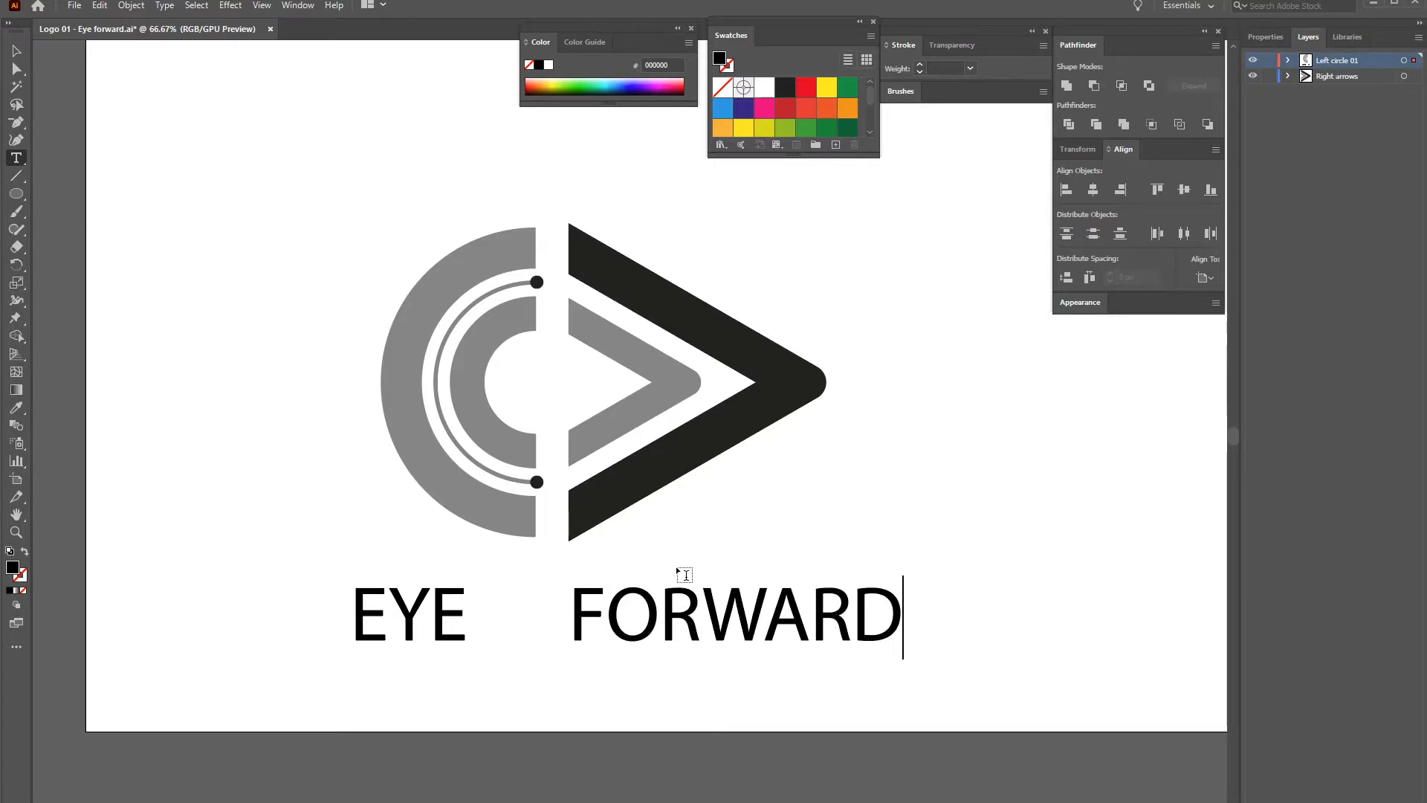
left_click(17, 51)
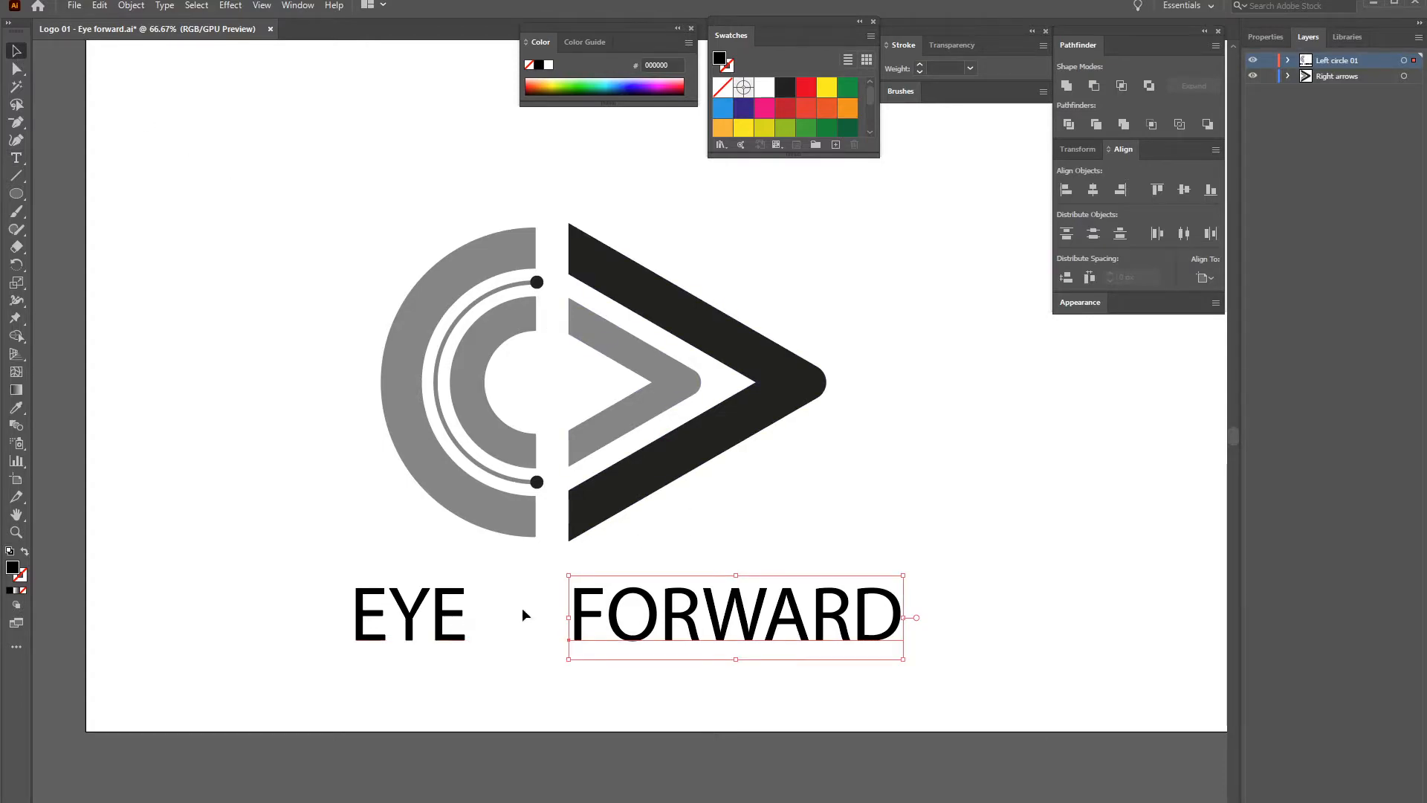
Change the font of both EYE and FORWARD to Avenir Next Cyr Medium
left_click_drag(287, 589, 572, 650)
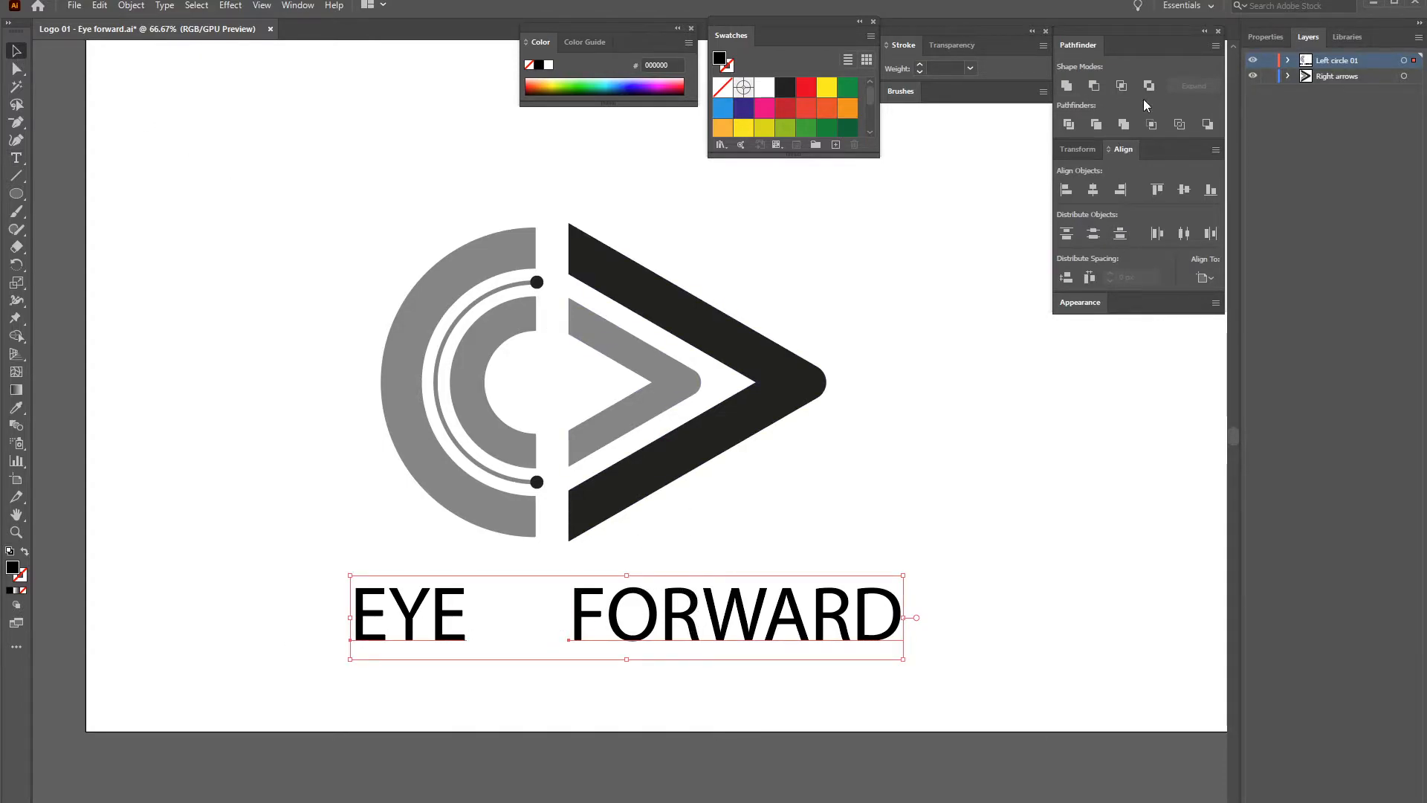
left_click(1264, 37)
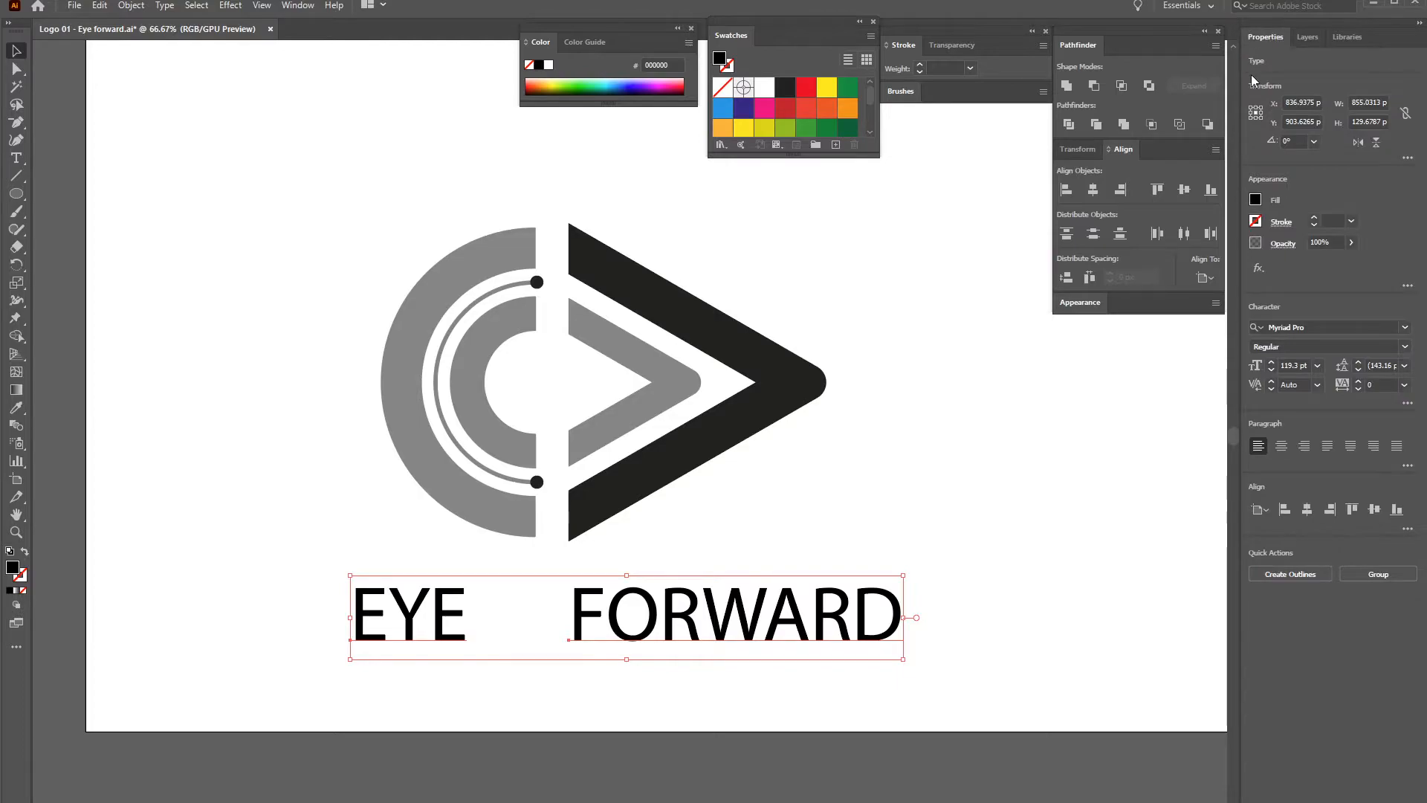
left_click(1319, 329)
type("aveni")
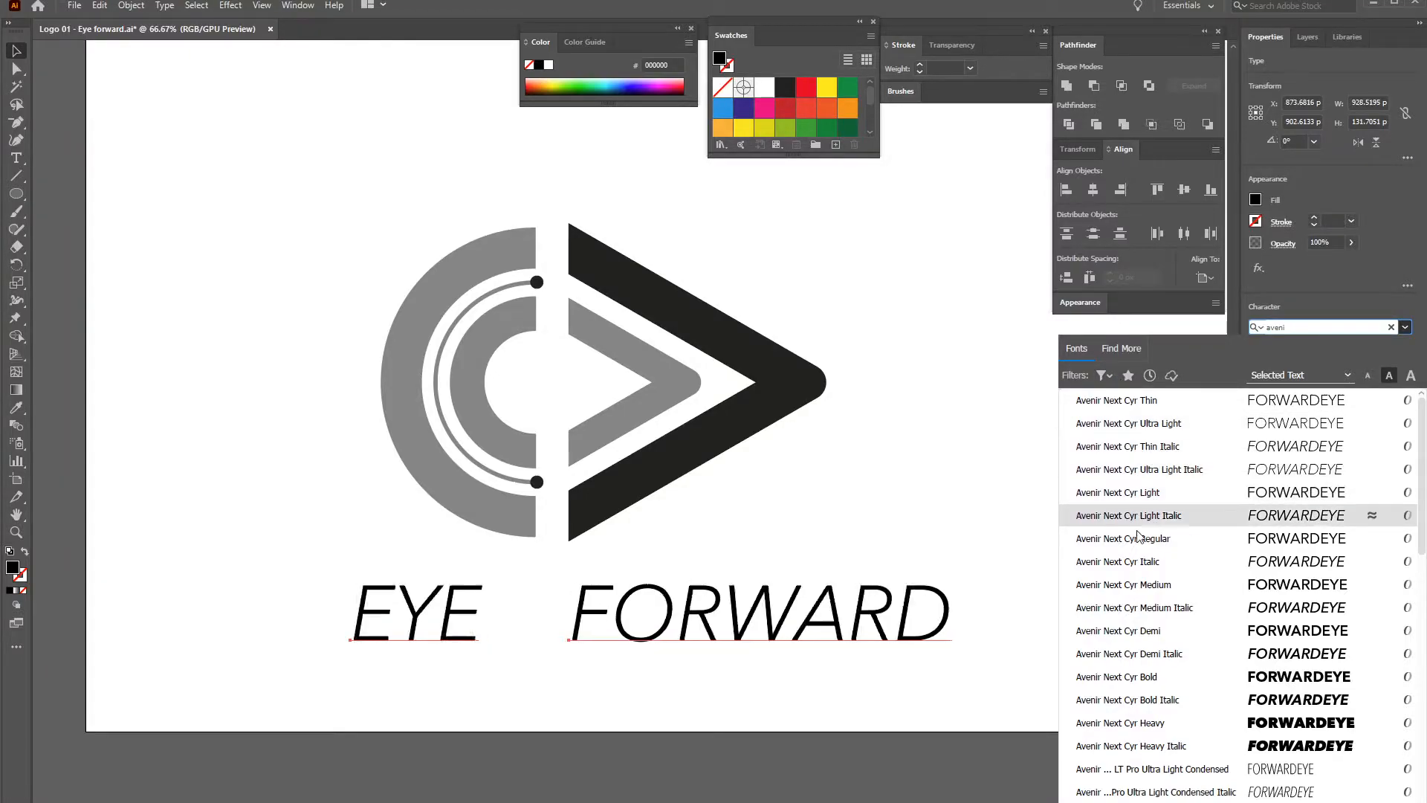
left_click(1123, 585)
Set only the word EYE to the Bold style of Avenir Next Cyr
left_click_drag(290, 591, 351, 632)
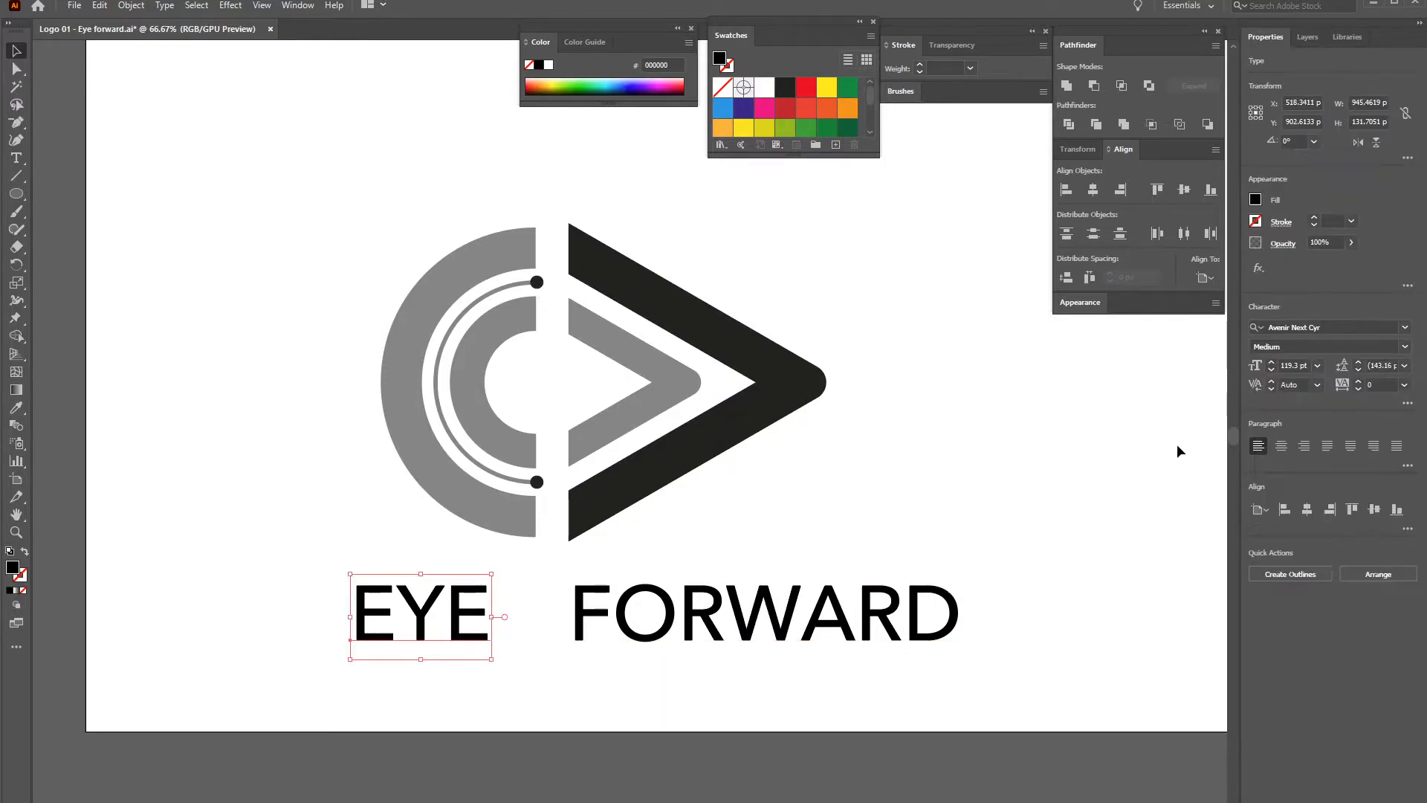
left_click(1405, 346)
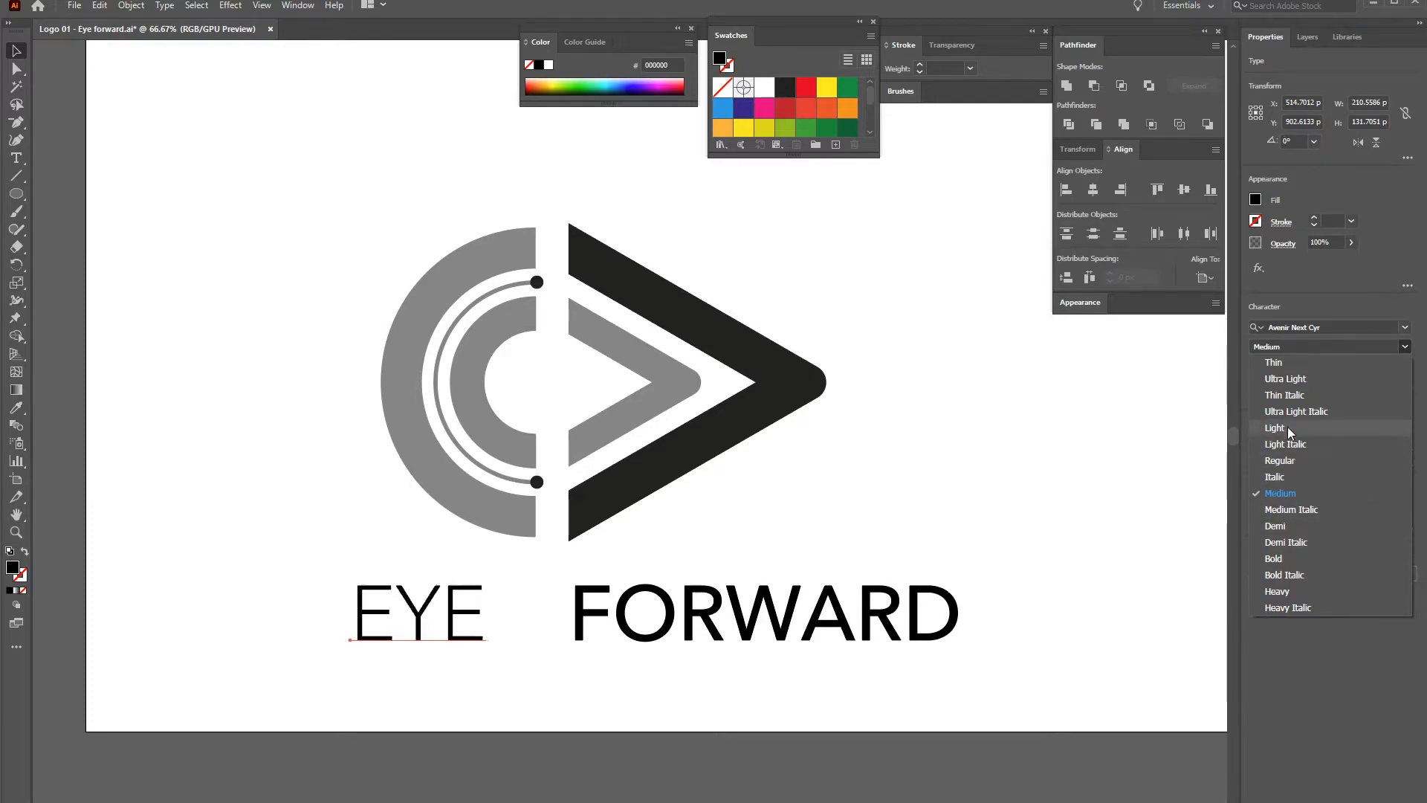
left_click(1285, 584)
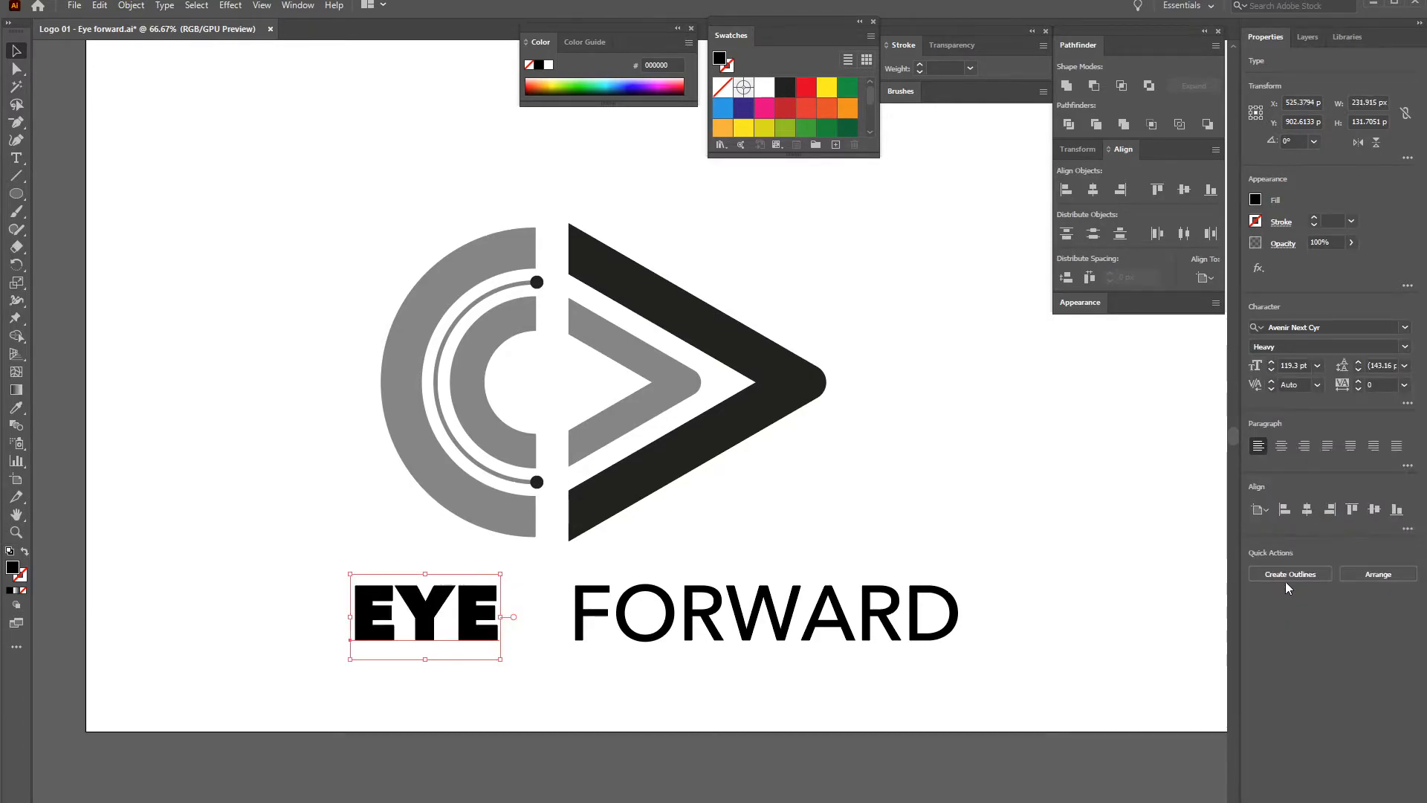
left_click(1403, 348)
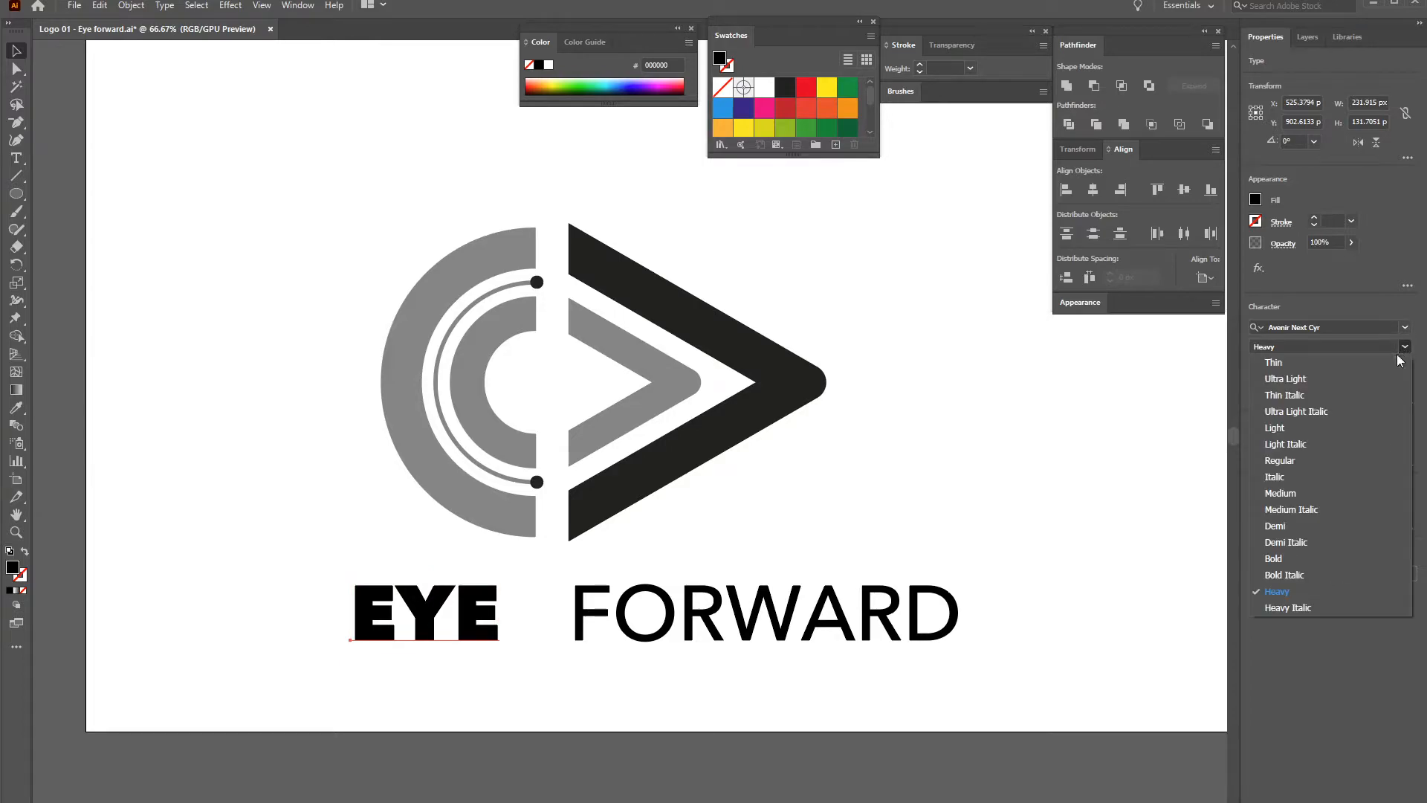
left_click(1286, 558)
left_click_drag(464, 597, 448, 576)
left_click_drag(576, 612, 525, 592)
key("ctrl+z")
key("ctrl+z")
Nudge FORWARD horizontally left until it sits close beside EYE, and set its font style to Thin Italic
left_click(604, 624)
key("shift+Left")
key("shift+Left")
key("shift+Left")
key("shift+Left")
key("shift+Left")
key("shift+Left")
key("shift+Left")
key("shift+Left")
key("shift+Left")
key("shift+Left")
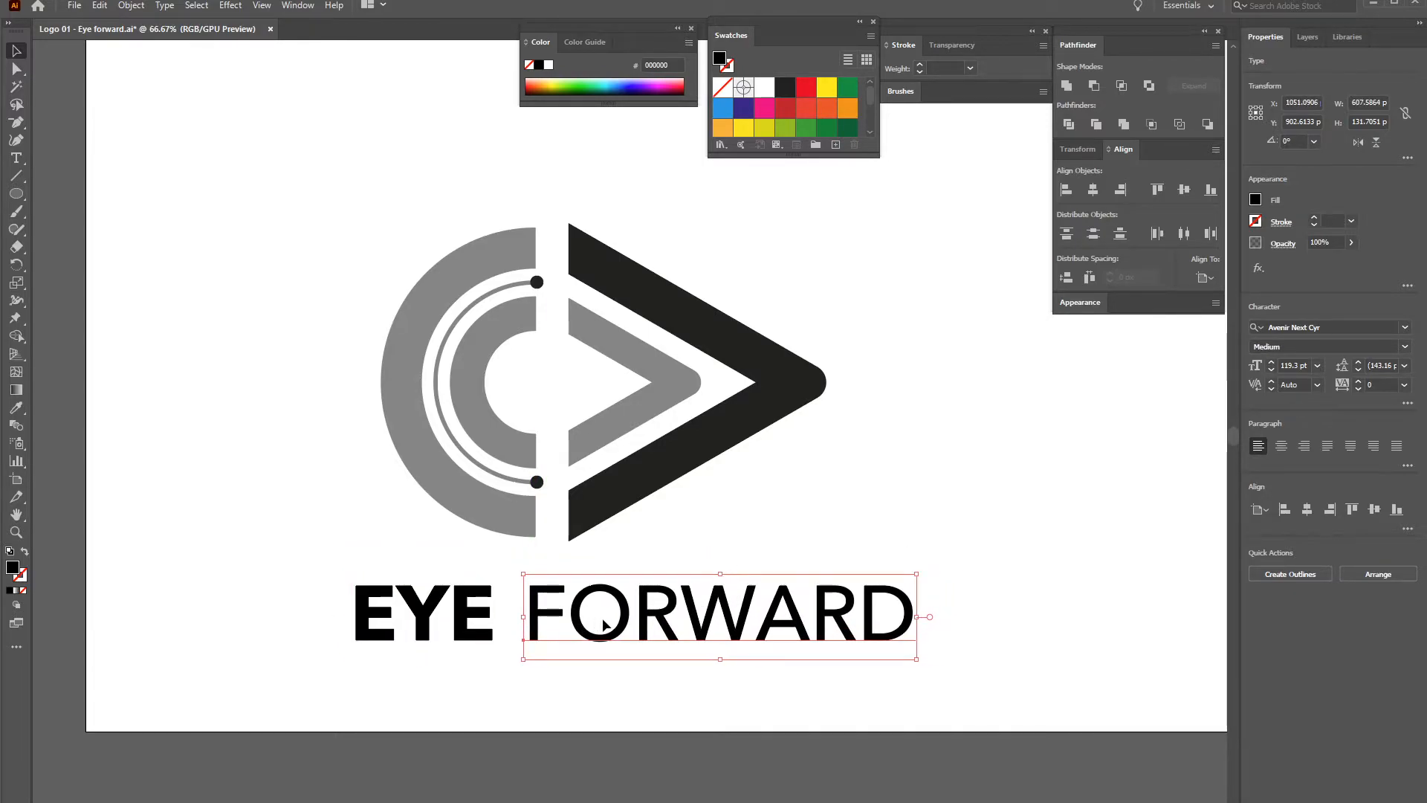
key("shift+Left")
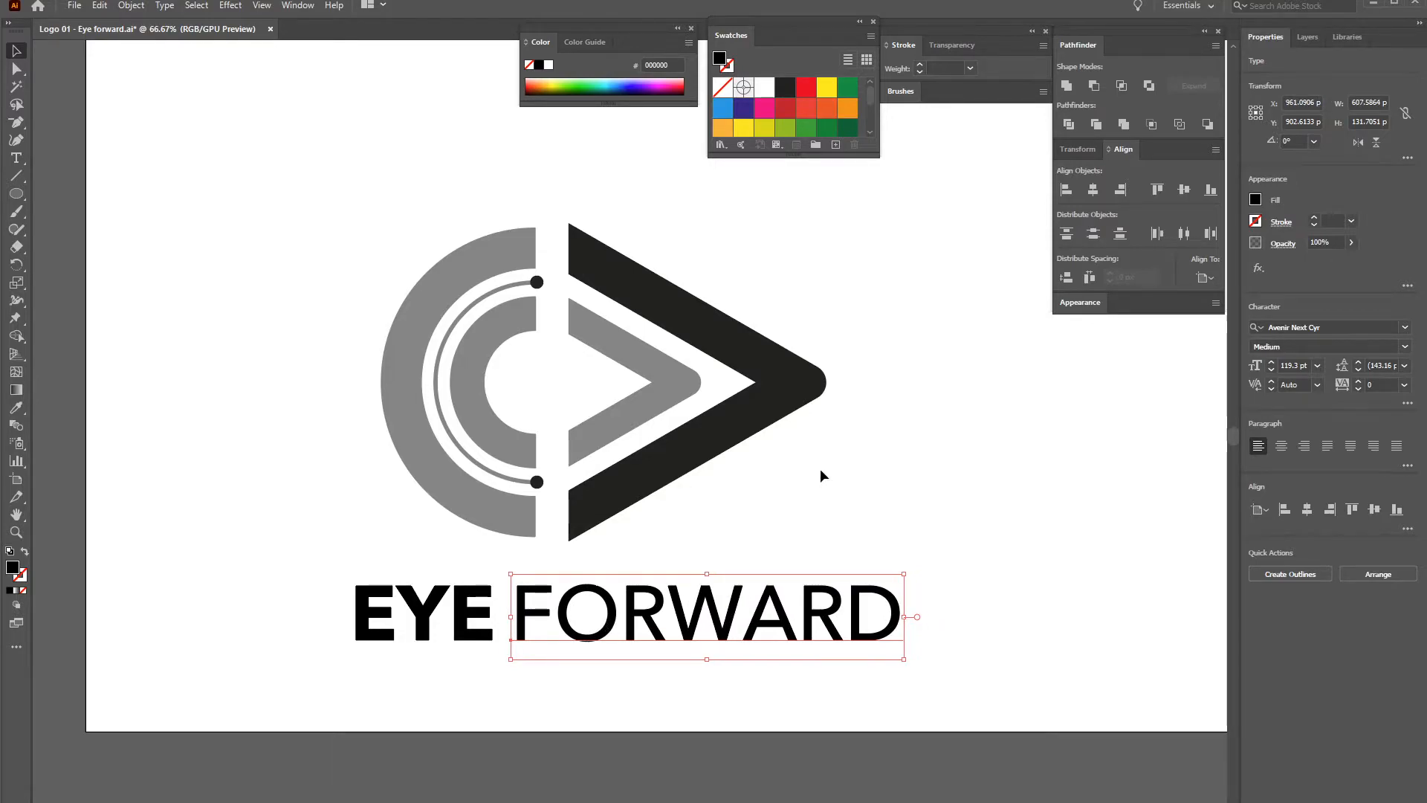
left_click(1405, 349)
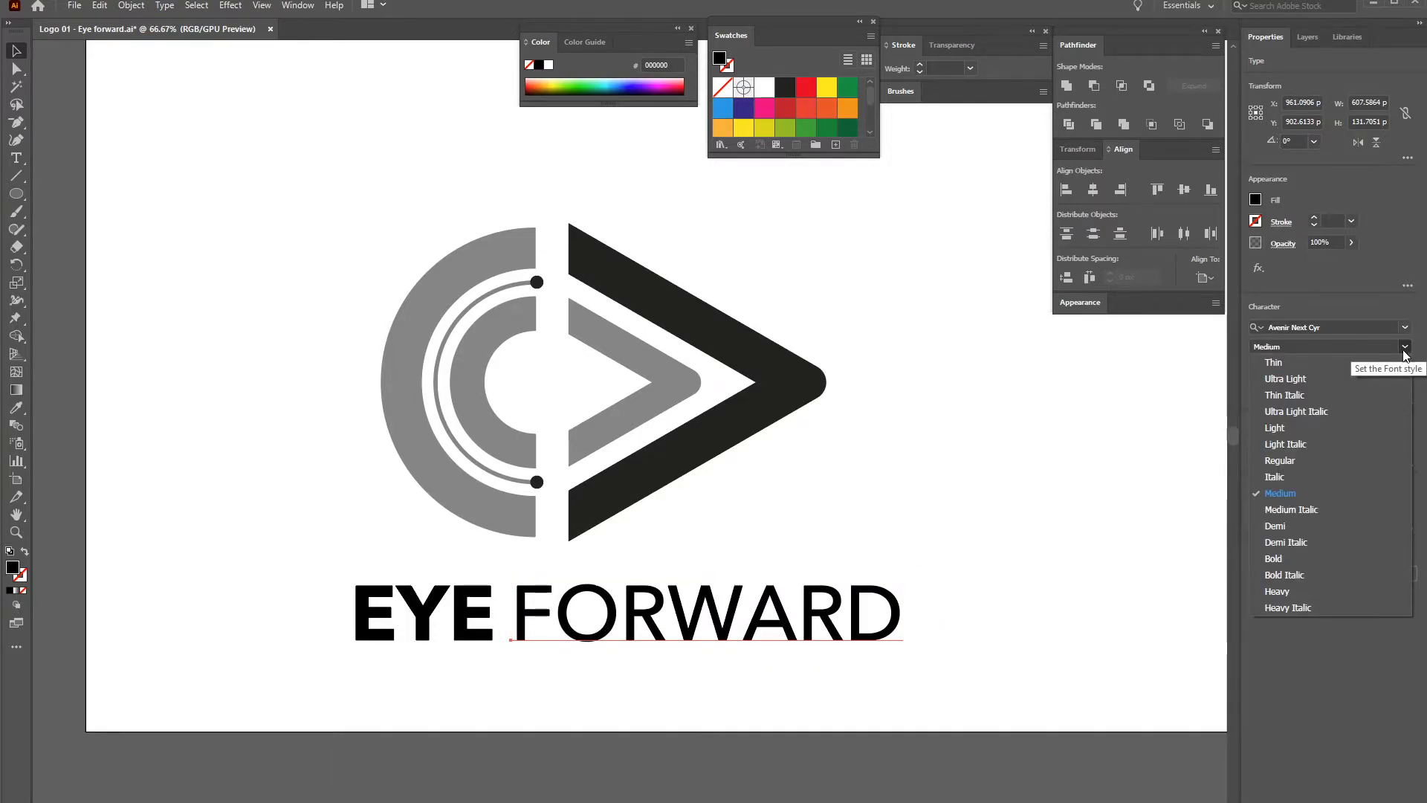
left_click(1304, 395)
Select both words and nudge them together left and up so they sit closer beneath the logo mark
left_click_drag(675, 694, 369, 632)
key("shift+Left")
key("shift+Left")
key("shift+Left")
key("shift+Left")
key("shift+Left")
key("shift+Left")
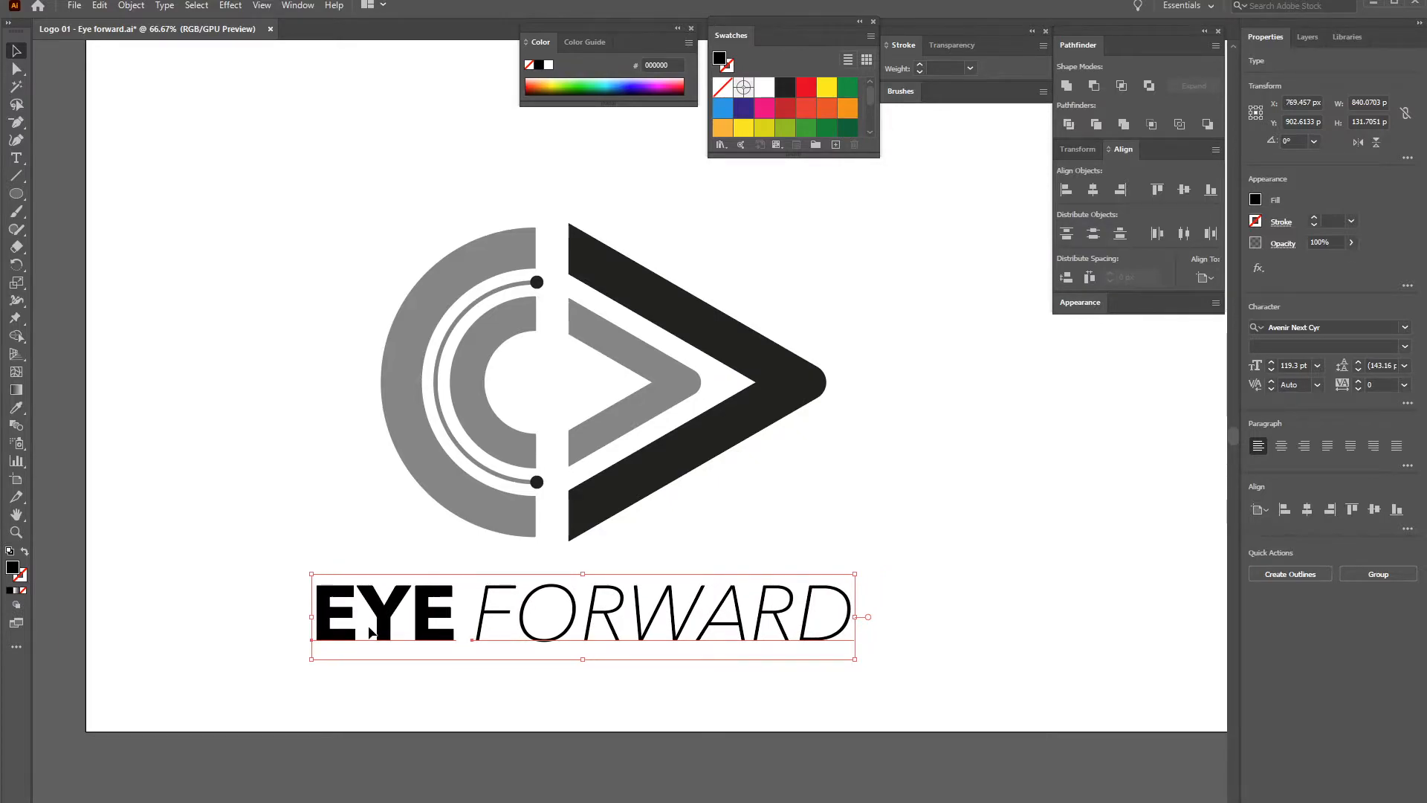
key("shift+Up")
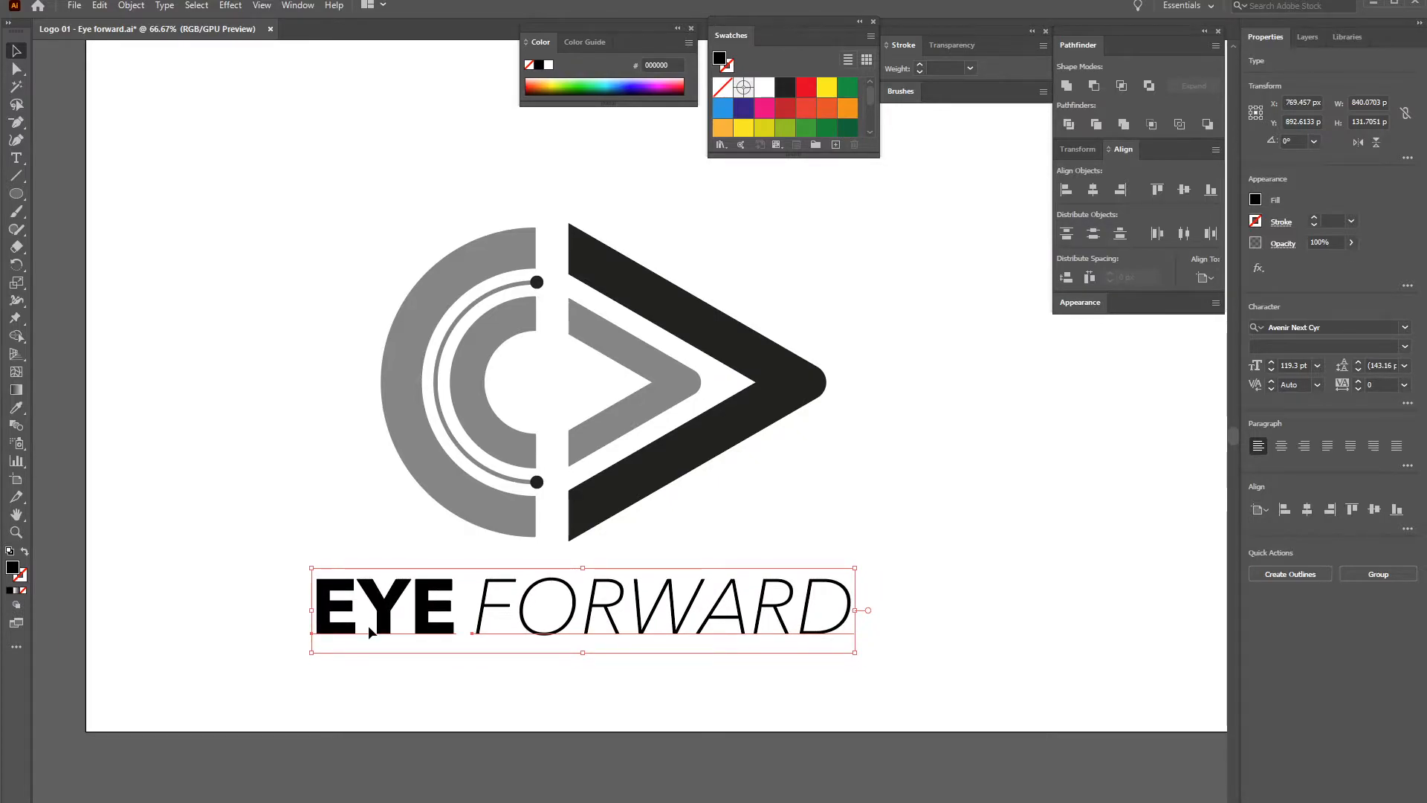
key("shift+Up")
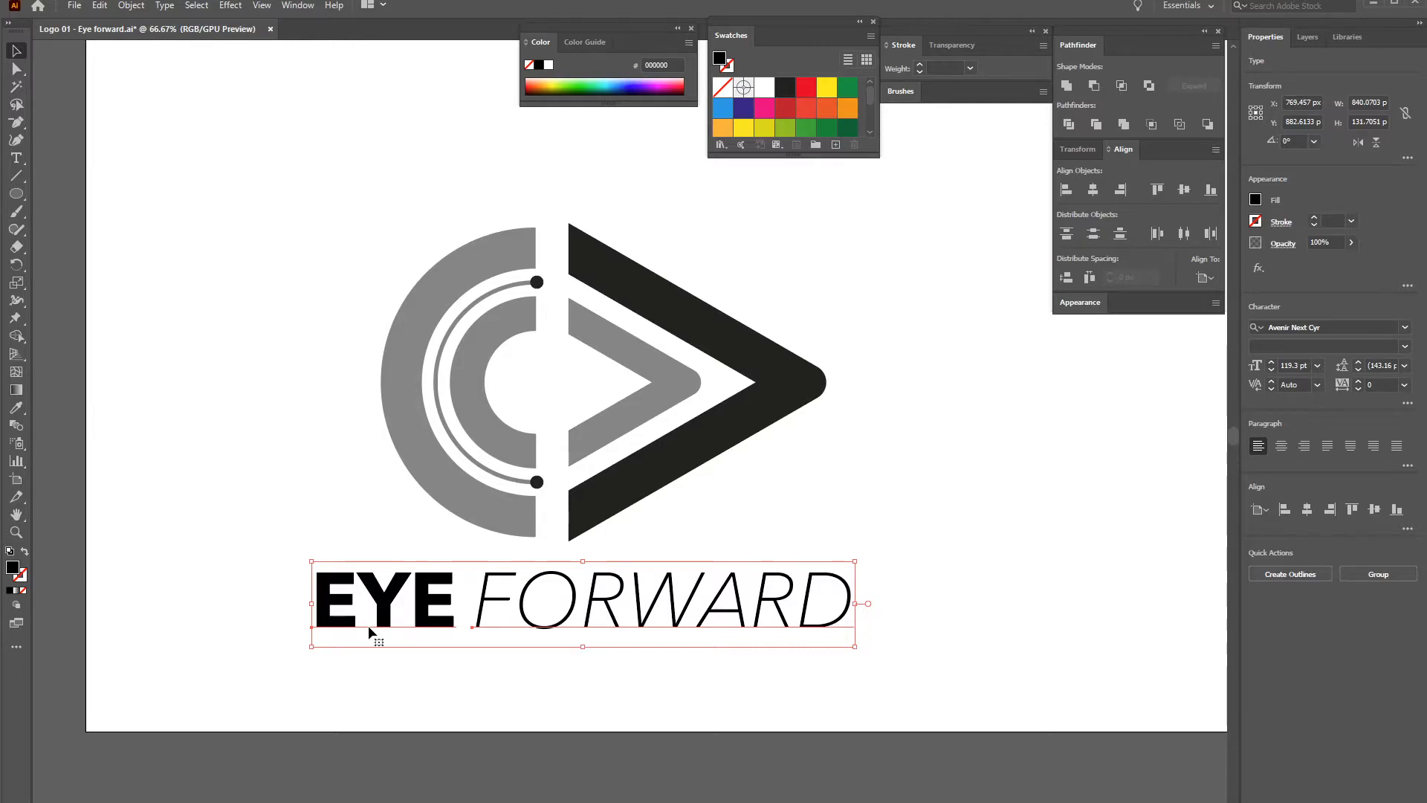
Nudge the whole logo mark and its EYE FORWARD text upward together on the artboard, and deselect them
left_click_drag(267, 197, 968, 678)
key("shift+Up")
key("shift+Up")
key("shift+Up")
key("shift+Up")
key("shift+Up")
key("shift+Up")
key("shift+Up")
key("shift+Up")
key("shift+Up")
key("shift+Up")
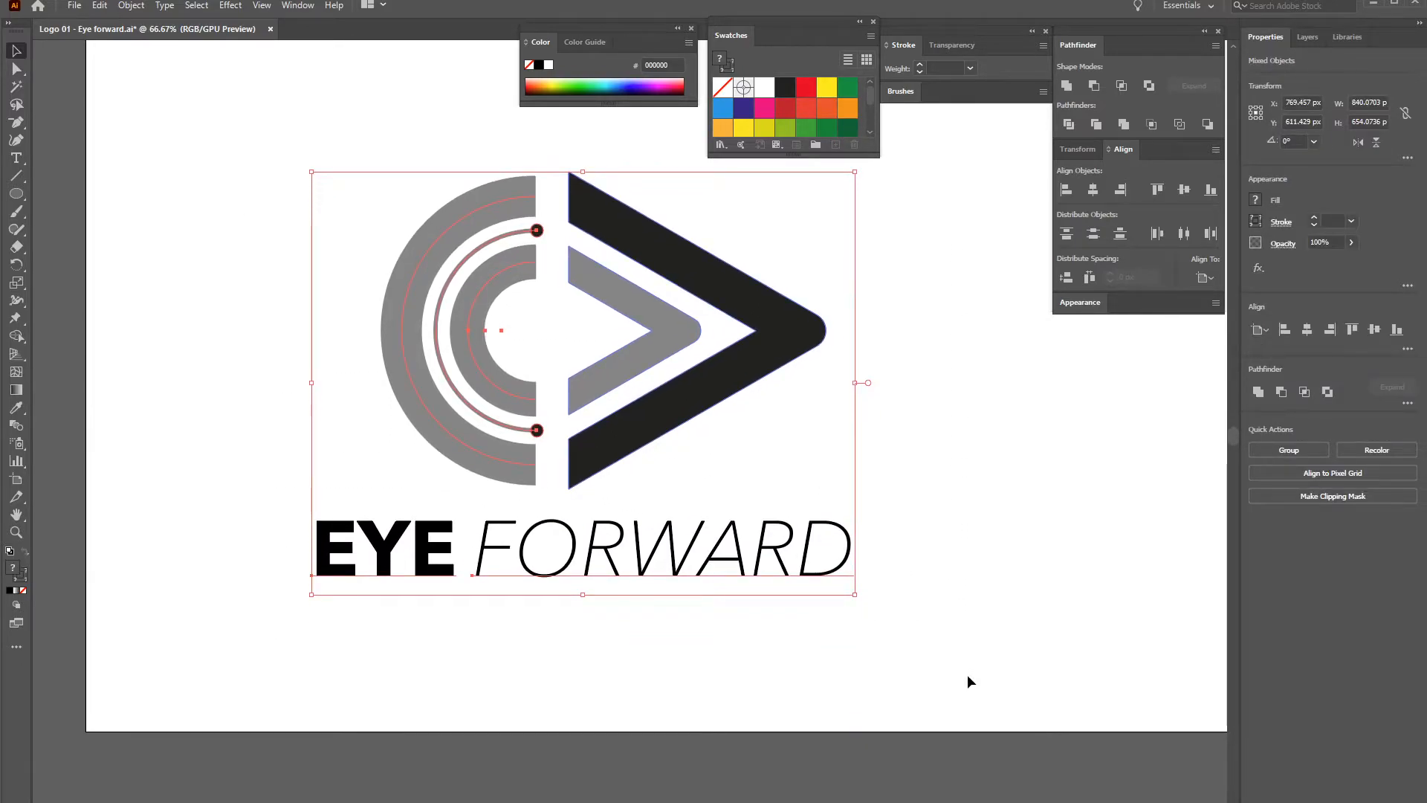
left_click_drag(940, 324, 904, 388)
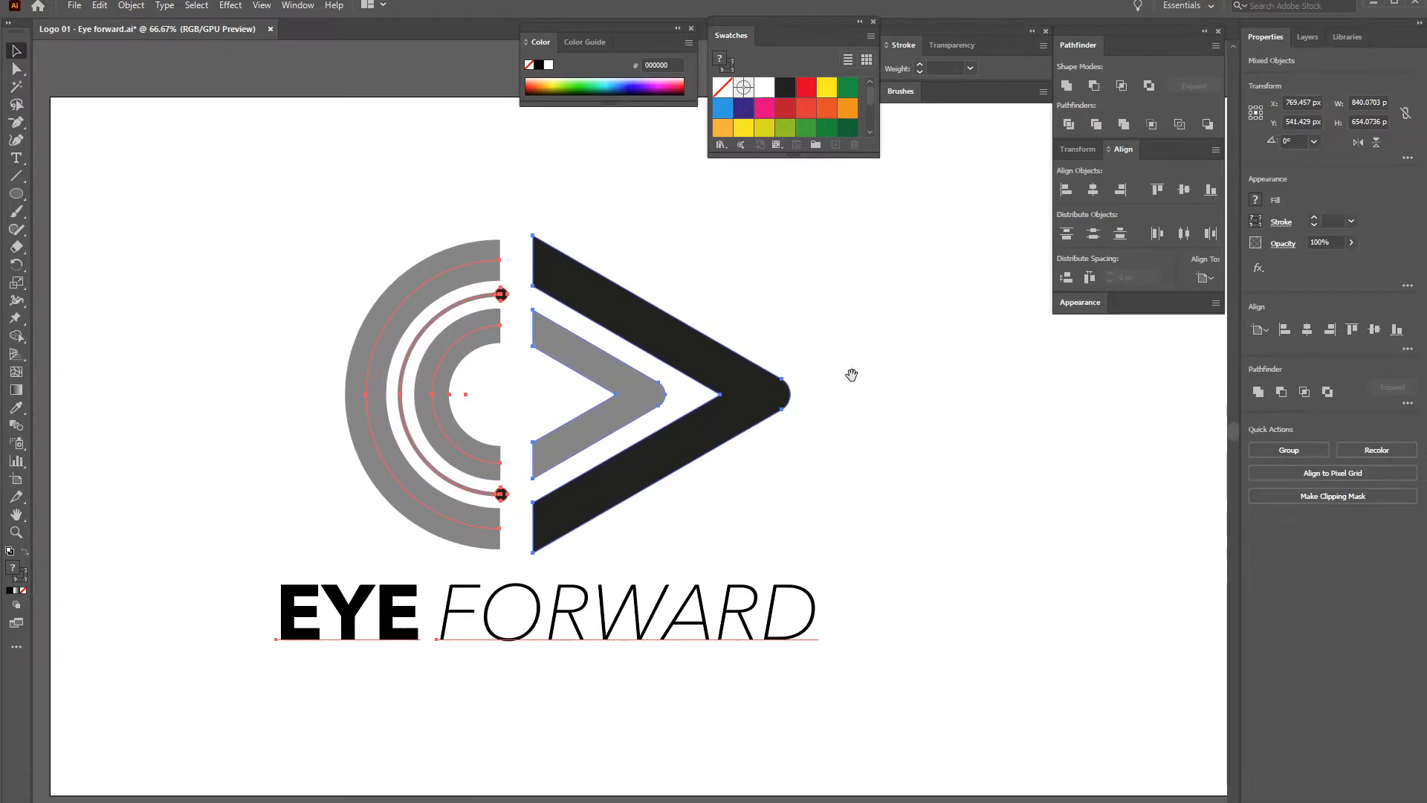
left_click(184, 346)
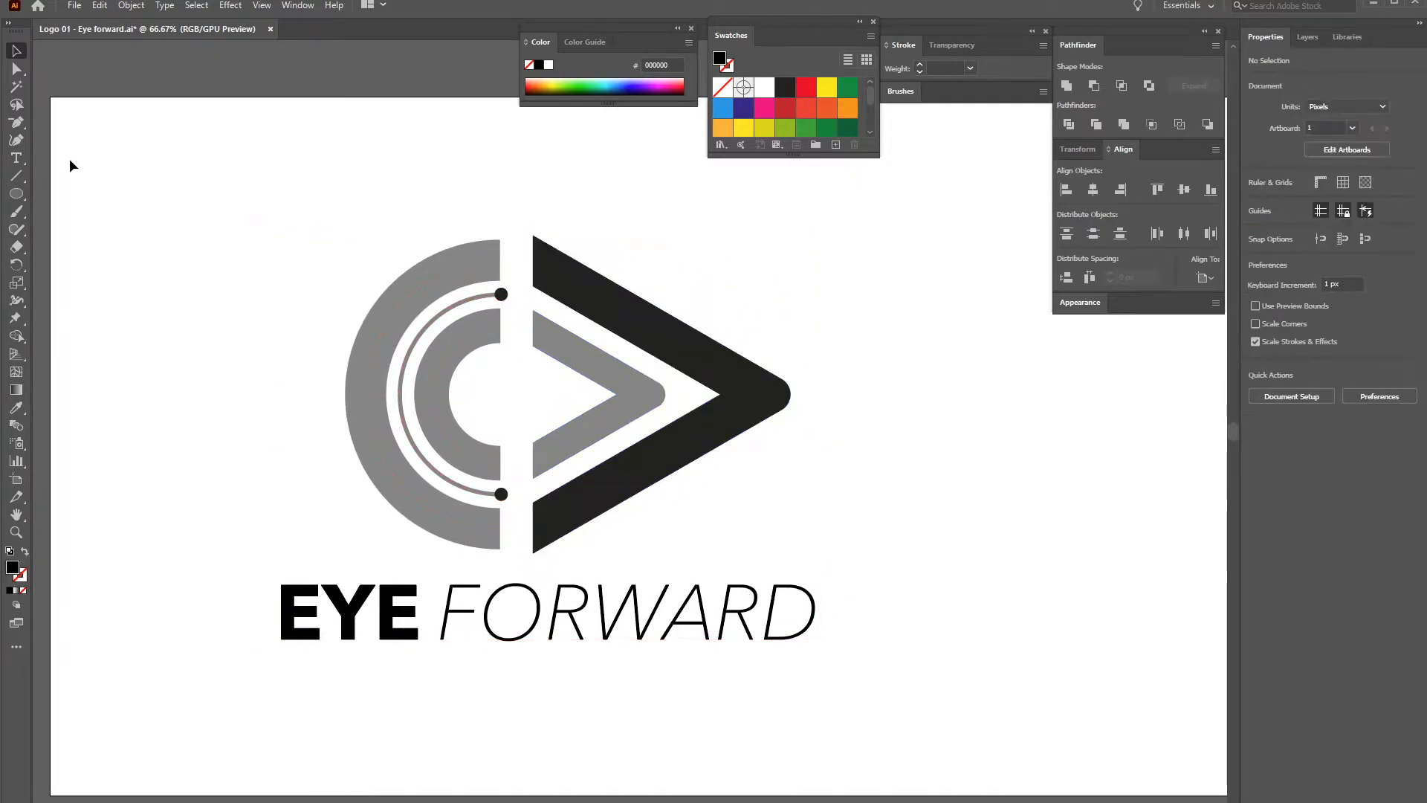
Add the text line OPTICAL TECHNICIANS in the empty space beneath the words EYE FORWARD
left_click(16, 157)
left_click(305, 669)
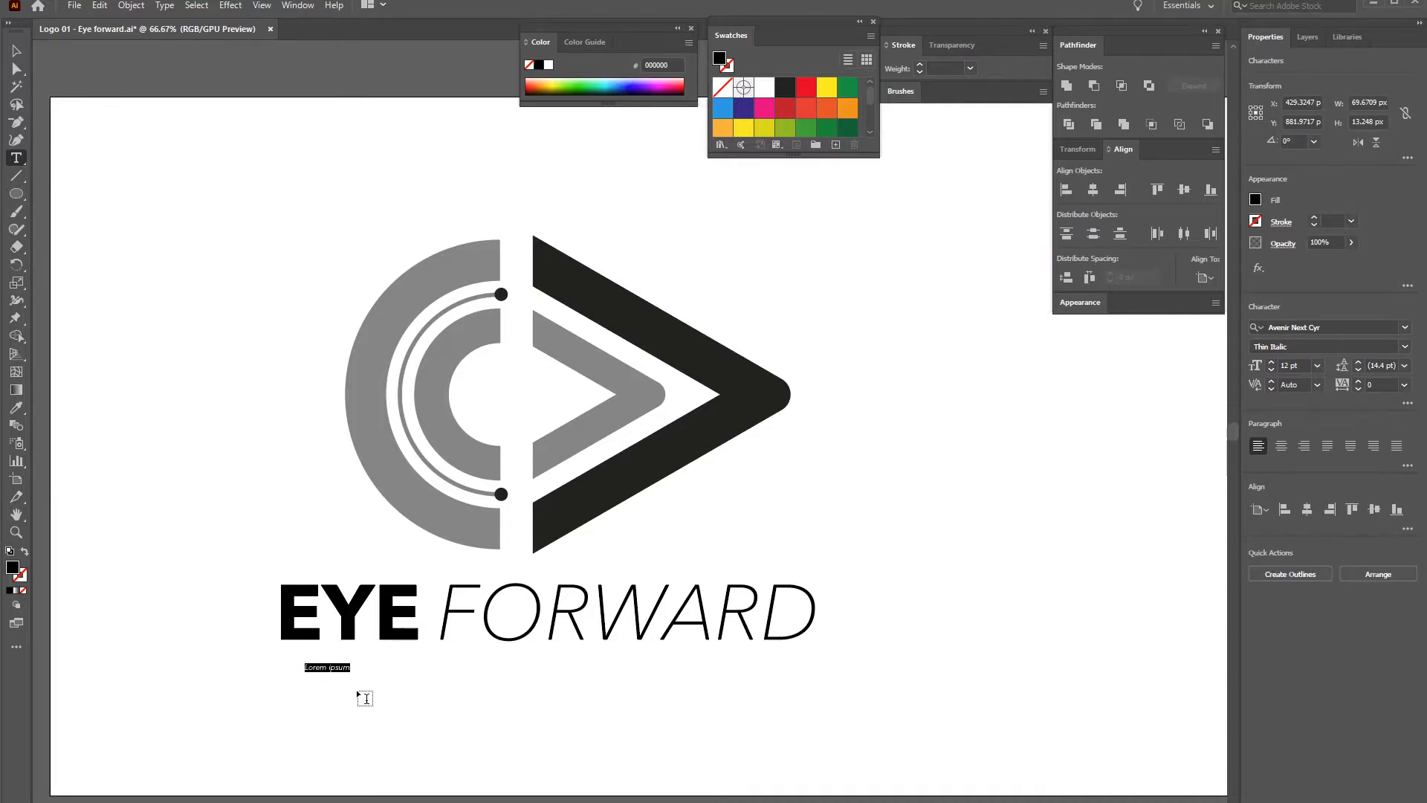
type("c")
type("OPTIC")
type("I")
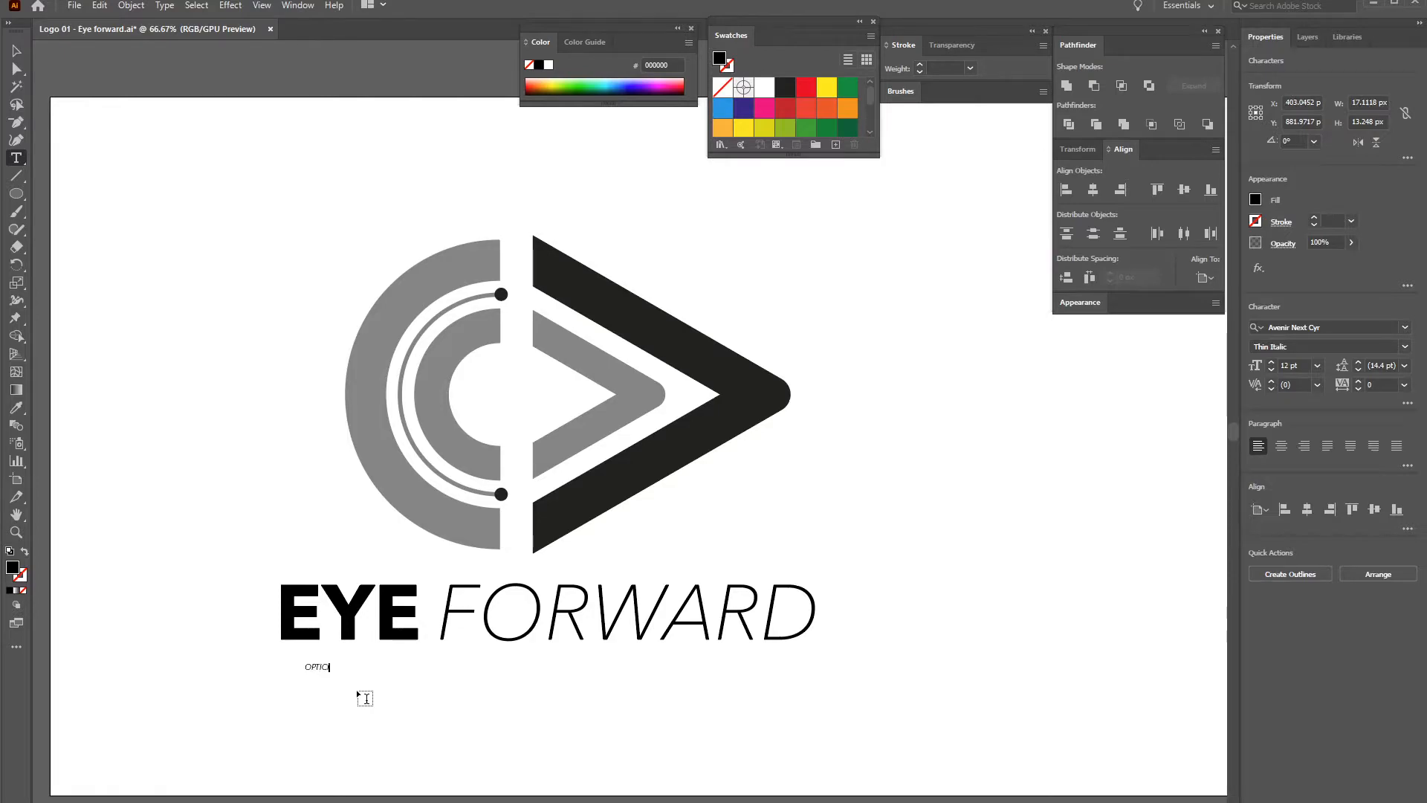
type("L")
type("A")
type(" TECHNICIANS")
key("Escape")
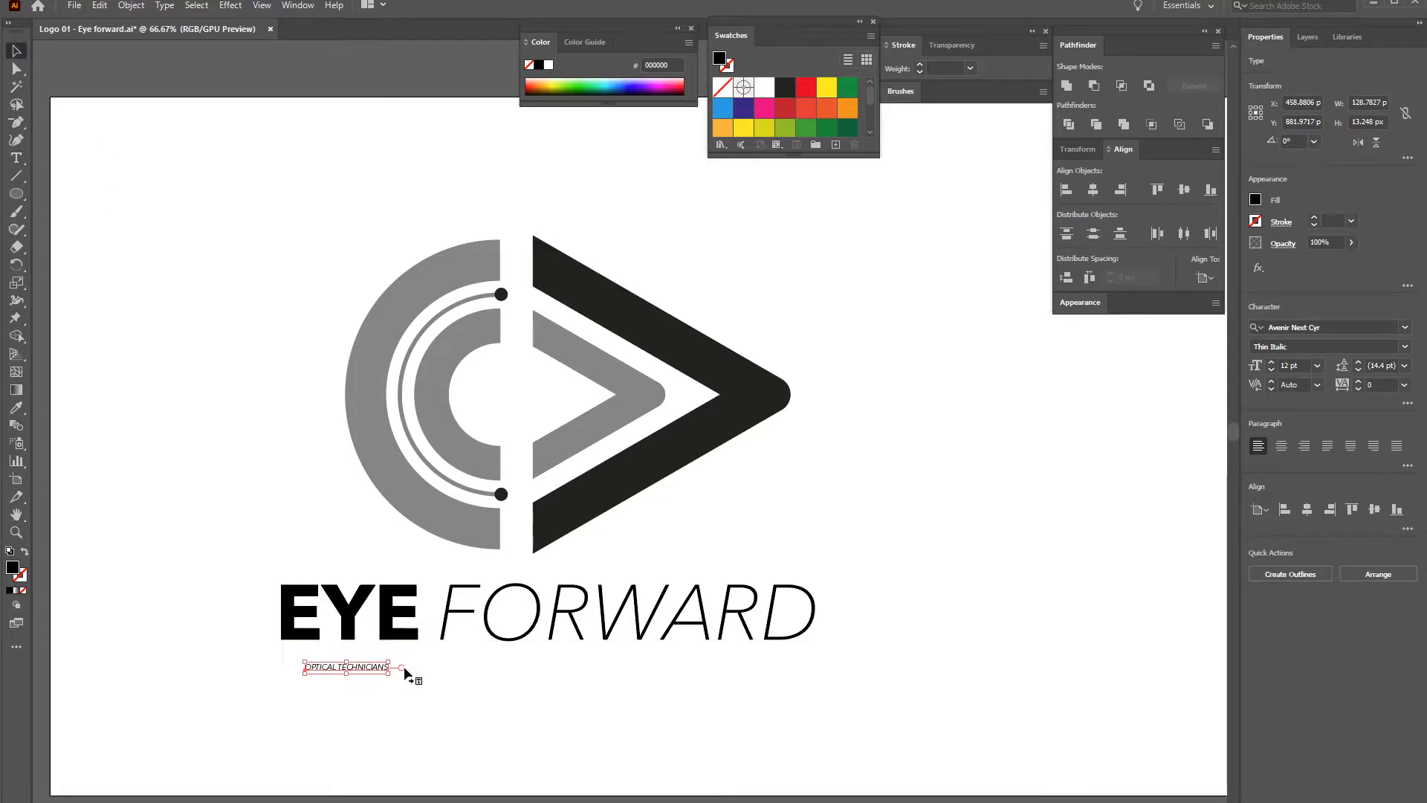
Enlarge the OPTICAL TECHNICIANS text to about 42 pt and set its font style to Regular
left_click_drag(388, 675, 597, 693)
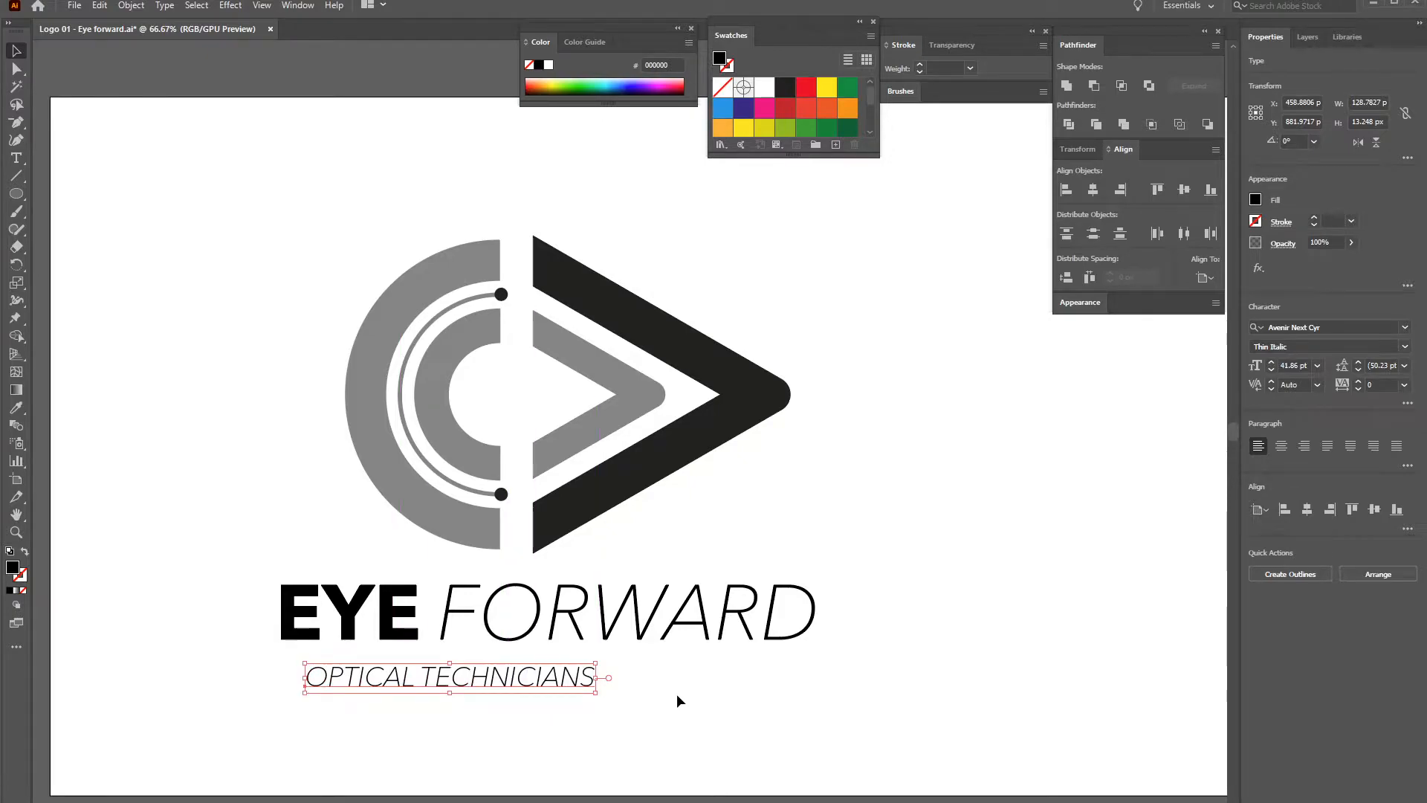
left_click(1405, 347)
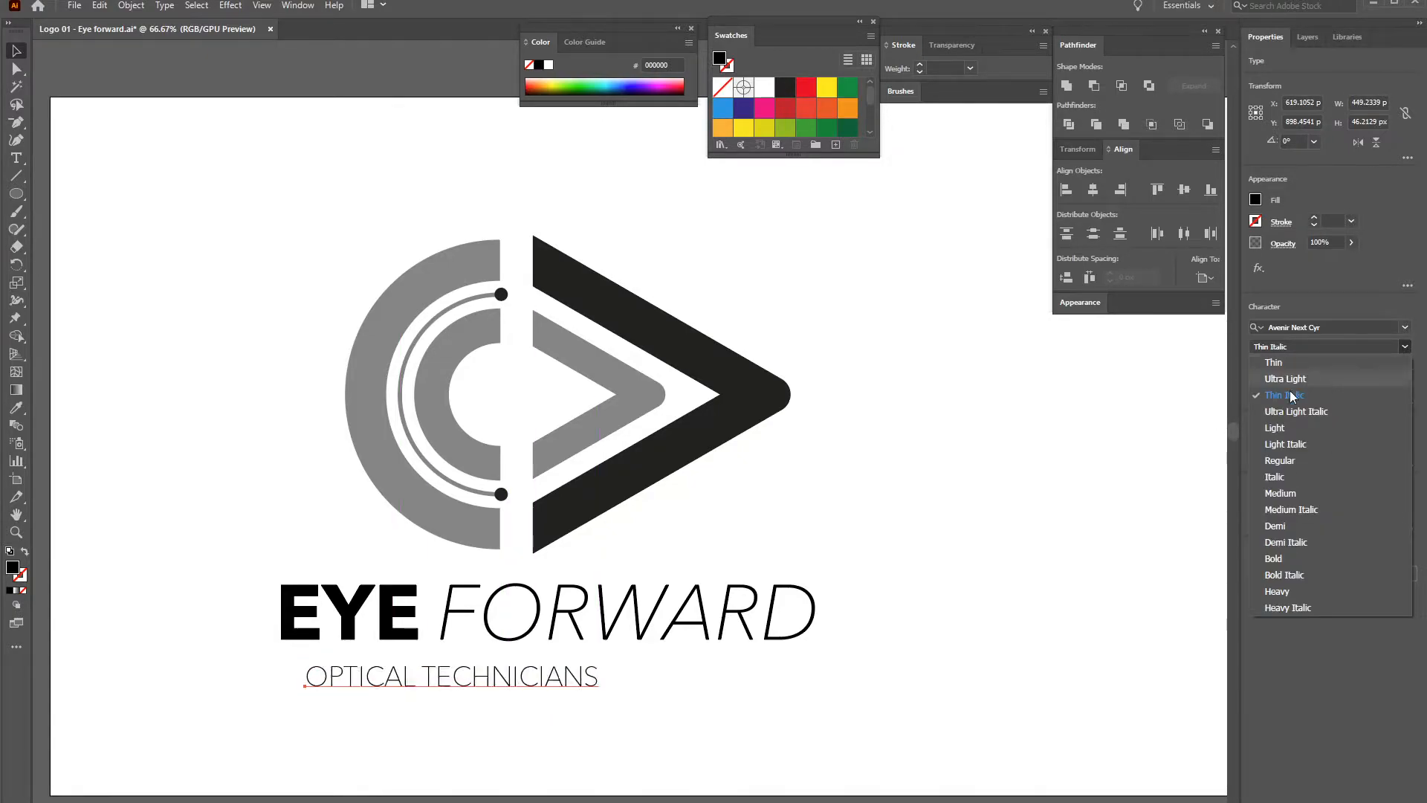
left_click(1298, 460)
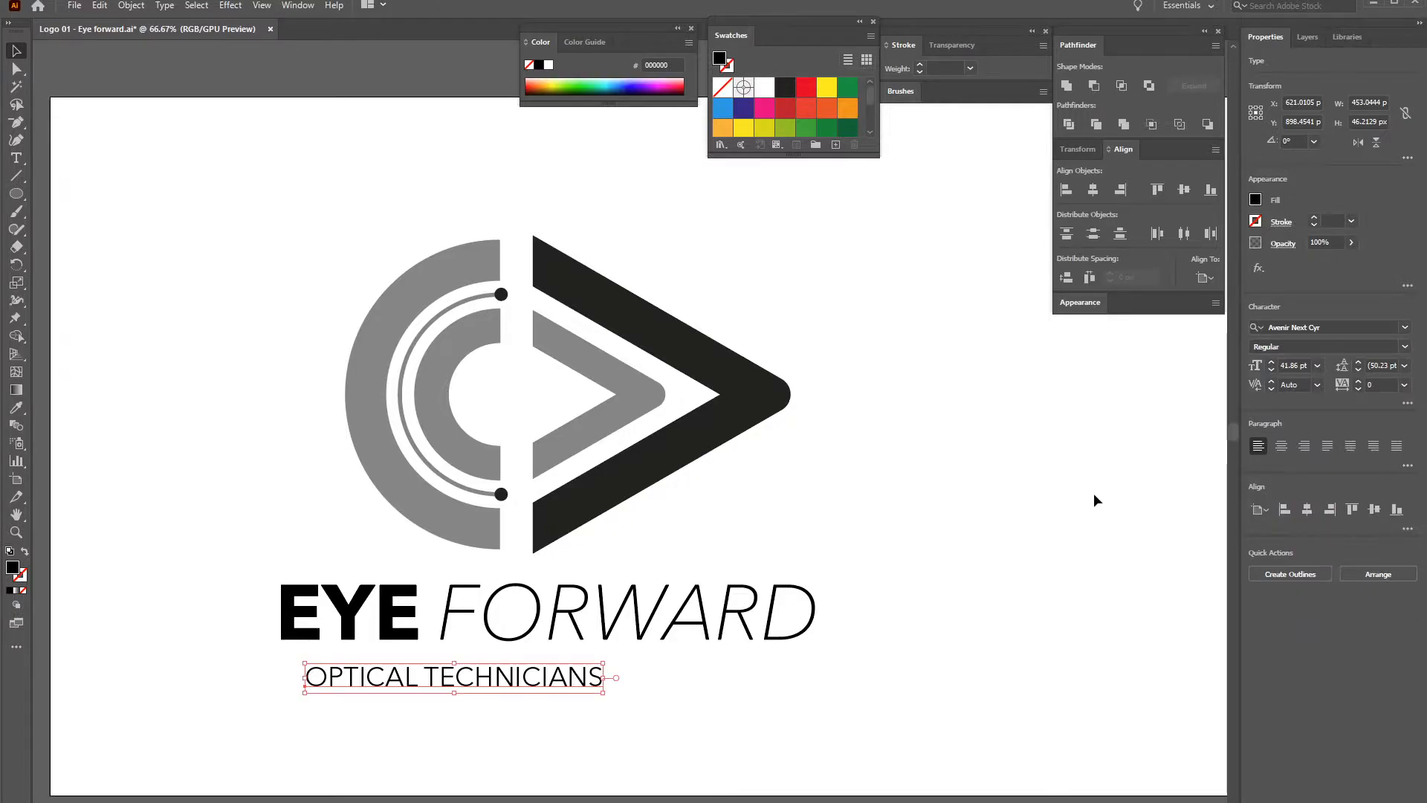
Try a tracking of 200 on the OPTICAL TECHNICIANS text and widen it to 400
left_click(1382, 384)
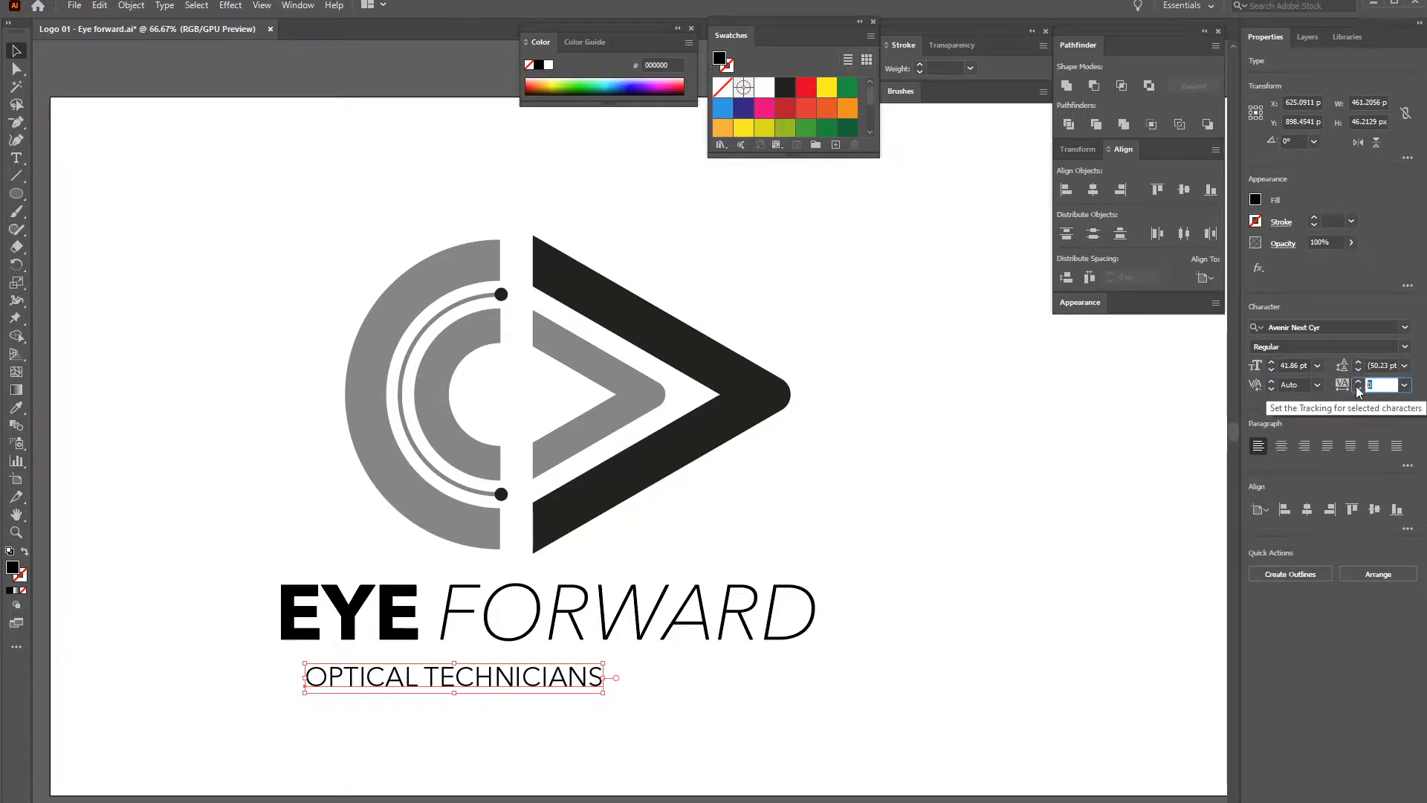
key("Return")
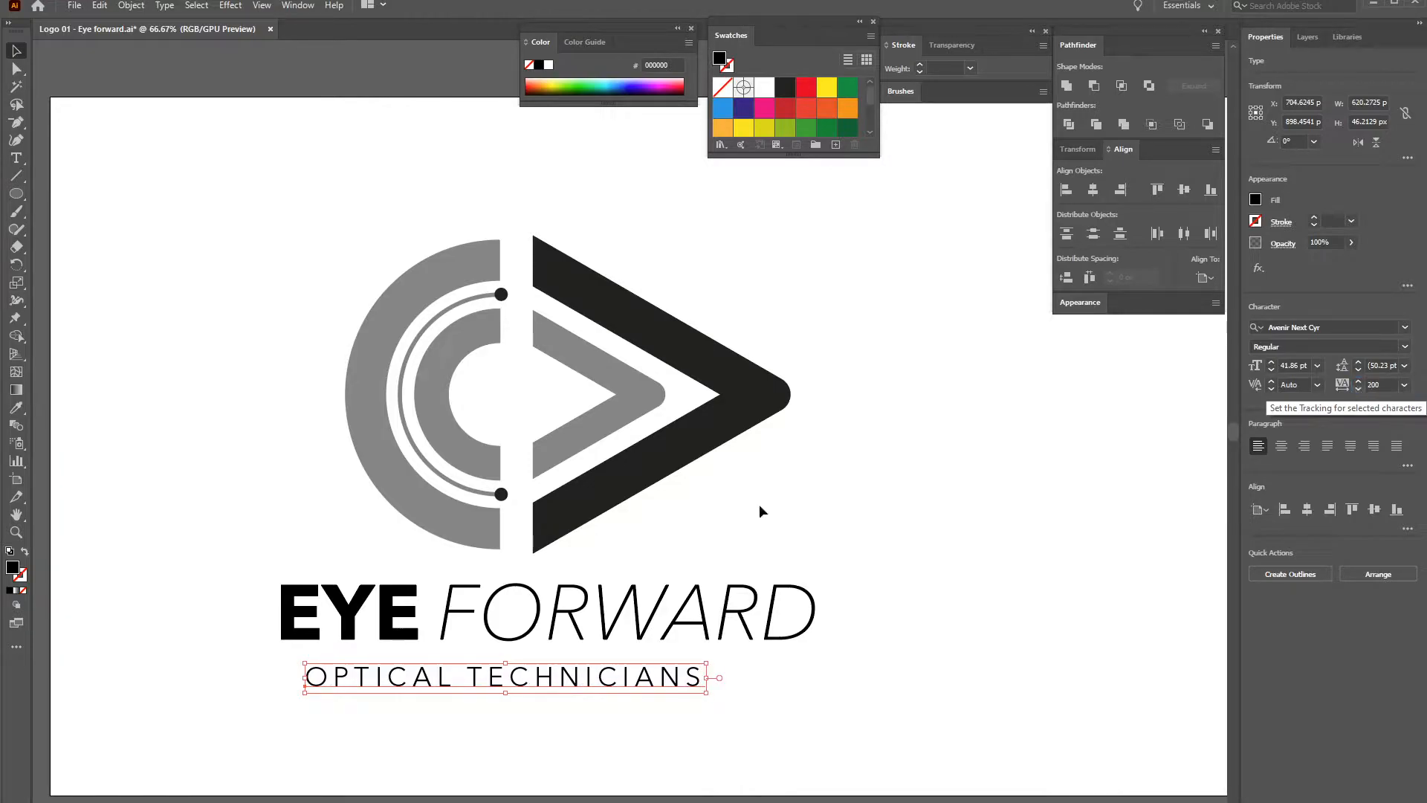
left_click(1348, 391)
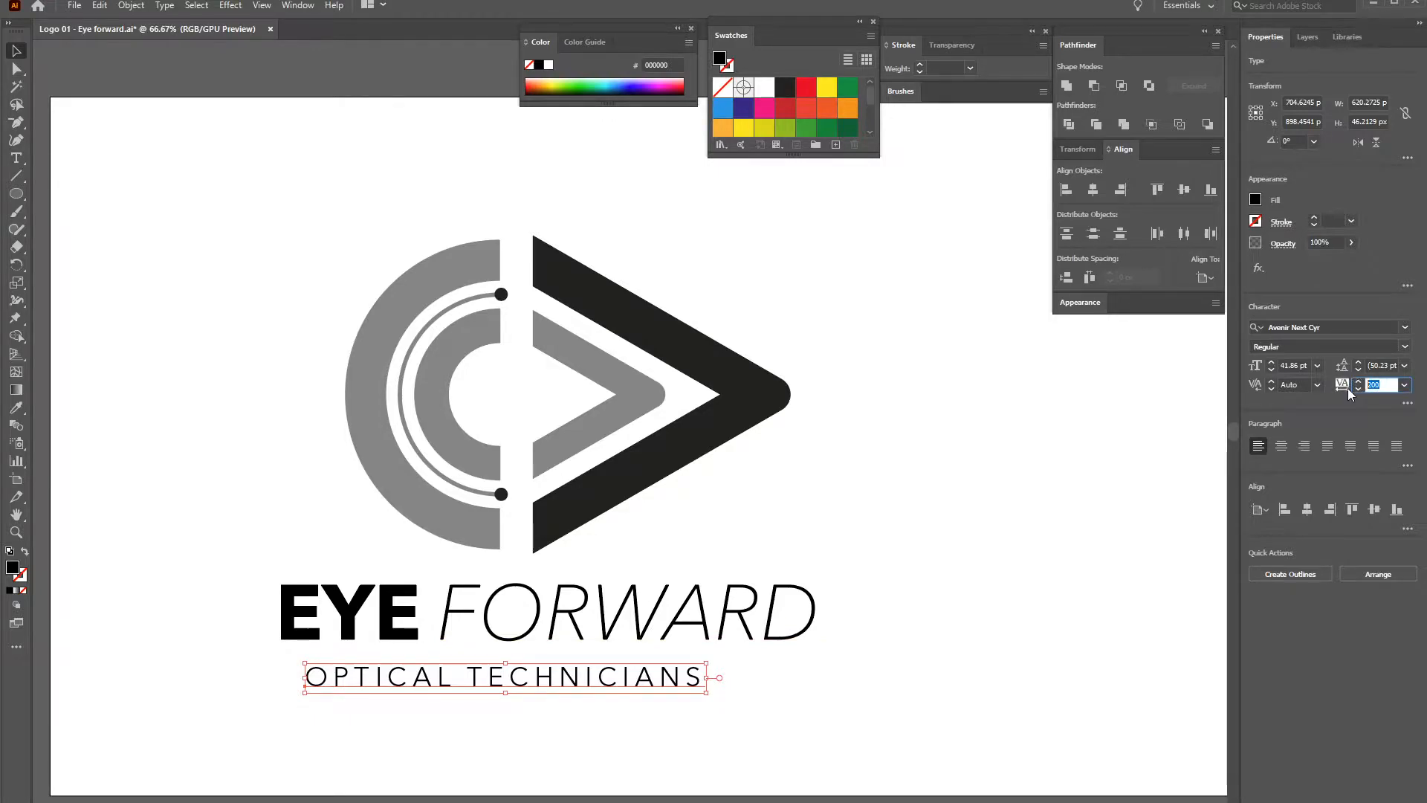
type("400")
key("Return")
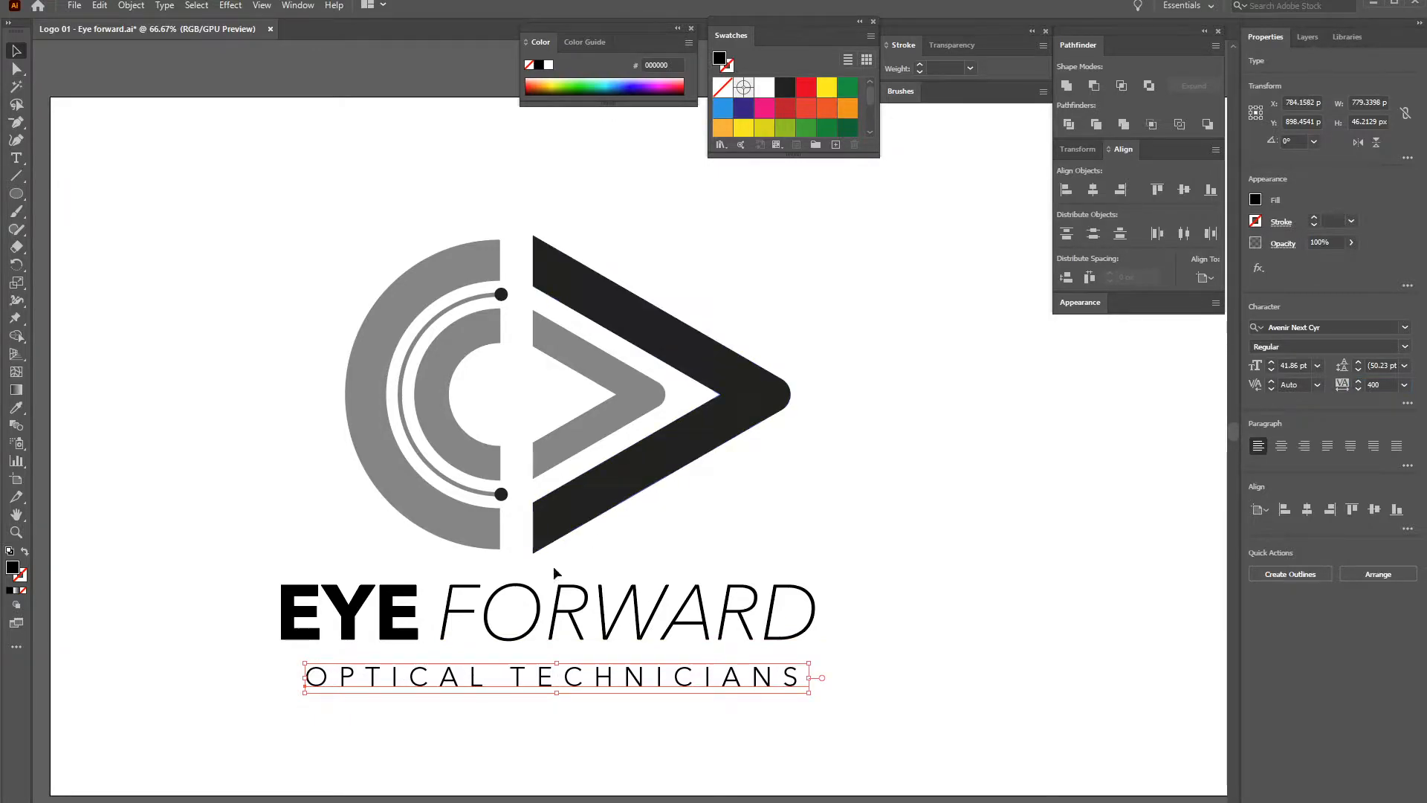
Move the OPTICAL TECHNICIANS line close beneath EYE FORWARD, with its first letter beneath the left edge of EYE
left_click_drag(453, 684, 429, 665)
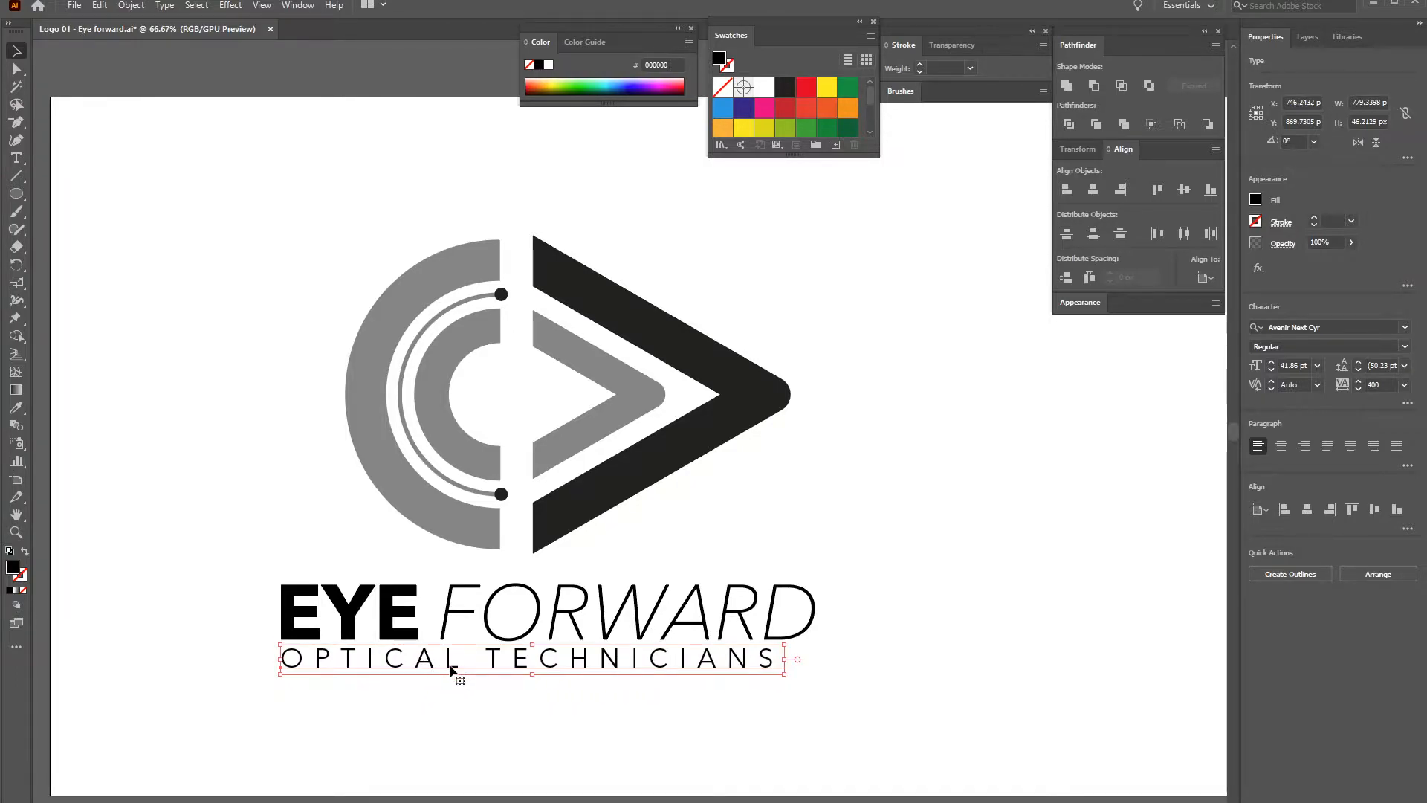
key("Down")
key("Down")
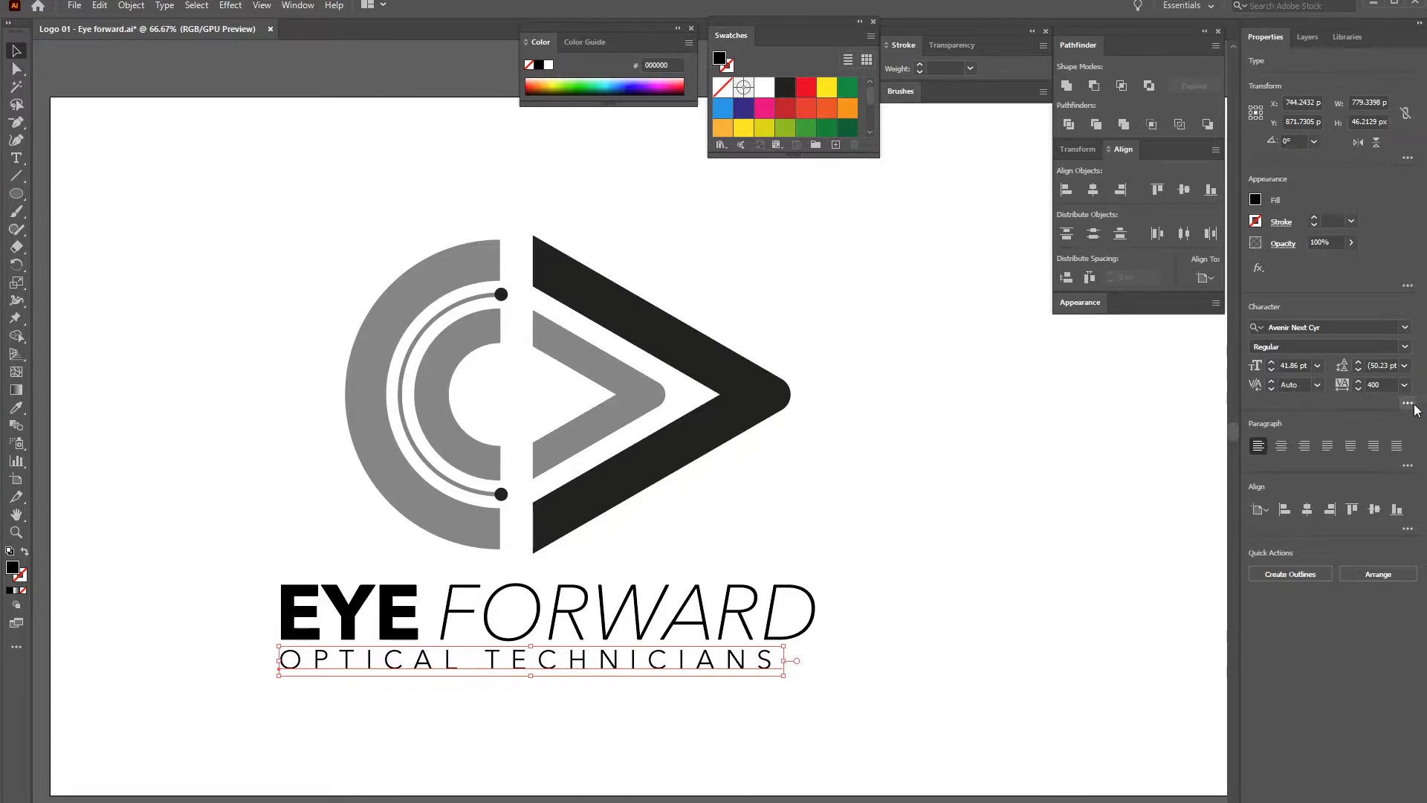
Increase the tracking of OPTICAL TECHNICIANS to 470 so the line spans the width of EYE FORWARD
left_click(1358, 380)
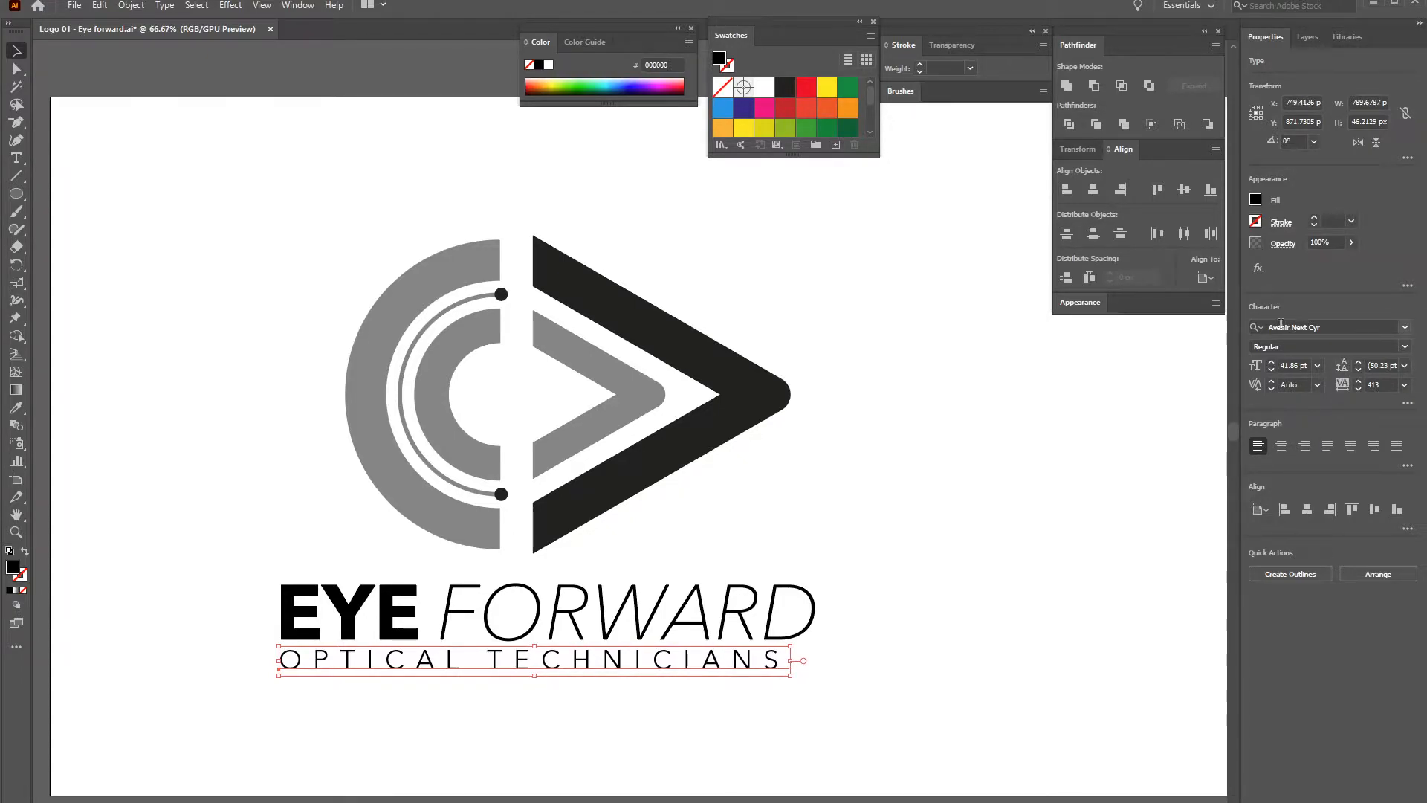
left_click(1358, 382)
left_click(1358, 382)
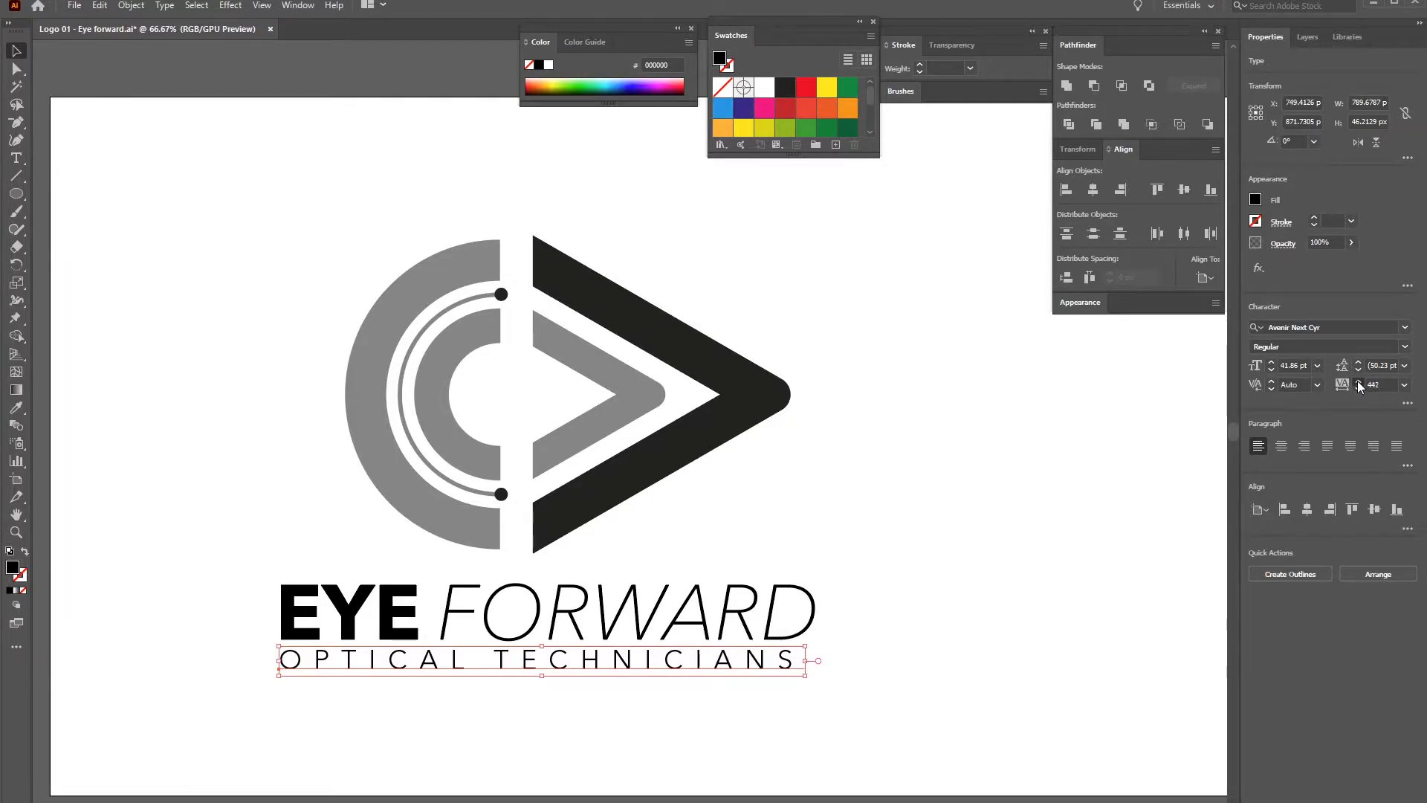
left_click(1358, 381)
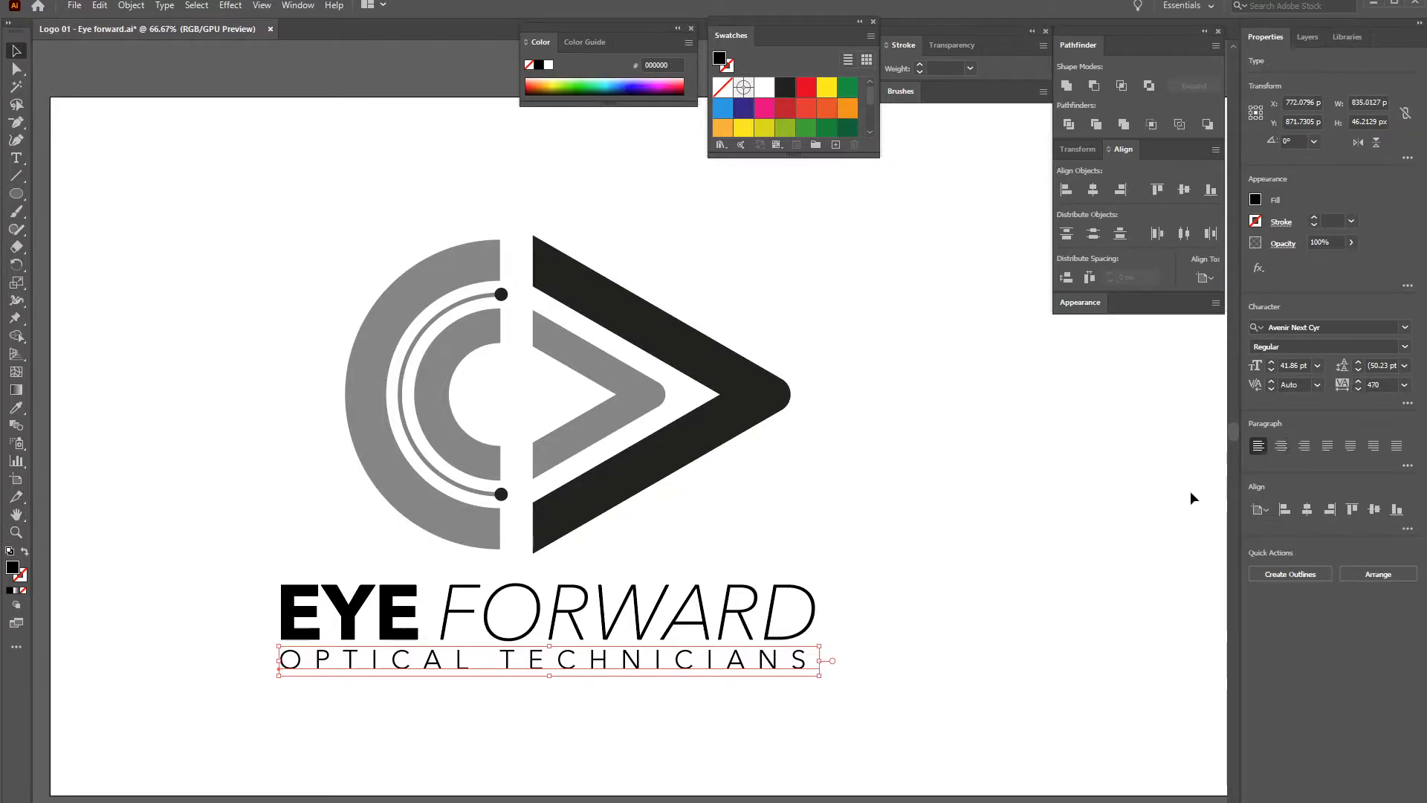
left_click(996, 592)
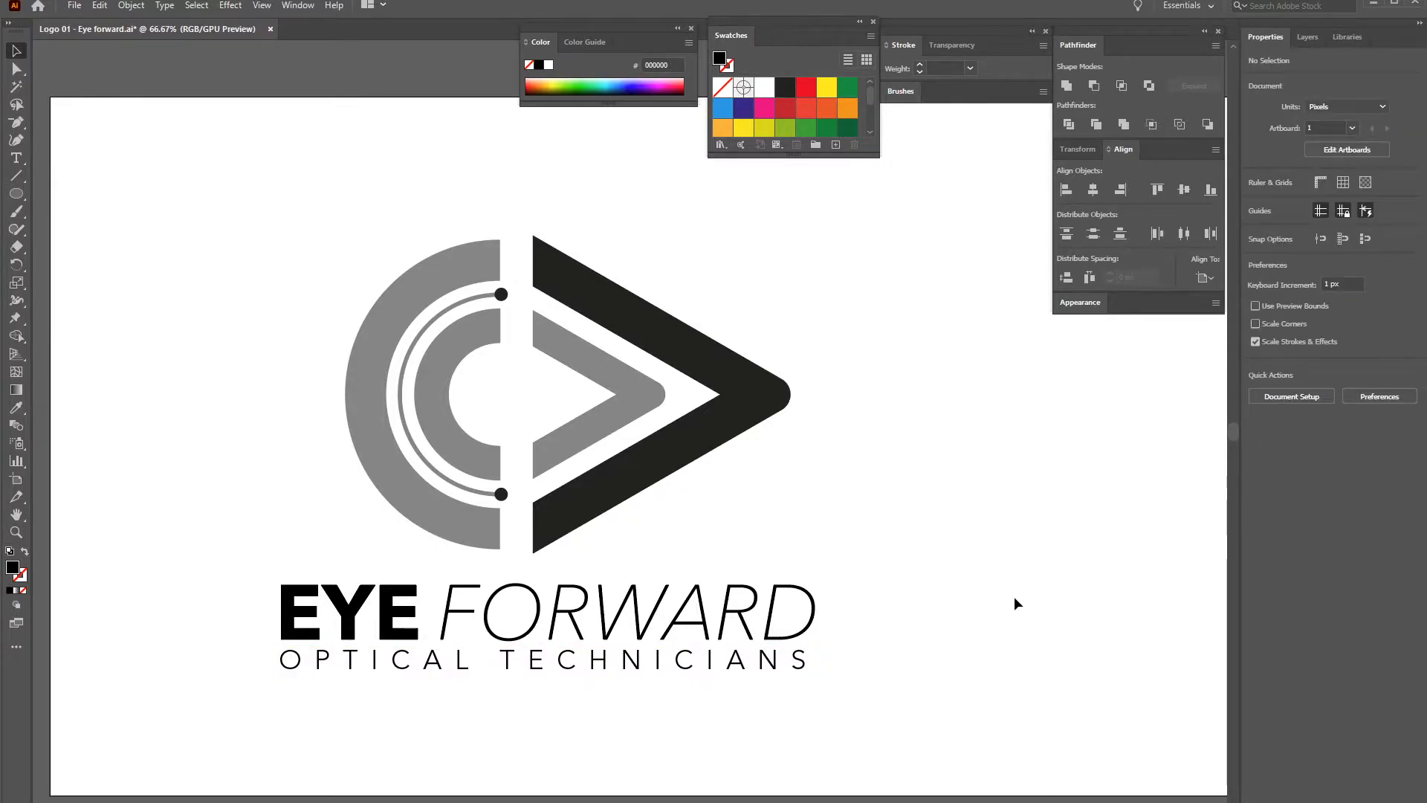
Save the finished logo document
mouse_move(791, 493)
left_mouse_down()
mouse_move(812, 492)
mouse_move(802, 511)
left_mouse_up()
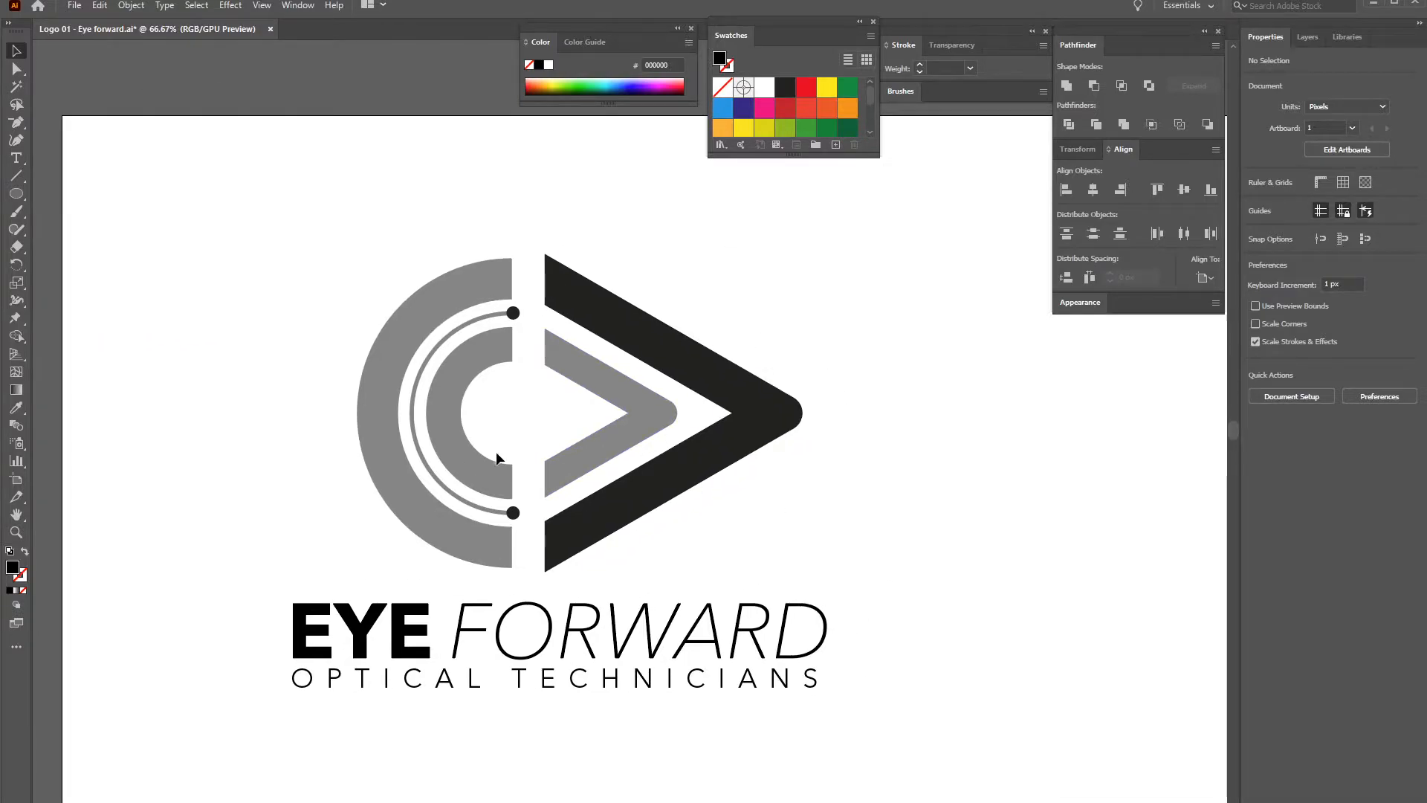
left_click_drag(589, 426, 751, 471)
left_click_drag(532, 370, 519, 347)
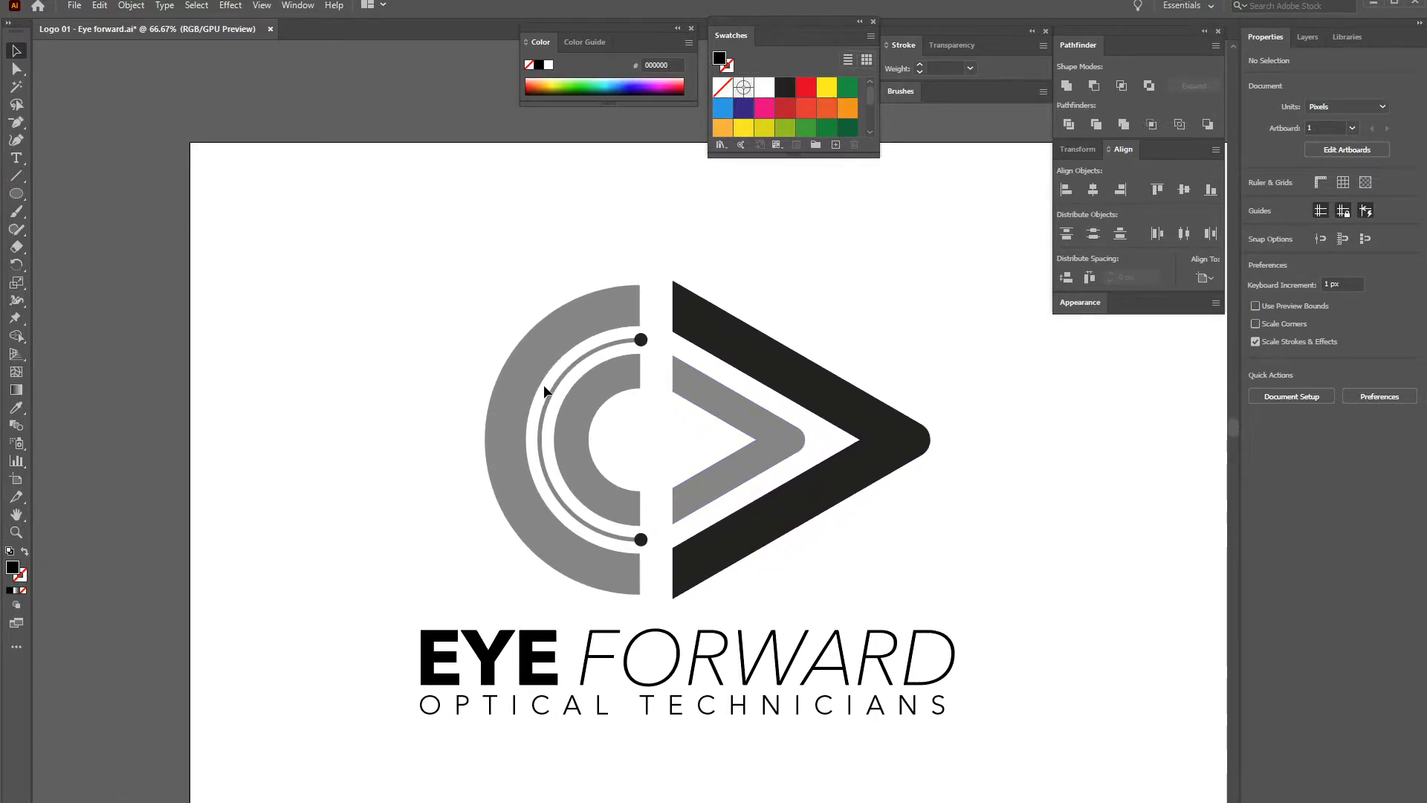
left_click_drag(651, 382, 559, 401)
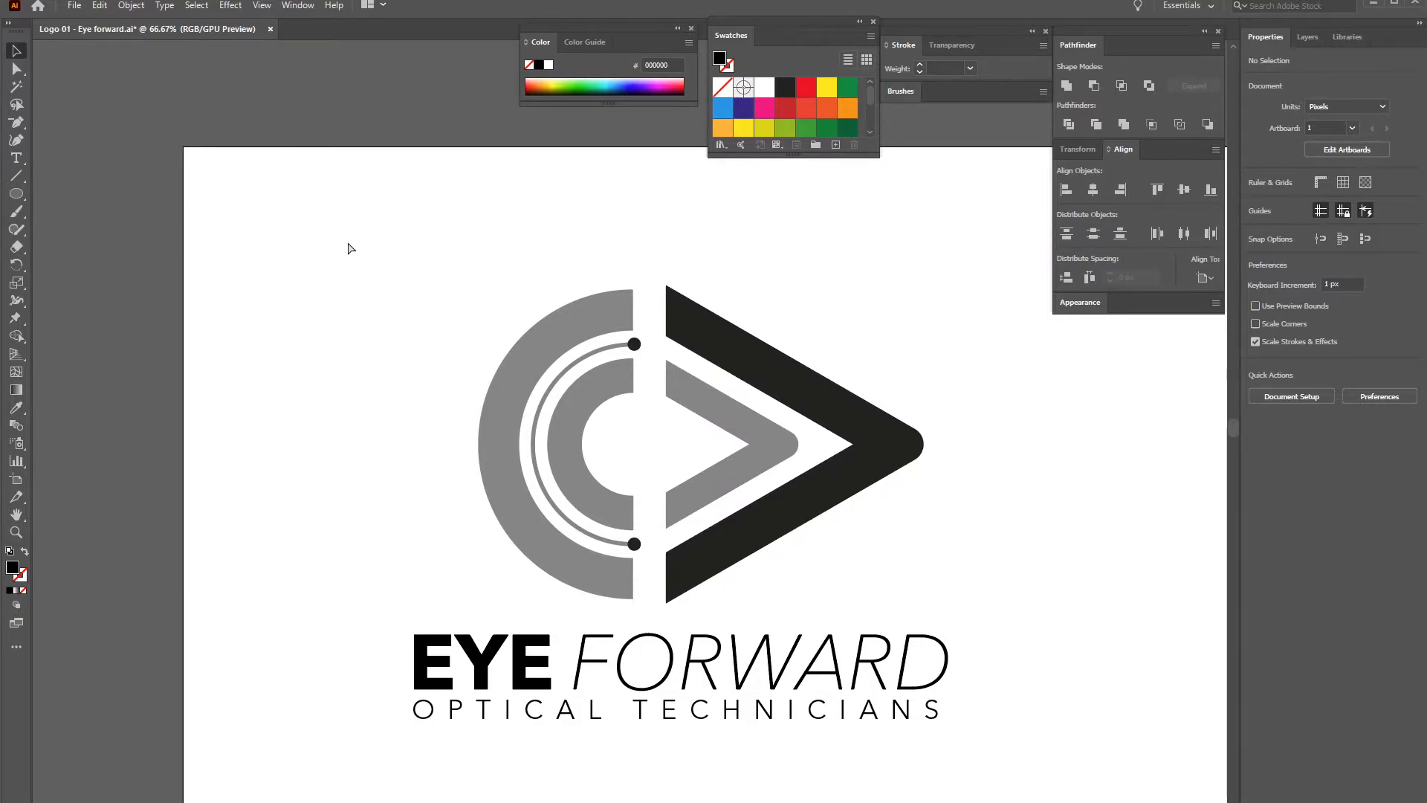
key("ctrl+s")
Draw a black circle about 387 px across in the empty artboard area beside the logo, and shift it slightly toward the logo
left_click(16, 193)
left_click_drag(743, 310, 301, 313)
left_click_drag(582, 308, 402, 299)
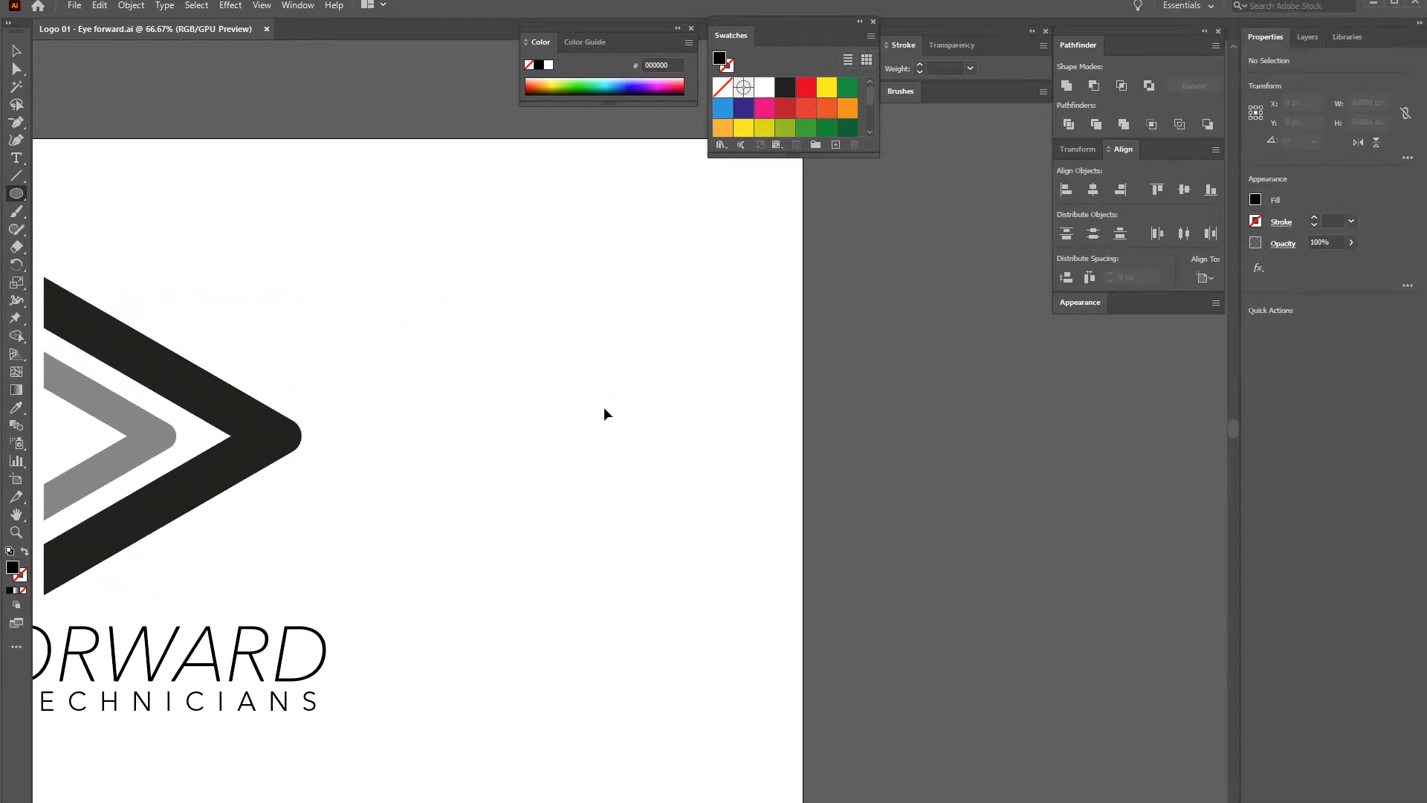
key("ctrl+plus")
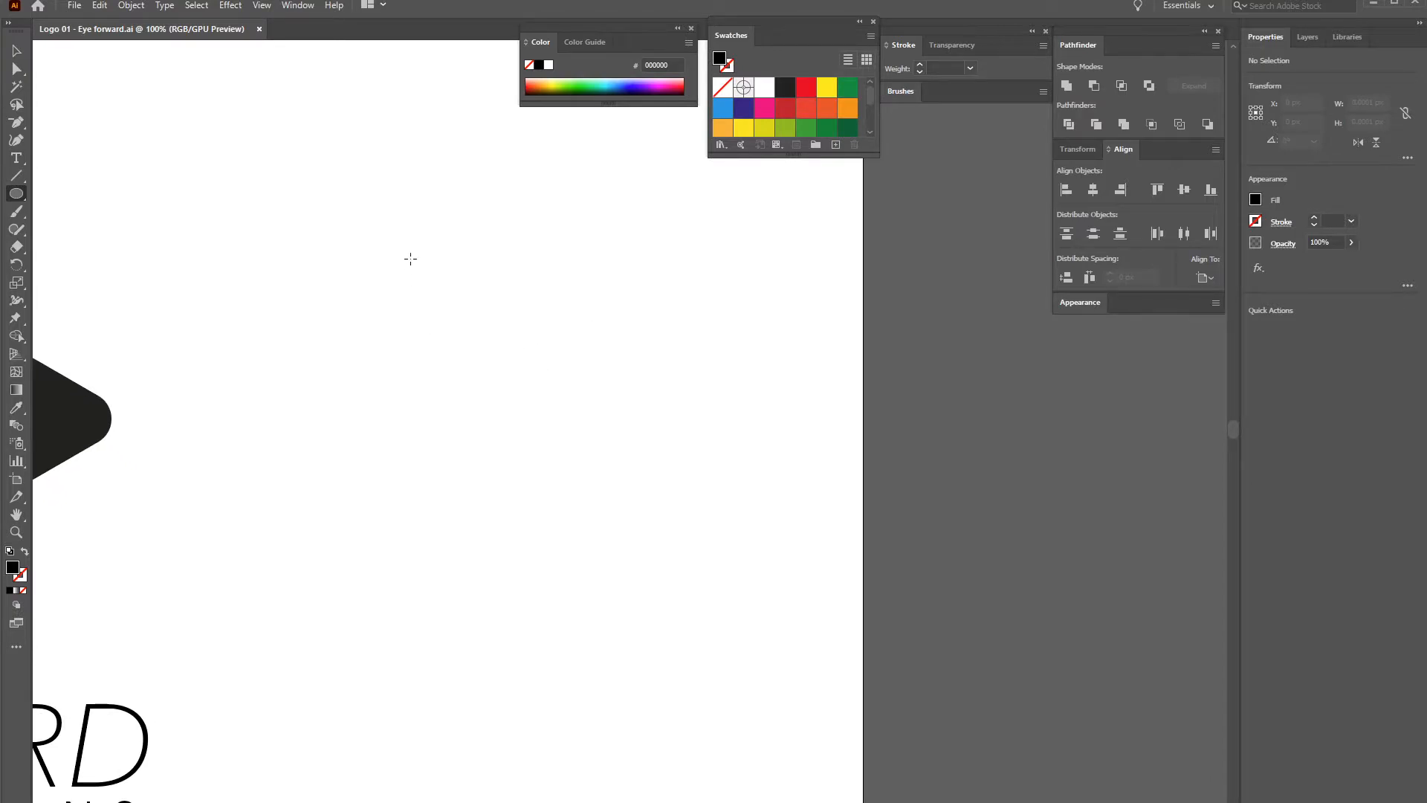
left_click_drag(387, 284, 756, 598)
left_click(17, 50)
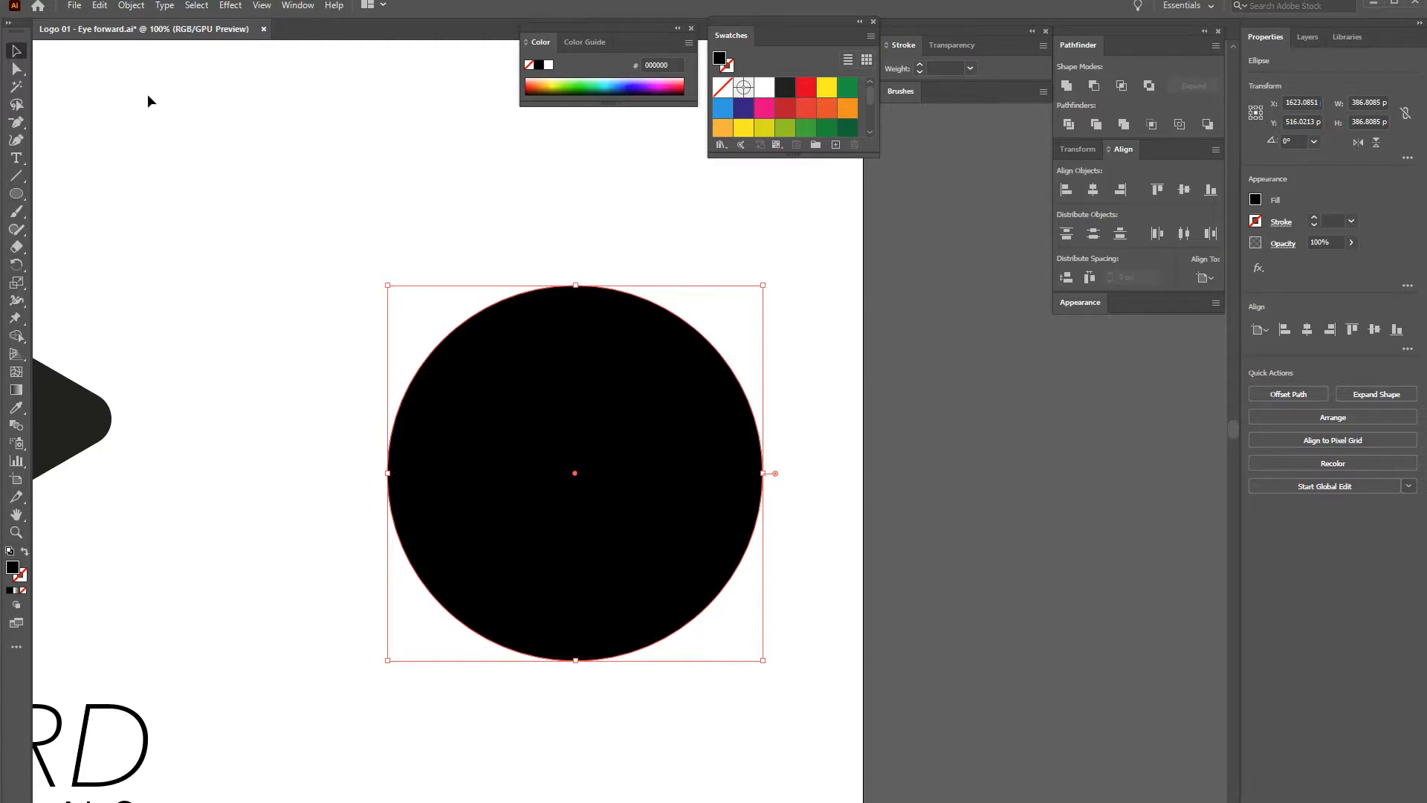
left_click(146, 99)
left_click_drag(525, 350, 488, 335)
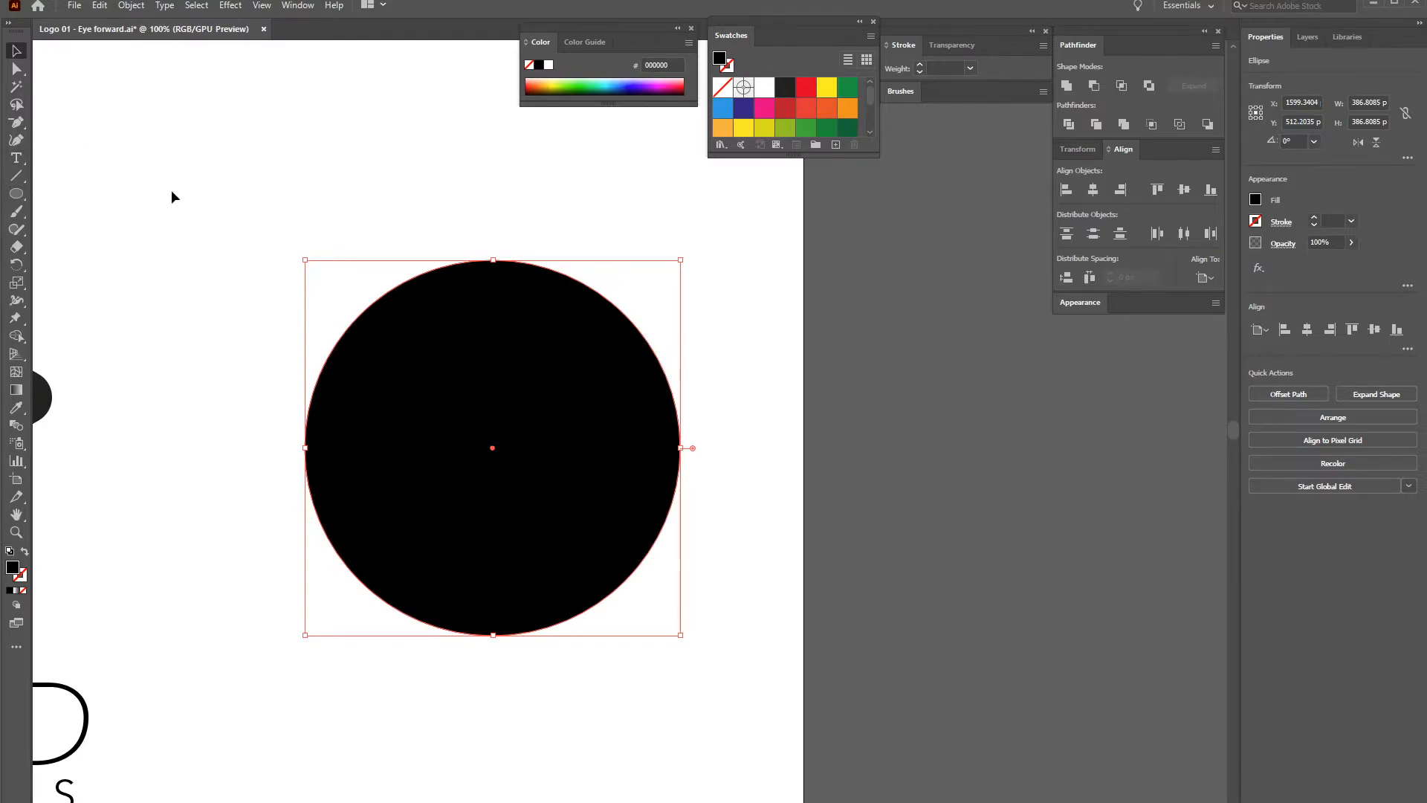
Draw an ellipse about 412 by 203 px overlapping the circle's upper part, with no fill and a 22 pt black stroke
left_click(18, 195)
left_click_drag(280, 154, 681, 351)
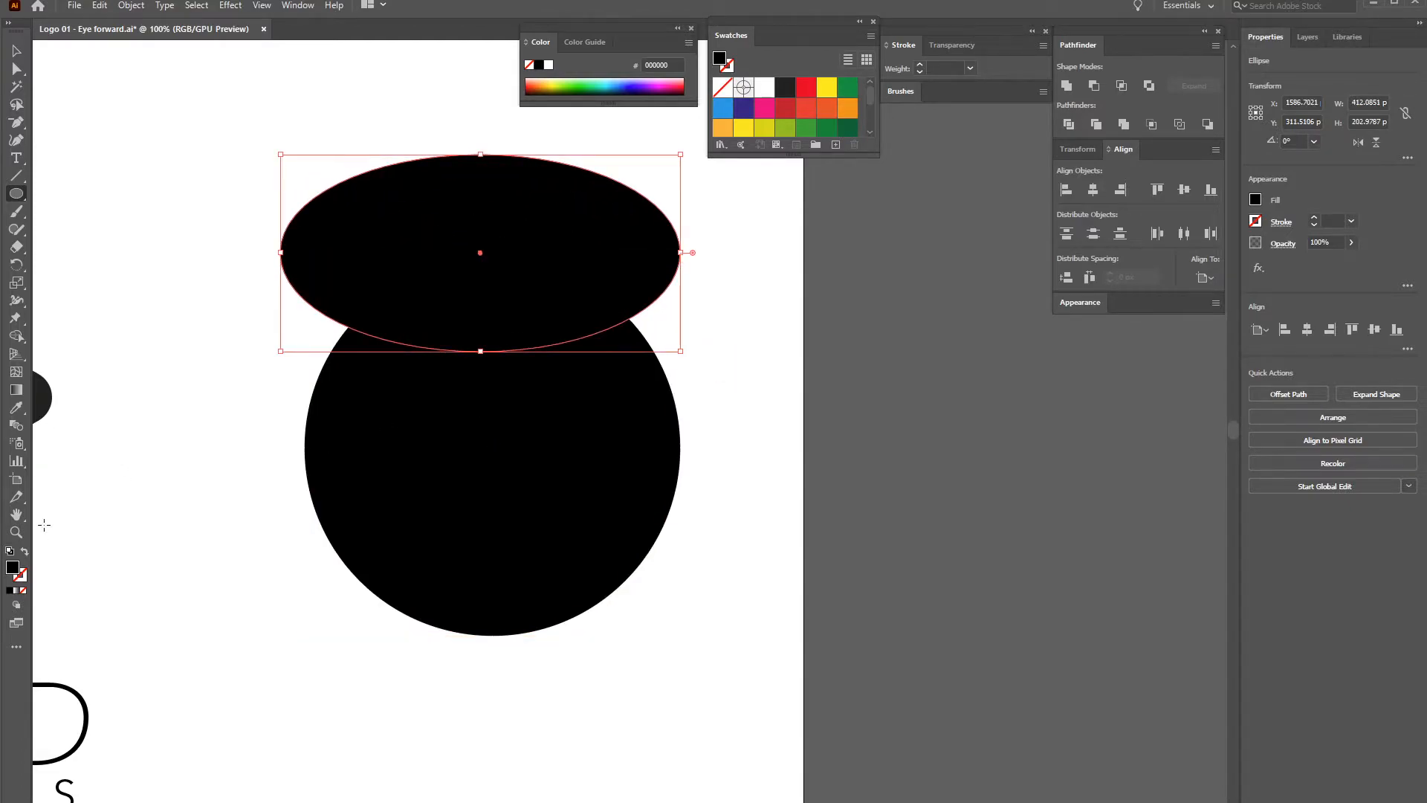
left_click(25, 552)
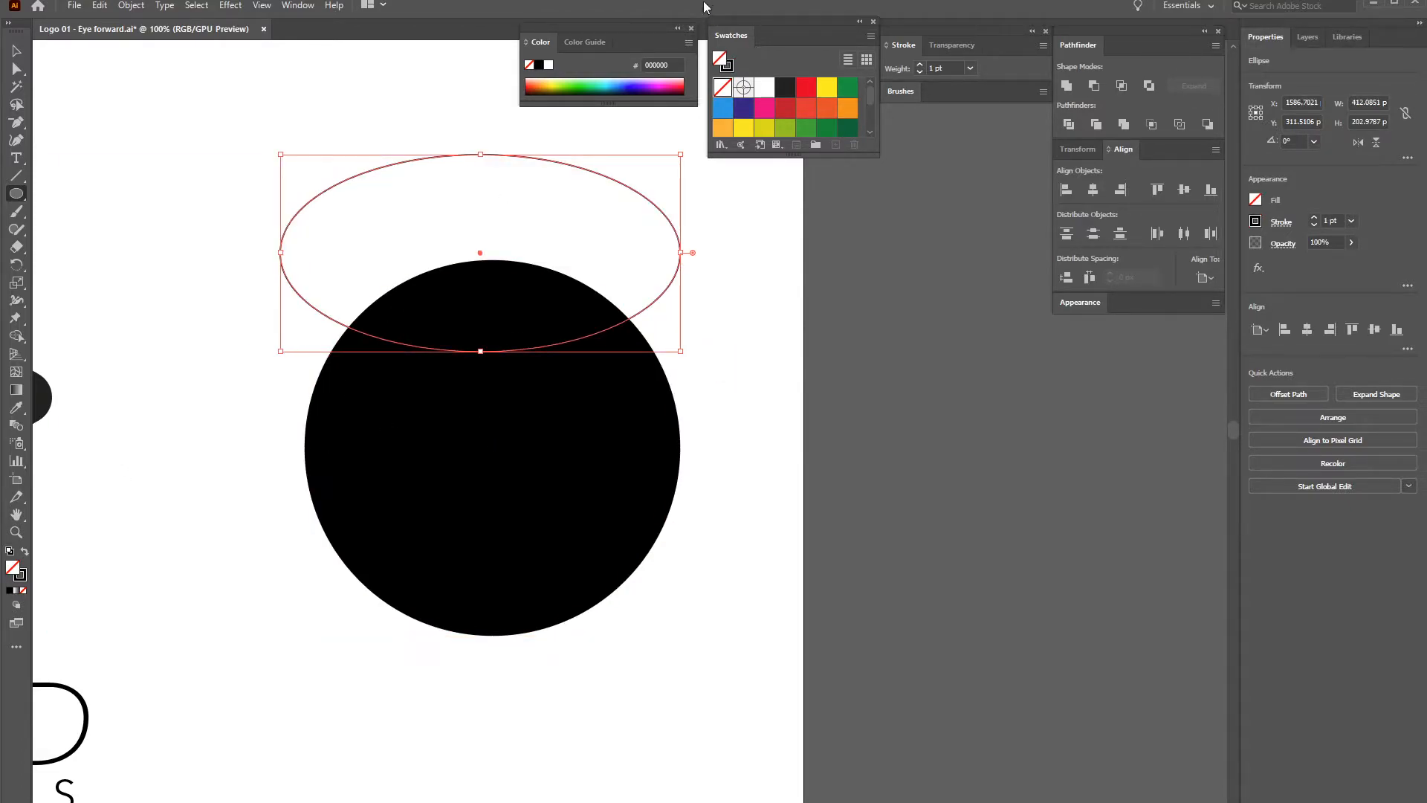
left_click_drag(920, 64, 913, 68)
Delete the ellipse's top anchor point so only its lower half remains as an open arc
left_click(16, 68)
left_click(481, 154)
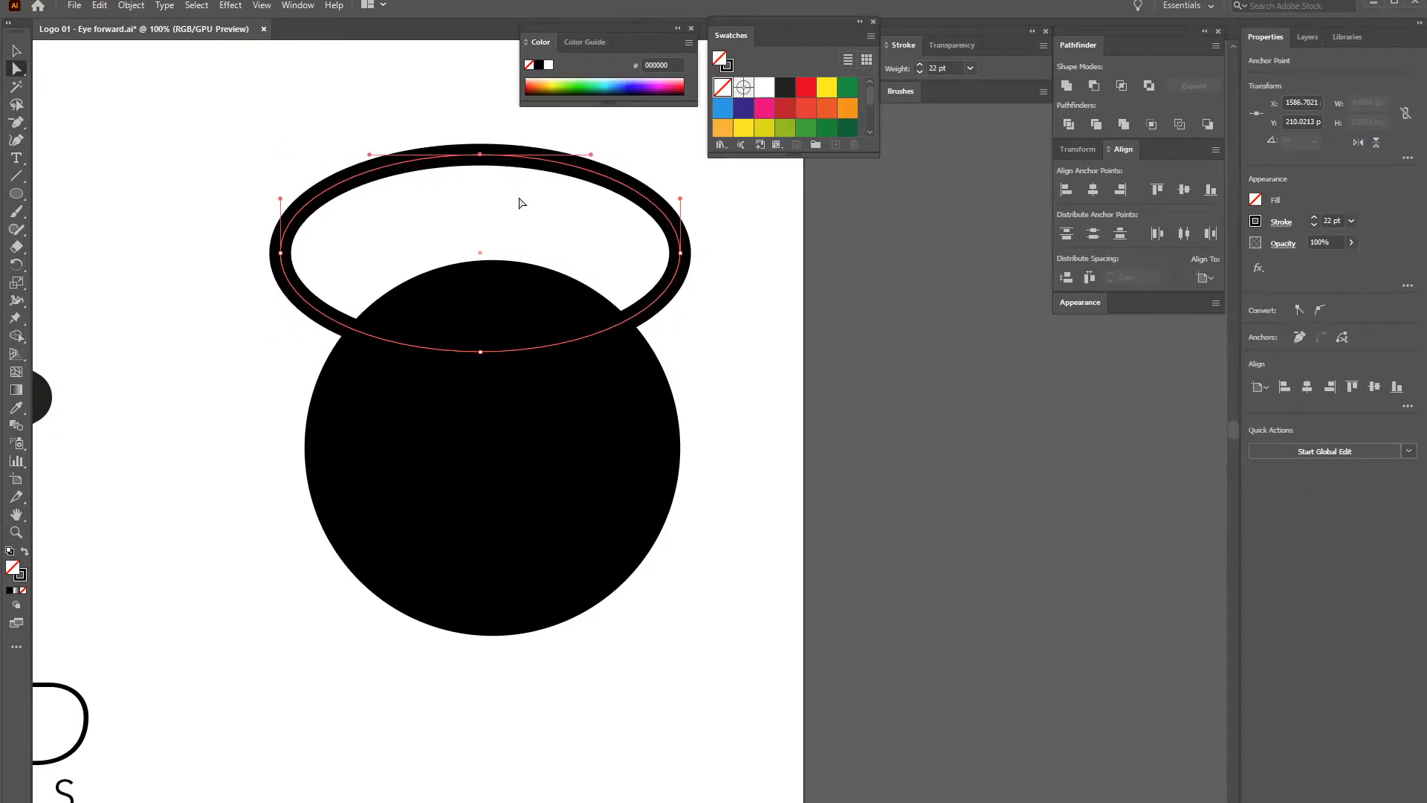
key("Delete")
Give the open arc across the circle a yellow stroke and no fill
left_click(751, 128)
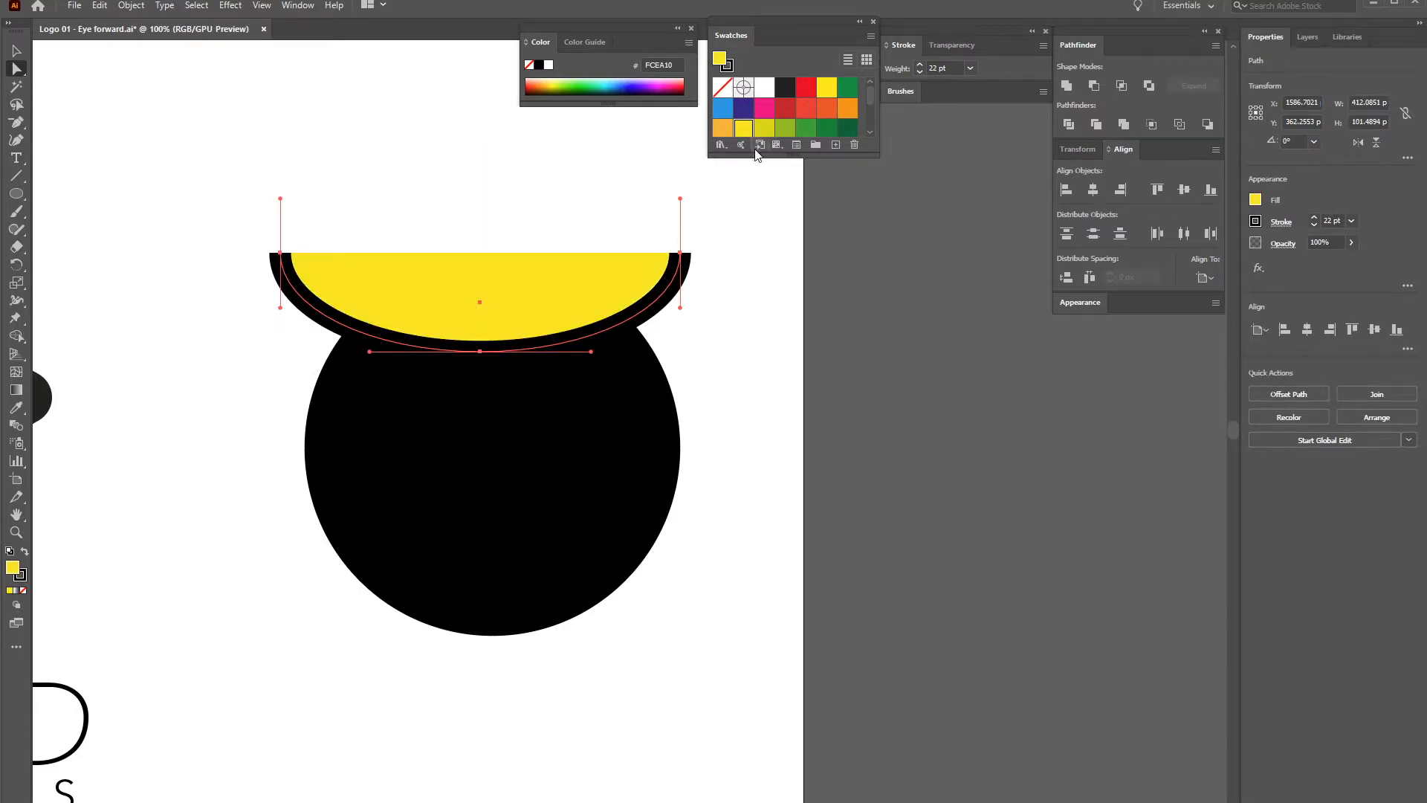
left_click(25, 551)
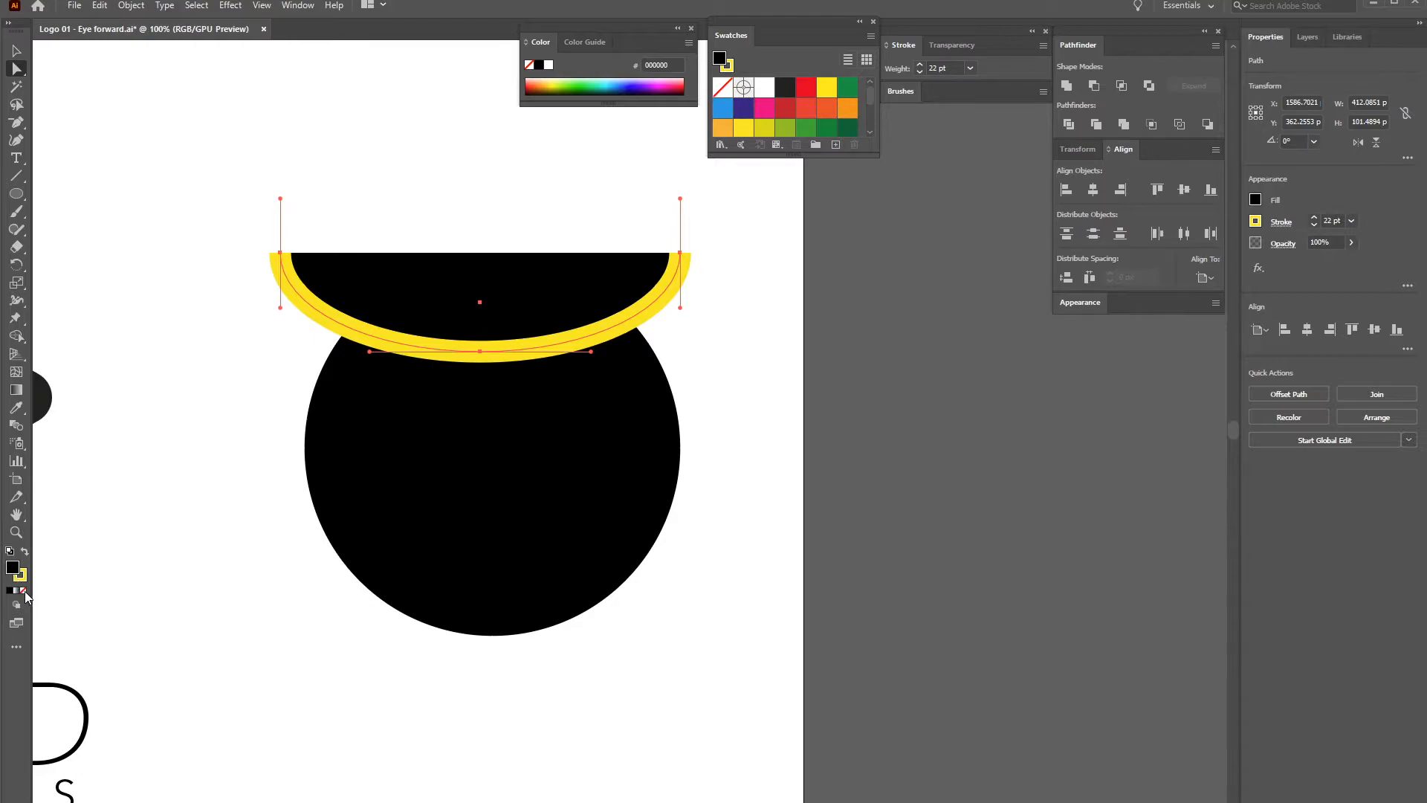
left_click(23, 590)
left_click(17, 51)
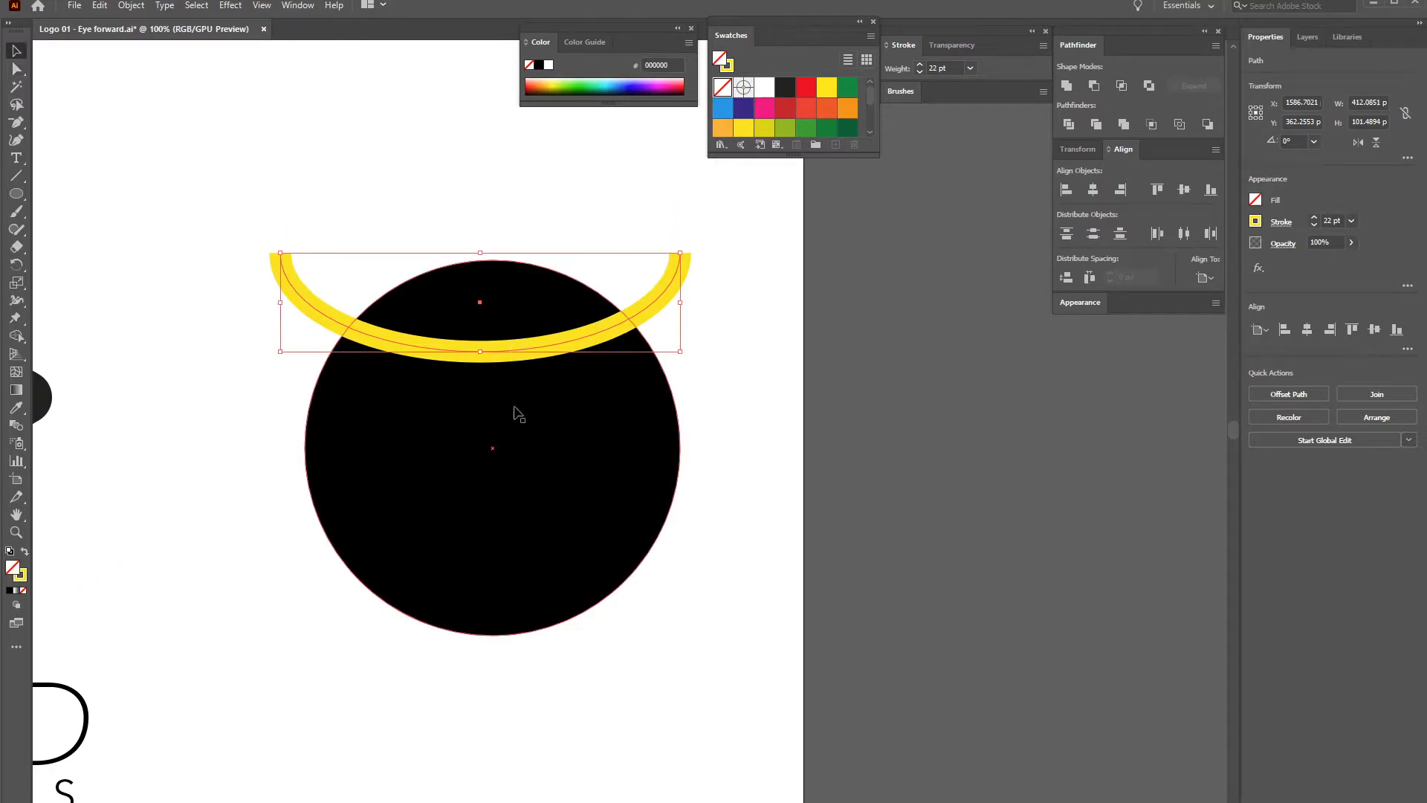
Centre the yellow arc horizontally over the upper part of the black circle and nudge it up 5 px
left_click(751, 270)
left_click_drag(715, 253, 675, 307)
left_click_drag(673, 306, 673, 305)
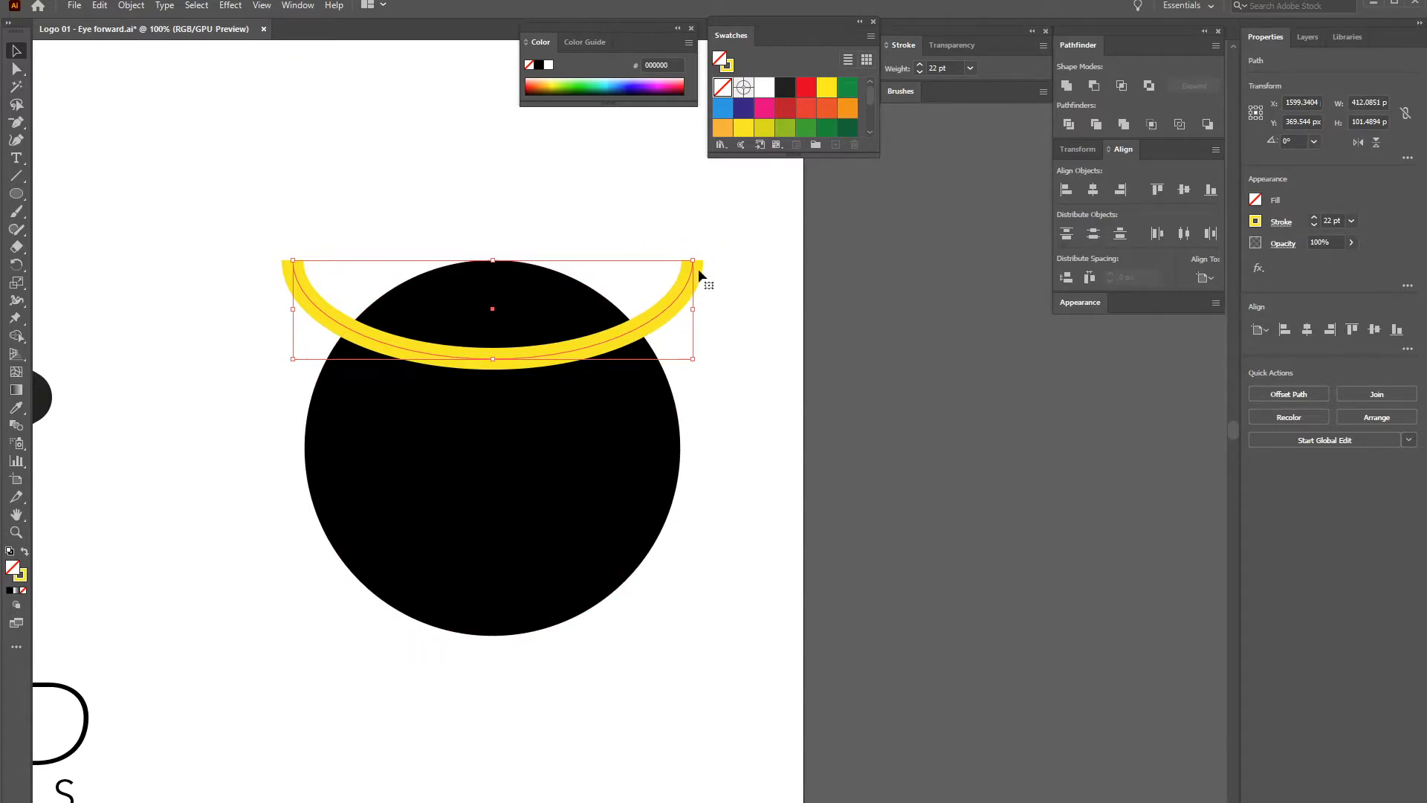
key("Up")
key("Up")
key("Up")
key("Up")
key("Up")
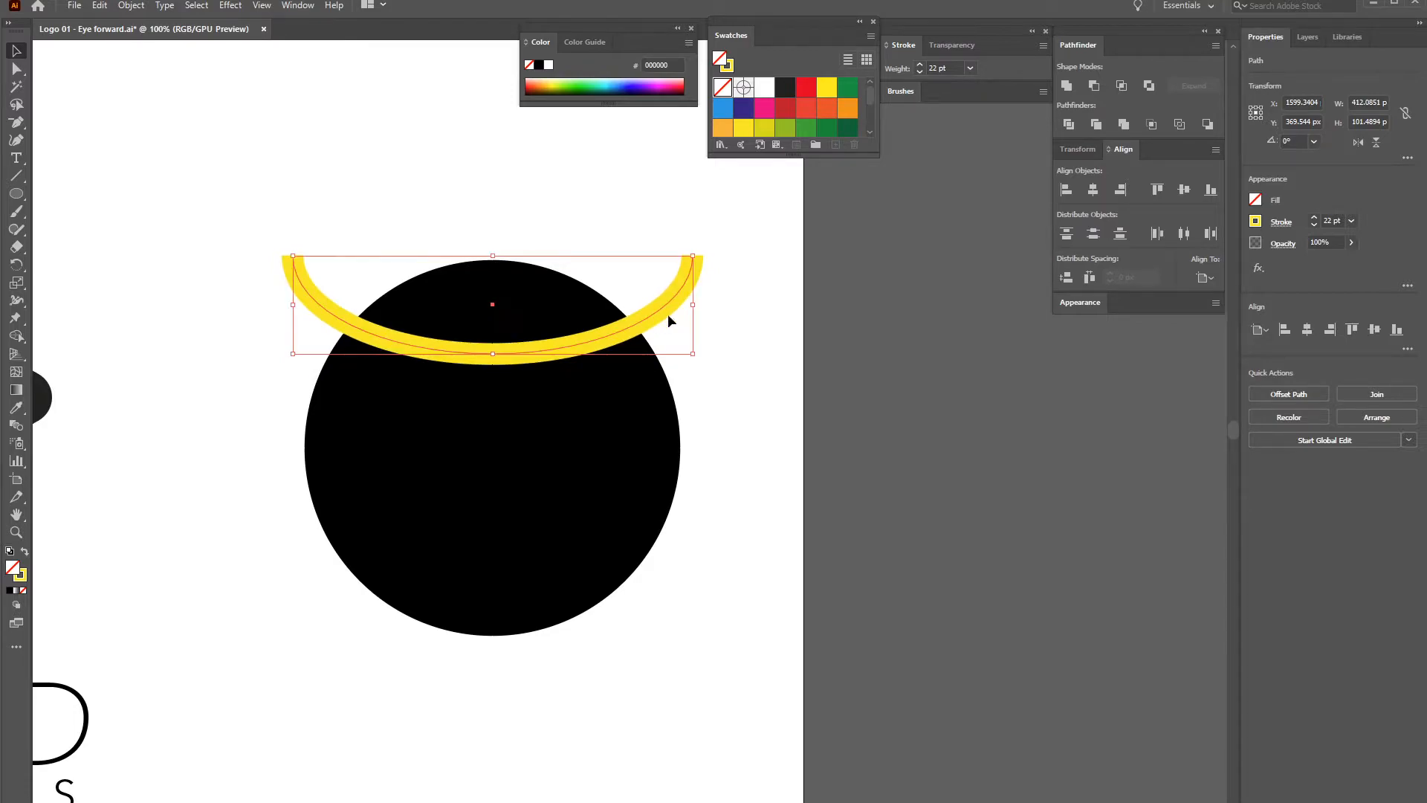
Stack two copies of the arc down the circle with progressively heavier strokes, making the lowest about 468 px wide with a 50 pt stroke
left_click_drag(657, 318, 657, 429)
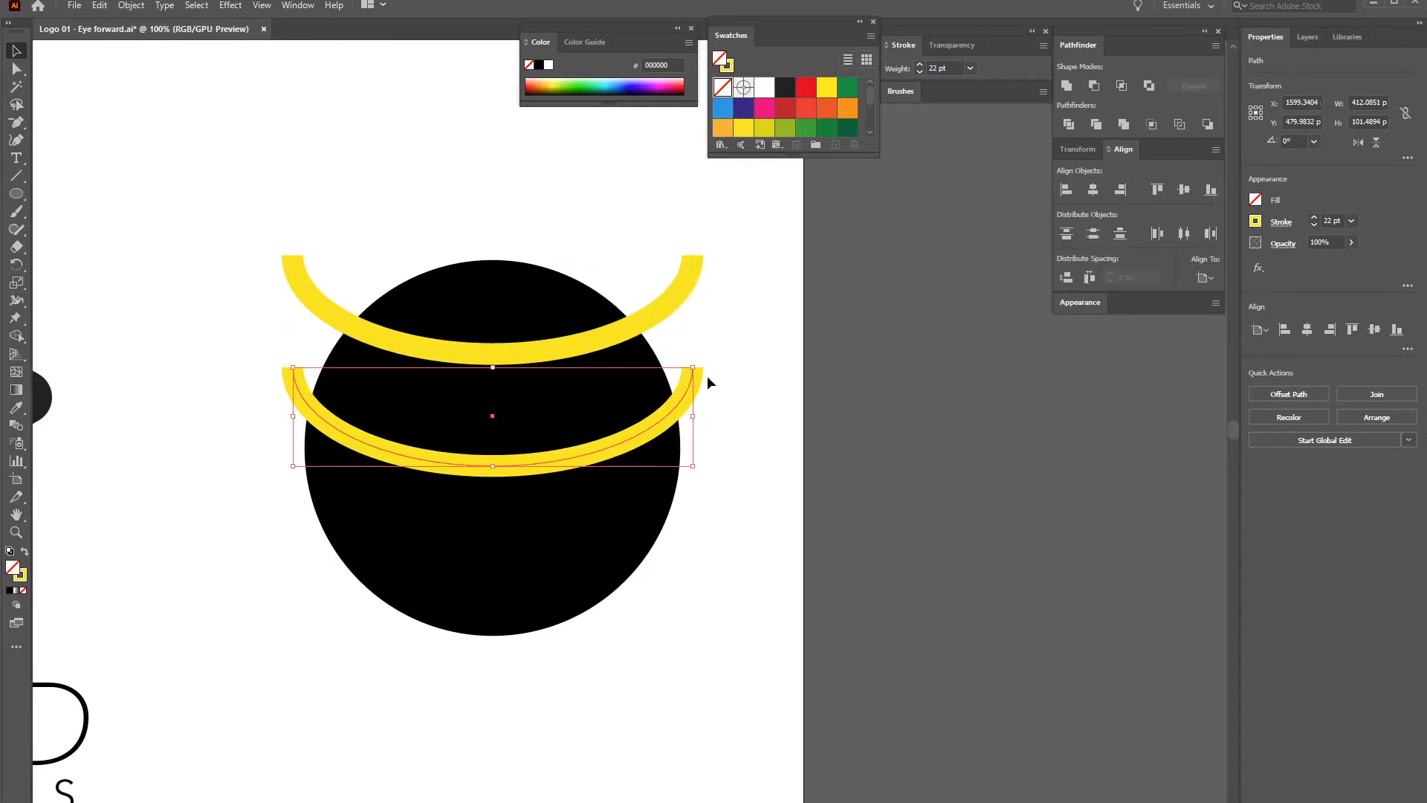
left_click(920, 66)
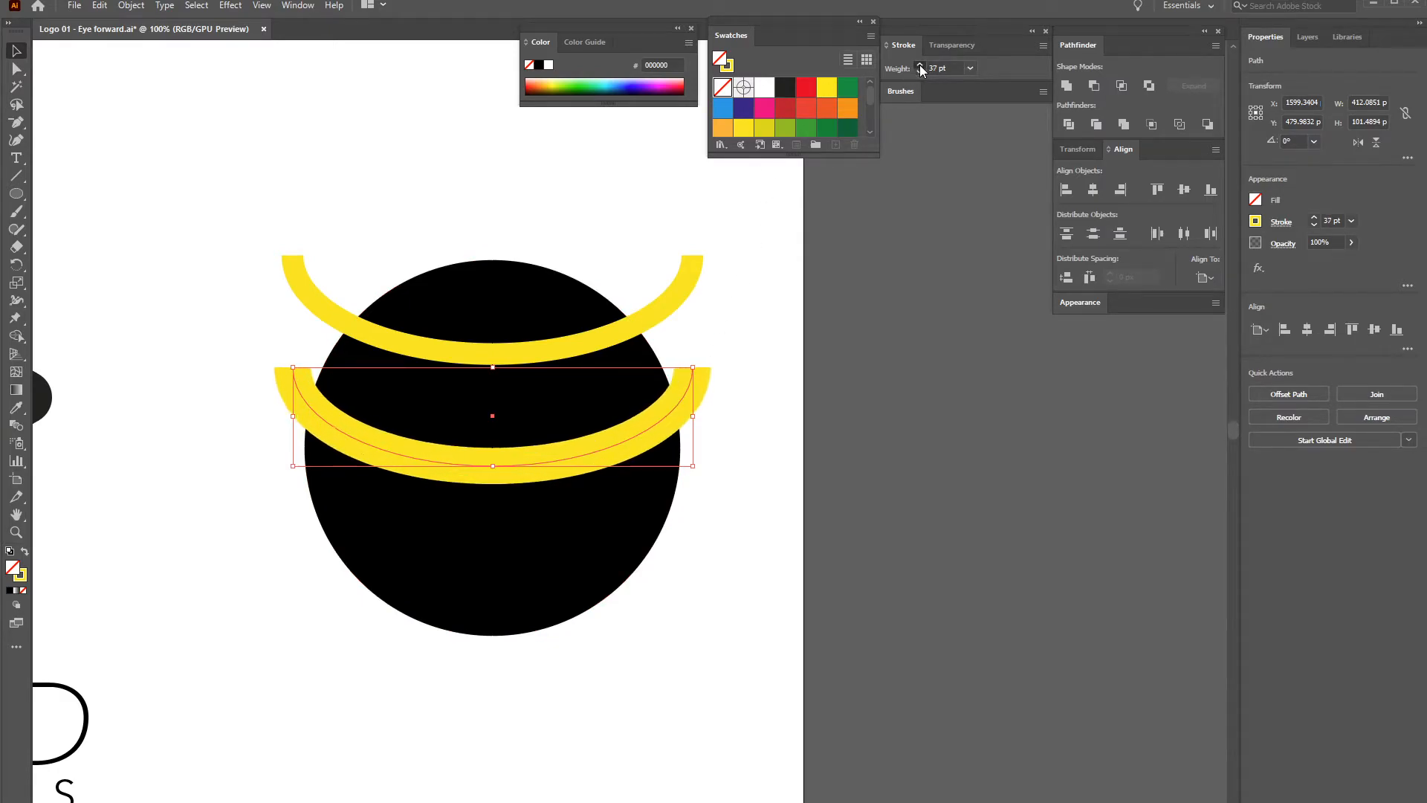
left_click_drag(630, 440, 712, 517)
mouse_move(712, 517)
left_mouse_down()
mouse_move(694, 513)
mouse_move(706, 511)
left_mouse_up()
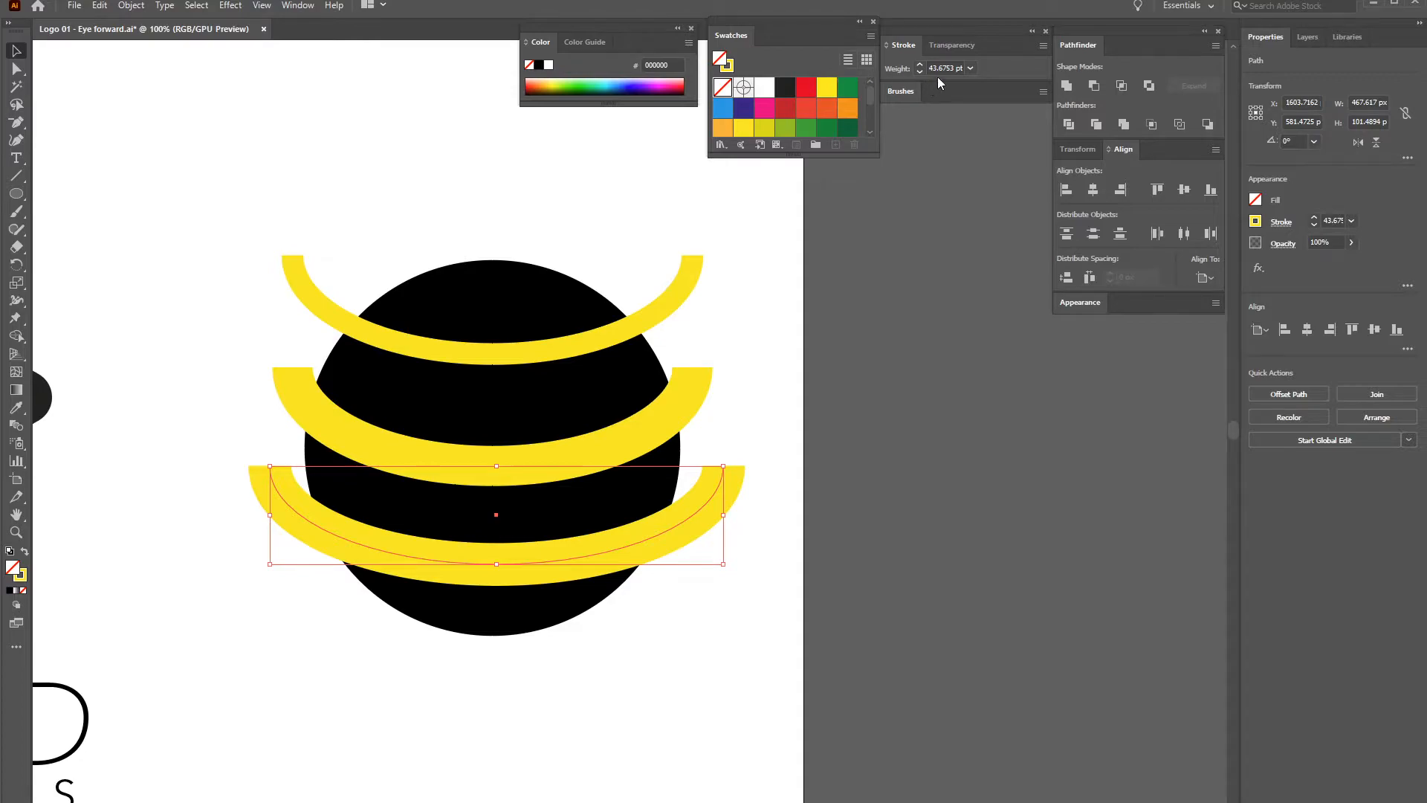
left_click(920, 66)
left_click(661, 297)
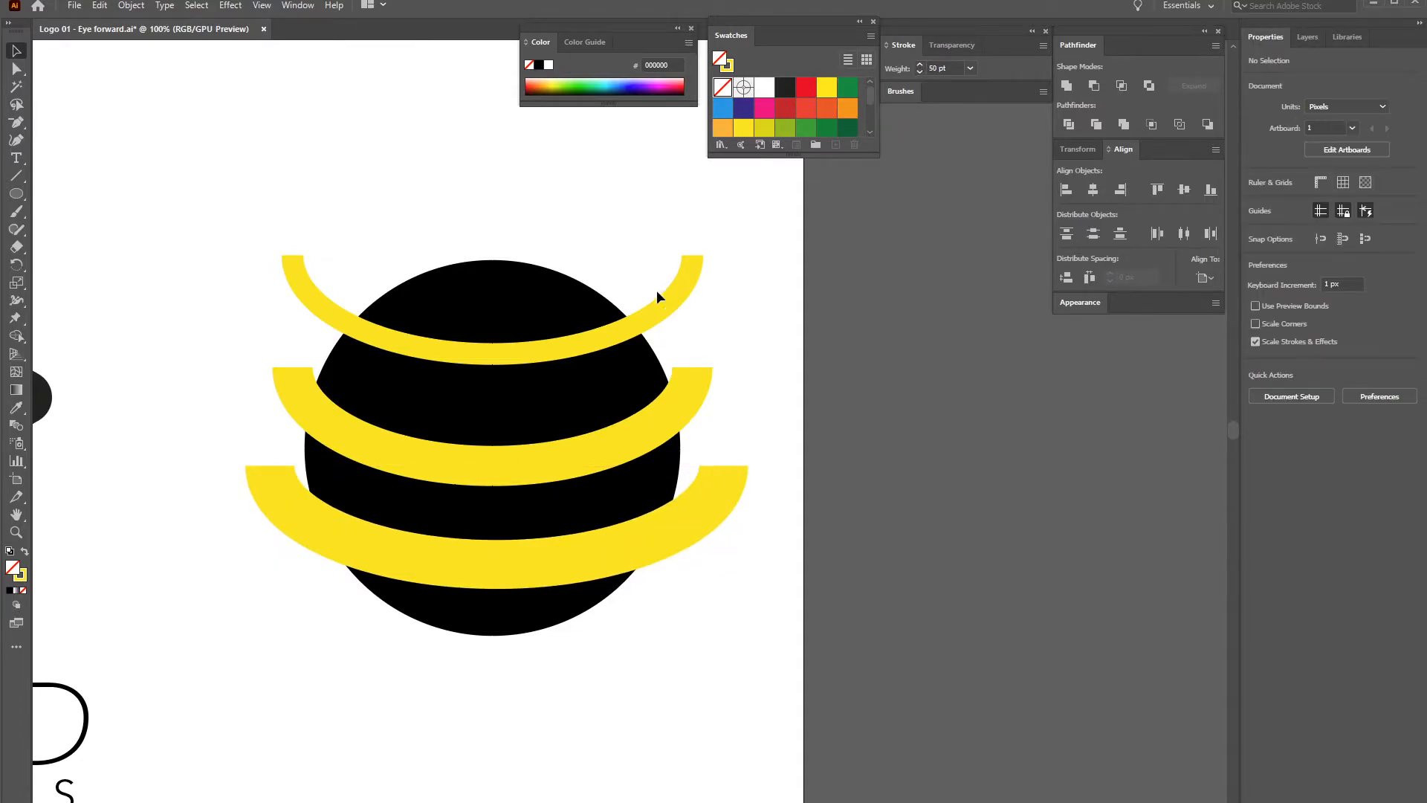
Try to subtract the unexpanded top arc from the black circle with Minus Front
left_click(671, 298)
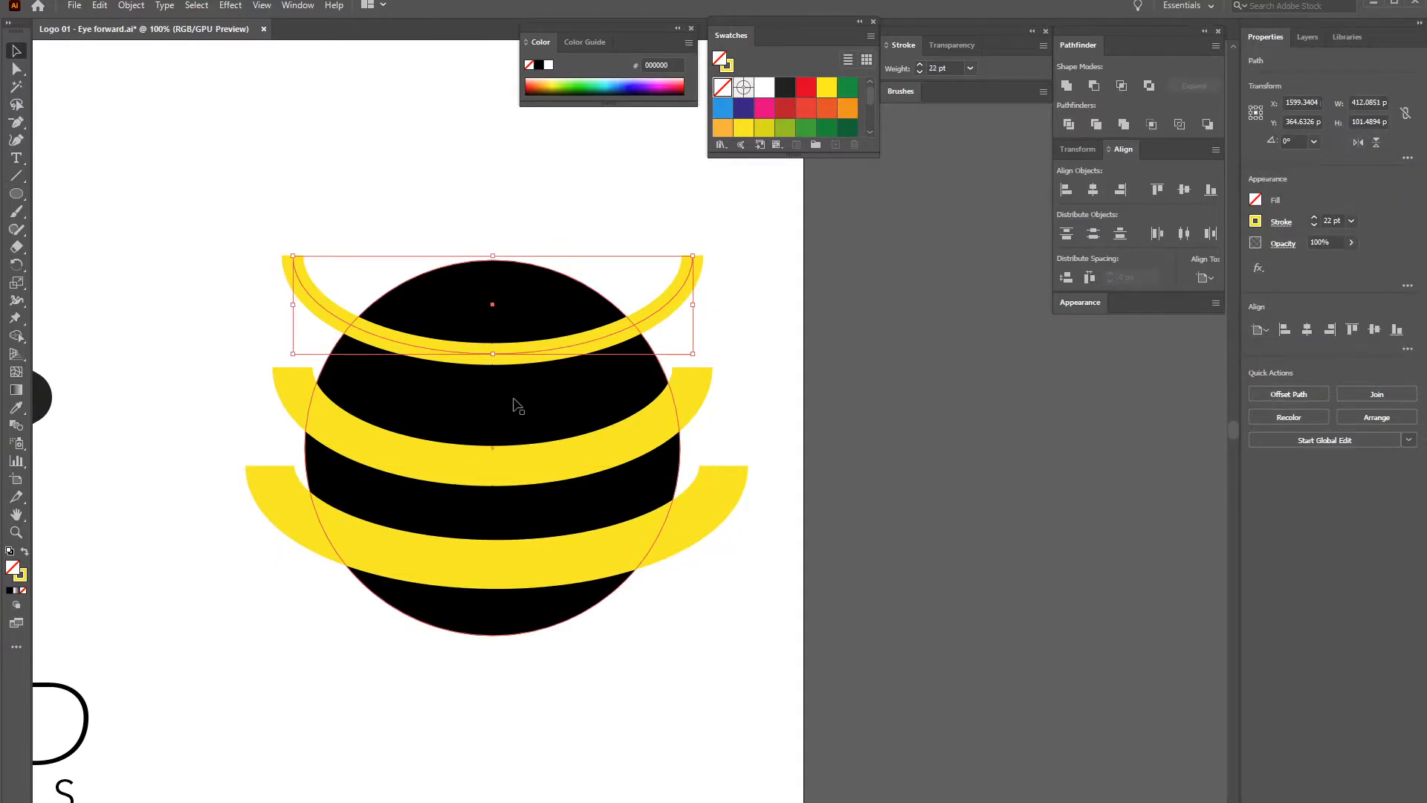
left_click(519, 400, "shift")
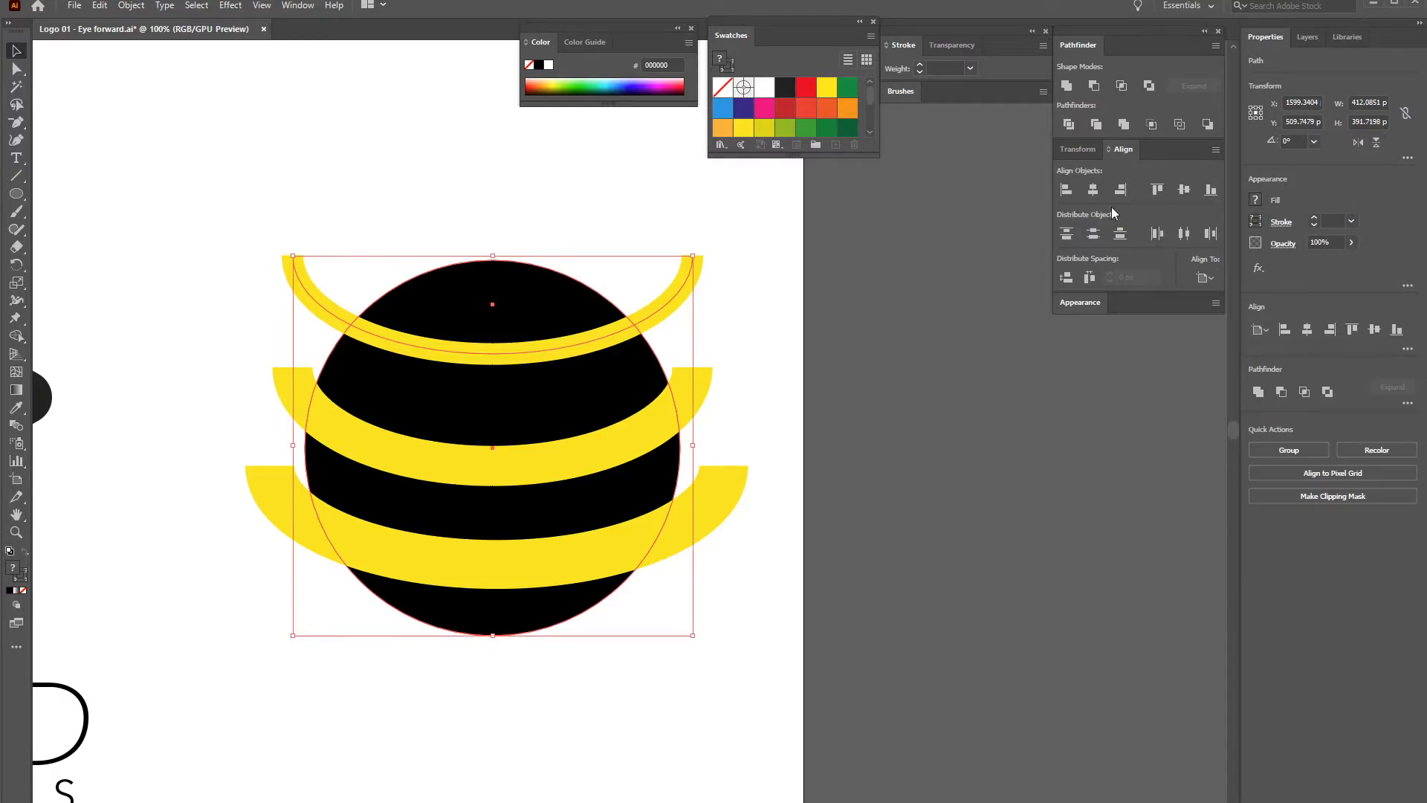
left_click(1093, 85)
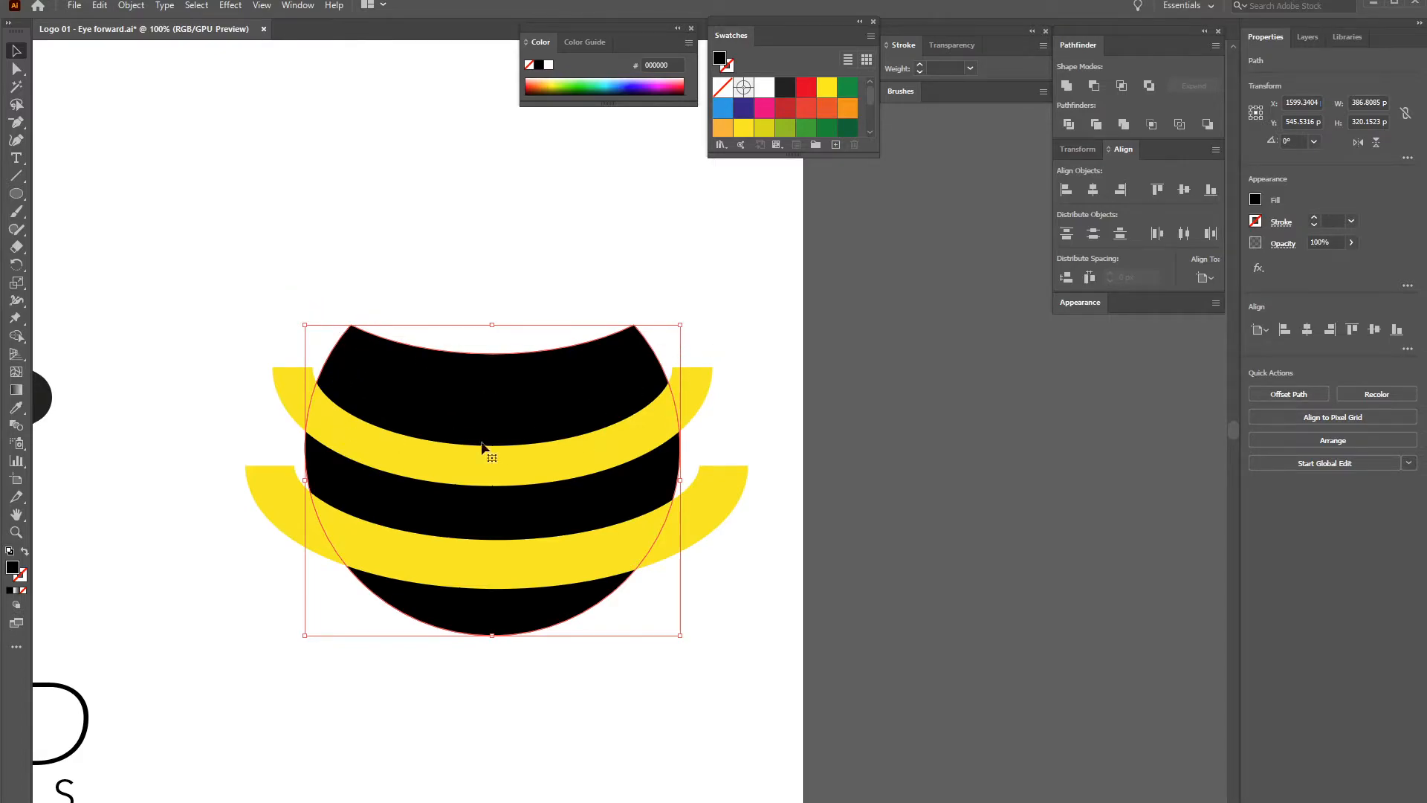
key("ctrl+z")
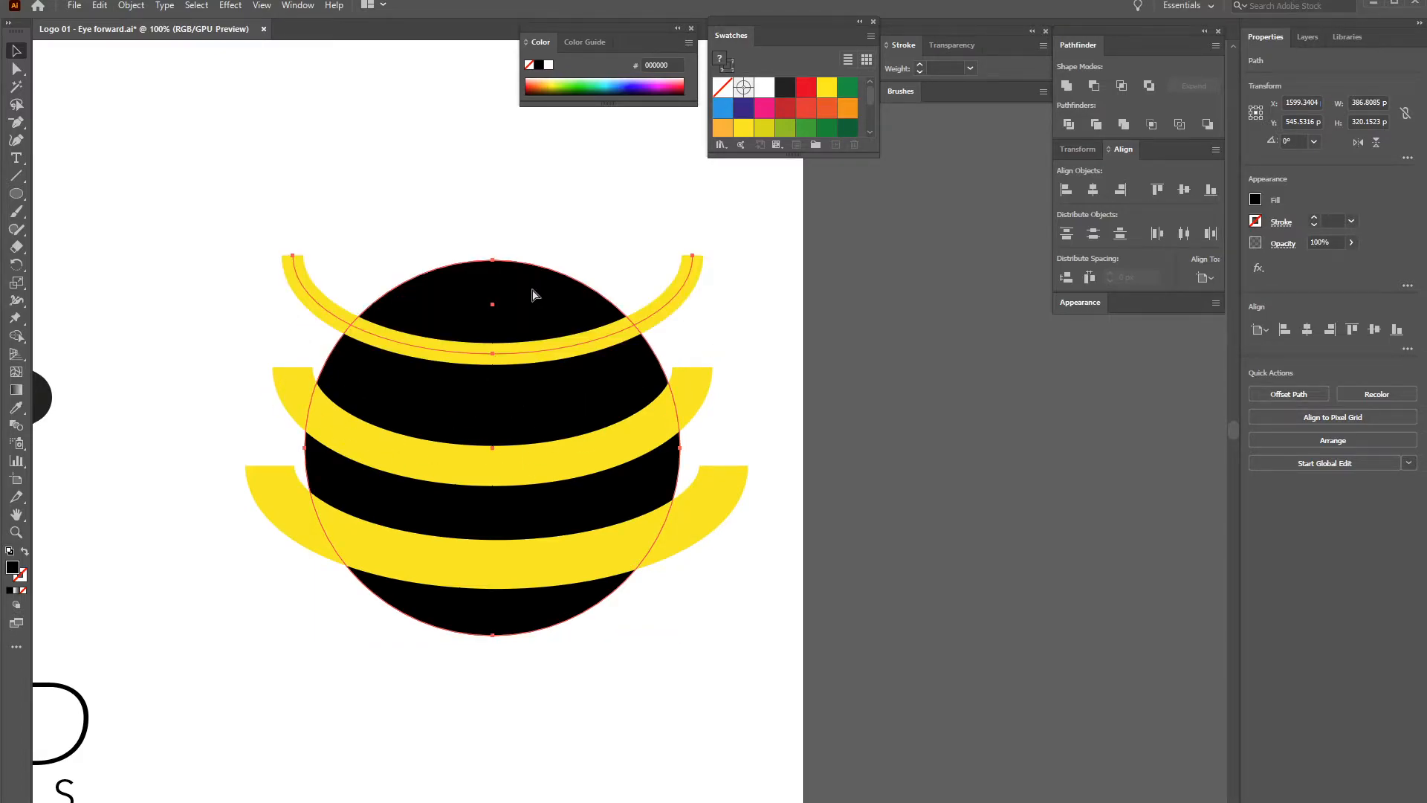
left_click(471, 217)
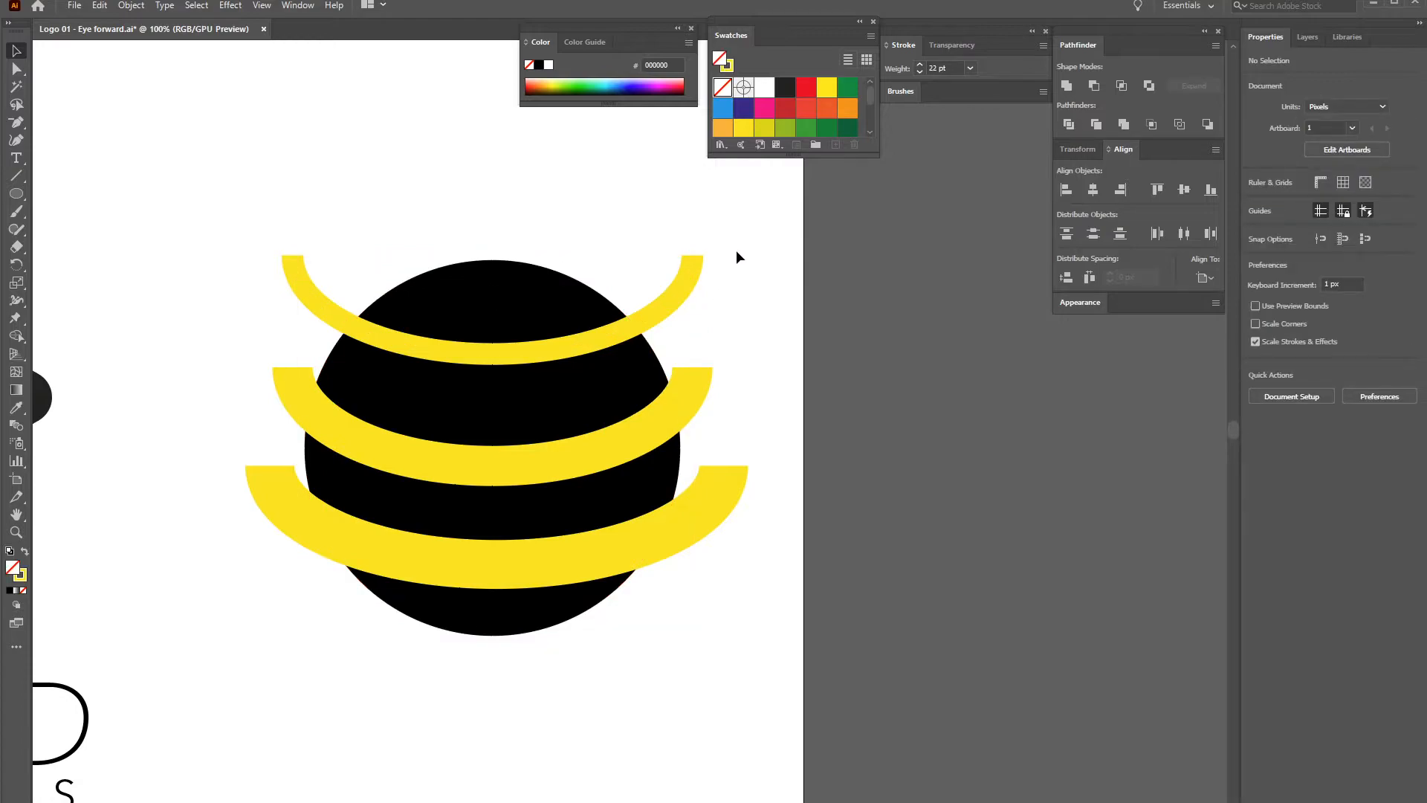
Expand the top yellow arc's fill and stroke into an outlined shape
left_click(673, 288)
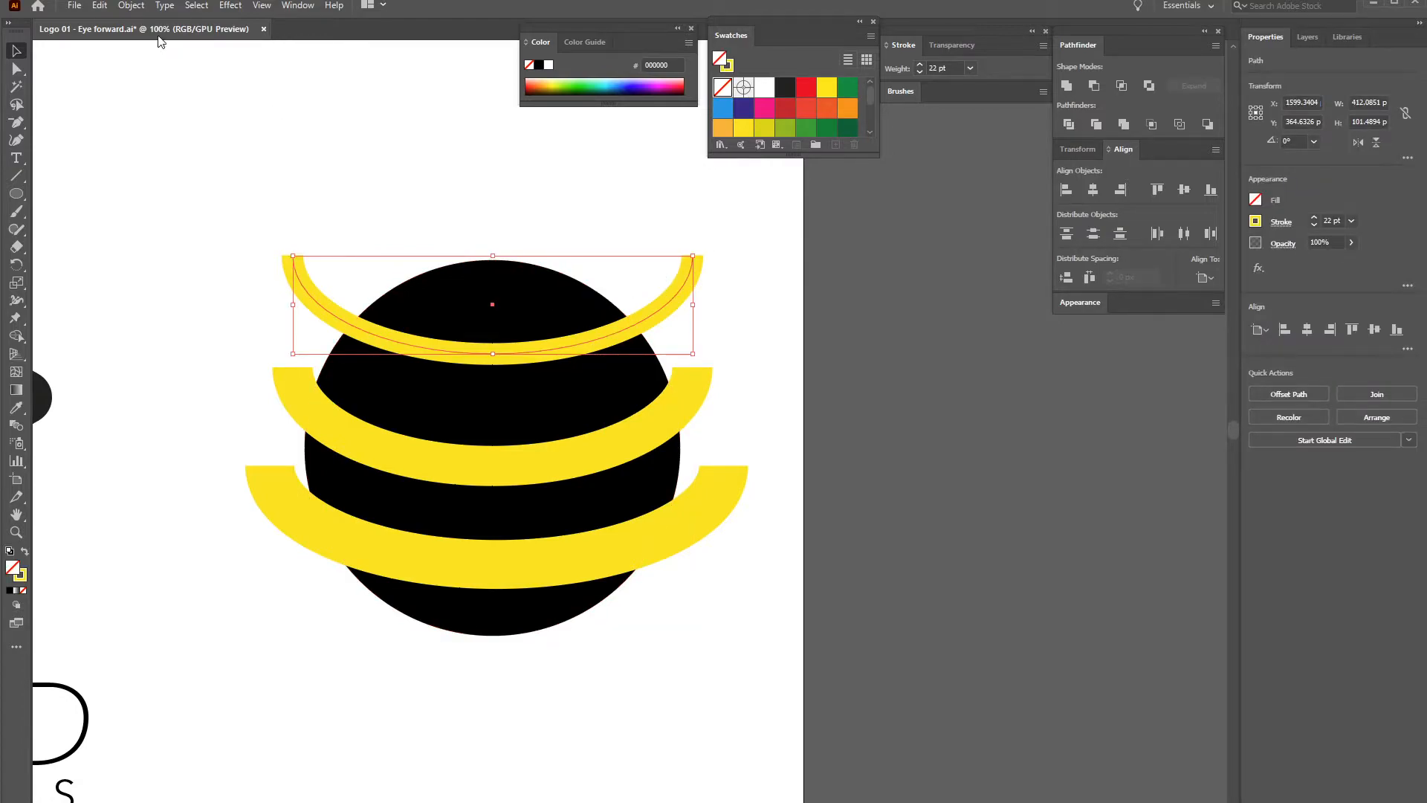
left_click(132, 7)
left_click(195, 181)
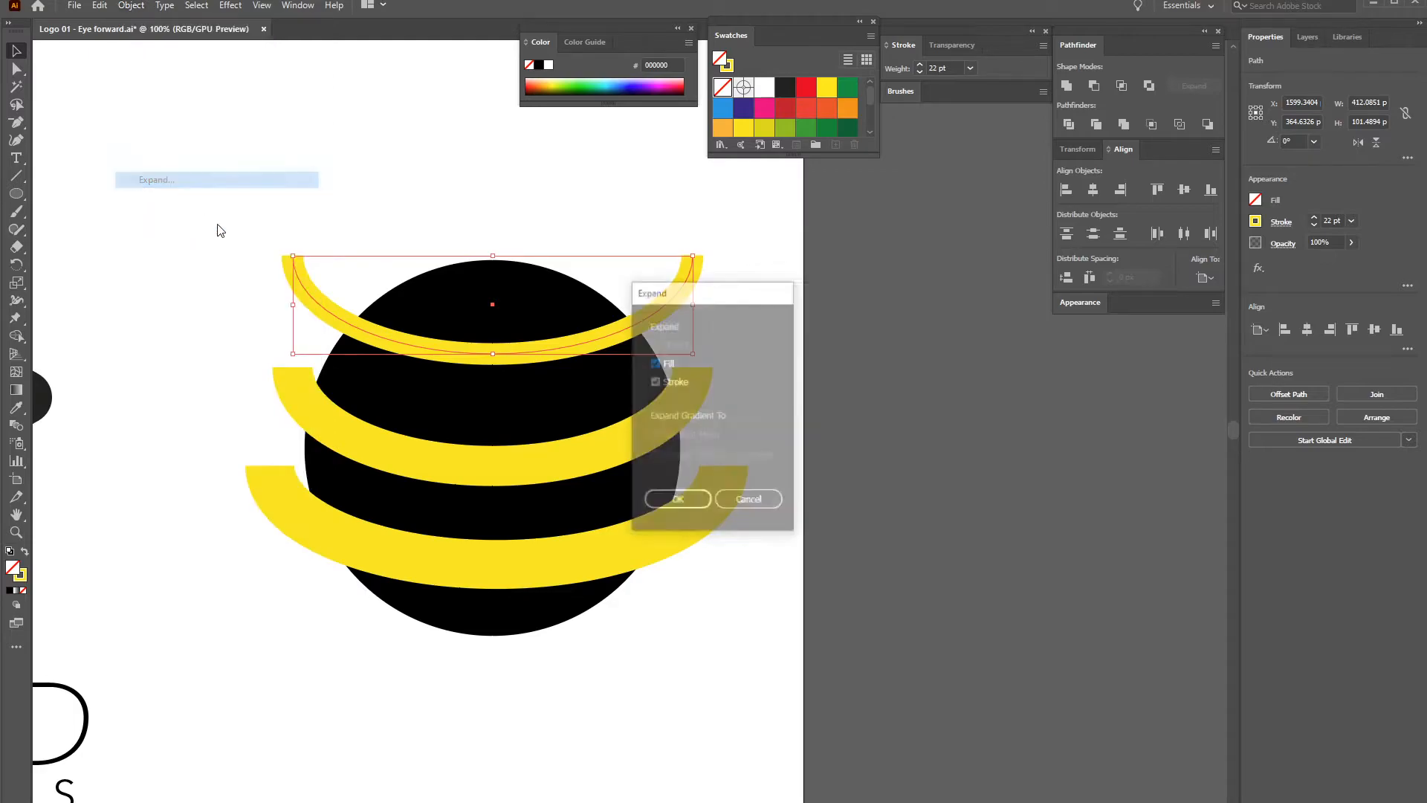
left_click_drag(689, 294, 818, 285)
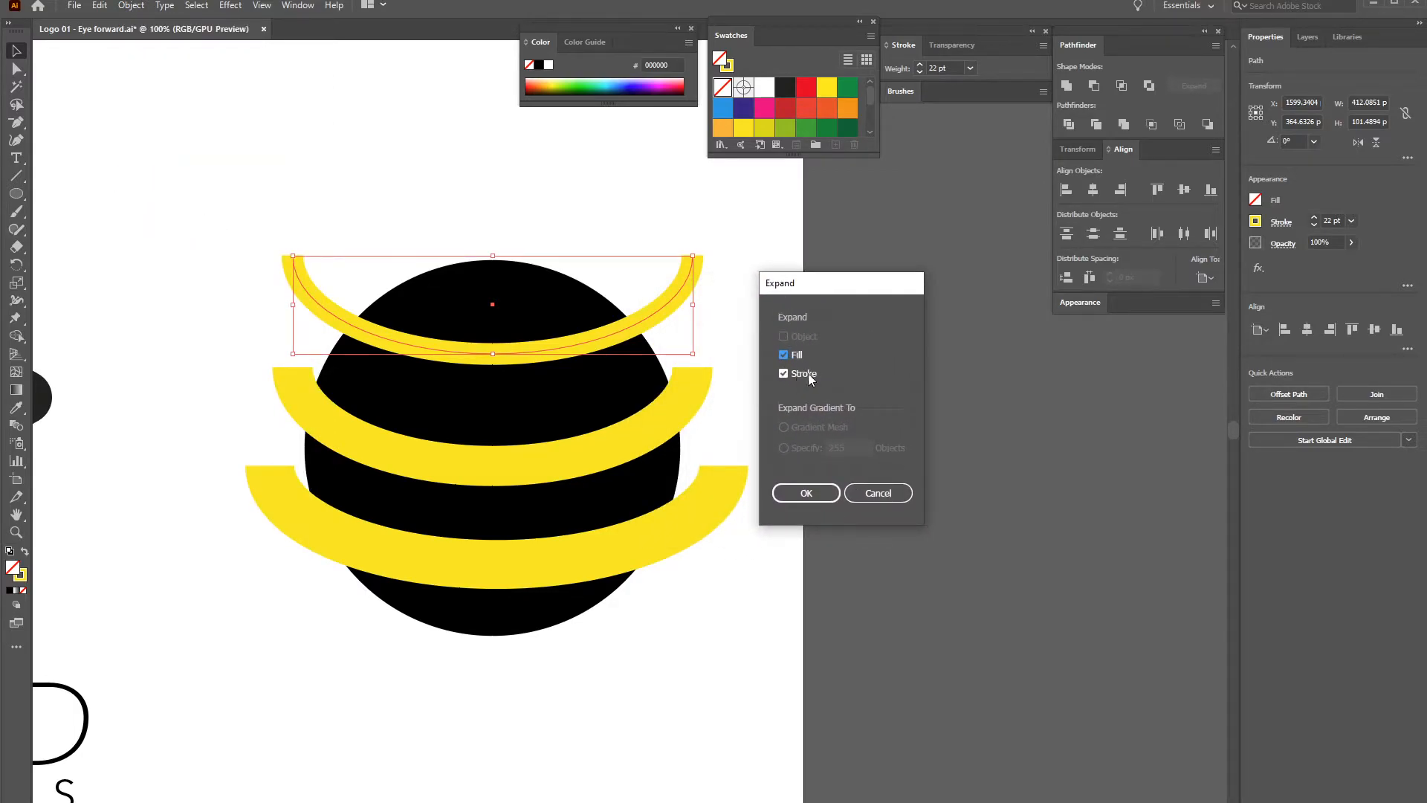
left_click(808, 492)
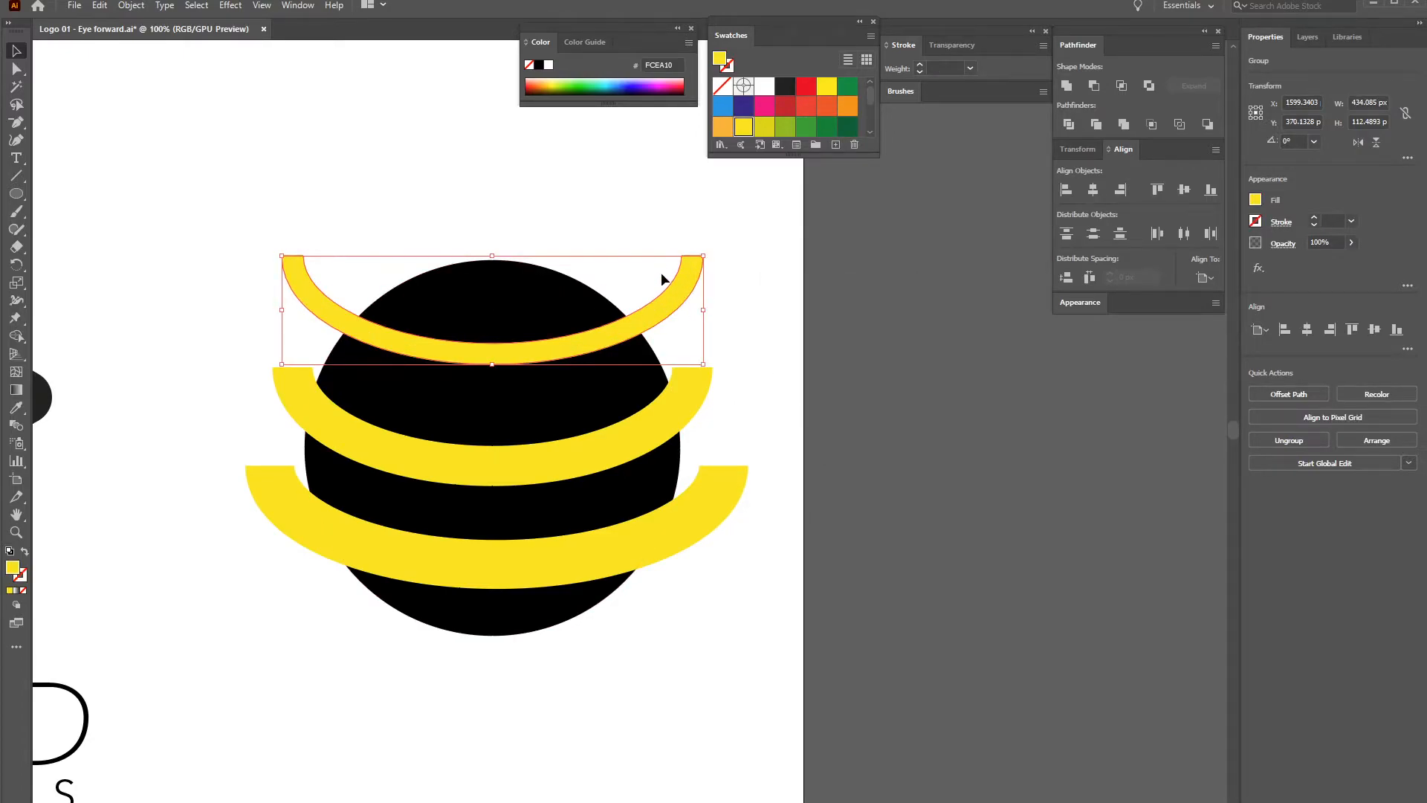
Try moving the outer anchor point at the right end of the expanded top arc
key("ctrl+plus")
left_click_drag(695, 295, 531, 215)
key("a")
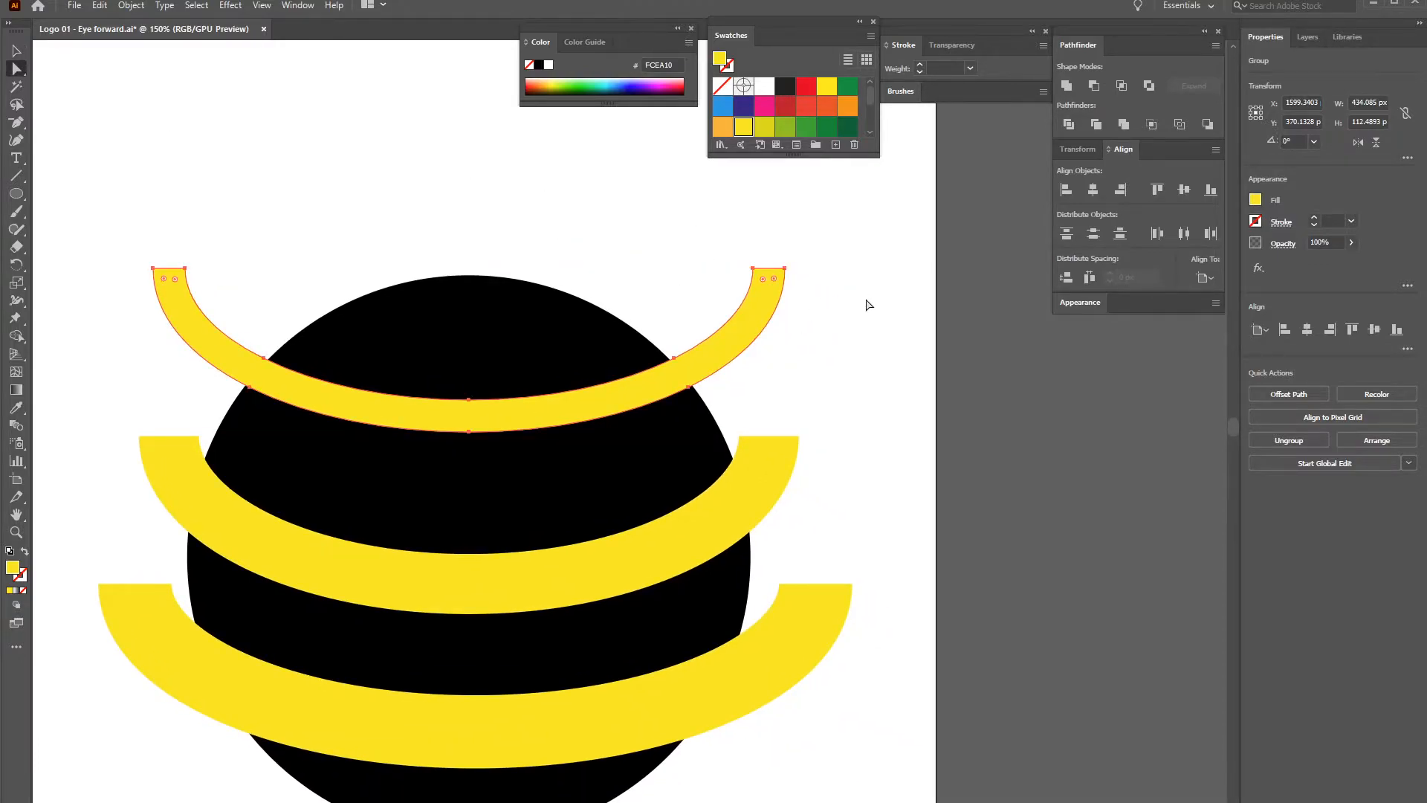
left_click_drag(784, 268, 876, 351)
key("ctrl+z")
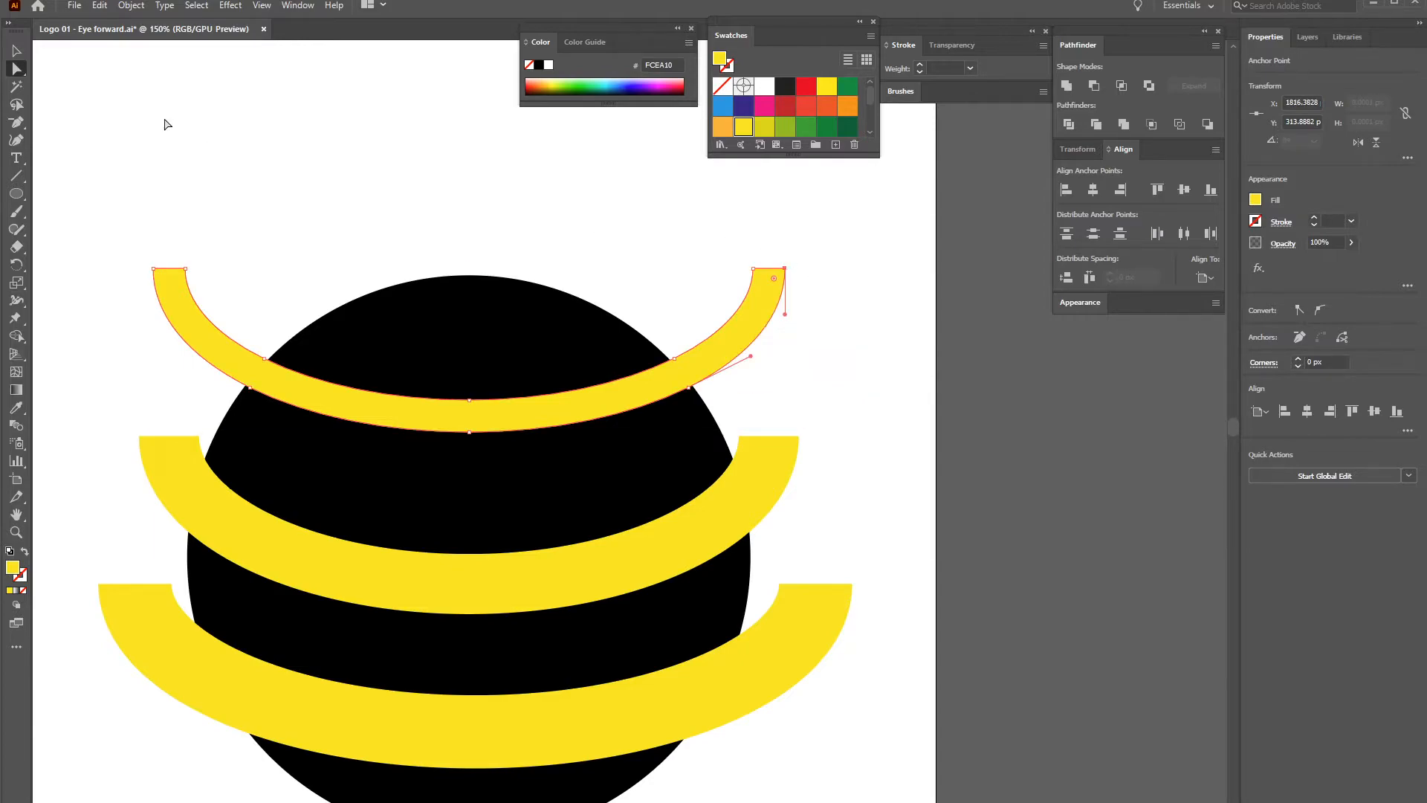
Cut the expanded top arc out of the black circle with Minus Front
left_click(17, 54)
left_click(604, 396)
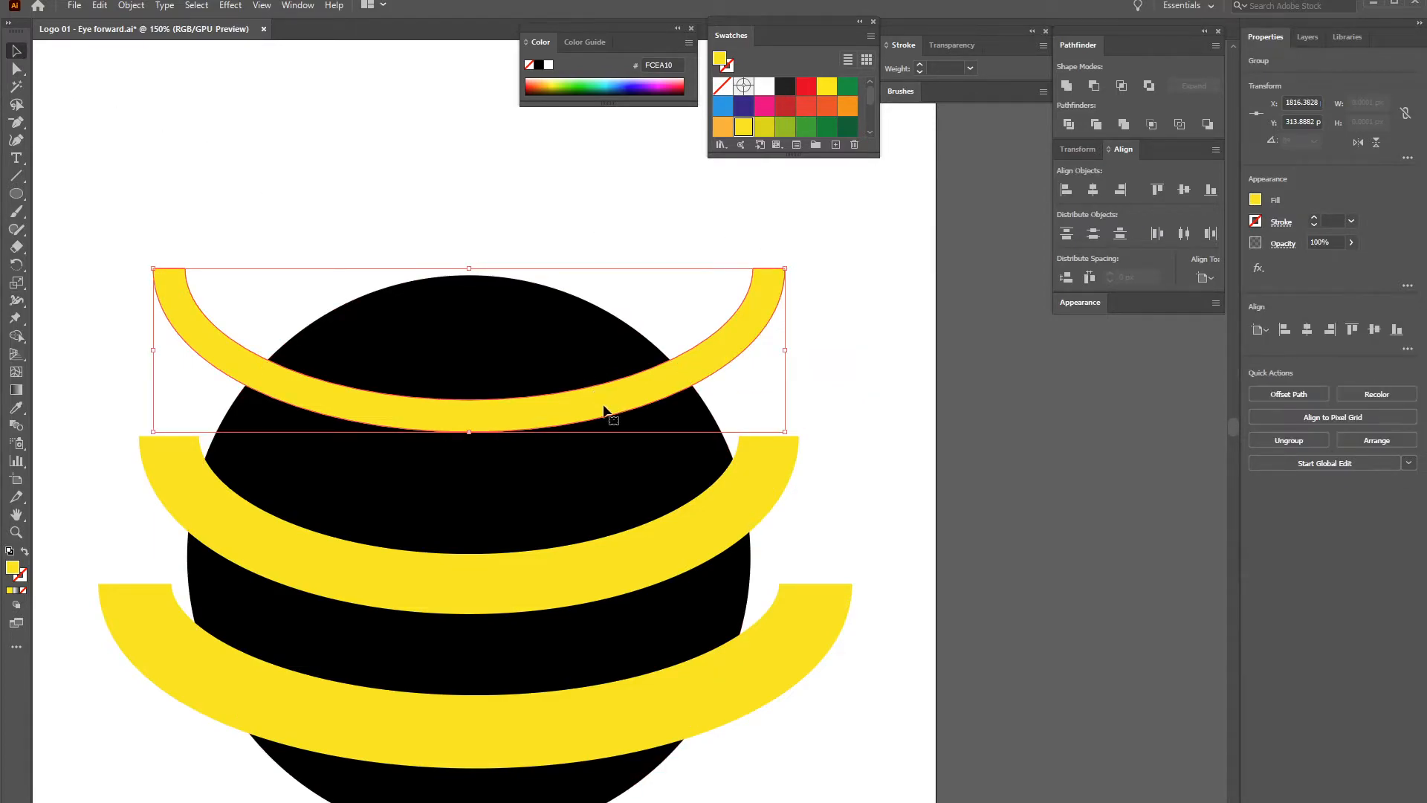
left_click(588, 485, "shift")
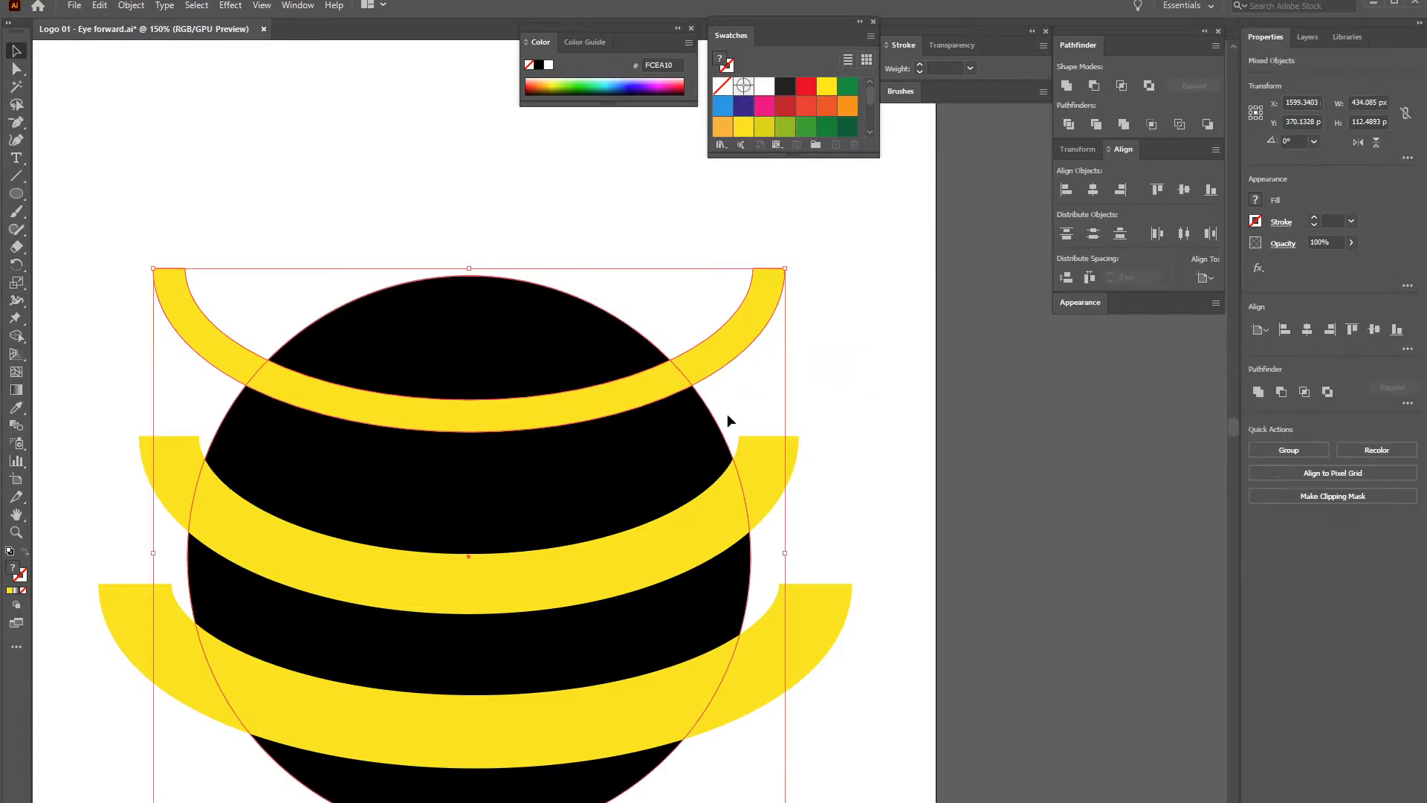
left_click(1103, 87)
left_click_drag(632, 443, 604, 282)
left_click(777, 294)
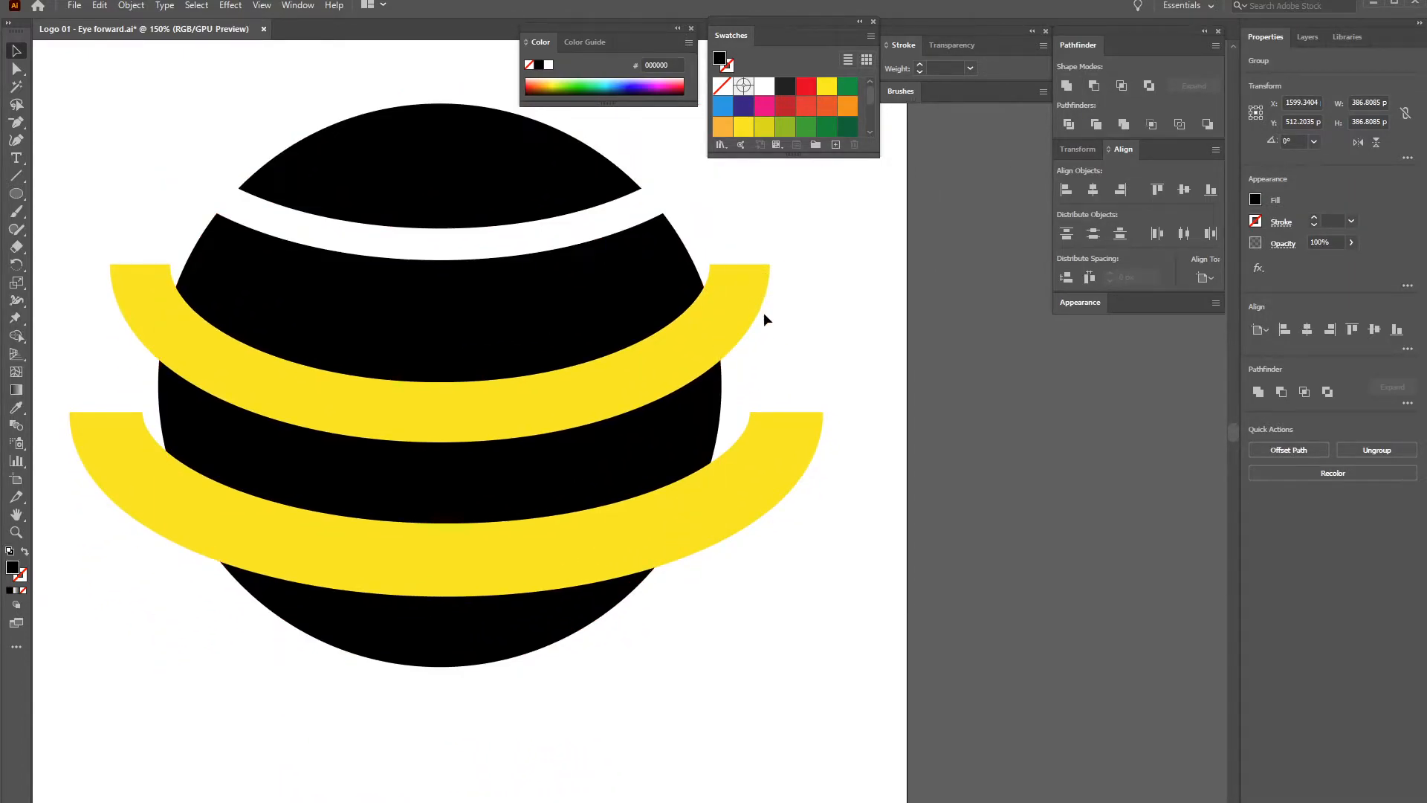
Expand the fill and stroke of the two remaining yellow arcs into outlined shapes
left_click(712, 336)
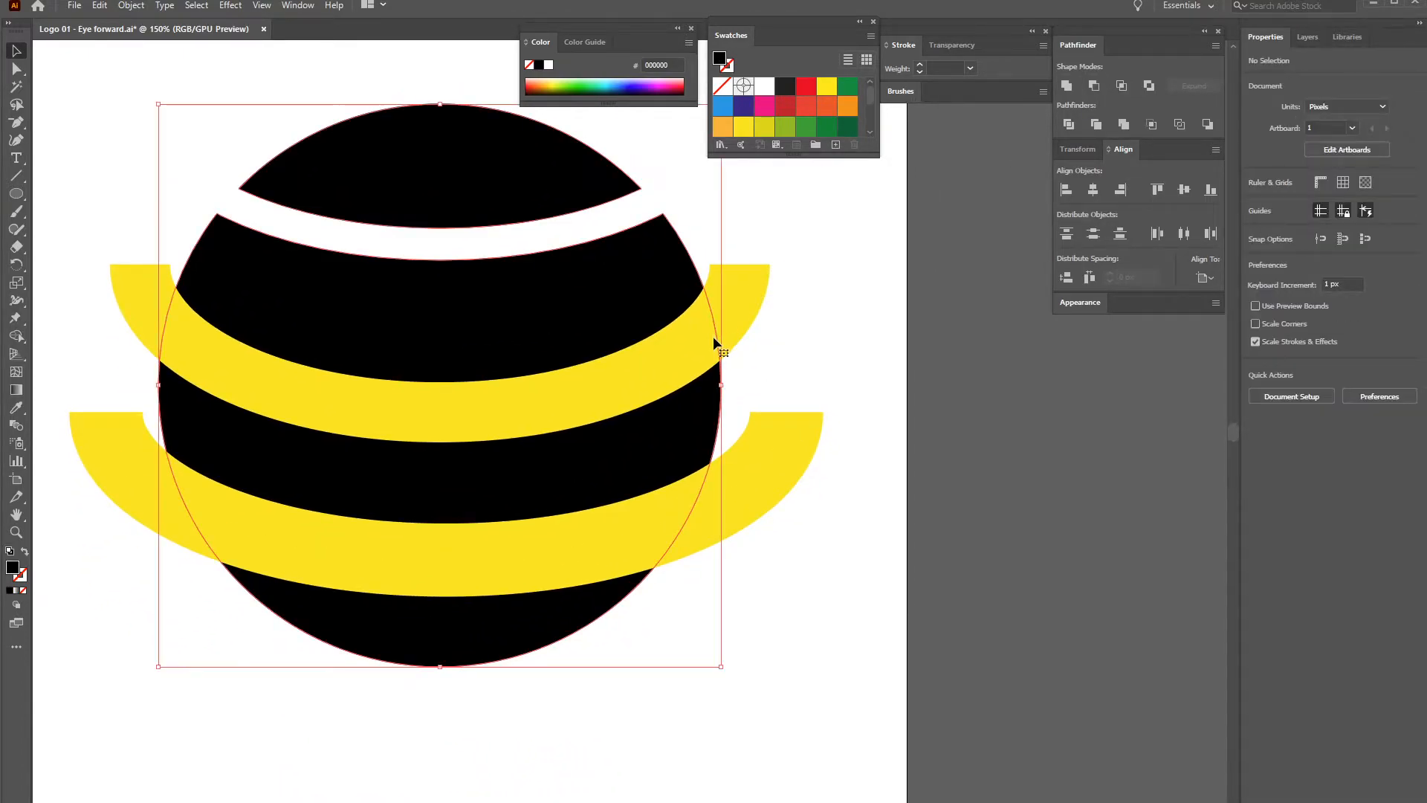
left_click(673, 357)
left_click_drag(776, 425, 774, 427)
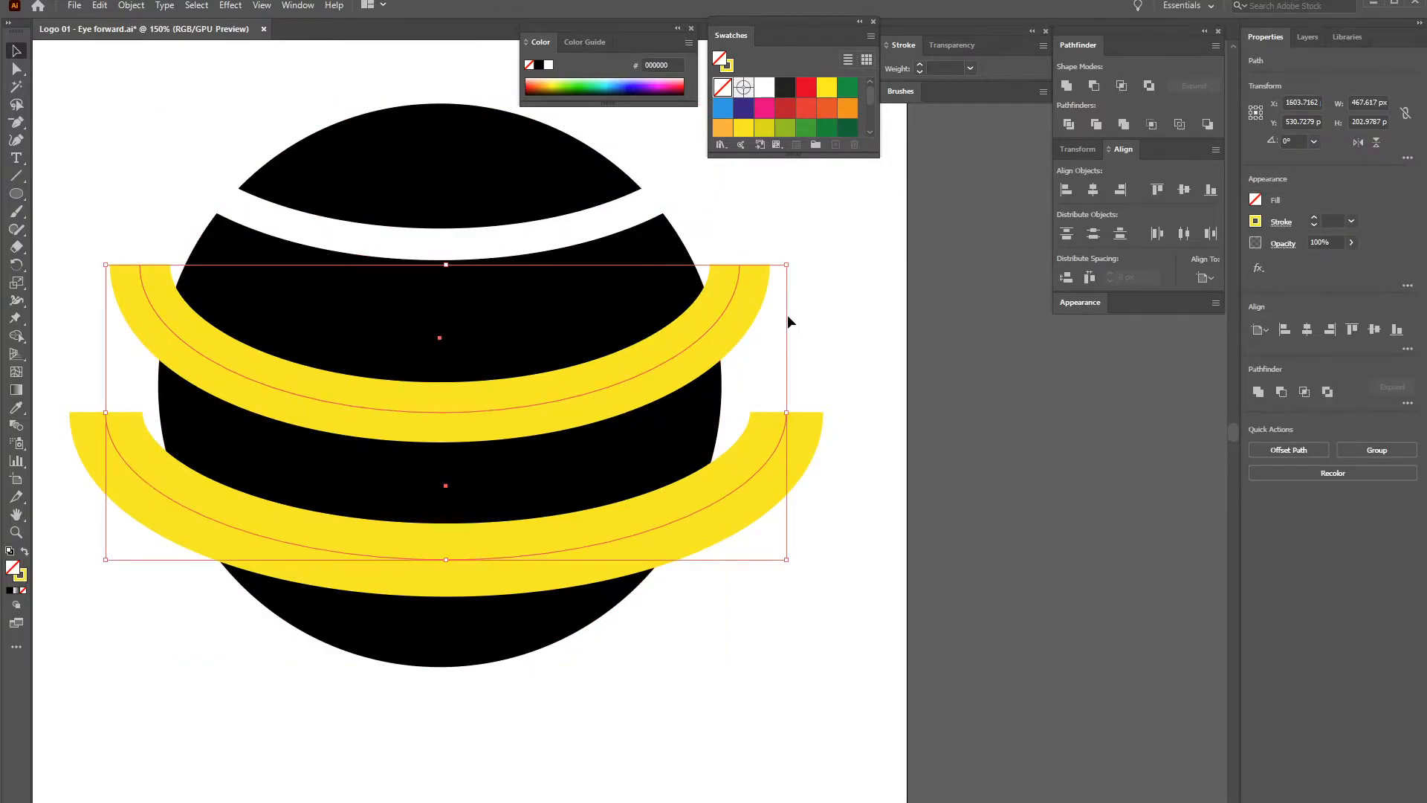
left_click(131, 5)
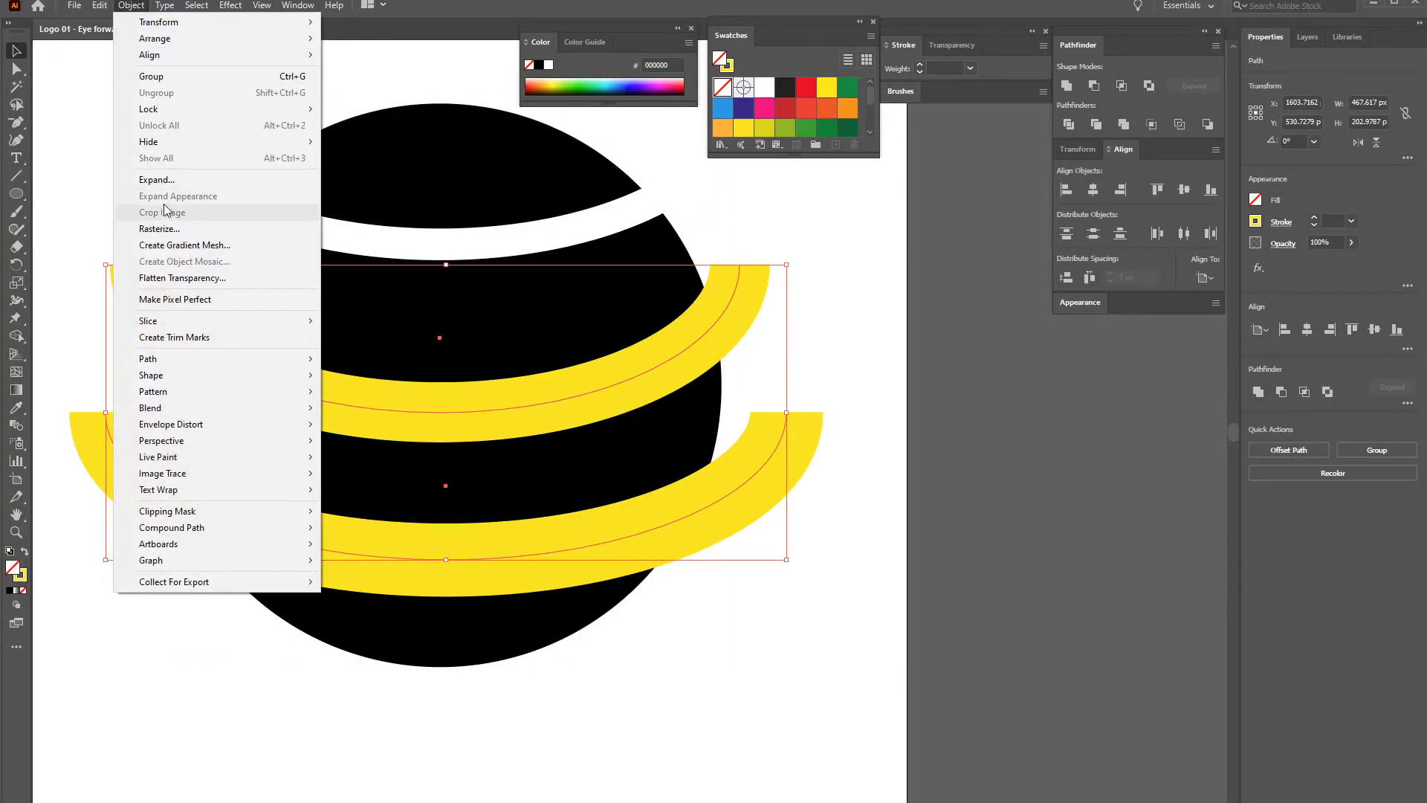
left_click(166, 182)
left_click(806, 492)
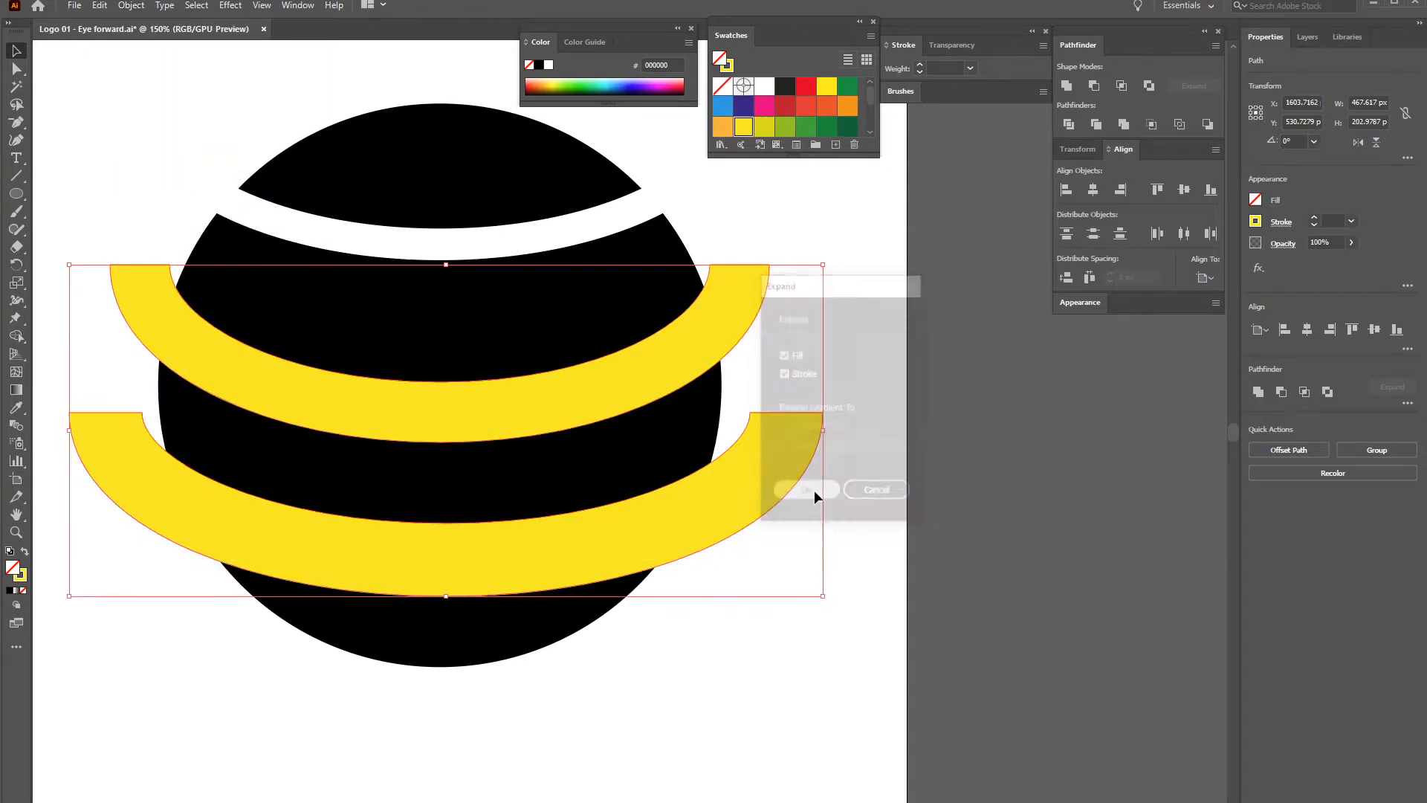
left_click(817, 262)
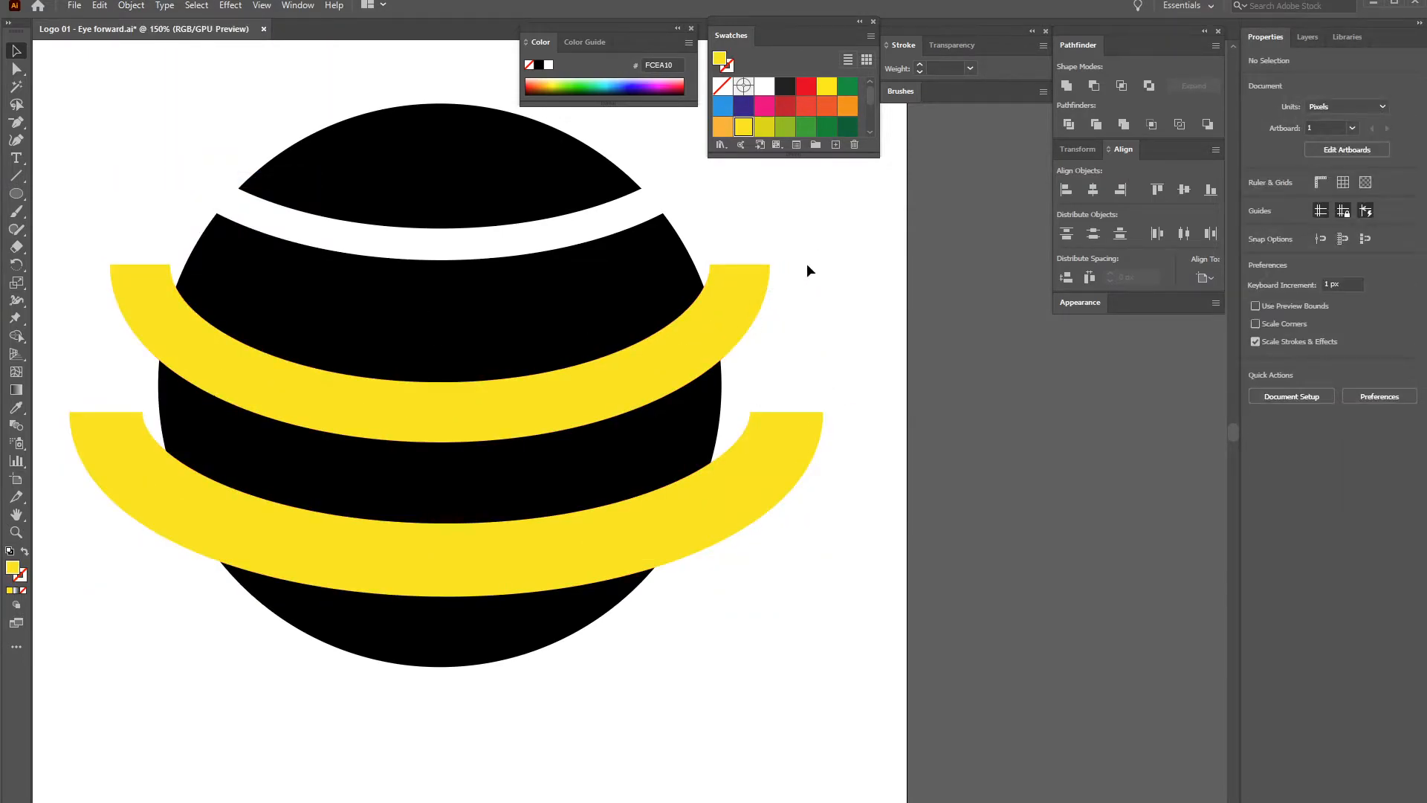
Try to unite the two expanded yellow arcs into one shape
left_click_drag(740, 293, 802, 446)
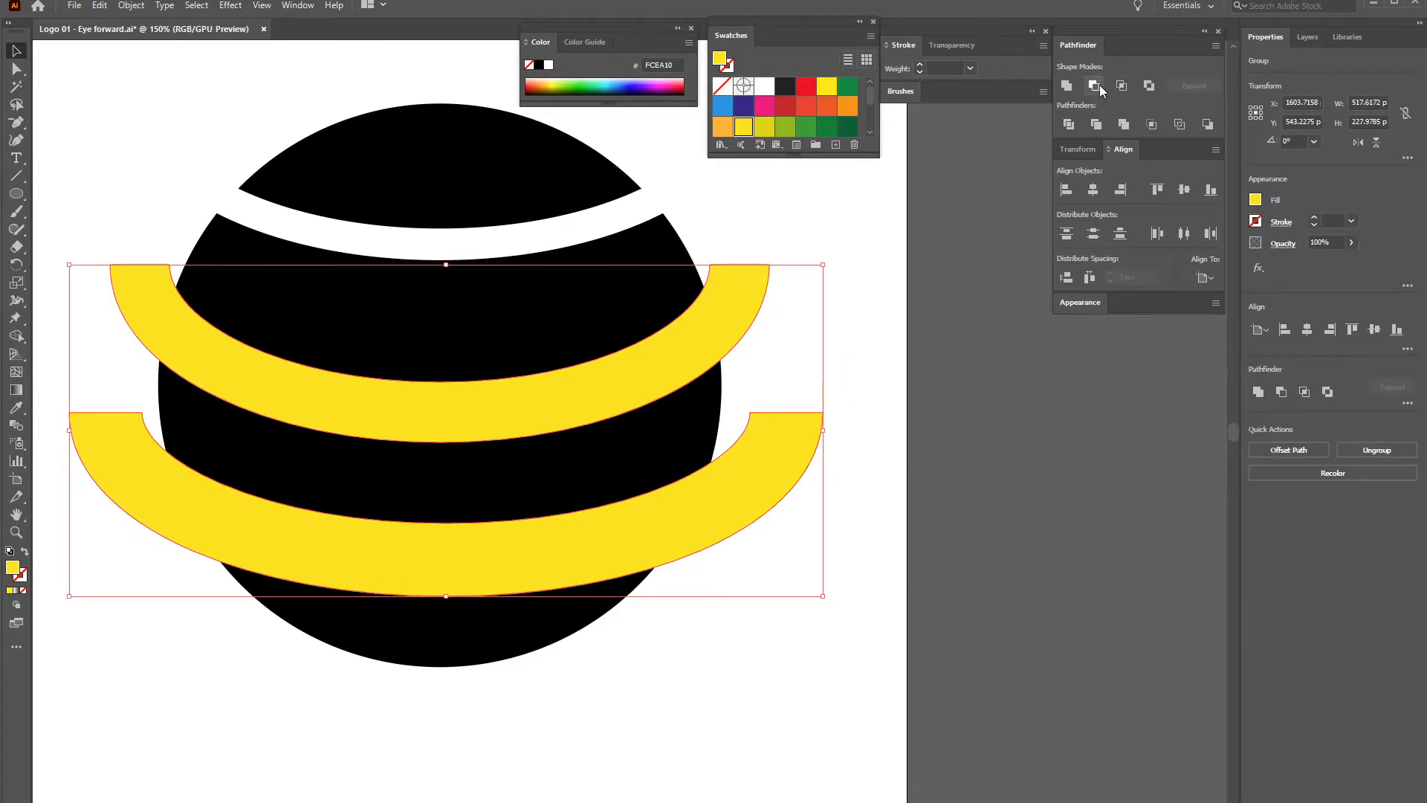
left_click(1065, 86)
left_click_drag(702, 324, 666, 327)
key("ctrl+z")
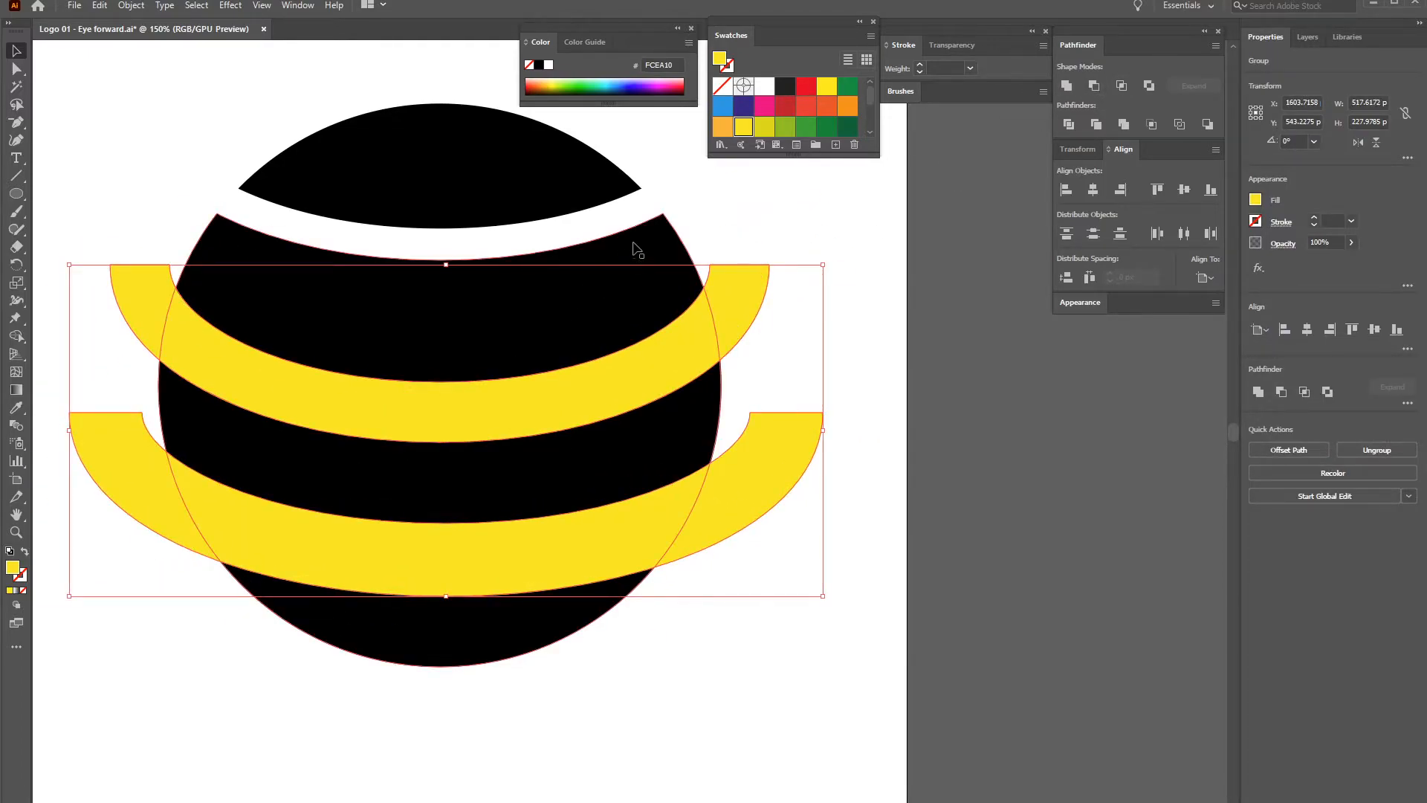
Try to subtract both expanded yellow arcs from the split black circle group with Minus Front
left_click(651, 240, "shift")
left_click(1093, 86)
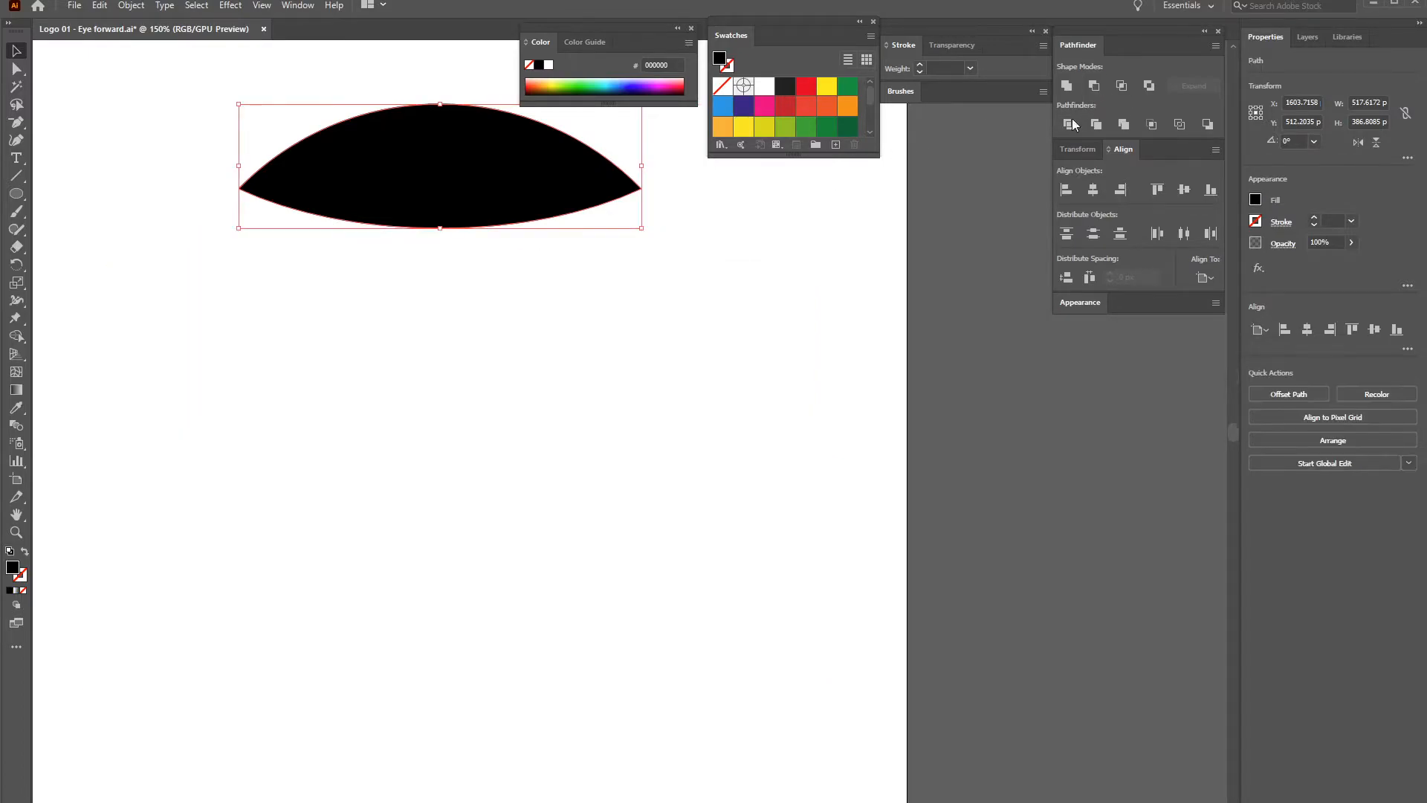
key("ctrl+z")
left_click(857, 281)
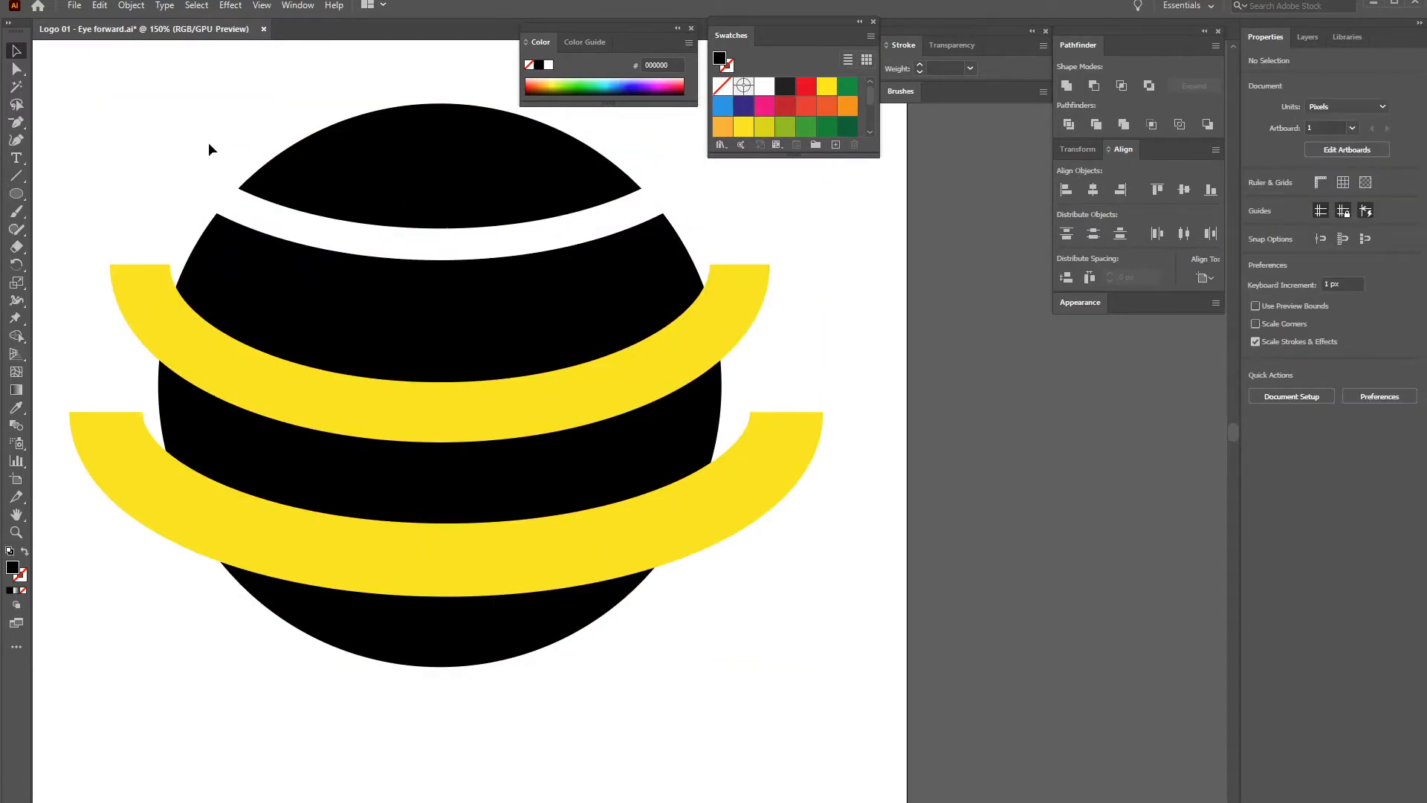
left_click(144, 304)
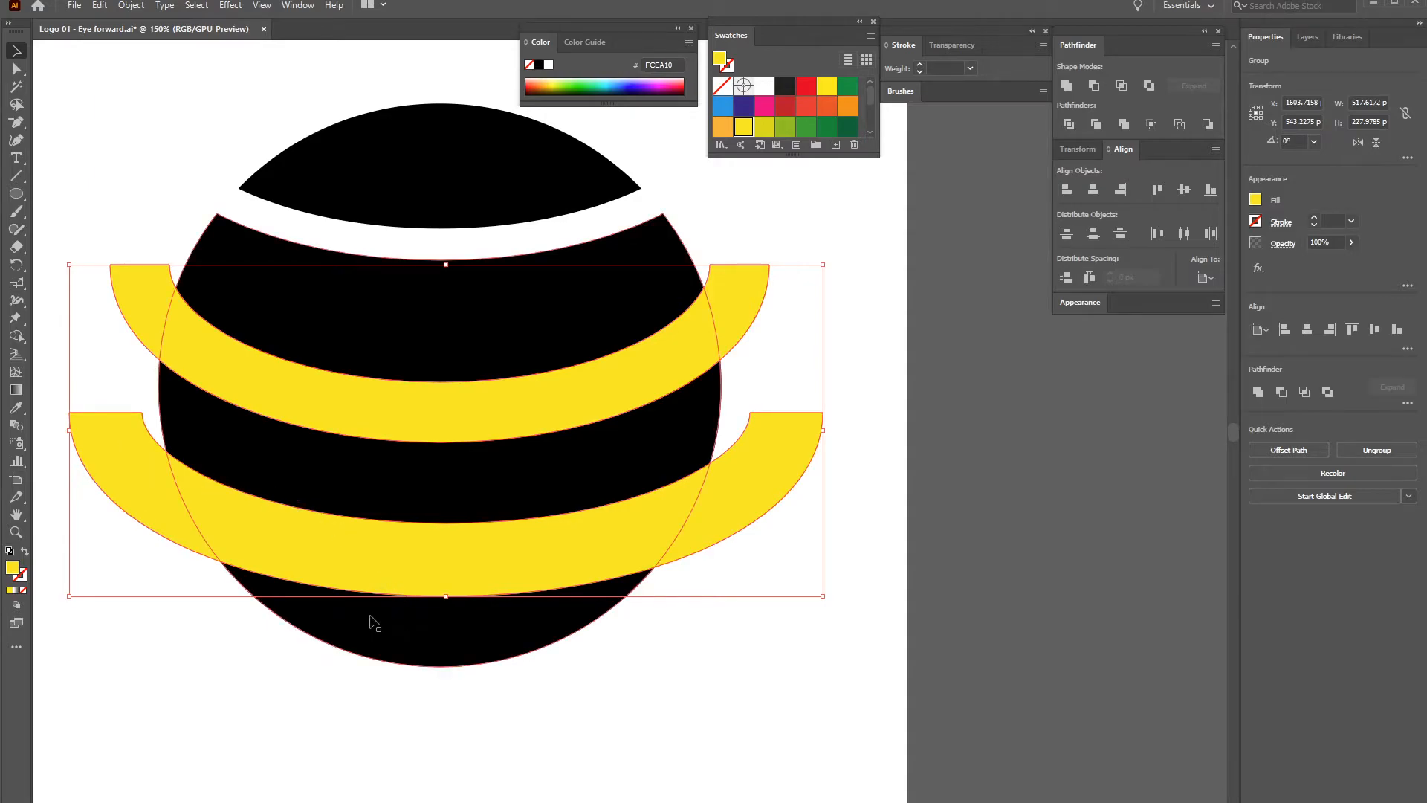
left_click(481, 645, "shift")
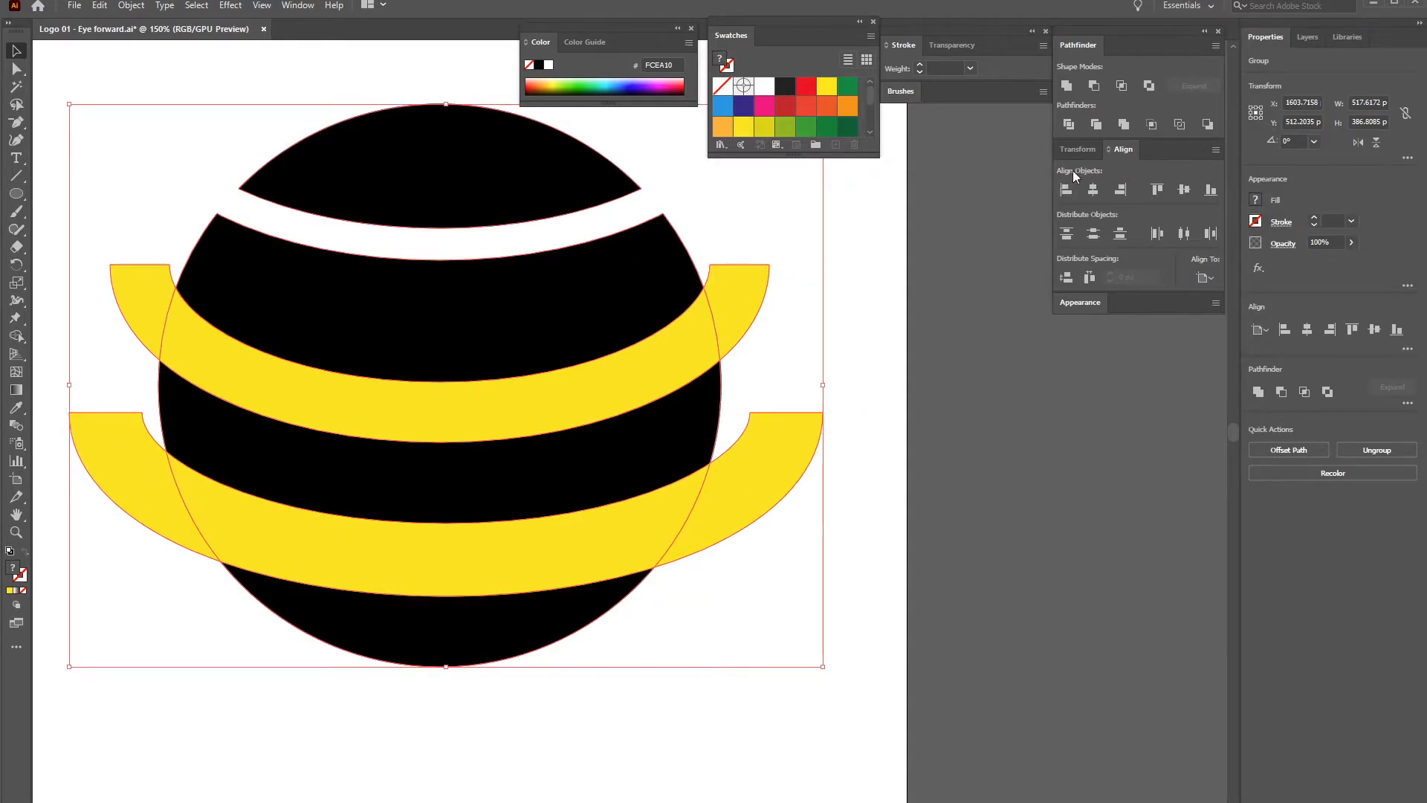
left_click(1093, 86)
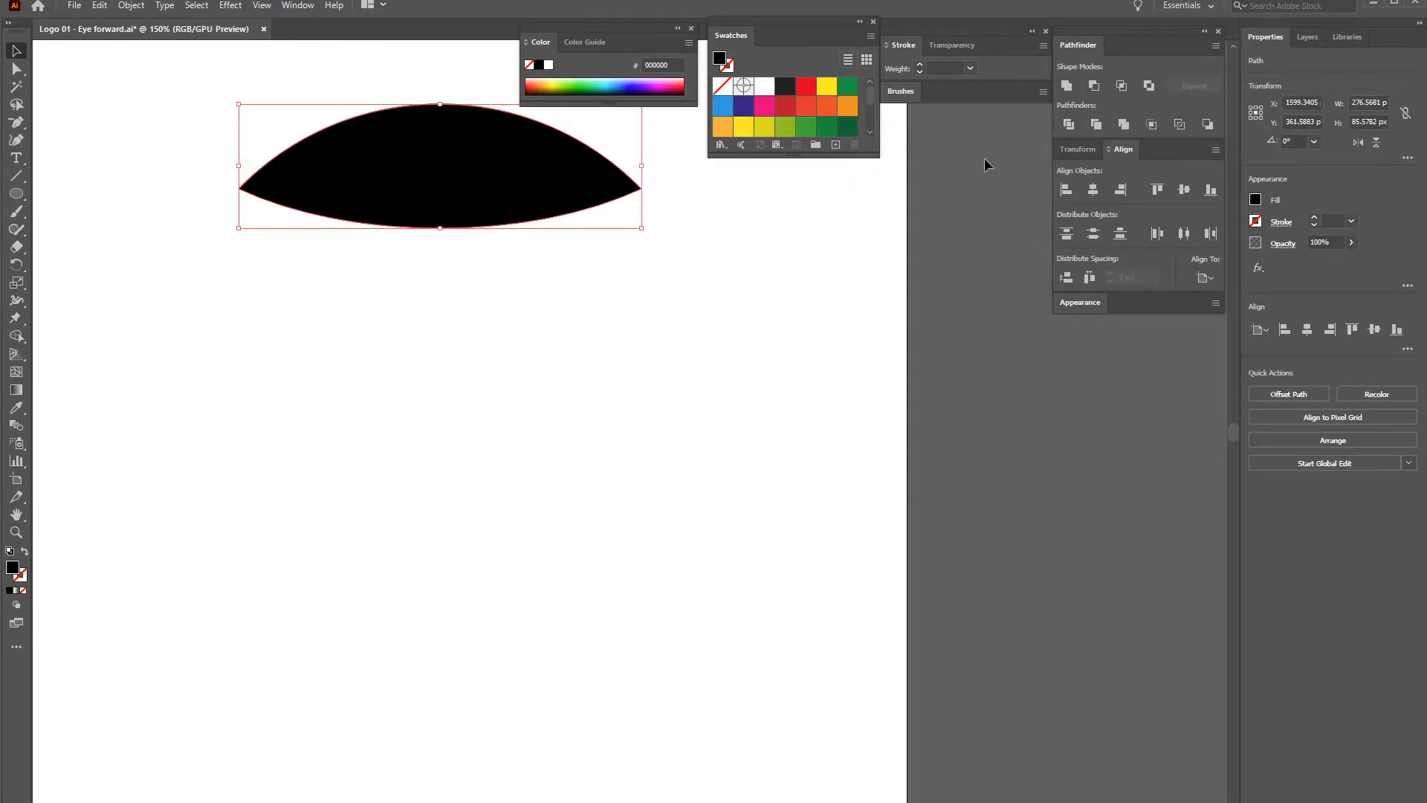
key("ctrl+z")
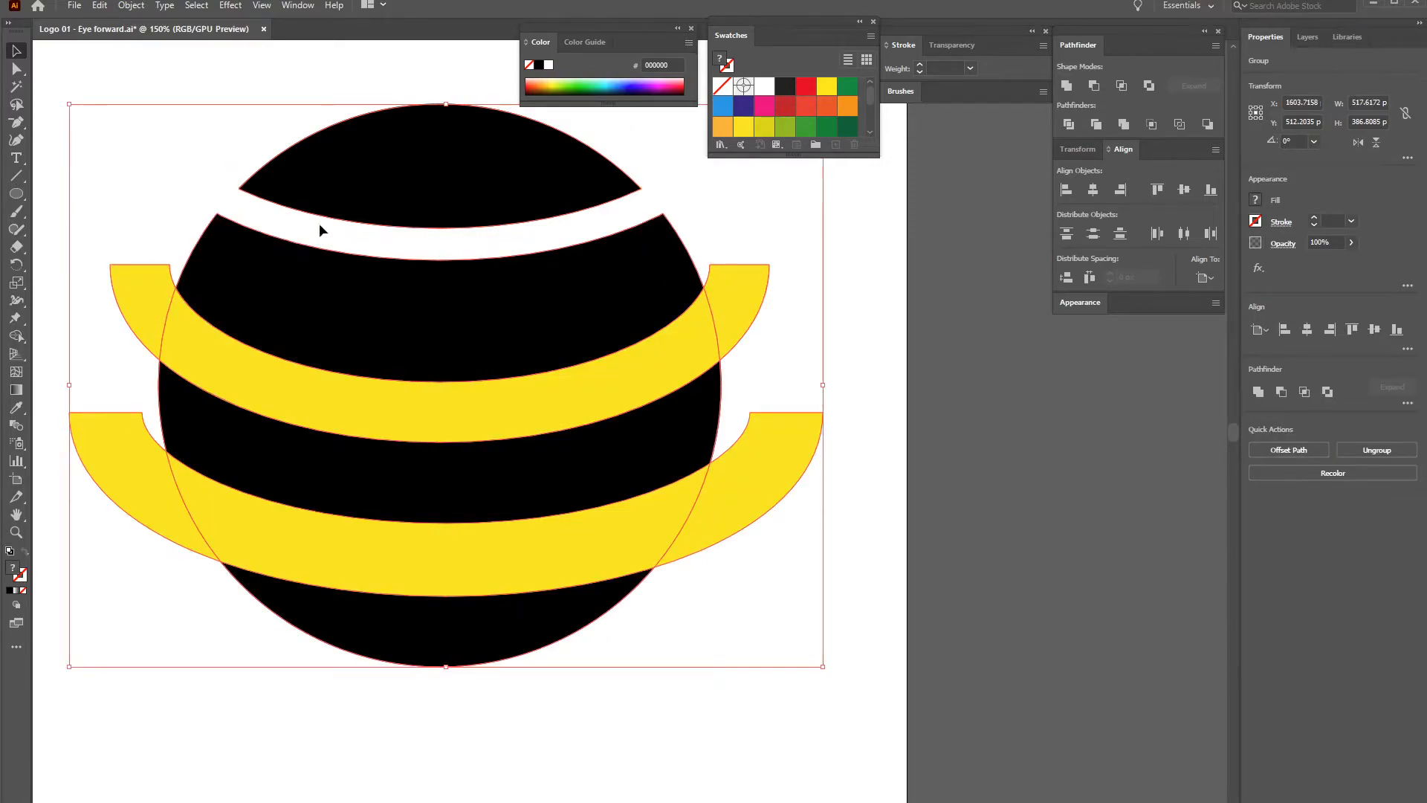
Ungroup the split black circle so its top cap and lower piece are separate objects
left_click(126, 103)
left_click(436, 181)
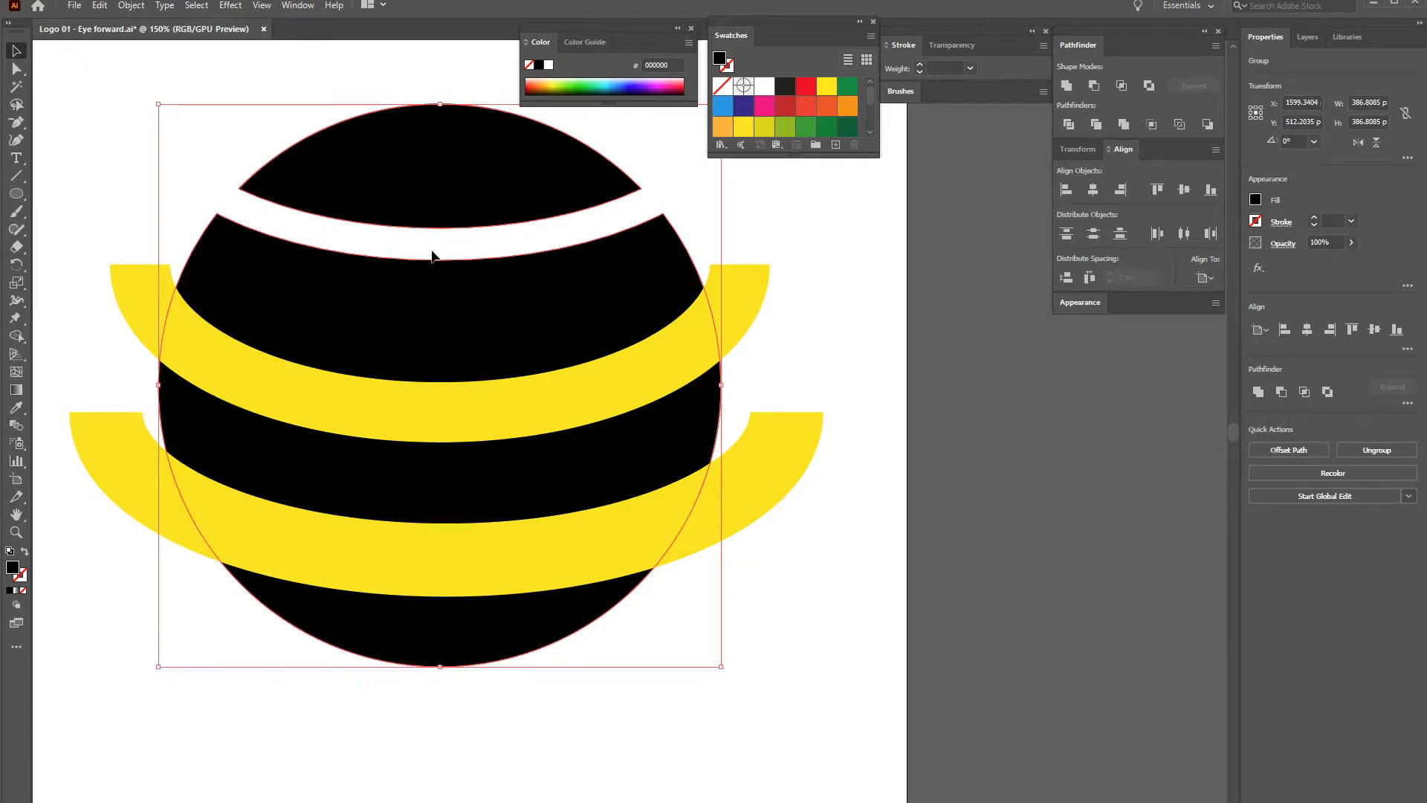
left_click(132, 6)
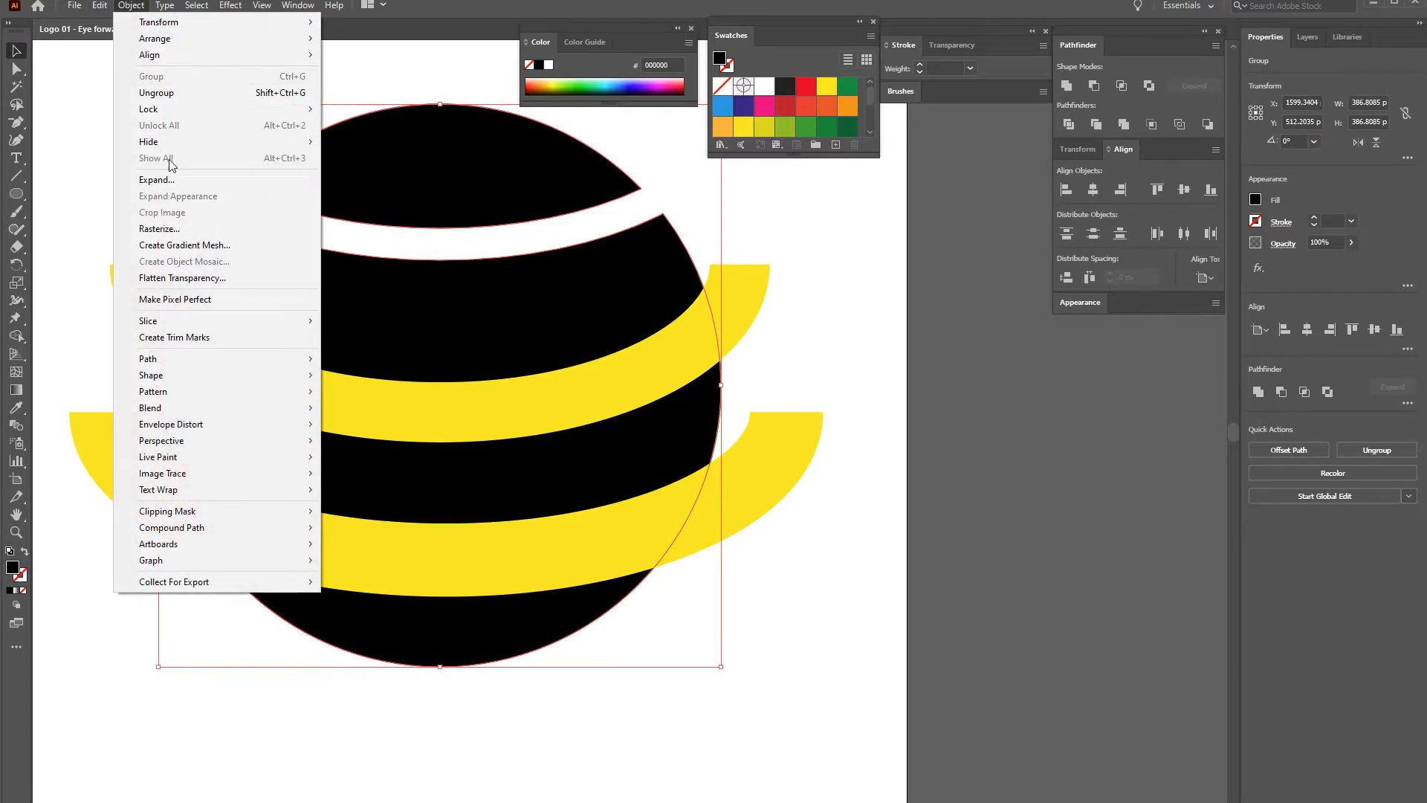
left_click(163, 98)
left_click_drag(200, 202, 241, 234)
left_click_drag(242, 141, 294, 172)
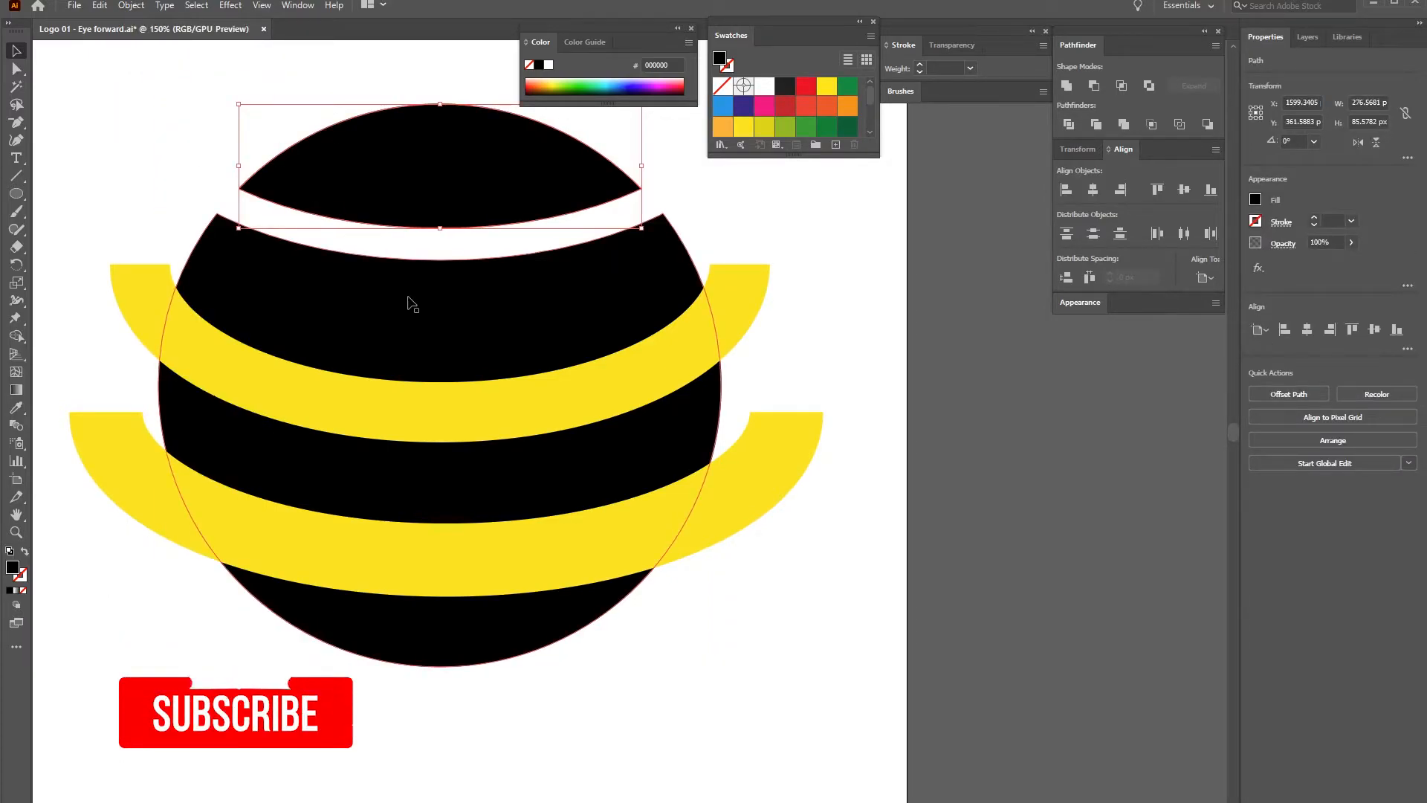
left_click(433, 295)
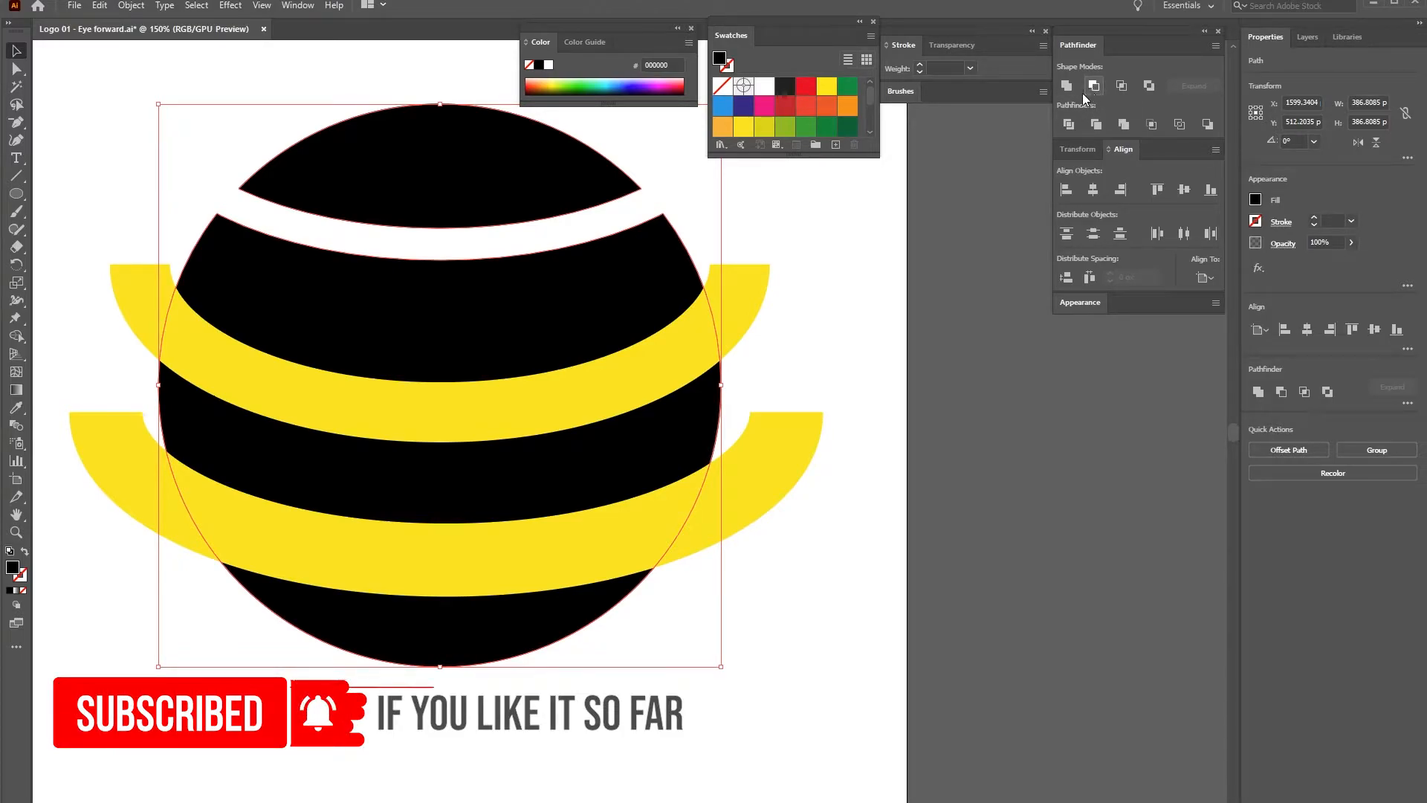
left_click(67, 193)
Cut both yellow arcs out of the lower black piece with Minus Front
left_click(140, 287)
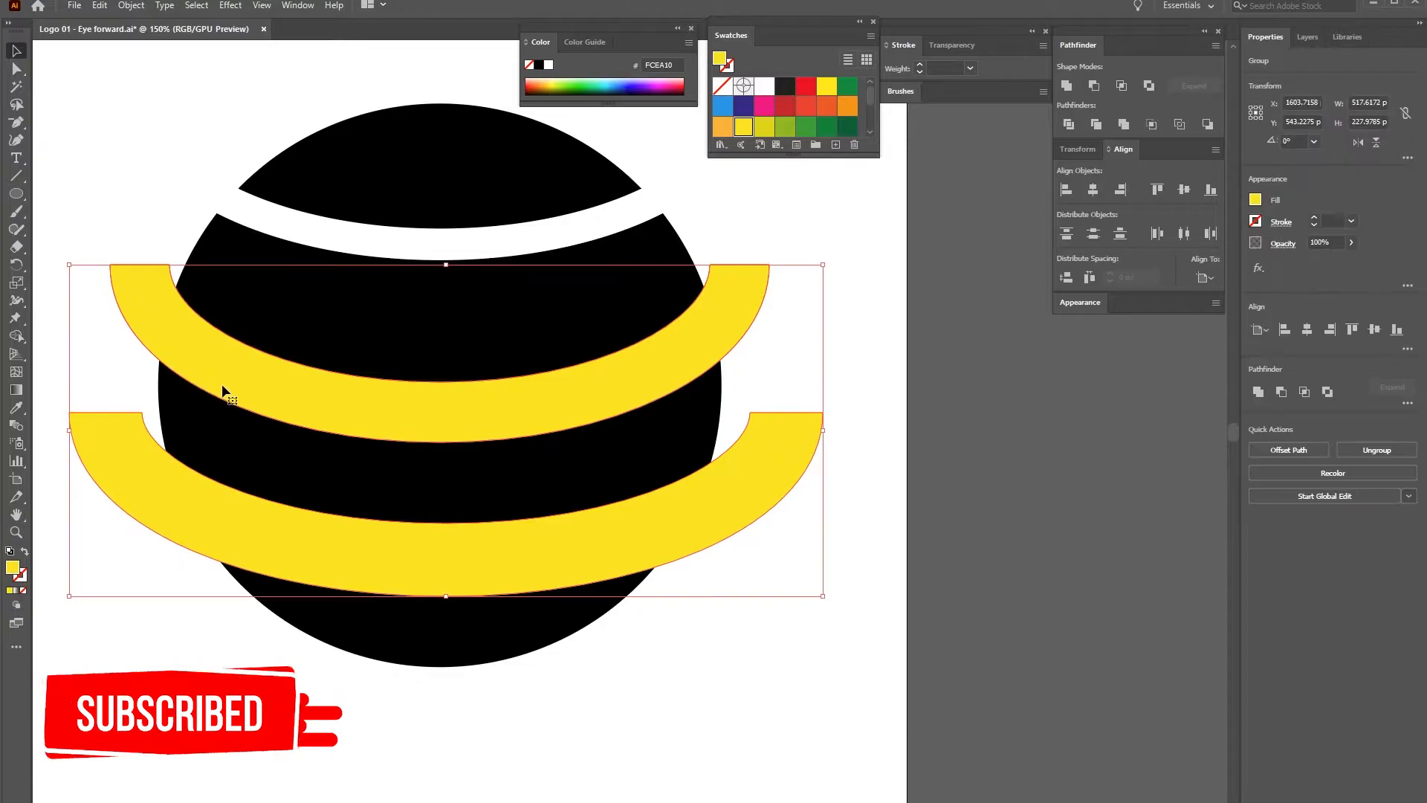
left_click(454, 624, "shift")
left_click(1094, 87)
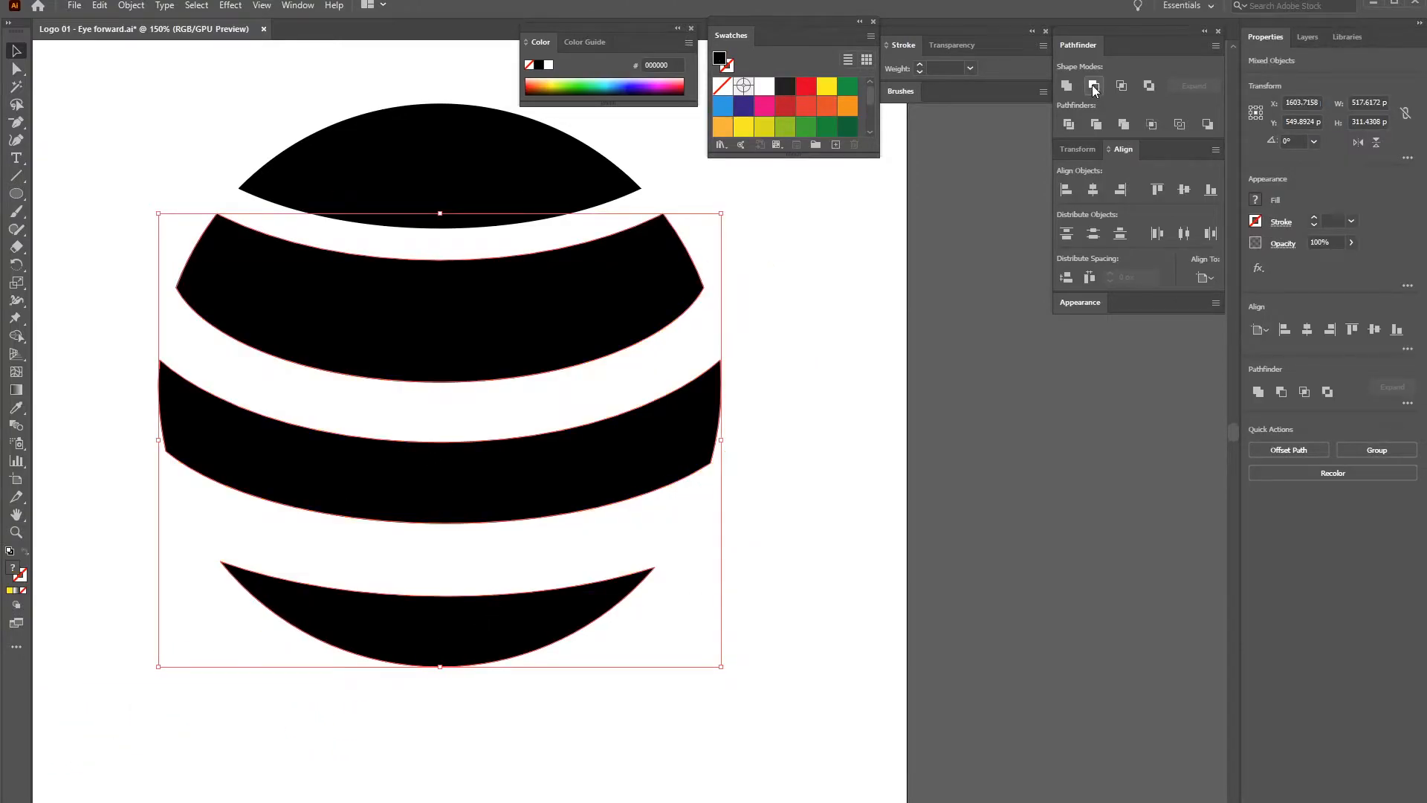
left_click(749, 305)
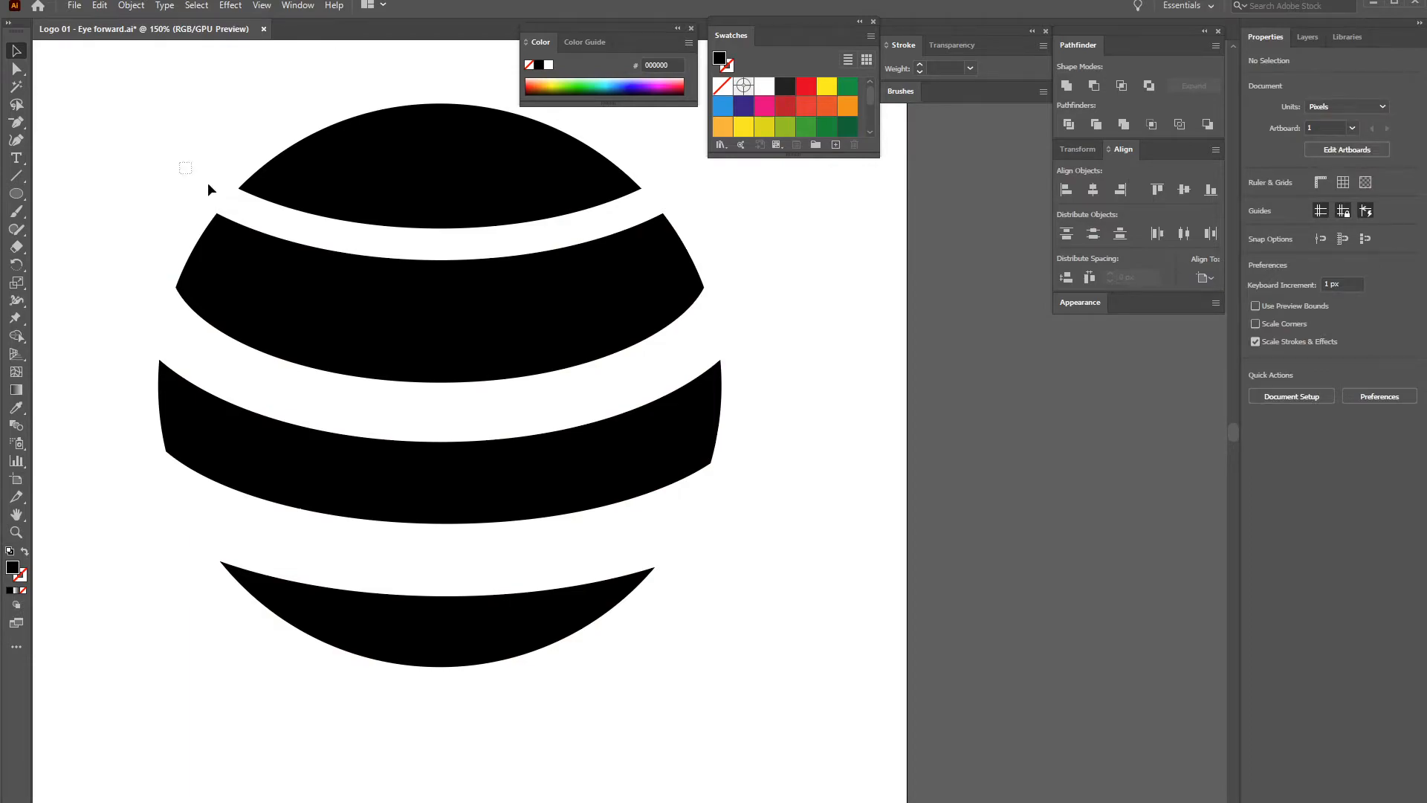
Unite the top cap and the lower black bands into one grouped shape
left_click_drag(185, 176, 522, 314)
left_click(171, 183)
left_click(320, 186)
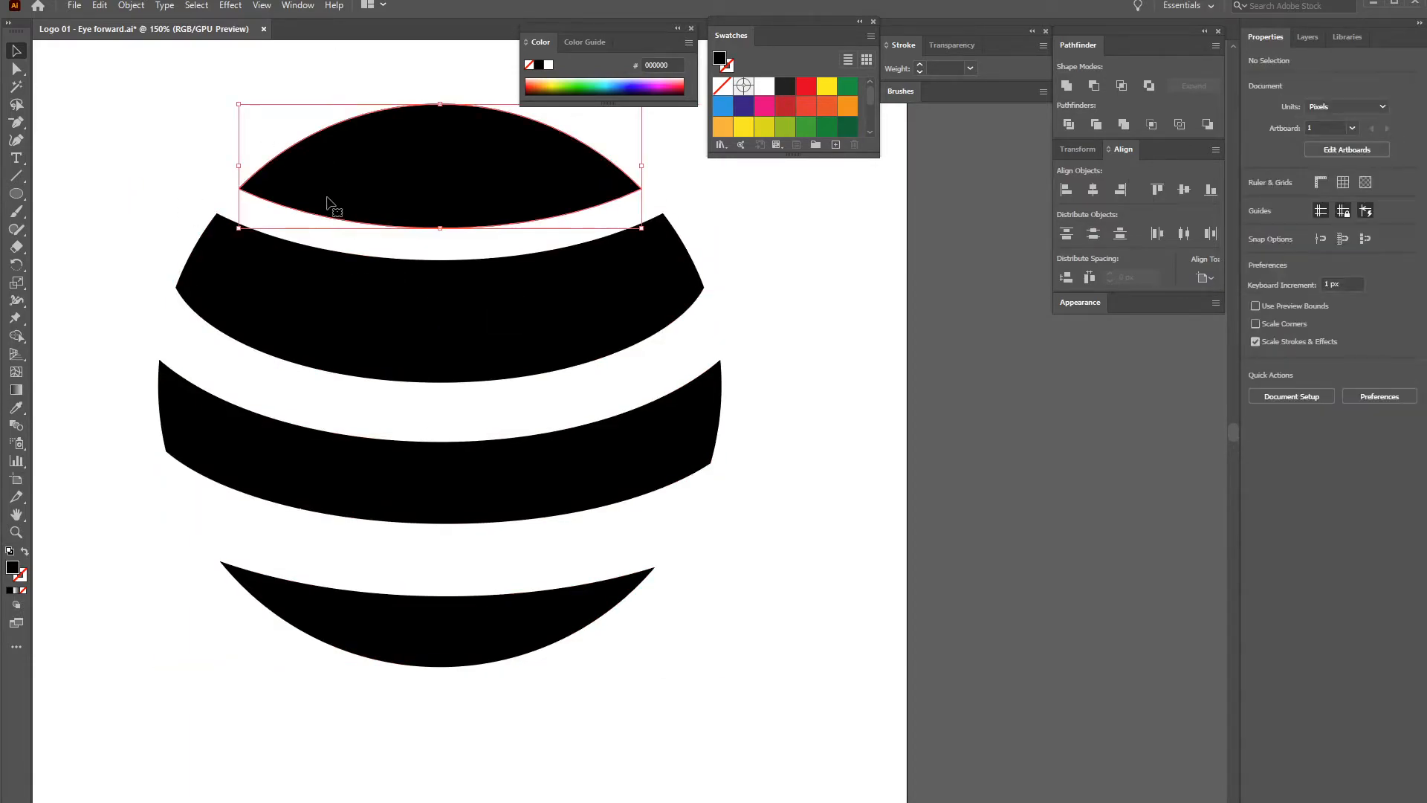
left_click(321, 331, "shift")
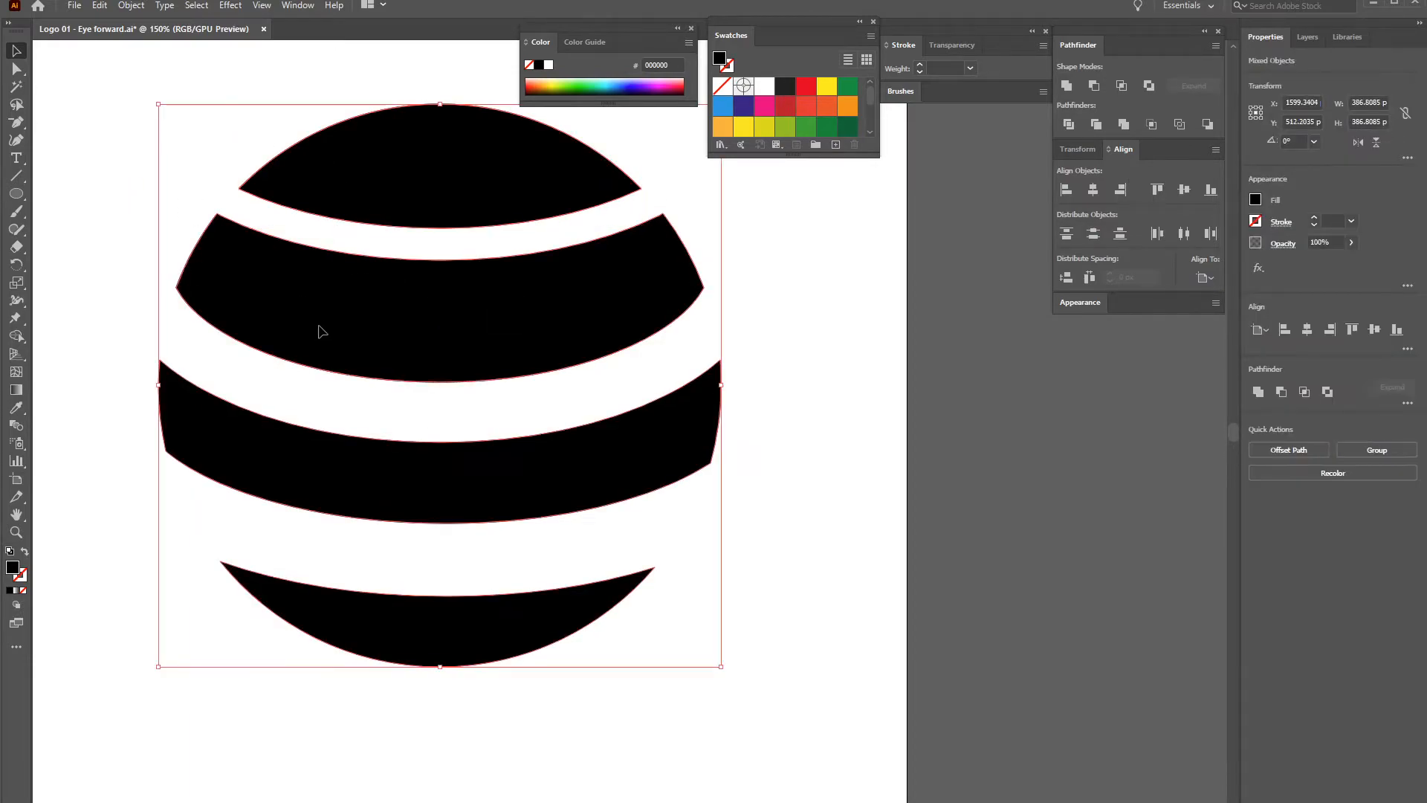
left_click(1068, 86)
mouse_move(603, 321)
left_mouse_down()
mouse_move(500, 382)
mouse_move(521, 312)
mouse_move(580, 337)
left_mouse_up()
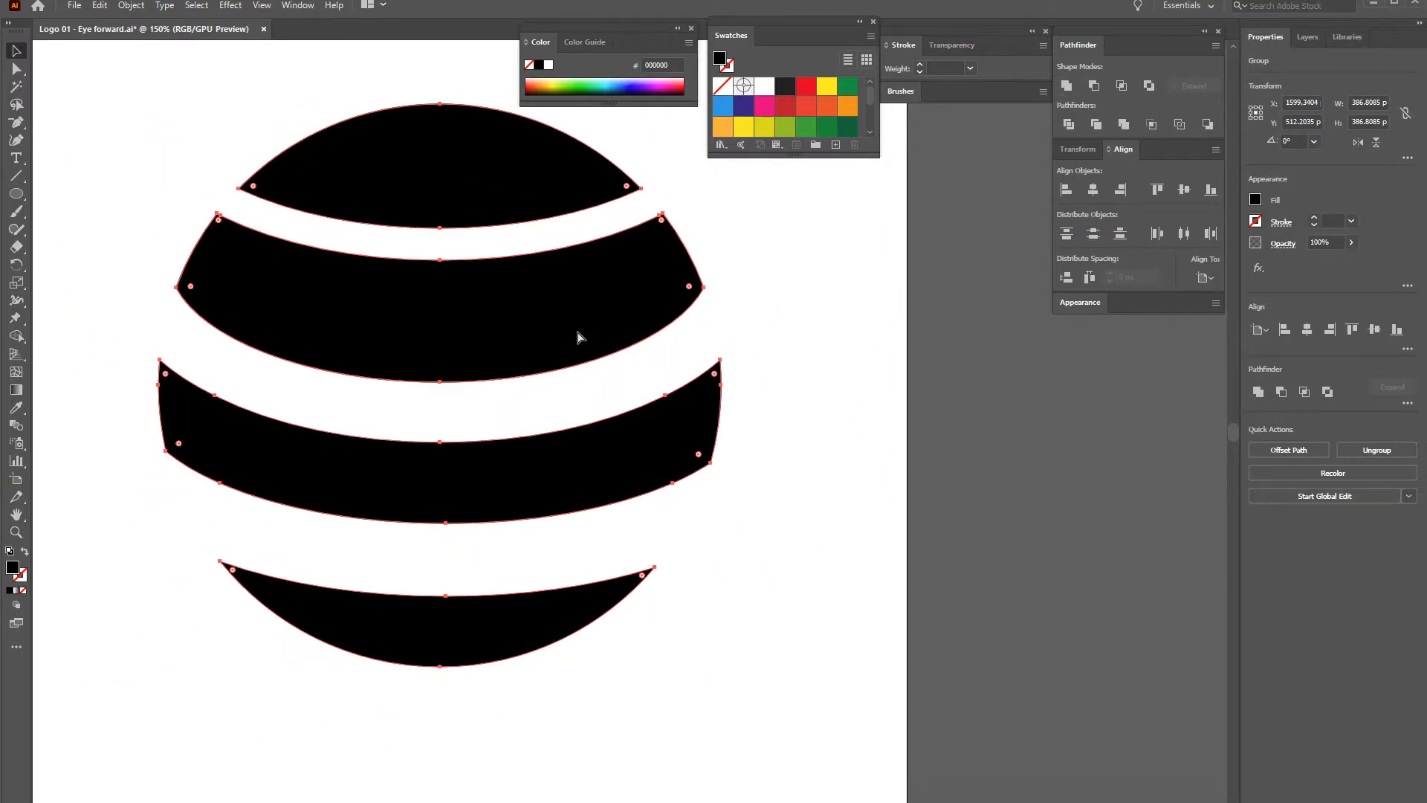
Shrink the striped circle to about half its size and place it above the tip of the Eye Forward logo's arrow
key("ctrl+minus")
key("ctrl+minus")
key("ctrl+minus")
left_click(704, 197)
left_click_drag(540, 332, 714, 499)
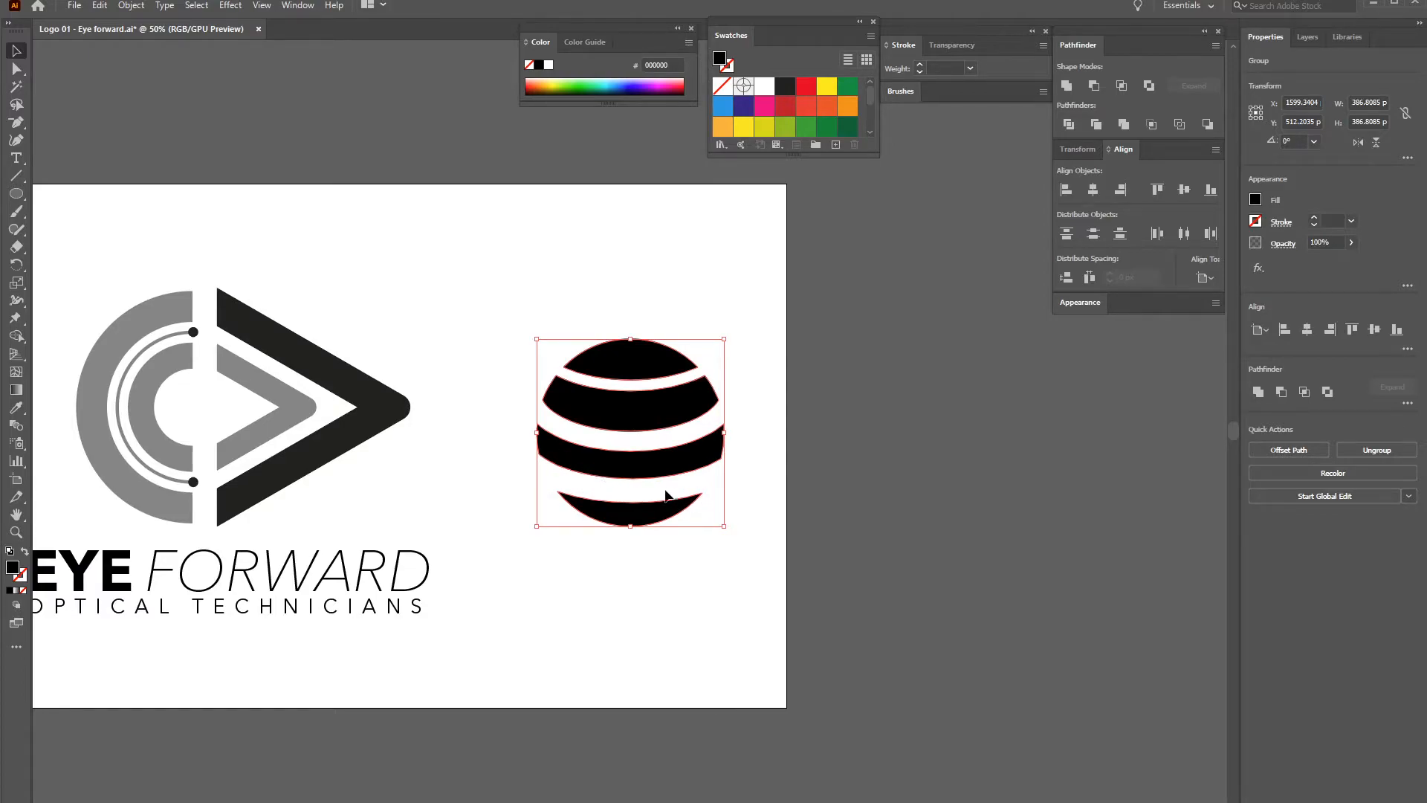
left_click_drag(657, 421, 470, 250)
left_click_drag(535, 170, 468, 199)
left_click(643, 242)
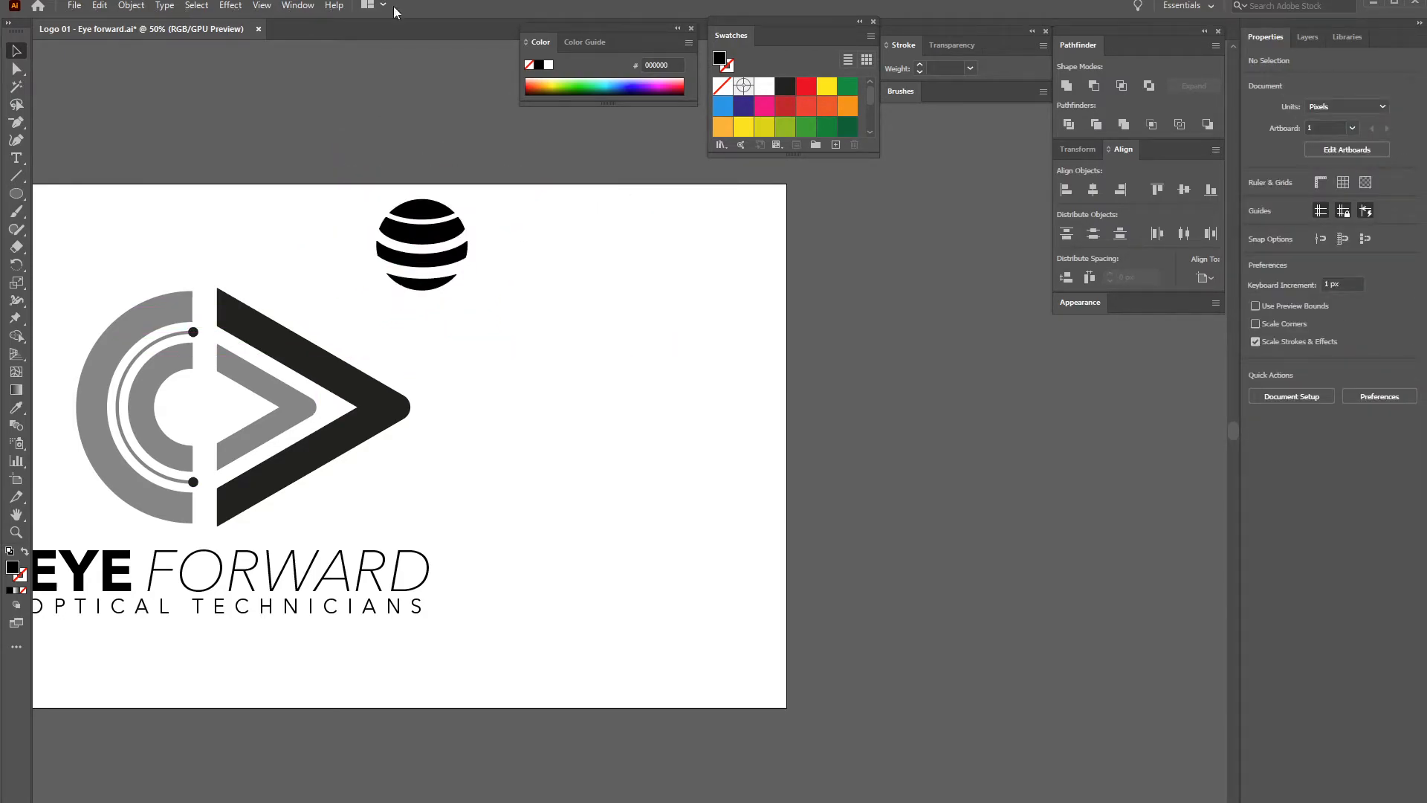
Draw a black circle about 392 px in diameter in the empty area beside the Eye Forward logo
left_click(21, 199)
left_click_drag(544, 343, 728, 489)
key("ctrl+equal")
key("ctrl+equal")
left_click_drag(624, 296, 494, 309)
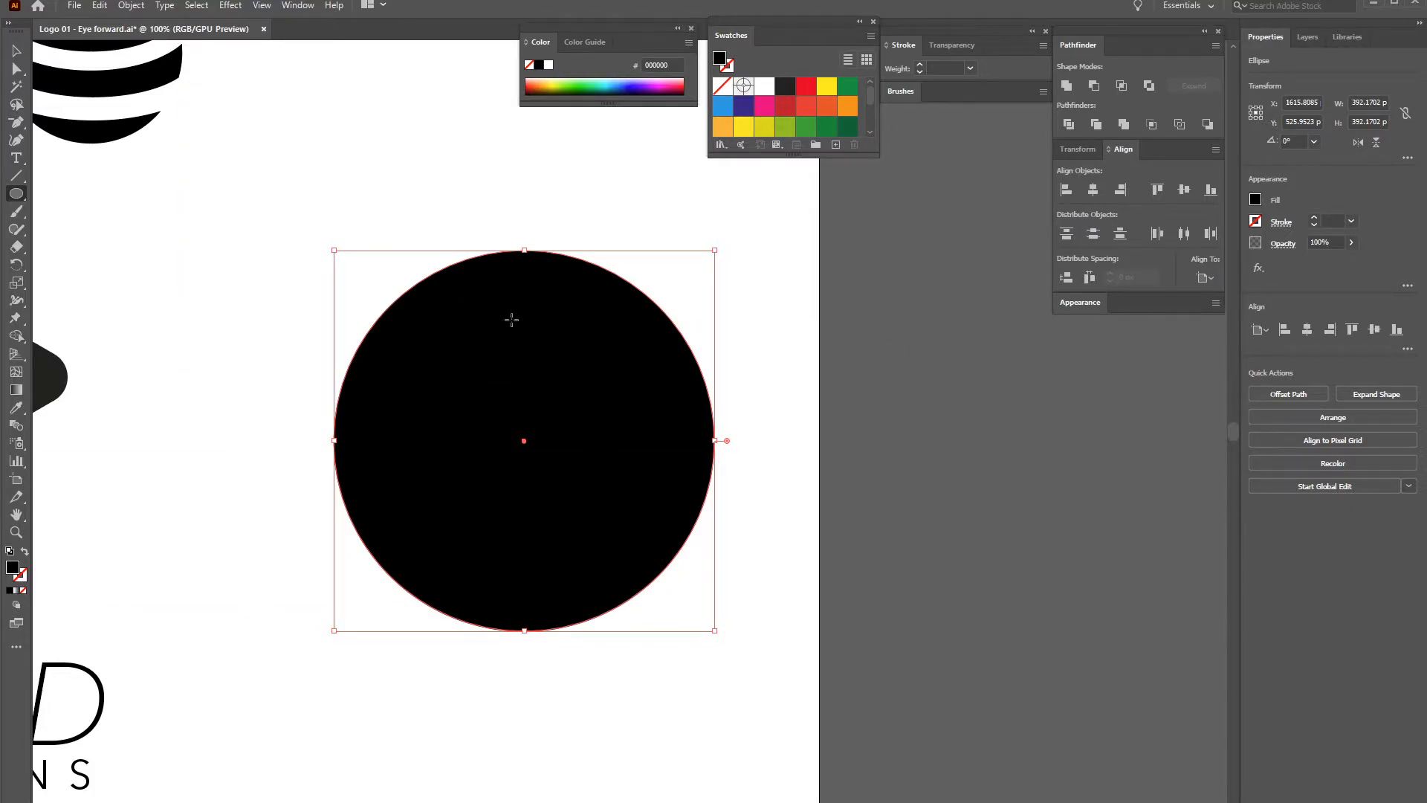
key("ctrl+minus")
left_click_drag(597, 300, 437, 330)
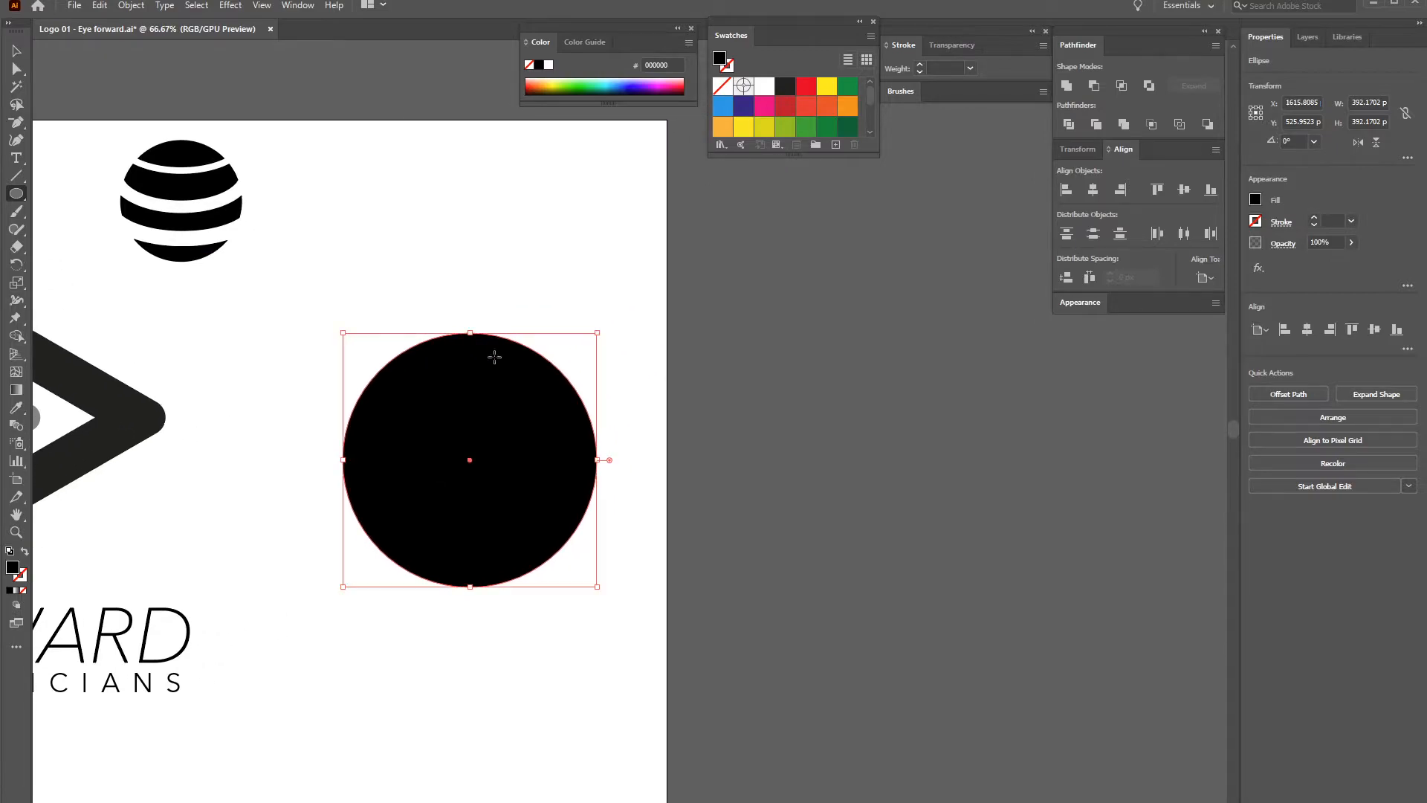
Make two overlapping copies of the black circle, filling the back one yellow and the front one green
key("v")
left_click_drag(481, 419, 573, 263)
left_click(743, 126)
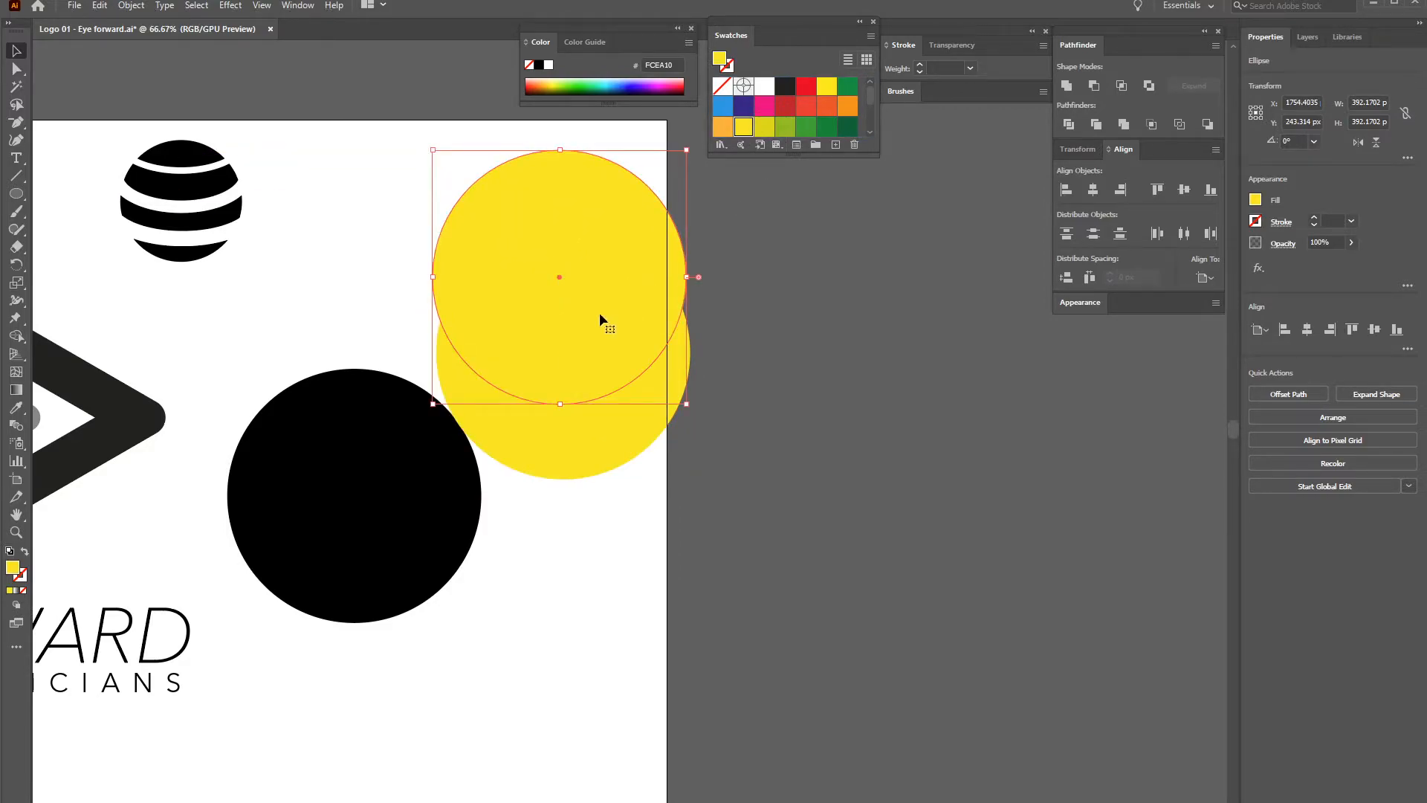
left_click(788, 130)
left_click_drag(385, 510, 439, 740)
left_click(543, 321)
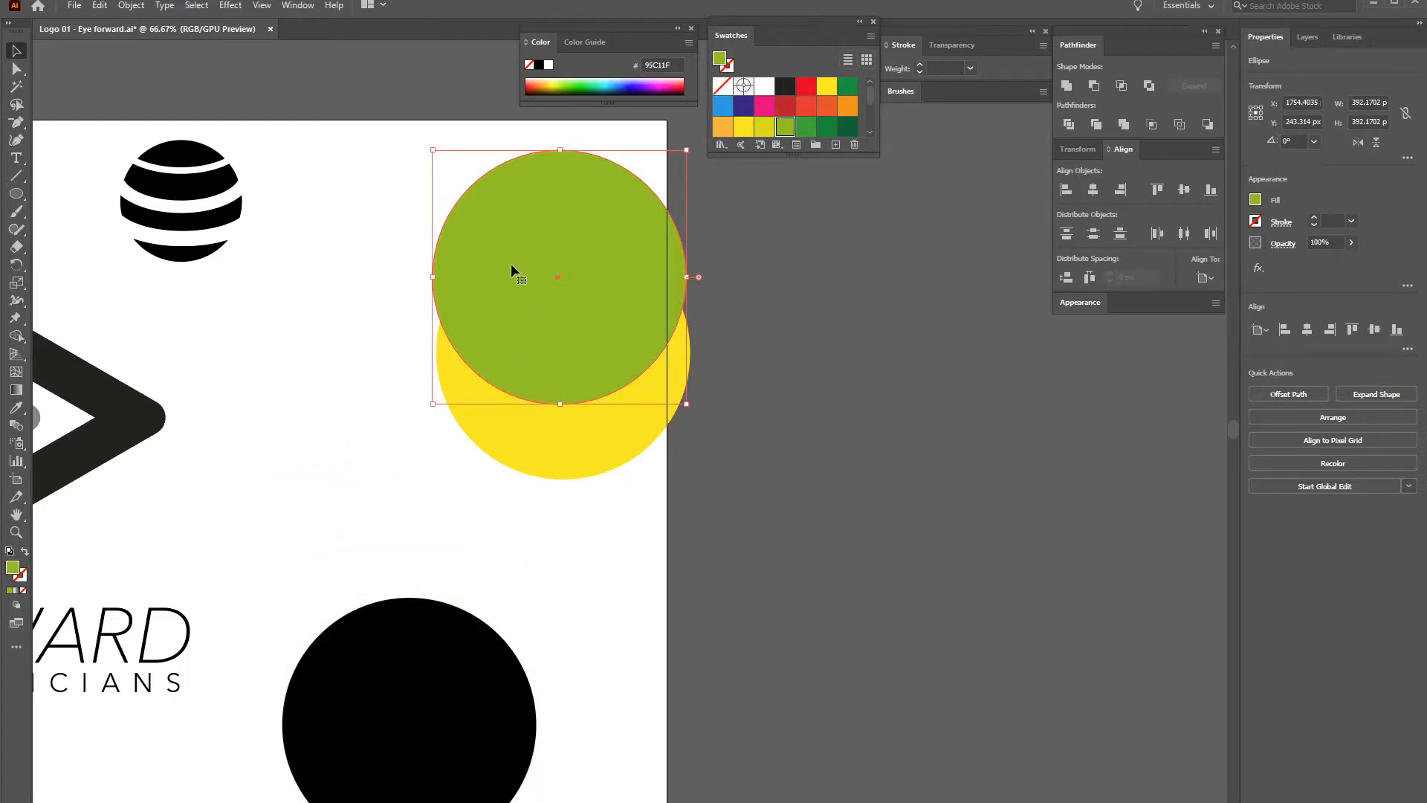
Stretch the green circle into an ellipse about 489 px wide and place it over the upper part of the yellow circle
left_click_drag(514, 264, 432, 255)
left_click_drag(572, 443, 490, 420)
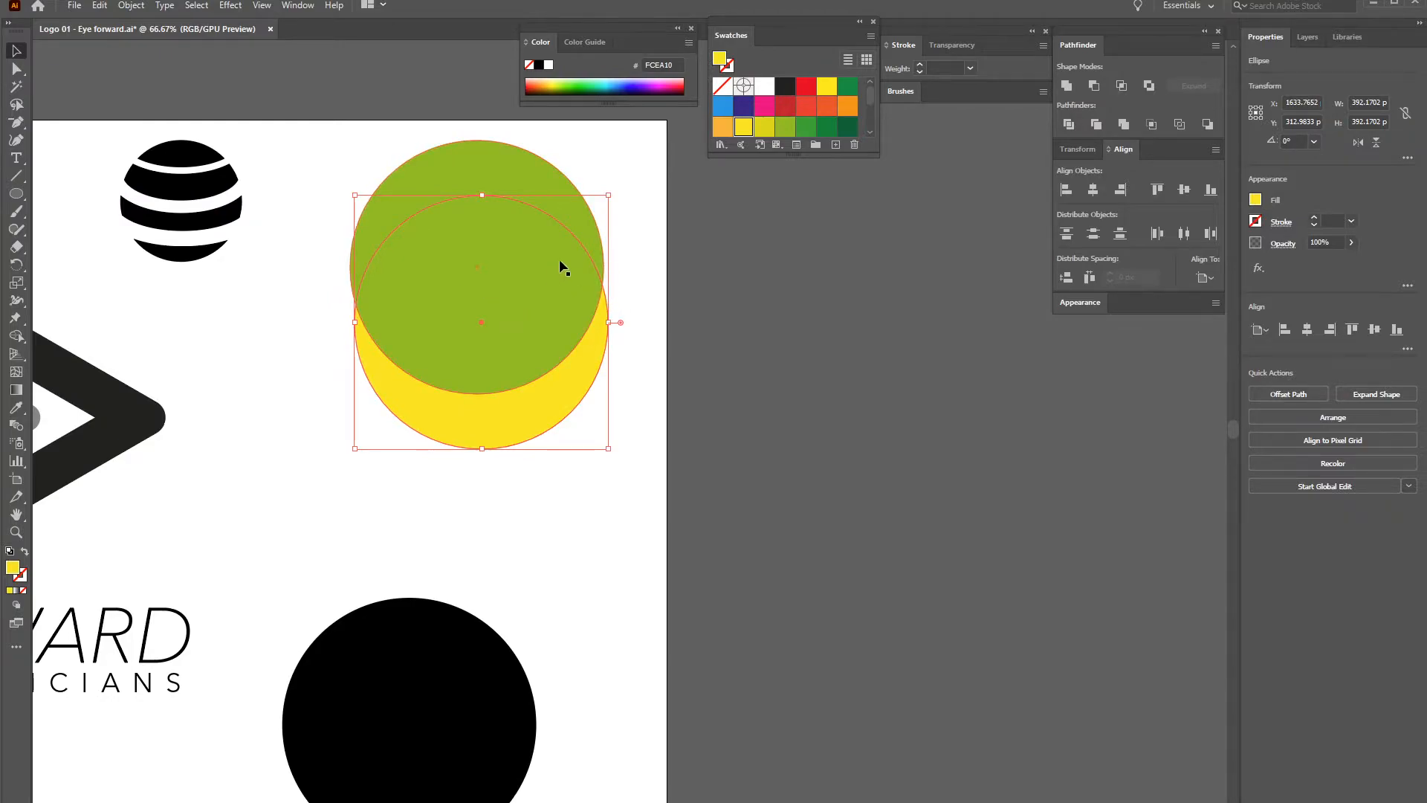
left_click(526, 177)
left_click(641, 295)
left_click(598, 269)
left_click_drag(605, 267, 666, 266)
left_click_drag(567, 265, 599, 299)
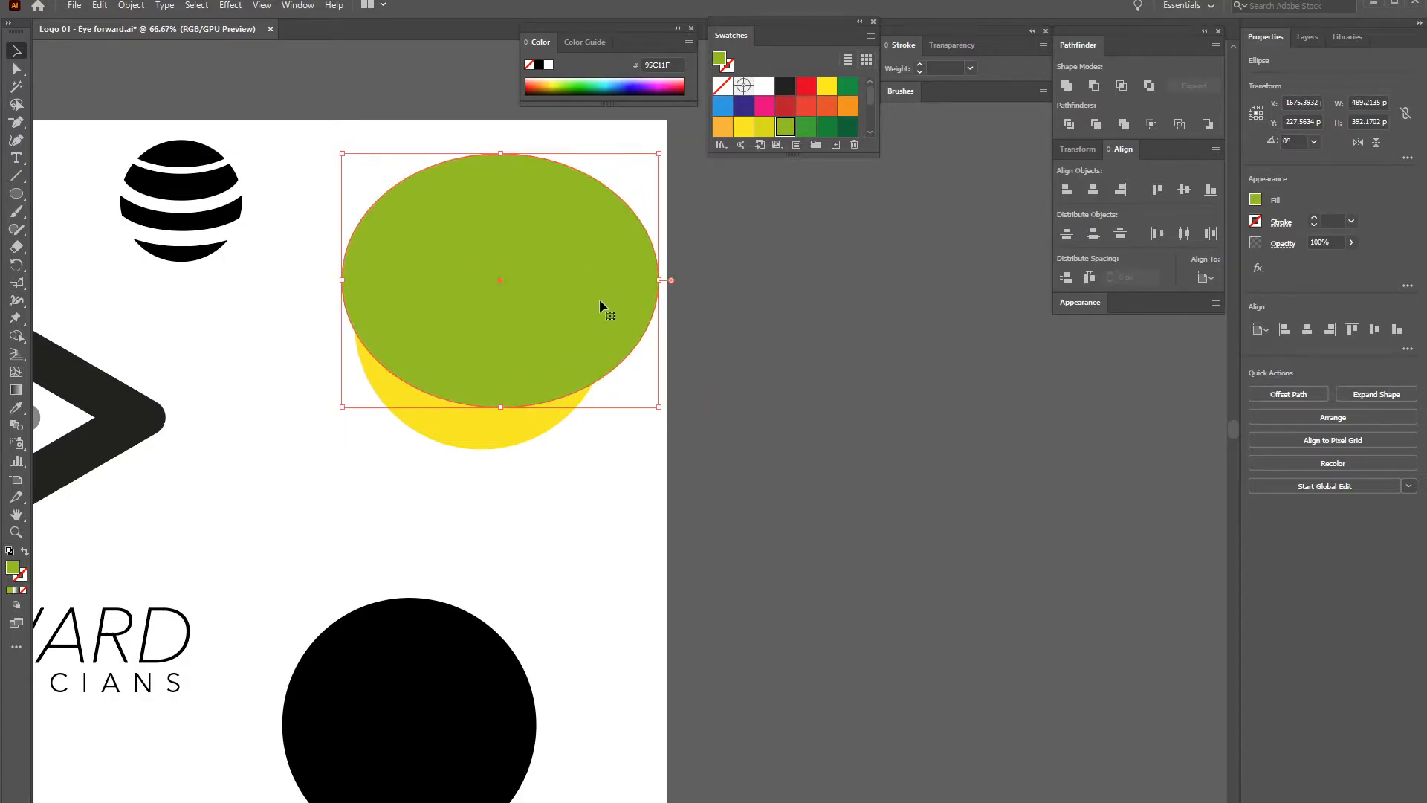
Subtract the green ellipse from the yellow circle with Minus Front to leave a crescent
left_click(535, 432)
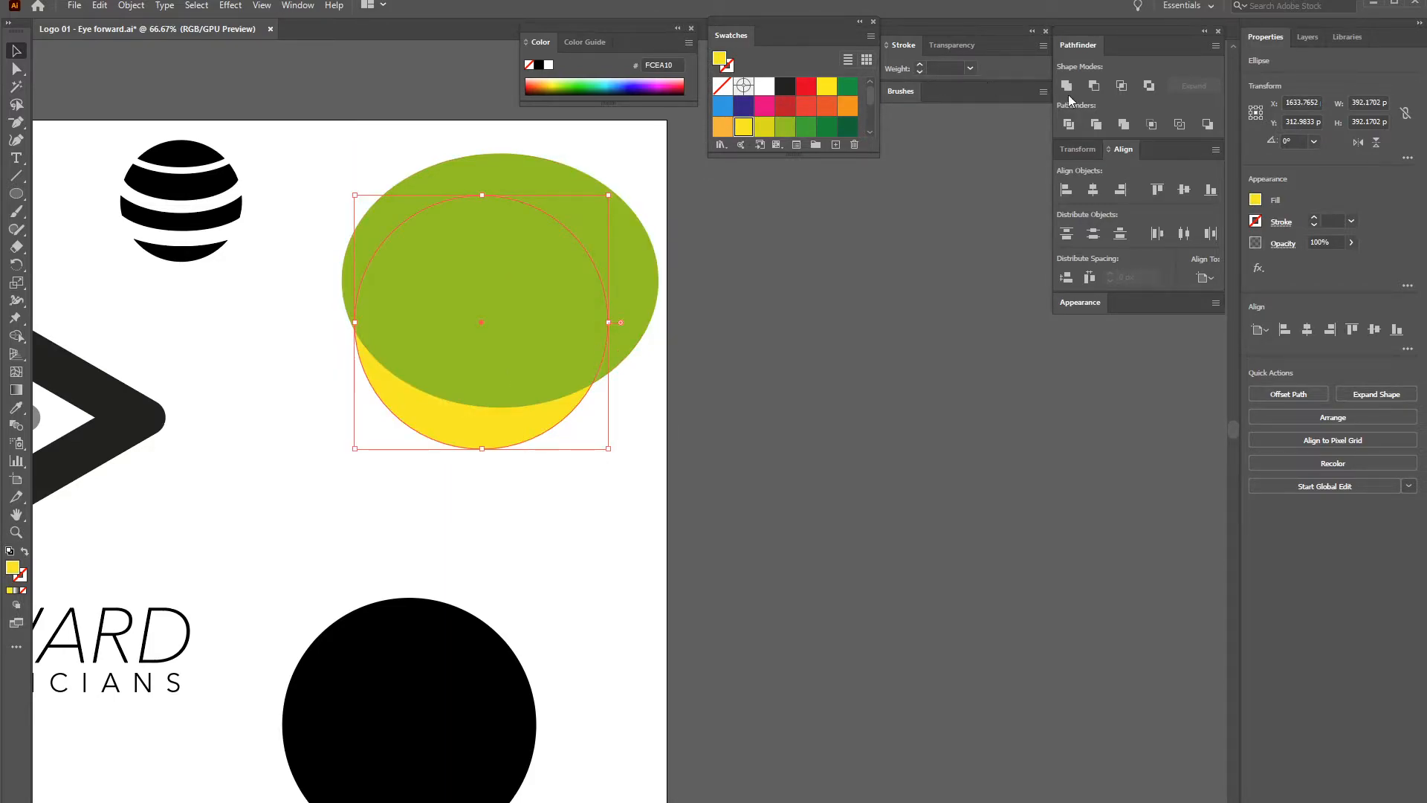
left_click(1093, 87)
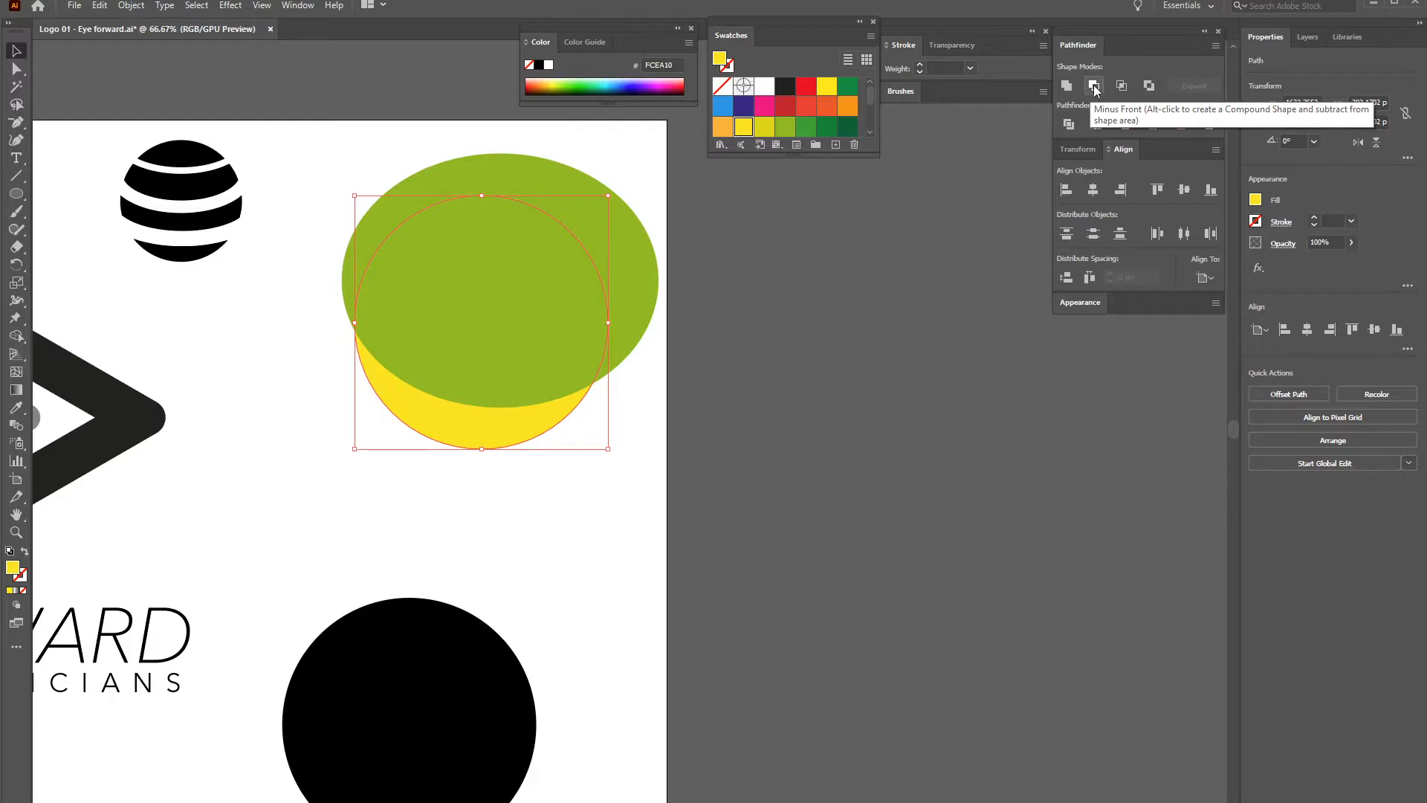
left_click_drag(652, 183, 451, 427)
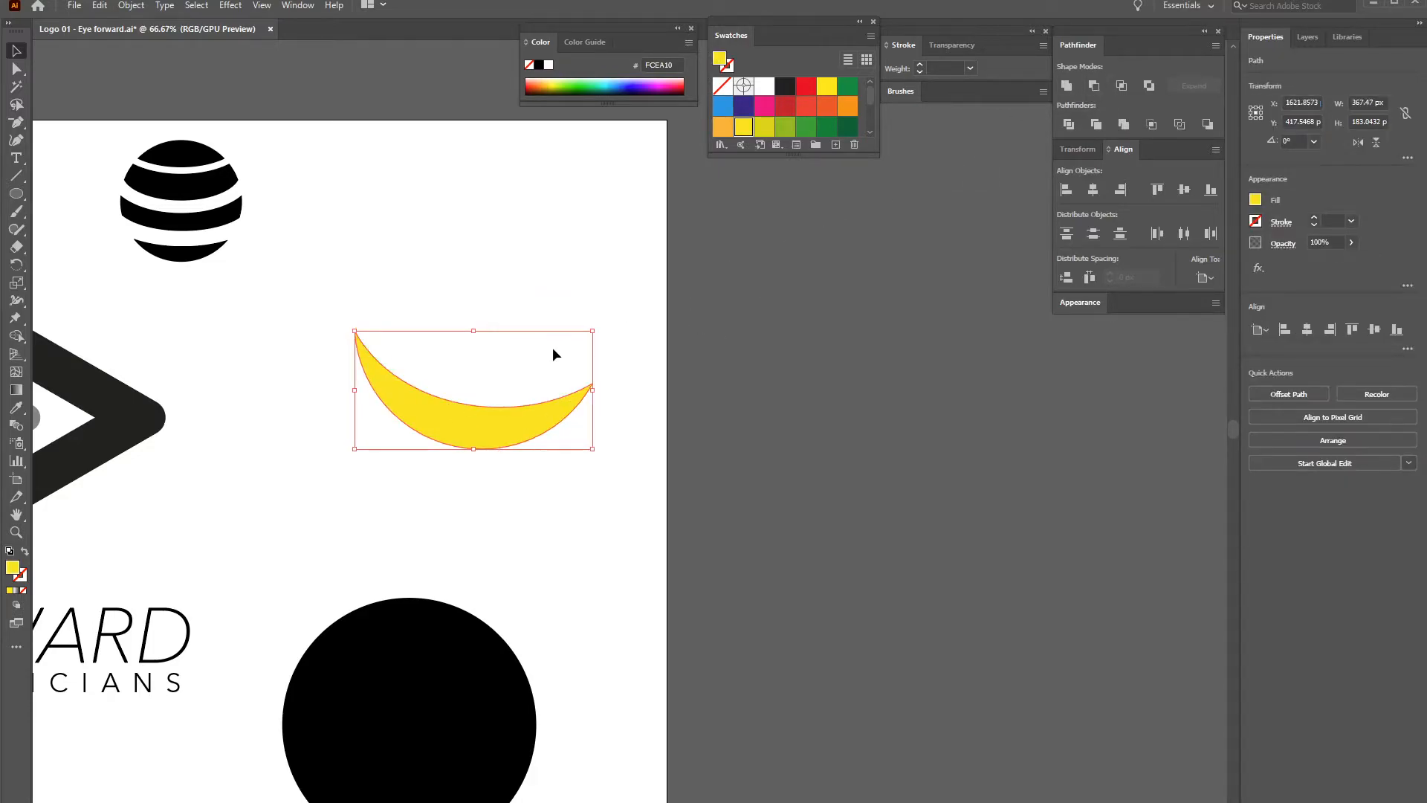
Place the yellow crescent across the top of the black circle and rotate it about 10° counterclockwise so its tips are nearly level
left_click_drag(486, 550, 546, 441)
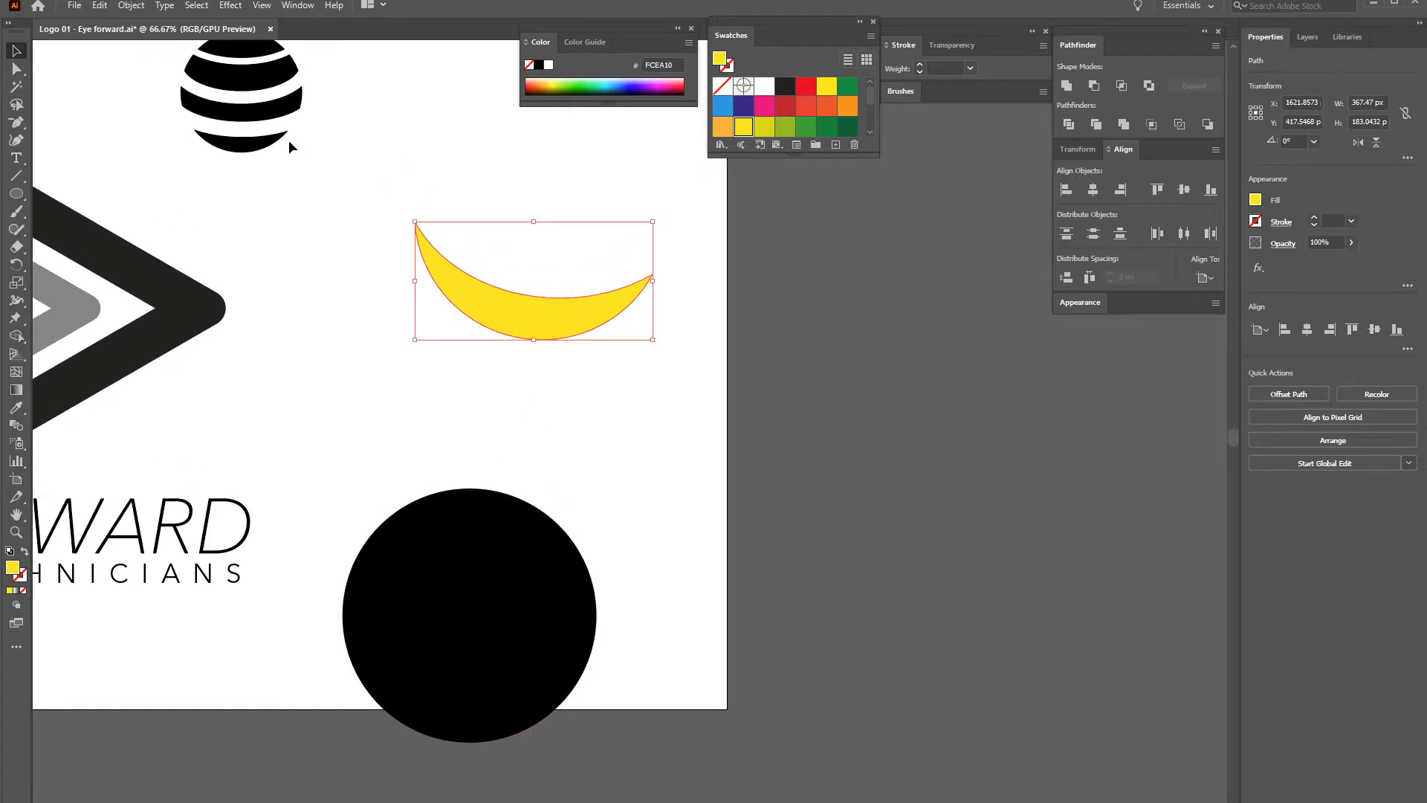
left_click_drag(538, 540, 551, 402)
left_click(560, 220)
left_click_drag(567, 322, 552, 416)
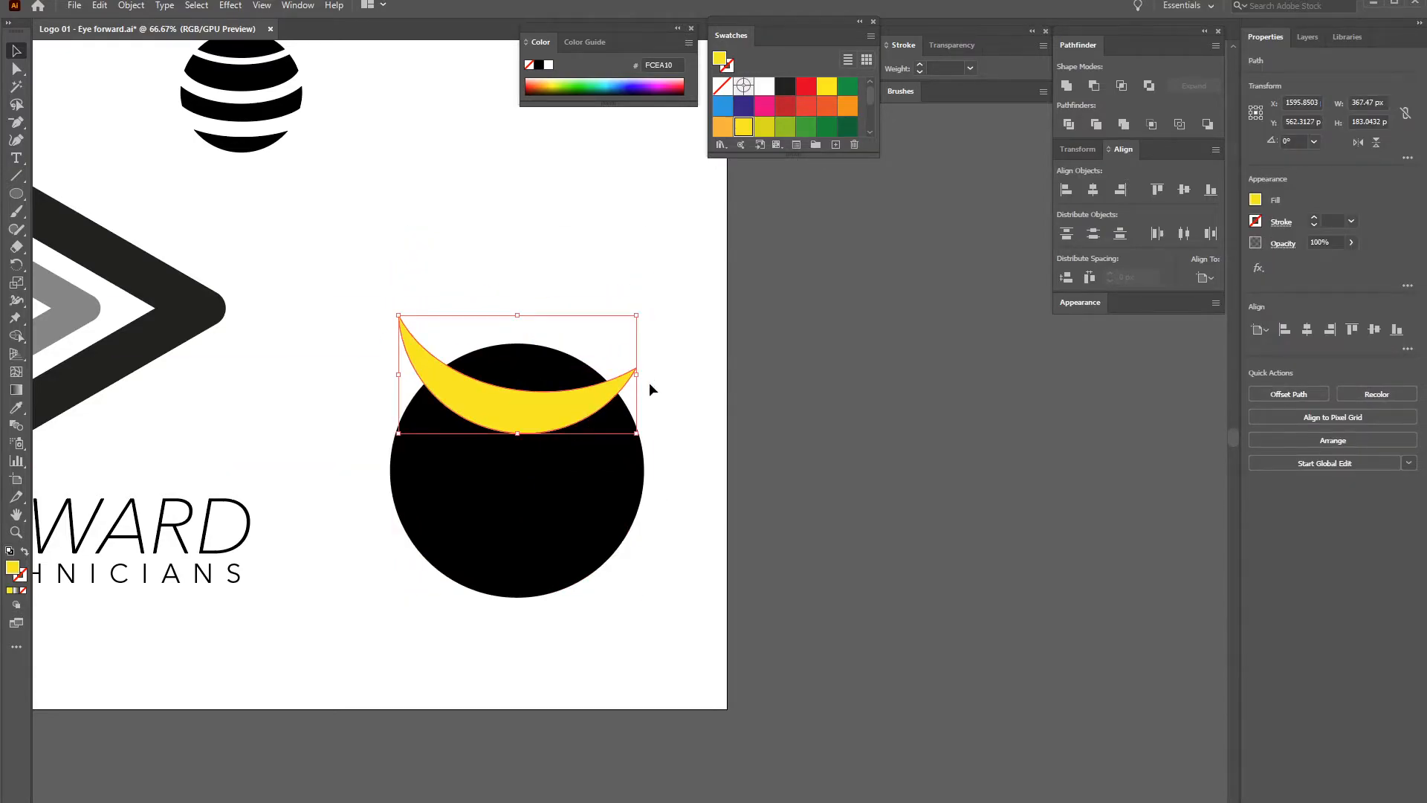
left_click_drag(645, 310, 626, 291)
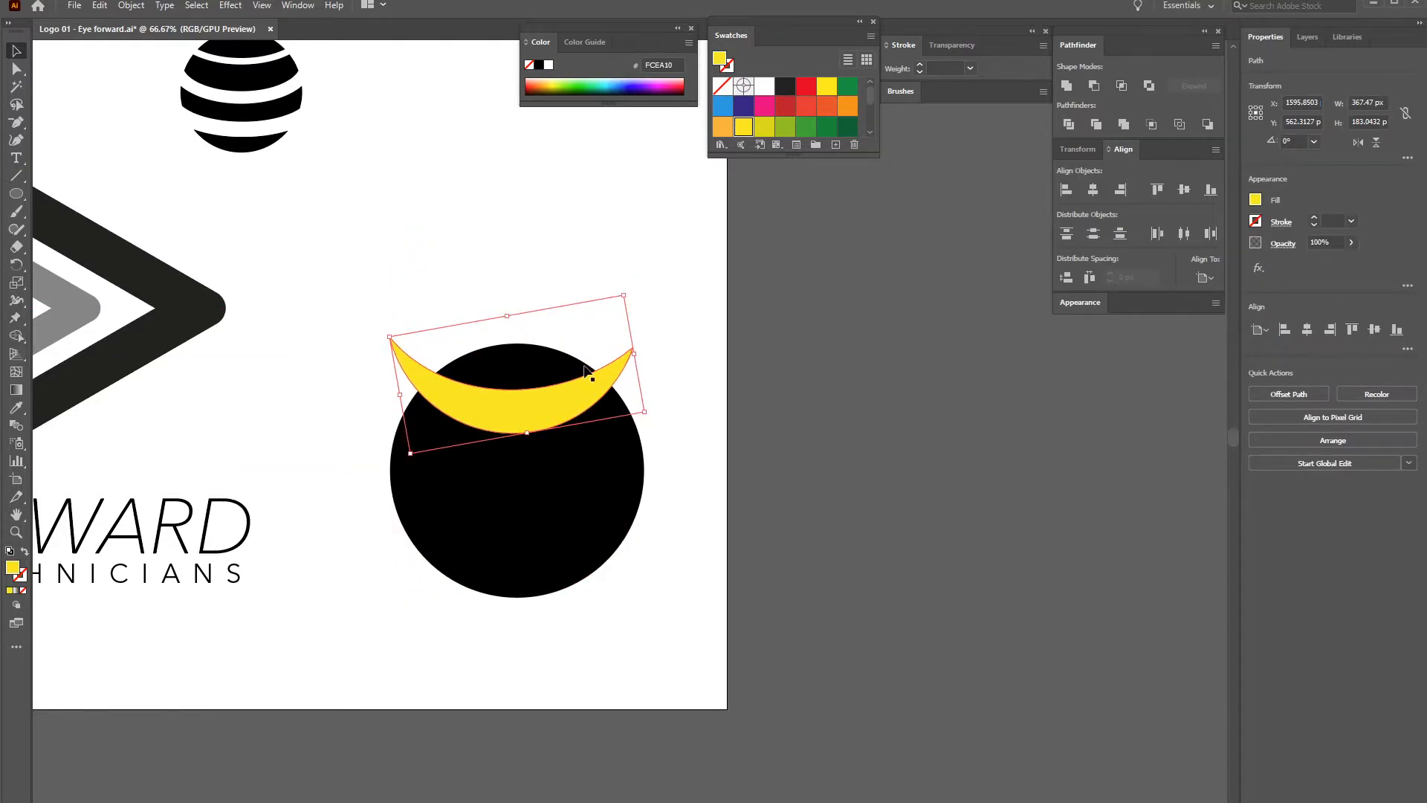
Copy the crescent to the middle of the black circle and enlarge the copy to about 446 px wide
left_click_drag(547, 420, 543, 480)
left_click_drag(648, 427, 692, 498)
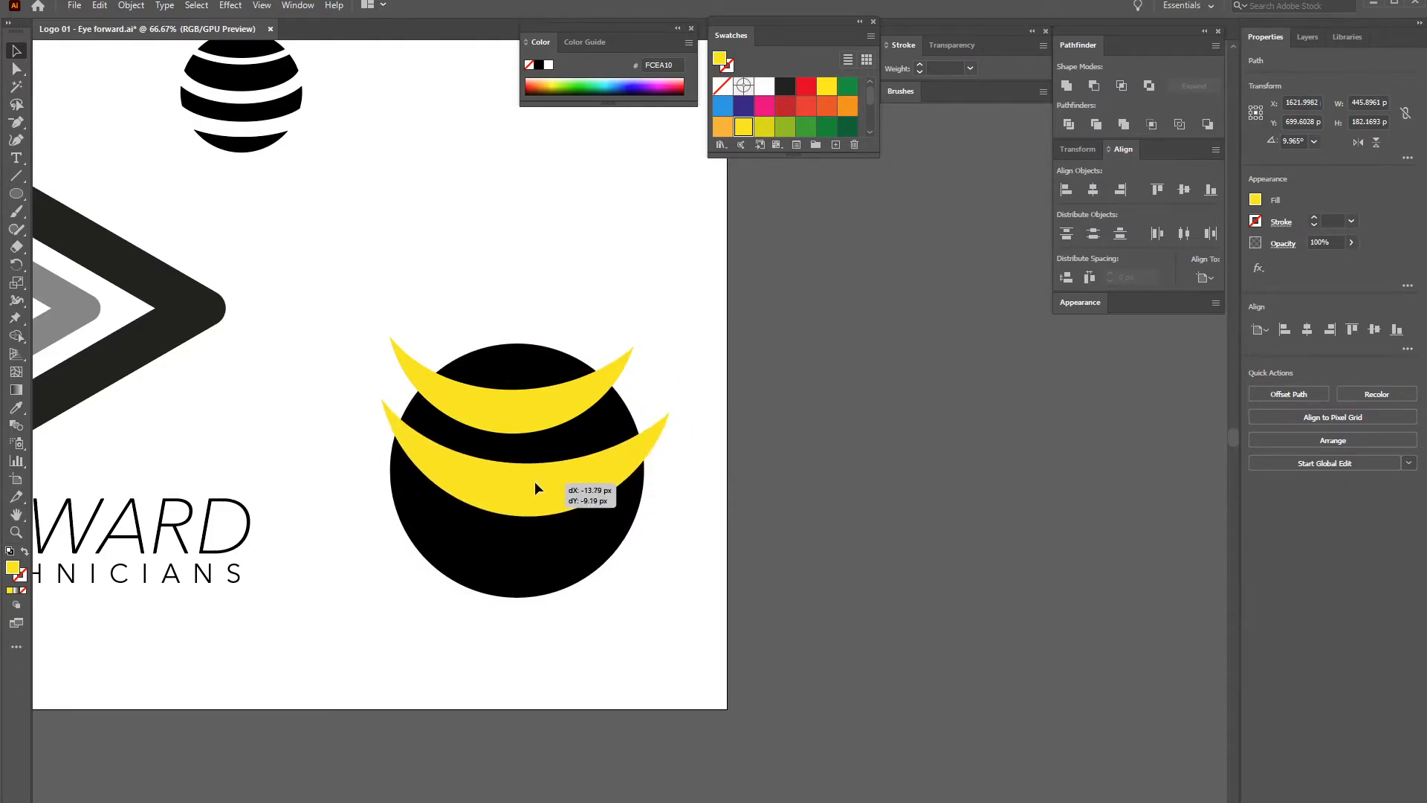
left_click(666, 337)
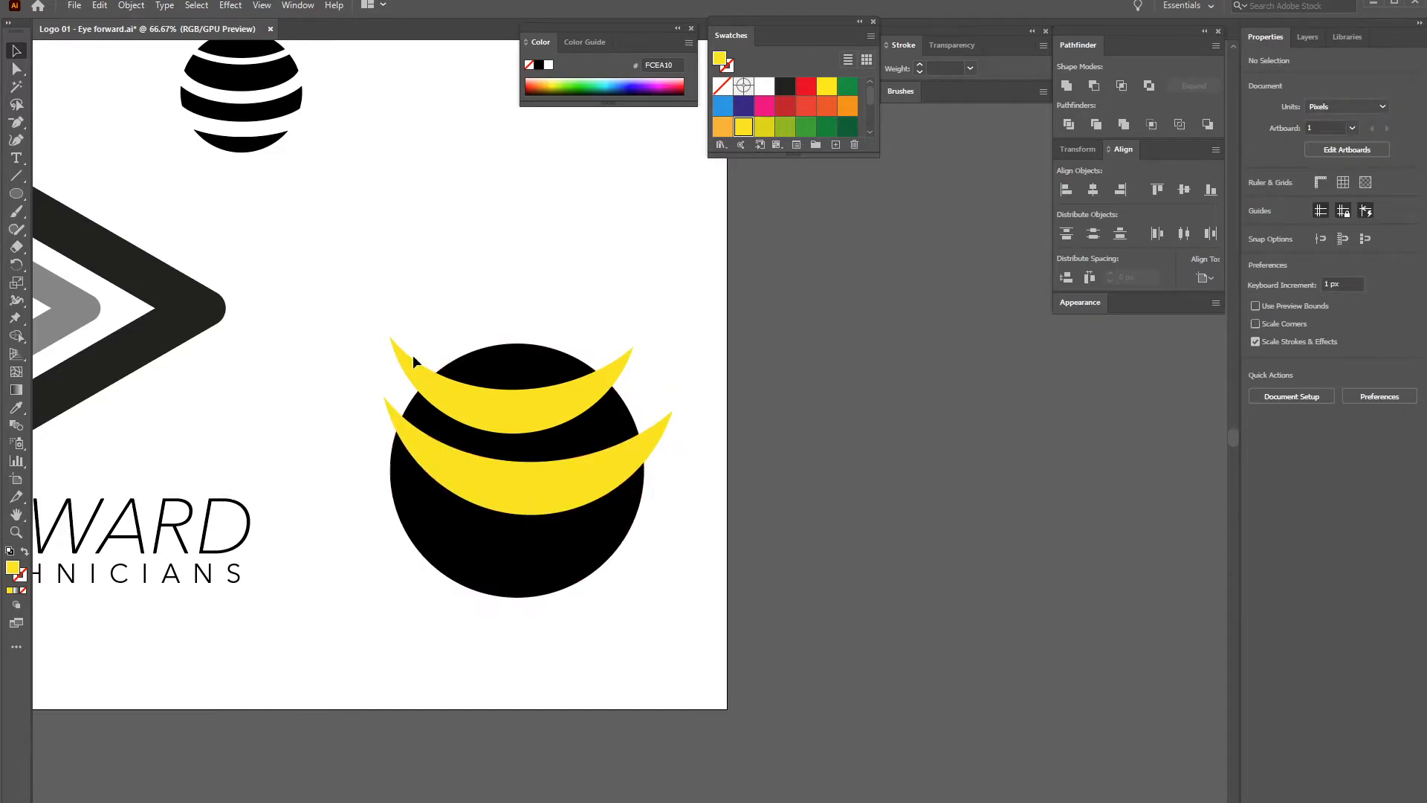
Rotate the middle crescent clockwise to about 359° and nudge it into place on the circle
left_click(668, 437)
left_click_drag(663, 341, 689, 365)
left_click_drag(607, 475, 601, 478)
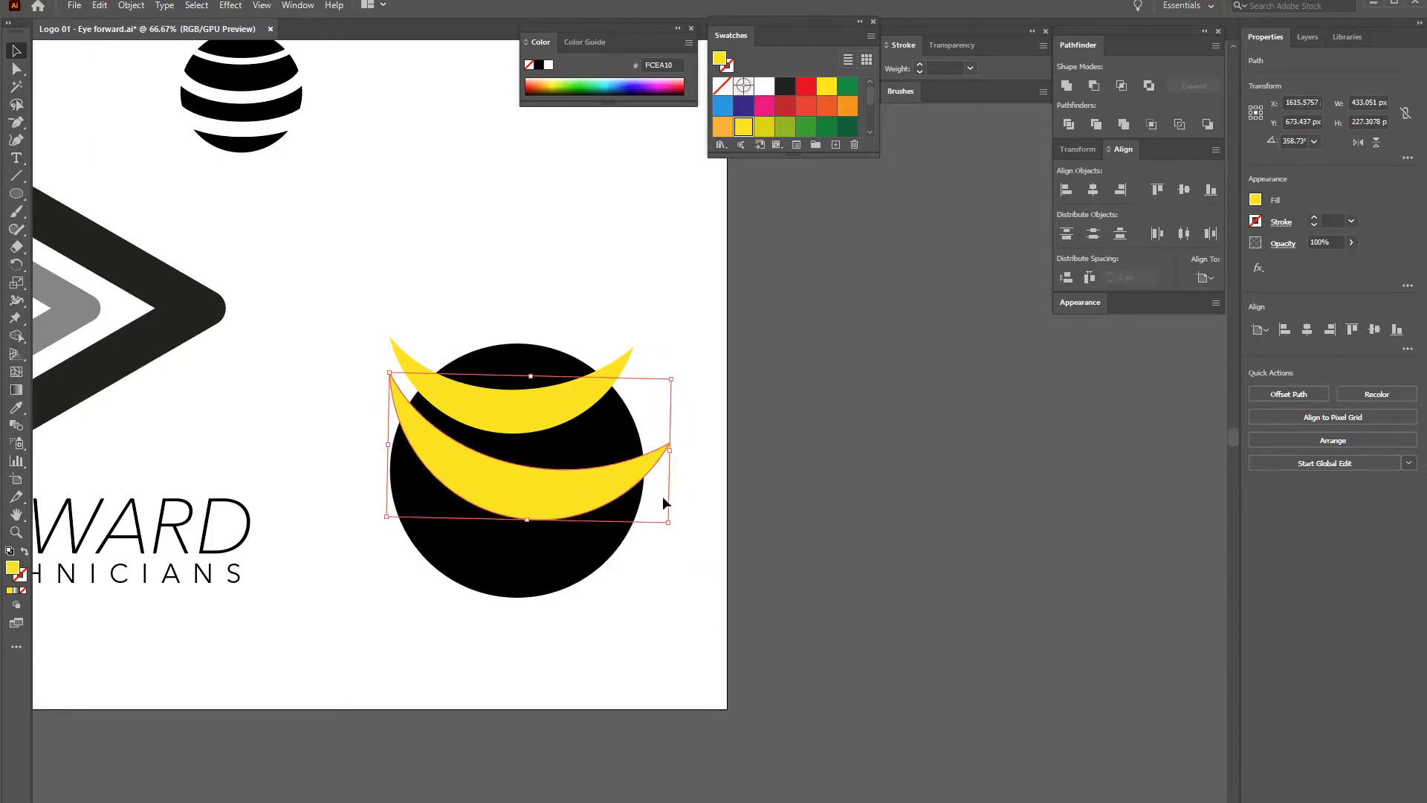
Enlarge the middle crescent to about 475 px wide and copy it down to the lower part of the circle
left_click_drag(666, 523, 697, 542)
left_click_drag(584, 513, 581, 566)
Flatten the top crescent to about 118 px high, then tilt it clockwise and reposition it on the circle
left_click(541, 394)
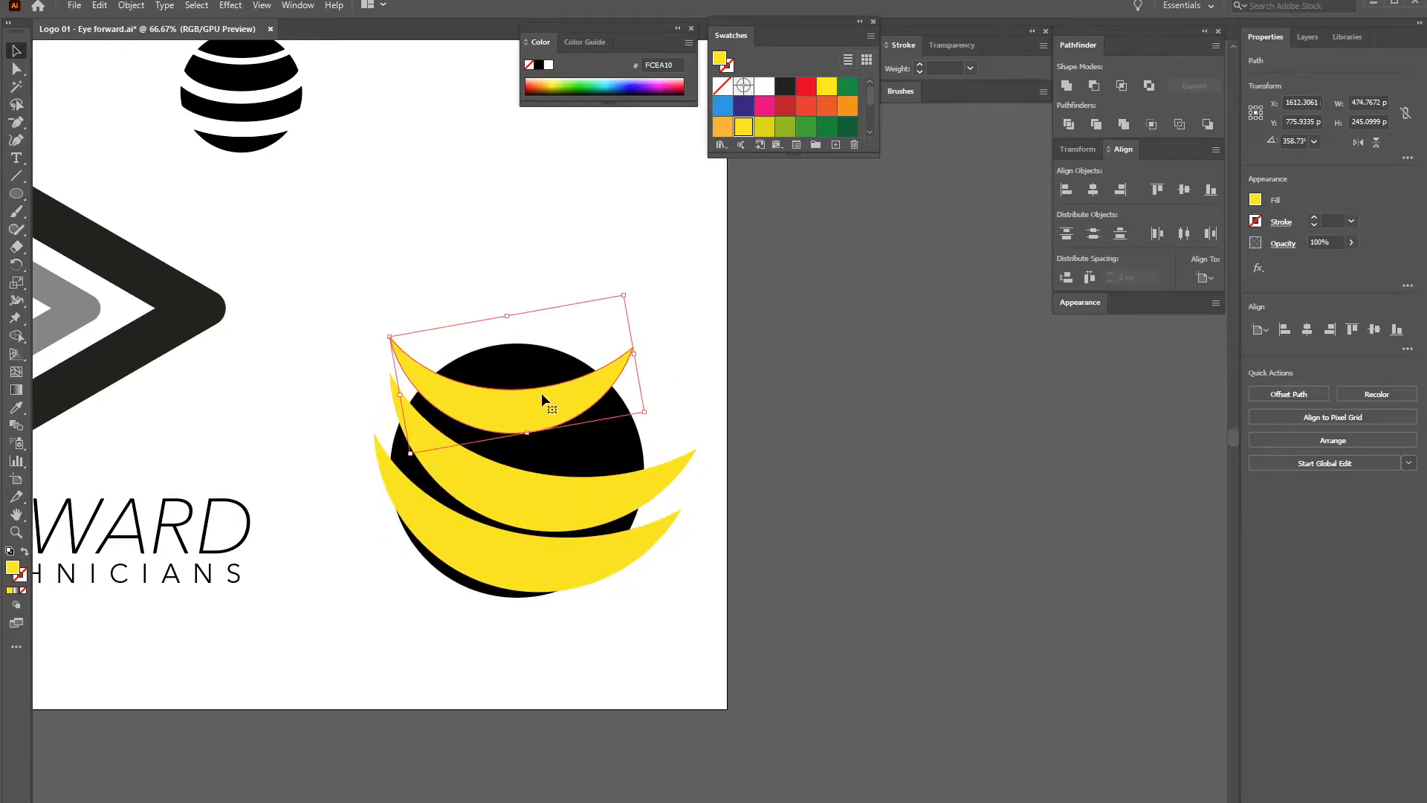
left_click_drag(518, 316, 512, 337)
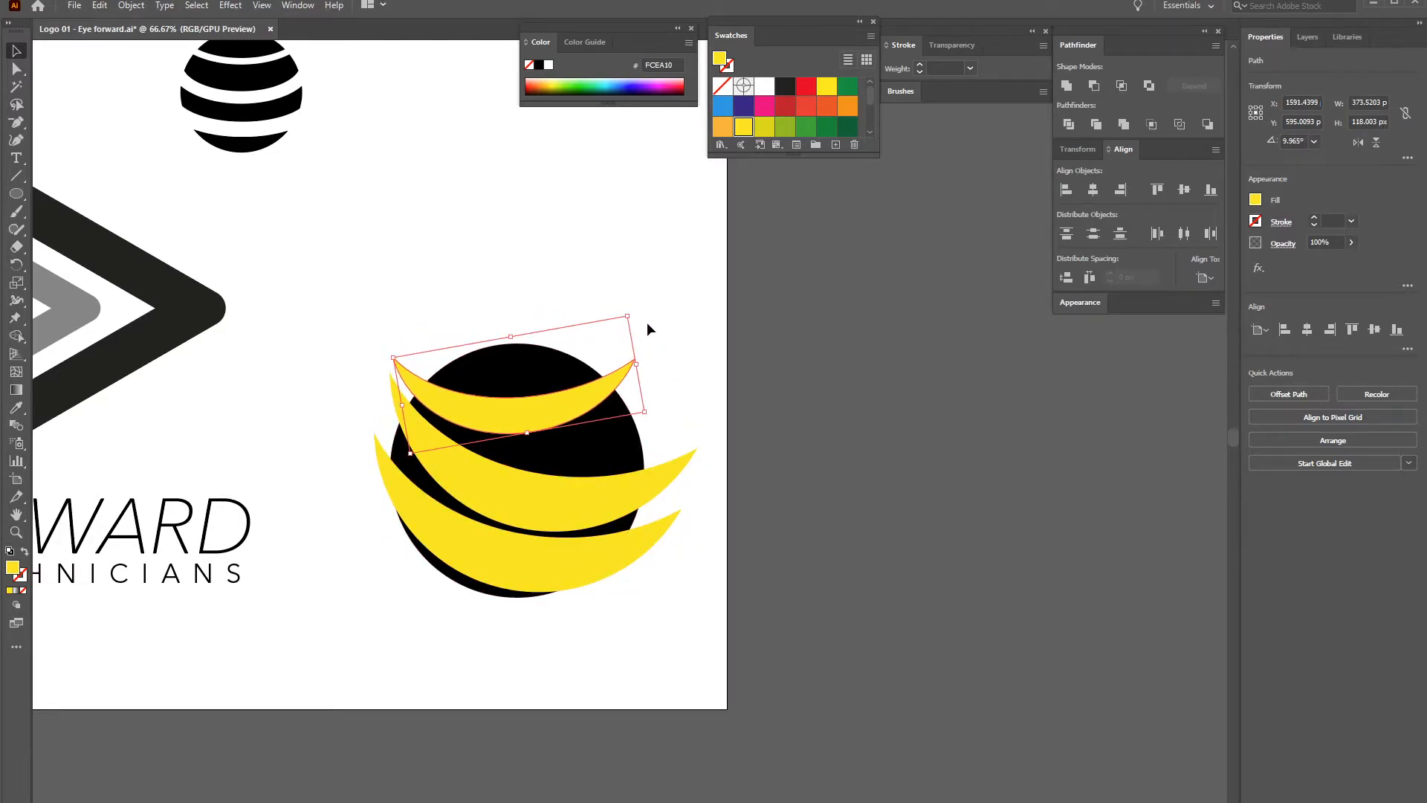
left_click_drag(641, 306, 667, 341)
left_click_drag(548, 413, 567, 403)
Tilt the middle crescent to about 349° and shift it up, adjusting it to follow the slant of the top crescent
left_click_drag(554, 497, 546, 481)
left_click_drag(707, 356, 721, 378)
left_click(663, 324)
left_click(658, 380)
left_click_drag(674, 326, 673, 321)
left_click(689, 456)
left_click(706, 449)
left_click(679, 451)
left_click_drag(712, 382, 714, 368)
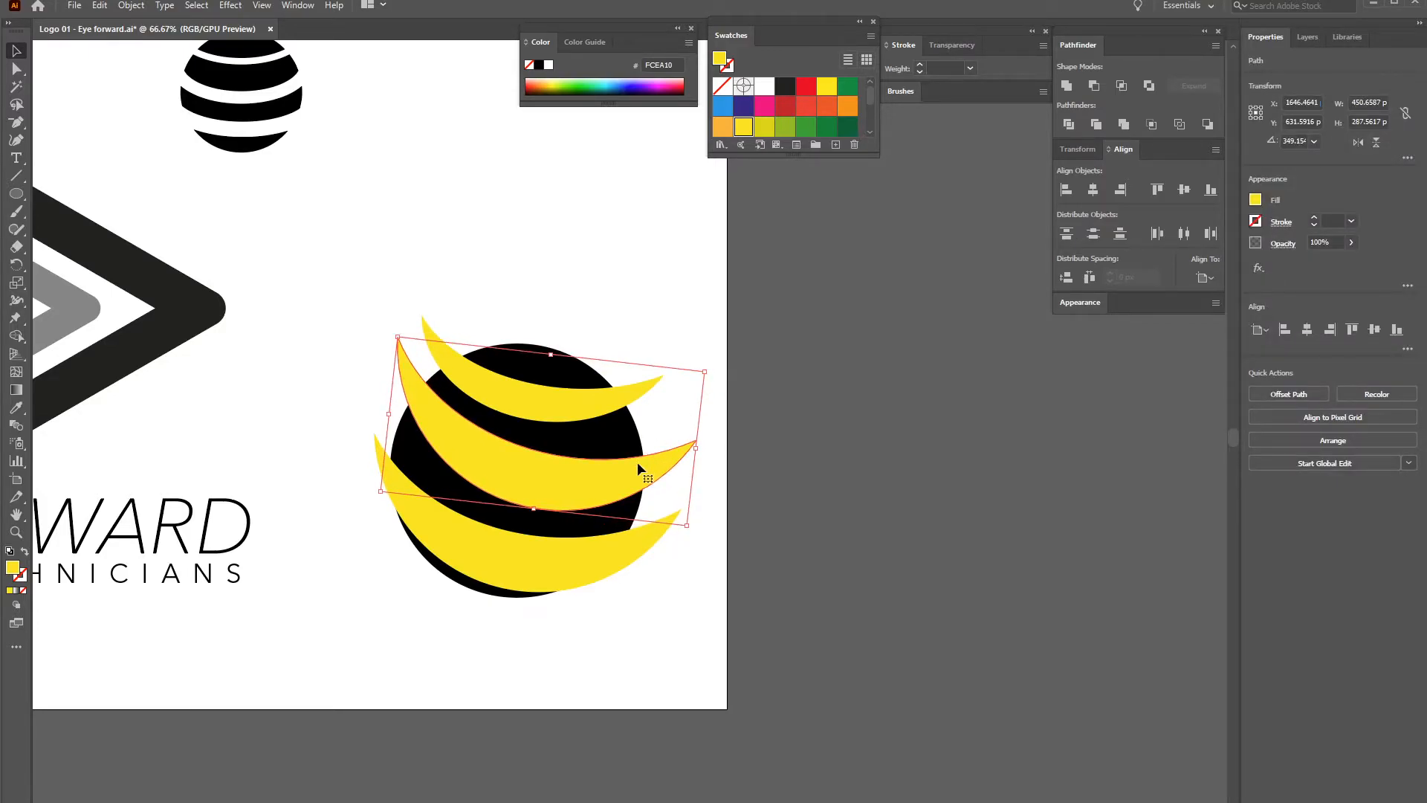
Rotate the bottom crescent to about 344.5° and shift it over the lower-left edge of the black circle
left_click(560, 551)
left_click_drag(368, 429, 380, 382)
left_click_drag(451, 523, 441, 515)
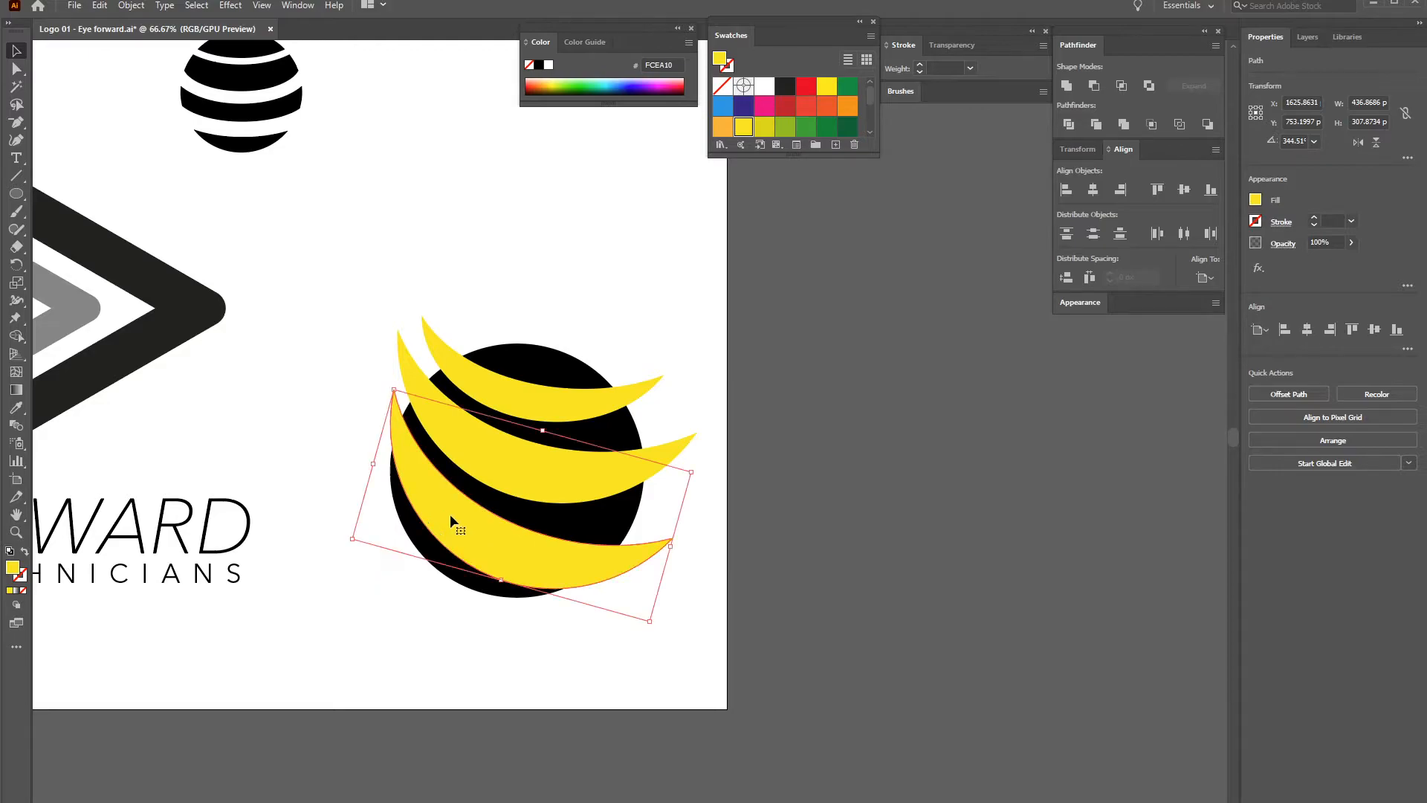
left_click(687, 244)
left_click(457, 513)
left_click_drag(470, 518, 464, 519)
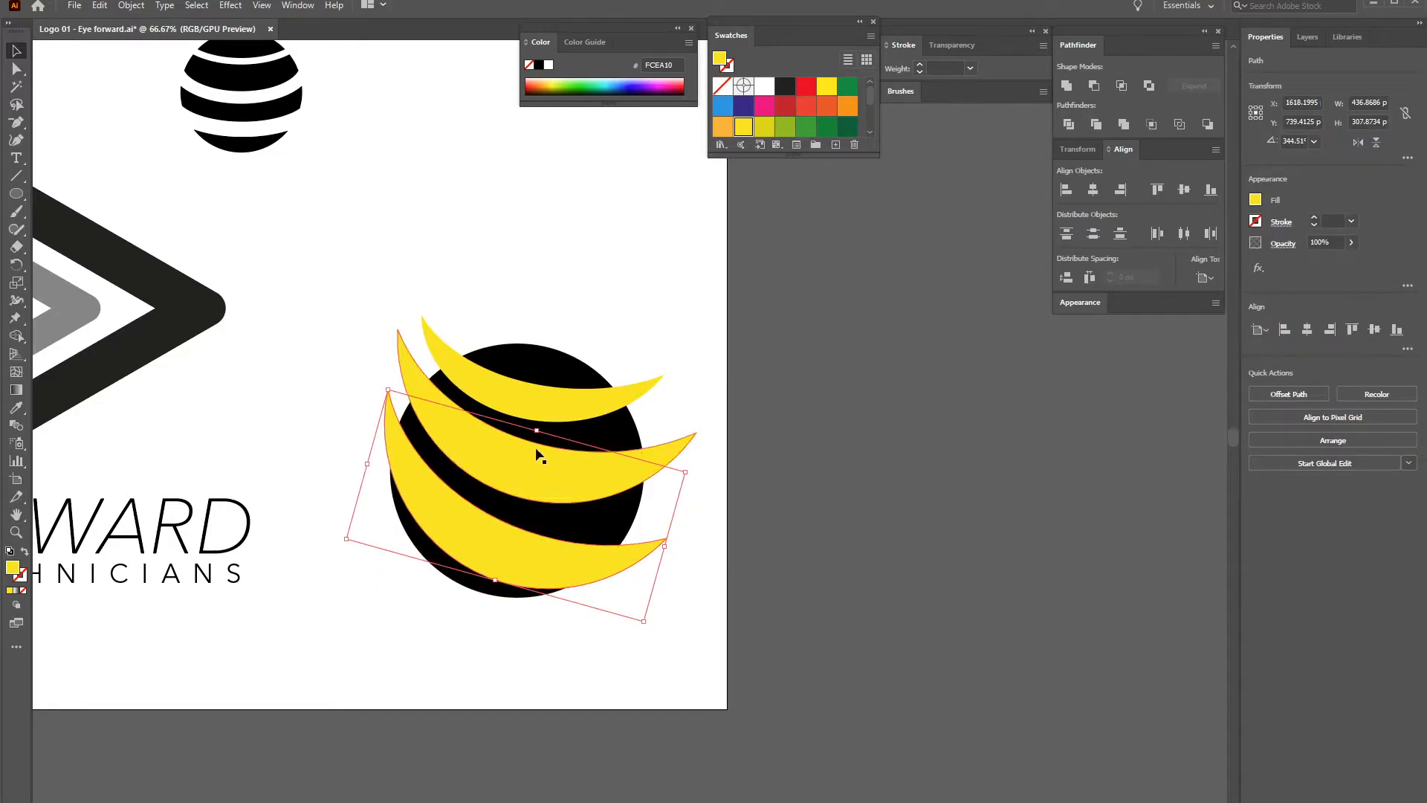
Unite the three yellow crescents into one grouped shape
left_click_drag(357, 304, 431, 347)
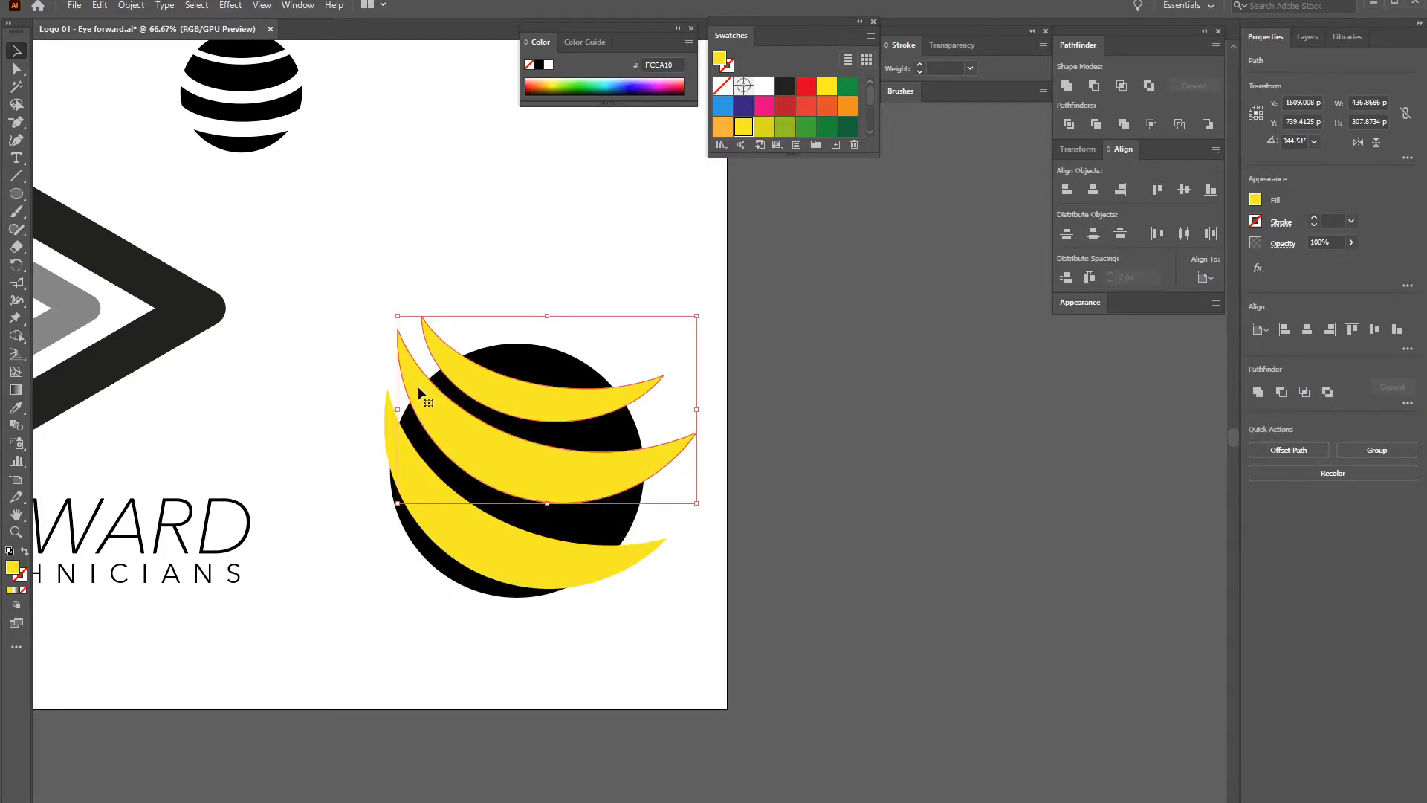
left_click(391, 428, "shift")
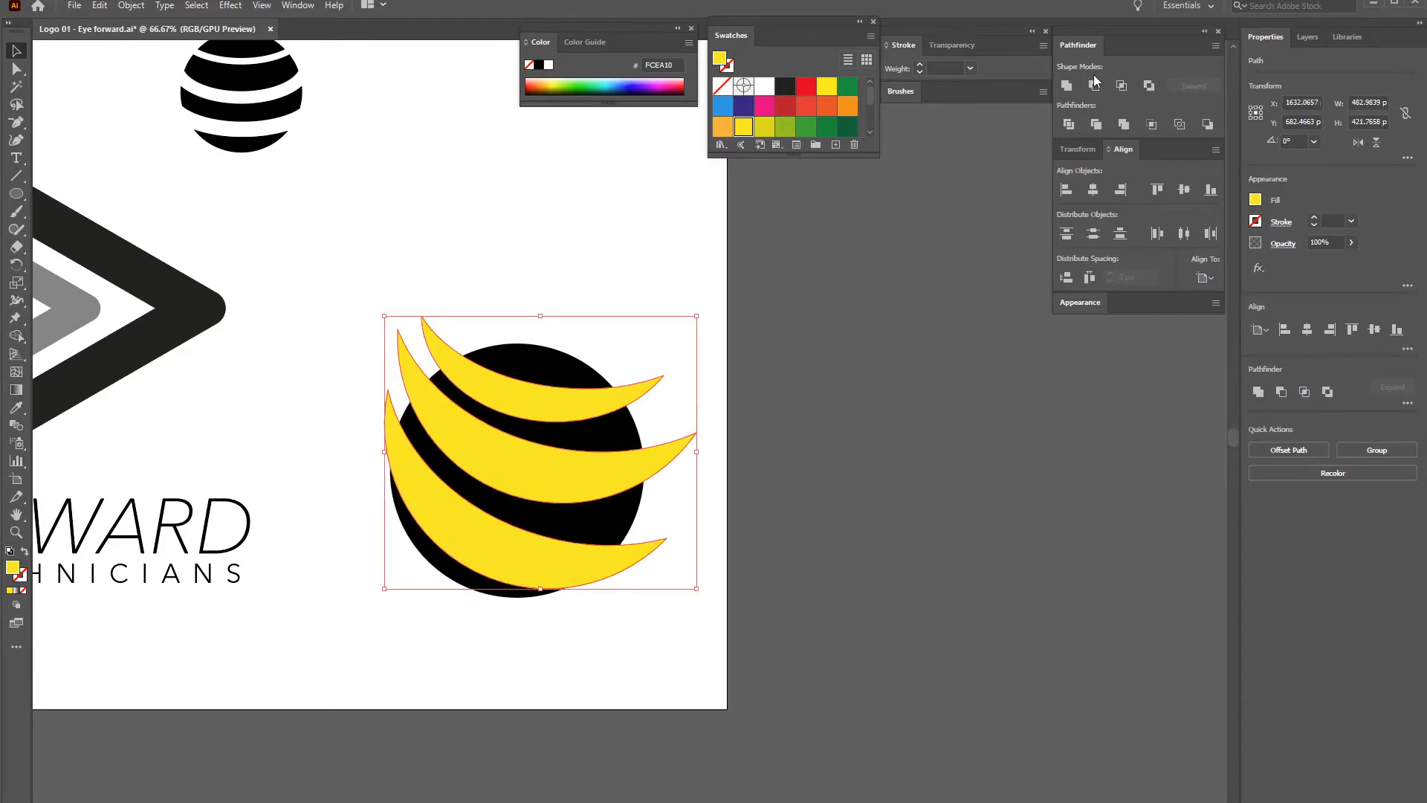
left_click(1065, 86)
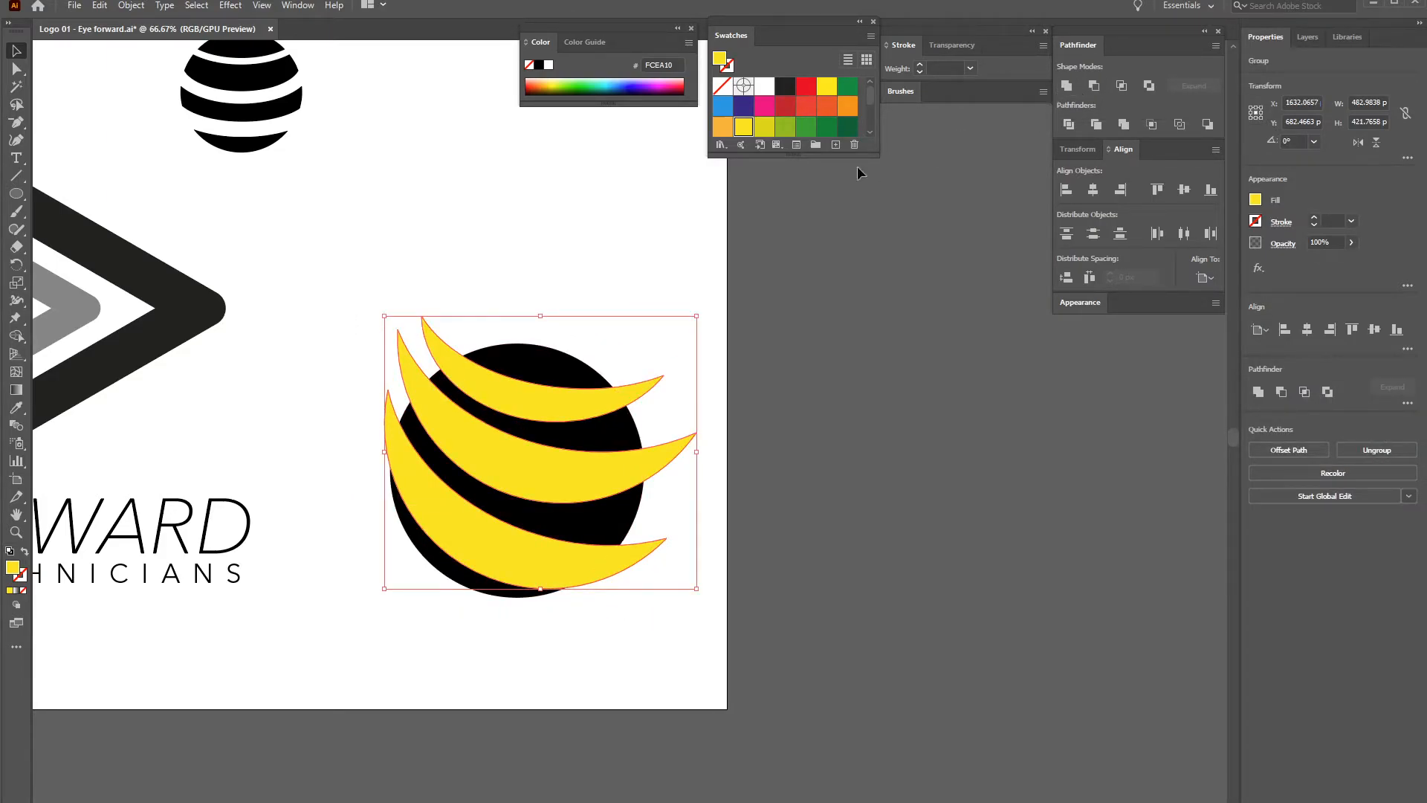
Cut the united yellow crescents out of the black circle with Minus Front
left_click(545, 287)
left_click_drag(546, 407, 547, 375)
key("ctrl+z")
left_click(549, 364, "shift")
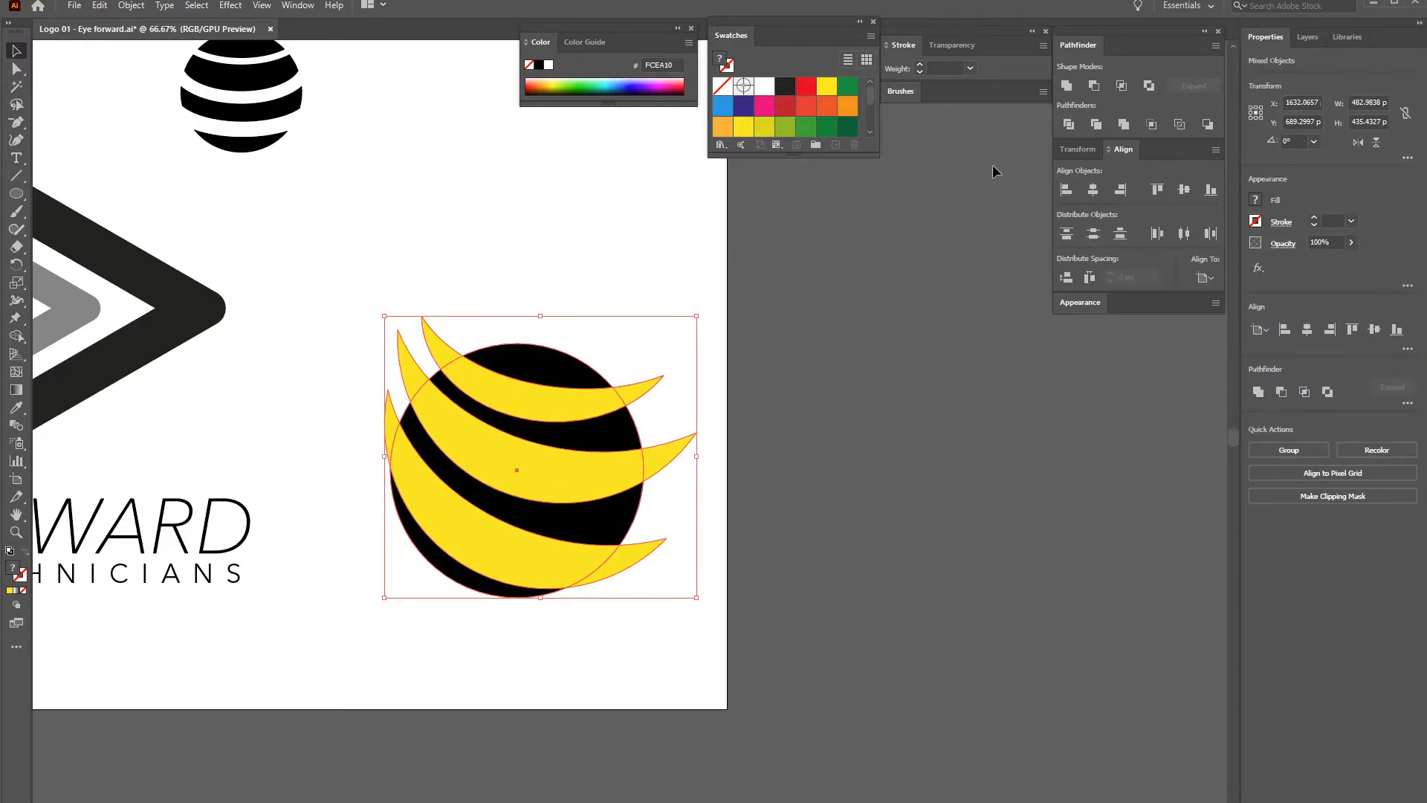
left_click(1093, 85)
left_click(598, 265)
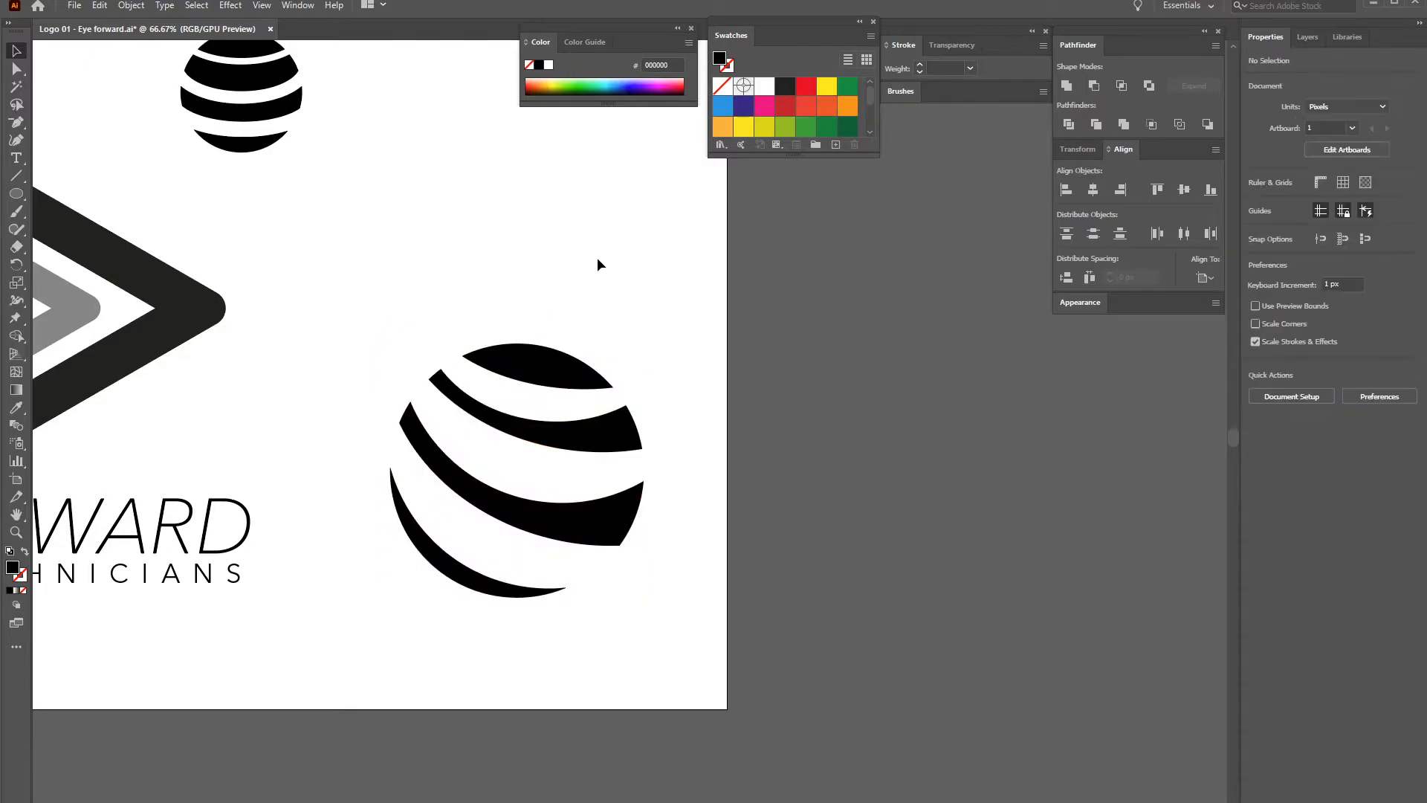
Shrink the new striped circle and place it at the centre of the gray rings in the Eye Forward logo
left_click_drag(621, 296, 529, 492)
left_click_drag(593, 442, 547, 315)
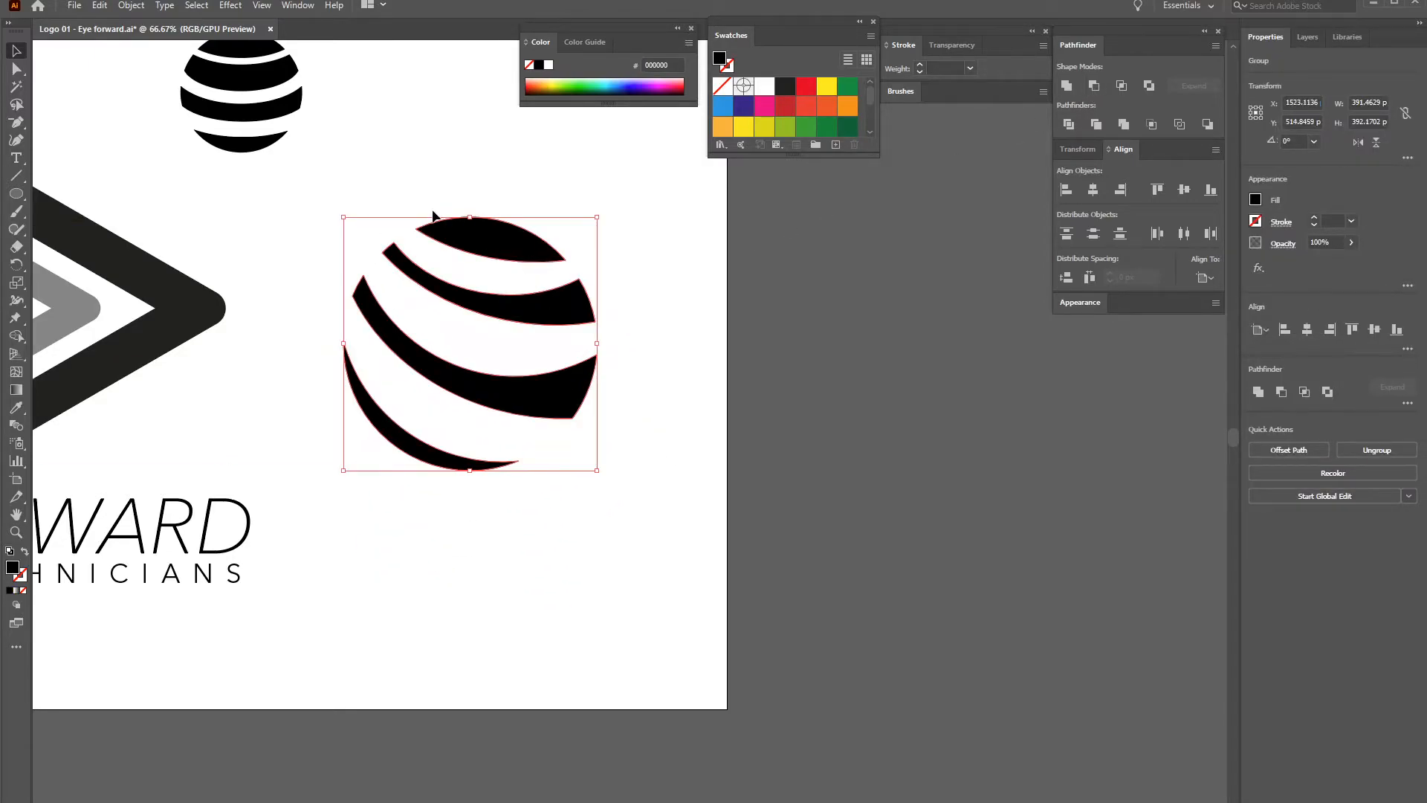
left_click(672, 386)
key("ctrl+minus")
key("ctrl+minus")
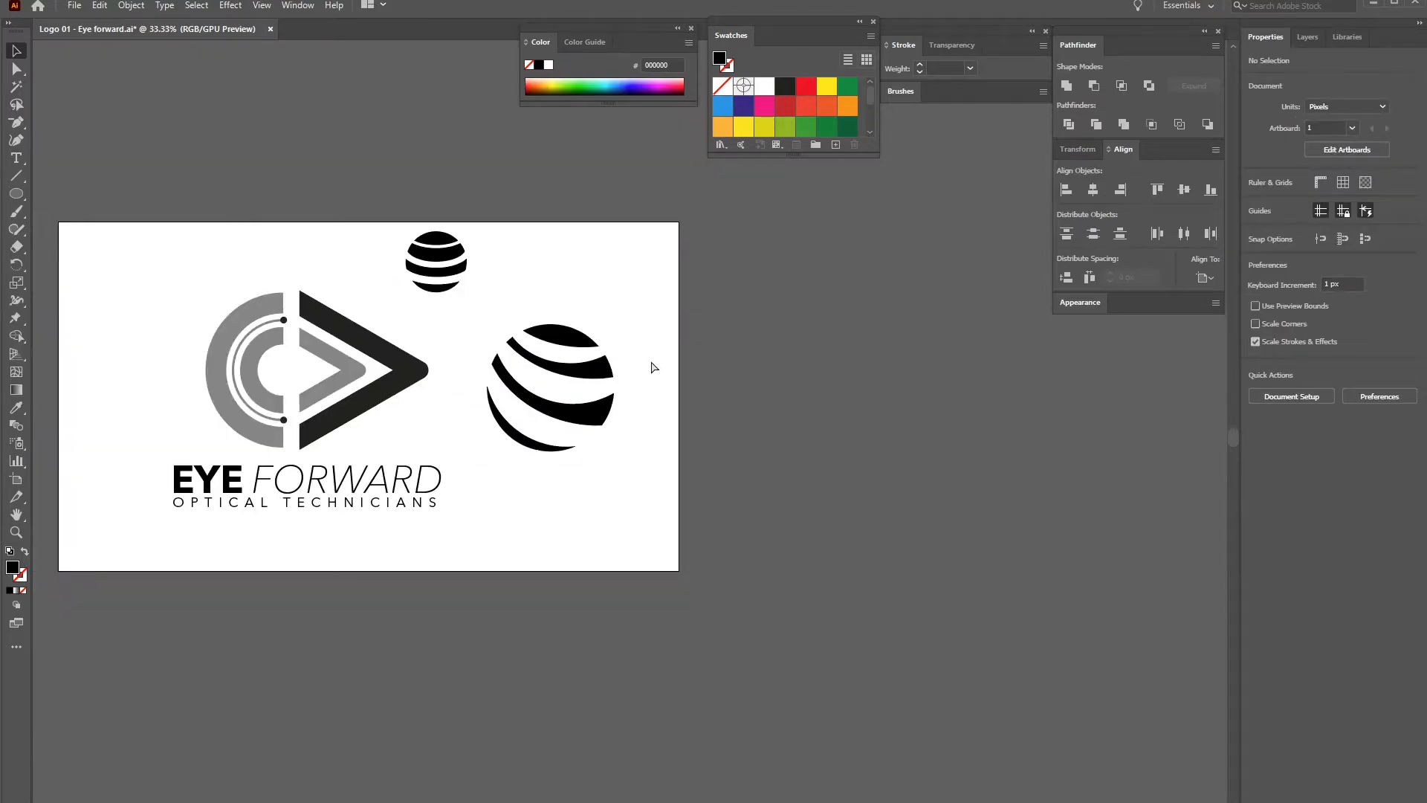
left_click_drag(549, 246, 618, 335)
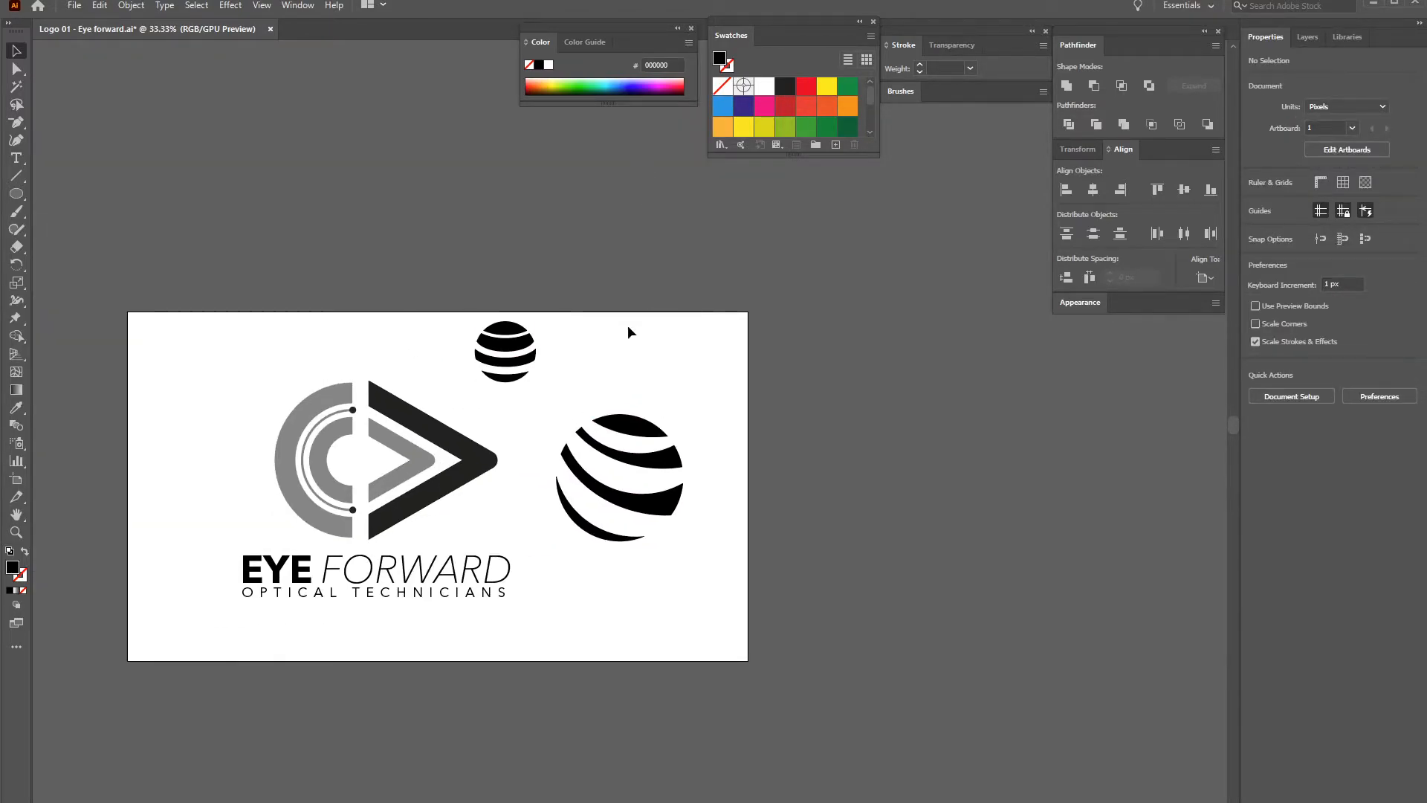
left_click(662, 466)
left_click_drag(681, 415, 364, 470)
Delete the first striped circle above the logo
left_click_drag(484, 281, 591, 390)
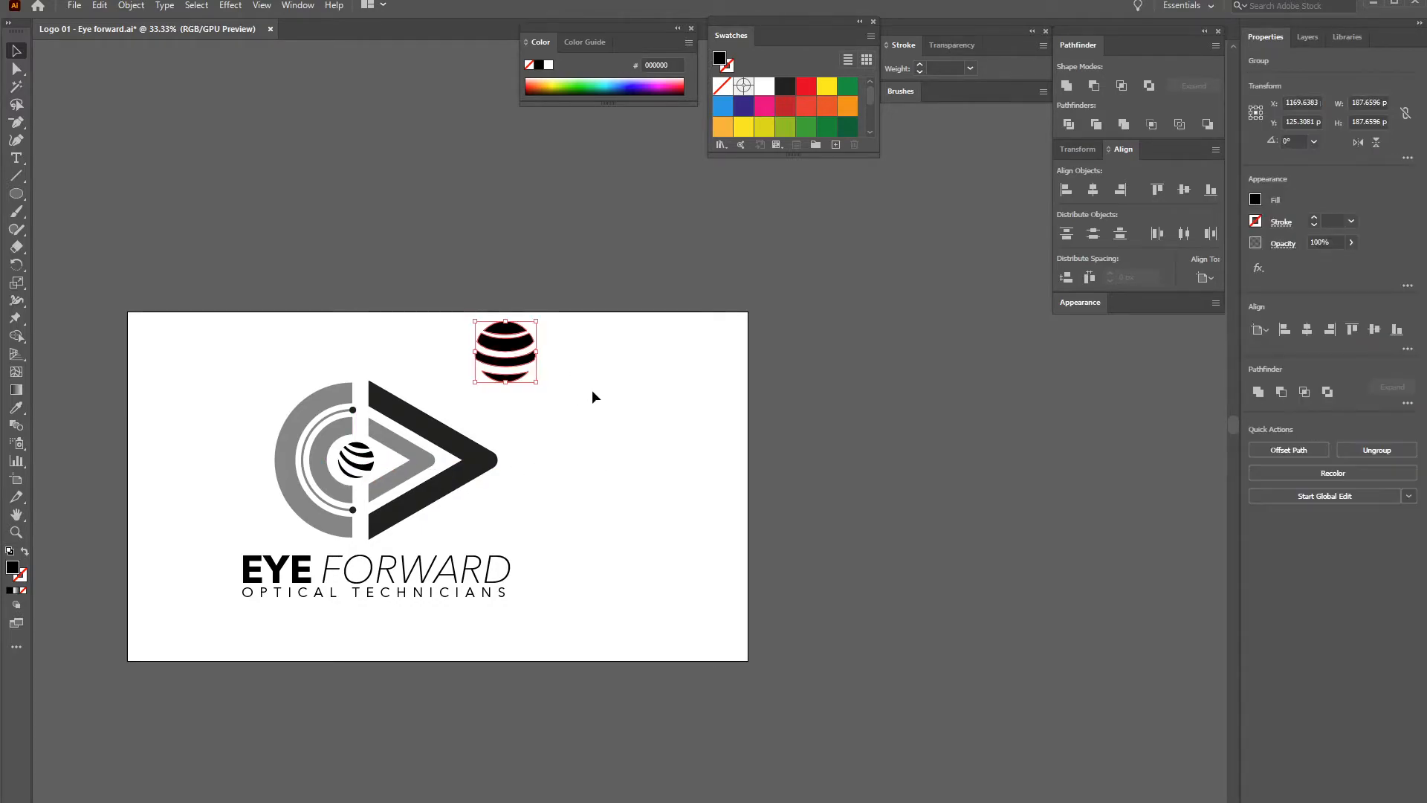
key("Delete")
key("ctrl+equal")
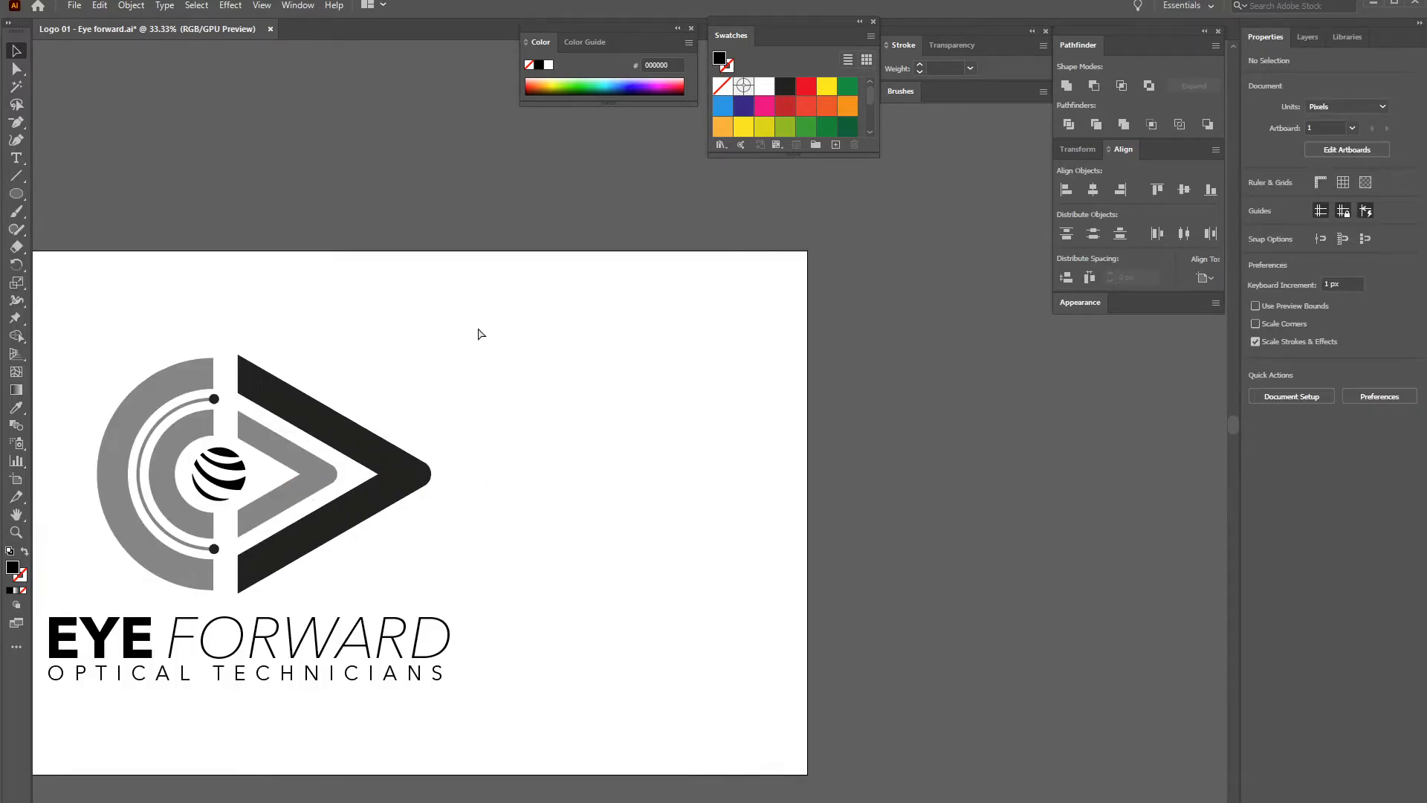
left_click_drag(492, 274, 704, 264)
Try grouping all the logo artwork and its text
left_click_drag(162, 275, 679, 674)
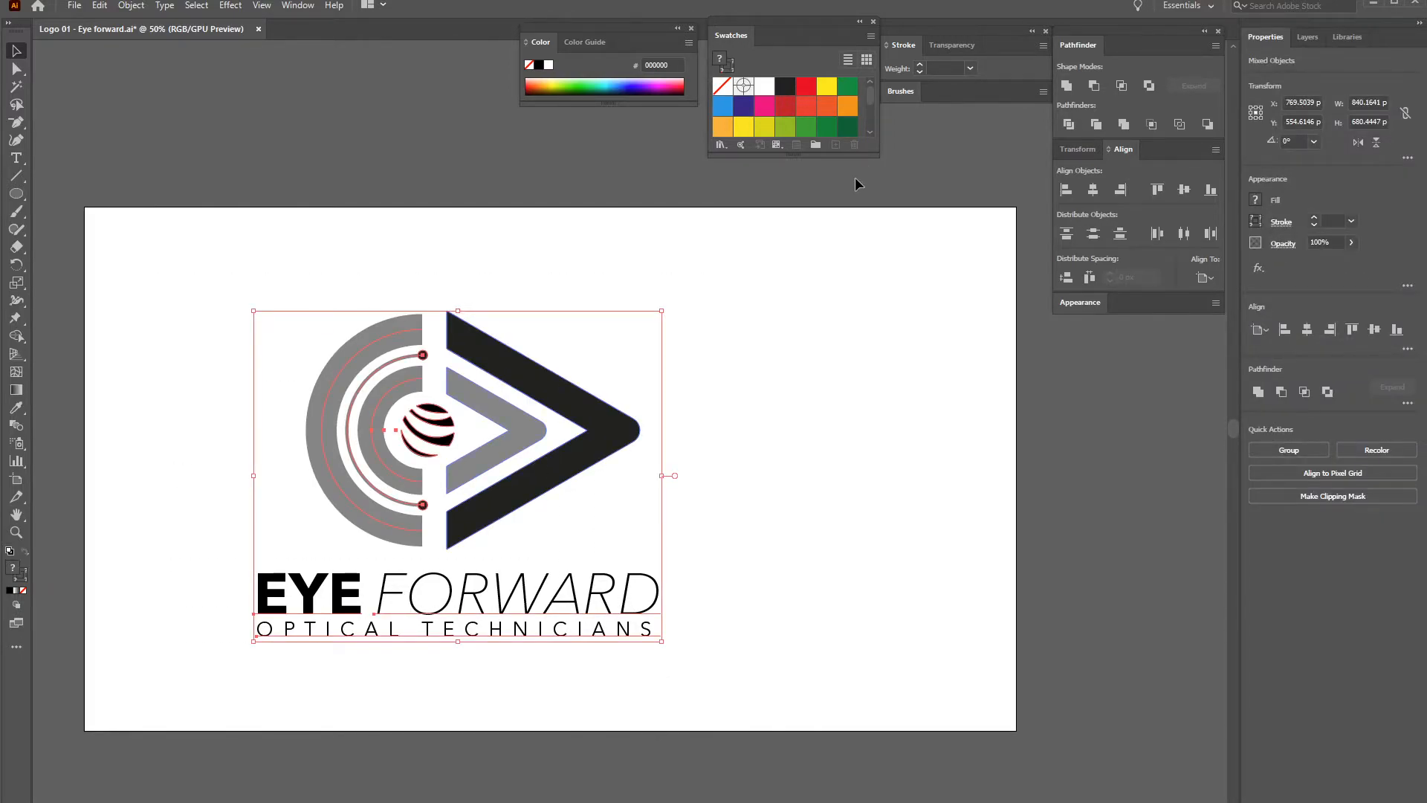
left_click(131, 5)
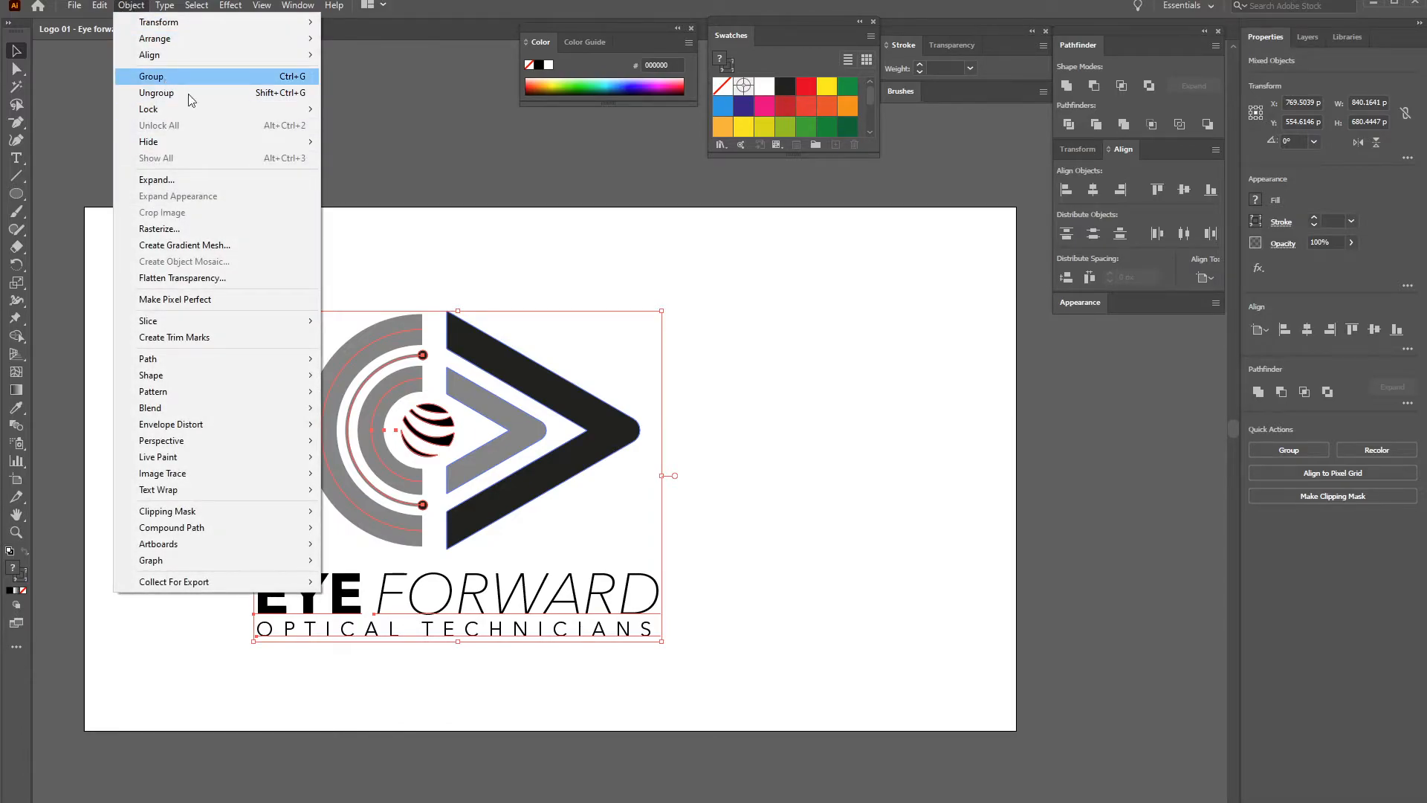
left_click(1312, 39)
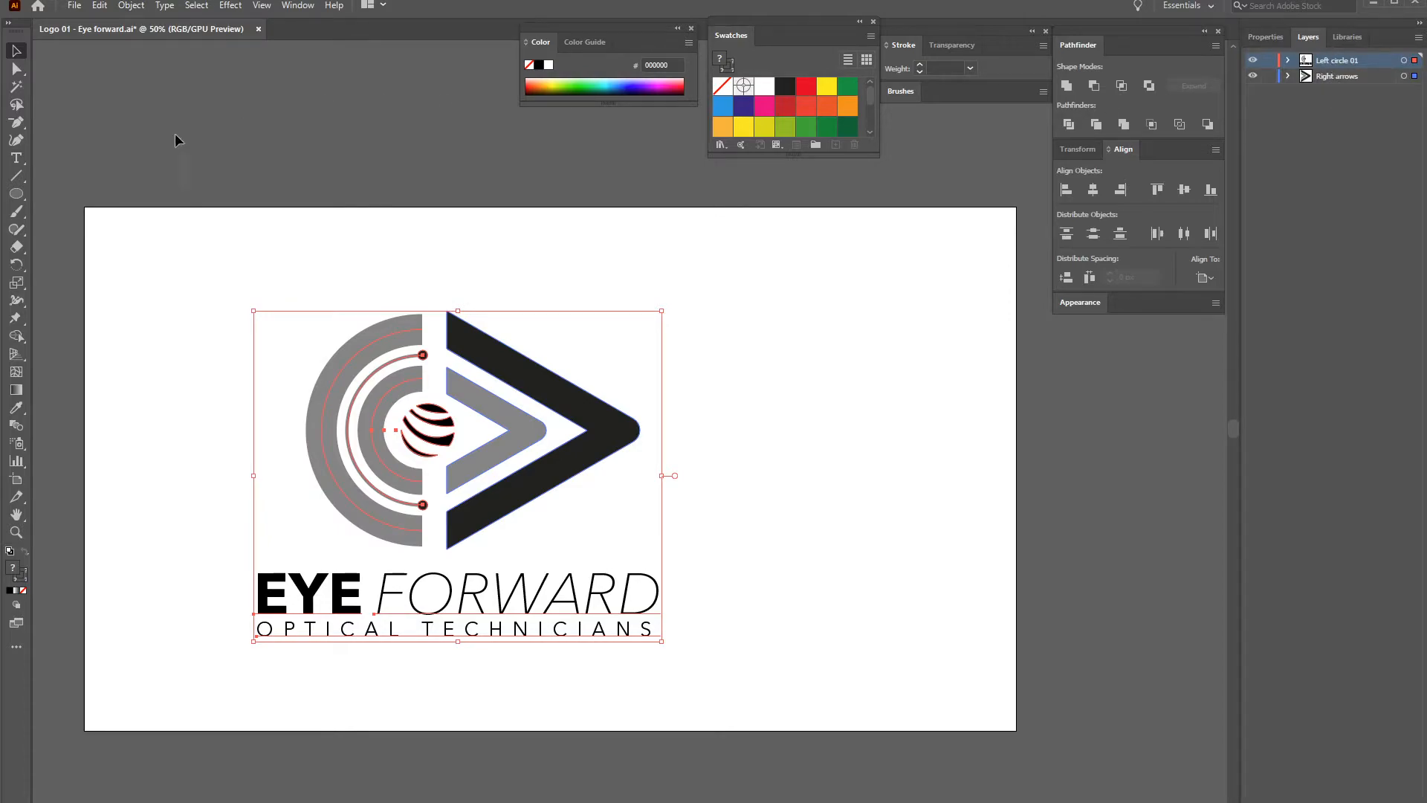
left_click_drag(153, 253, 778, 698)
key("a")
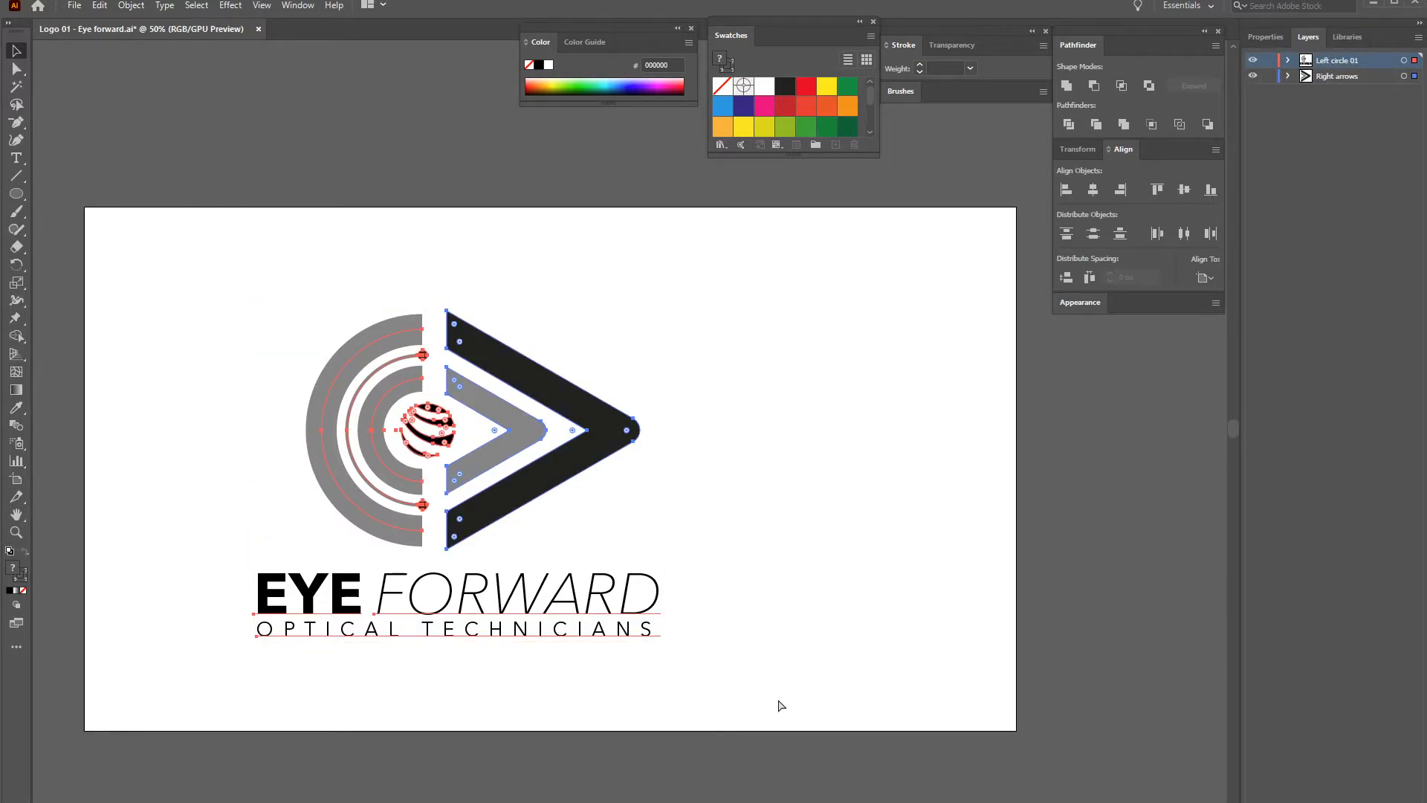
key("v")
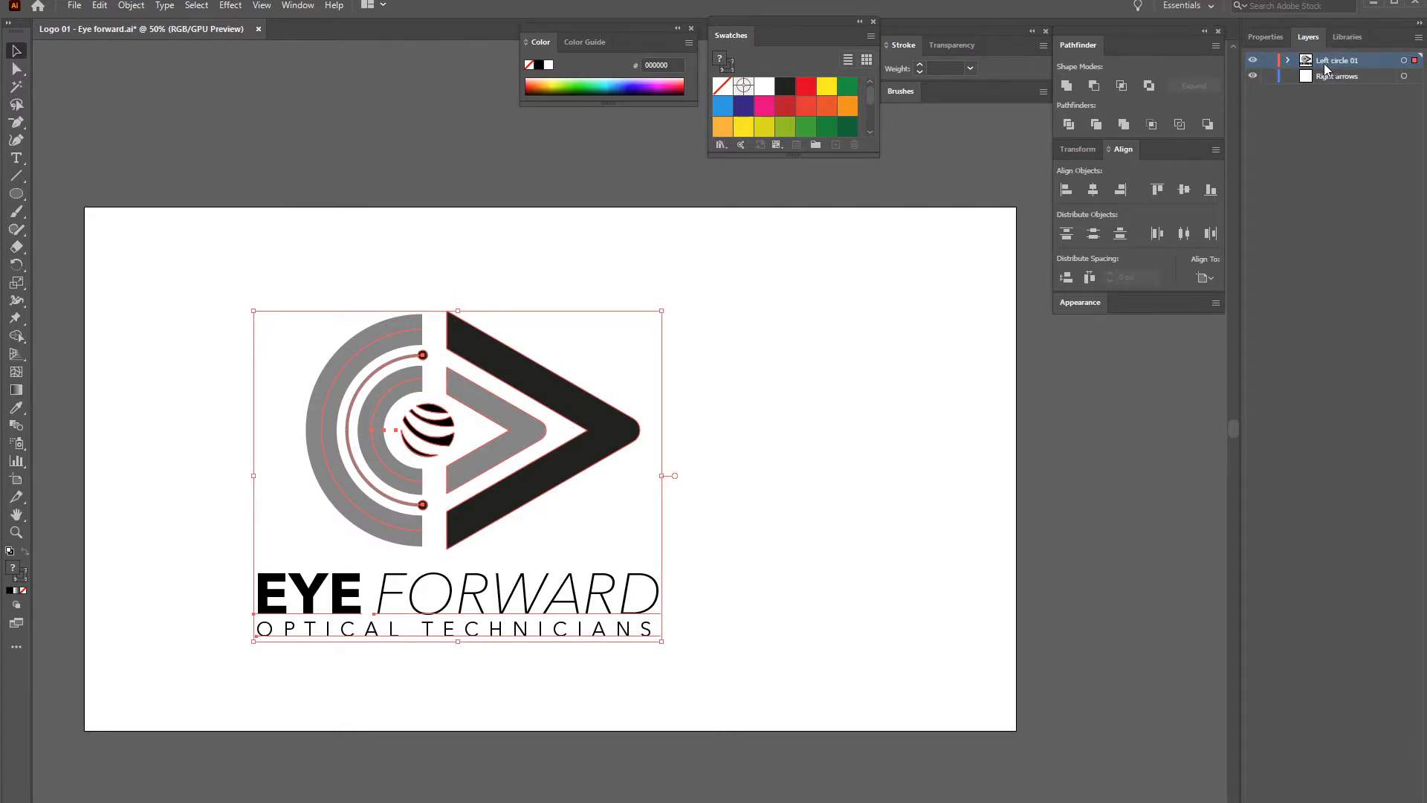
key("a")
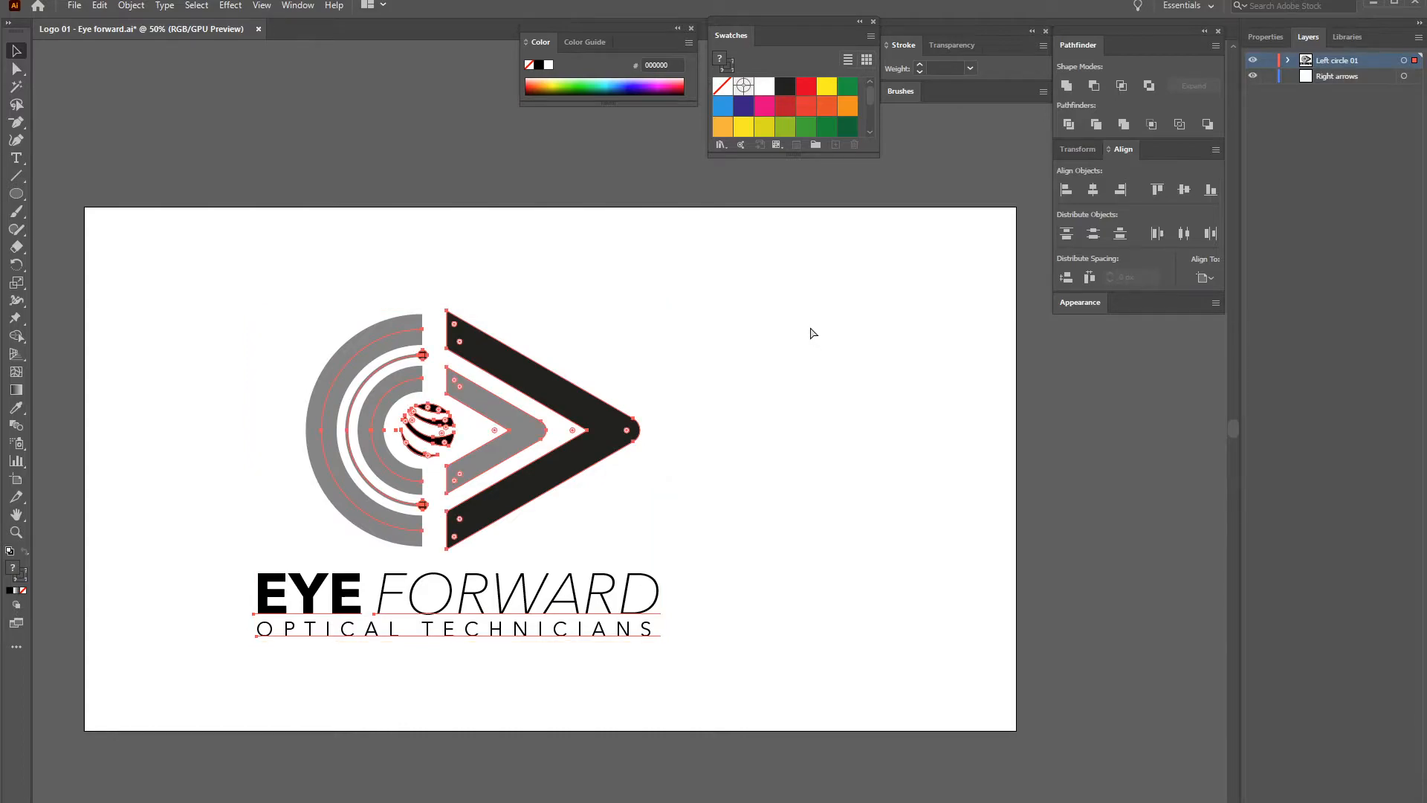
key("v")
left_click(654, 307)
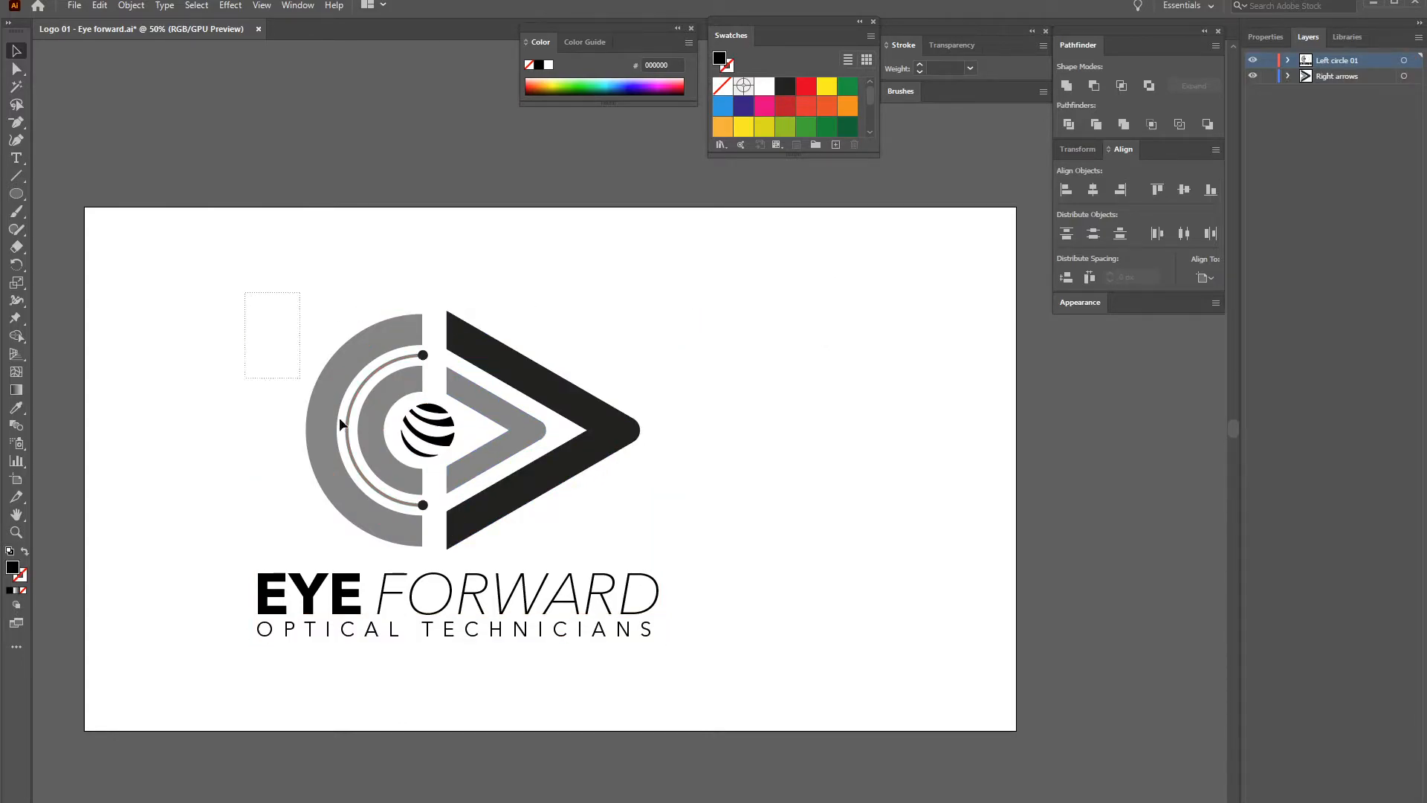
Move the complete logo with its text to the middle of the artboard
left_click_drag(318, 399, 672, 608)
left_click_drag(486, 508, 574, 487)
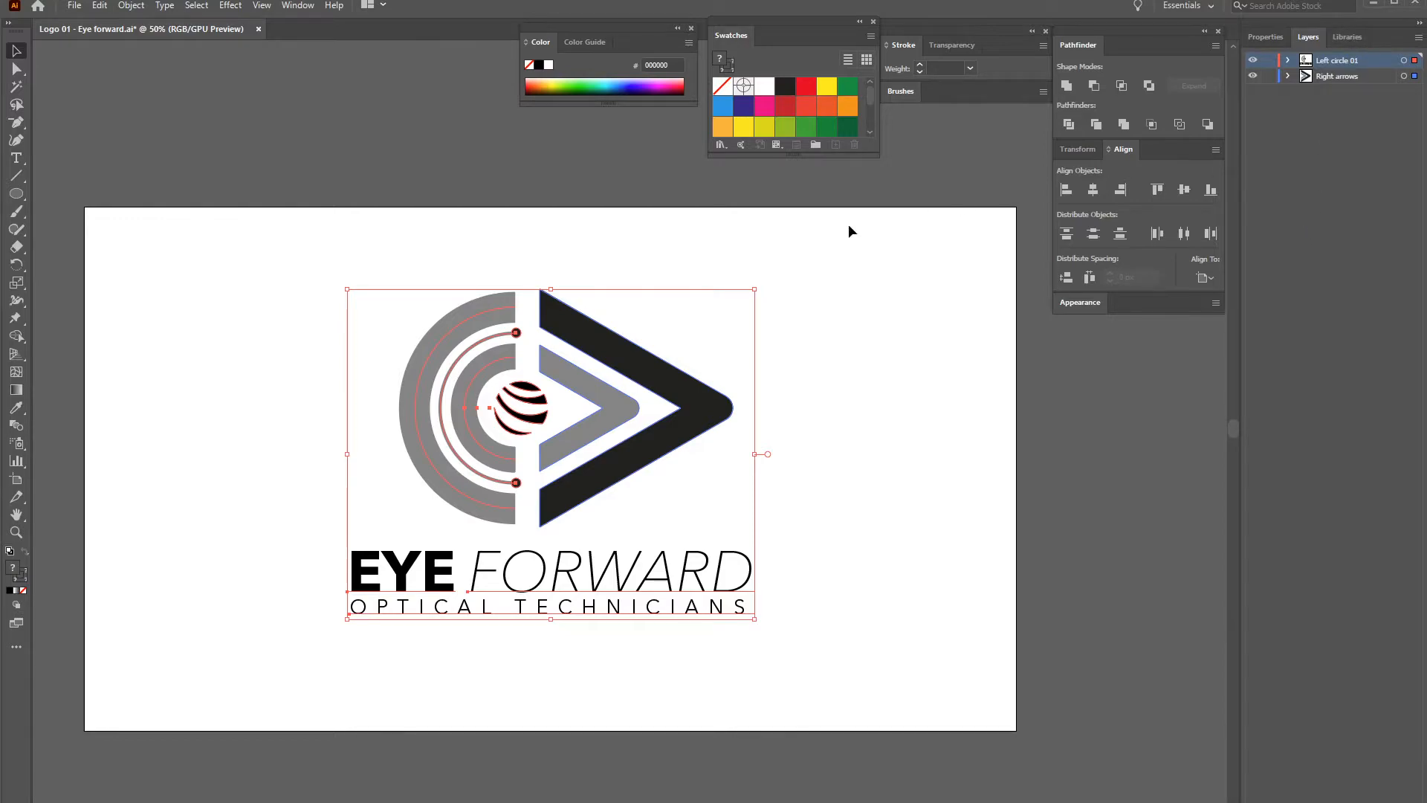
left_click(884, 382)
Slightly round the upper and lower outer end corners of the large black arrow
left_click_drag(816, 443, 840, 440)
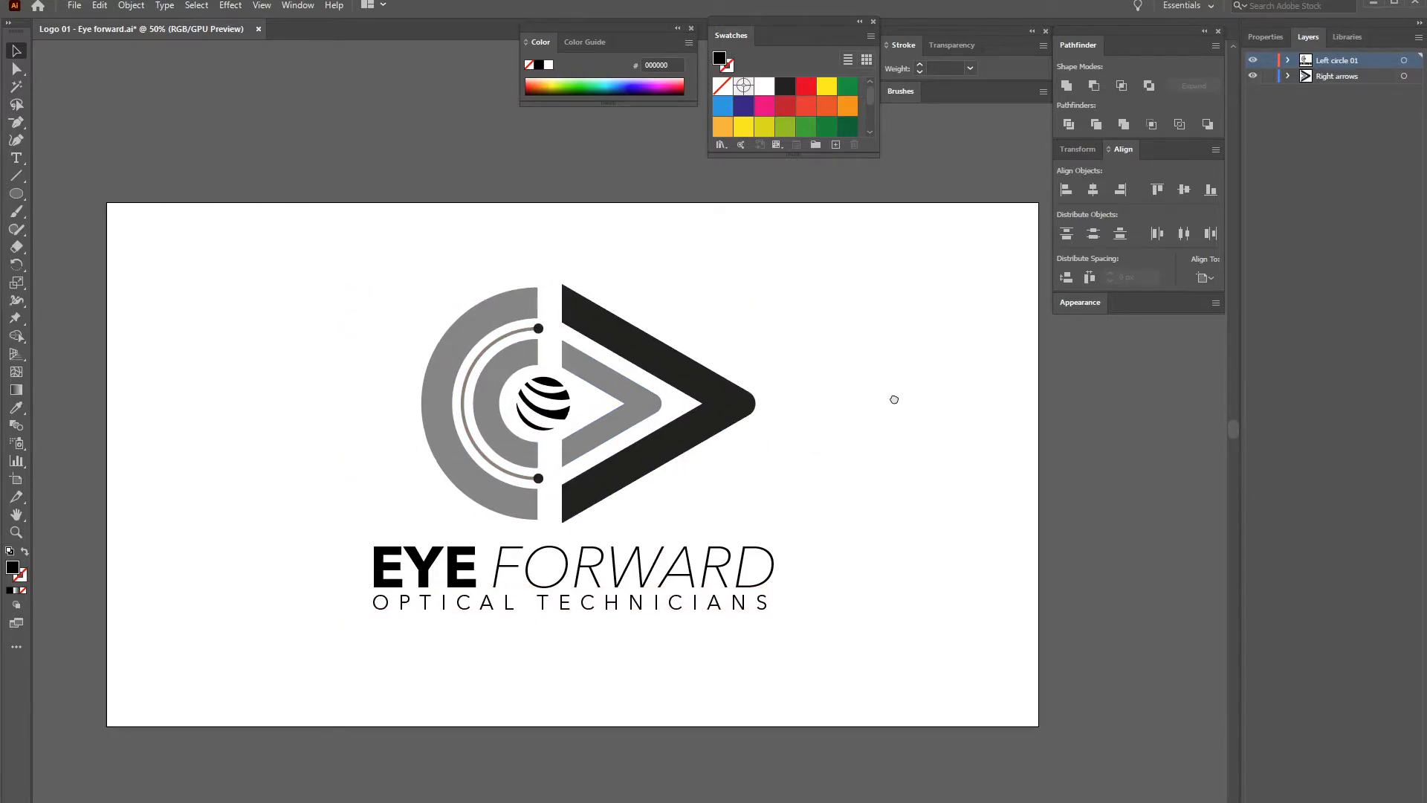
key("ctrl+plus")
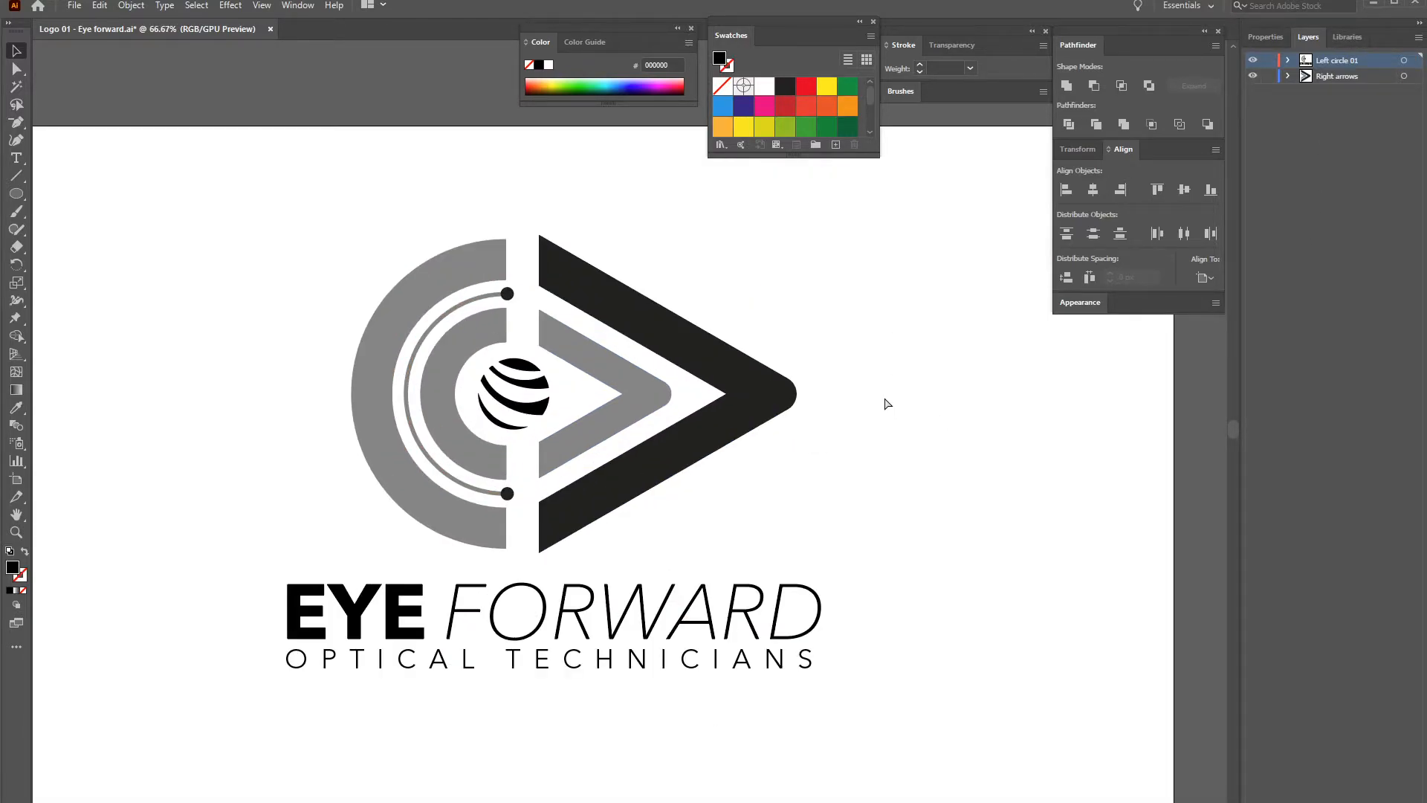
left_click_drag(767, 295, 843, 266)
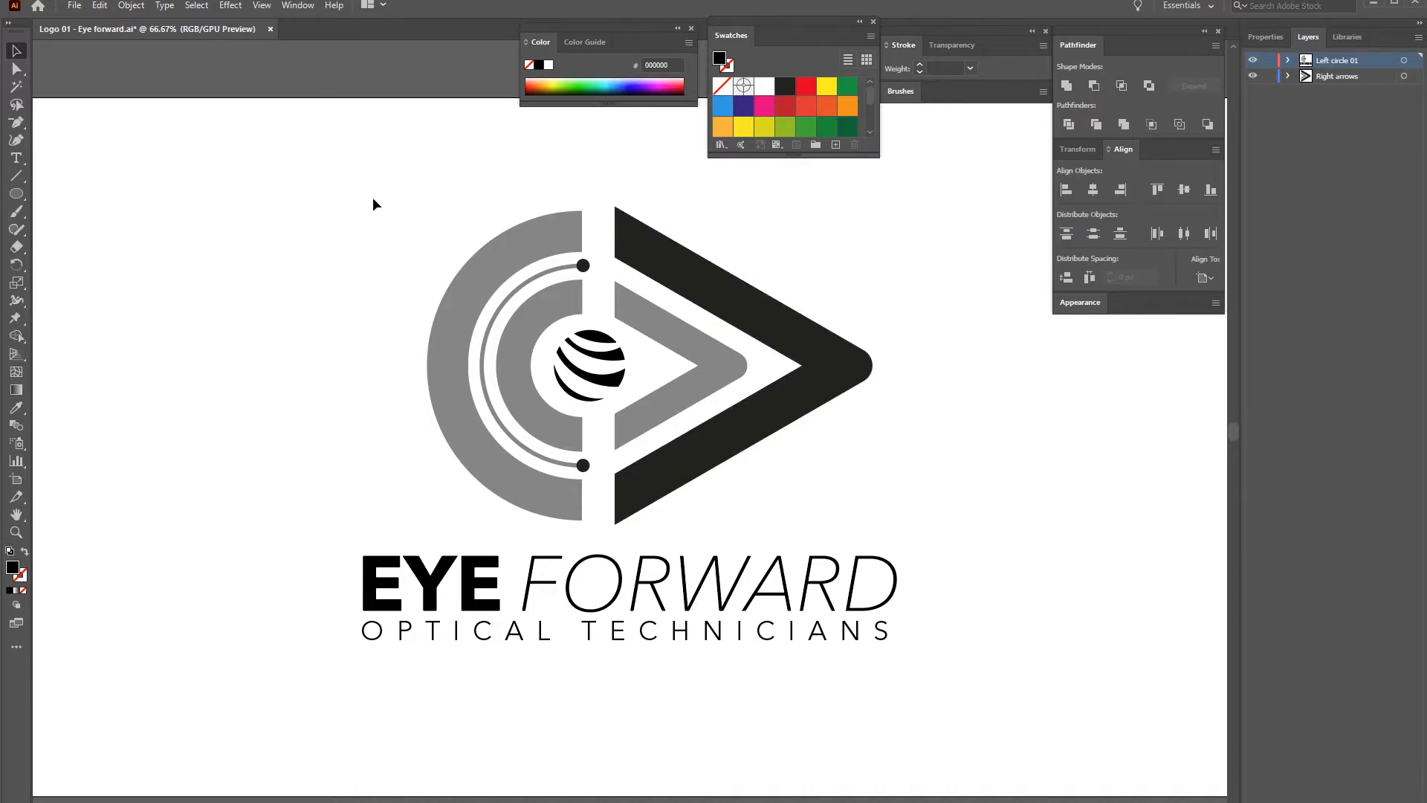
key("ctrl+1")
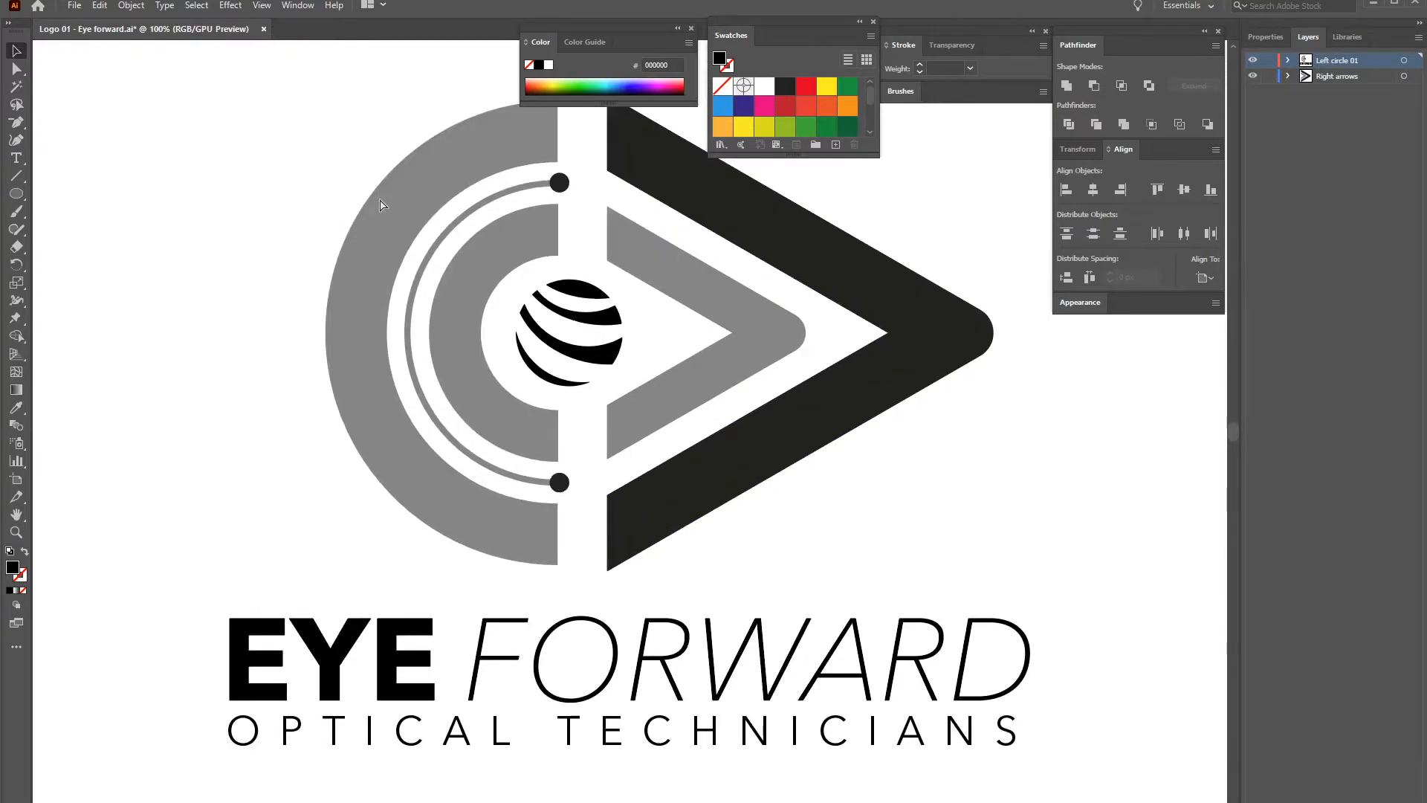
left_click_drag(640, 178, 586, 238)
left_click(17, 68)
left_click(556, 232)
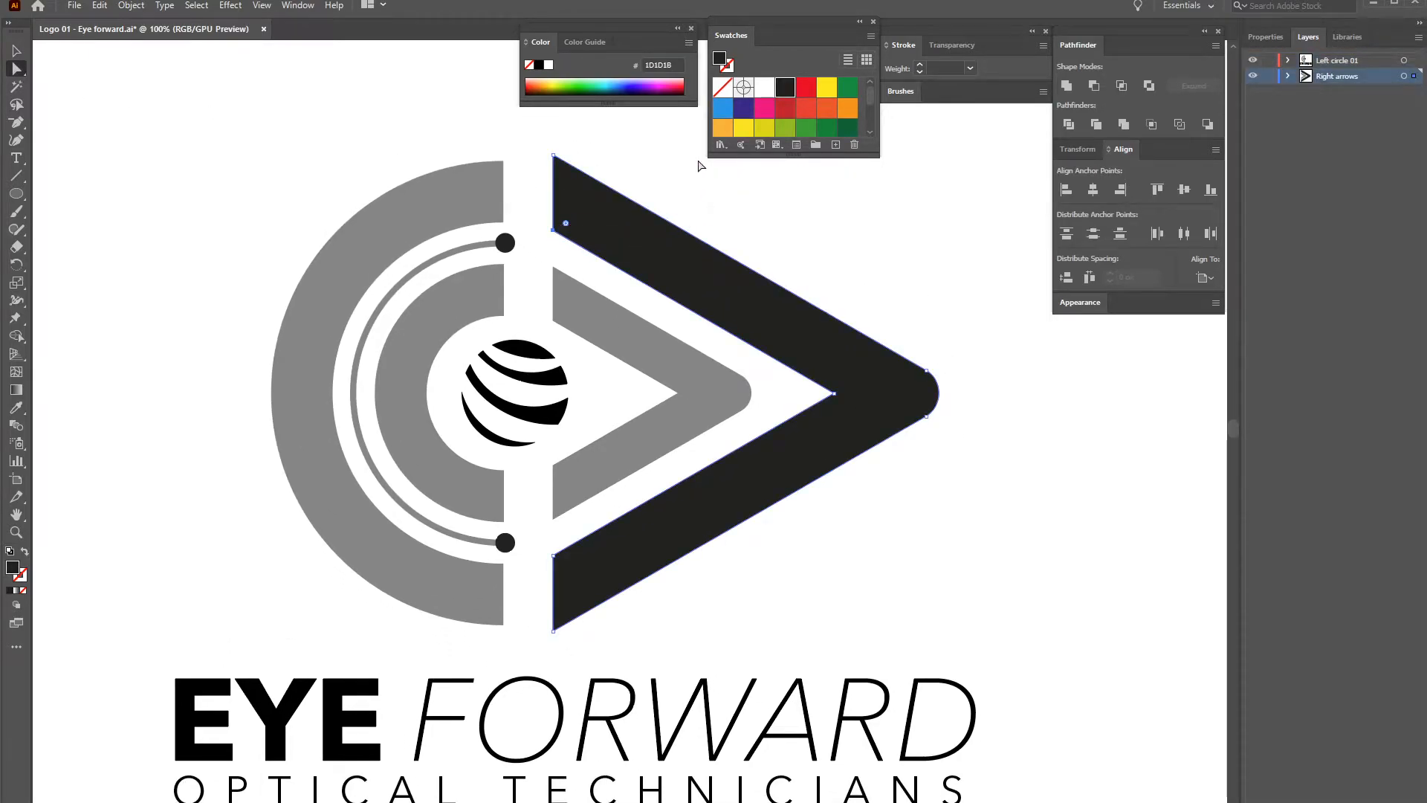
left_click(553, 155)
left_click_drag(547, 628, 568, 606)
left_click(776, 579)
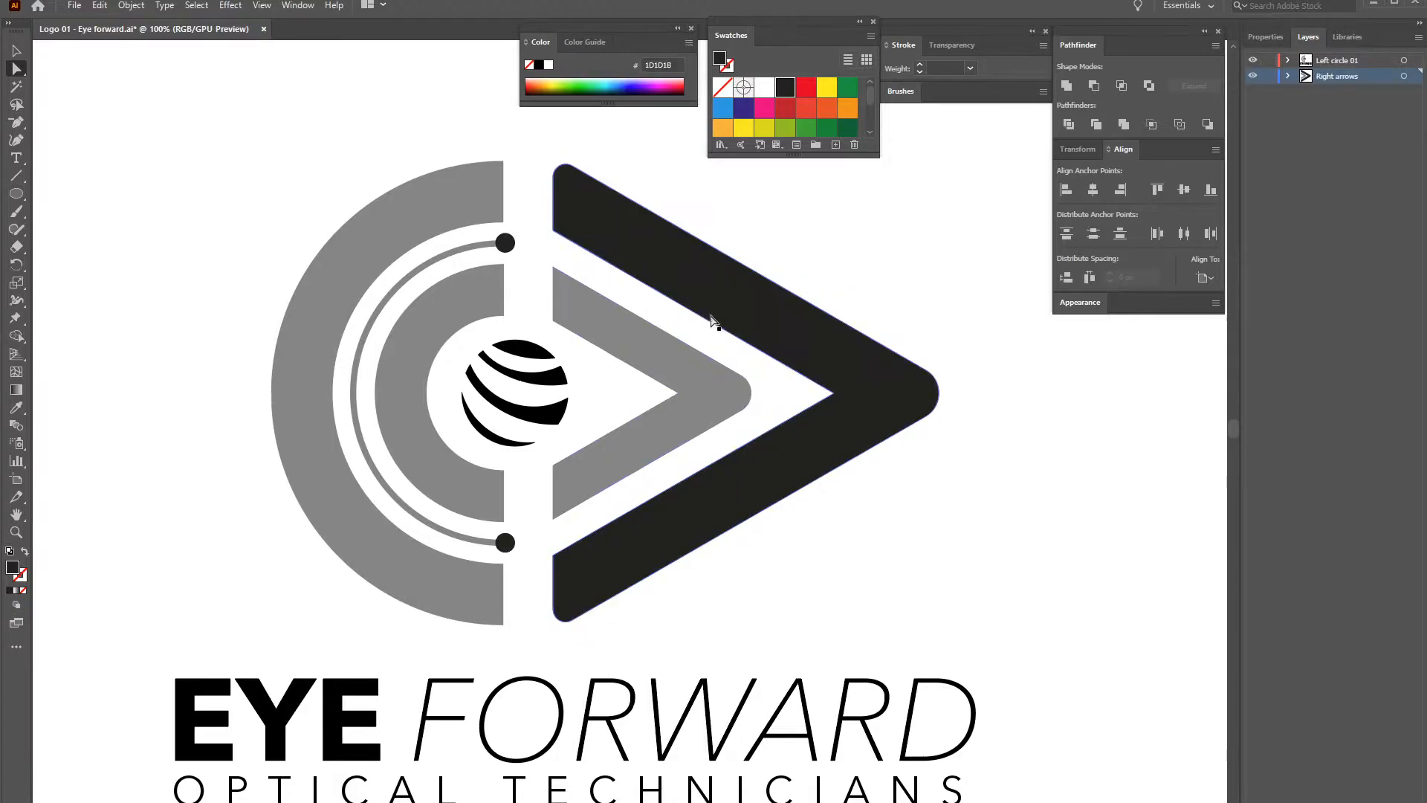
Try rounding the inside corner of the large black arrow at its tip
left_click(833, 394)
left_click_drag(820, 394, 796, 401)
left_click(1030, 485)
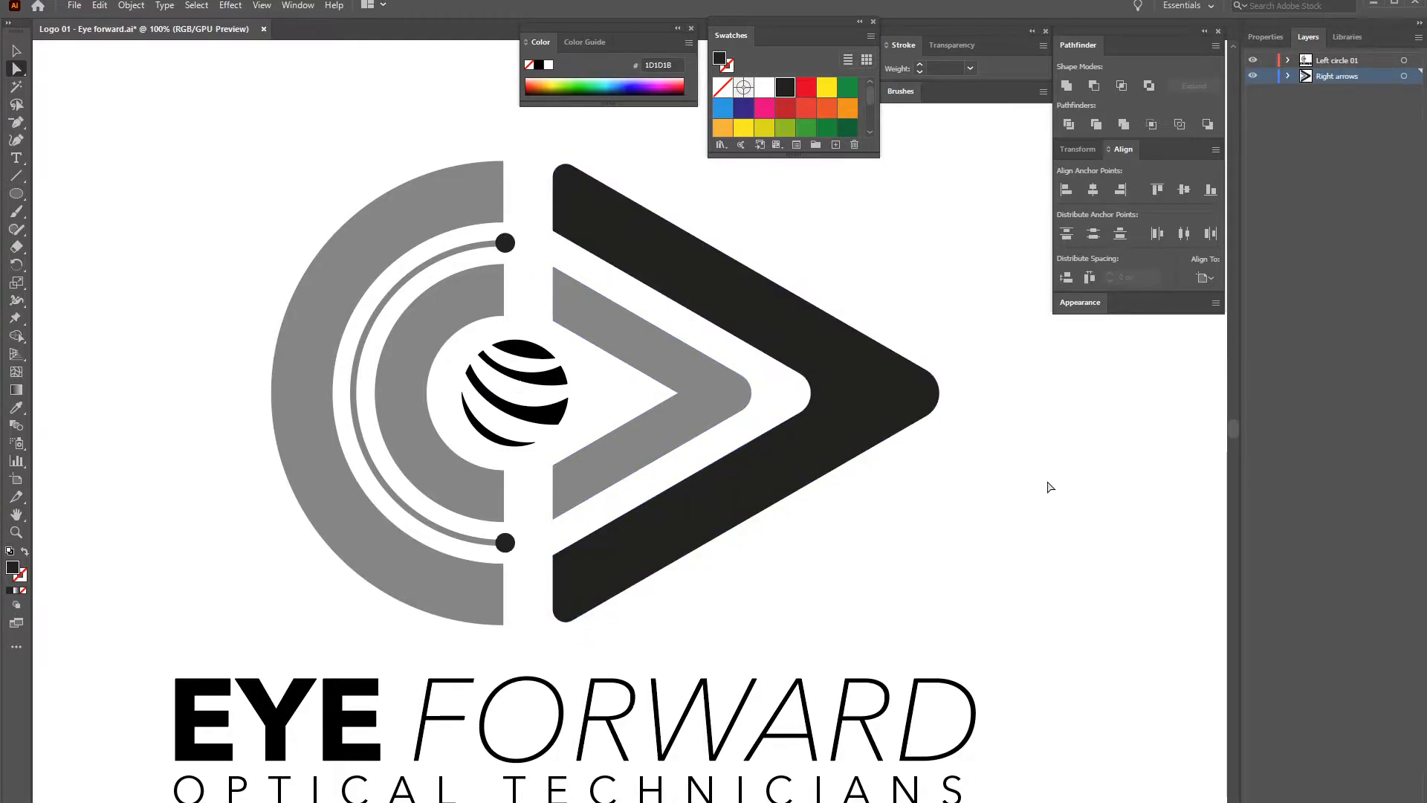
key("ctrl+z")
left_click(842, 573)
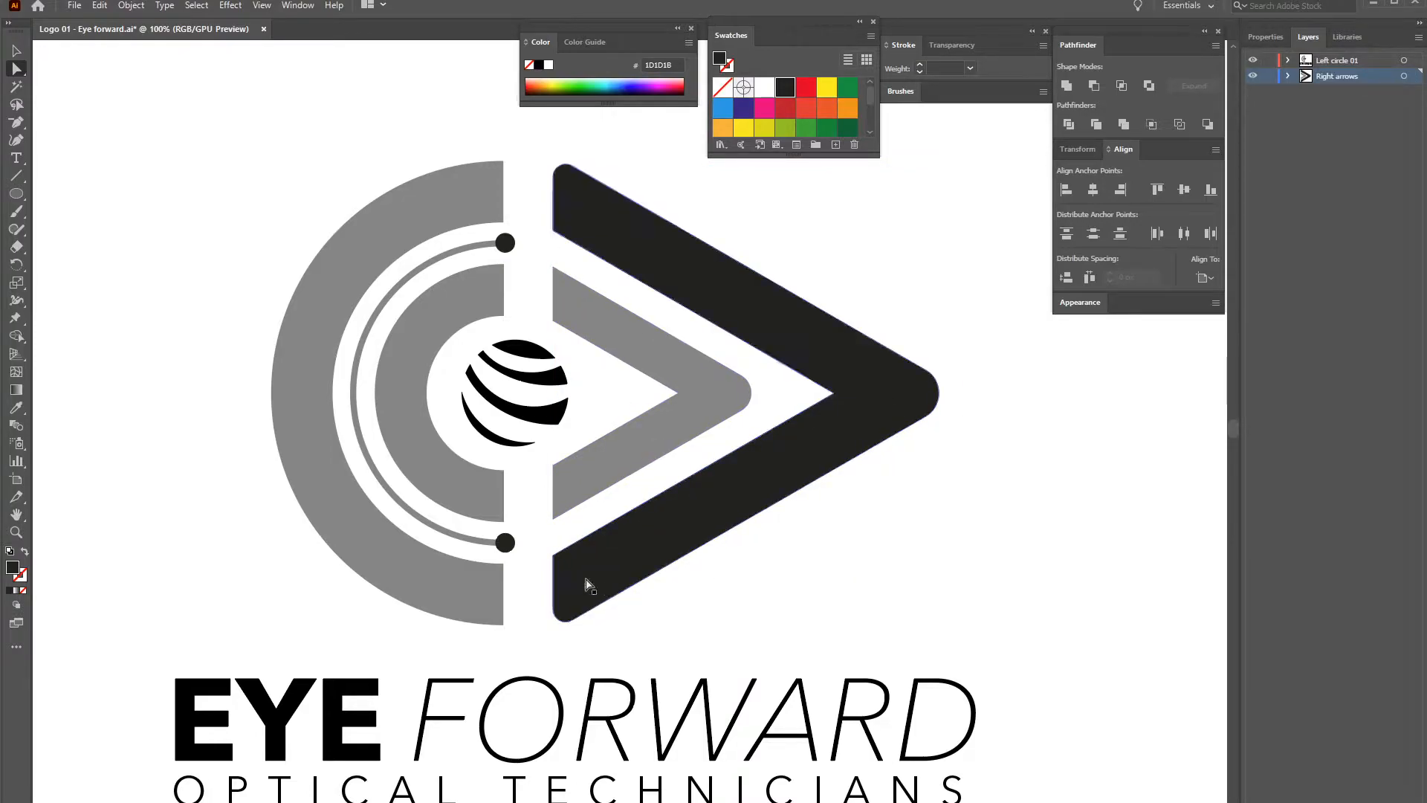
Try rounding the two inner end corners of the large black arrow
left_click(553, 233)
left_click(555, 555, "shift")
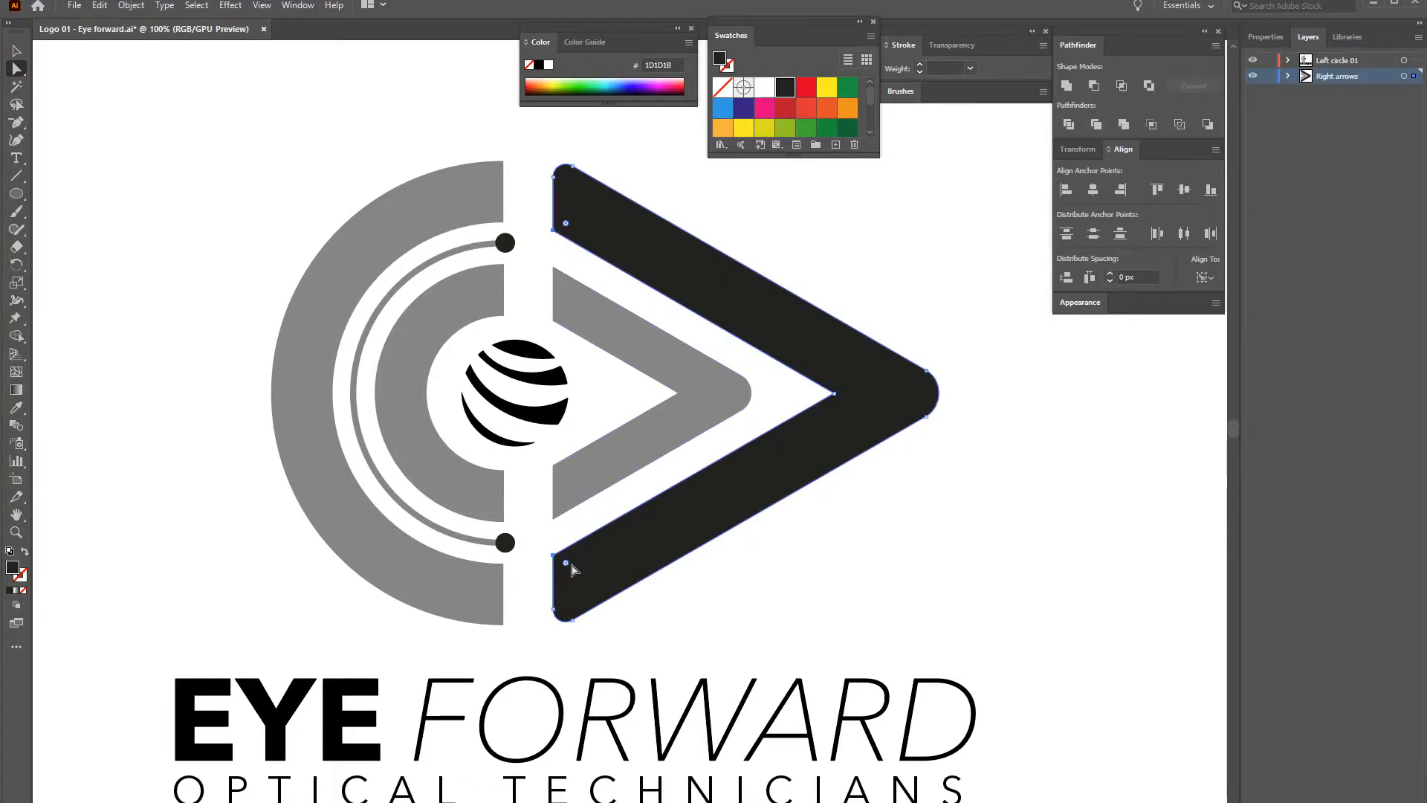
left_click_drag(567, 568, 568, 576)
left_click(786, 597)
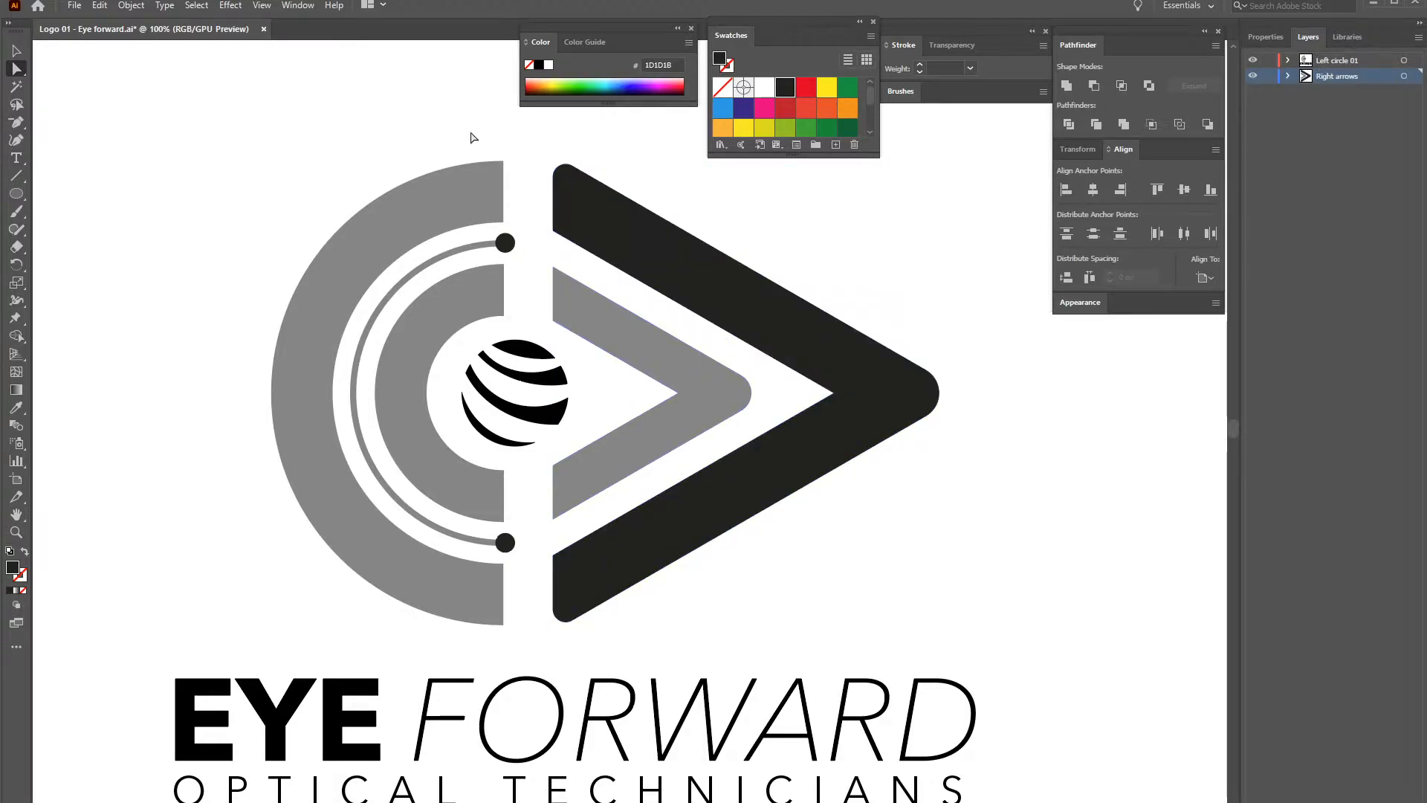
Expand the outer gray arc's stroke into a filled shape
left_click(467, 195)
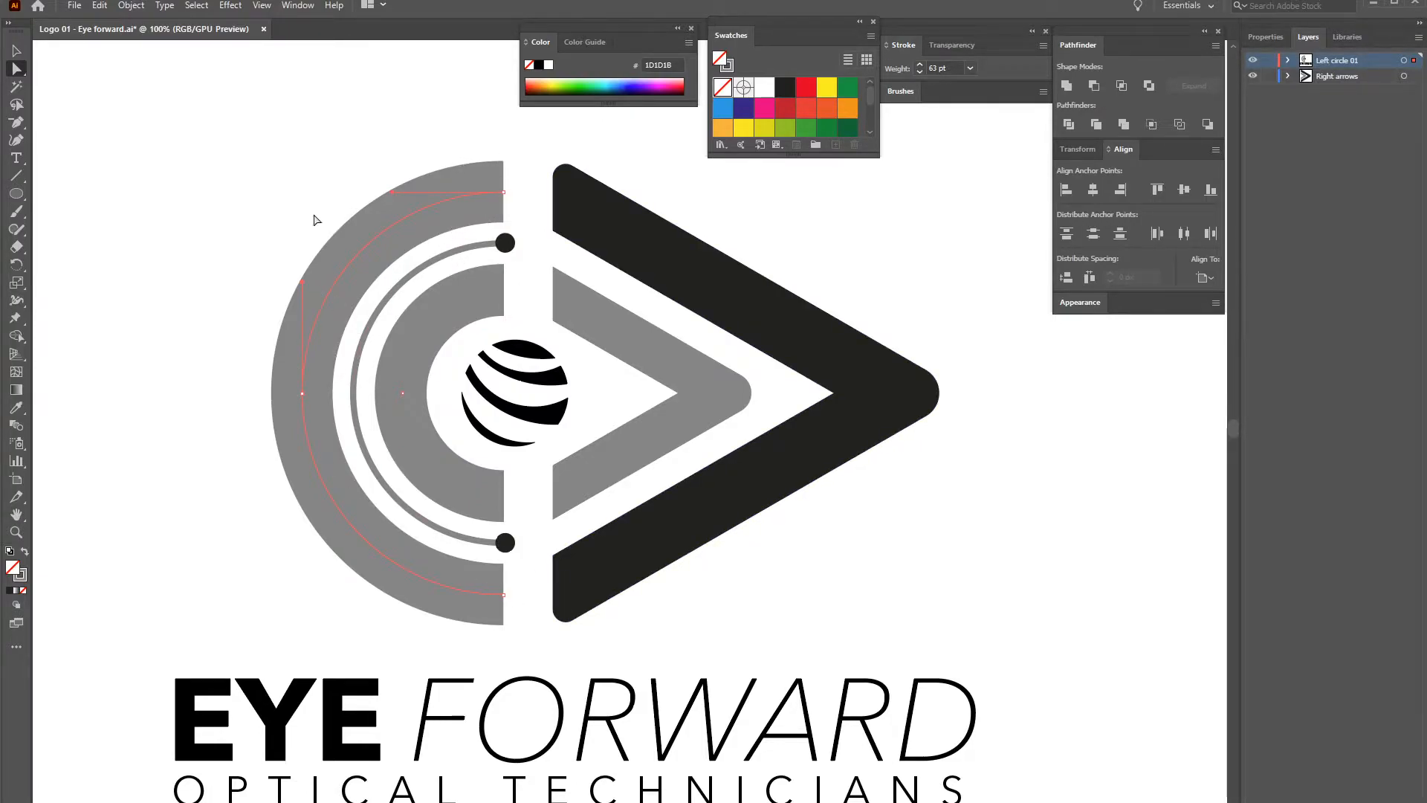
left_click(131, 6)
left_click(176, 182)
left_click(817, 493)
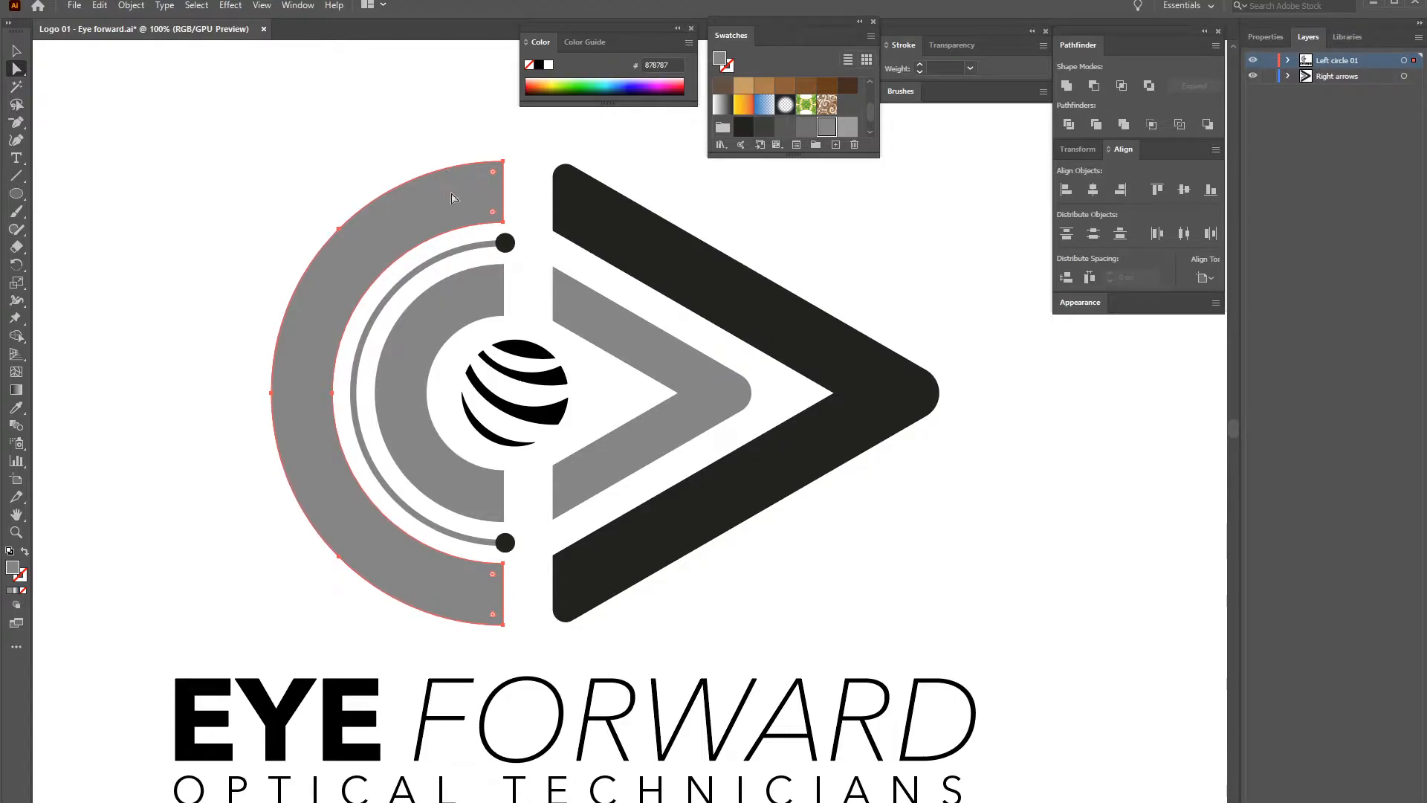
Slightly round the end corners of the expanded outer gray arc
left_click_drag(493, 176, 493, 179)
key("v")
left_click(117, 92)
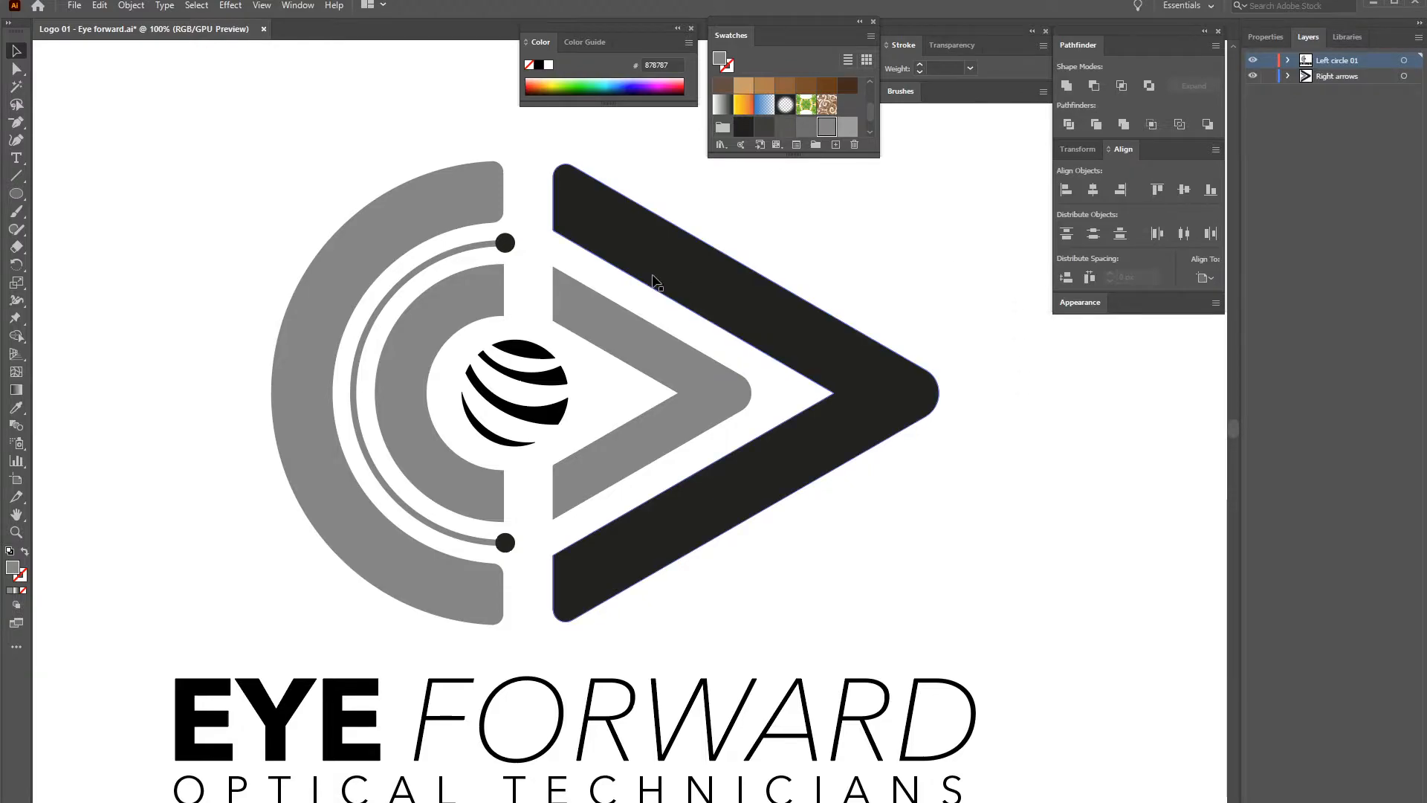
Expand the inner gray arc's fill and stroke into a filled shape
left_click(448, 309)
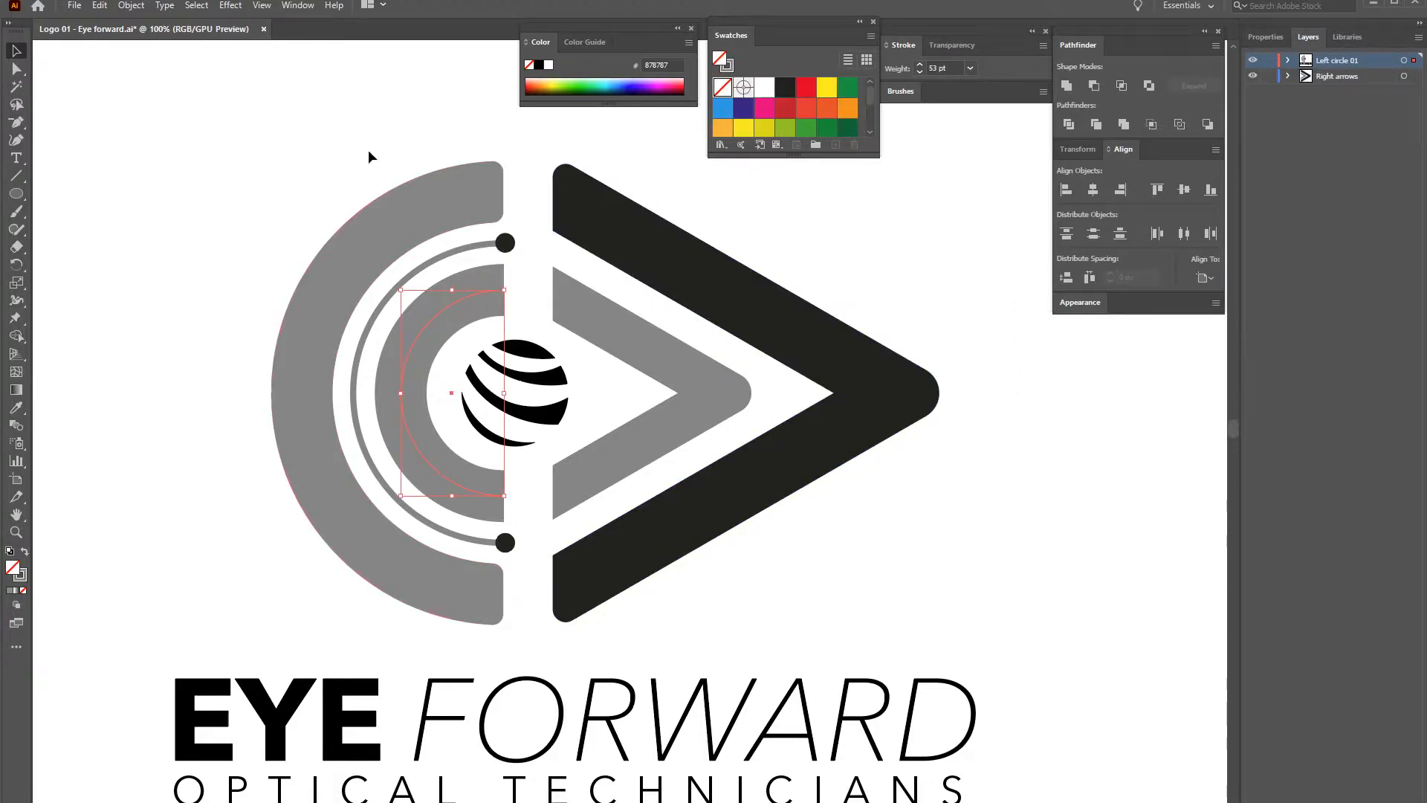
left_click(100, 5)
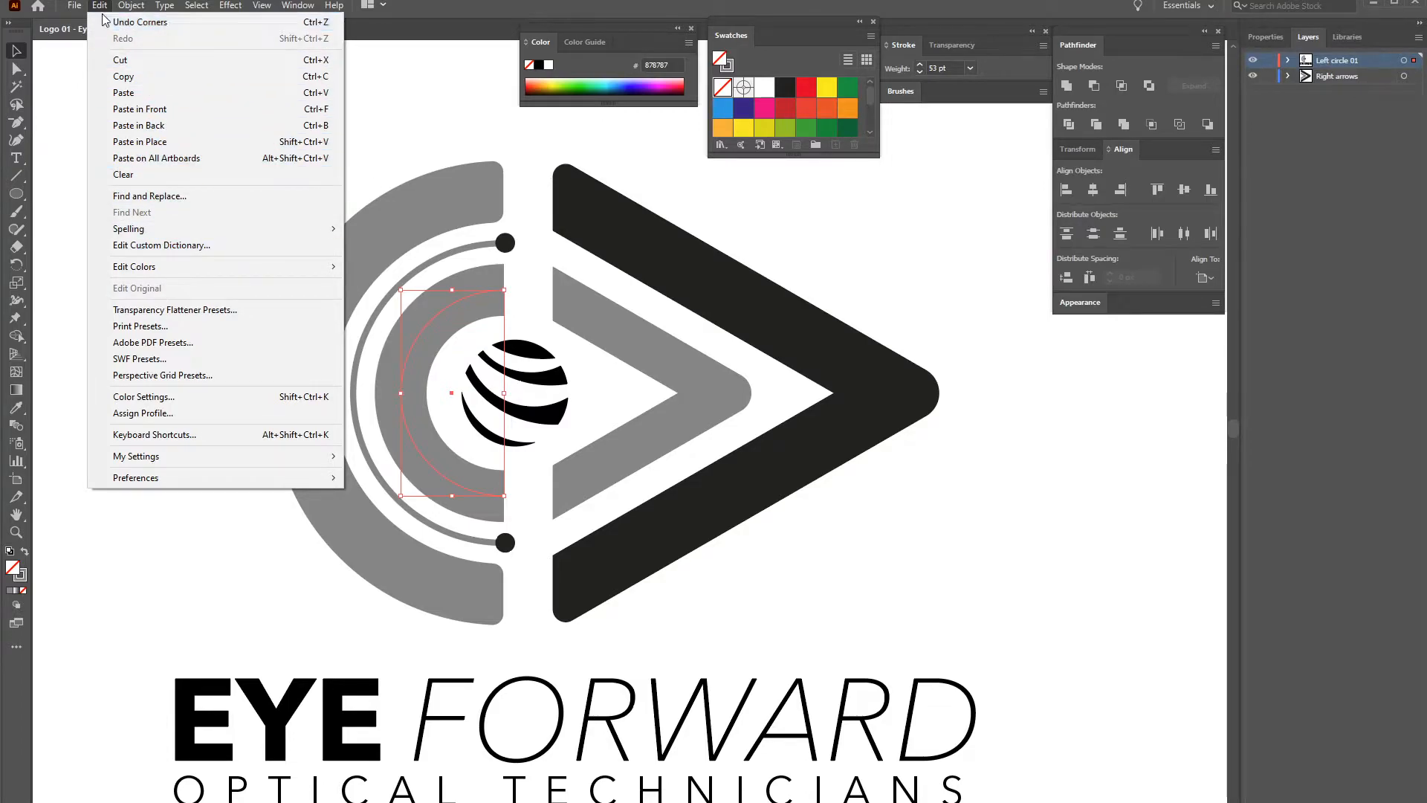
mouse_move(131, 5)
left_click(154, 180)
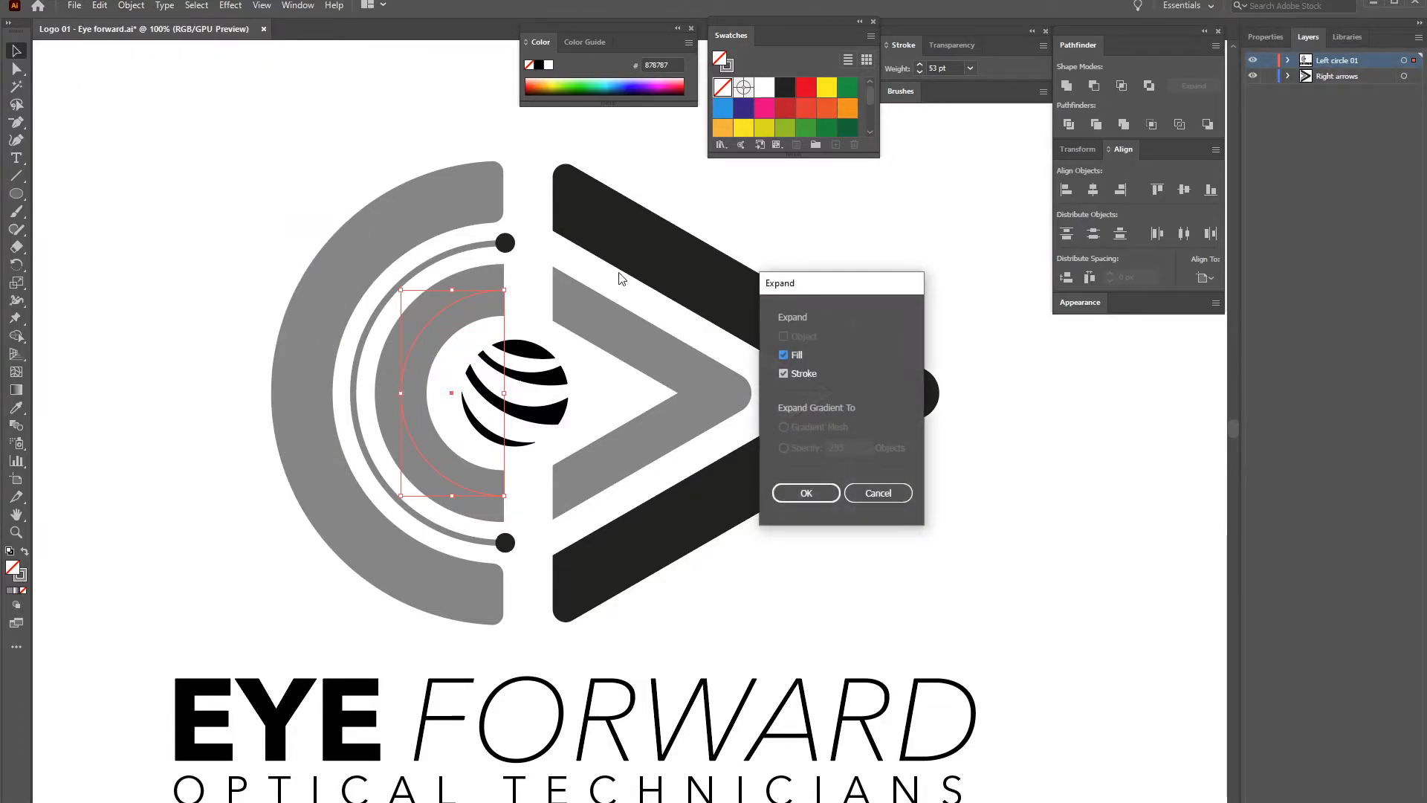
left_click(806, 493)
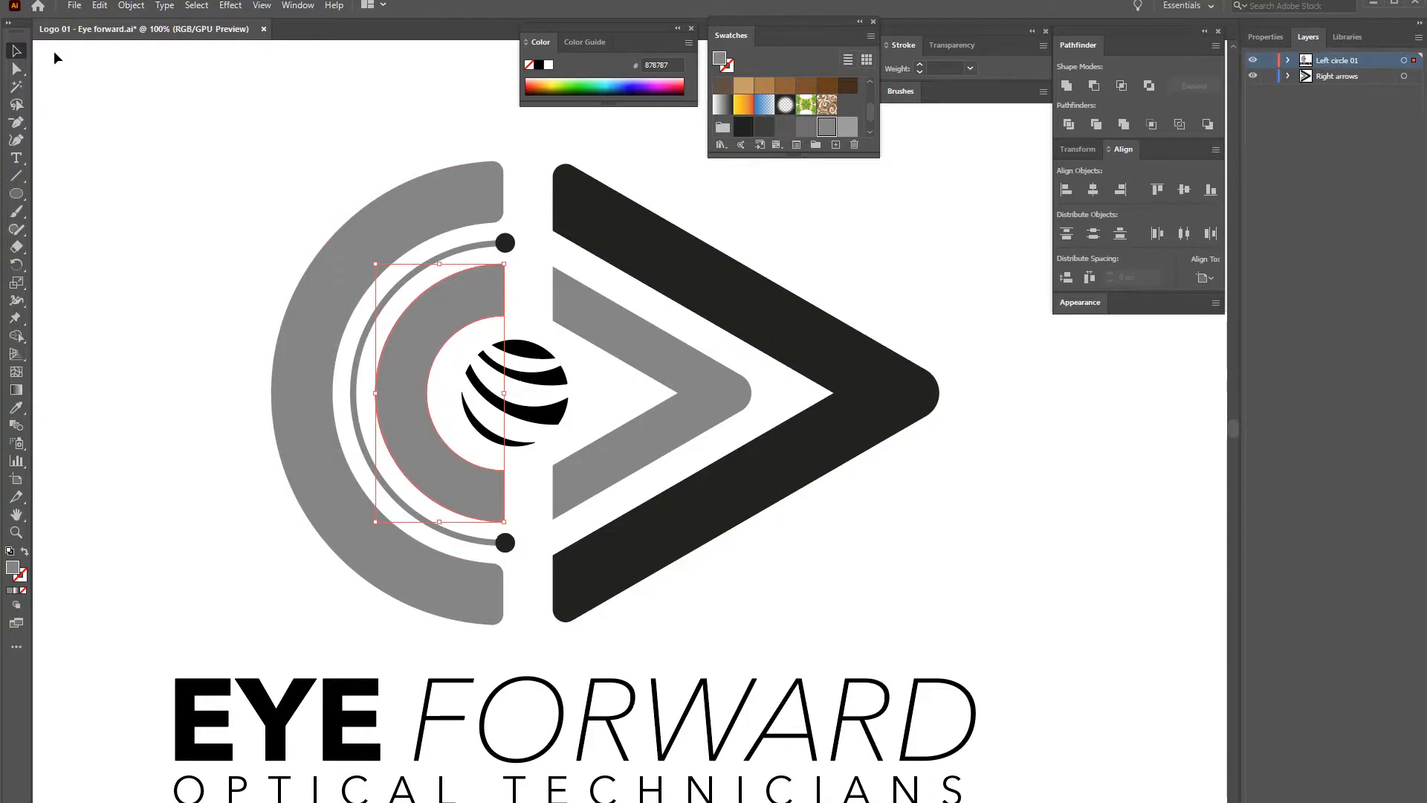
Try rounding the outer end corners of the inner gray arc
left_click(17, 69)
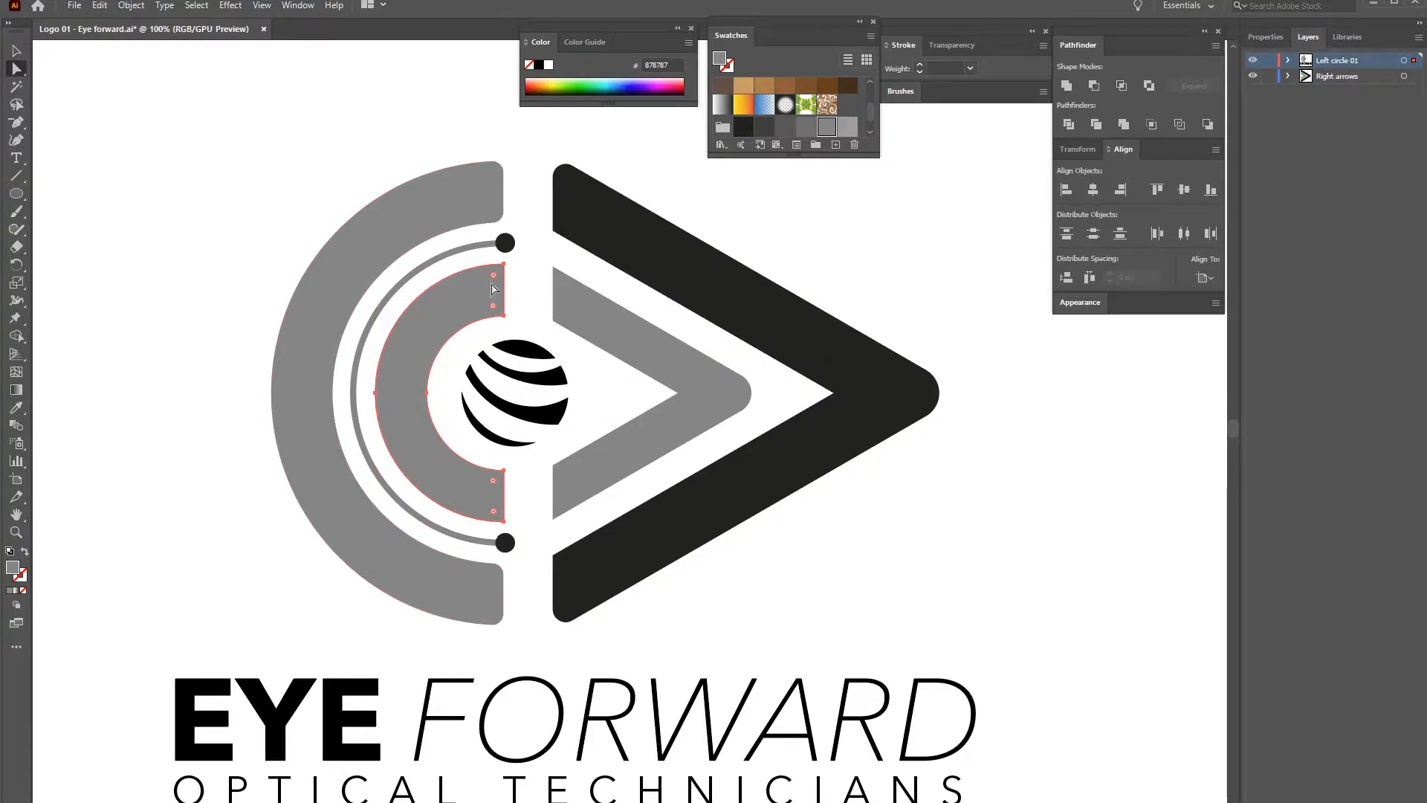
left_click_drag(495, 280, 497, 276)
key("ctrl+z")
left_click(520, 275)
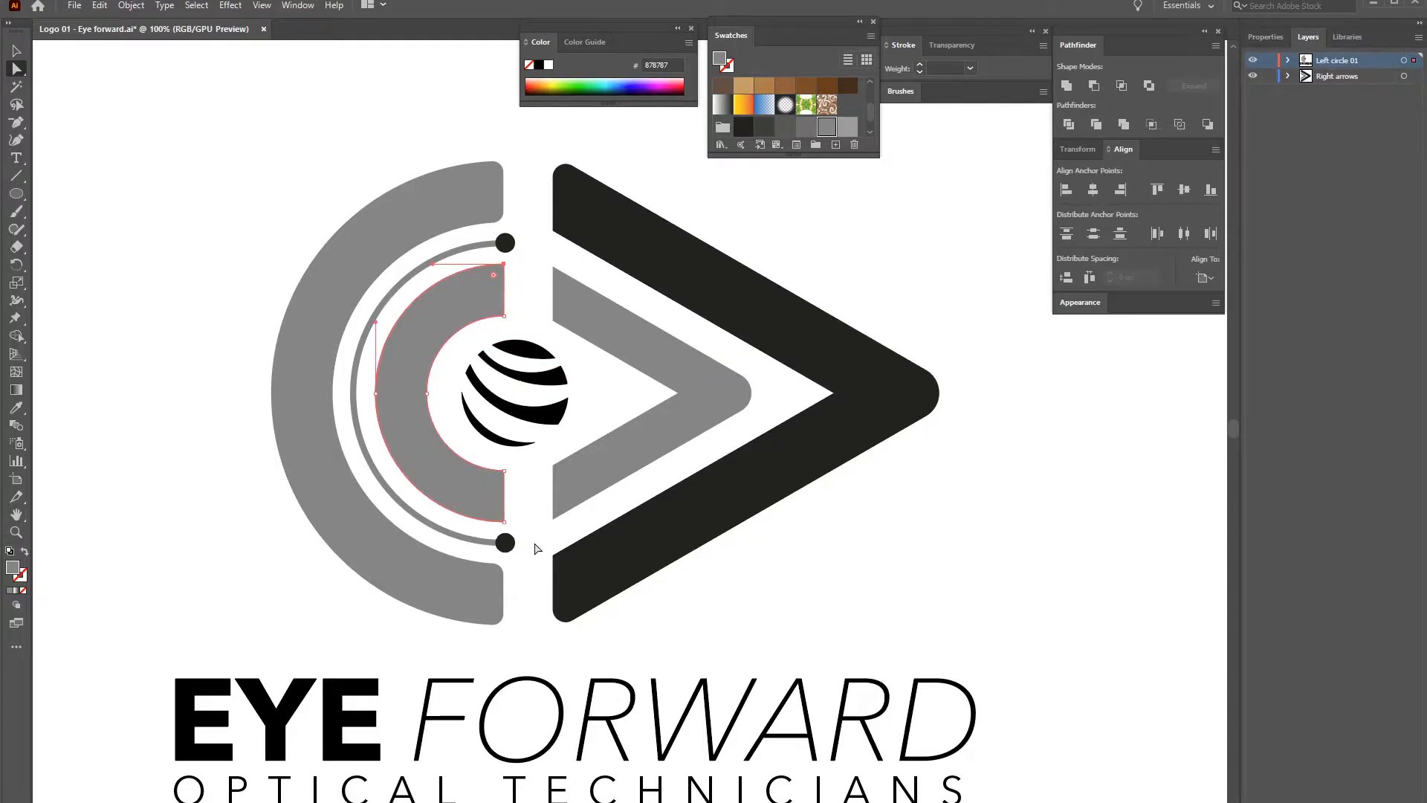
left_click(488, 502)
left_click_drag(520, 516, 497, 536)
mouse_move(498, 269)
left_mouse_down()
mouse_move(509, 262)
mouse_move(493, 281)
left_mouse_up()
Undo the corner rounding and the stroke expansion of the inner gray arc
left_click(505, 142)
key("ctrl+z")
key("ctrl+z")
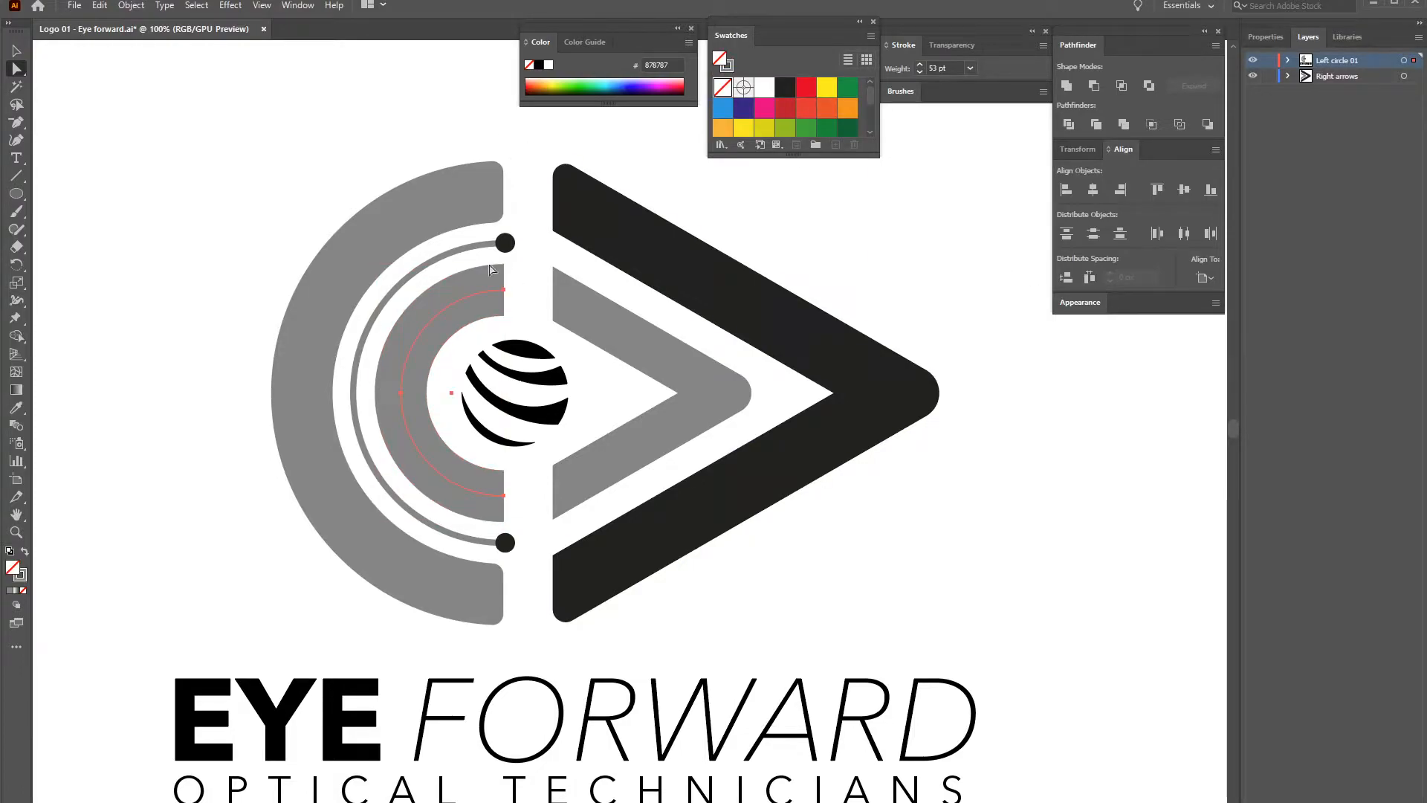
Restore the inner gray arc's stroke expansion and slightly round its end corners
left_click(98, 5)
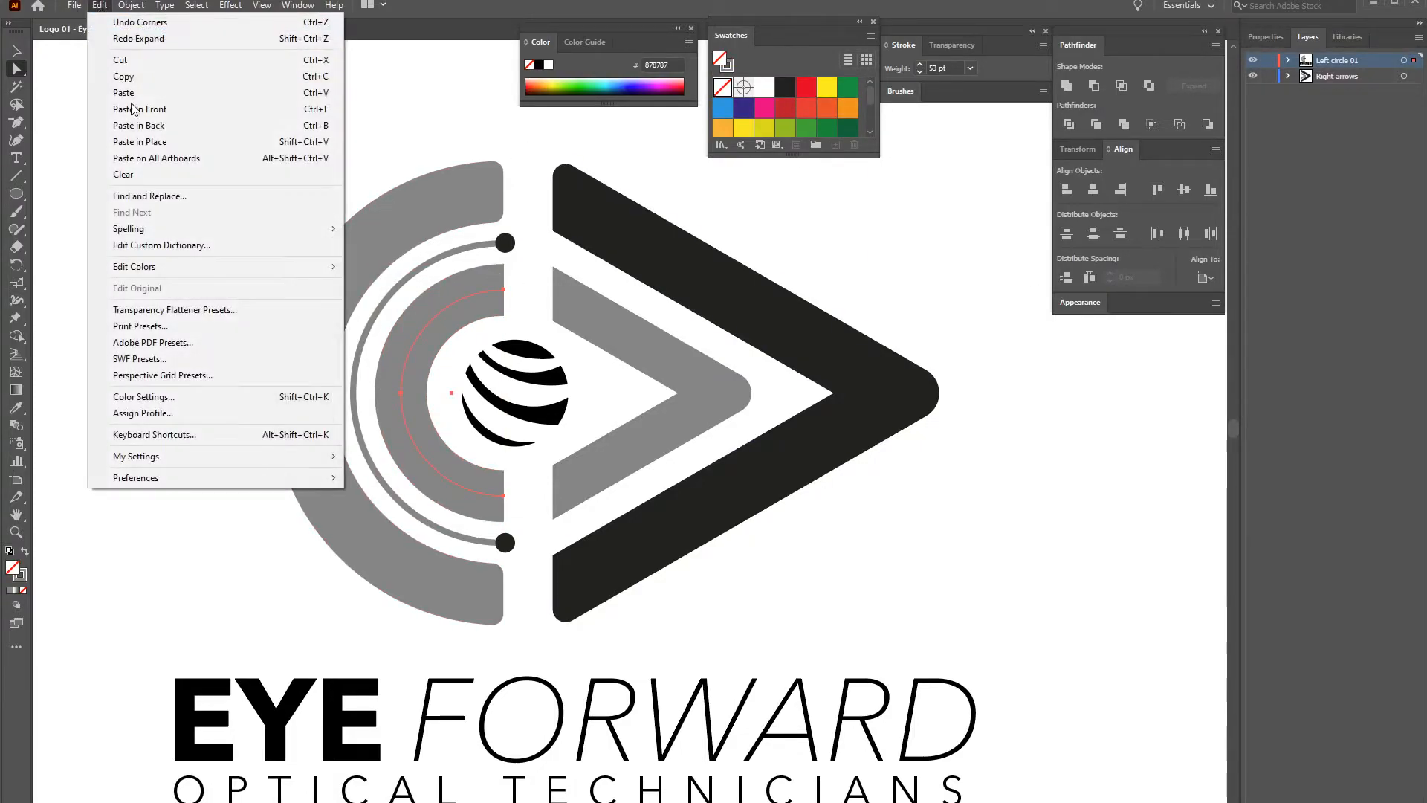
left_click(156, 44)
left_click_drag(494, 280, 490, 278)
left_click(307, 178)
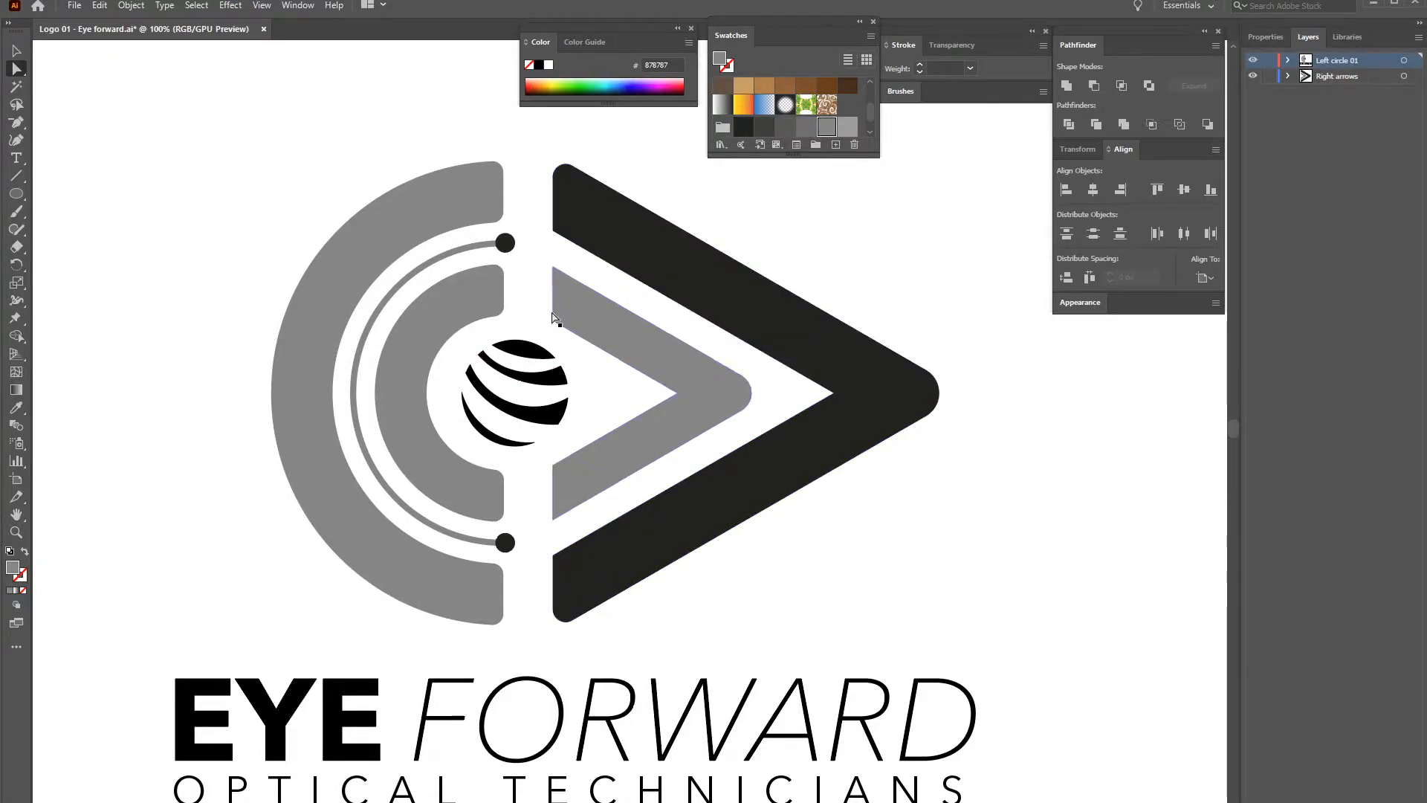
Switch to the Coolors website in the browser and open its palette generator
left_click(17, 50)
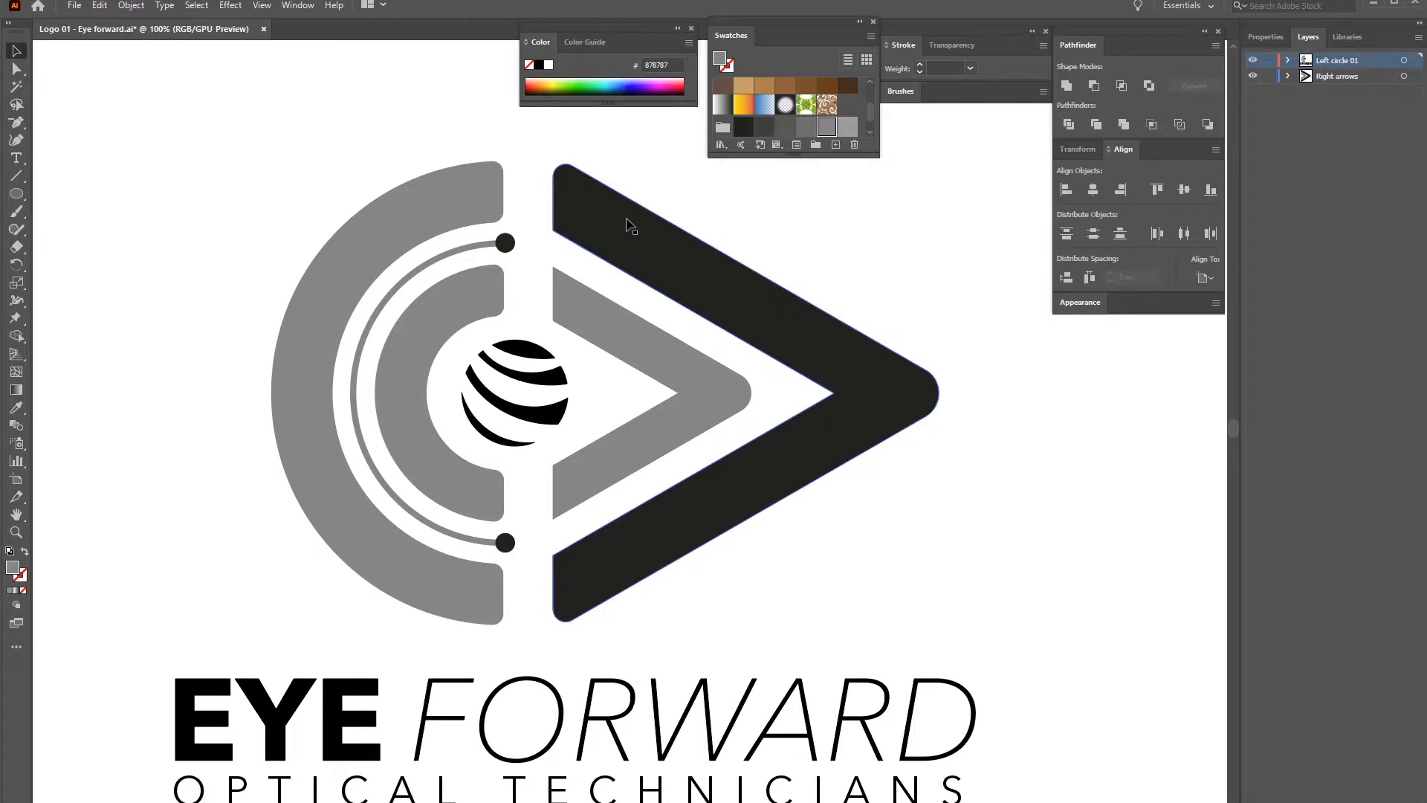
key("ctrl+minus")
key("ctrl+minus")
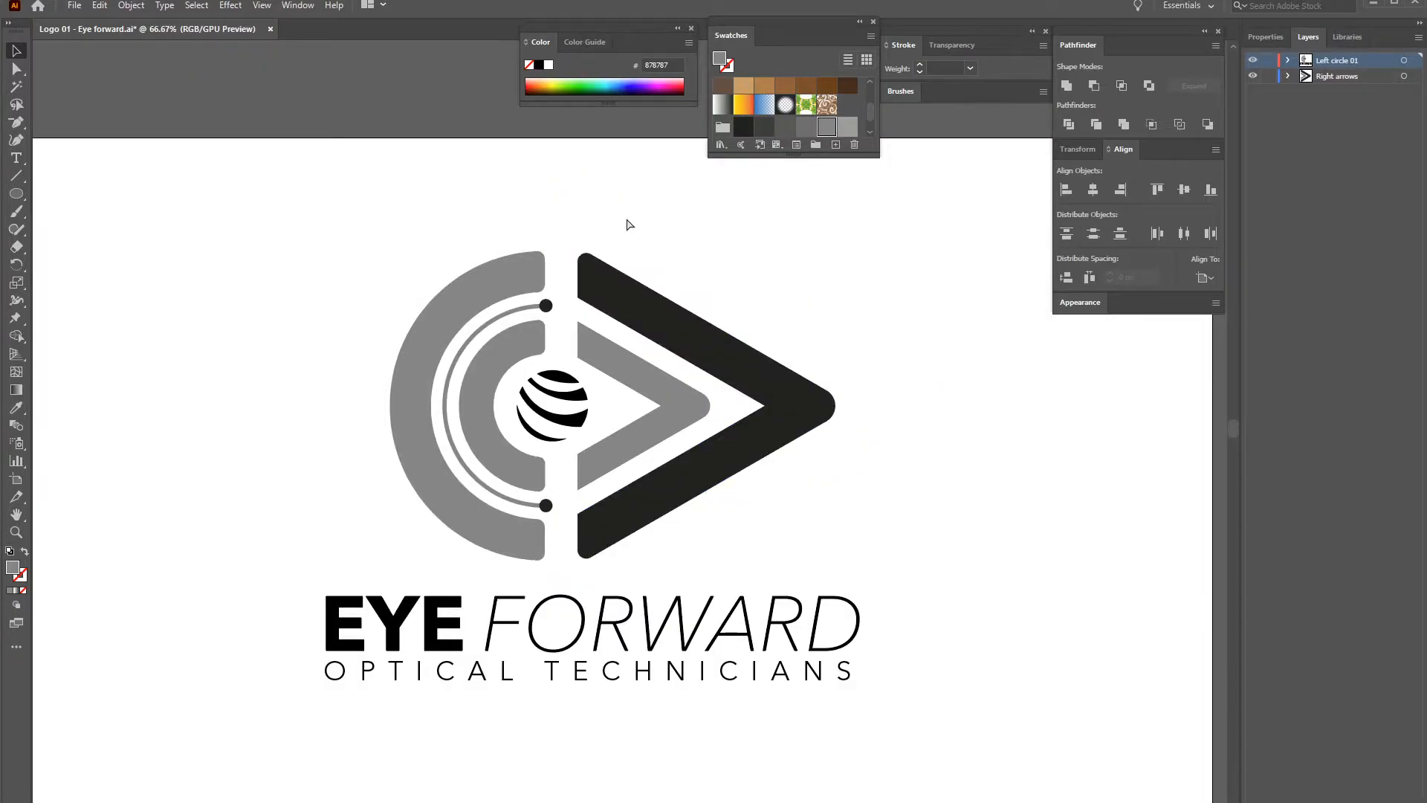
scroll(929, 313, "down", 1)
left_click_drag(872, 275, 897, 268)
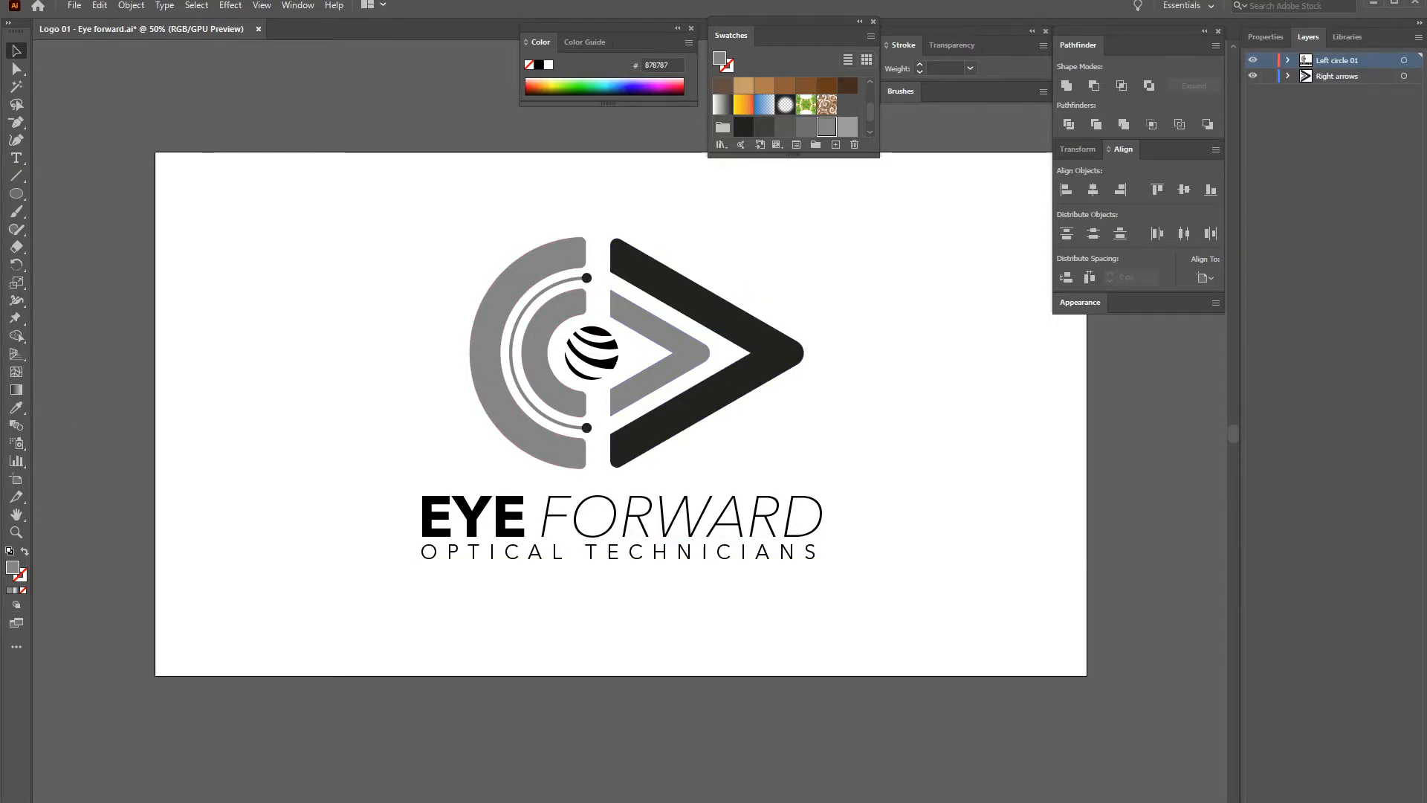
mouse_move(561, 791)
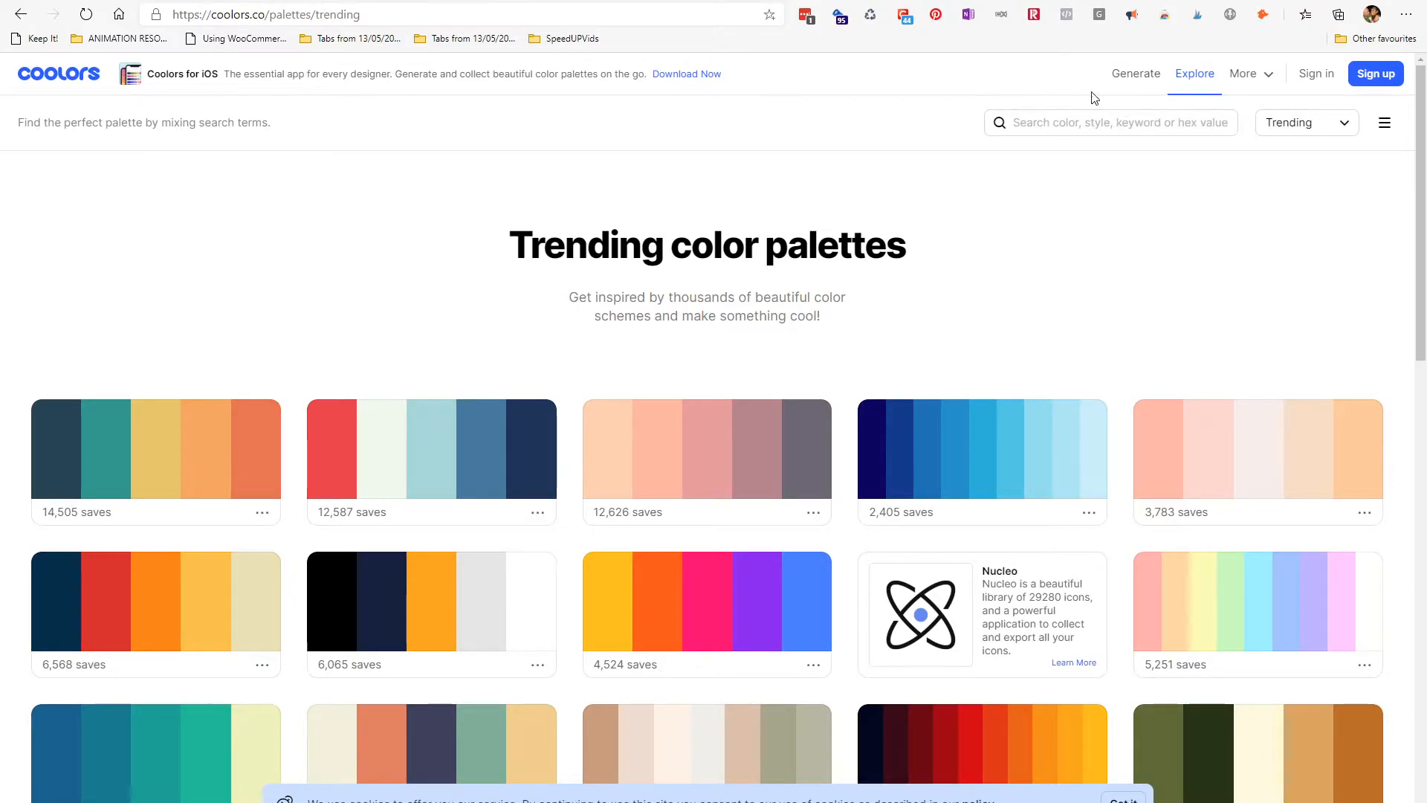
left_click(1140, 78)
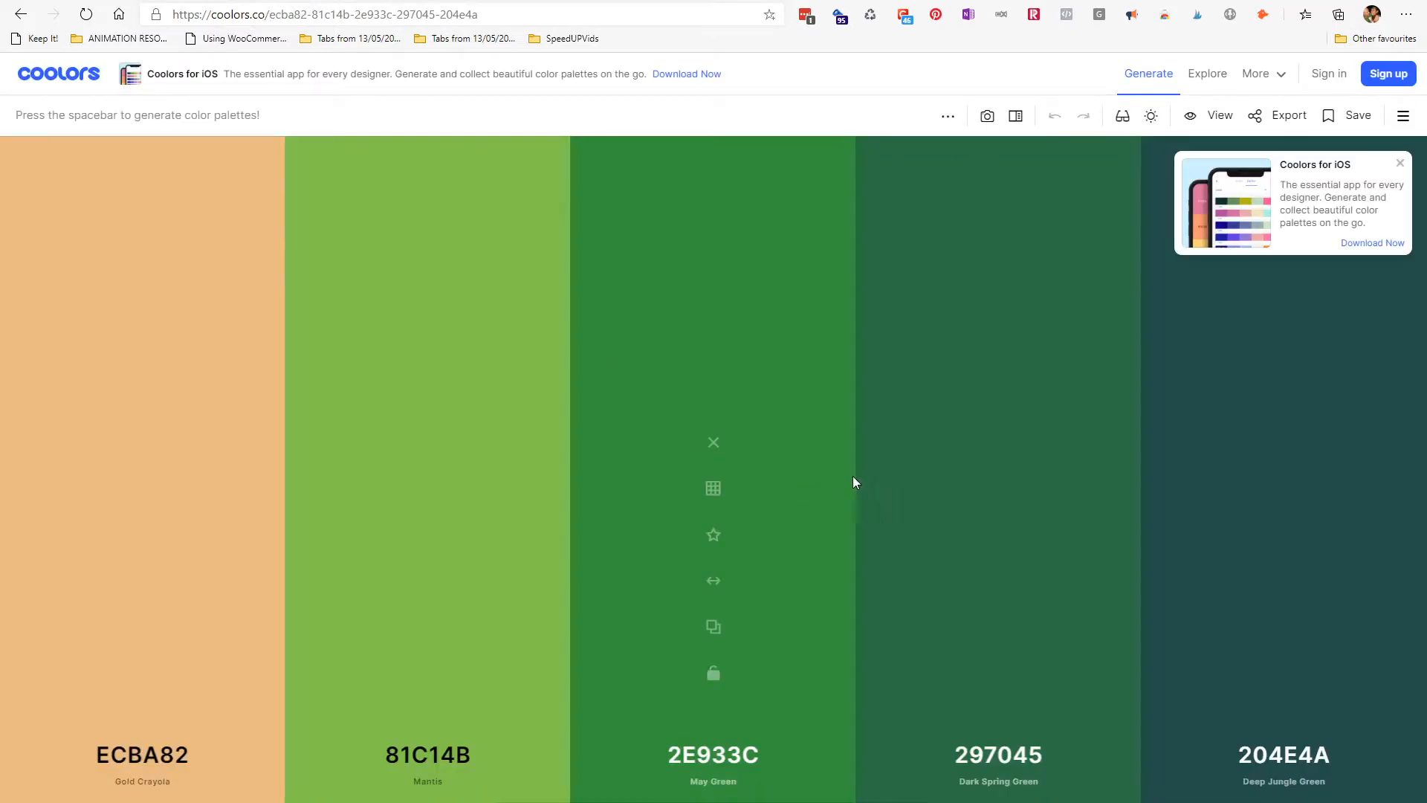
Generate random five-colour palettes until one contains the muted purple 847996
key("space")
key("space")
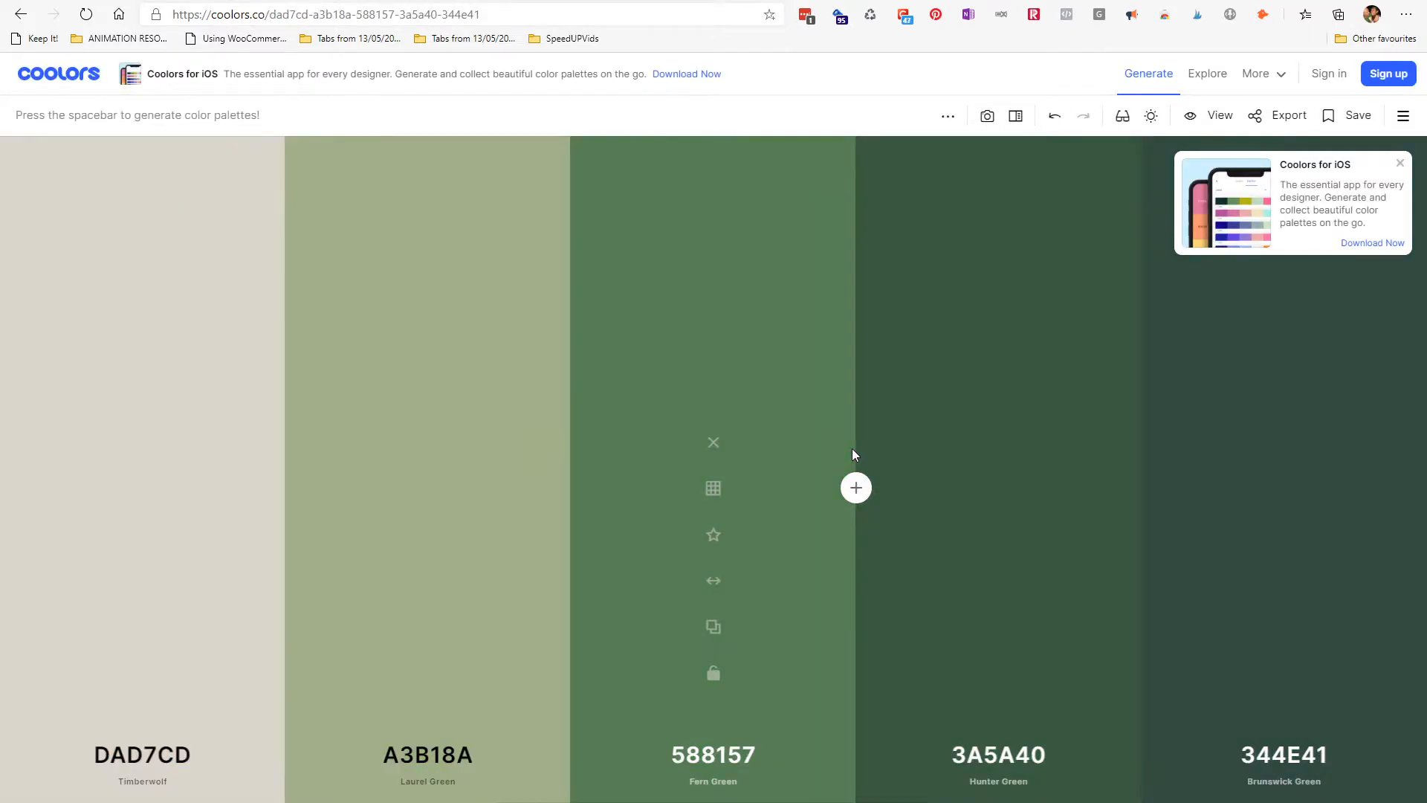
key("space")
key("space")
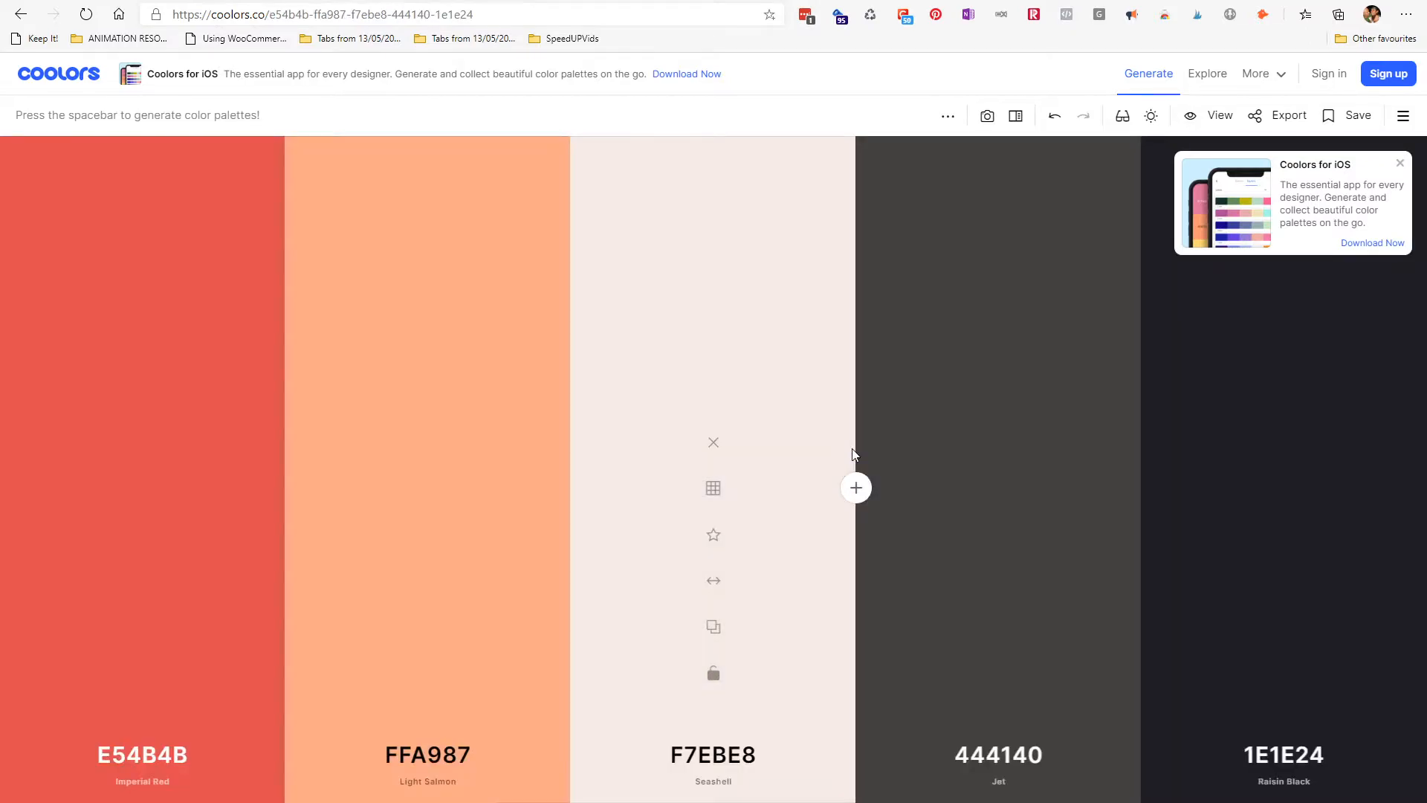
key("space")
key("space")
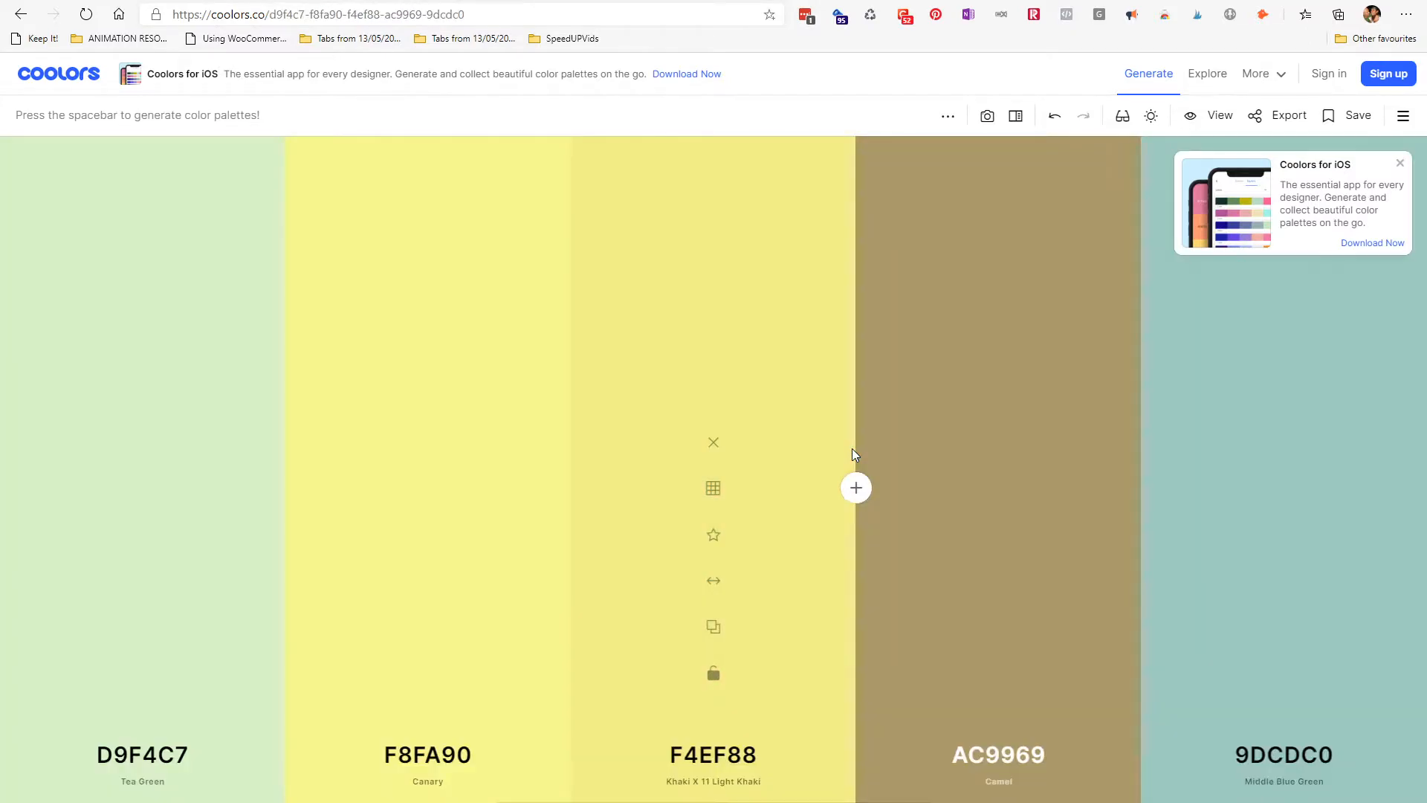
key("space")
key("space")
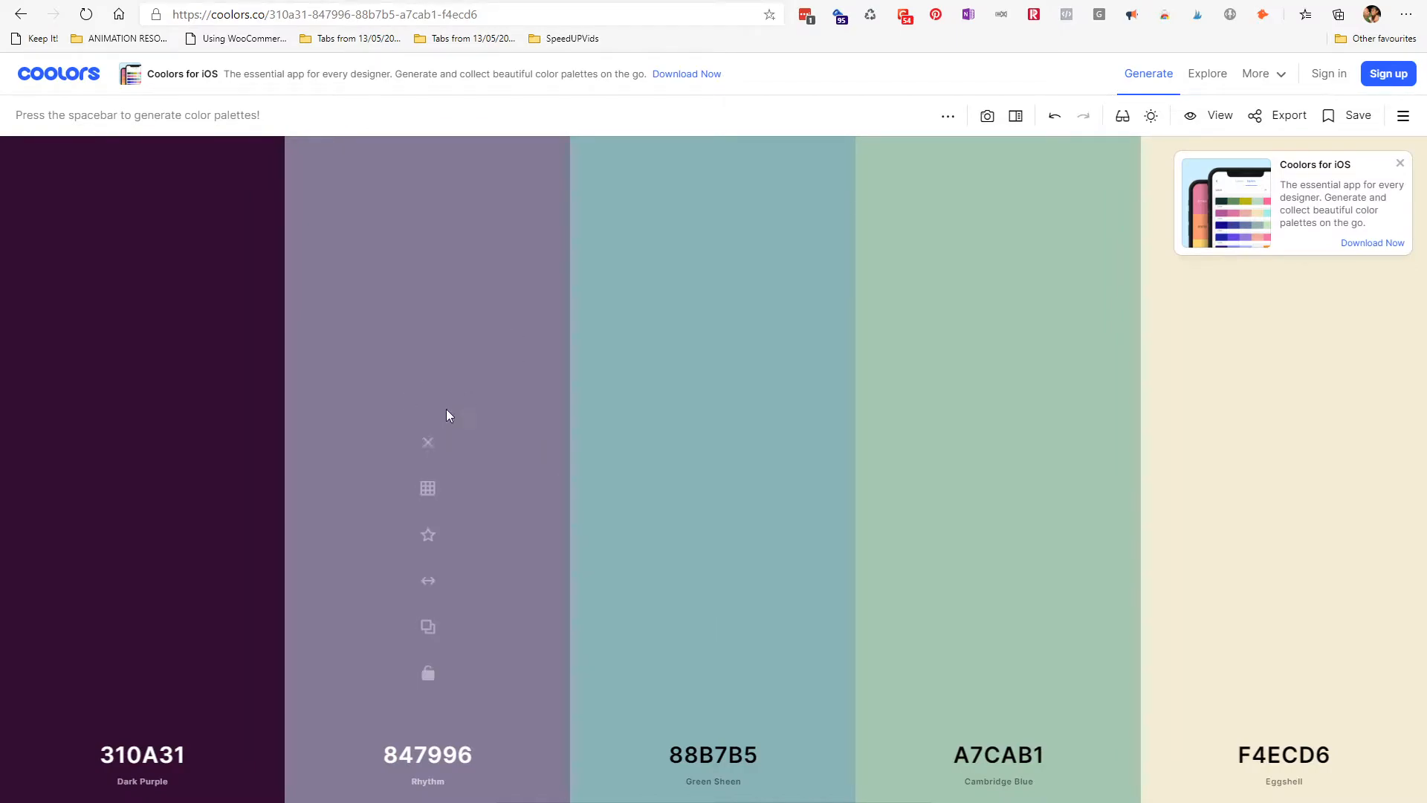
Lock the purple 847996 and generate further palettes until the green 329F5B comes up
left_click(429, 672)
key("space")
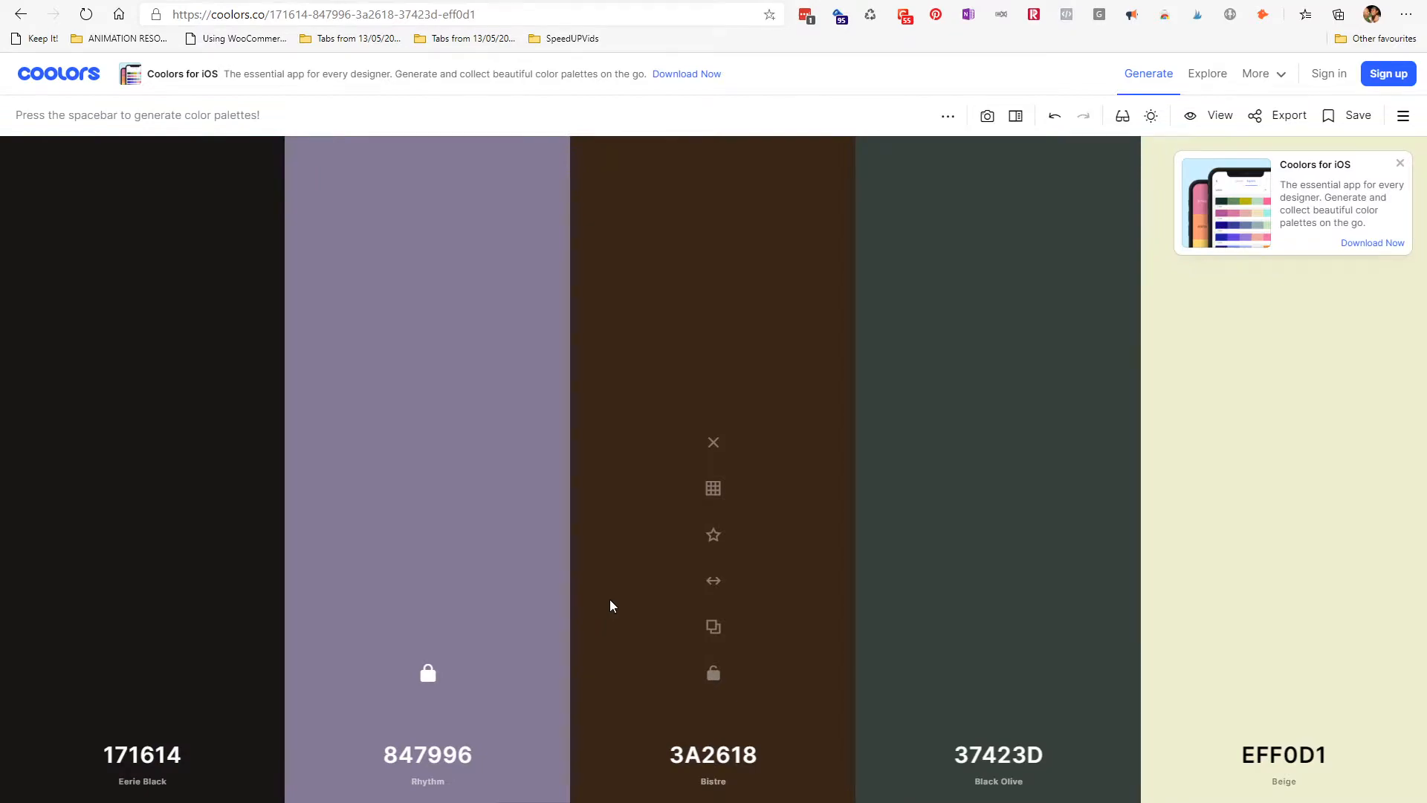
key("space")
key("space")
key("space")
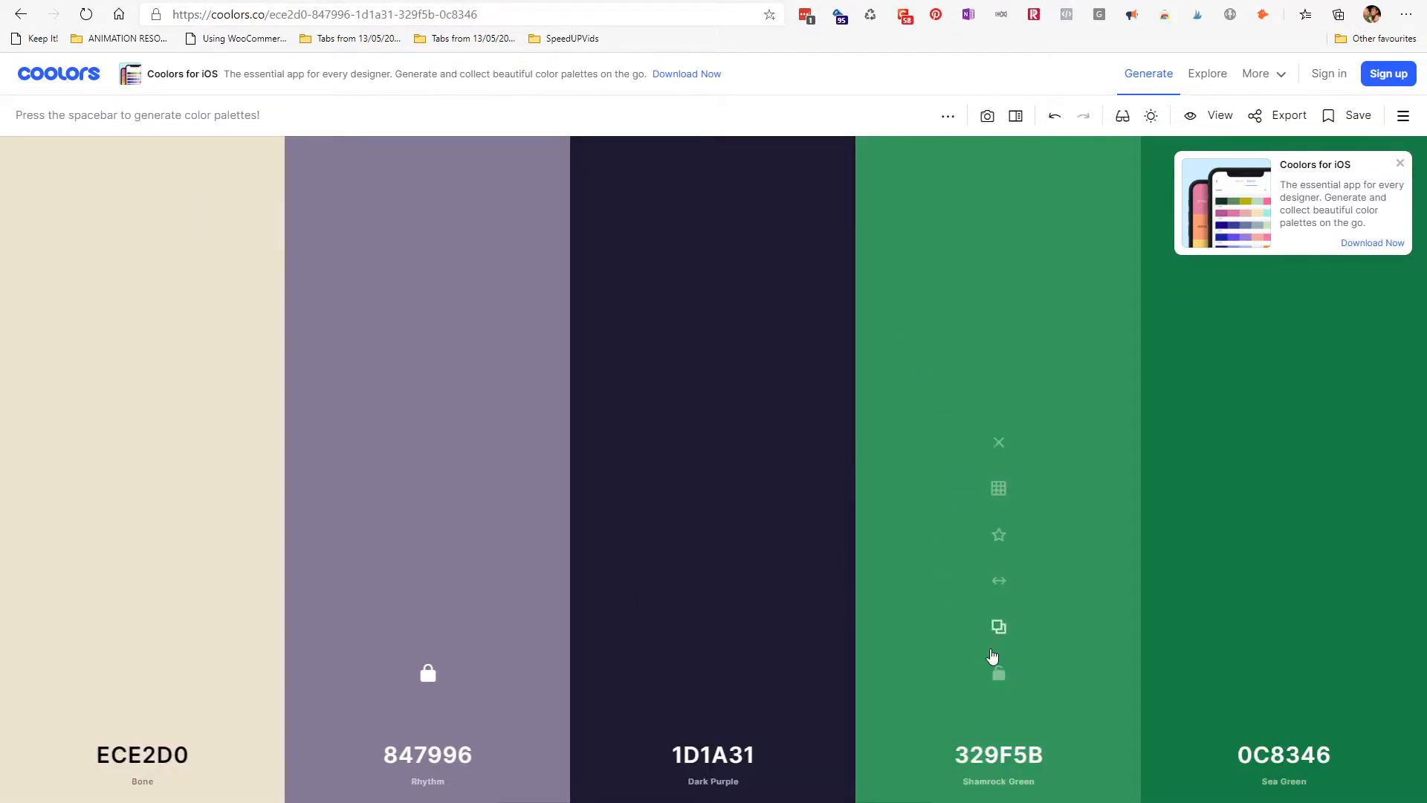
Lock the green 329F5B and generate further palettes until the orange-red FE5F55 comes up
left_click(999, 674)
key("space")
key("space")
key("space")
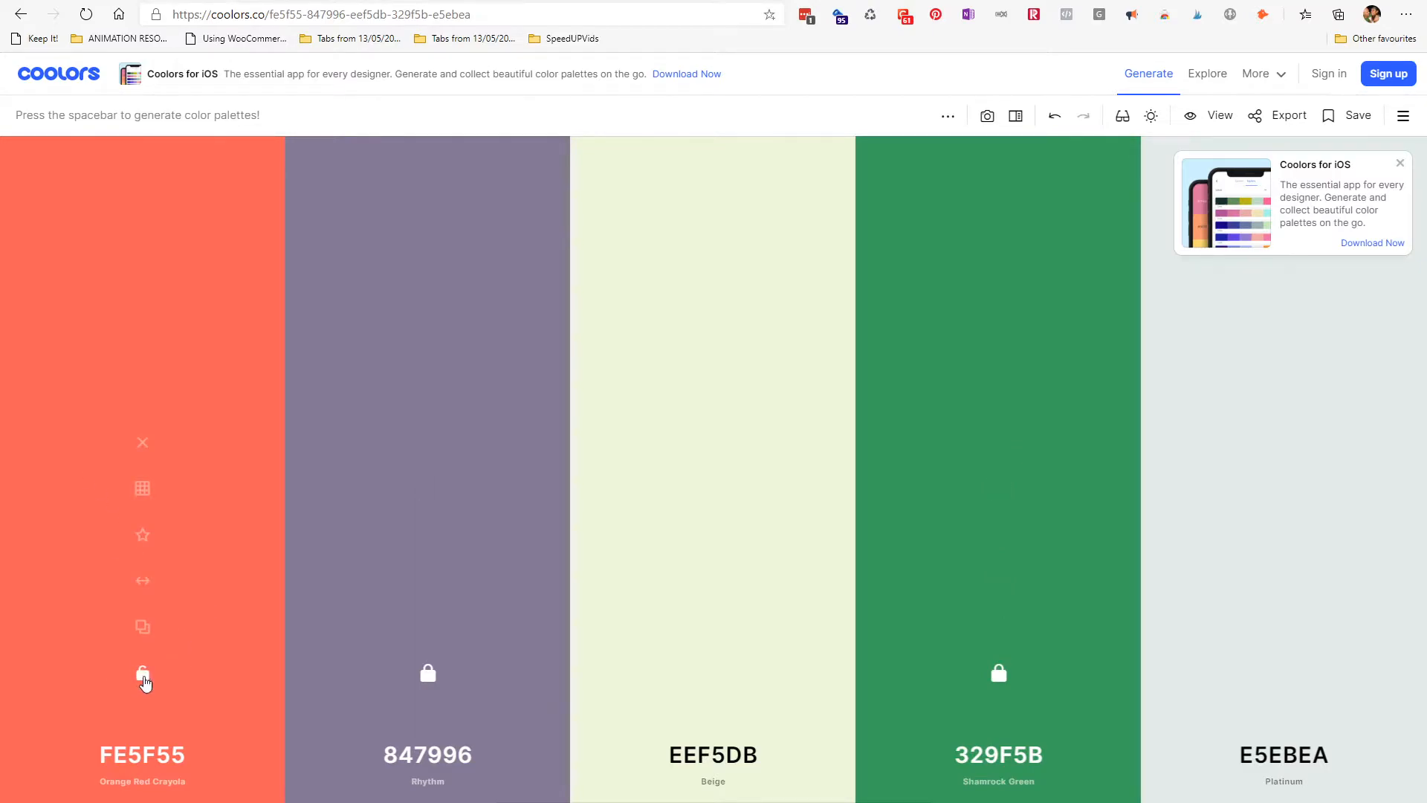
Copy the hex code FE5F55 from the palette and apply it in Illustrator as the outer gray arc's fill
left_click(172, 756)
key("ctrl+c")
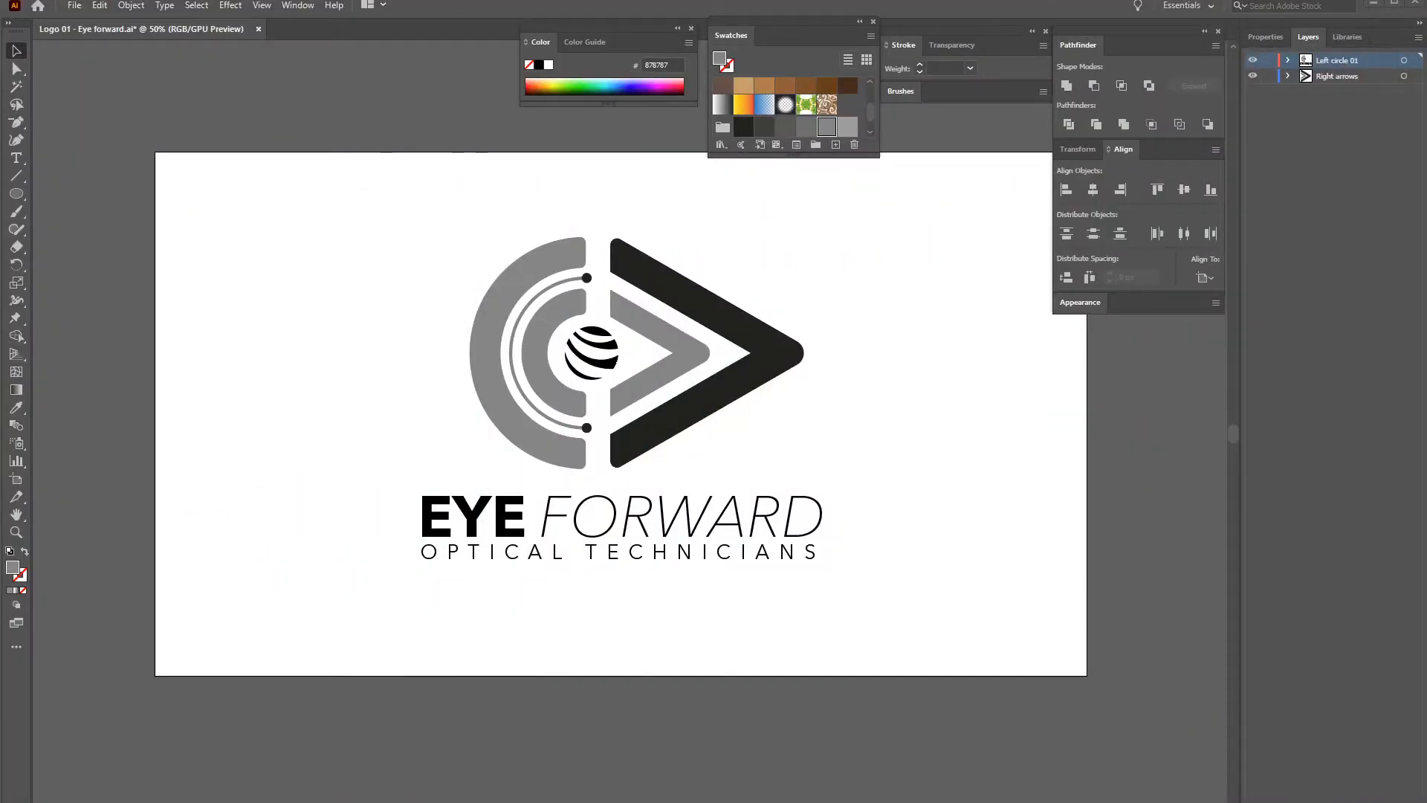
left_click(724, 327)
left_click(515, 294)
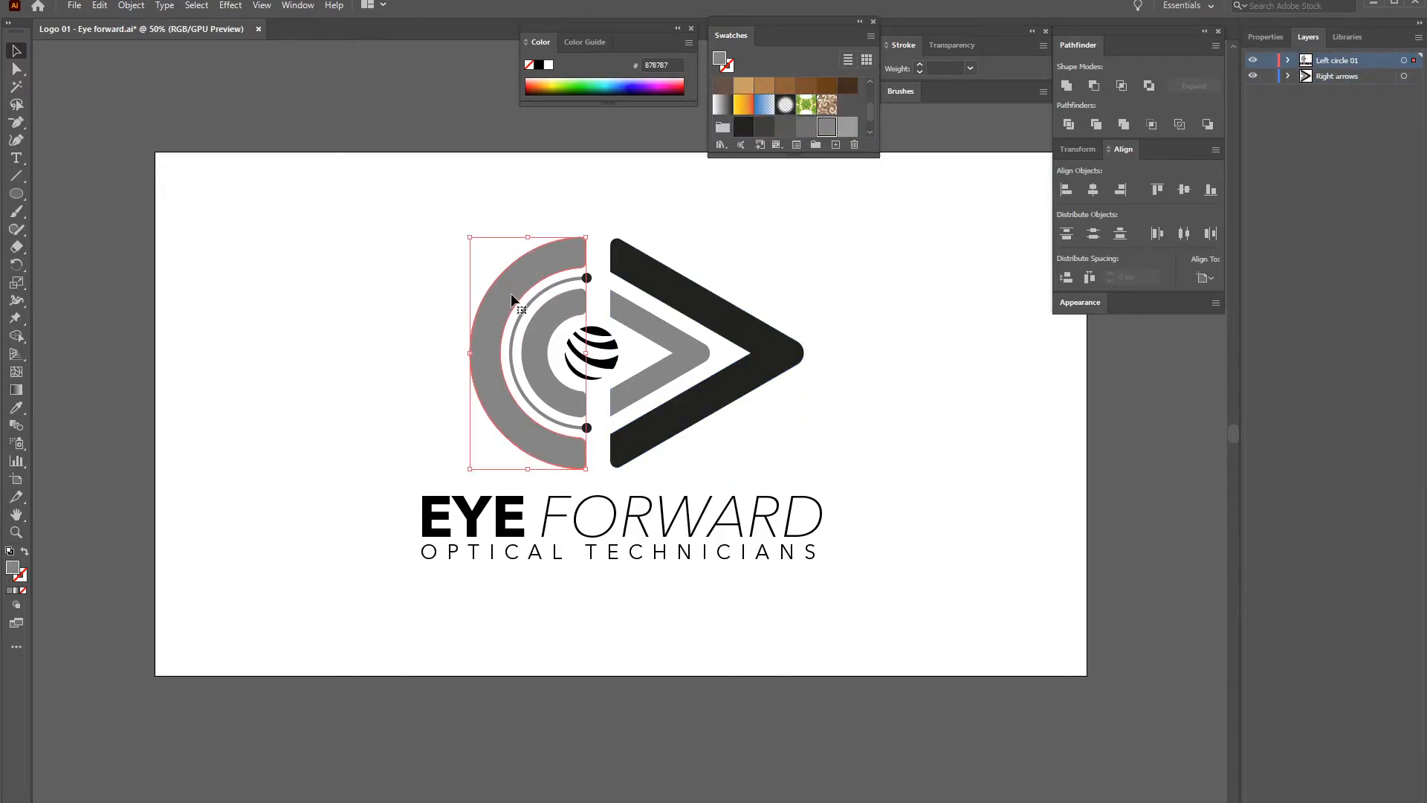
double_click(17, 569)
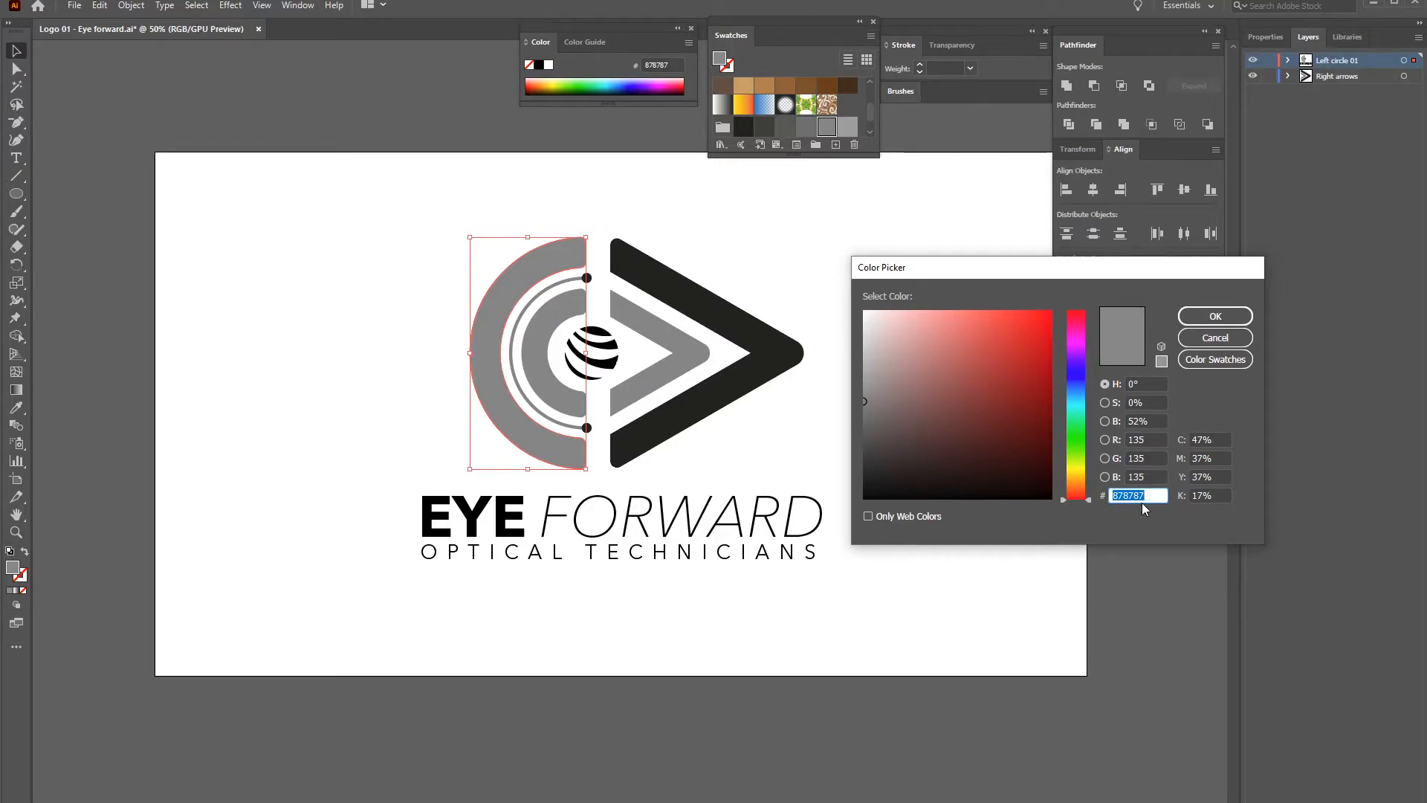
left_click(1149, 496)
left_click_drag(1152, 495, 1106, 505)
key("Return")
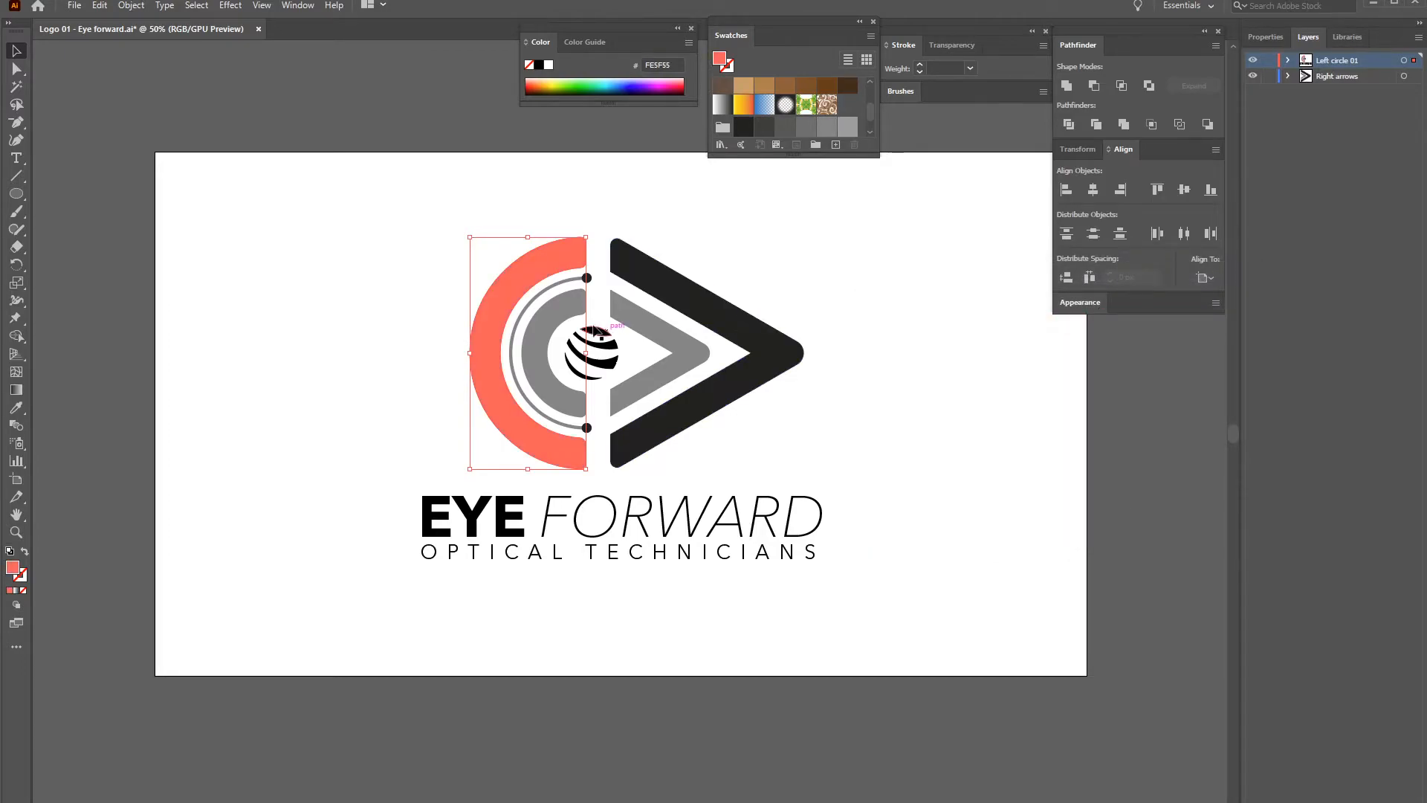
Fill the inner gray arrow with the copied colour FE5F55
left_click(682, 350)
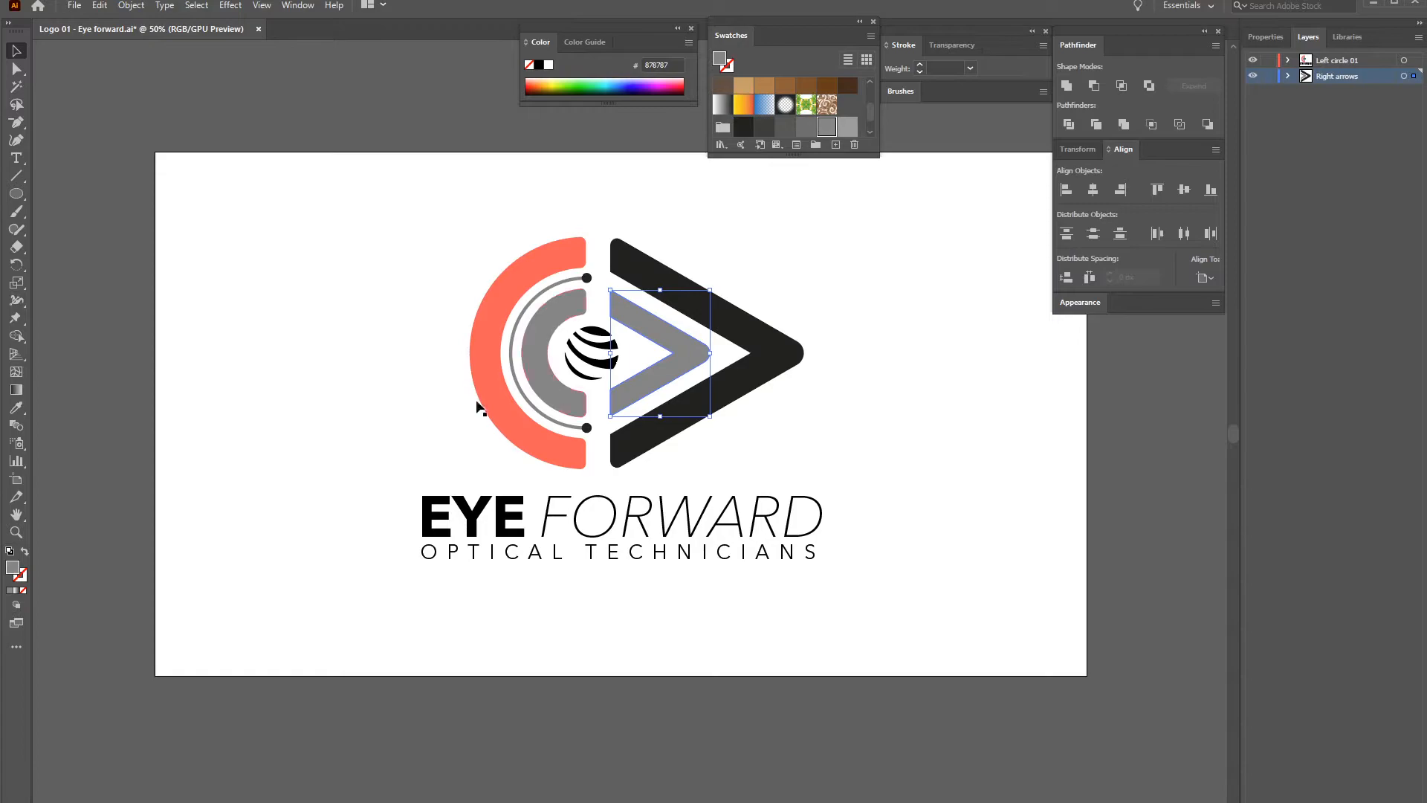
double_click(13, 568)
key("ctrl+v")
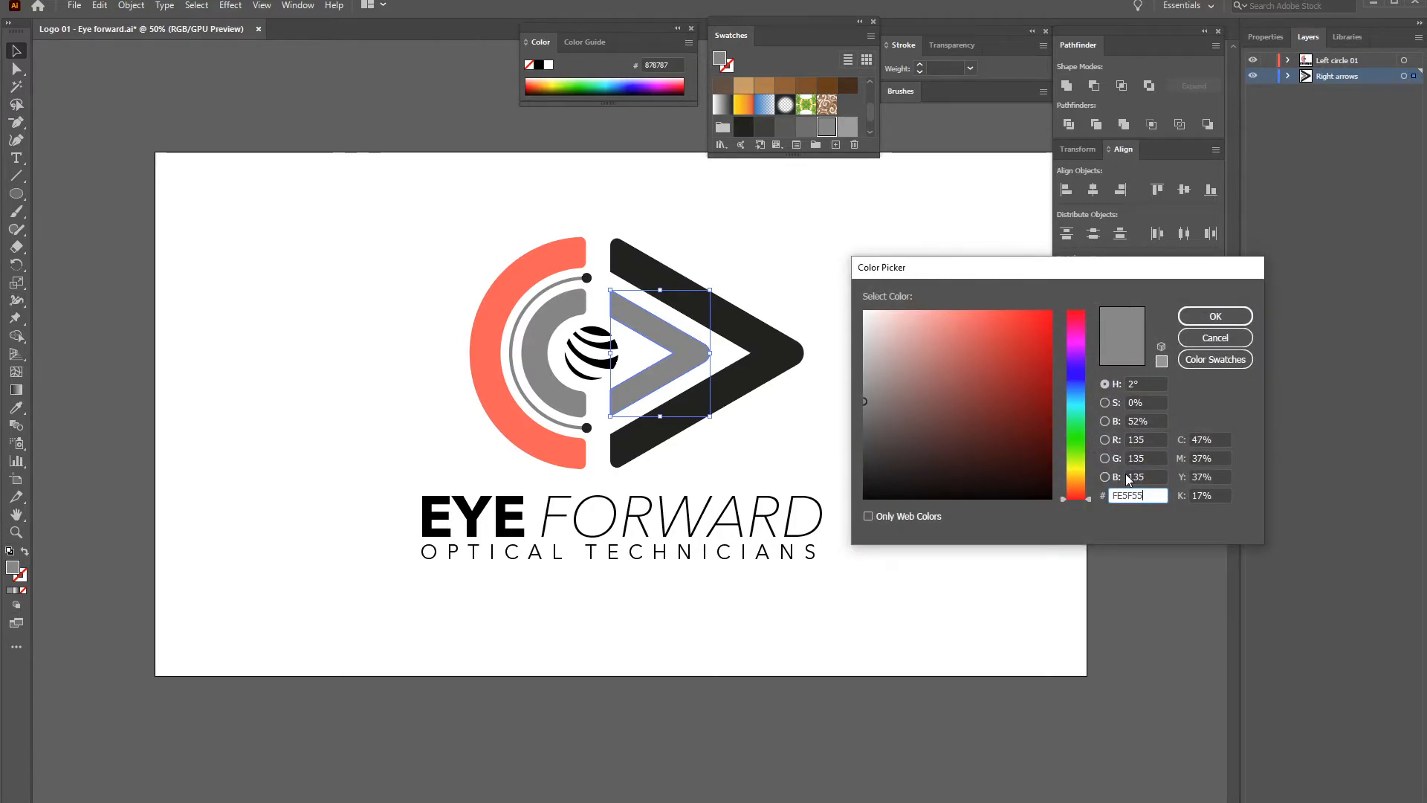
key("Return")
left_click(663, 234)
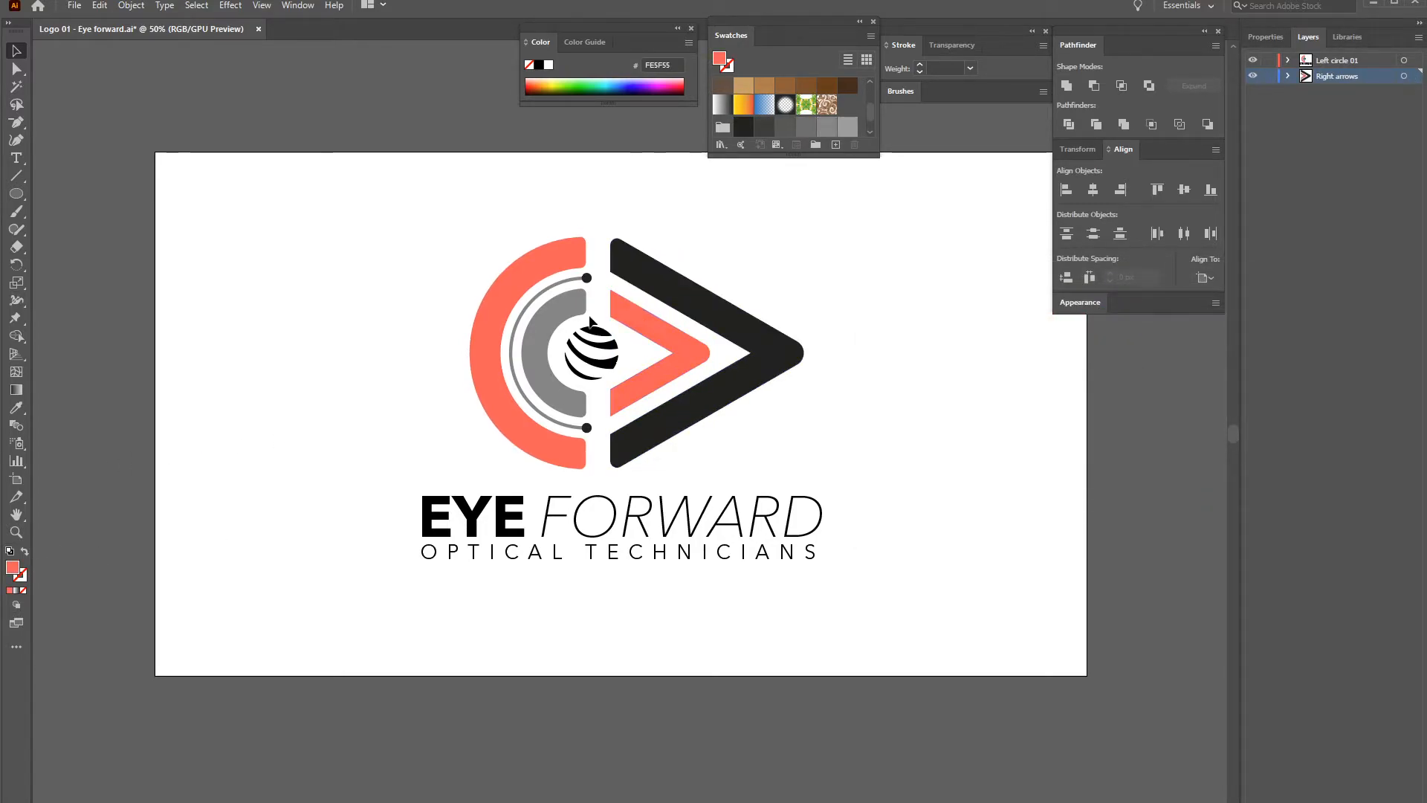
Try matching the dark outer arrow's fill to the orange-red outer arc with the Eyedropper, and undo it
left_click(664, 281)
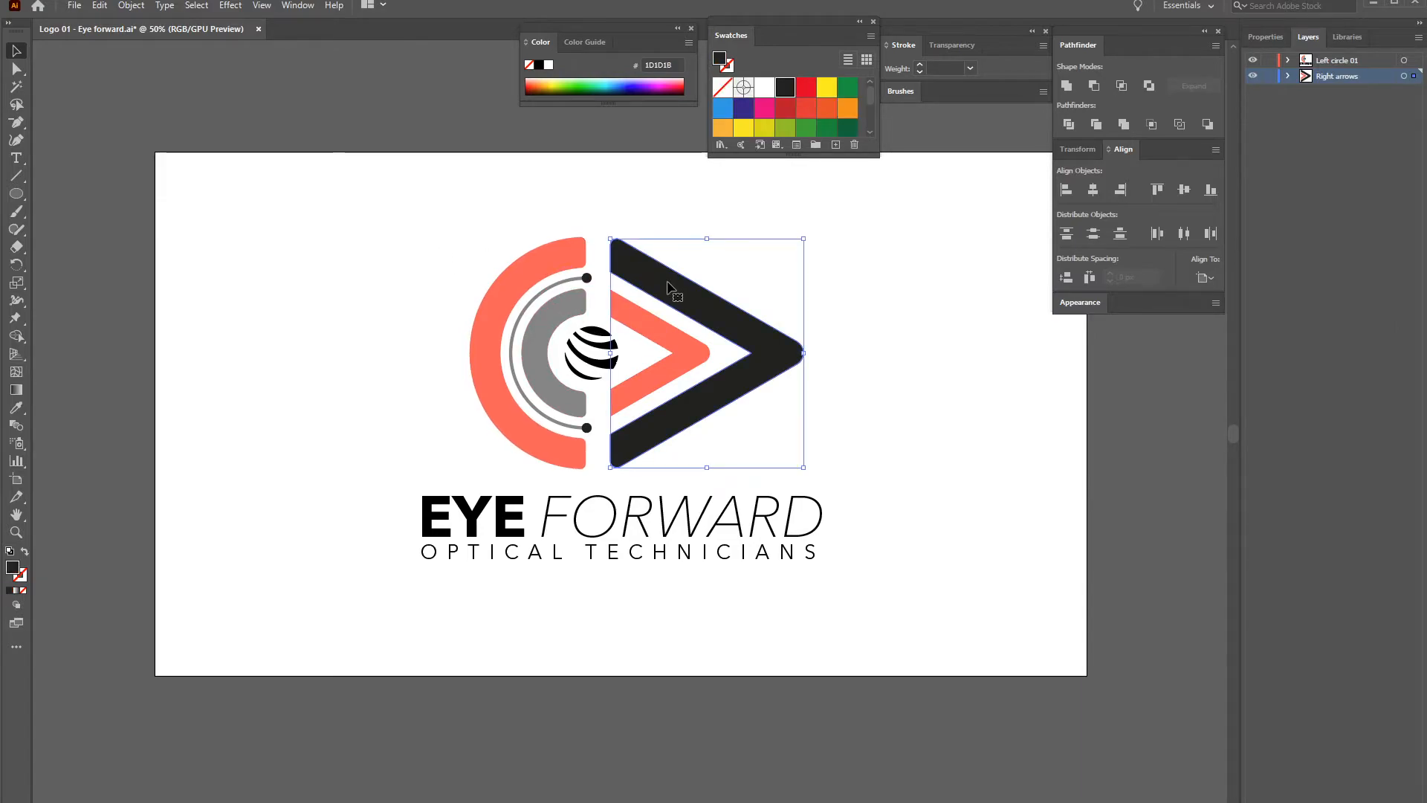
key("i")
left_click(531, 272)
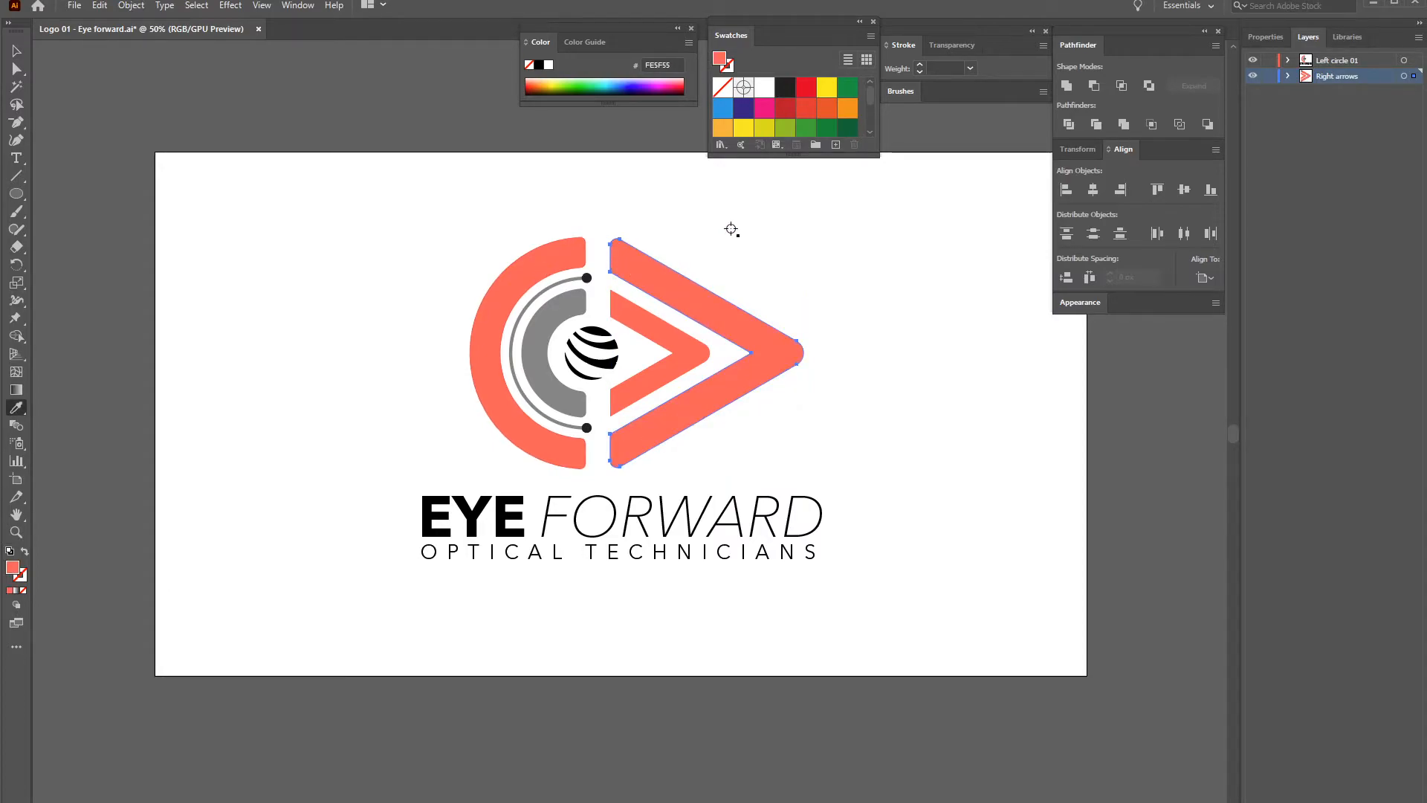
key("ctrl+z")
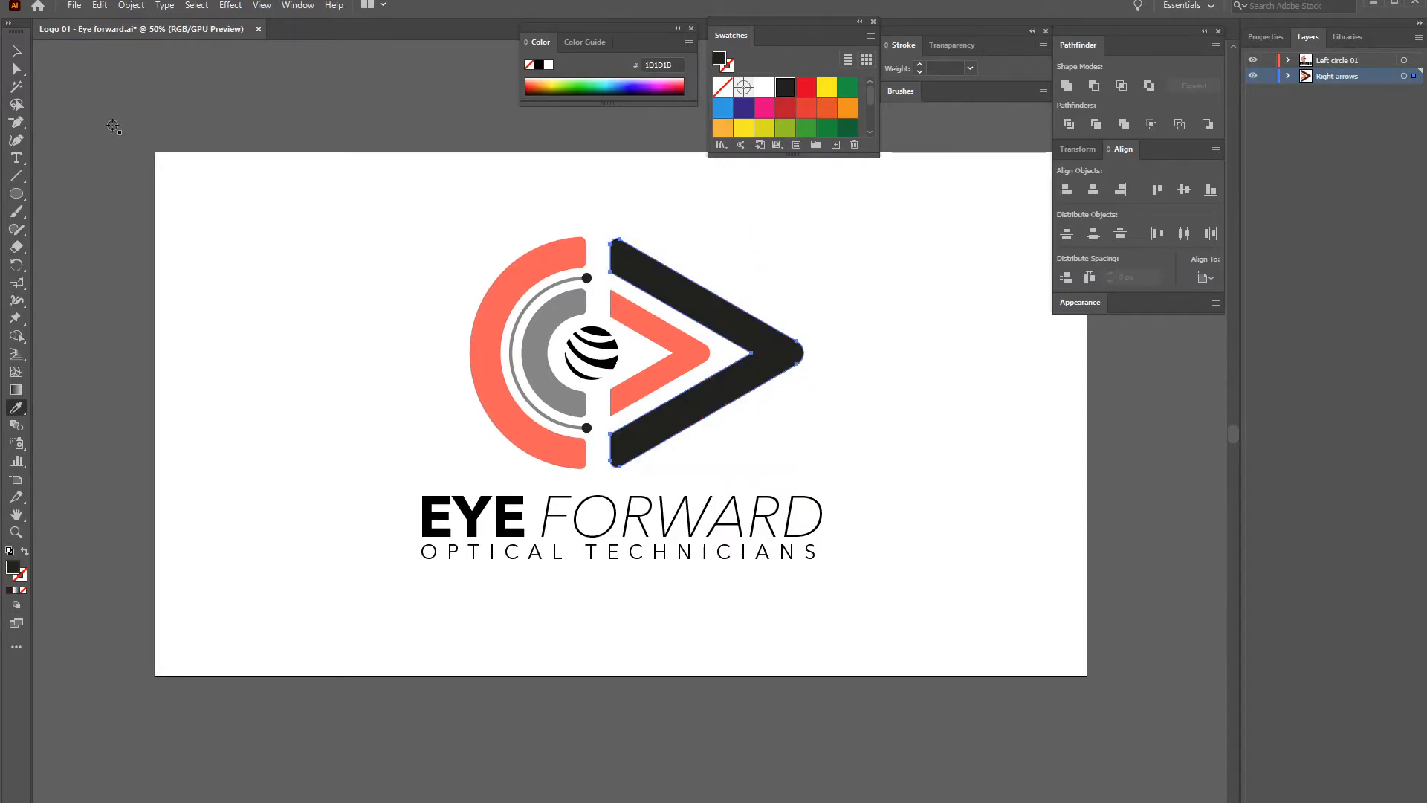
left_click(18, 53)
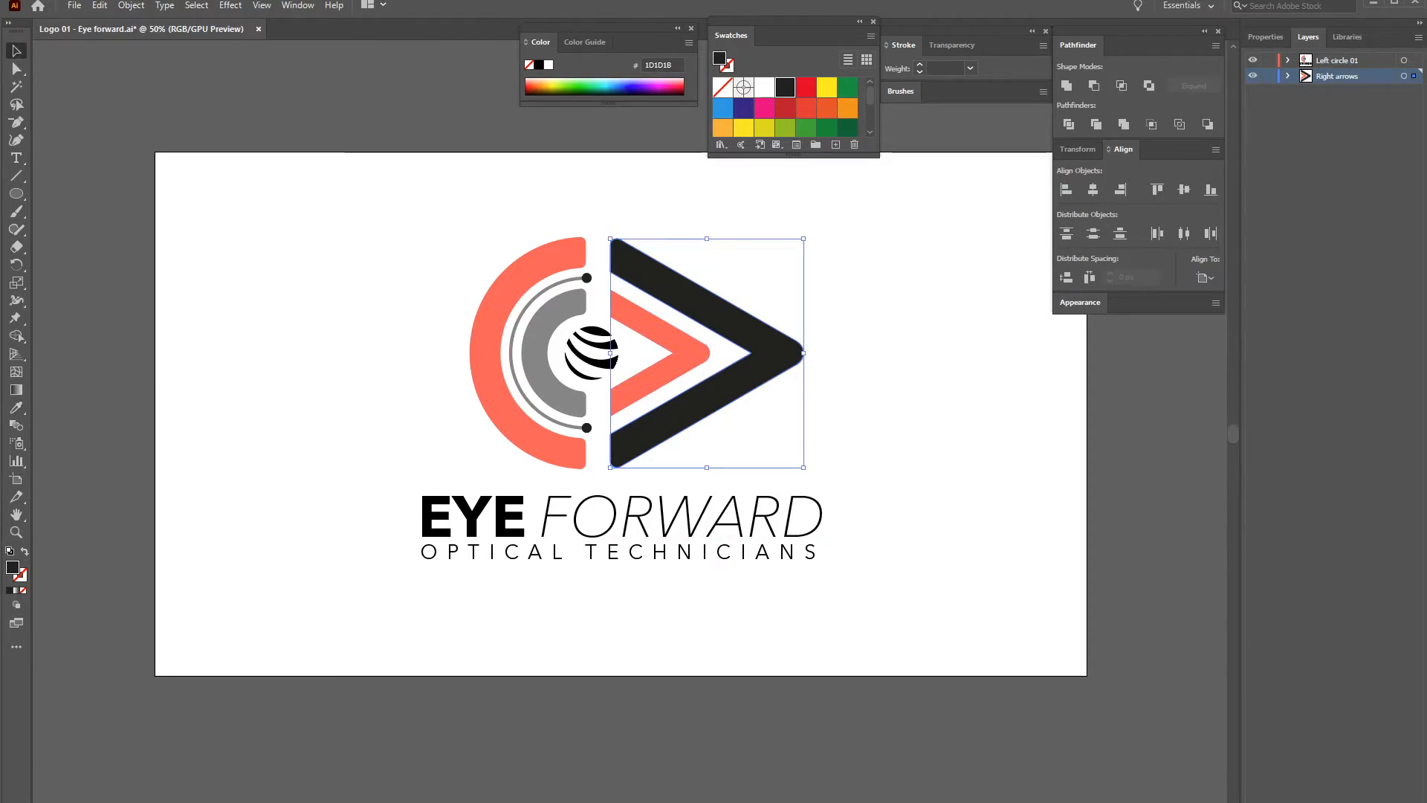
Copy the hex code 329F5B from the Coolors palette and apply it in Illustrator as the dark outer arrow's fill
mouse_move(371, 801)
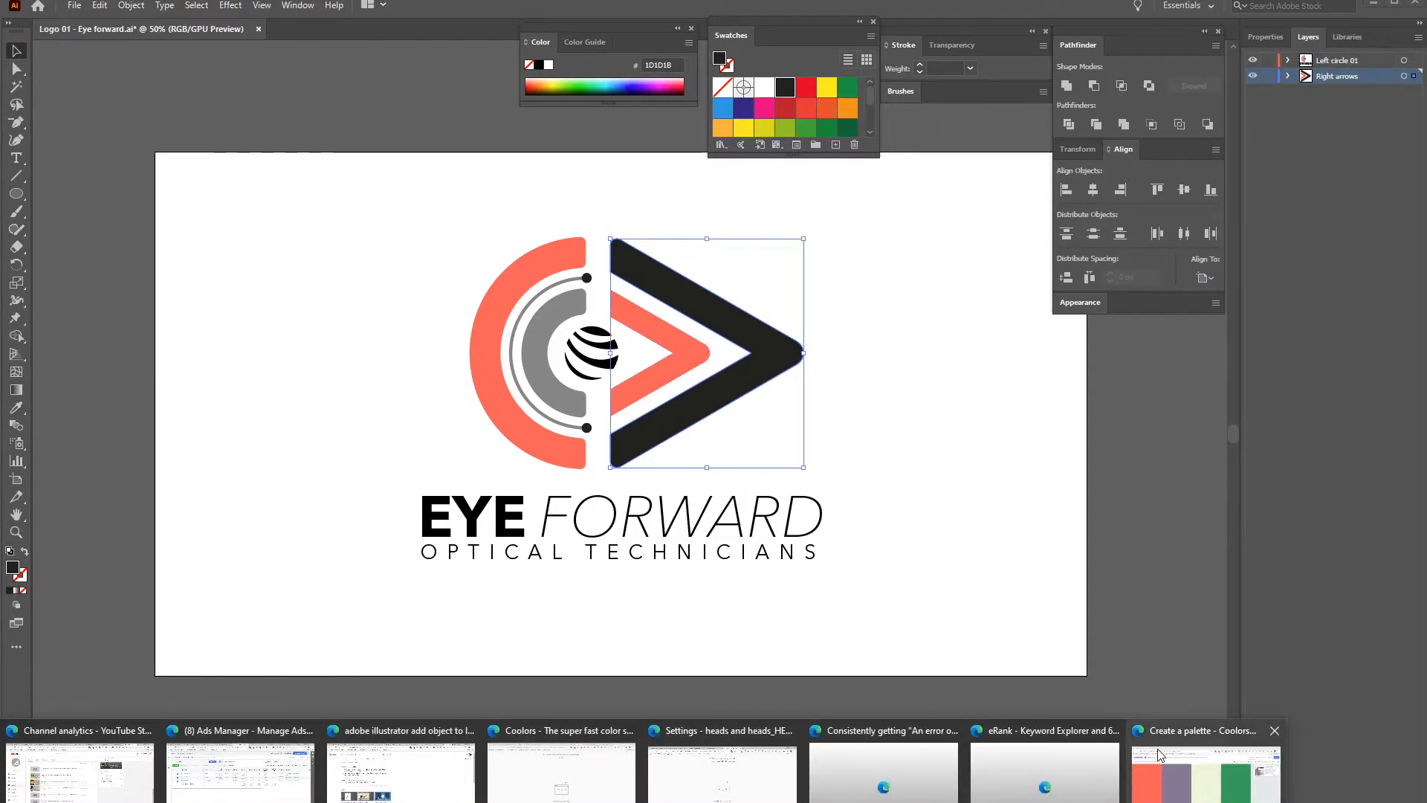
left_click_drag(0, 97, 1167, 13)
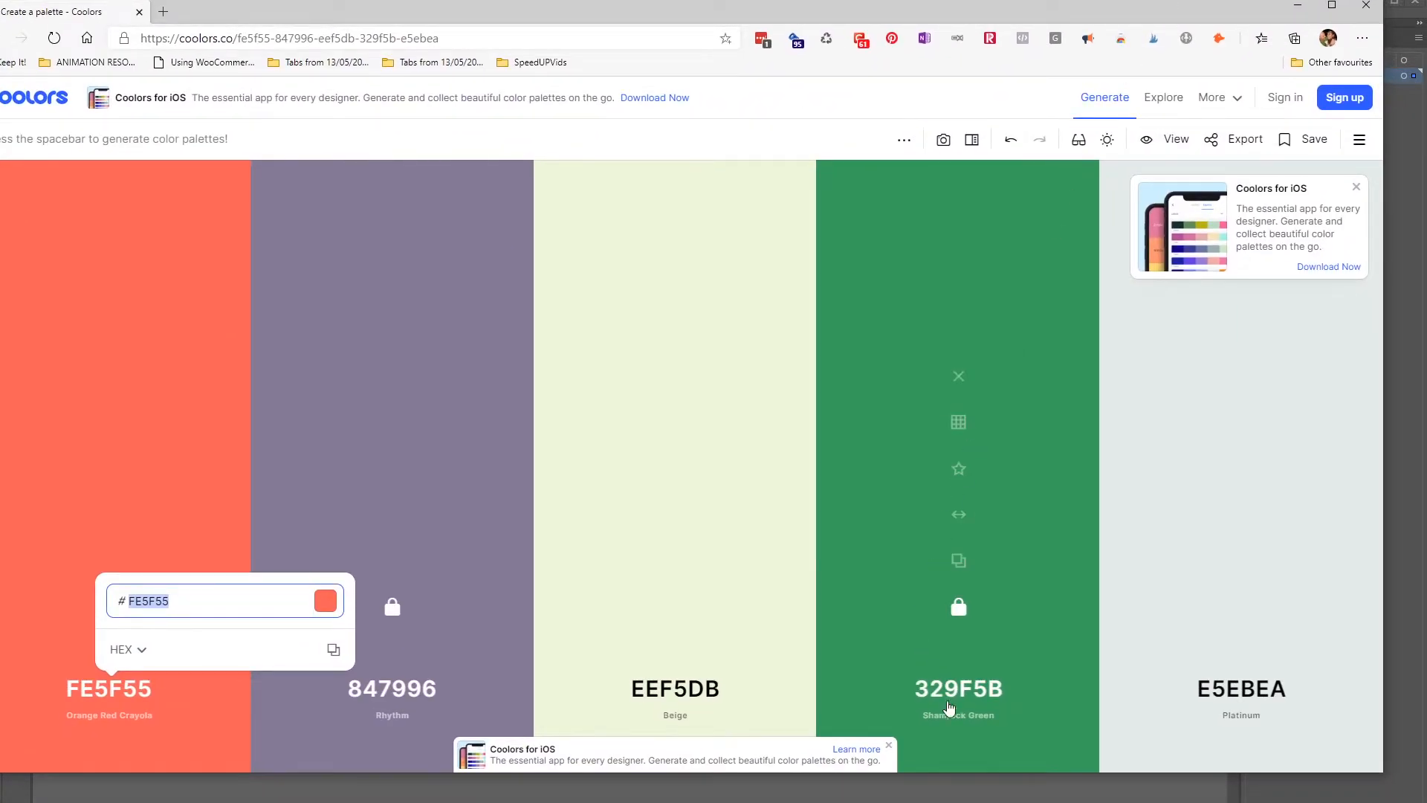
left_click(1003, 691)
key("ctrl+c")
left_click_drag(1225, 12, 0, 111)
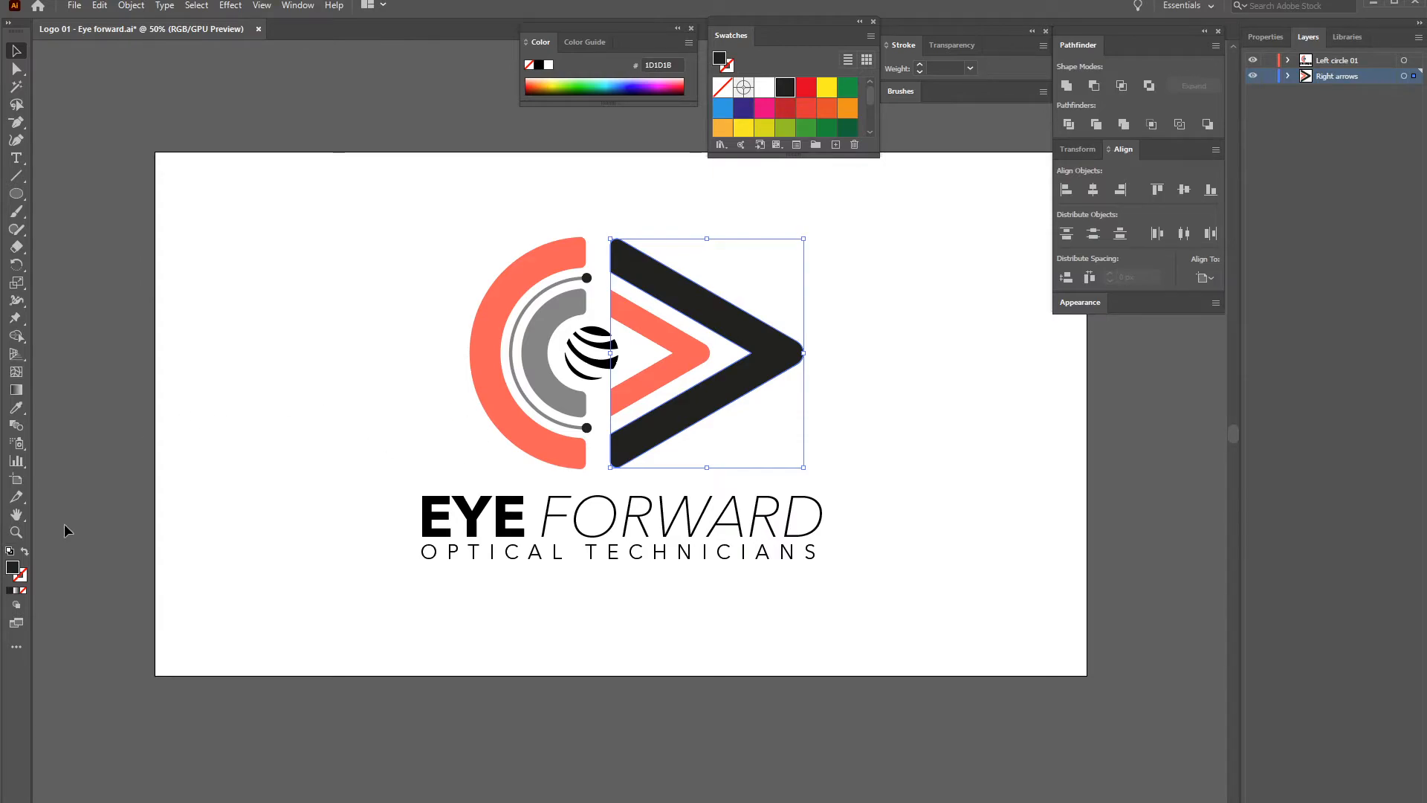
double_click(12, 567)
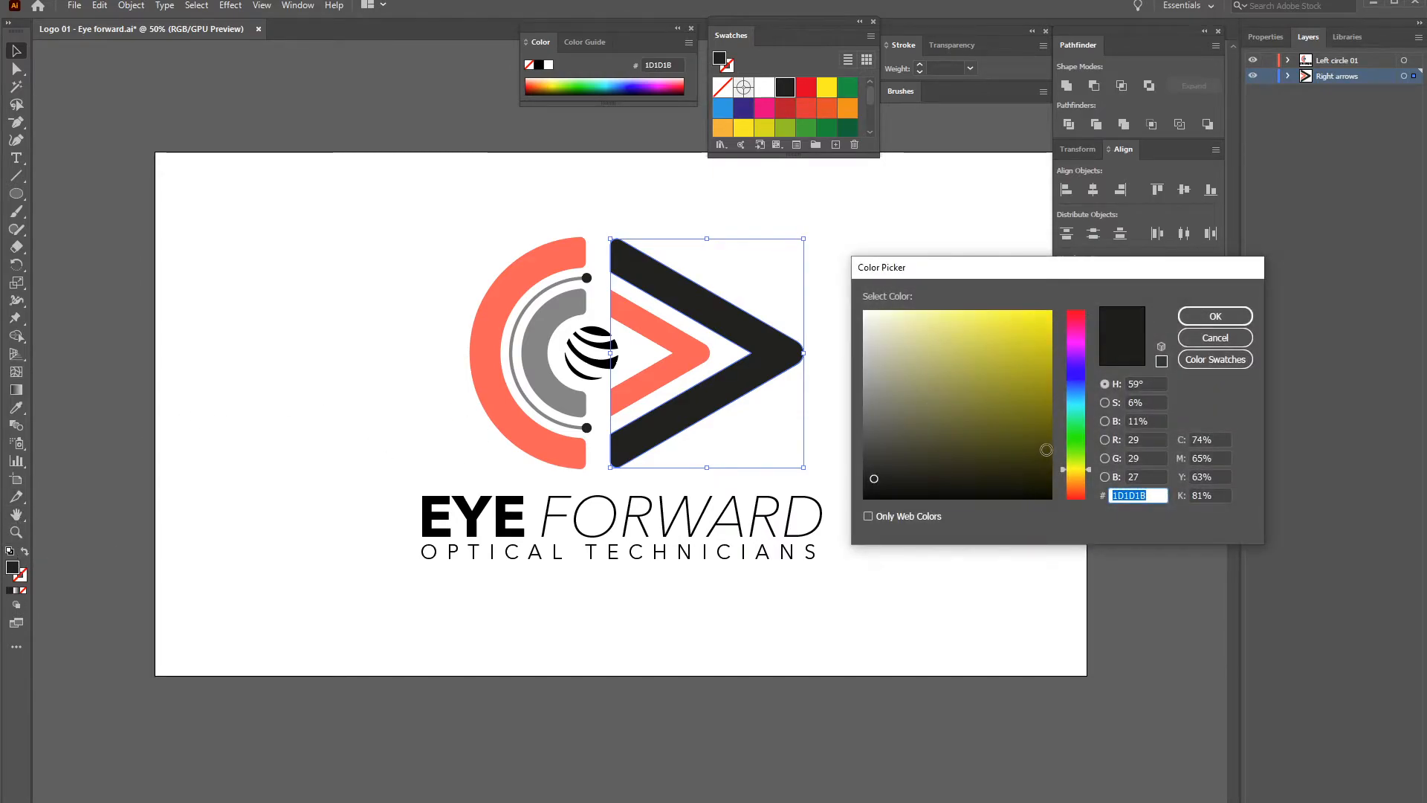
left_click(1211, 316)
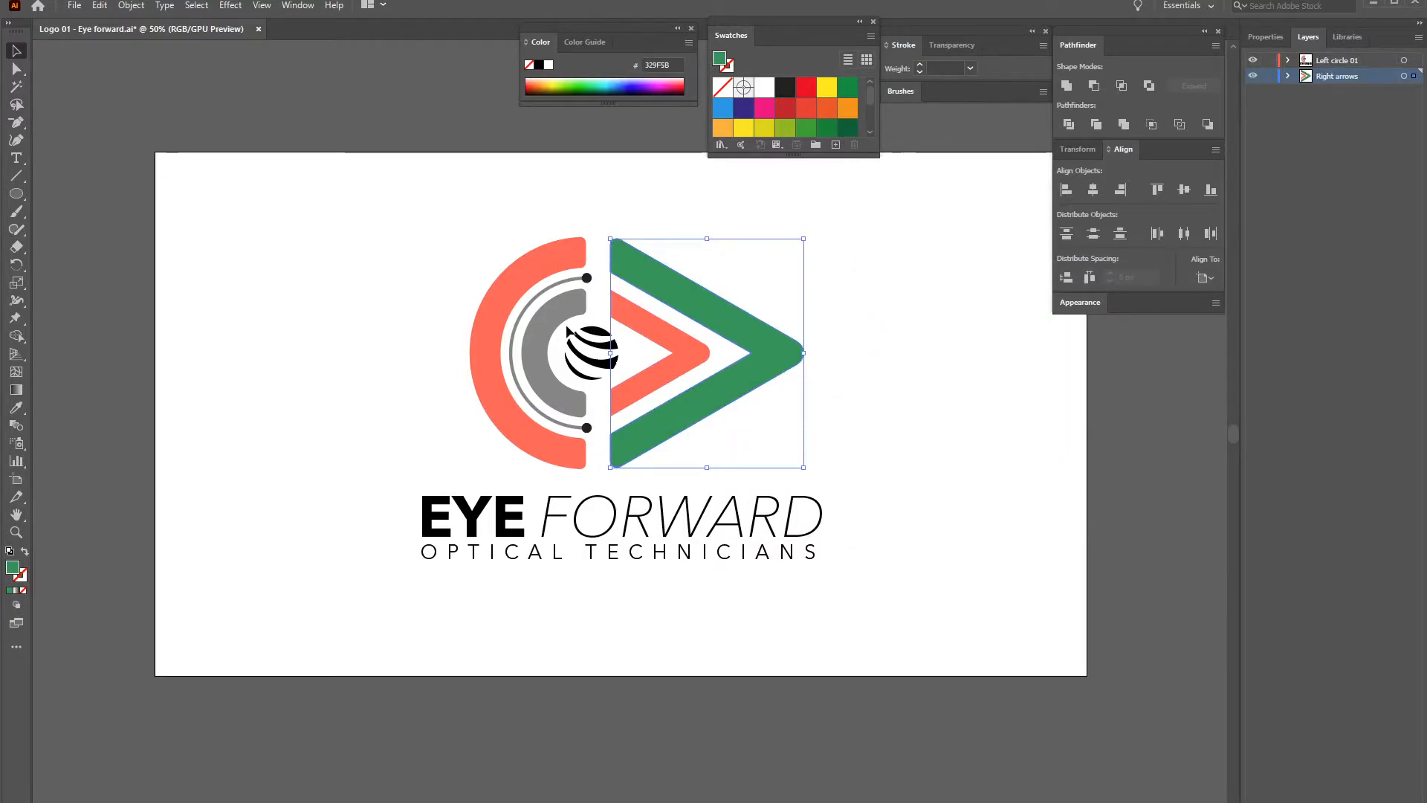
Fill the inner gray arc with the copied green 329F5B
left_click(537, 329)
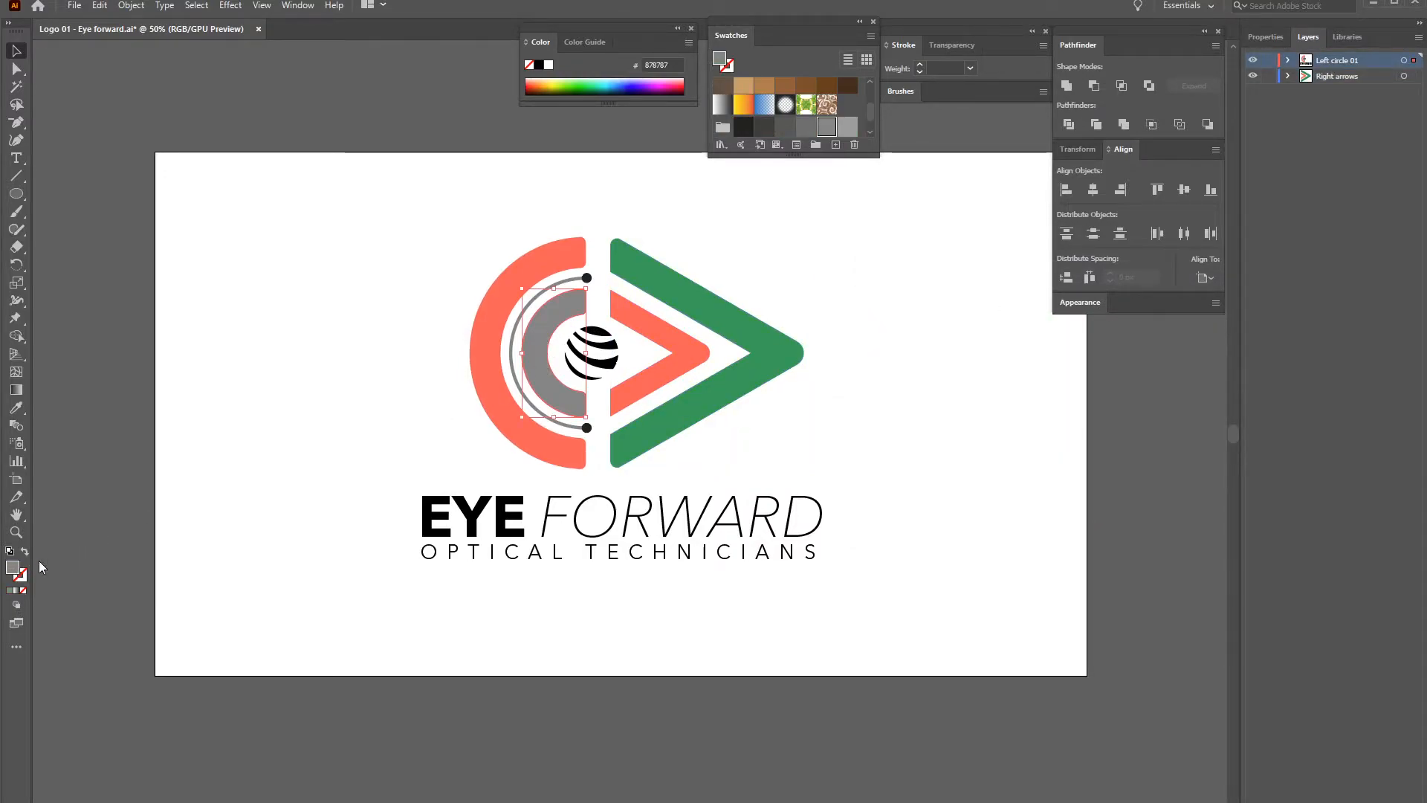
double_click(13, 569)
key("ctrl+v")
left_click(1214, 316)
left_click(827, 276)
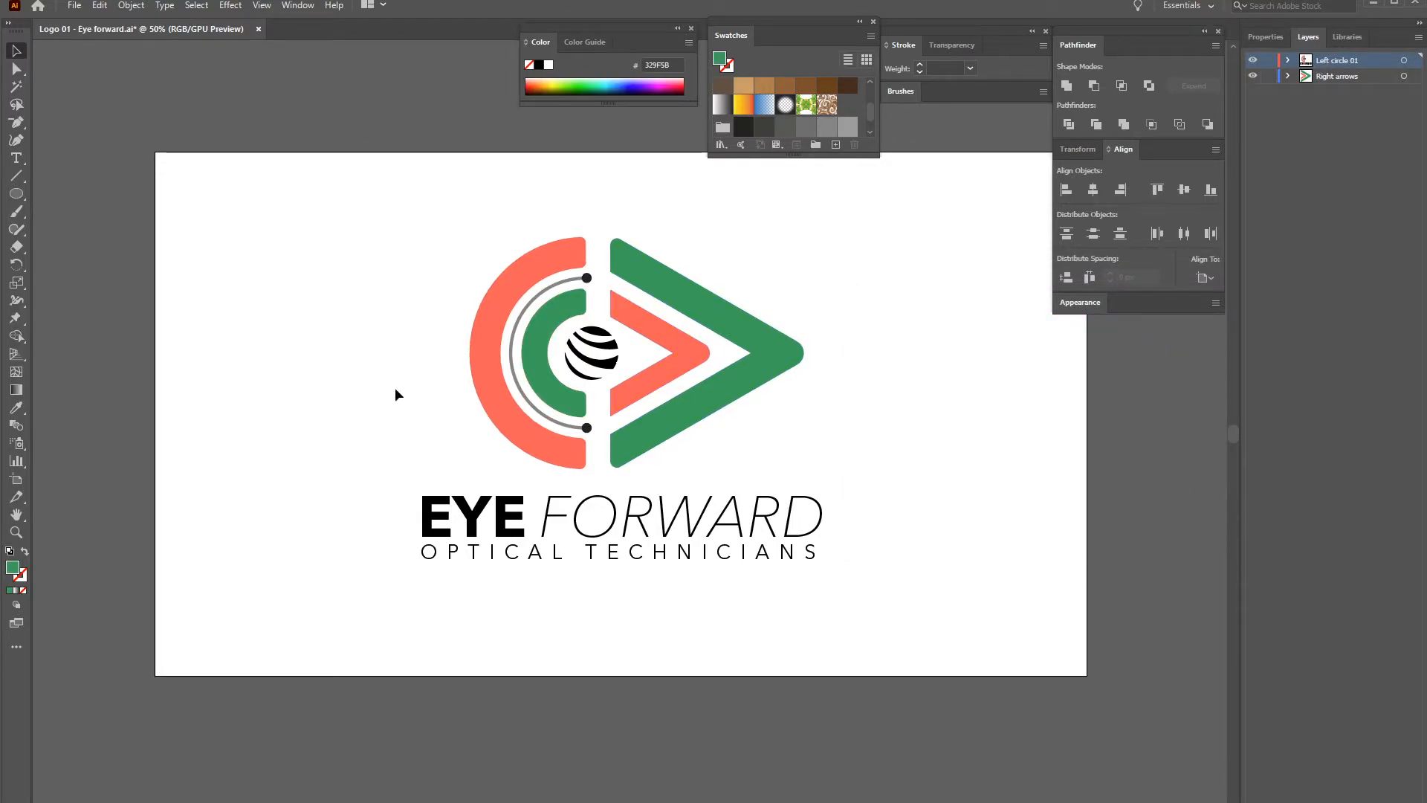
Set the fill of the word EYE to the green 329F5B
left_click(515, 514)
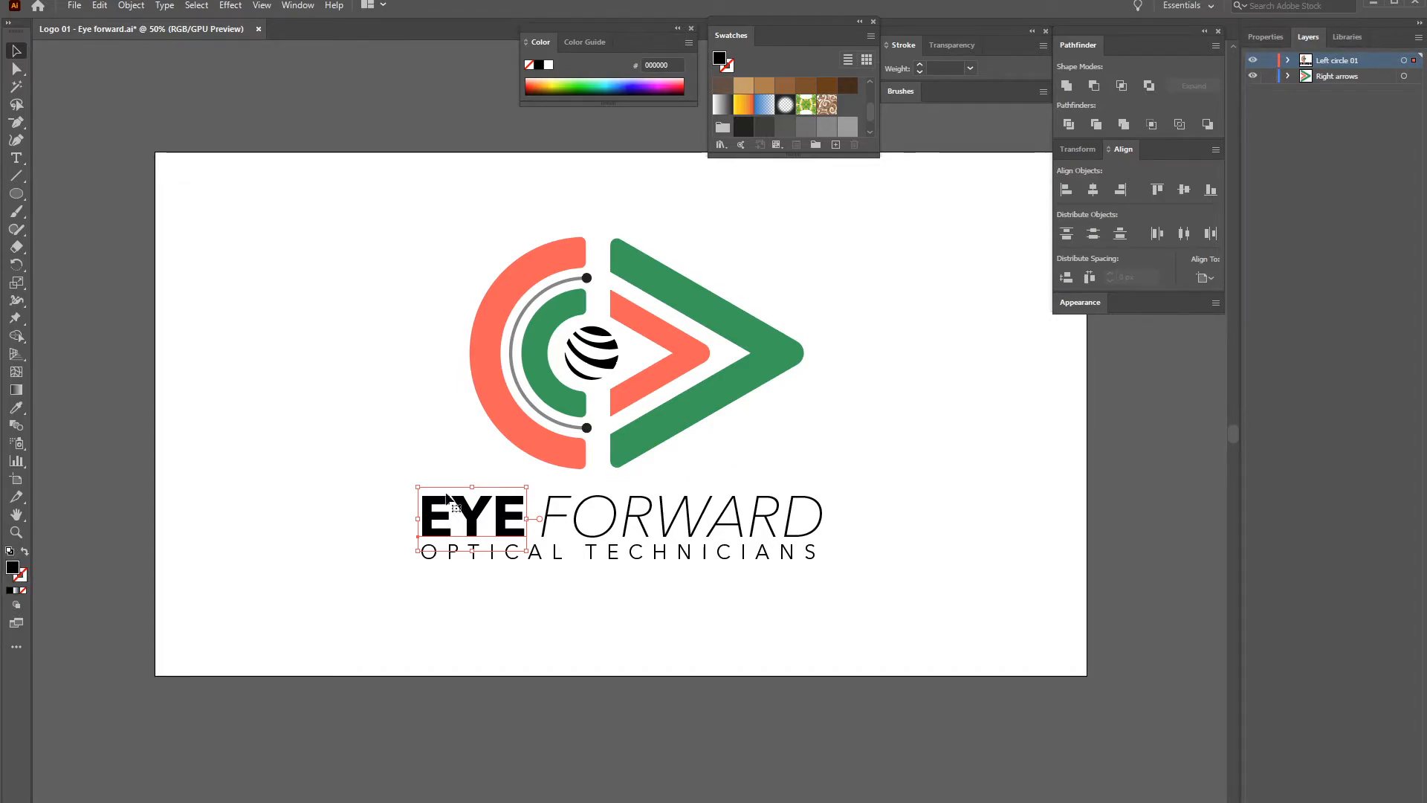
double_click(12, 567)
key("ctrl+v")
left_click(1215, 316)
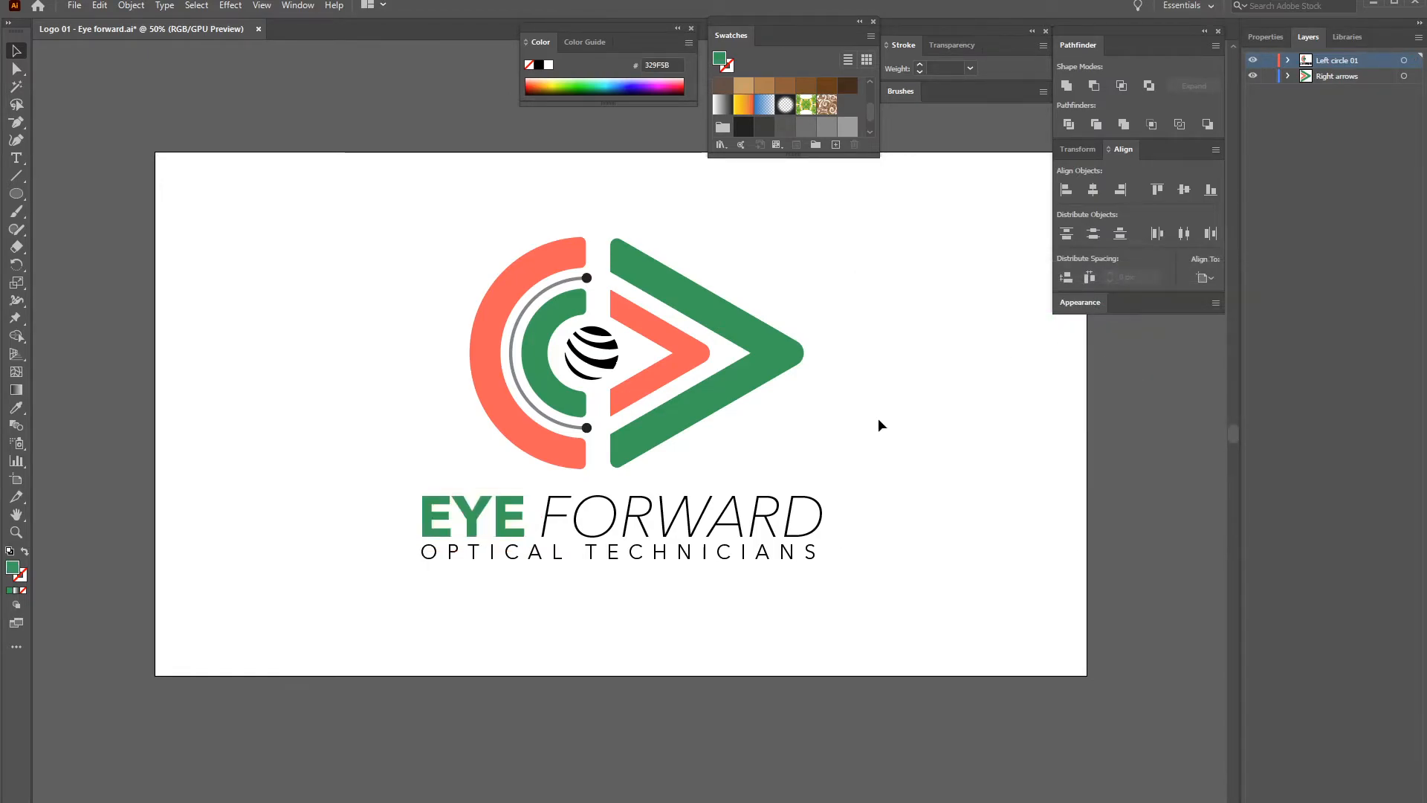
Fill the word FORWARD with the orange-red of the outer arc by sampling it with the Eyedropper
left_click(818, 509)
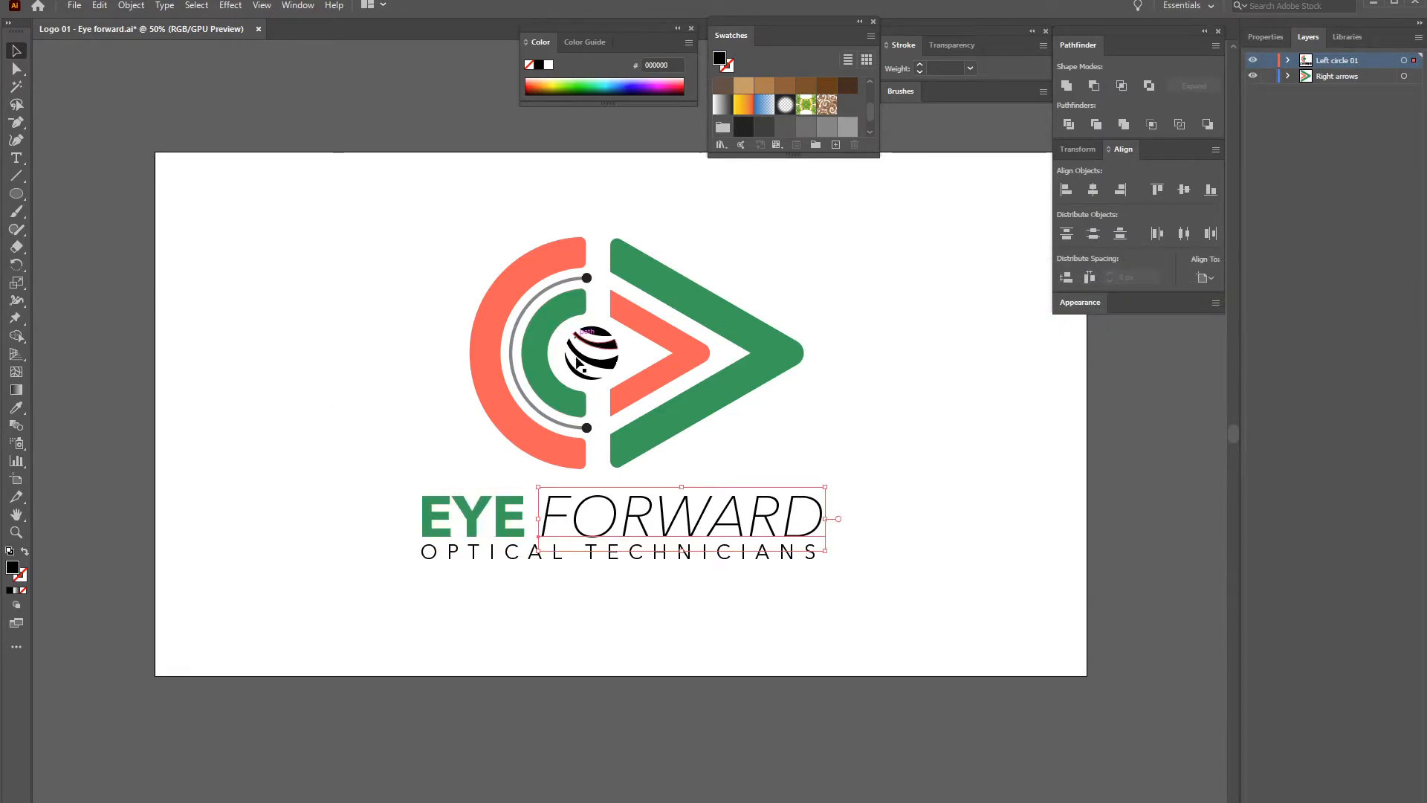
key("i")
left_click(491, 402)
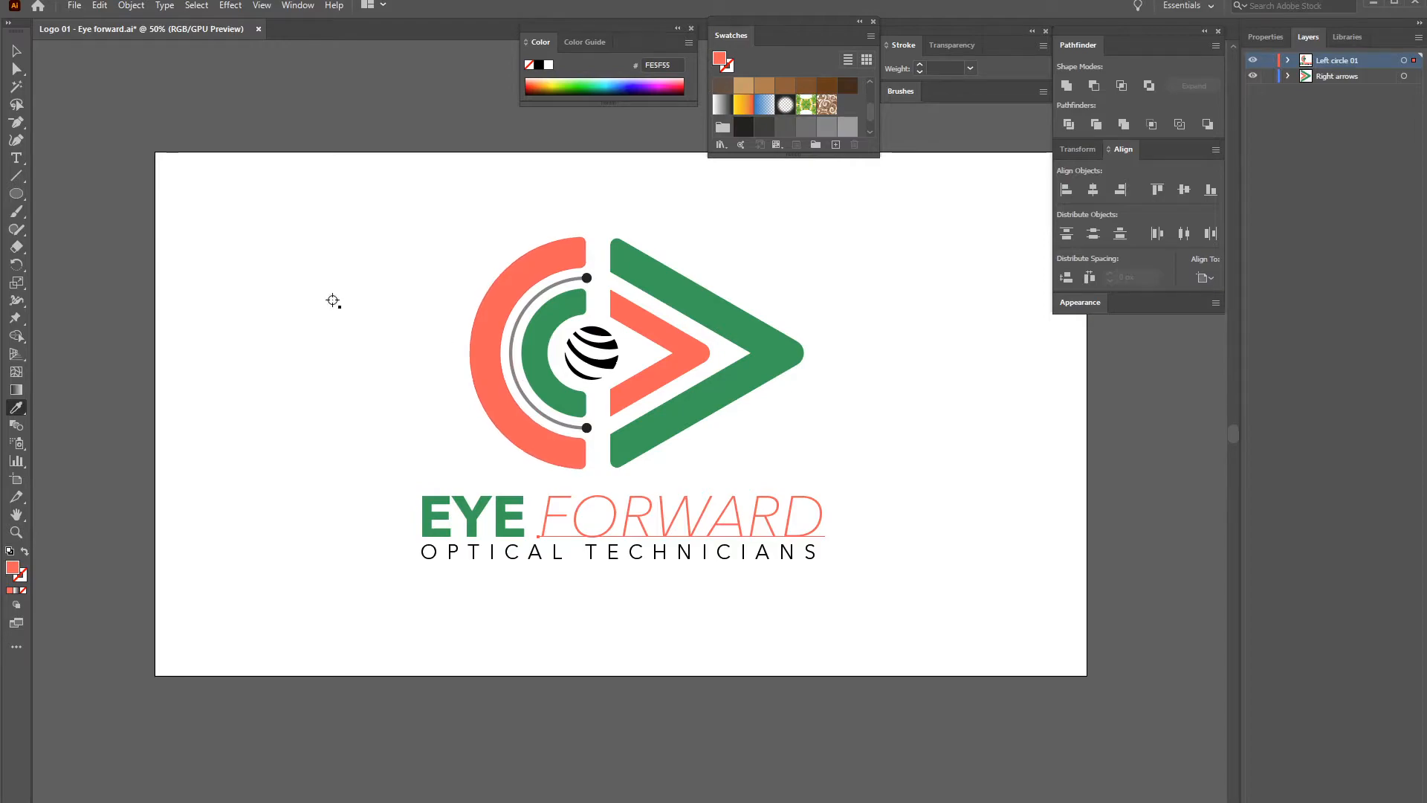
key("v")
left_click(207, 299)
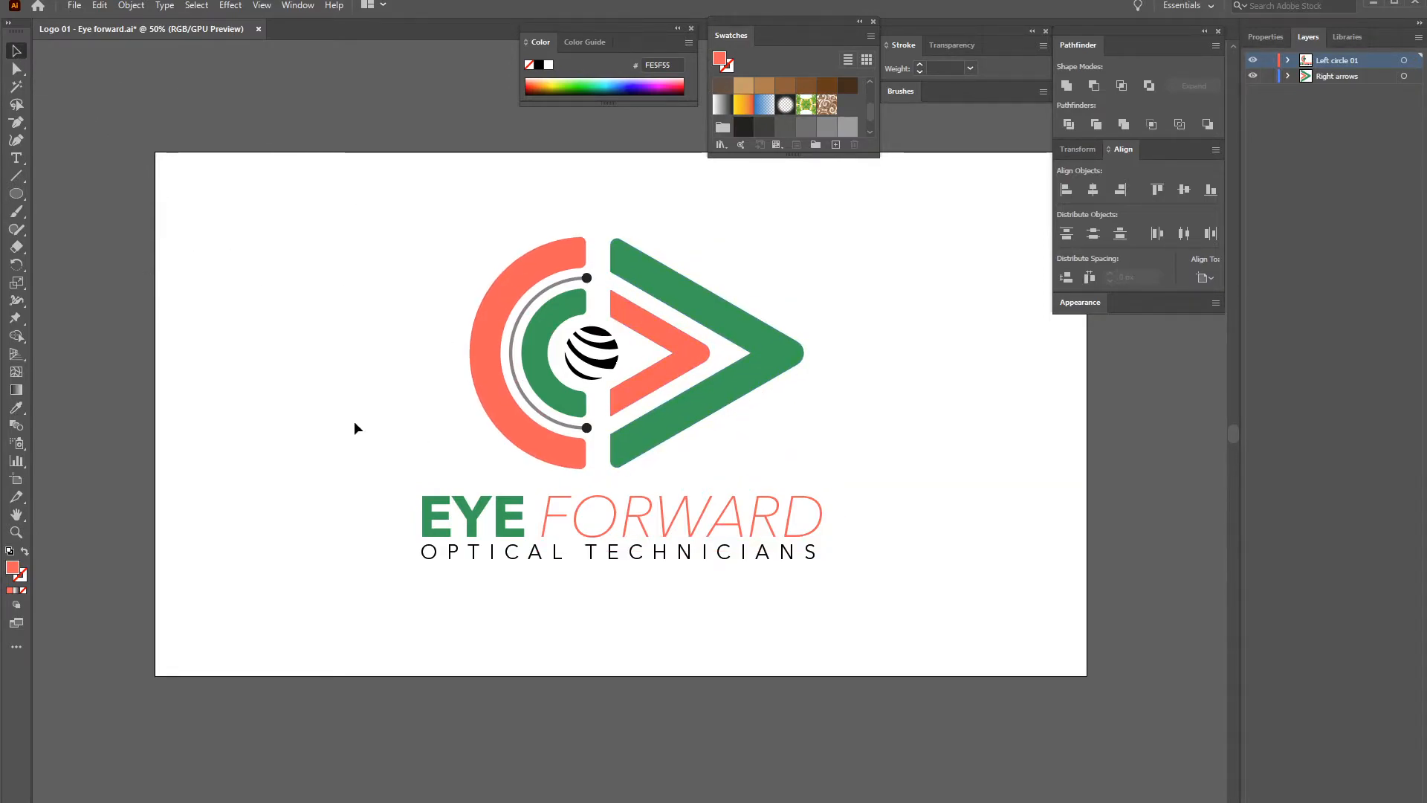
Review the coloured logo beside the Coolors palette and the Eye Forward version in Corporate logo designs.ai
left_click_drag(0, 93, 370, 2)
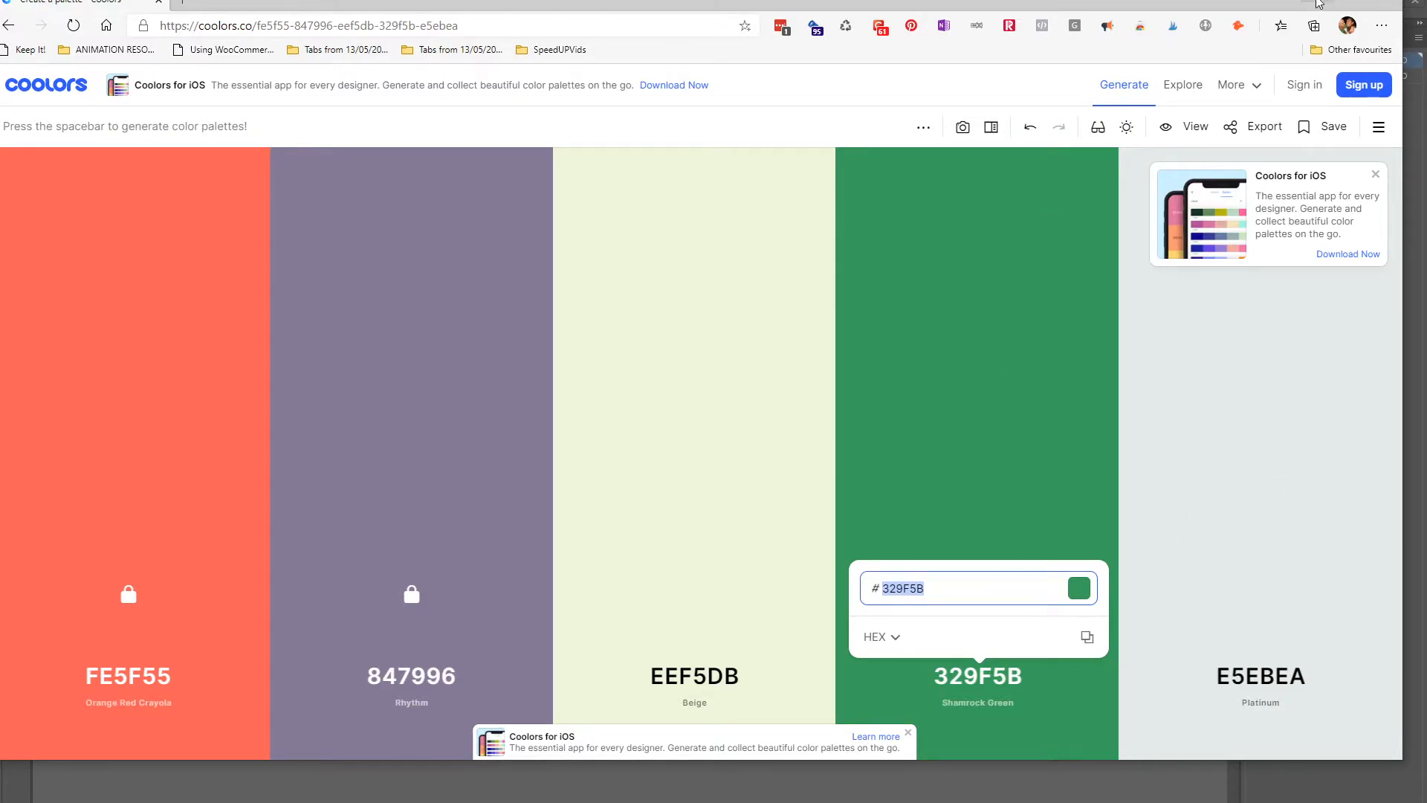
left_click(1318, 4)
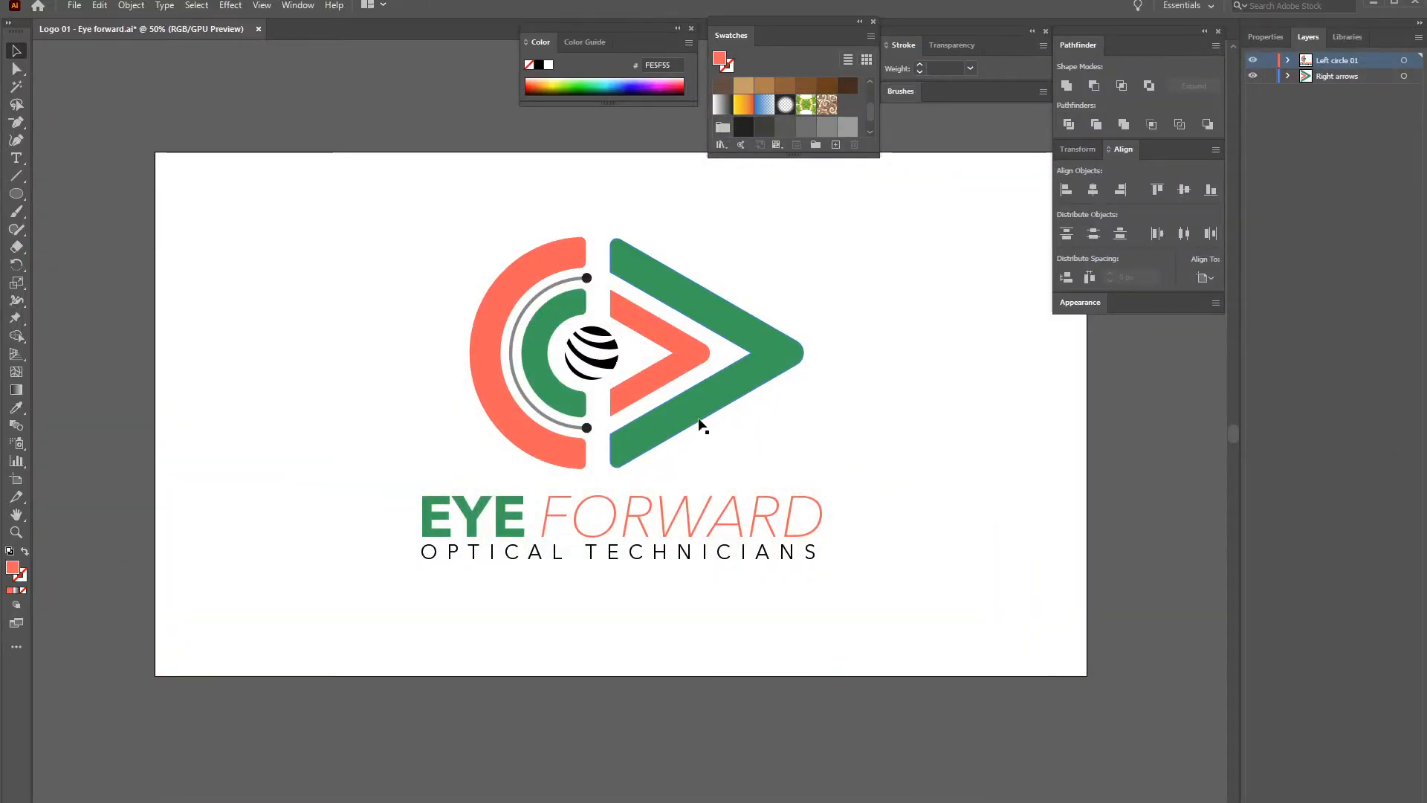
left_click_drag(311, 222, 934, 636)
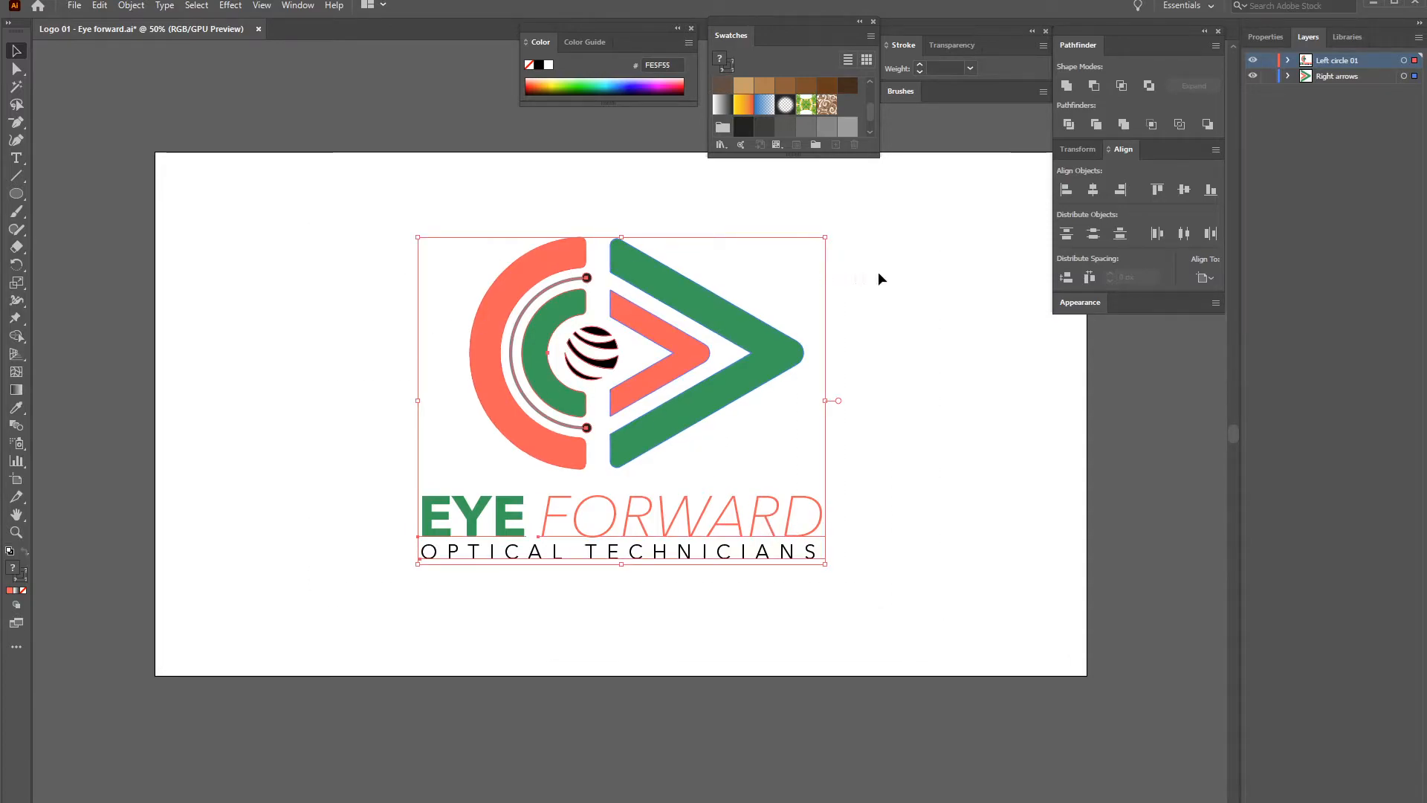
left_click(935, 365)
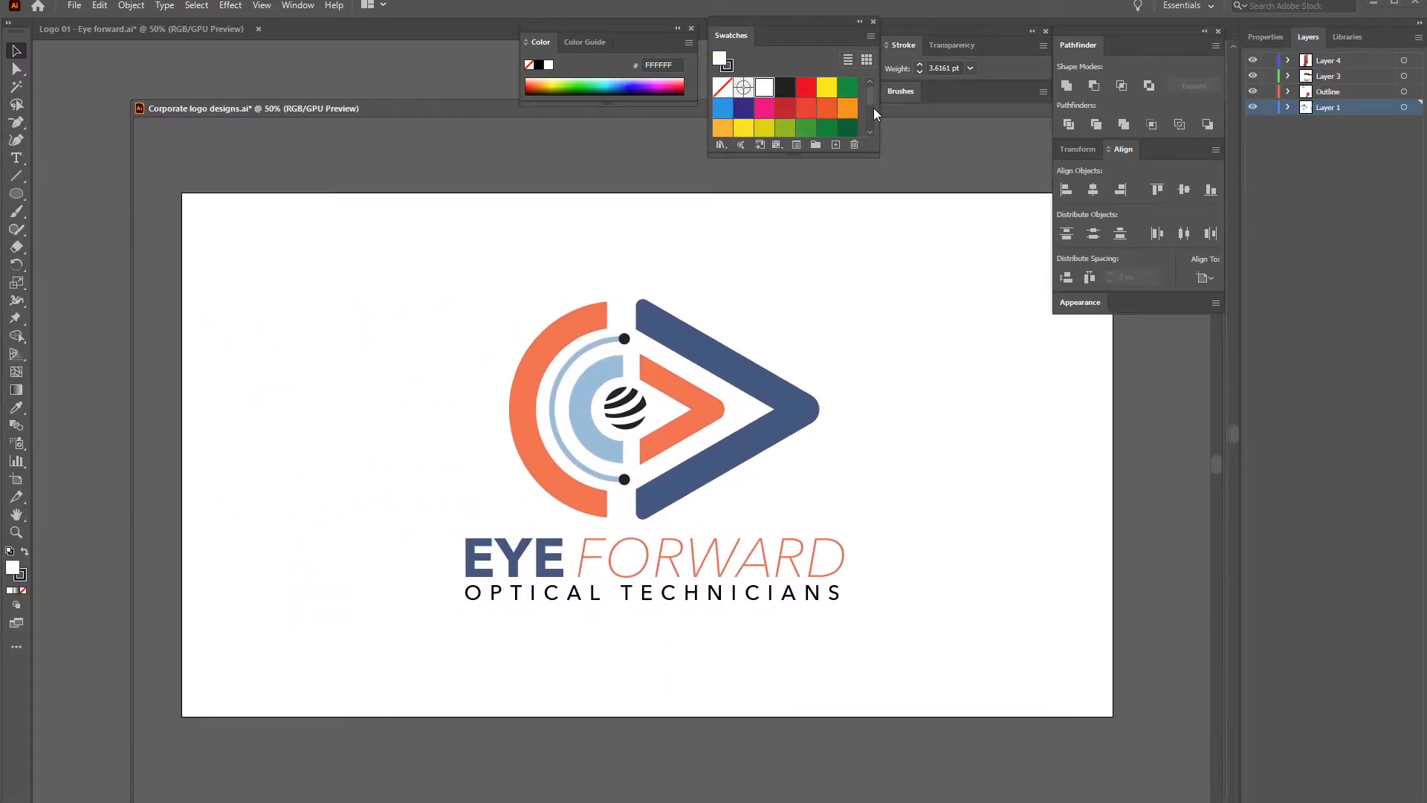
mouse_move(883, 110)
left_mouse_down()
mouse_move(863, 109)
mouse_move(653, 344)
mouse_move(298, 104)
mouse_move(845, 236)
mouse_move(804, 148)
mouse_move(891, 106)
left_mouse_up()
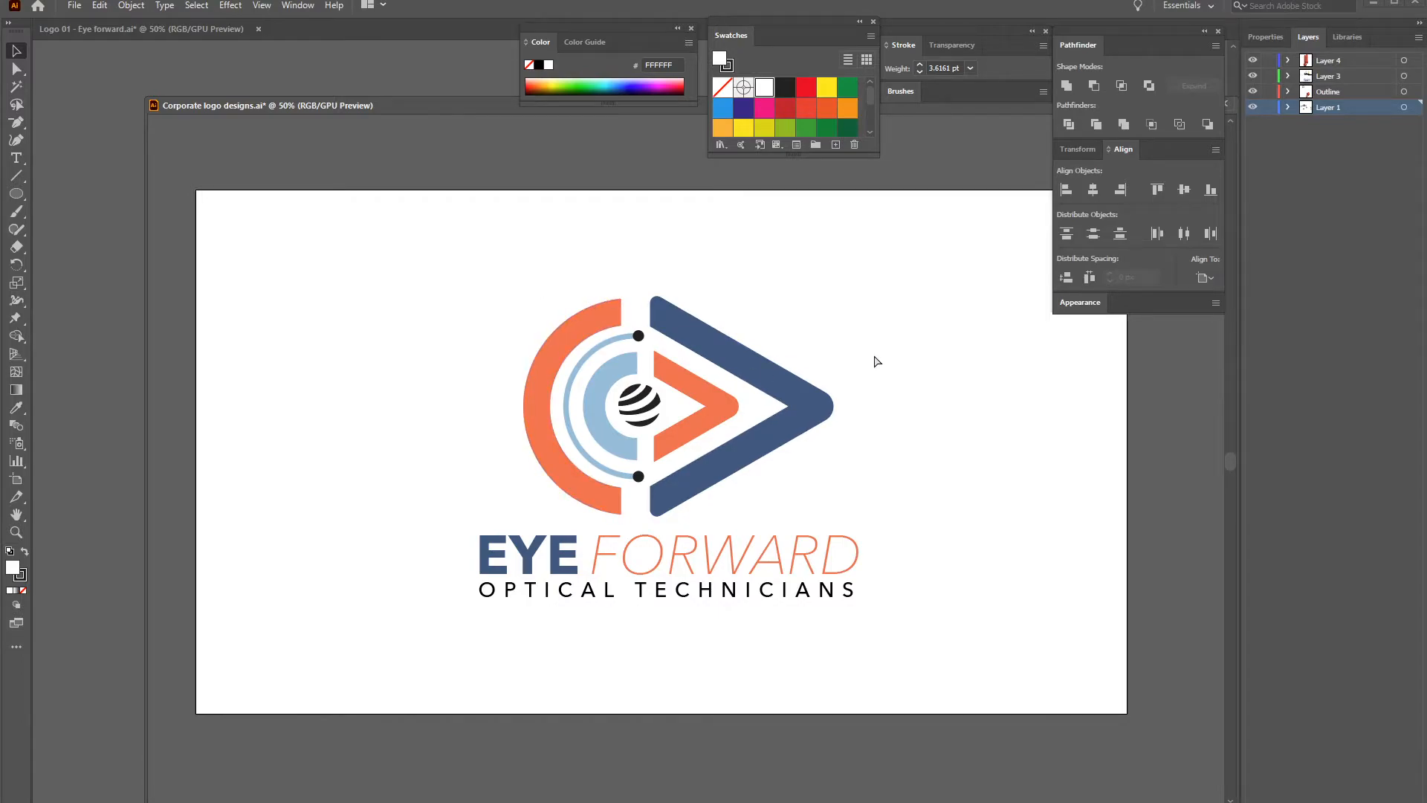
key("ctrl+=")
left_click_drag(819, 286, 860, 257)
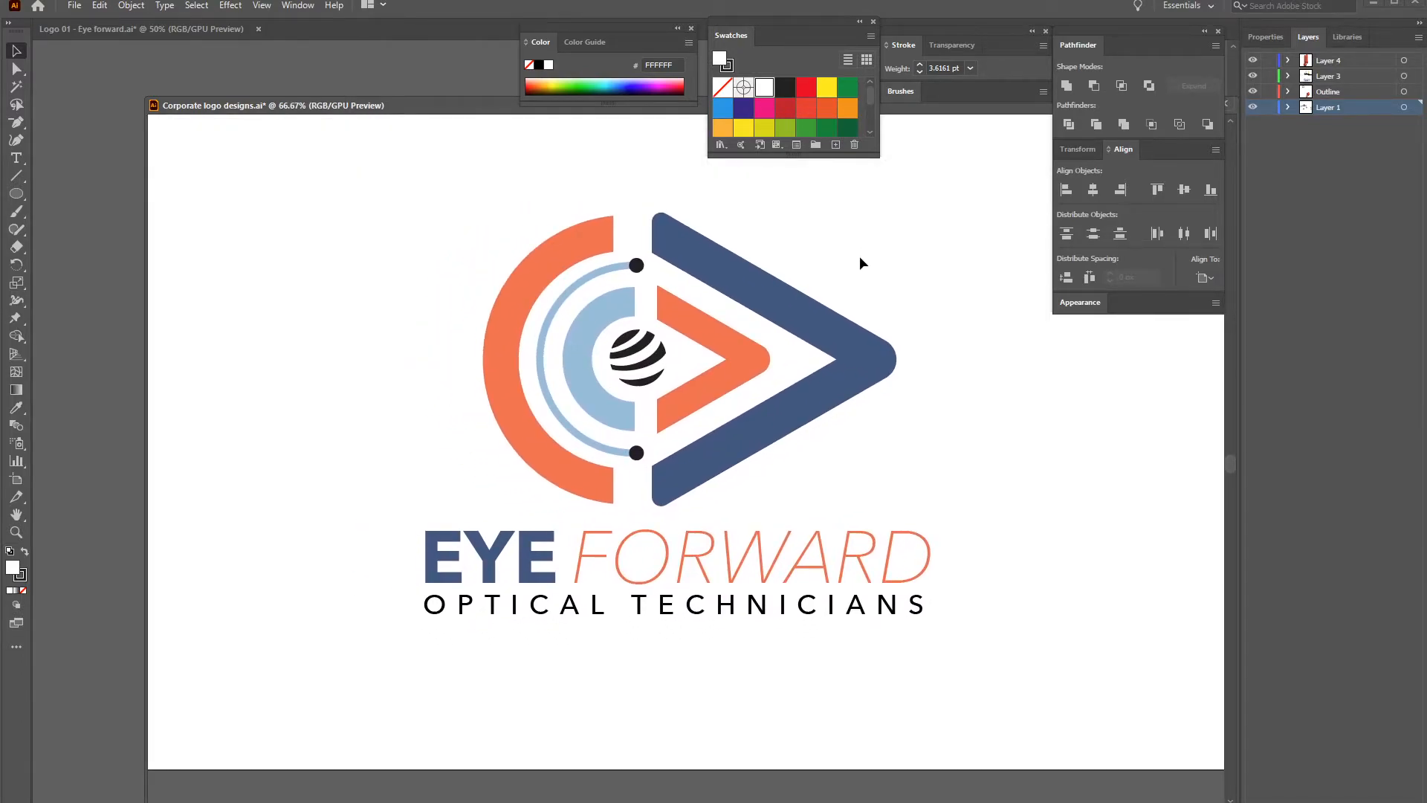
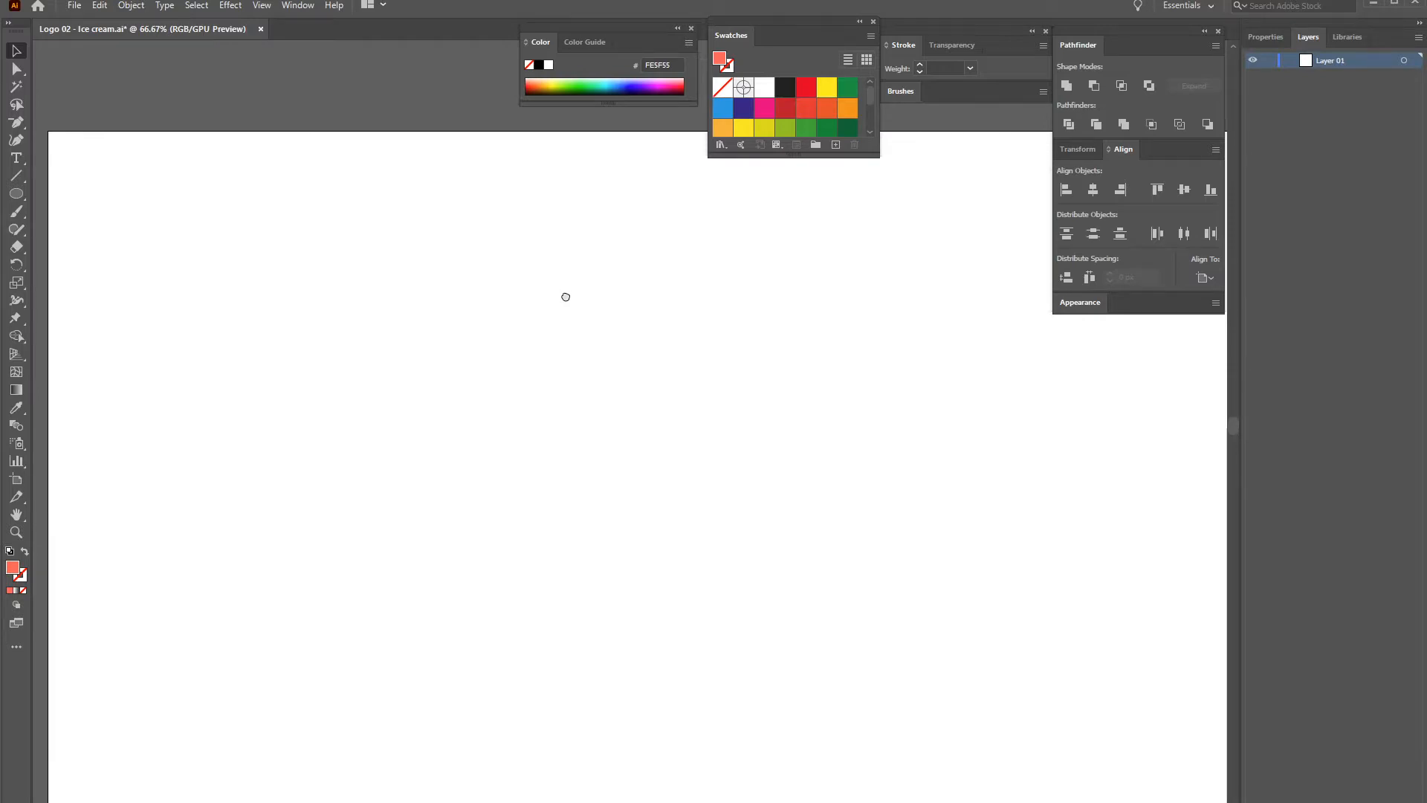
Draw a circle on the Ice cream artboard with the Ellipse tool and give it the default white fill and black stroke
key("ctrl+minus")
left_click_drag(502, 244, 505, 236)
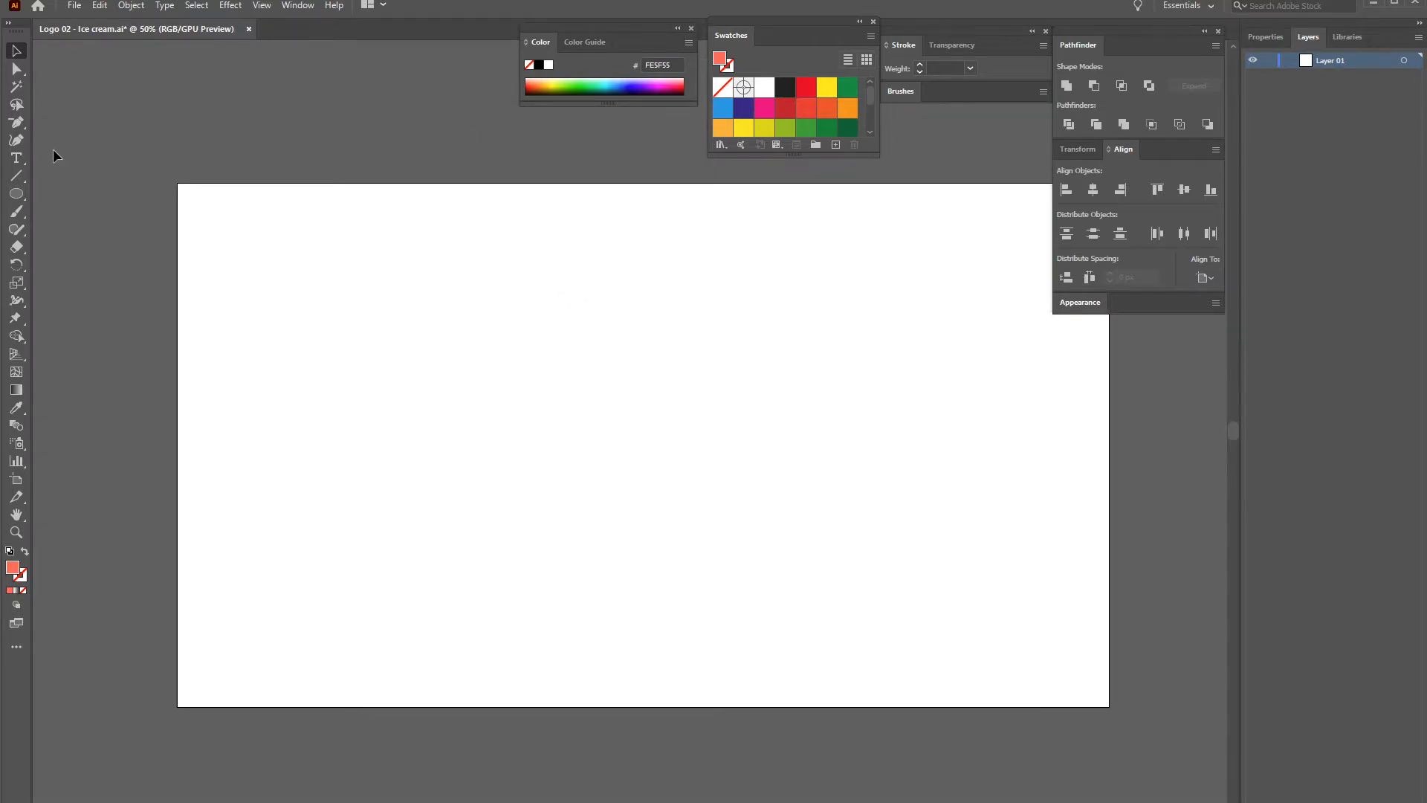
left_click(17, 194)
mouse_move(563, 297)
left_mouse_down()
mouse_move(783, 487)
mouse_move(775, 509)
left_mouse_up()
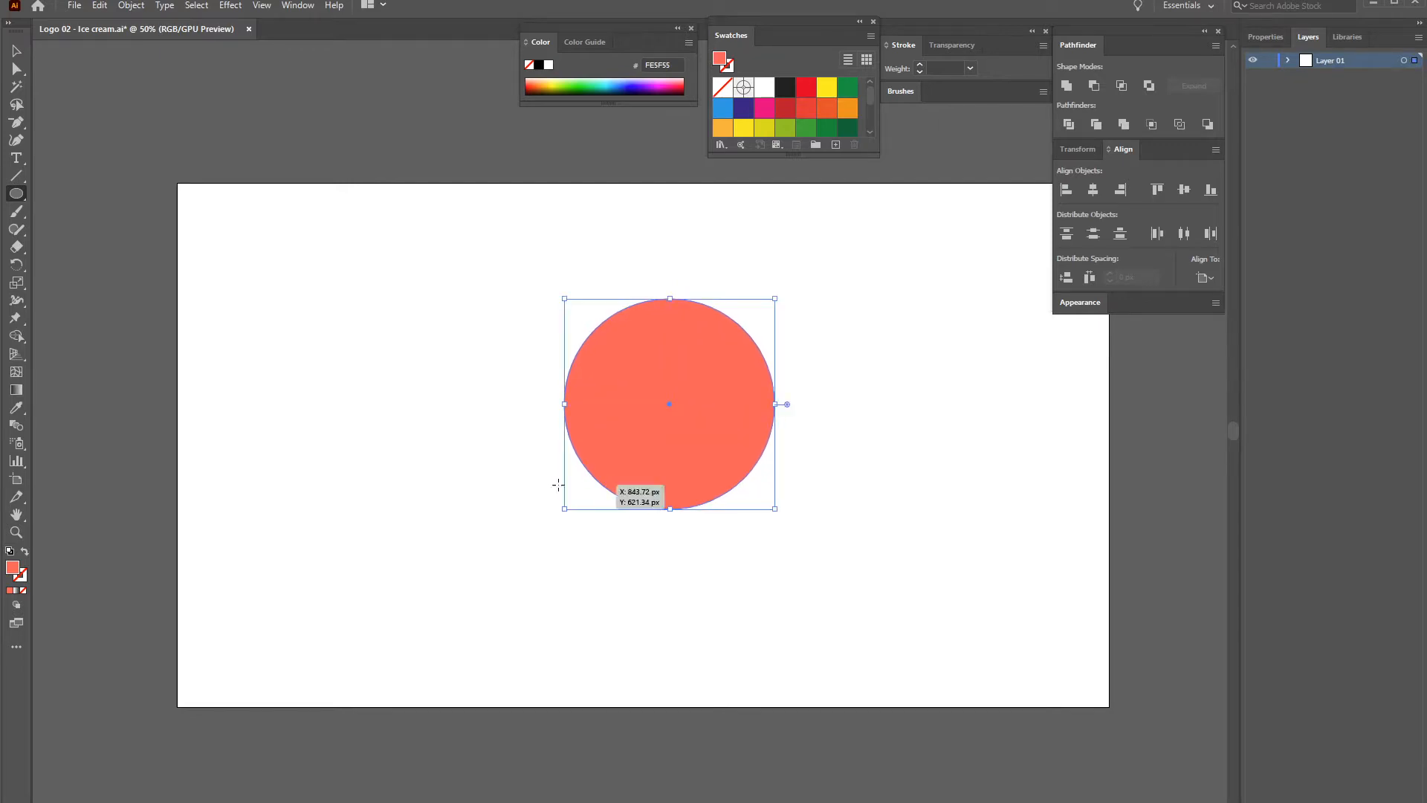
left_click(25, 552)
left_click(9, 551)
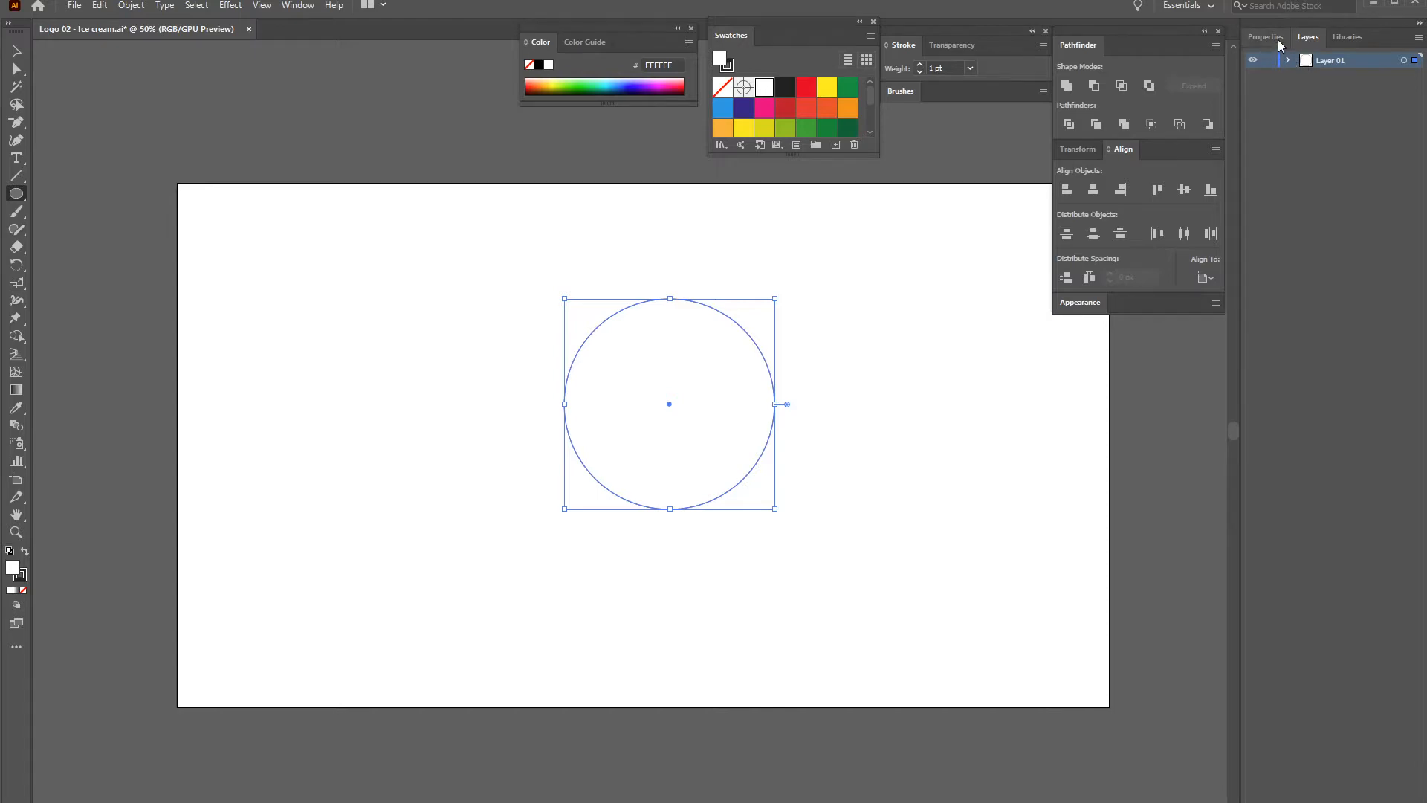
Set the circle's stroke weight to 5 pt and centre it horizontally and vertically on the artboard
left_click(920, 65)
left_click(919, 65)
left_click(920, 65)
left_click(919, 65)
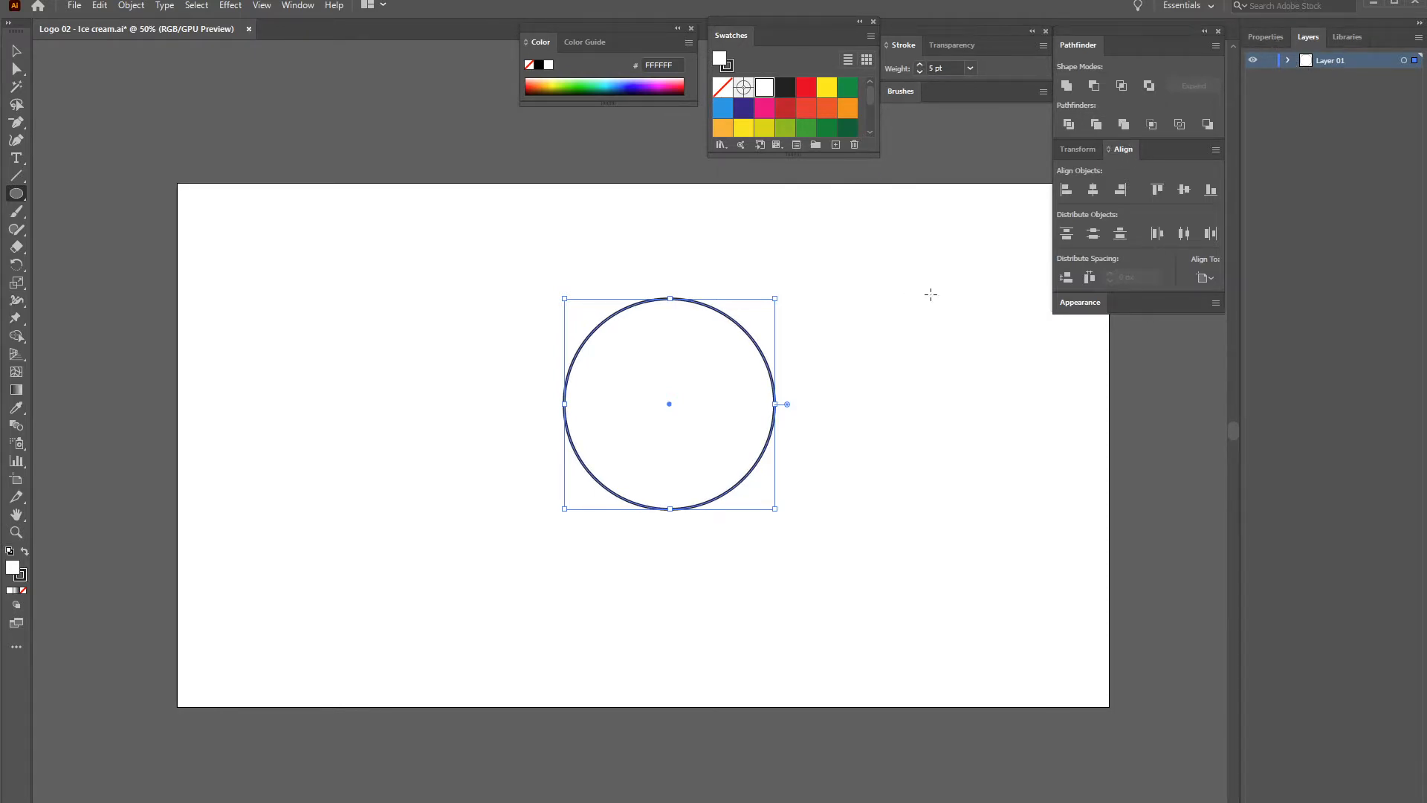
left_click(1093, 189)
left_click(1184, 190)
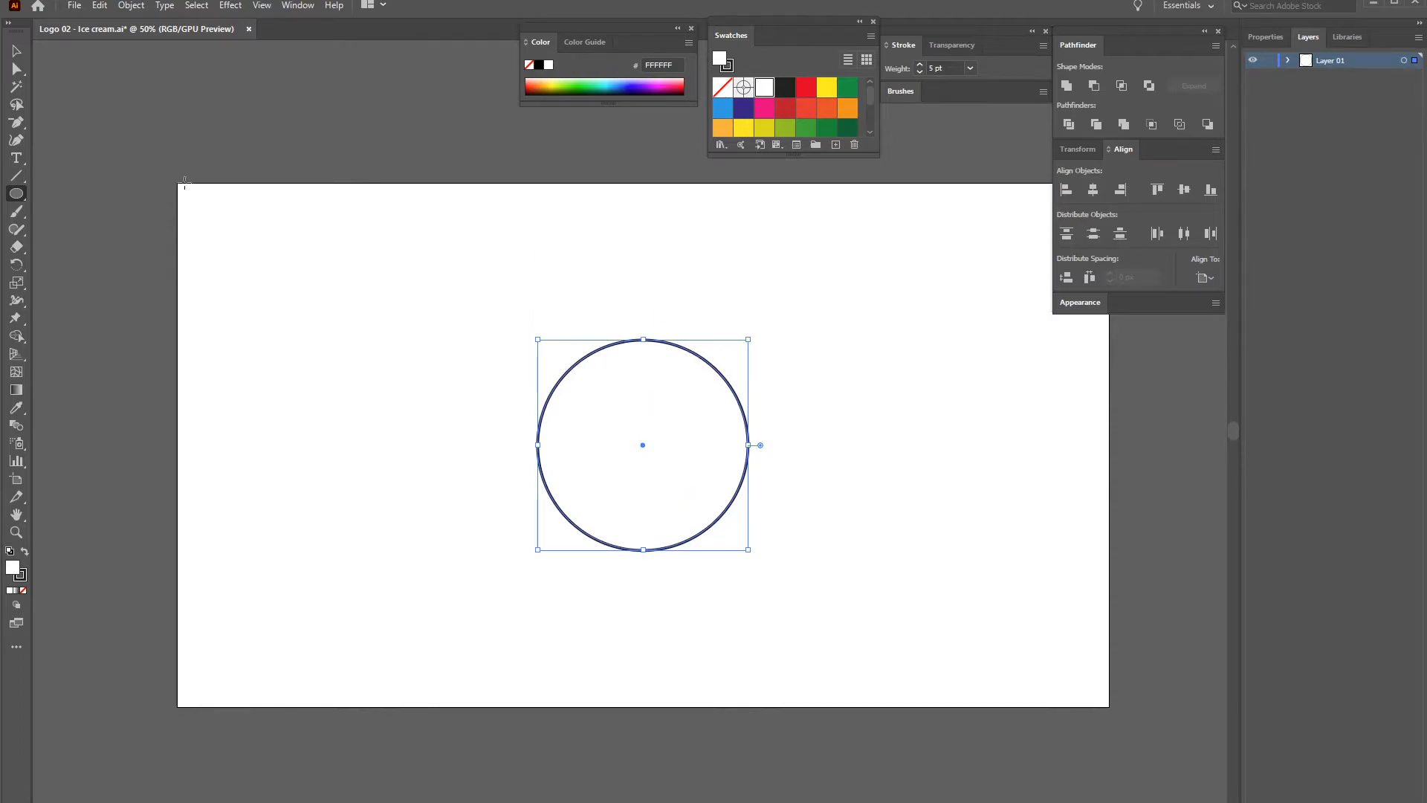
Nudge the circle straight up into the upper half of the artboard
key("v")
key("shift+Up")
key("shift+Up")
key("shift+Up")
key("shift+Up")
key("shift+Up")
key("shift+Up")
key("shift+Up")
key("shift+Up")
key("shift+Up")
key("shift+Up")
key("shift+Up")
key("shift+Up")
key("shift+Up")
key("shift+Up")
key("shift+Up")
key("shift+Up")
key("shift+Up")
key("shift+Up")
key("shift+Up")
key("shift+Up")
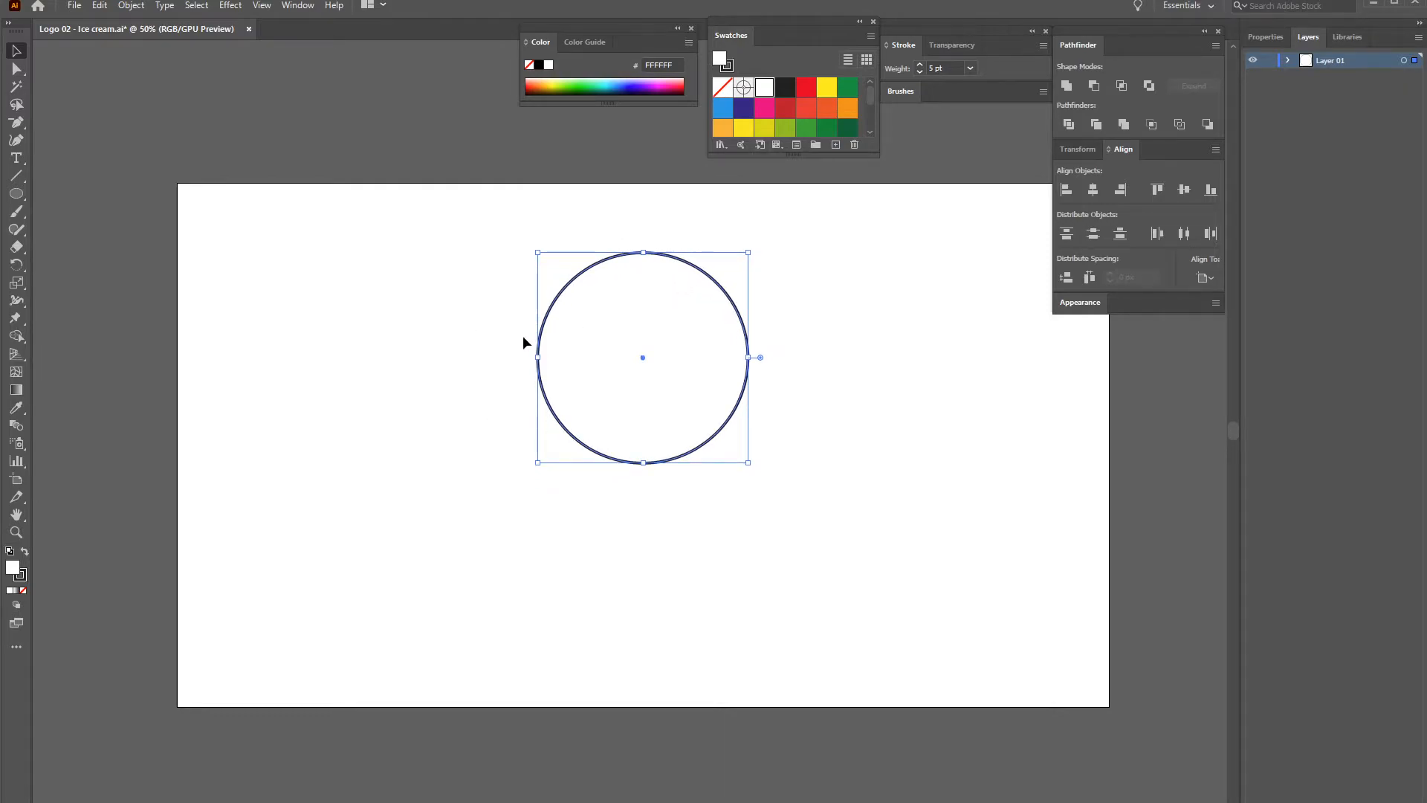
Arrange three smaller overlapping circles across the lower edge of the large circle, with a wider, lower one in the middle
left_click_drag(523, 270, 616, 342)
left_click_drag(728, 300, 492, 400)
mouse_move(516, 350)
left_mouse_down()
mouse_move(397, 470)
mouse_move(588, 413)
mouse_move(682, 478)
mouse_move(666, 476)
mouse_move(745, 436)
left_mouse_up()
left_click(640, 497)
left_click_drag(604, 498, 586, 506)
left_click_drag(790, 527, 634, 473)
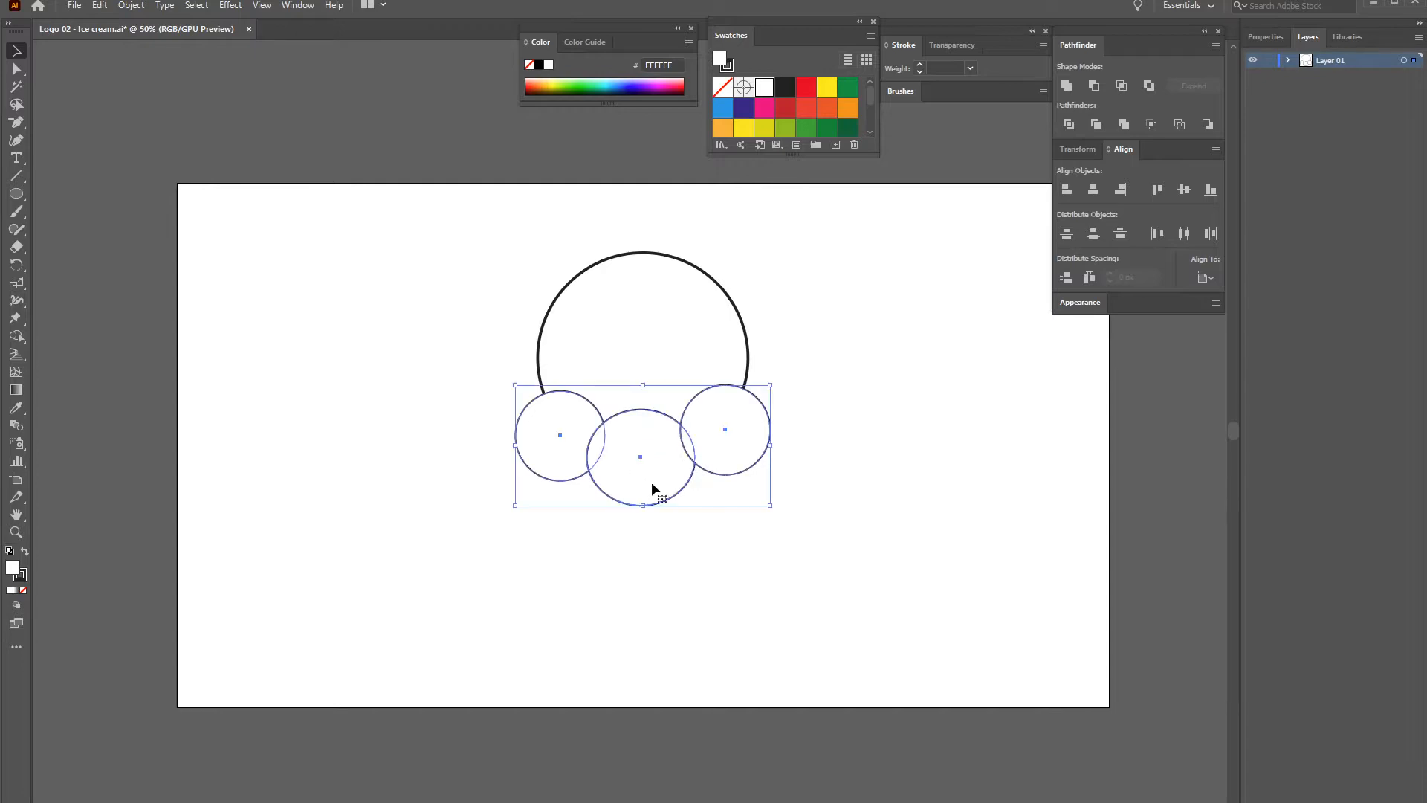
Try uniting the large circle with the three small circles, and undo it
left_click(769, 530)
mouse_move(779, 275)
left_mouse_down()
mouse_move(746, 328)
mouse_move(759, 330)
left_mouse_up()
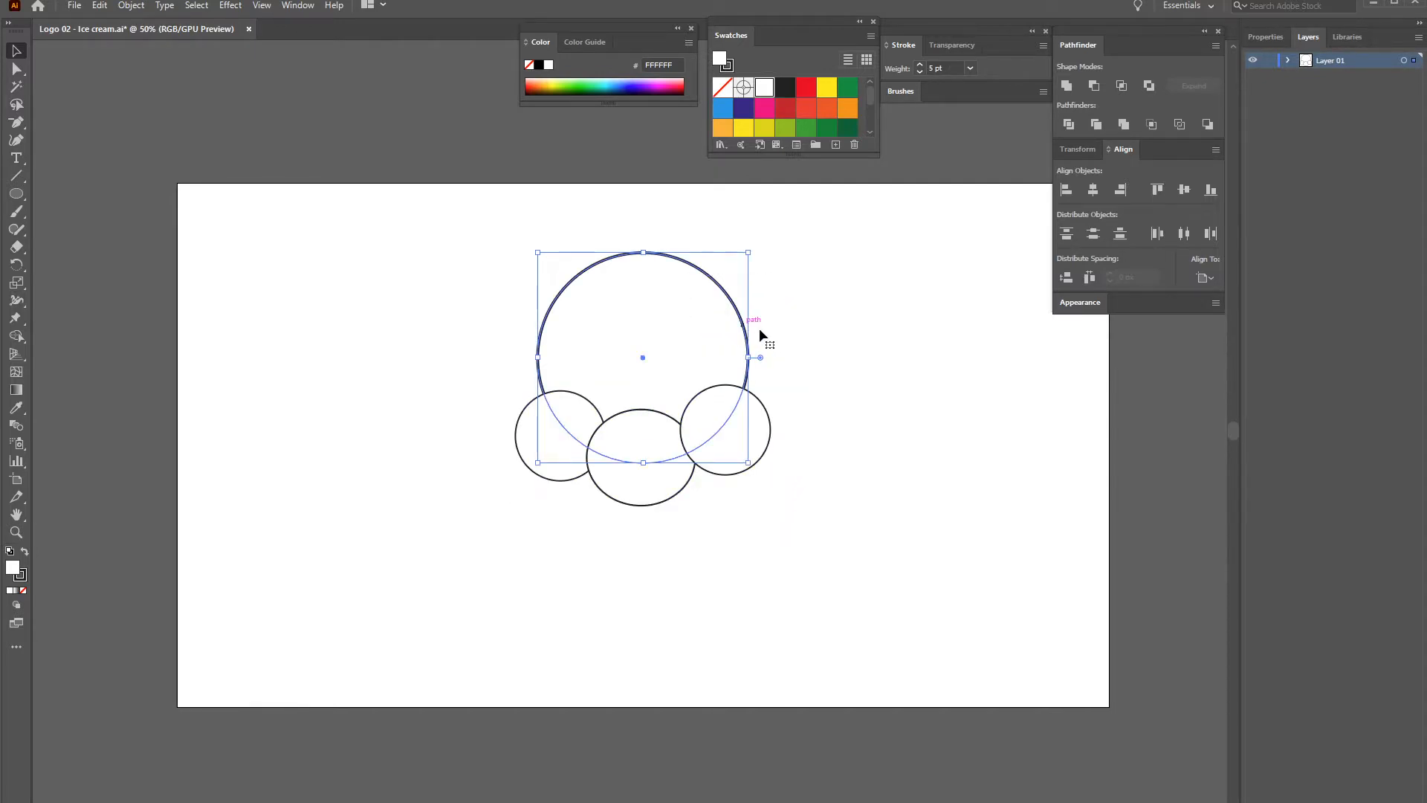
left_click(838, 303)
left_click_drag(466, 265, 853, 529)
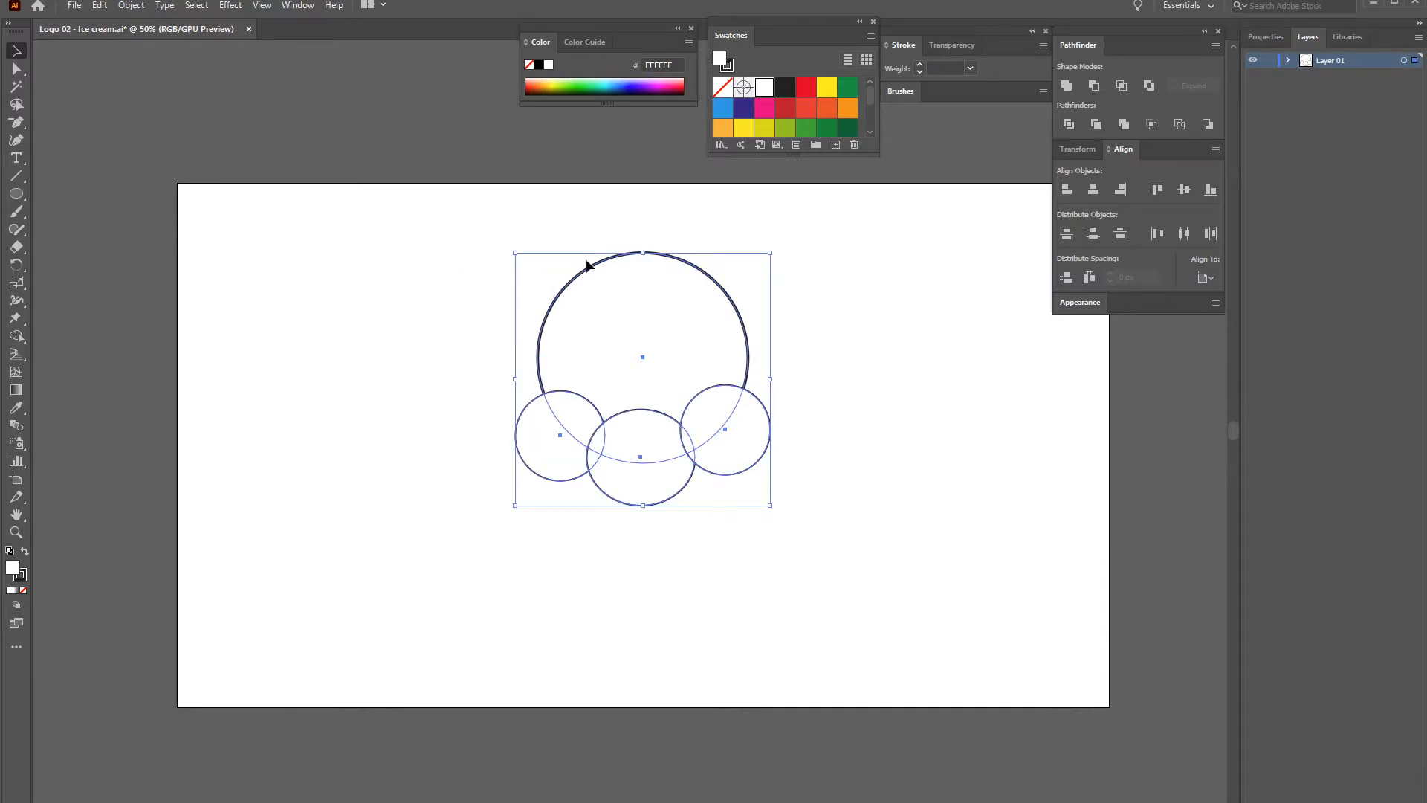
left_click(1065, 85)
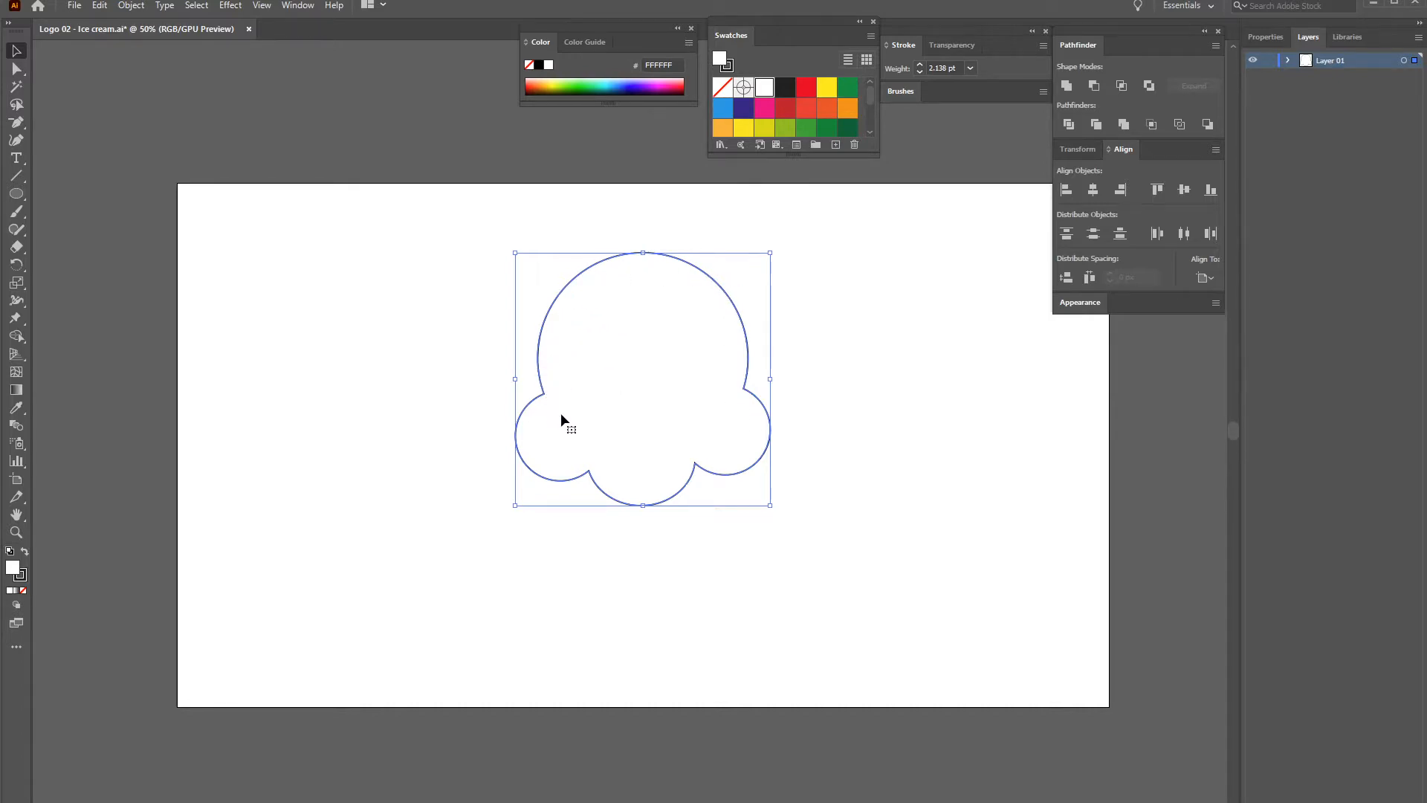
key("ctrl+z")
Unite only the three small circles into a single scalloped shape
left_click(846, 360)
mouse_move(778, 544)
left_mouse_down()
mouse_move(594, 498)
mouse_move(540, 468)
left_mouse_up()
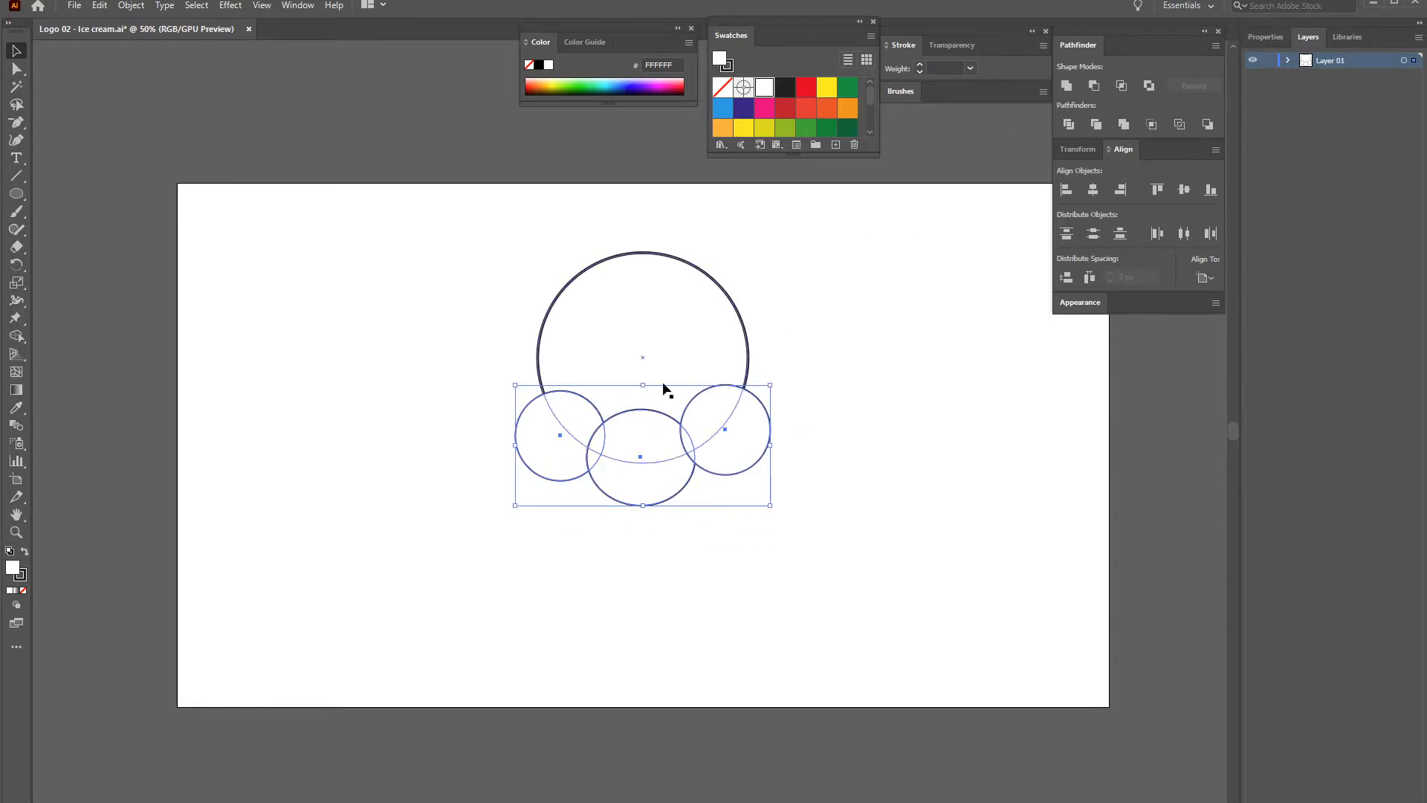
left_click(1067, 88)
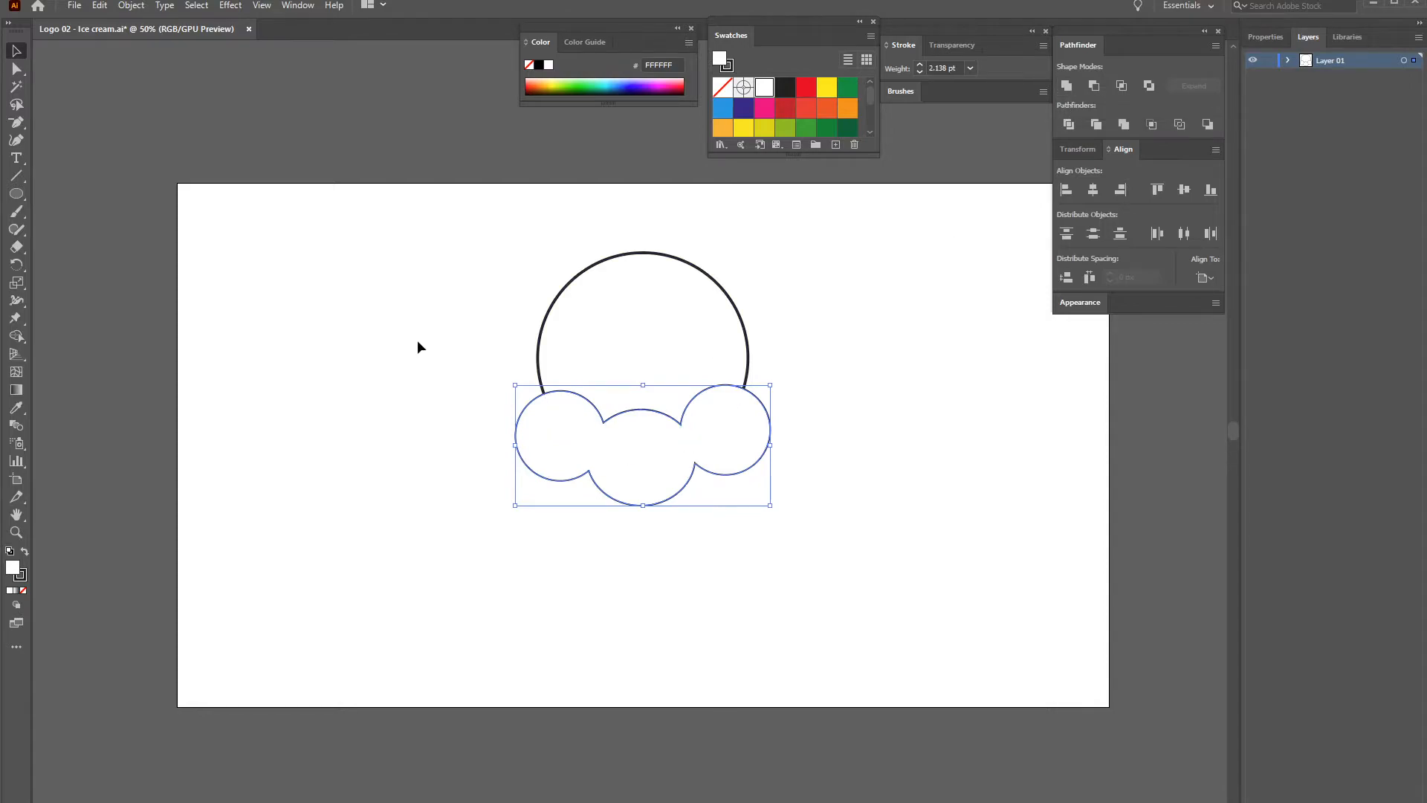
left_click(431, 405)
Bring the large circle to the front of the scalloped shape
left_click(746, 321)
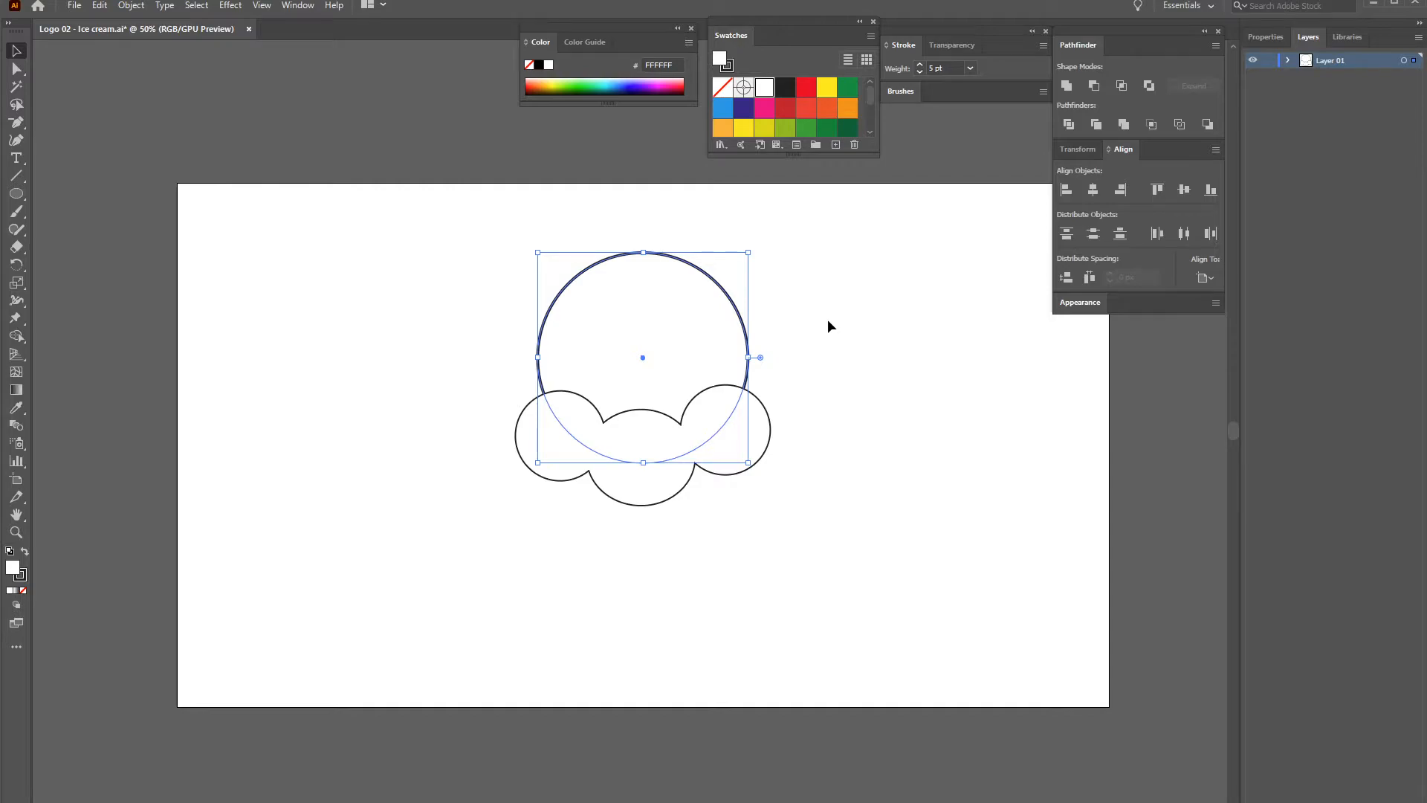
key("a")
key("ctrl+shift+bracketright")
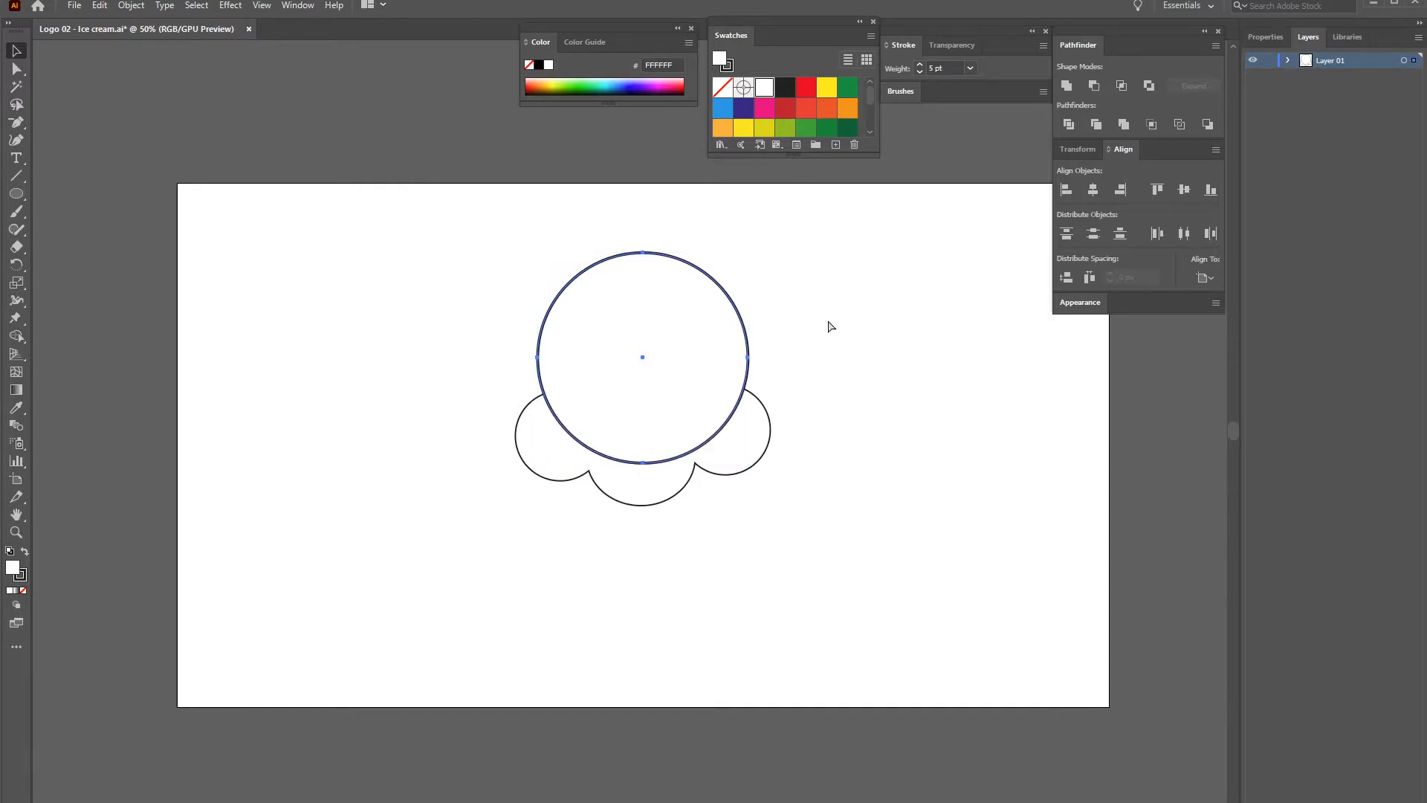
key("ctrl+shift+bracketleft")
key("ctrl+shift+bracketright")
left_click(890, 333)
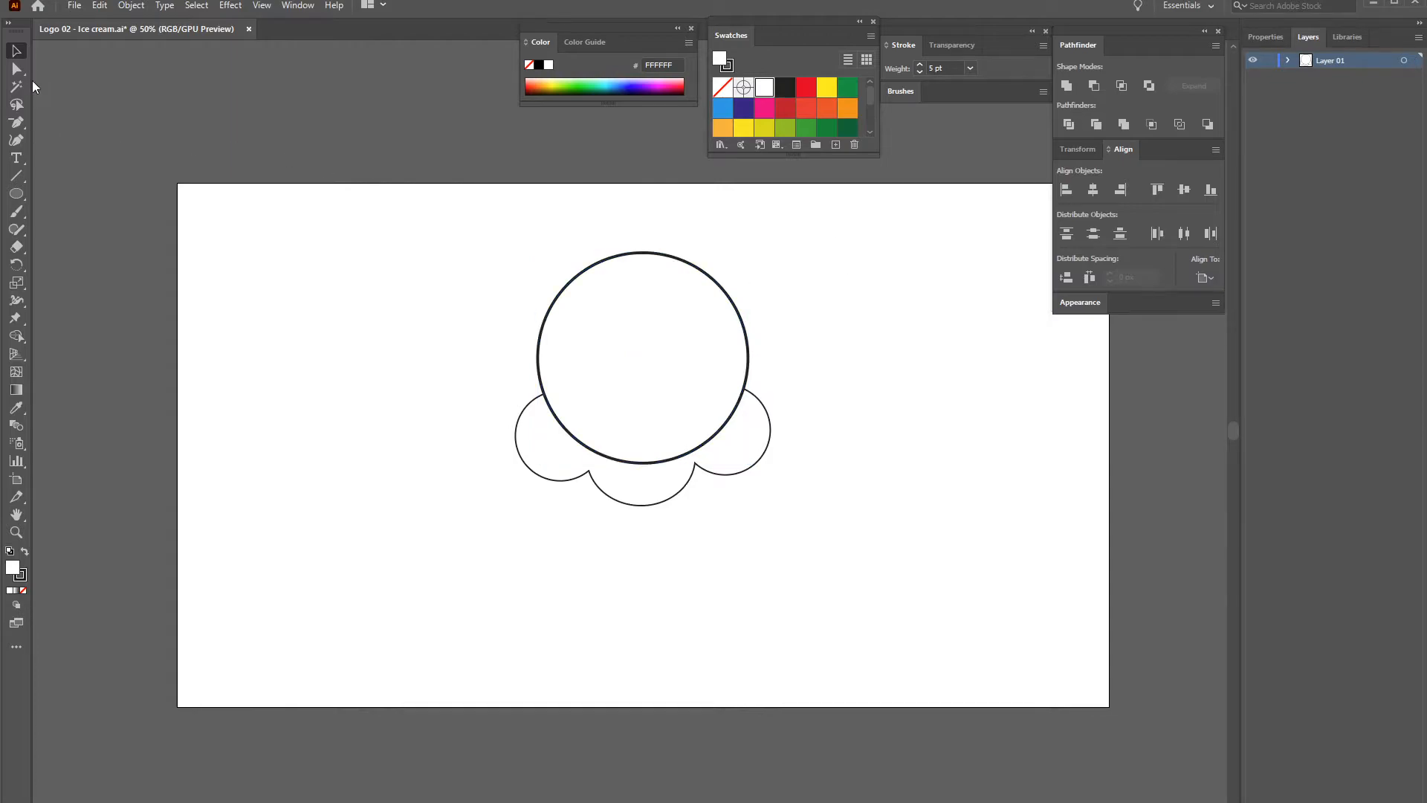
Try deleting the lowest anchor point of the large circle, and undo it
left_click_drag(21, 125, 68, 141)
left_click(19, 73)
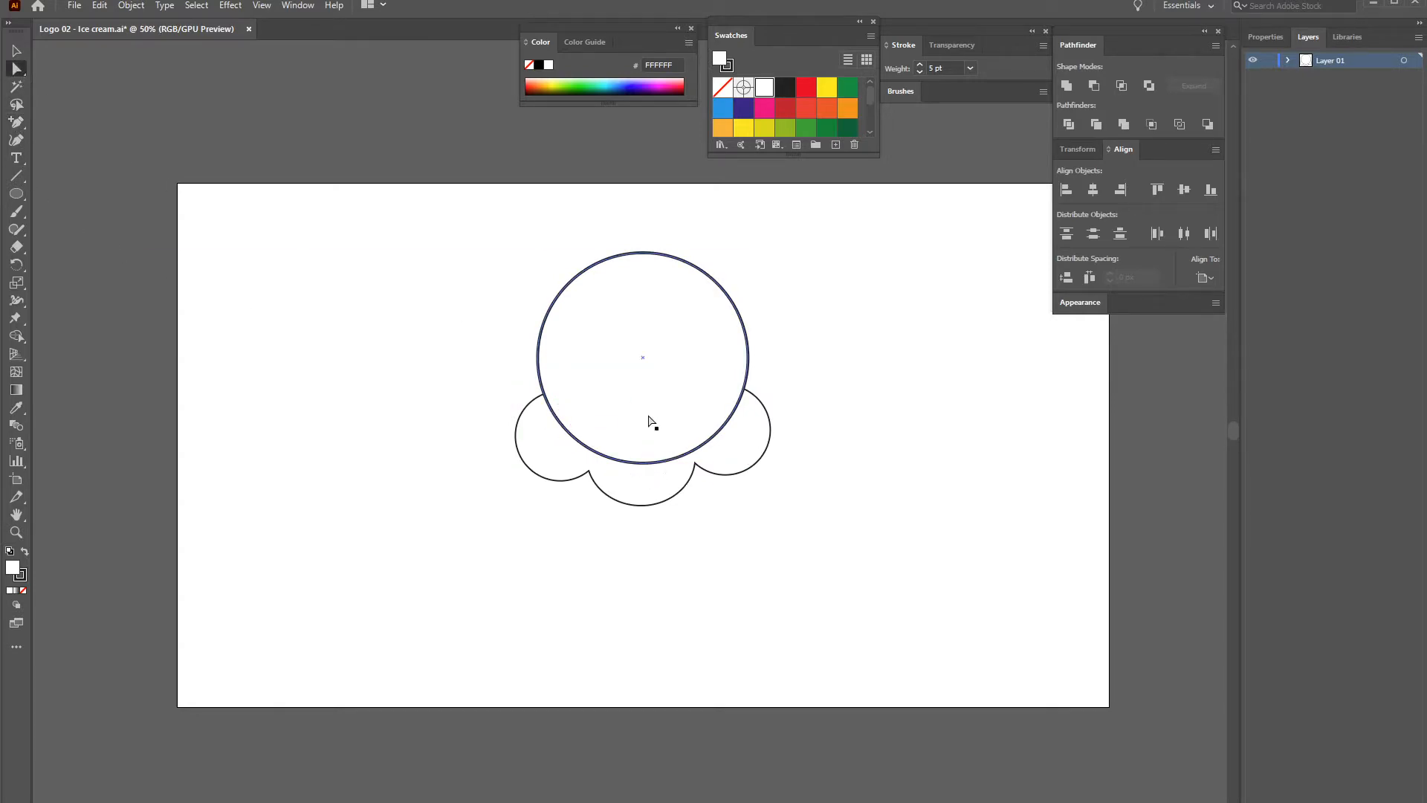
left_click(643, 464)
key("Delete")
key("ctrl+z")
Add an anchor point to each lower curve of the large circle, one on either side of its lowest point
left_click(15, 125)
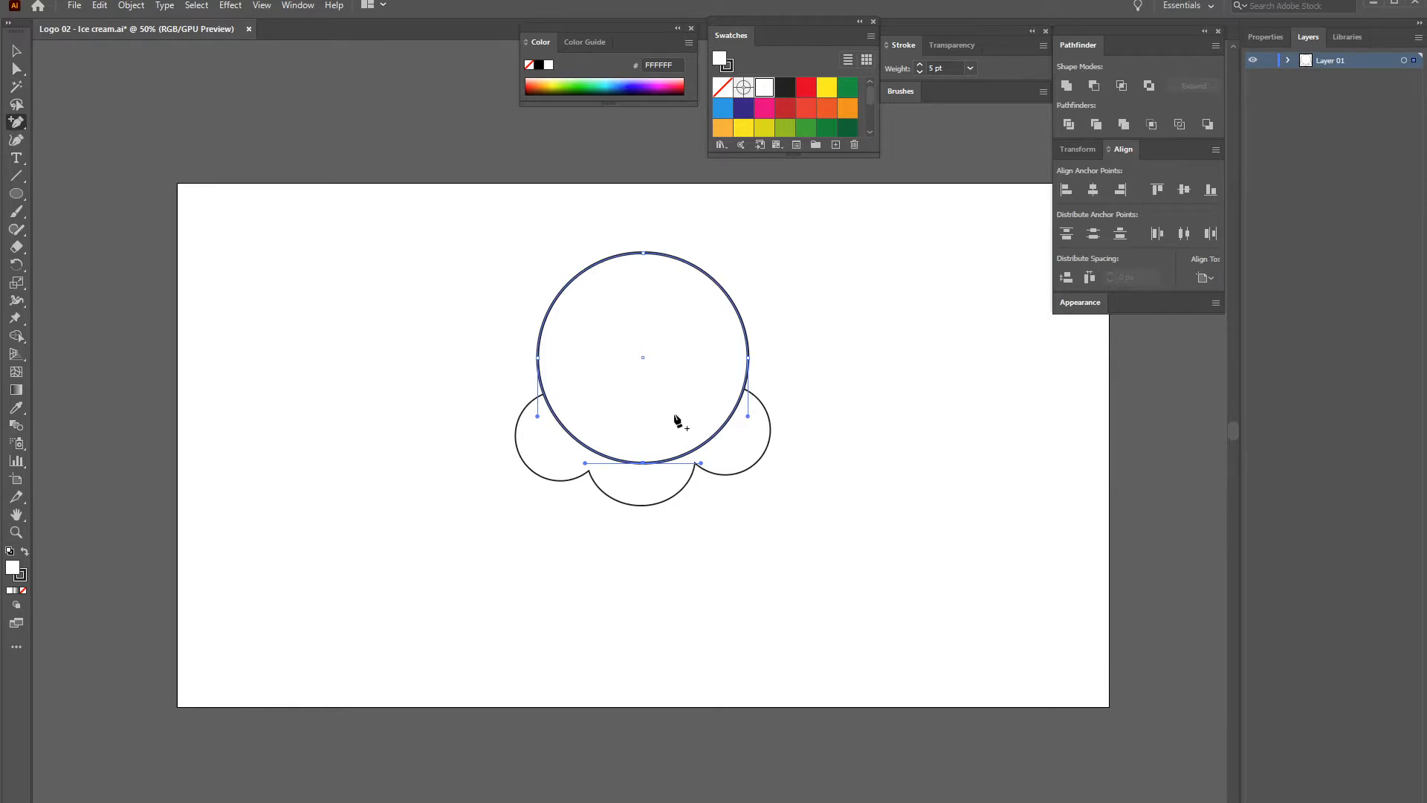
left_click(569, 432)
left_click(719, 431)
key("ctrl+plus")
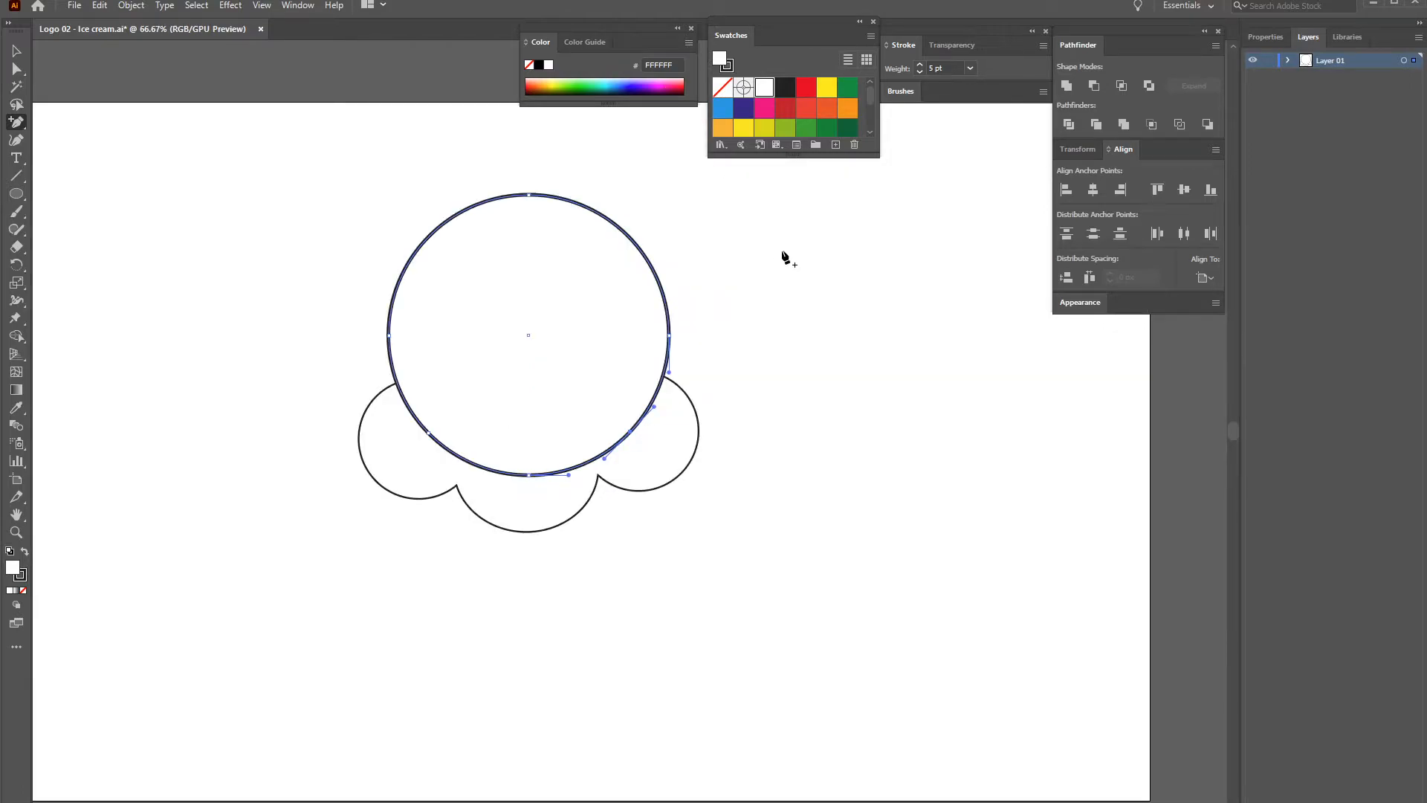
Delete the large circle's lowest anchor point so its outline opens between the two added points
left_click_drag(763, 245, 815, 269)
key("a")
left_click(582, 497)
key("Delete")
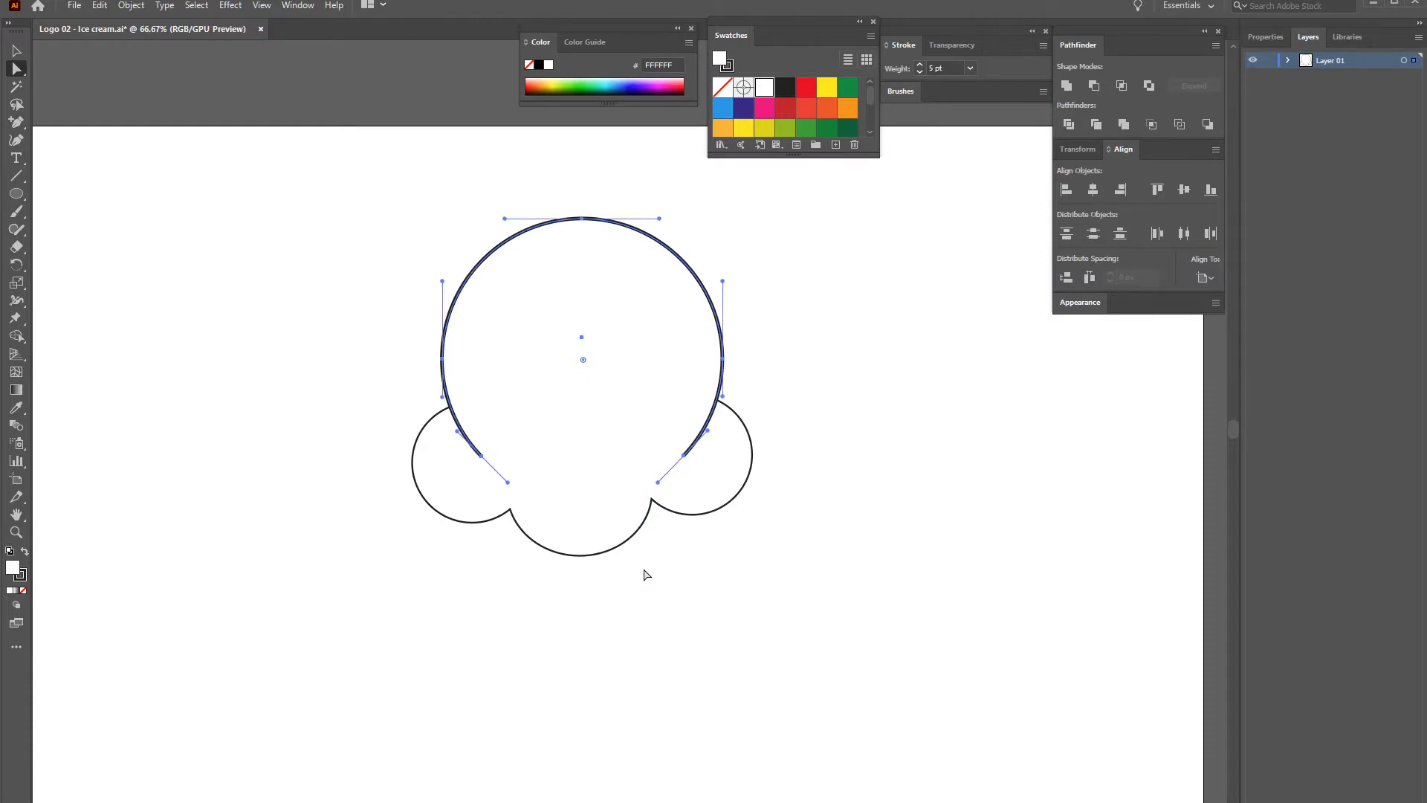
left_click(794, 447)
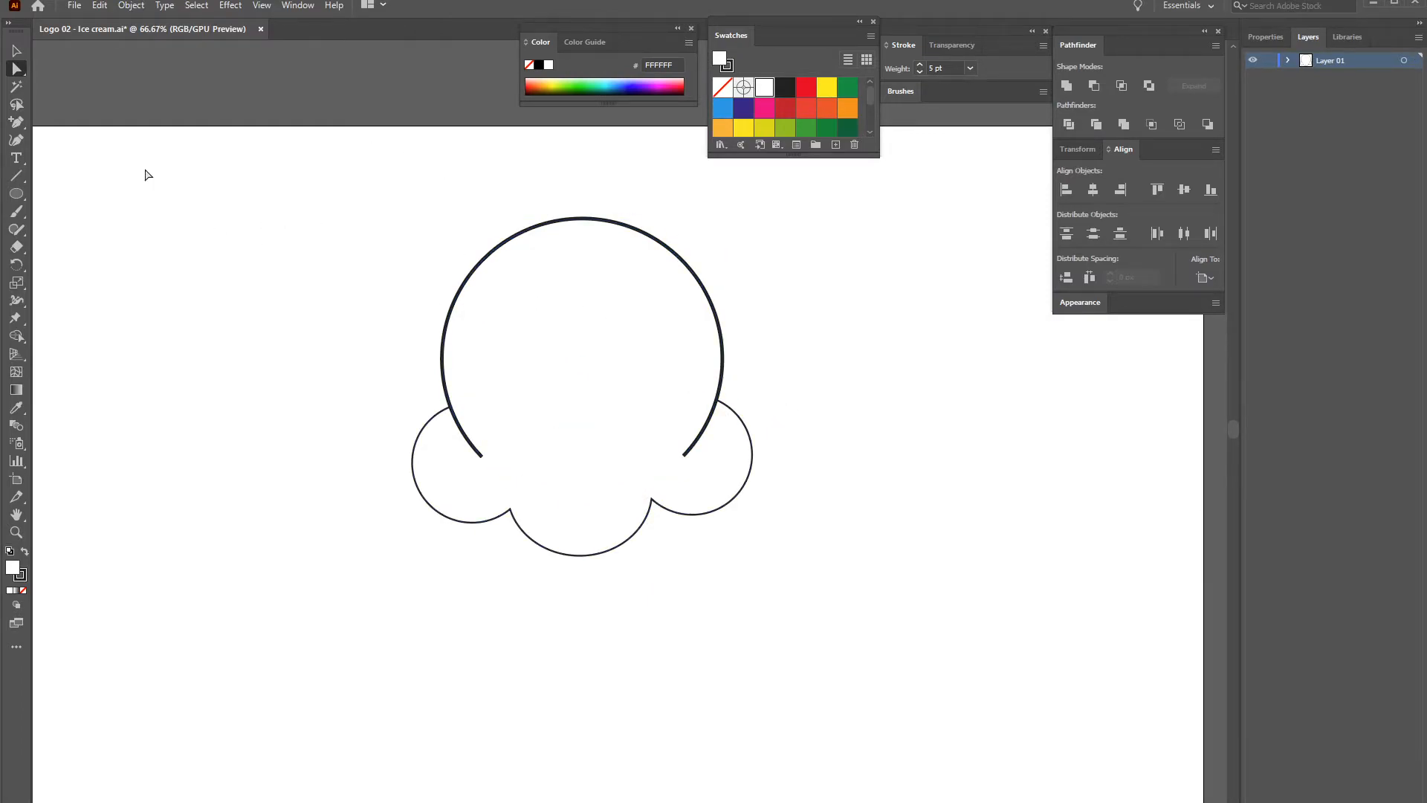
Set the stroke weight of both the open circle and the scalloped shape to 11 pt
left_click_drag(378, 320, 766, 520)
left_click(959, 71)
type("6")
key("Return")
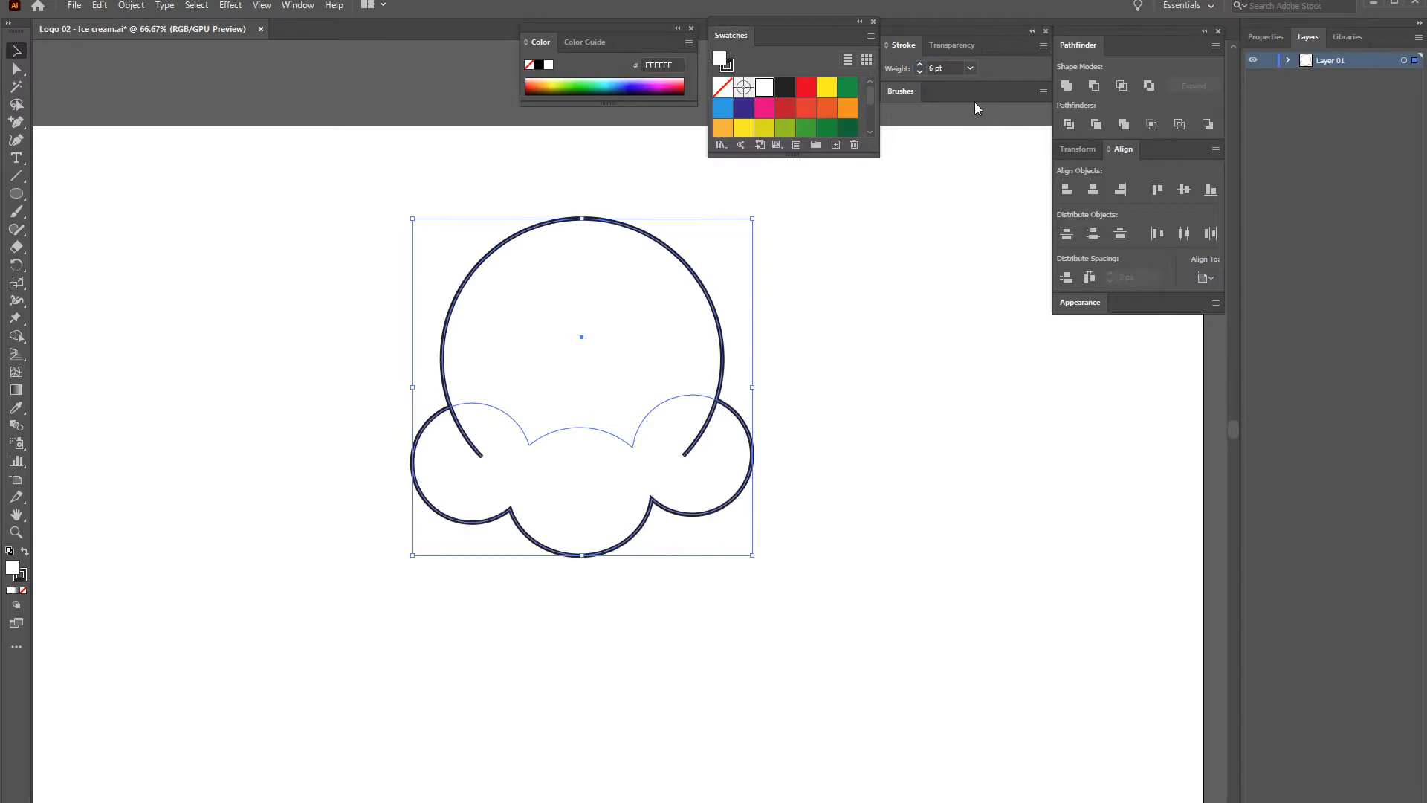
left_click(934, 65)
left_click(920, 65)
left_click(920, 65)
left_click(920, 65)
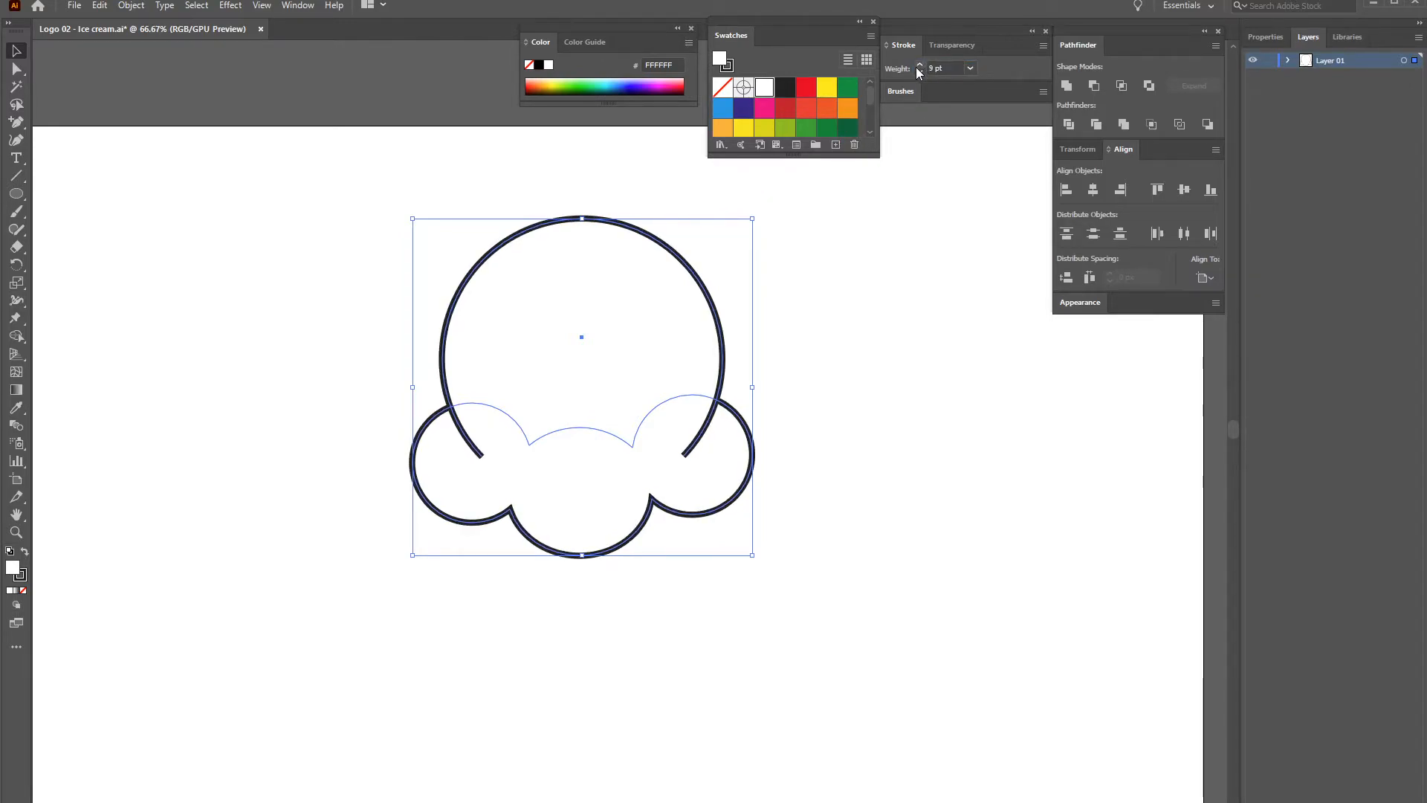
left_click(920, 65)
left_click(920, 65)
left_click(868, 336)
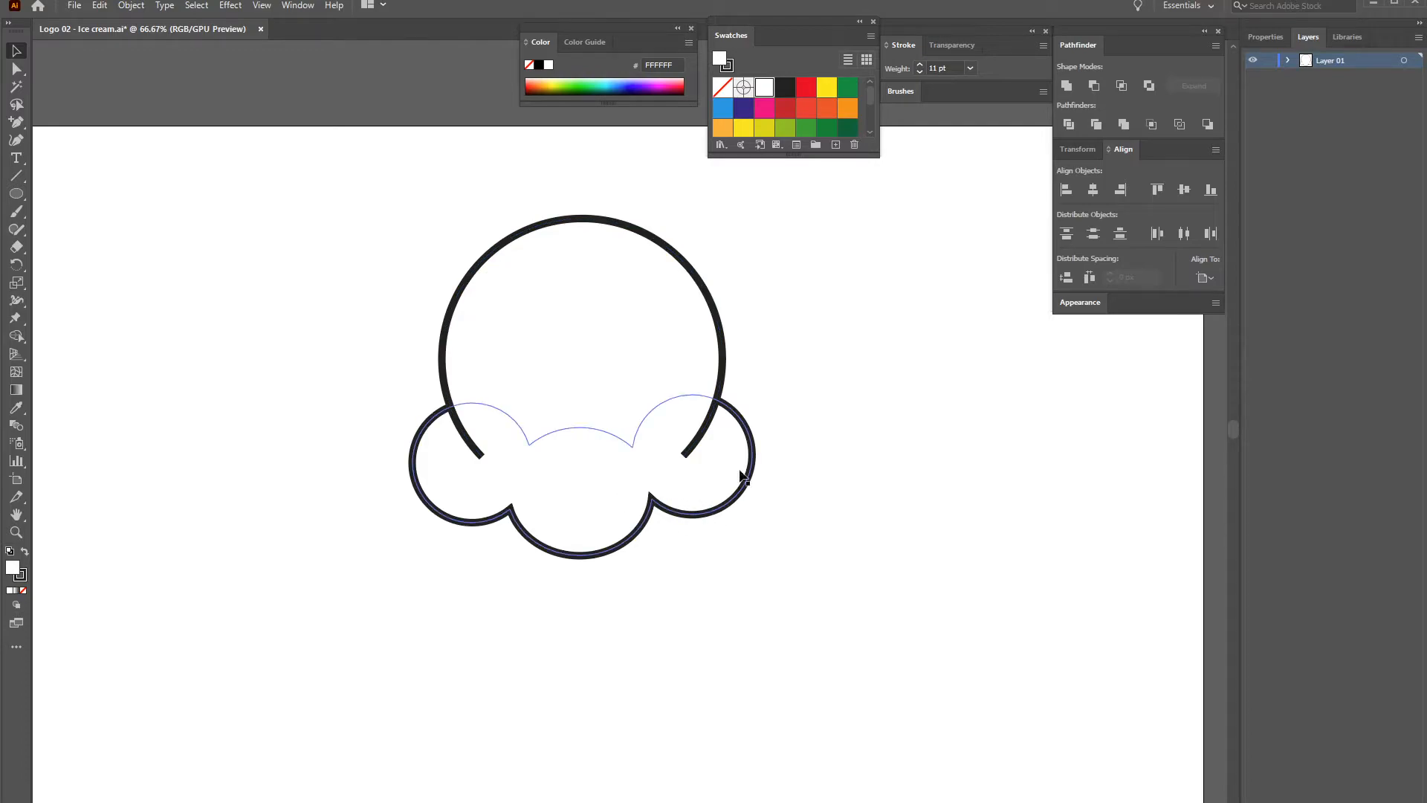
Fill the open circle with the red swatch E30613
left_click(484, 269)
left_click_drag(283, 357, 631, 535)
left_click(827, 360)
left_click(678, 309)
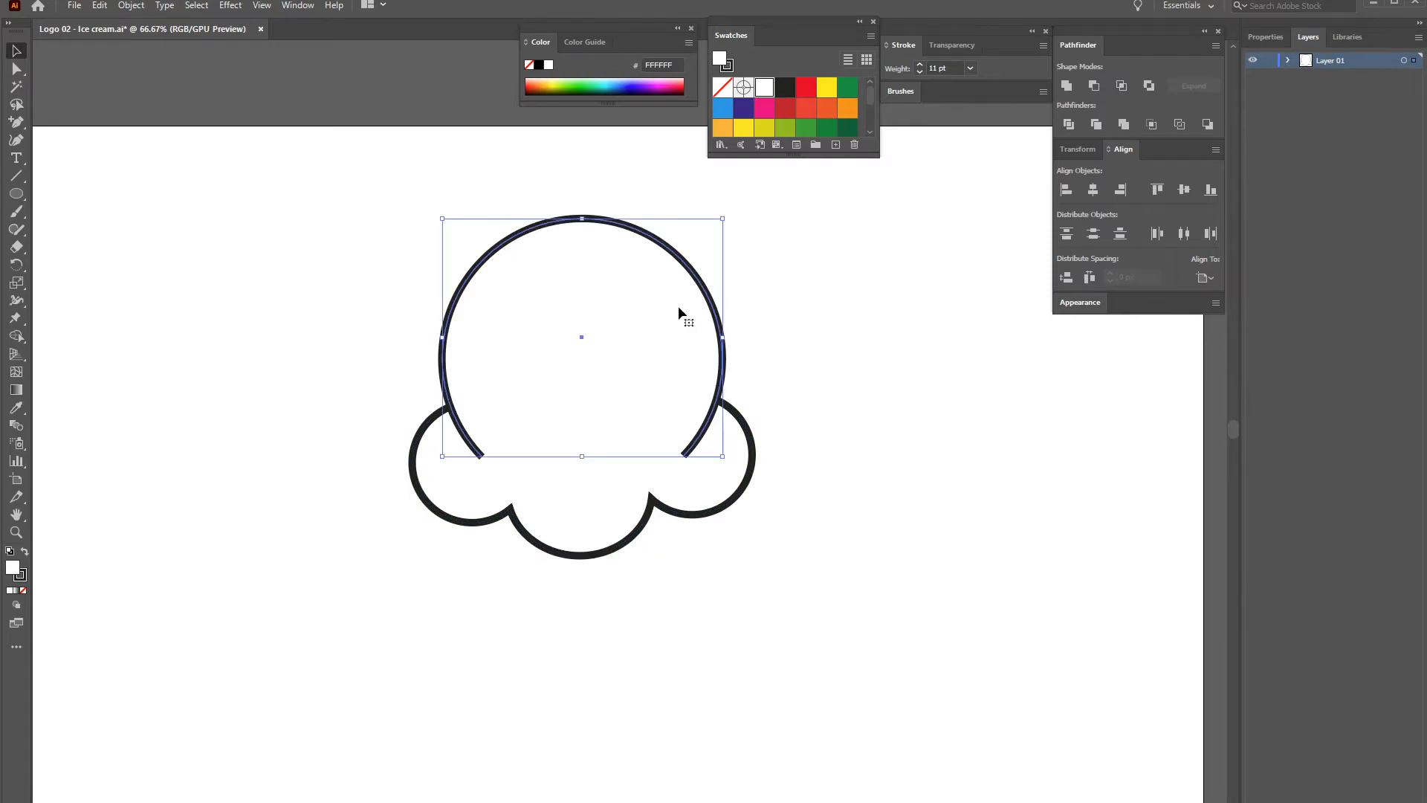
left_click(805, 88)
left_click(857, 427)
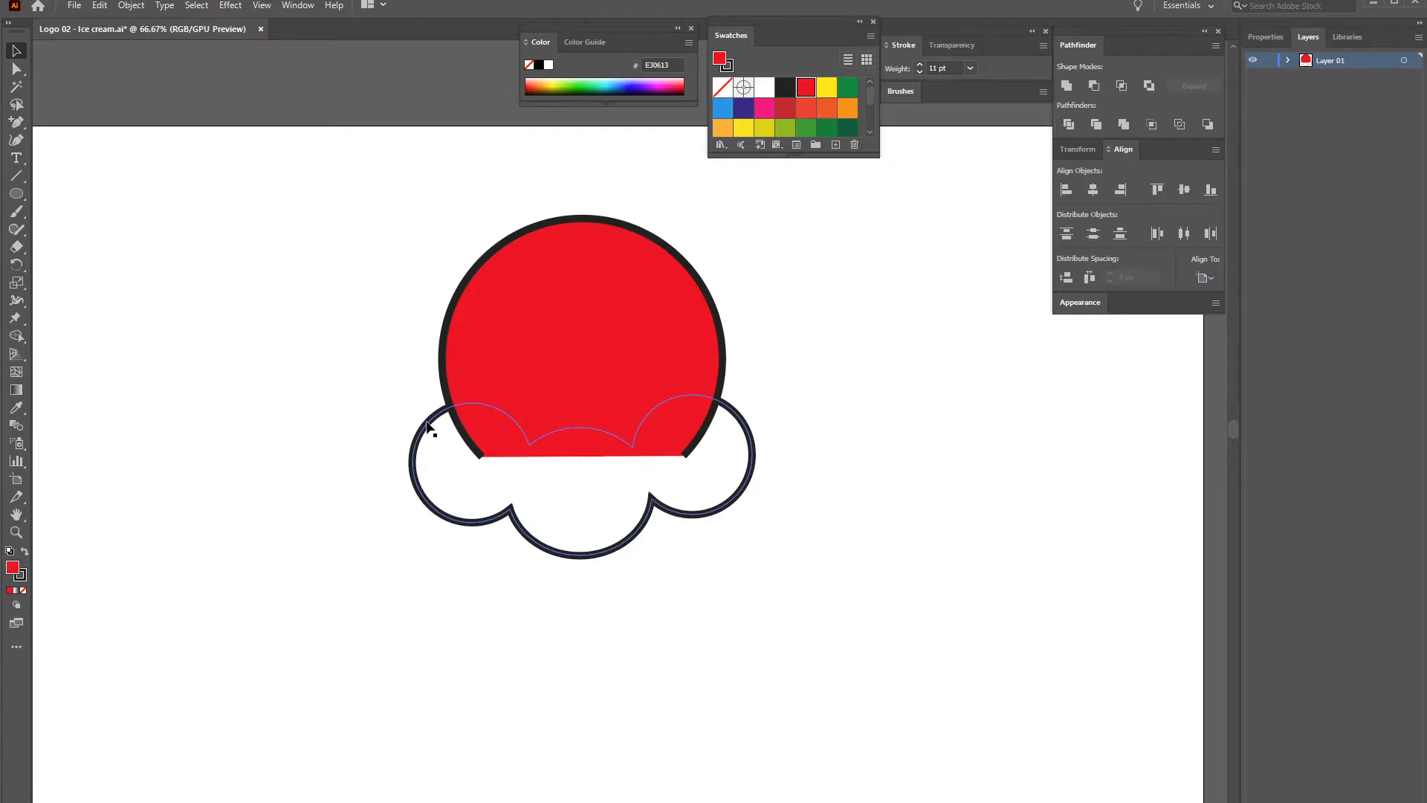
Fill both the scalloped shape and the open circle with the red swatch E30613
left_click(608, 483)
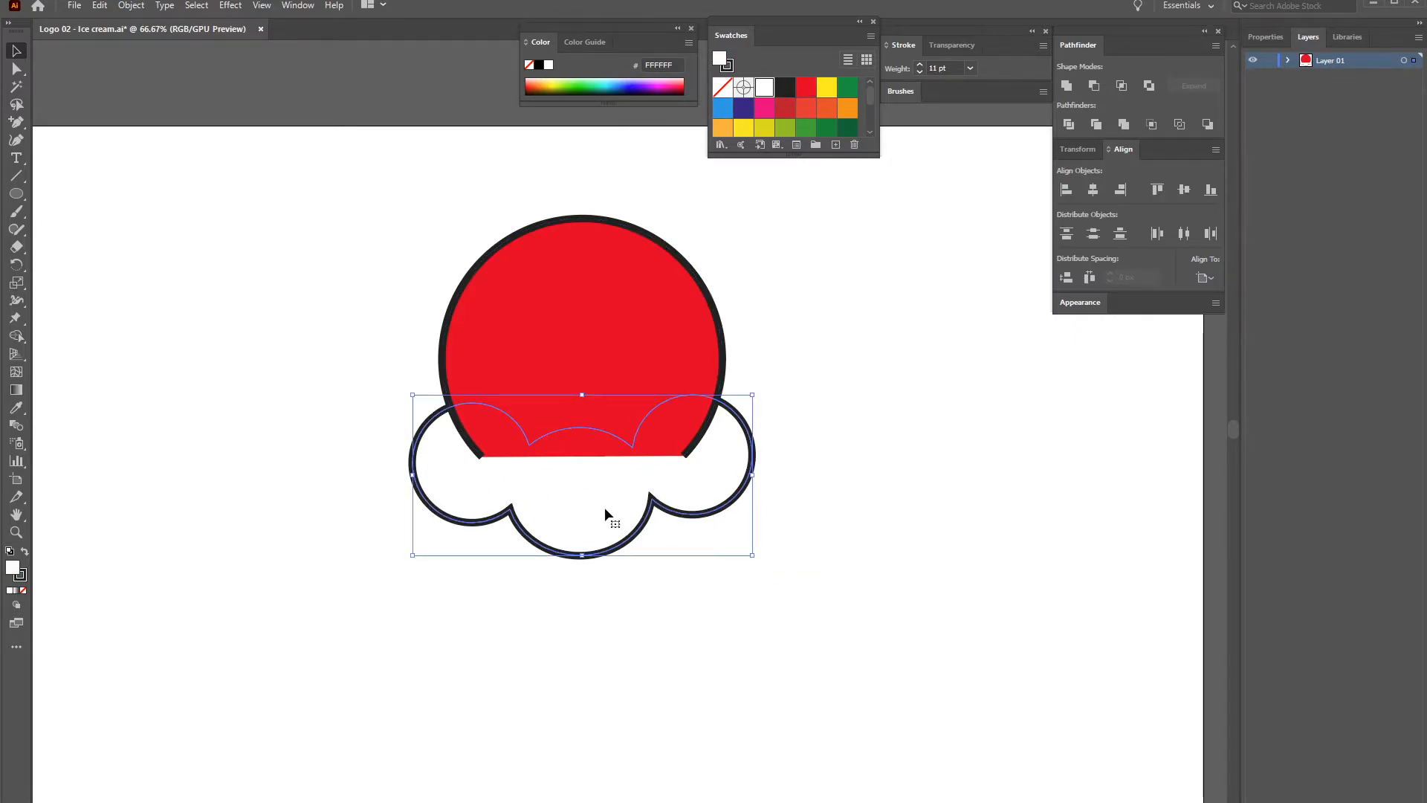
left_click(684, 376, "shift")
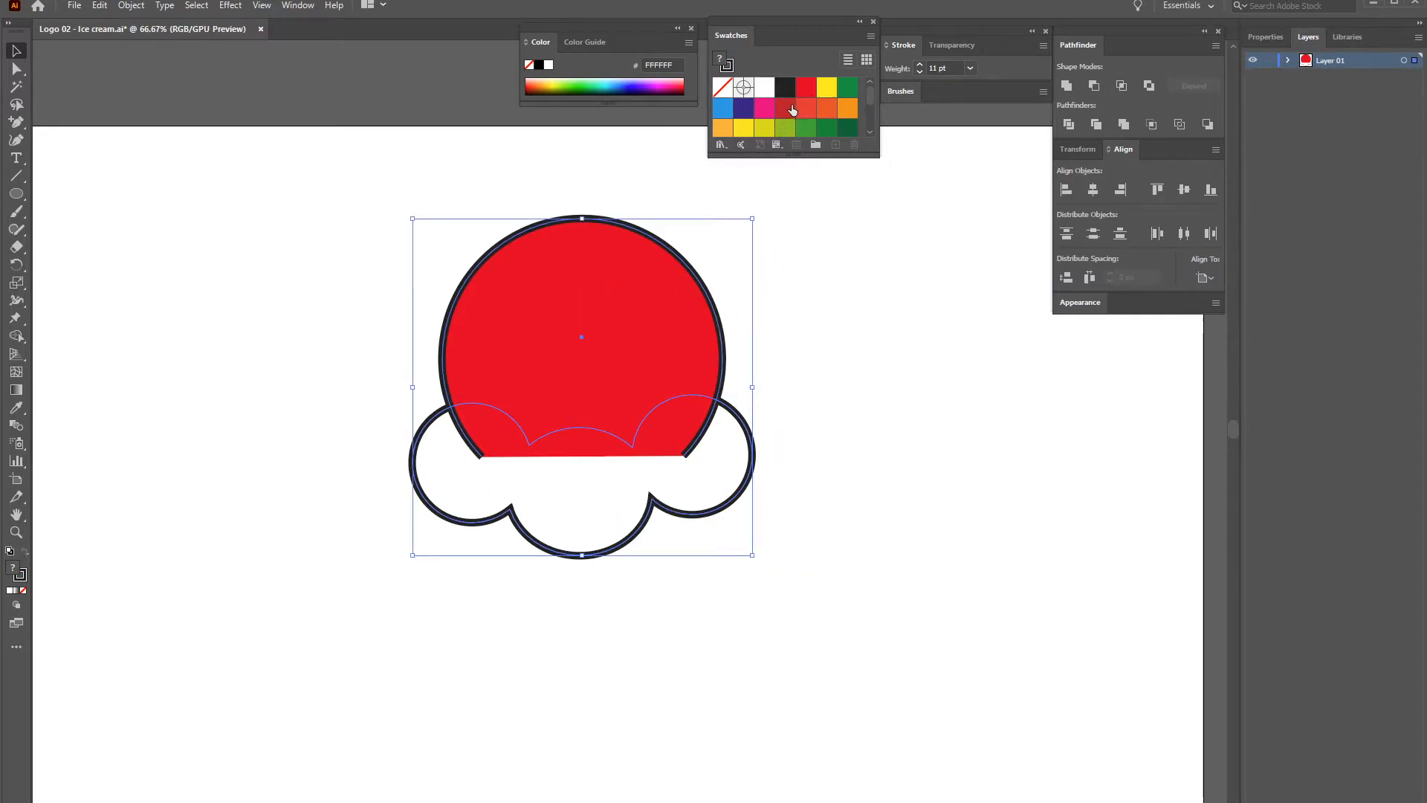
left_click(807, 92)
left_click(821, 287)
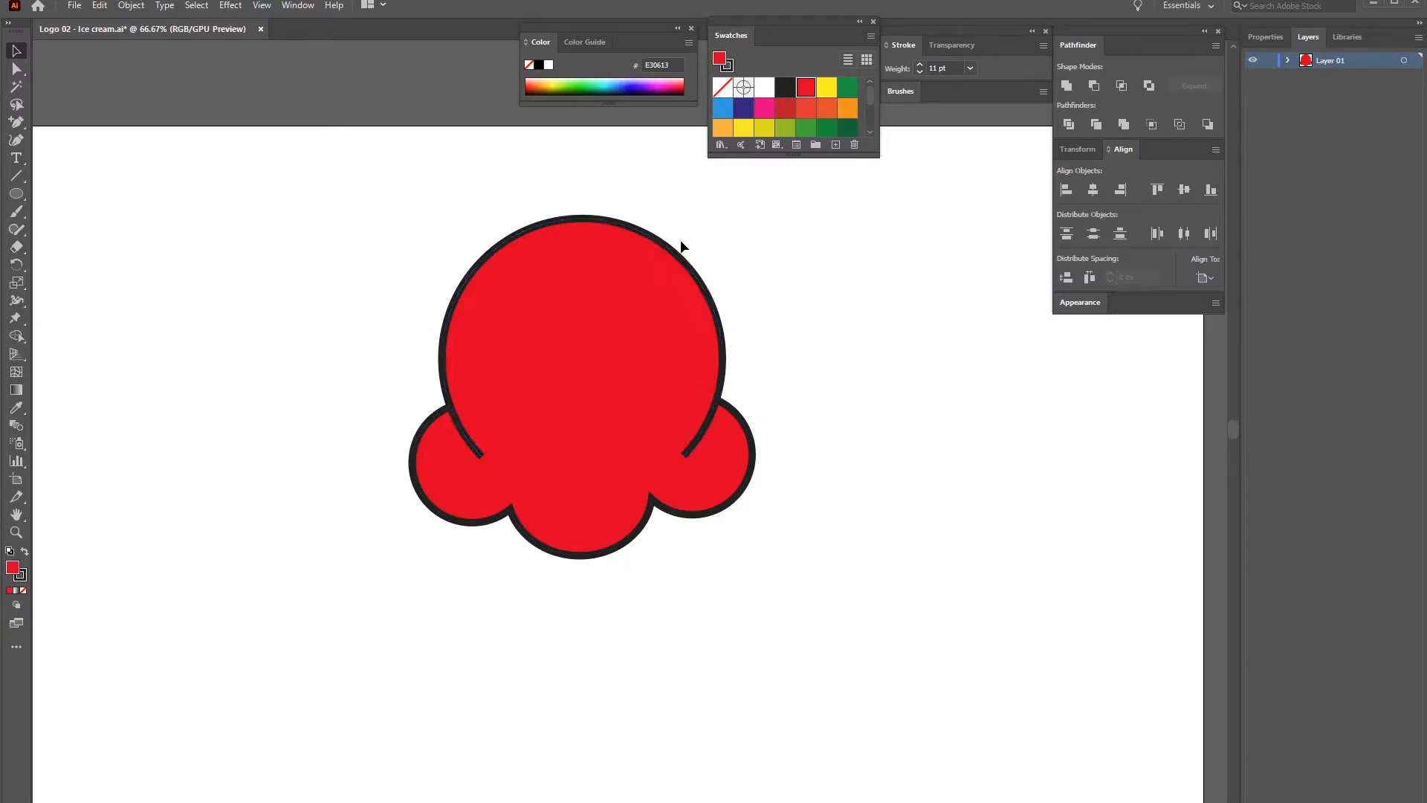
Show the full stroke options and give the open circle's stroke ends a round cap
key("ctrl+equal")
left_click_drag(663, 320, 710, 389)
left_click(806, 311)
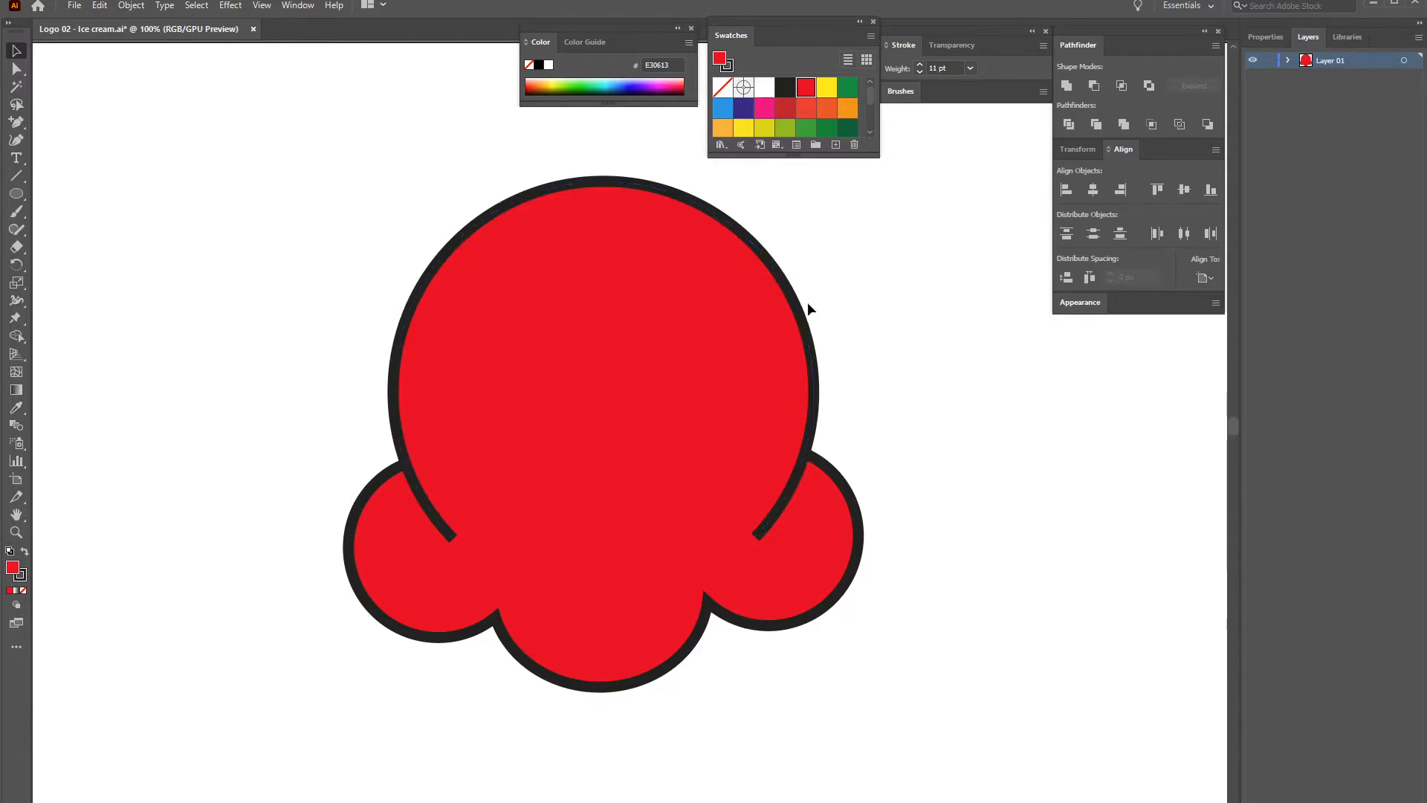
left_click_drag(771, 318, 773, 317)
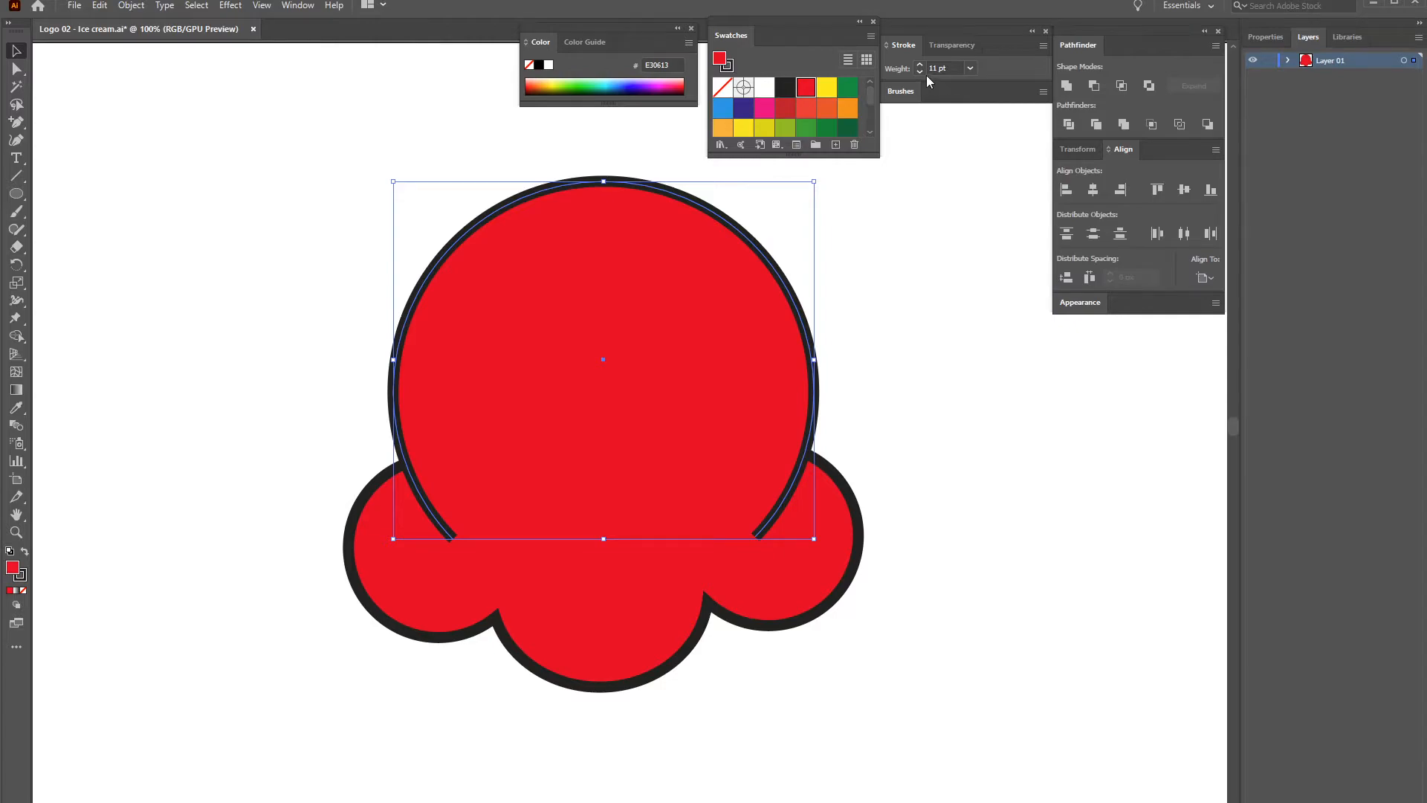
left_click(917, 52)
left_click(898, 46)
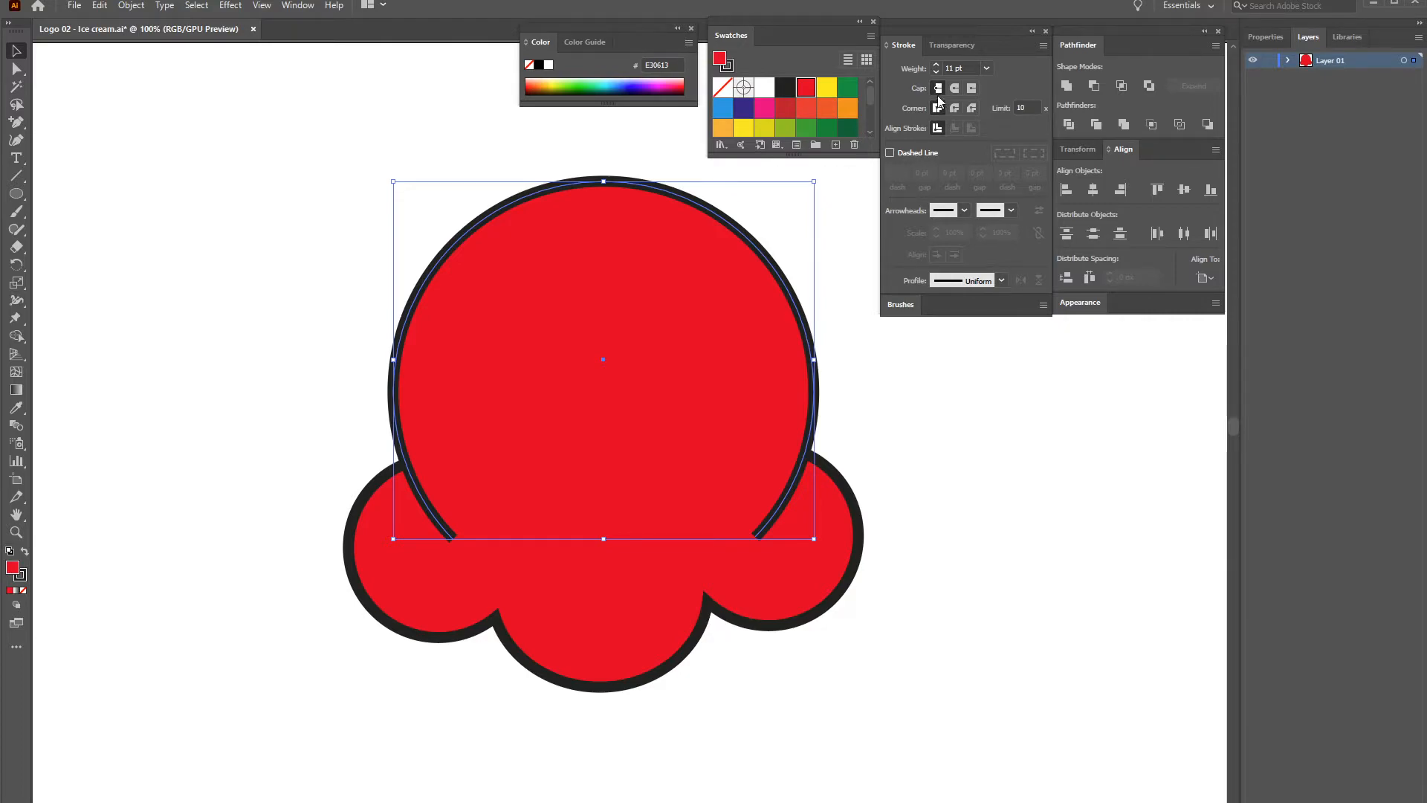
left_click(957, 88)
left_click(889, 438)
key("ctrl+plus")
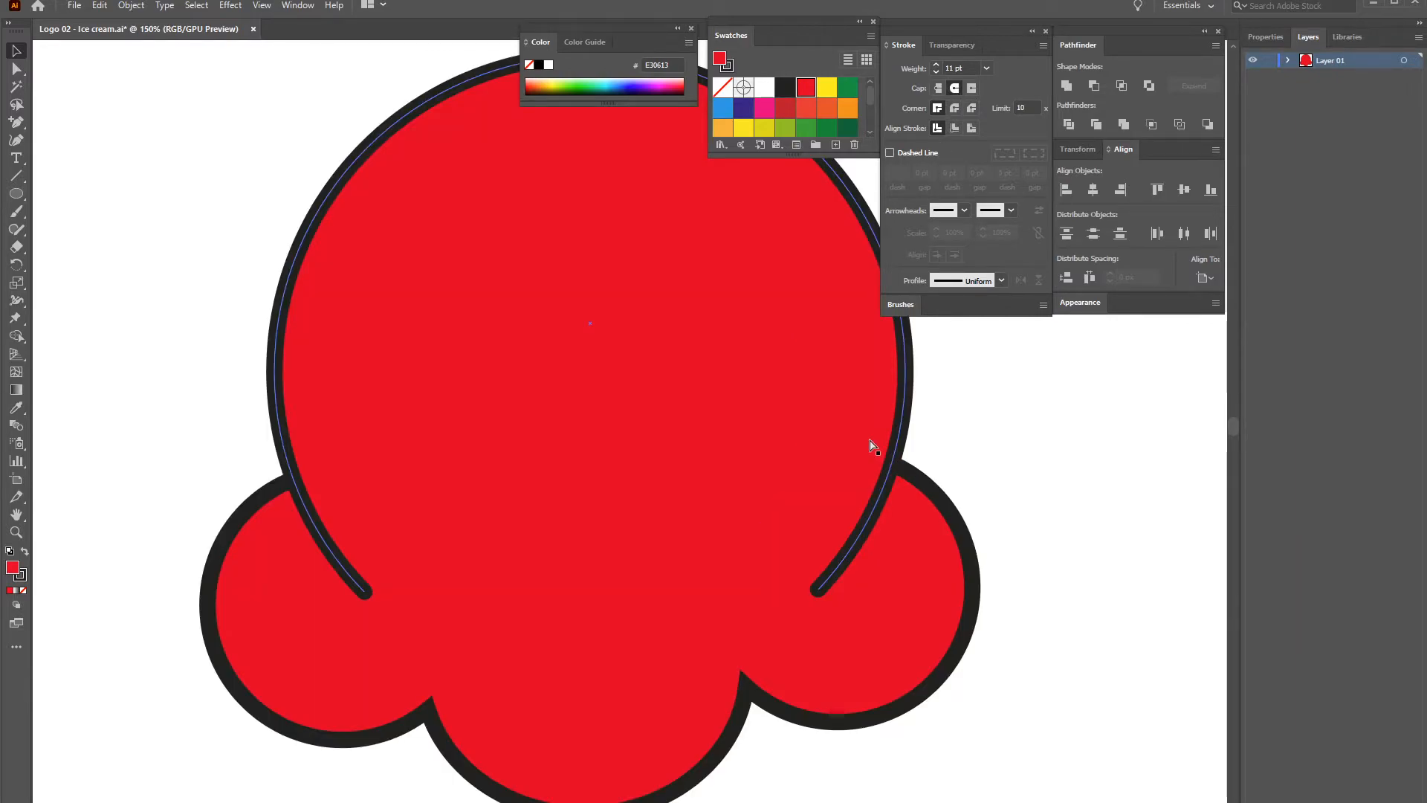
left_click_drag(892, 480, 756, 386)
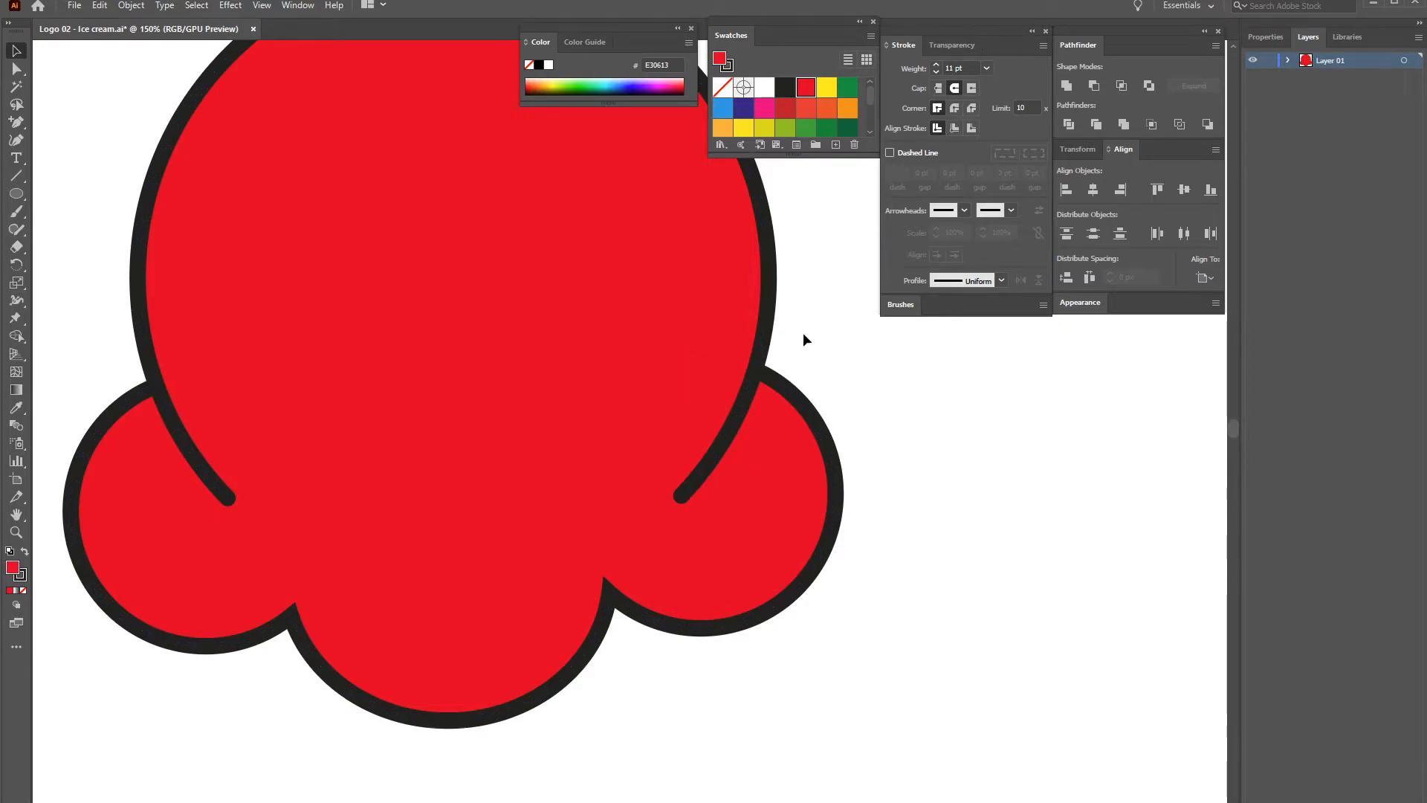
Try the butt, round and projecting caps on the open circle's stroke ends, finishing on the butt cap
key("ctrl+plus")
left_click_drag(753, 371, 699, 374)
left_click(760, 256)
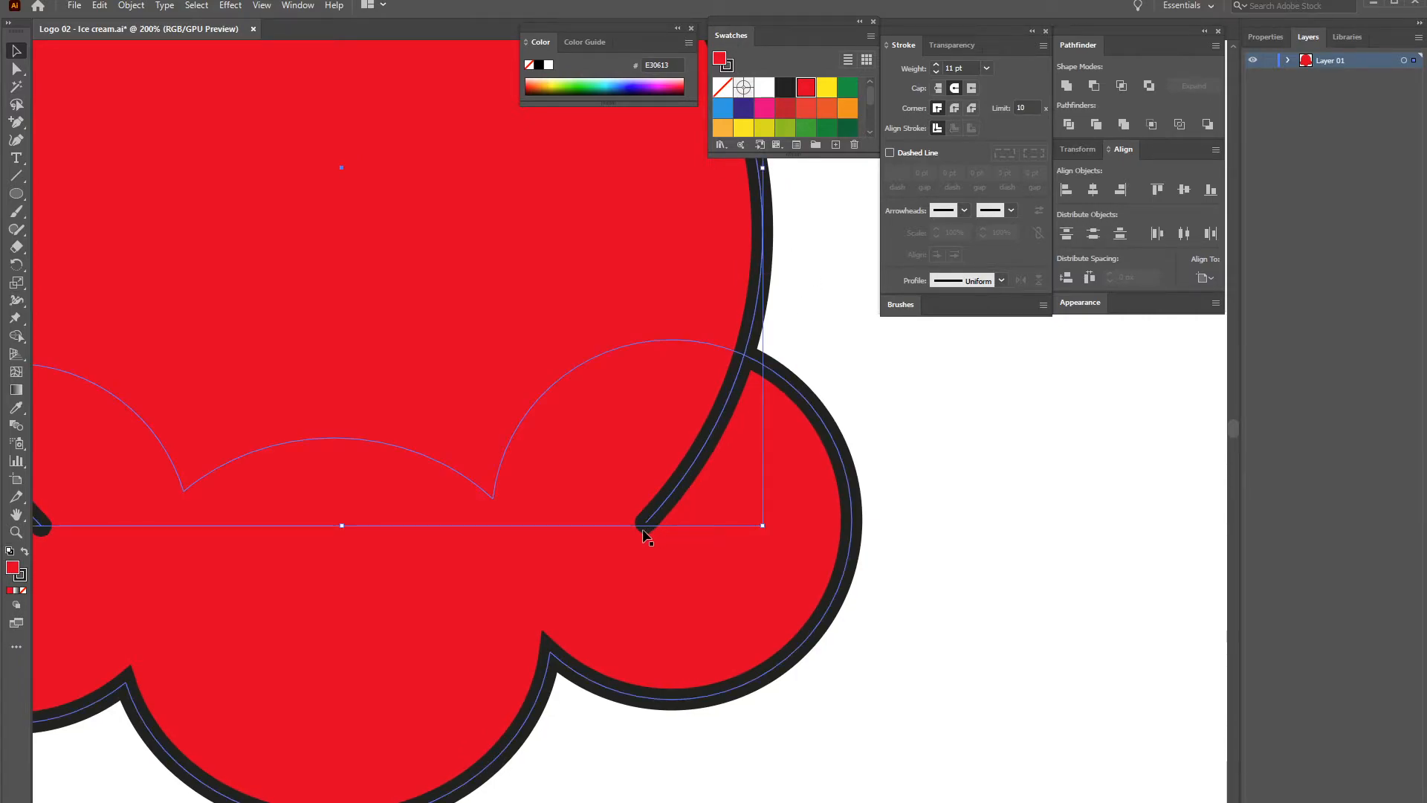
left_click(938, 88)
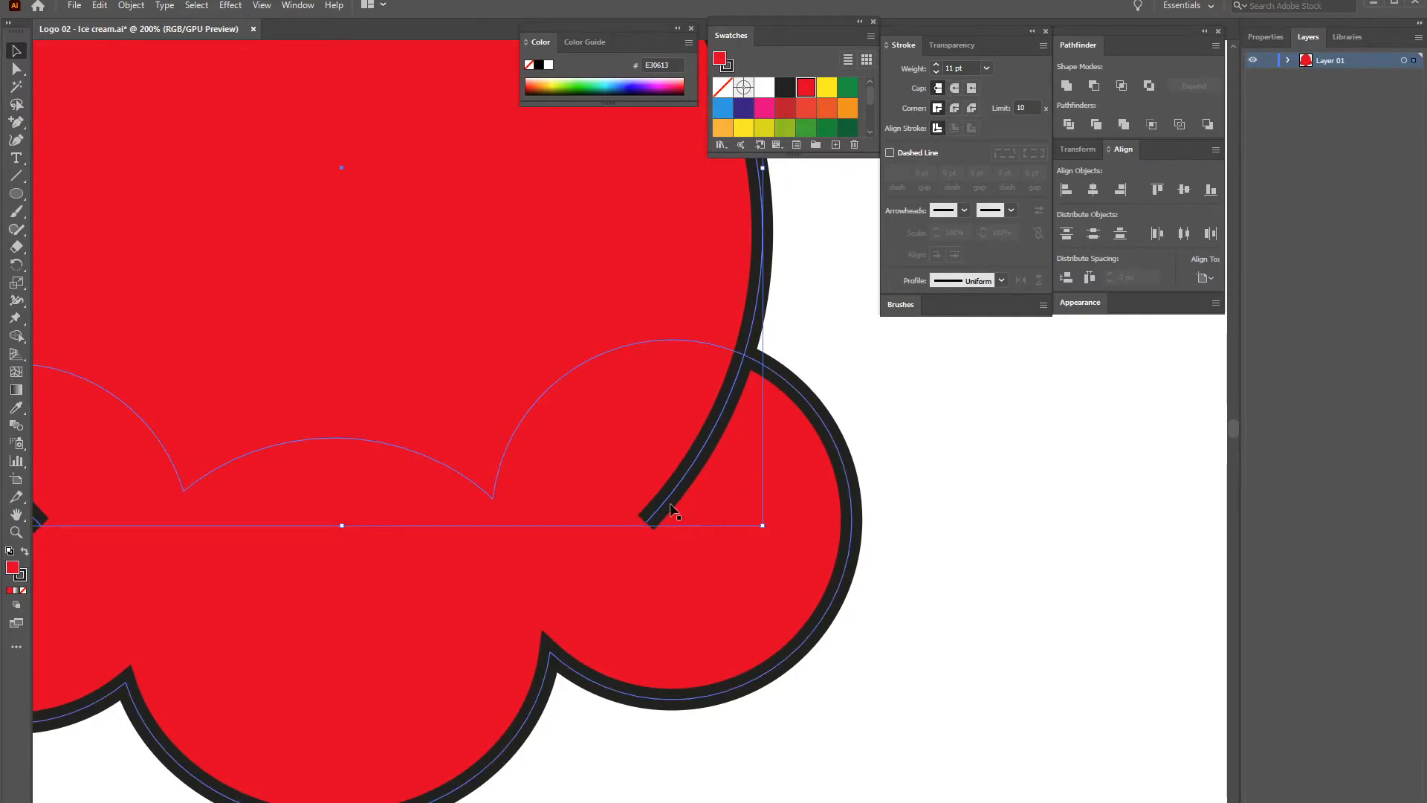
left_click(955, 88)
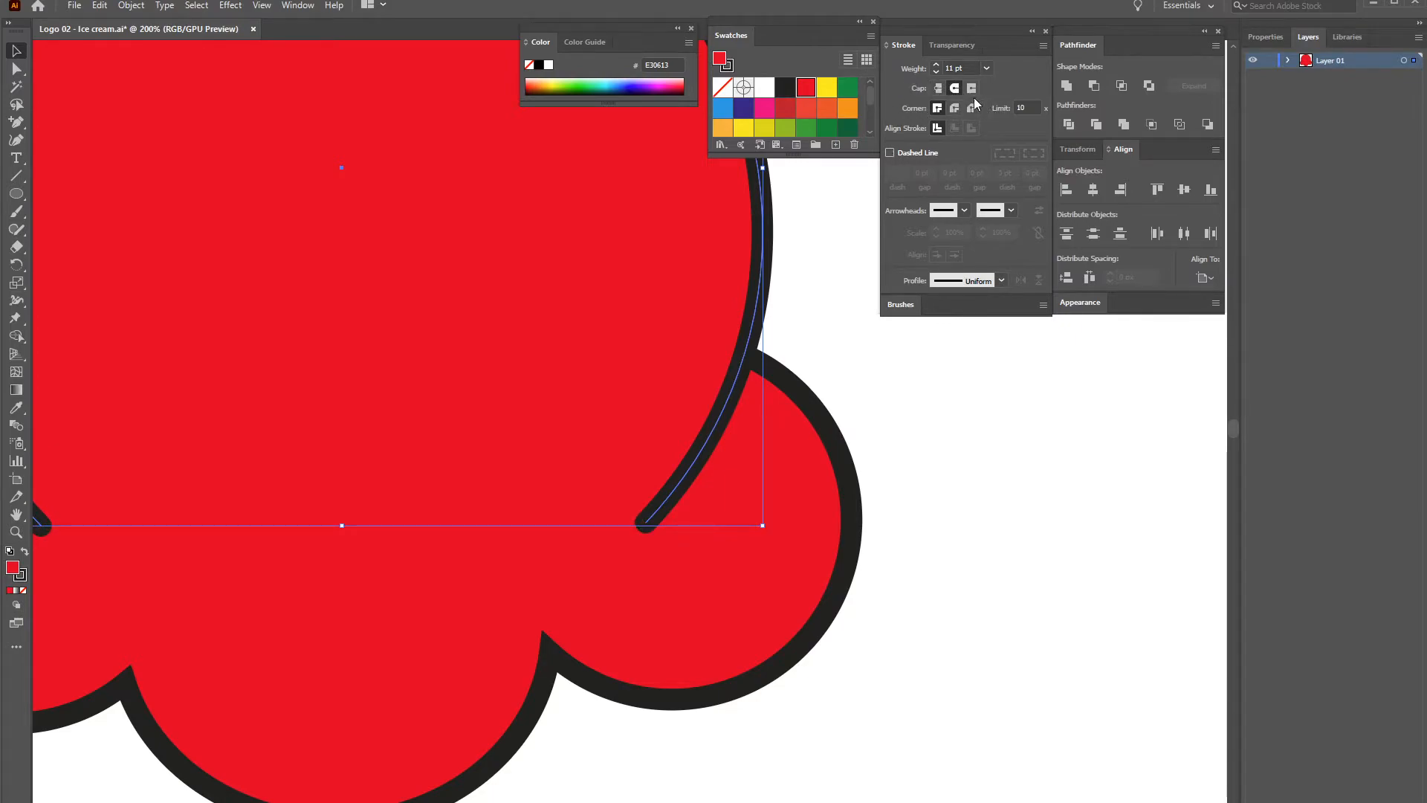
left_click(972, 90)
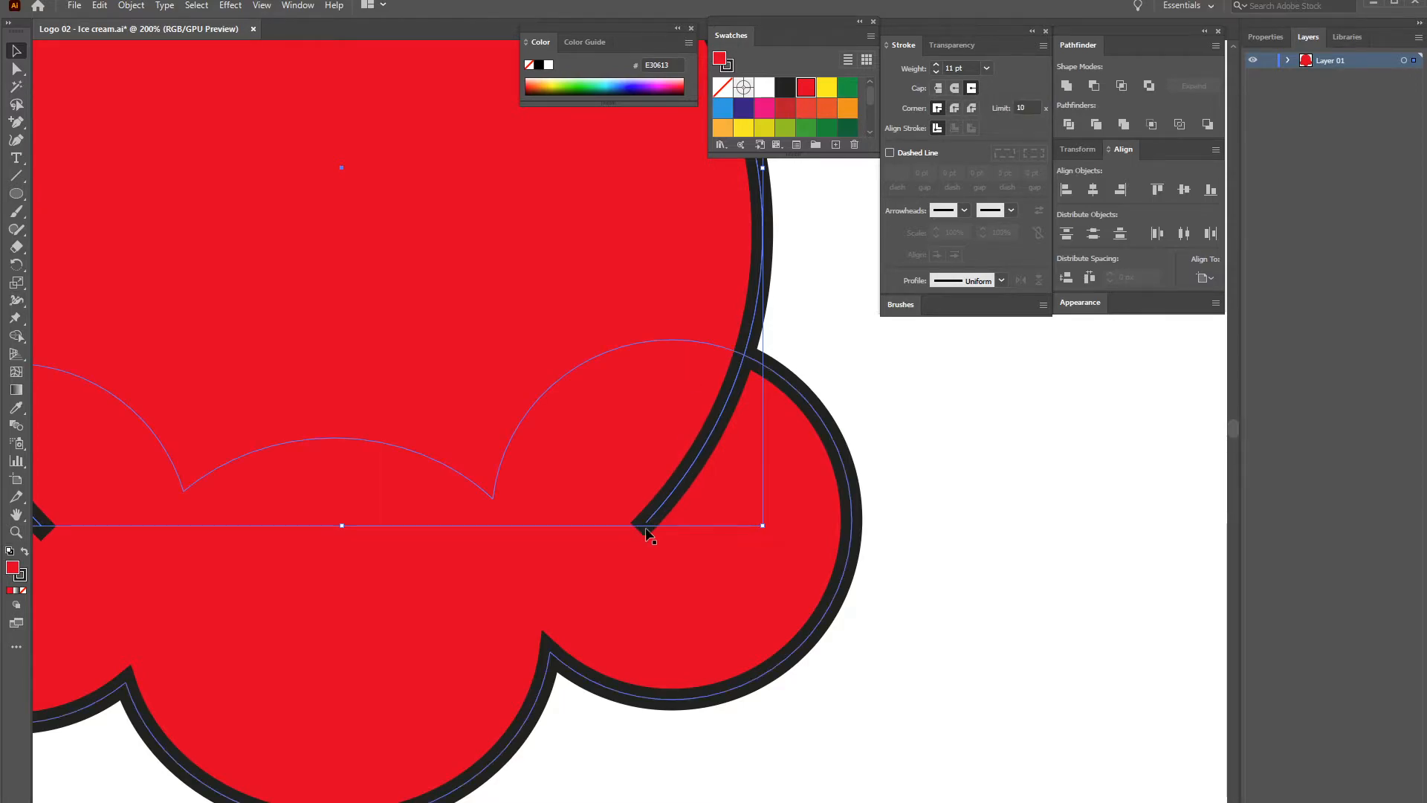
left_click(941, 87)
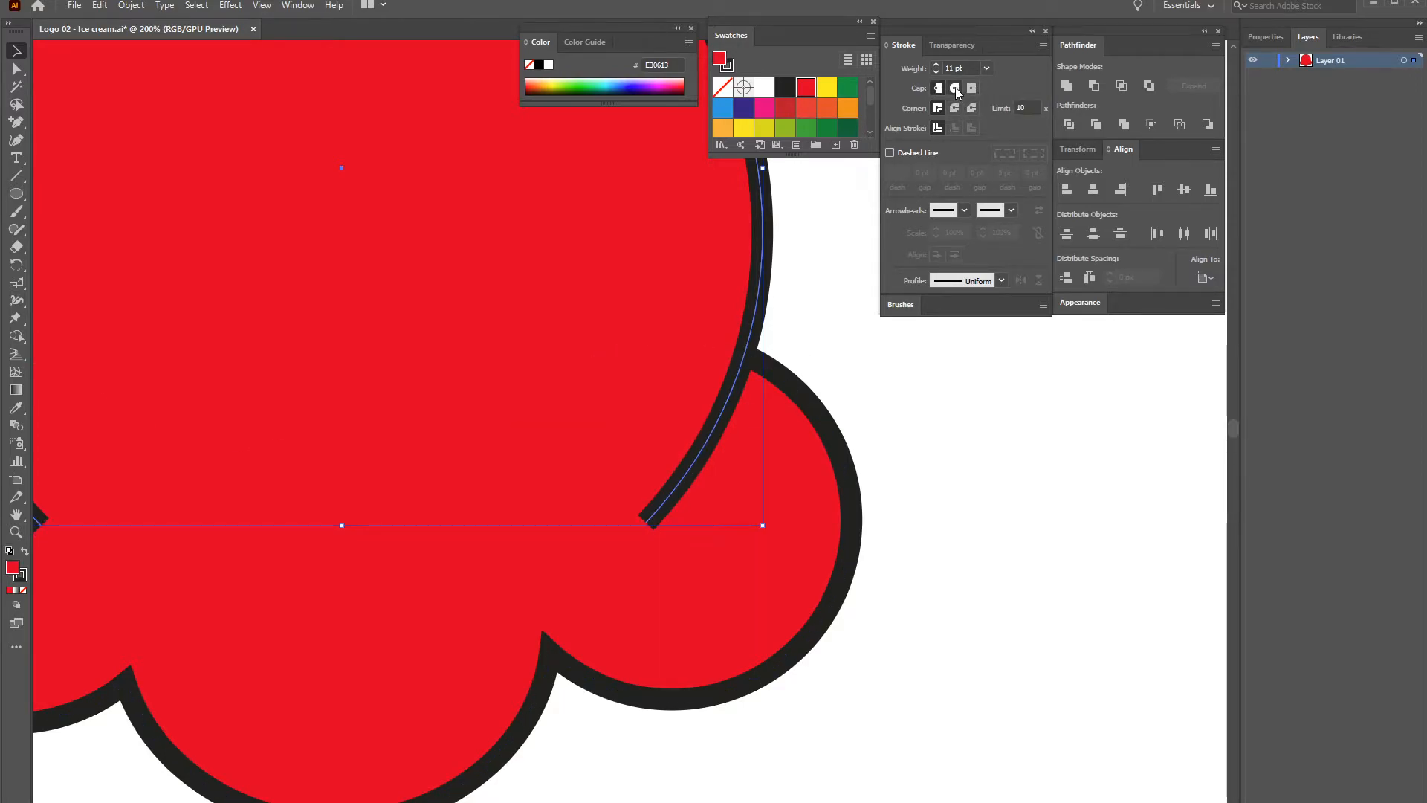
left_click(911, 403)
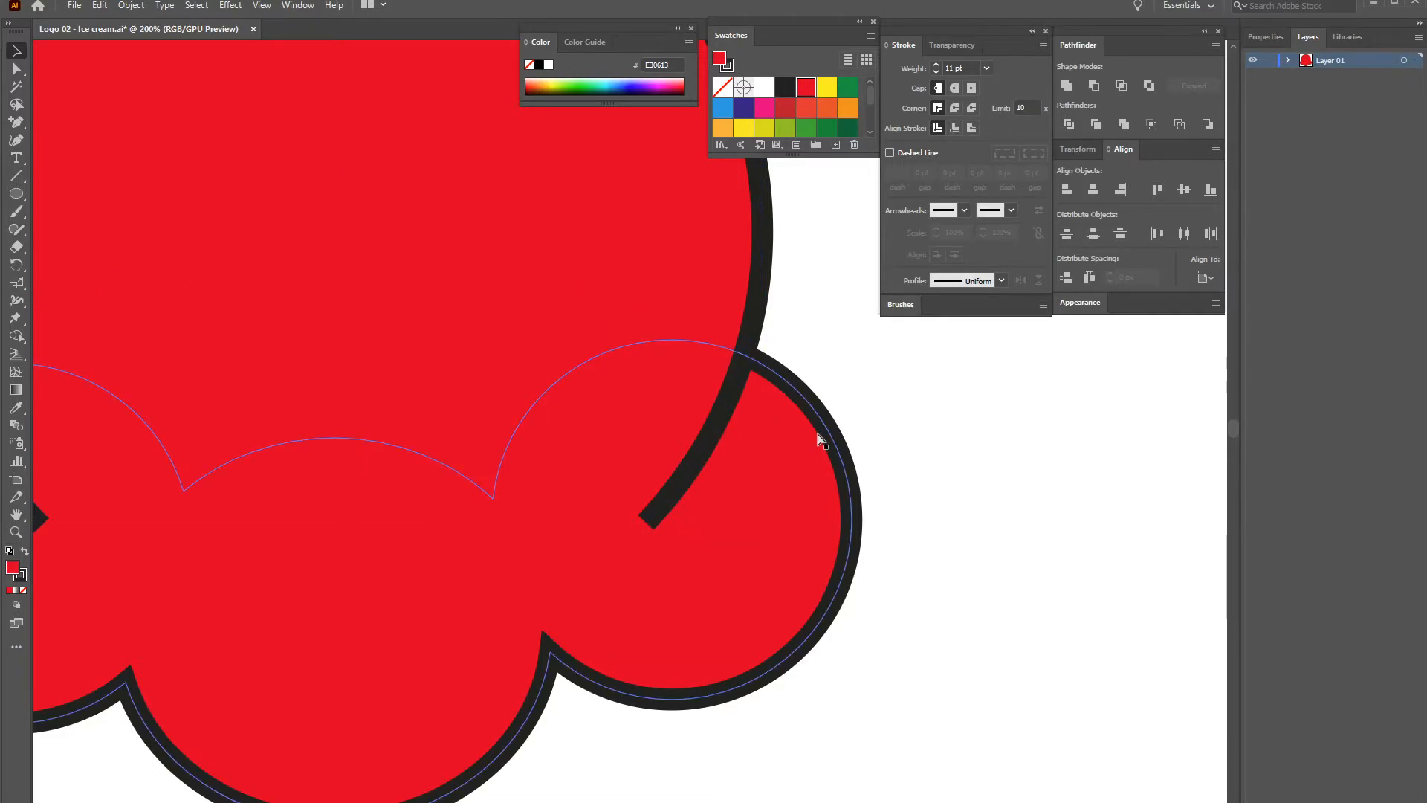
Bring the finished ice cream logo into view, examine the scoop's outline ends up close, and move it away again
key("ctrl+1")
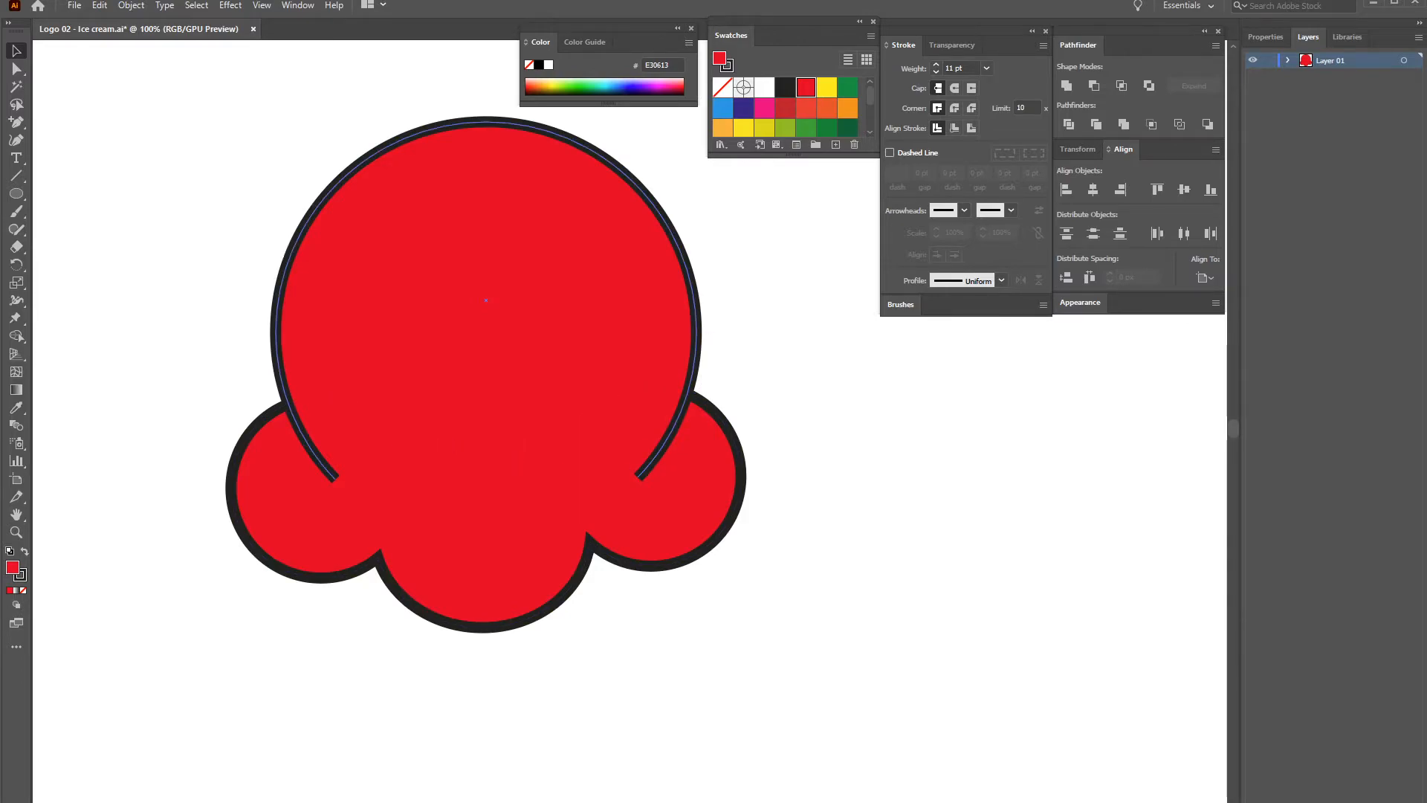
left_click_drag(0, 145, 479, 150)
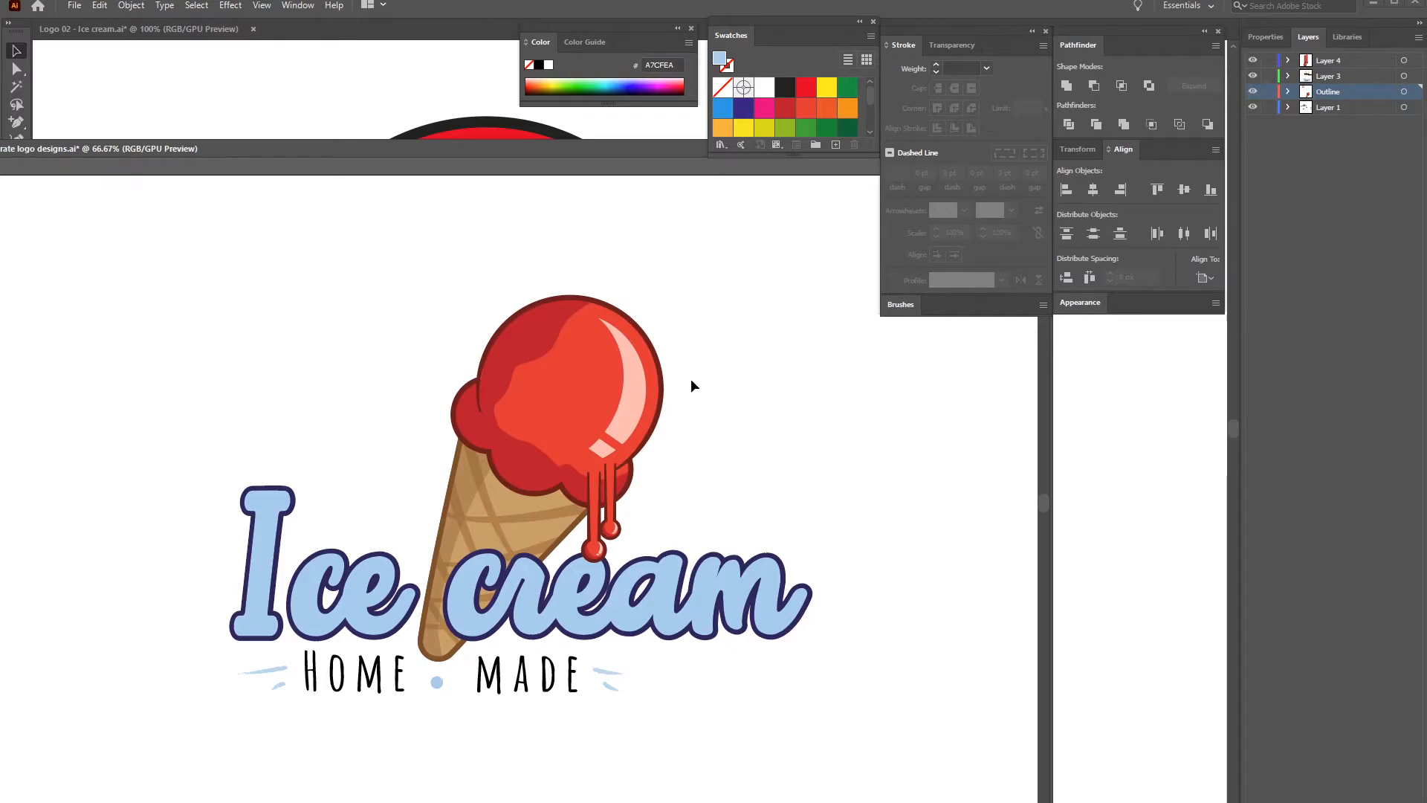
scroll(691, 382, "up", 5)
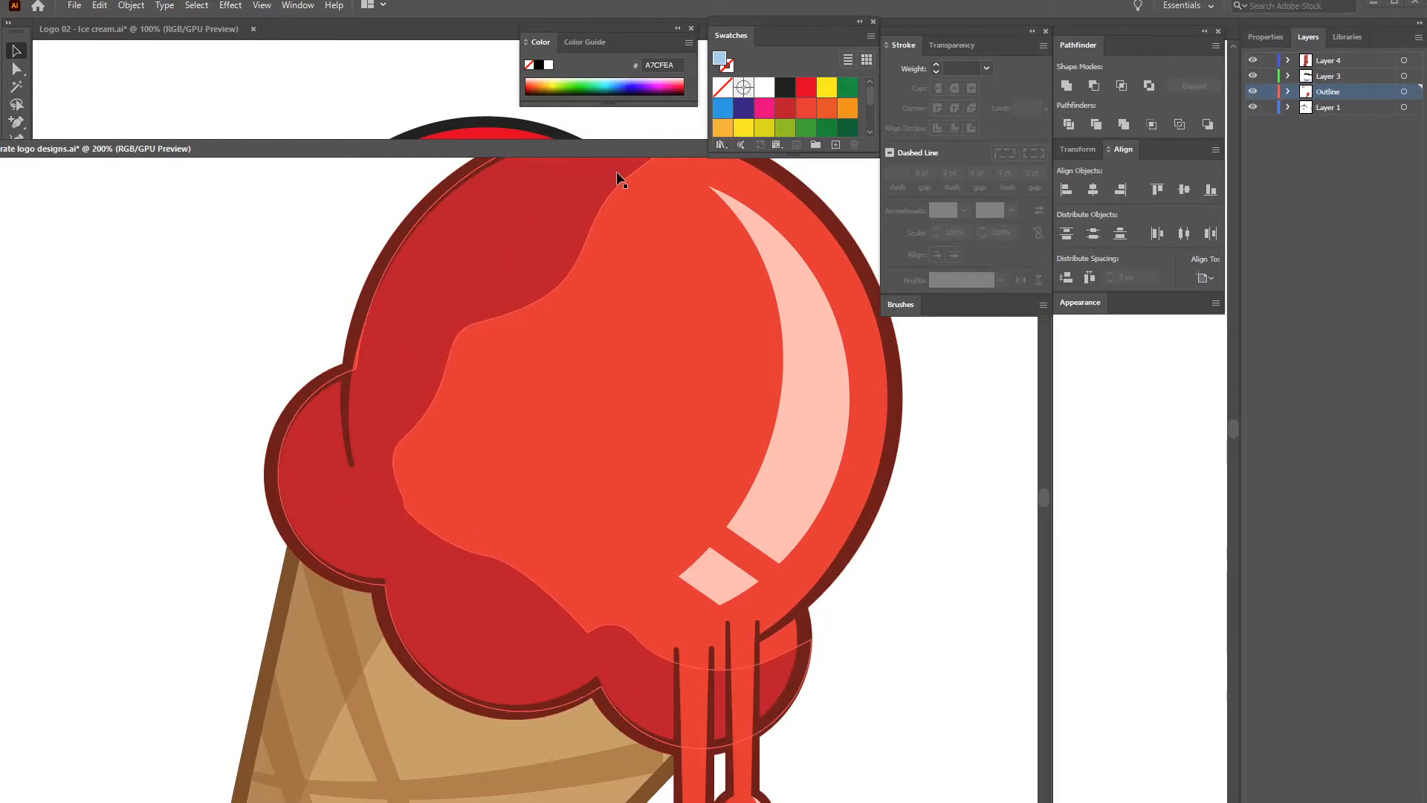
key("ctrl+minus")
key("ctrl+minus")
left_click_drag(629, 146, 0, 137)
left_click(800, 367)
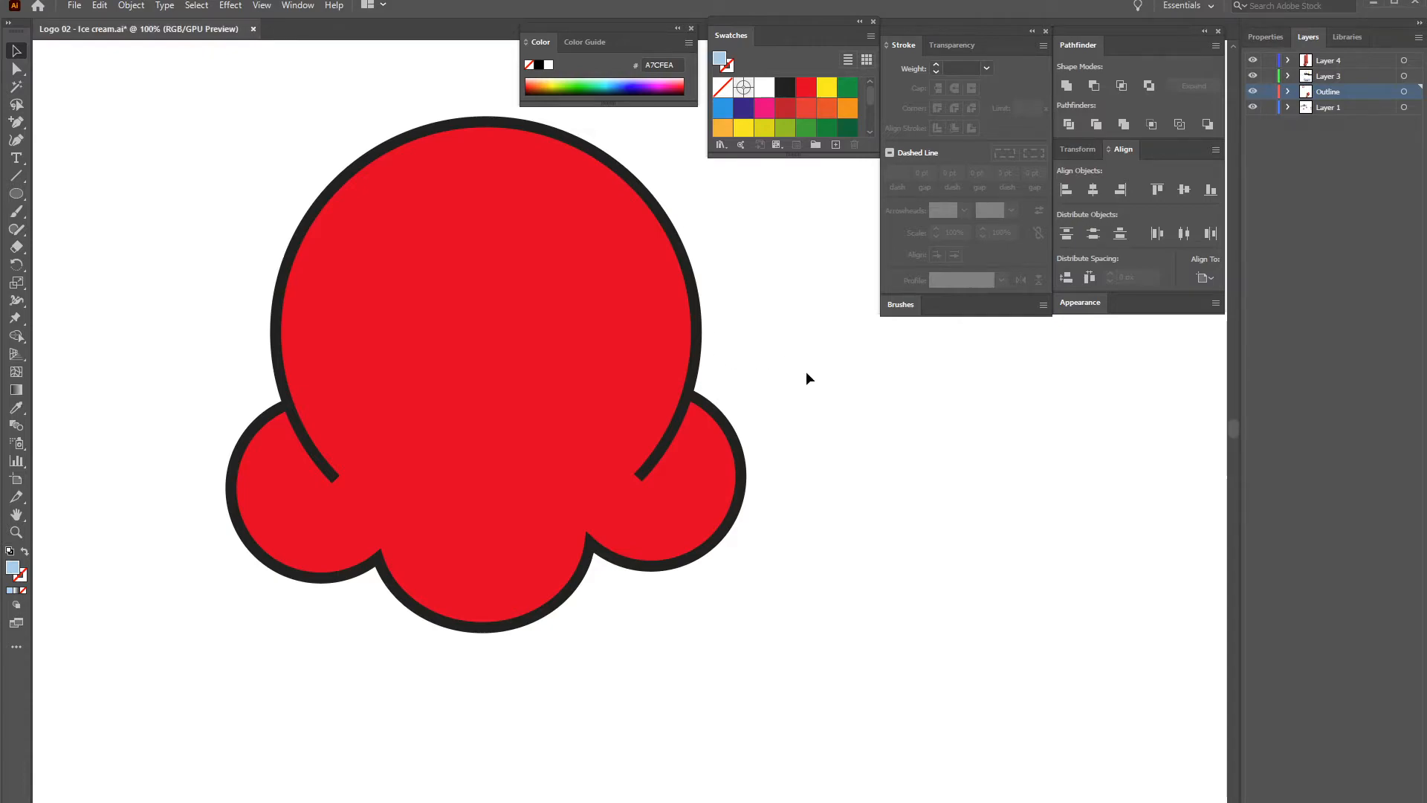
Duplicate the open red circle into the empty artboard area to the left of the scoop
left_click_drag(696, 299, 781, 340)
left_click(381, 194)
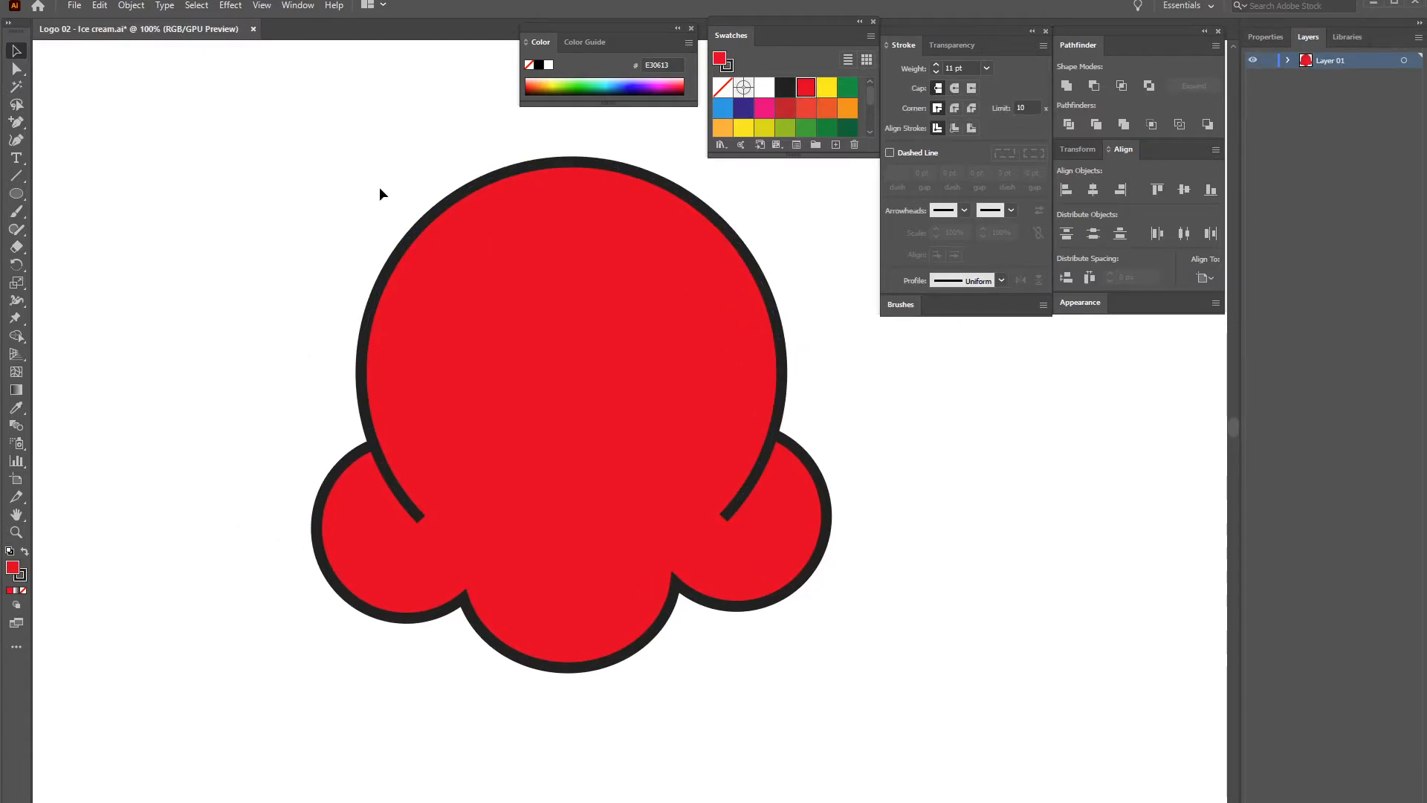
left_click_drag(553, 275, 600, 319)
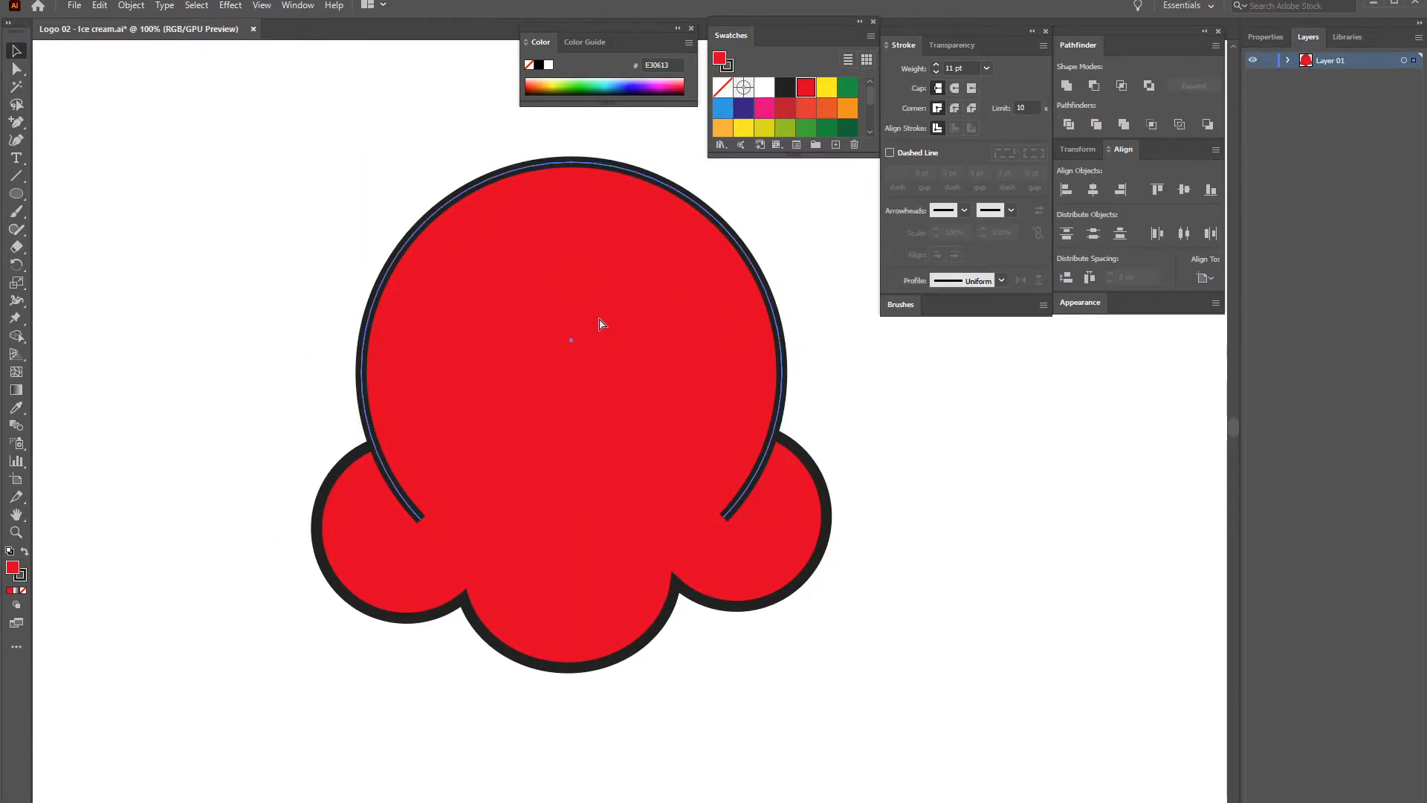
key("ctrl+minus")
left_click(685, 292)
left_click(676, 410)
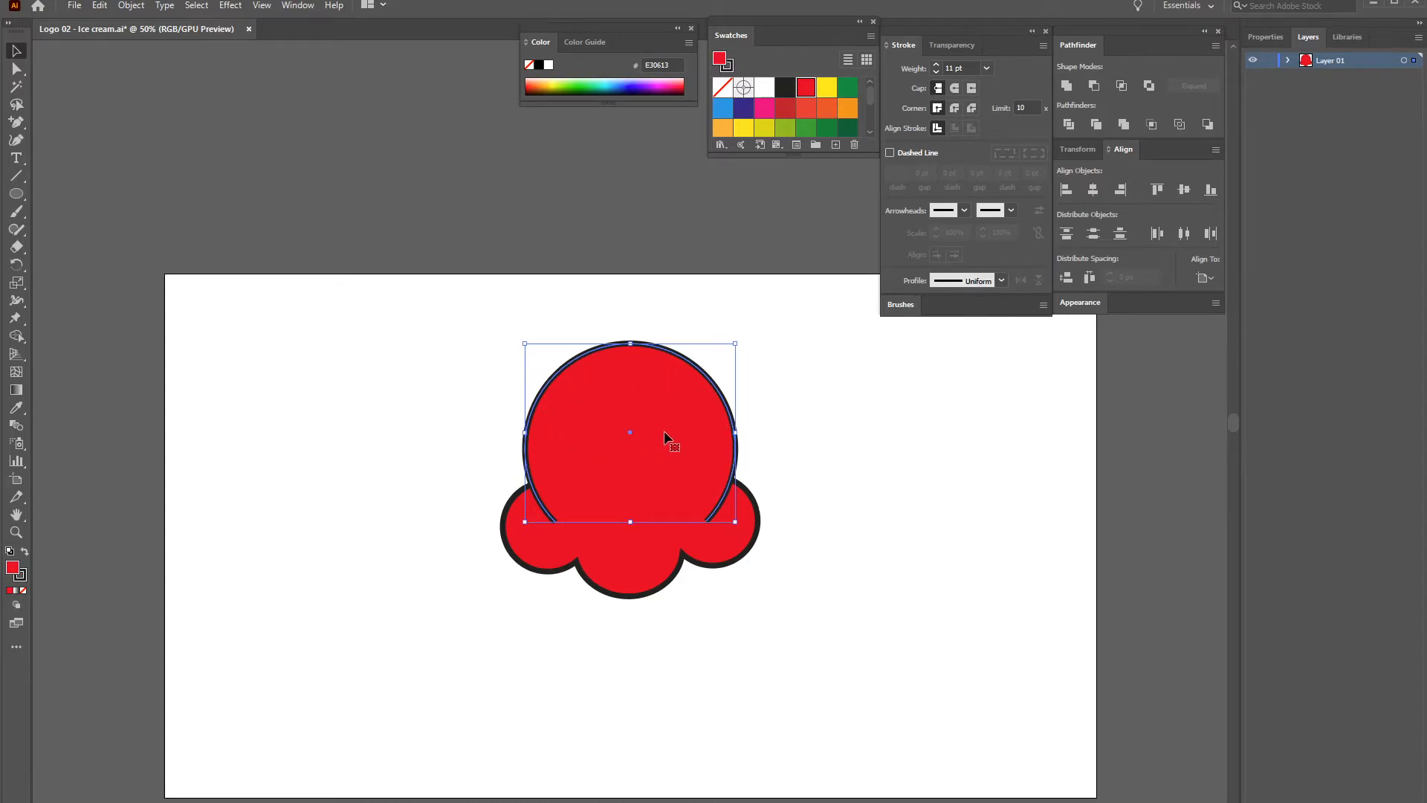
left_click_drag(688, 444, 388, 474)
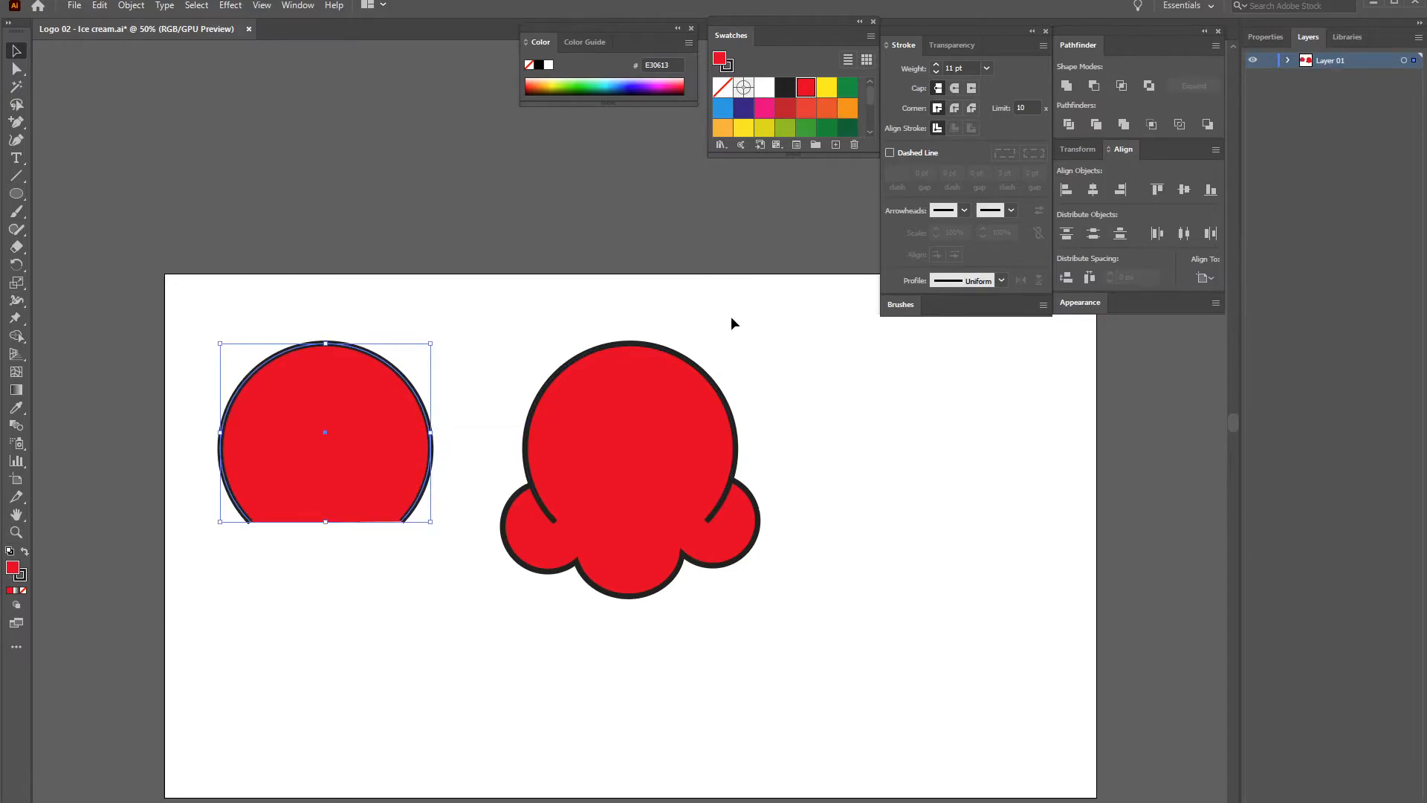
Hide the bounding box while the scoop's open circle is selected and show it again
left_click(688, 408)
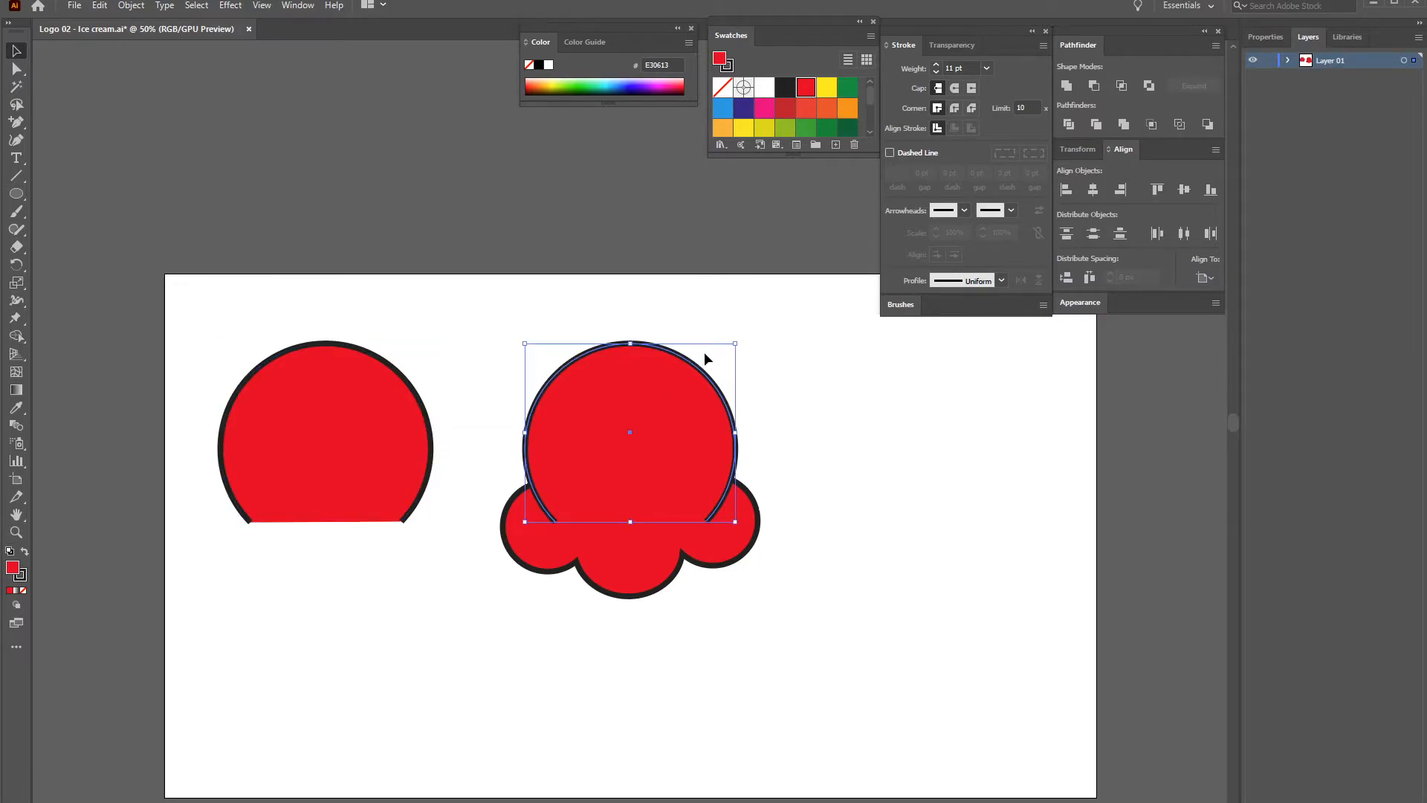
key("ctrl+plus")
key("ctrl+plus")
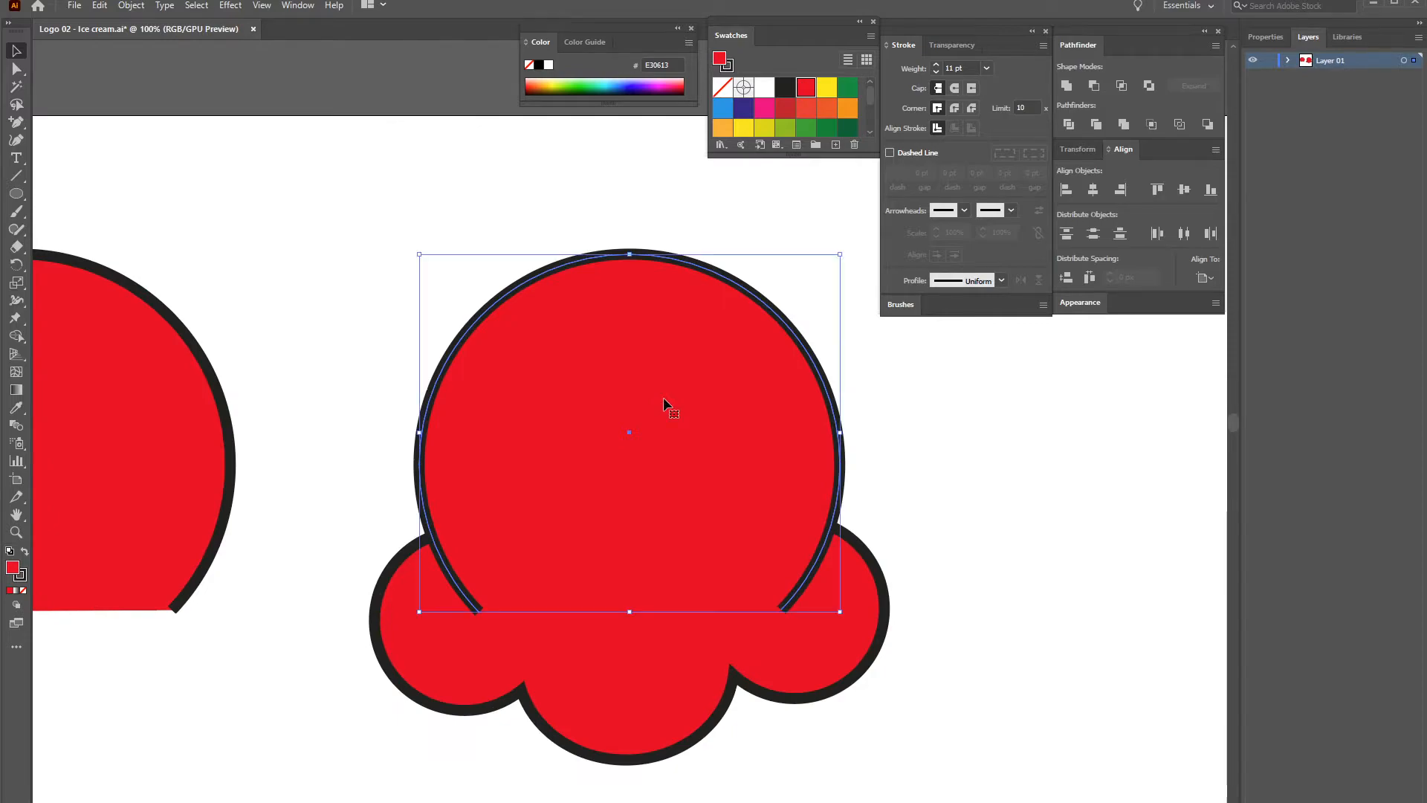
left_click_drag(605, 415, 593, 315)
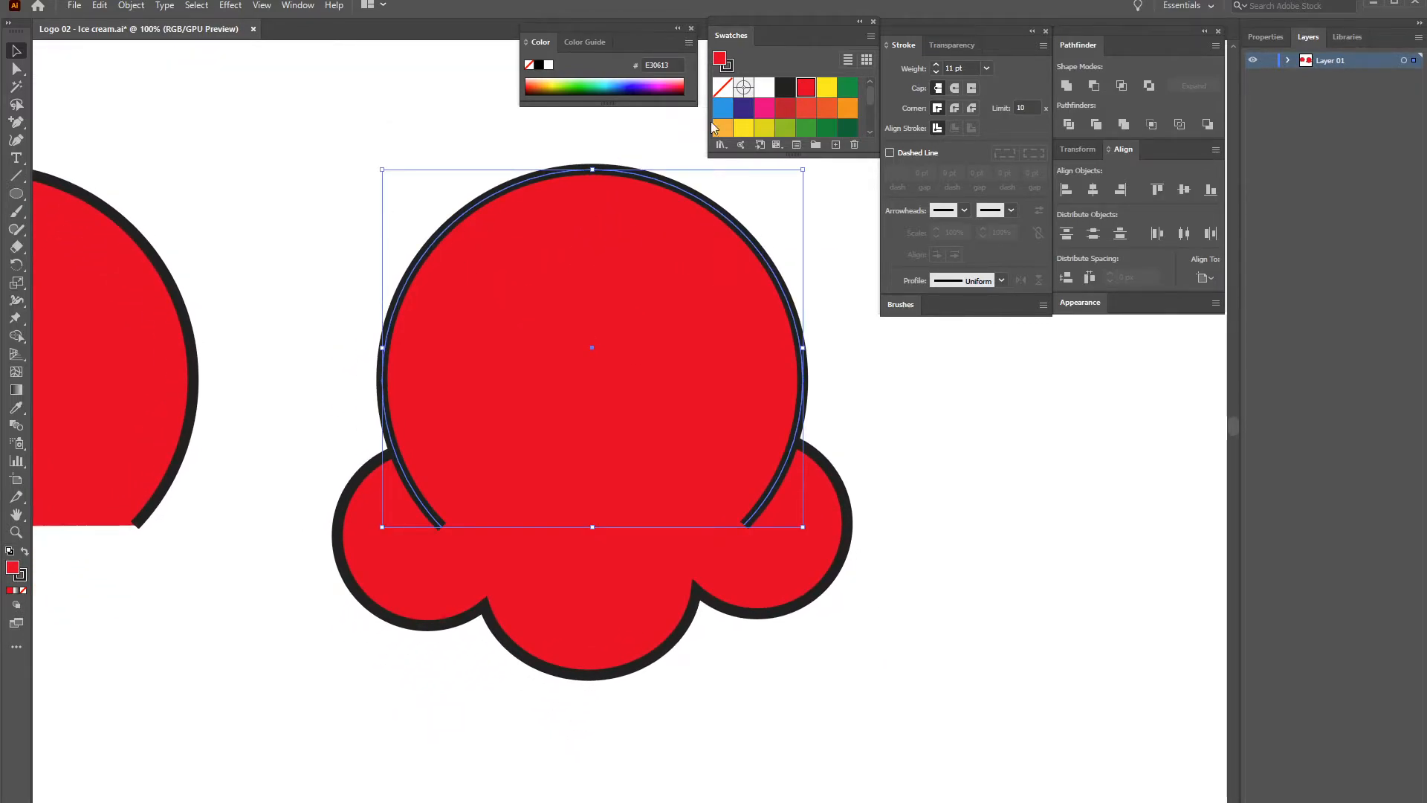
key("ctrl+shift+b")
key("ctrl+minus")
key("ctrl+minus")
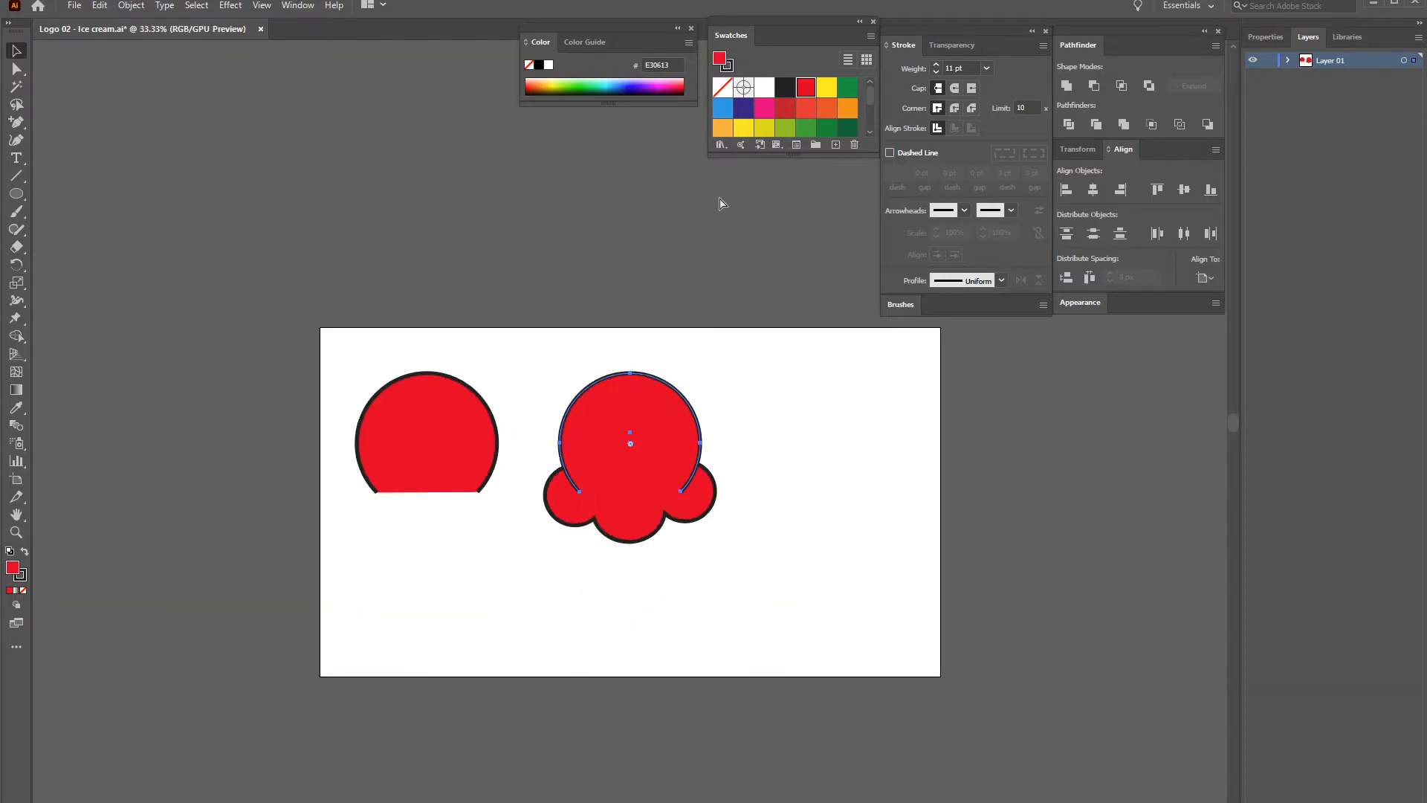
key("ctrl+plus")
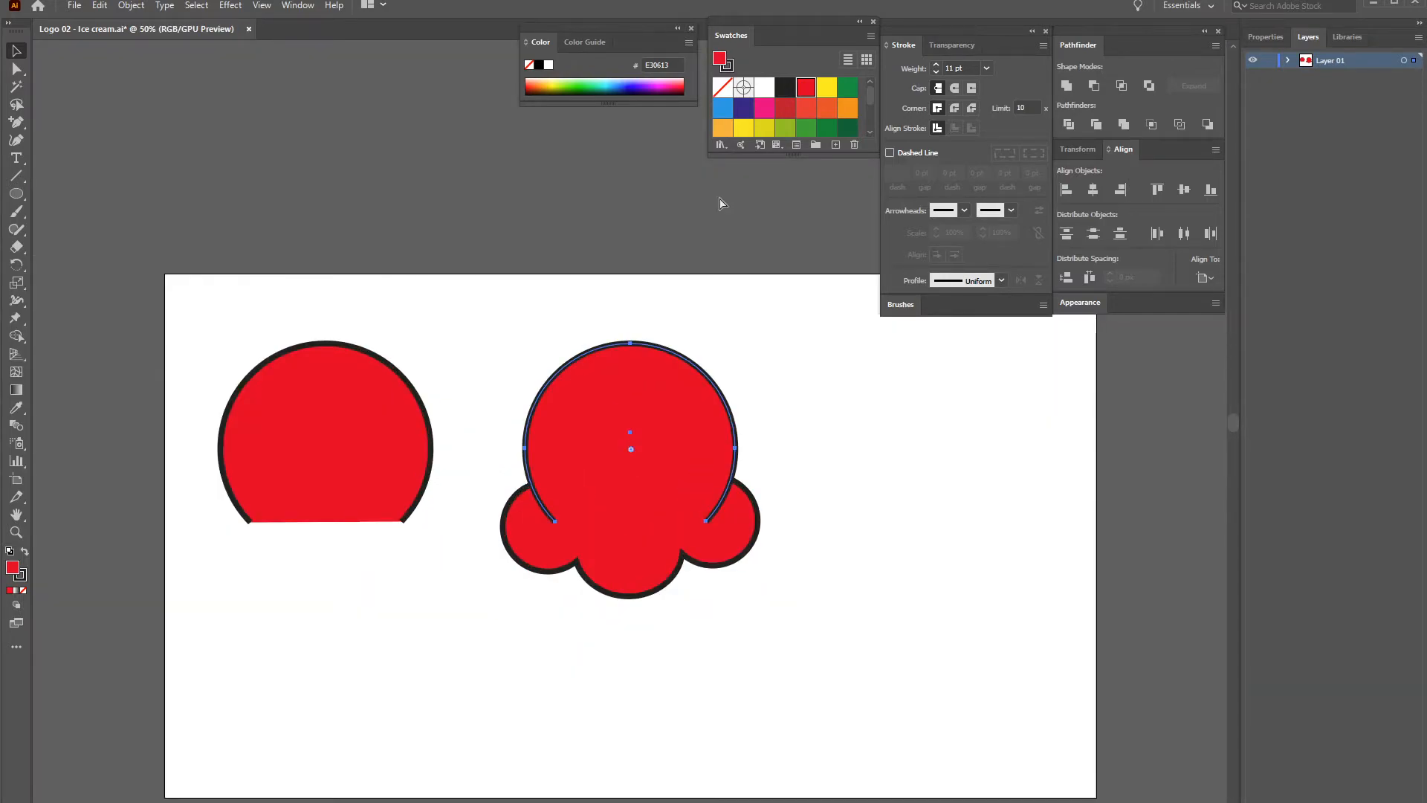
key("ctrl+shift+b")
left_click(880, 398)
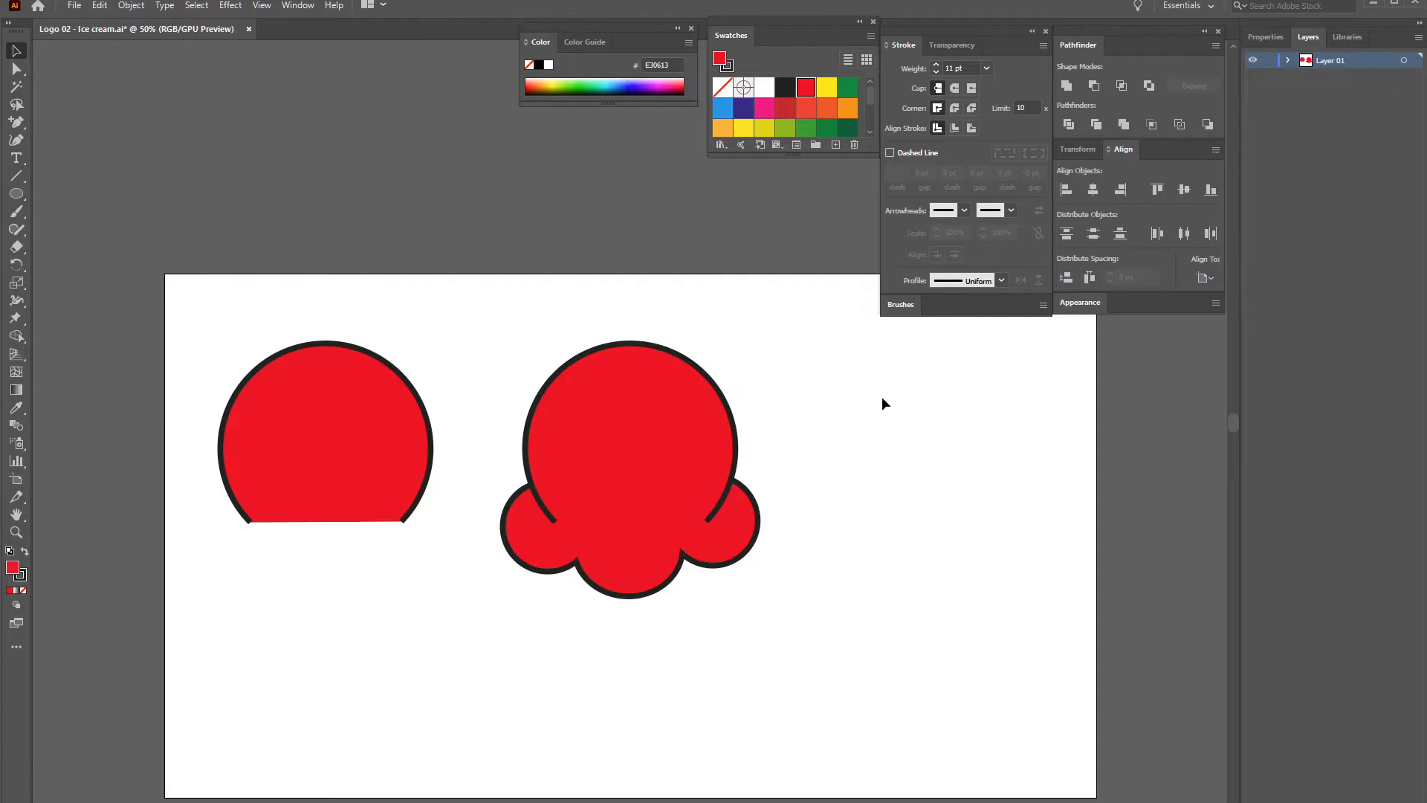
Set the stroke weight of the scoop's open circle and scalloped shape to 14 pt
left_click(688, 478)
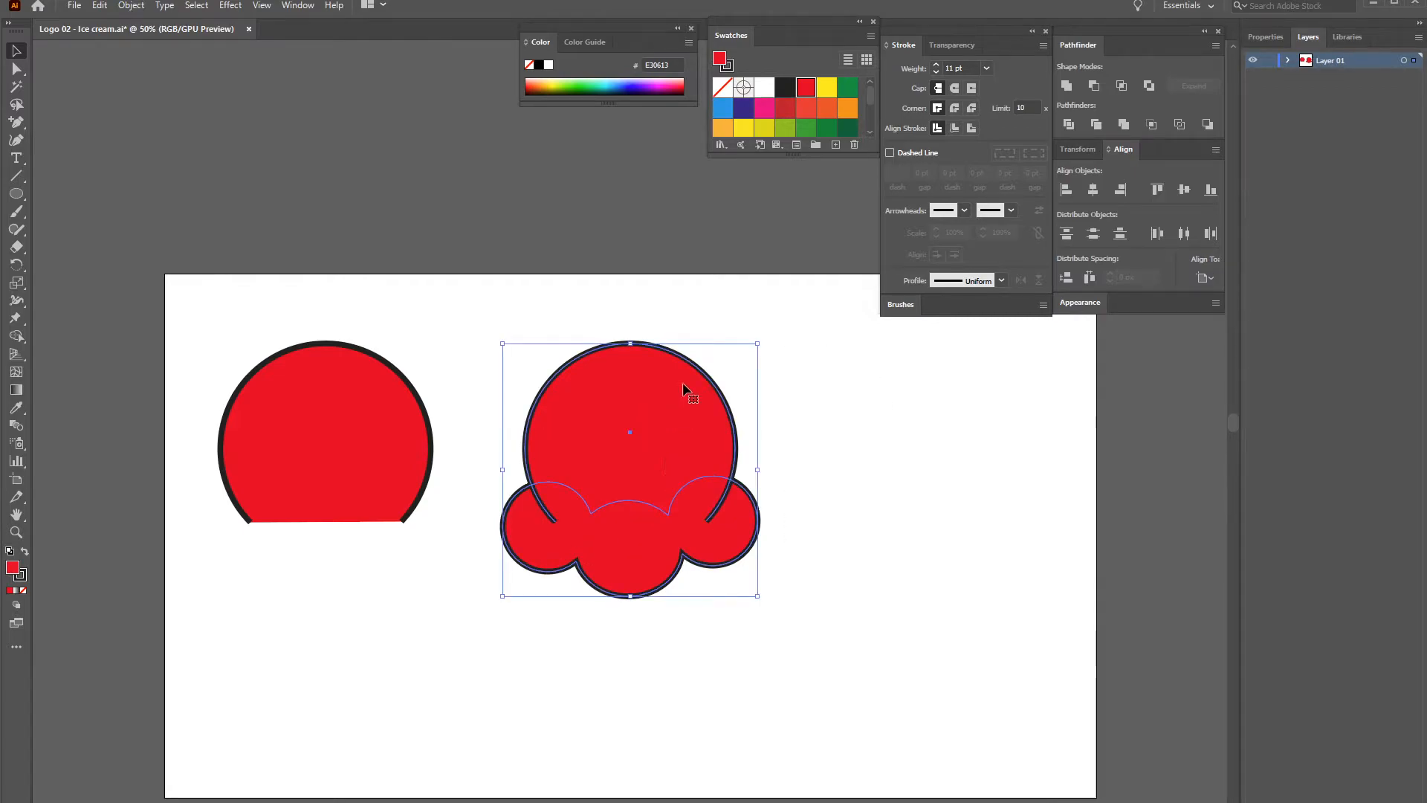
left_click(936, 65)
left_click(936, 64)
left_click(937, 65)
left_click(836, 425)
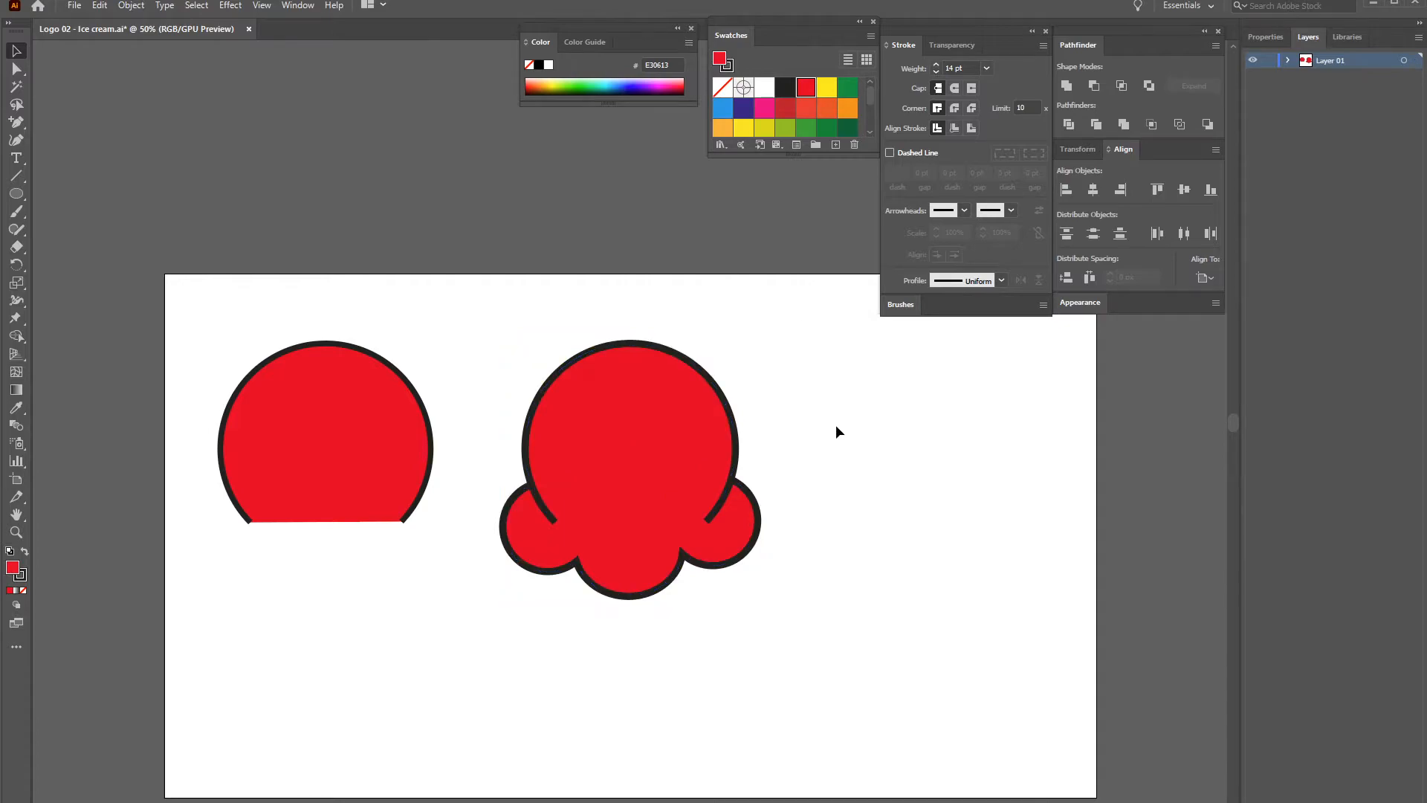
Try expanding the fill and stroke of the scoop's open red circle, then undo the expansion
key("ctrl+=")
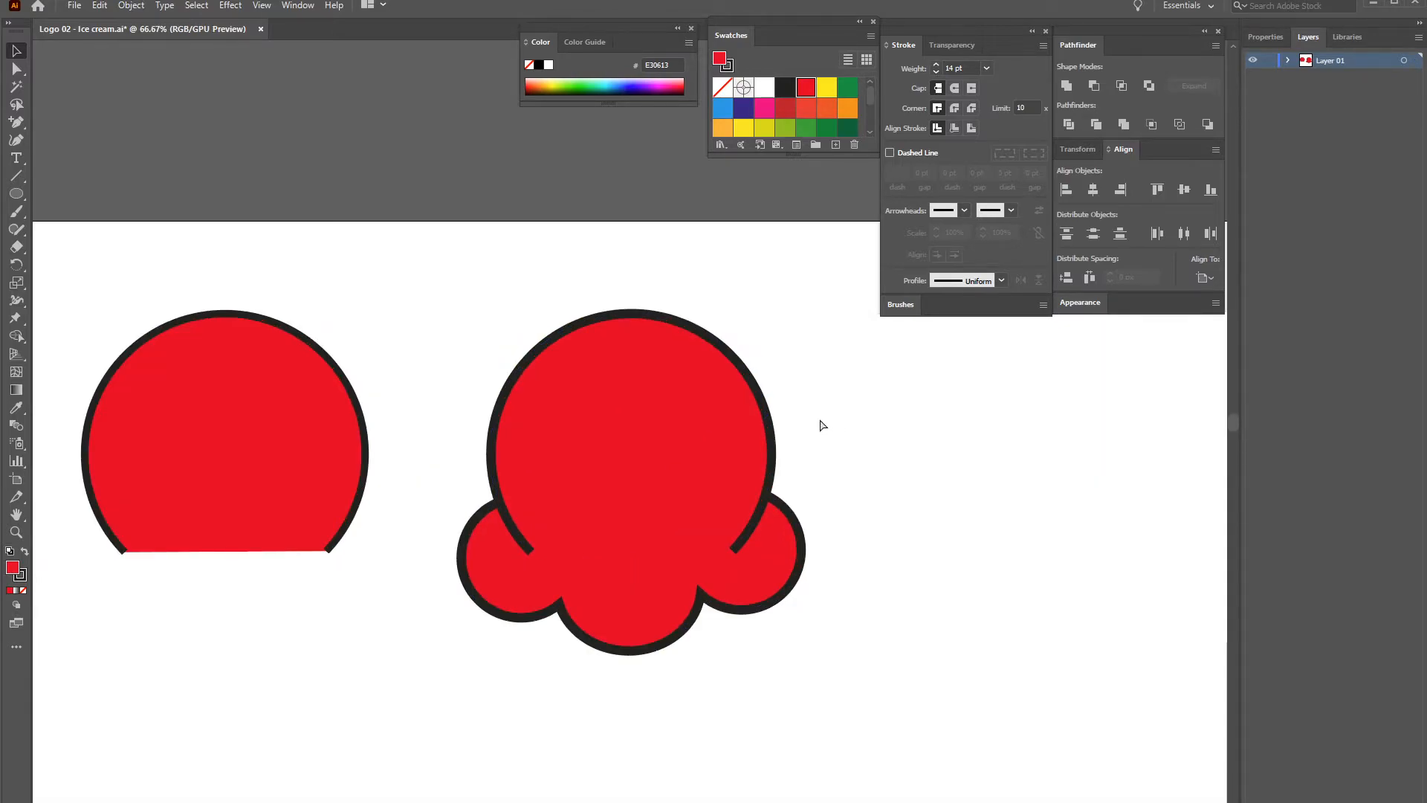
key("ctrl+=")
left_click(756, 340)
left_click(885, 411)
left_click_drag(714, 418, 675, 391)
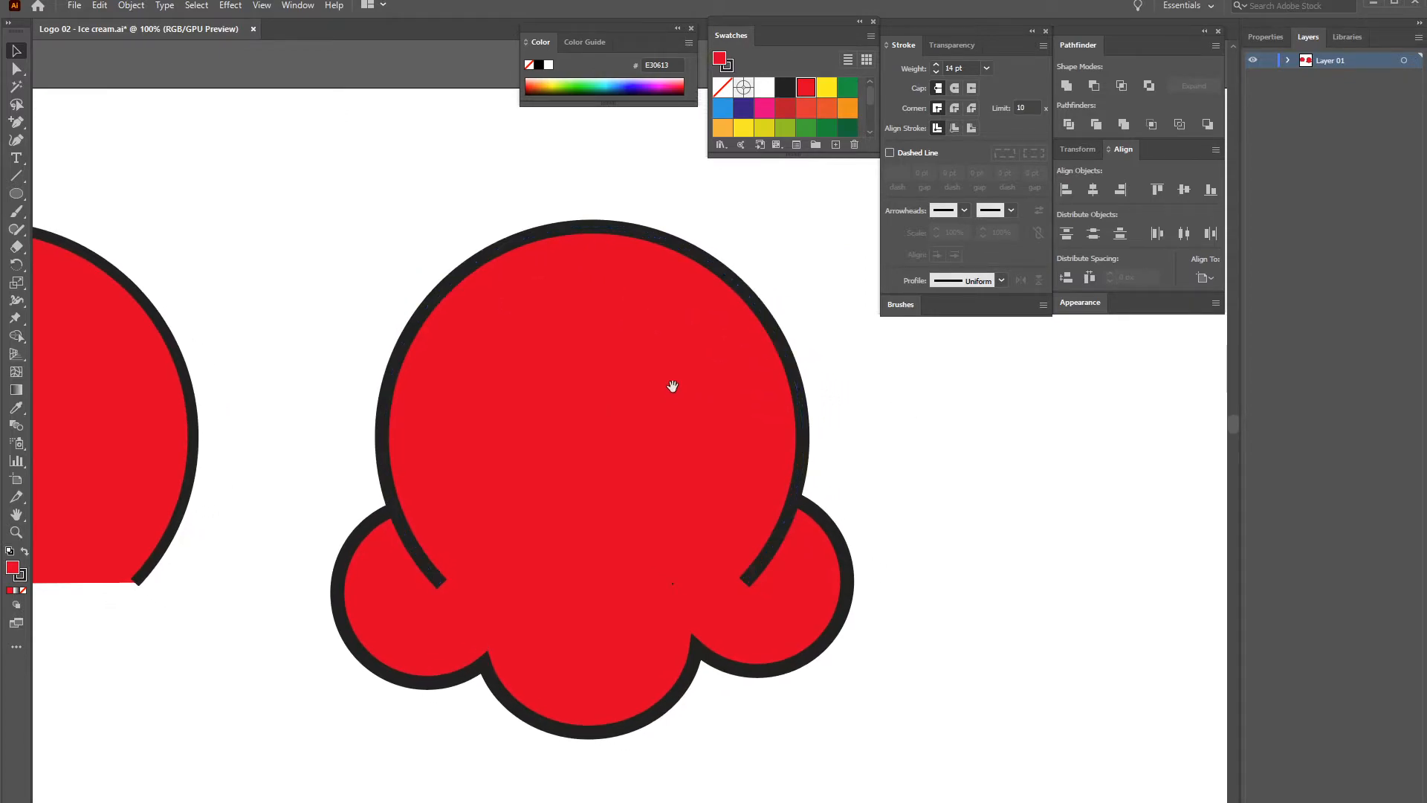
left_click_drag(530, 324, 531, 325)
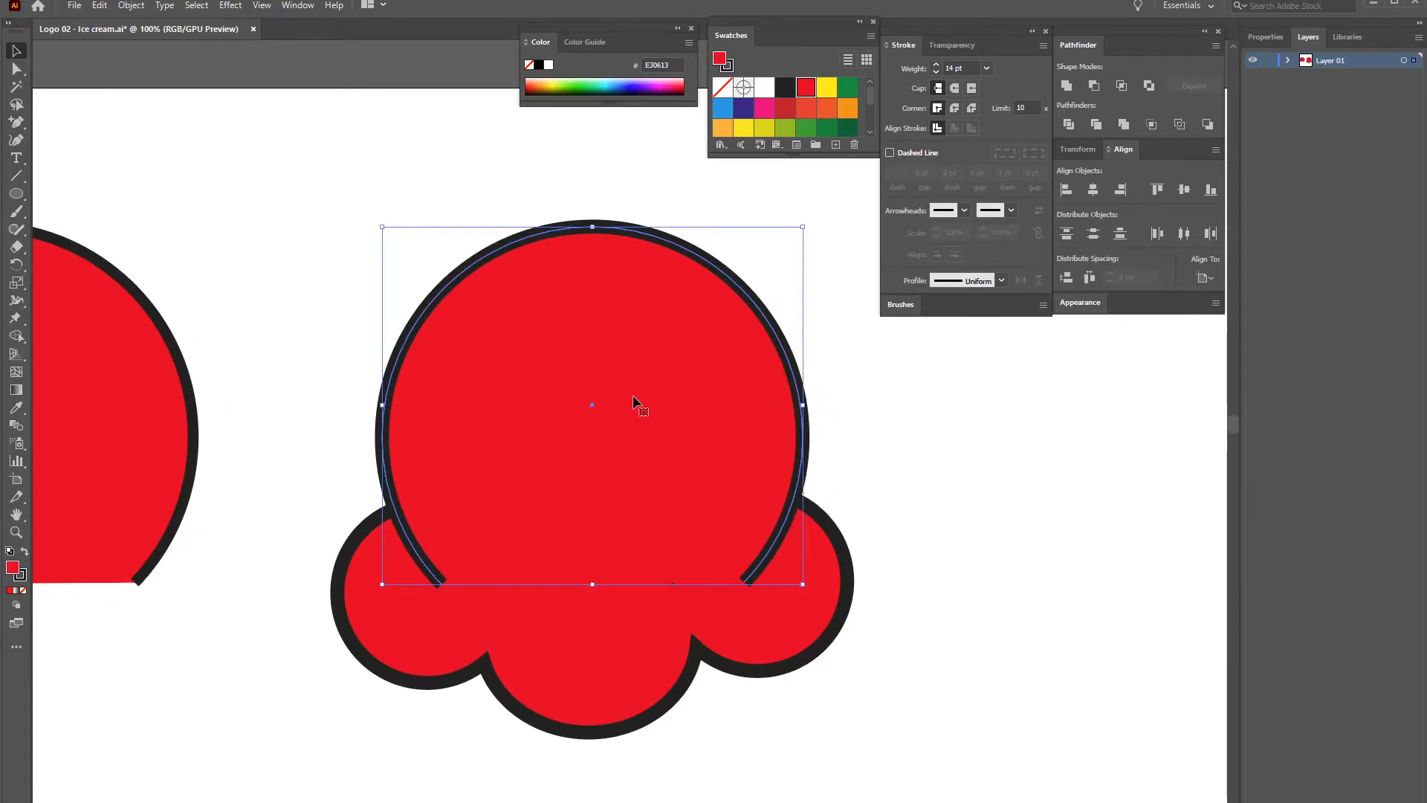
left_click(130, 6)
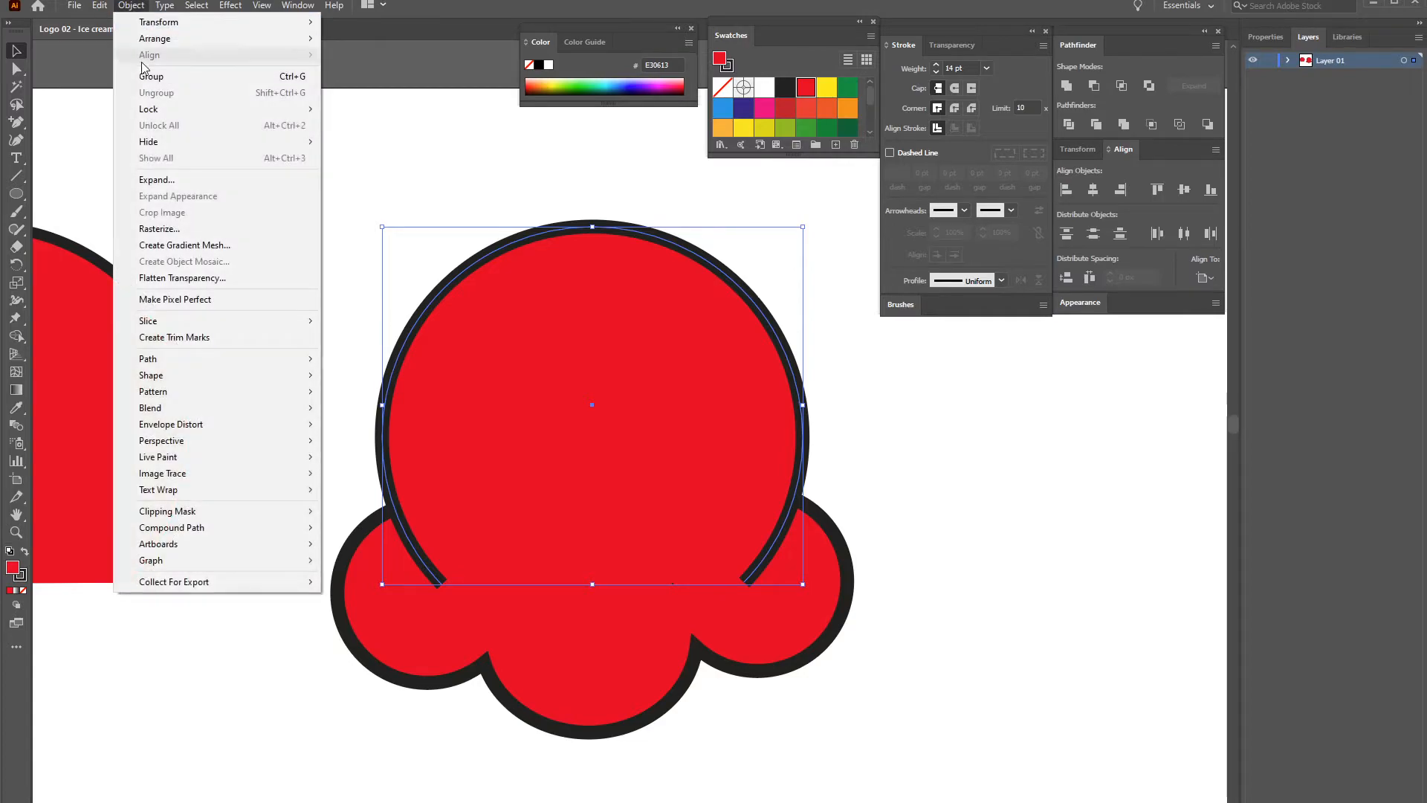
left_click(154, 180)
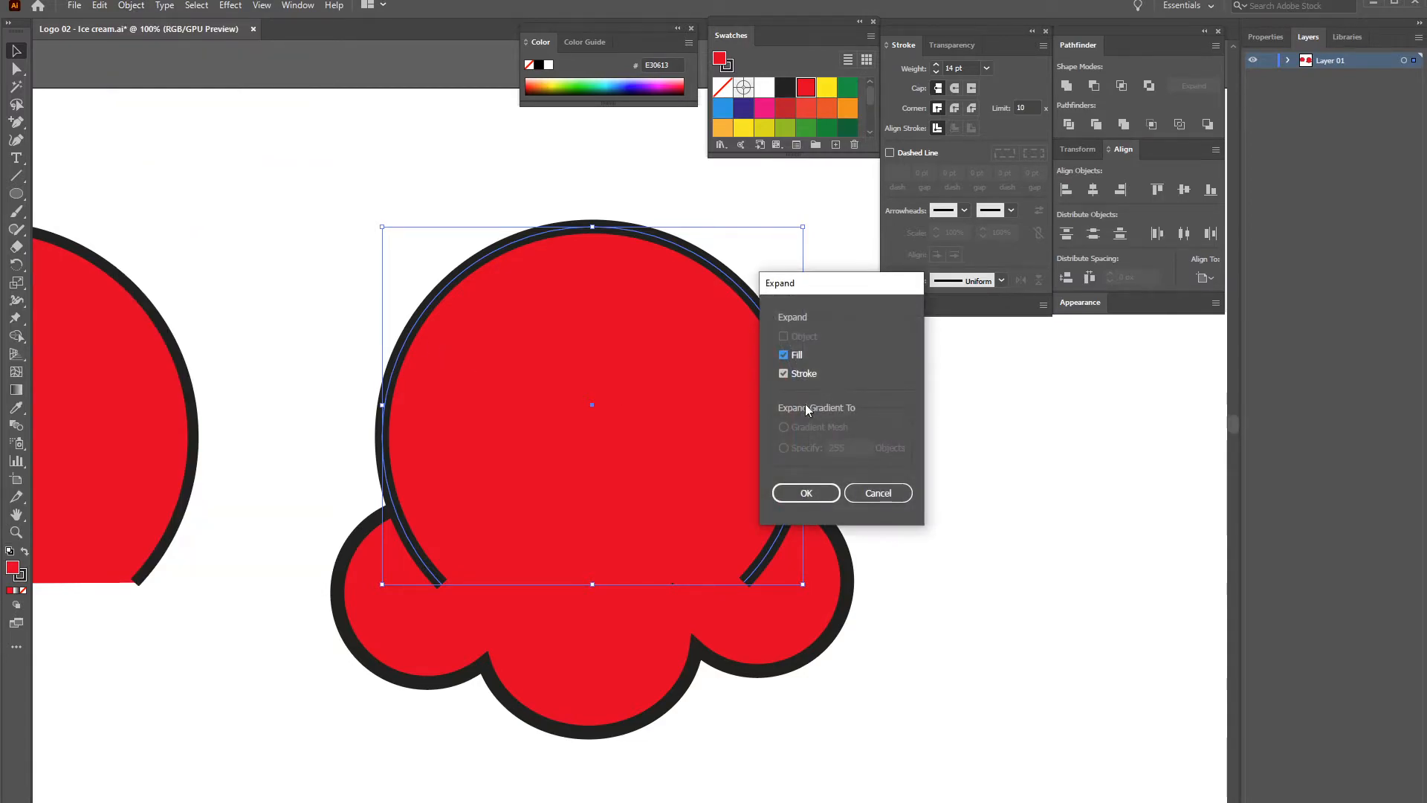
left_click(809, 493)
left_click(885, 487)
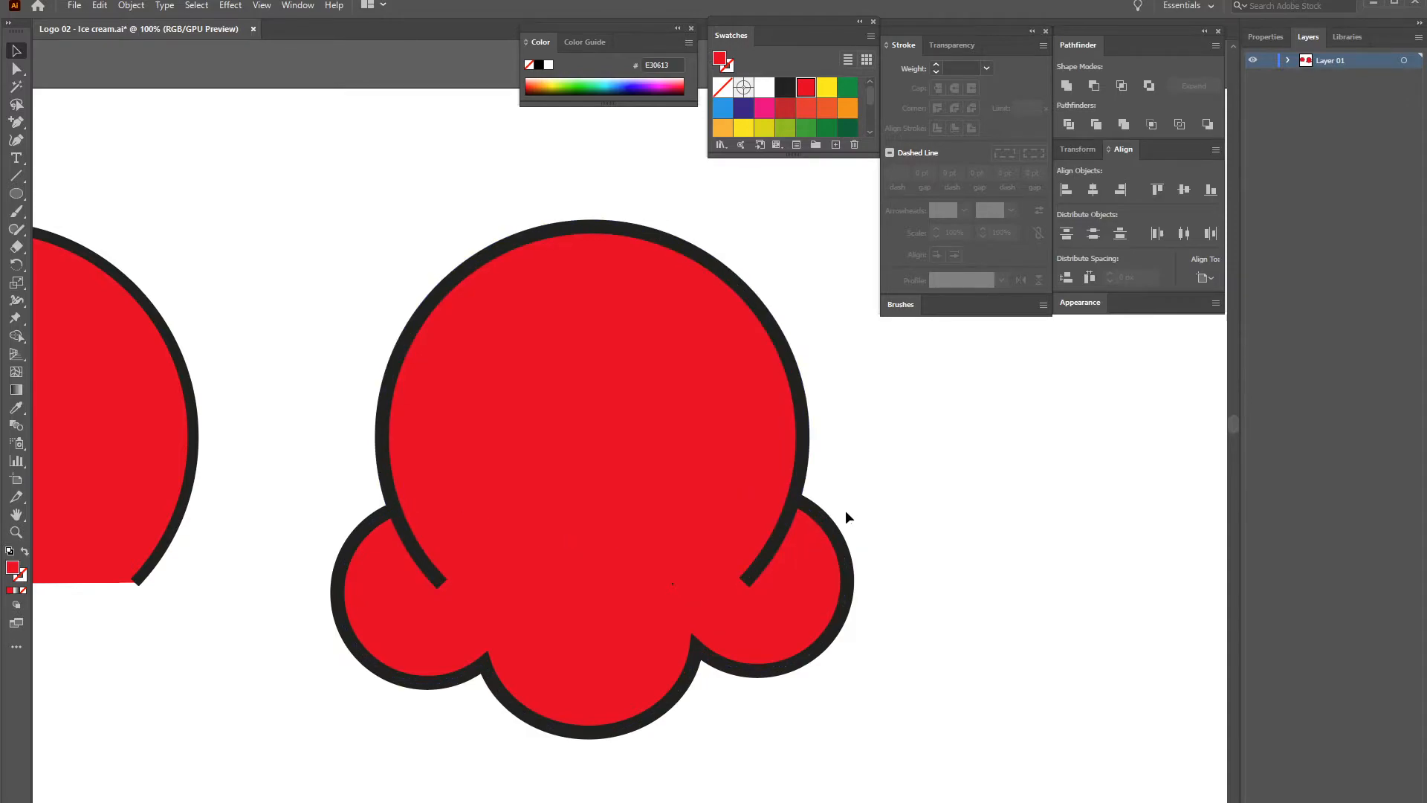
key("ctrl+z")
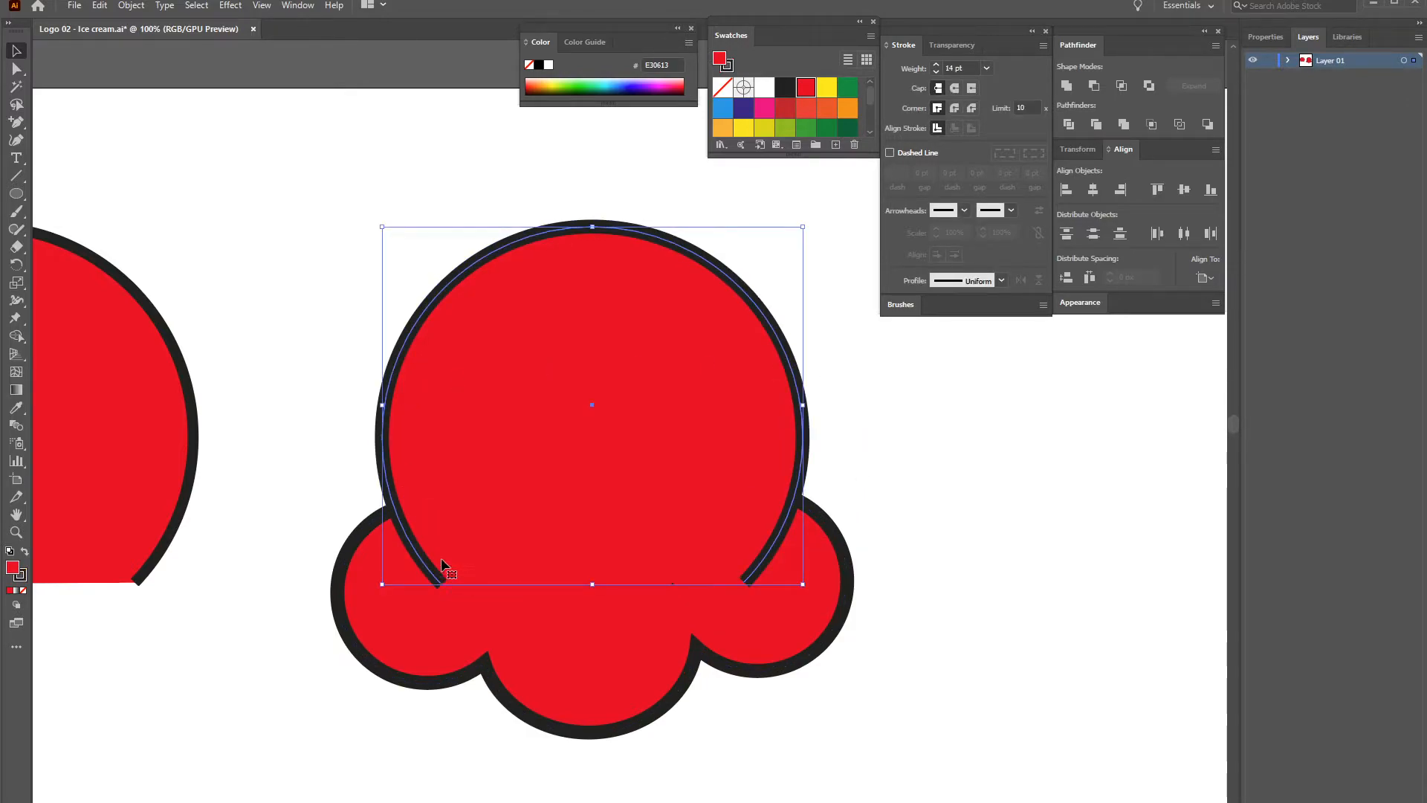
Try narrowing the lower-left end of the open circle's stroke with the Width tool, then undo it
key("ctrl+equal")
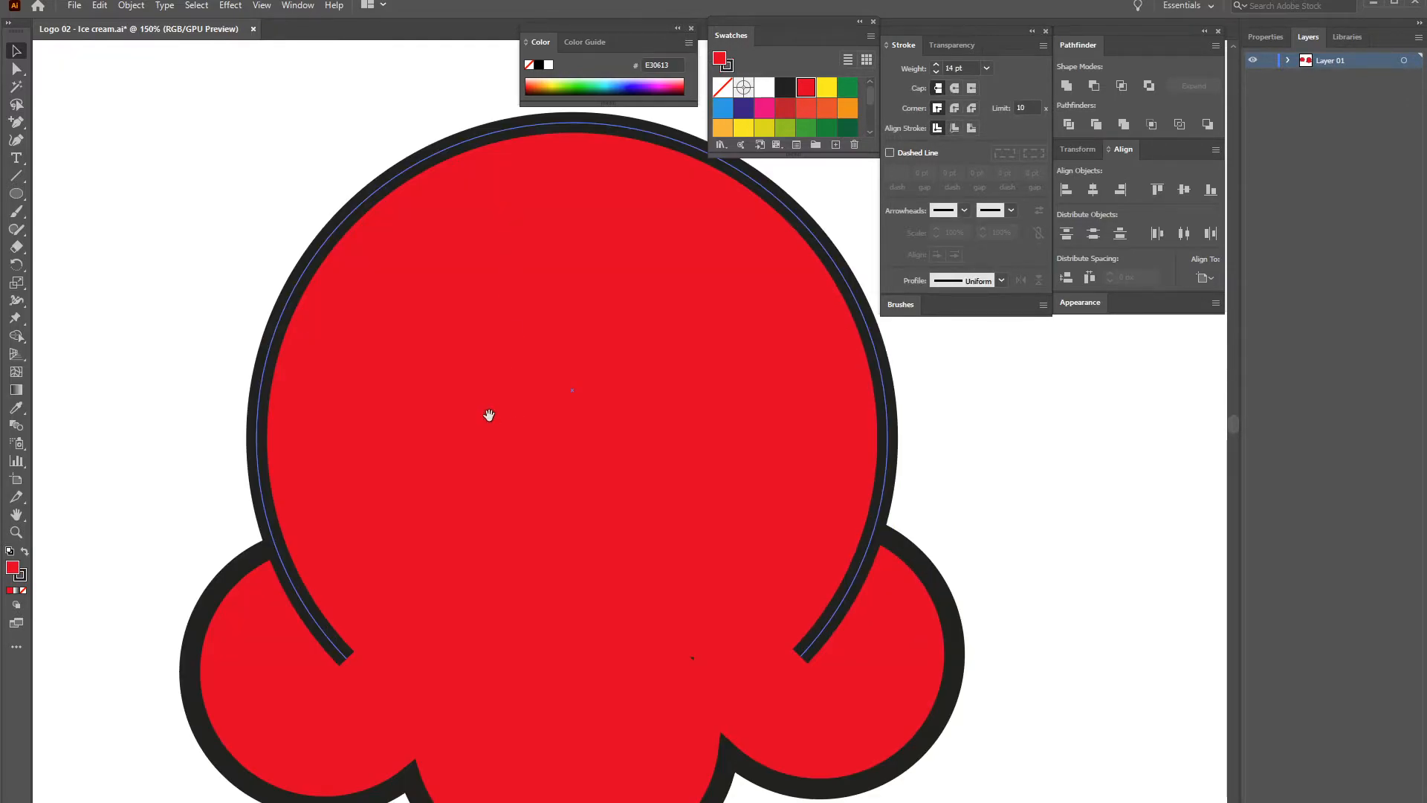
left_click_drag(494, 420, 484, 358)
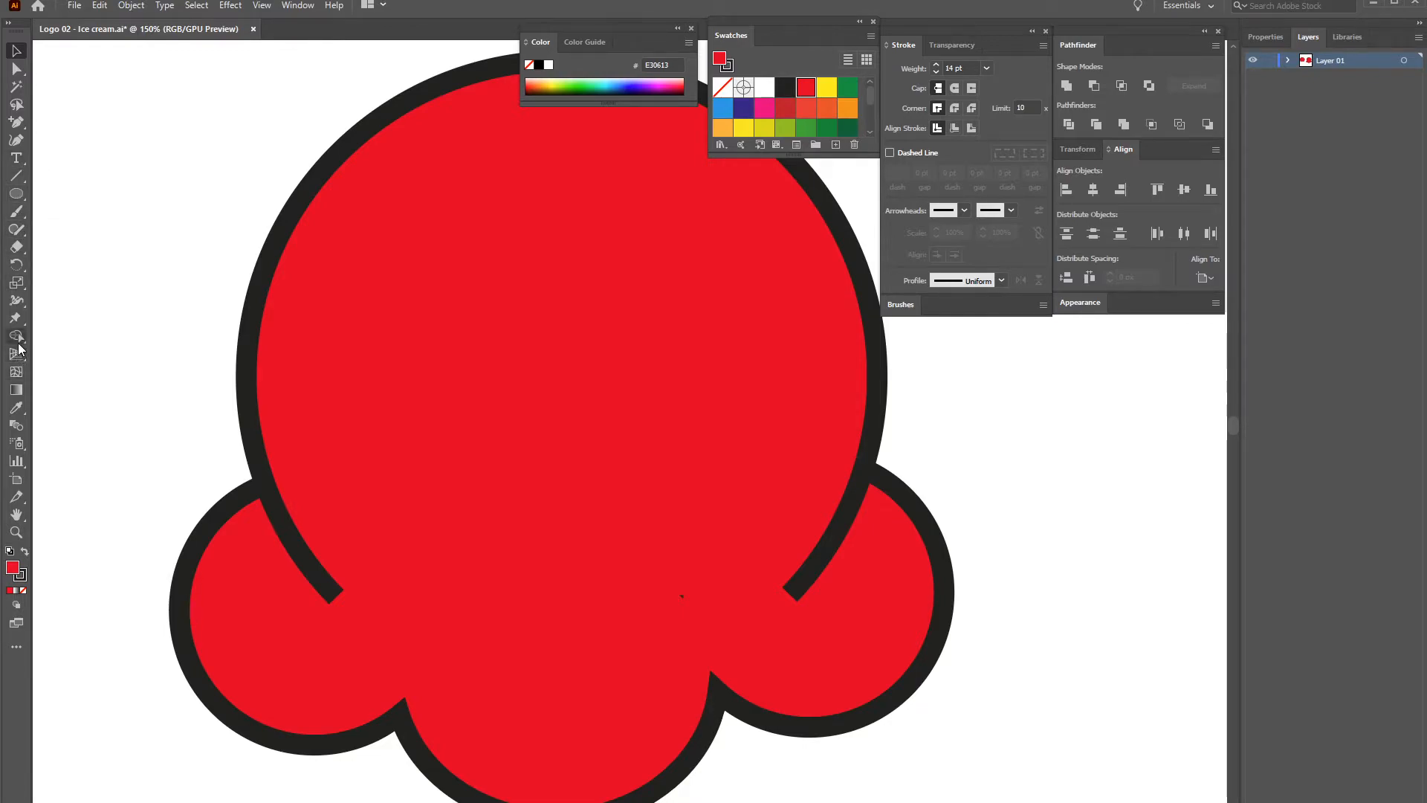
left_click(15, 304)
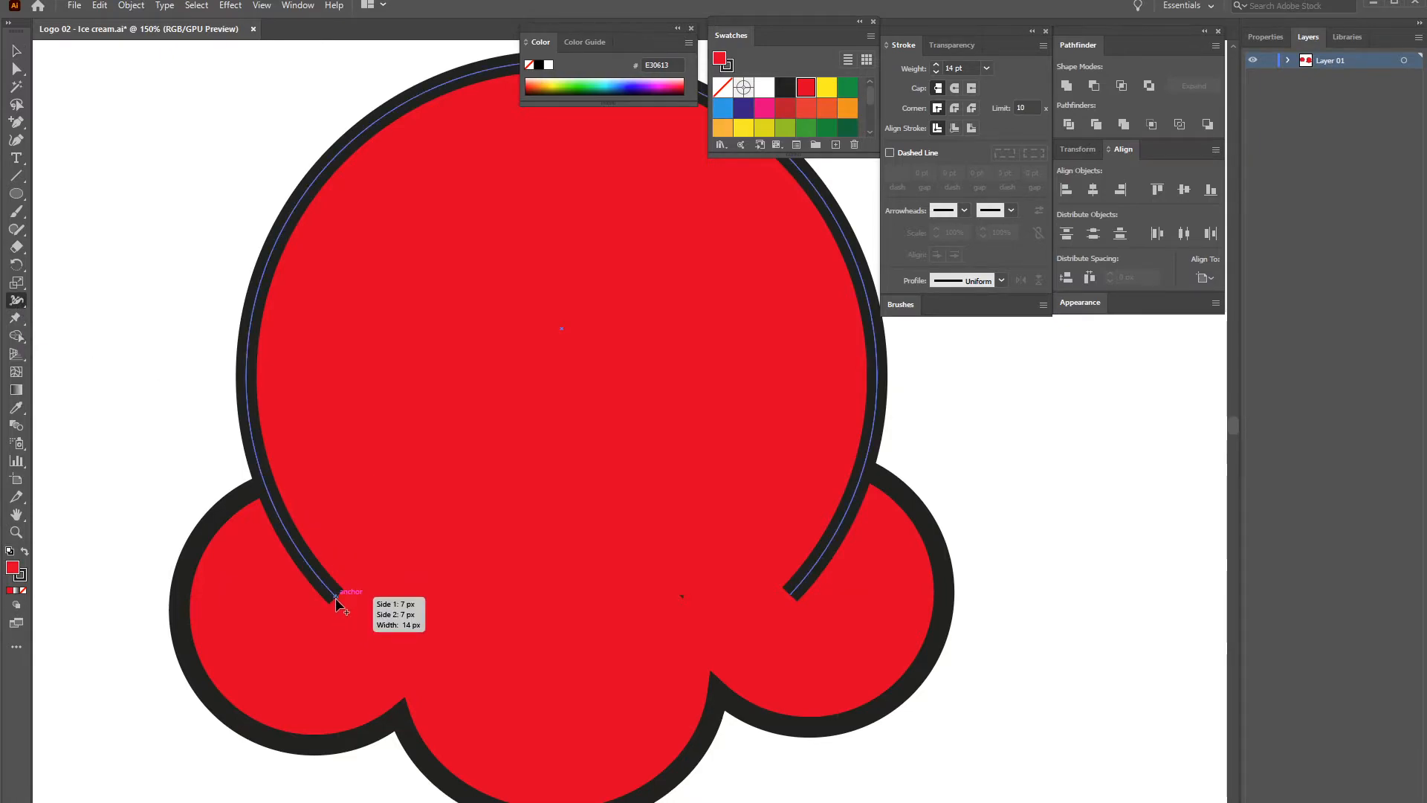
key("ctrl+plus")
key("ctrl+plus")
left_click_drag(242, 433, 578, 232)
mouse_move(378, 559)
left_mouse_down()
mouse_move(372, 577)
mouse_move(387, 574)
left_mouse_up()
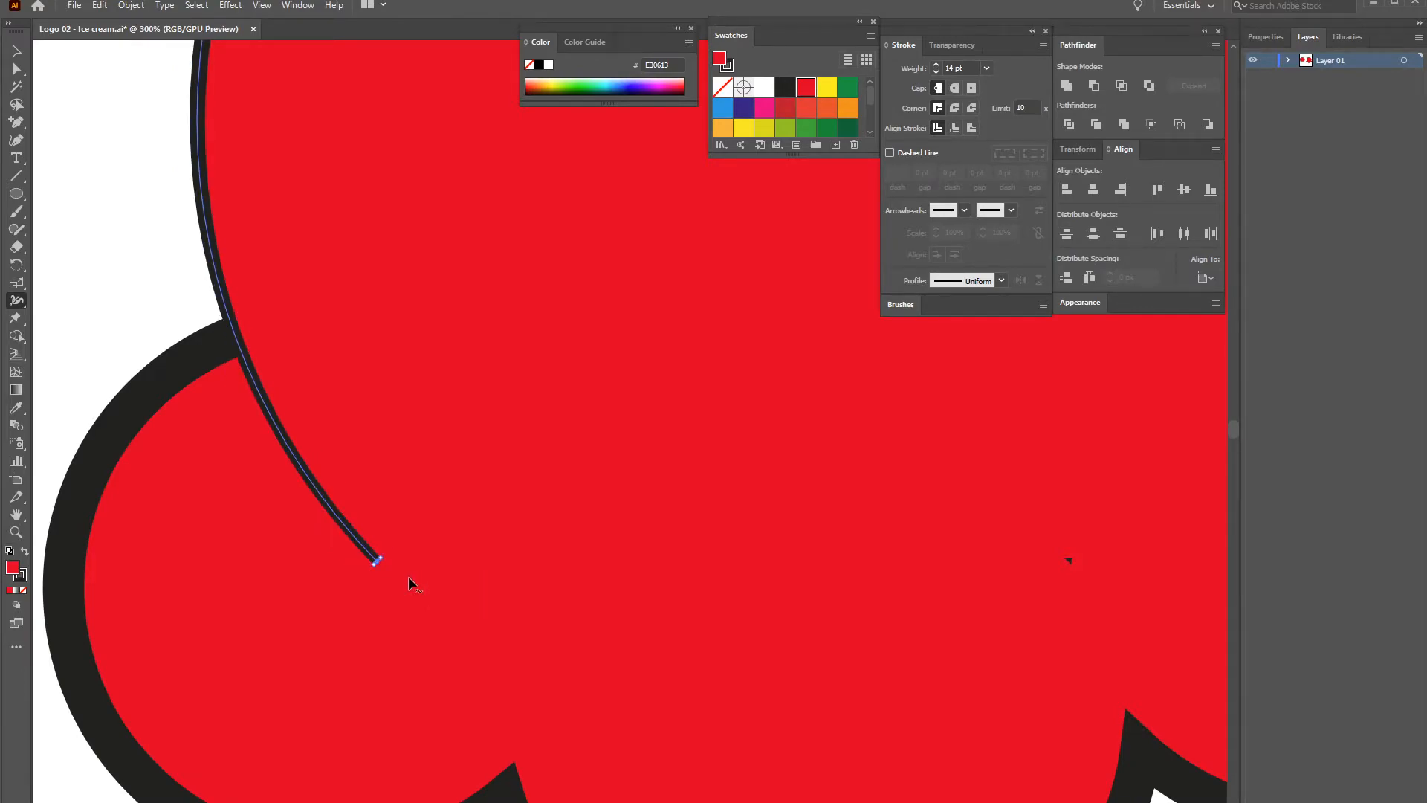
key("ctrl+minus")
key("ctrl+minus")
left_click_drag(578, 265, 417, 414)
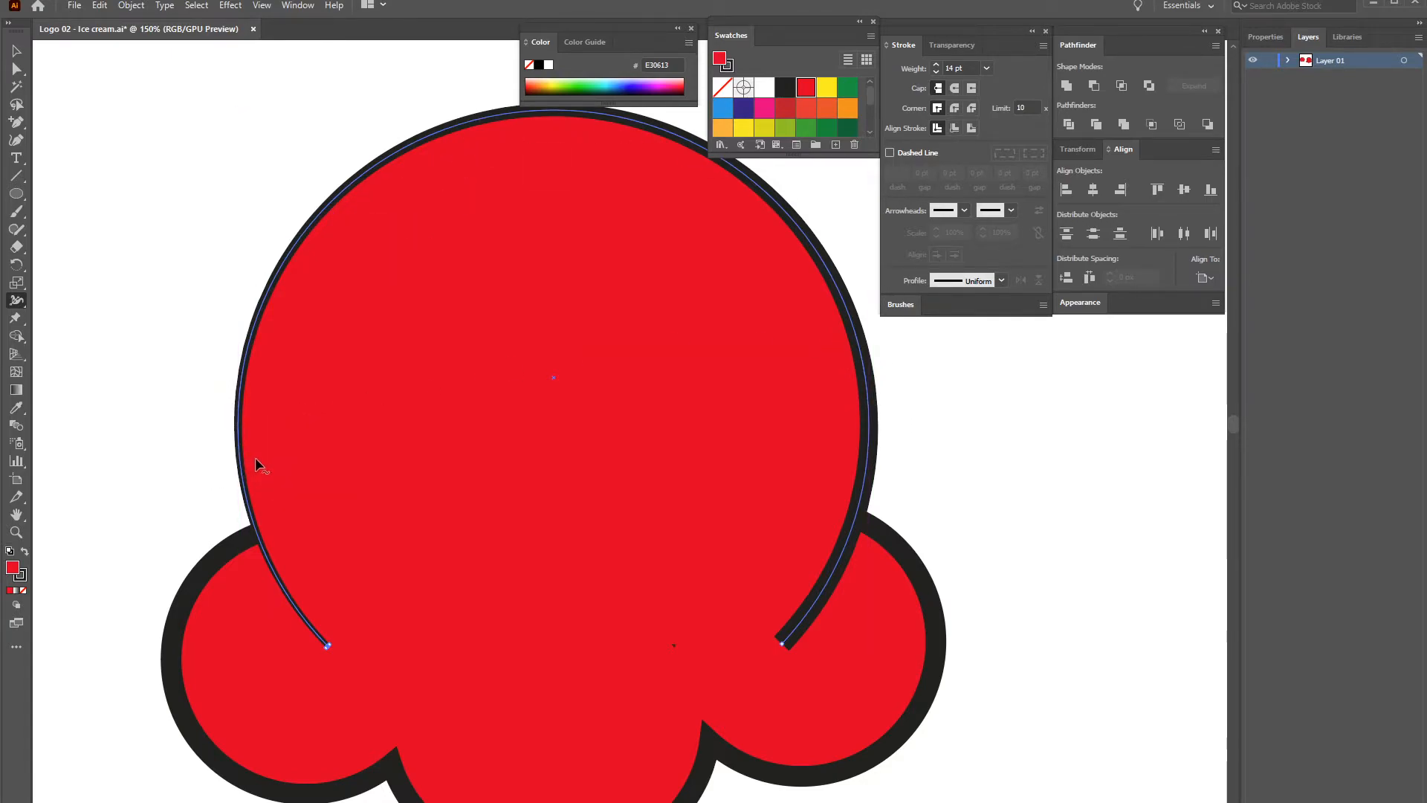
key("ctrl+z")
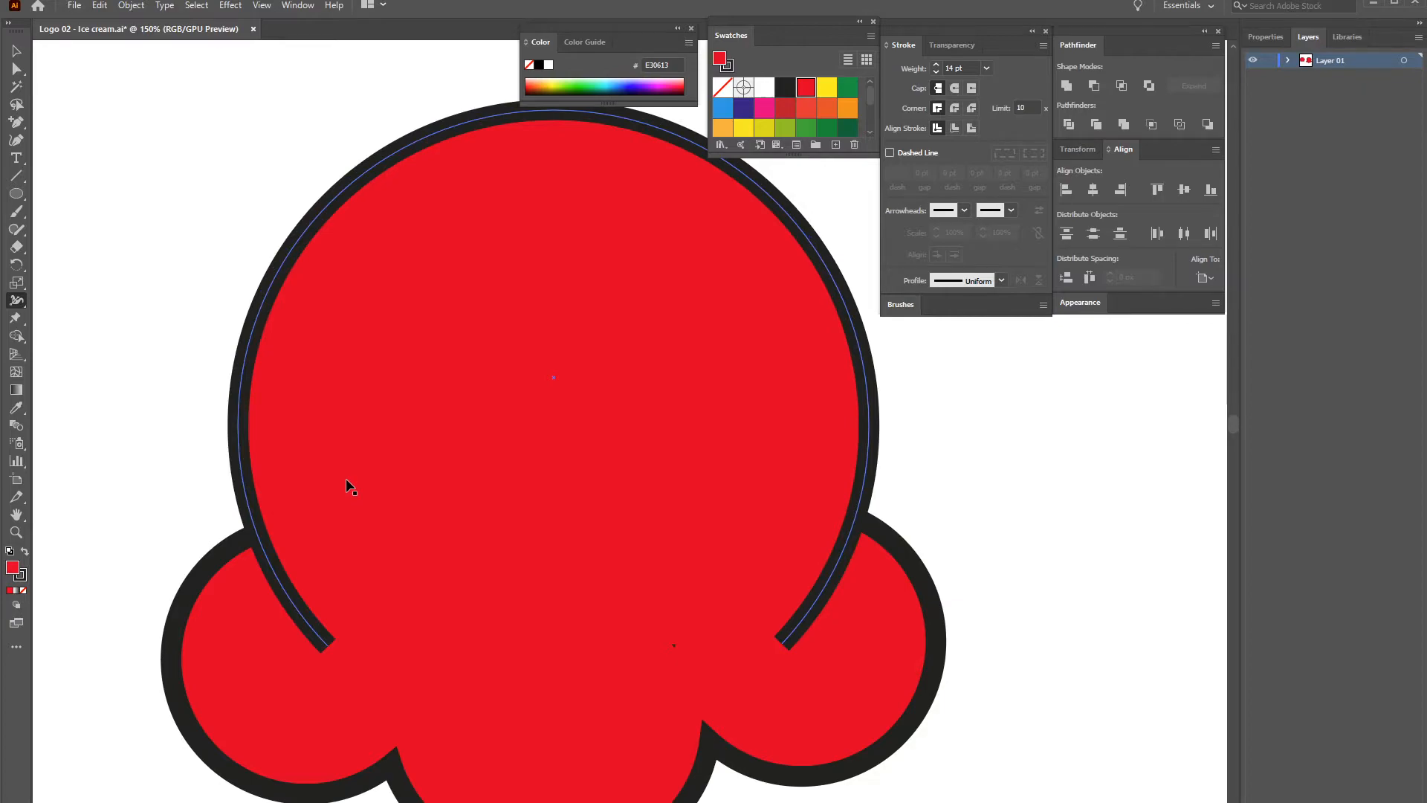
Expand the fill and stroke of the scoop's open red circle into separate shapes
left_click(16, 52)
left_click(408, 289)
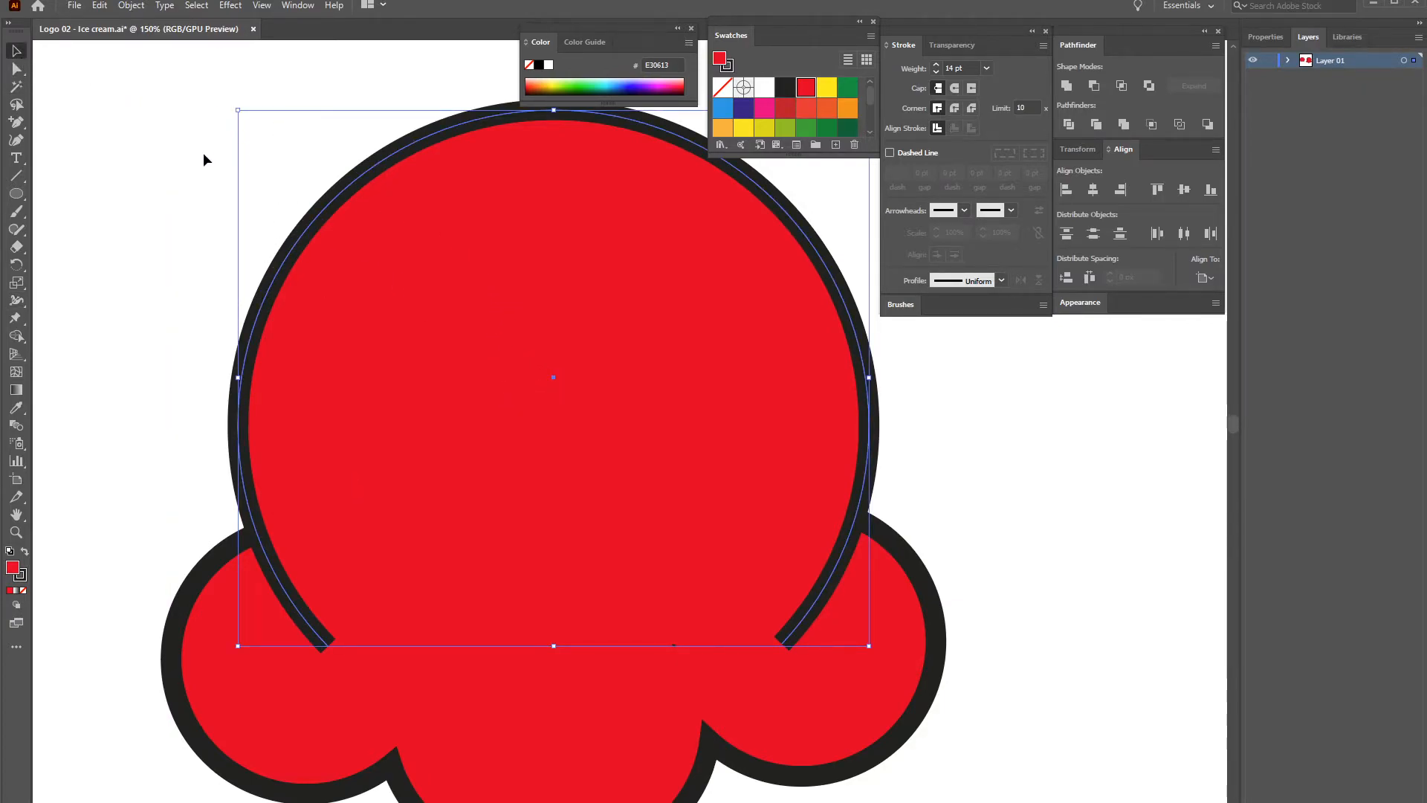
left_click(131, 5)
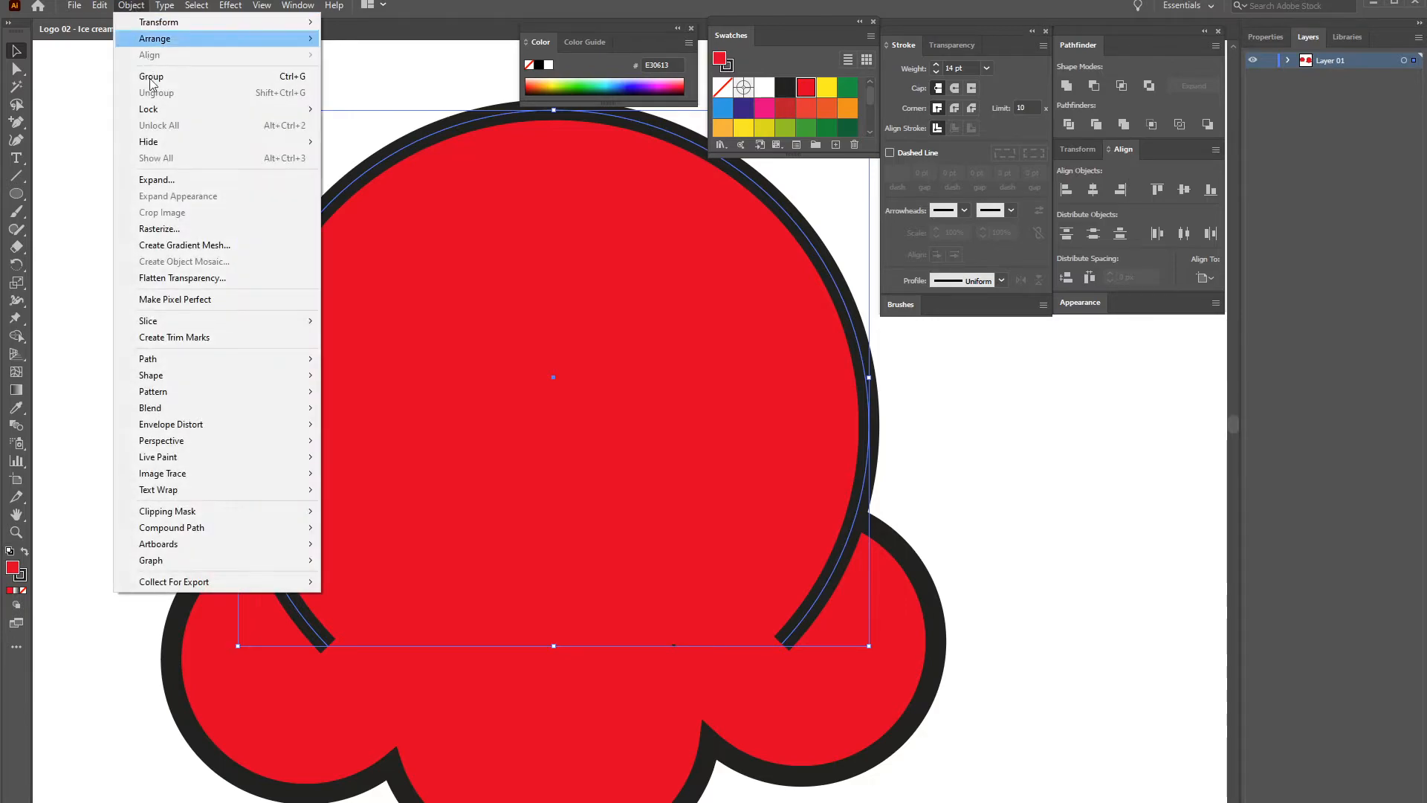
left_click(181, 185)
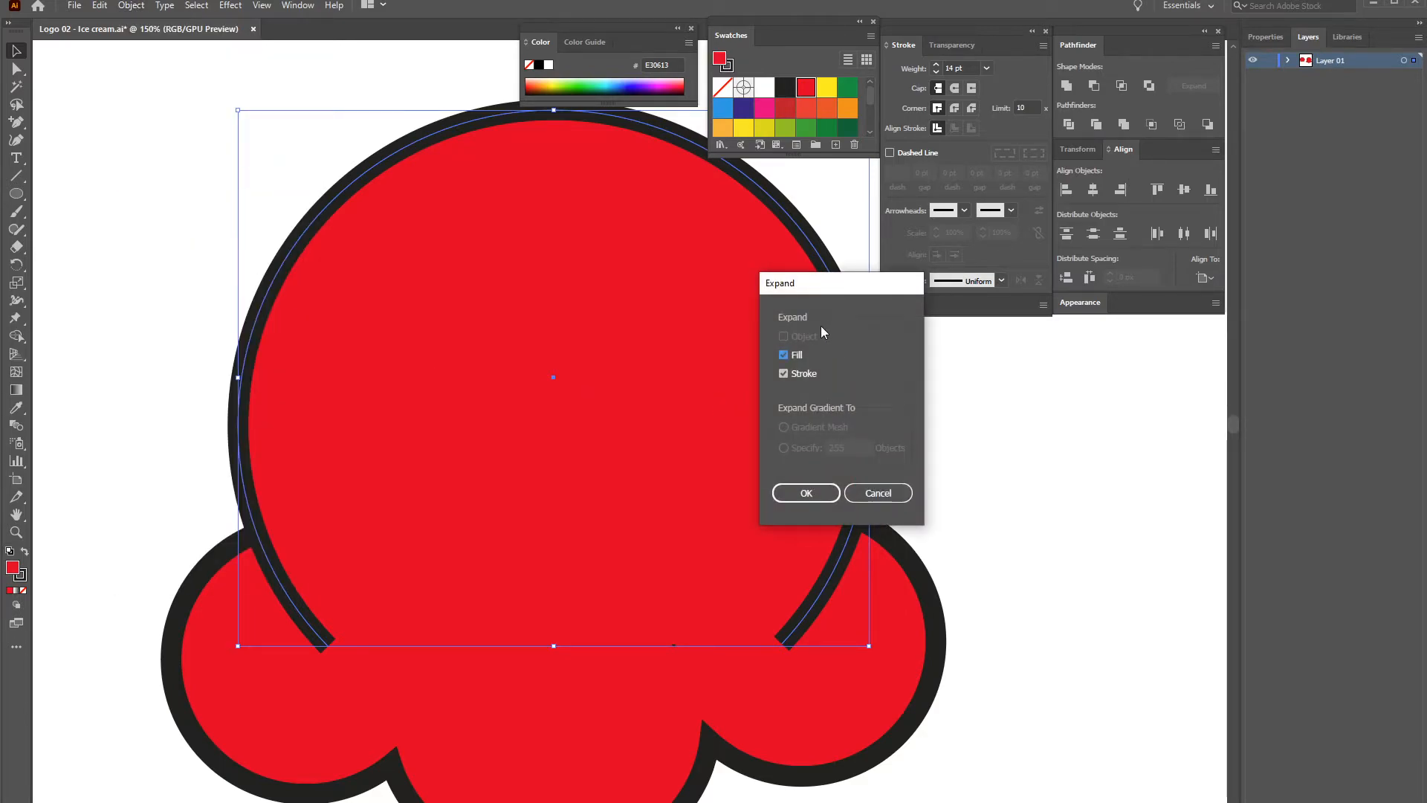
left_click(806, 493)
left_click(943, 501)
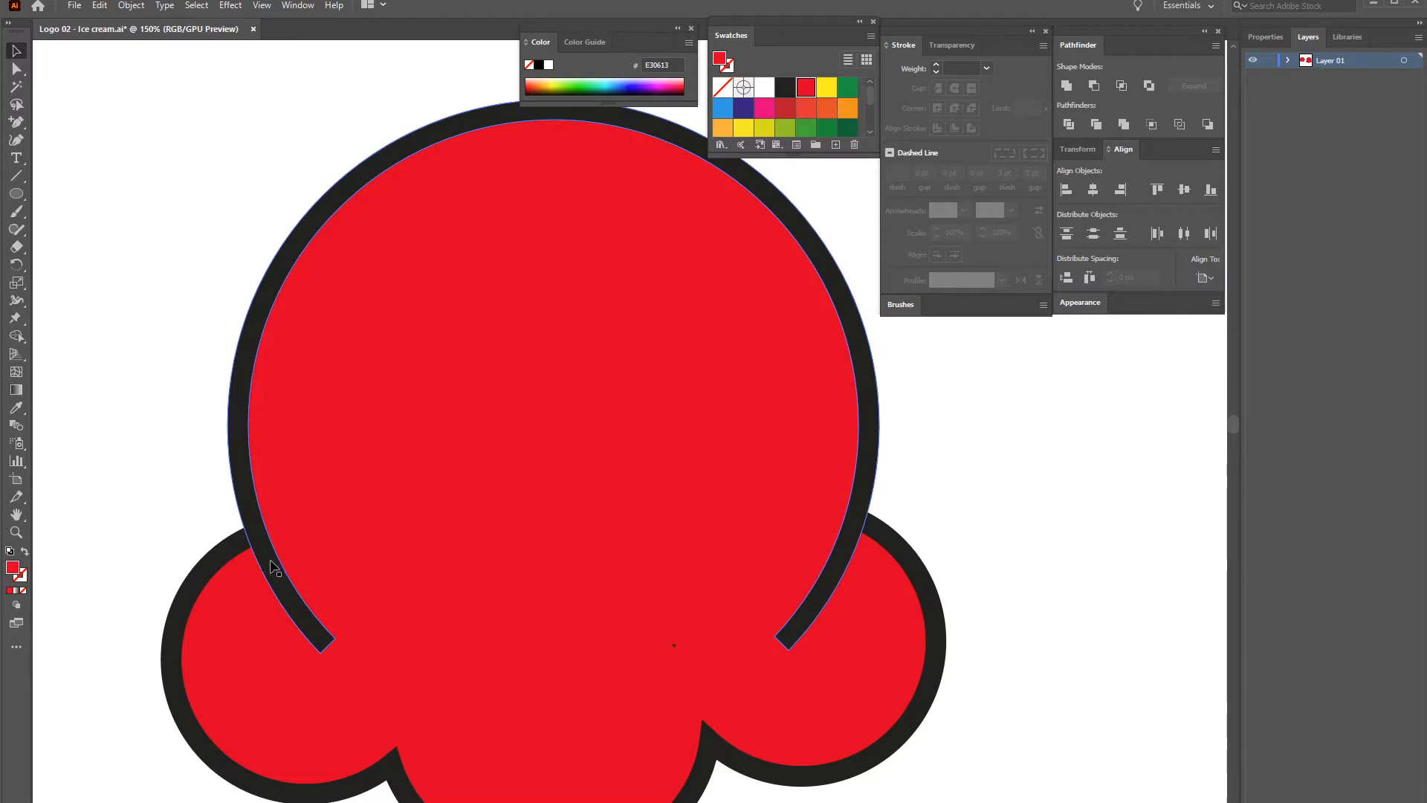
Try moving the expanded circle as a whole away from the scalloped shape, undoing each change
left_click(272, 566)
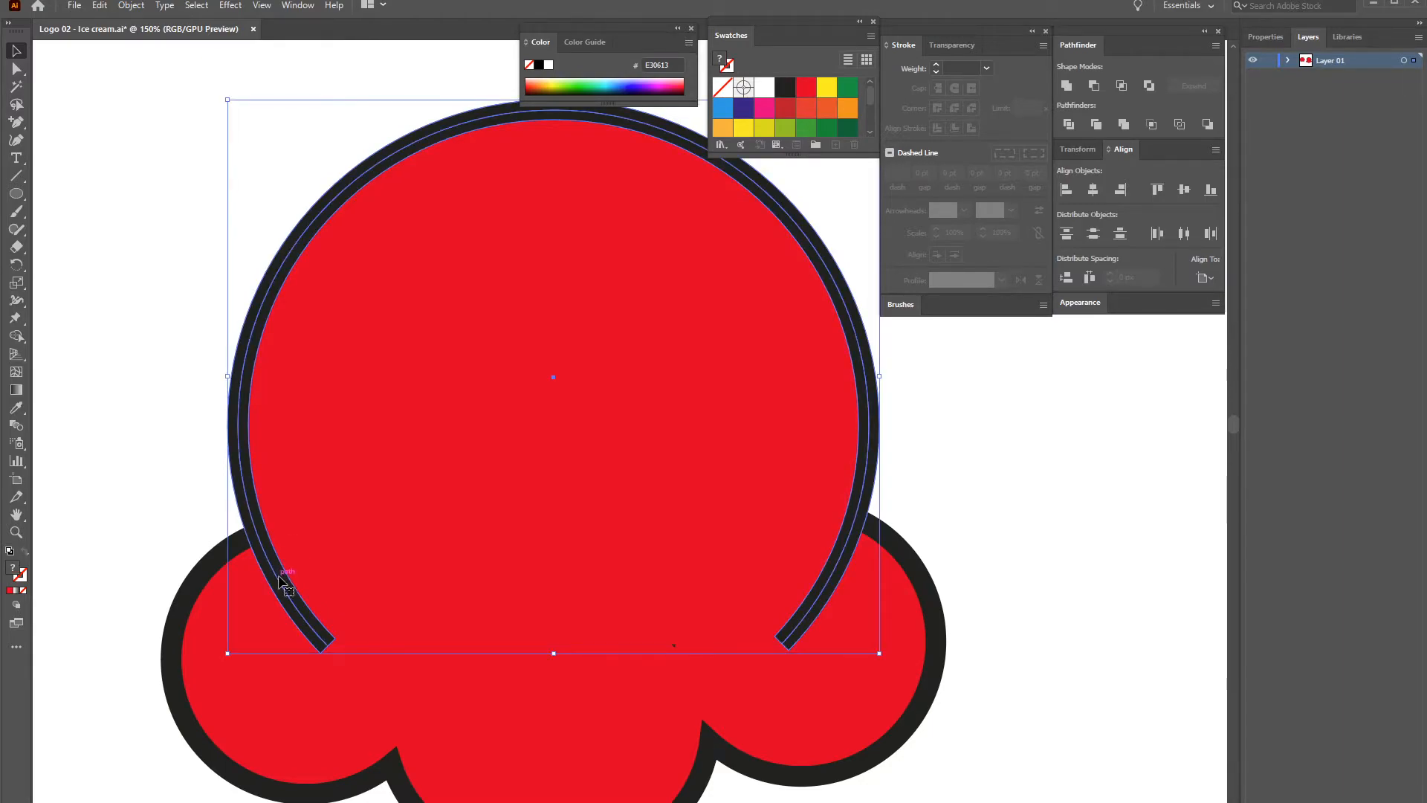
left_click_drag(284, 585, 207, 529)
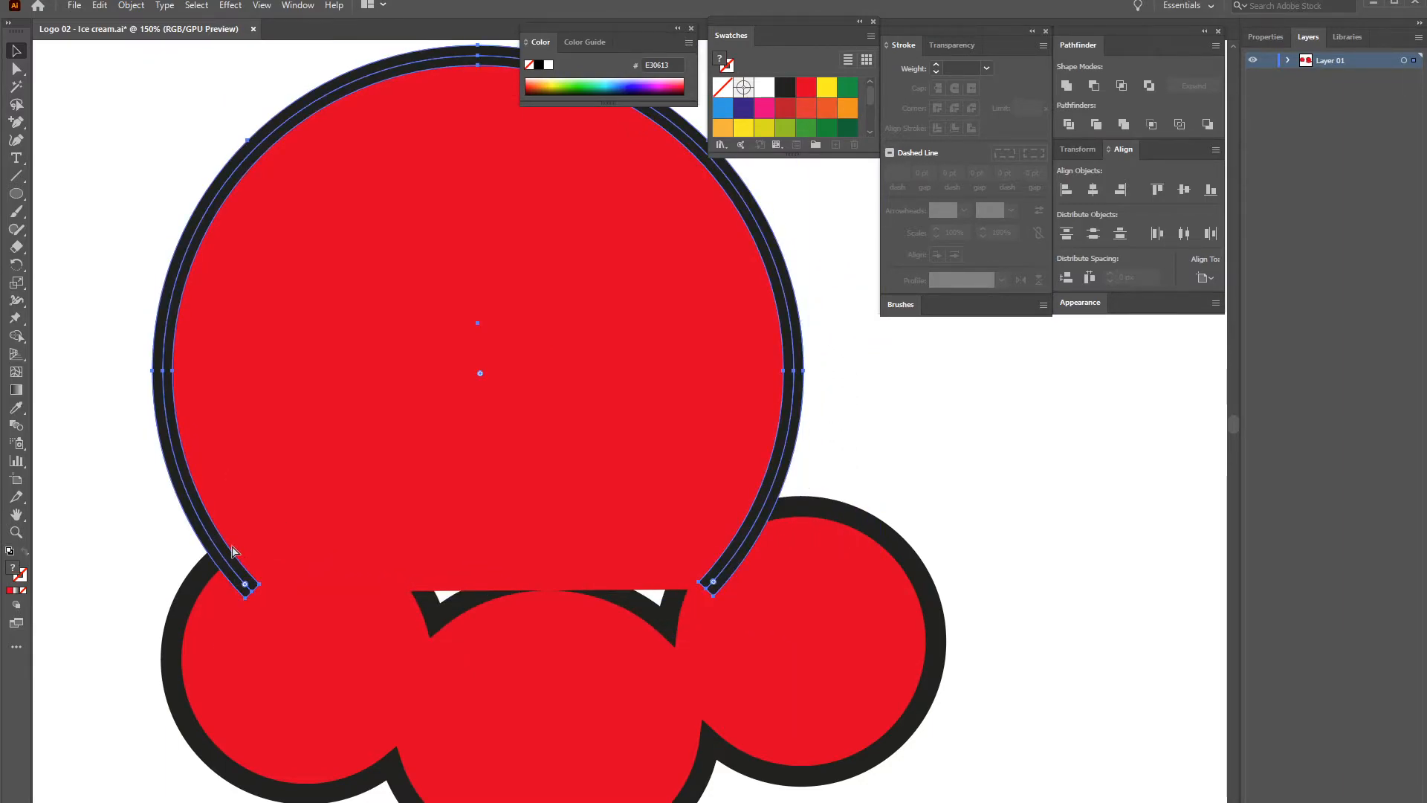
key("ctrl+z")
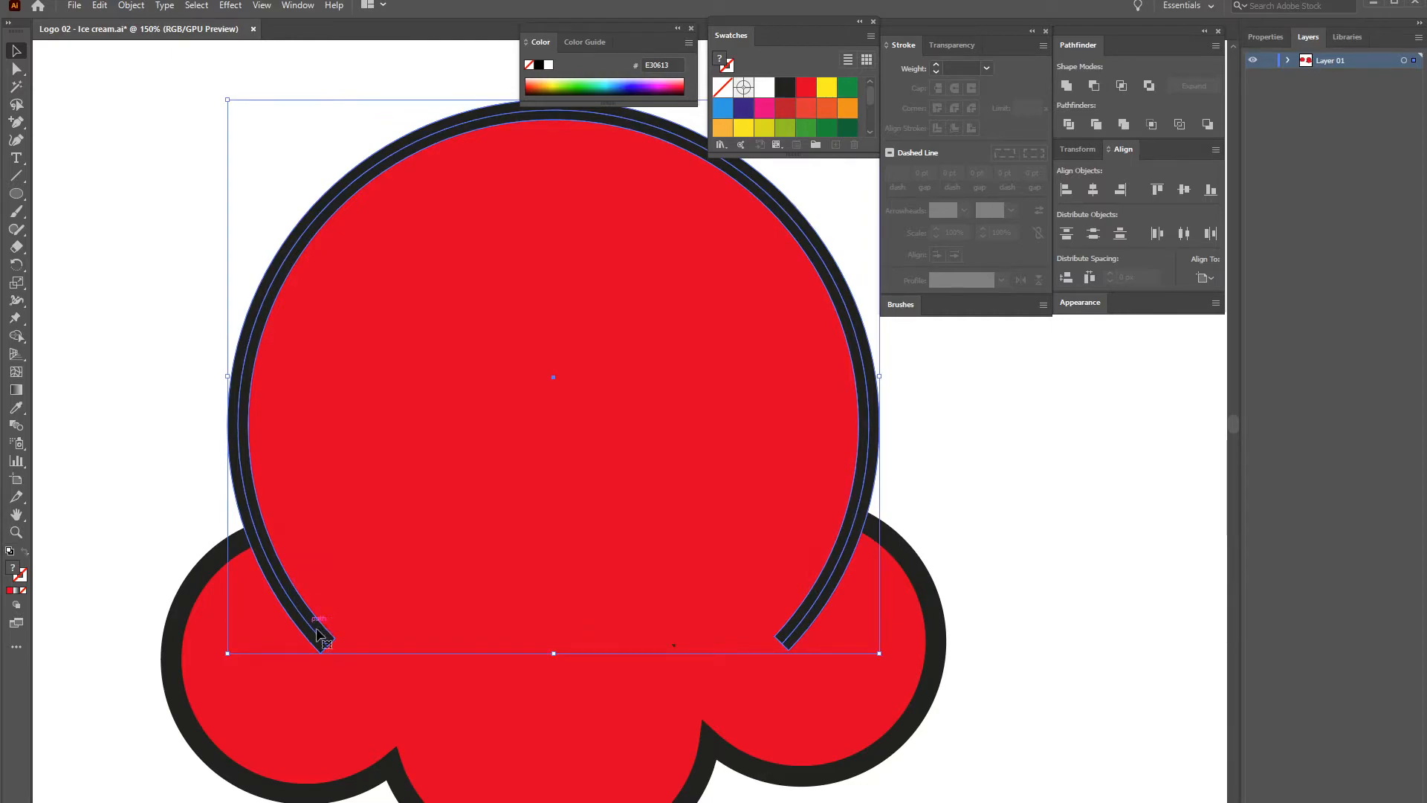
key("ctrl+plus")
key("space")
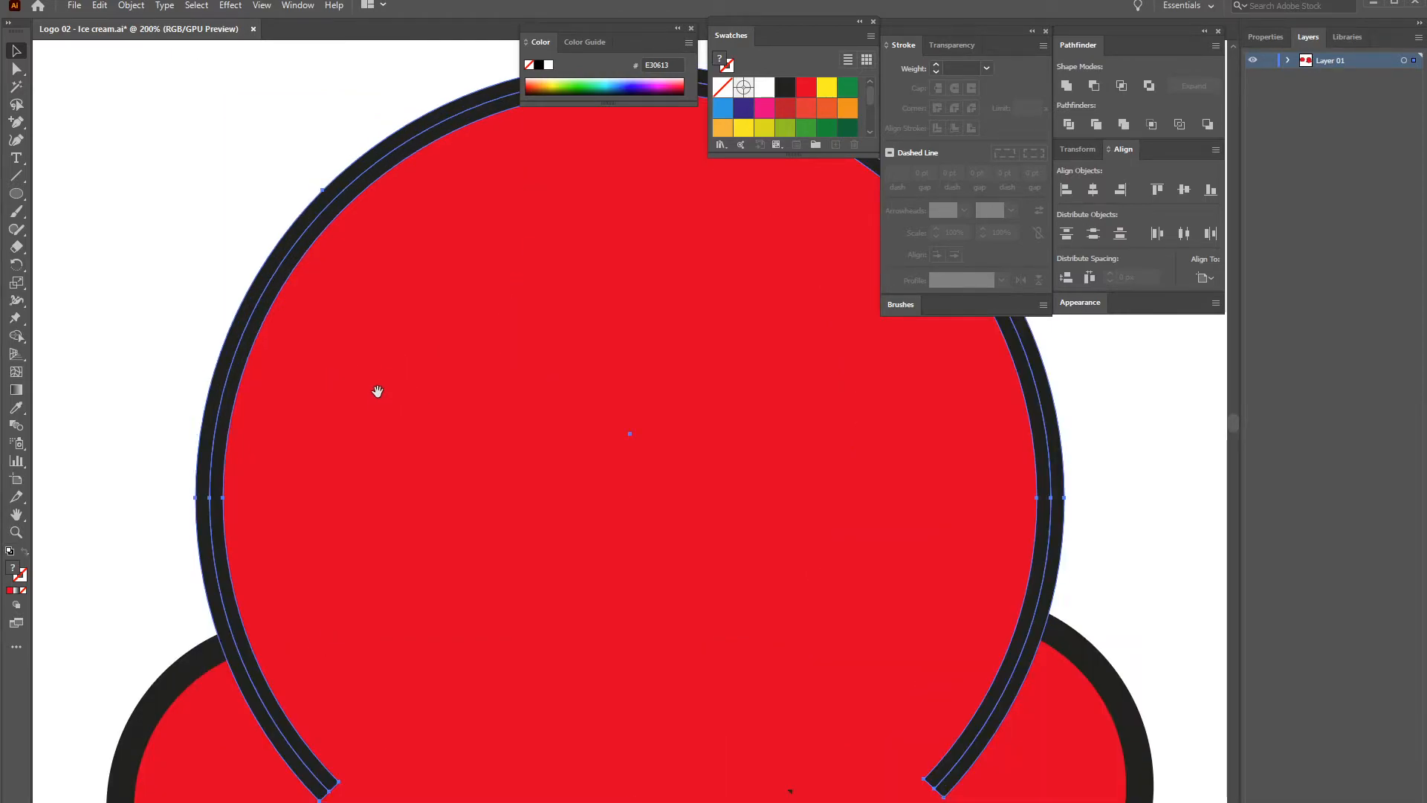
left_click_drag(245, 415, 252, 353)
left_click_drag(381, 455, 474, 422)
key("ctrl+z")
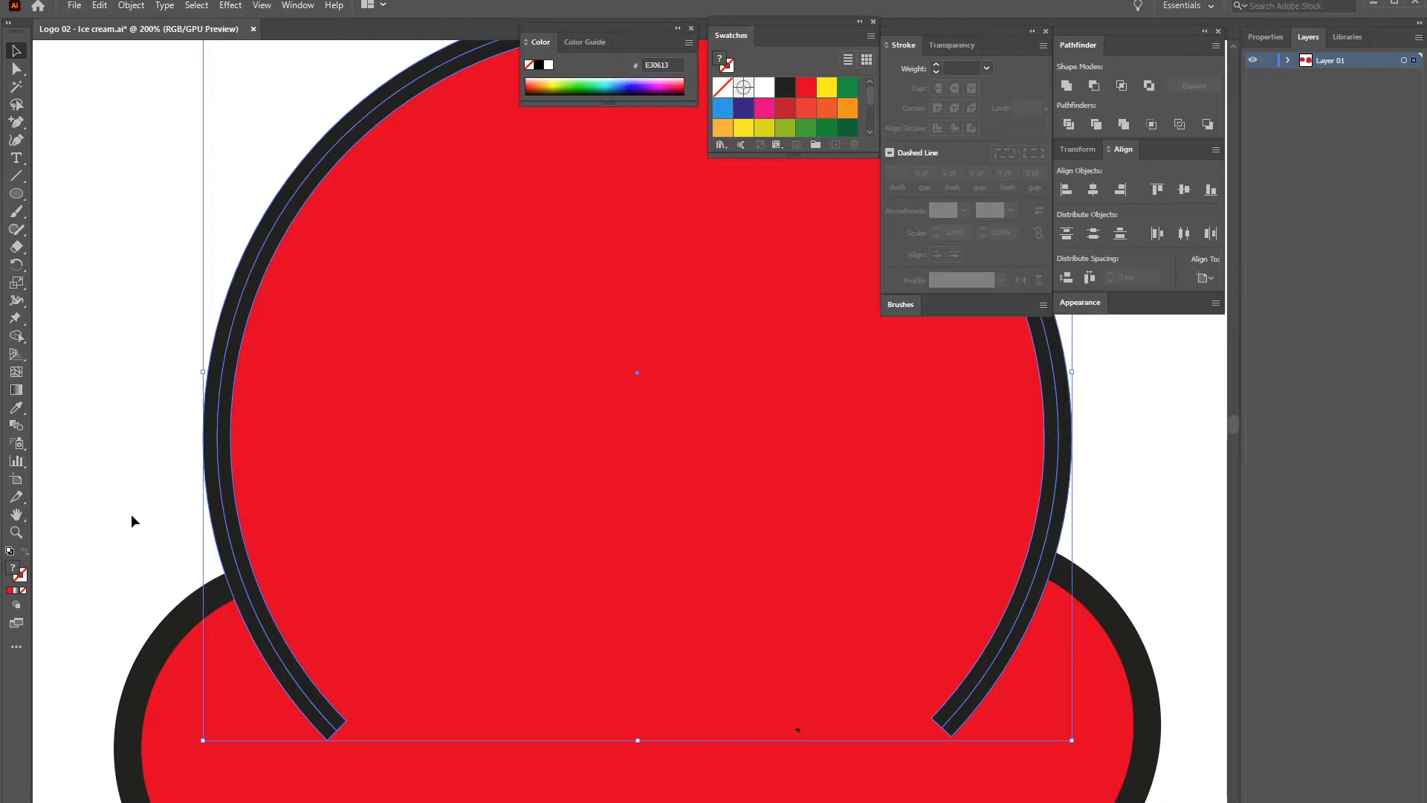
left_click(10, 590)
key("ctrl+z")
Ungroup the expanded circle so its red fill and black outline are independent, and clear the selection
left_click(130, 5)
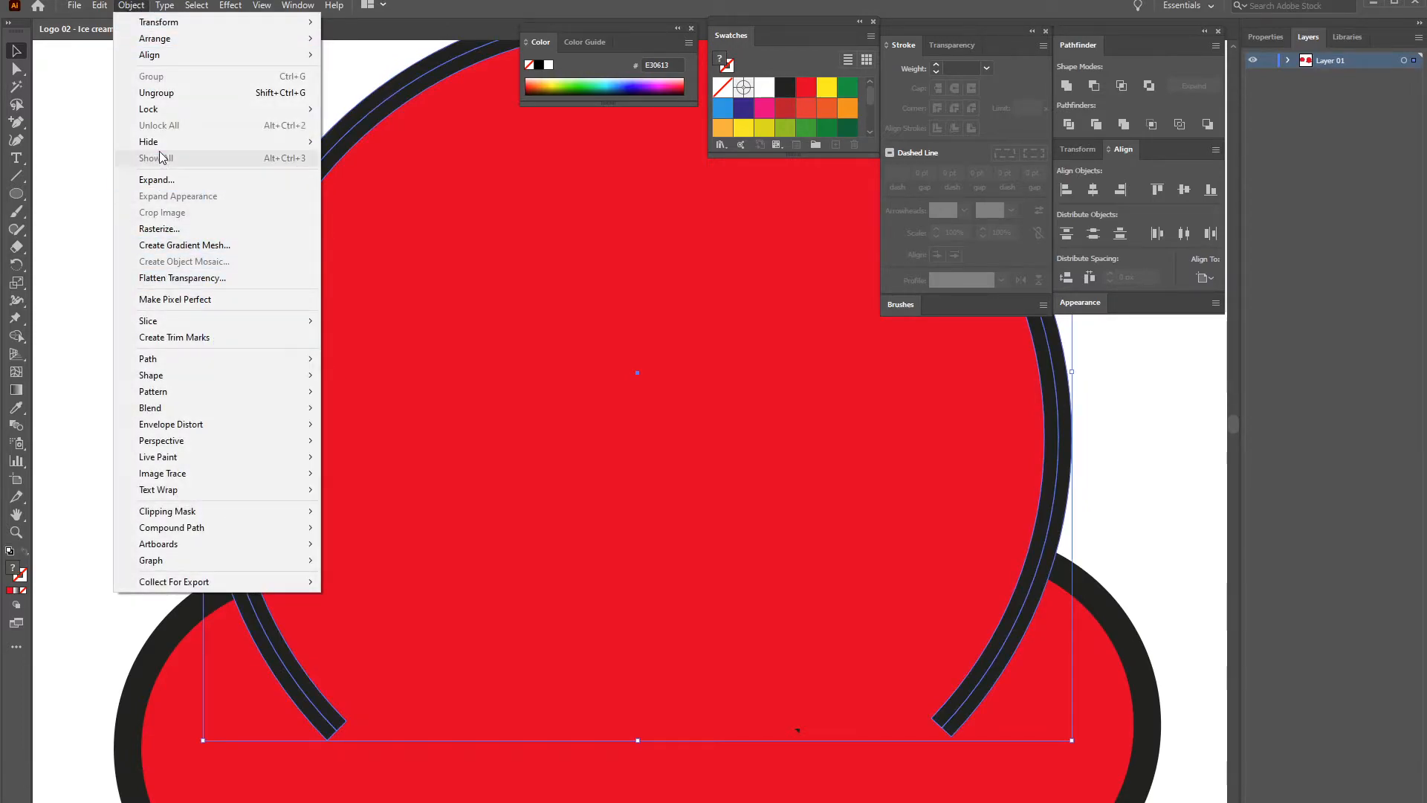
left_click(162, 94)
left_click(158, 270)
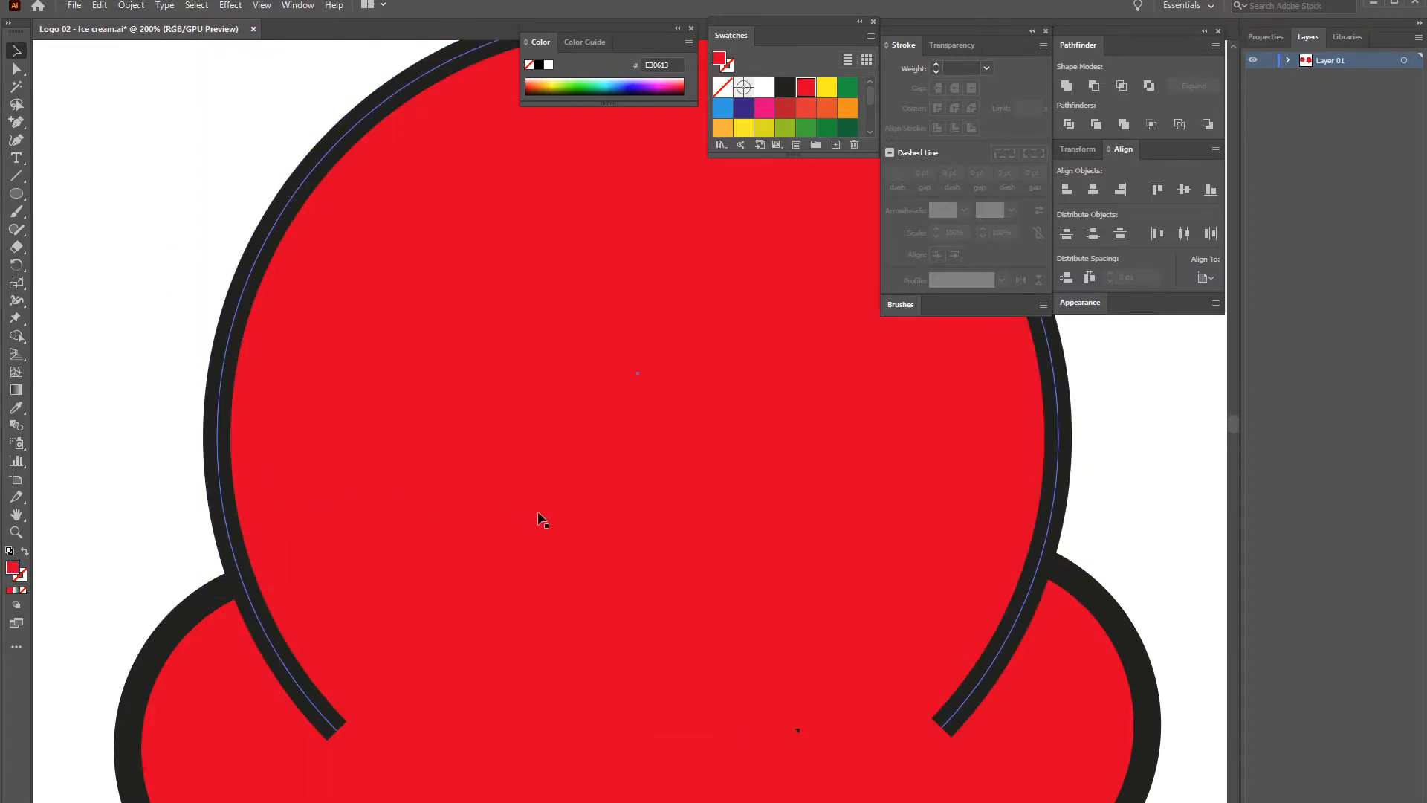
Move the circle's red fill sideways out of its black outline, then put it back in place
key("ctrl+minus")
key("ctrl+minus")
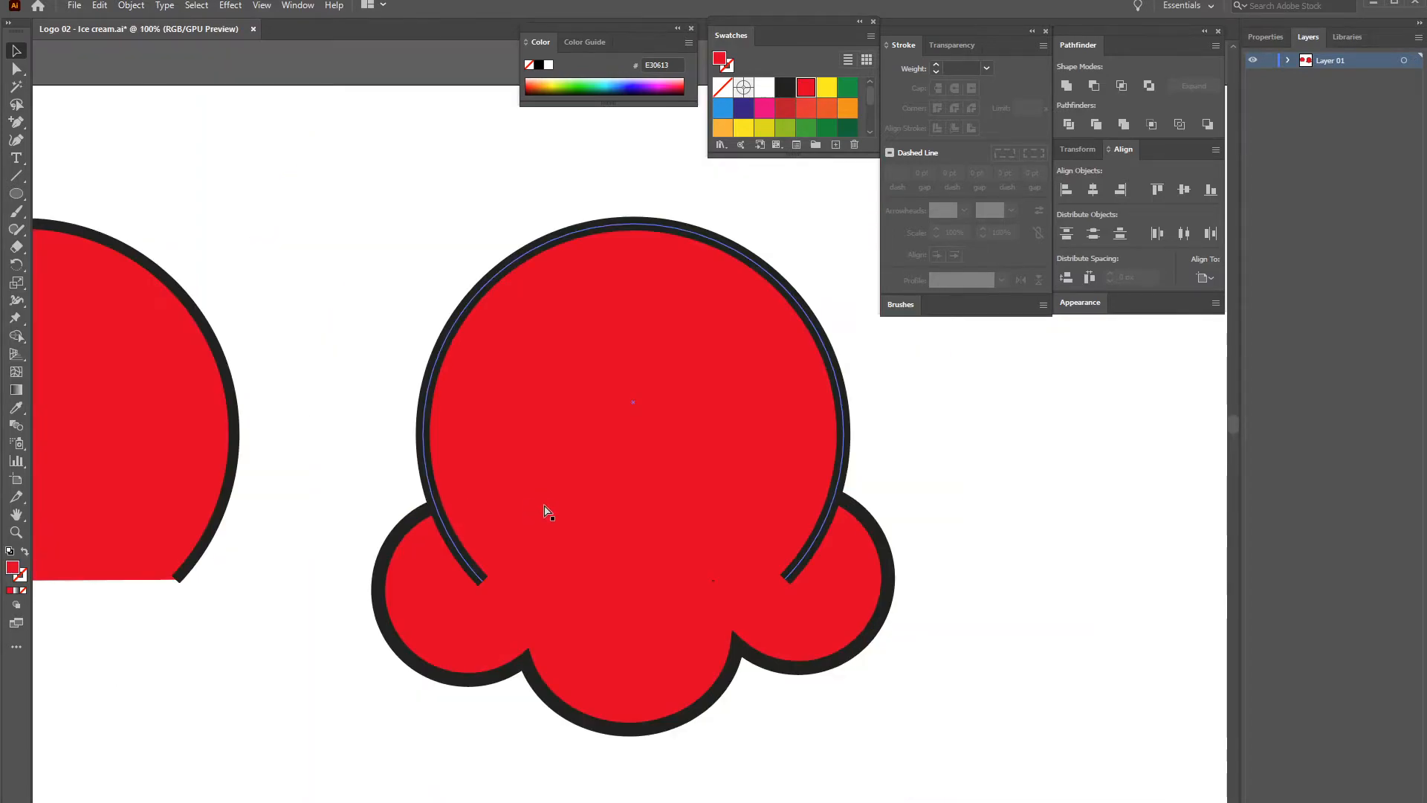
left_click_drag(539, 364, 659, 376)
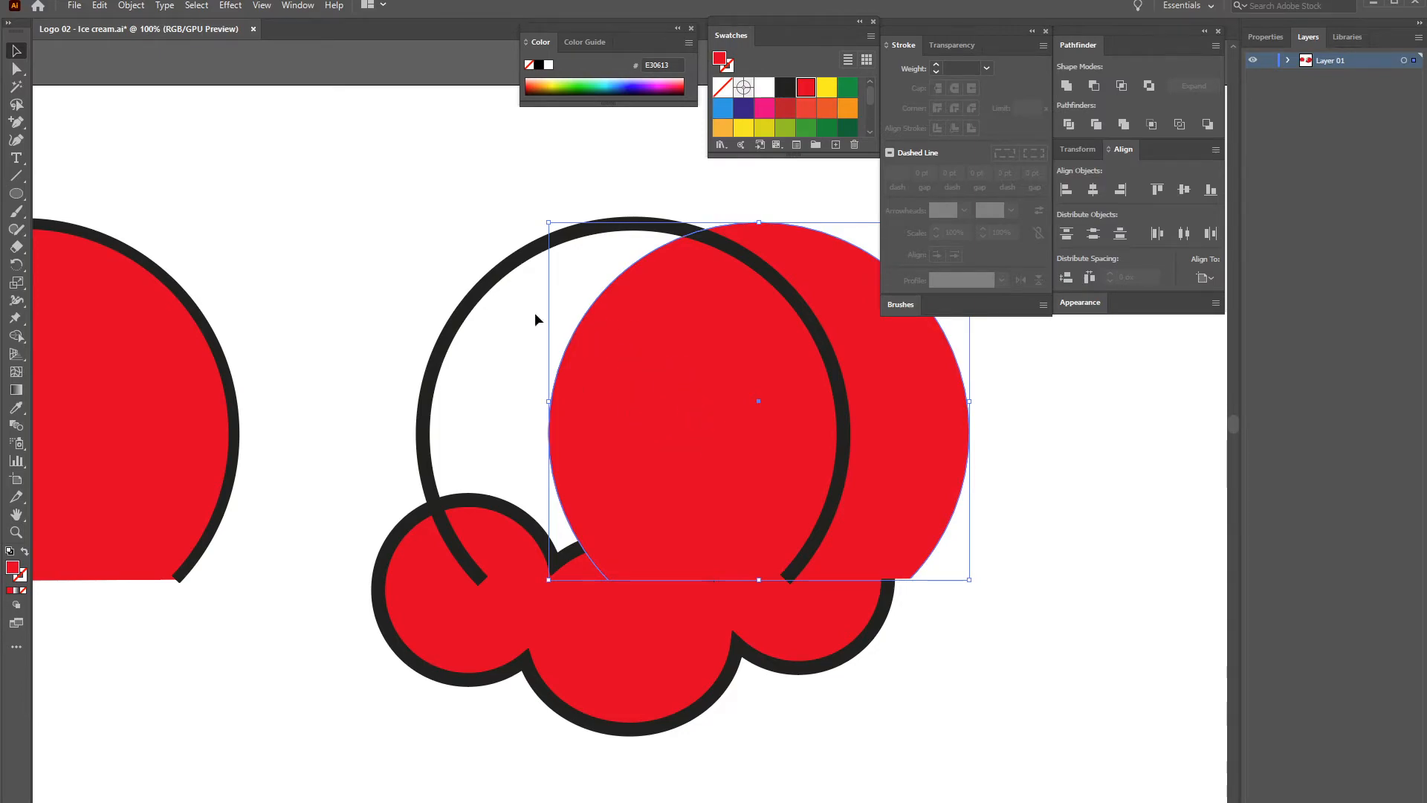
left_click(436, 340)
left_click(402, 260)
Taper the lower-left end of the circle's black outline by moving its inner corner anchor close to the outer corner
key("ctrl+equal")
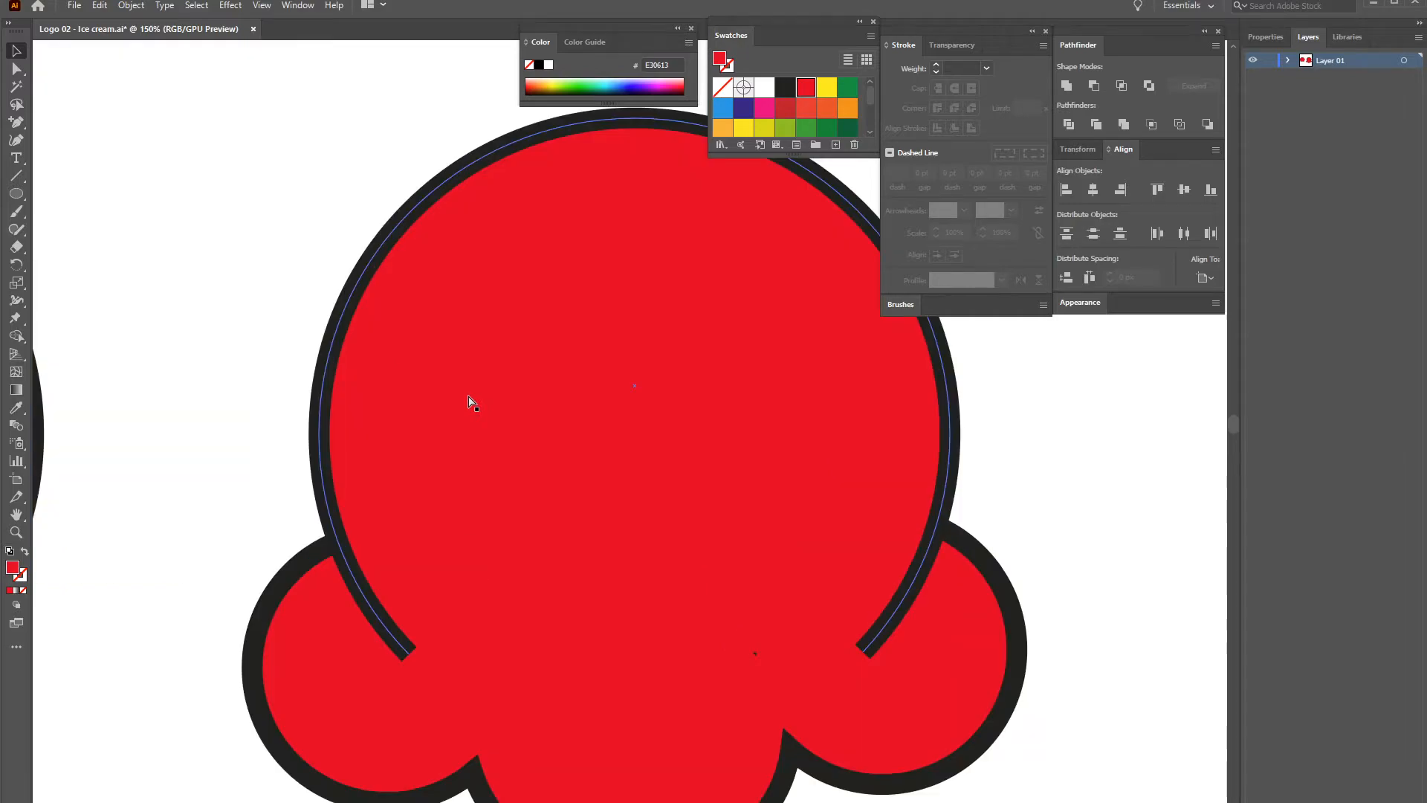
scroll(390, 491, "down", 2)
scroll(372, 404, "right", 1)
key("ctrl+equal")
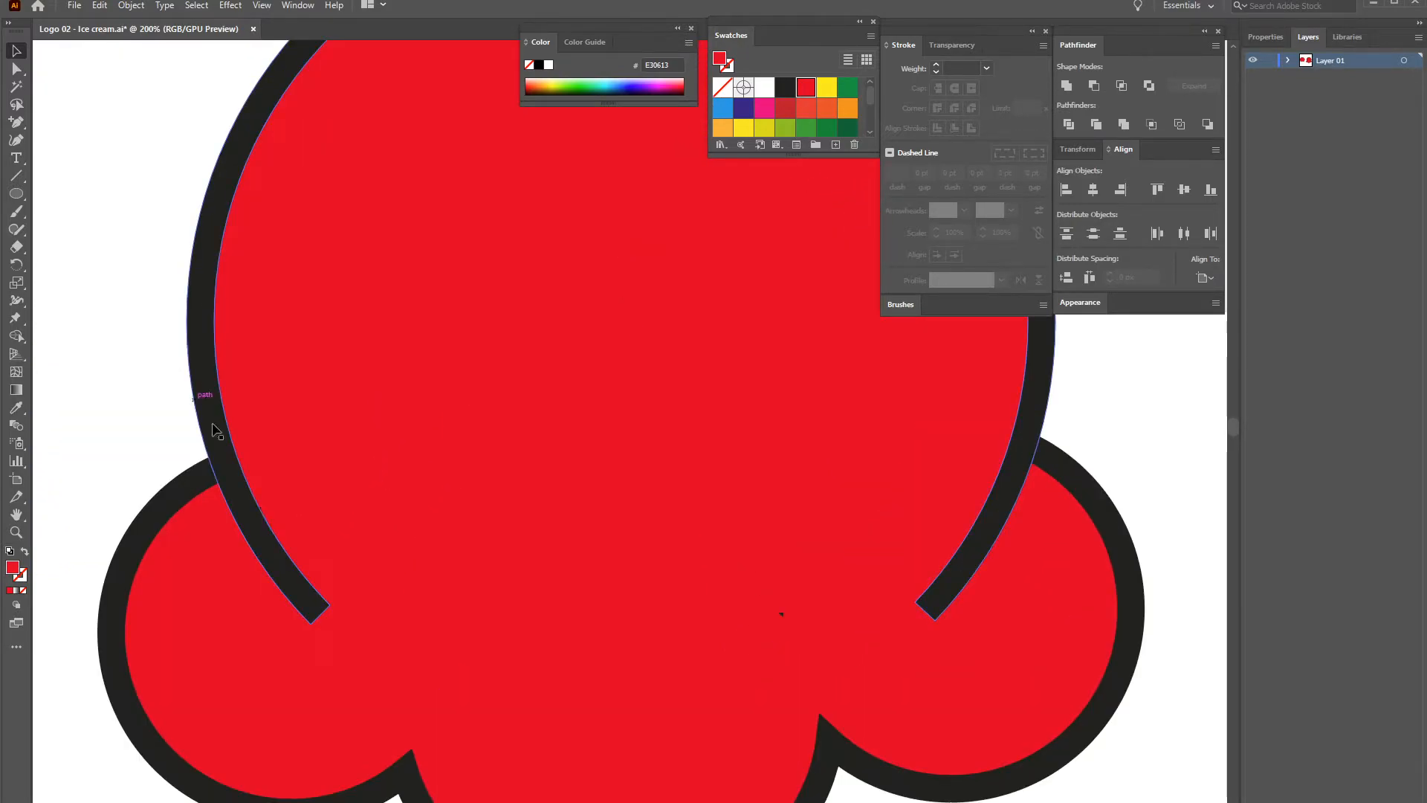
left_click(291, 578)
key("ctrl+equal")
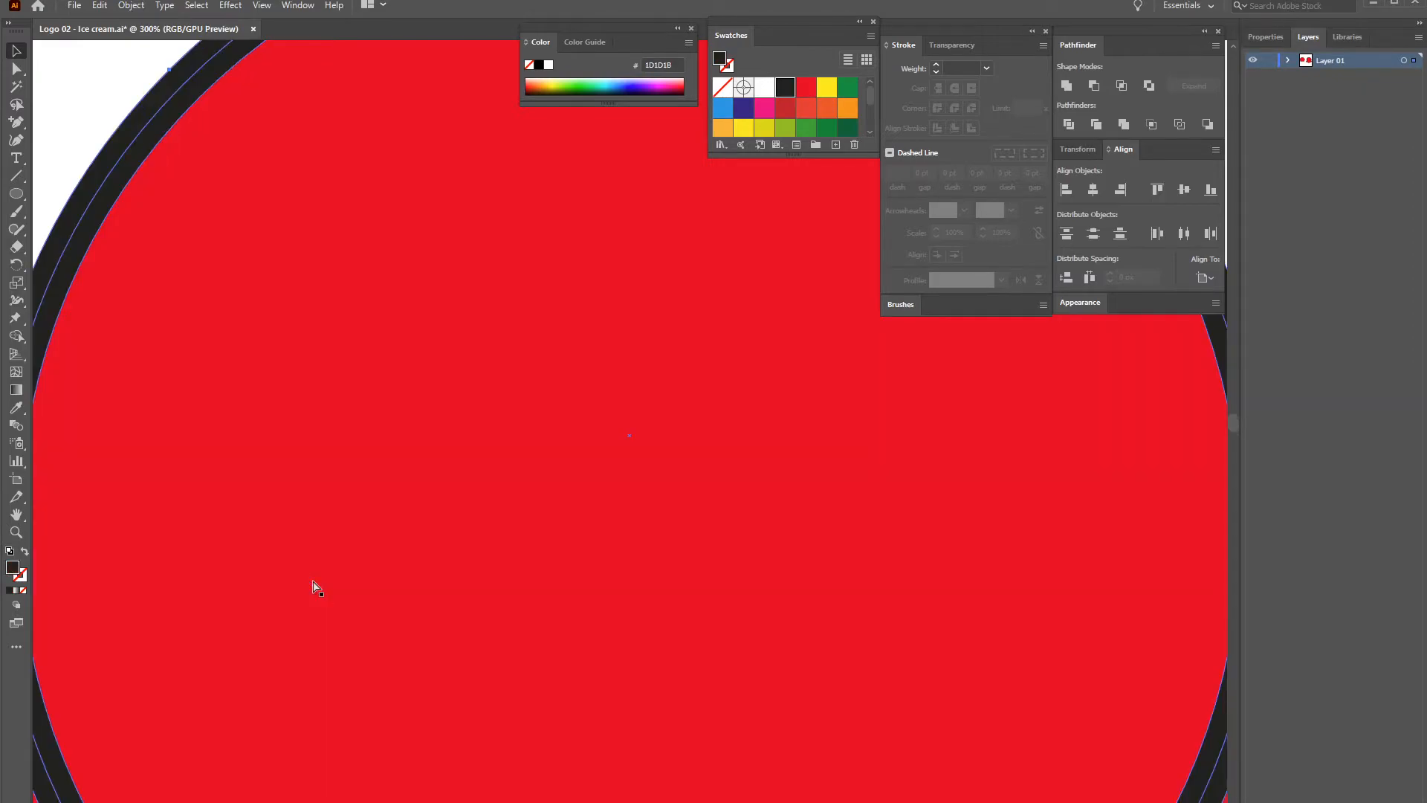
scroll(355, 307, "down", 5)
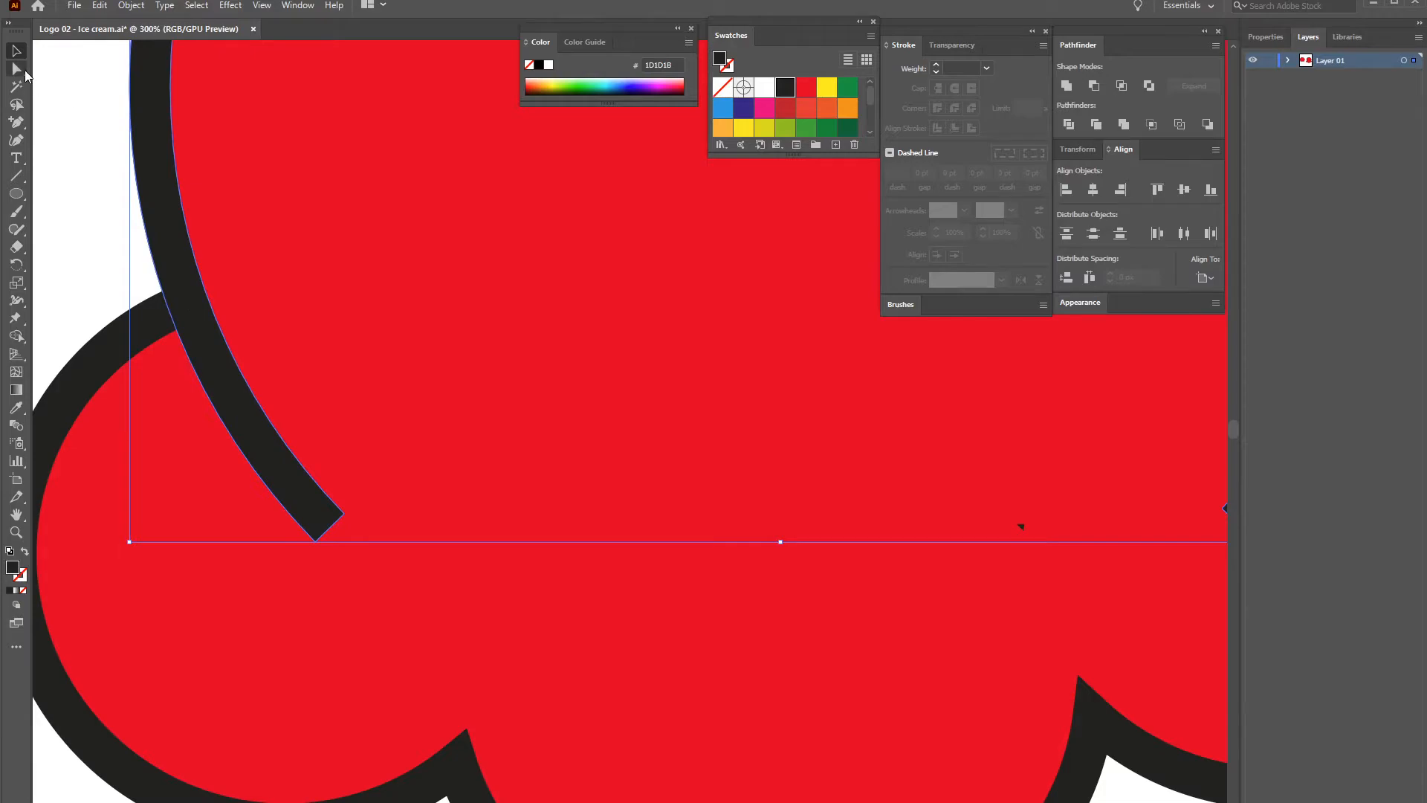
left_click(16, 69)
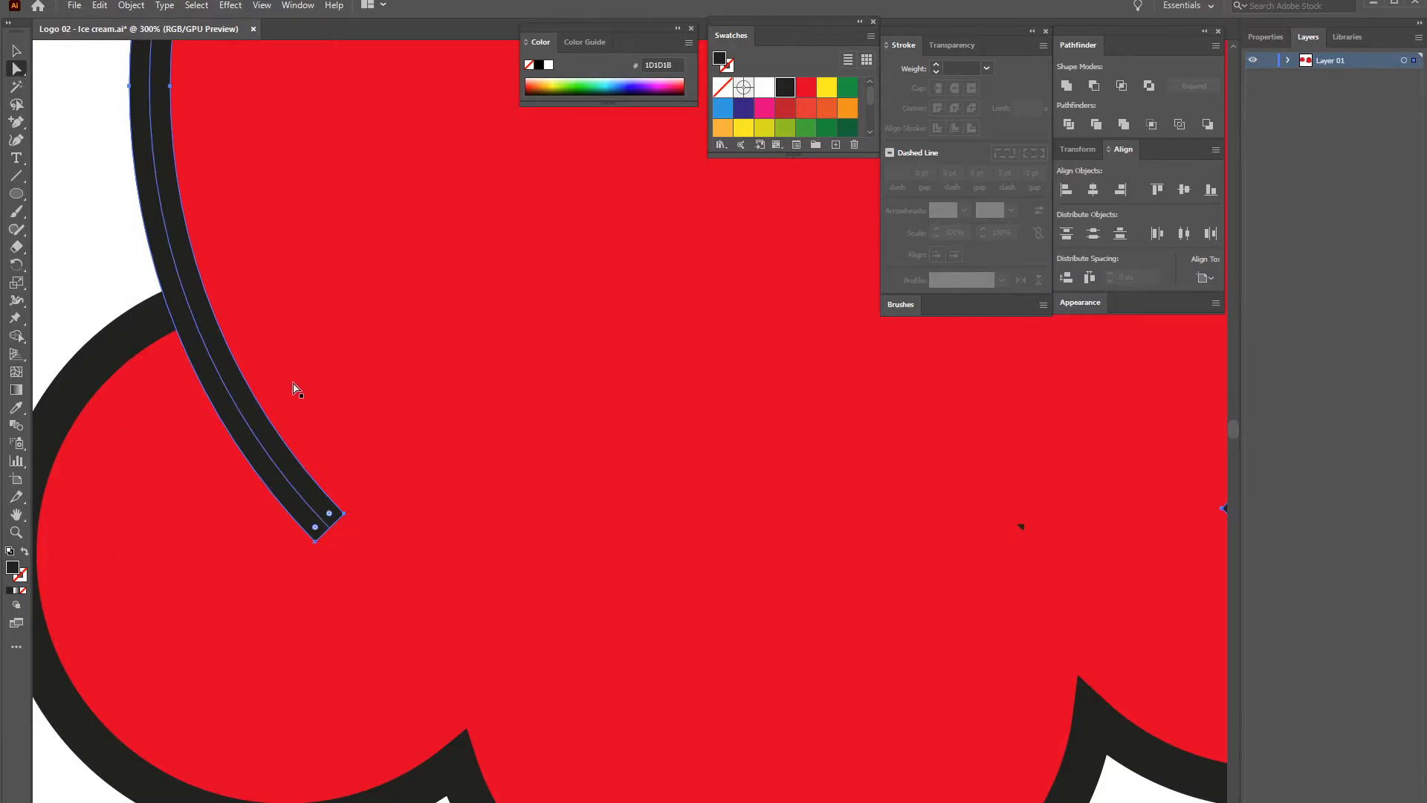
left_click(344, 514)
left_click_drag(341, 515, 323, 540)
key("ctrl+minus")
key("ctrl+minus")
key("ctrl+minus")
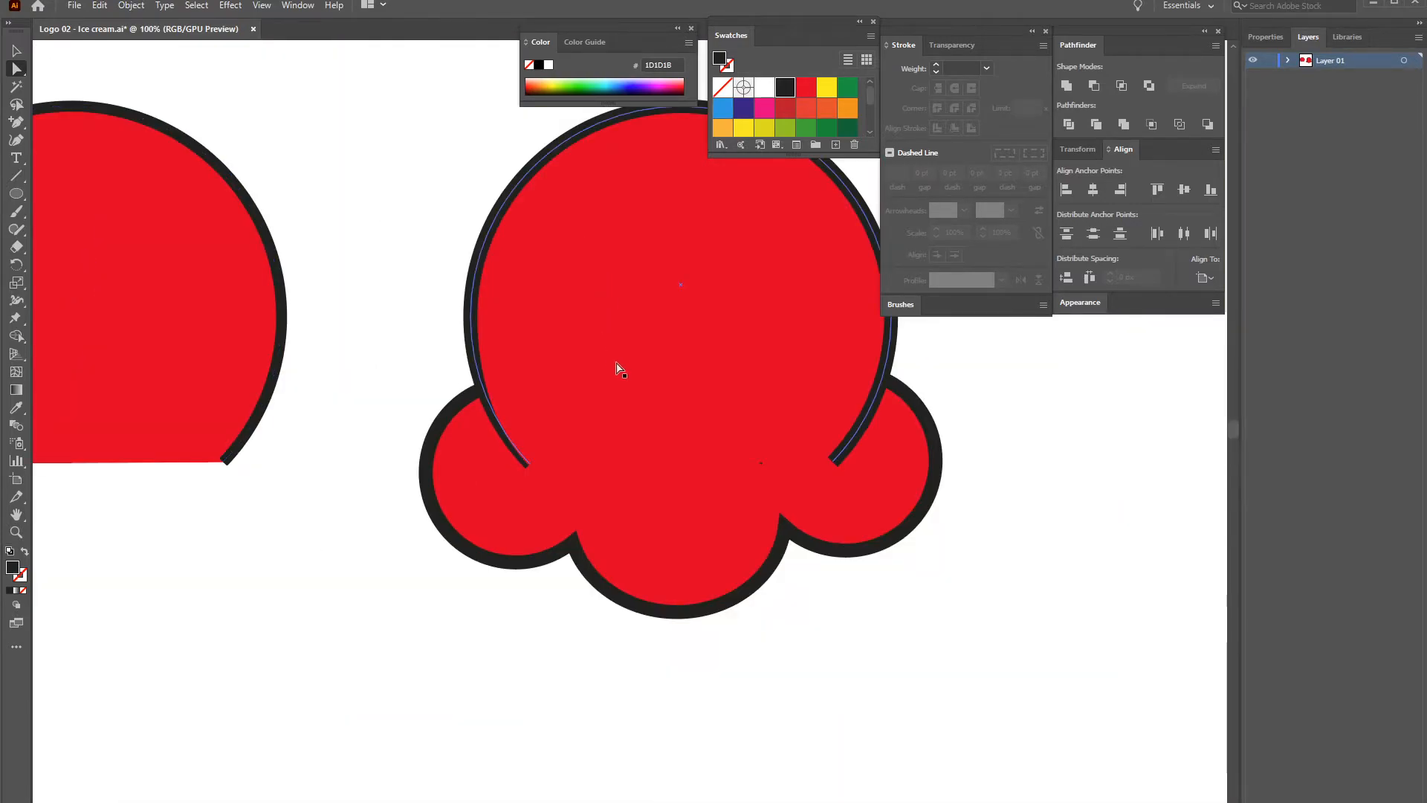
left_click_drag(657, 313, 554, 379)
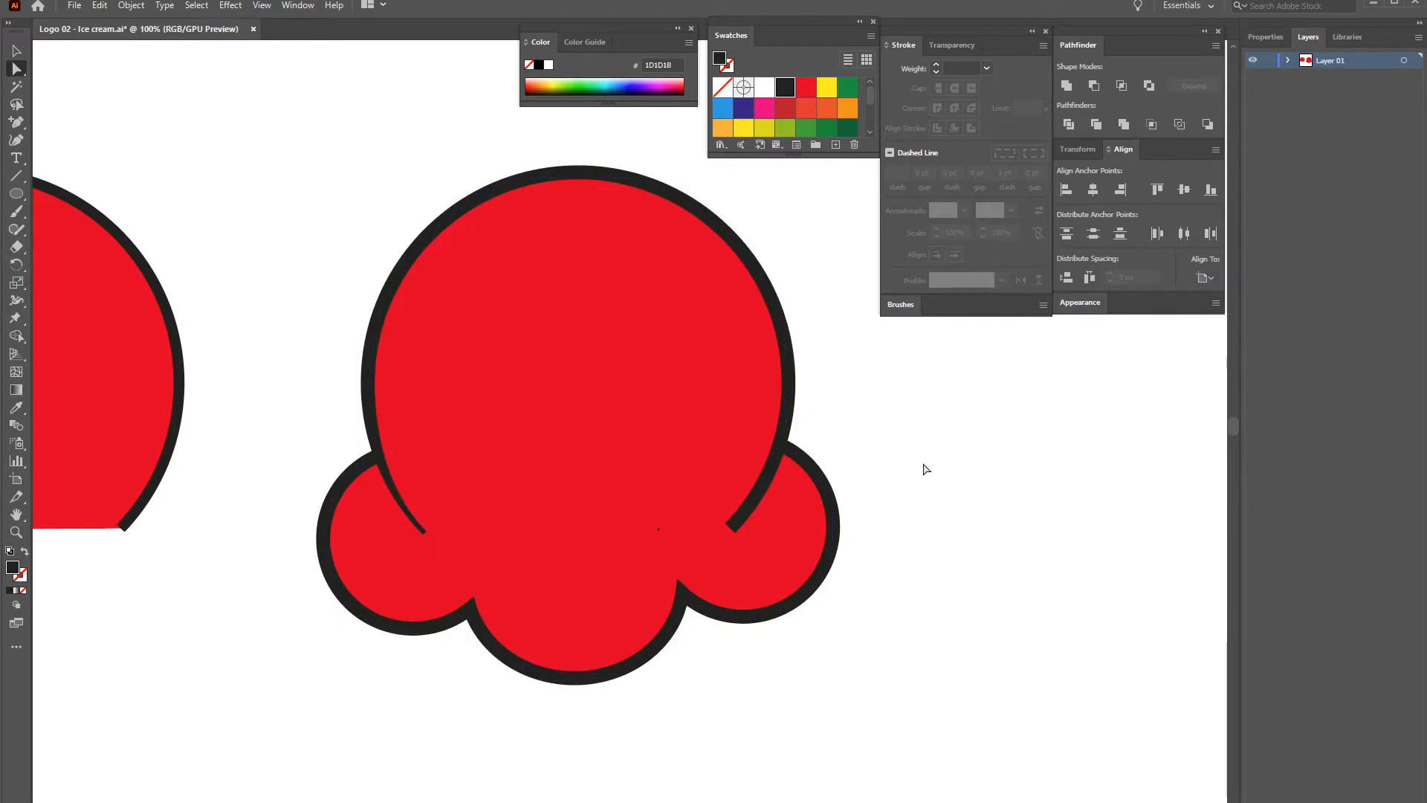
Taper the lower-right end of the circle's black outline by moving its inner corner anchor close to the outer corner
key("ctrl+plus")
key("ctrl+plus")
left_click_drag(720, 458, 529, 321)
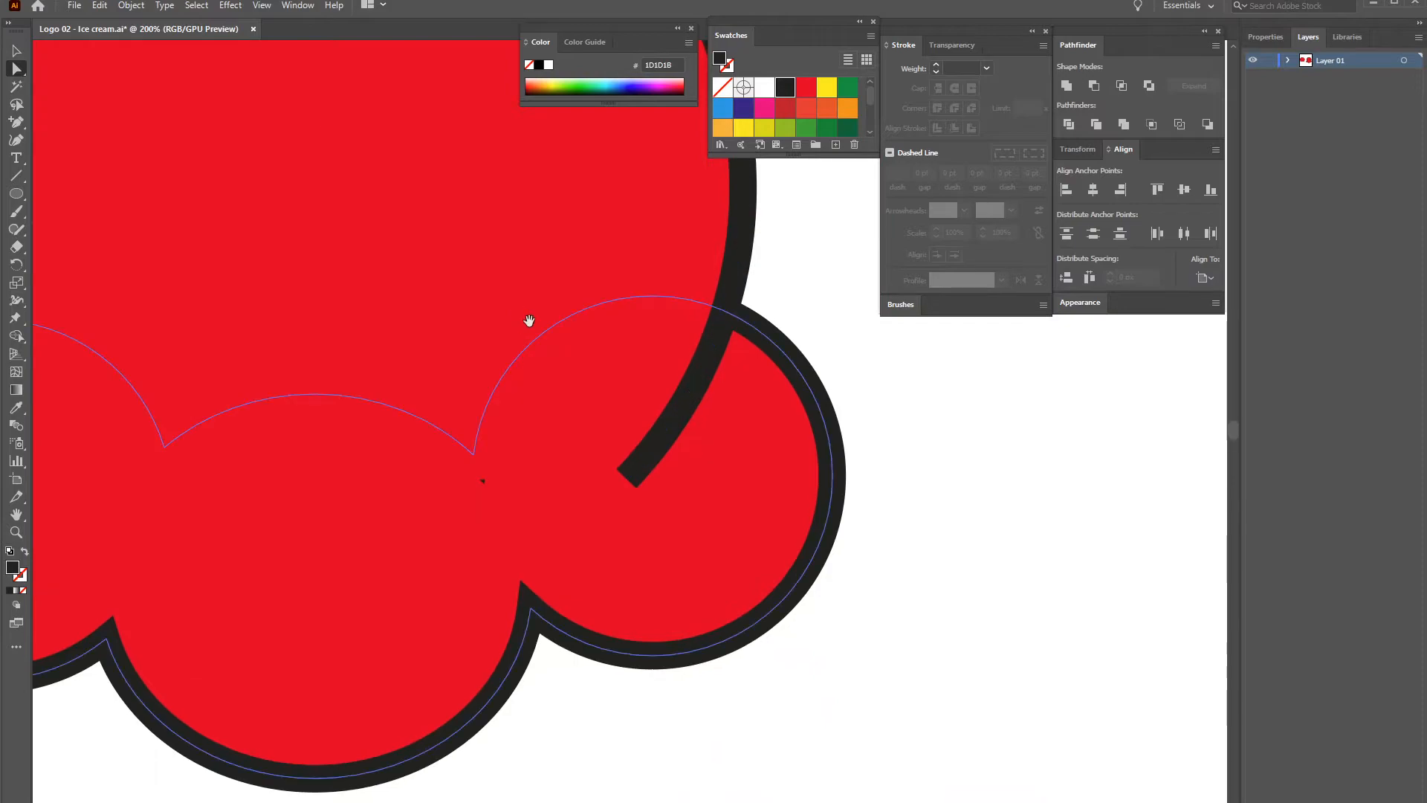
key("ctrl+plus")
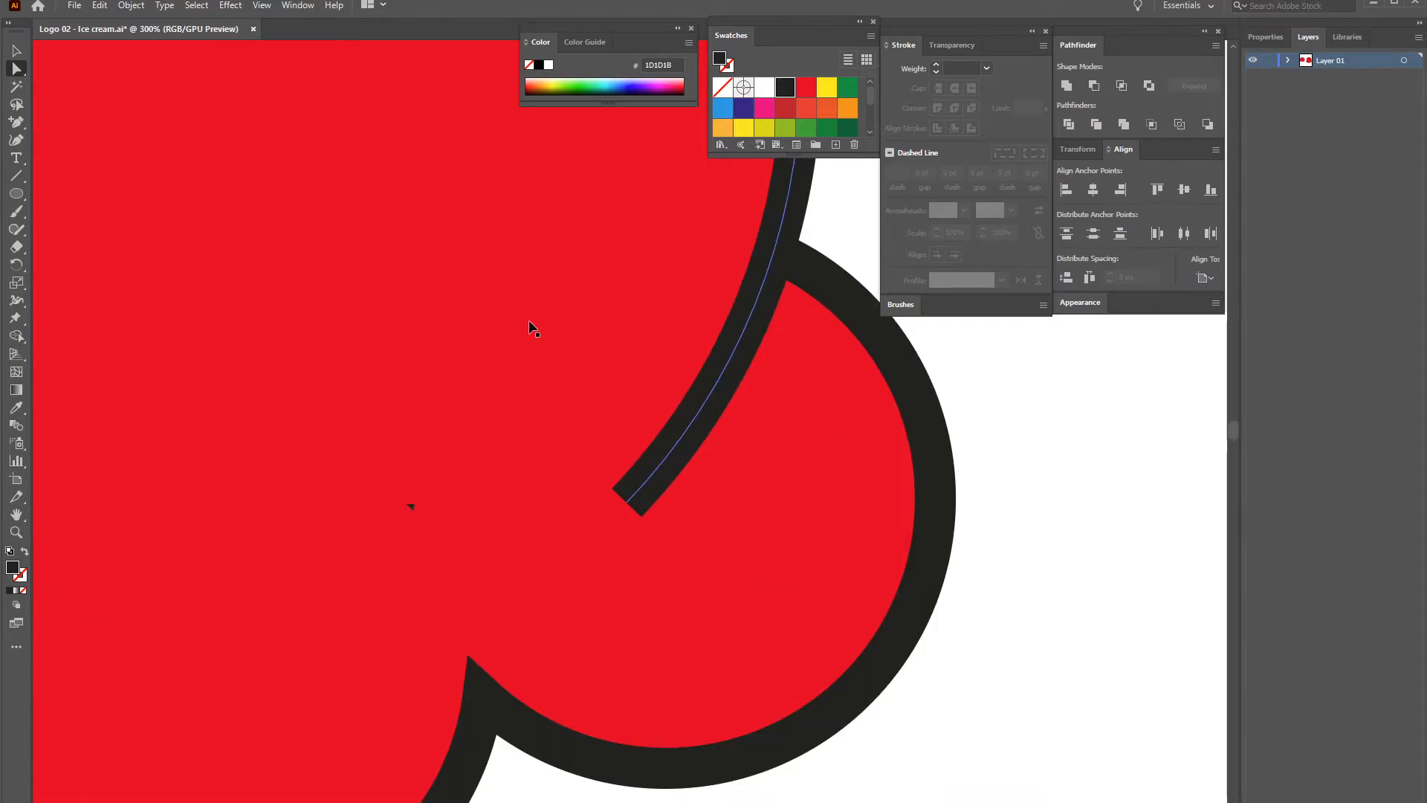
left_click(620, 494)
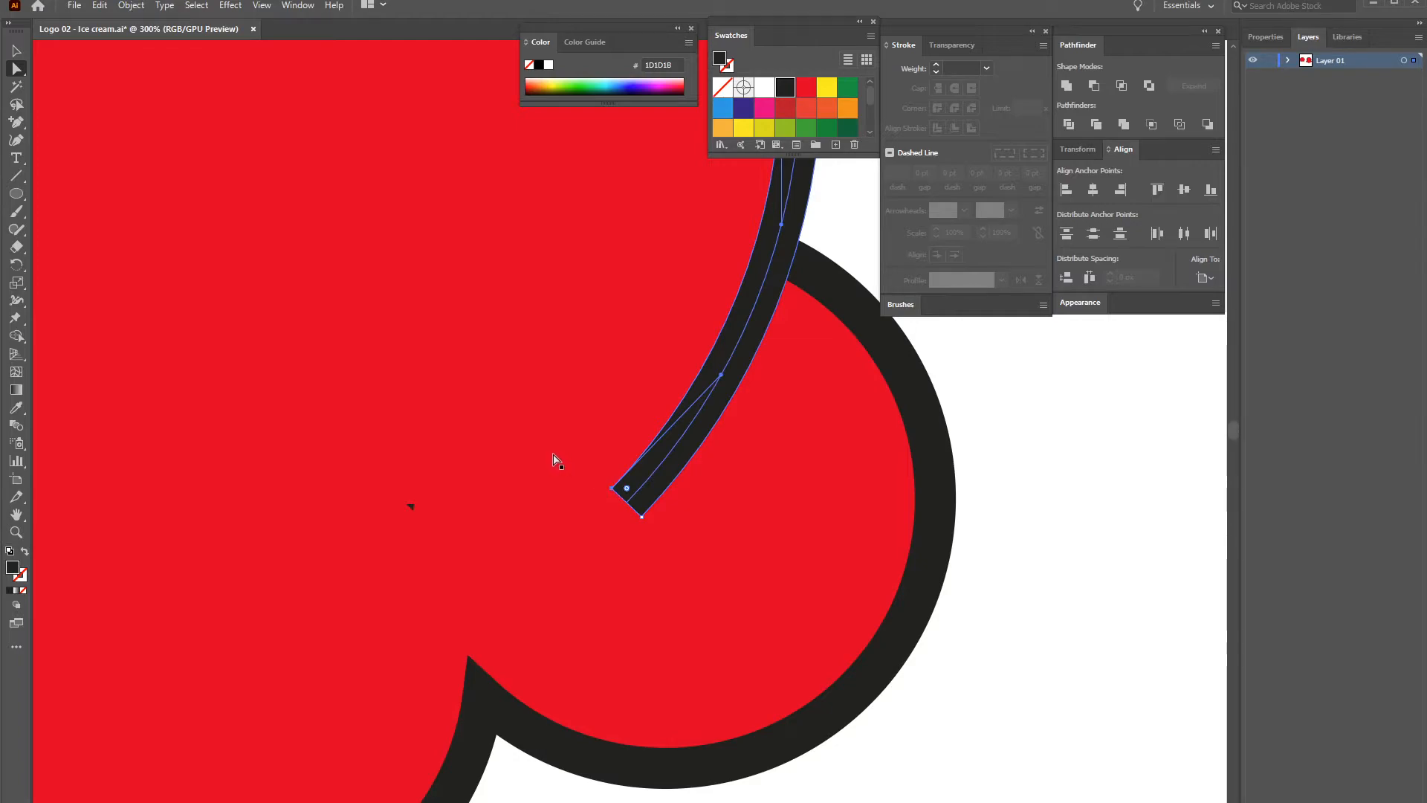
left_click_drag(611, 488, 634, 509)
left_click(1039, 439)
key("ctrl+minus")
key("ctrl+minus")
key("ctrl+minus")
left_click_drag(748, 358, 870, 387)
left_click_drag(599, 411, 822, 443)
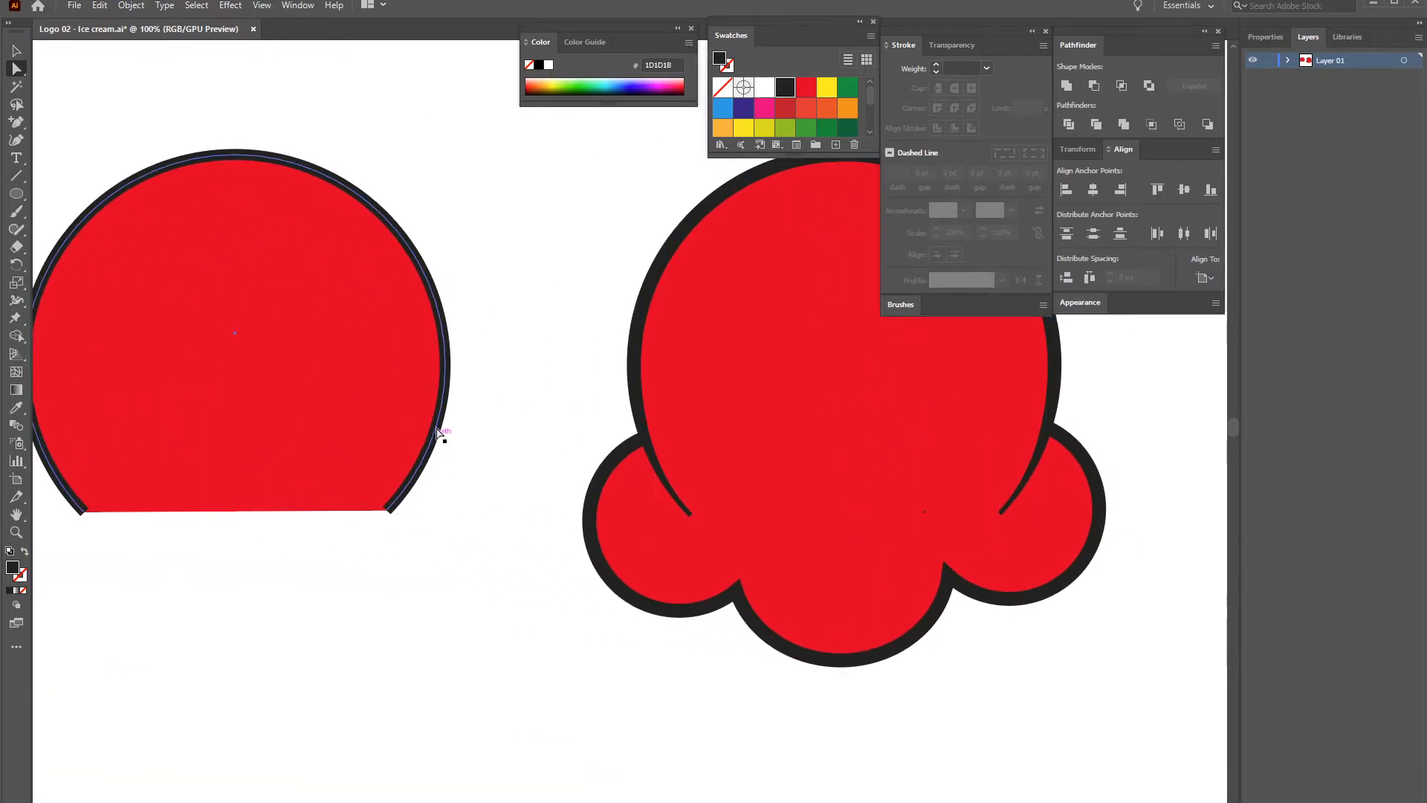
left_click_drag(733, 368, 532, 365)
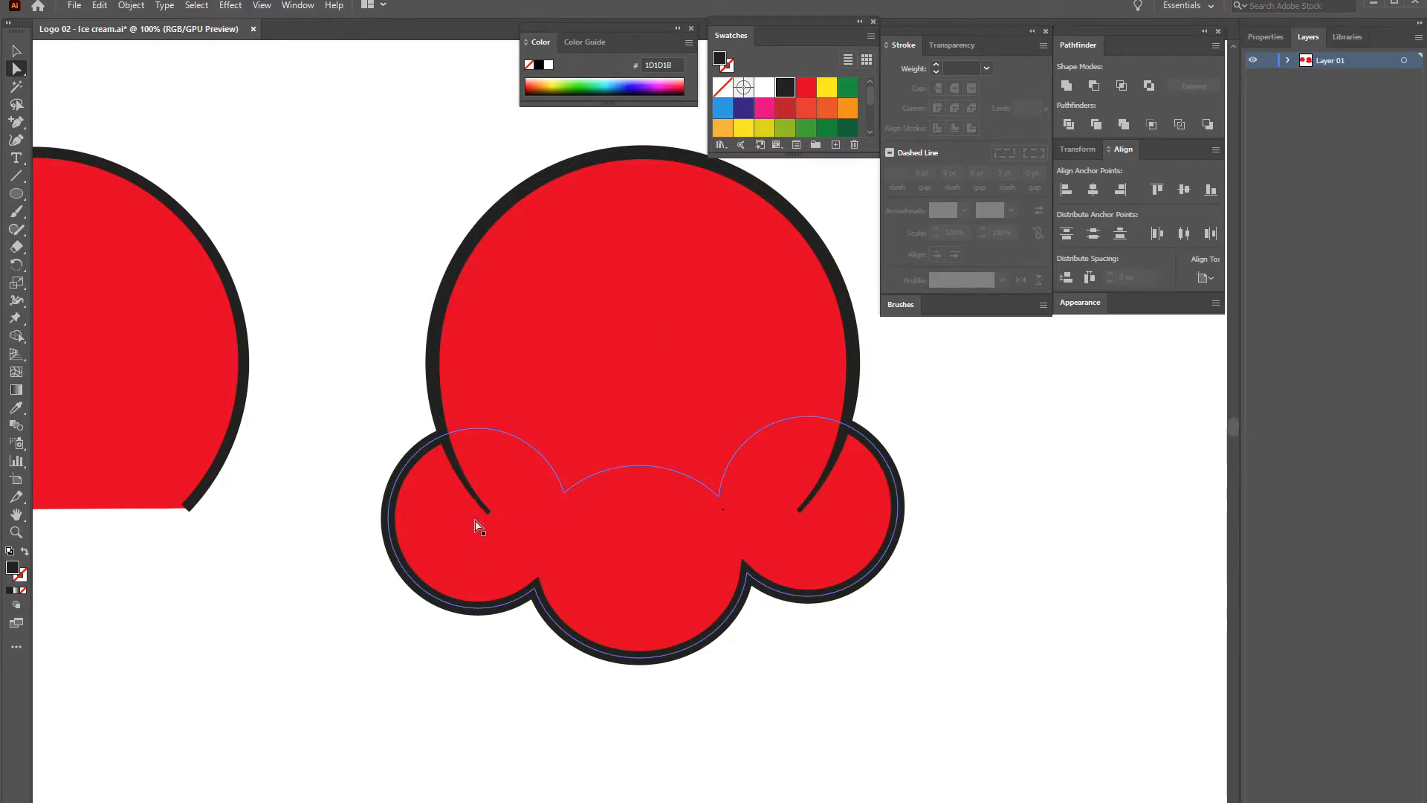
Fully round the corners at the tapered tips of the circle's black outline
scroll(332, 514, "up", 4)
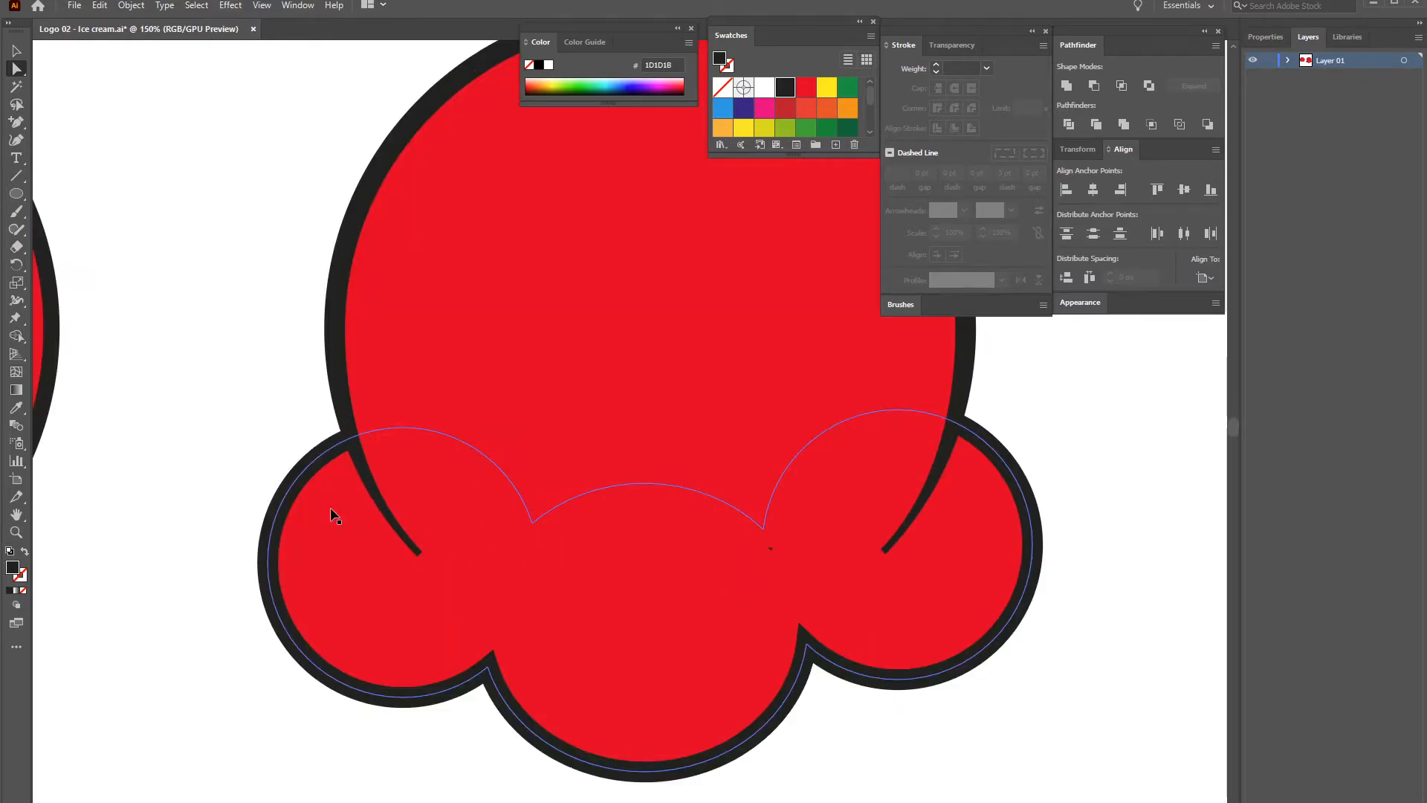
left_click_drag(365, 436, 516, 299)
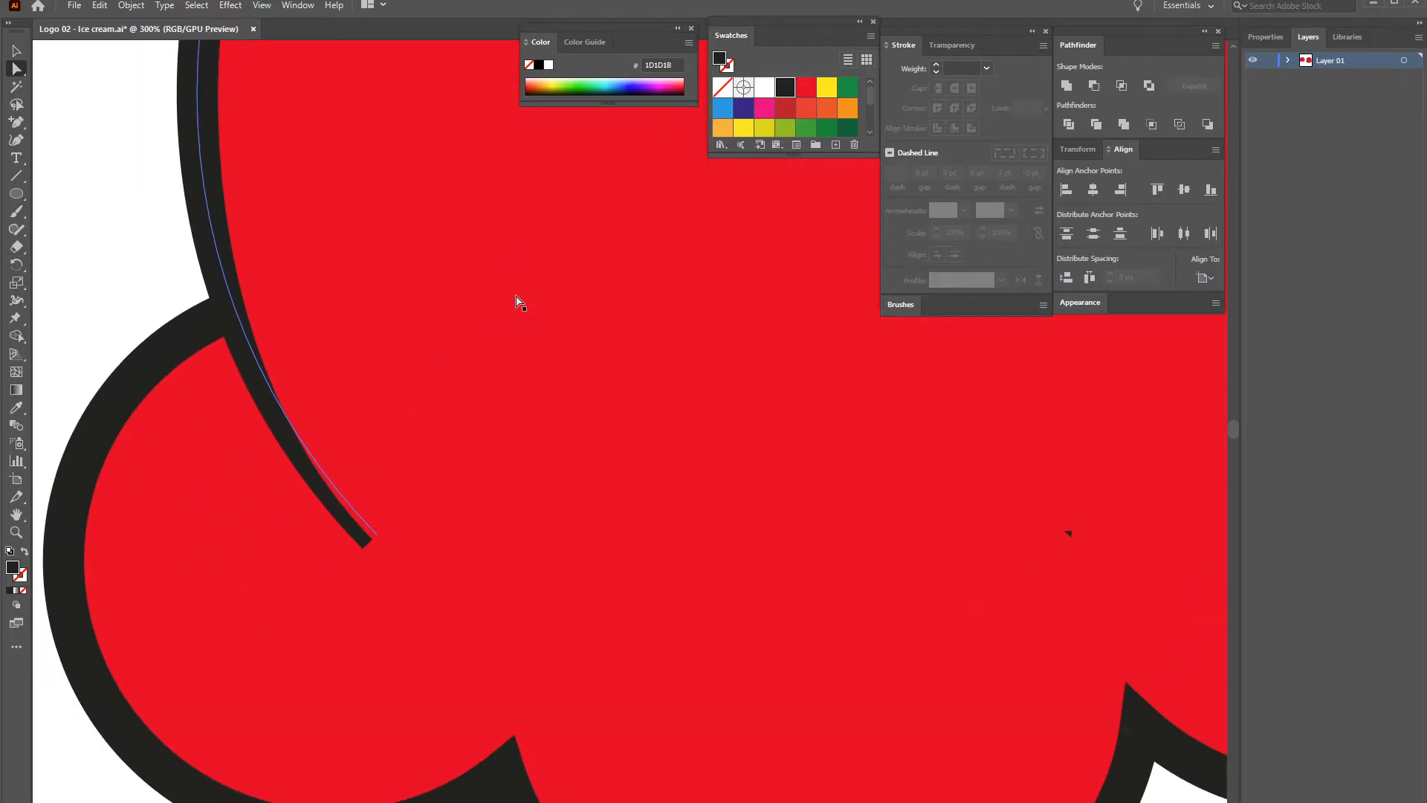
key("ctrl+plus")
left_click_drag(413, 354, 559, 250)
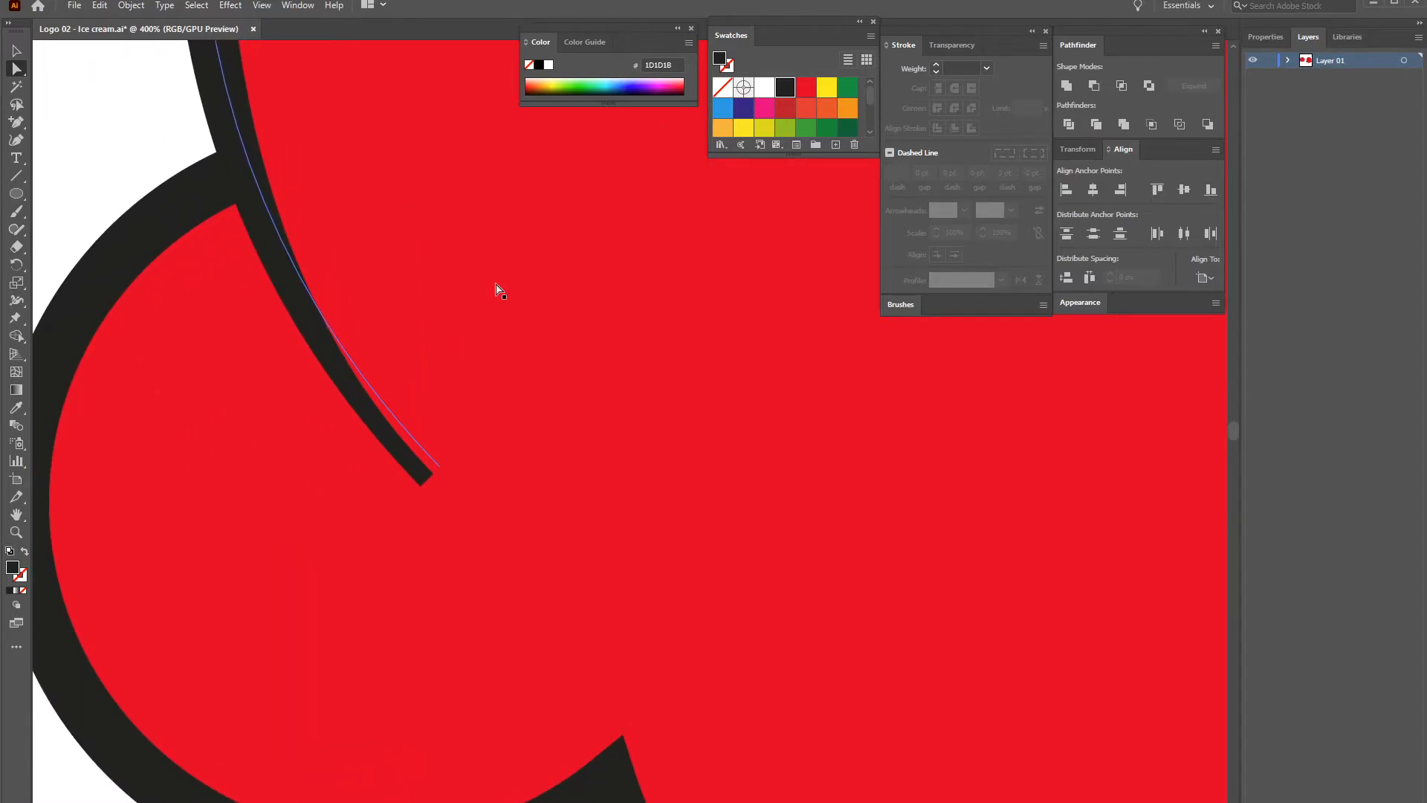
key("ctrl+minus")
key("ctrl+plus")
key("ctrl+plus")
key("ctrl+plus")
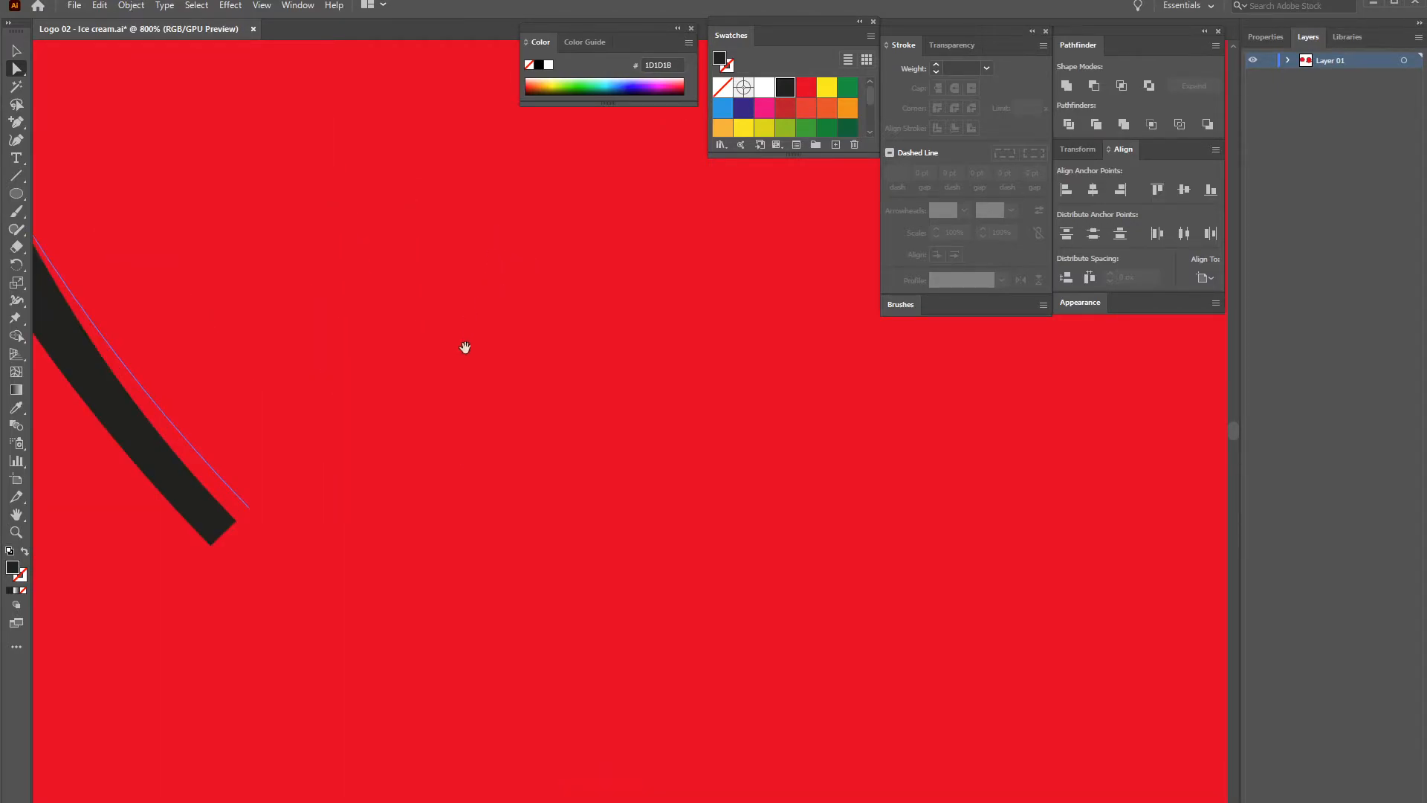
left_click_drag(468, 335, 716, 335)
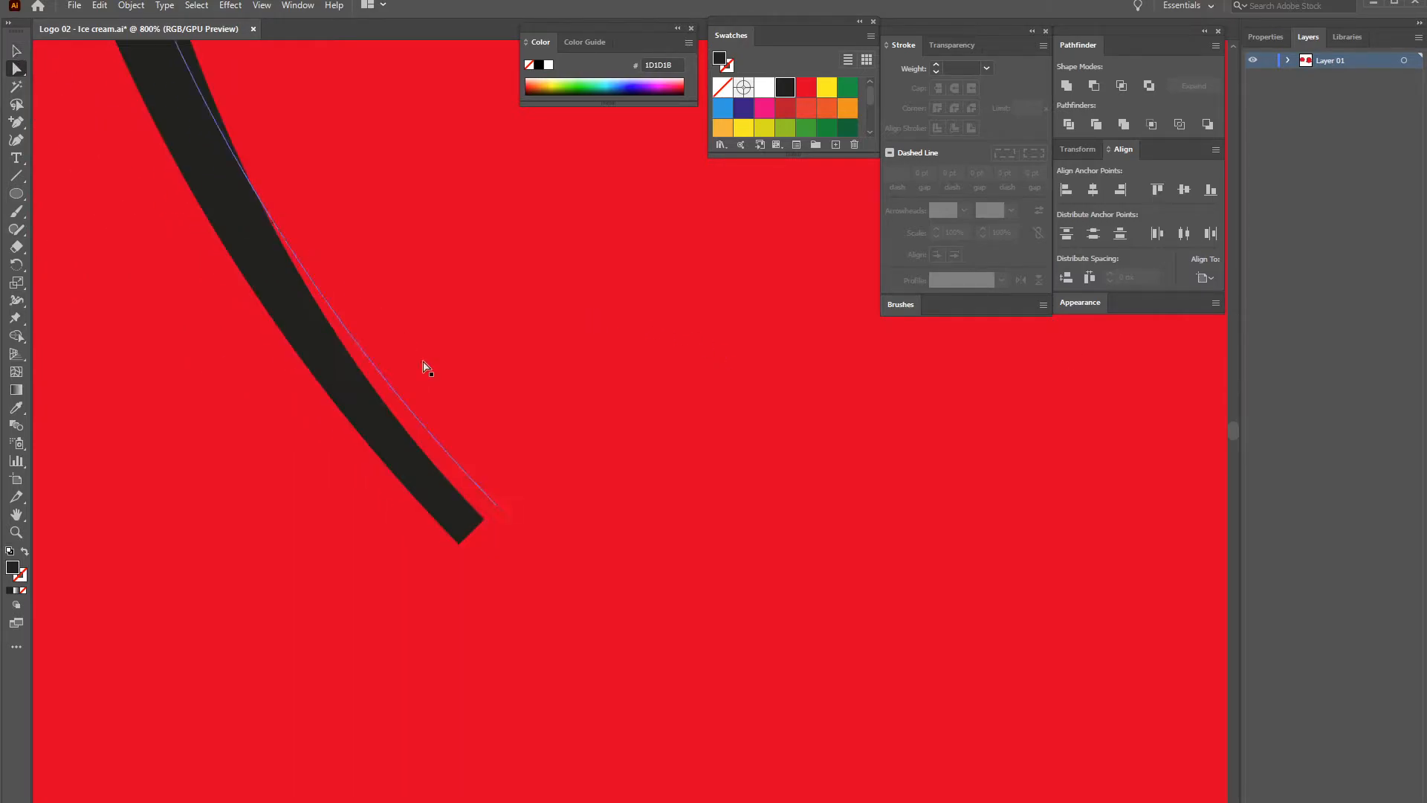
left_click(446, 496)
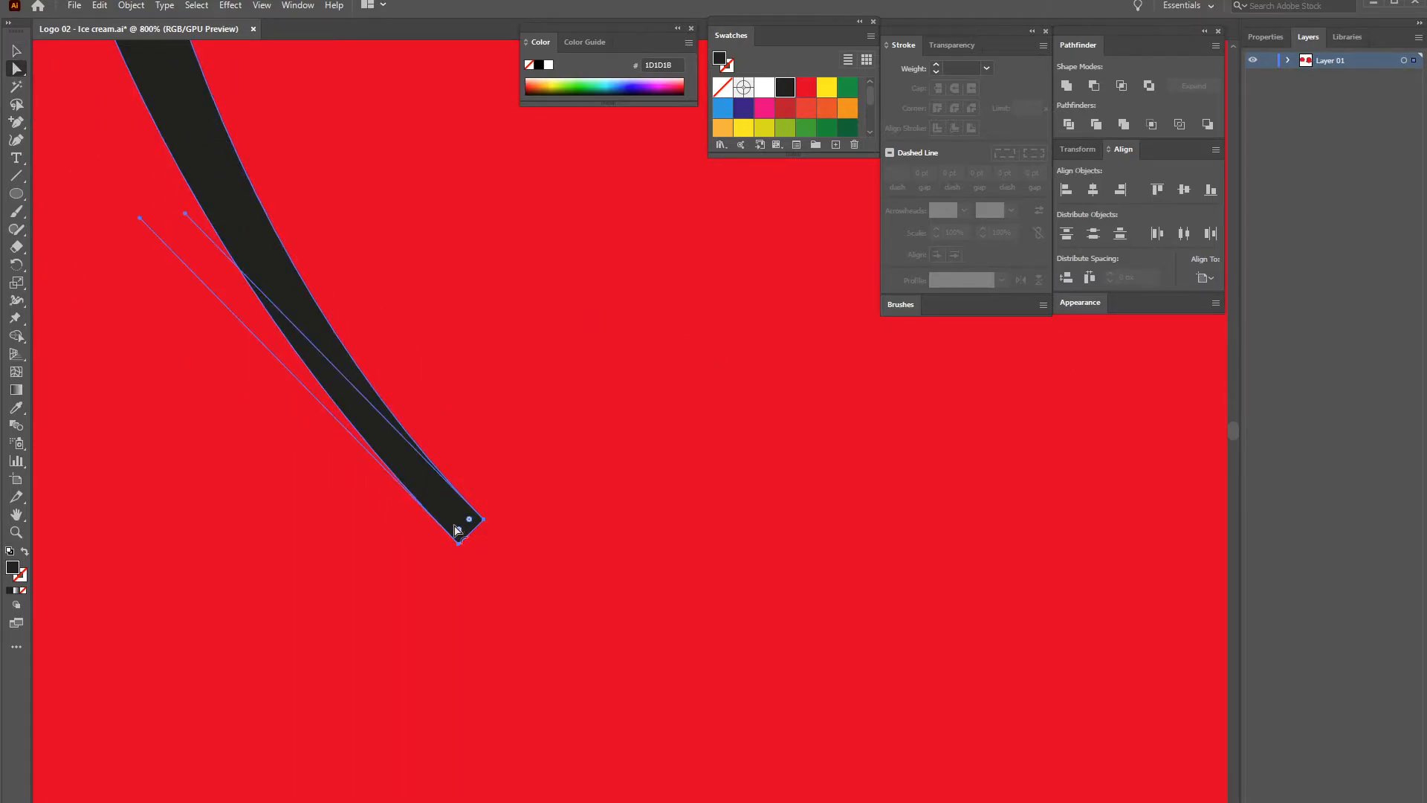
left_click_drag(461, 529, 464, 512)
Examine the rounded tip at the opposite end of the outline and the overall scoop shape
scroll(716, 452, "right", 8)
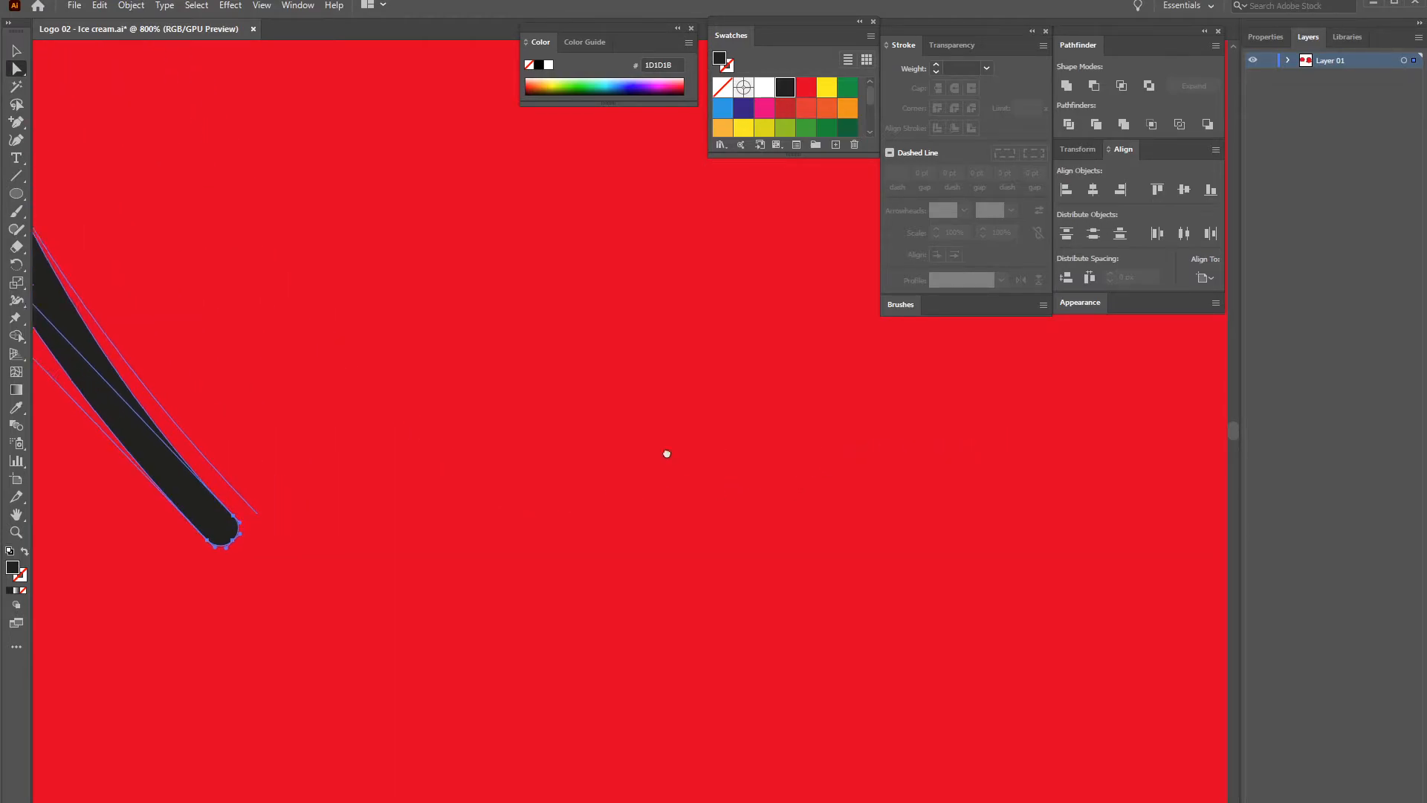
scroll(655, 480, "right", 10)
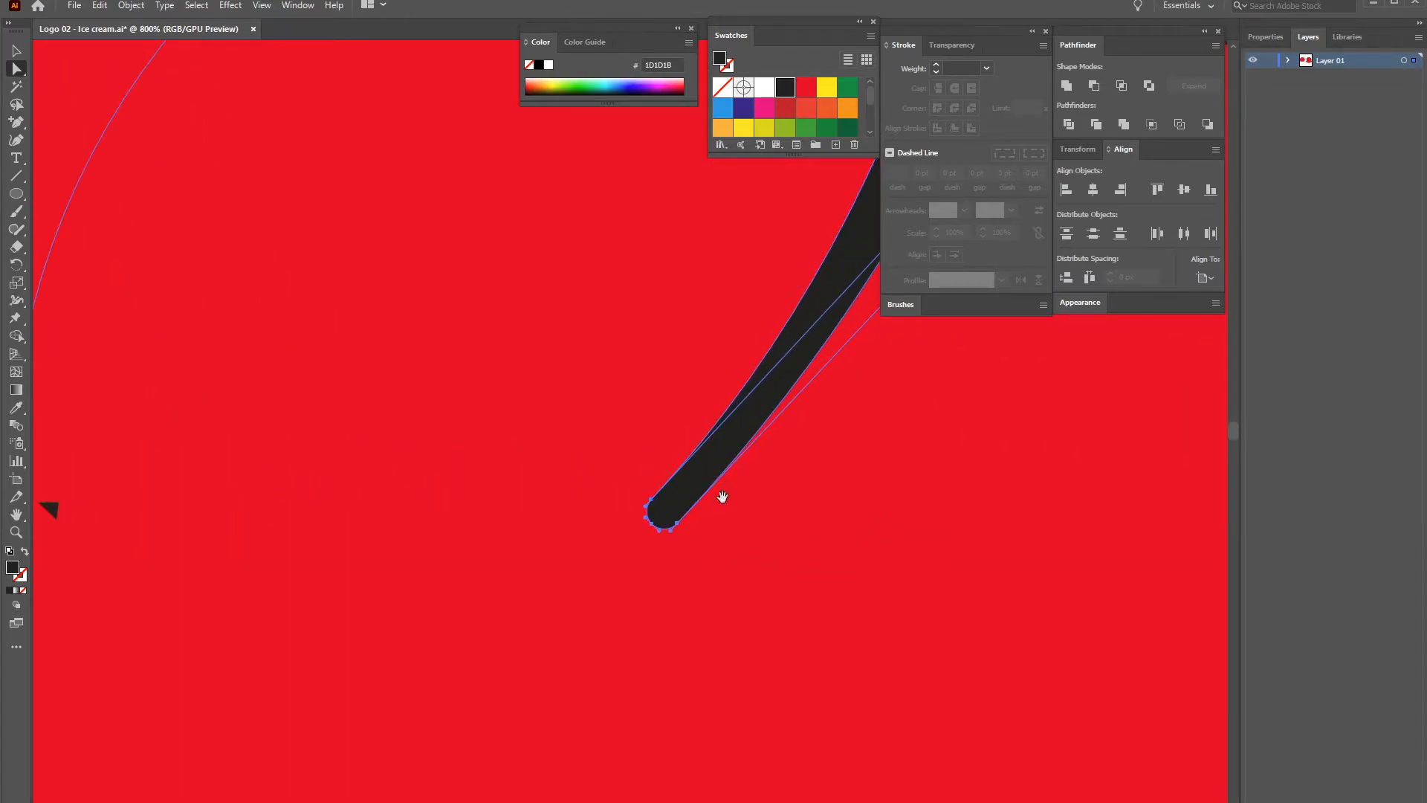
key("ctrl+minus")
key("ctrl+minus")
key("ctrl+minus")
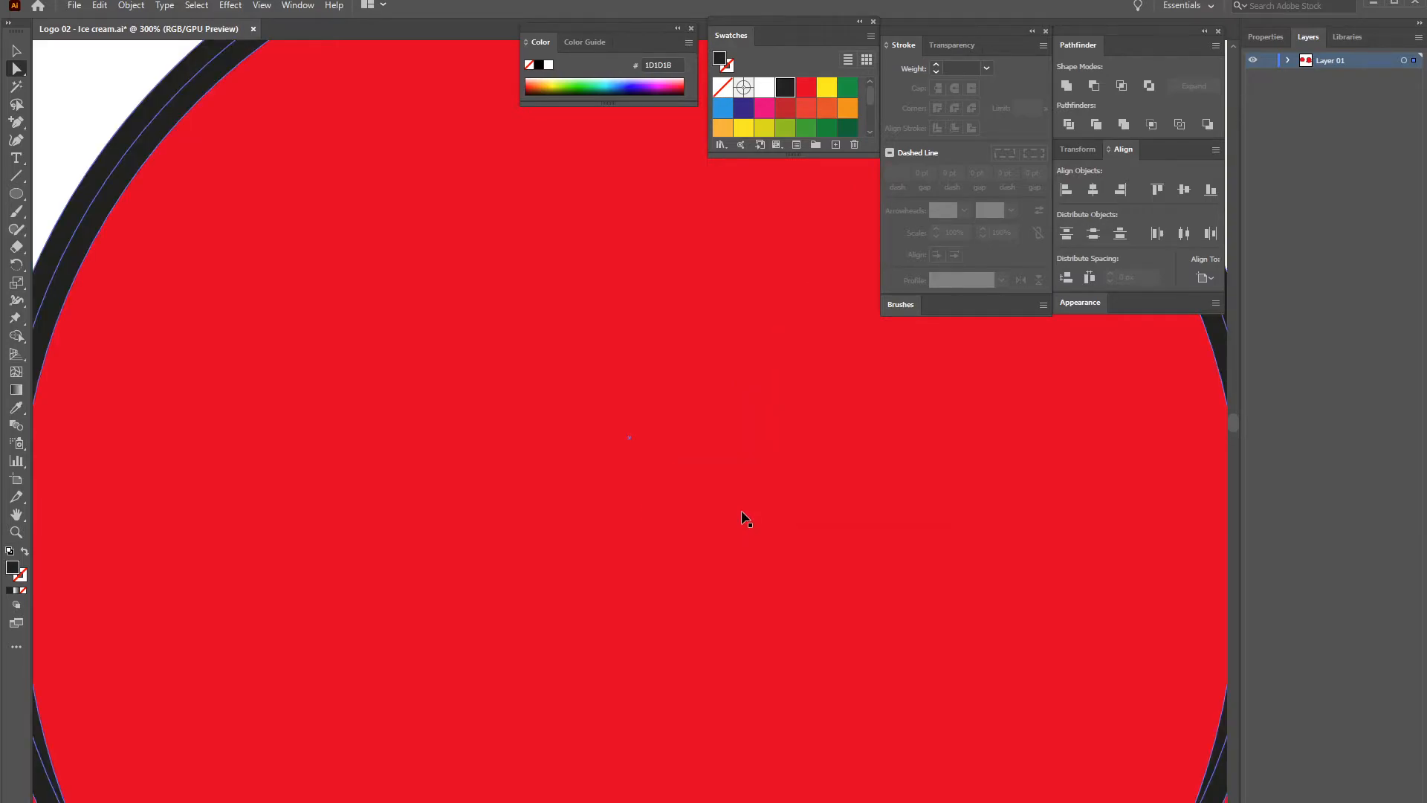
key("ctrl+minus")
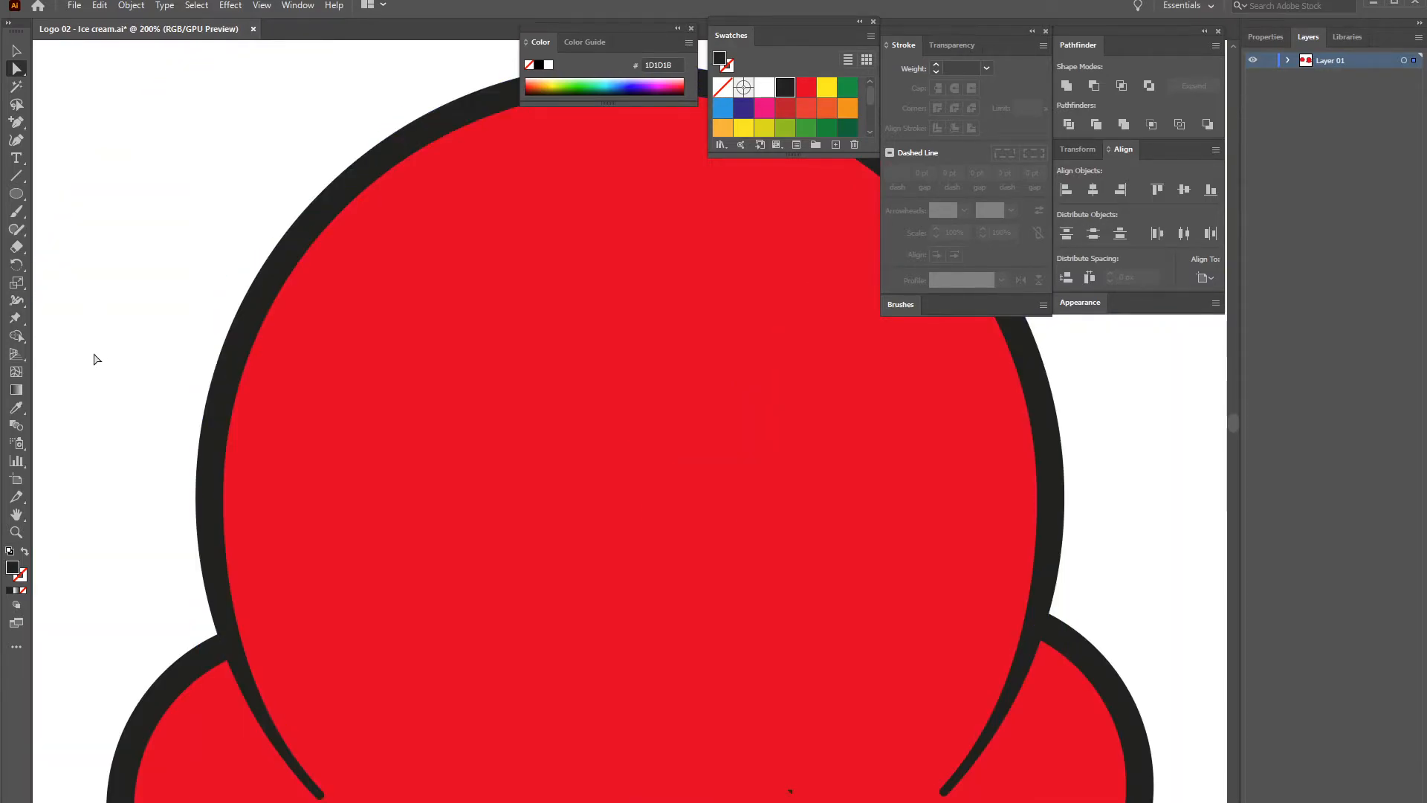
left_click_drag(663, 579, 577, 312)
key("ctrl+minus")
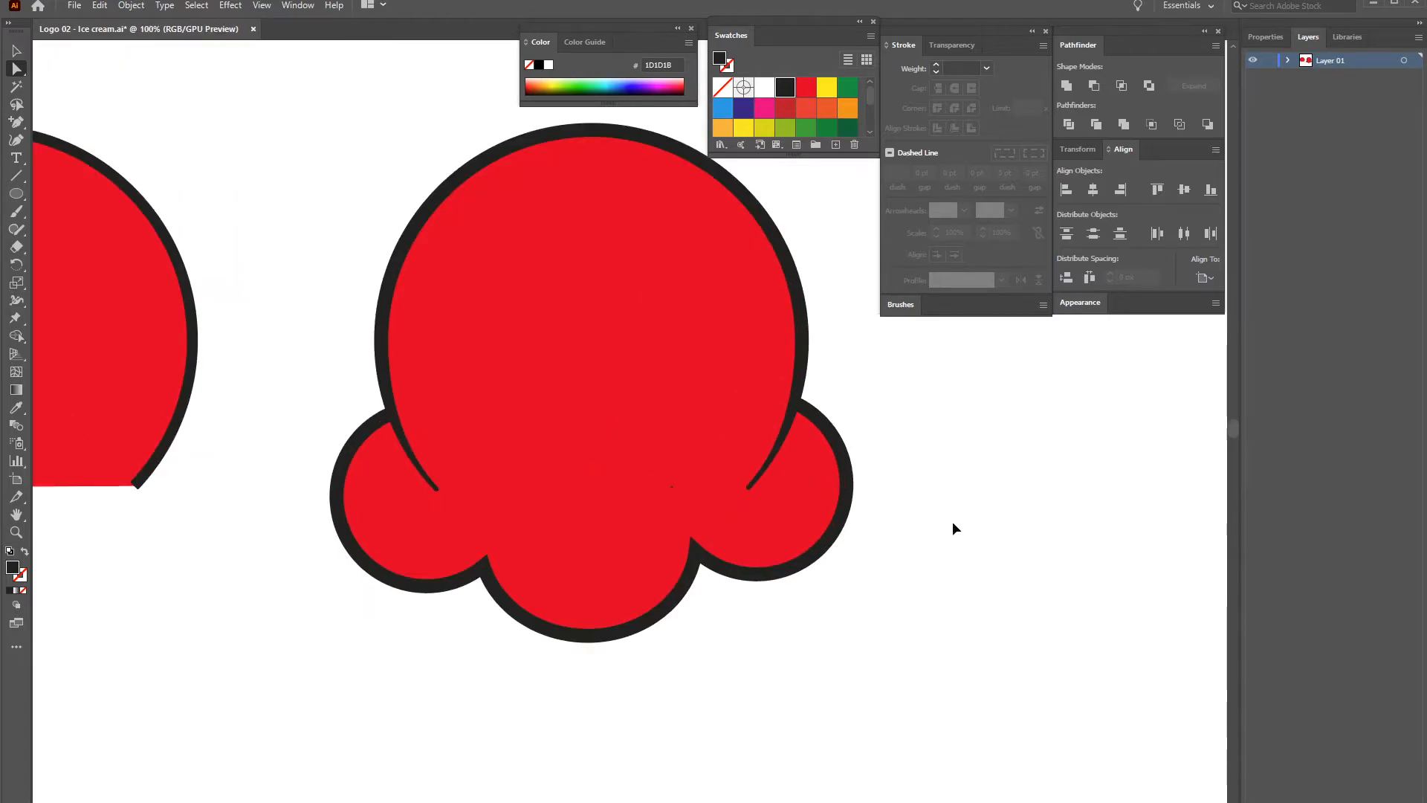
Try moving the circle's red fill sideways out of the tapered outline, undo the move, and clear the selection
key("ctrl+minus")
key("ctrl+minus")
left_click_drag(753, 303, 674, 315)
left_click(542, 376)
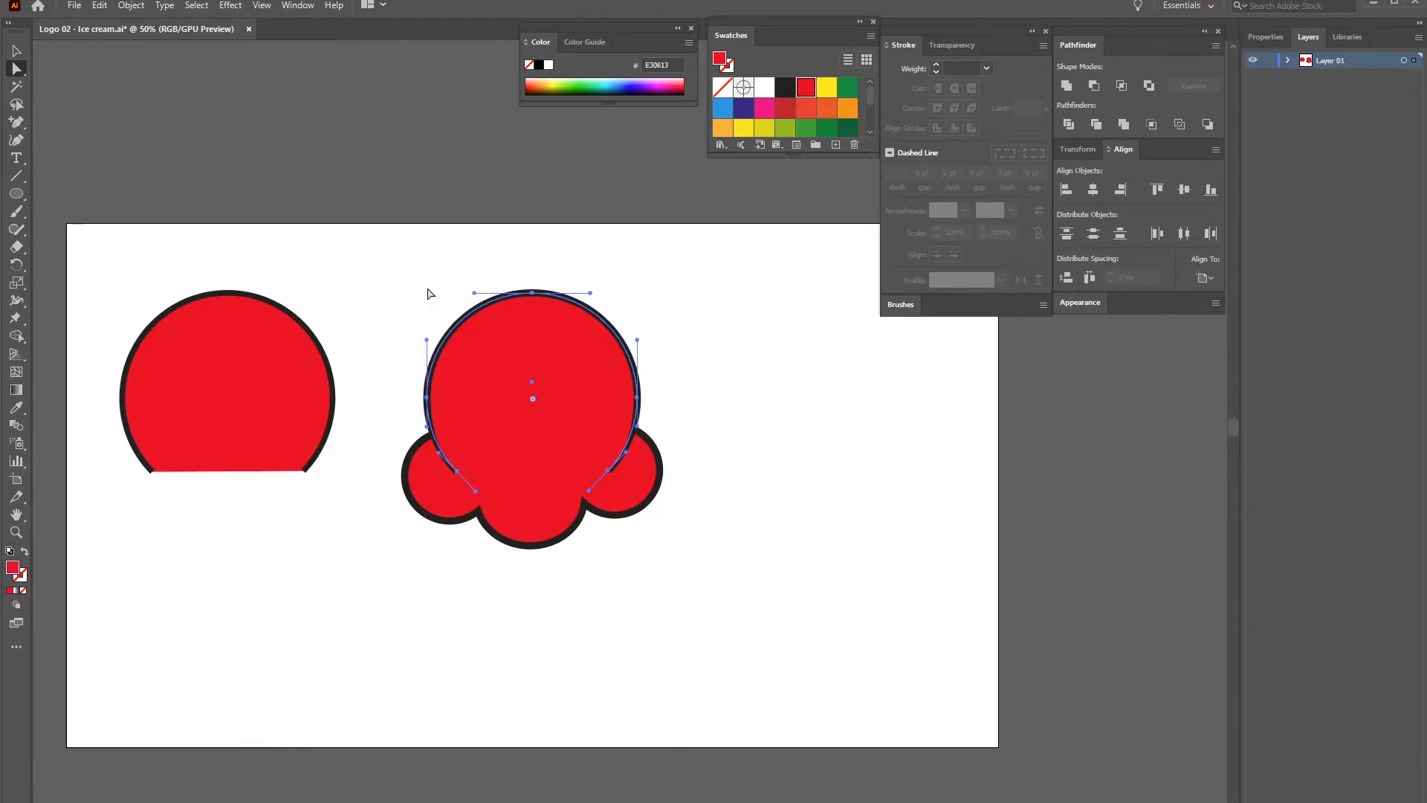
left_click(16, 51)
left_click_drag(547, 372, 691, 370)
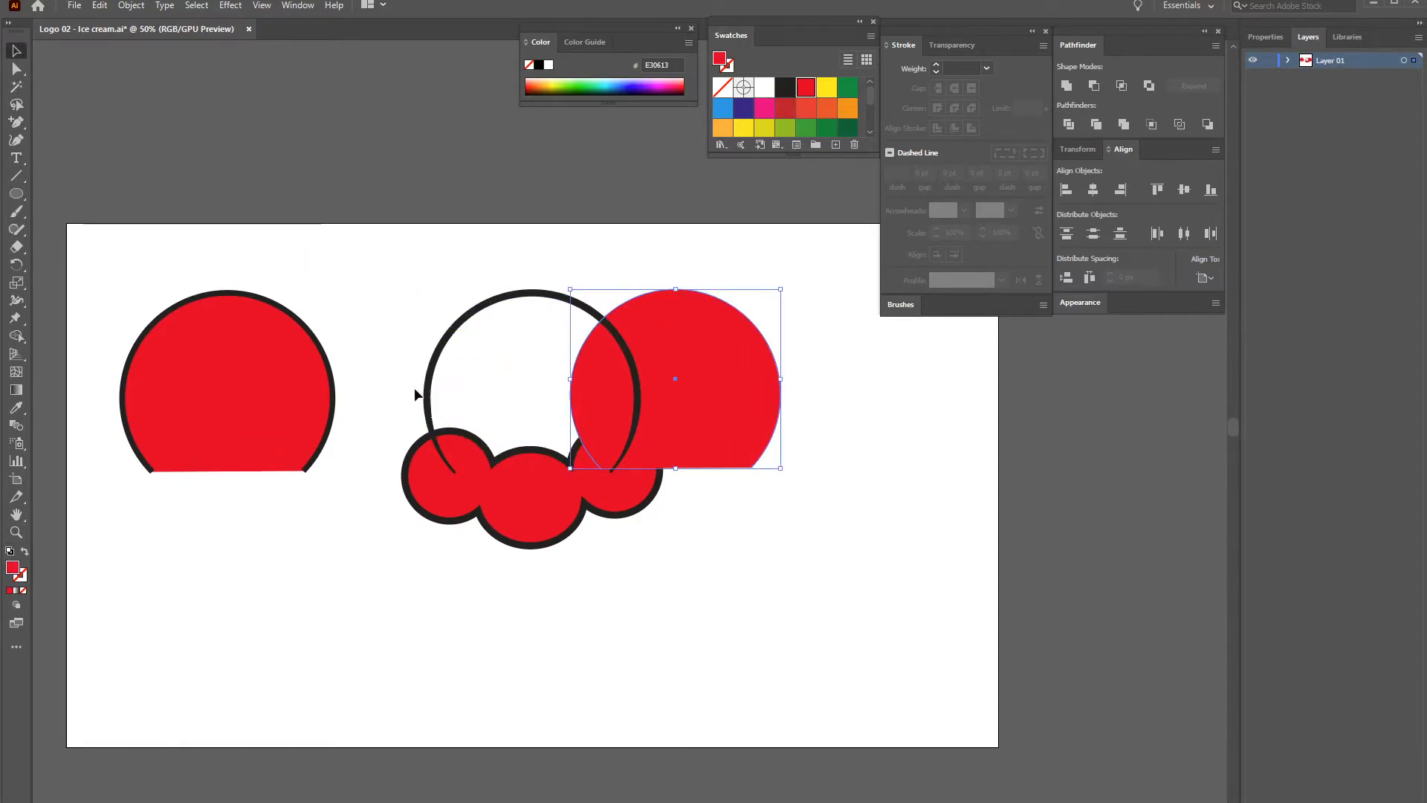
key("ctrl+z")
left_click(535, 223)
left_click(558, 367)
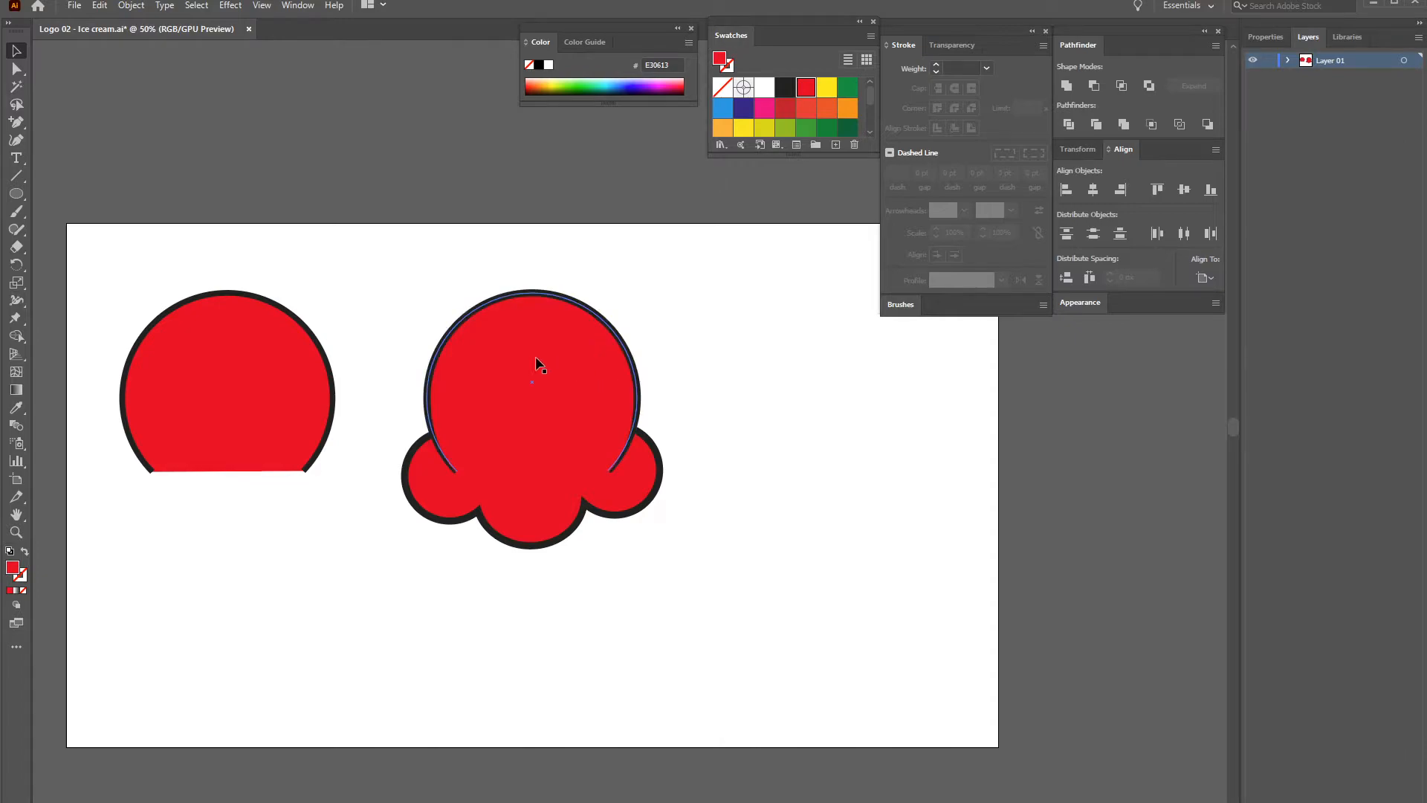
left_click(732, 430)
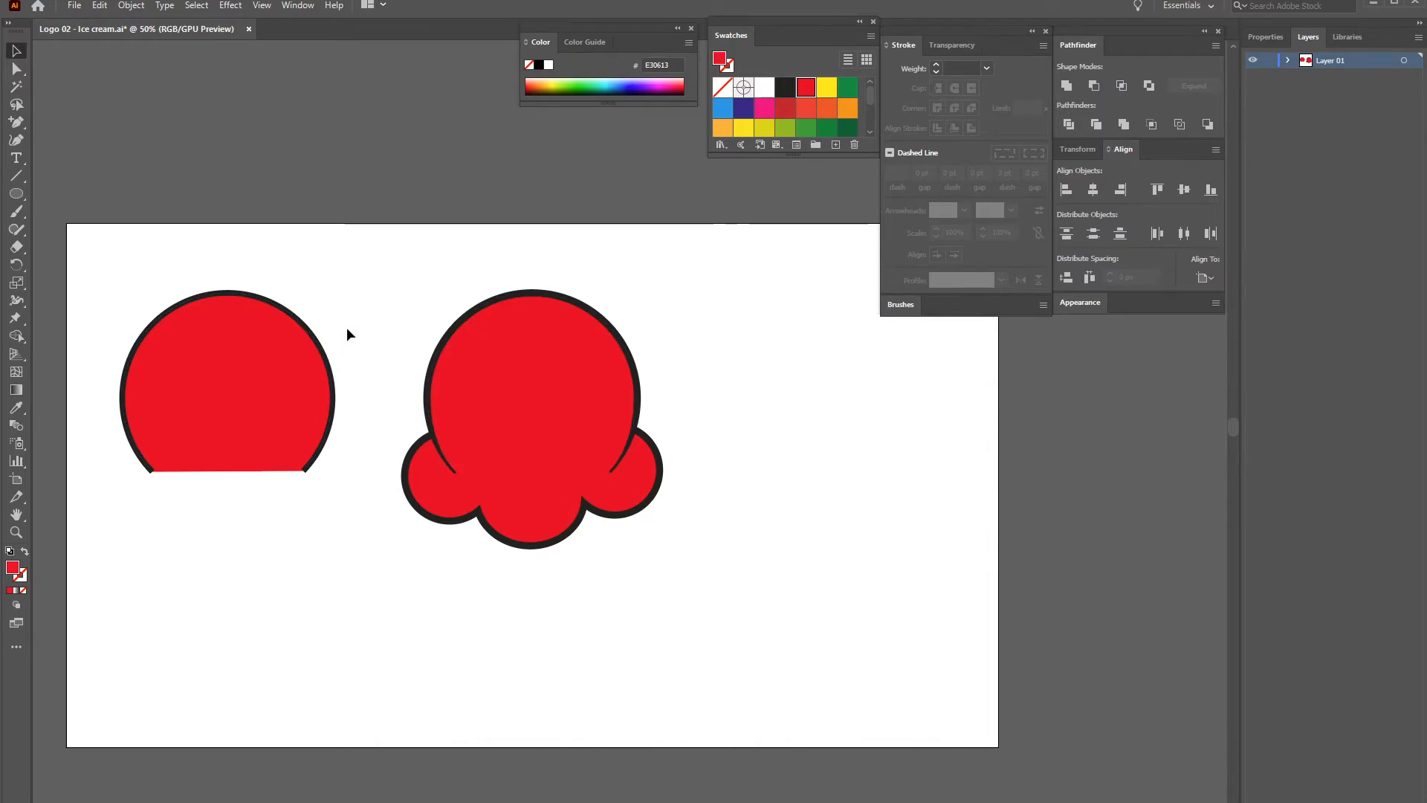
Move the spare cut-off circle off the artboard, to the left of the scoop artwork
left_click(301, 407)
left_click_drag(309, 426, 31, 438)
left_click_drag(275, 322, 499, 344)
left_click_drag(268, 434, 224, 440)
left_click_drag(589, 322, 309, 309)
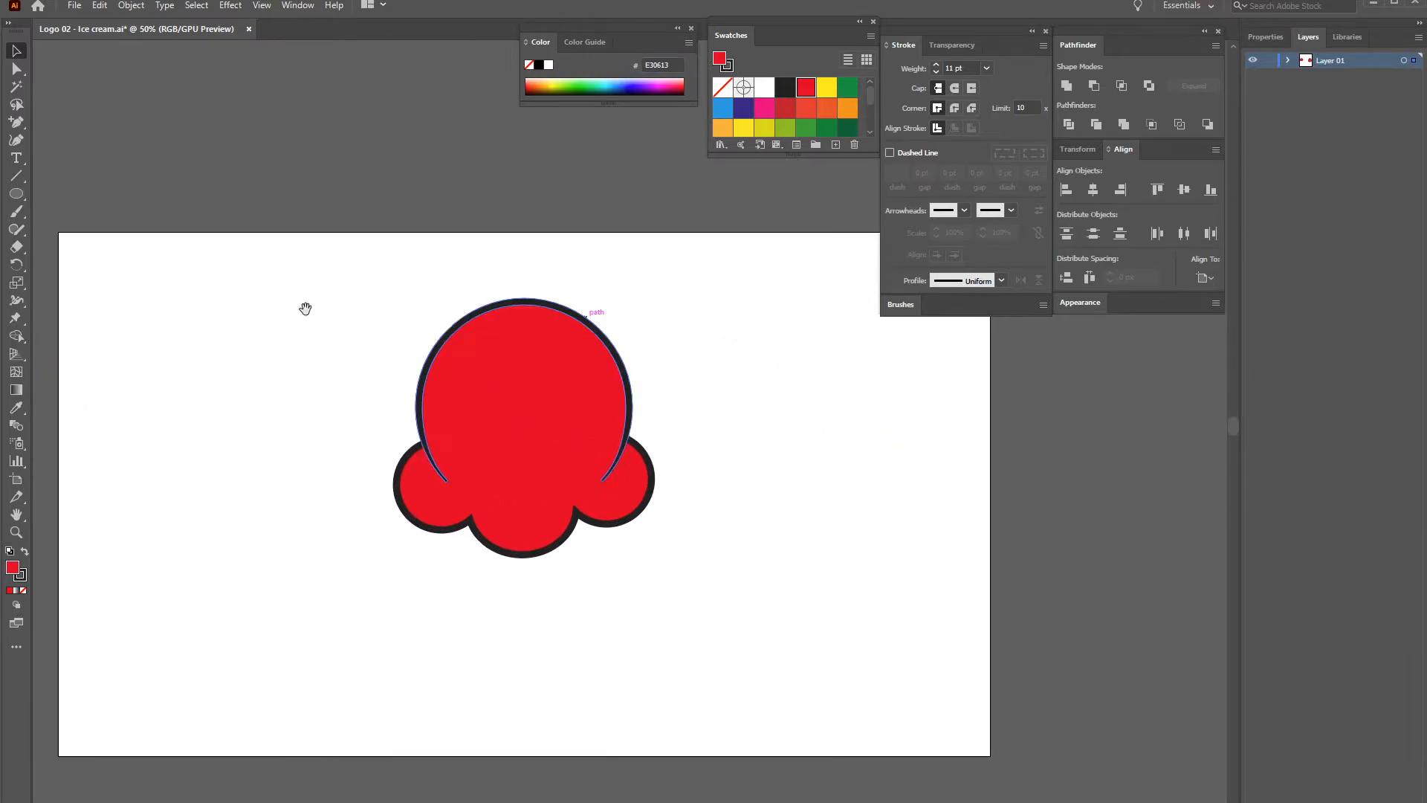
Try moving the scoop circle's red fill upward, undo the move, and clear the selection
key("ctrl+plus")
key("ctrl+plus")
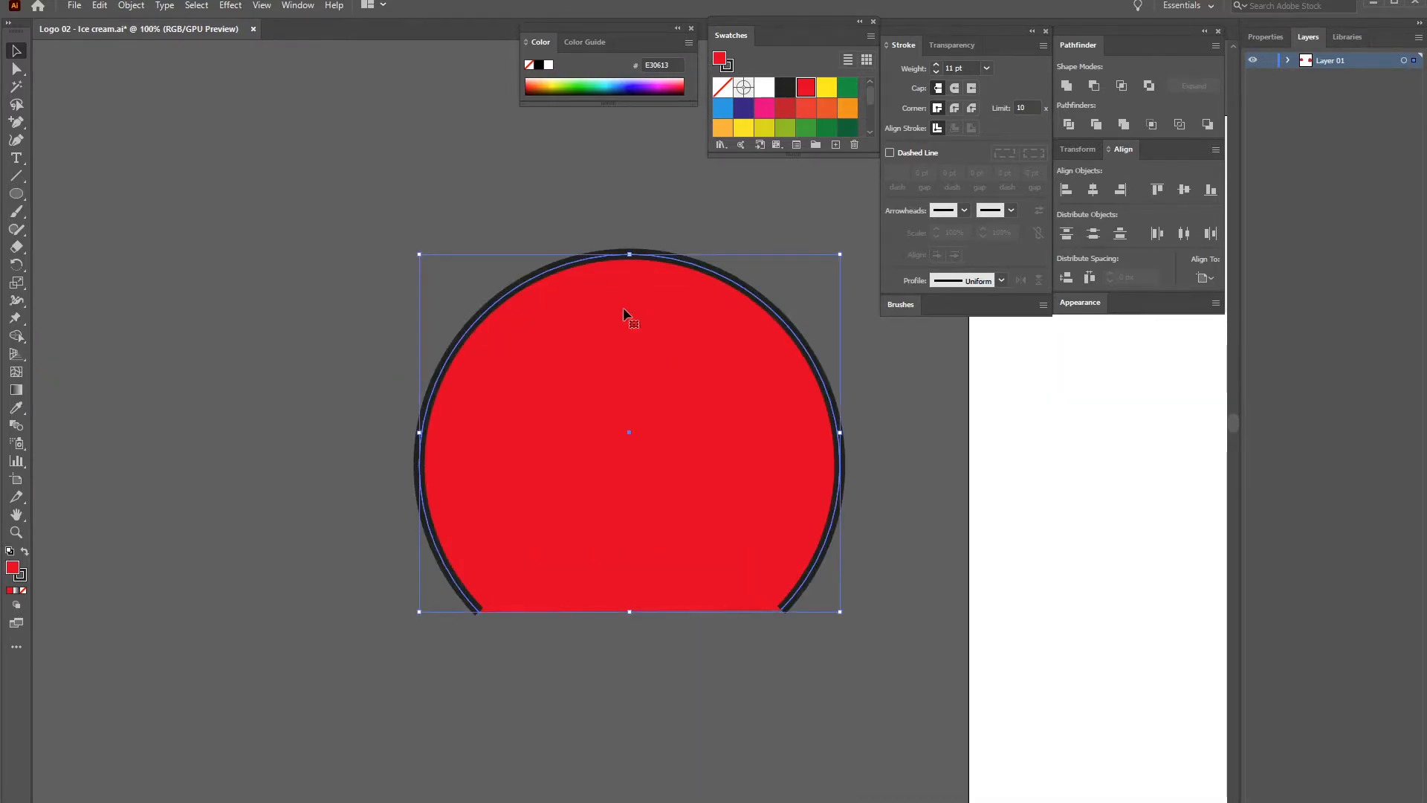
left_click_drag(908, 516, 96, 407)
left_click_drag(670, 461, 70, 393)
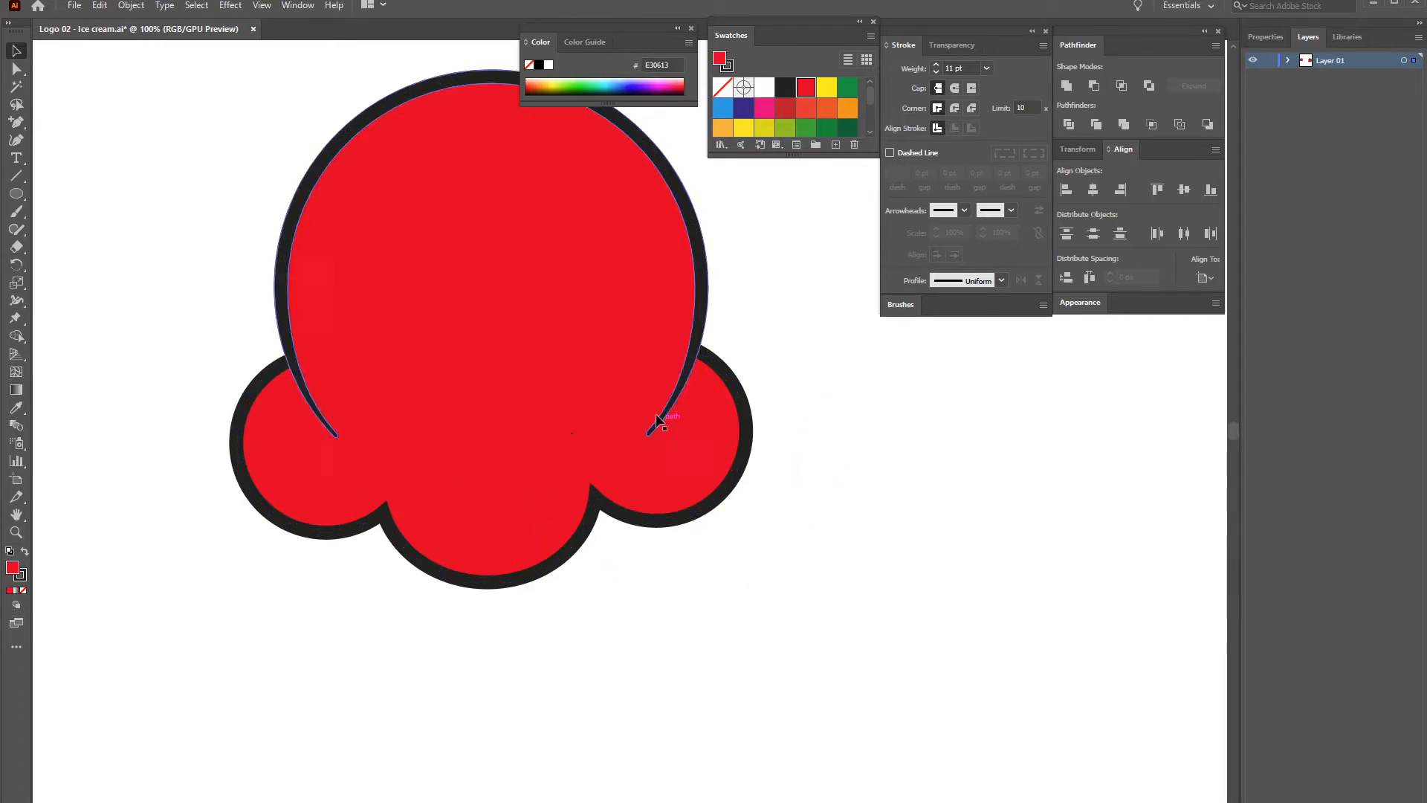
left_click(573, 438)
left_click_drag(550, 355, 551, 304)
key("ctrl+z")
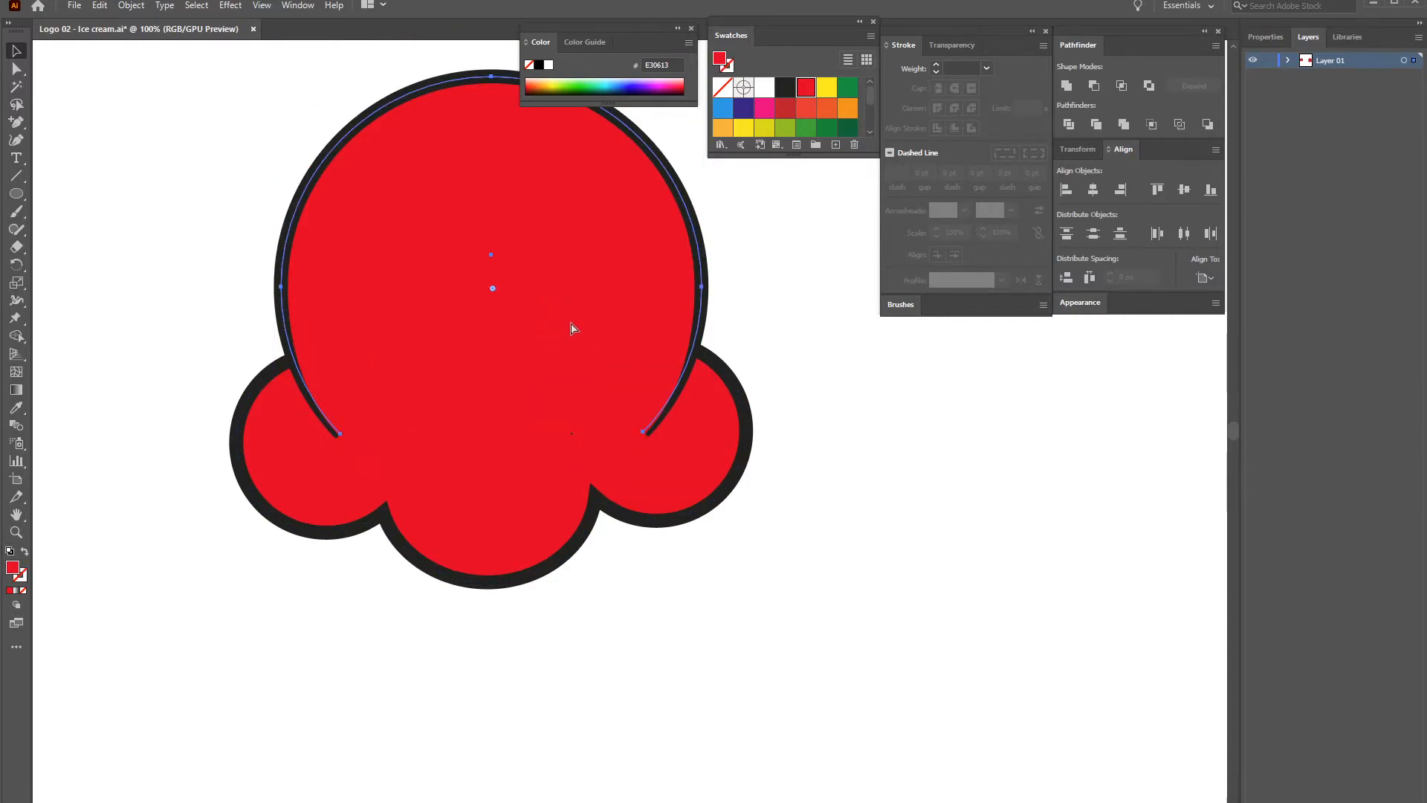
left_click(825, 431)
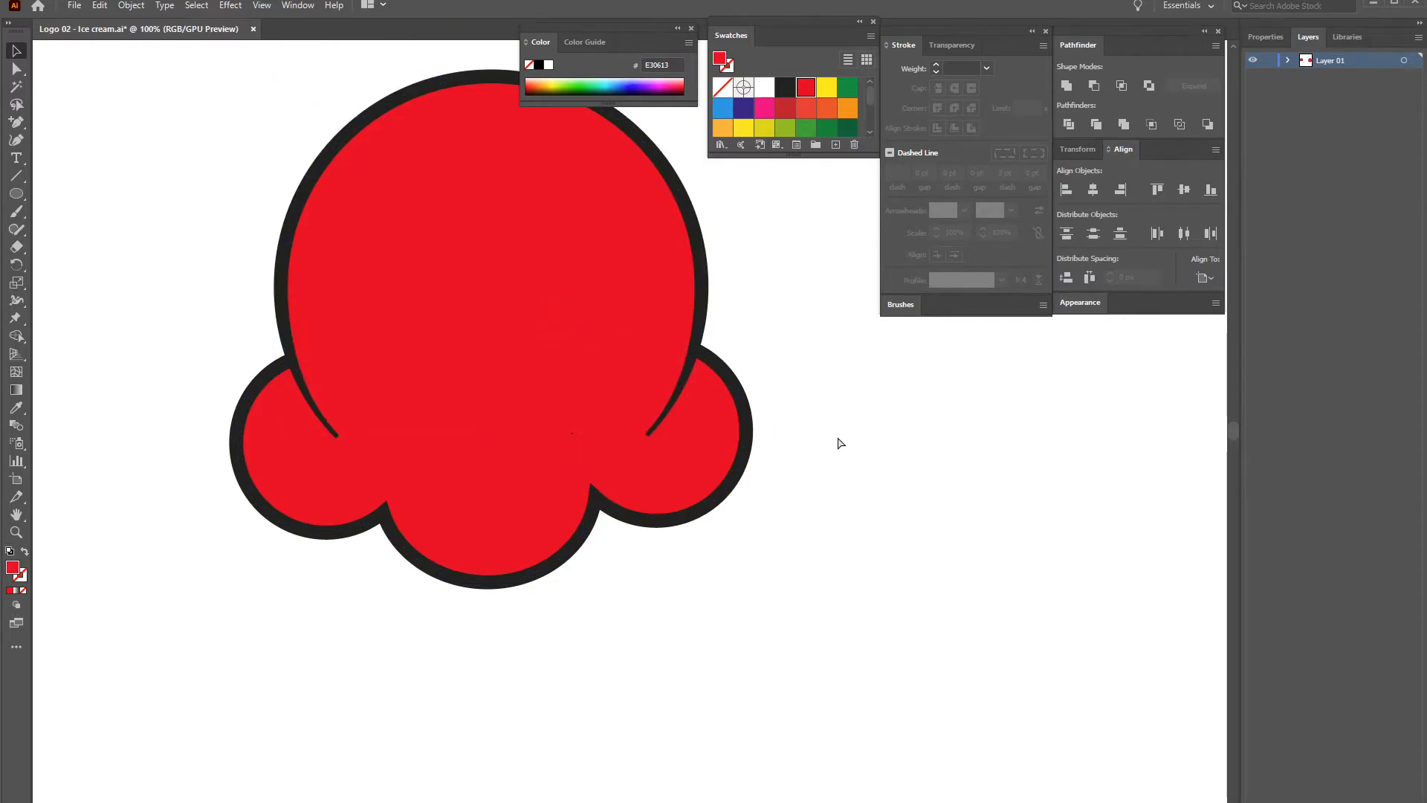
Nudge the circle's red fill slightly down to cover the small black corner of the scalloped outline, and clear the selection
key("ctrl+equal")
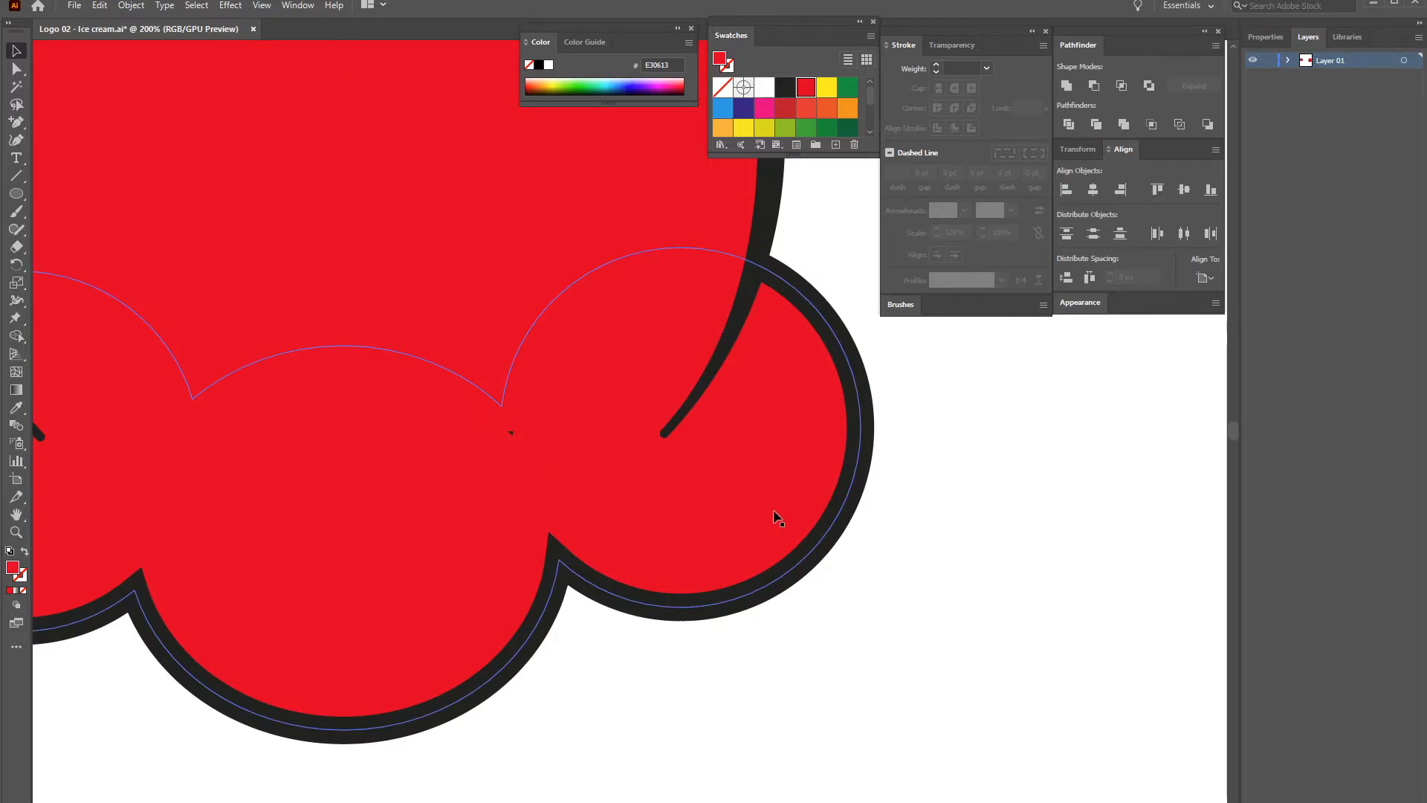
left_click_drag(567, 367, 758, 412)
left_click(631, 385)
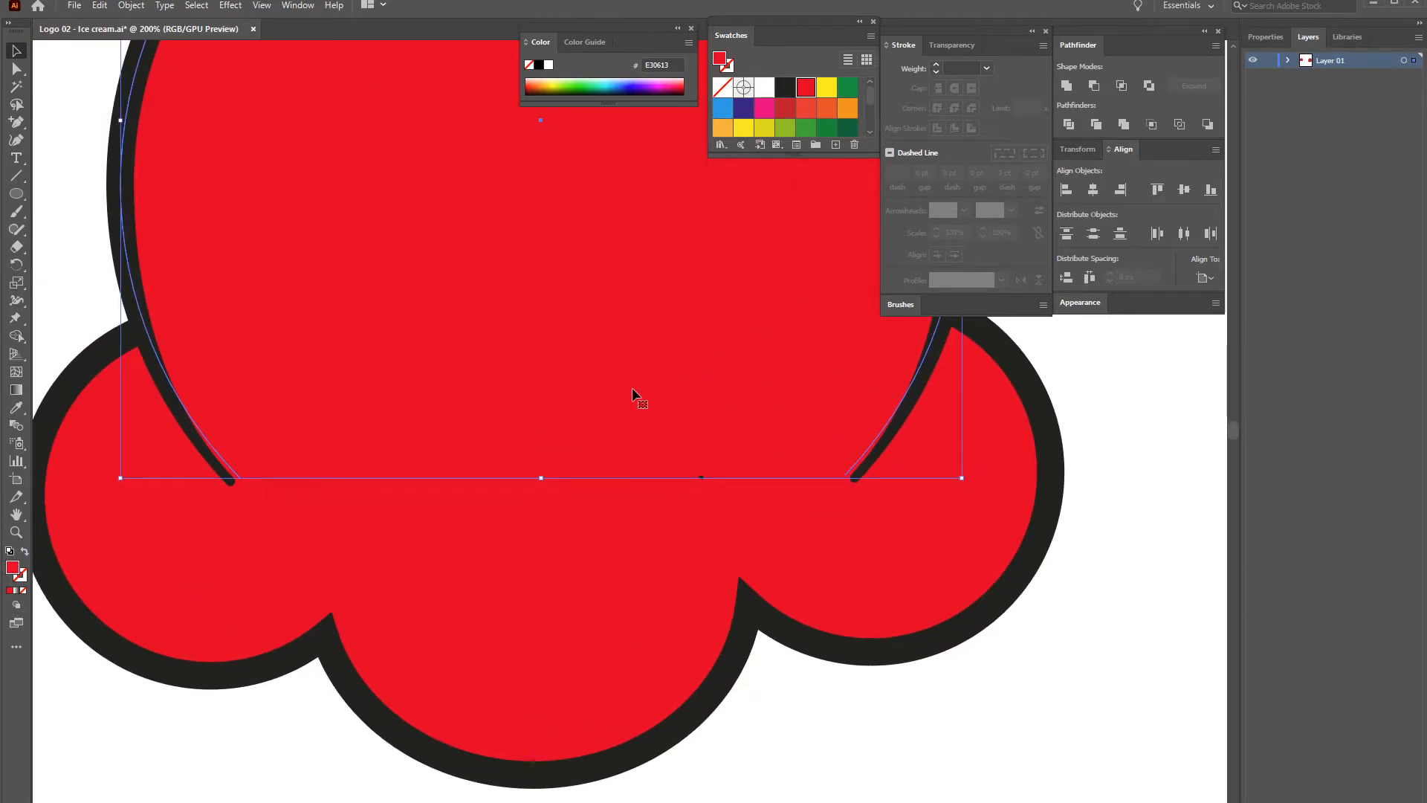
key("shift+Down")
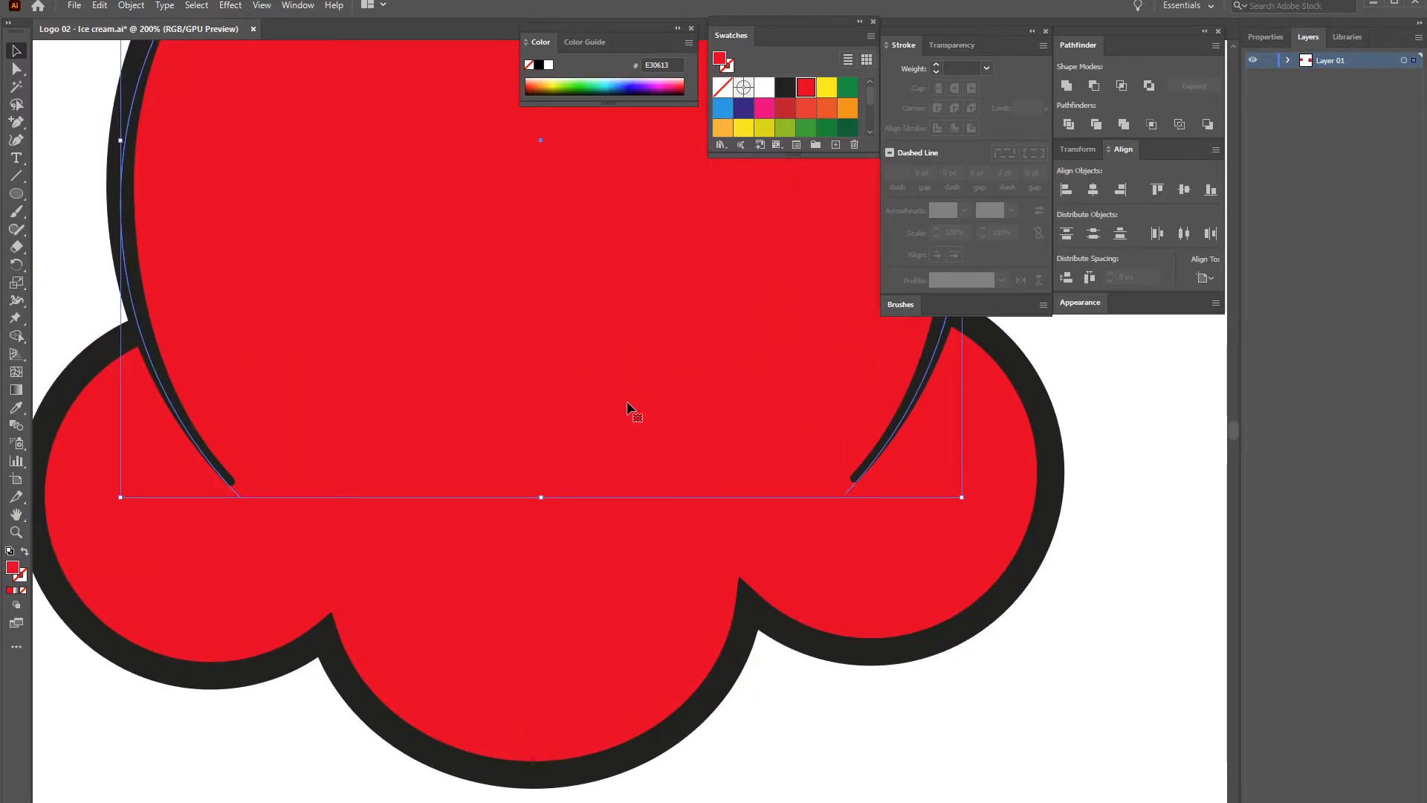
key("Up")
key("Up")
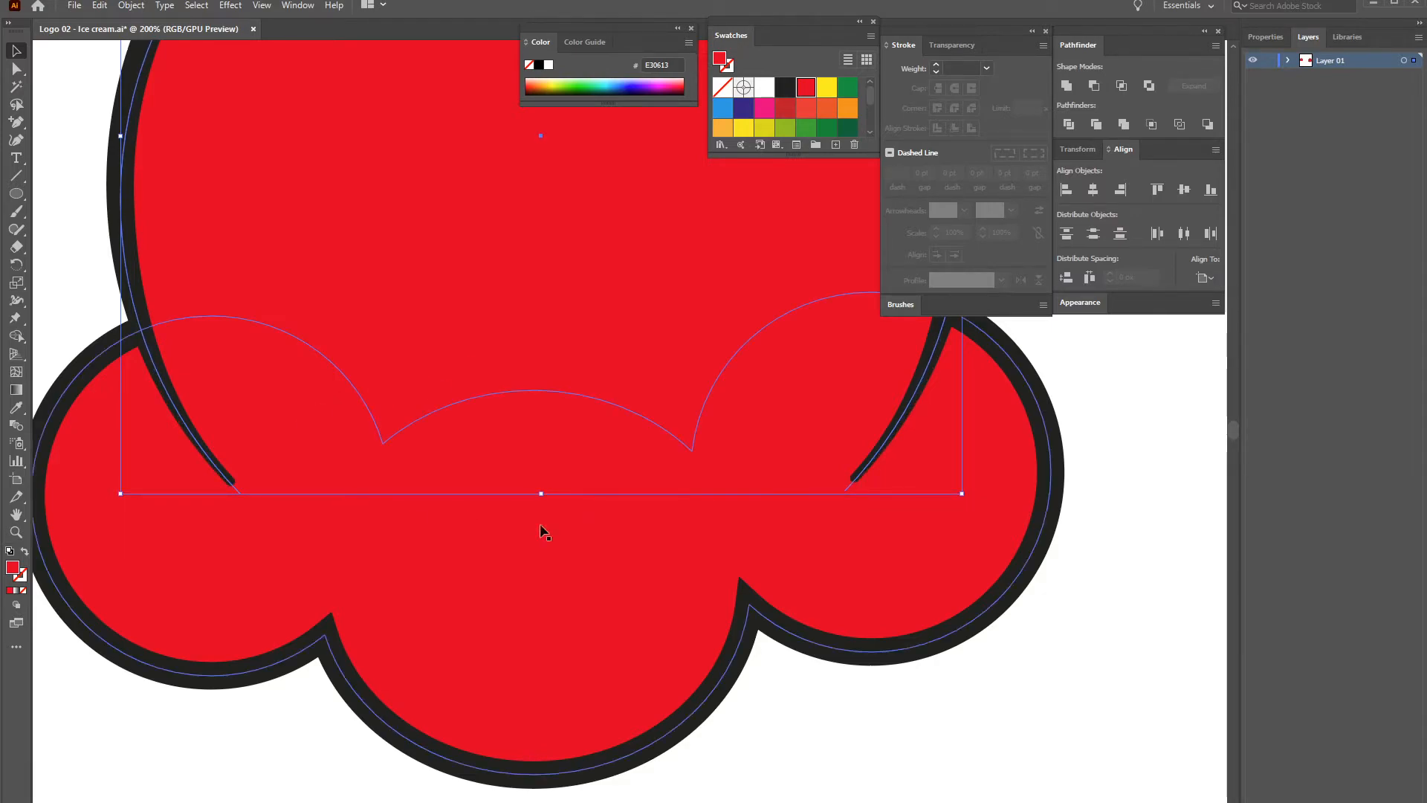
left_click(86, 223)
key("ctrl+minus")
key("ctrl+minus")
key("ctrl+minus")
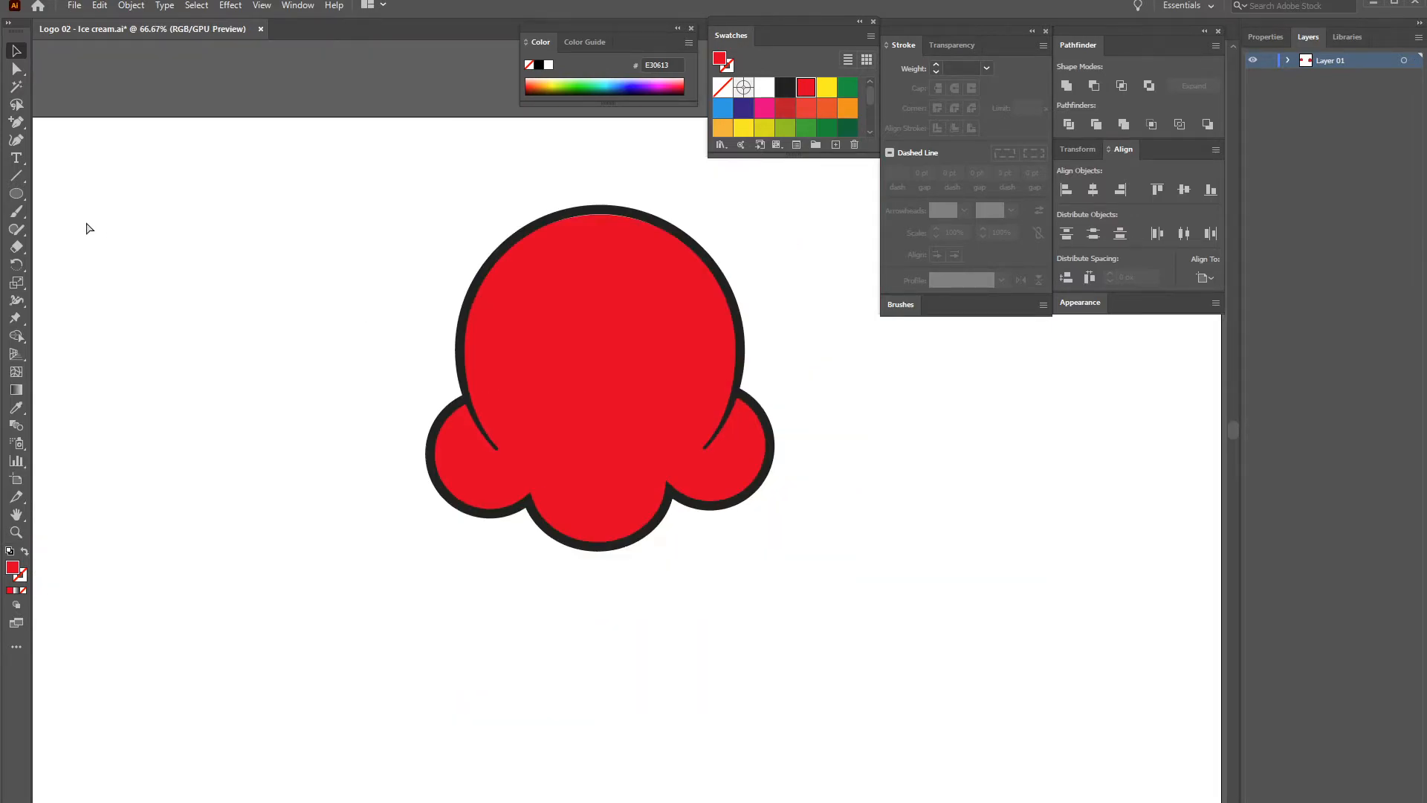
left_click_drag(727, 319, 634, 343)
left_click_drag(753, 266, 761, 265)
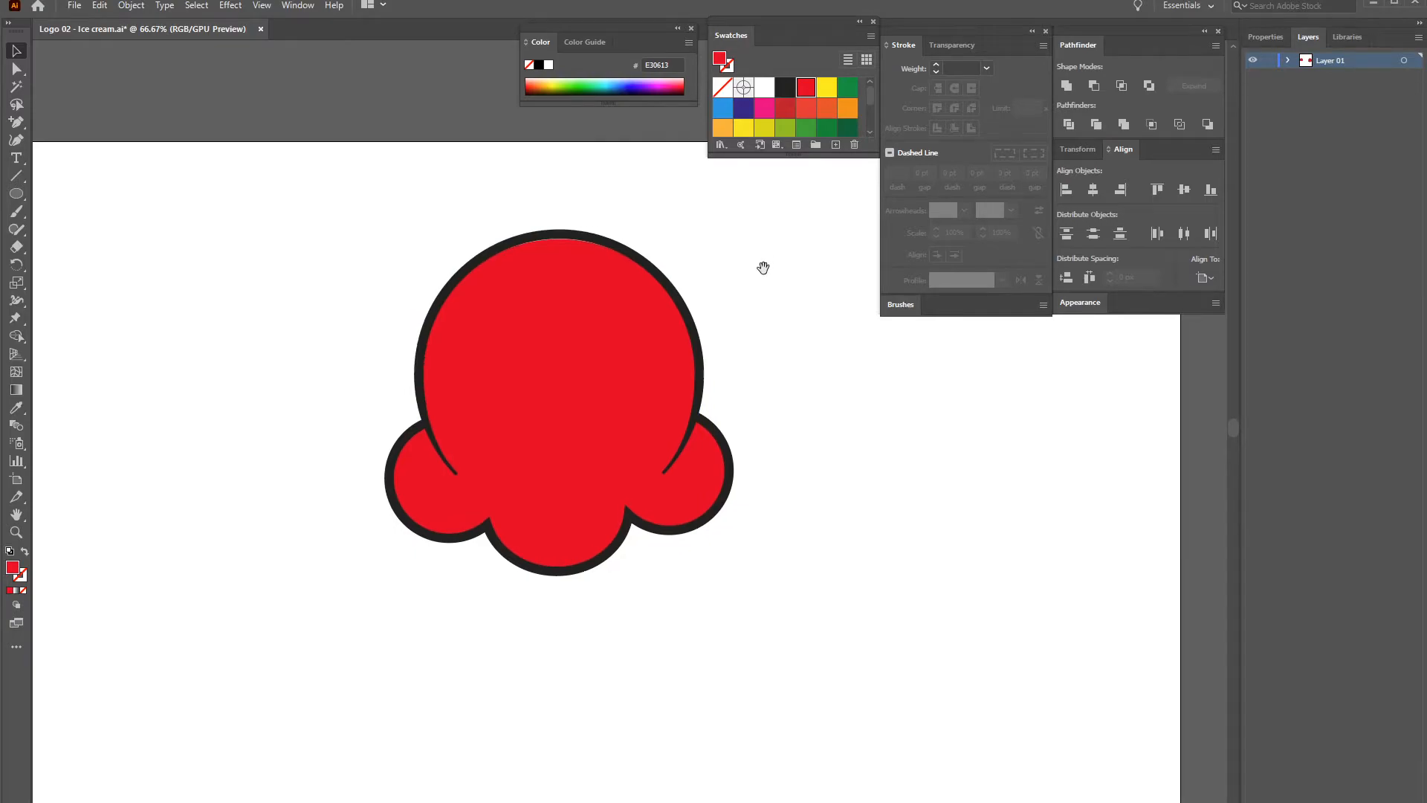
Select all the scoop shapes and create a new layer named Icecream main
left_click_drag(357, 306, 801, 510)
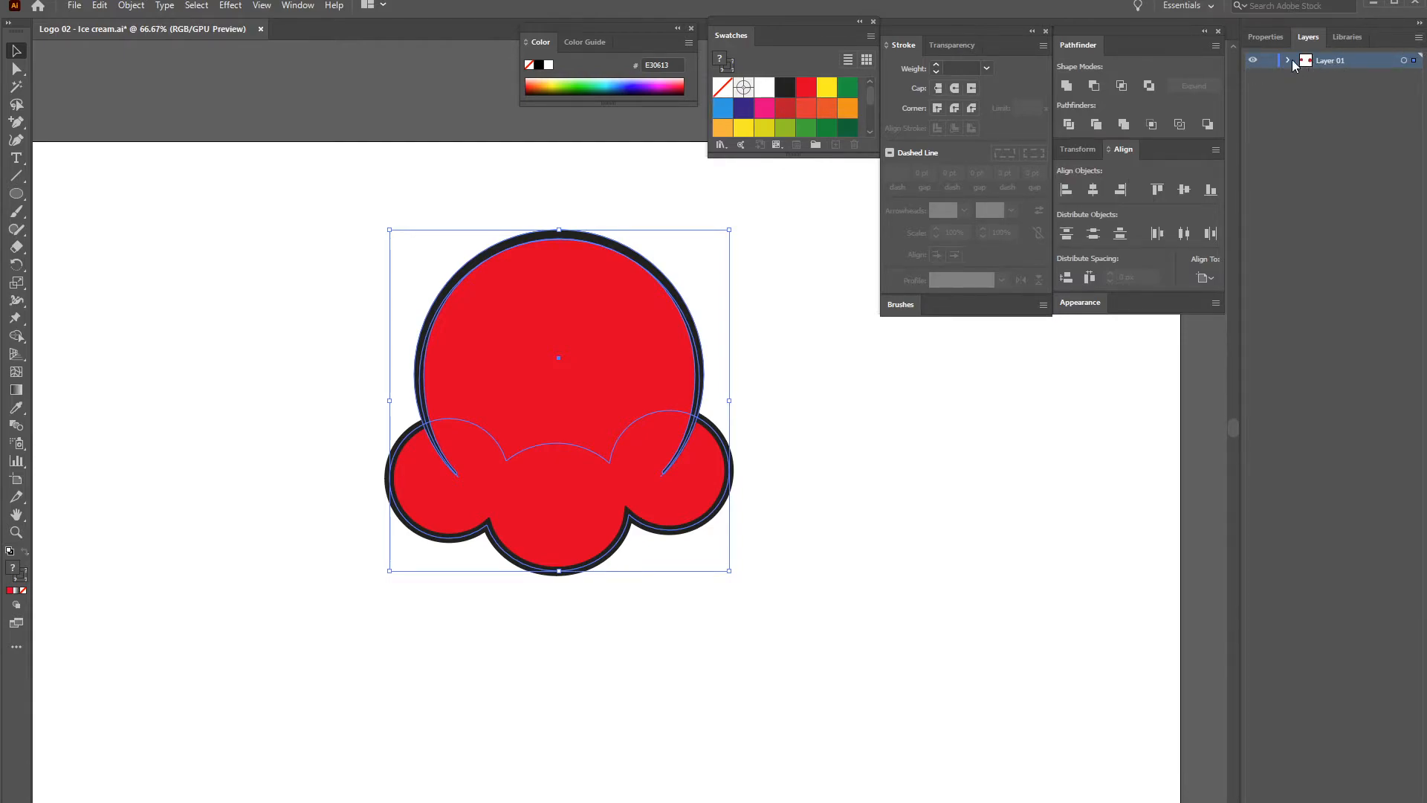
left_click(1418, 36)
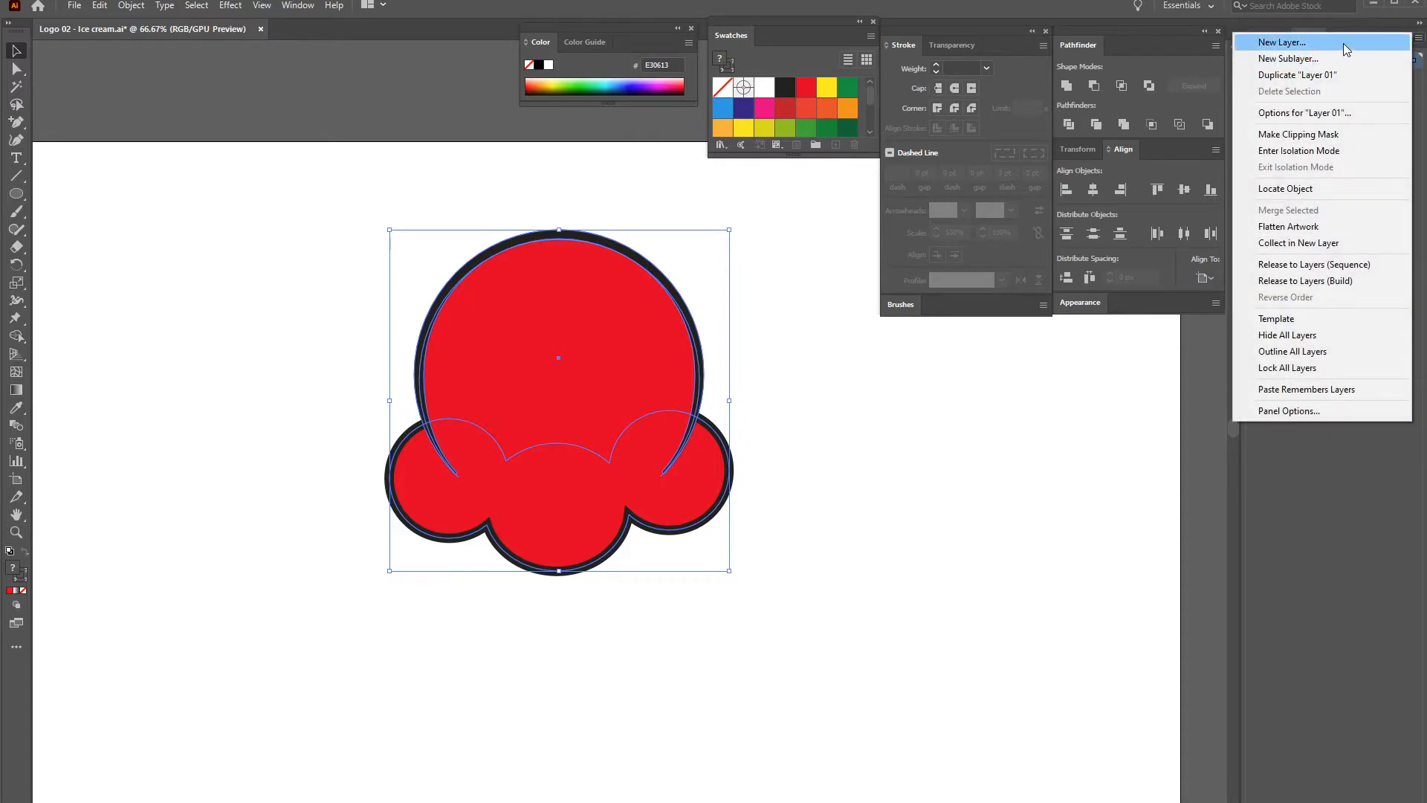
left_click(1321, 44)
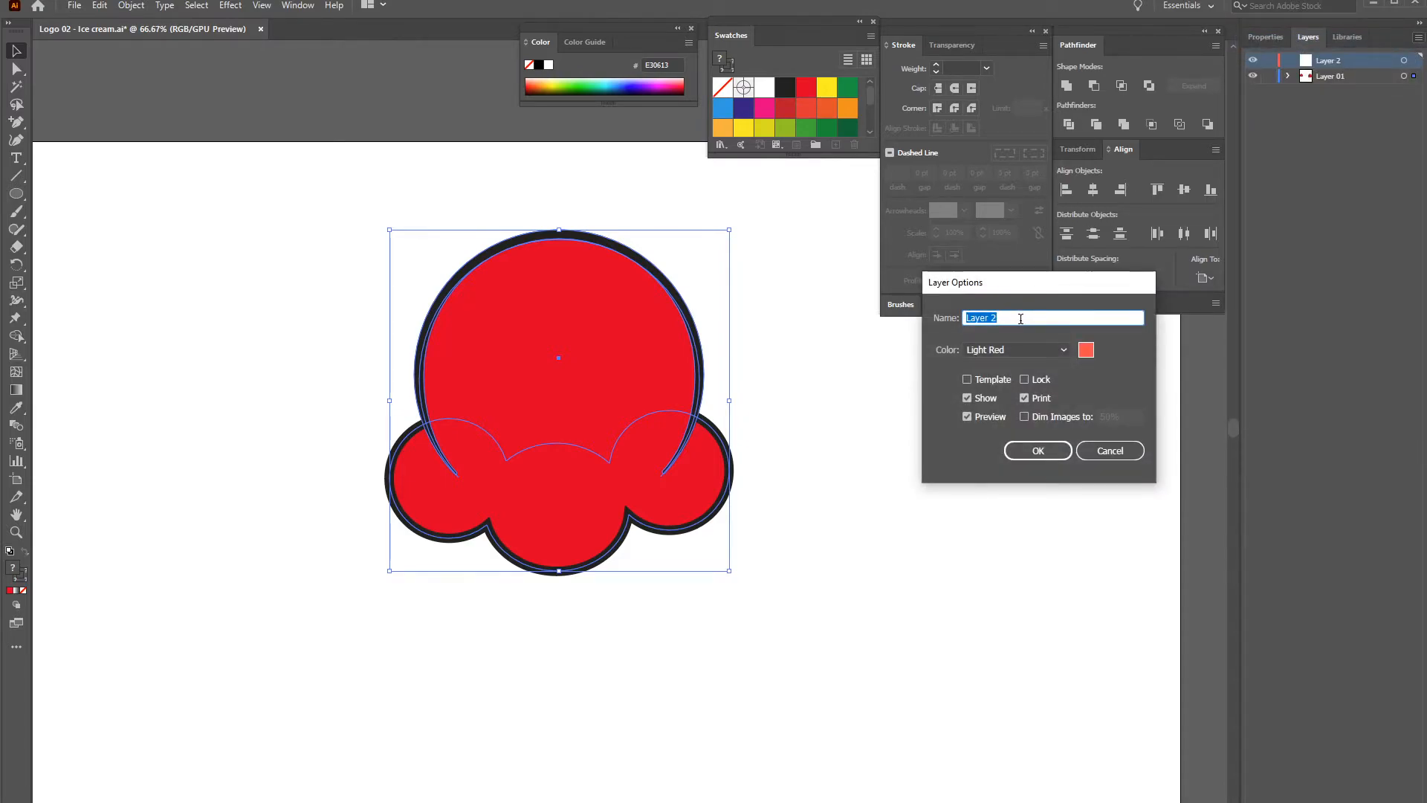
type("Icecream main")
left_click(1032, 449)
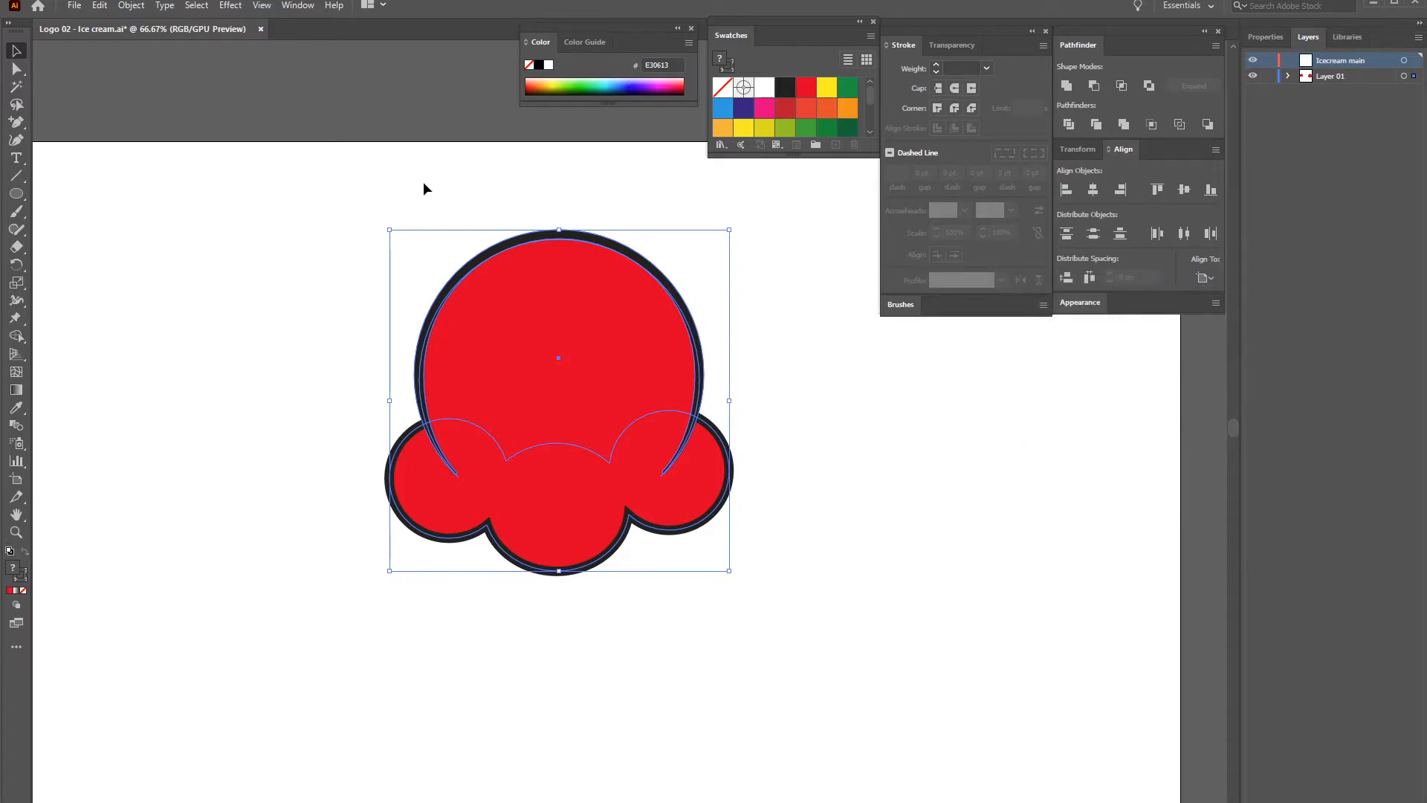
Save the document and clear the selection of the scoop artwork
key("a")
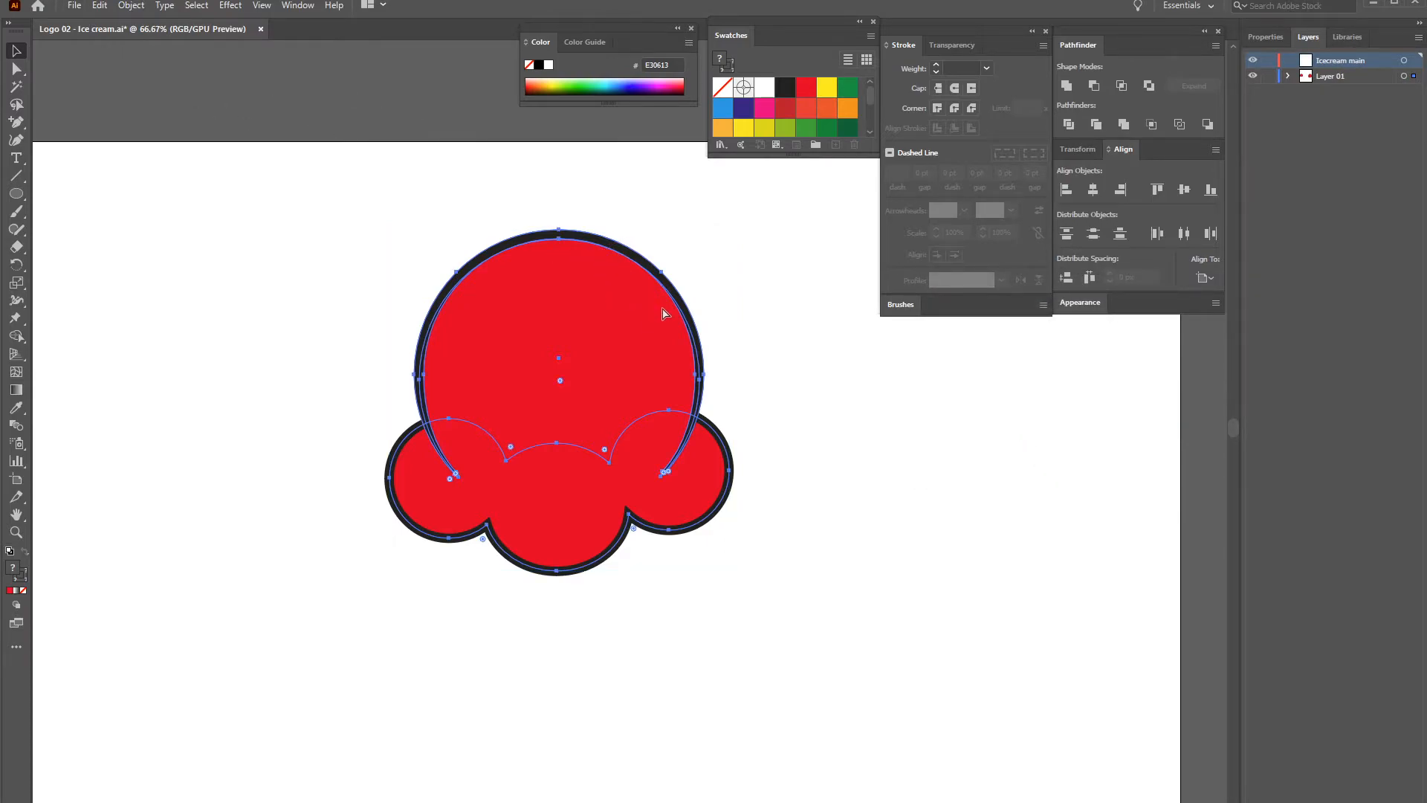
key("v")
key("ctrl+s")
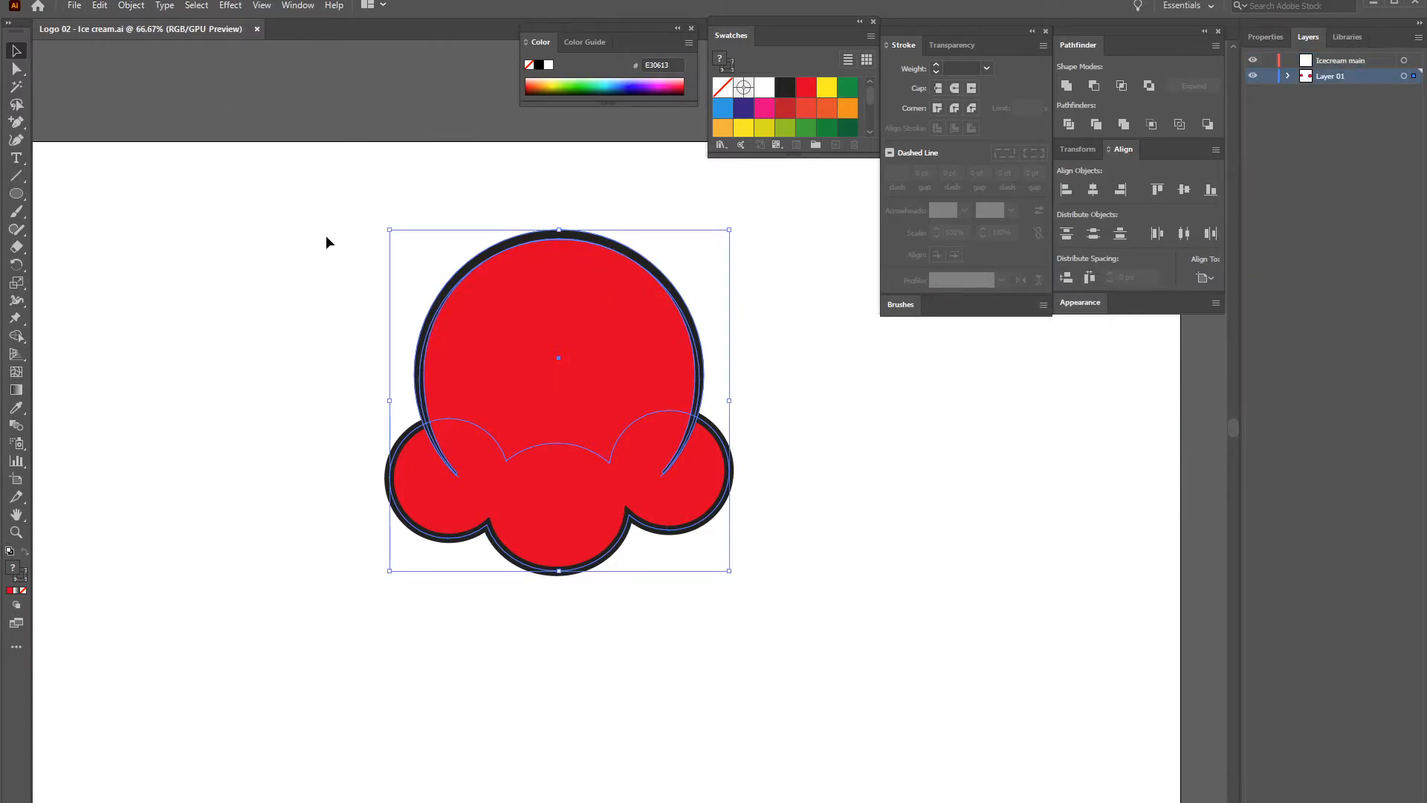
left_click(327, 235)
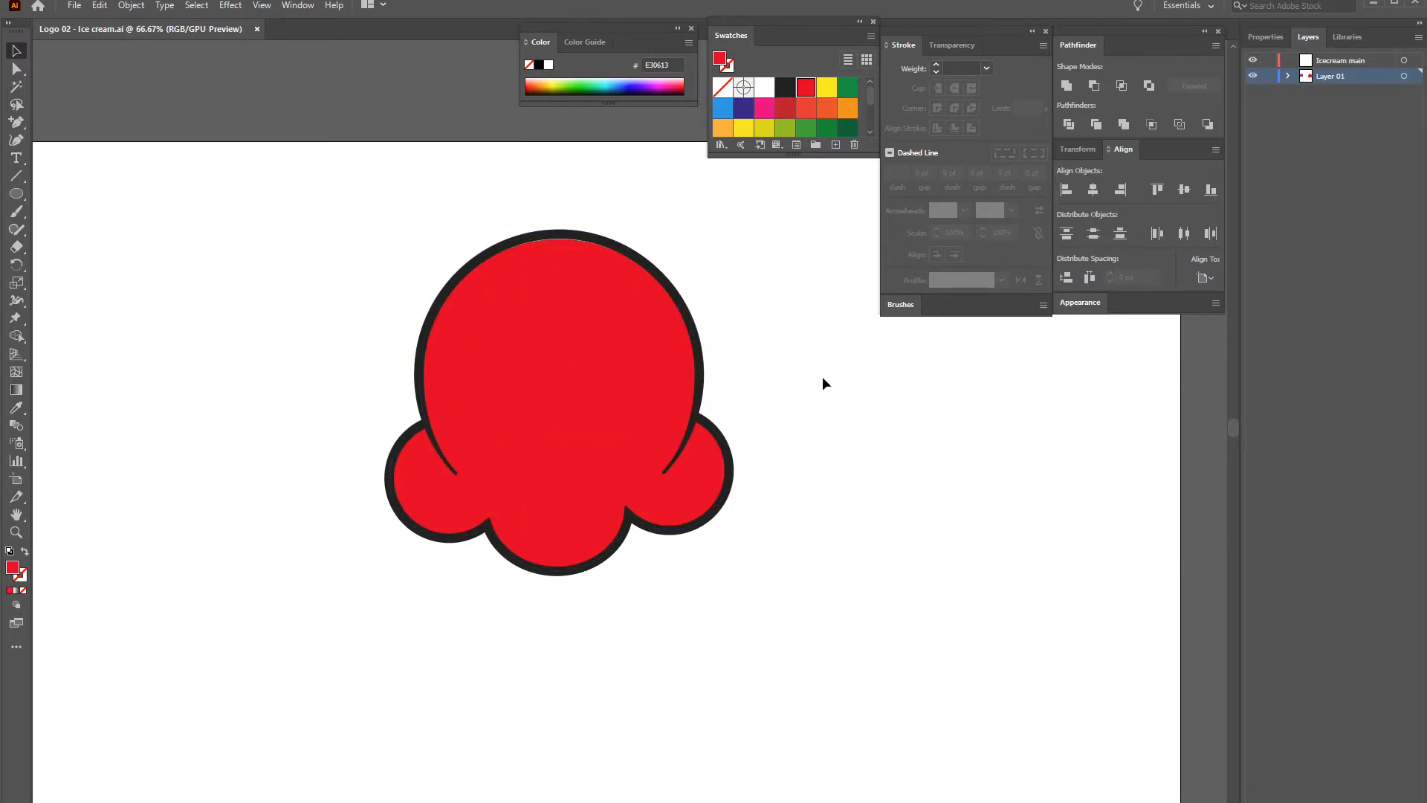
Duplicate the whole scoop artwork to the empty area on the right half of the artboard
left_click_drag(781, 358, 645, 368)
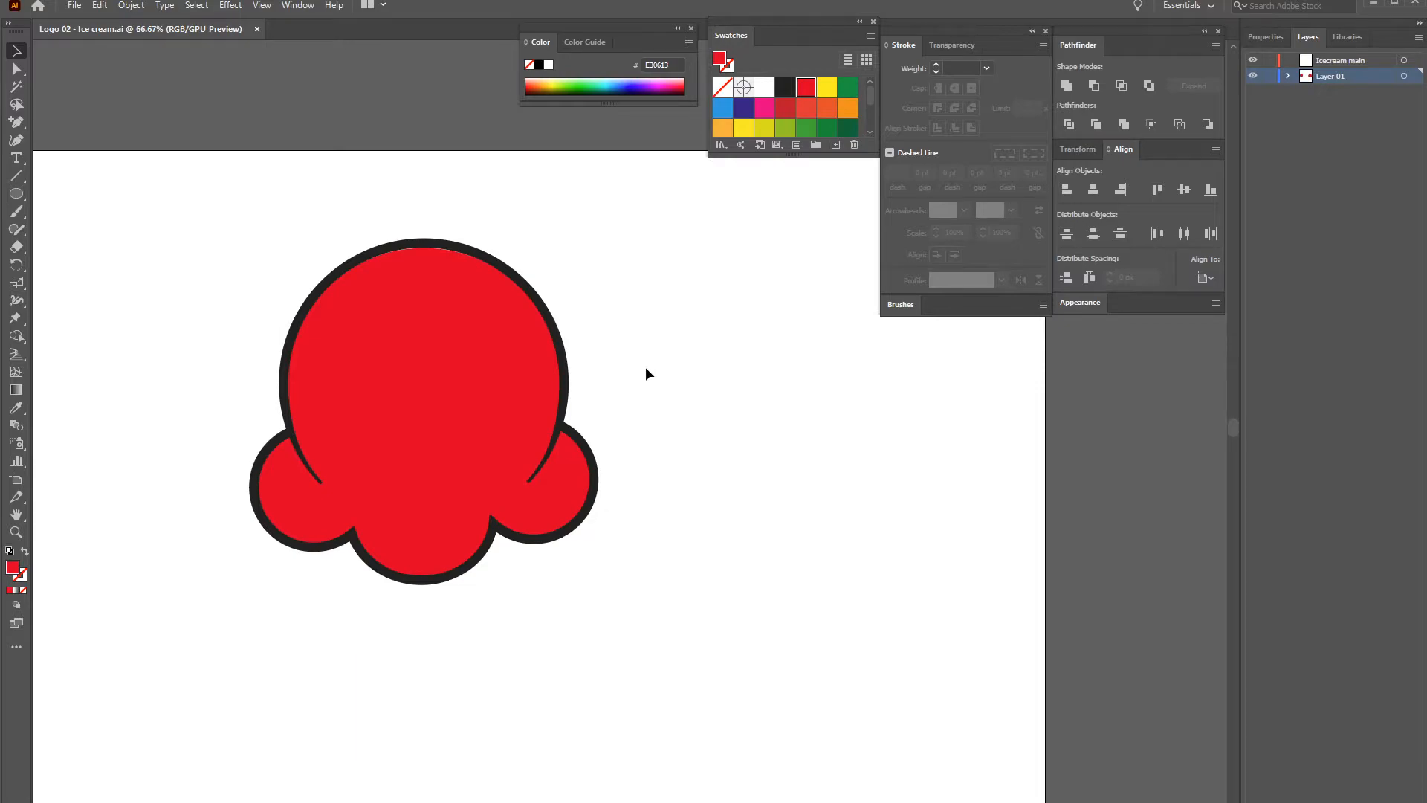
key("ctrl+minus")
scroll(645, 367, "right", 3)
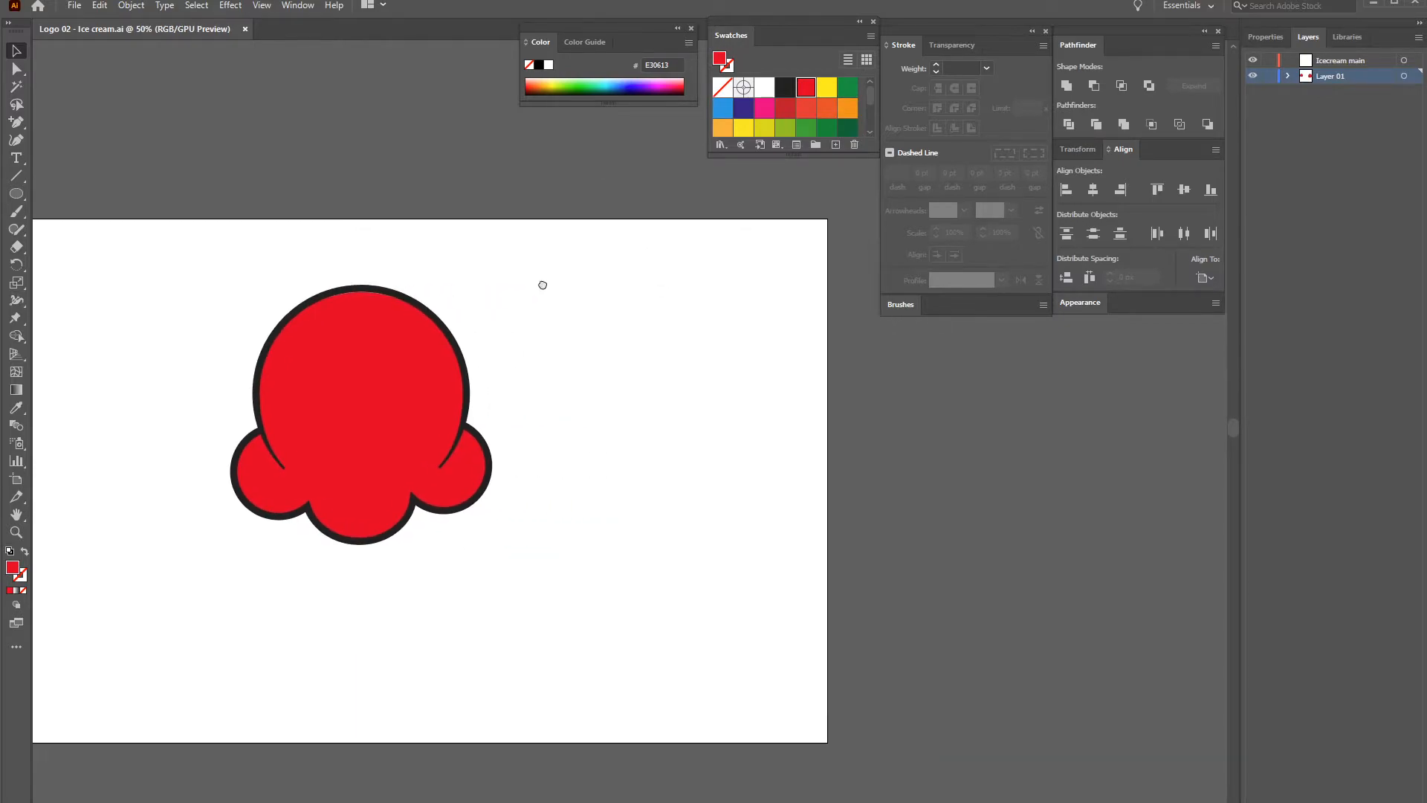
left_click(344, 429)
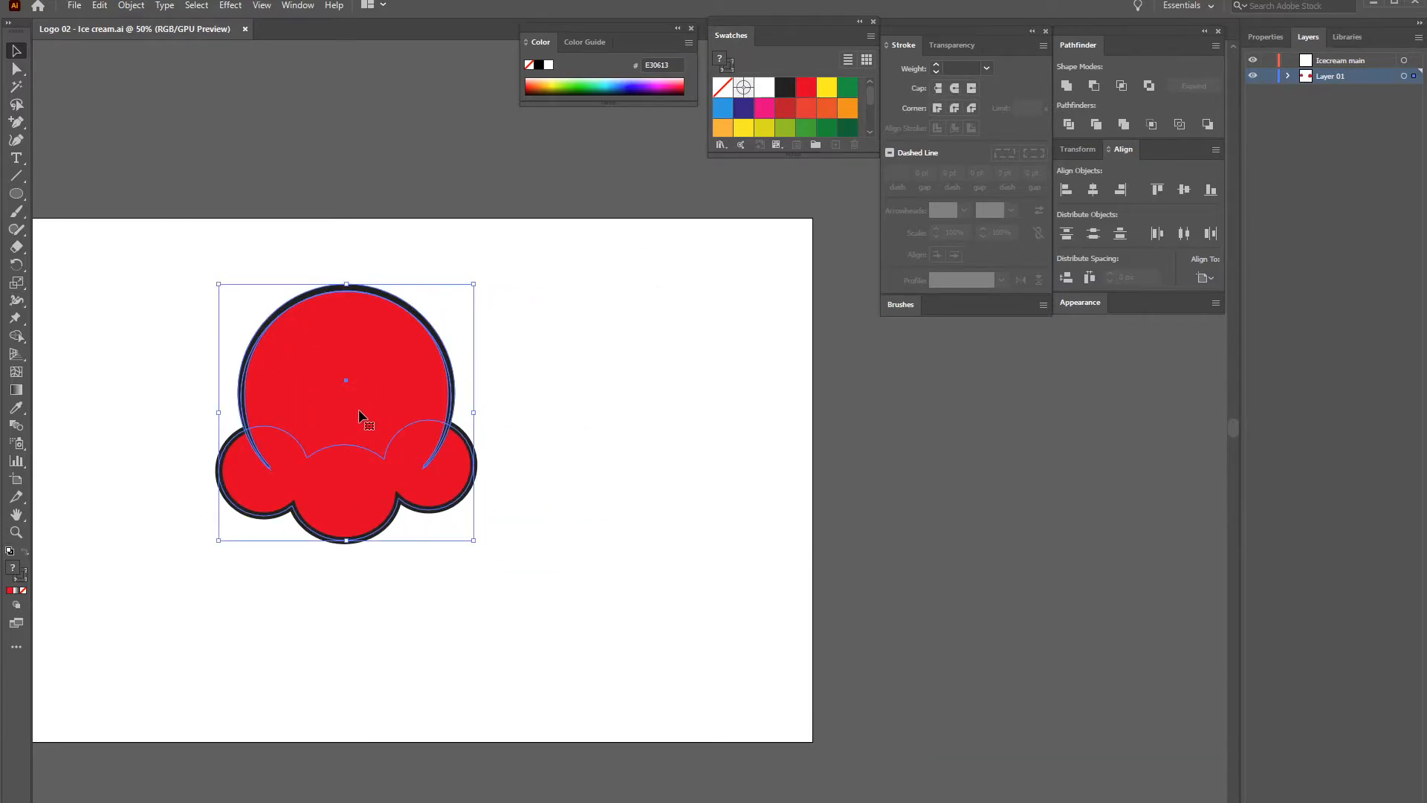
left_click_drag(310, 421, 610, 421)
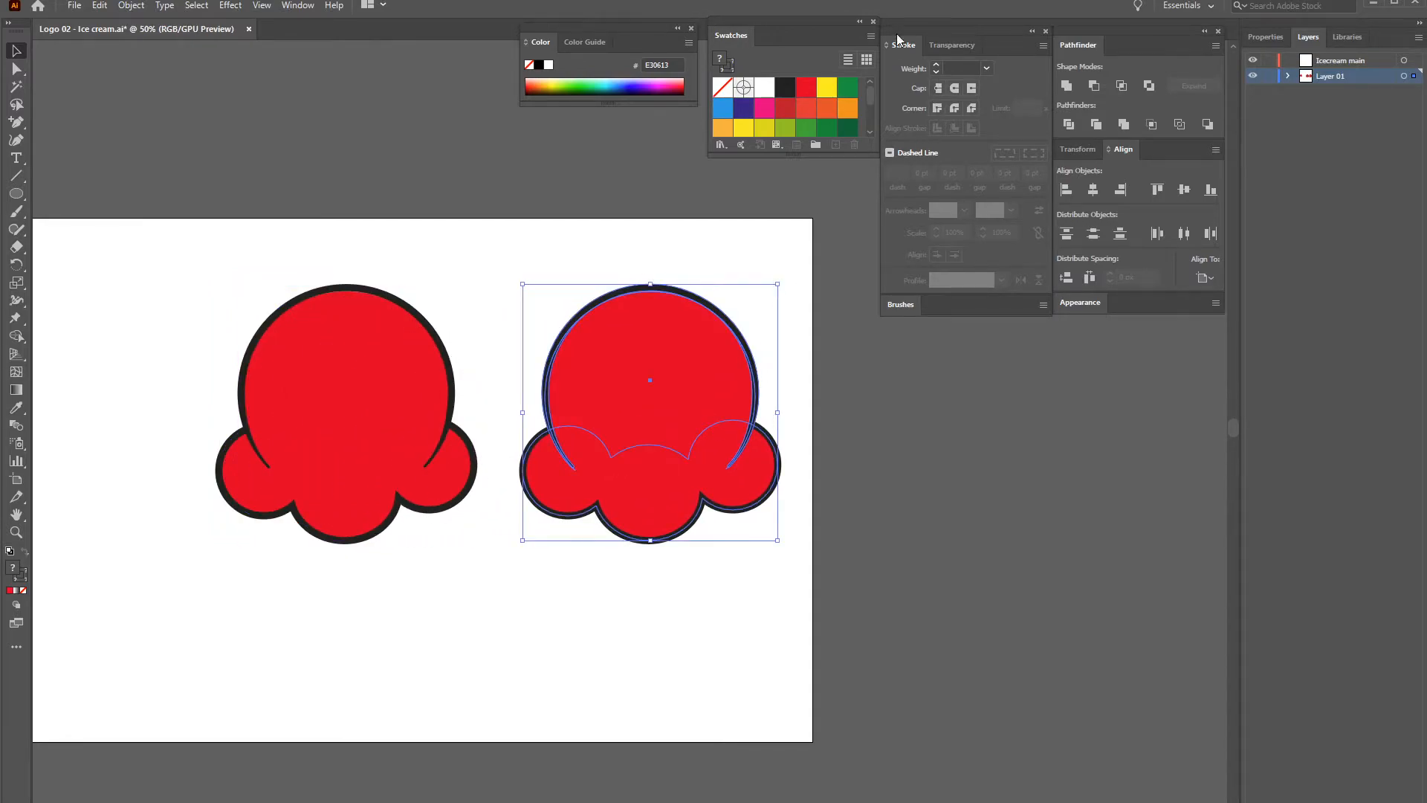
Delete the circle's black outline in the duplicated scoop and remove the stroke from its scalloped shape
left_click(584, 223)
left_click(601, 305)
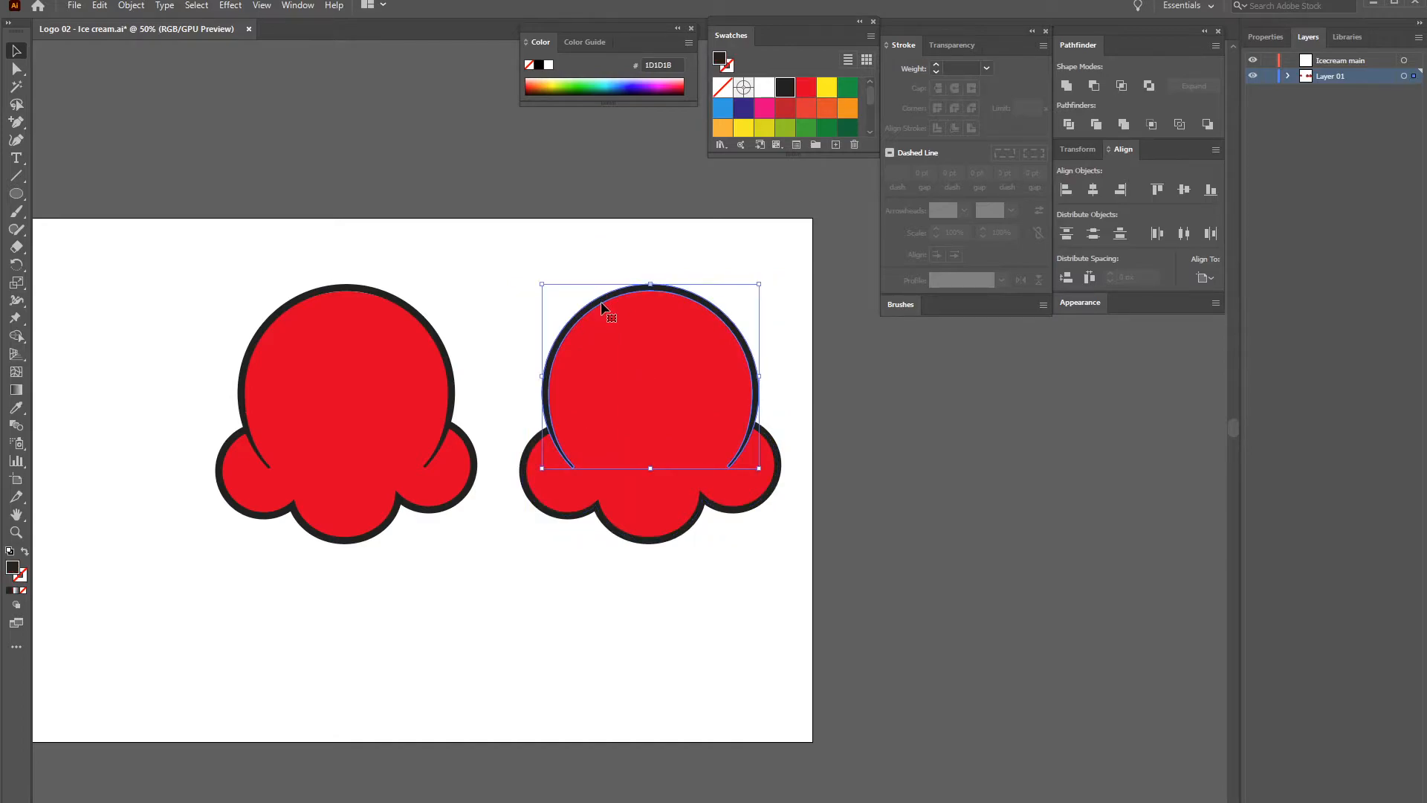
key("Delete")
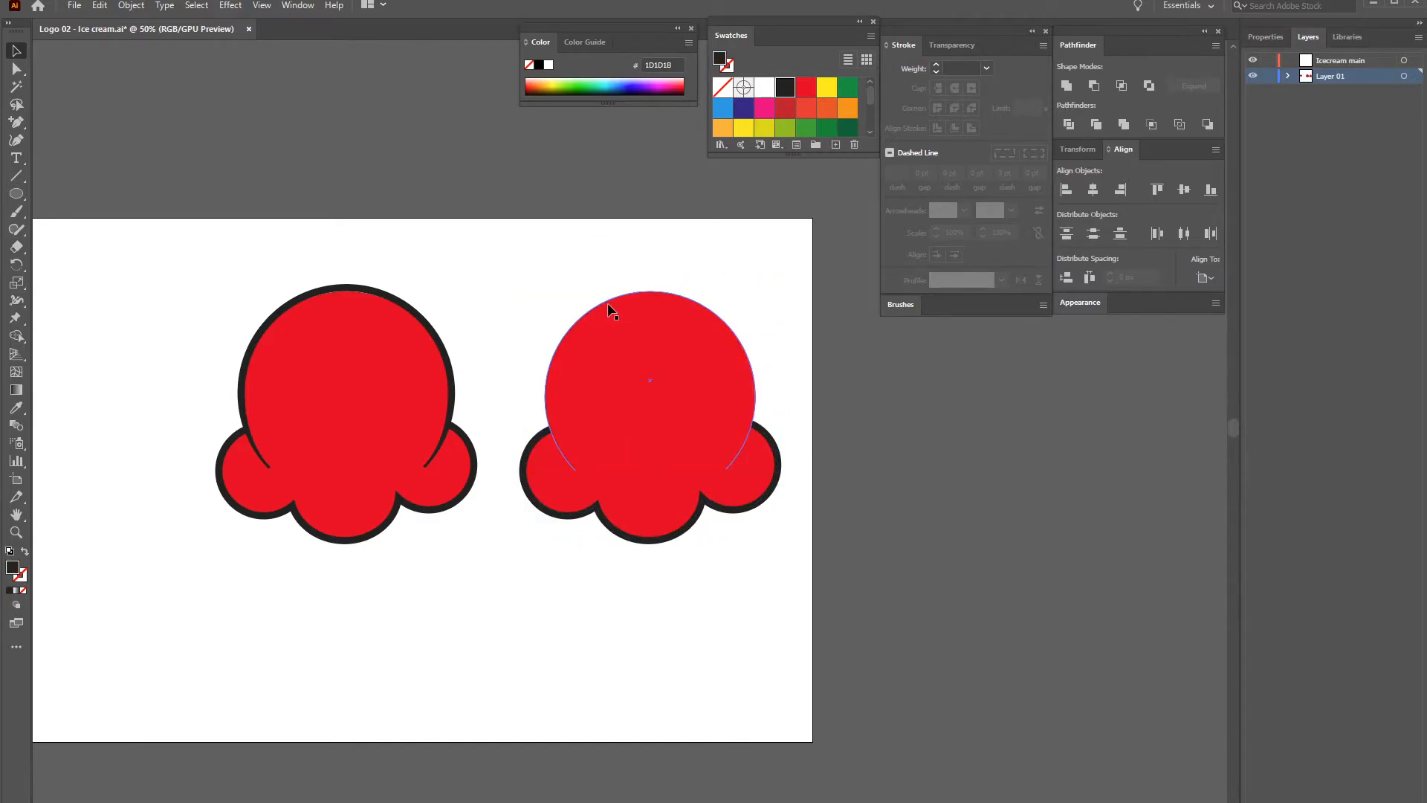
left_click(741, 499)
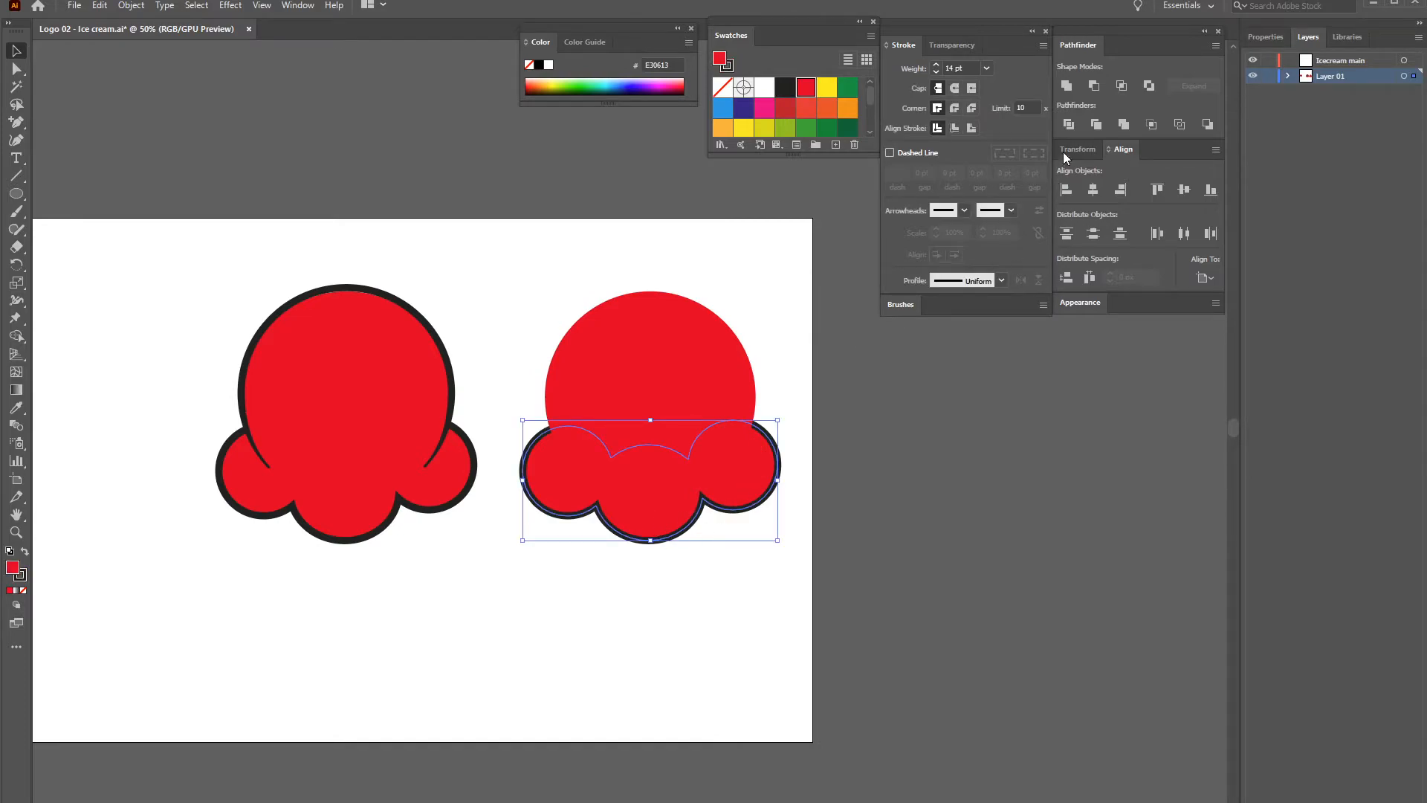
left_click(21, 578)
left_click(23, 589)
left_click(790, 495)
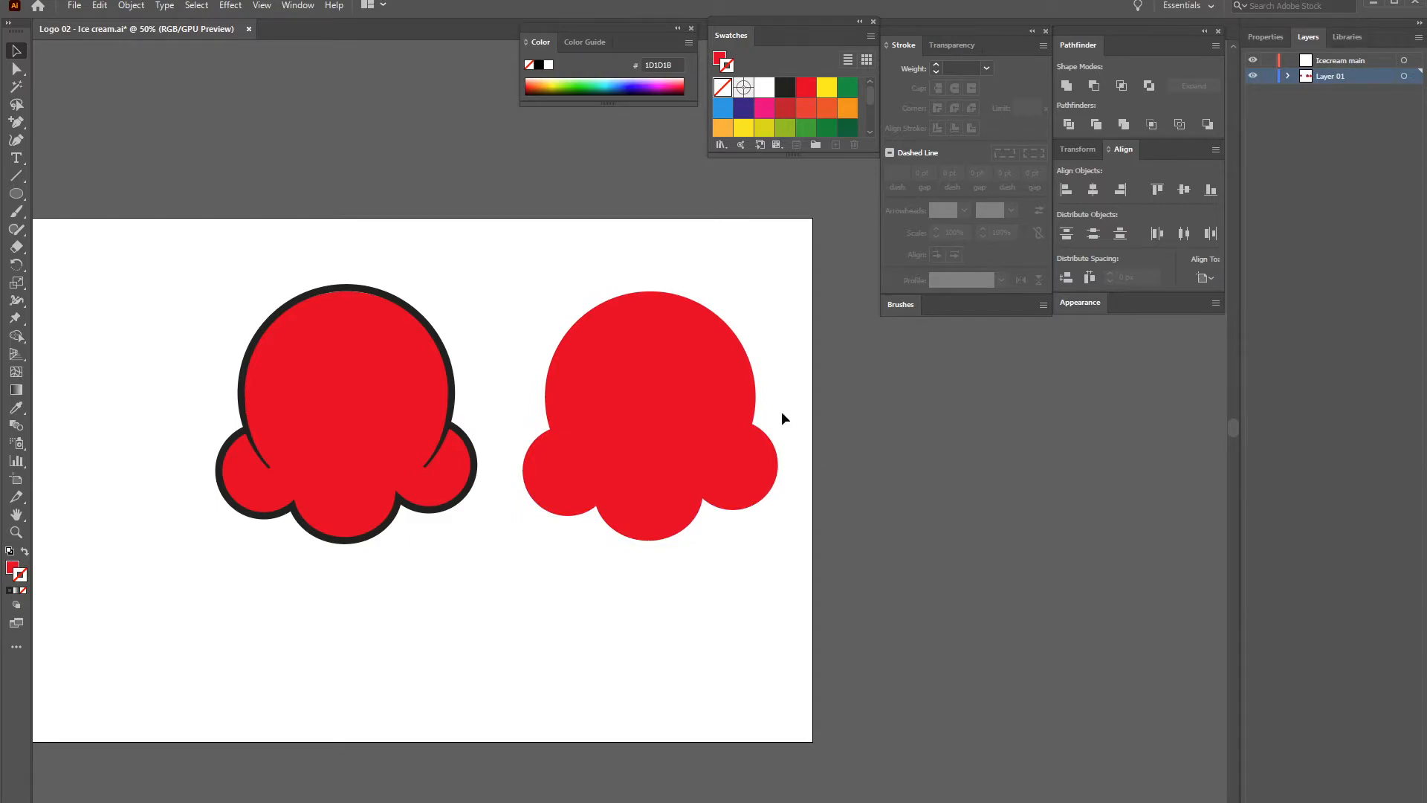
Unite the duplicate's circle and scalloped shape into a single shape and clear the selection
left_click_drag(810, 352, 730, 423)
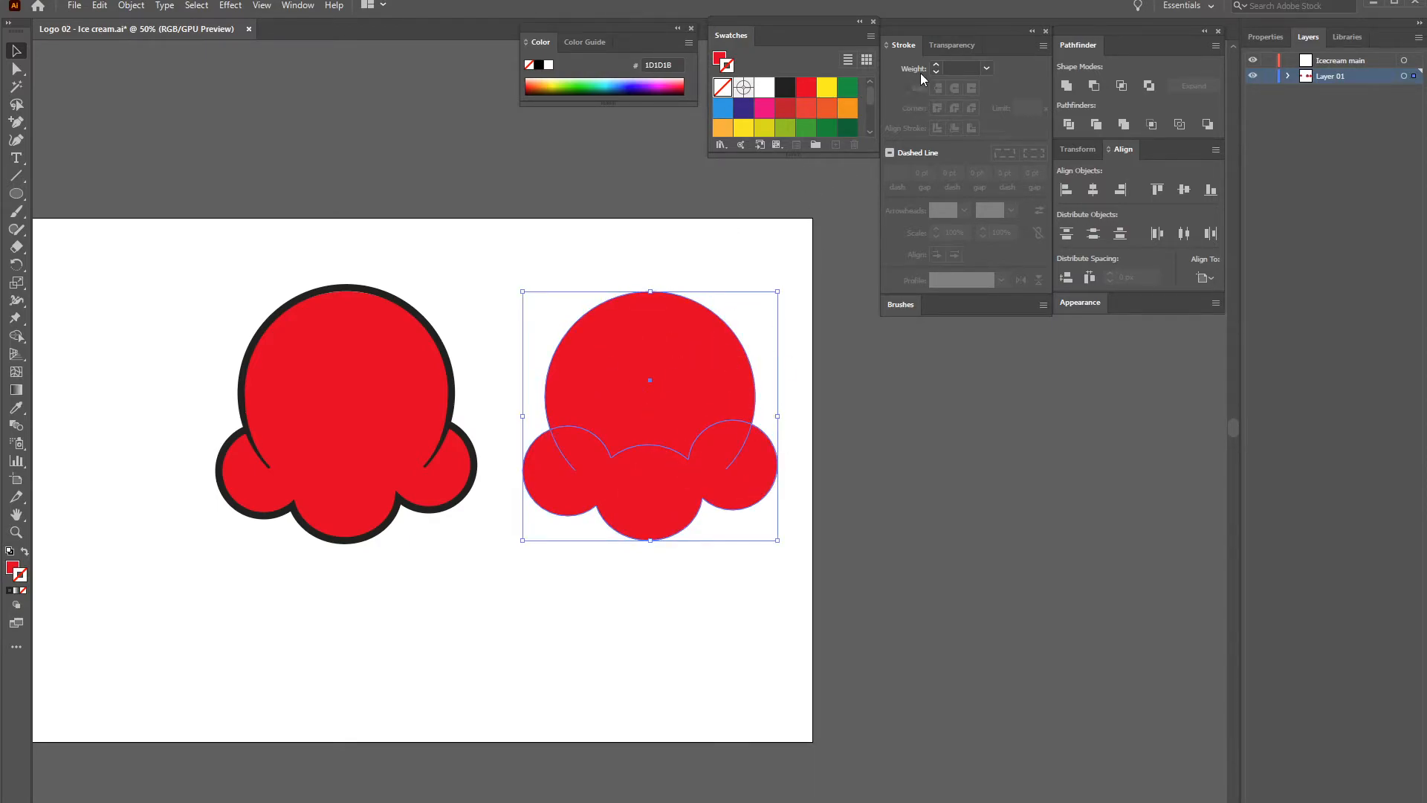
left_click(1067, 88)
left_click(587, 233)
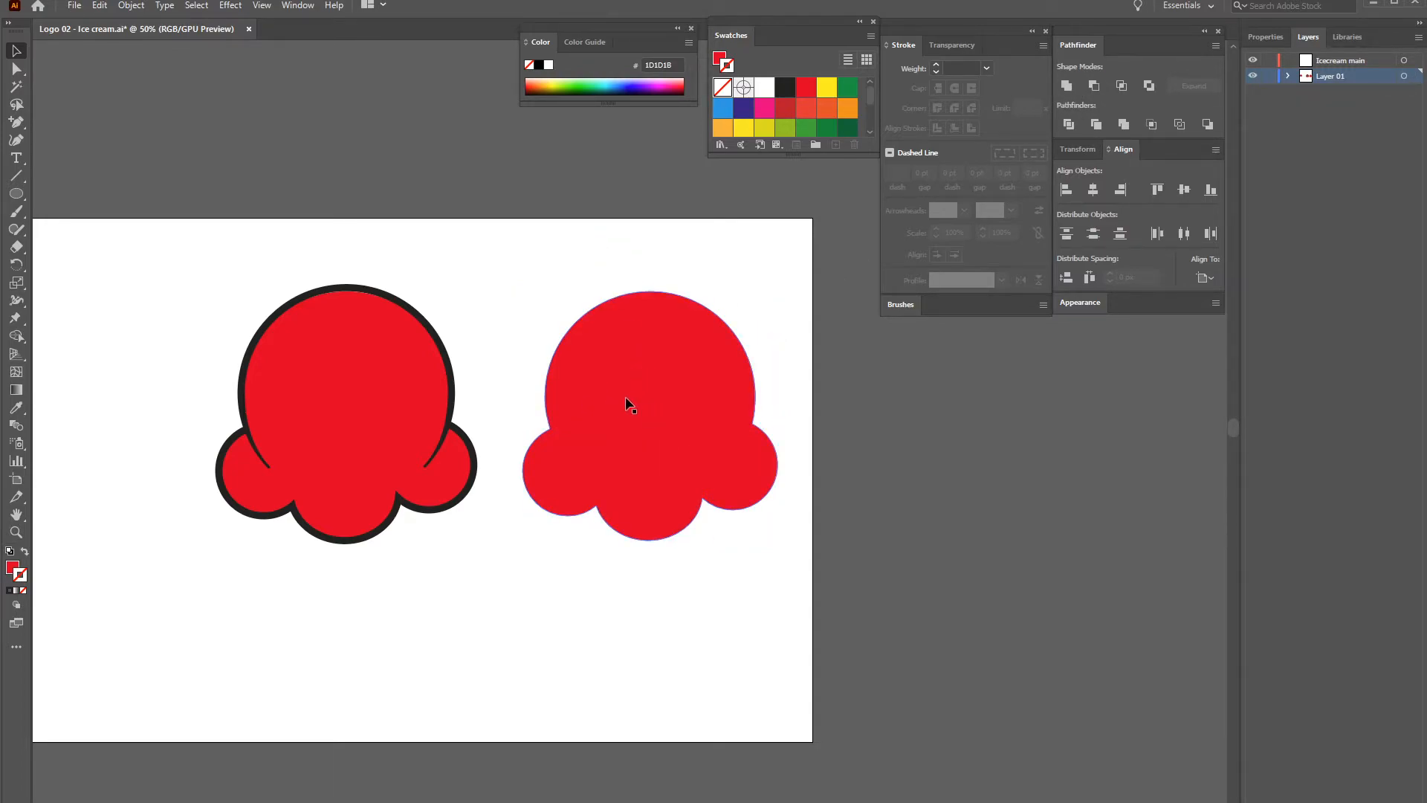
Fill the united scoop silhouette with the dark red BE1622 swatch
left_click(712, 357)
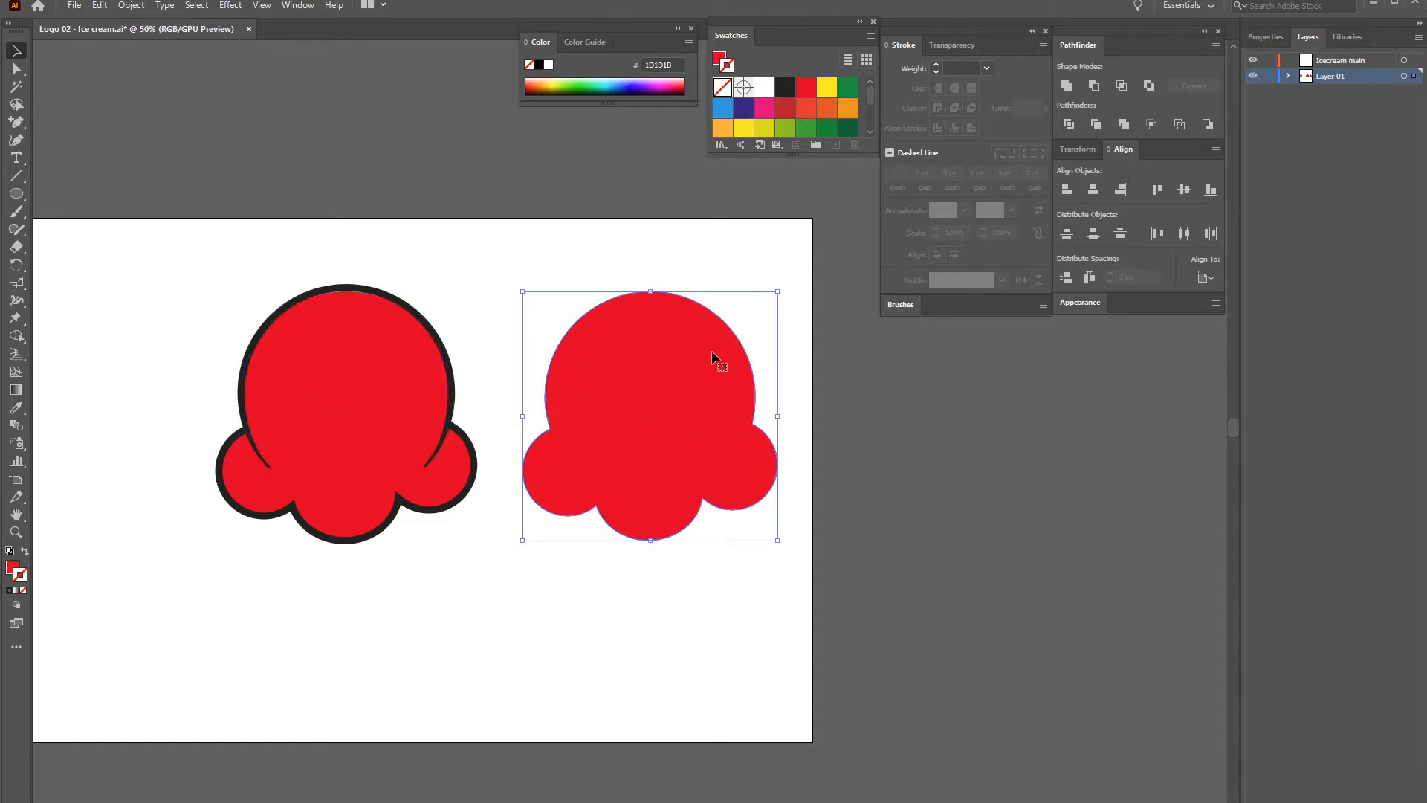
left_click(787, 112)
key("ctrl+z")
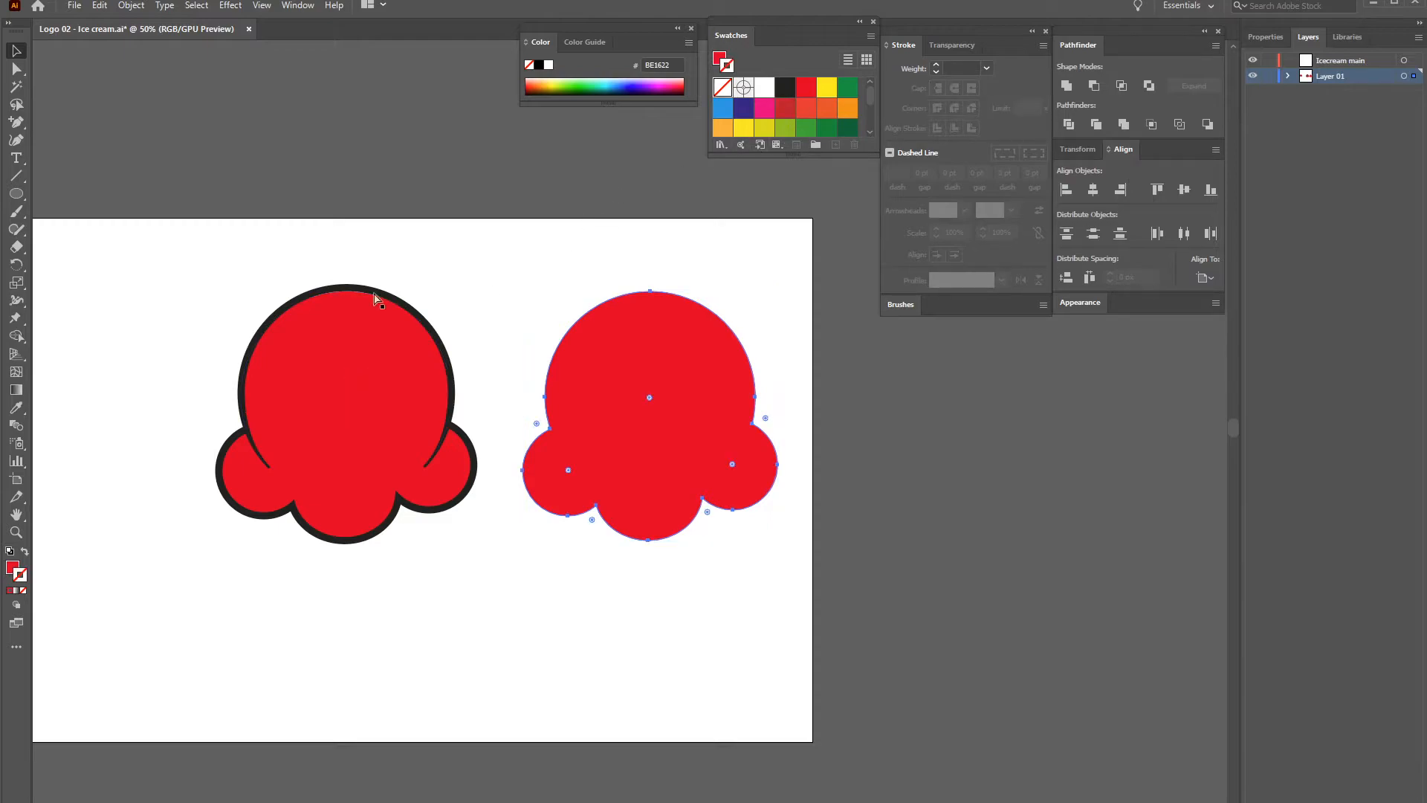
left_click(13, 568)
left_click(779, 111)
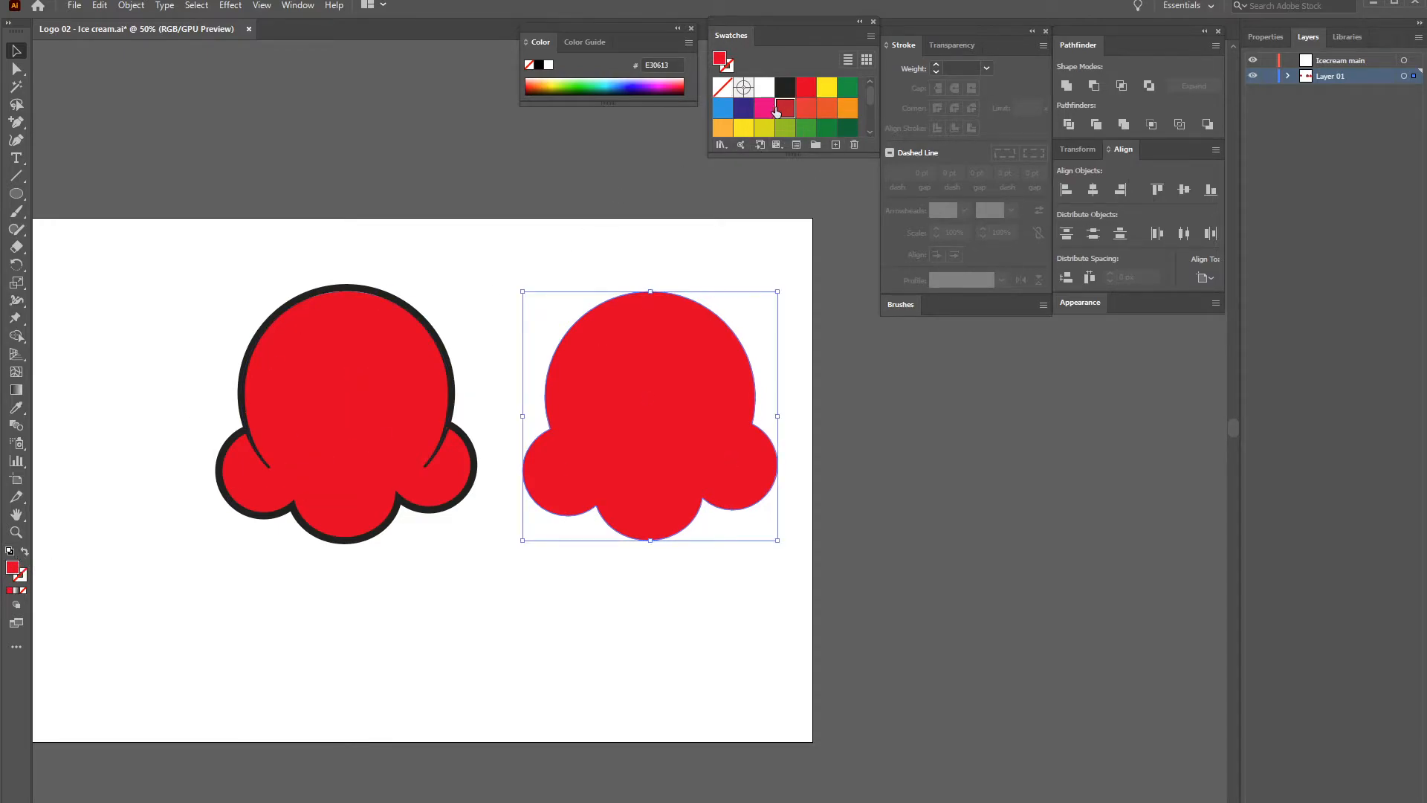
left_click(656, 227)
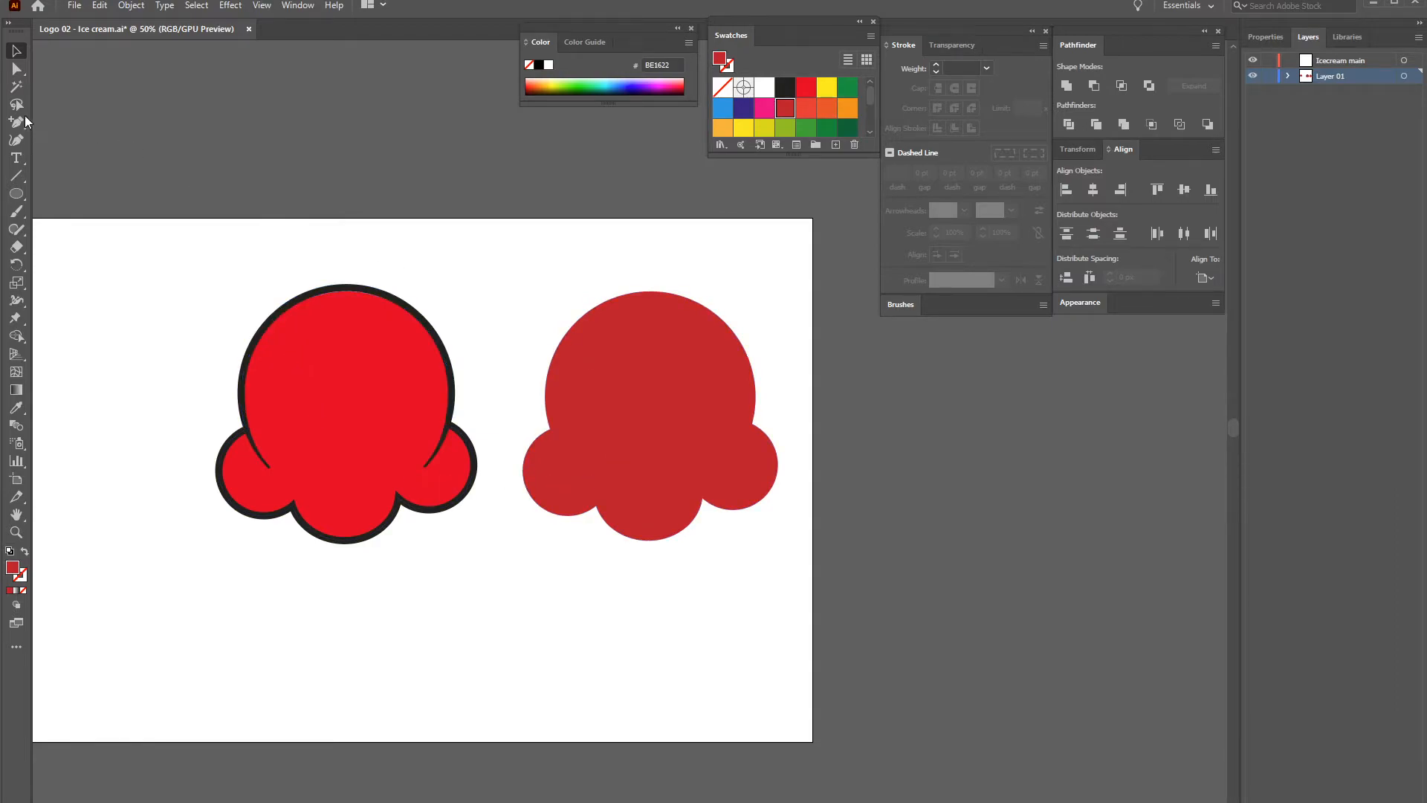
Draw a closed Pen shape over the silhouette's upper right, with a wavy edge leaving its left side and lower scallops uncovered
left_click_drag(17, 121, 66, 126)
left_click_drag(650, 272, 637, 279)
left_click_drag(587, 358, 584, 437)
left_click(576, 448)
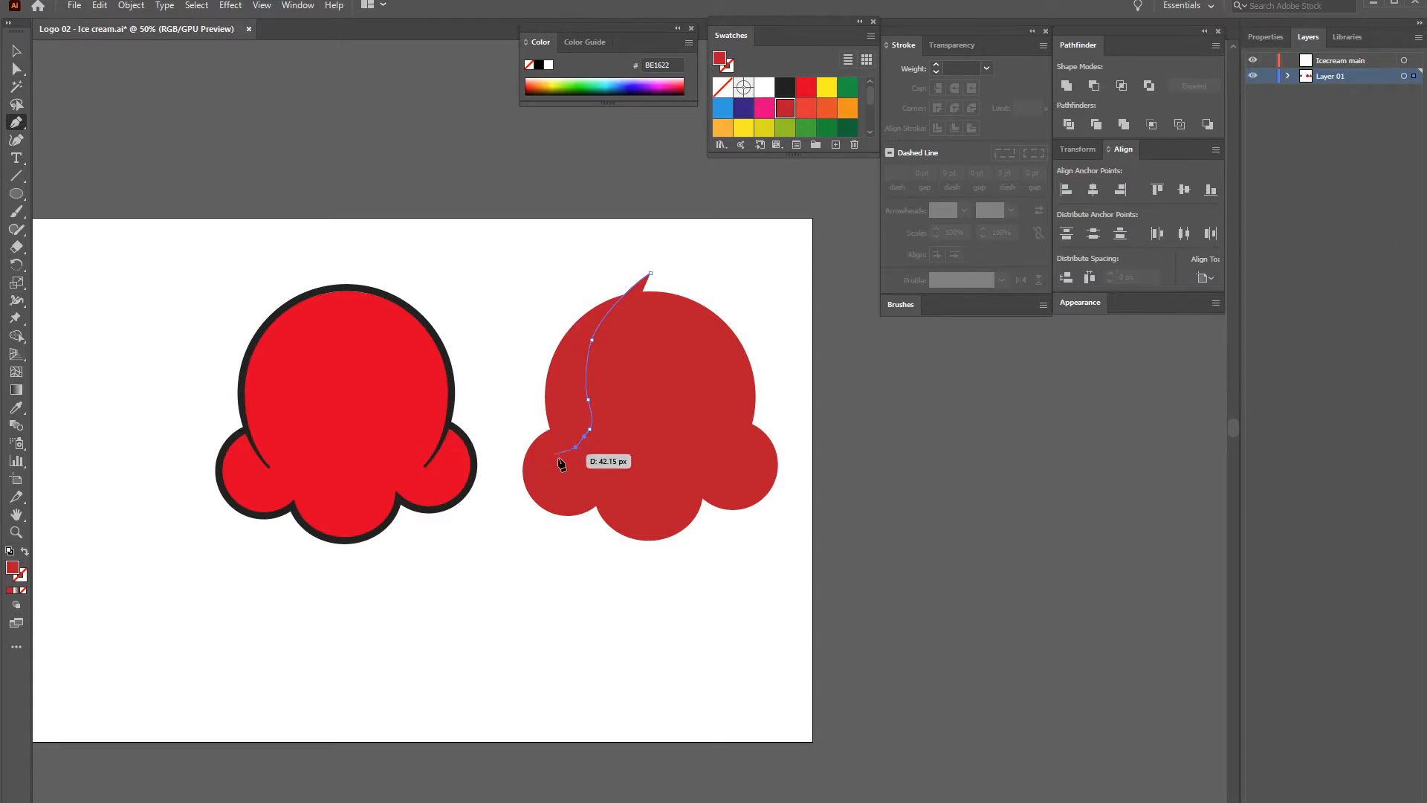
left_click(580, 462)
left_click(608, 469)
left_click_drag(636, 489, 747, 479)
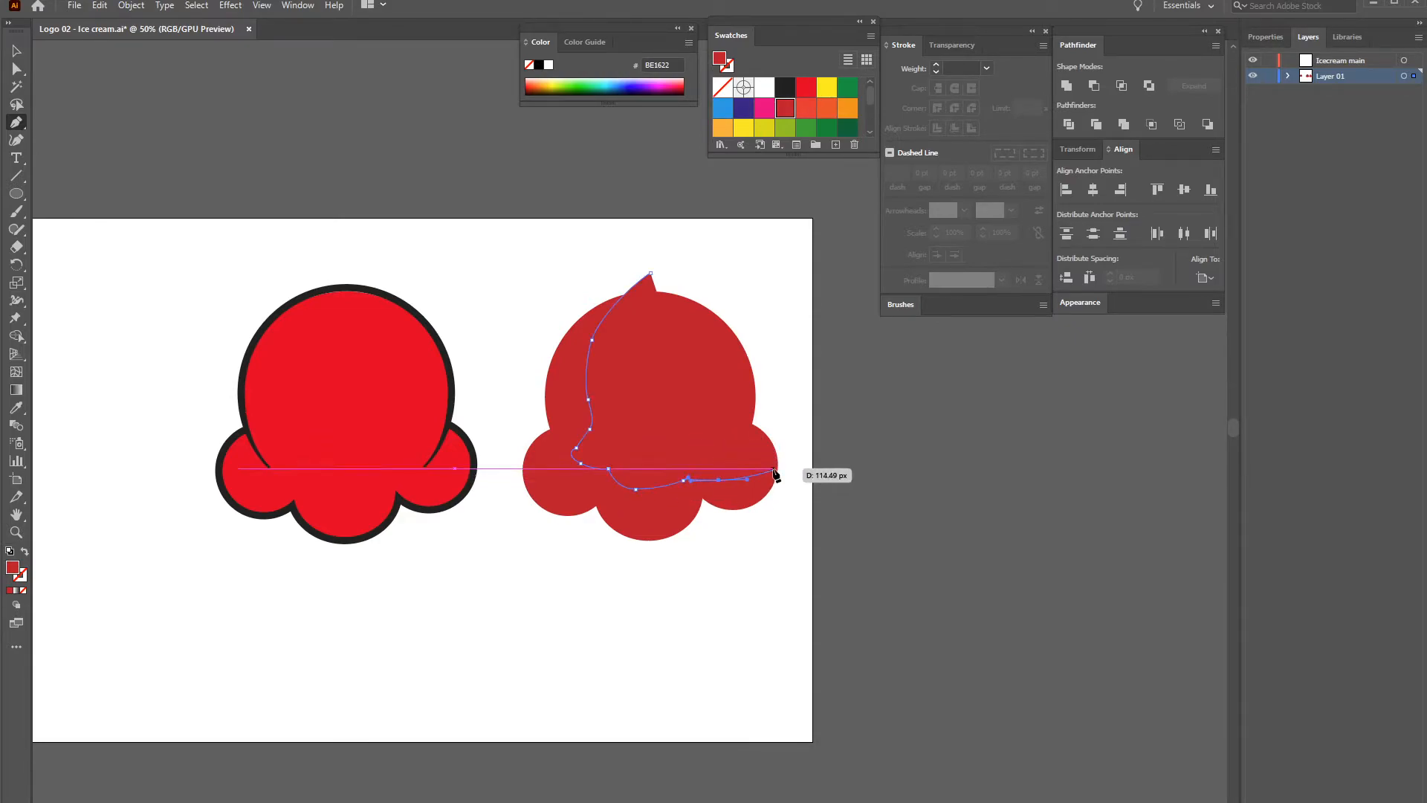
left_click(795, 446)
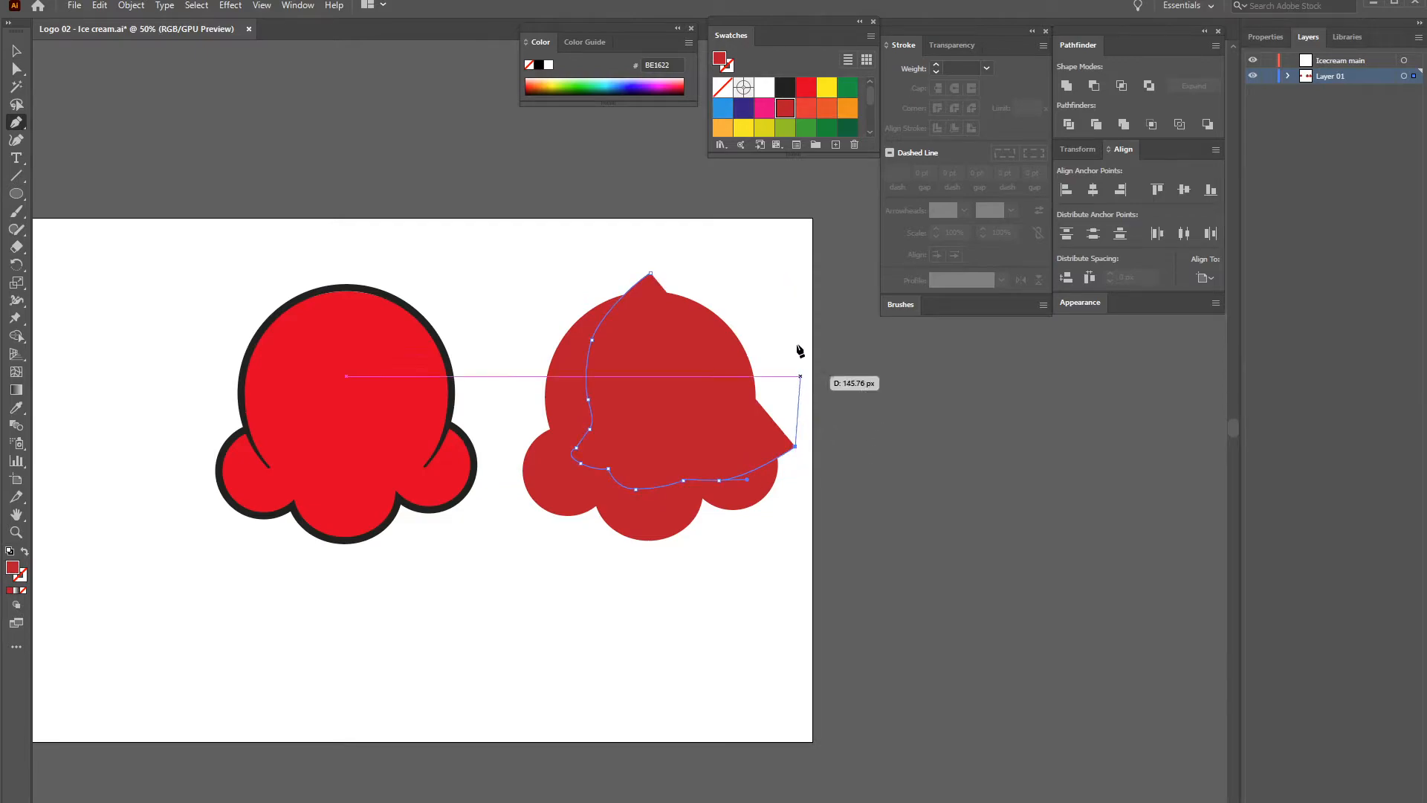
left_click(784, 263)
left_click_drag(650, 273, 674, 257)
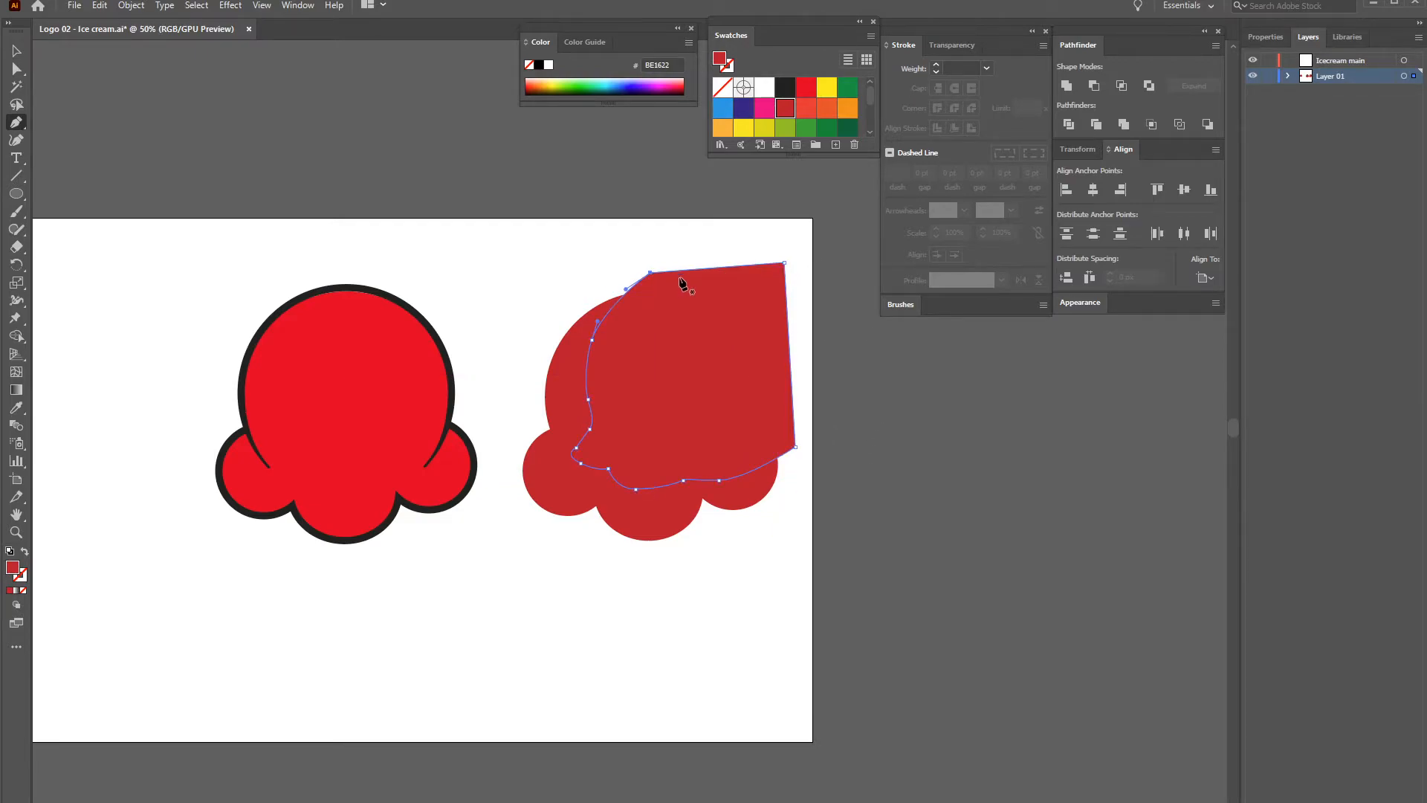
Fill the drawn Pen shape with the orange E94E1B swatch to distinguish it from the dark red silhouette
left_click(17, 50)
left_click(696, 273)
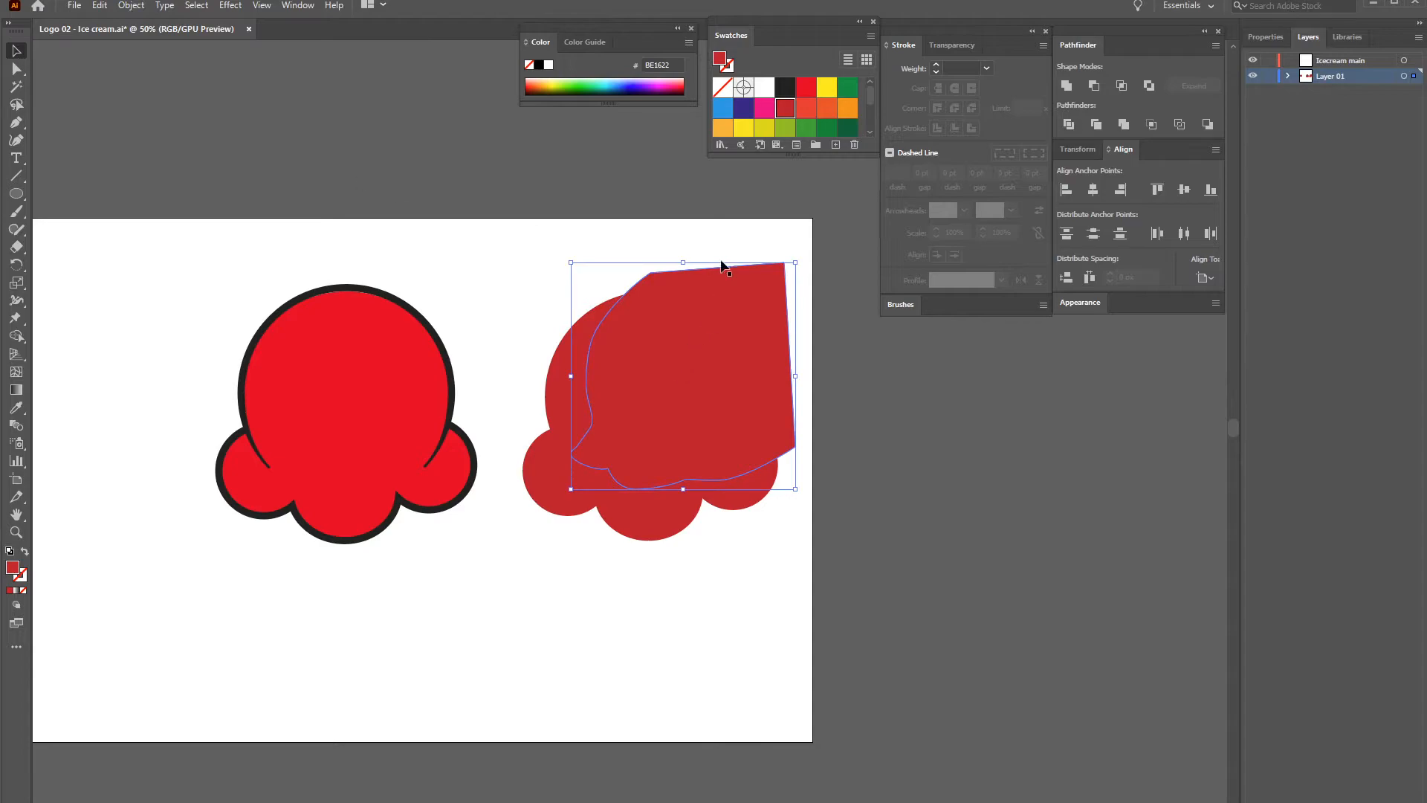
left_click(825, 108)
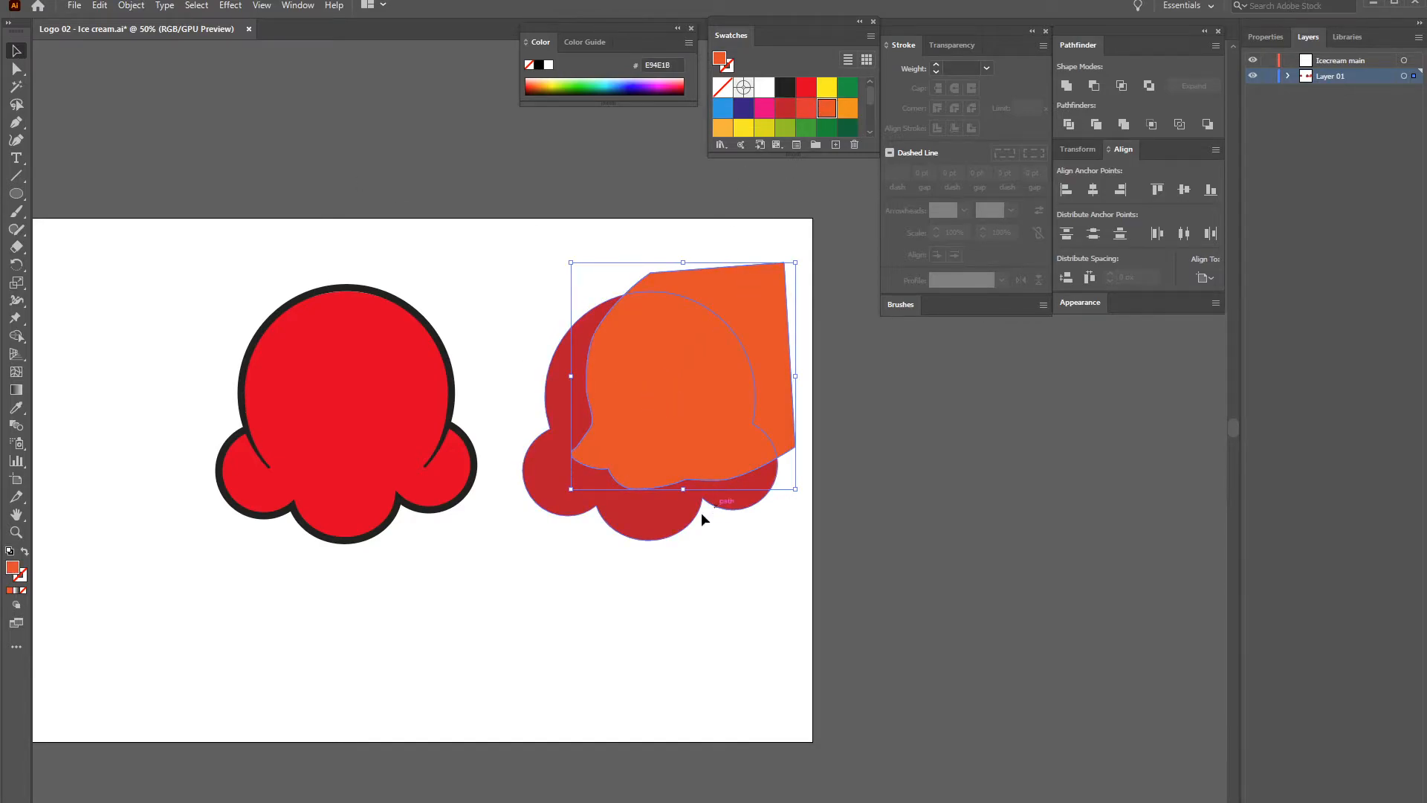
left_click(725, 579)
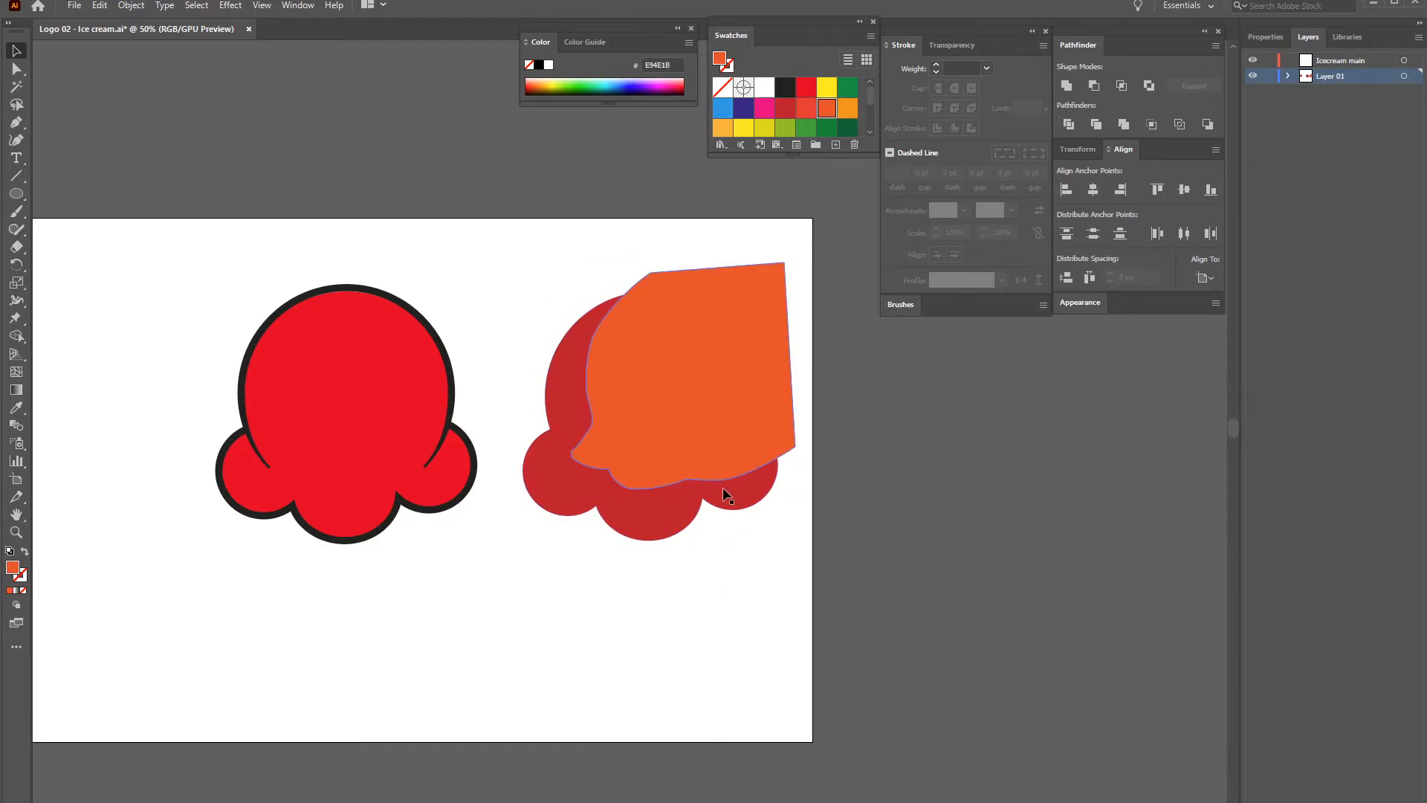
Subtract the orange shape from the dark red silhouette with Minus Front, leaving only the shadow shape
left_click(741, 345)
left_click(699, 512, "shift")
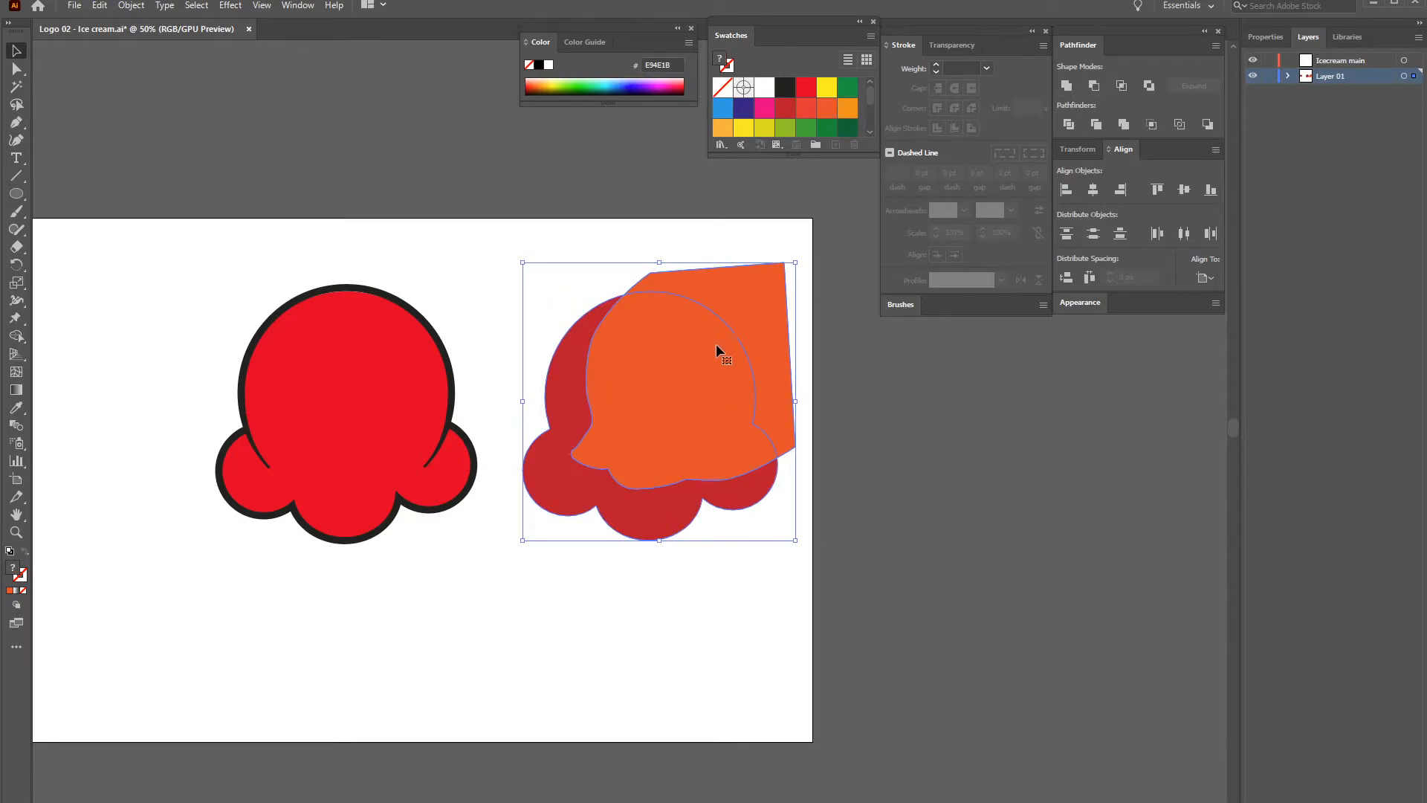
left_click(1094, 86)
left_click(577, 233)
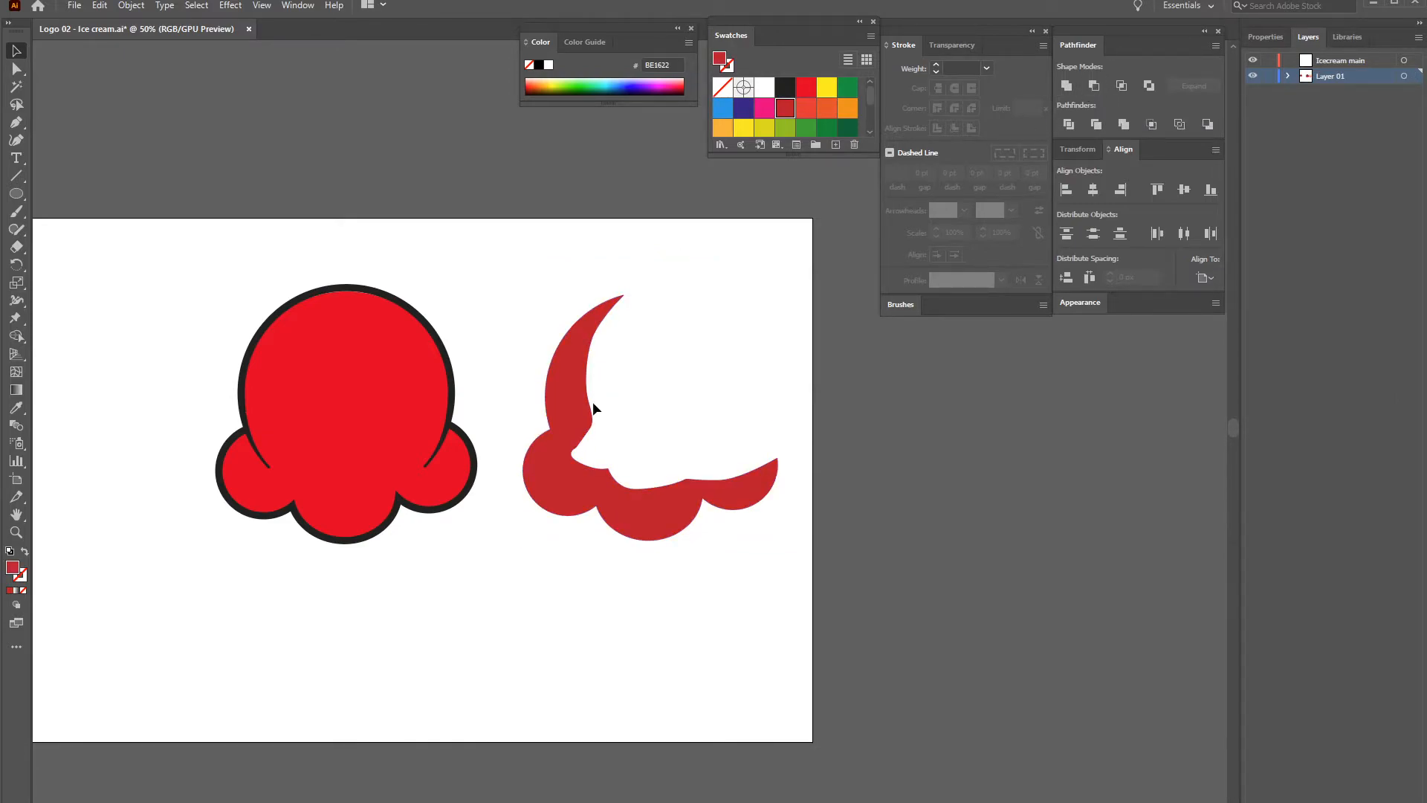
Move the dark red shadow shape onto the original scoop, aligned with its left and lower edges
left_click(571, 430)
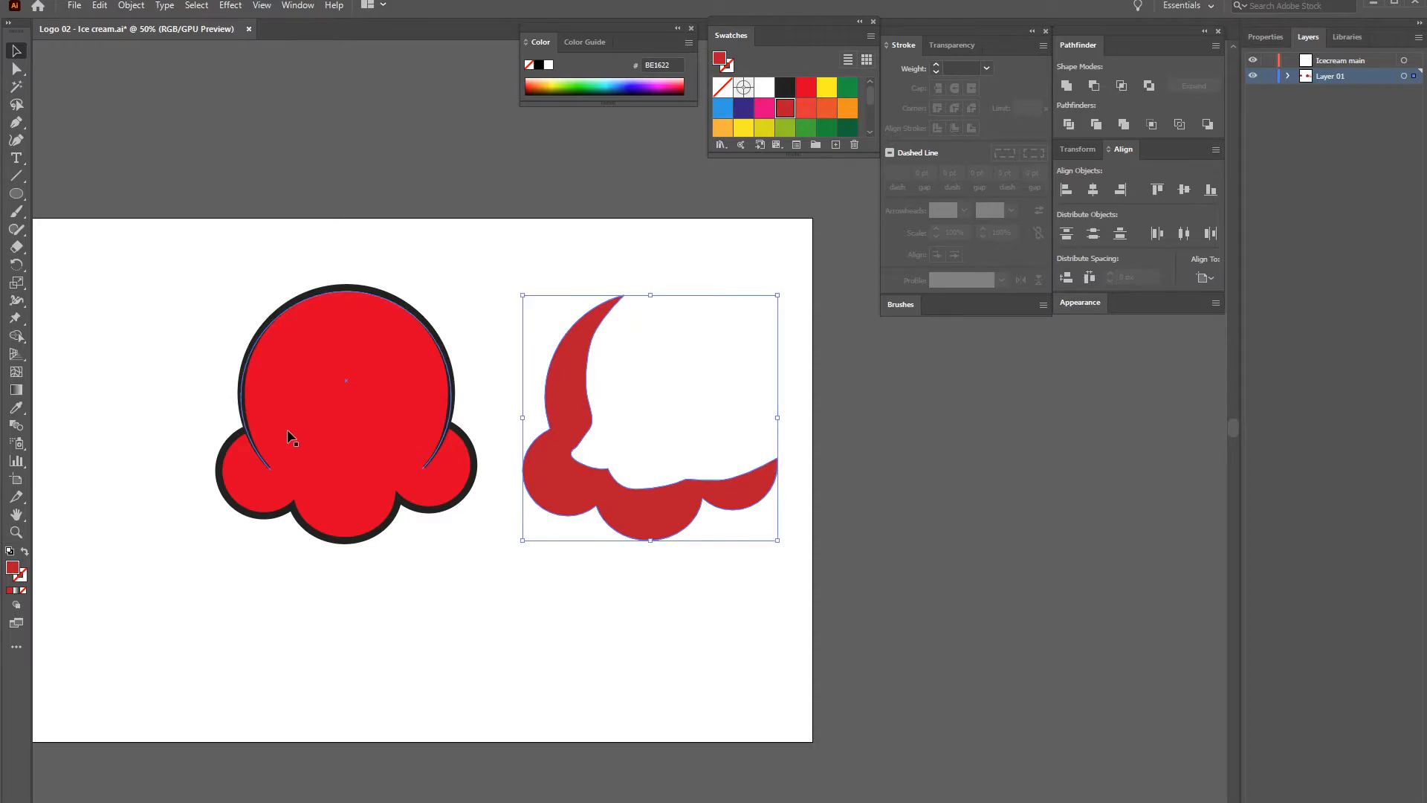
left_click_drag(548, 433, 260, 442)
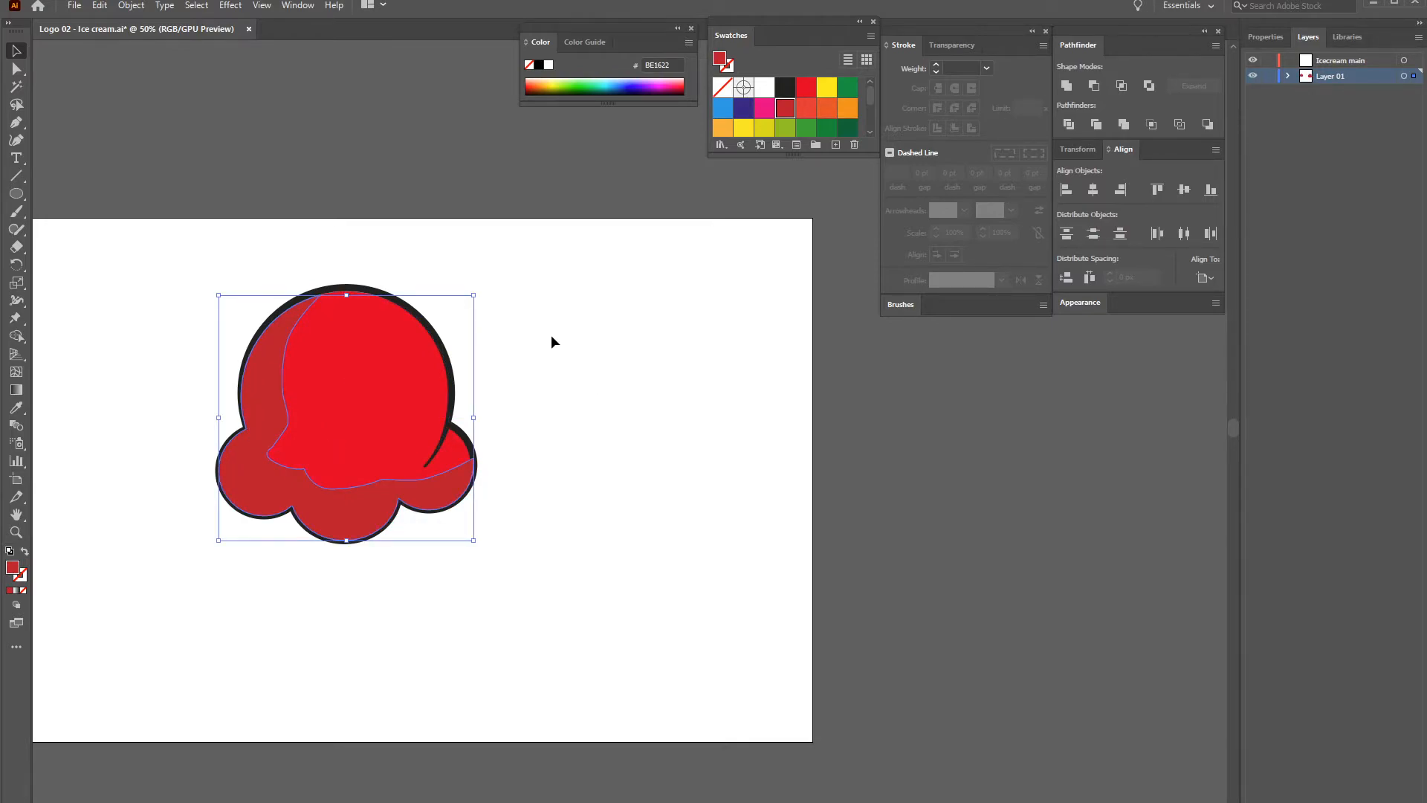
left_click(618, 352)
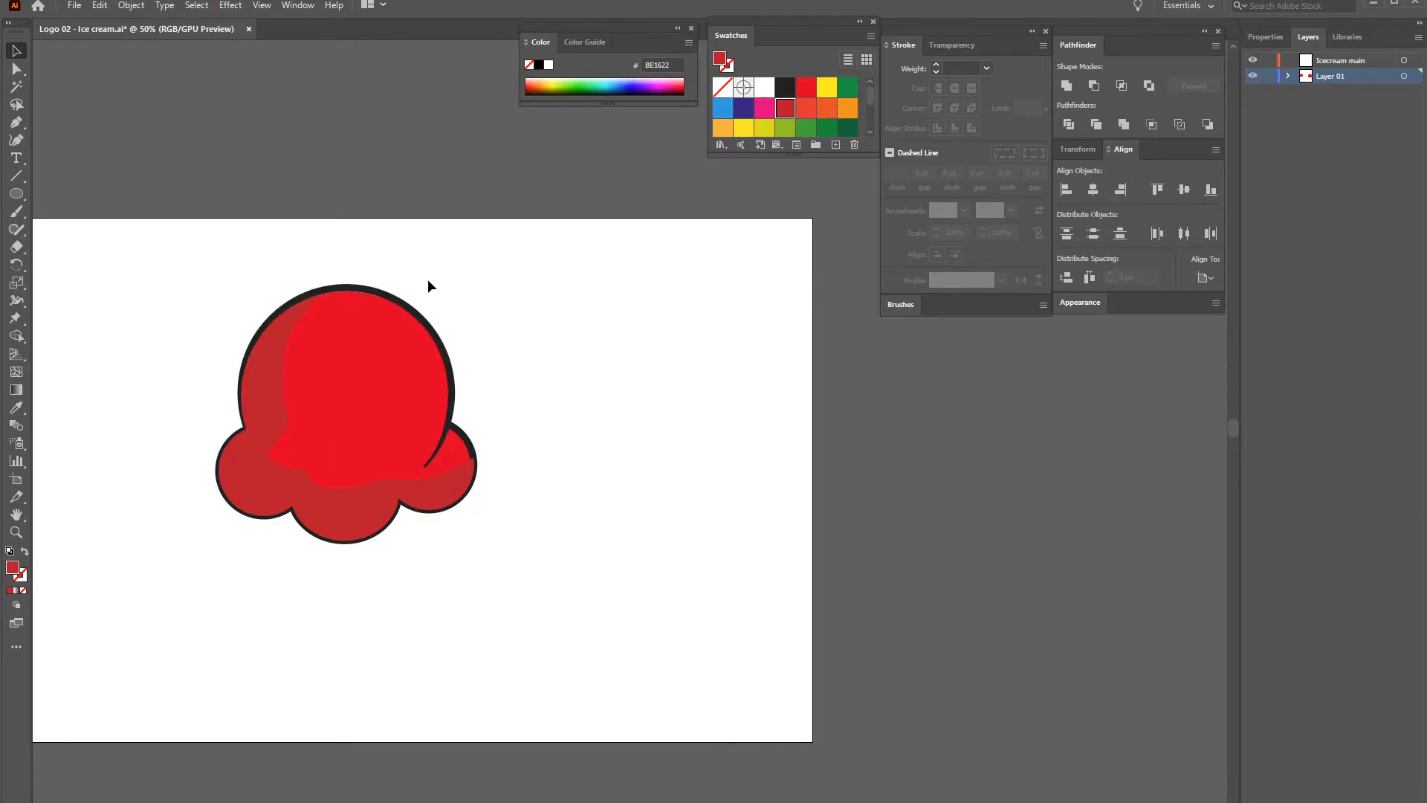
Paste a copy of all the scoop artwork, including the dark red shadow, in place on the Icecream main layer
key("ctrl+=")
key("ctrl+=")
left_click_drag(386, 356, 720, 378)
left_click(484, 187)
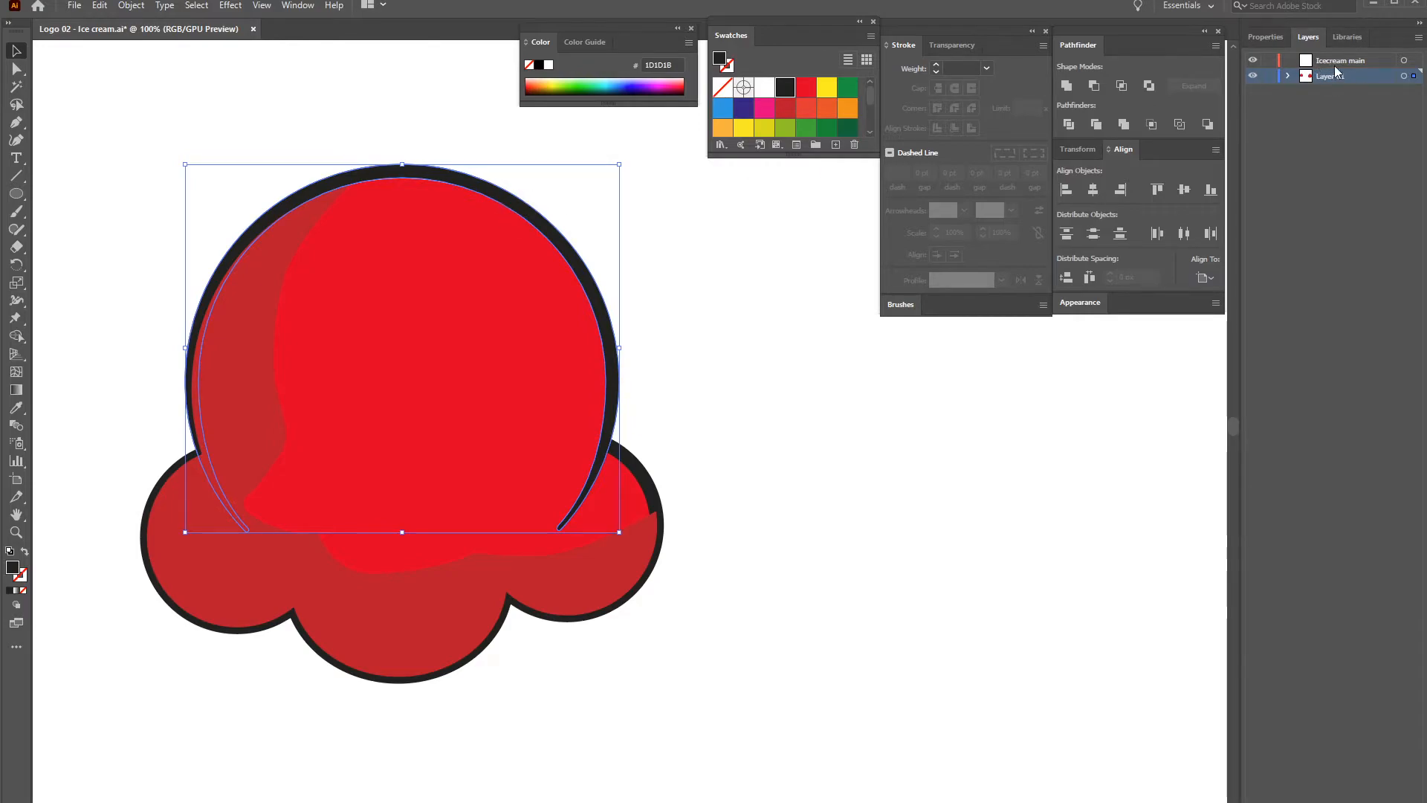
left_click(706, 337)
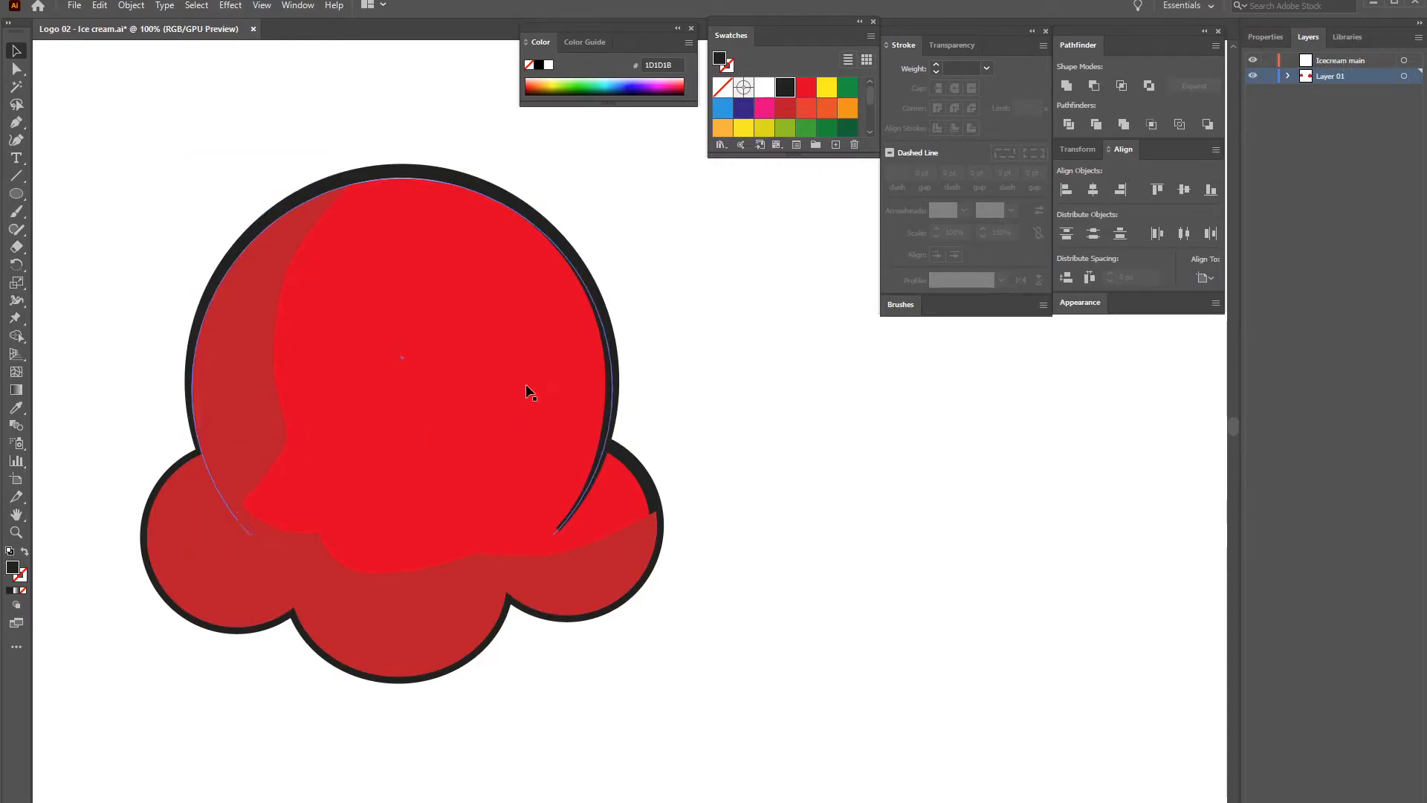
left_click_drag(677, 292, 152, 632)
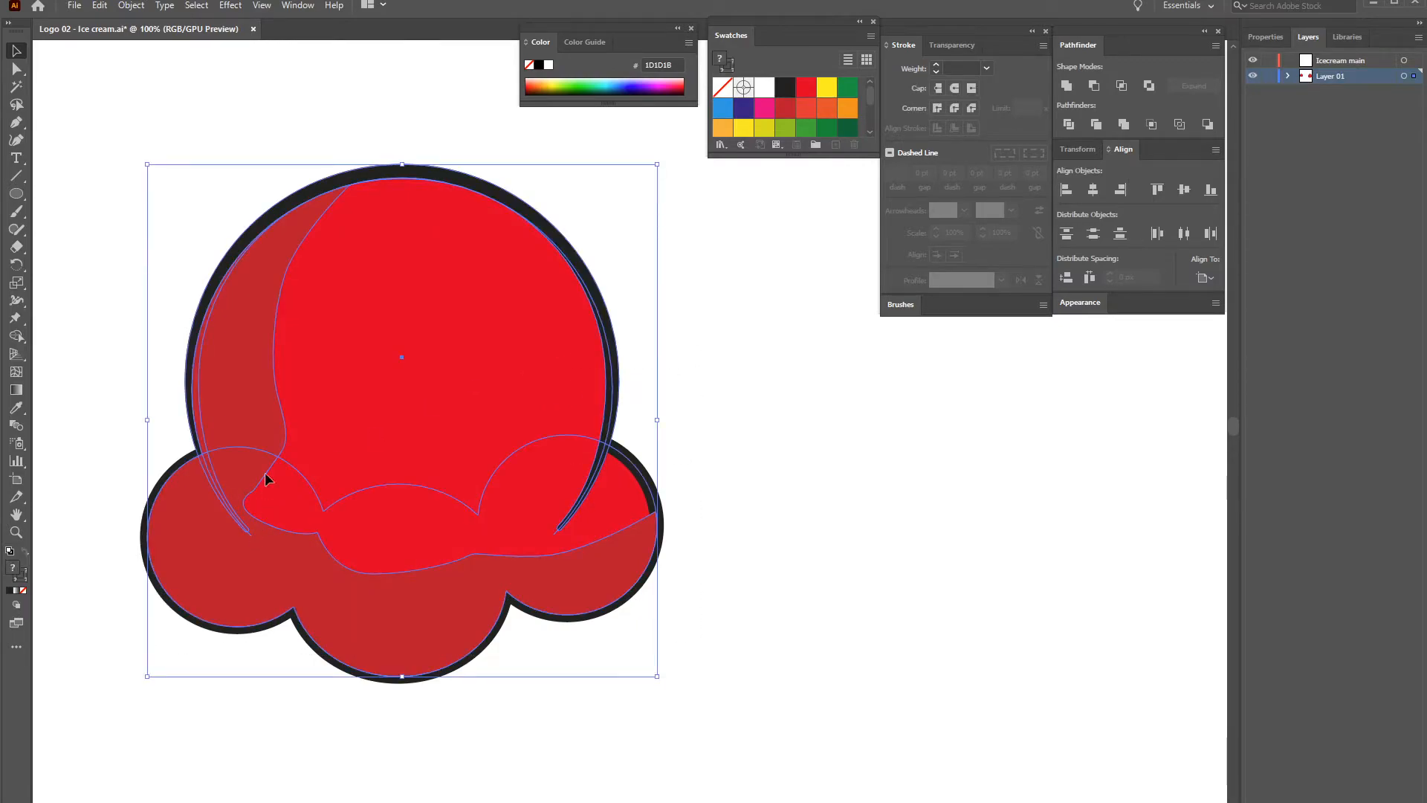
left_click(1345, 67)
key("ctrl+f")
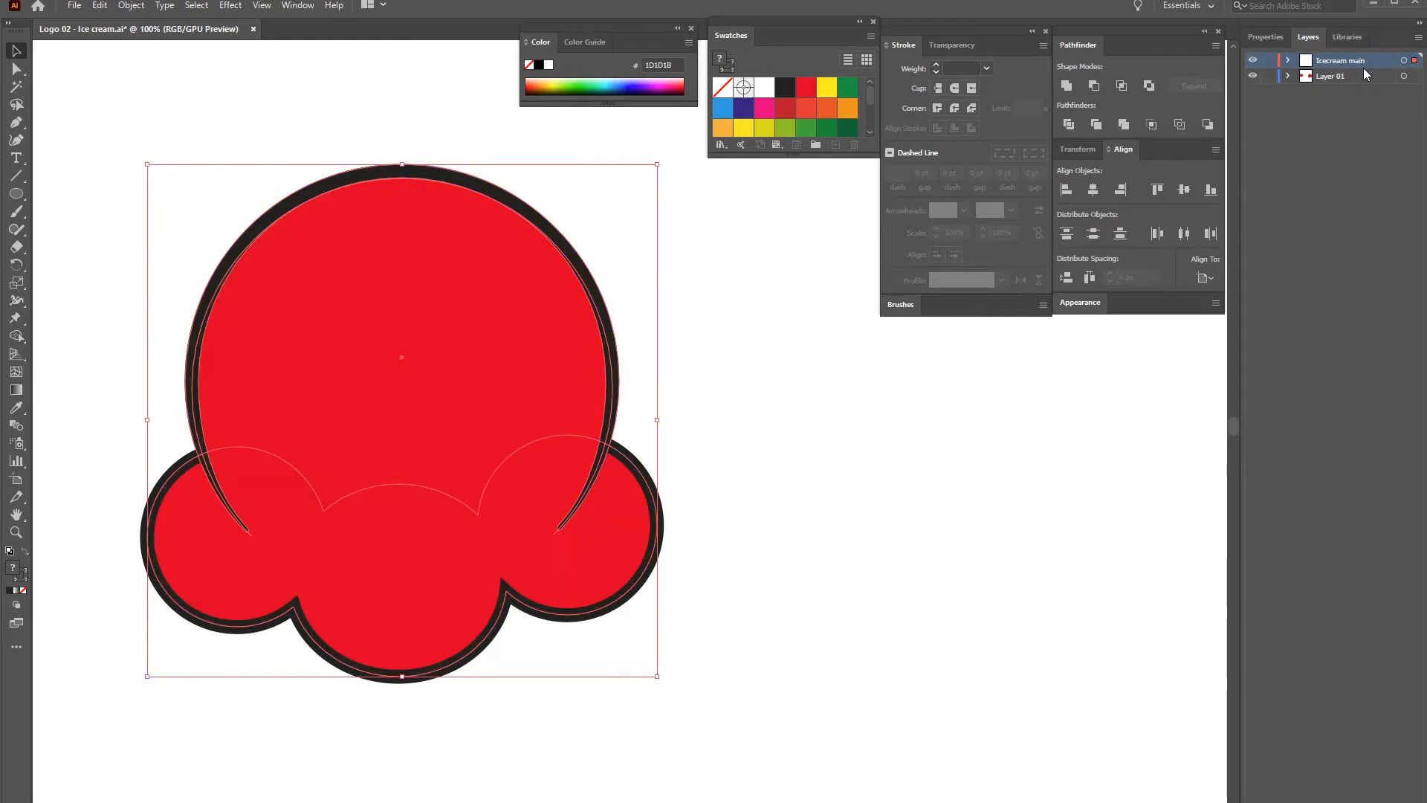
key("ctrl+z")
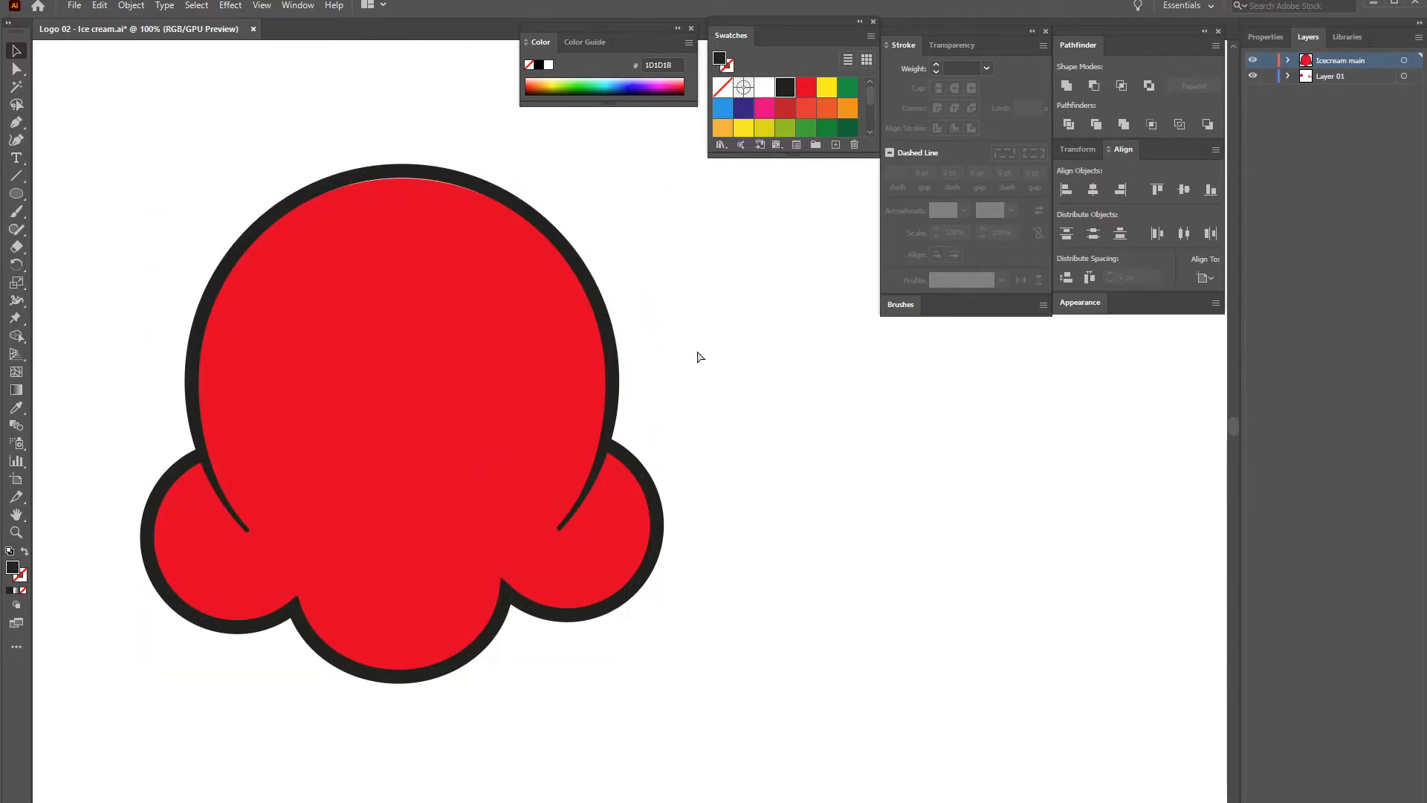
key("ctrl+z")
left_click(1331, 61)
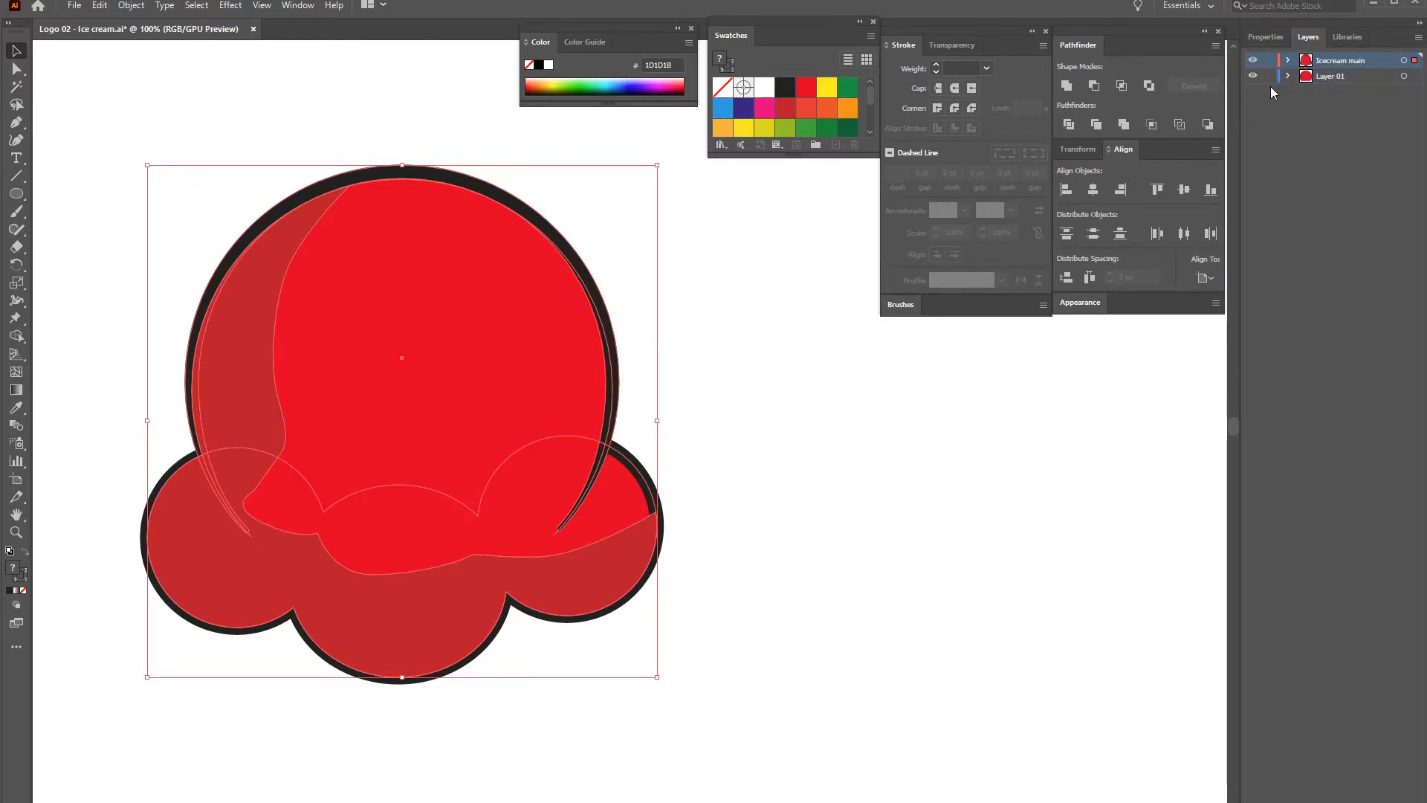
Select the round scoop's black outline and create a new layer named Outlines
left_click(831, 401)
left_click(499, 190)
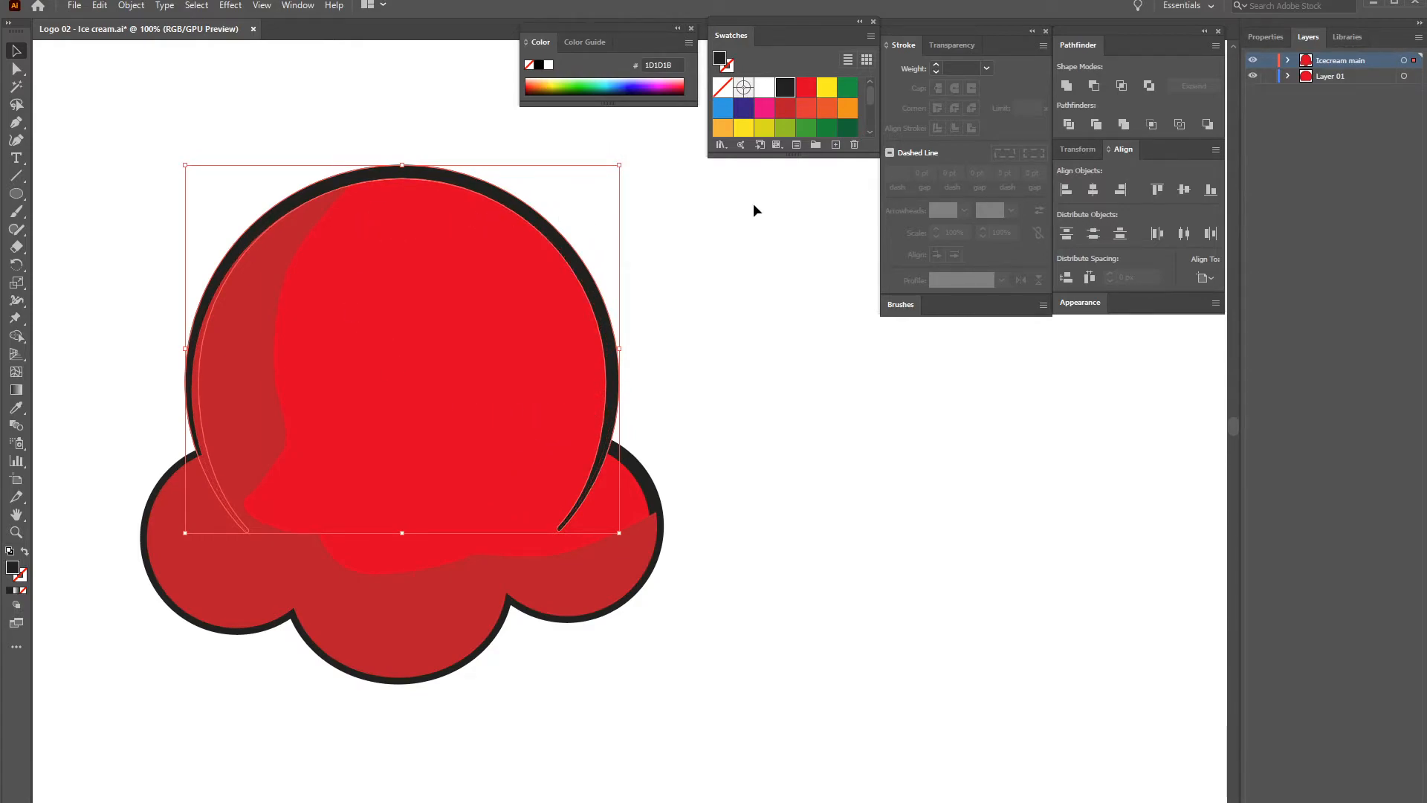
left_click(1417, 37)
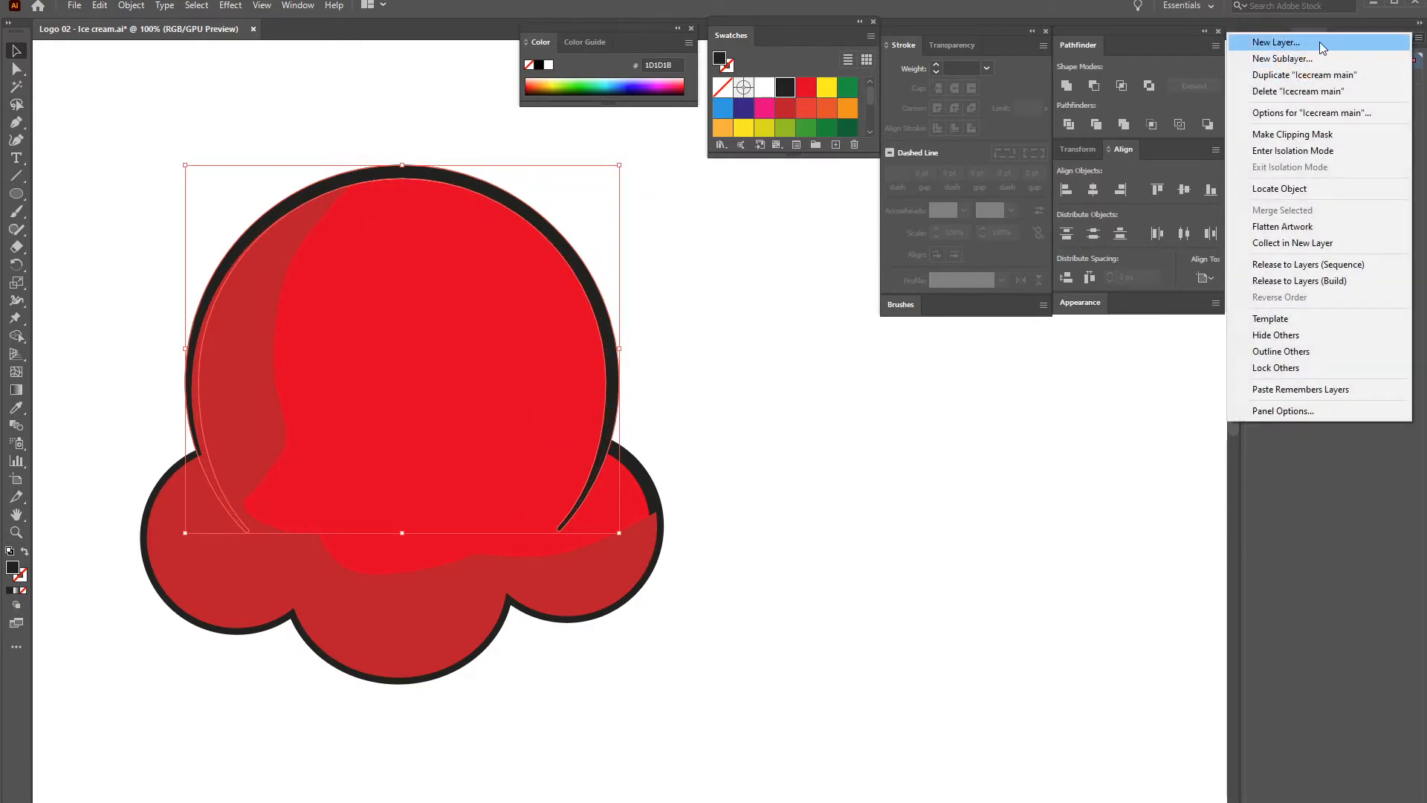
left_click(1321, 43)
type("Outlines")
key("Return")
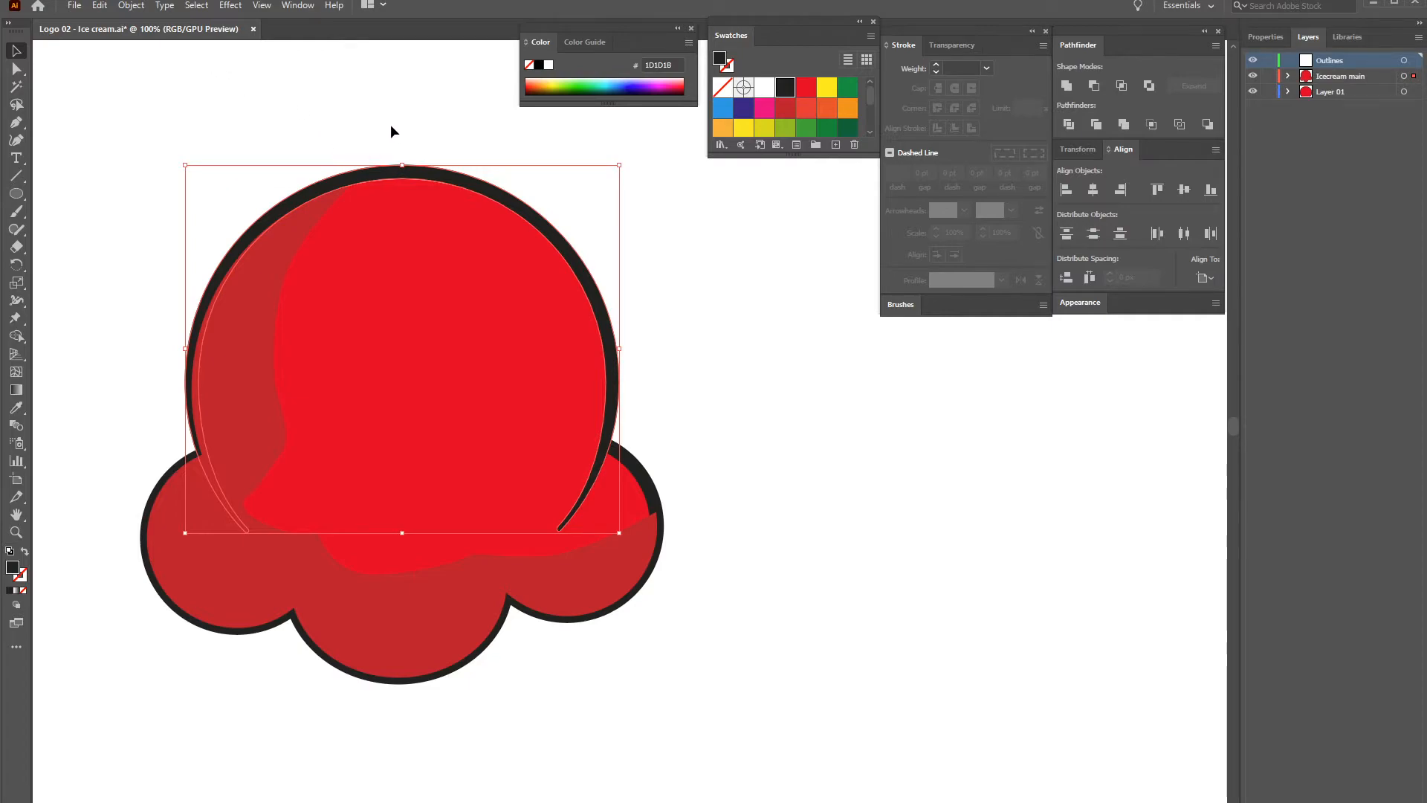
Send the round scoop's black outline to the Outlines layer
left_click(131, 5)
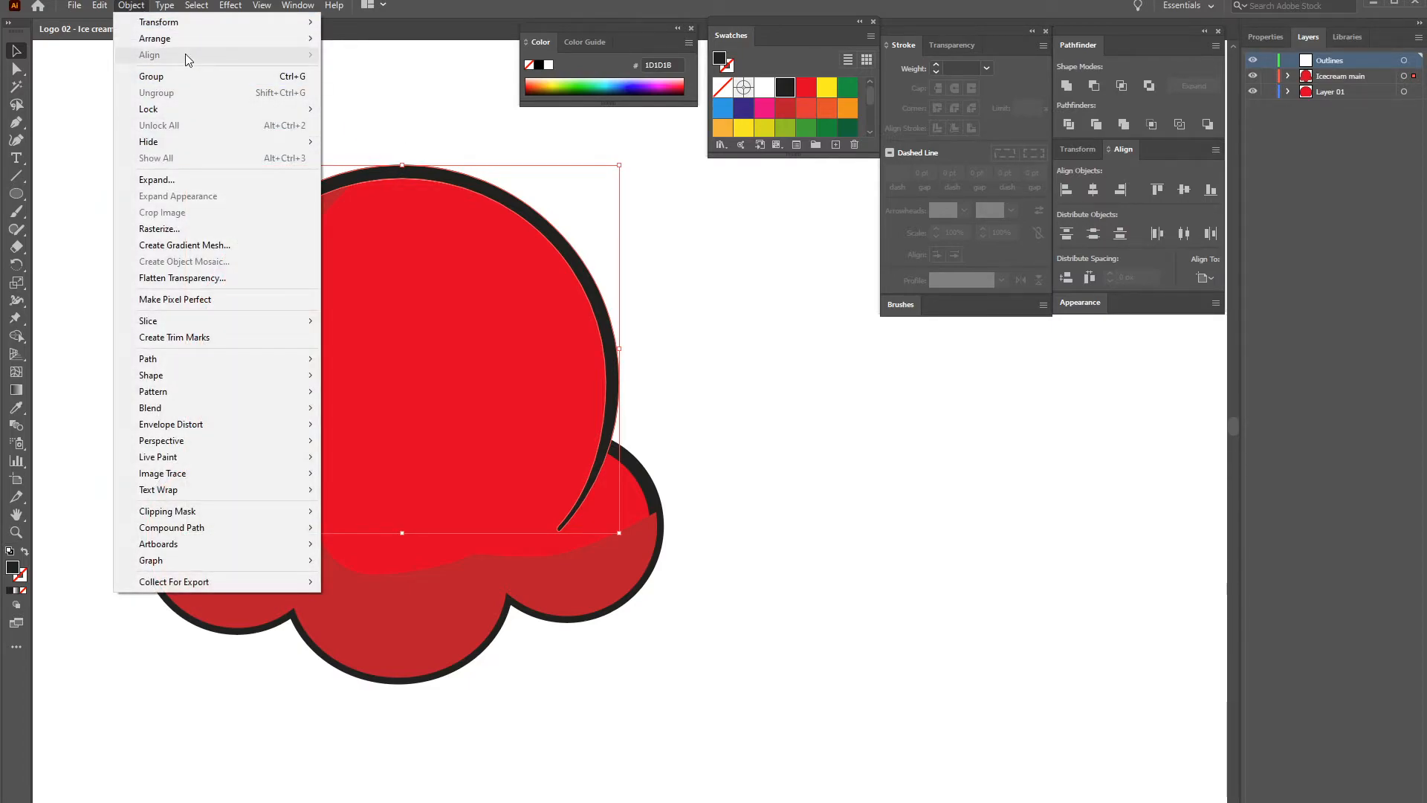
mouse_move(176, 38)
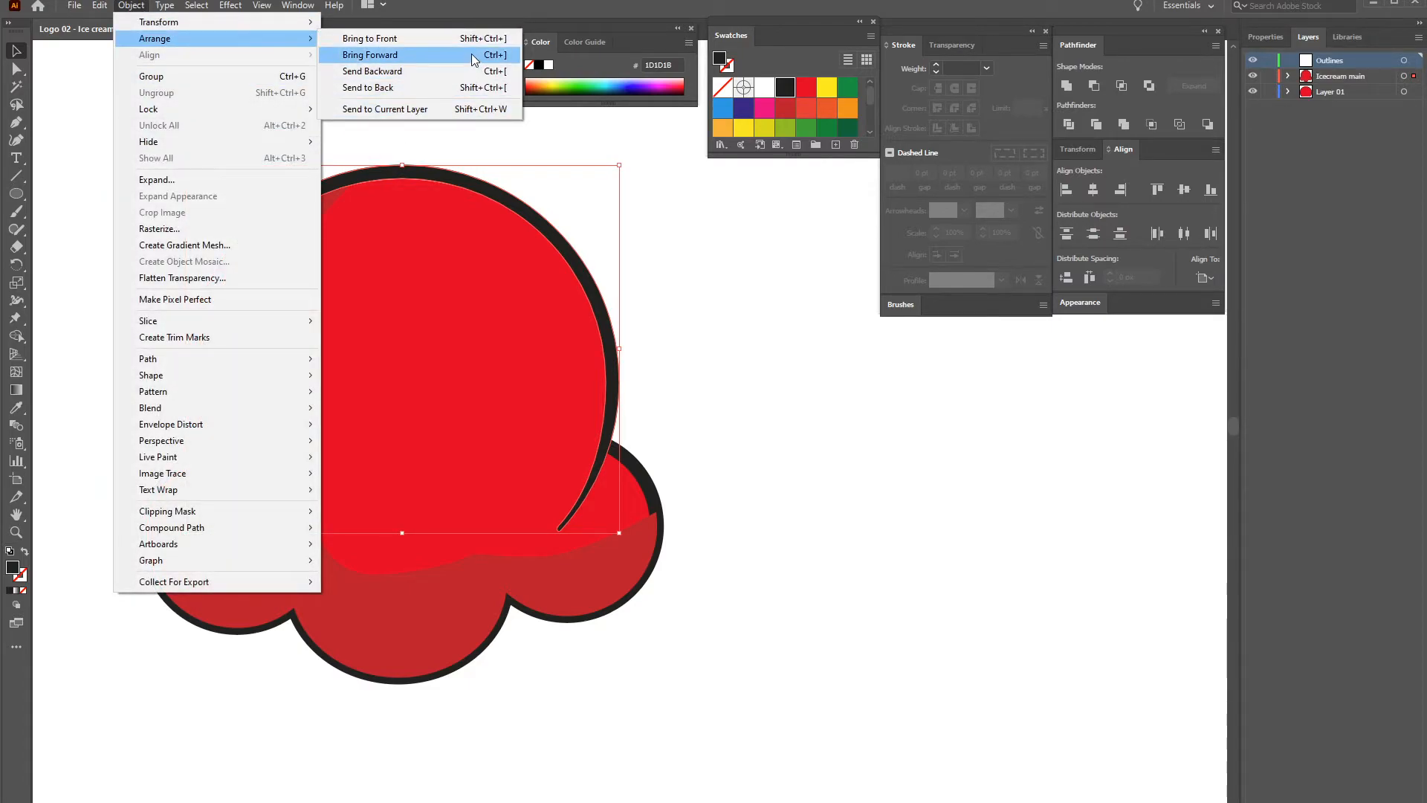
left_click(468, 109)
left_click(681, 310)
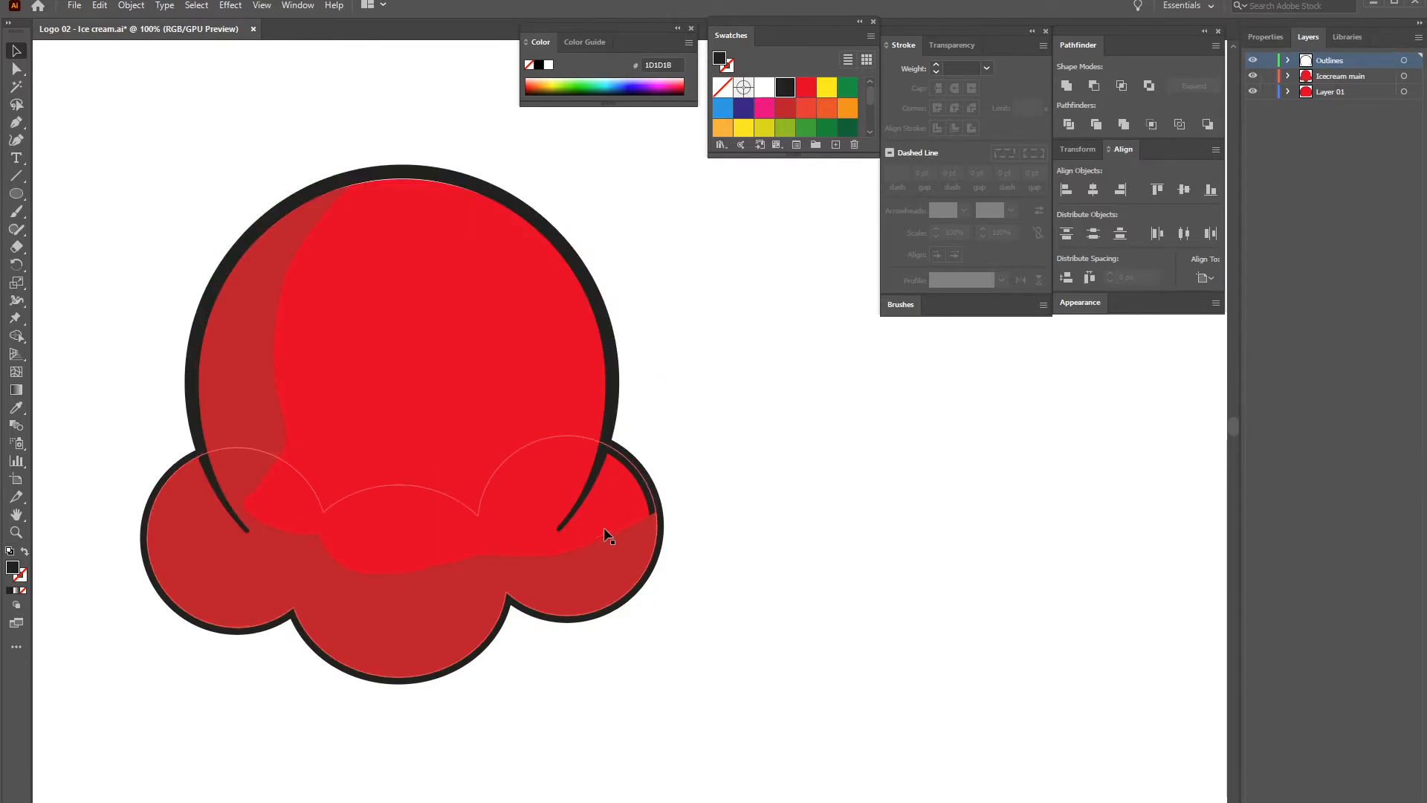
Isolate the three-lobed lower scoop shape and add an anchor point on each side where it meets the round scoop
left_click(646, 457)
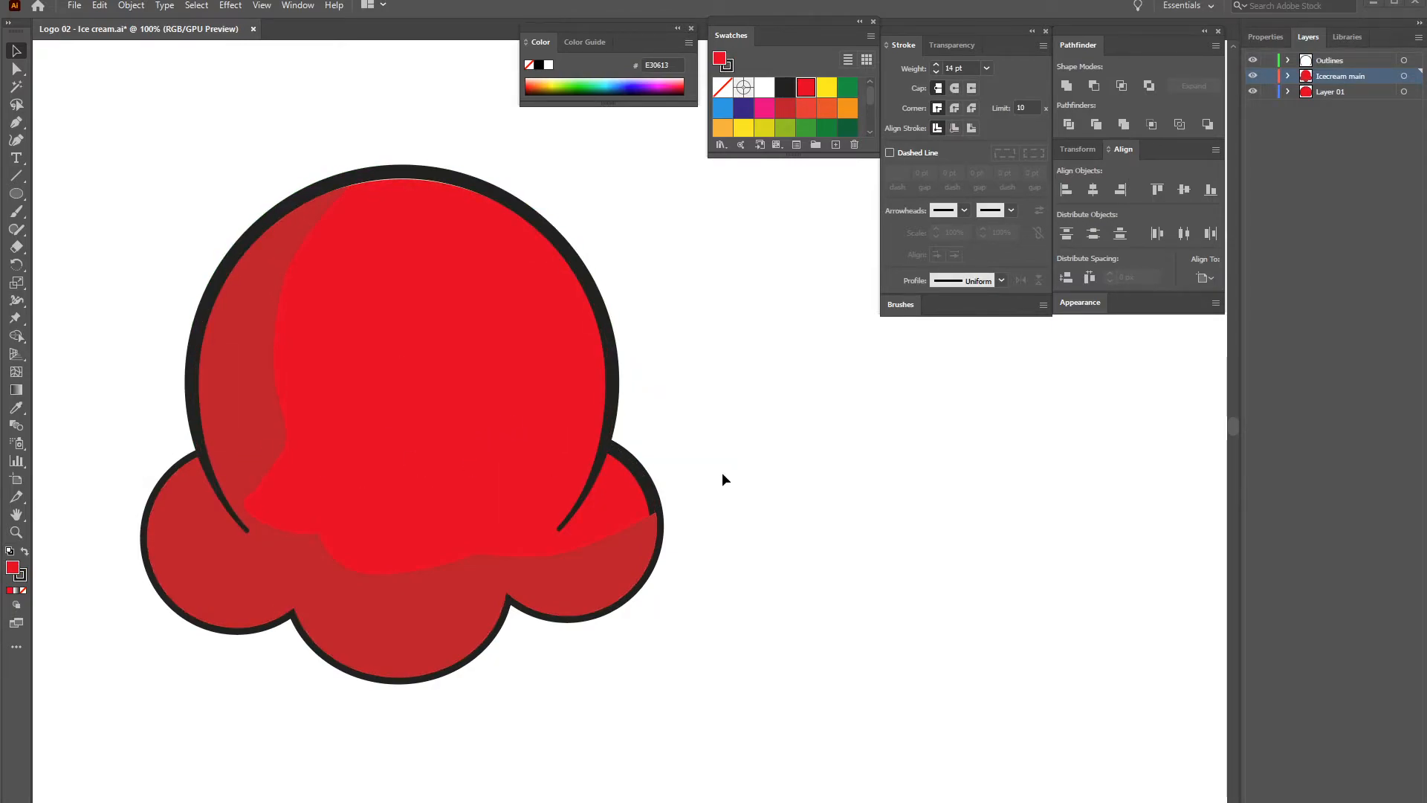
left_click(633, 477)
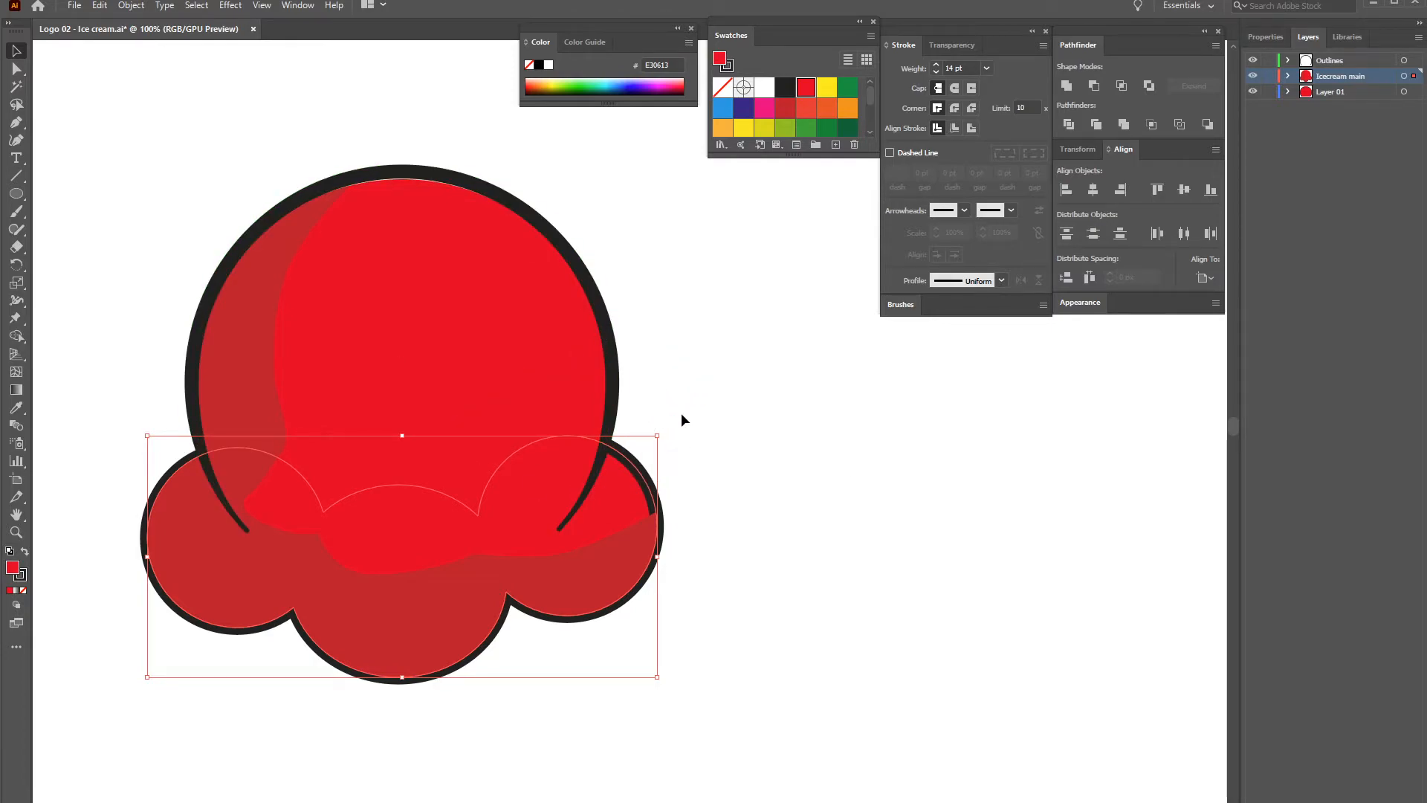
double_click(633, 468)
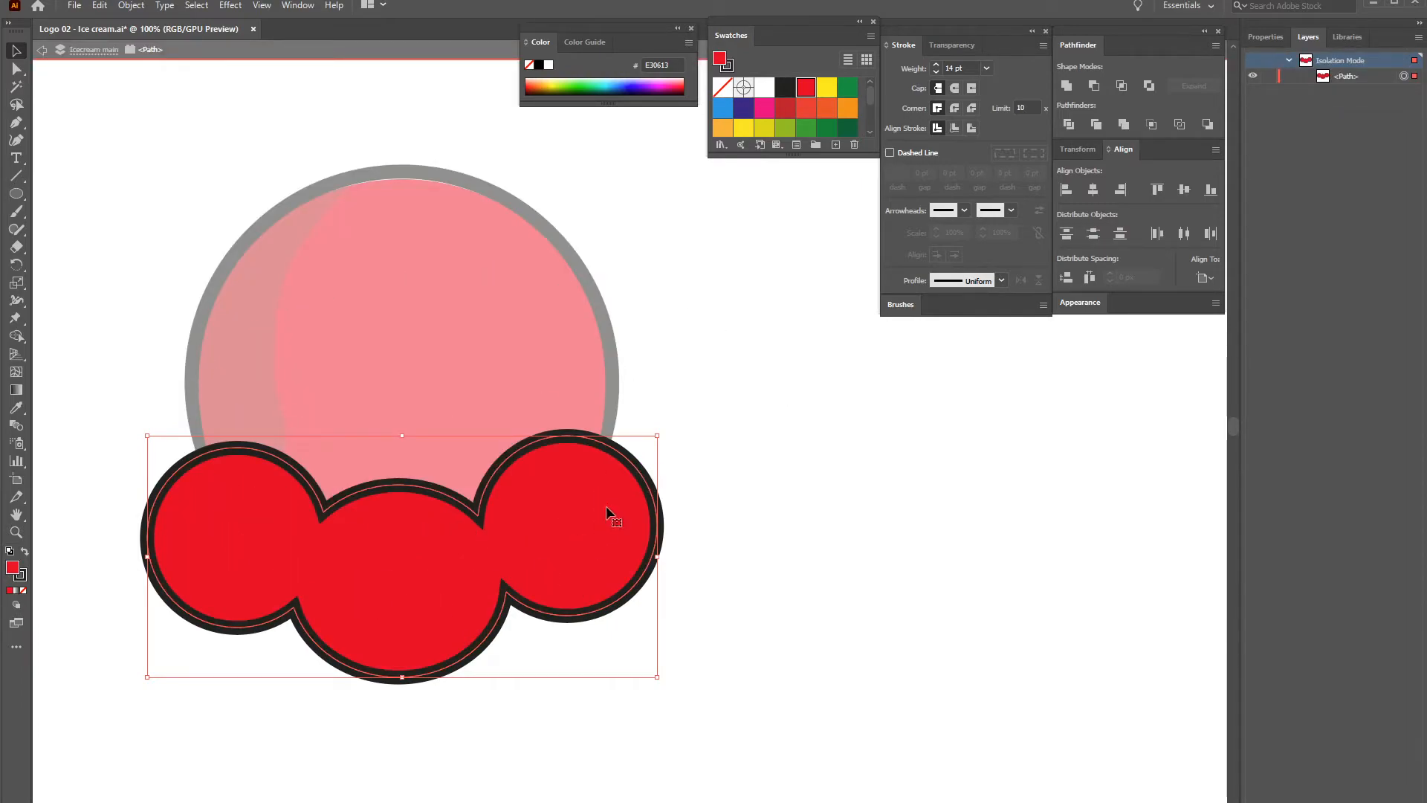
left_click(691, 340)
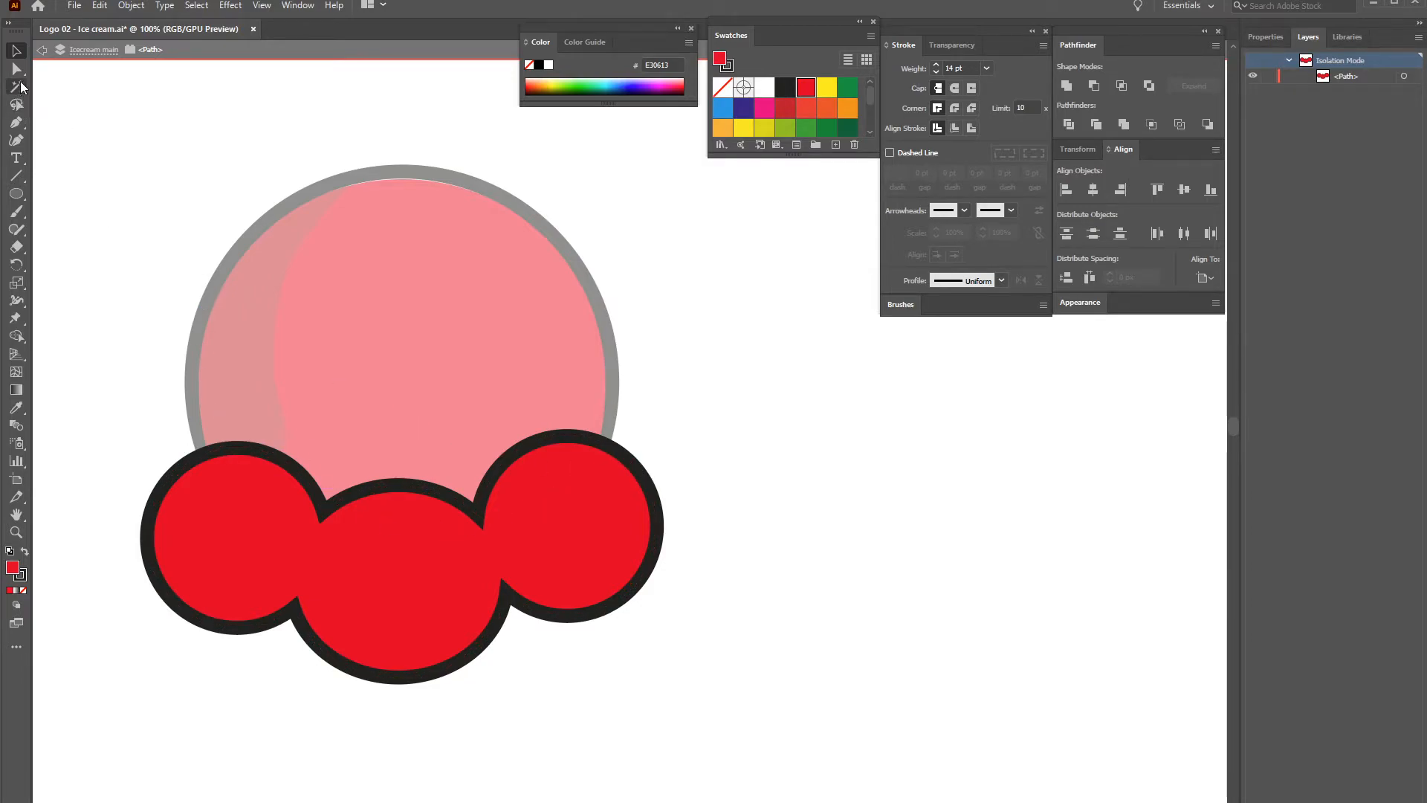
left_click(18, 127)
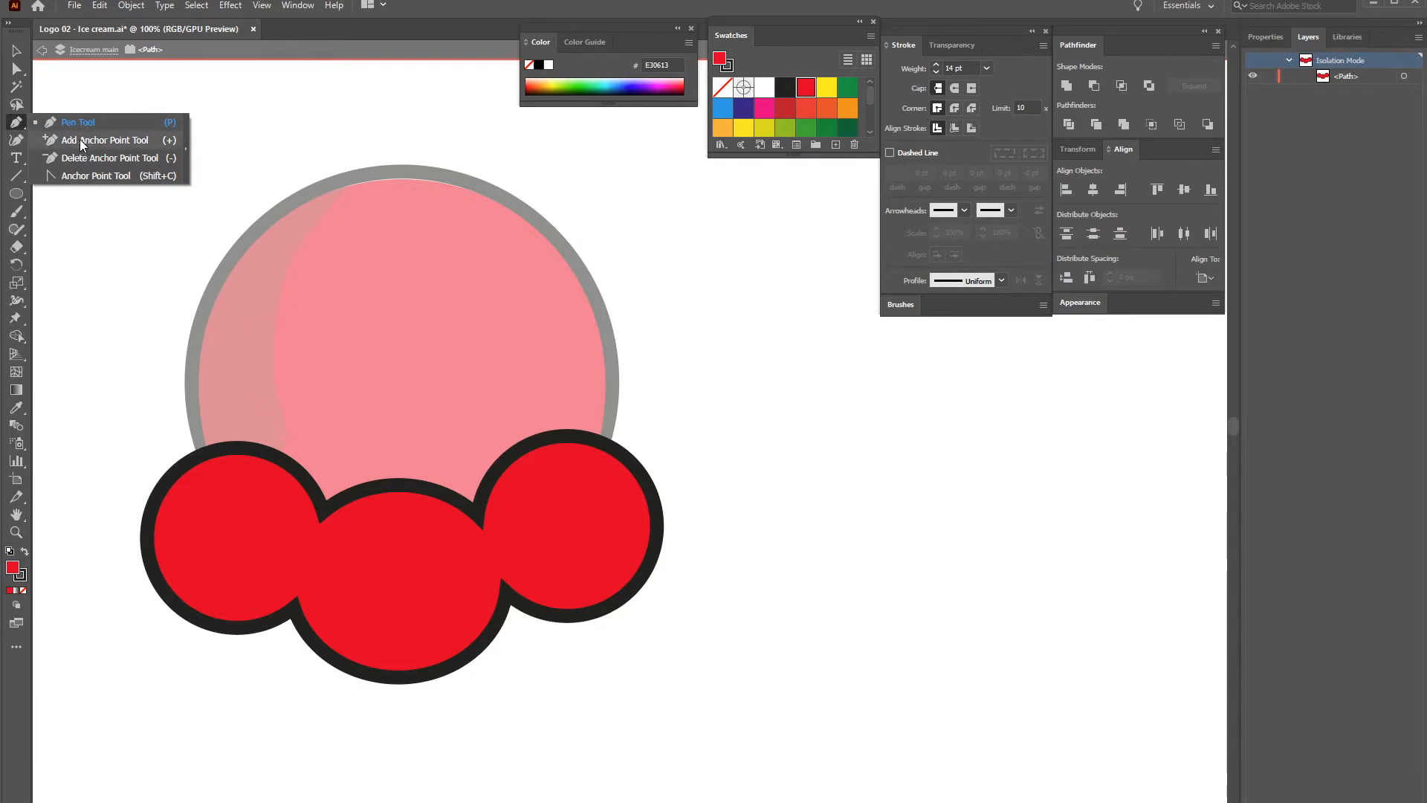
left_click(80, 141)
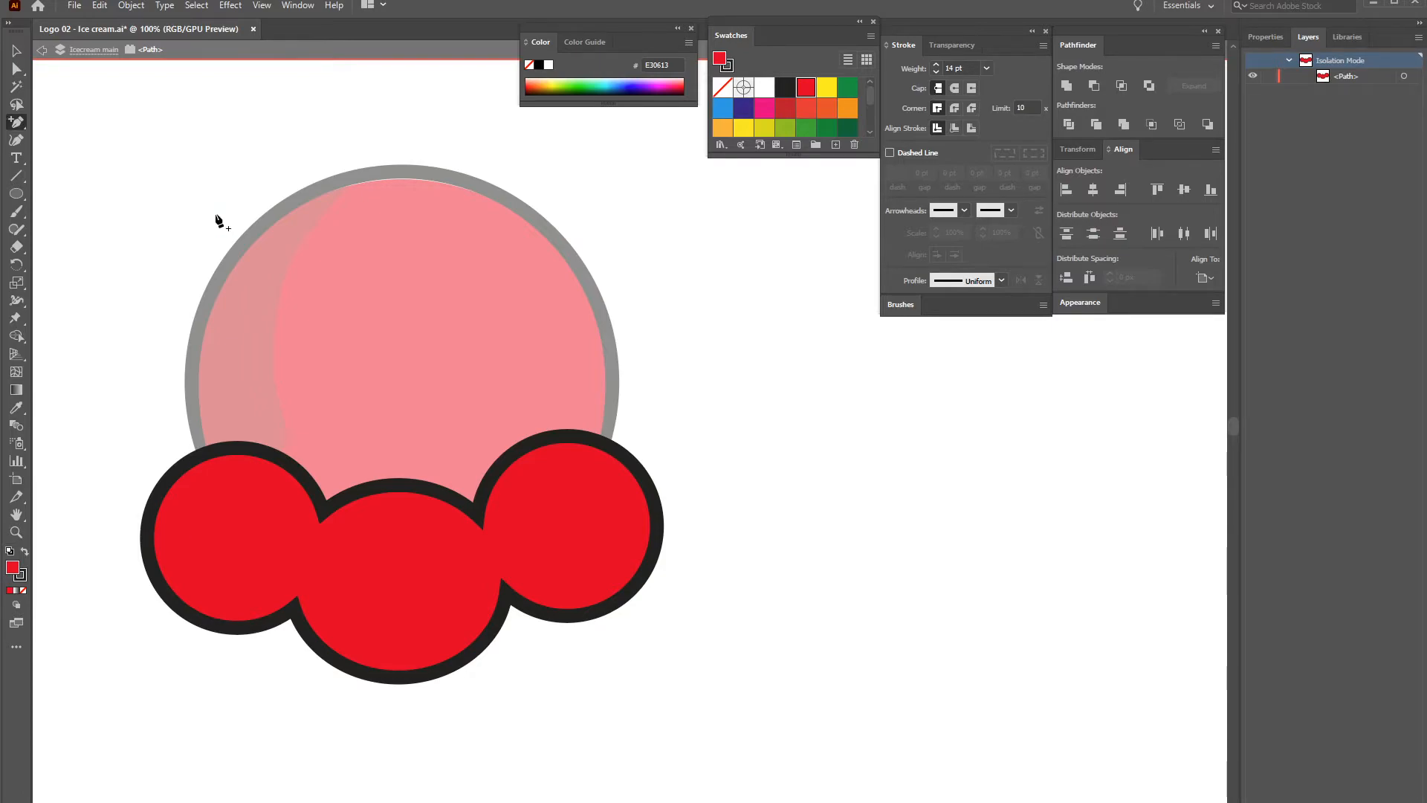
left_click(205, 456)
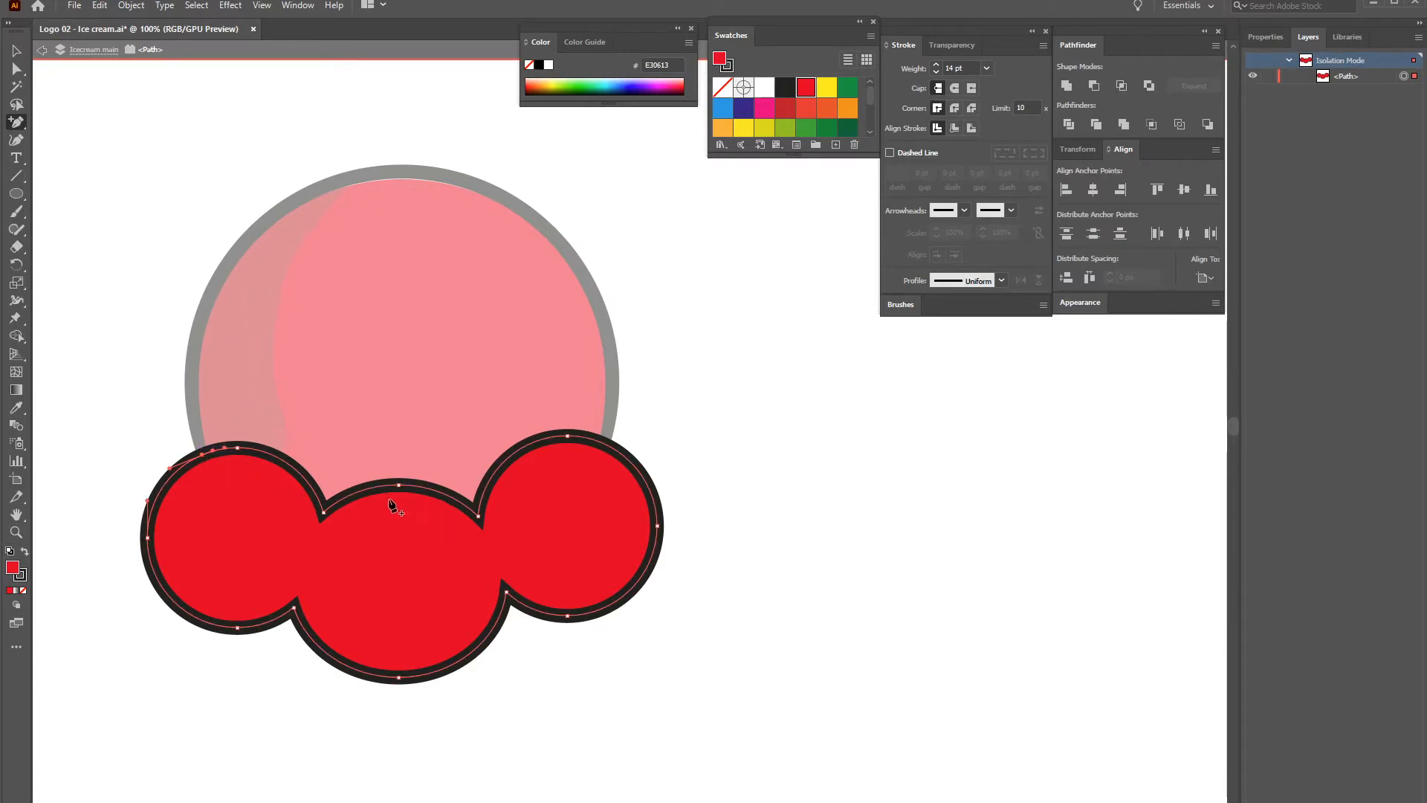
left_click(603, 446)
Delete the lower shape's upper path between the two added anchor points, leaving an open path, and exit isolation mode
left_click(17, 71)
left_click(325, 512)
key("Delete")
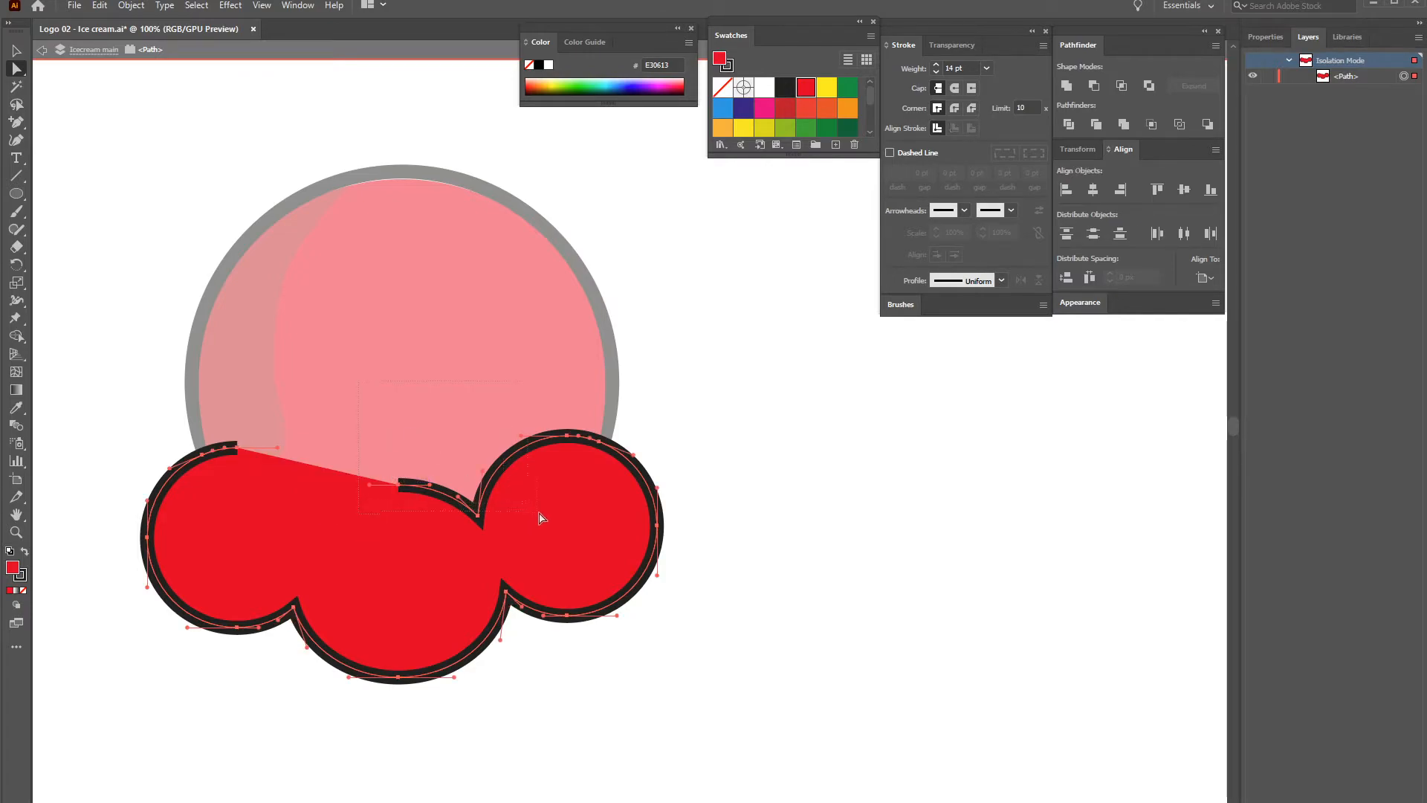
left_click_drag(587, 533, 592, 535)
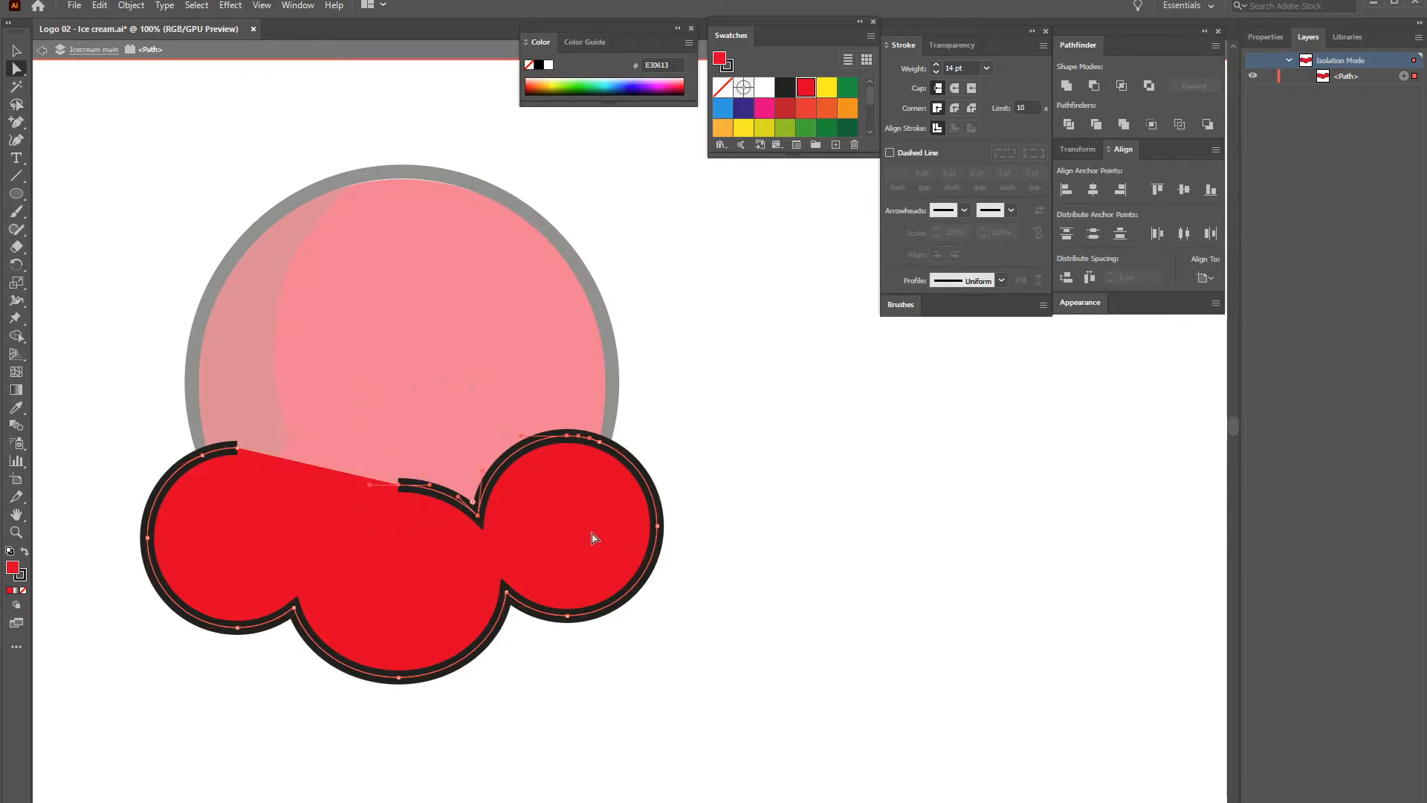
key("Delete")
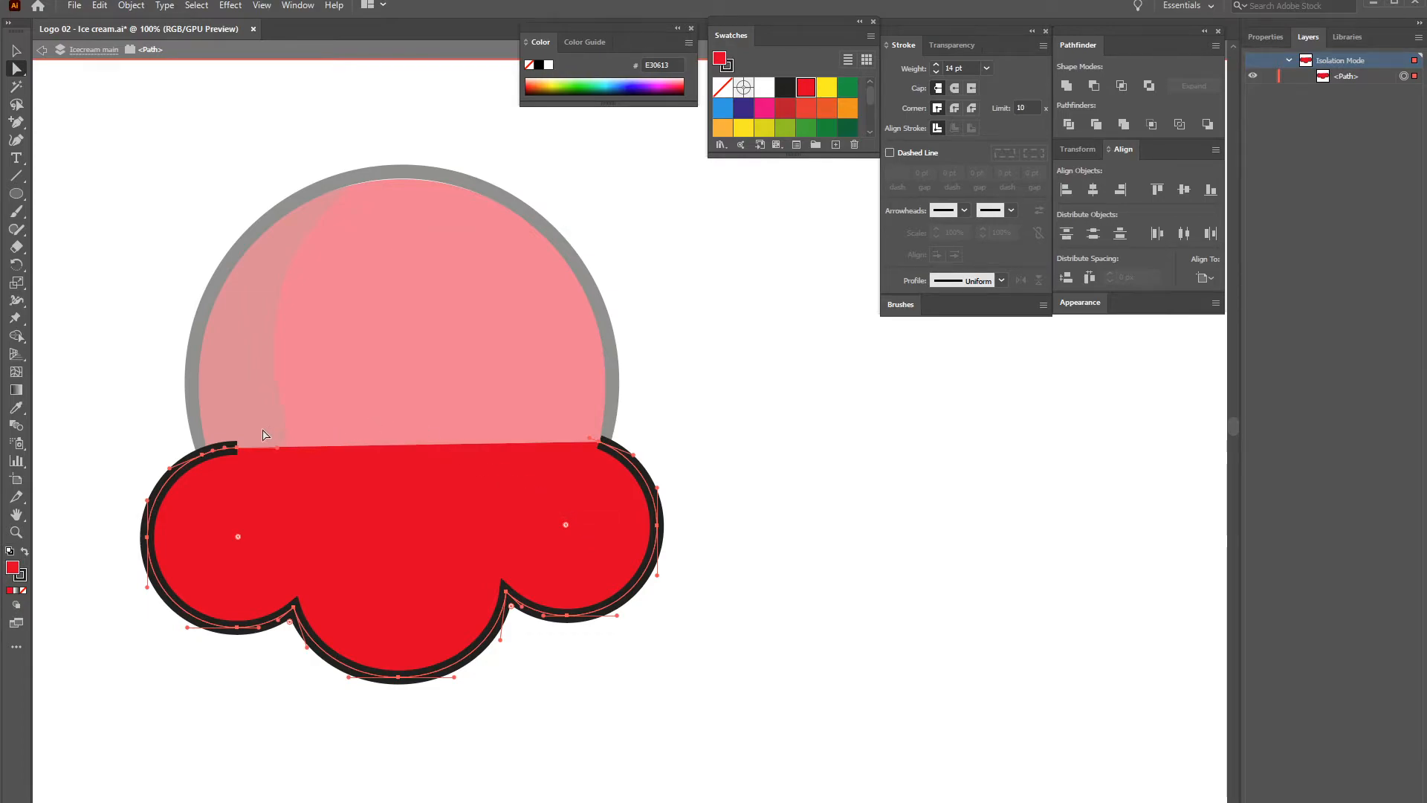
left_click_drag(226, 462, 224, 457)
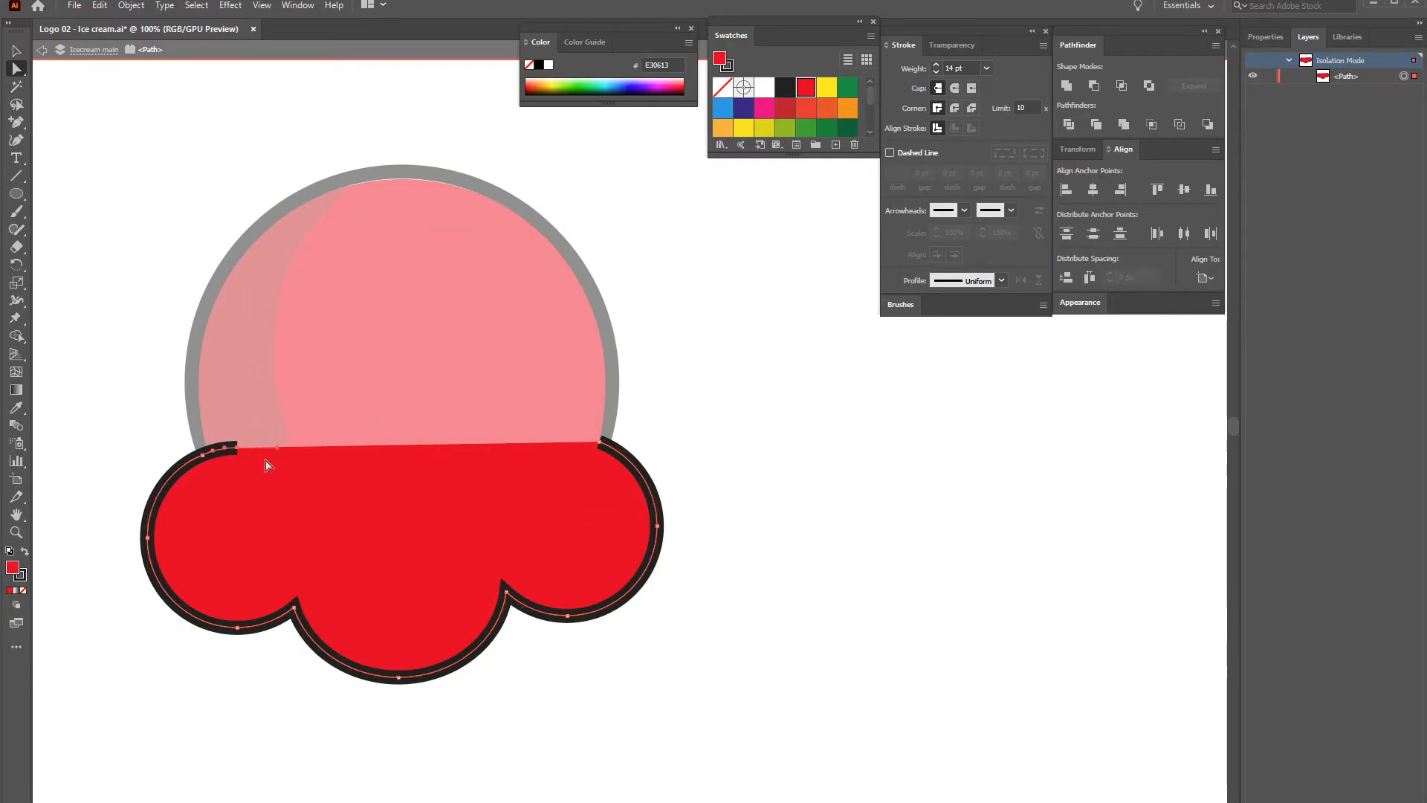
key("ctrl+j")
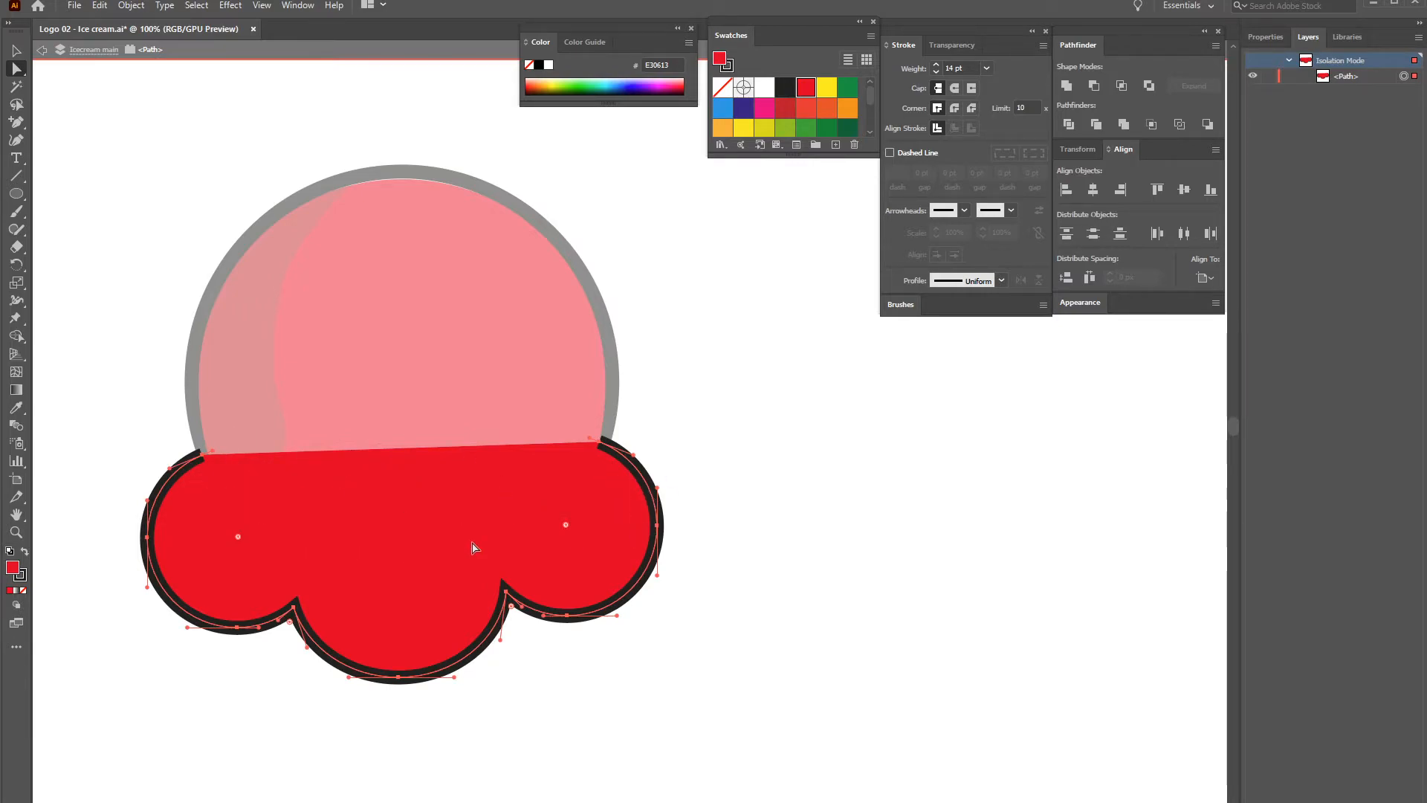
left_click(16, 50)
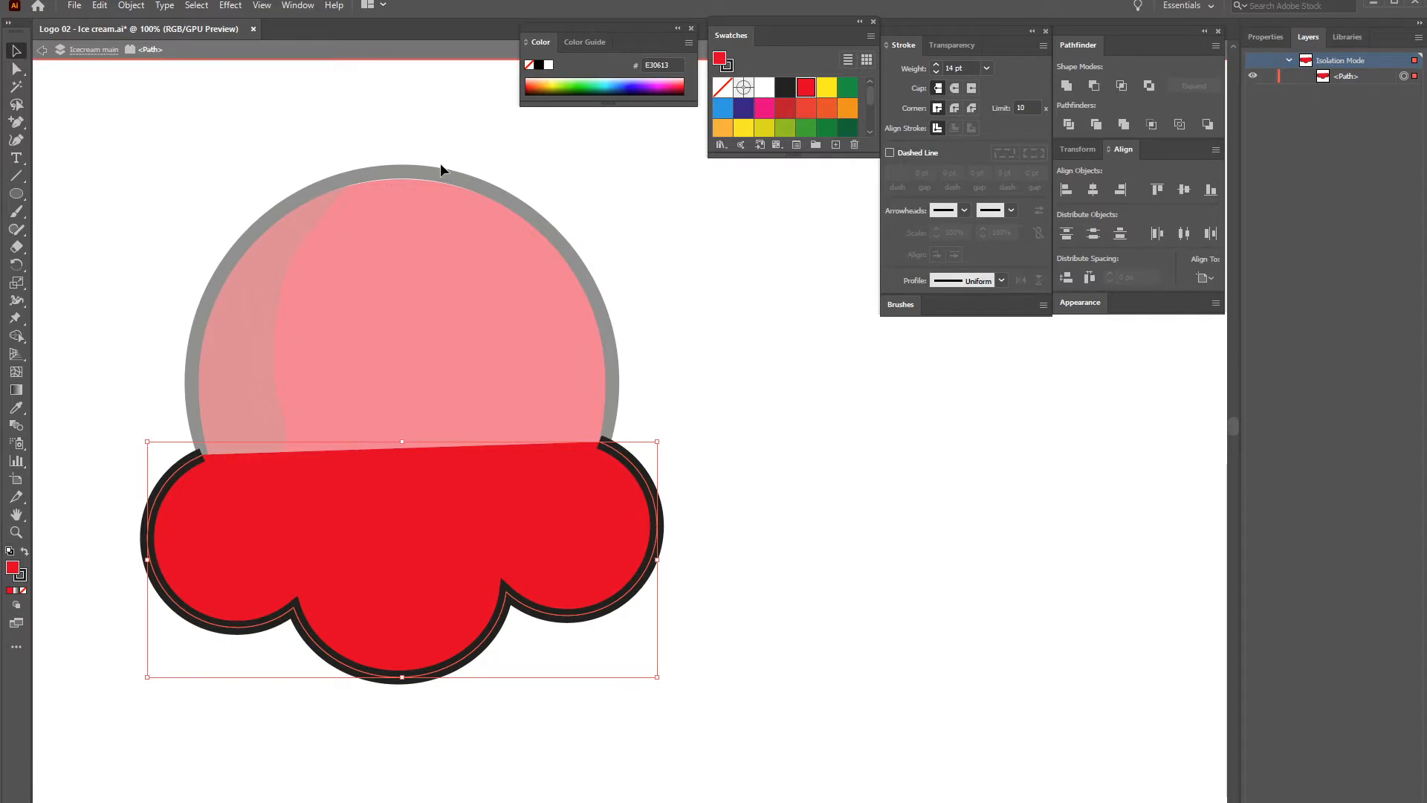
double_click(755, 466)
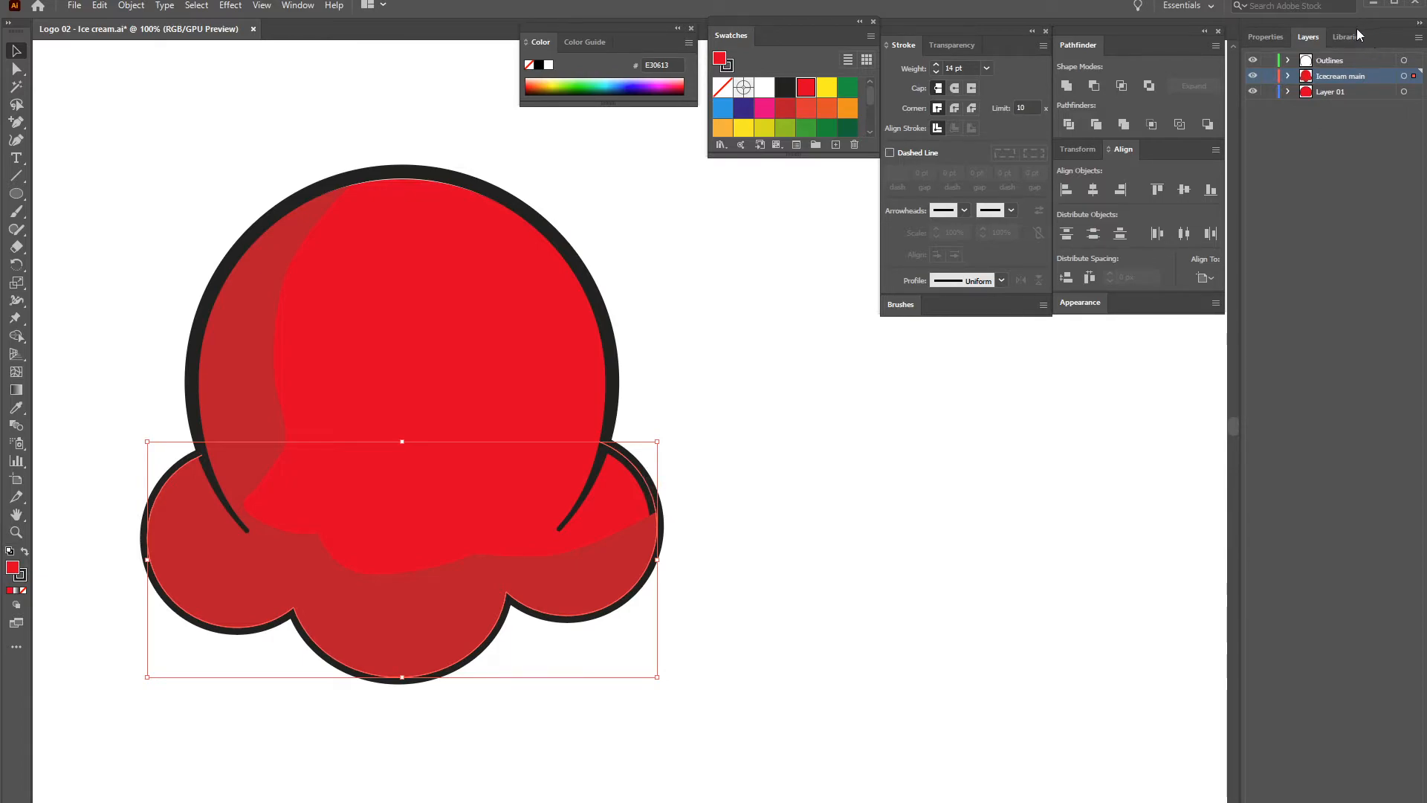
Try placing a copy of the trimmed lower shape beside the scoop and undo it
left_click(675, 483)
left_click(649, 490)
left_click_drag(652, 492, 1210, 492)
left_click(648, 487)
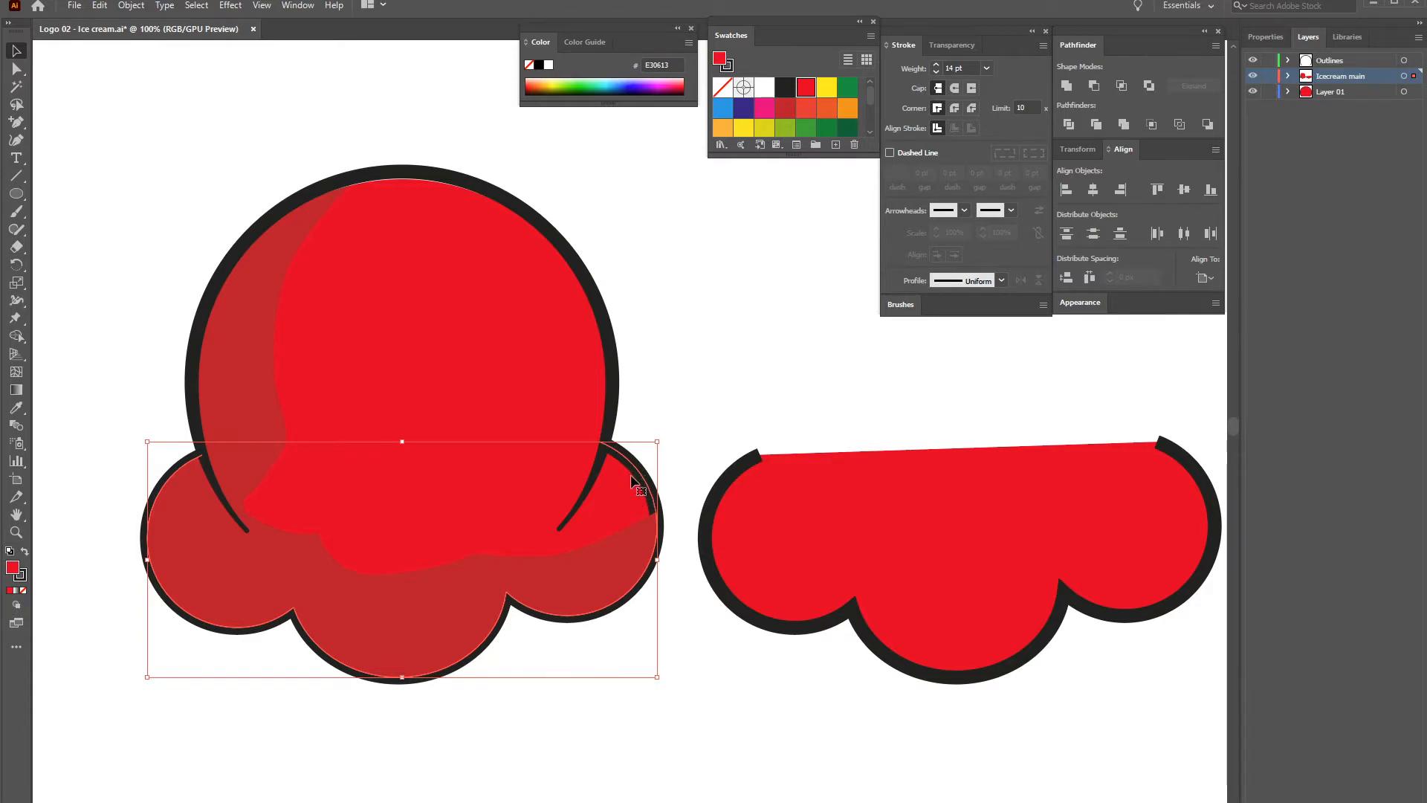
key("ctrl+z")
left_click(717, 449)
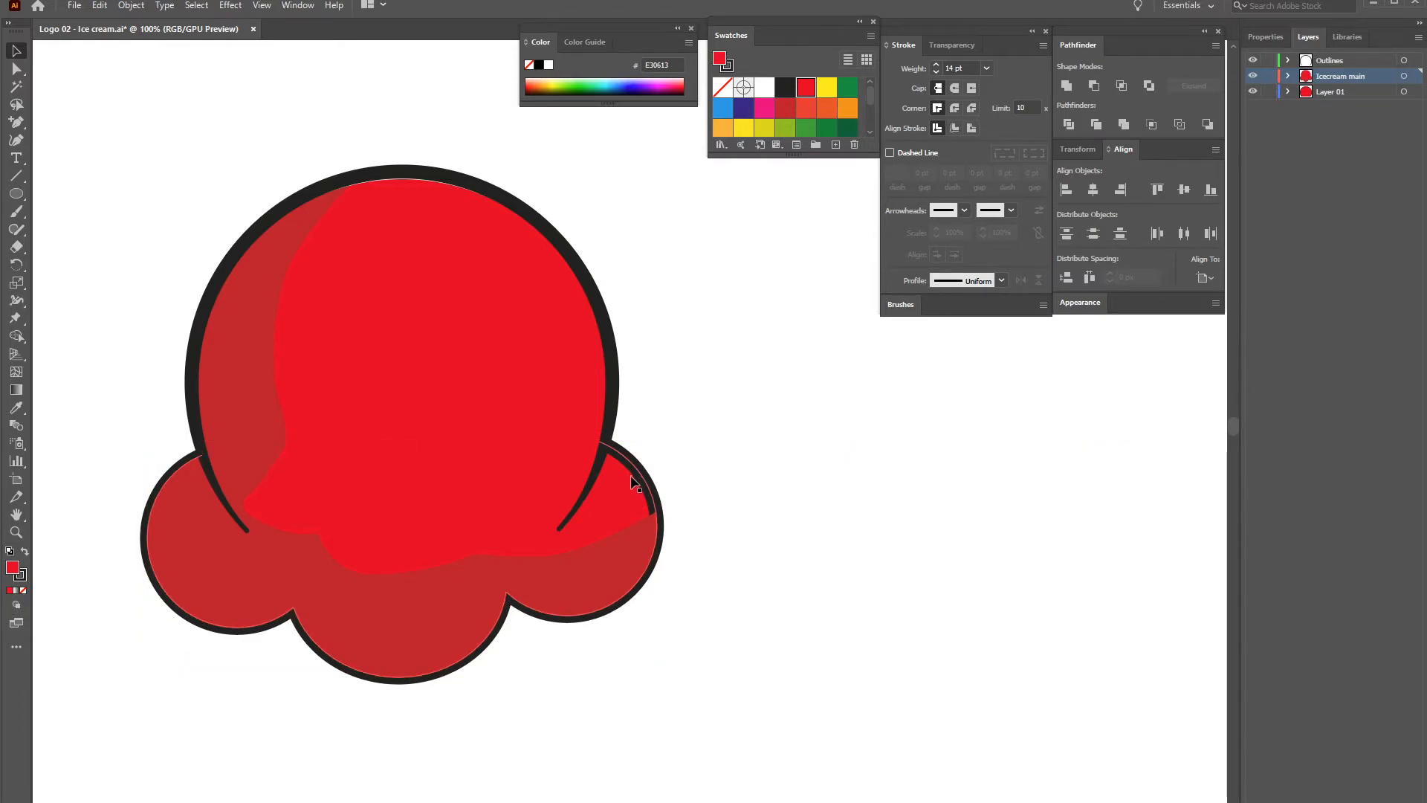
Paste a copy of the trimmed lower shape in place on the Outlines layer and remove the copy's fill
left_click(644, 482)
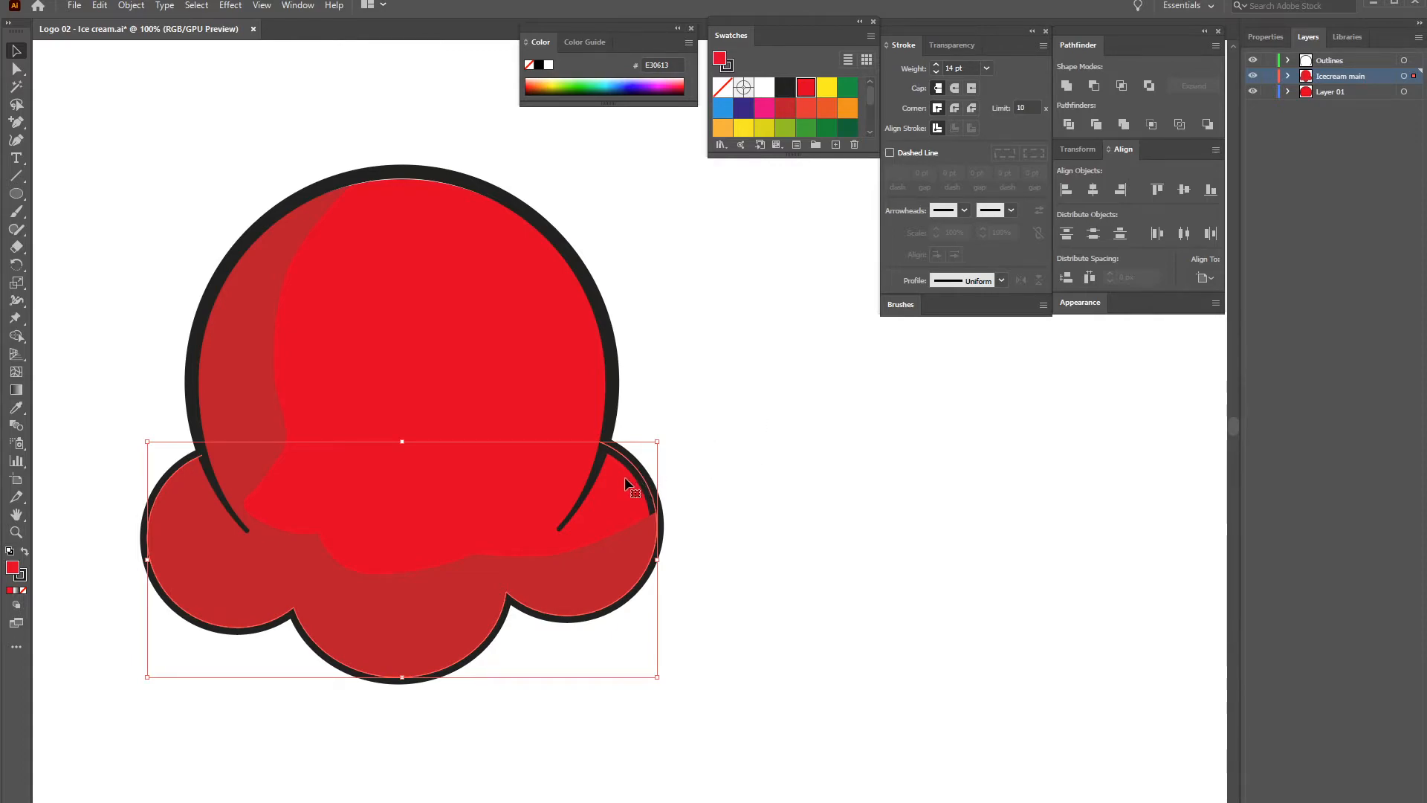
left_click(95, 5)
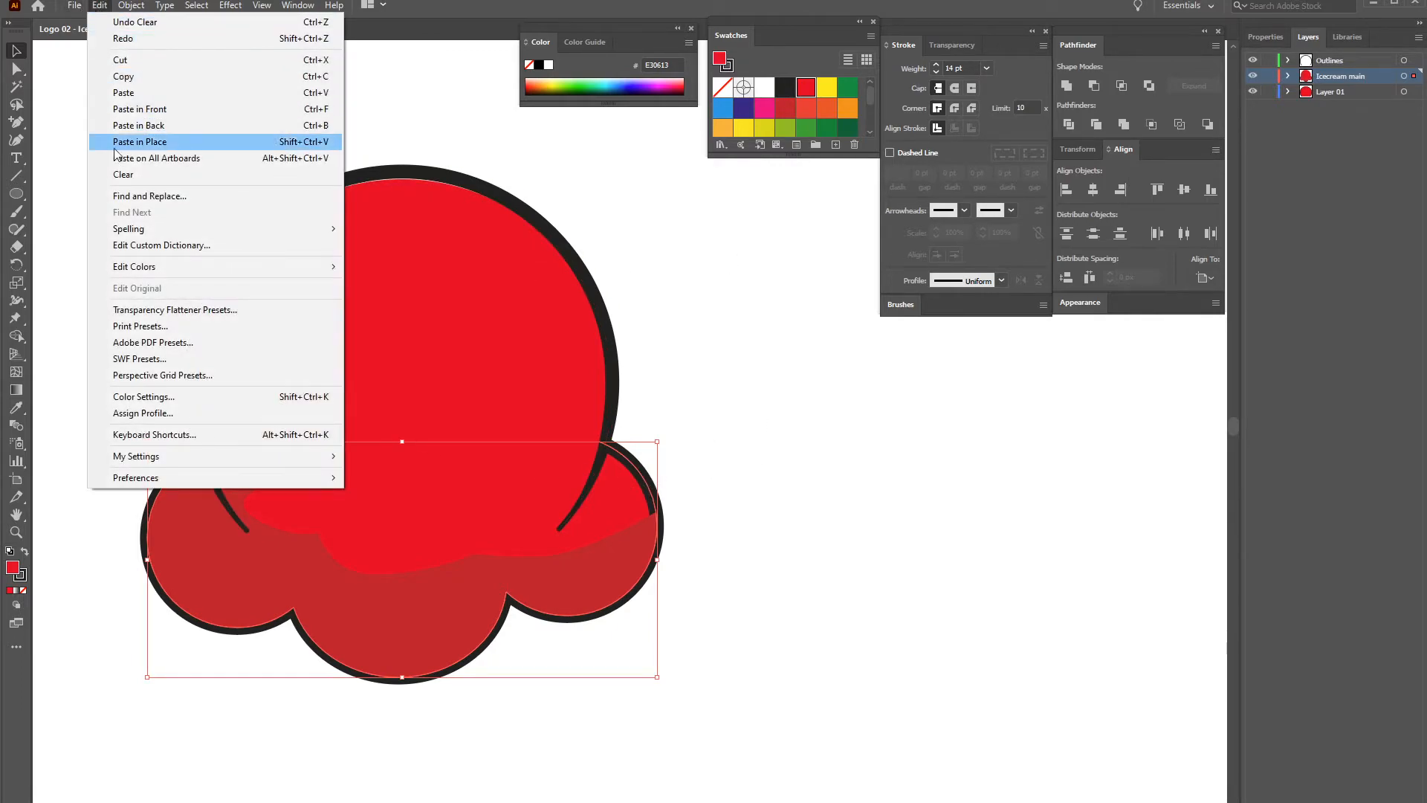
left_click(260, 76)
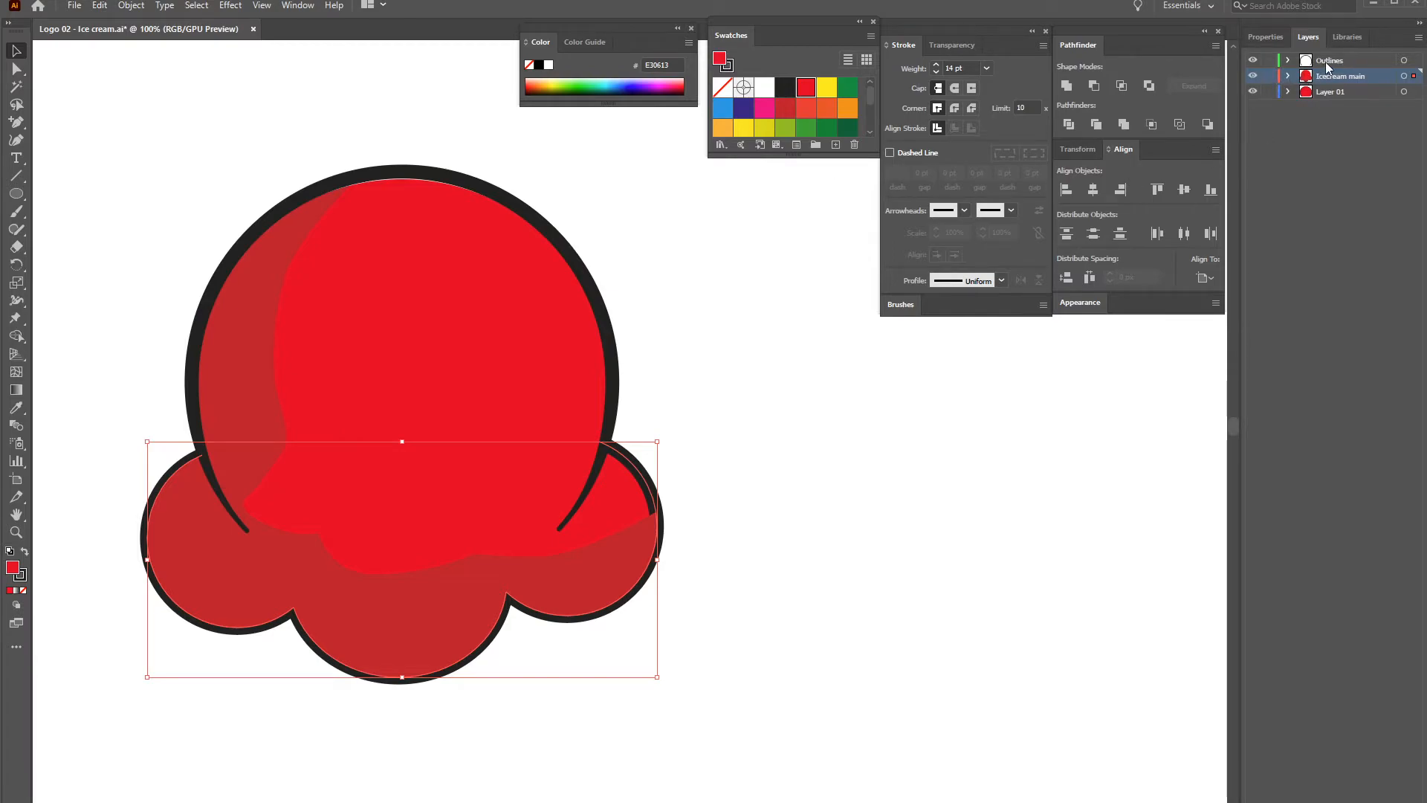
left_click(1331, 63)
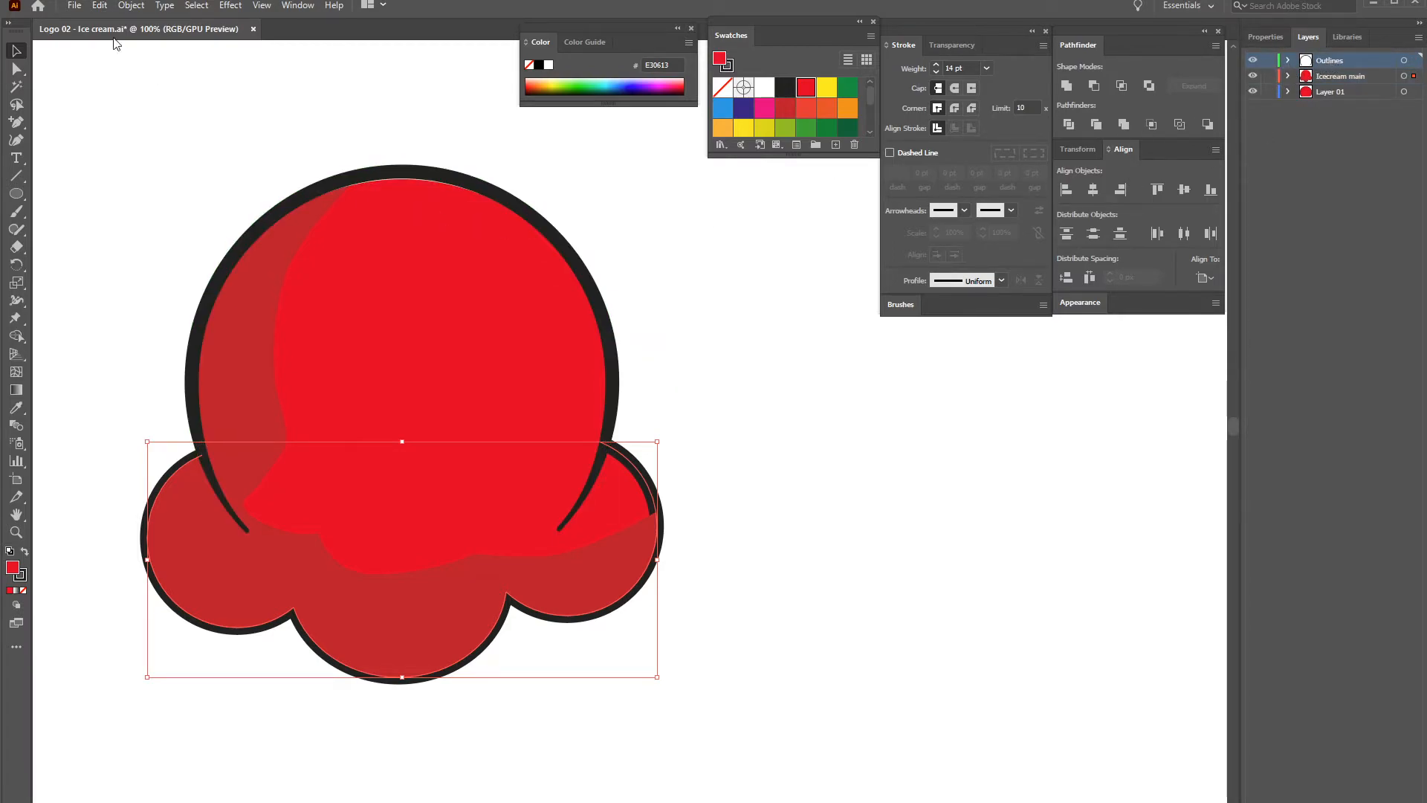
left_click(100, 7)
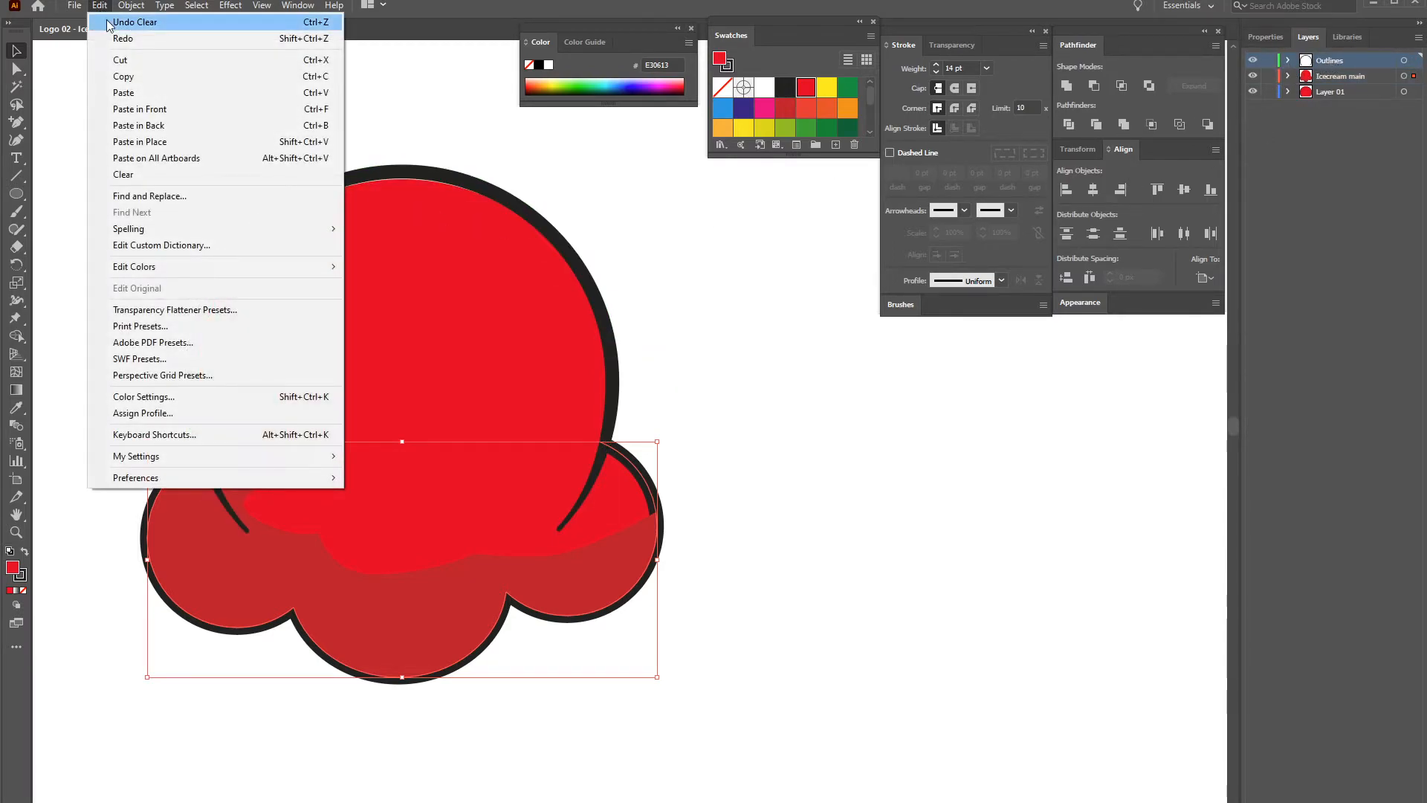
left_click(151, 143)
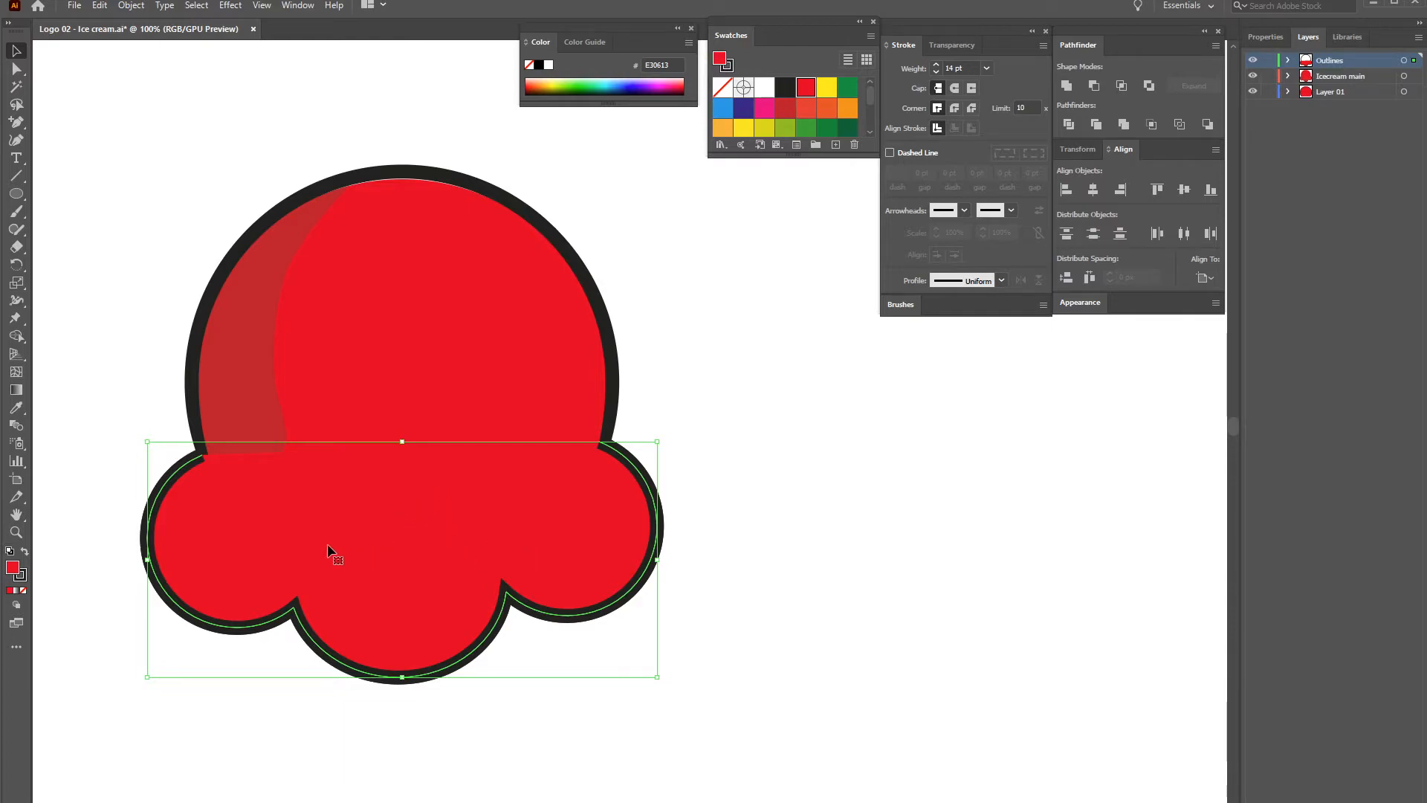
left_click(25, 591)
left_click(746, 489)
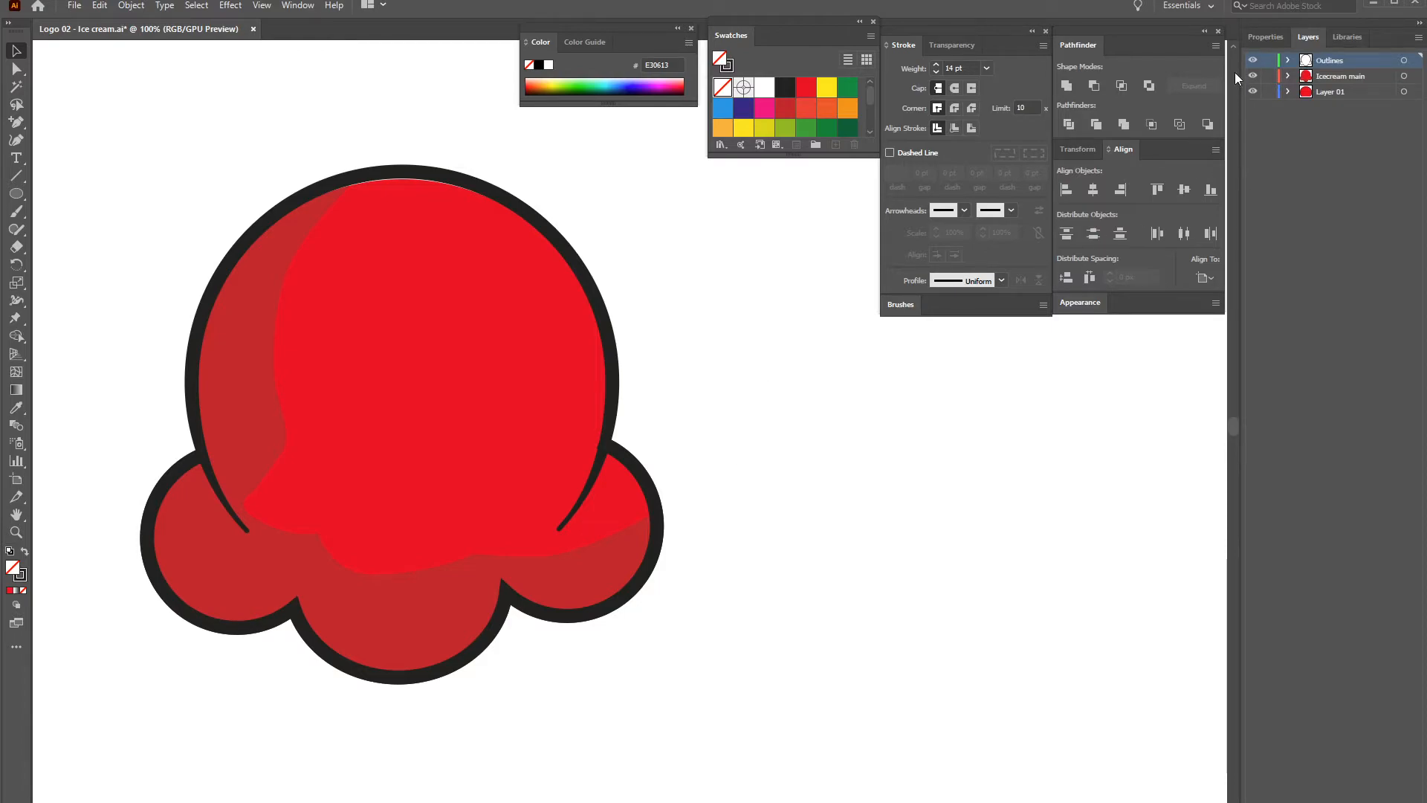
Hide the Outlines layer and remove the black stroke from the lower shape on the Icecream main layer
left_click(1253, 61)
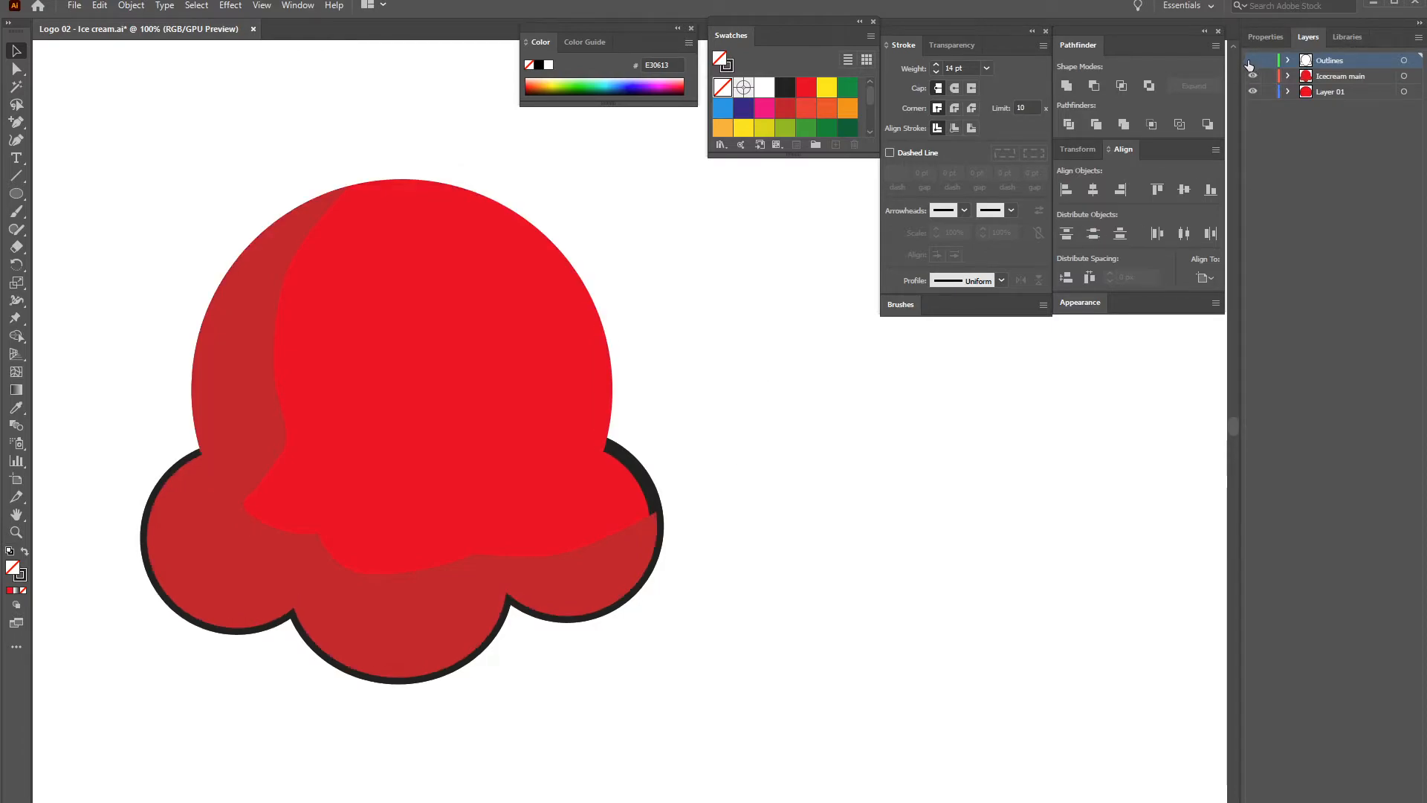
left_click(644, 487)
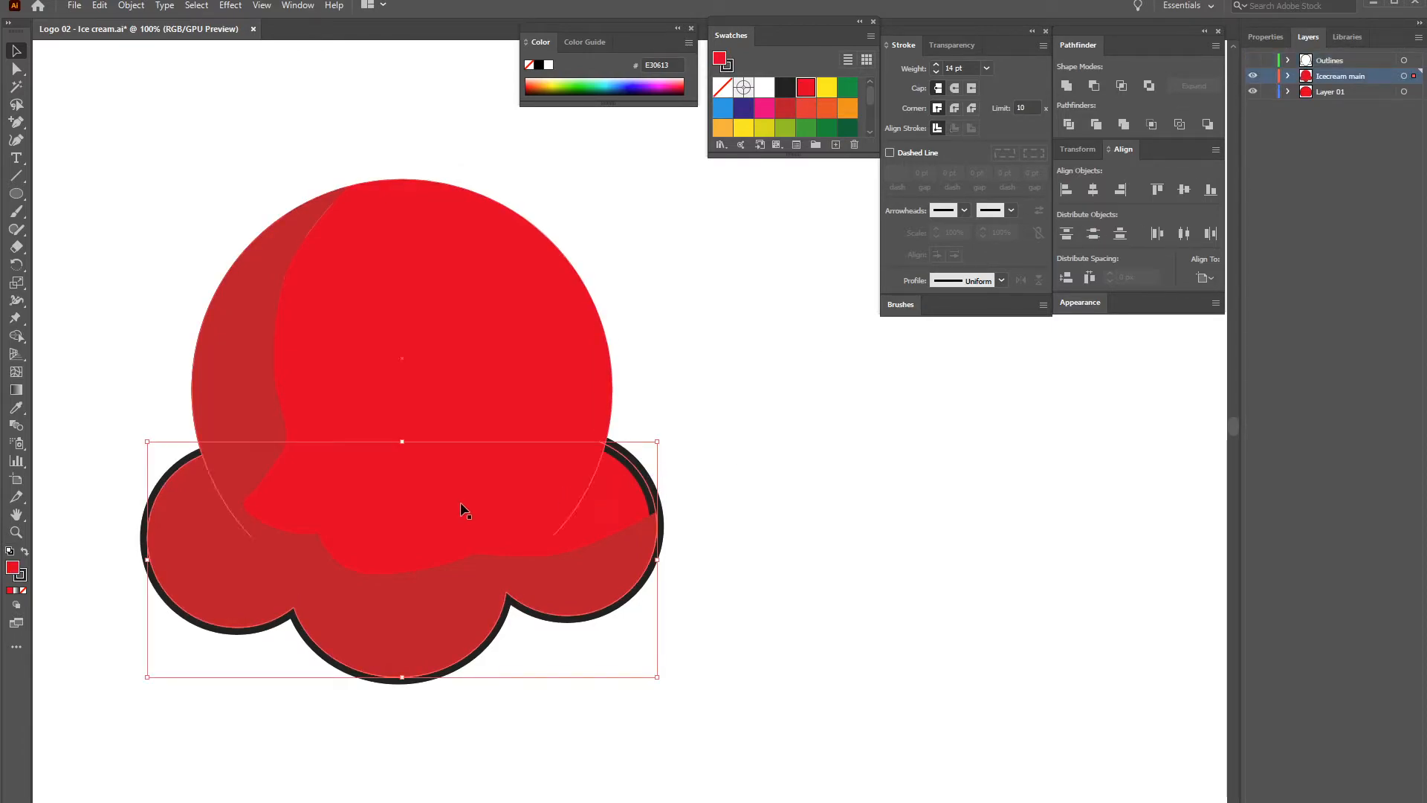
left_click(23, 580)
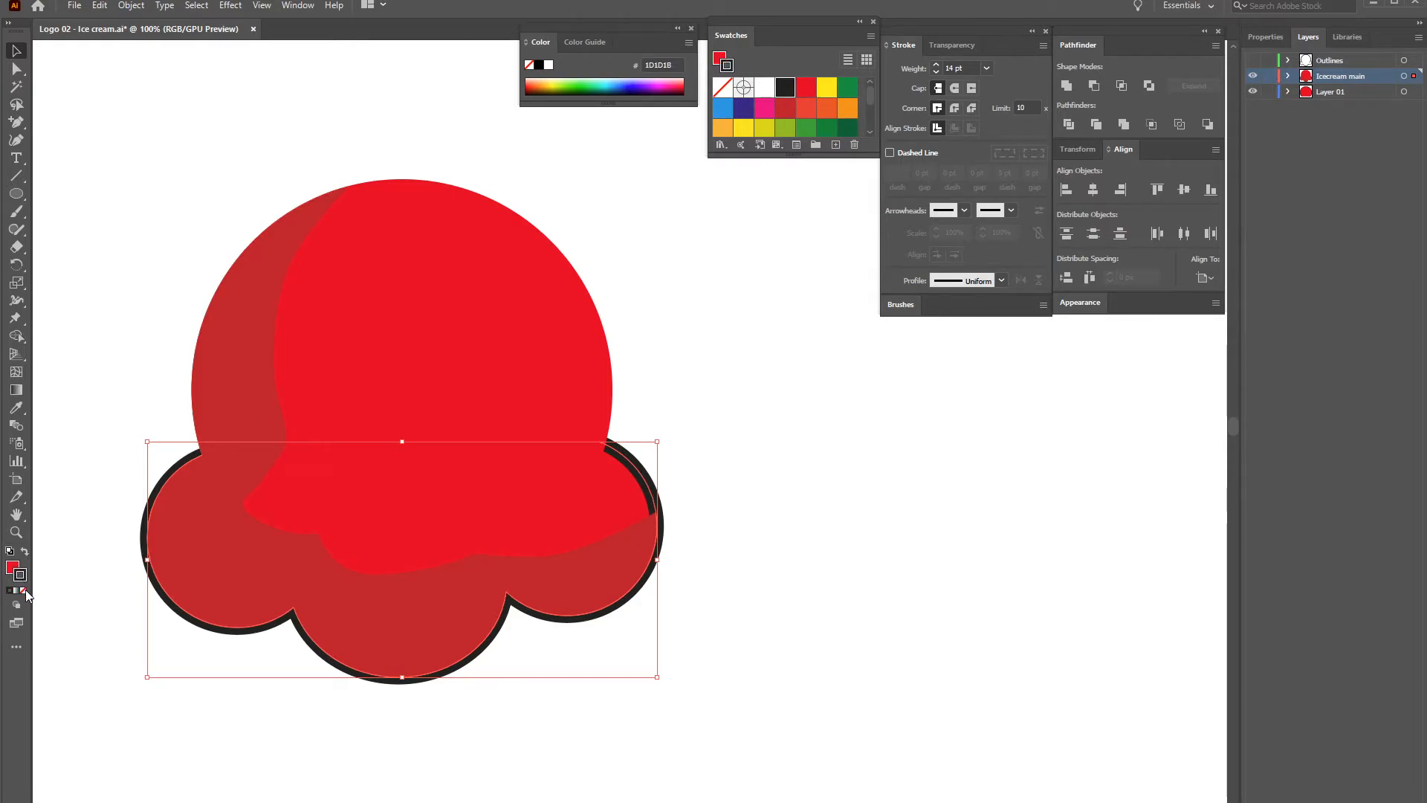
Remove the stroke from the scalloped base shape and make the Outlines layer visible with the Icecream main layer still shown
left_click(23, 590)
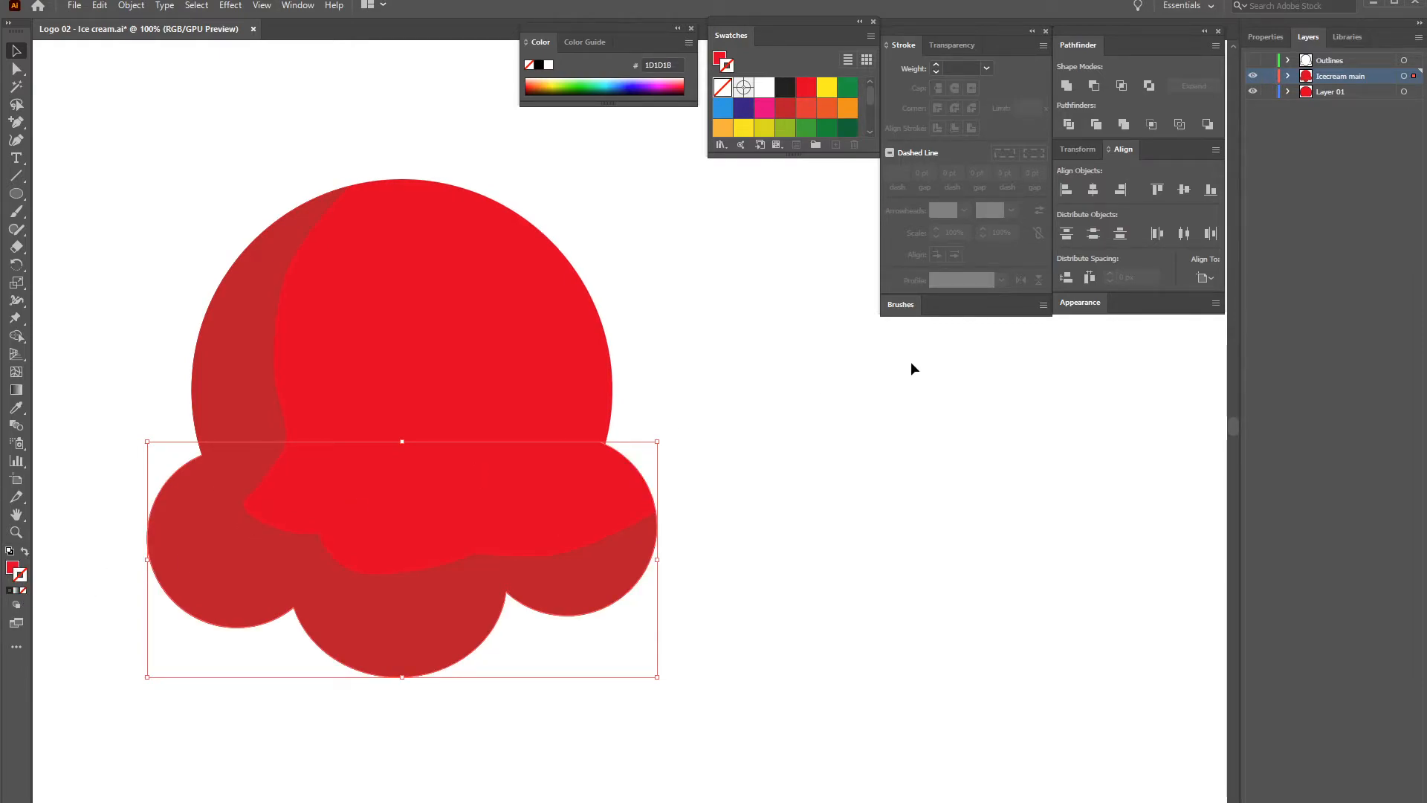
left_click(1252, 60)
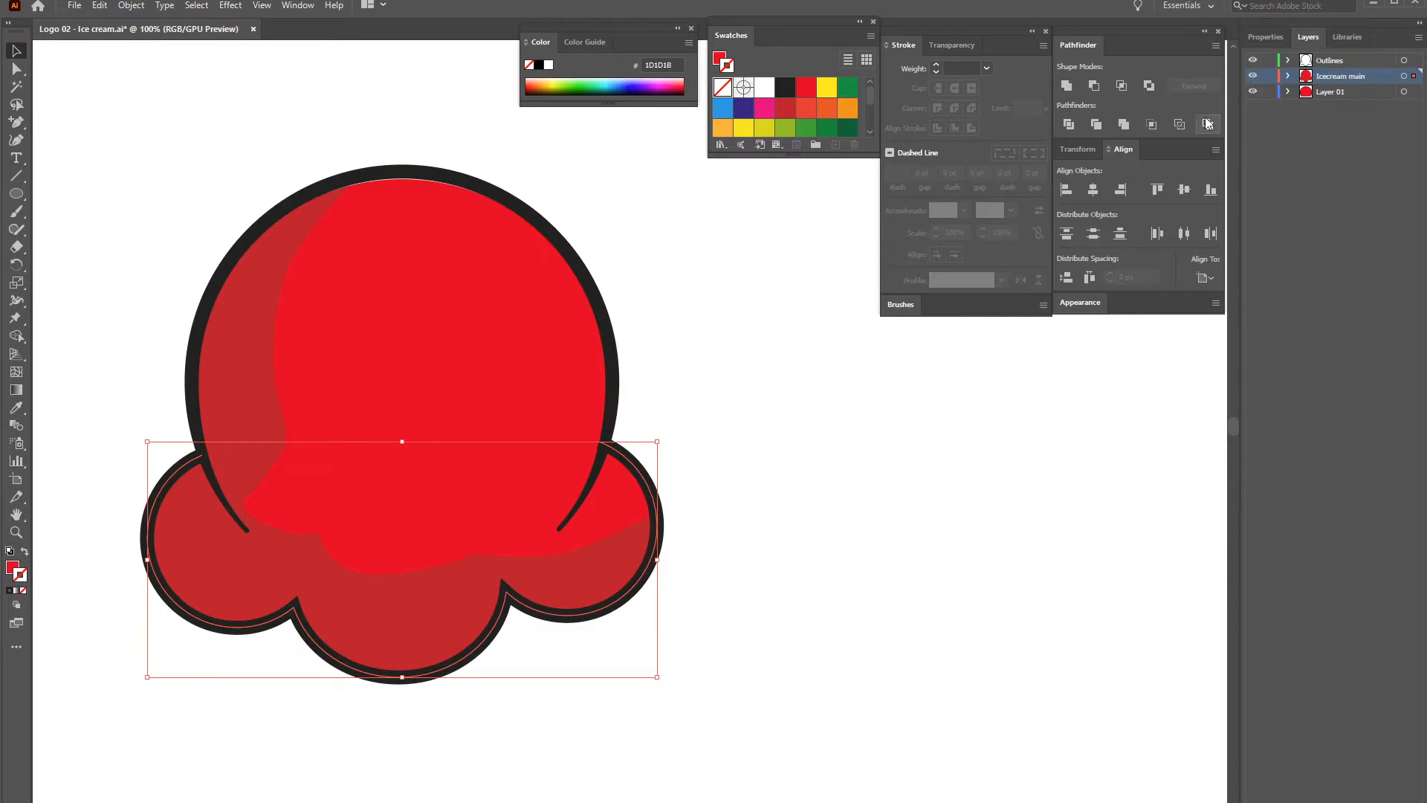
left_click(1250, 58)
left_click(1251, 59)
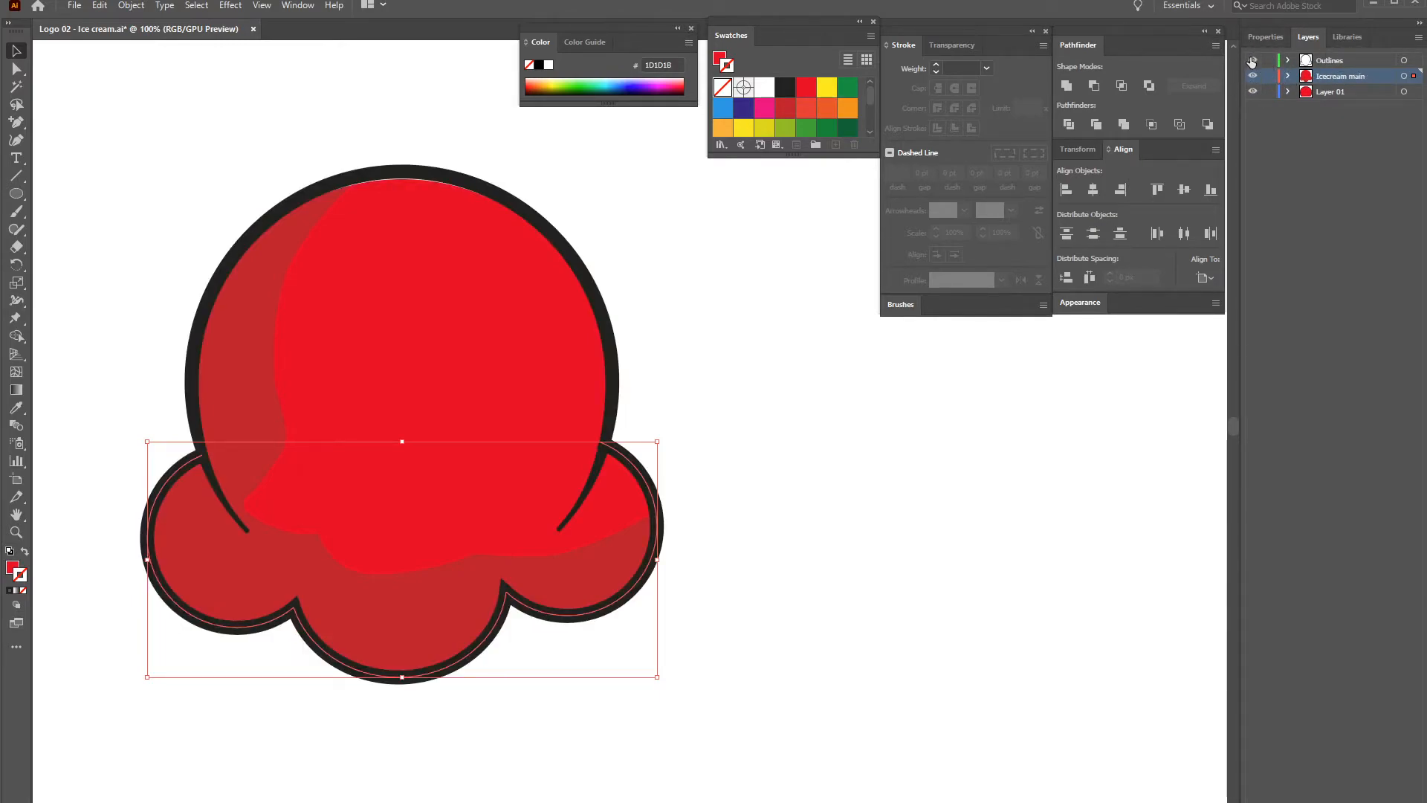
left_click(1252, 60)
left_click(1252, 60)
left_click(1252, 75)
left_click(1249, 74)
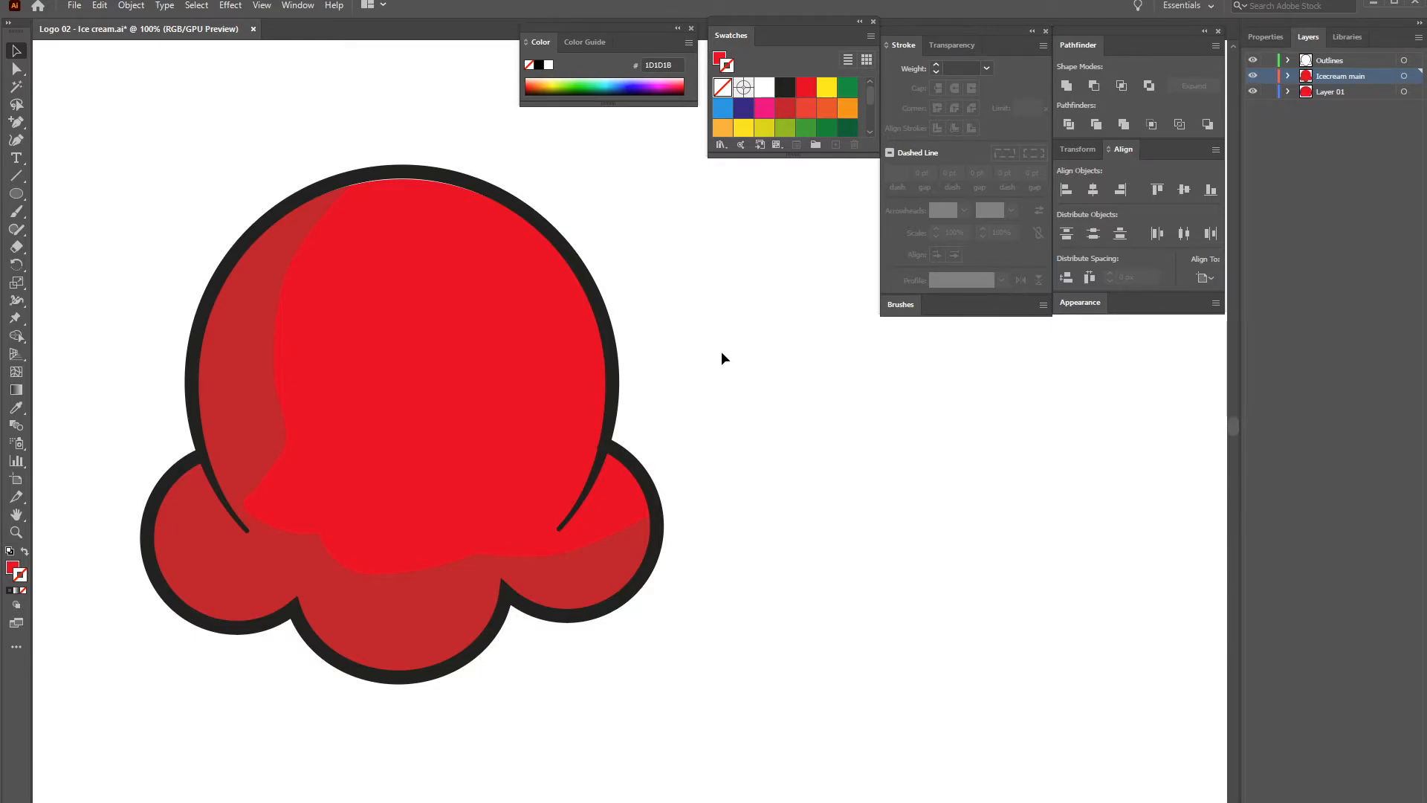
Save the ice cream logo document
key("ctrl+minus")
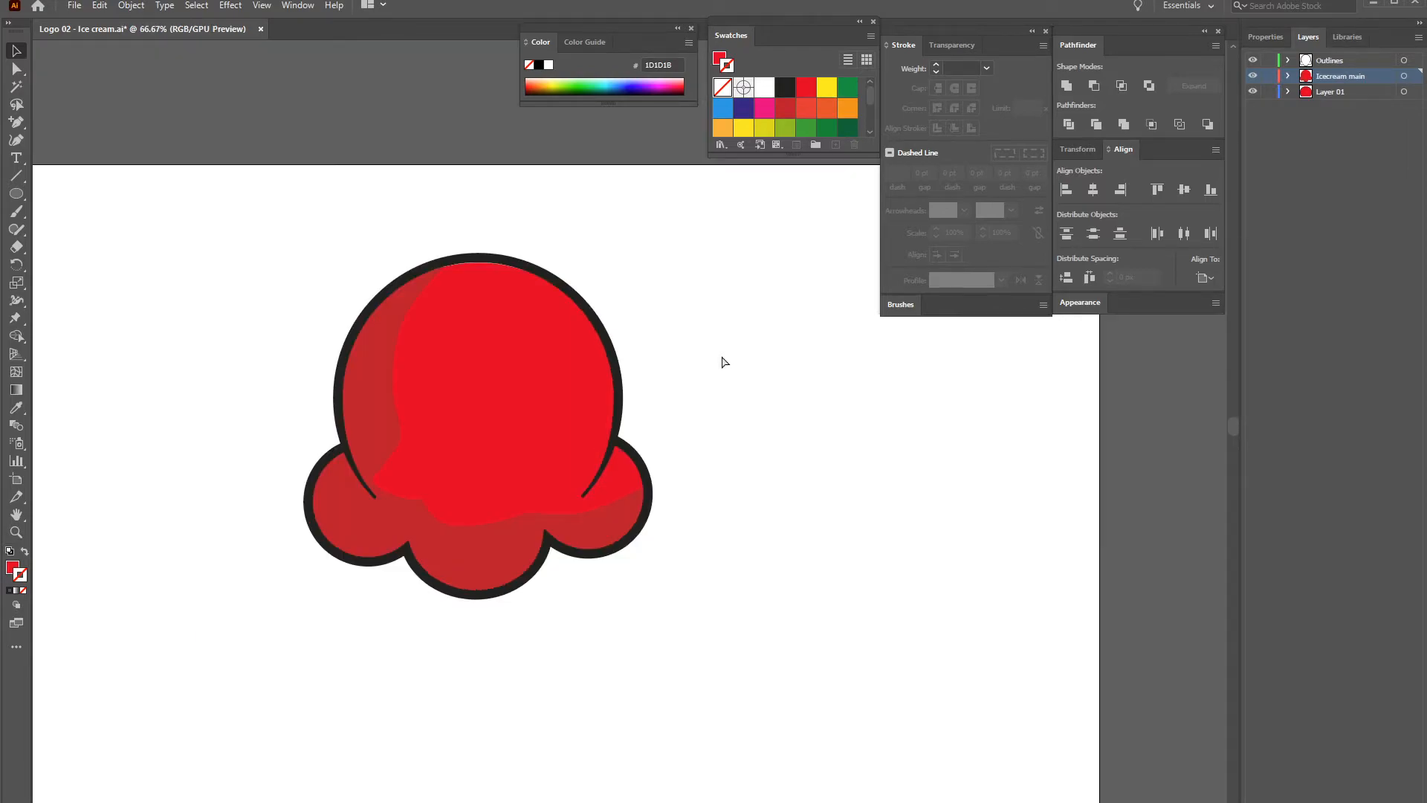
key("ctrl+minus")
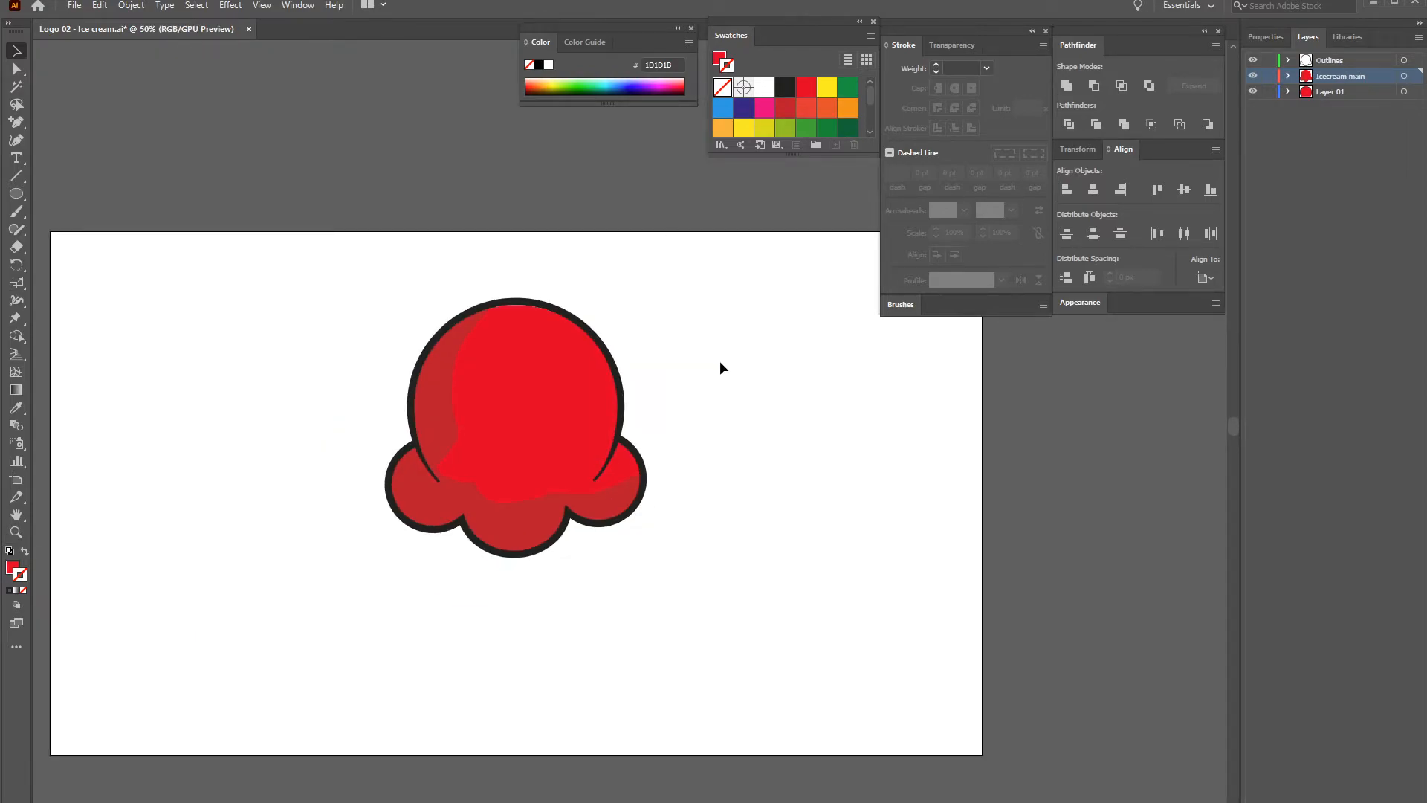
left_click_drag(732, 404, 710, 385)
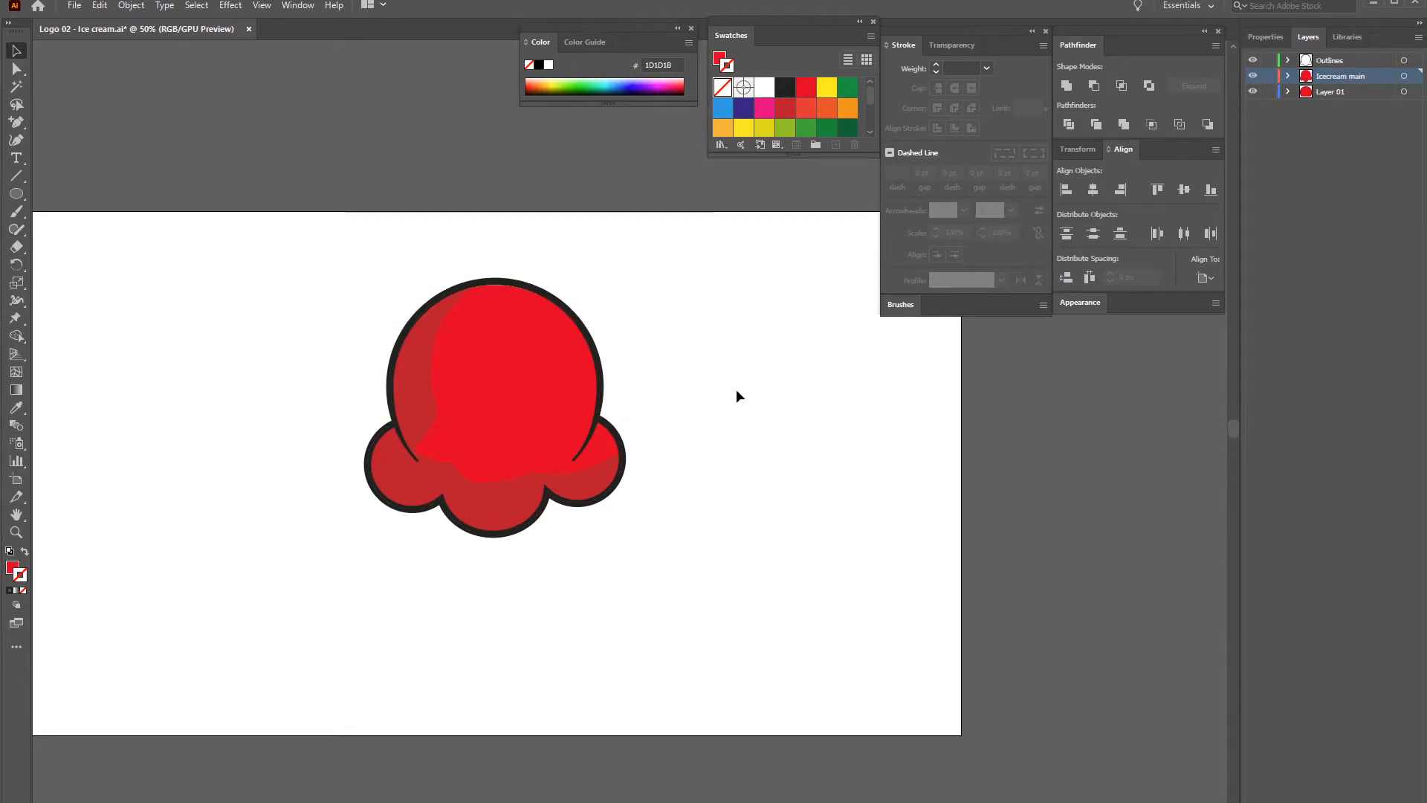
key("ctrl+plus")
key("ctrl+plus")
left_click_drag(680, 292, 766, 327)
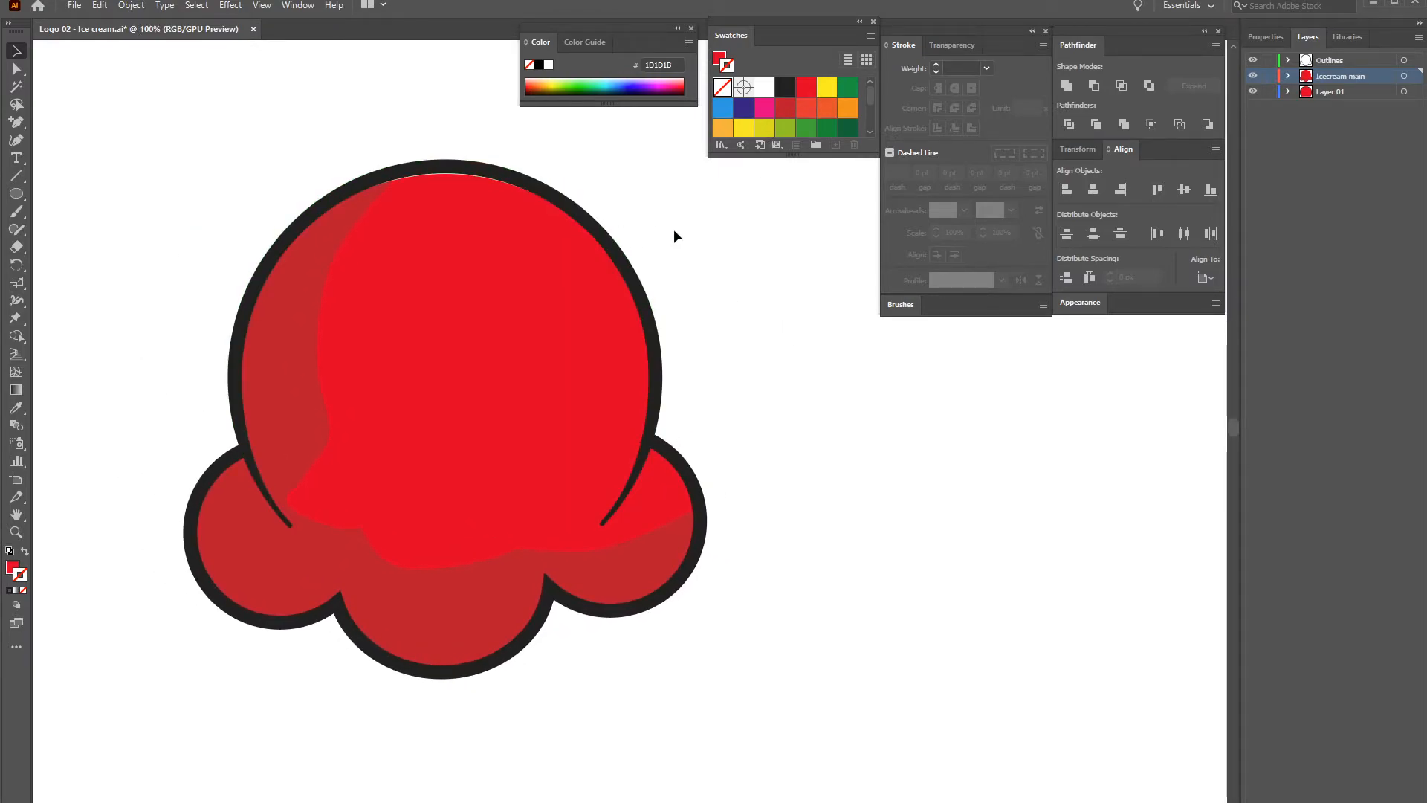
left_click_drag(985, 347, 764, 328)
key("ctrl+s")
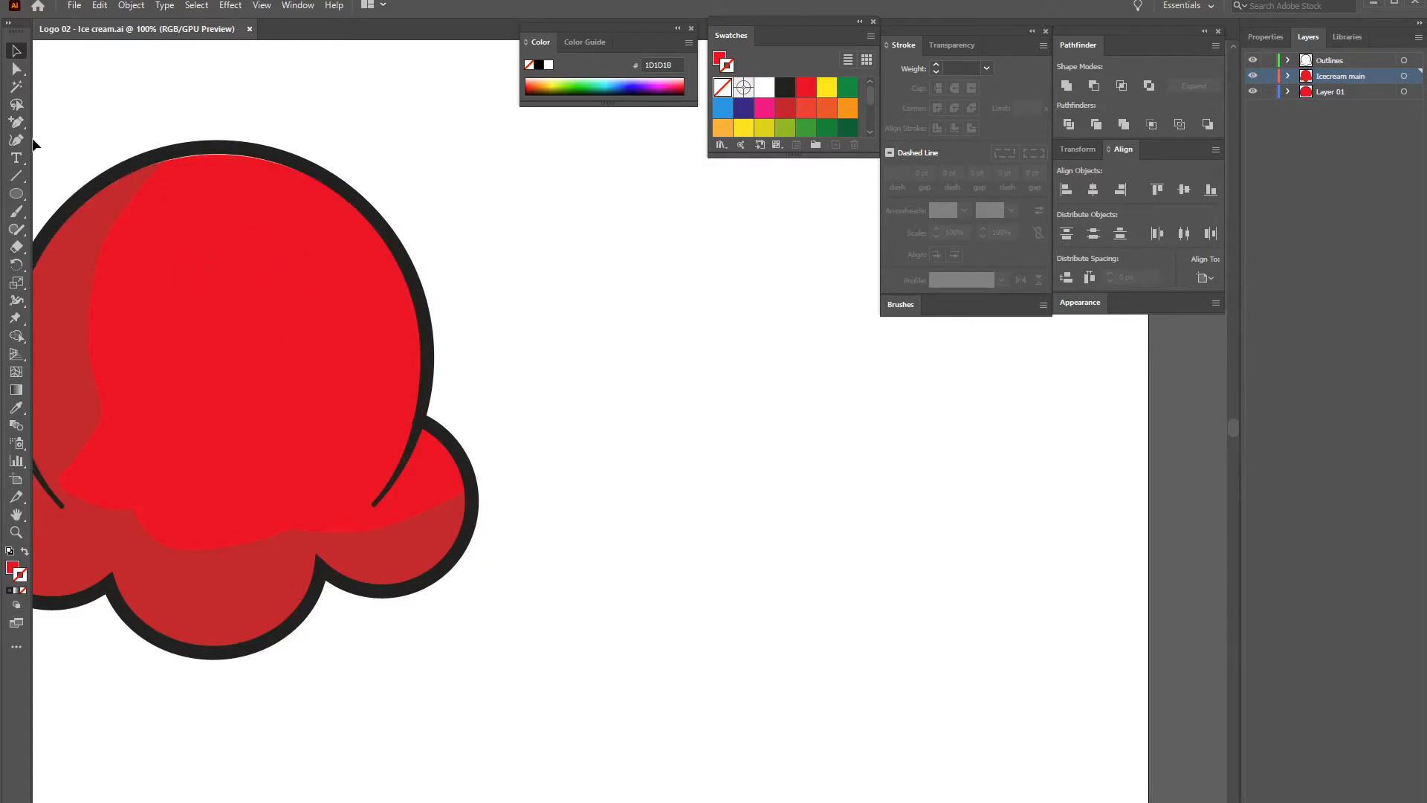
Draw a red circle beside the ice cream artwork and overlap its left side with a yellow-filled duplicate
left_click(15, 193)
left_click_drag(546, 239, 933, 596)
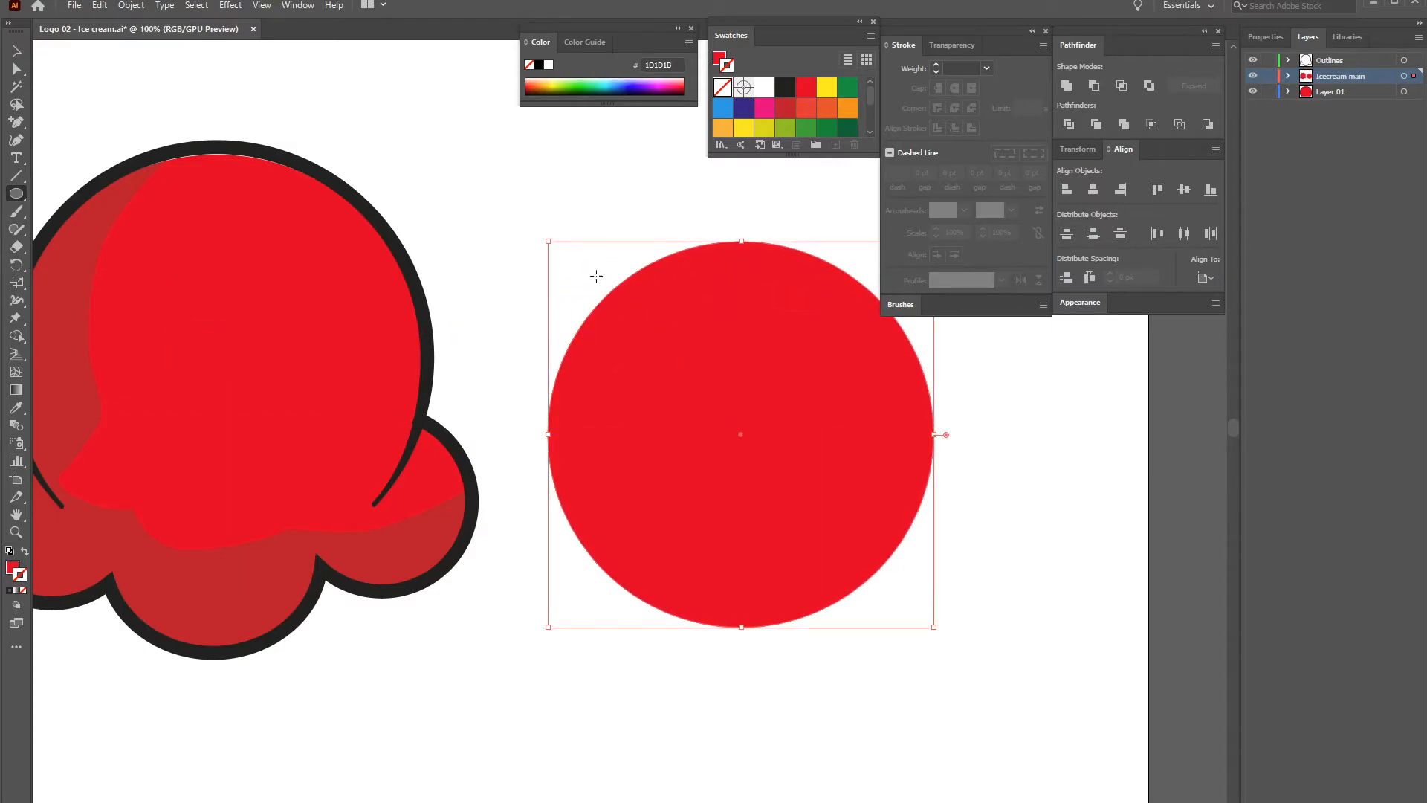
key("v")
left_click_drag(800, 386, 738, 386)
left_click(826, 87)
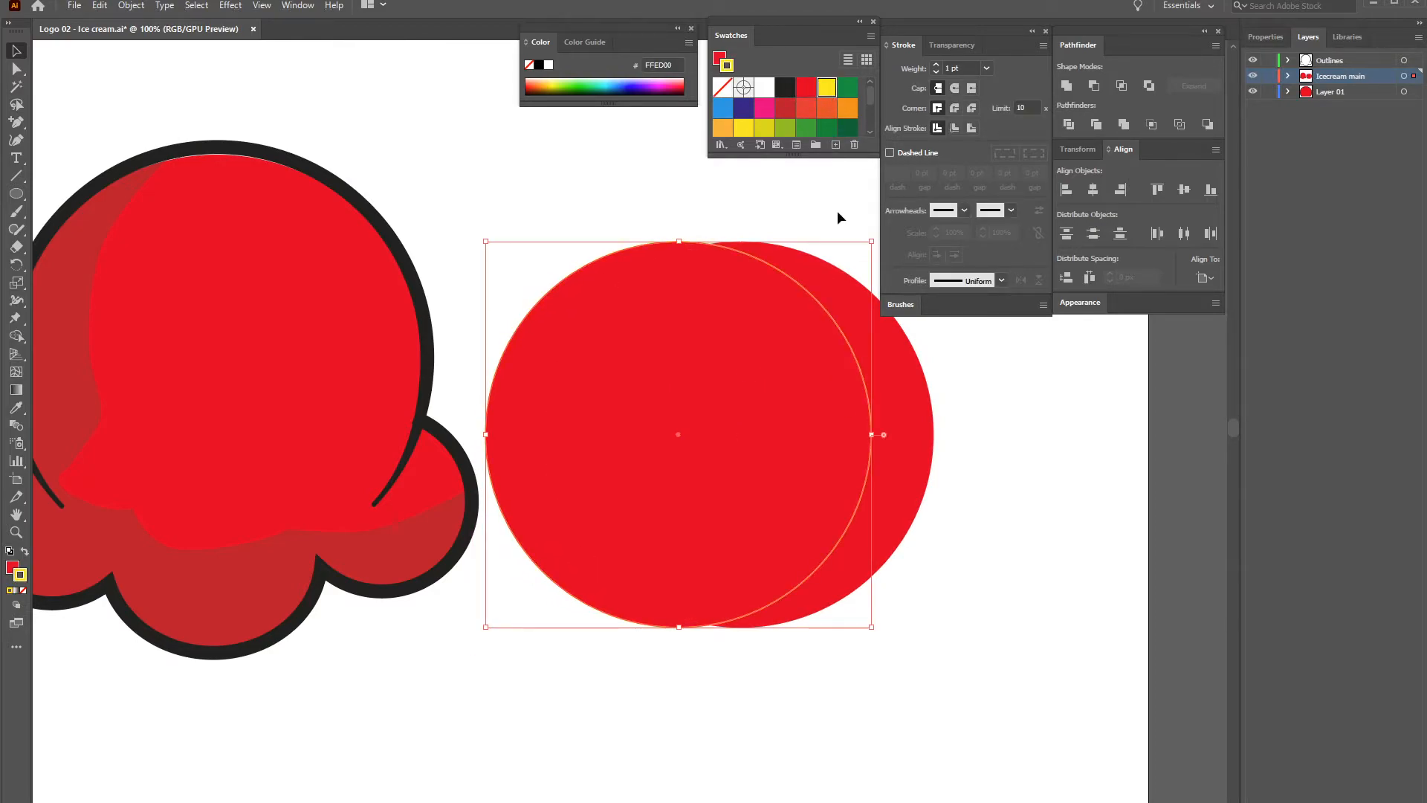
left_click(25, 553)
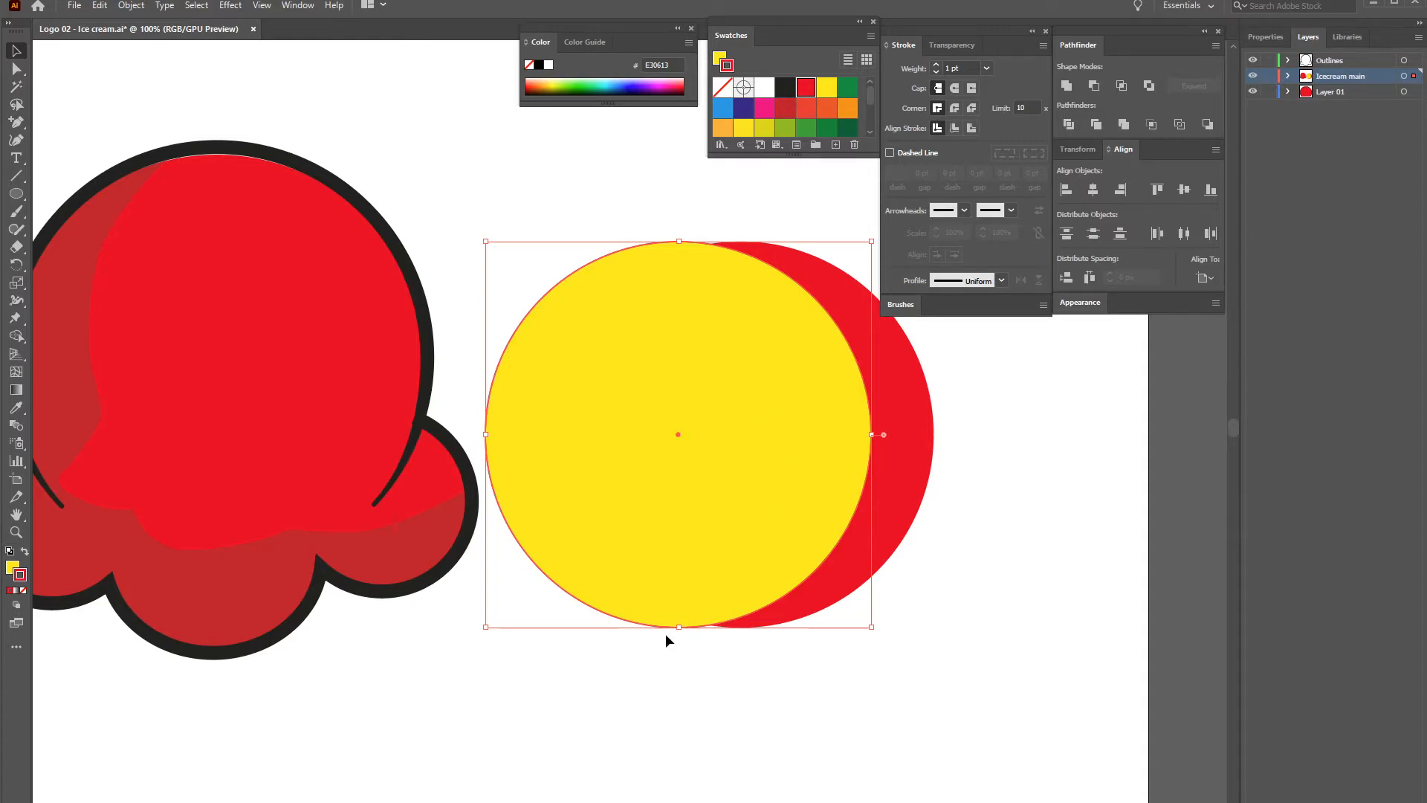
Stretch the yellow circle taller and subtract it from the red circle to form a crescent, placed nearer the scoop
left_click_drag(679, 629, 679, 661)
mouse_move(726, 539)
left_mouse_down()
mouse_move(712, 521)
mouse_move(722, 528)
left_mouse_up()
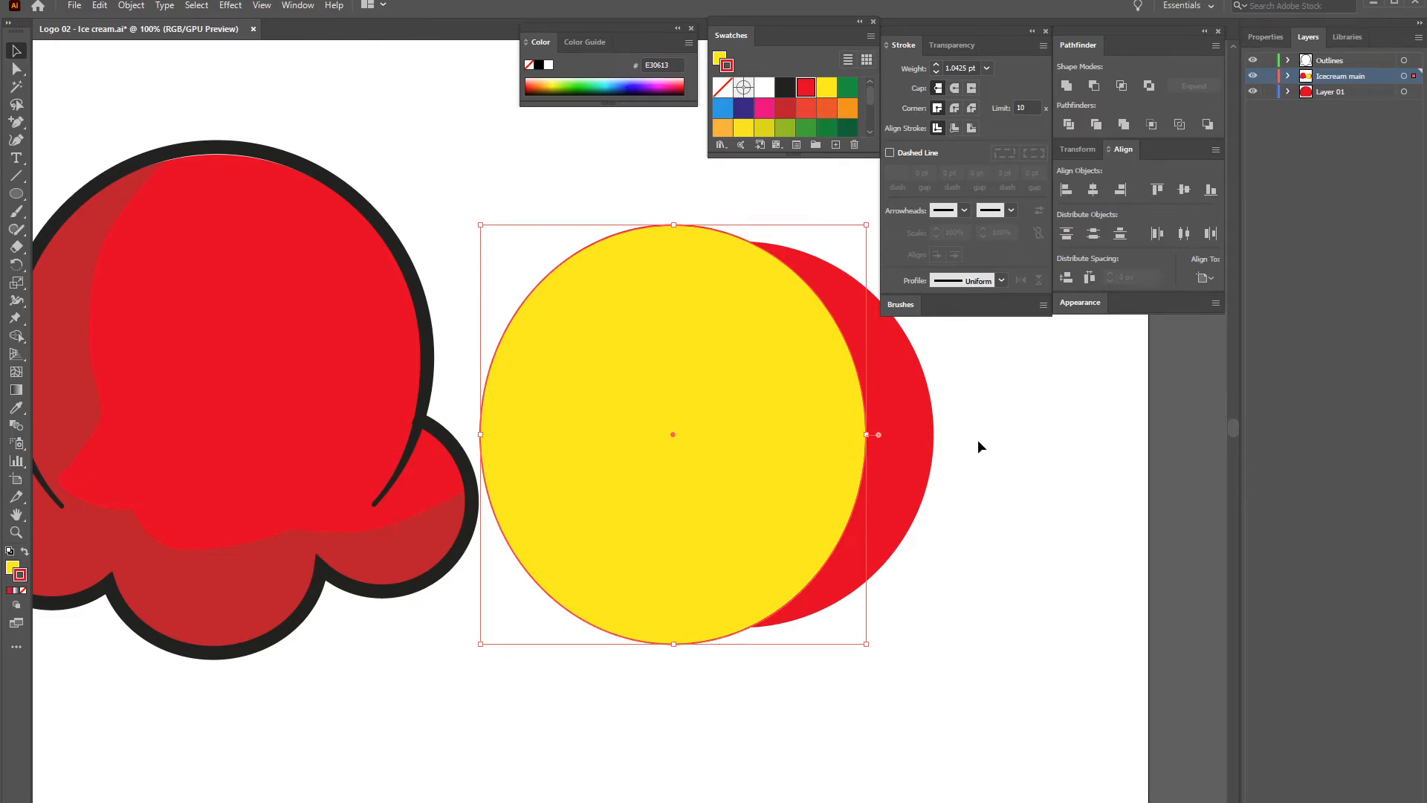
left_click(921, 430)
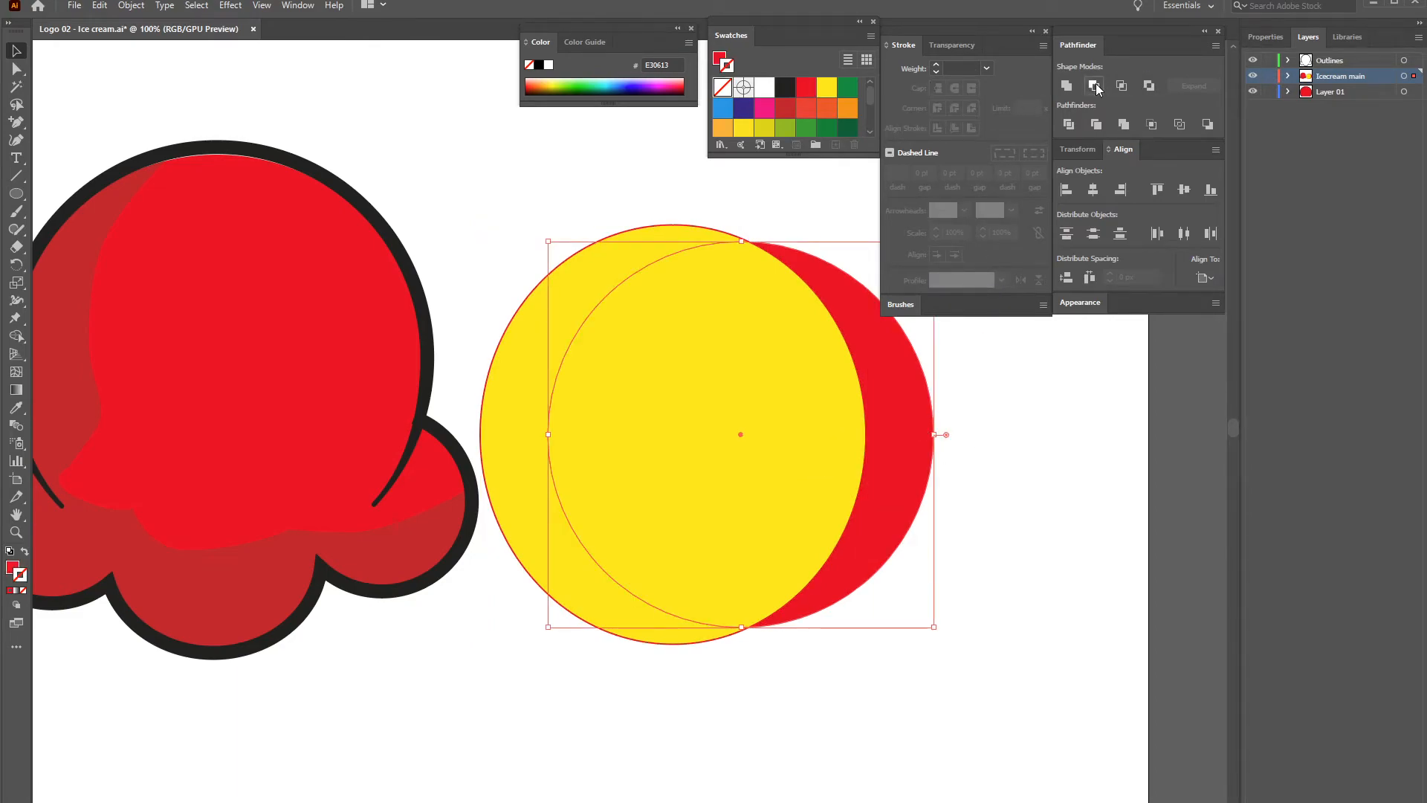
left_click(651, 214)
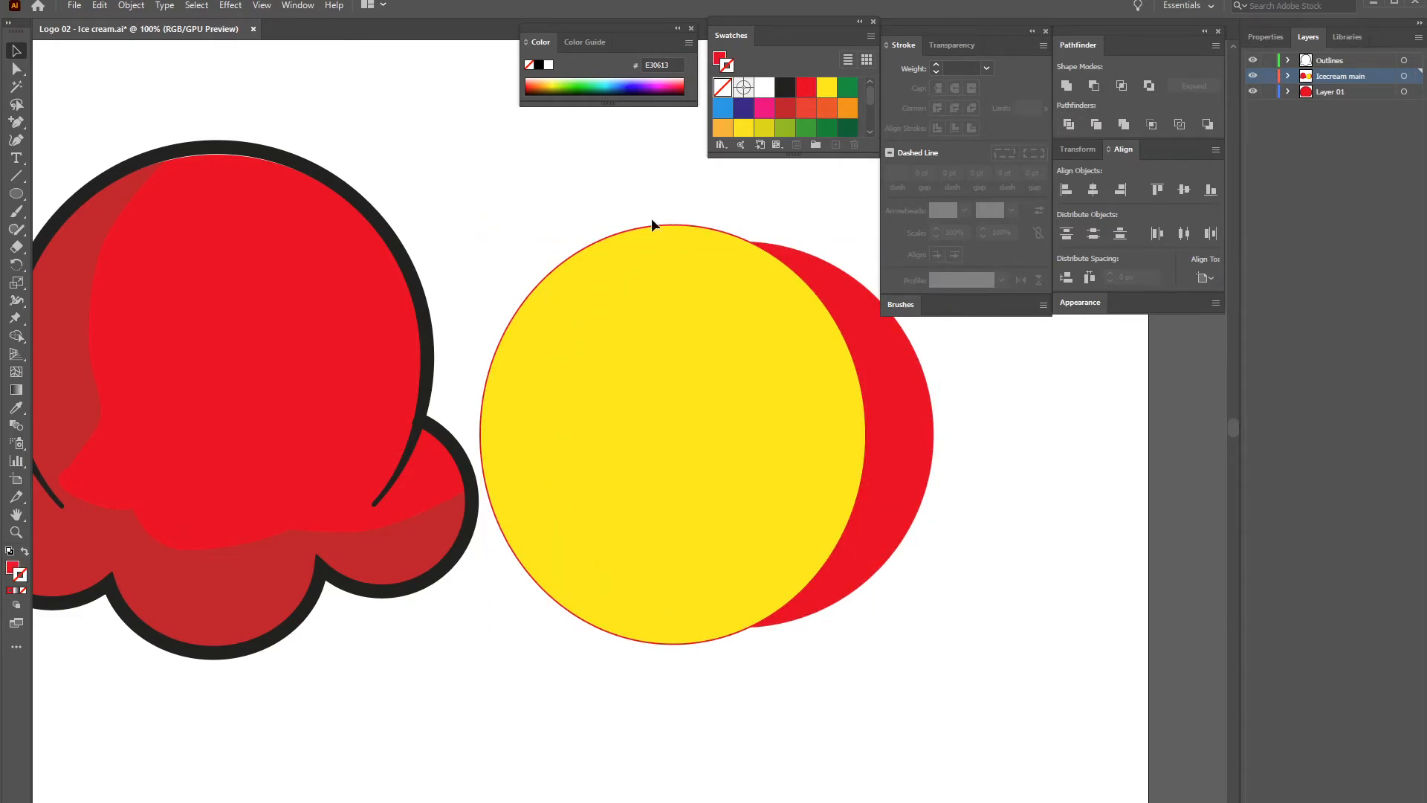
left_click(779, 312)
left_click(907, 368, "shift")
left_click(1094, 85)
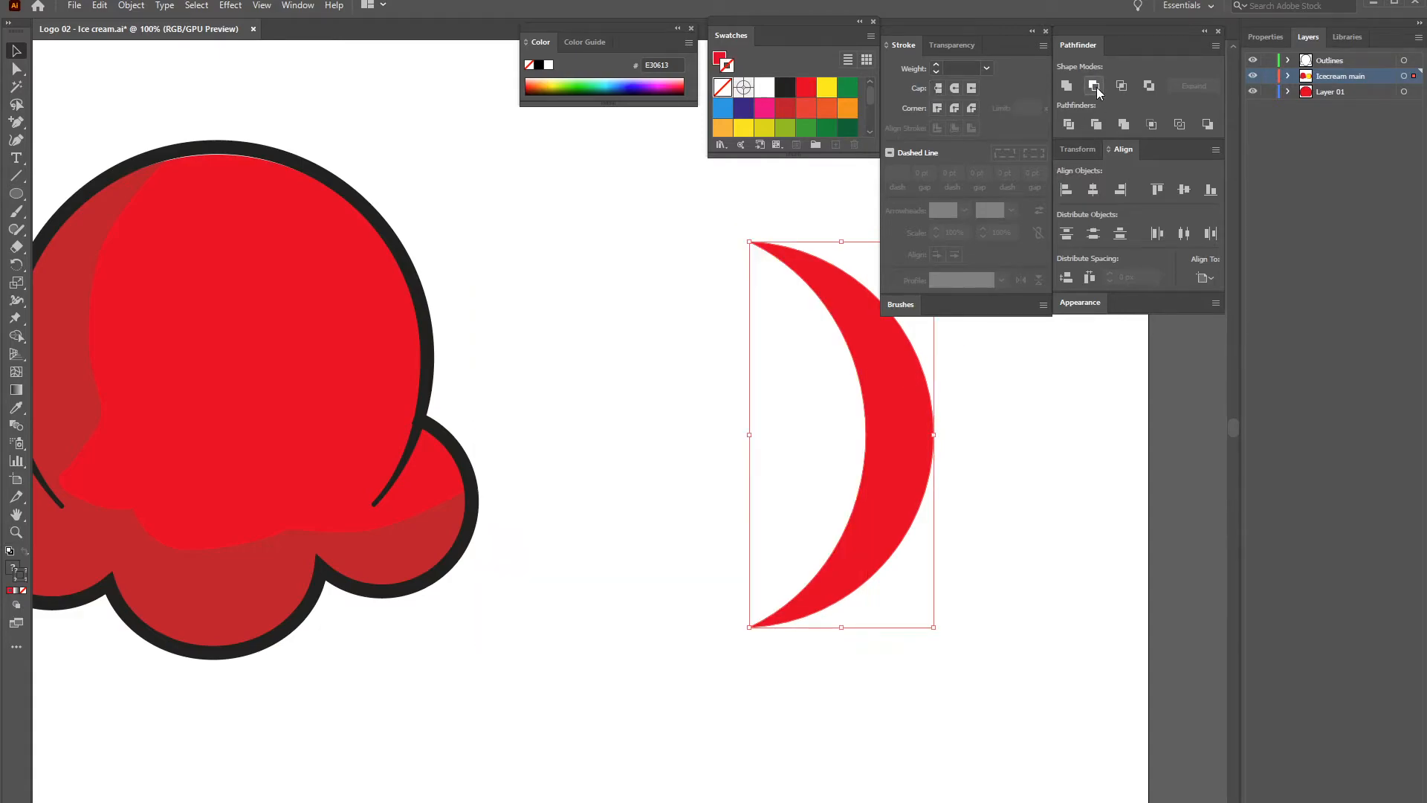
left_click_drag(891, 424, 711, 364)
left_click(862, 455)
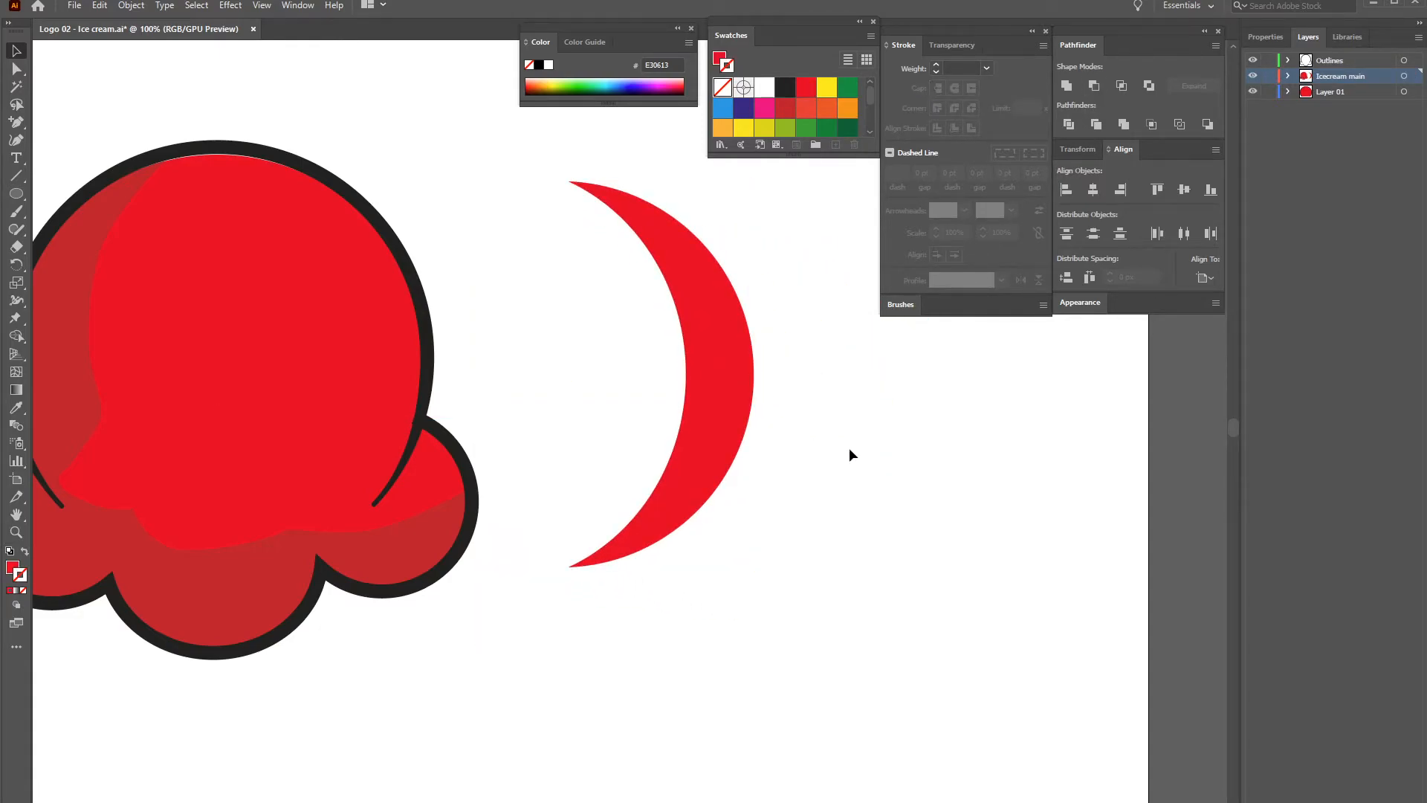
Draw a rectangle over the crescent's lower tip, keep a spare copy aside, and subtract the original to trim the tip
left_click(15, 194)
left_click(16, 197)
left_click(82, 194)
left_click_drag(535, 490, 800, 599)
key("v")
left_click_drag(770, 558, 1031, 702)
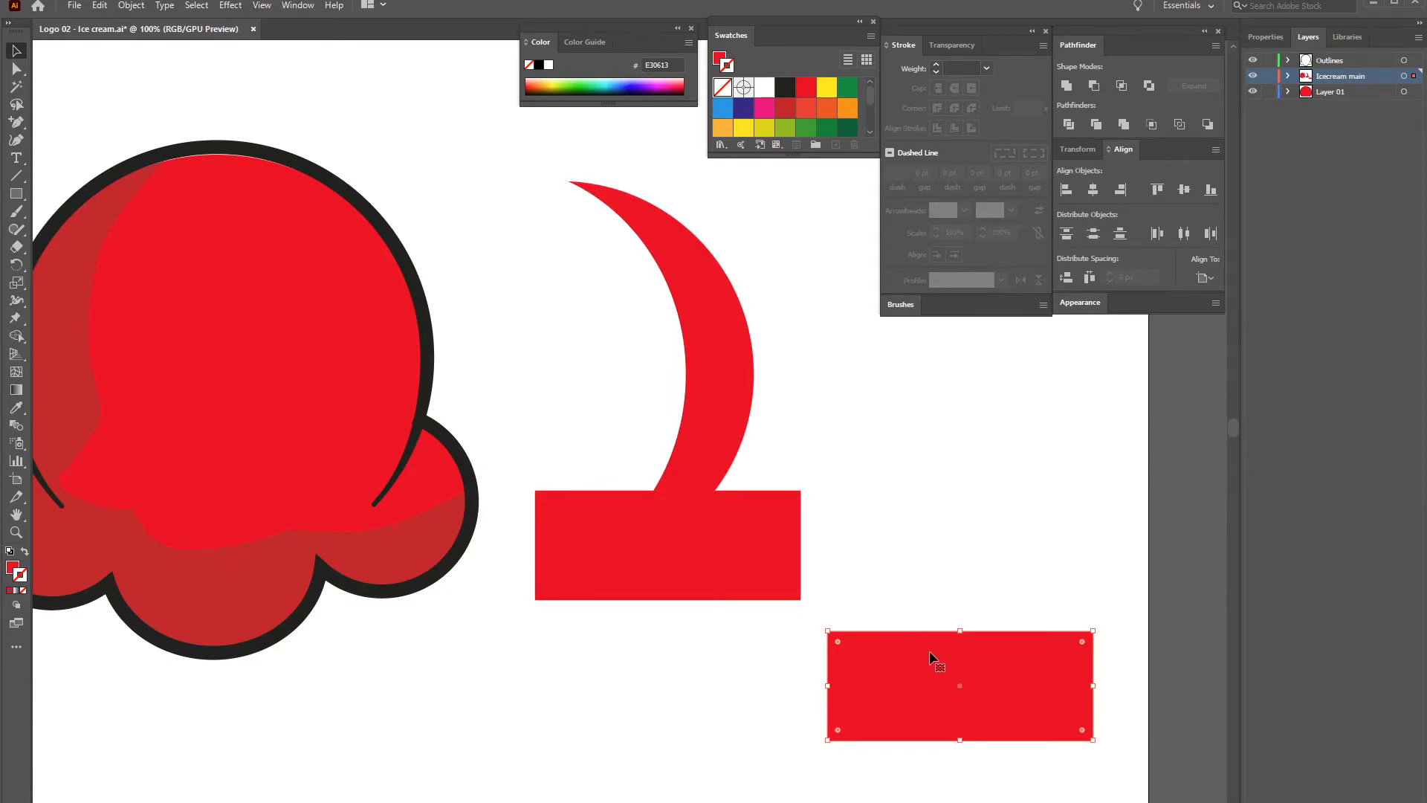
left_click(727, 502)
left_click(715, 448, "shift")
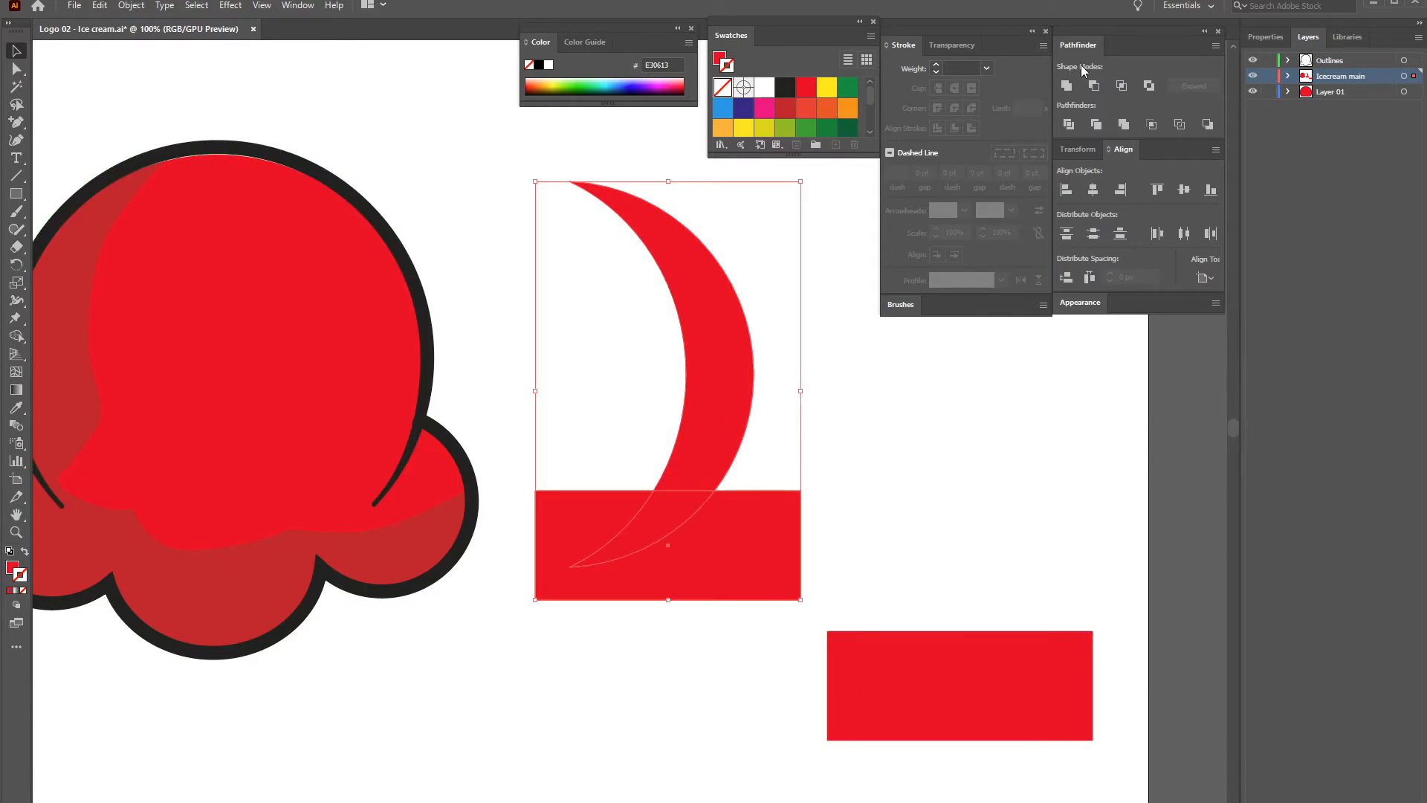
left_click(1095, 87)
Reduce the spare rectangle to a thin band across the crescent's lower part and subtract it to cut a gap
left_click(944, 648)
left_click_drag(959, 631, 724, 410)
left_click(723, 350, "shift")
left_click(1093, 87)
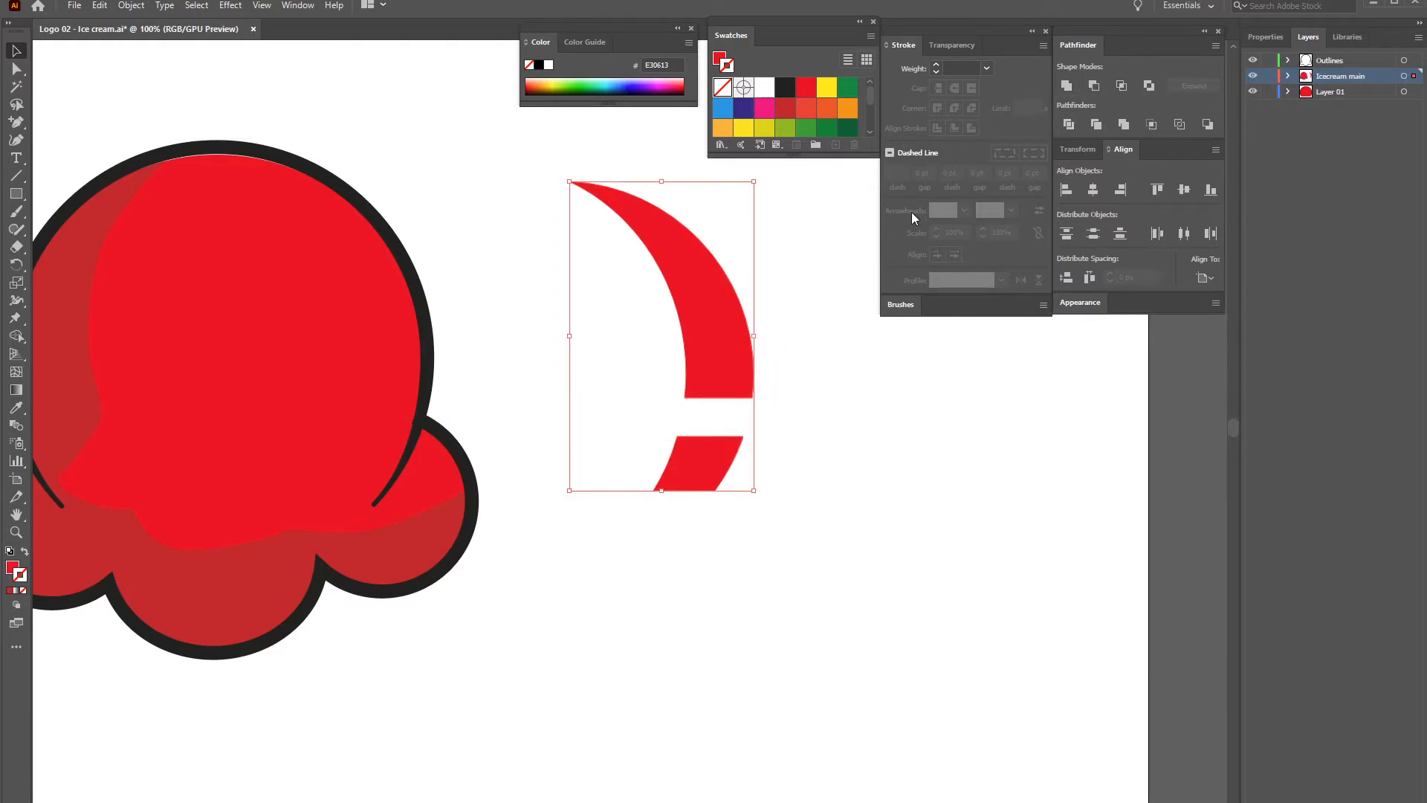
Fill the two crescent pieces with white and leave them without a stroke
left_click(766, 89)
key("ctrl+z")
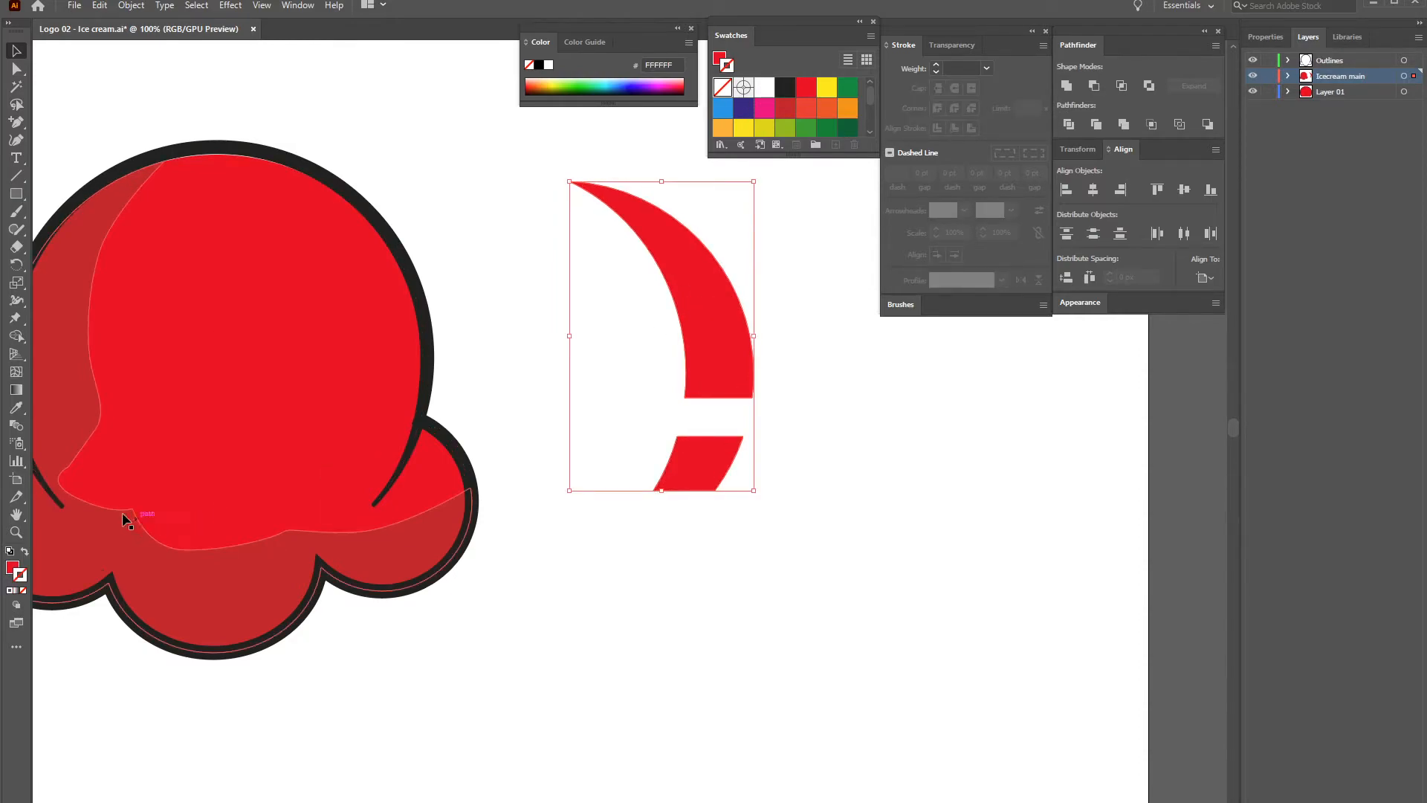
left_click(11, 568)
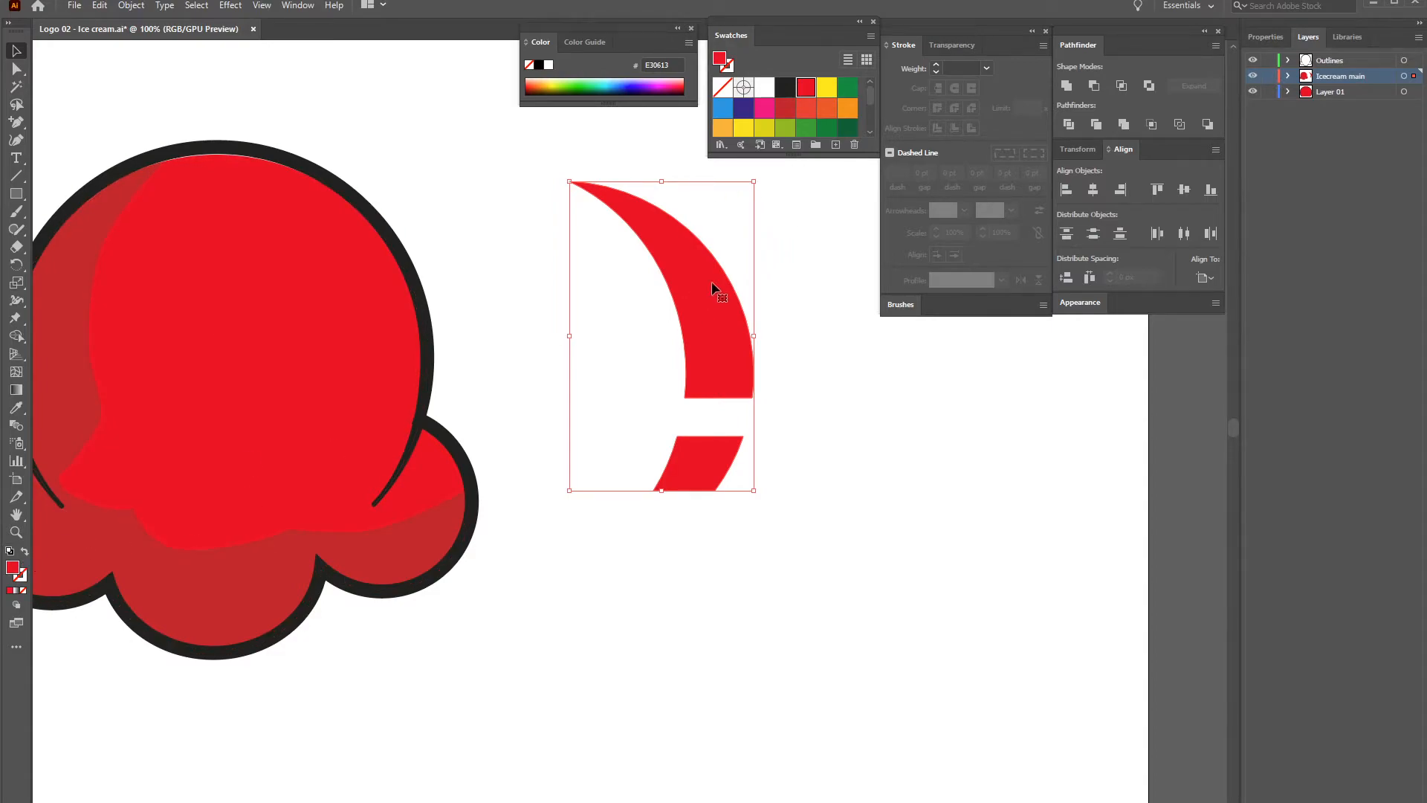
left_click(765, 88)
Move the white highlight onto the right side of the scoop and scale it down slightly to fit inside the outline
left_click_drag(693, 297, 345, 289)
left_click_drag(395, 174, 394, 176)
left_click_drag(315, 265, 320, 258)
left_click_drag(517, 320, 700, 339)
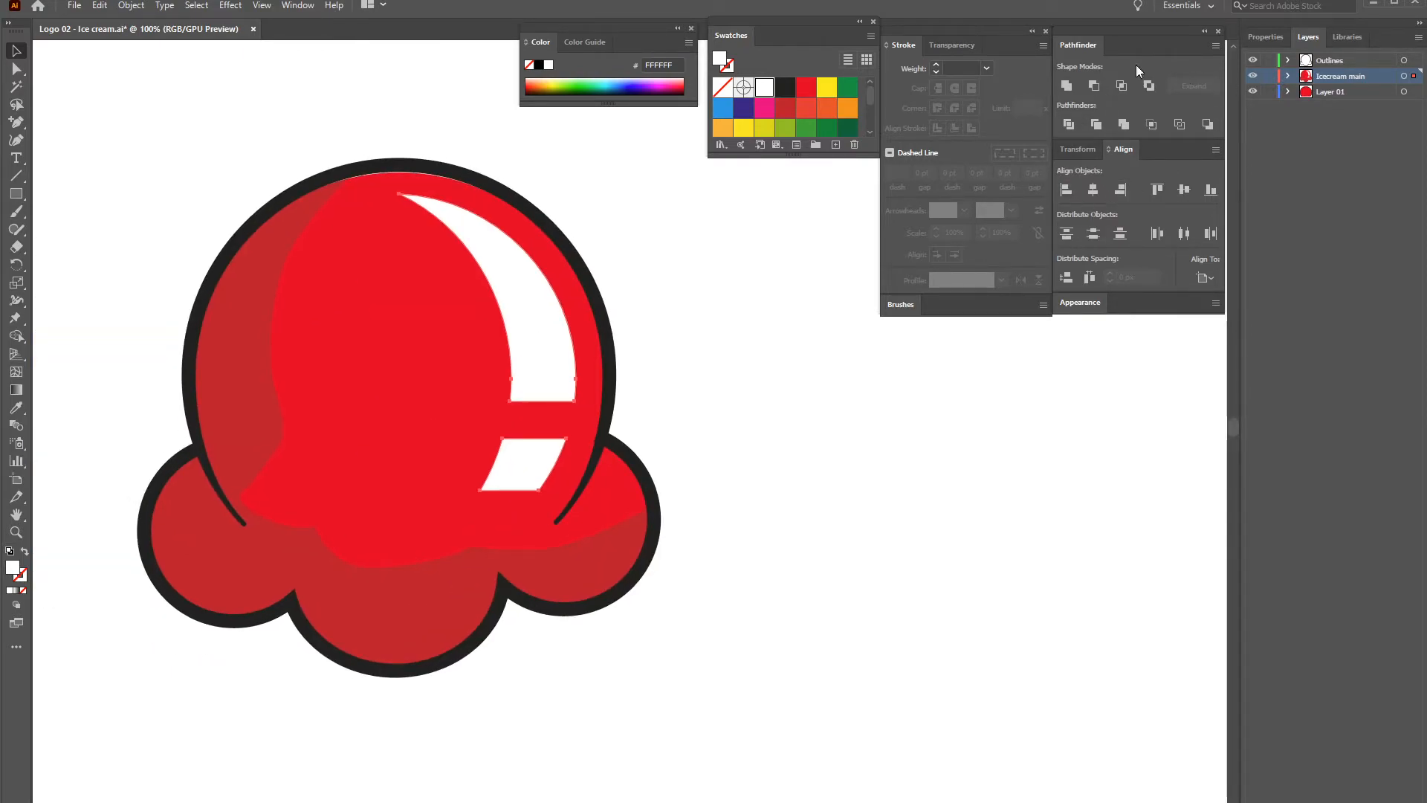
Lower the highlight group's opacity, trying 40% and settling on 50%
left_click(1093, 303)
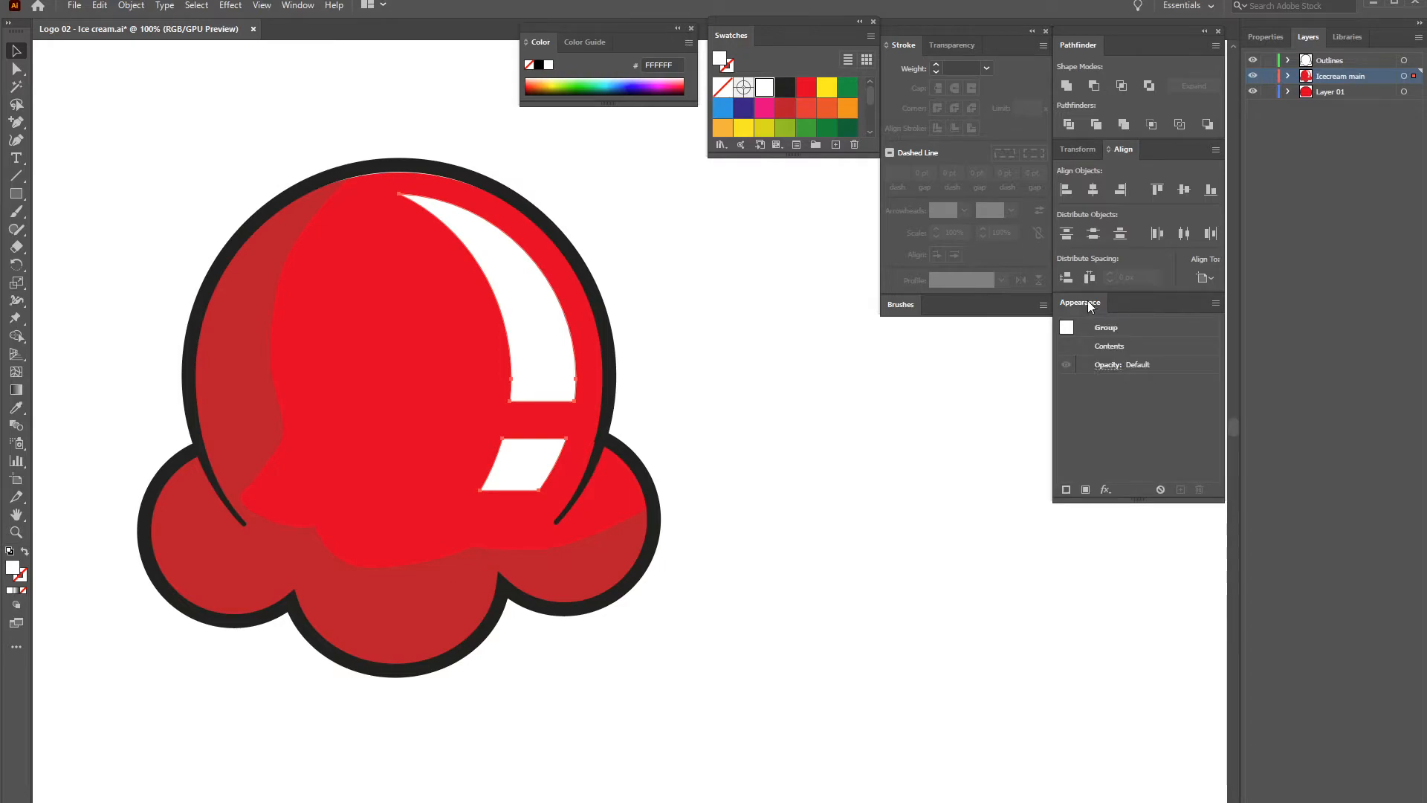
left_click(1108, 365)
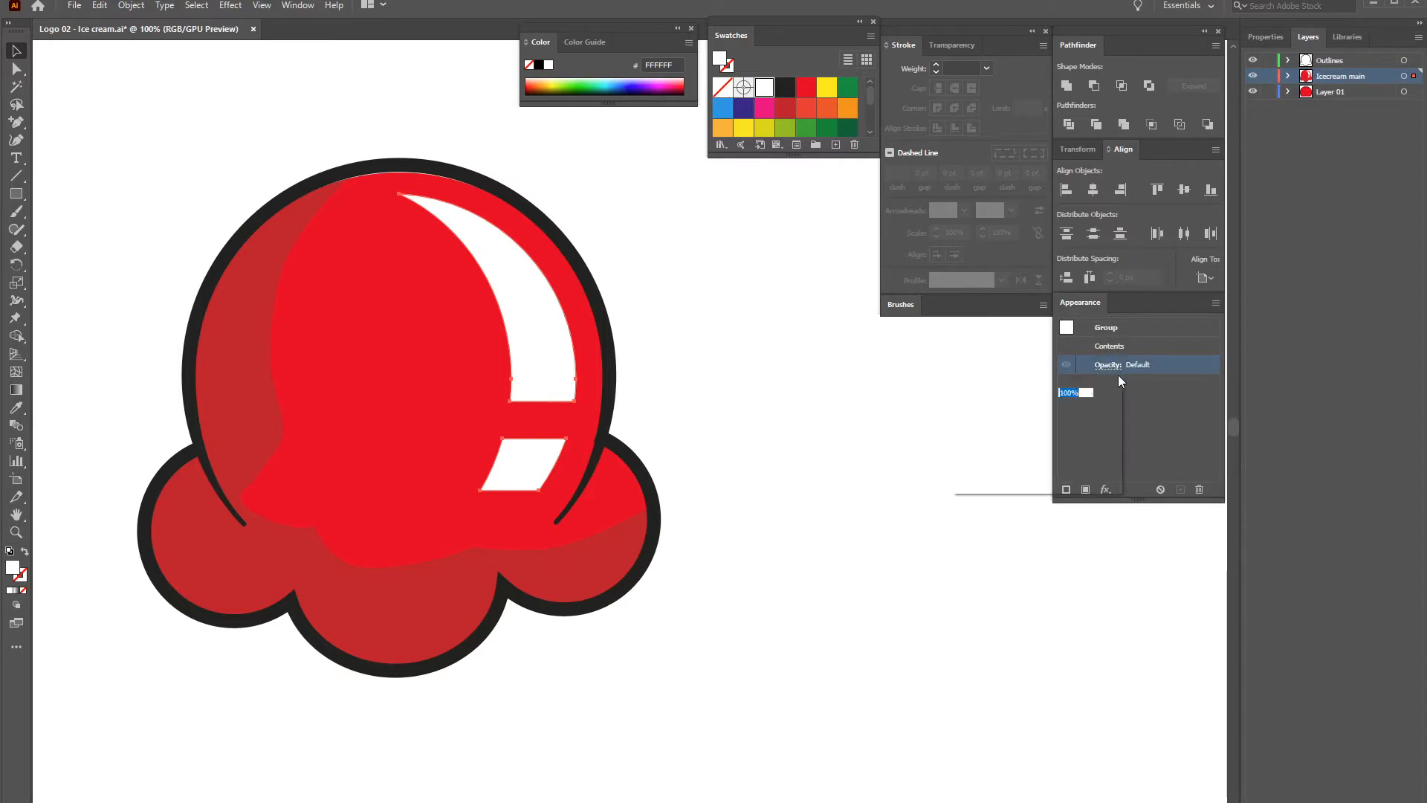
type("40")
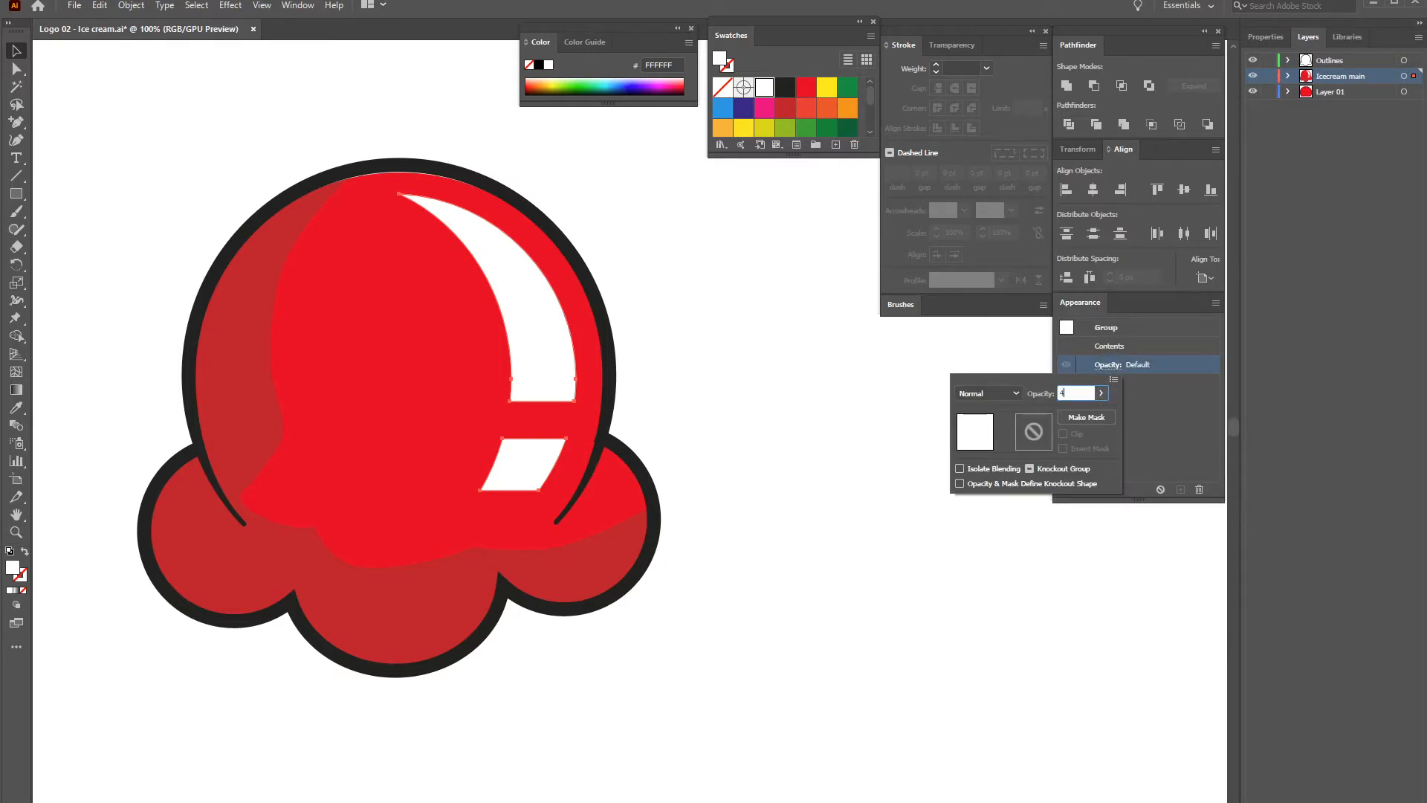
key("Return")
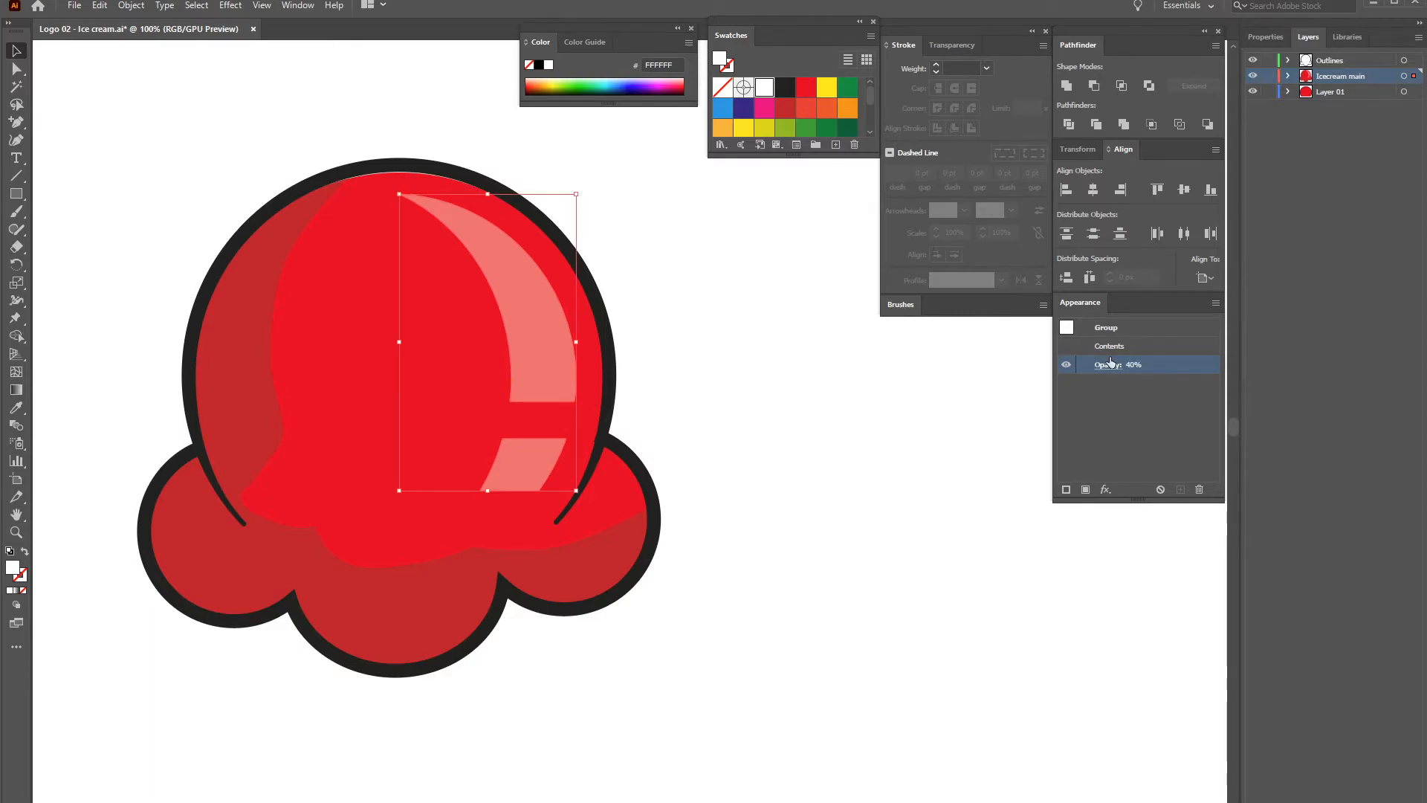
left_click(1126, 366)
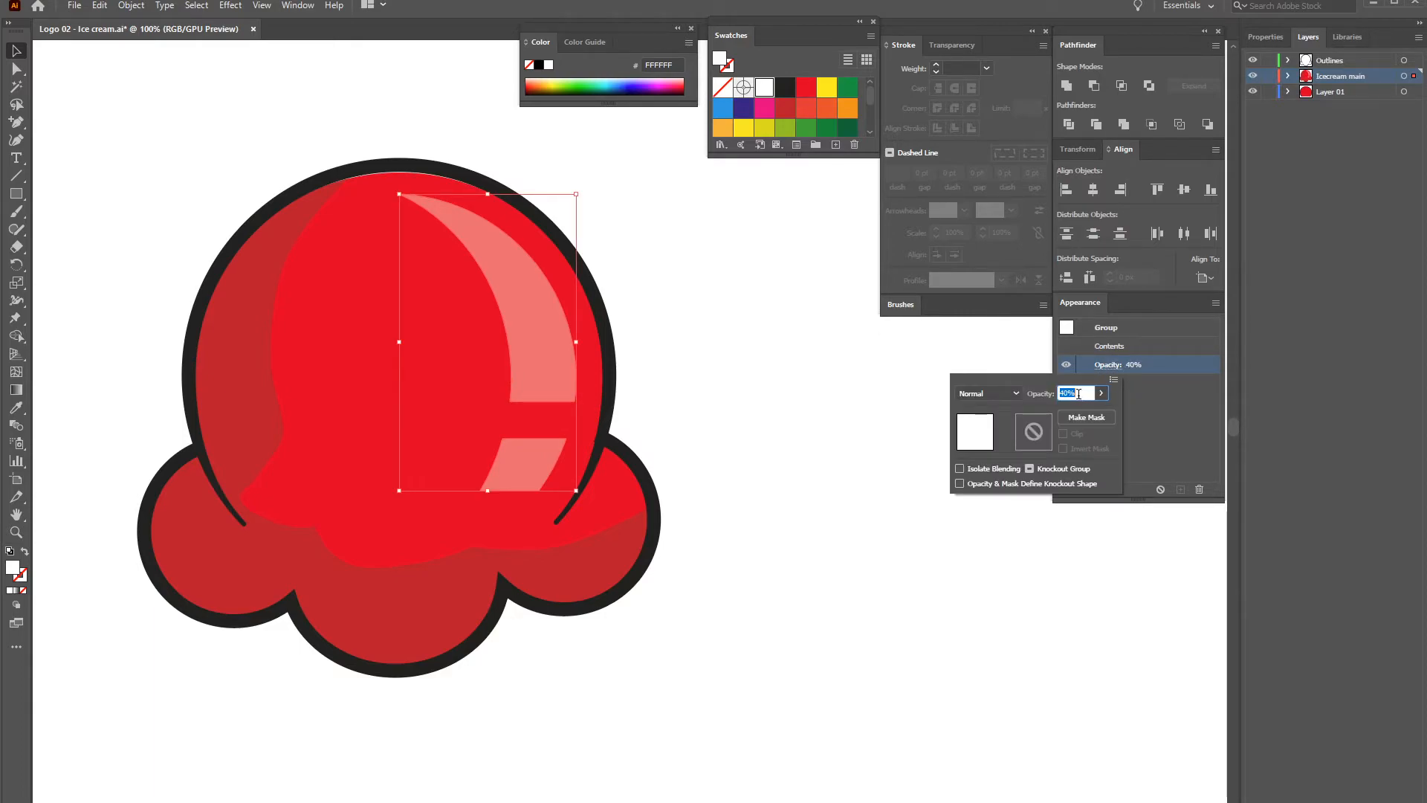
key("Escape")
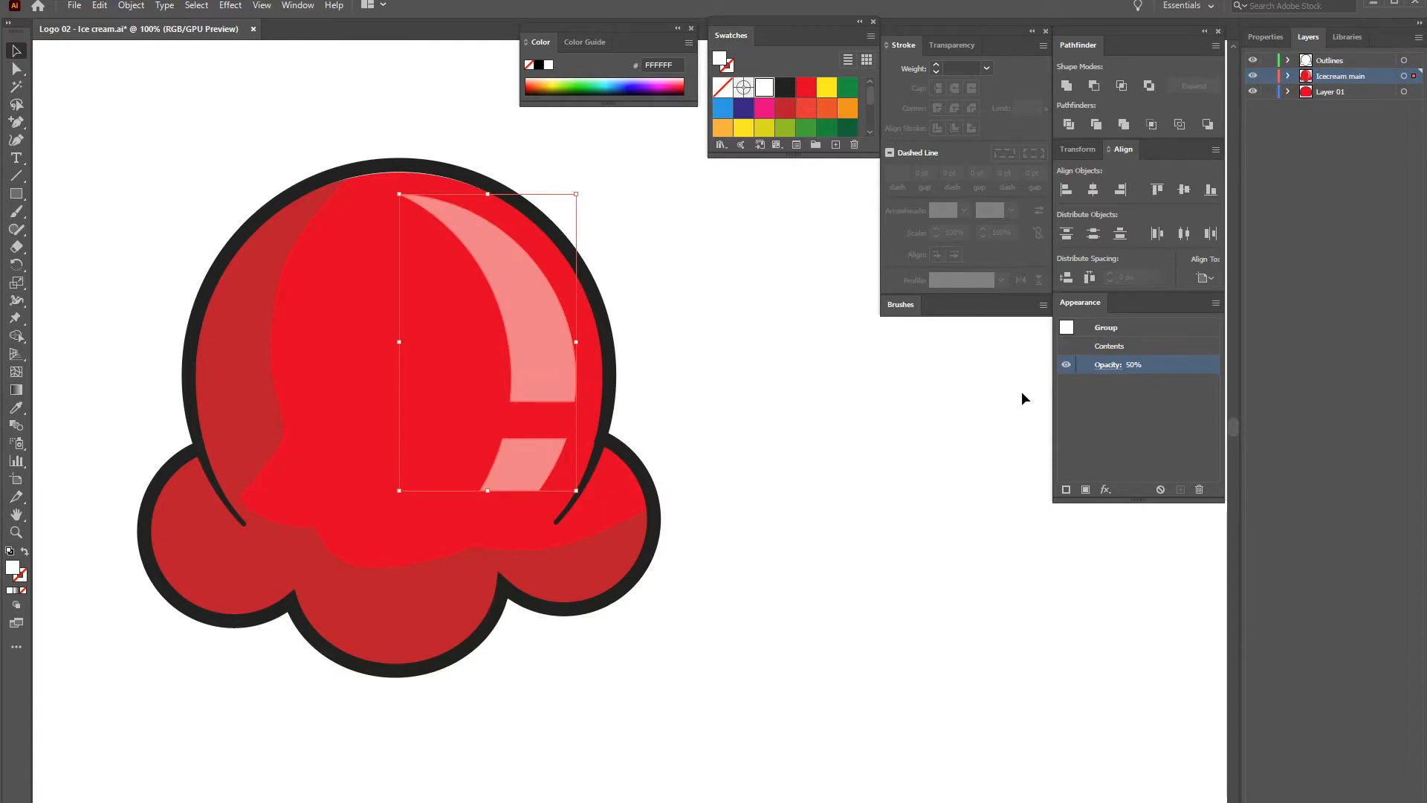
left_click(773, 359)
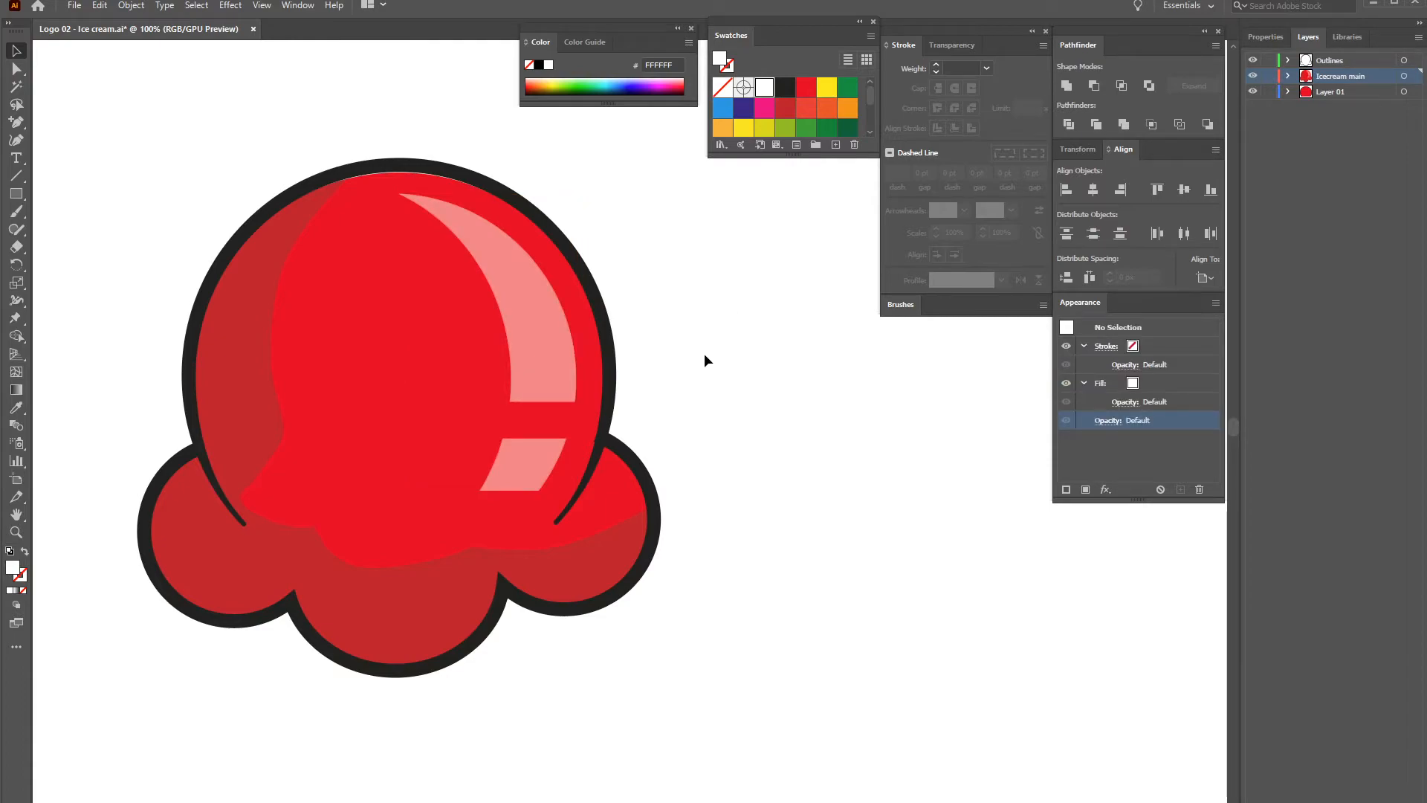
Move the whole ice cream scoop, including its outlines, up near the artboard's upper edge and scale it down slightly around its center
left_click_drag(726, 366, 778, 362)
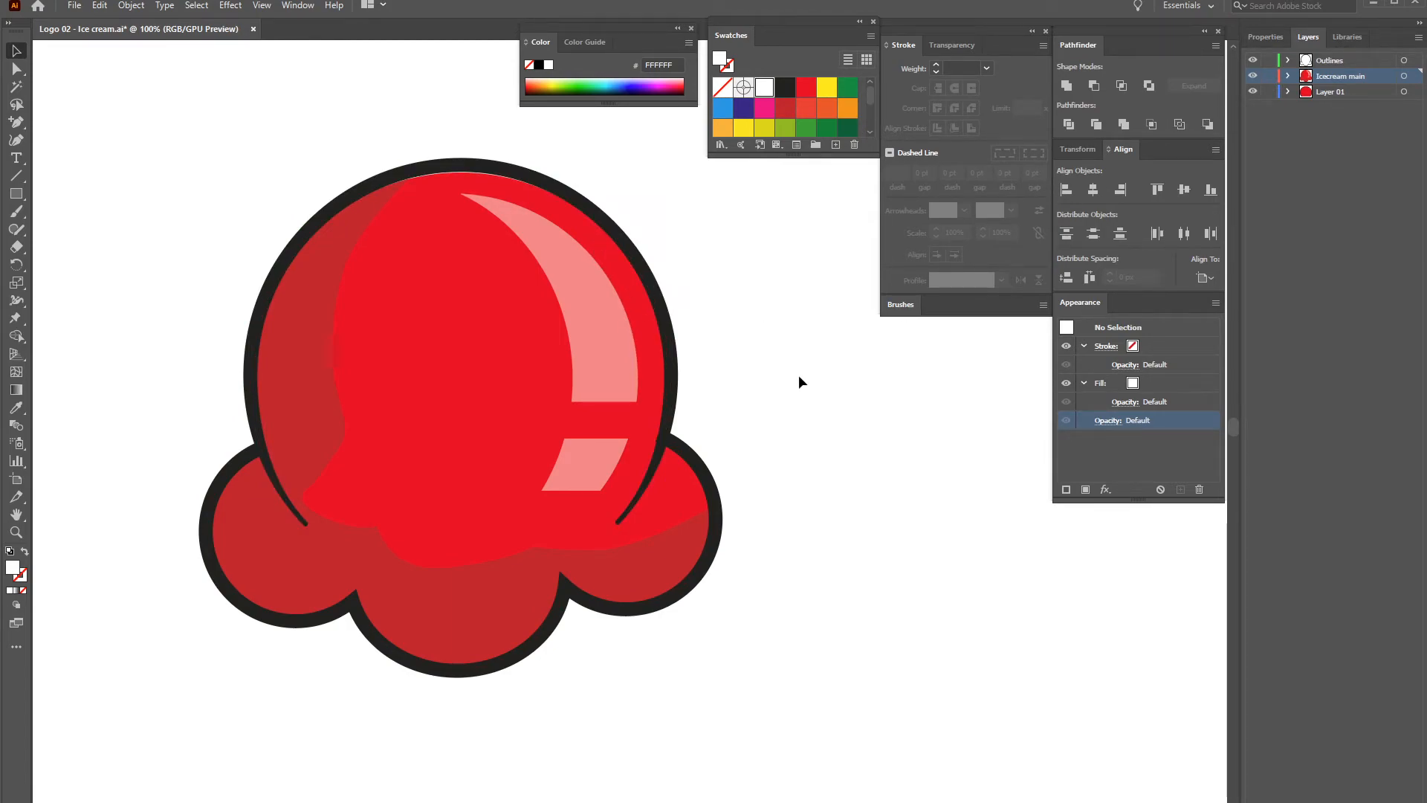
key("ctrl+minus")
key("ctrl+minus")
left_click_drag(718, 377, 660, 356)
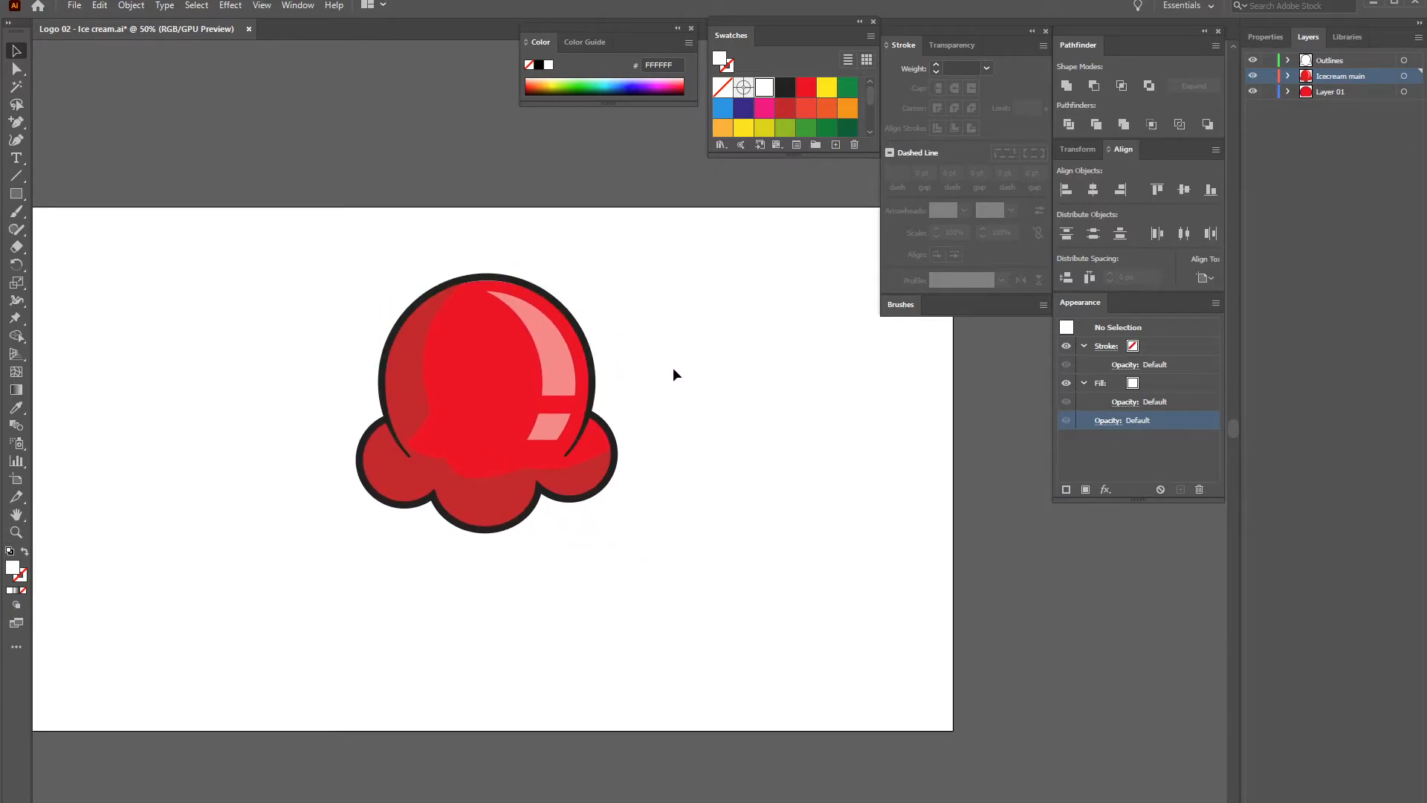
left_click_drag(248, 245, 701, 608)
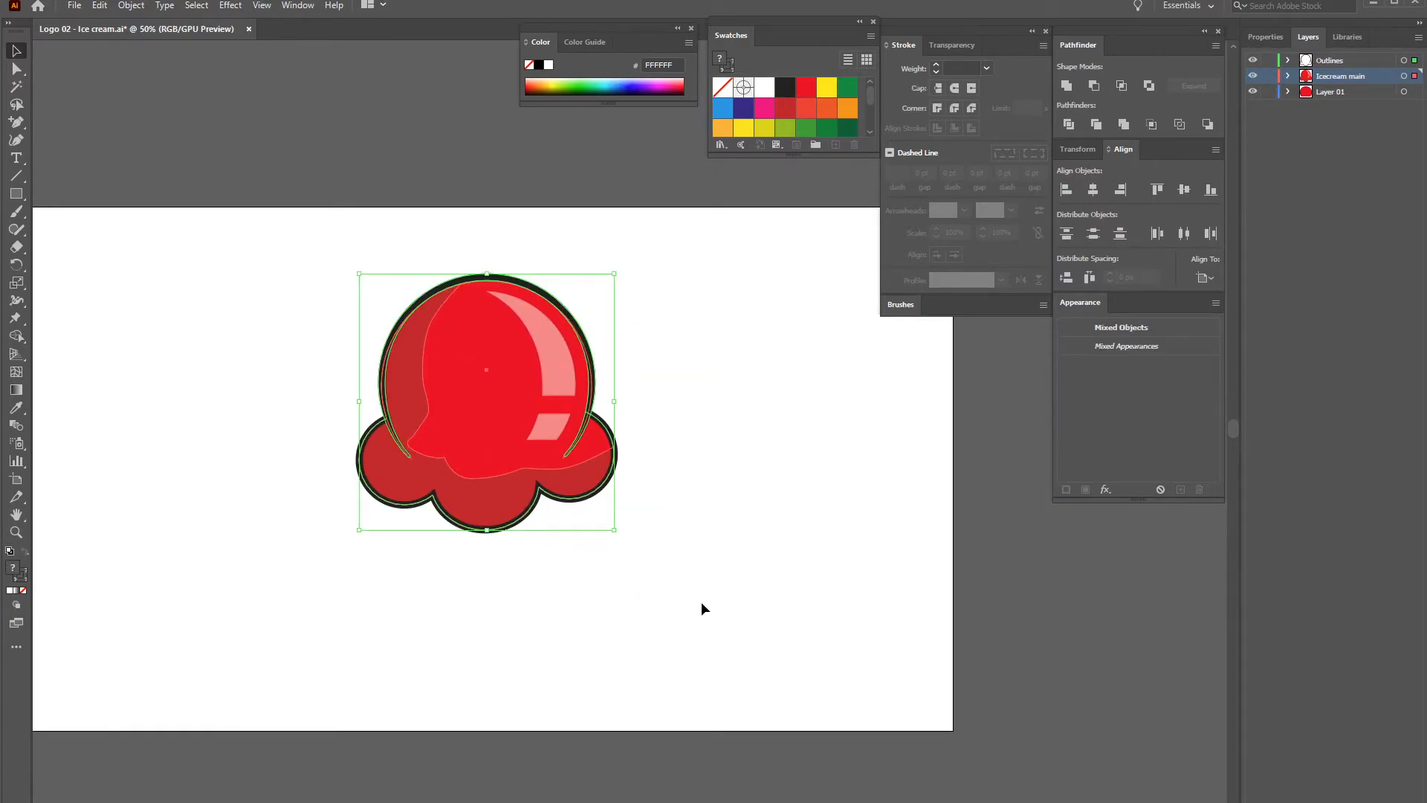
key("shift+Up")
key("shift+Up")
key("shift+Up")
key("shift+Up")
key("shift+Up")
key("shift+Up")
key("shift+Up")
key("shift+Up")
key("shift+Up")
key("shift+Up")
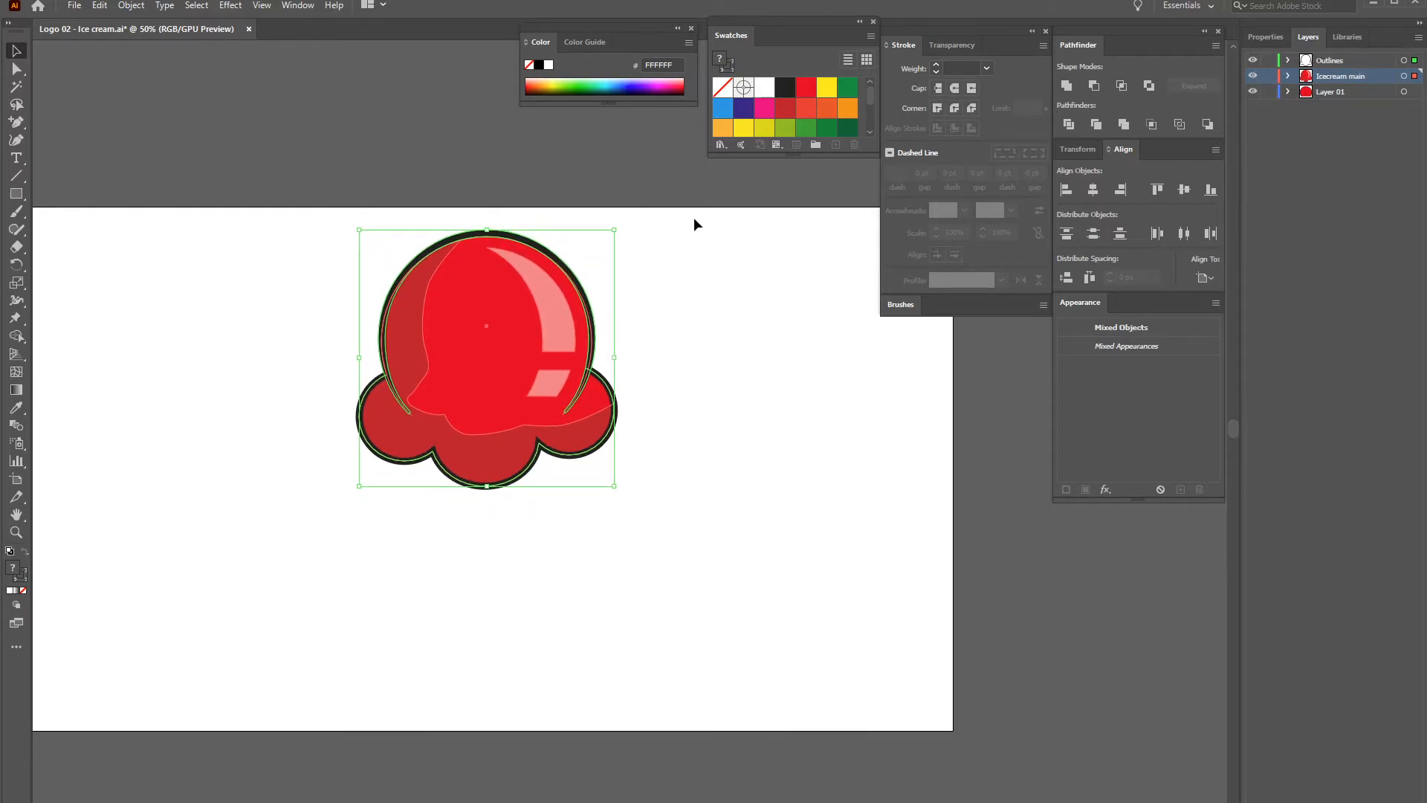
left_click_drag(613, 232, 602, 244)
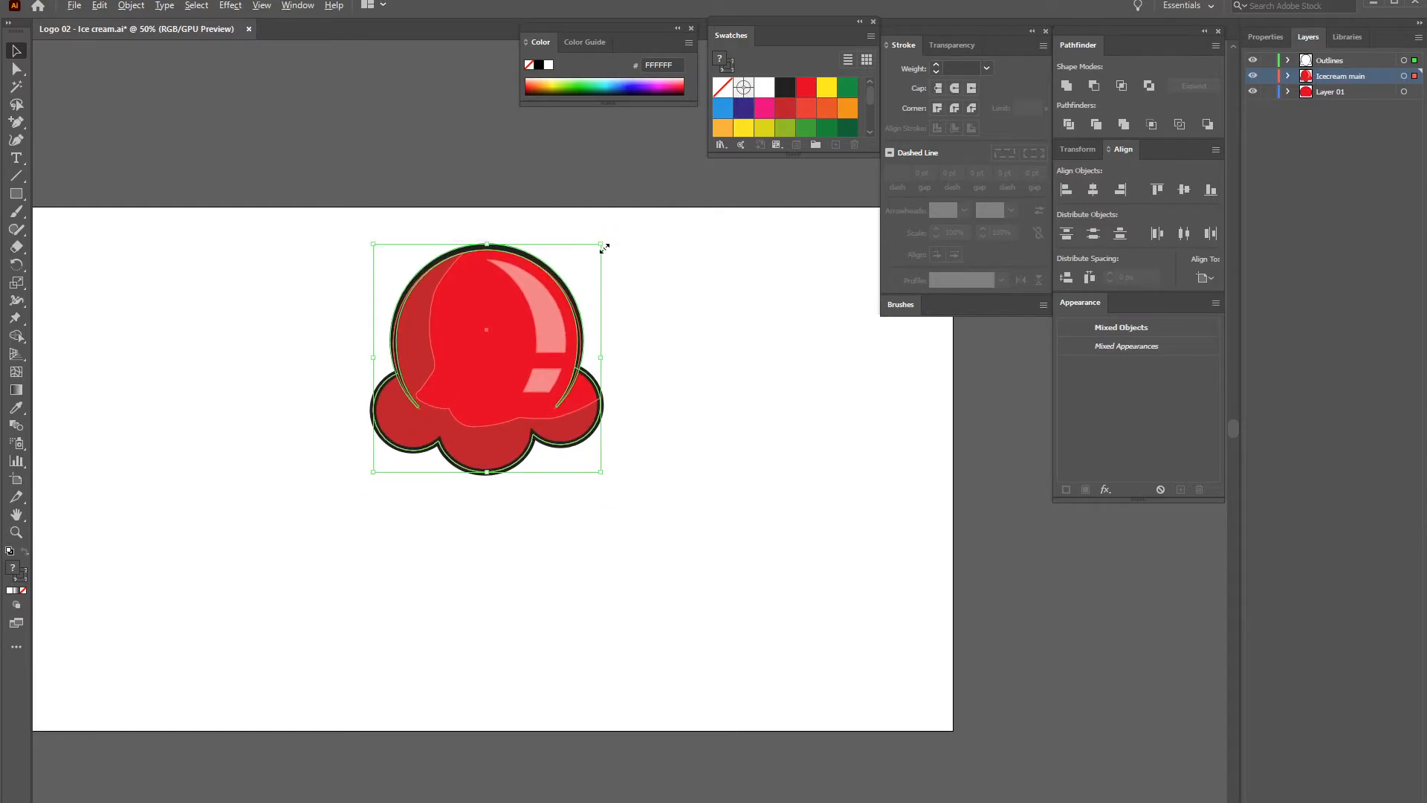
Nudge the whole ice cream scoop slightly up toward the artboard's upper edge
key("shift+Up")
key("shift+Up")
key("shift+Up")
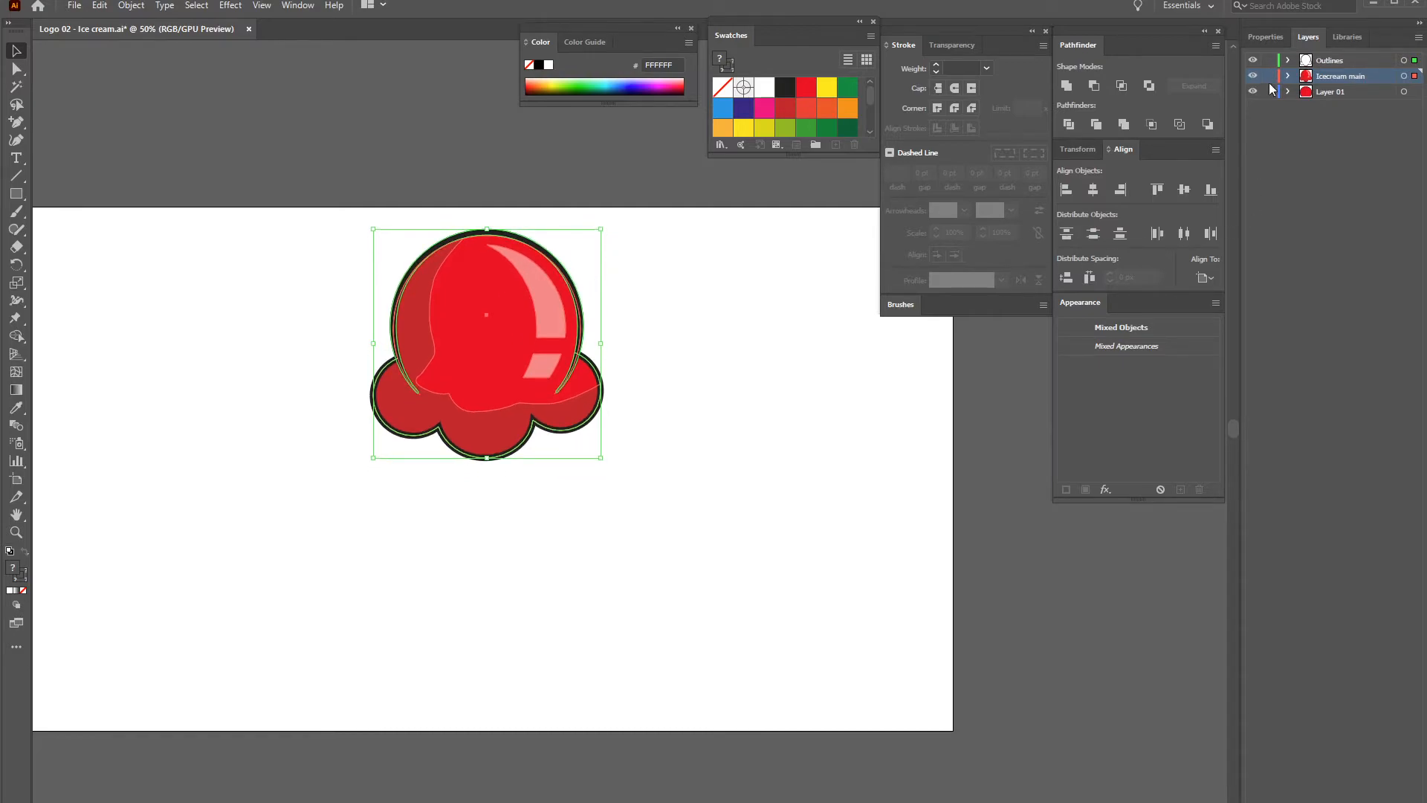
Add a new layer named Cone, place it at the bottom of the layer stack and make it the active layer
left_click(1360, 122)
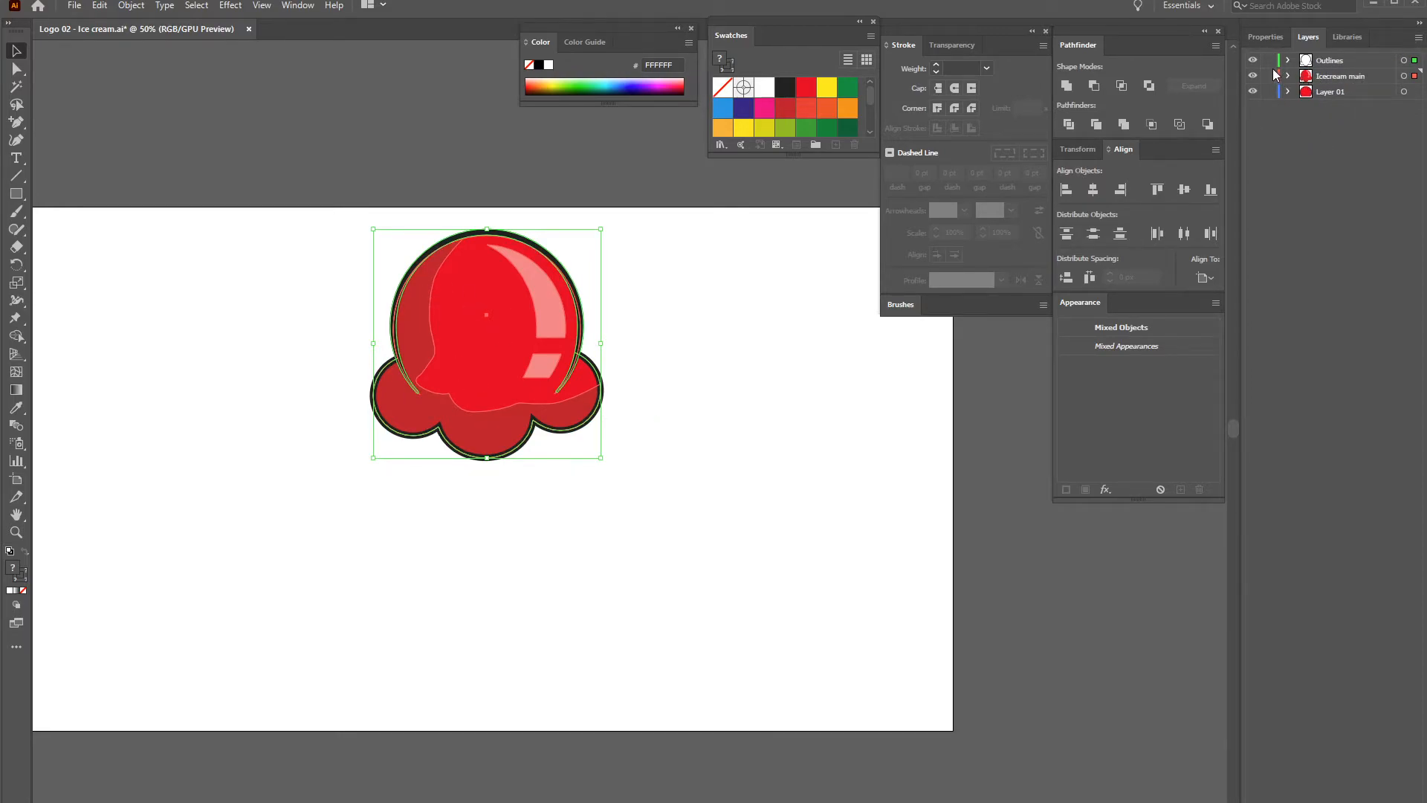
left_click(1418, 36)
left_click(1304, 43)
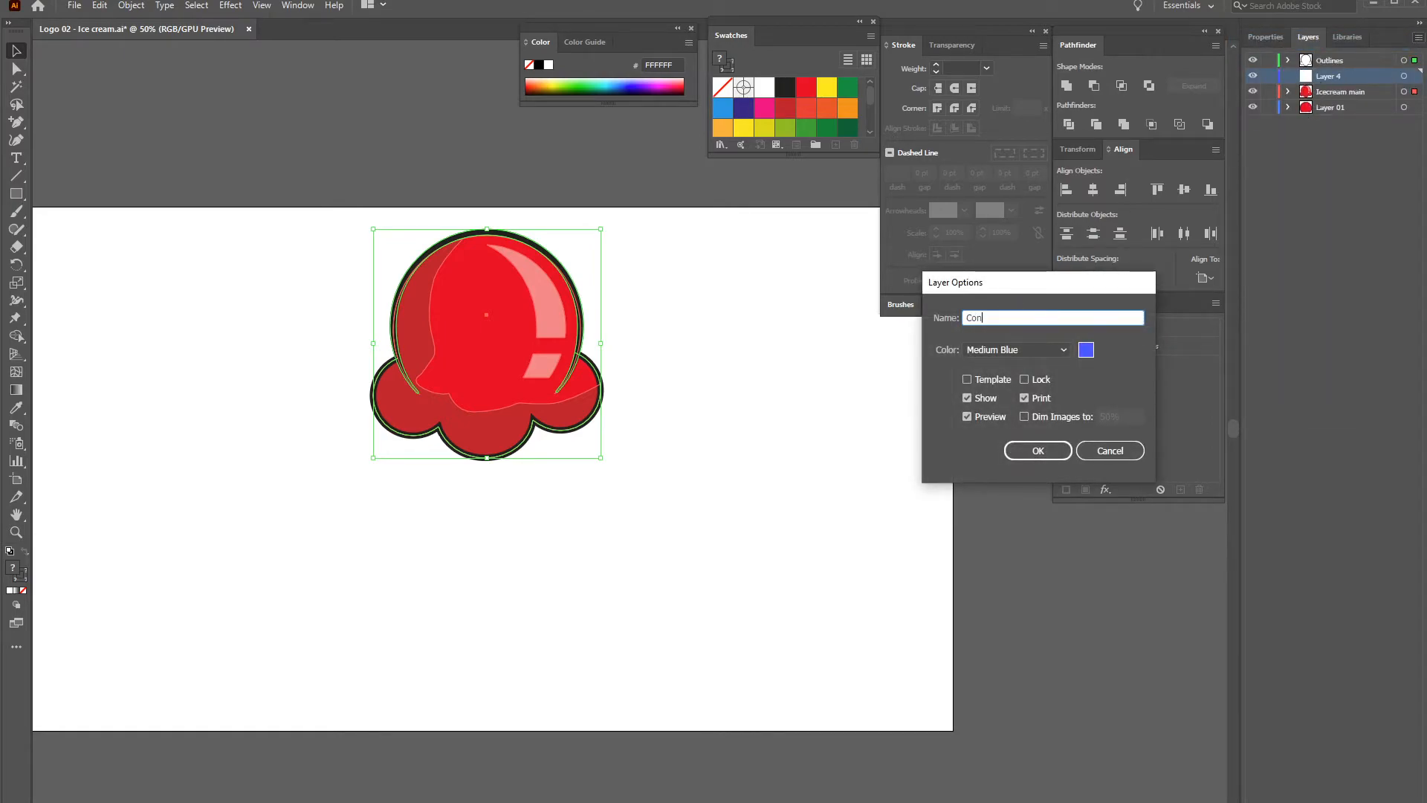
type("Cone")
key("Return")
left_click_drag(1337, 79, 1337, 115)
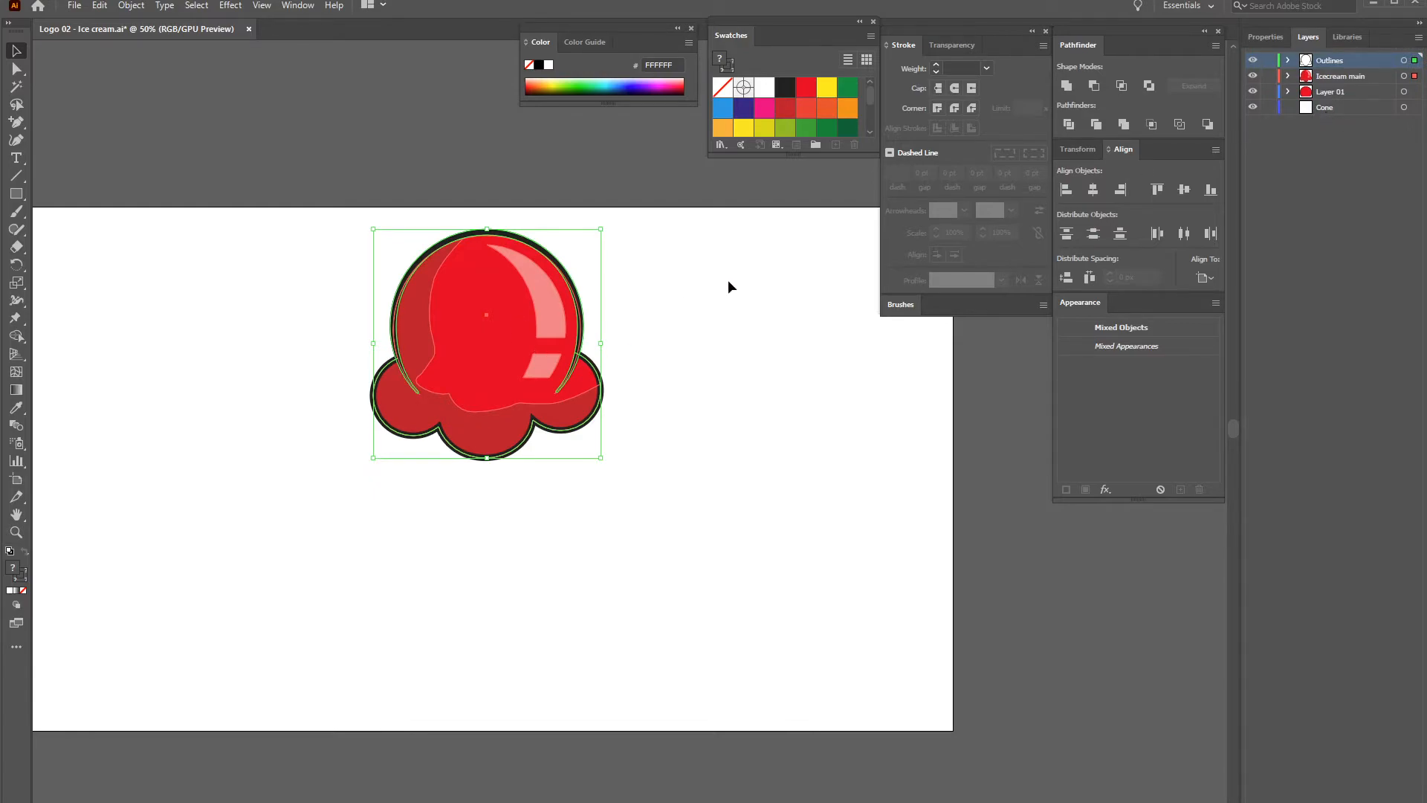
left_click(710, 322)
left_click(1327, 106)
Draw a triangle below the scoop with the Polygon tool and turn it upside down so it points downward
left_click_drag(680, 310, 704, 270)
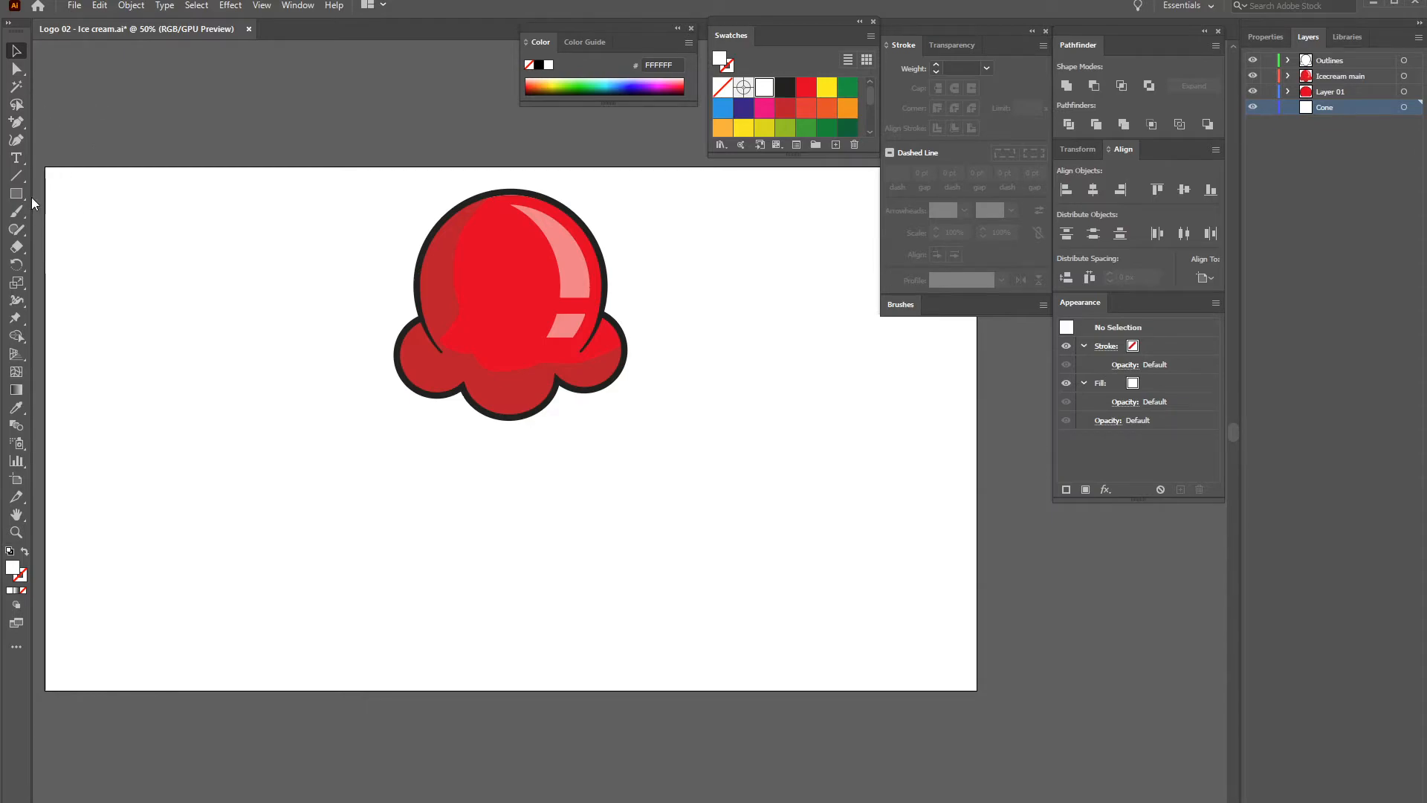
left_click_drag(20, 197, 78, 250)
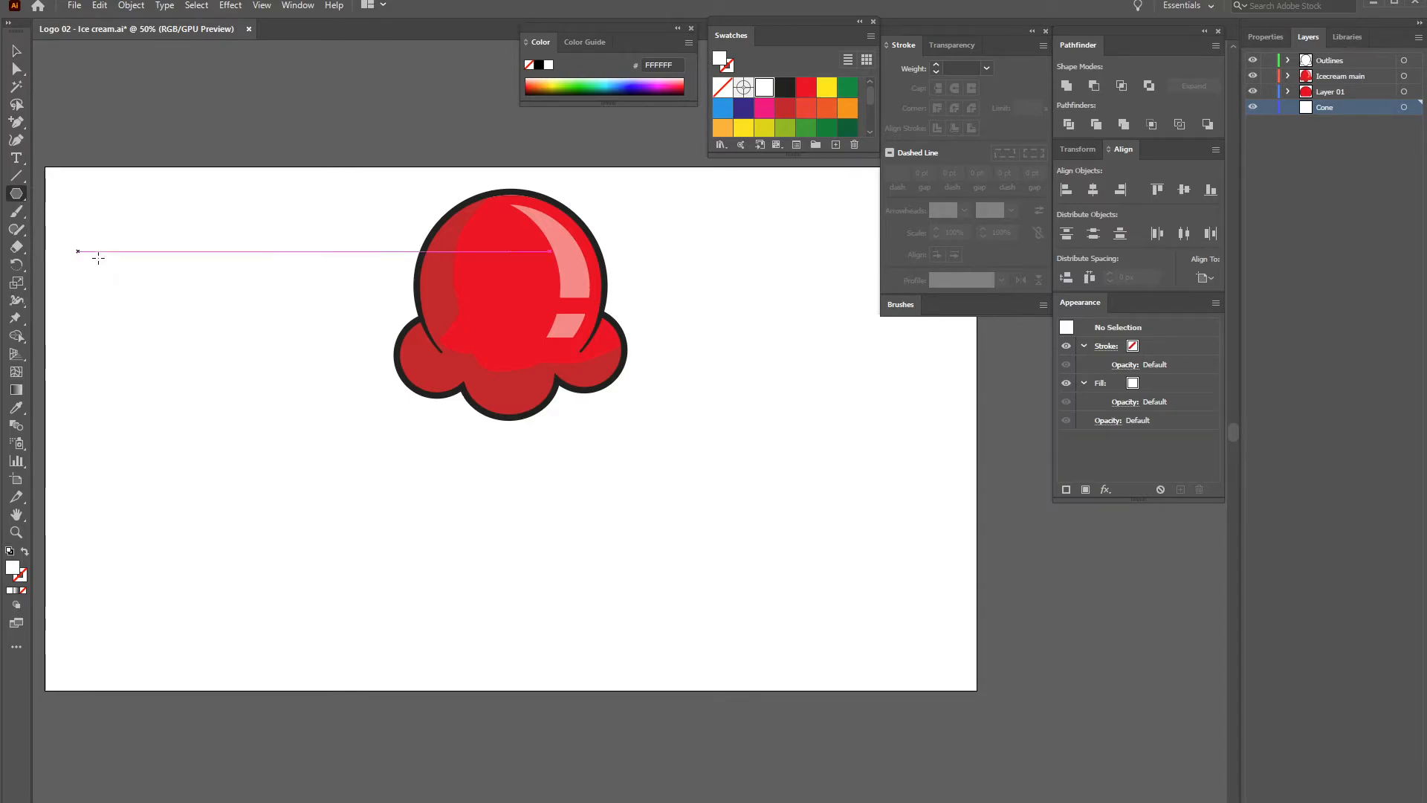
left_click(479, 489)
left_click(676, 444)
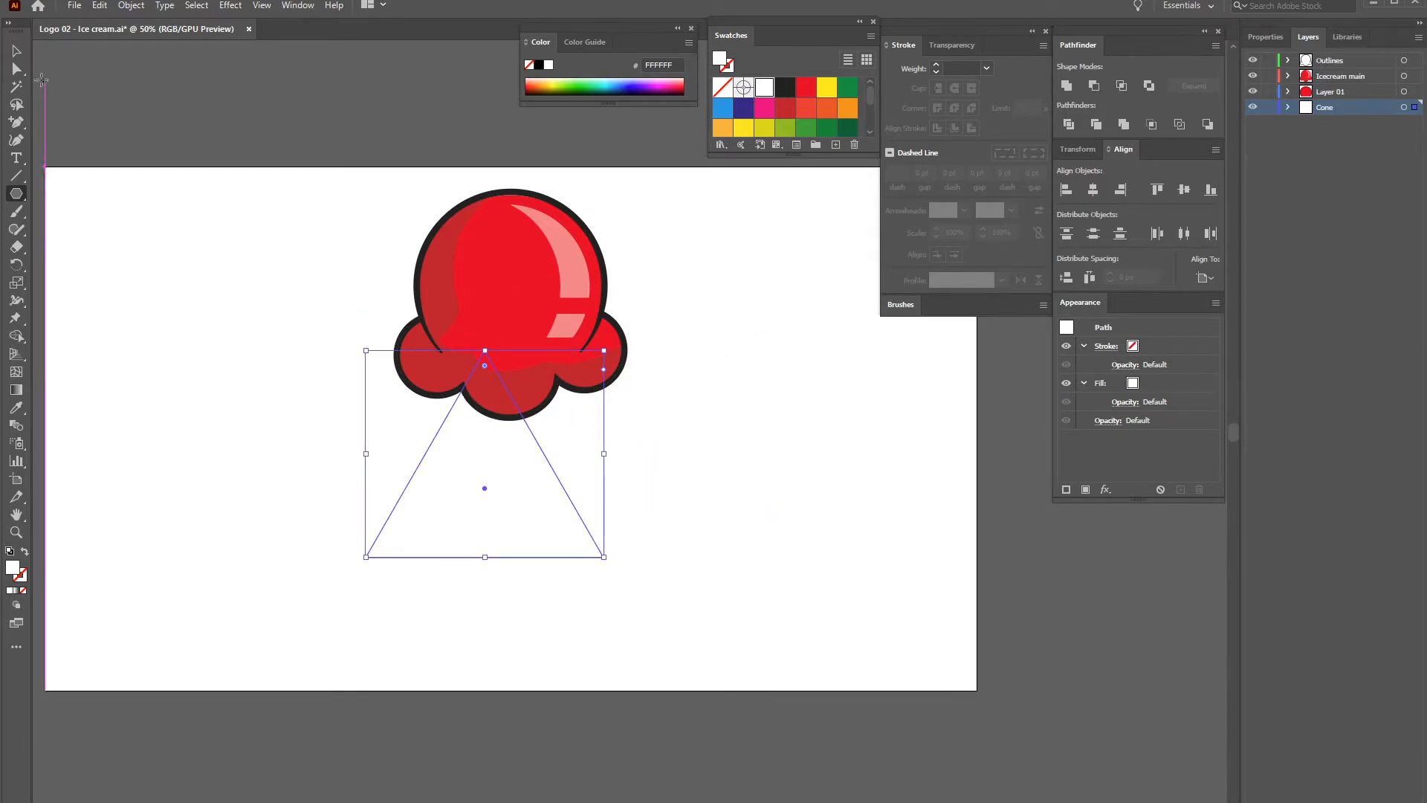
key("v")
left_click_drag(613, 567, 217, 423)
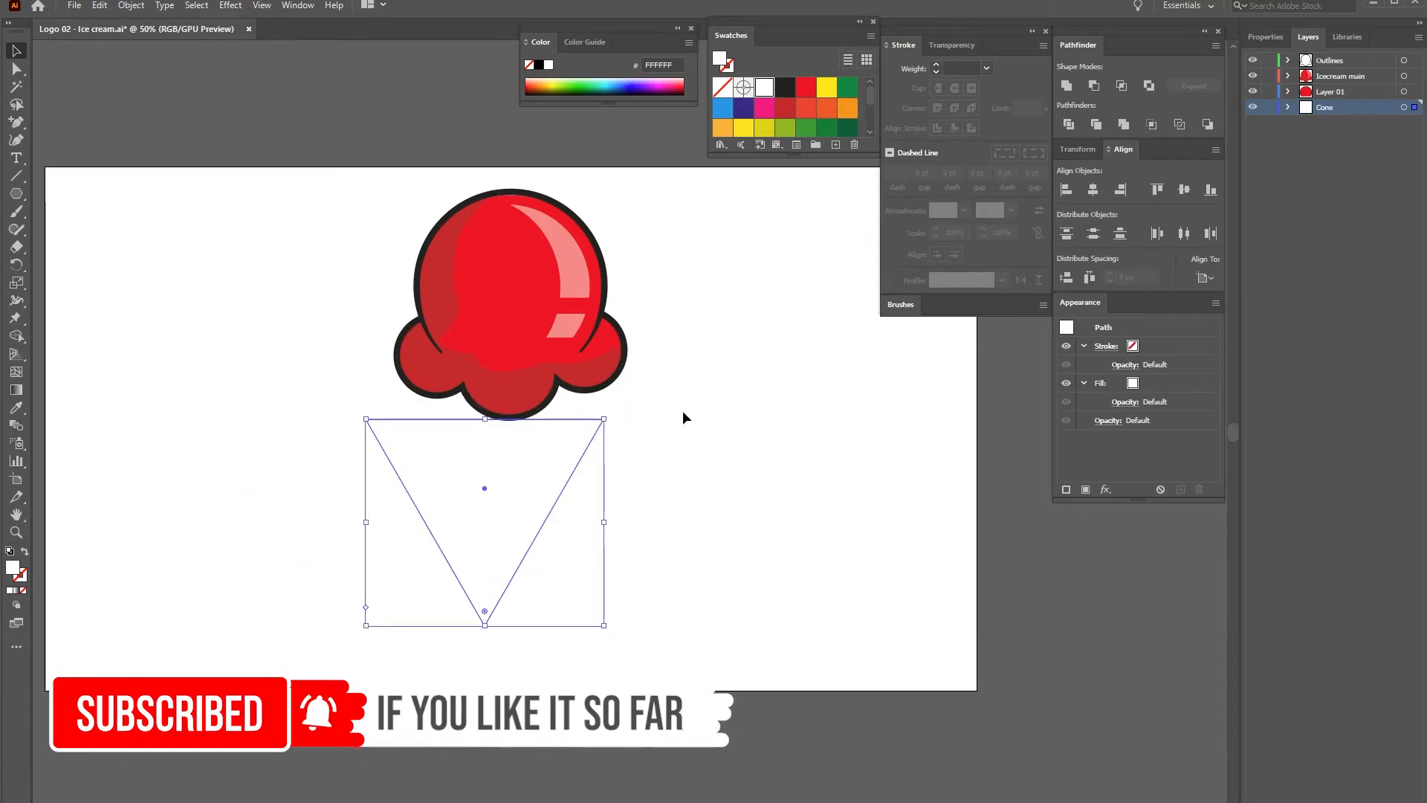
Narrow the triangle and stretch it upward into a tall, slim cone reaching behind the scoop
left_click_drag(603, 522, 499, 522)
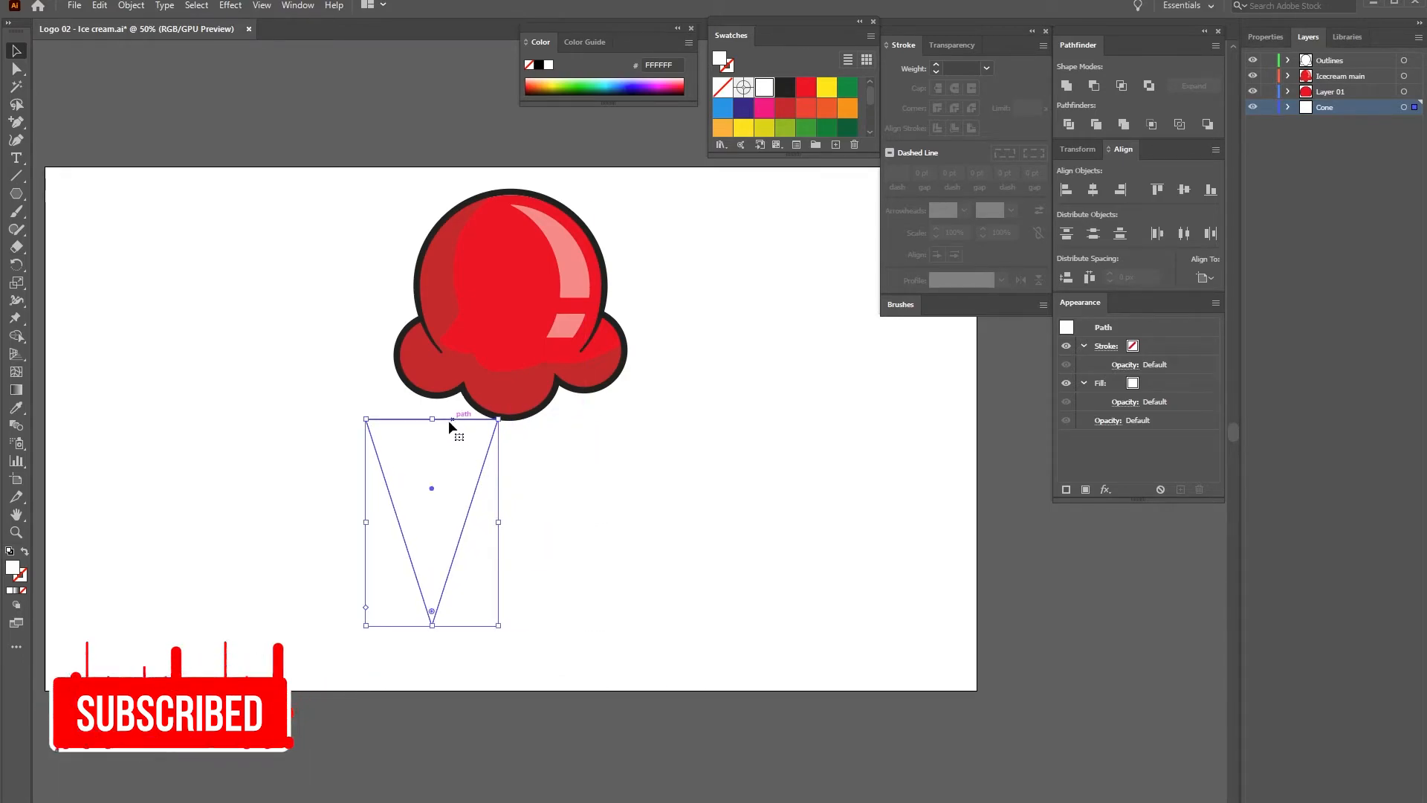
left_click_drag(432, 419, 424, 325)
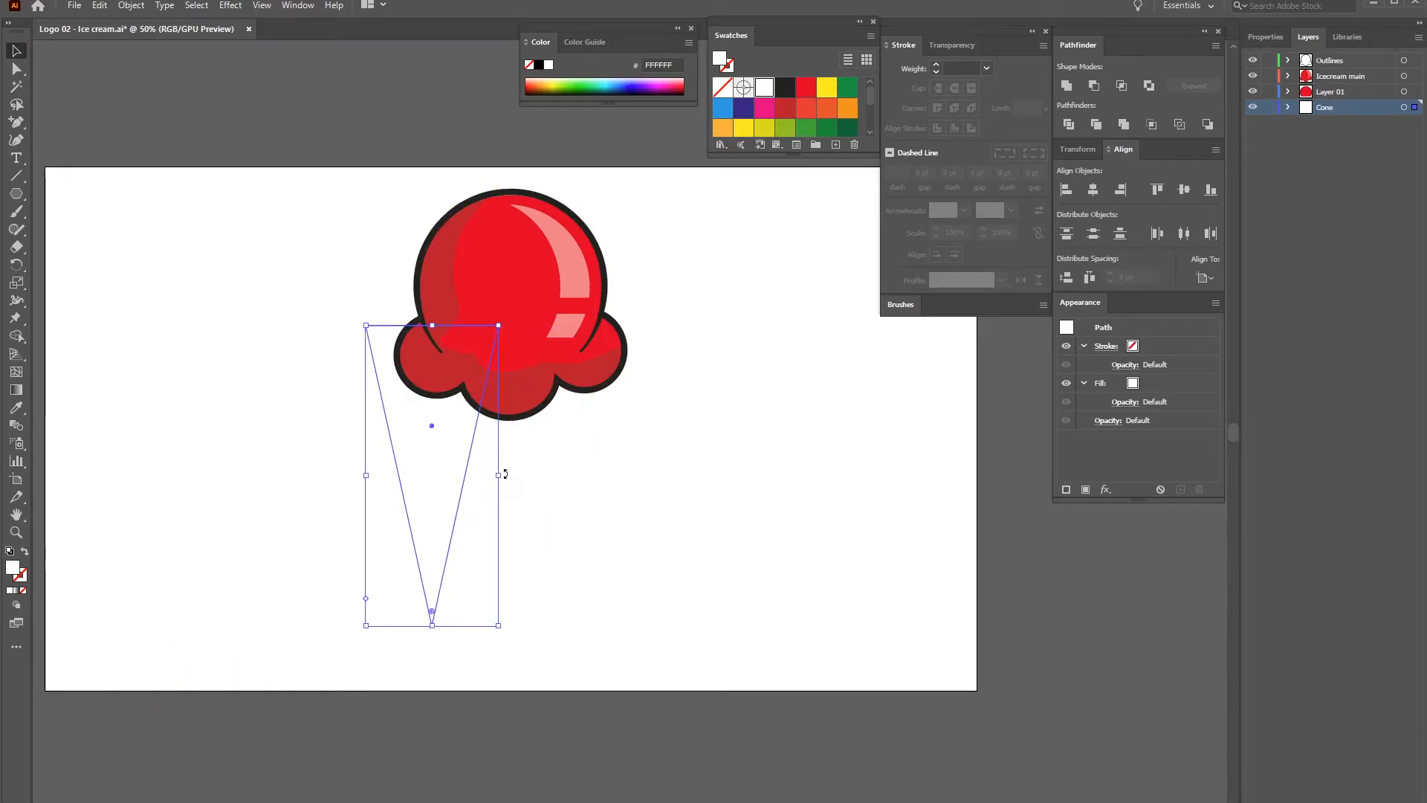
left_click(519, 471)
left_click(404, 430)
Give the cone triangle a near-black #1D1D1B stroke with an 11 pt weight
left_click(10, 551)
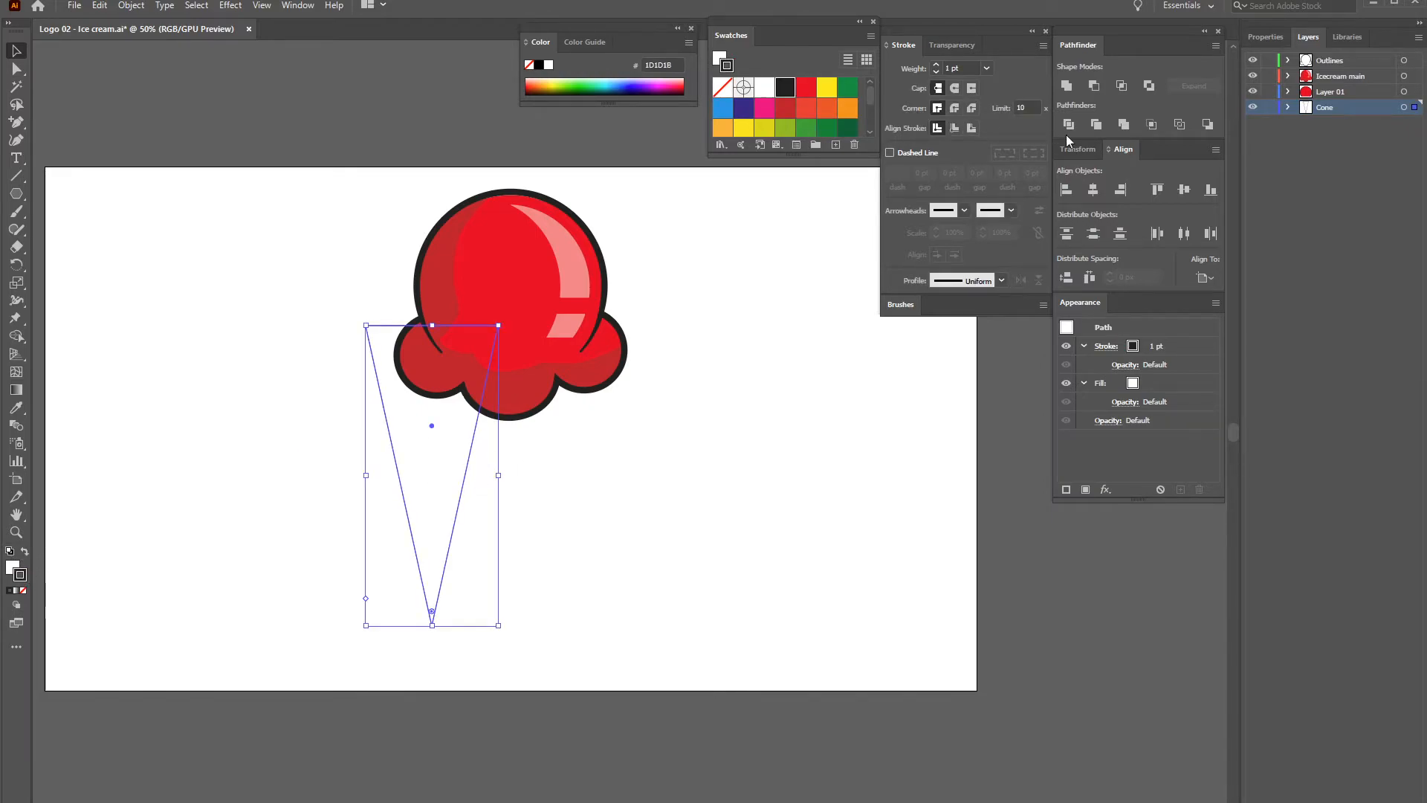
double_click(934, 65)
triple_click(935, 64)
triple_click(935, 65)
double_click(936, 65)
left_click(498, 474)
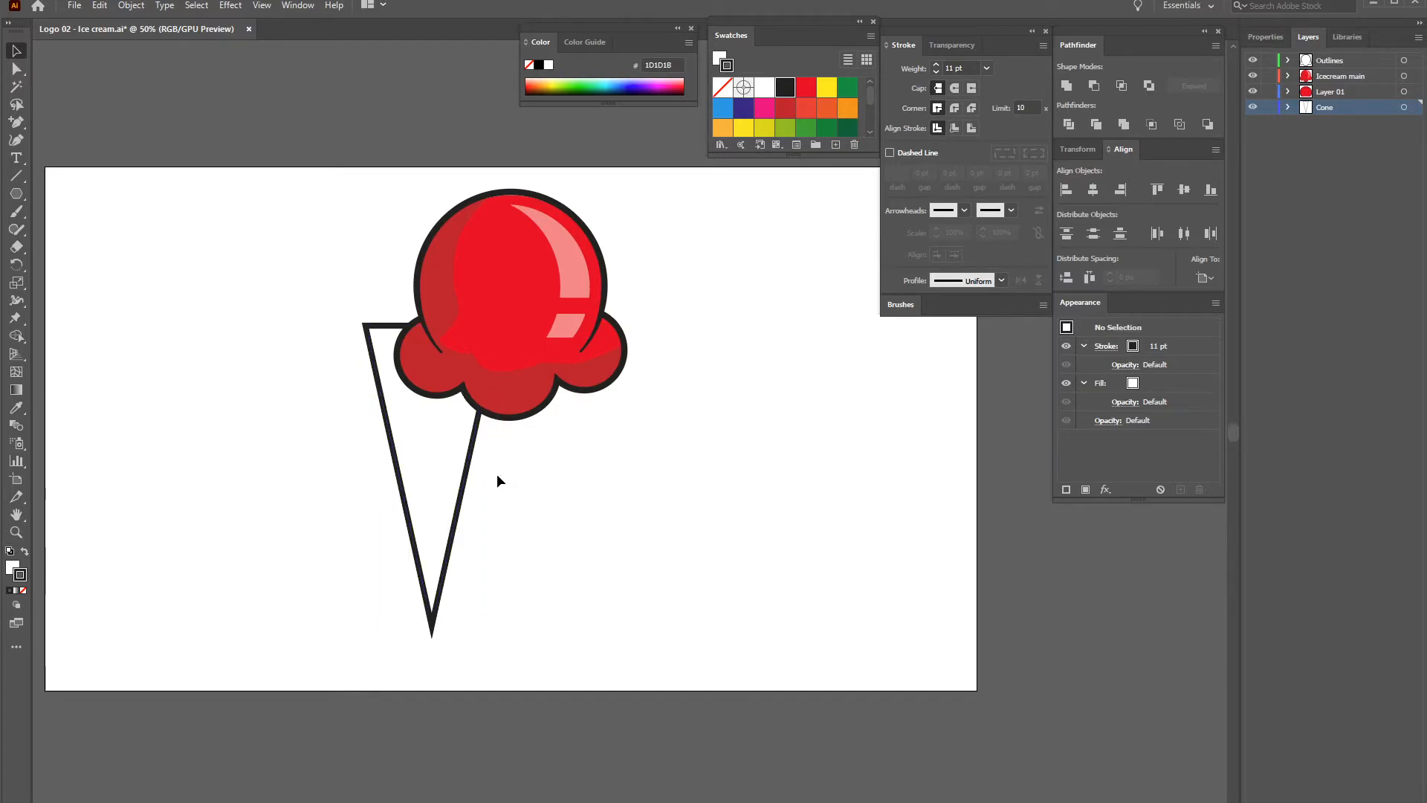
Center the cone horizontally on the artboard under the scoop, and widen it symmetrically around its center
left_click(468, 470)
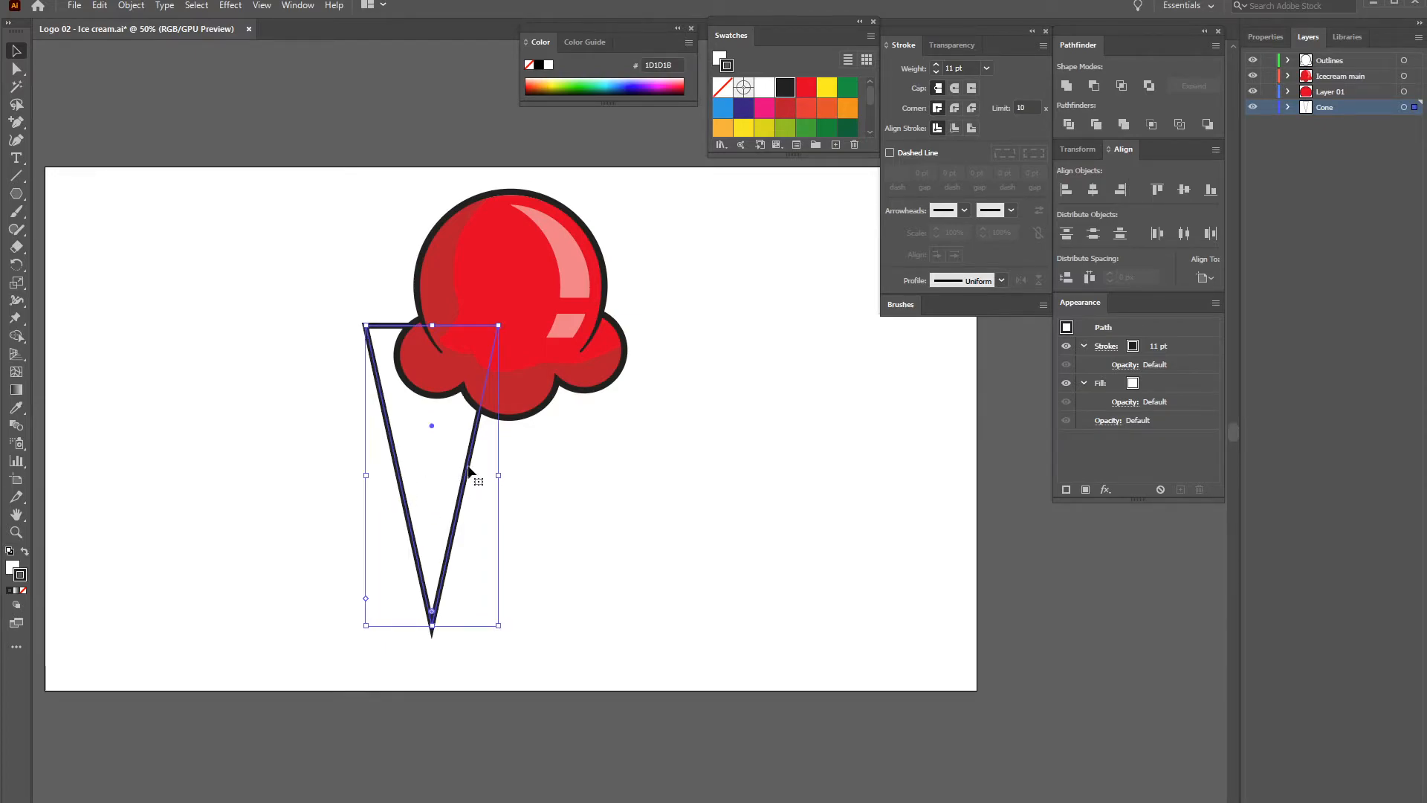
left_click(1093, 190)
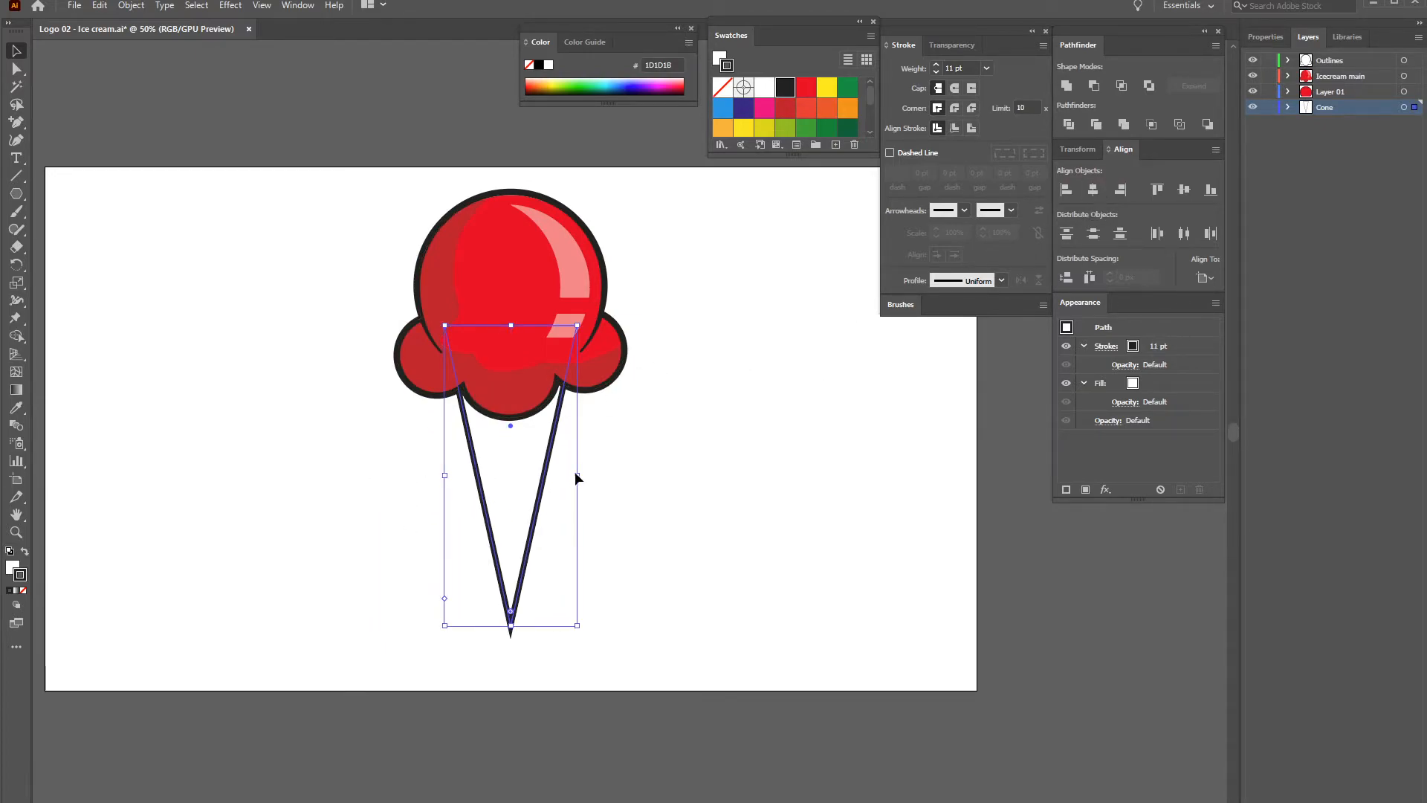
left_click(582, 479)
left_click(571, 468)
left_click(589, 475)
left_click(572, 470)
left_click(578, 477)
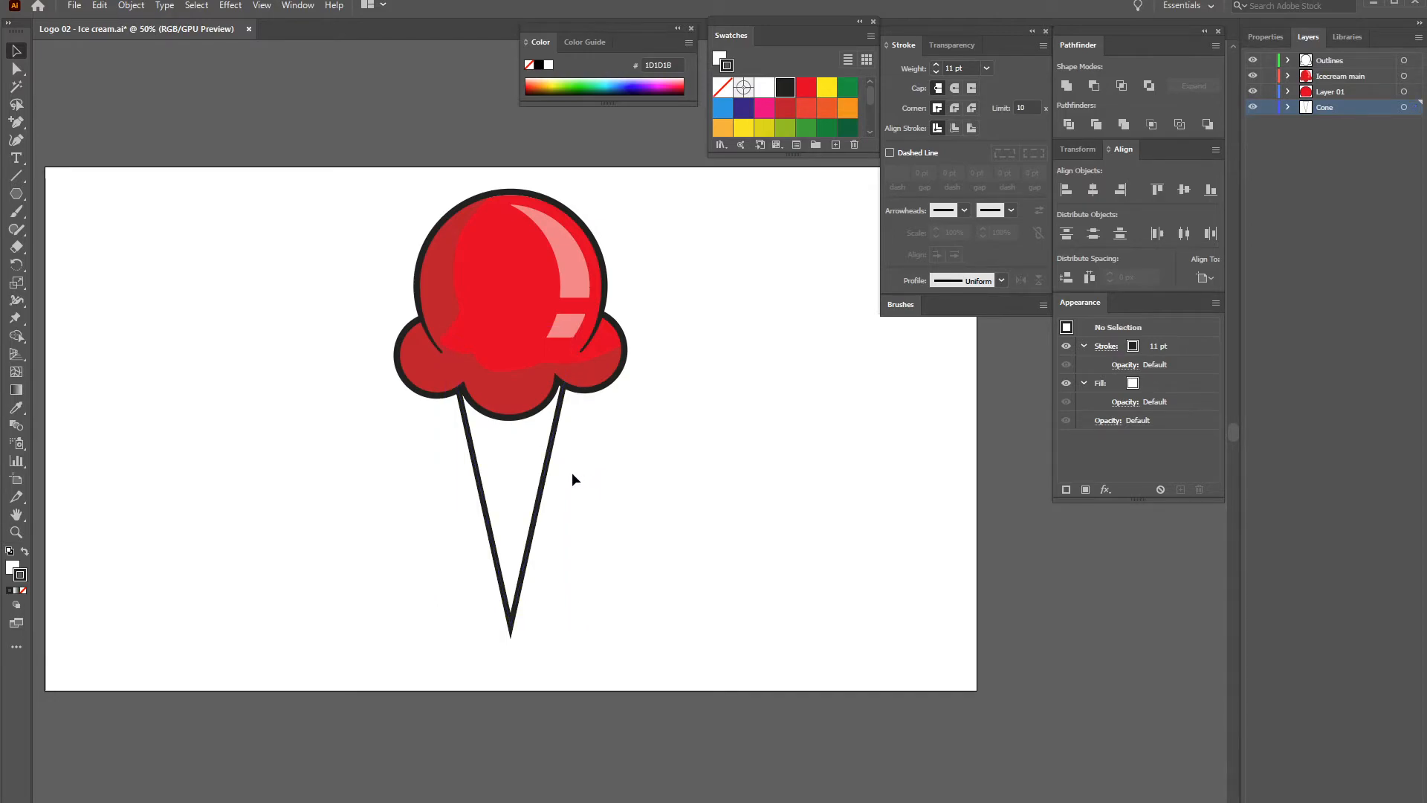
left_click(559, 473)
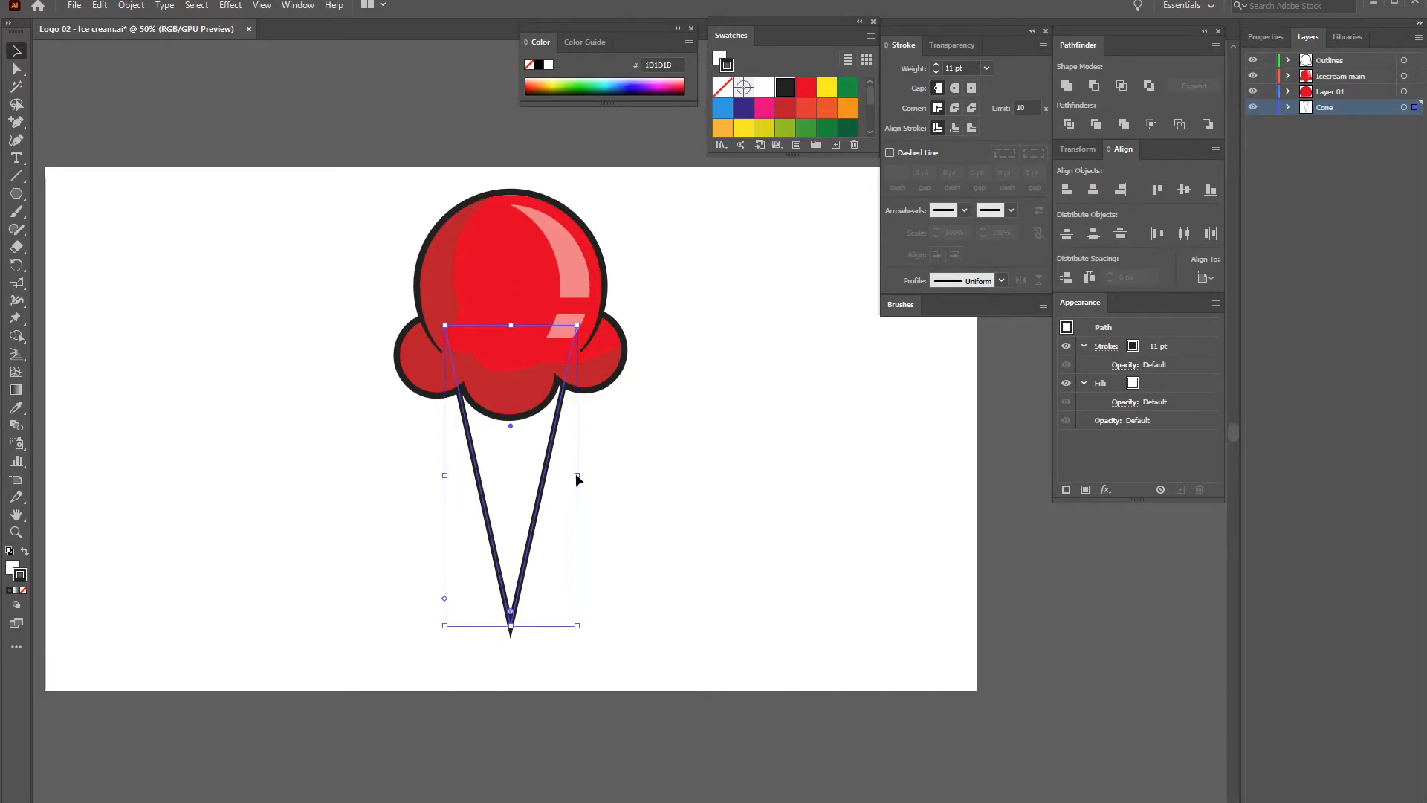
mouse_move(577, 474)
left_mouse_down()
mouse_move(614, 471)
mouse_move(589, 481)
mouse_move(618, 483)
mouse_move(573, 493)
mouse_move(612, 492)
left_mouse_up()
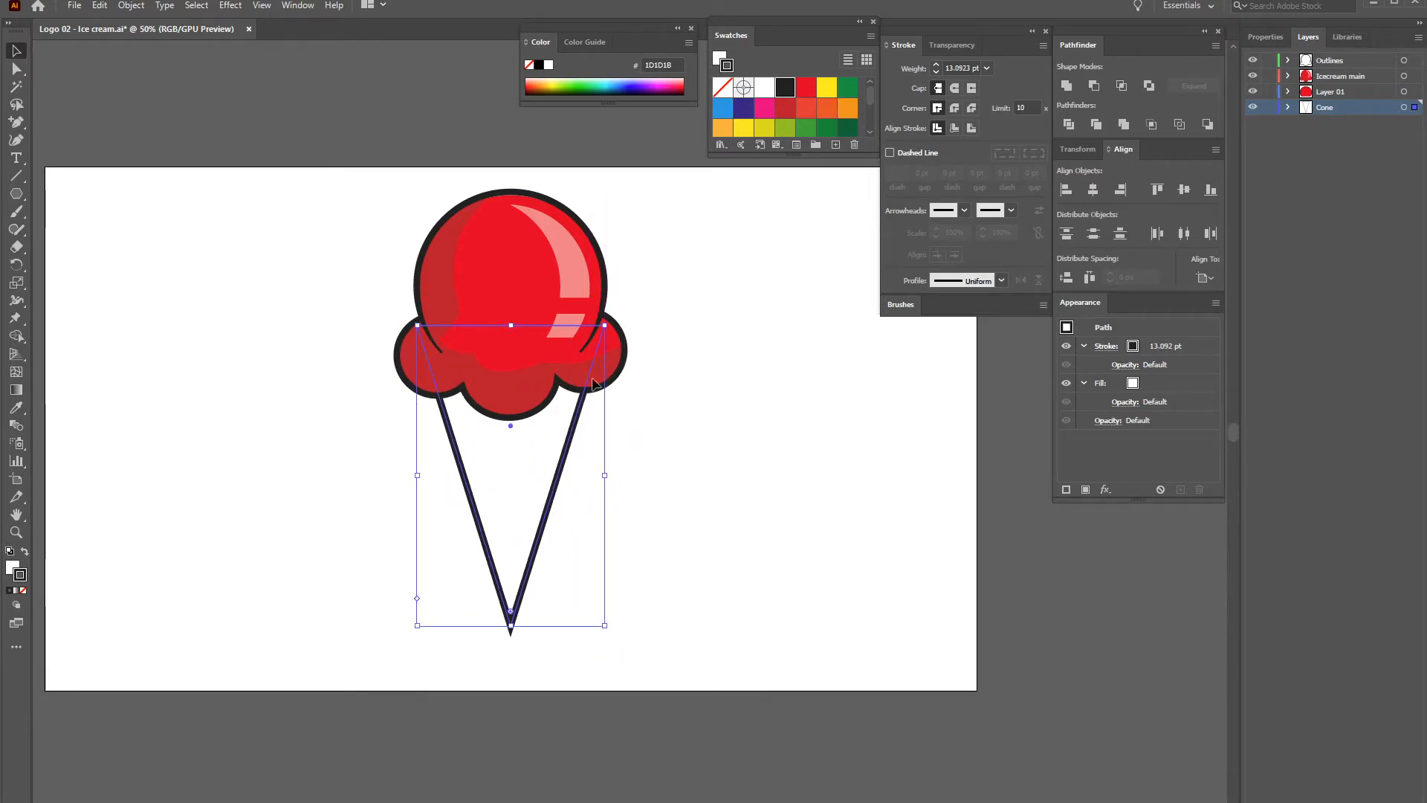
Round off the cone's pointed tip, and move the cone down slightly beneath the scoop
left_click(19, 71)
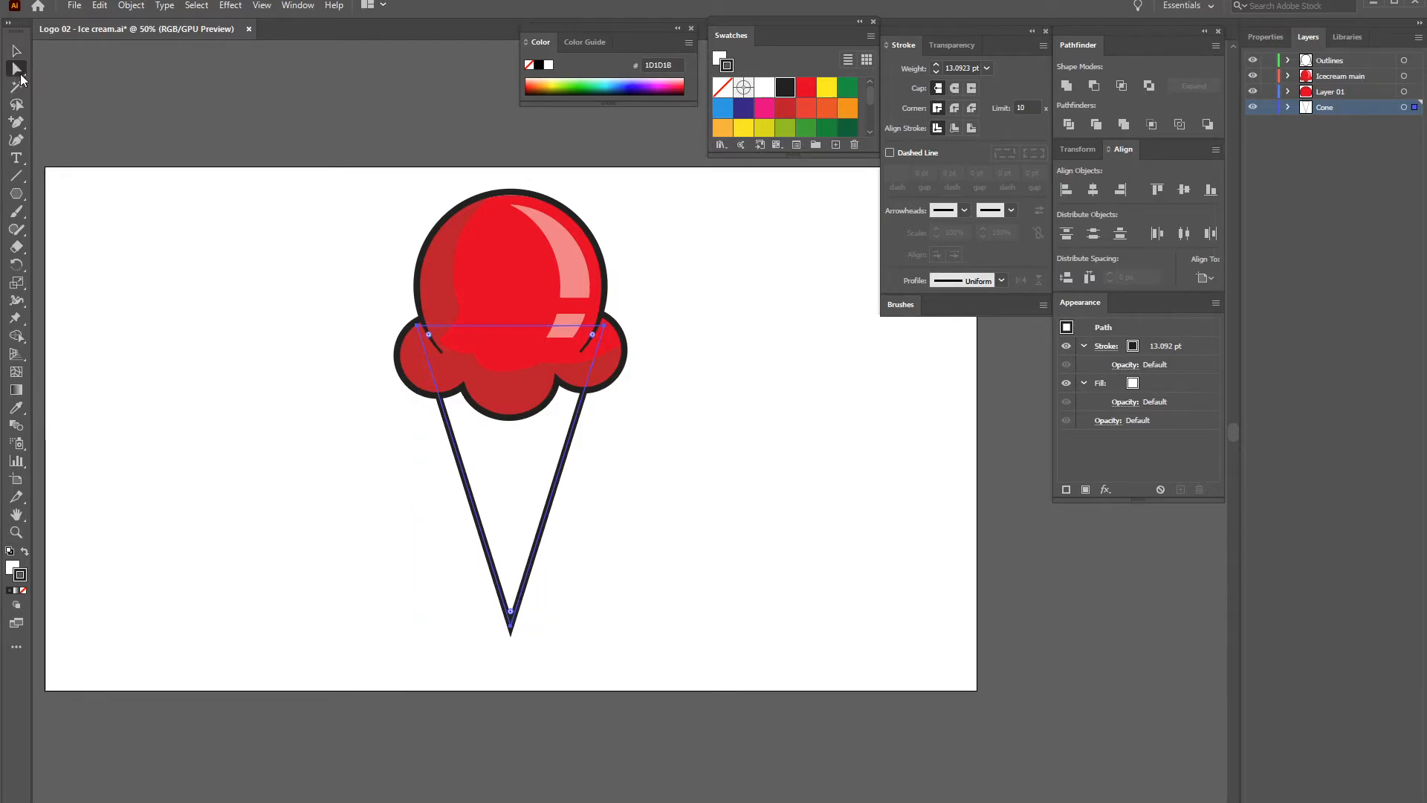
left_click_drag(513, 611, 514, 561)
key("ctrl+z")
left_click_drag(574, 656, 518, 556)
left_click(17, 50)
left_click_drag(556, 500, 547, 543)
left_click(672, 503)
left_click(507, 538)
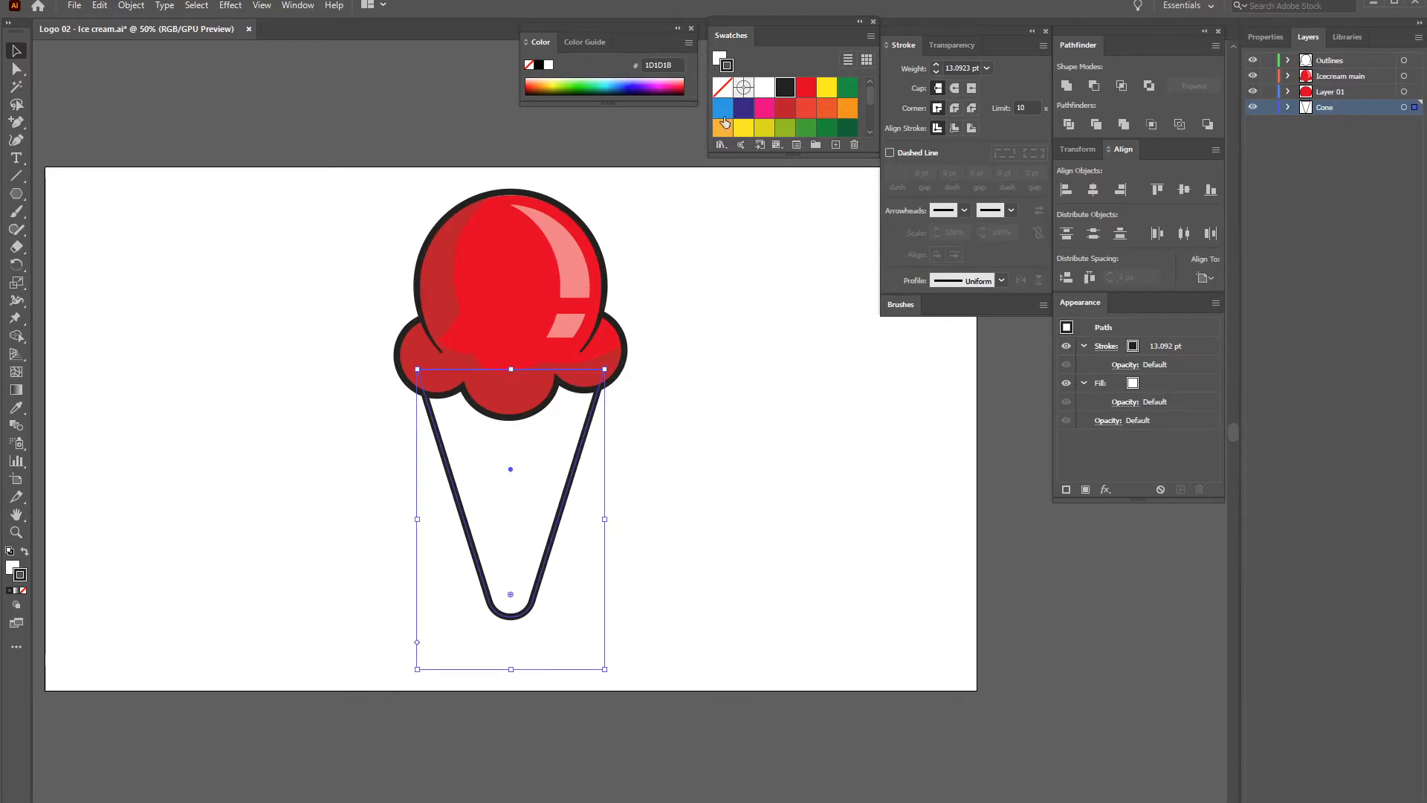
scroll(867, 106, "down", 3)
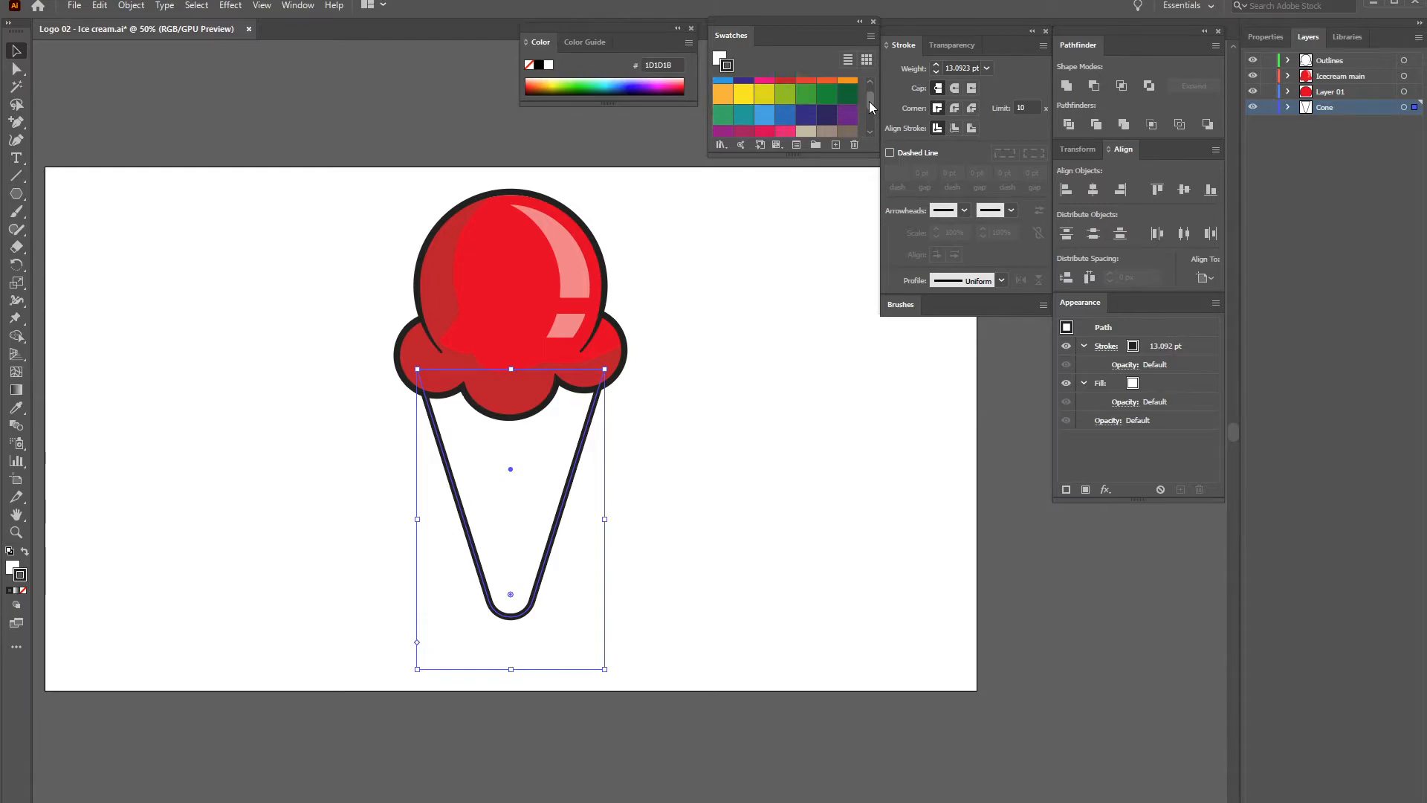
left_click(847, 104)
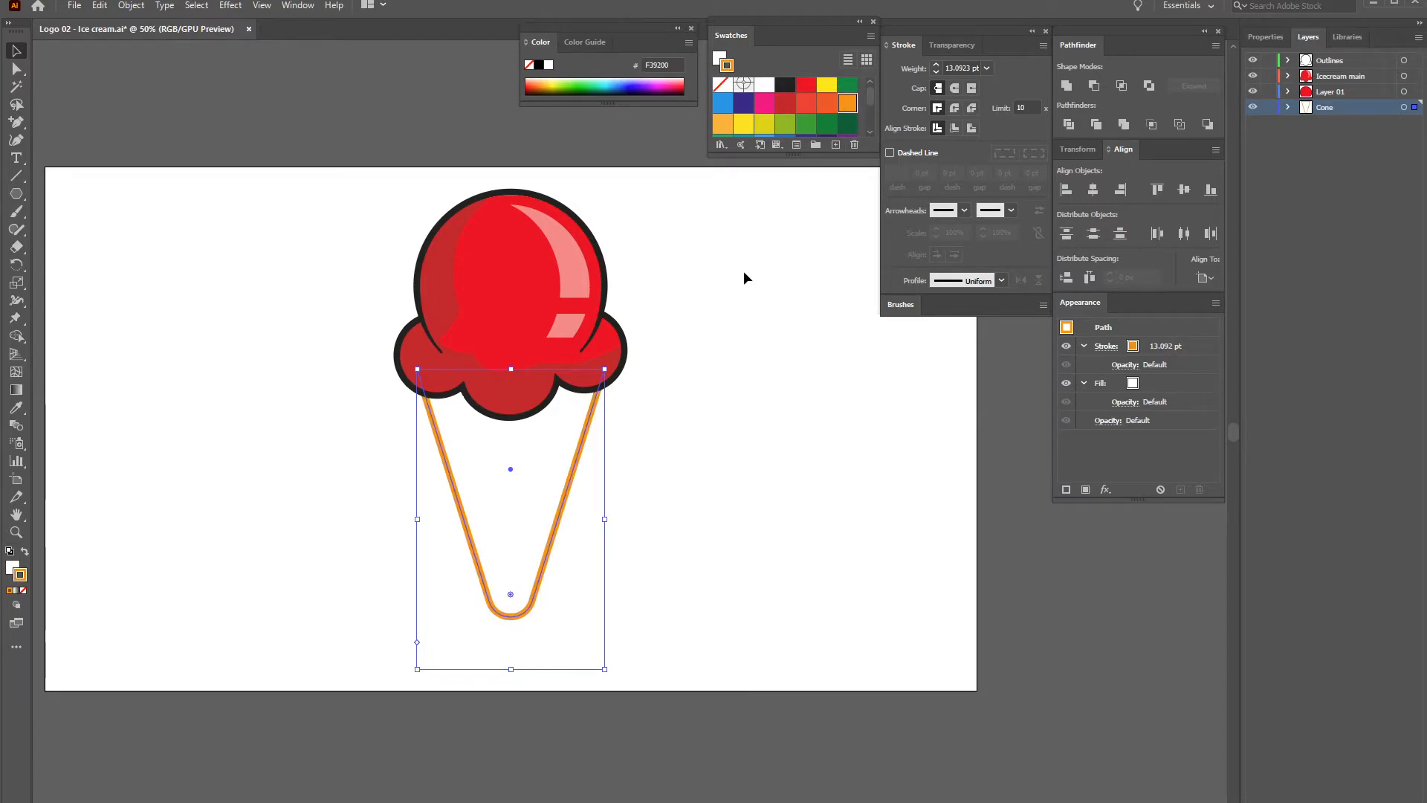
key("ctrl+z")
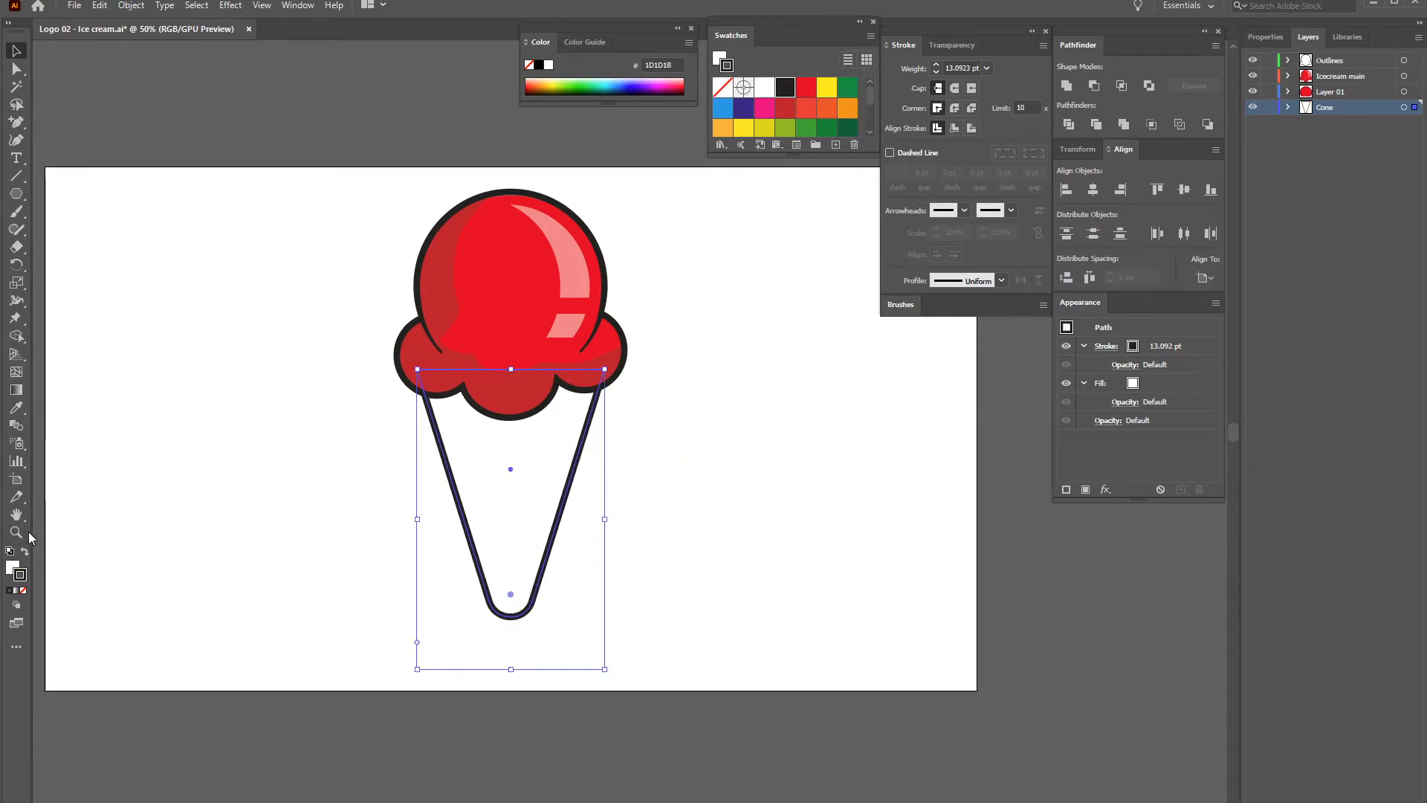
Fill the cone with orange, adjust the fill to a muted tan #E0B570, and save the document
left_click(13, 567)
left_click(722, 128)
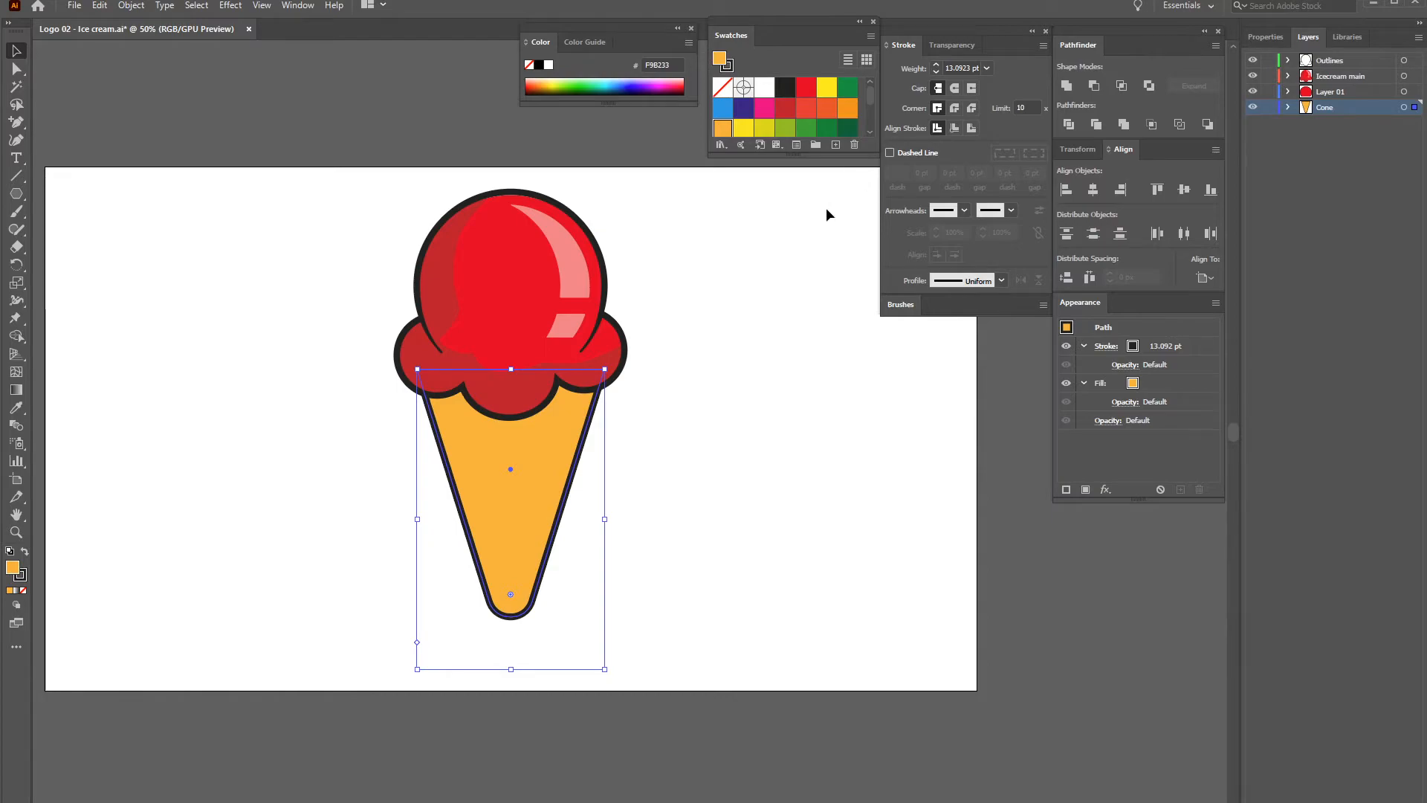
double_click(14, 568)
left_click_drag(994, 318, 956, 330)
left_click(1215, 315)
left_click(742, 412)
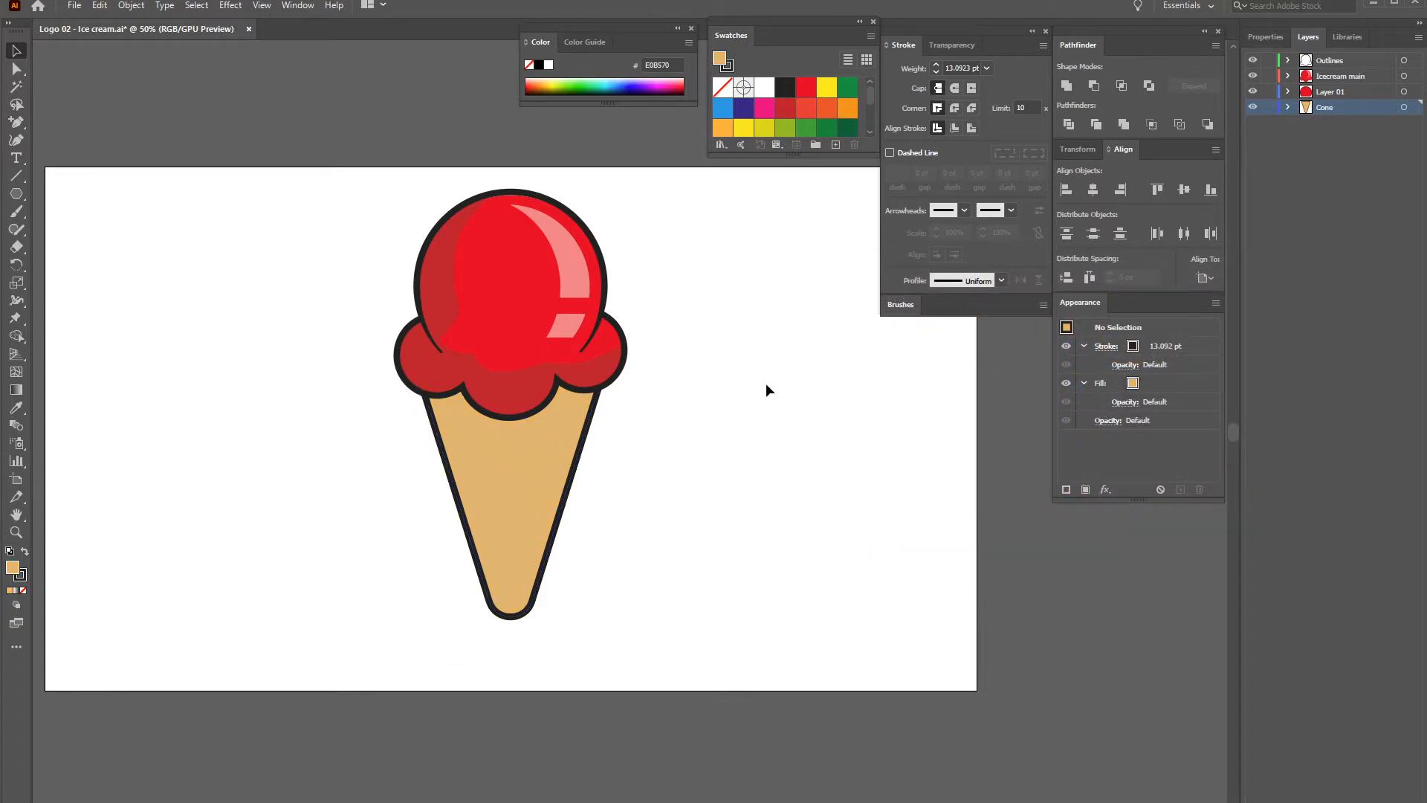
key("ctrl+s")
Draw a curved line with the Pen tool diagonally across the cone, from its upper left to its lower right side
key("ctrl+equal")
left_click_drag(755, 300, 847, 322)
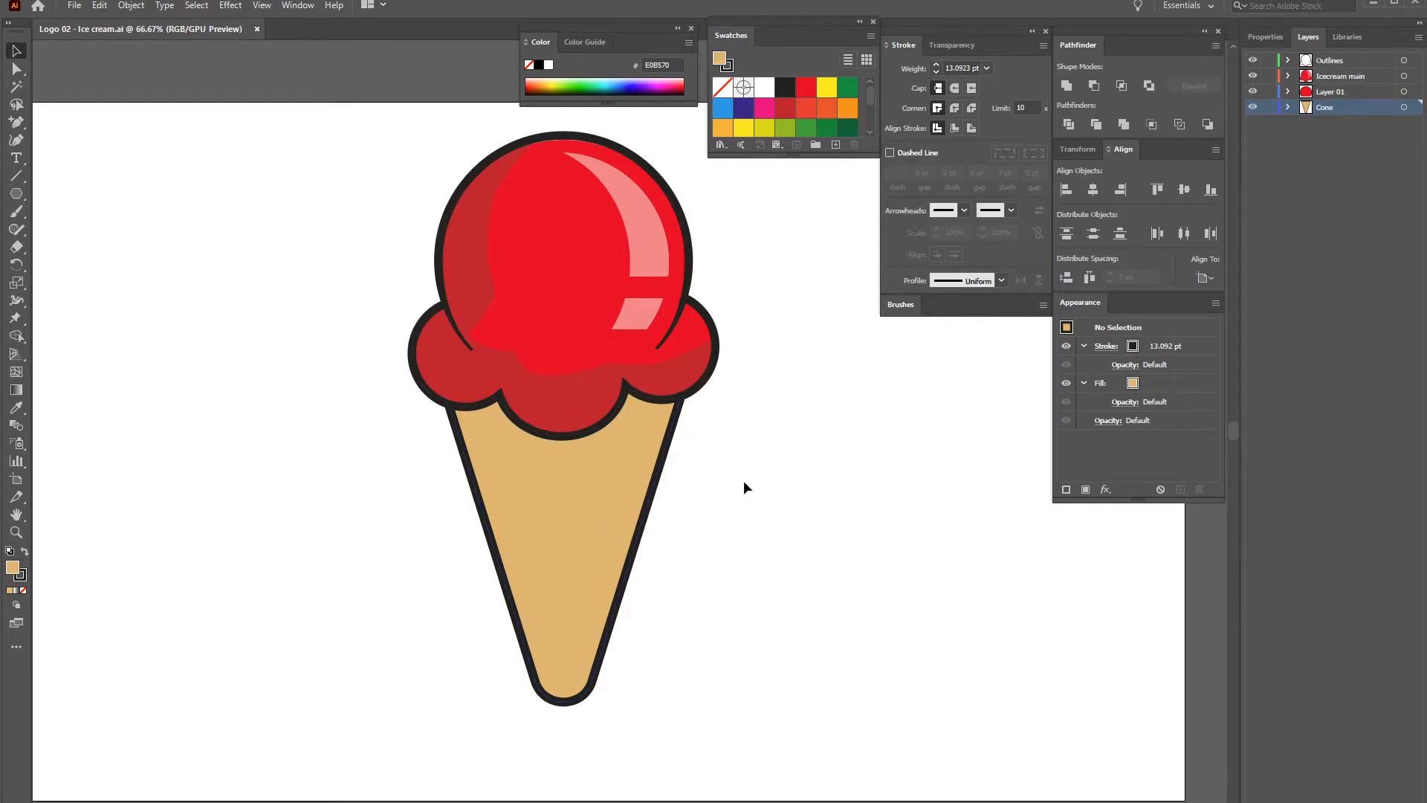
left_click_drag(748, 439, 736, 389)
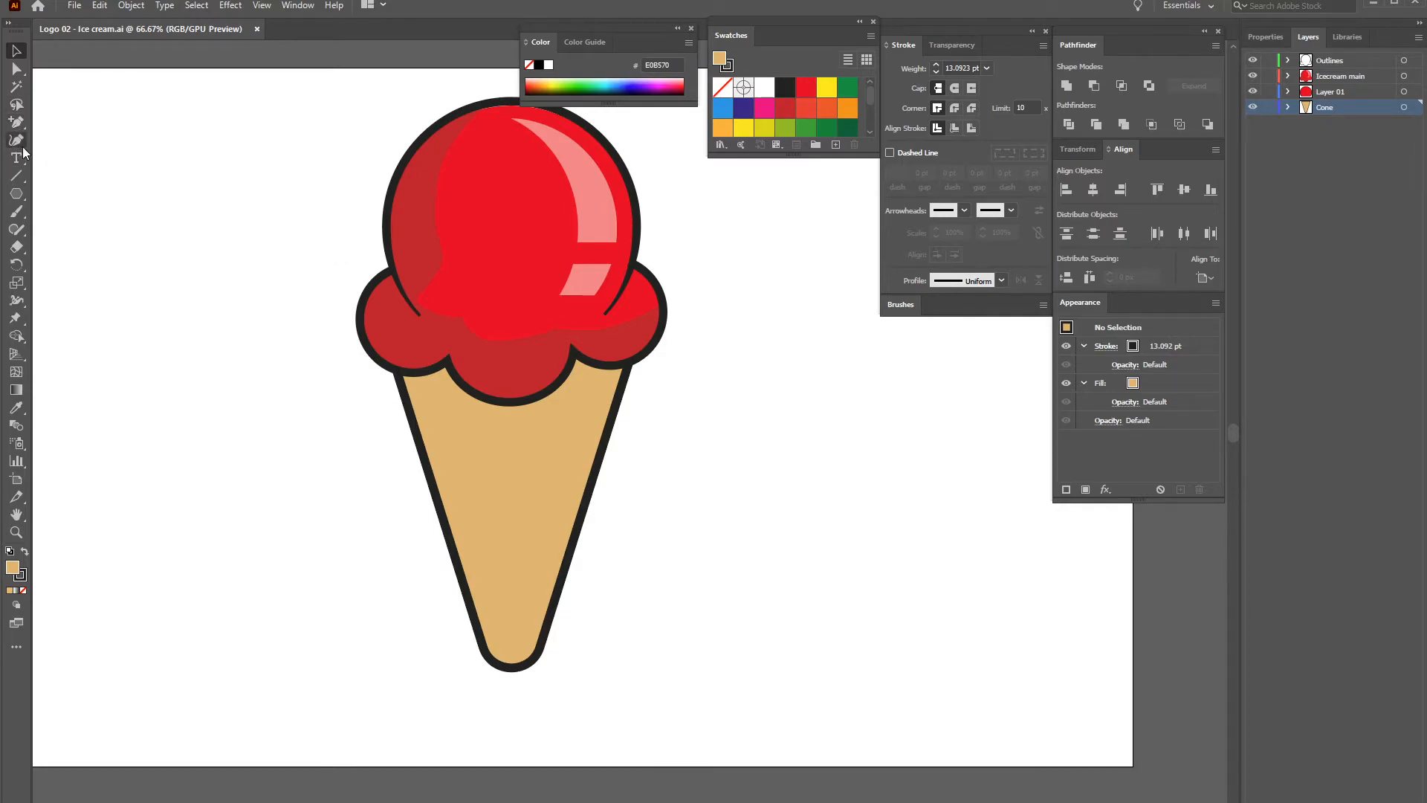
left_click_drag(21, 128, 80, 121)
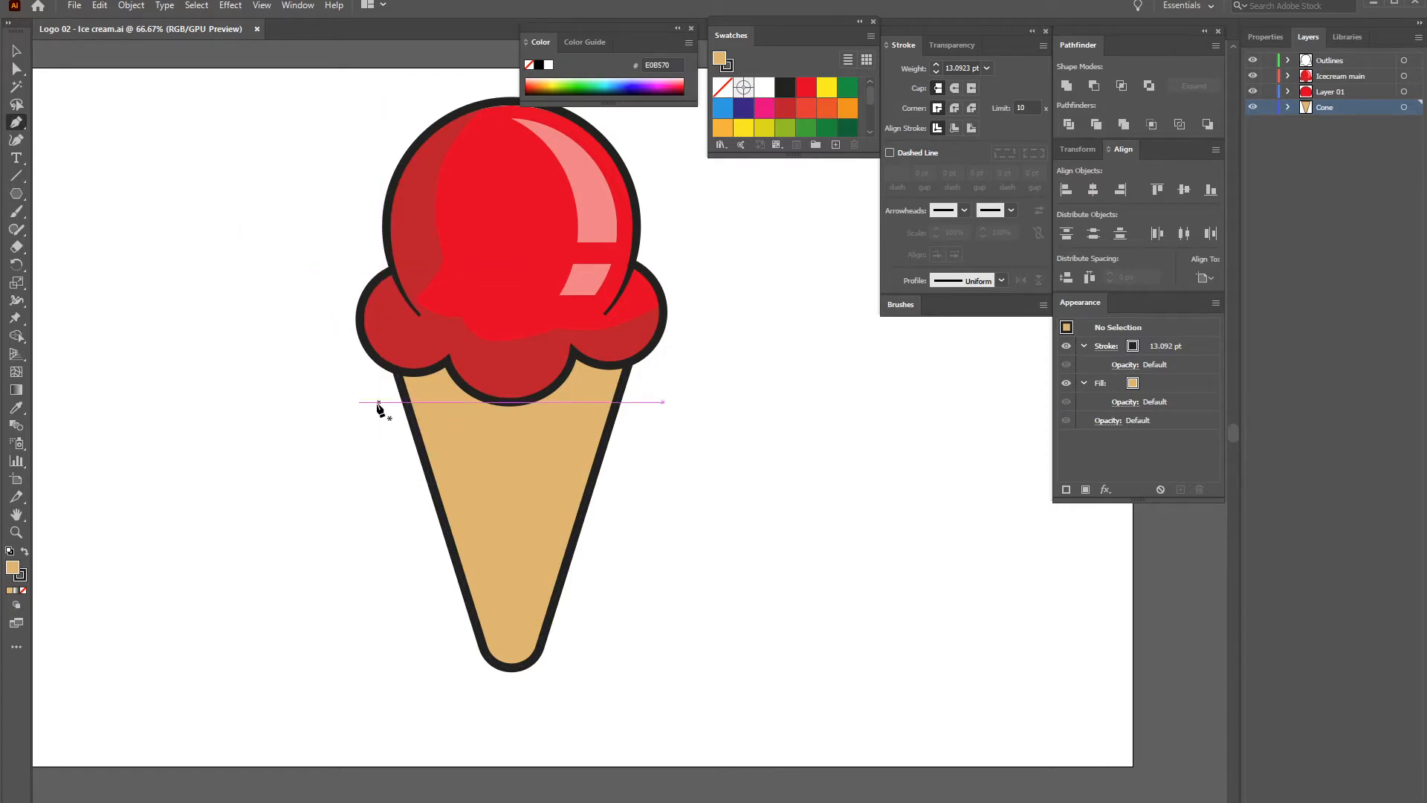
left_click(368, 369)
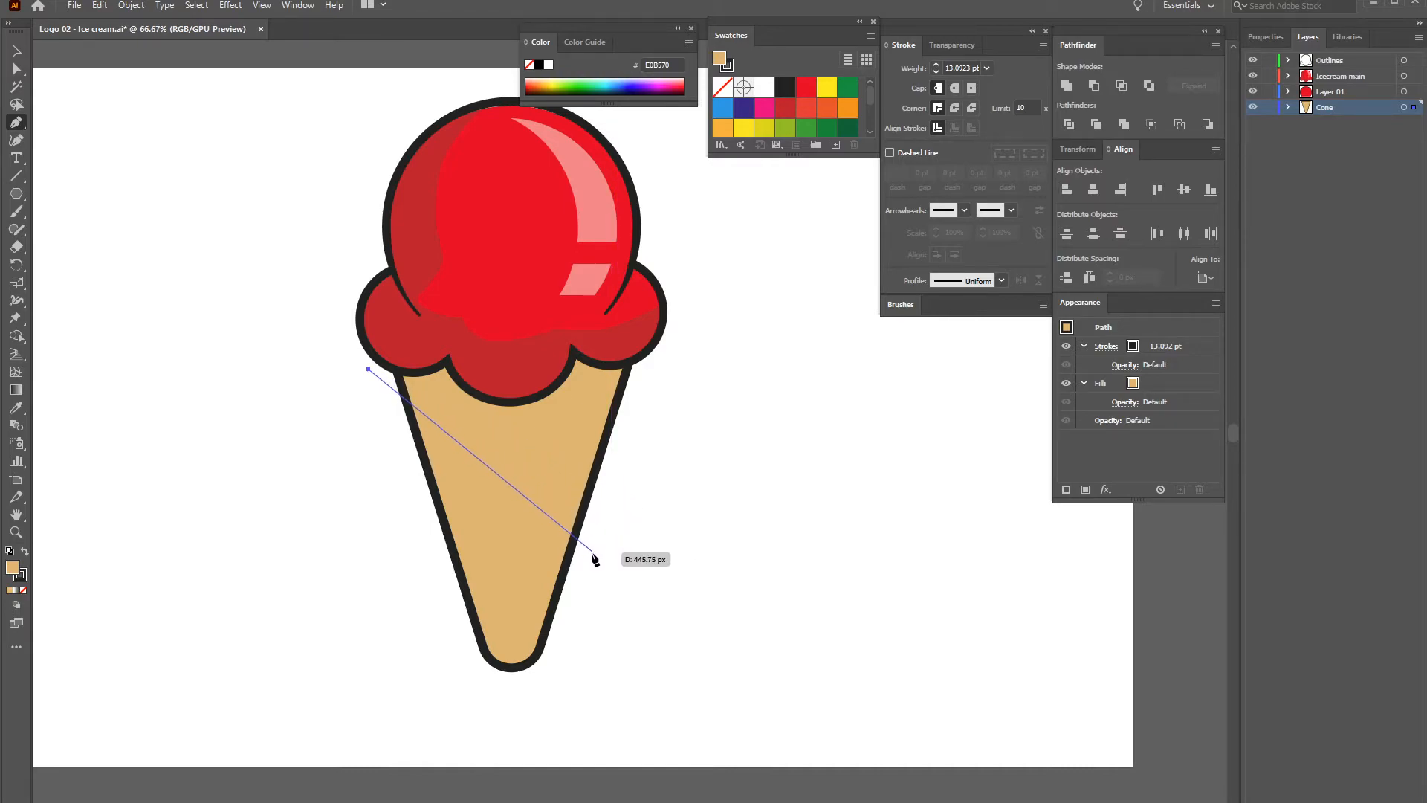
left_click_drag(597, 549, 763, 571)
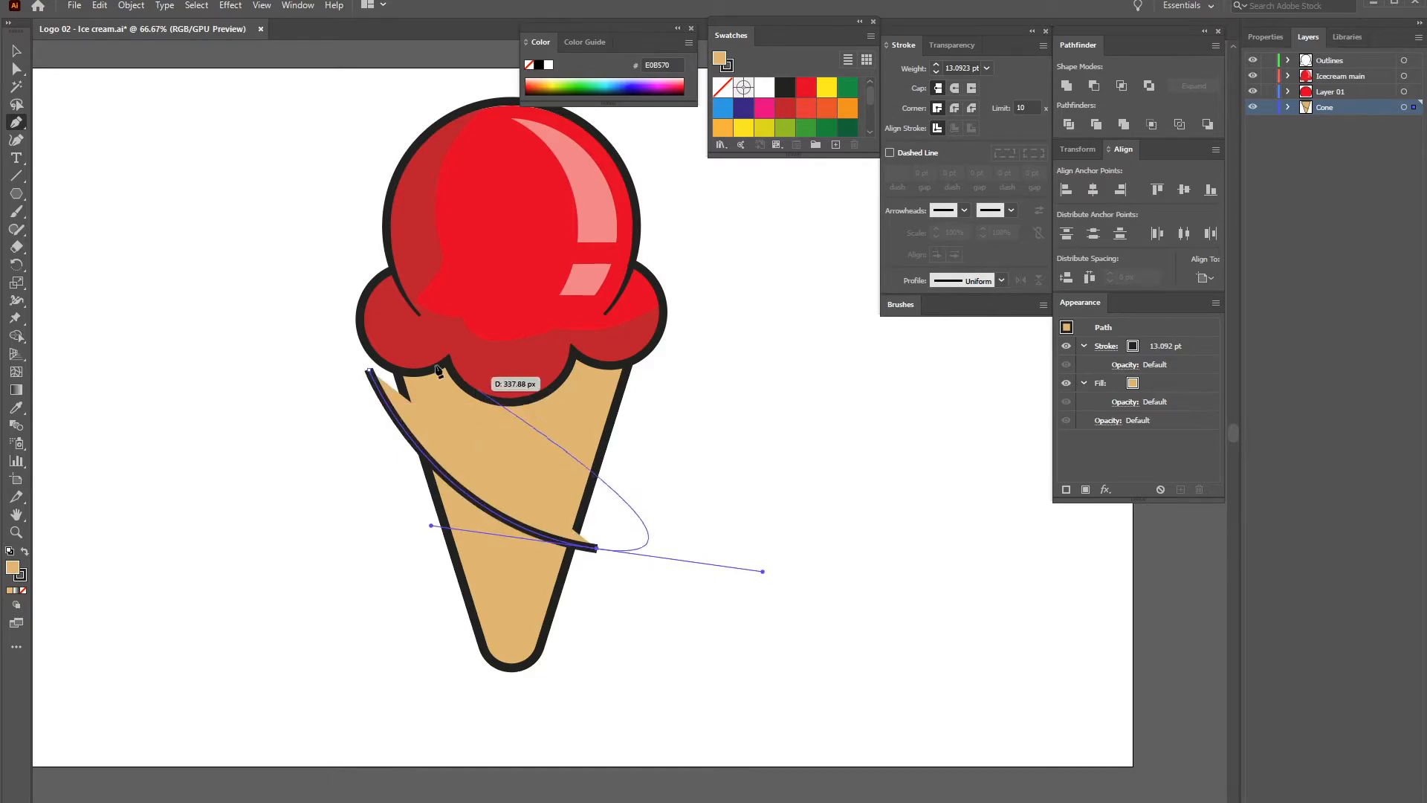
Move the curved line onto the empty area right of the cone and remove its fill
left_click(15, 51)
left_click_drag(508, 508, 816, 551)
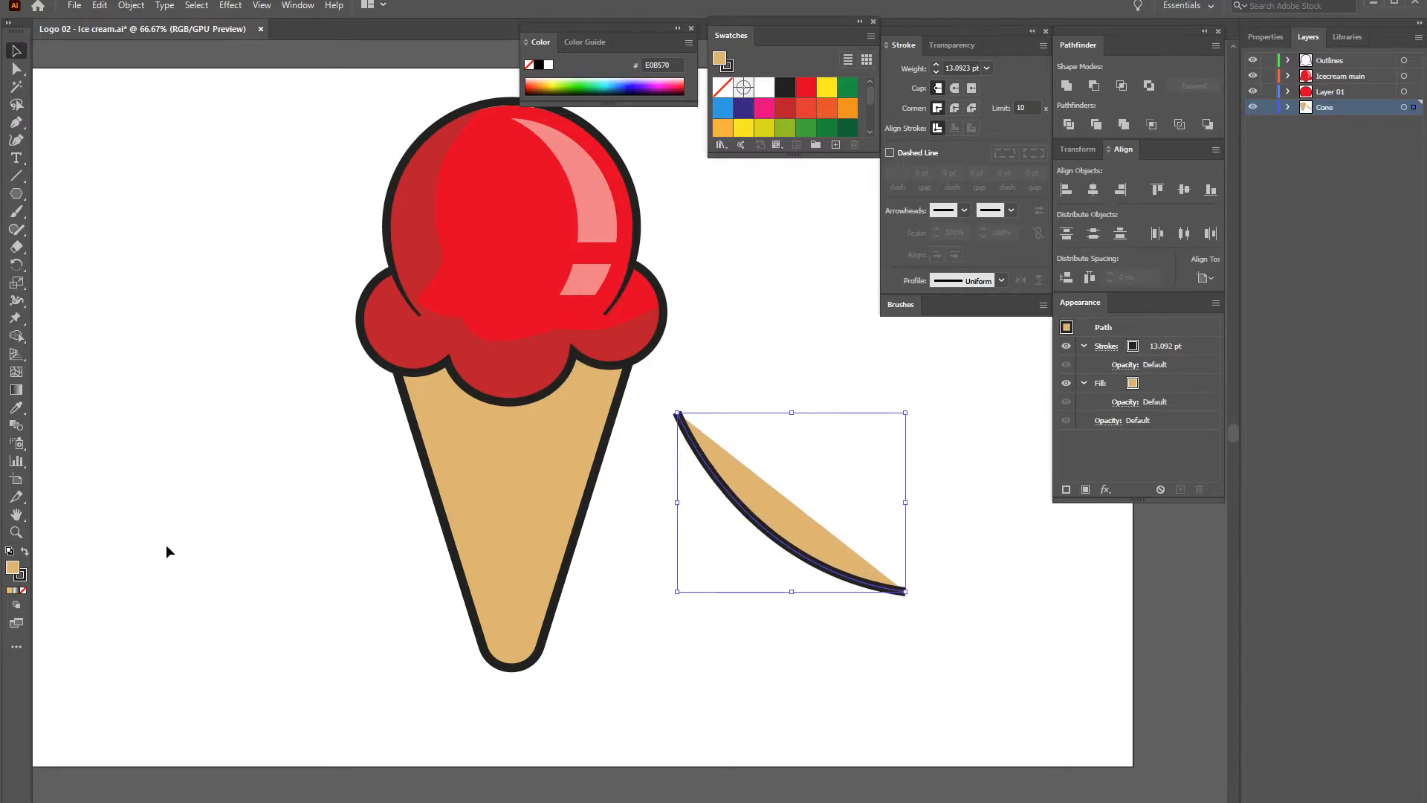
left_click(23, 590)
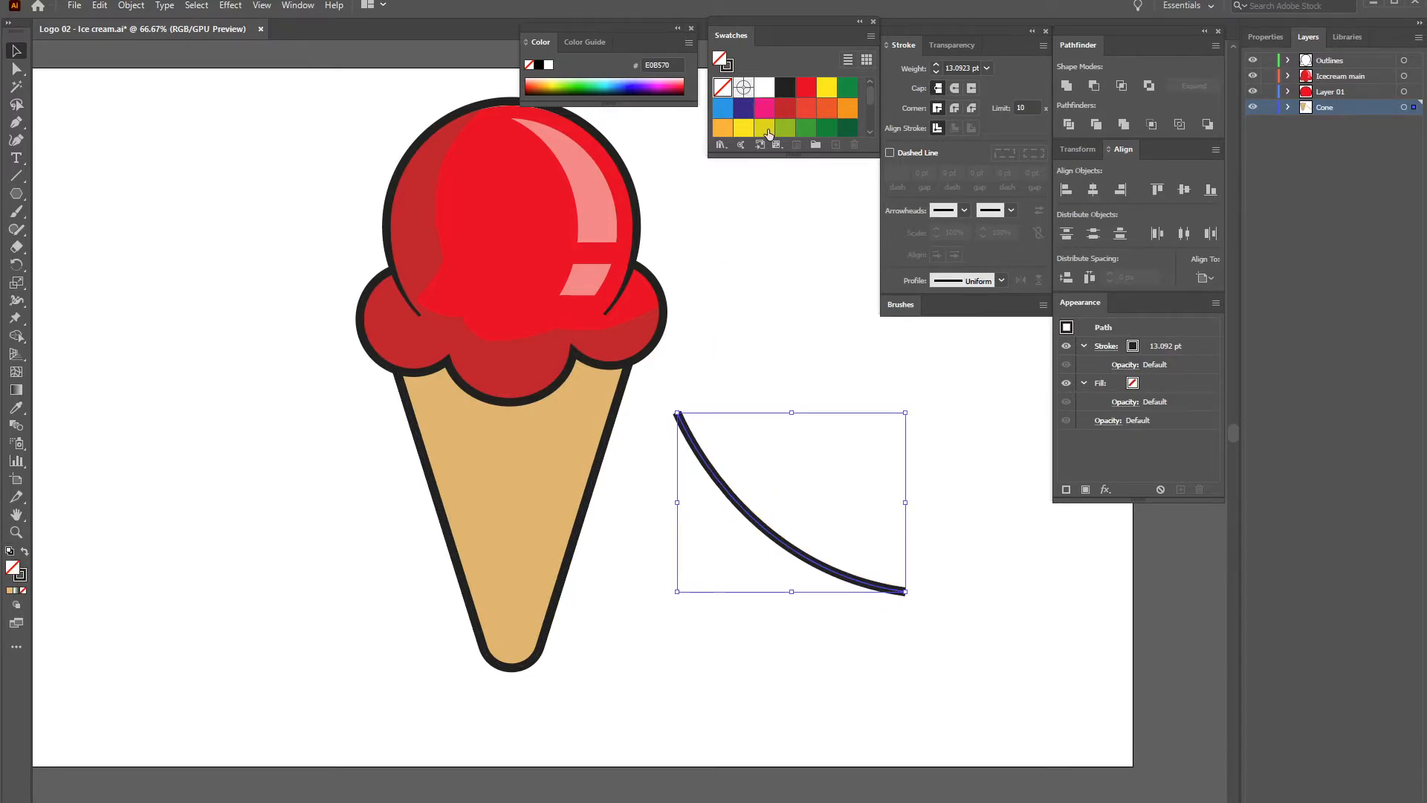
Colour the curved line's stroke orange from the swatches, and mute it to a darker tan #B28F57
left_click(24, 578)
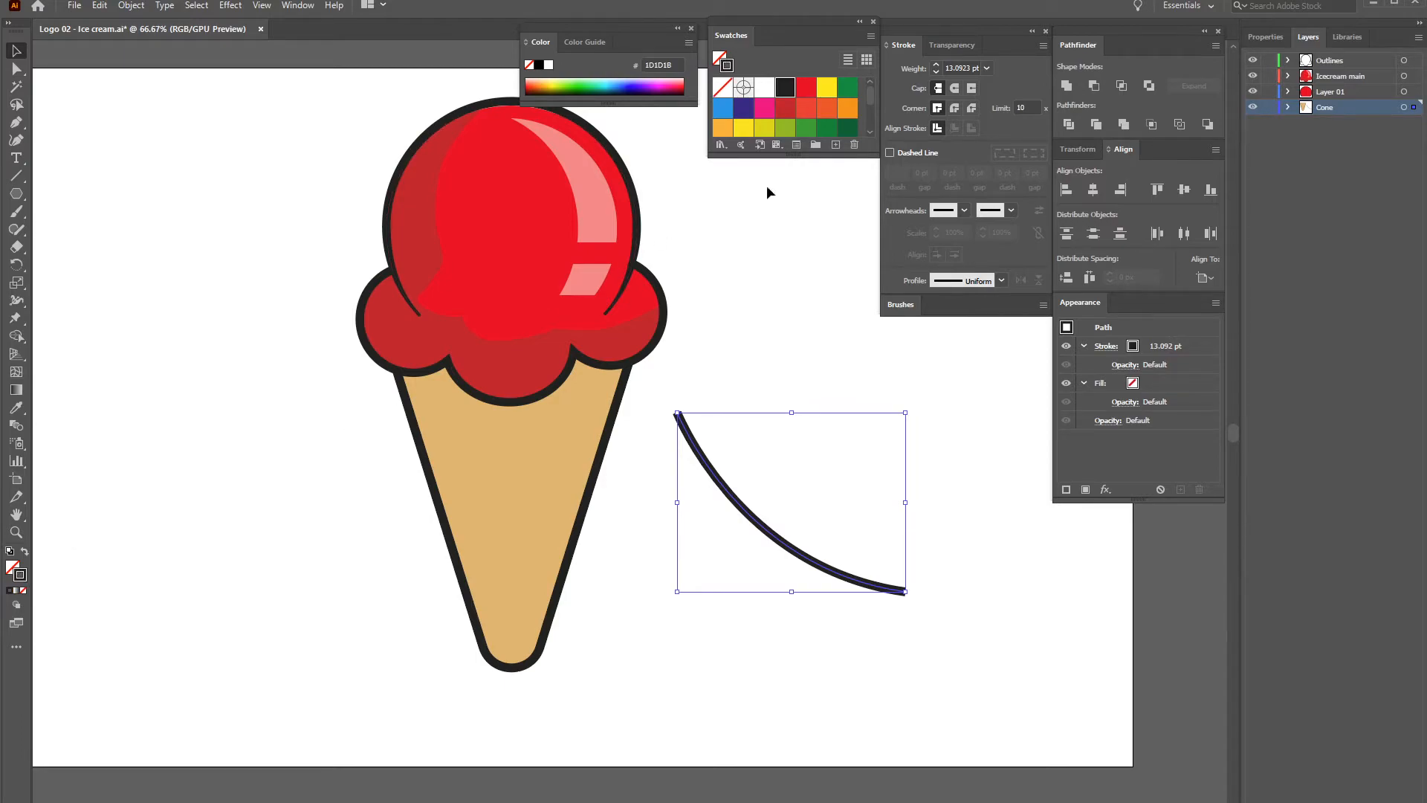
scroll(871, 99, "down", 2)
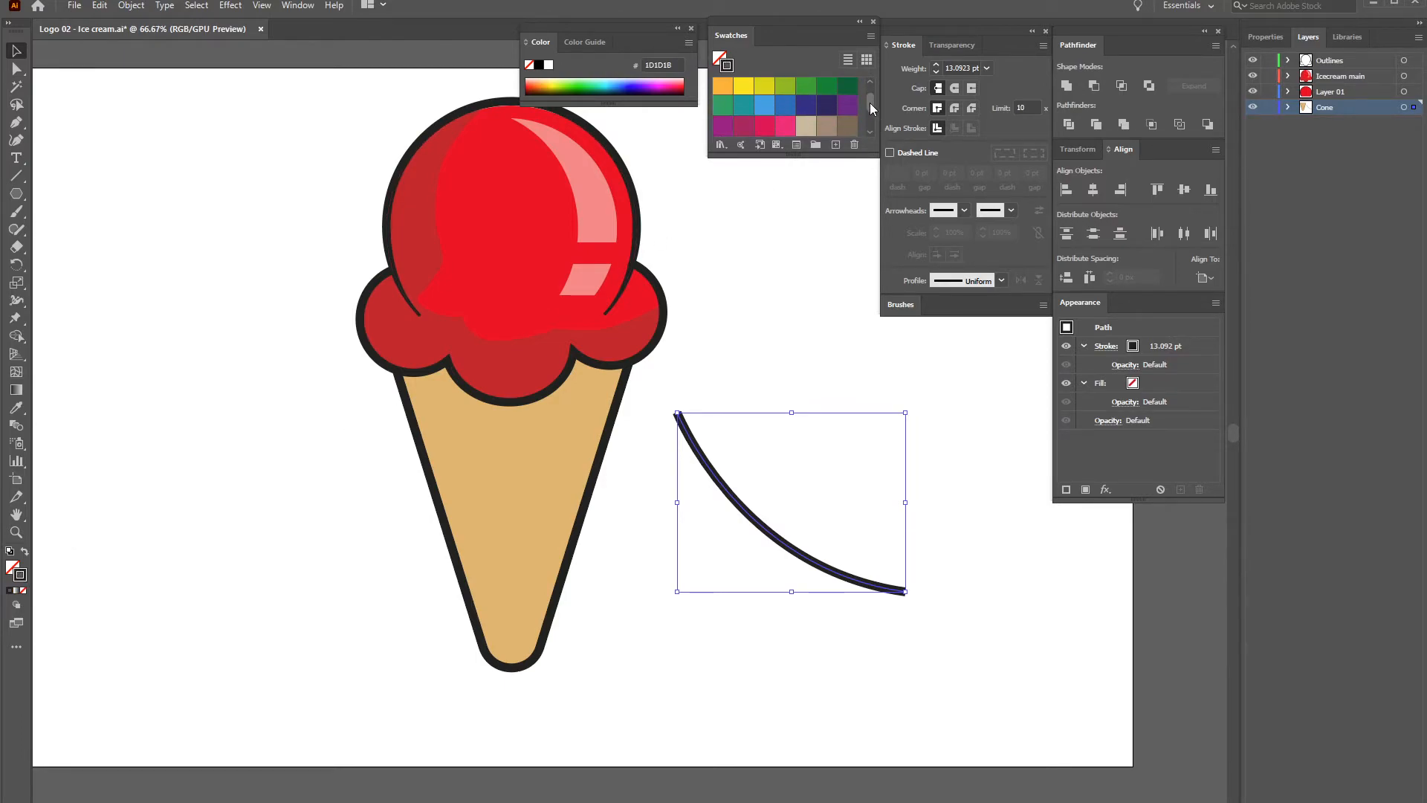
left_click(724, 104)
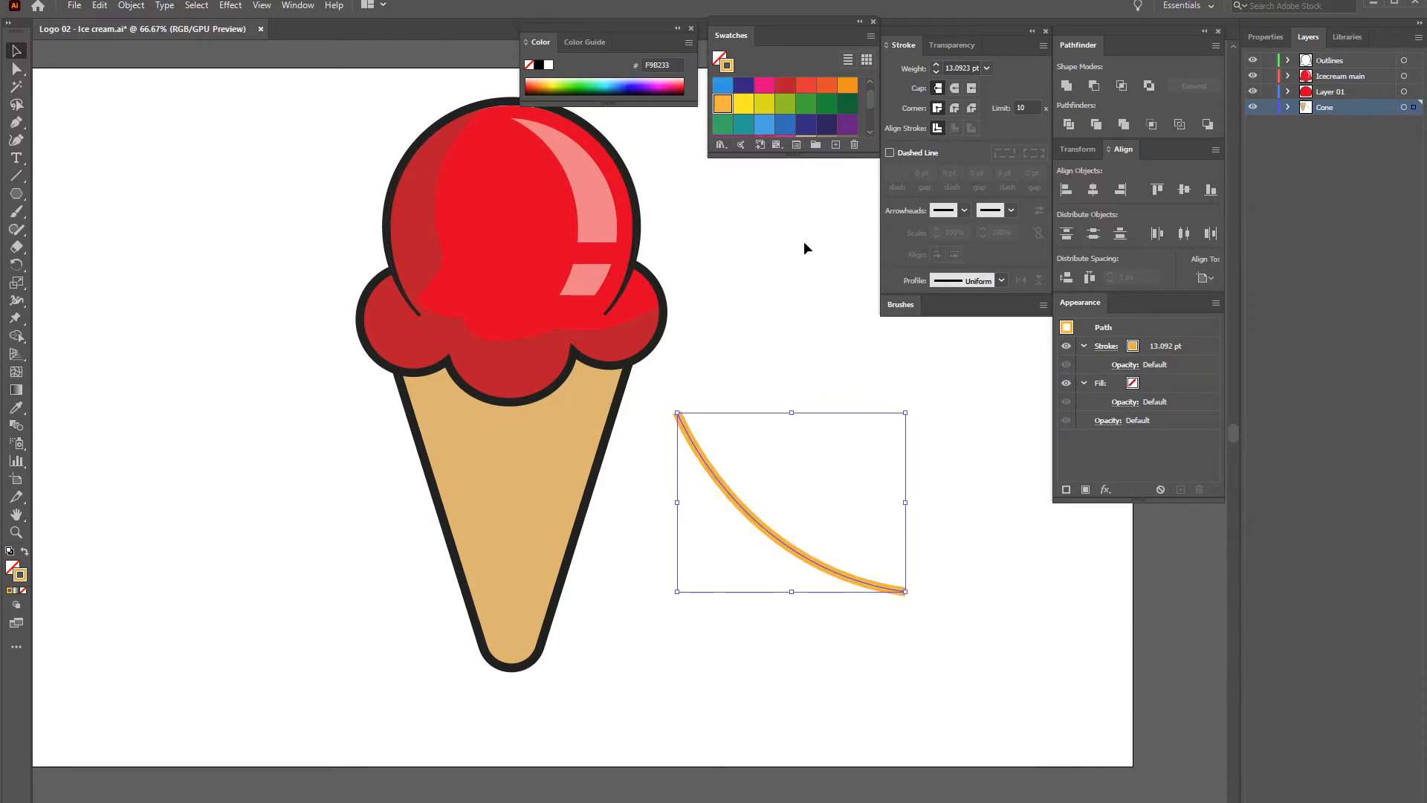
double_click(22, 578)
mouse_move(1011, 327)
left_mouse_down()
mouse_move(1004, 374)
mouse_move(965, 366)
left_mouse_up()
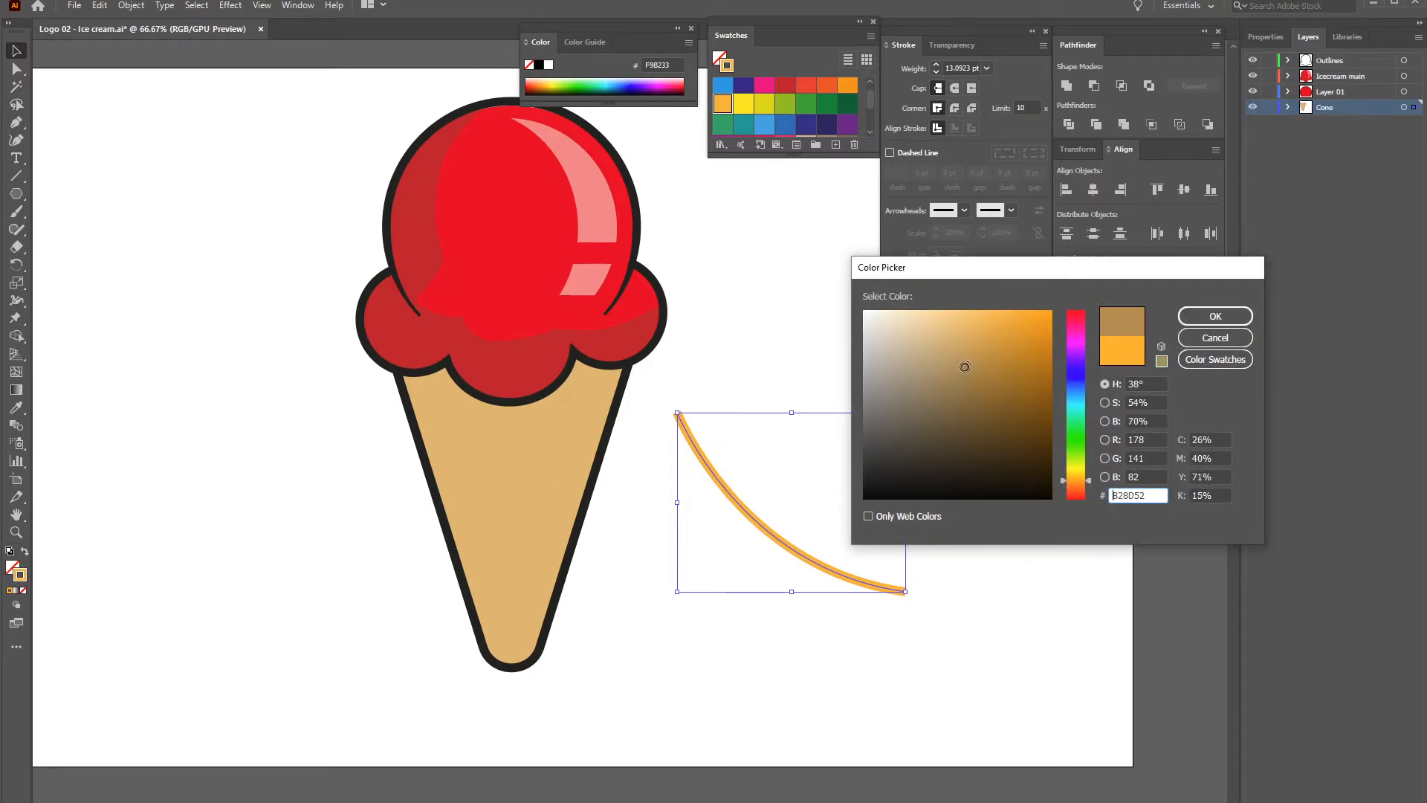
left_click(1215, 316)
Move the tan line diagonally across the upper cone, and enlarge and rotate it slightly so both ends overhang the sides
left_click_drag(732, 490, 440, 450)
mouse_move(444, 446)
left_mouse_down()
mouse_move(435, 431)
mouse_move(447, 448)
left_mouse_up()
left_click_drag(628, 459, 646, 459)
left_click_drag(603, 540, 584, 544)
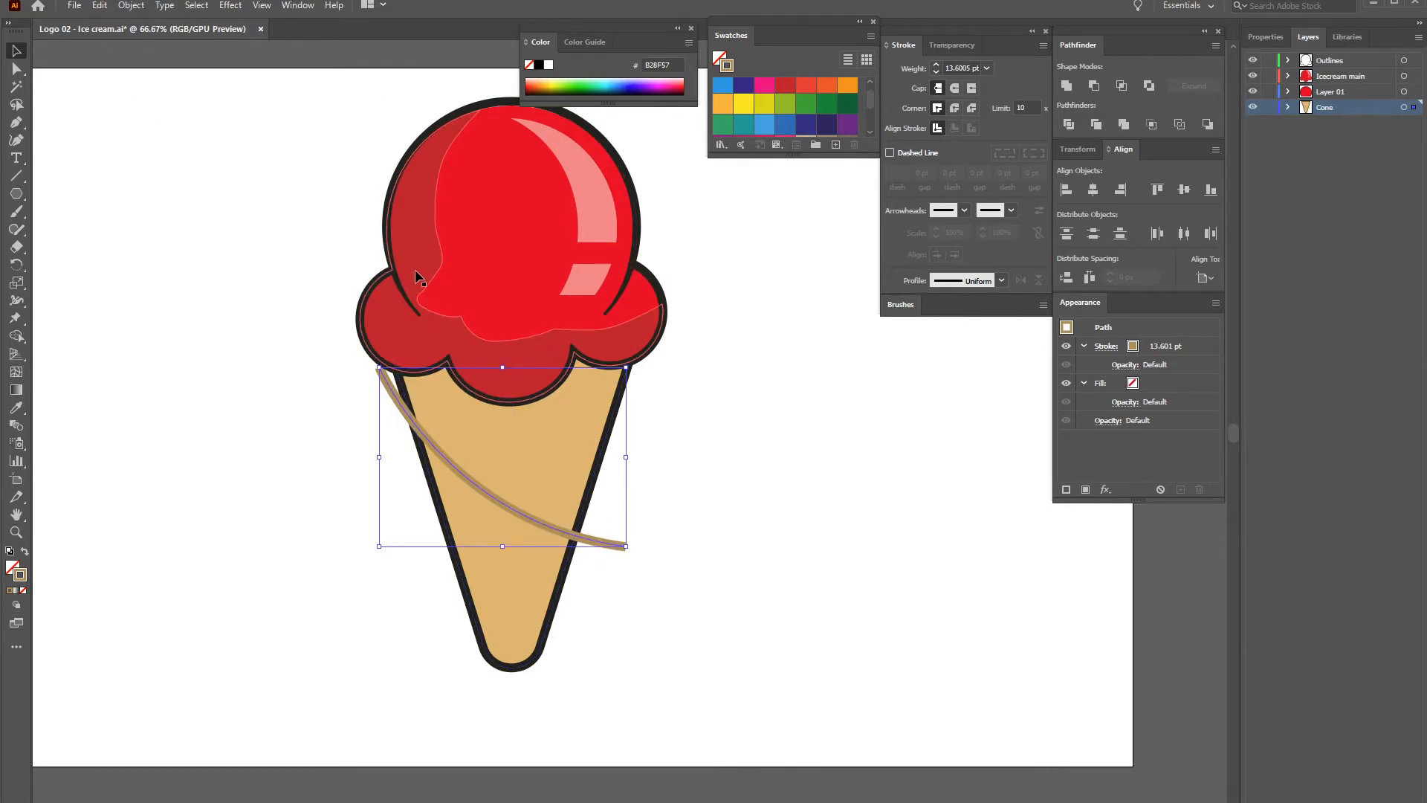
Expand the tan line's fill and stroke into an editable shape
left_click(133, 7)
left_click(149, 180)
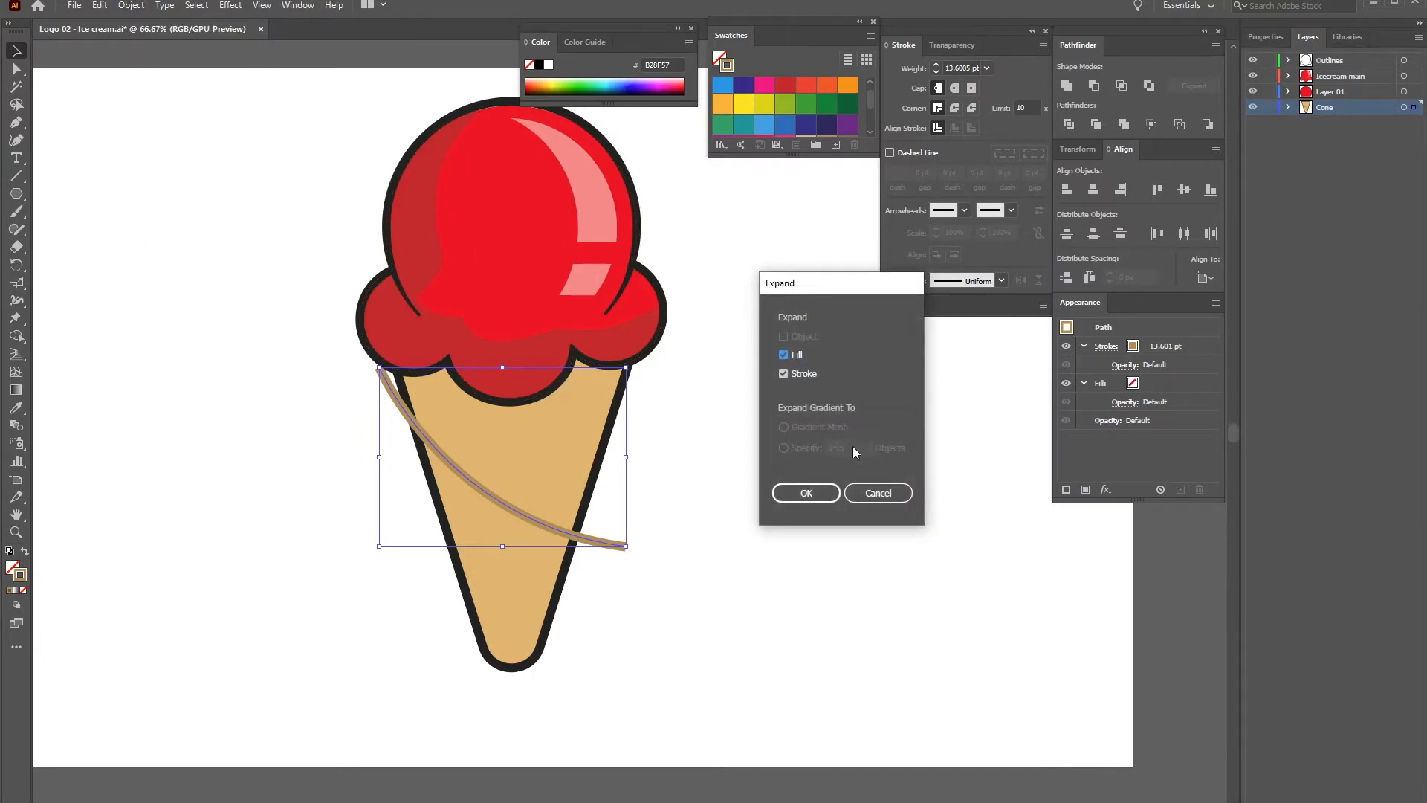
left_click(806, 493)
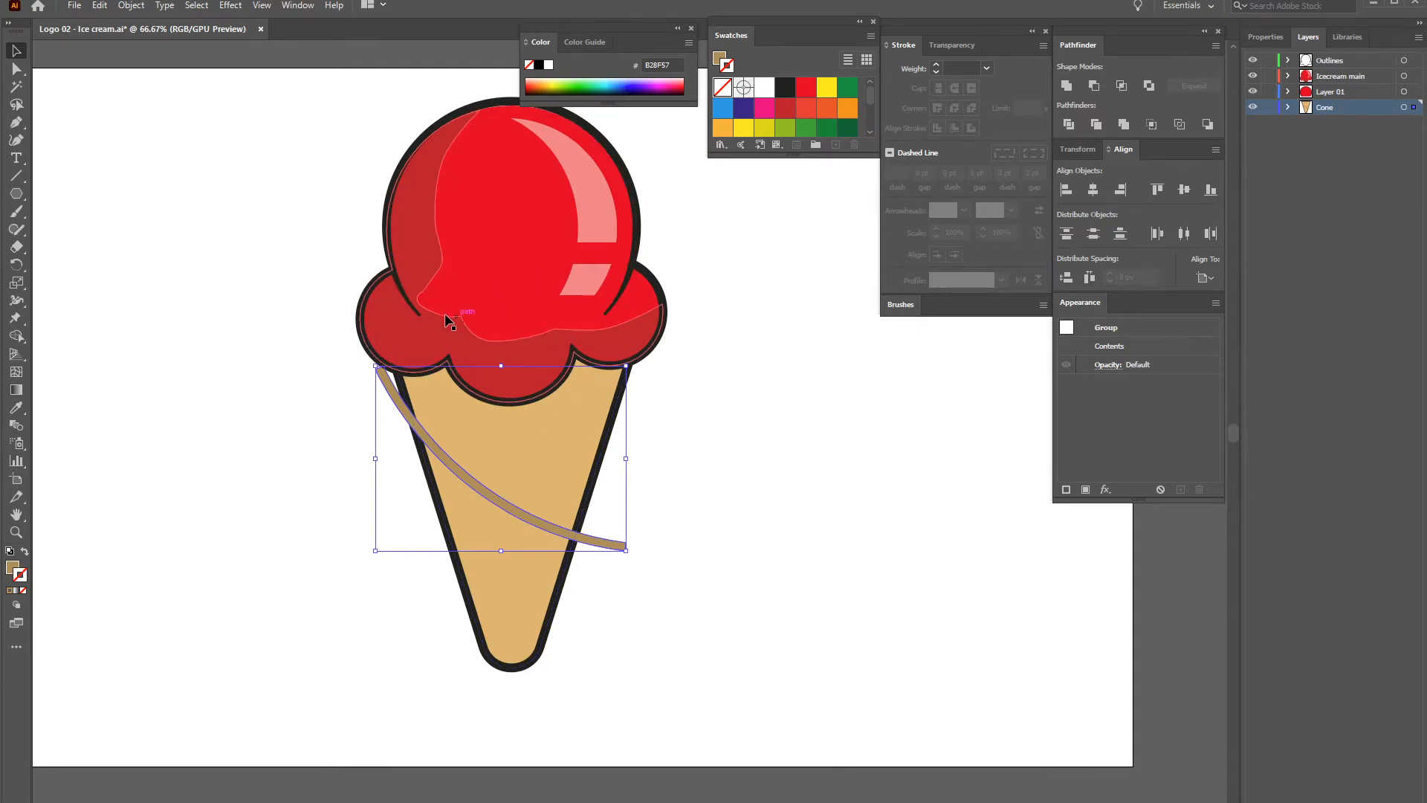
Reshape the expanded stripe's anchor points and handles so its upper-left end is wide and it tapers toward the lower right
left_click(20, 70)
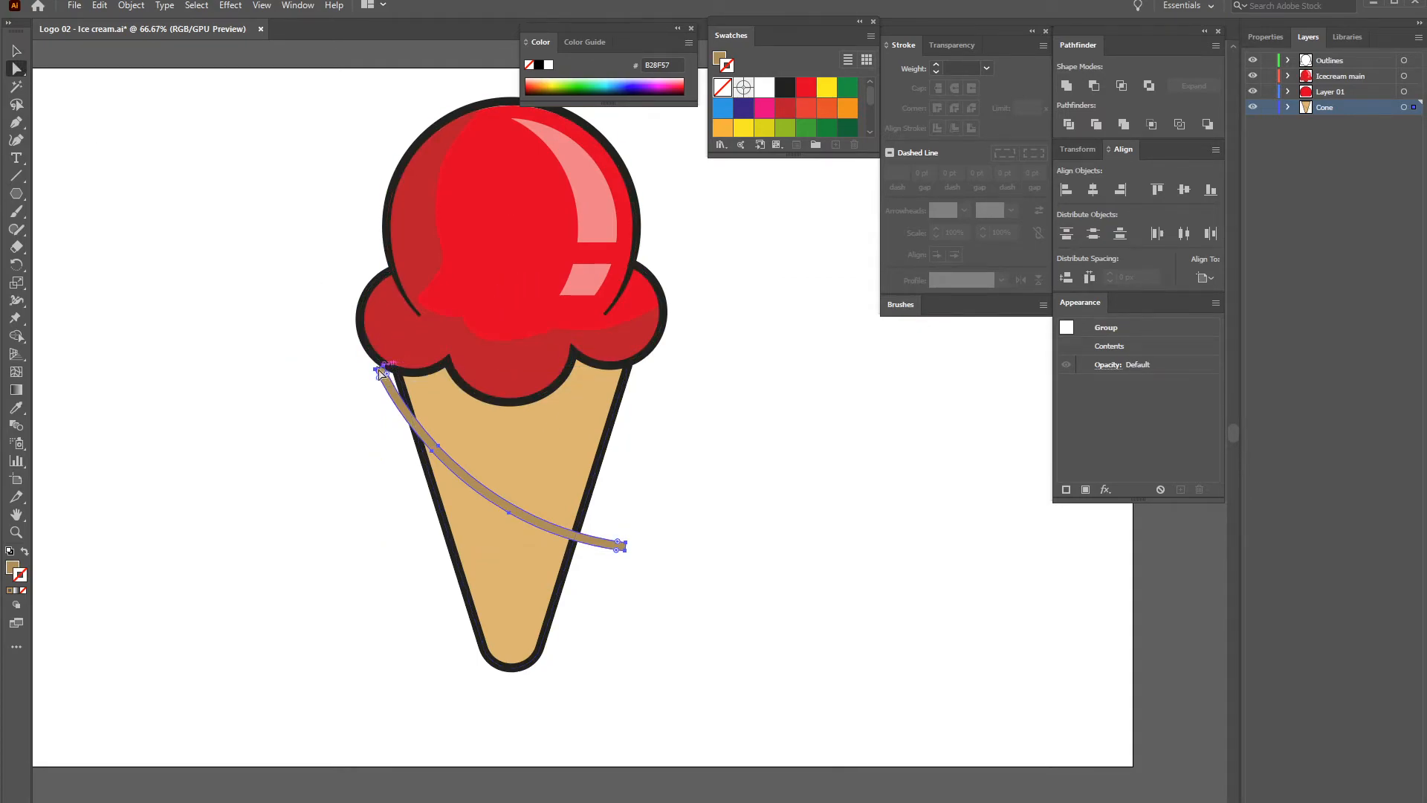
key("ctrl+equal")
key("ctrl+equal")
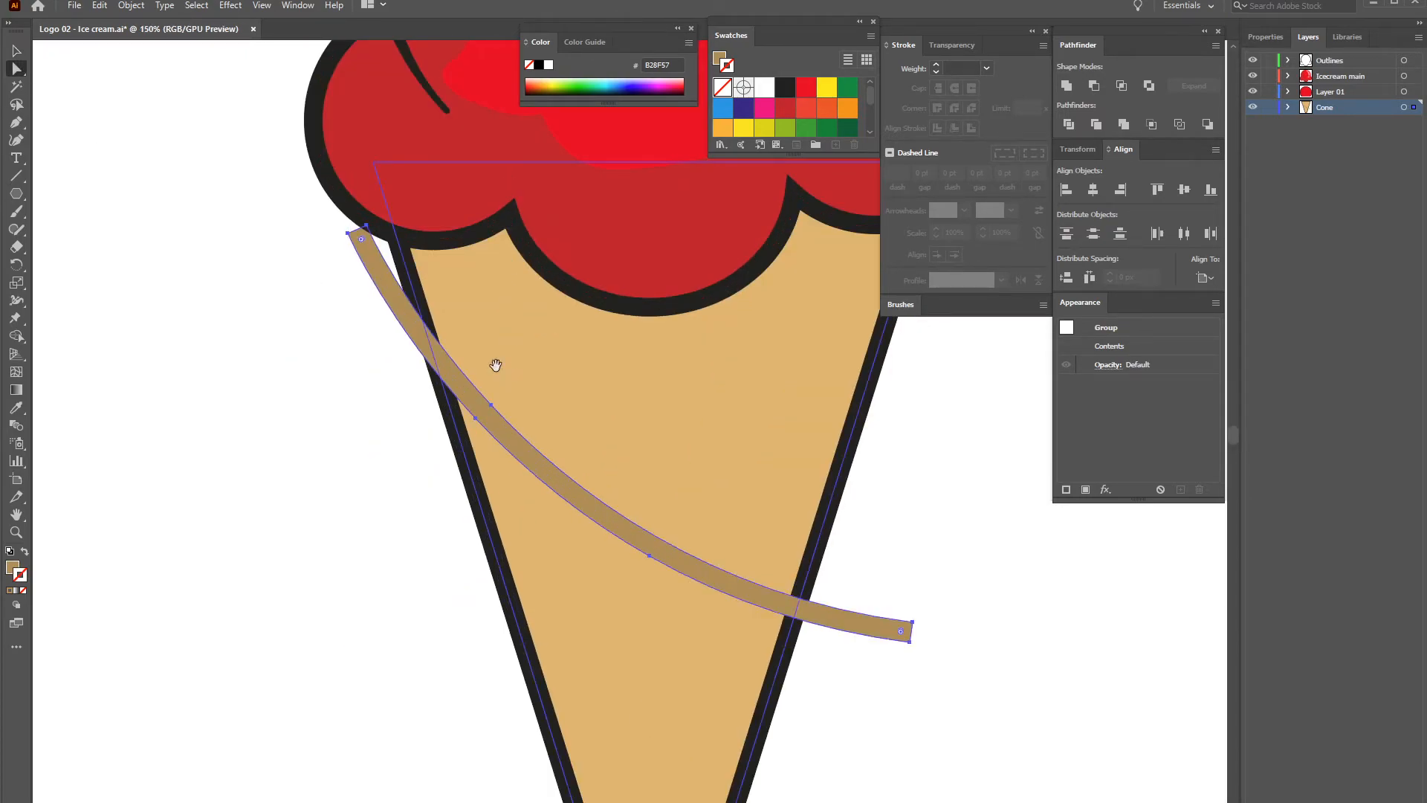
left_click_drag(480, 357, 409, 408)
left_click_drag(435, 327, 421, 326)
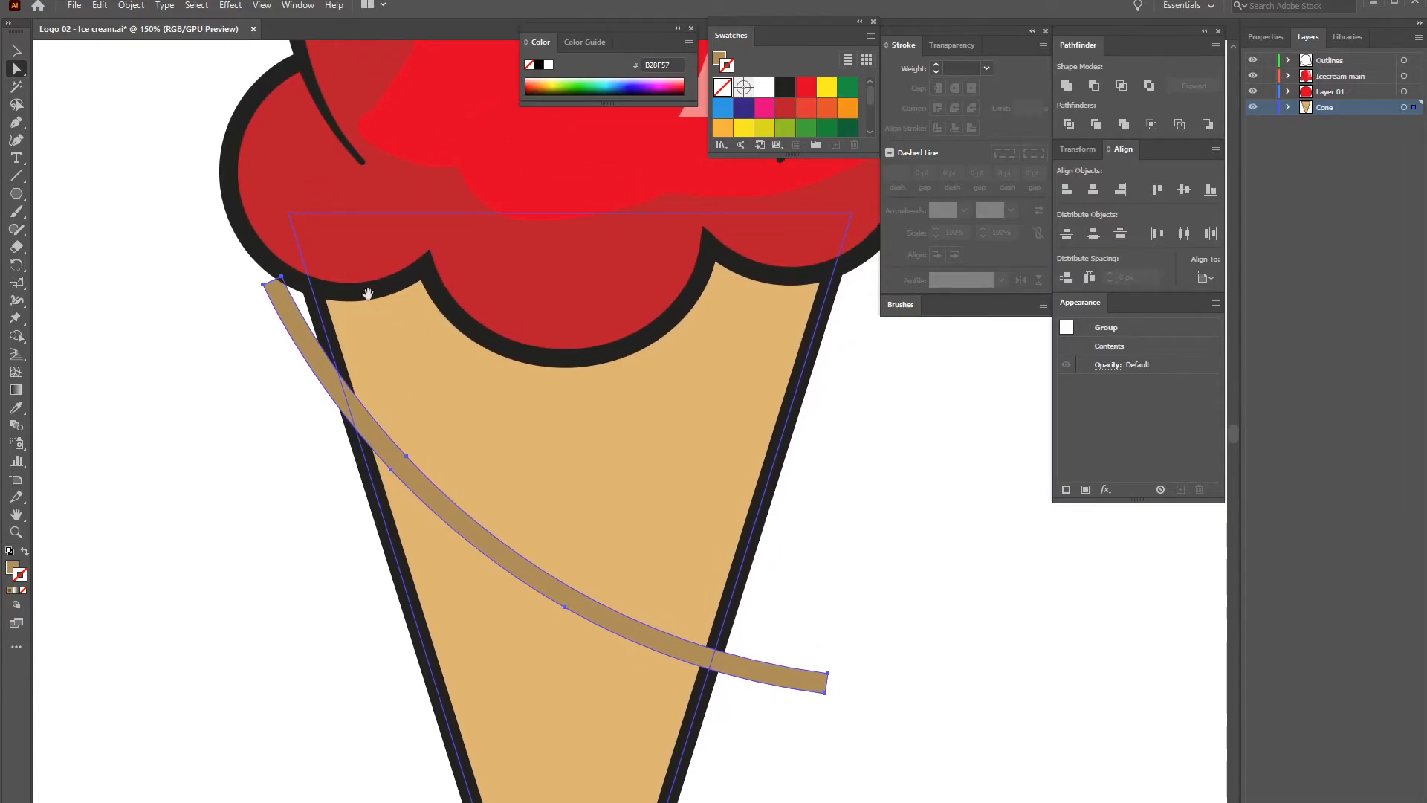
mouse_move(279, 281)
left_mouse_down()
mouse_move(262, 360)
mouse_move(301, 335)
left_mouse_up()
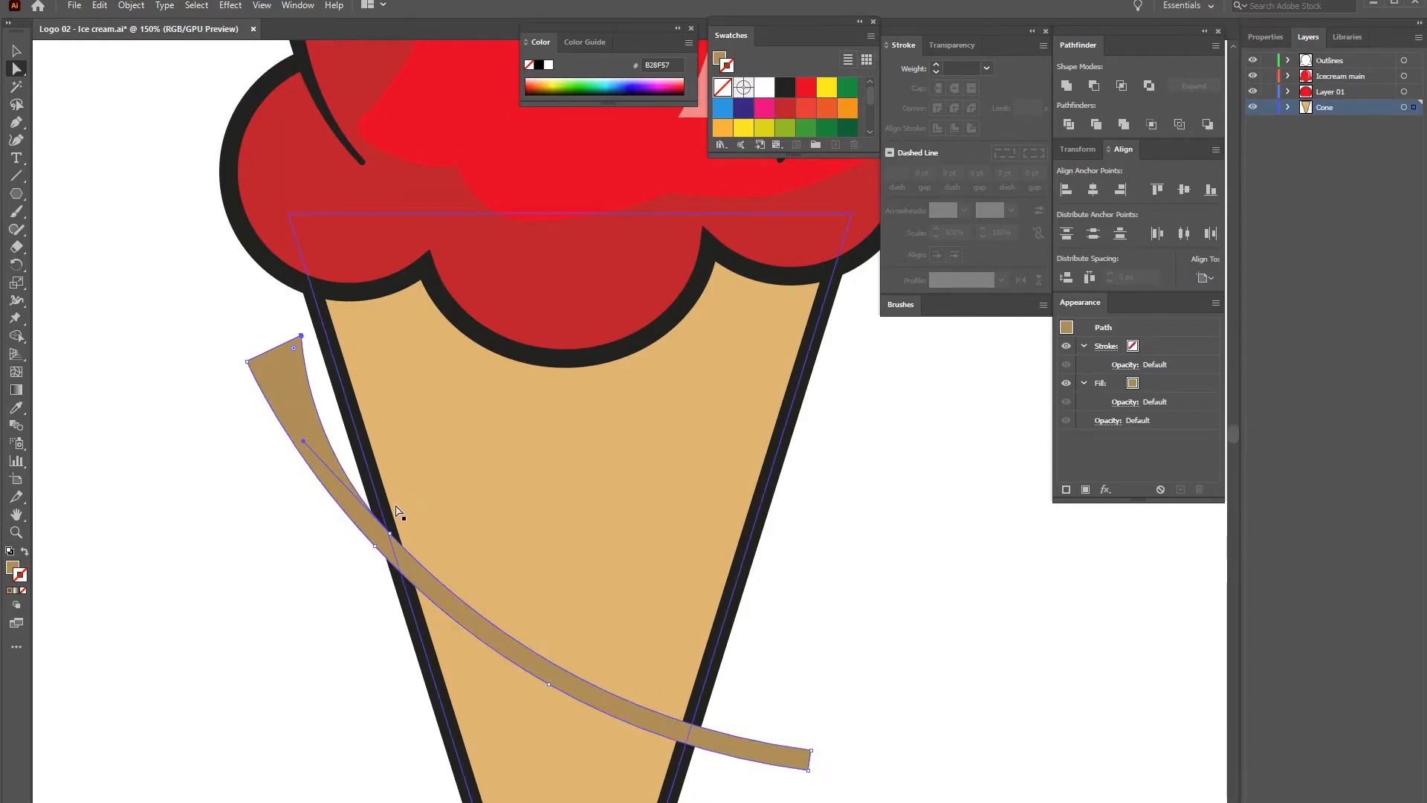
mouse_move(387, 532)
left_mouse_down()
mouse_move(408, 515)
mouse_move(406, 532)
left_mouse_up()
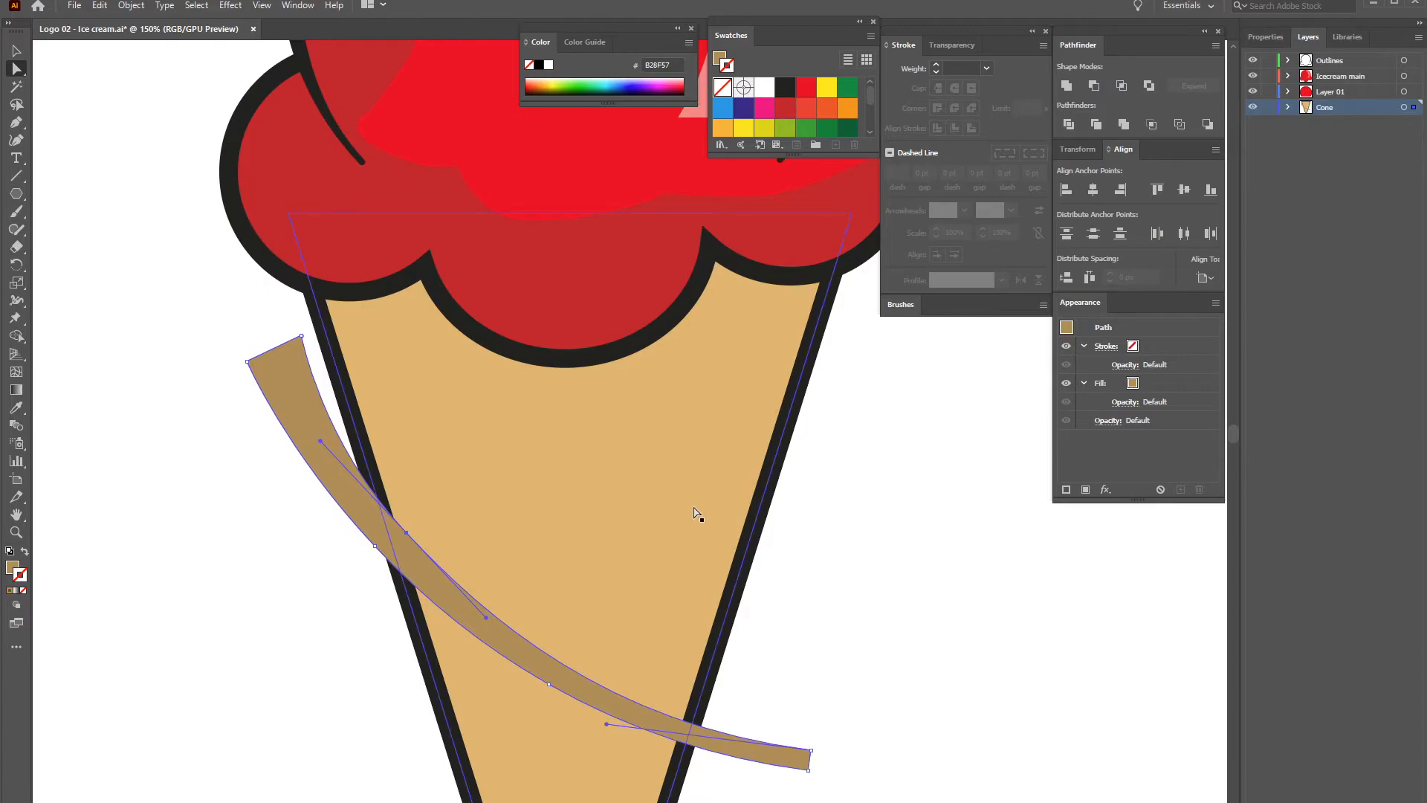
left_click_drag(811, 751, 809, 757)
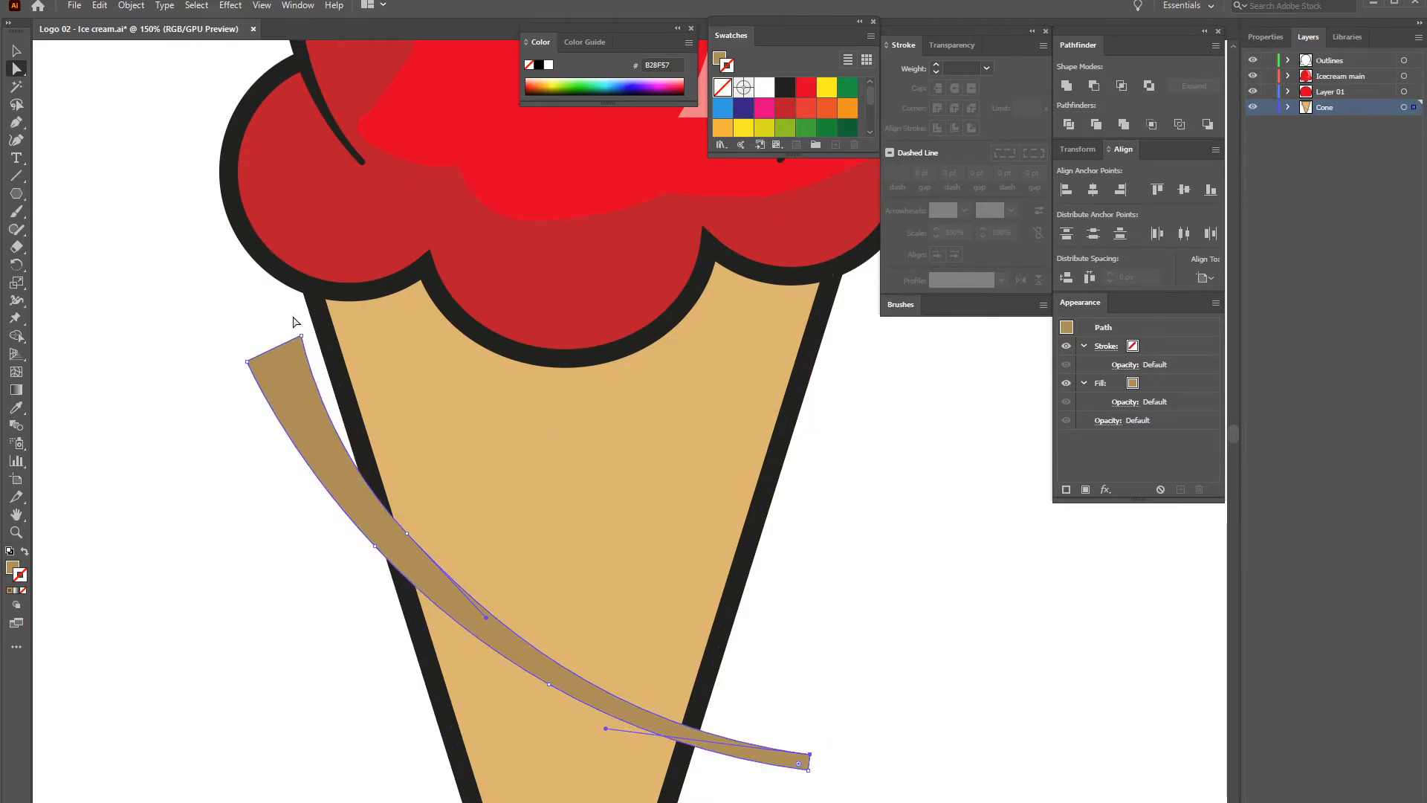
left_click_drag(247, 362, 250, 386)
left_click_drag(301, 337, 305, 333)
left_click_drag(407, 536, 408, 526)
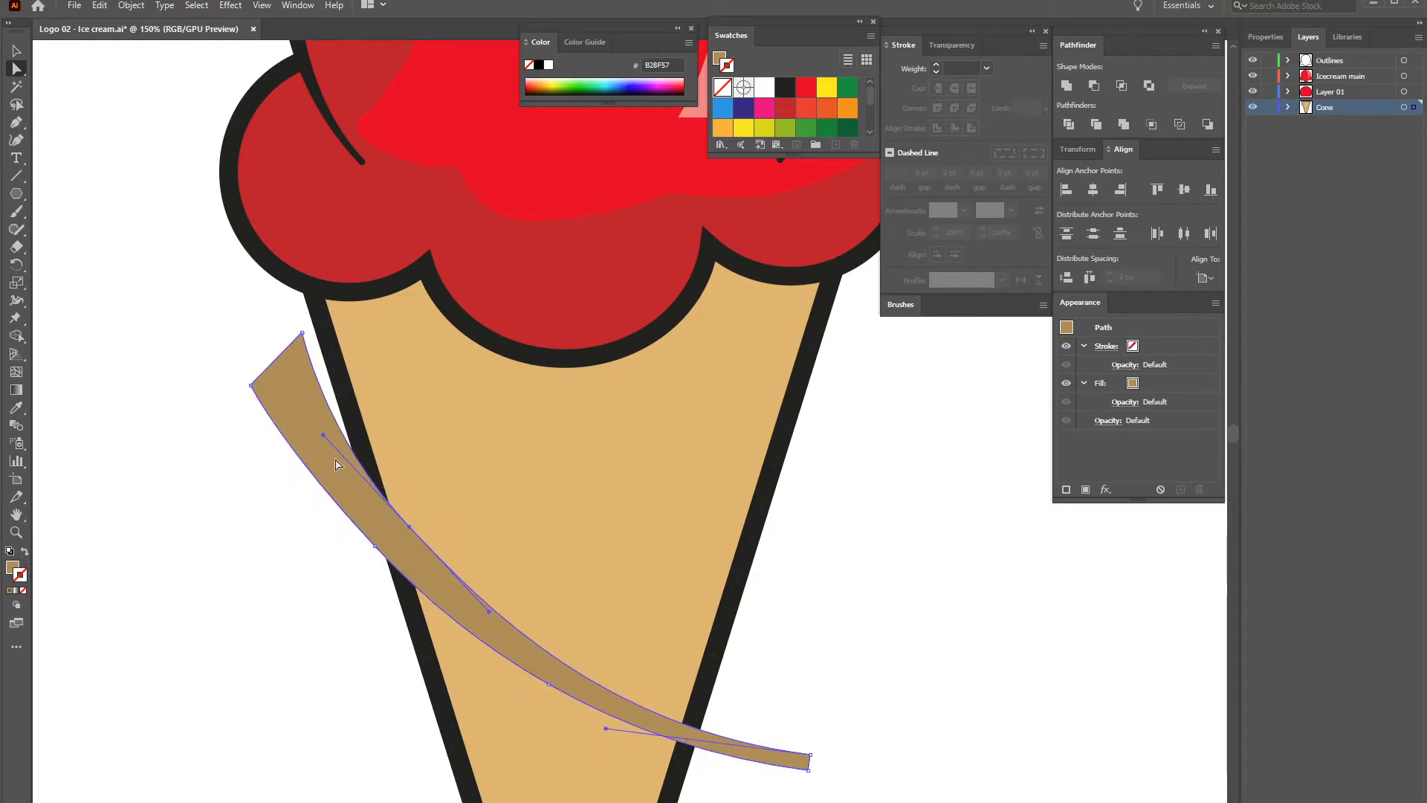
left_click_drag(324, 438, 328, 435)
left_click(17, 51)
left_click(113, 127)
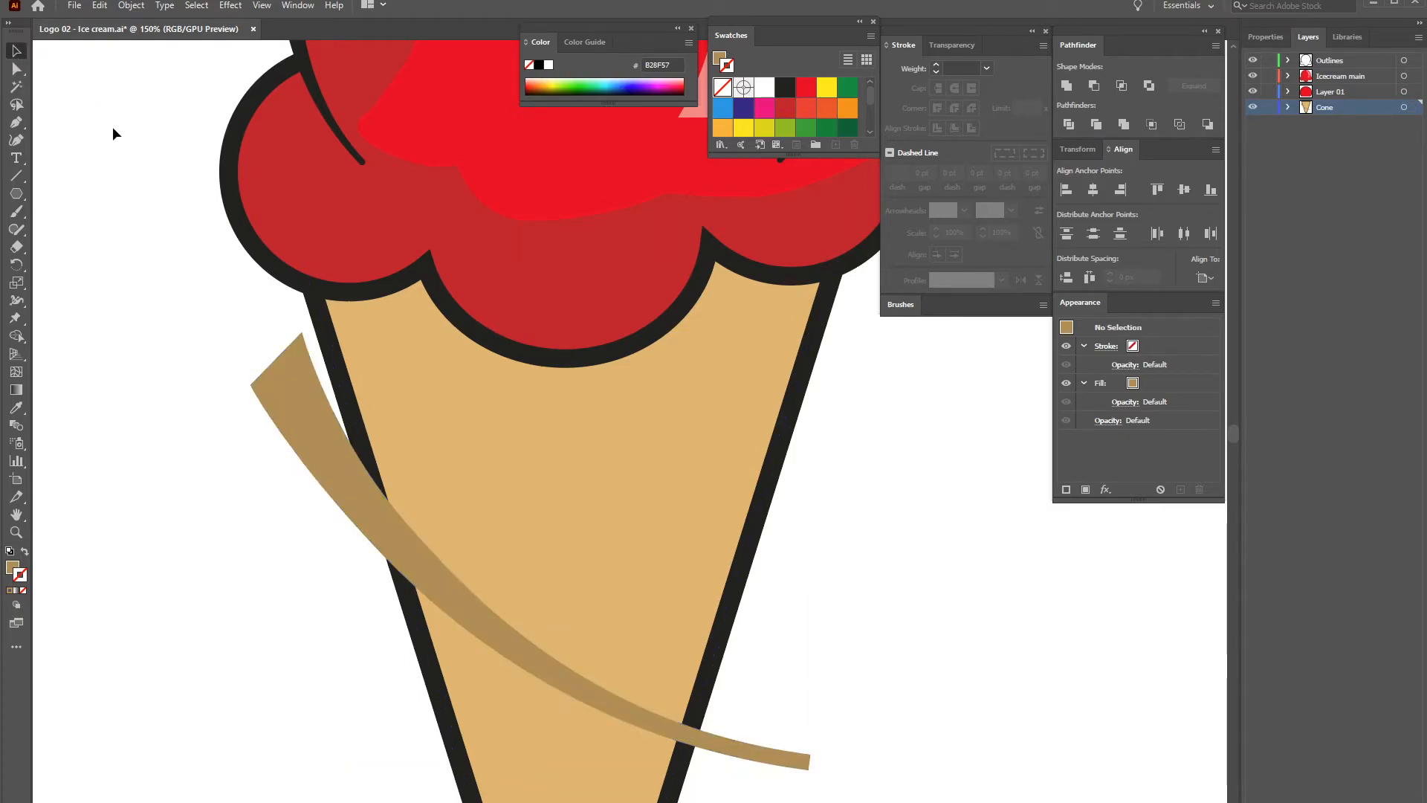
Place the tapered stripe higher on the cone, add a copy below it, and rotate the copy about 6° counterclockwise
key("ctrl+minus")
key("ctrl+minus")
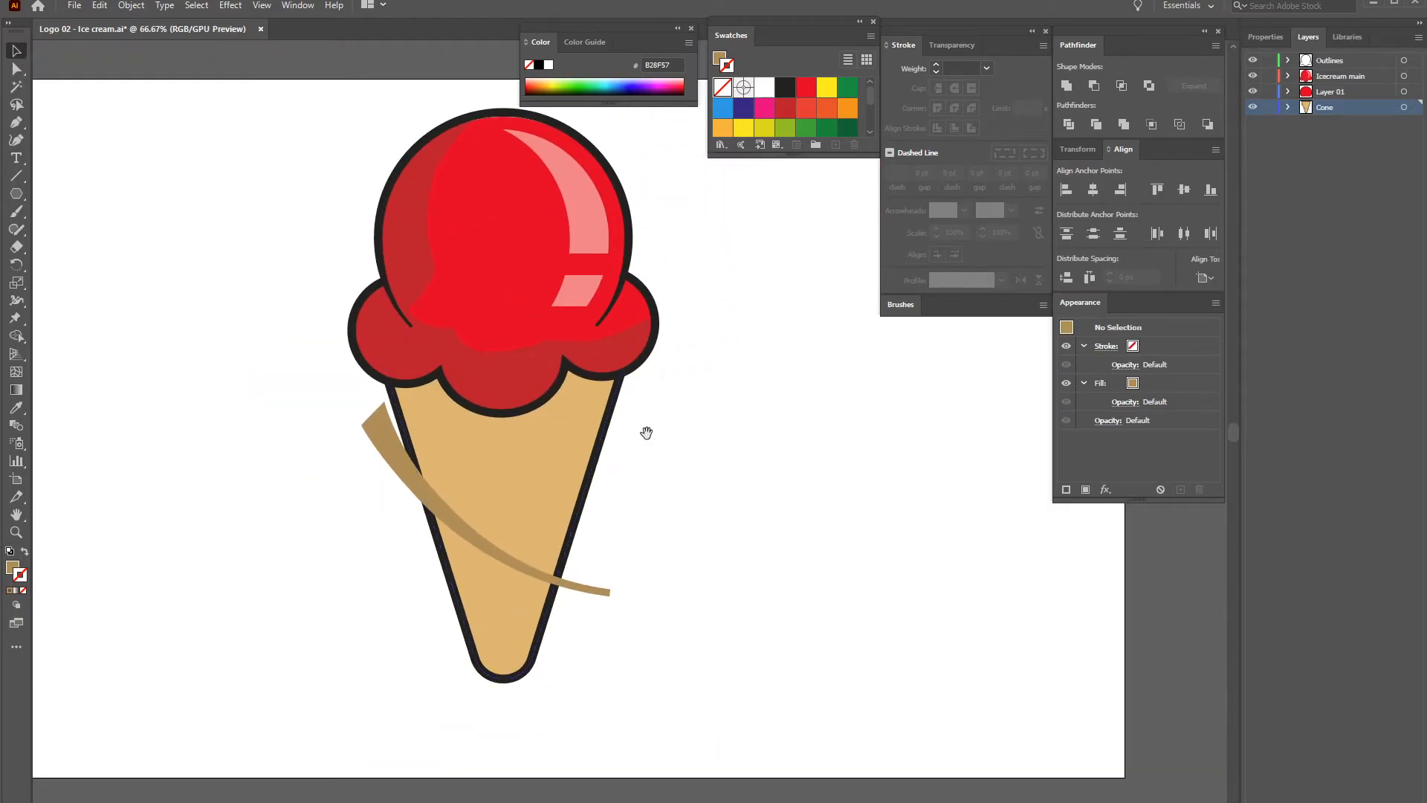
left_click_drag(399, 460, 377, 389)
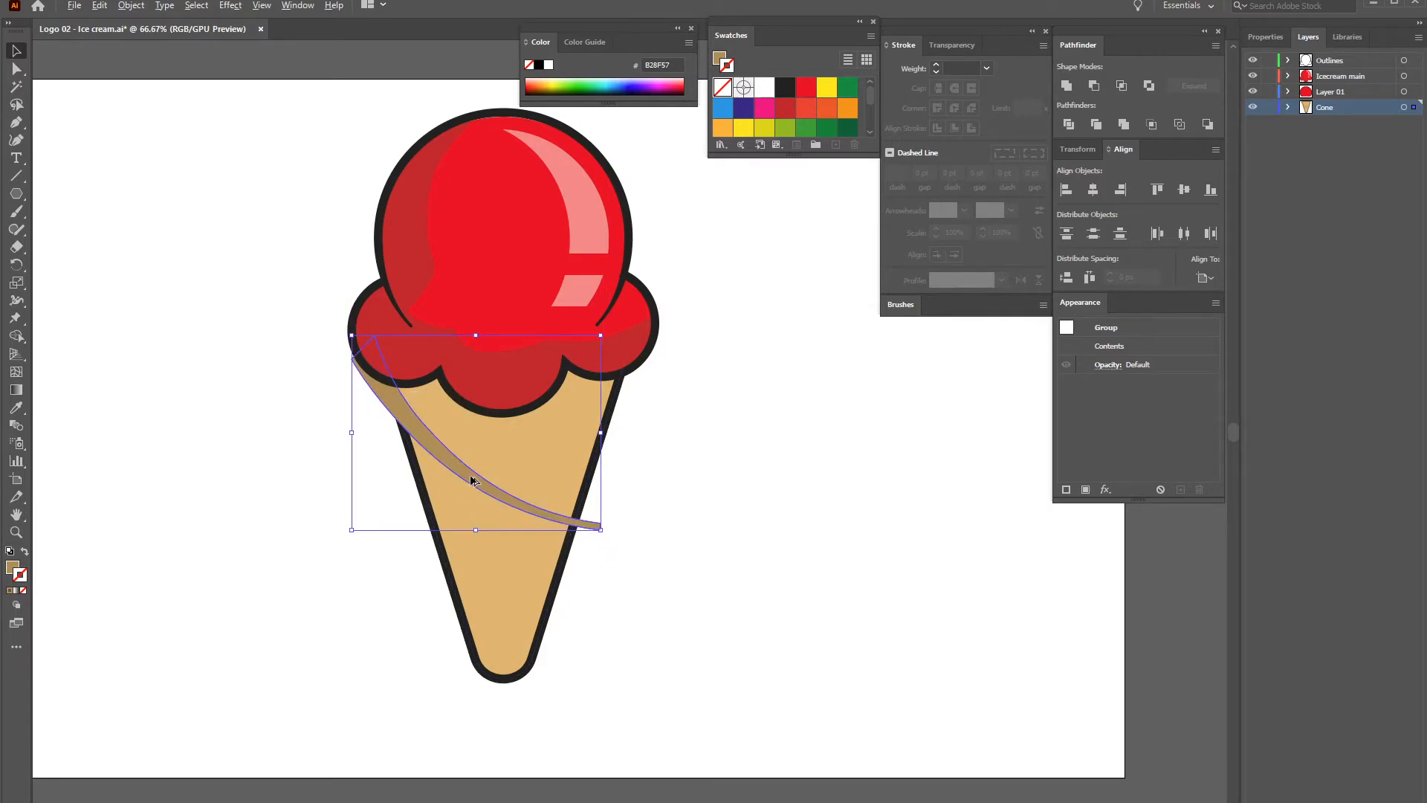
left_click_drag(455, 483, 413, 507)
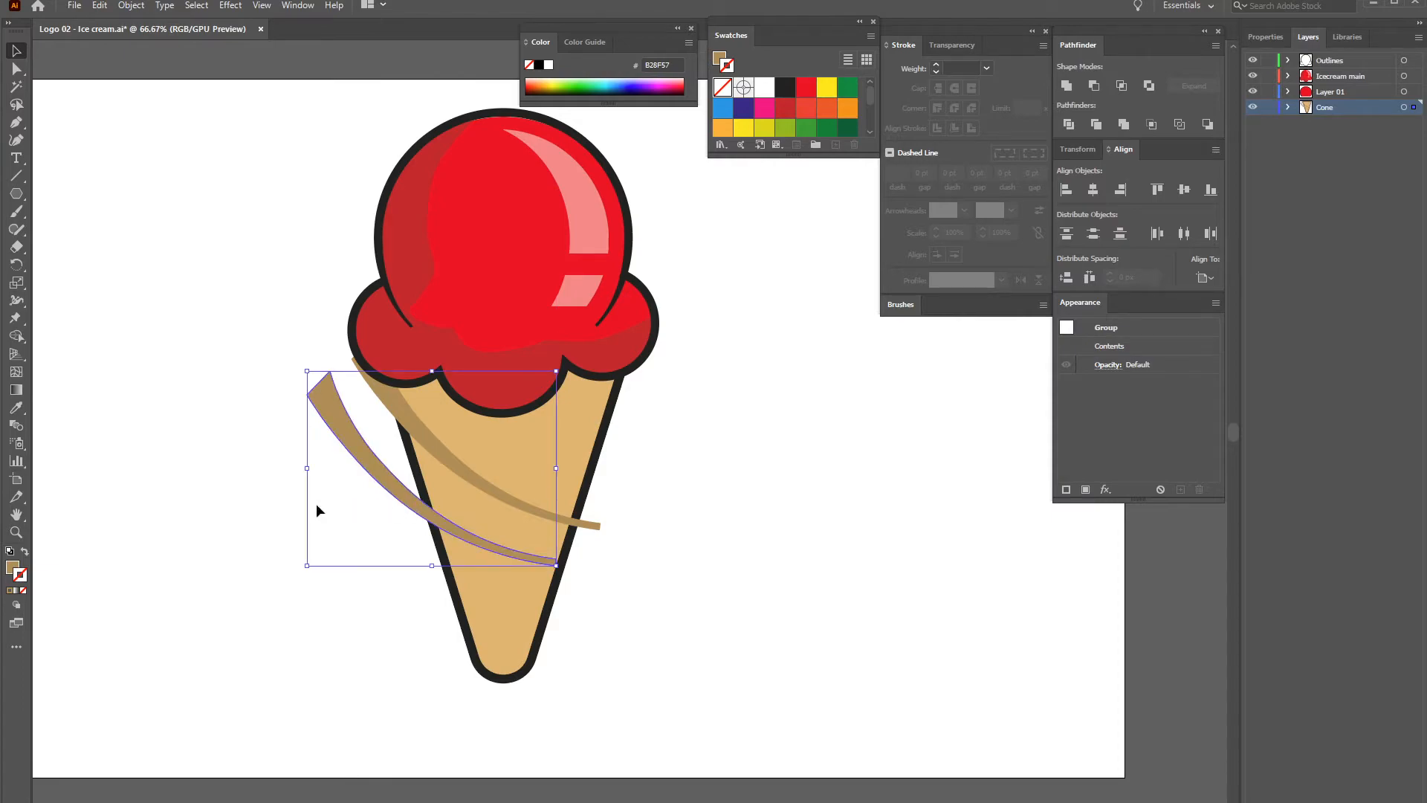
key("ctrl+Tab")
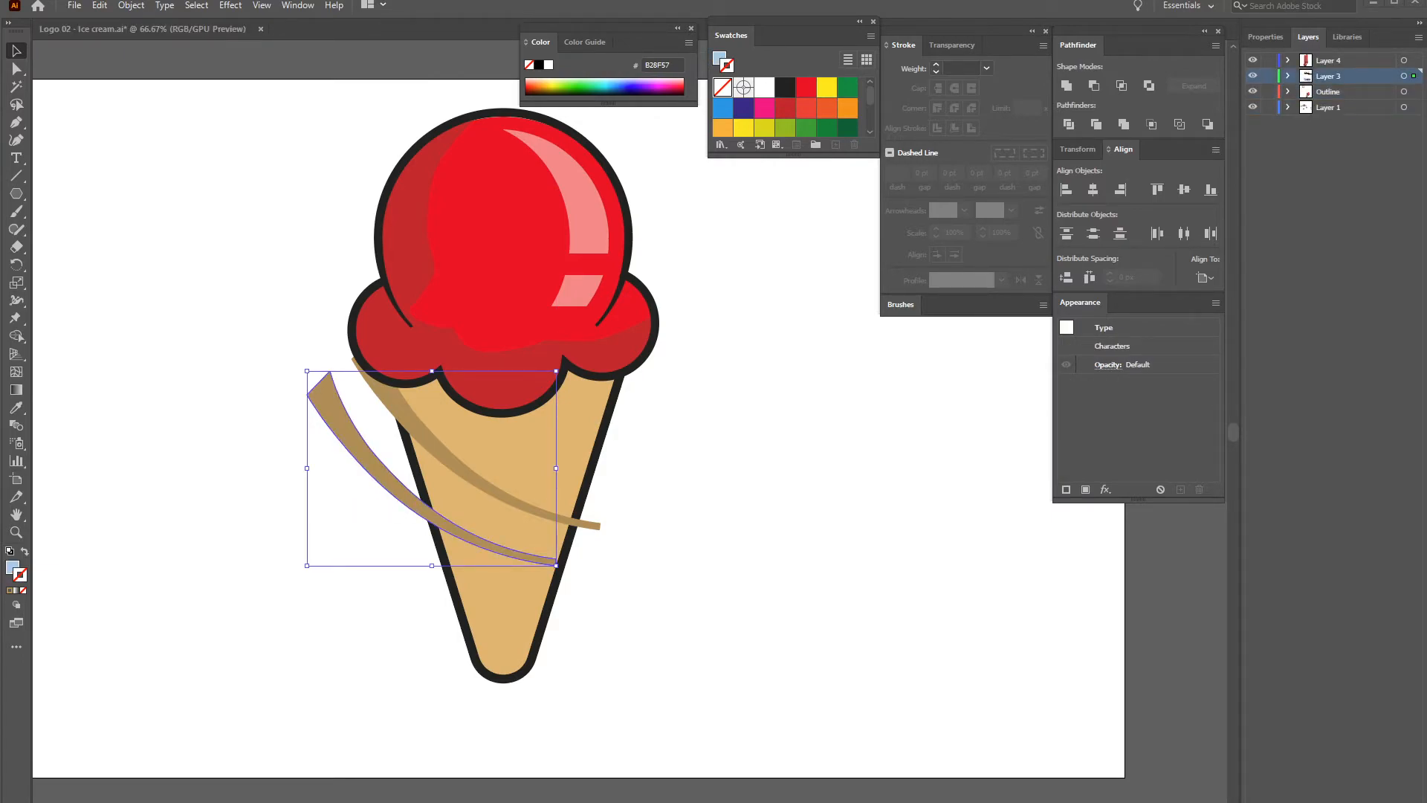
left_click(493, 490)
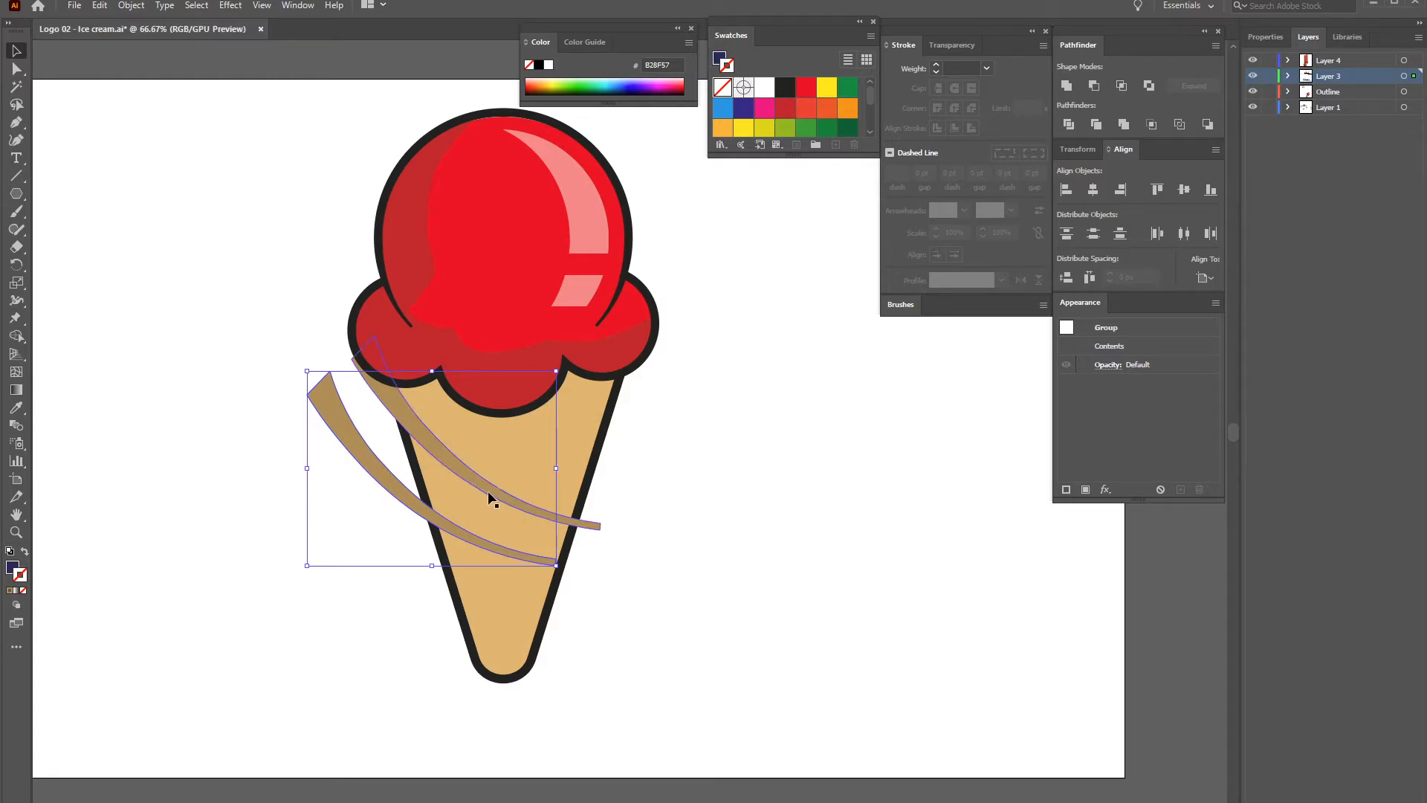
left_click_drag(512, 498, 409, 505)
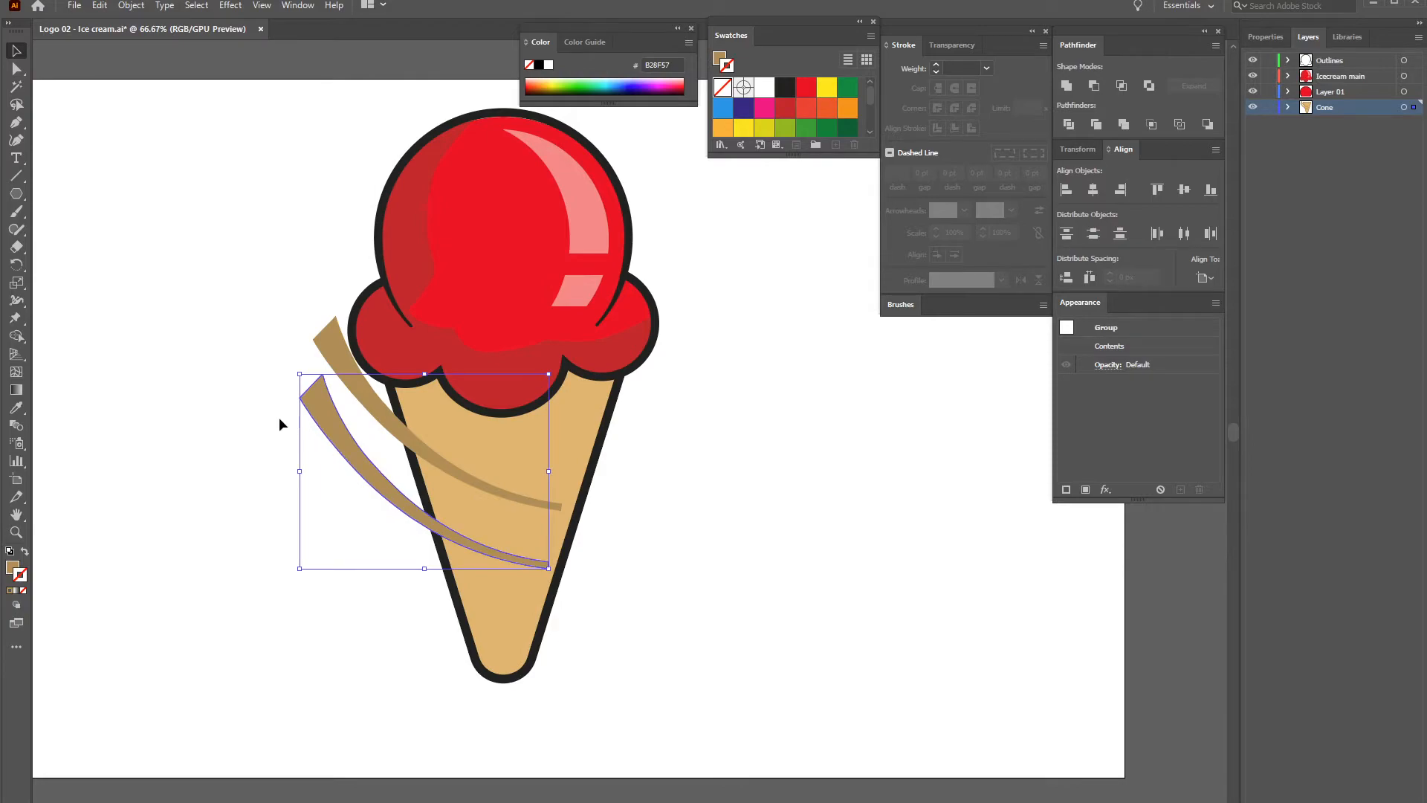
left_click_drag(286, 367, 277, 381)
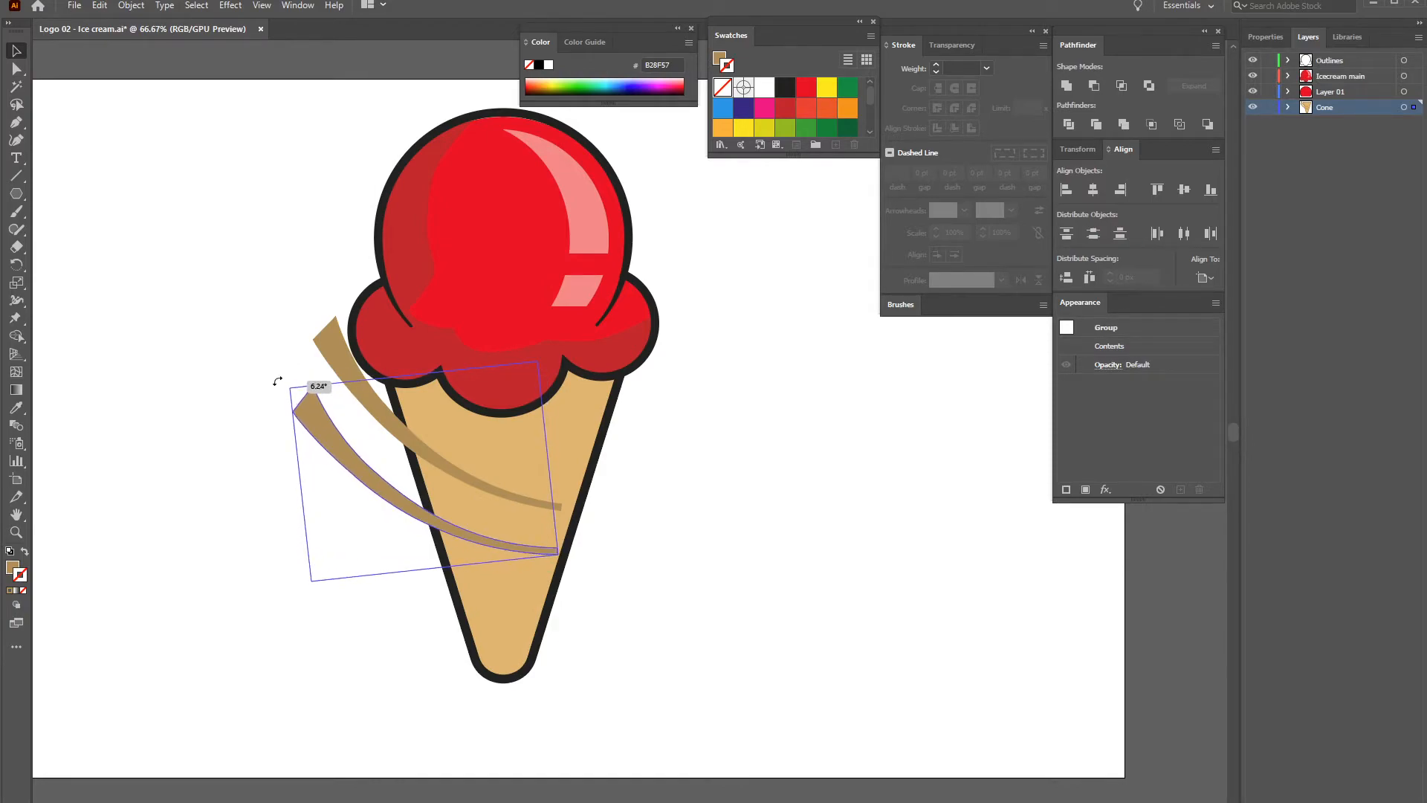
Add two more stripe copies, one lower and one under the scoop, and rotate the upper one to follow the others
left_click_drag(372, 484, 423, 405)
left_click_drag(296, 284, 346, 239)
left_click_drag(370, 303, 399, 276)
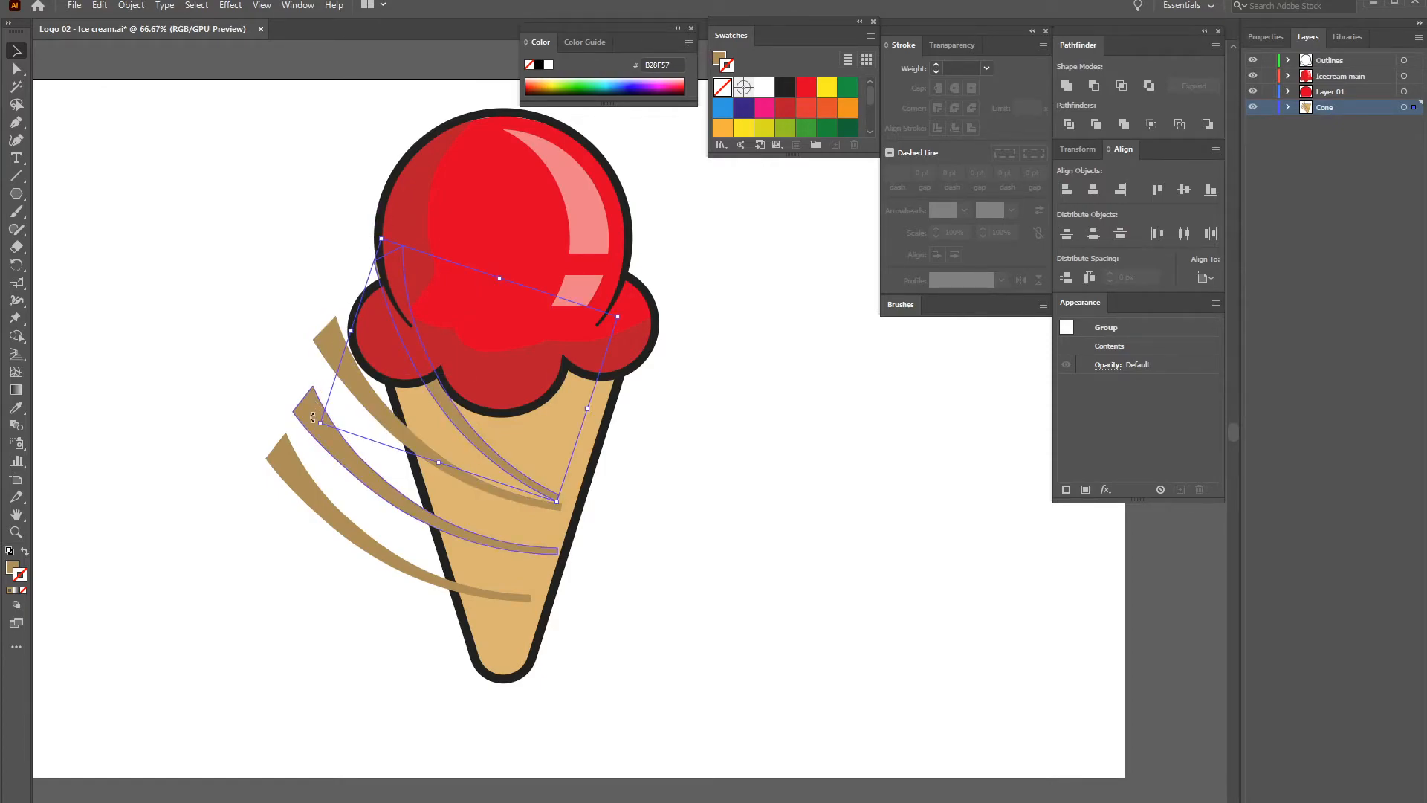
left_click_drag(313, 422, 320, 453)
left_click_drag(364, 281, 355, 275)
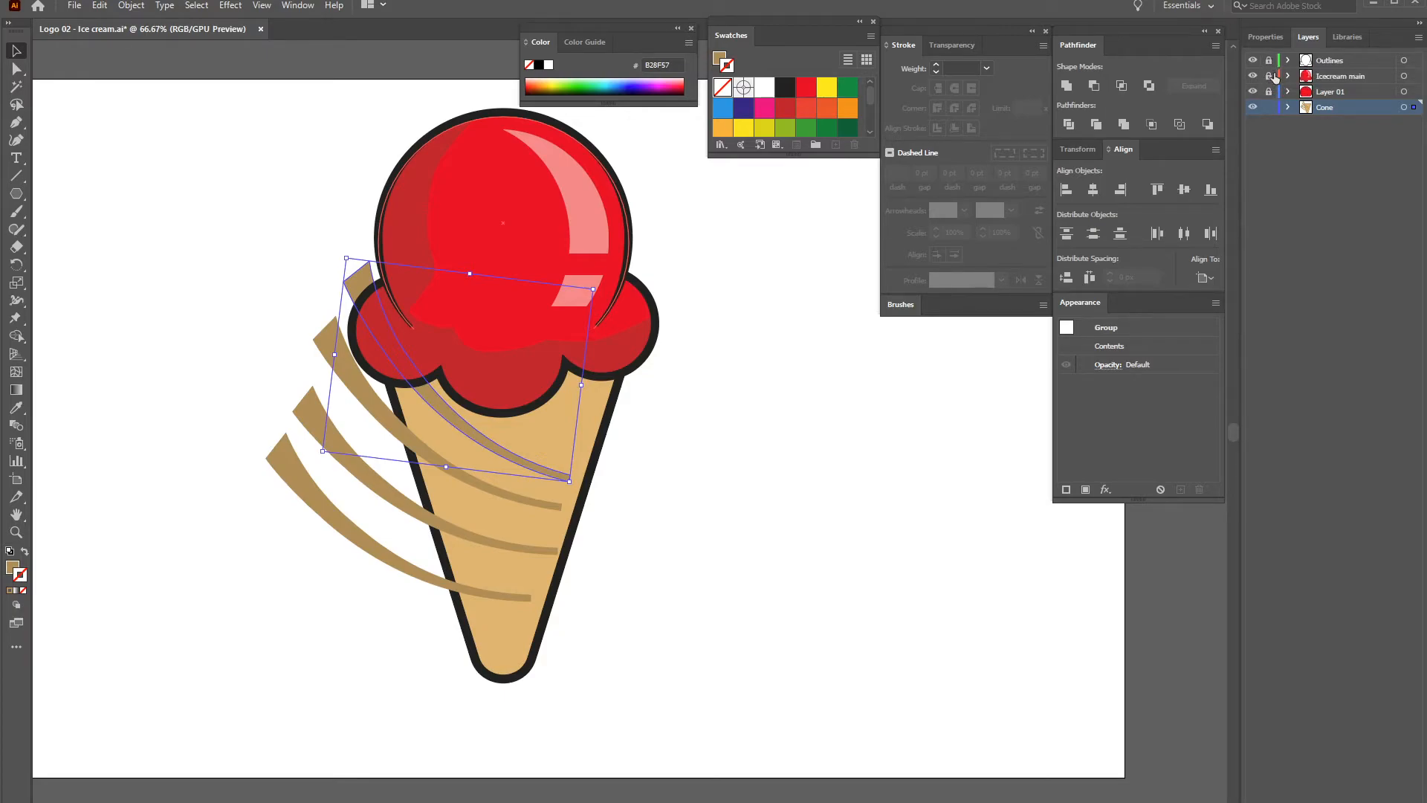
Scale down the lowest stripe and place a rotated copy of it beneath, near the cone's tip
left_click(343, 536)
left_click_drag(366, 544, 376, 577)
left_click_drag(274, 467, 309, 551)
left_click(287, 475)
left_click_drag(263, 434, 303, 479)
left_click_drag(346, 575, 338, 574)
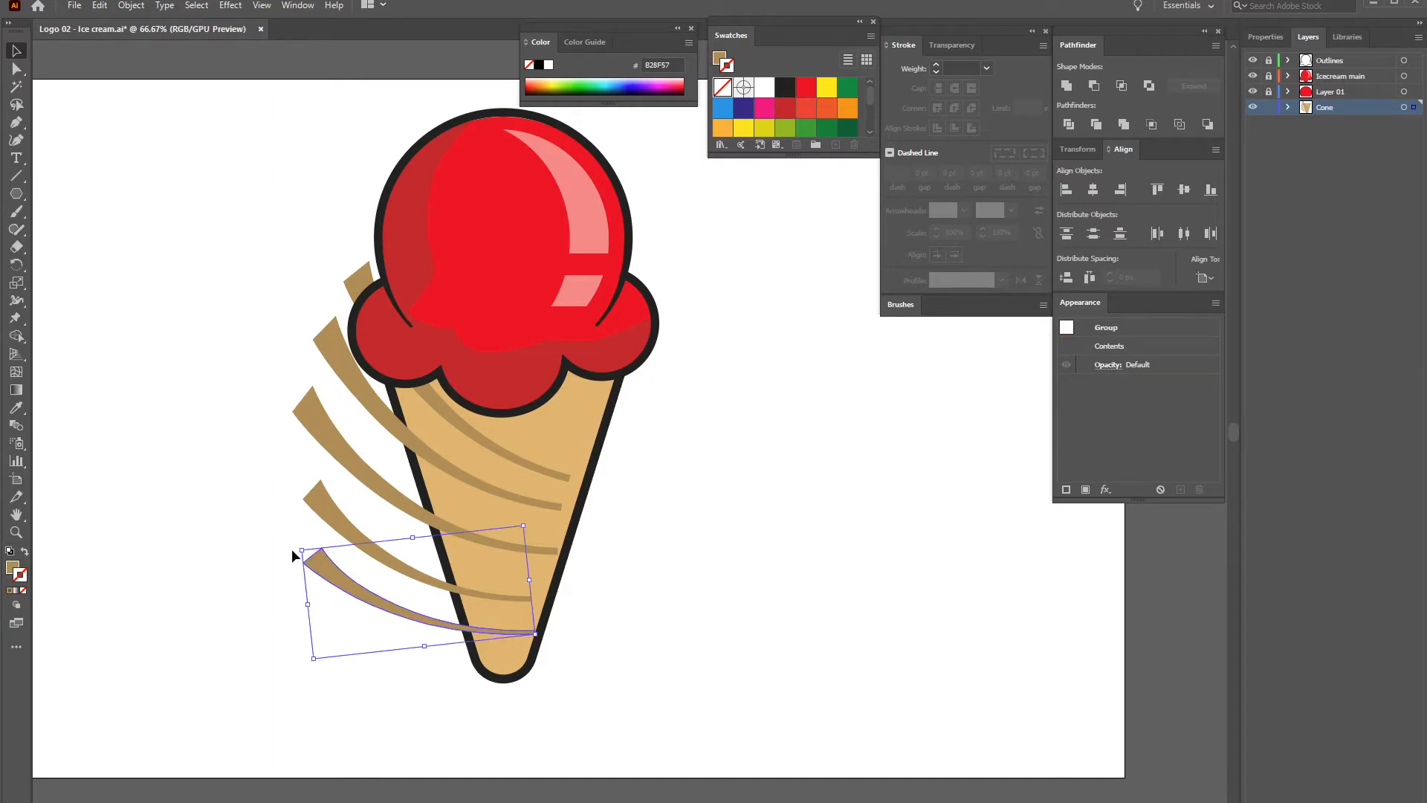
Adjust the rotation and position of the three lower stripes so they run roughly parallel down the cone
left_click_drag(294, 550, 332, 486)
left_click(301, 418)
left_click_drag(284, 389, 289, 378)
left_click(323, 580)
left_click(325, 548)
left_click_drag(307, 514, 298, 526)
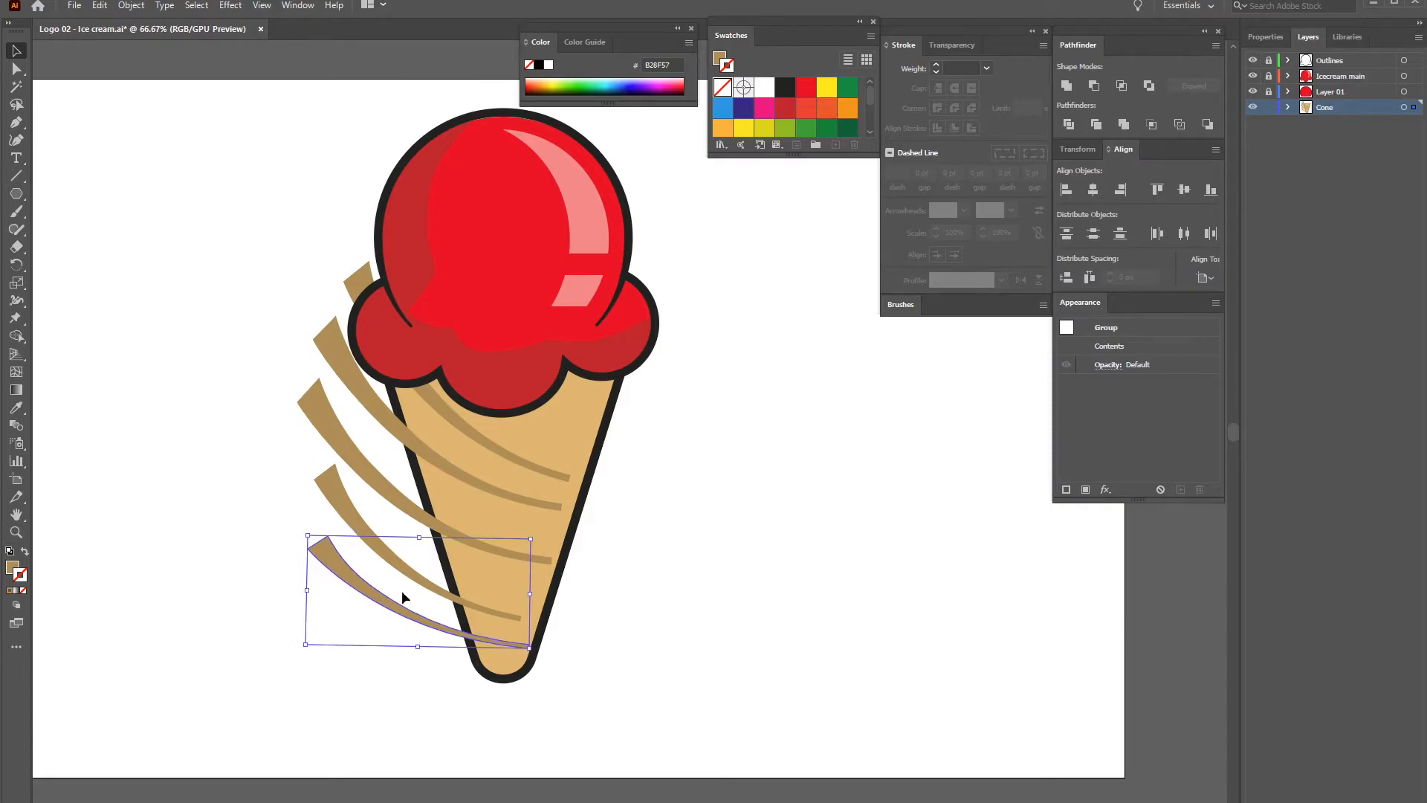
left_click(655, 567)
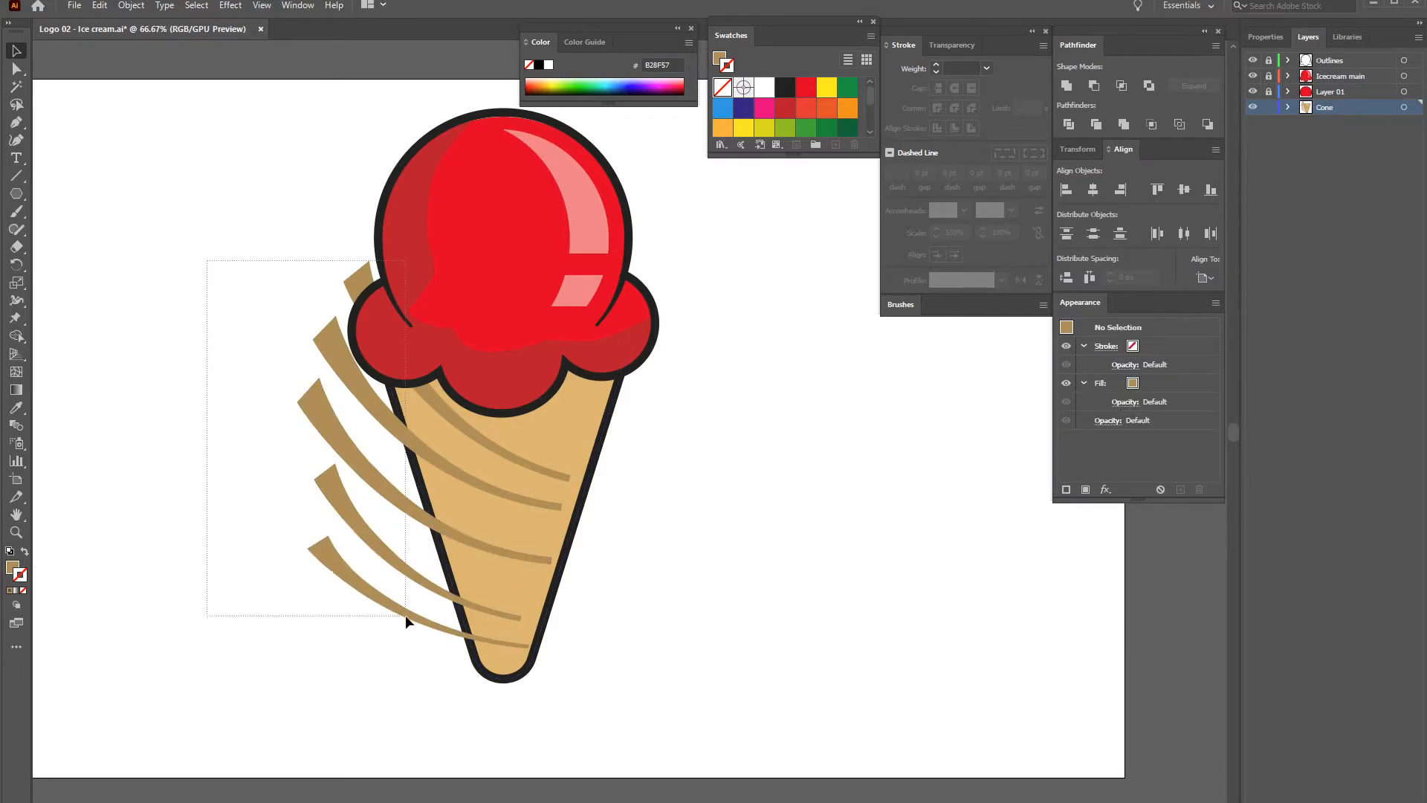
Select all five stripes without the cone and group them
left_click_drag(404, 614, 405, 615)
left_click(570, 438, "shift")
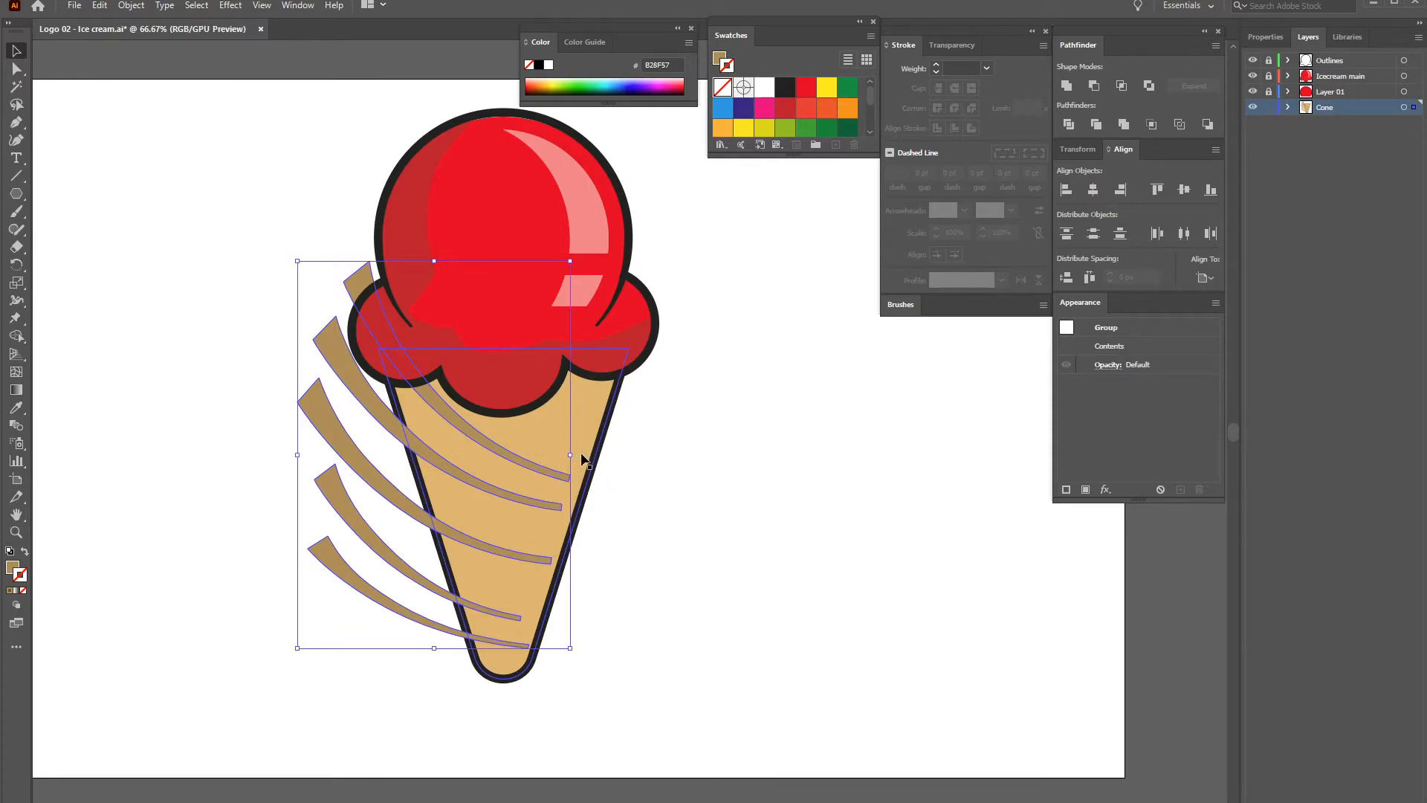
key("a")
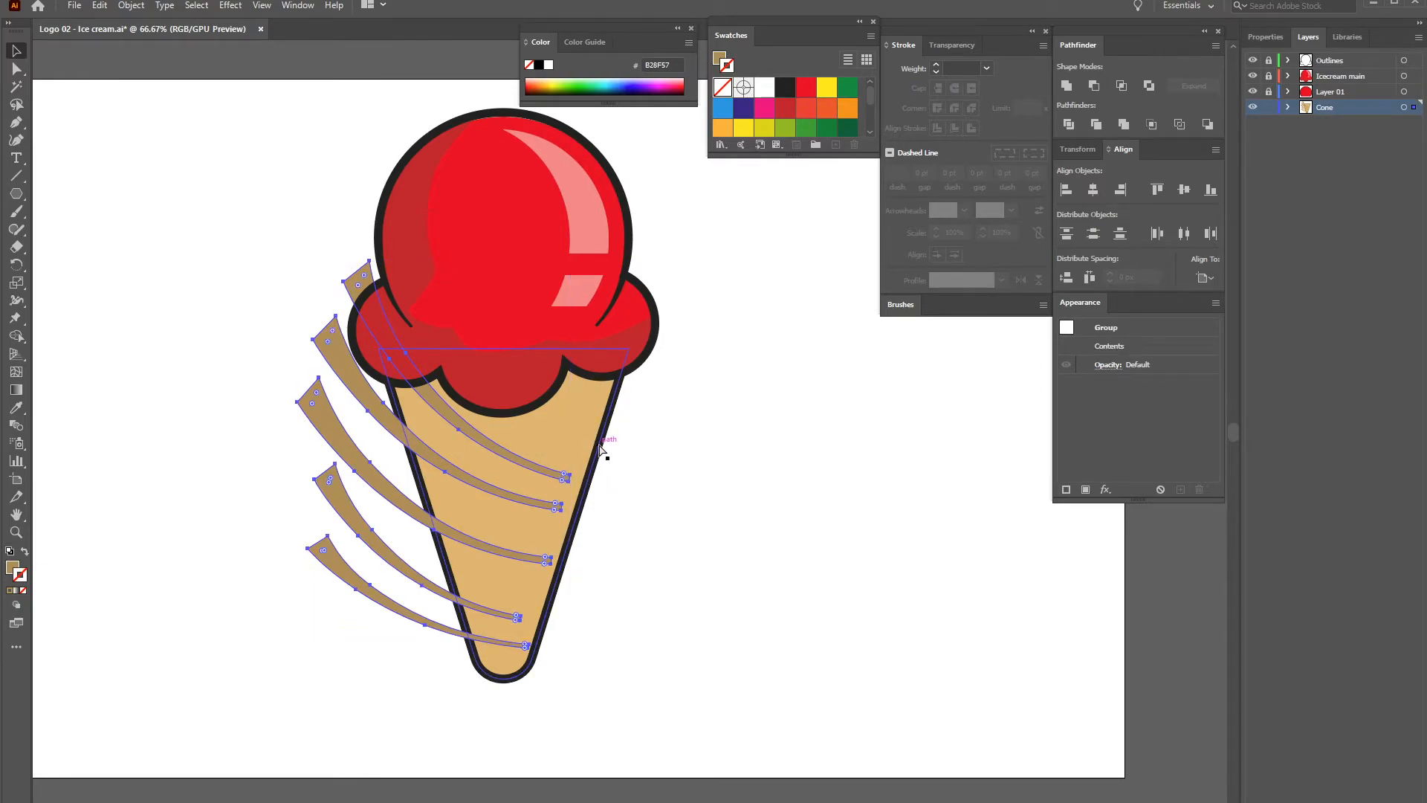
key("ctrl+g")
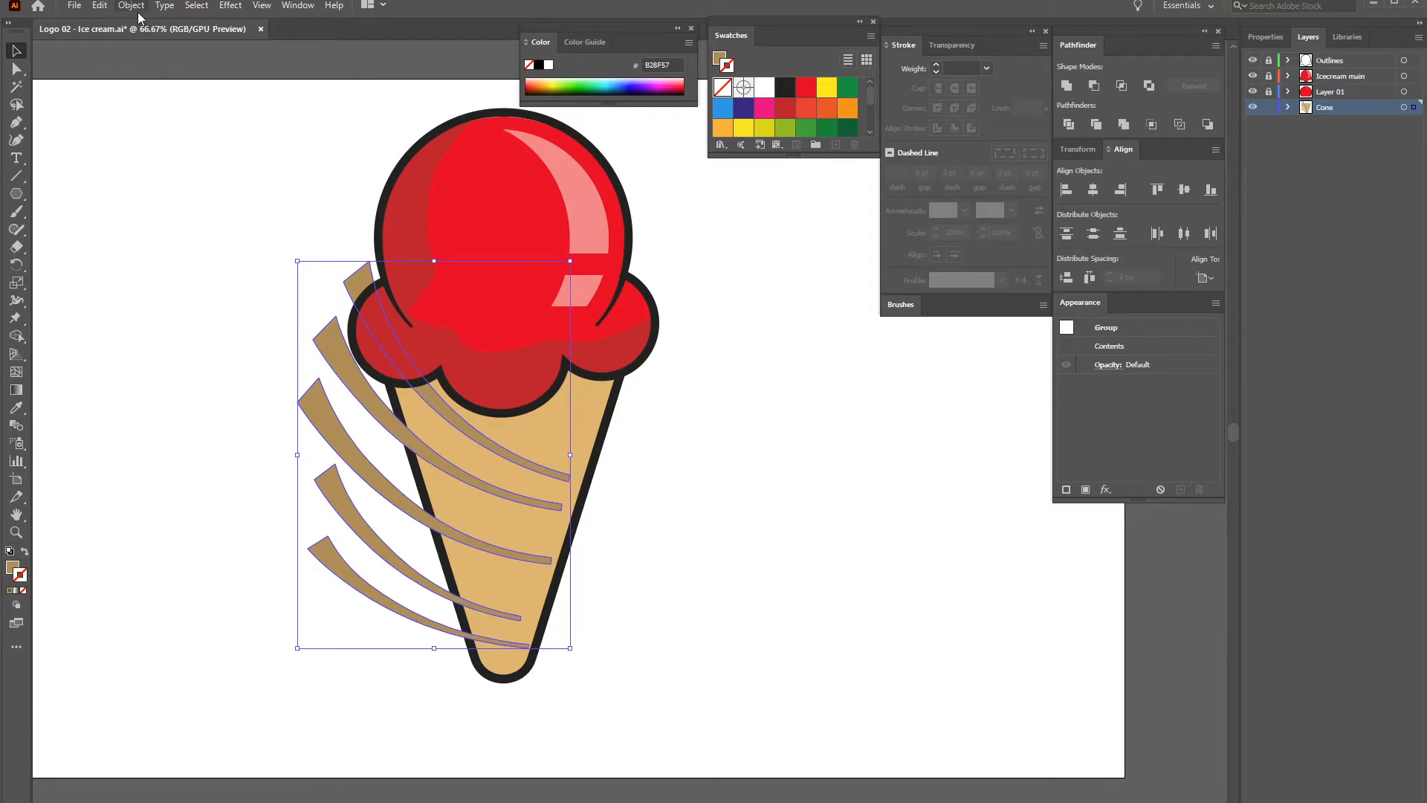
left_click(134, 7)
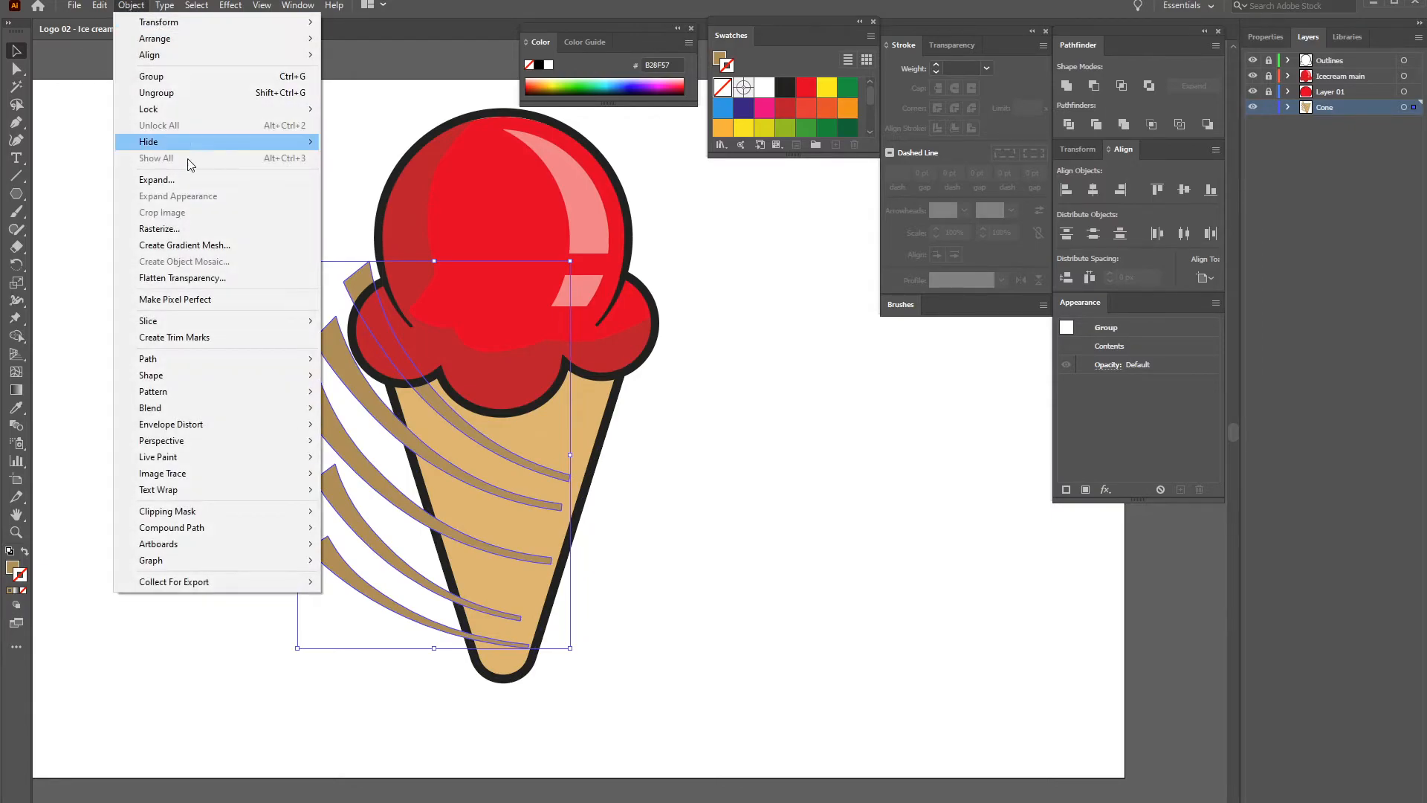
left_click(160, 94)
Duplicate the stripe group onto the empty area right of the cone and reflect the copy across the vertical axis
left_click_drag(383, 479, 703, 500)
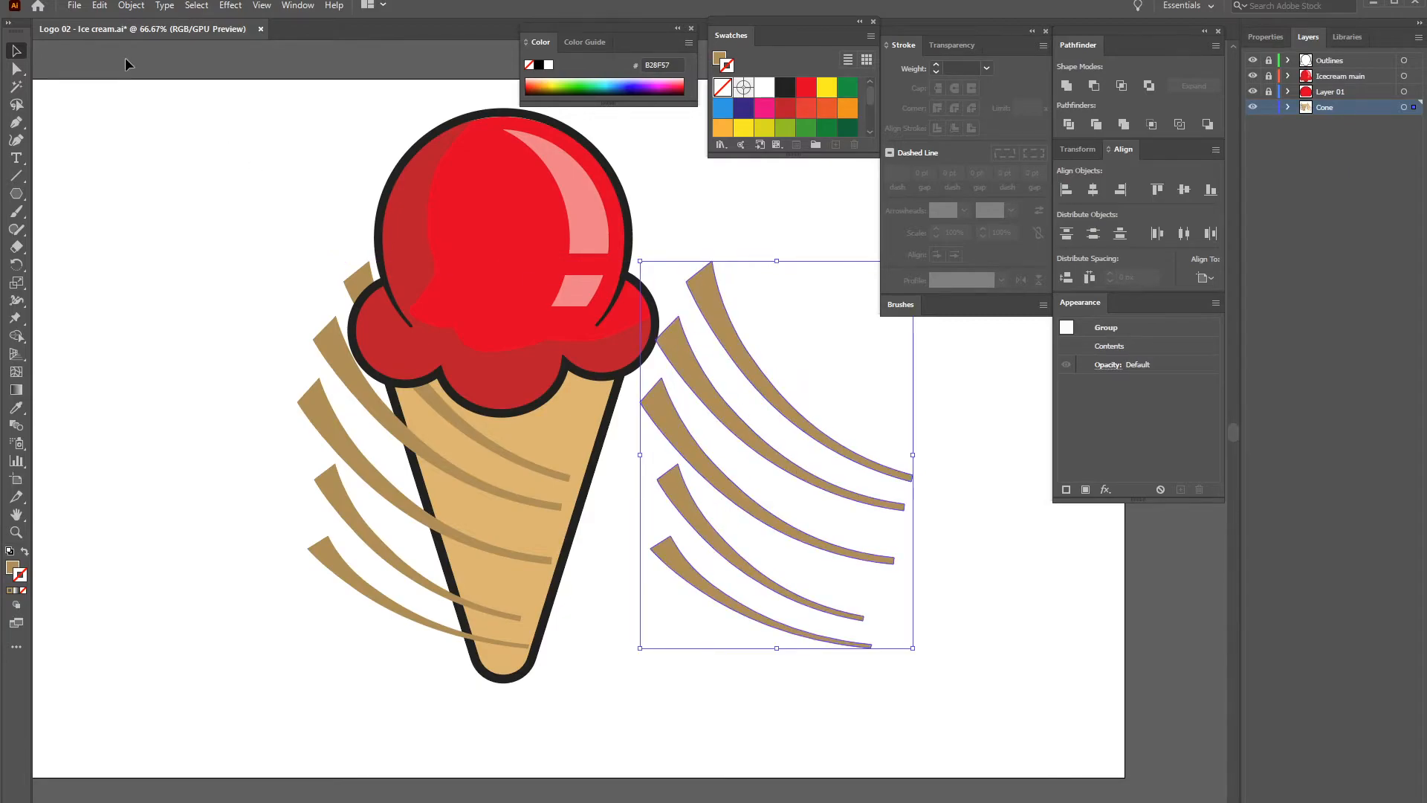
left_click(127, 7)
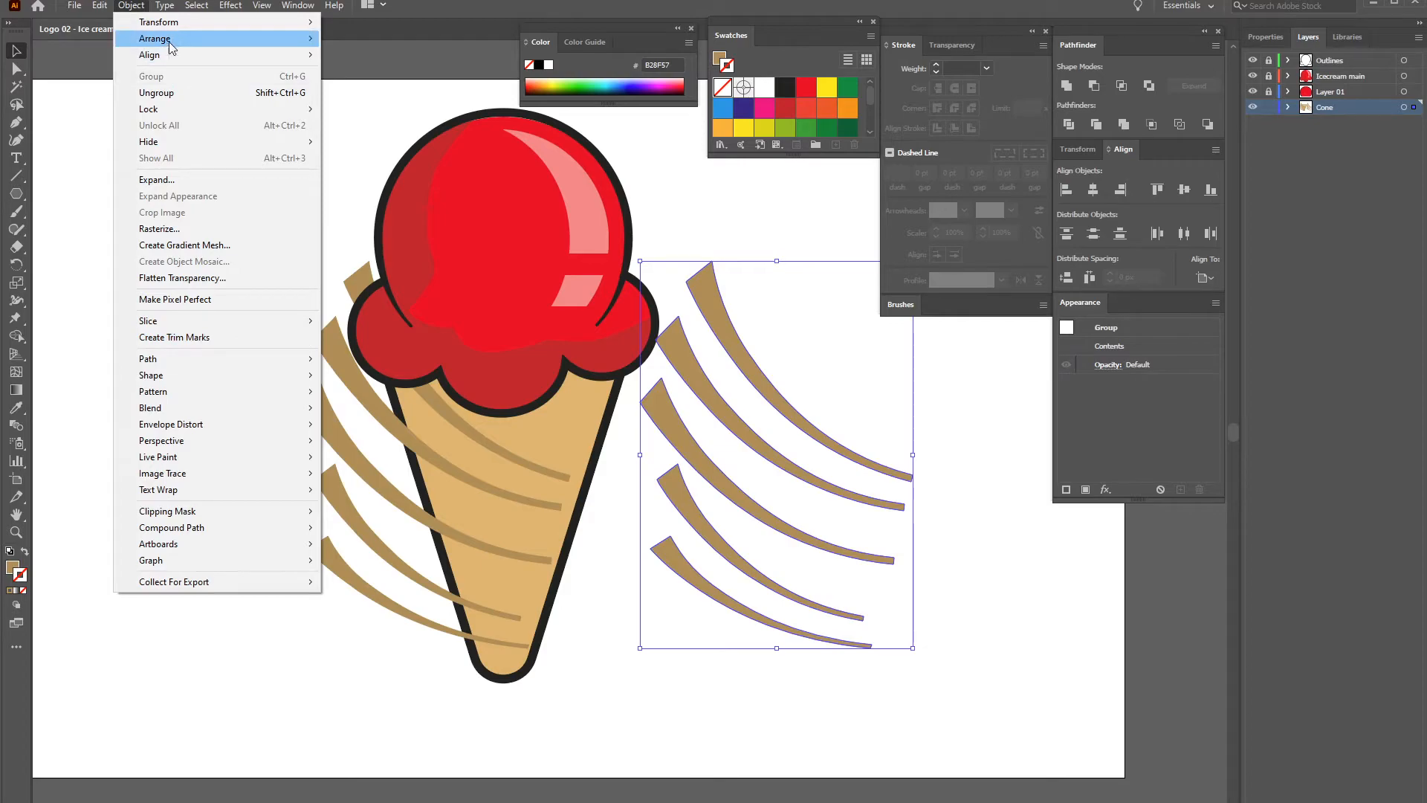
mouse_move(176, 22)
left_click(376, 78)
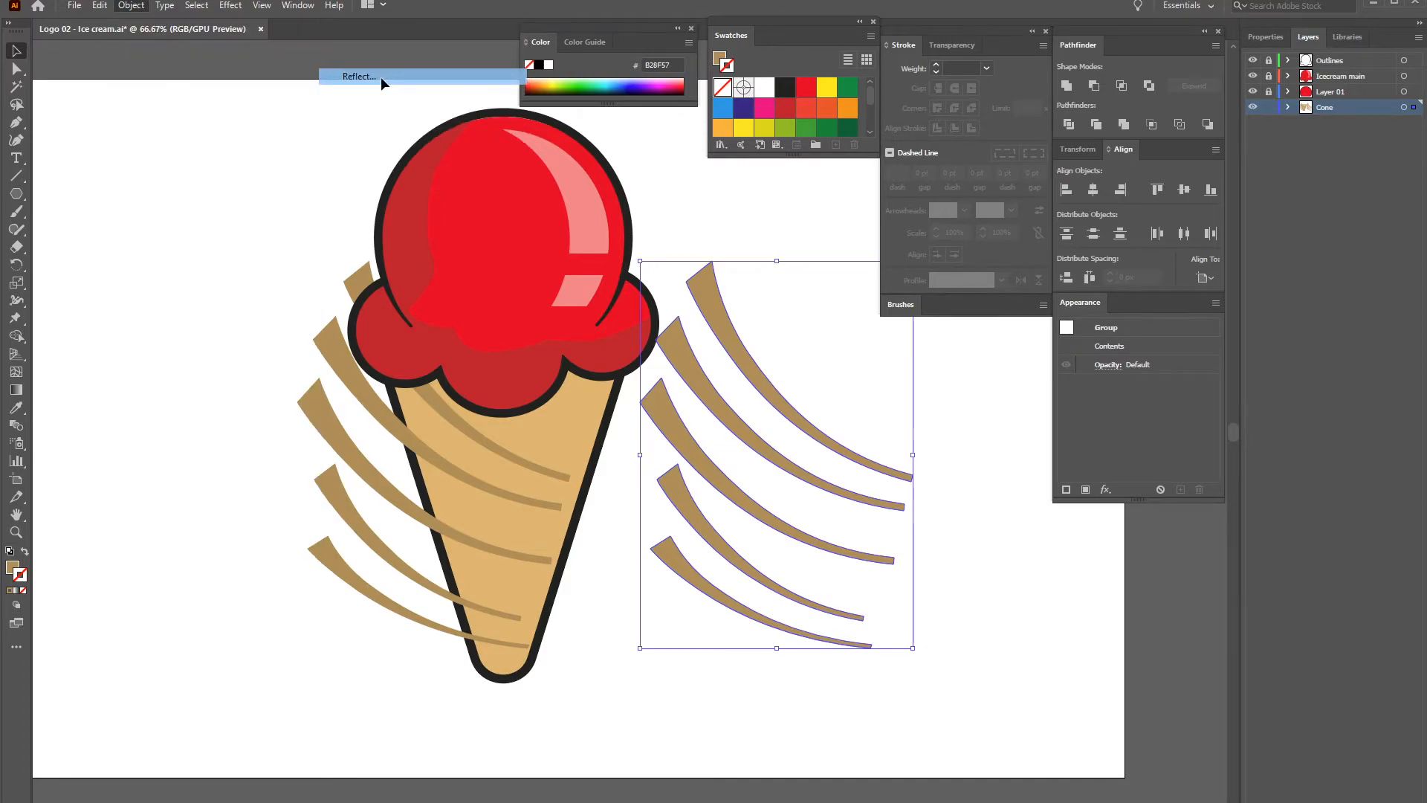
left_click(717, 511)
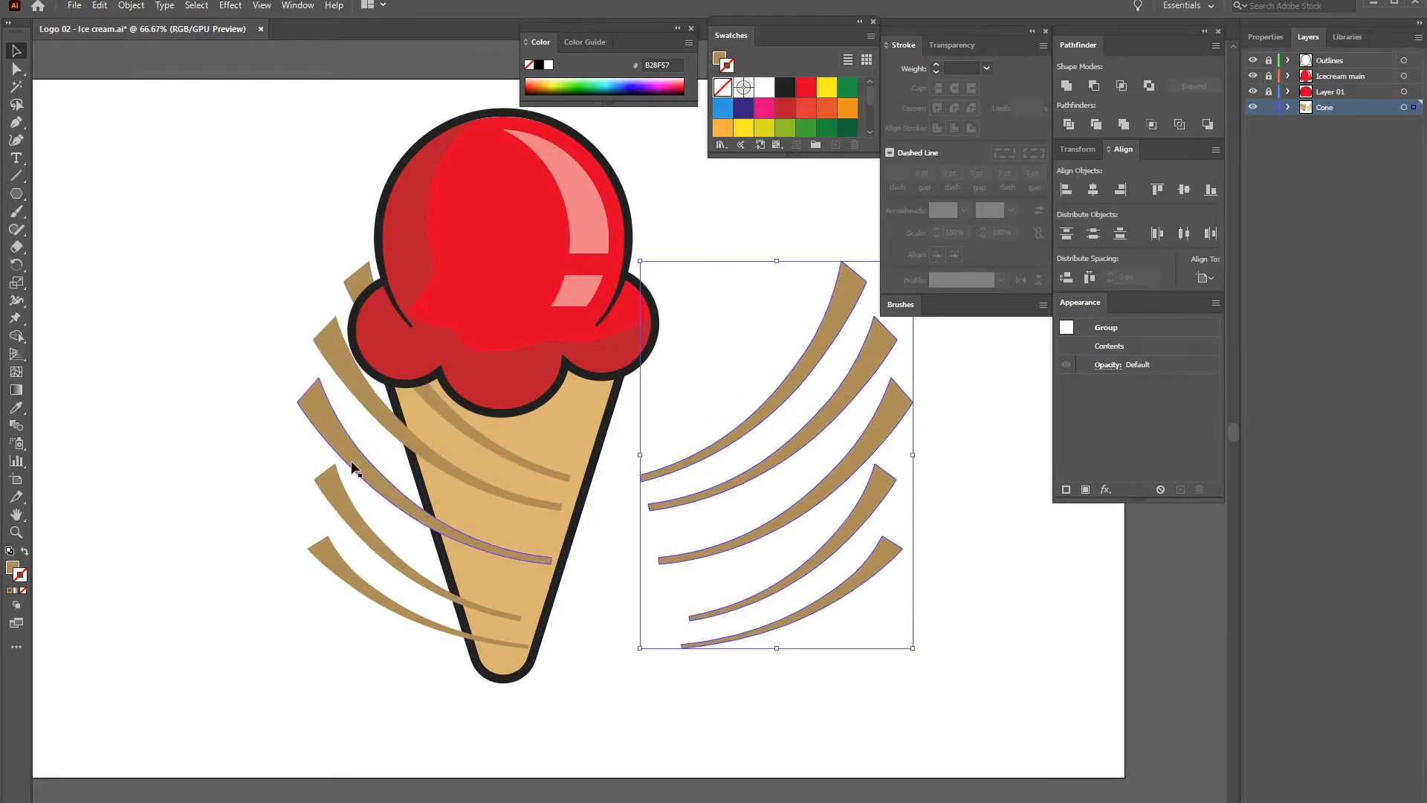
Move the mirrored stripe group over the cone so it crosses the original stripes, and ungroup both stripe groups
mouse_move(817, 342)
left_mouse_down()
mouse_move(557, 347)
mouse_move(593, 346)
left_mouse_up()
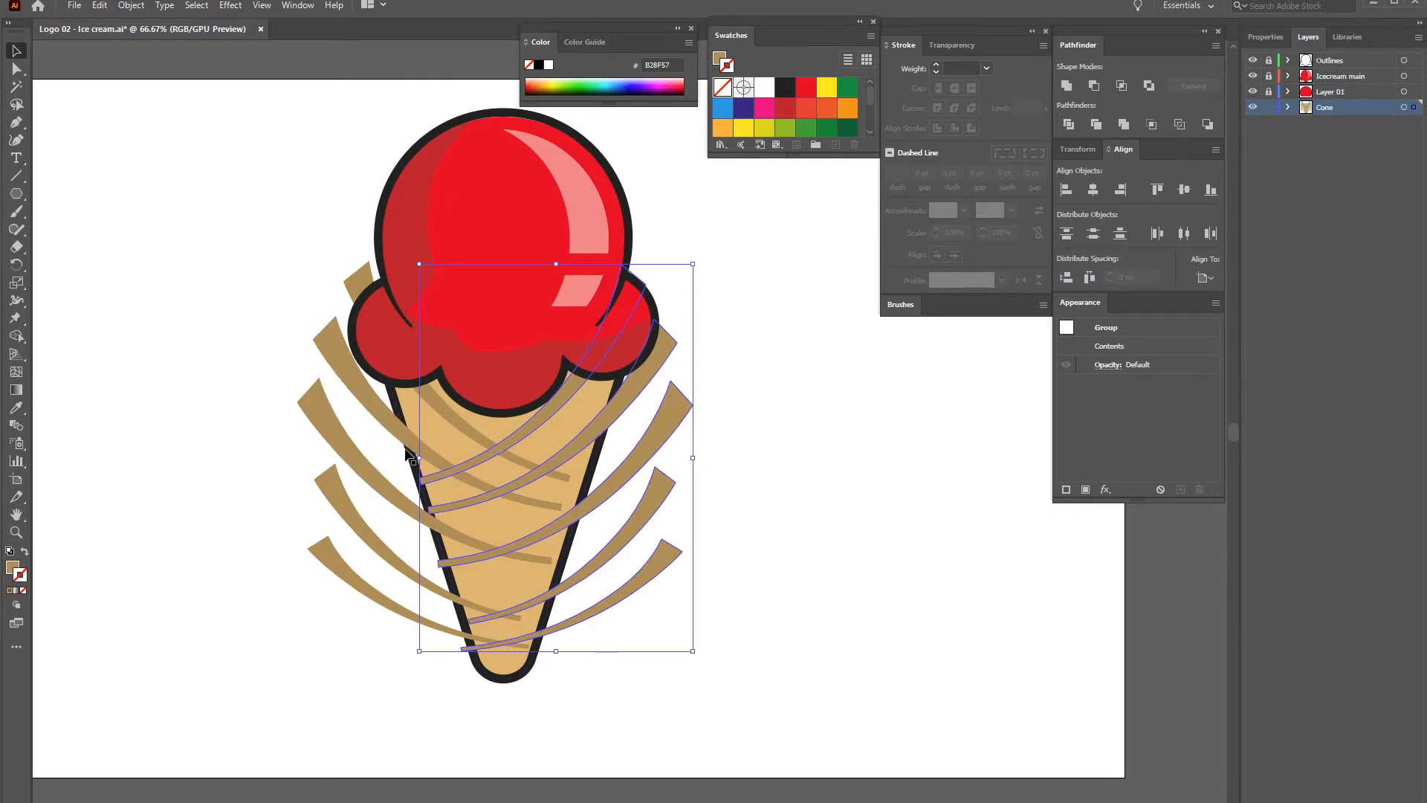
left_click(393, 422, "shift")
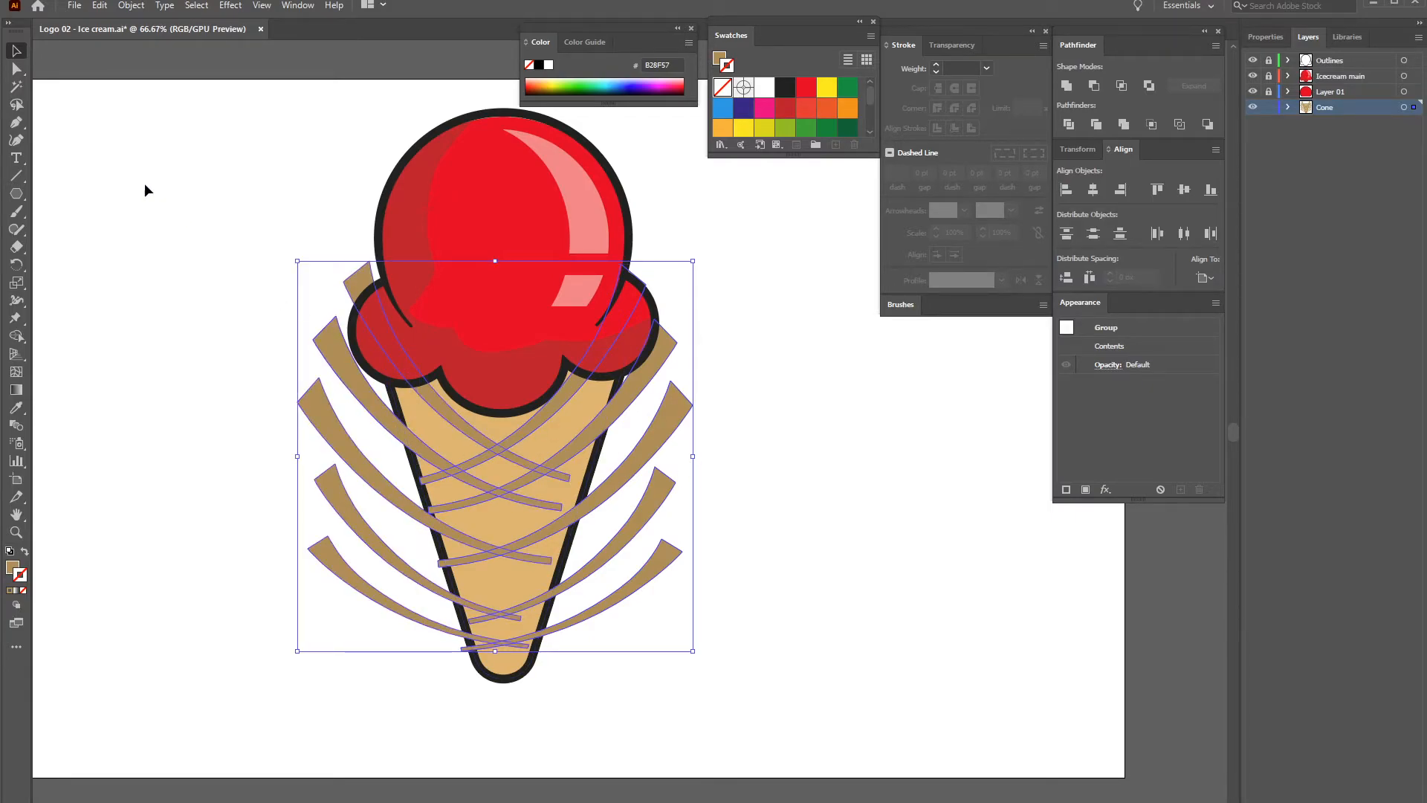
left_click(99, 6)
mouse_move(131, 6)
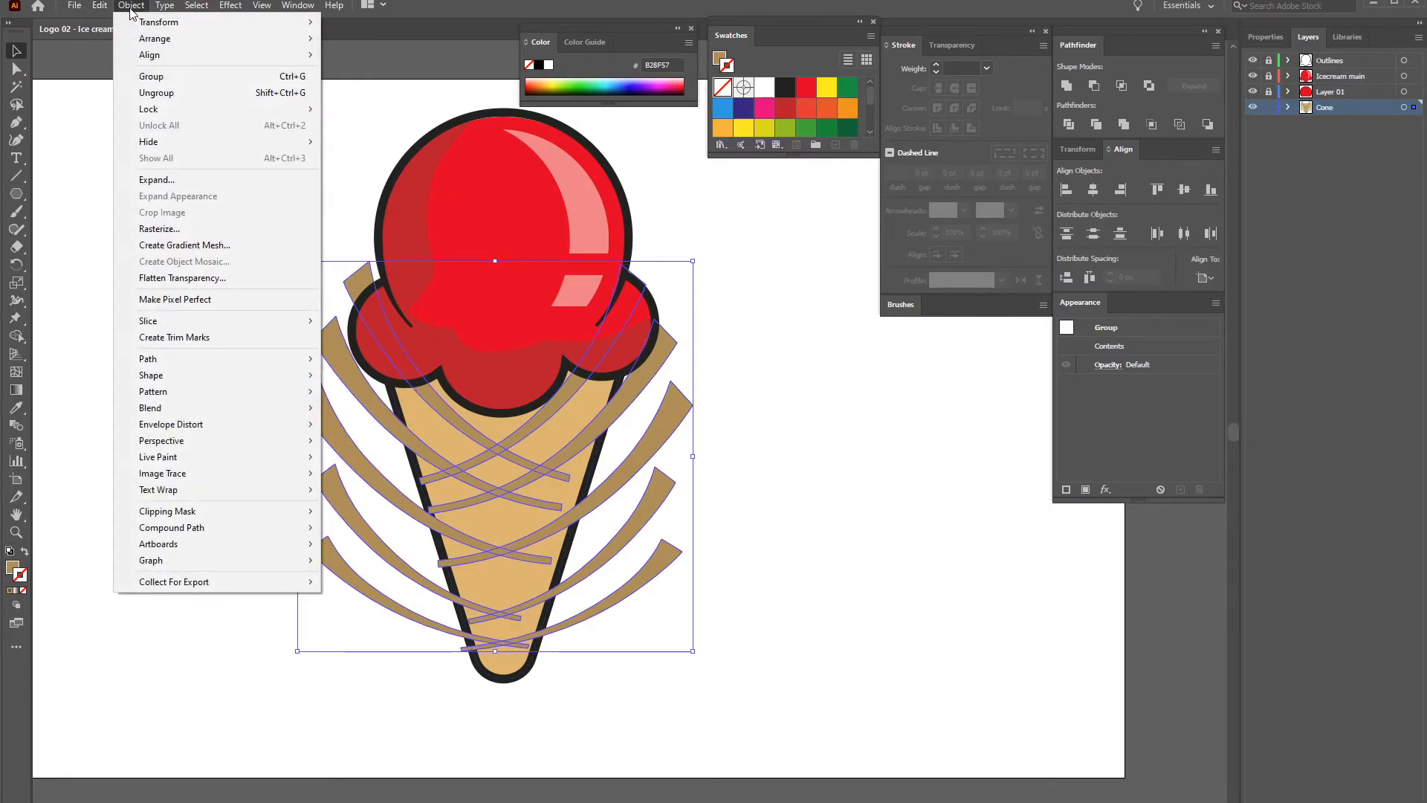
left_click(178, 92)
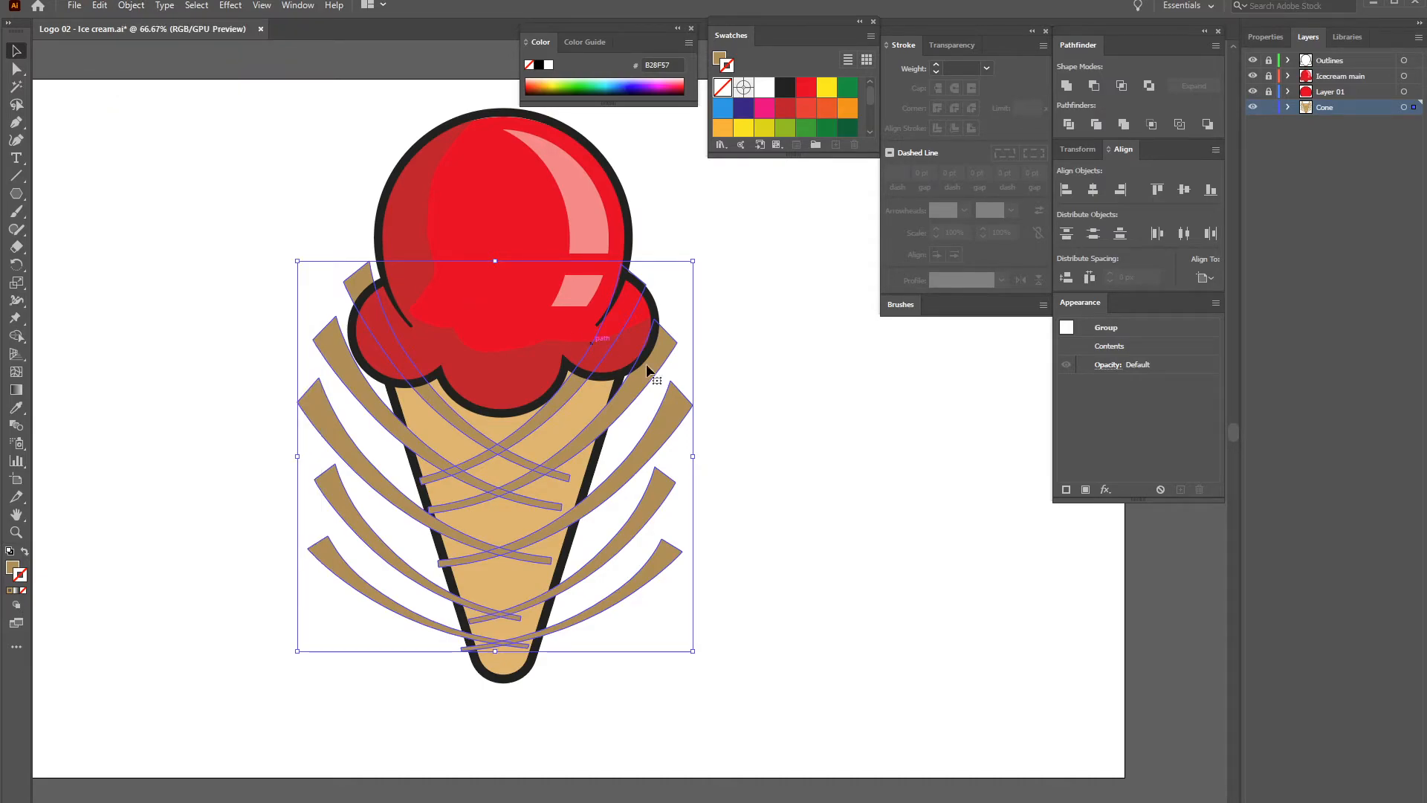
Shift the third mirrored stripe toward the cone and rotate it slightly so its narrow end extends past the cone's left edge
left_click(683, 435)
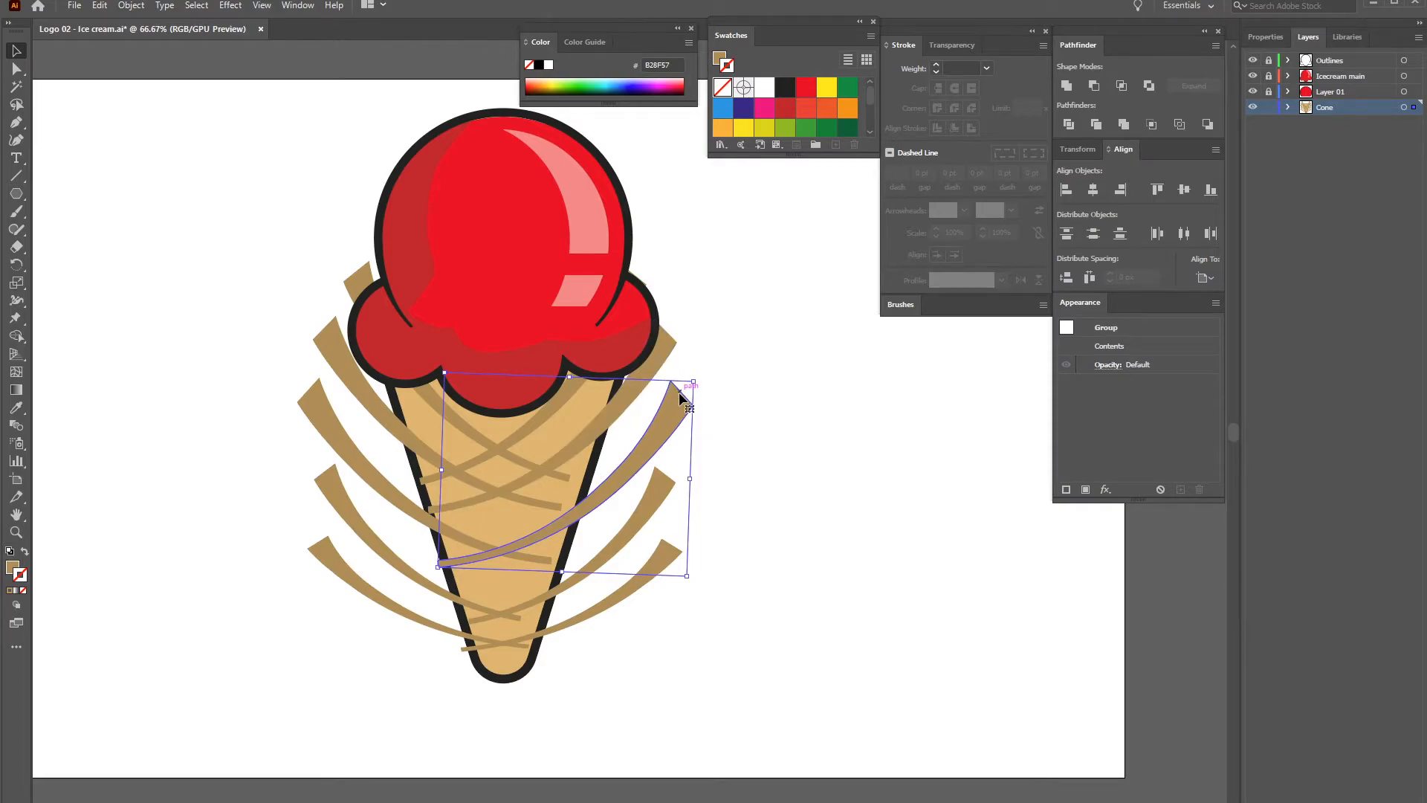
mouse_move(661, 425)
left_mouse_down()
mouse_move(683, 409)
mouse_move(637, 430)
left_mouse_up()
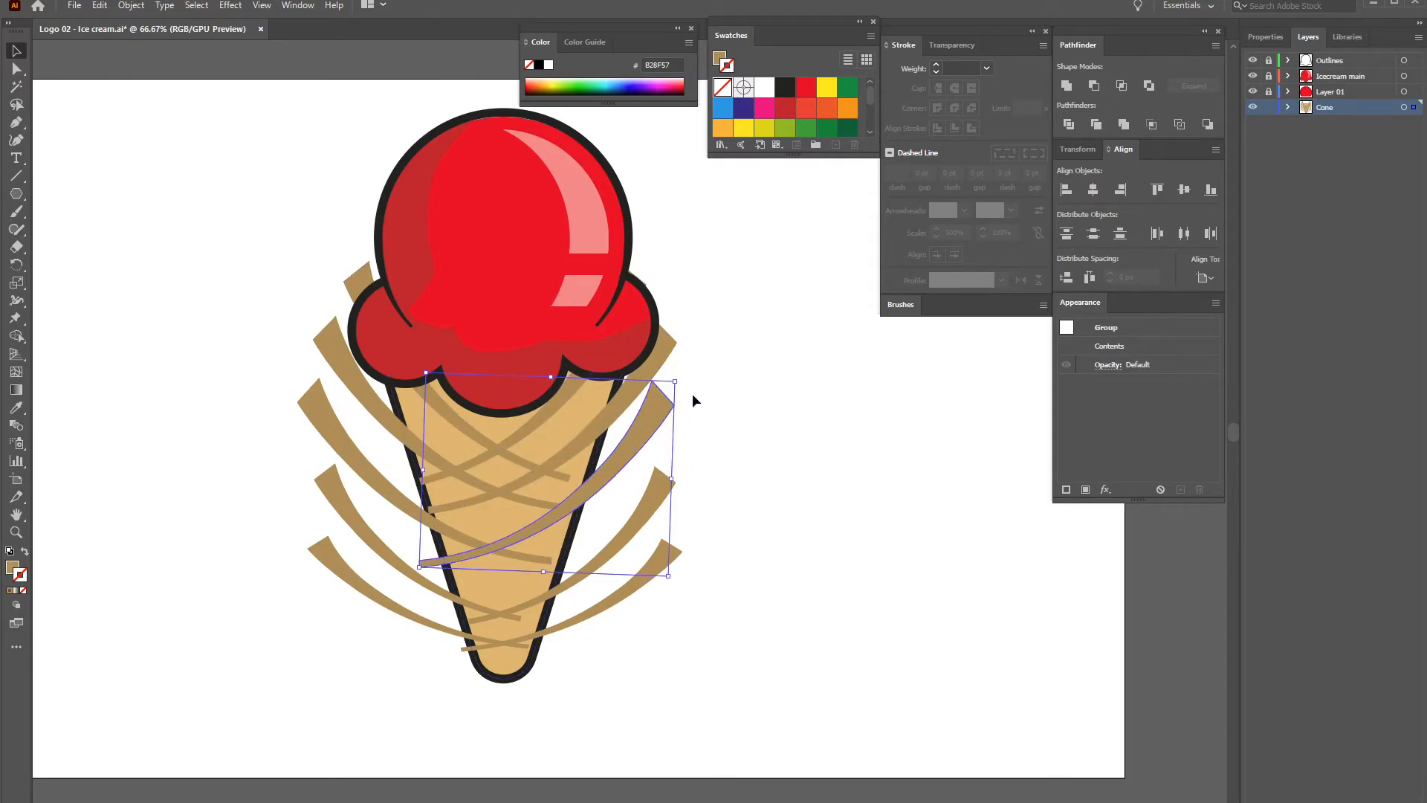
mouse_move(679, 377)
left_mouse_down()
mouse_move(699, 396)
mouse_move(644, 440)
left_mouse_up()
left_click_drag(407, 567, 426, 566)
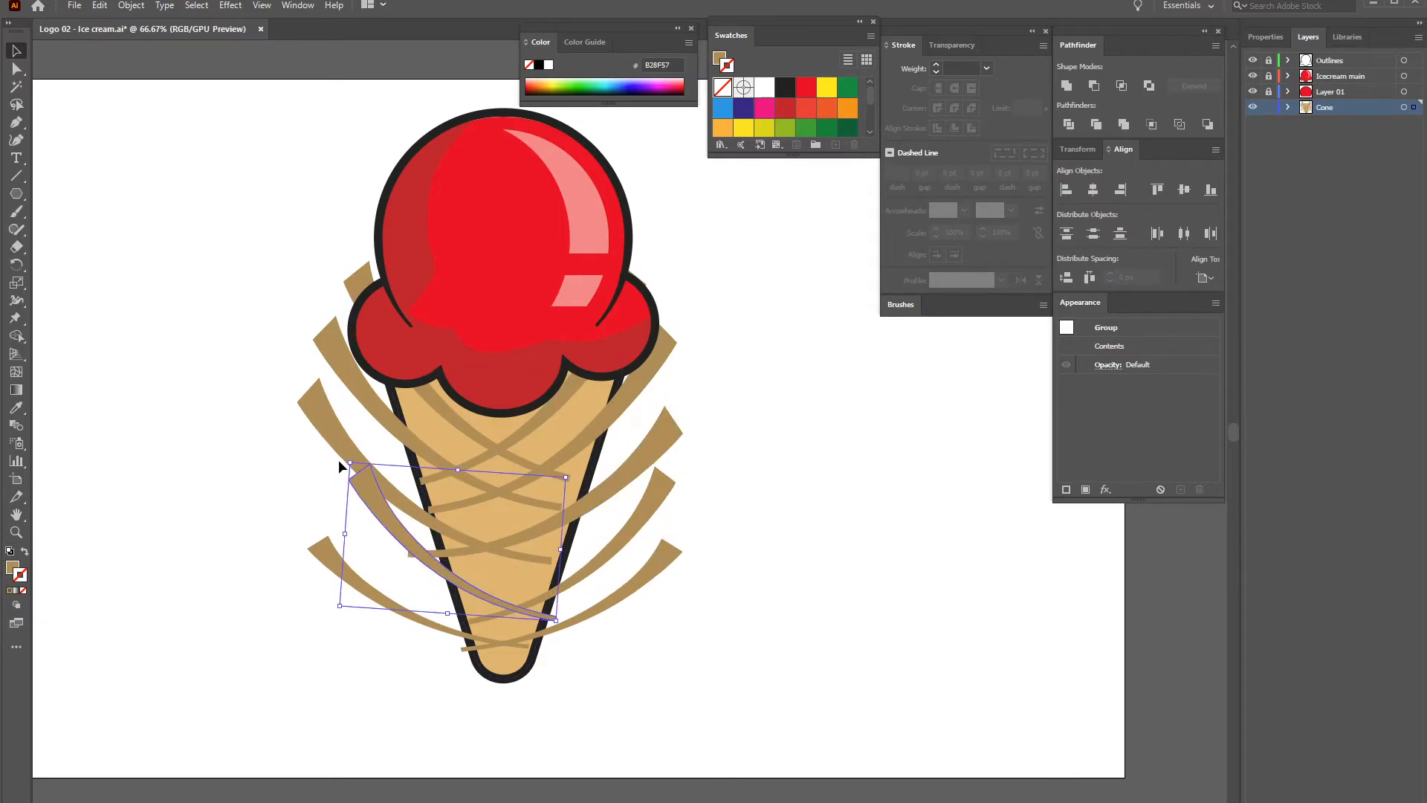
Rotate and reposition the fourth original stripe so it spans the lower cone and its narrow end passes the right edge
left_click_drag(328, 607, 337, 626)
left_click_drag(384, 517, 376, 515)
mouse_move(570, 602)
left_mouse_down()
mouse_move(572, 613)
mouse_move(621, 492)
mouse_move(414, 541)
mouse_move(401, 564)
left_mouse_up()
Rotate the second mirrored stripe slightly and move it so its narrow end reaches past the cone's left edge
left_click(663, 350)
left_click_drag(678, 315, 683, 298)
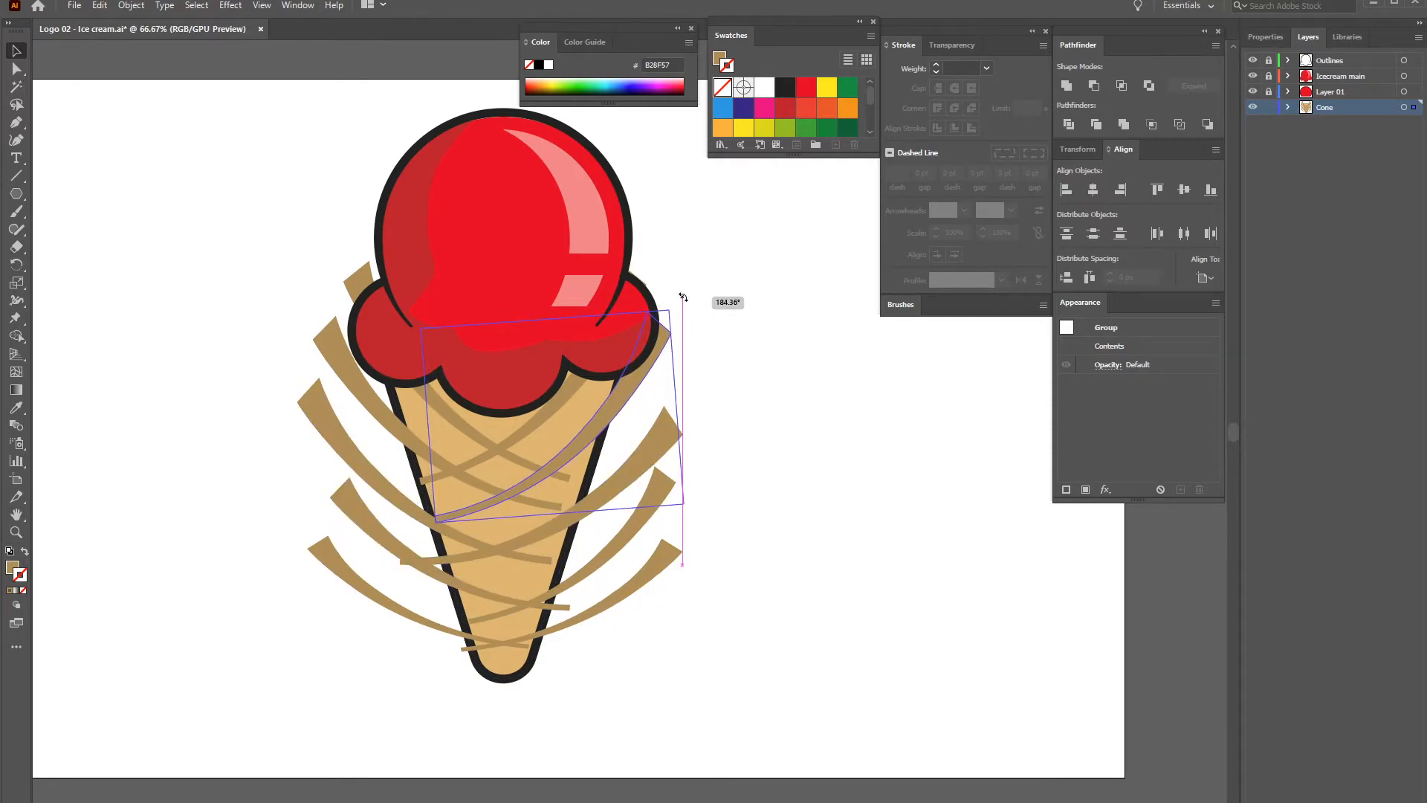
left_click_drag(438, 522, 415, 531)
Shift and rotate the fourth mirrored stripe, and move the lowest original stripe inward so both span the cone's lower part
left_click(687, 608)
left_click_drag(572, 587, 553, 585)
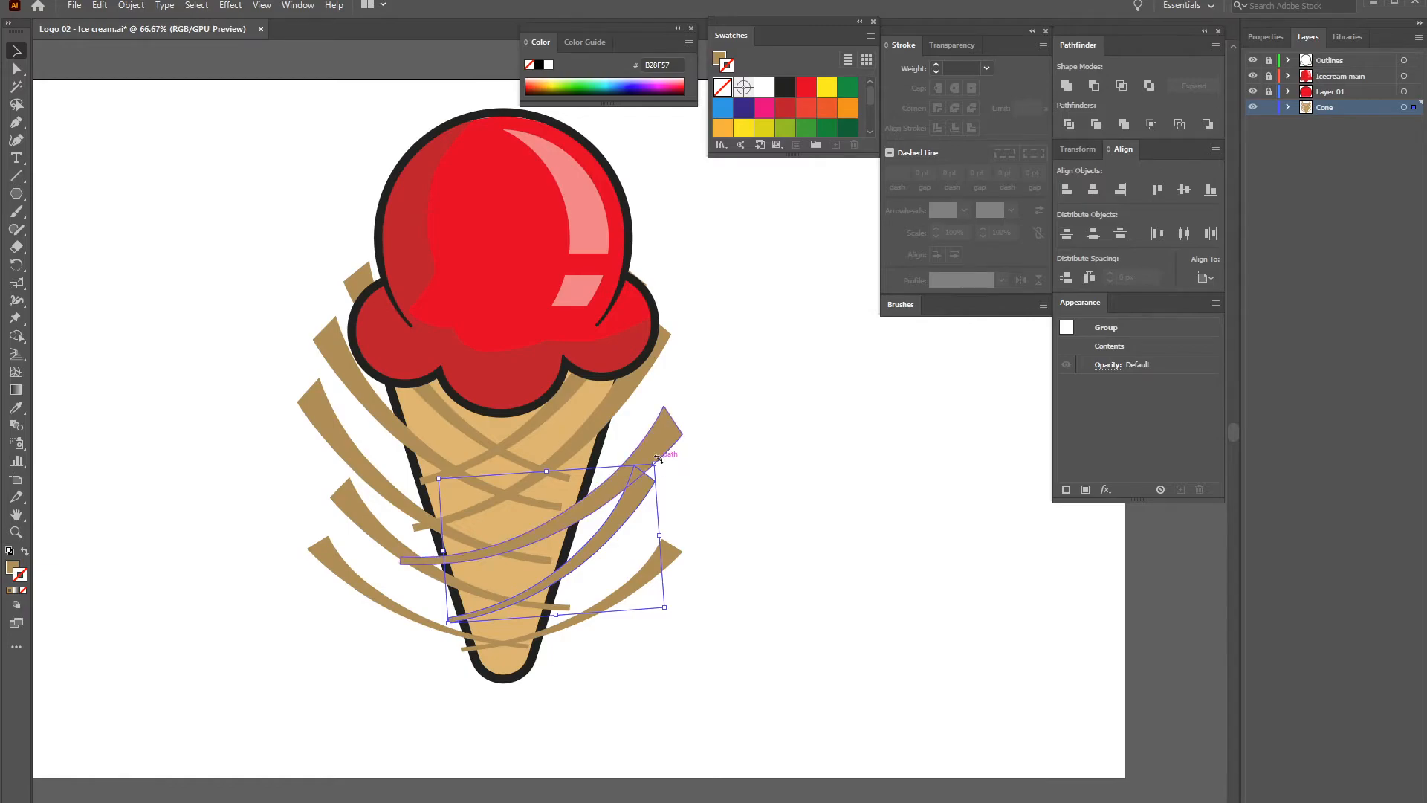
left_click_drag(672, 458, 685, 481)
left_click_drag(342, 569, 364, 568)
left_click(716, 511)
Move the second original stripe slightly down and inward so its narrow end reaches the cone's right edge
left_click(495, 444)
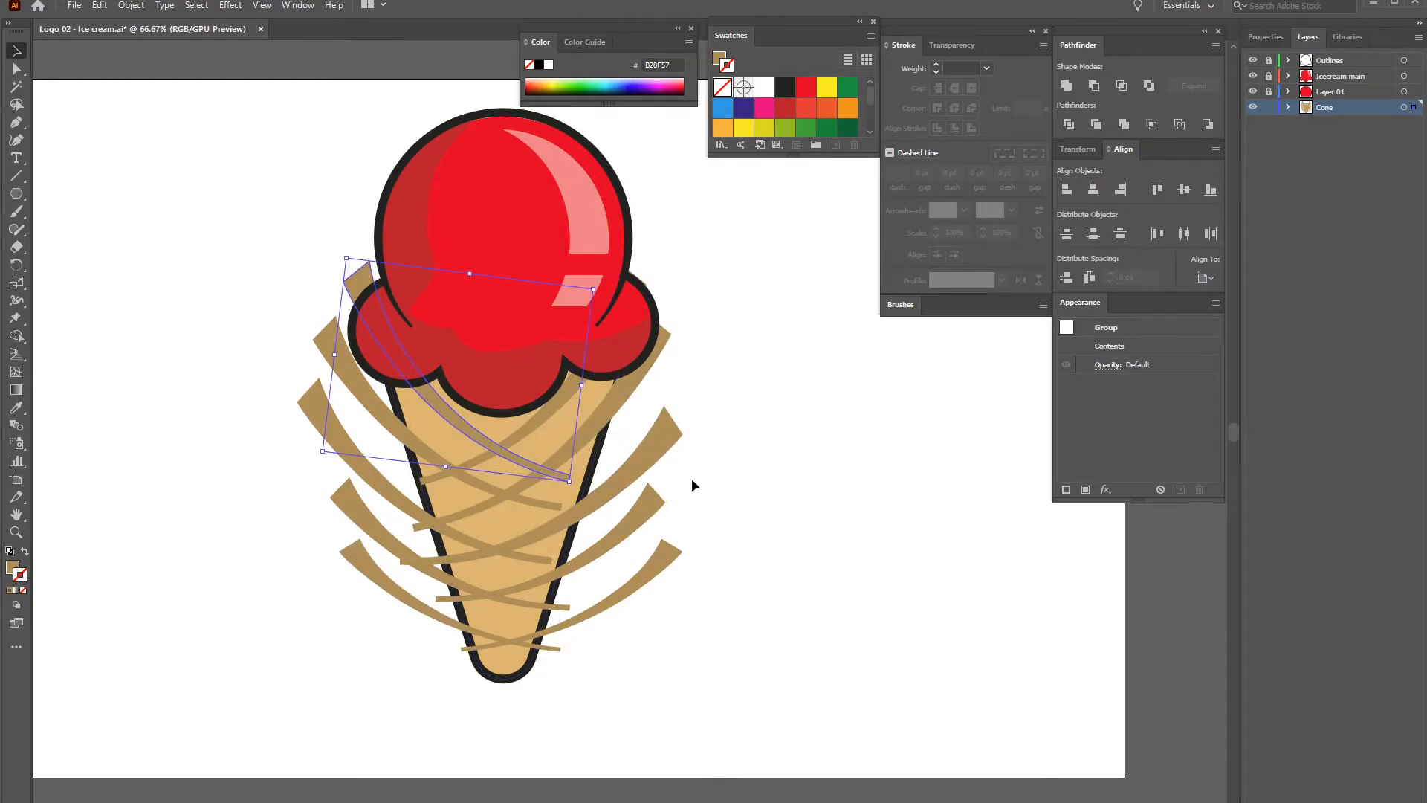
left_click(743, 459)
left_click_drag(351, 377, 373, 393)
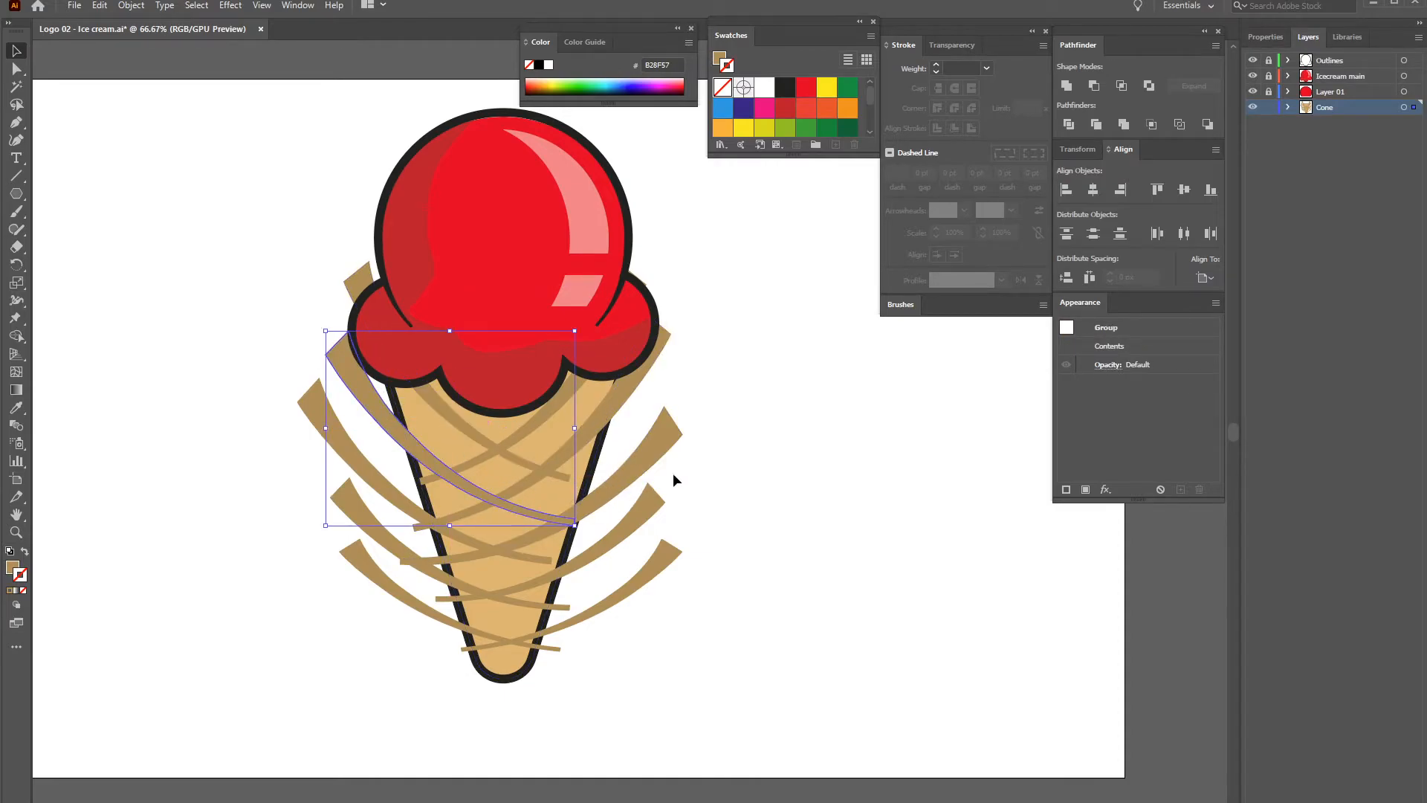
left_click(714, 453)
Round the corner at the narrow end of the uppermost original stripe
key("ctrl+equal")
key("ctrl+equal")
key("ctrl+equal")
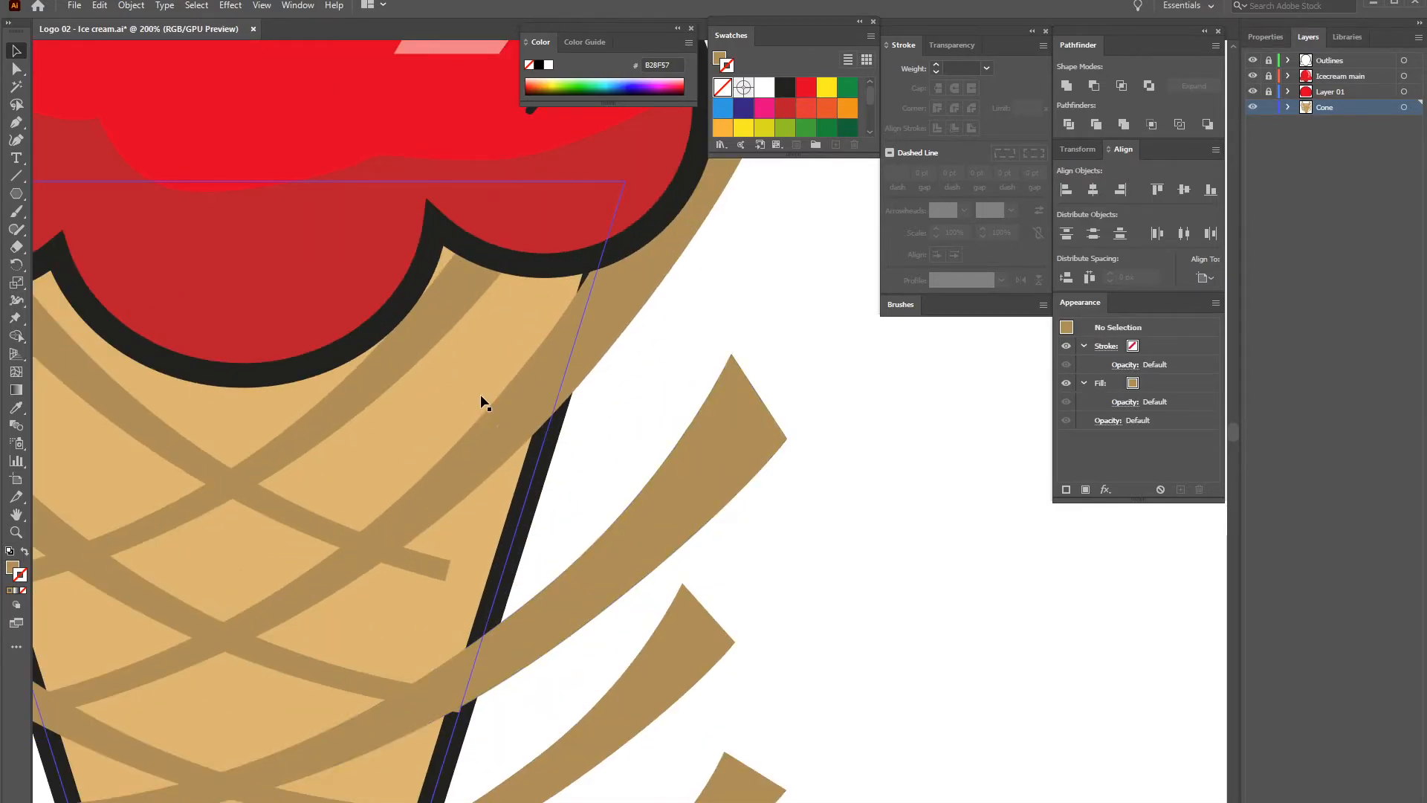
left_click(440, 568)
left_click(16, 70)
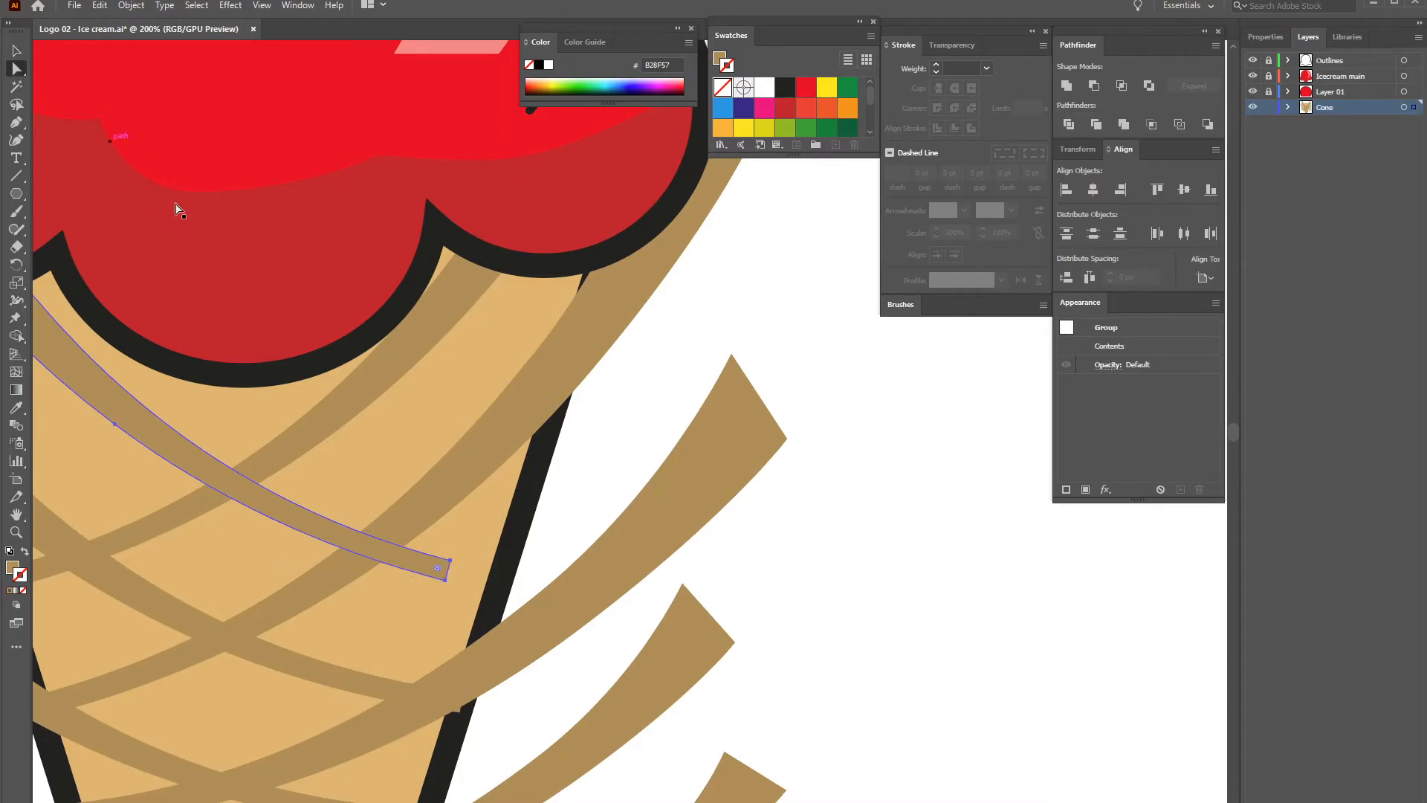
left_click(443, 569)
left_click(444, 574)
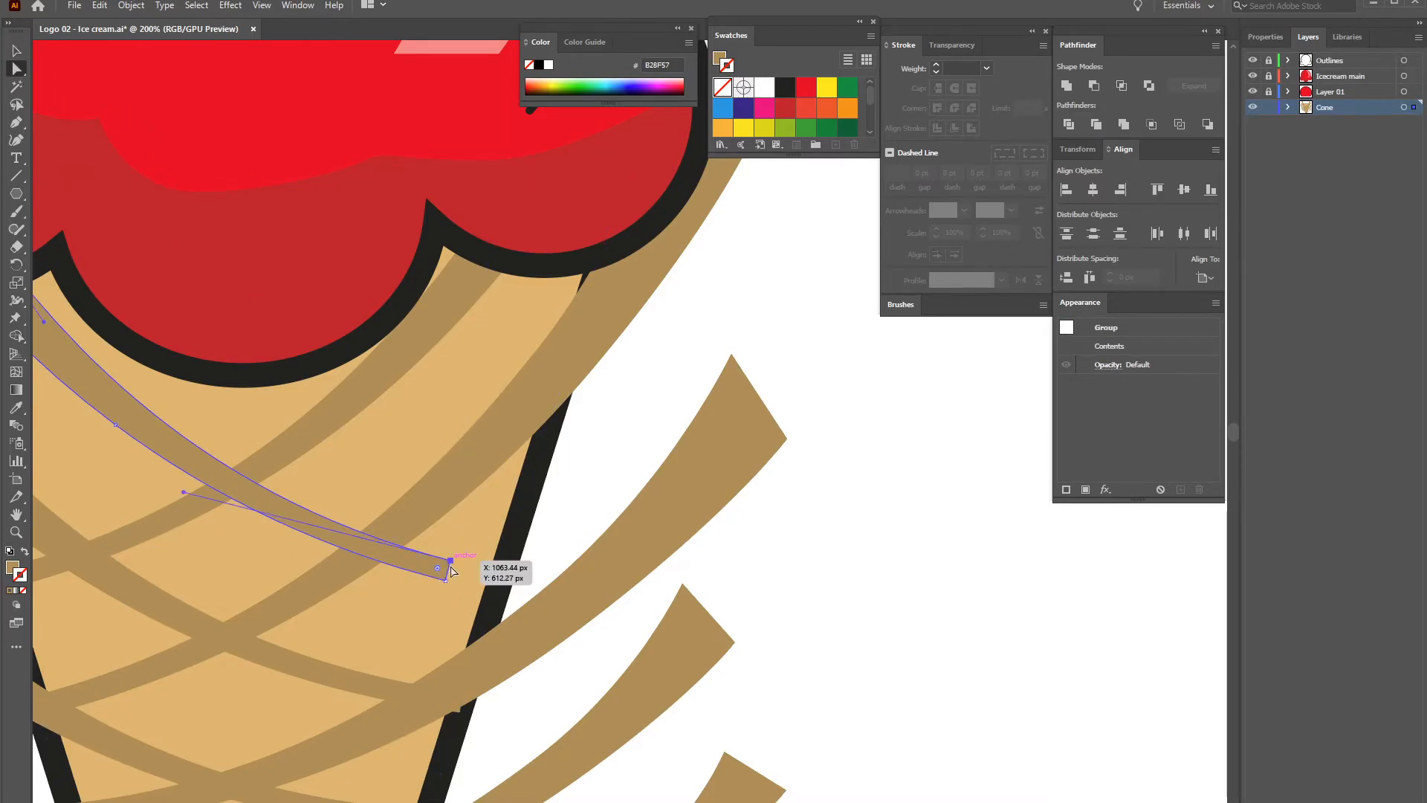
left_click_drag(437, 568, 431, 566)
left_click(597, 515)
mouse_move(590, 420)
left_mouse_down()
mouse_move(694, 394)
mouse_move(768, 291)
mouse_move(743, 269)
mouse_move(682, 330)
left_mouse_up()
scroll(676, 390, "down", 3)
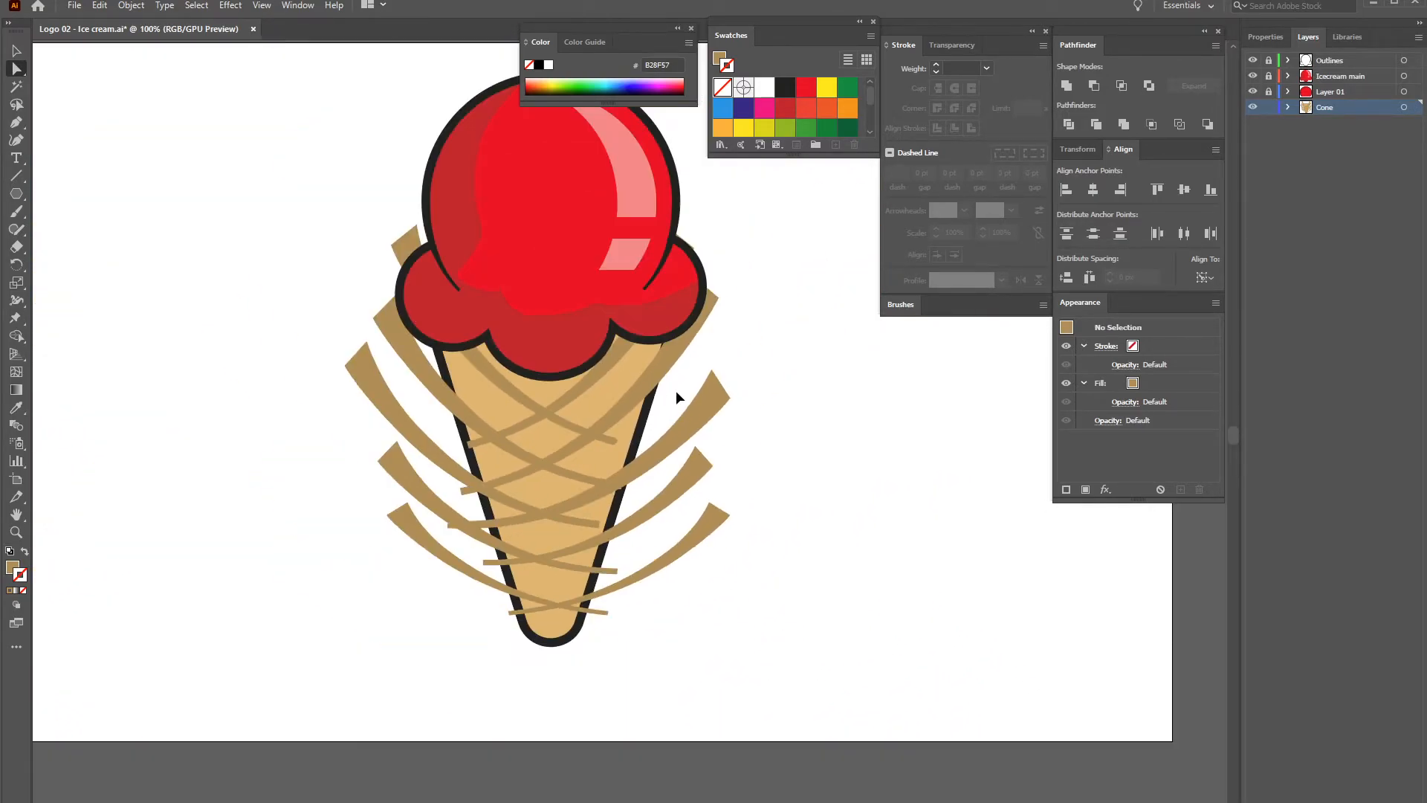
Hide the Outlines, Icecream main and Layer 01 layers so only the cone and stripes are shown
left_click(18, 50)
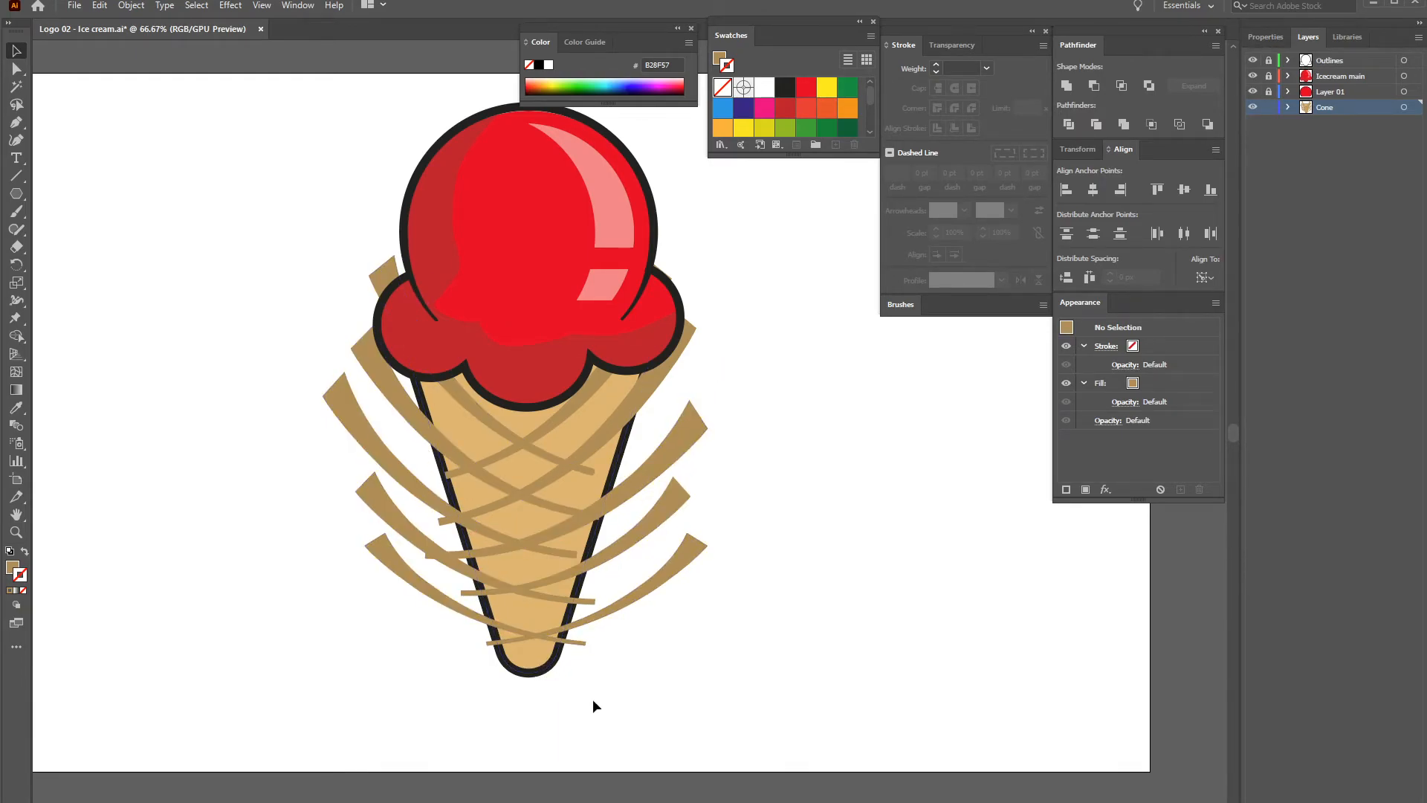
left_click_drag(1253, 61, 1253, 93)
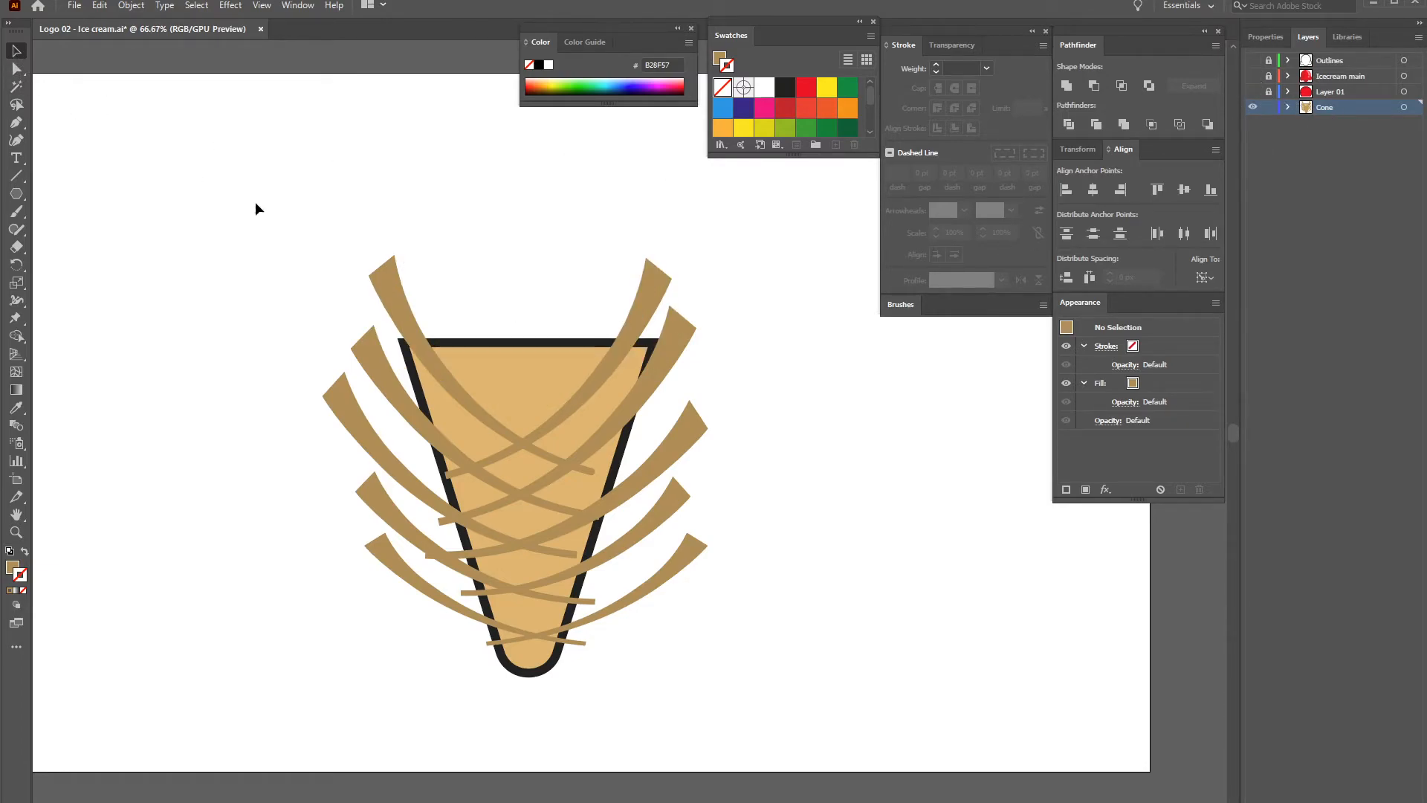
left_click(520, 362)
left_click(665, 300)
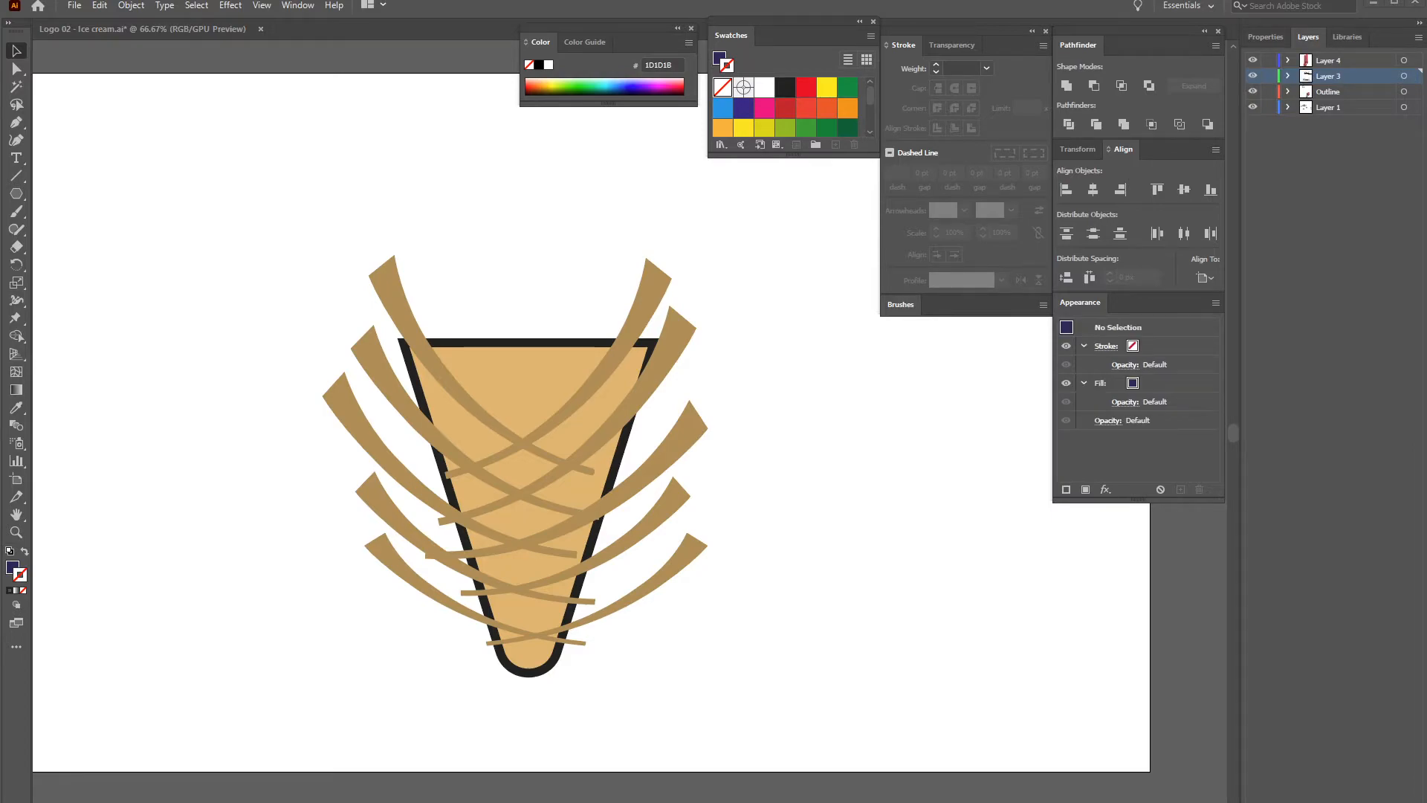
double_click(523, 377)
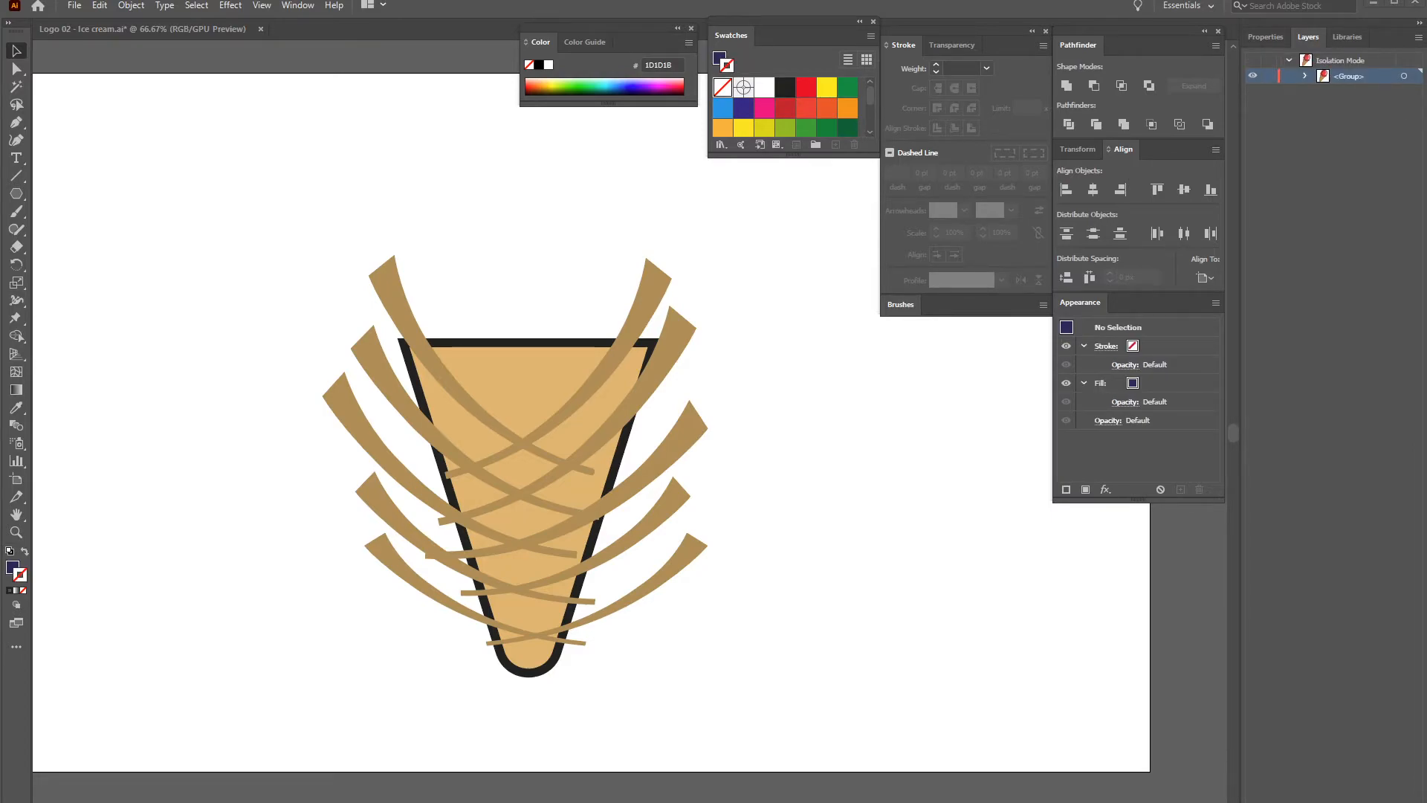
left_click(523, 378)
key("Escape")
Select all ten stripes without the cone and place a spare copy of them on the empty area right of the cone
left_click_drag(198, 237, 413, 590)
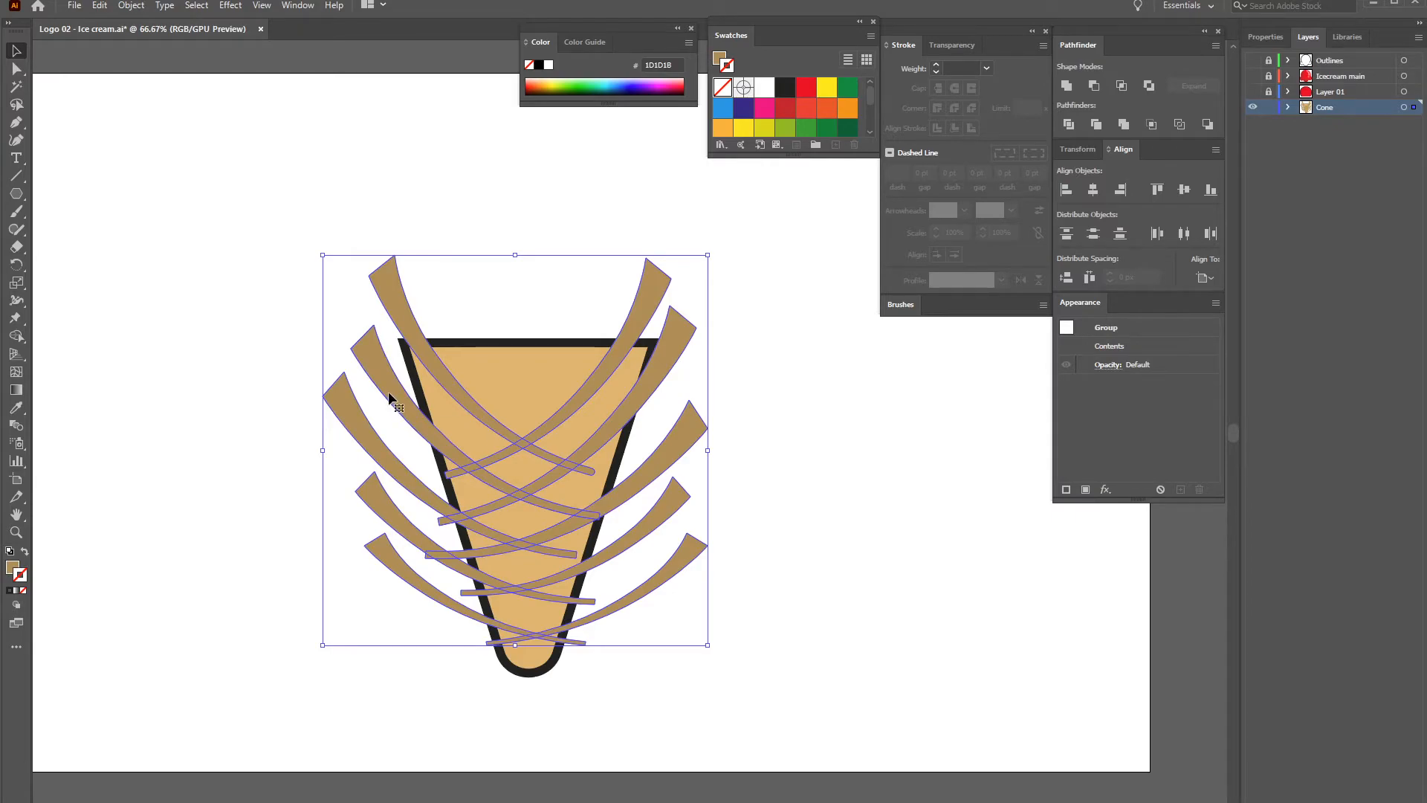
left_click_drag(383, 390, 959, 400)
left_click(274, 277)
Unite the crossing stripes on the cone into one shape with Pathfinder, leaving the cone out
left_click_drag(216, 232, 790, 679)
left_click(516, 366, "shift")
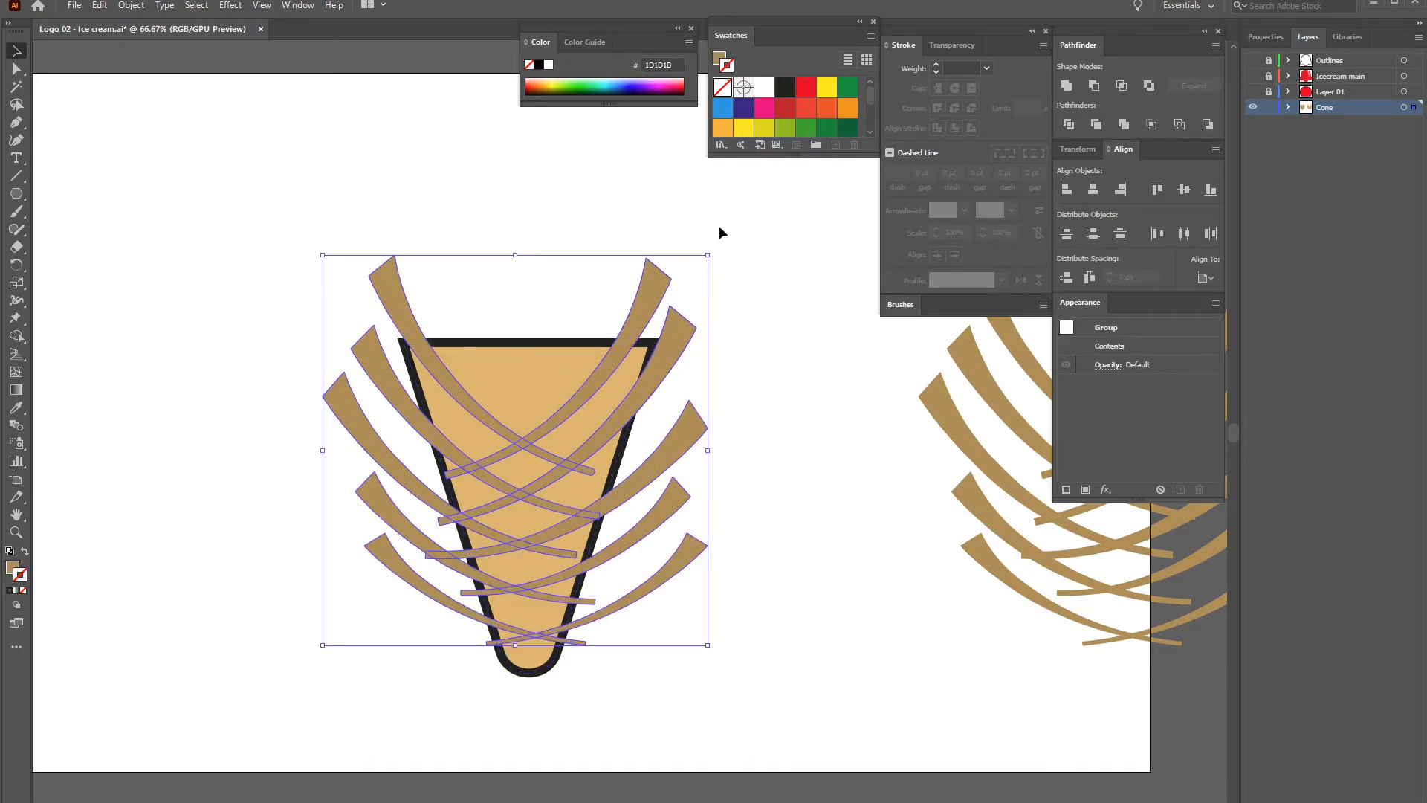
left_click(1066, 86)
left_click(725, 388)
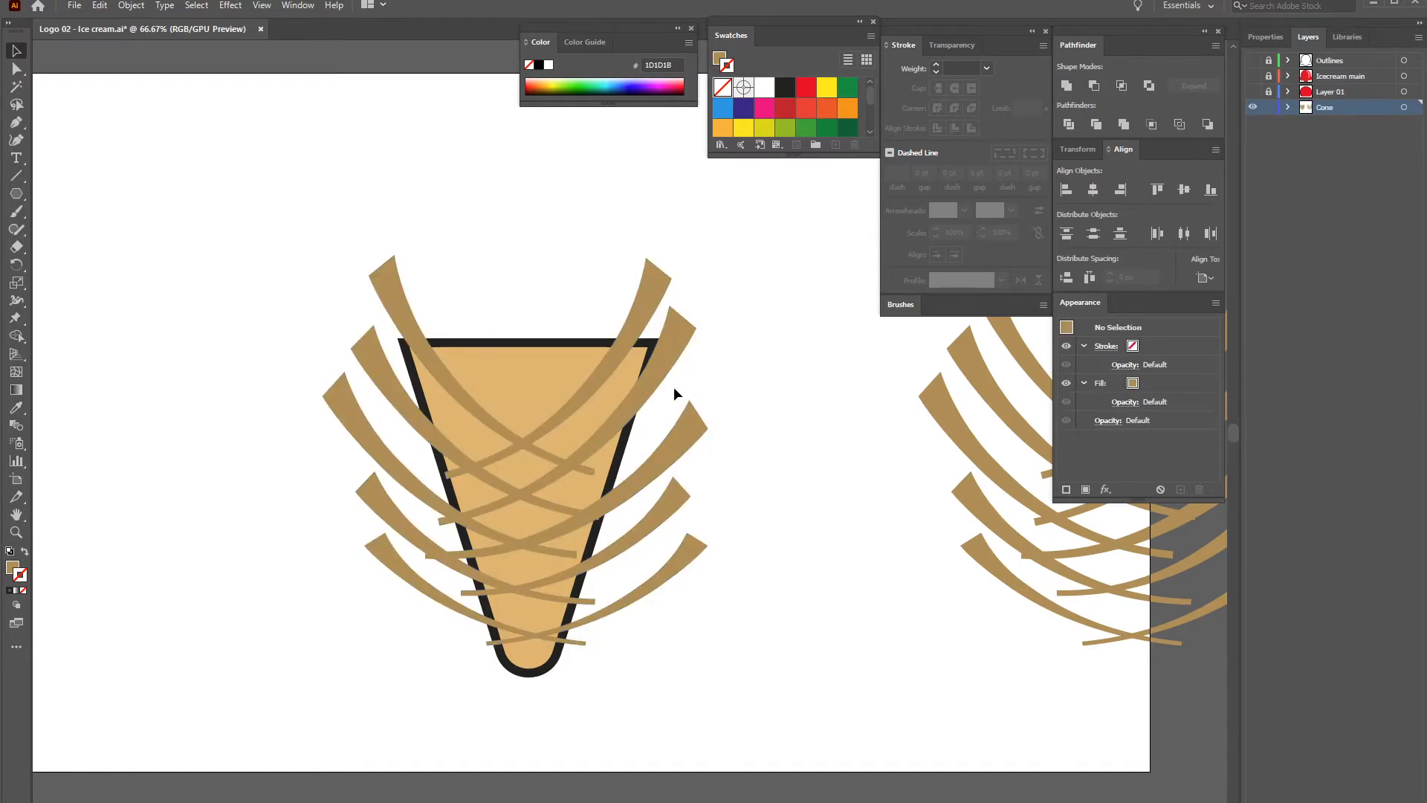
Copy the cone shape and paste it in place on top of the stripes
left_click(529, 362)
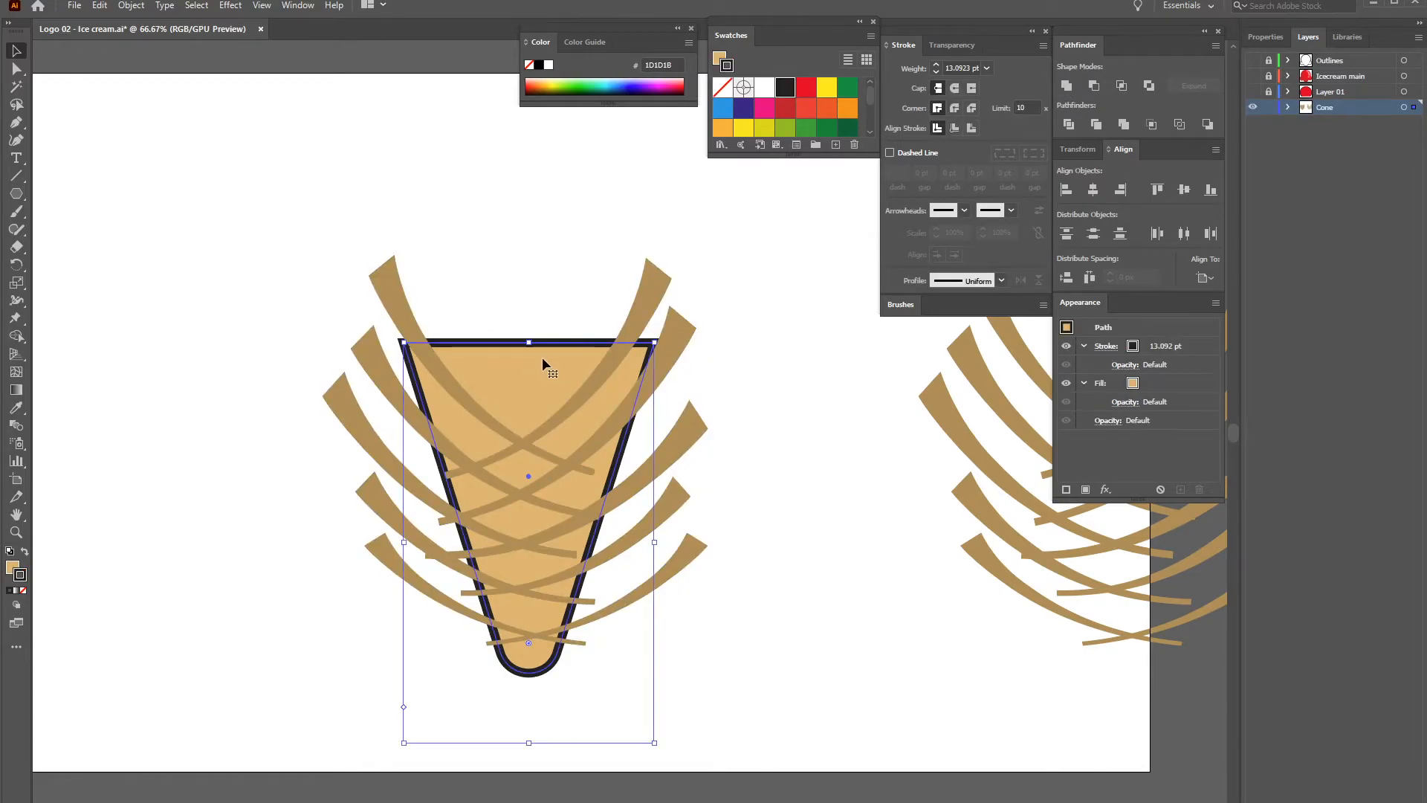
left_click(514, 331)
left_click_drag(526, 374, 524, 371)
key("ctrl+c")
key("ctrl+f")
left_click(100, 6)
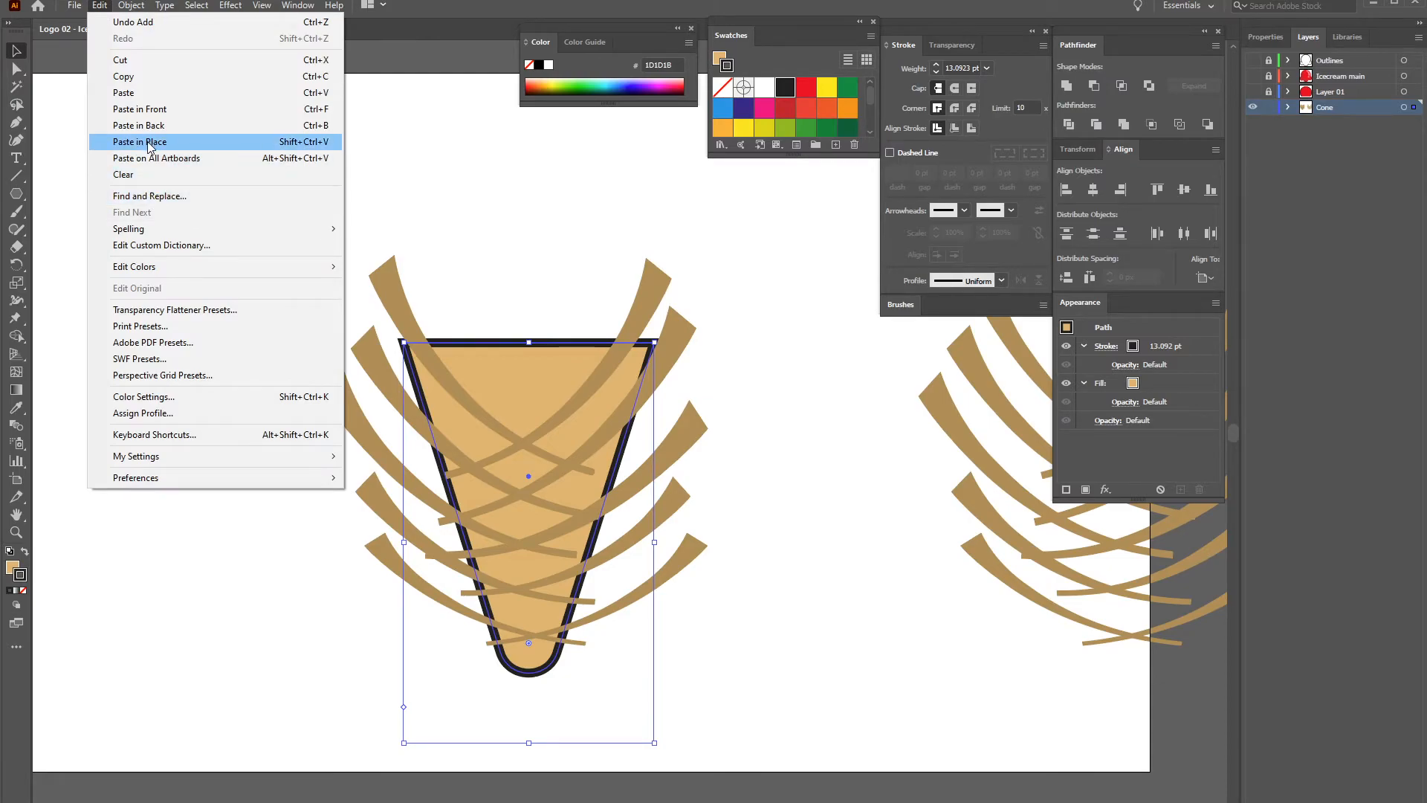
left_click(151, 142)
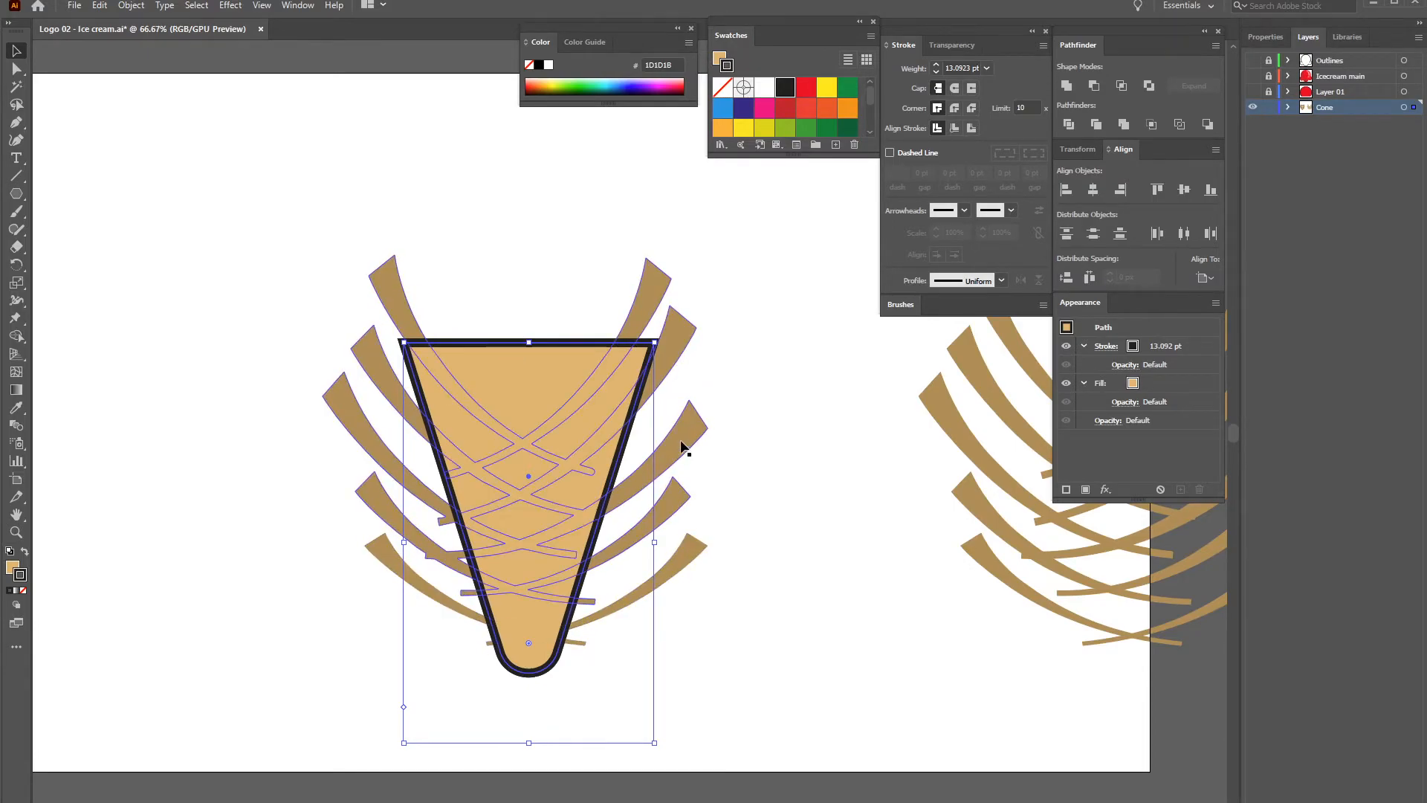
Select the pasted cone together with the stripes and make a clipping mask that trims the stripes to the cone
left_click(756, 379)
left_click(593, 402)
key("ctrl+a")
left_click(133, 6)
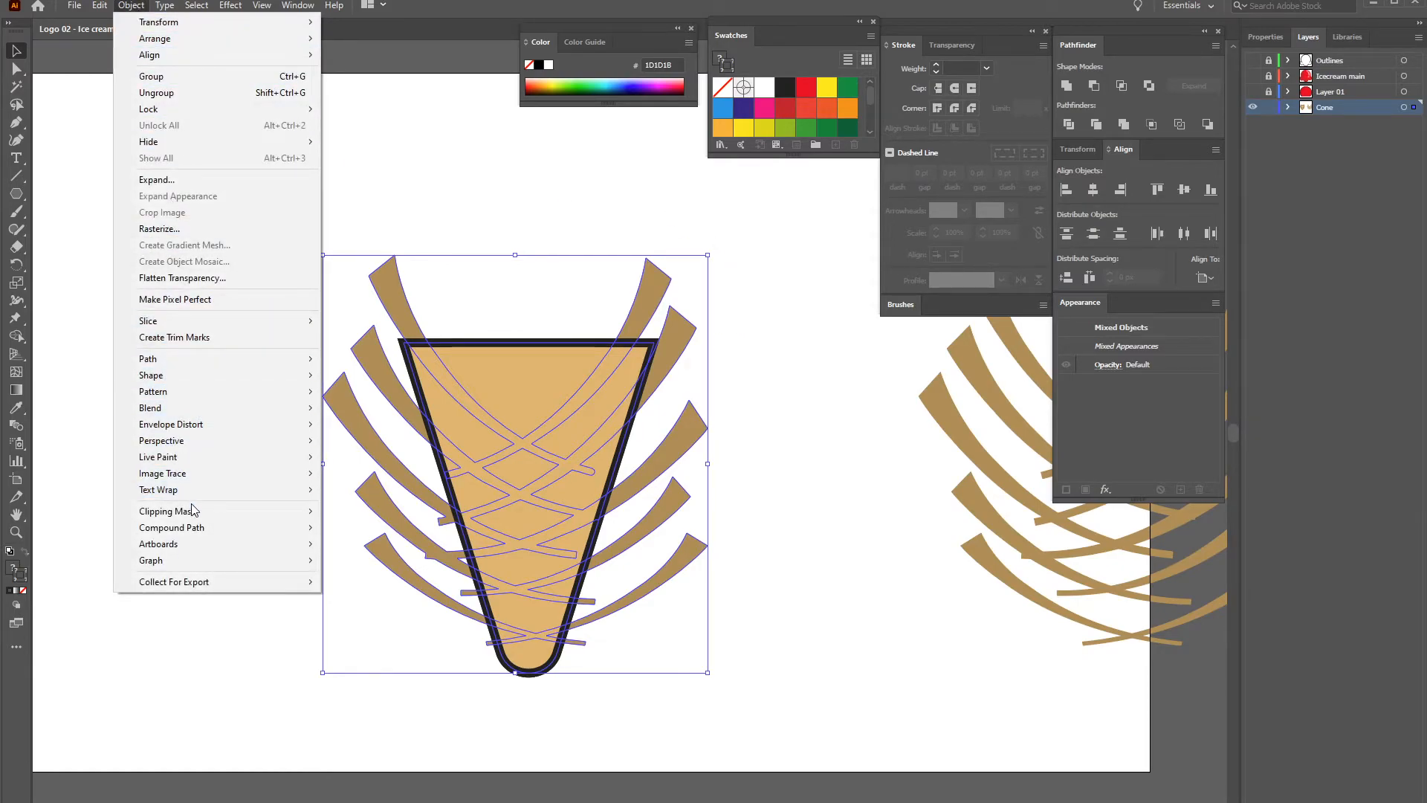
mouse_move(196, 511)
left_click(354, 511)
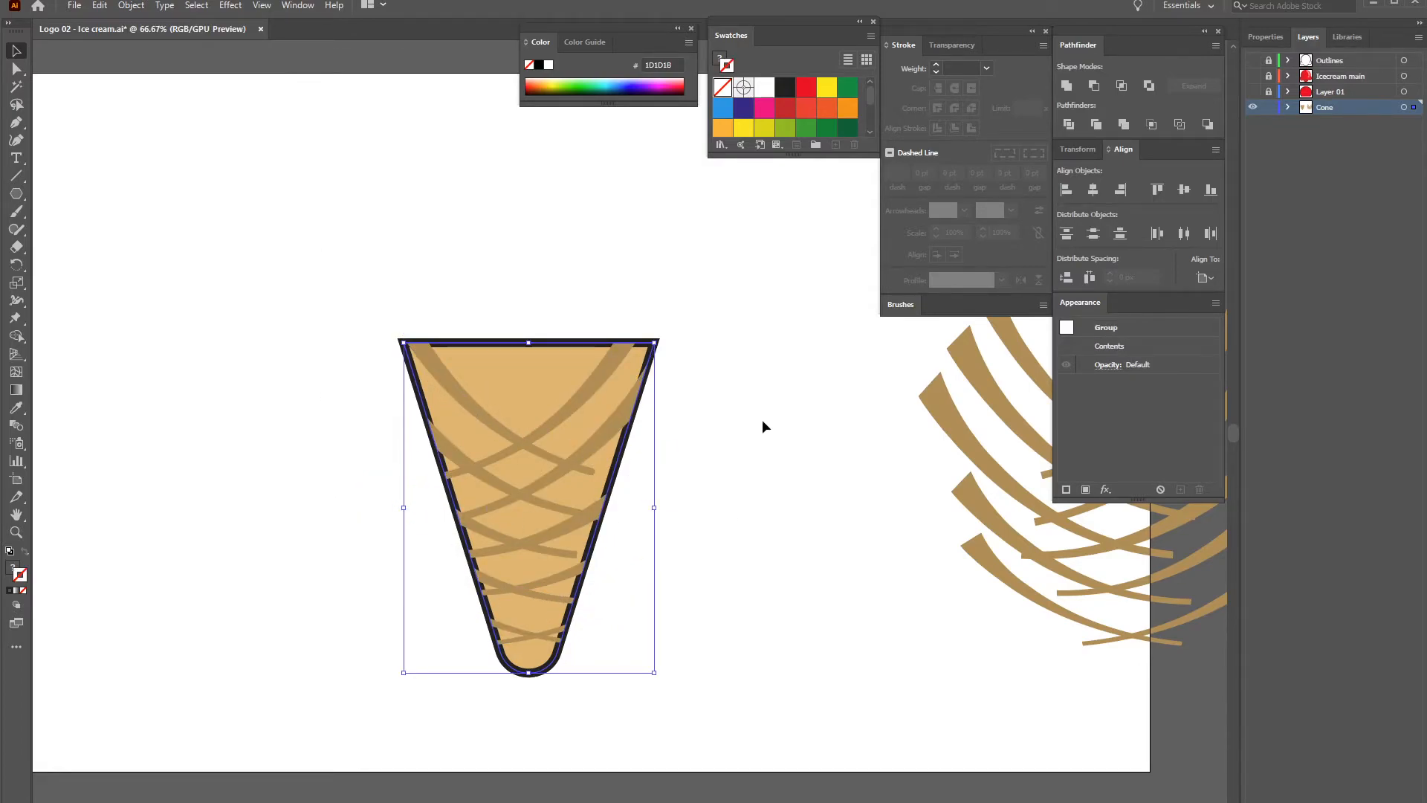
left_click(734, 488)
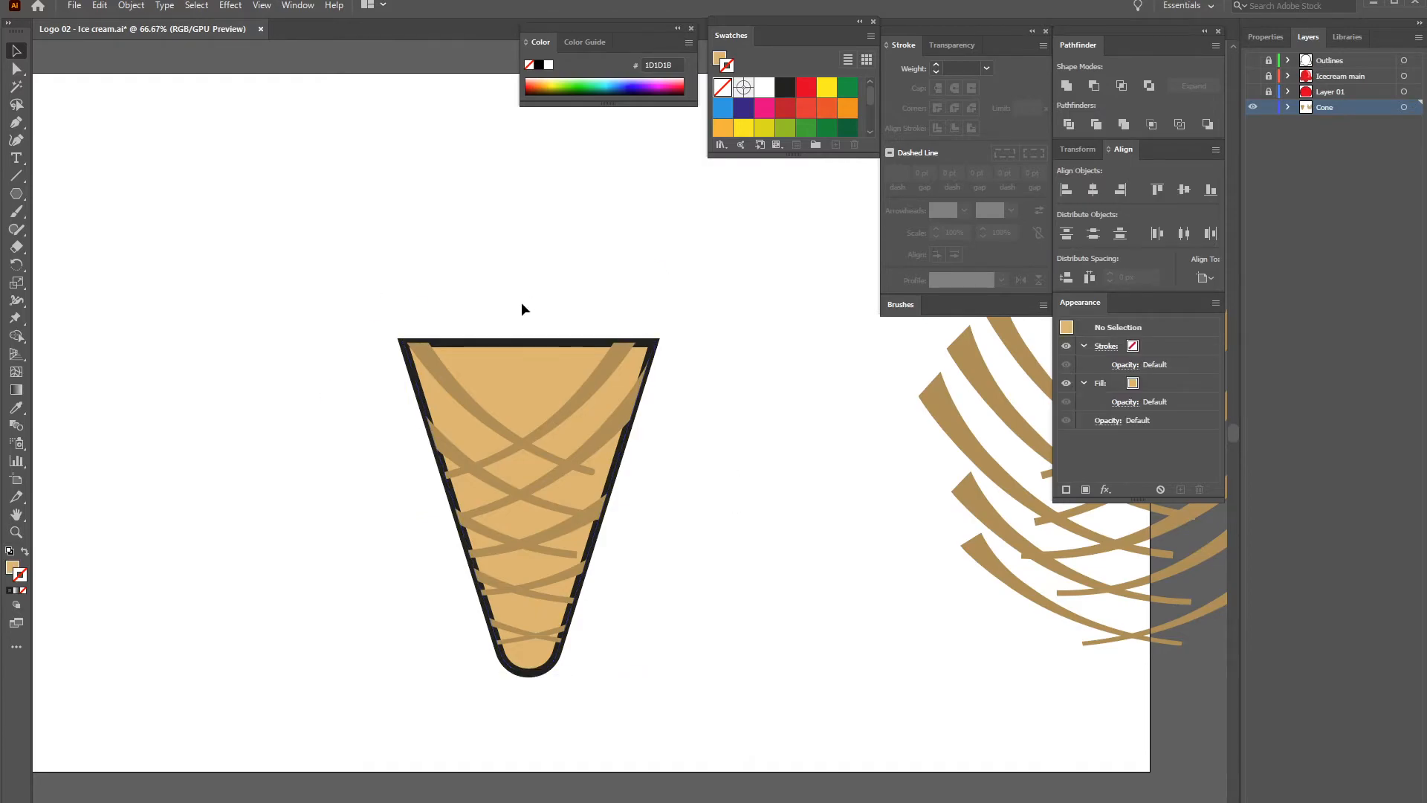
Create a new layer named "Cone outlines" directly above the Cone layer
left_click(526, 347)
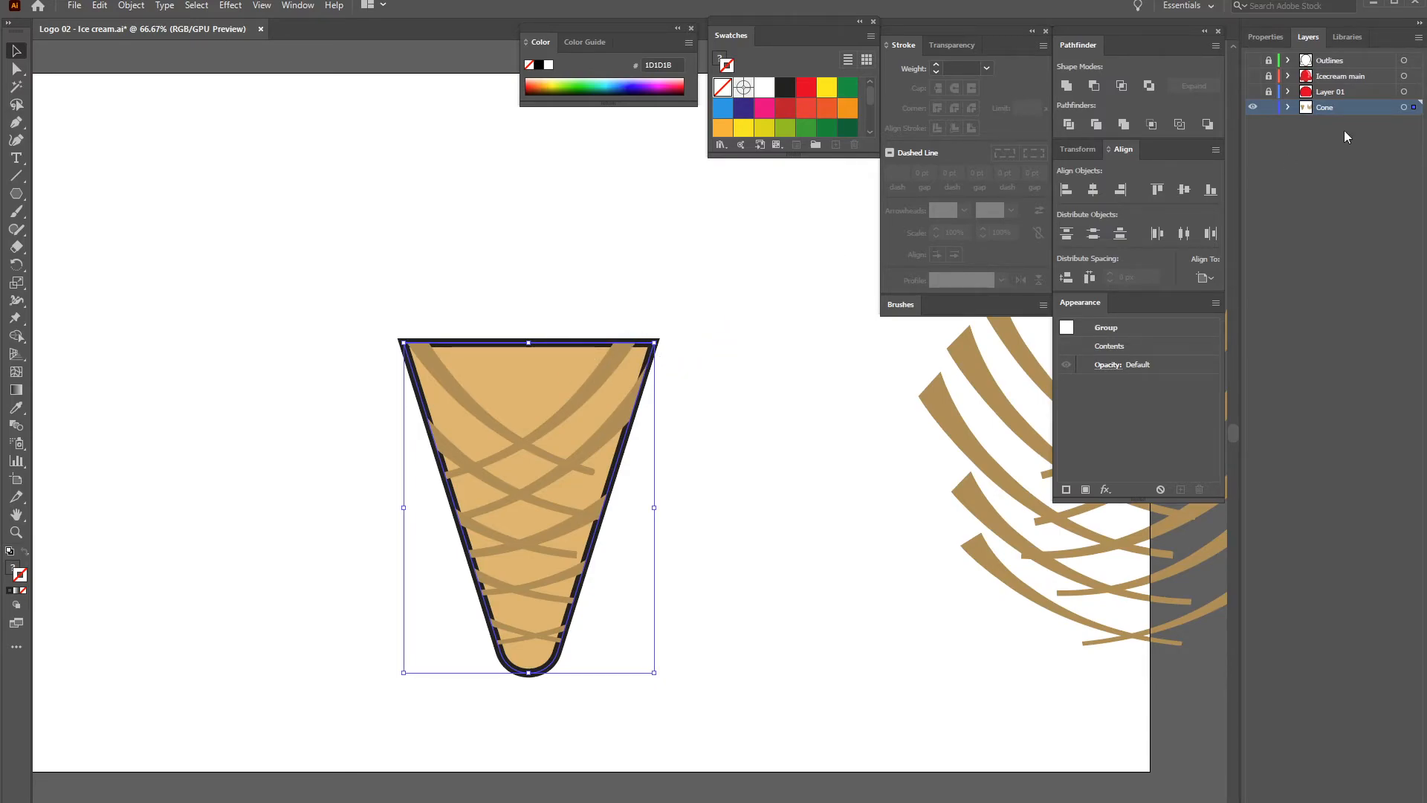
left_click(1418, 37)
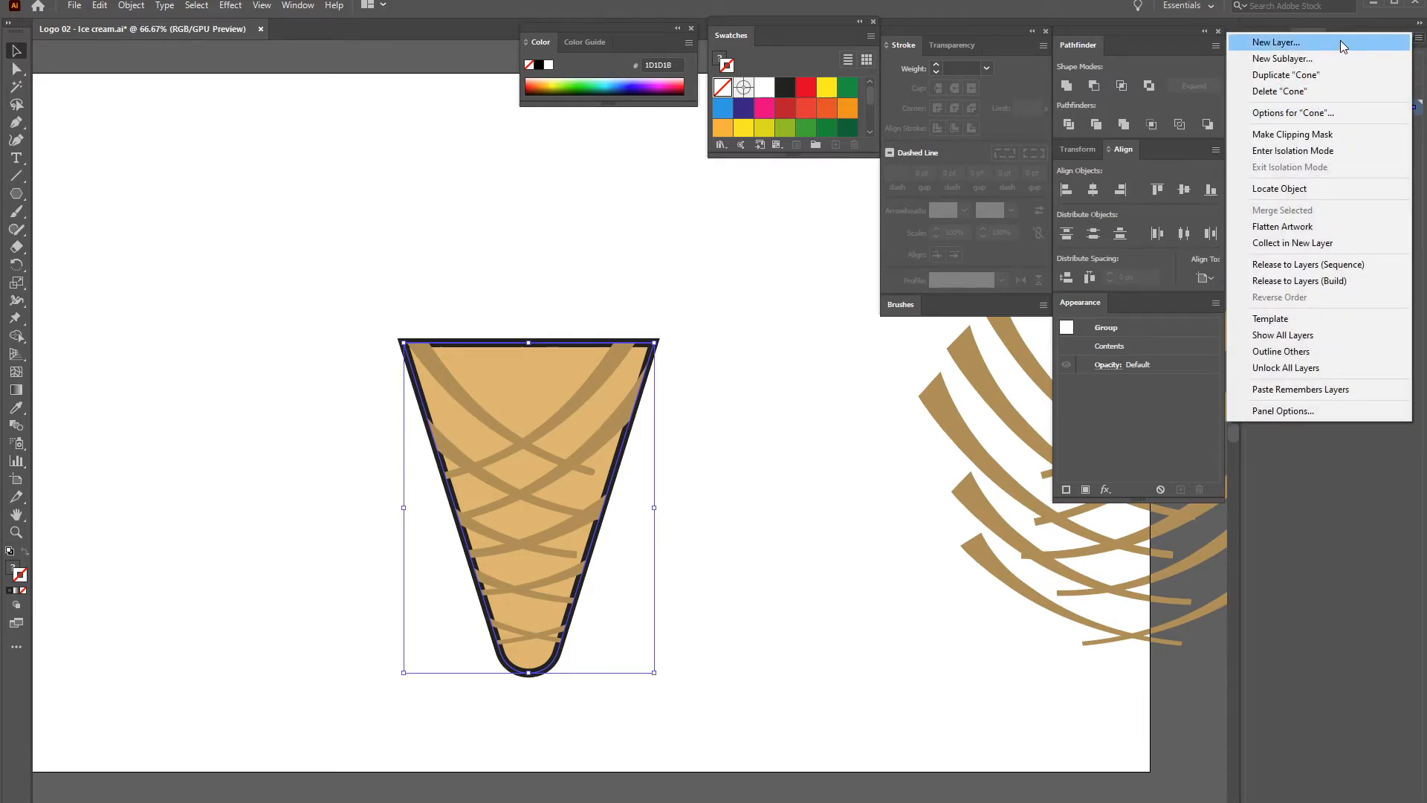
left_click(1340, 40)
type("Co")
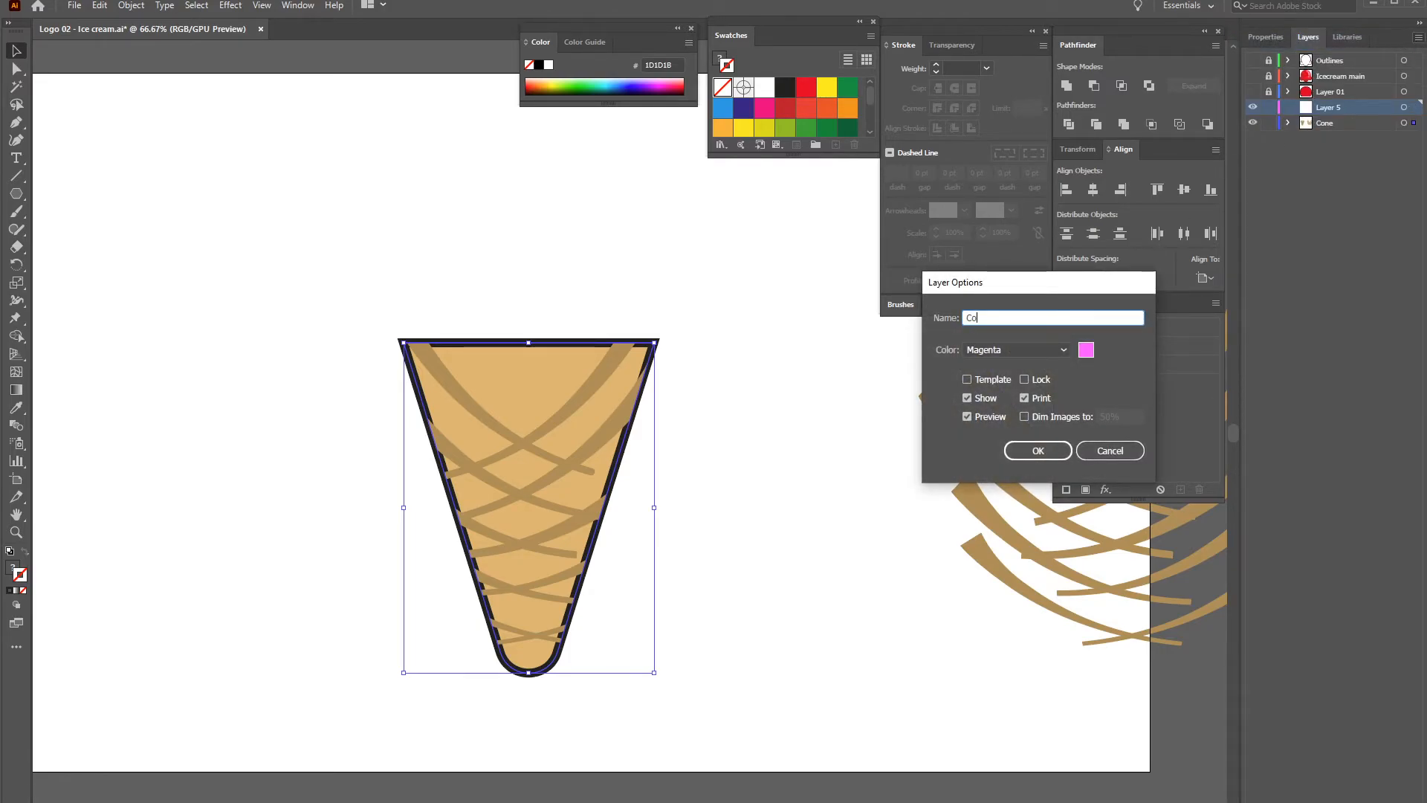
type("ne outlines")
key("Return")
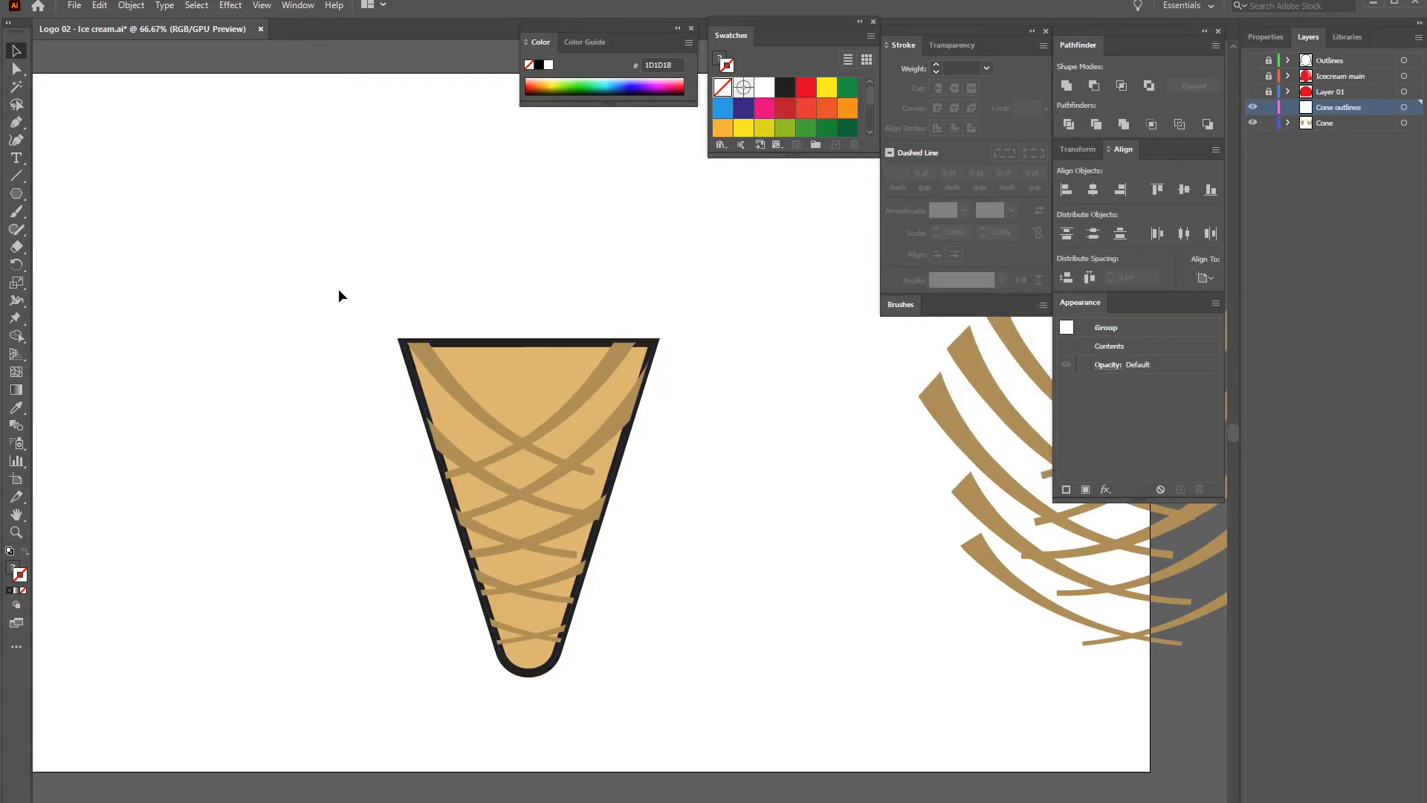
Try to paste a copy of the cone shape in place on the Cone outlines layer
left_click(329, 287)
left_click(518, 346)
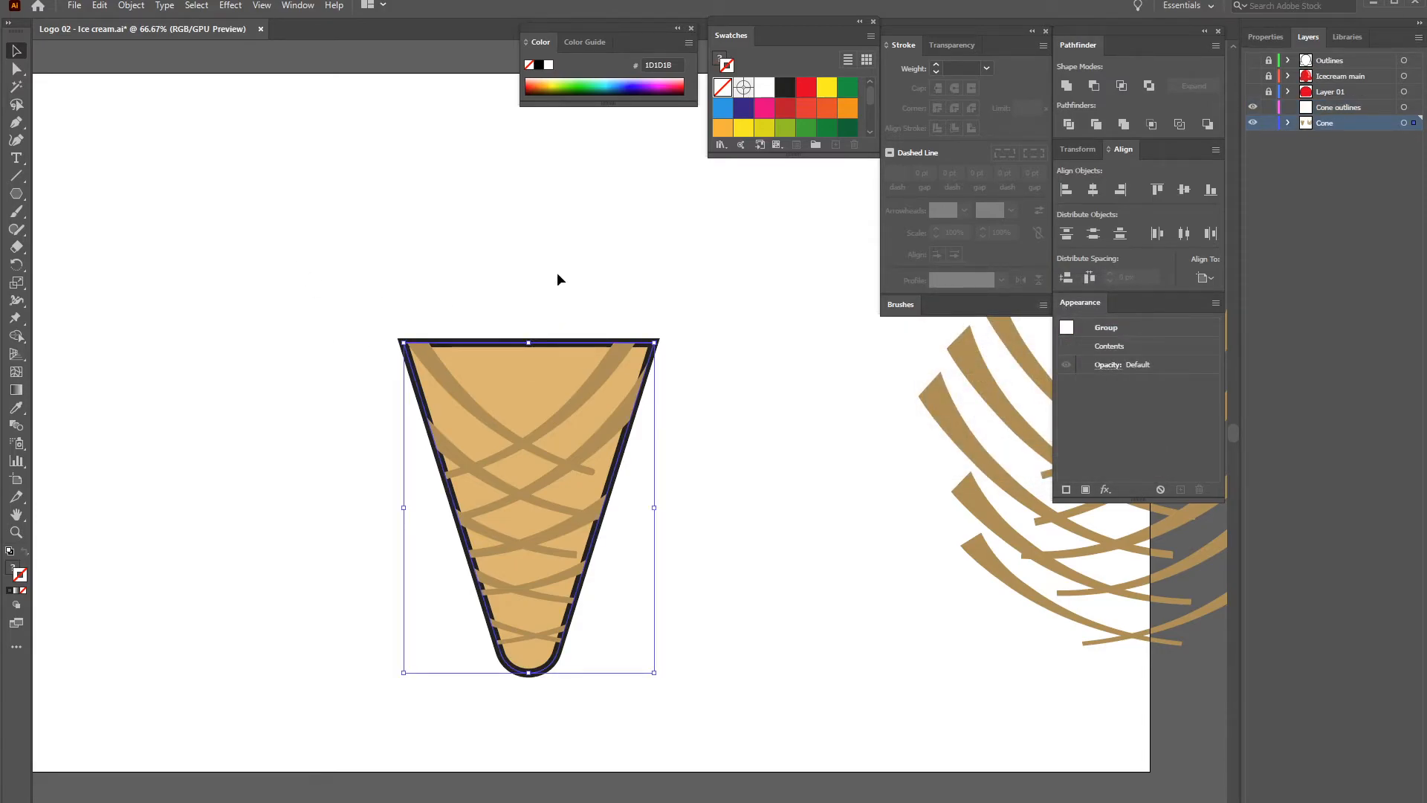
key("a")
key("v")
left_click(1337, 107)
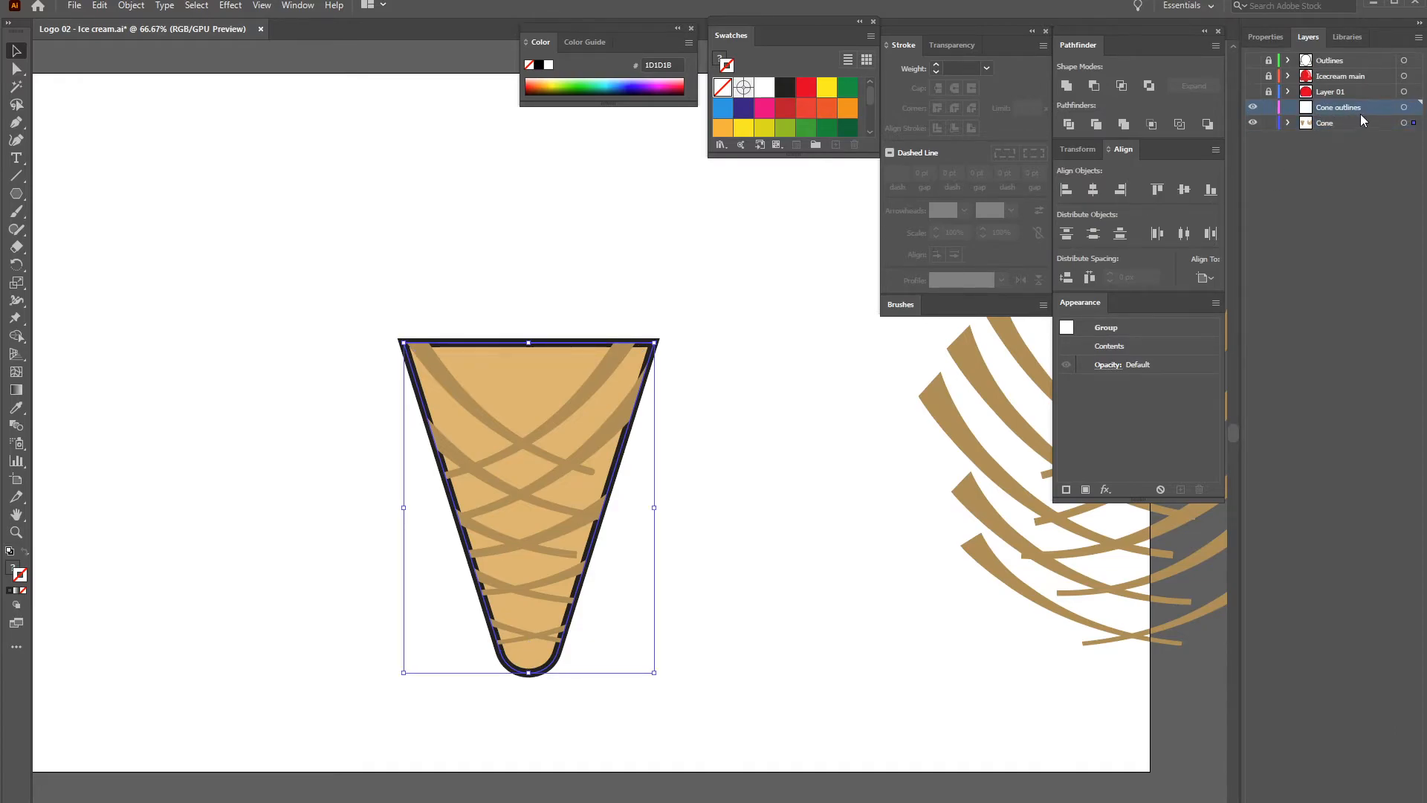
left_click(99, 5)
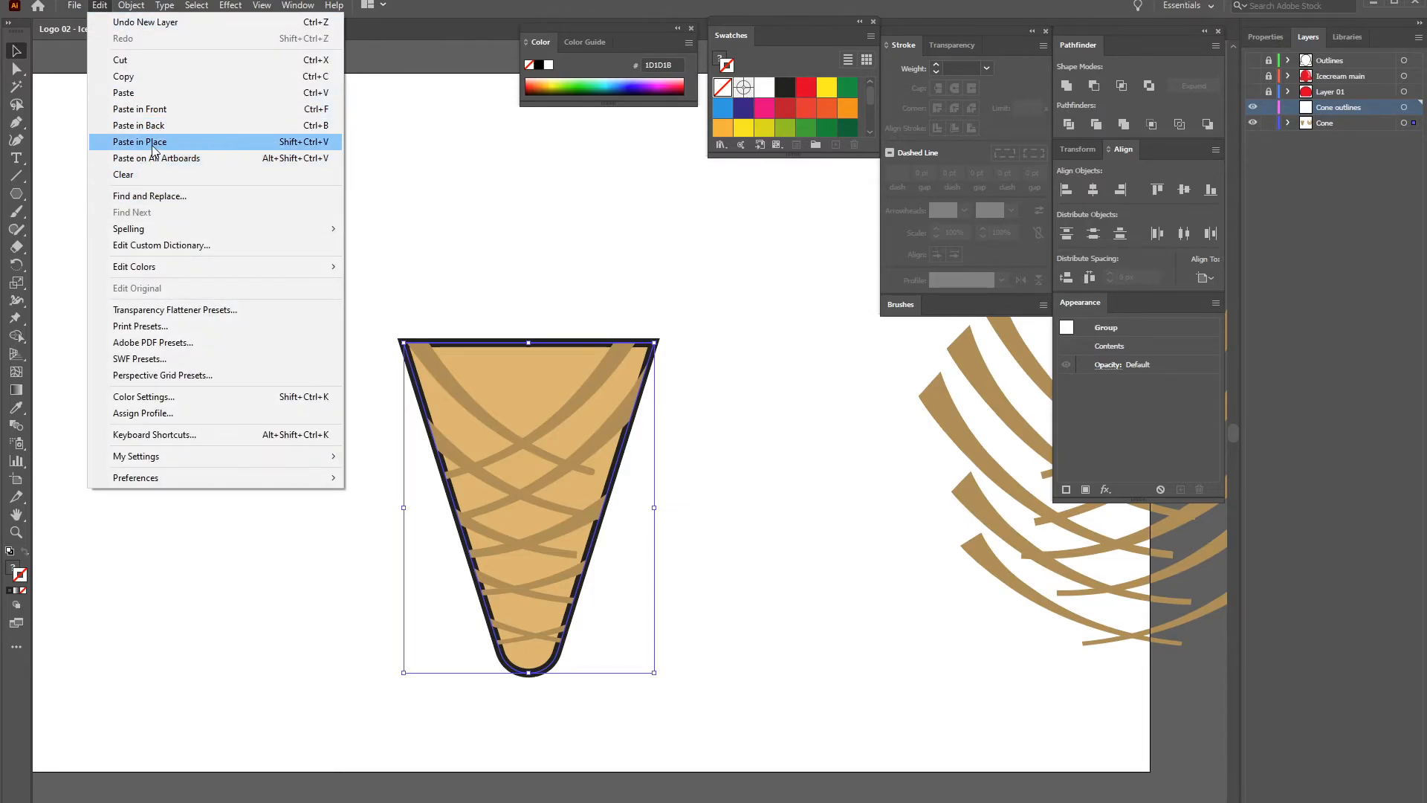
left_click(153, 142)
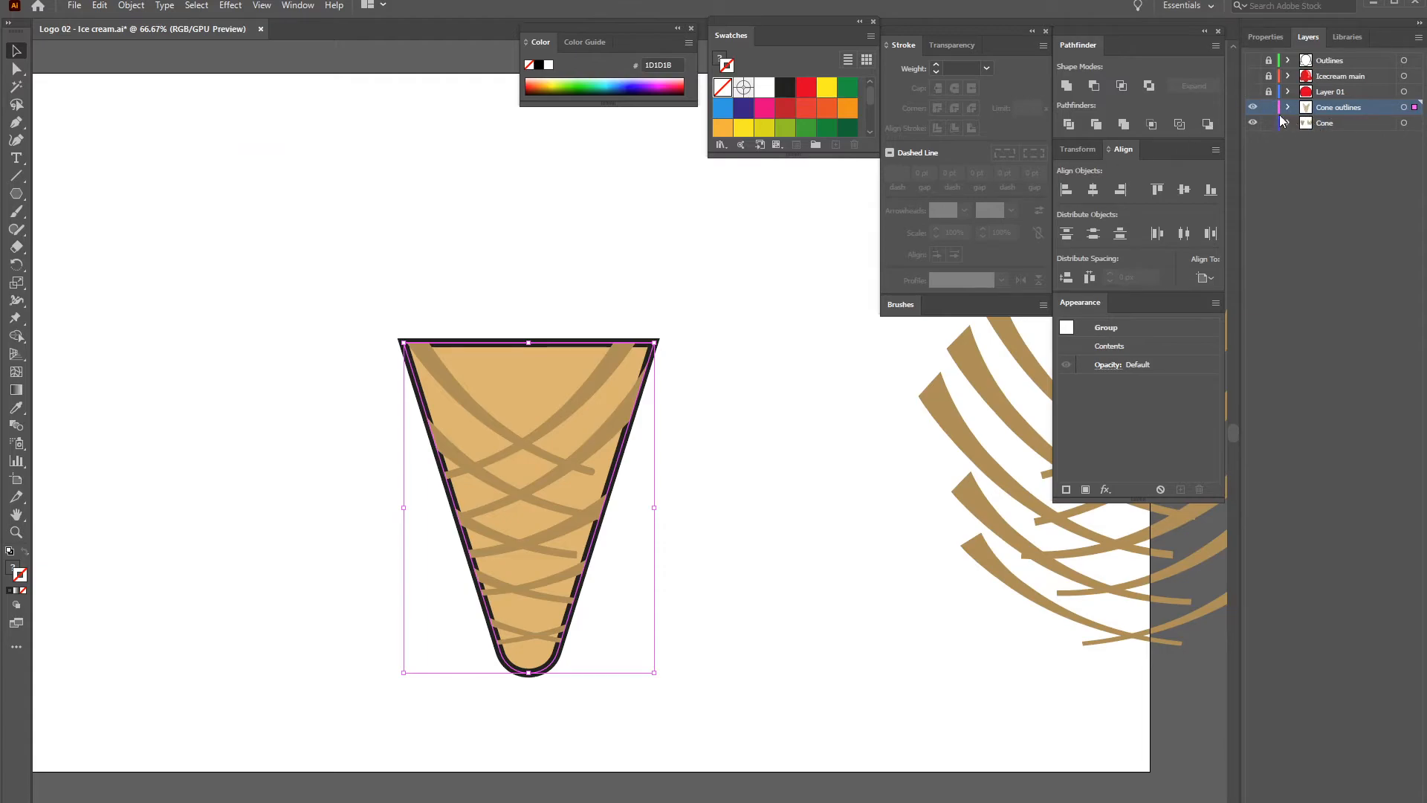
Pull the wrongly pasted stripe group away from the cone and delete it from the Cone outlines layer
left_click(1253, 107)
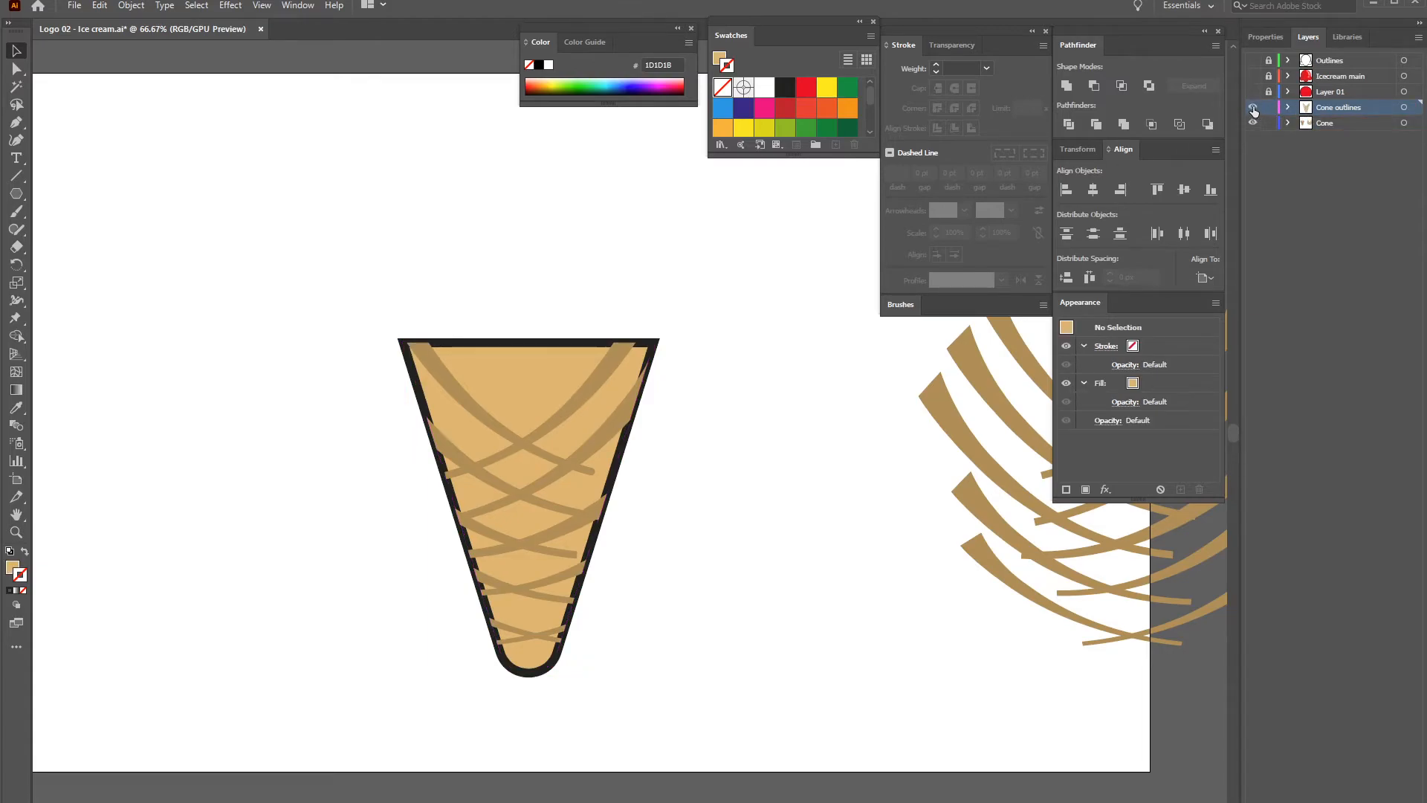
left_click(1253, 107)
left_click(623, 360)
left_click_drag(622, 360, 324, 420)
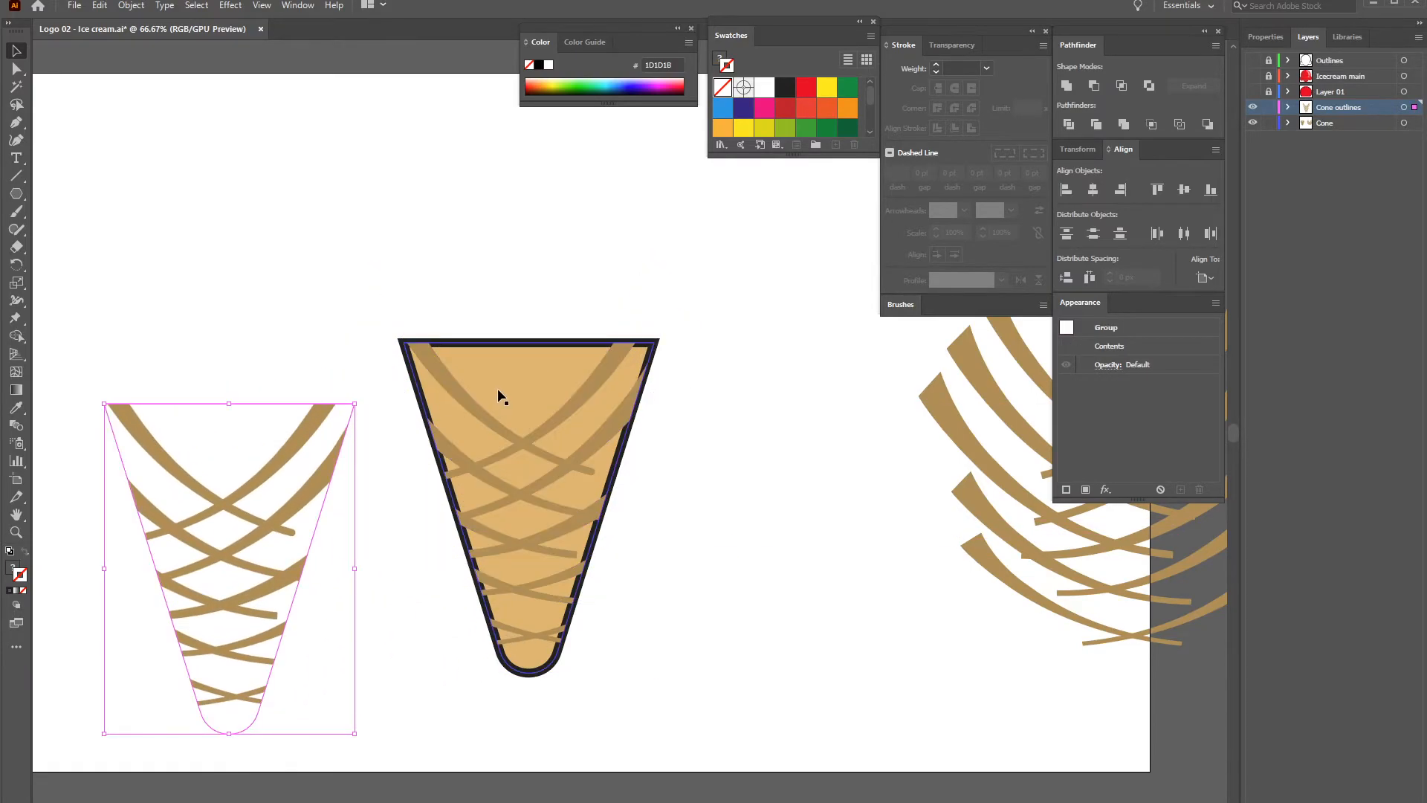
left_click(557, 417)
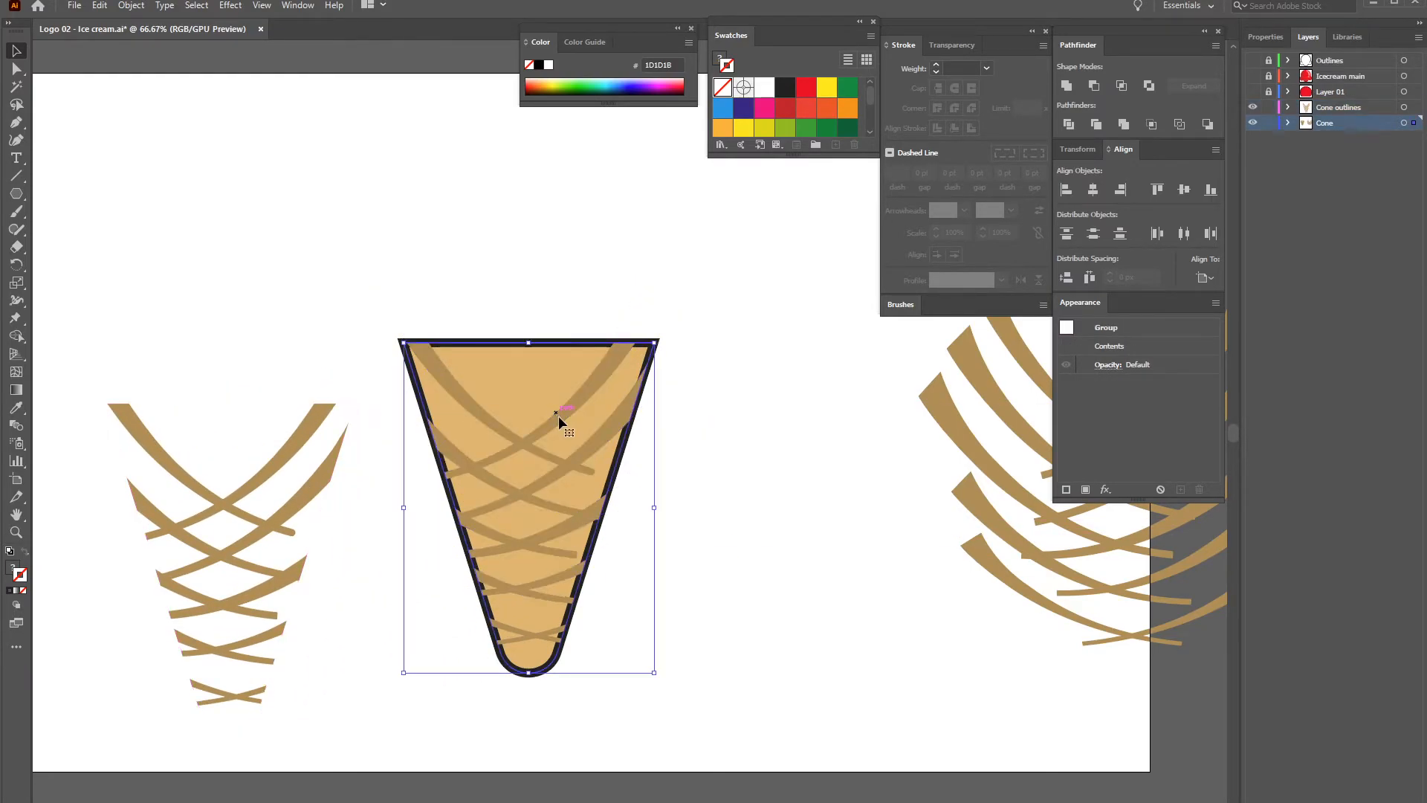
left_click(287, 388)
left_click(305, 432)
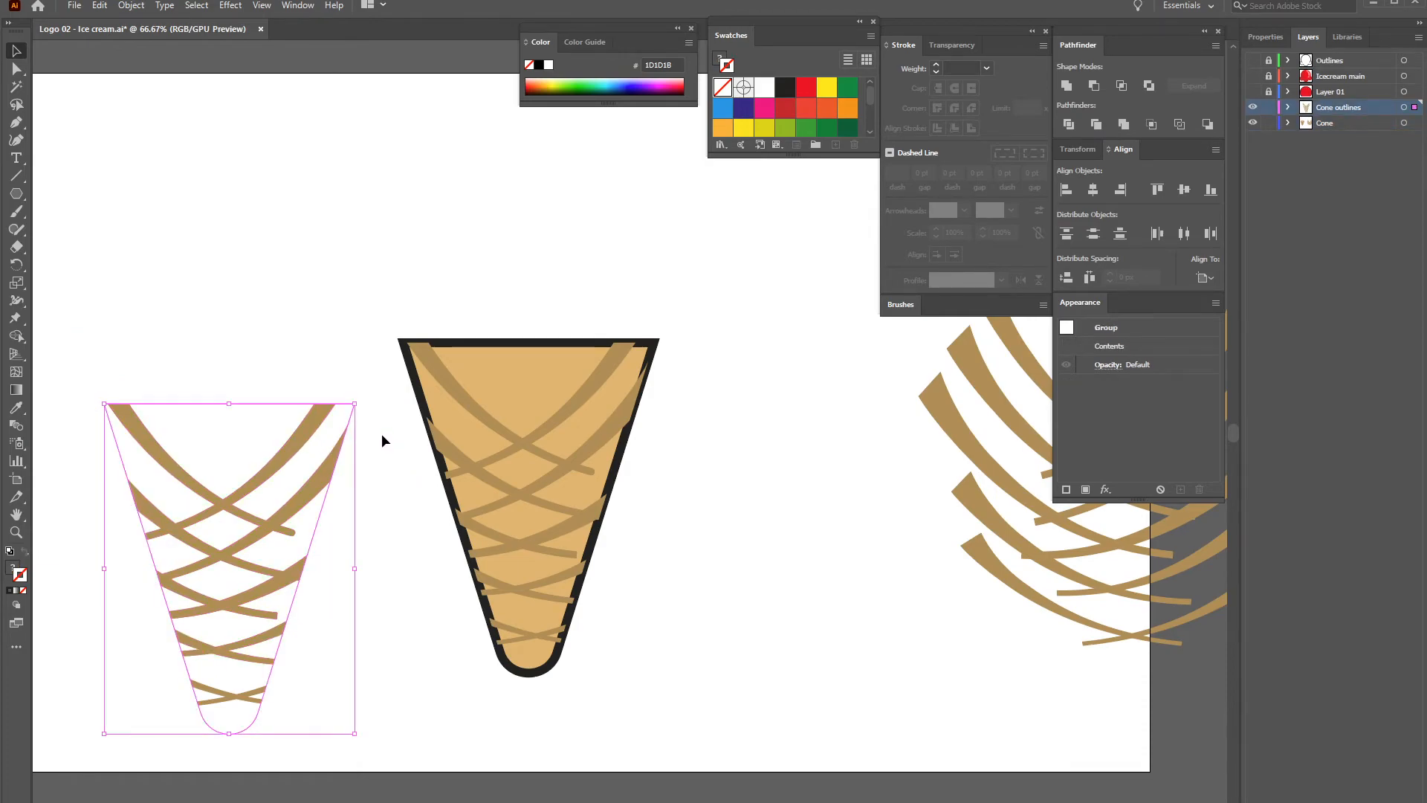
key("Delete")
Copy the tan cone shape from the Cone layer and paste it in place on the Cone outlines layer
left_click(530, 387)
left_click_drag(531, 387, 660, 317)
key("ctrl+z")
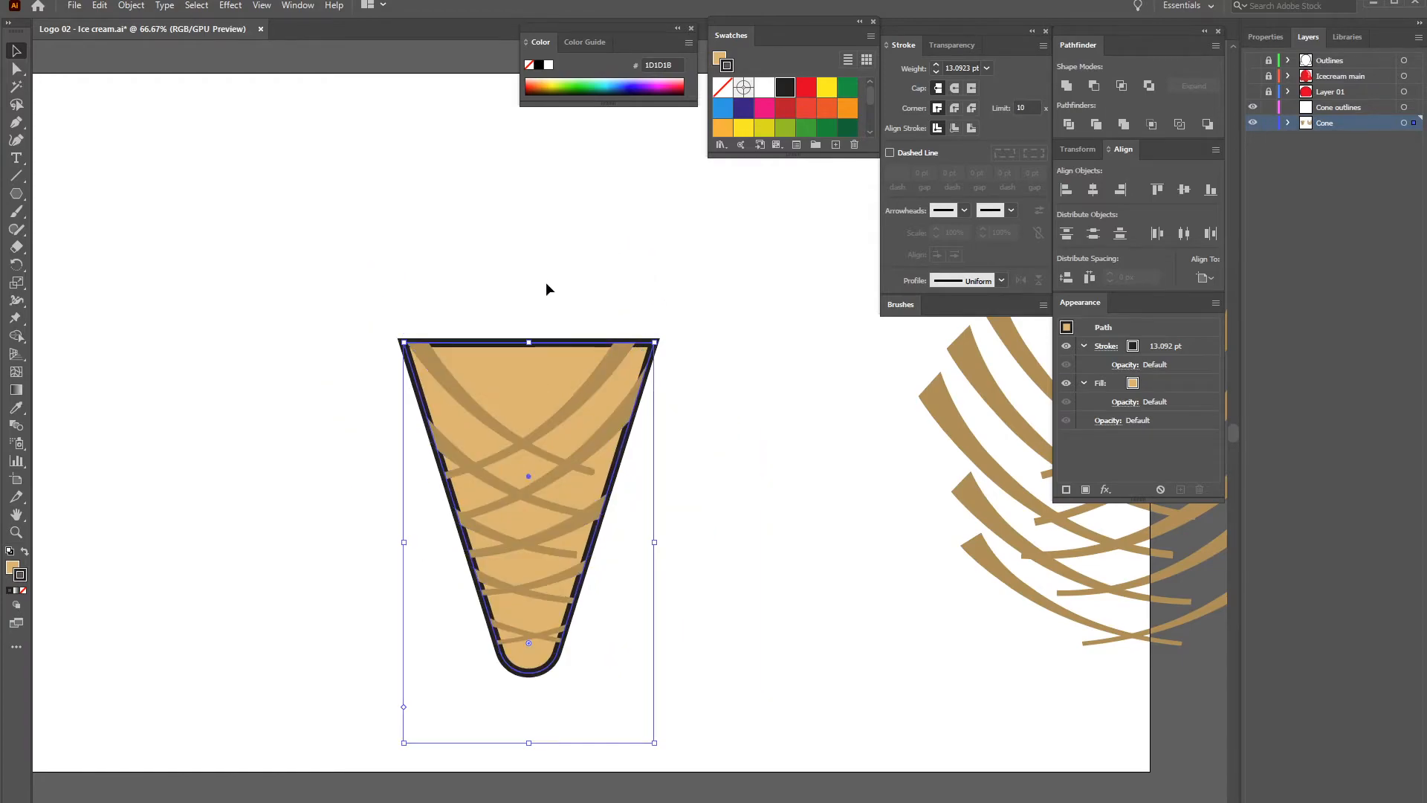
key("ctrl+c")
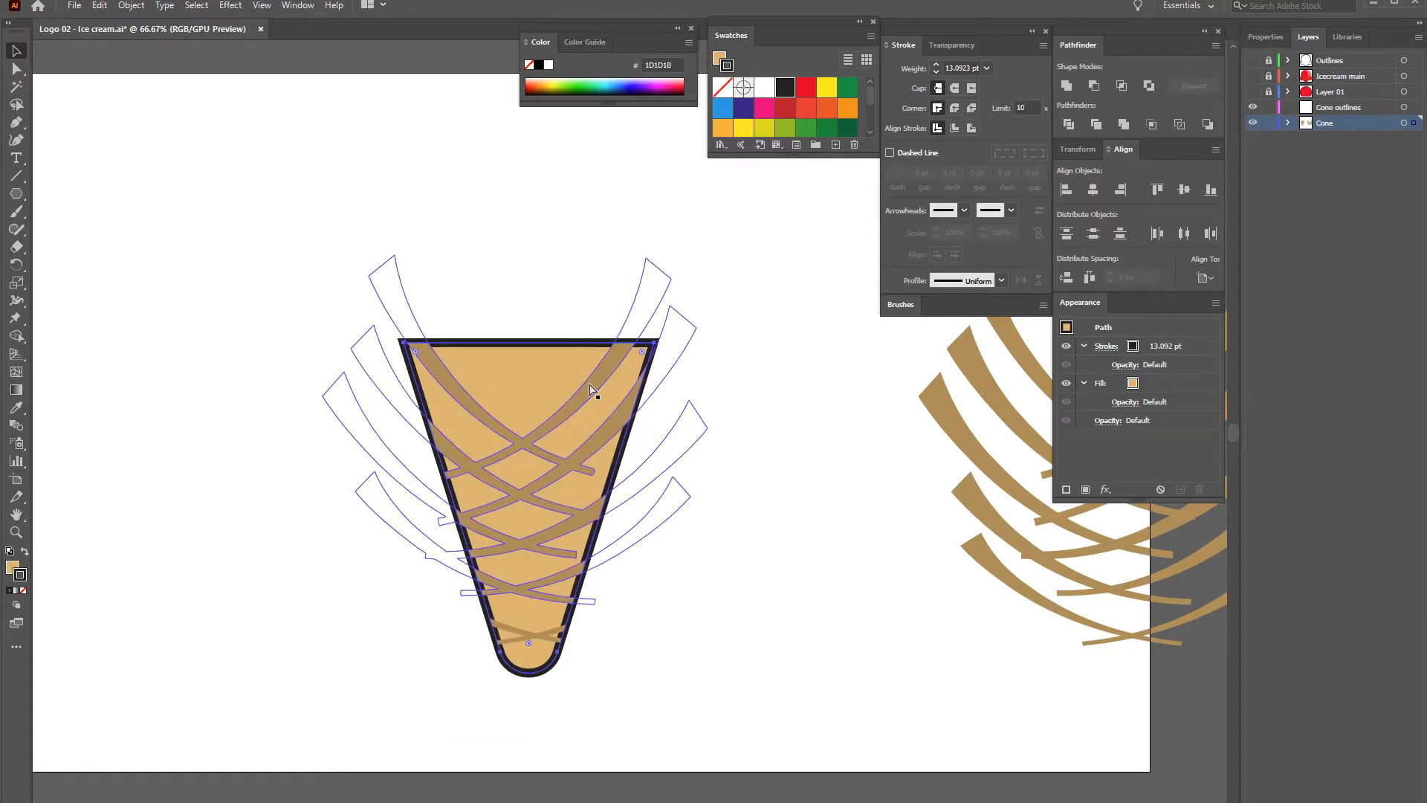
left_click(1332, 110)
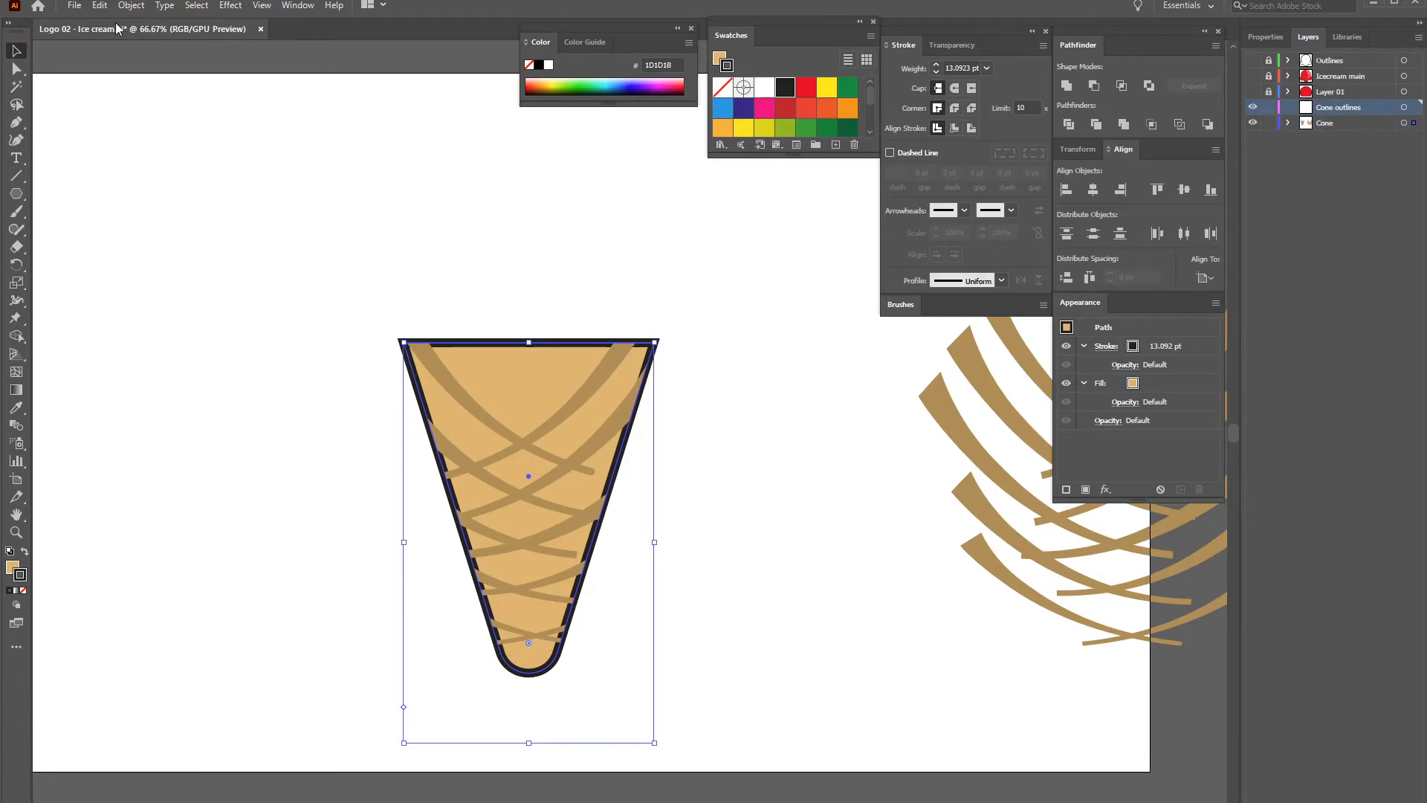
left_click(99, 5)
left_click(149, 143)
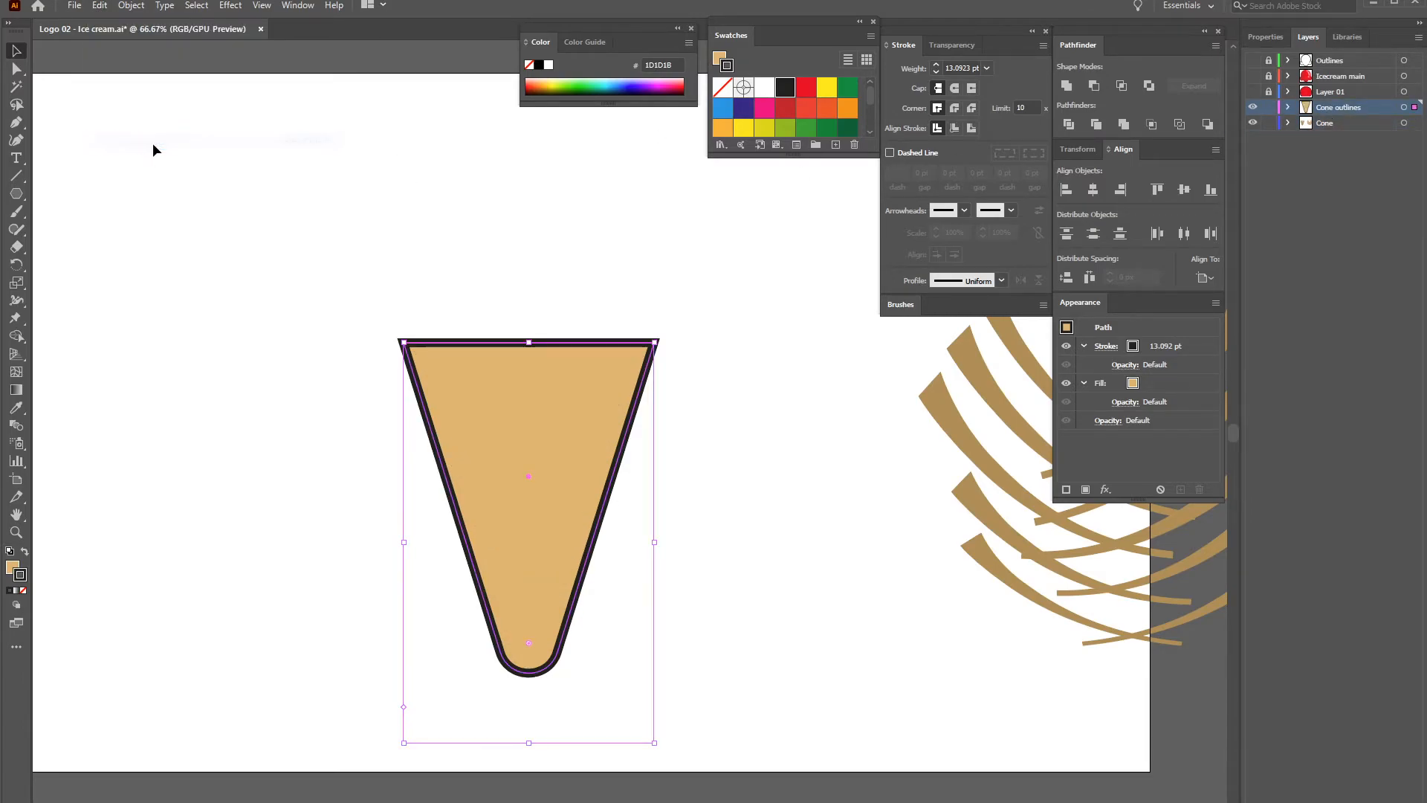
Remove the fill from the pasted cone, keeping only its dark stroke
left_click(13, 565)
left_click(23, 590)
left_click(160, 517)
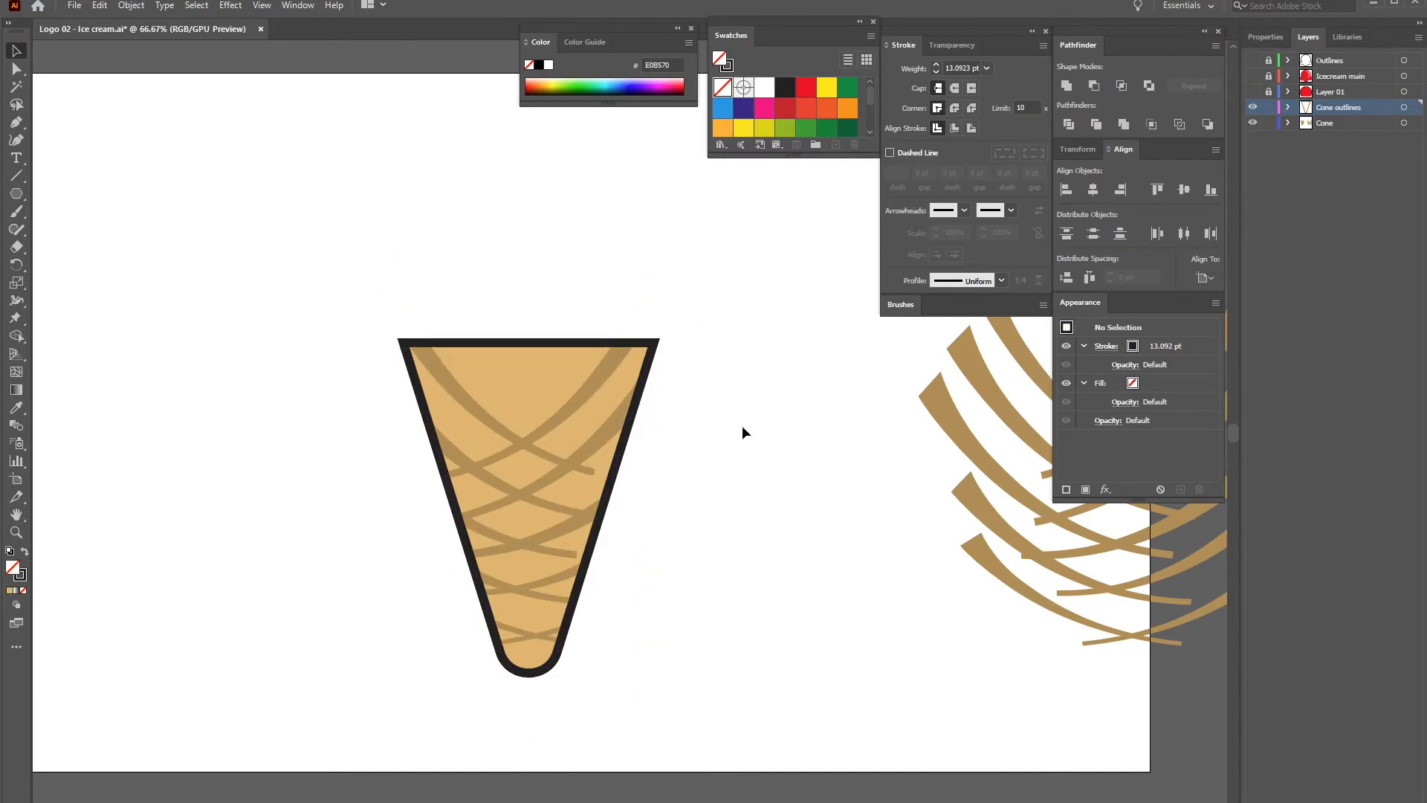
Hide the Cone outlines layer and remove the stroke from the tan cone on the Cone layer
left_click(521, 356)
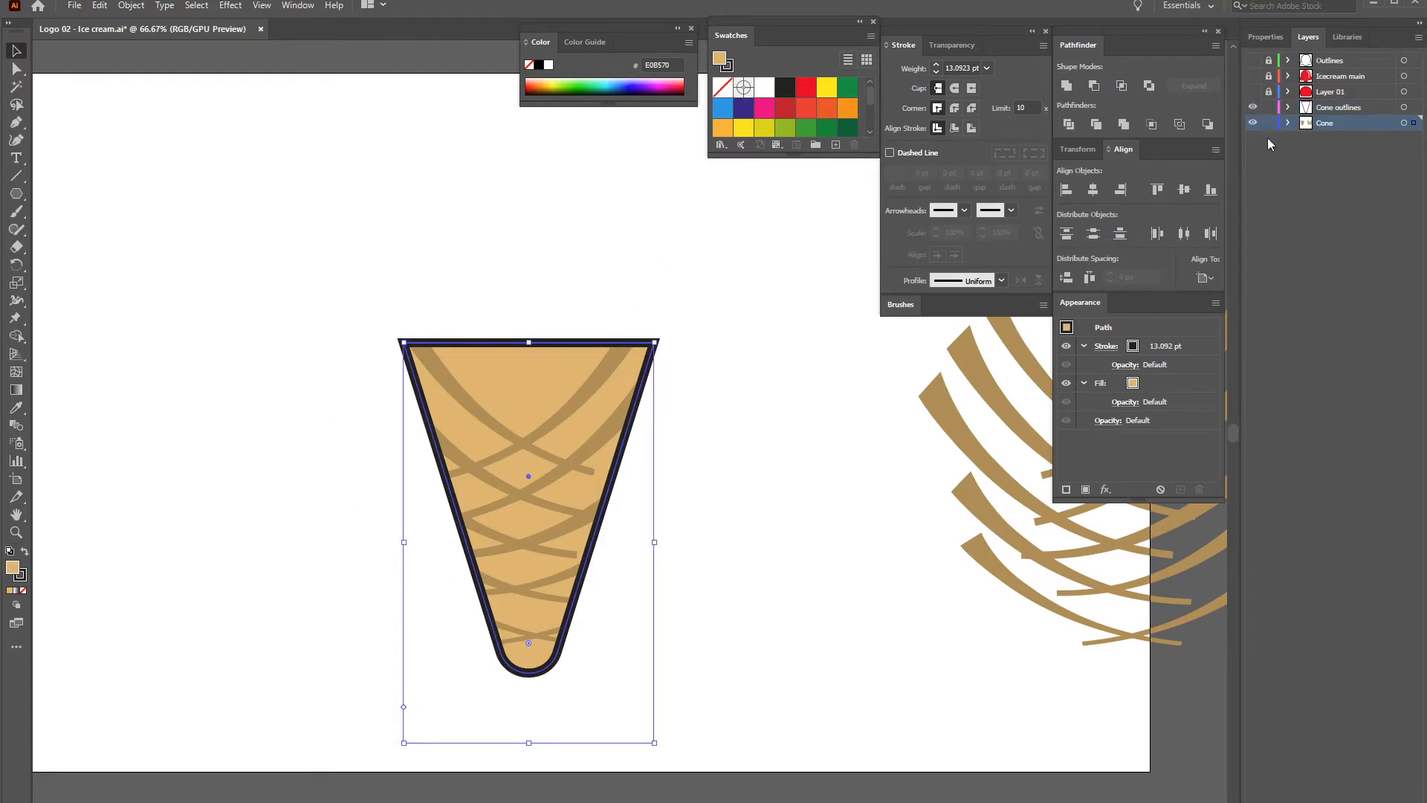
left_click(1253, 107)
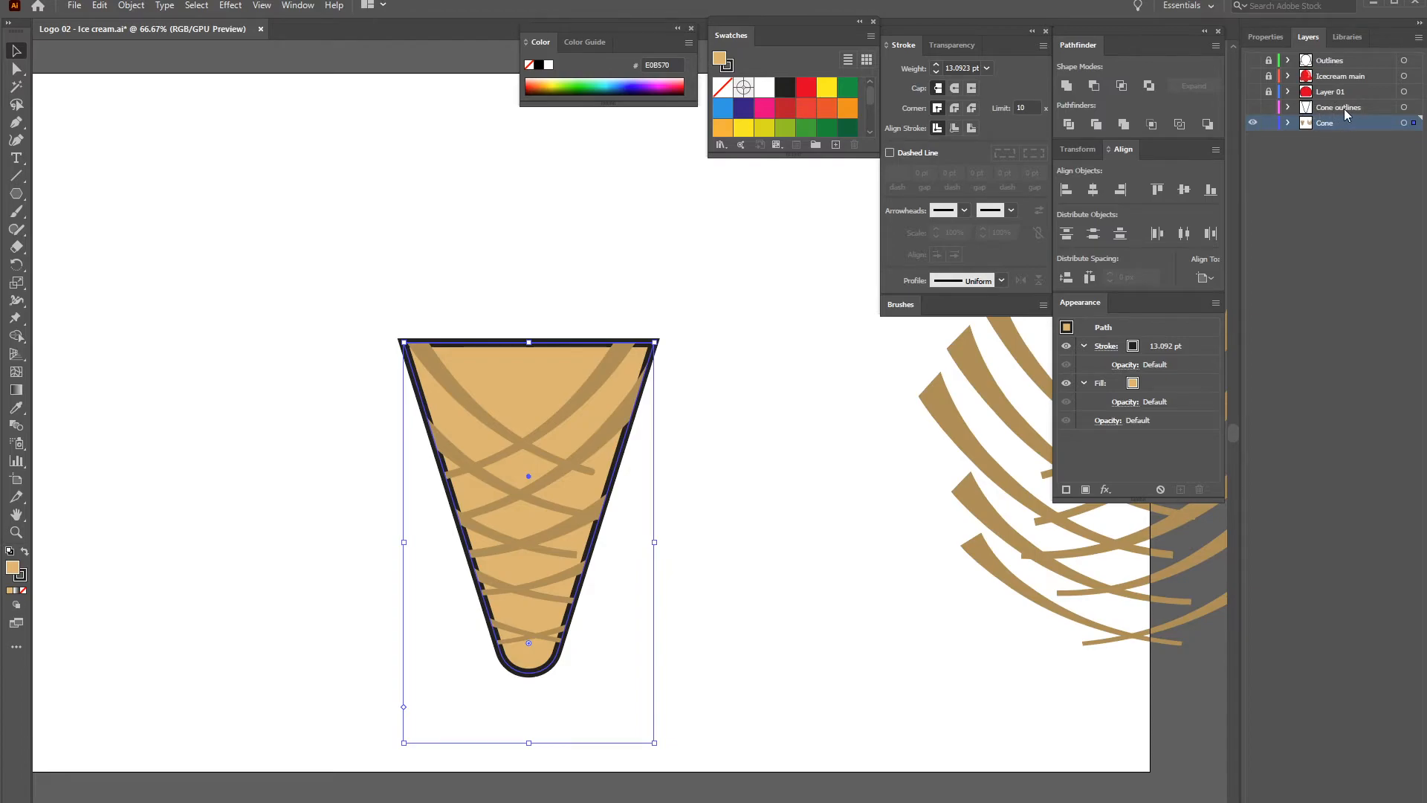
left_click(536, 315)
left_click(541, 368)
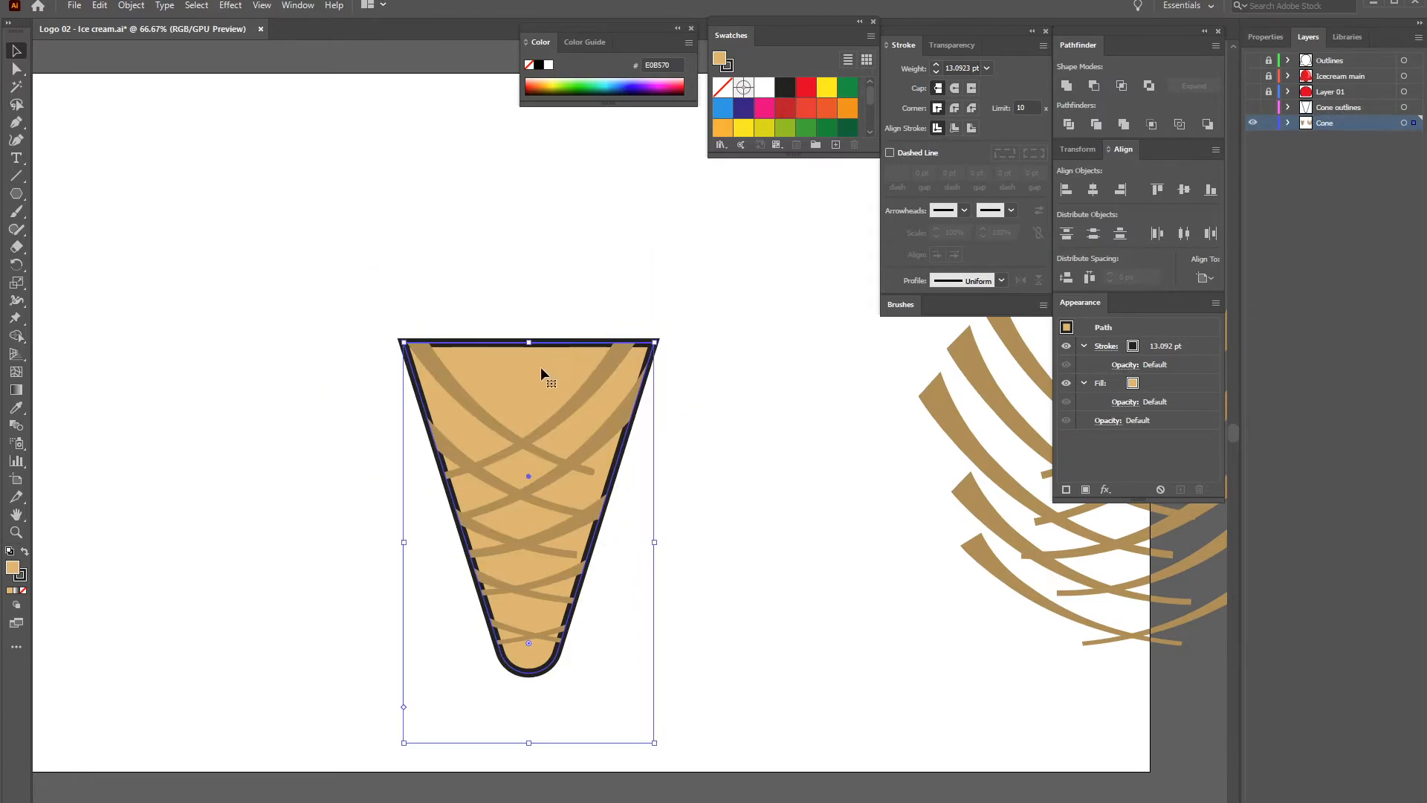
left_click(23, 590)
left_click(214, 472)
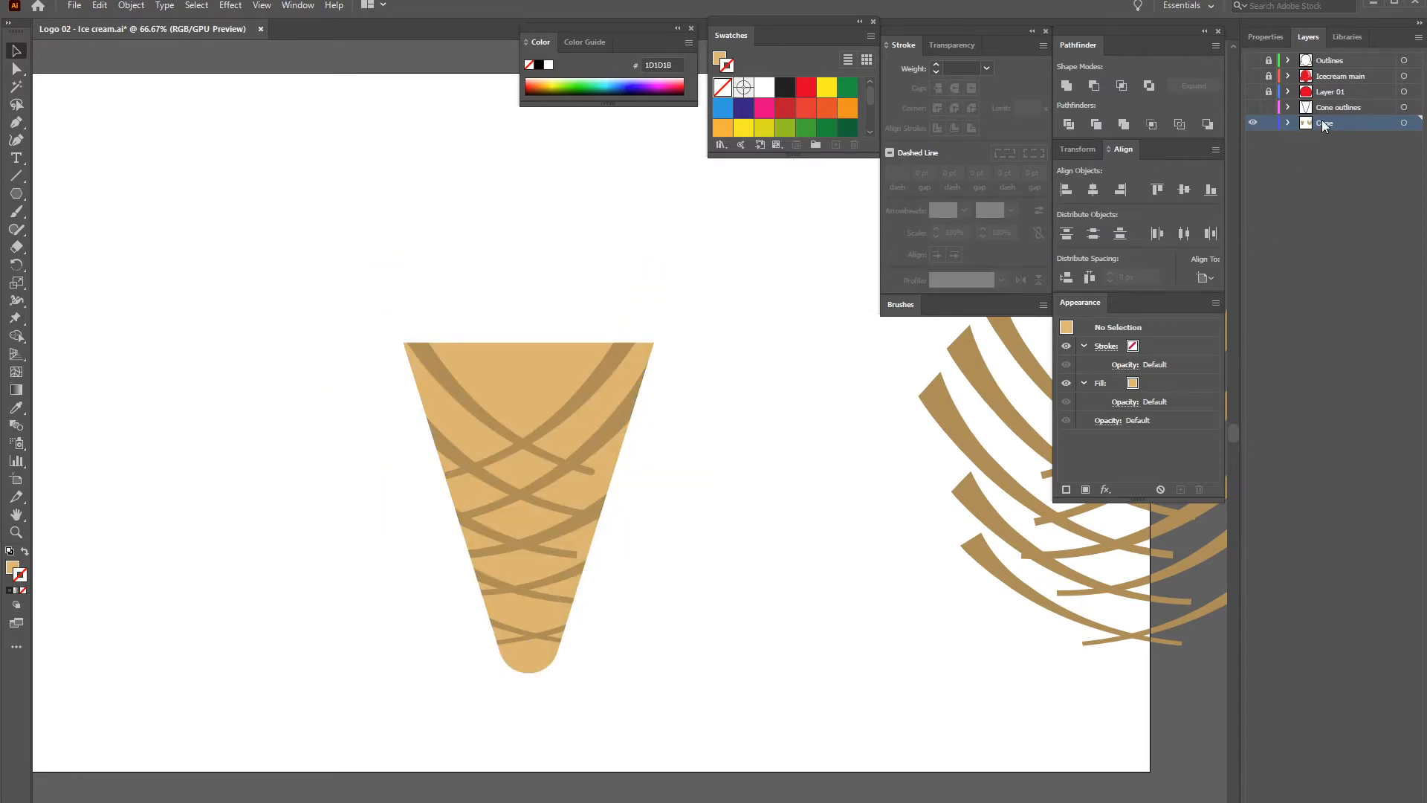
double_click(614, 367)
left_click(641, 312)
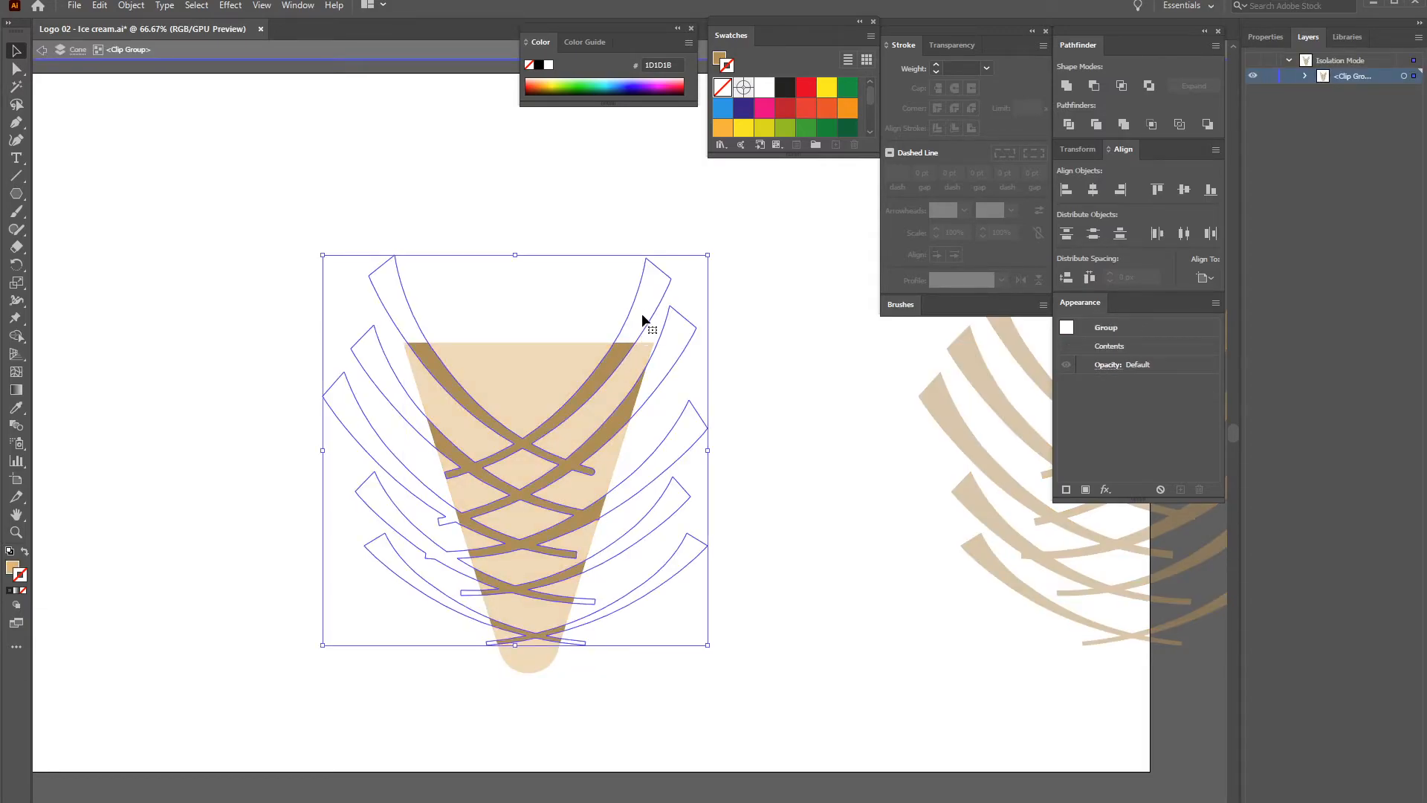
mouse_move(639, 318)
left_mouse_down()
mouse_move(618, 319)
mouse_move(647, 315)
left_mouse_up()
left_click(762, 376)
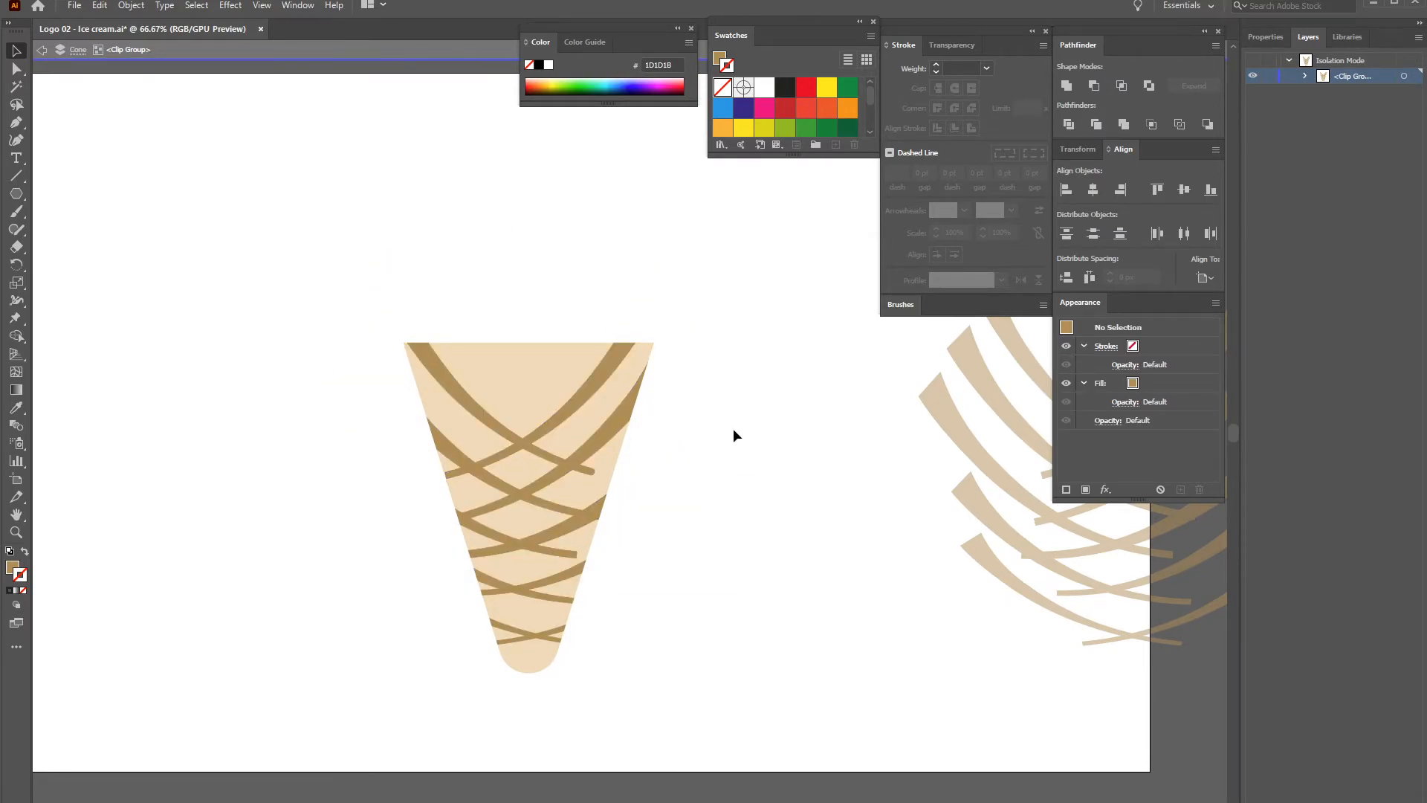
double_click(757, 443)
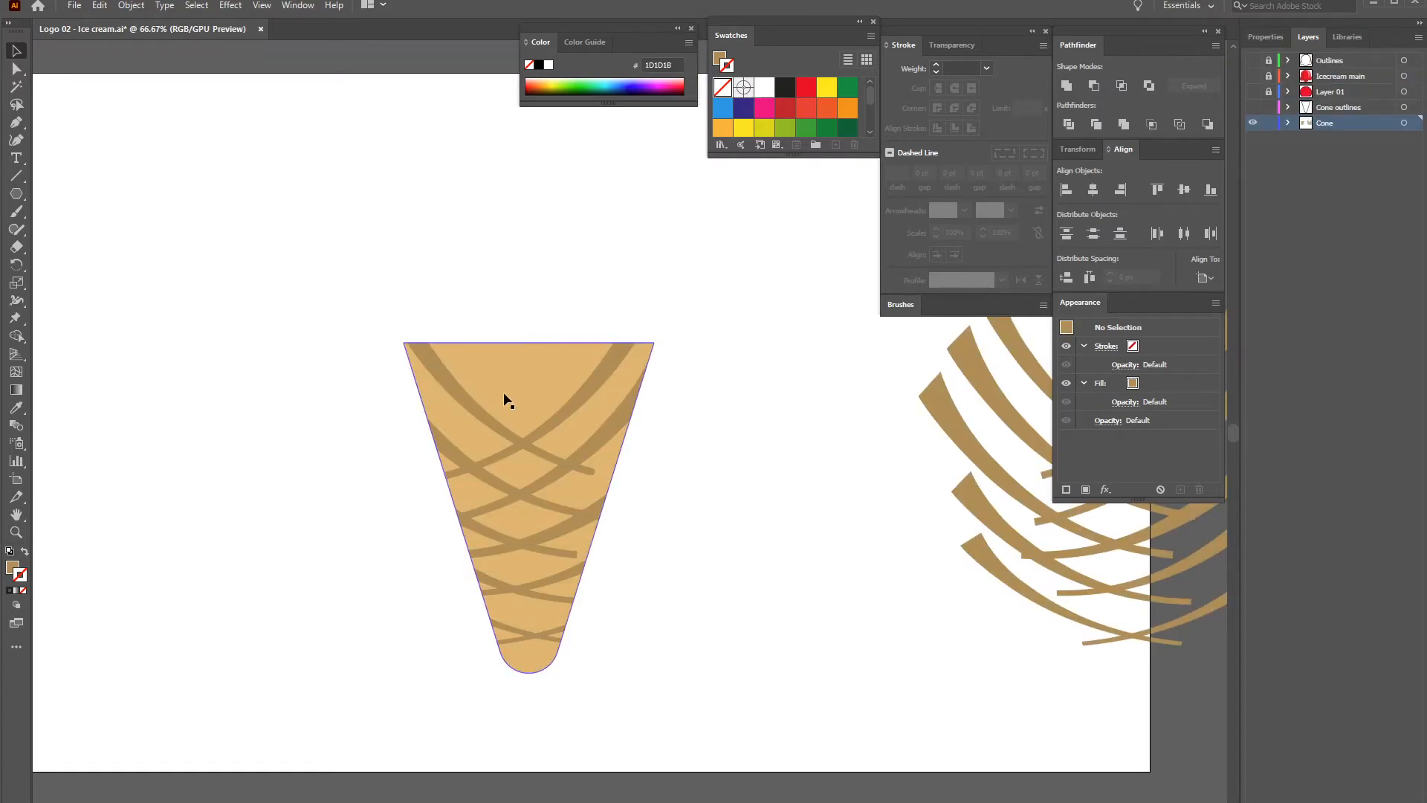
Show the Cone outlines, Layer 01, Icecream main and Outlines layers
left_click(1252, 107)
left_click(1252, 91)
left_click(1252, 75)
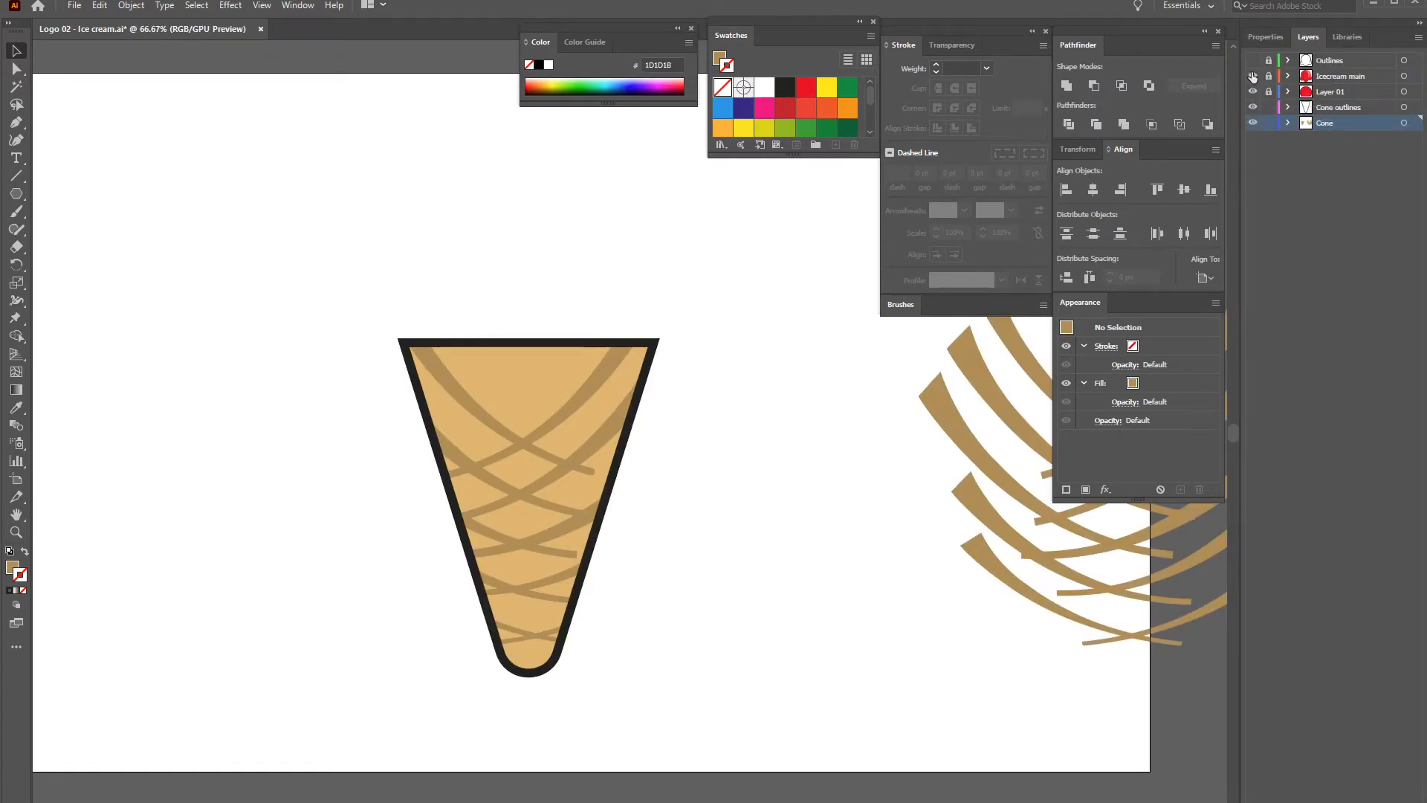
left_click(1252, 60)
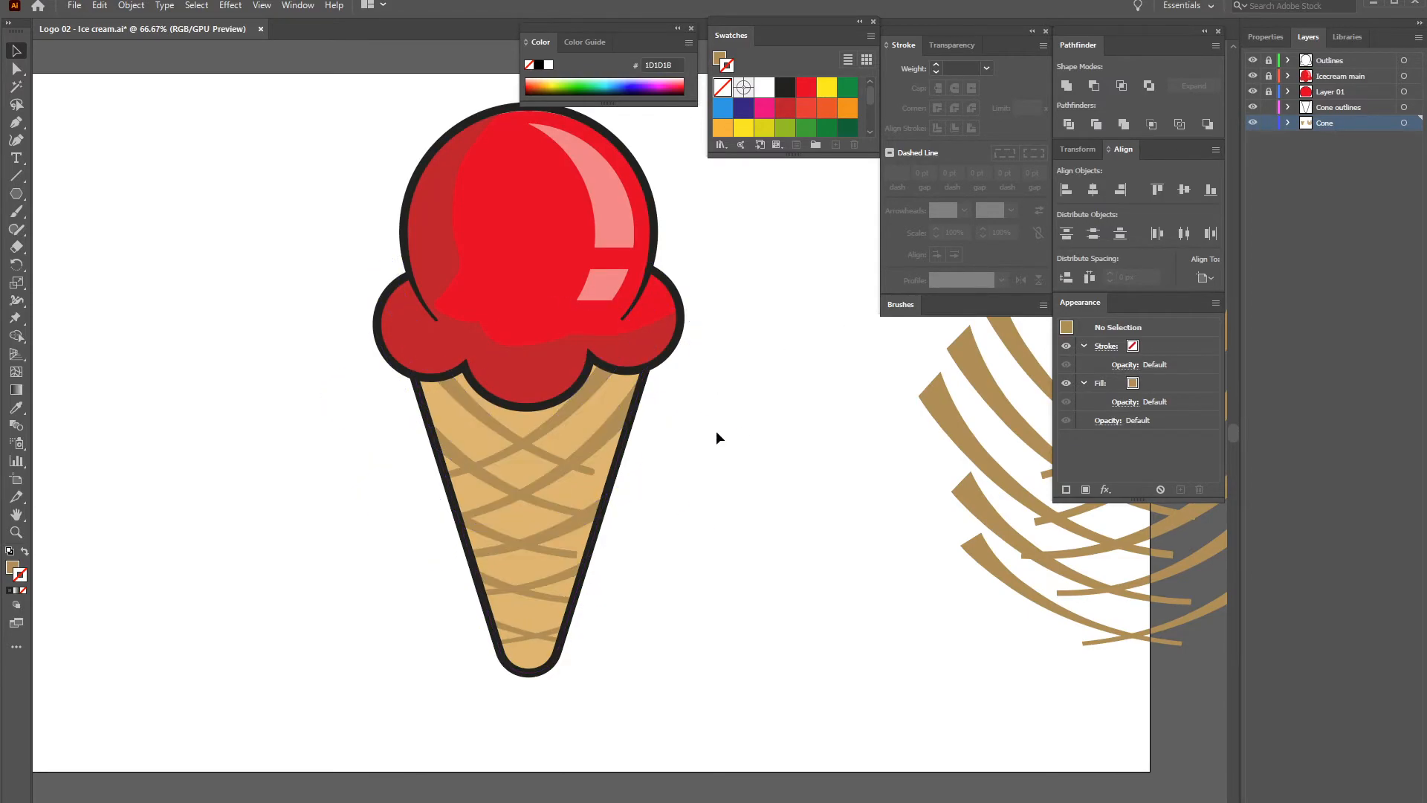
Select all the spare waffle stripes and move them about 513 px horizontally, off the artboard
left_click_drag(782, 384, 574, 437)
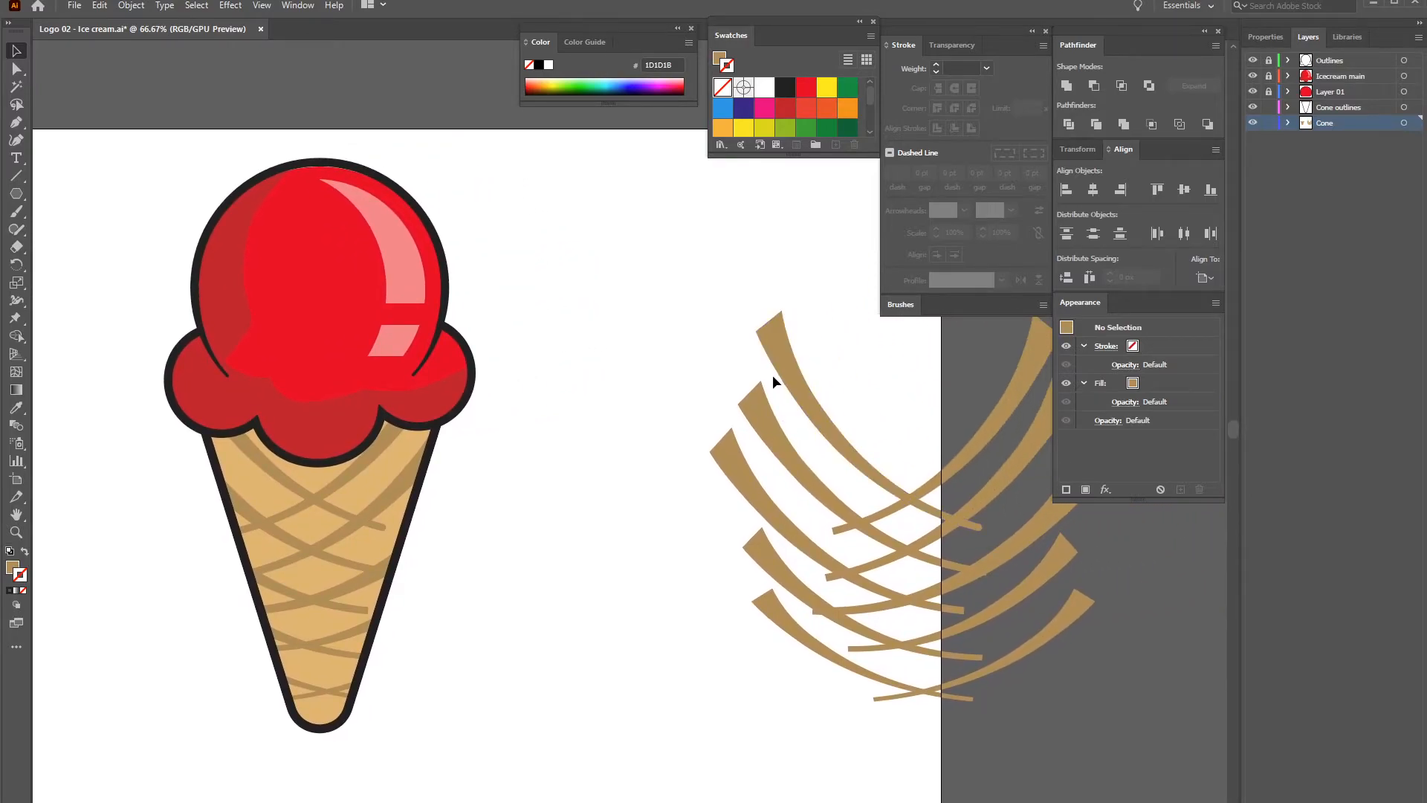
left_click(806, 389)
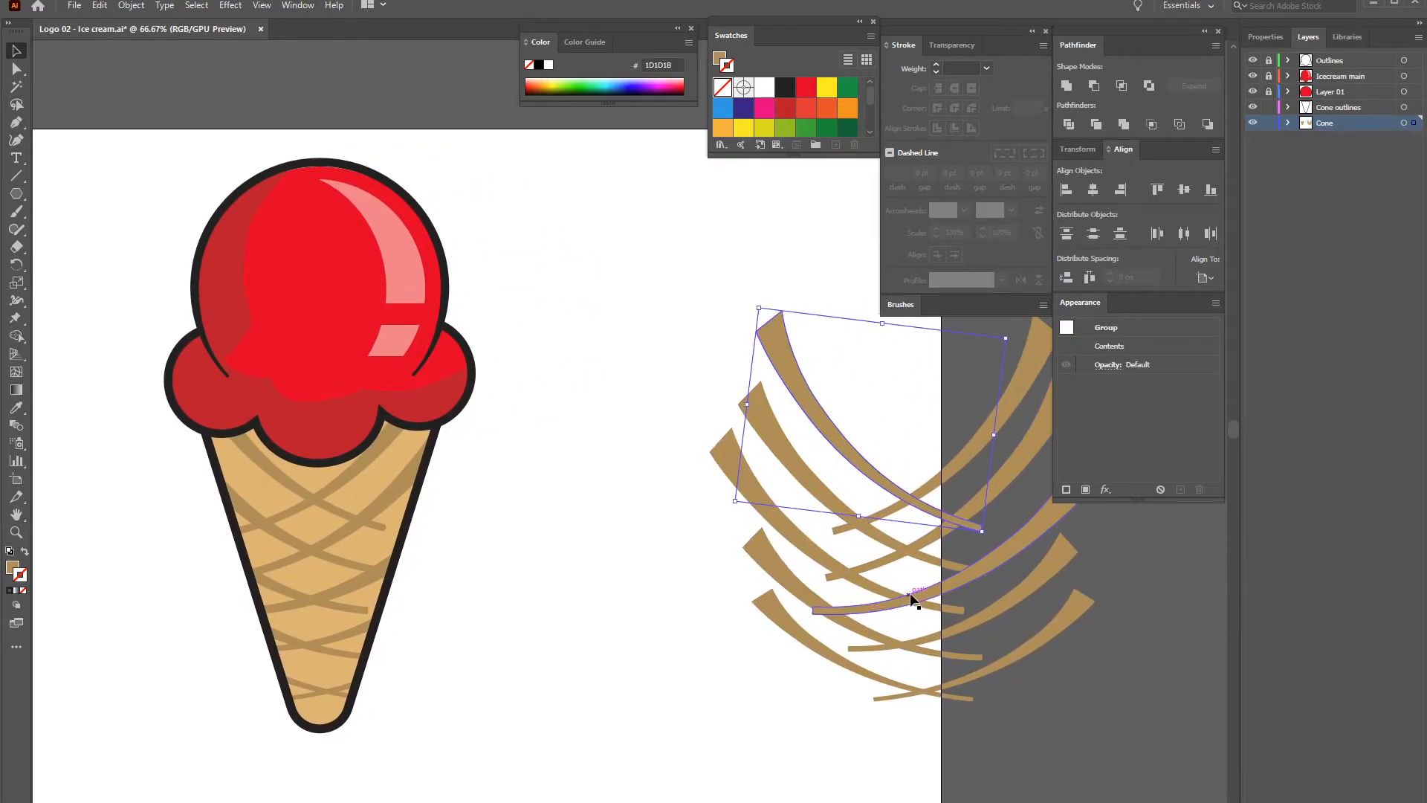
left_click(644, 480)
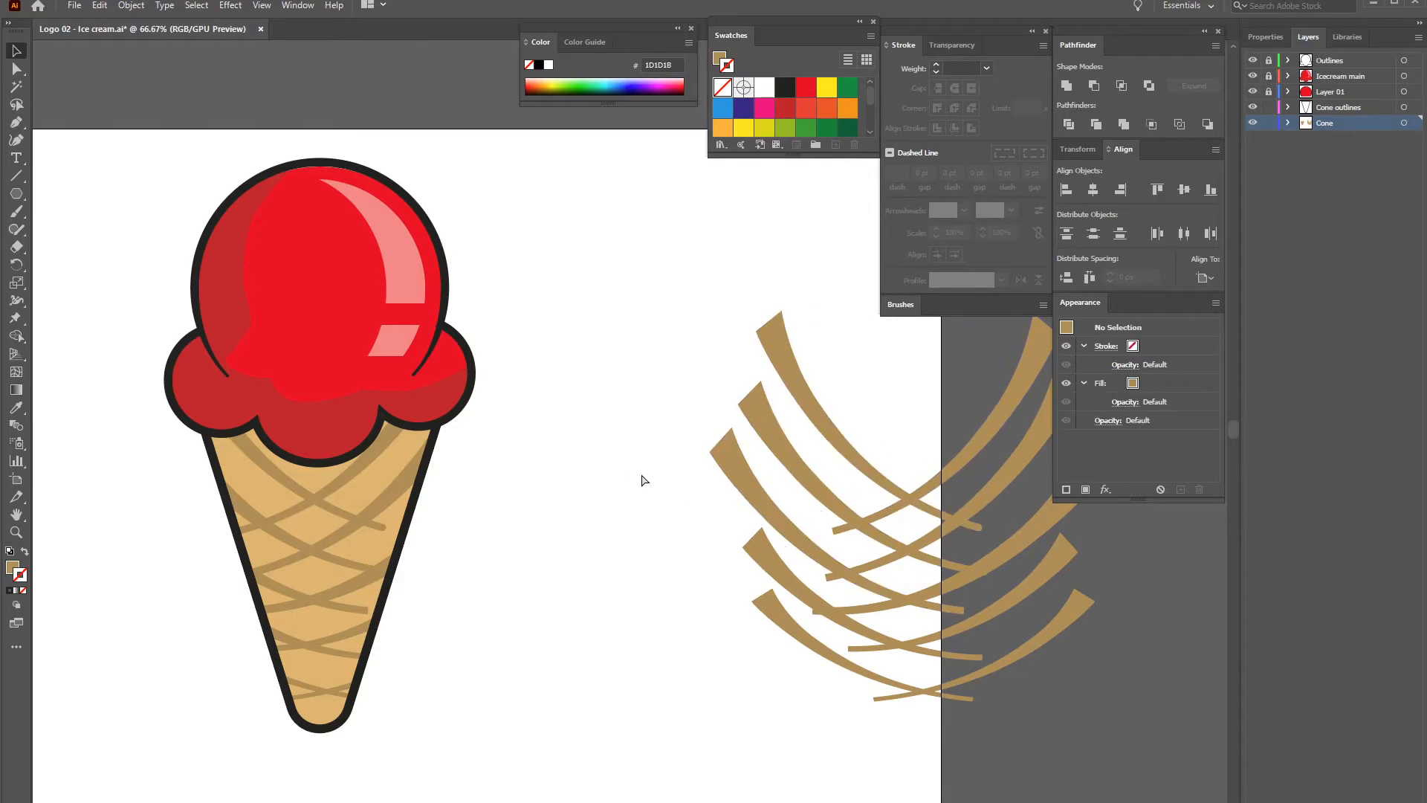
scroll(641, 473, "down", 1)
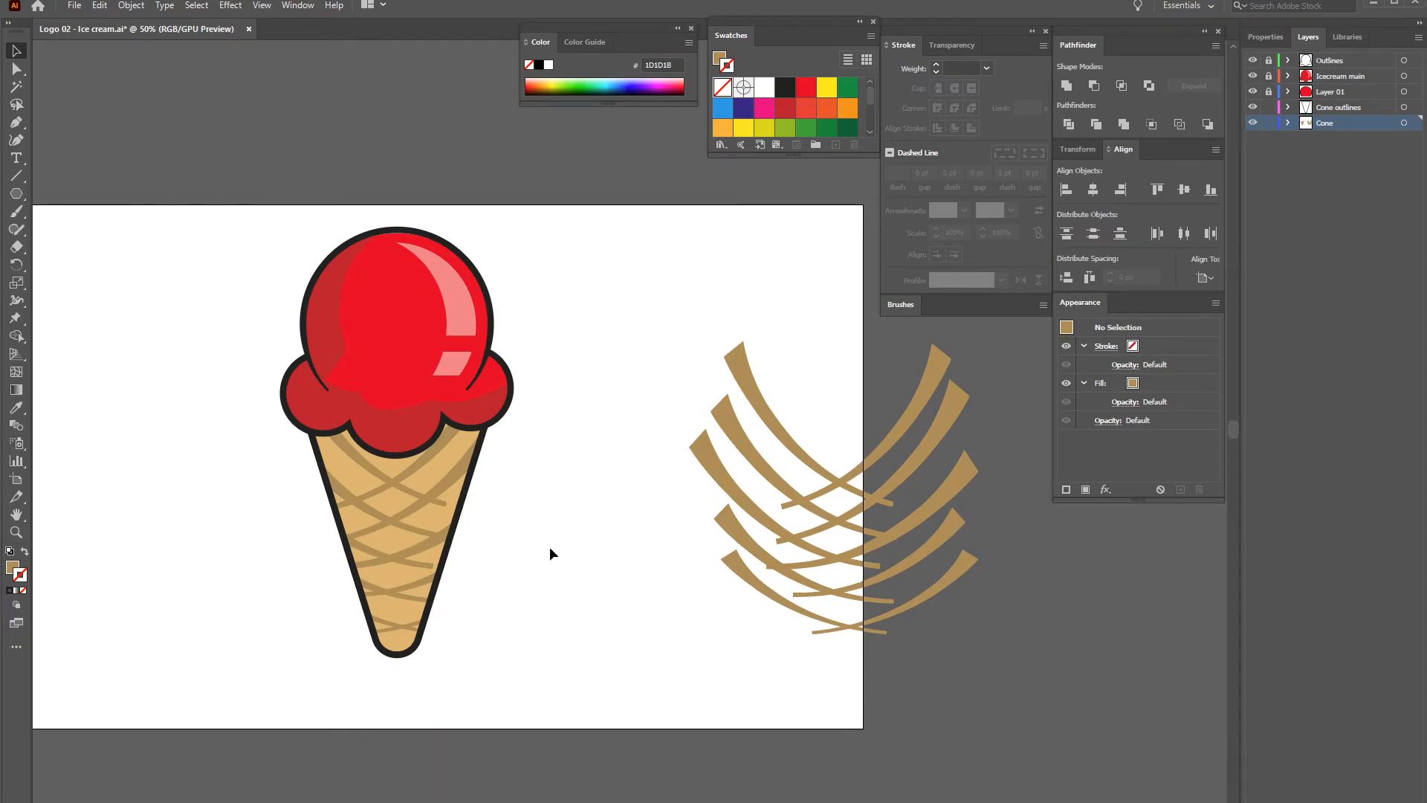
left_click_drag(669, 371, 975, 653)
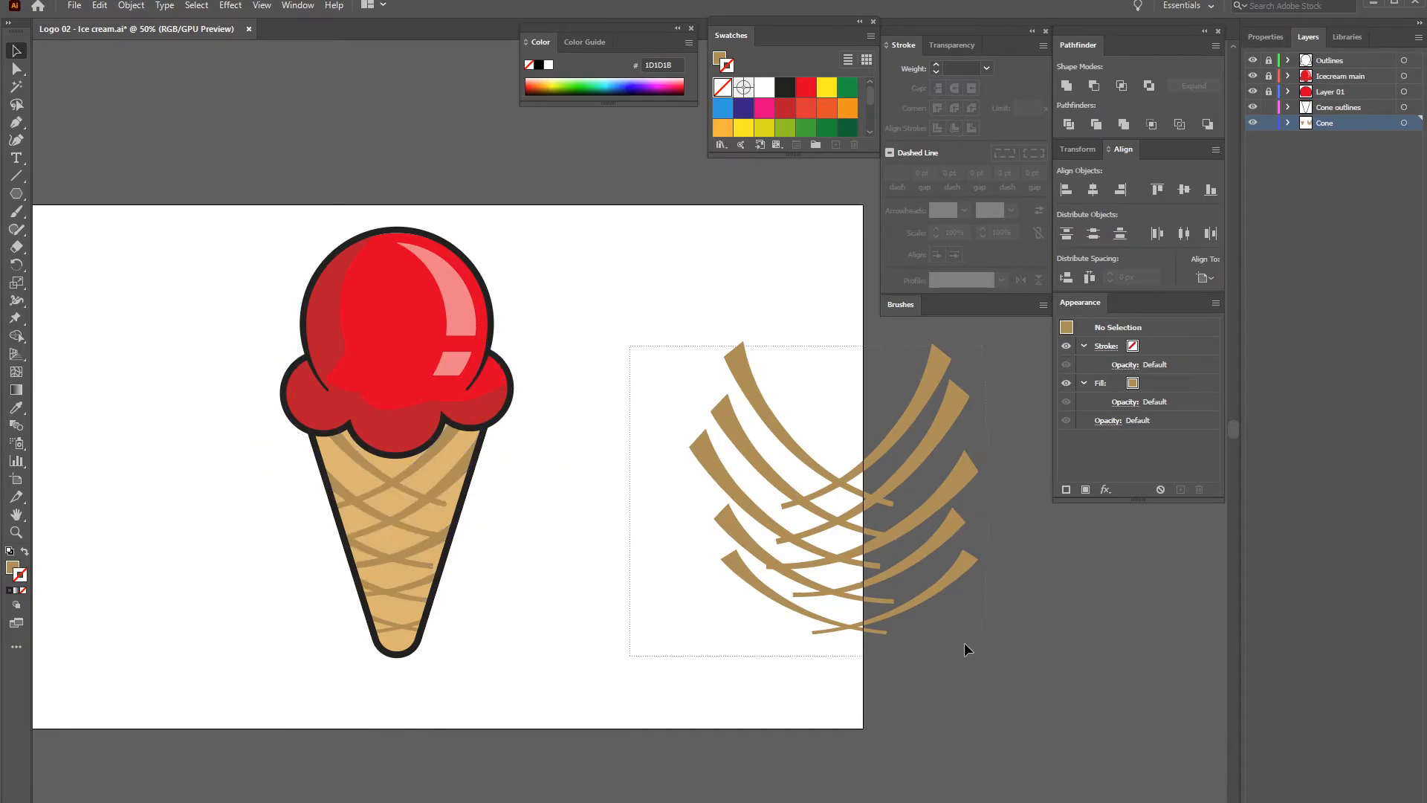
left_click_drag(716, 466, 962, 457)
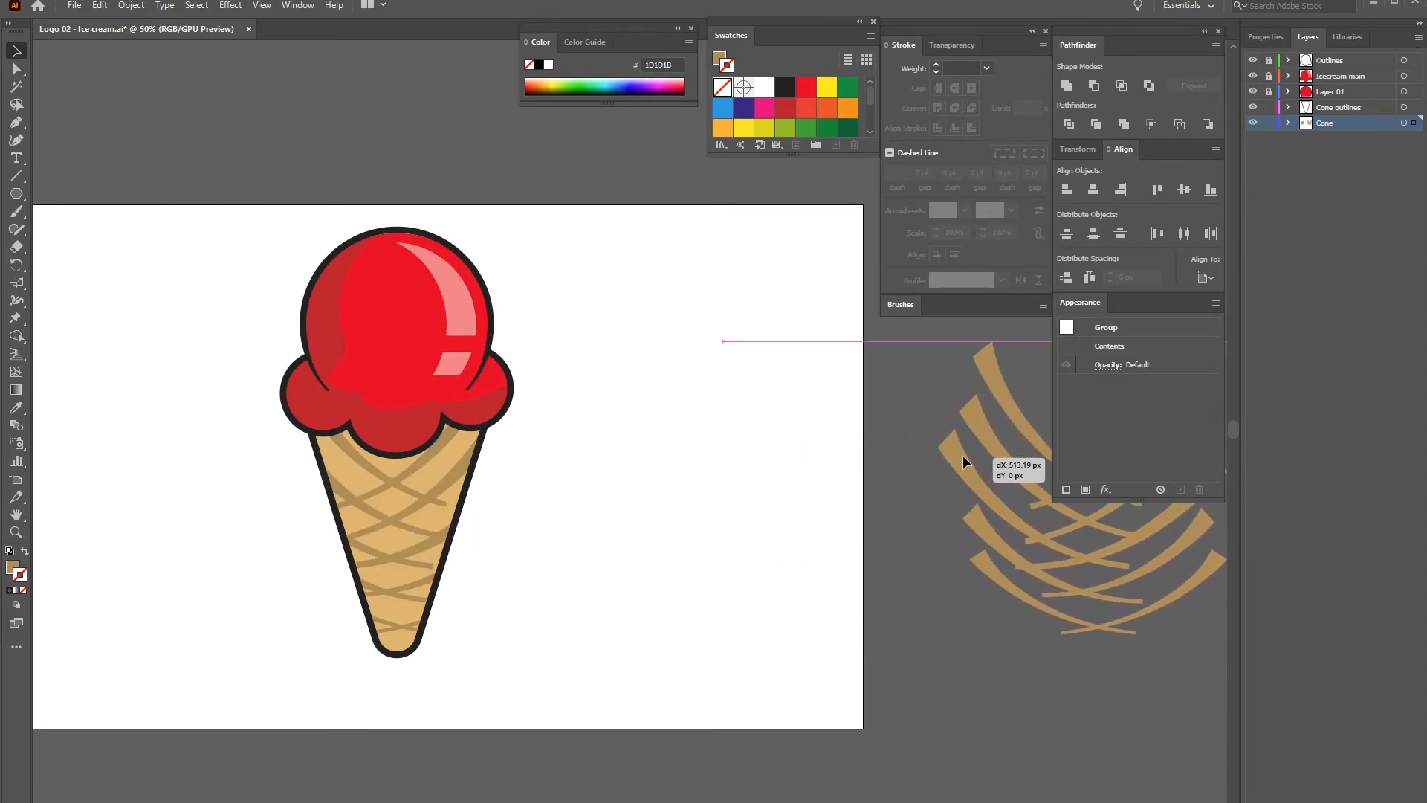
left_click(605, 437)
key("ctrl+plus")
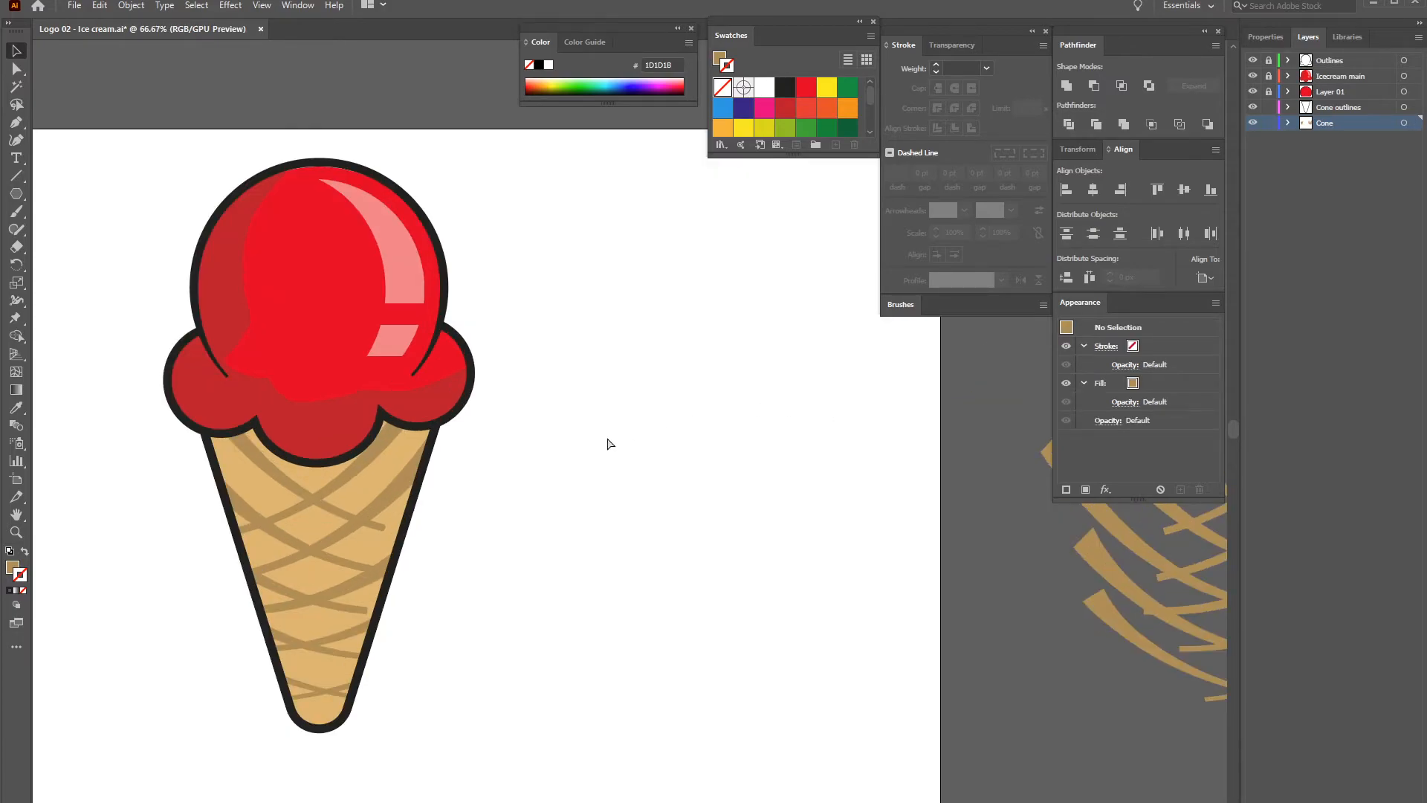
Duplicate the tan cone shape and place the copy on the empty artboard area right of the ice cream
left_click_drag(546, 368, 736, 354)
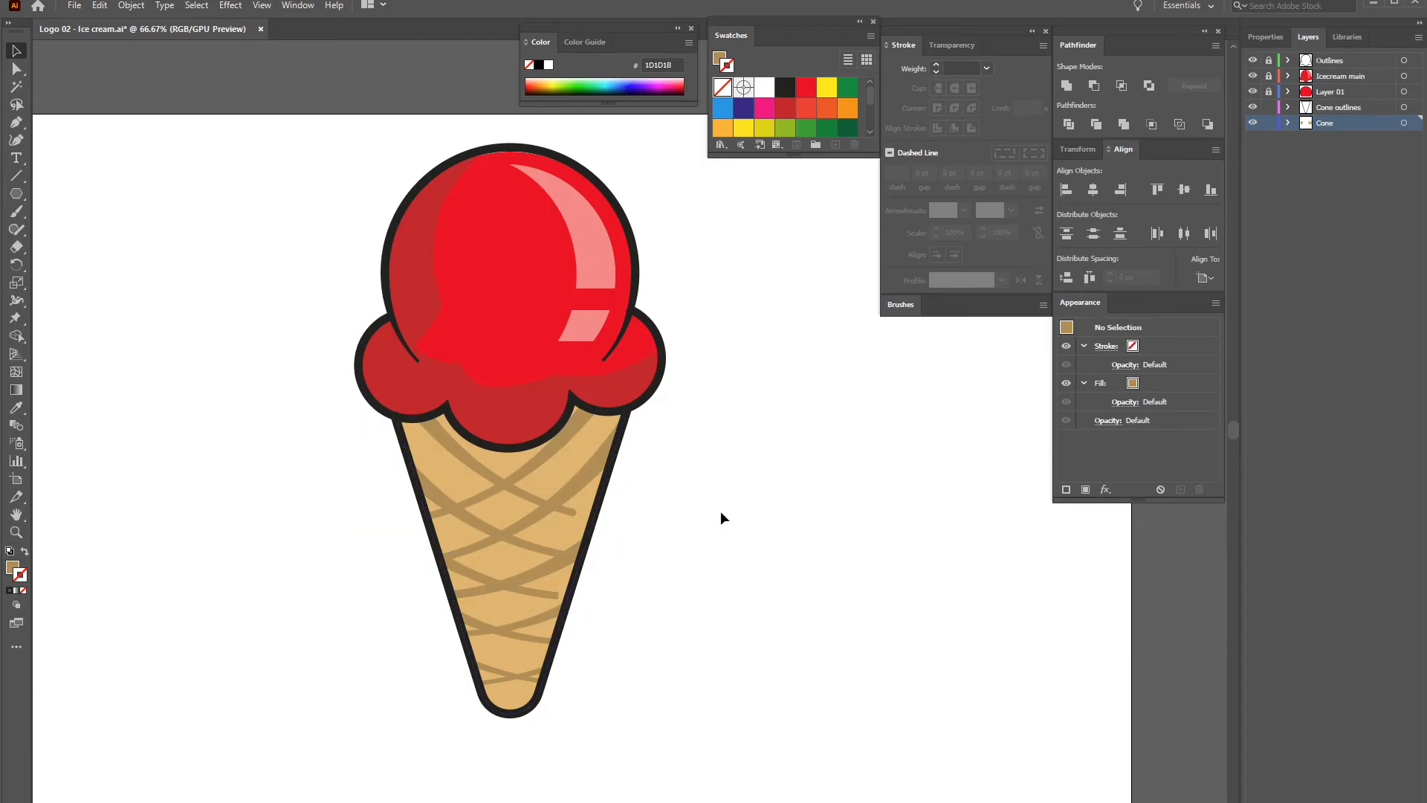
left_click_drag(662, 453, 661, 395)
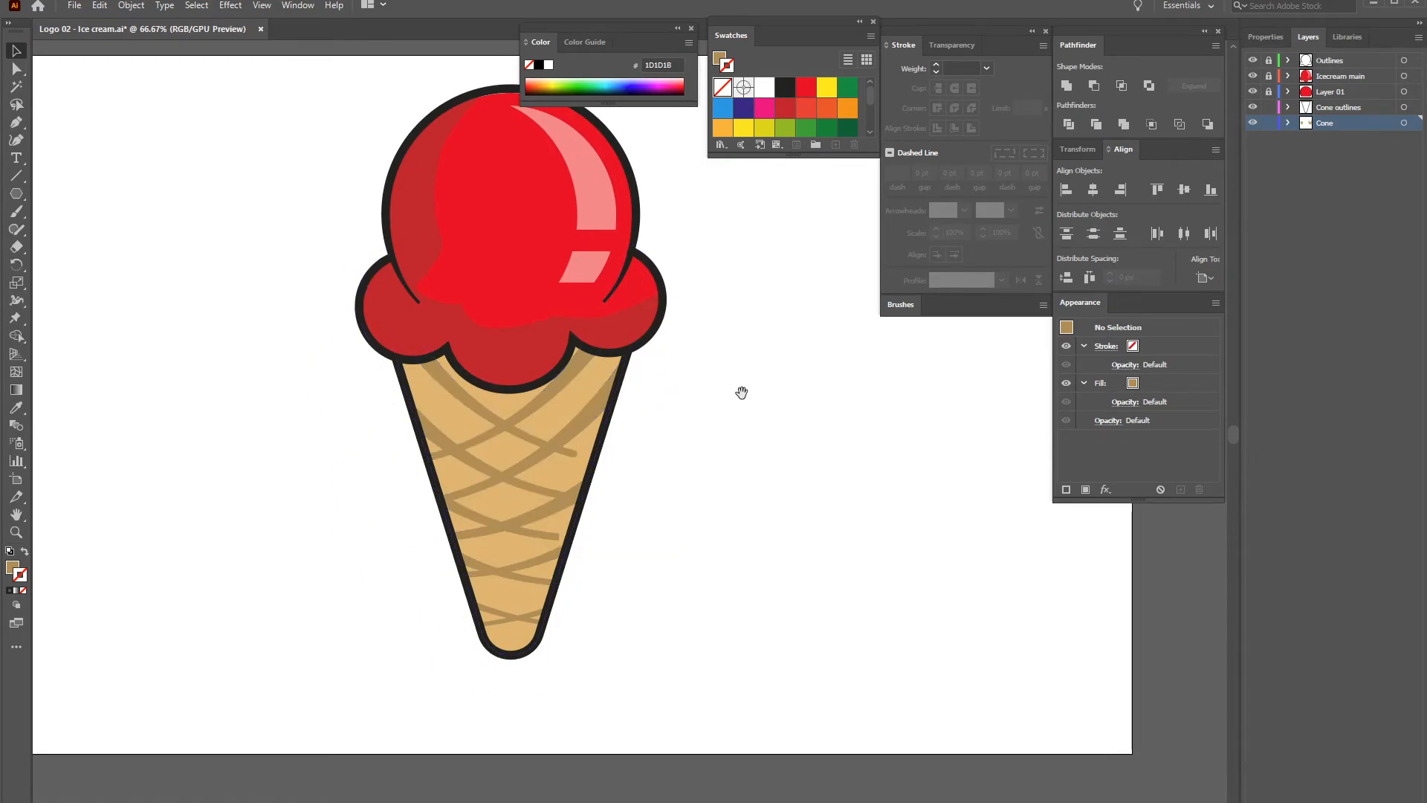
left_click_drag(674, 387, 548, 395)
left_click(324, 416)
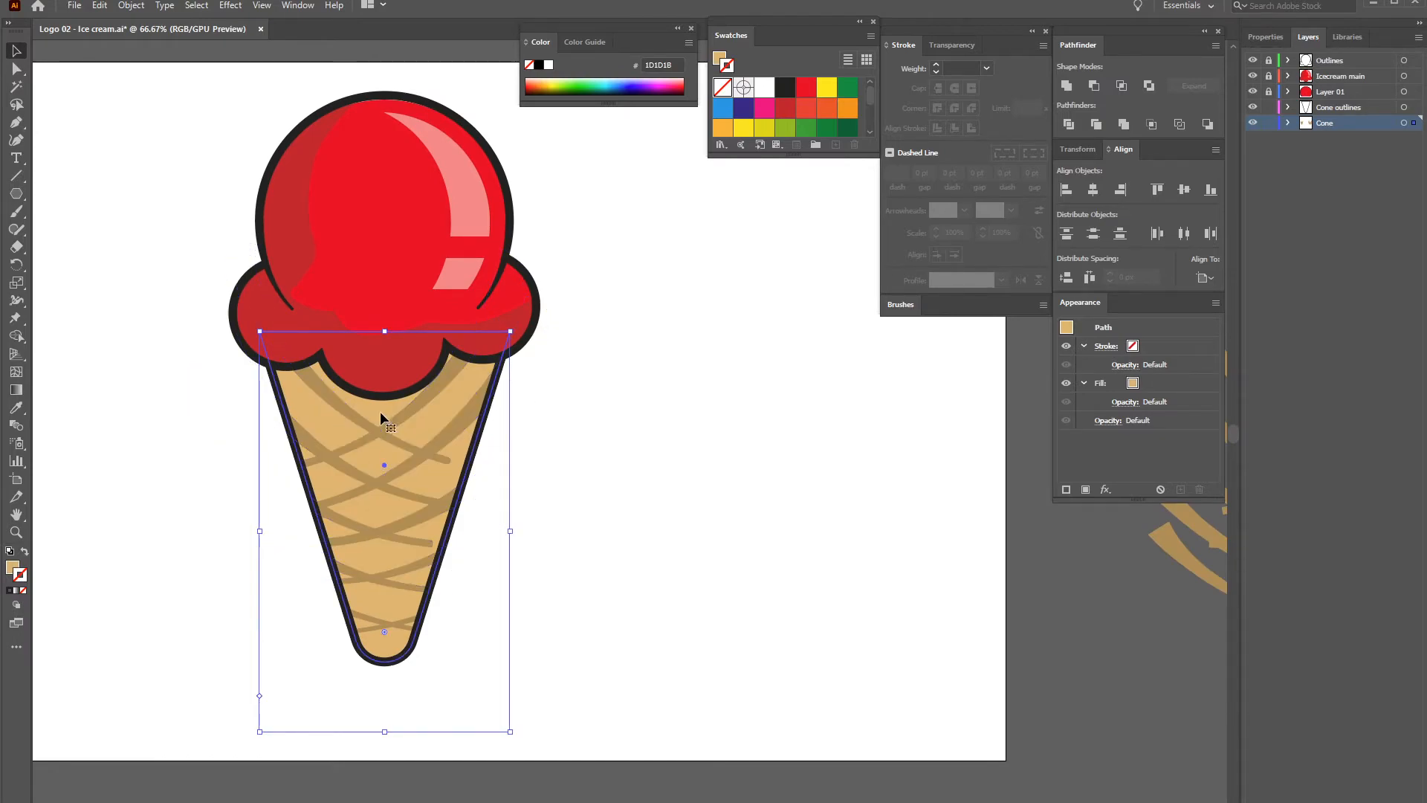
left_click_drag(310, 416, 659, 408)
left_click(599, 233)
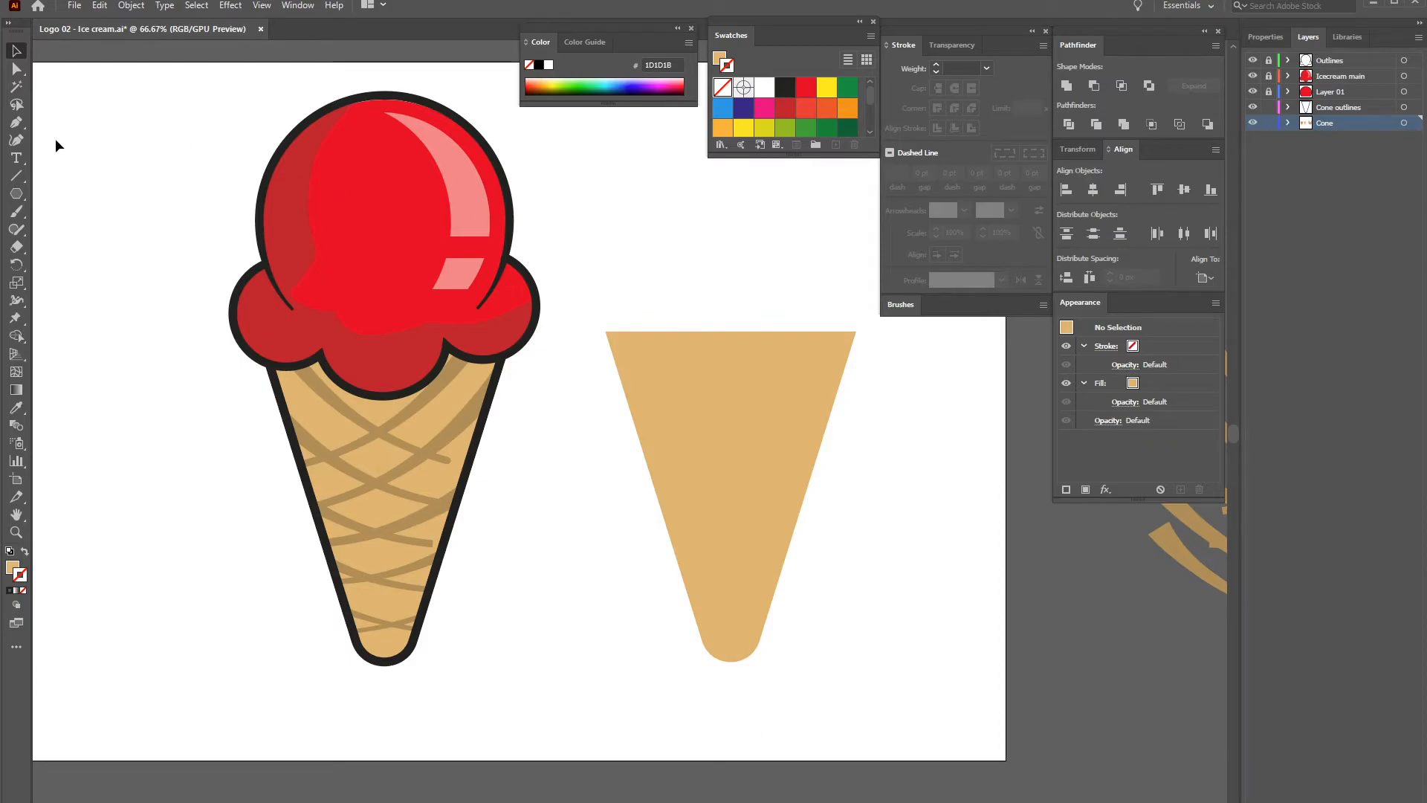
Draw a closed curved shape with the Pen tool over the duplicate cone, covering everything except a curved strip along its left side
left_click_drag(17, 121, 16, 123)
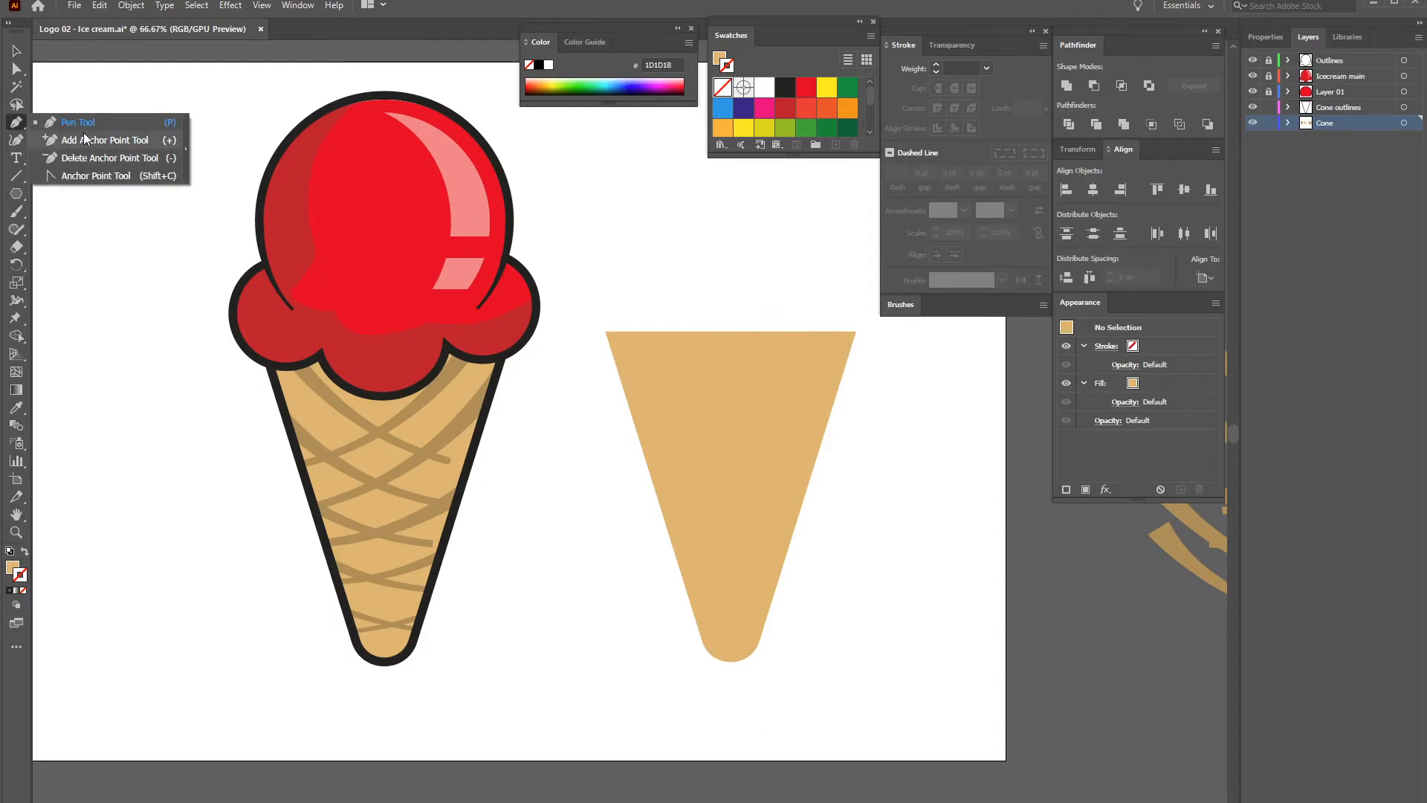
left_click(60, 118)
left_click(694, 256)
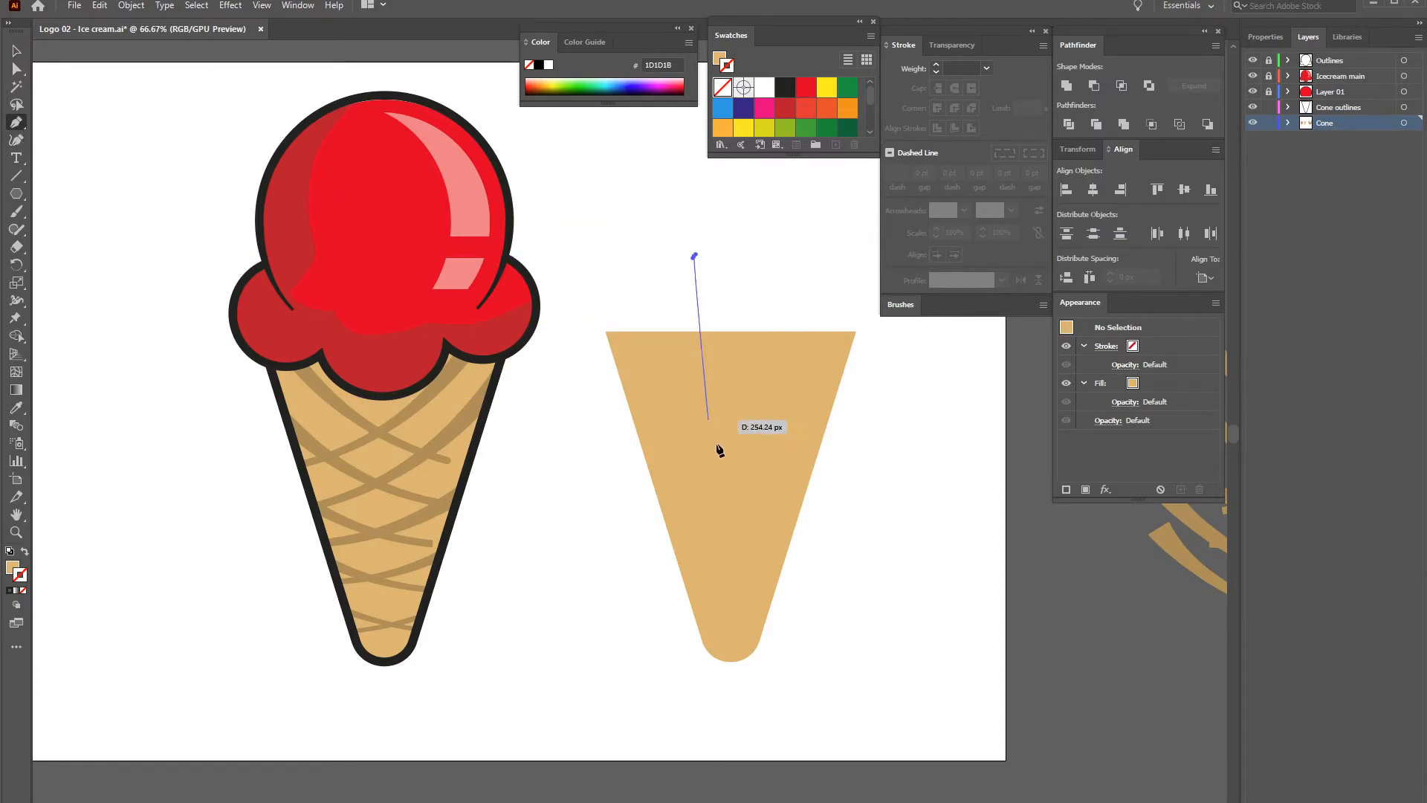
left_click_drag(697, 488, 734, 593)
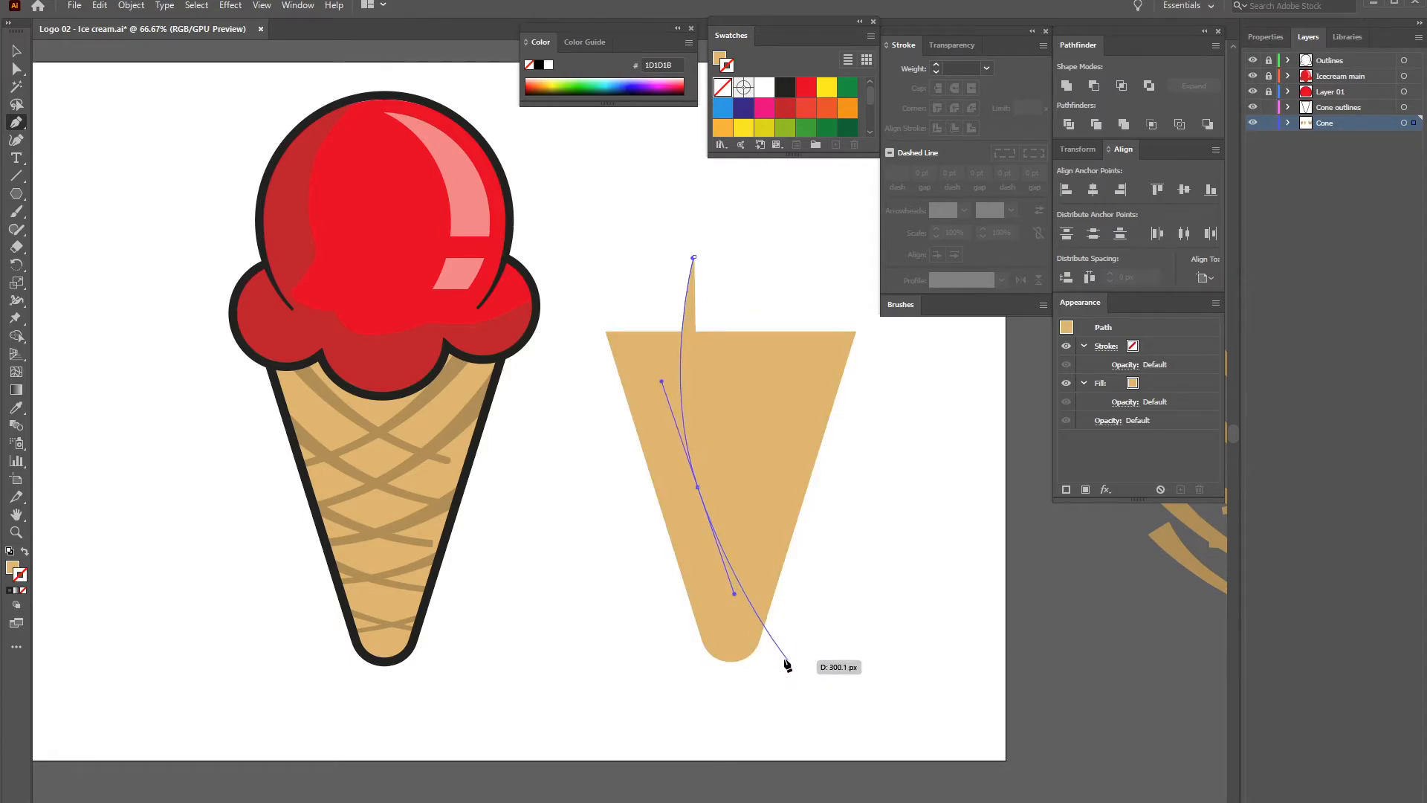
left_click_drag(786, 663, 821, 693)
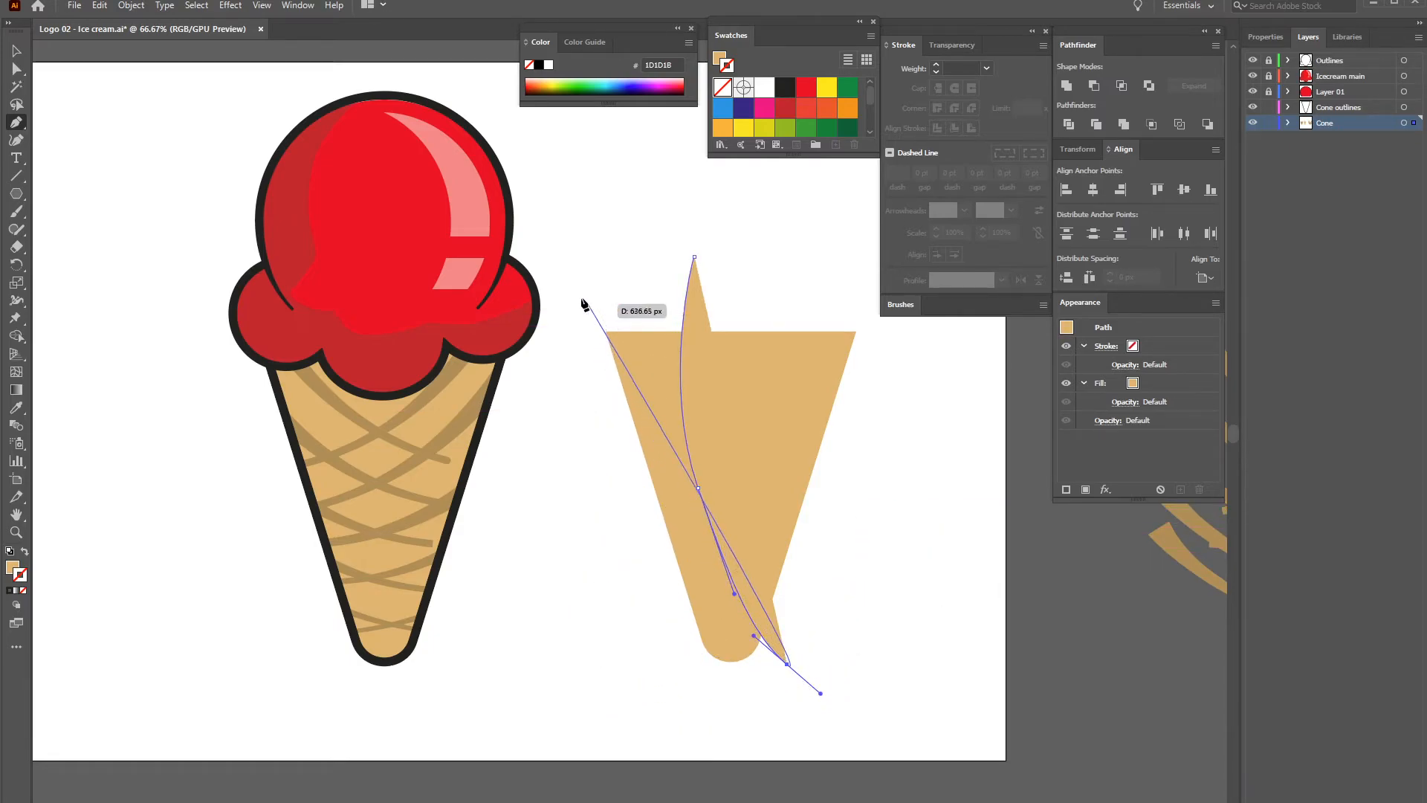
left_click(923, 329)
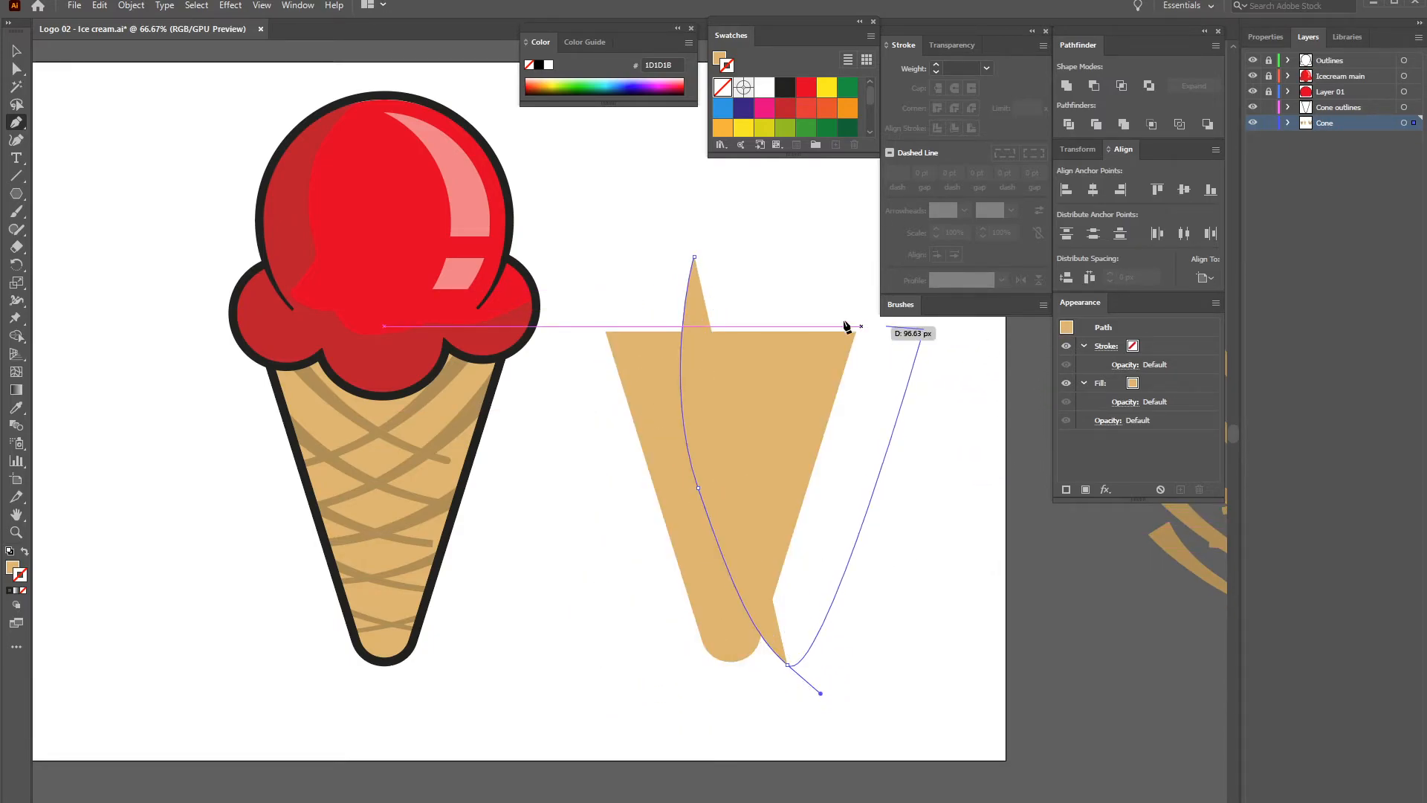
left_click(692, 258)
Subtract the curved shape from the duplicate cone using Minus Front, keeping only the left-hand strip
left_click(16, 51)
left_click(654, 383, "shift")
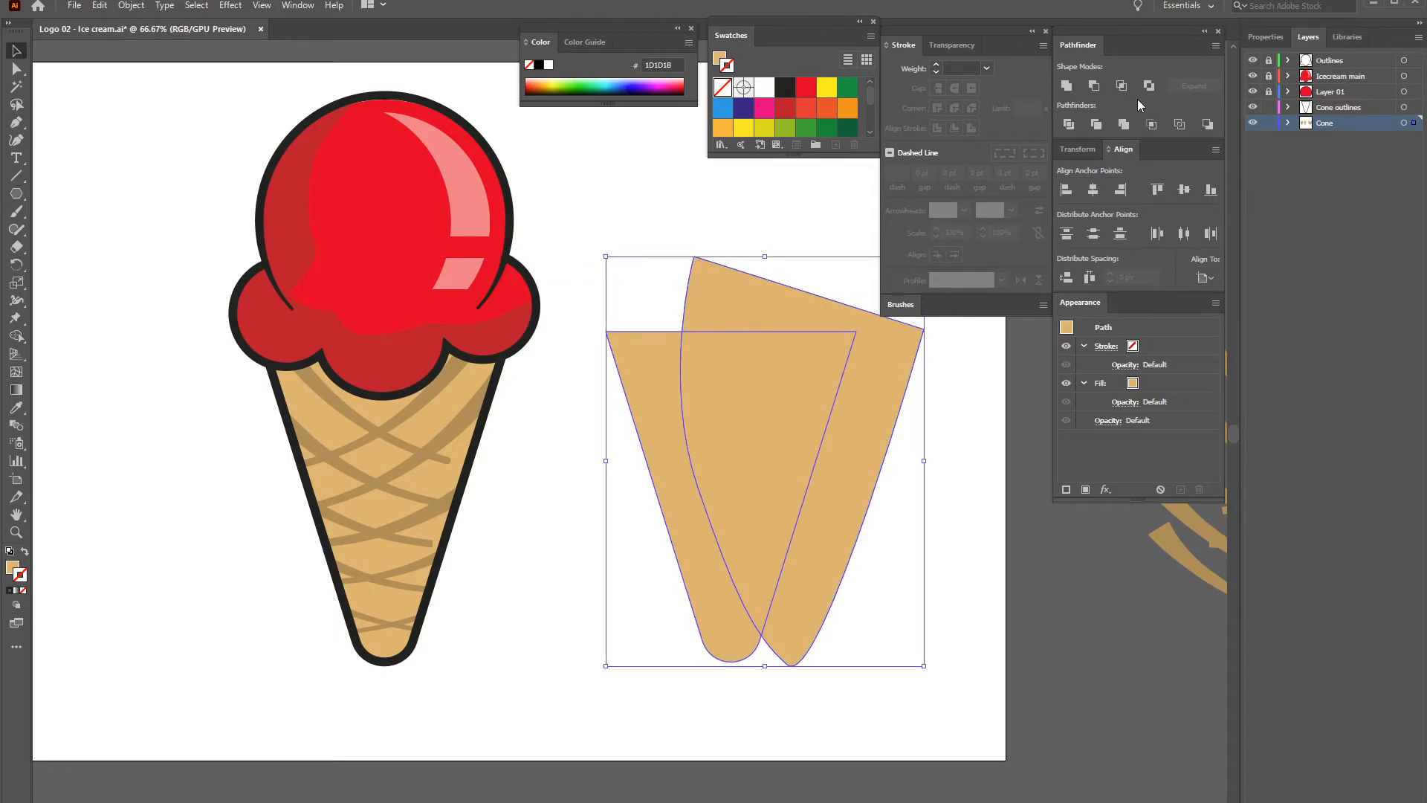
left_click(1093, 86)
left_click(694, 320)
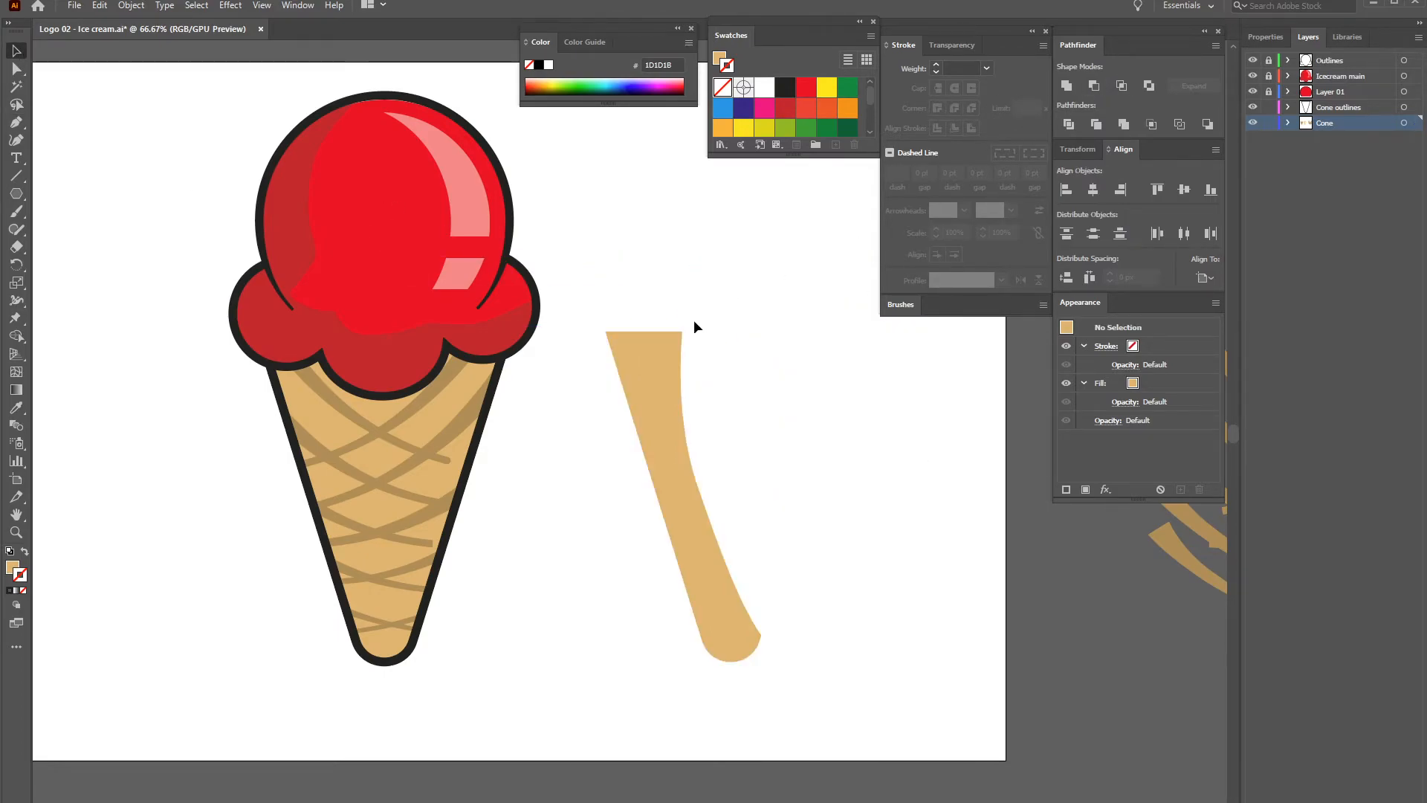
Fill the remaining strip with brown 967340 and place it over the left side of the original cone
left_click(664, 402)
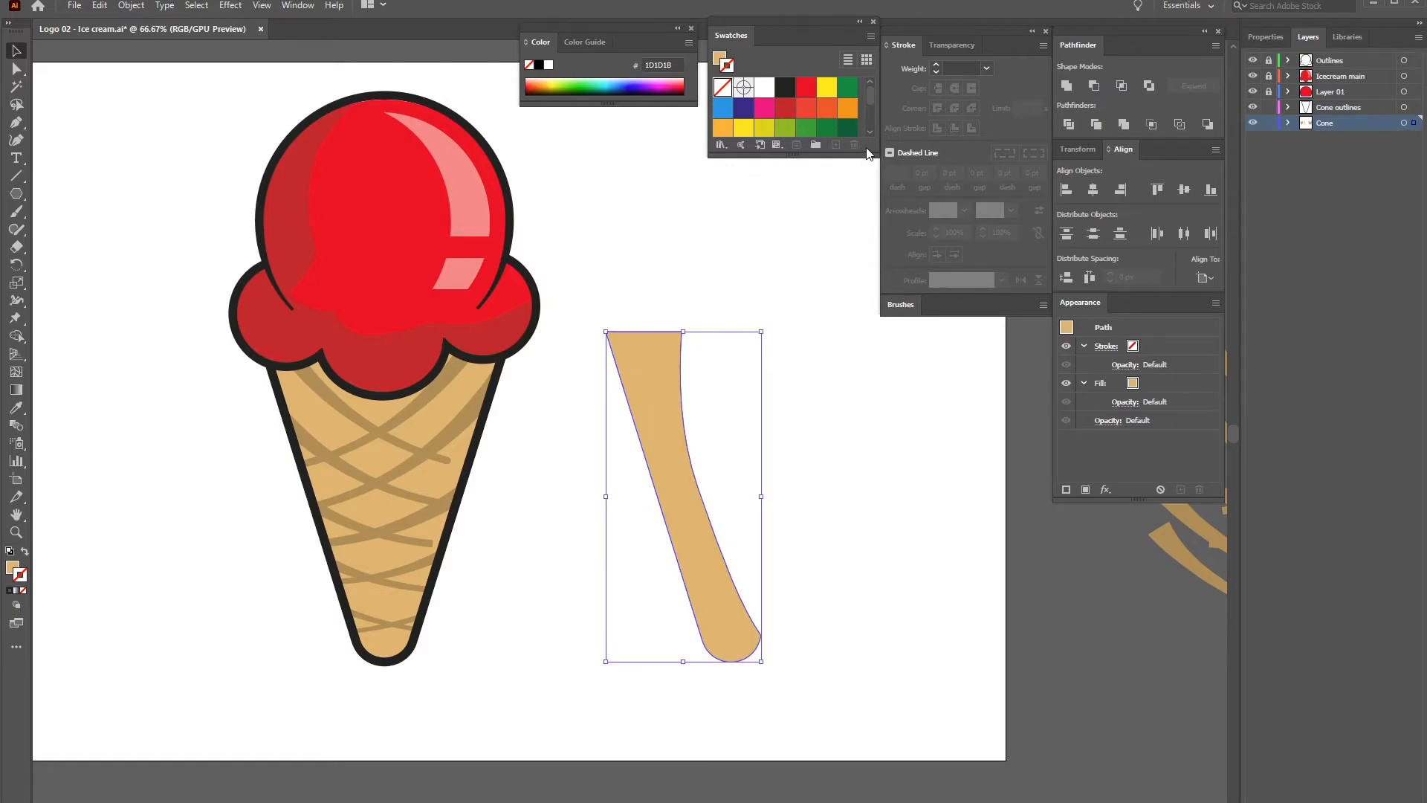
double_click(11, 566)
type("967340")
left_click(1216, 316)
left_click_drag(667, 379, 319, 395)
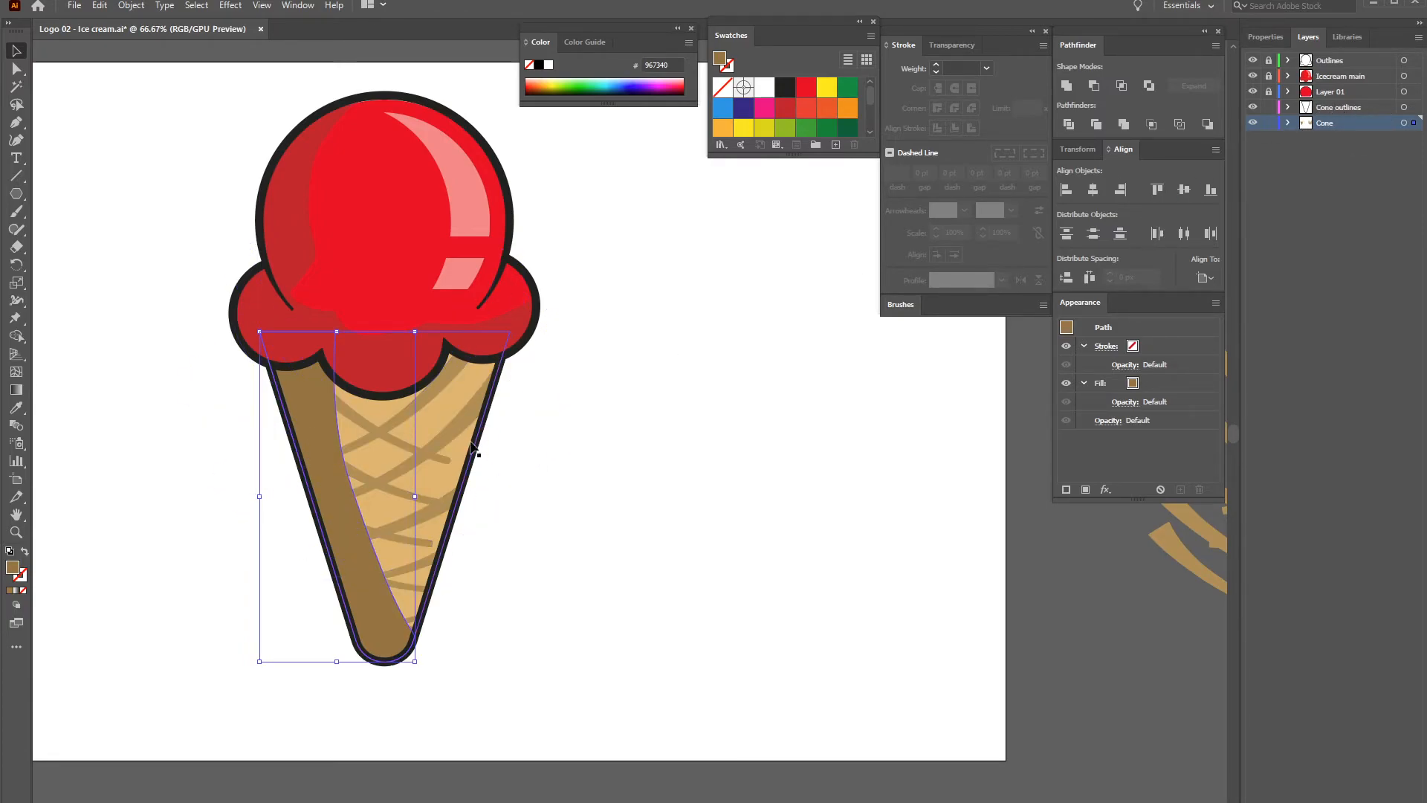
left_click(613, 418)
Set the brown shading strip's stroke opacity to 19%
left_click(307, 432)
left_click(1124, 364)
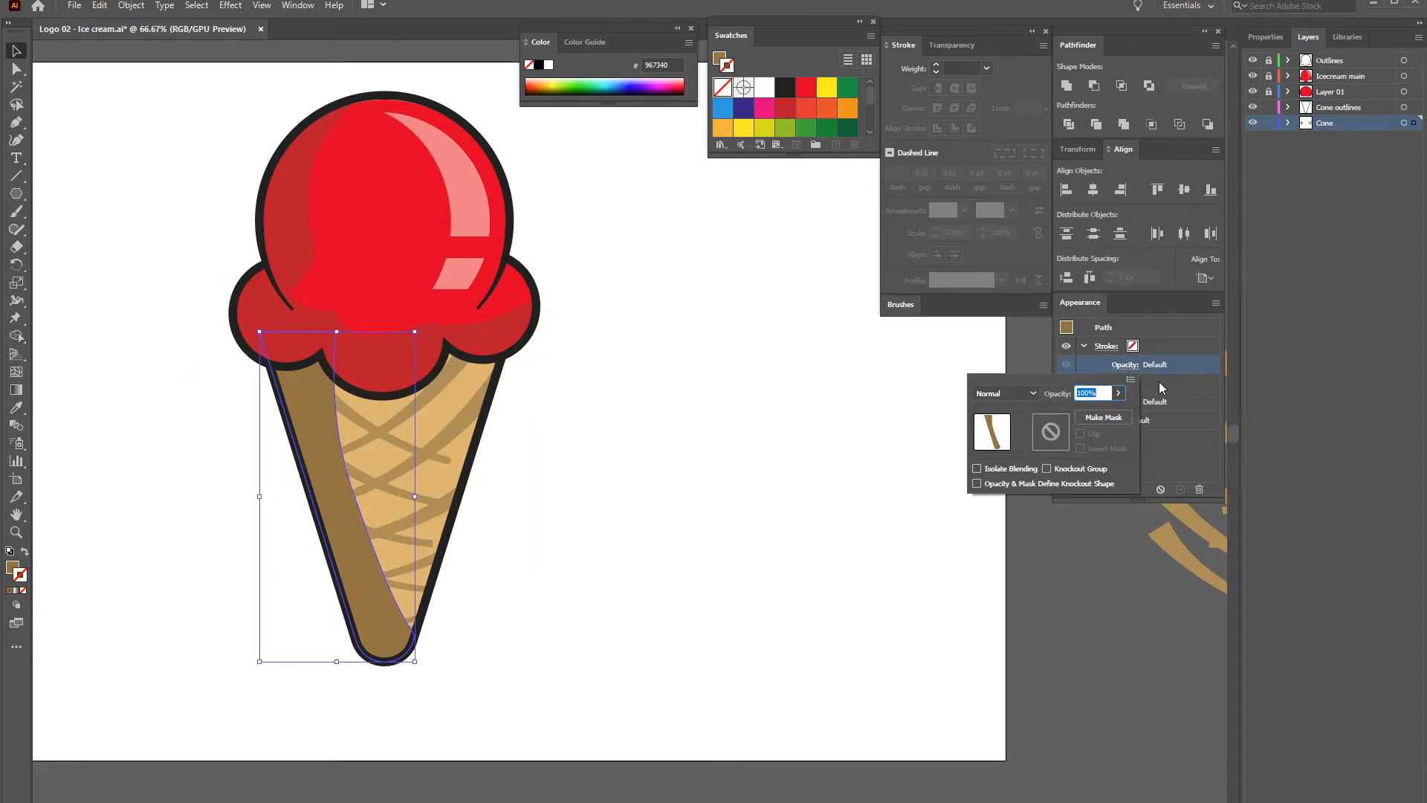
left_click(1118, 393)
left_click_drag(1119, 413, 1073, 411)
left_click(816, 436)
Try moving the brown shading strip across the cone, and undo the move
left_click_drag(327, 439, 420, 447)
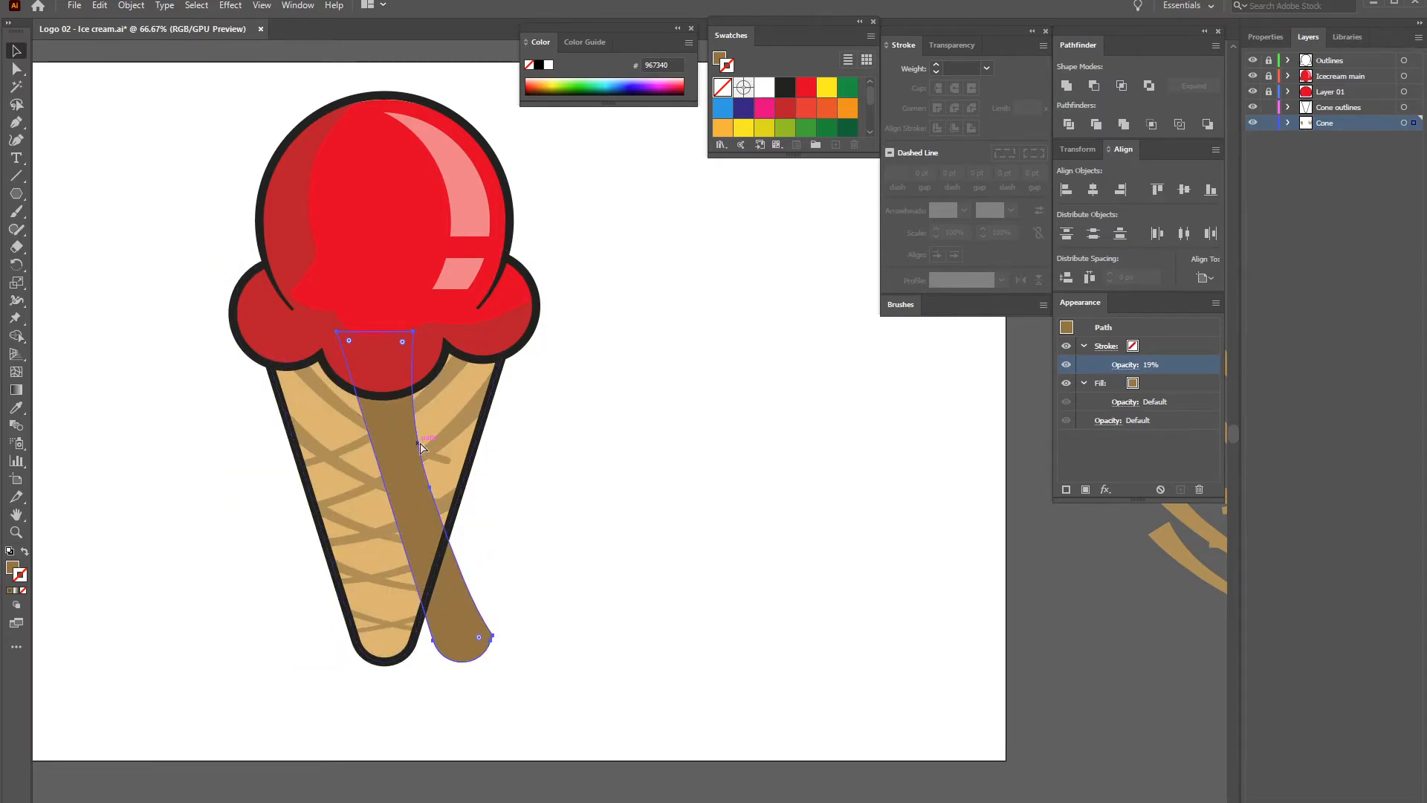
key("ctrl+z")
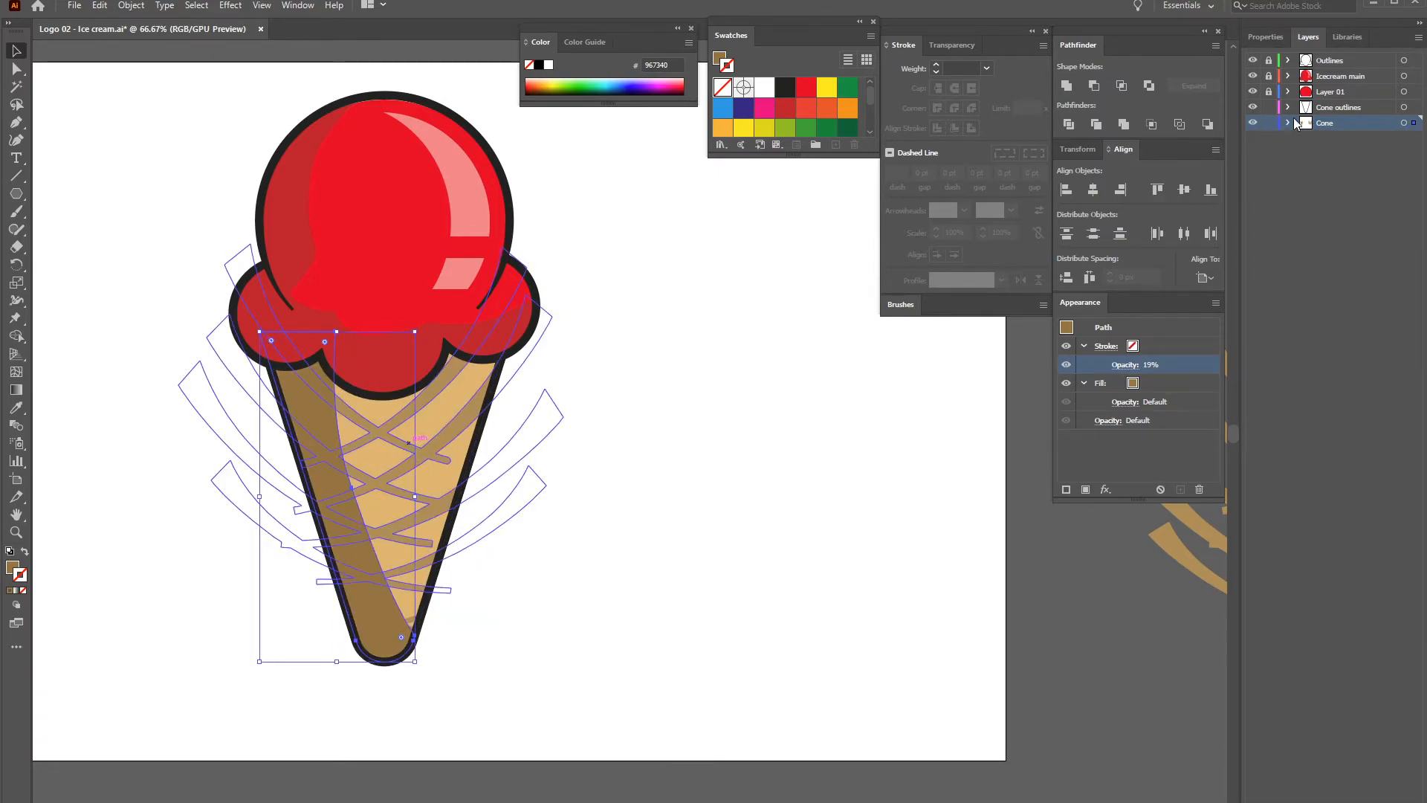
left_click(1253, 124)
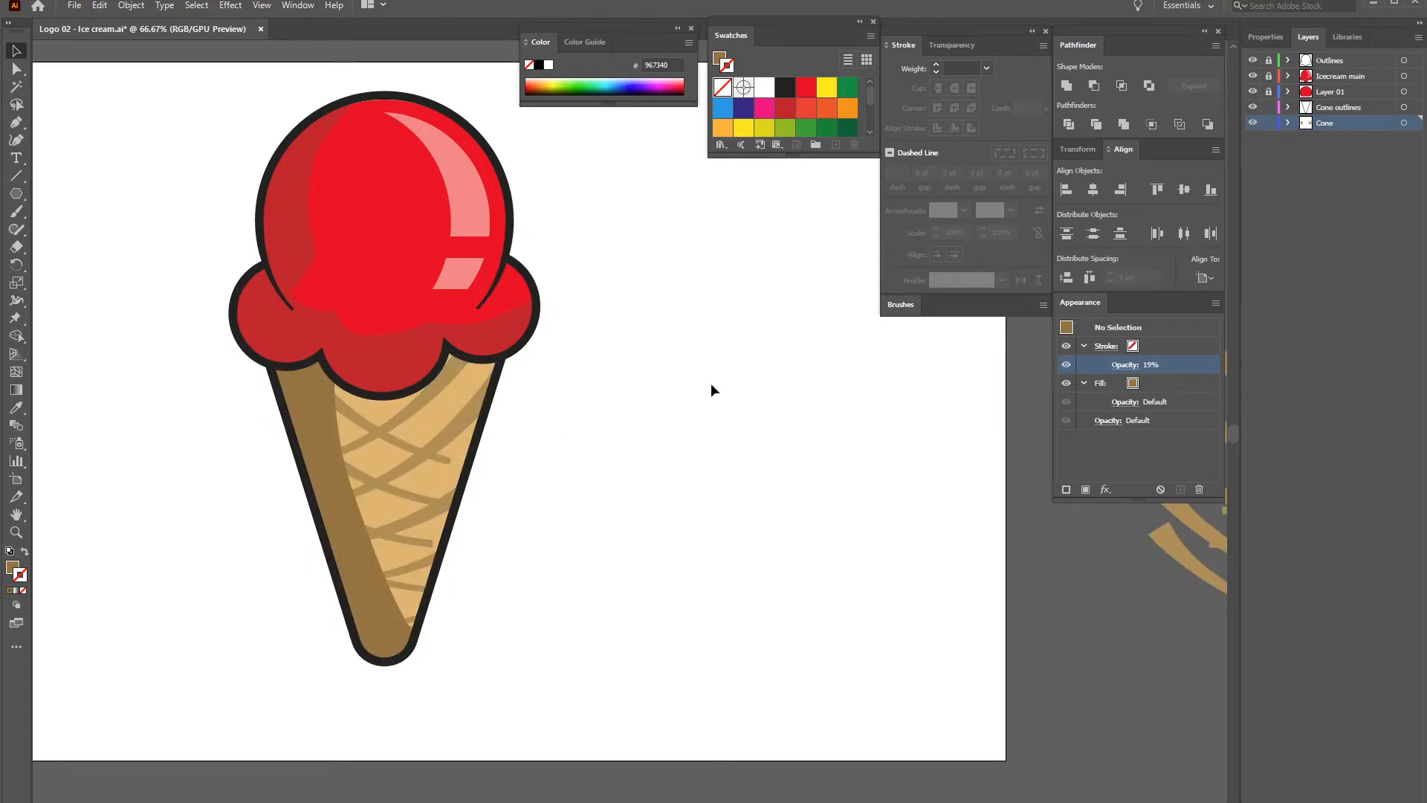
Set the brown shading strip's fill opacity to 50%
left_click(306, 413)
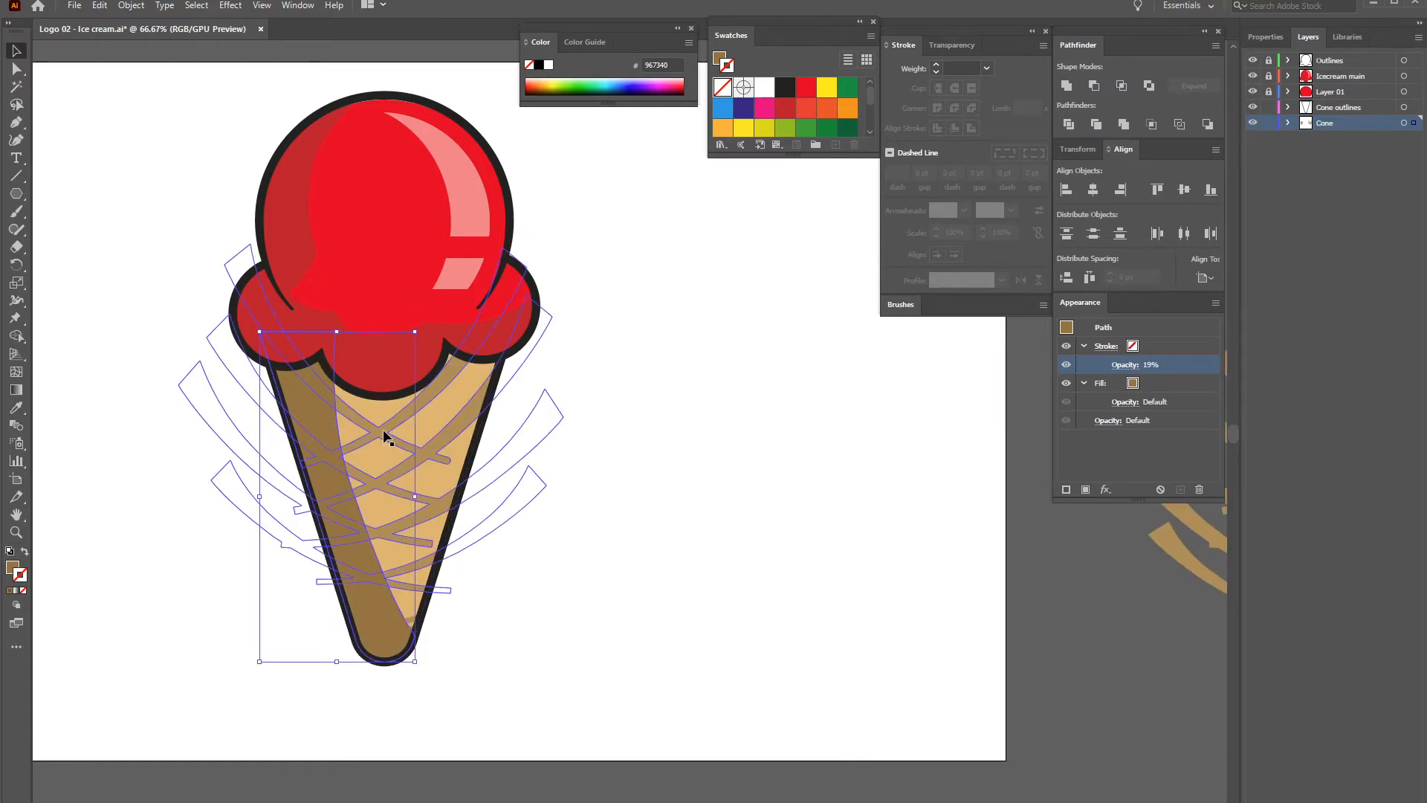
left_click(1121, 400)
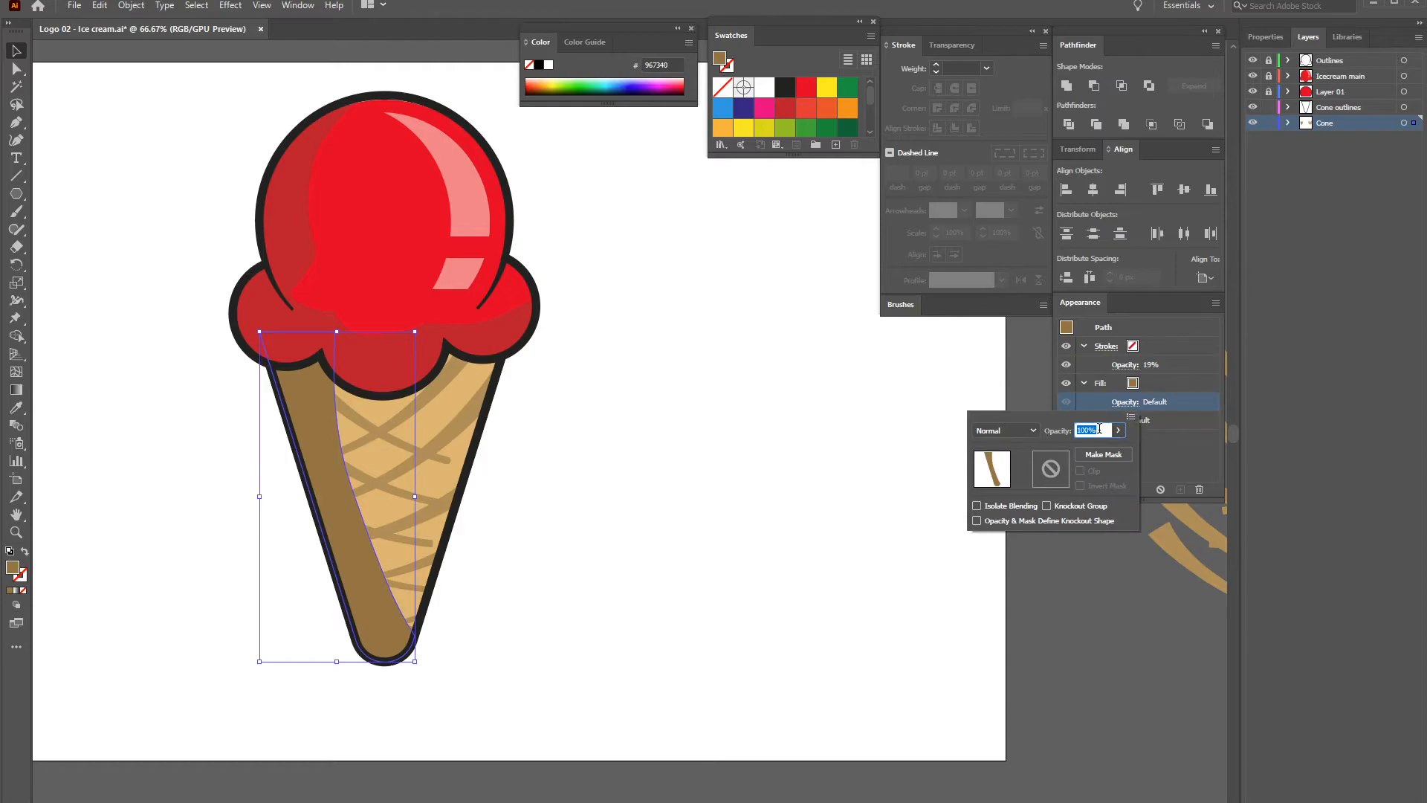
type("50")
key("Return")
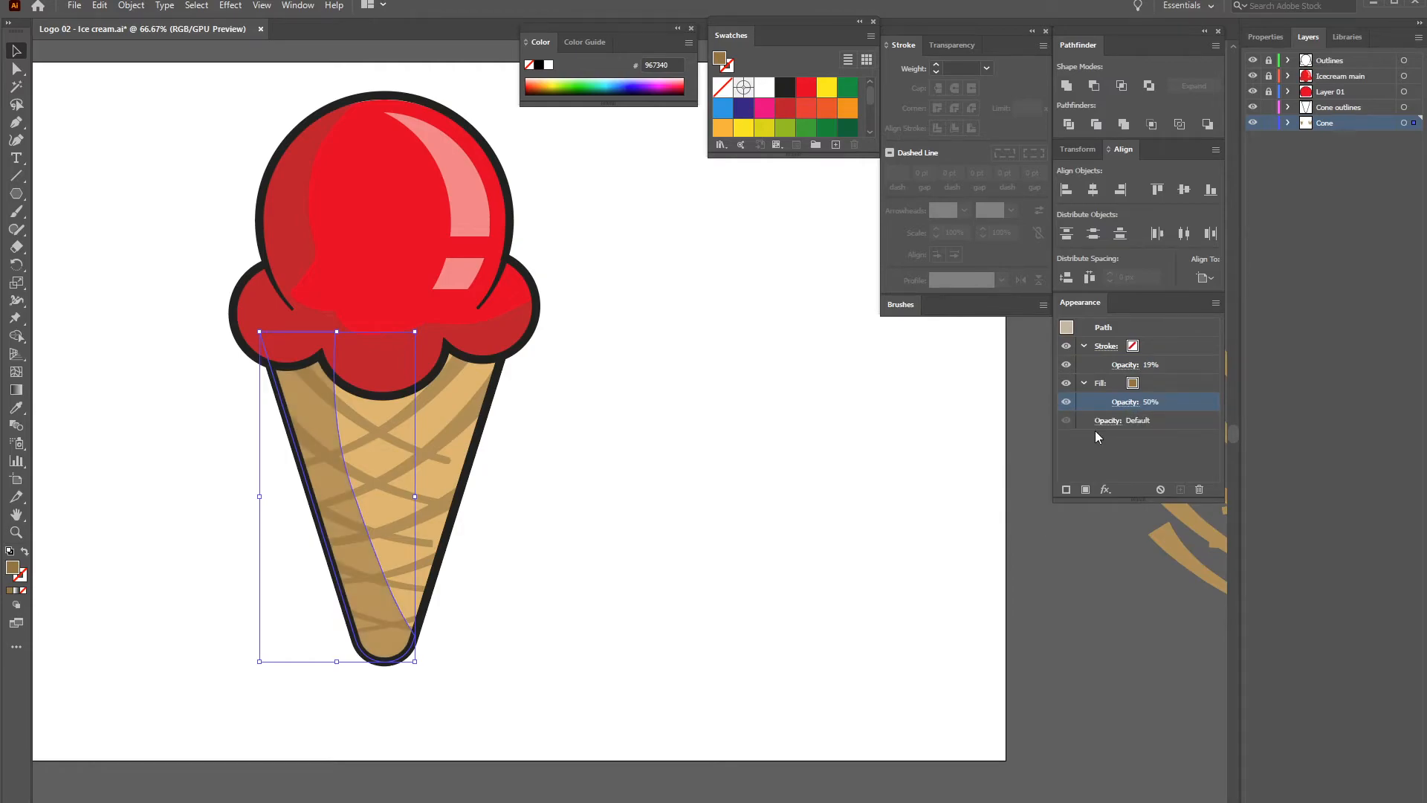
Lower the brown shading strip's fill opacity to 40%
left_click(741, 465)
left_click(342, 414)
left_click(1128, 402)
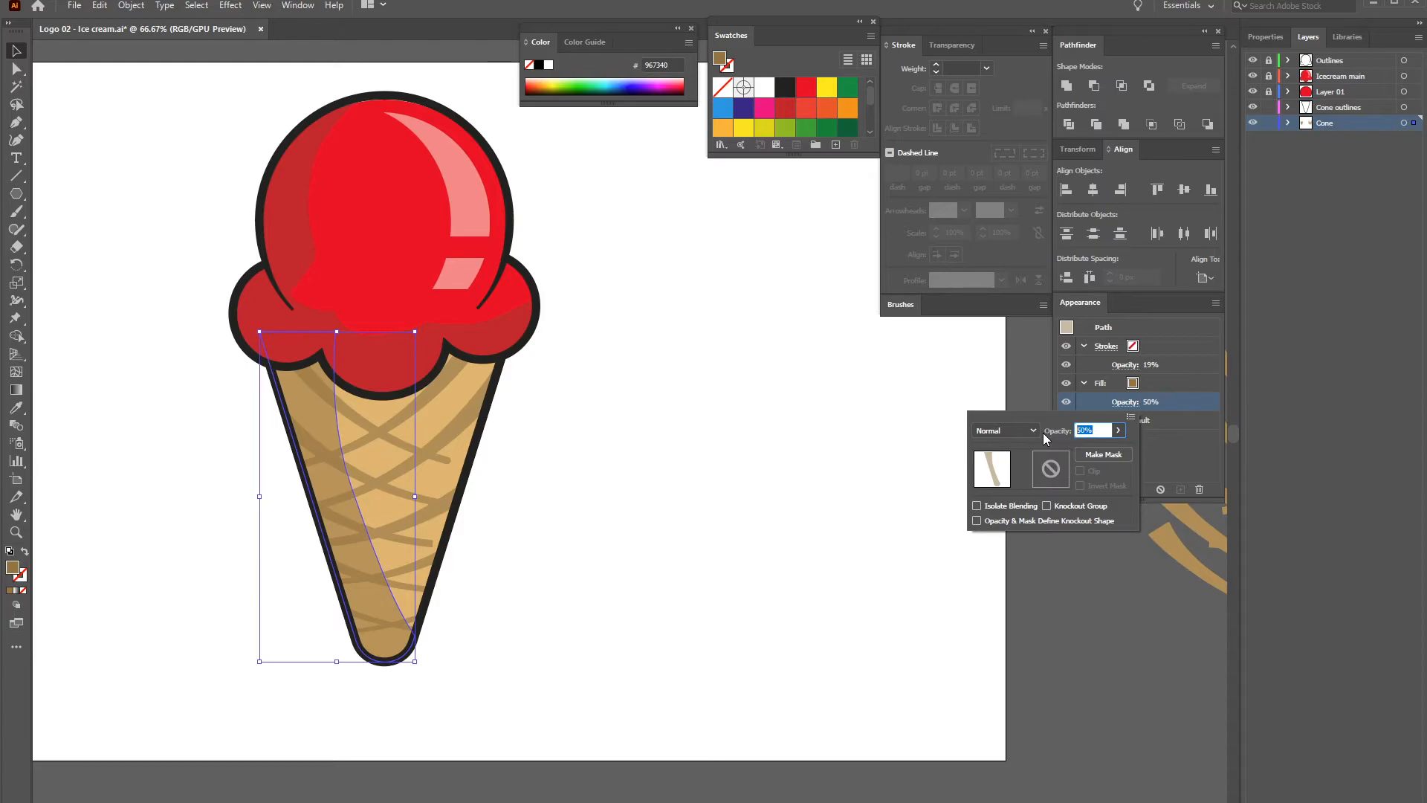
type("40")
key("Return")
left_click(705, 488)
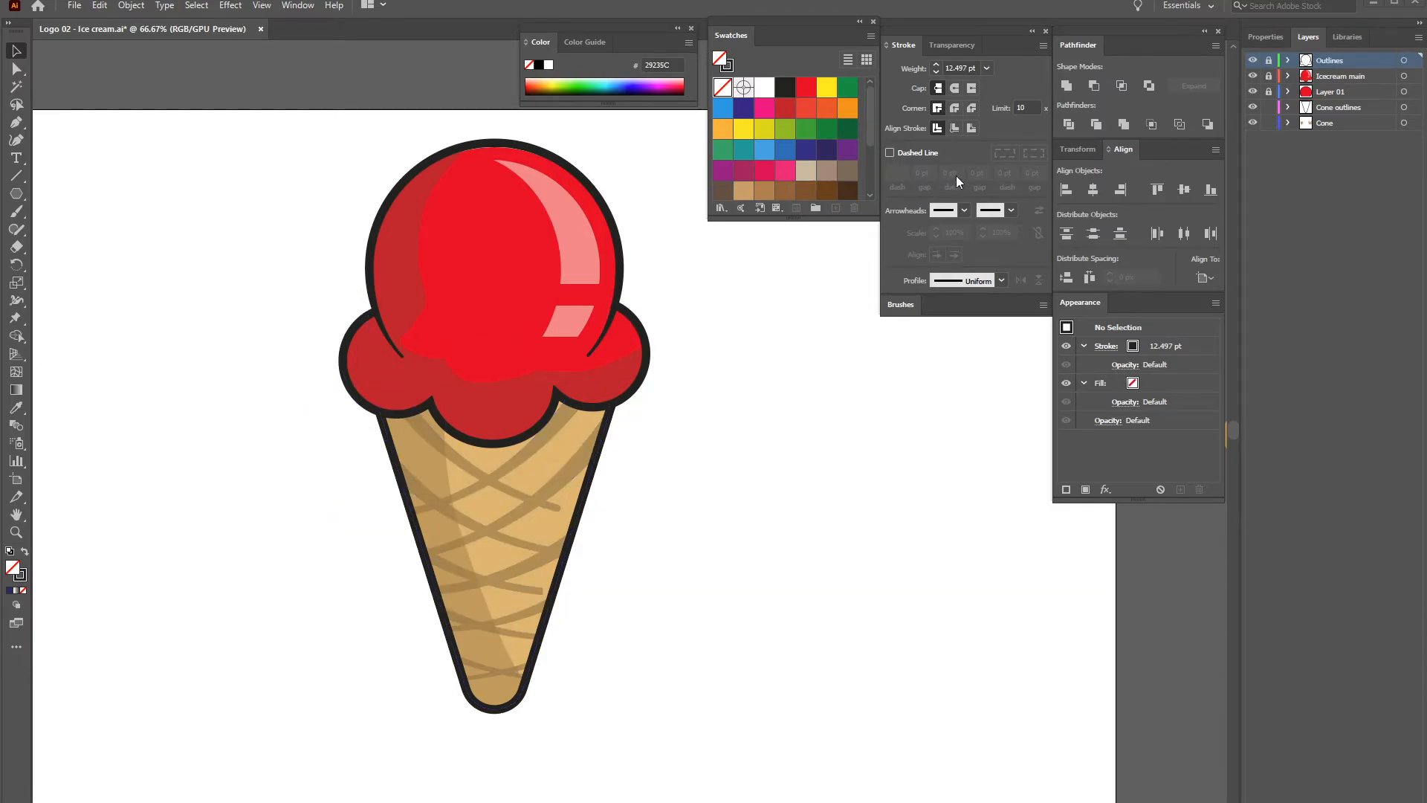
Unlock the Outlines, Icecream main and Layer 01 layers and select everything on the Outlines layer
left_click(1268, 61)
left_click(1270, 92)
left_click(1403, 60)
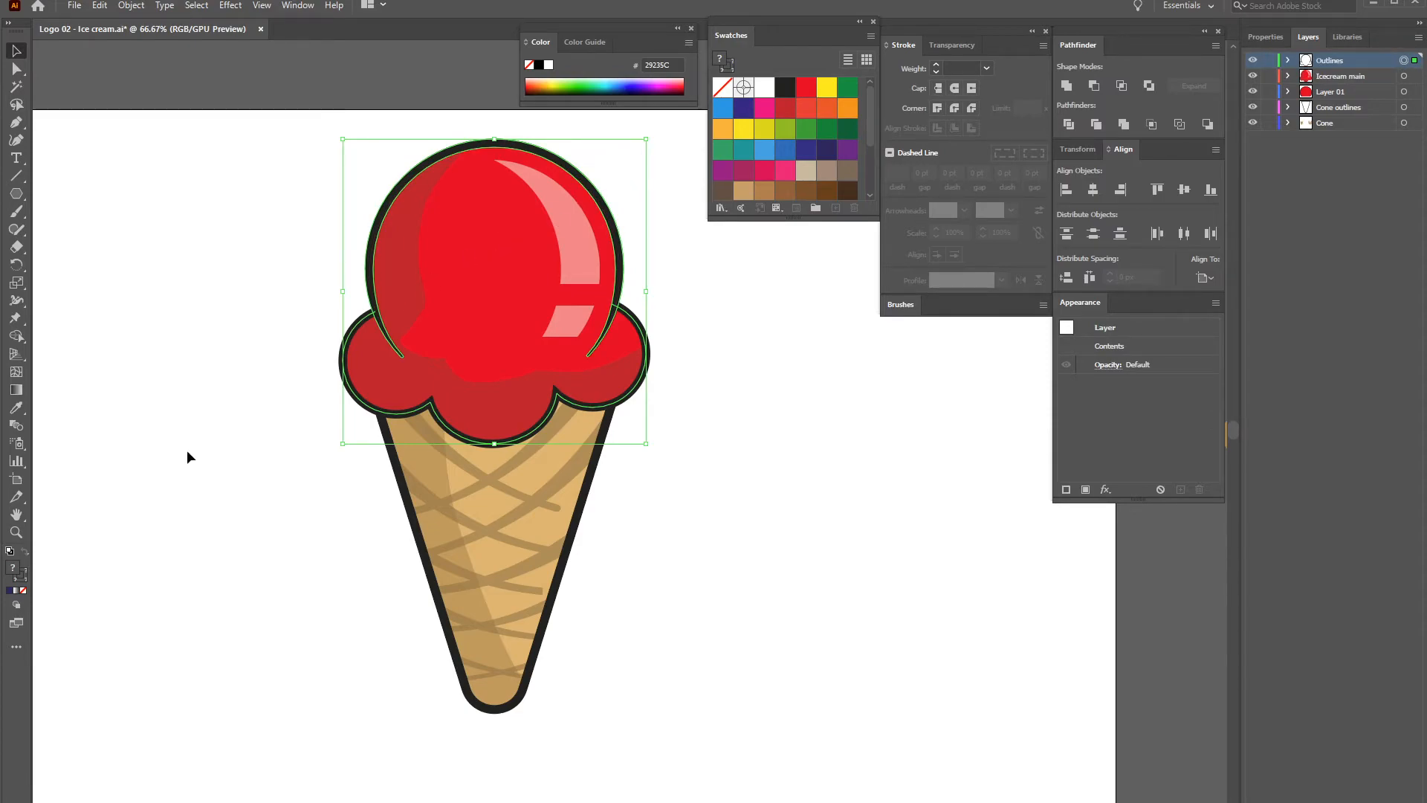
Try moving the round scoop outline and the scalloped lower outline separately, undoing each move
left_click(293, 220)
left_click_drag(403, 184, 202, 185)
key("ctrl+z")
left_click(275, 405)
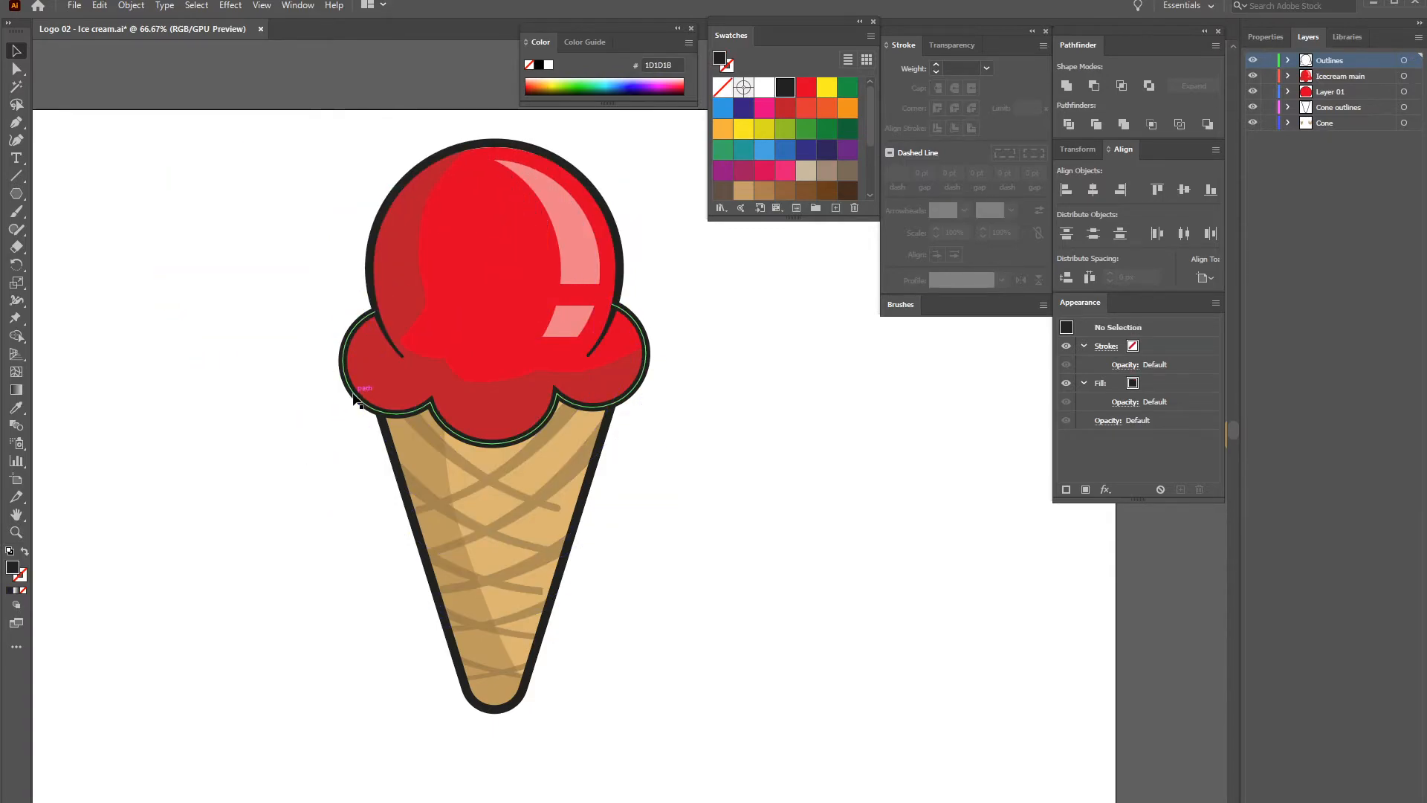
left_click(356, 402)
left_click_drag(373, 404, 241, 435)
key("ctrl+z")
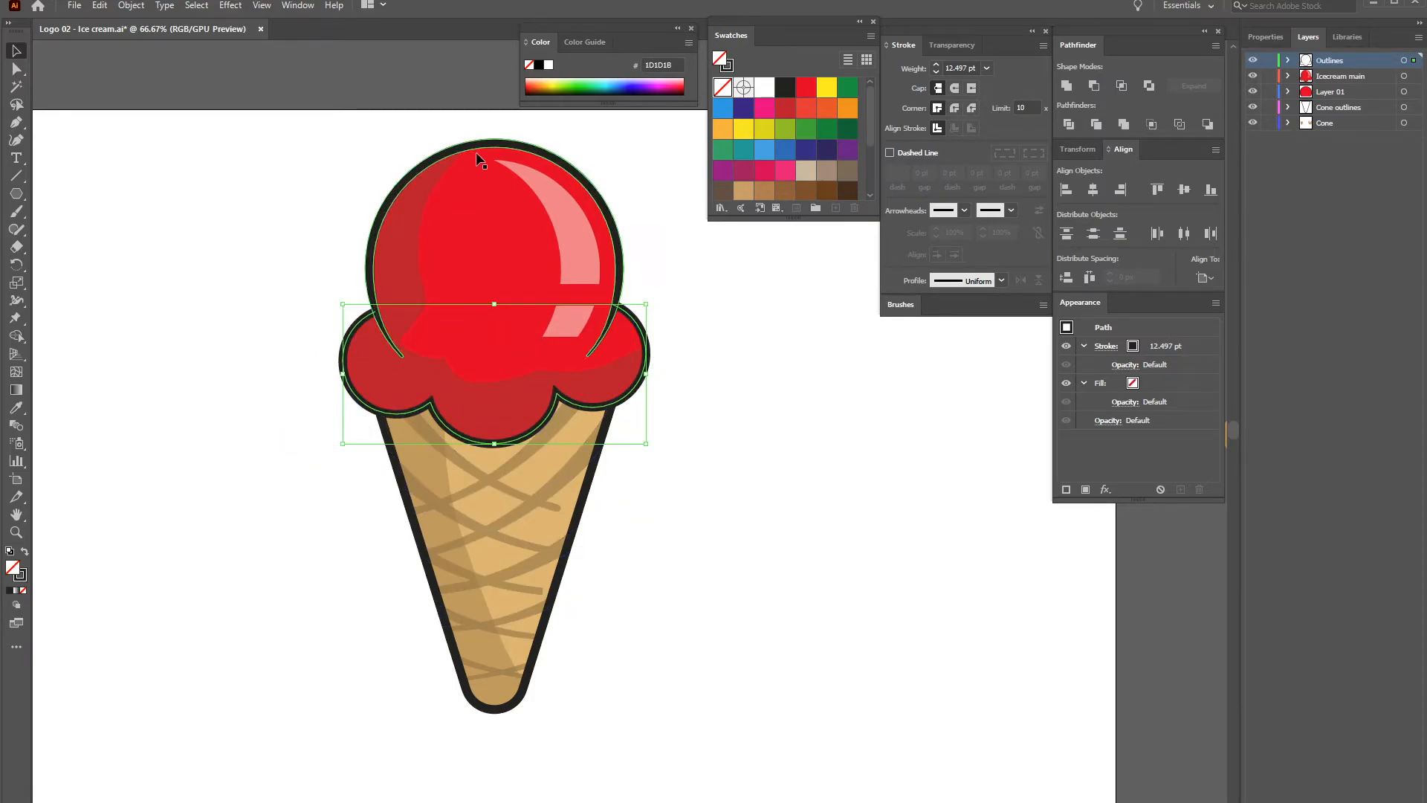
left_click(634, 158)
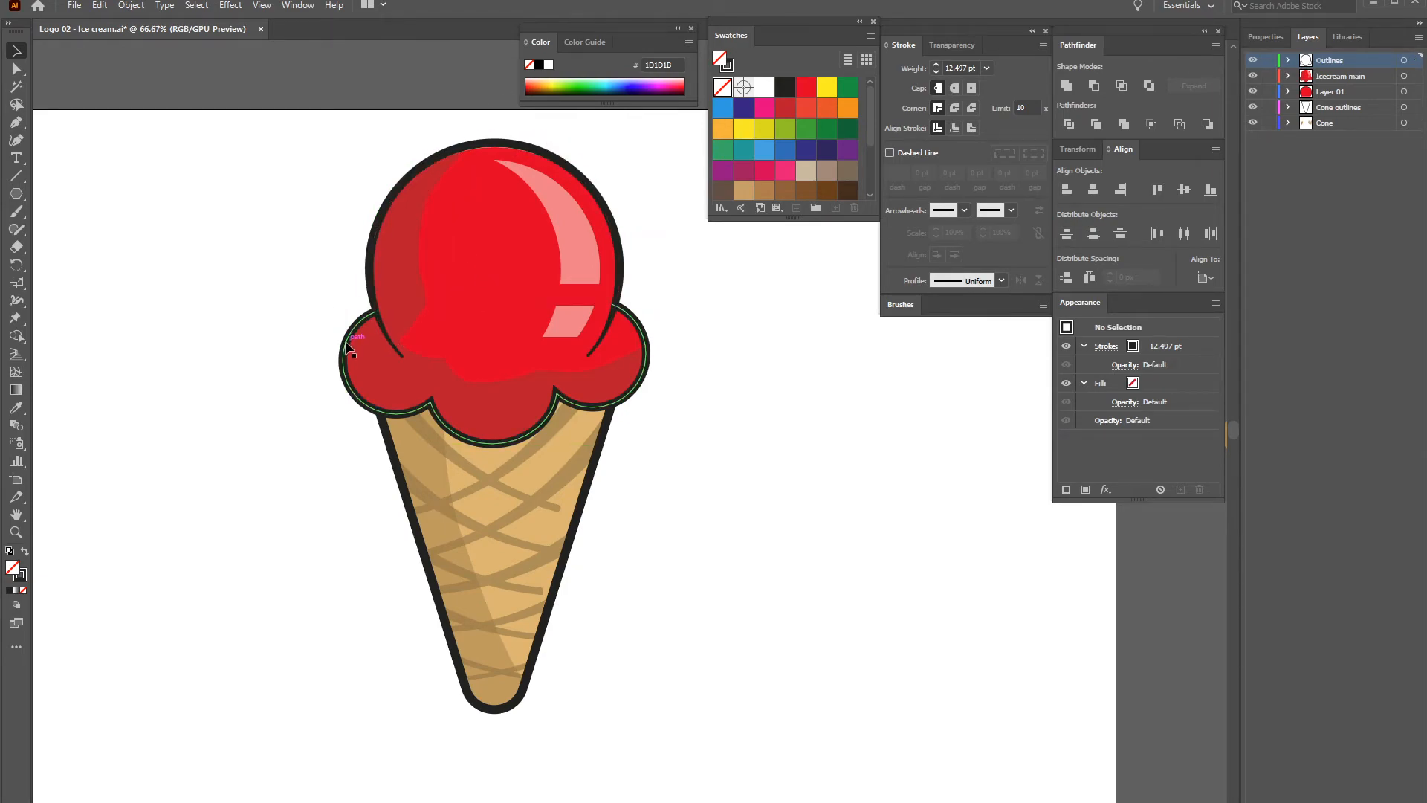
Change the round scoop outline's fill to dark red 750311, starting from the red BE1622 swatch
left_click(548, 155)
left_click(753, 278)
left_click(557, 154)
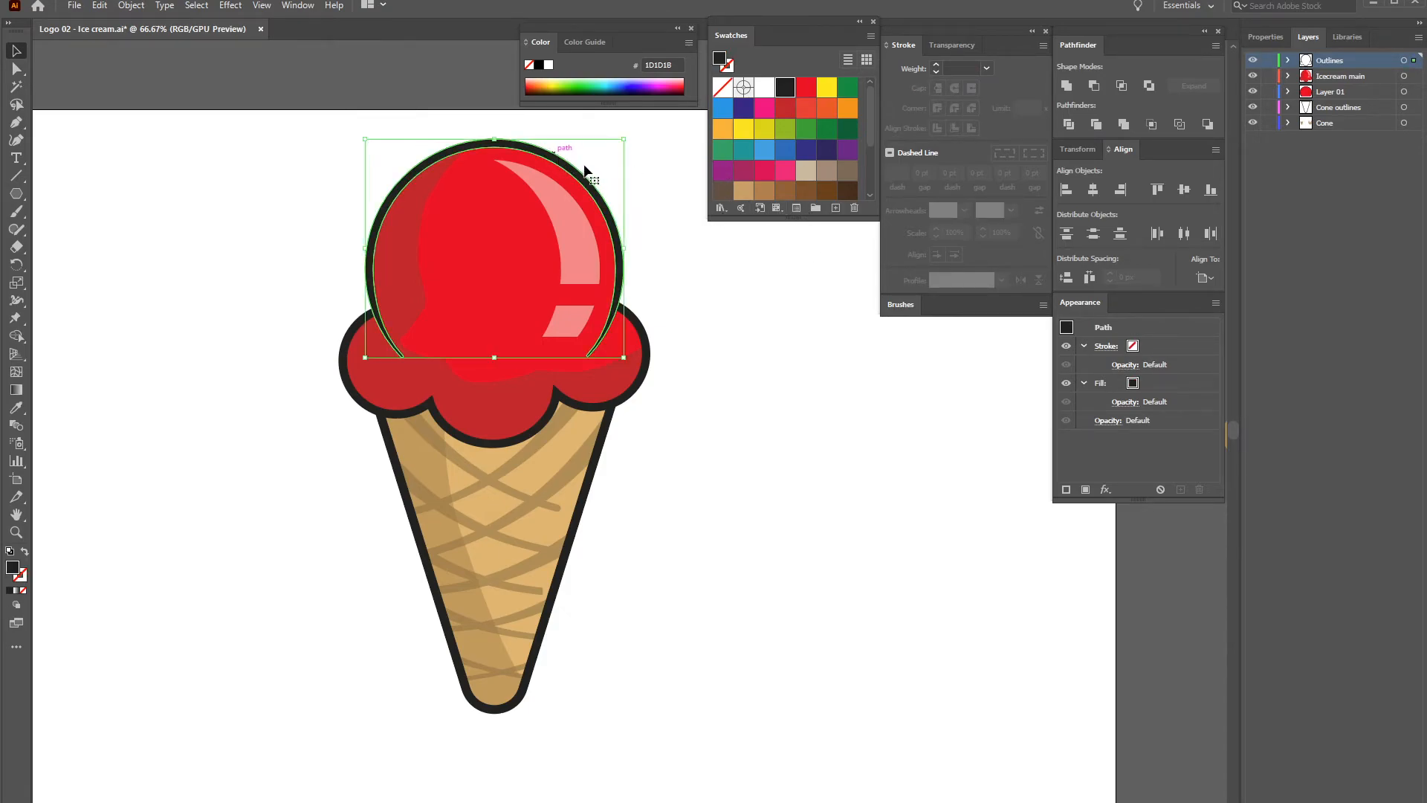
left_click(786, 105)
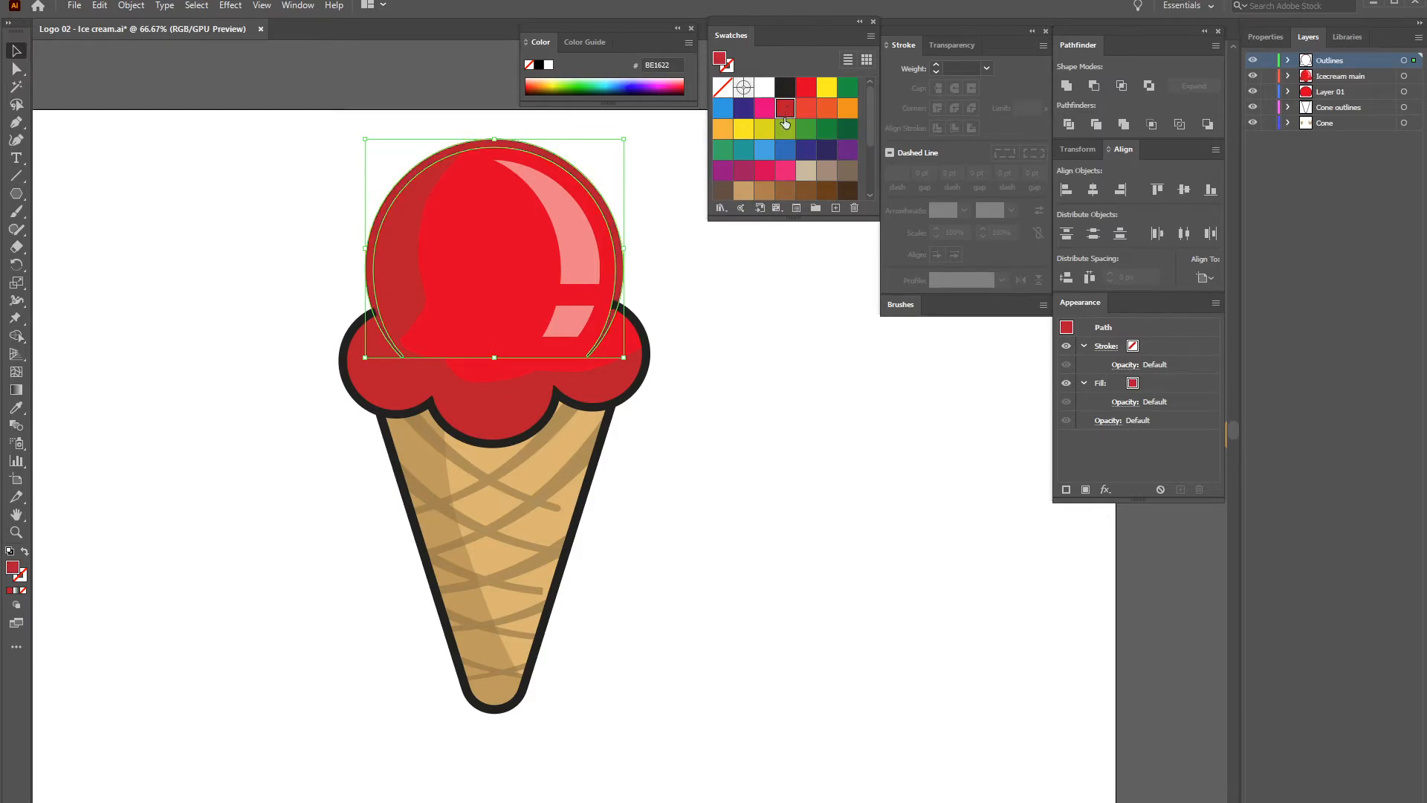
double_click(17, 569)
left_click_drag(1035, 368, 1043, 410)
key("Return")
left_click(776, 295)
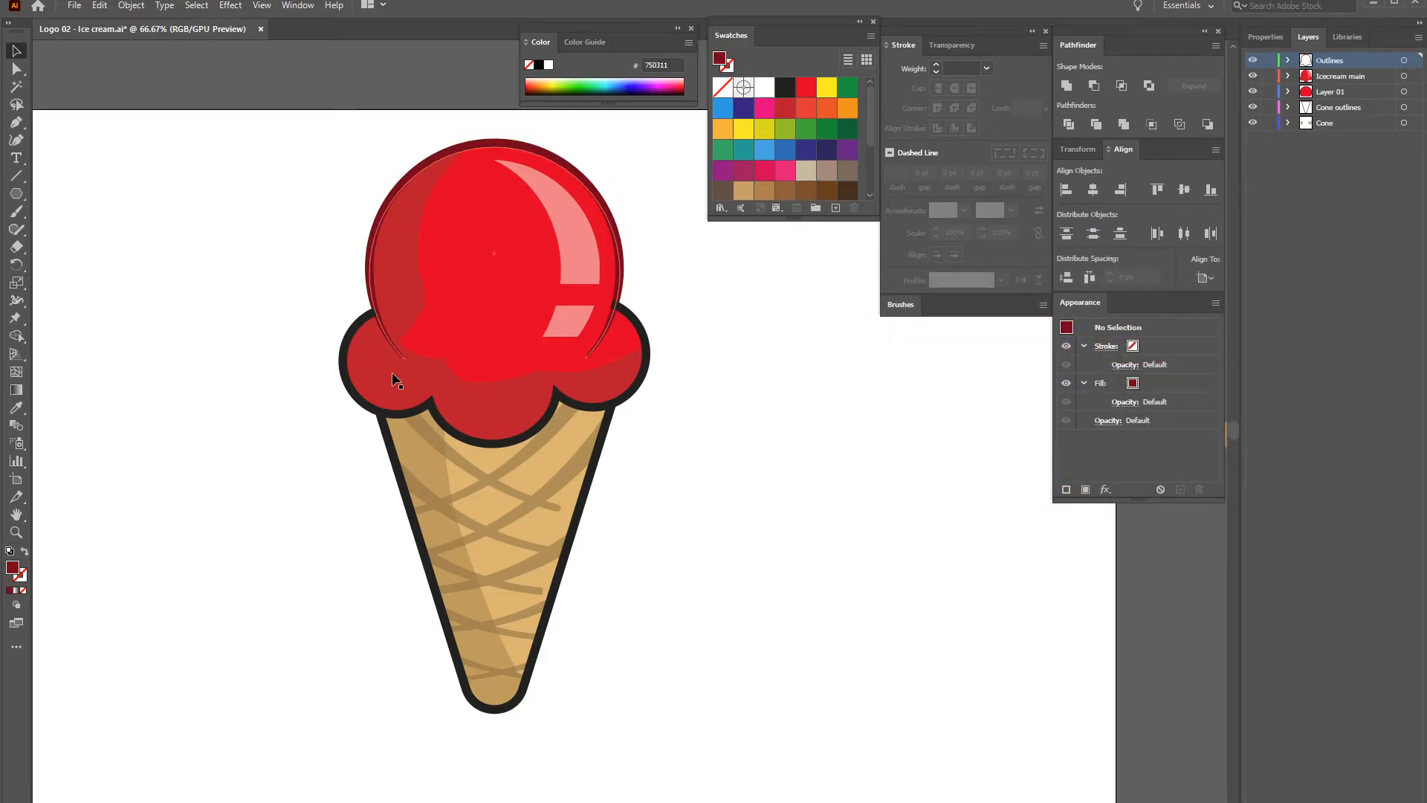
Recolour the stroke of the scalloped lower scoop outline with the red BE1622 swatch
left_click(342, 378)
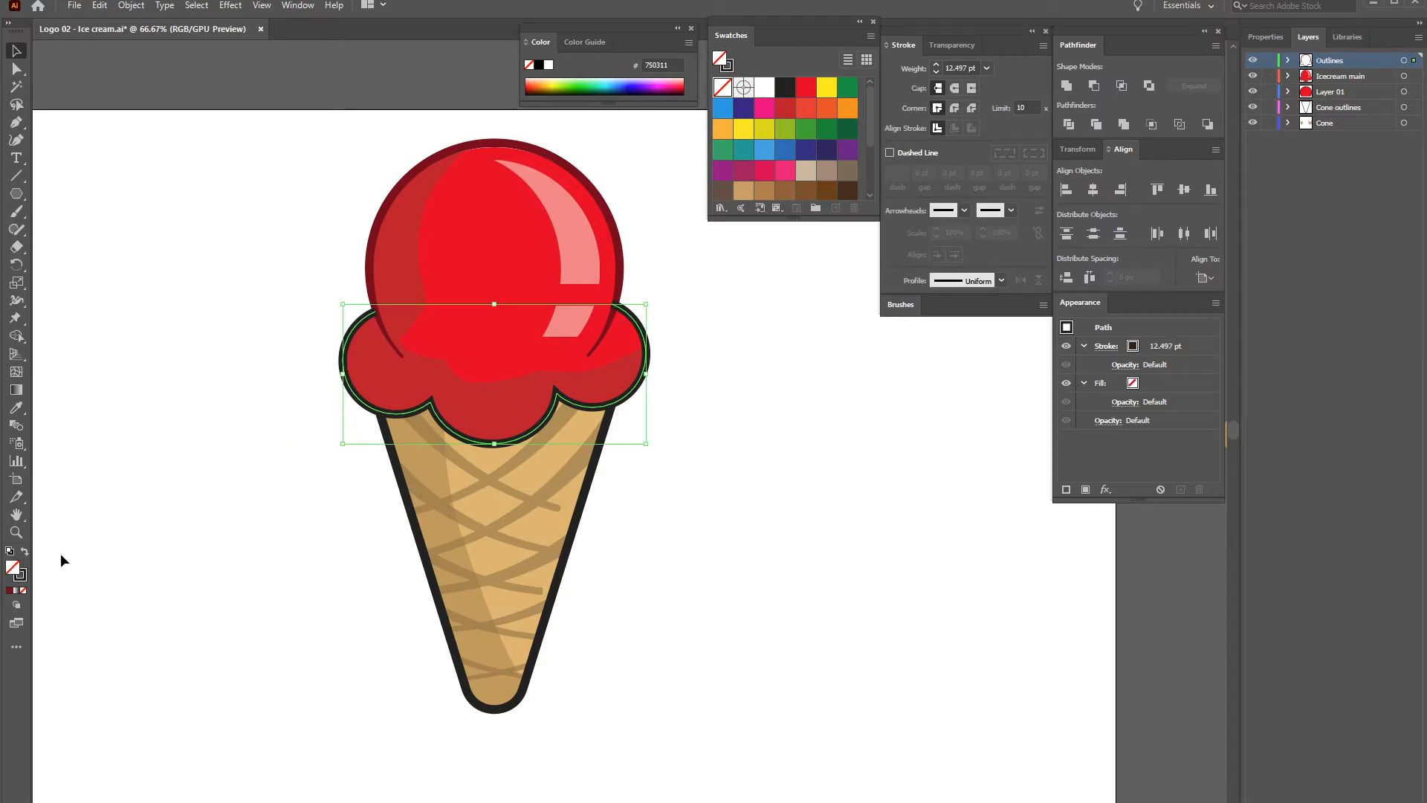
left_click(20, 576)
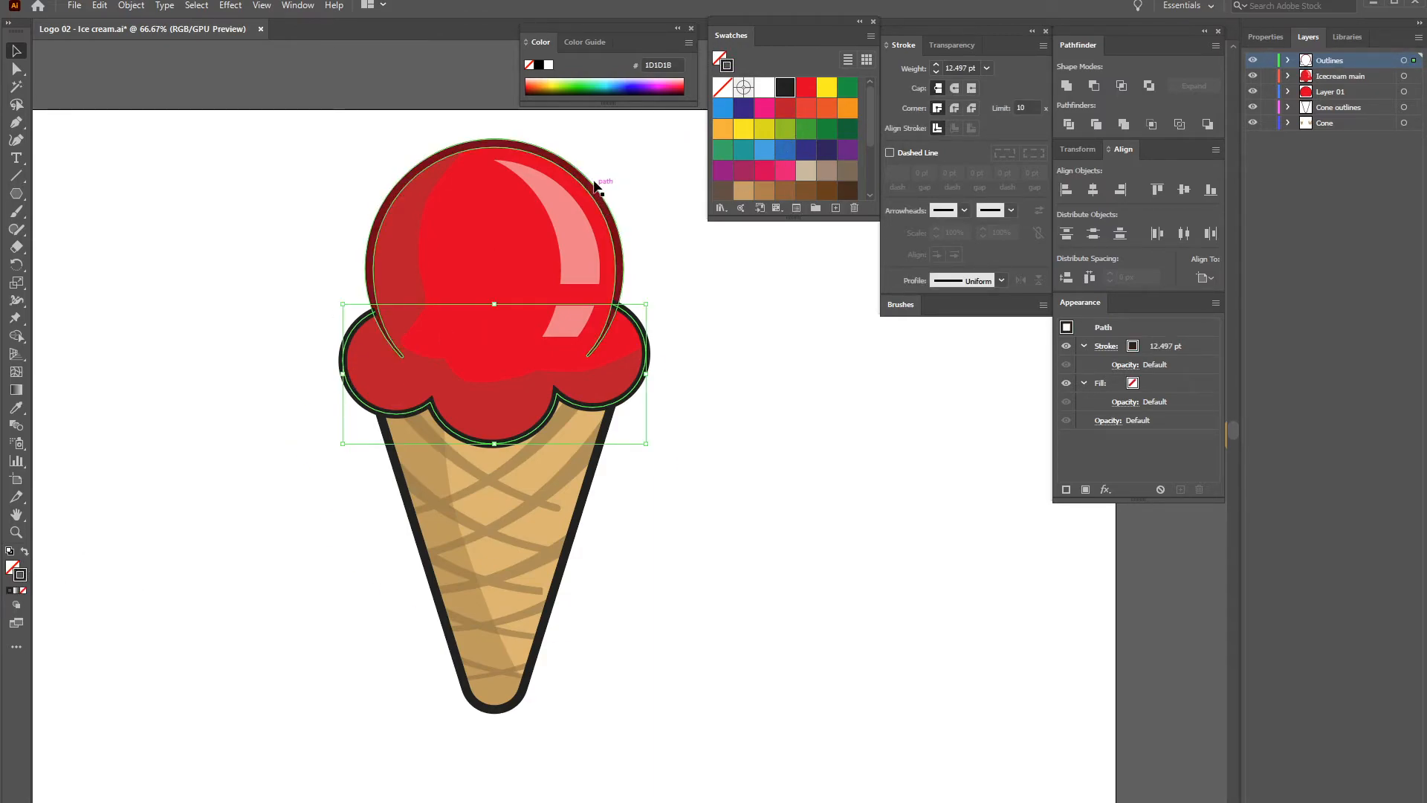
left_click(785, 110)
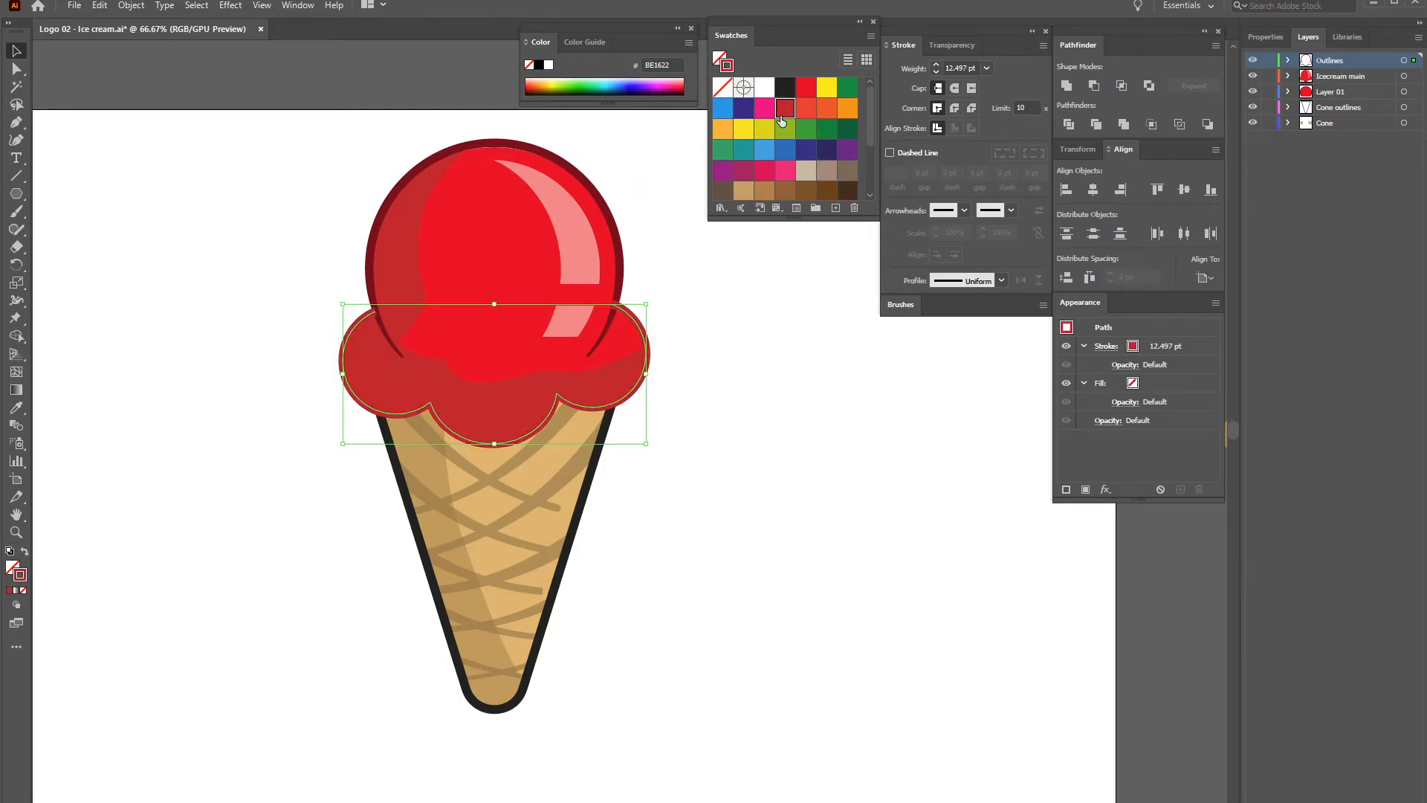
Try to copy the round scoop outline's dark red onto the scalloped outline with the Eyedropper, and undo it
key("i")
left_click(587, 180)
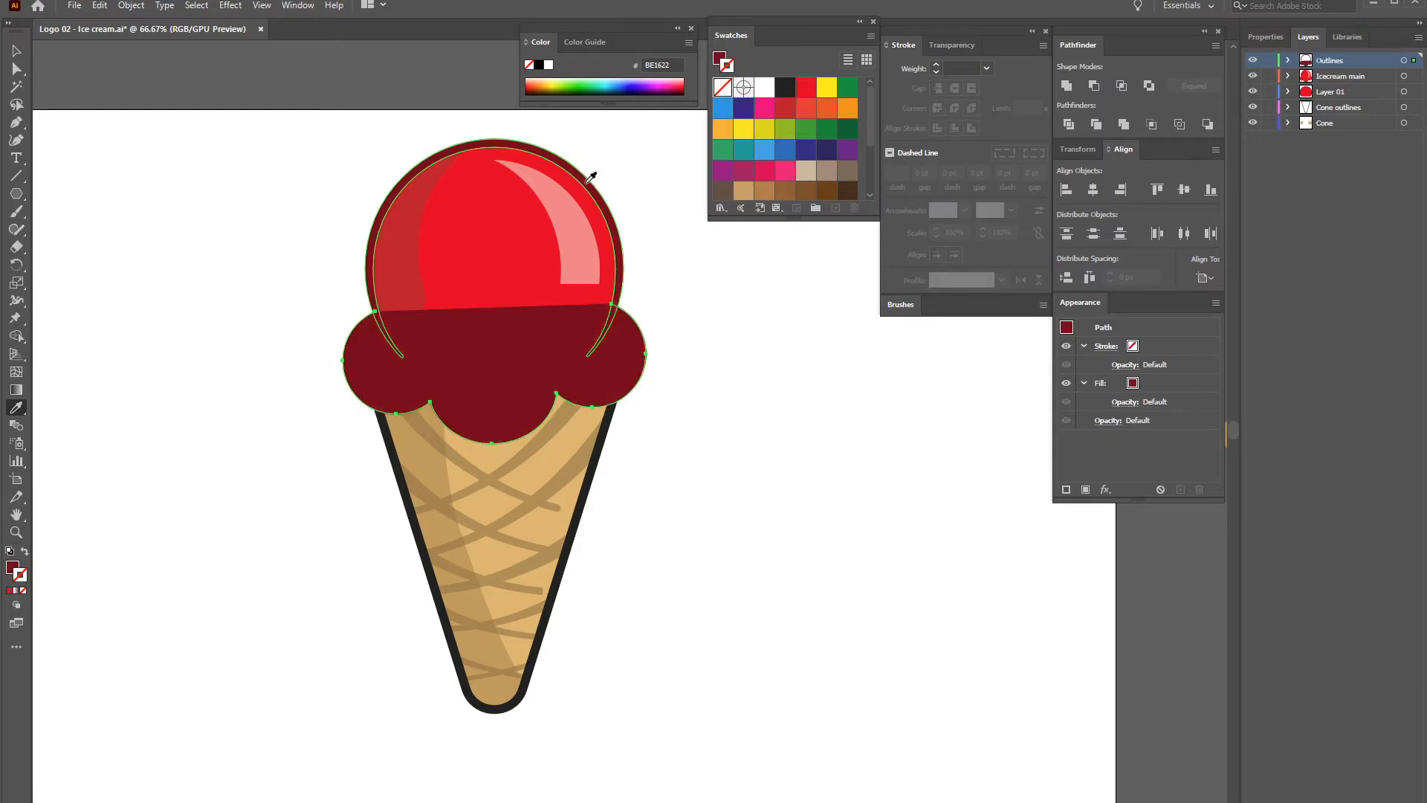
left_click(590, 169)
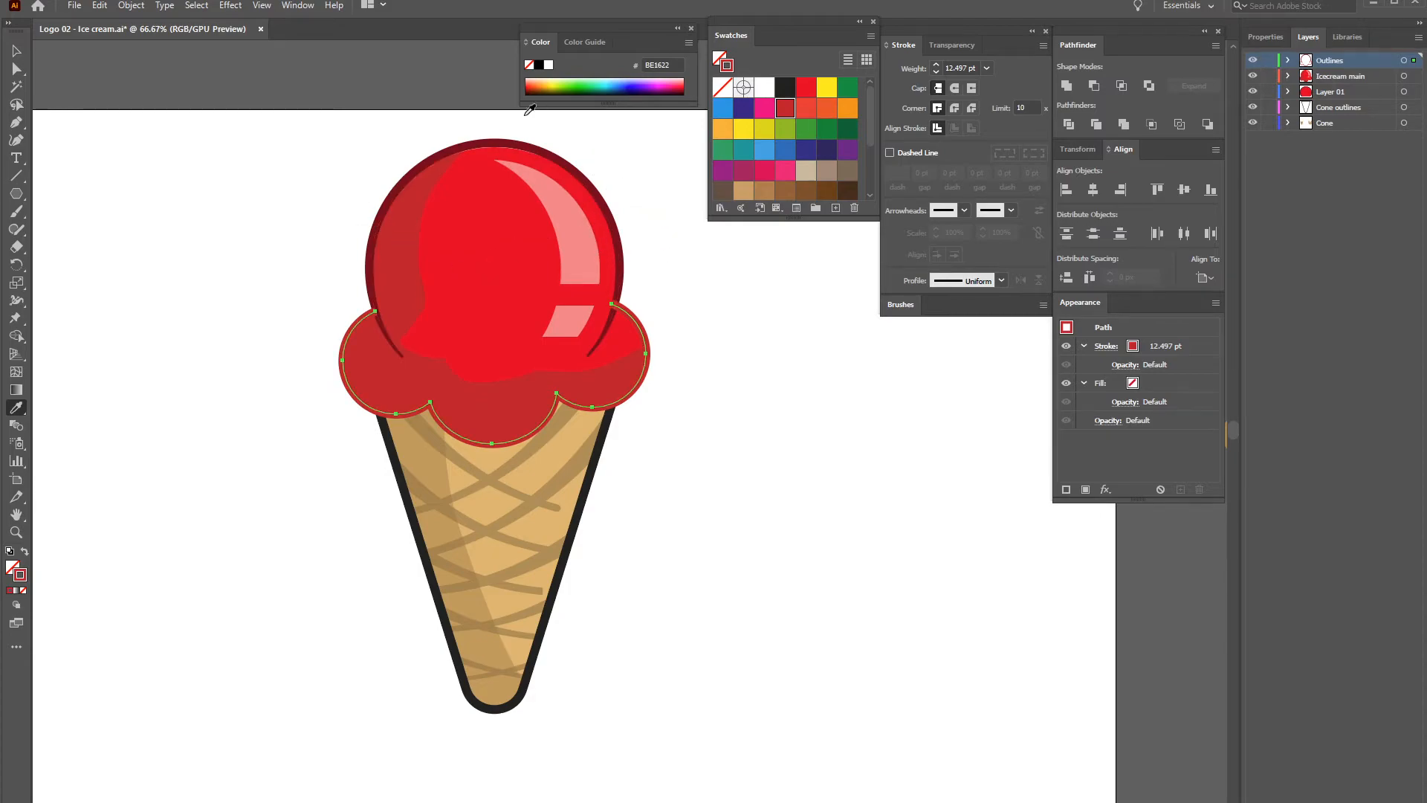
Save the round scoop outline's dark red fill as a new global swatch named REDou
left_click_drag(848, 219, 850, 357)
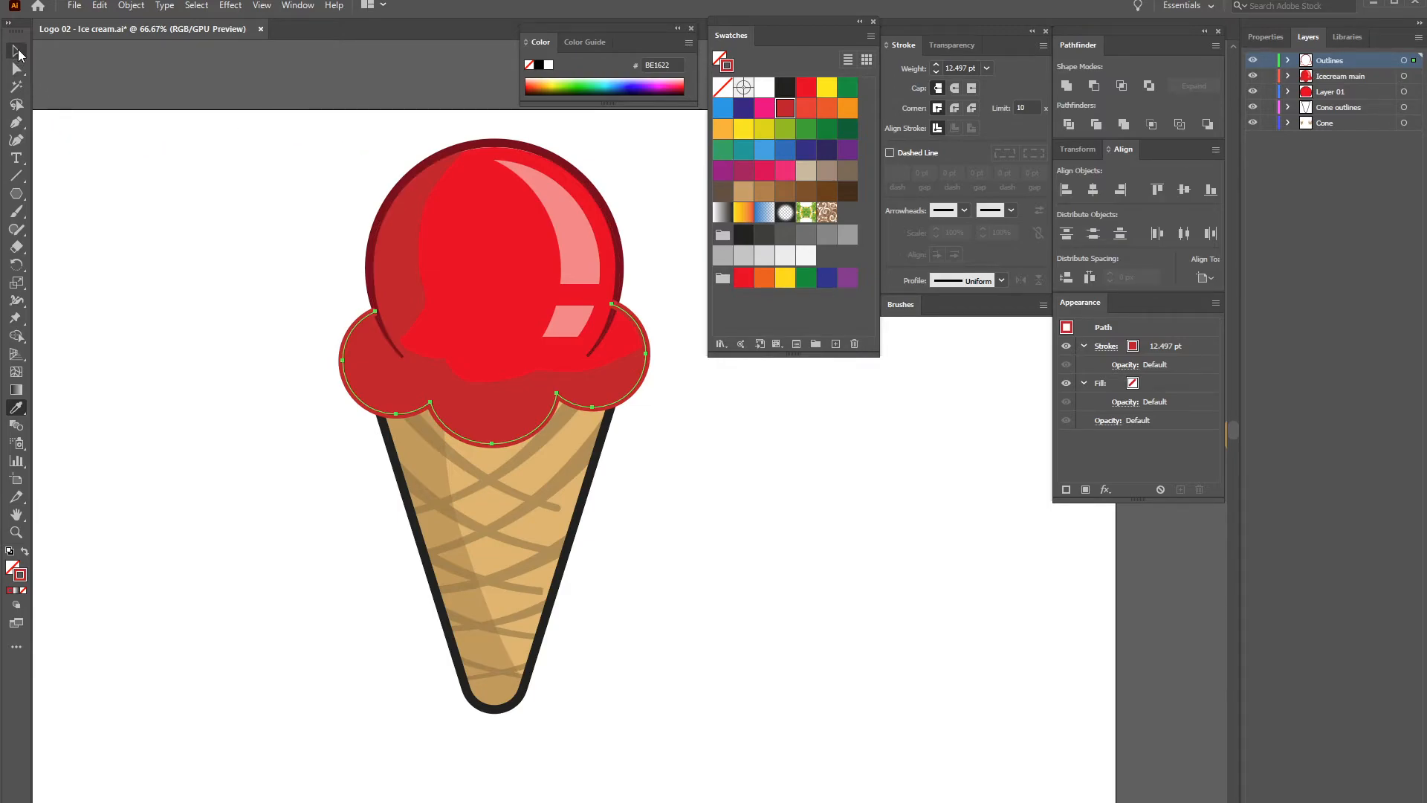
left_click(16, 49)
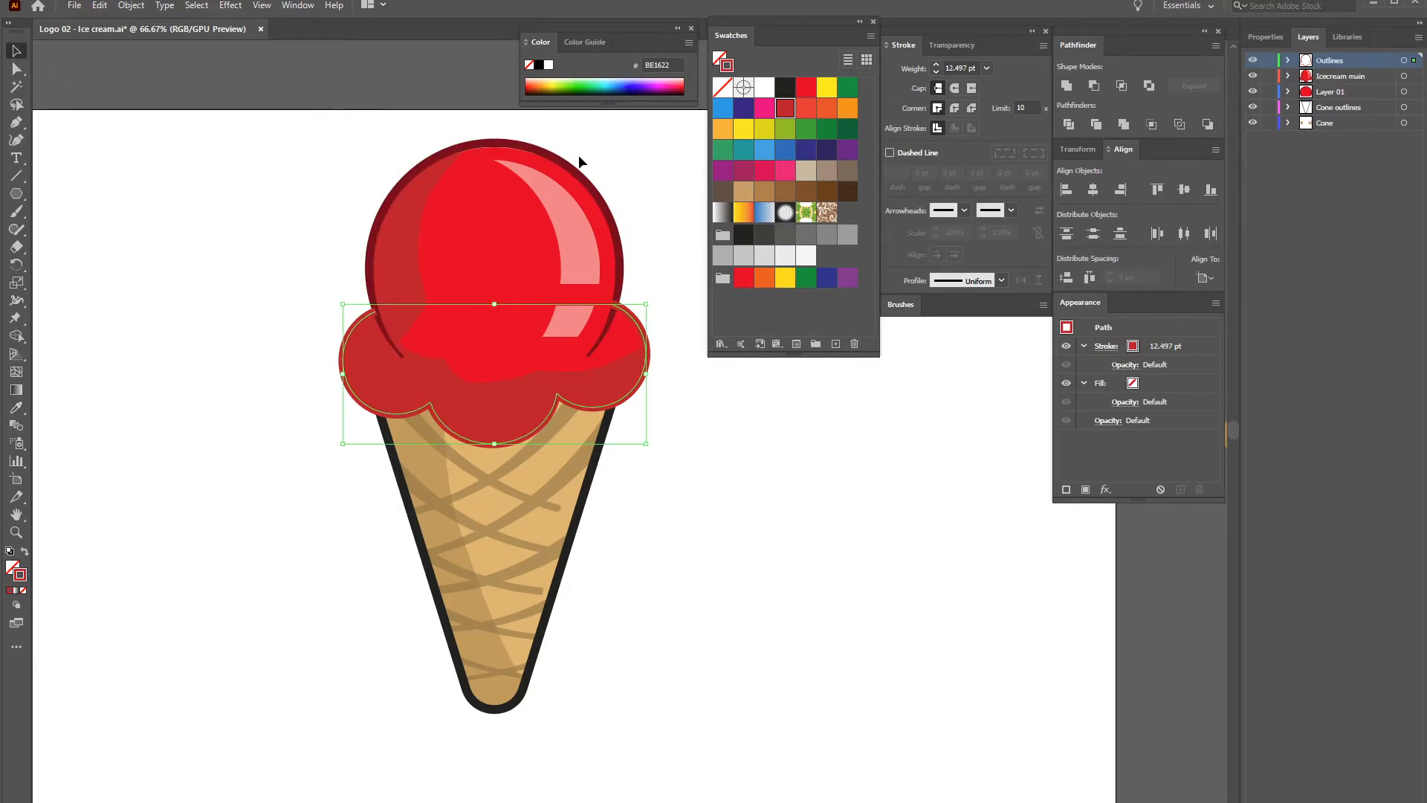
left_click(587, 176)
left_click(717, 59)
left_click(870, 36)
left_click(914, 38)
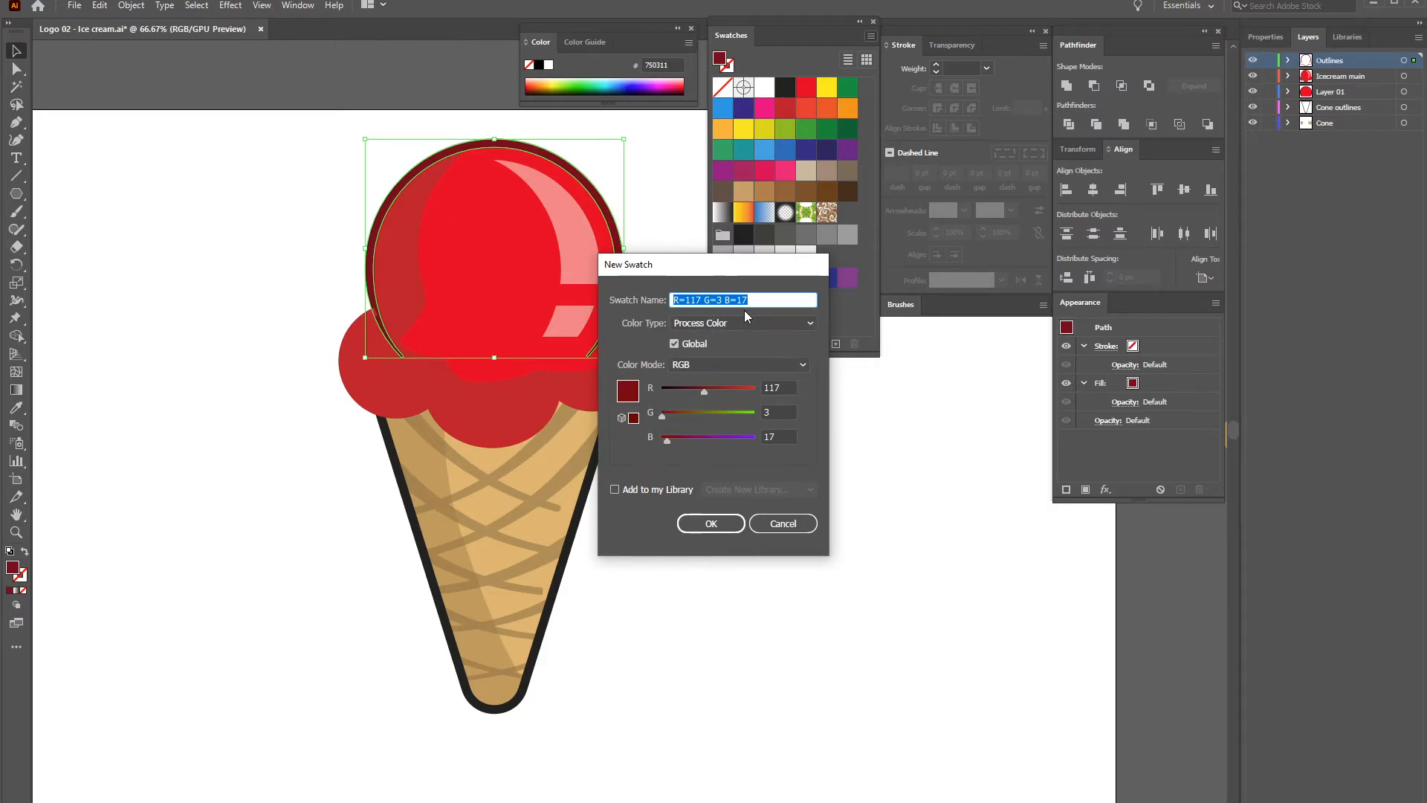
type("REDou")
left_click(723, 520)
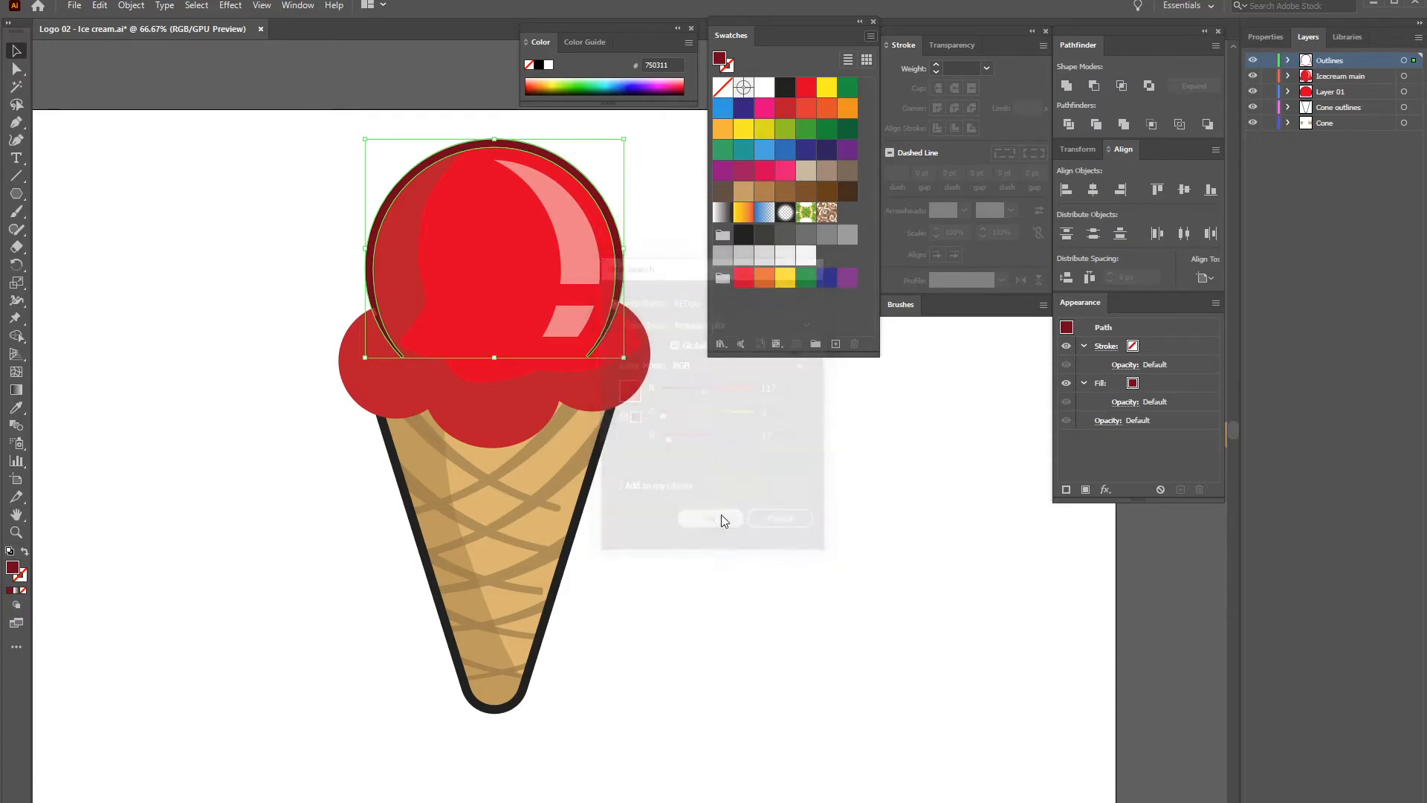
left_click(230, 272)
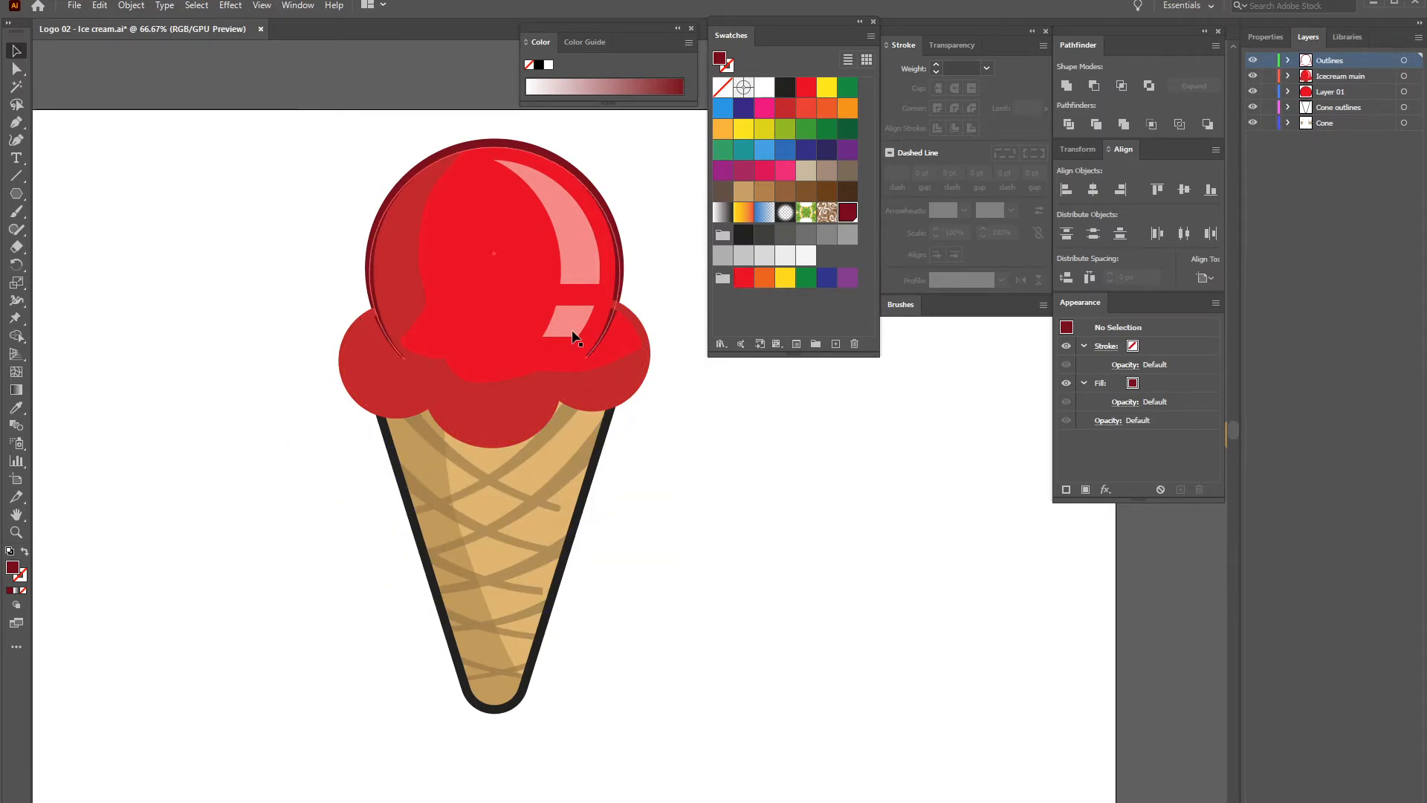
Recolour the stroke of the scalloped lower scoop outline with the saved dark red REDou swatch
left_click(638, 321)
left_click(23, 578)
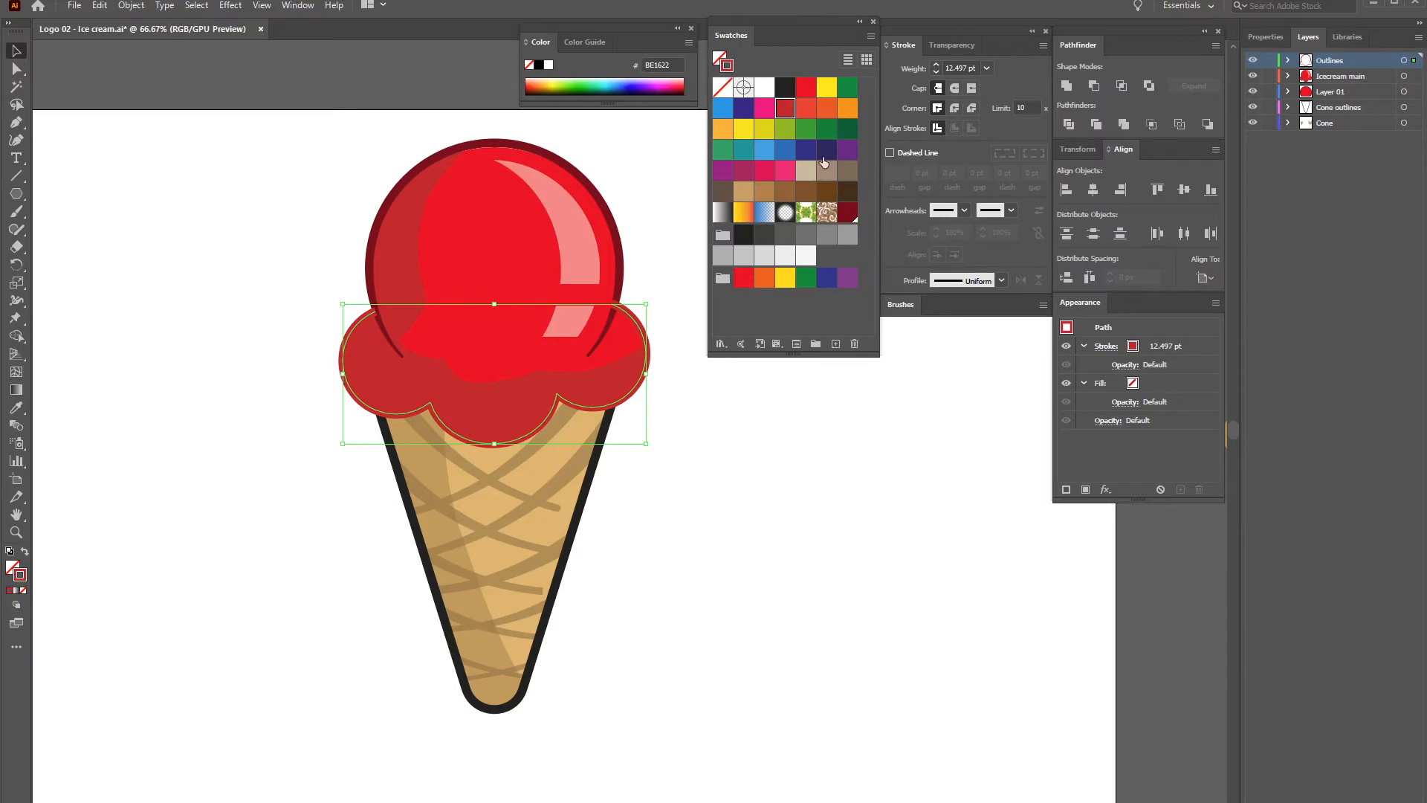
left_click(847, 213)
left_click(781, 372)
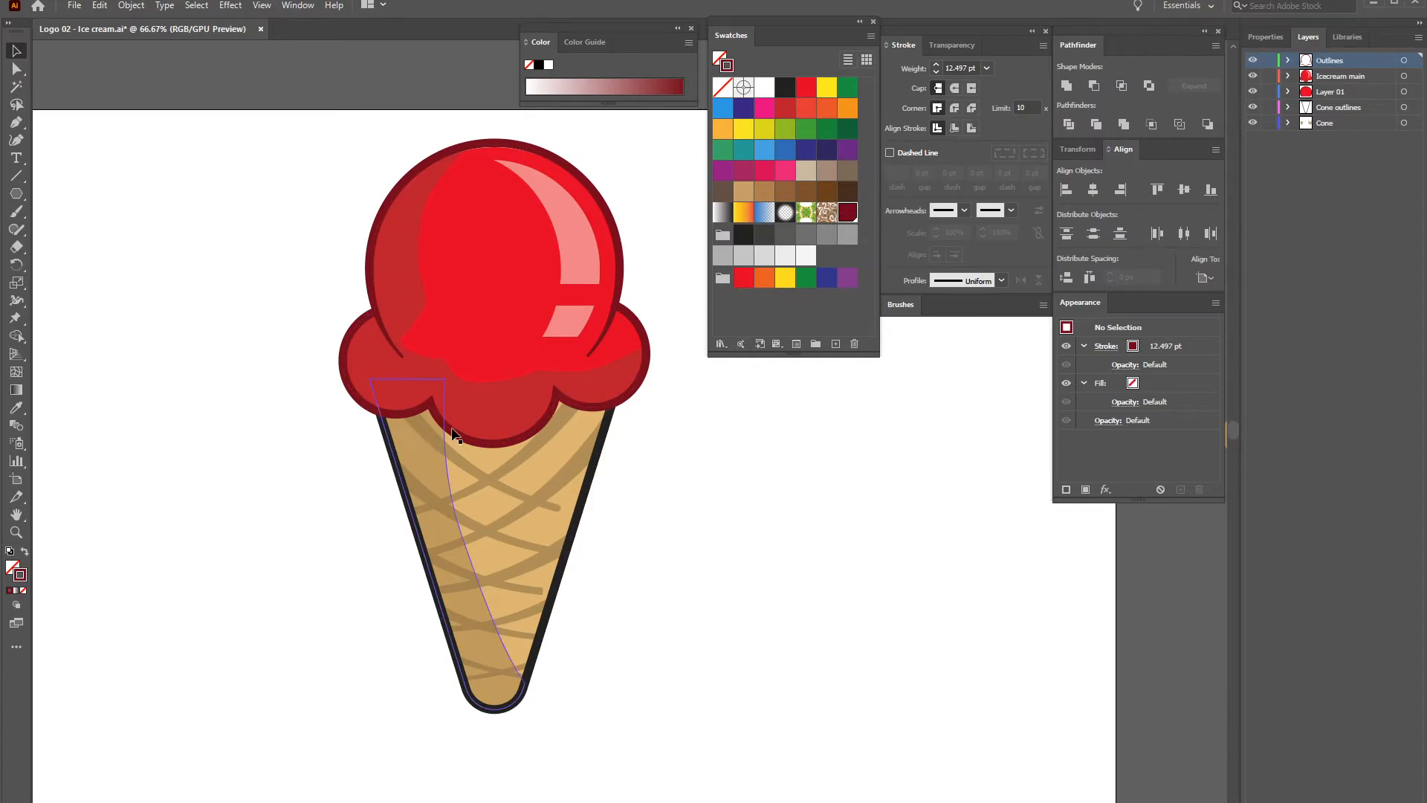
Recolour the cone outline's stroke with the brown 7D4E24 swatch
left_click(595, 490)
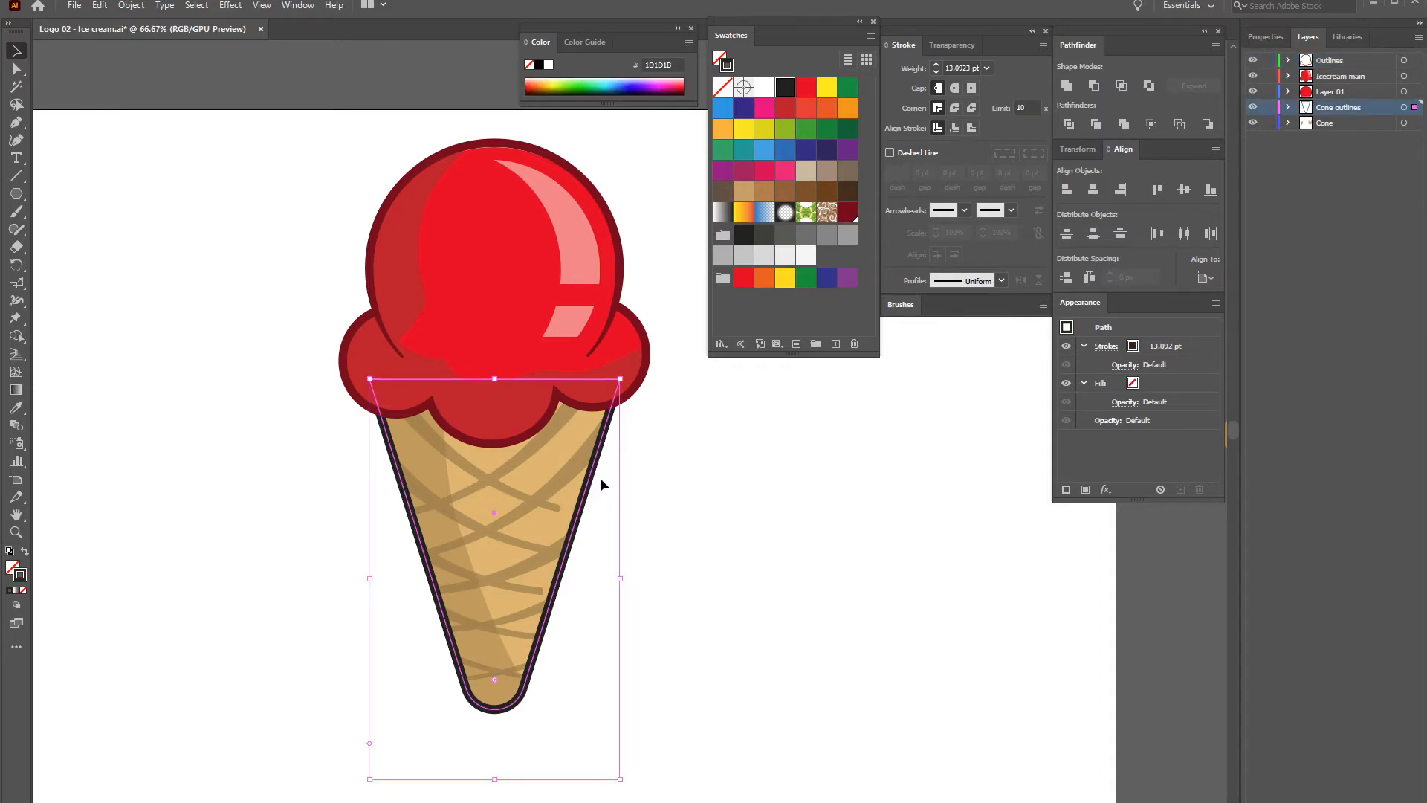
left_click(808, 194)
left_click(794, 459)
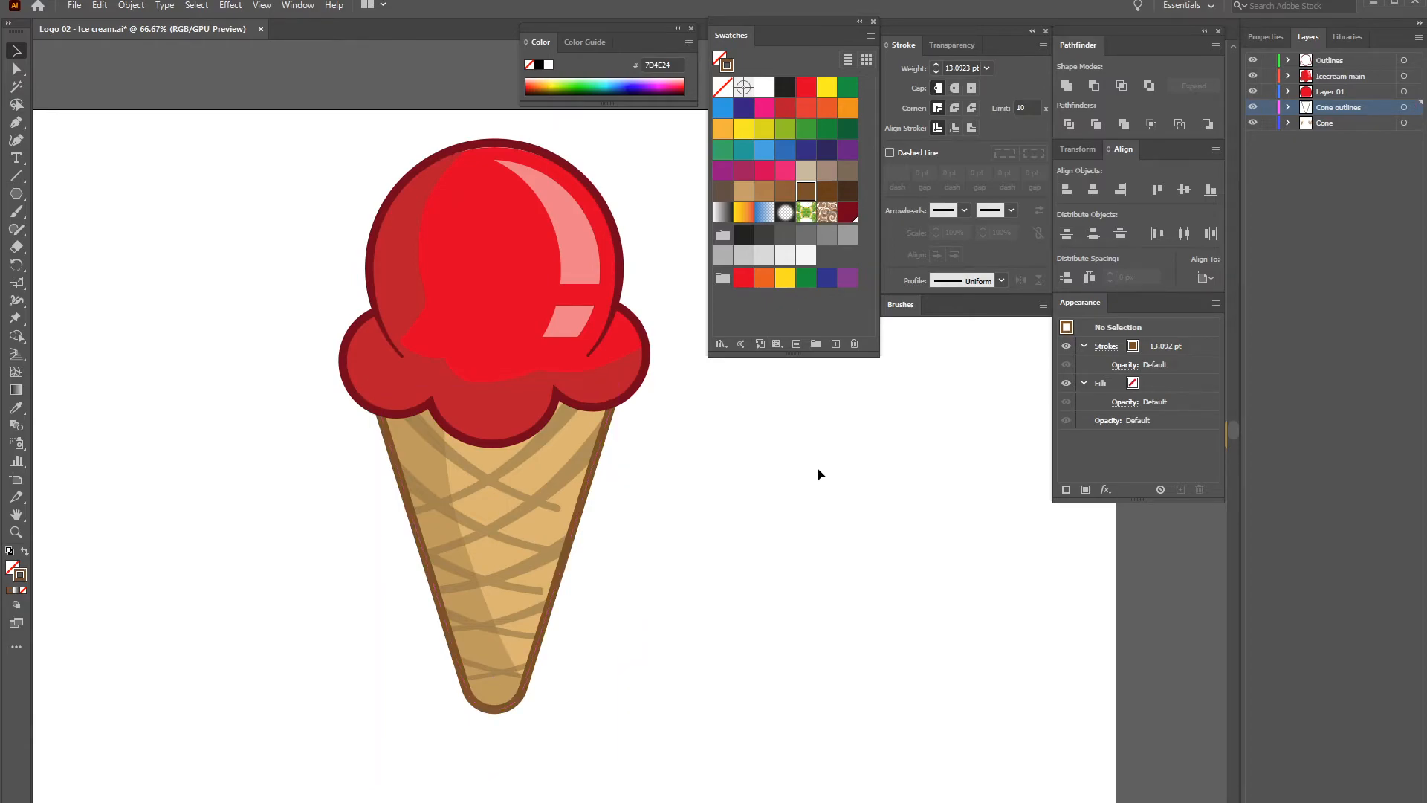
left_click(558, 431)
left_click_drag(554, 437, 687, 442)
key("ctrl+z")
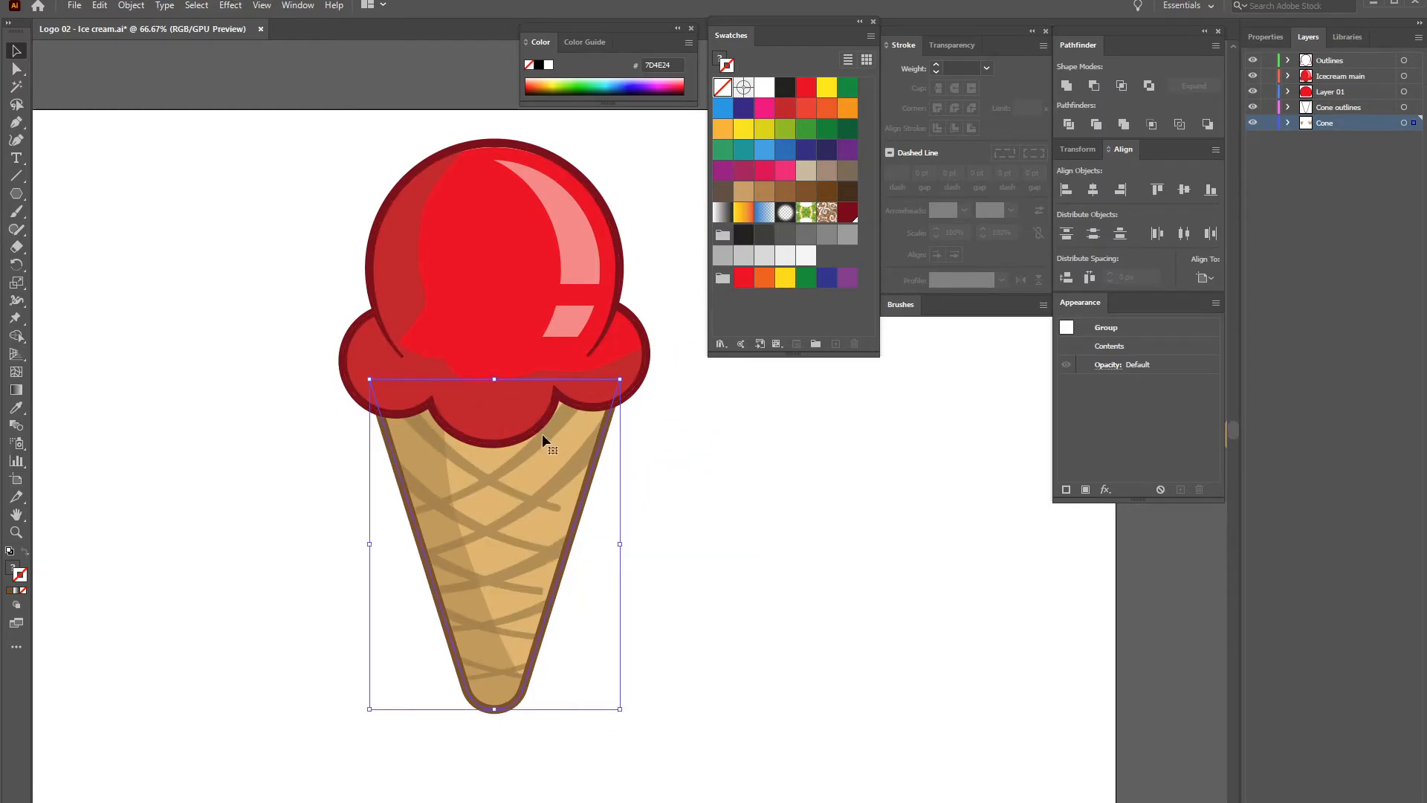
Isolate the clipped waffle lines on the cone and change their fill to the warmer brown BA8B45
double_click(558, 419)
left_click(559, 420)
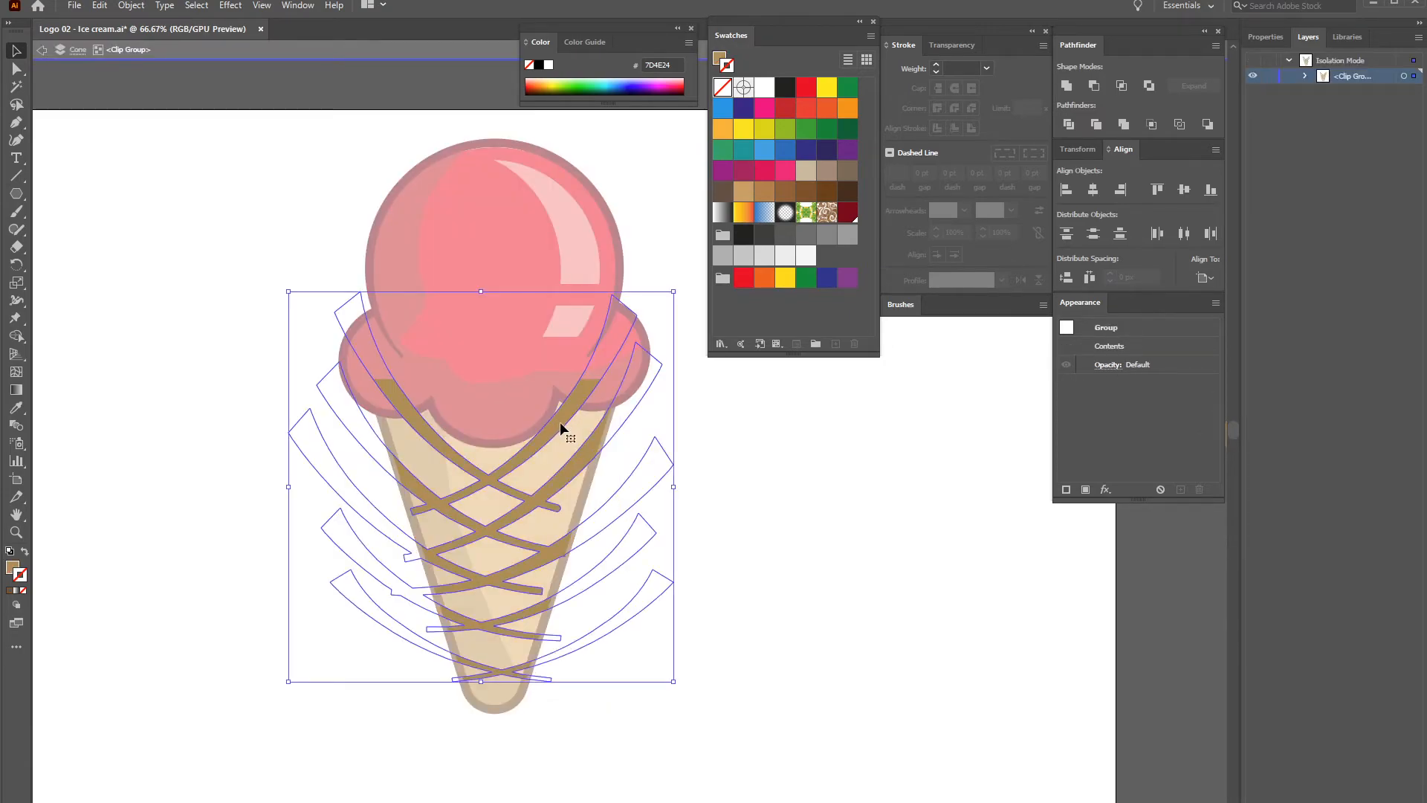
left_click(10, 568)
double_click(12, 567)
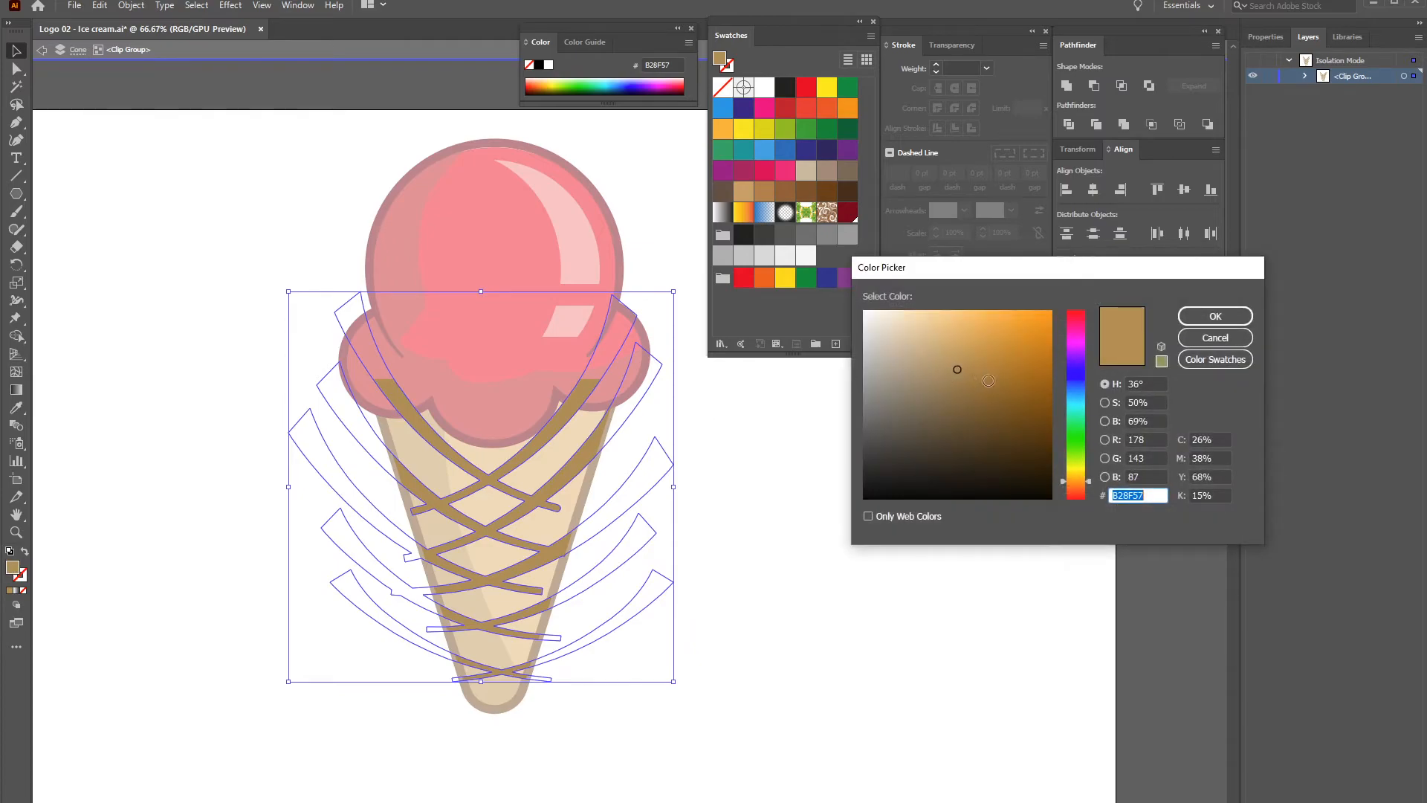
left_click_drag(962, 371, 984, 360)
left_click(1215, 315)
double_click(788, 454)
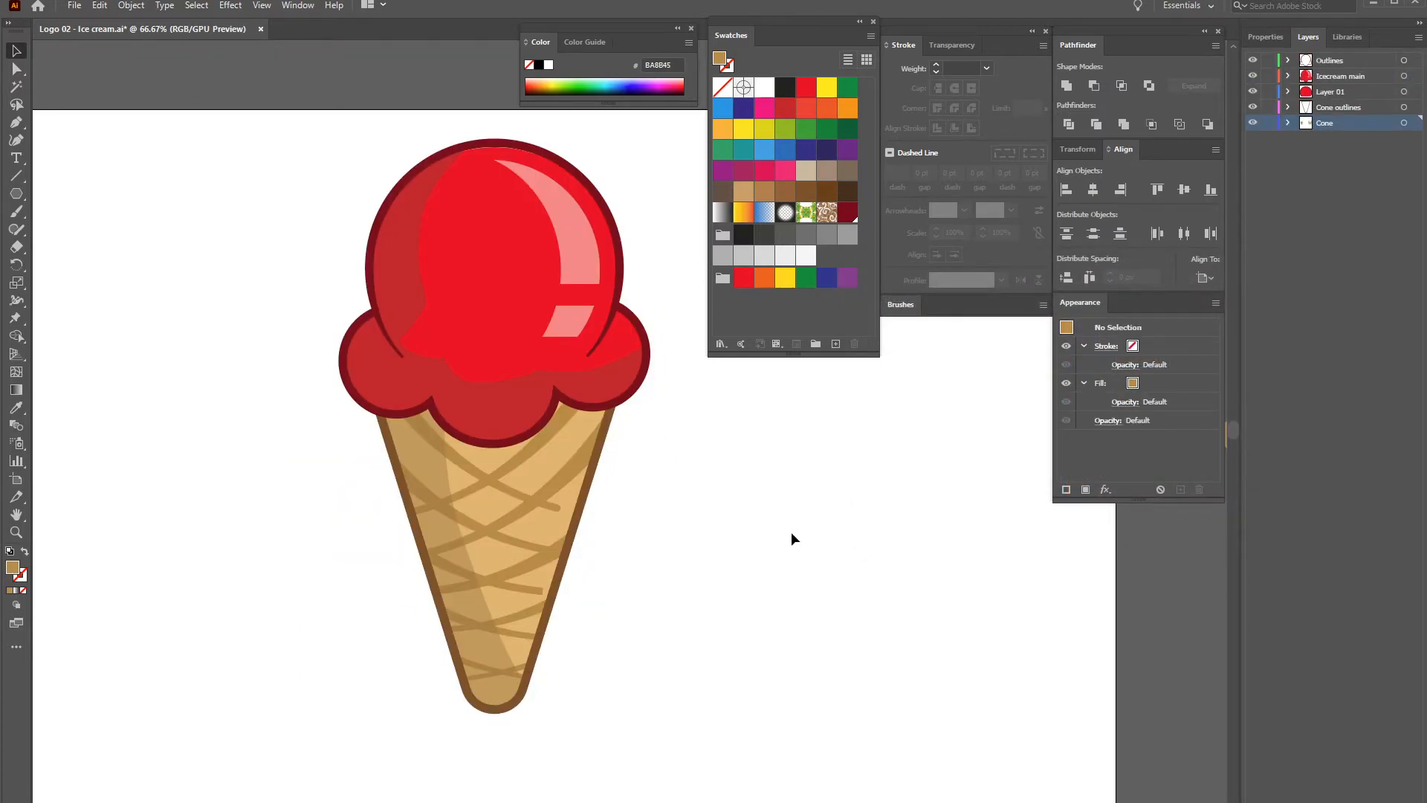
Group all parts of the ice cream on the artboard into one object
key("ctrl+minus")
key("ctrl+minus")
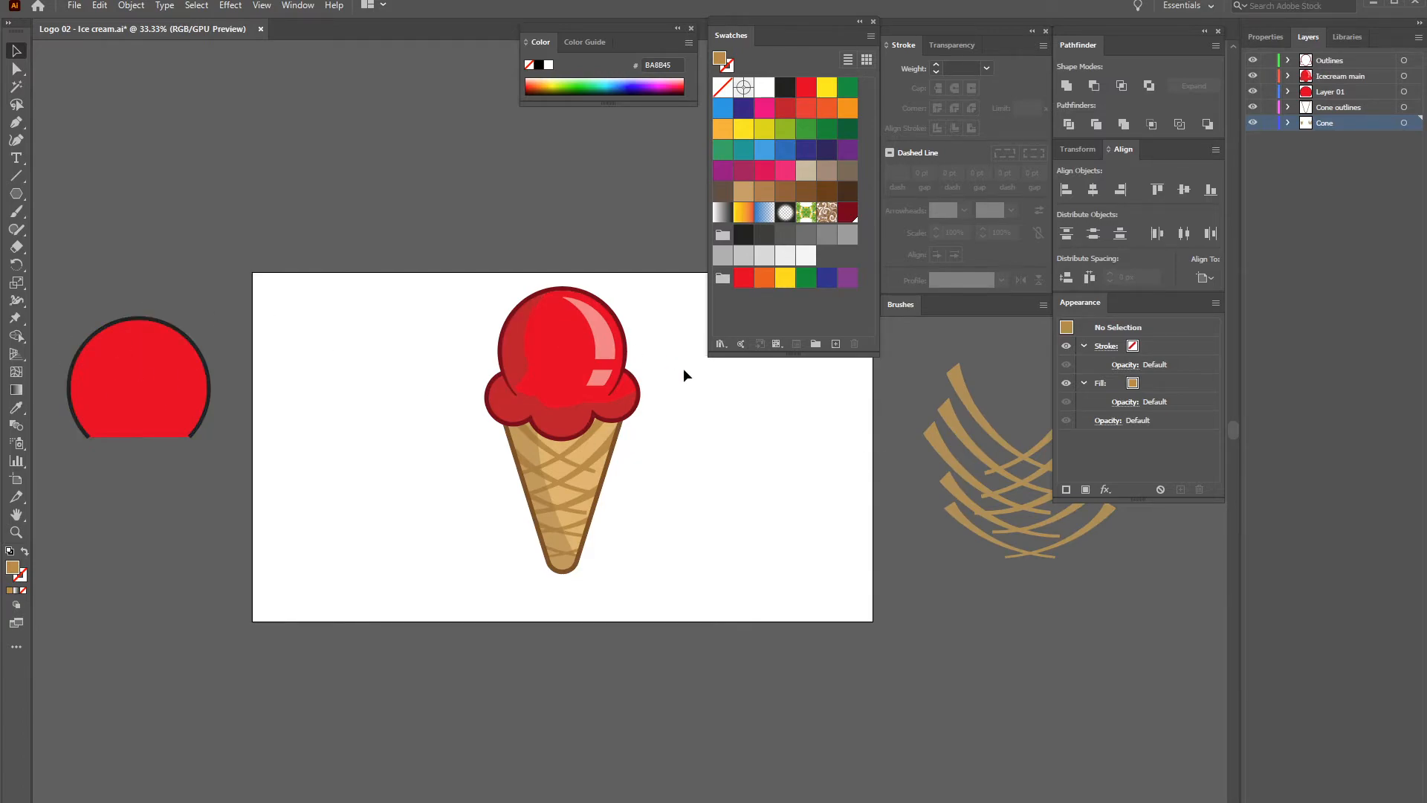
key("ctrl+plus")
key("ctrl+plus")
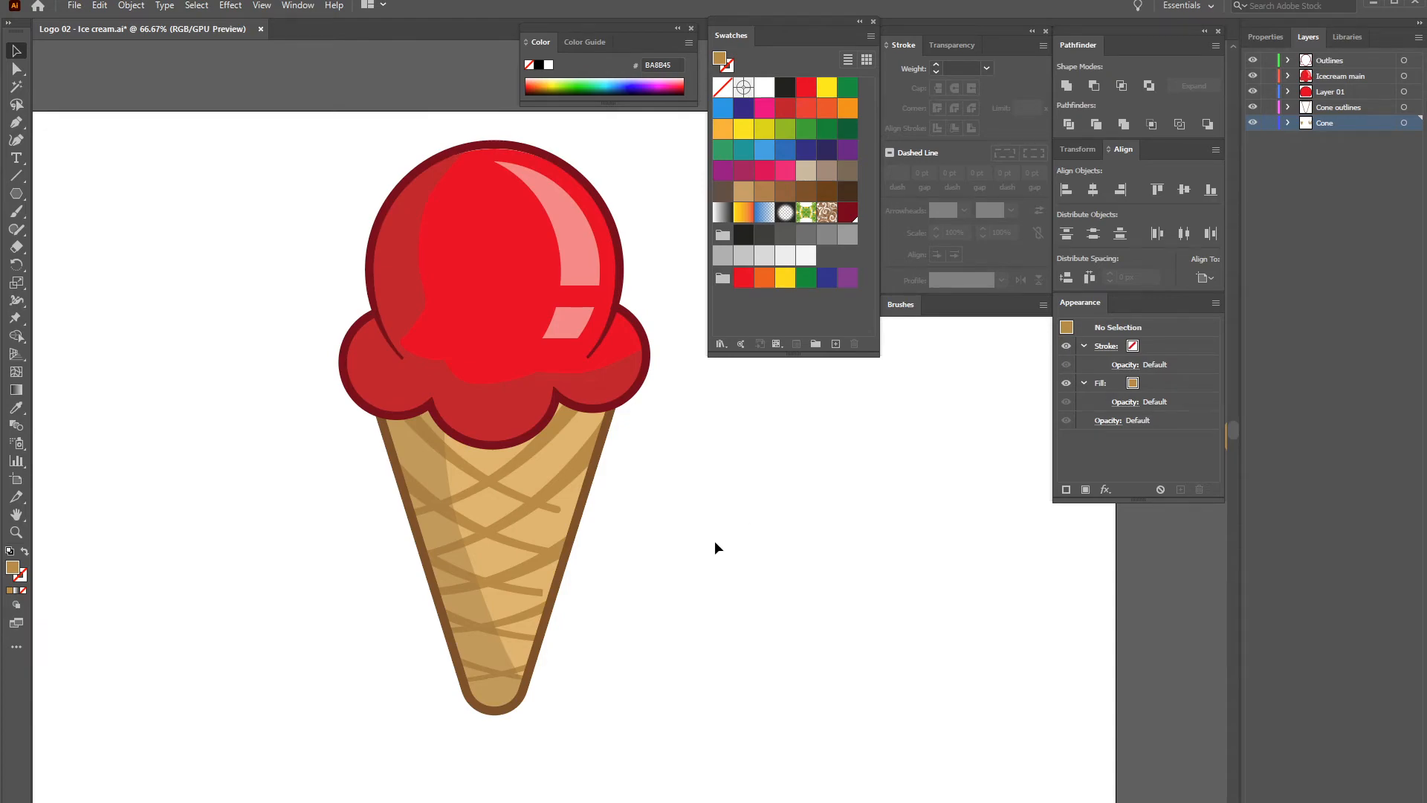
key("ctrl+minus")
key("ctrl+minus")
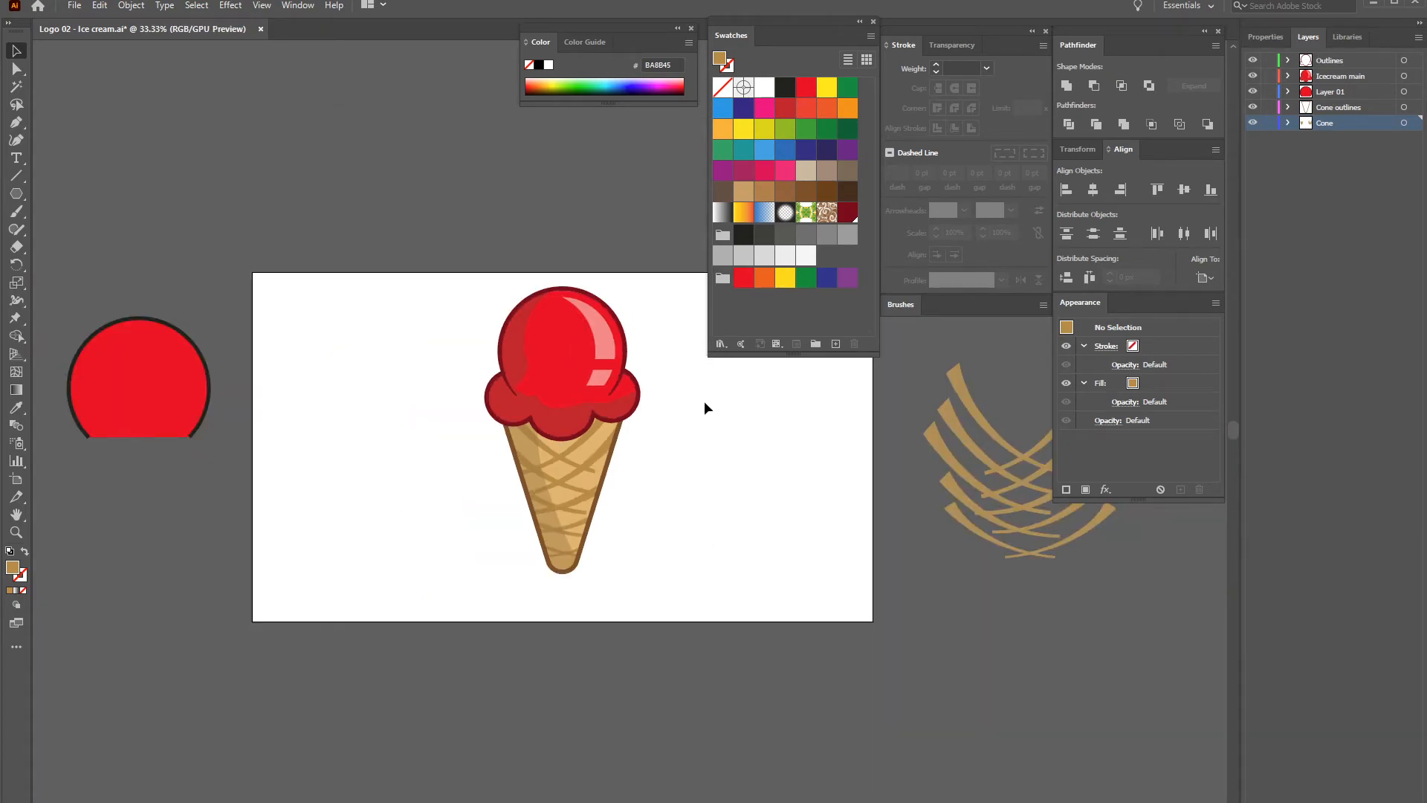
left_click_drag(401, 281, 712, 630)
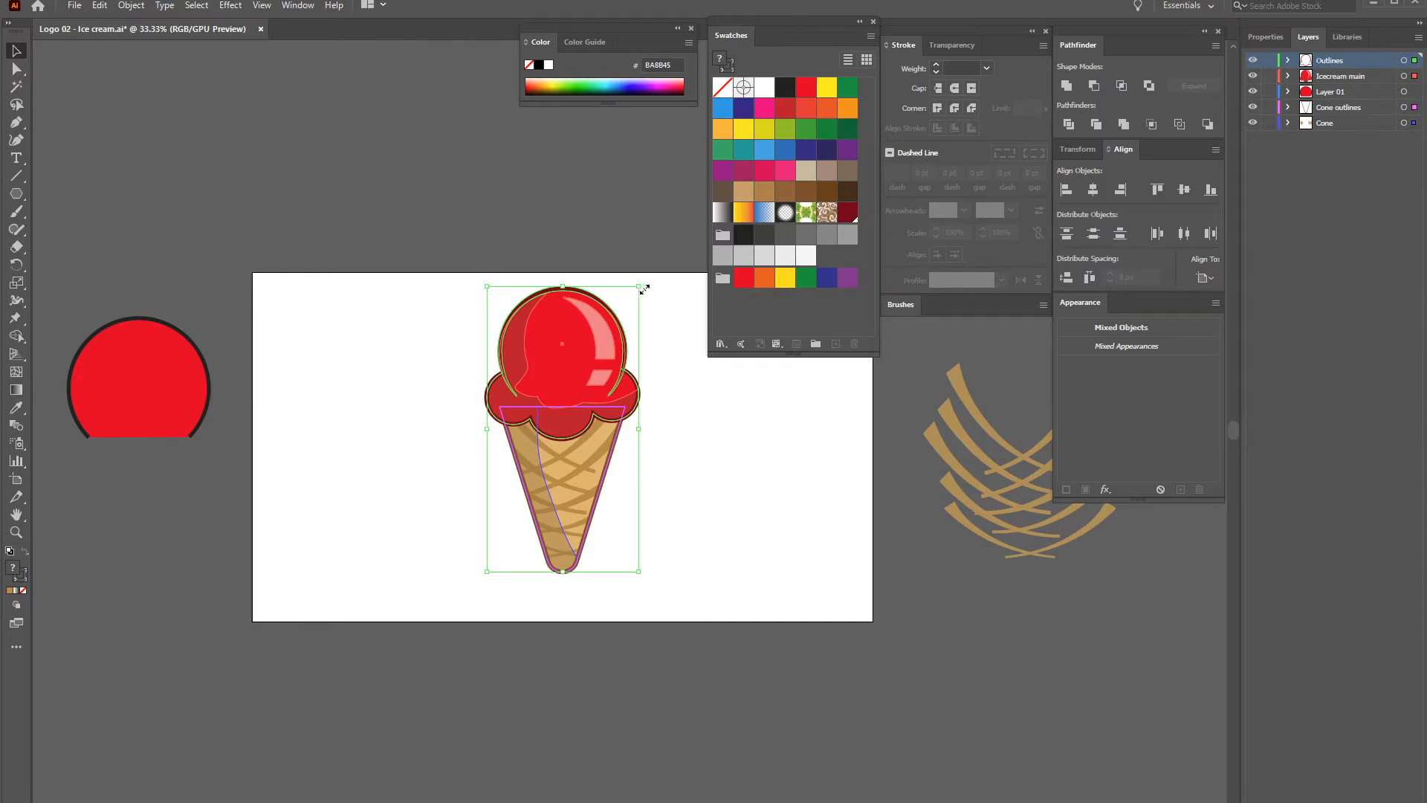
key("ctrl+g")
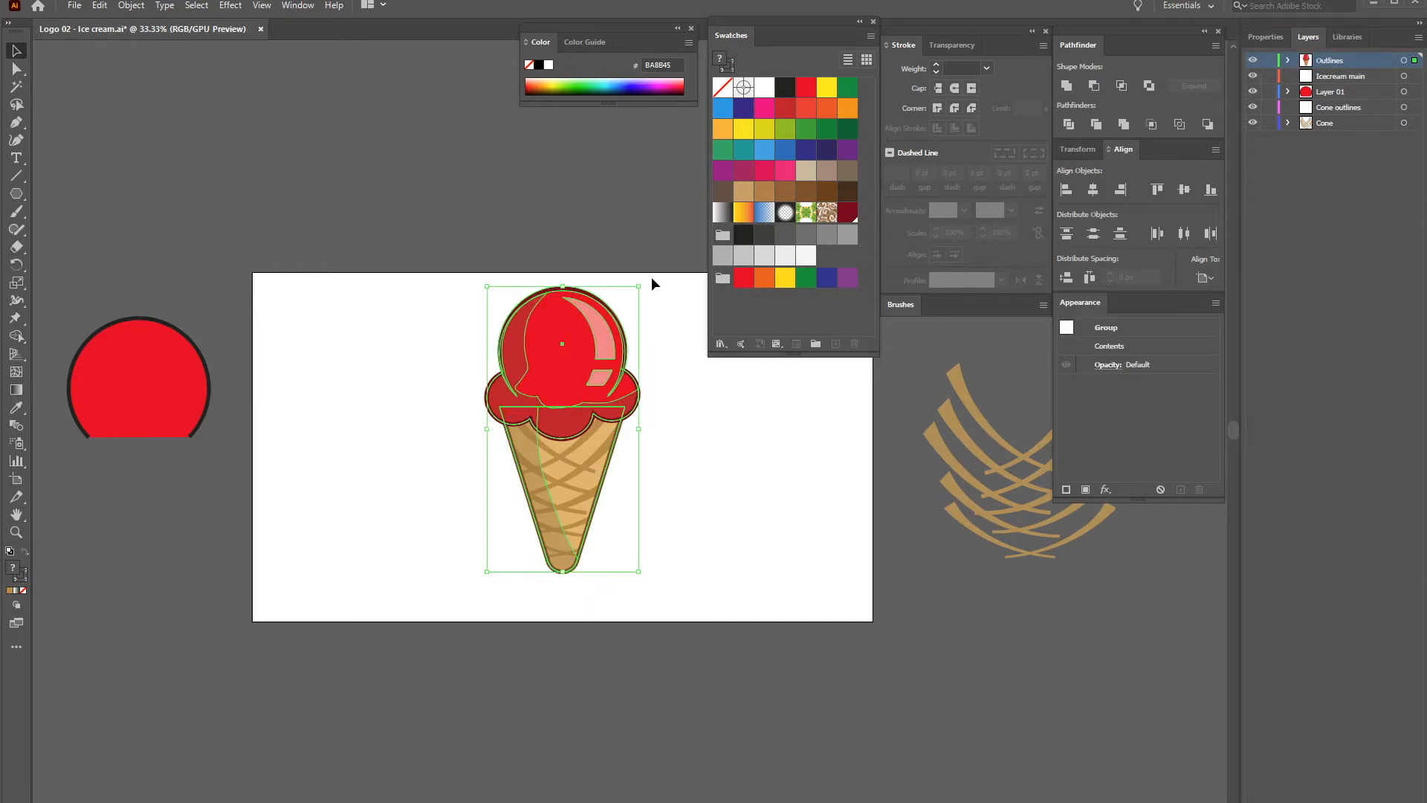
mouse_move(651, 283)
left_mouse_down()
mouse_move(704, 359)
mouse_move(653, 393)
mouse_move(595, 376)
mouse_move(653, 298)
mouse_move(634, 303)
left_mouse_up()
key("ctrl+z")
key("ctrl+z")
key("ctrl+z")
key("ctrl+z")
Place a duplicate of the grouped ice cream off the artboard, above the spare red scoop
left_click_drag(602, 416, 149, 168)
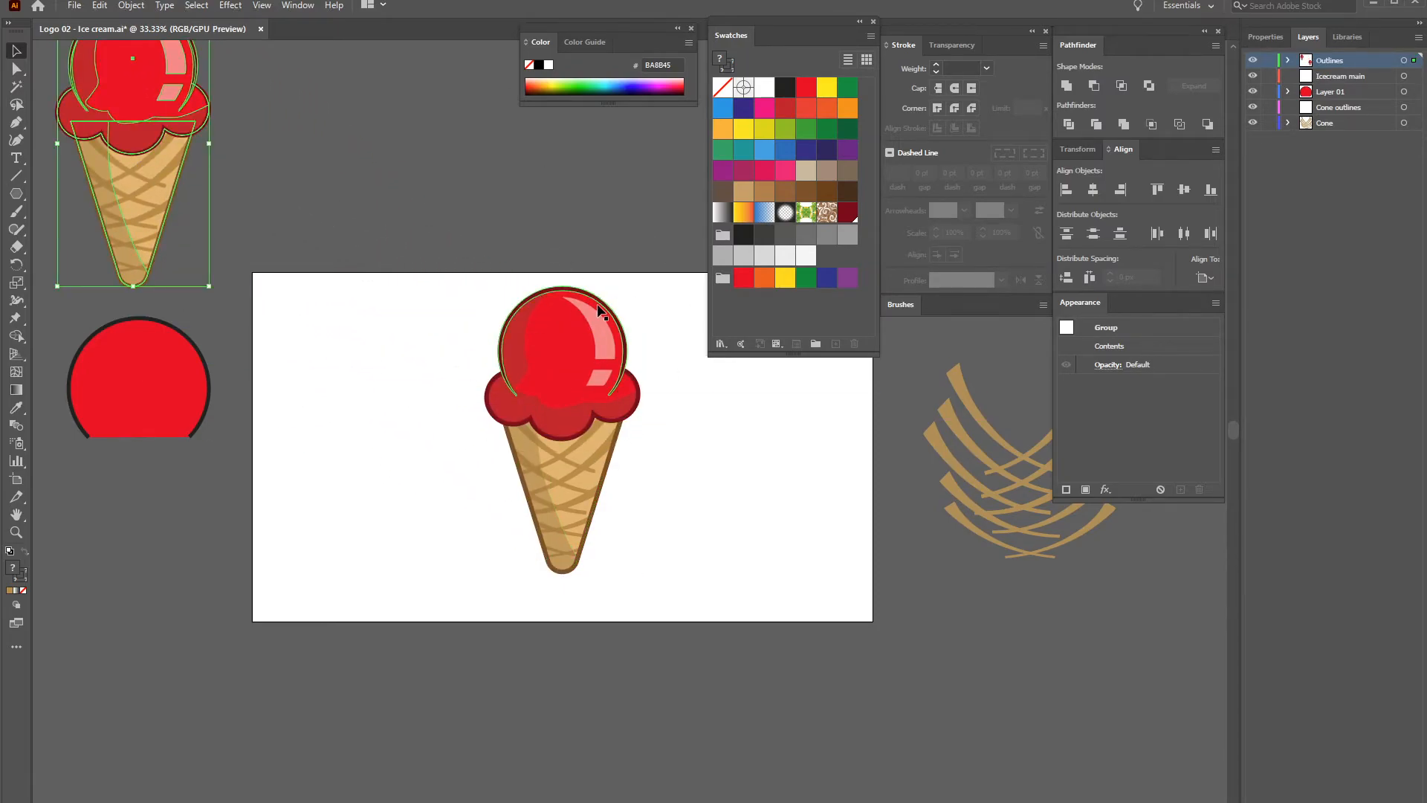
key("ctrl+plus")
key("ctrl+plus")
left_click_drag(830, 558, 175, 281)
left_click_drag(812, 644, 533, 363)
left_click_drag(708, 459, 691, 520)
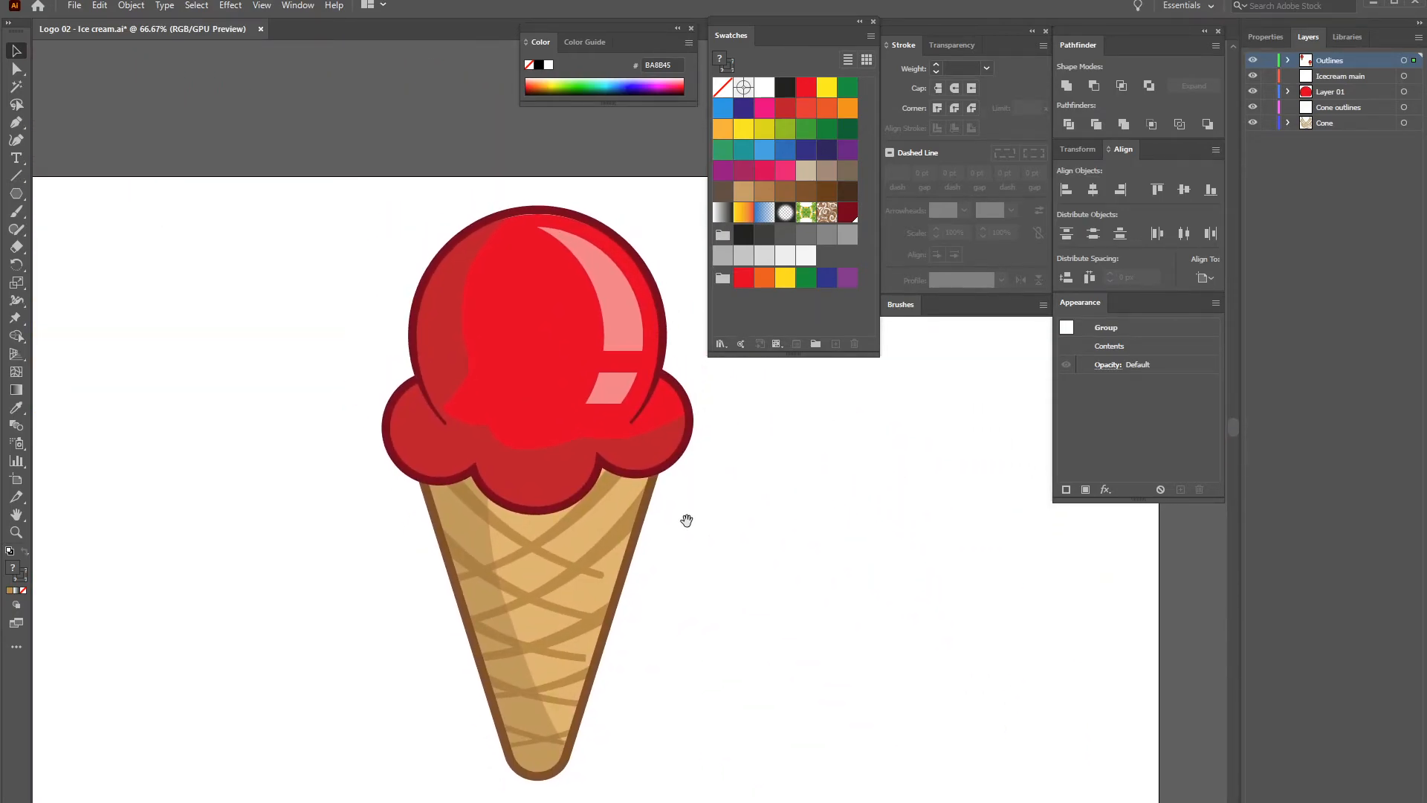
Tilt the ice cream group on the artboard clockwise and scale it down to about 606 px high
key("ctrl+minus")
key("ctrl+minus")
left_click_drag(908, 584, 611, 669)
left_click(480, 254)
key("a")
key("v")
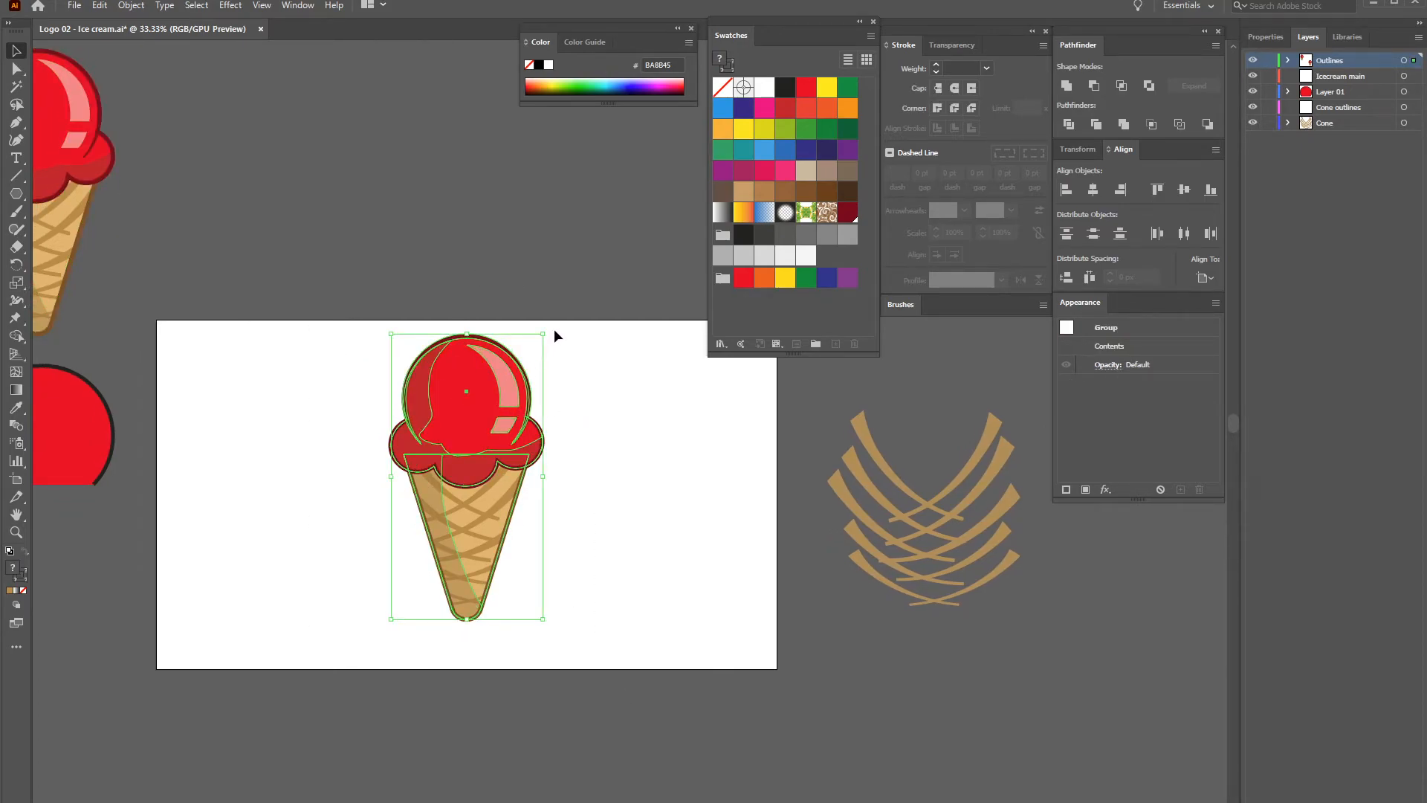
left_click_drag(547, 325, 608, 391)
left_click_drag(459, 508, 454, 496)
left_click_drag(564, 328, 566, 355)
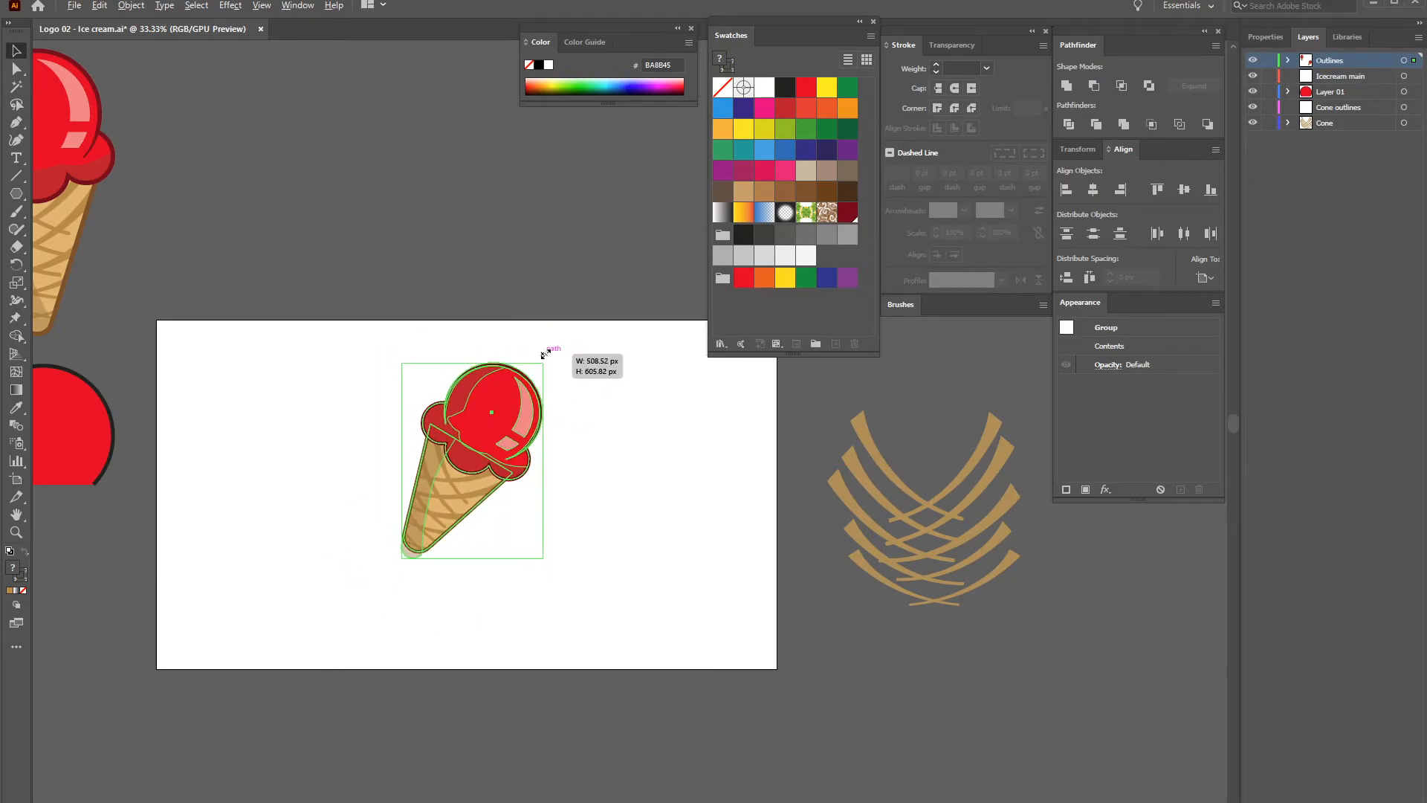
left_click(613, 381)
Shift the cone's shading shape inside the group so it fits within the rounded cone tip
key("ctrl+plus")
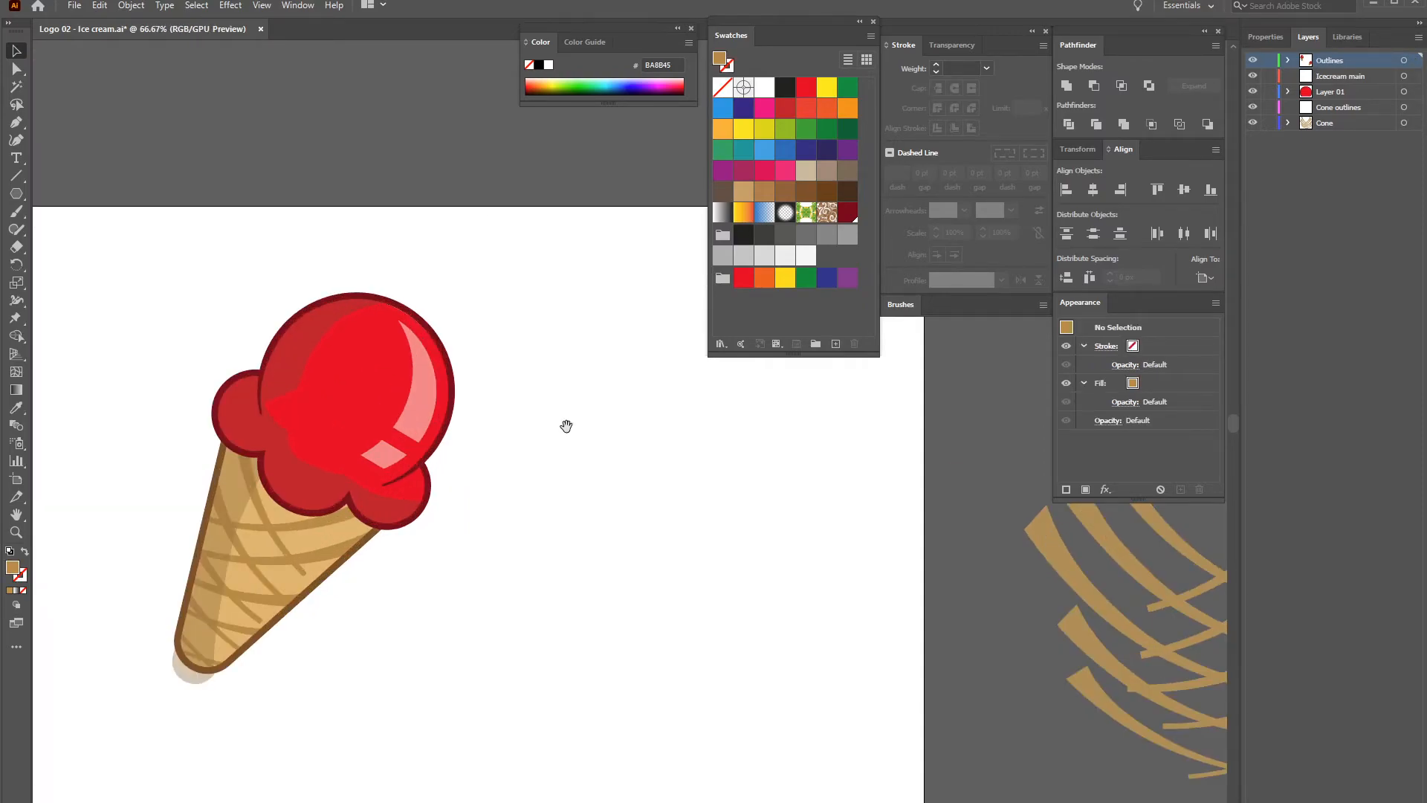
left_click_drag(565, 424, 739, 436)
double_click(731, 36)
left_click_drag(693, 487, 782, 331)
left_click_drag(690, 444, 677, 483)
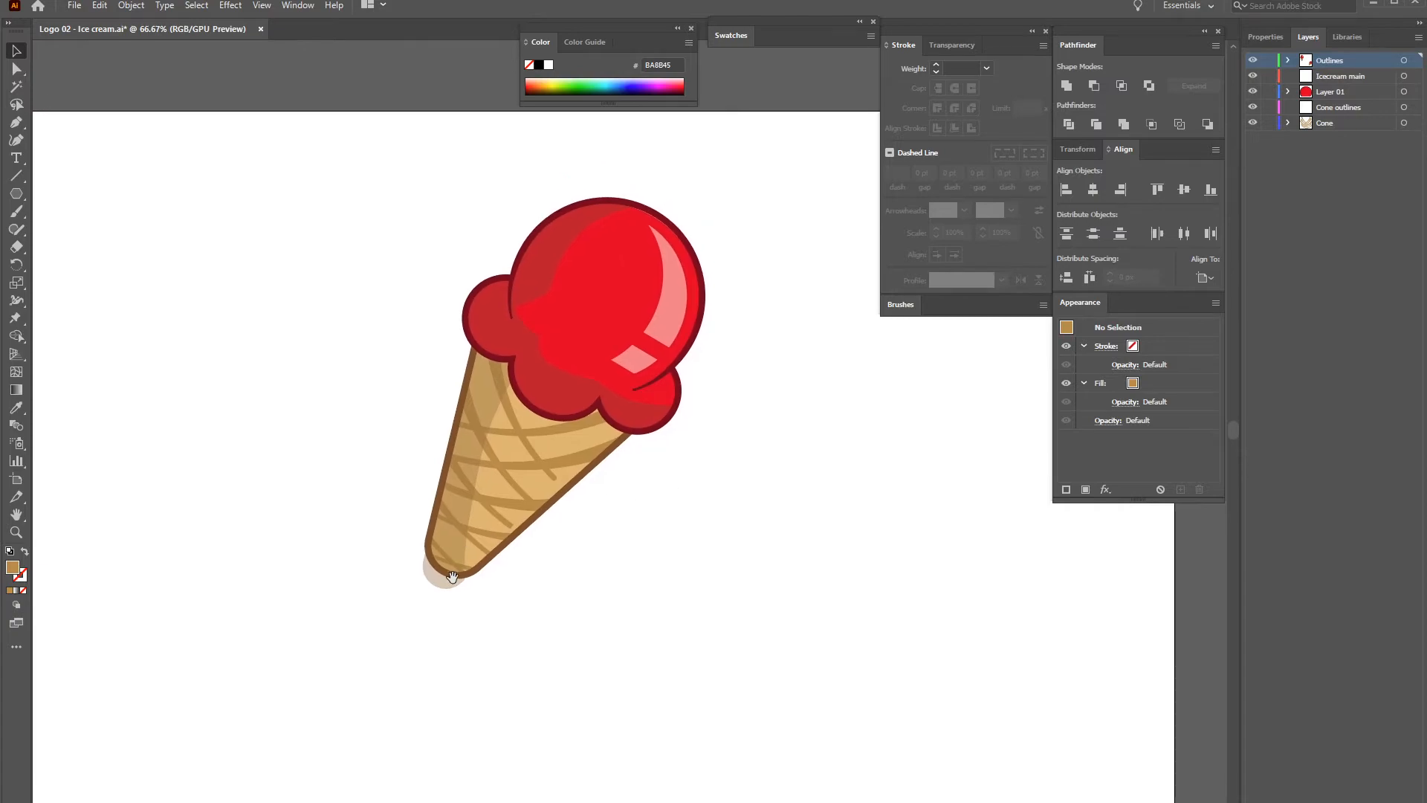
left_click(450, 538)
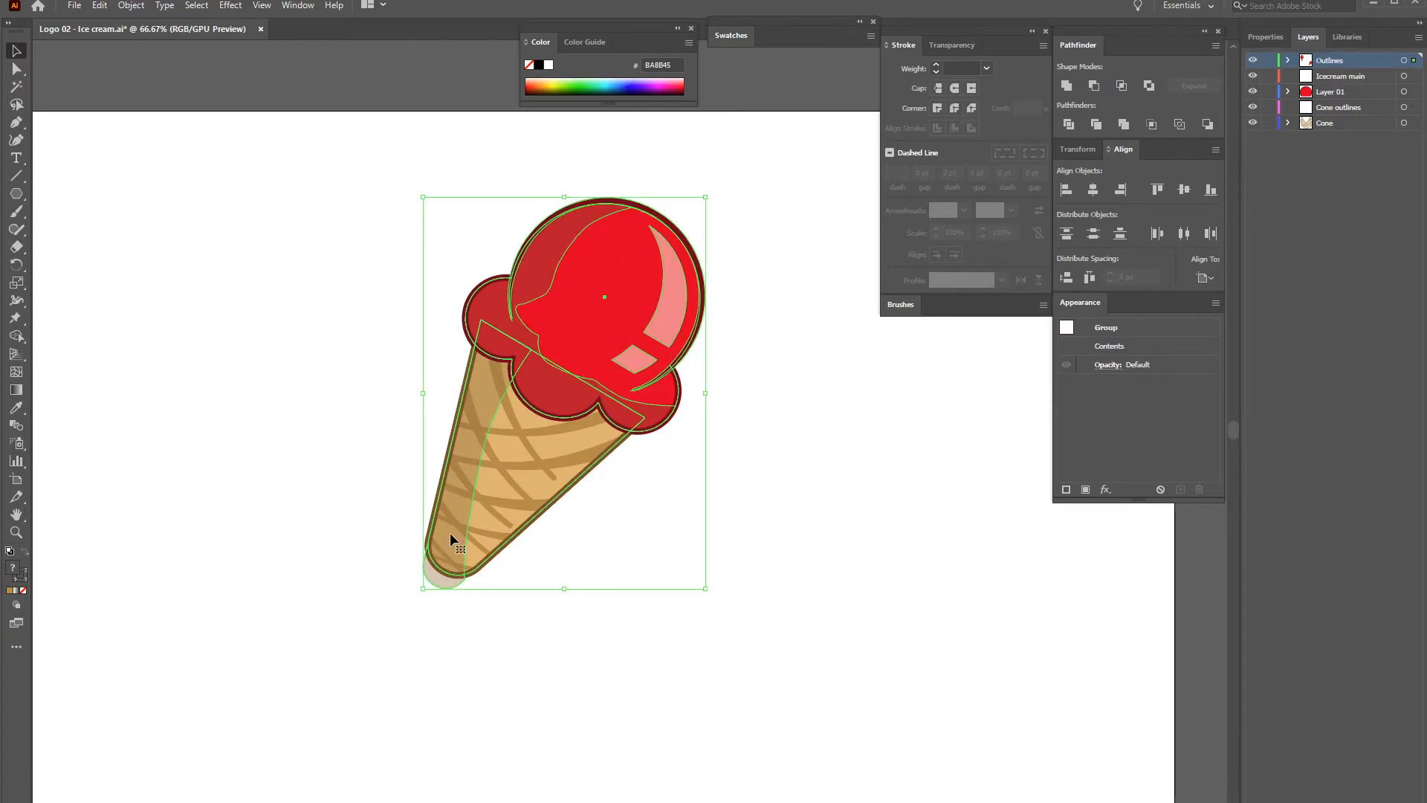
double_click(438, 580)
left_click_drag(437, 585, 445, 571)
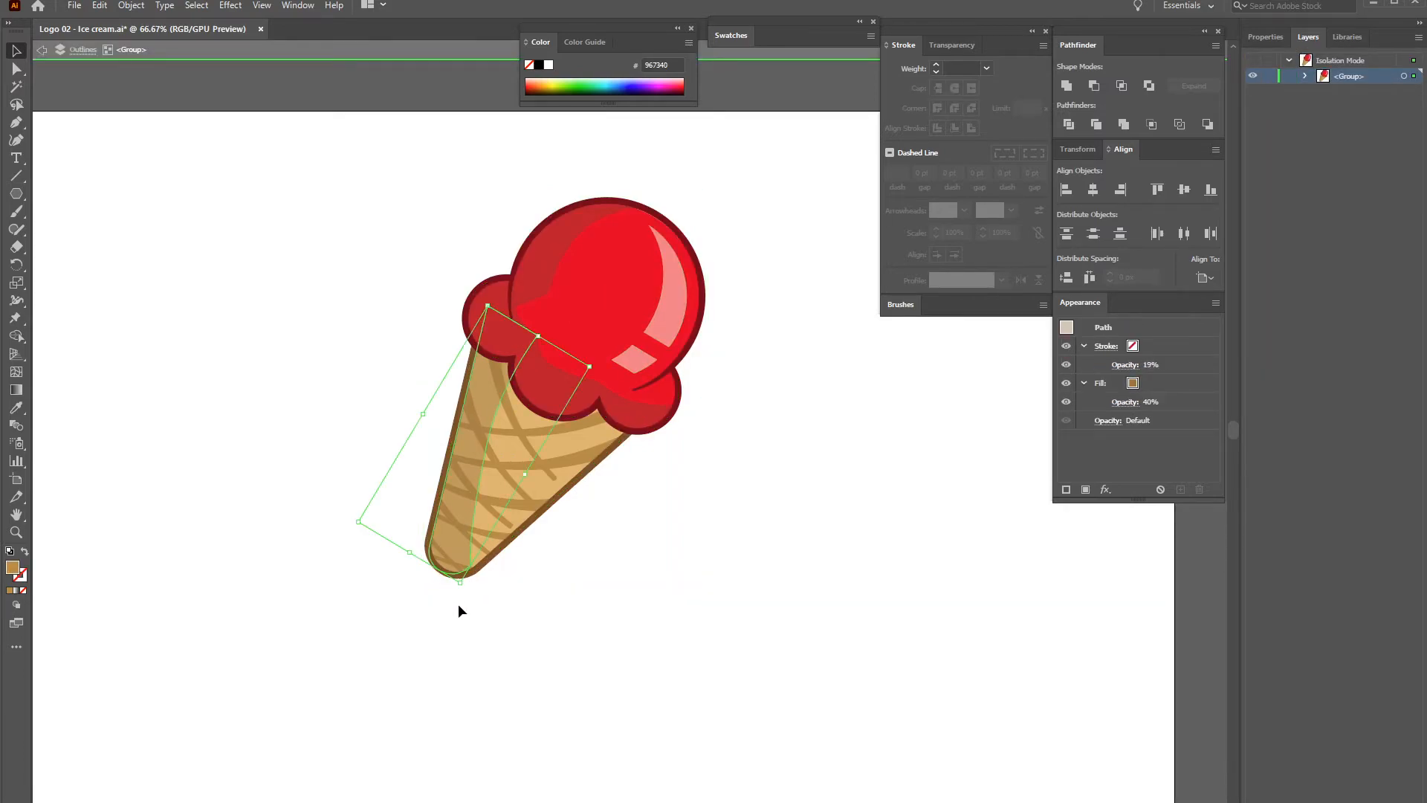
double_click(497, 610)
Add the text "Ice cream" below the cone and enlarge it to about 834 px wide
left_click_drag(789, 420, 733, 419)
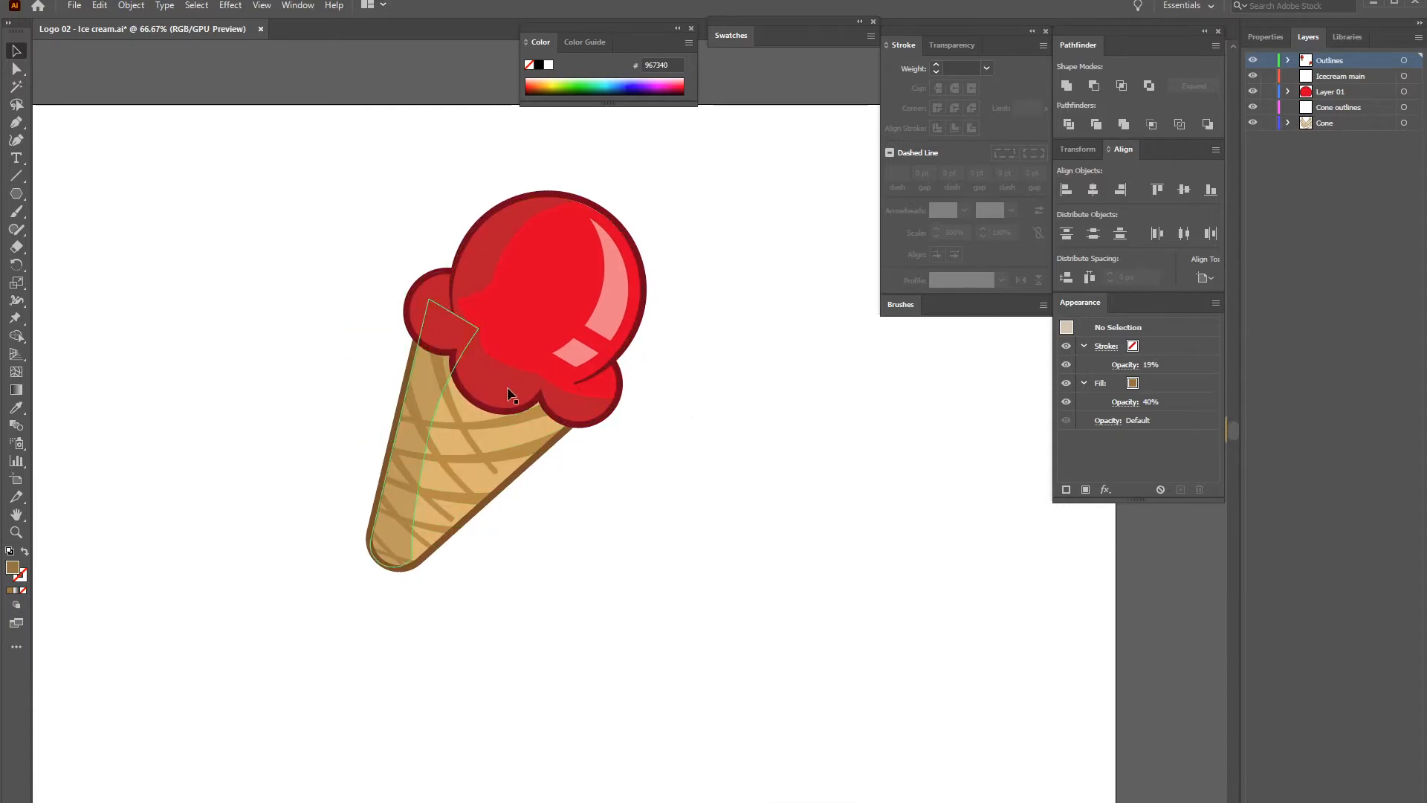
left_click_drag(669, 500, 707, 442)
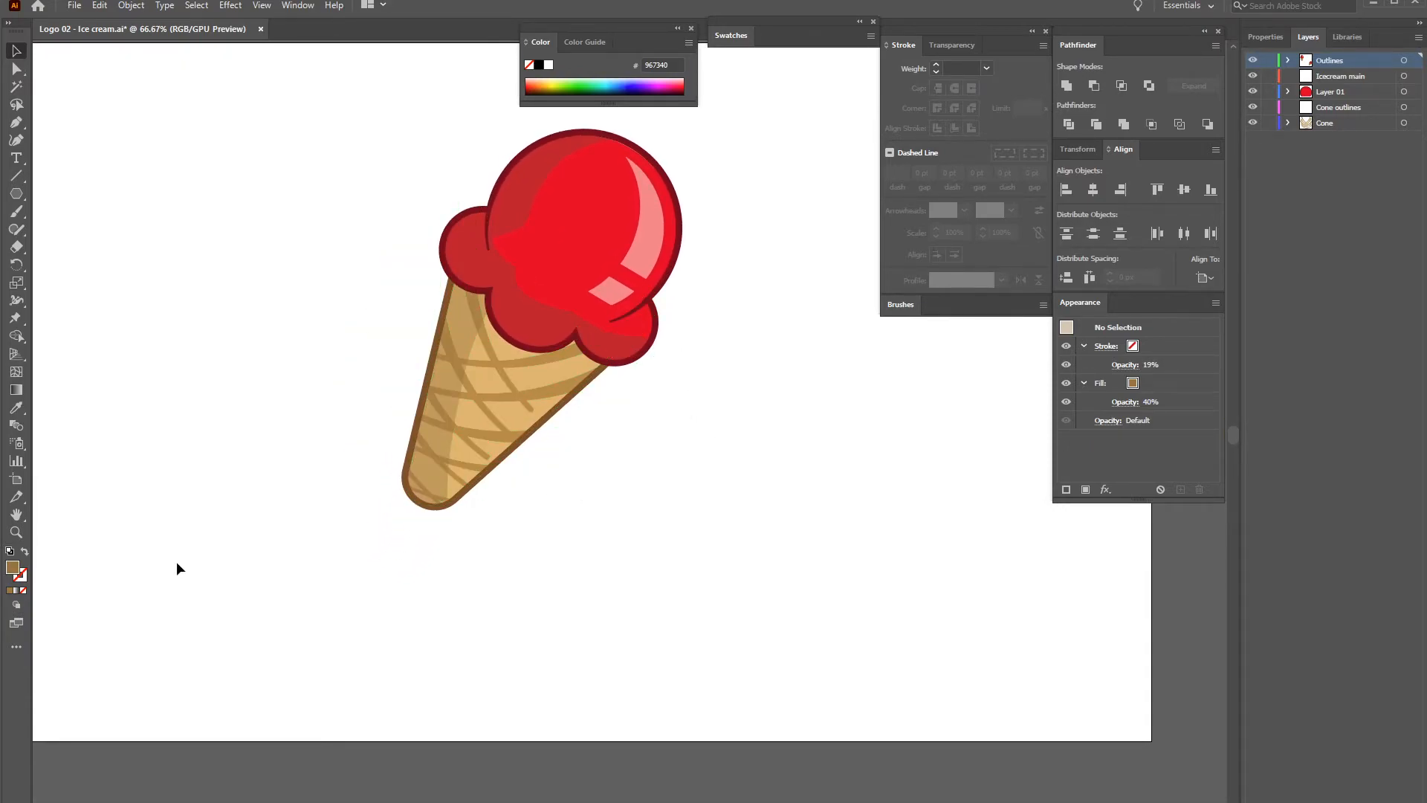
left_click_drag(642, 419, 675, 424)
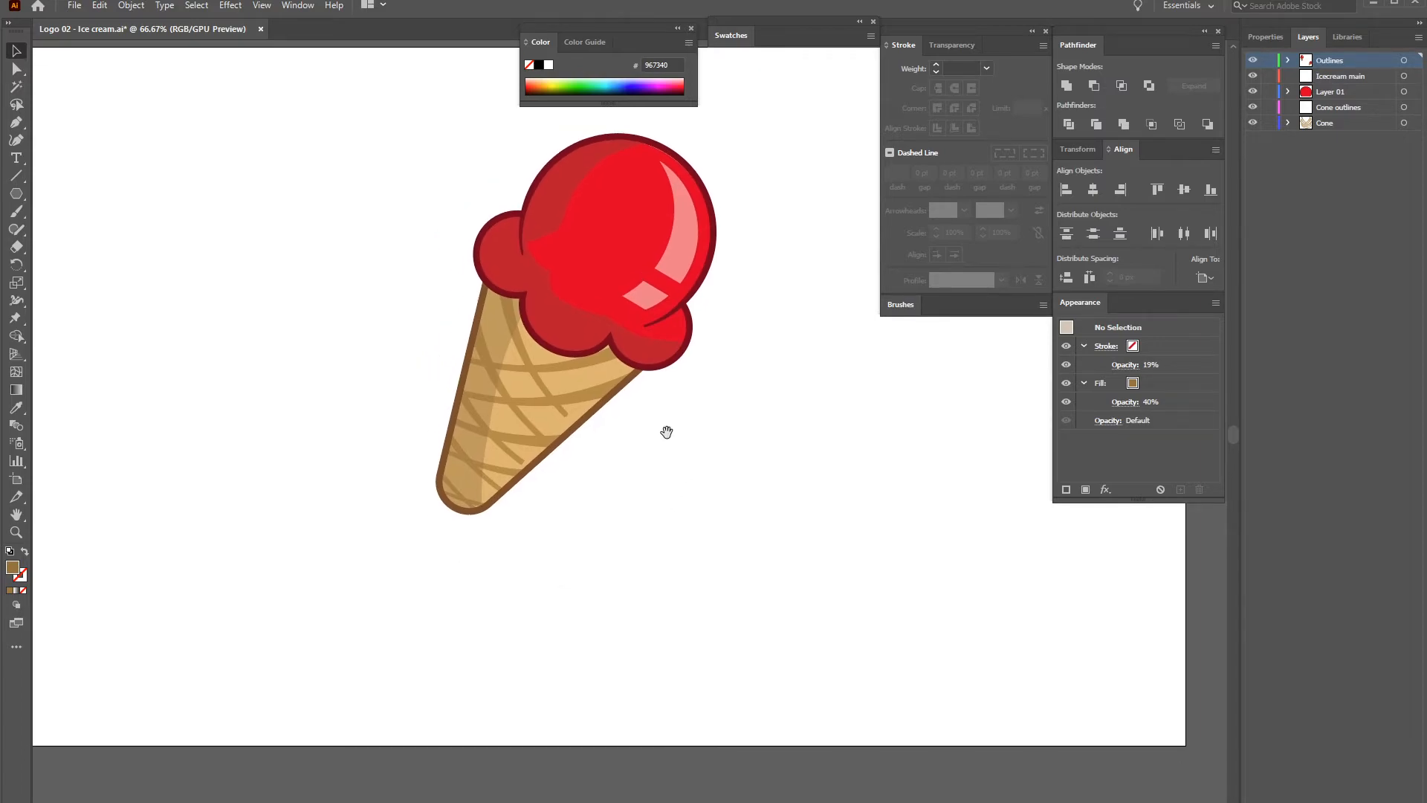
key("t")
left_click(338, 563)
type("Ice cream")
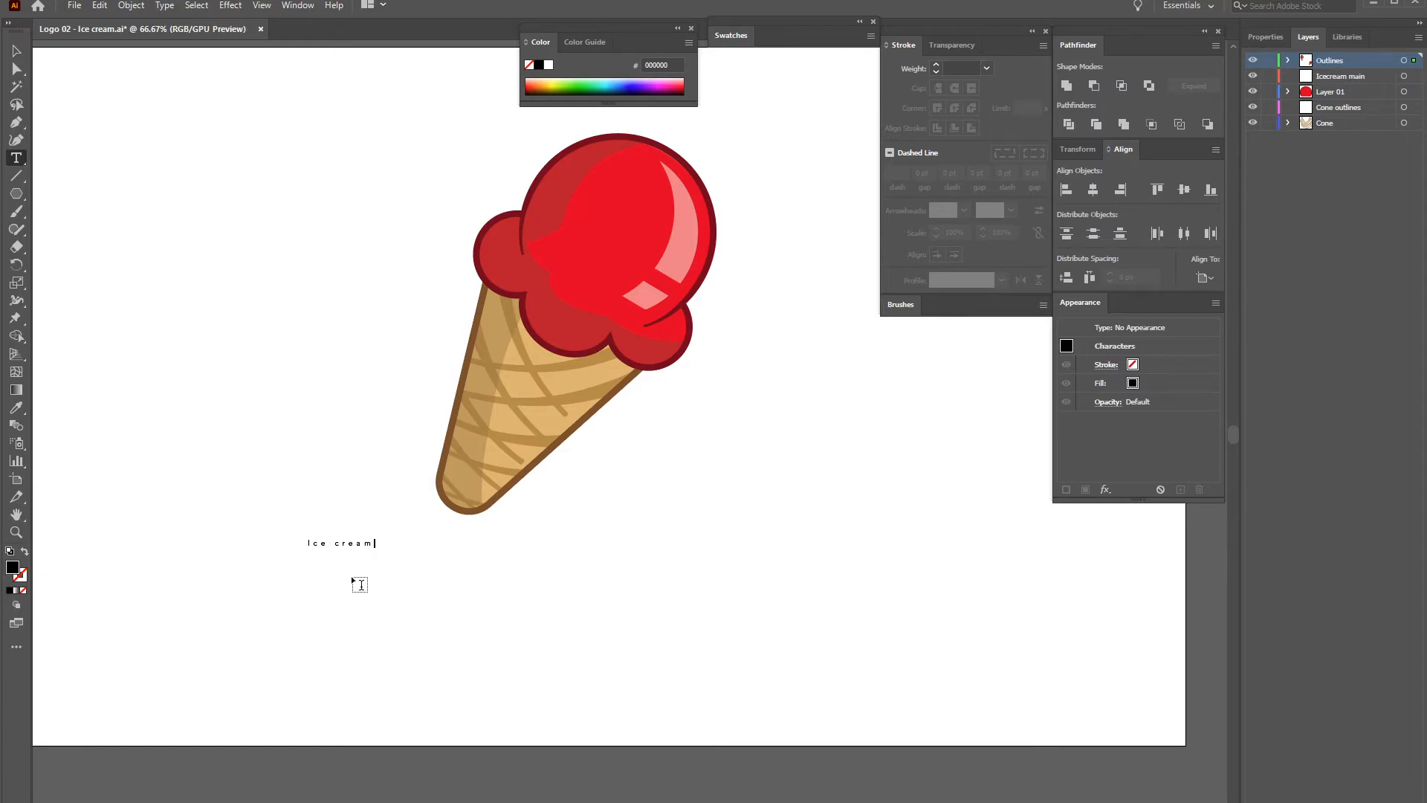
left_click(17, 50)
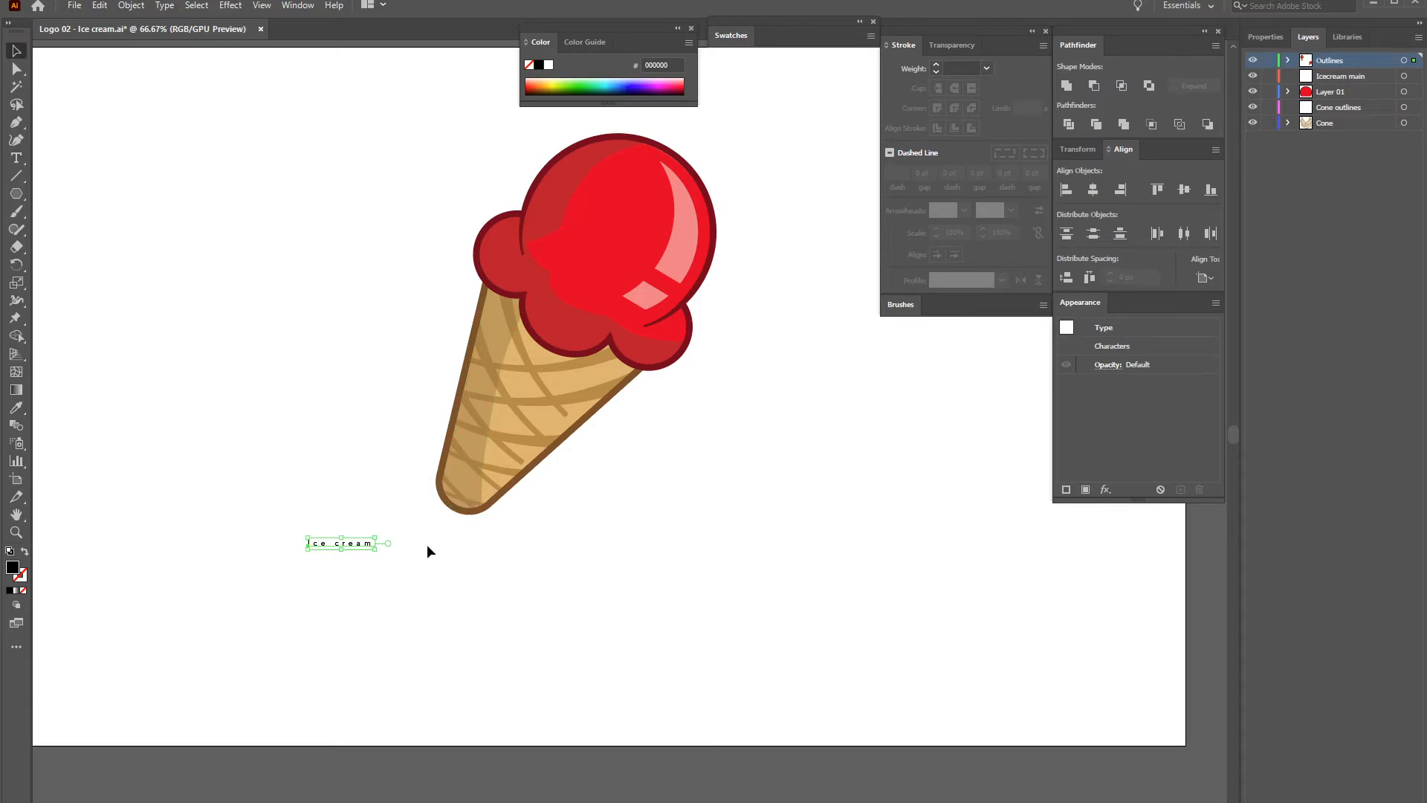
left_click_drag(377, 551, 851, 650)
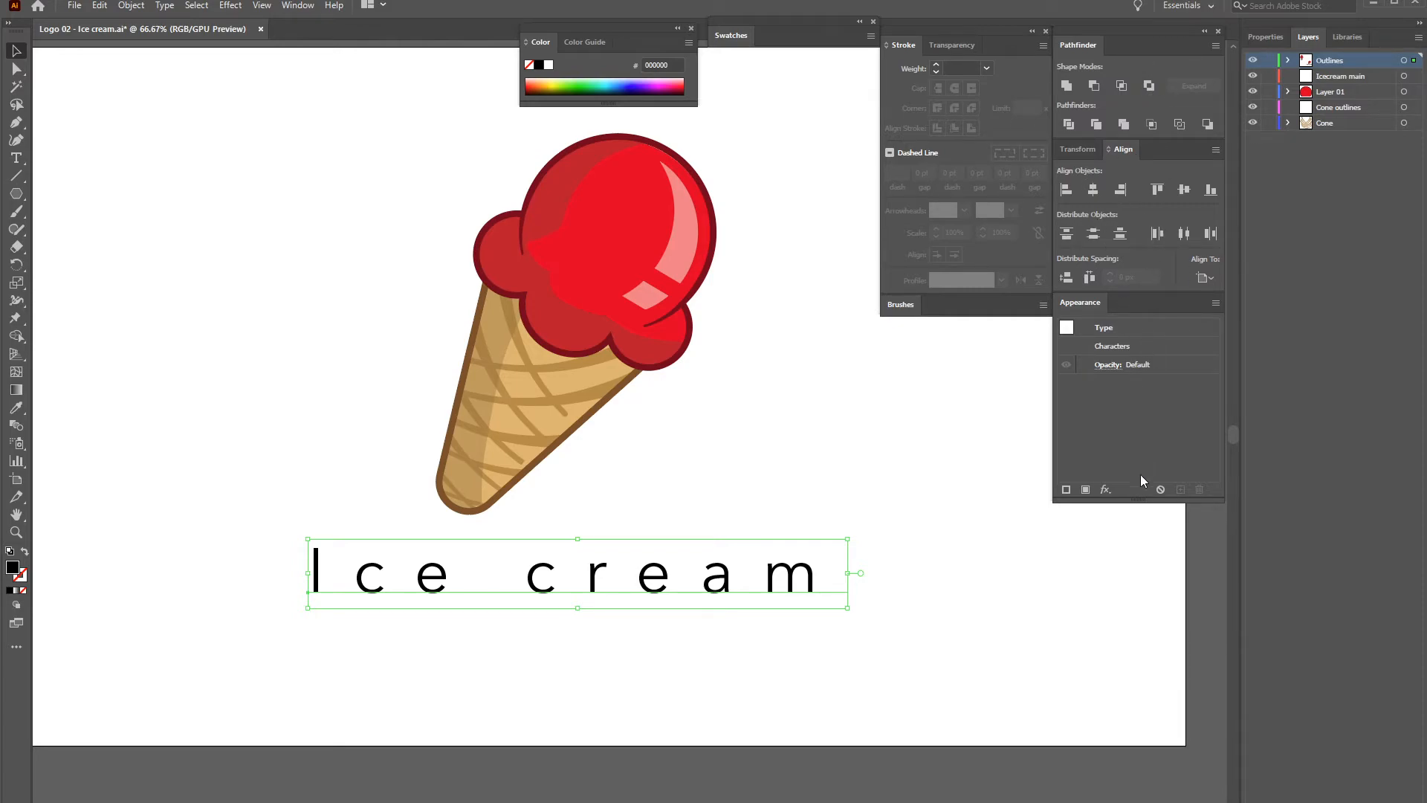
Set the "Ice cream" text's font to Belanda and its tracking to 0
left_click(1265, 37)
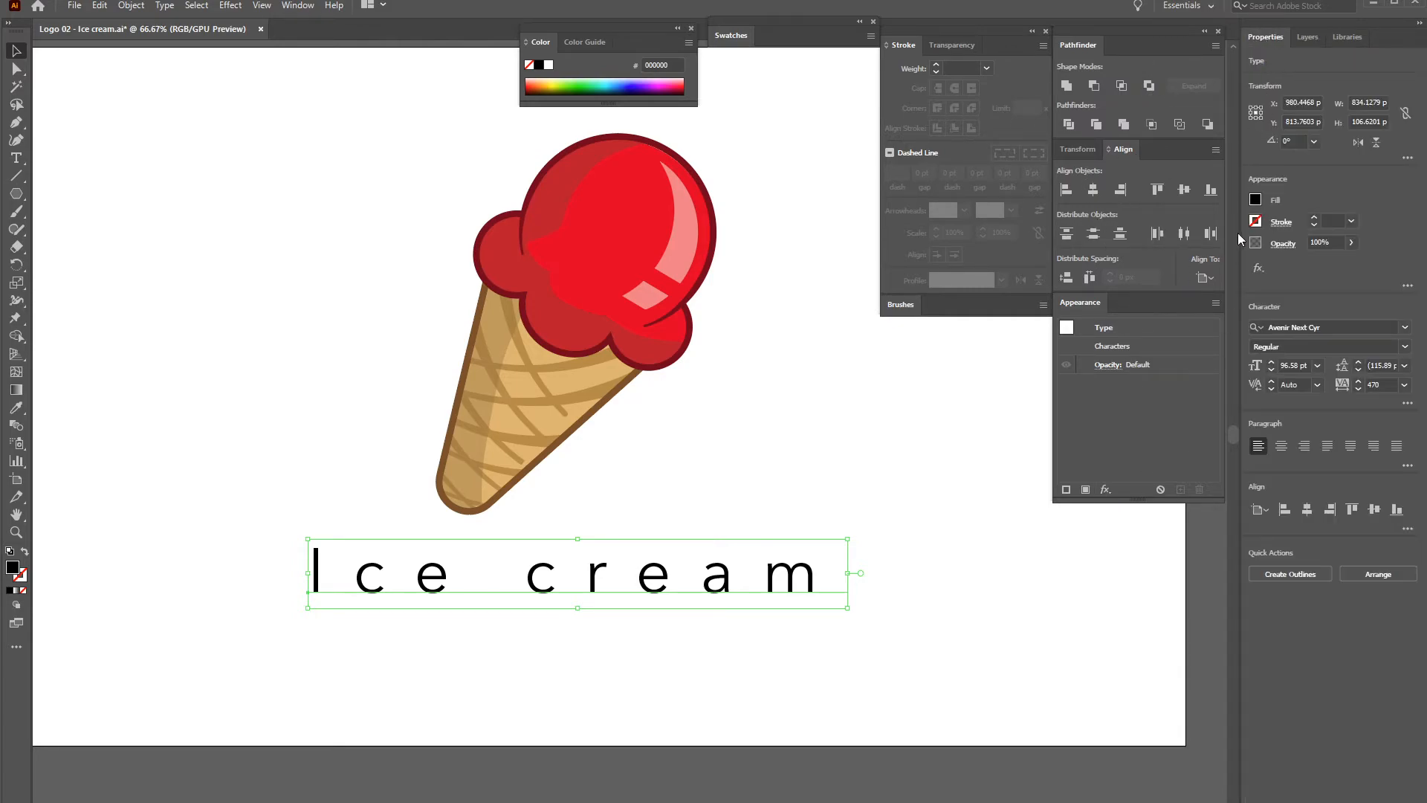
left_click(1334, 326)
type("bela")
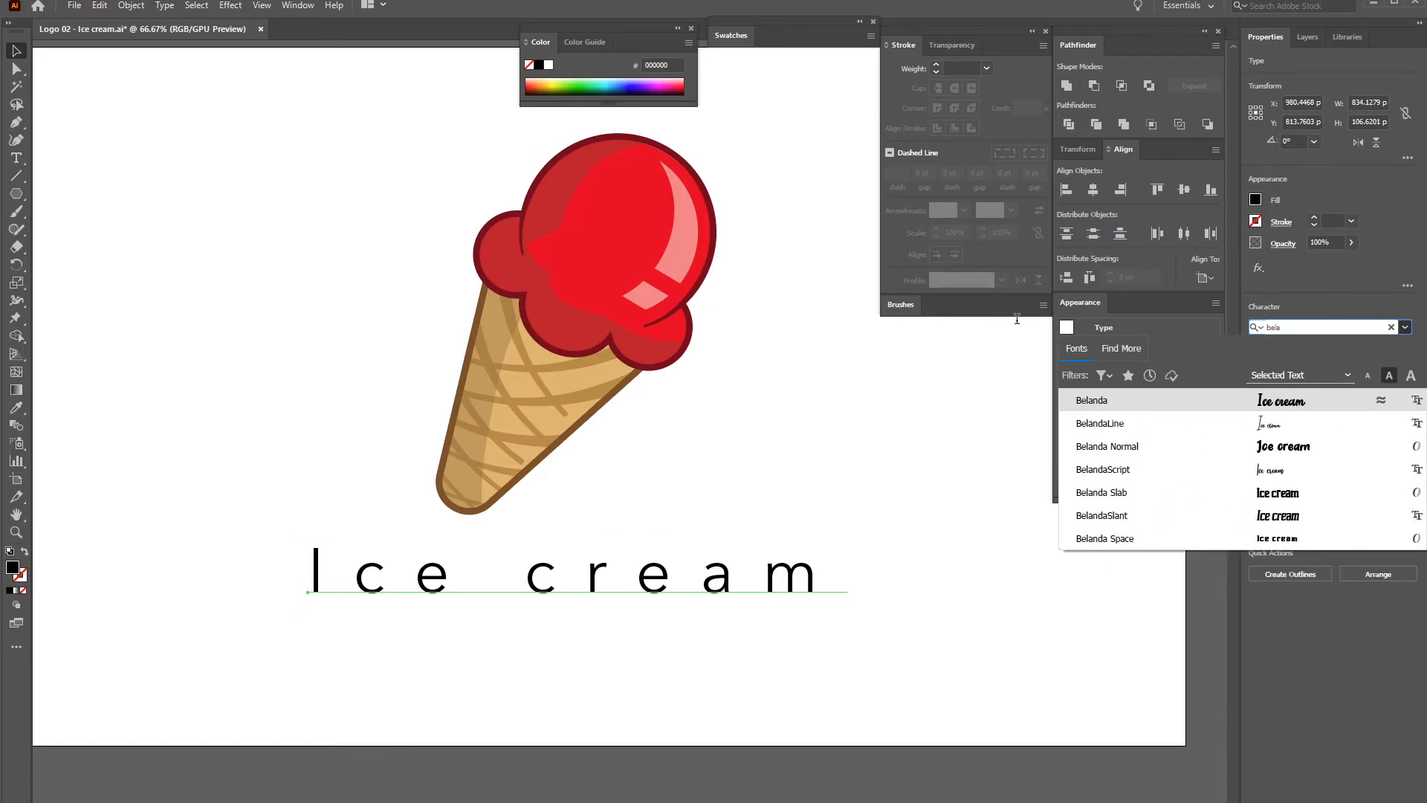
left_click(1106, 402)
left_click_drag(1384, 383, 1356, 384)
type("0")
key("Return")
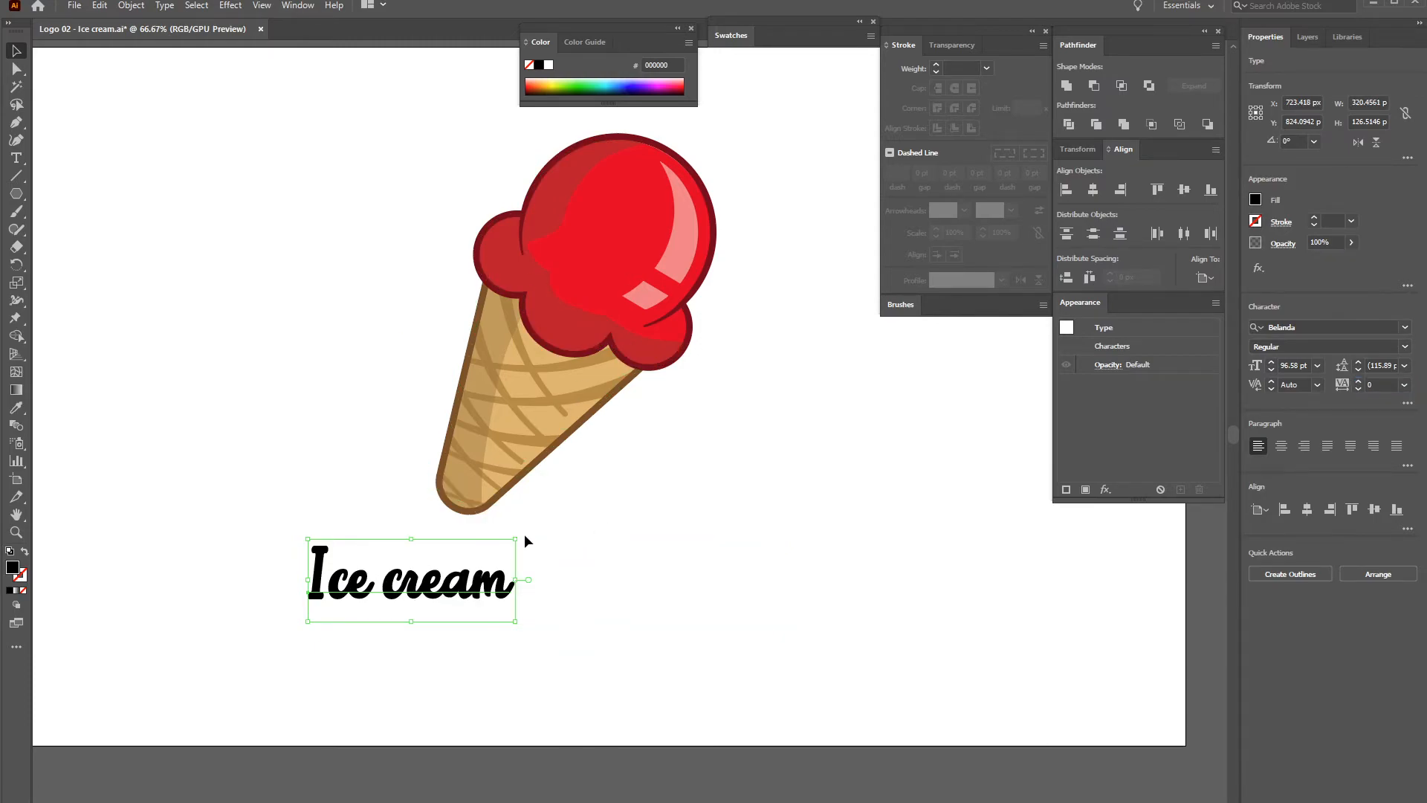
Enlarge the "Ice cream" text to about 781 px wide and position it across the cone's tip
left_click_drag(517, 538, 924, 420)
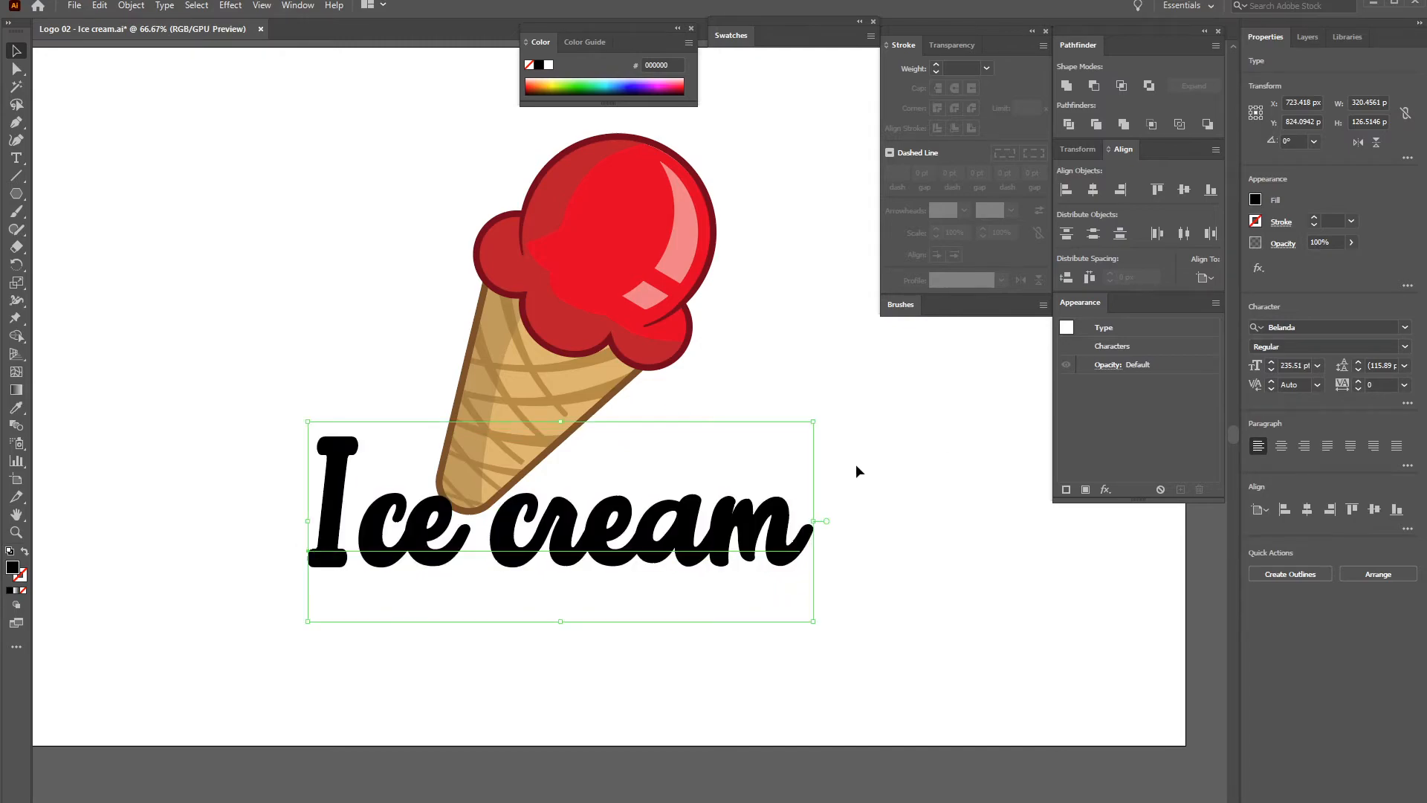
left_click_drag(687, 527, 672, 539)
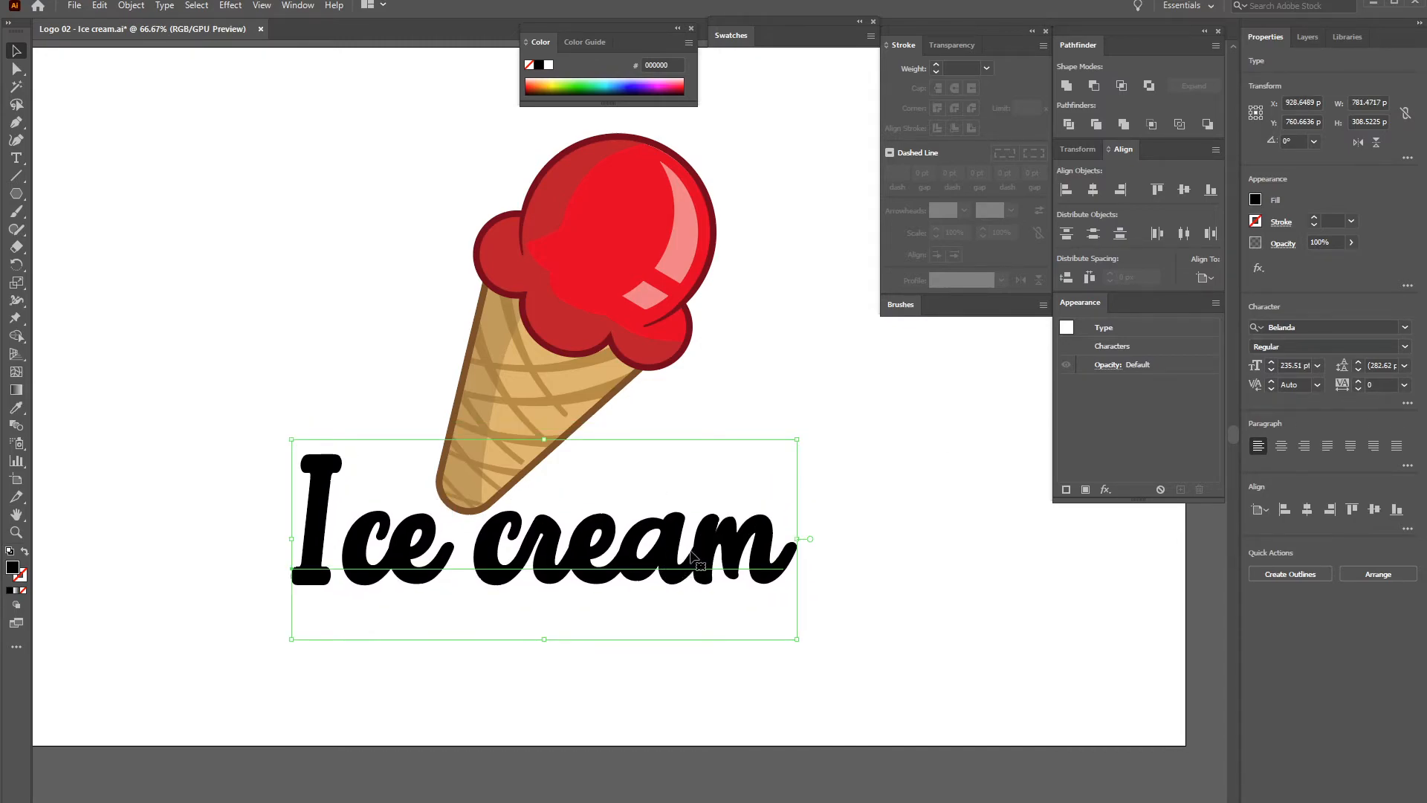
Examine the finished ice cream logo in the Corporate logo designs document as a reference for the lettering
key("ctrl+Tab")
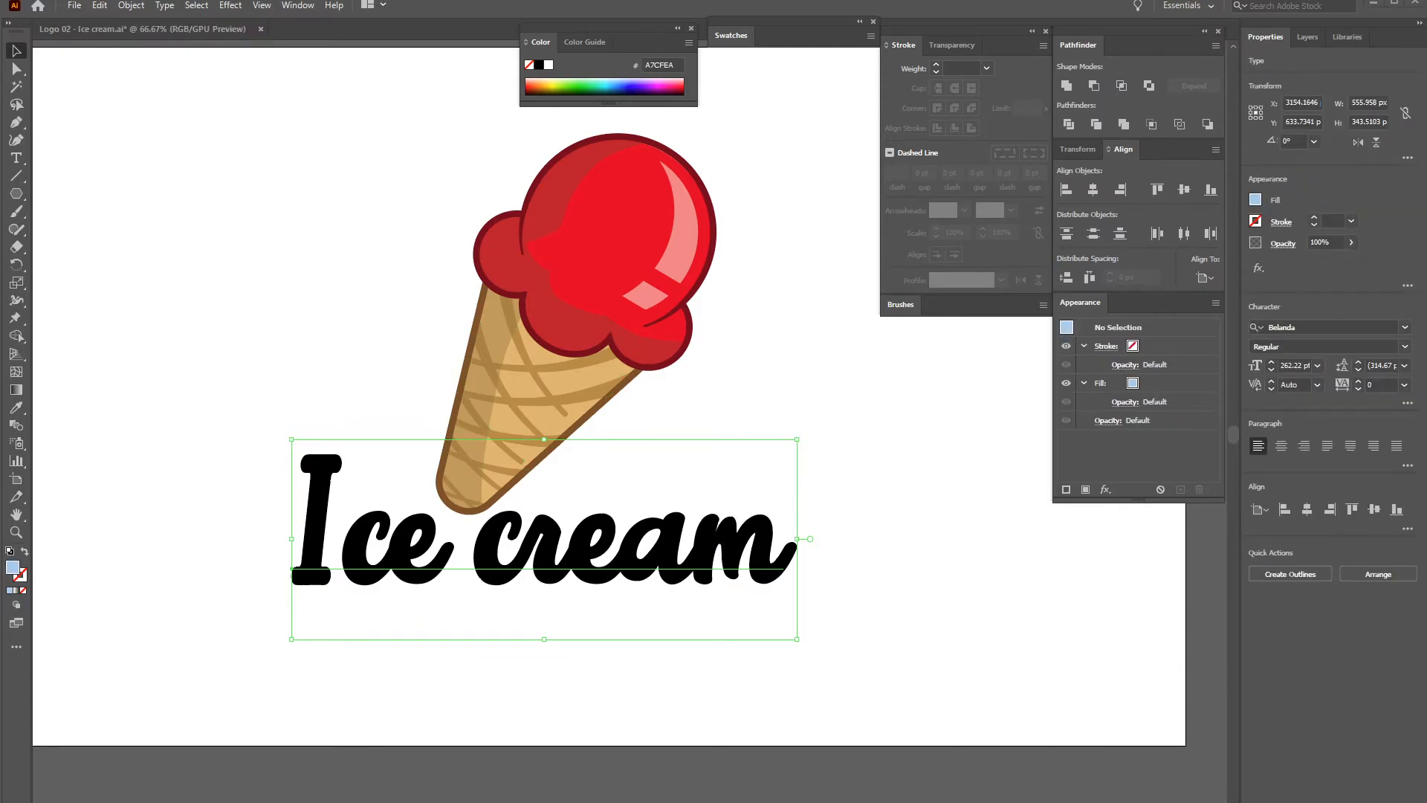
left_click_drag(0, 136, 309, 143)
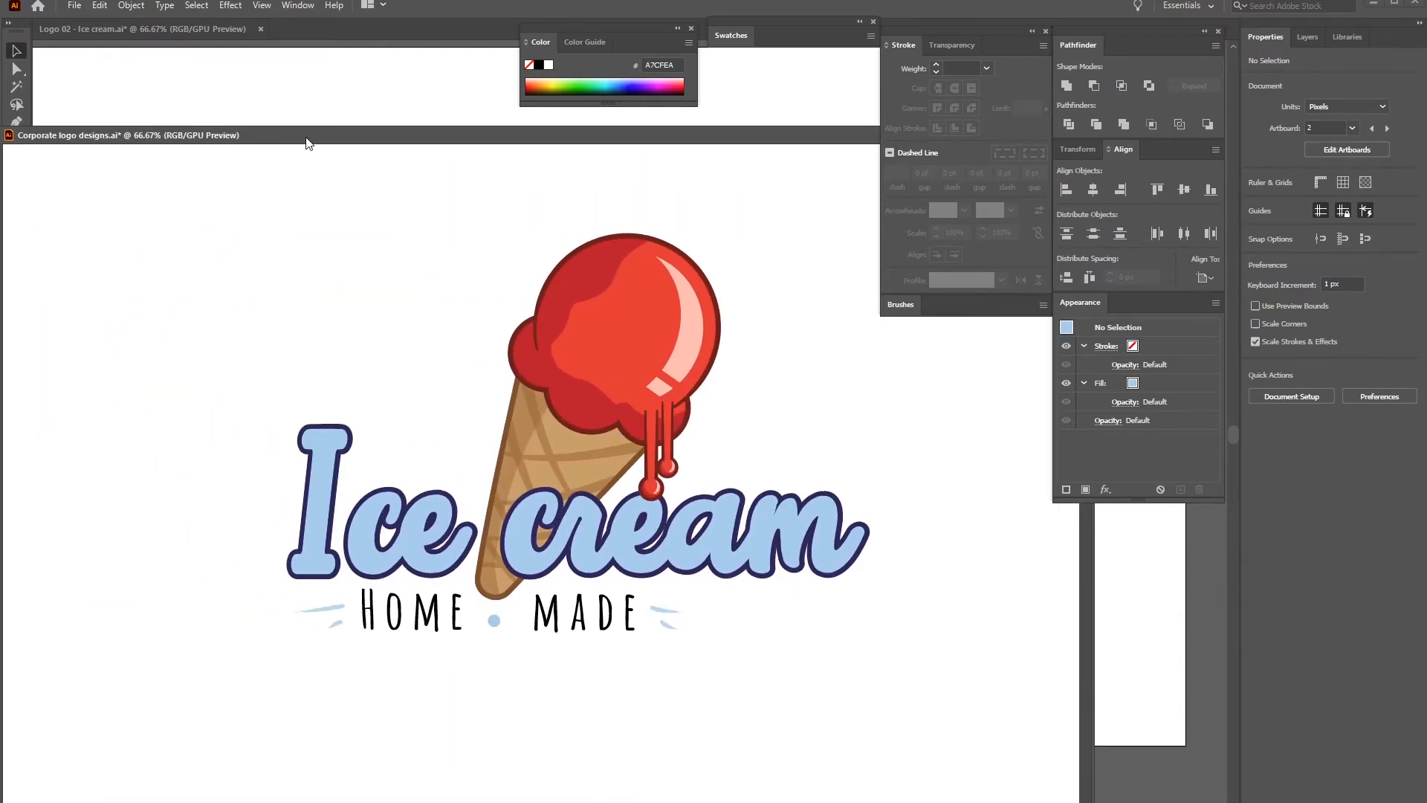
left_click_drag(309, 143, 2, 141)
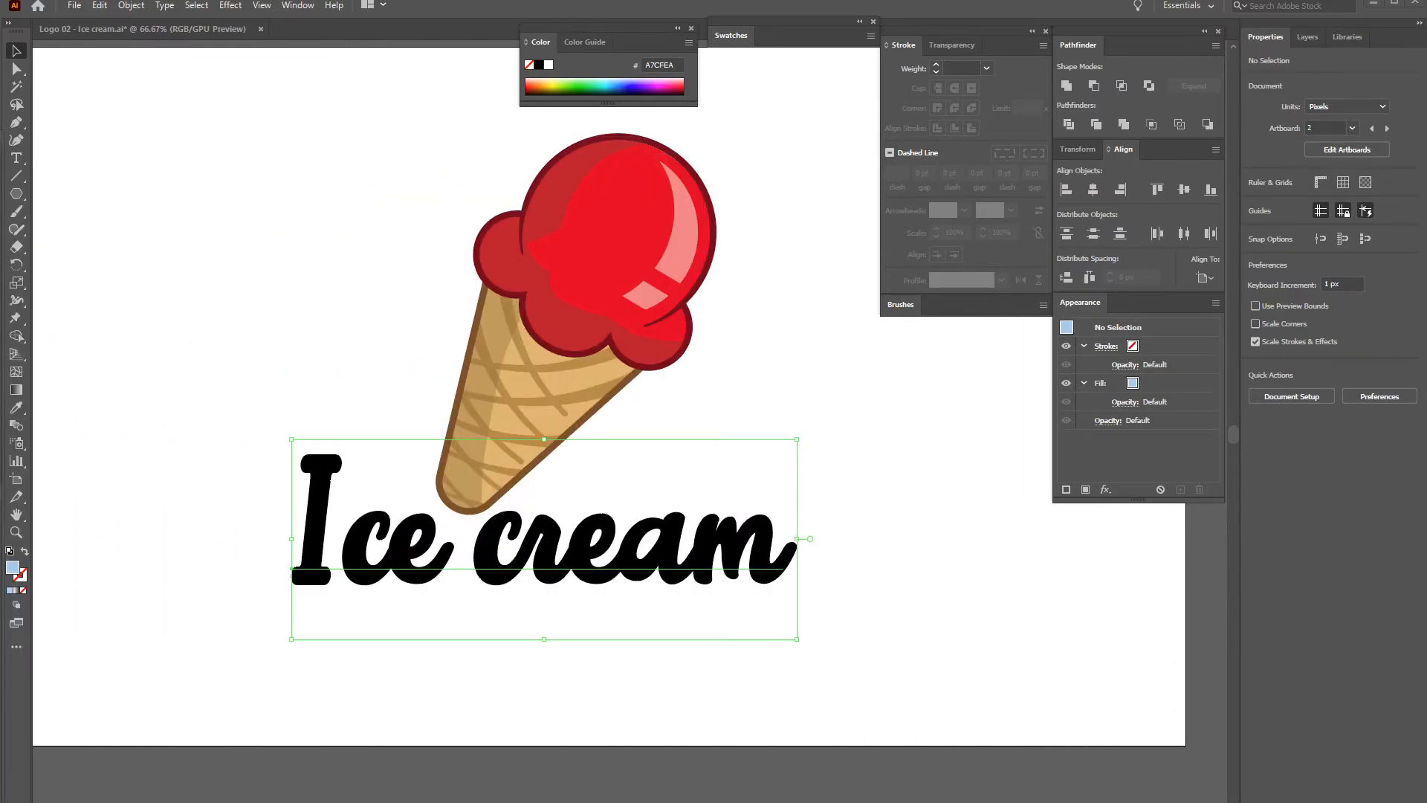
left_click(745, 619)
left_click(745, 661)
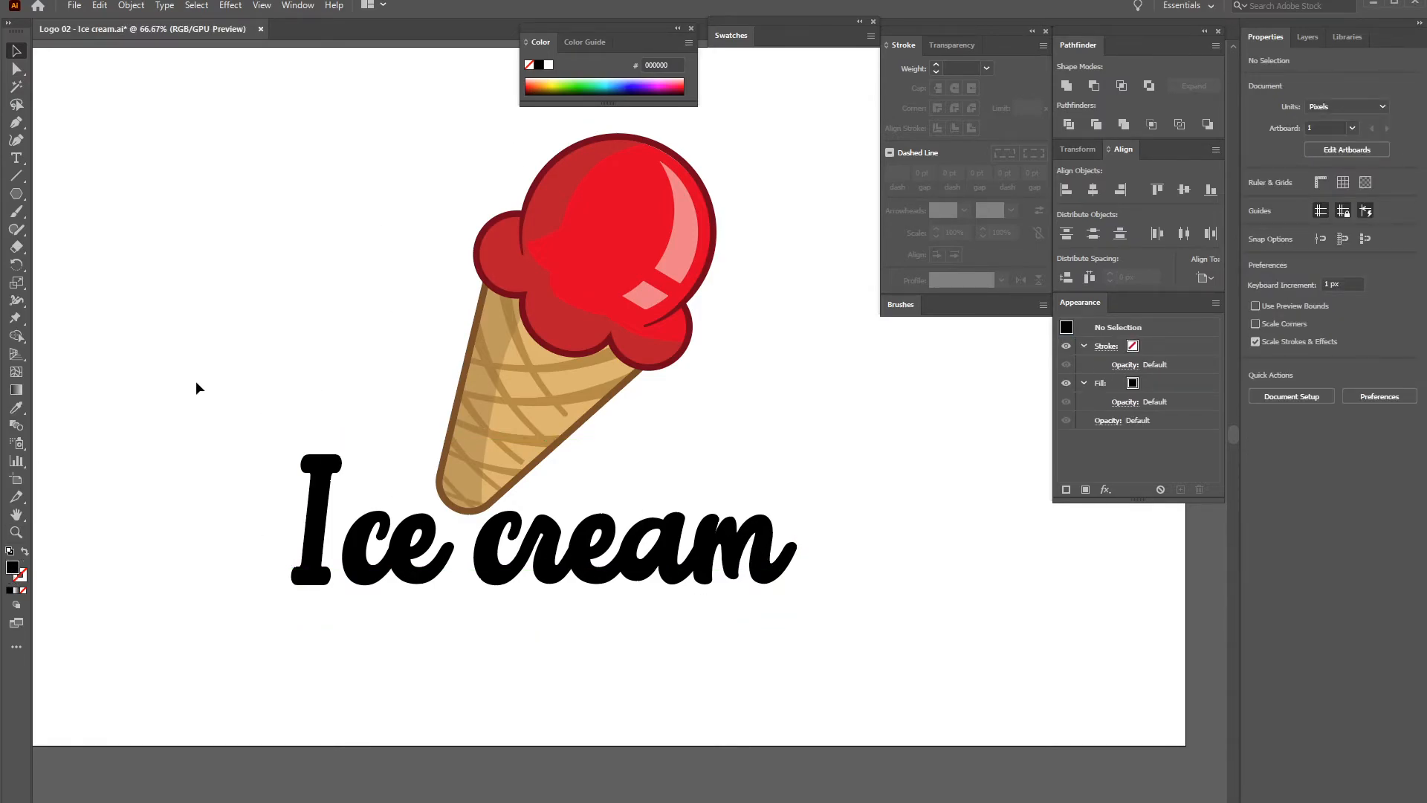
left_click(612, 81)
left_click(610, 79)
left_click_drag(610, 79, 608, 79)
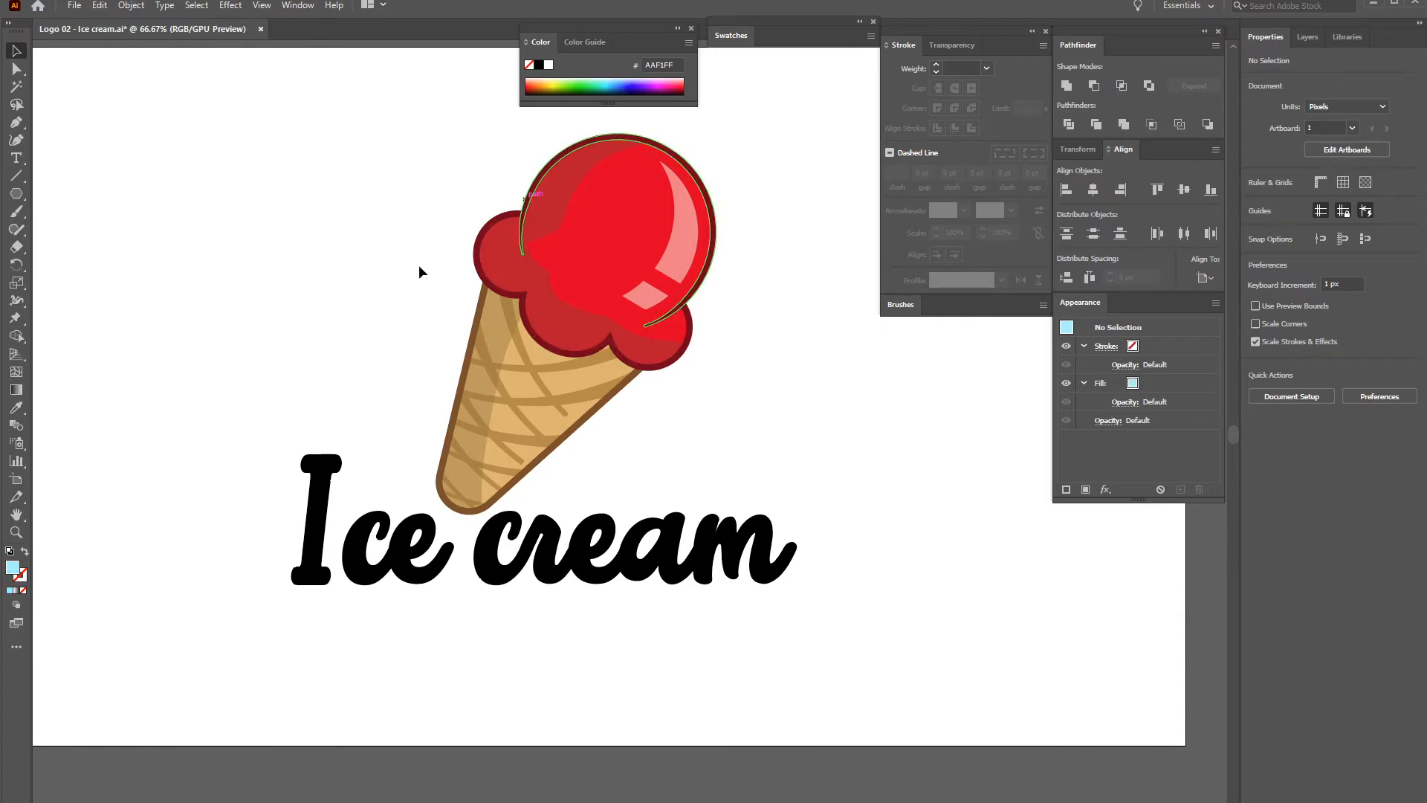
Fill the "Ice cream" text with the soft light blue 7DC9D3
left_click_drag(223, 541, 720, 602)
left_click(609, 79)
left_click_drag(610, 79, 614, 78)
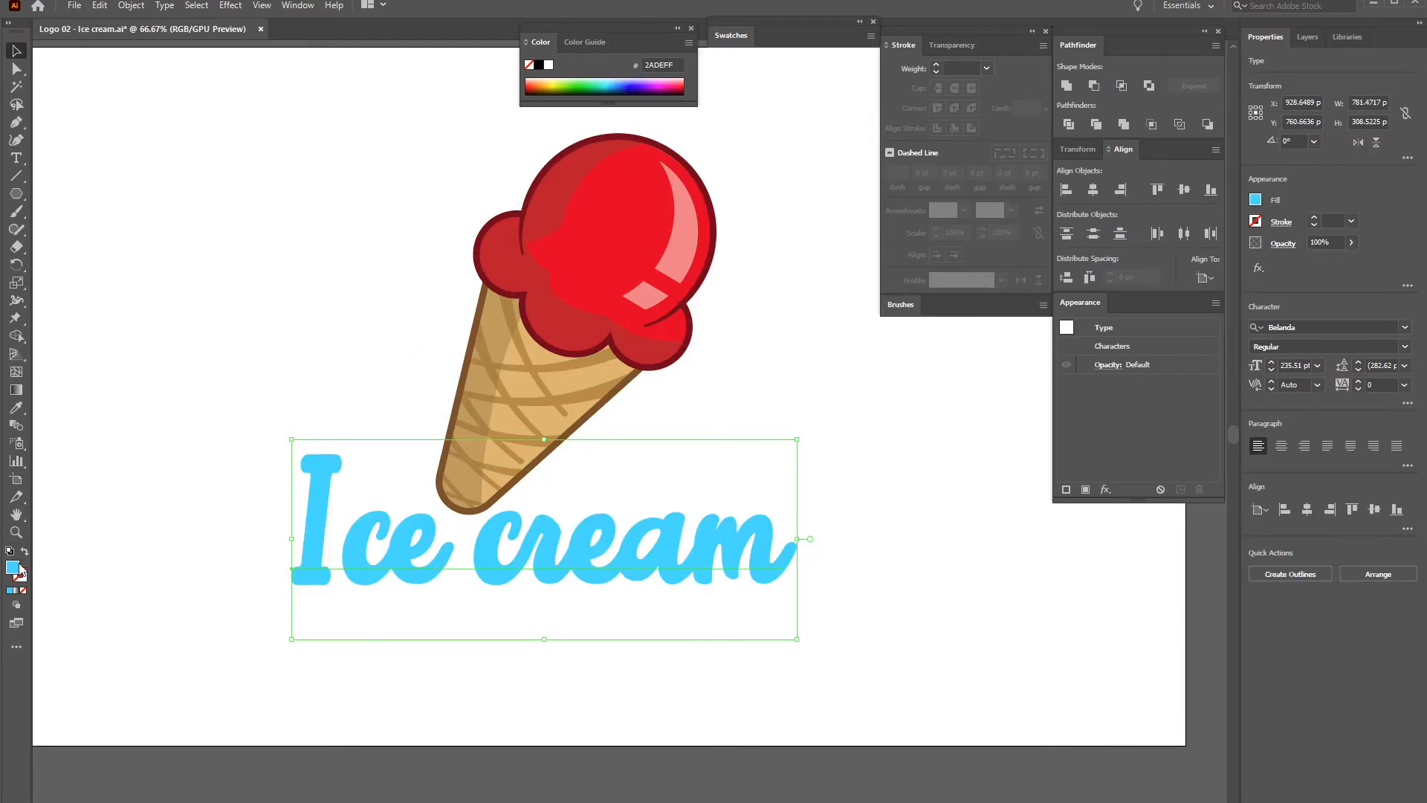
double_click(16, 568)
left_click(951, 333)
left_click_drag(951, 333, 914, 341)
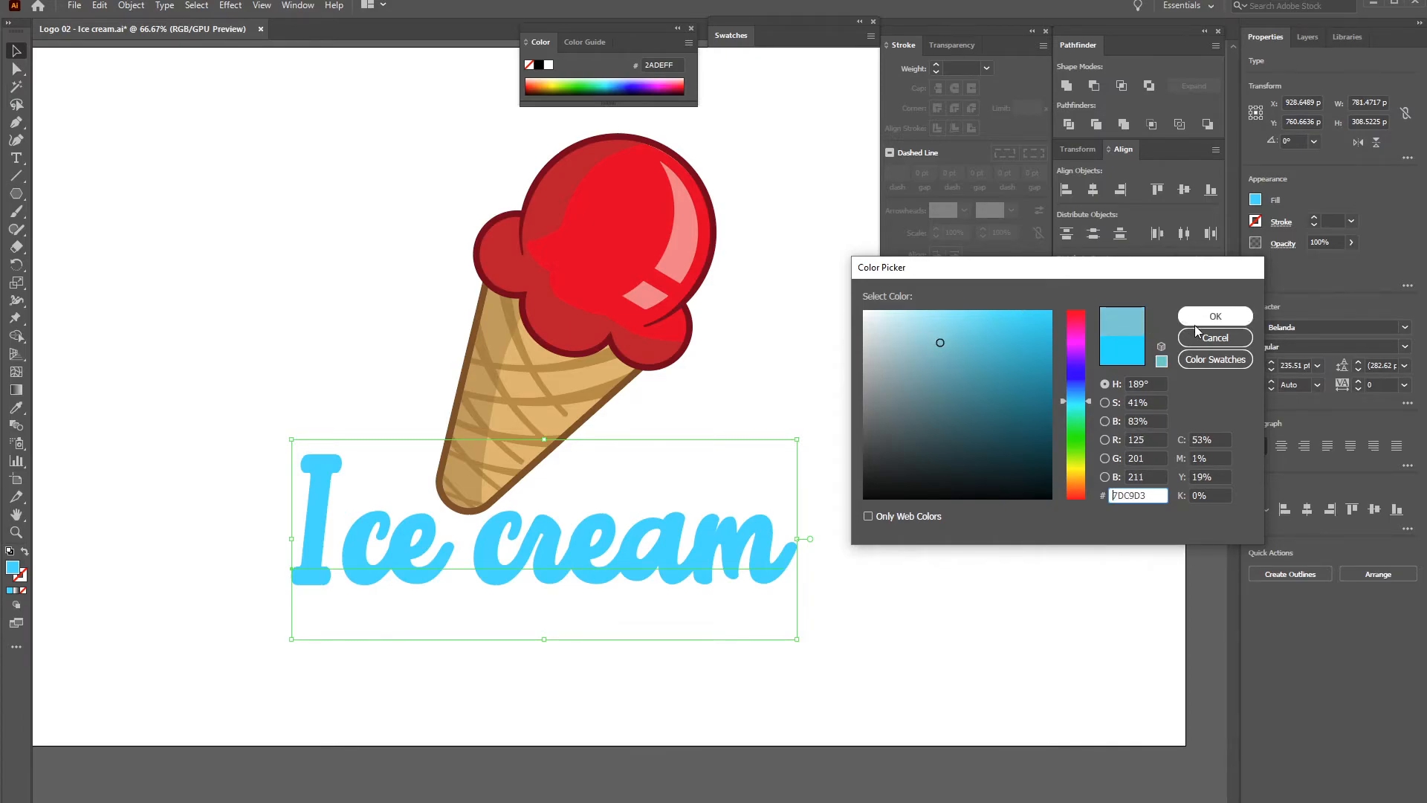
left_click(1214, 316)
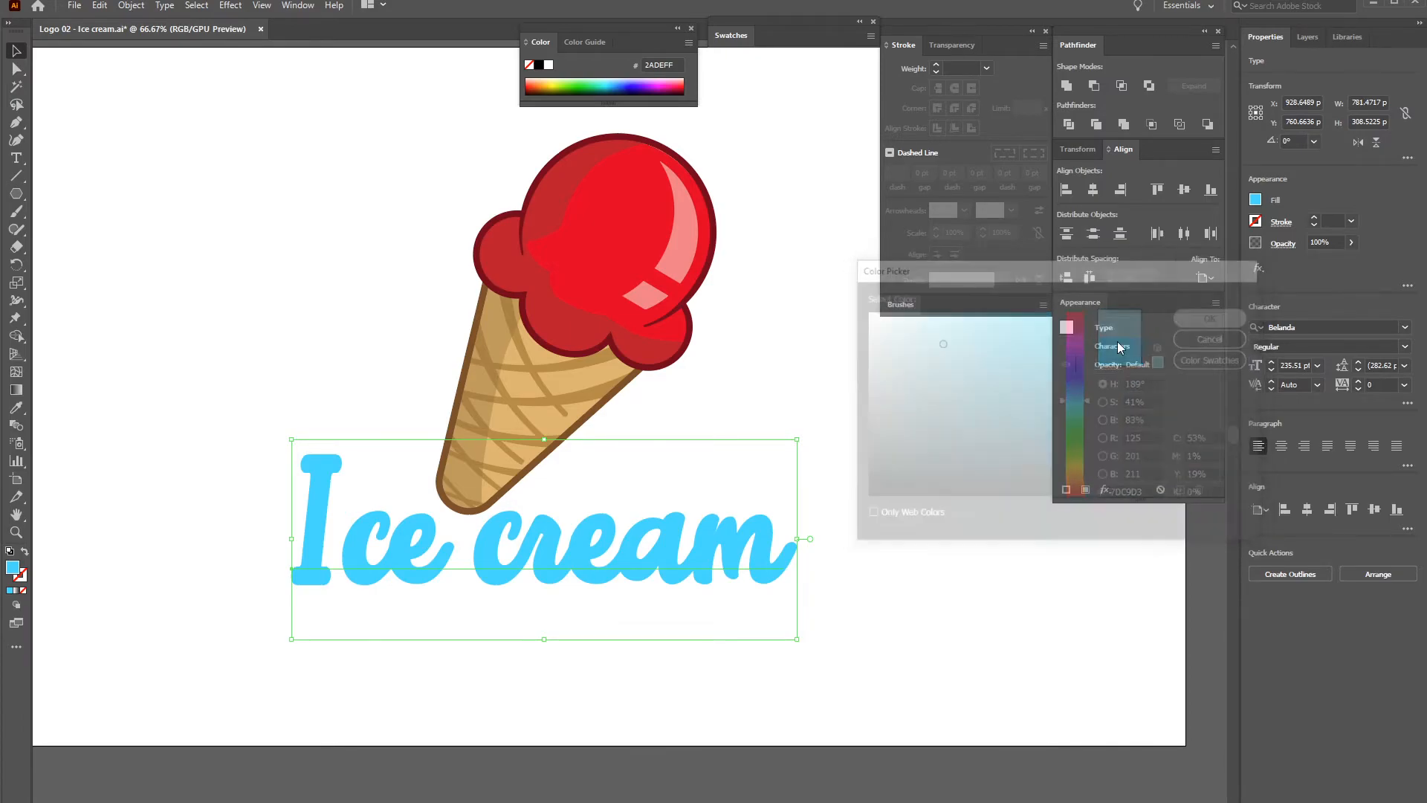
left_click(830, 379)
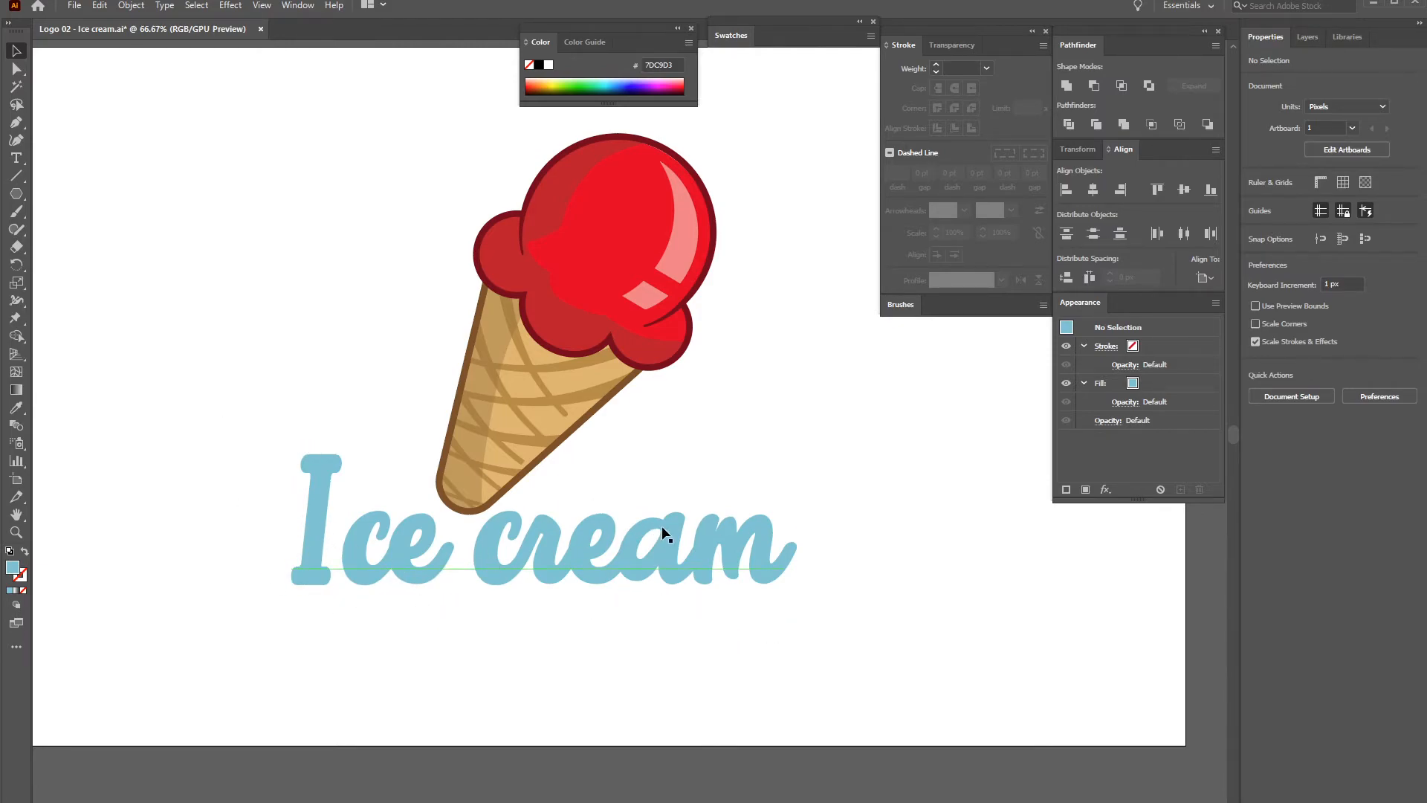
Try a dark blue 312783 stroke on the "Ice cream" text and increase its weight
left_click_drag(657, 644, 364, 559)
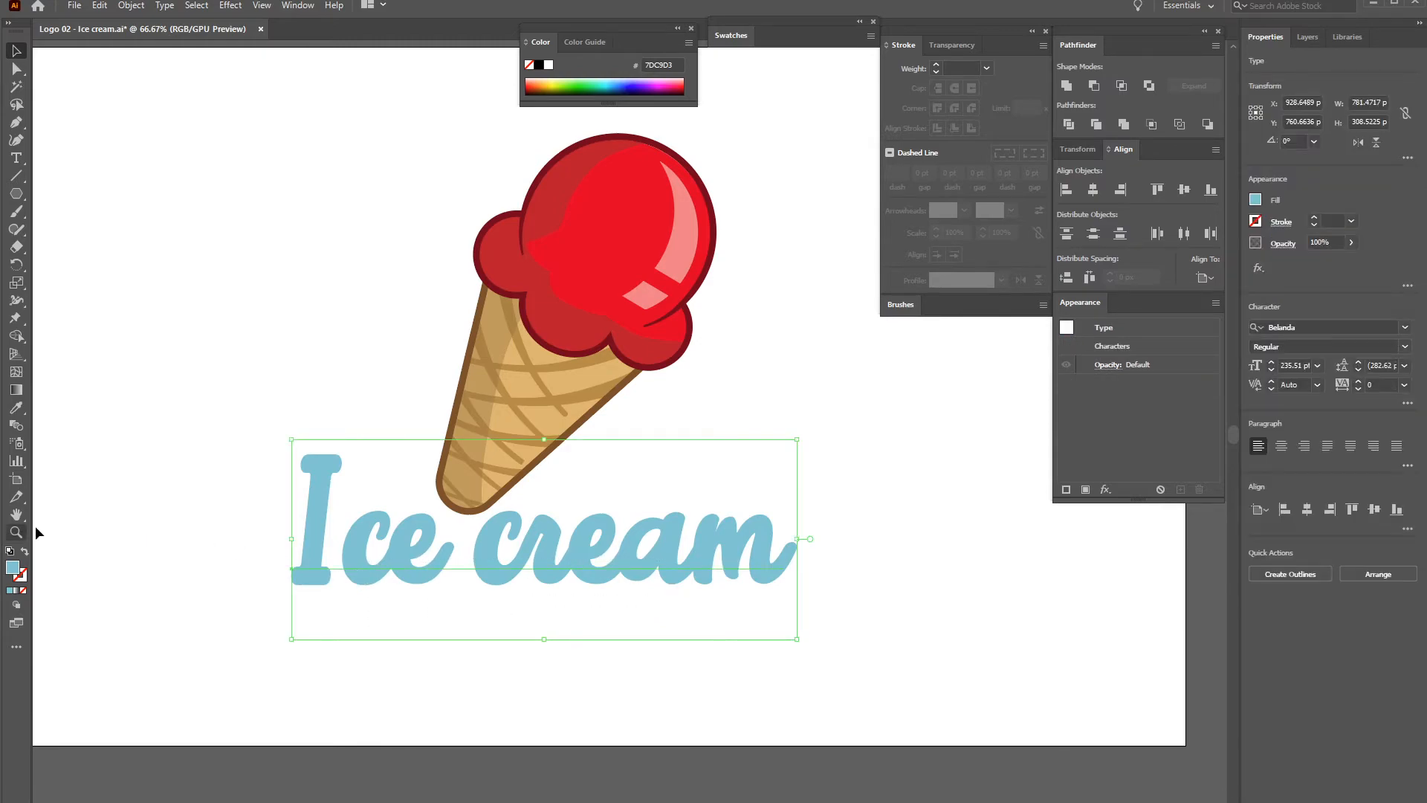
left_click(22, 577)
left_click(719, 35)
left_click(743, 108)
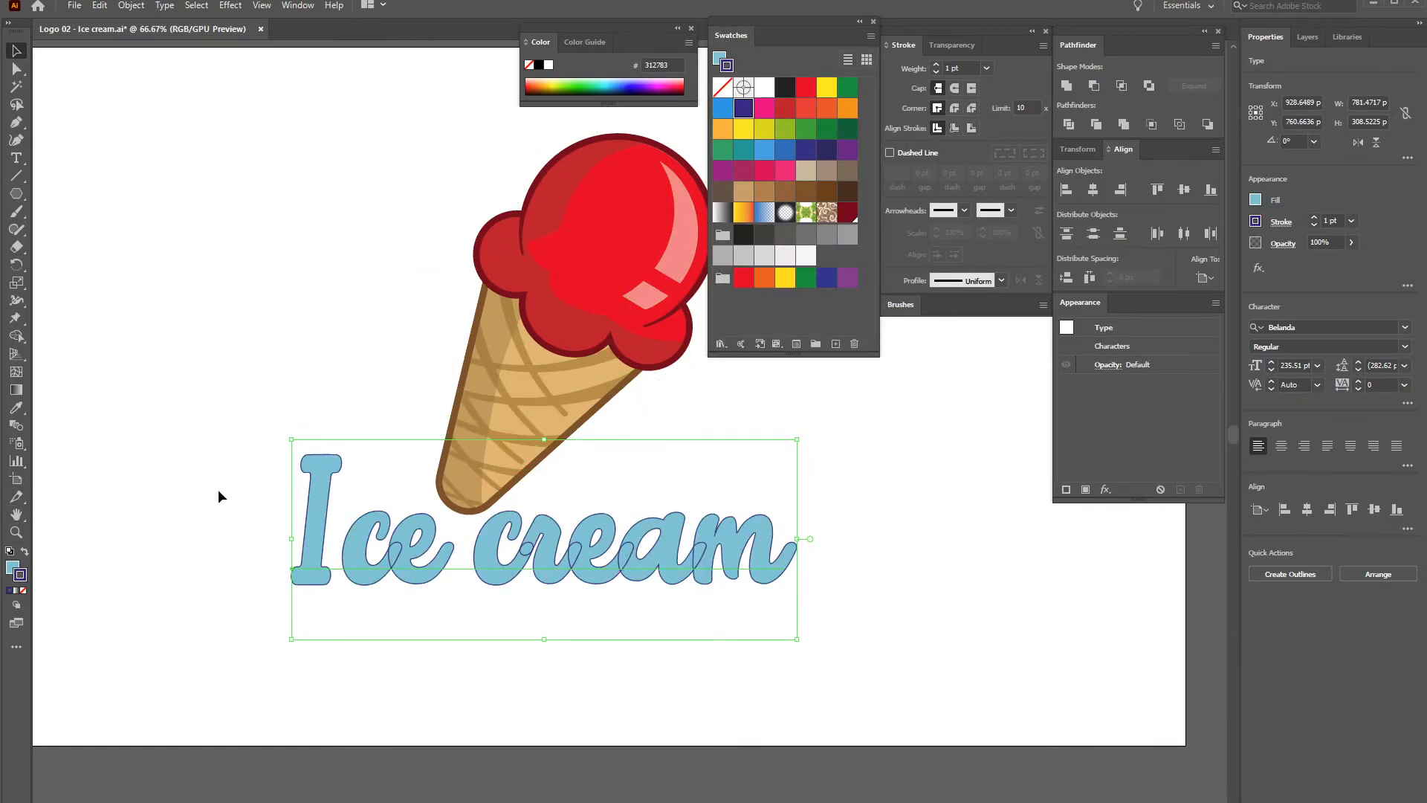
left_click(1314, 217)
left_click(1314, 217)
left_click(1314, 217)
left_click(1313, 218)
left_click(1313, 217)
left_click(1313, 218)
Undo the dark blue stroke and its weight changes on the "Ice cream" text
key("ctrl+z")
key("ctrl+z")
key("ctrl+z")
key("ctrl+z")
key("ctrl+z")
key("ctrl+z")
key("ctrl+z")
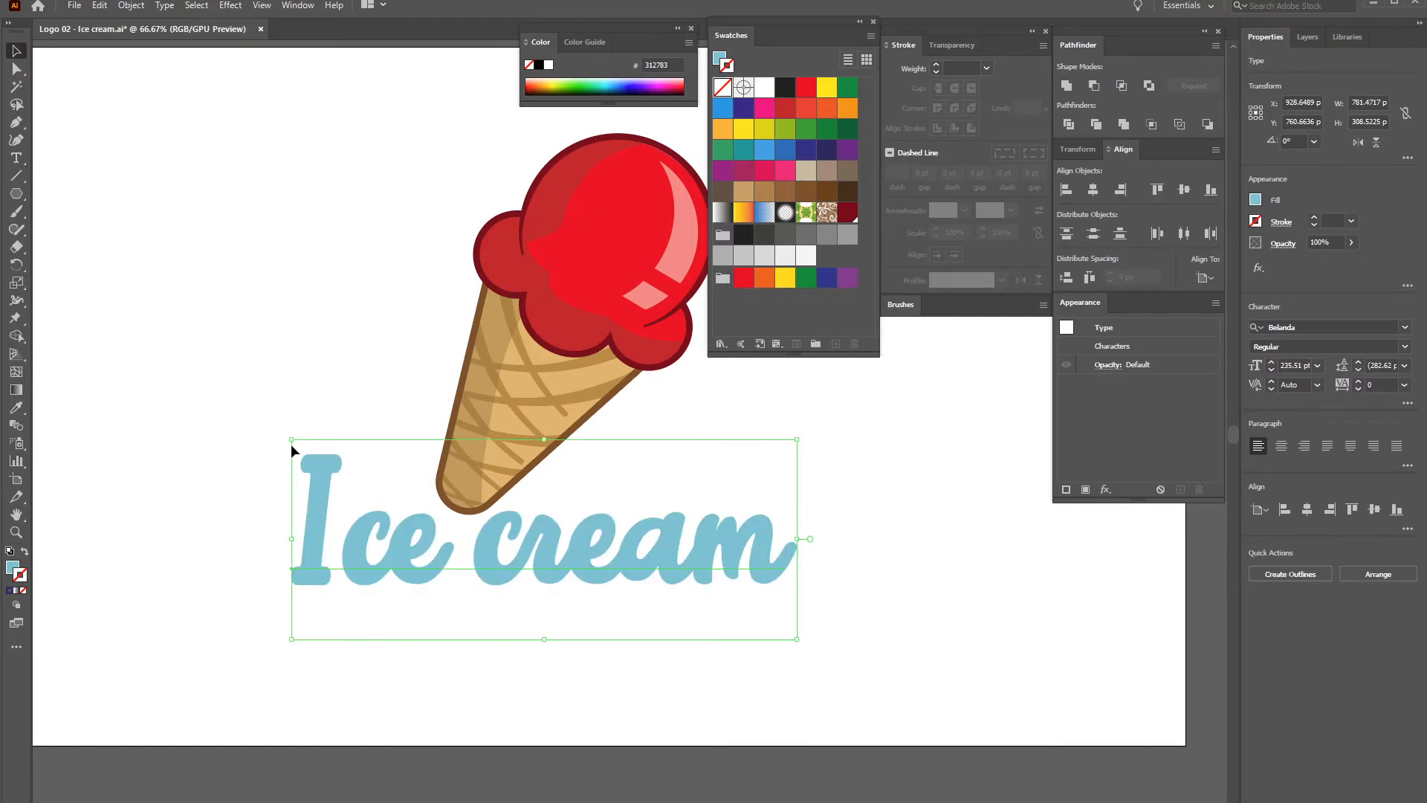
Place an editable copy of the "Ice cream" text below at the artboard's edge and convert the original to outlines
left_click(913, 611)
left_click_drag(718, 655, 327, 555)
left_click_drag(752, 528, 689, 779)
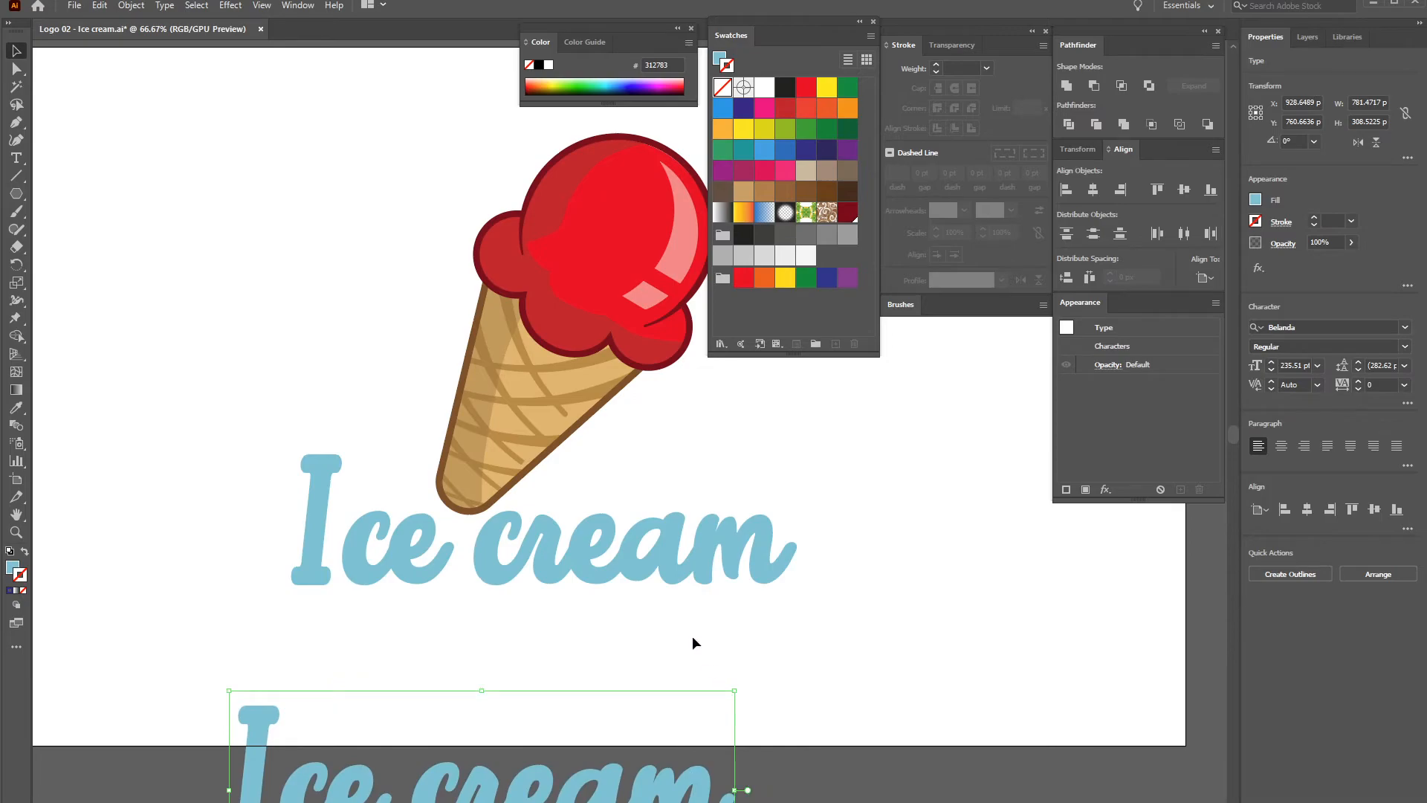
left_click_drag(192, 528, 751, 587)
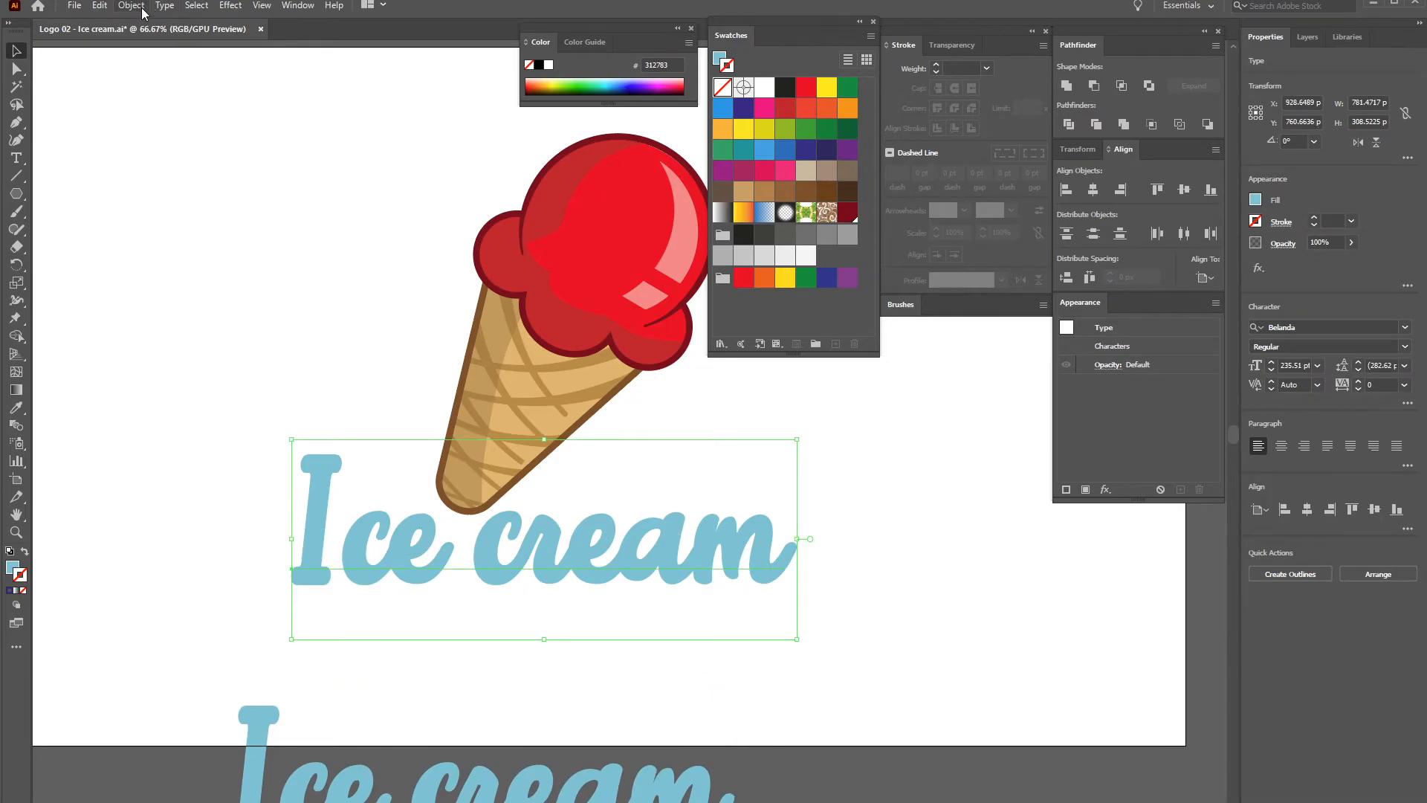
left_click(164, 5)
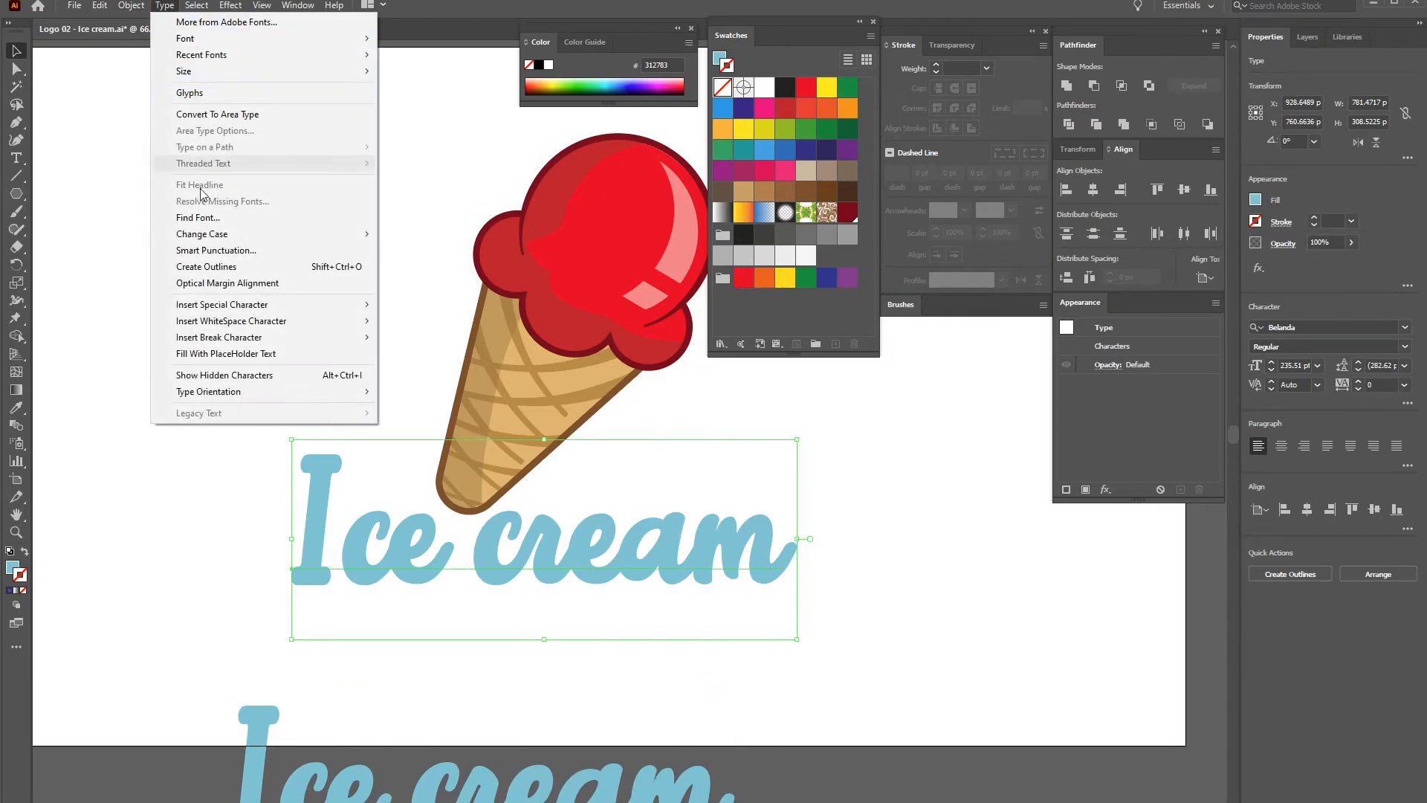
left_click(235, 267)
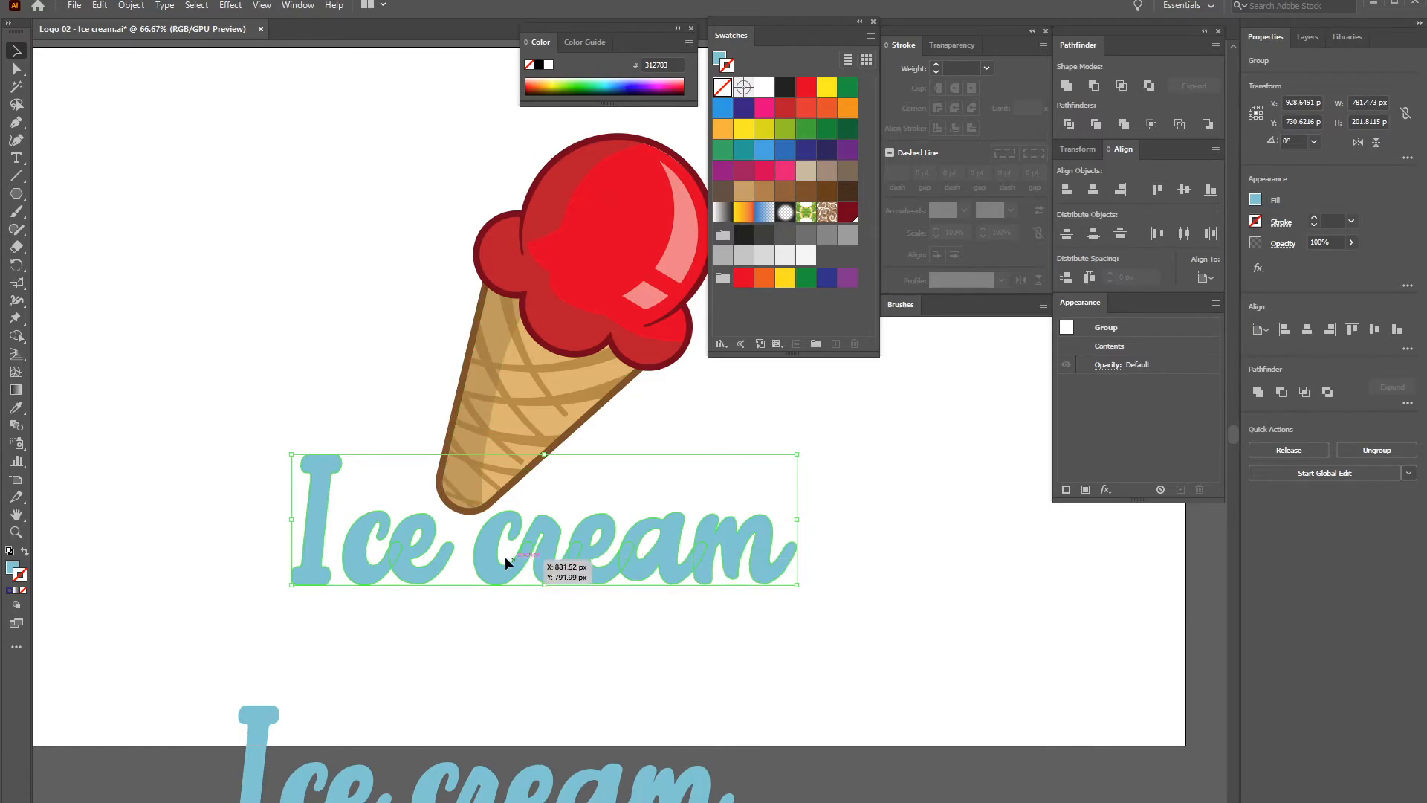
Try replacing the last letters of the editable text copy with "ffffff" and undo the edit
left_click(692, 592)
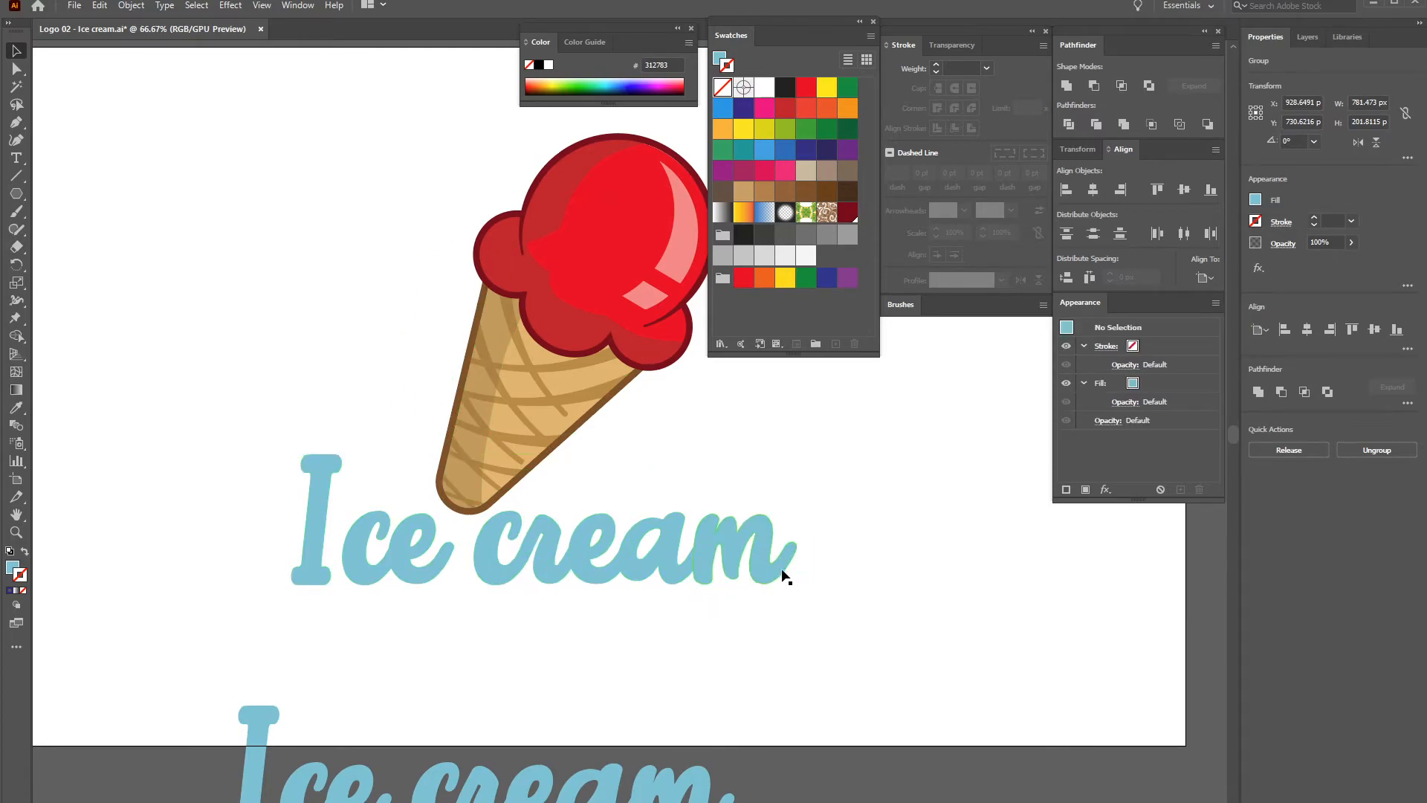
left_click(754, 559)
double_click(648, 785)
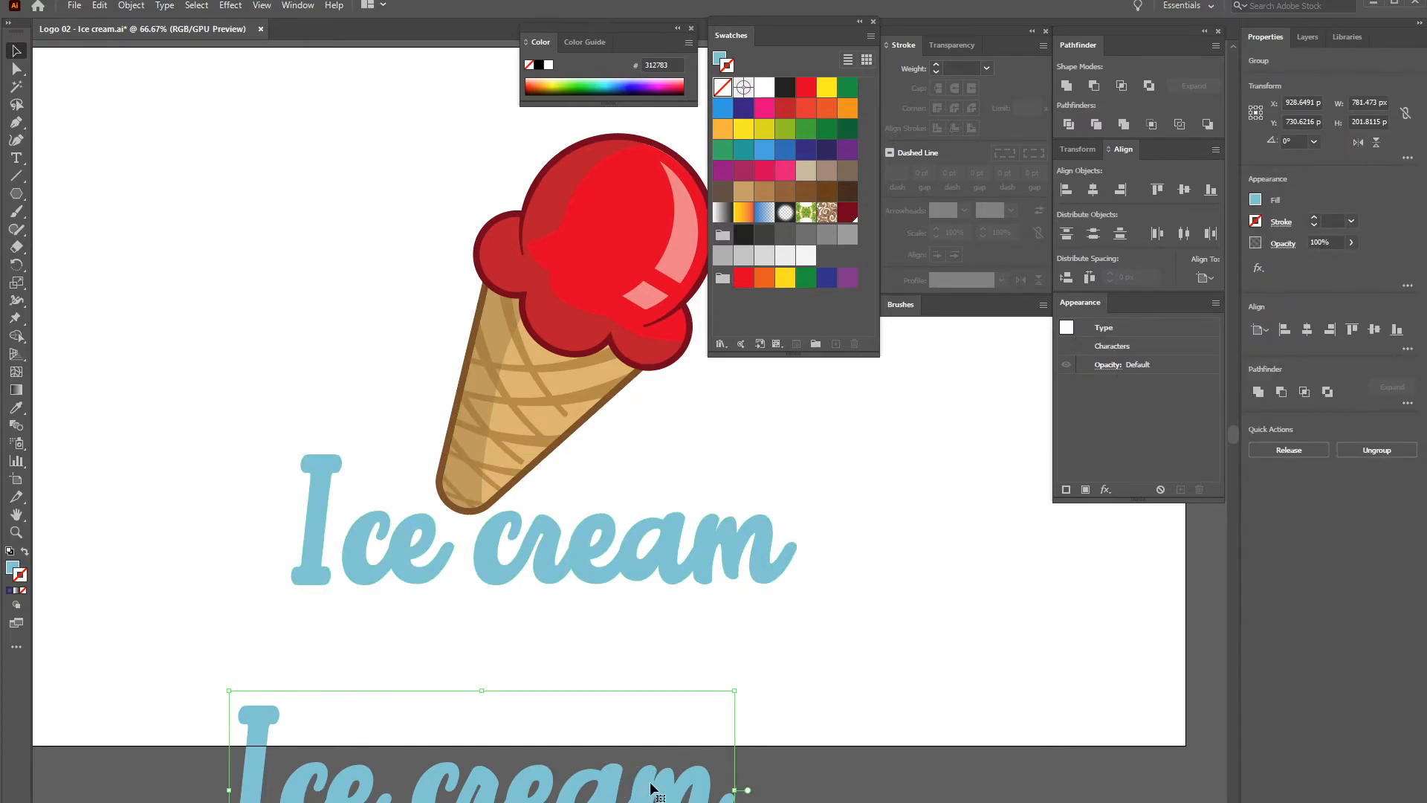
left_click_drag(677, 783, 617, 787)
type("ffffff")
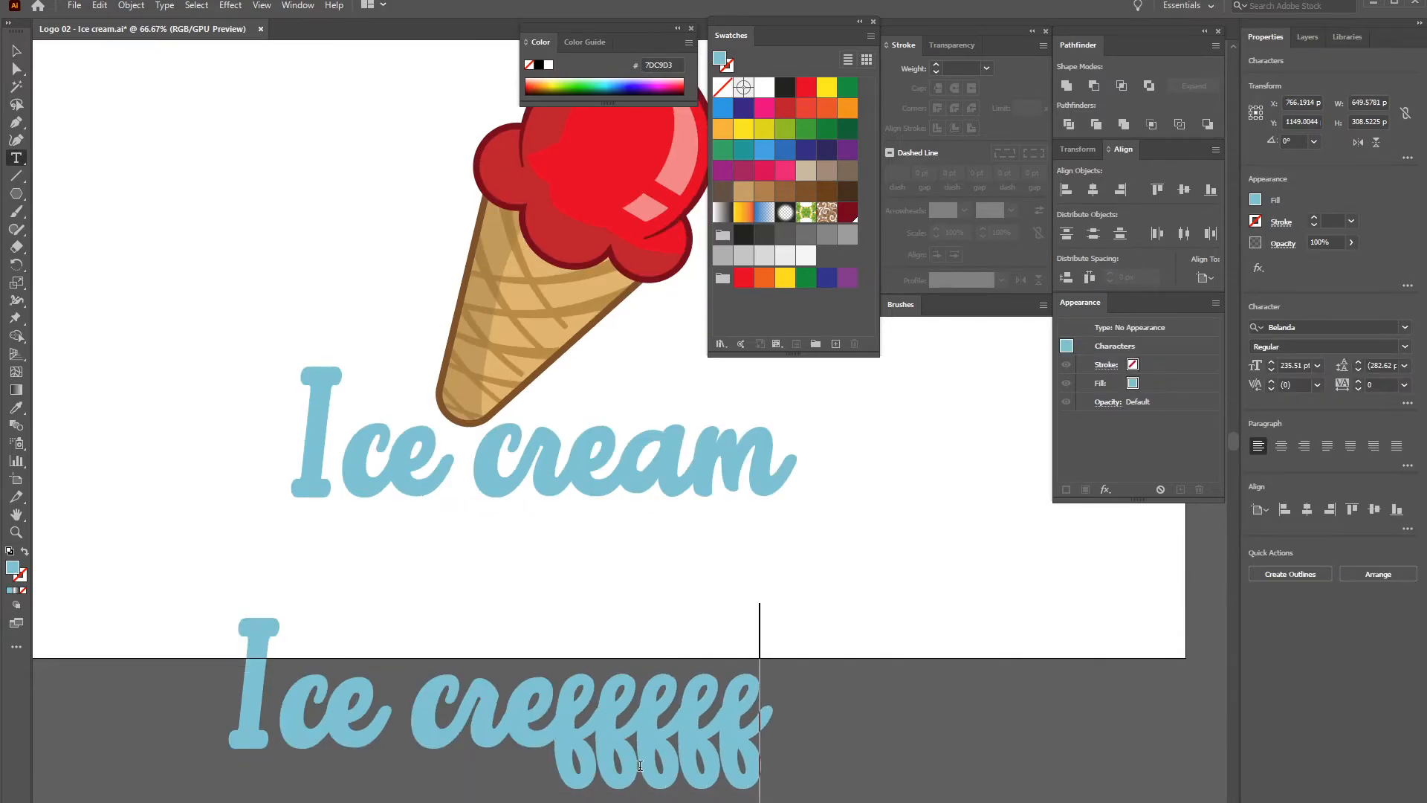
key("ctrl+z")
left_click(822, 715)
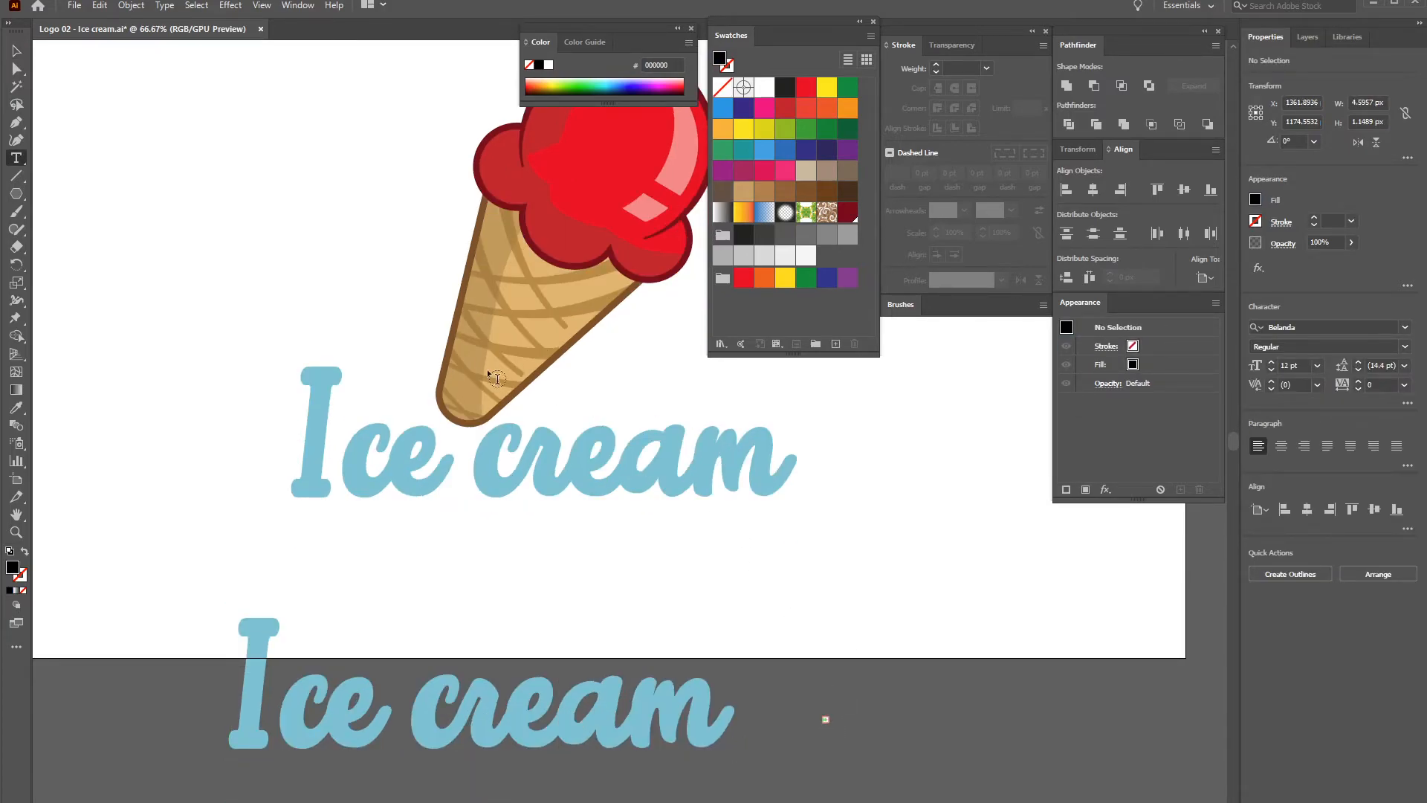
key("Escape")
scroll(636, 536, "up", 2)
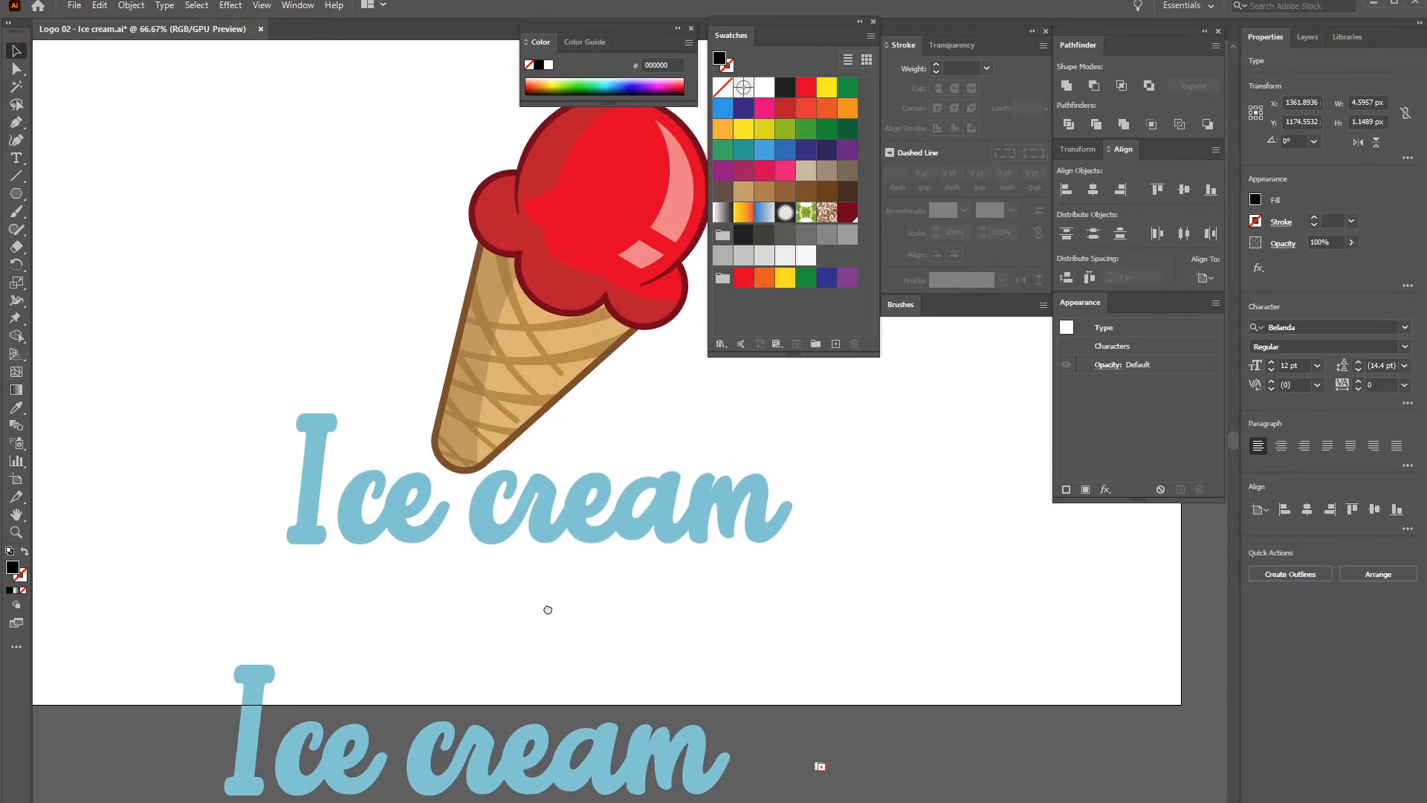
left_click(854, 617)
Try moving individual letters of the outlined "Ice cream" lettering and undo the moves
key("ctrl+1")
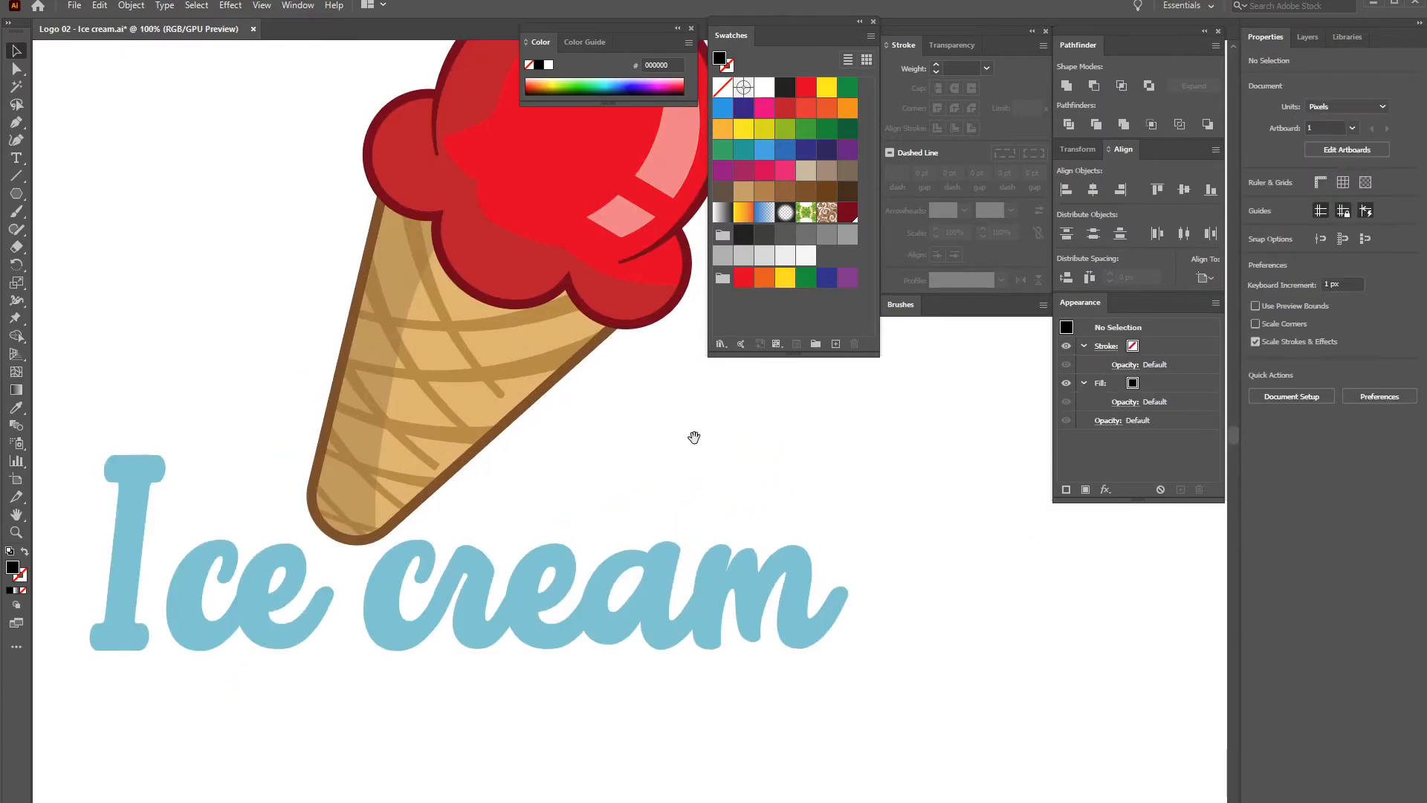
left_click(706, 605)
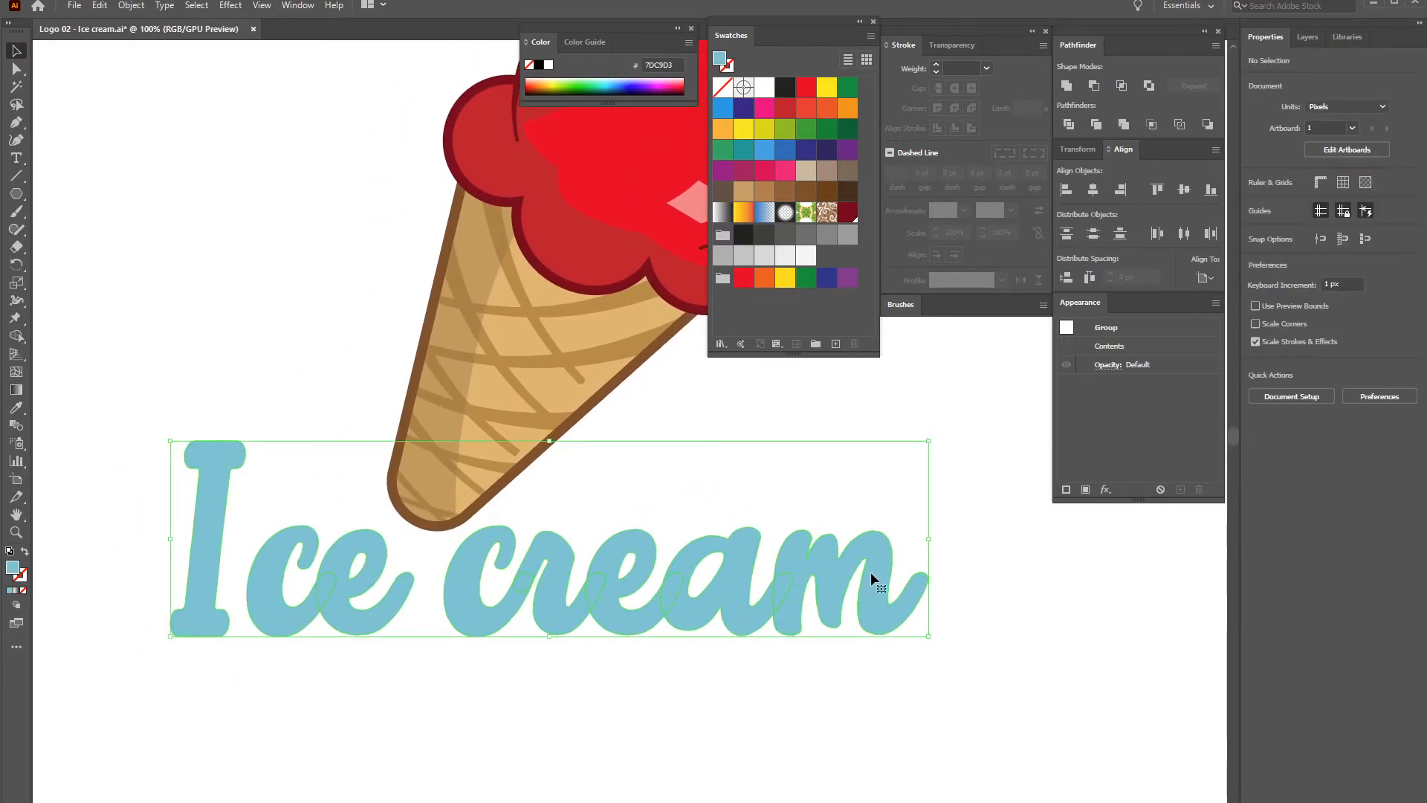
double_click(595, 576)
left_click_drag(606, 597, 626, 532)
left_click_drag(564, 618, 571, 565)
key("ctrl+z")
key("ctrl+z")
double_click(576, 695)
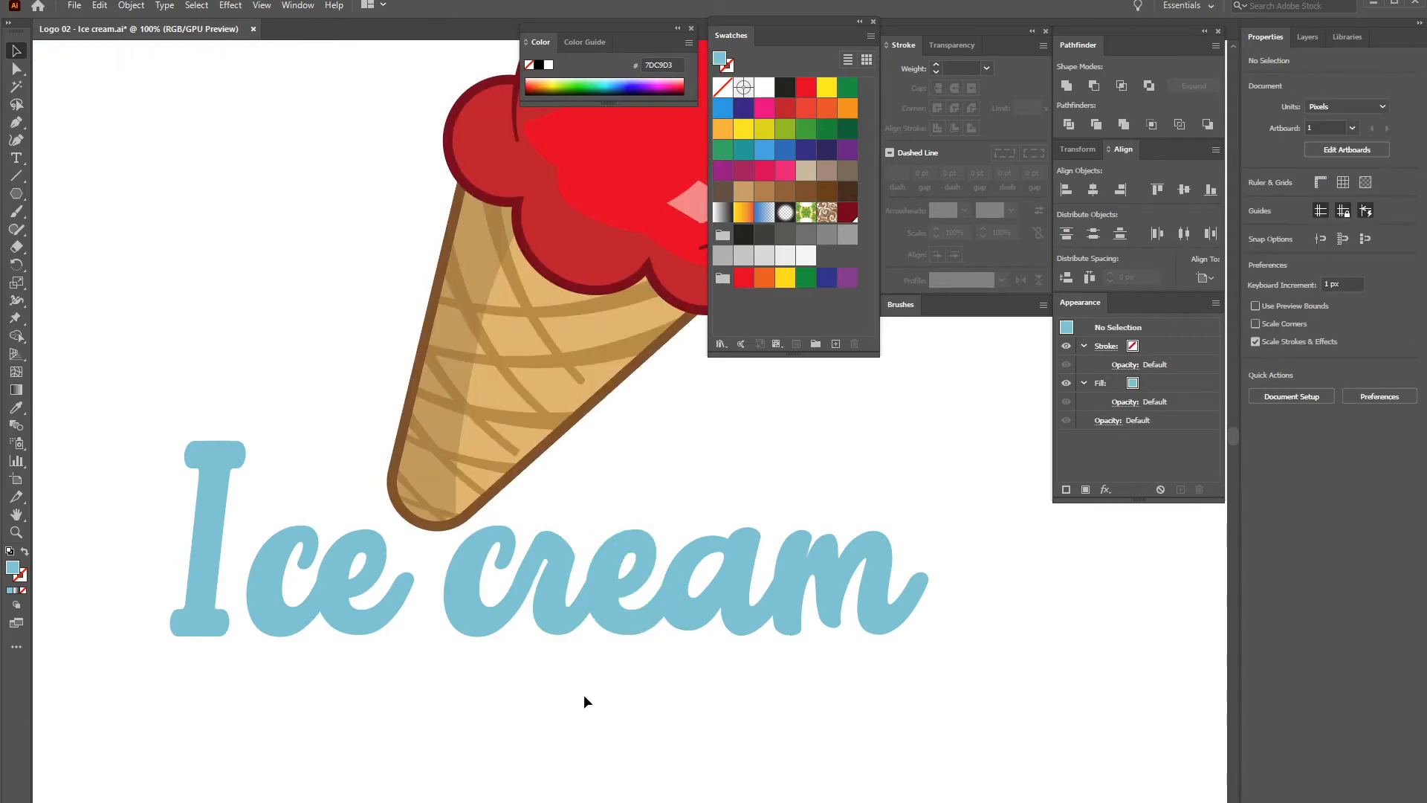
Unite the overlapping letters of the outlined "Ice cream" lettering below the cone
left_click_drag(320, 345, 301, 333)
key("ctrl+minus")
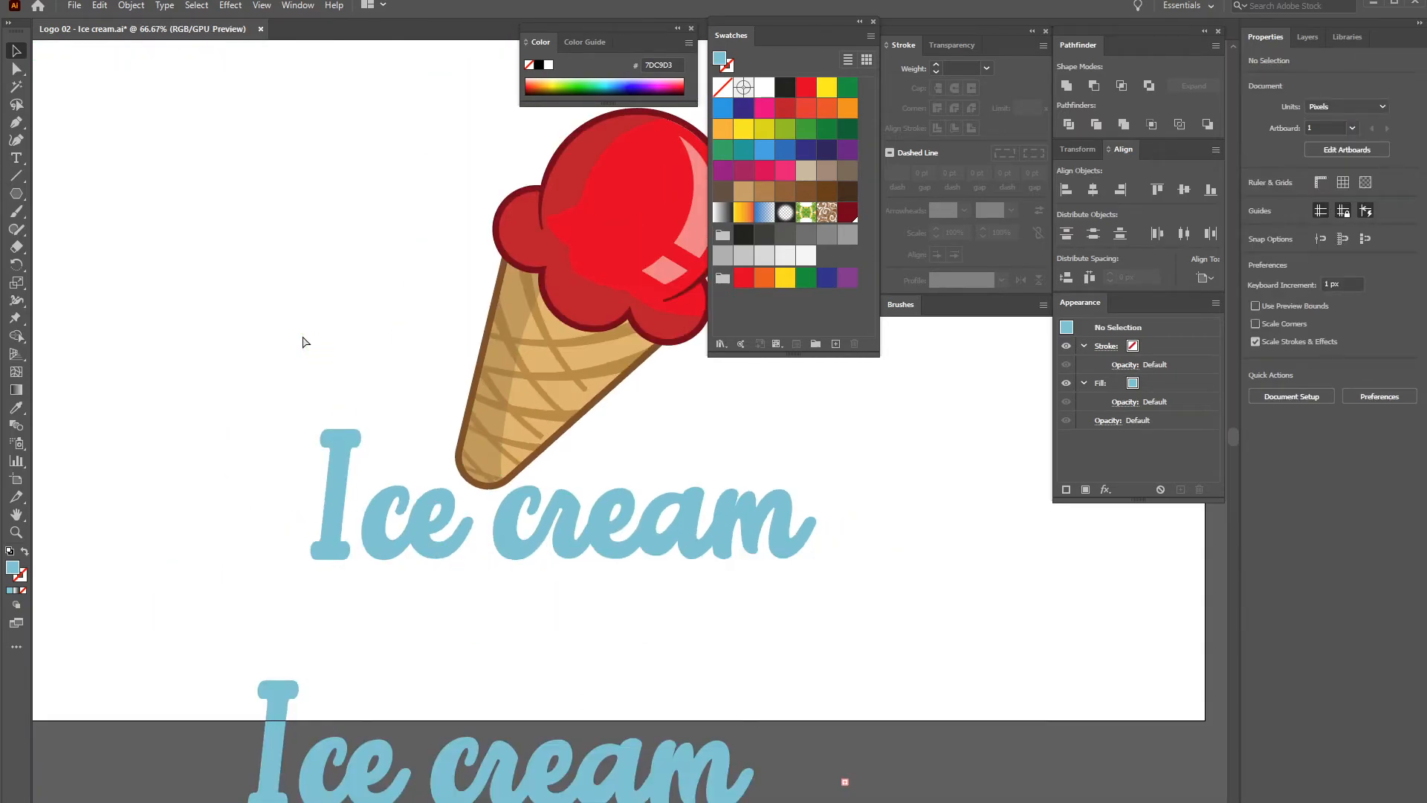
left_click_drag(289, 529, 290, 530)
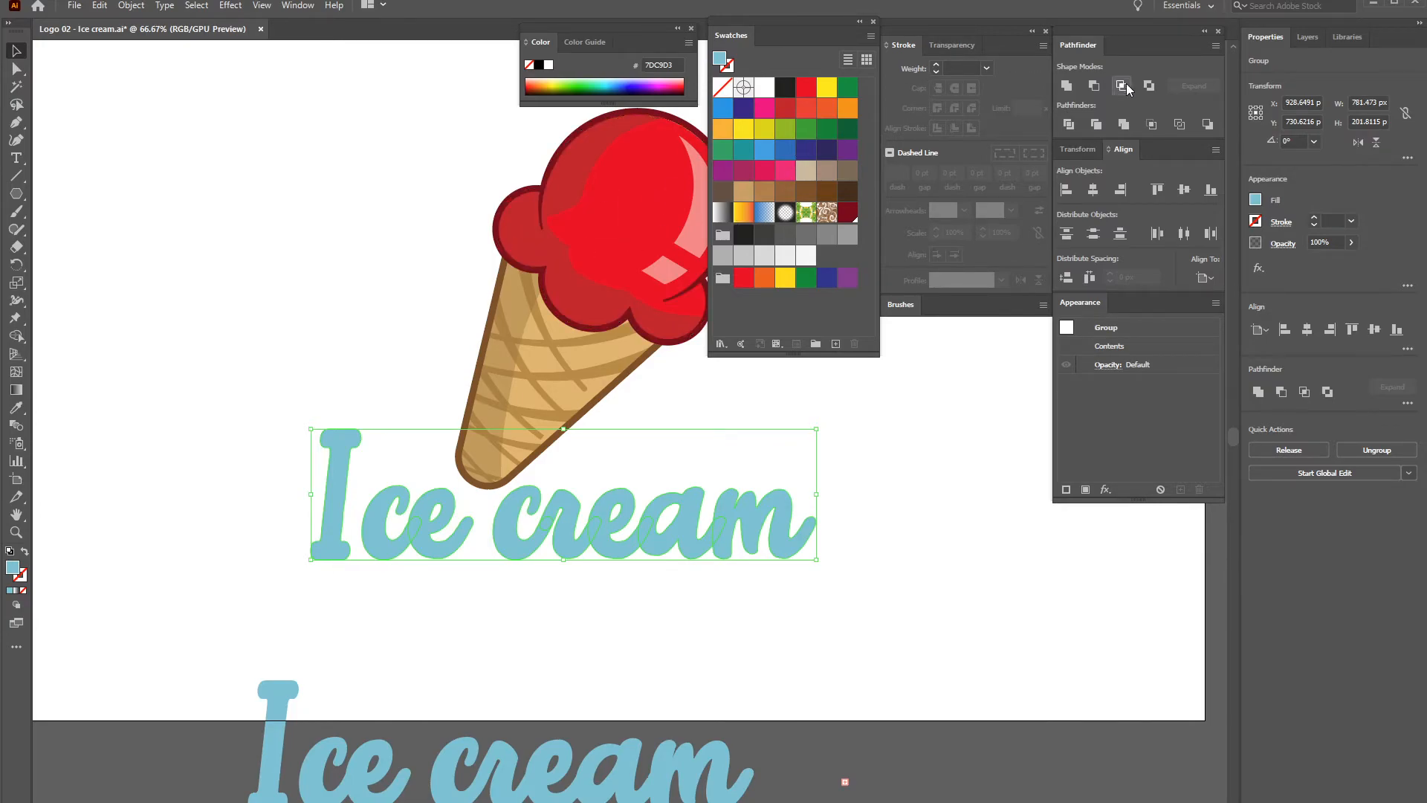
left_click(1065, 87)
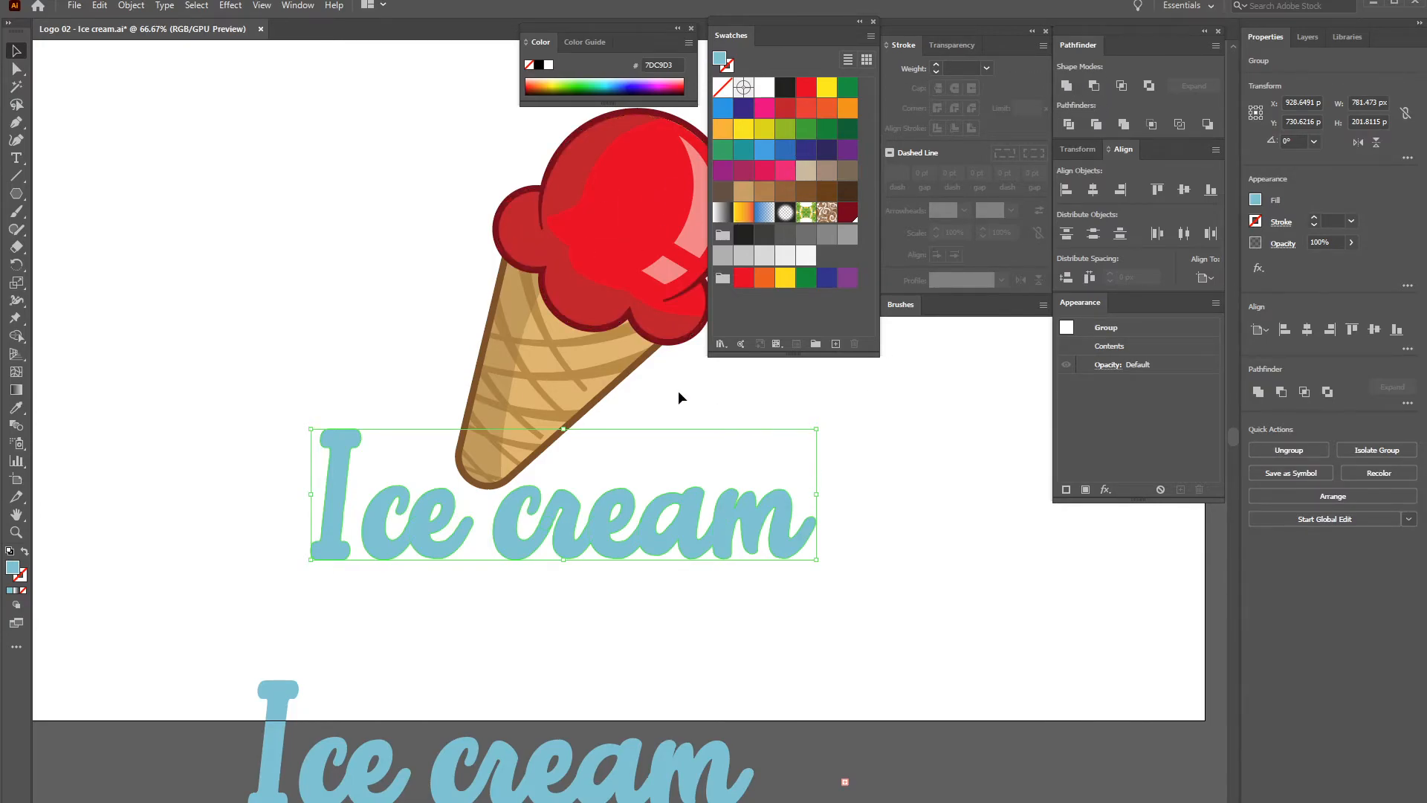
Offset the united "Ice cream" lettering's path by 8 px with miter joins and a miter limit of 4
left_click(131, 6)
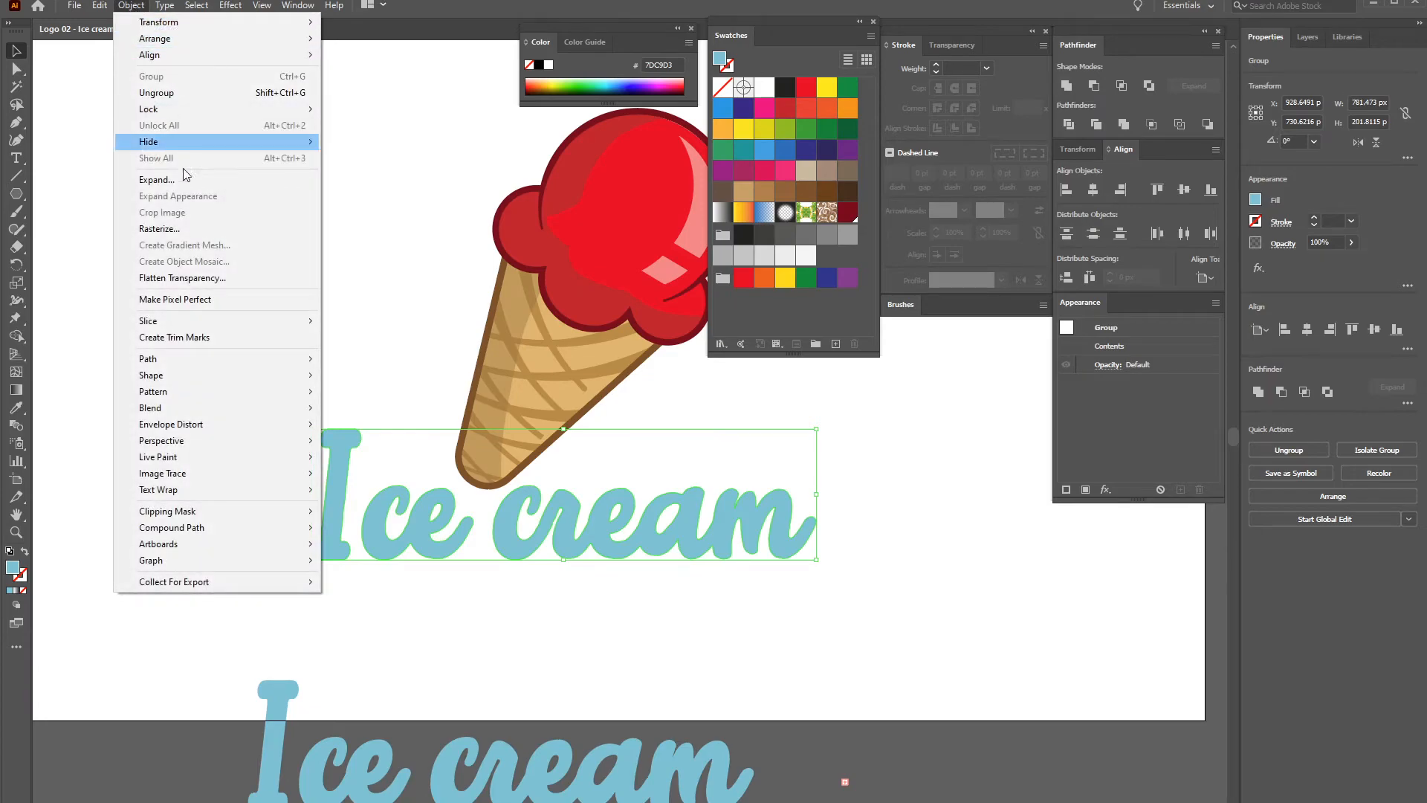
mouse_move(179, 360)
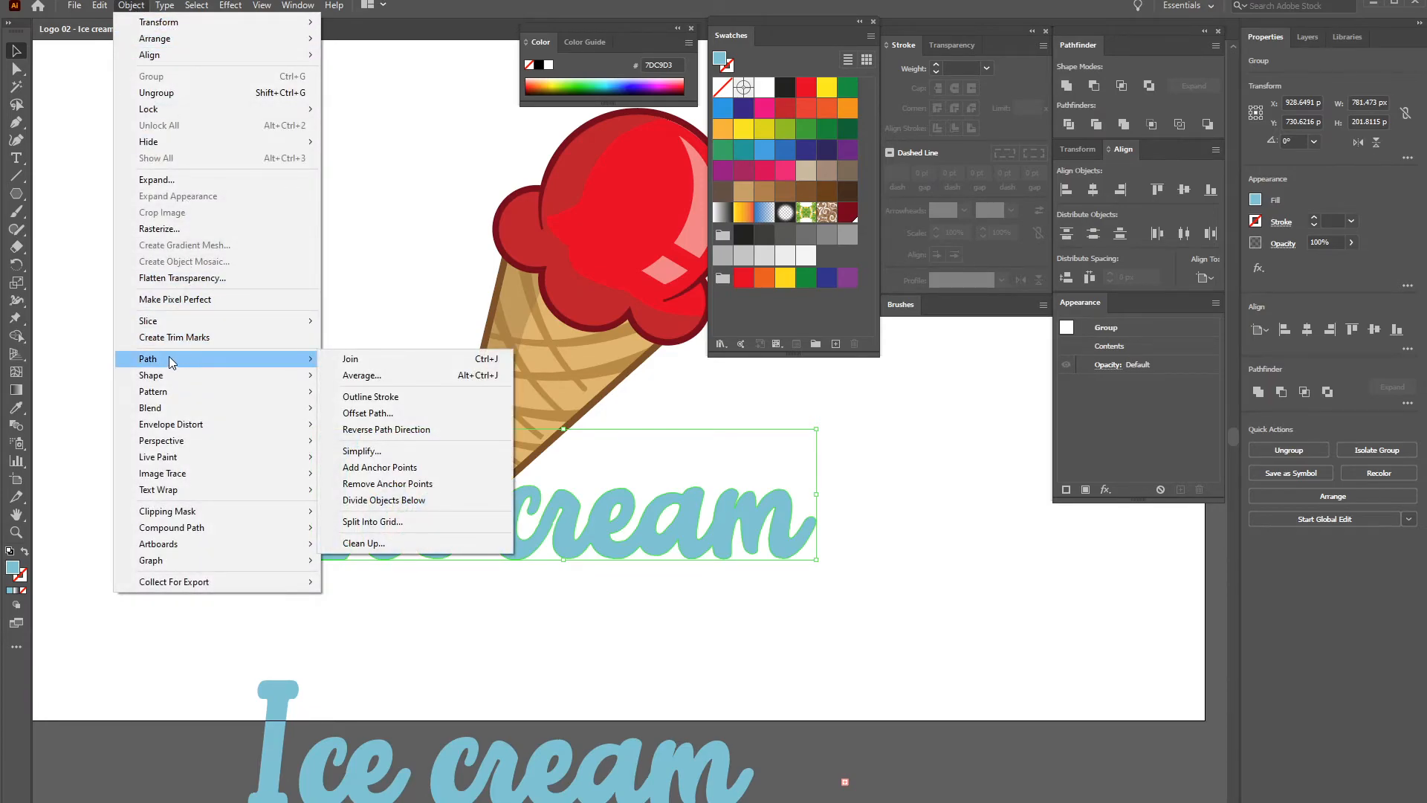
left_click(367, 412)
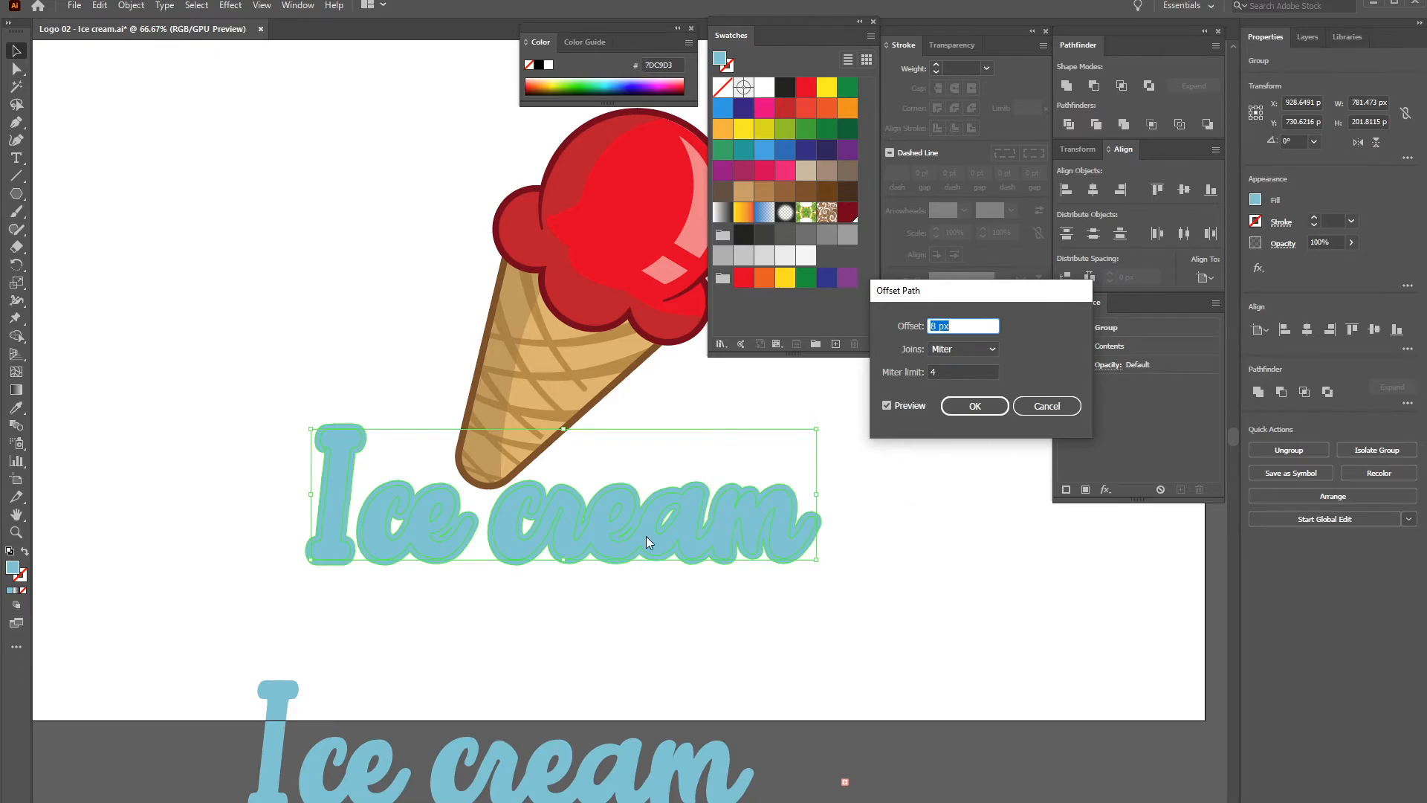
left_click_drag(958, 300, 957, 378)
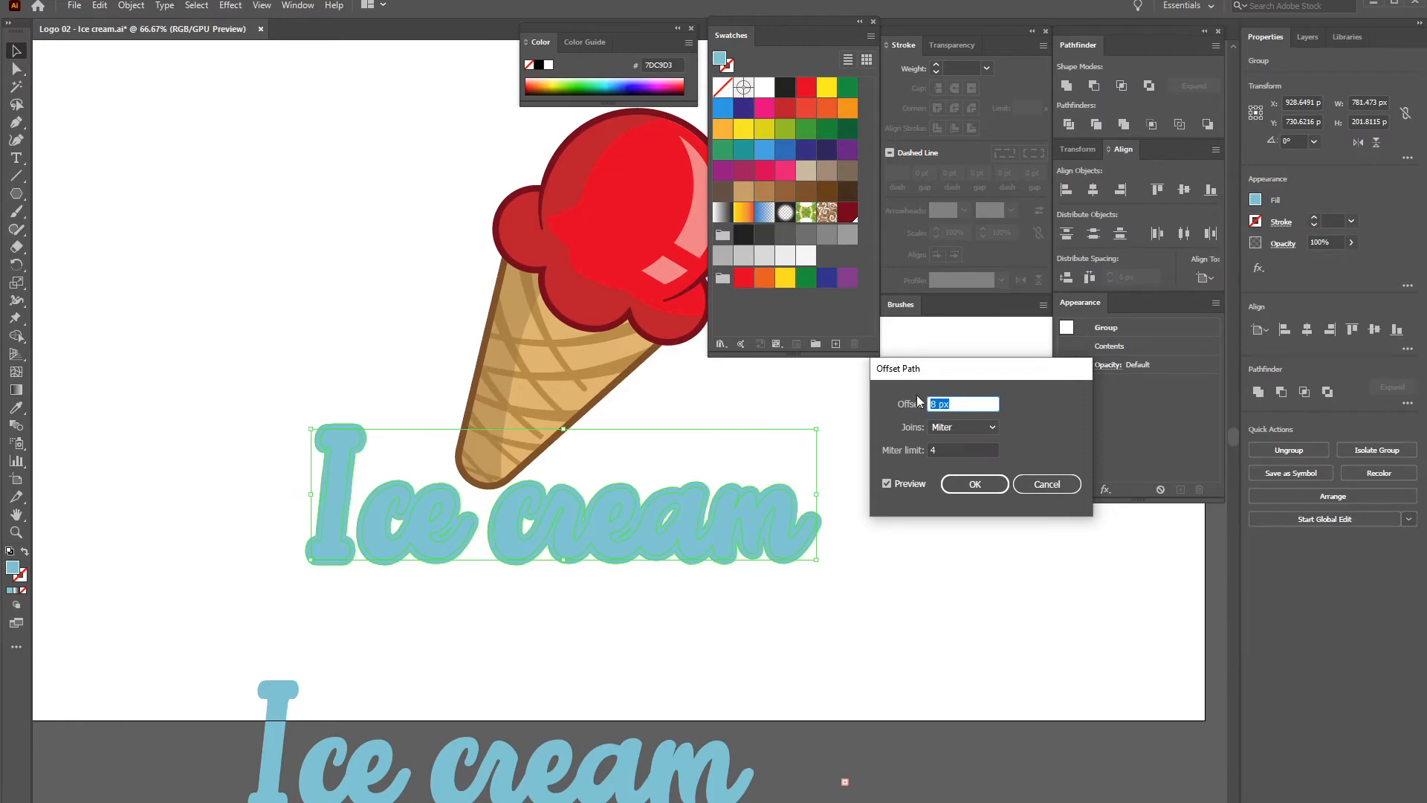
left_click_drag(946, 373, 936, 364)
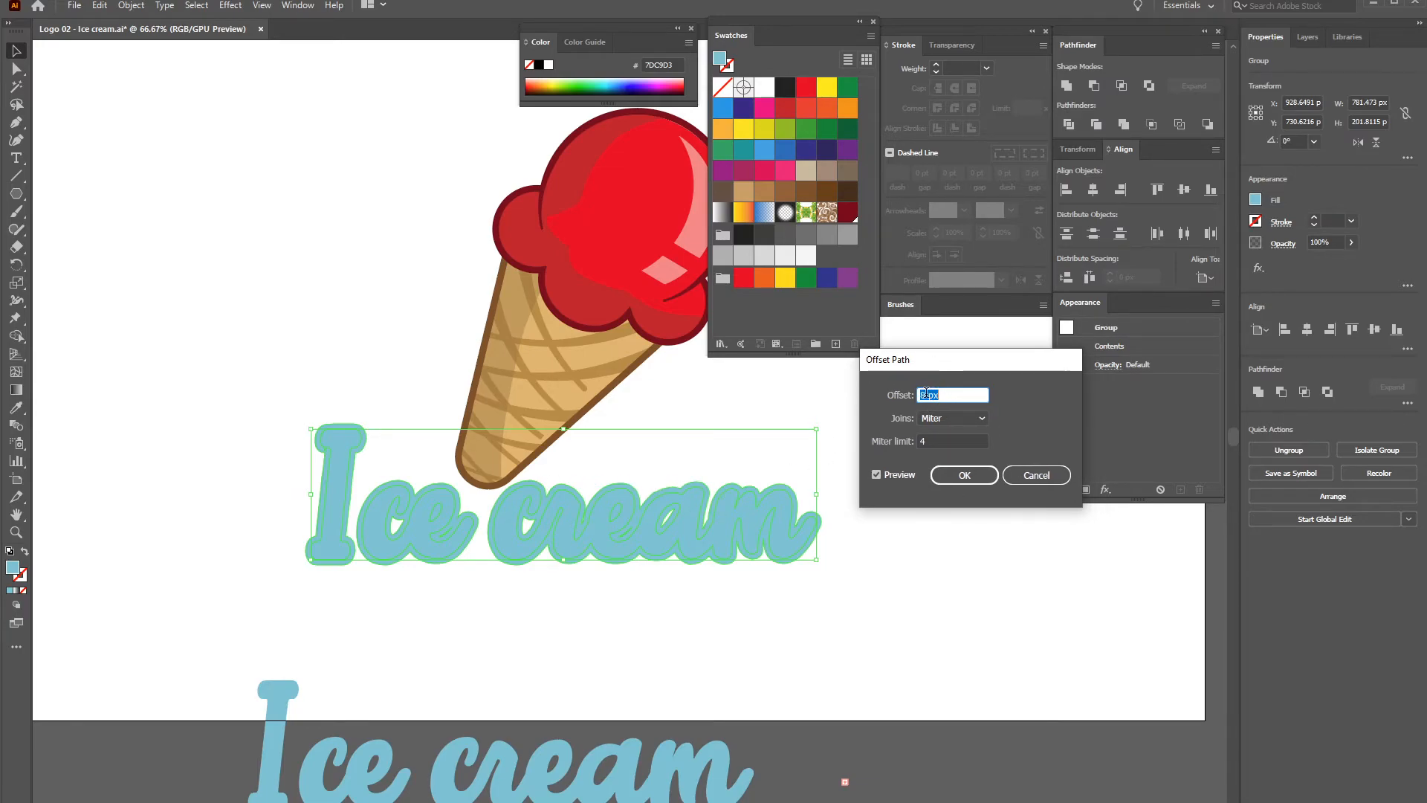
left_click(877, 474)
left_click(877, 474)
left_click(961, 476)
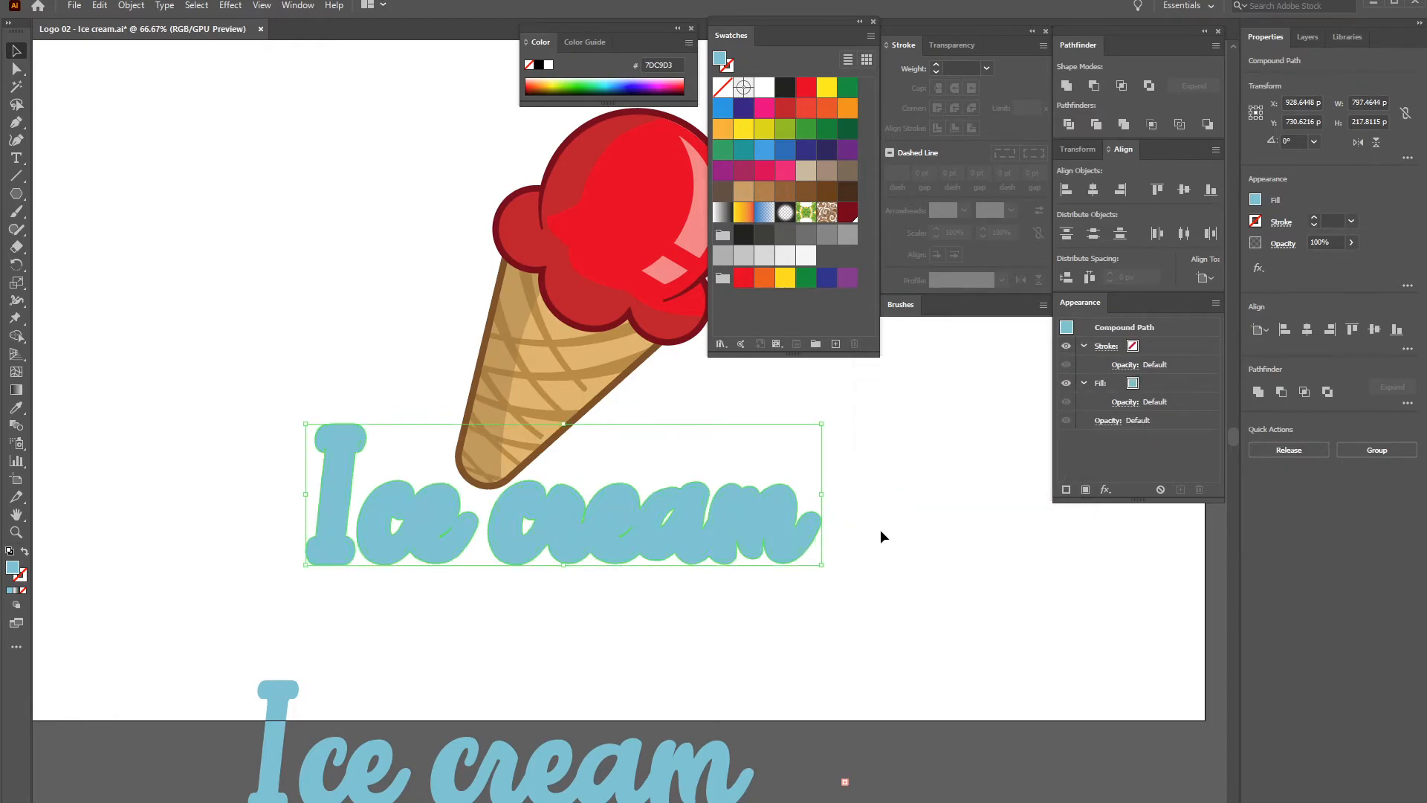
left_click_drag(569, 520, 681, 538)
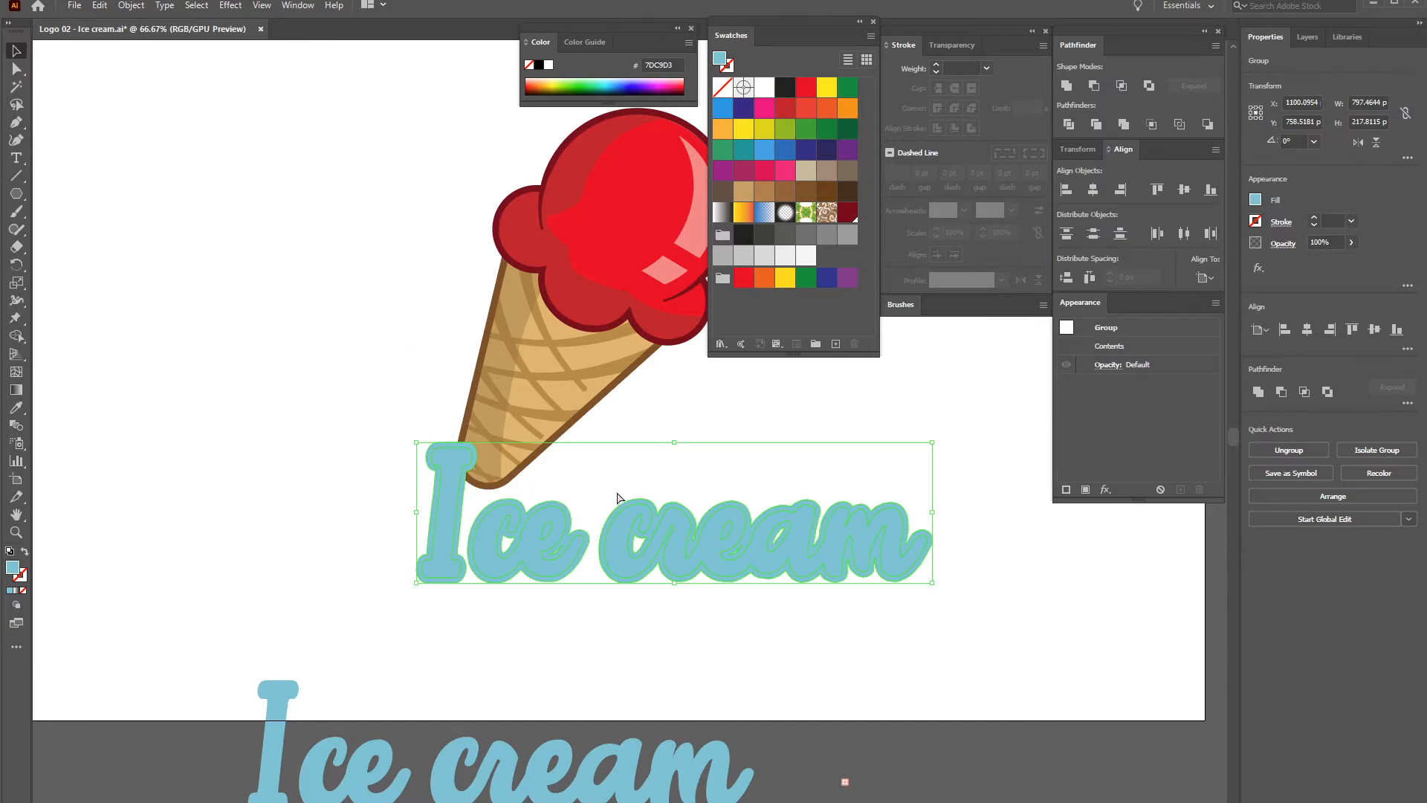
left_click_drag(619, 493, 432, 479)
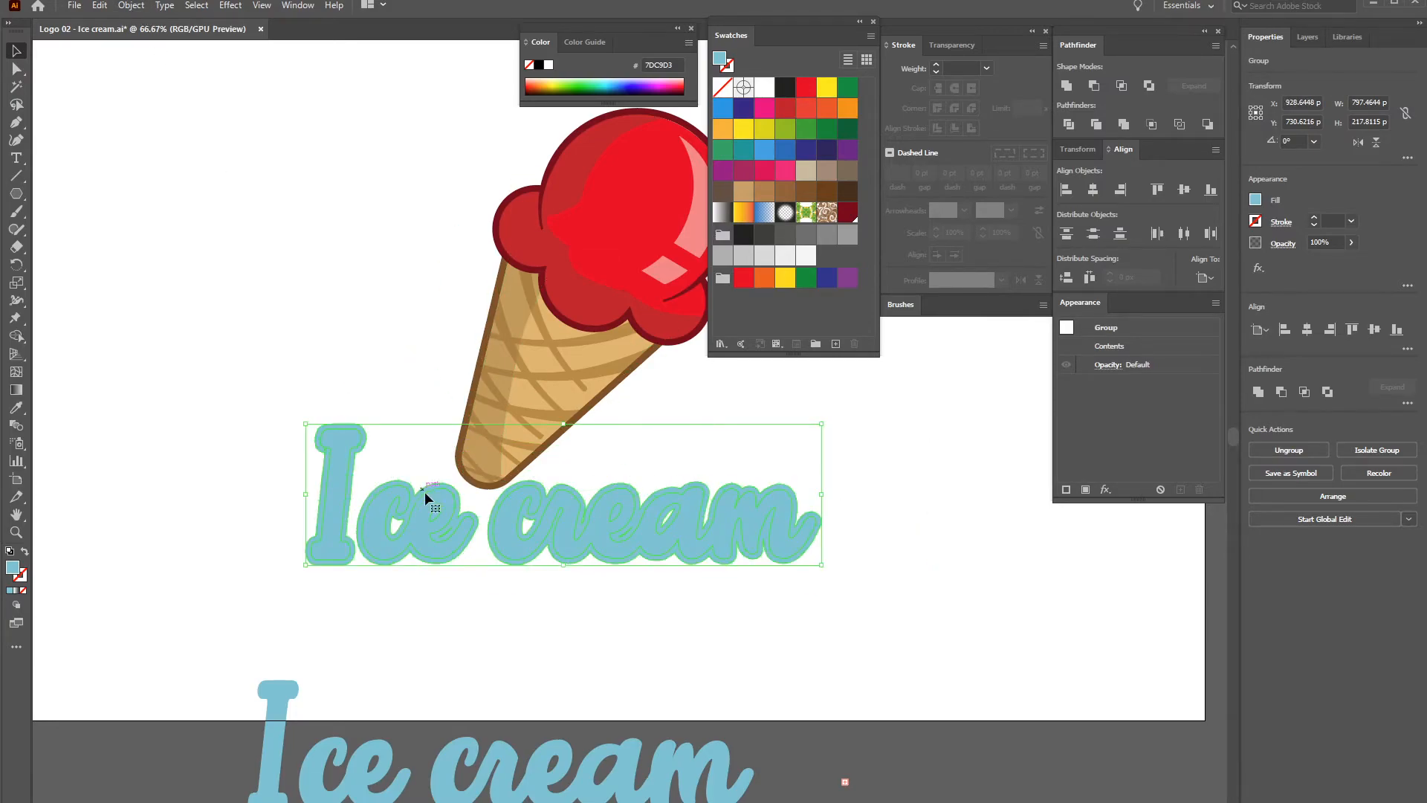
Isolate the lettering group and fill the offset contour behind "ce cream" with dark blue 312783
double_click(470, 501)
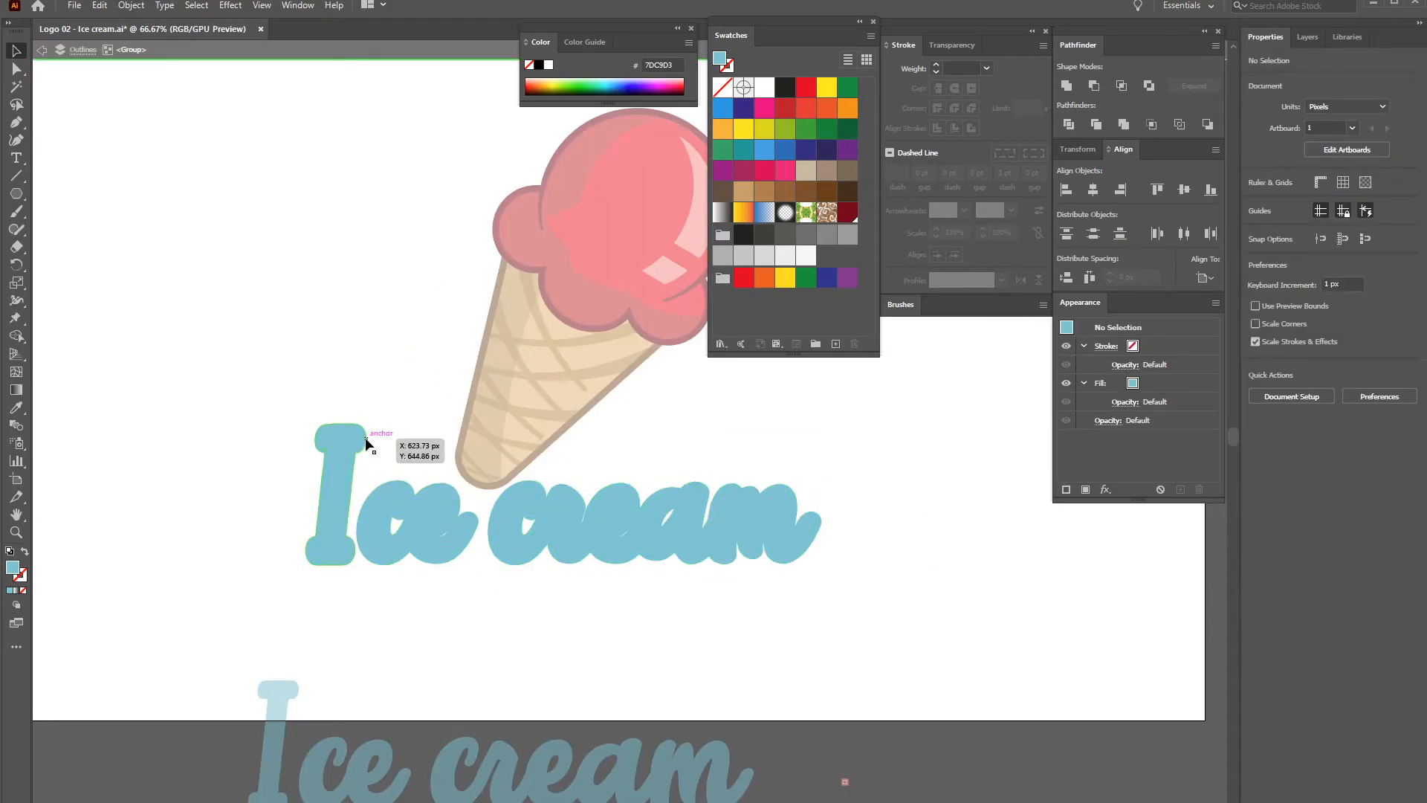
scroll(408, 453, "up", 3)
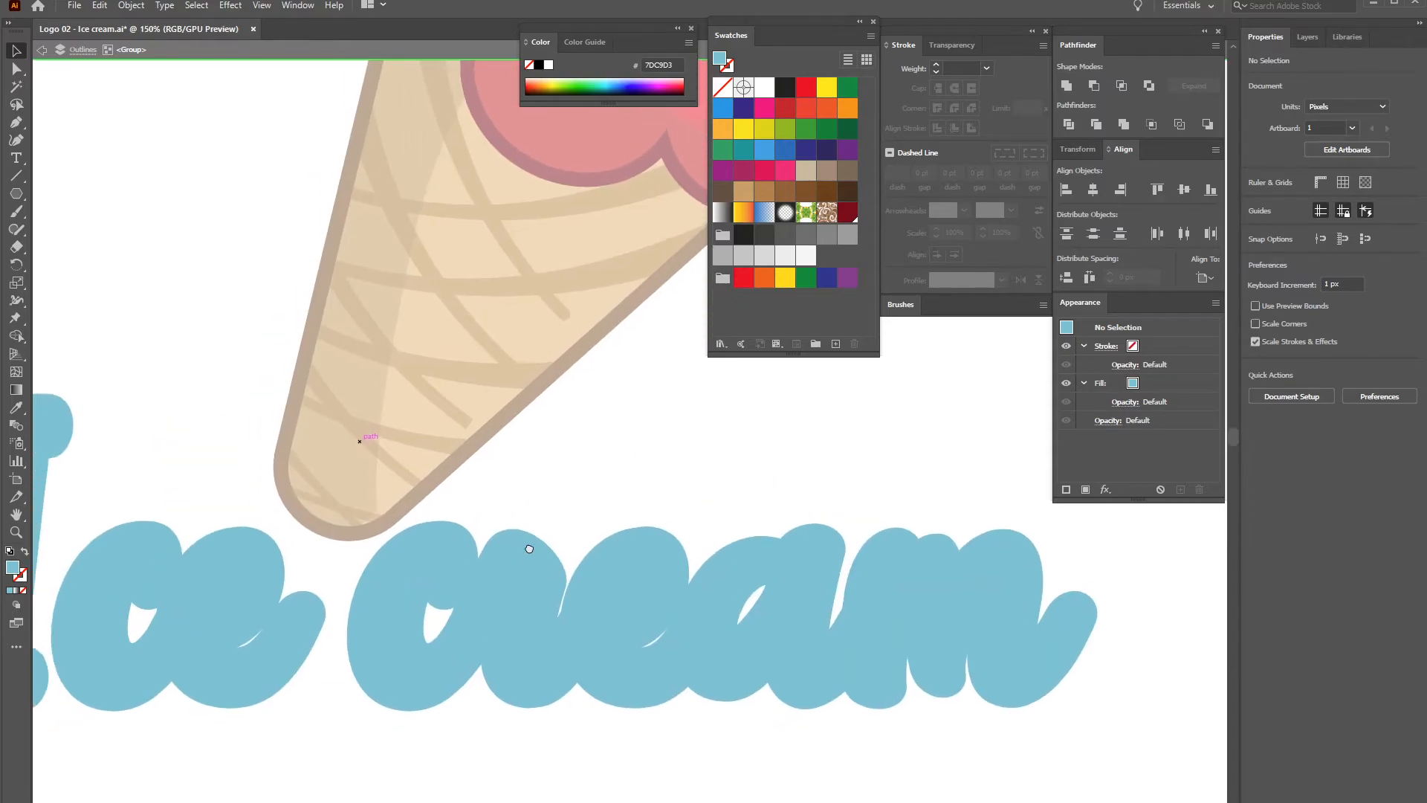
left_click(471, 529)
left_click(282, 547, "shift")
left_click(743, 109)
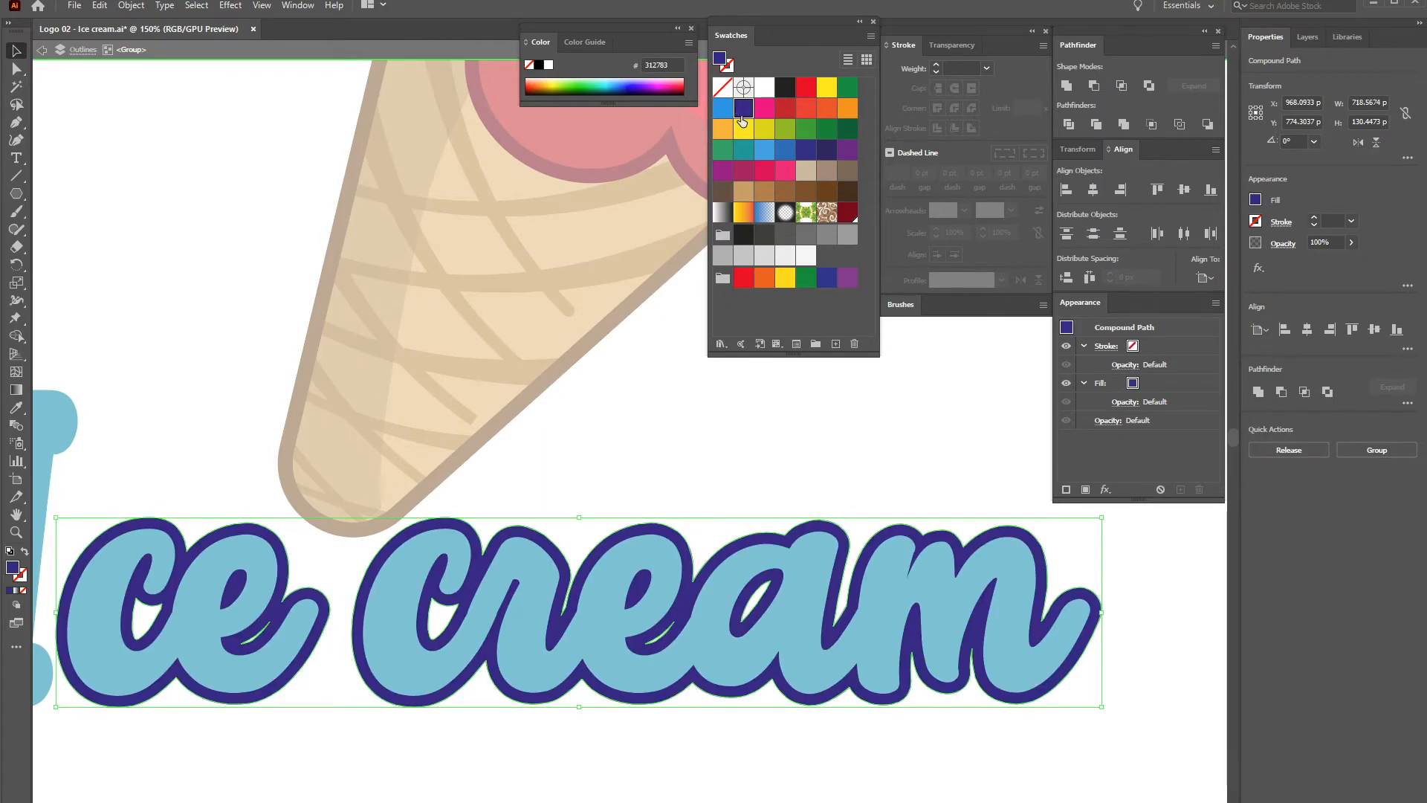
Fill the offset contours behind the "I" and "ce cream" with the same dark blue 312783
scroll(466, 400, "left", 5)
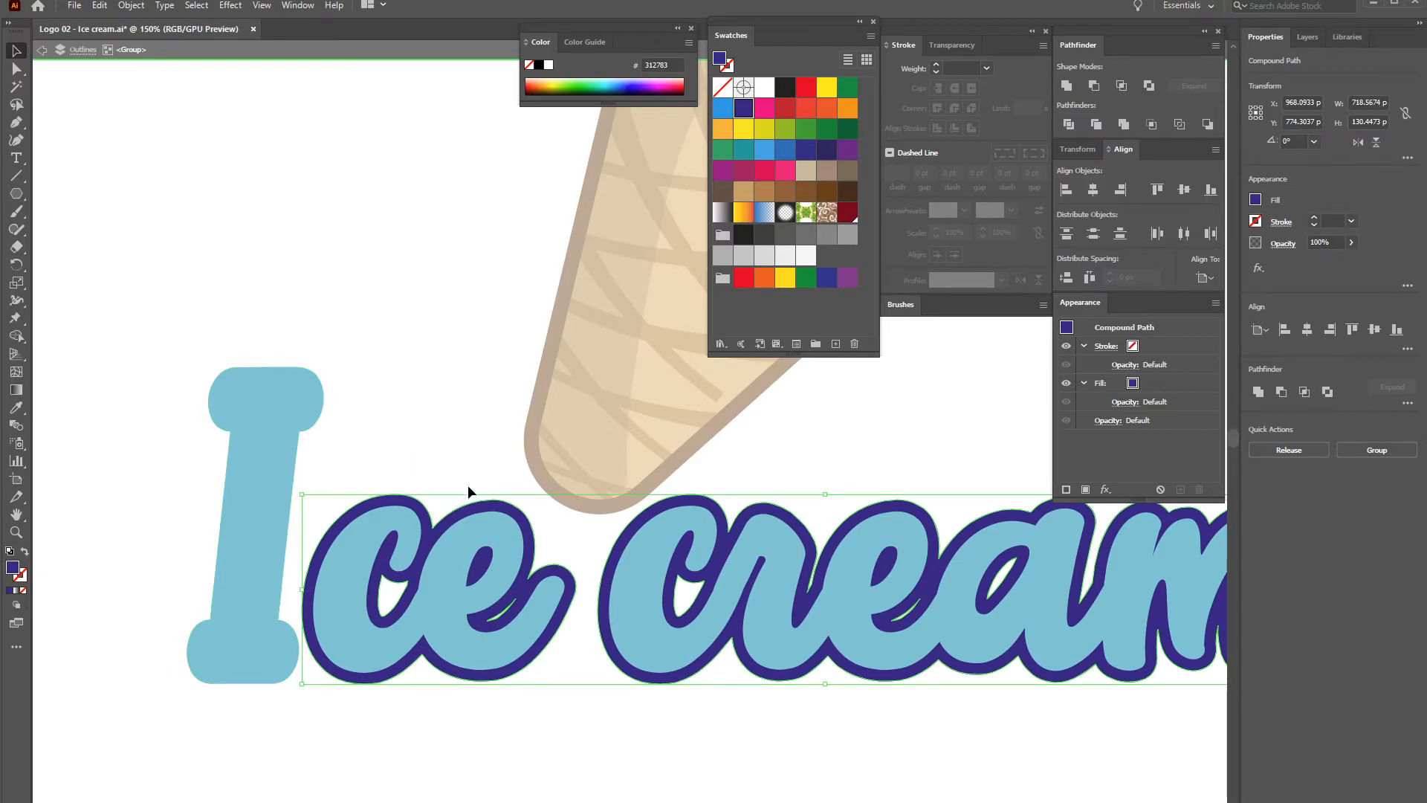
left_click(323, 399)
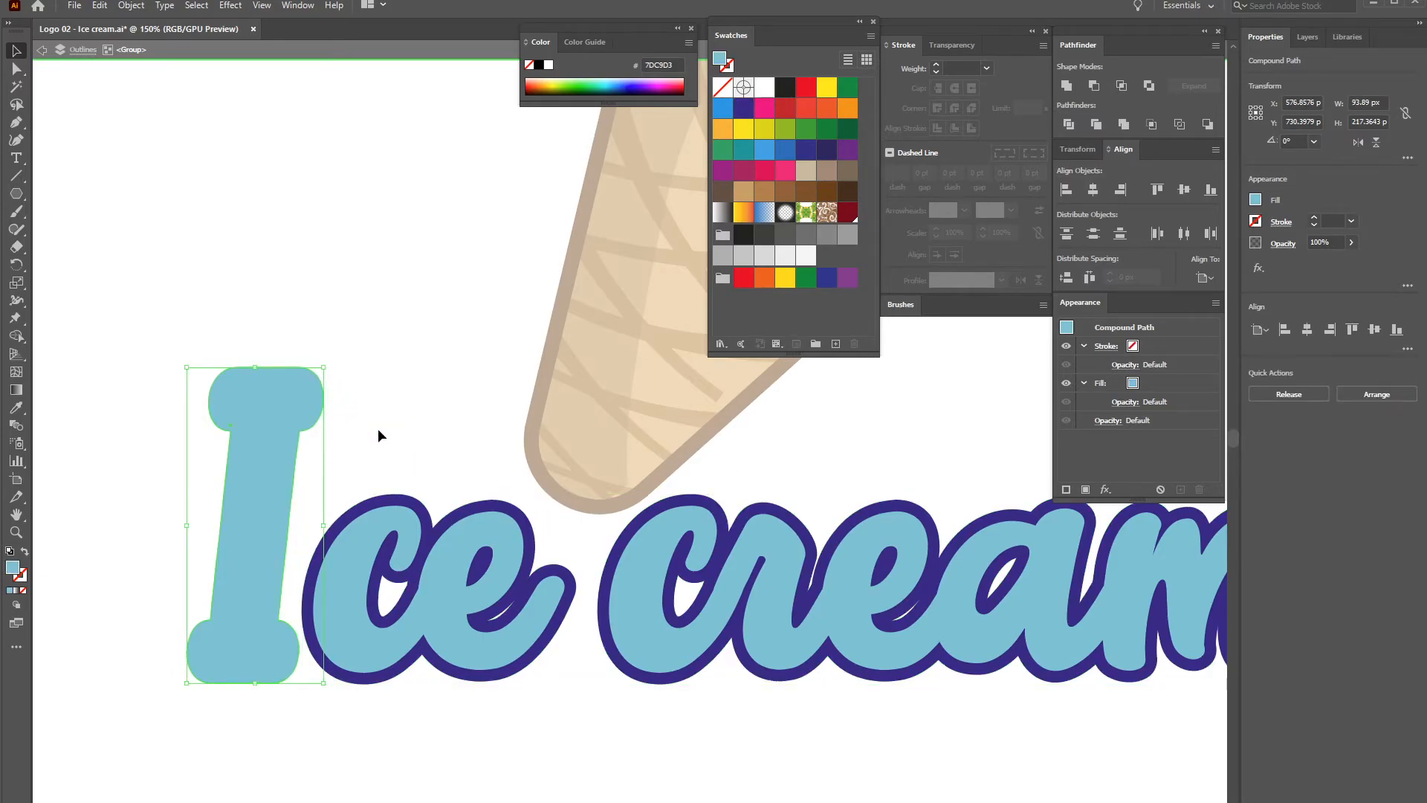
left_click(808, 153)
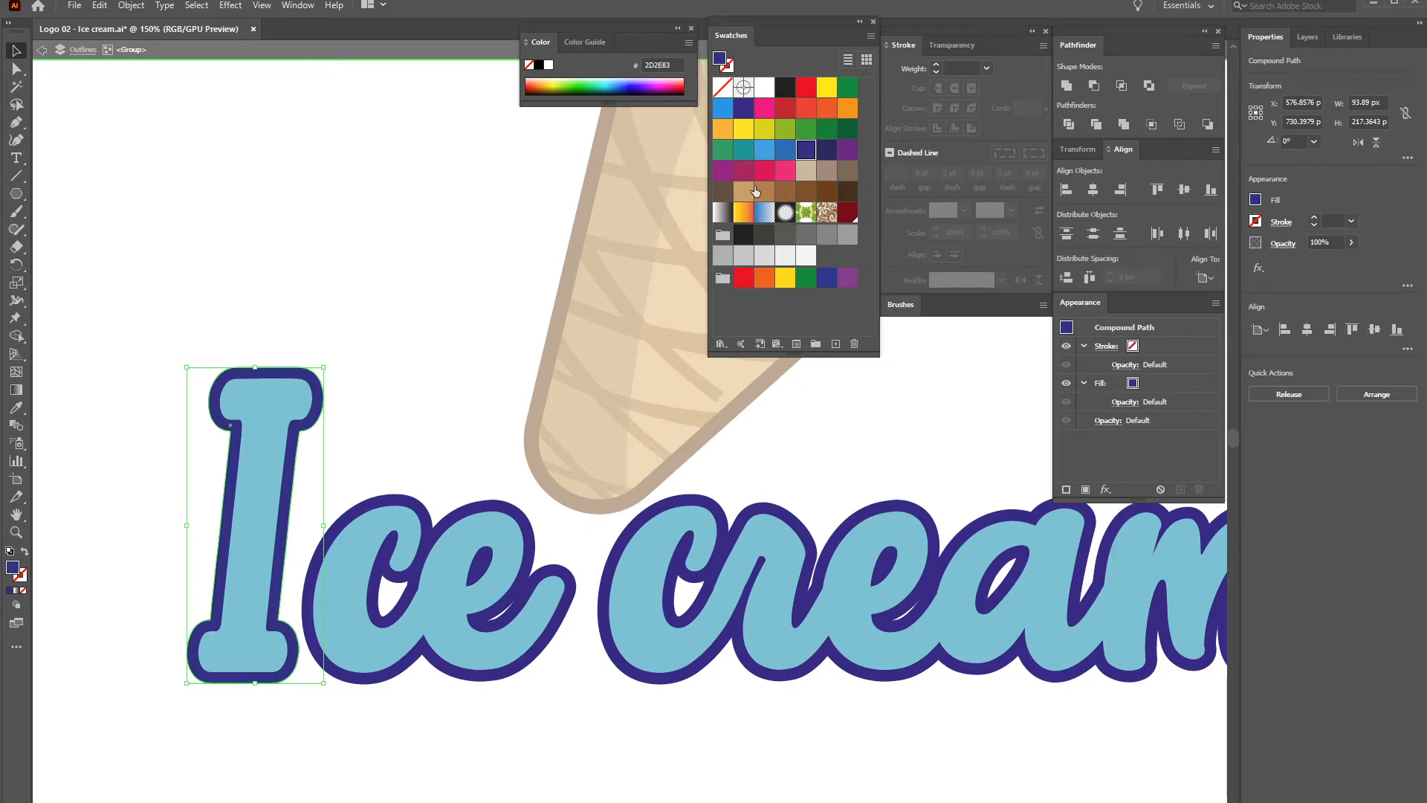
left_click(494, 505, "shift")
left_click(716, 498, "shift")
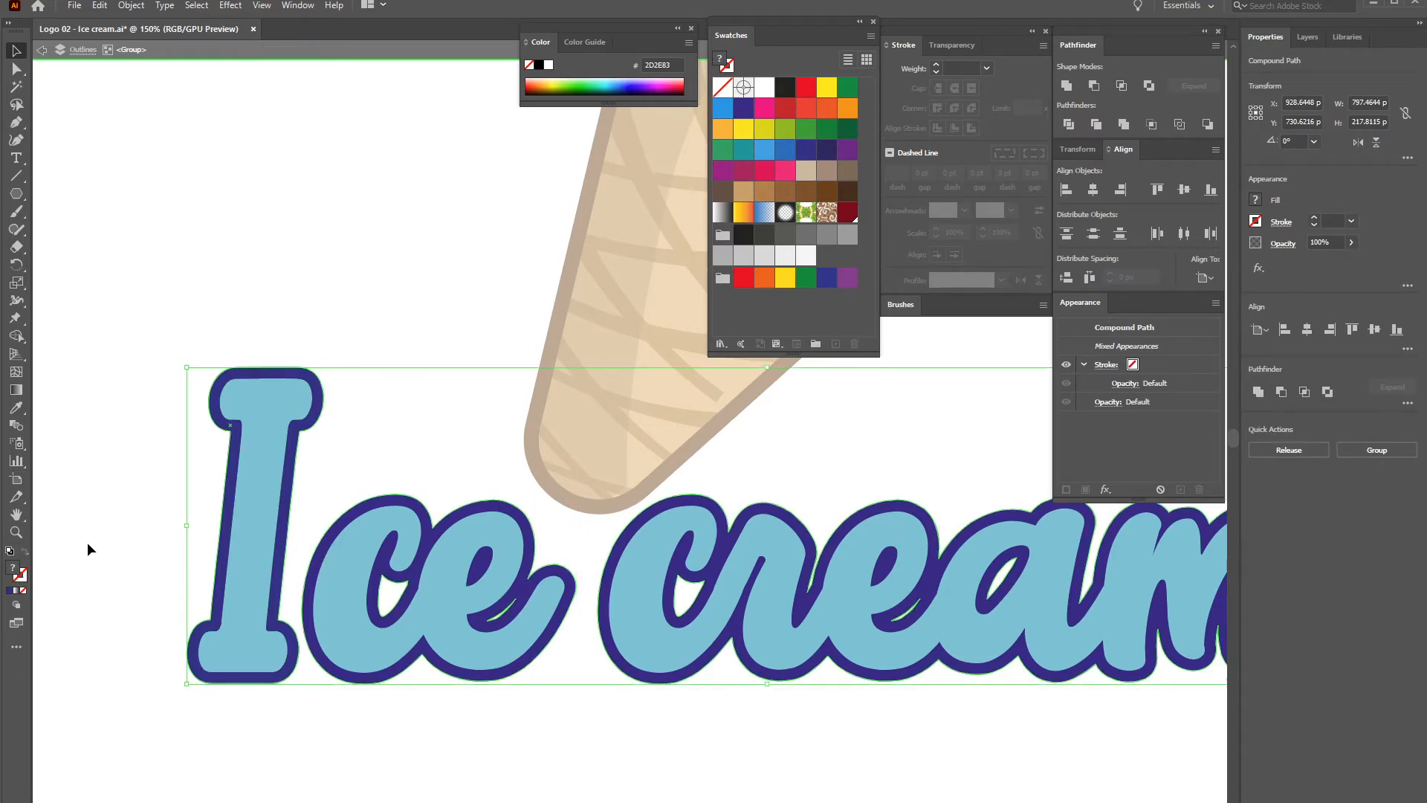
left_click(790, 151)
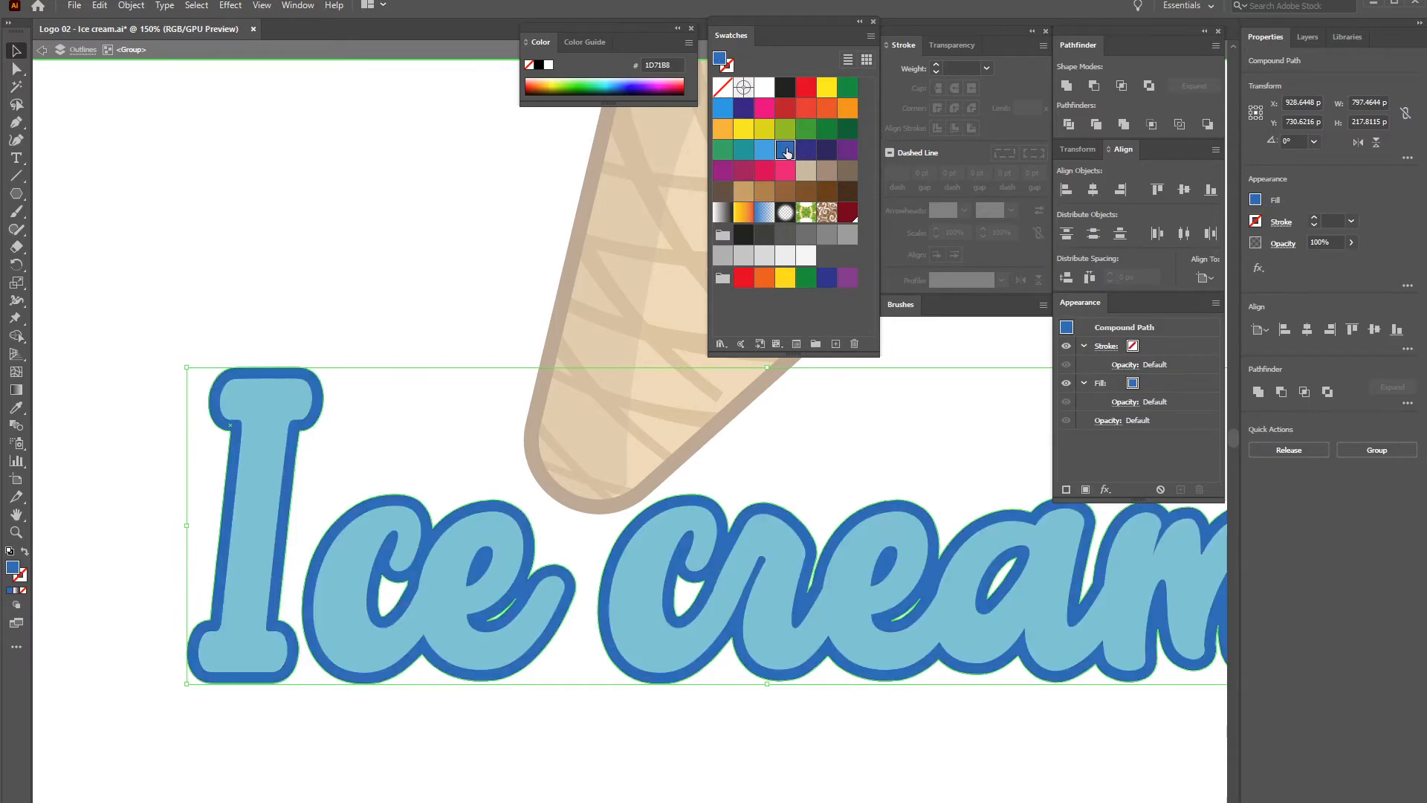
left_click(743, 108)
Adjust the lettering contours' fill to the blue 003294 and leave isolation mode
left_click(1072, 329)
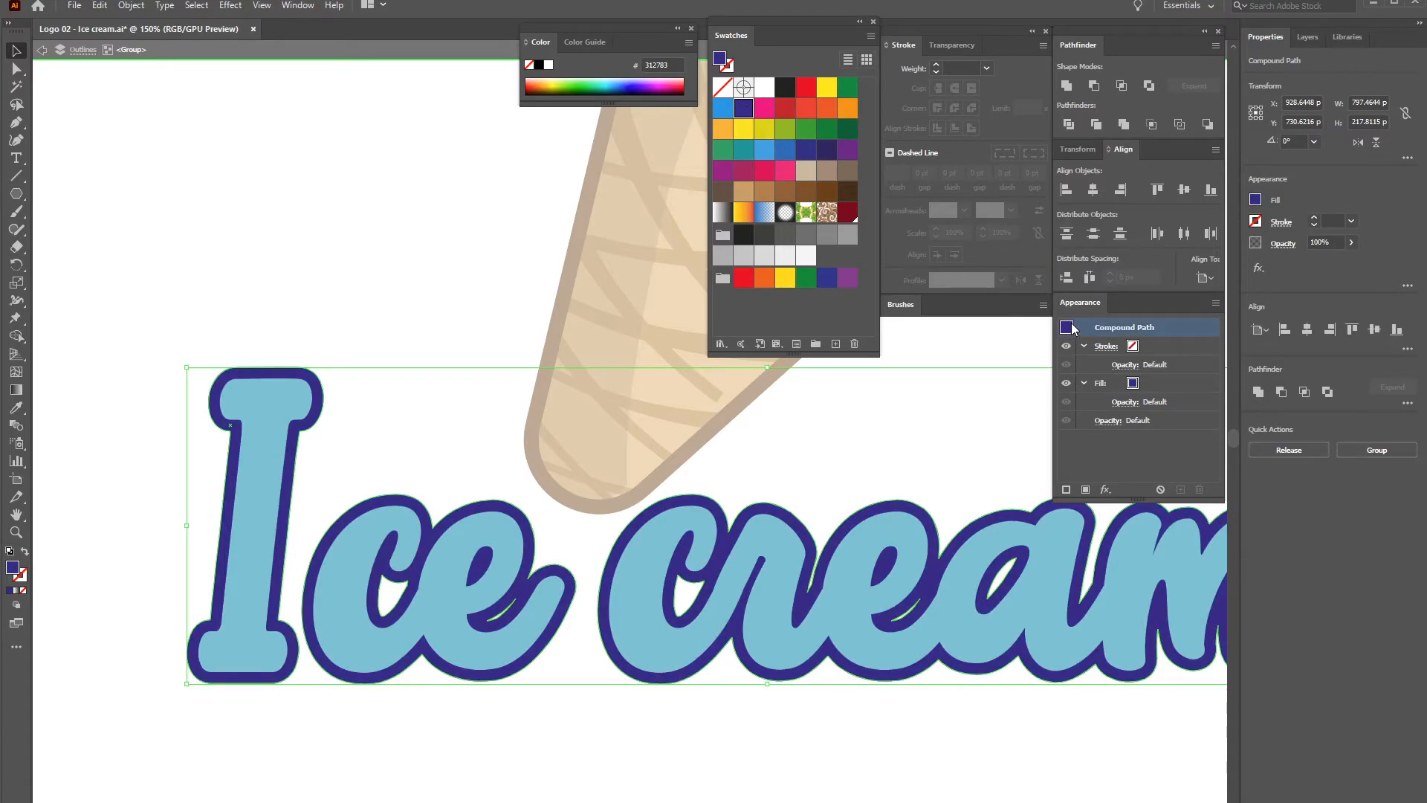
mouse_move(638, 83)
left_mouse_down()
mouse_move(617, 79)
mouse_move(634, 88)
left_mouse_up()
left_click(628, 83)
left_click_drag(627, 84, 625, 84)
left_click(190, 267)
double_click(207, 257)
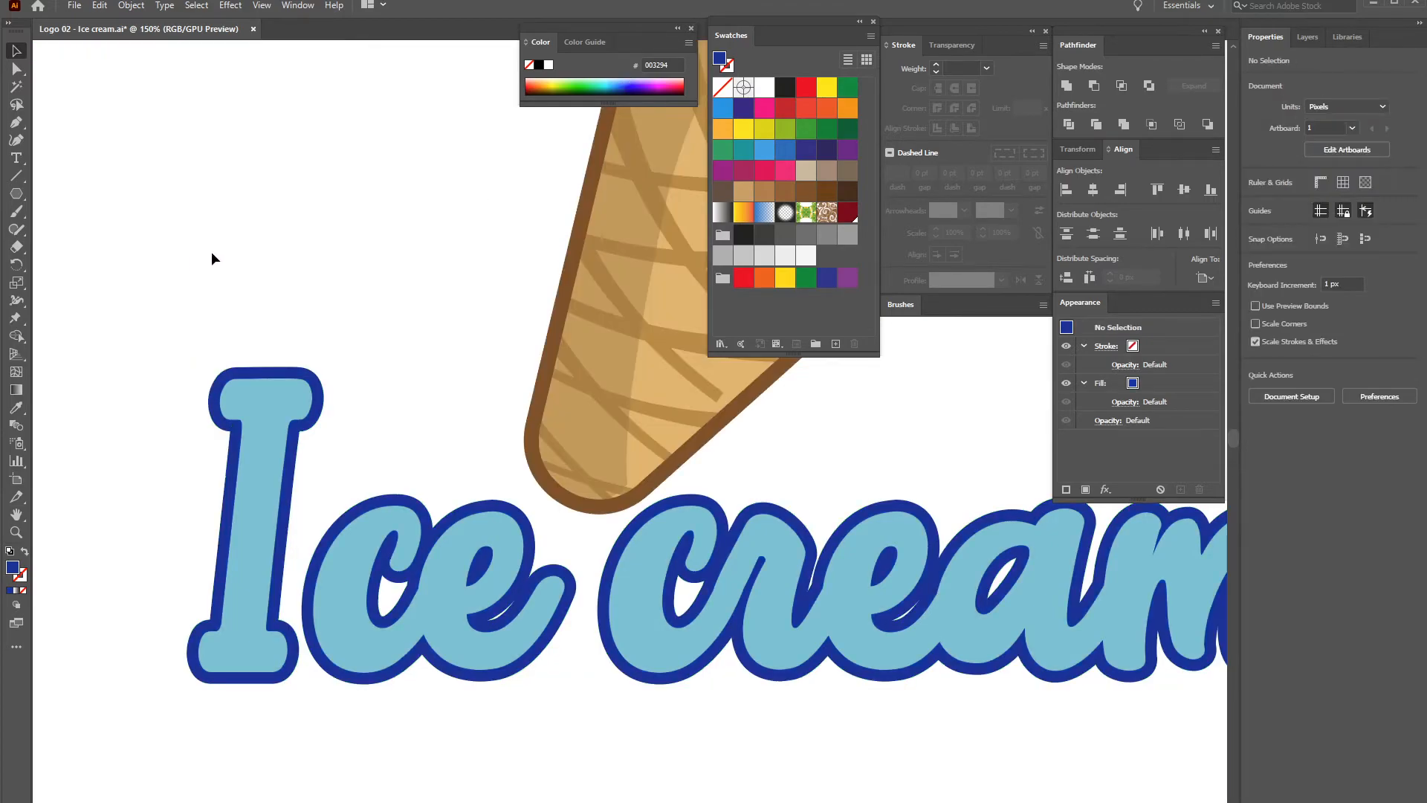
Move the spare plain "Ice cream" text from below the artboard to the pasteboard by the upright ice cream, and deselect it
key("ctrl+minus")
key("ctrl+minus")
key("ctrl+minus")
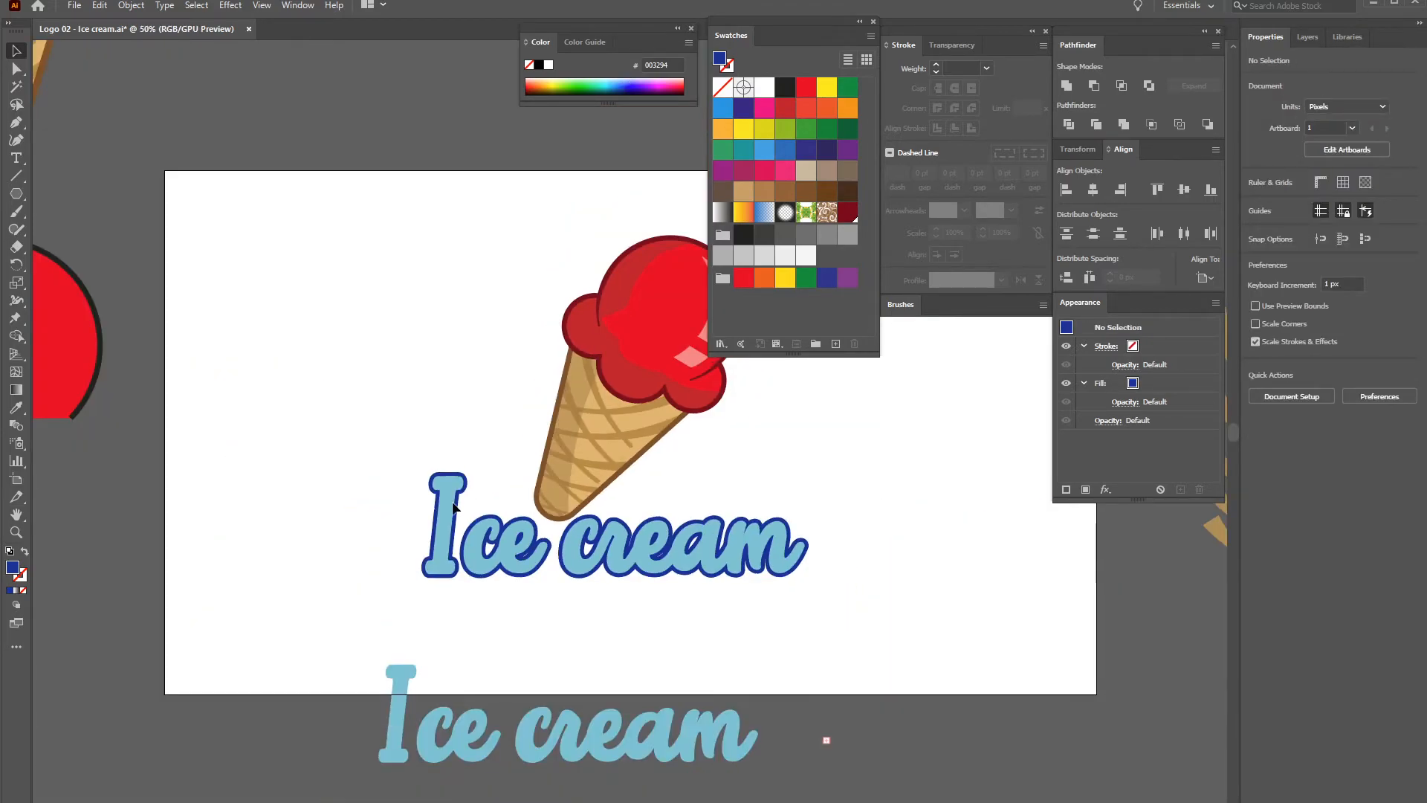
left_click_drag(736, 741, 309, 80)
left_click_drag(606, 260, 484, 296)
key("ctrl+plus")
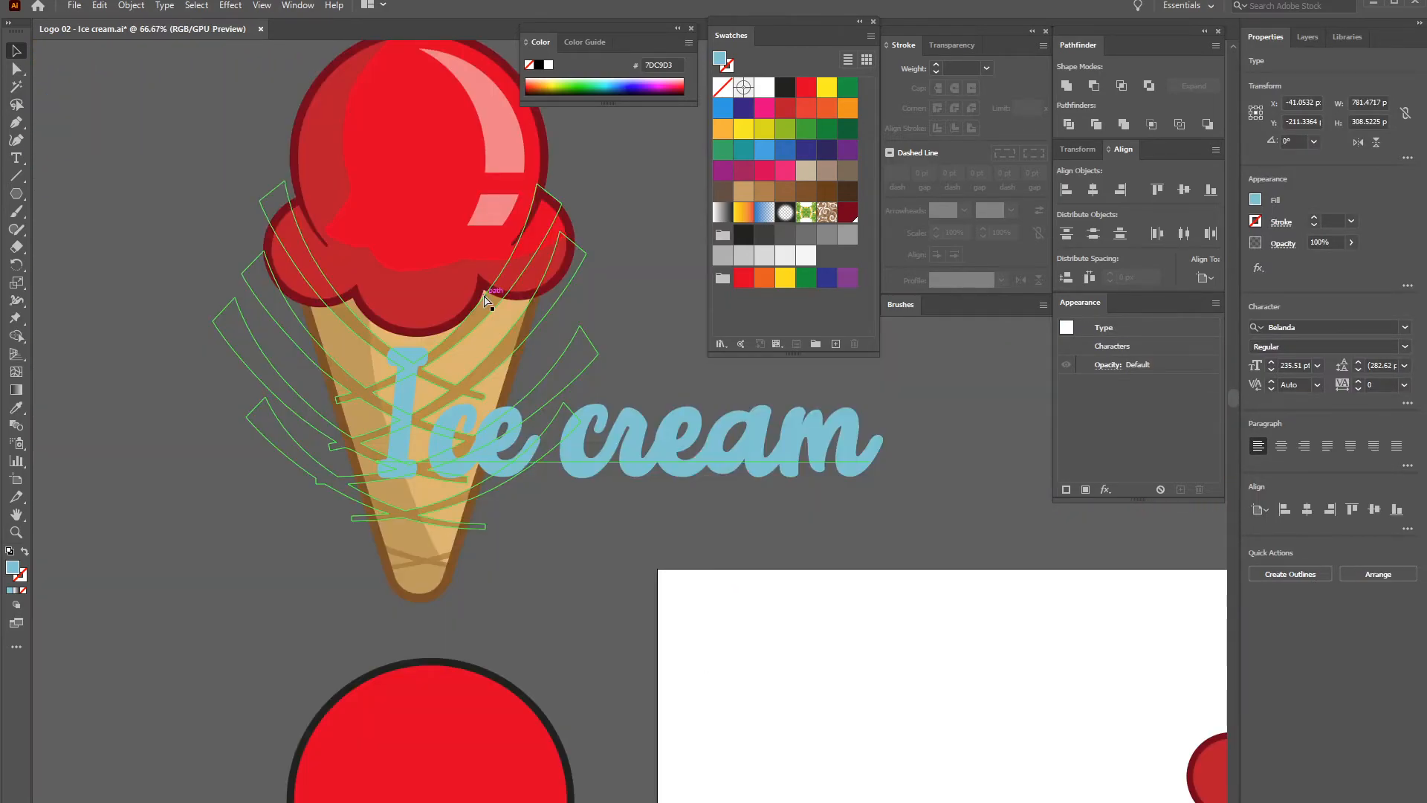
left_click_drag(802, 599, 269, 265)
left_click_drag(551, 570, 335, 408)
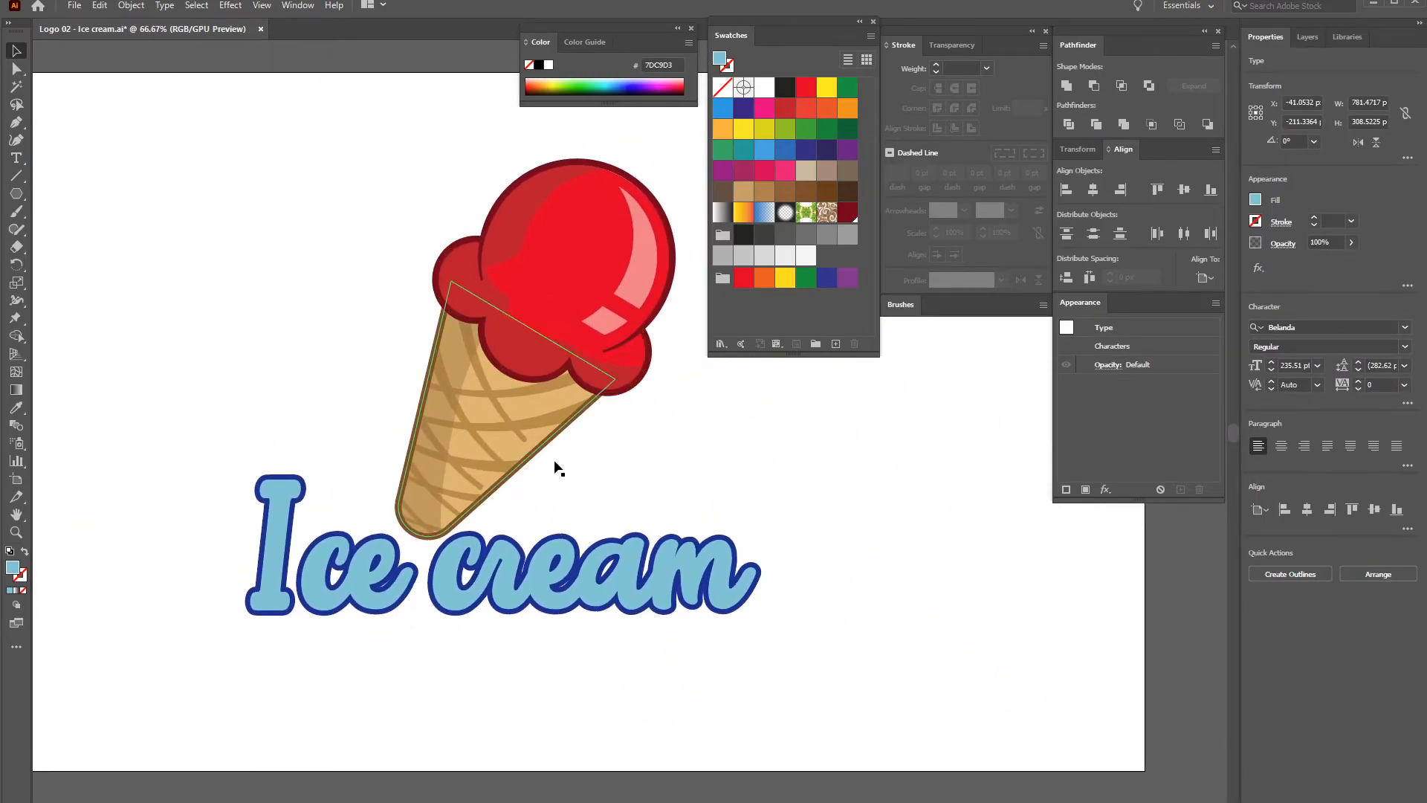
left_click(720, 679)
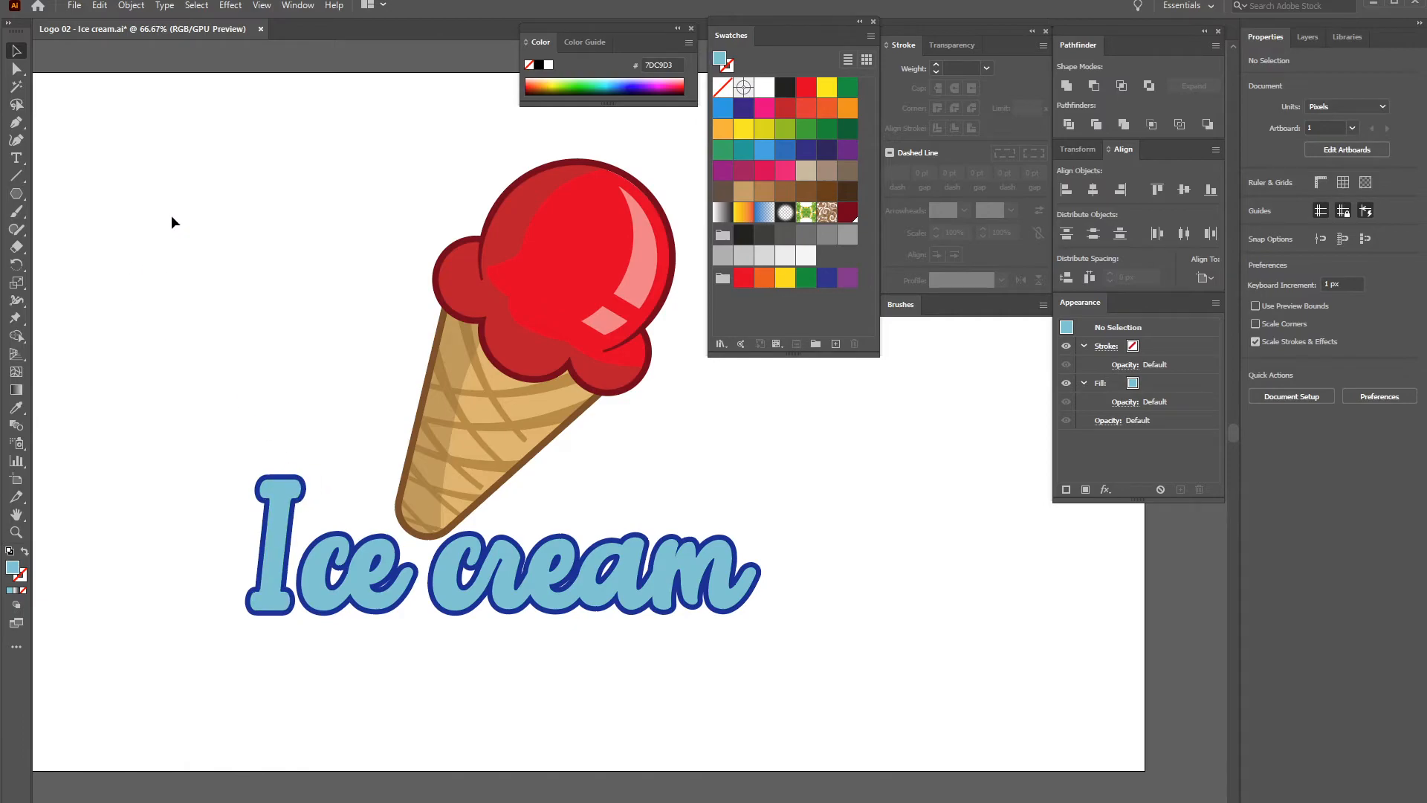
Add the text "HOME" below the "Ice cream" lettering and enlarge it to about 57 pt
left_click(17, 158)
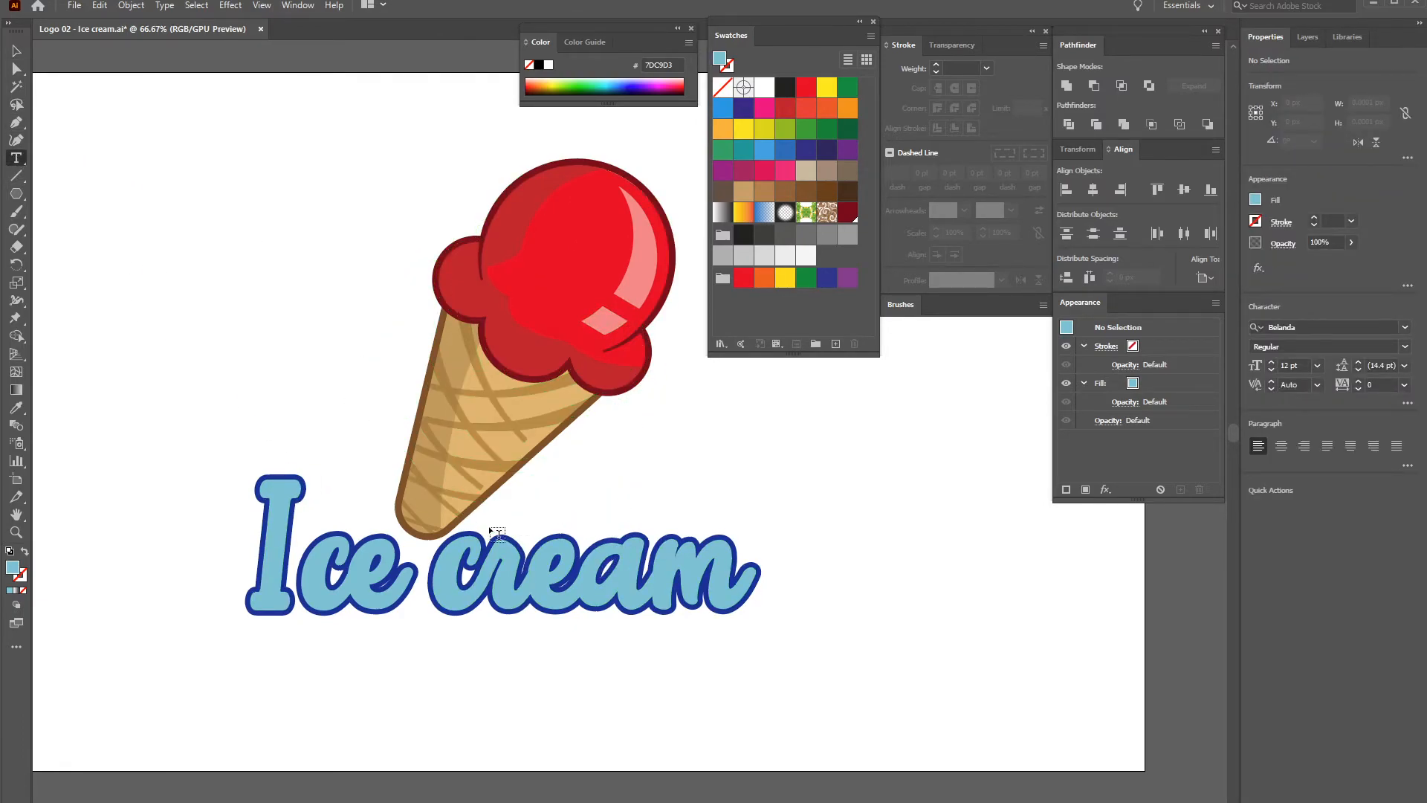
left_click_drag(356, 656, 356, 655)
type("Ho")
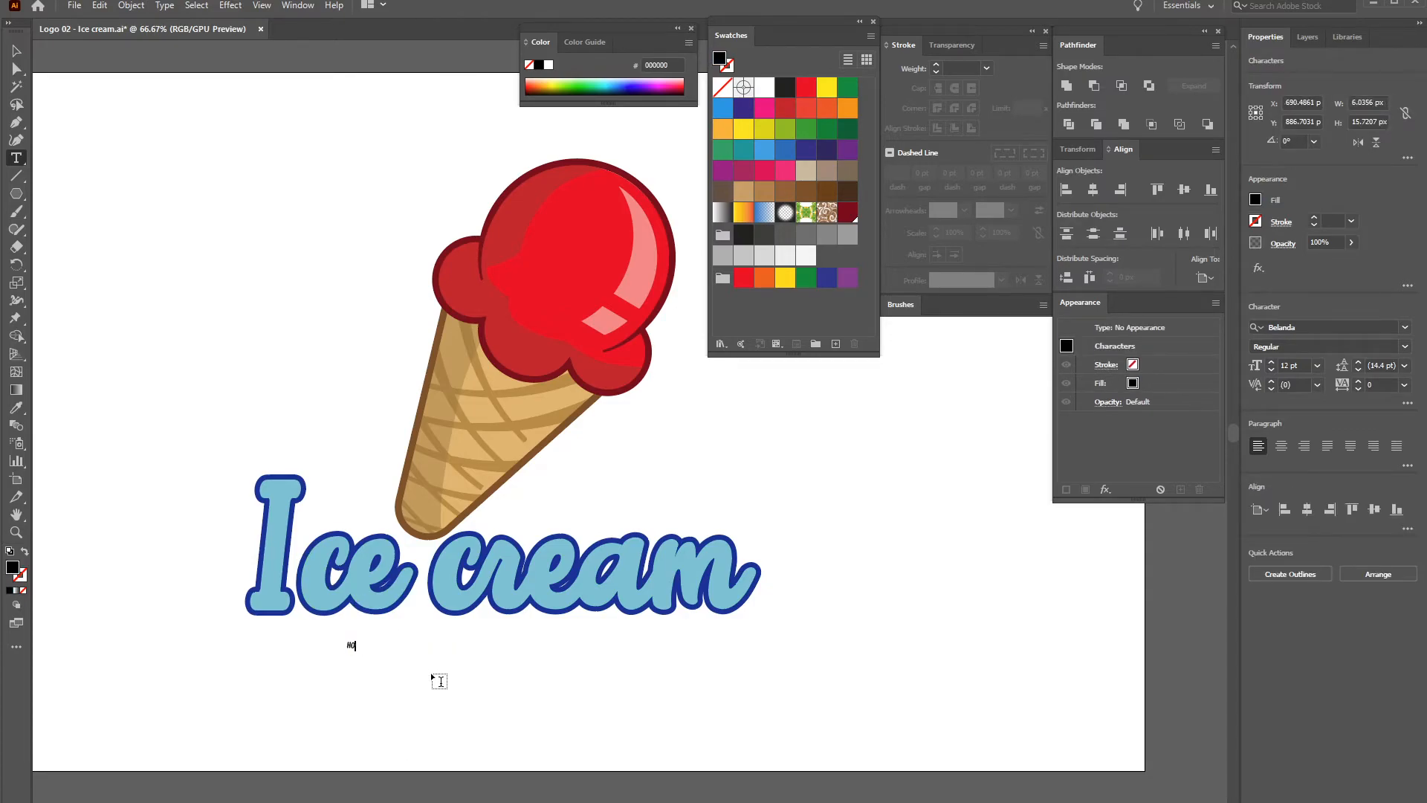
type("me MADE")
key("ctrl+z")
type("HOME")
left_click(17, 50)
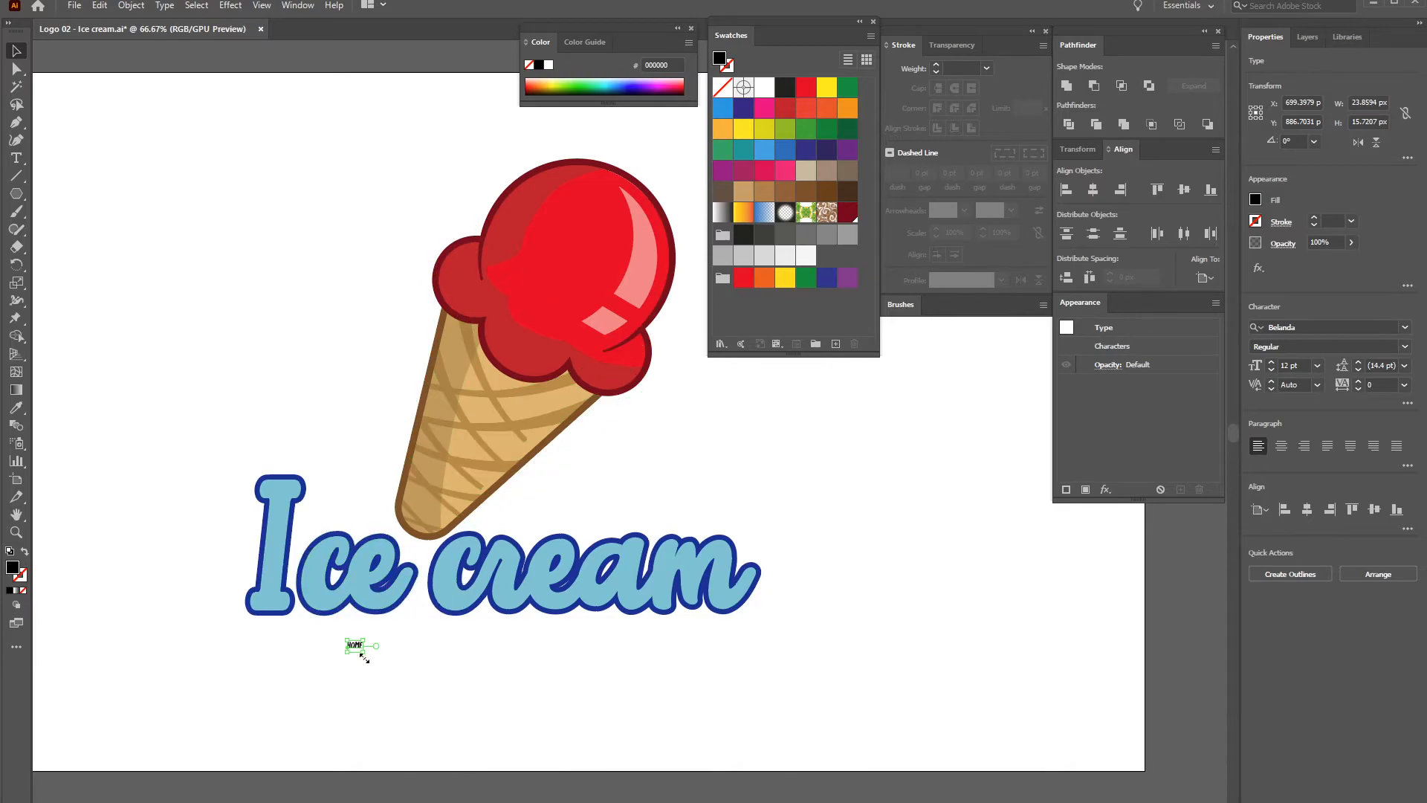
left_click_drag(364, 651, 436, 678)
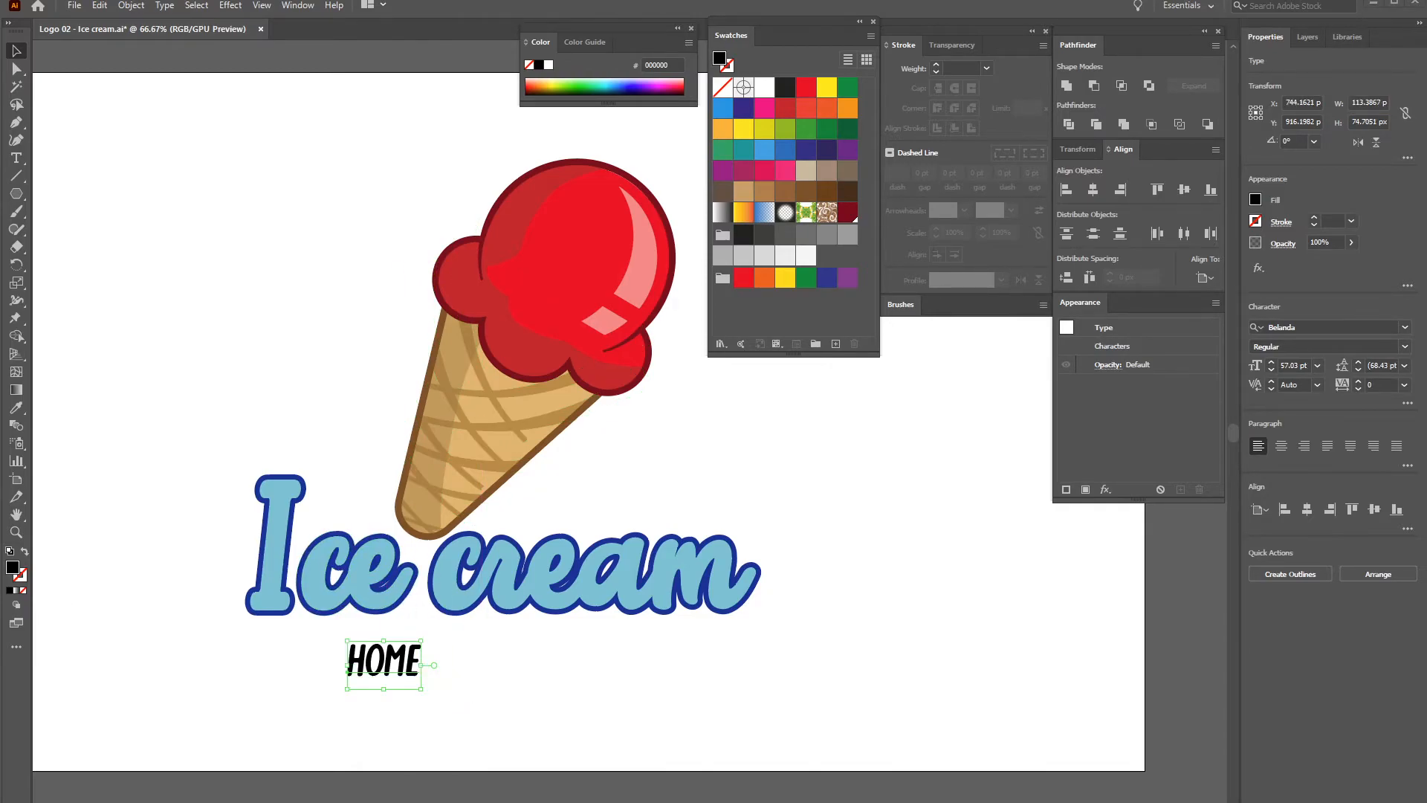
Set the font of the "HOME" text to Amatic Bold
left_click(456, 704)
left_click(422, 667)
left_click(1312, 327)
type("amatic")
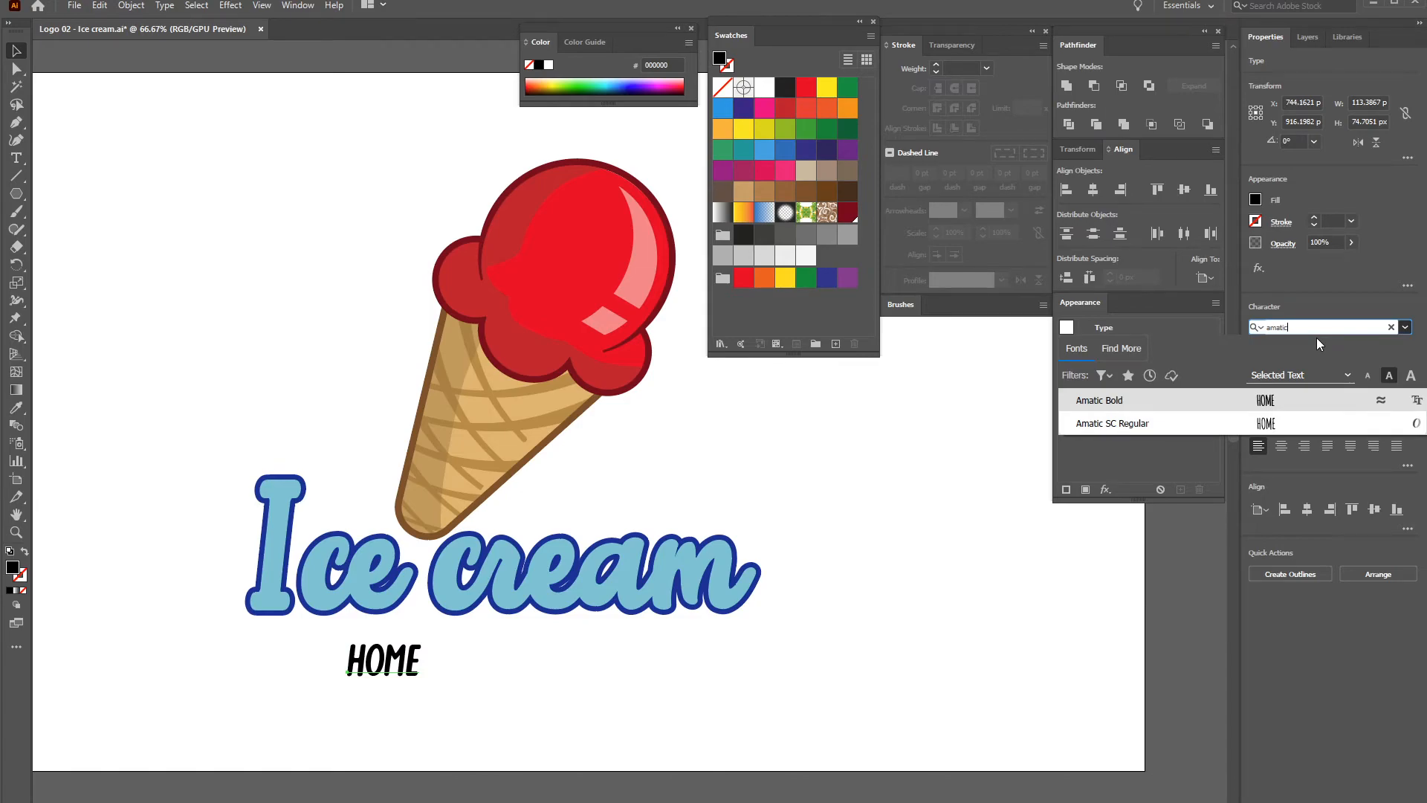
left_click(1109, 405)
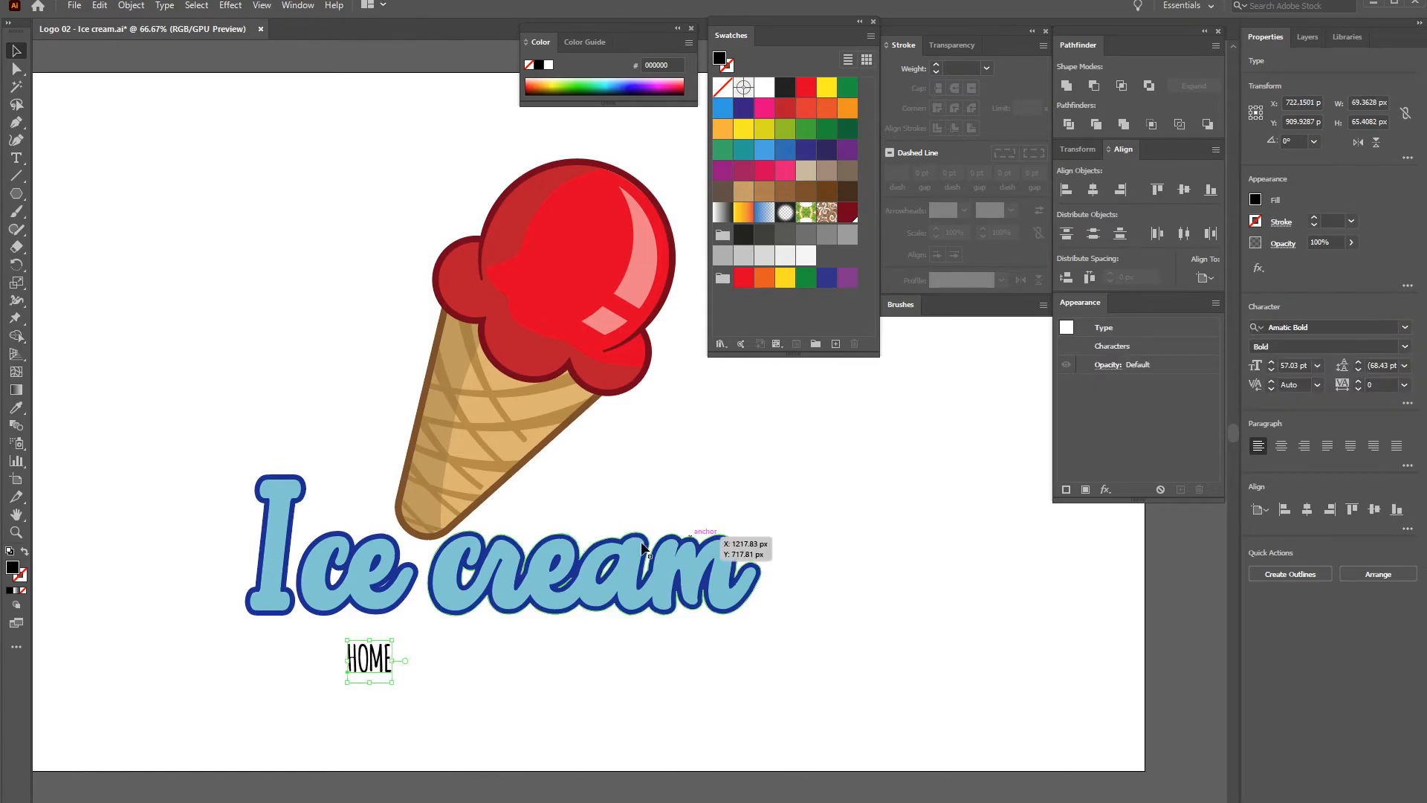
Set the tracking of the "HOME" text to 200
left_click(1360, 385)
type("100")
key("Return")
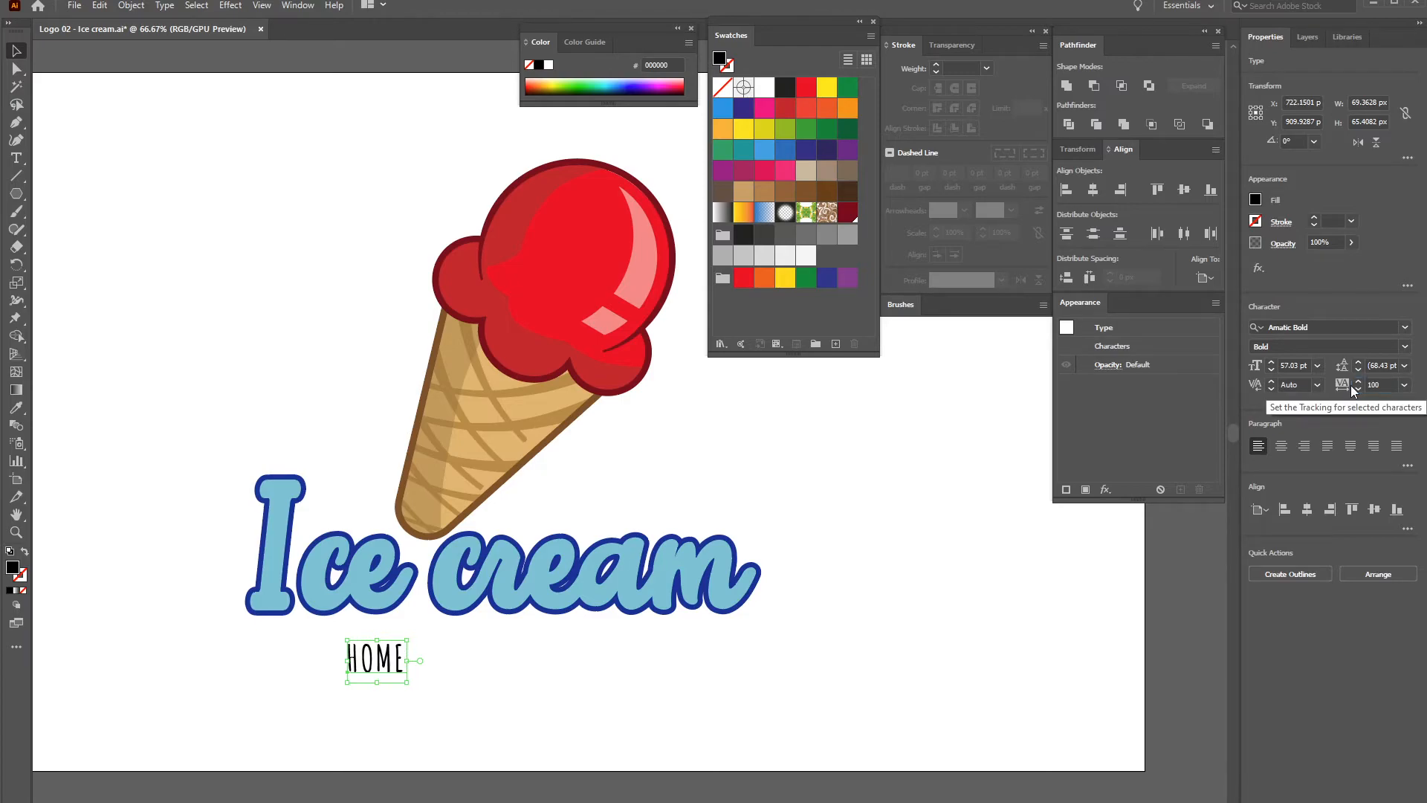
left_click(1376, 385)
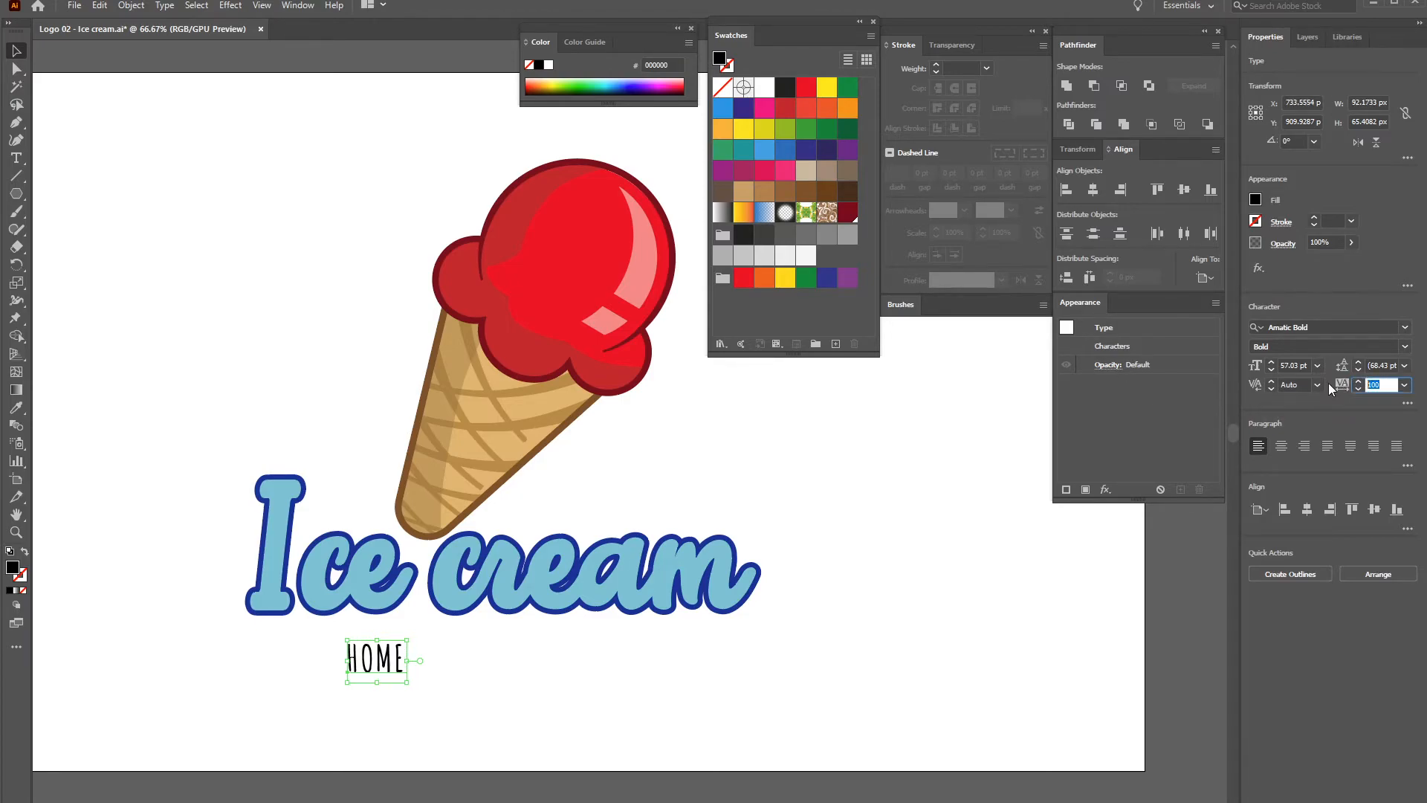
type("200")
key("Return")
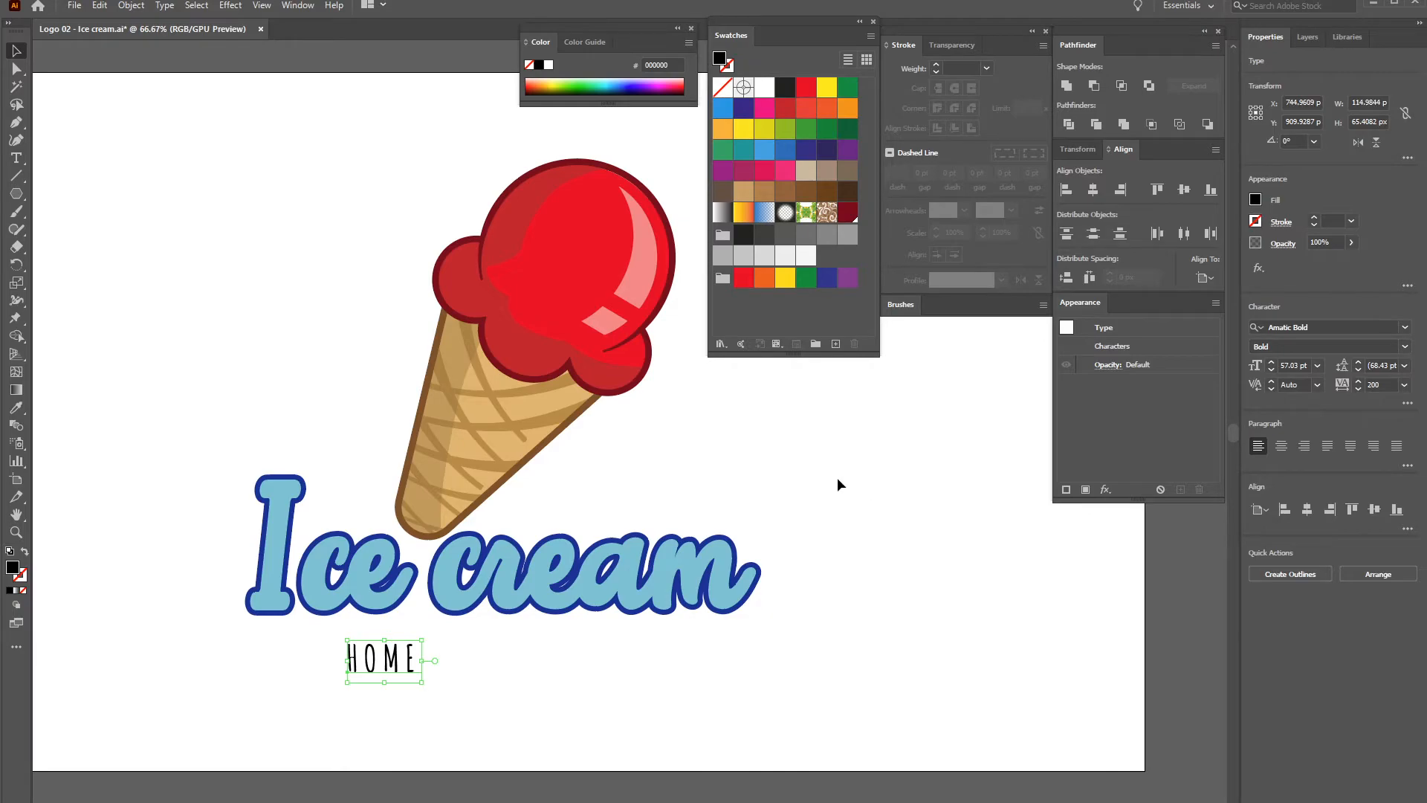
Enlarge "HOME" to about 76 pt and place a copy beside it with the wording changed to "MADE"
left_click_drag(422, 682, 582, 652)
left_click(451, 699)
double_click(547, 651)
type("MADE")
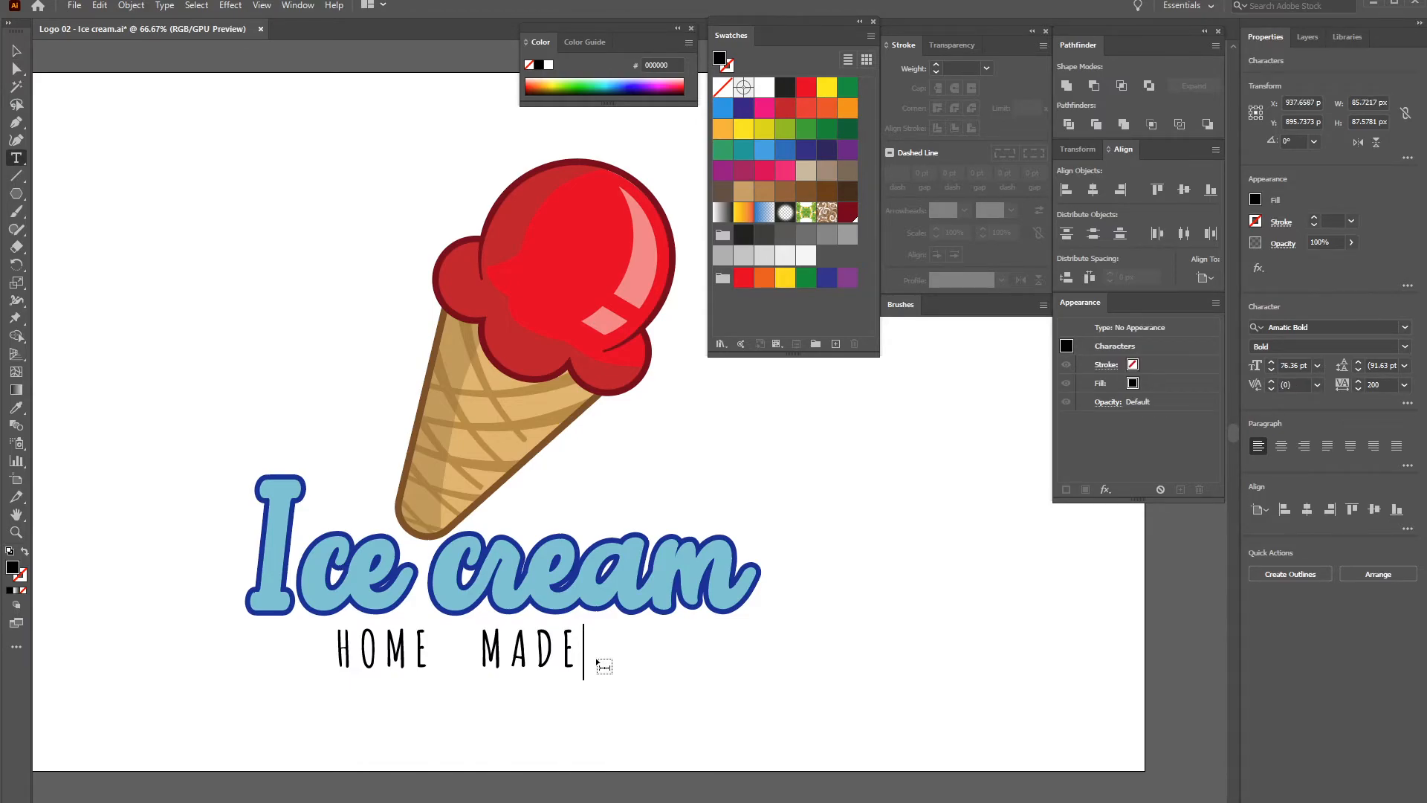
left_click(621, 630)
Draw a circle about 24 px wide between "HOME" and "MADE" and fill it with light blue 36A9E1
left_click(16, 194)
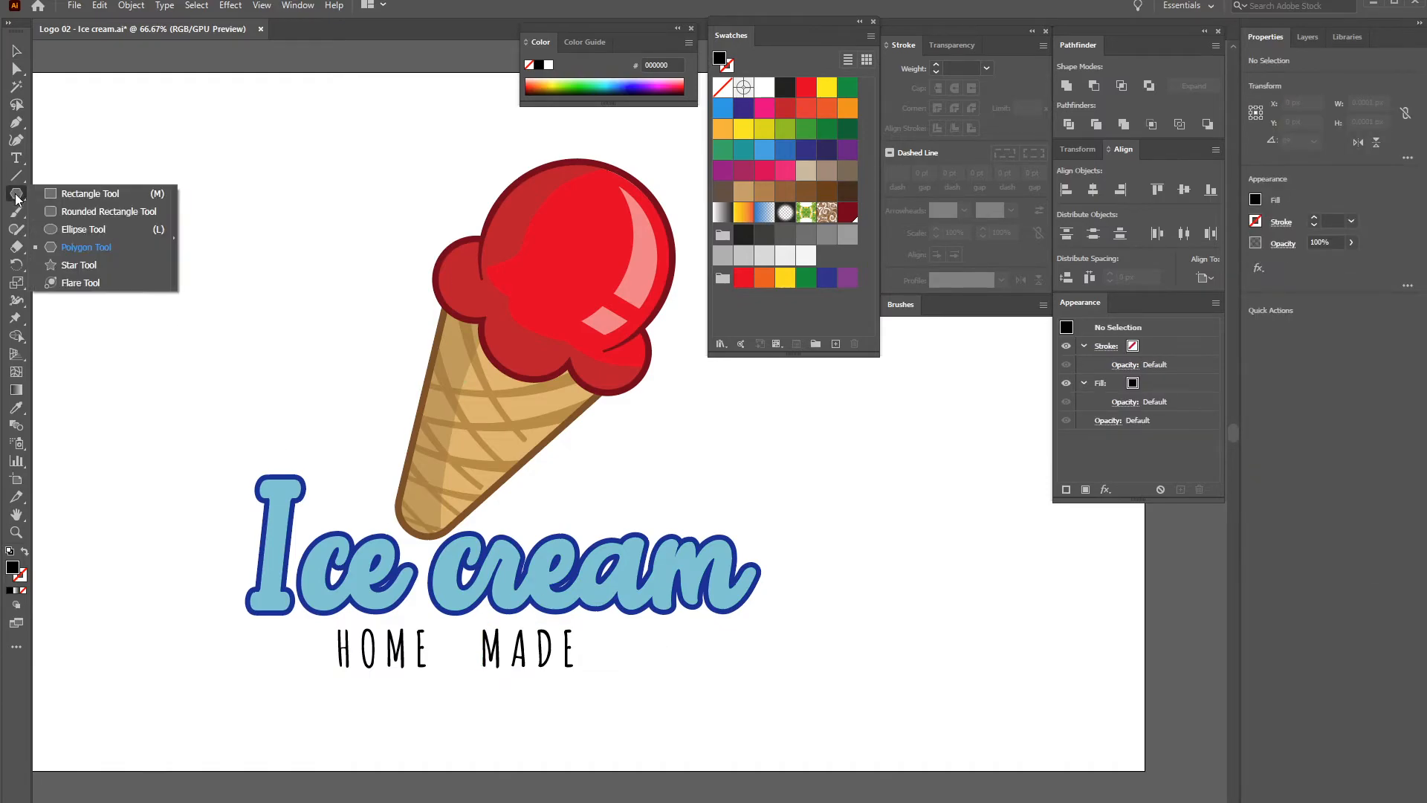
left_click(74, 229)
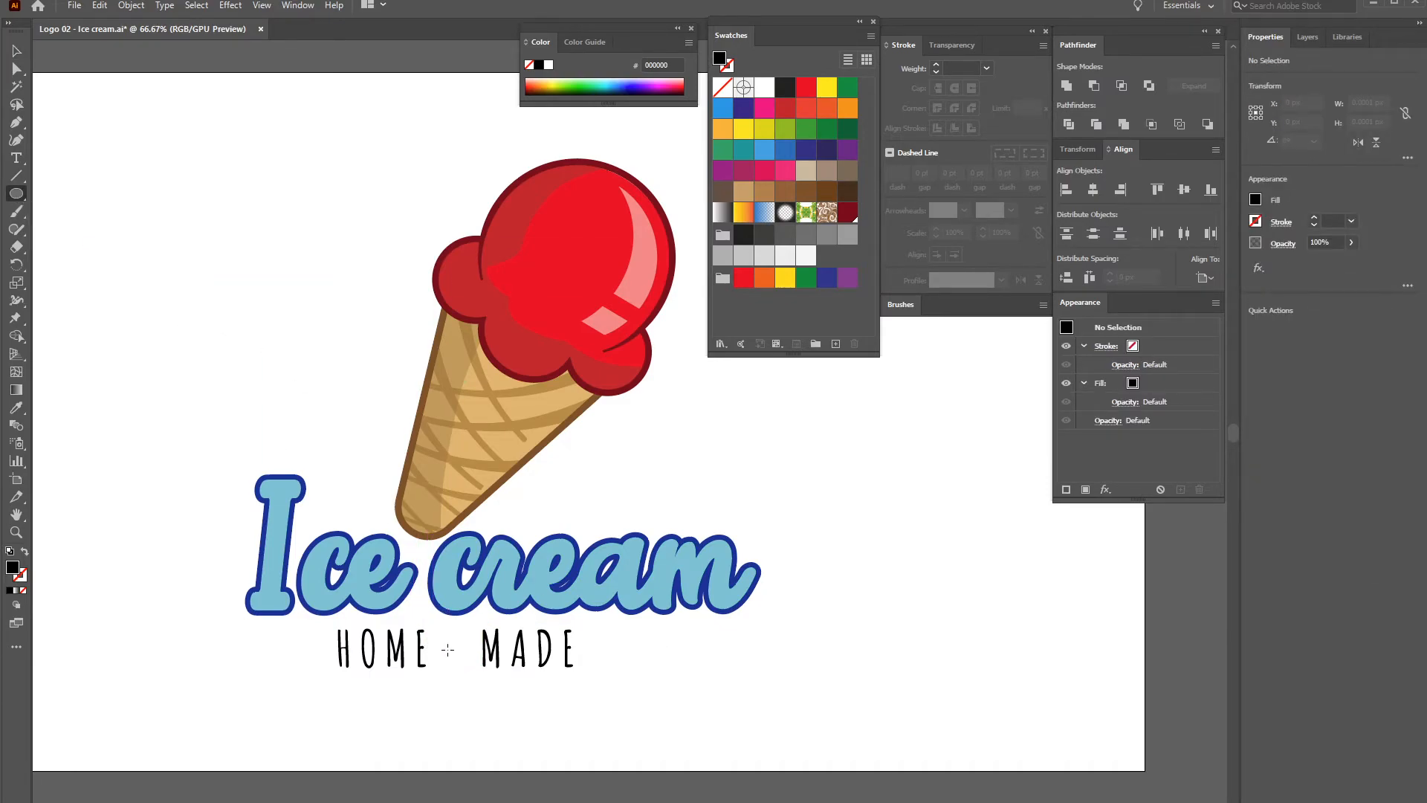
left_click_drag(444, 643, 457, 656)
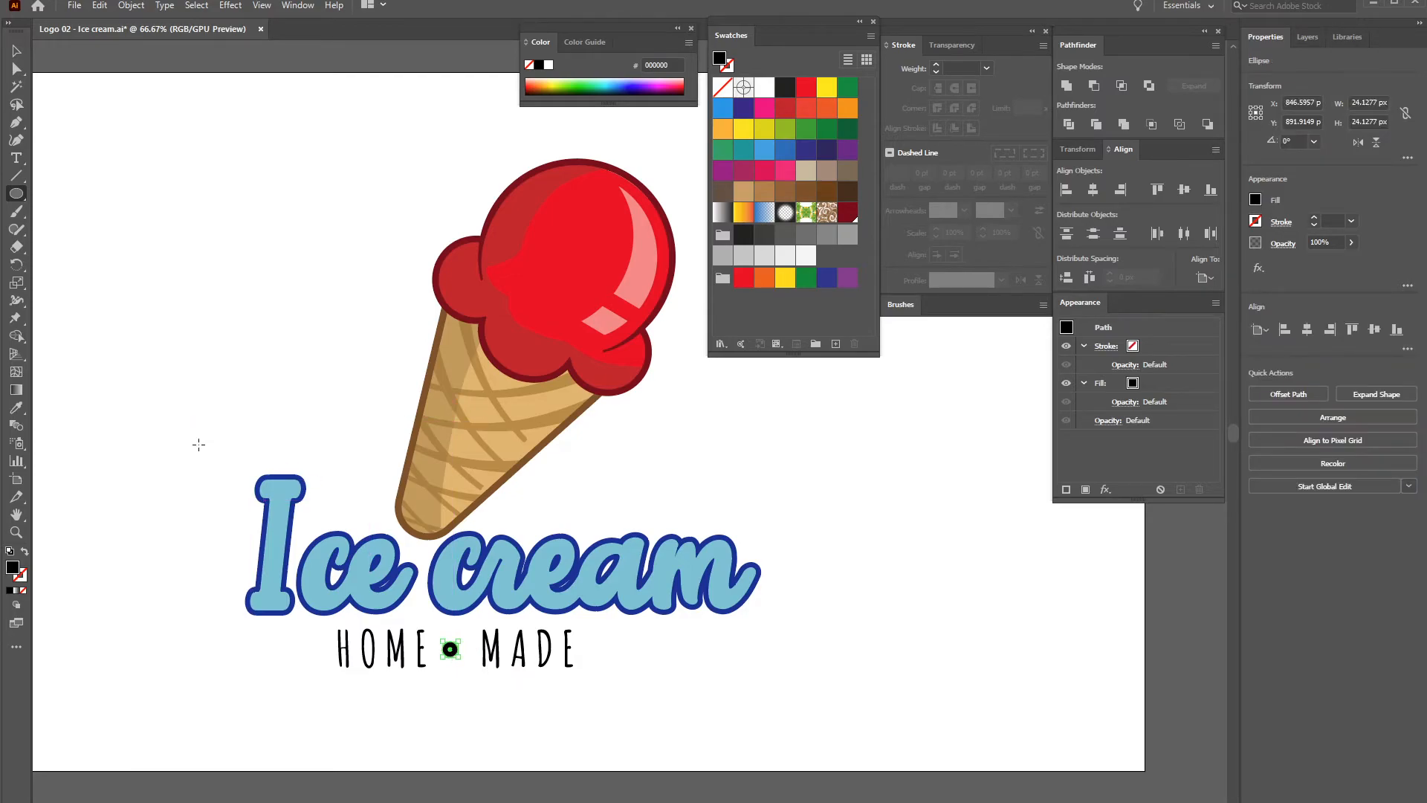
left_click(17, 50)
left_click(764, 149)
left_click(897, 559)
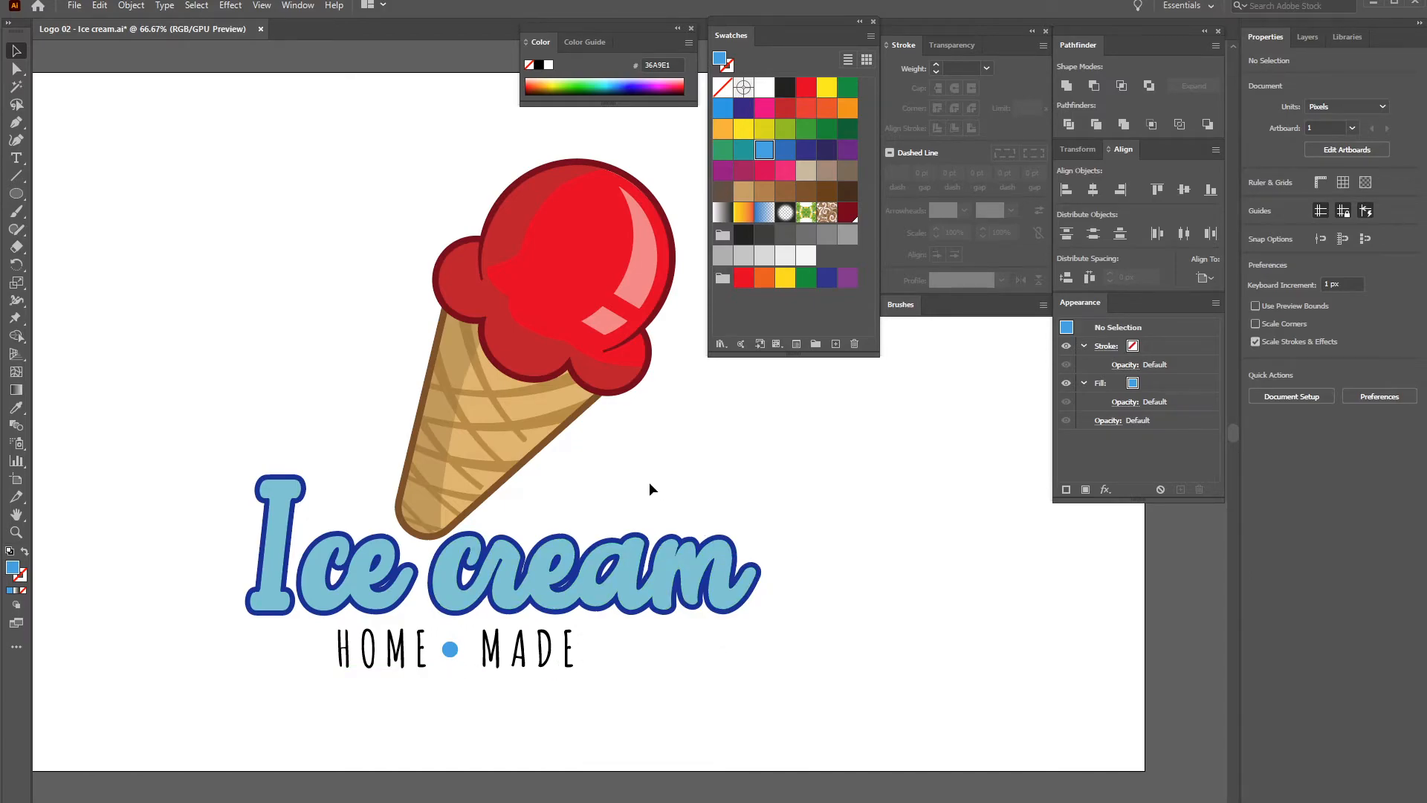
Group "HOME", the blue dot and "MADE" and shift the group slightly left and down beneath the lettering
left_click_drag(385, 682, 428, 659)
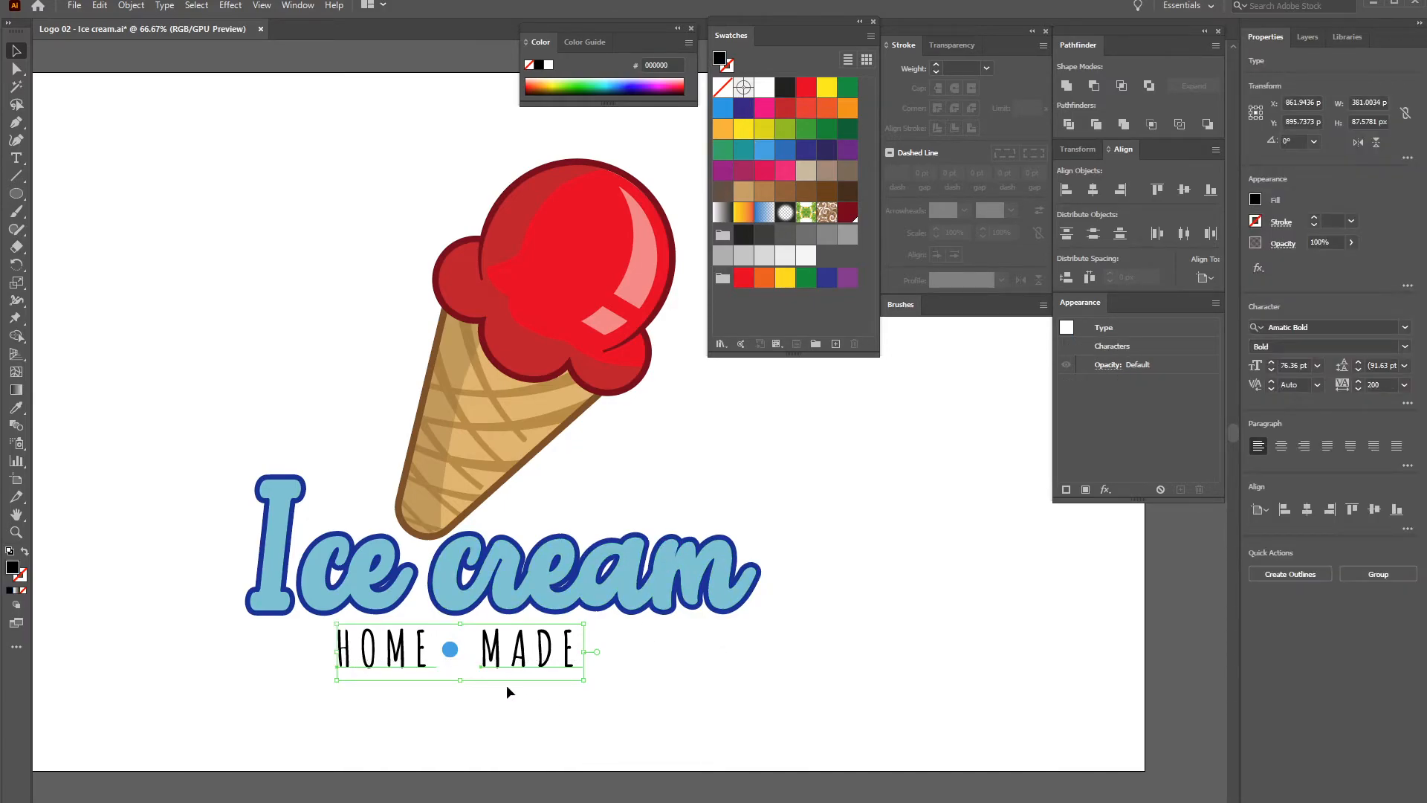
left_click(450, 649, "shift")
key("ctrl+g")
mouse_move(513, 657)
left_mouse_down()
mouse_move(552, 654)
mouse_move(507, 660)
left_mouse_up()
left_click(768, 621)
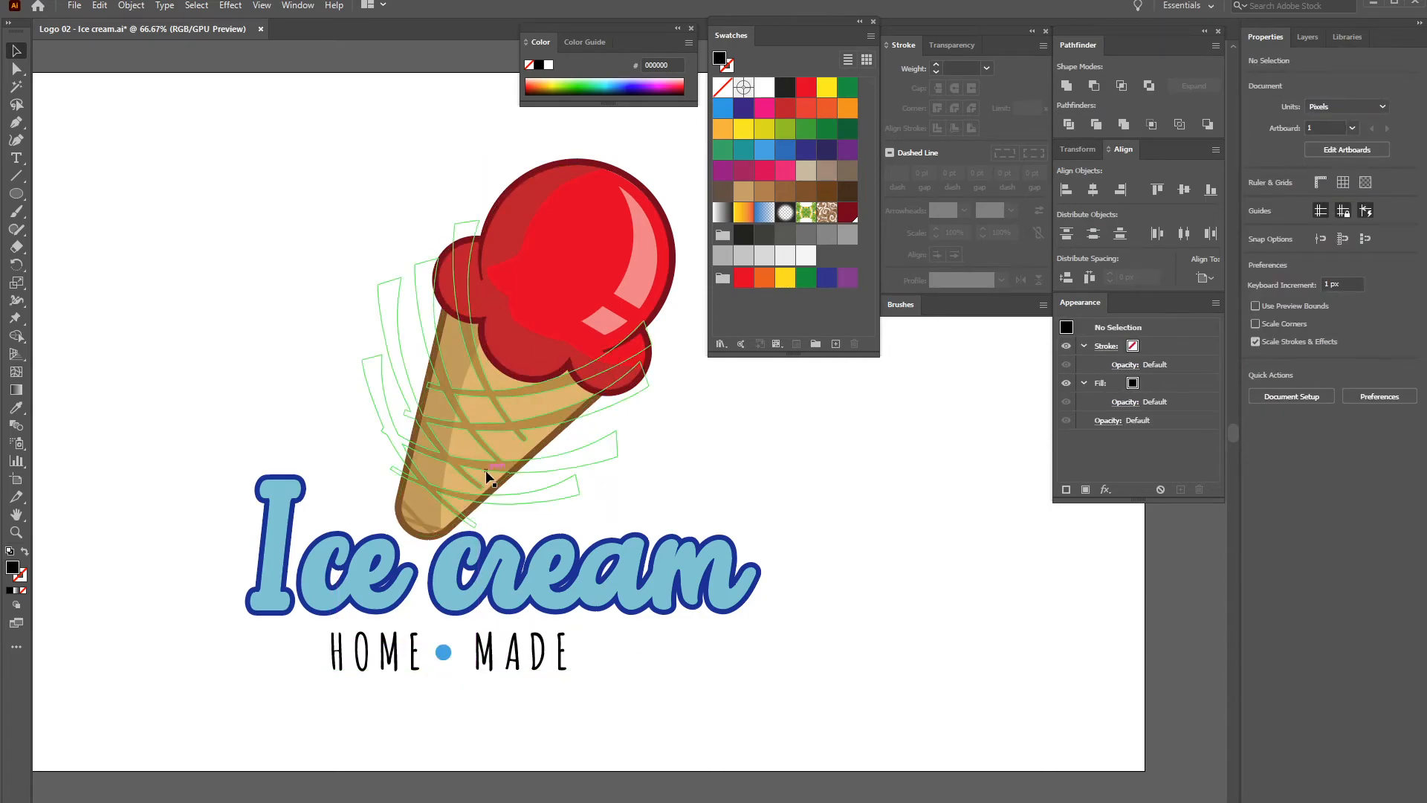
Move the ice cream illustration down so the cone's tip sits behind the "Ice cream" lettering
left_click_drag(525, 278, 515, 334)
left_click(774, 408)
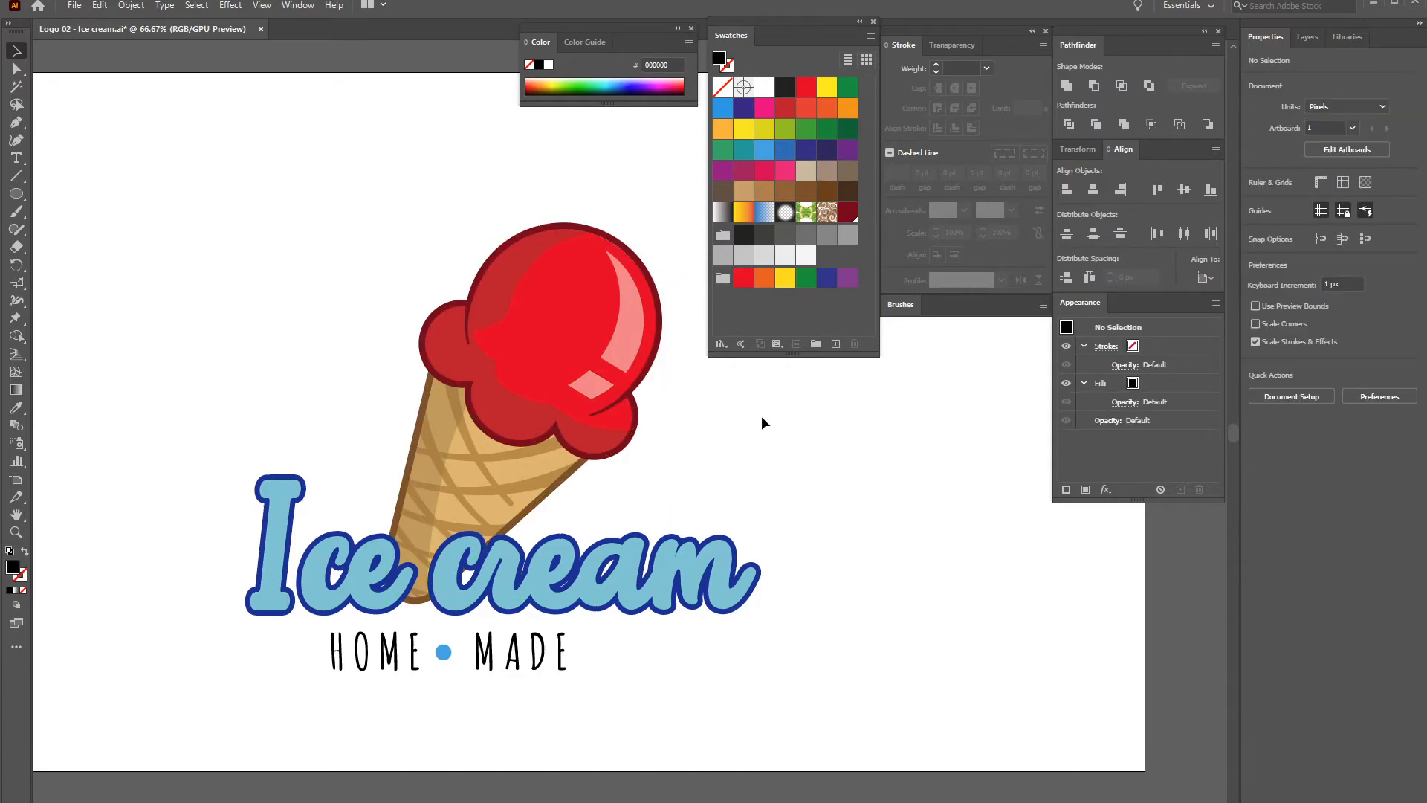
Draw a circle about 48 px wide on the blank area above the end of "cream" and fill it with the scoop's sampled red E30613
key("ctrl+equal")
key("ctrl+equal")
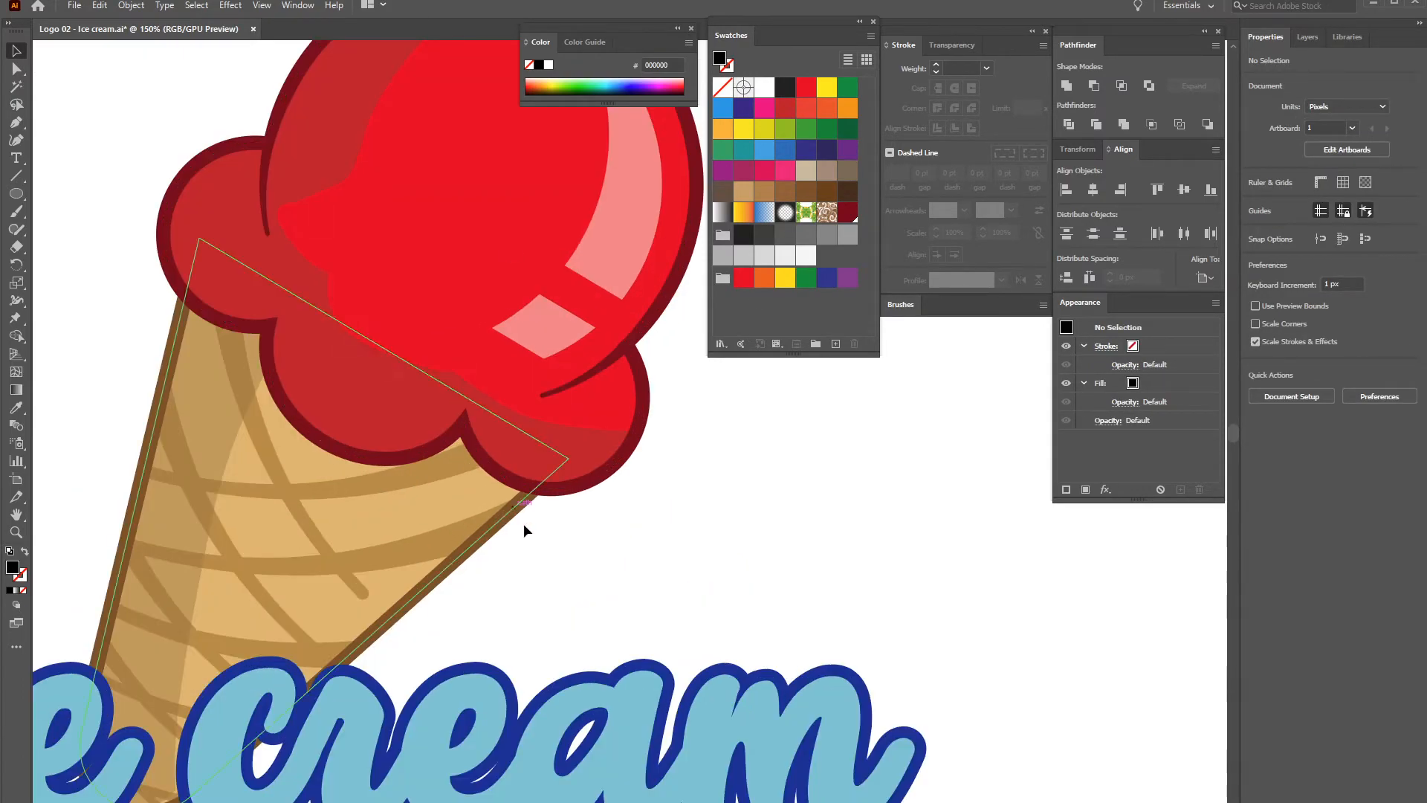
scroll(518, 520, "down", 3)
left_click_drag(643, 357, 534, 429)
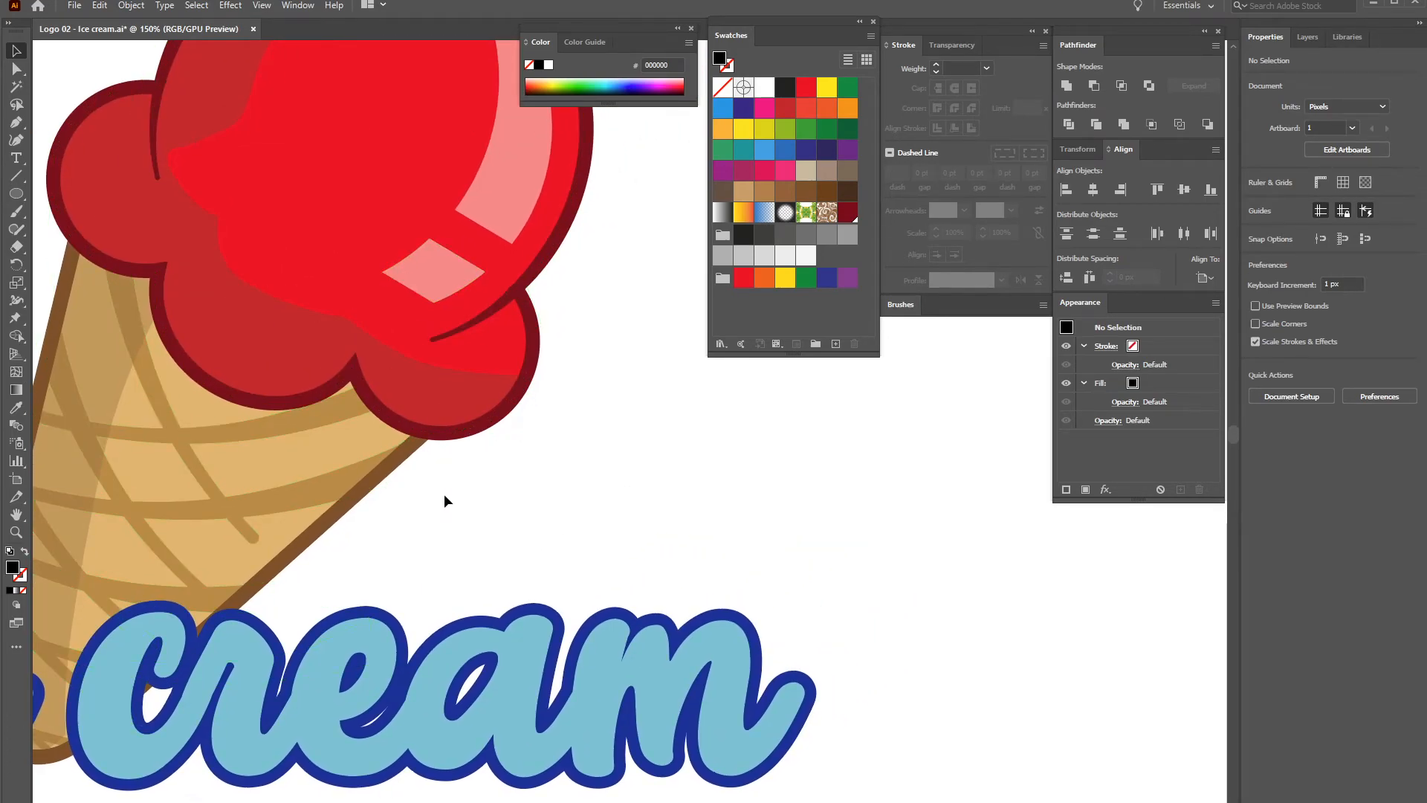
left_click_drag(607, 460, 430, 468)
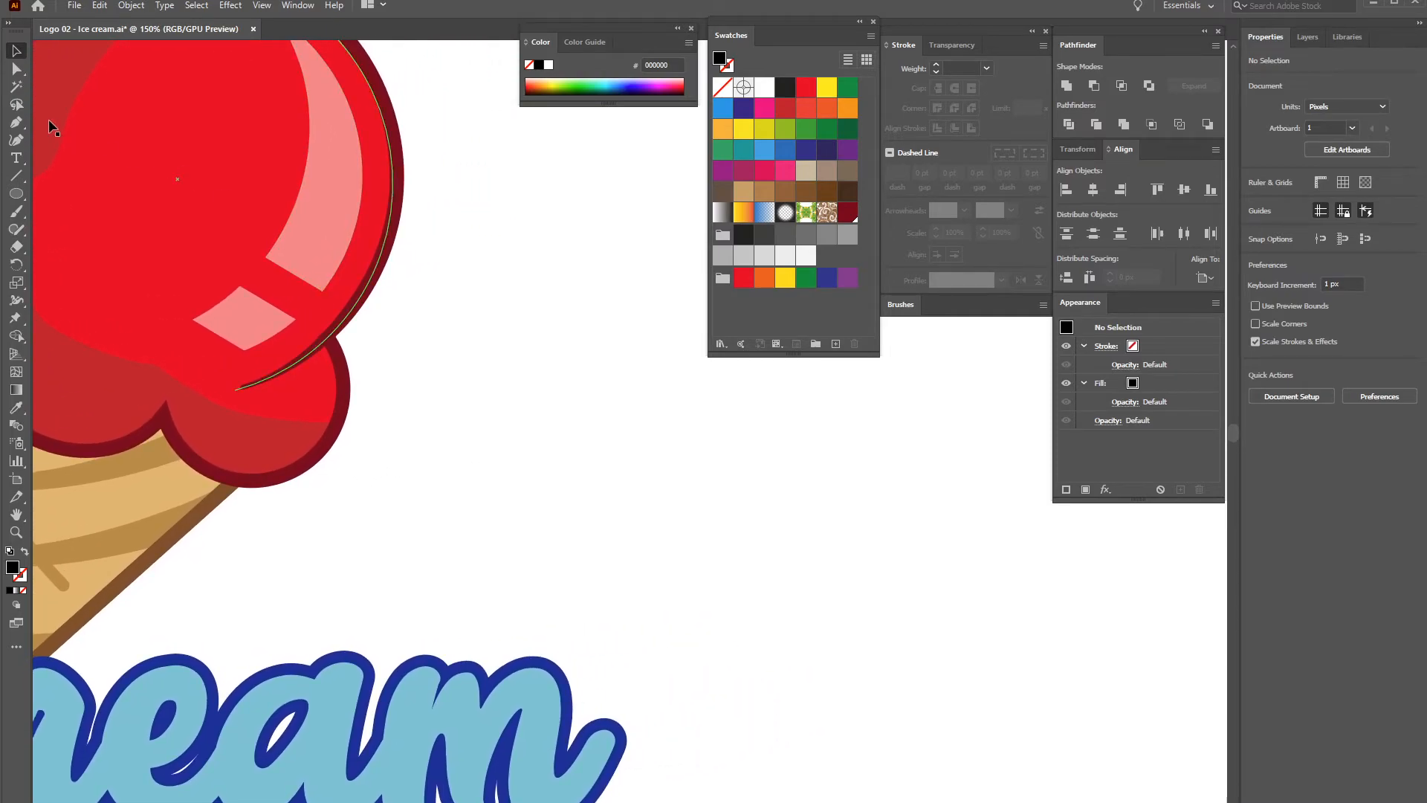
left_click(17, 196)
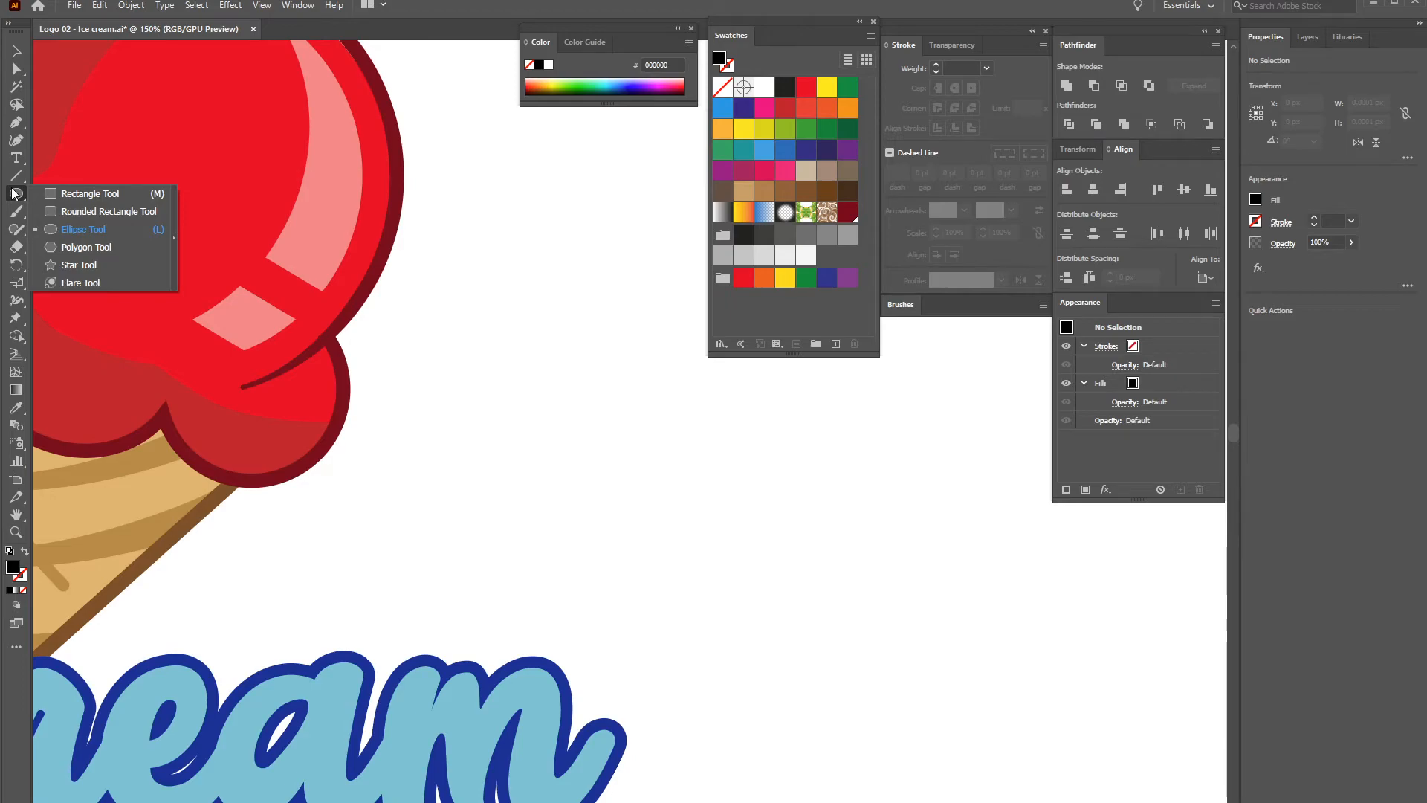
left_click(84, 228)
left_click_drag(615, 538, 684, 608)
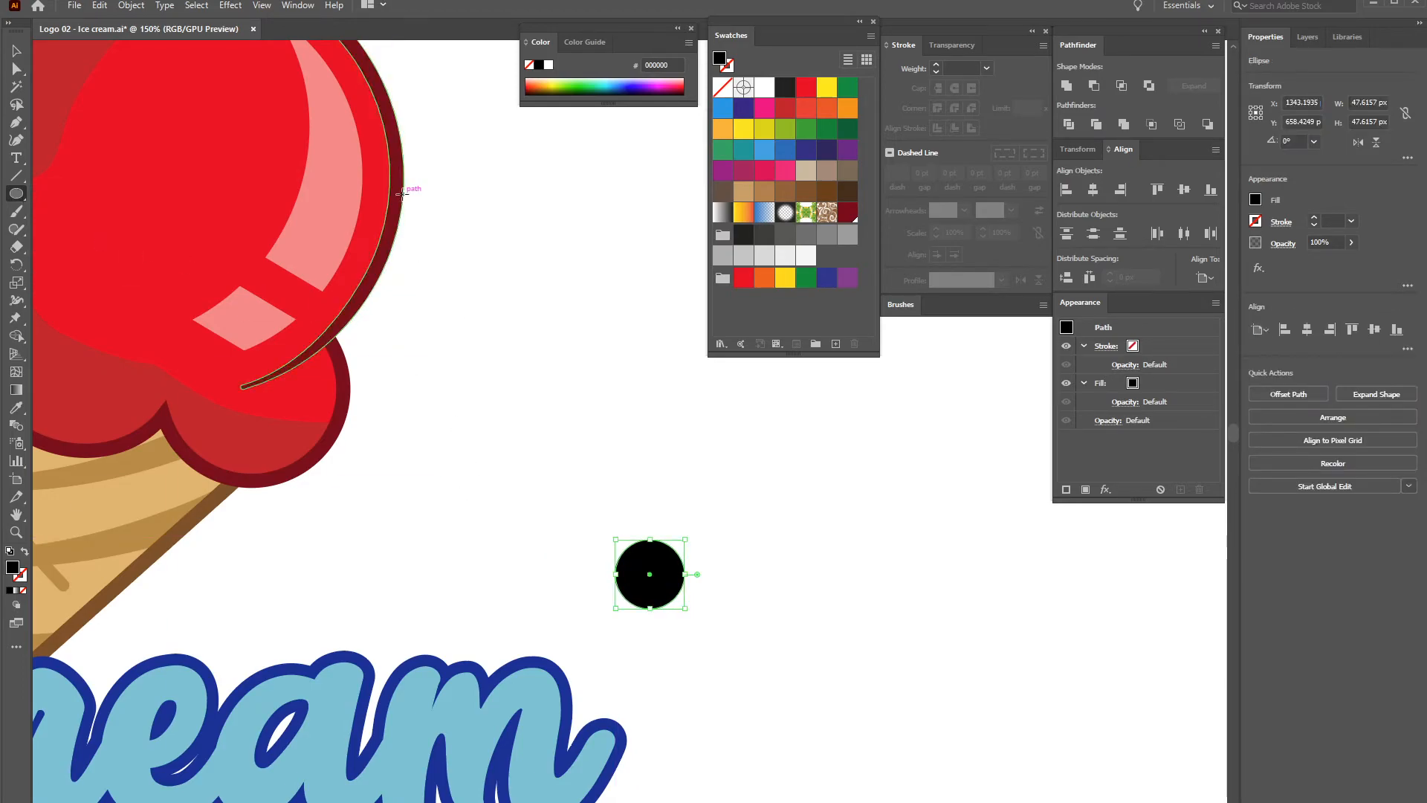
key("i")
left_click(222, 166)
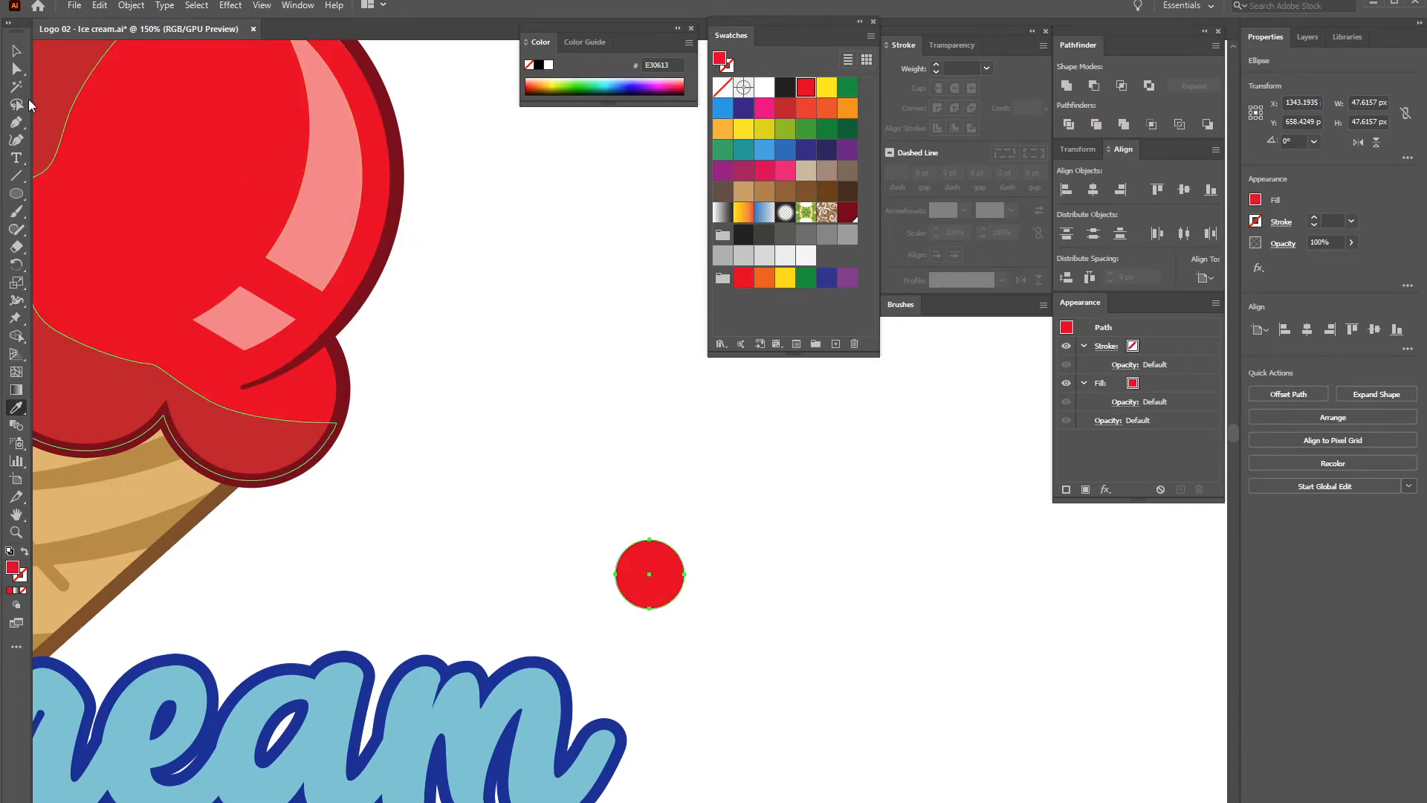
left_click(15, 51)
left_click(623, 397)
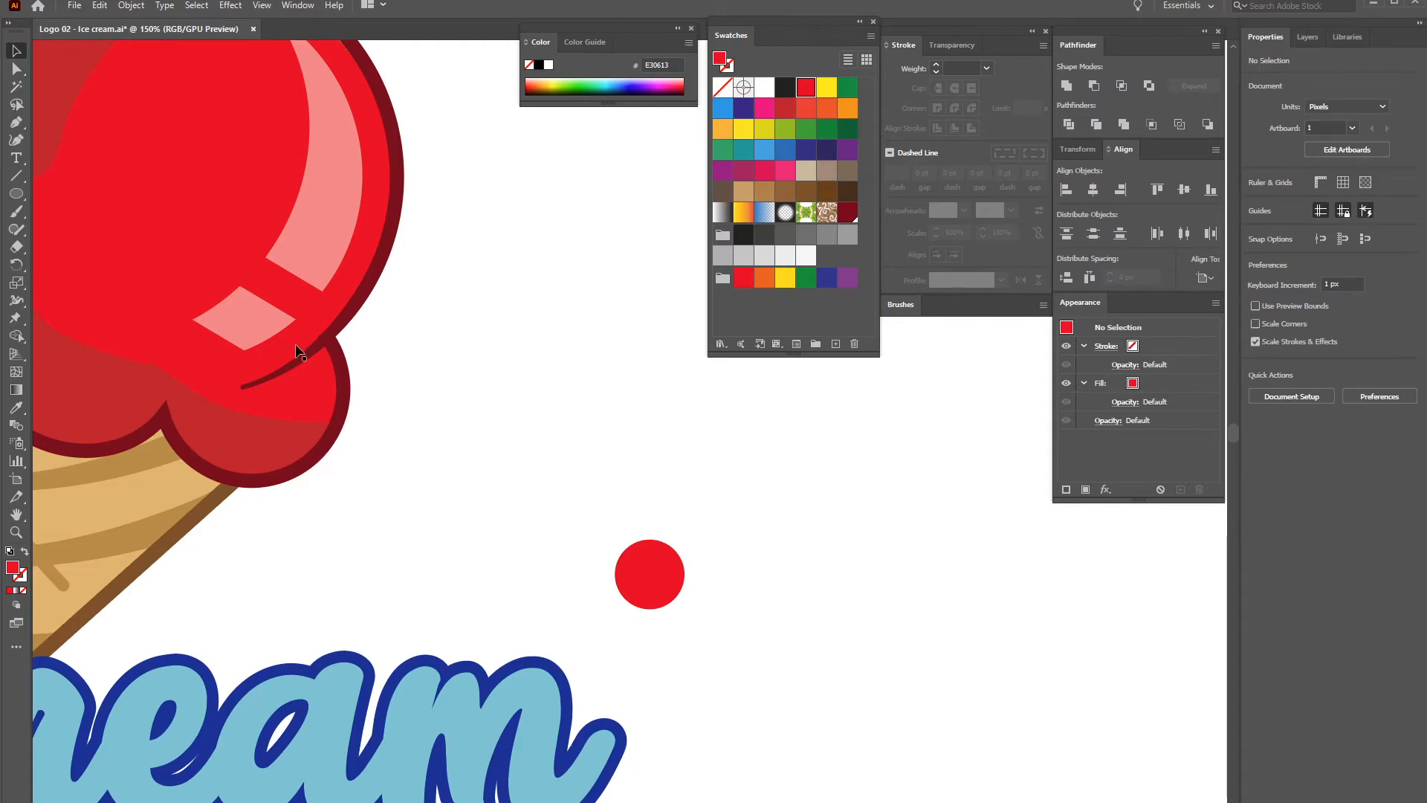
Draw a red rectangle about 19 px wide and 127 px tall rising from the circle, and centre it over the circle
left_click_drag(18, 195, 149, 196)
mouse_move(630, 364)
left_mouse_down()
mouse_move(673, 554)
mouse_move(659, 547)
left_mouse_up()
key("v")
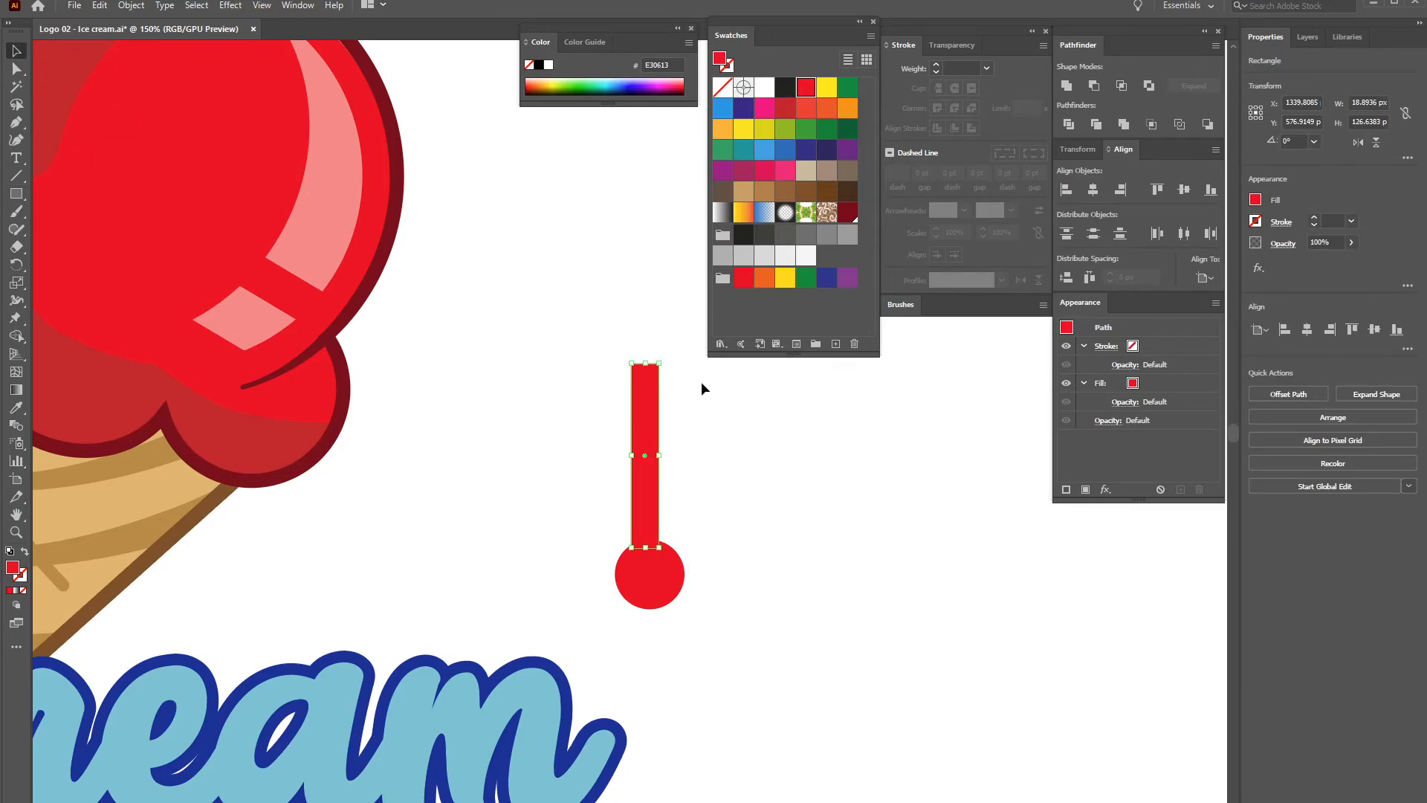
left_click_drag(640, 403, 648, 401)
left_click(743, 466)
Unite the red rectangle and circle into a single drip shape
left_click_drag(578, 606, 706, 550)
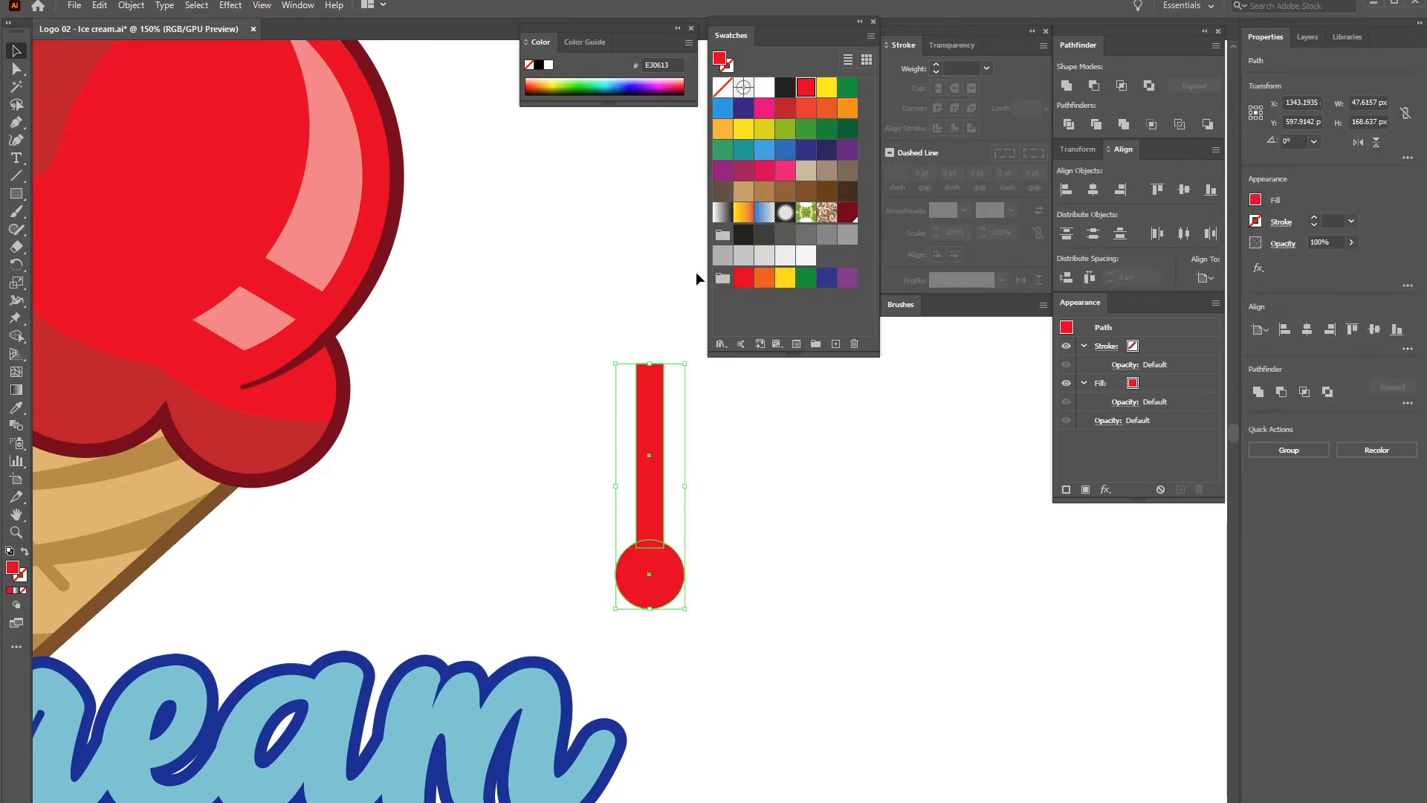
left_click(1065, 87)
left_click(764, 448)
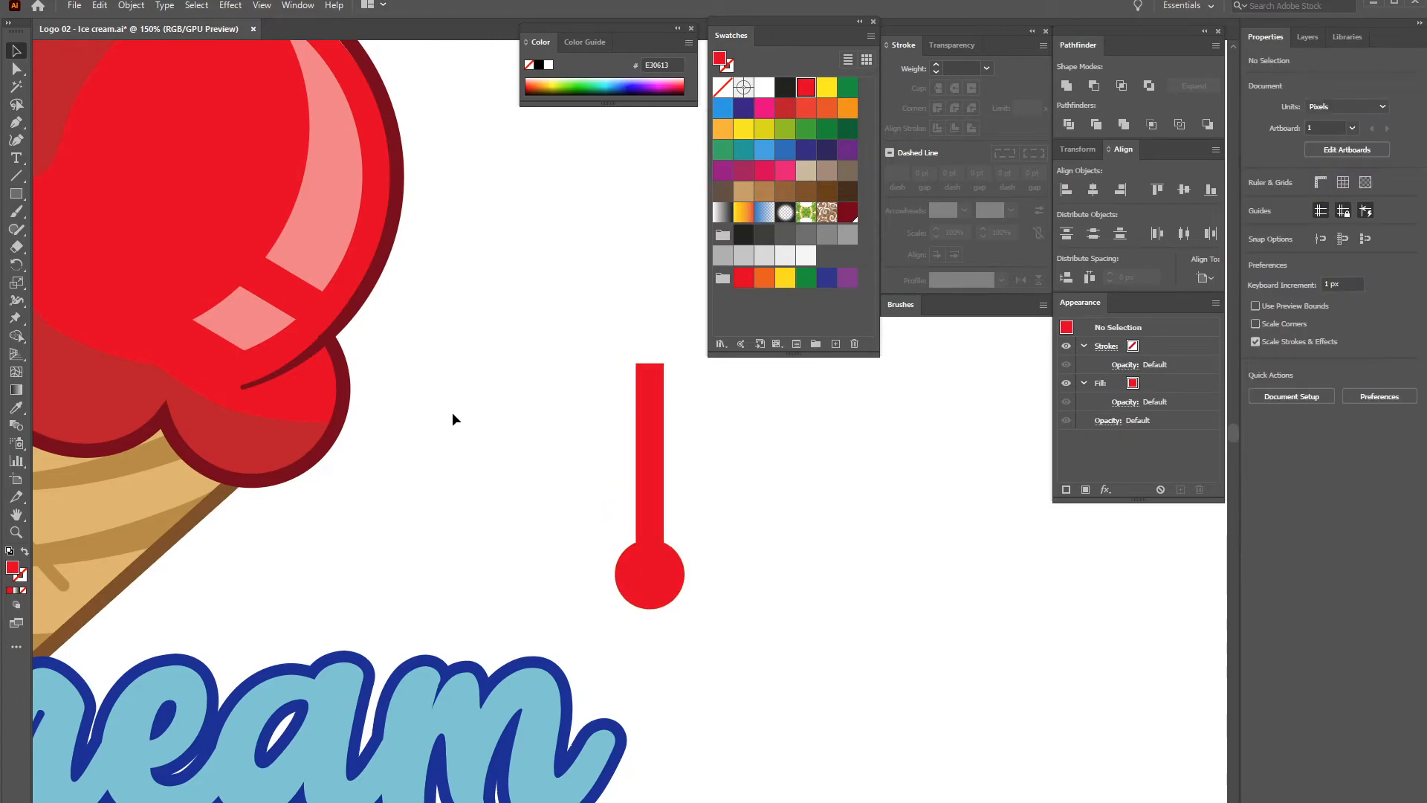
mouse_move(436, 442)
left_mouse_down()
mouse_move(467, 442)
mouse_move(430, 439)
left_mouse_up()
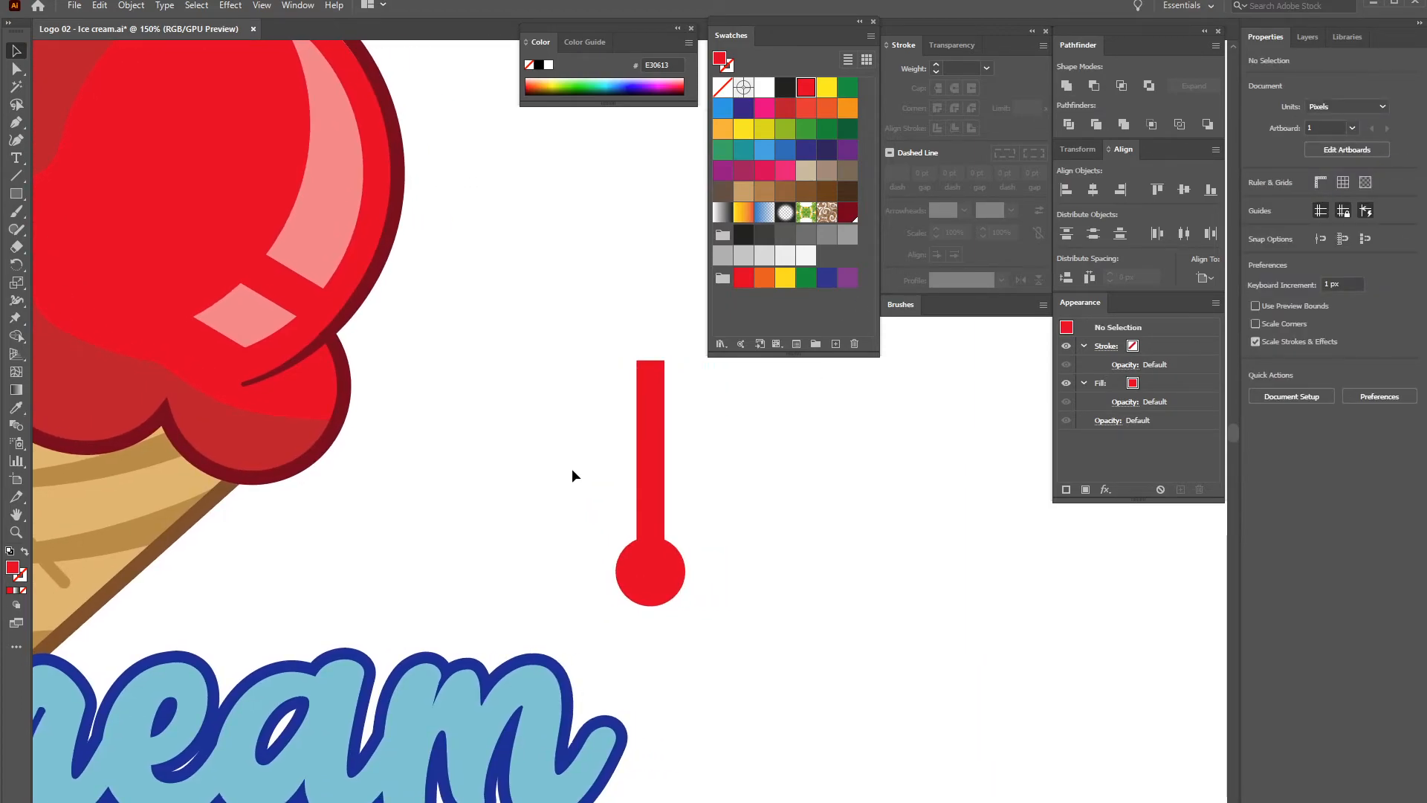
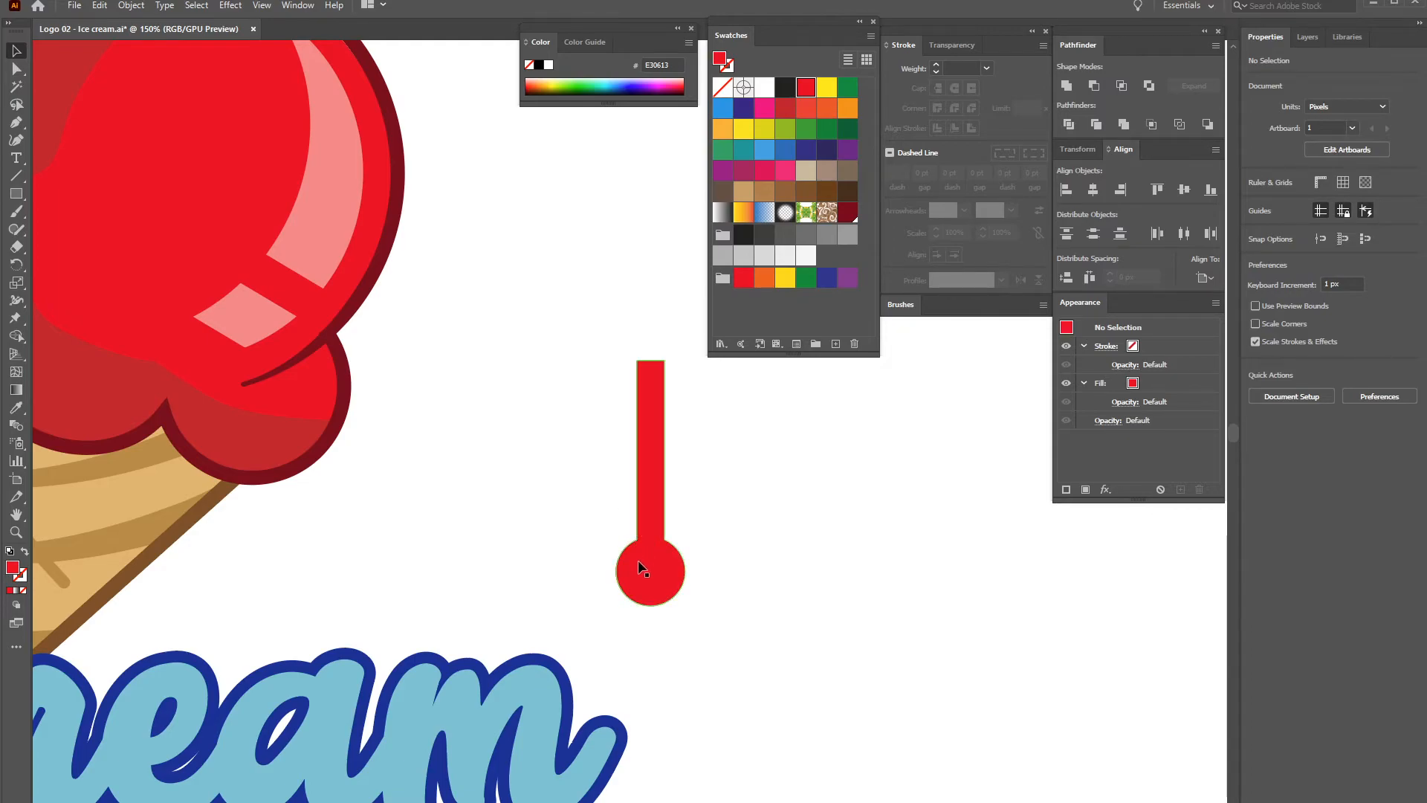
Create an 8 px offset path with miter joins around the red drip shape
left_click_drag(600, 493, 686, 541)
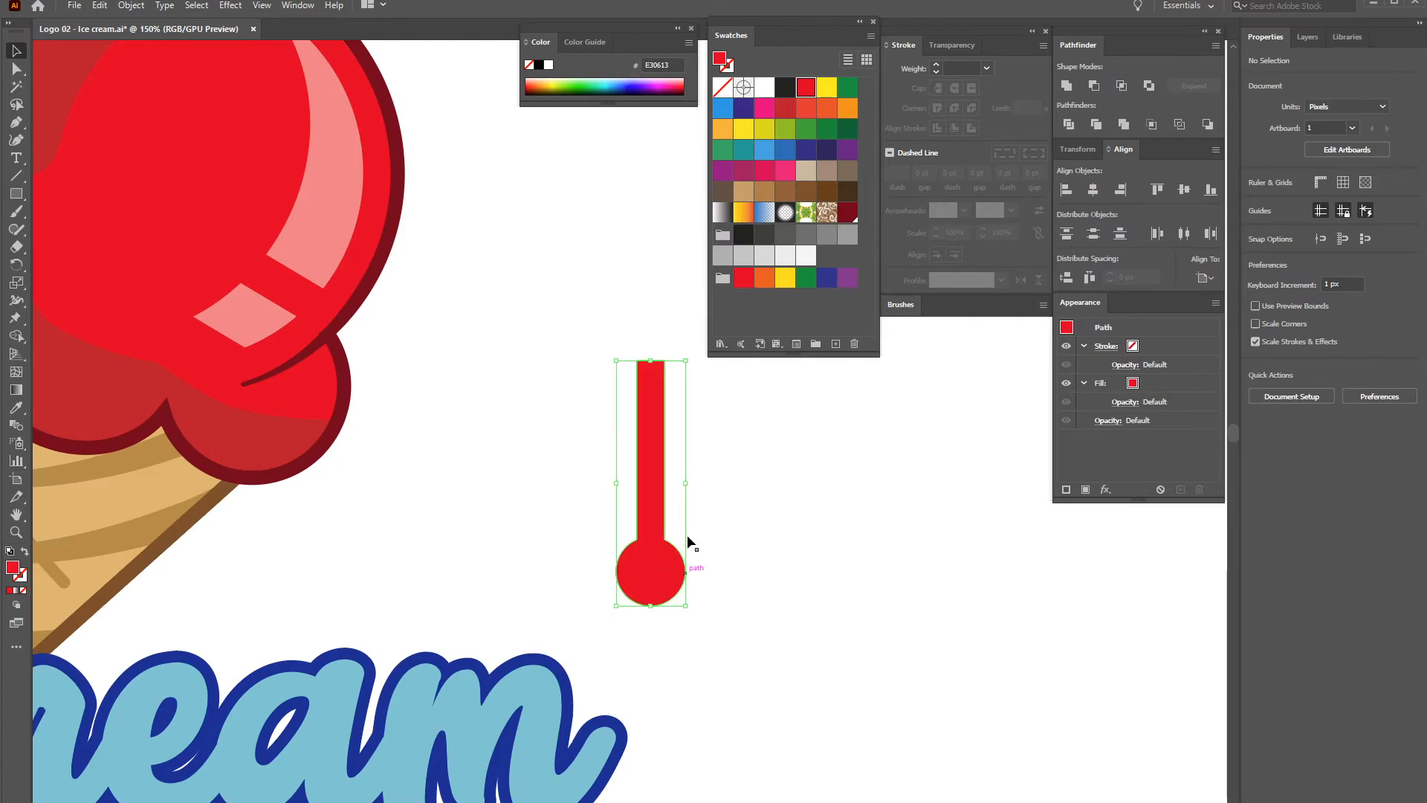
left_click(132, 6)
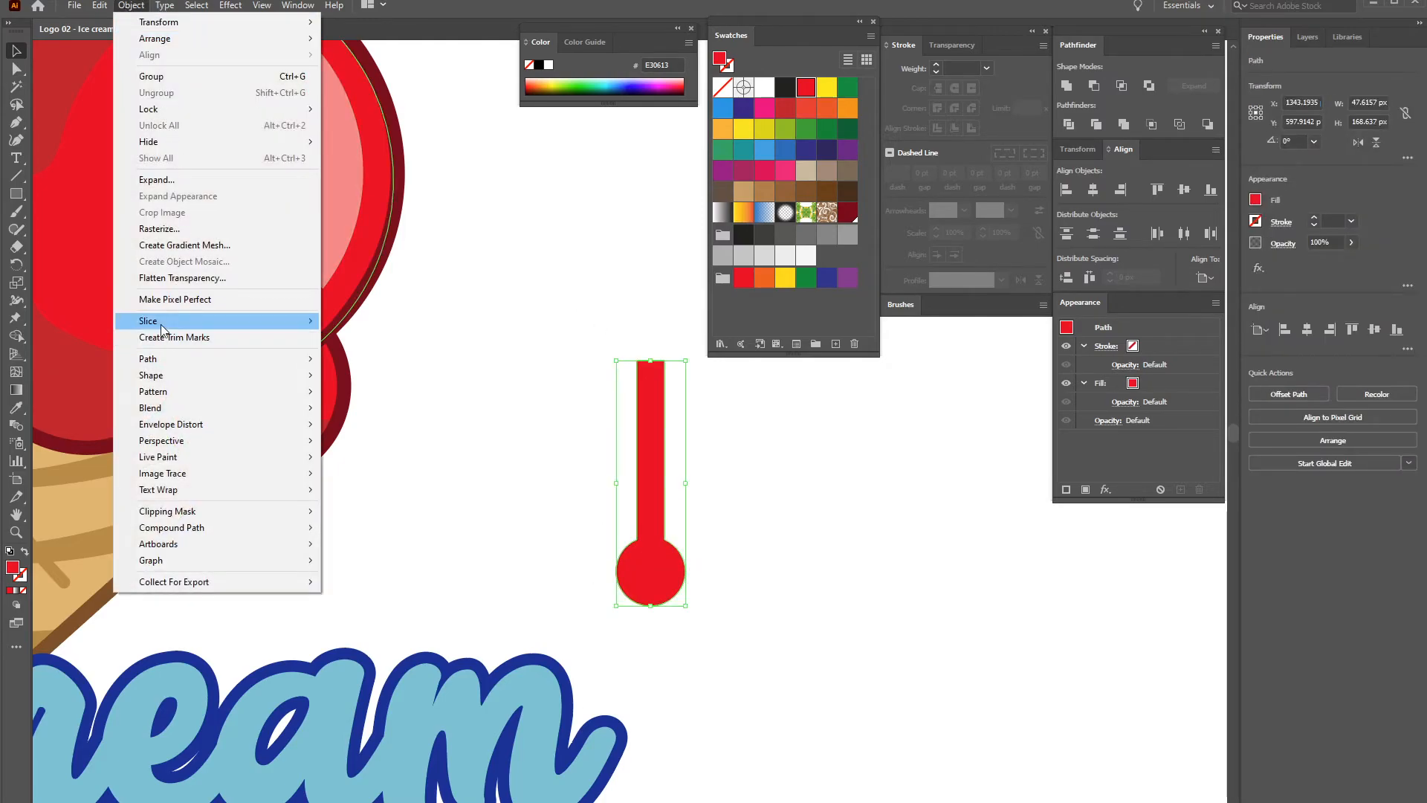
mouse_move(173, 361)
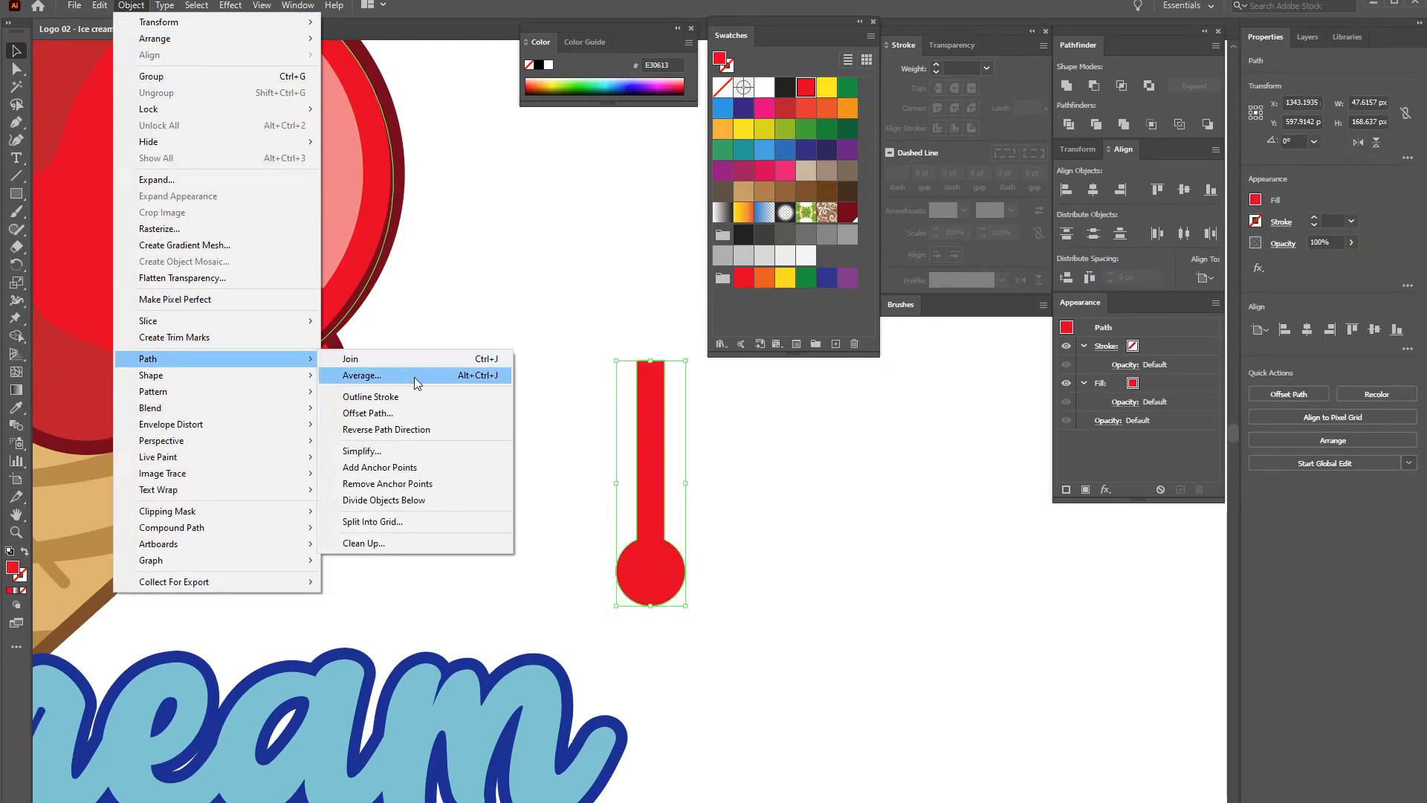
left_click(368, 414)
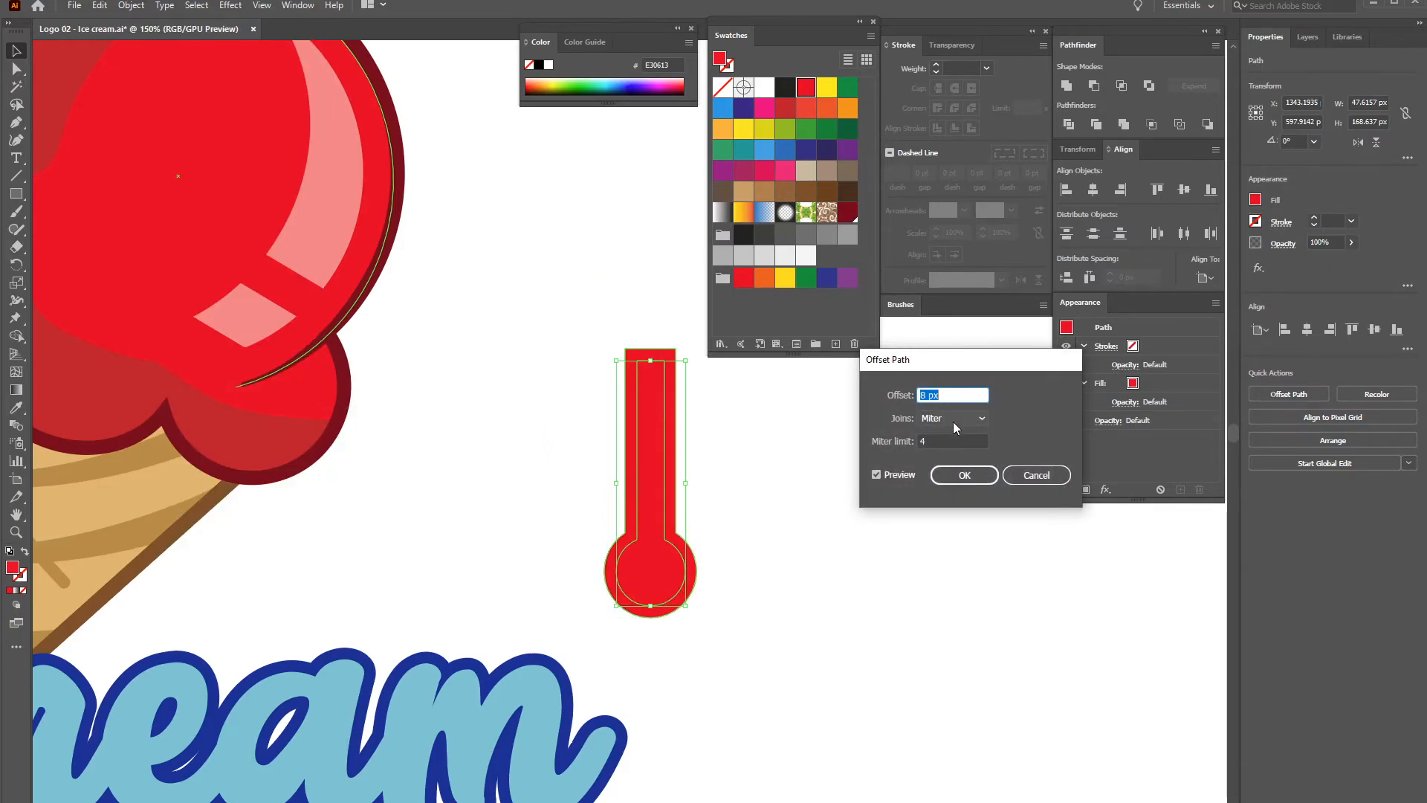
left_click(965, 475)
left_click(725, 429)
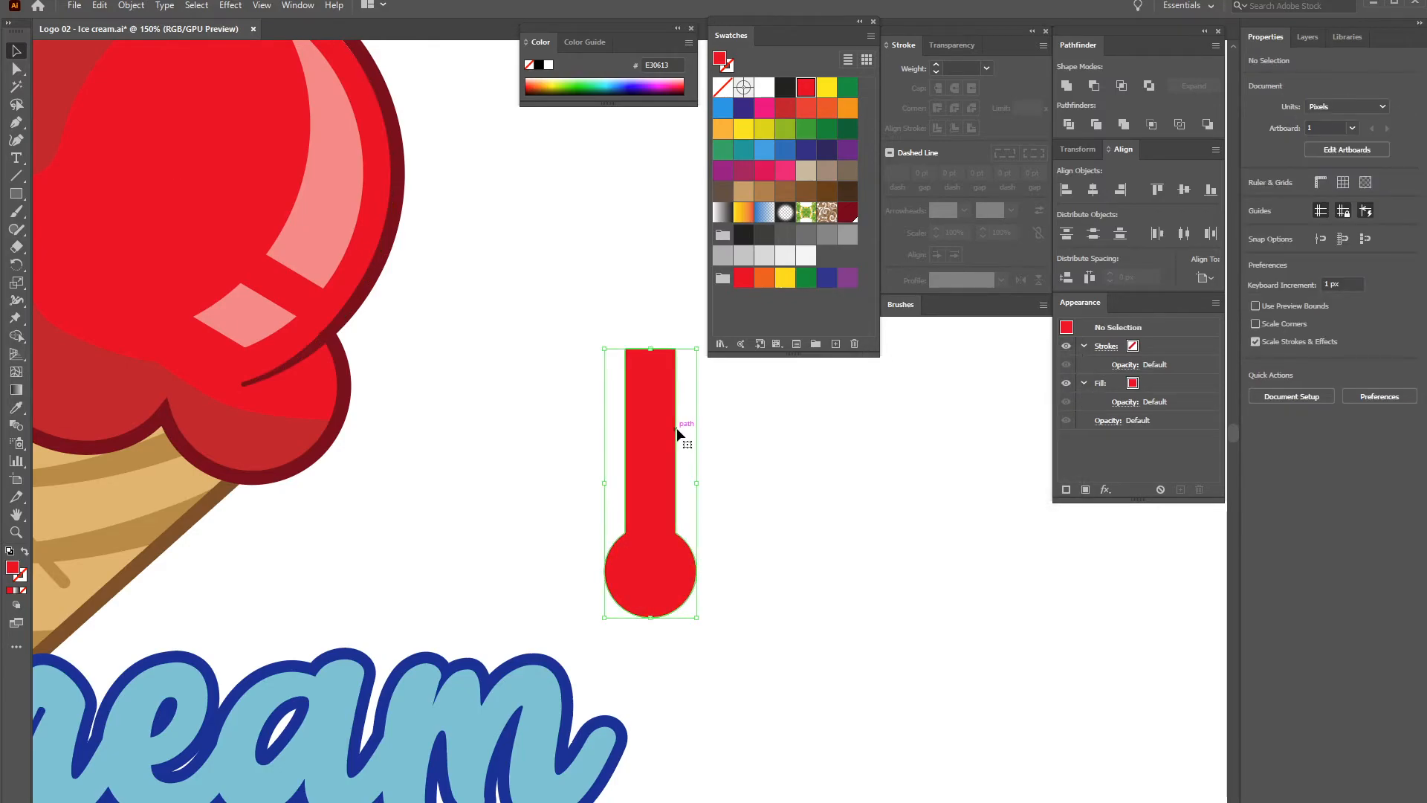
Fill the drip's offset outline shape with the dark maroon sampled from the scoop's outline
left_click(678, 434)
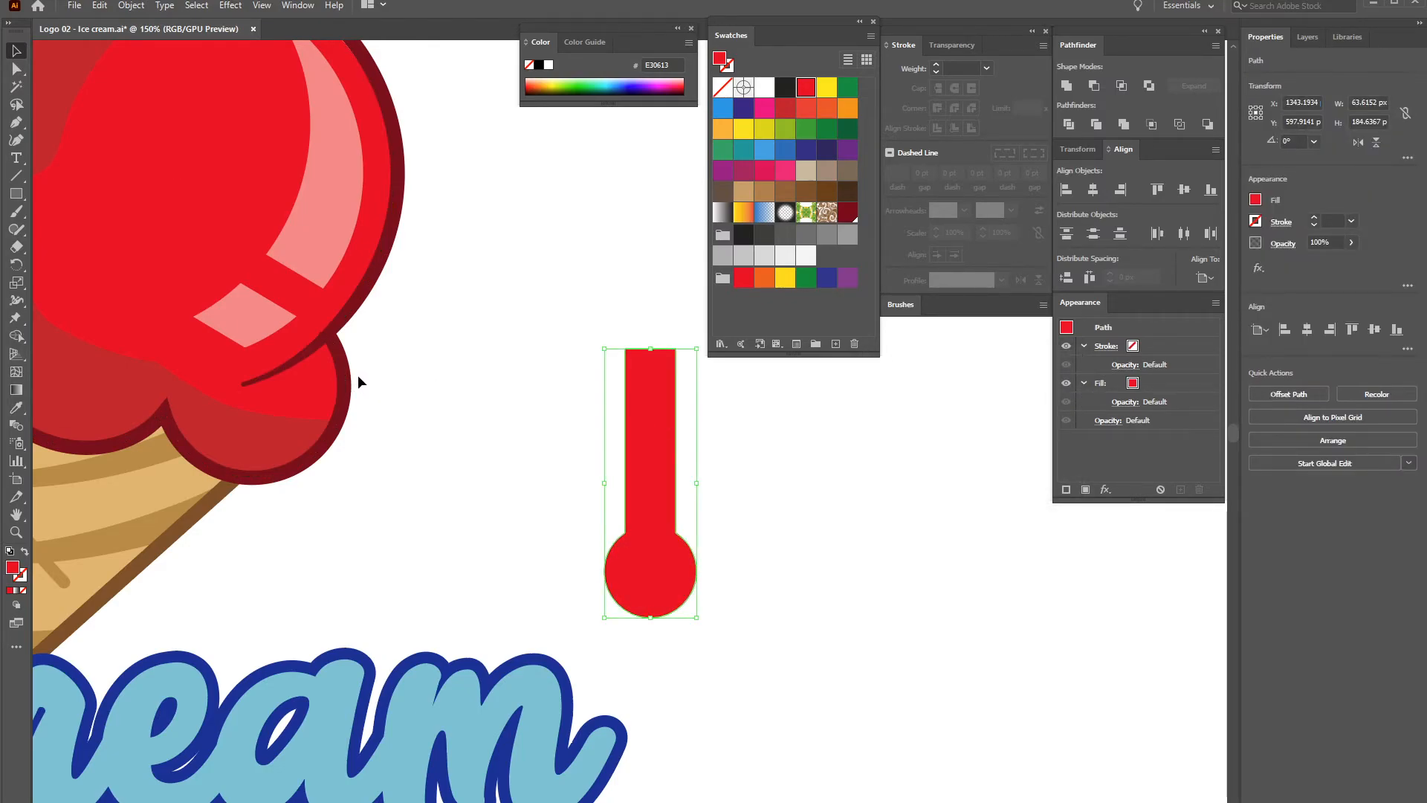
key("i")
left_click(400, 223)
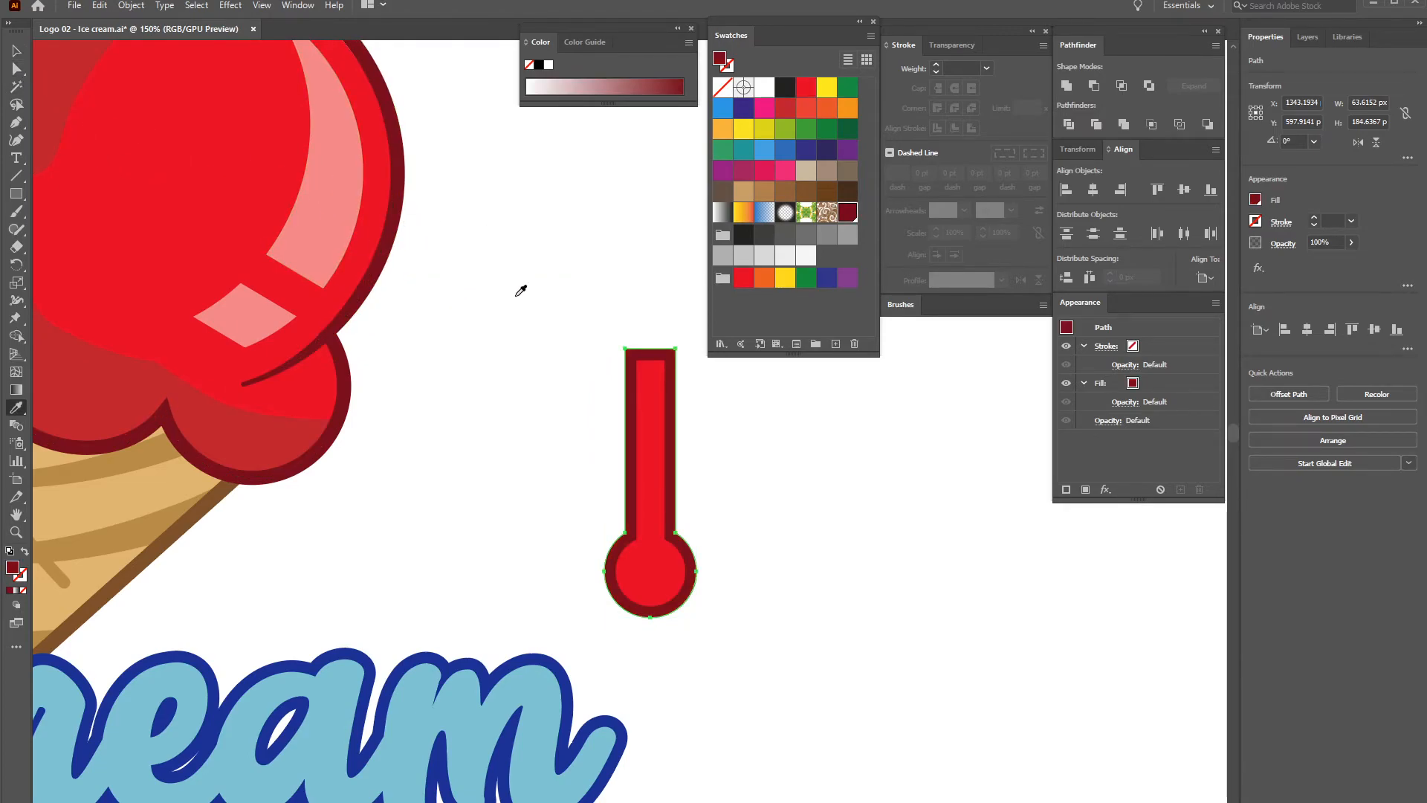
left_click(16, 195)
left_click(16, 52)
Undo the maroon fill, path offset, shape union and rectangle centring on the drip
left_click(648, 367)
right_click(645, 368)
left_click(663, 378)
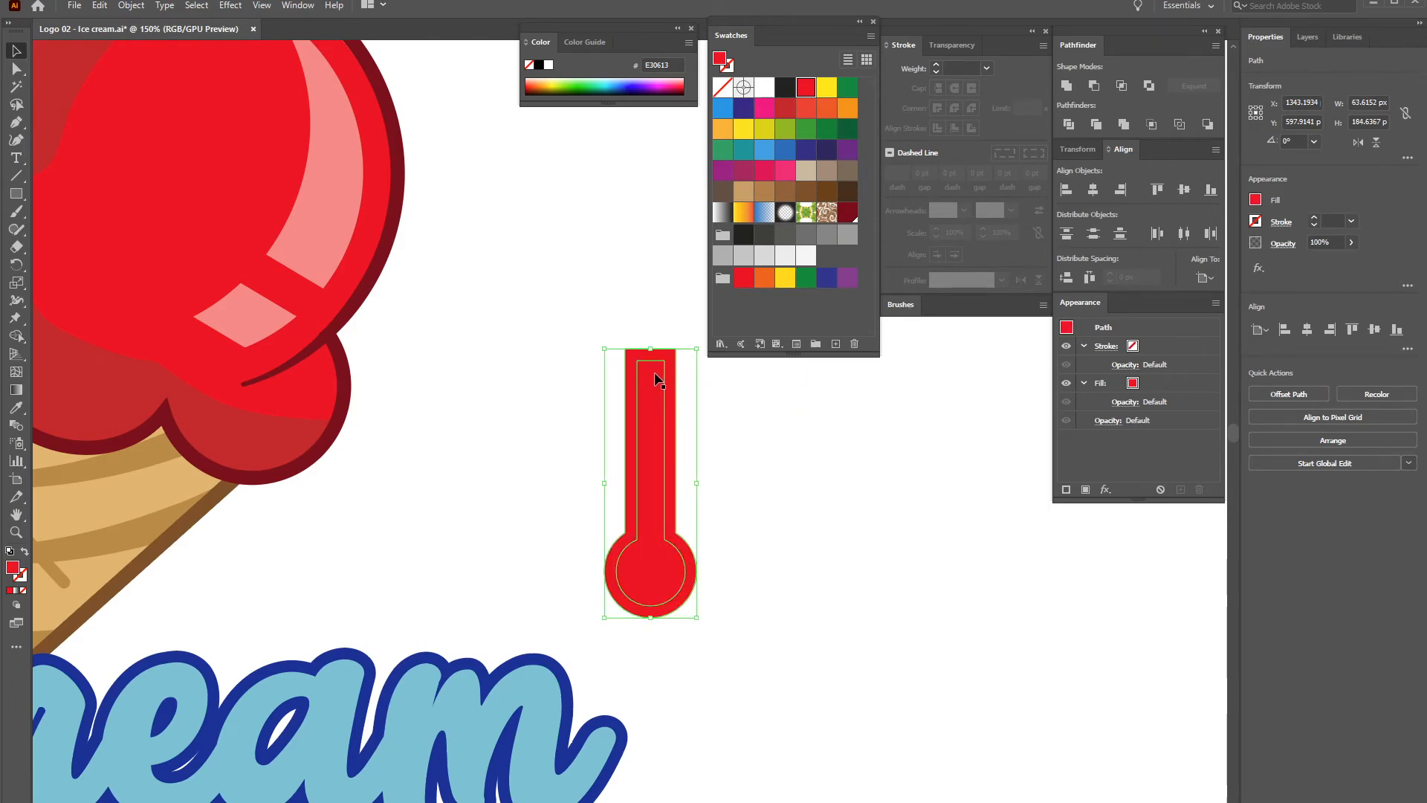
key("ctrl+z")
left_click(735, 398)
key("ctrl+z")
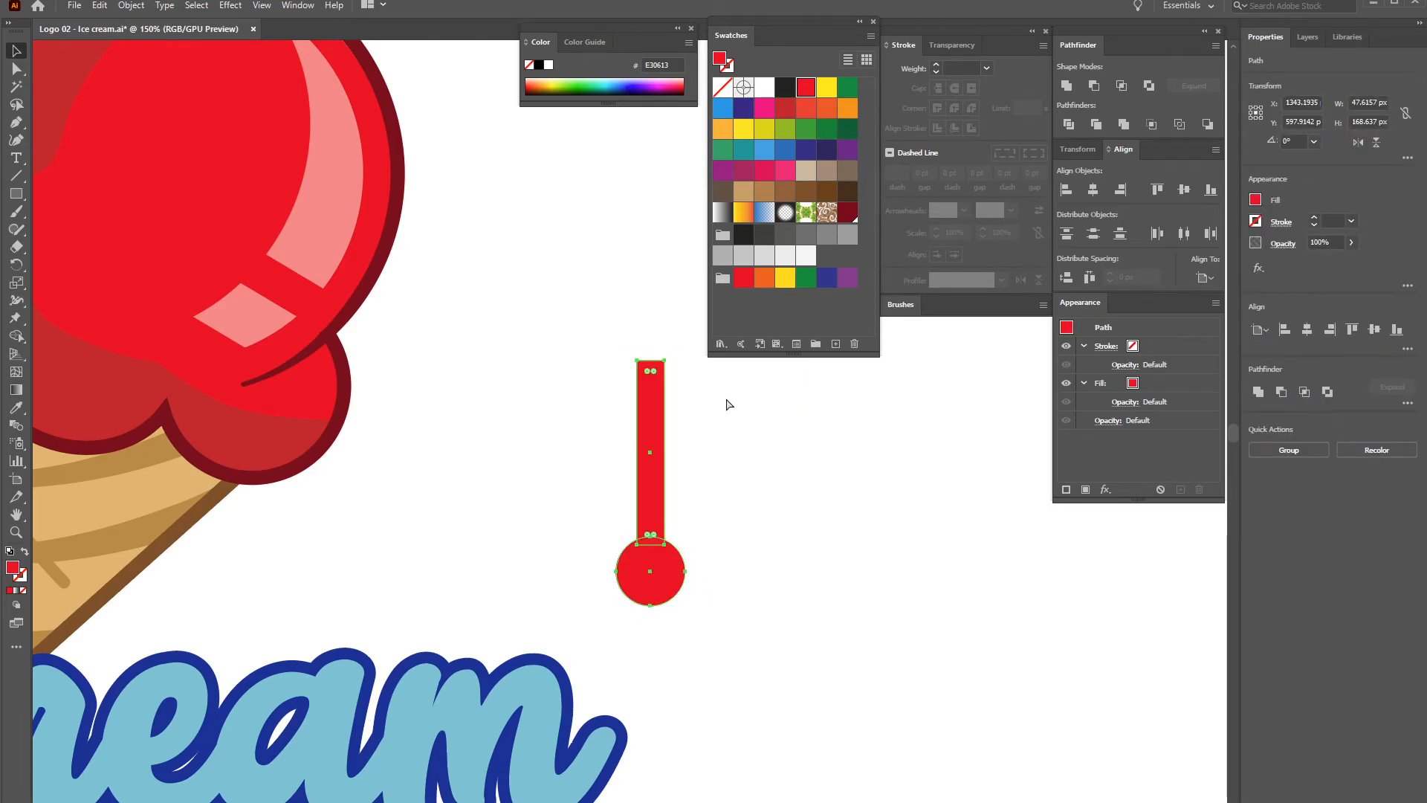
key("ctrl+z")
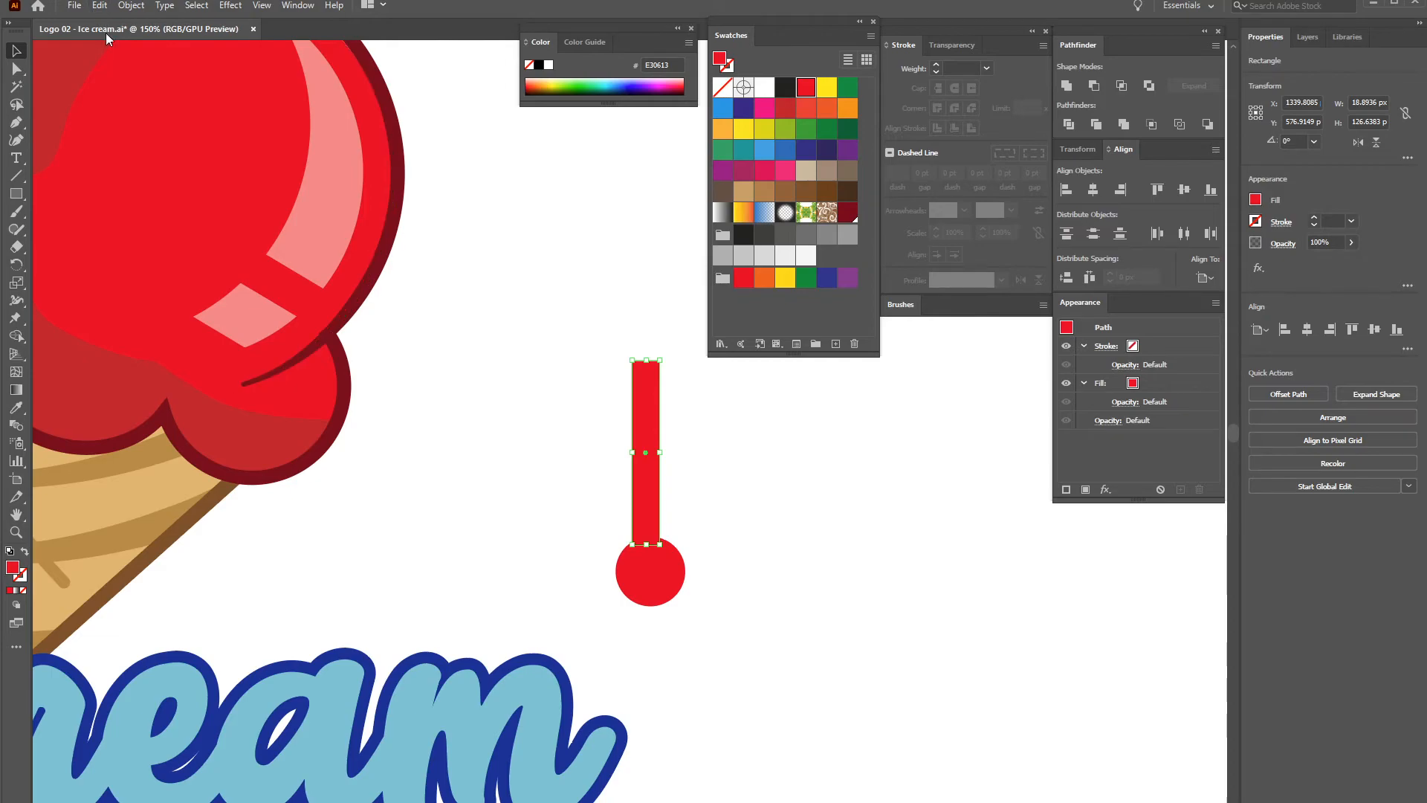
key("ctrl+y")
key("ctrl+y")
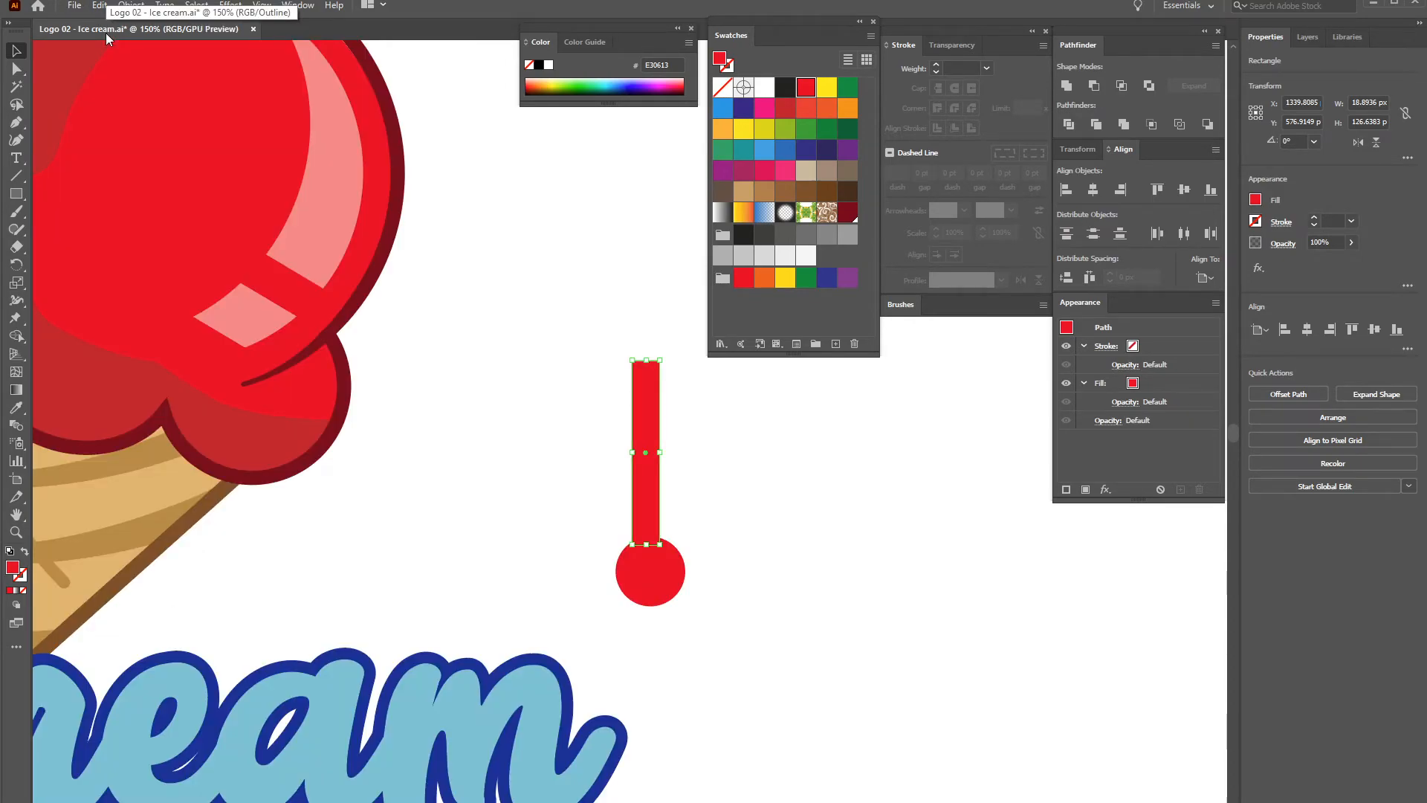
Redo the rectangle move, shape union, path offset and maroon fill on the drip
left_click(100, 5)
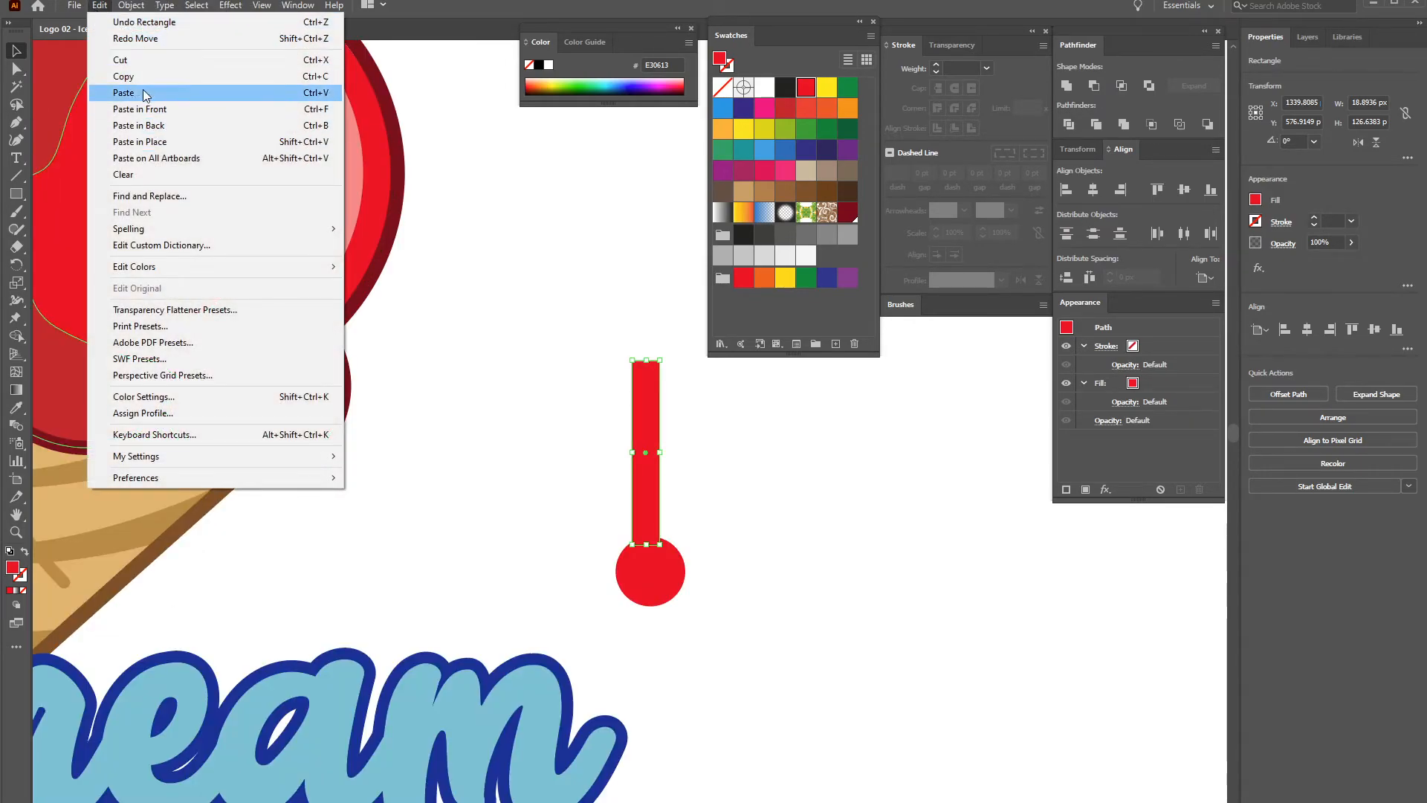
left_click(136, 39)
left_click(100, 5)
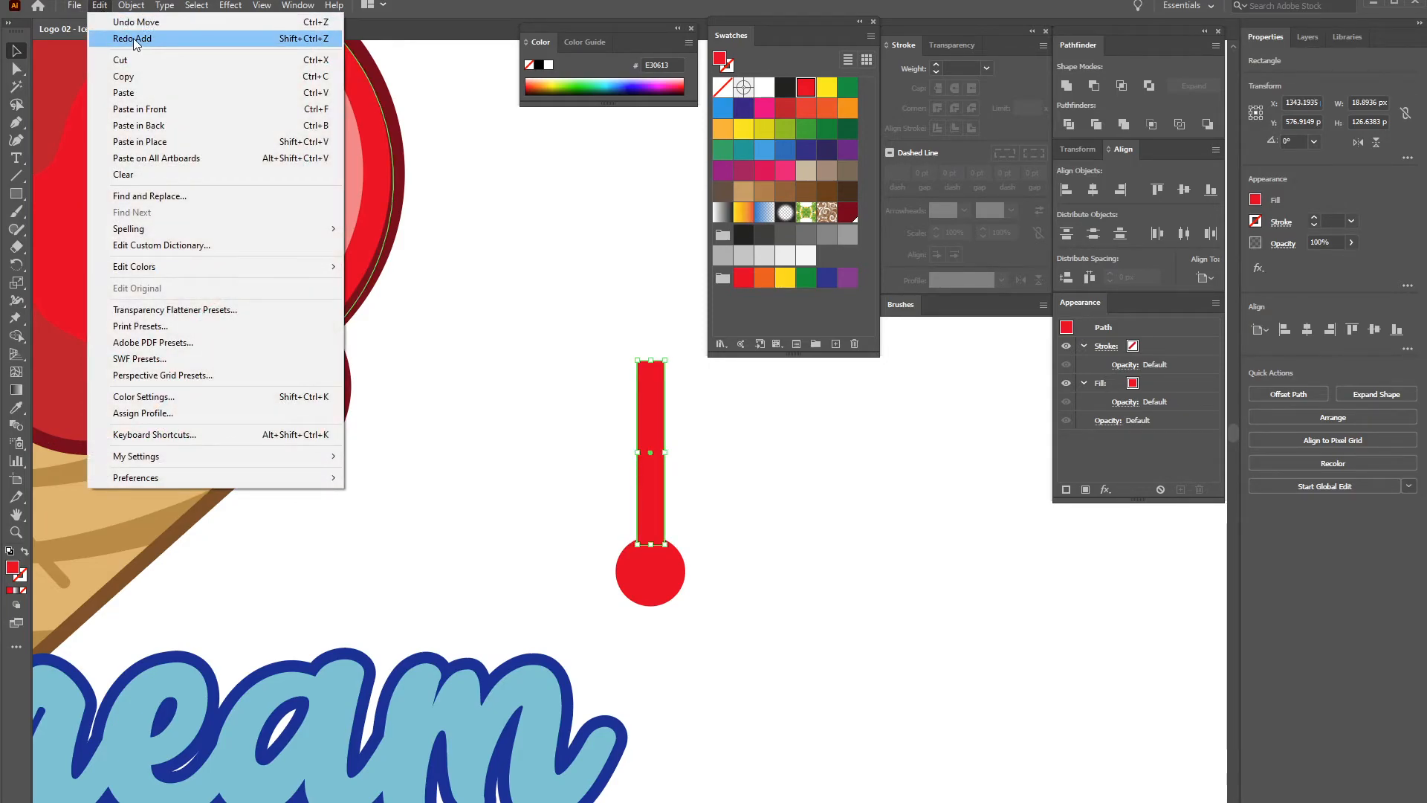
left_click(133, 40)
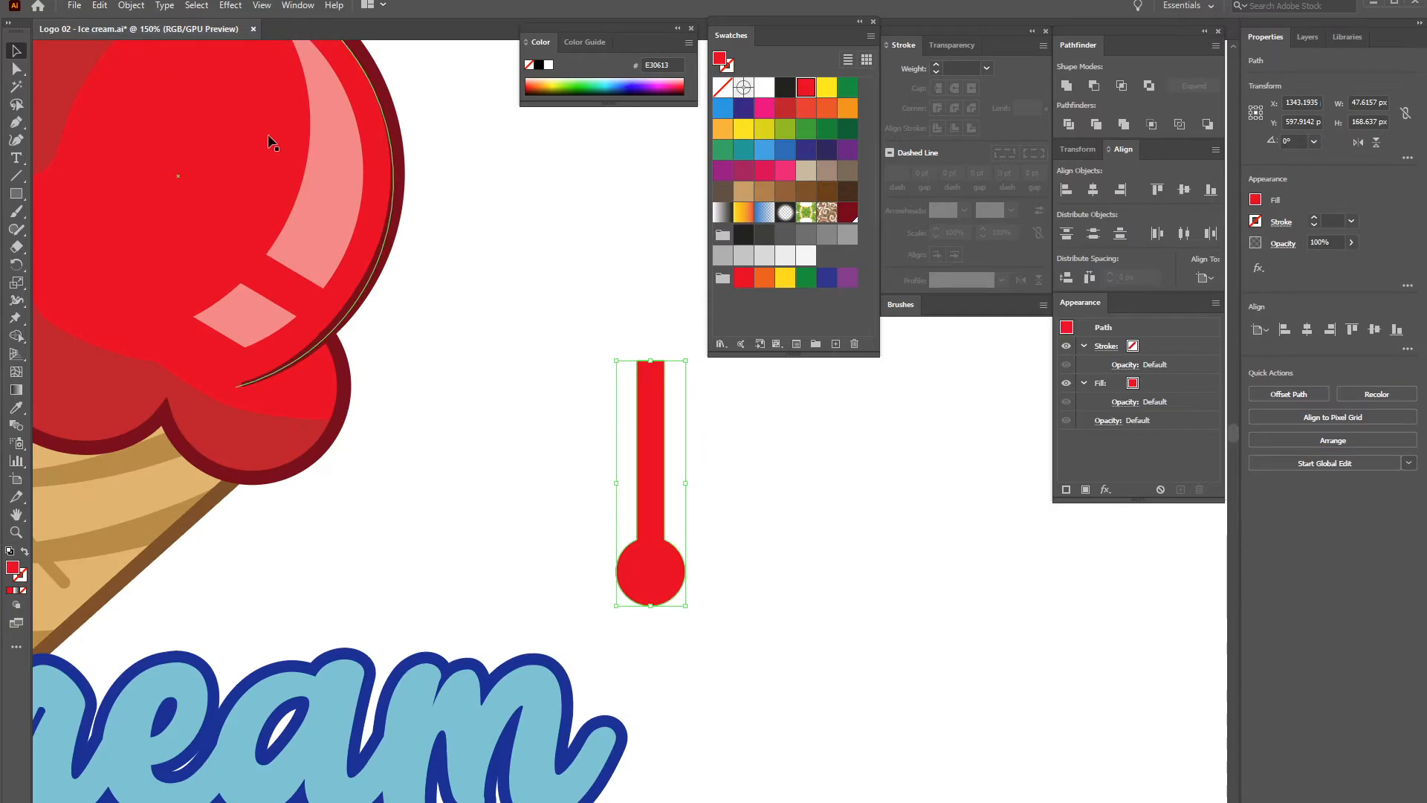
left_click(96, 7)
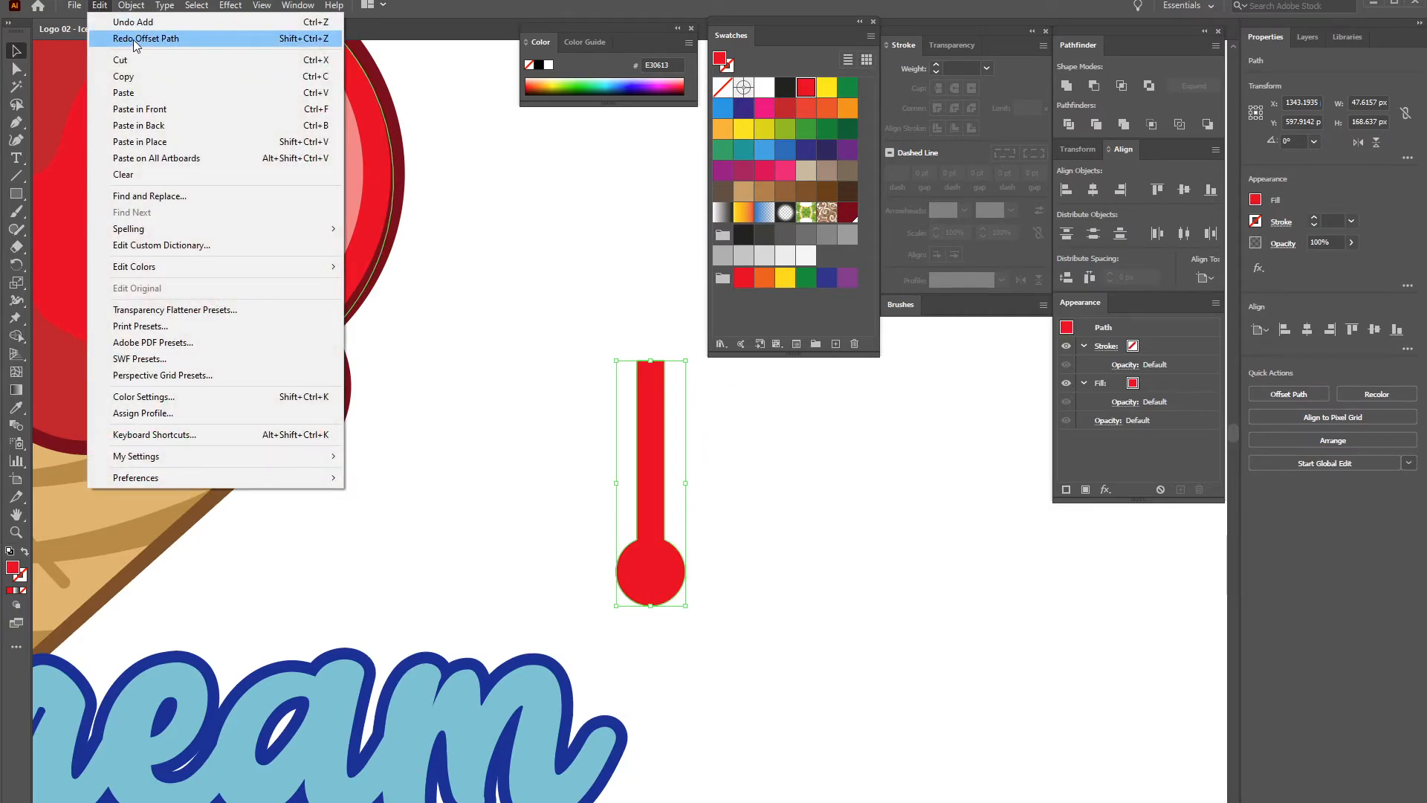
left_click(132, 39)
left_click(100, 5)
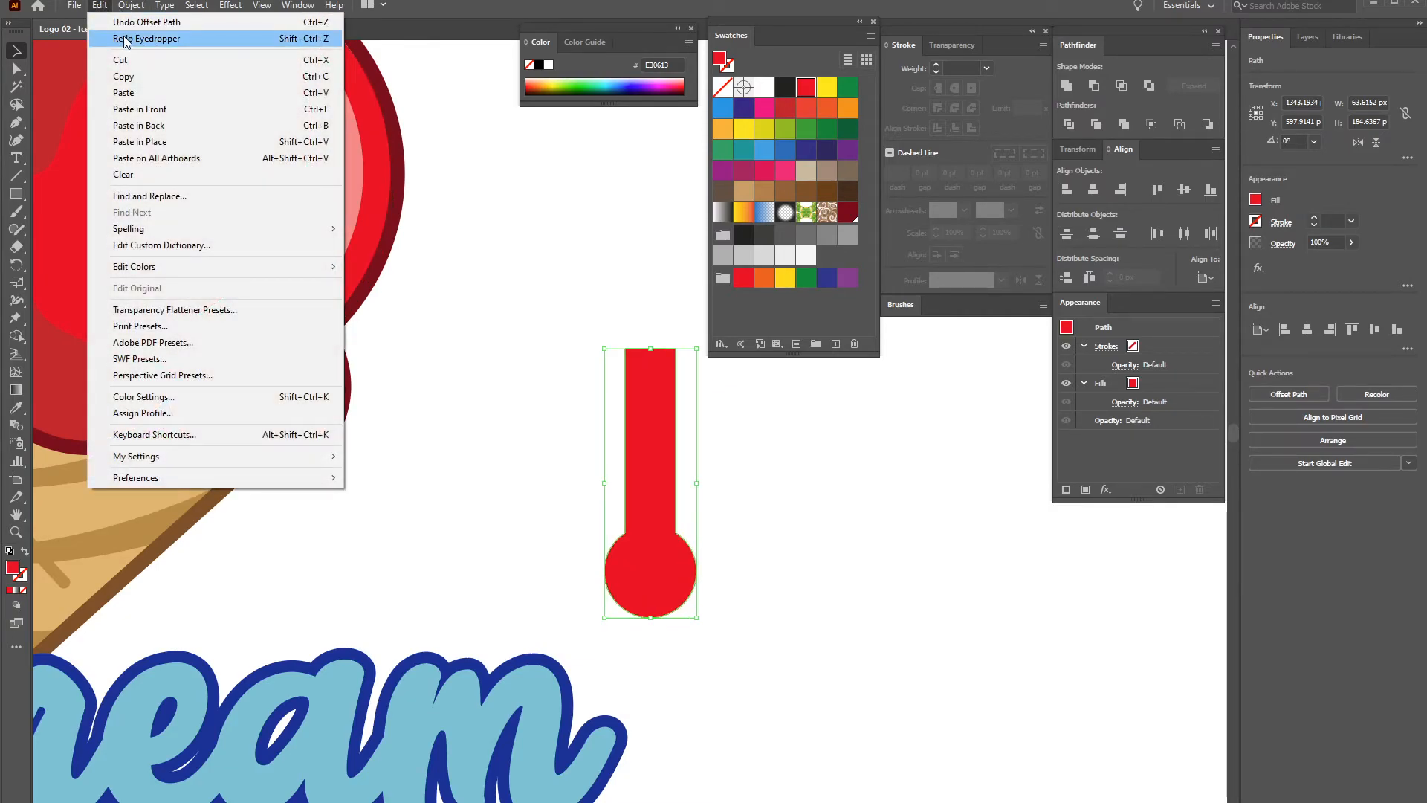
left_click(133, 39)
left_click(751, 431)
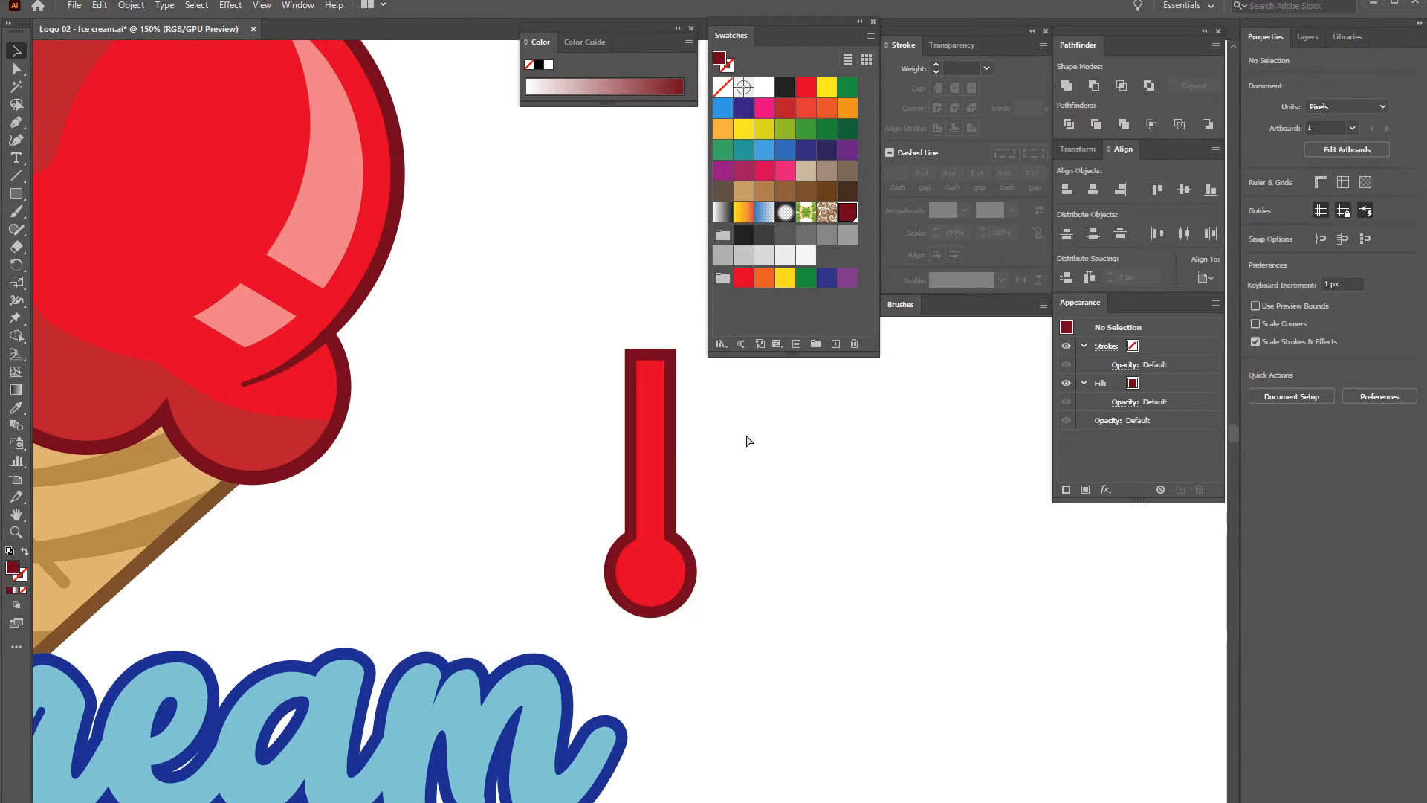
Stretch the inner red shape's top edge up to the top edge of the maroon outline
key("ctrl+plus")
left_click_drag(786, 487, 583, 471)
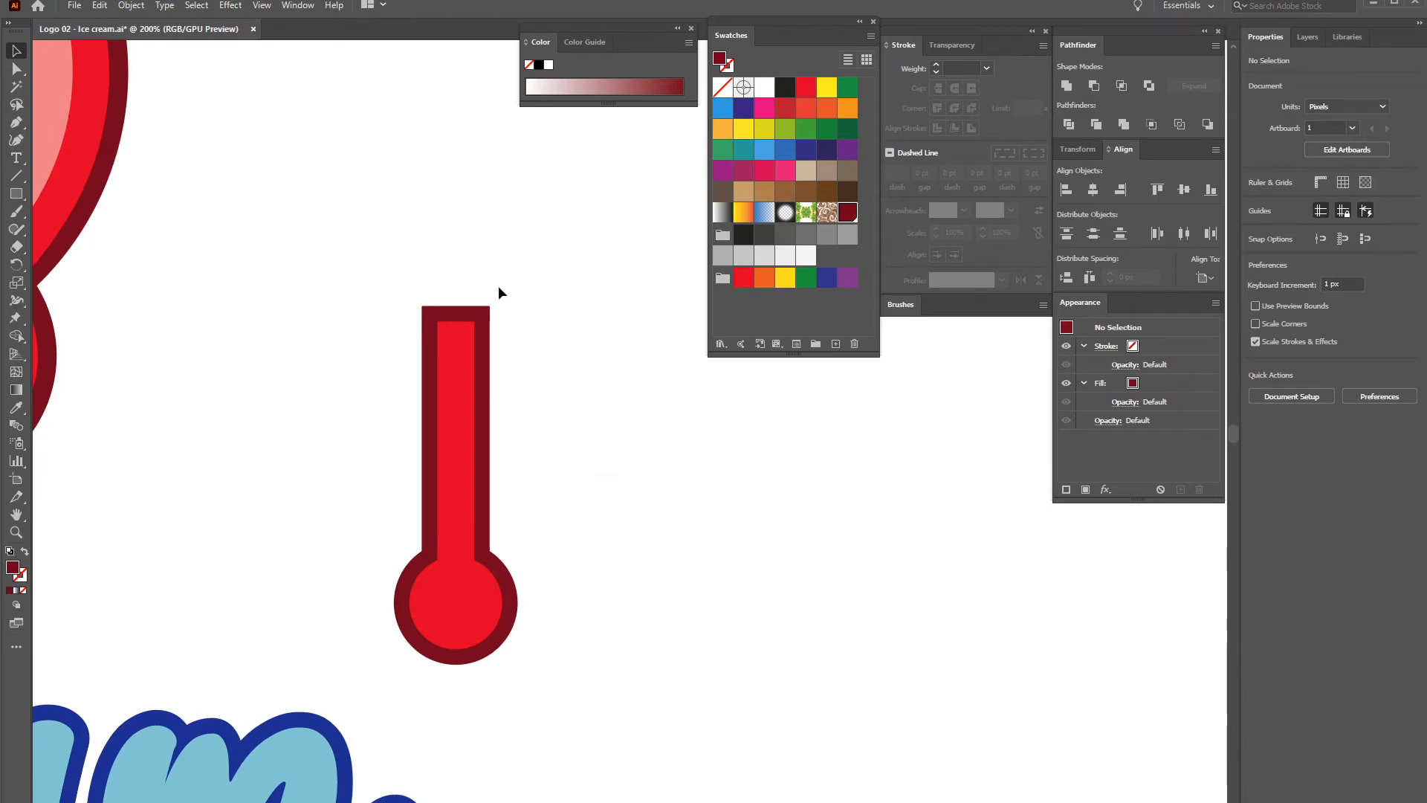
left_click(452, 331)
left_click(16, 69)
left_click(437, 323)
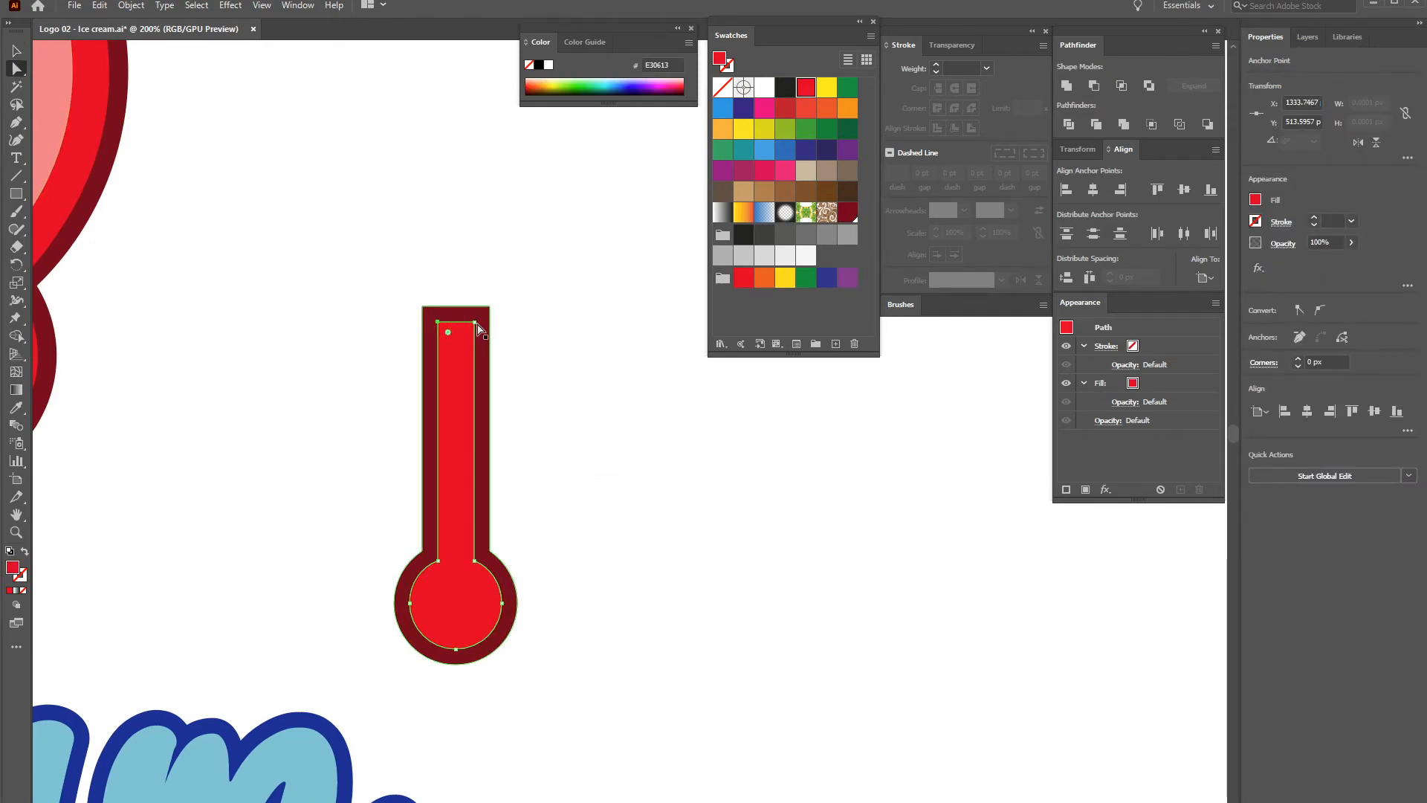
left_click_drag(456, 322, 456, 305)
left_click(599, 290)
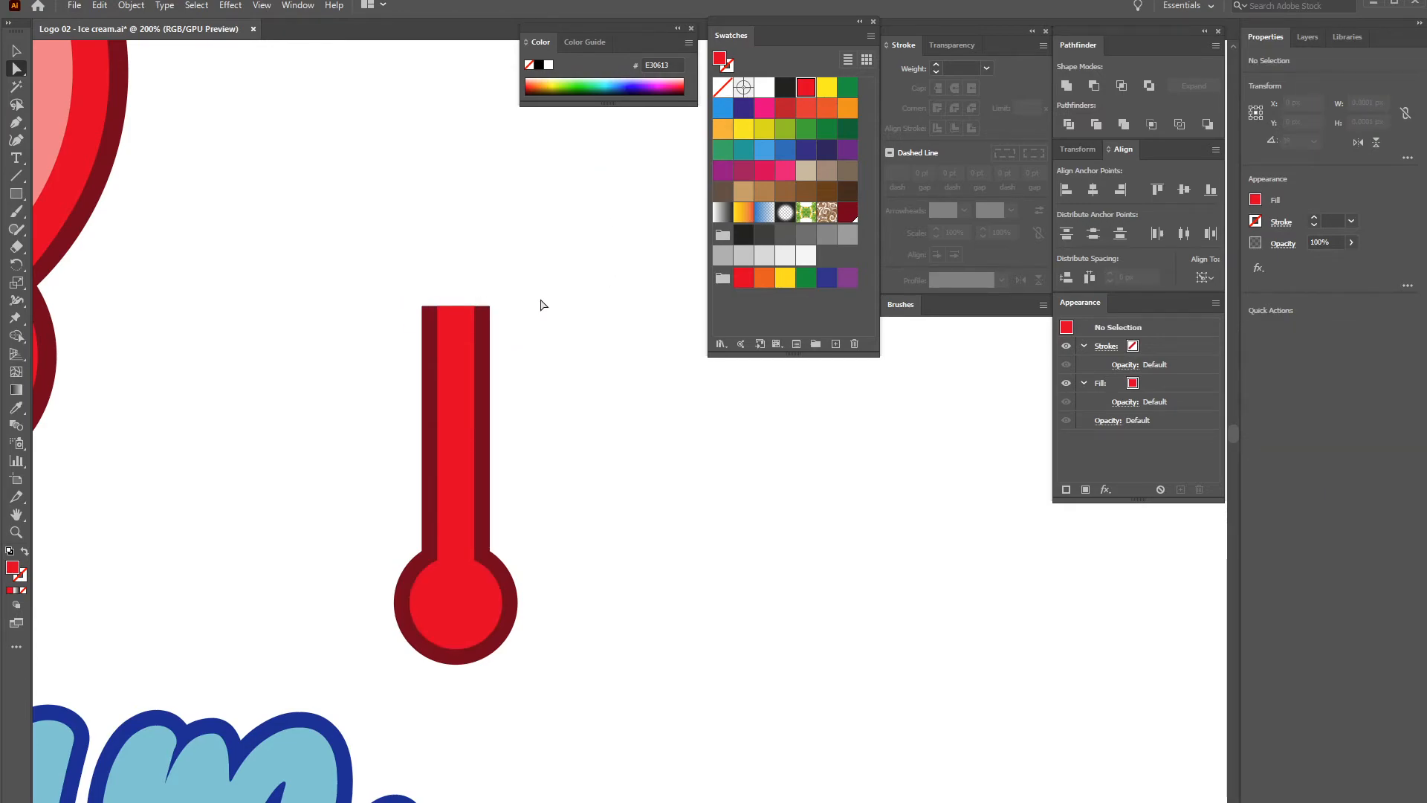
Draw a red circle about 49 px wide beside the drip and place a duplicate slightly up and to the right of it
scroll(551, 312, "down", 2)
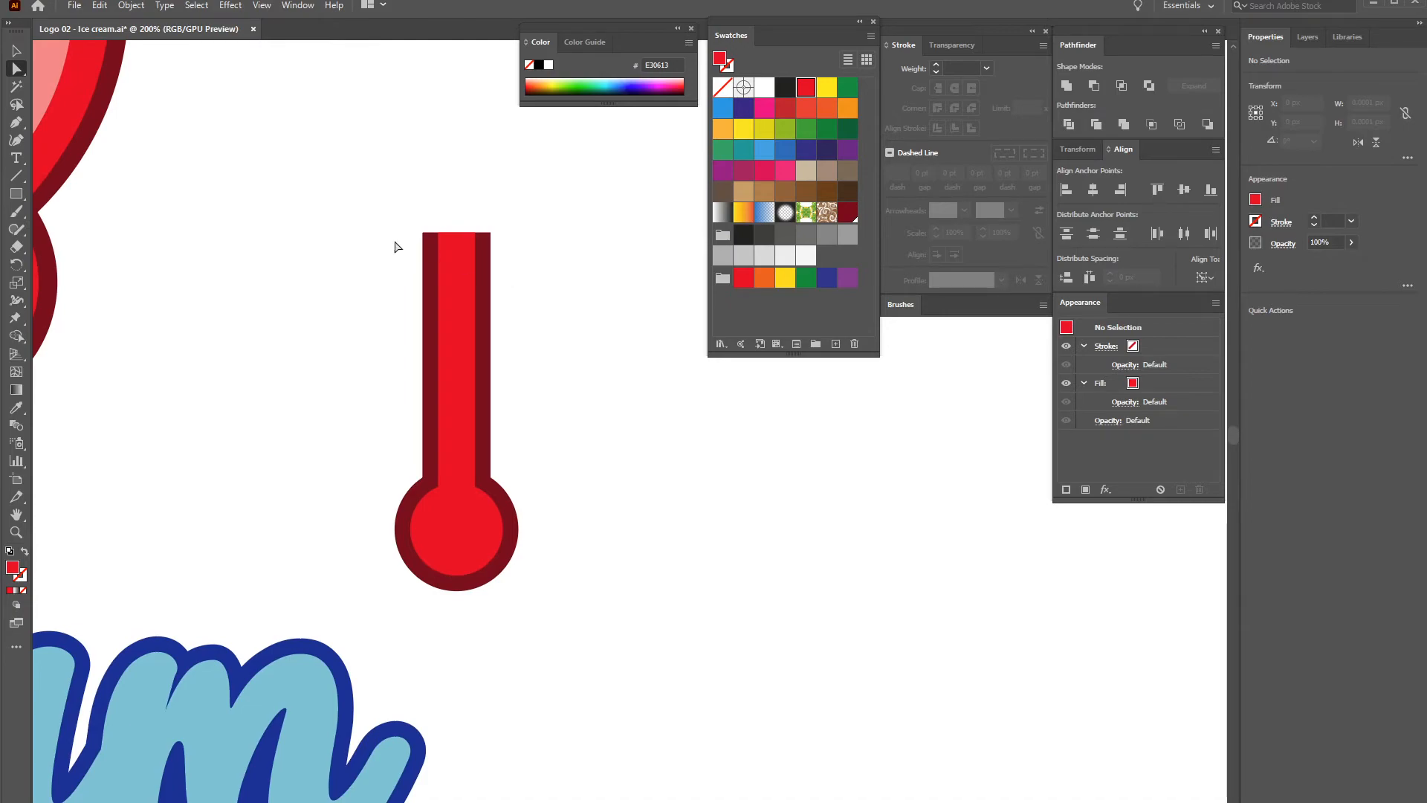
left_click(16, 70)
right_click(16, 193)
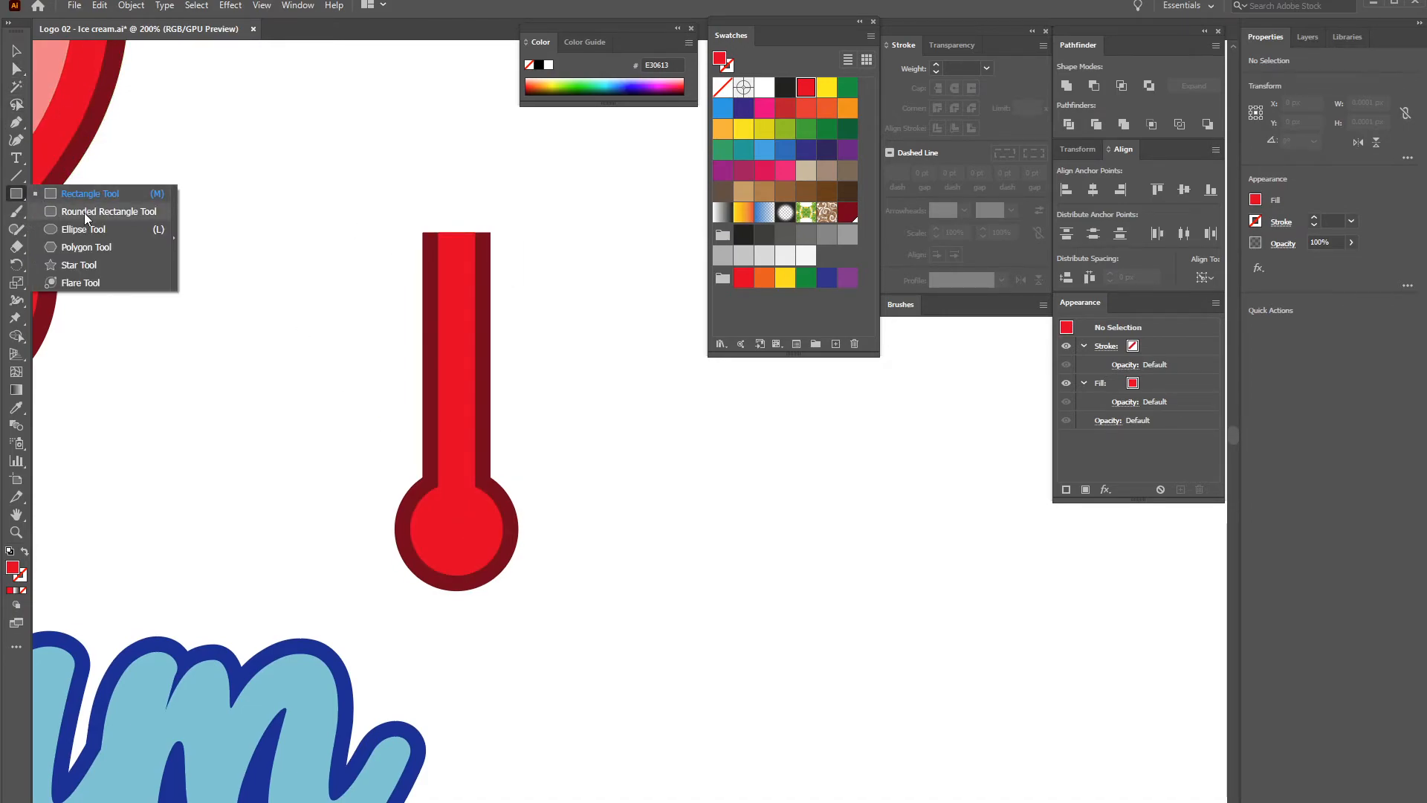
left_click(74, 229)
left_click_drag(615, 461, 710, 555)
left_click(16, 51)
left_click_drag(671, 494, 679, 486)
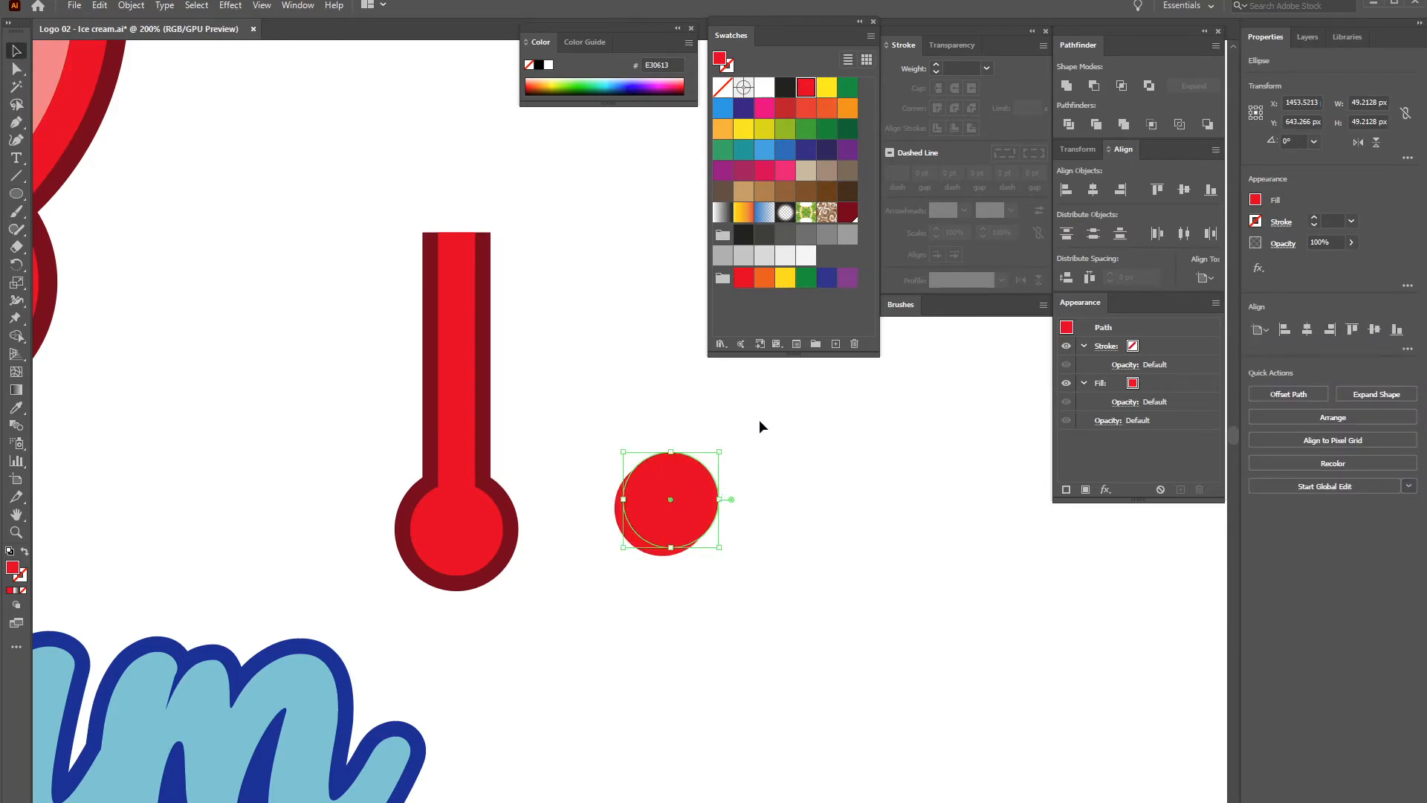
Fill the duplicate circle with yellow FFDE00, enlarge it to about 54 by 51 px, and subtract it from the red circle to leave a crescent
left_click(785, 279)
left_click_drag(719, 548, 684, 509)
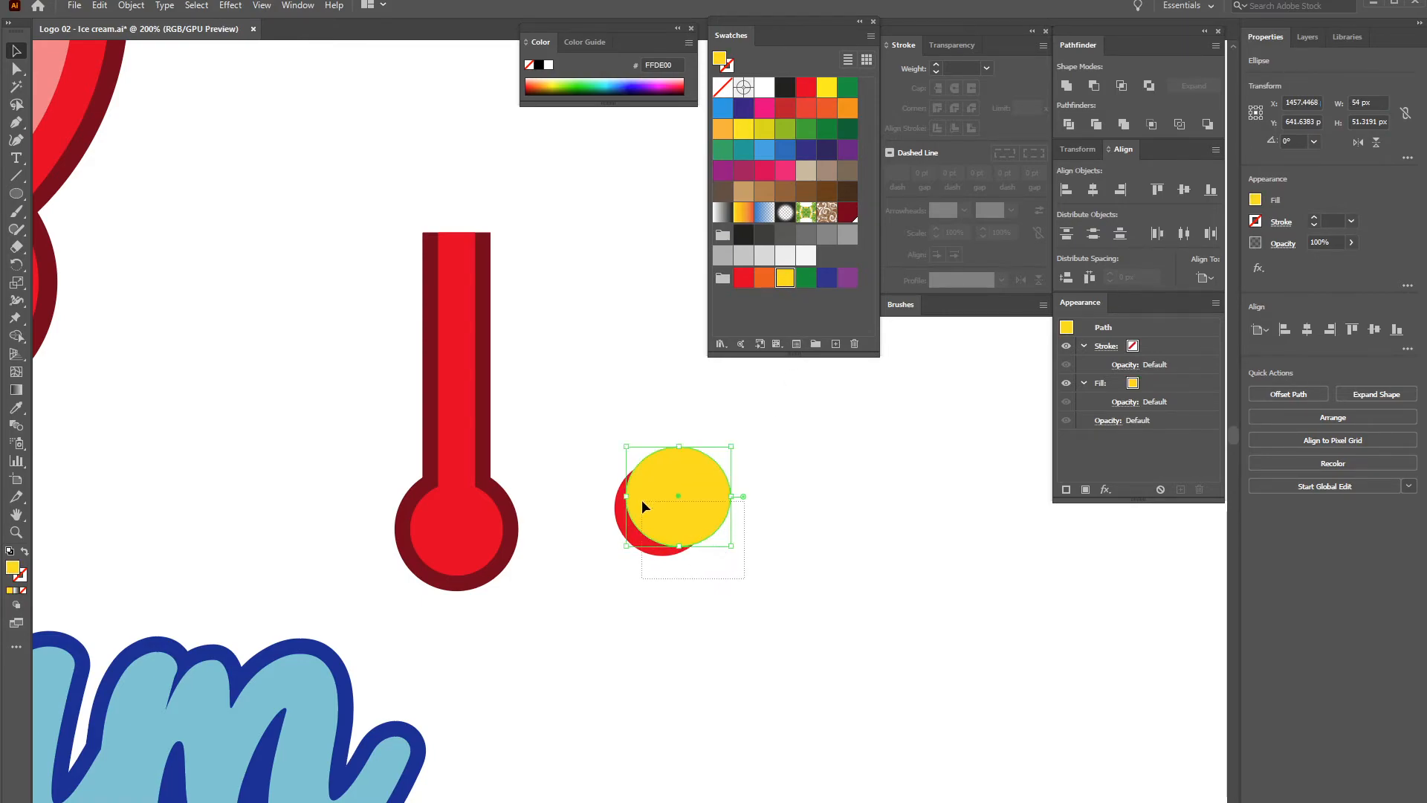
left_click(623, 520, "shift")
left_click(1094, 86)
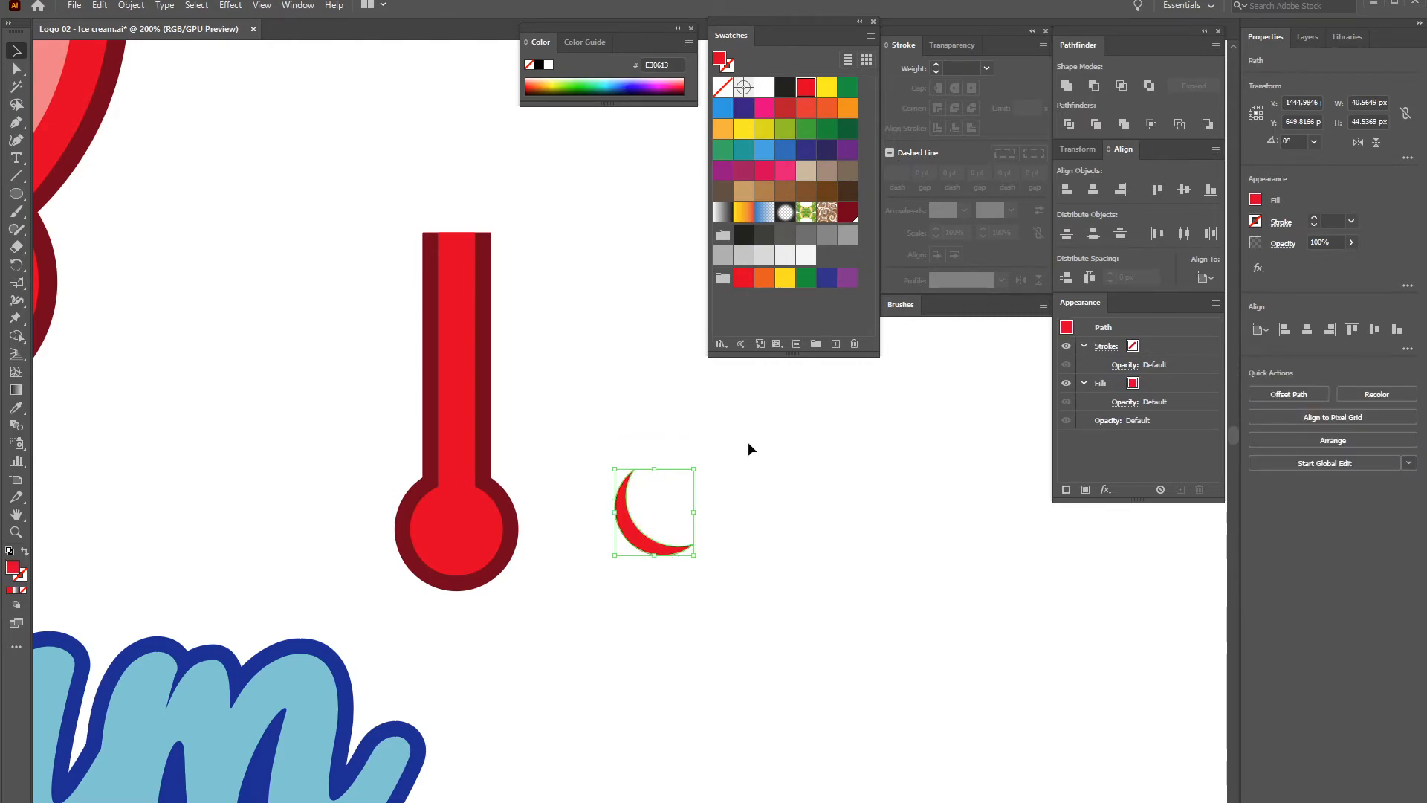
Move the crescent slightly left toward the drip's round end and fill it with dark red BE1622
left_click(752, 430)
left_click_drag(632, 532, 601, 538)
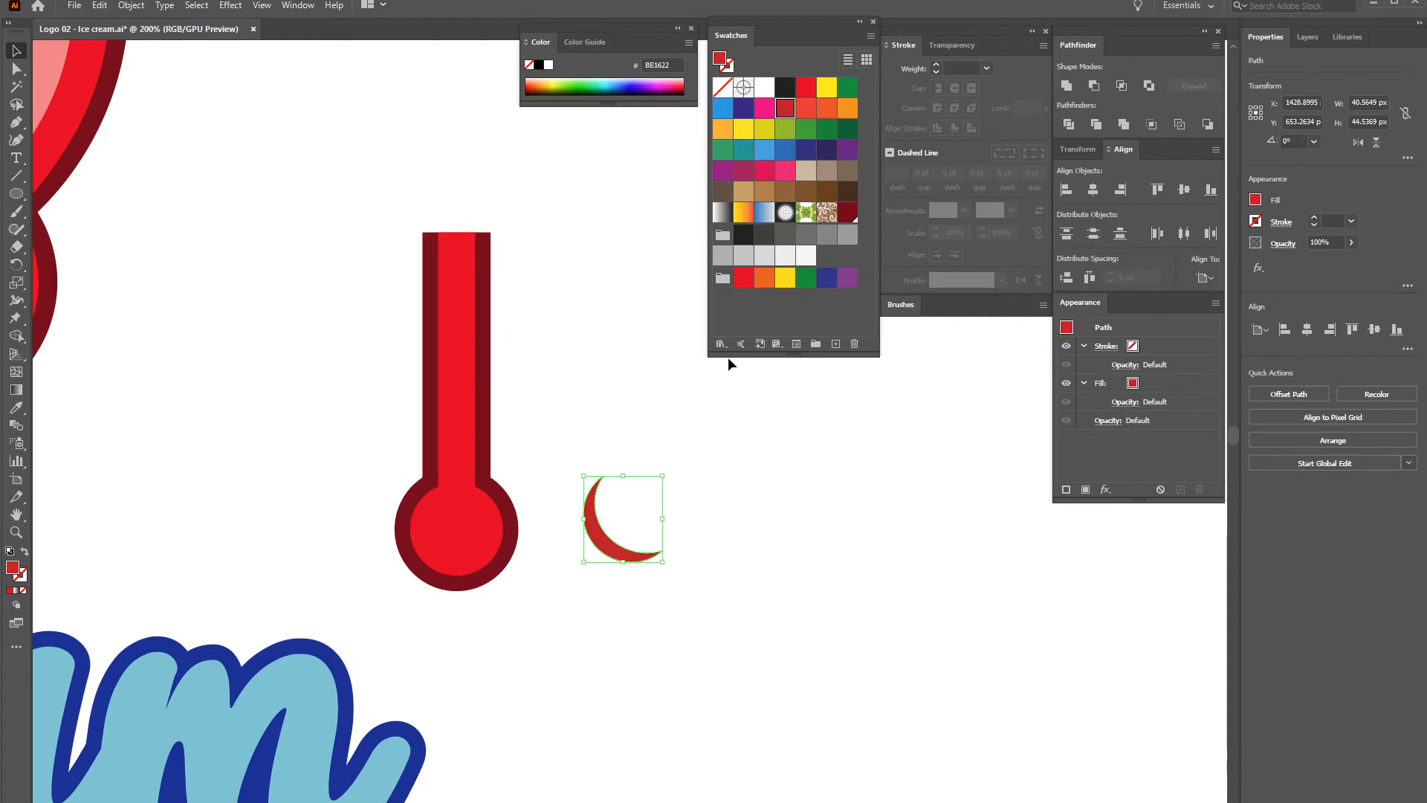
Move the dark red crescent onto the lower edge of the drip's round bulb
left_click_drag(600, 532, 422, 546)
left_click_drag(489, 489, 648, 359)
left_click(559, 535)
key("ctrl+plus")
key("ctrl+plus")
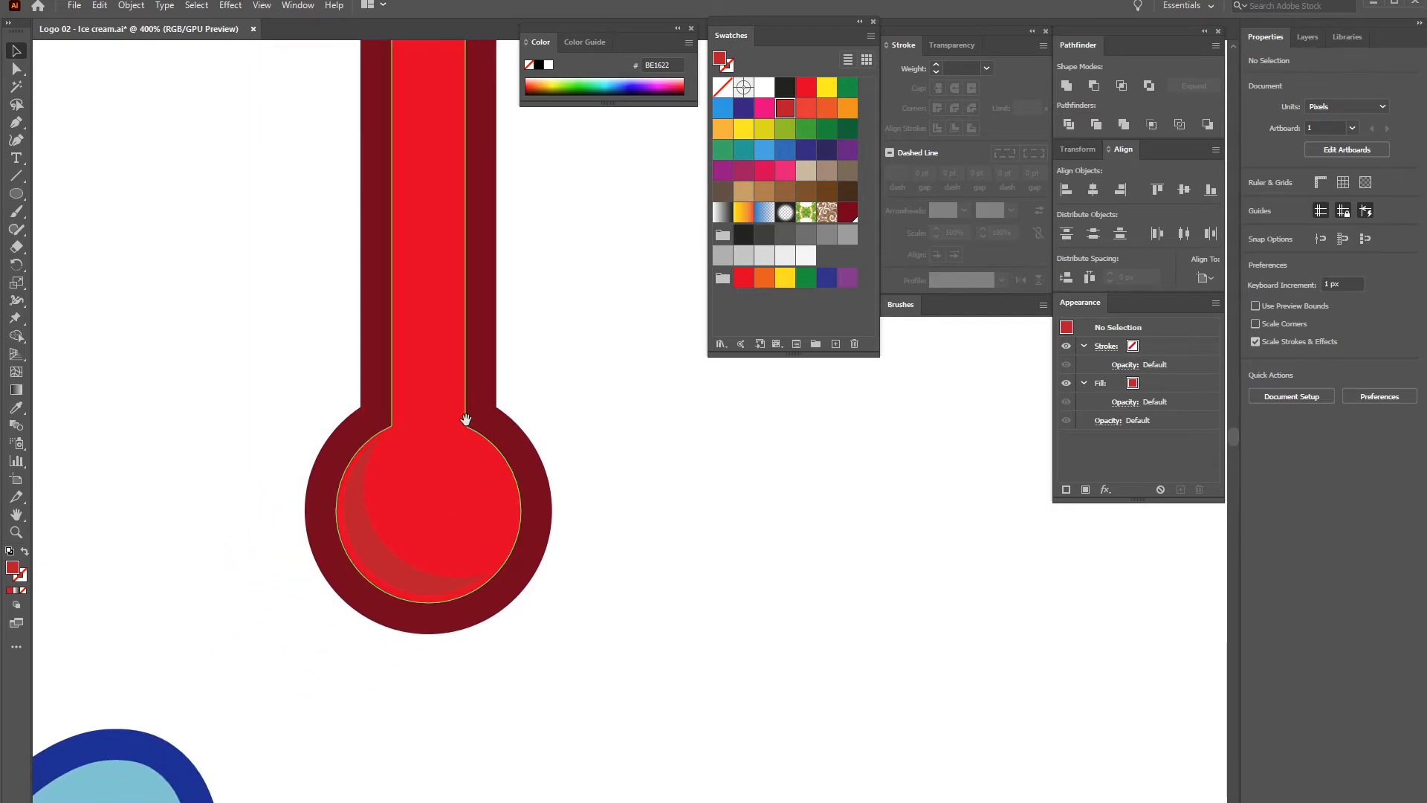
Resize the crescent to about 39.6 × 43.5 px and nudge it 1 px down to fit the bulb's inner edge
left_click(372, 551)
left_click_drag(479, 598, 485, 605)
left_click_drag(336, 442, 334, 438)
left_click(633, 441)
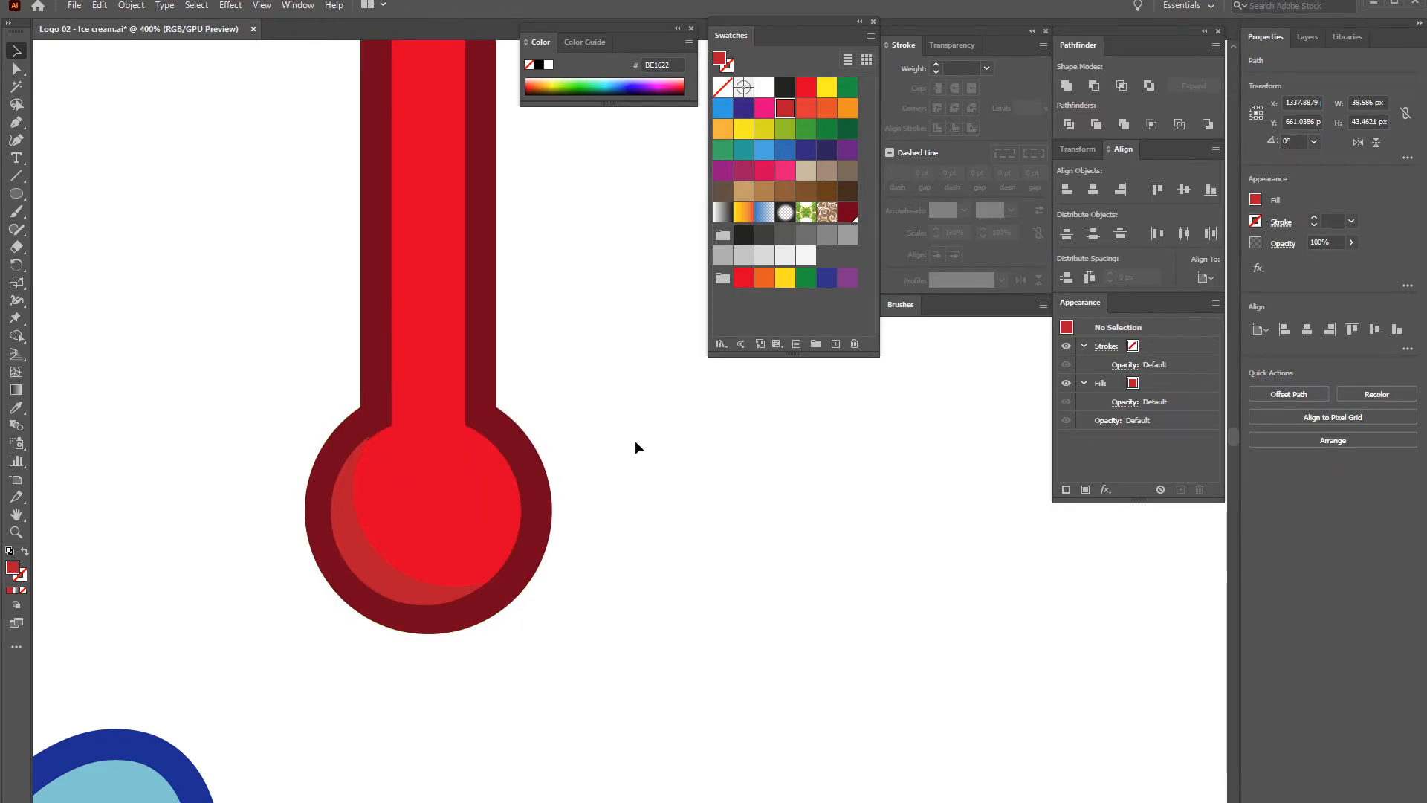
left_click(356, 550)
key("Right")
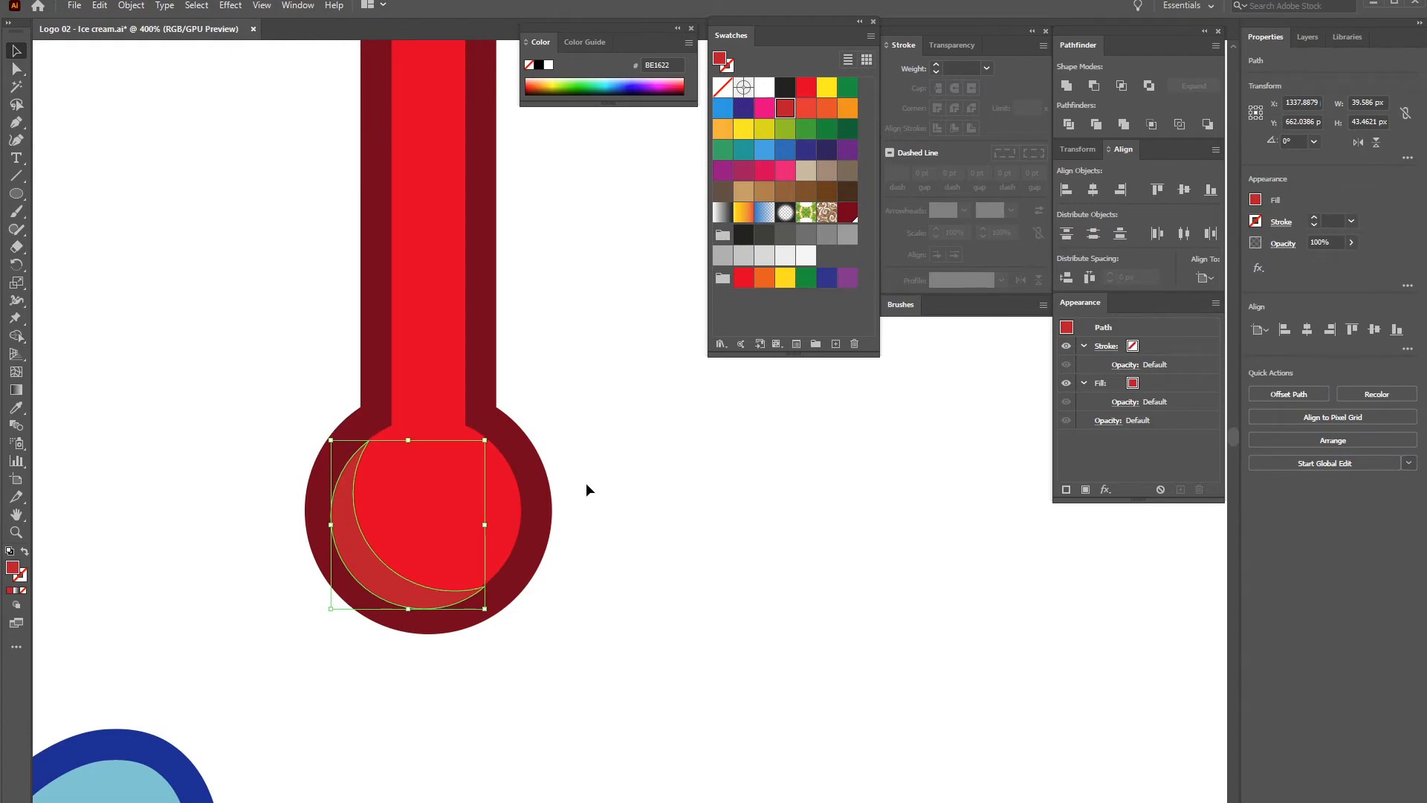
key("ctrl+shift+b")
key("ctrl+minus")
left_click(869, 446)
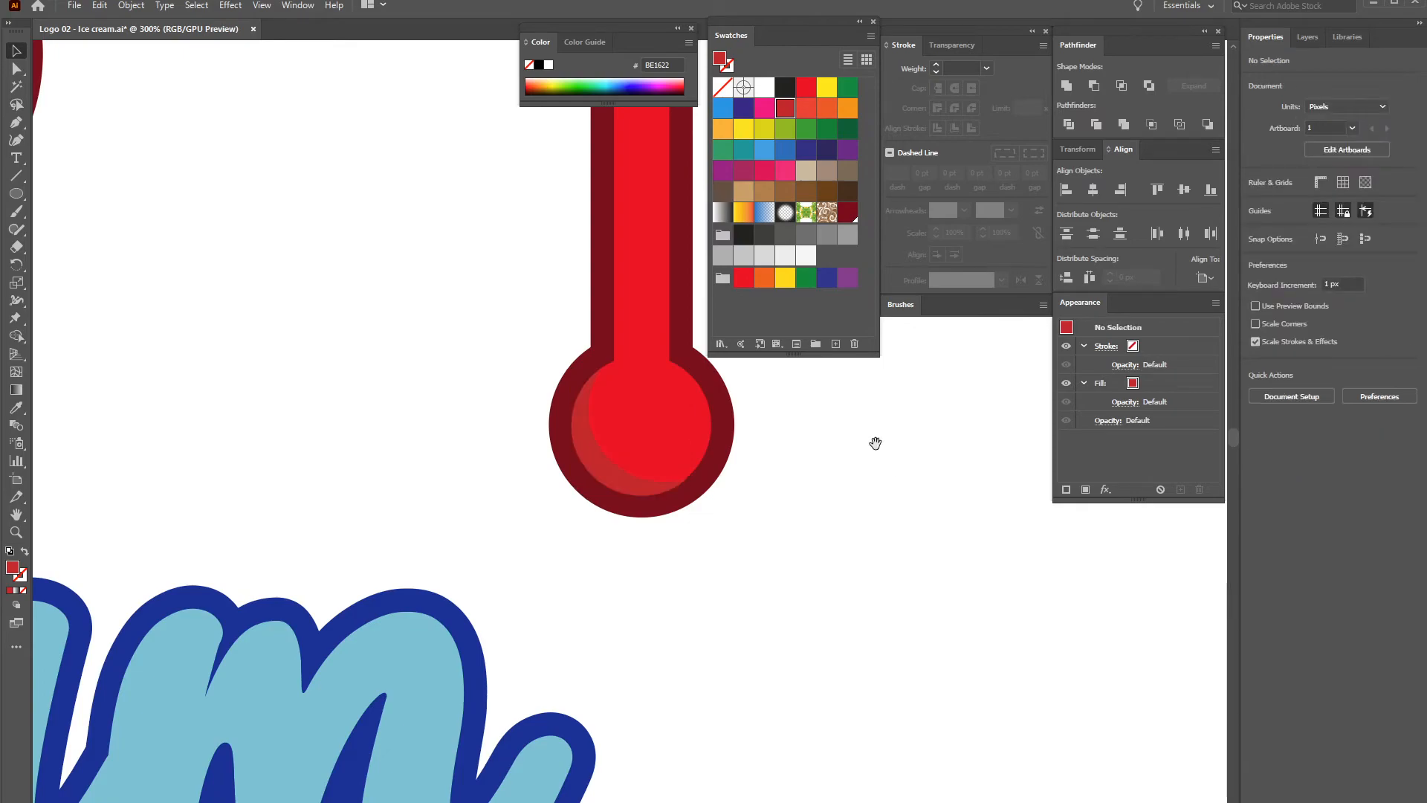
Copy the semi-transparent white highlight group from the ice cream scoop and paste it over the drip
left_click_drag(869, 446, 780, 612)
key("ctrl+minus")
key("ctrl+minus")
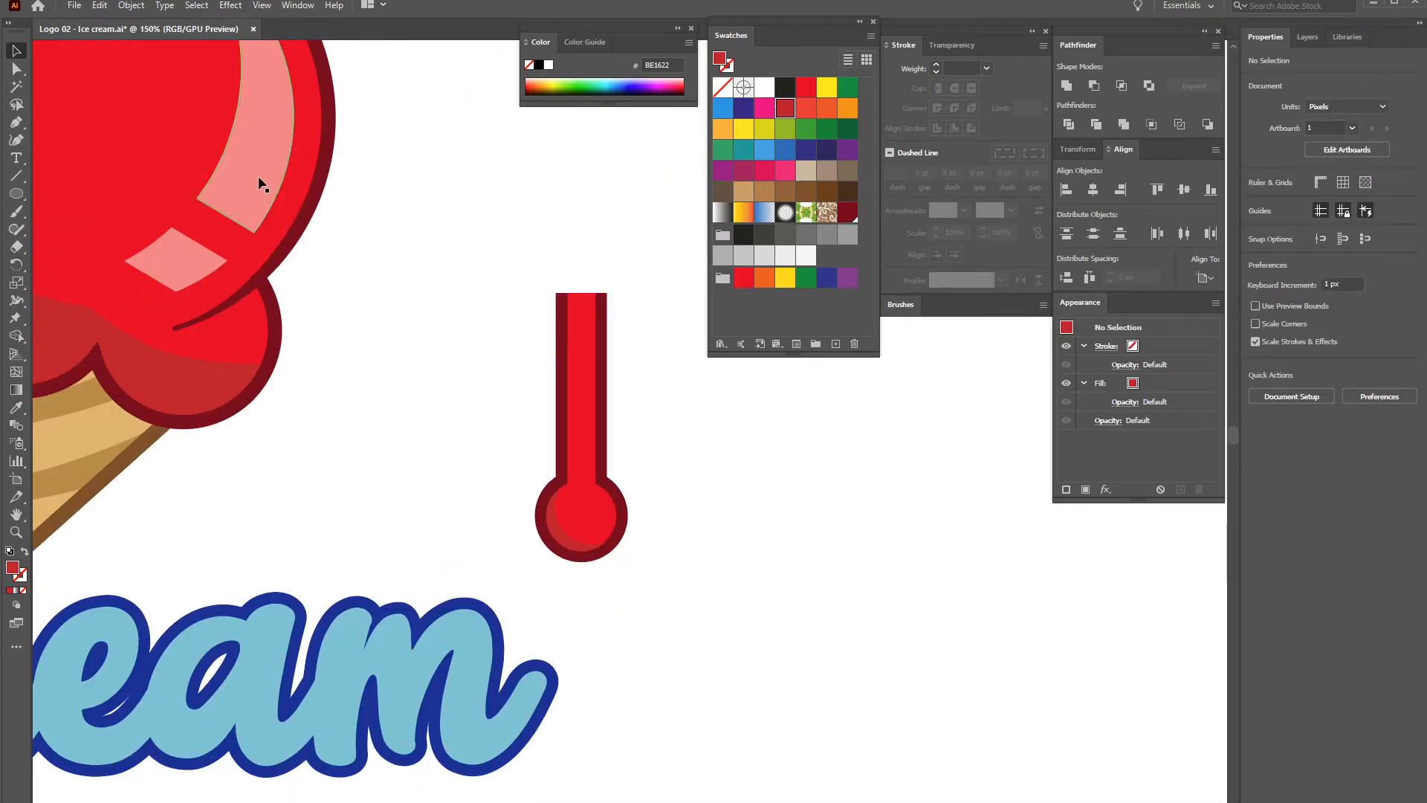
left_click(251, 167)
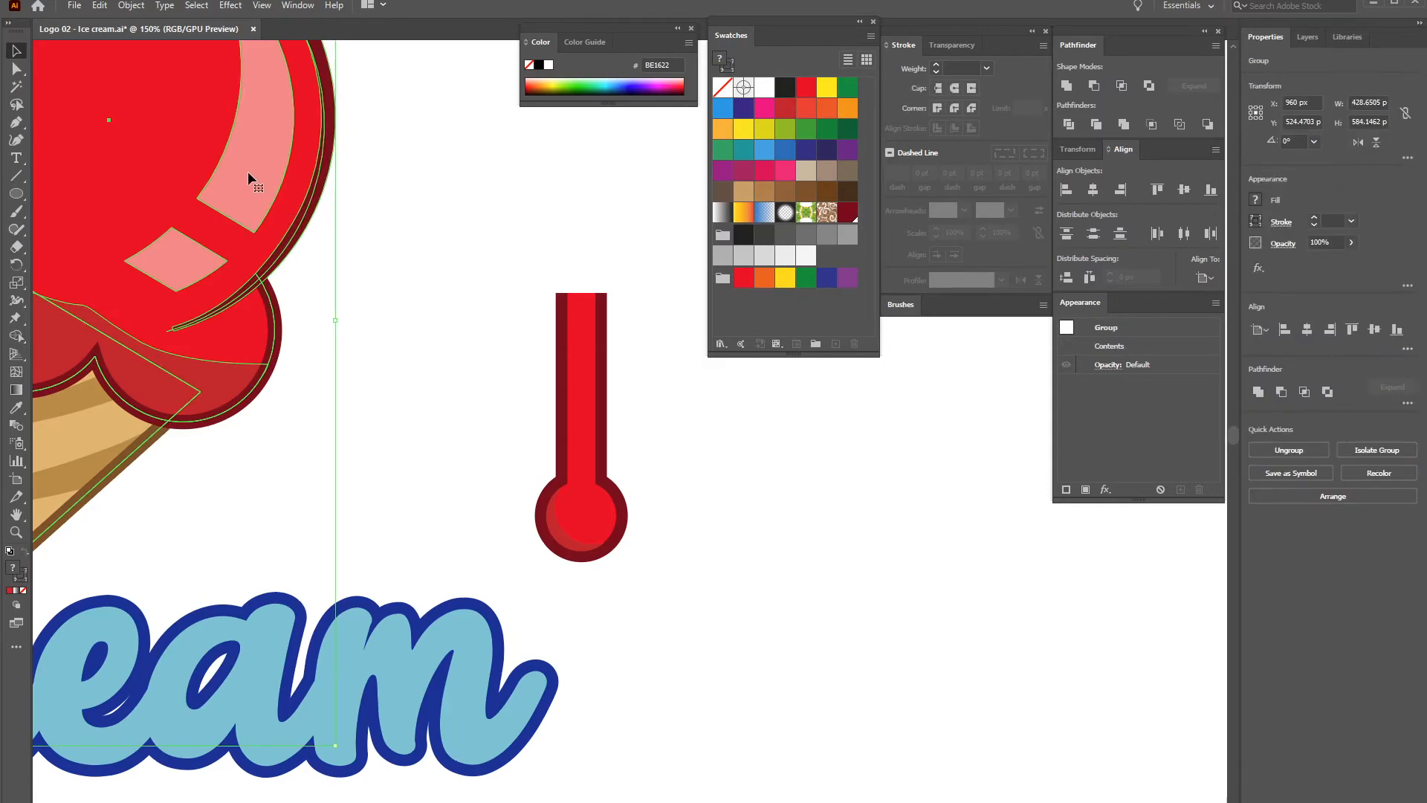
double_click(253, 172)
left_click(256, 178)
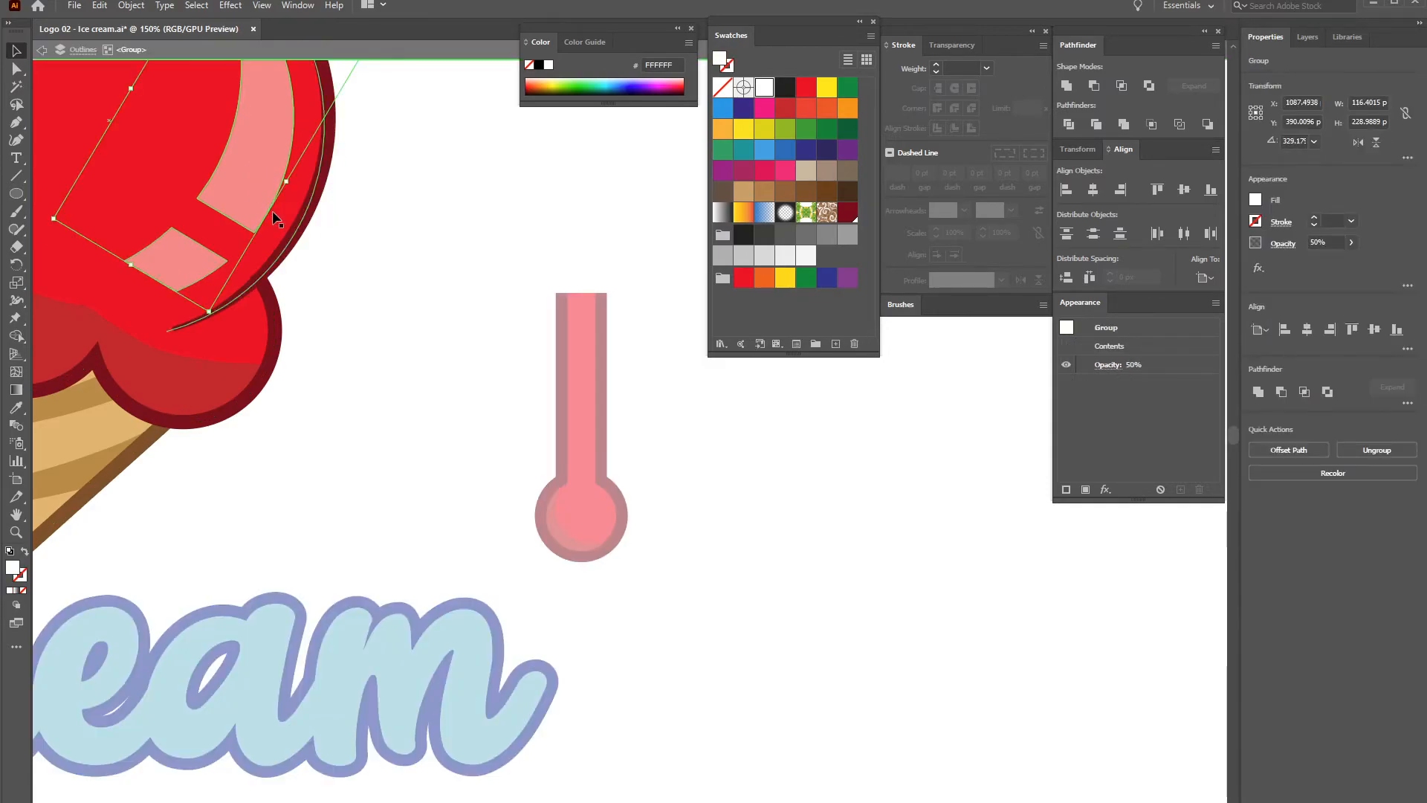
double_click(411, 339)
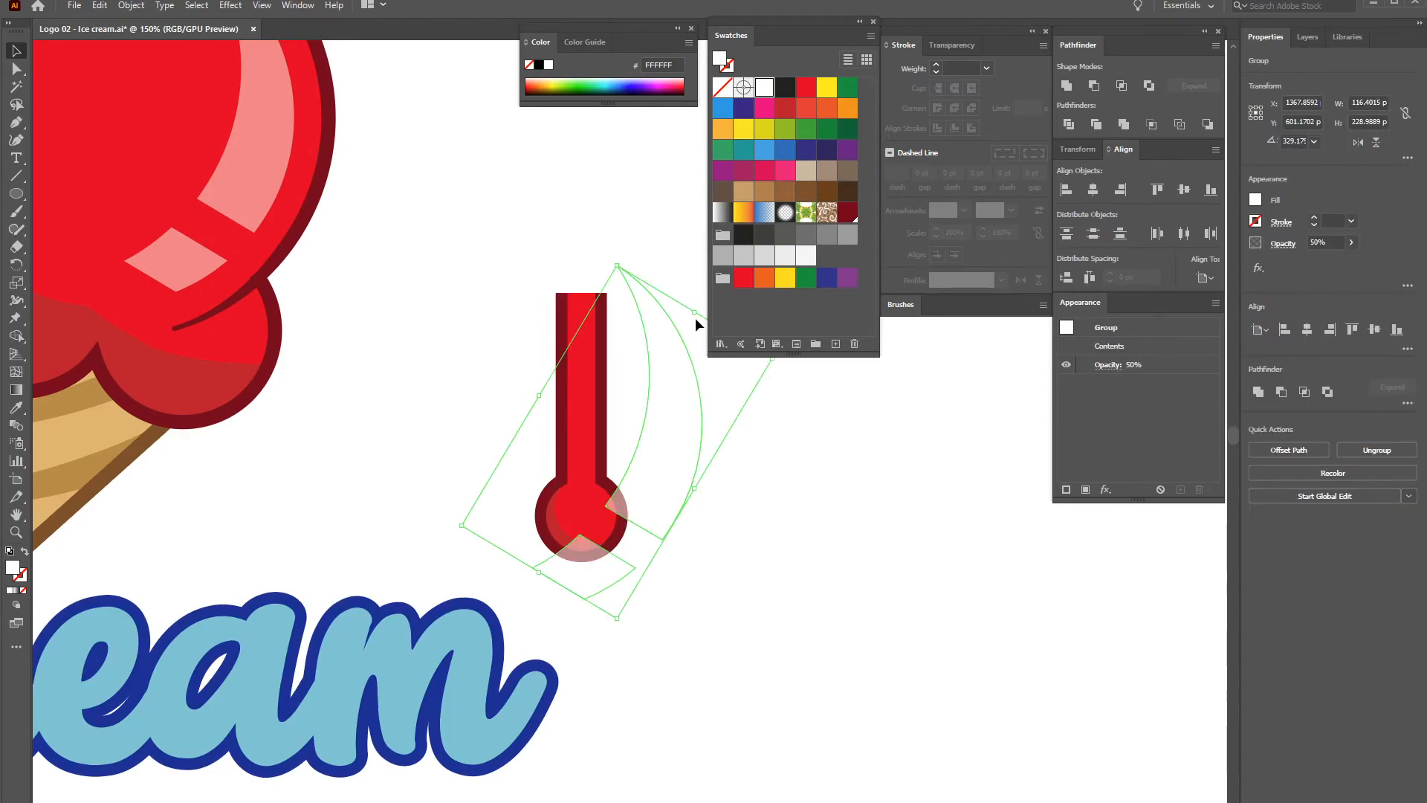
Scale the pasted highlight to about 17.7 × 34.8 px and rotate and place it along the right curve of the bulb
left_click_drag(631, 269, 632, 392)
left_click_drag(619, 460, 604, 520)
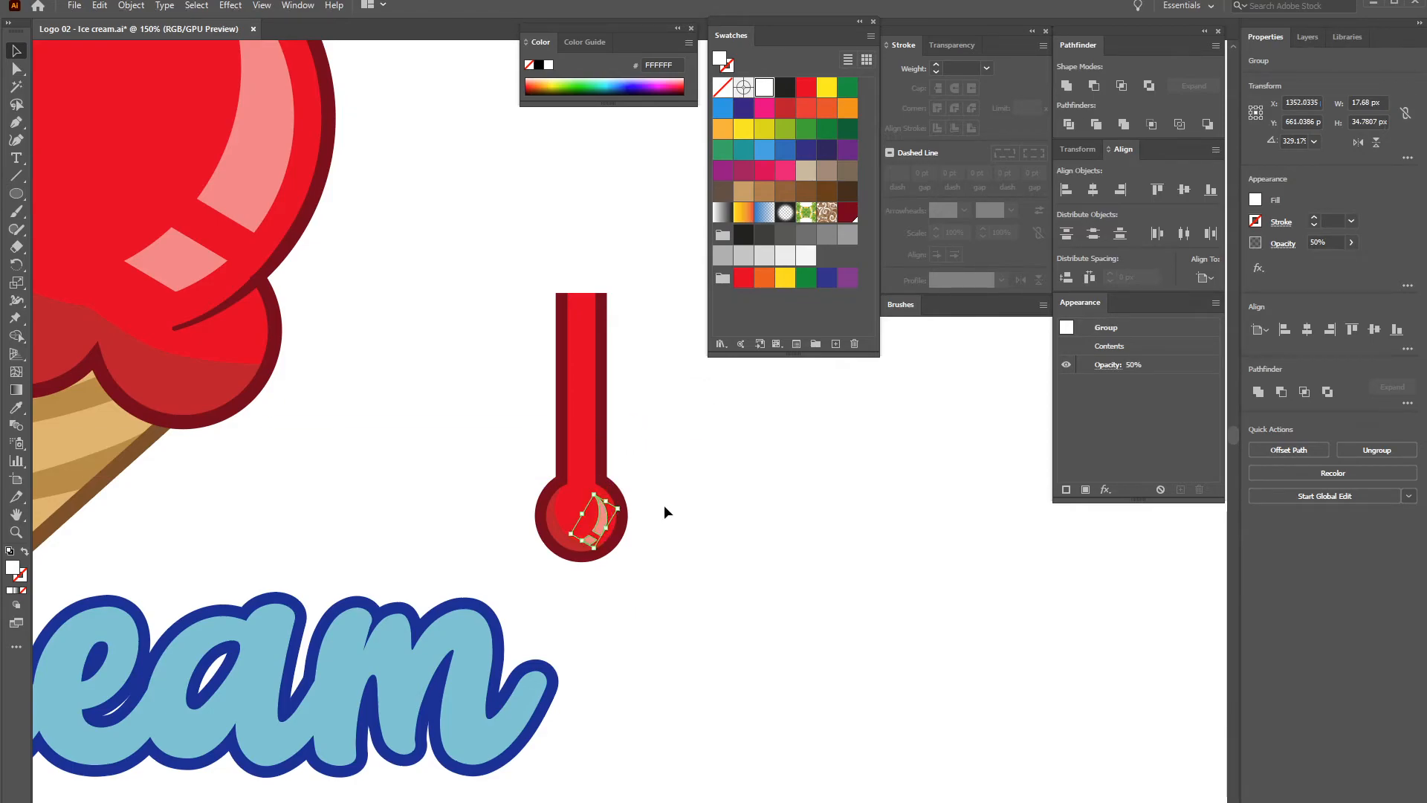
scroll(662, 505, "up", 4)
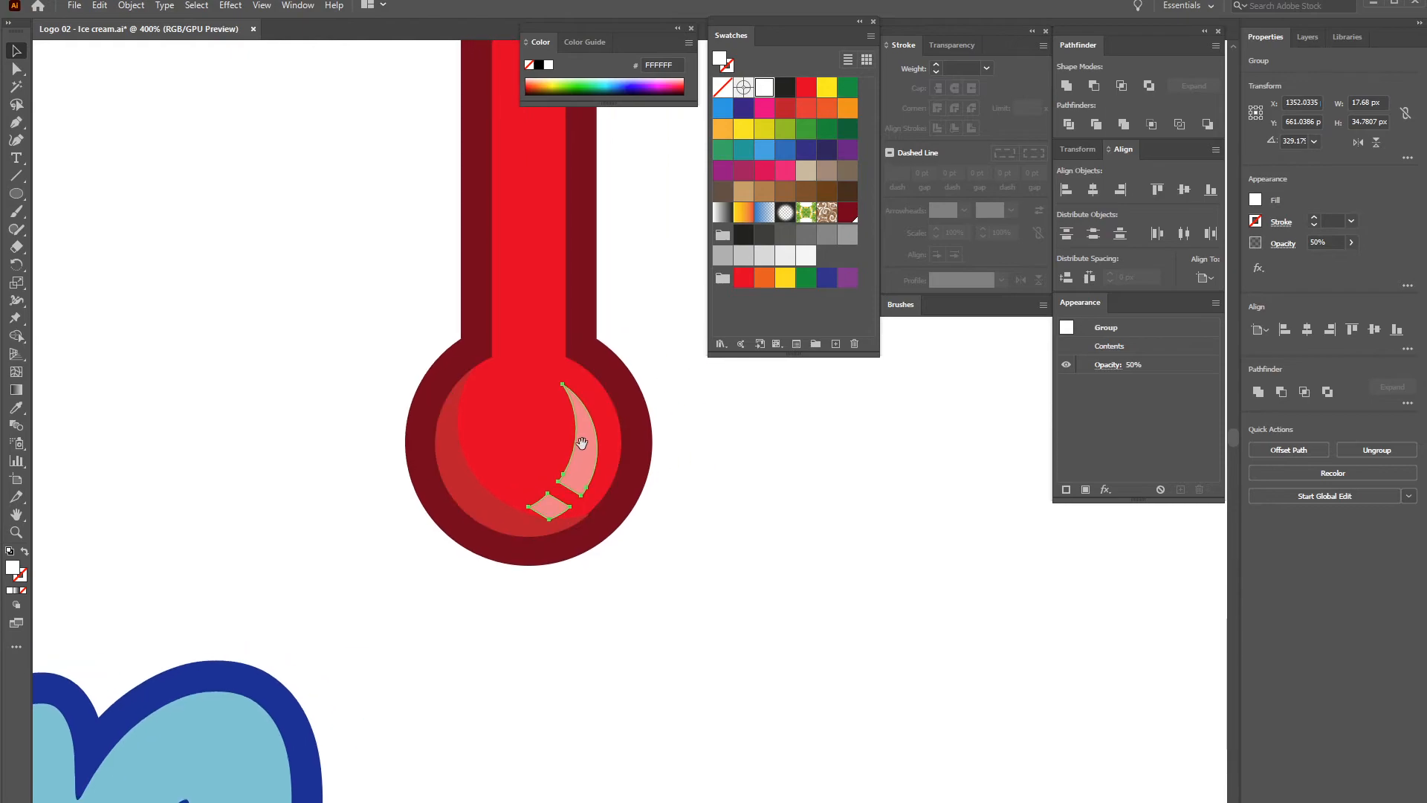
left_click_drag(557, 376, 531, 380)
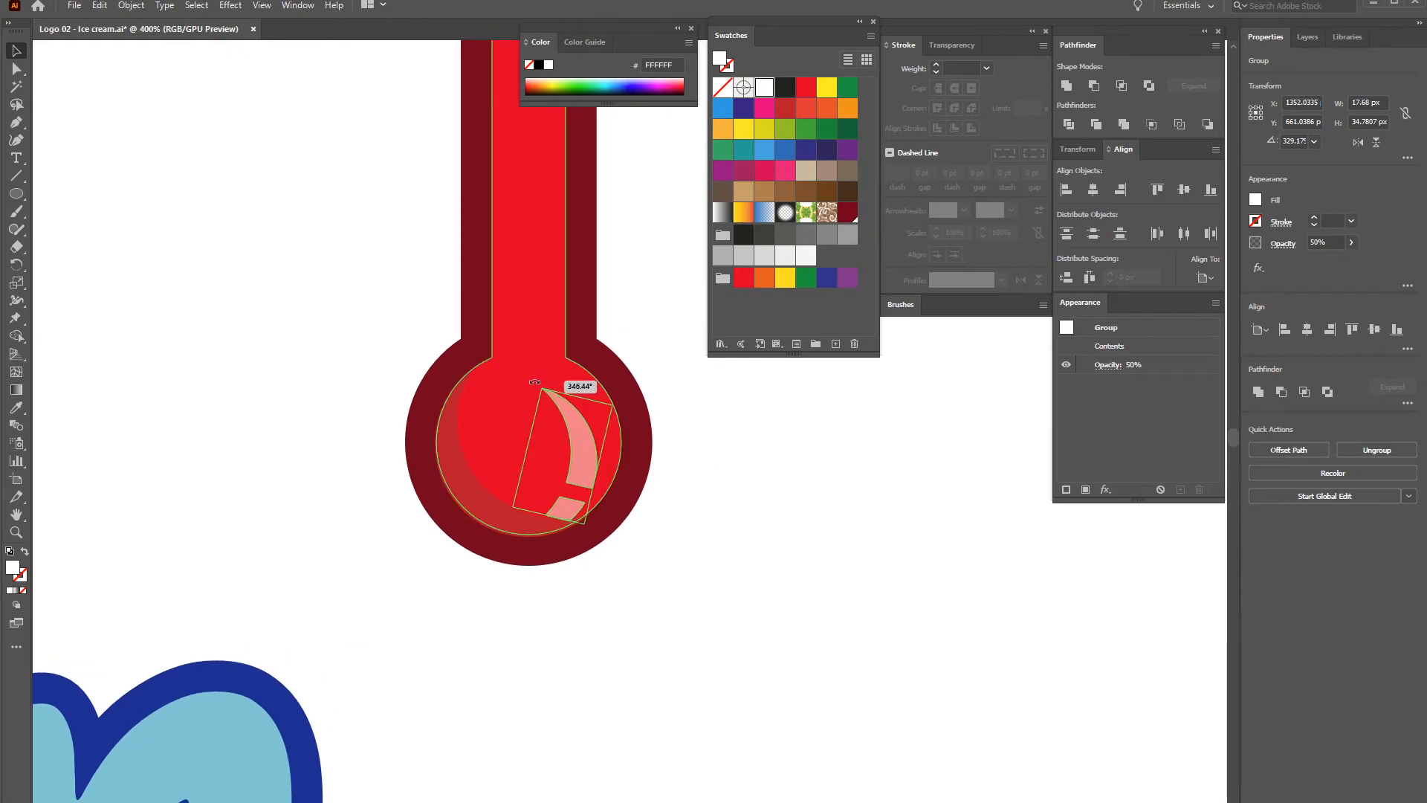
left_click_drag(580, 430, 585, 416)
left_click(728, 452)
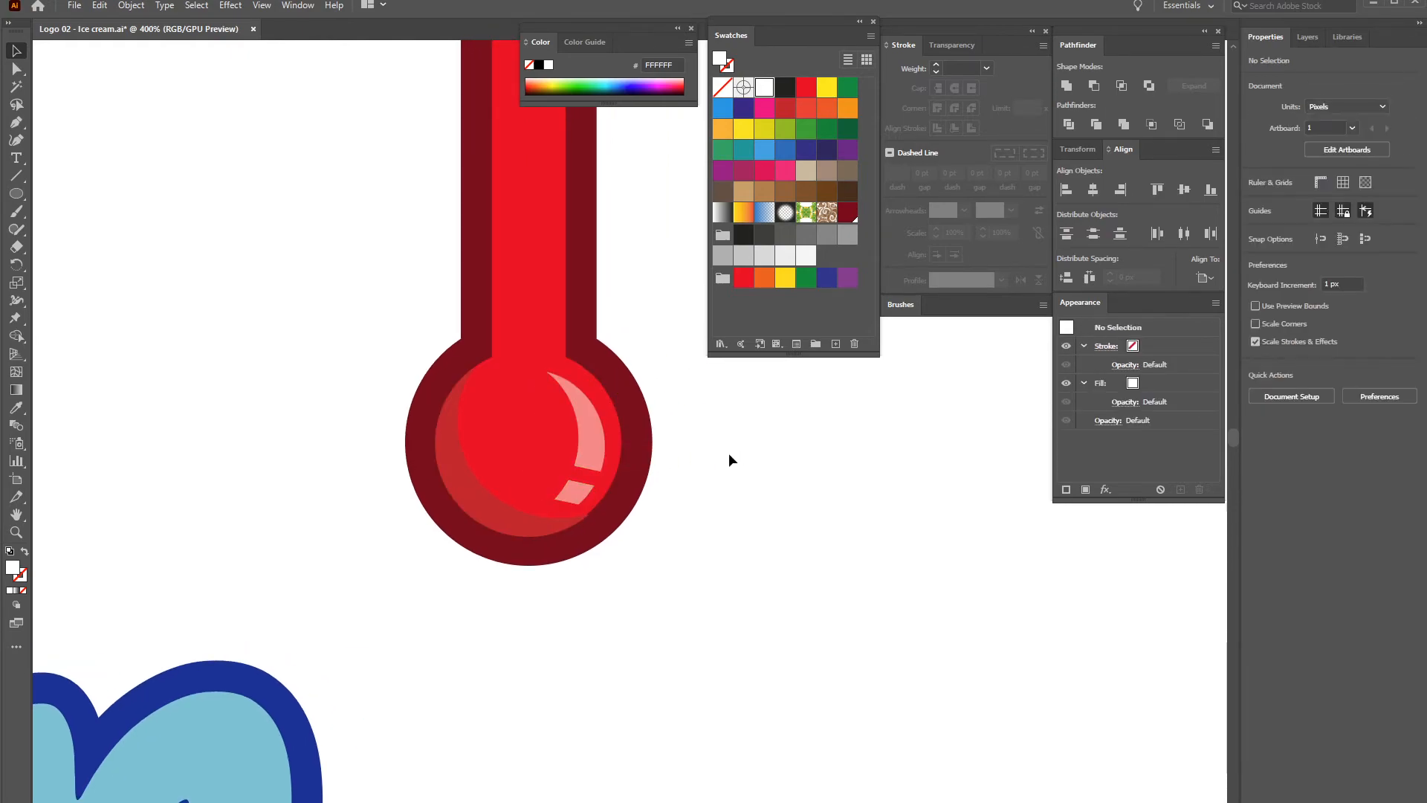
Group all parts of the drip and move it onto the lower right lobe of the scoop
key("ctrl+minus")
key("ctrl+minus")
key("ctrl+minus")
key("ctrl+minus")
key("ctrl+minus")
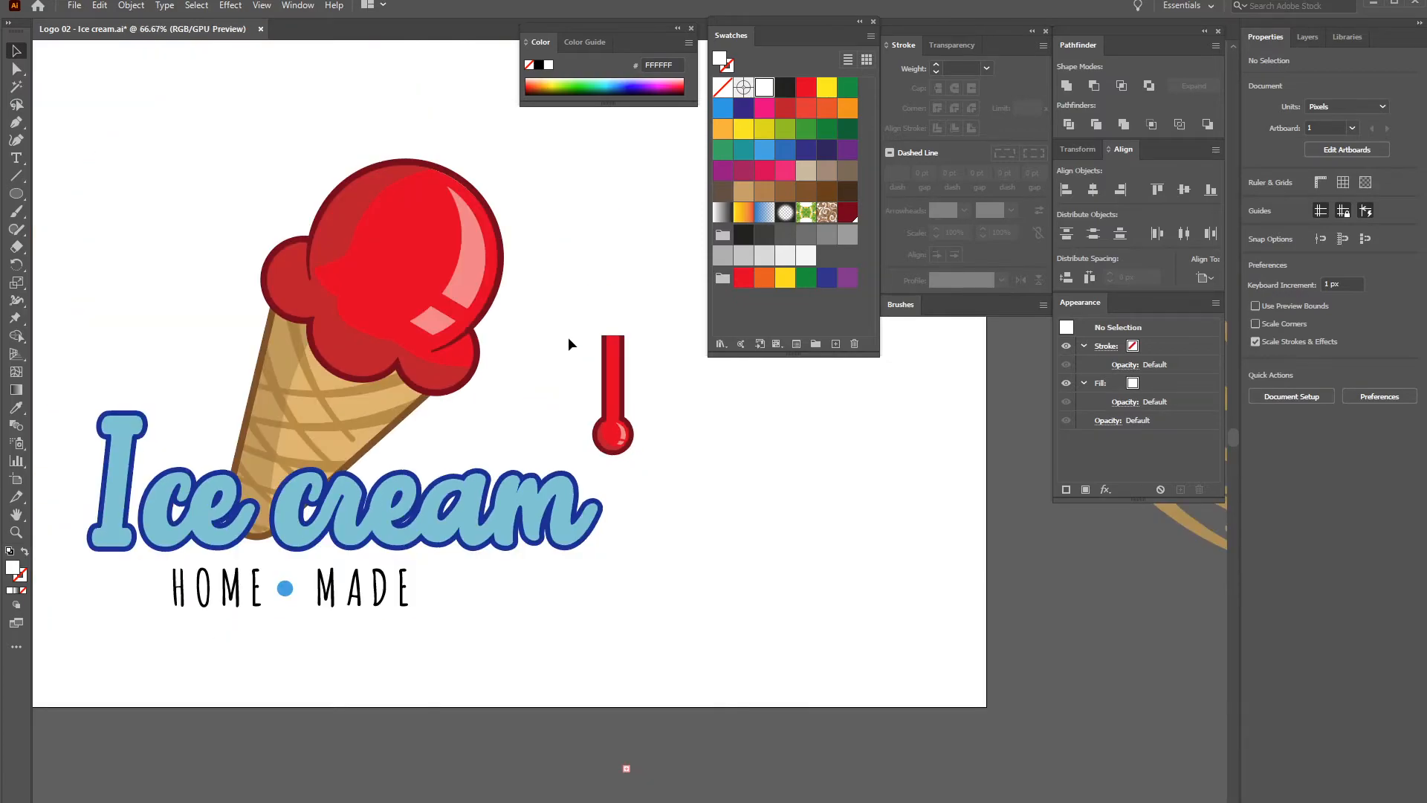
left_click_drag(657, 392, 639, 463)
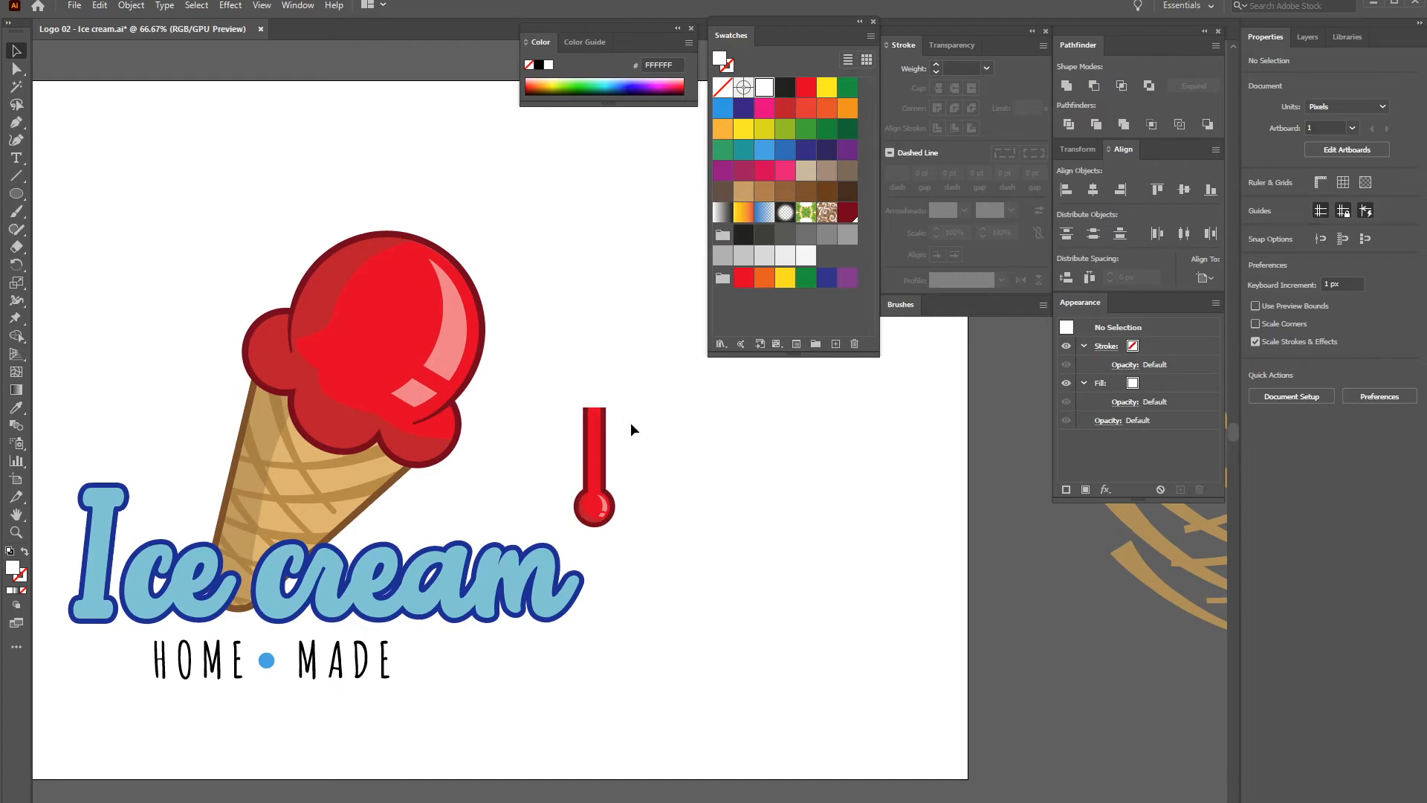
left_click_drag(545, 390, 669, 521)
key("ctrl+g")
left_click_drag(598, 447, 618, 390)
left_click(524, 439)
Duplicate the grouped drip onto the empty area to the right of the scoop
key("ctrl+=")
key("ctrl+=")
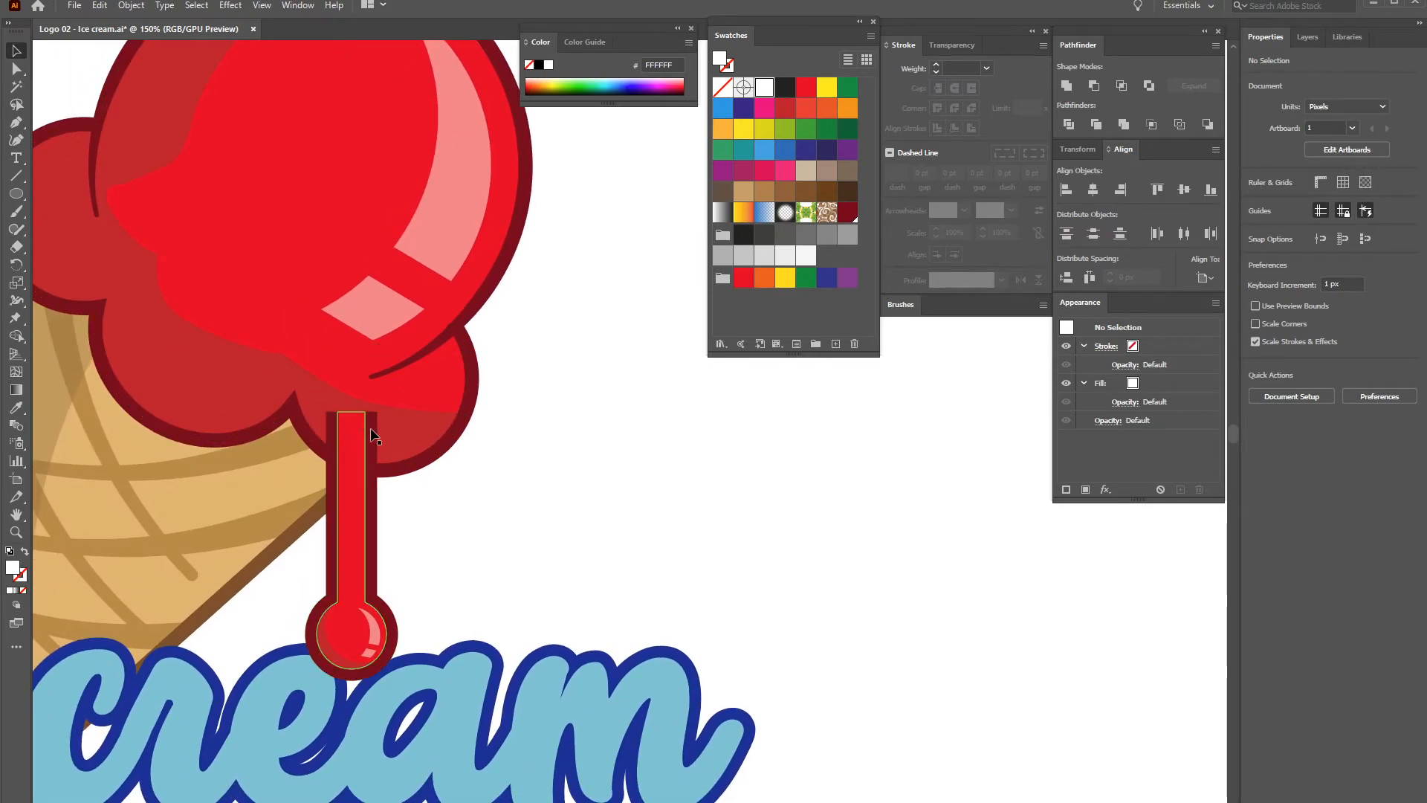
left_click_drag(360, 523, 586, 468)
left_click(516, 488)
Raise the top anchor points of the duplicated drip's stem to lengthen the whole drip to about 209 px
key("a")
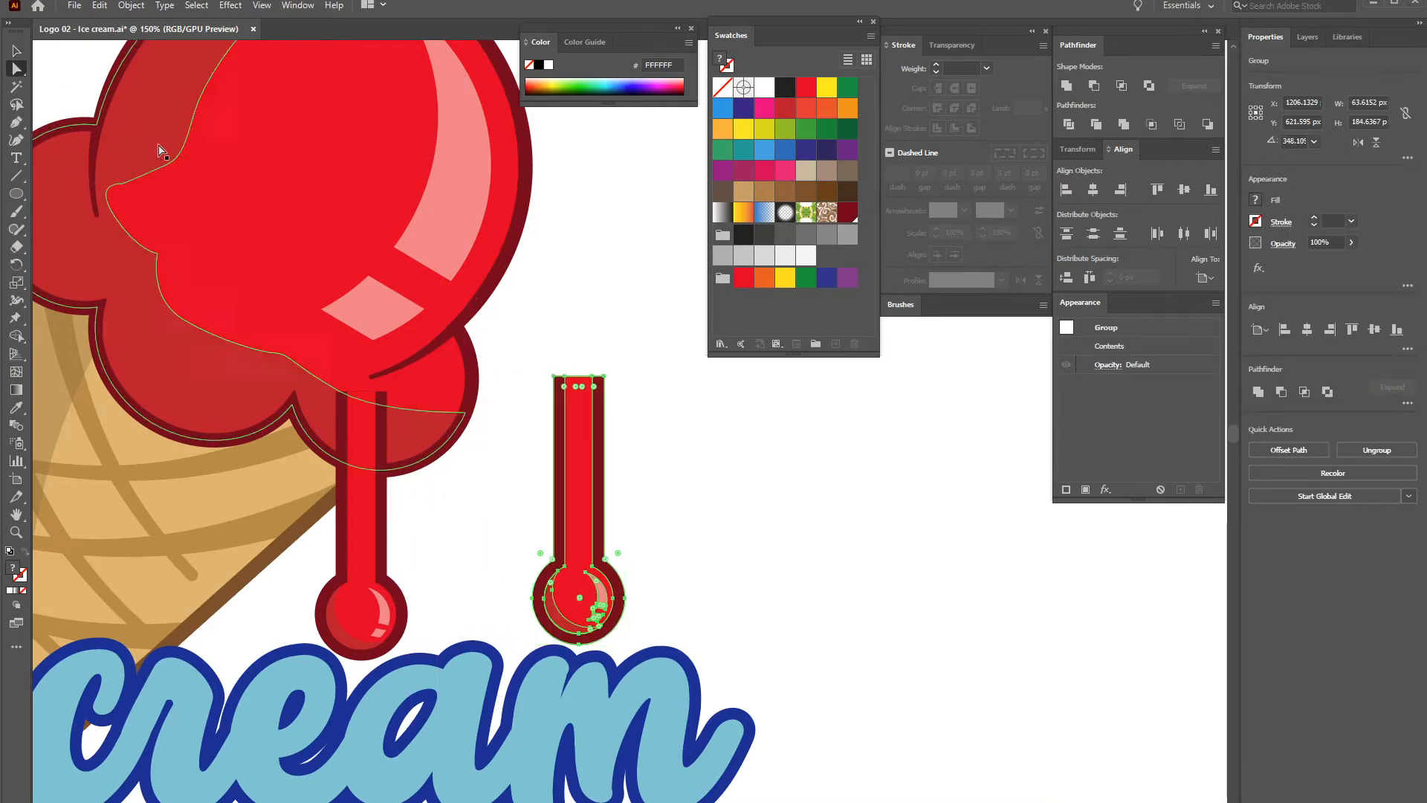
left_click_drag(542, 360, 624, 408)
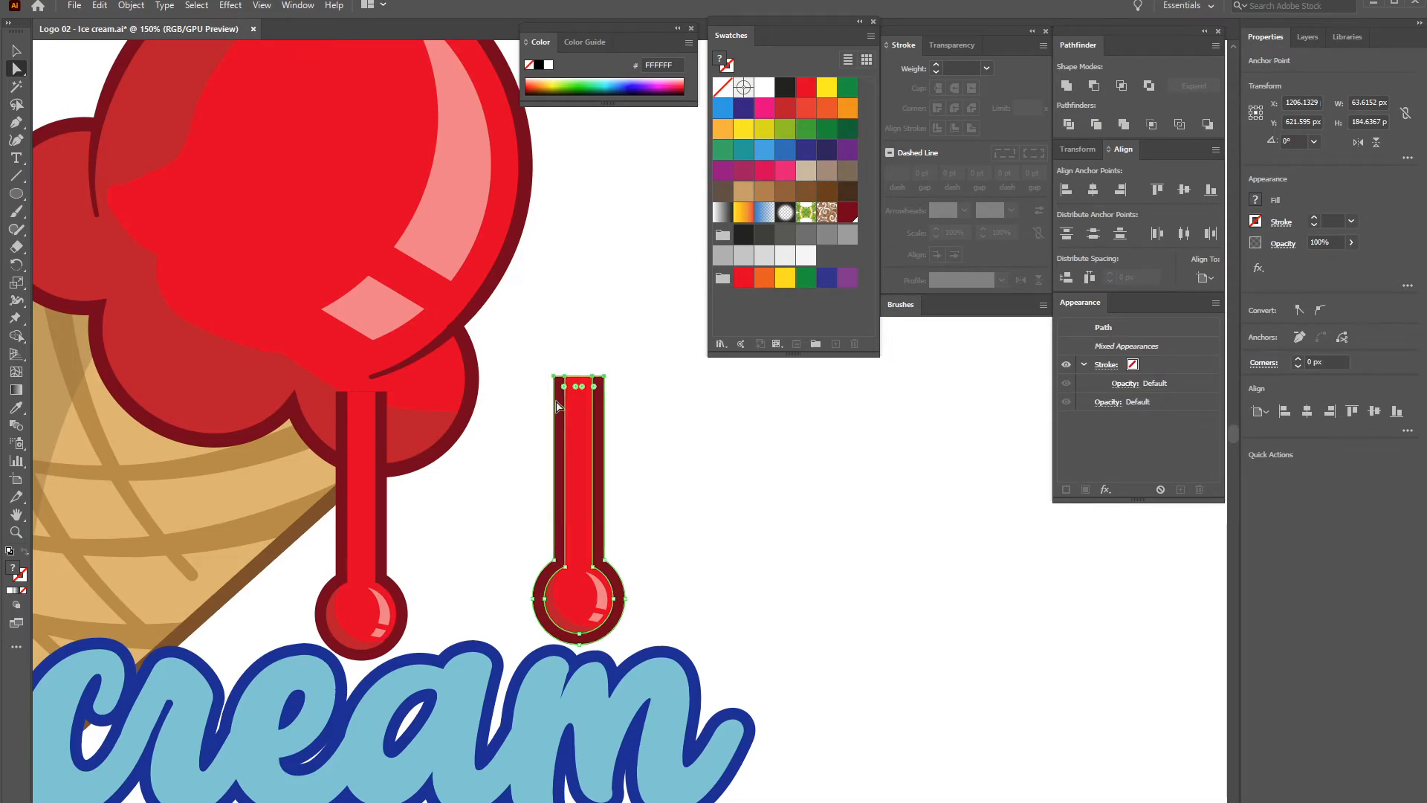
left_click_drag(571, 379, 420, 377)
Place the lengthened duplicate on the scoop just right of the first drip
left_click(16, 51)
left_click(574, 385)
left_click_drag(349, 436, 347, 439)
left_click(649, 368)
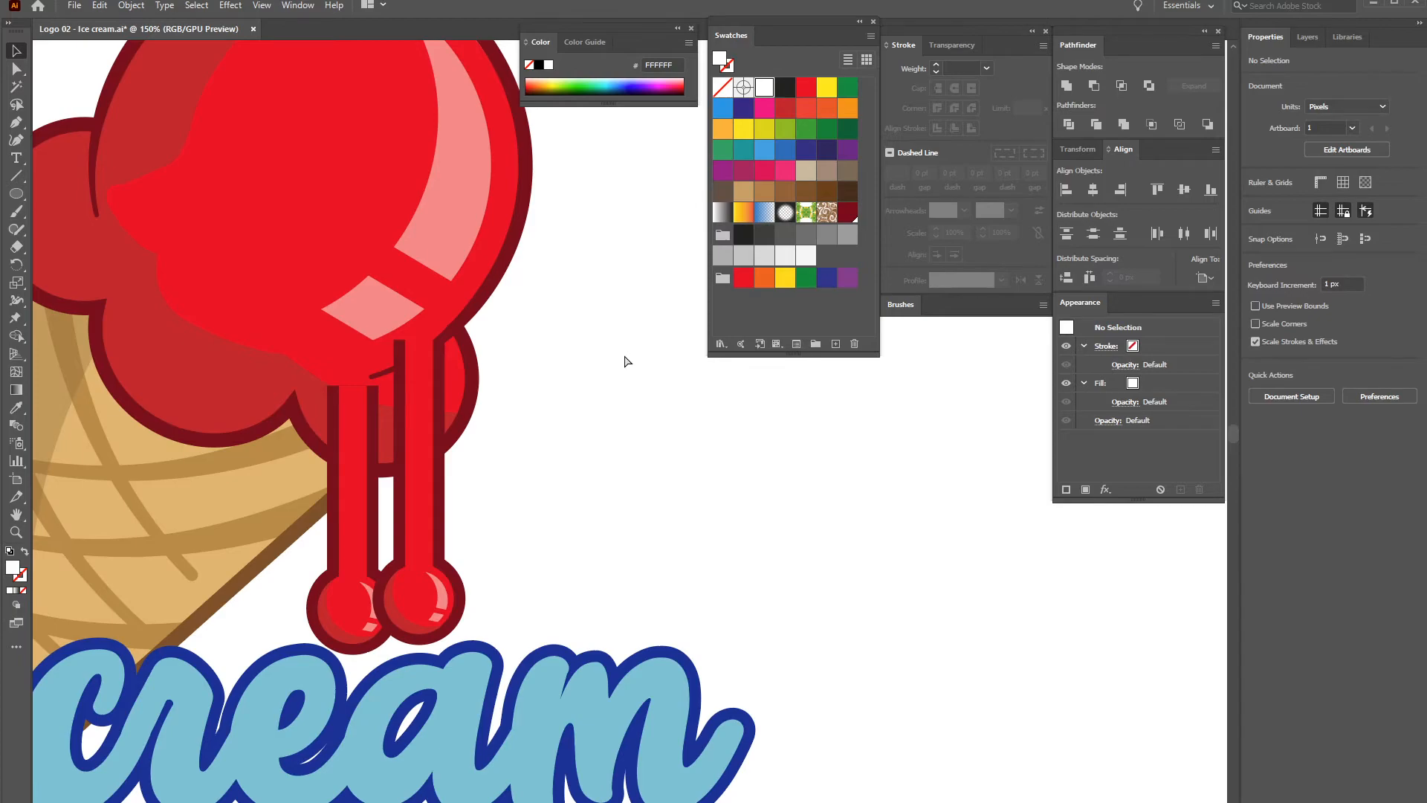
Scale the right-hand drip down proportionally to about 39 × 129 px
key("ctrl+minus")
key("ctrl+minus")
key("ctrl+minus")
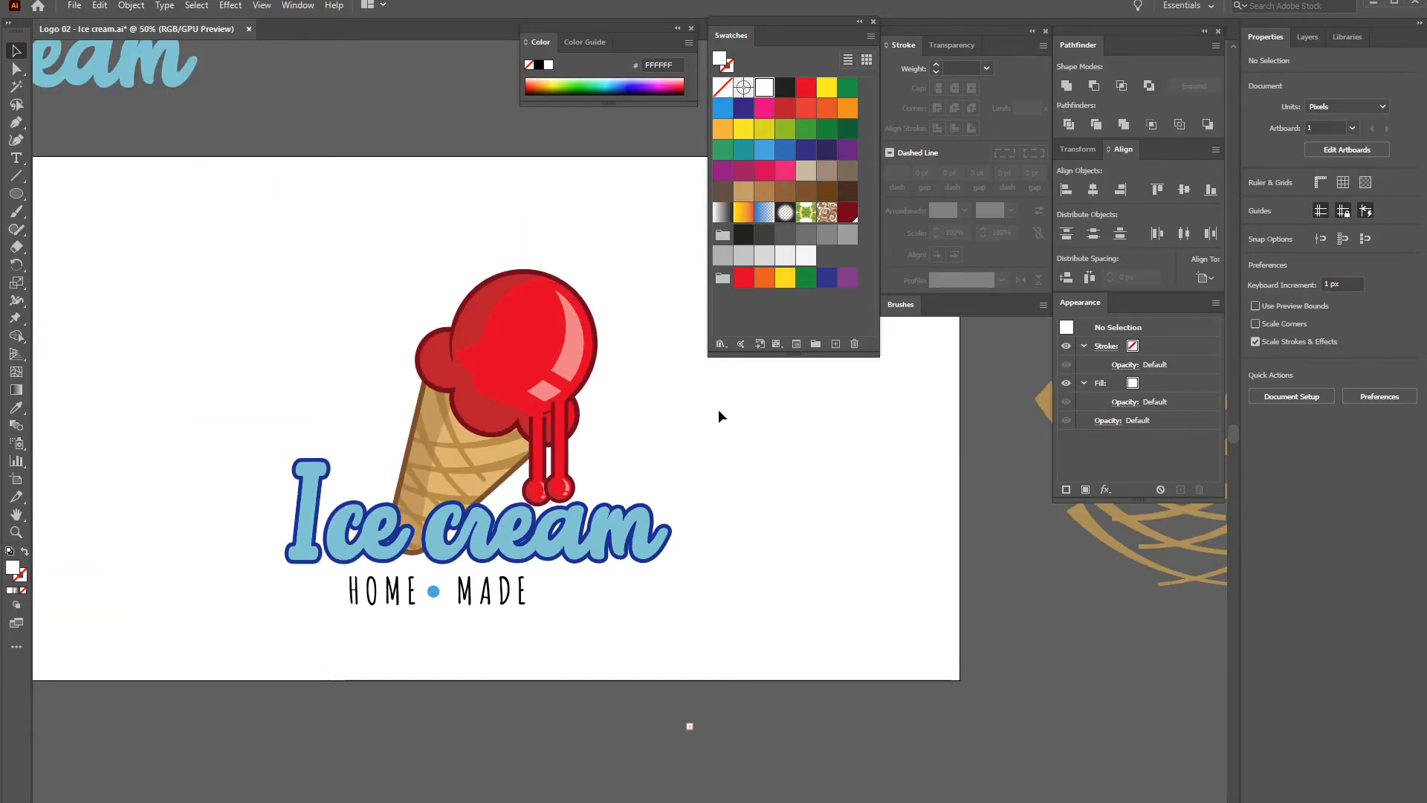
left_click(565, 444)
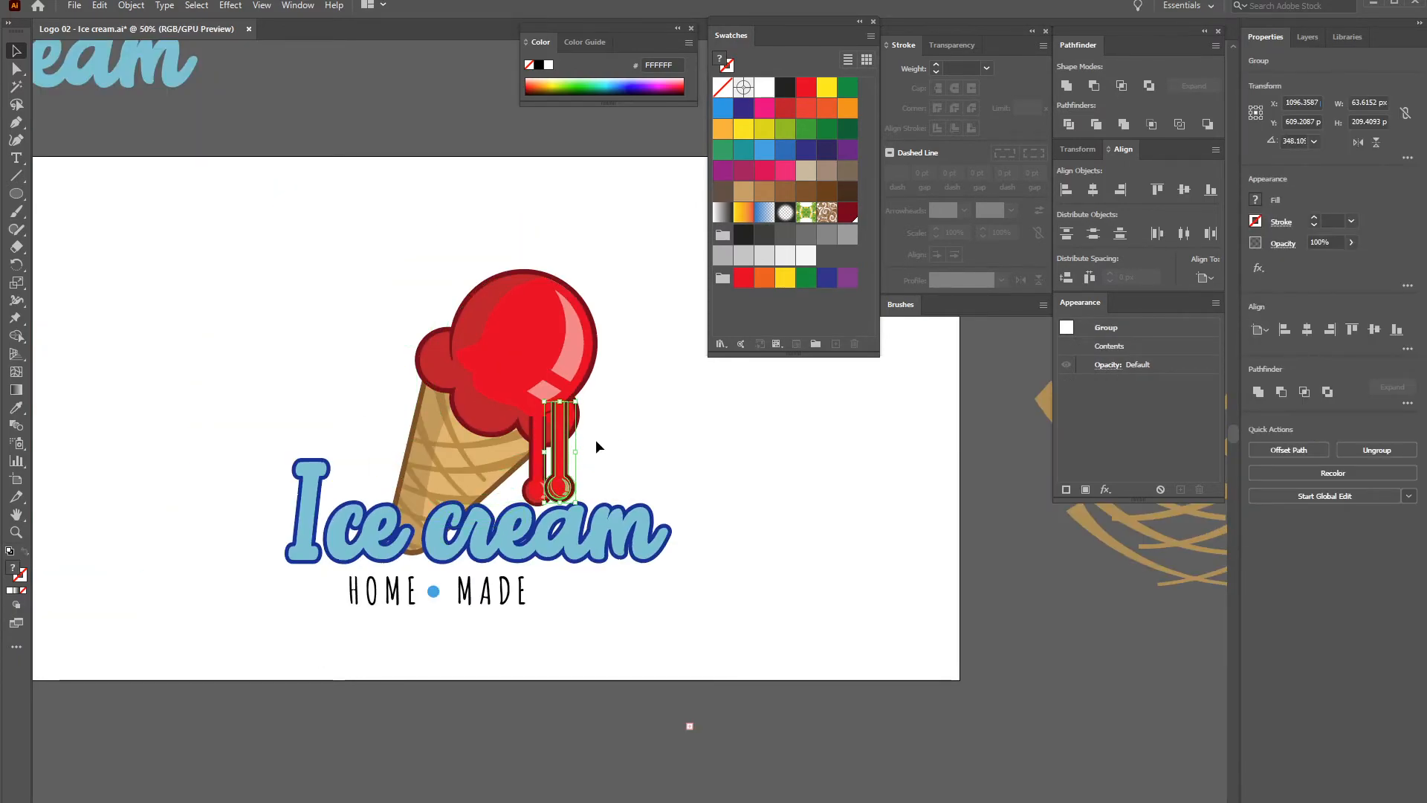
key("ctrl+plus")
key("ctrl+plus")
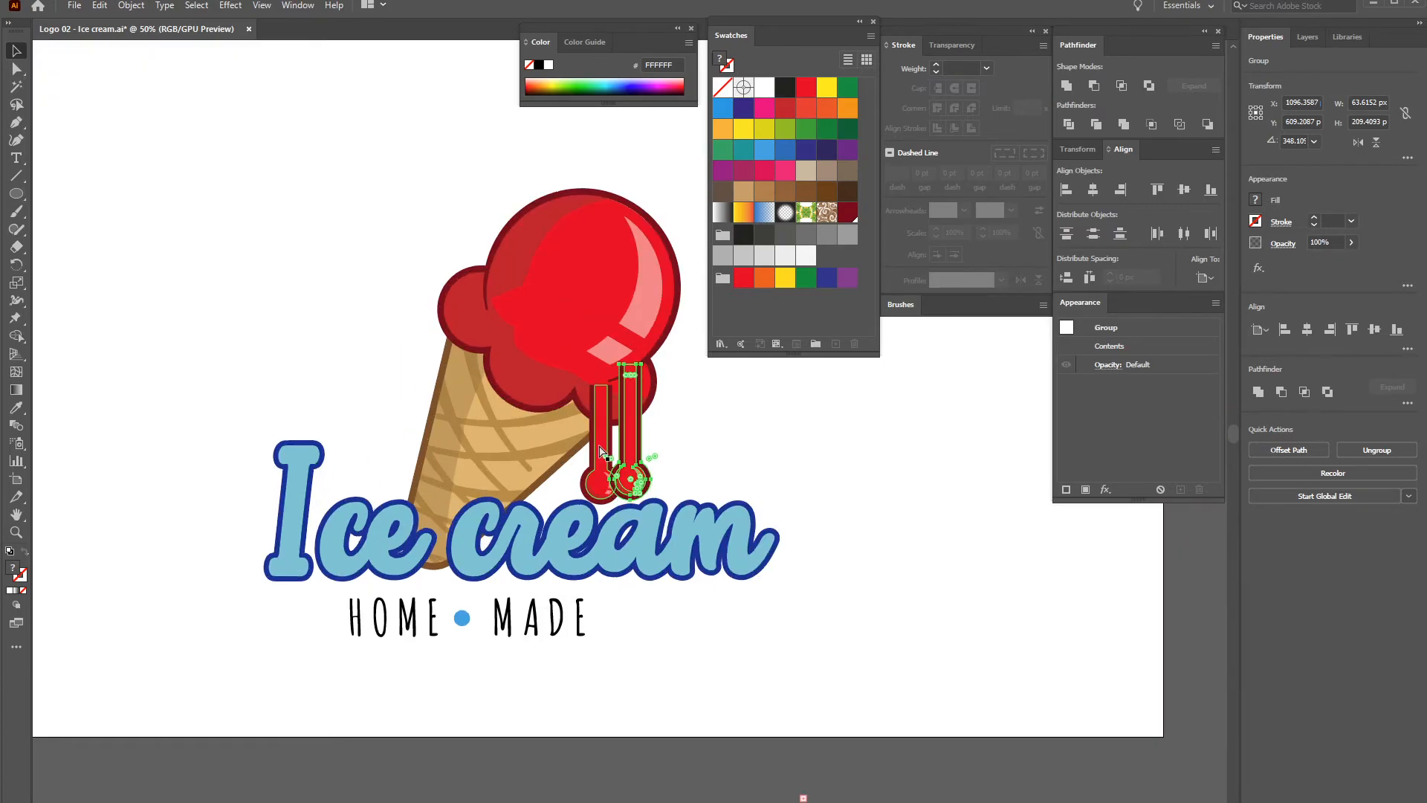
left_click_drag(591, 336, 445, 403)
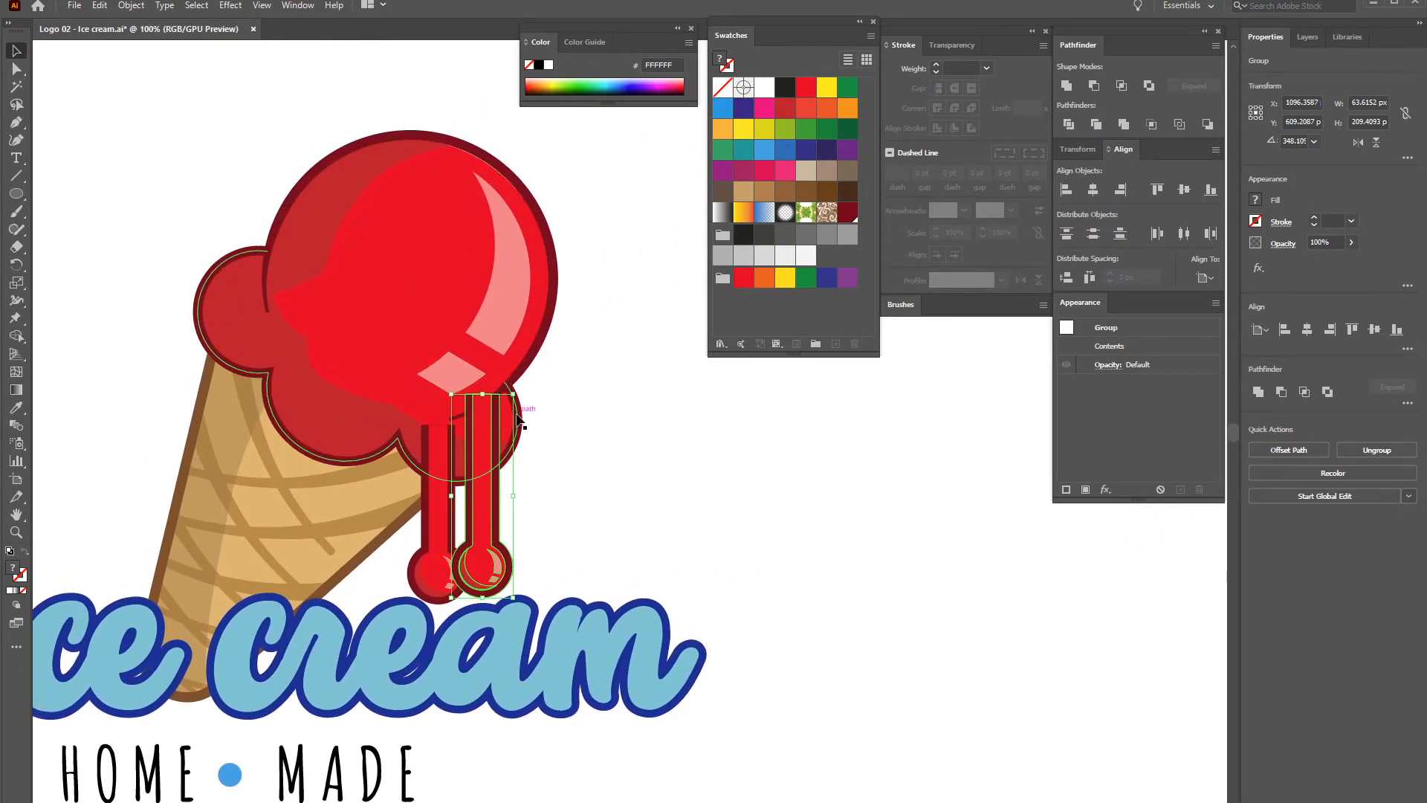
left_click_drag(513, 599, 500, 556)
left_click(605, 390)
Move the larger drip closer to the smaller one beneath the scoop
left_click_drag(491, 475, 434, 471)
left_click(581, 443)
left_click(596, 441)
Isolate the smaller drip and raise the two top anchor points of its bright red fill by 1 px
scroll(596, 442, "up", 4)
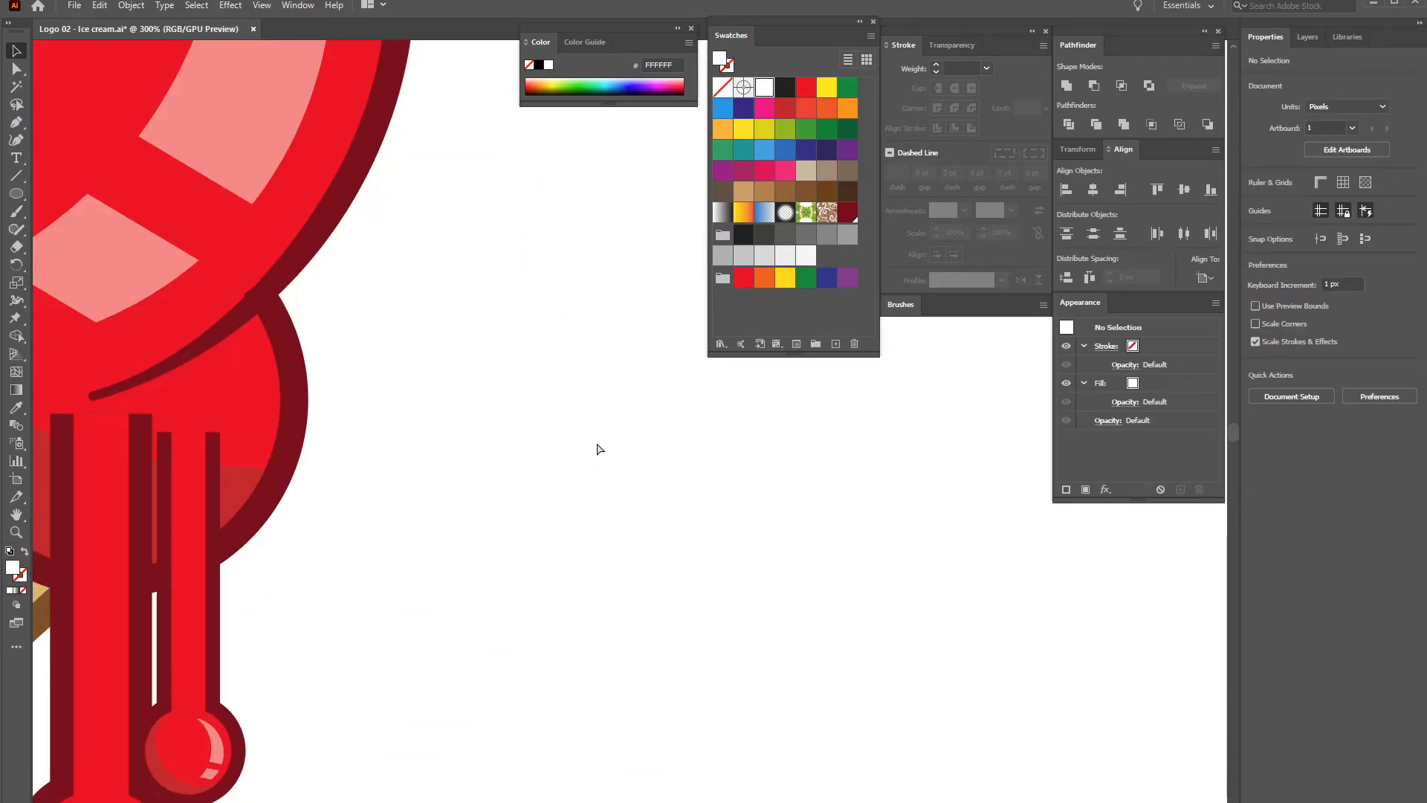
scroll(596, 444, "up", 2)
left_click_drag(173, 343, 396, 425)
scroll(574, 453, "up", 1)
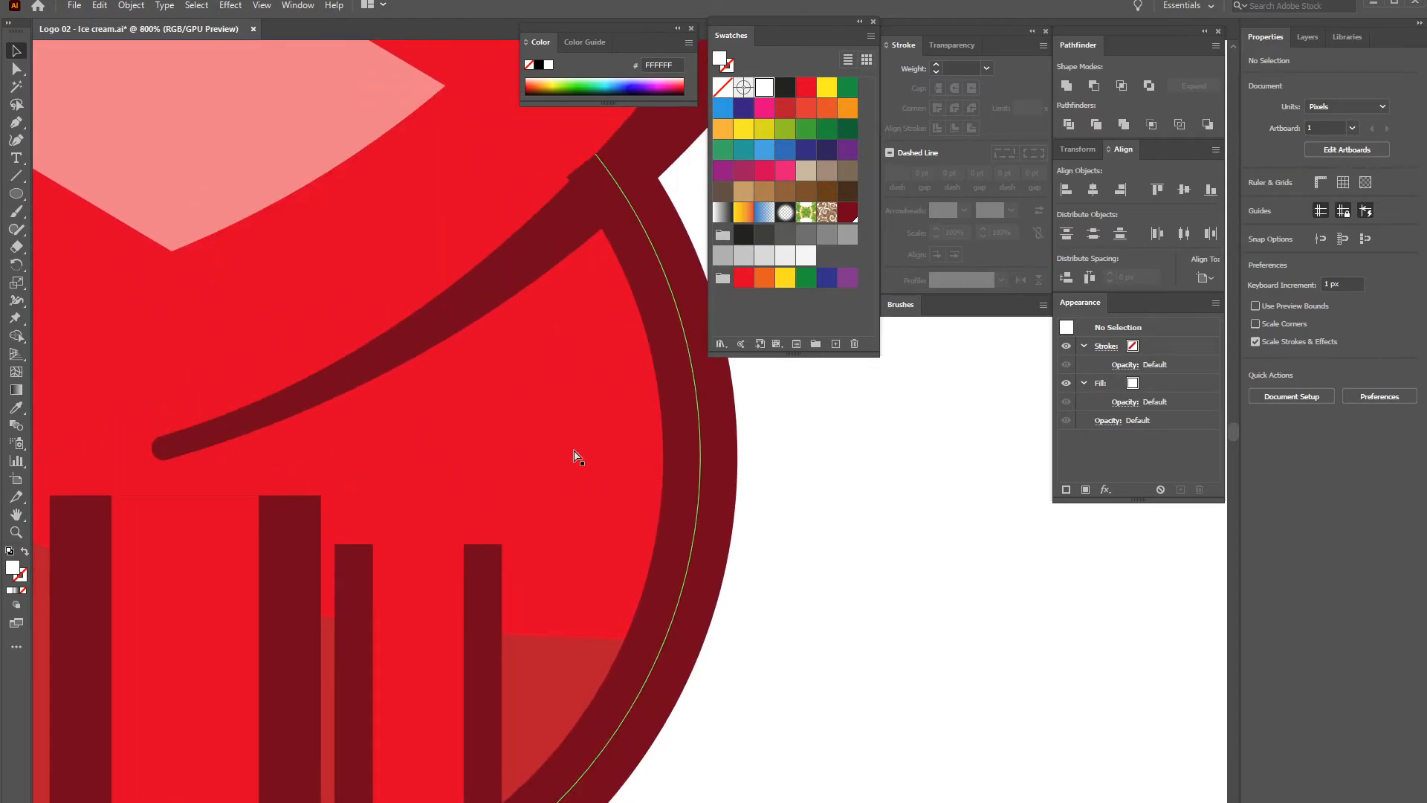
key("ctrl+plus")
left_click_drag(338, 417, 566, 266)
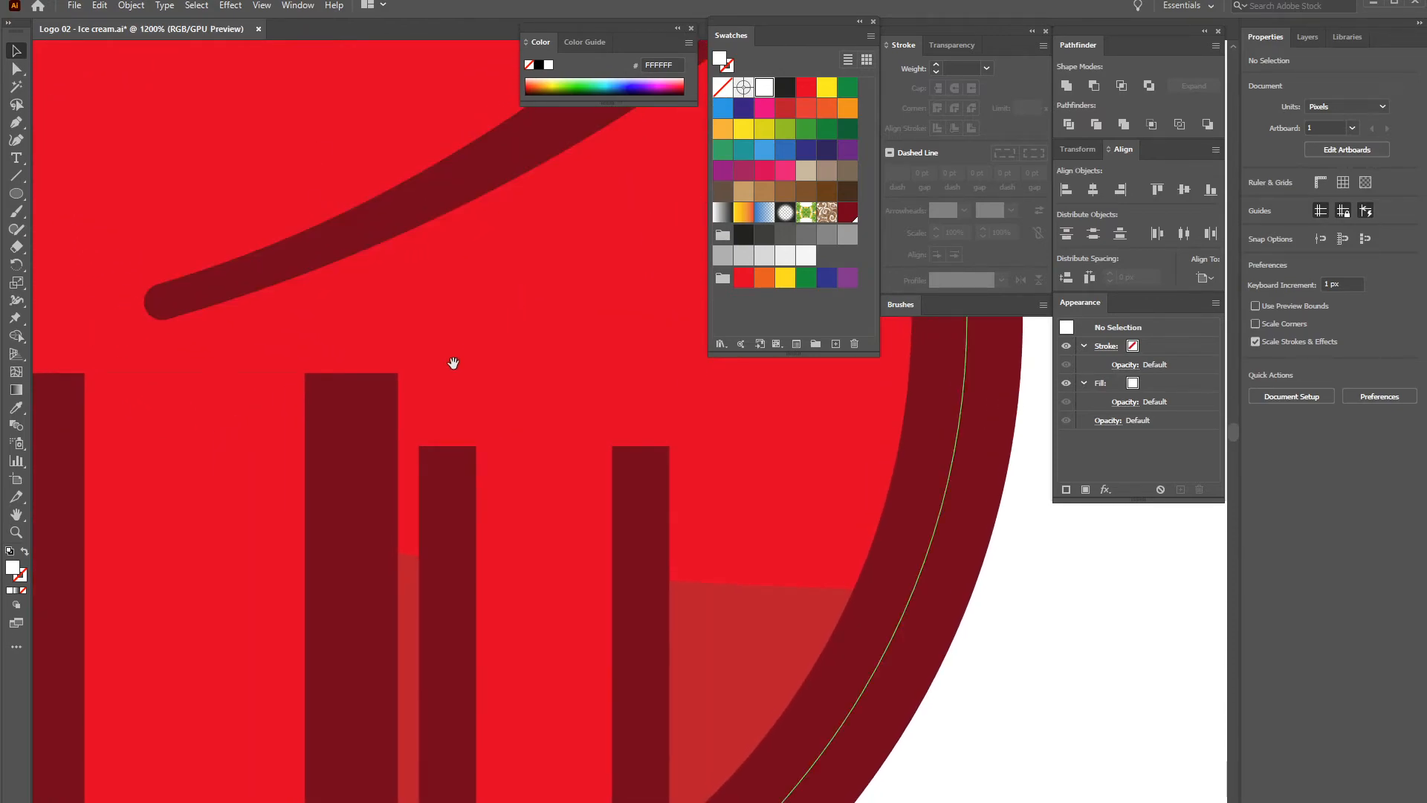
left_click_drag(556, 449, 309, 379)
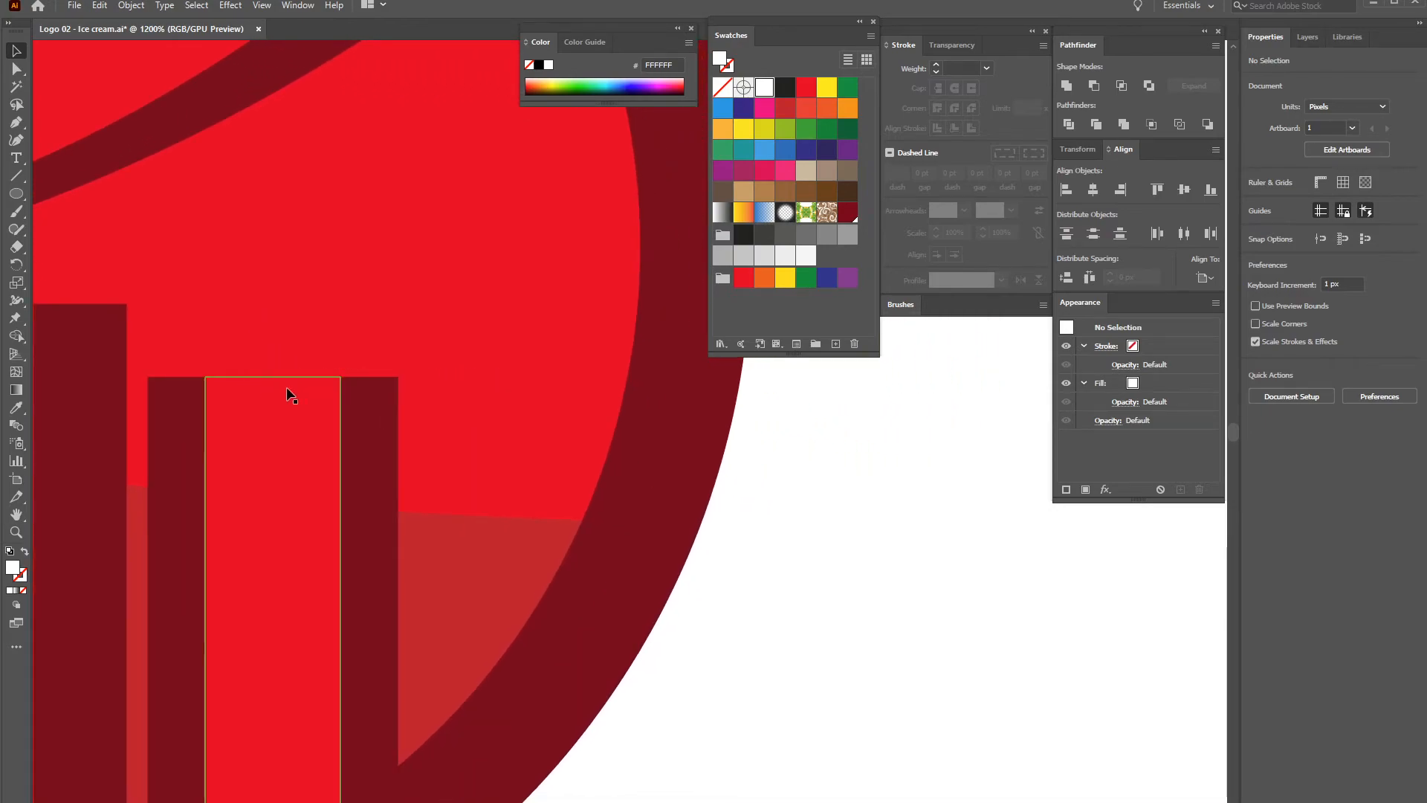
left_click(293, 412)
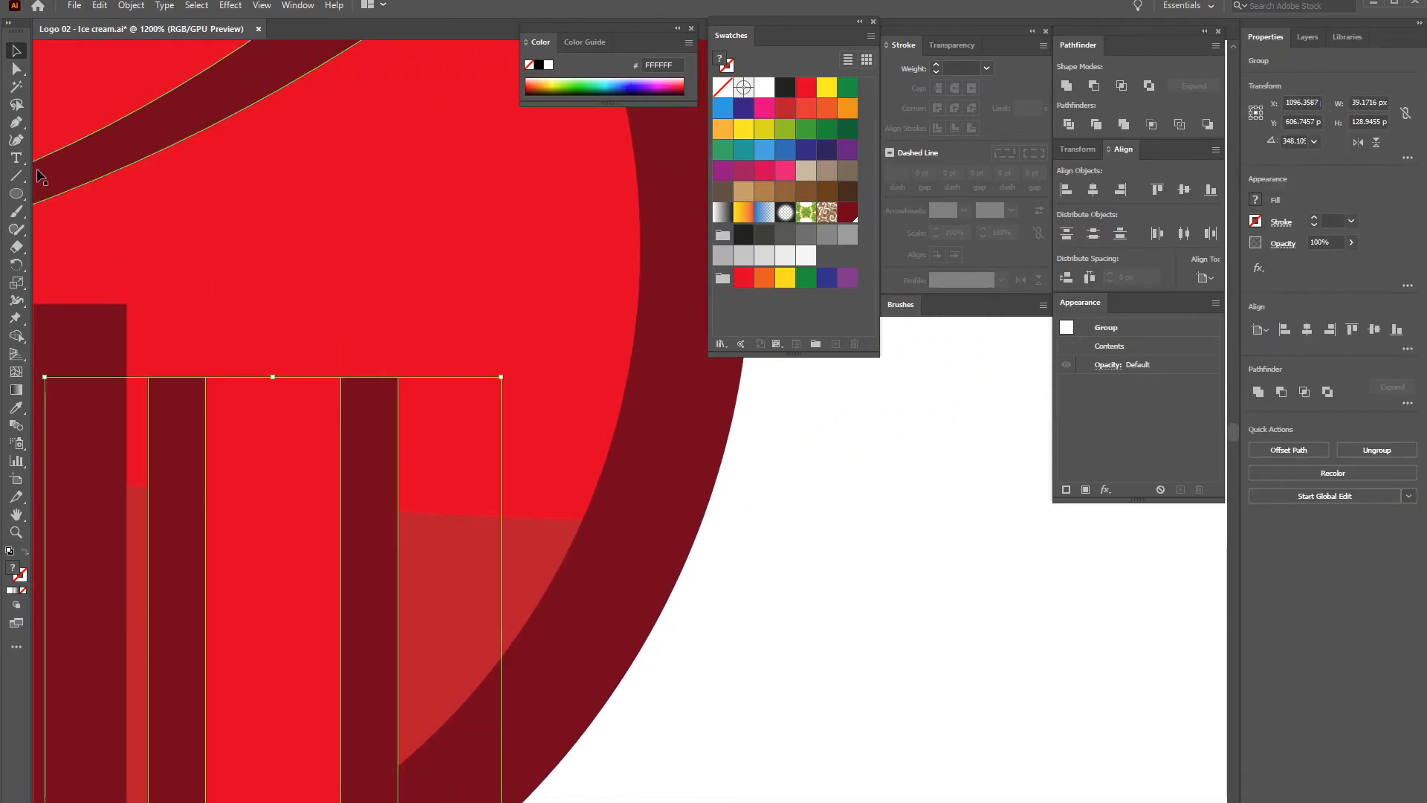
double_click(260, 419)
left_click(15, 68)
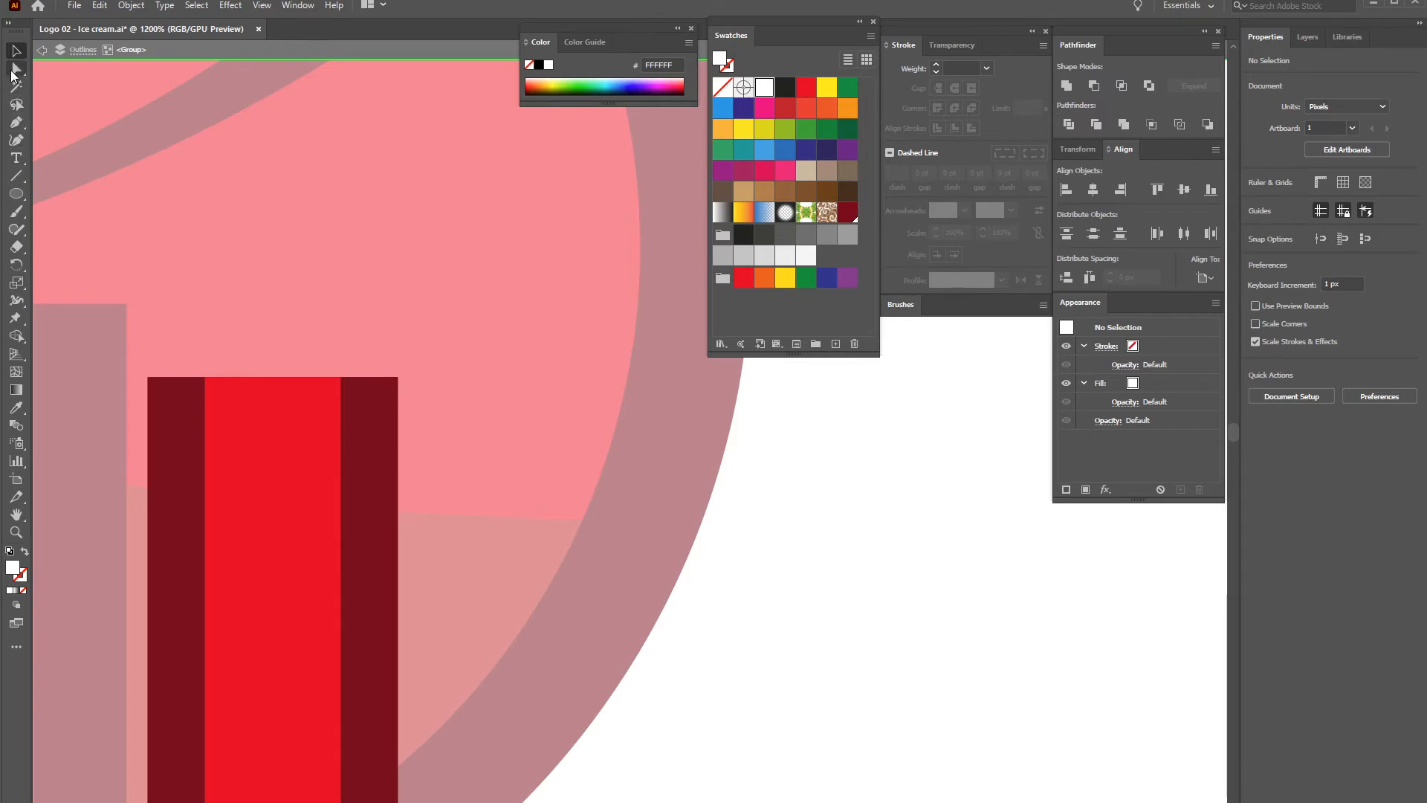
left_click(206, 377)
left_click(340, 377, "shift")
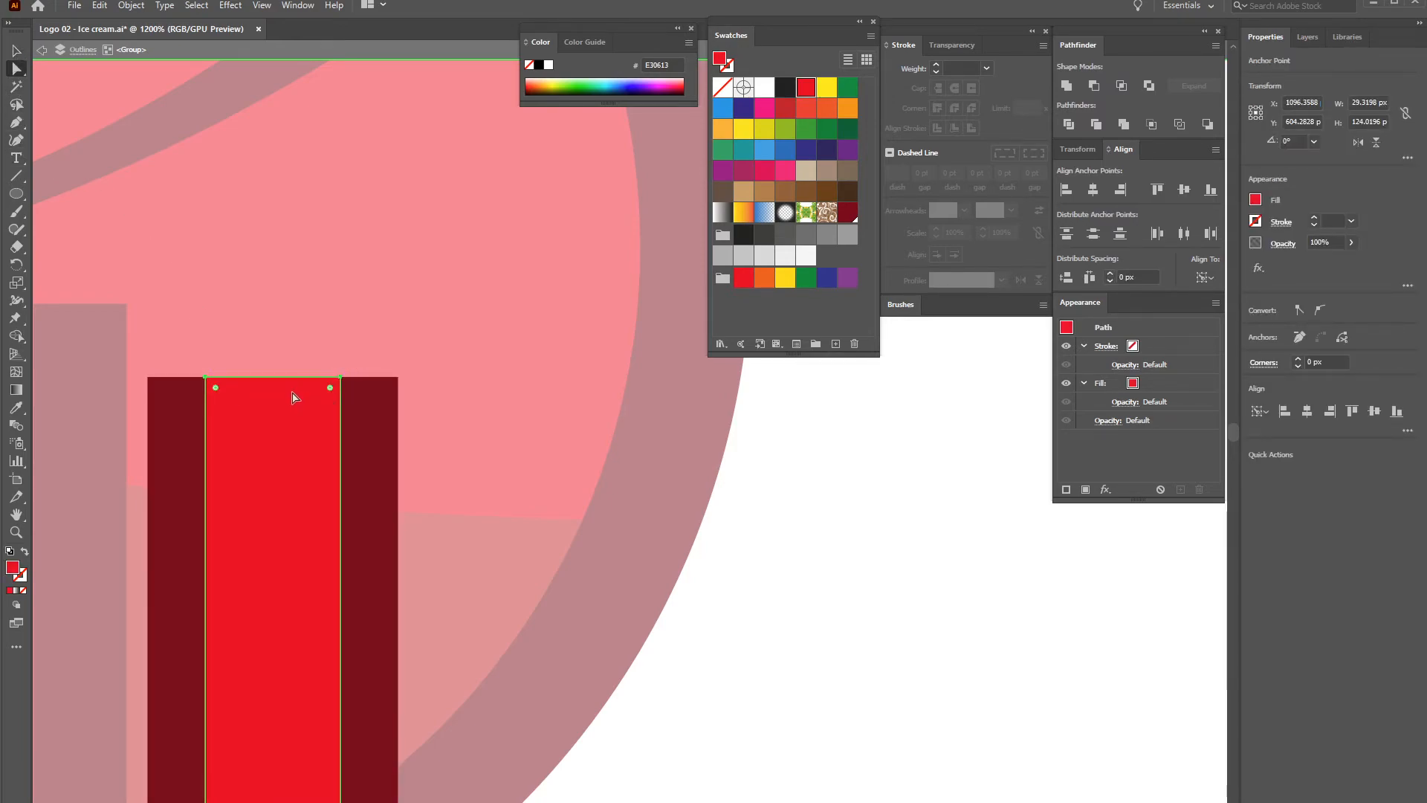
key("Up")
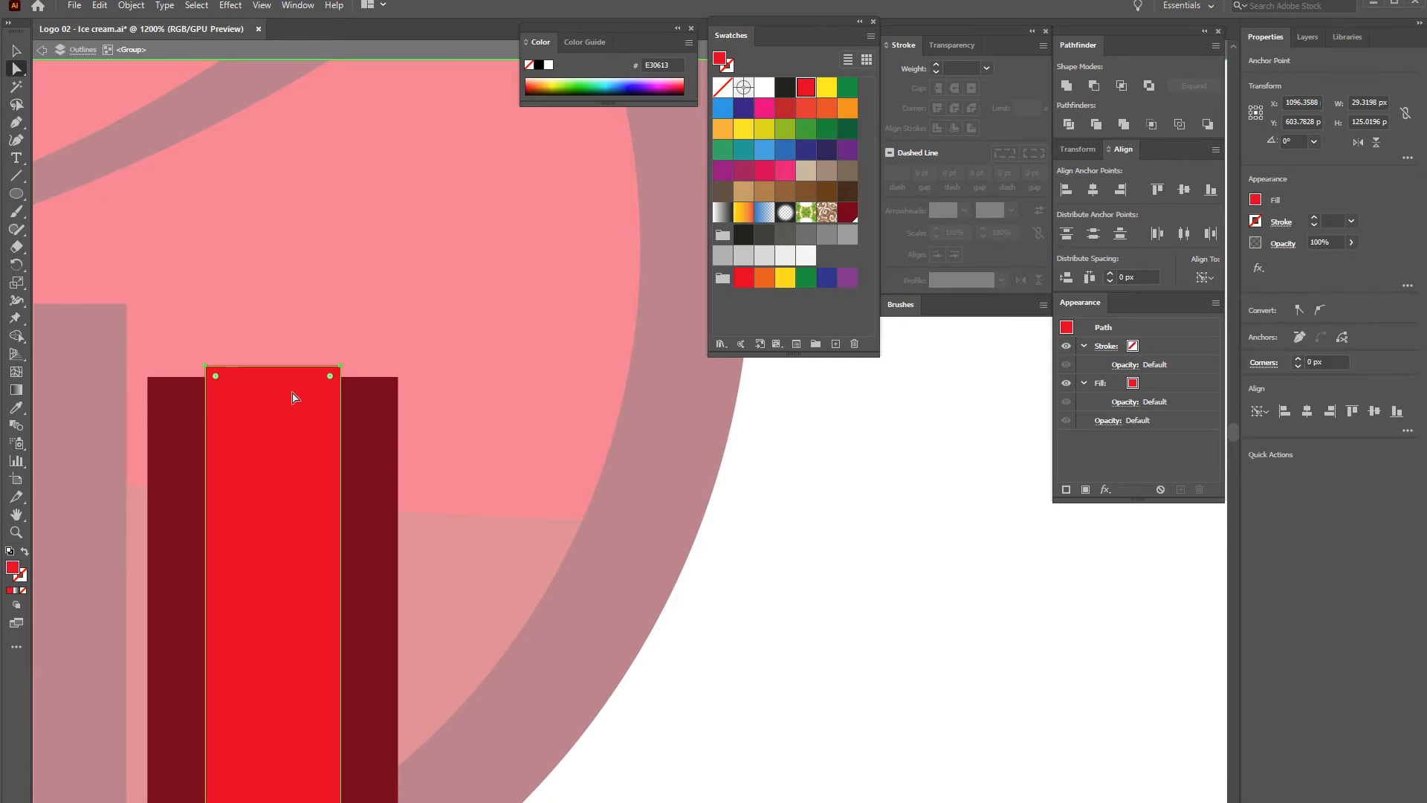
left_click(828, 535)
Raise the two top anchor points of the larger drip's bright red fill by 1 px
left_click_drag(213, 357, 713, 441)
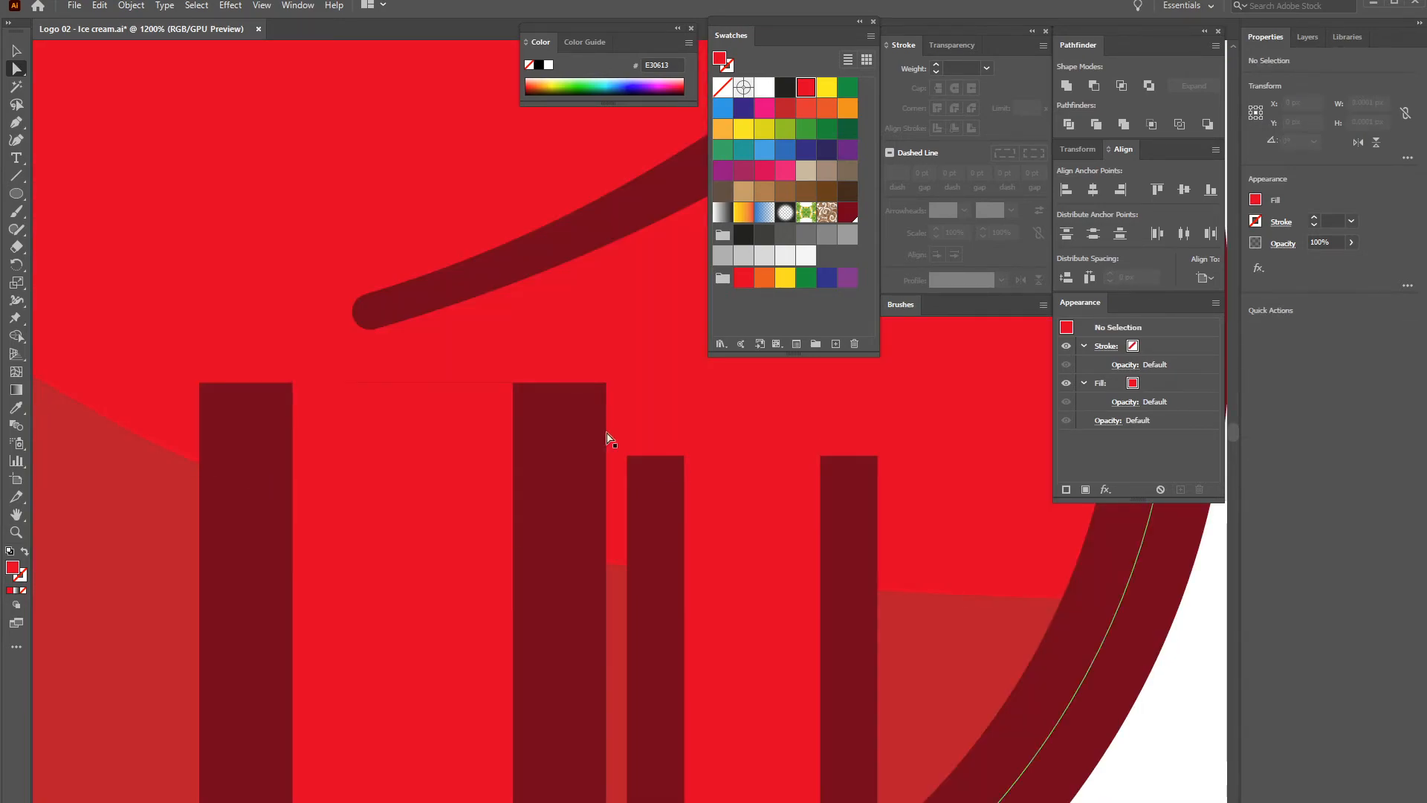
left_click(408, 386)
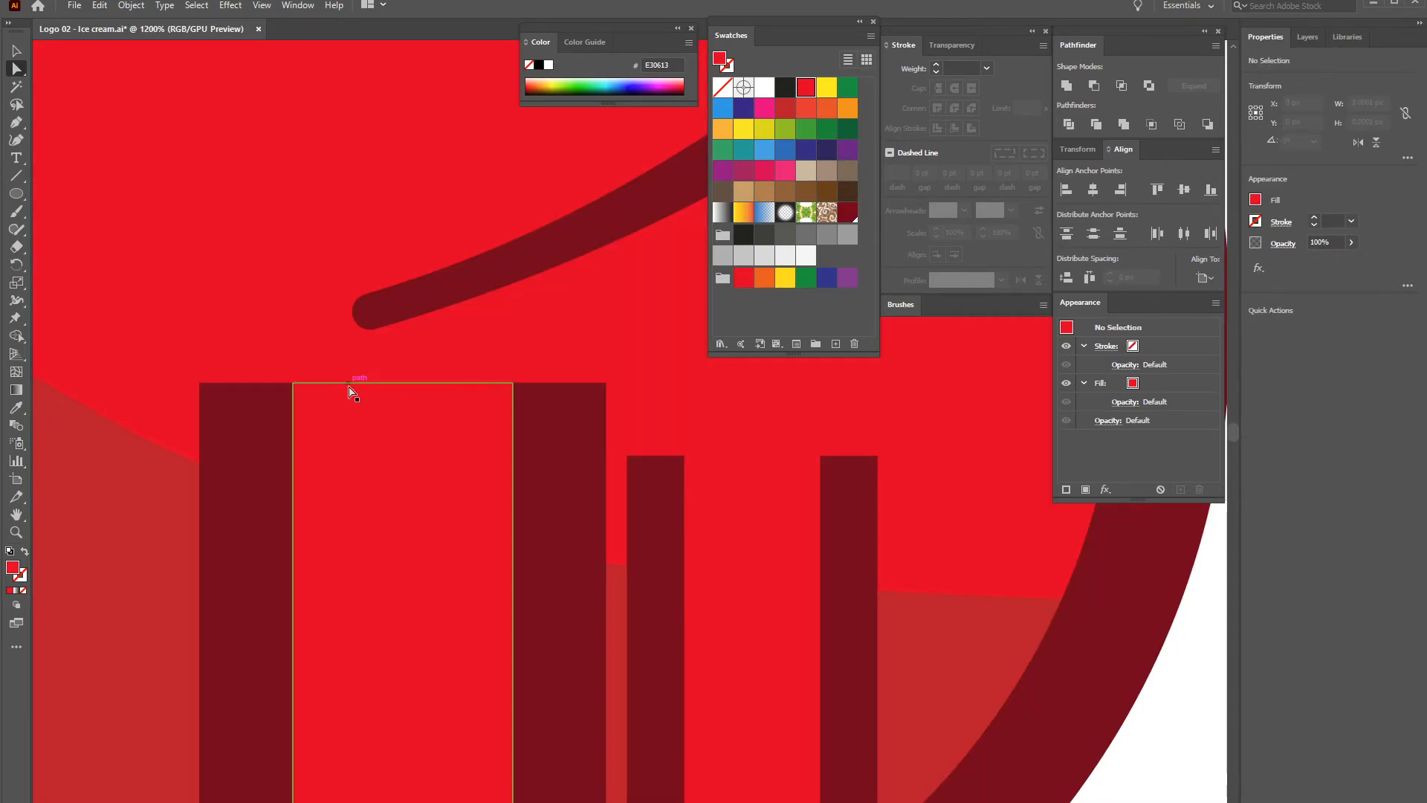
left_click(294, 383)
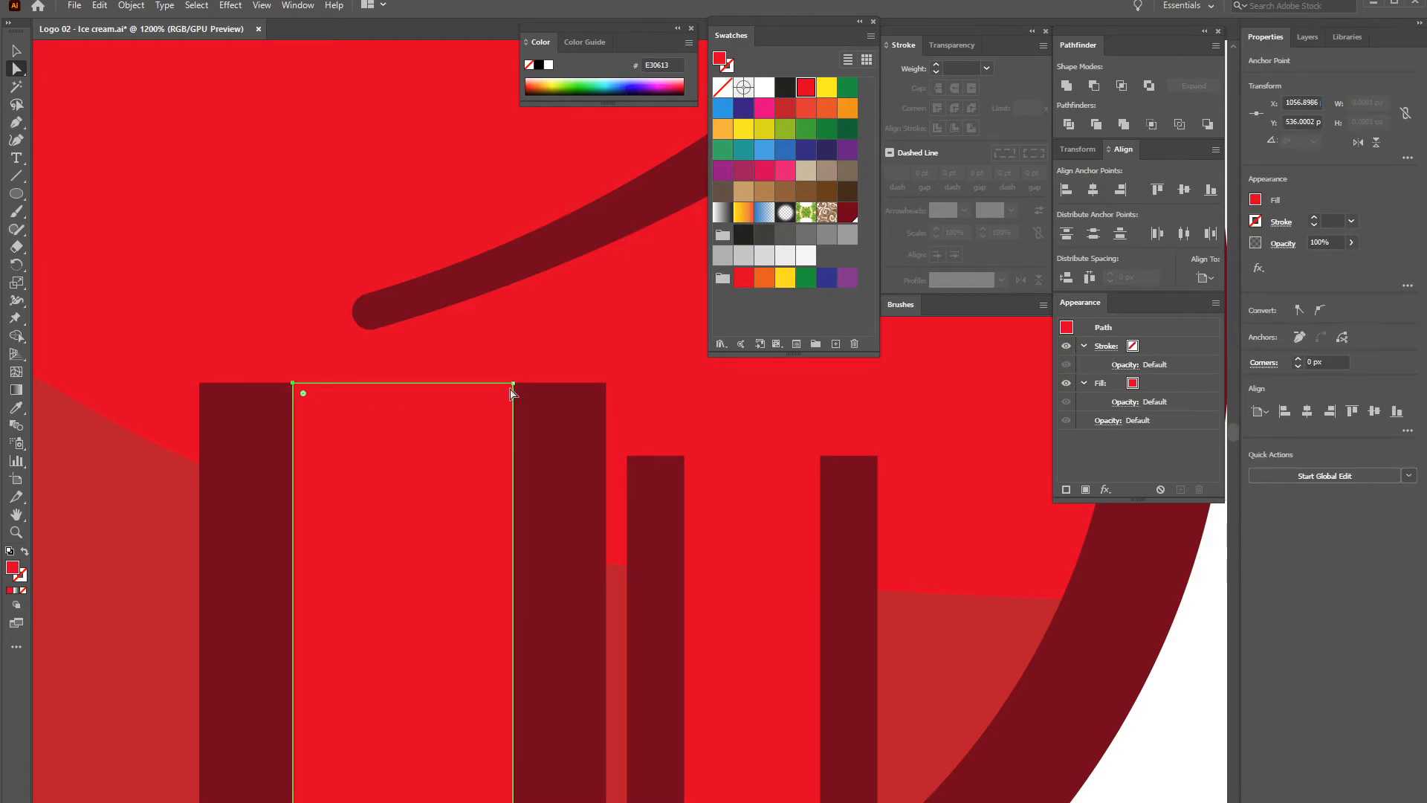
left_click(512, 384, "shift")
key("Up")
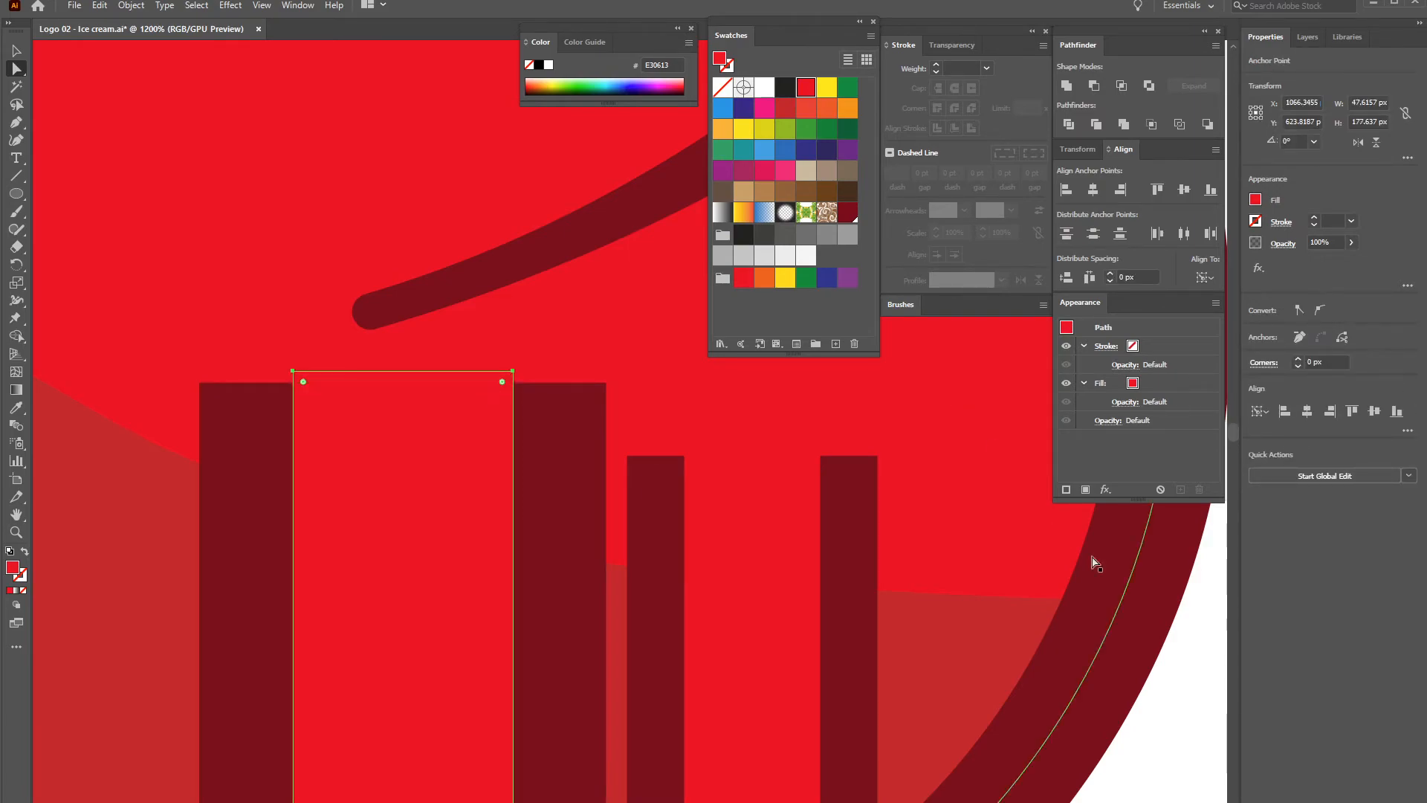
scroll(1228, 648, "down", 5)
left_click(970, 581)
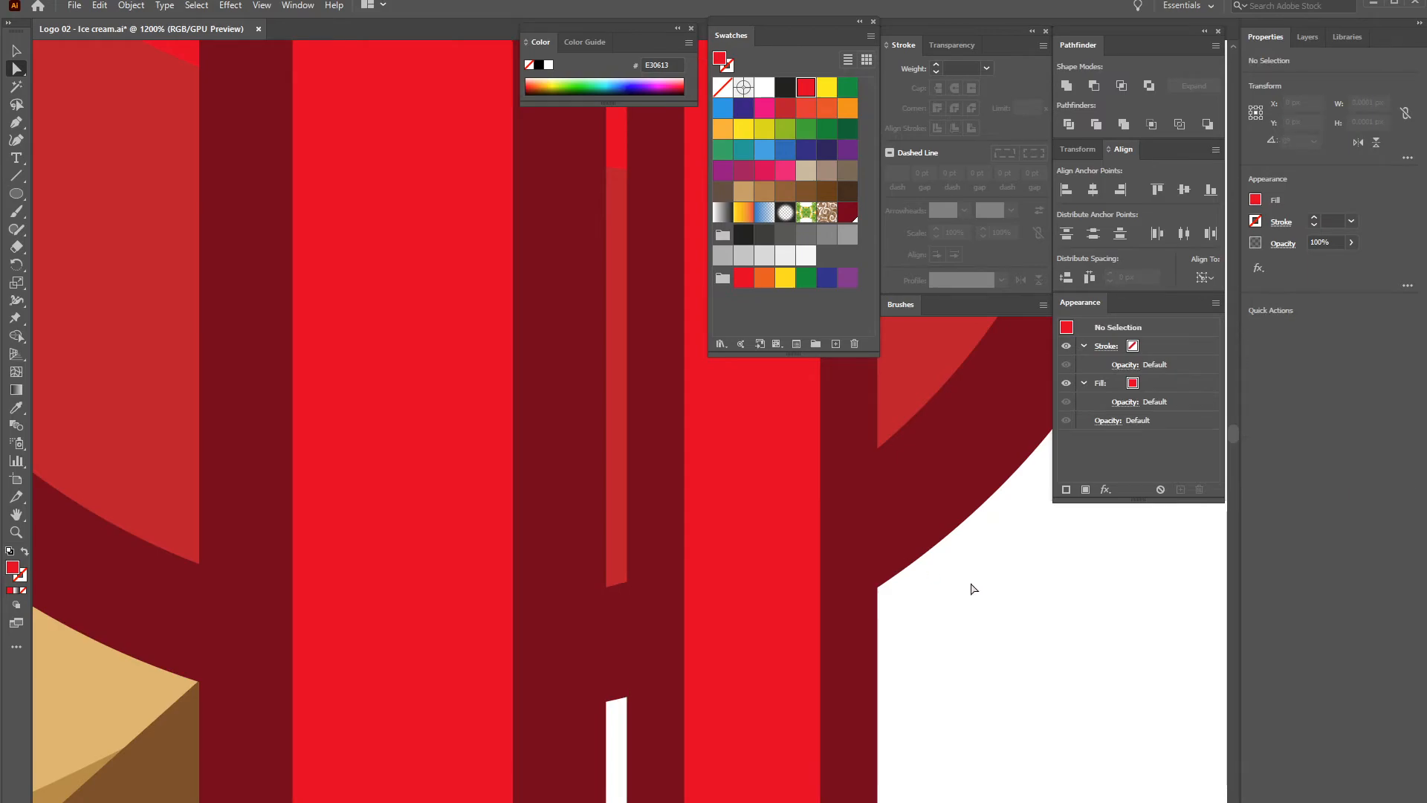
Move the larger drip away from the smaller one, onto the middle lobe beneath the main scoop
key("ctrl+minus")
key("ctrl+minus")
key("ctrl+minus")
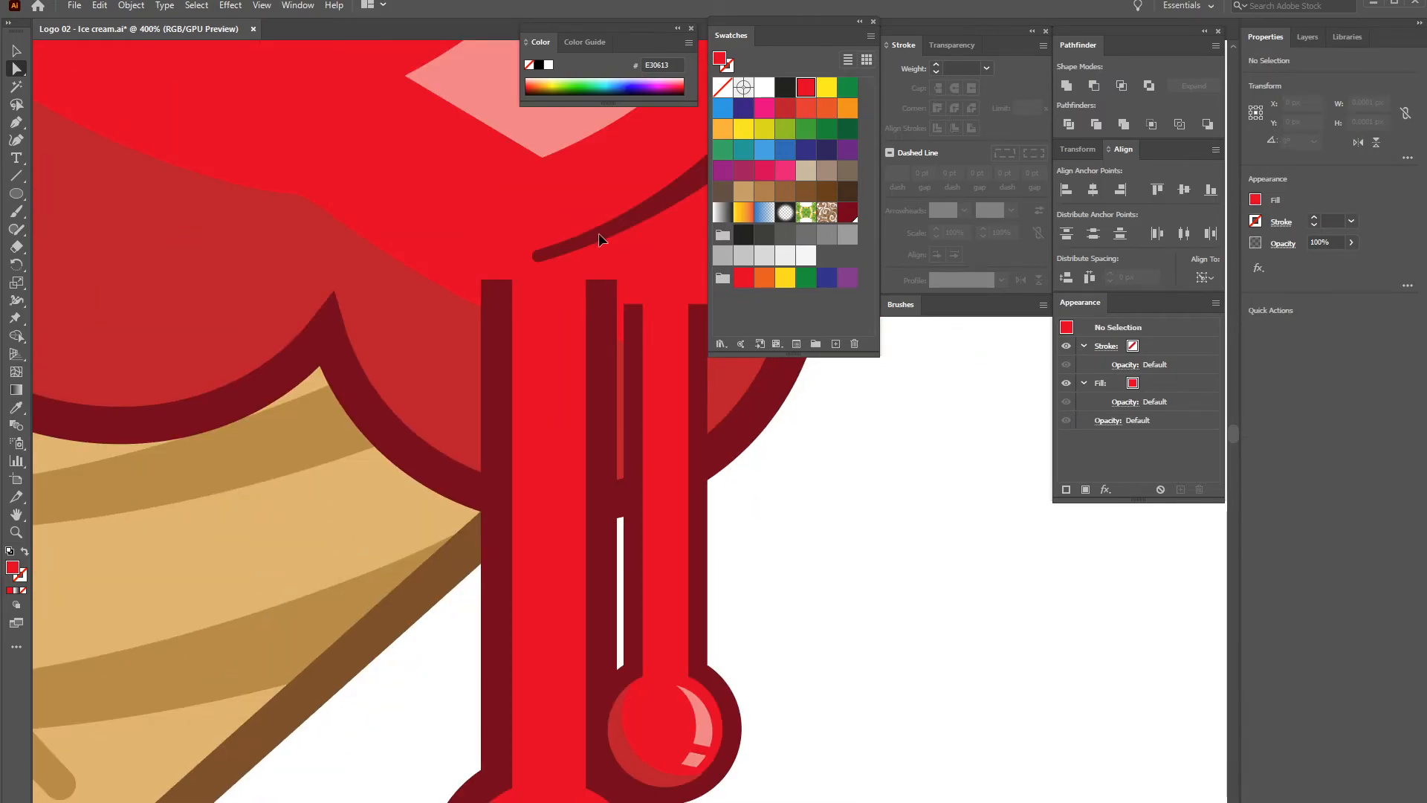
key("ctrl+minus")
key("ctrl+minus")
key("ctrl+minus")
key("ctrl+minus")
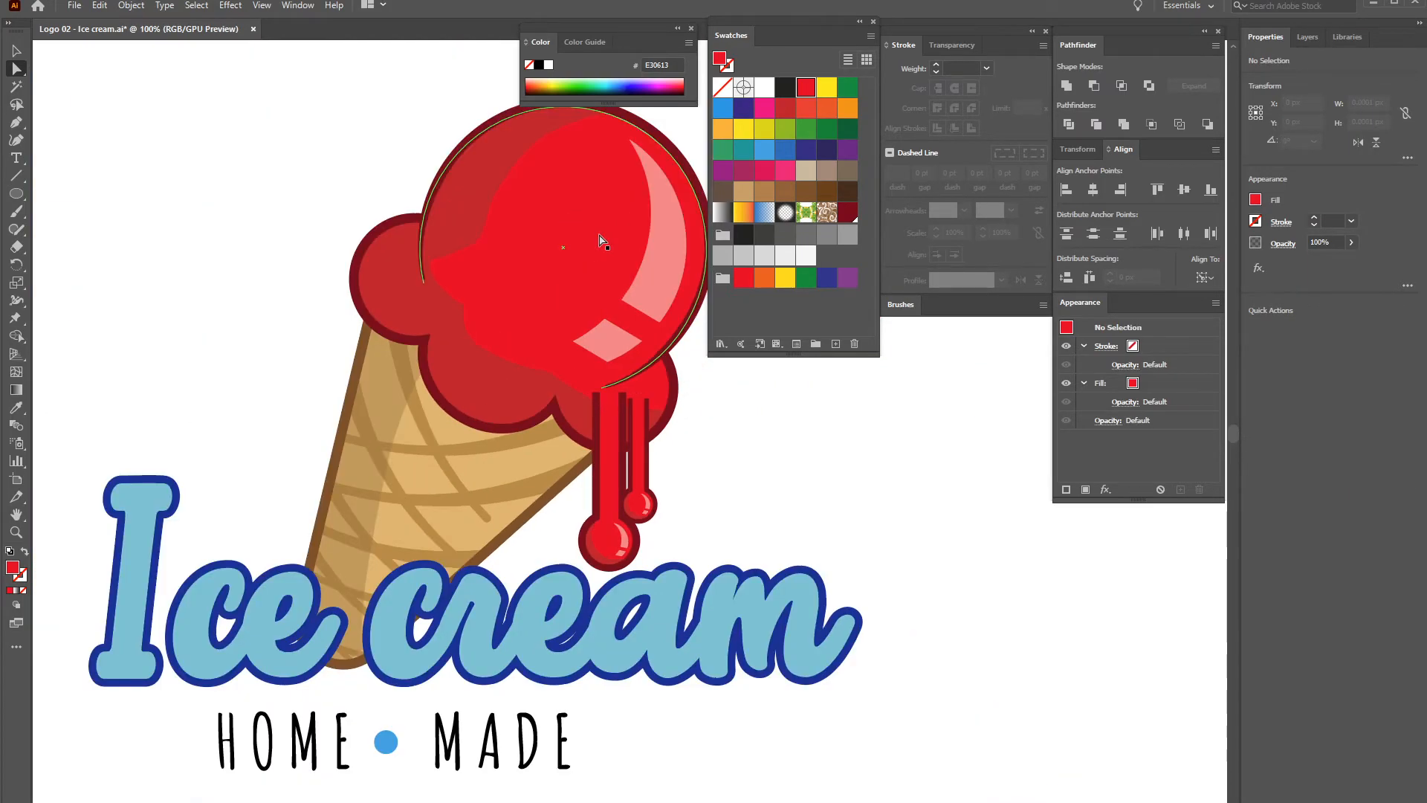
mouse_move(336, 245)
left_mouse_down()
mouse_move(293, 237)
mouse_move(314, 242)
left_mouse_up()
key("ctrl+minus")
key("ctrl+minus")
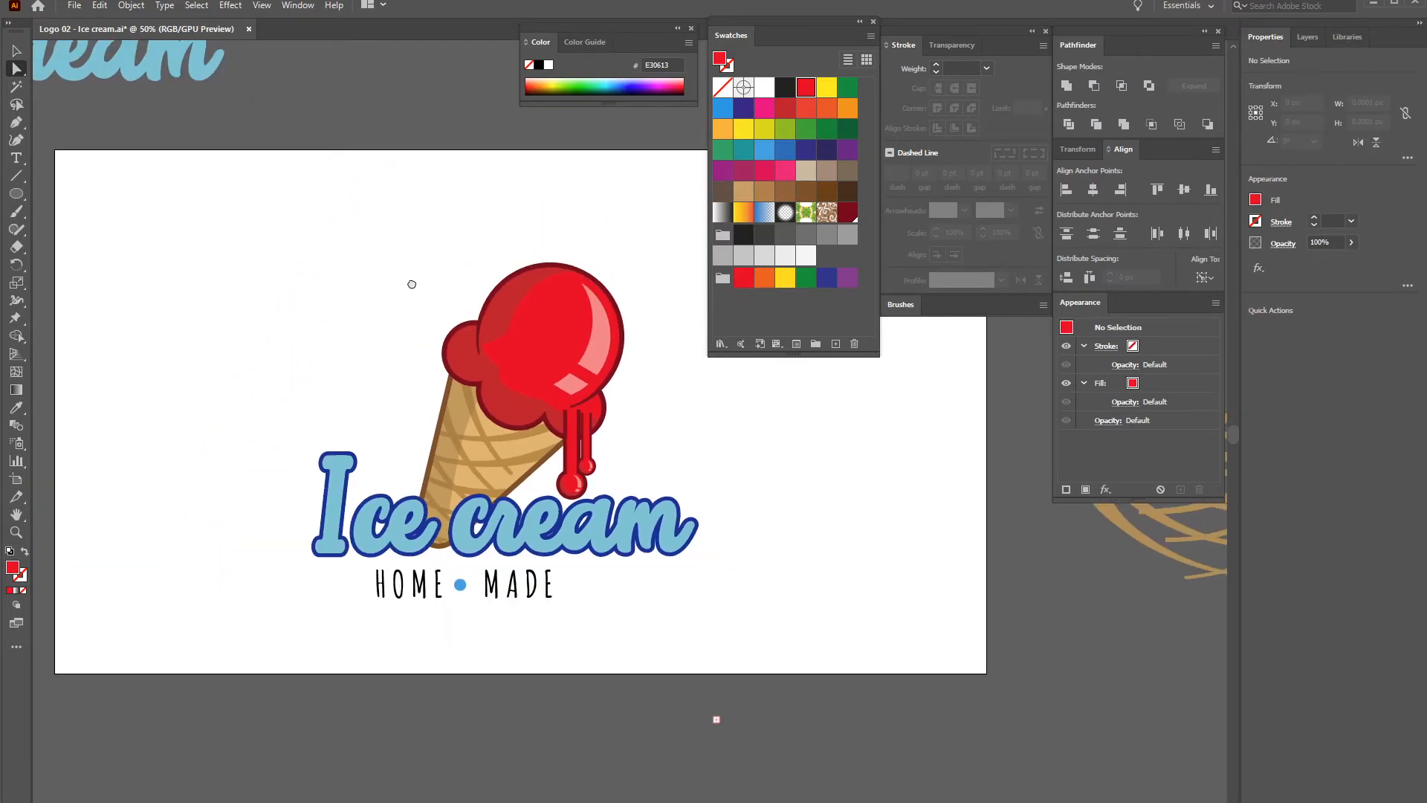
key("v")
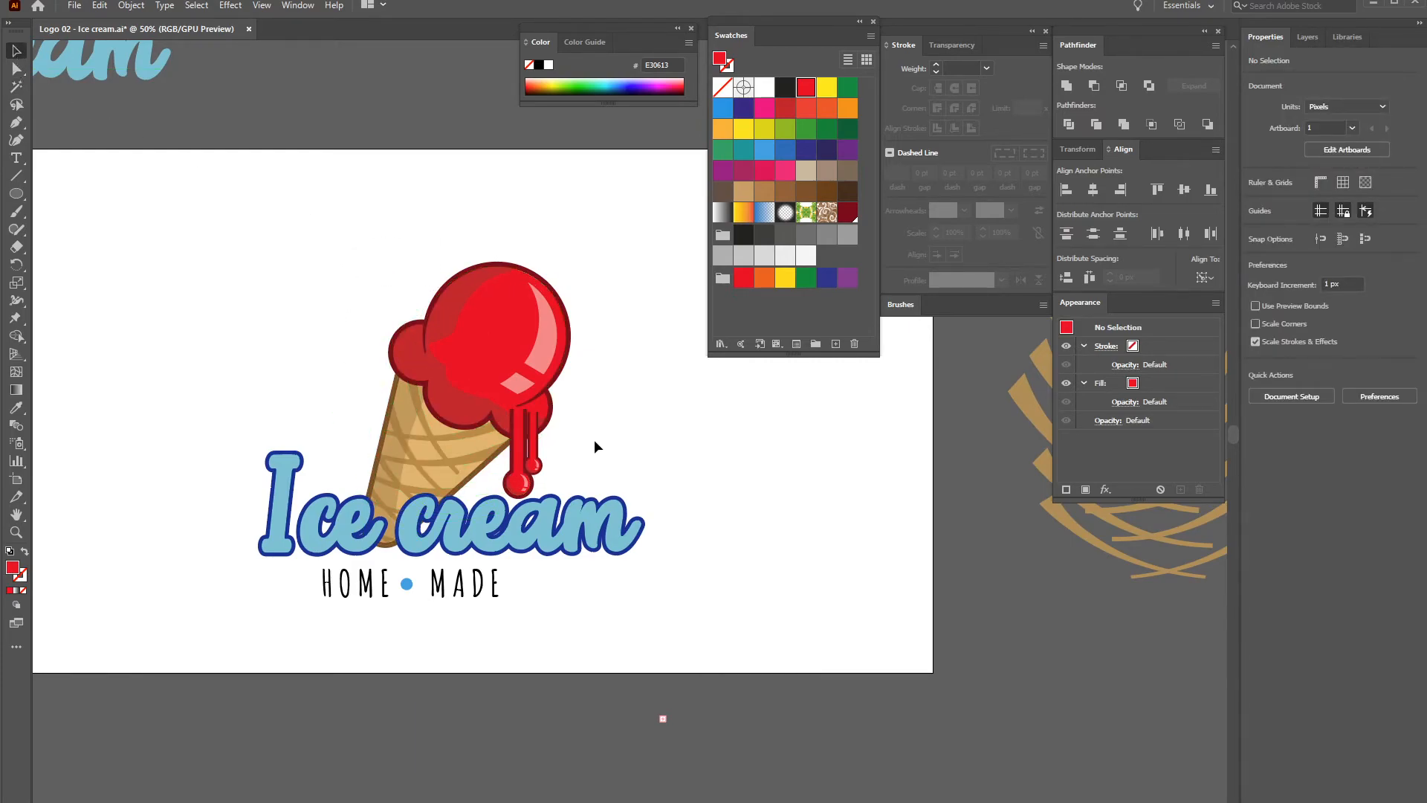
left_click_drag(506, 482, 456, 444)
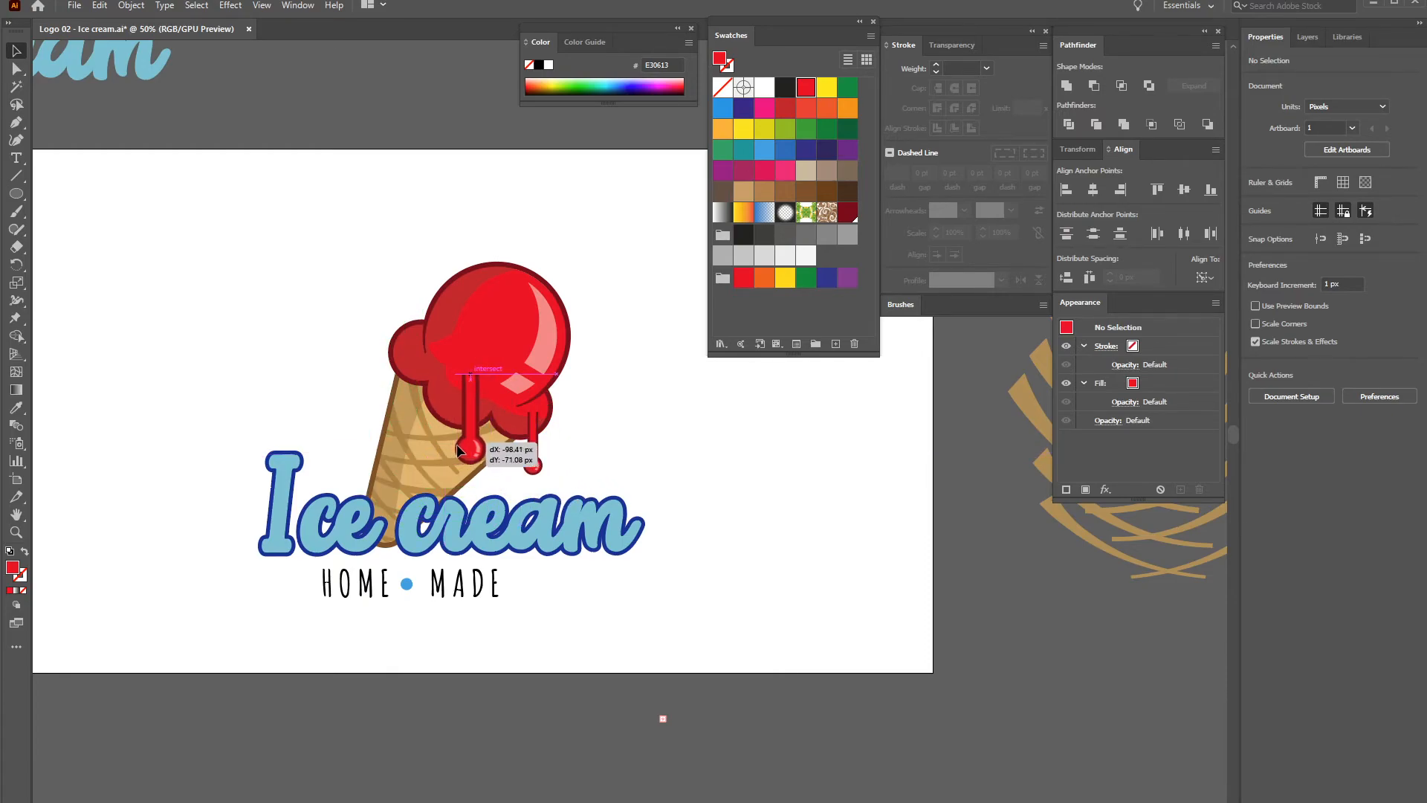
left_click(661, 425)
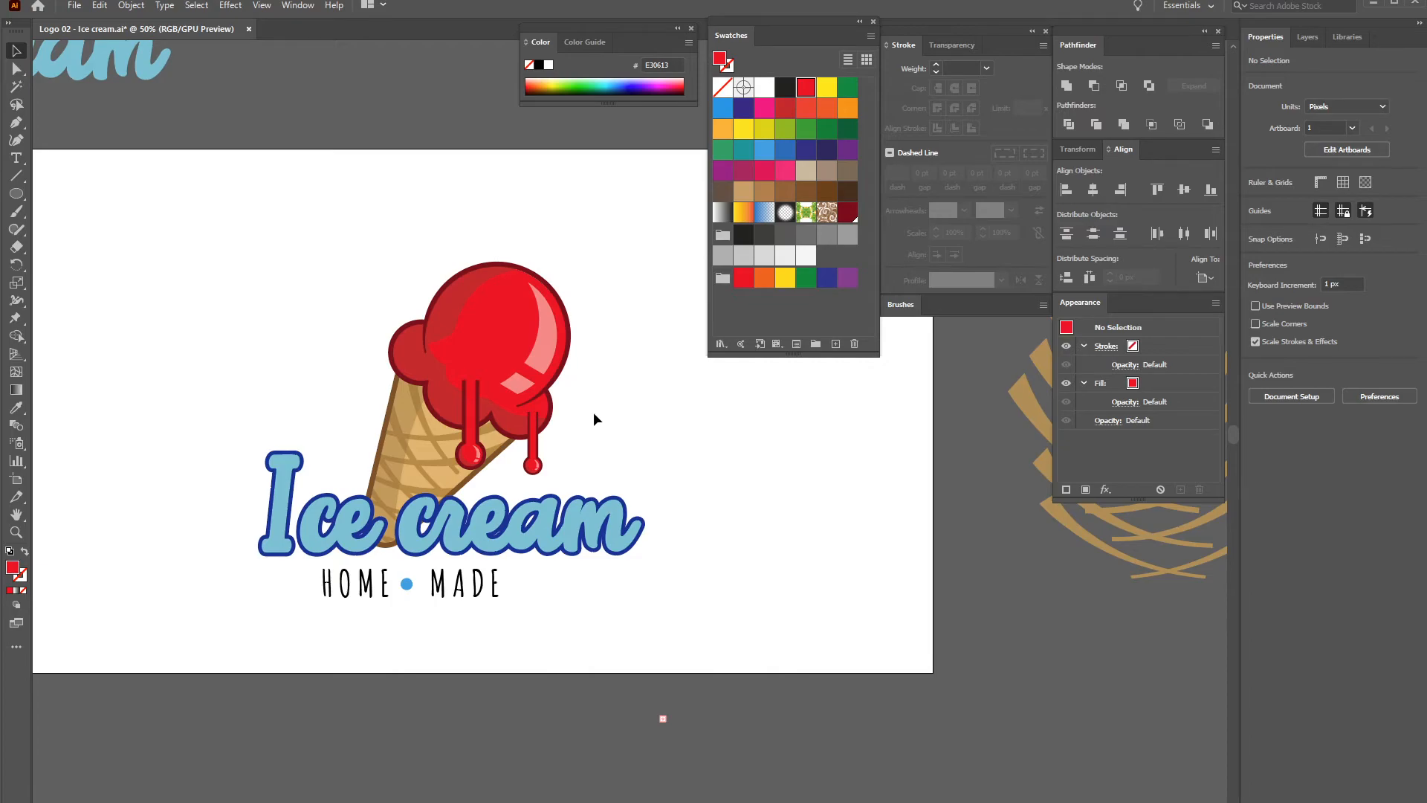
left_click_drag(471, 441, 478, 443)
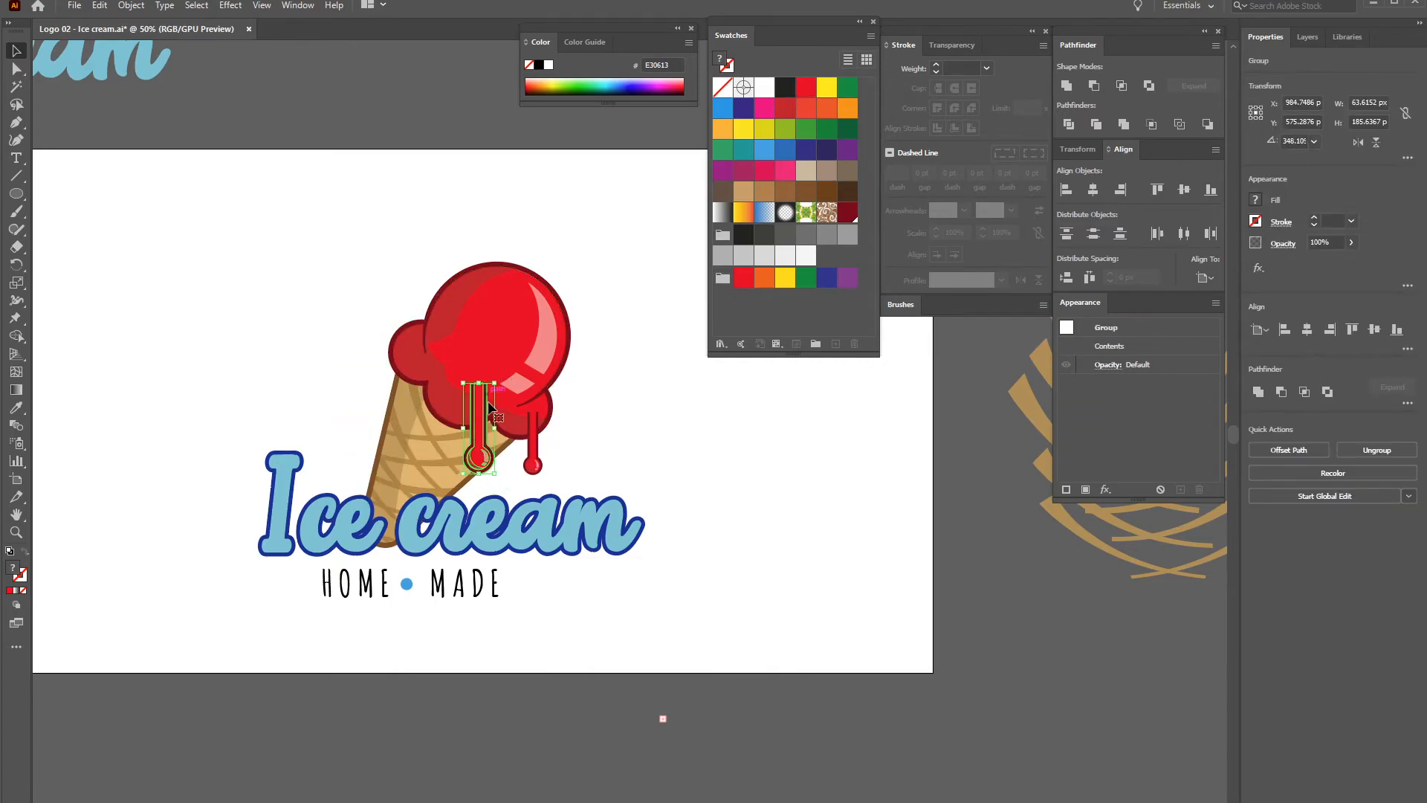
left_click(625, 454)
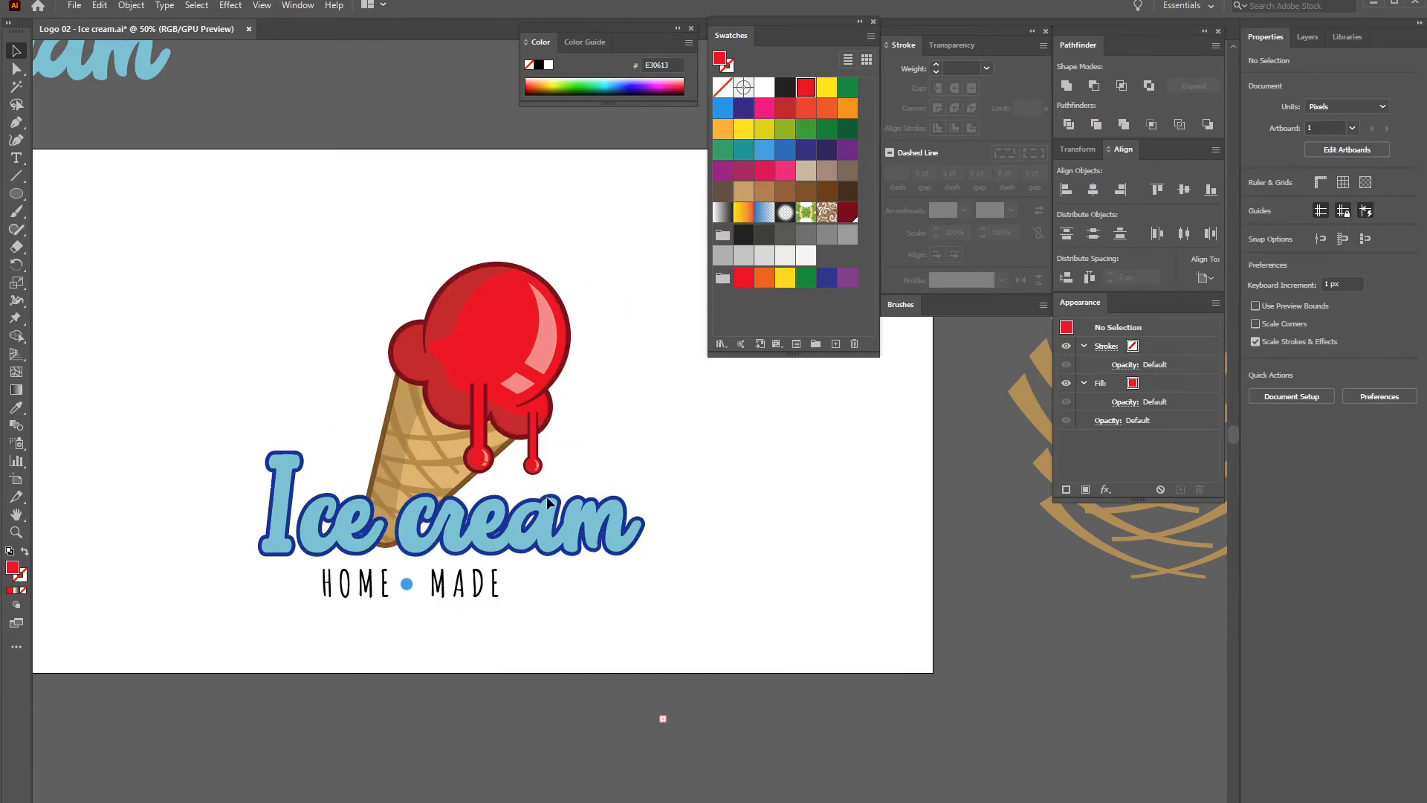
Move the HOME • MADE tagline slightly closer to the Ice cream lettering
left_click_drag(327, 597, 408, 577)
left_click(685, 515)
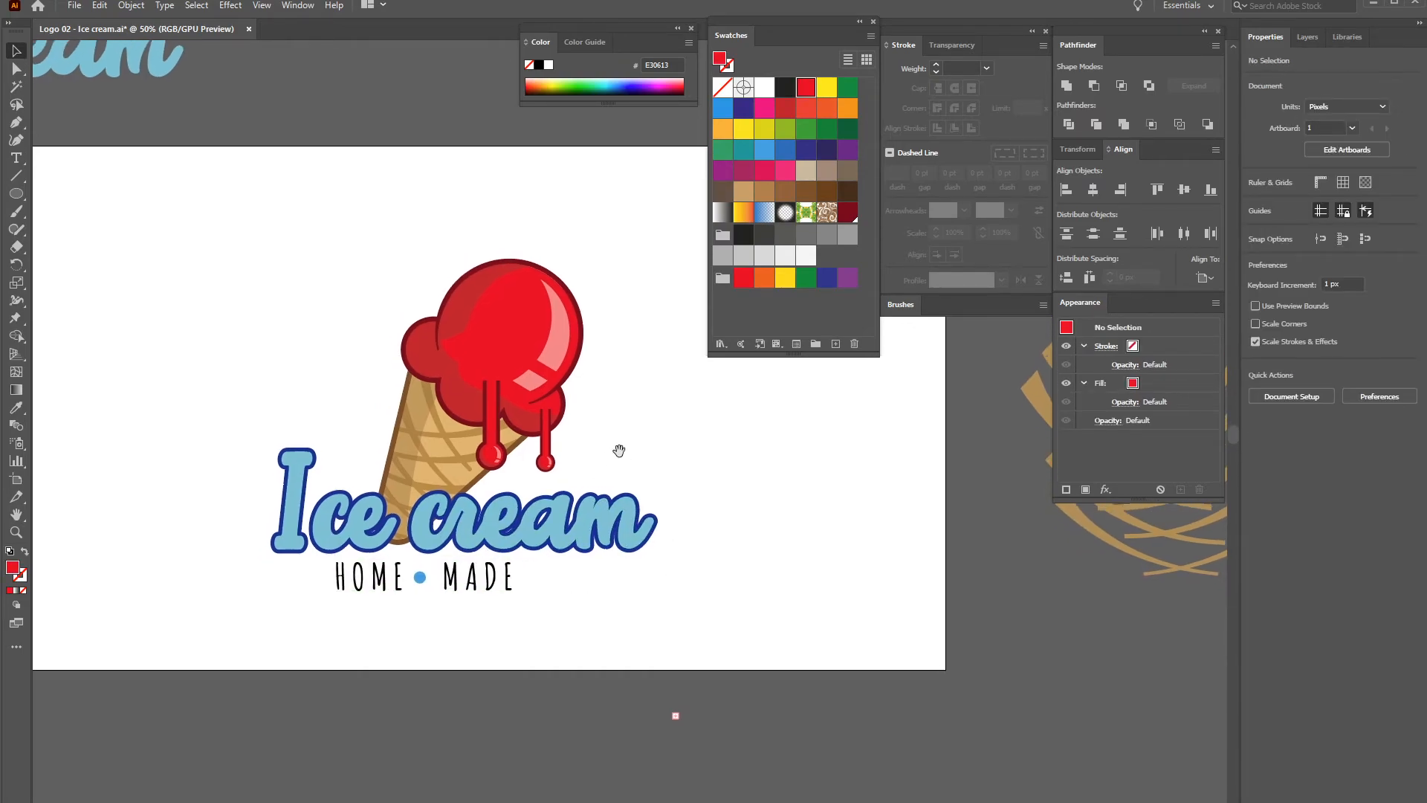
key("ctrl+equal")
left_click_drag(635, 475, 677, 411)
left_click_drag(144, 225, 163, 275)
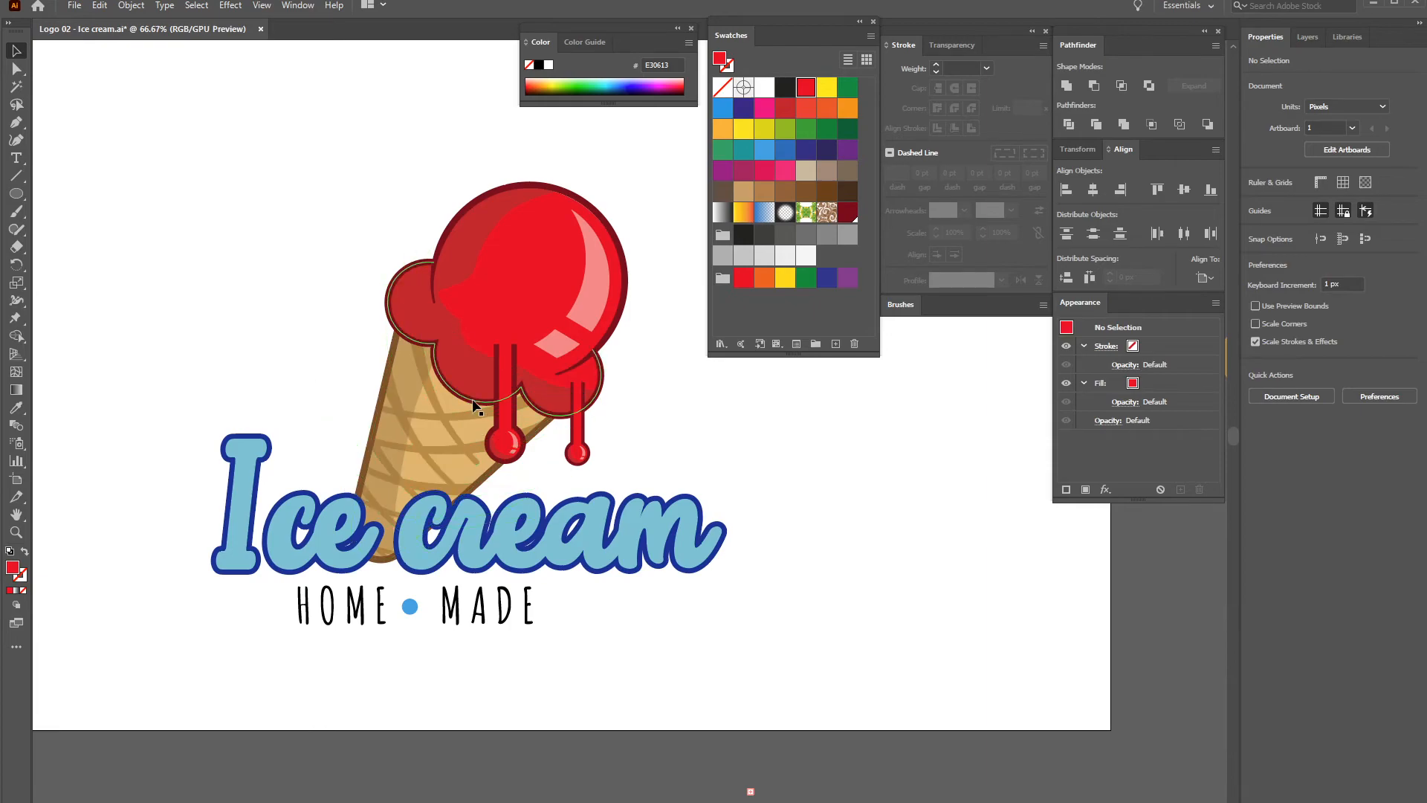
Try freehand Paintbrush strokes with the 5 pt. Round brush on the empty artboard beside the lettering
key("b")
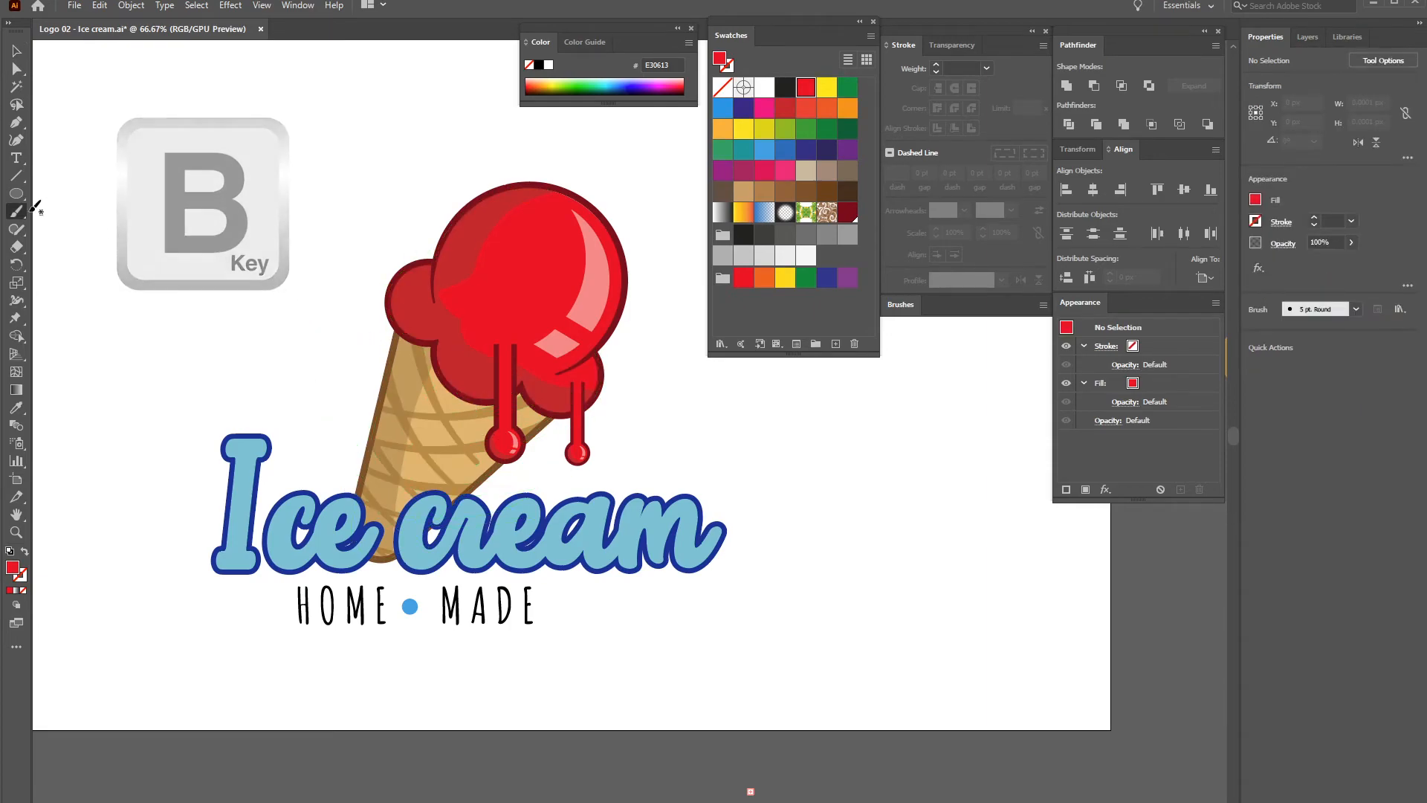
mouse_move(702, 599)
left_mouse_down()
mouse_move(921, 542)
mouse_move(915, 506)
left_mouse_up()
key("ctrl+z")
left_click_drag(803, 485, 894, 477)
left_click_drag(826, 539, 926, 573)
left_click_drag(827, 595, 915, 632)
key("ctrl+z")
key("ctrl+z")
key("ctrl+z")
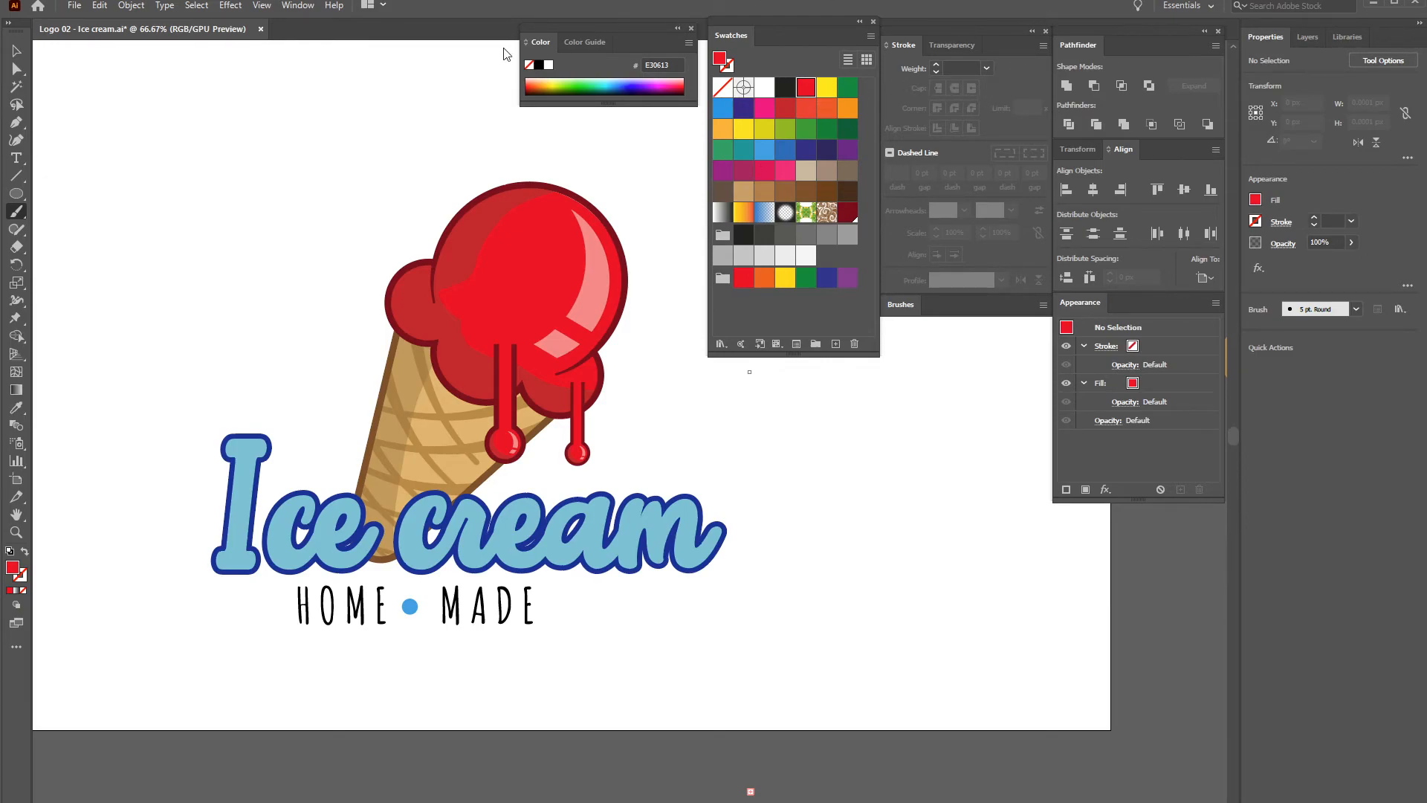
Open the Artistic_Ink brush library, enlarge it clear of the artwork and choose its Calligraphy 1 brush
left_click(298, 6)
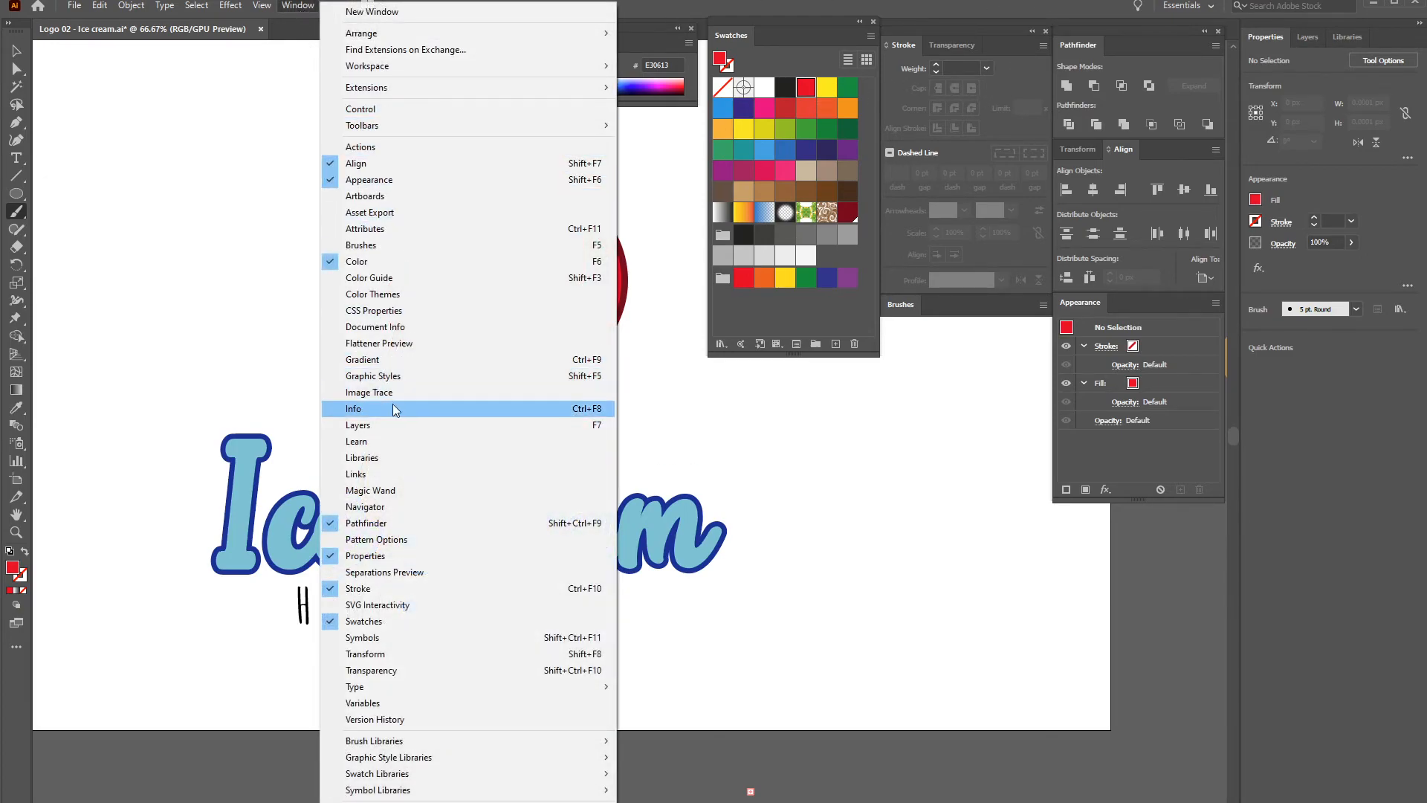
left_click(403, 244)
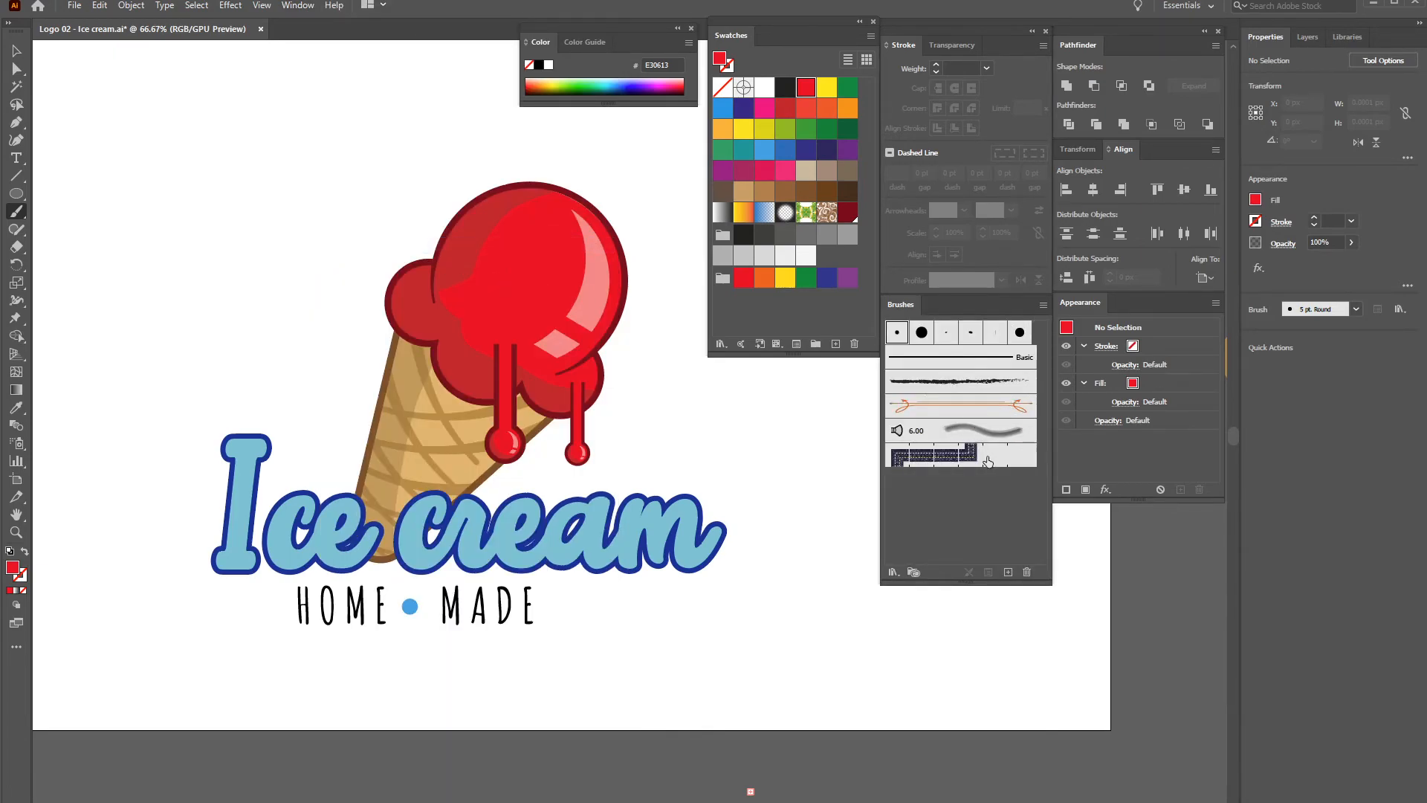
left_click(1043, 305)
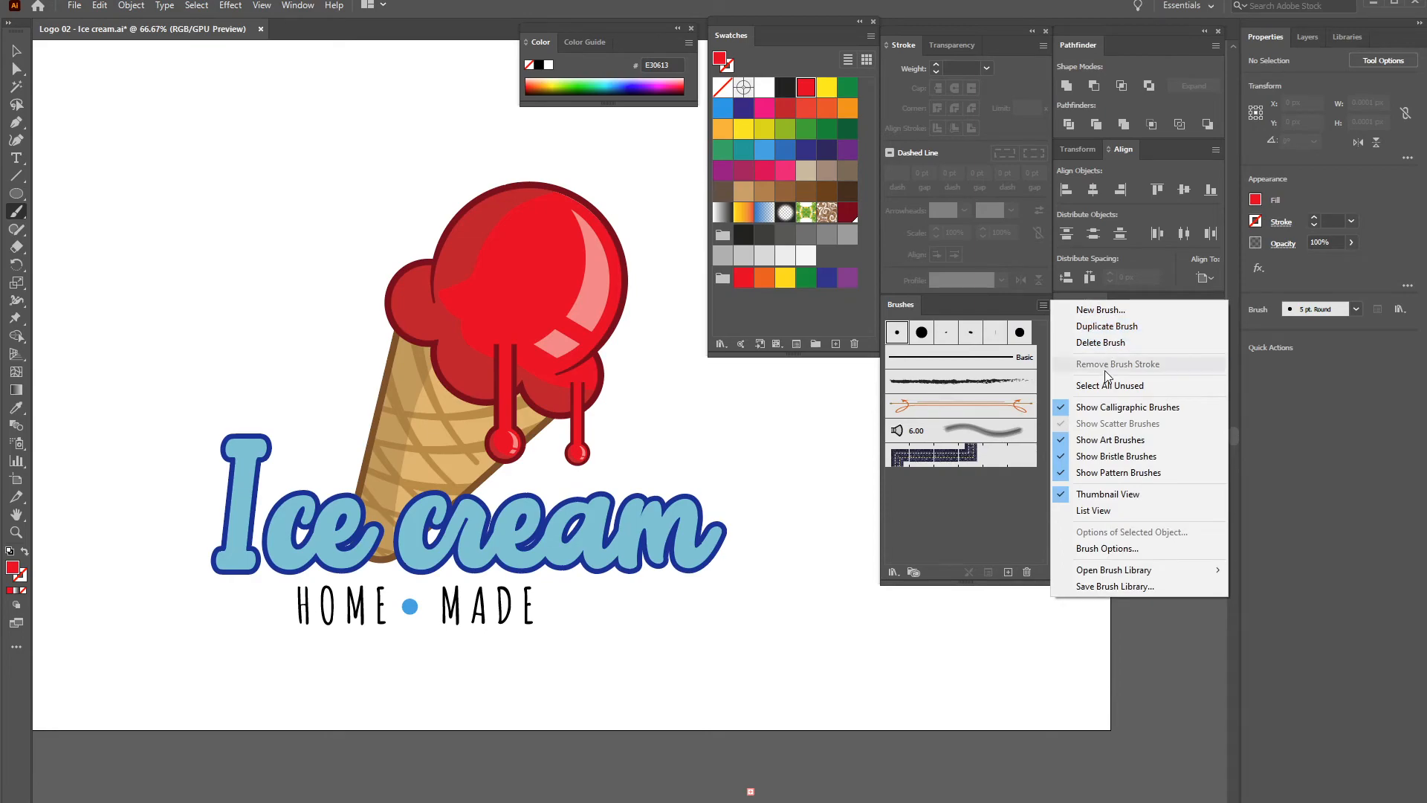
mouse_move(1114, 571)
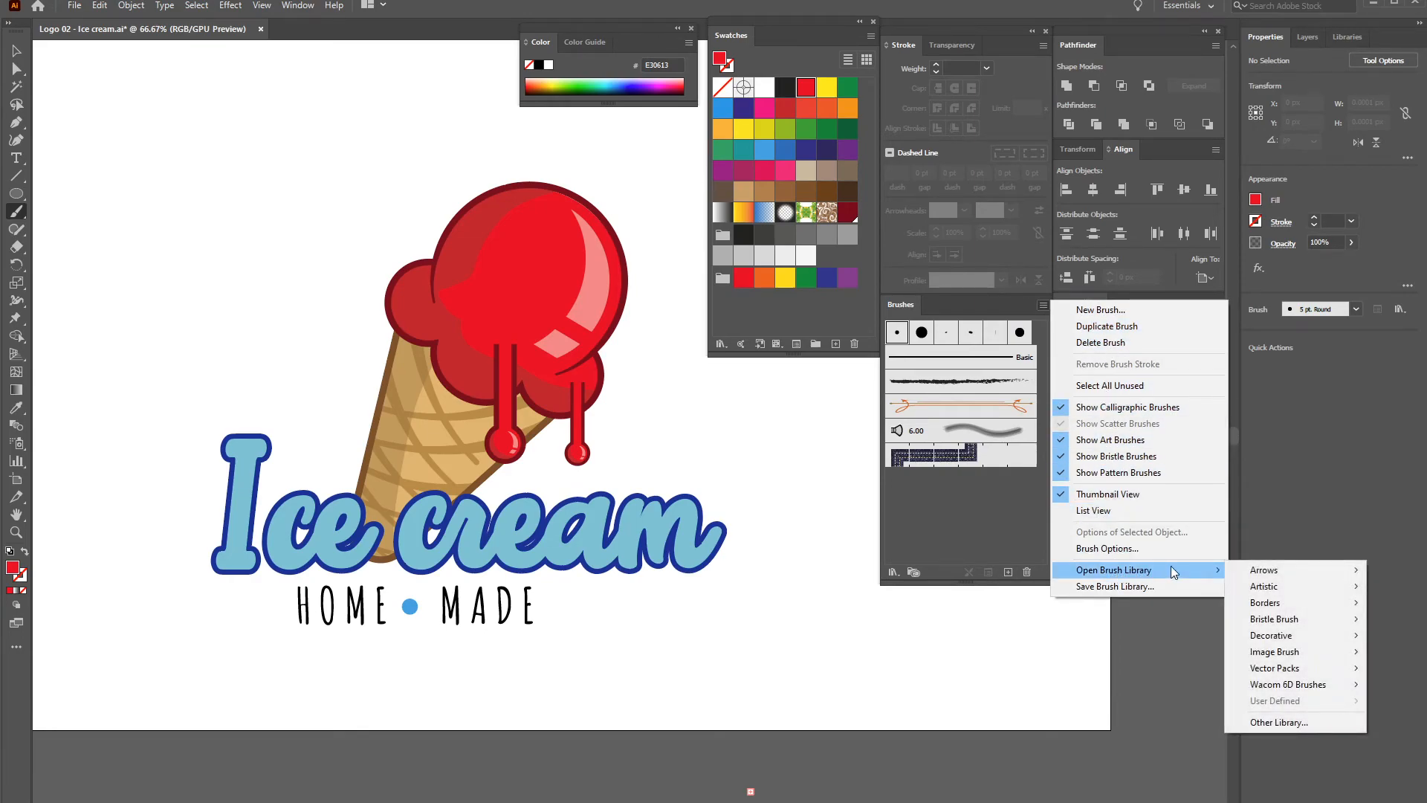
mouse_move(1282, 592)
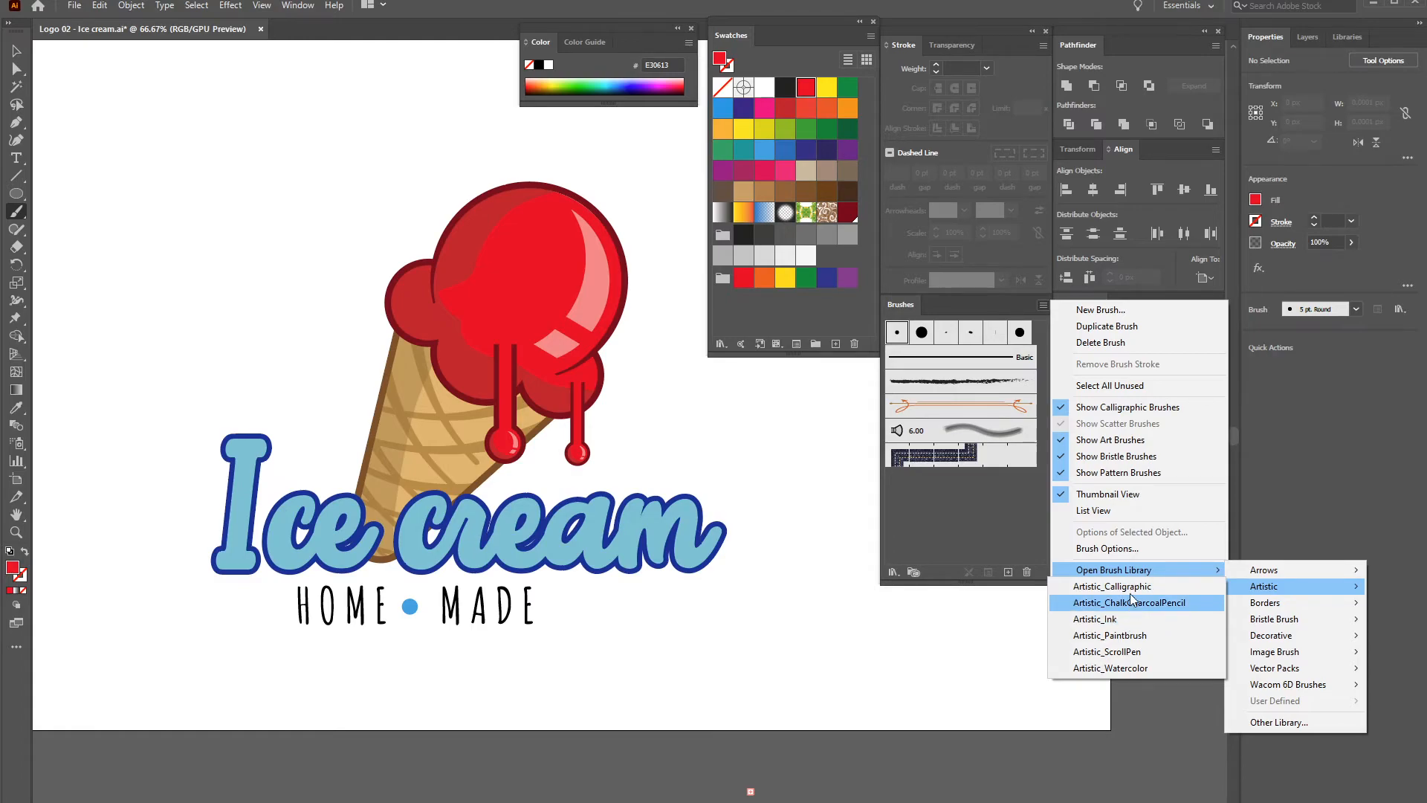
left_click(1120, 618)
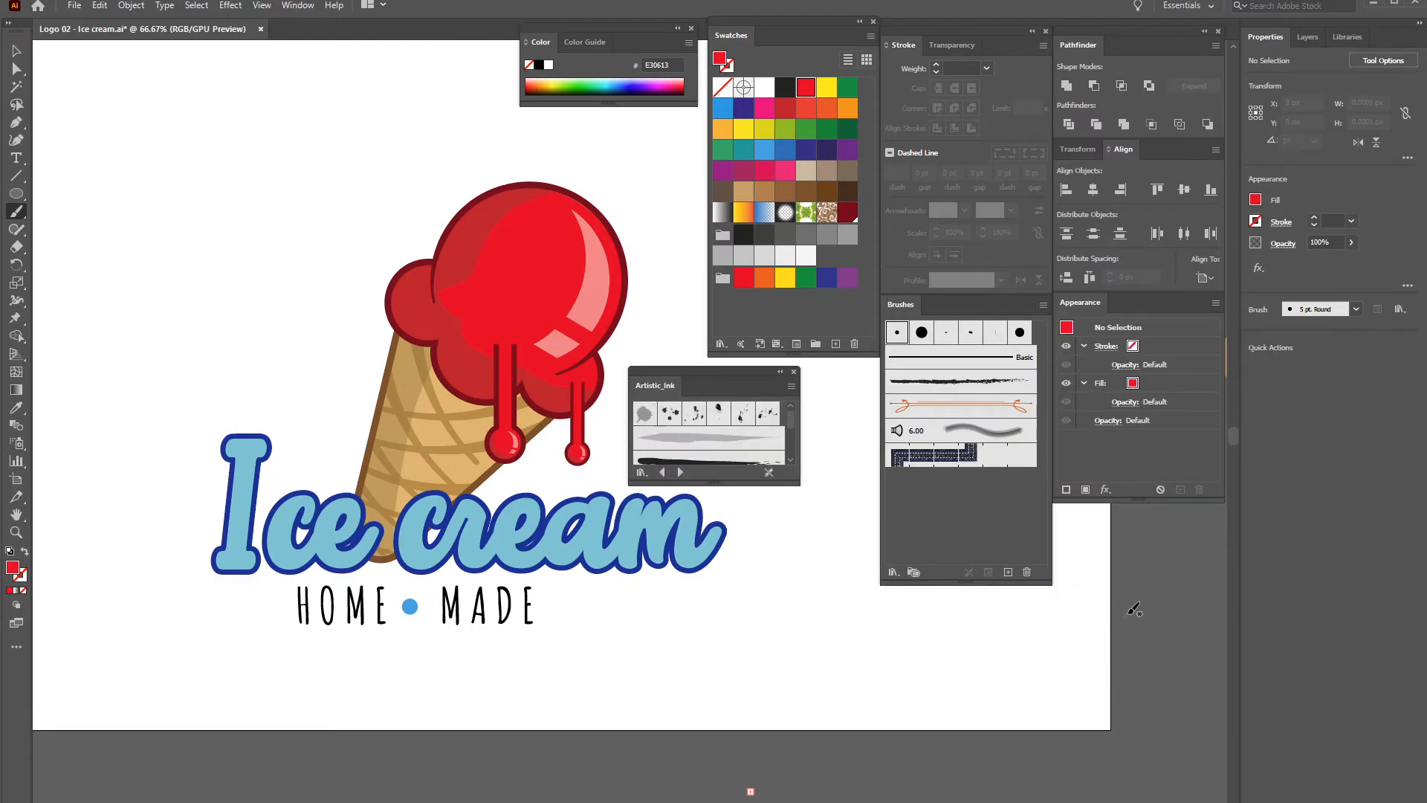
left_click_drag(785, 485, 785, 621)
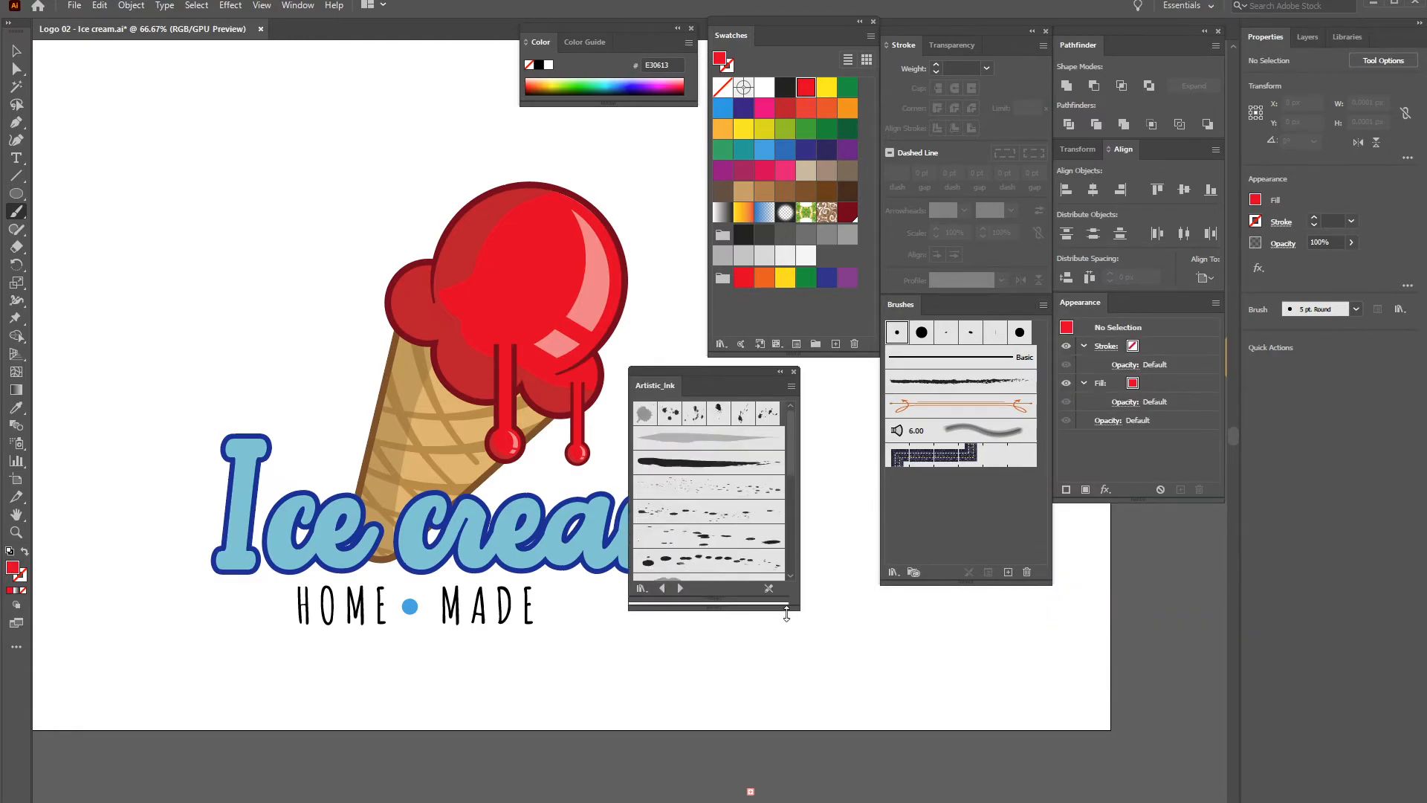
left_click_drag(736, 375, 968, 533)
left_click(896, 620)
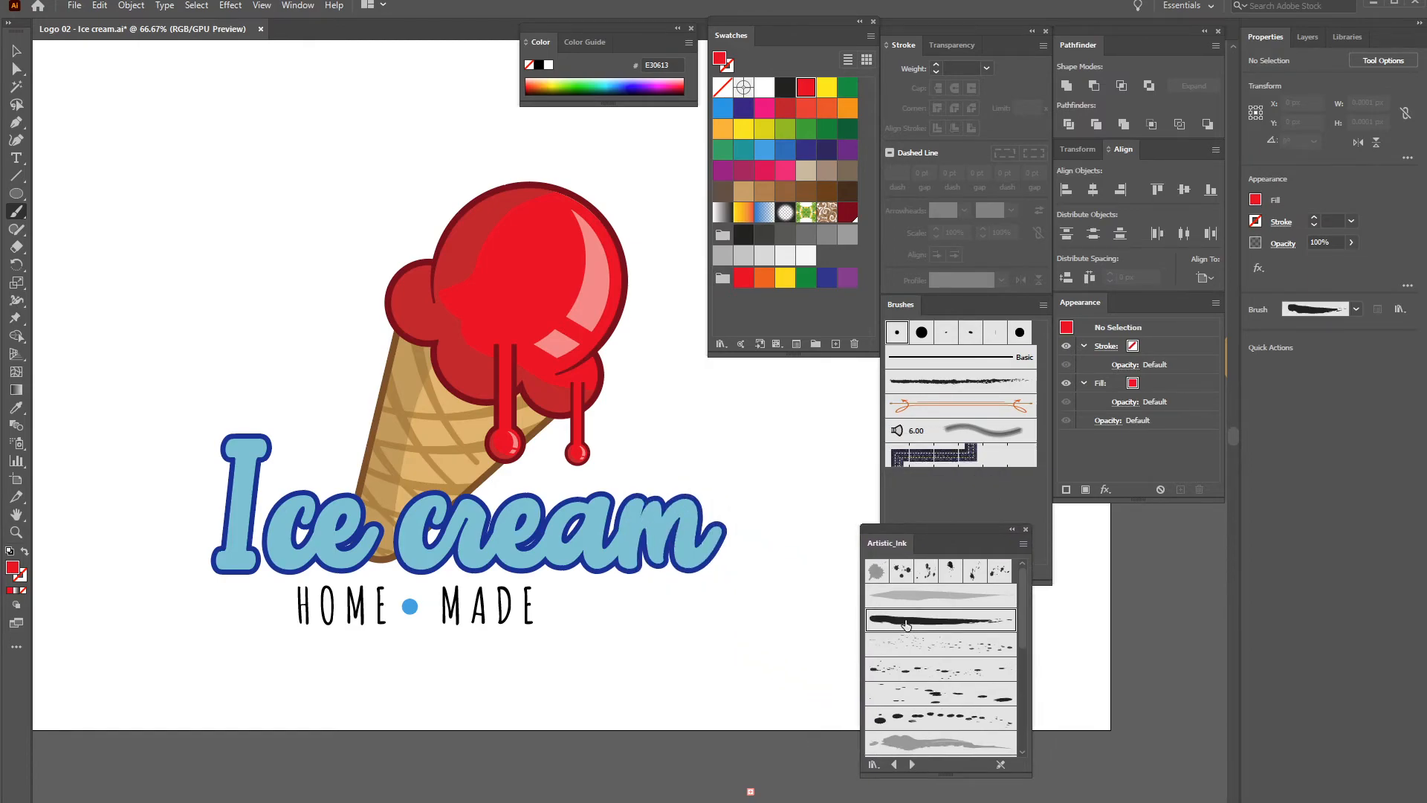
Try a test stroke with the Calligraphy 1 brush and another with Charcoal - Feather, undoing each
left_click_drag(792, 454, 817, 487)
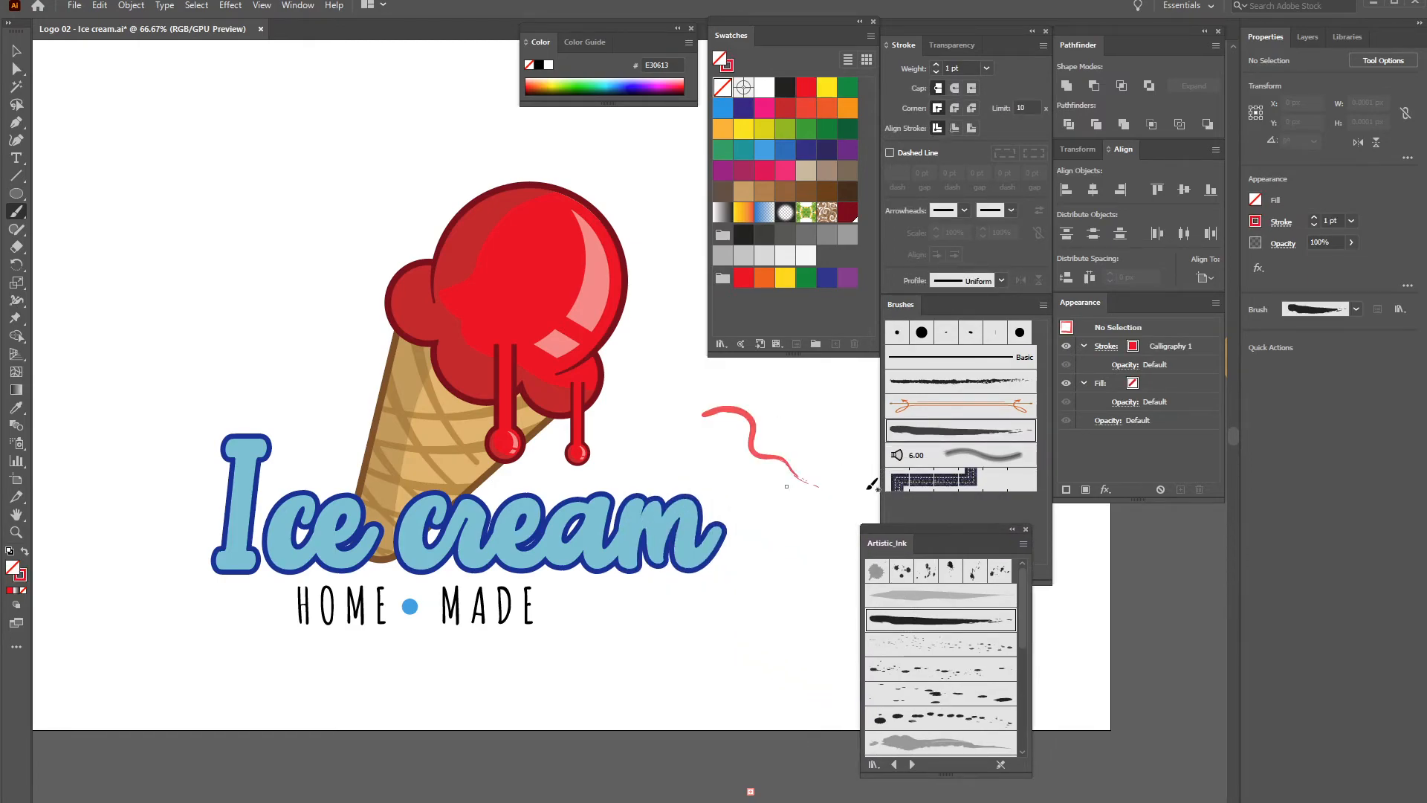
key("ctrl+z")
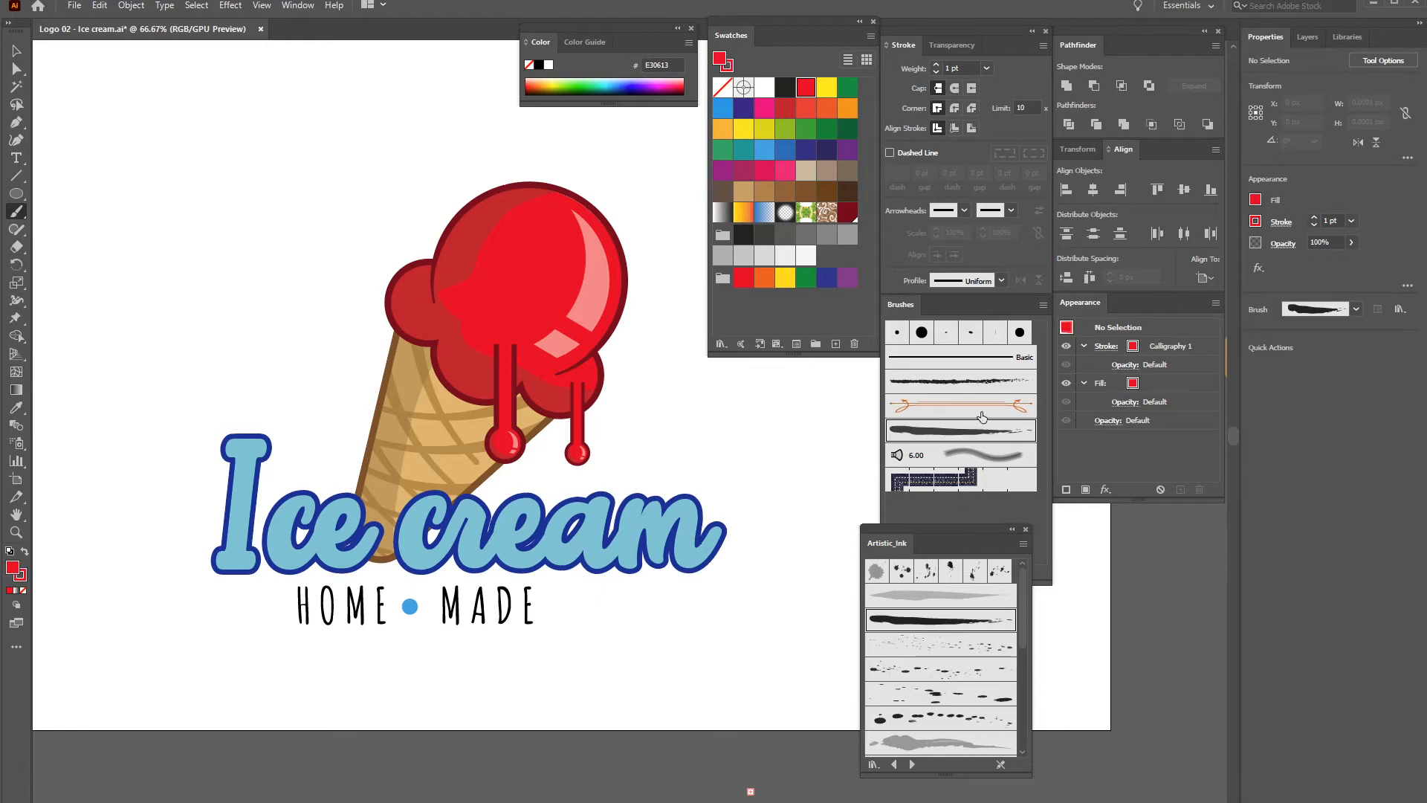
left_click(964, 381)
left_click_drag(733, 469, 782, 498)
key("ctrl+z")
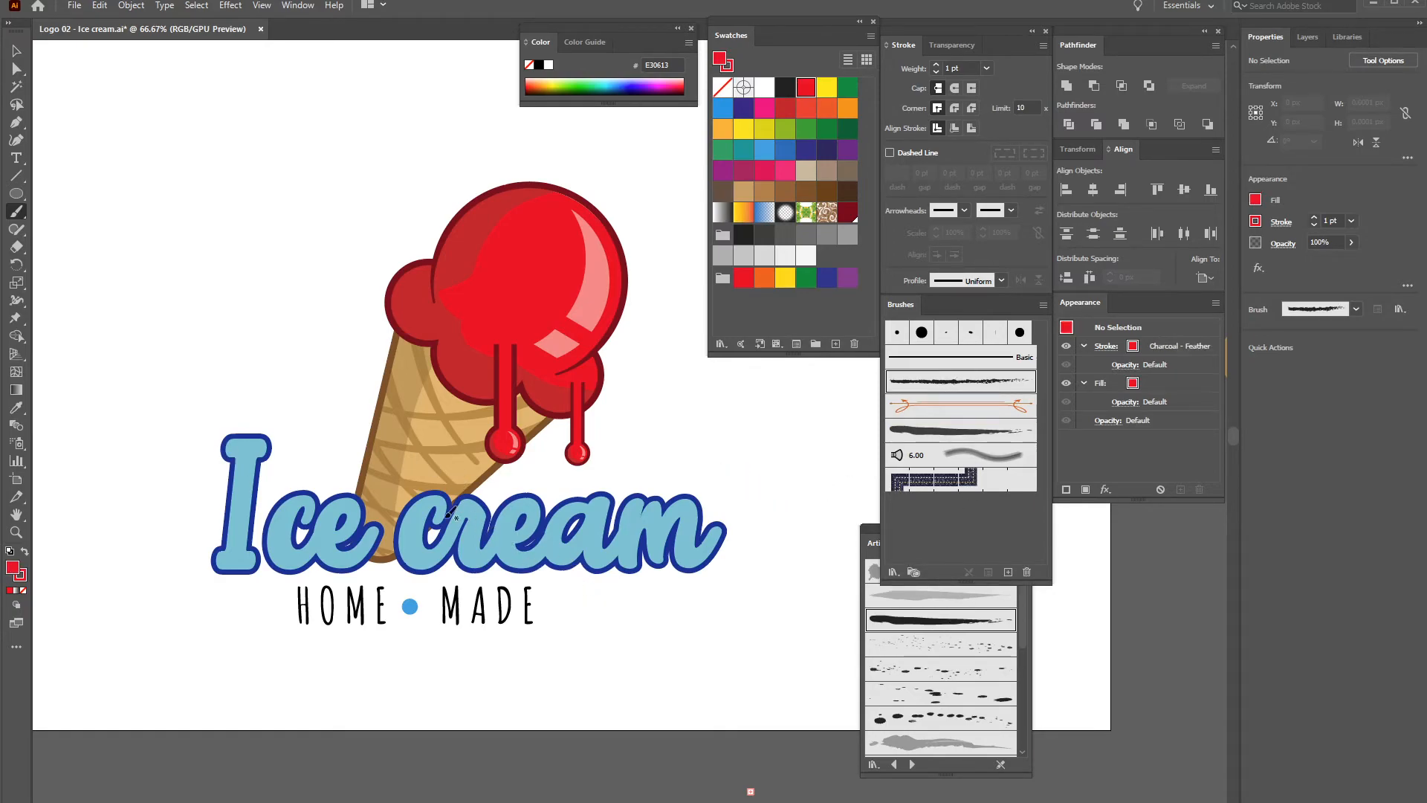
Set the stroke colour to light blue 58ABCC for the brush strokes
double_click(22, 576)
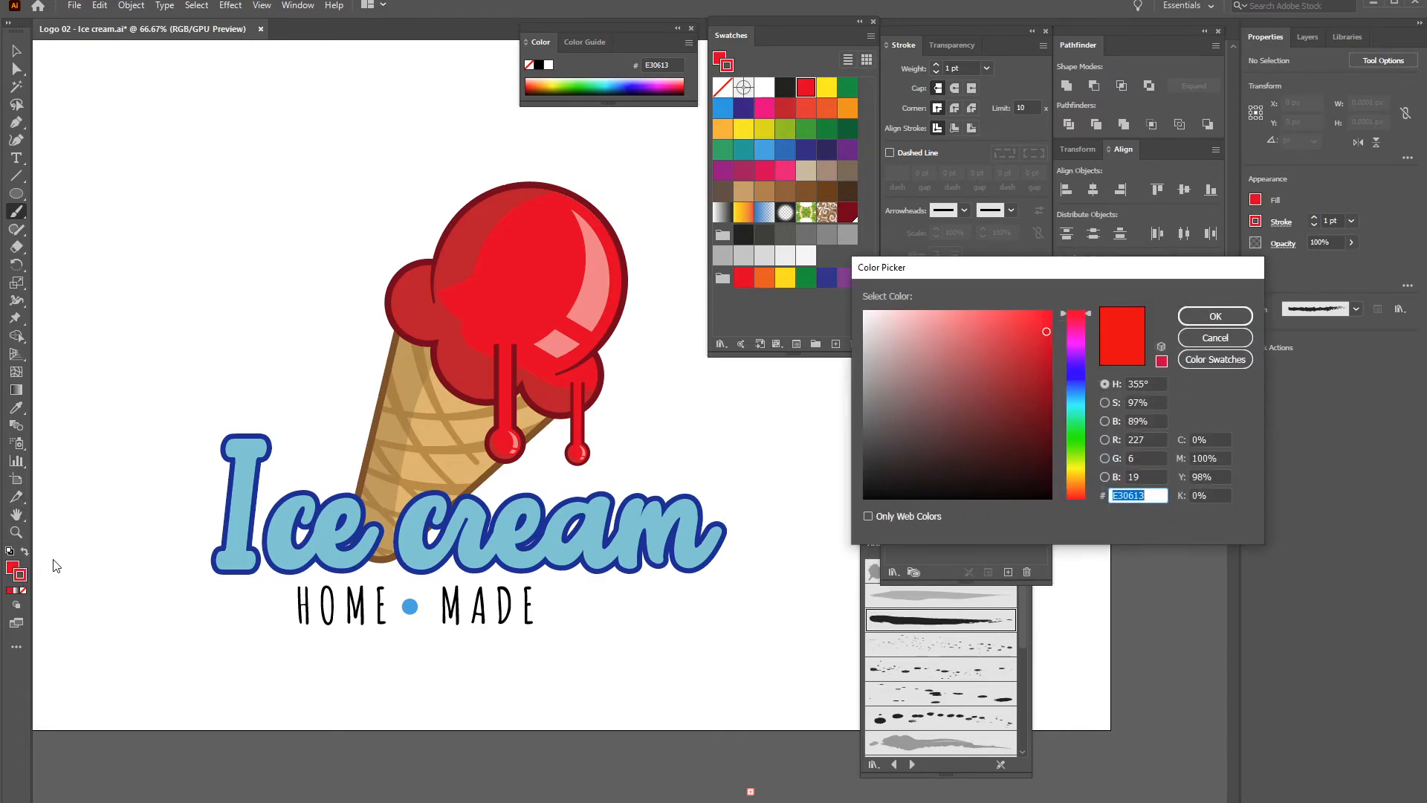
left_click_drag(1077, 431, 1076, 396)
mouse_move(1015, 341)
left_mouse_down()
mouse_move(988, 324)
mouse_move(1002, 343)
mouse_move(970, 348)
left_mouse_up()
left_click(1215, 316)
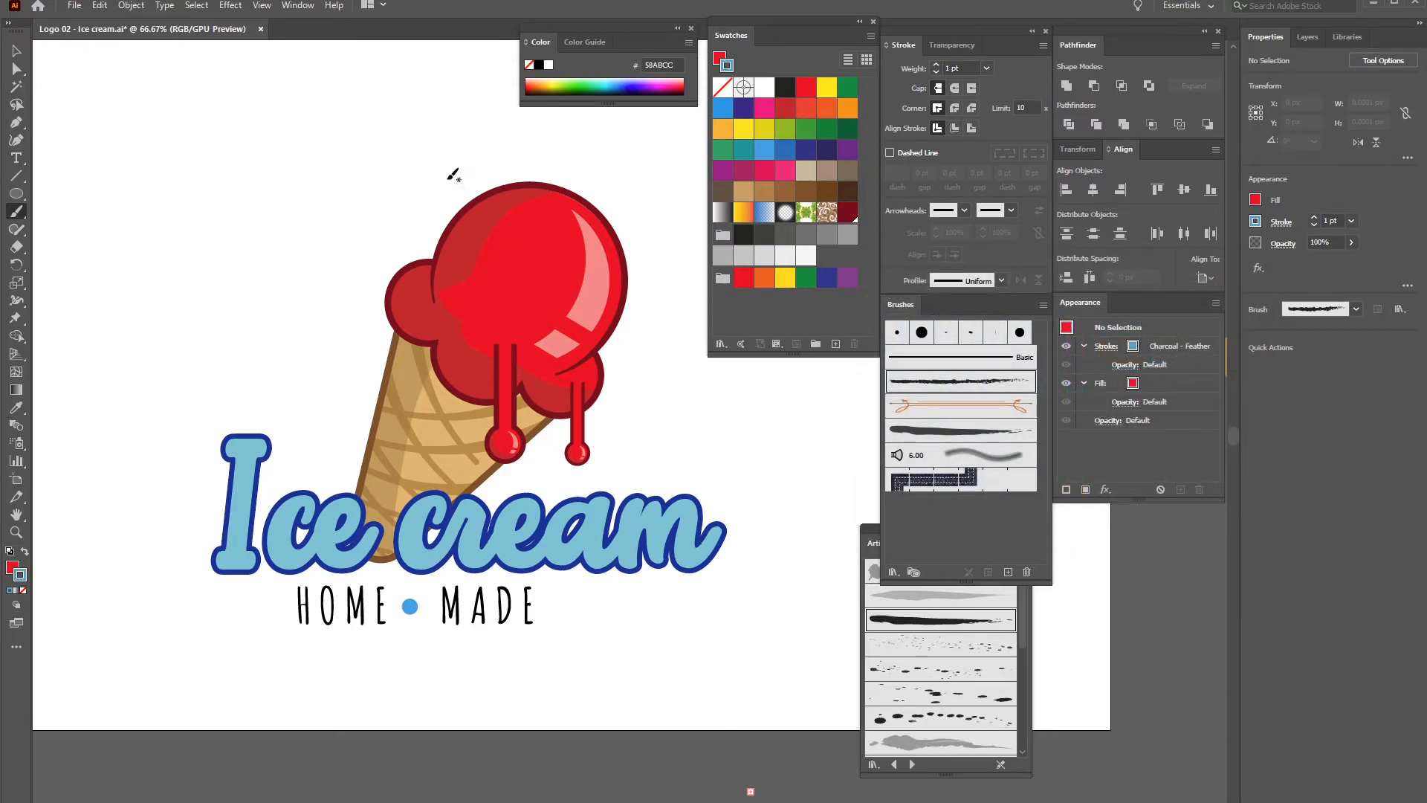
Try light blue Charcoal - Feather accent strokes around the top of the scoop and undo them
left_click_drag(433, 219, 409, 191)
mouse_move(502, 167)
left_mouse_down()
mouse_move(506, 146)
mouse_move(588, 157)
left_mouse_up()
key("ctrl+z")
key("ctrl+z")
key("ctrl+z")
key("ctrl+z")
Paint a pair of short light blue accent strokes on each side of HOME • MADE and apply the Calligraphy 1 brush to them
mouse_move(554, 595)
left_mouse_down()
mouse_move(596, 599)
mouse_move(579, 622)
left_mouse_up()
left_click_drag(284, 593, 254, 620)
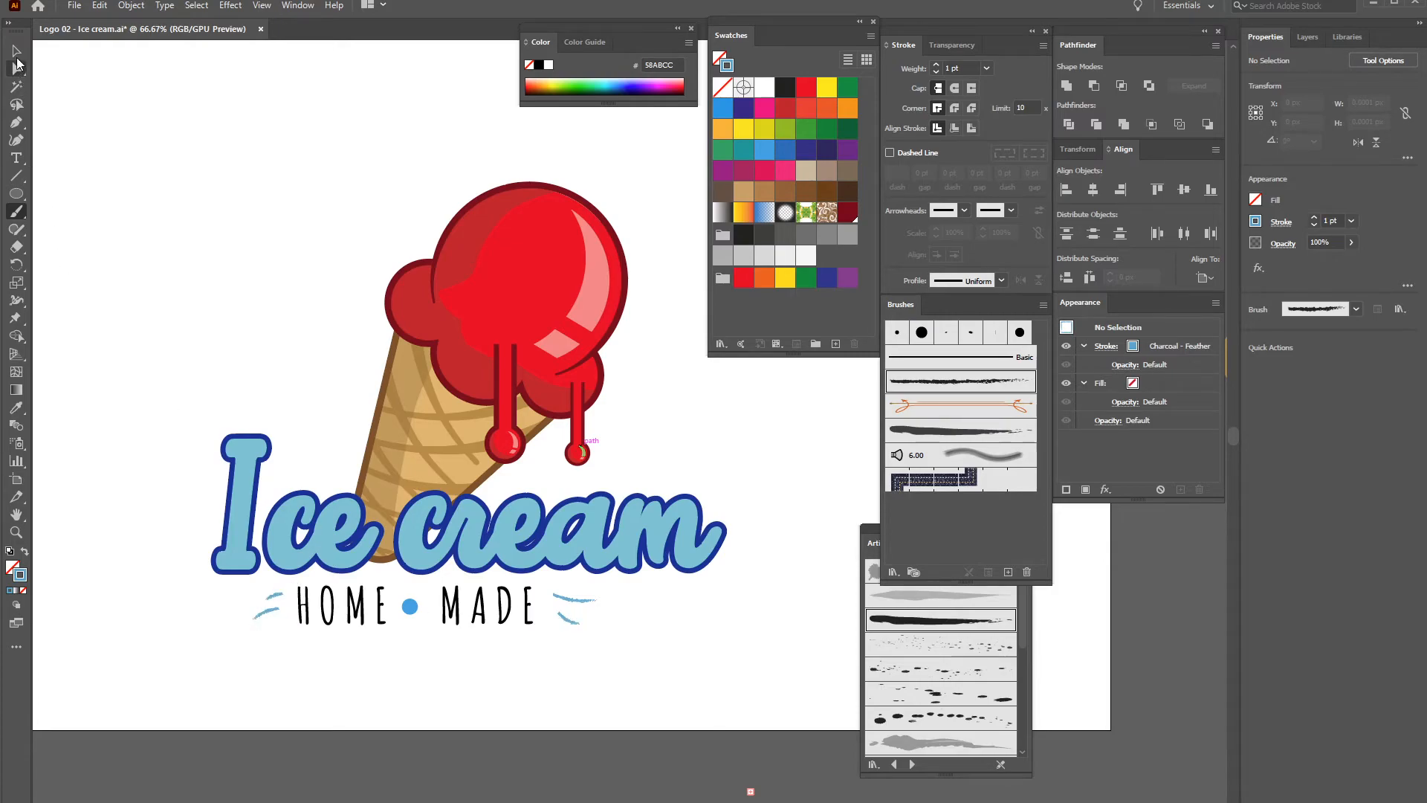
left_click(16, 50)
left_click_drag(277, 622, 278, 624)
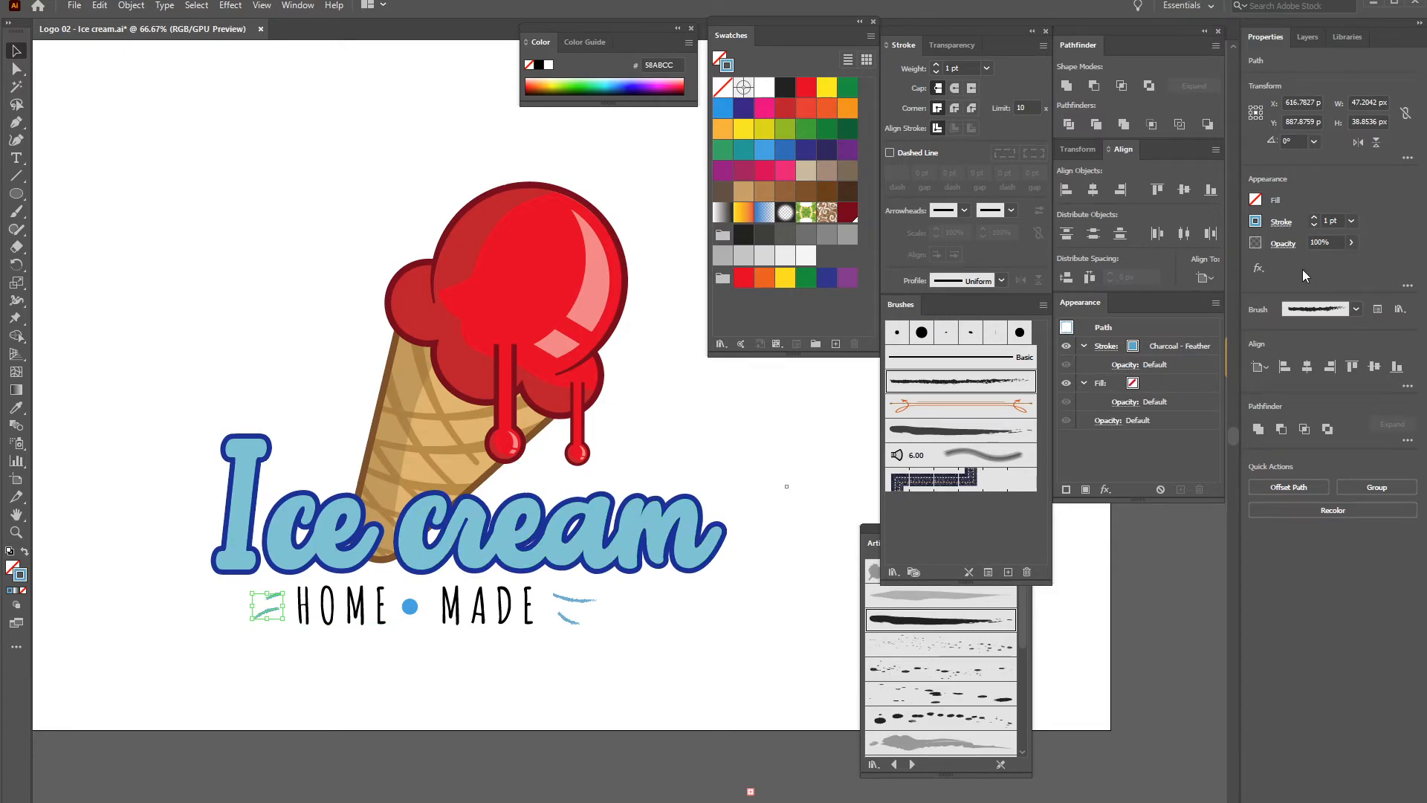
left_click(1314, 219)
left_click(602, 640)
left_click_drag(239, 591, 290, 635)
left_click(912, 624)
left_click(728, 627)
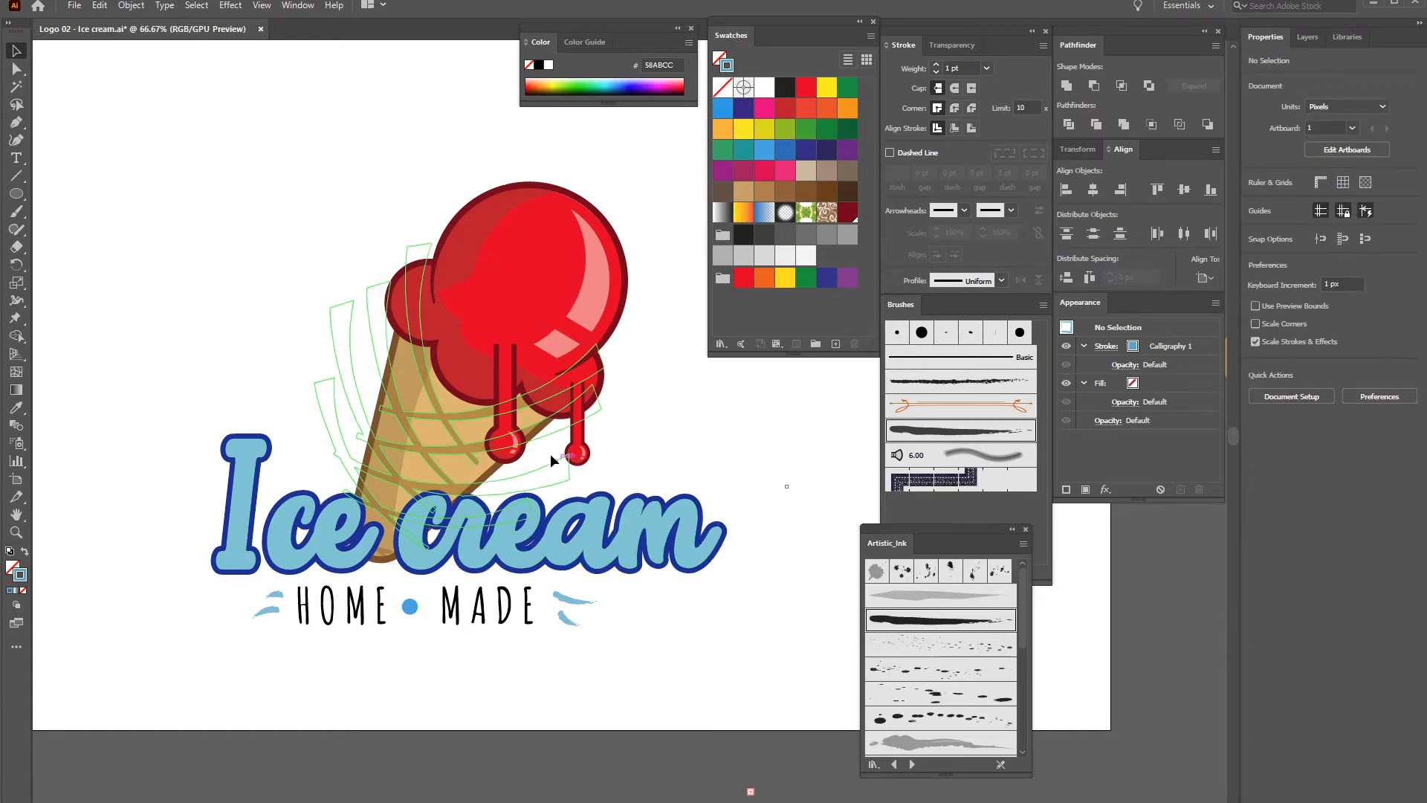
Move the whole ice cream illustration straight down so the cone sits lower behind the Ice cream lettering
key("ctrl+minus")
key("ctrl+minus")
left_click_drag(417, 294, 275, 324)
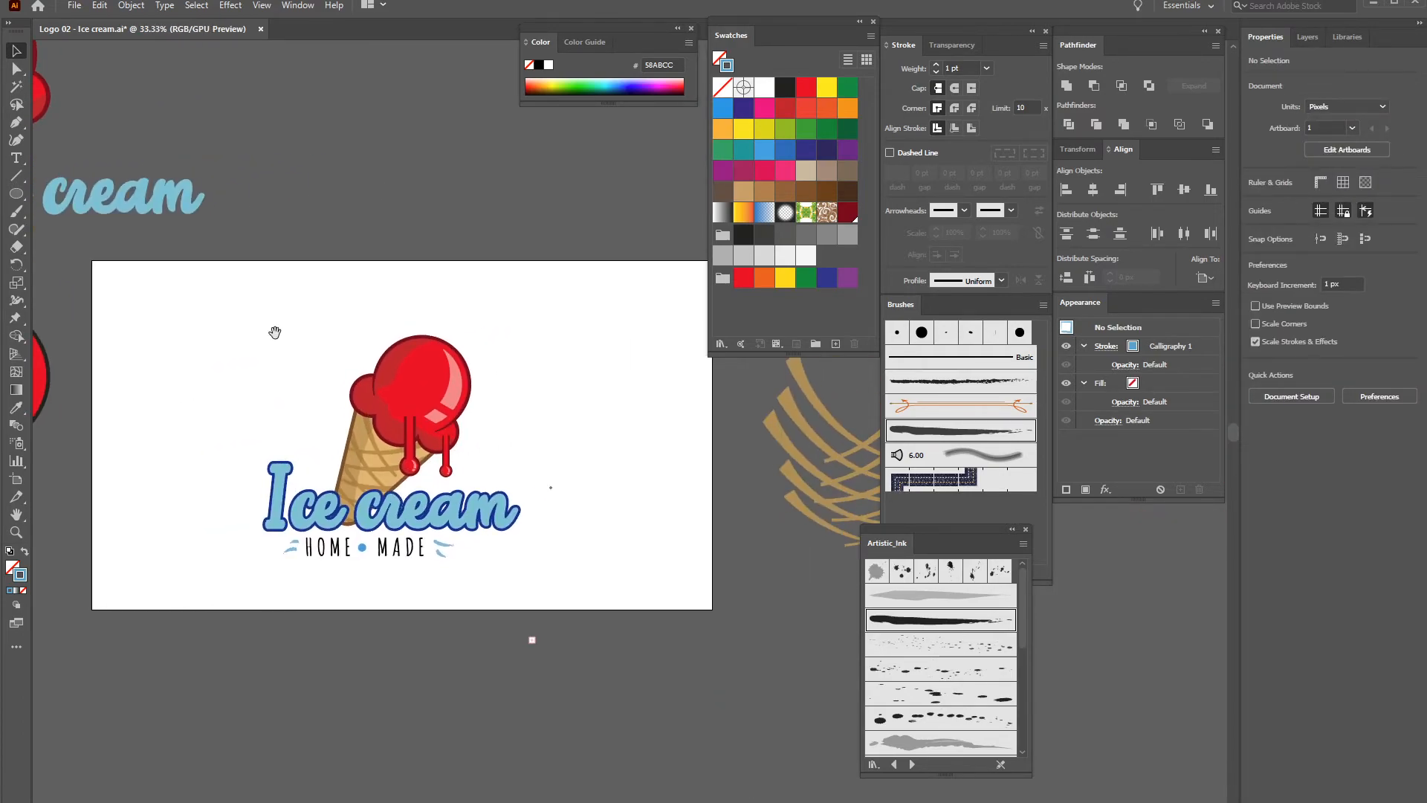
key("ctrl+plus")
key("ctrl+plus")
left_click_drag(460, 450, 709, 424)
left_click(20, 52)
left_click_drag(229, 233, 559, 449)
left_click_drag(433, 414, 434, 437)
Move the HOME • MADE tagline and its accent strokes on both sides down, clear of the cone's tip
left_click_drag(529, 702, 171, 630)
left_click_drag(336, 630, 340, 651)
left_click(423, 718)
left_click_drag(205, 625, 202, 645)
left_click_drag(490, 628, 489, 645)
left_click(746, 503)
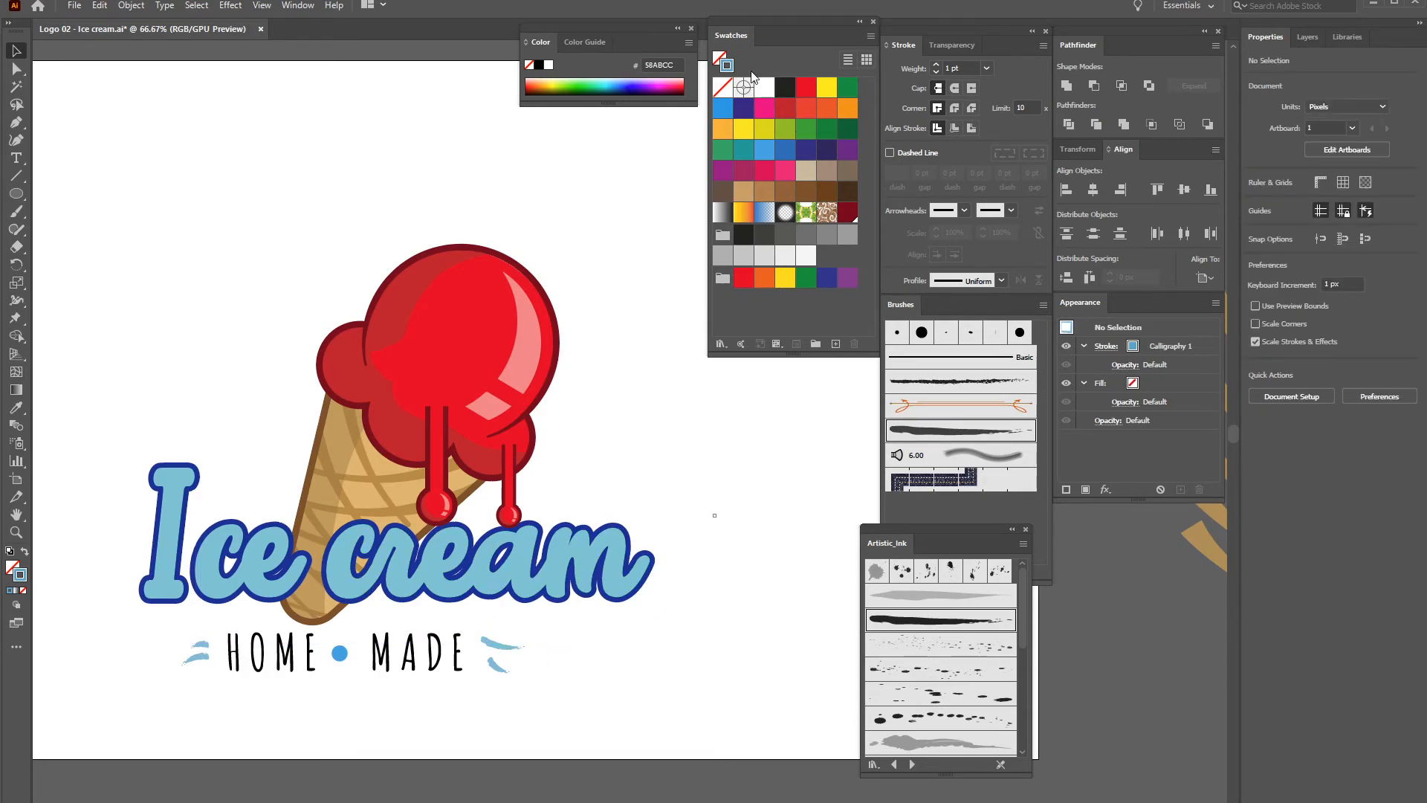
Collapse Swatches and Brushes and move the Artistic_Ink library below Appearance to clear the workspace around the artwork
left_click(738, 37)
left_click_drag(894, 524, 1087, 535)
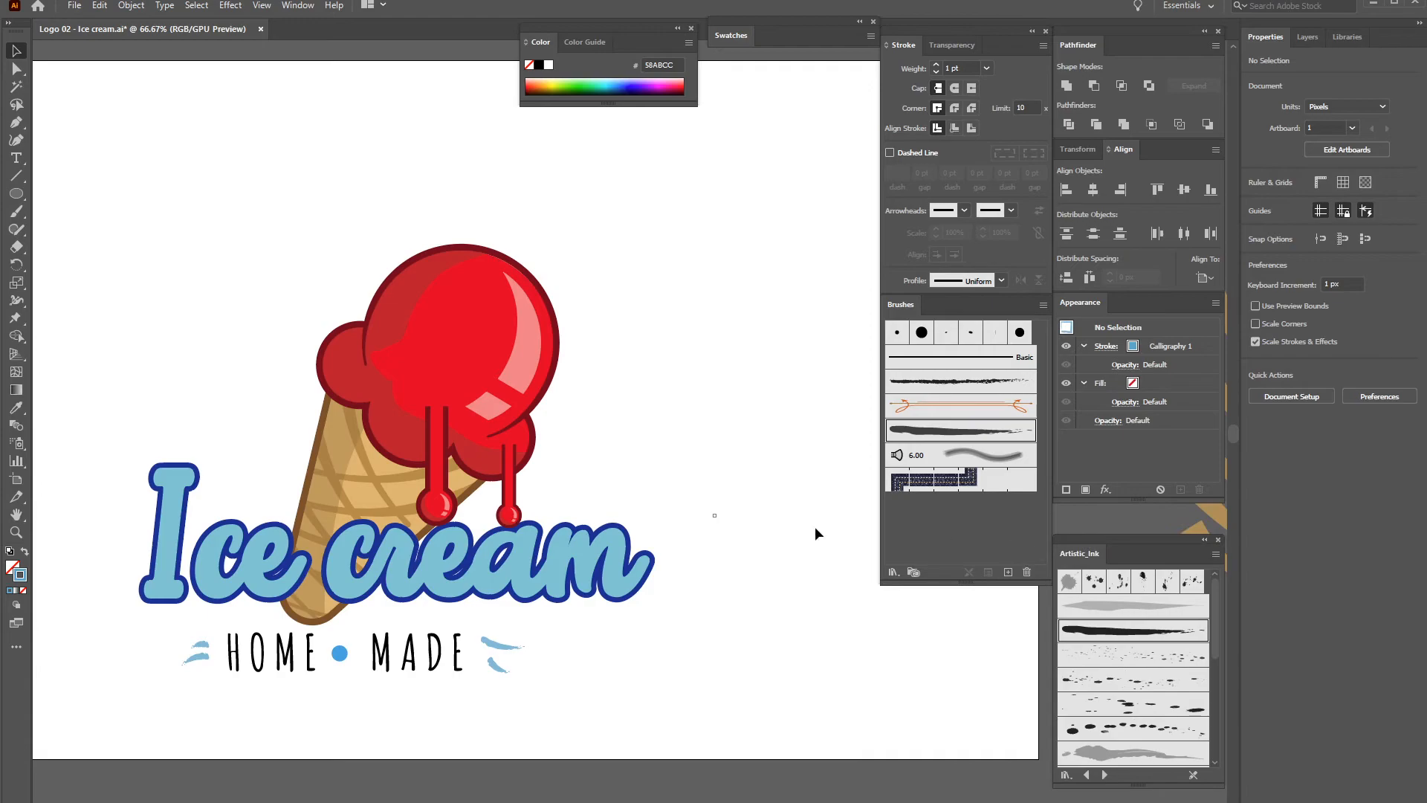
left_click_drag(663, 363, 765, 312)
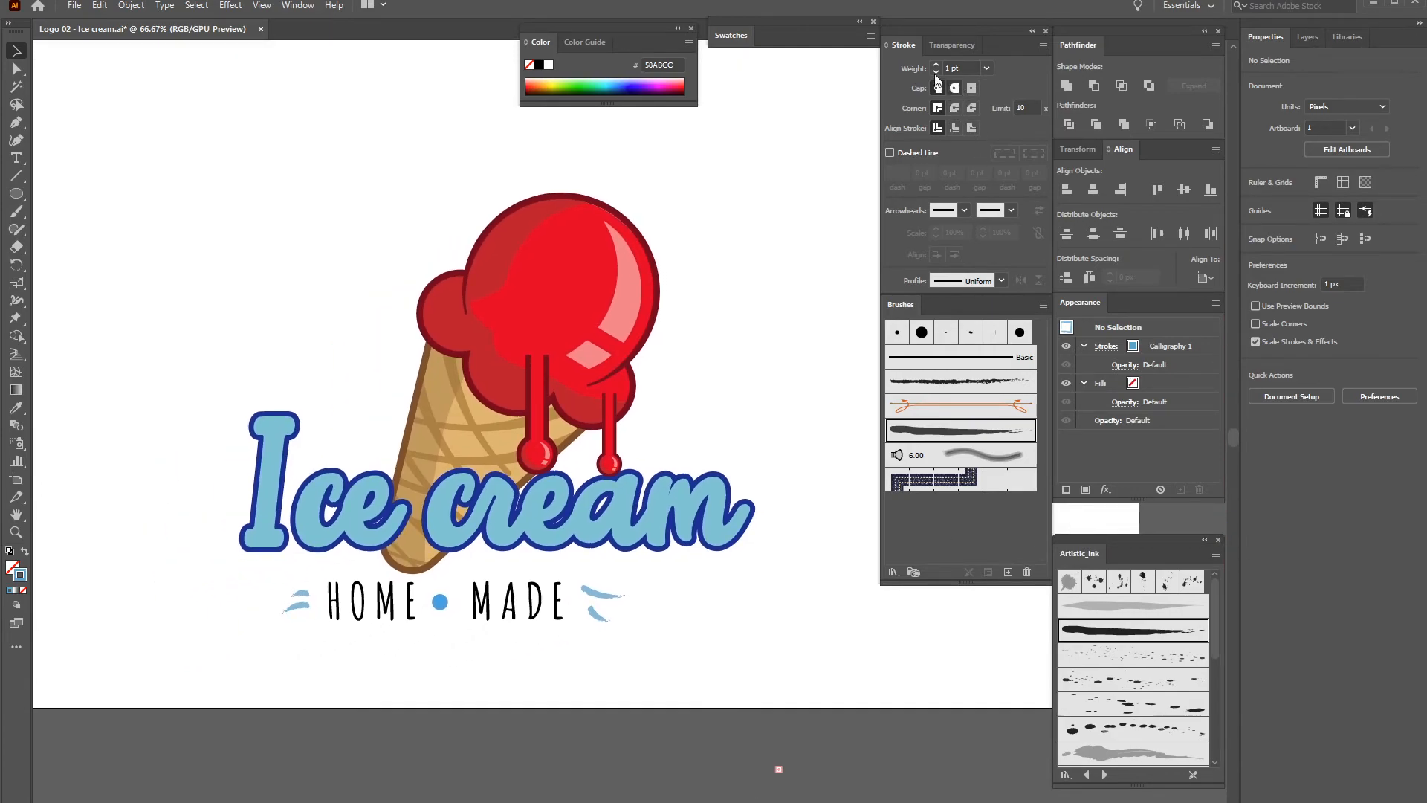
left_click(903, 46)
left_click(905, 210)
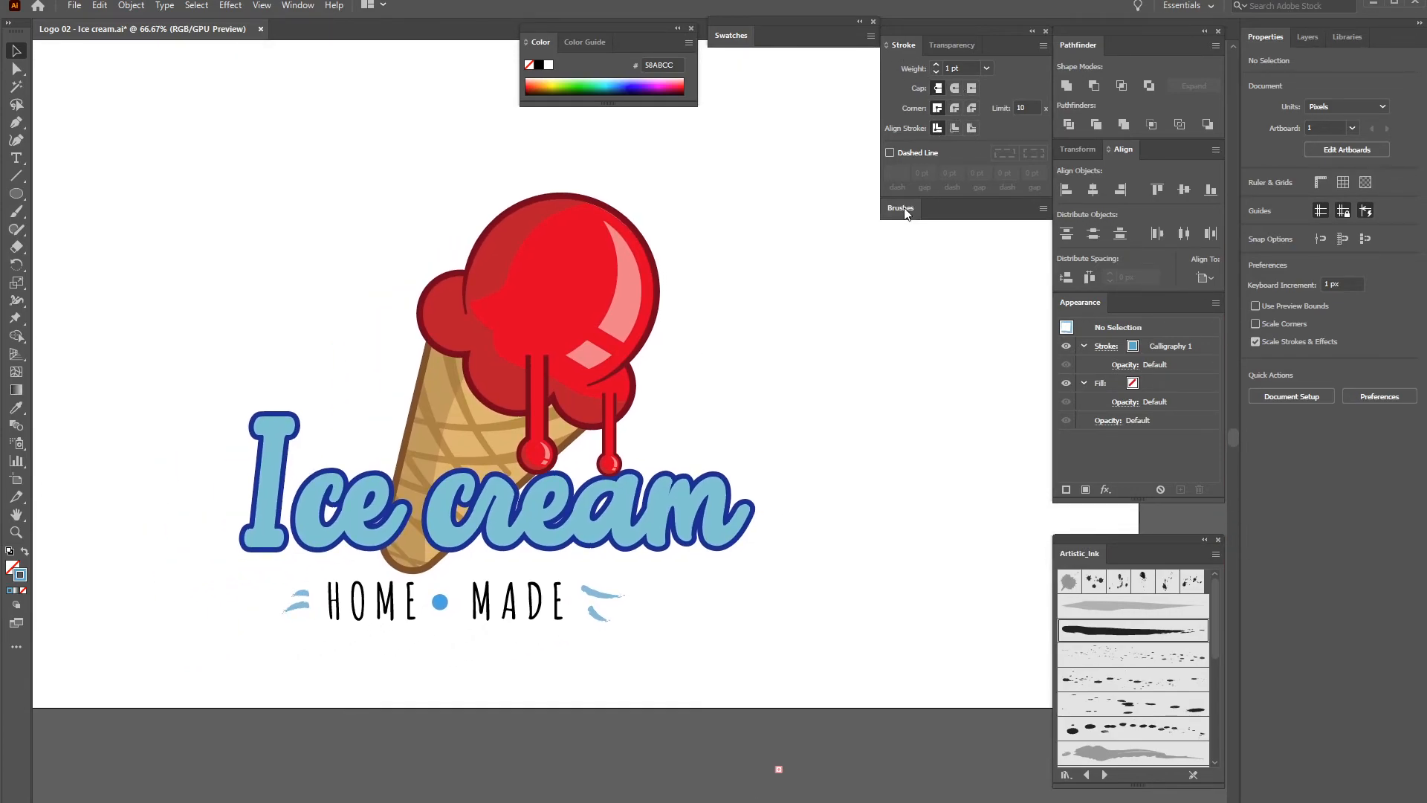
Select the entire logo and nudge it straight up on the artboard
left_click_drag(832, 371, 882, 399)
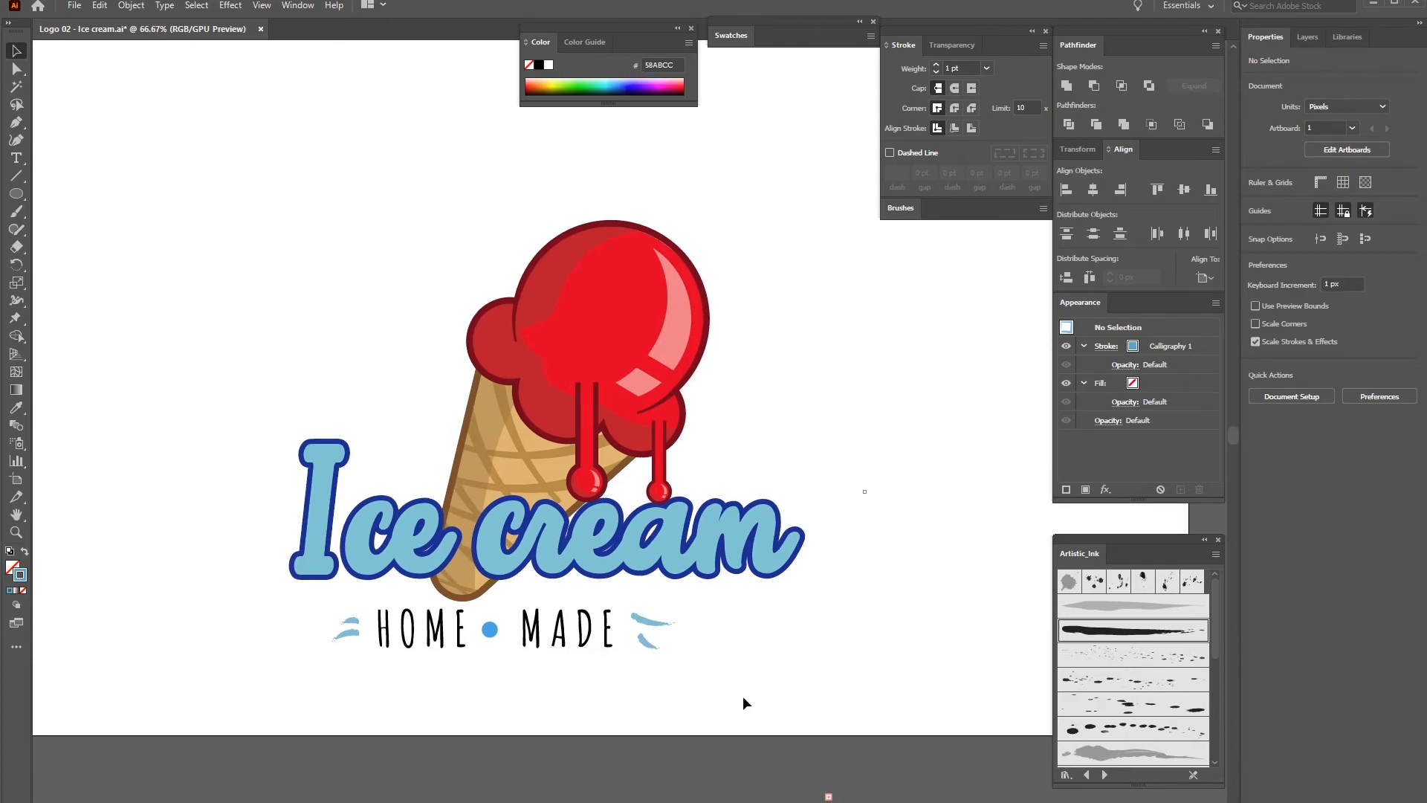
left_click_drag(200, 195, 798, 697)
key("shift+Up")
key("shift+Up")
key("shift+Up")
key("shift+Up")
key("shift+Up")
key("shift+Up")
key("shift+Up")
key("shift+Up")
key("shift+Up")
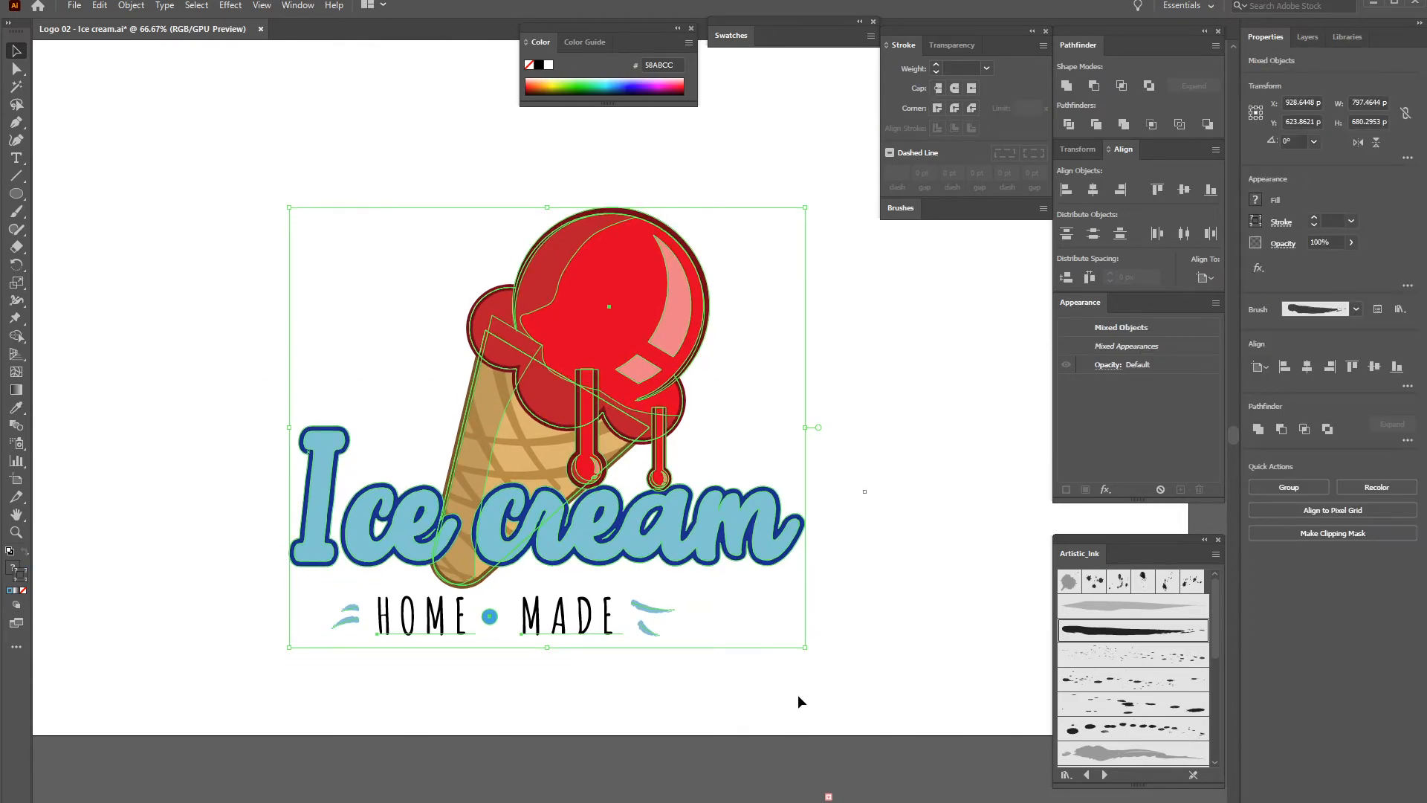
Move the selected ice cream logo another 100 px up the artboard and deselect it
key("shift+Up")
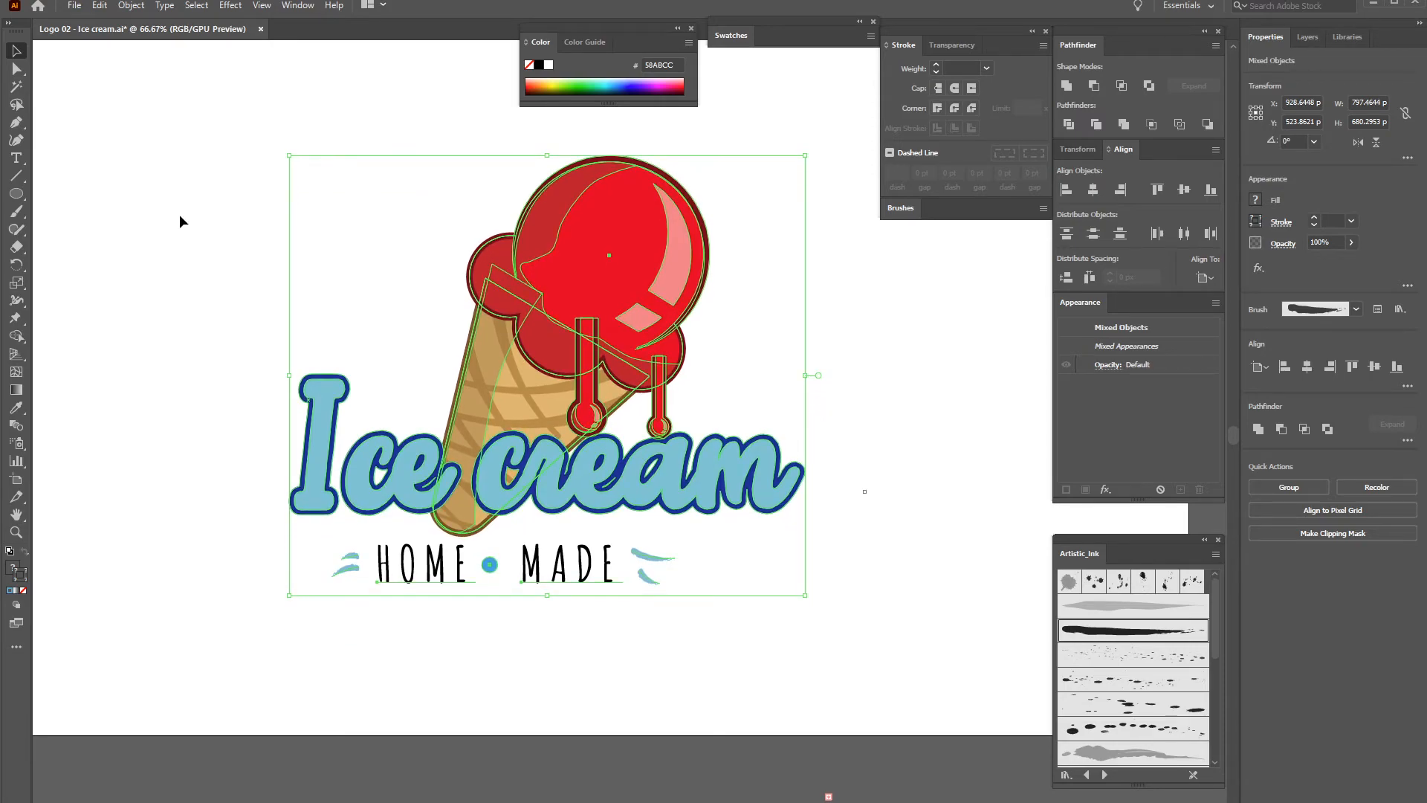
left_click(181, 215)
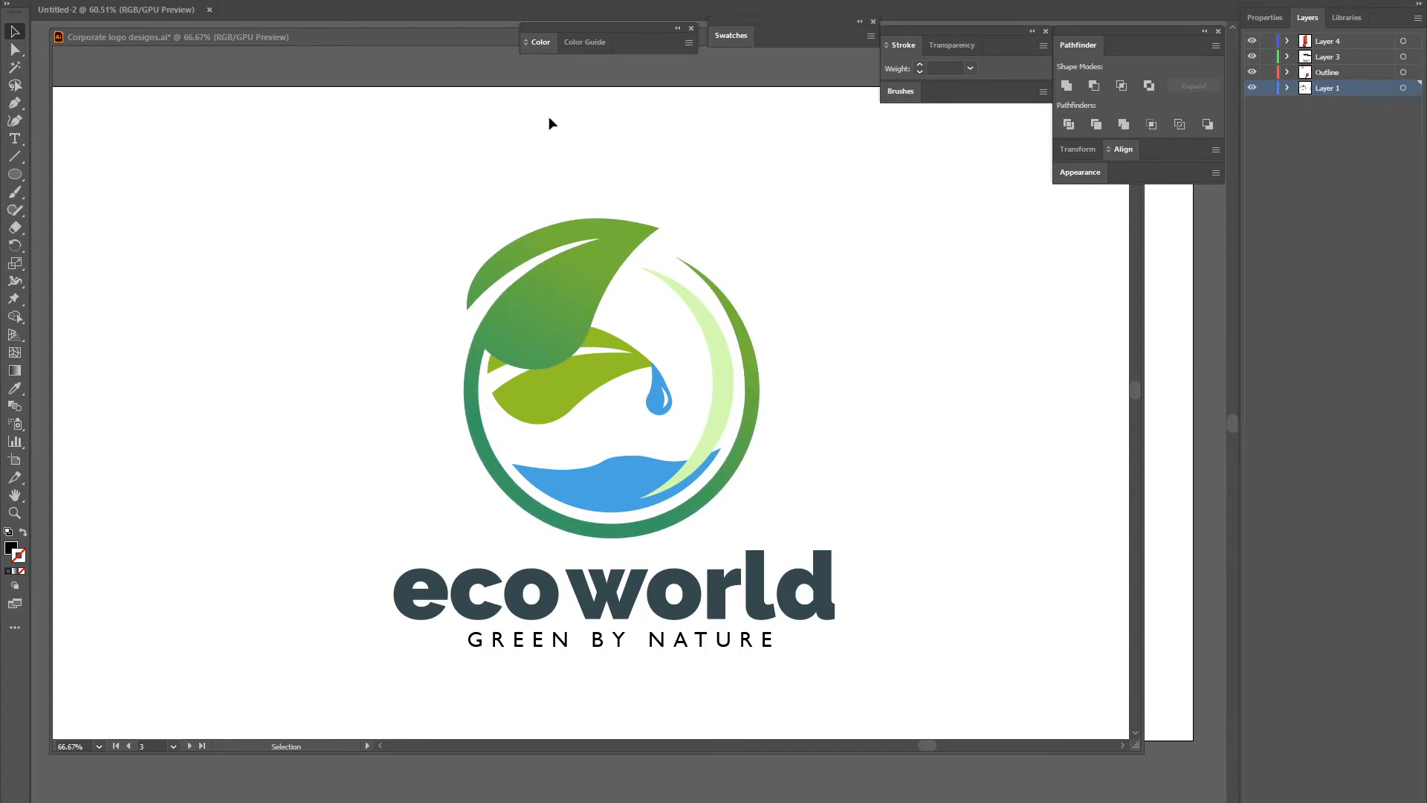
Move the floating Corporate logo designs window out of view and make the blank Untitled-2 document active
left_click_drag(471, 46, 0, 104)
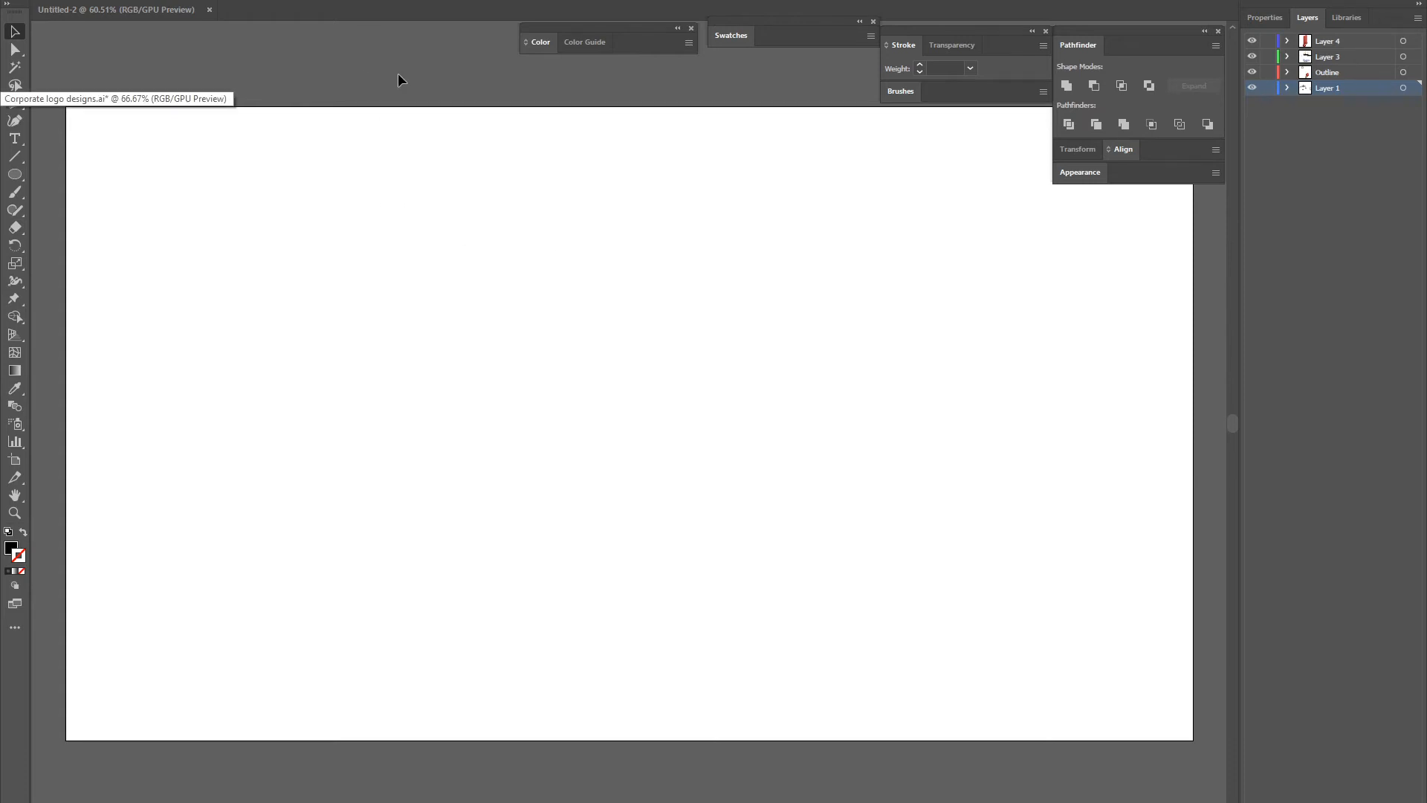
left_click(643, 372)
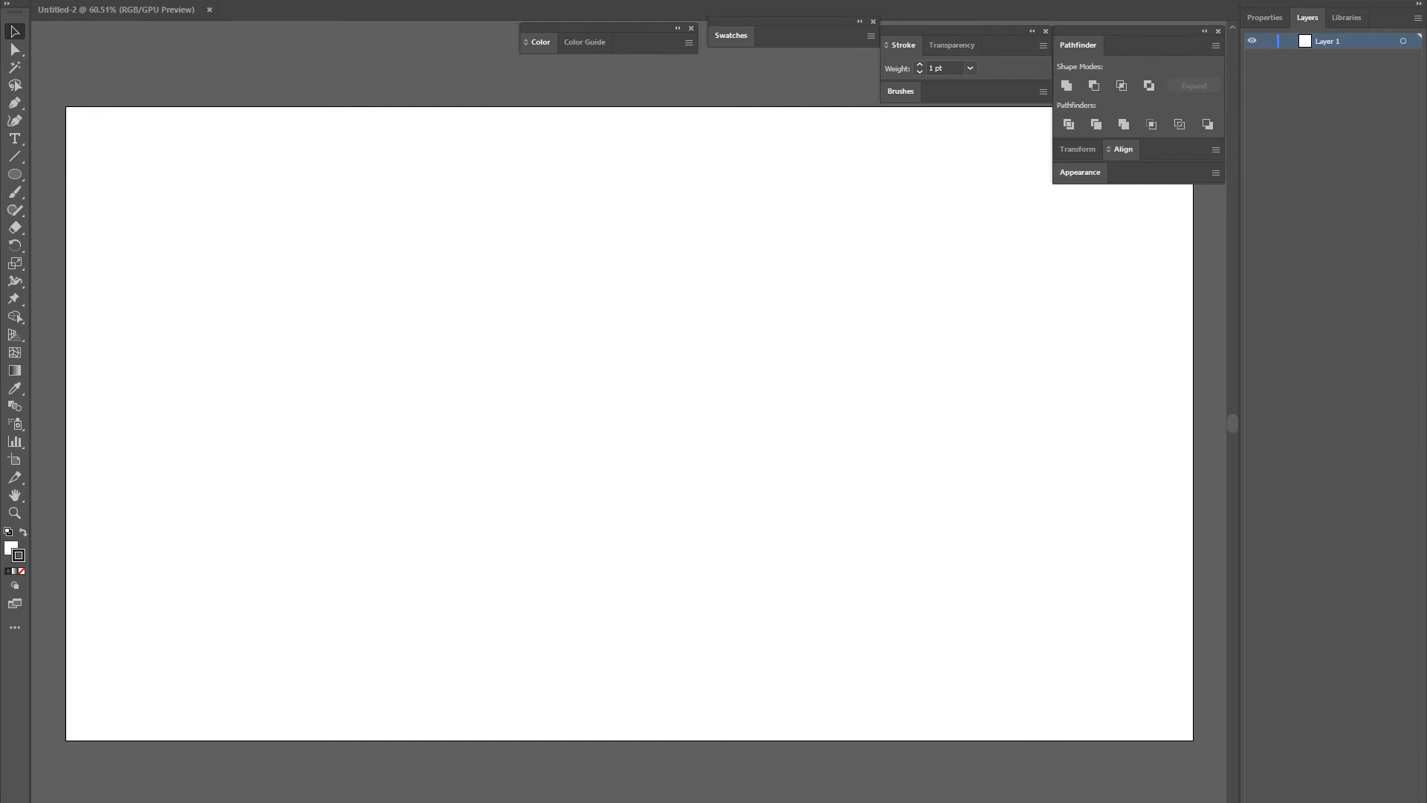
key("ctrl+v")
key("ctrl+z")
Draw a closed leaf-like teardrop with the Pen tool, its sharp tip up and its rounded base down, left of the artboard's centre
key("p")
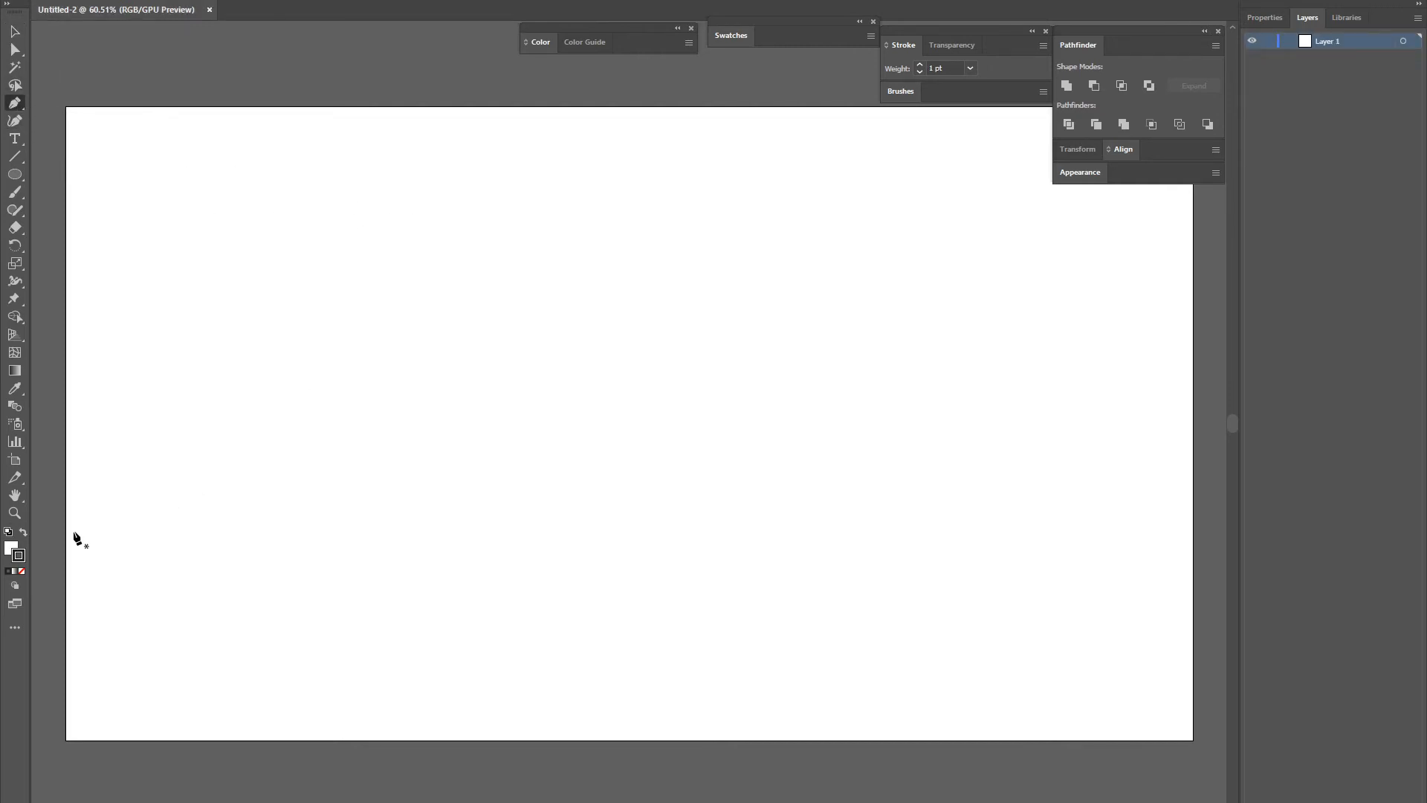
left_click(595, 245)
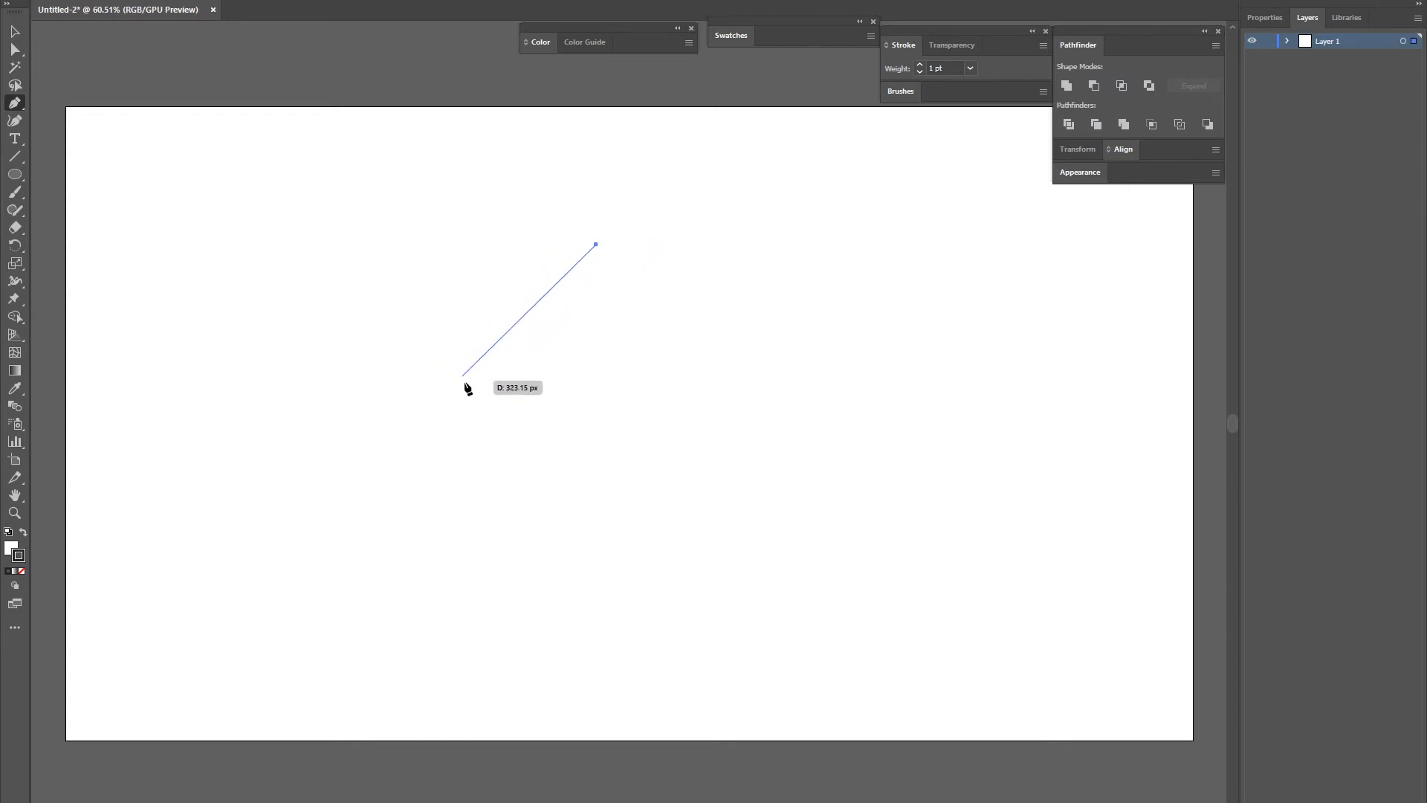
left_click_drag(456, 371, 431, 436)
left_click_drag(592, 516, 666, 453)
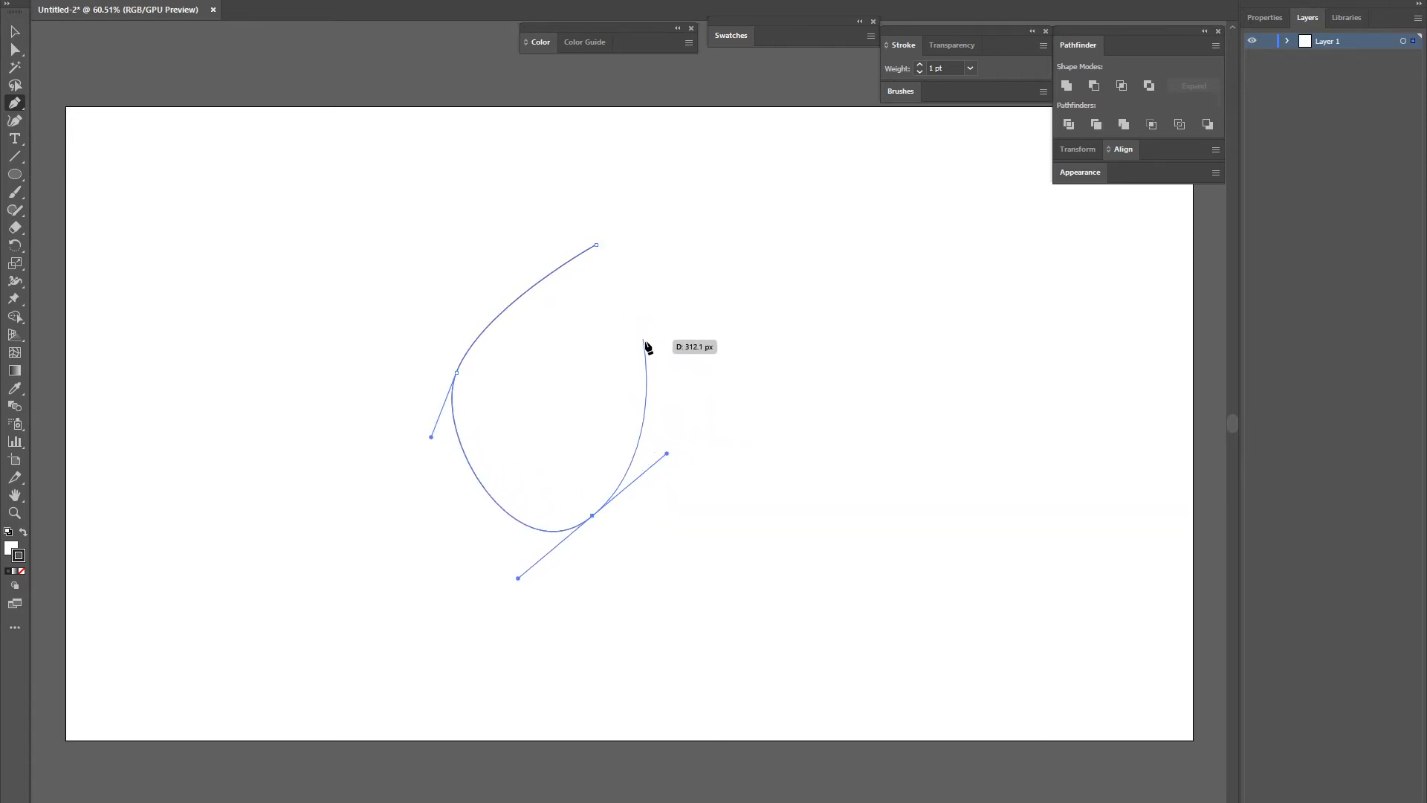
left_click_drag(633, 350, 599, 300)
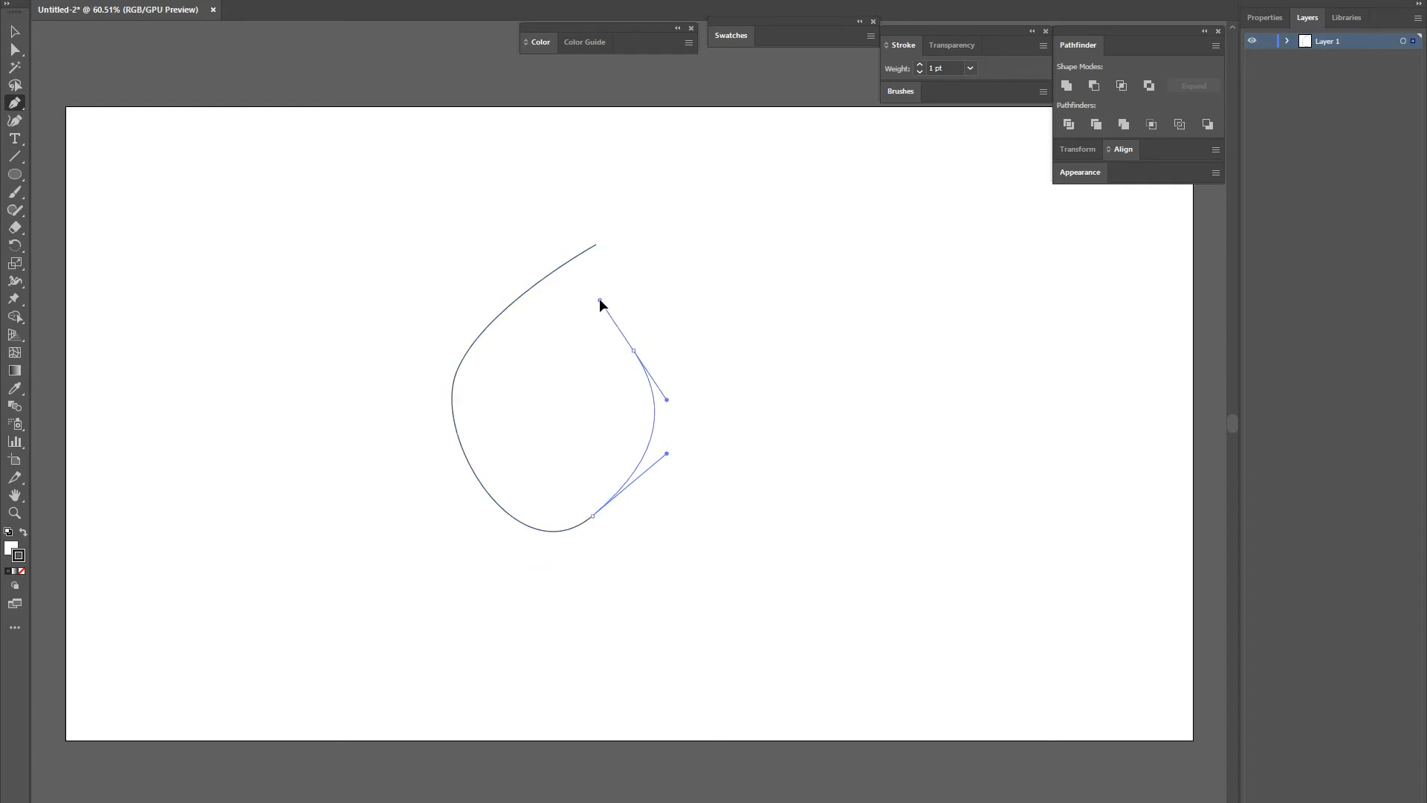
left_click(596, 245)
Shift the leaf's bottom anchor down and to the left and adjust its handles to round the base
left_click(15, 51)
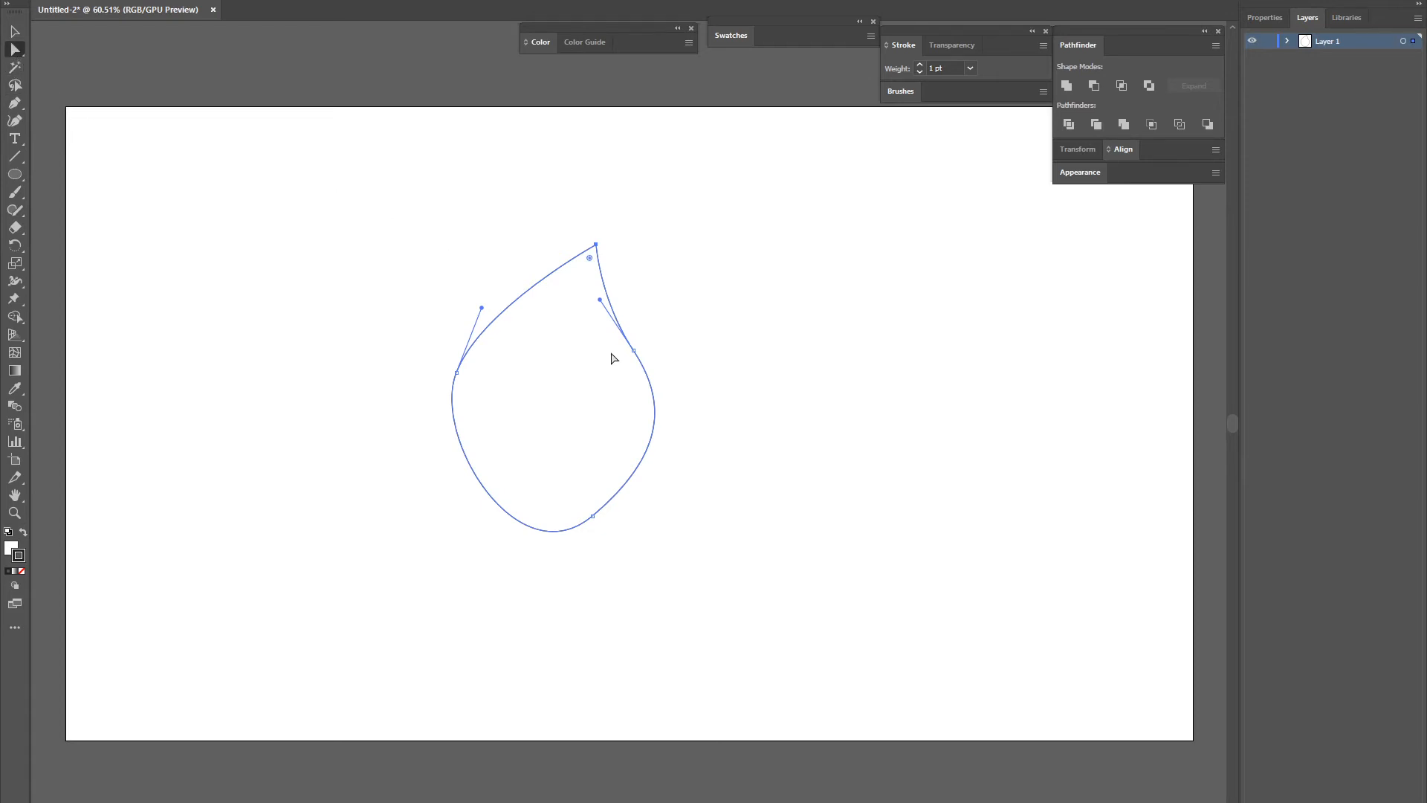
left_click(633, 350)
left_click_drag(666, 453, 667, 490)
left_click_drag(593, 516, 543, 537)
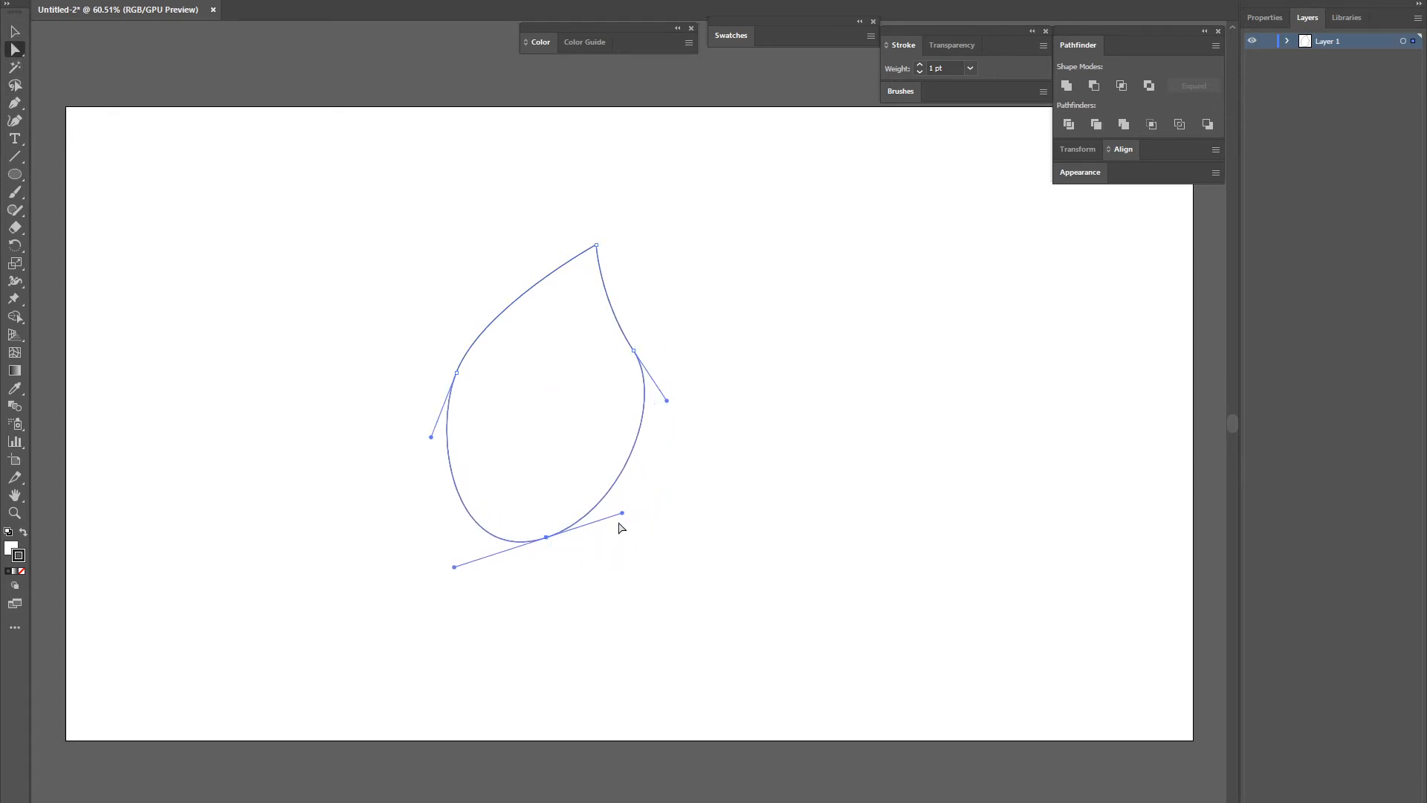
left_click_drag(622, 512, 621, 541)
Pull the leaf's tip to the right and its right anchor down and inward, adjusting the handles for a concave inner edge
left_click_drag(633, 350, 621, 388)
left_click_drag(596, 246, 618, 245)
left_click_drag(588, 333, 590, 328)
left_click_drag(481, 307, 488, 288)
left_click_drag(546, 536, 538, 538)
left_click_drag(651, 436, 654, 443)
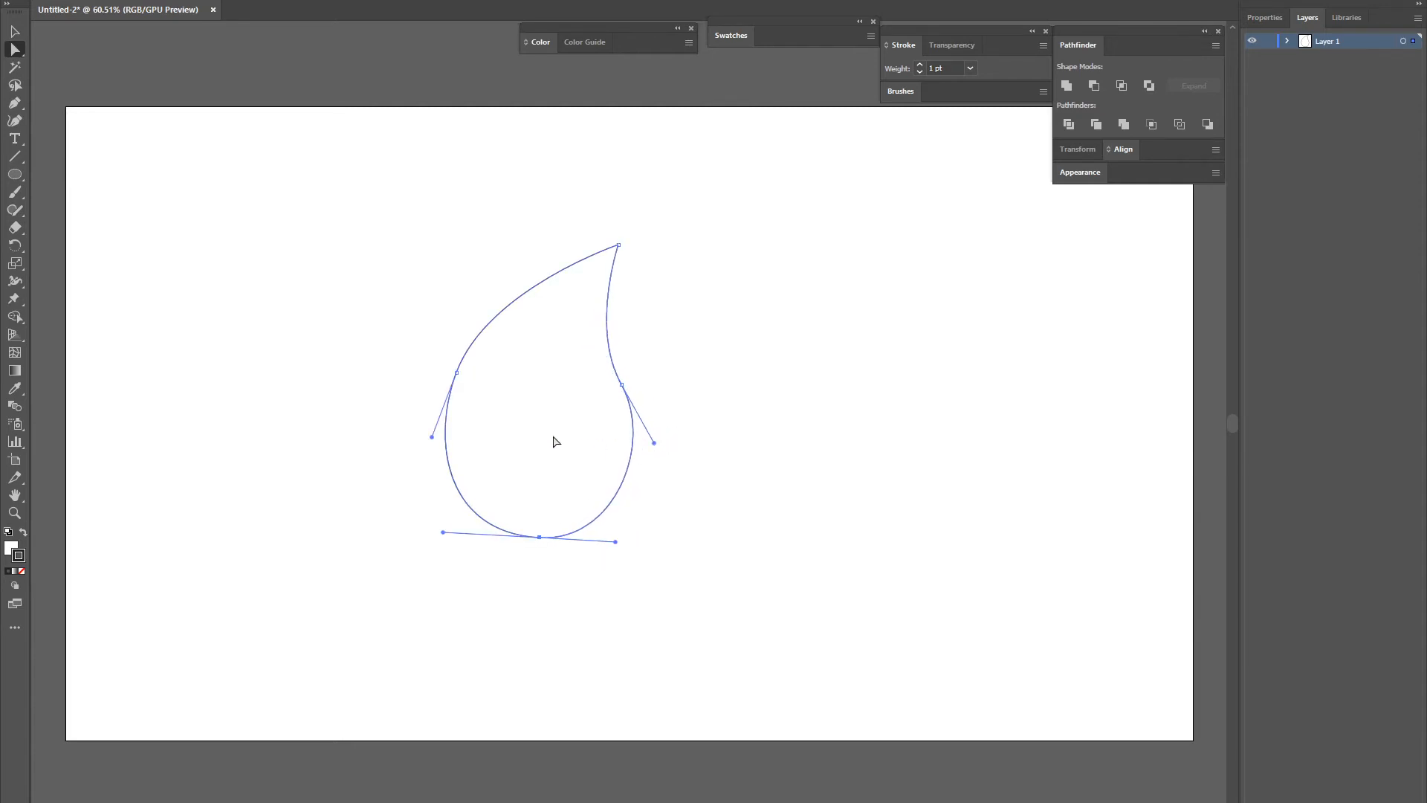
Push the leaf's left anchor slightly outward and lower its right anchor a little to widen the body
left_click_drag(456, 372, 445, 377)
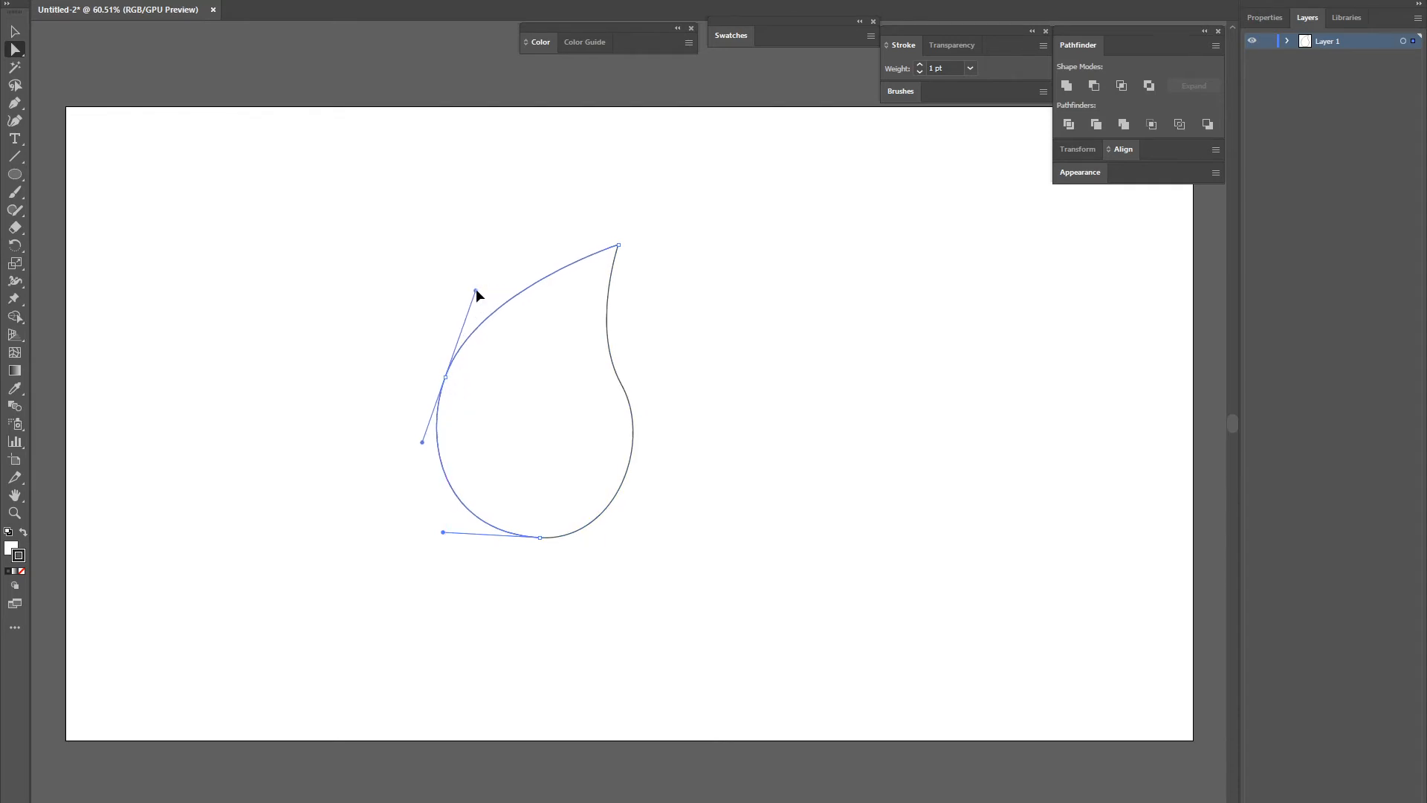
left_click(621, 385)
left_click_drag(654, 443, 649, 449)
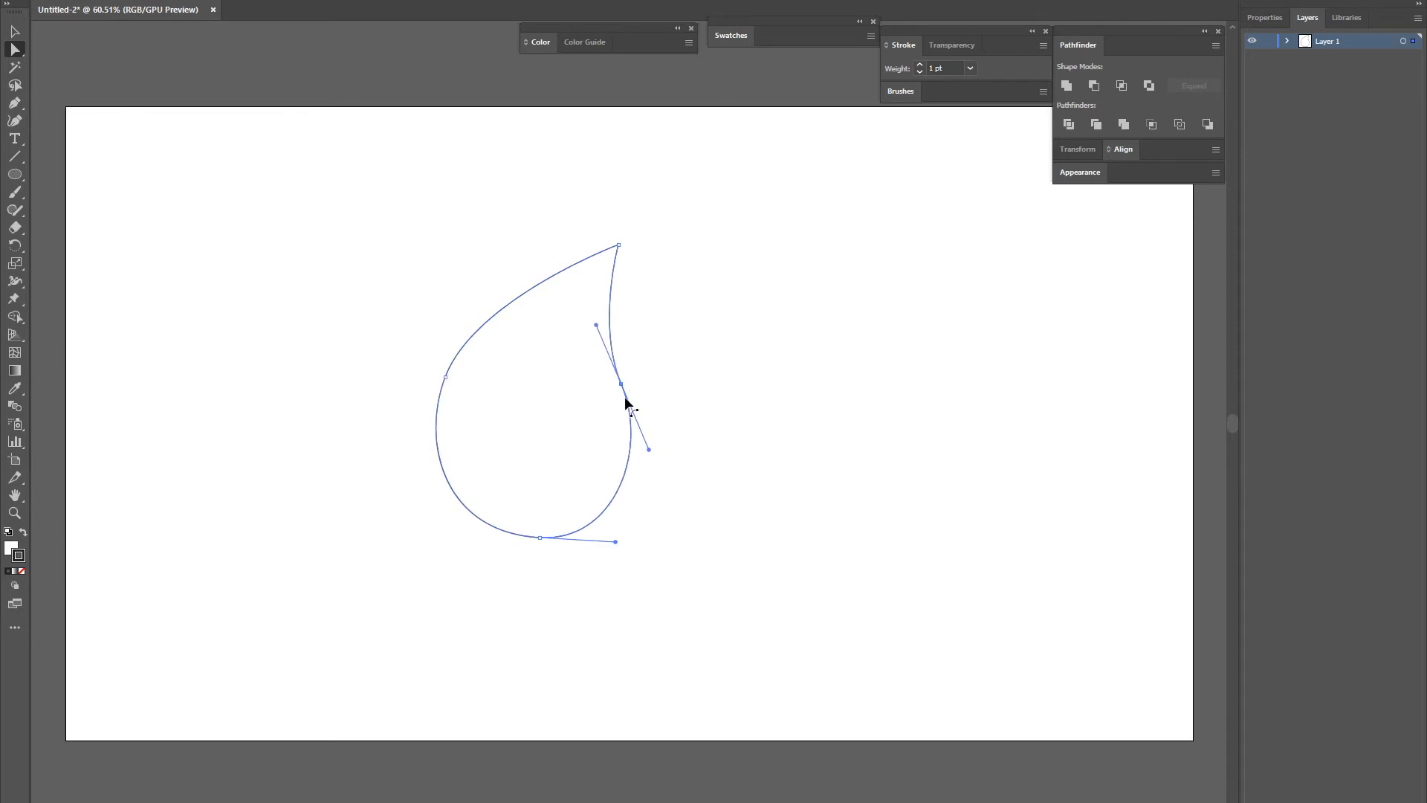
left_click_drag(621, 385, 623, 390)
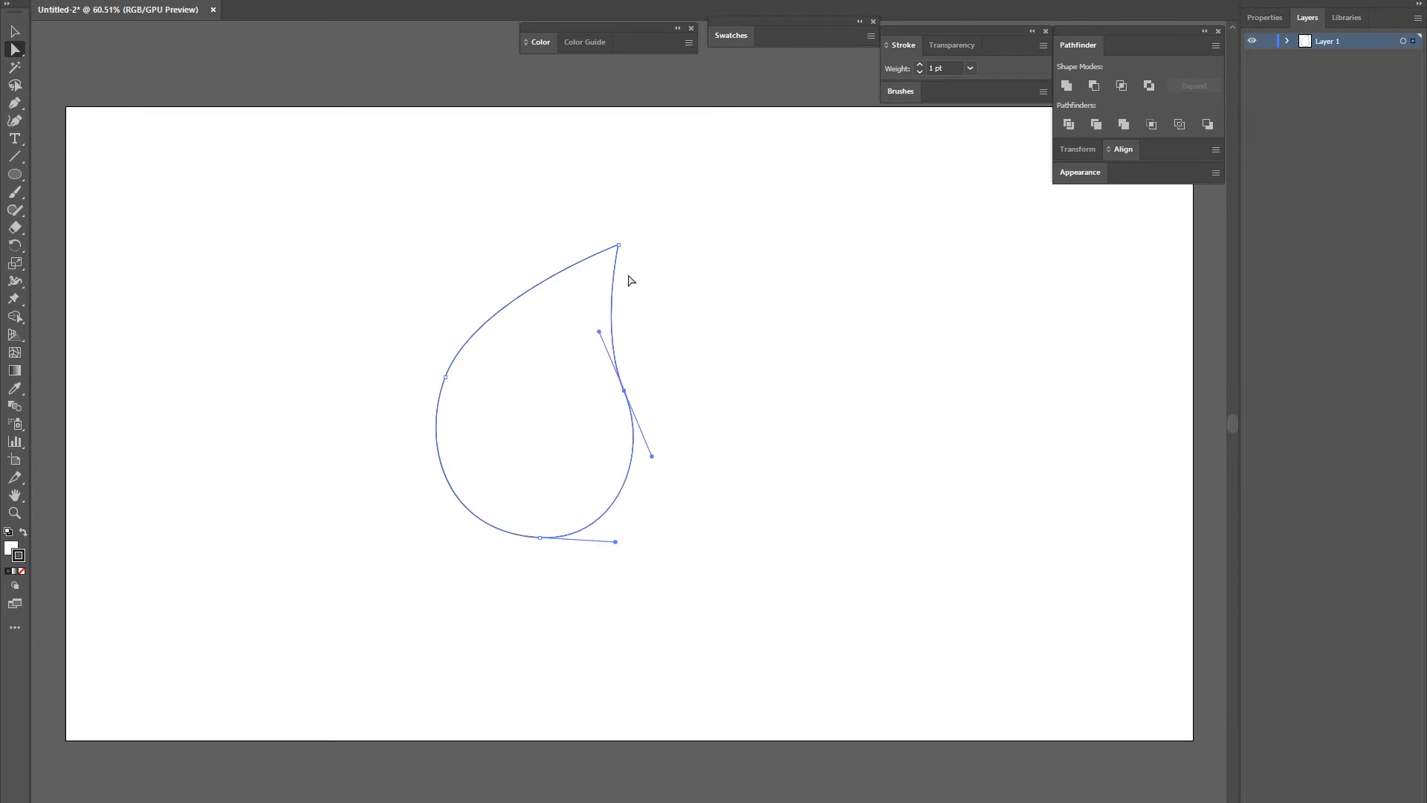
Raise the left anchor's upper handle so the leaf's outer edge bulges in a fuller arc toward the tip
left_click(619, 245)
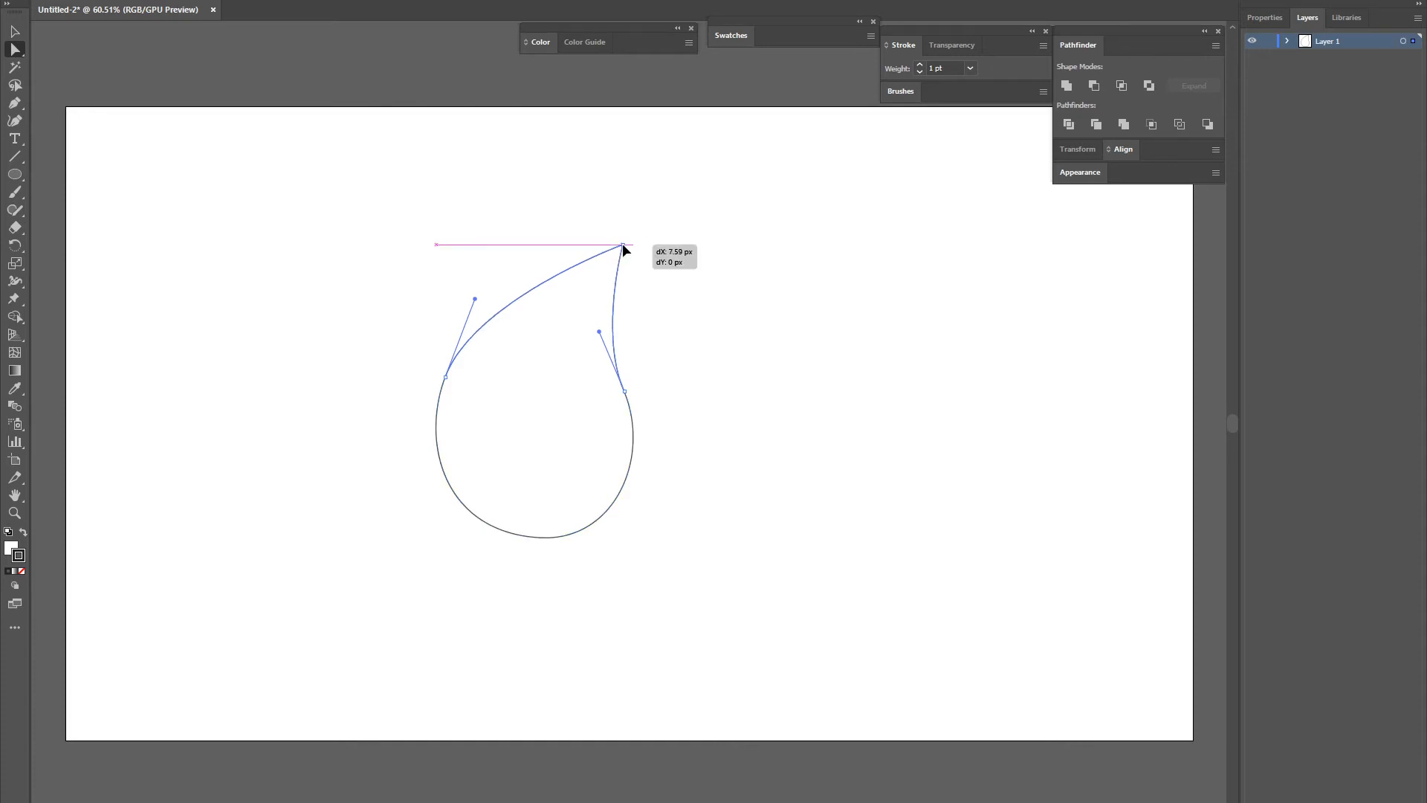
left_click(475, 299)
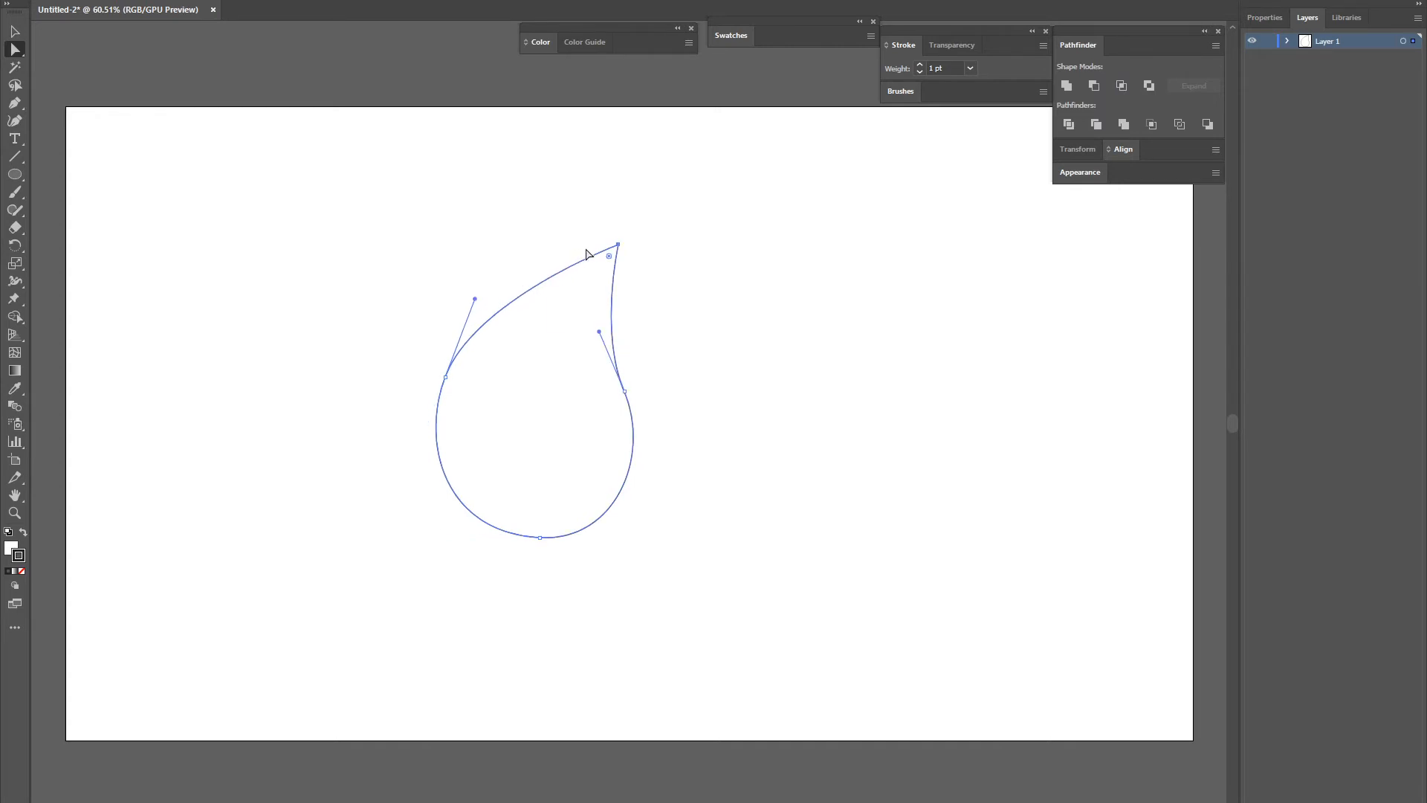
left_click_drag(477, 298, 508, 244)
left_click(617, 244)
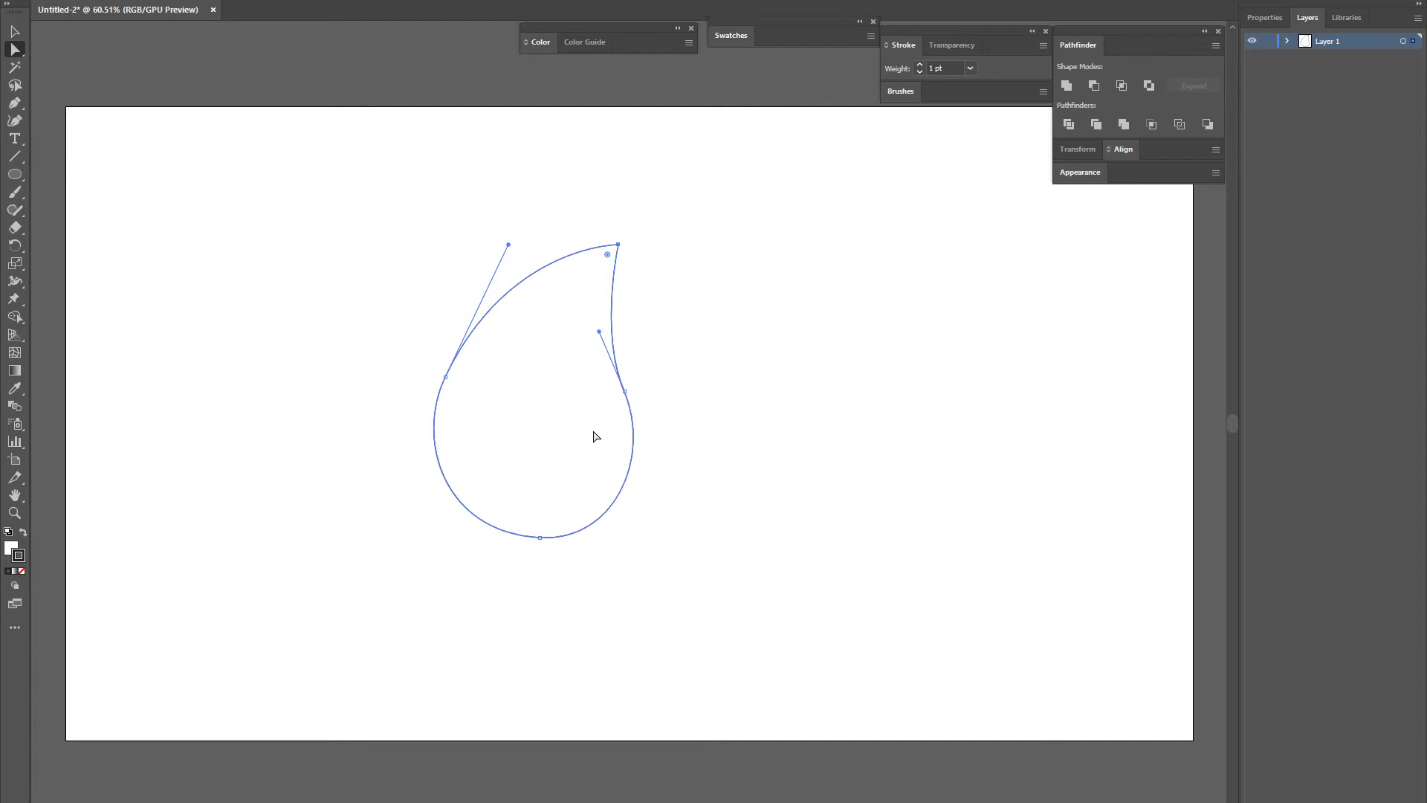
Select the whole leaf and give it a medium green fill with no stroke
left_click(6, 31)
left_click(736, 277)
left_click_drag(720, 309, 543, 397)
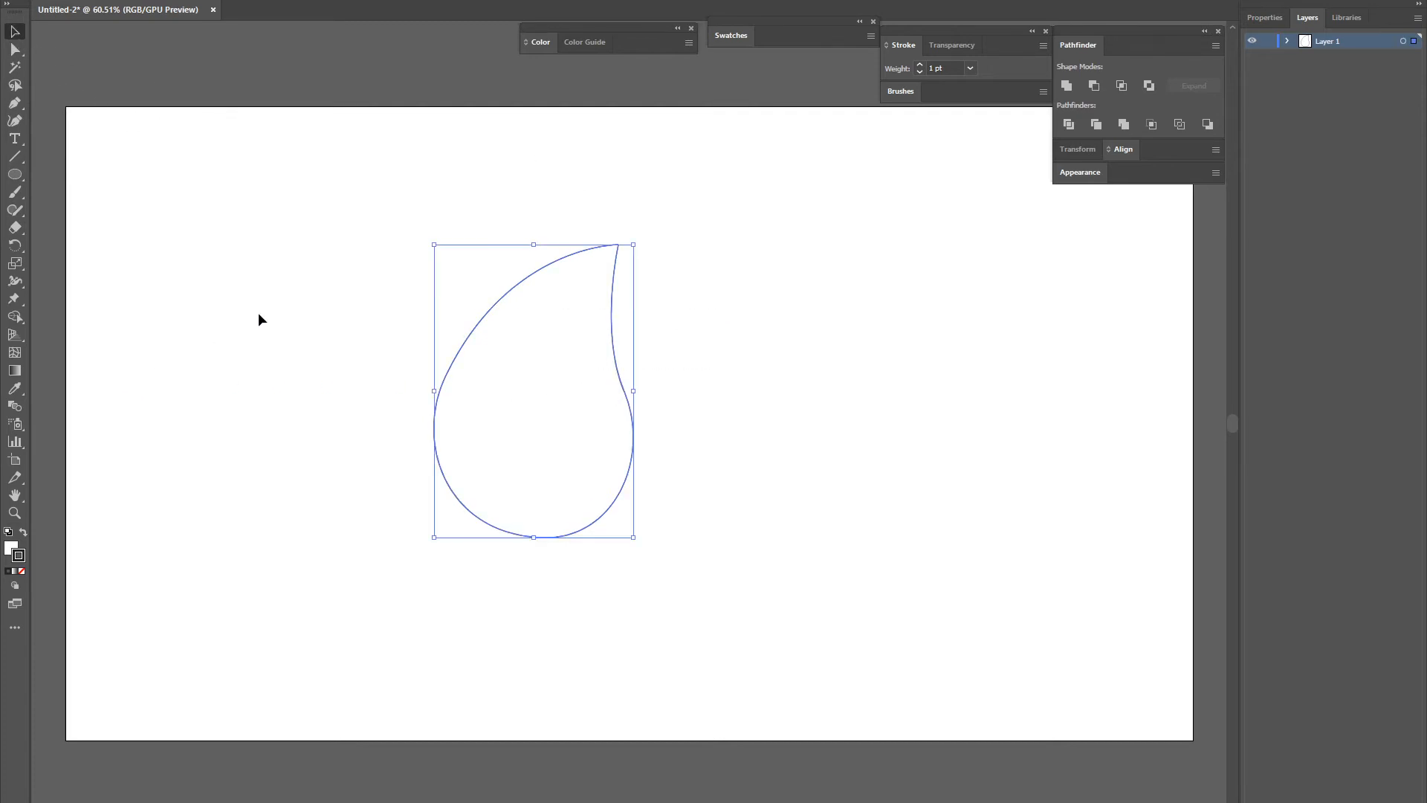
left_click(727, 35)
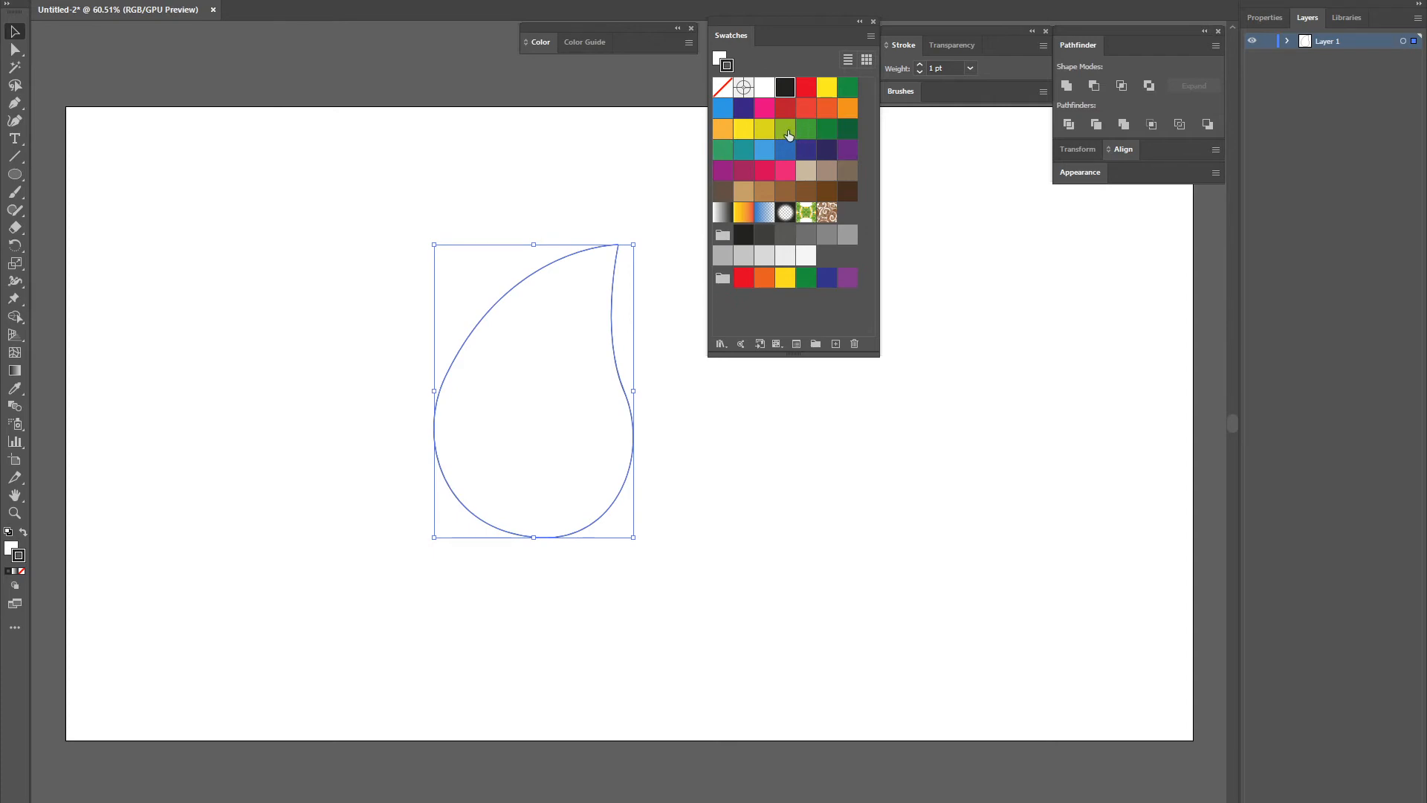
left_click(802, 135)
key("shift+x")
left_click(21, 573)
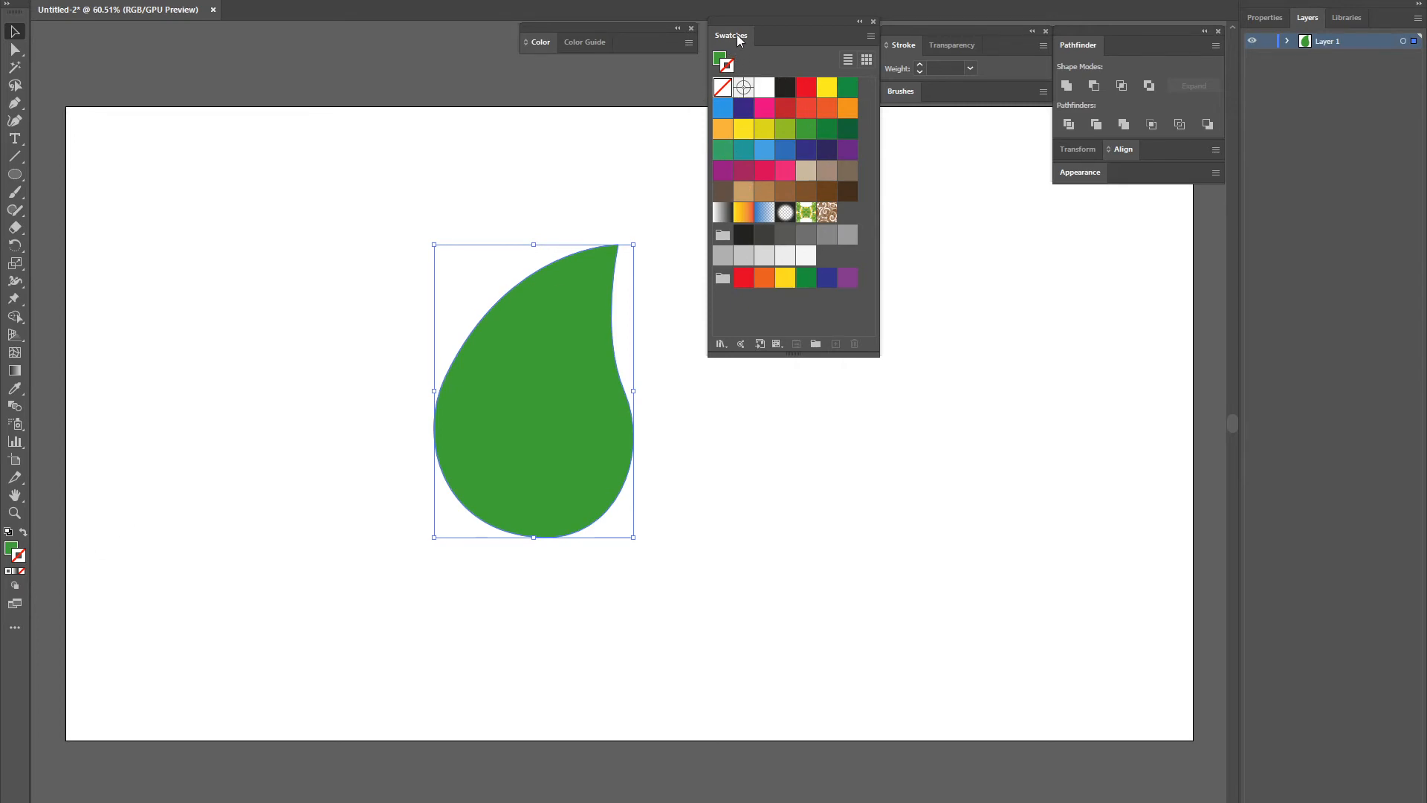
left_click(737, 34)
left_click(703, 210)
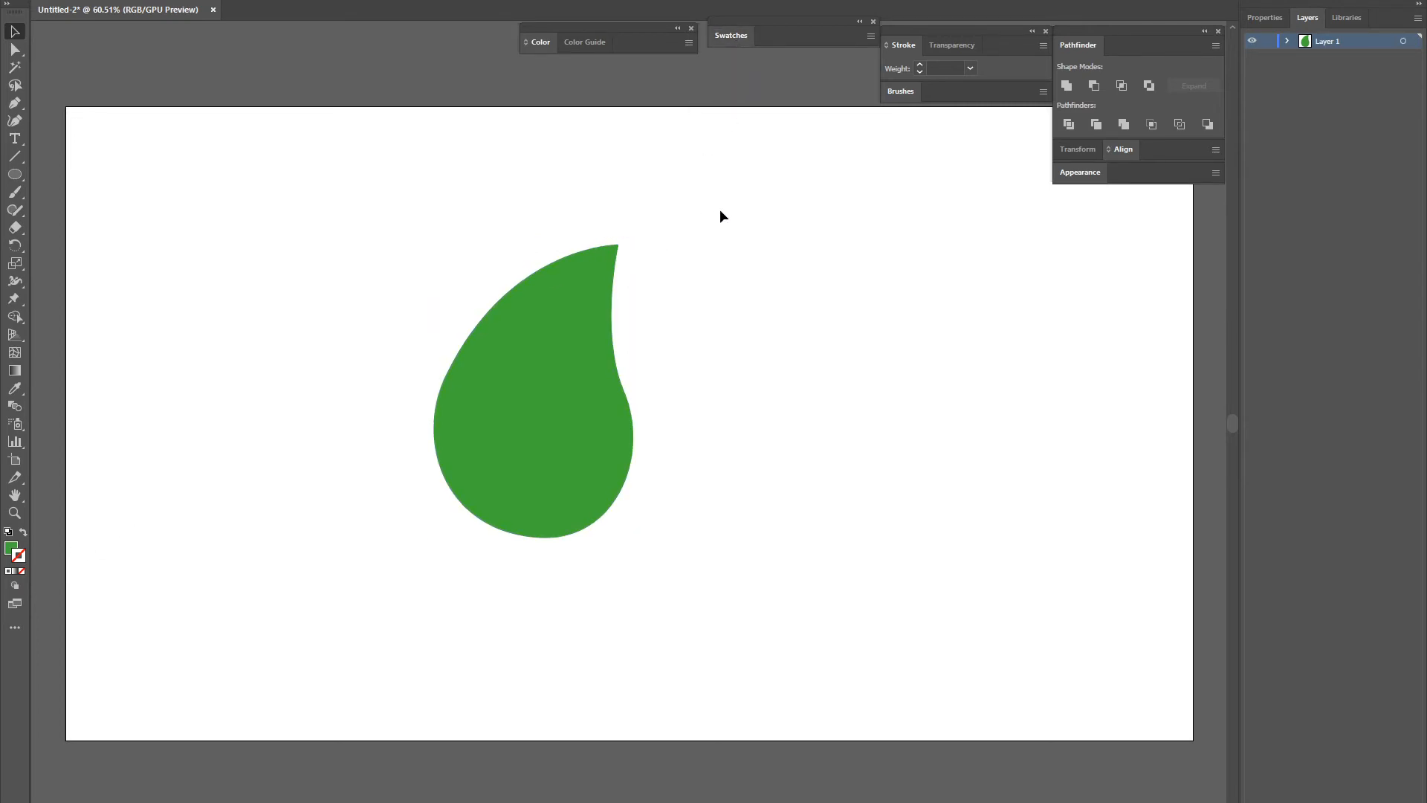
Rotate the leaf clockwise so its tip points to the upper right, shrink it and move it up near the artboard's top
left_click(522, 315)
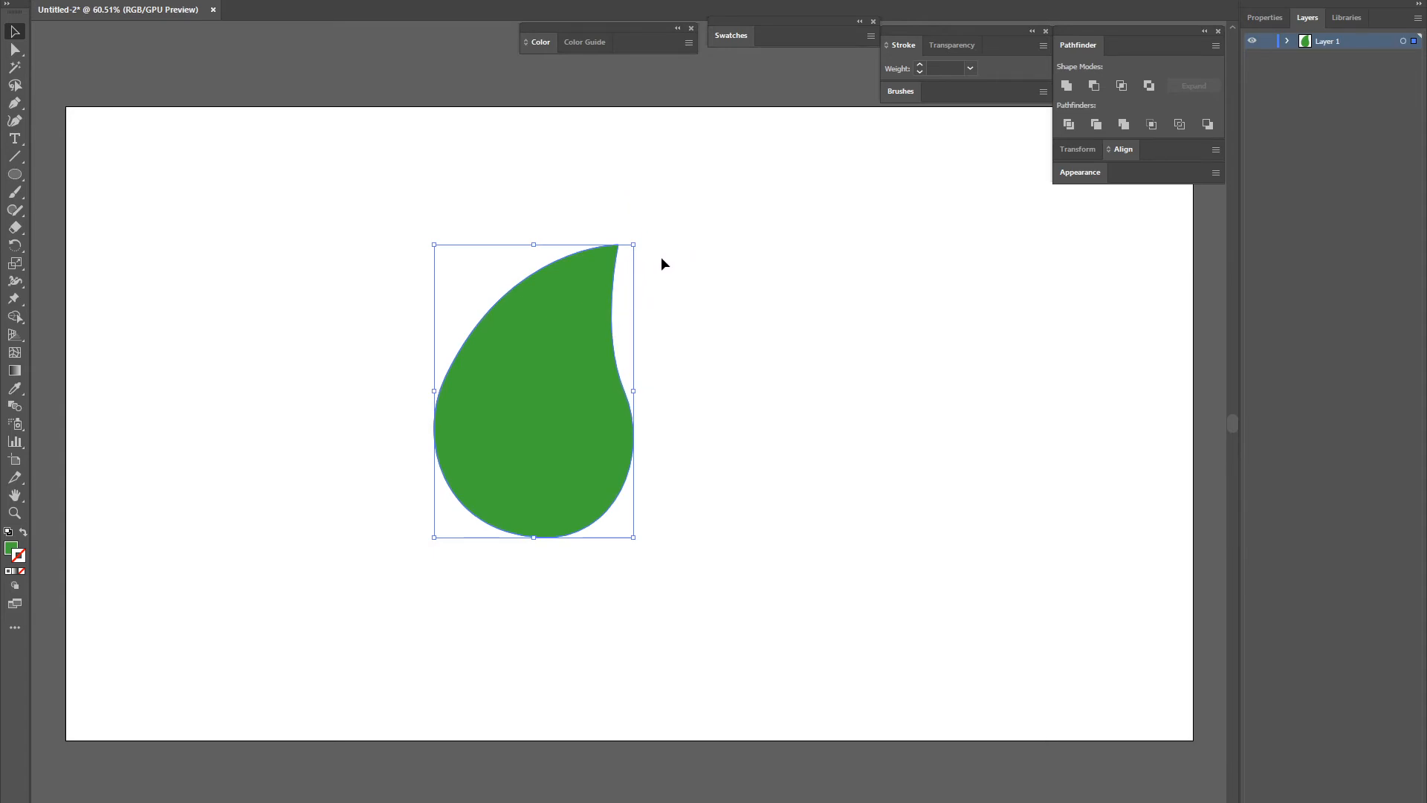
left_click_drag(640, 233, 772, 331)
left_click_drag(500, 387, 511, 311)
left_click_drag(555, 124, 558, 165)
left_click_drag(559, 306, 548, 260)
left_click(778, 318)
Draw a circle about 572 px in diameter overlapping the leaf's lower part, with a green stroke and no fill
left_click(15, 174)
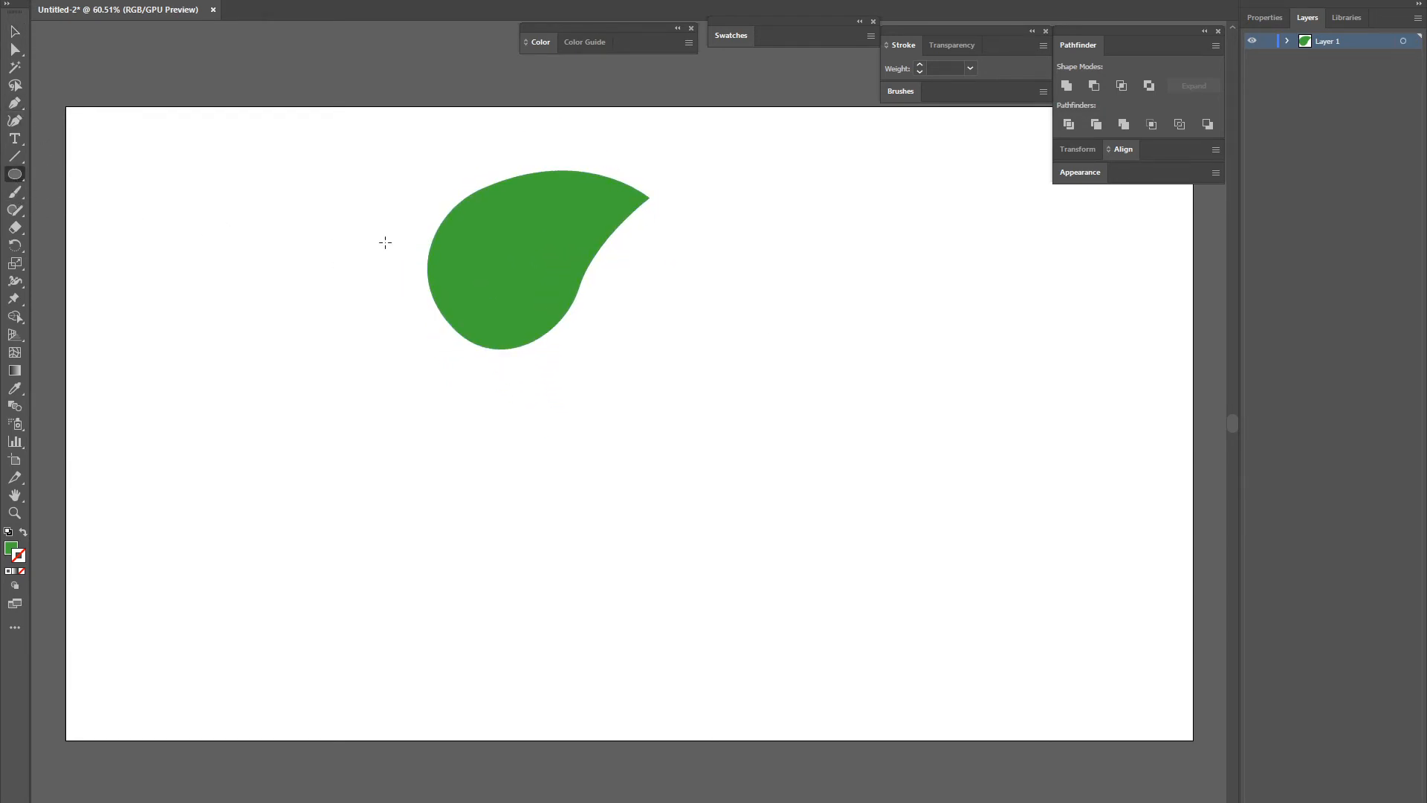
left_click_drag(478, 264, 814, 602)
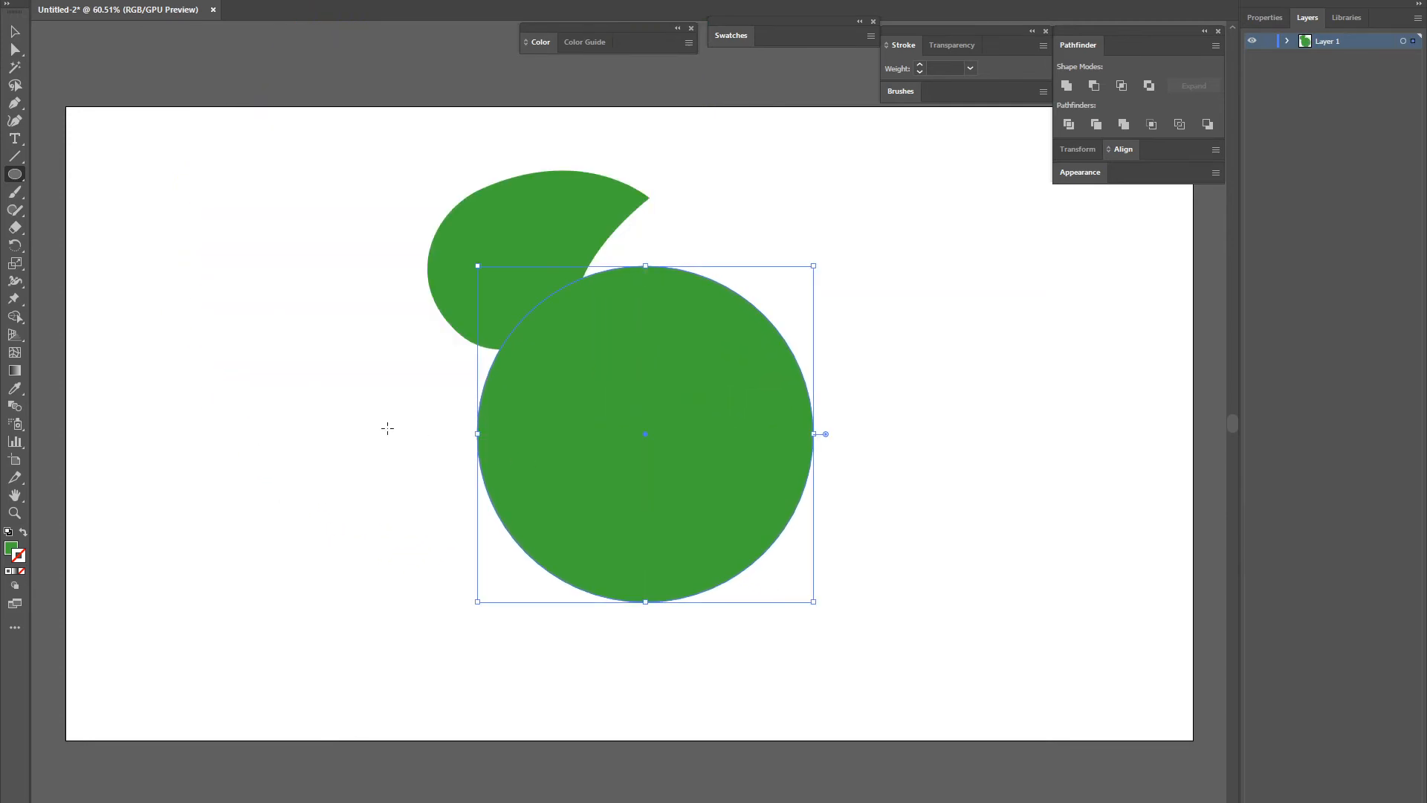
left_click(23, 533)
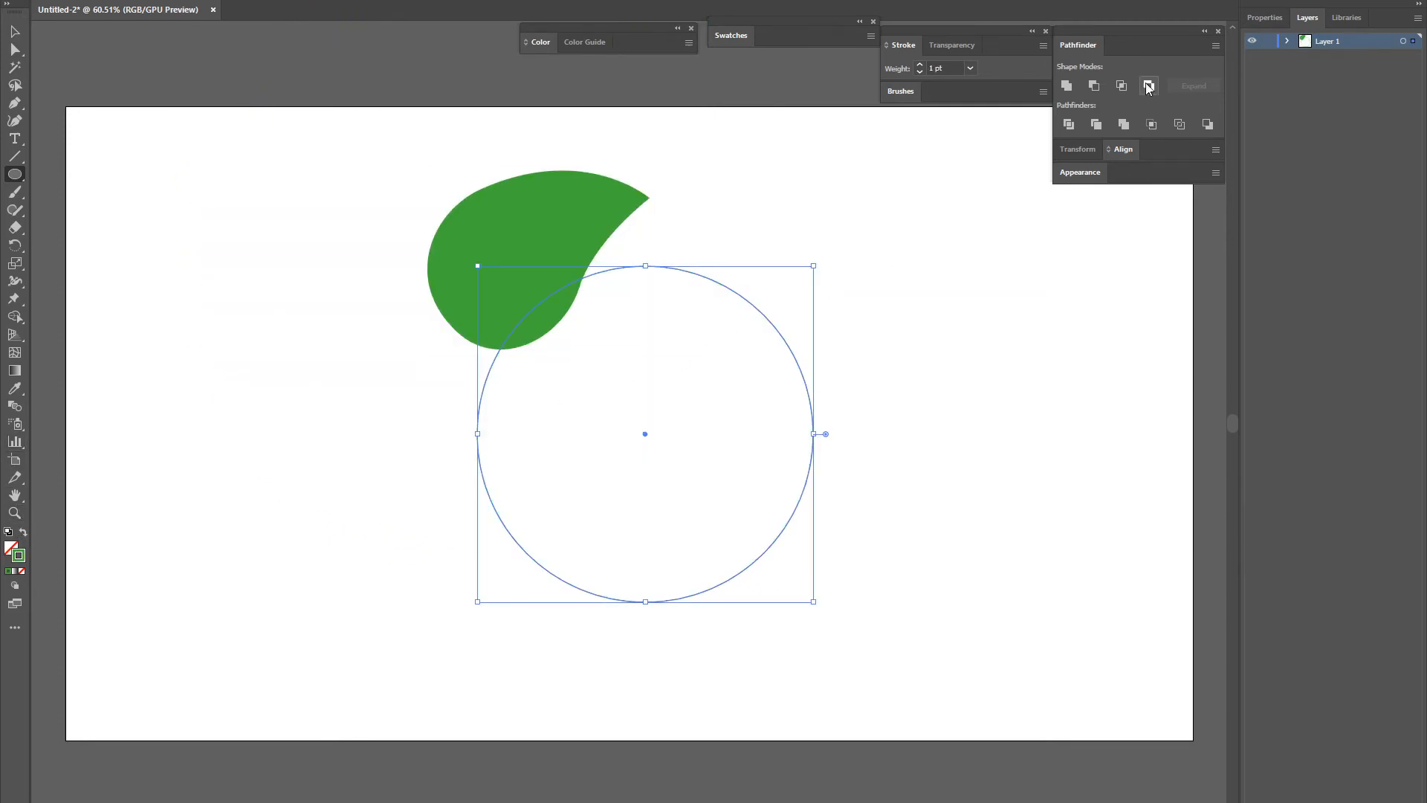
Center the circle horizontally and vertically on the artboard
left_click(1121, 148)
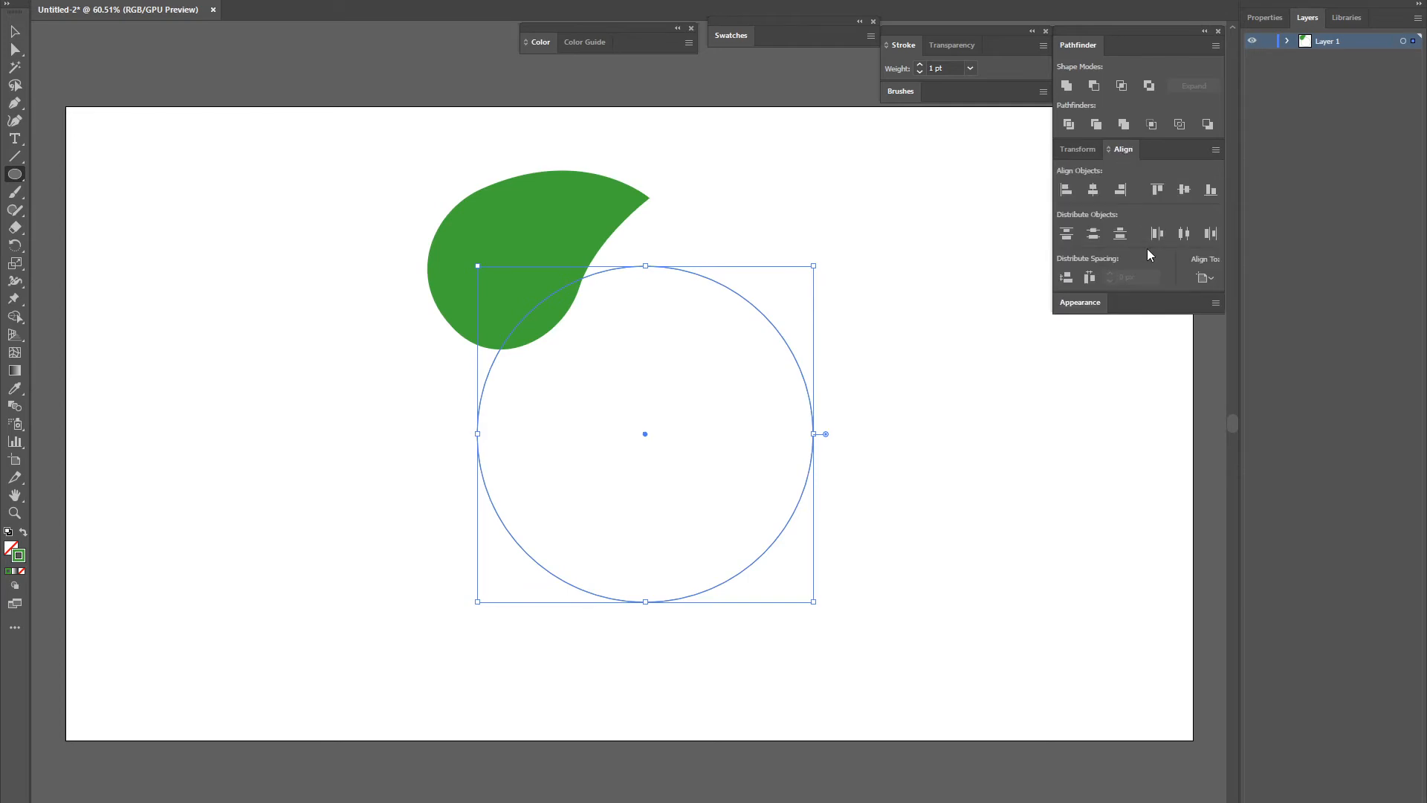
left_click(1094, 190)
left_click(1184, 192)
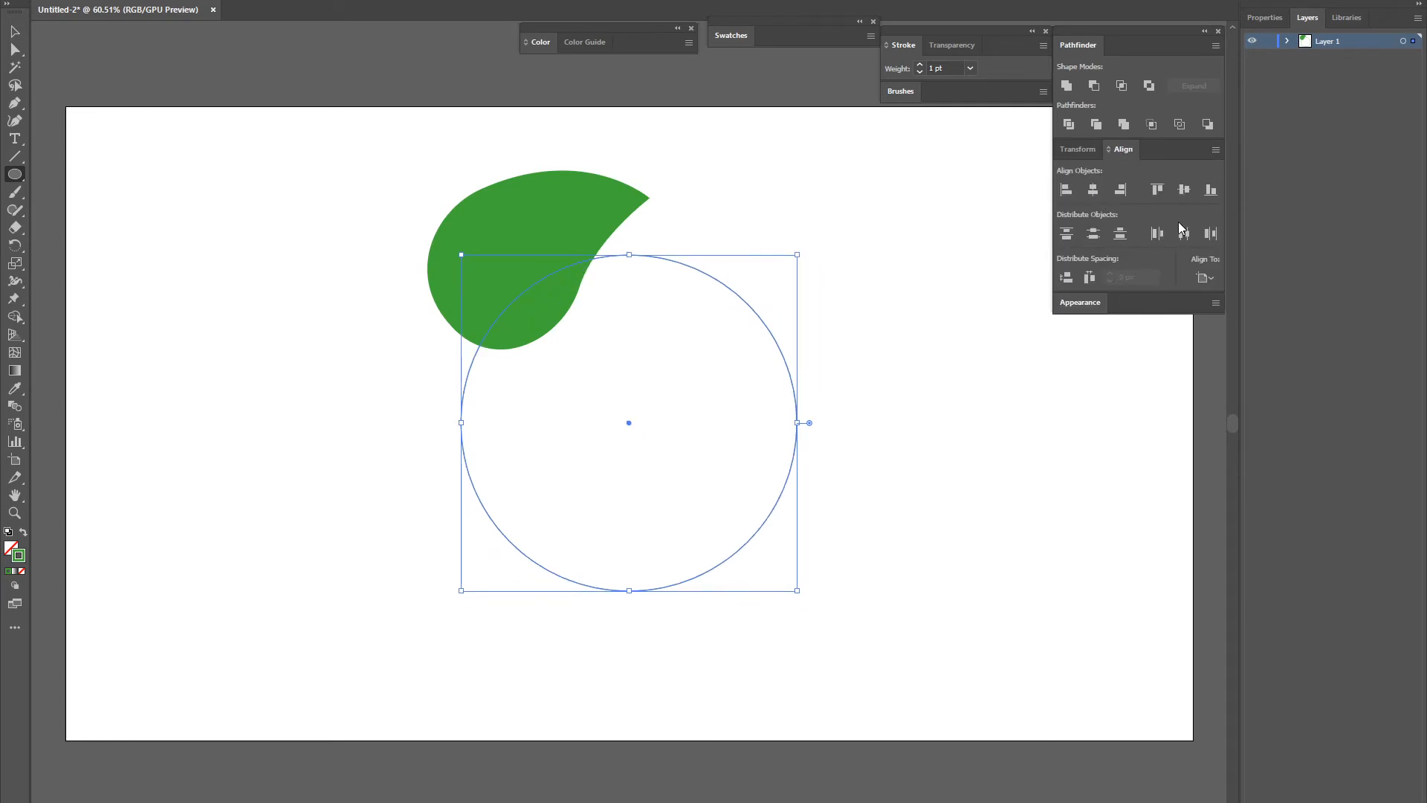
left_click(1205, 277)
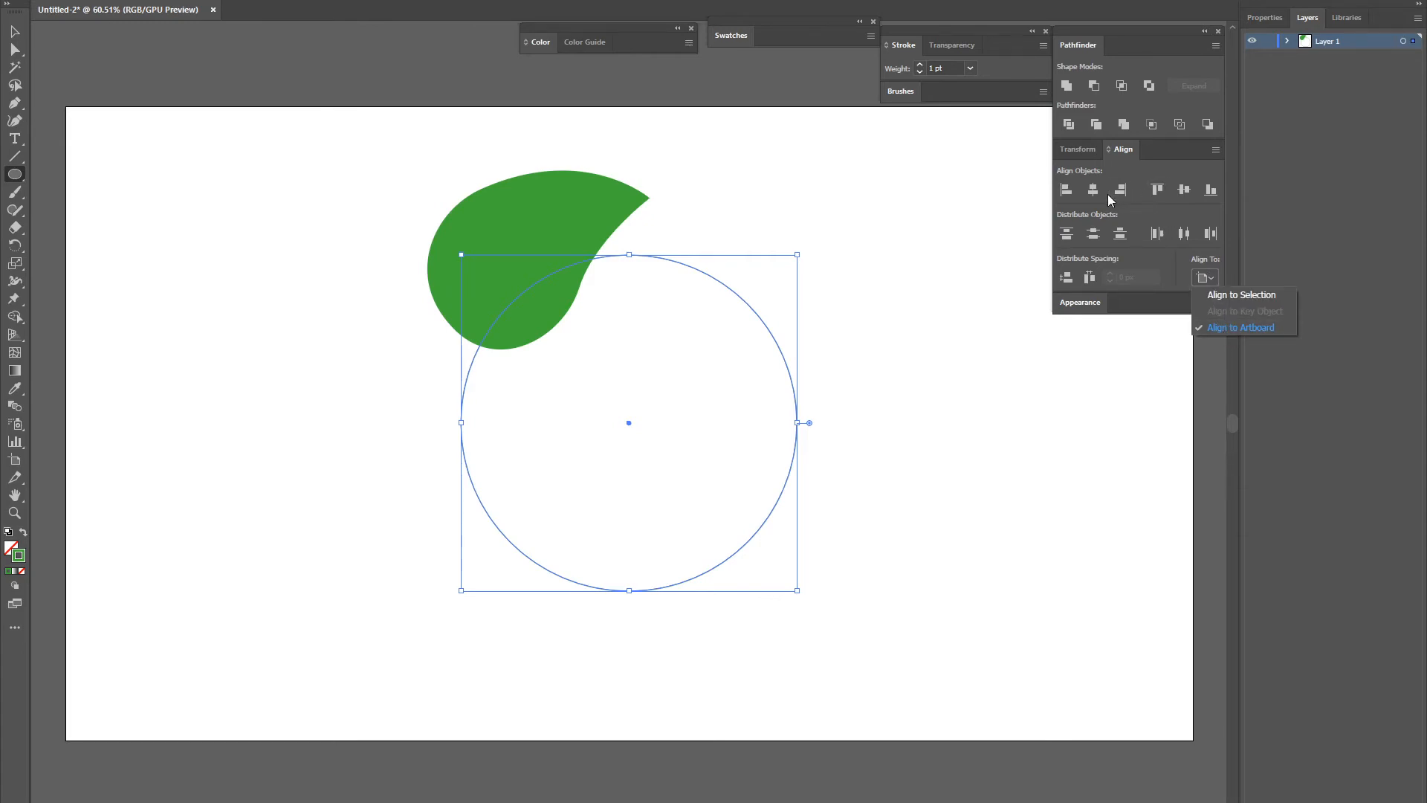
left_click(1137, 202)
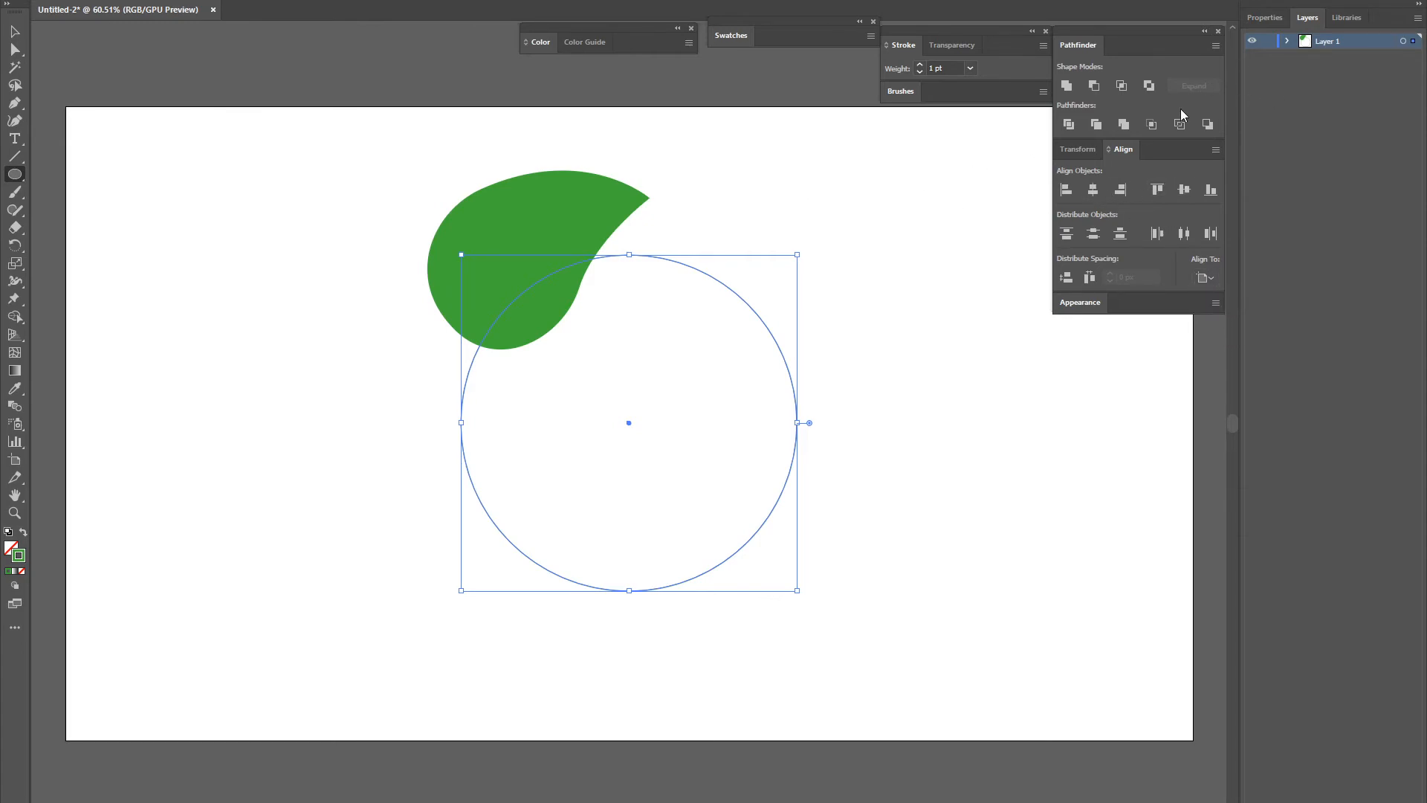
Set the circle's stroke weight to 28 pt and deselect it
left_click(970, 68)
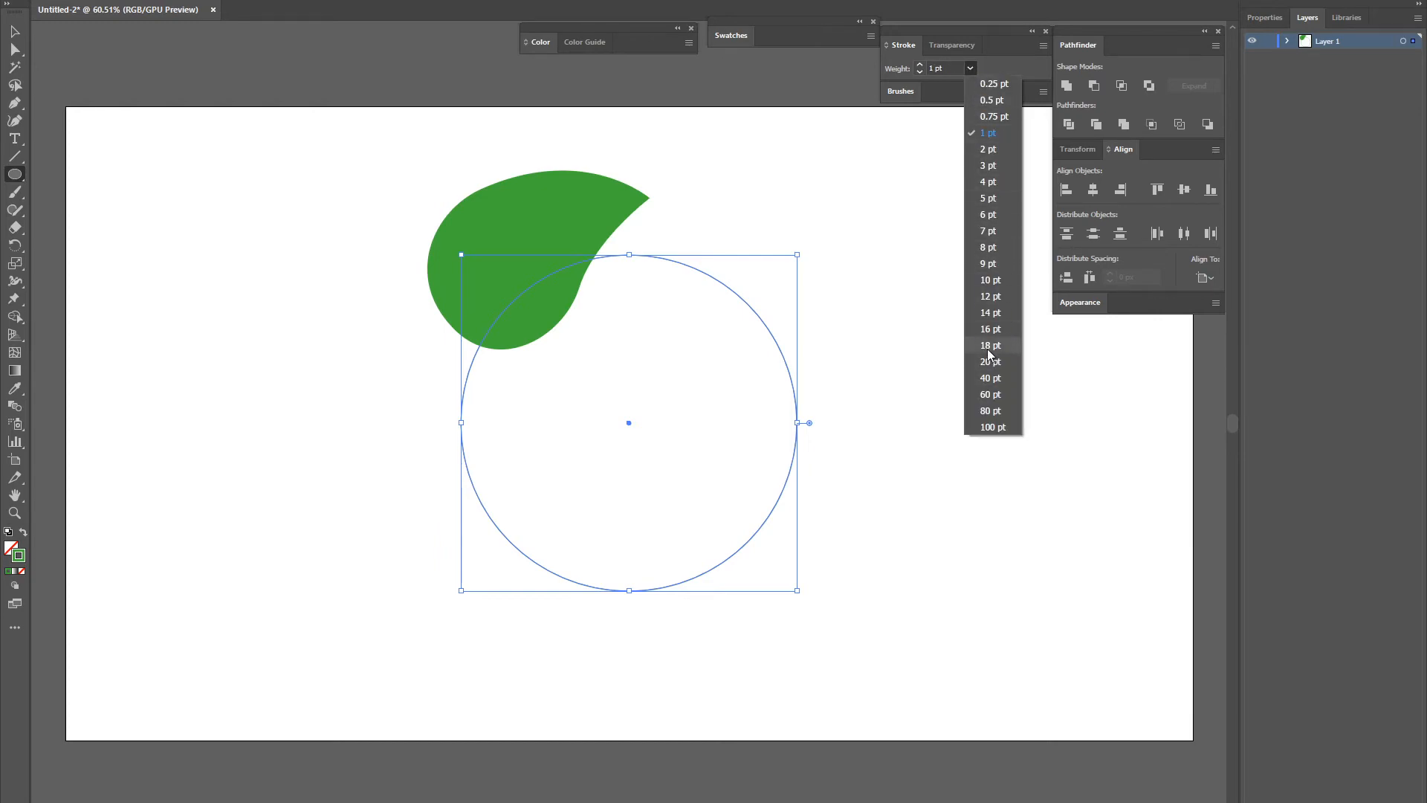
left_click(996, 342)
left_click(920, 65)
left_click(920, 65)
left_click(921, 65)
left_click(920, 66)
left_click(921, 66)
left_click(920, 66)
left_click(921, 65)
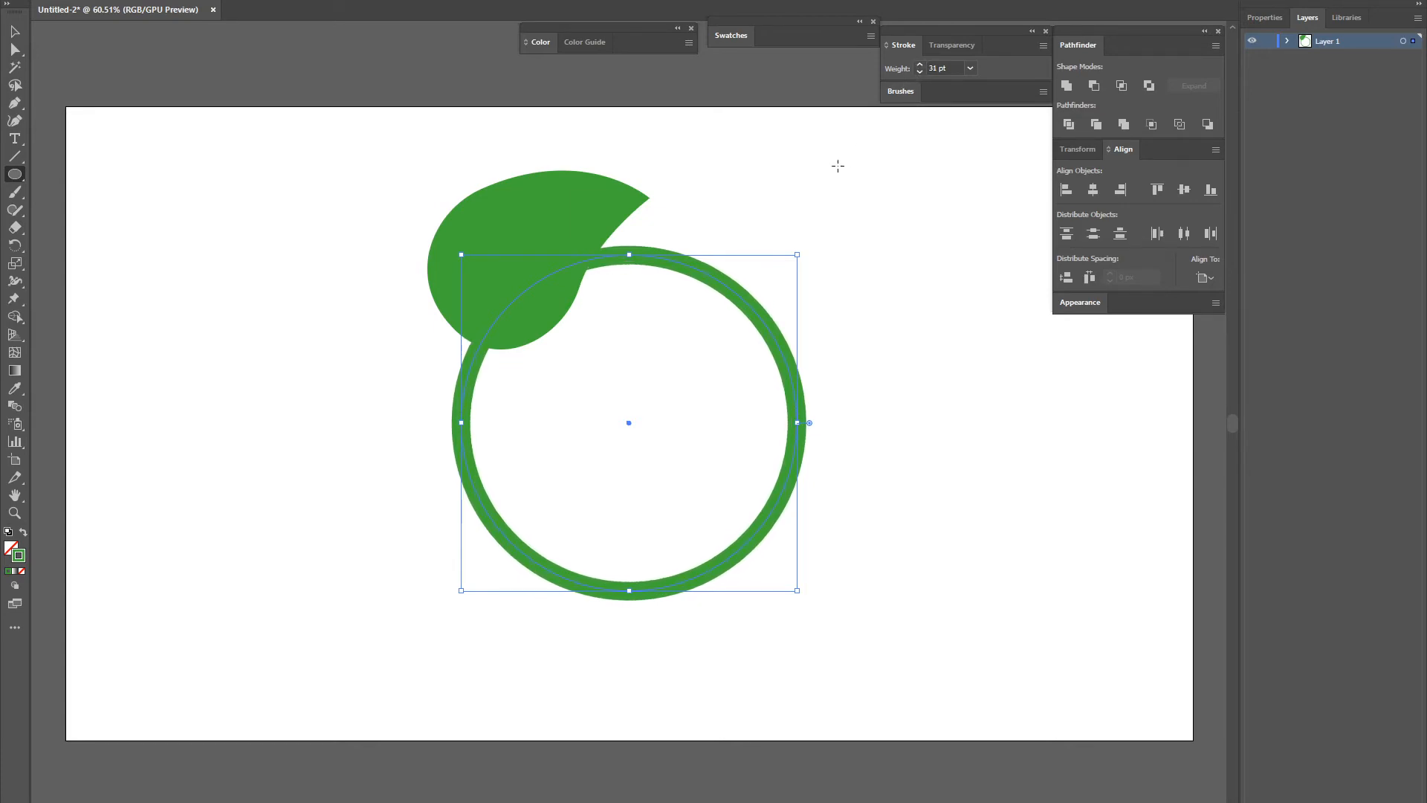
left_click(920, 71)
left_click(920, 71)
left_click(920, 71)
left_click(782, 200)
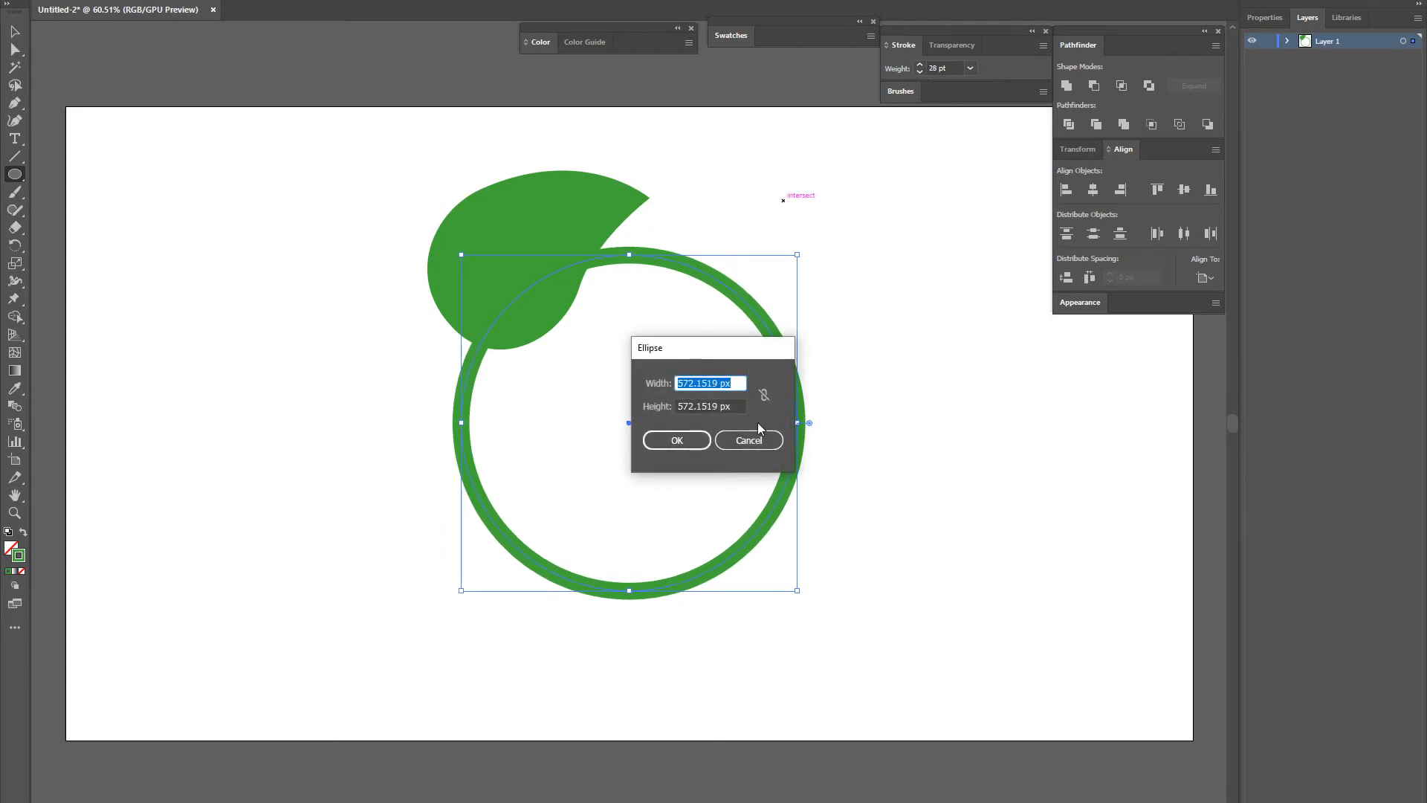
left_click(749, 440)
left_click(16, 32)
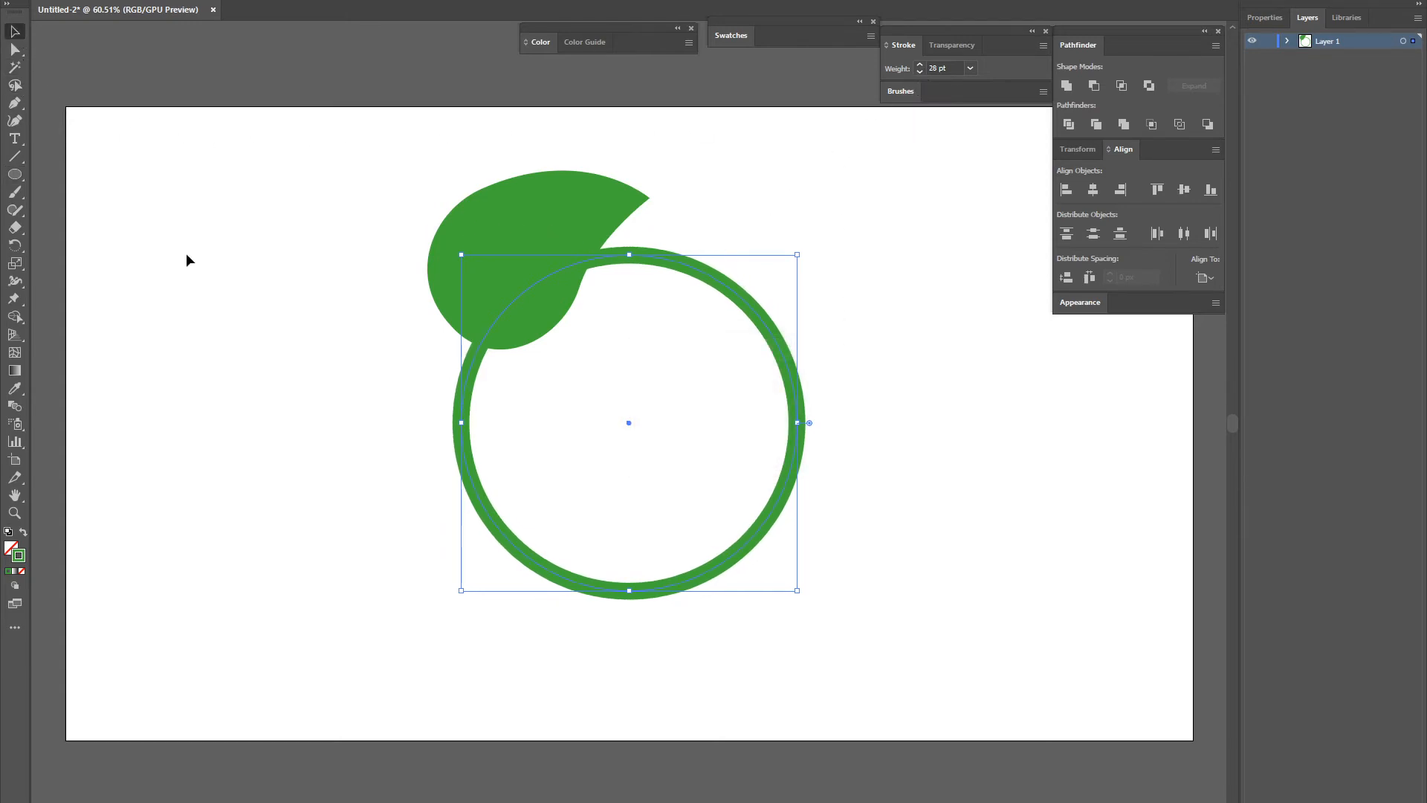
left_click(418, 308)
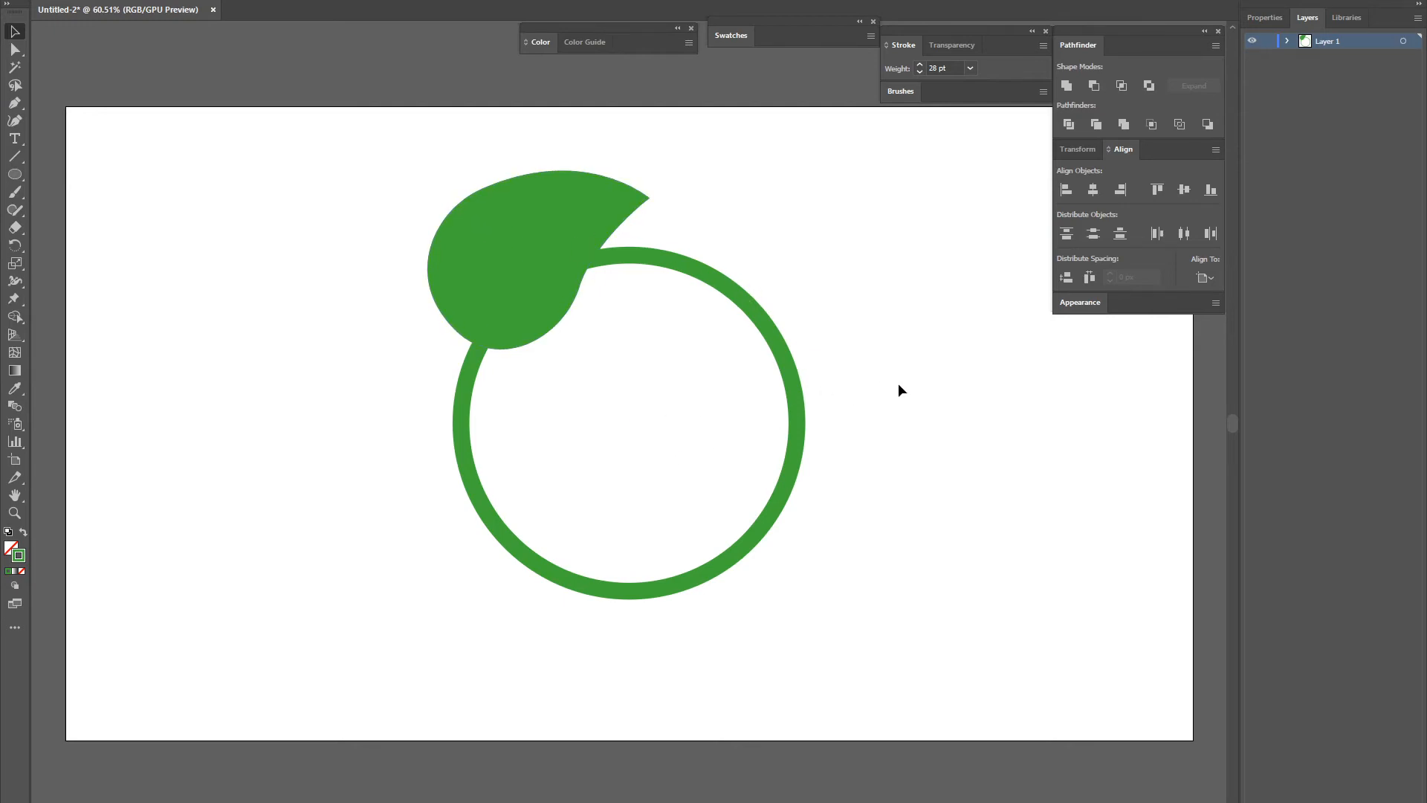
left_click_drag(869, 339, 824, 365)
key("ctrl+plus")
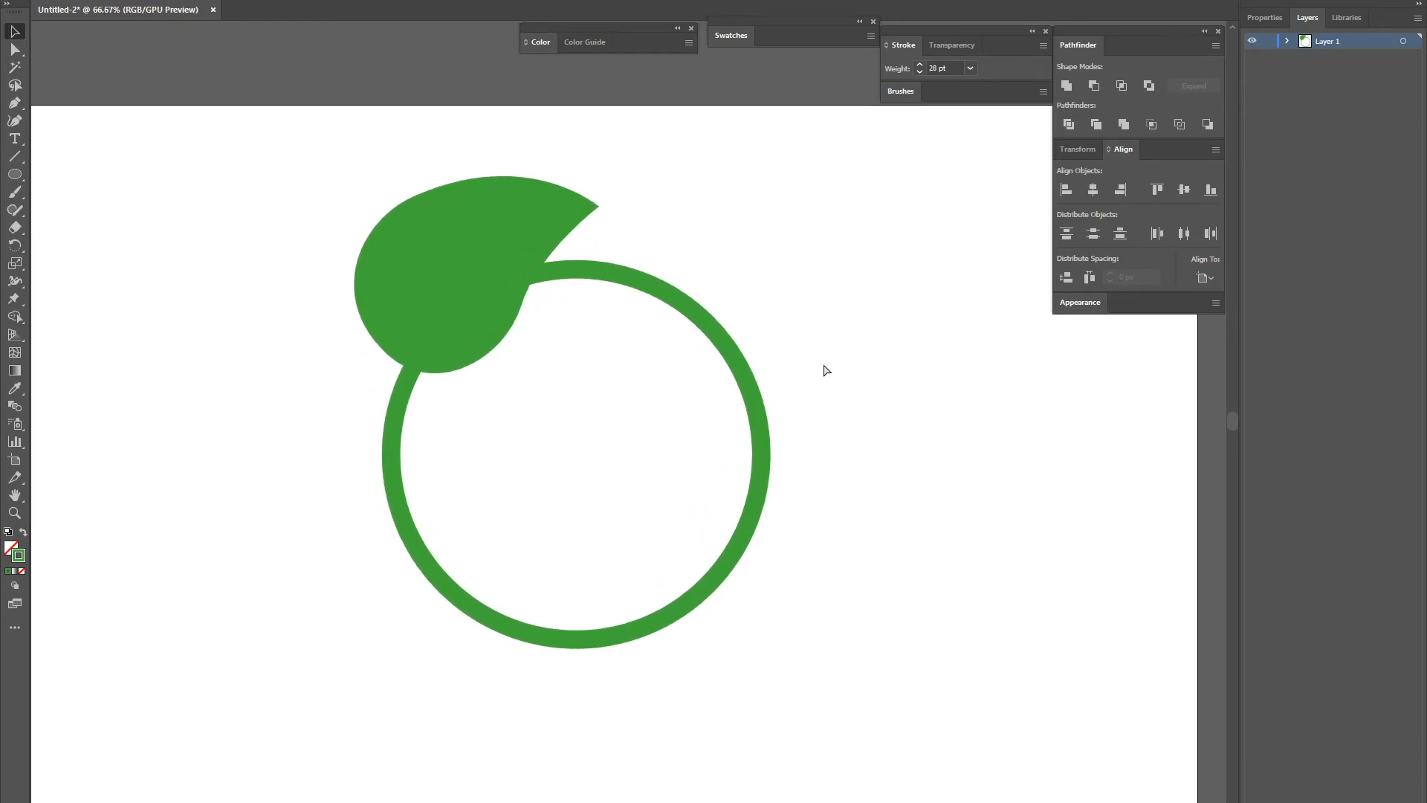
Move the leaf slightly right and down so it overlaps more of the ring's upper part
left_click_drag(698, 256, 711, 240)
left_click(435, 207)
left_click_drag(407, 284, 444, 318)
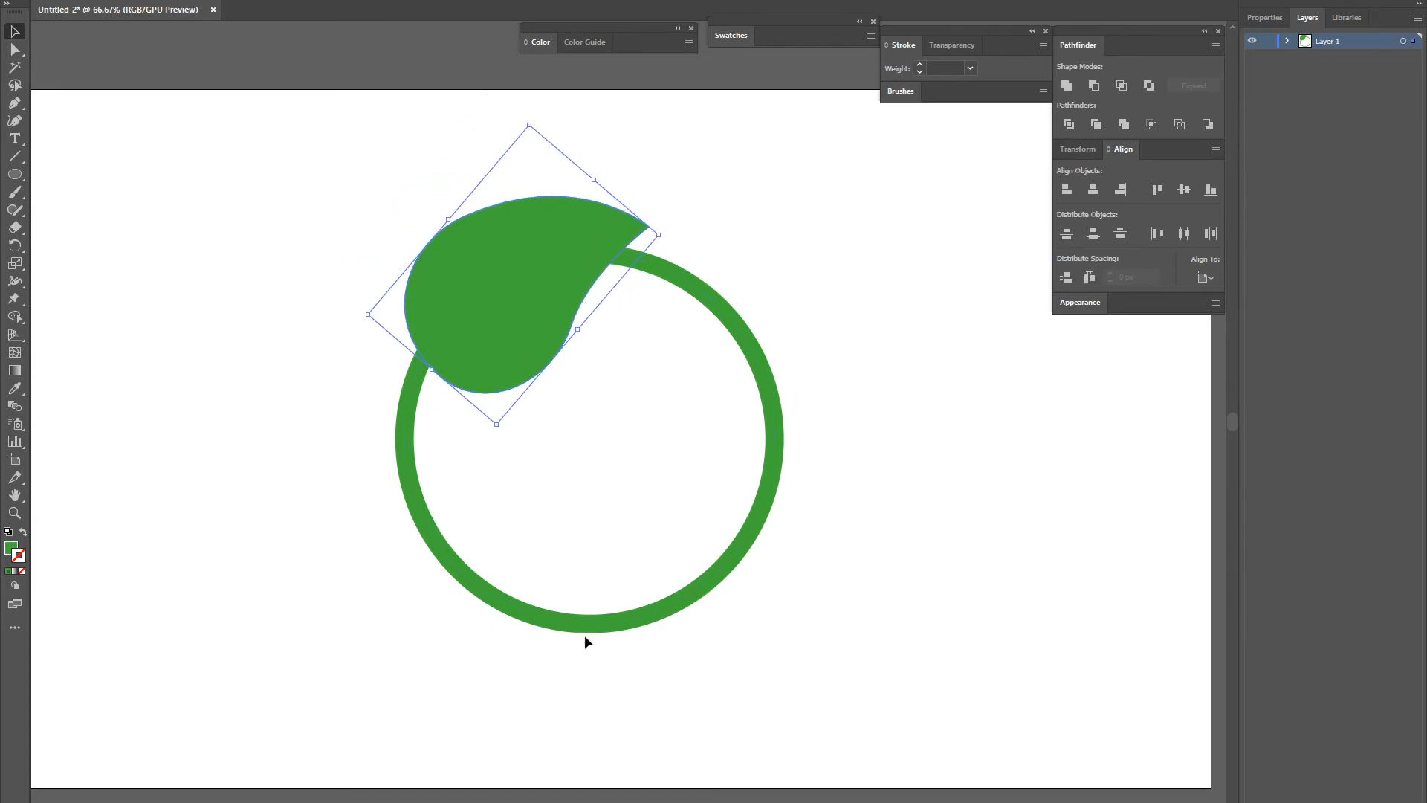
Add two anchor points to the ring, one at its upper right and one just right of its top
left_click(769, 400)
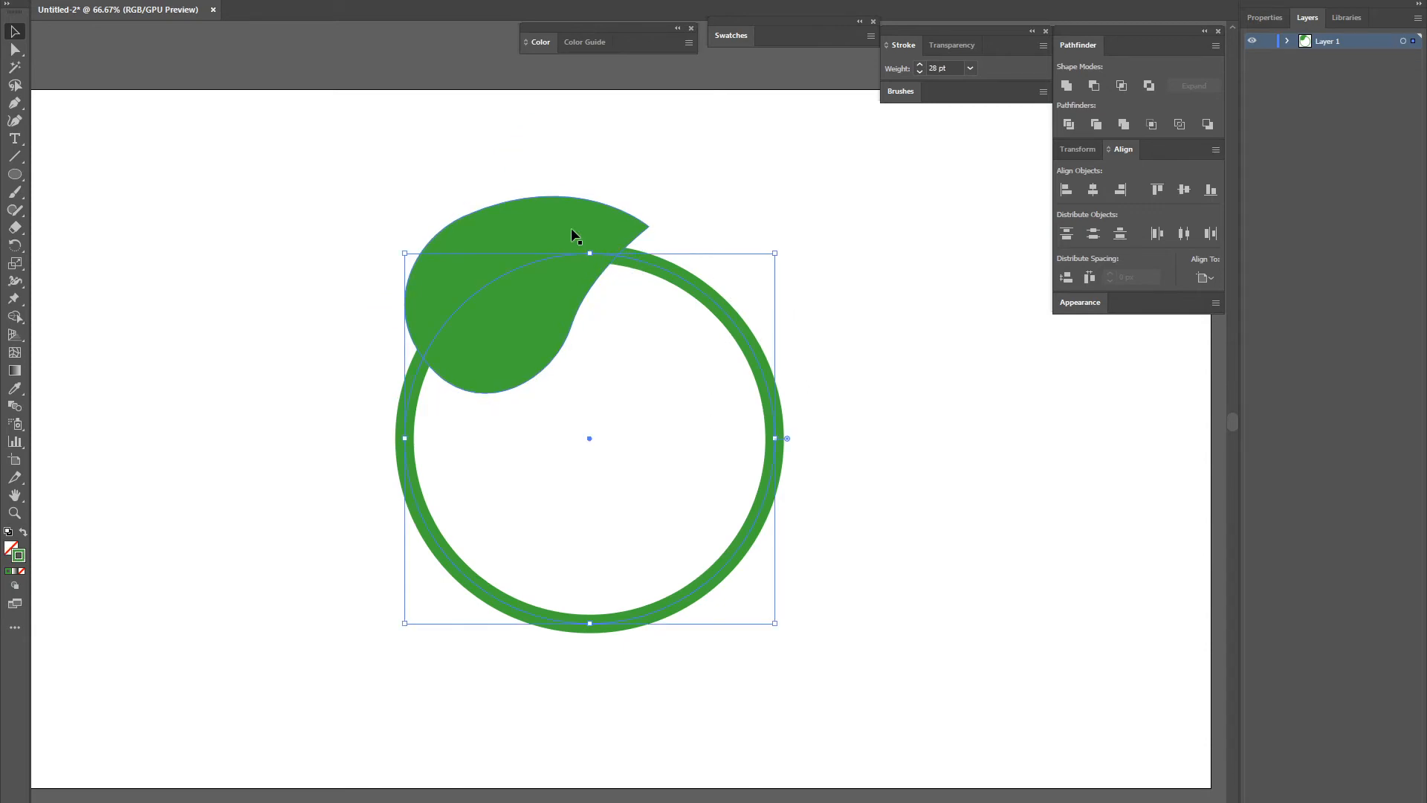
left_click(13, 103)
left_click(74, 121)
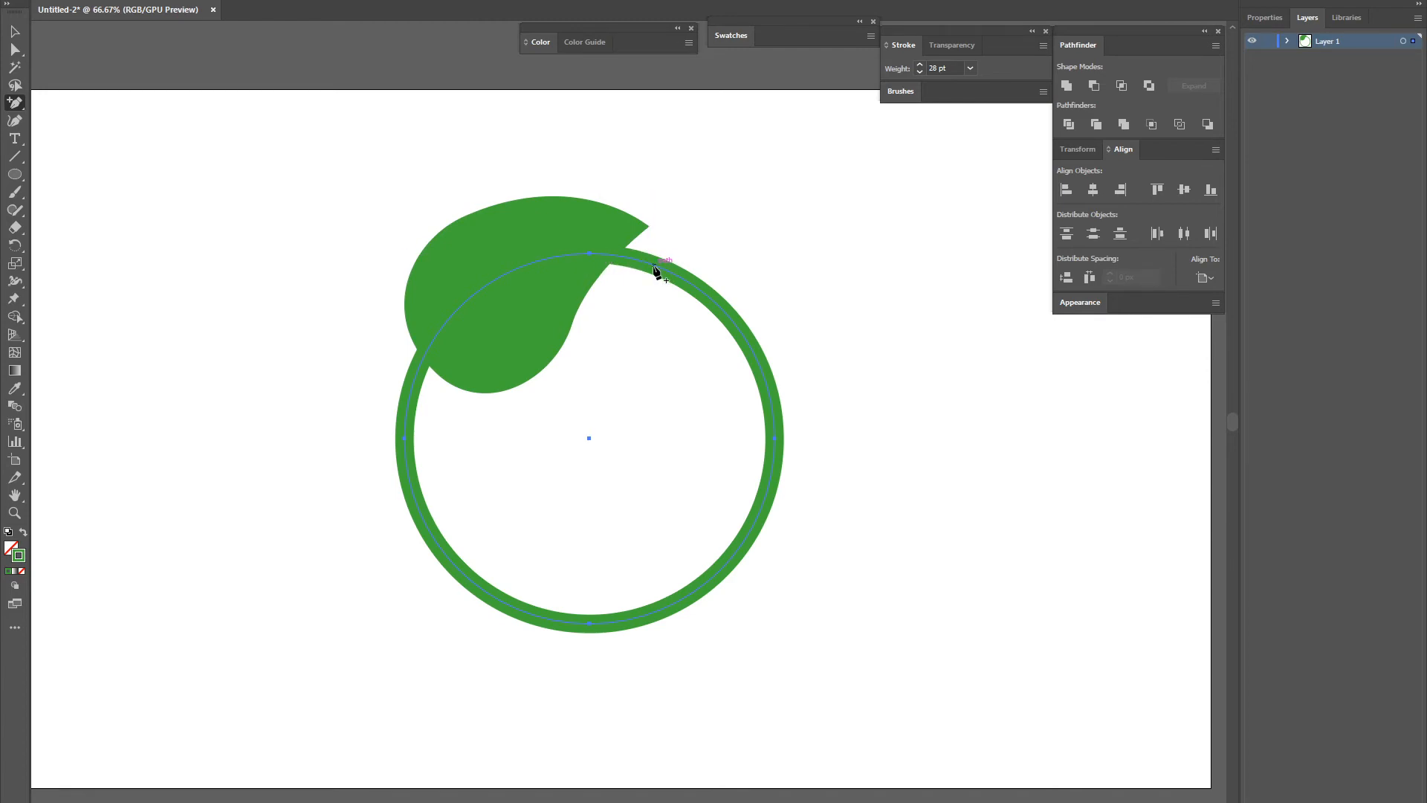
left_click(676, 276)
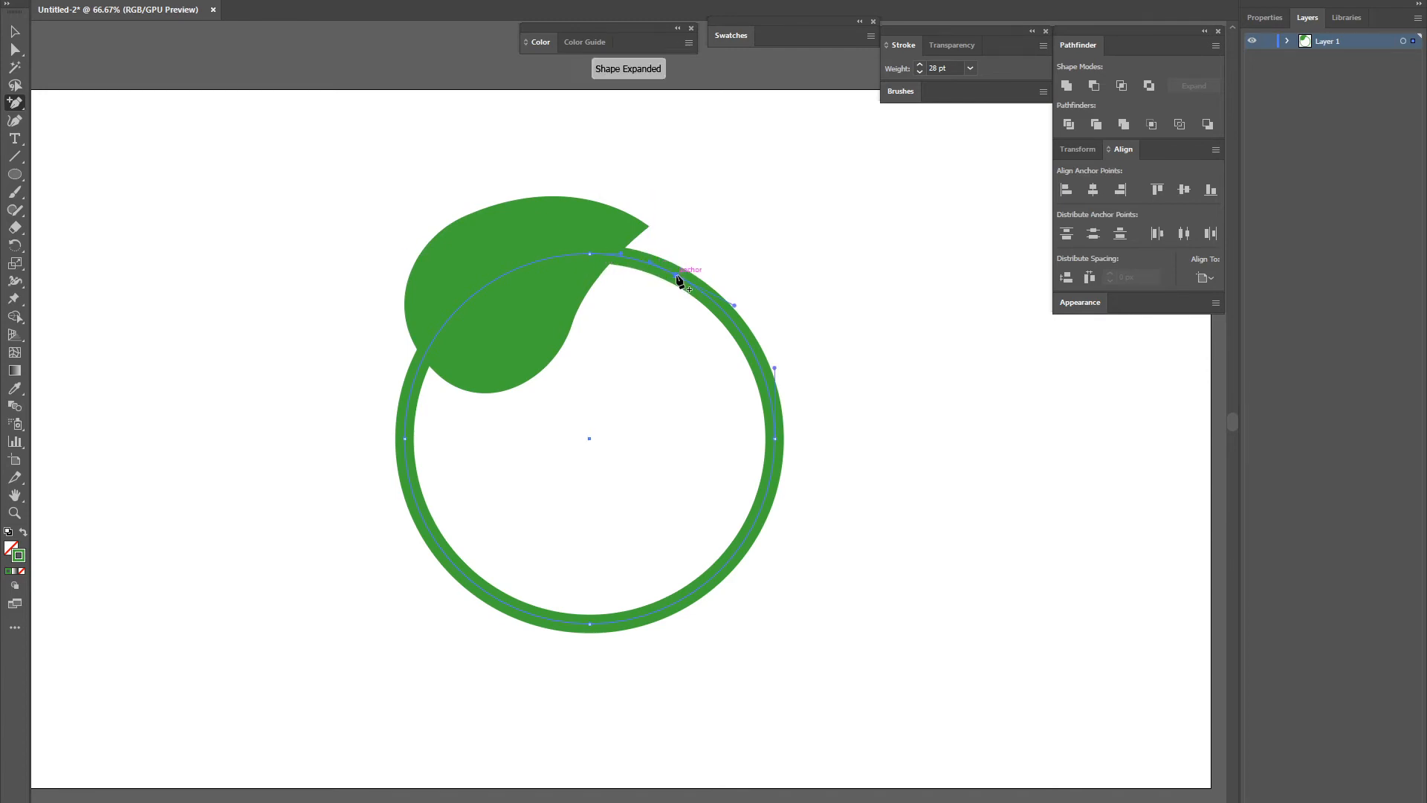
left_click(603, 254)
Delete the ring's segment between its top and the new upper-right anchor point to open a gap beside the leaf
key("a")
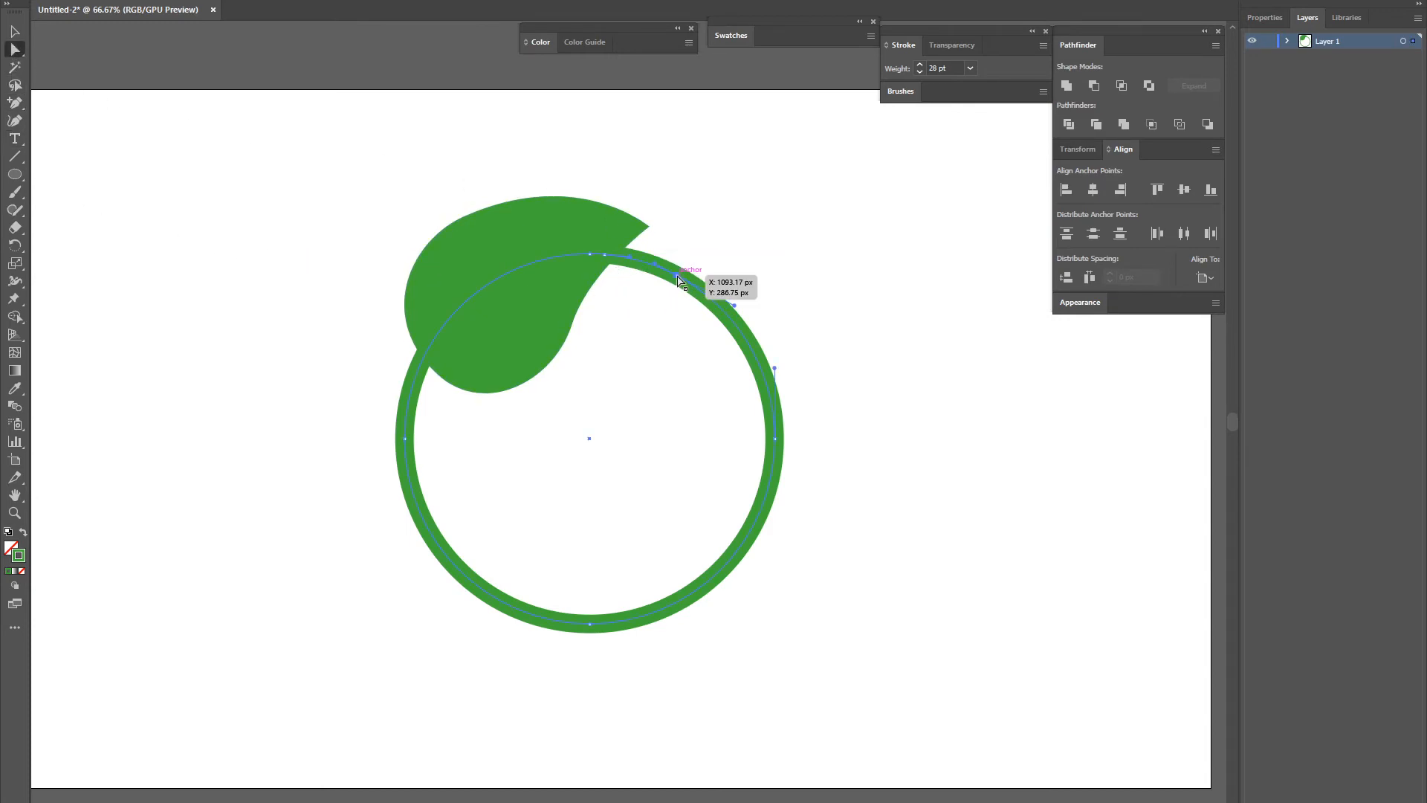
left_click(640, 269)
left_click(602, 259)
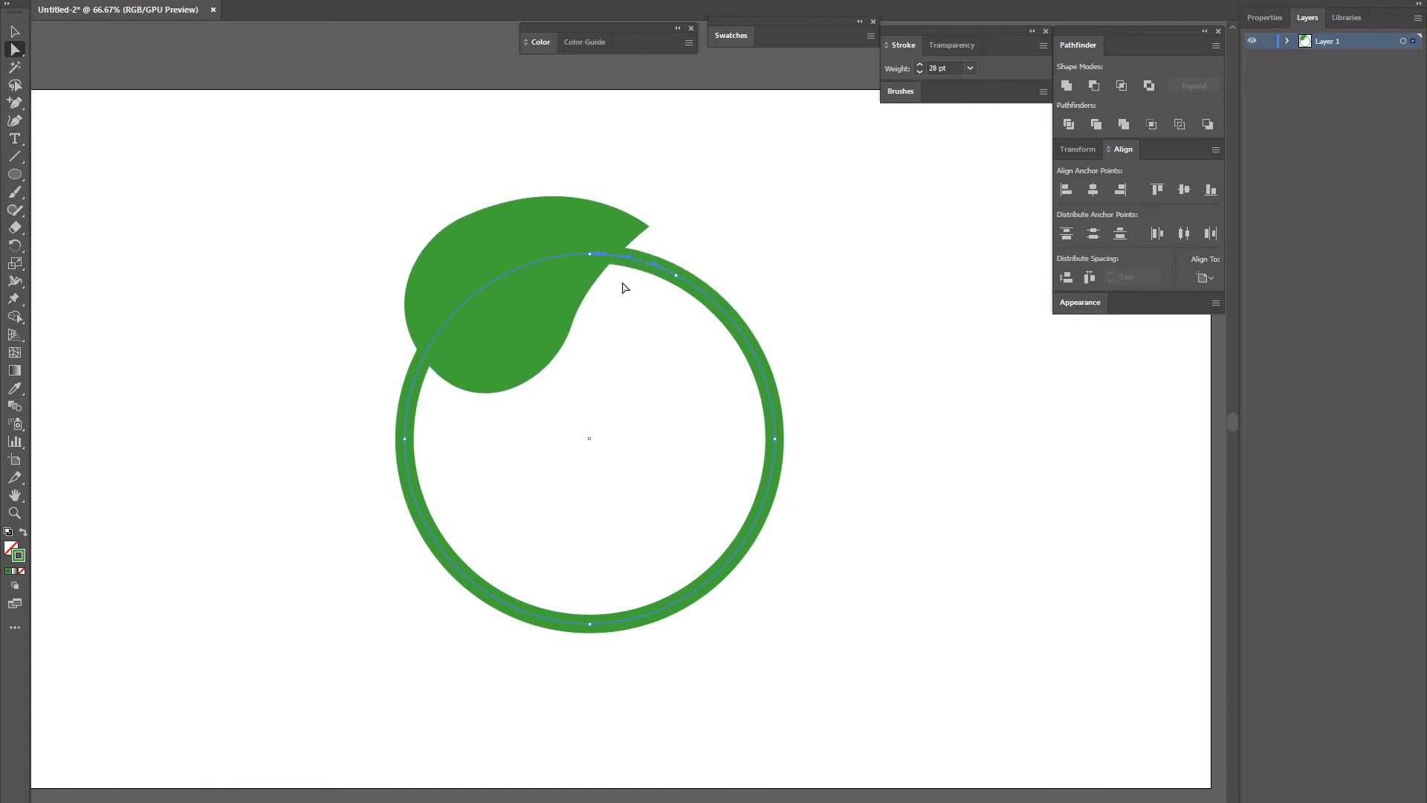
key("Delete")
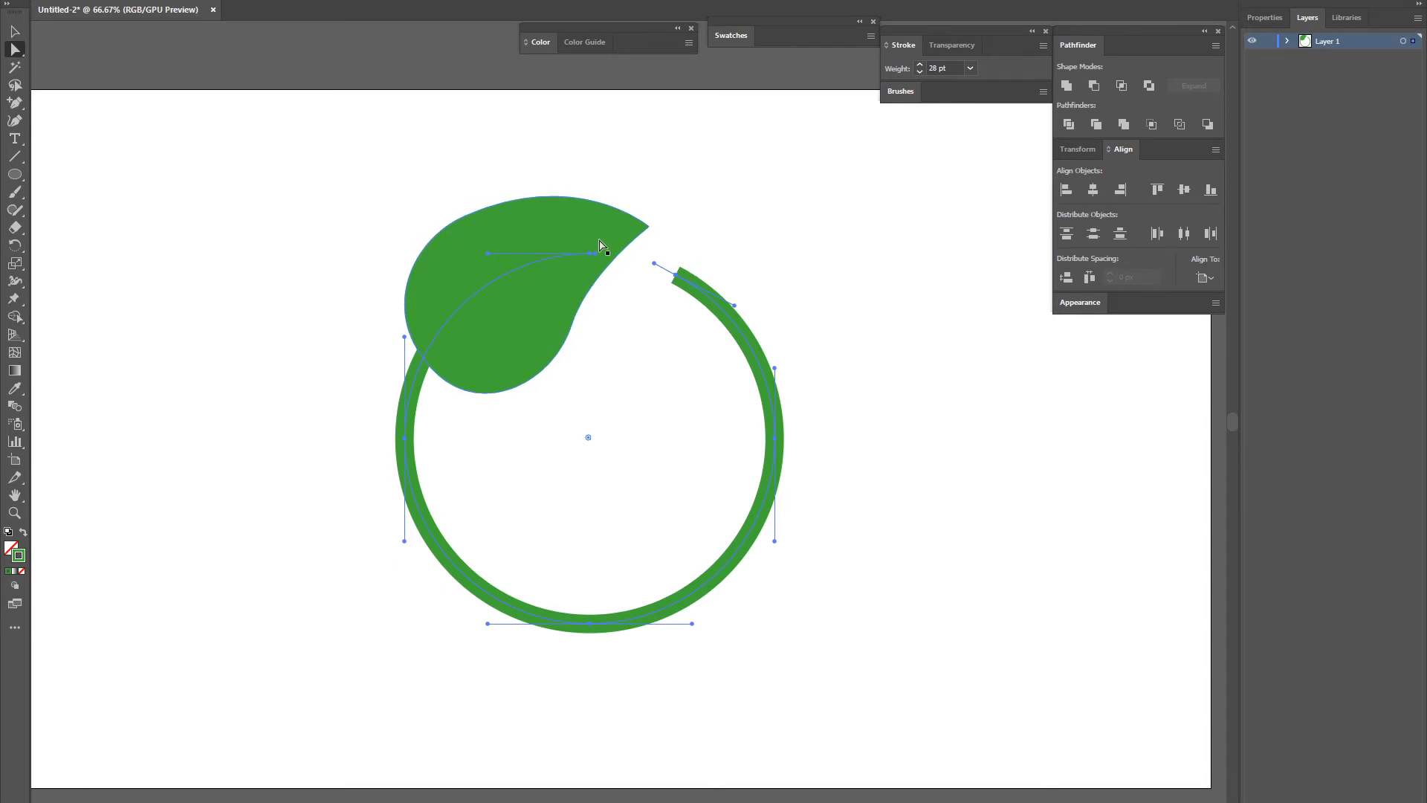
left_click(767, 256)
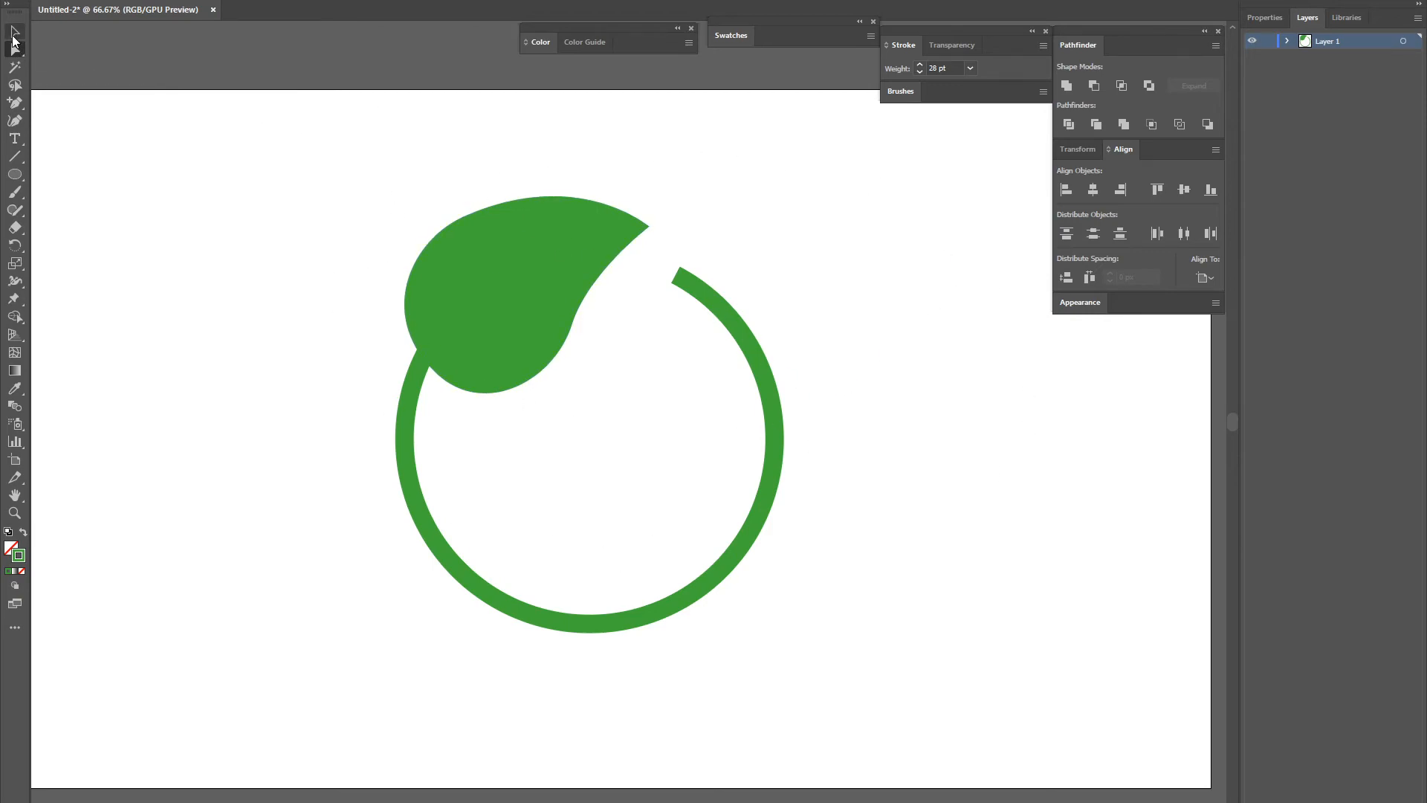
Nudge the leaf slightly right and down, undo the trial edits to its upper-left anchor point, and deselect it
left_click(455, 242)
mouse_move(462, 220)
left_mouse_down()
mouse_move(479, 233)
mouse_move(469, 223)
left_mouse_up()
left_click(467, 221)
left_click(467, 222)
key("ctrl+z")
left_click(439, 219)
key("ctrl+z")
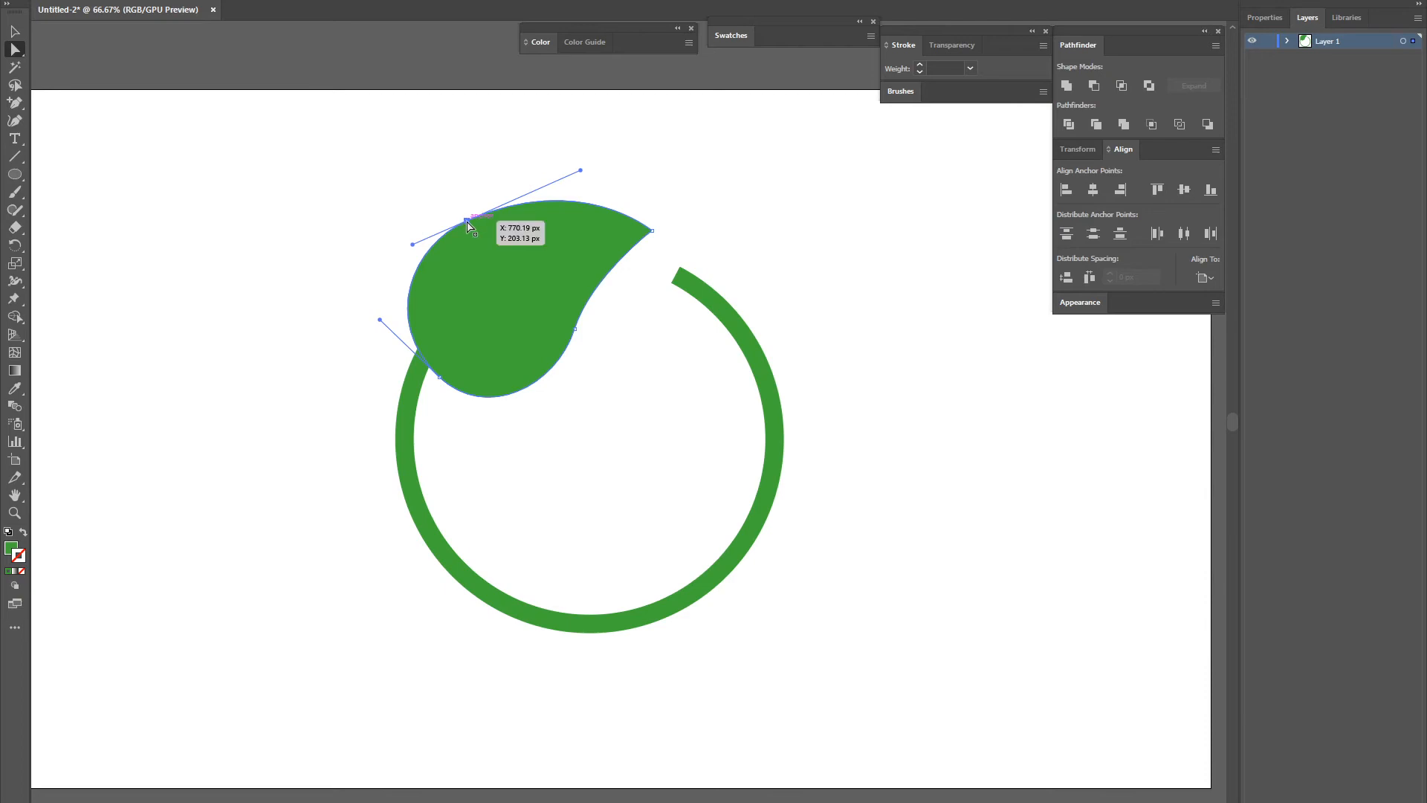
key("ctrl+z")
left_click(466, 223)
left_click(500, 201)
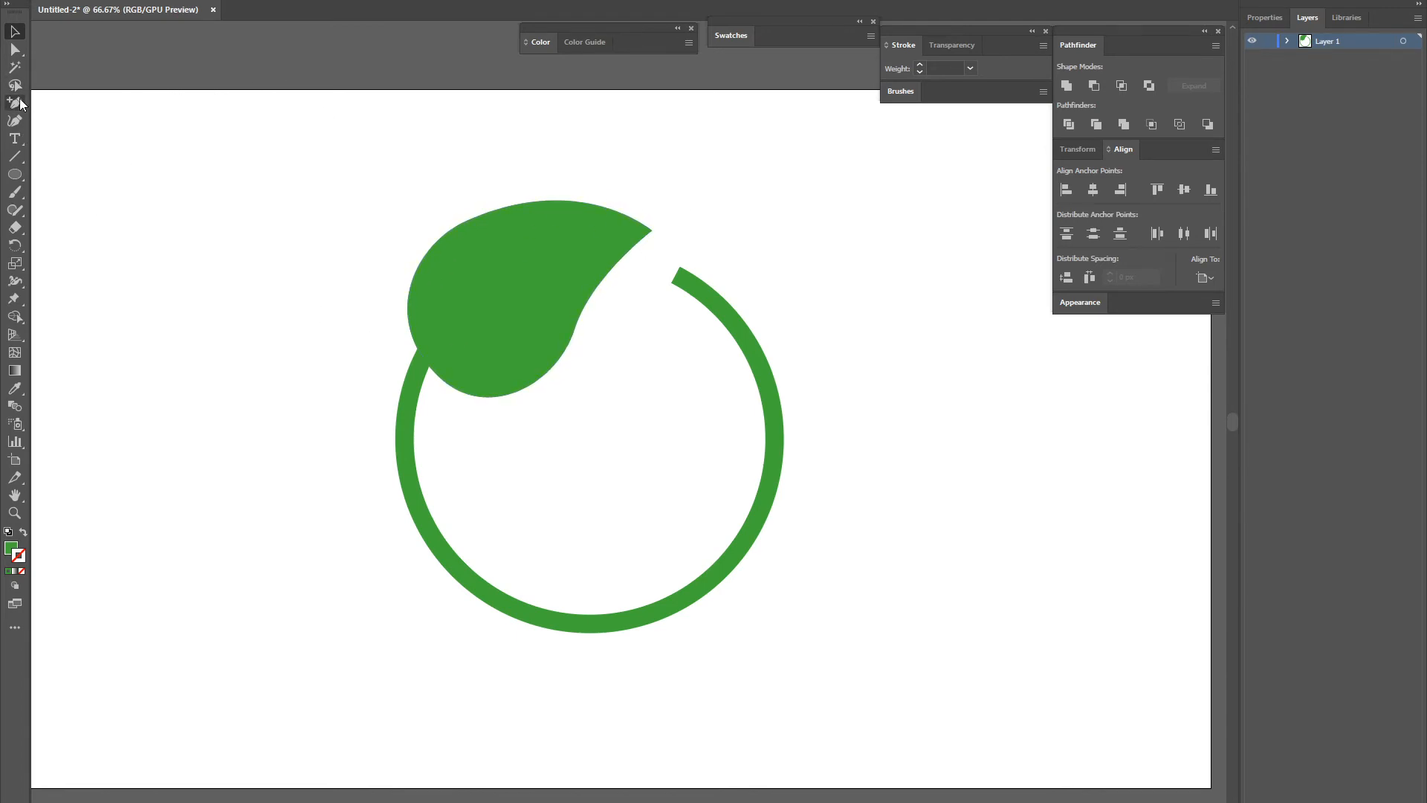
Draw a closed, curved vein shape with the Pen tool, running from the leaf's lower-left edge and tapering toward its tip
left_click_drag(15, 108, 68, 107)
key("ctrl+1")
left_click_drag(452, 239, 474, 340)
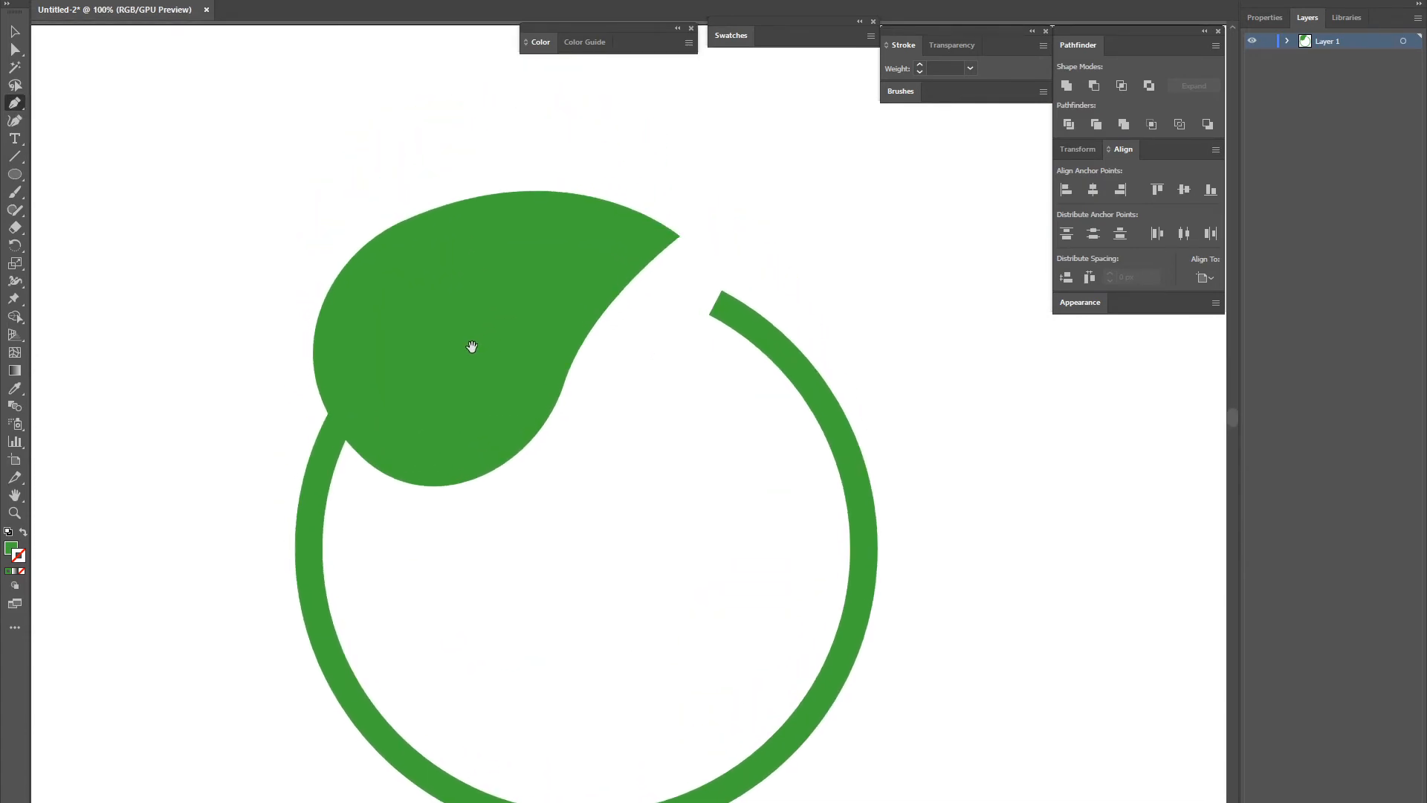
left_click(328, 412, "ctrl")
left_click_drag(329, 412, 501, 278)
mouse_move(554, 257)
left_mouse_down()
mouse_move(599, 265)
mouse_move(574, 255)
left_mouse_up()
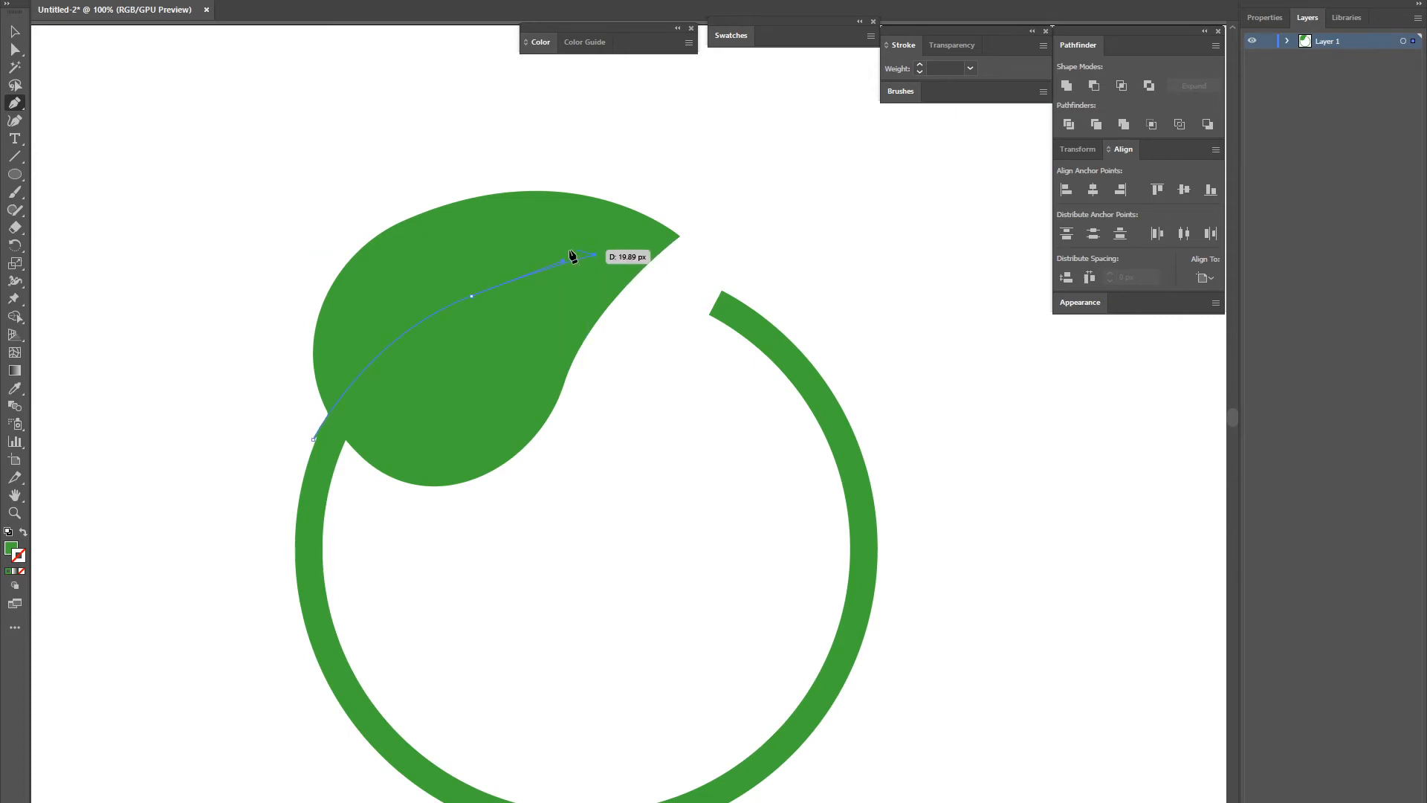
left_click_drag(470, 270, 292, 395)
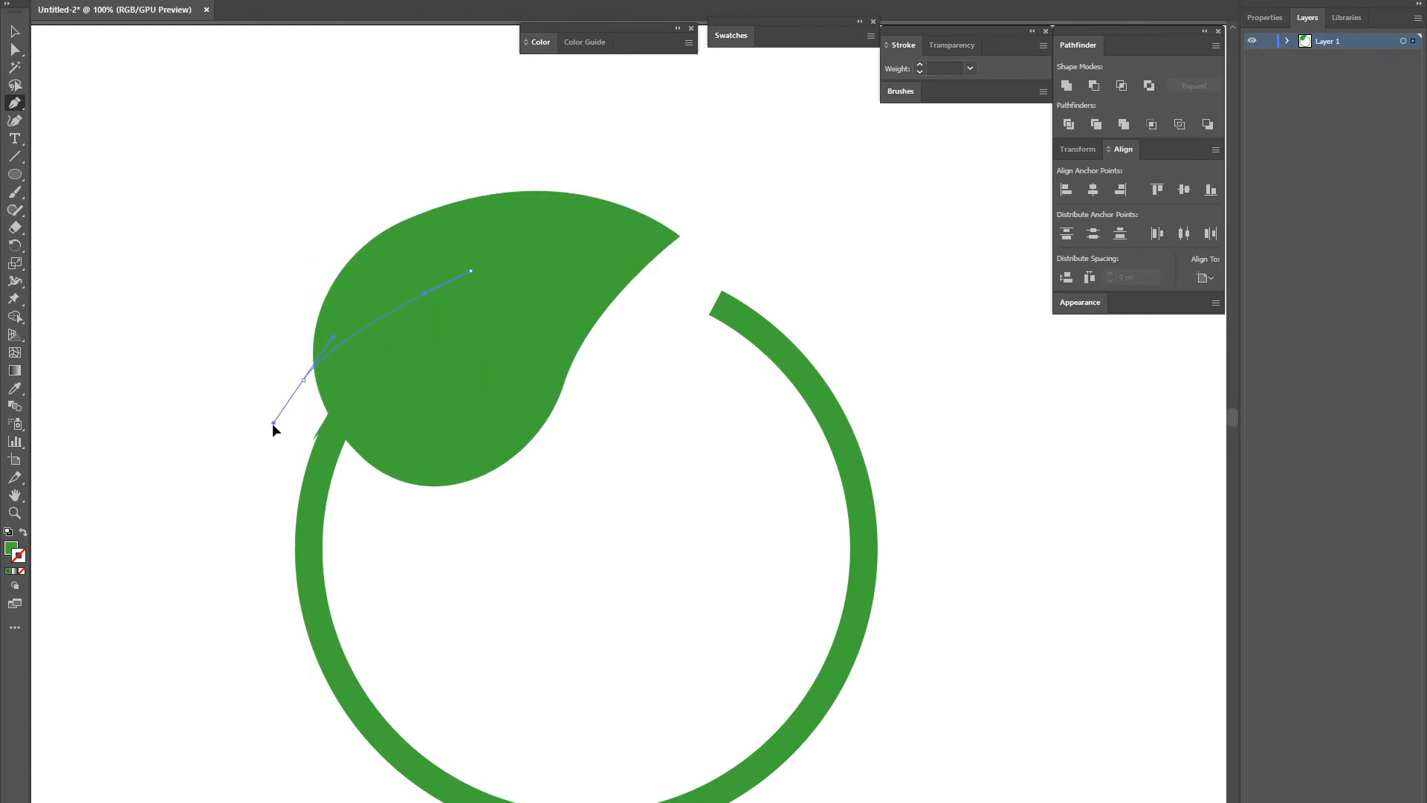
left_click(313, 440)
key("a")
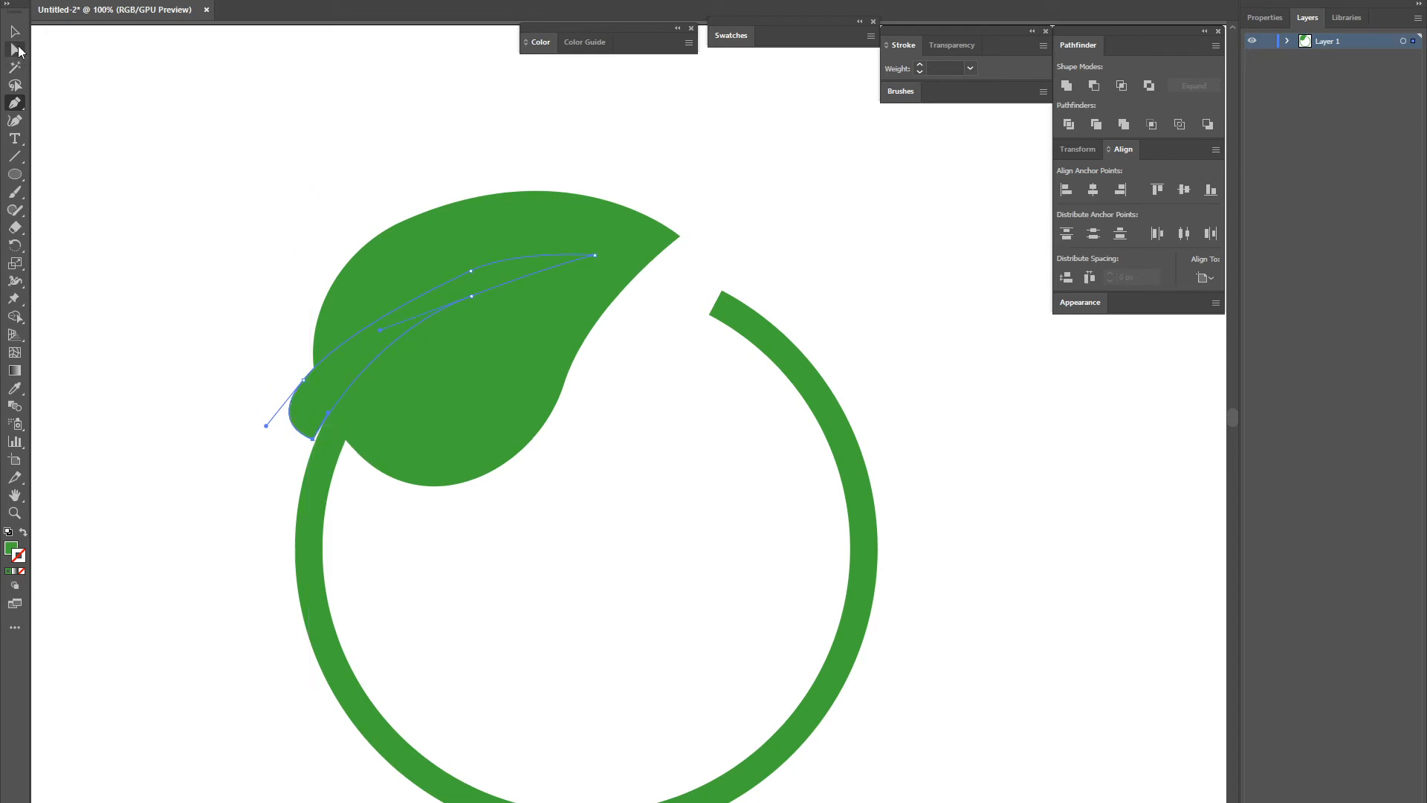
Fill the vein shape with white and deselect it
left_click(15, 32)
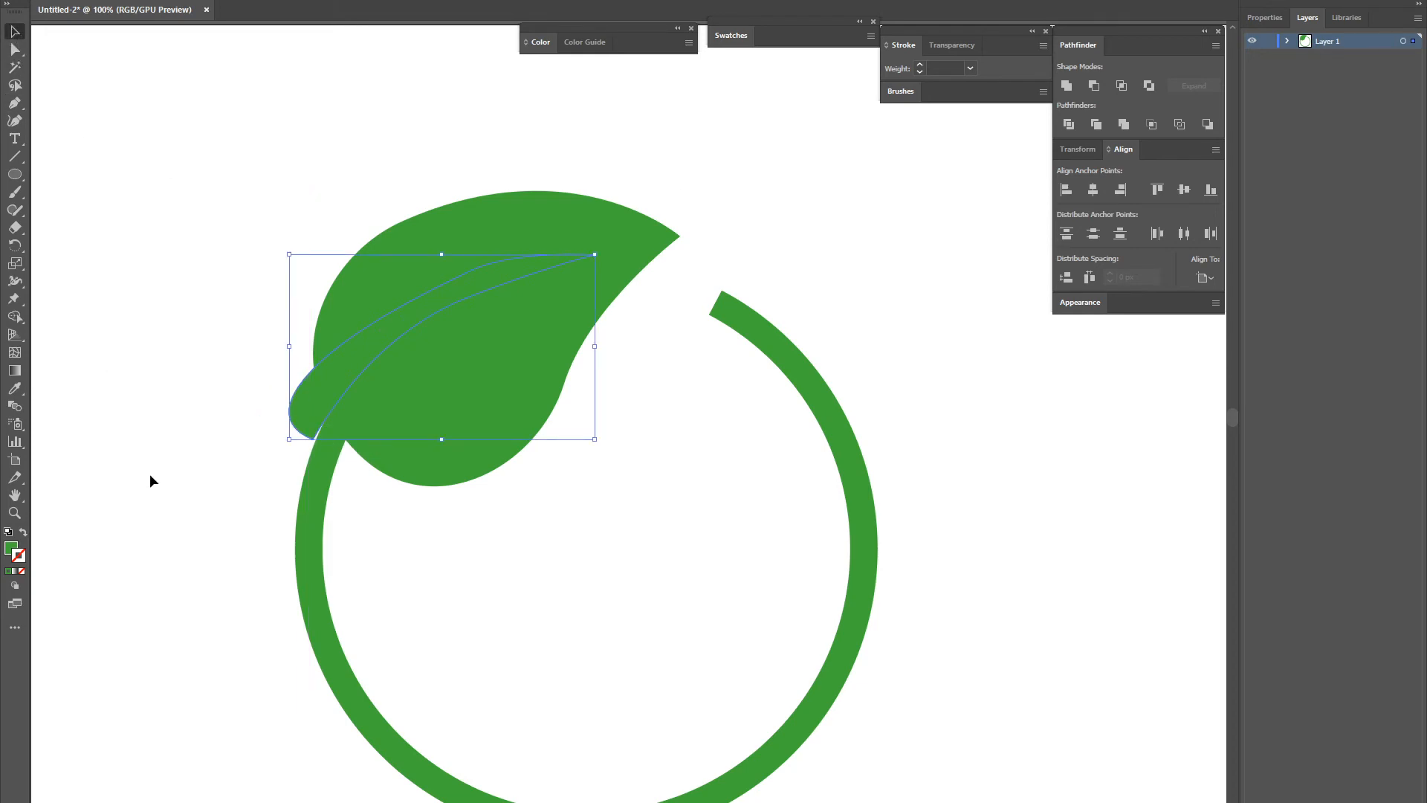
left_click(12, 548)
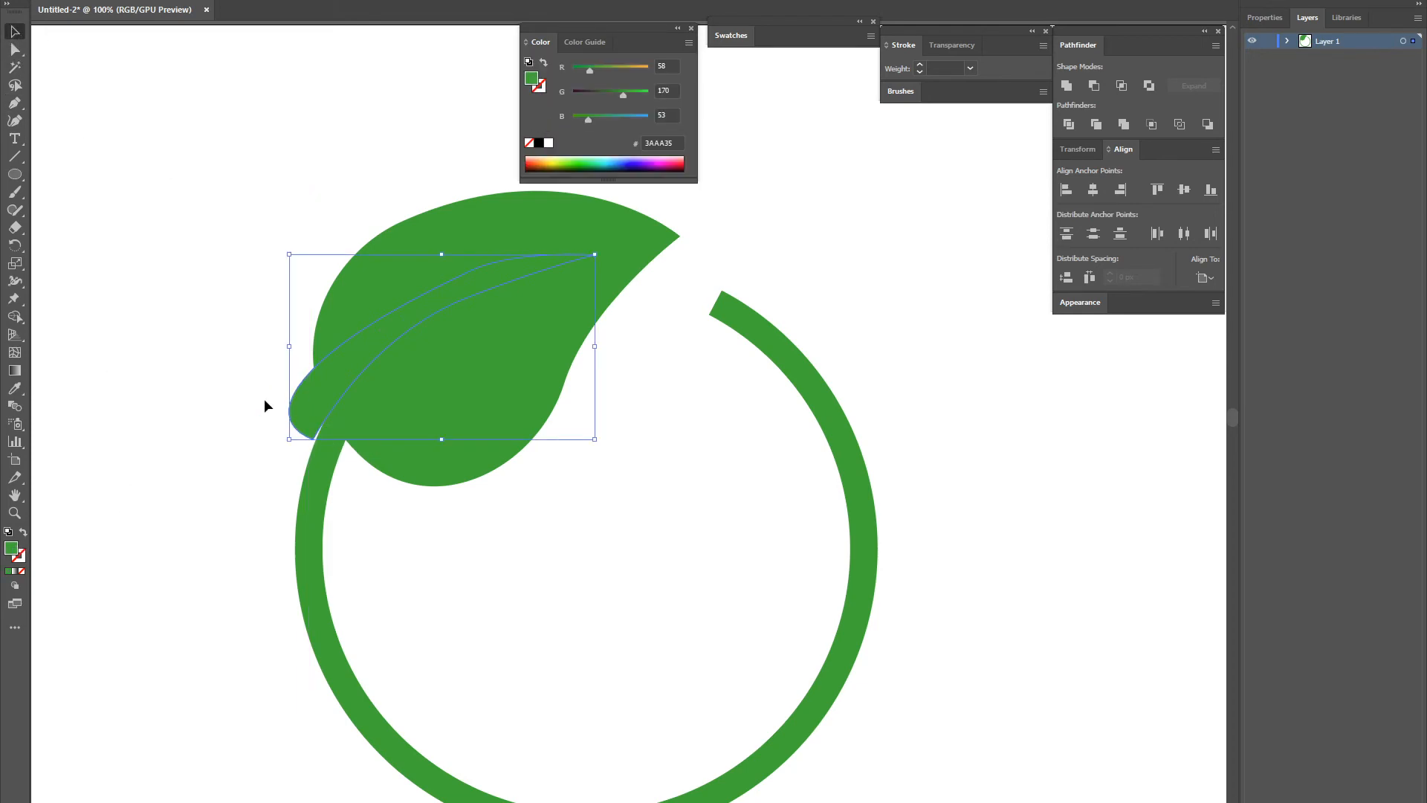
left_click(736, 35)
left_click(764, 87)
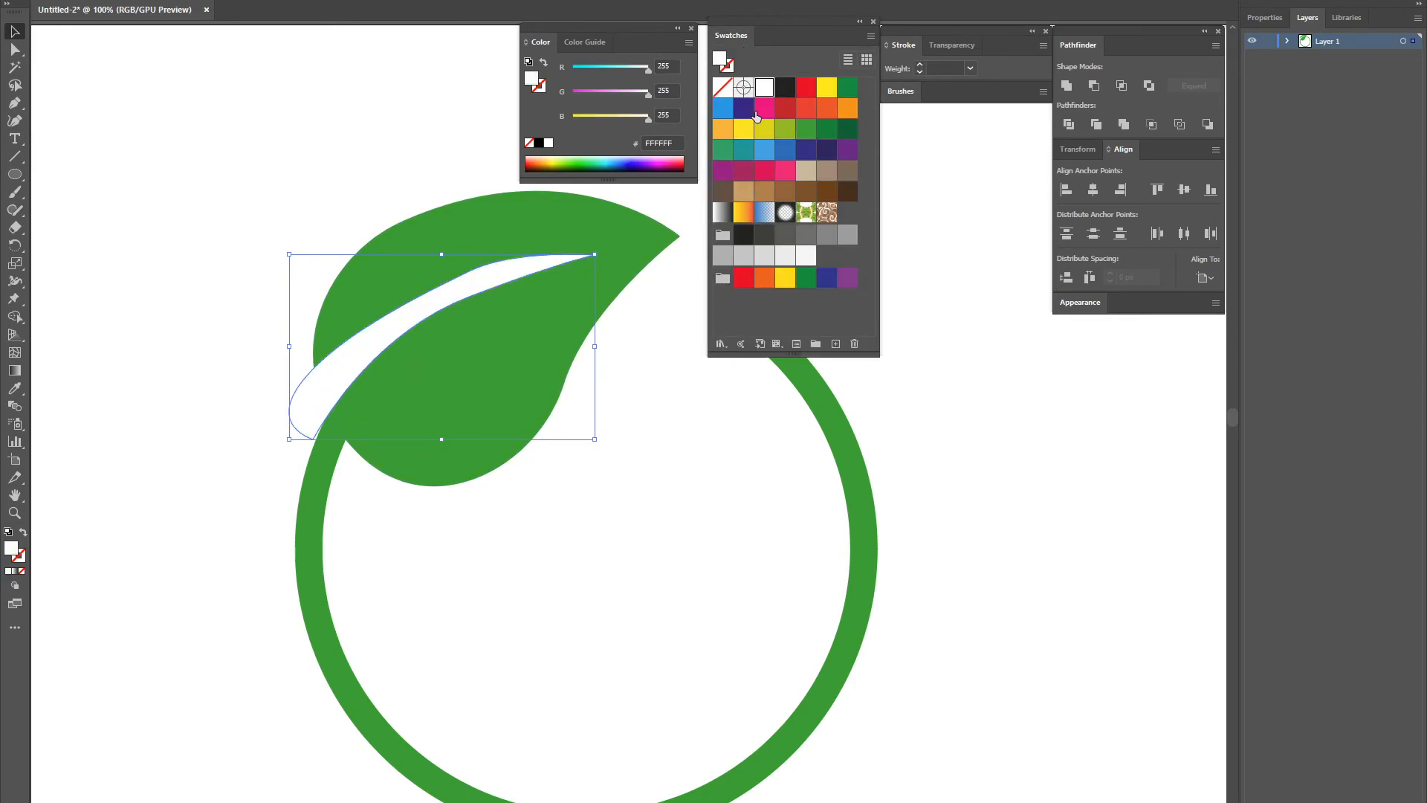
left_click(327, 192)
Undo the trial drag on the vein and move its pointed end slightly up and left
key("a")
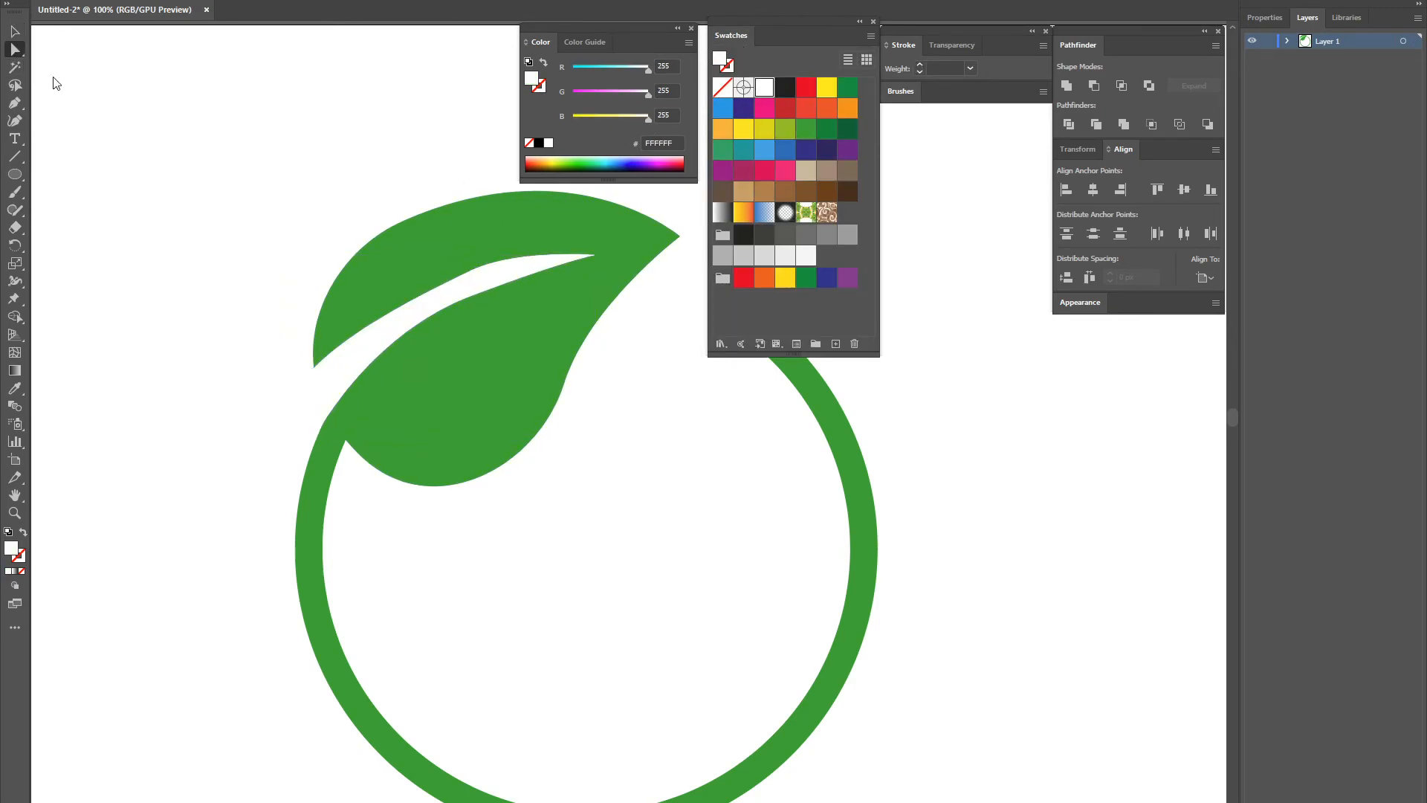
left_click(738, 33)
left_click(520, 273)
left_click_drag(479, 277, 515, 257)
key("ctrl+z")
key("ctrl+plus")
left_click_drag(686, 295, 547, 327)
left_click(510, 338)
left_click_drag(663, 320, 645, 302)
Slim and smooth the vein by adjusting the anchor points and handles along the middle of both edges
left_click_drag(479, 380, 467, 343)
left_click_drag(540, 313, 556, 306)
left_click_drag(480, 372, 573, 321)
left_click_drag(480, 371, 481, 364)
left_click_drag(241, 597, 244, 595)
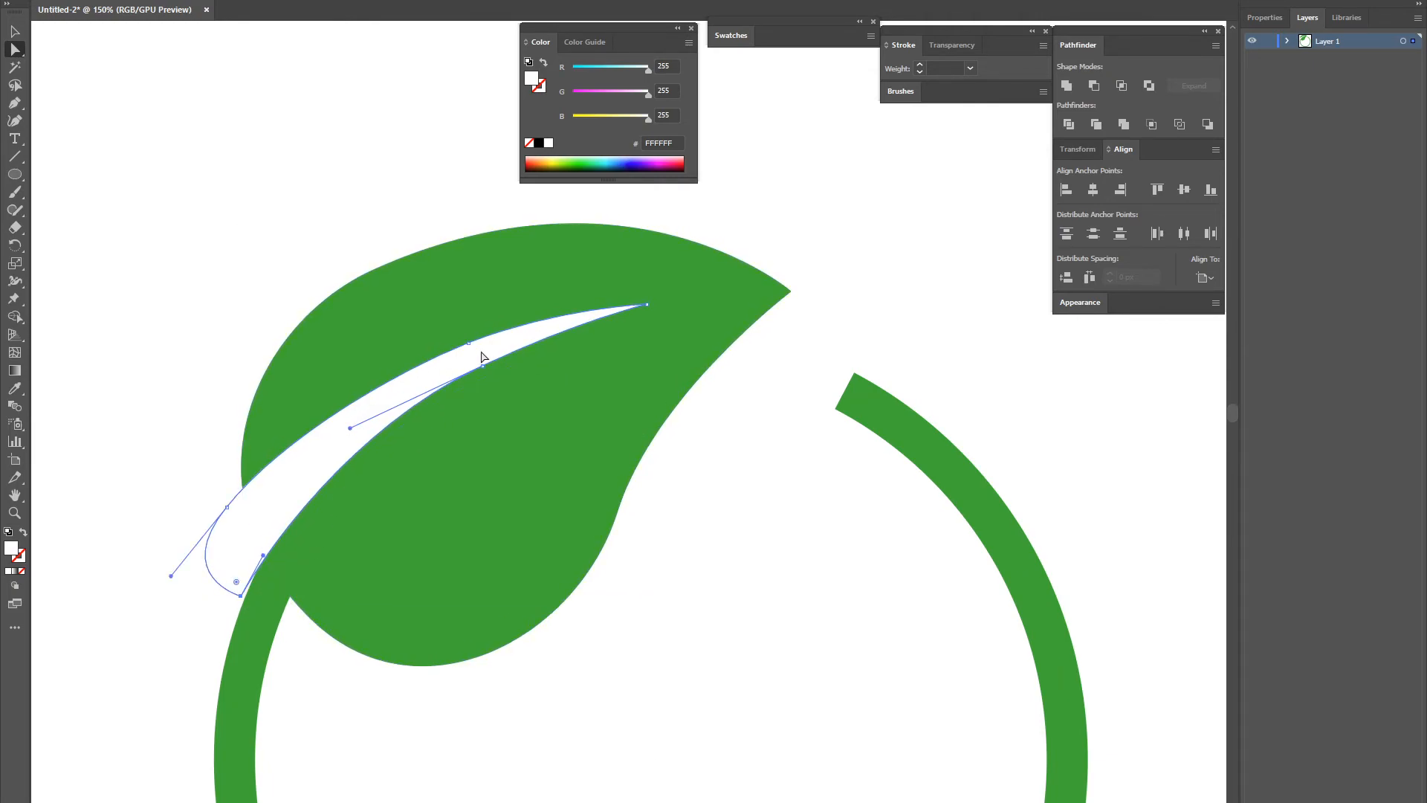
left_click_drag(468, 348, 474, 342)
left_click(367, 187)
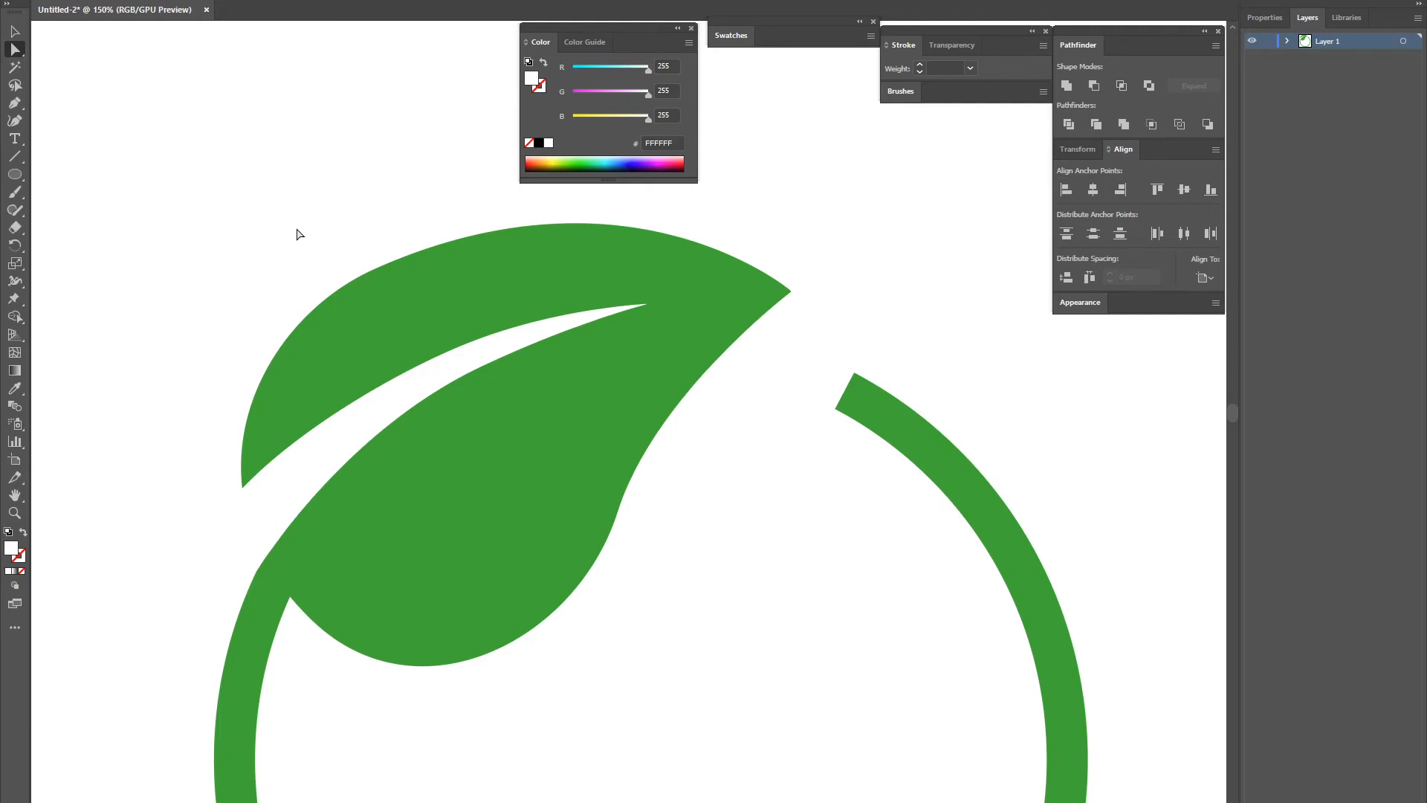
Duplicate the leaf together with its white vein and place the copy to the right of the ring
key("ctrl+minus")
key("ctrl+minus")
key("ctrl+minus")
left_click_drag(810, 325, 640, 322)
left_click_drag(475, 368, 538, 366)
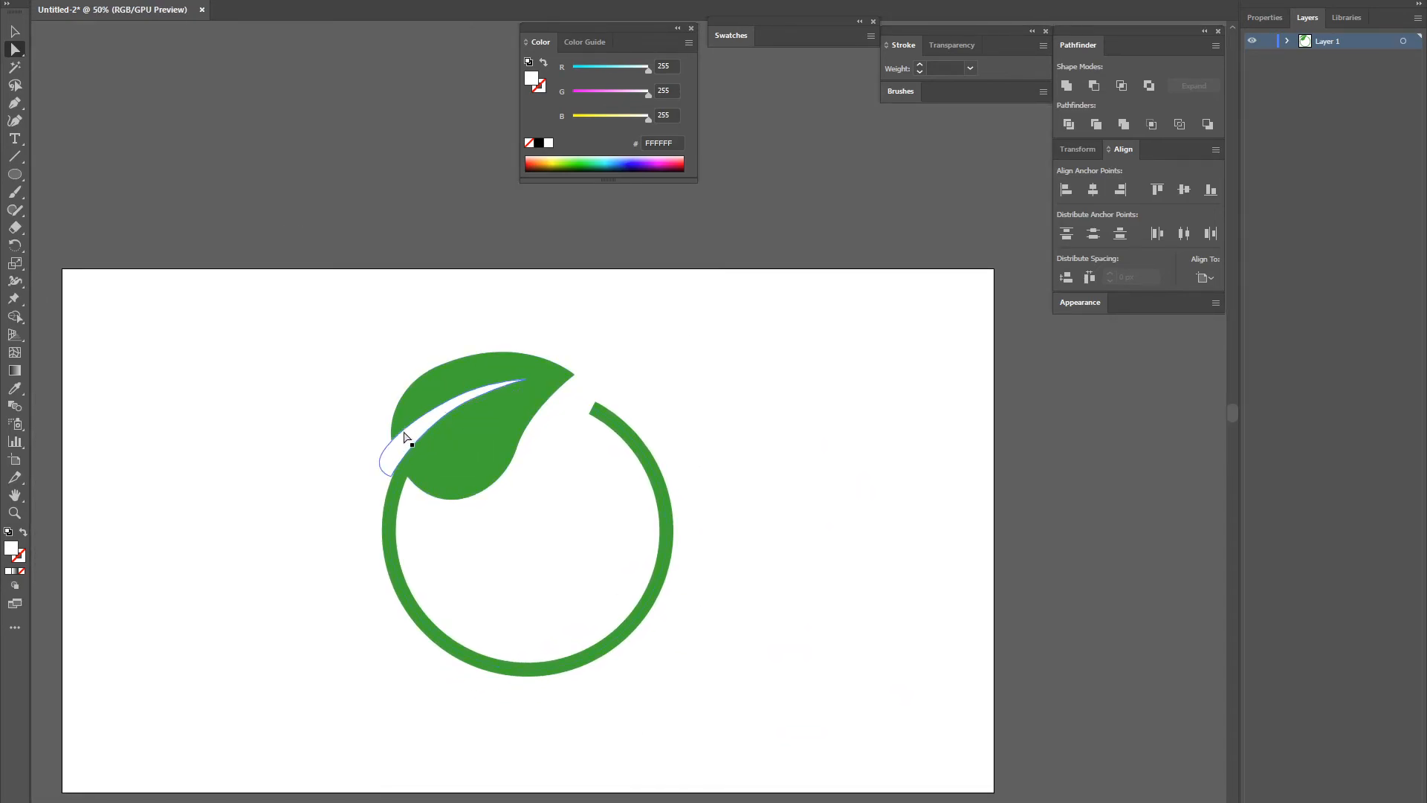
key("v")
left_click(436, 411)
left_click(531, 378, "shift")
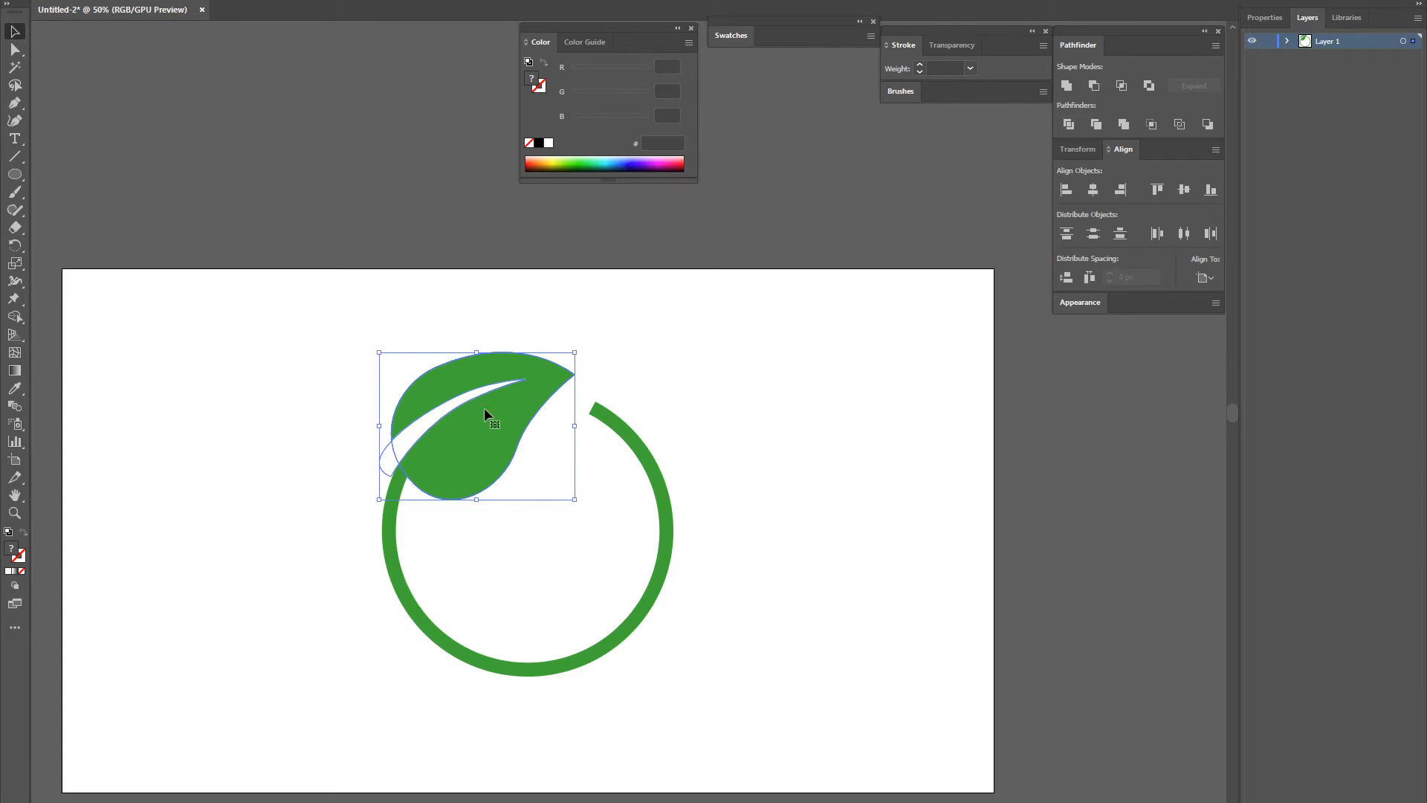
left_click_drag(487, 427, 817, 427)
left_click(961, 329)
Fill the copied leaf with the light green swatch 95C11F
left_click(895, 374)
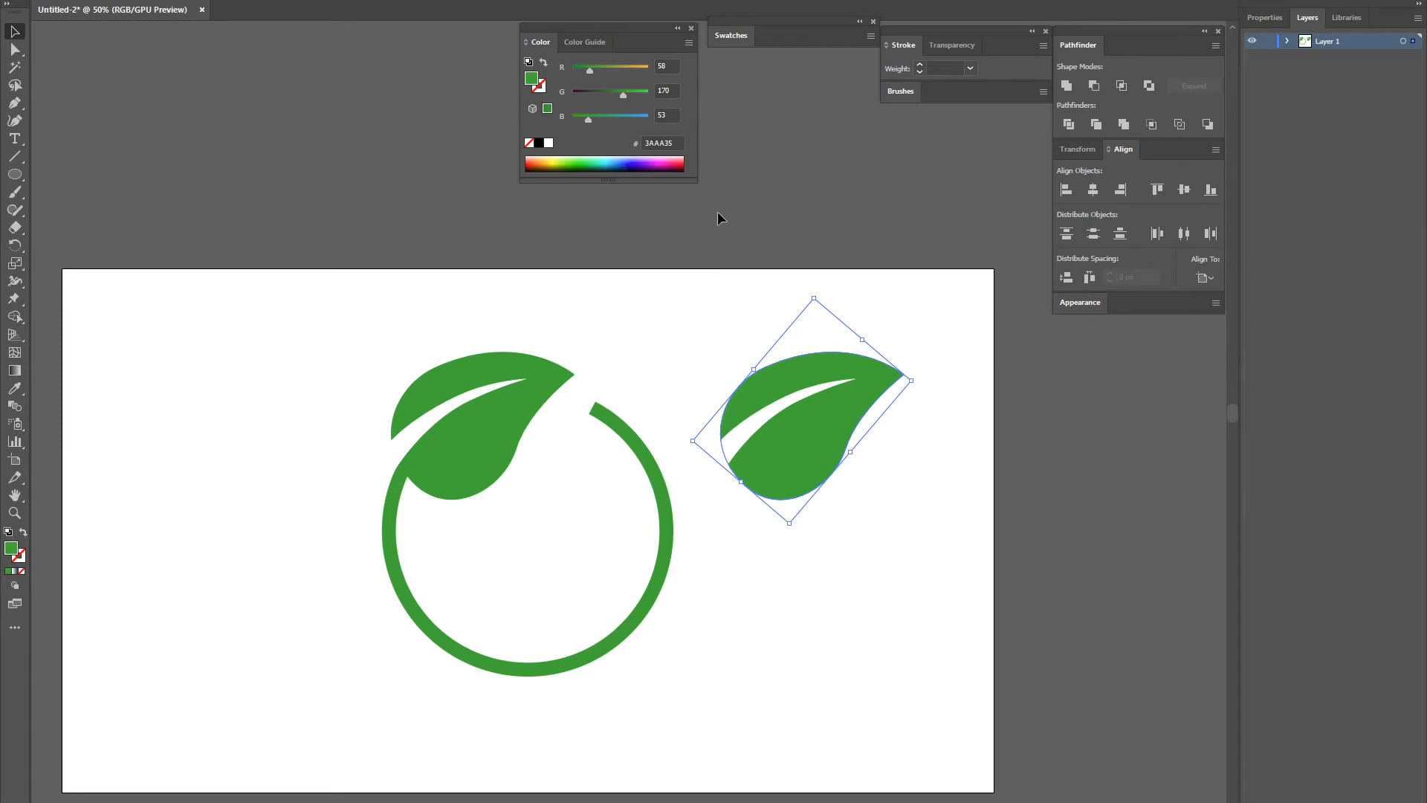
left_click(729, 35)
left_click(785, 130)
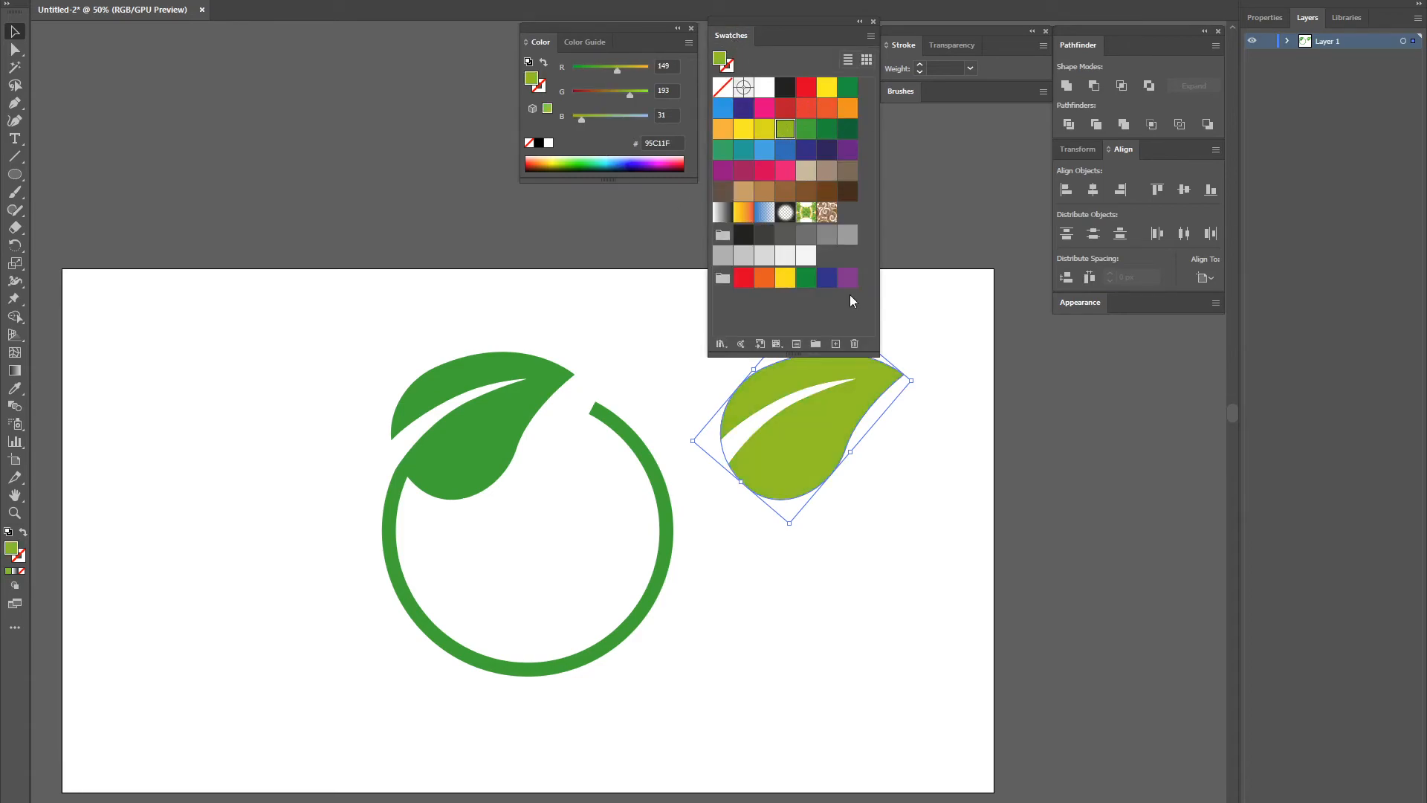
left_click(943, 453)
Shrink the light green leaf with its vein, move it inside the ring below the dark leaf, and rotate it clockwise
left_click(814, 426)
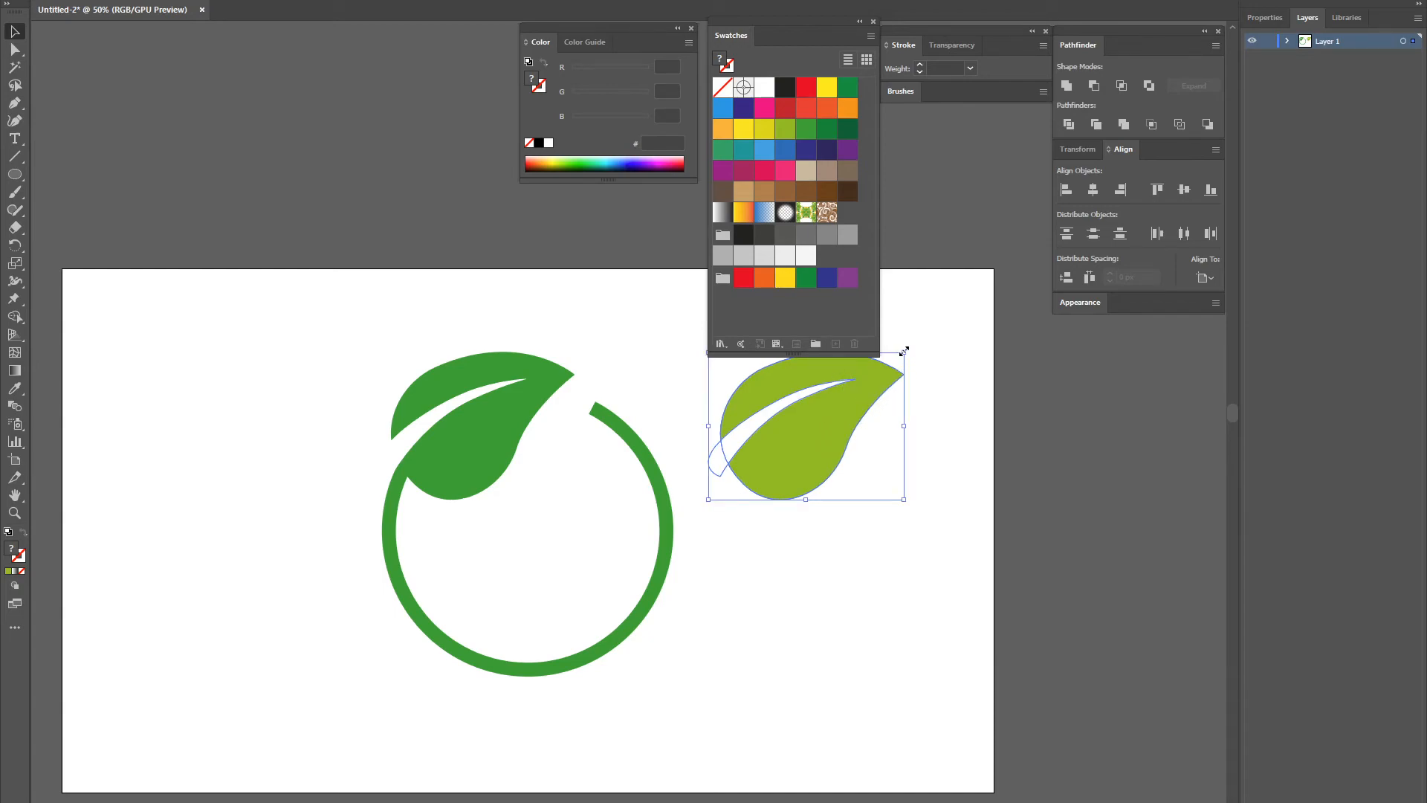
left_click_drag(906, 350, 852, 392)
left_click_drag(786, 466, 489, 541)
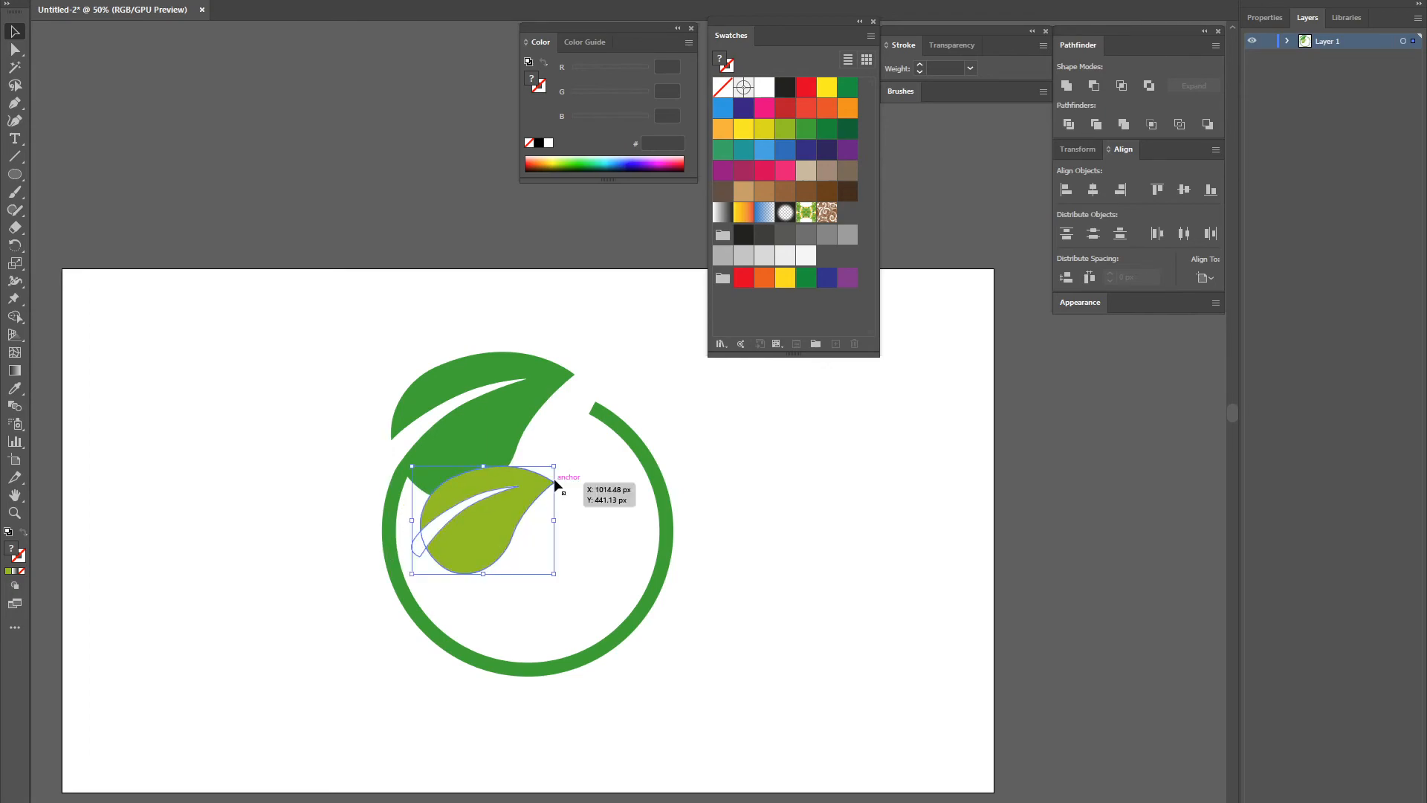
left_click_drag(559, 460, 585, 513)
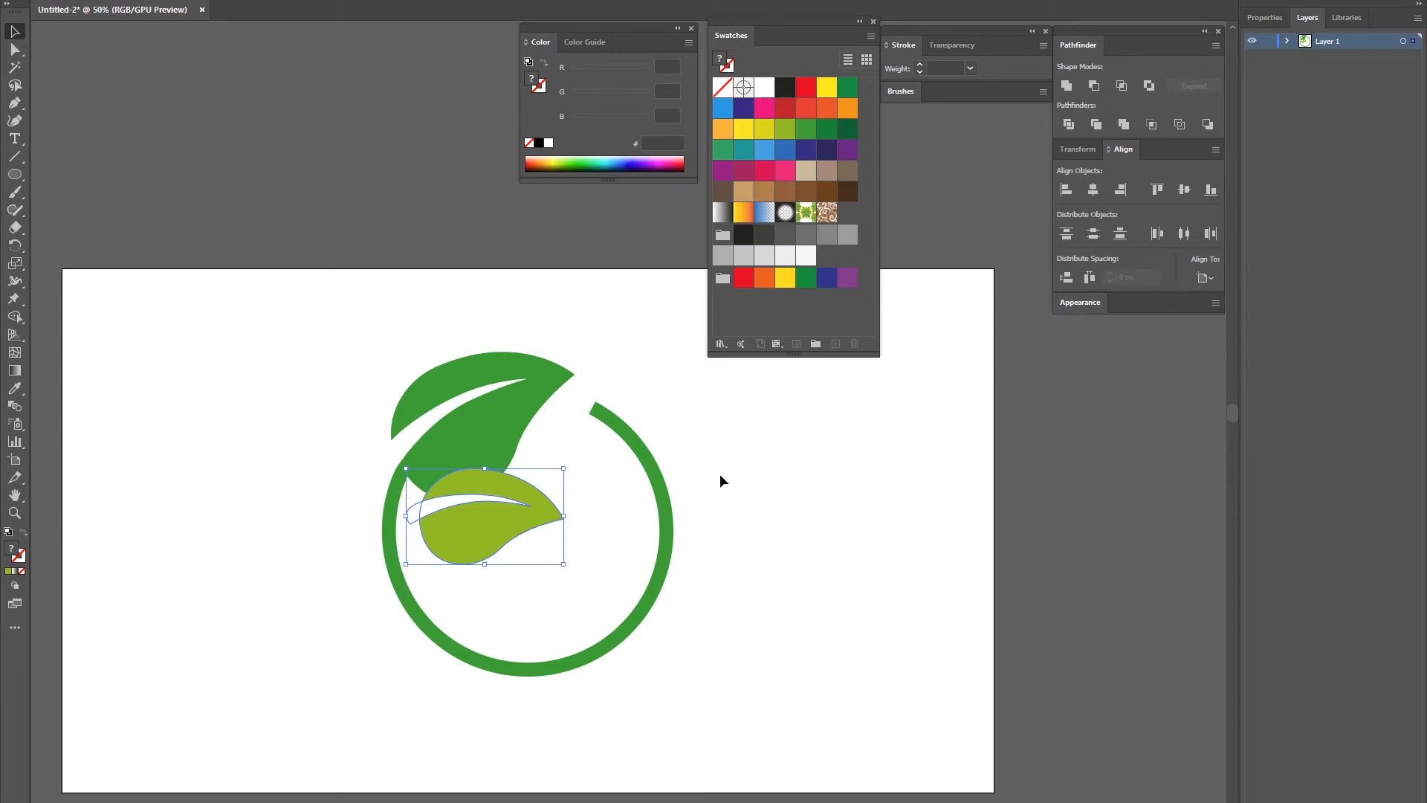
Send the light green leaf and its vein behind the dark green leaf and nudge its position slightly
key("ctrl+shift+b")
key("ctrl+shift+b")
key("a")
key("ctrl+bracketleft")
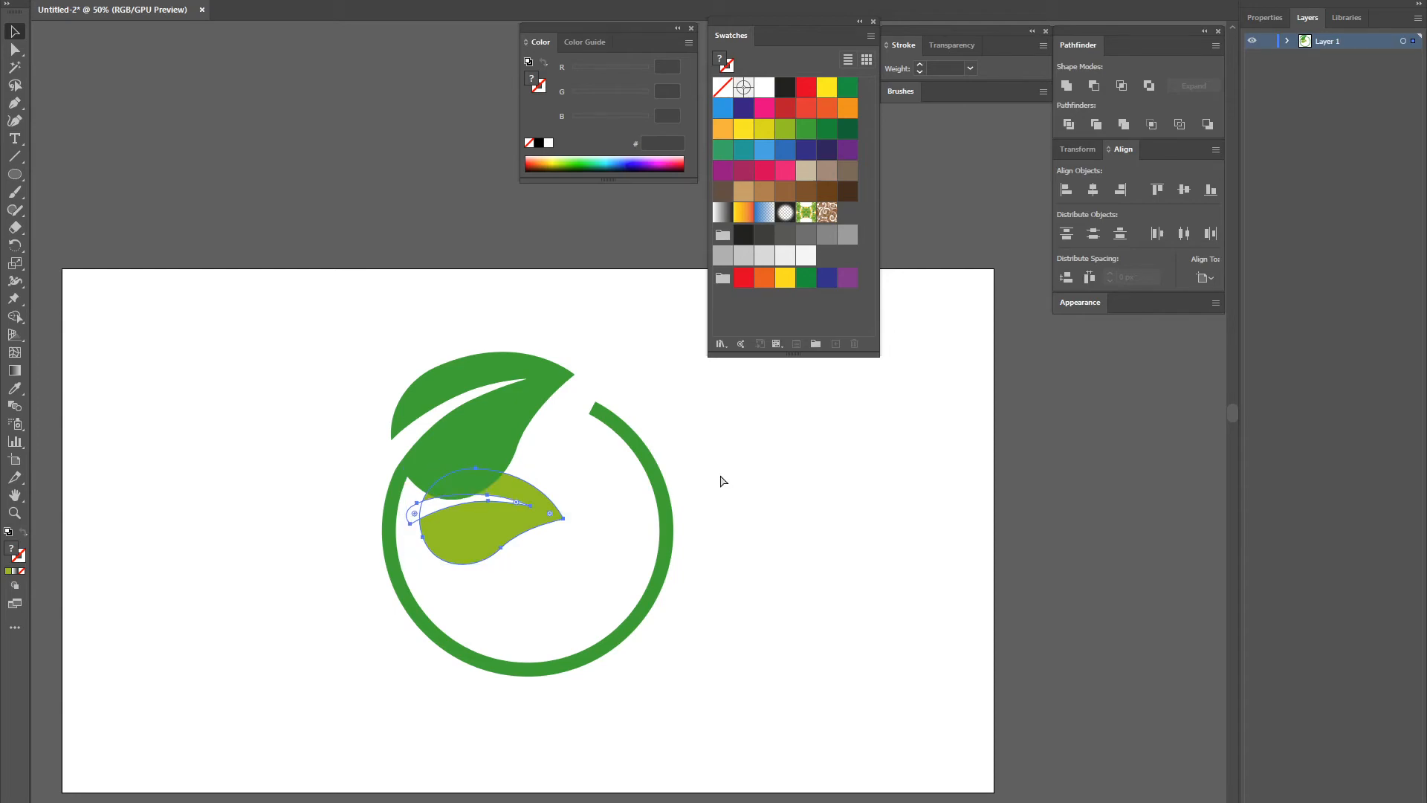
key("v")
left_click(755, 467)
left_click_drag(495, 518, 492, 523)
left_click(829, 473)
Place a copy of the open ring off the artboard, to its left
left_click_drag(758, 545, 756, 502)
key("ctrl+1")
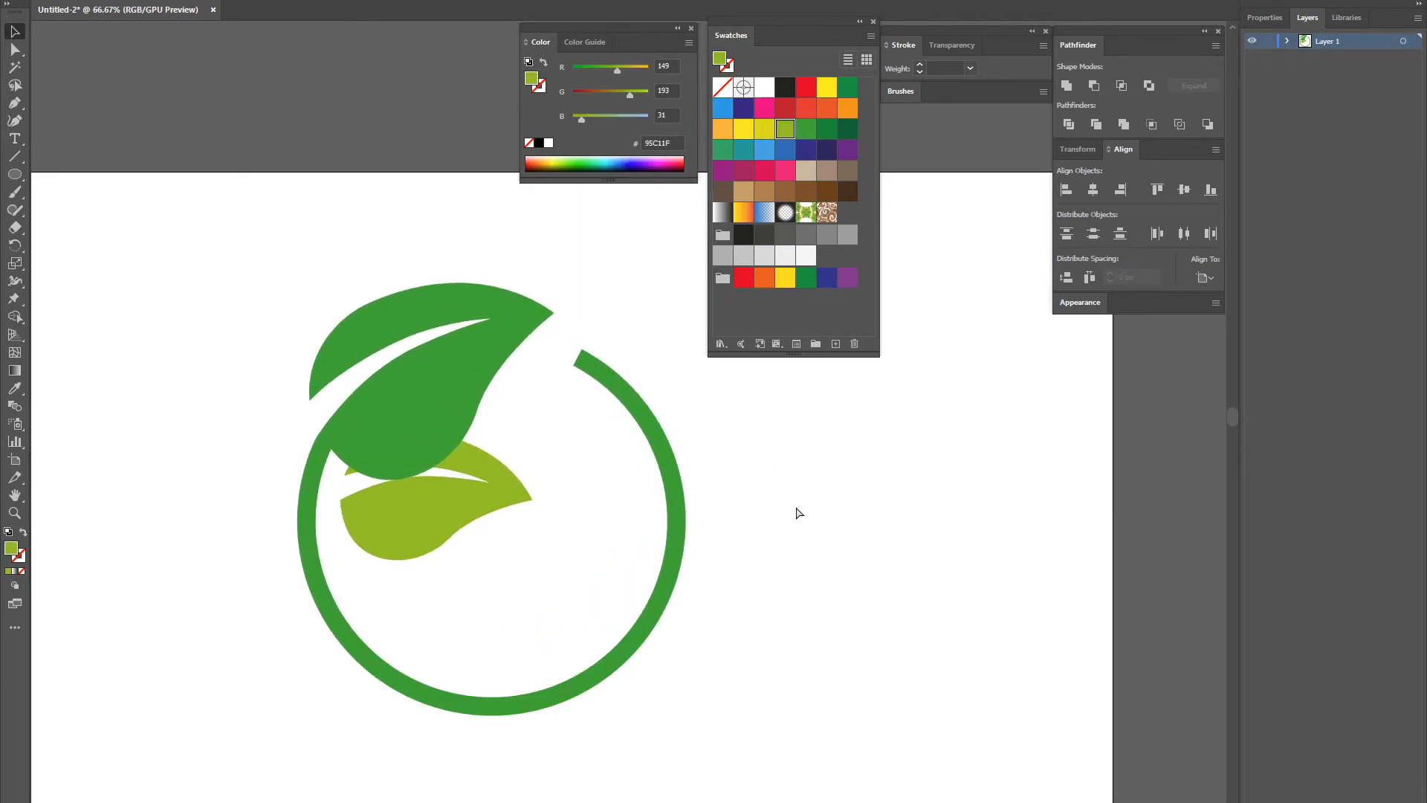
left_click_drag(784, 440, 808, 429)
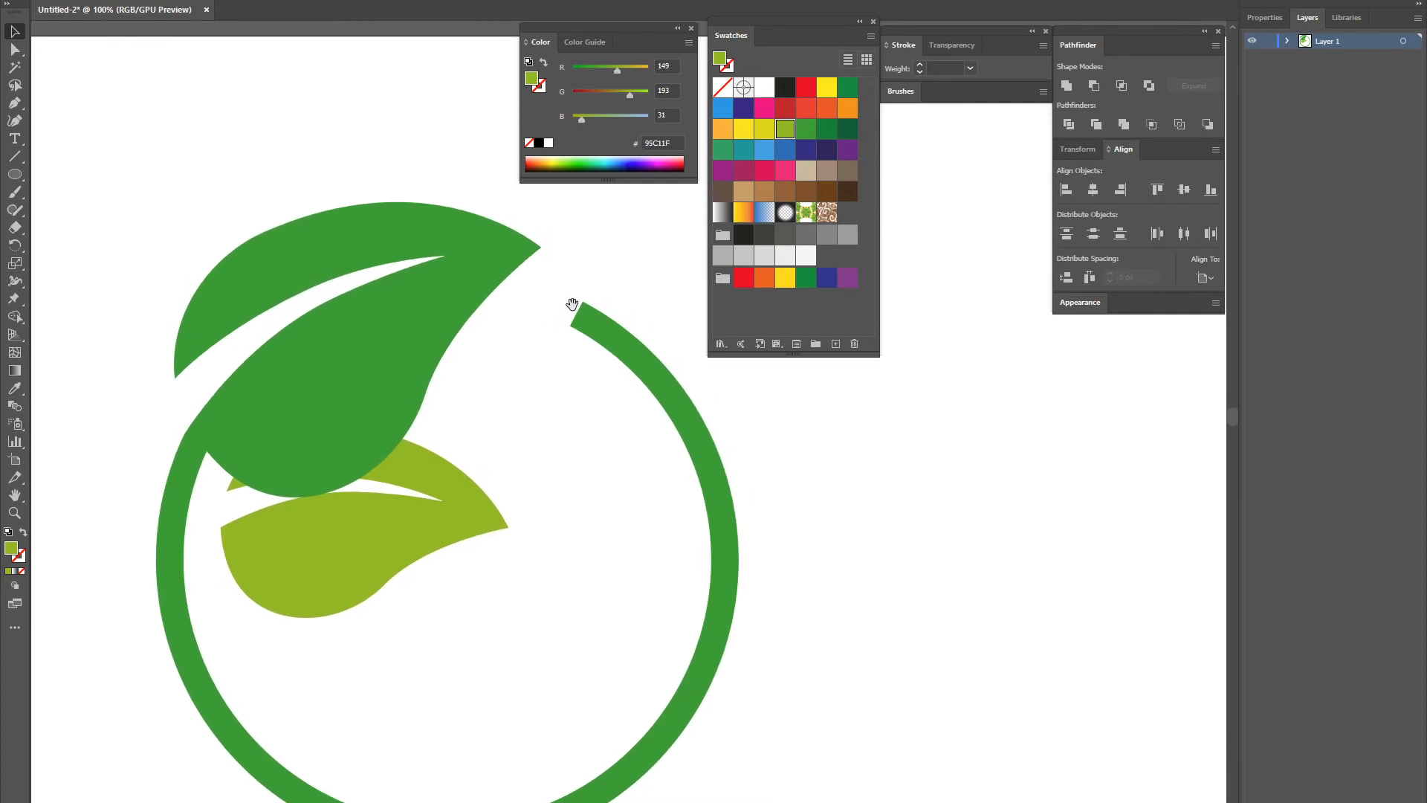
left_click_drag(579, 331, 544, 336)
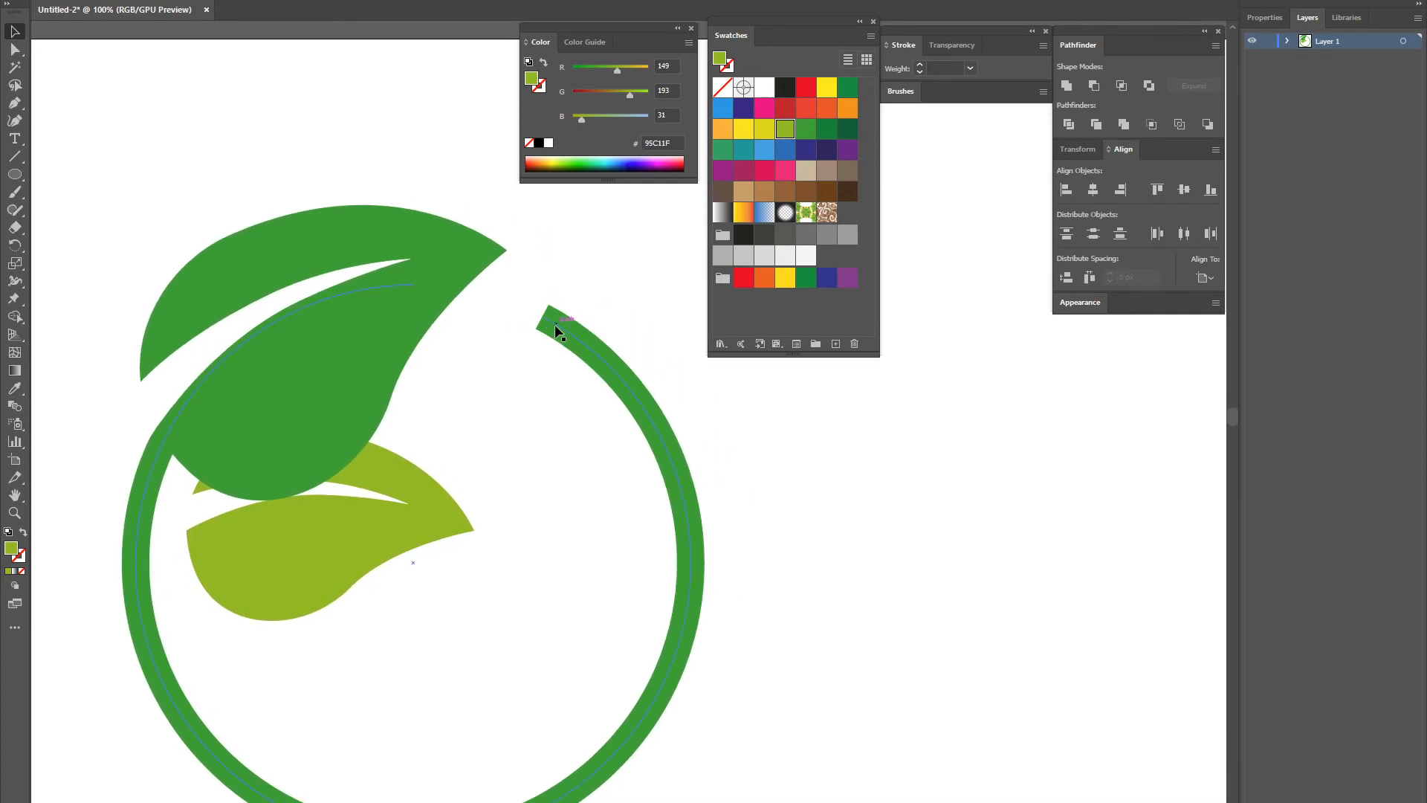
left_click(561, 333)
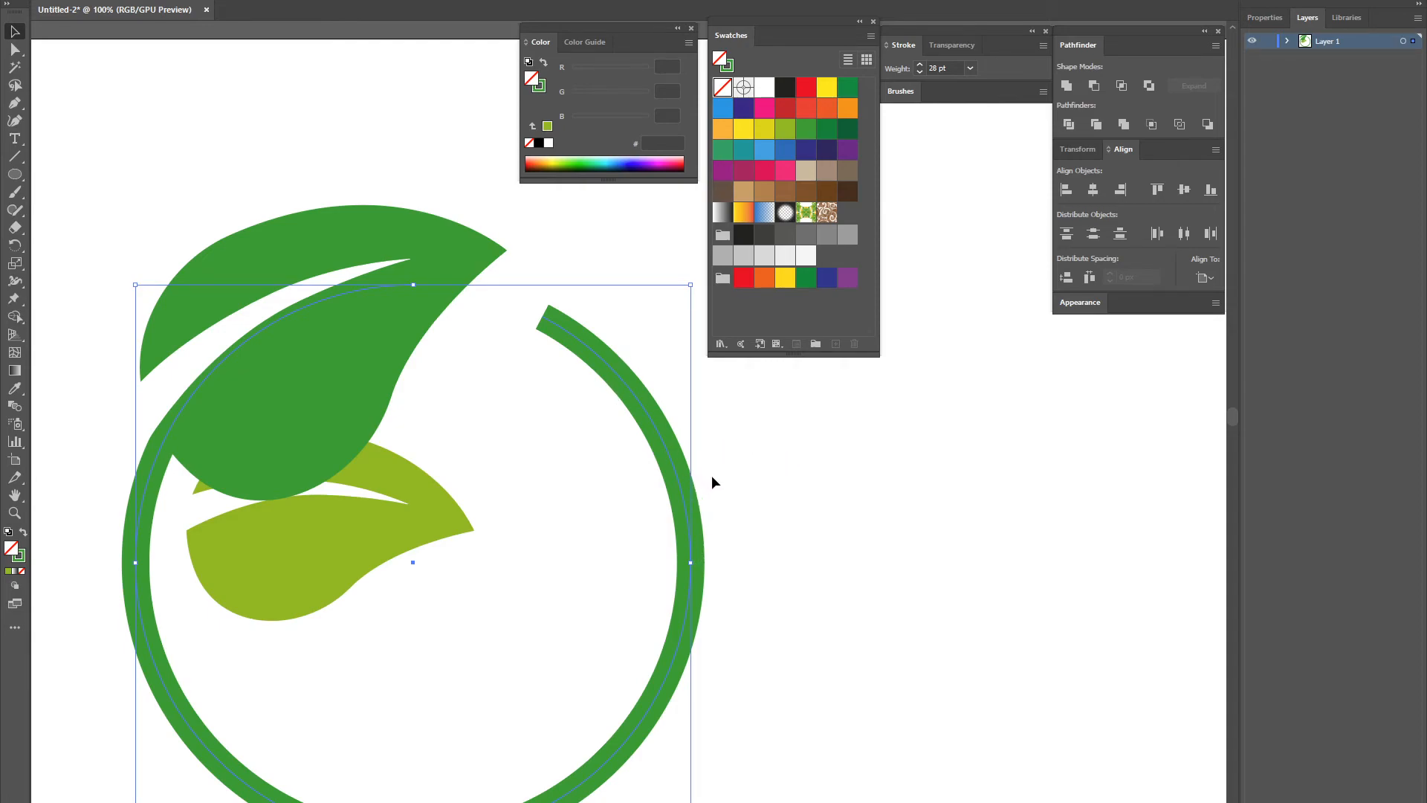
key("ctrl+minus")
key("ctrl+minus")
key("ctrl+minus")
left_click_drag(778, 432, 743, 498)
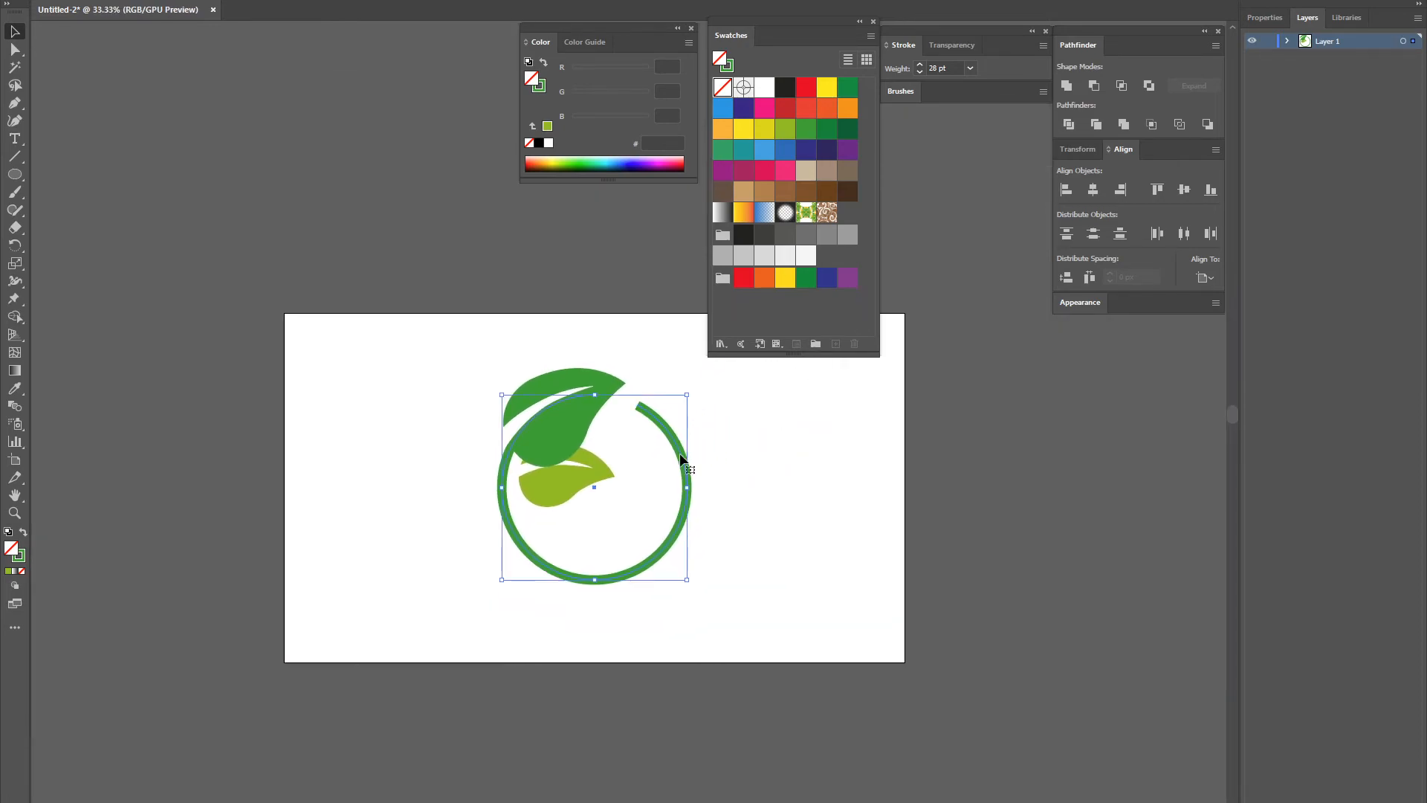
left_click_drag(684, 461, 248, 461)
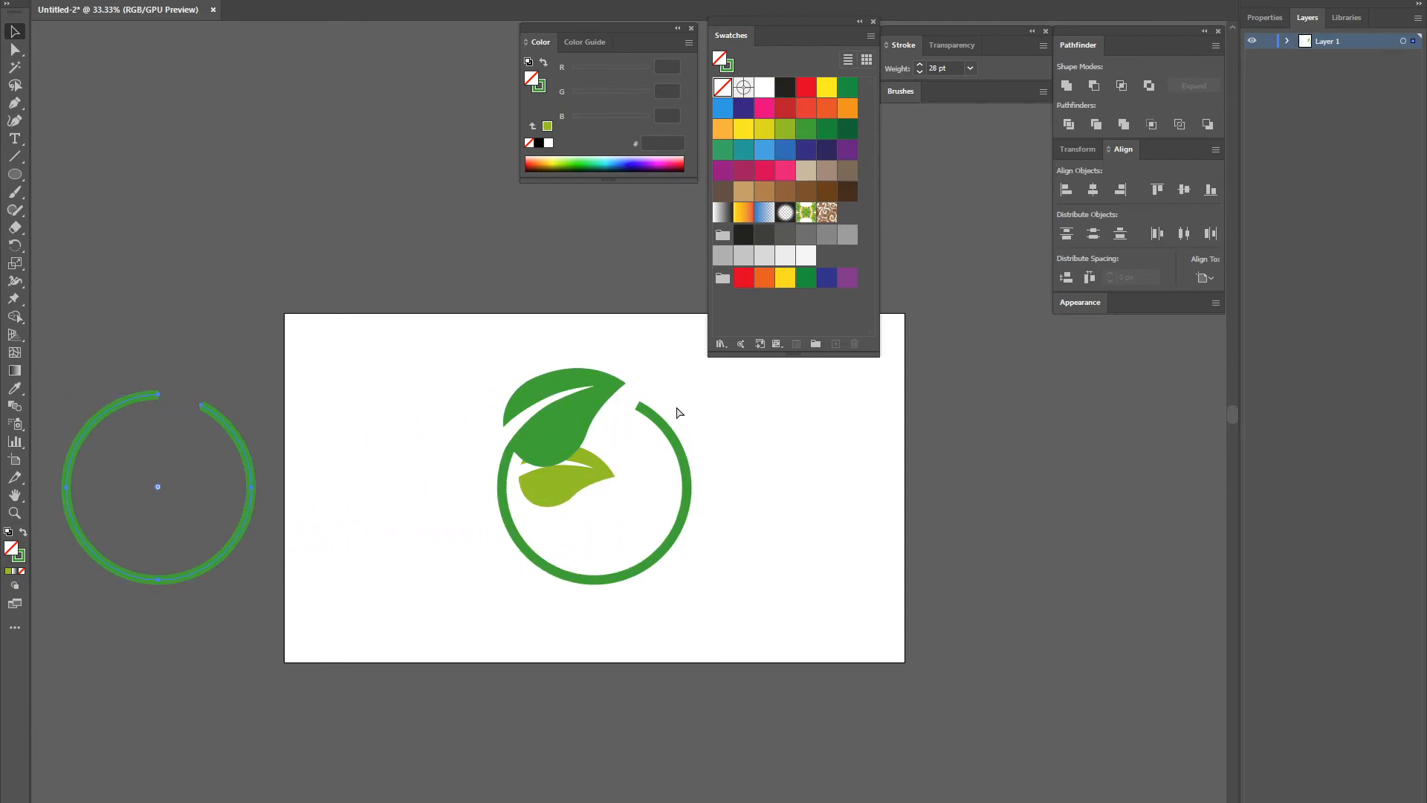
key("ctrl+plus")
key("ctrl+plus")
key("ctrl+plus")
left_click_drag(914, 471, 532, 511)
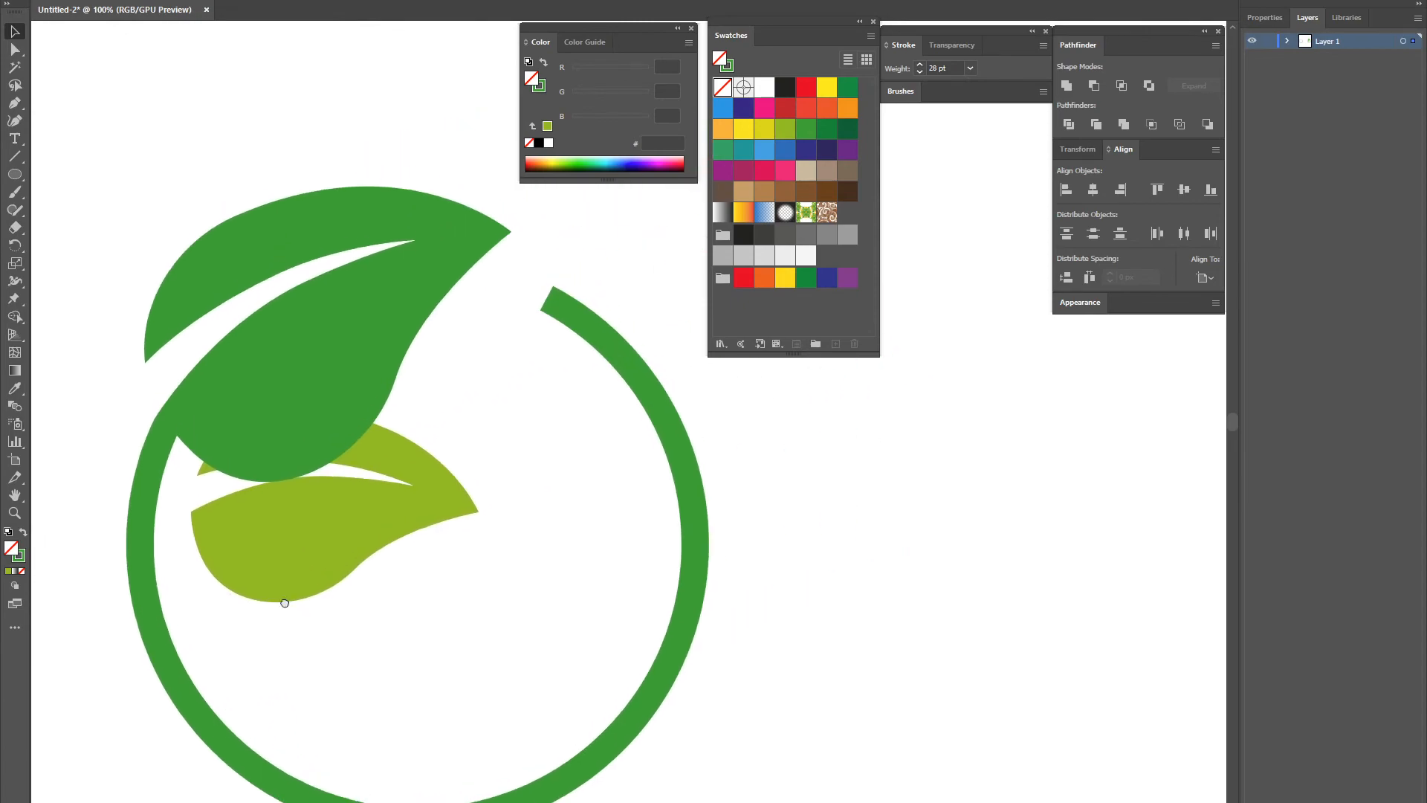
Collapse the Swatches panel and reduce the Color panel to its compact view
double_click(731, 36)
left_click(739, 34)
left_click(740, 34)
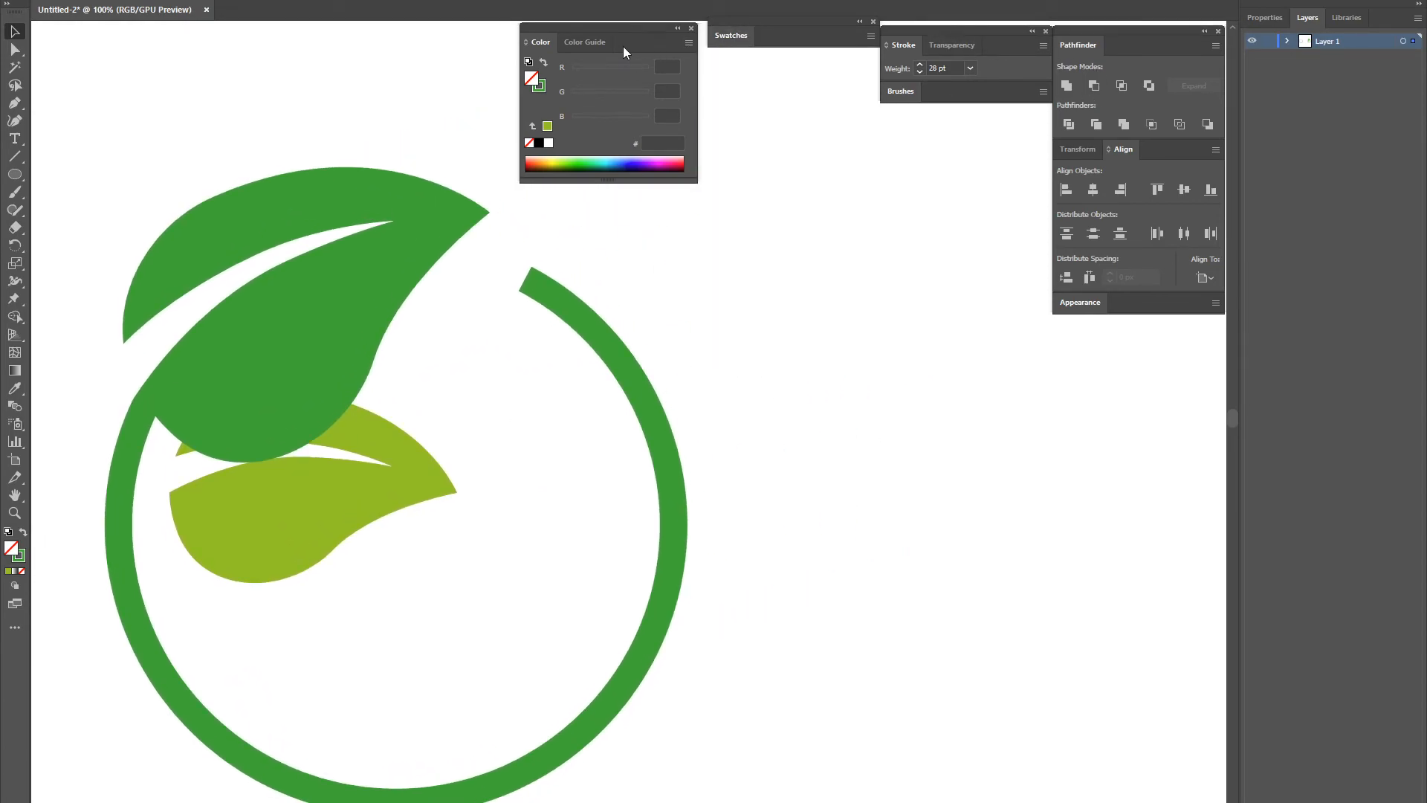
double_click(544, 44)
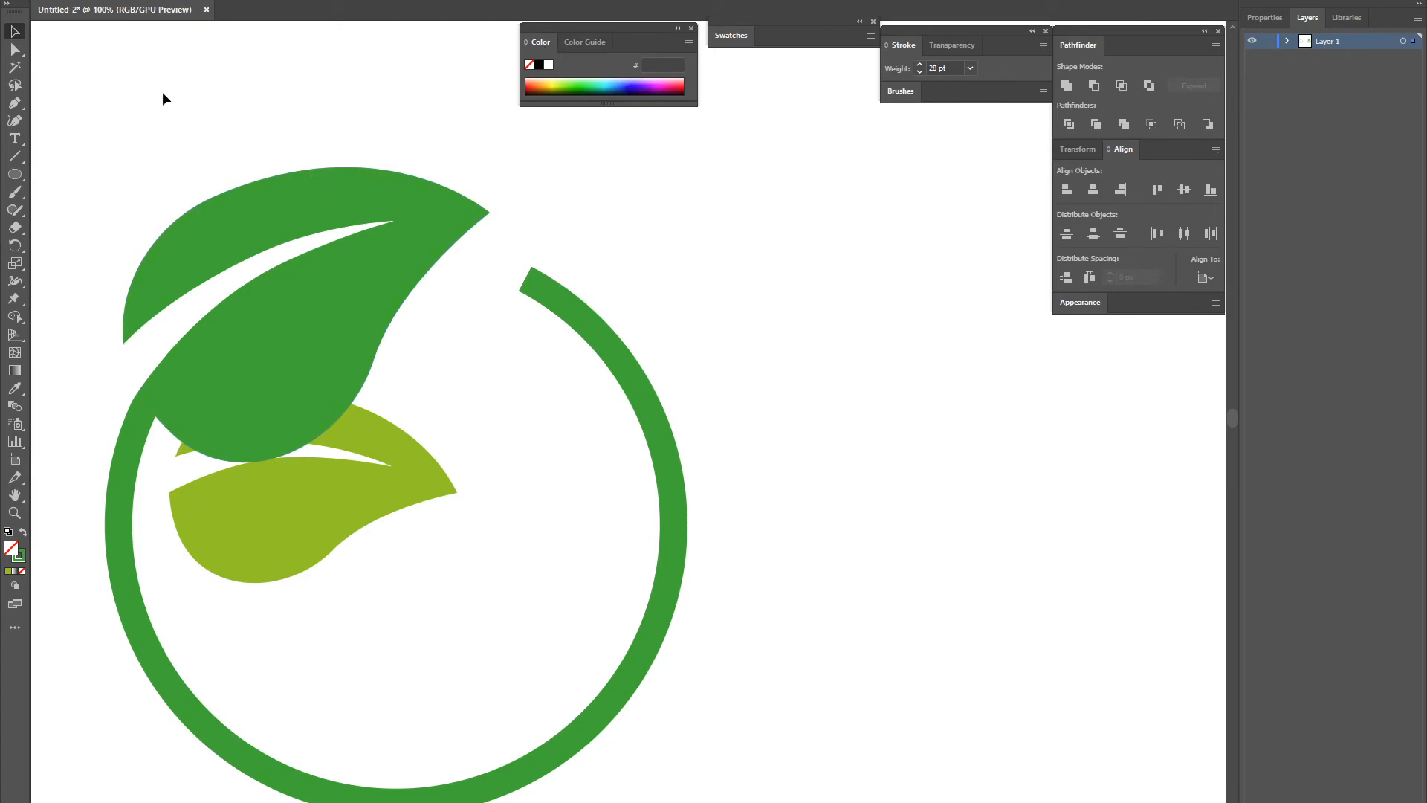
Expand the open green ring with Fill and Stroke included, turning its stroke into a filled outline
left_click(630, 334)
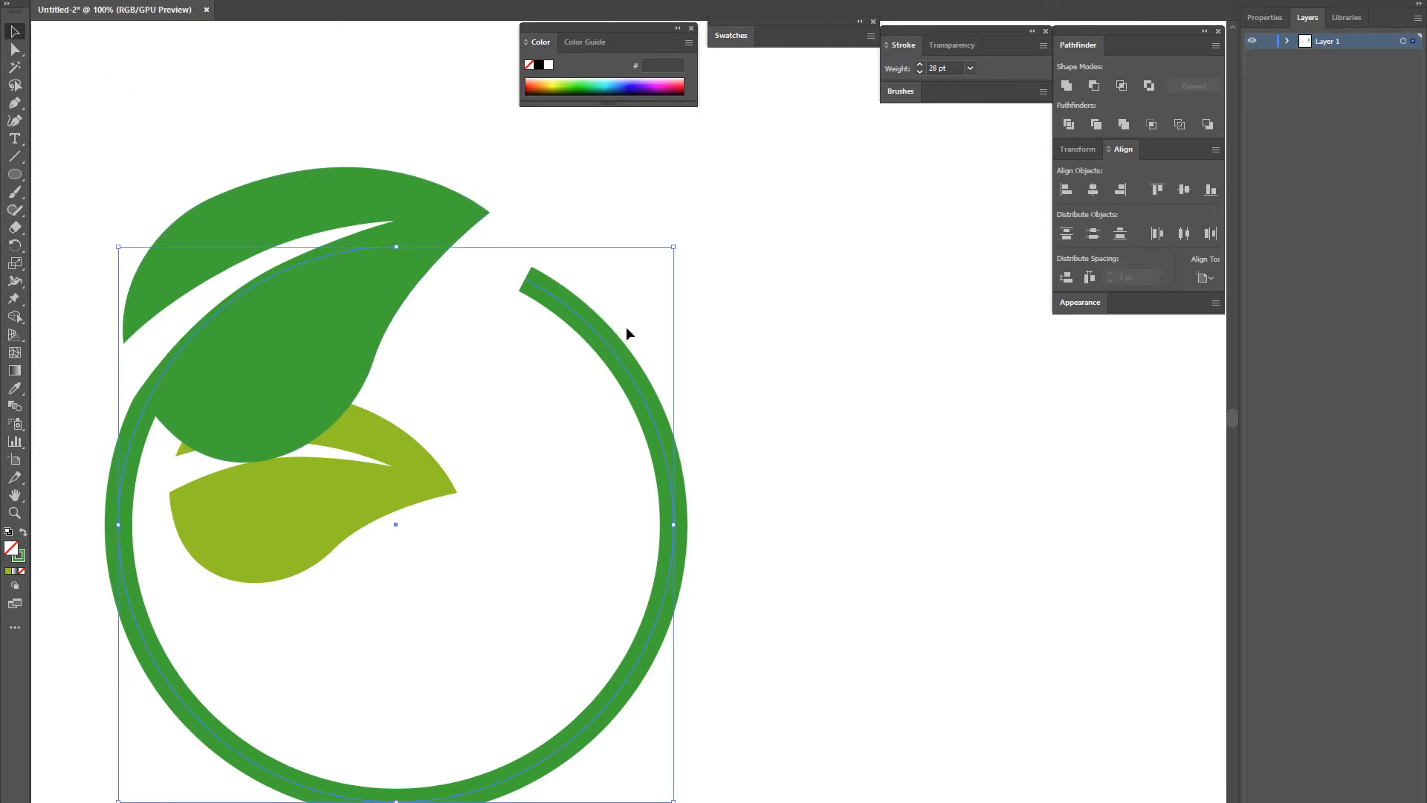
left_click(128, 2)
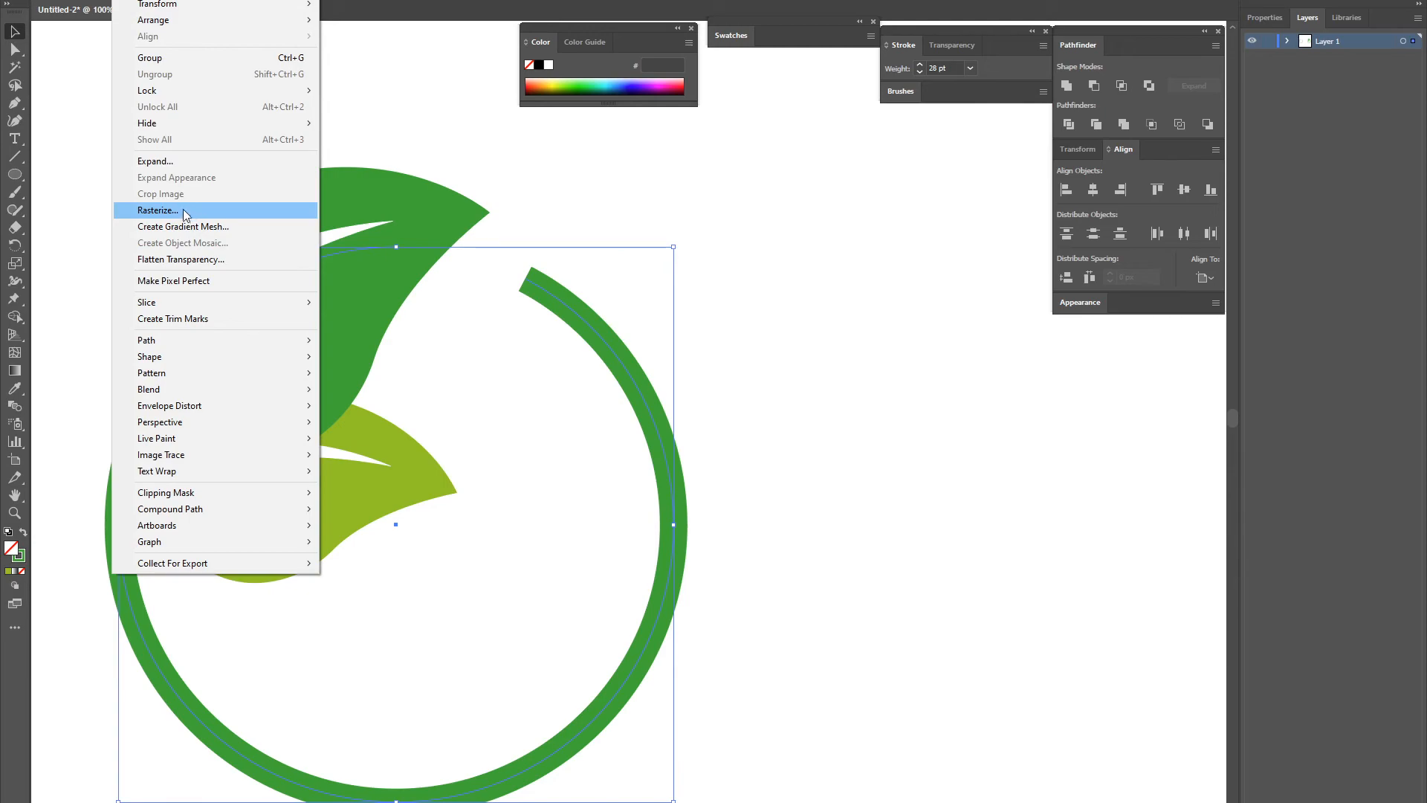
left_click(182, 166)
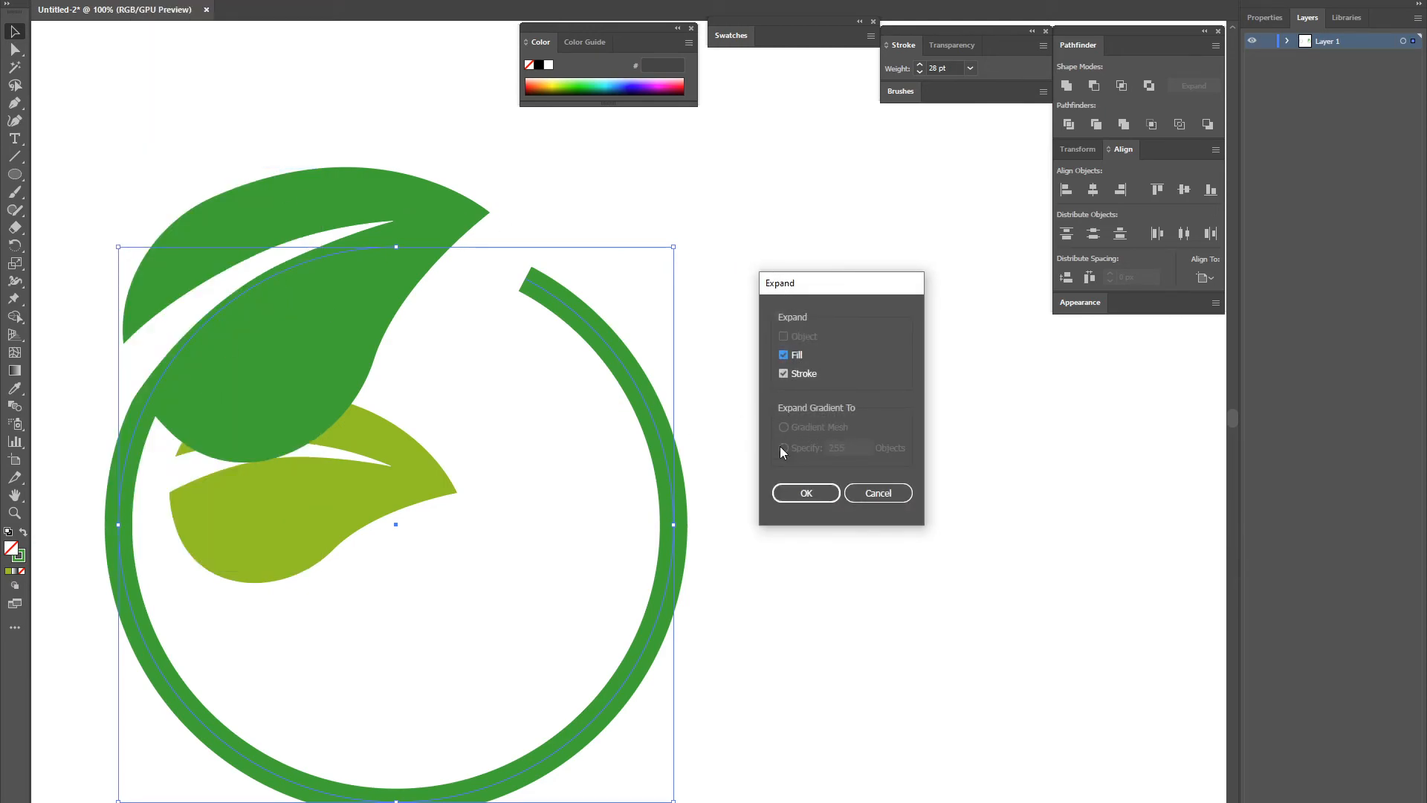
left_click(807, 493)
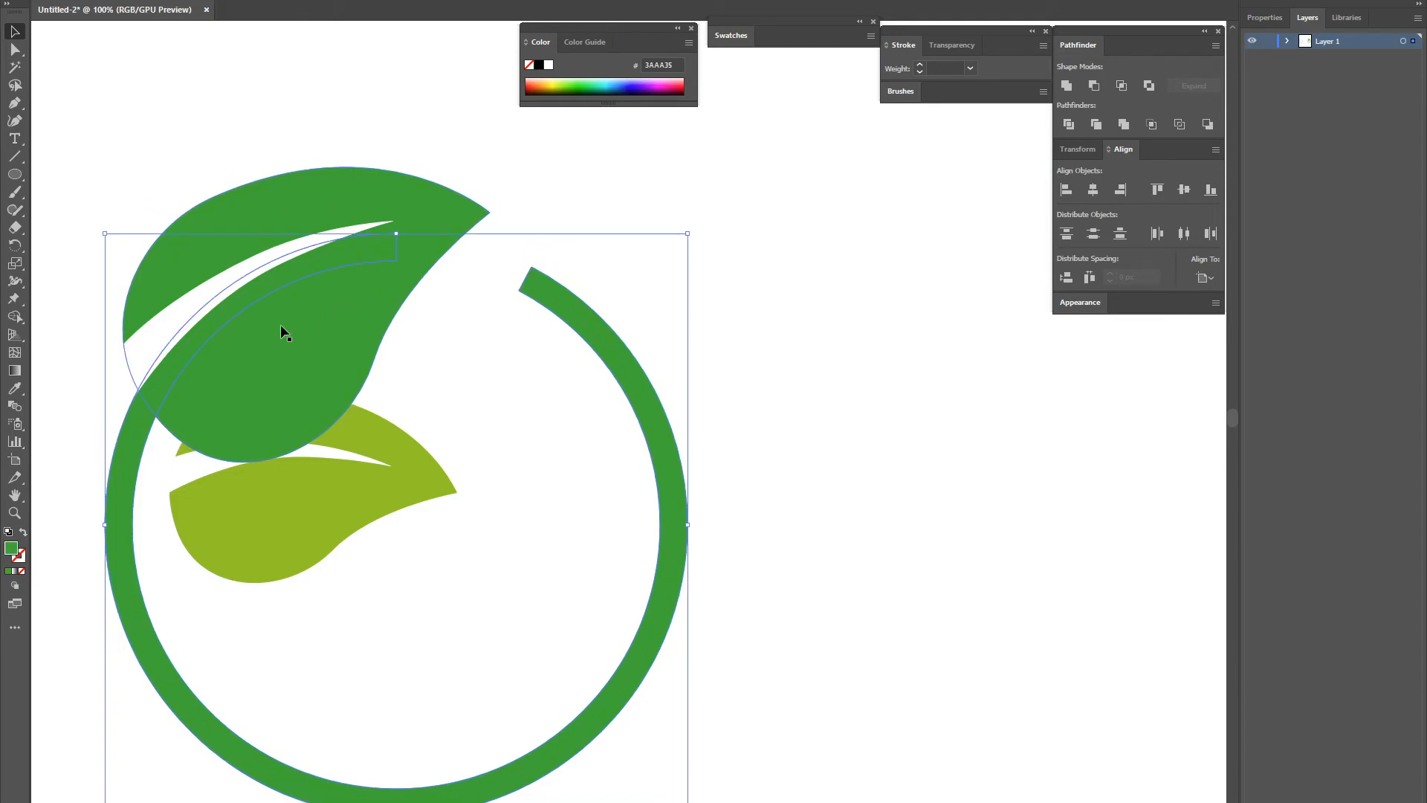
Try rounding the two corners at the ring's open end
left_click(15, 49)
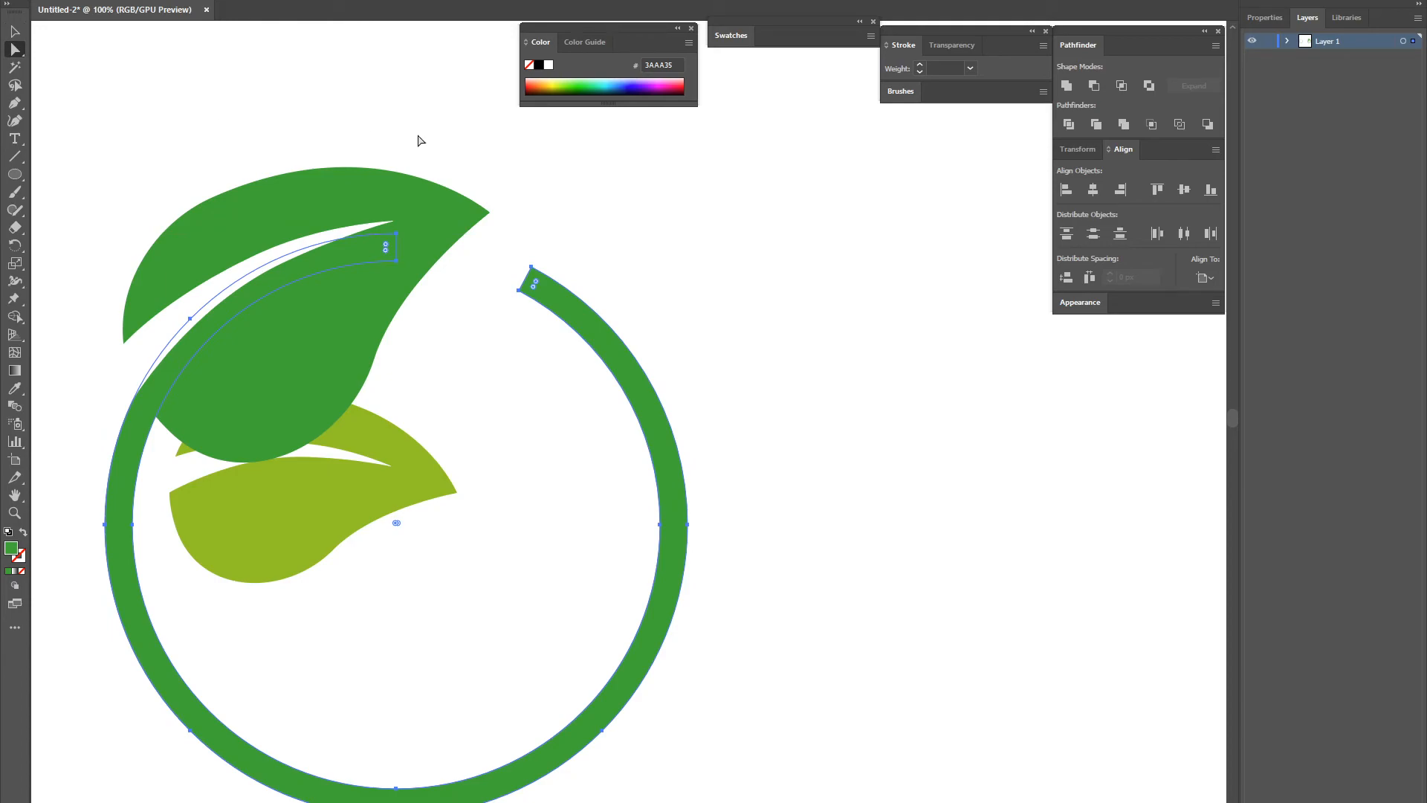
key("ctrl+plus")
key("ctrl+plus")
left_click_drag(704, 236, 443, 535)
left_click_drag(569, 351, 505, 425)
left_click_drag(549, 378, 603, 411)
left_click(713, 350)
key("ctrl+minus")
key("ctrl+minus")
key("ctrl+minus")
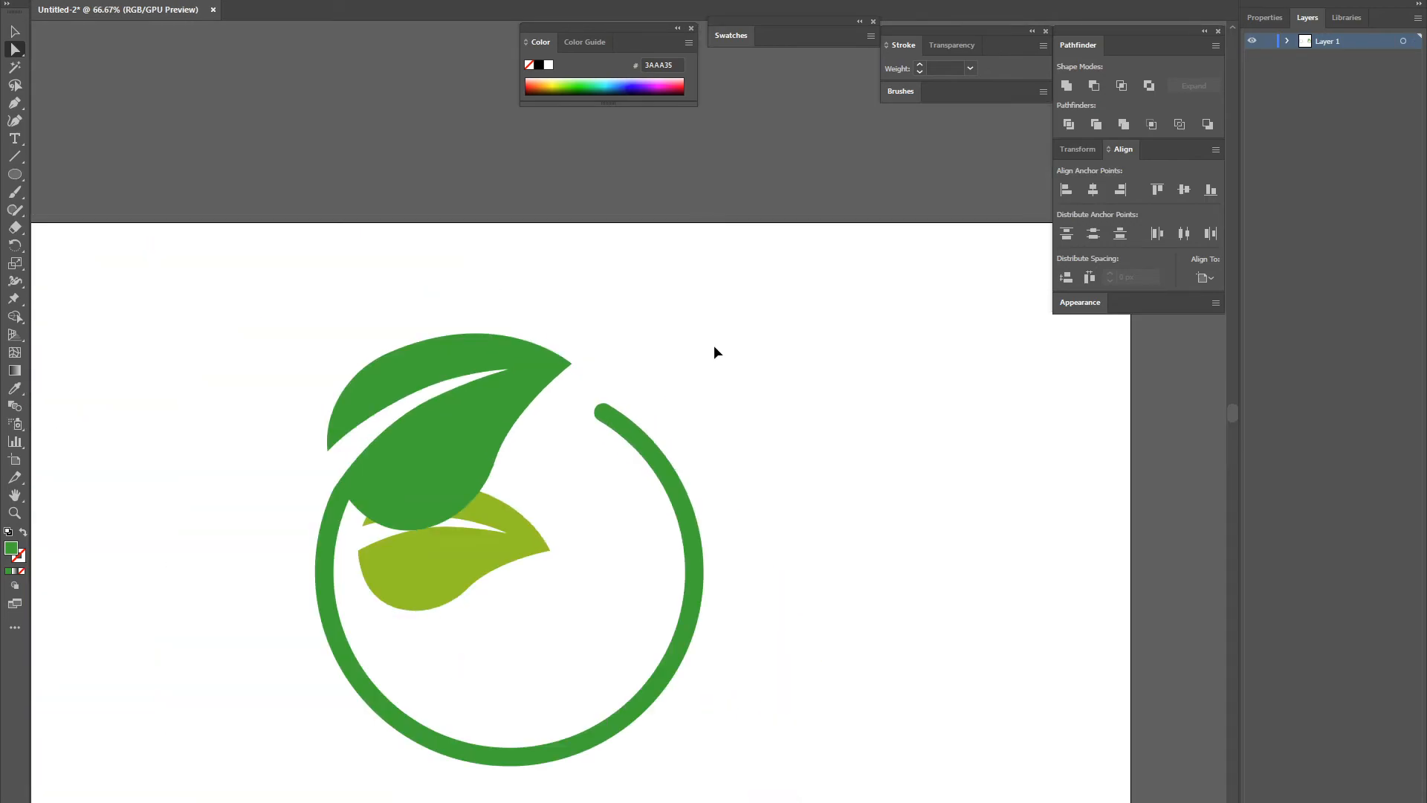
key("ctrl+minus")
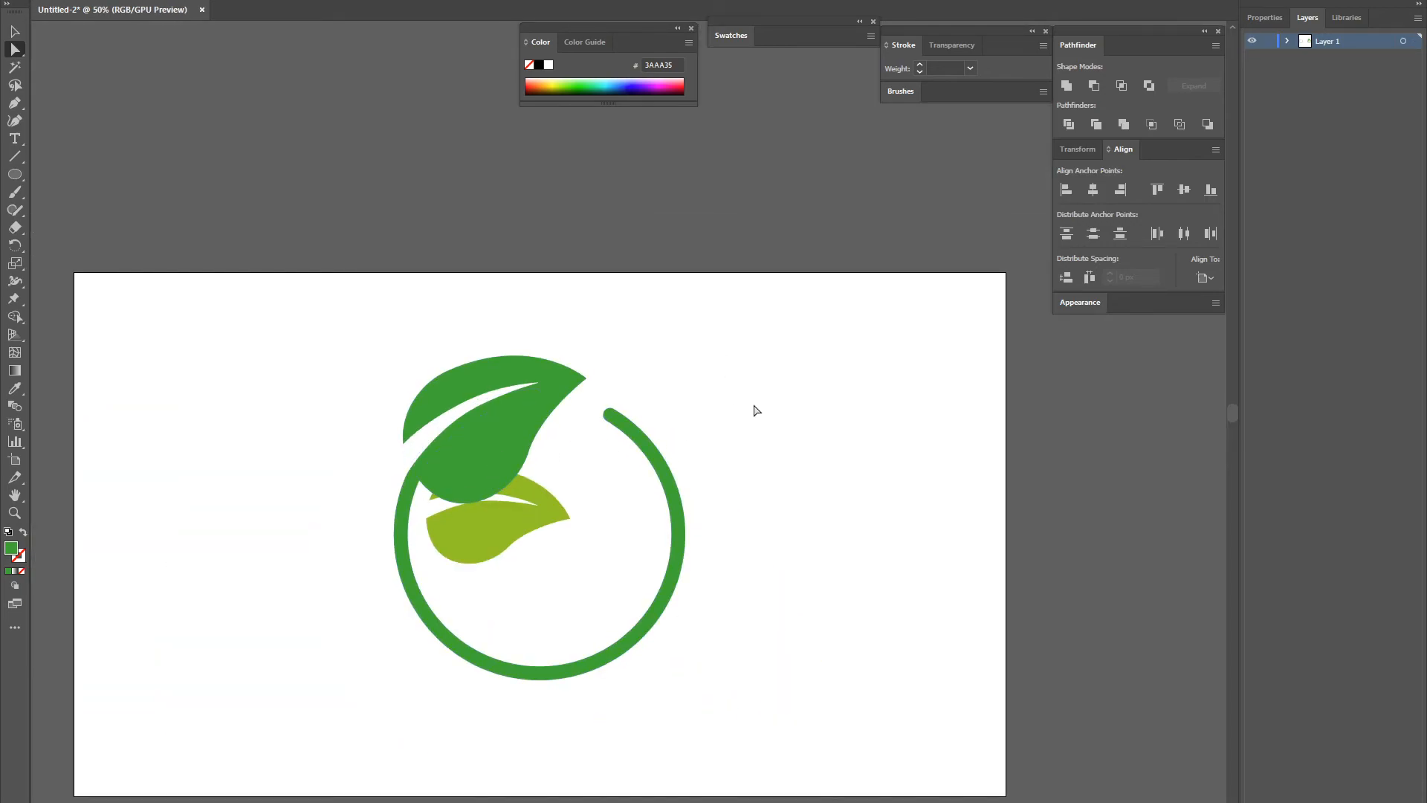
key("ctrl+z")
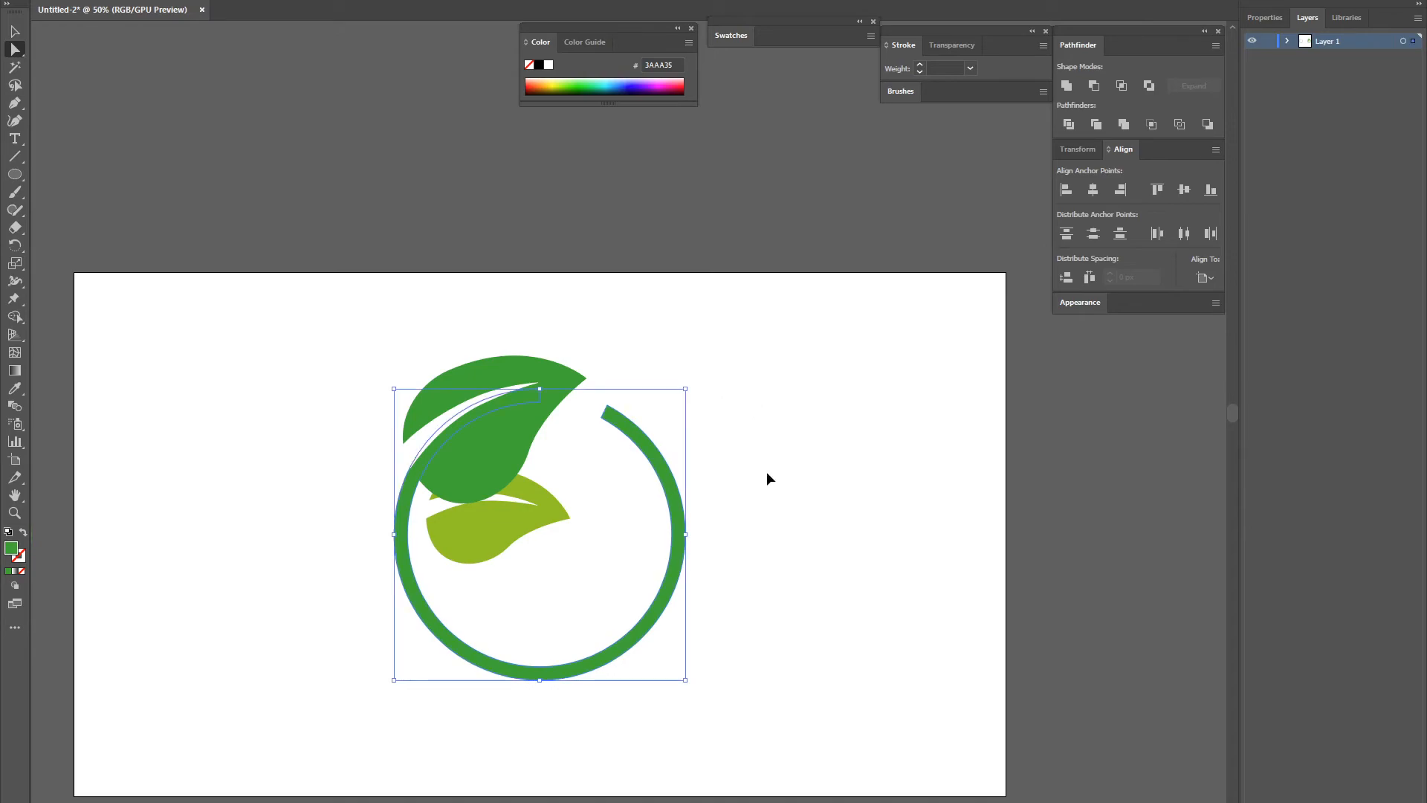
Taper the ring's open end to a point by bringing its inner corner anchor close to the outer edge
key("ctrl+plus")
key("ctrl+plus")
key("ctrl+plus")
key("ctrl+plus")
key("ctrl+plus")
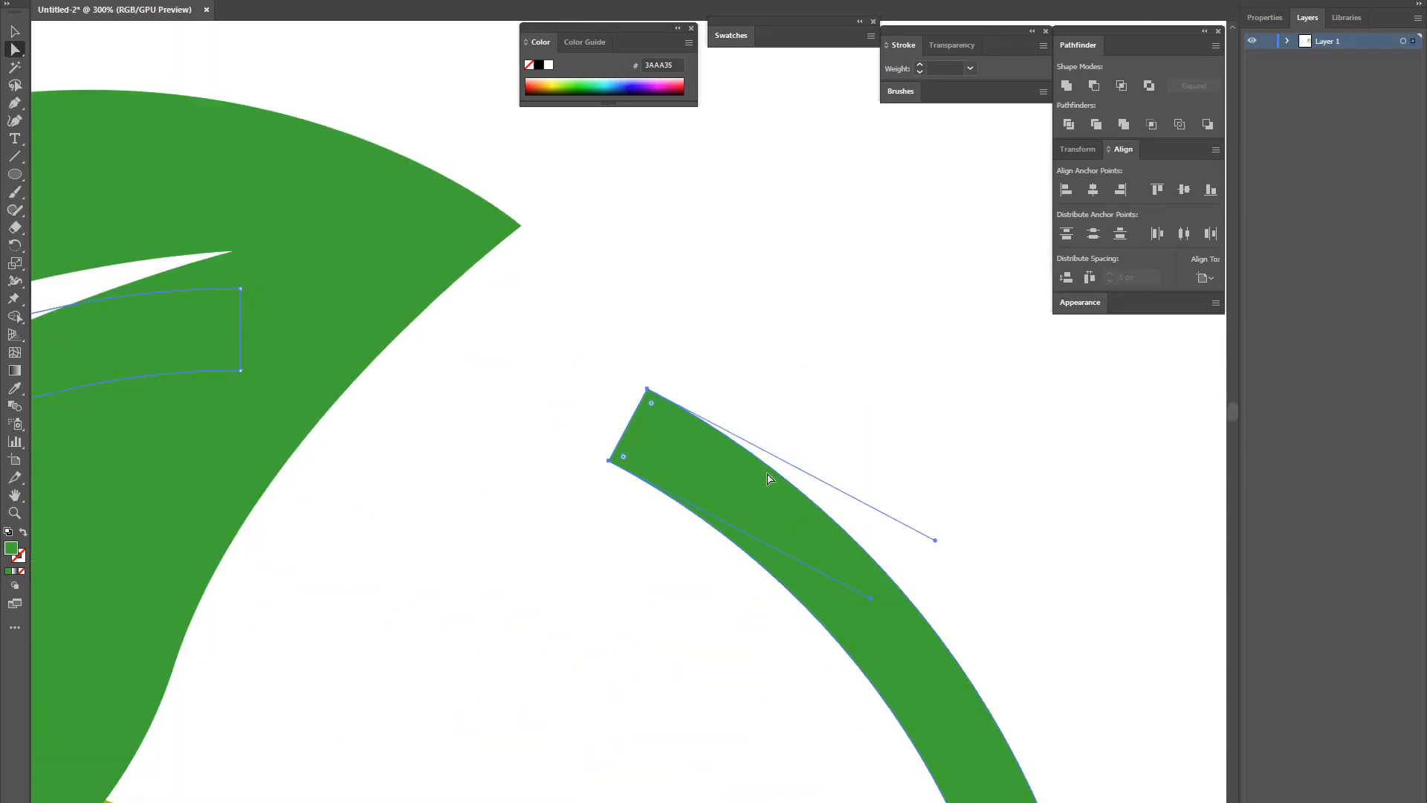
left_click_drag(517, 461, 572, 402)
key("ctrl+z")
left_click_drag(833, 542, 809, 564)
left_click(727, 381)
Adjust the inner anchor near the ring's tip and convert it to a smooth point with the Anchor Point tool
key("ctrl+equal")
key("ctrl+equal")
key("ctrl+equal")
key("ctrl+equal")
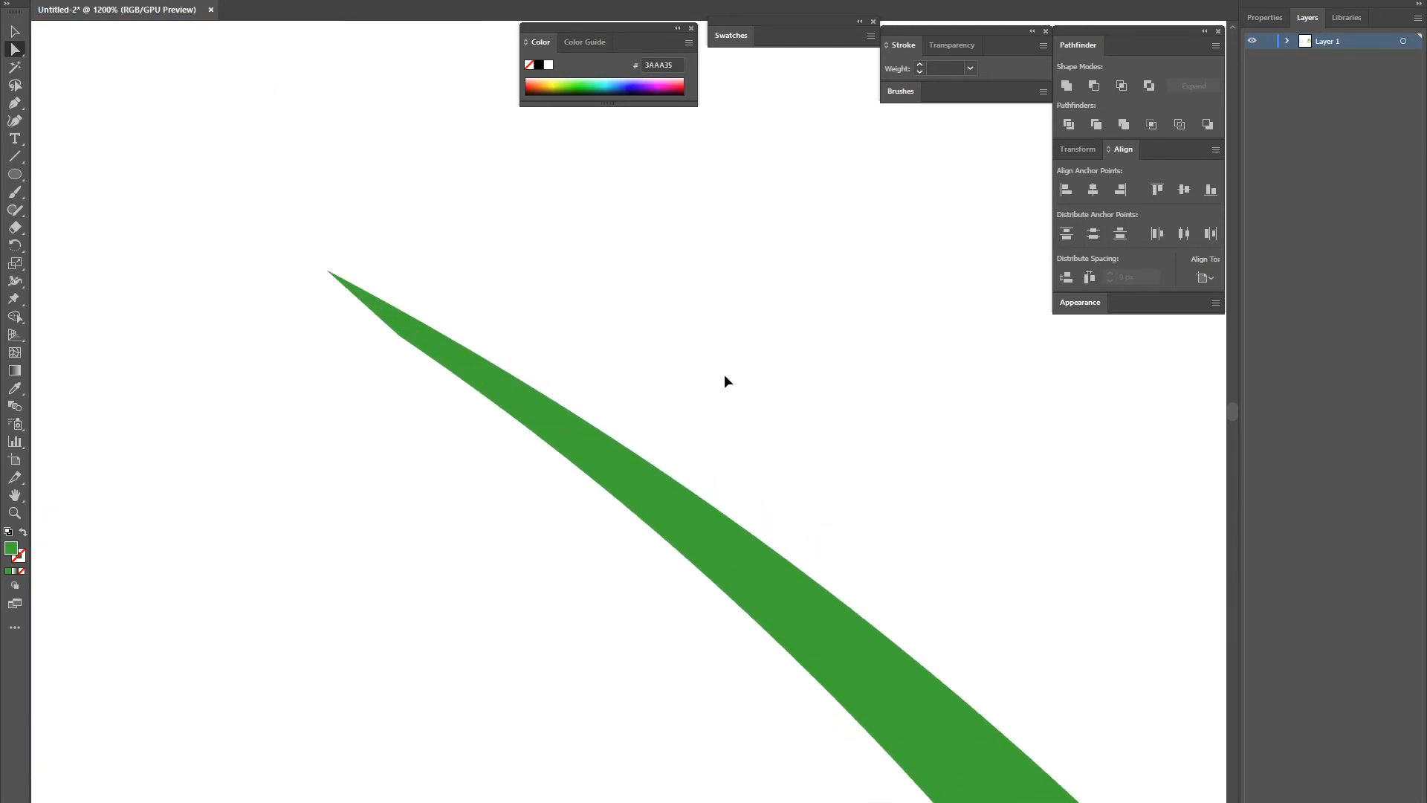
left_click_drag(402, 332, 400, 339)
left_click(14, 103)
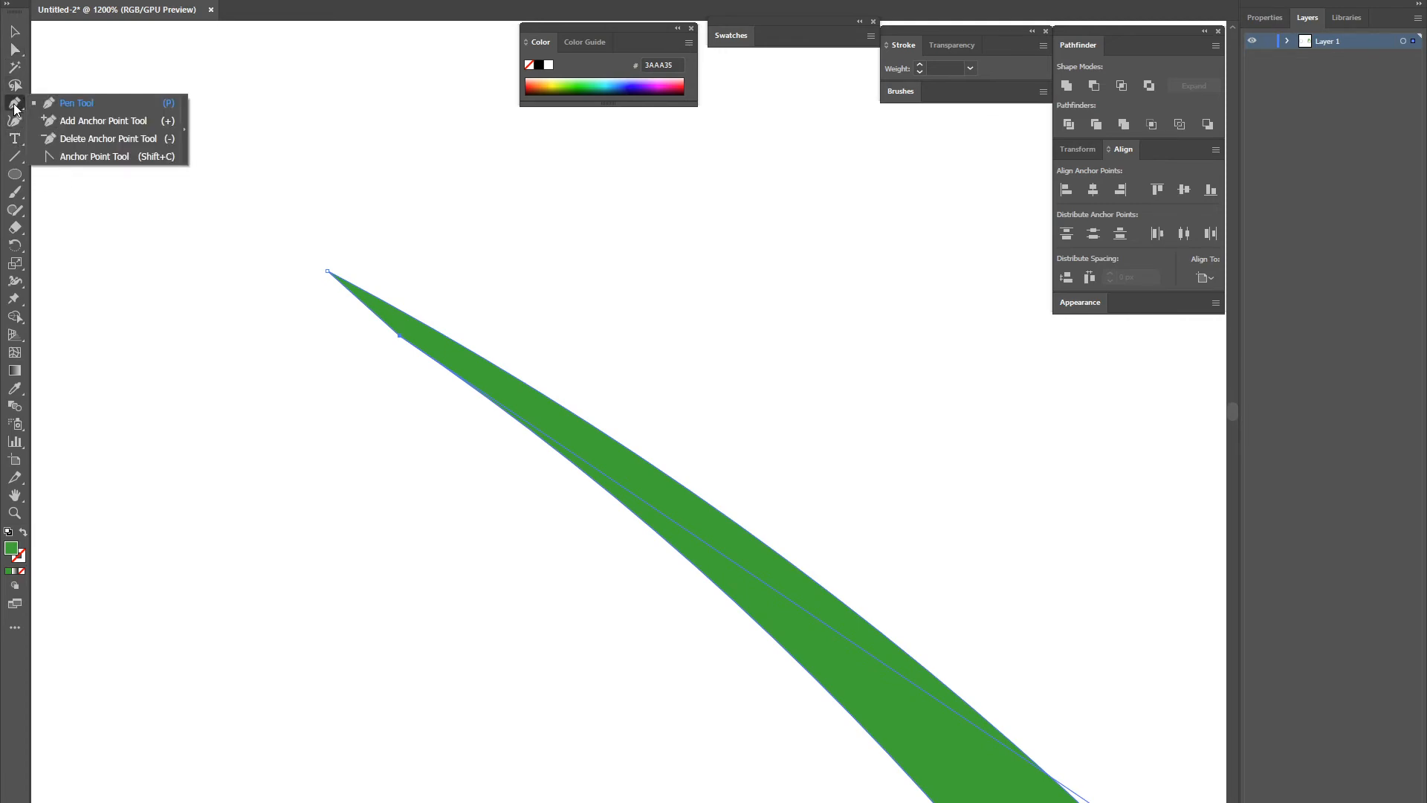
left_click(92, 160)
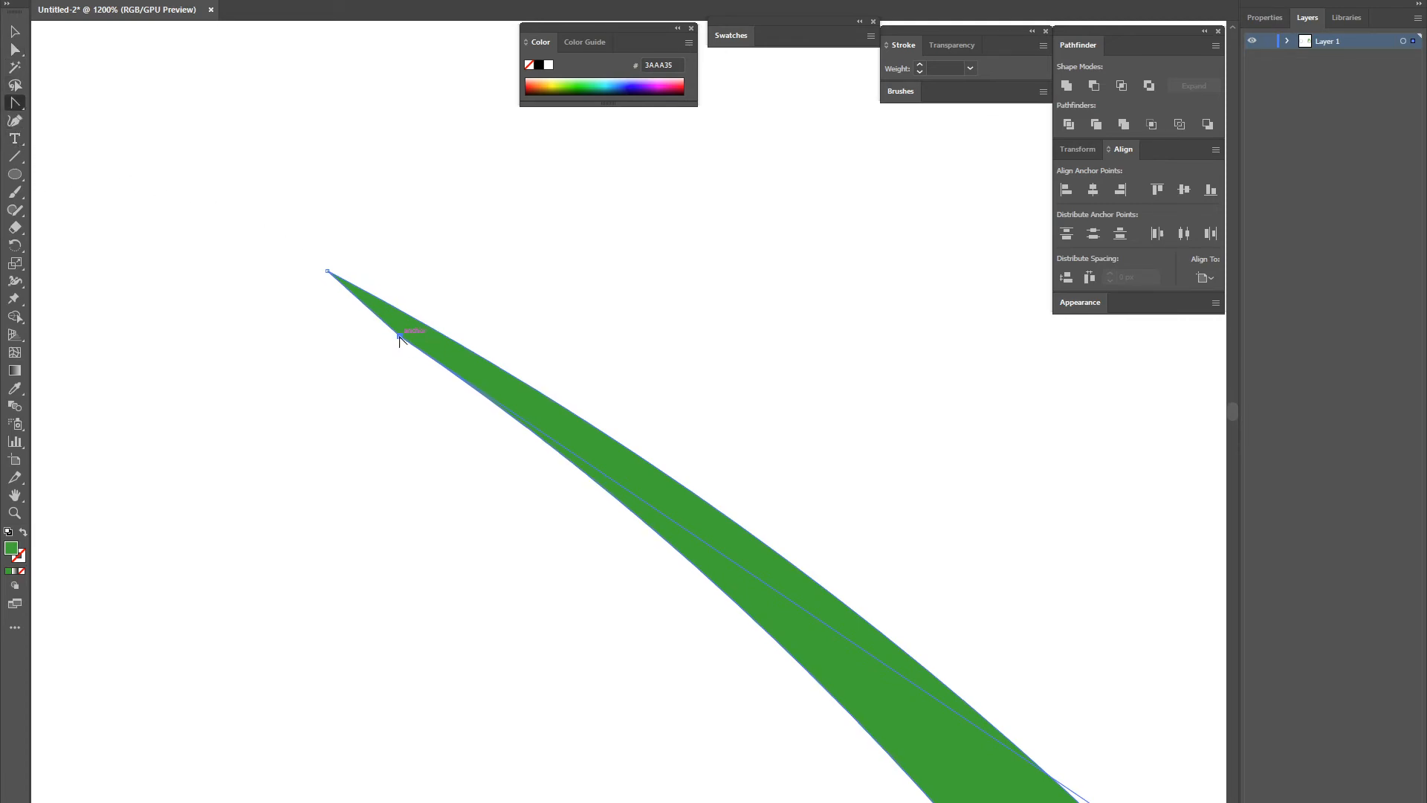
left_click_drag(400, 338, 375, 315)
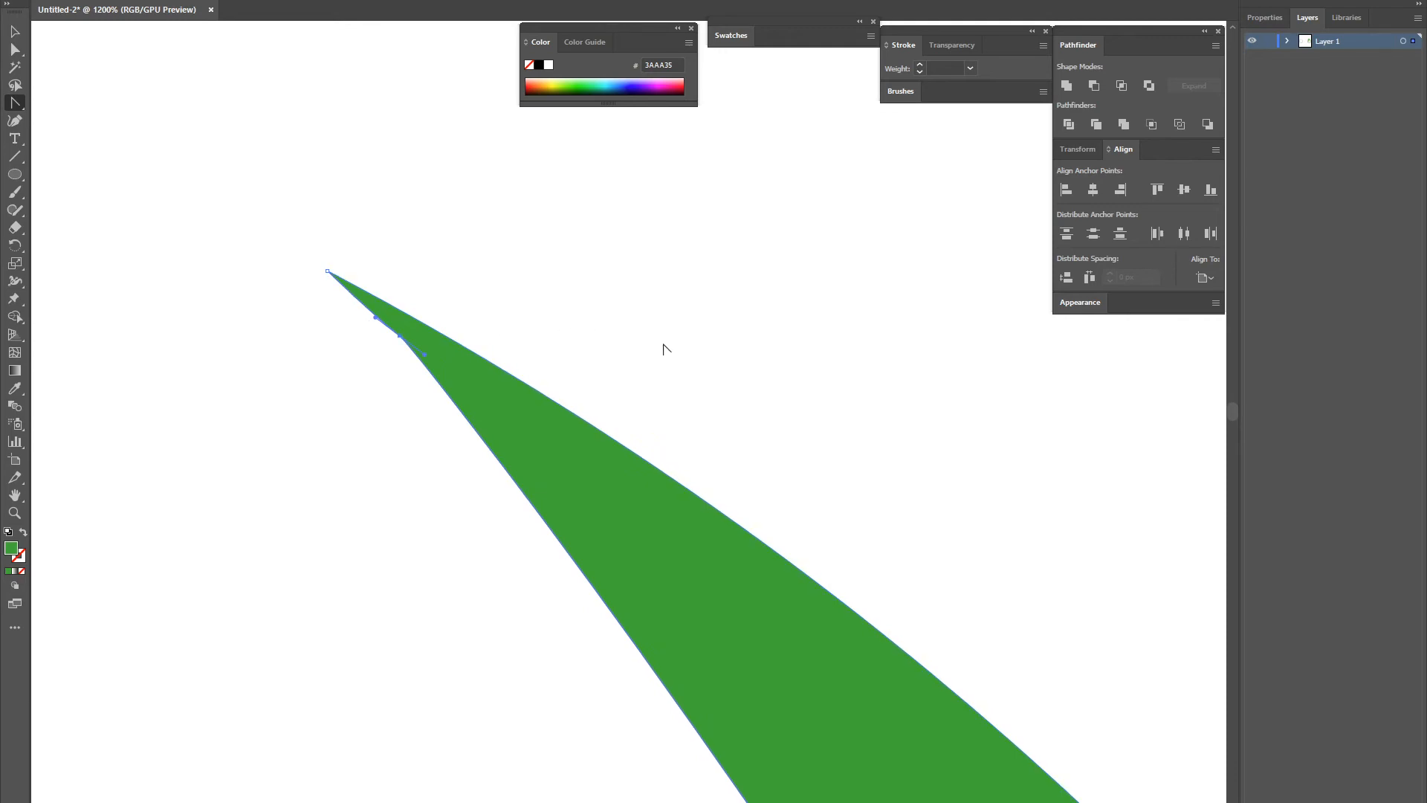
Reshape the ring's inner edge by extending the tip anchor's handle, so the band thins gradually along a smooth curve
key("ctrl+minus")
key("ctrl+minus")
key("ctrl+minus")
key("ctrl+minus")
key("ctrl+minus")
left_click_drag(784, 508, 704, 302)
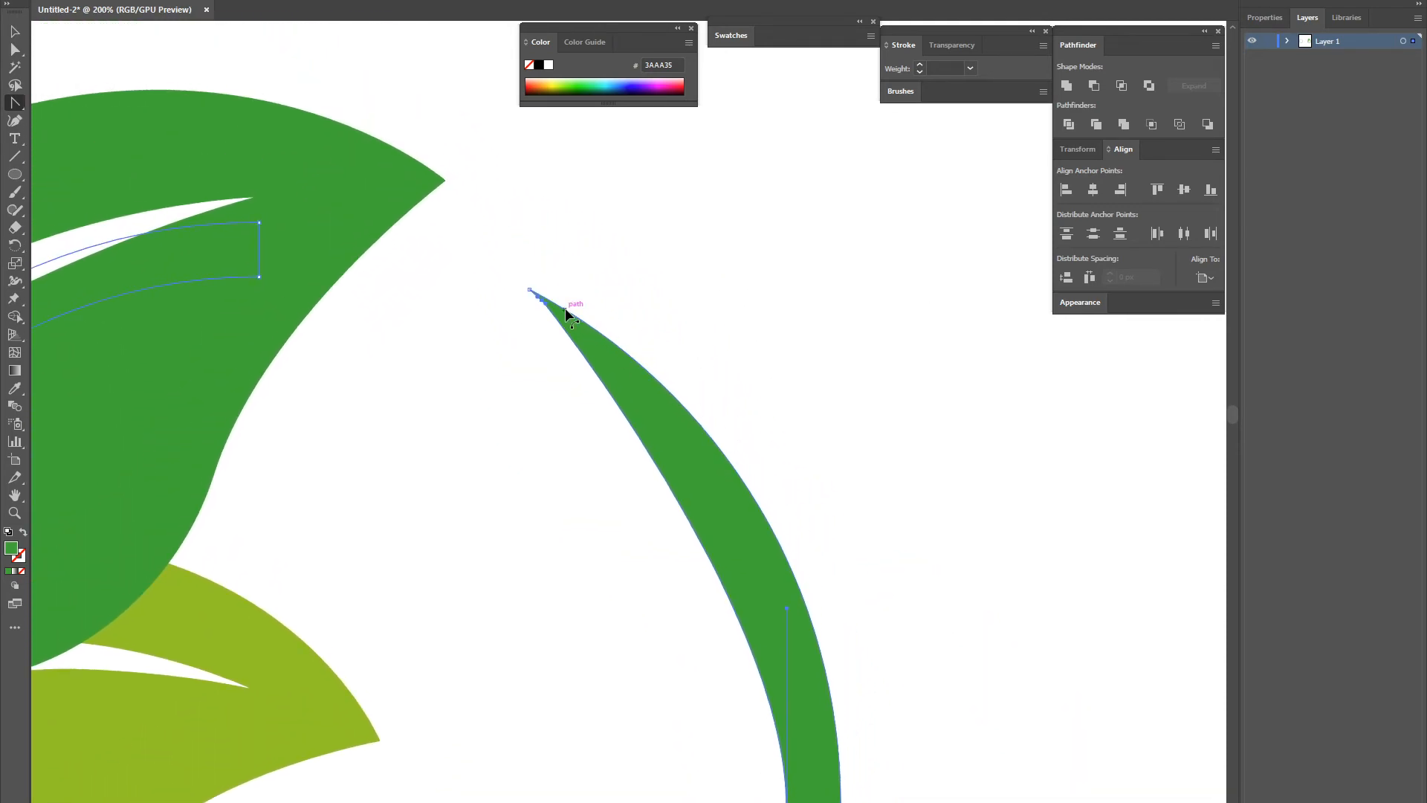
left_click_drag(546, 308, 734, 445)
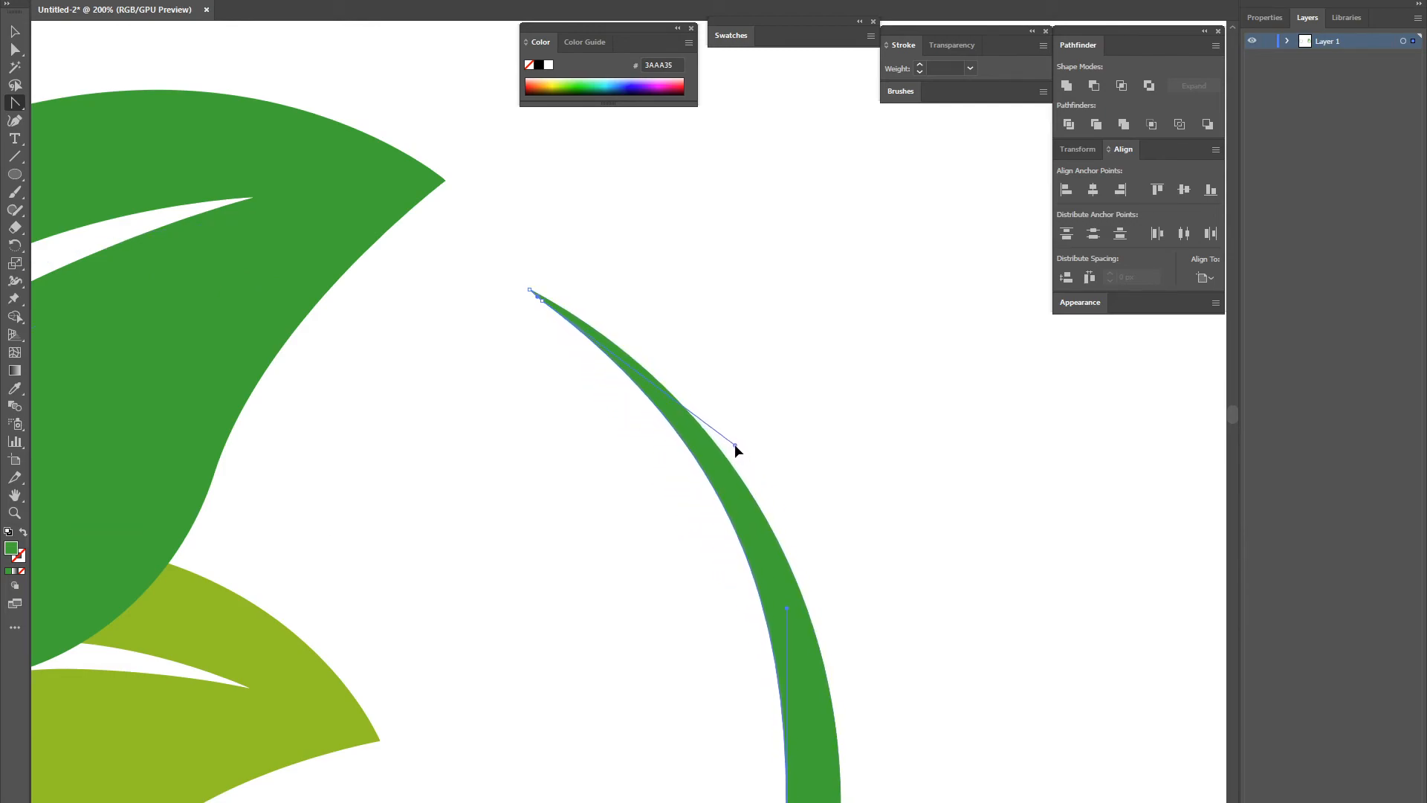
Refine the inner anchor beside the ring's tip so the end forms a clean, sharp taper
key("ctrl+plus")
key("ctrl+plus")
key("ctrl+plus")
left_click_drag(398, 223, 476, 513)
left_click_drag(445, 238, 543, 540)
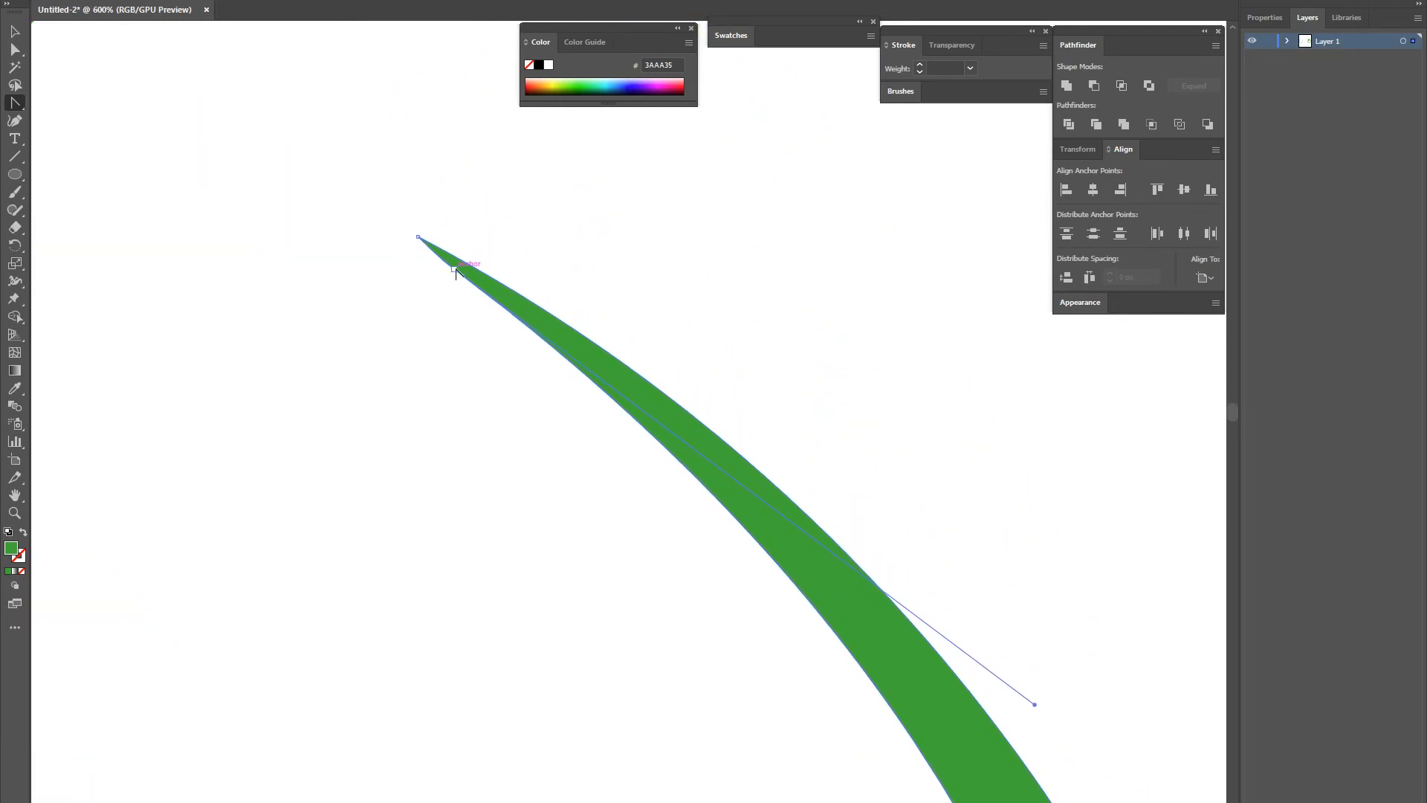
left_click(15, 49)
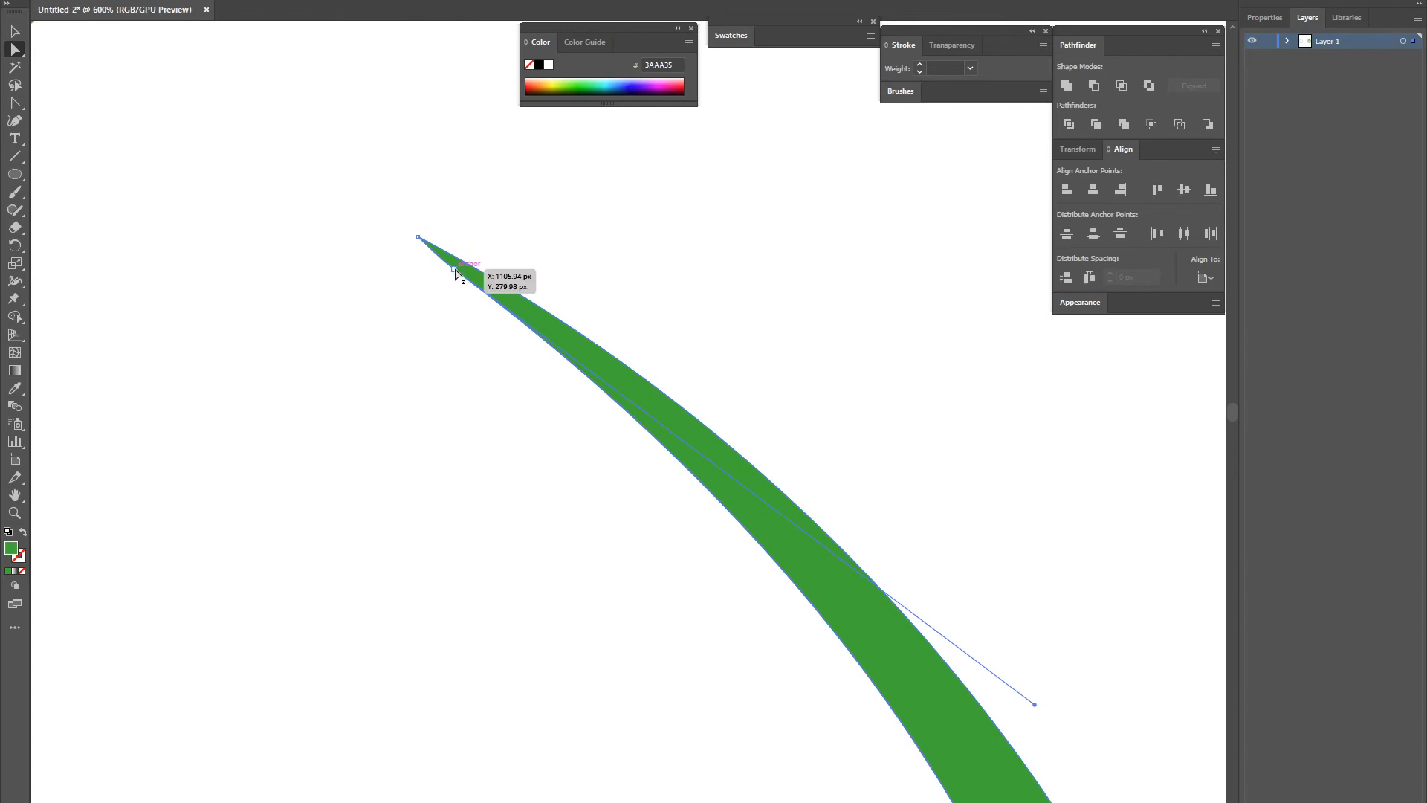
left_click_drag(455, 269, 456, 269)
key("ctrl+z")
left_click(532, 238)
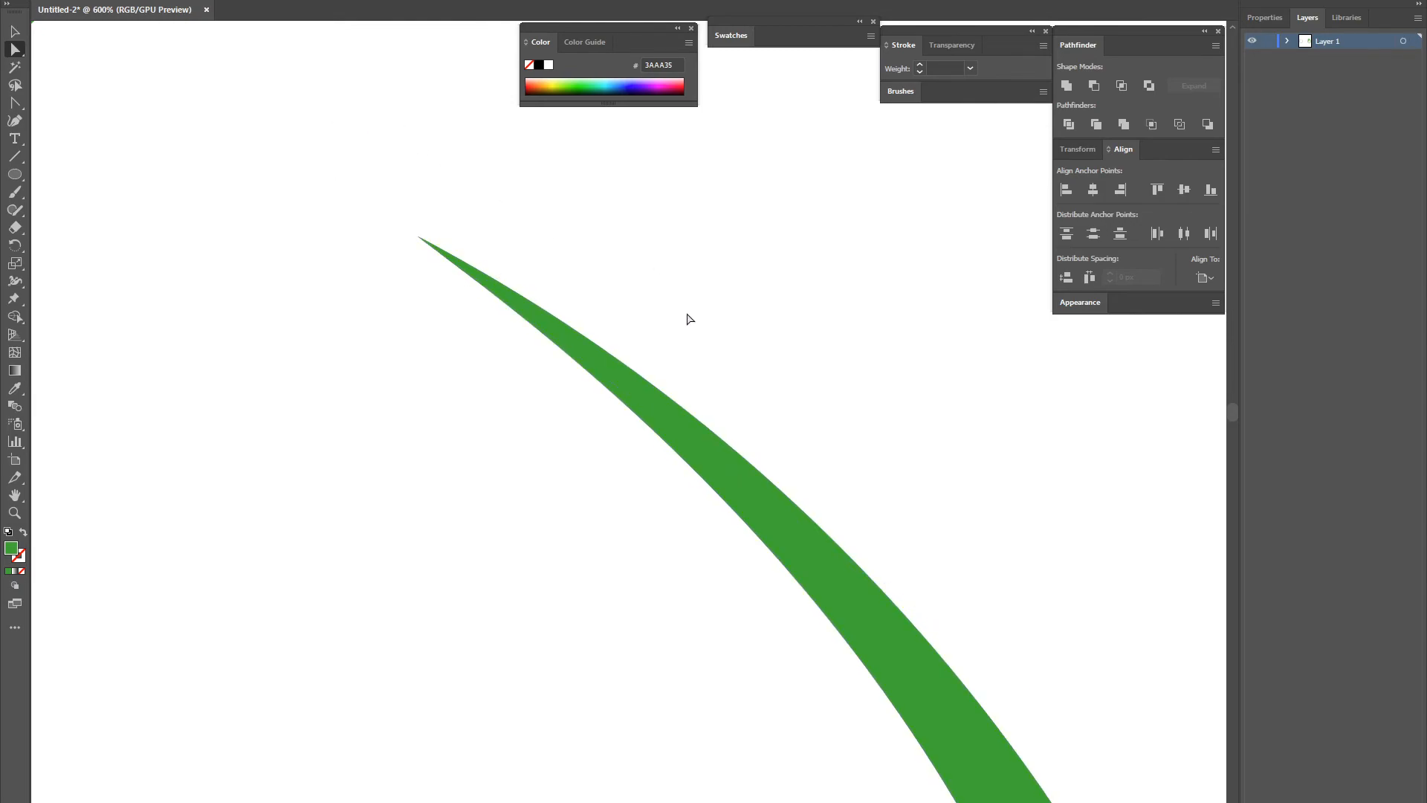
Examine the tapered ring end against the whole logo
key("ctrl+minus")
key("ctrl+minus")
key("ctrl+minus")
key("ctrl+minus")
key("ctrl+minus")
key("ctrl+minus")
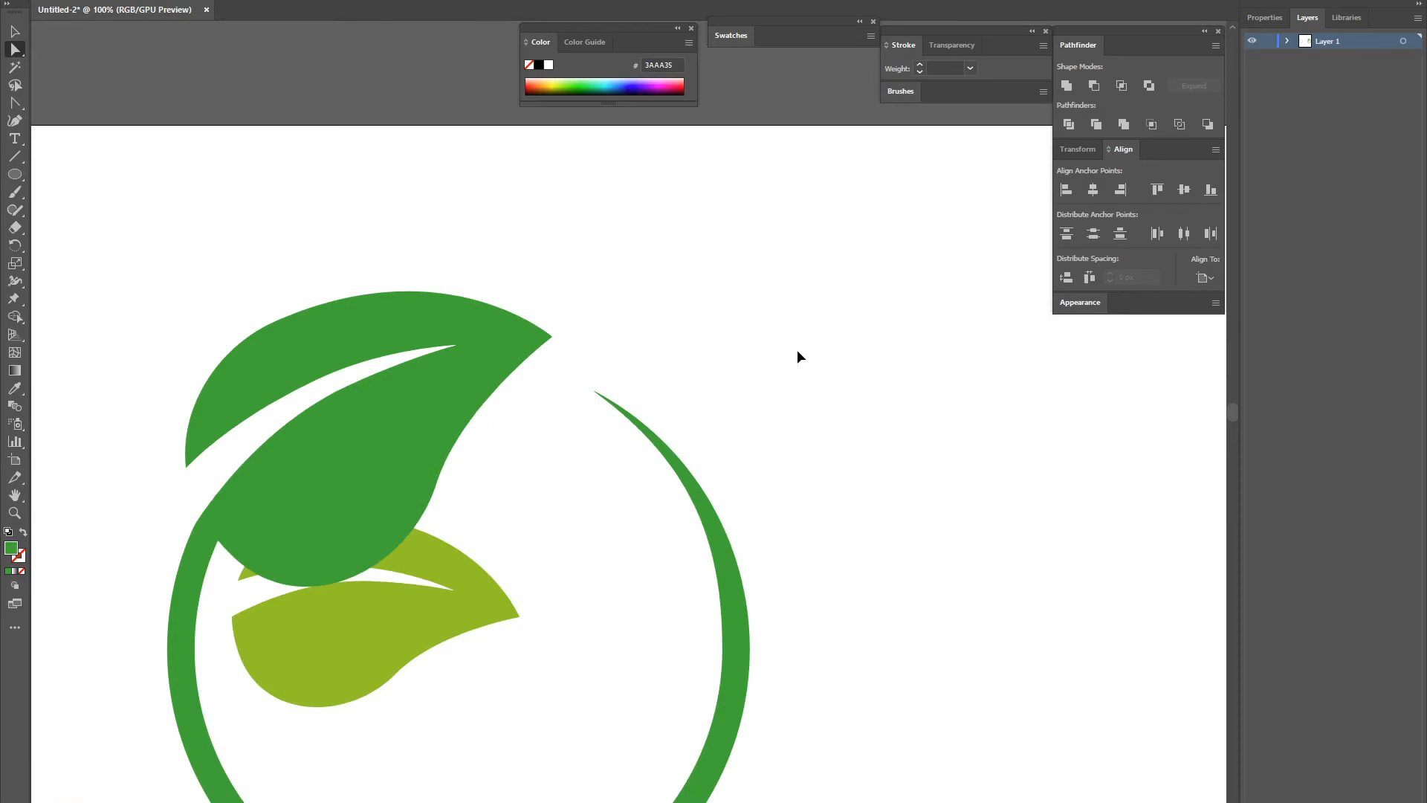
left_click_drag(830, 525, 879, 386)
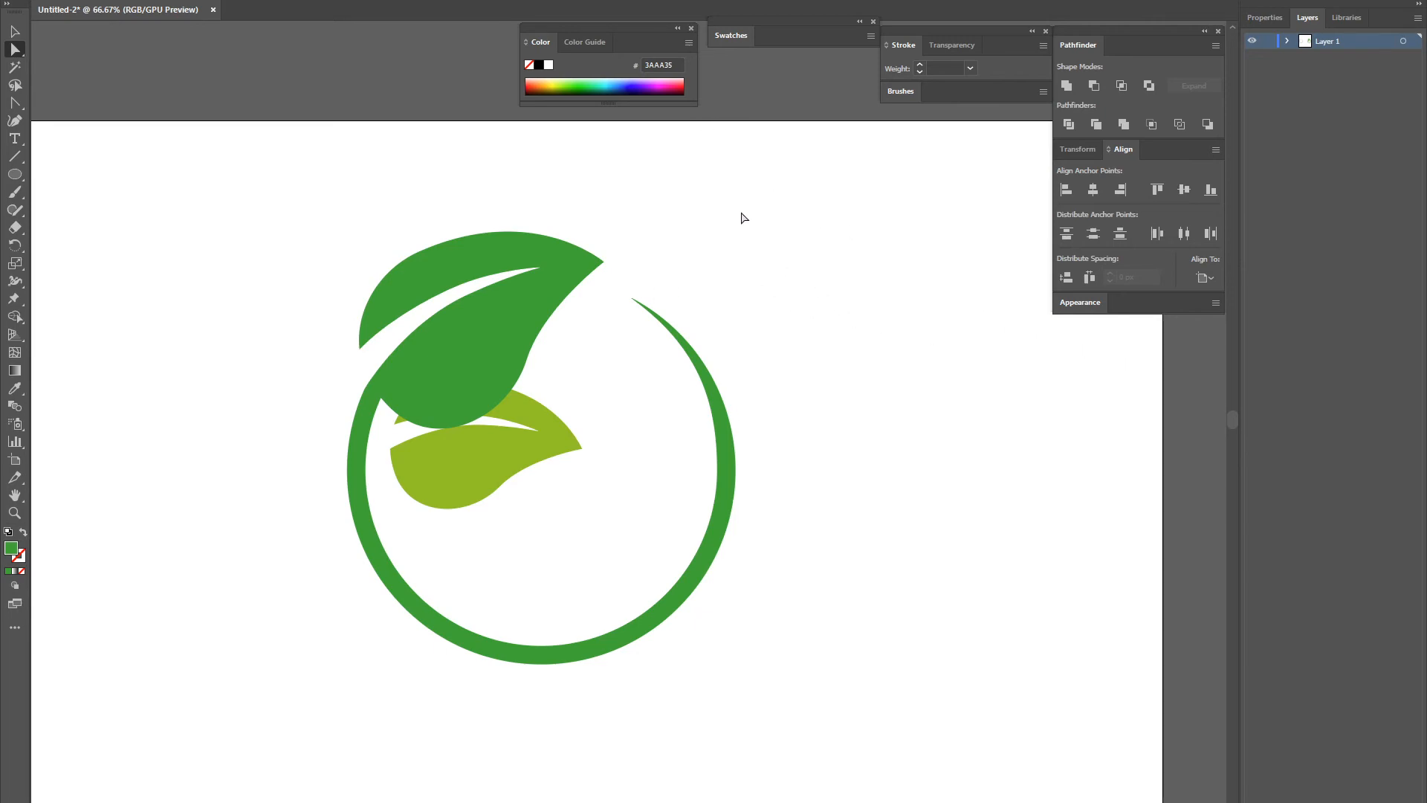
left_click_drag(804, 388, 786, 346)
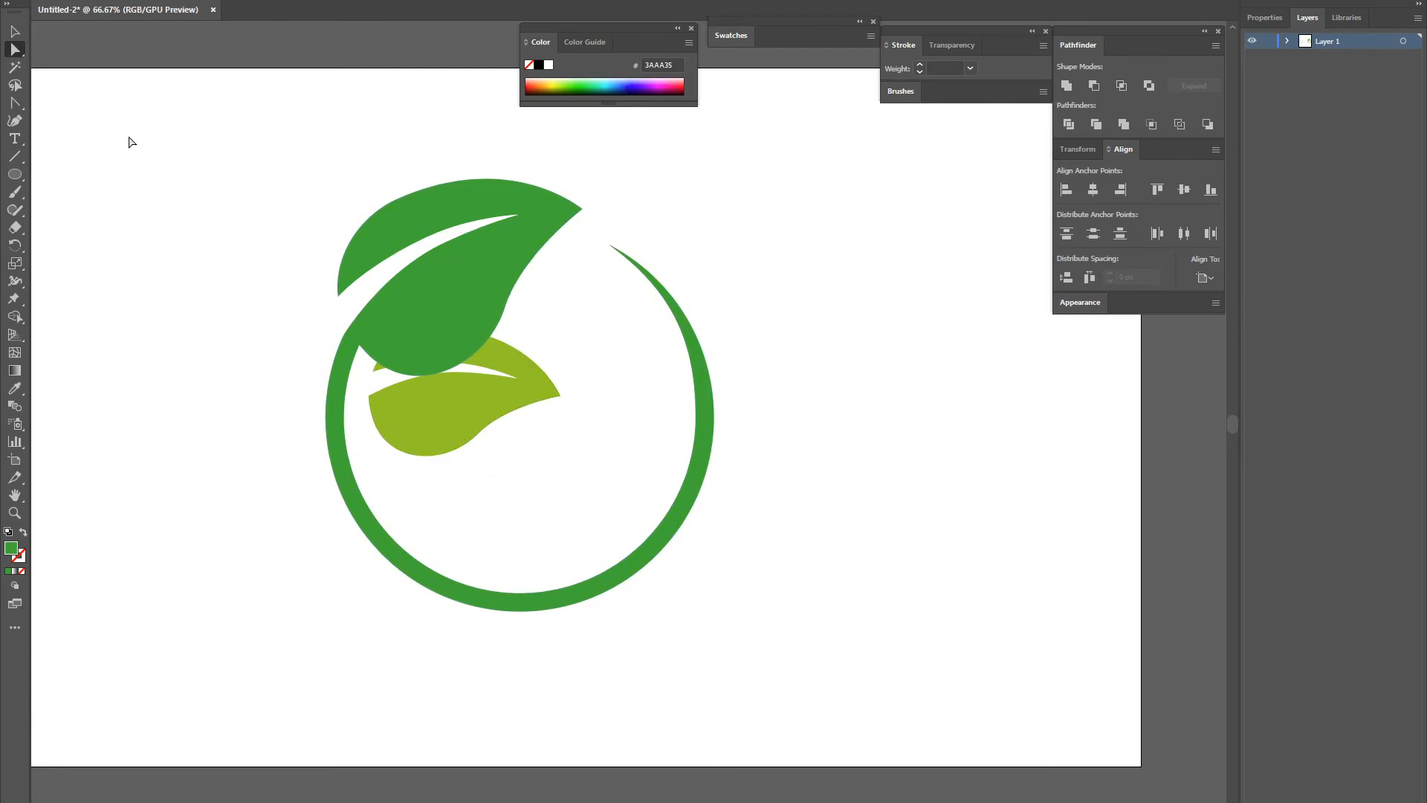
left_click_drag(178, 382, 274, 324)
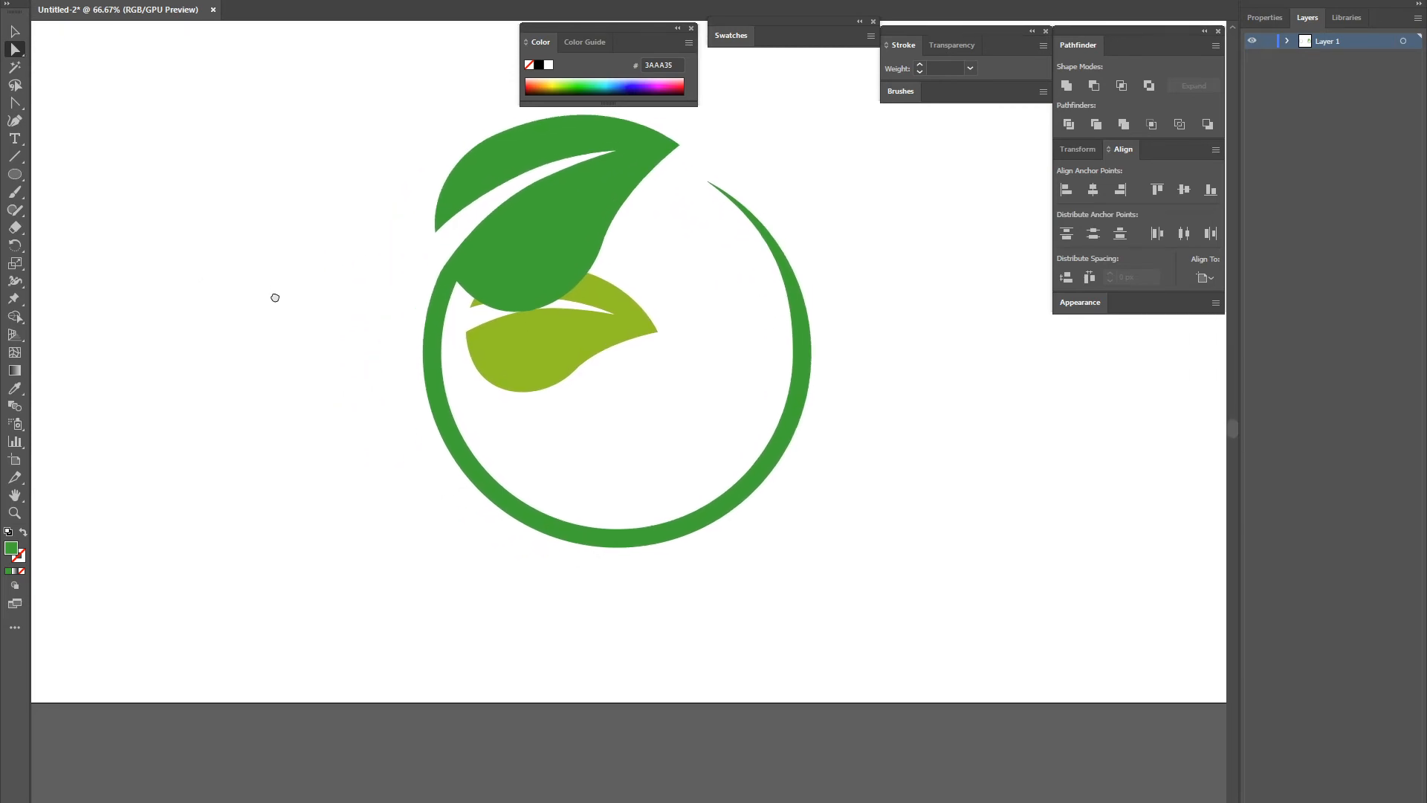
Draw a closed shape with a wavy upper edge across the lower part of the ring, using the Pen tool
left_click(12, 120)
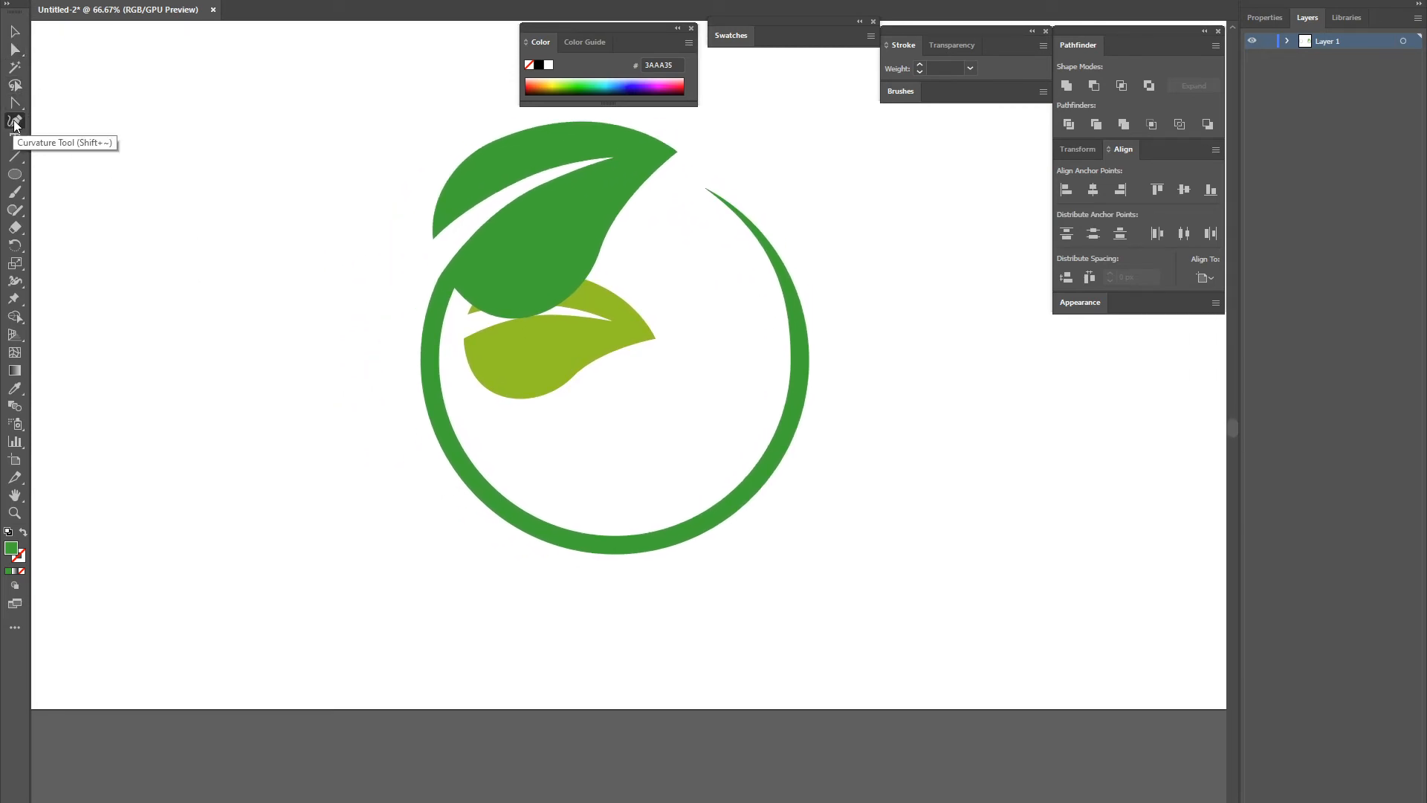
key("p")
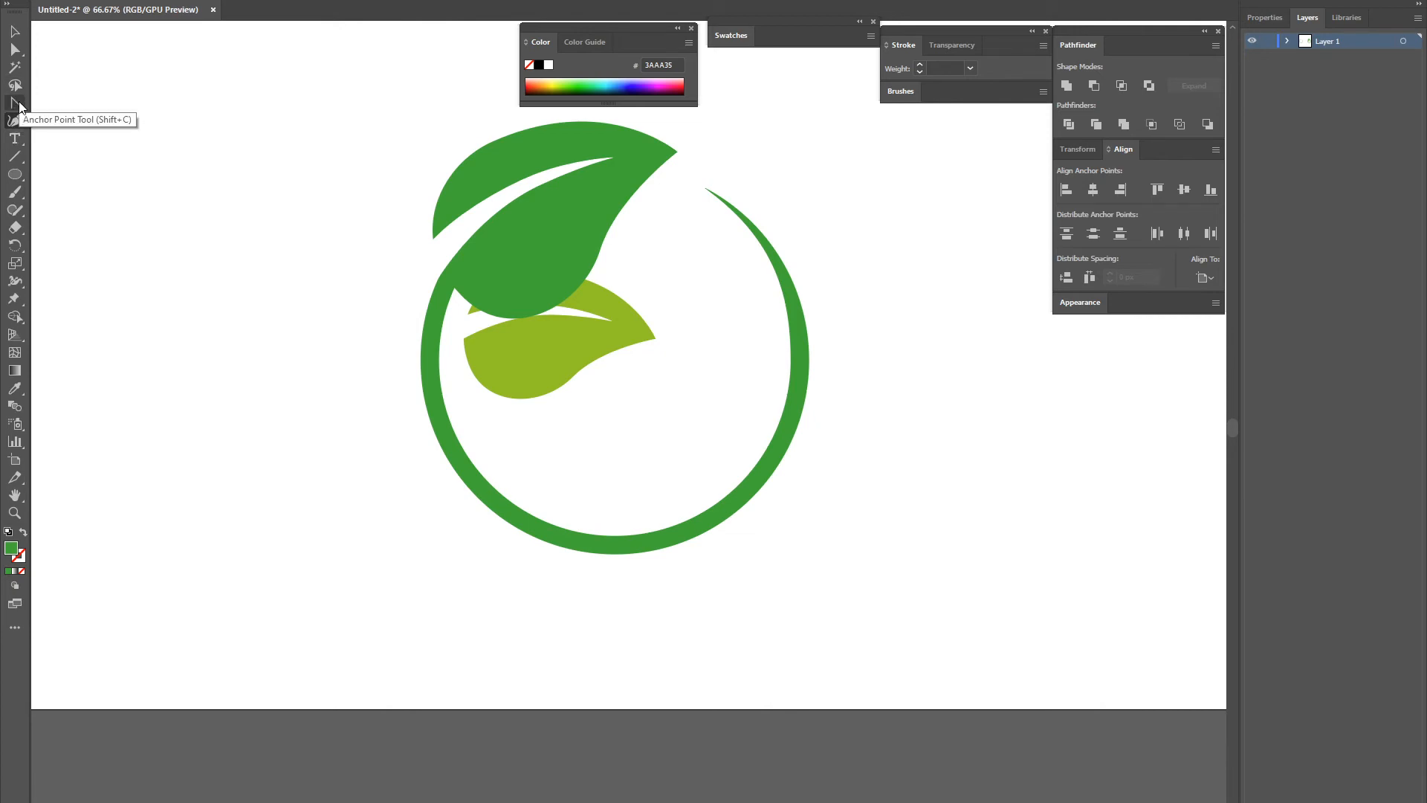
key("p")
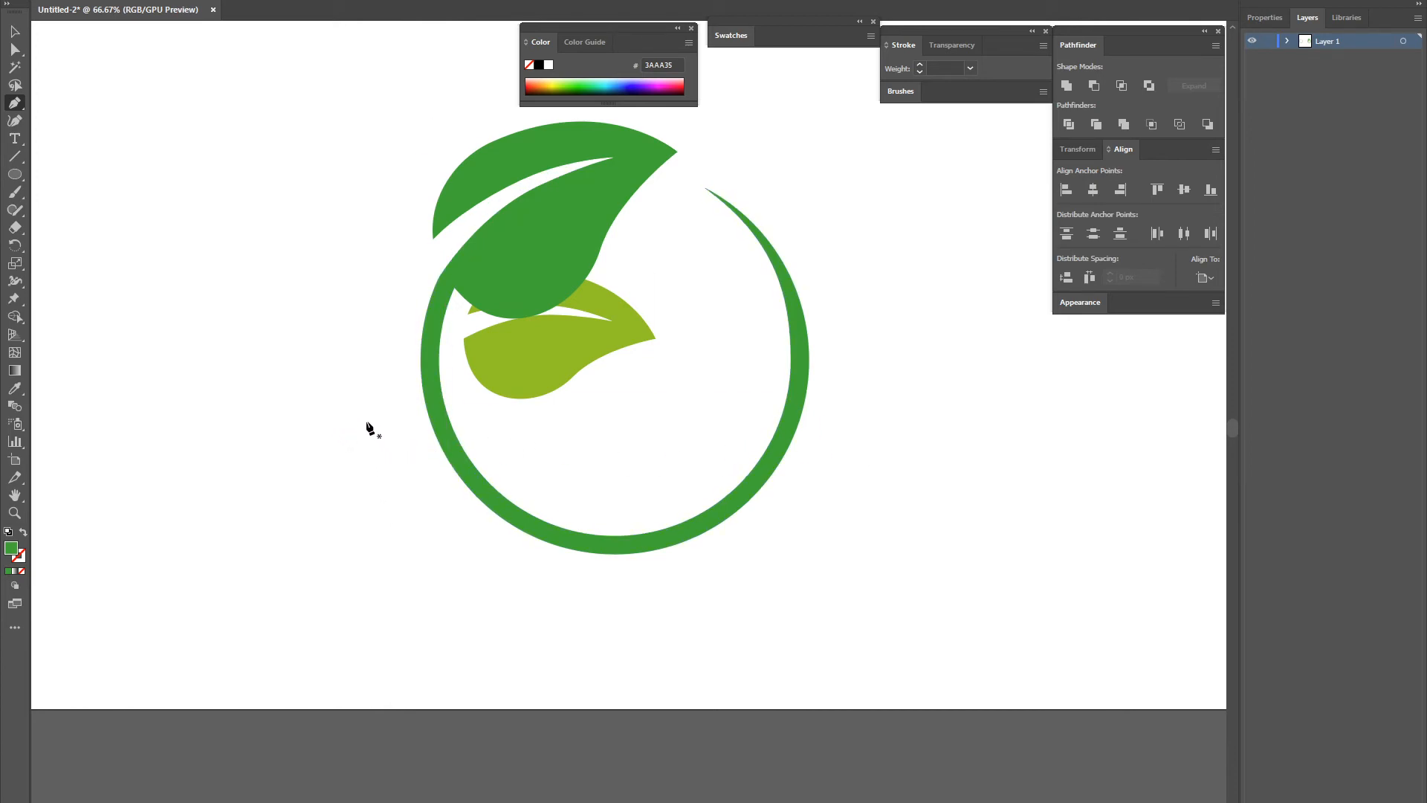
left_click_drag(558, 457, 714, 442)
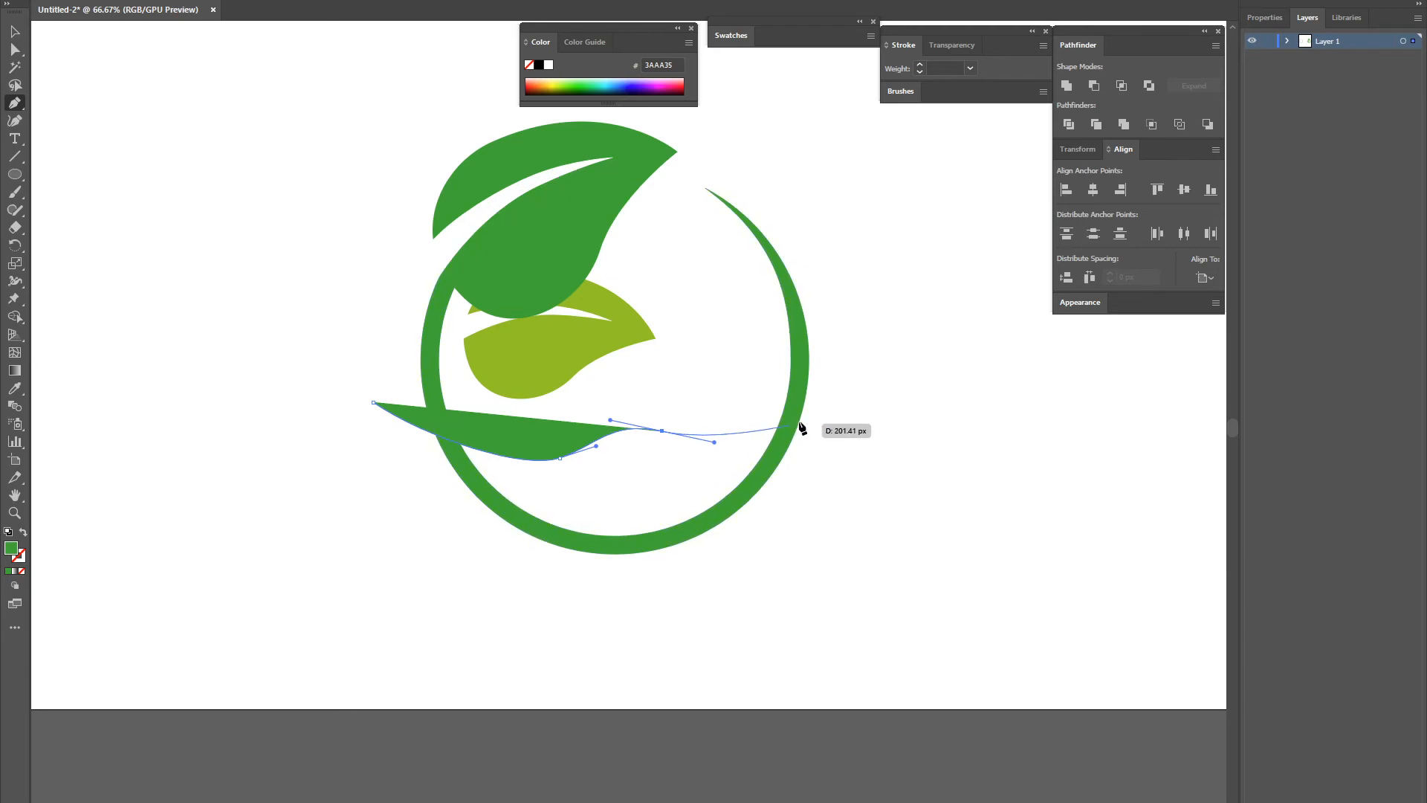
left_click_drag(823, 407, 851, 388)
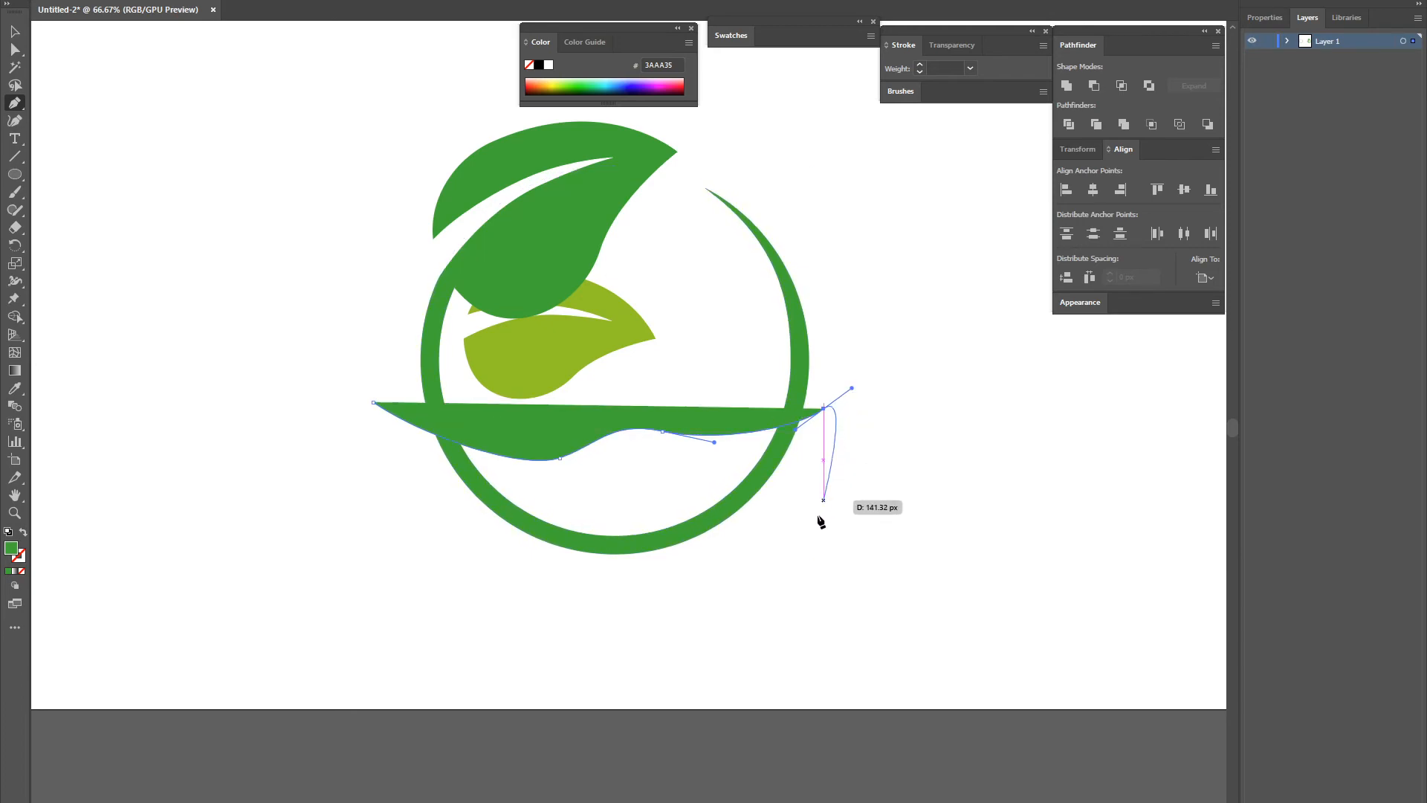
left_click(843, 590)
left_click(373, 593)
left_click(374, 403)
Fill the wavy shape with light blue 55BEFF
left_click(16, 35)
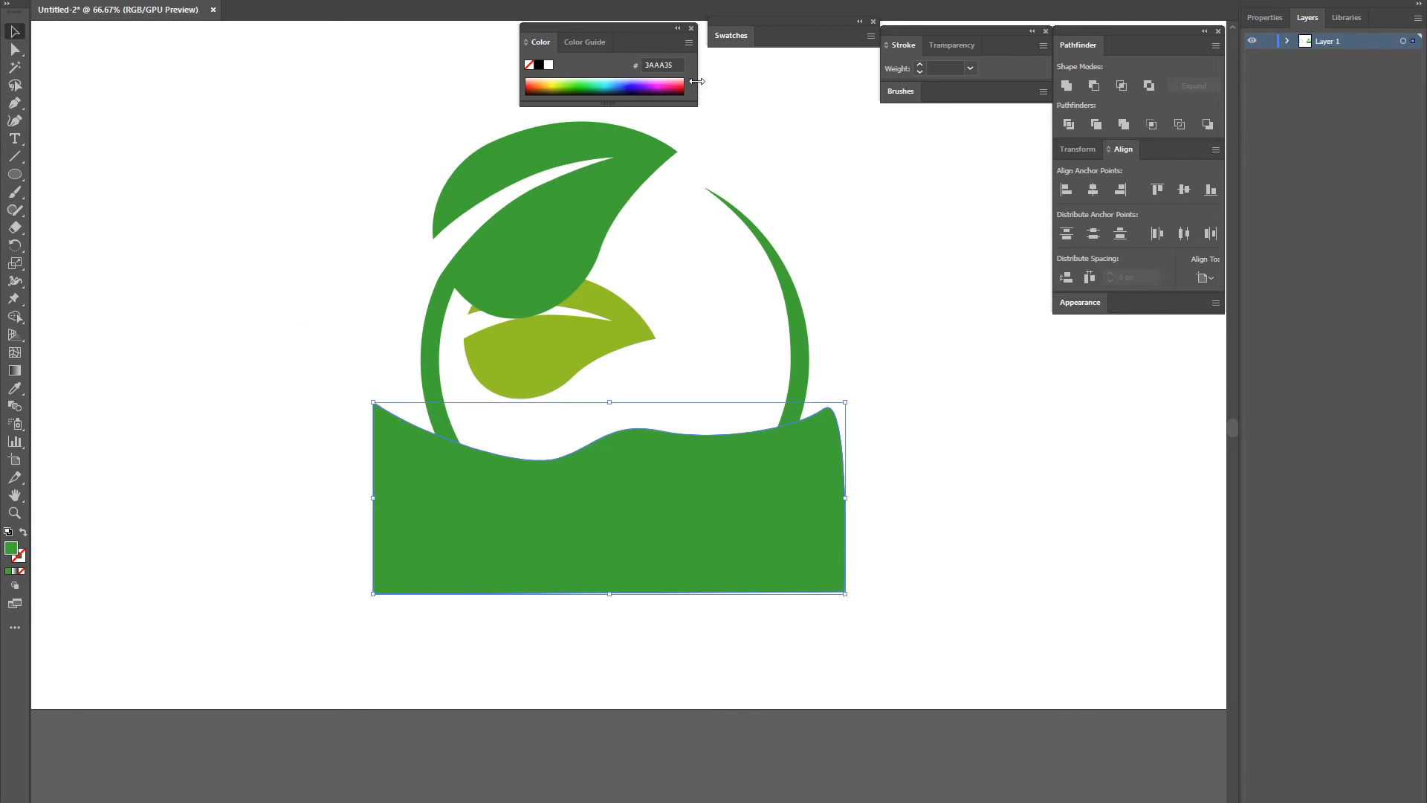
left_click(619, 82)
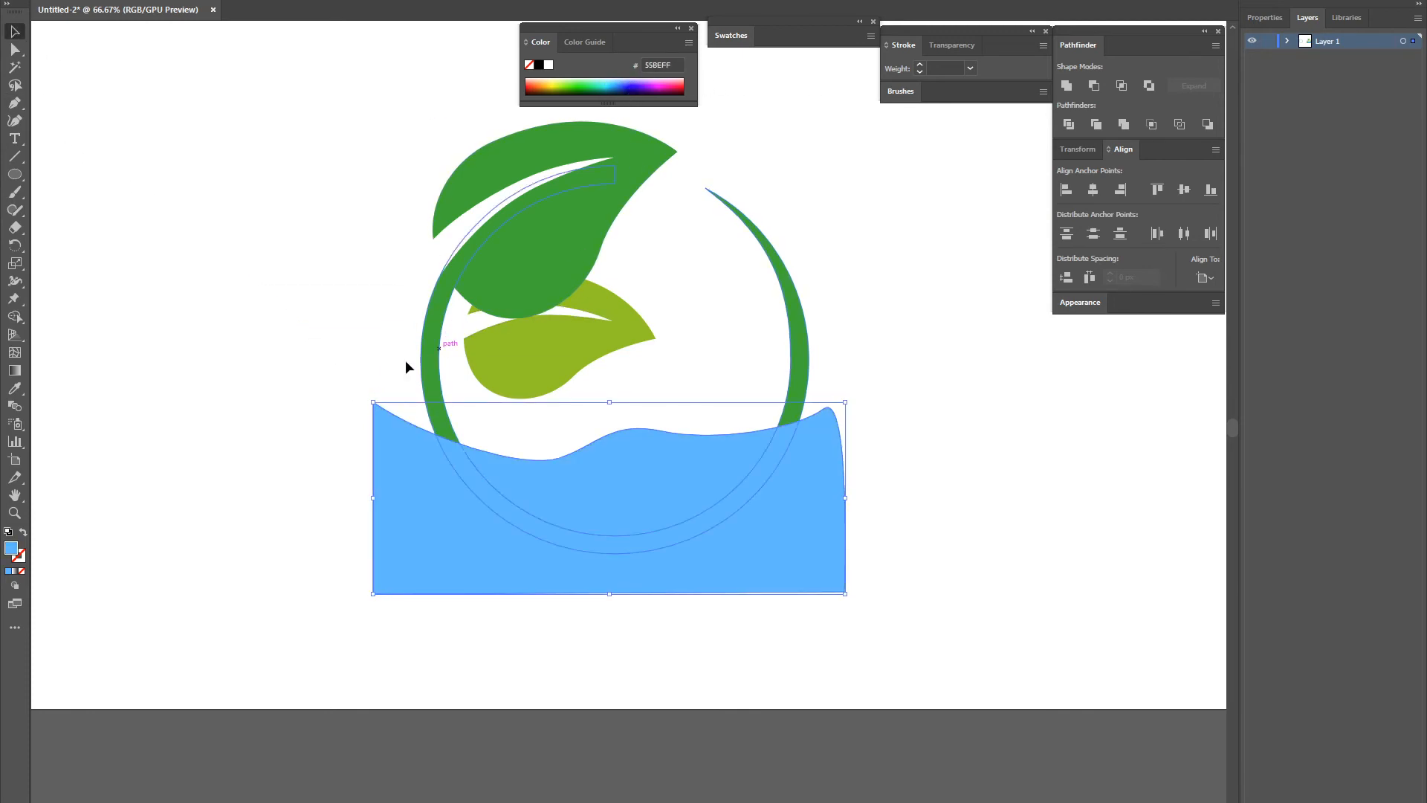
left_click(318, 355)
Draw a circle filled with red BE1622 and centre it horizontally and vertically on the artboard
left_click(15, 174)
left_click_drag(427, 178, 590, 341)
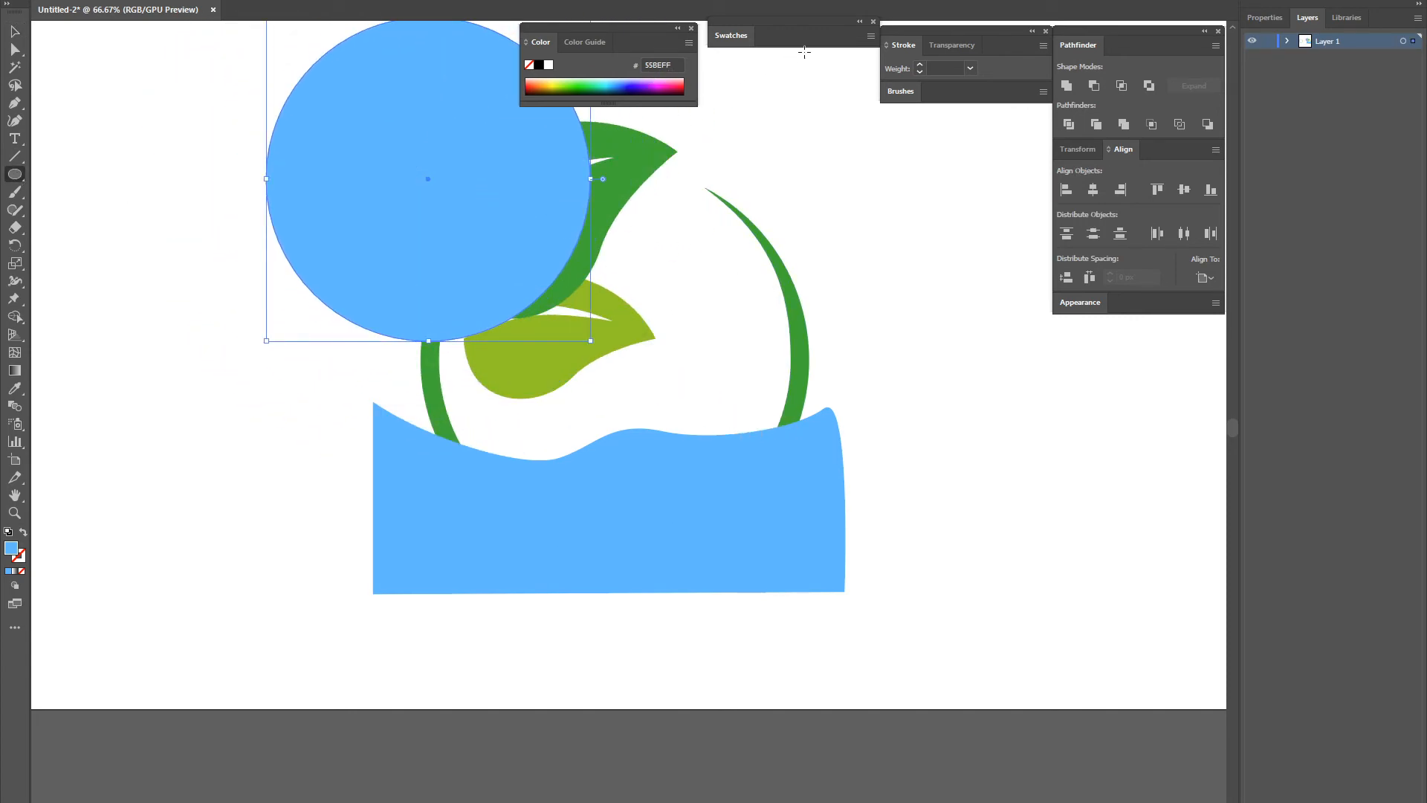
left_click(730, 35)
left_click(784, 107)
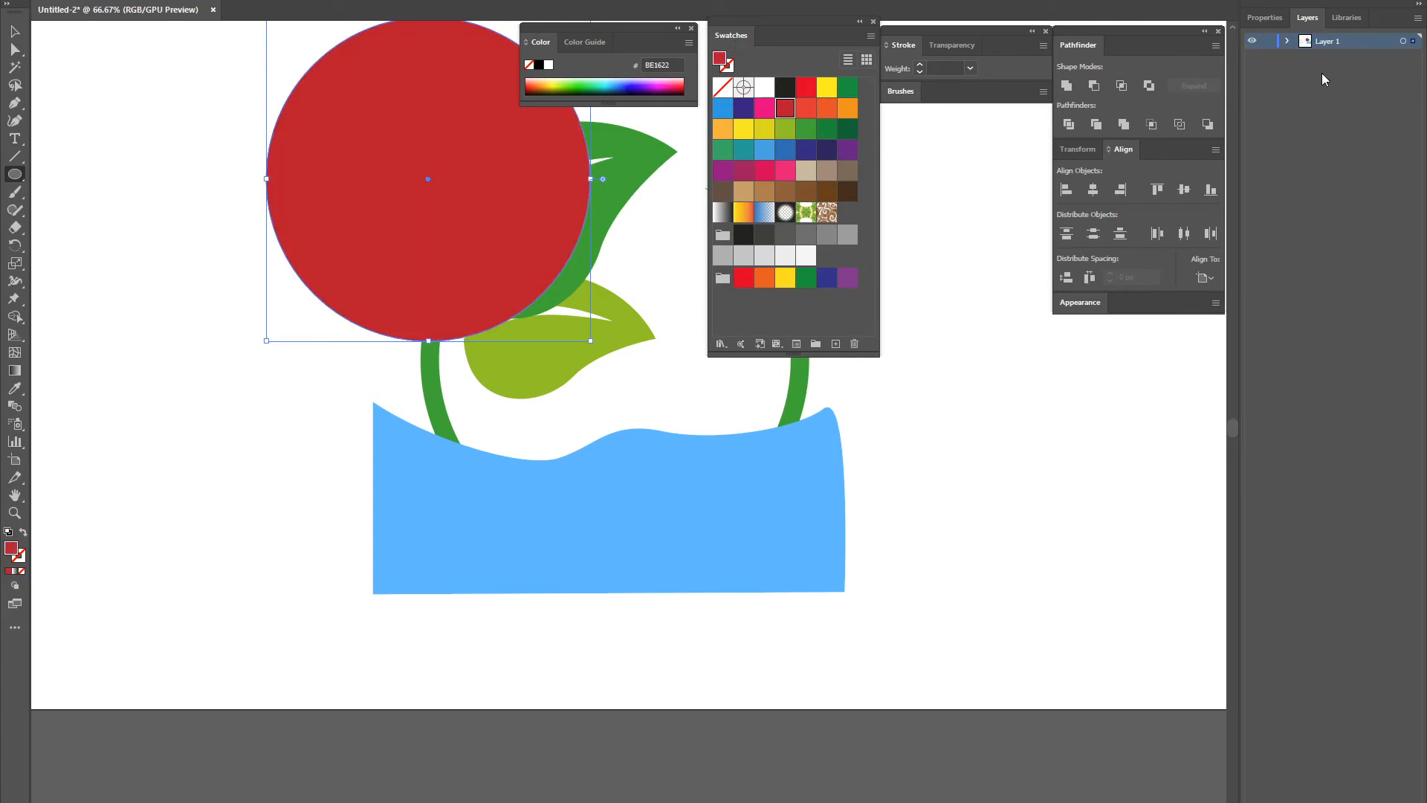
left_click(1093, 189)
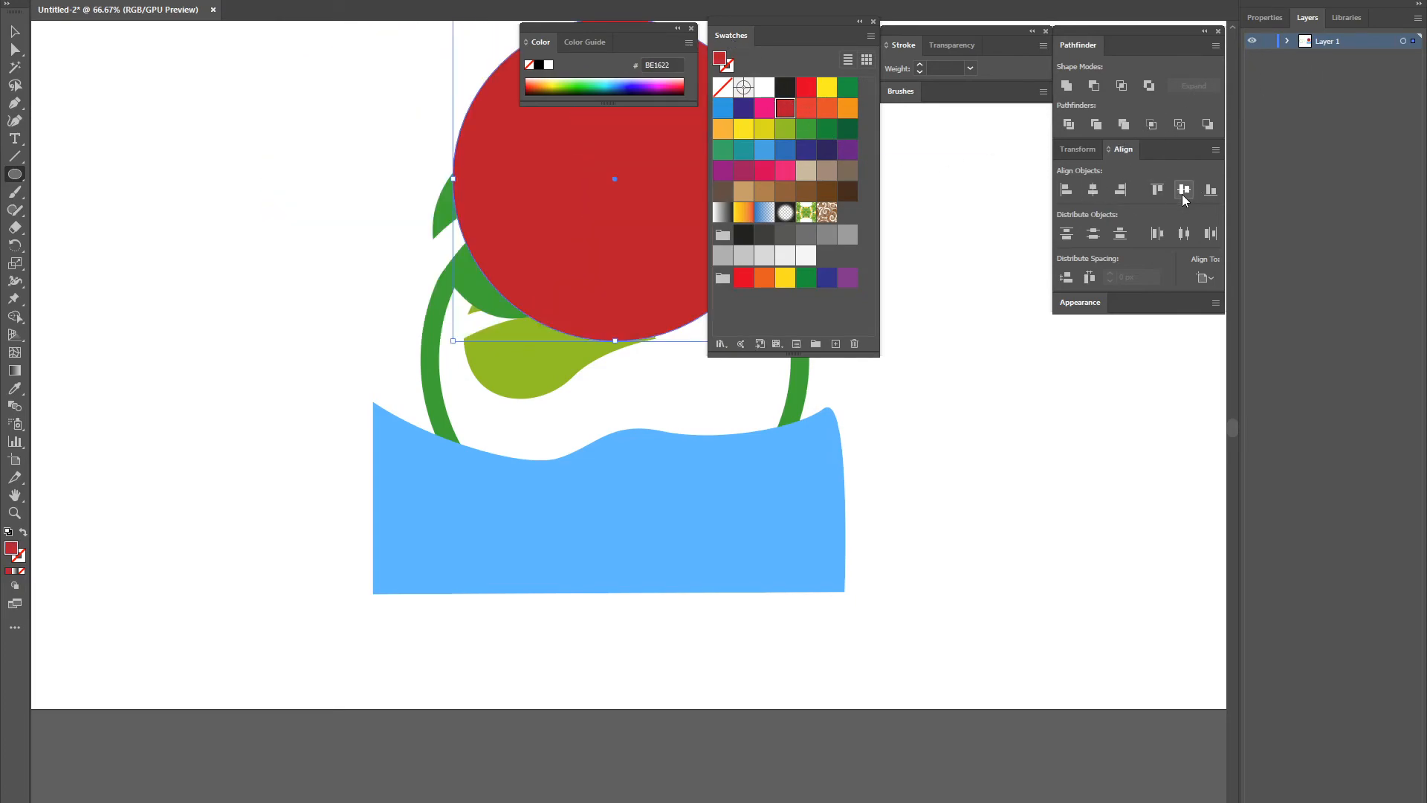
left_click(1184, 189)
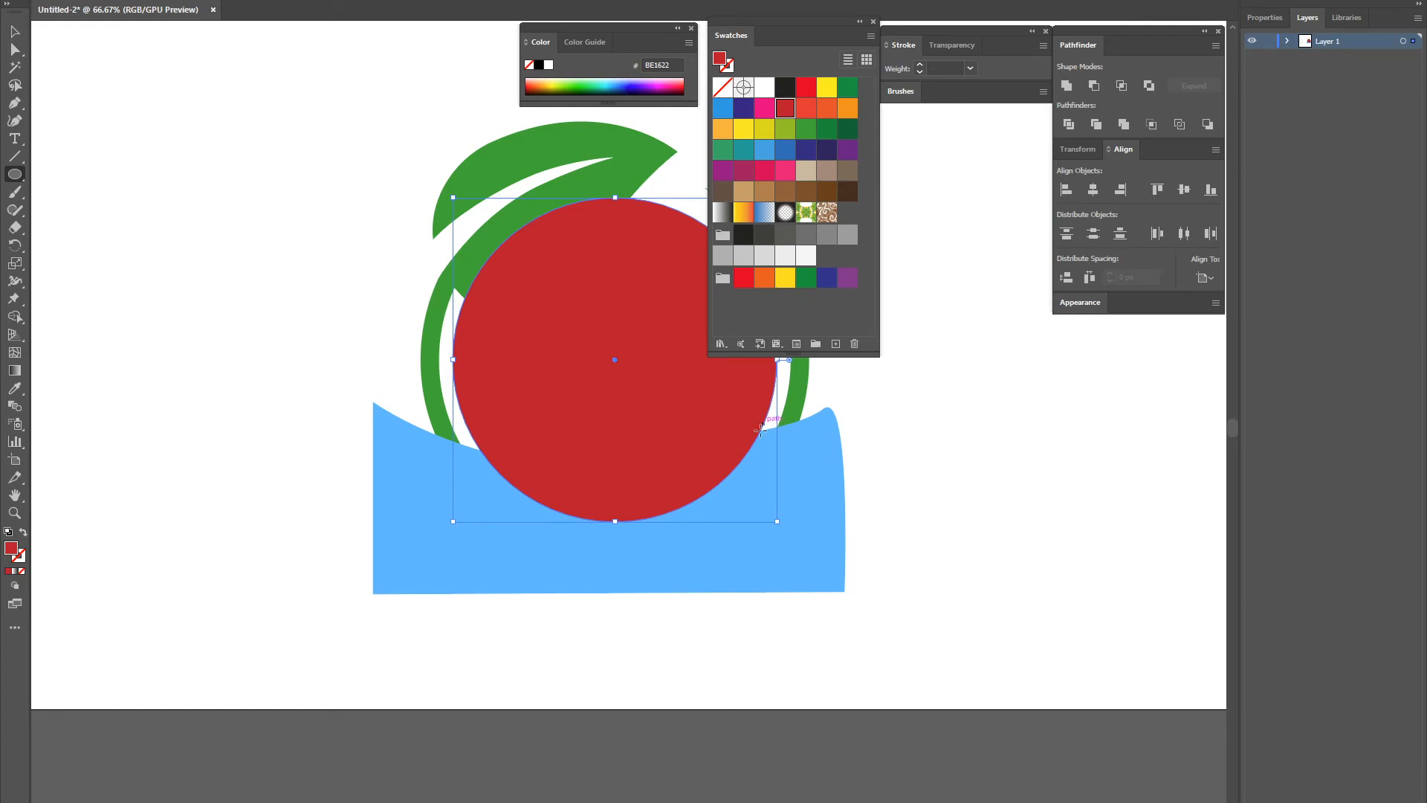
Enlarge the red circle slightly from its centre, leaving a narrow gap to the ring's inner edge
left_click_drag(592, 329, 469, 351)
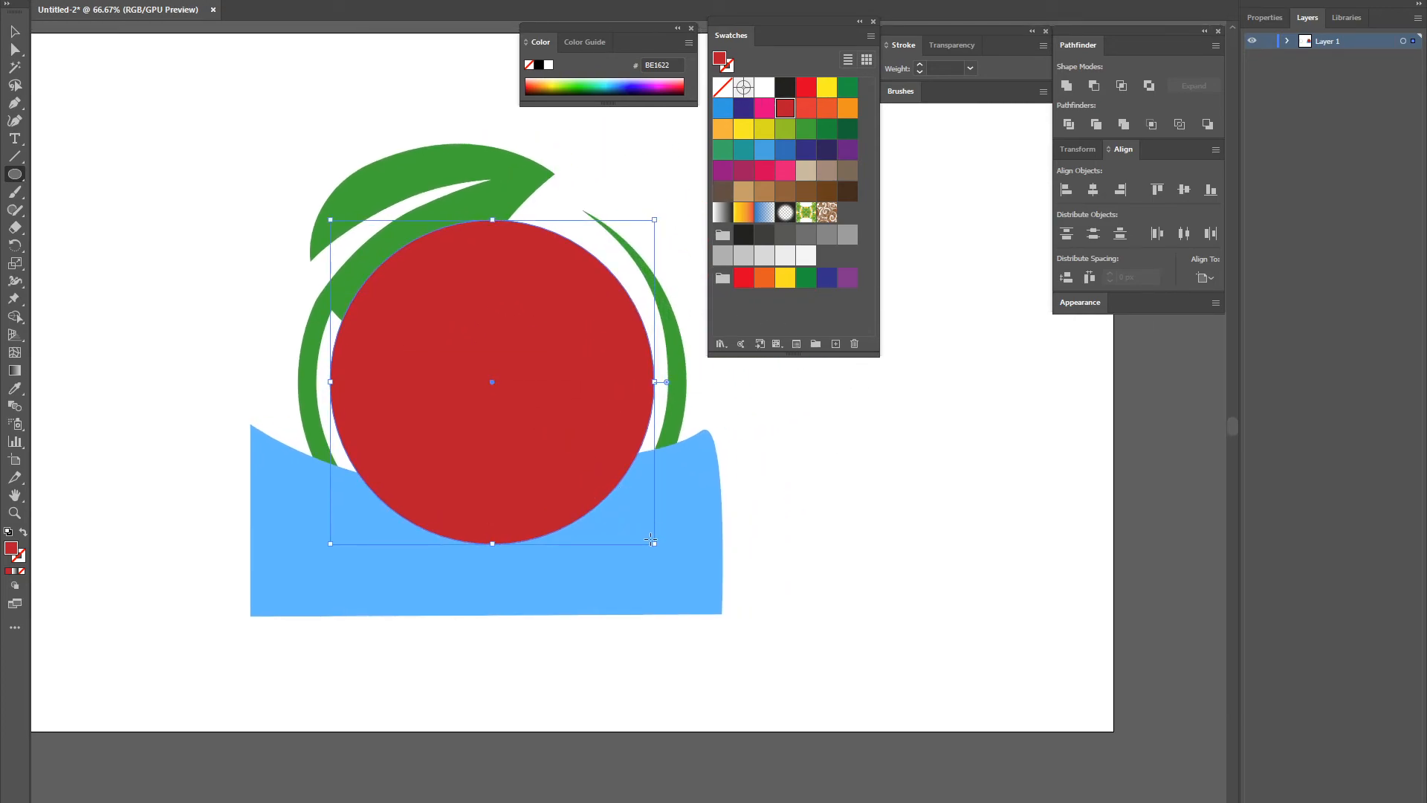
left_click_drag(657, 547, 663, 549)
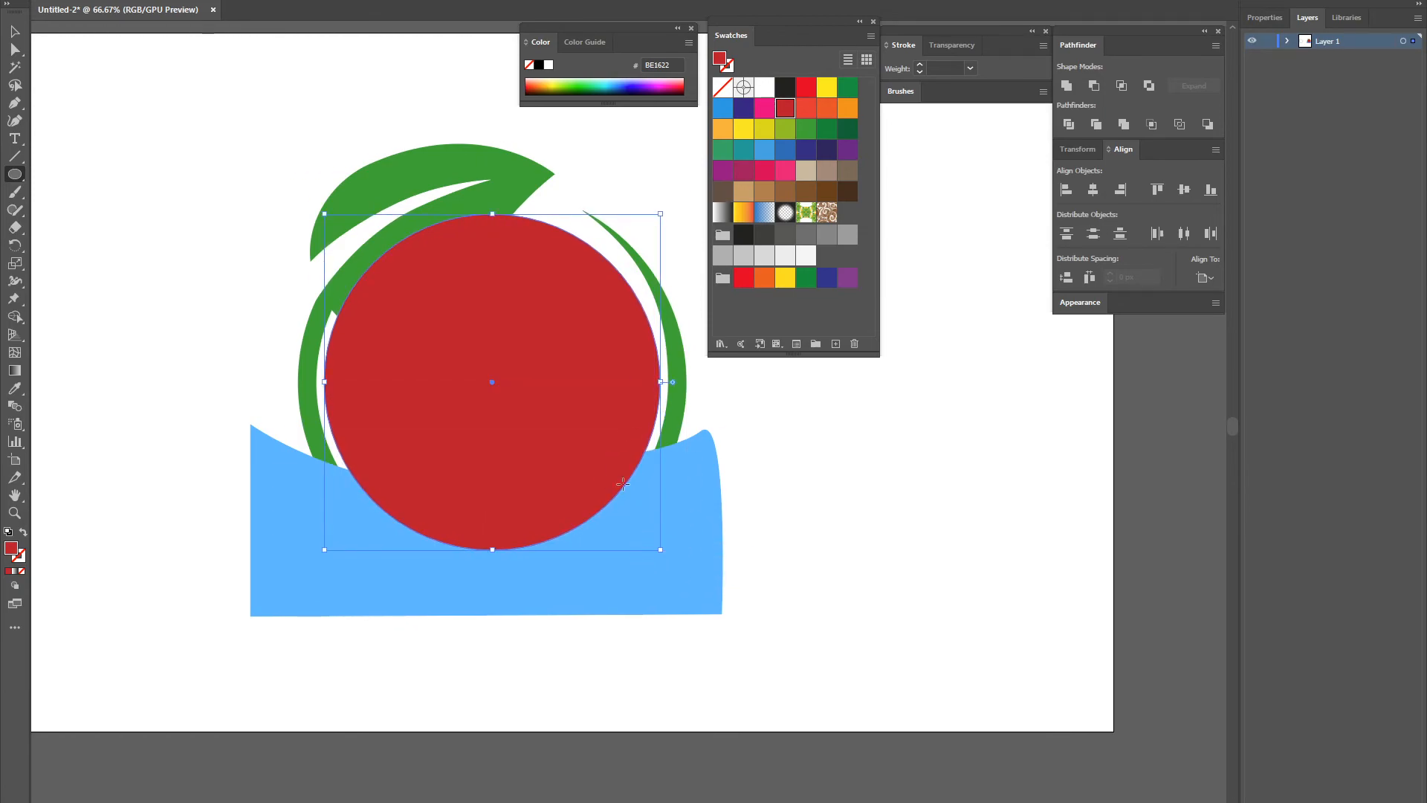
Try to cut the red circle out of the blue wave shape with Minus Front
key("v")
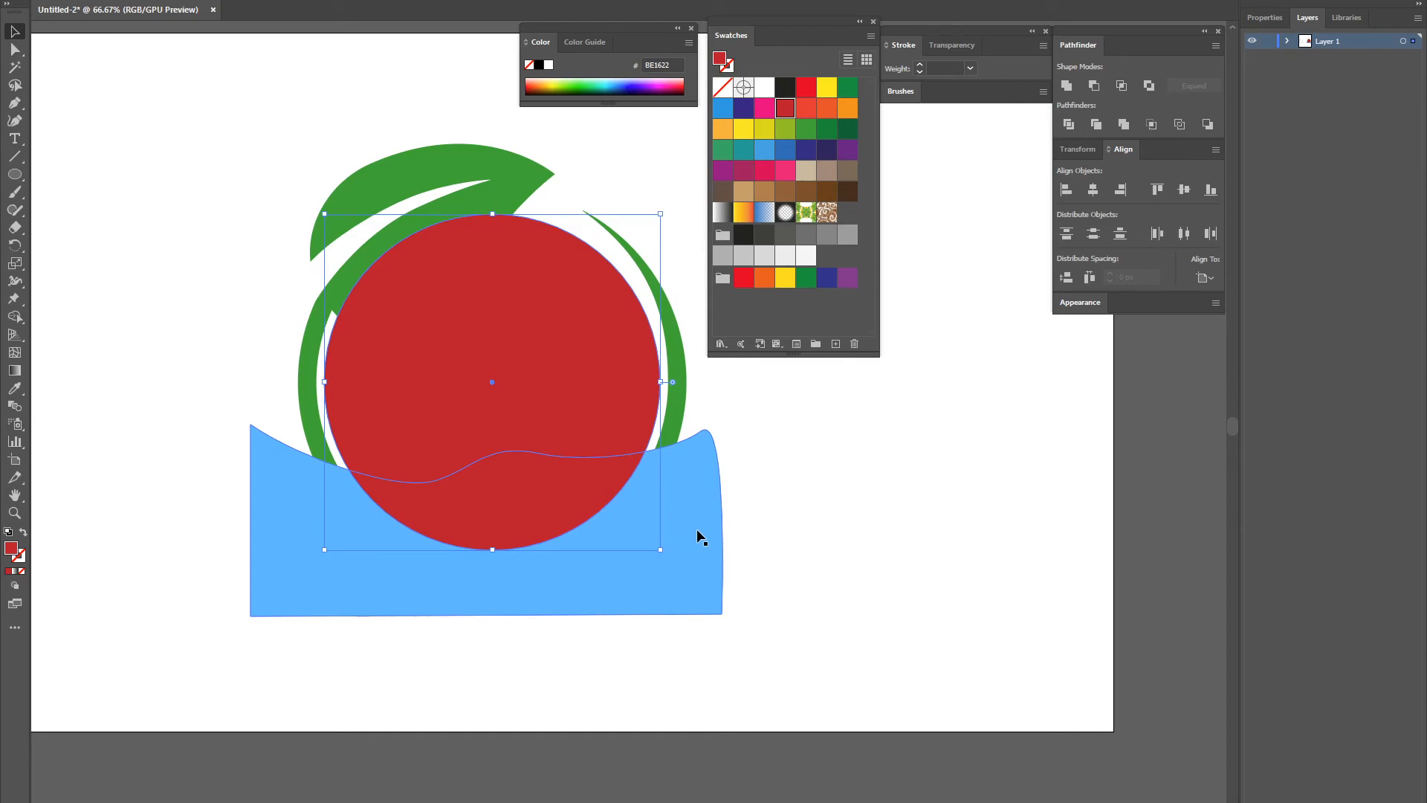
left_click(699, 520, "shift")
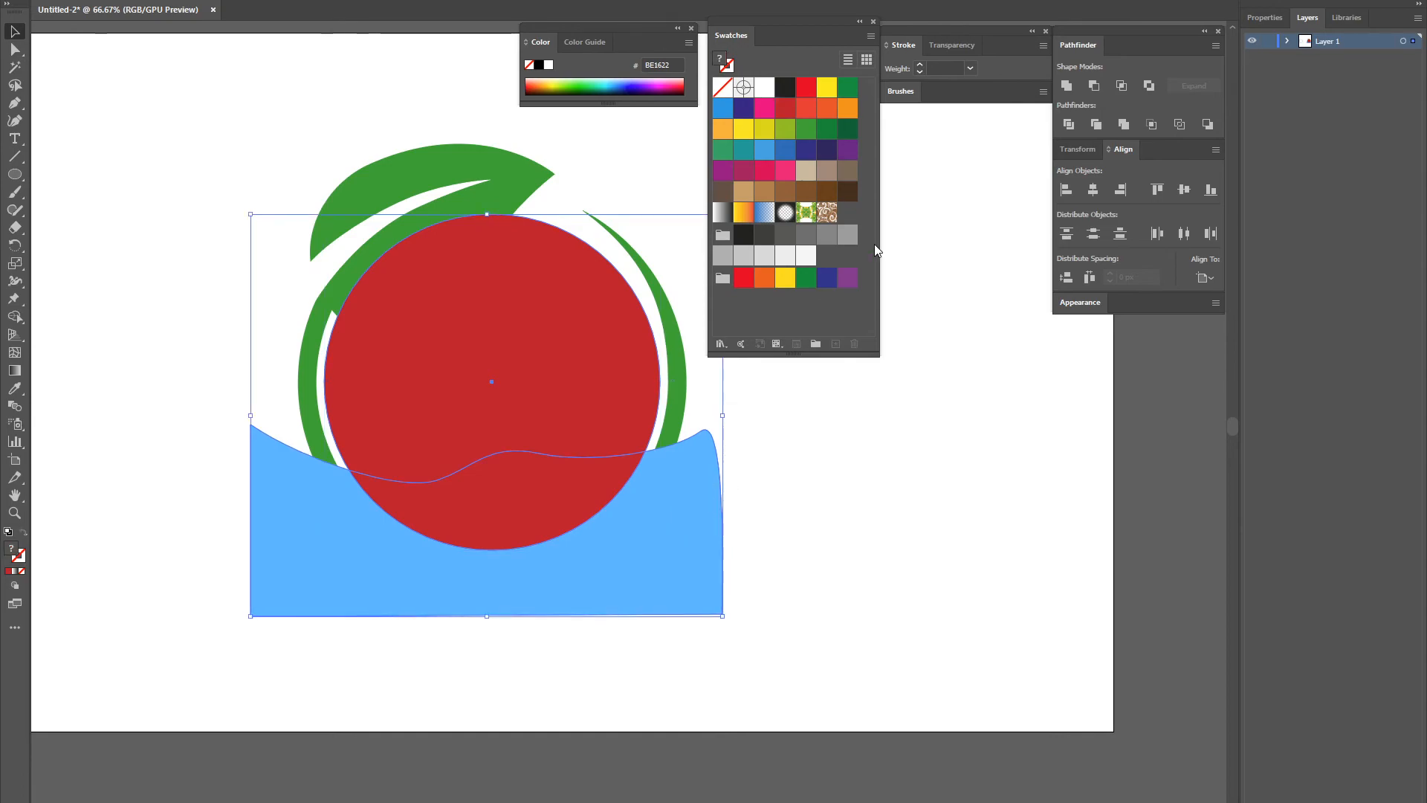
left_click(1095, 86)
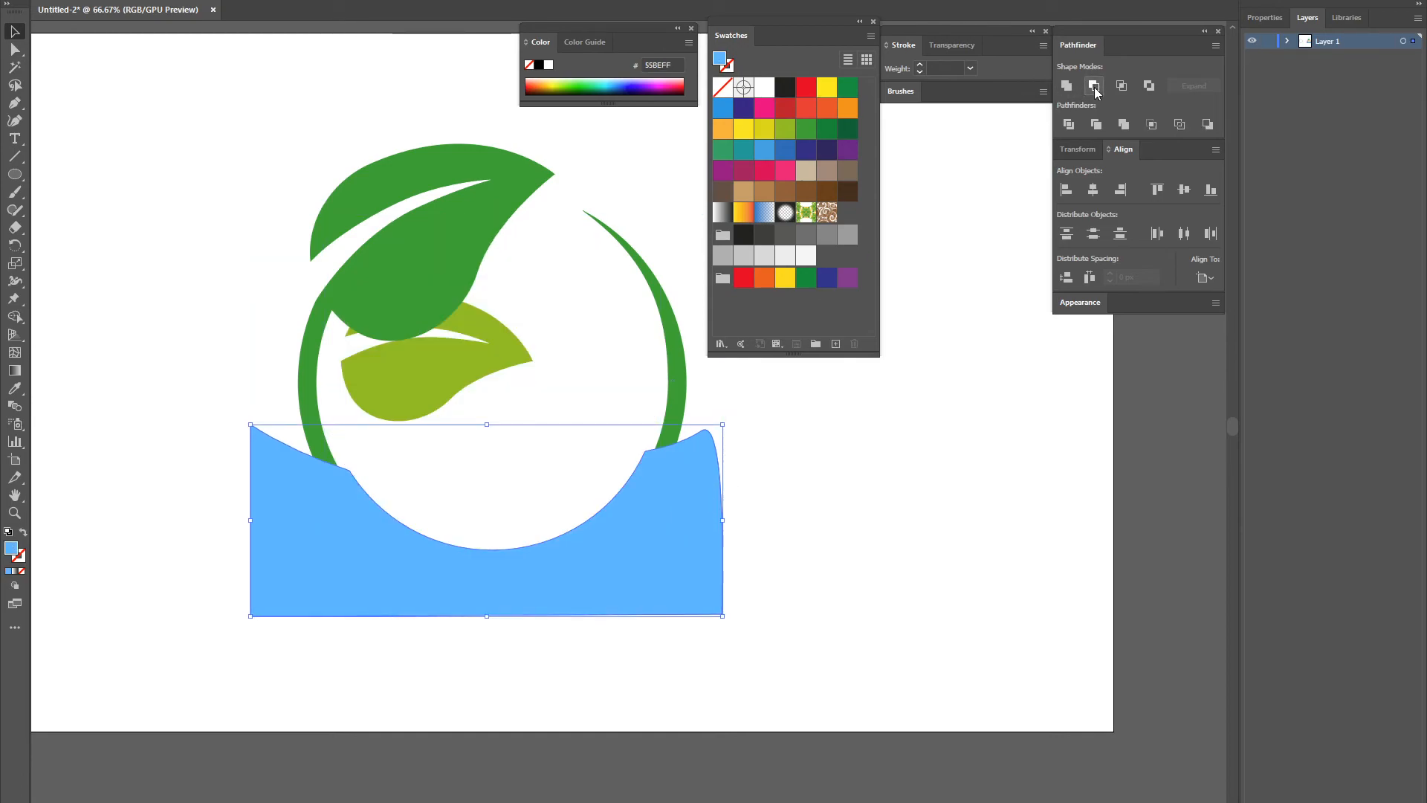
key("ctrl+z")
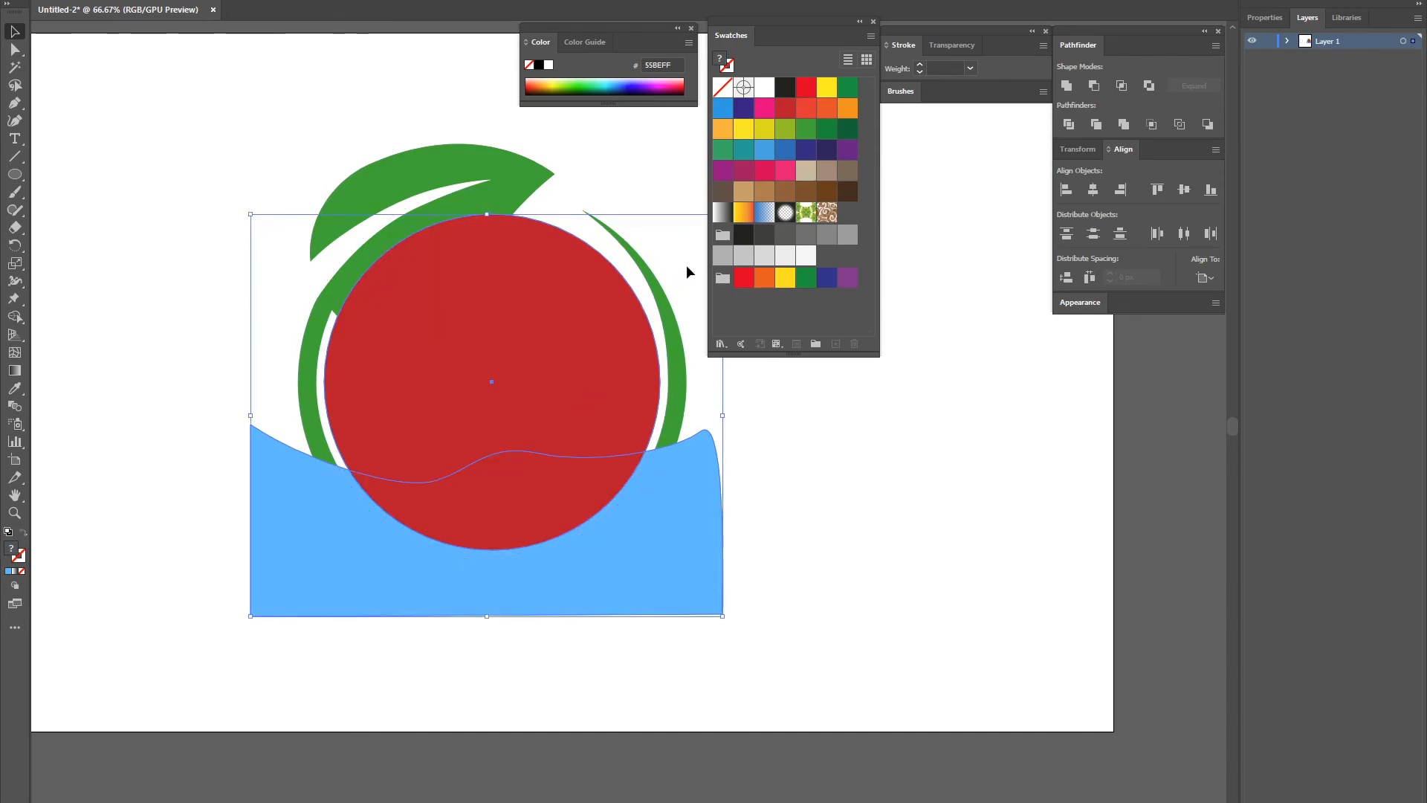
Try bringing the blue wave shape to the front and subtracting it from the red circle
left_click(818, 467)
left_click(612, 548)
key("ctrl+shift+bracketright")
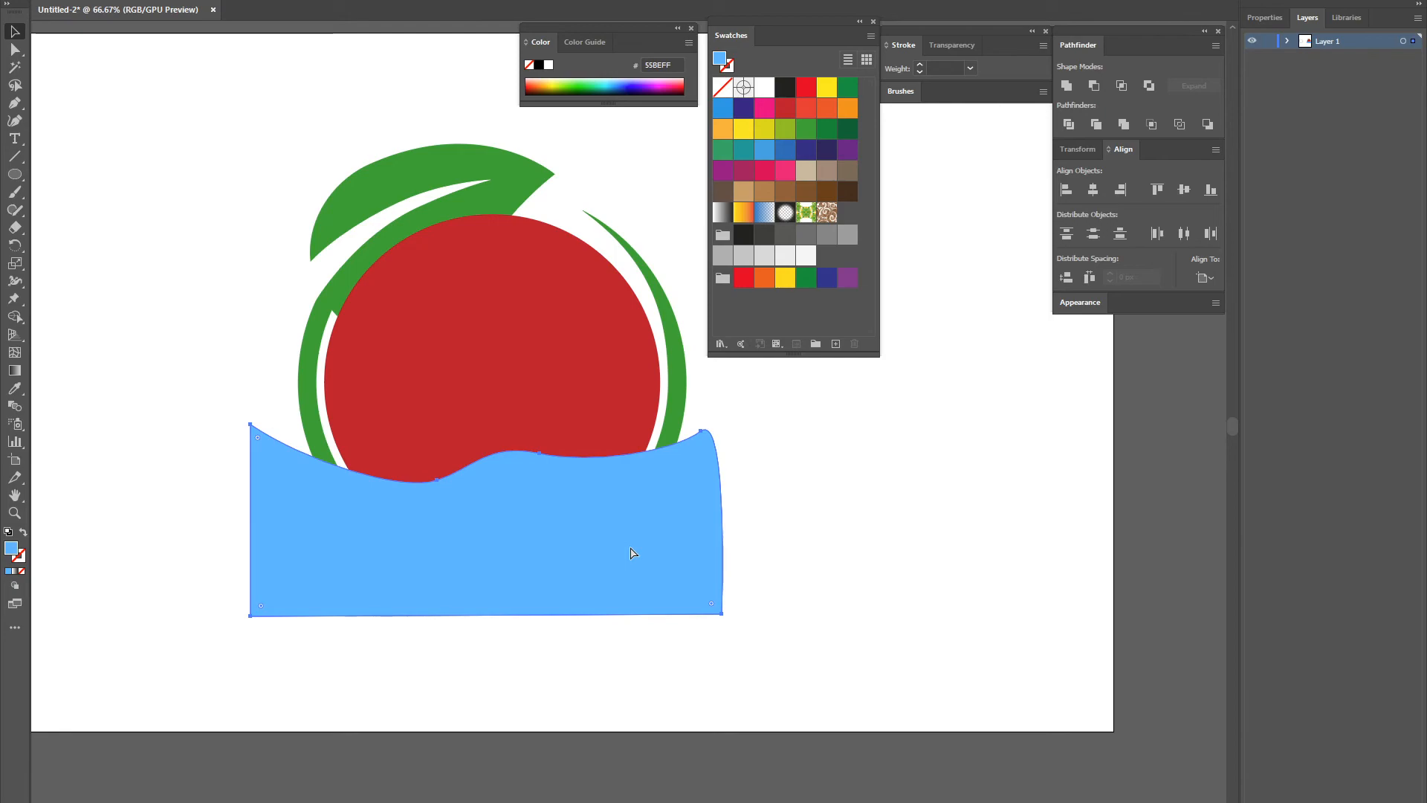
left_click(511, 332, "shift")
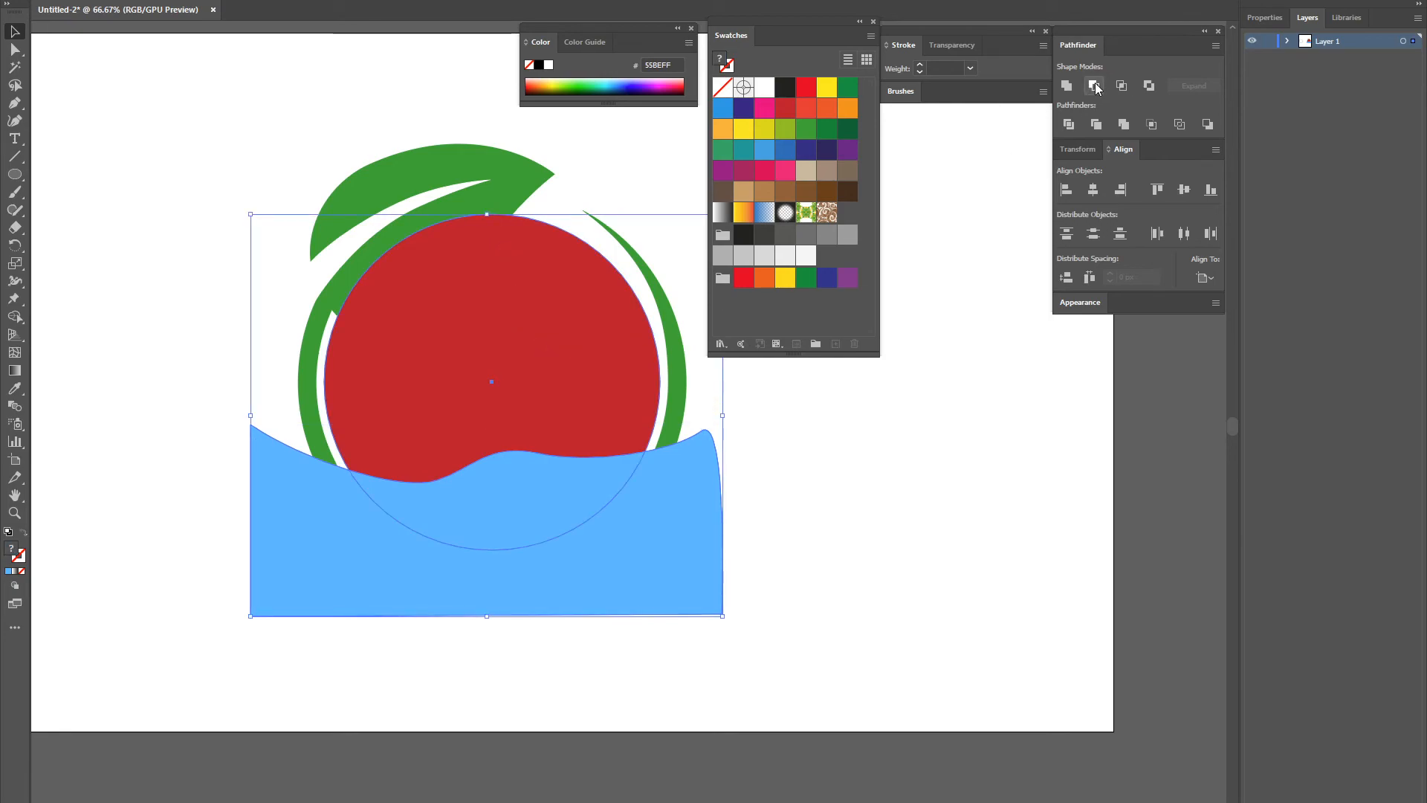
left_click(1094, 86)
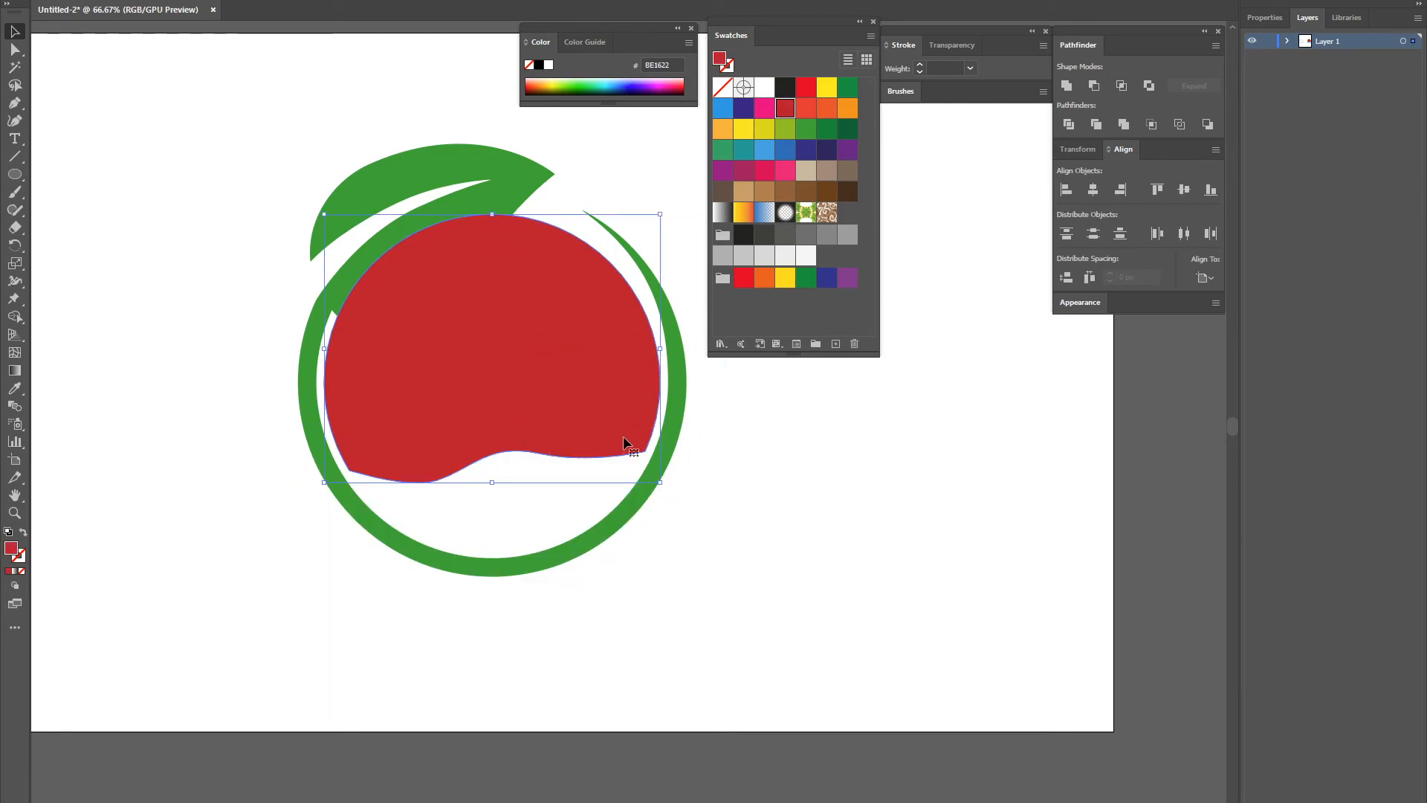
key("ctrl+z")
key("ctrl+z")
Intersect the red circle with the blue wave shape and fill the resulting wave with blue 36A9E1
left_click(843, 435)
left_click(525, 430)
left_click(704, 512, "shift")
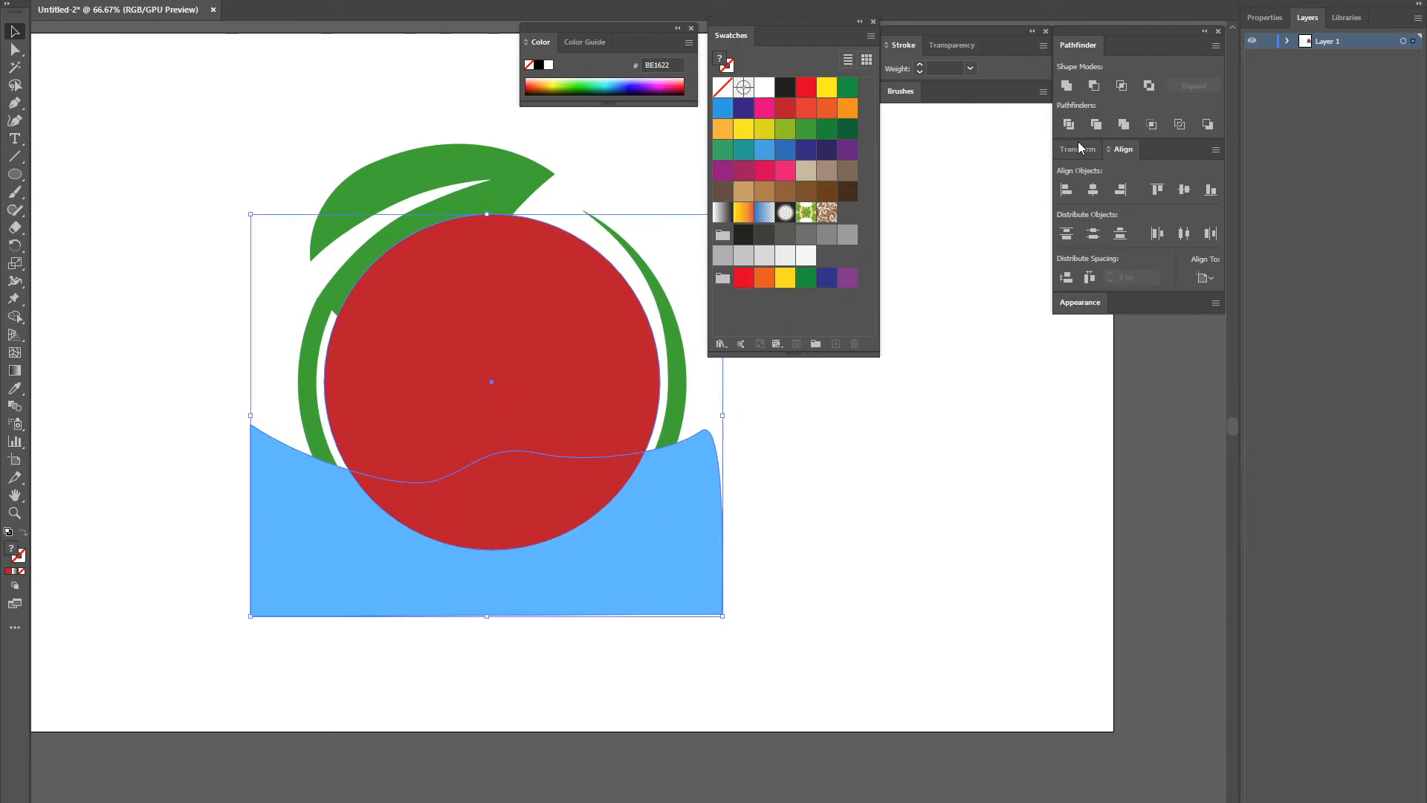
left_click(1122, 87)
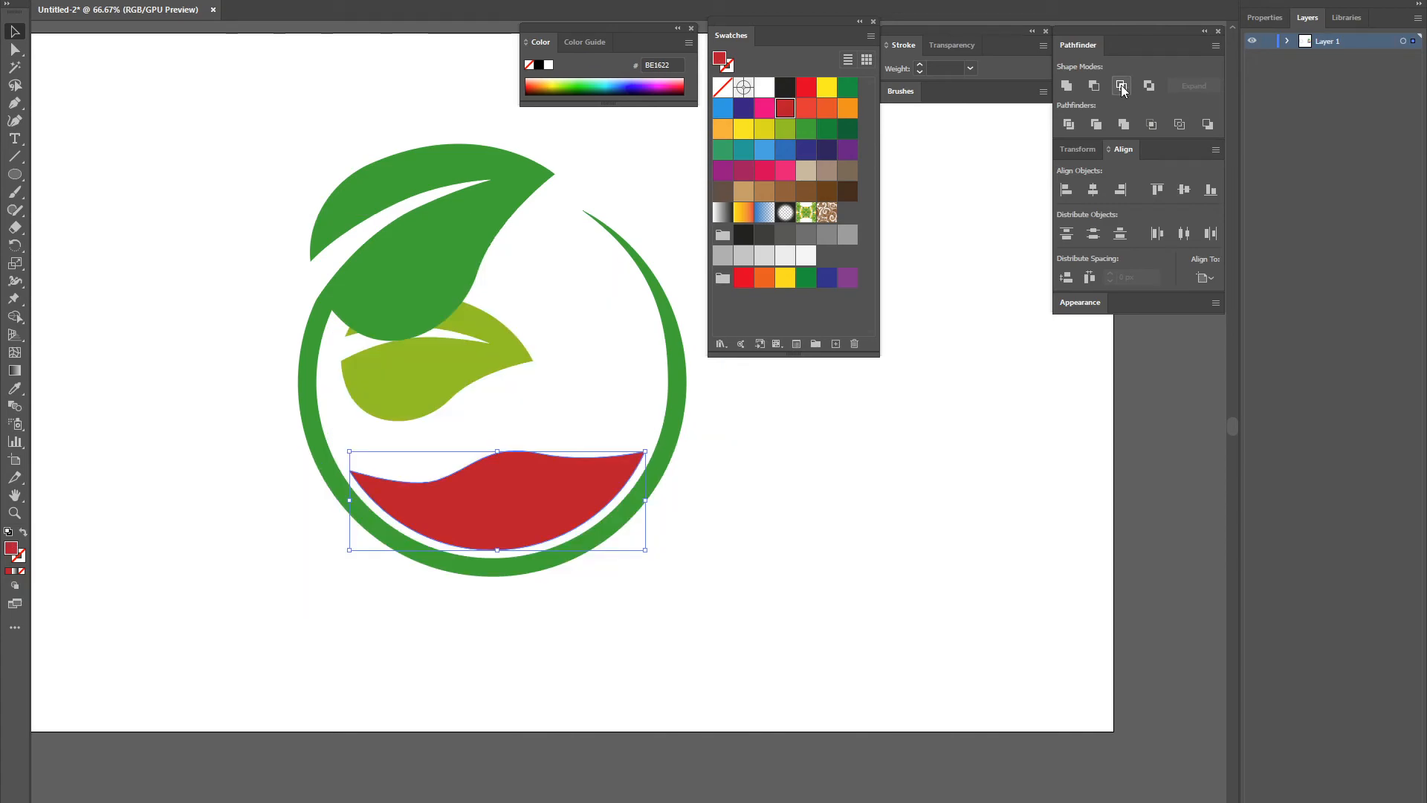
left_click(764, 150)
left_click(780, 515)
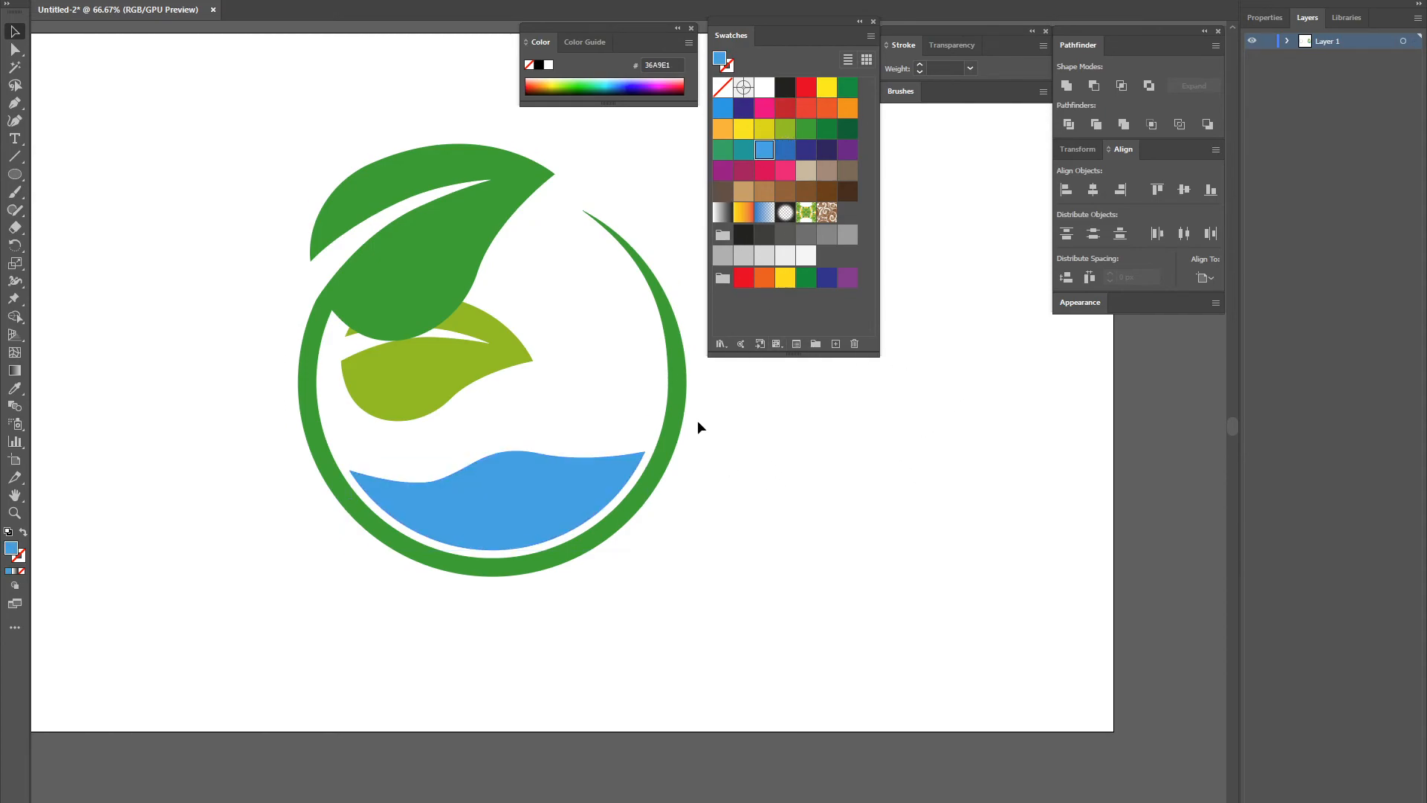
Draw a closed blue water drop hanging from the tip of the light green leaf, using the Pen tool
left_click_drag(773, 461, 755, 480)
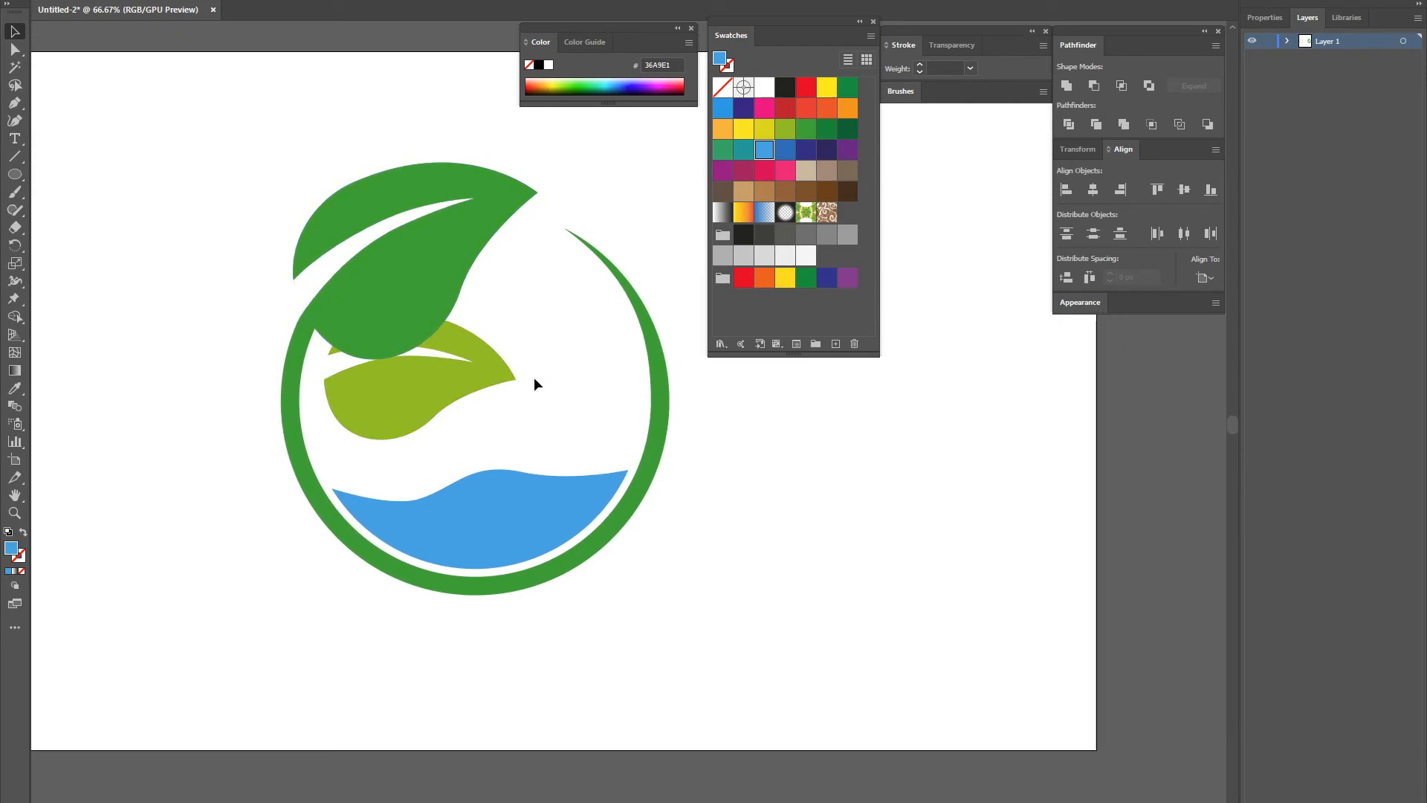
key("ctrl+plus")
key("ctrl+plus")
left_click_drag(416, 334, 537, 364)
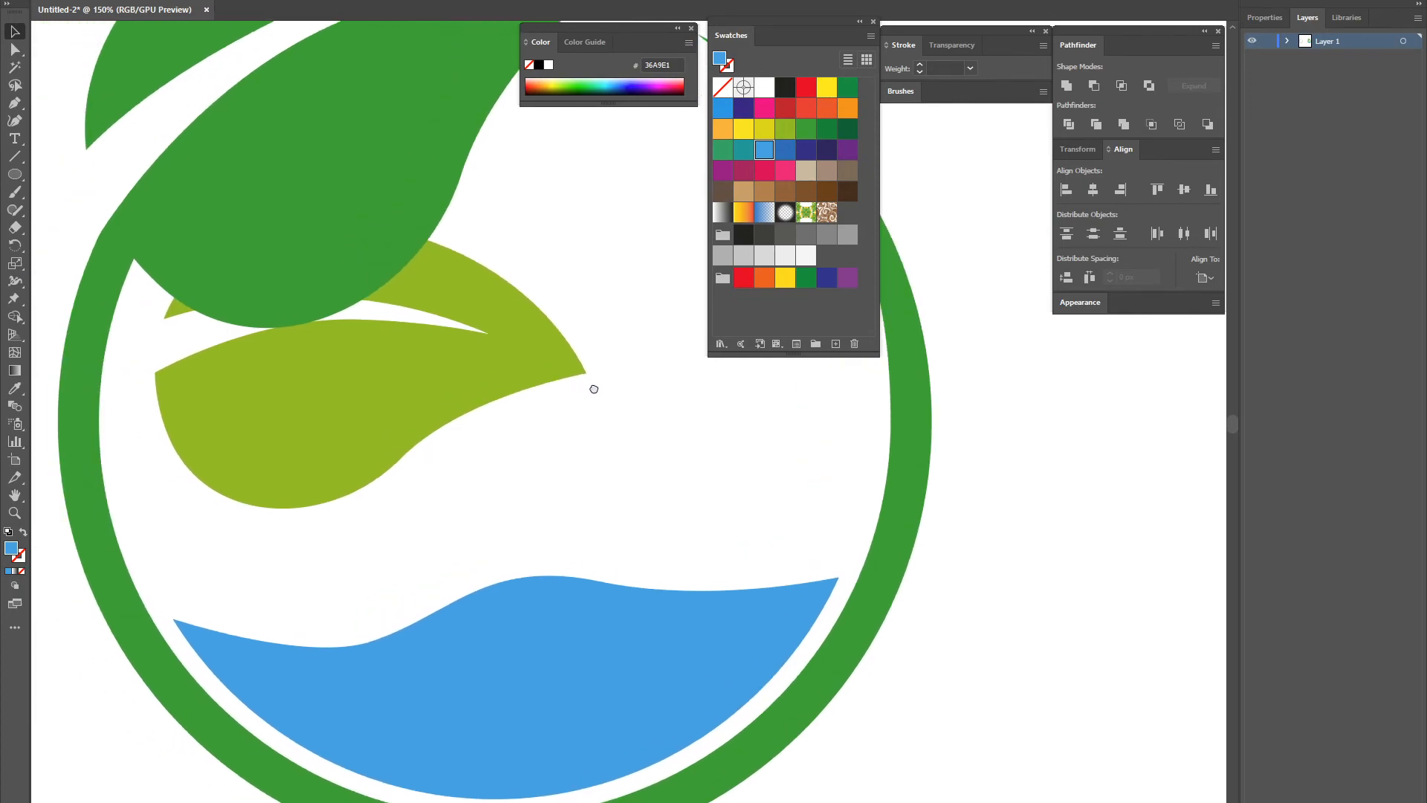
left_click(375, 269)
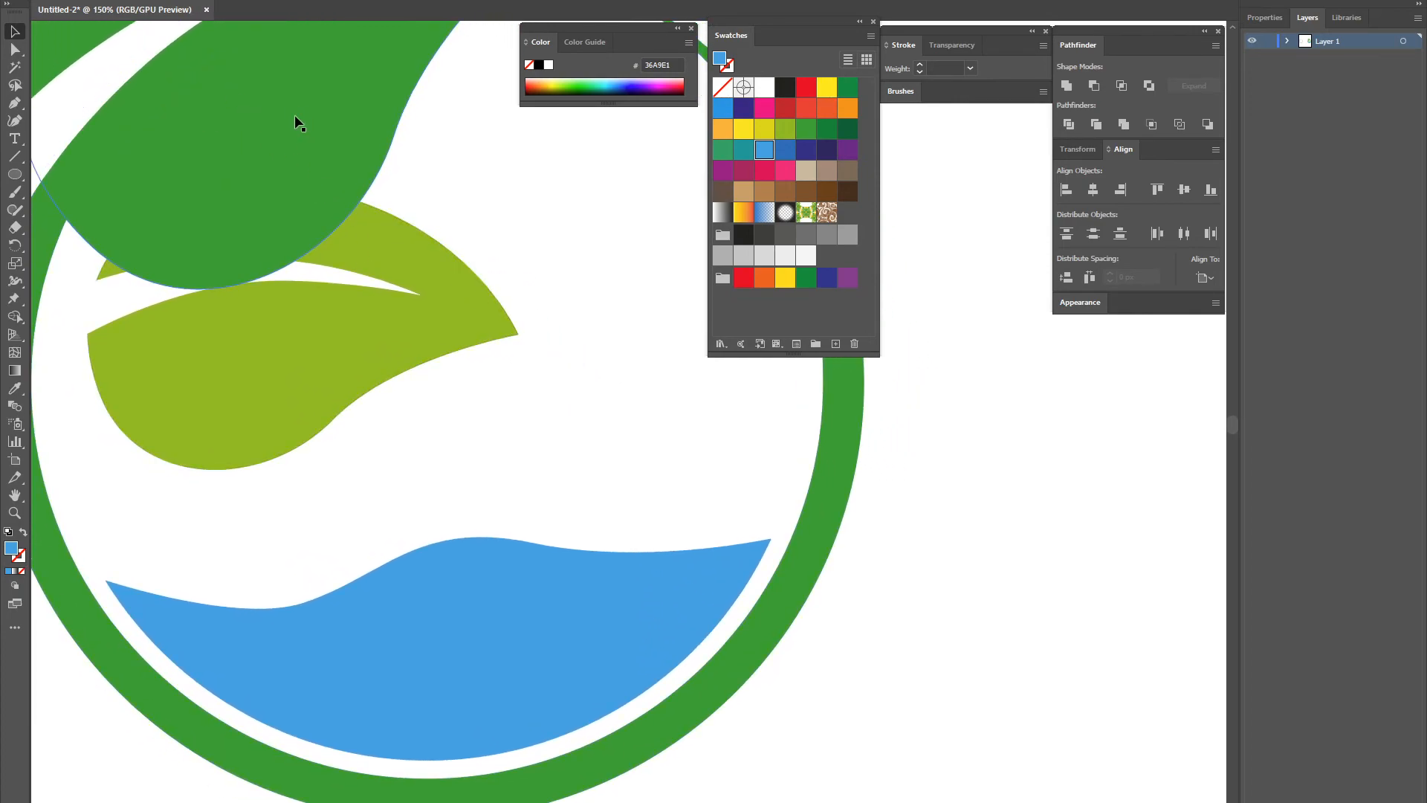
left_click(22, 122)
left_click(15, 106)
scroll(573, 364, "up", 2)
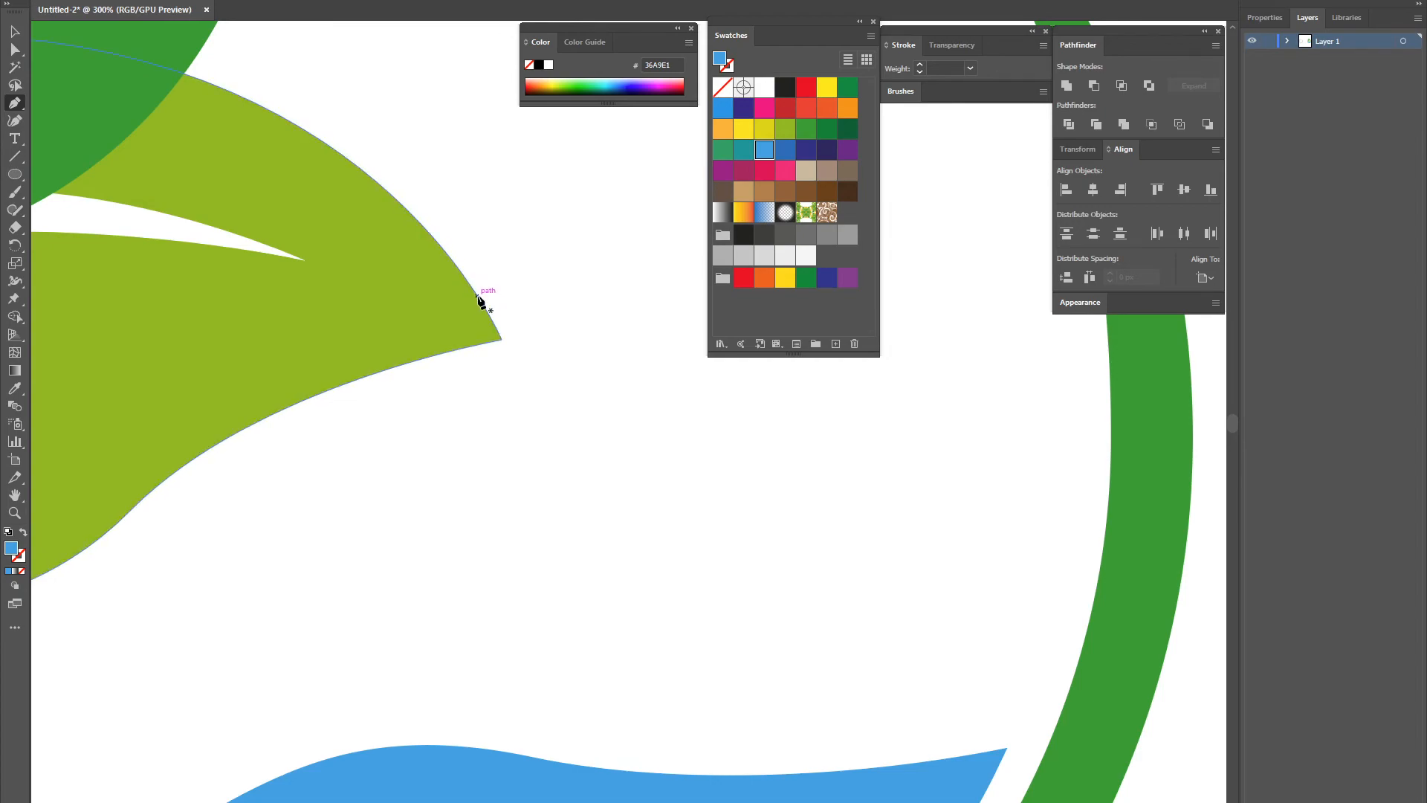
left_click_drag(480, 299, 484, 306)
key("ctrl+z")
left_click(484, 307)
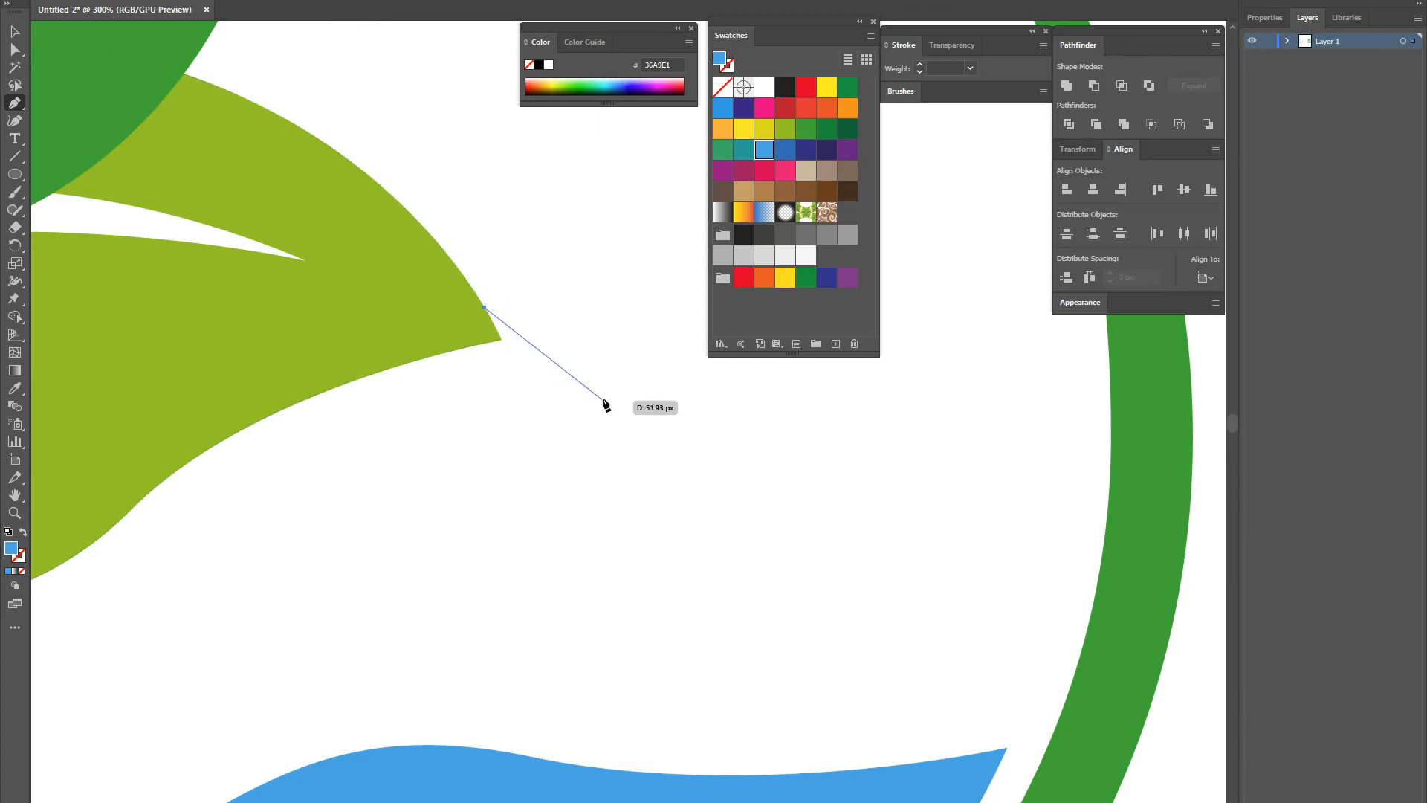
left_click_drag(559, 403, 585, 451)
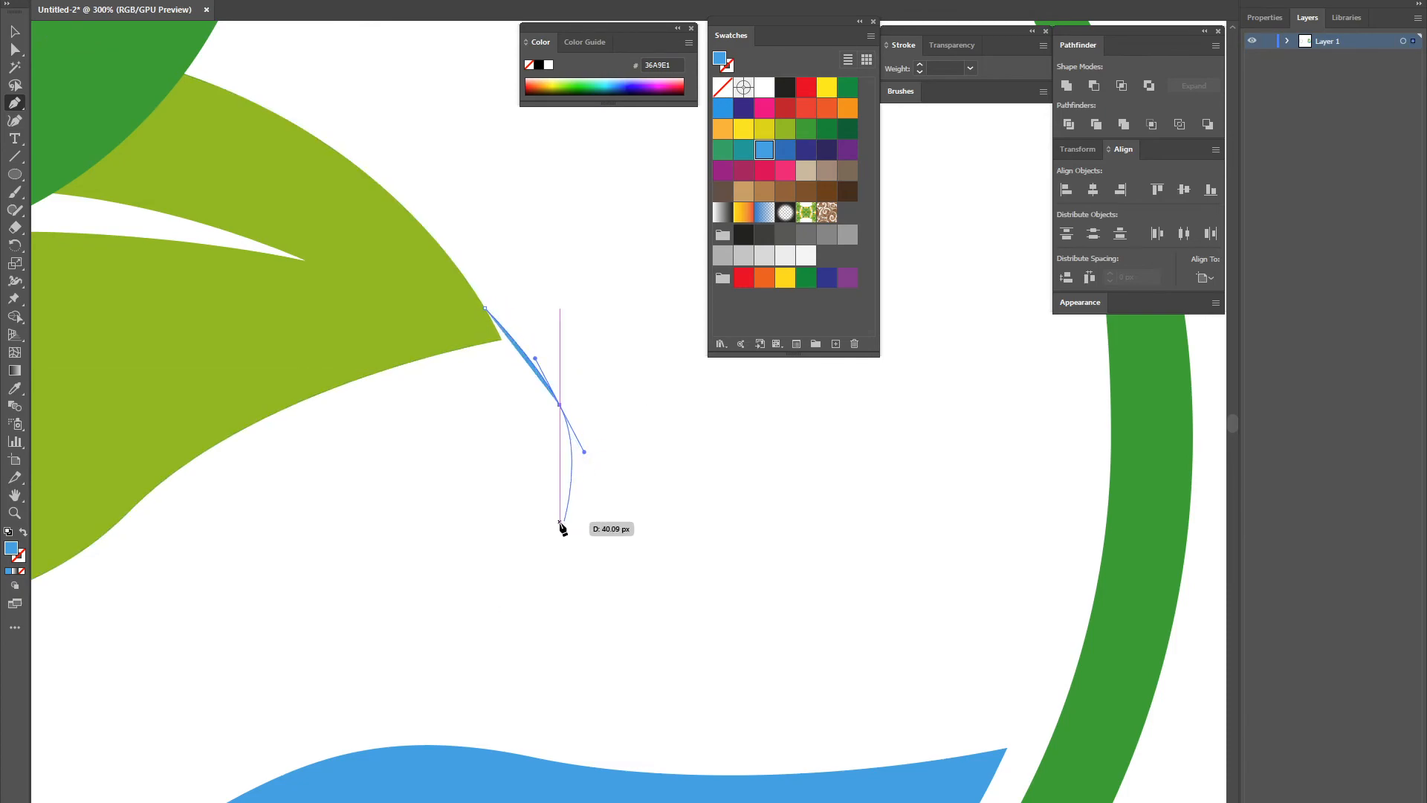
left_click_drag(521, 539, 446, 525)
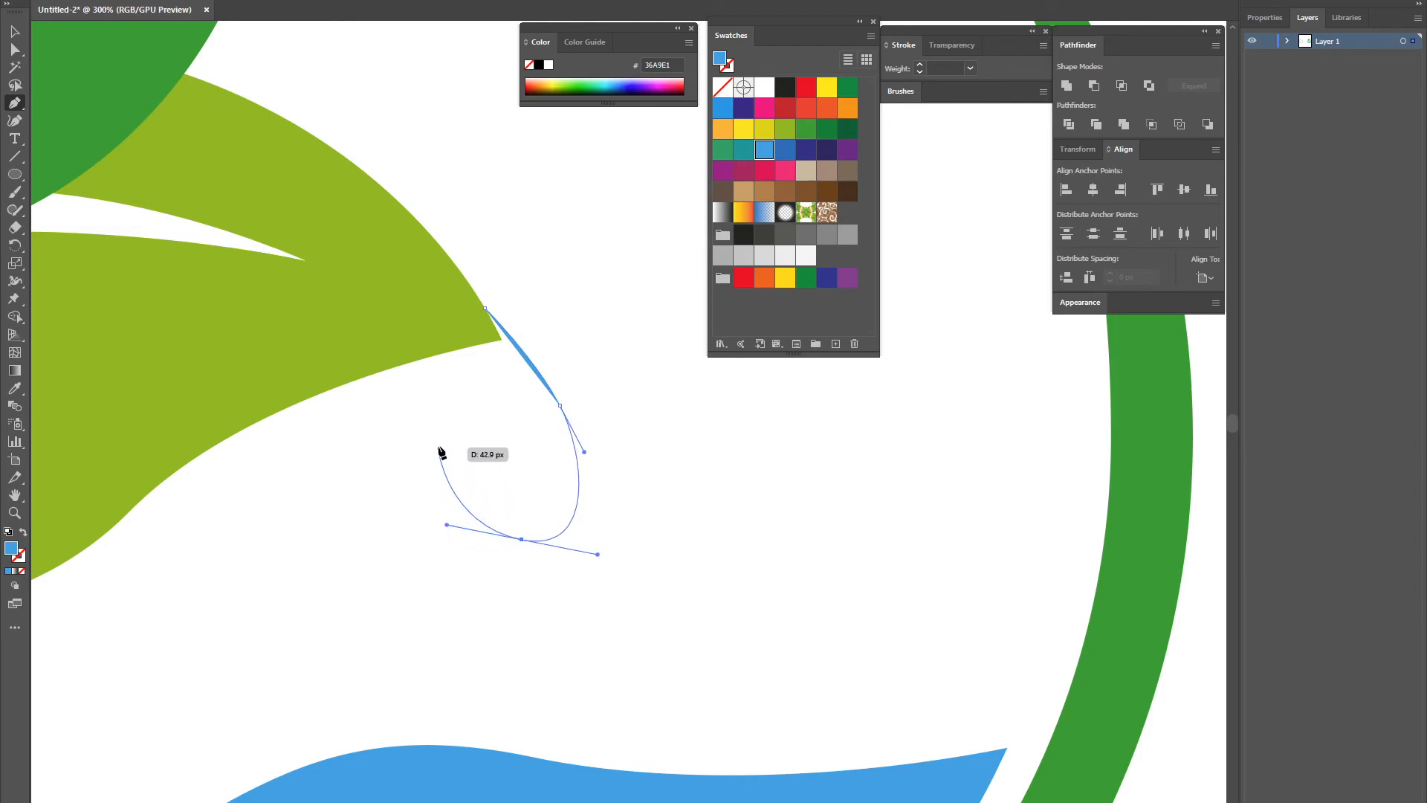
left_click_drag(441, 444, 465, 412)
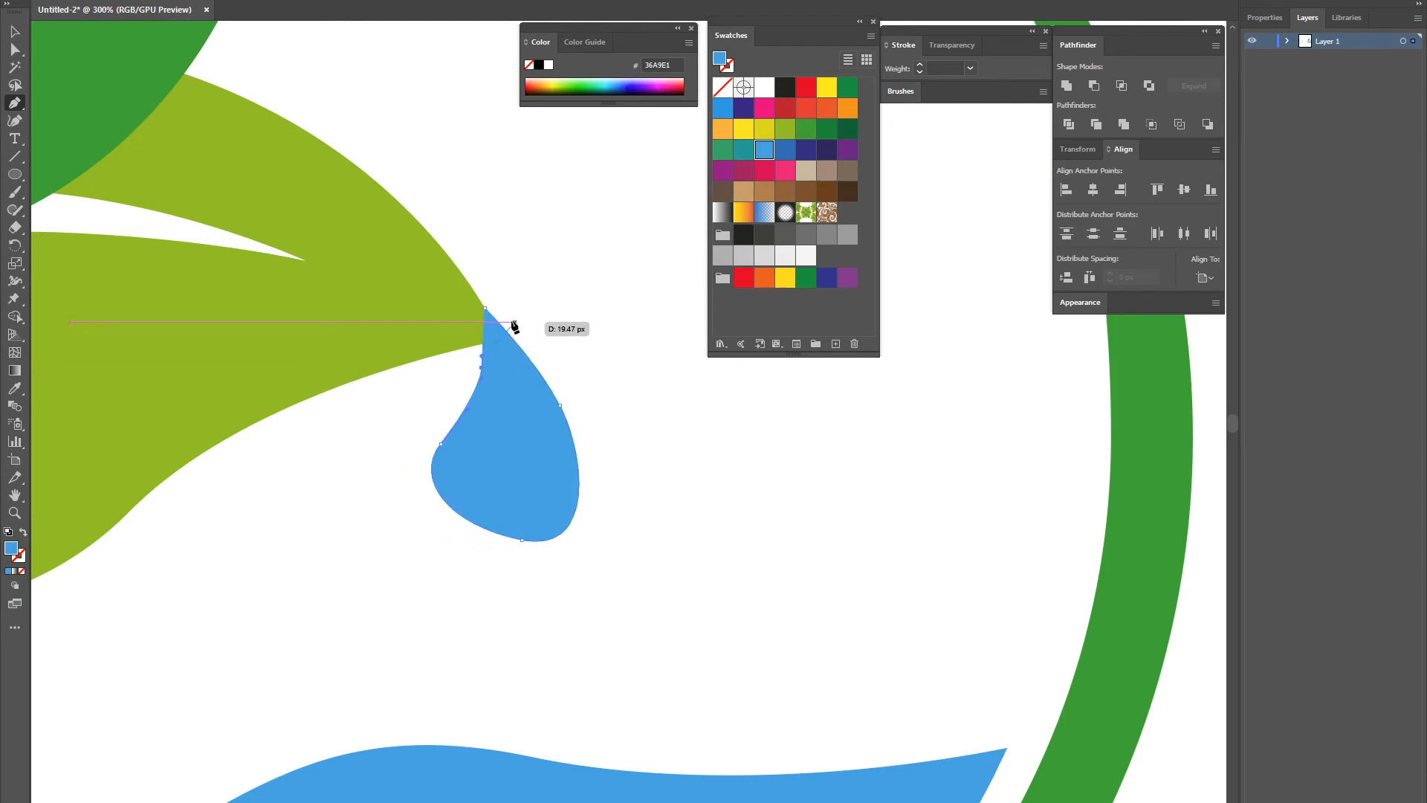
left_click(484, 307)
Reshape the drop's anchor points and handles into a rounded bottom with a slim, curved neck
left_click(15, 49)
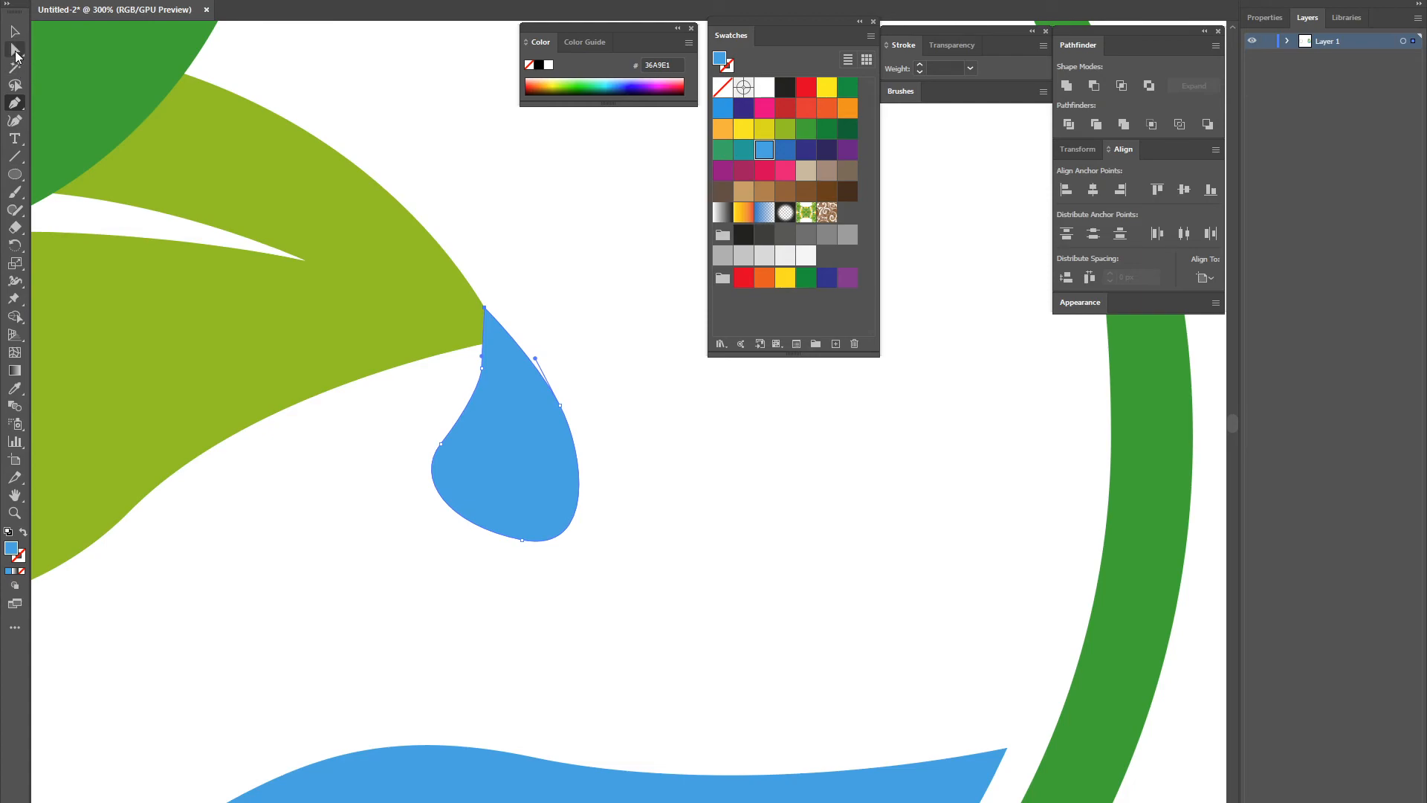
left_click(526, 542)
left_click_drag(598, 553, 519, 561)
left_click_drag(441, 444, 428, 487)
left_click_drag(483, 367, 494, 363)
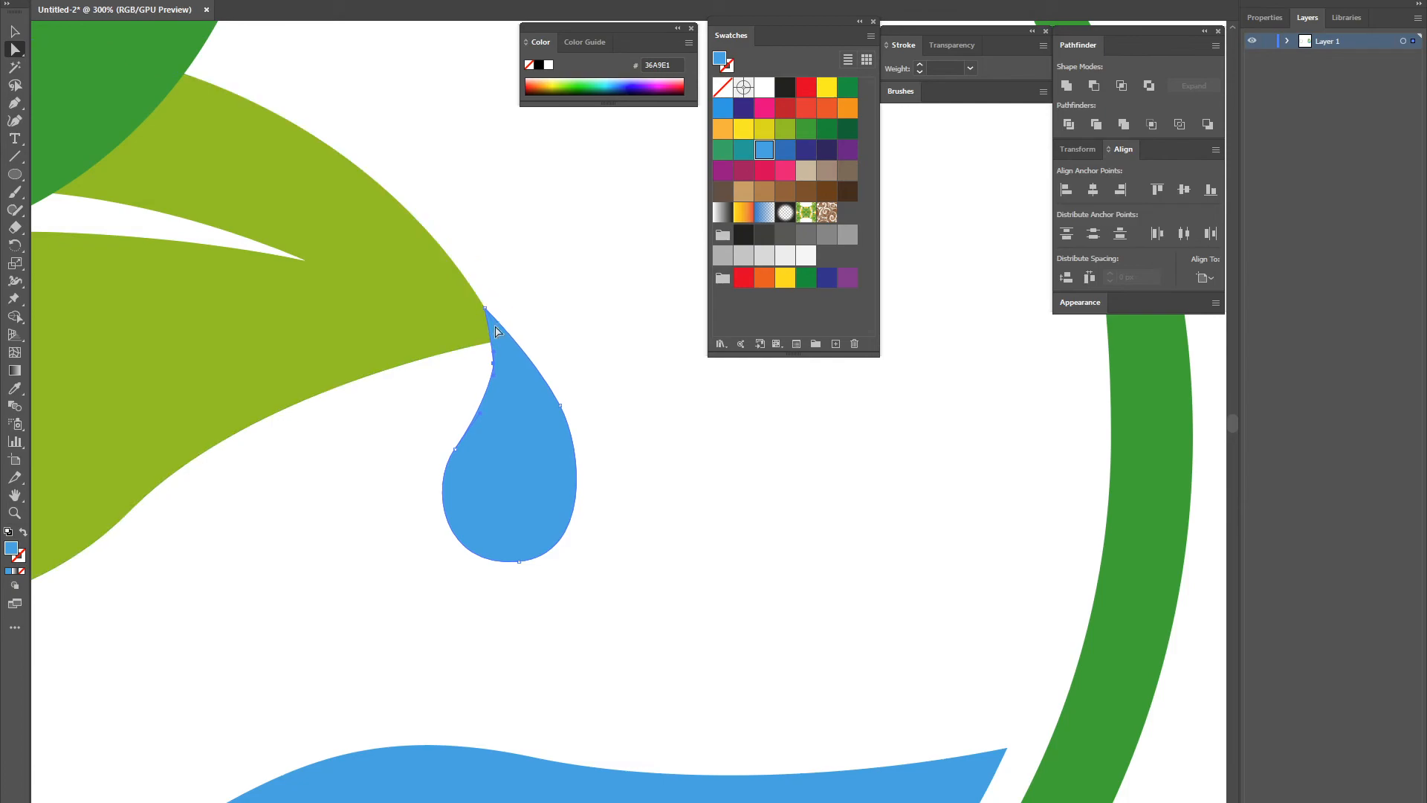
left_click_drag(561, 409, 562, 420)
left_click(455, 448)
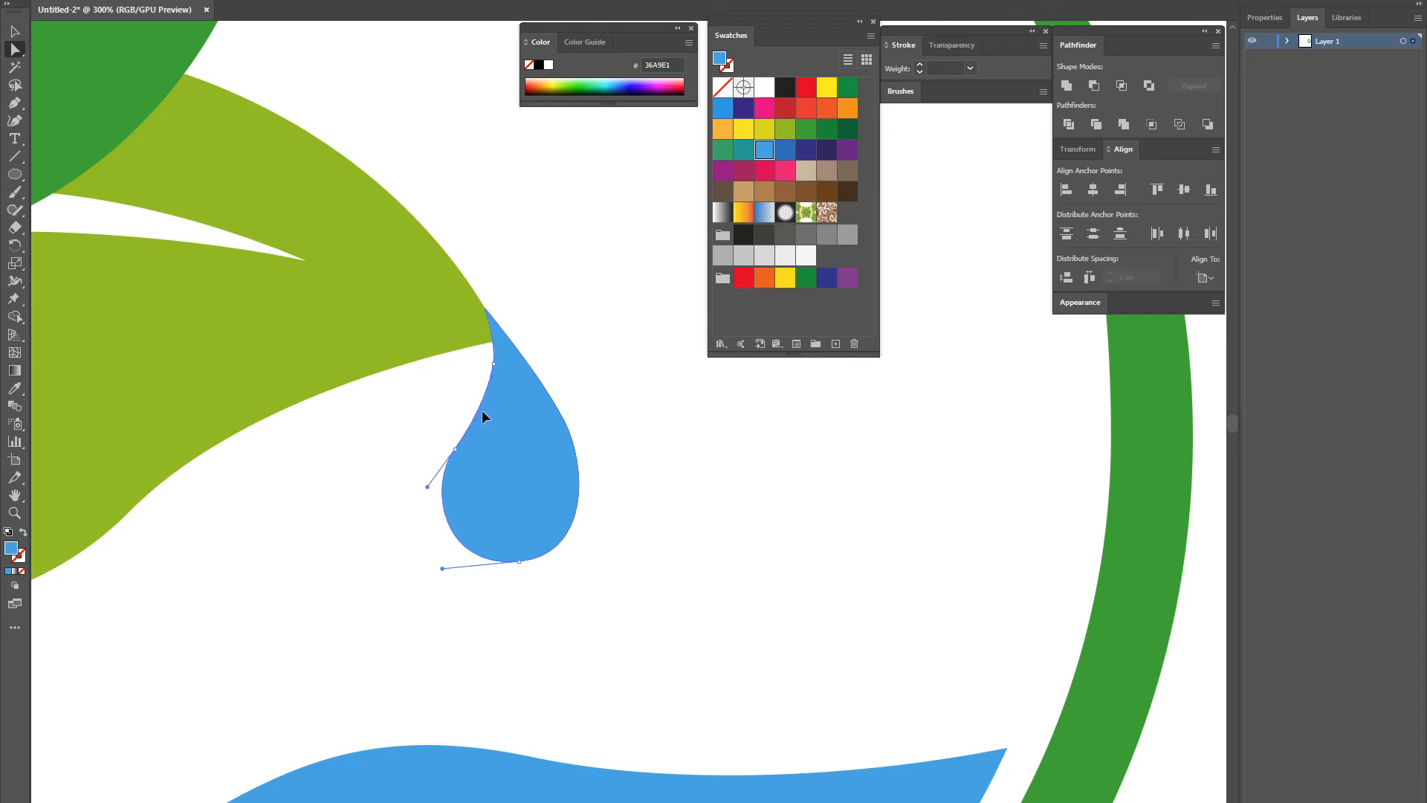
left_click_drag(455, 449, 452, 445)
left_click_drag(519, 561, 520, 569)
key("v")
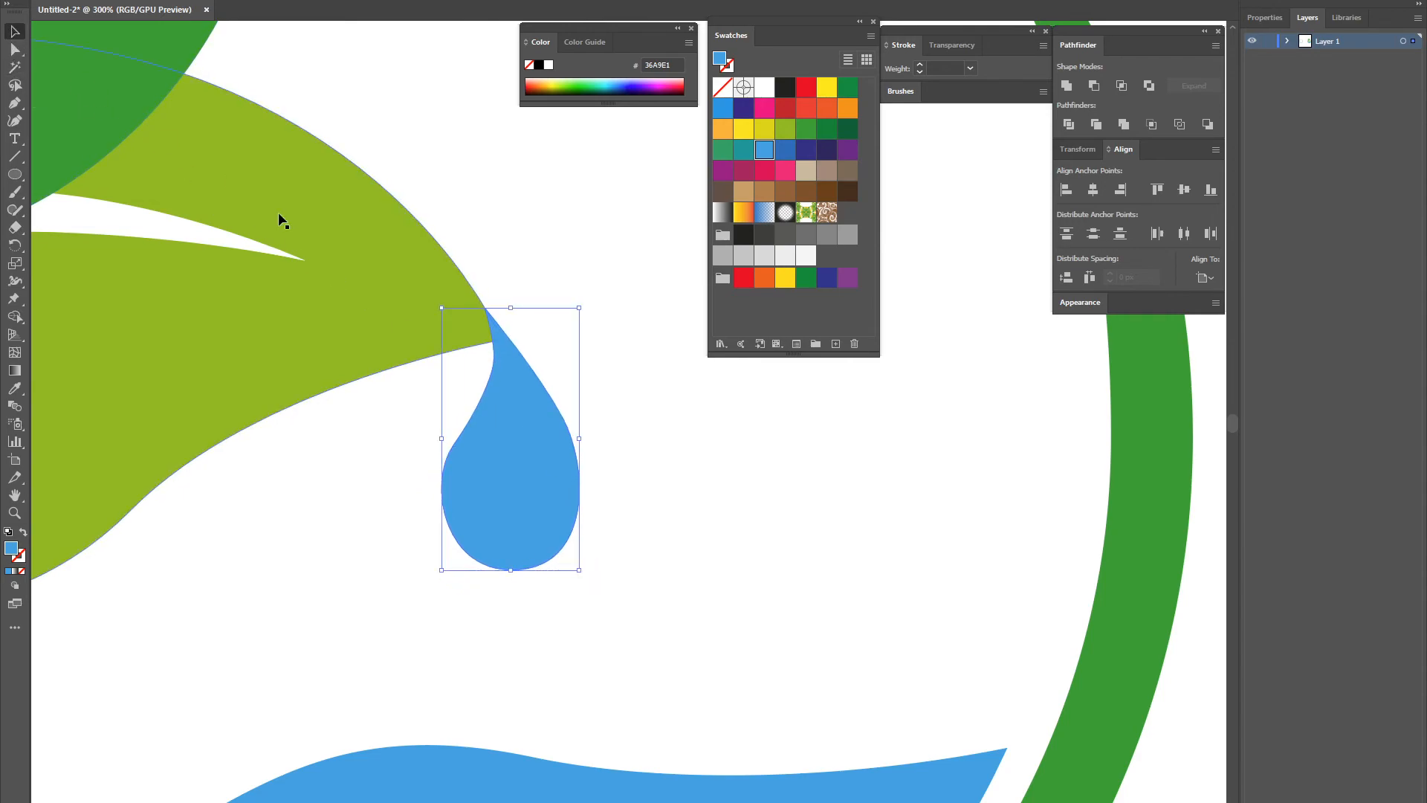
left_click(658, 427)
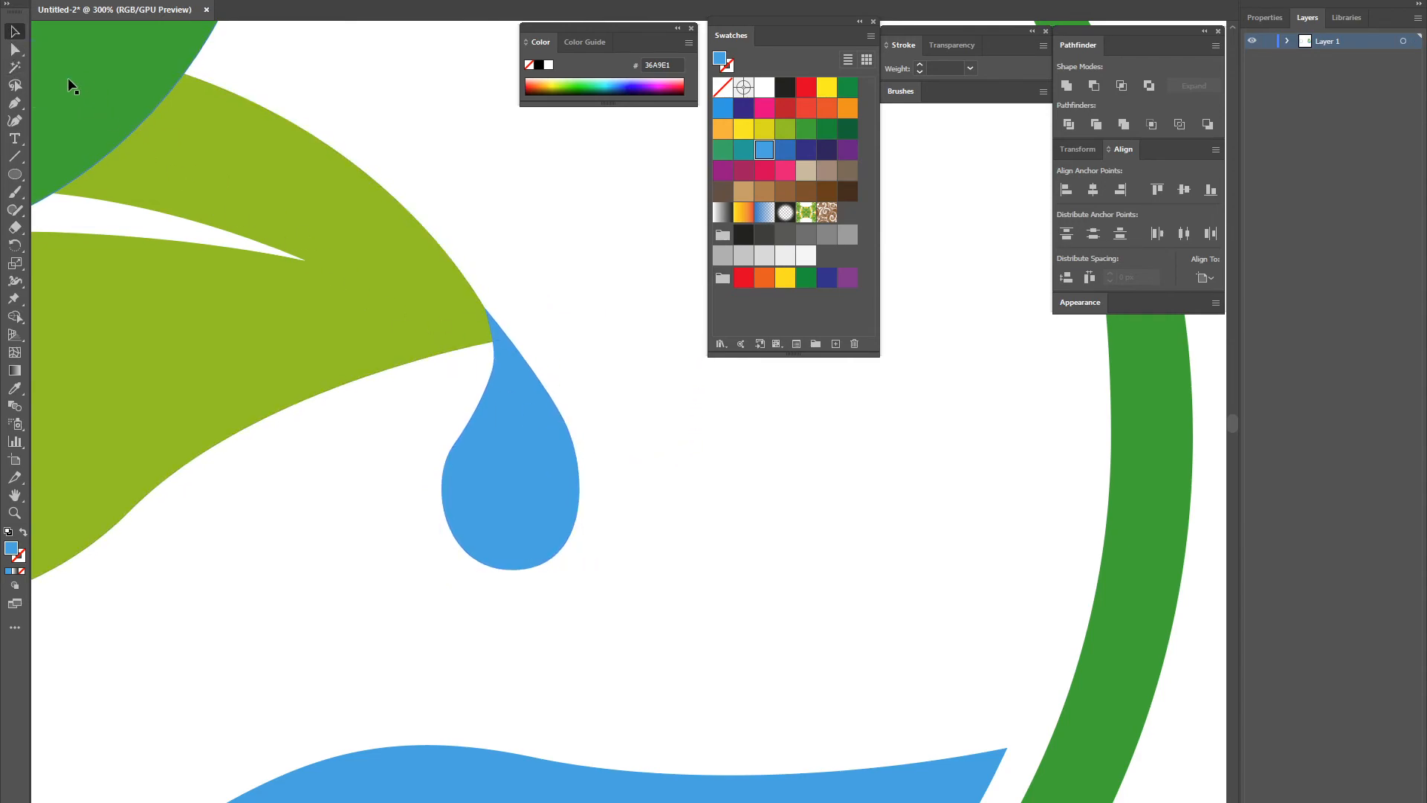
Place two copies of the drop beside the original and enlarge the front copy so it overlaps the other
left_click(573, 526)
left_click_drag(573, 526, 672, 500)
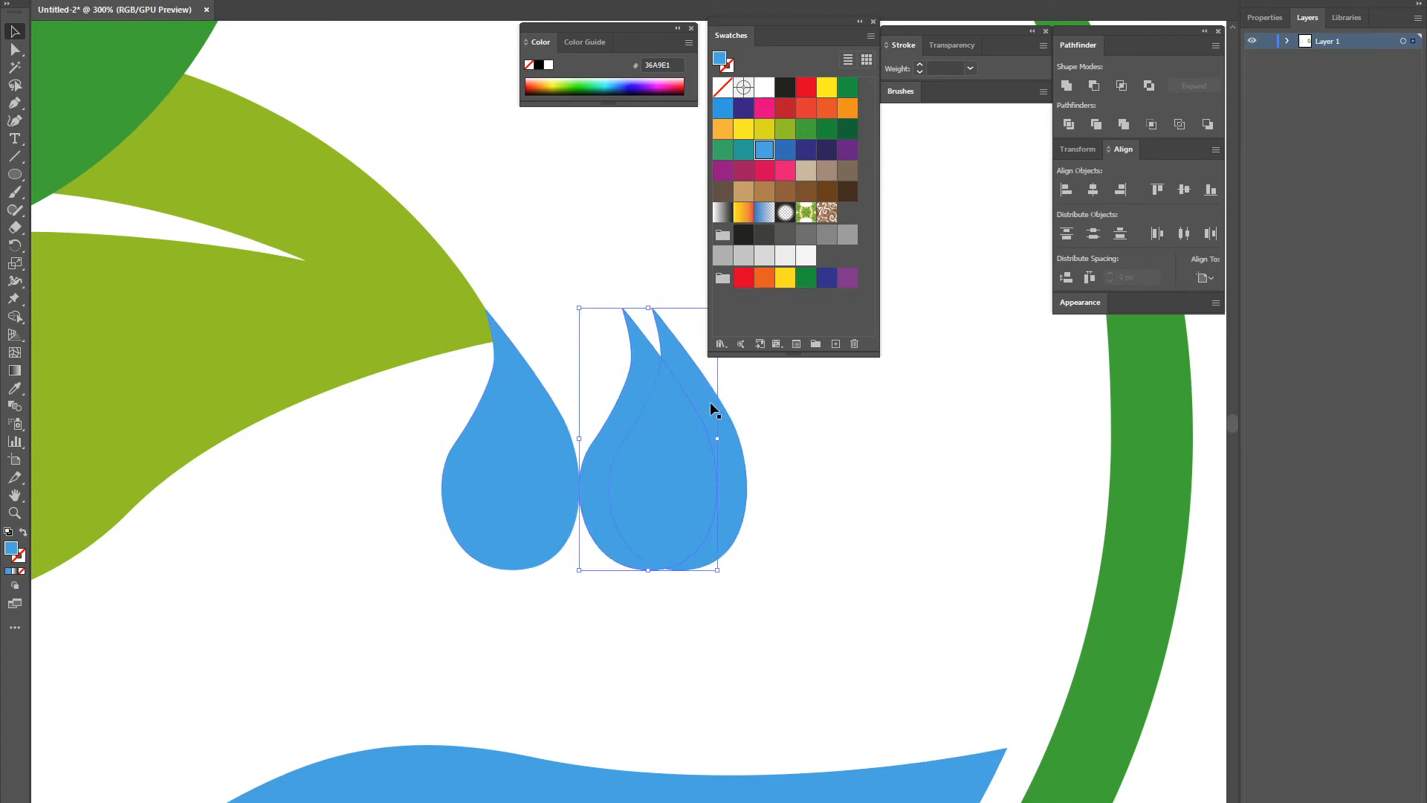
left_click_drag(581, 307, 520, 189)
left_click_drag(645, 443, 656, 449)
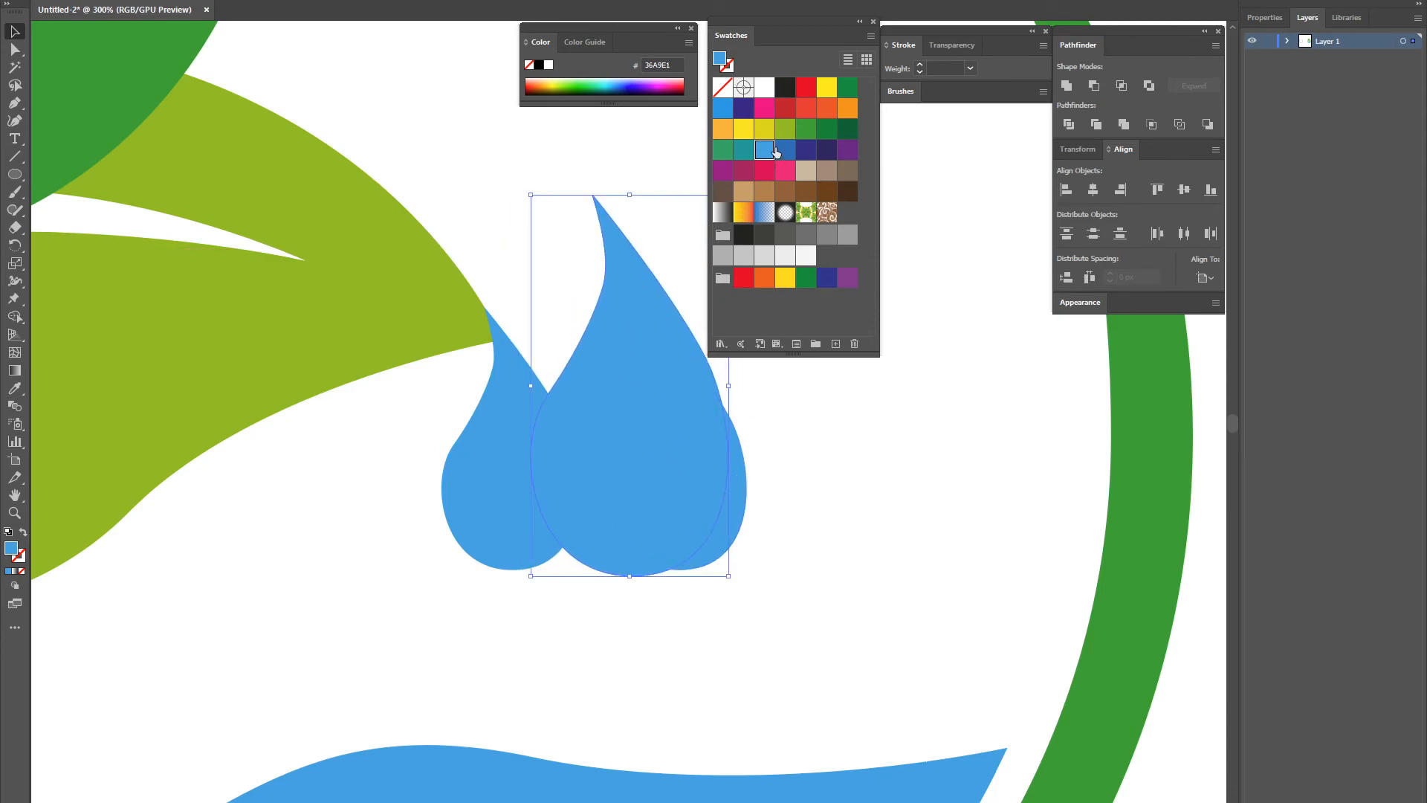
Fill the enlarged drop copy with green 95C11F and subtract it from the smaller copy to leave a crescent
left_click(785, 131)
left_click(746, 492, "shift")
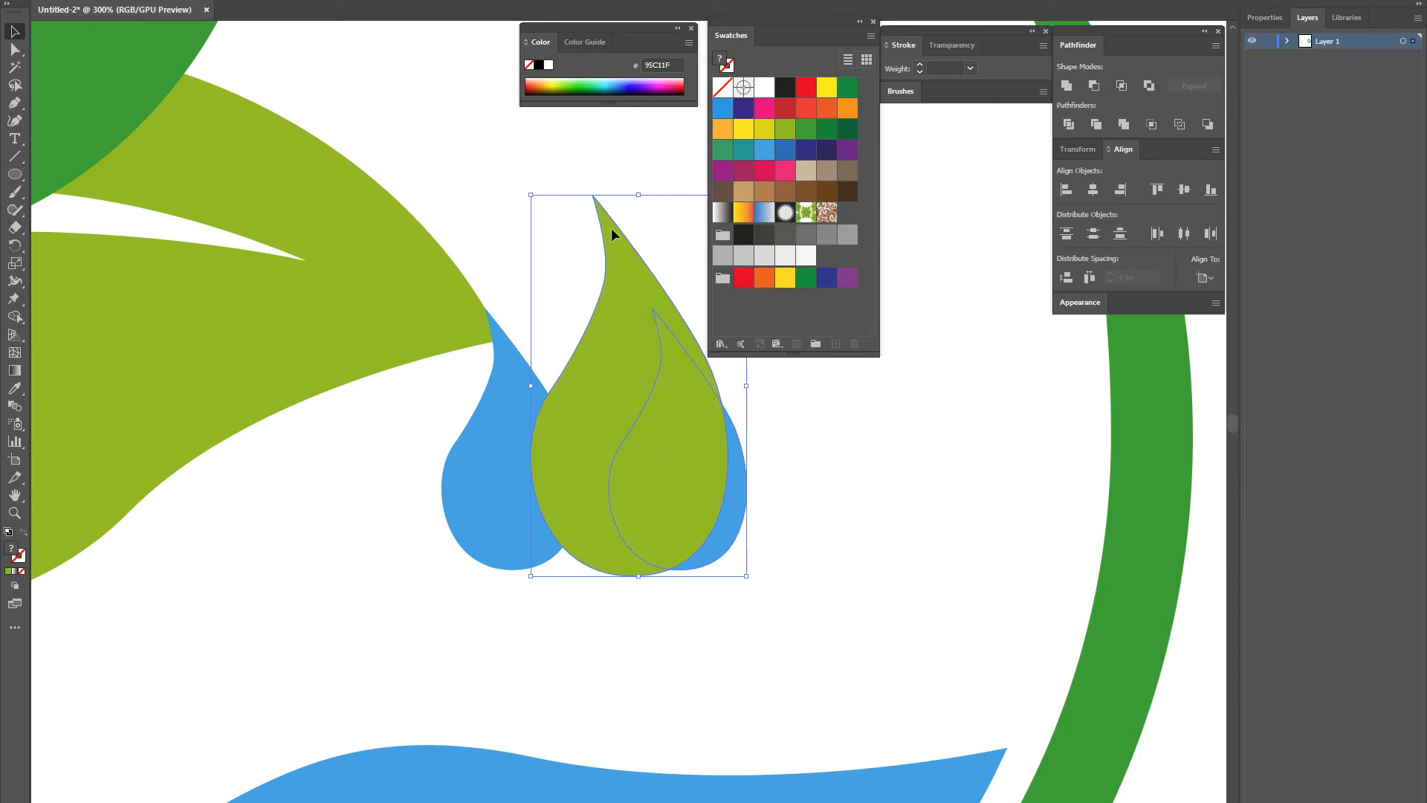
left_click(1091, 87)
left_click(783, 476)
Fill the crescent with white and fit it as a smaller, slightly rotated highlight inside the drop's outer edge
left_click(728, 468)
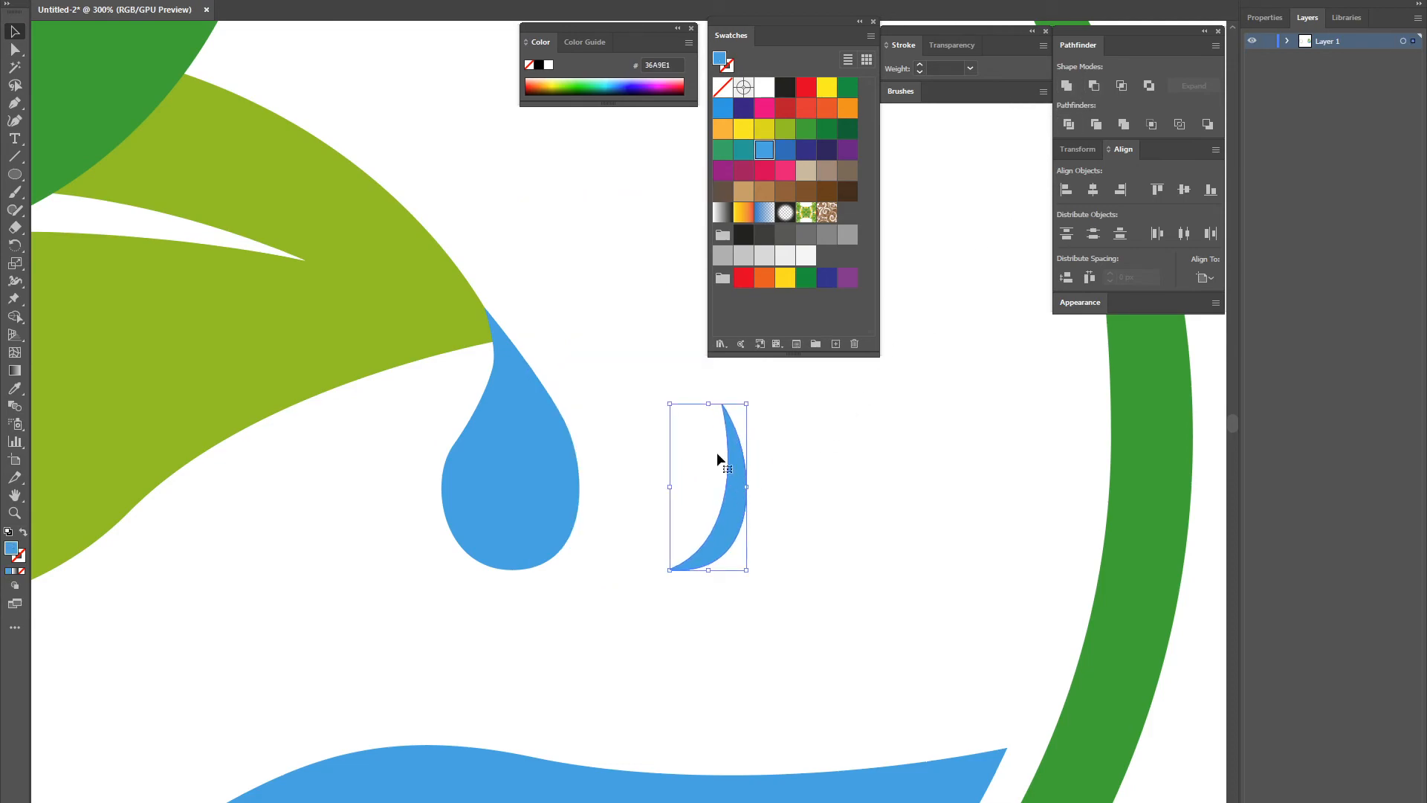
left_click(764, 87)
left_click_drag(736, 500, 543, 490)
left_click_drag(553, 396, 562, 426)
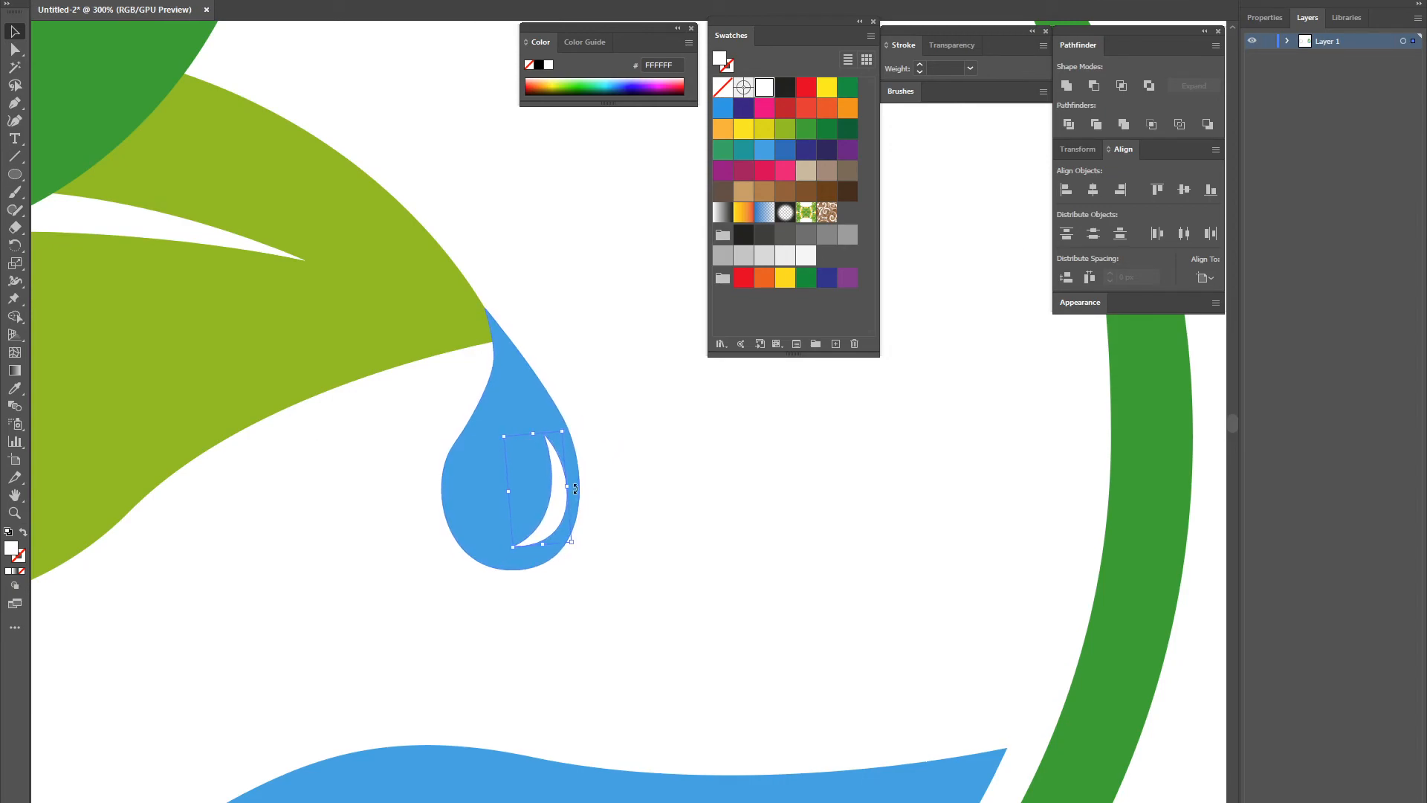
left_click_drag(556, 501, 555, 503)
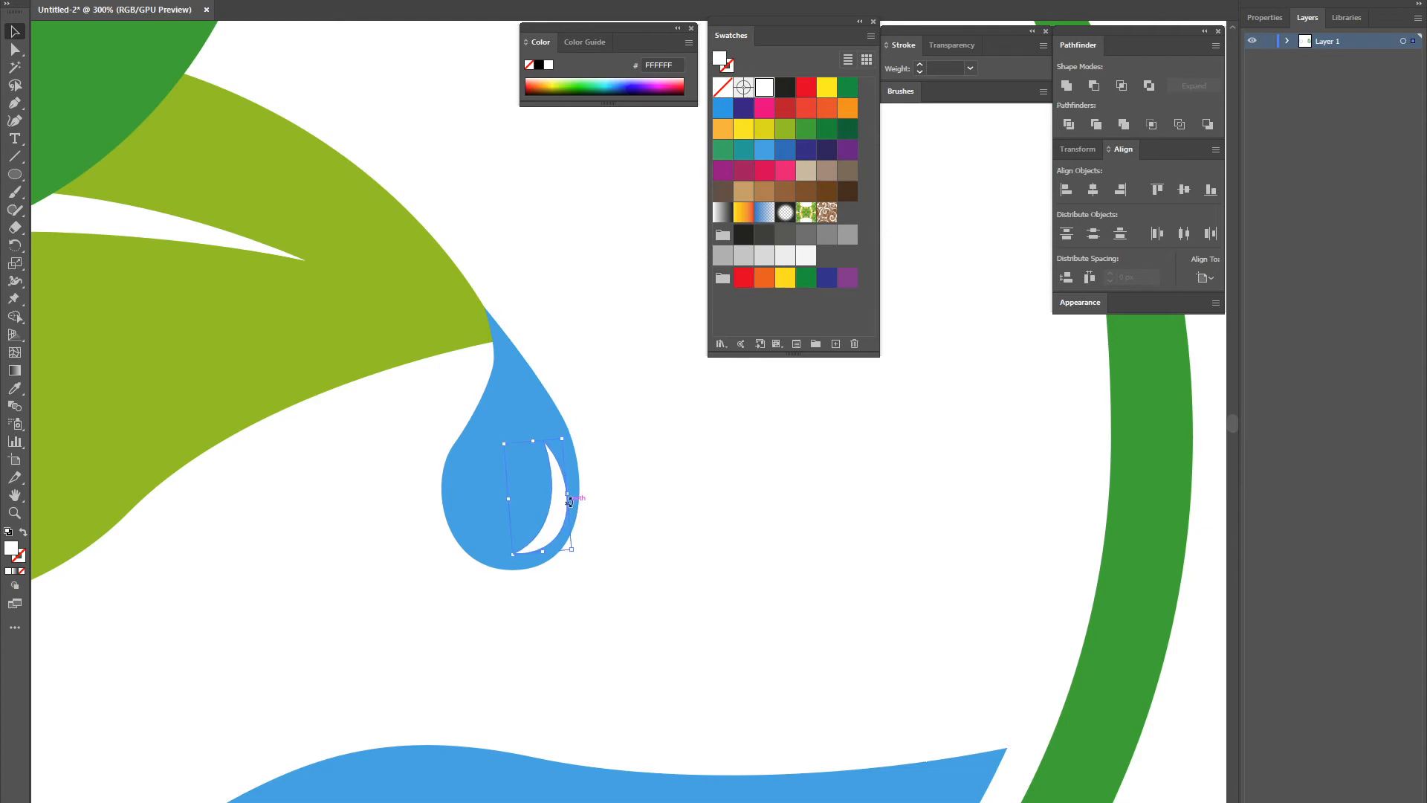
left_click(671, 461)
Draw a circle on the empty artboard area right of the ring and fill it with pink
key("ctrl+minus")
key("ctrl+minus")
key("ctrl+minus")
key("ctrl+minus")
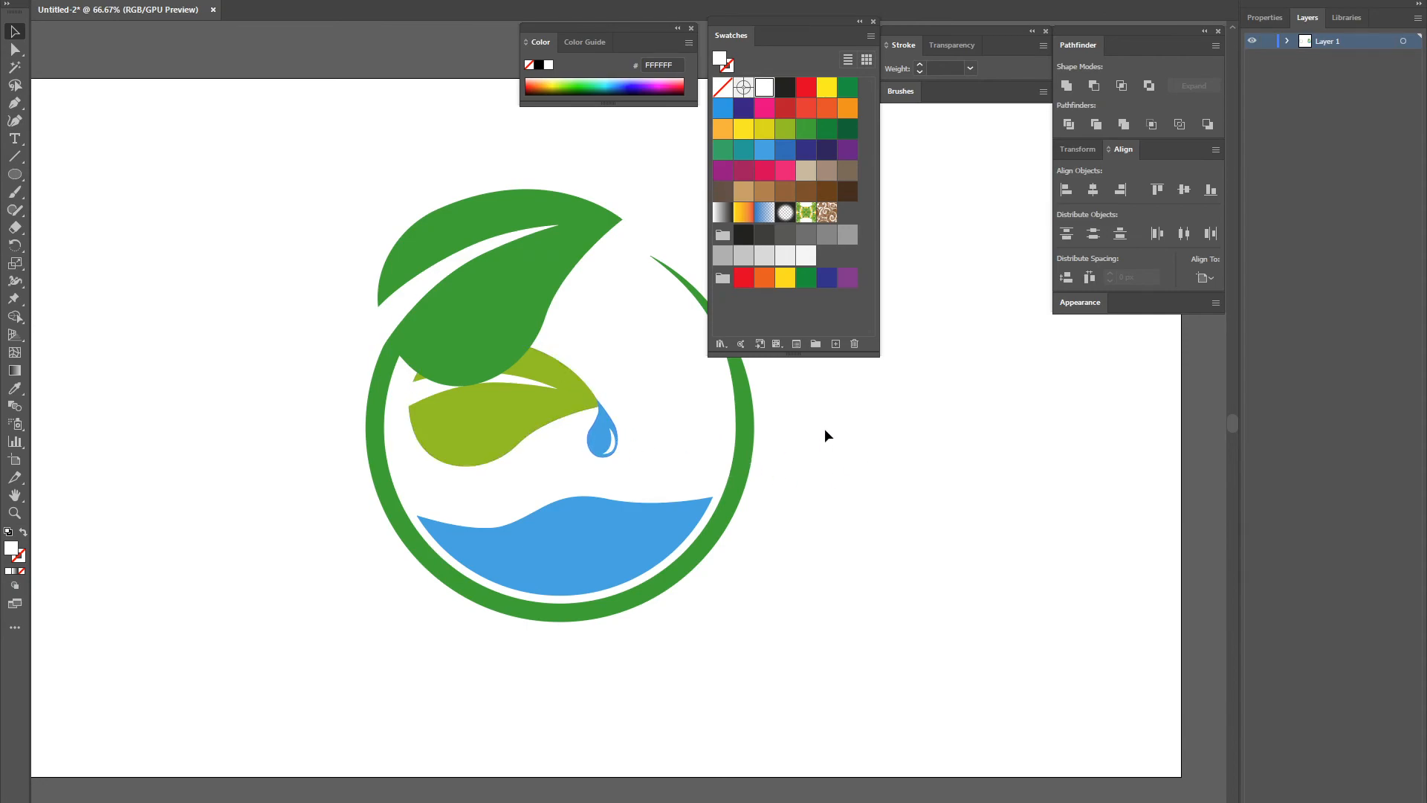
left_click_drag(801, 445, 736, 456)
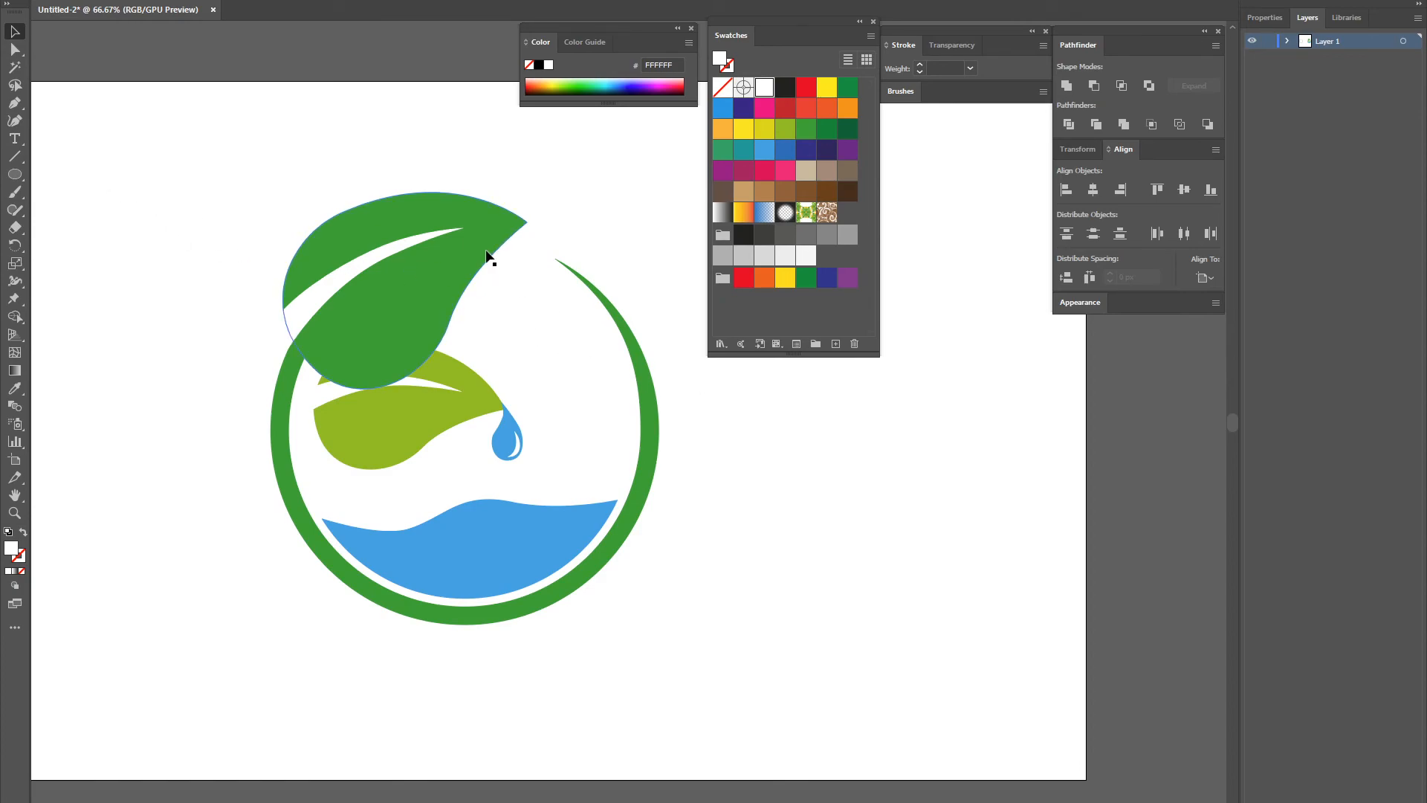
key("ctrl+minus")
left_click_drag(418, 228, 221, 233)
left_click(12, 177)
left_click_drag(12, 177, 59, 208)
left_click_drag(512, 373, 706, 567)
left_click(14, 31)
left_click(786, 170)
Subtract a slightly enlarged copy of the pink circle, offset to the left and filled blue 1D71B8, from the original to leave a crescent
left_click_drag(662, 458, 637, 458)
left_click(784, 151)
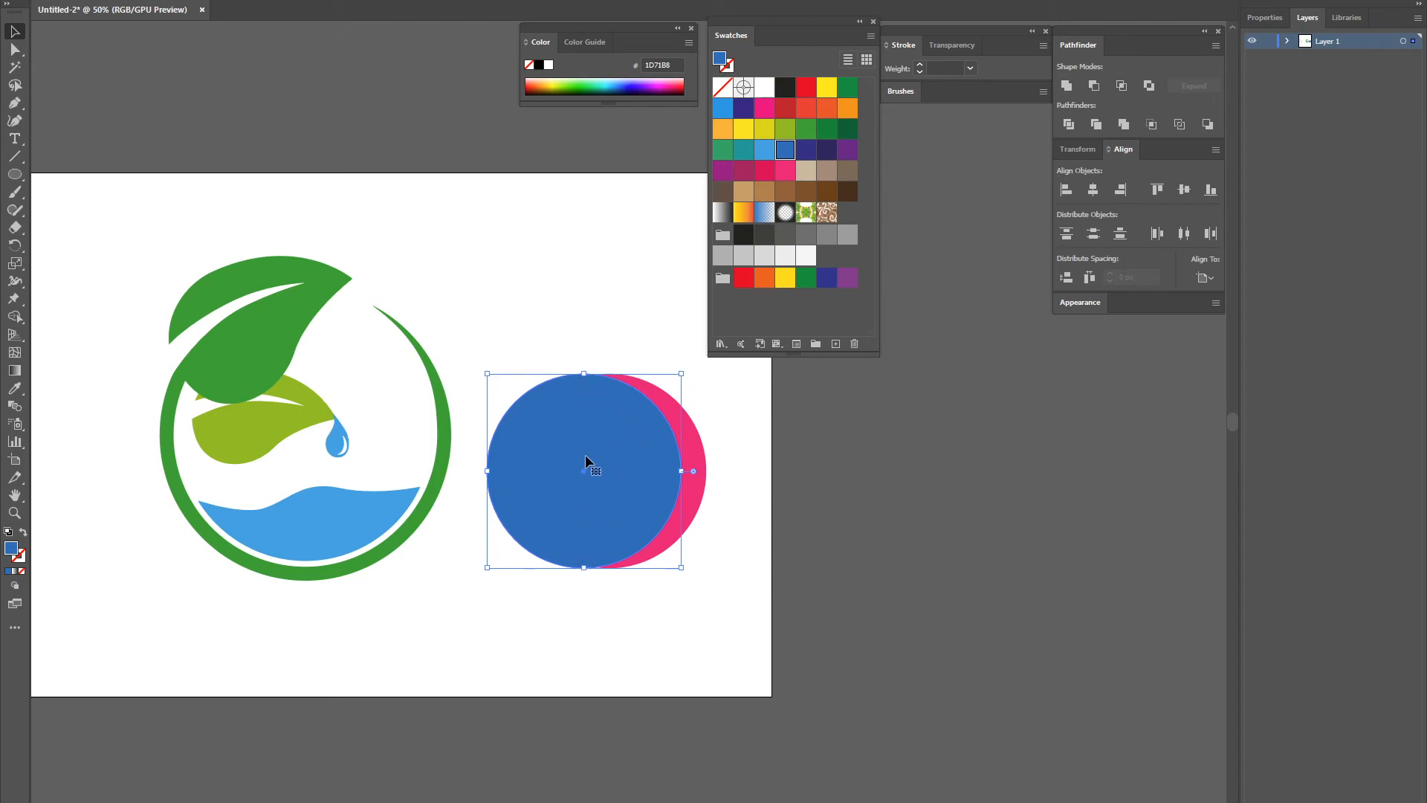
left_click_drag(680, 373, 685, 363)
left_click(704, 476, "shift")
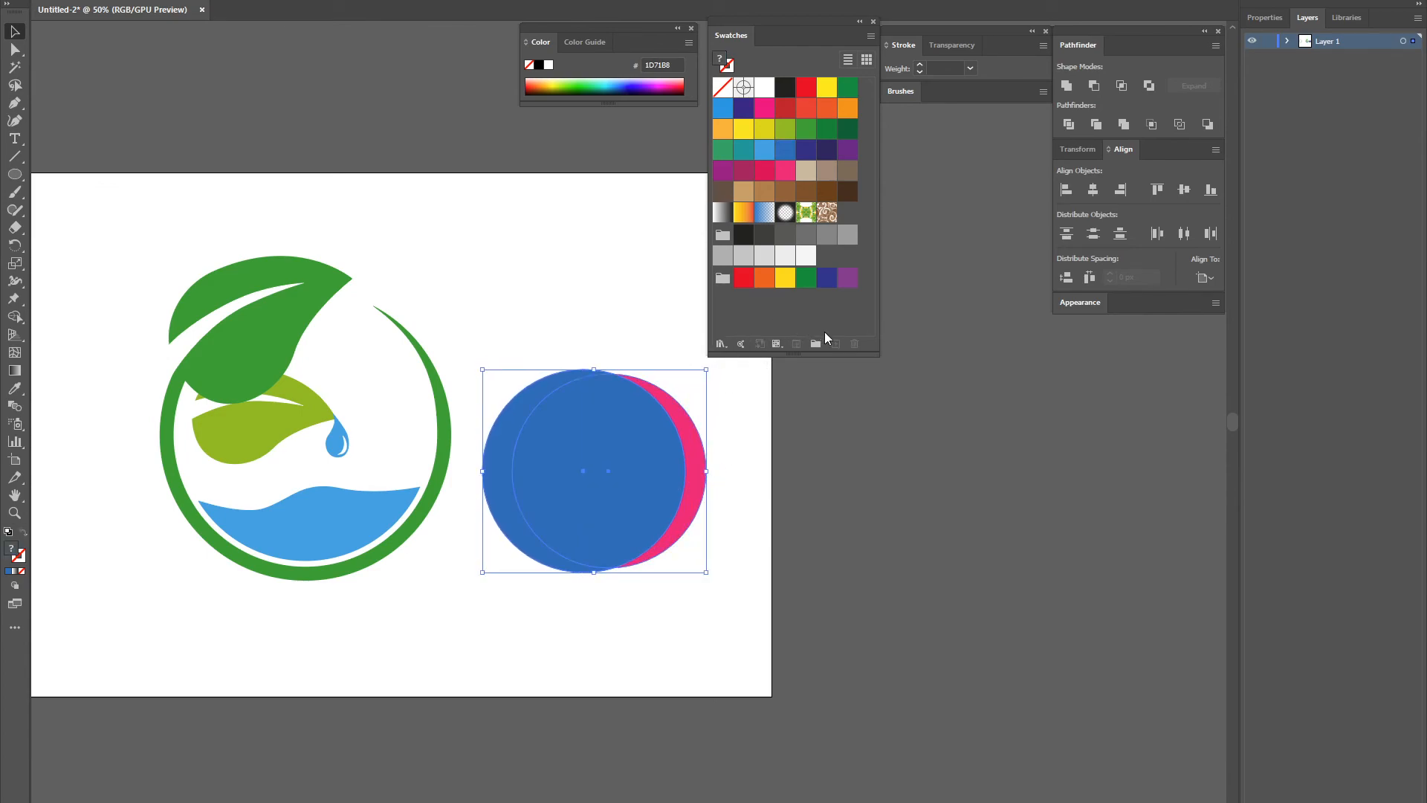
left_click(1109, 91)
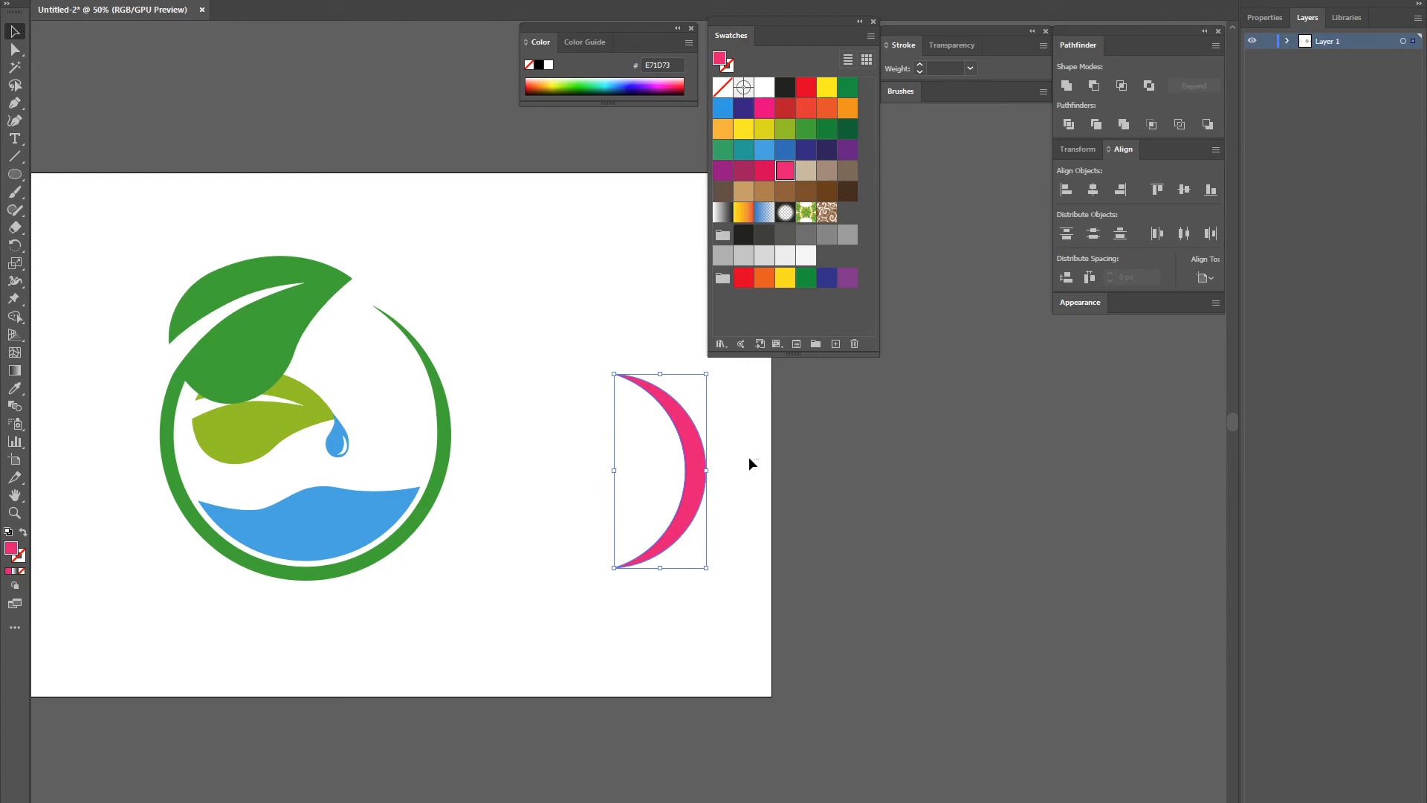
Move the pink crescent inside the ring's right side and stretch it taller to follow the ring's inner curve
left_click_drag(693, 446, 416, 395)
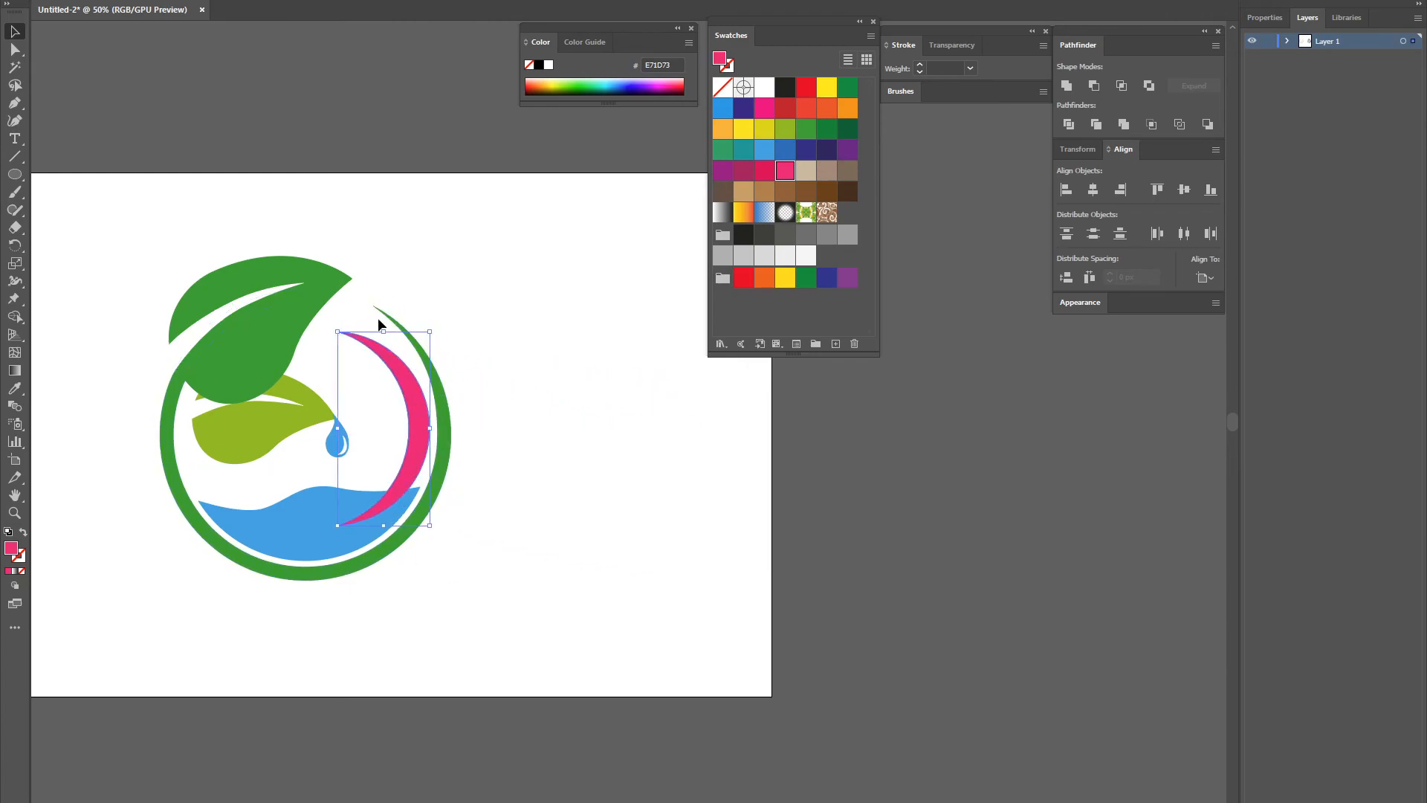
left_click_drag(339, 525, 319, 557)
left_click_drag(403, 401, 400, 387)
left_click_drag(321, 319, 321, 321)
left_click_drag(324, 430, 341, 430)
left_click_drag(376, 307, 375, 307)
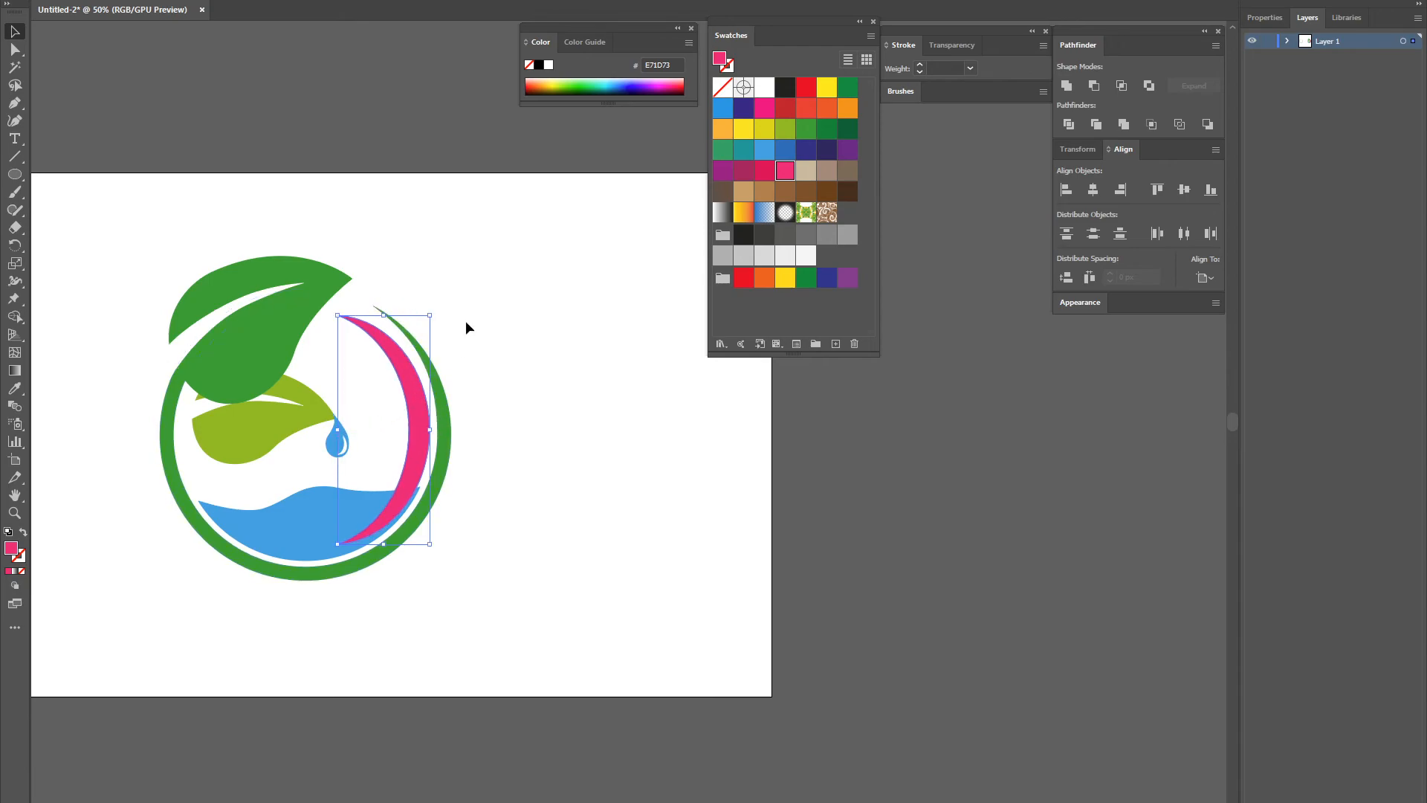
Fill the crescent inside the ring with the muted yellow-green BBC66F
left_click(764, 132)
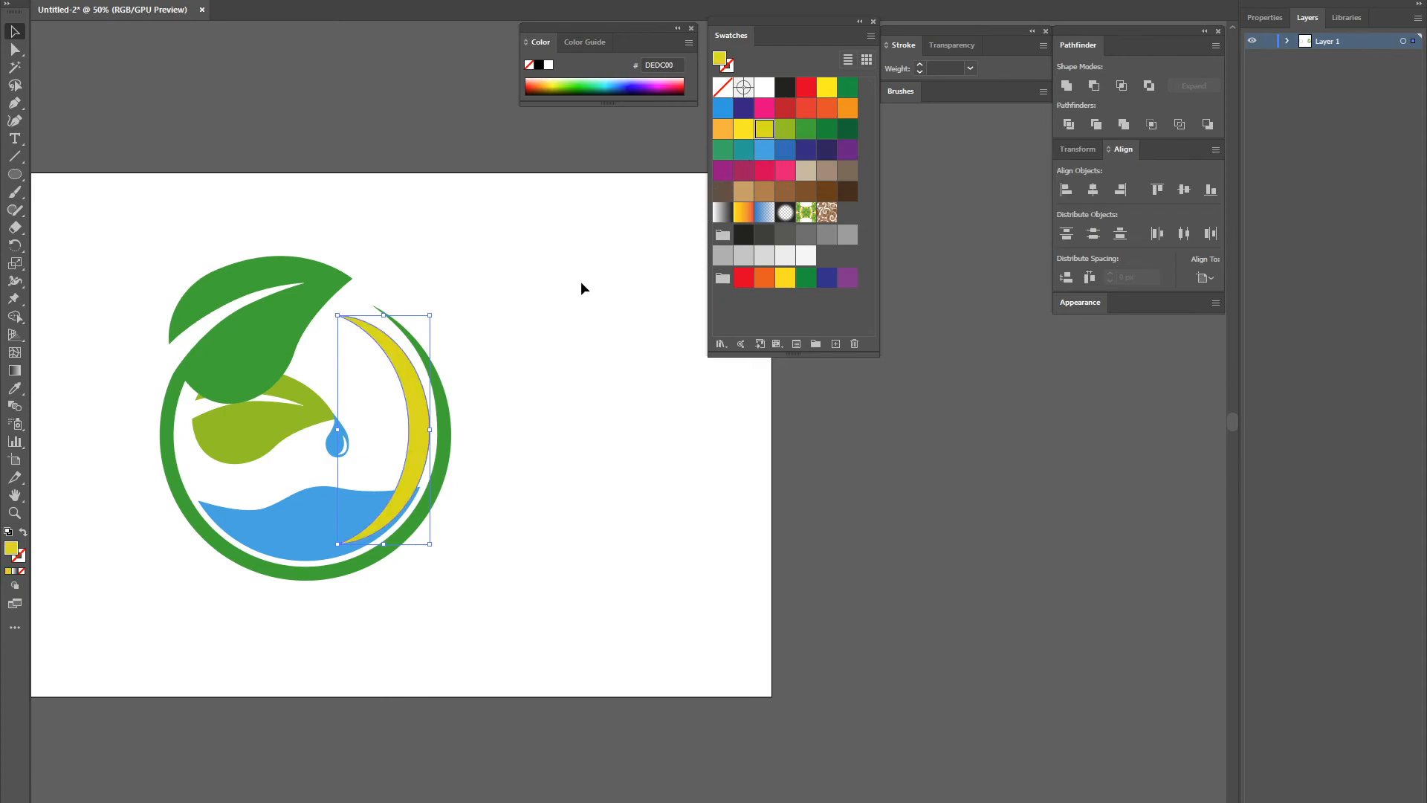
double_click(12, 548)
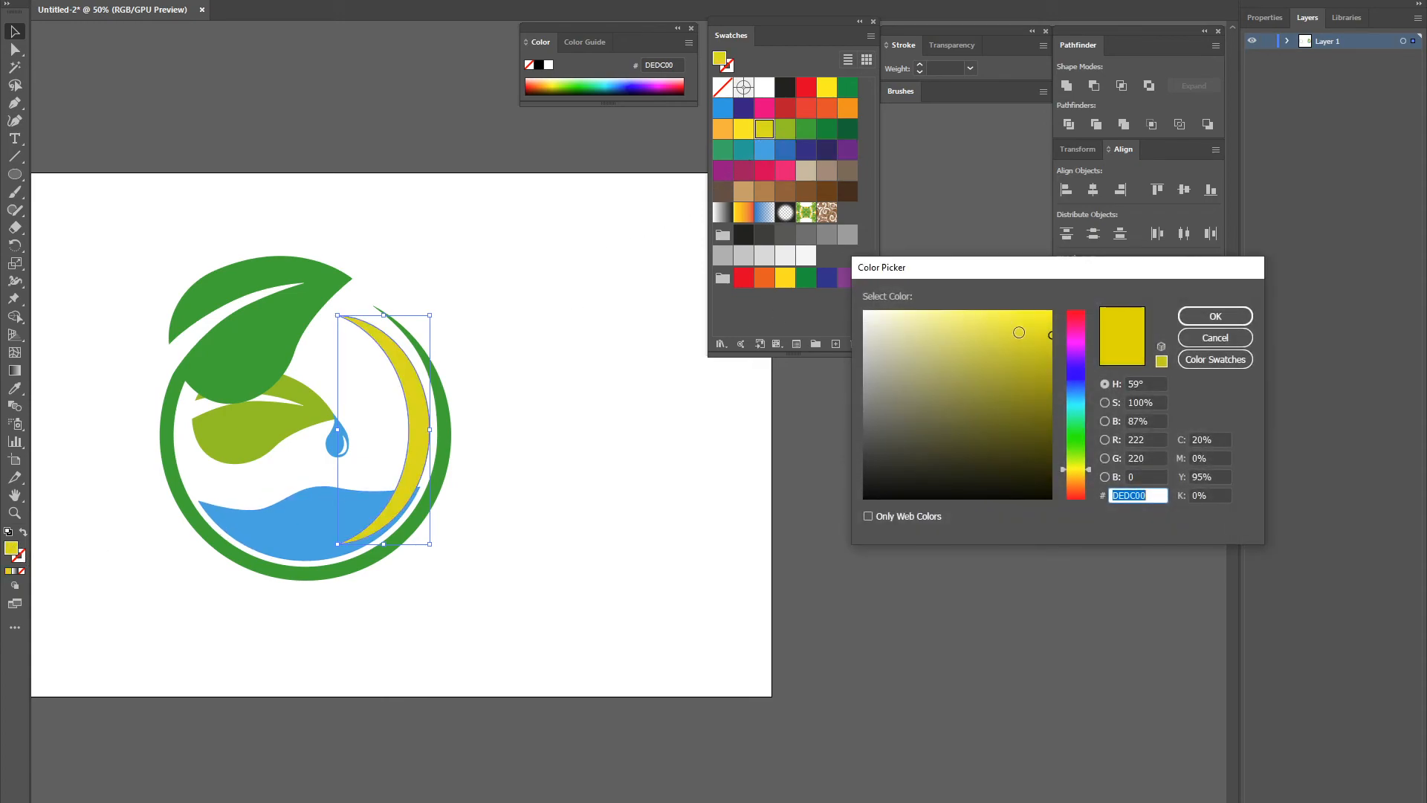
left_click_drag(1091, 467, 1089, 460)
left_click_drag(974, 351, 941, 360)
left_click_drag(1075, 471, 1074, 464)
left_click(944, 351)
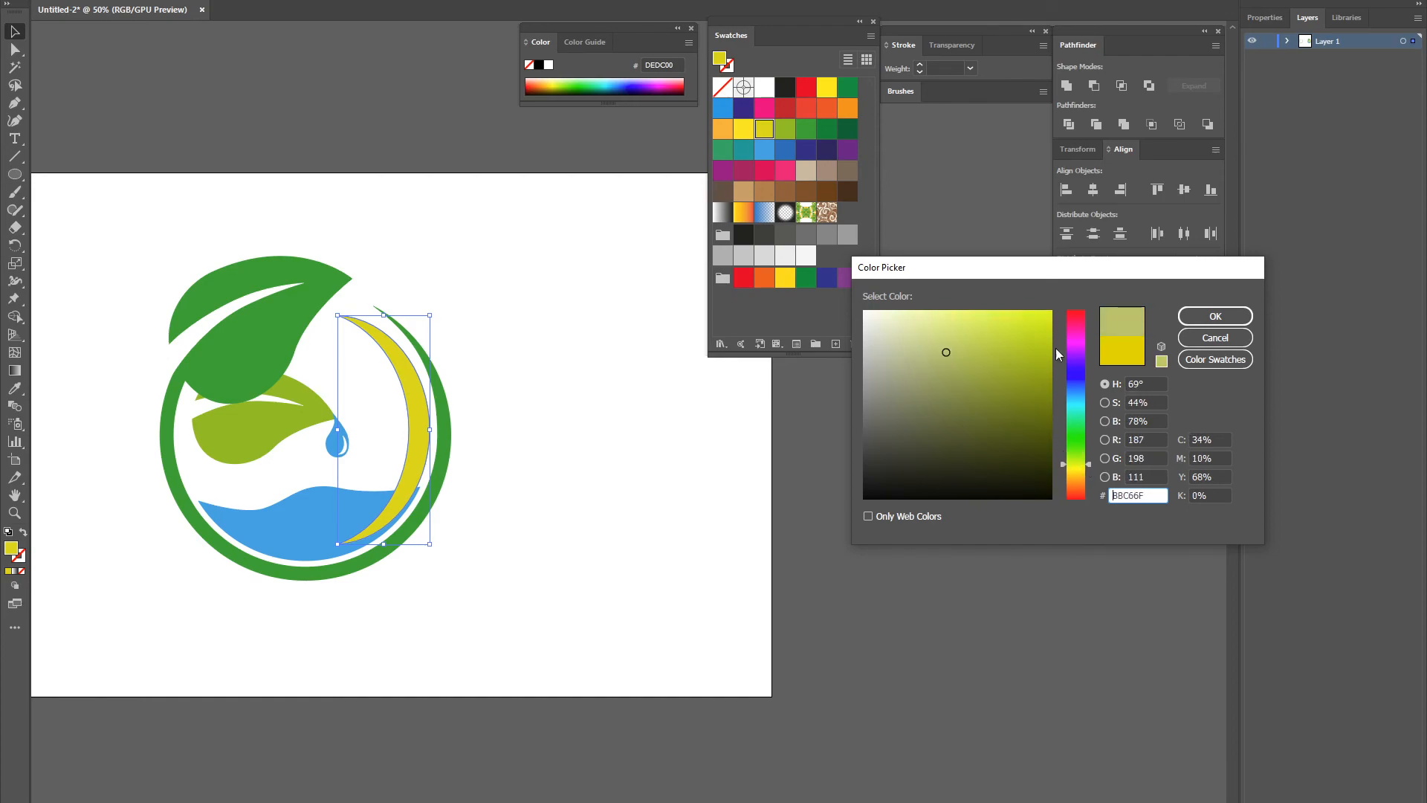
left_click(1214, 316)
left_click(590, 399)
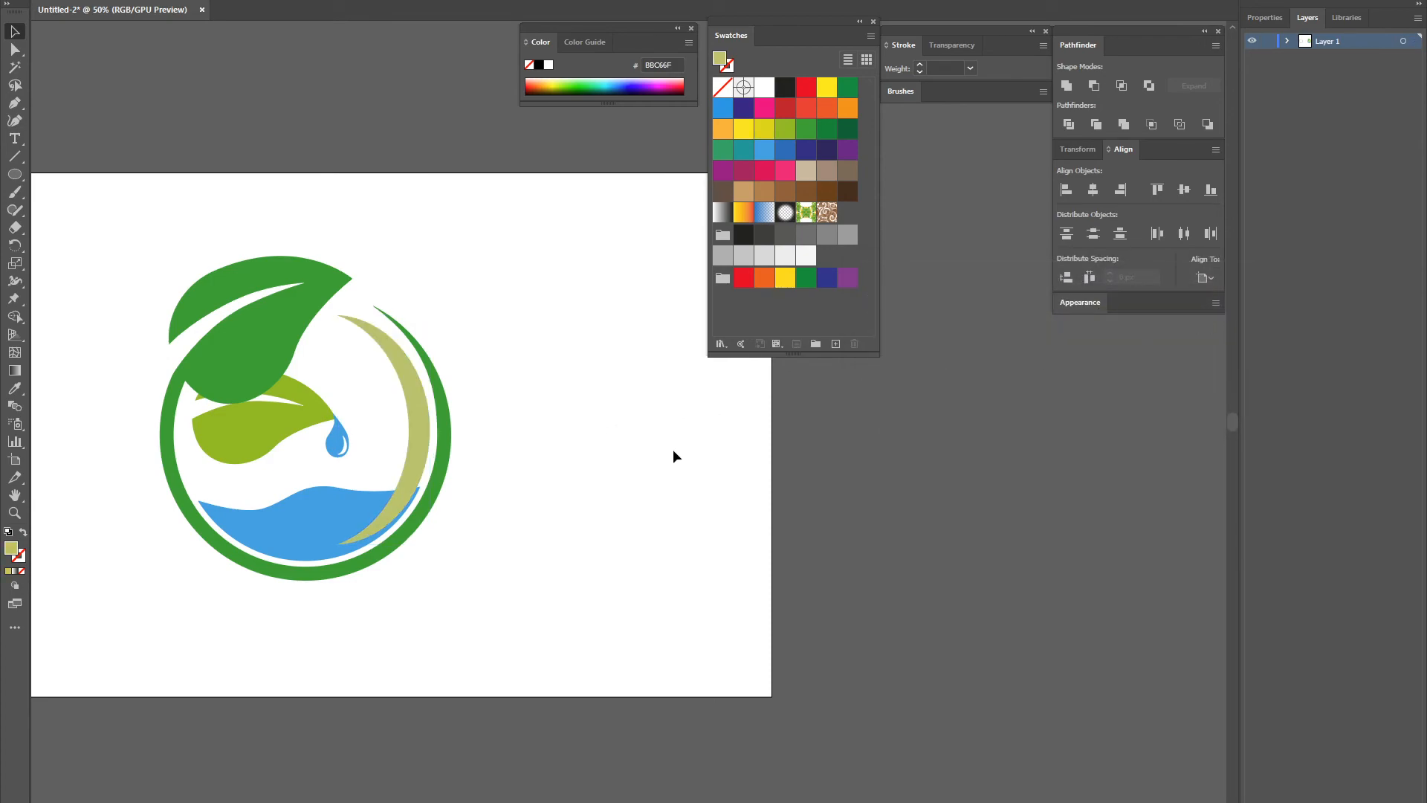
Narrow the yellow-green crescent slightly to widen the gap between it and the green ring
left_click(420, 394)
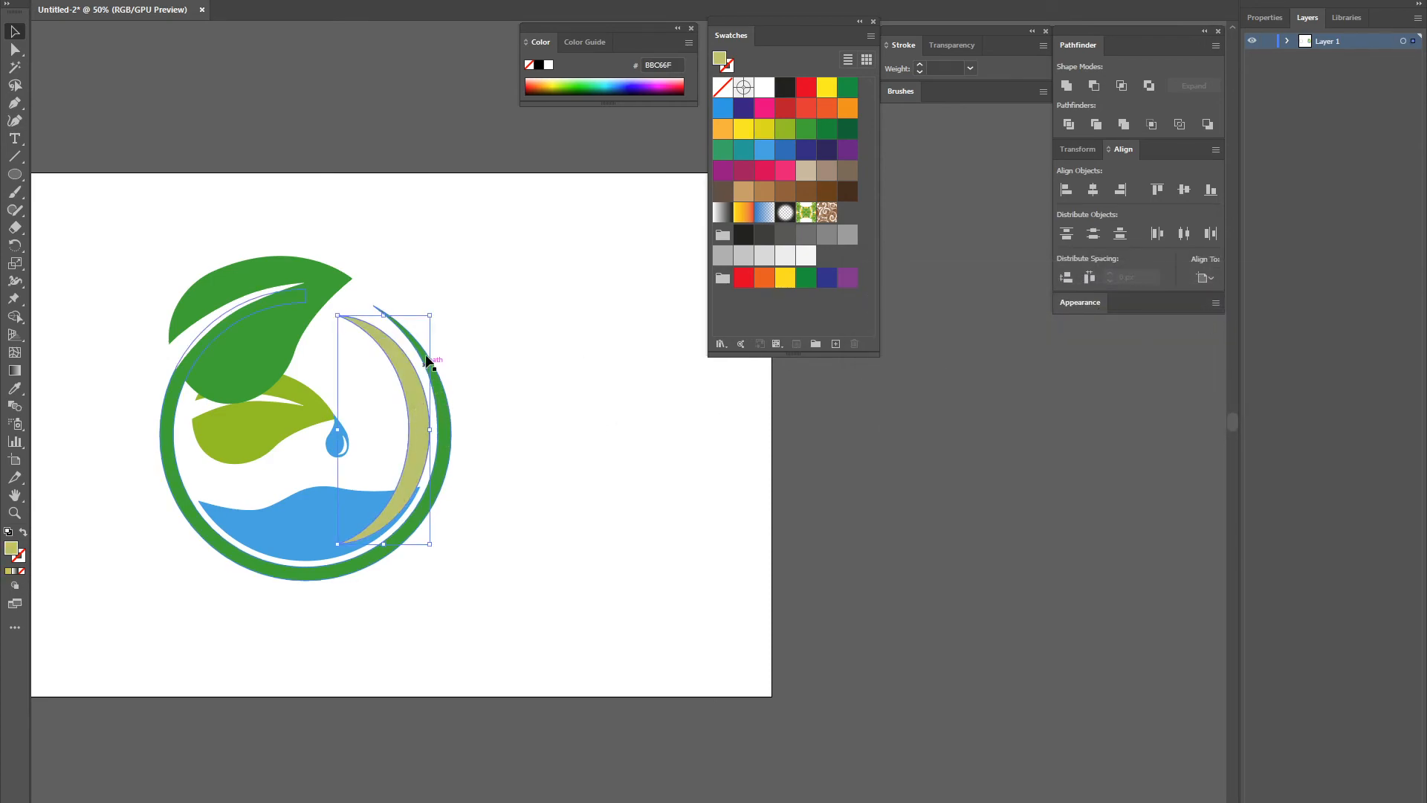
left_click_drag(430, 430, 421, 403)
left_click(462, 389)
left_click(514, 391)
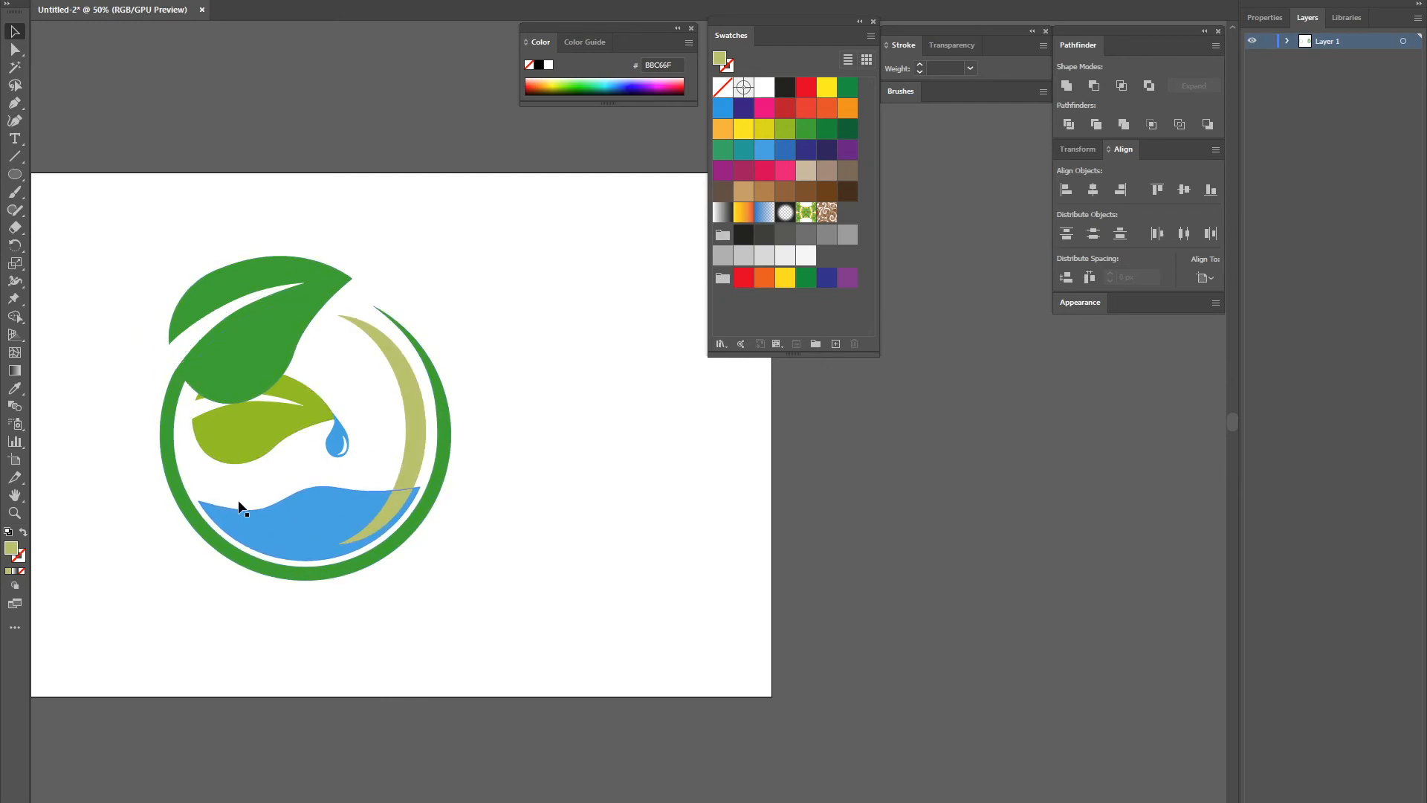
Select the whole logo and shift it upward on the artboard
left_click_drag(486, 301, 569, 302)
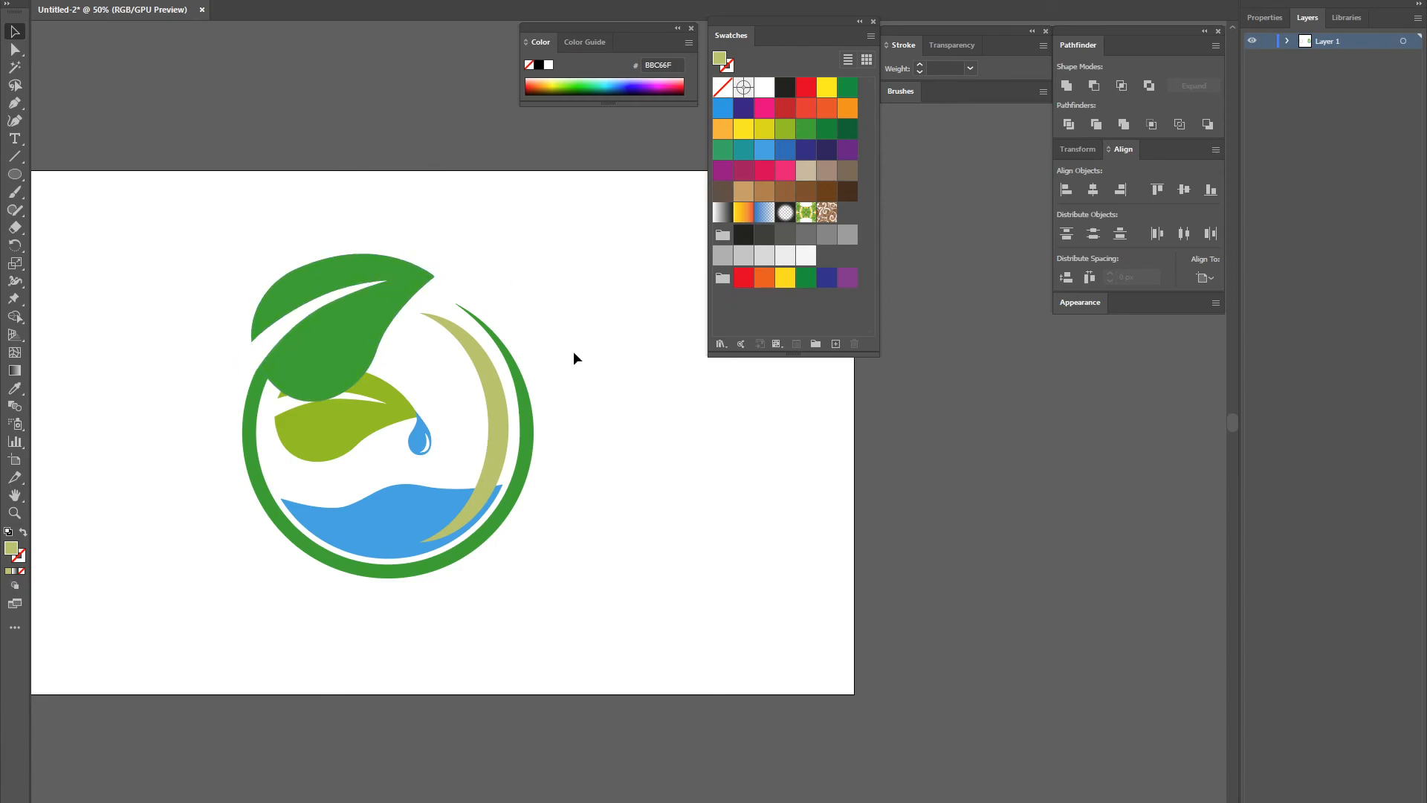
left_click_drag(199, 249, 551, 541)
key("shift+Up")
key("shift+Up")
key("shift+Up")
key("shift+Up")
left_click(666, 449)
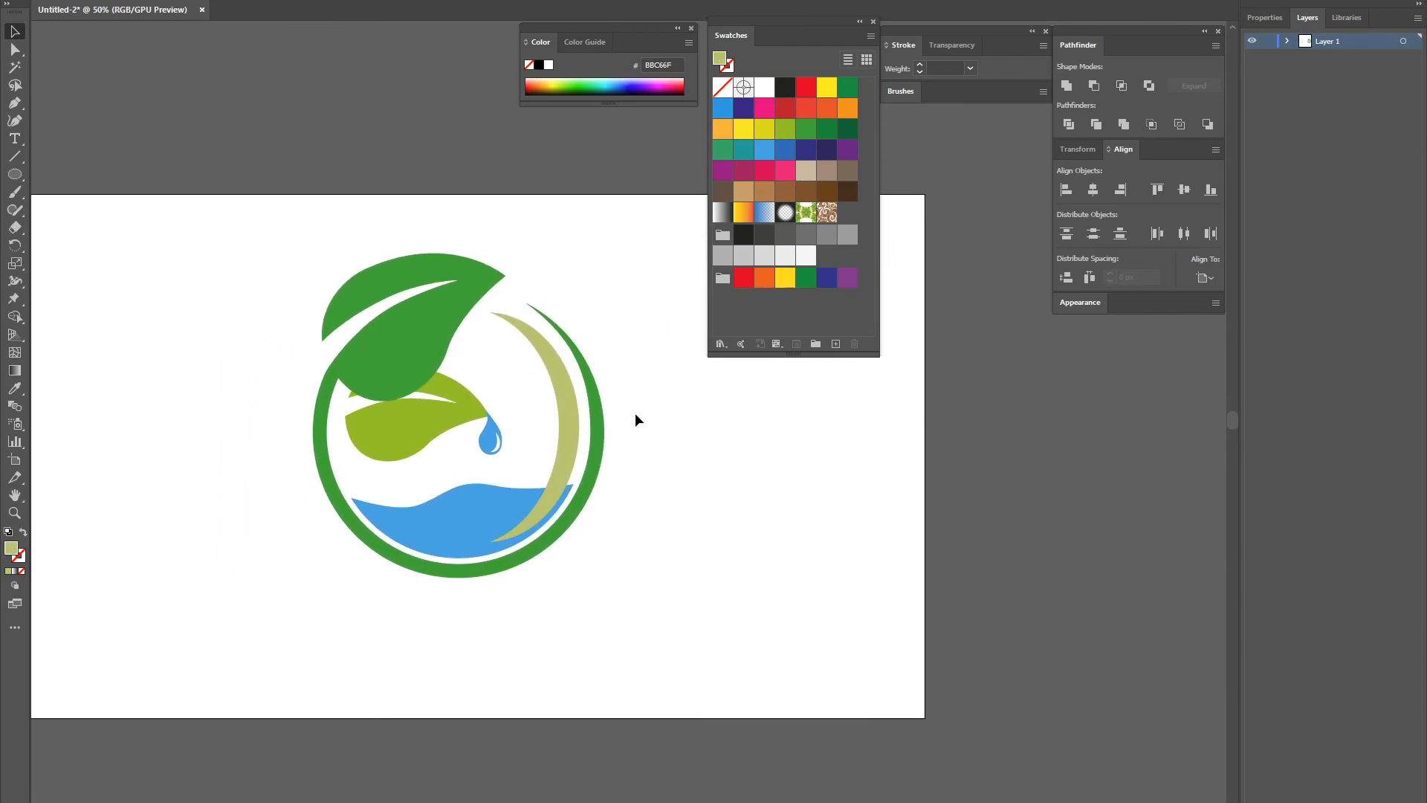
Examine the white vein across the large green leaf and the way it meets the leaf's edge
key("ctrl+plus")
key("ctrl+plus")
key("ctrl+plus")
left_click_drag(149, 303, 632, 539)
left_click(394, 395)
left_click(320, 362)
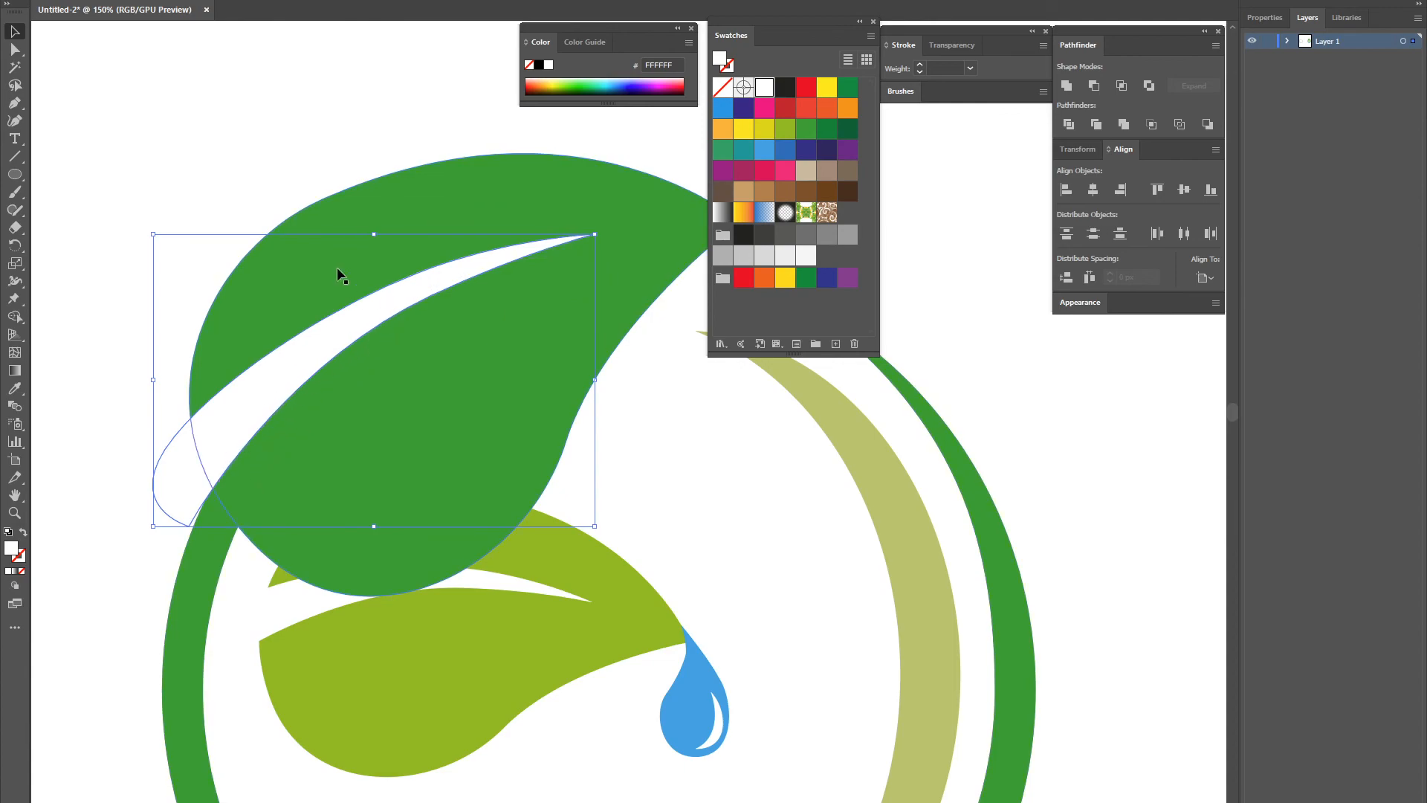
left_click(624, 385)
left_click_drag(601, 369, 491, 327)
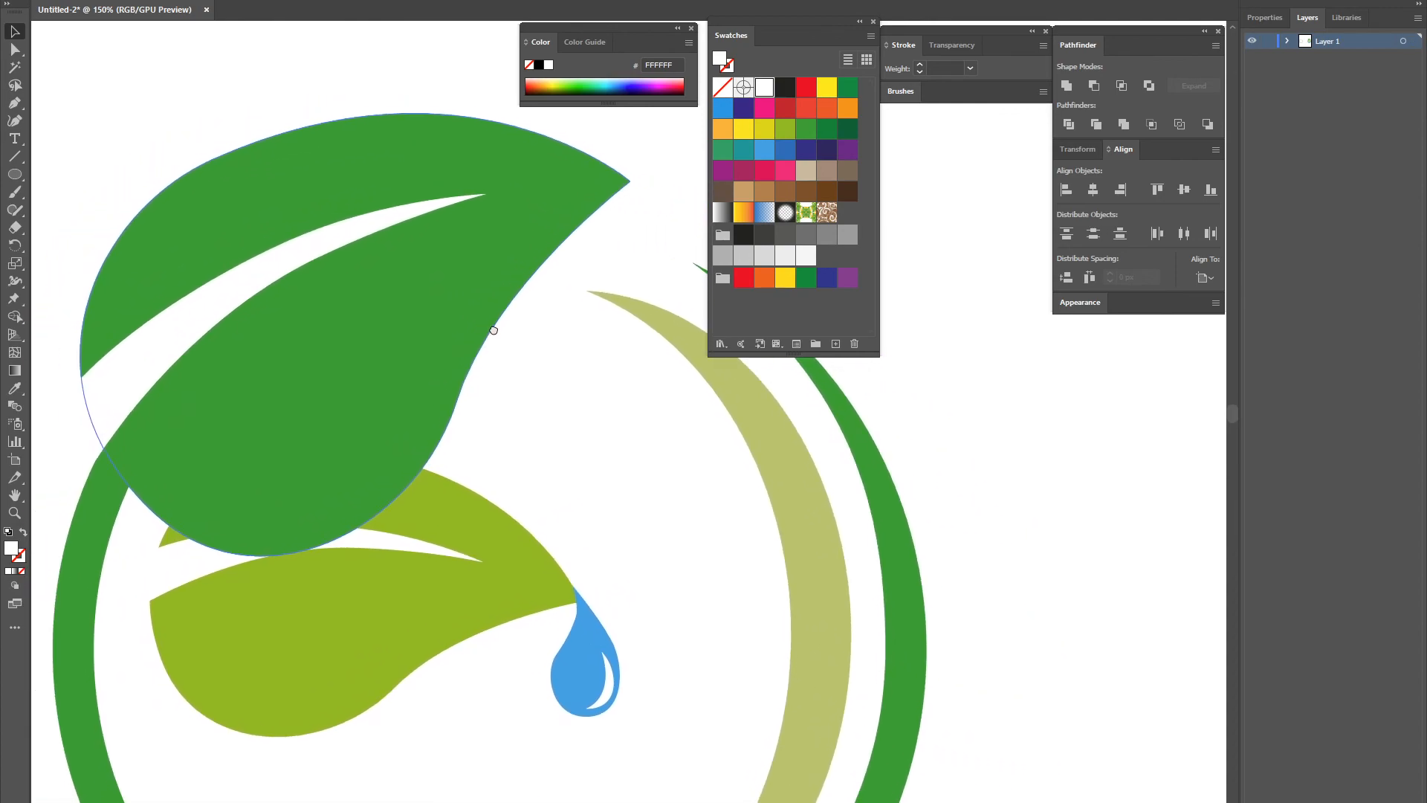
key("ctrl+minus")
key("ctrl+minus")
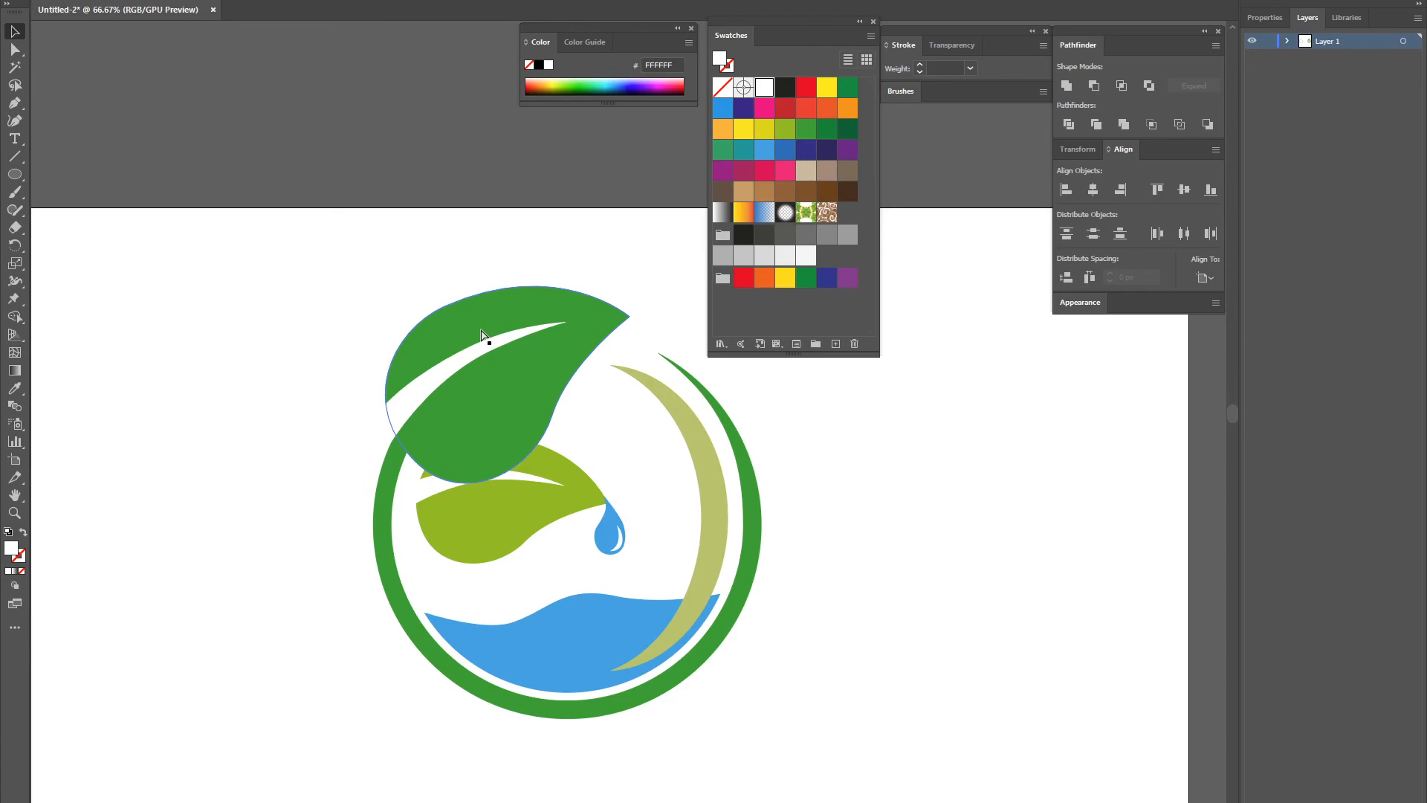
Lengthen the curve handle on the lower edge of the large leaf's white vein to smooth that edge
key("ctrl+plus")
key("ctrl+plus")
key("ctrl+plus")
left_click_drag(130, 347, 471, 345)
left_click(339, 394)
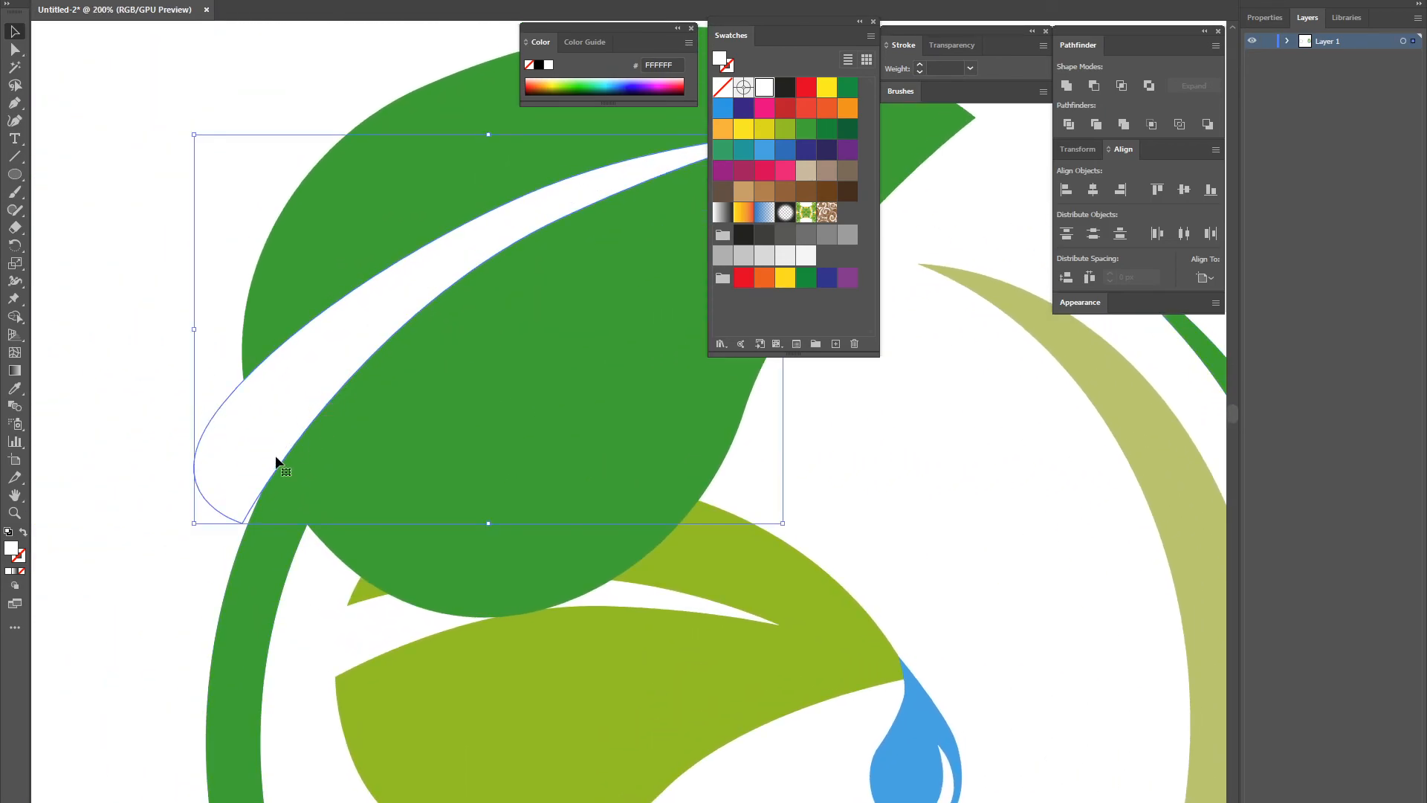
key("a")
left_click(232, 507)
left_click(246, 523)
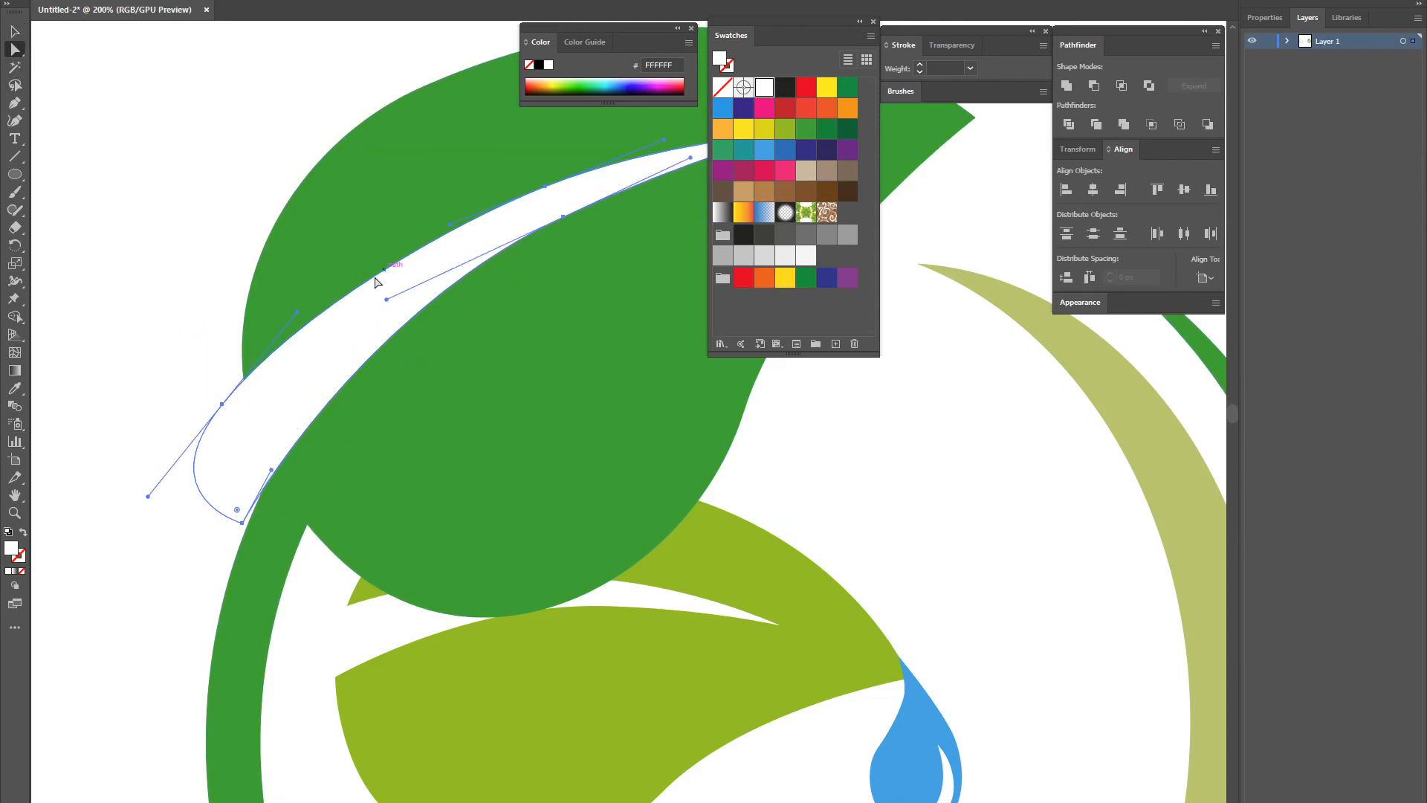
left_click_drag(387, 300, 356, 300)
left_click(216, 280)
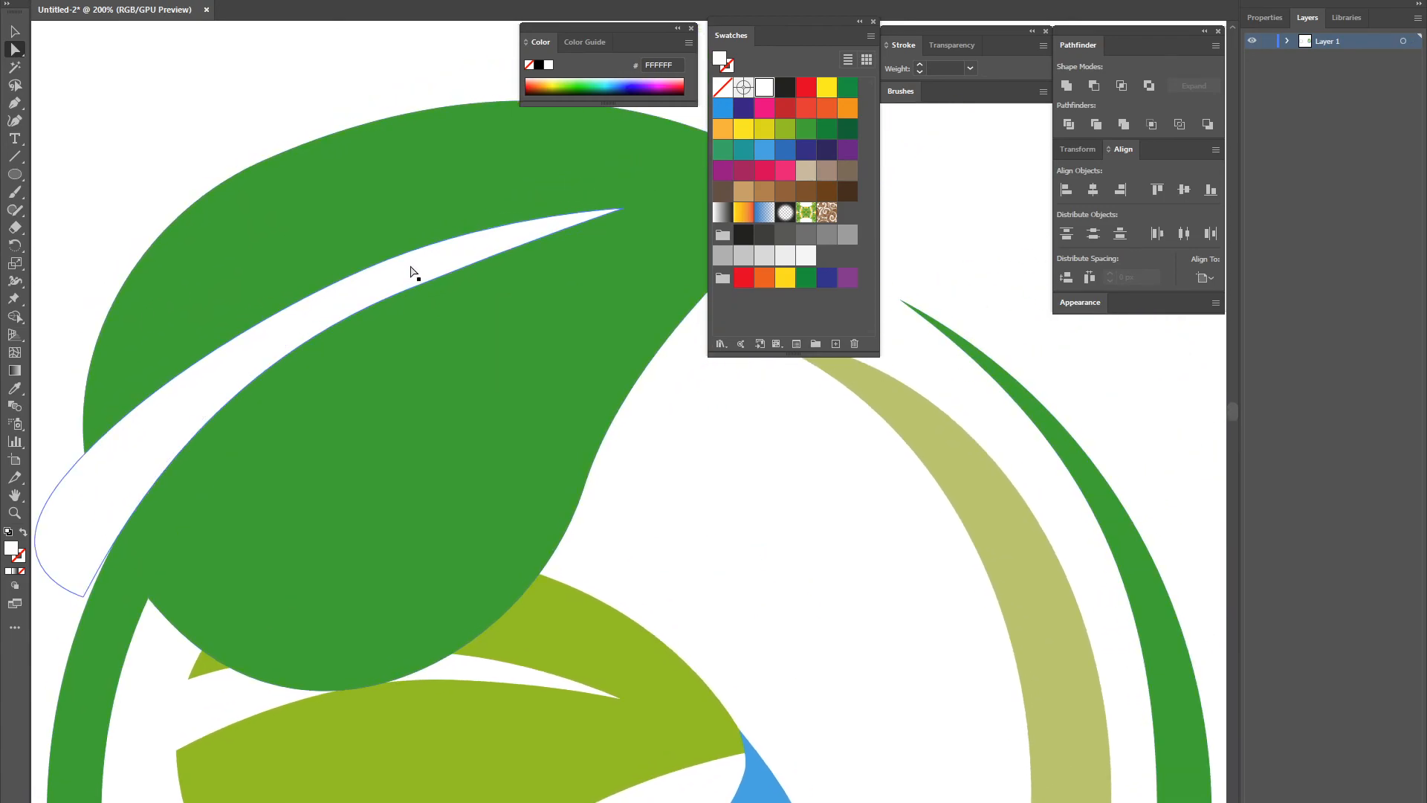
Move the anchor point on the white vein's lower edge slightly upward and adjust its handle to refine the curve
left_click(401, 292)
left_click_drag(402, 294, 403, 285)
left_click_drag(534, 232, 507, 214)
left_click(385, 261)
left_click_drag(385, 260, 386, 261)
left_click(295, 107)
key("ctrl+minus")
key("ctrl+minus")
key("ctrl+minus")
key("ctrl+minus")
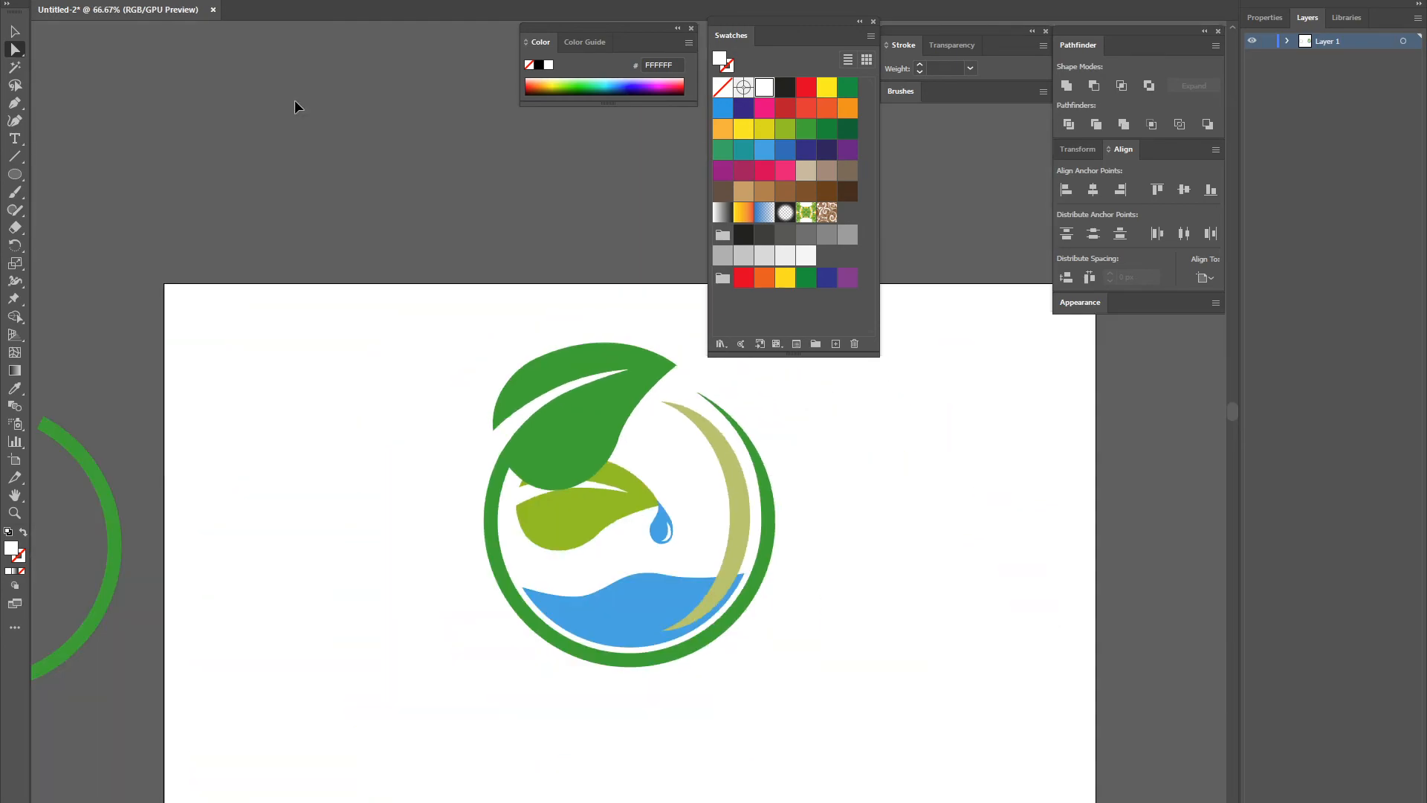
Place a copy of the large leaf, its white vein and the green ring on the pasteboard right of the artboard
left_click_drag(446, 364, 304, 371)
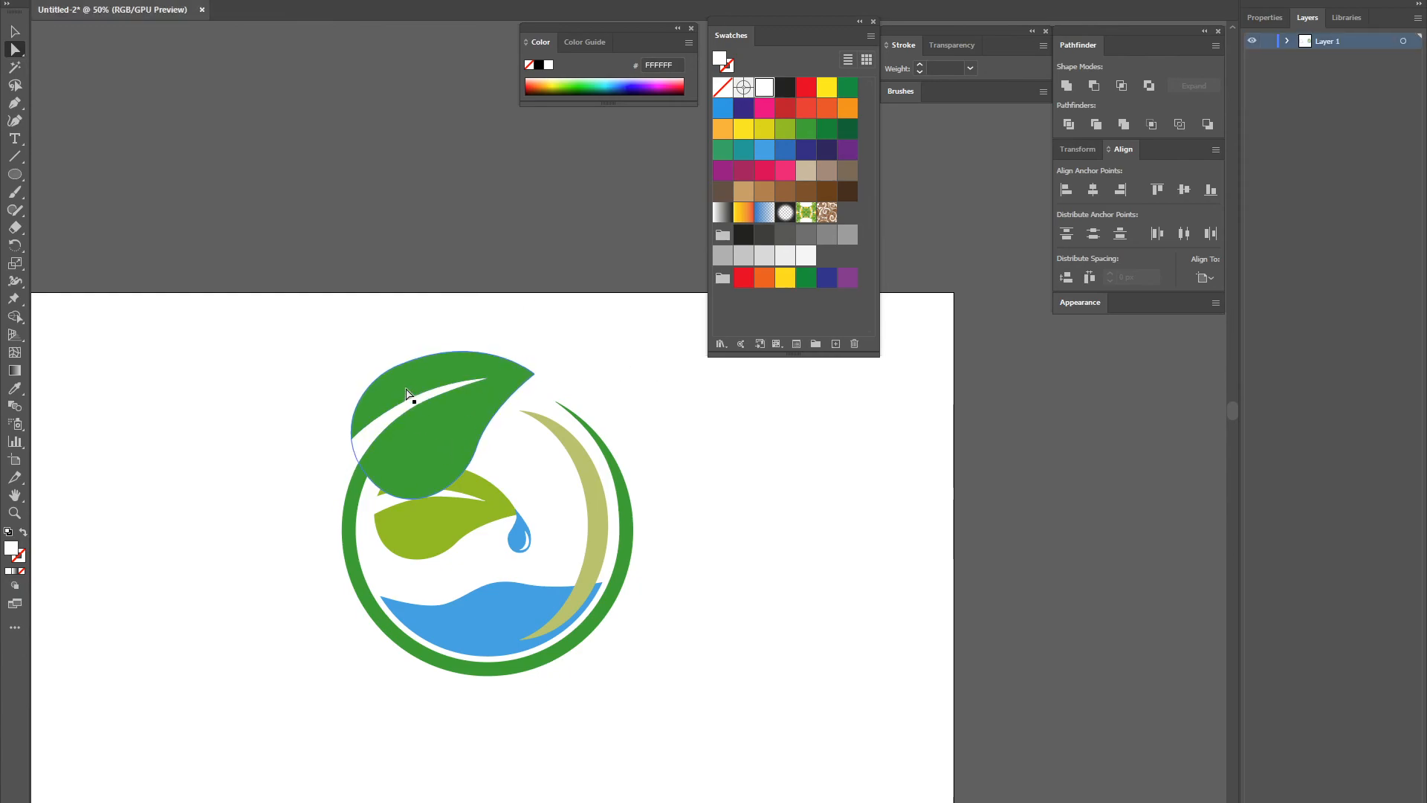
left_click(408, 388)
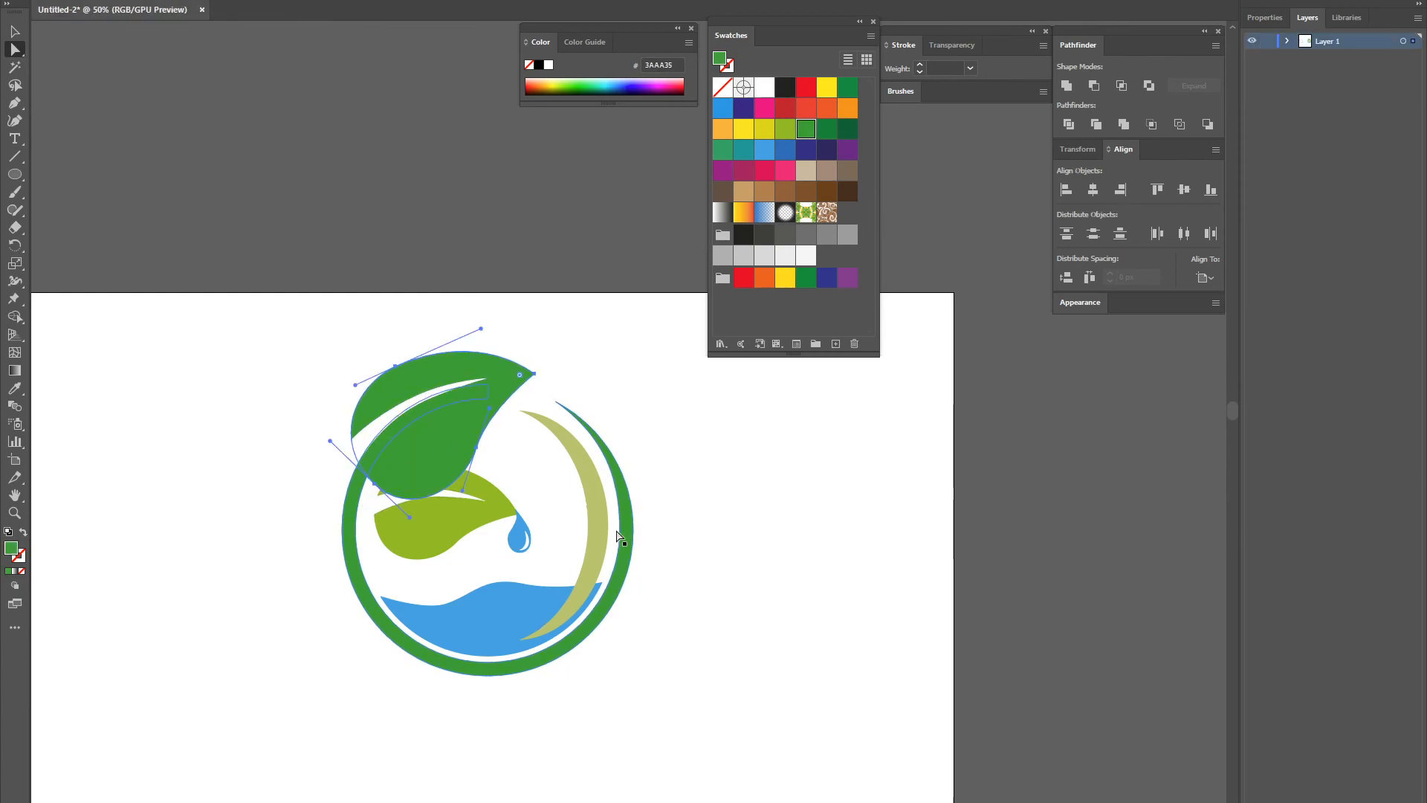
left_click(503, 290)
key("ctrl+minus")
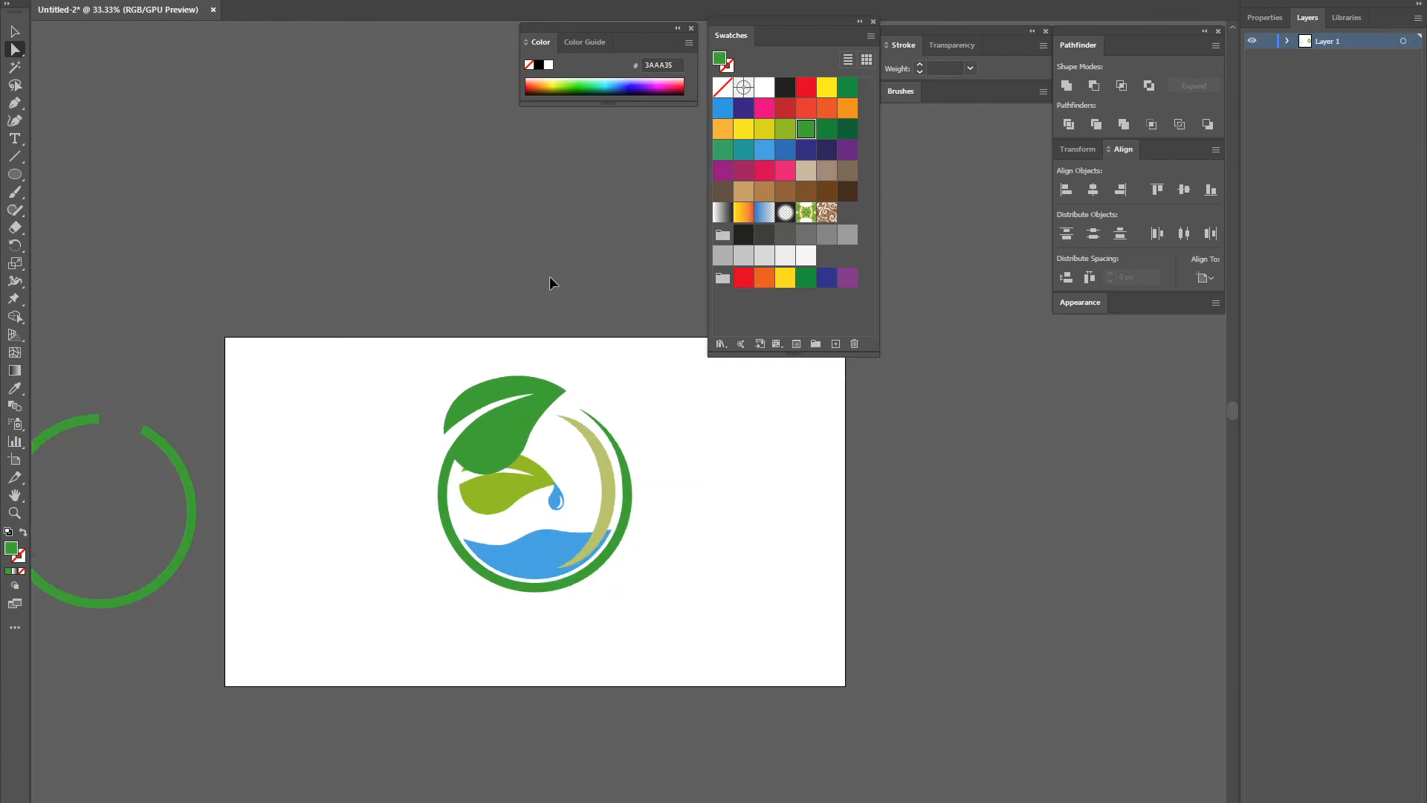
key("v")
left_click_drag(471, 440, 468, 437)
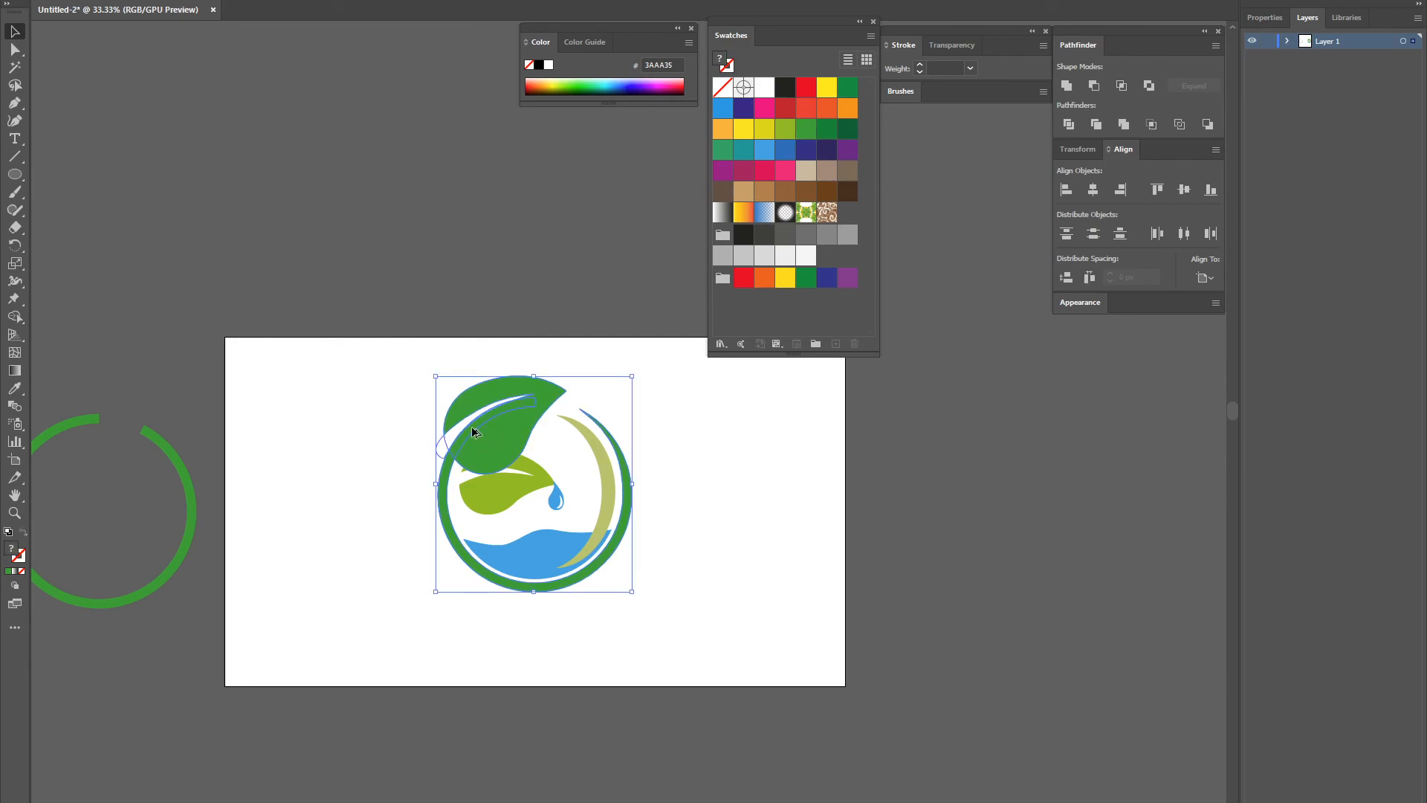
left_click_drag(475, 430, 921, 392)
left_click(960, 332)
key("ctrl+z")
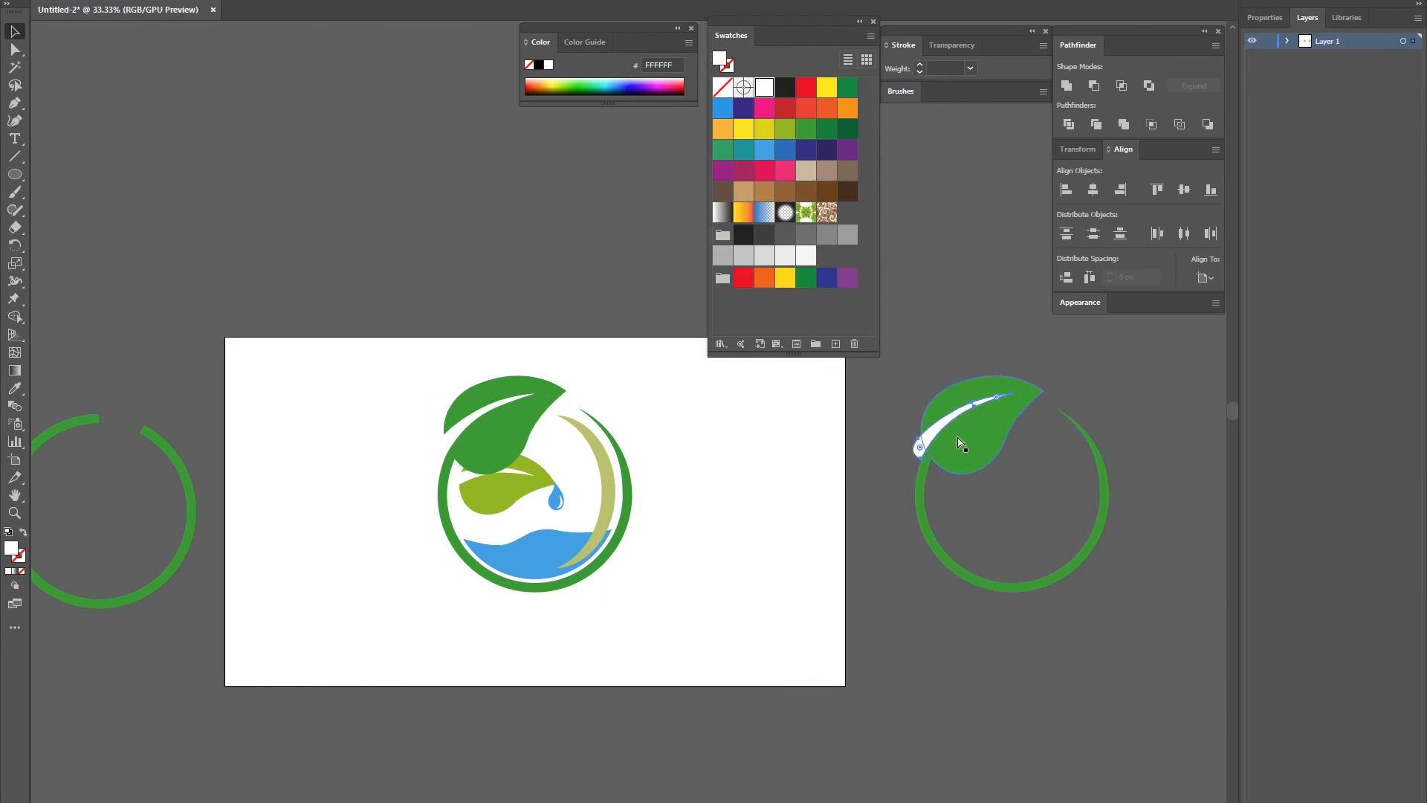
left_click(735, 460)
key("ctrl+plus")
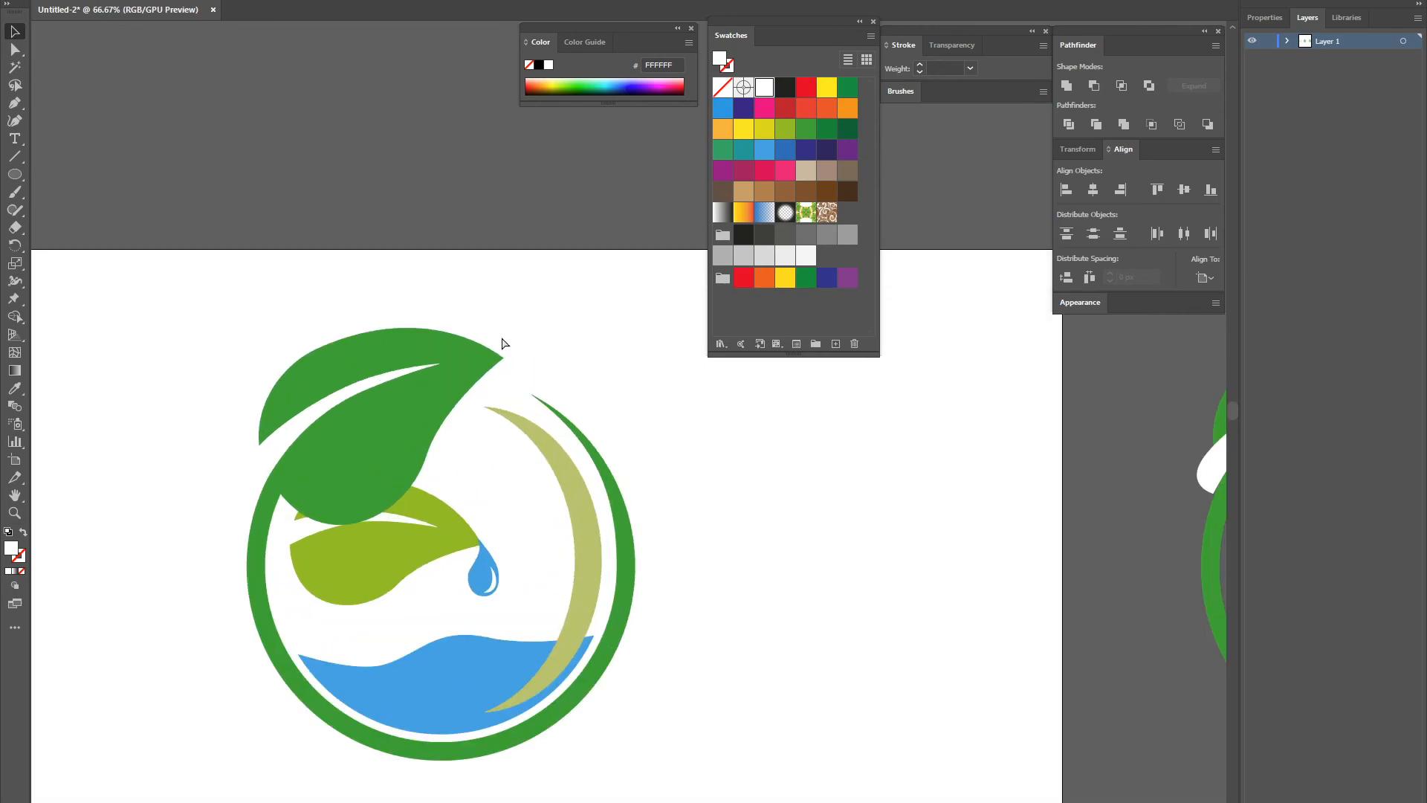
Try to subtract the white vein shape from the large green leaf
left_click_drag(408, 304, 439, 278)
left_click(304, 426)
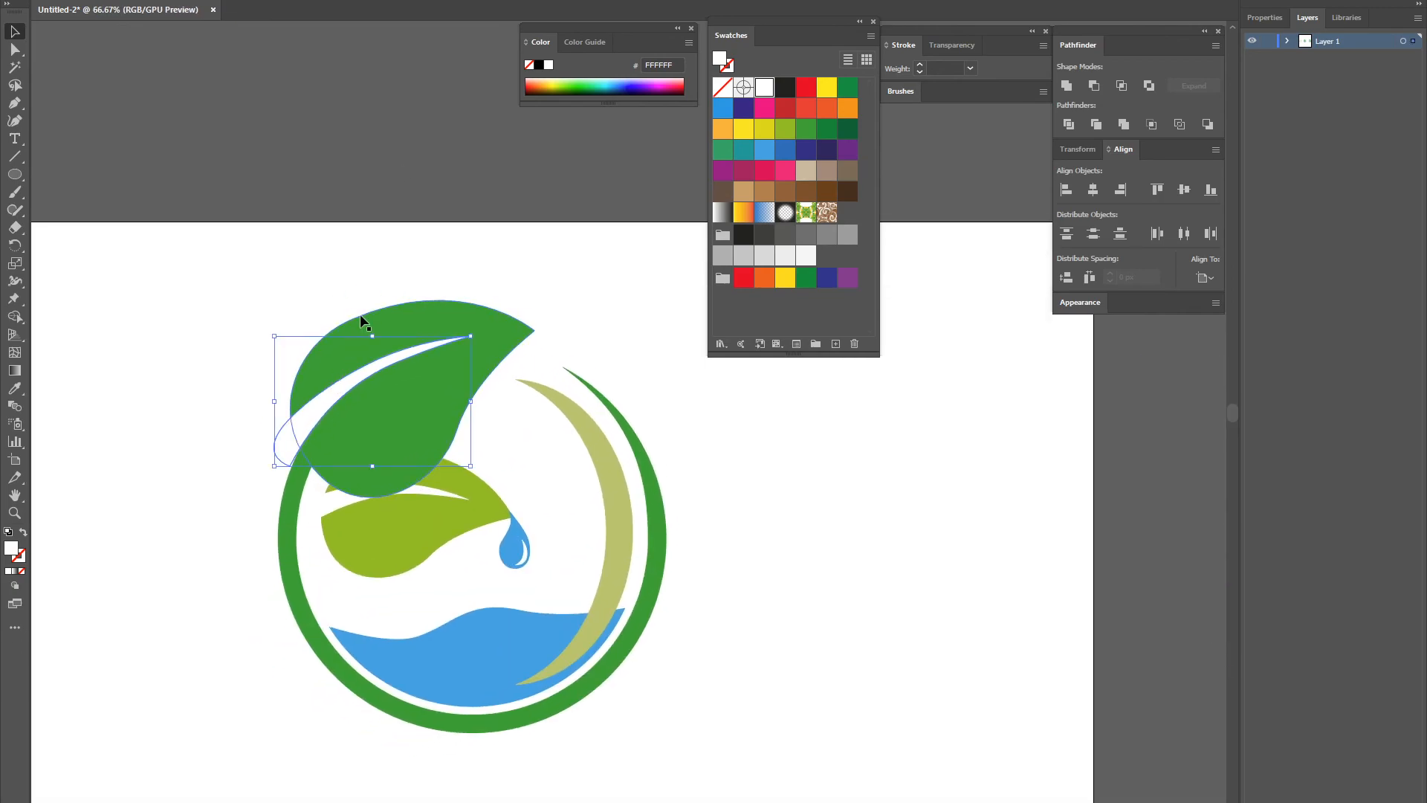
left_click(440, 310, "shift")
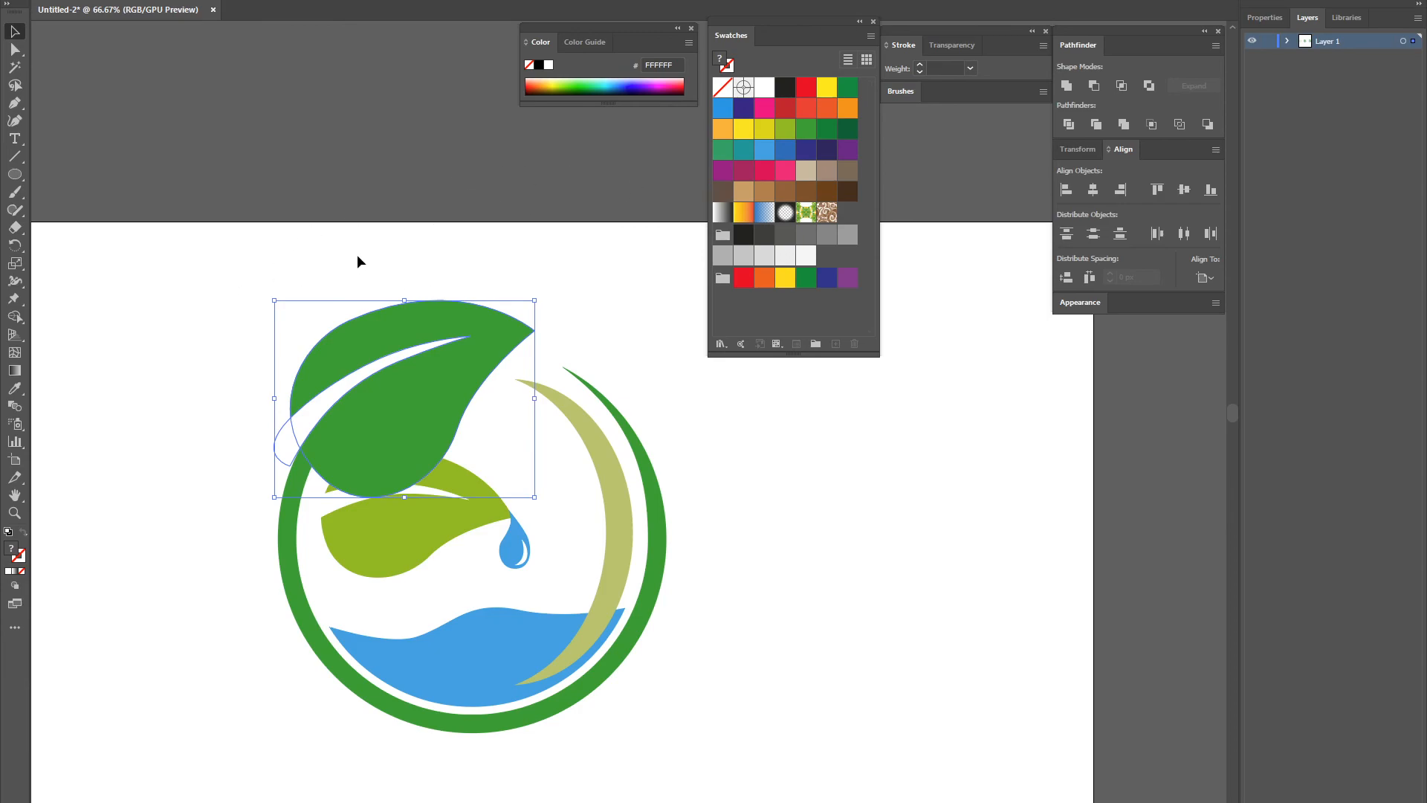
left_click(1095, 86)
left_click(568, 254)
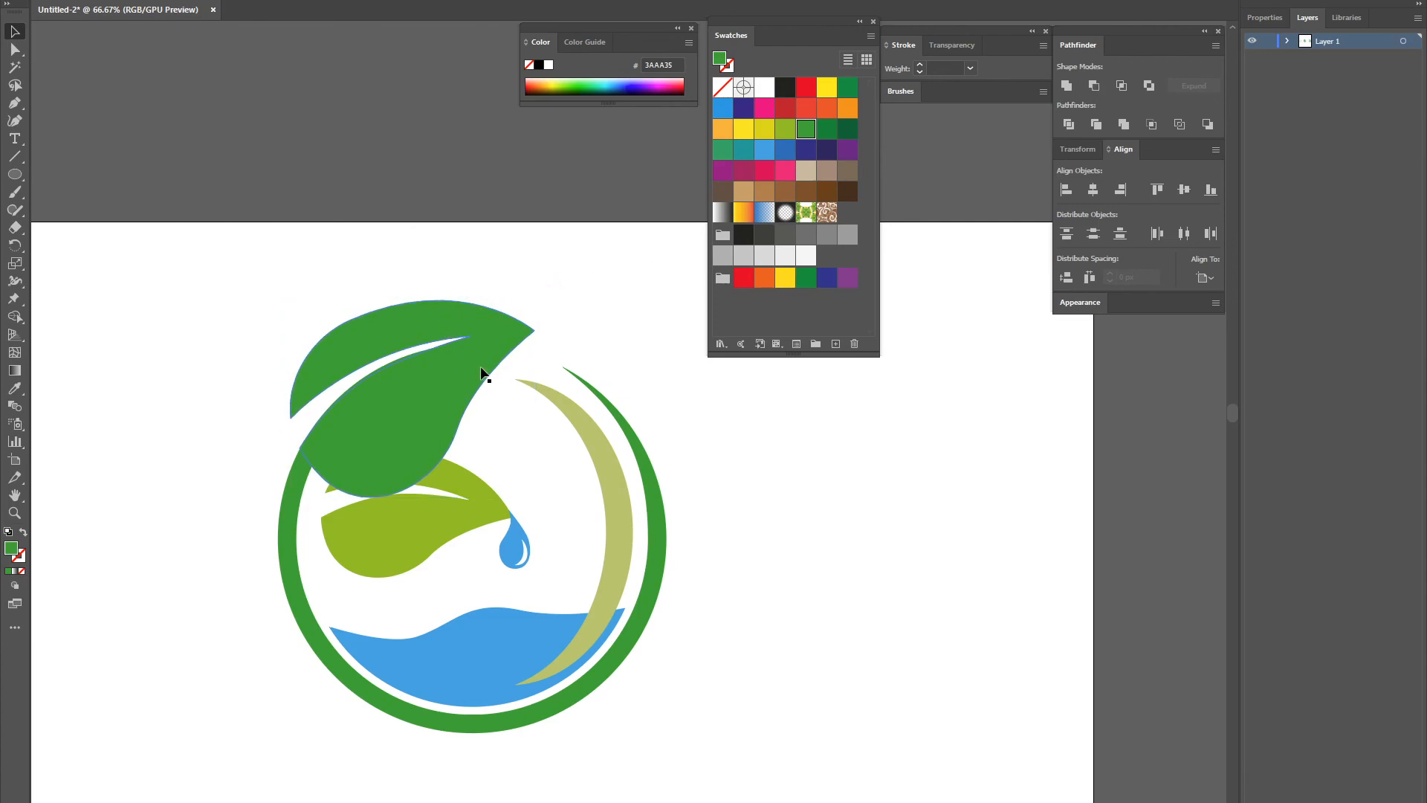
key("ctrl+z")
left_click(546, 254)
Divide the large leaf, its white vein and the green ring into separate pieces, and ungroup the result
left_click(389, 339)
left_click(321, 399, "shift")
left_click(293, 532, "shift")
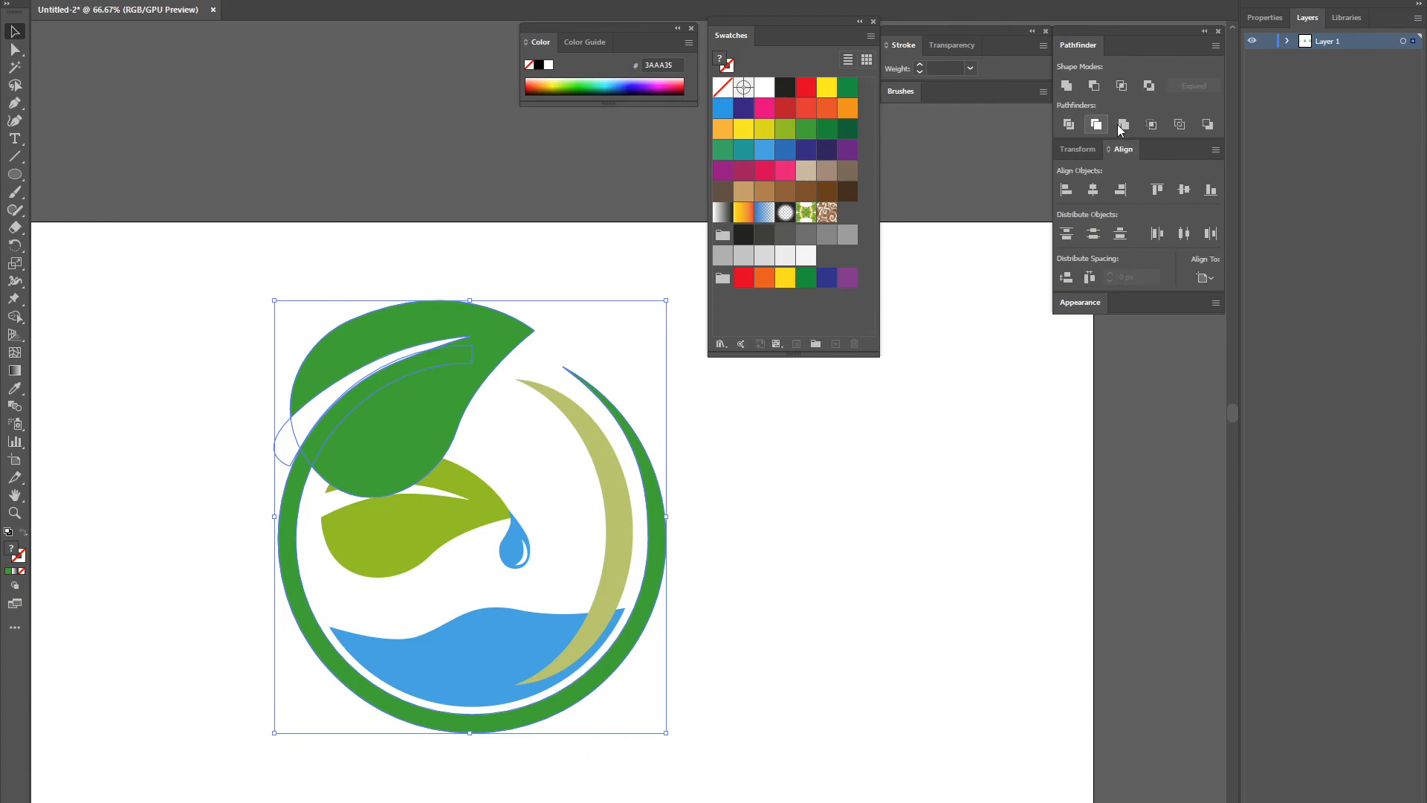
left_click(1068, 125)
left_click(408, 260)
left_click(388, 363)
left_click(123, 2)
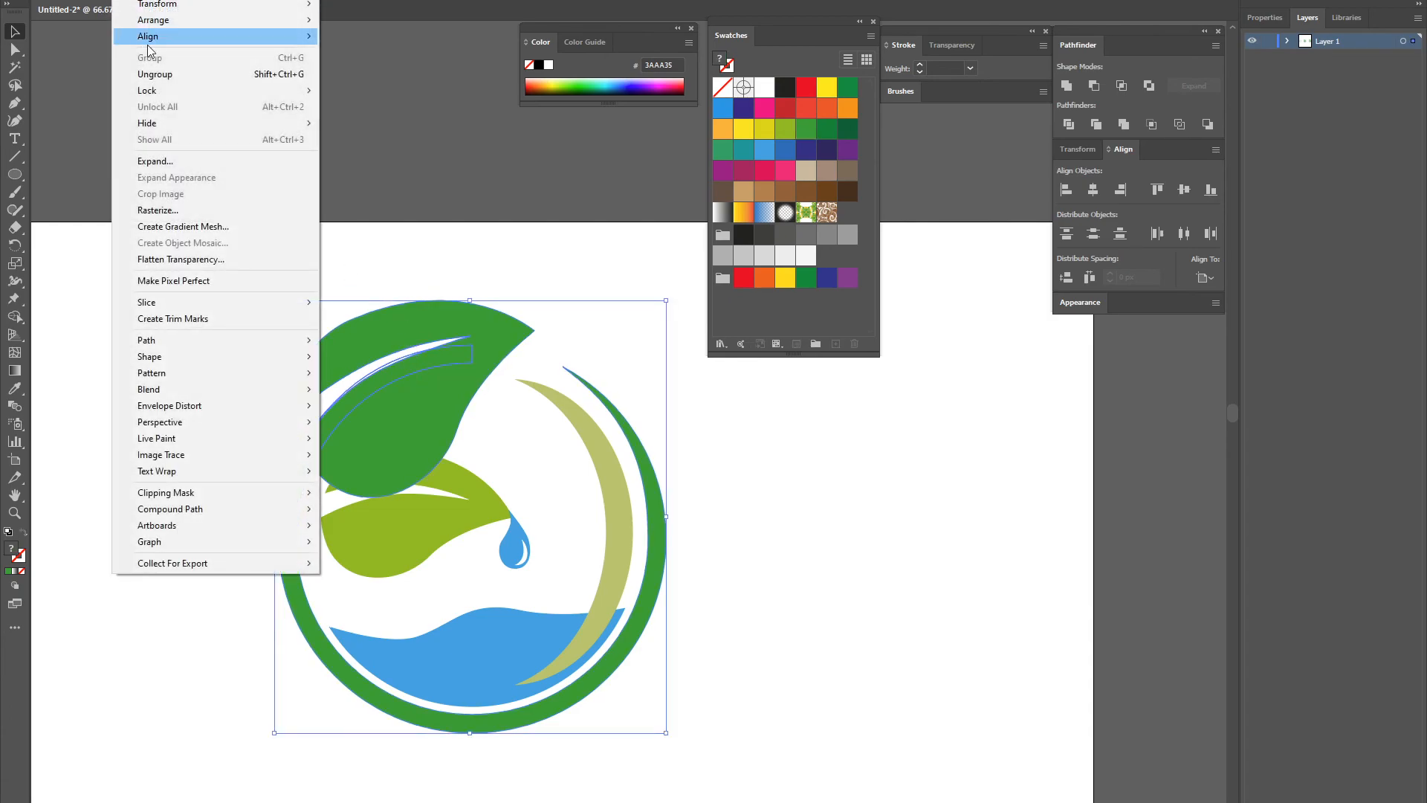
left_click(156, 73)
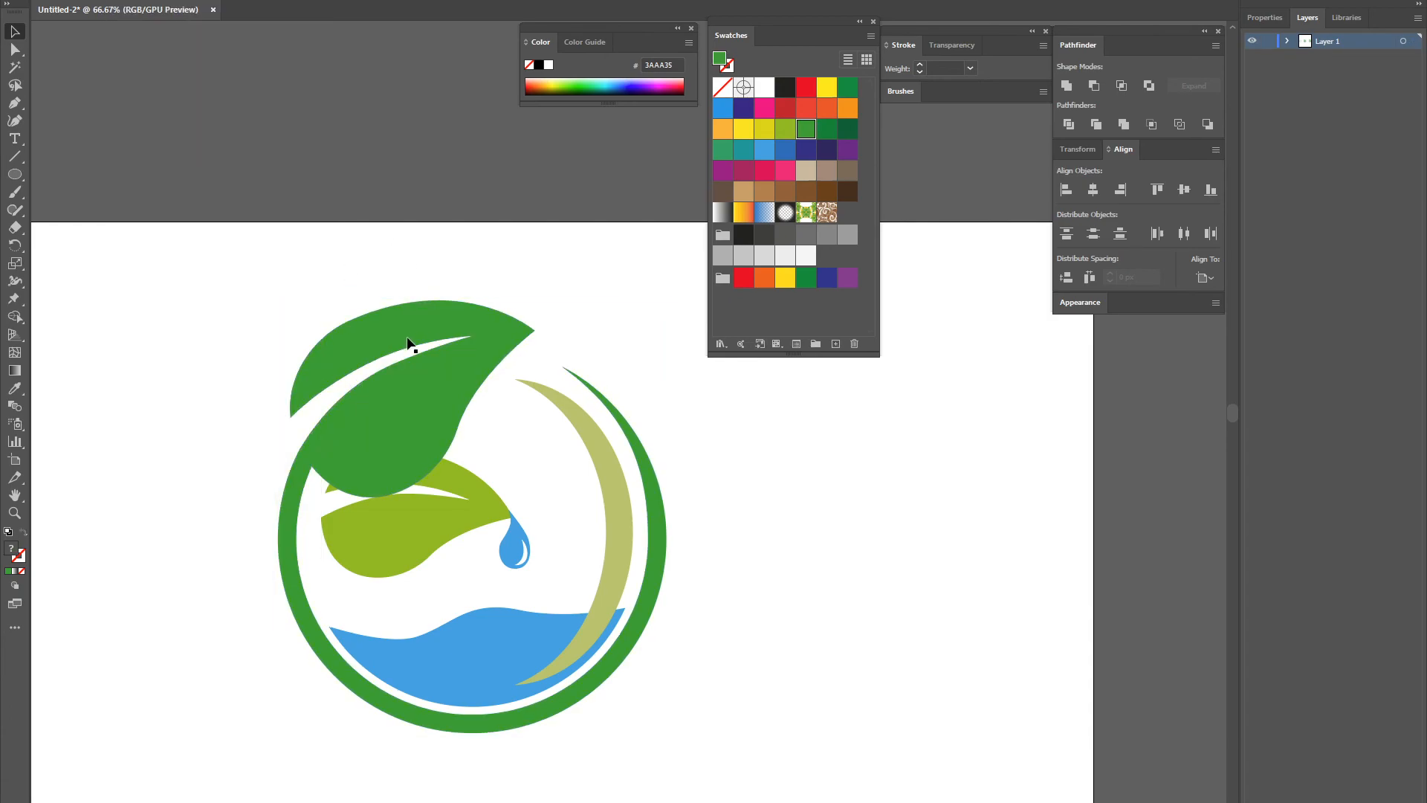
Try to pull the divided ring segment out of the large green leaf
left_click(401, 359)
key("ctrl+shift+a")
left_click(451, 357)
left_click_drag(430, 359, 465, 238)
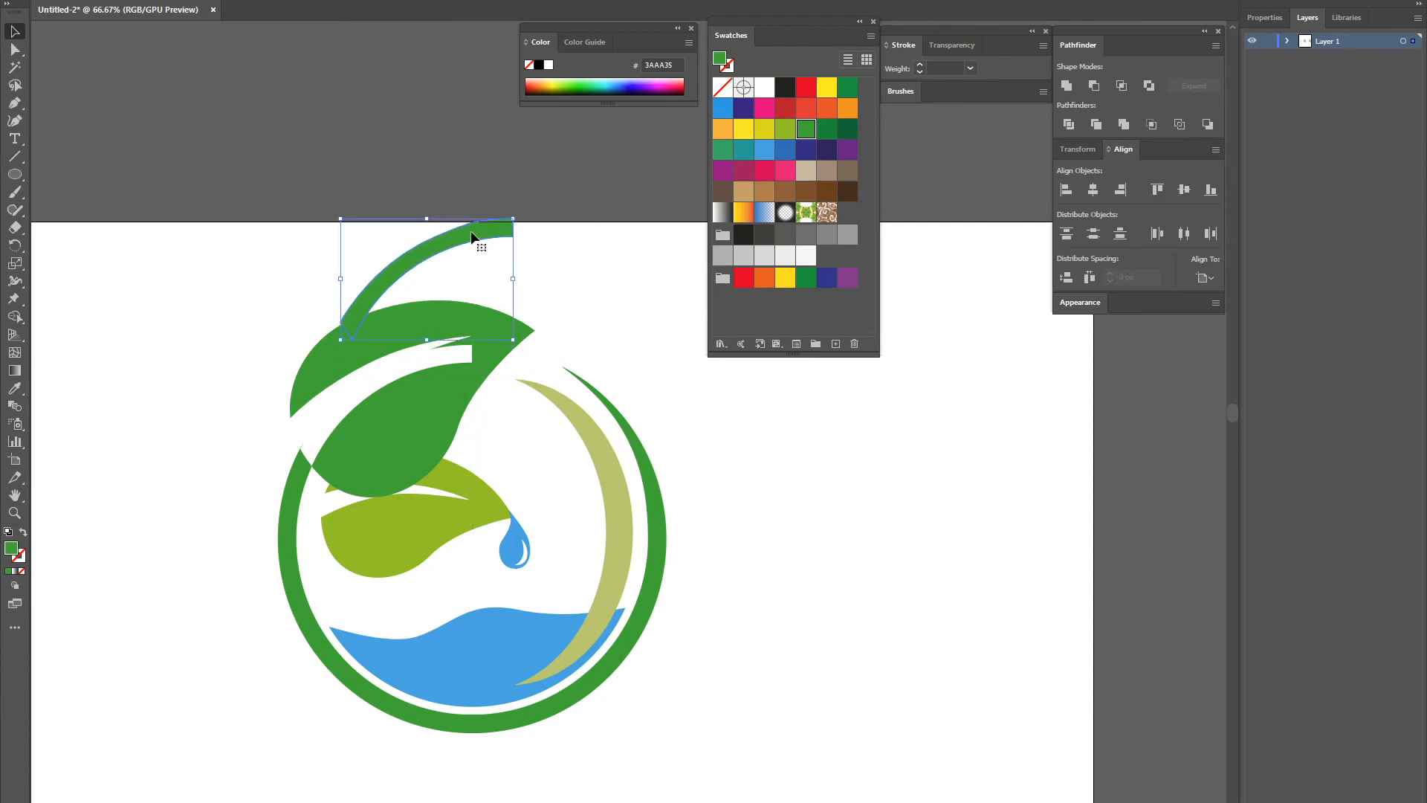
key("ctrl+z")
left_click(404, 264)
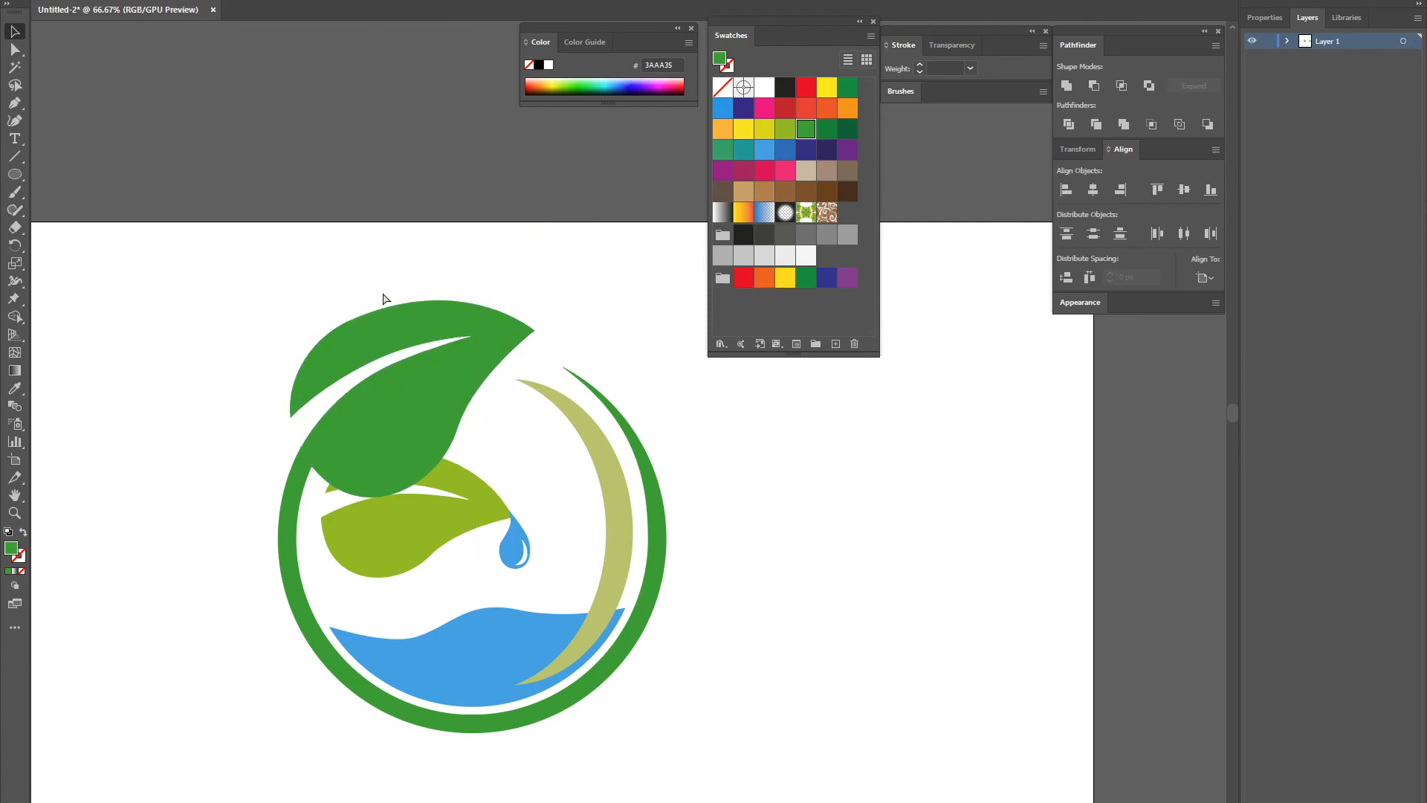
key("ctrl+minus")
key("ctrl+plus")
key("ctrl+plus")
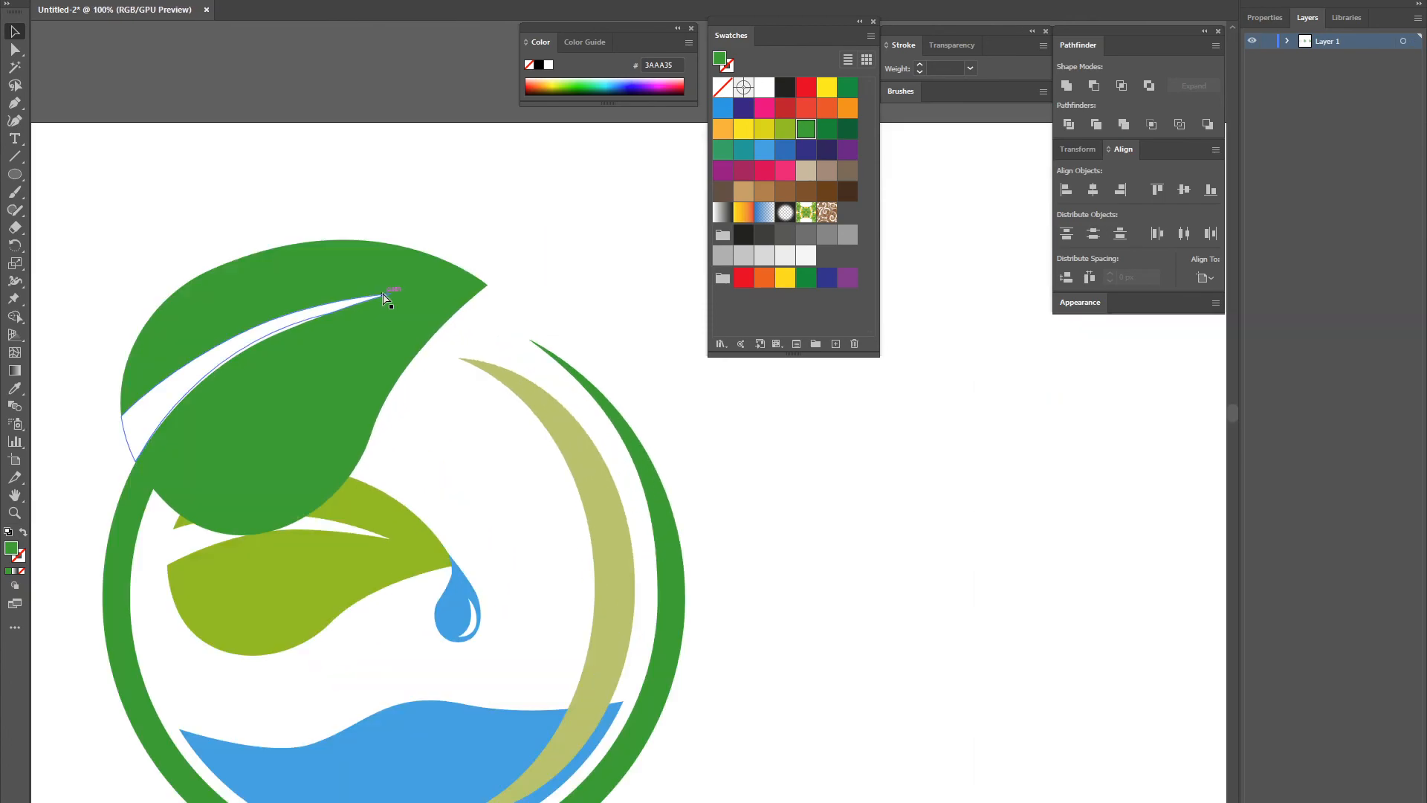
Undo the division of the large leaf, its white vein and the green ring
key("ctrl+z")
key("ctrl+z")
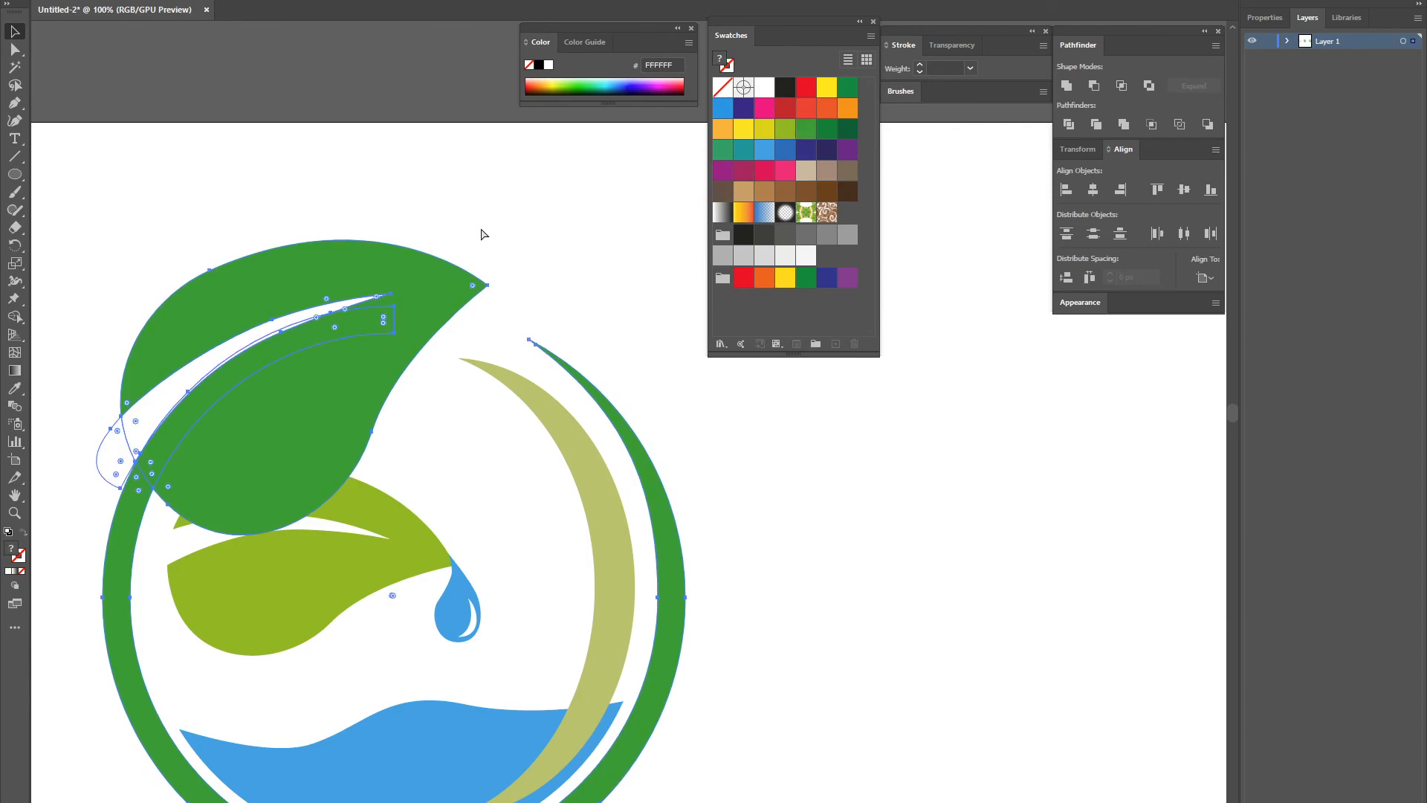
key("ctrl+z")
Subtract the white vein shape from the large green leaf with Minus Front
left_click(420, 209)
left_click(339, 250)
left_click_drag(253, 282, 396, 223)
left_click(372, 291)
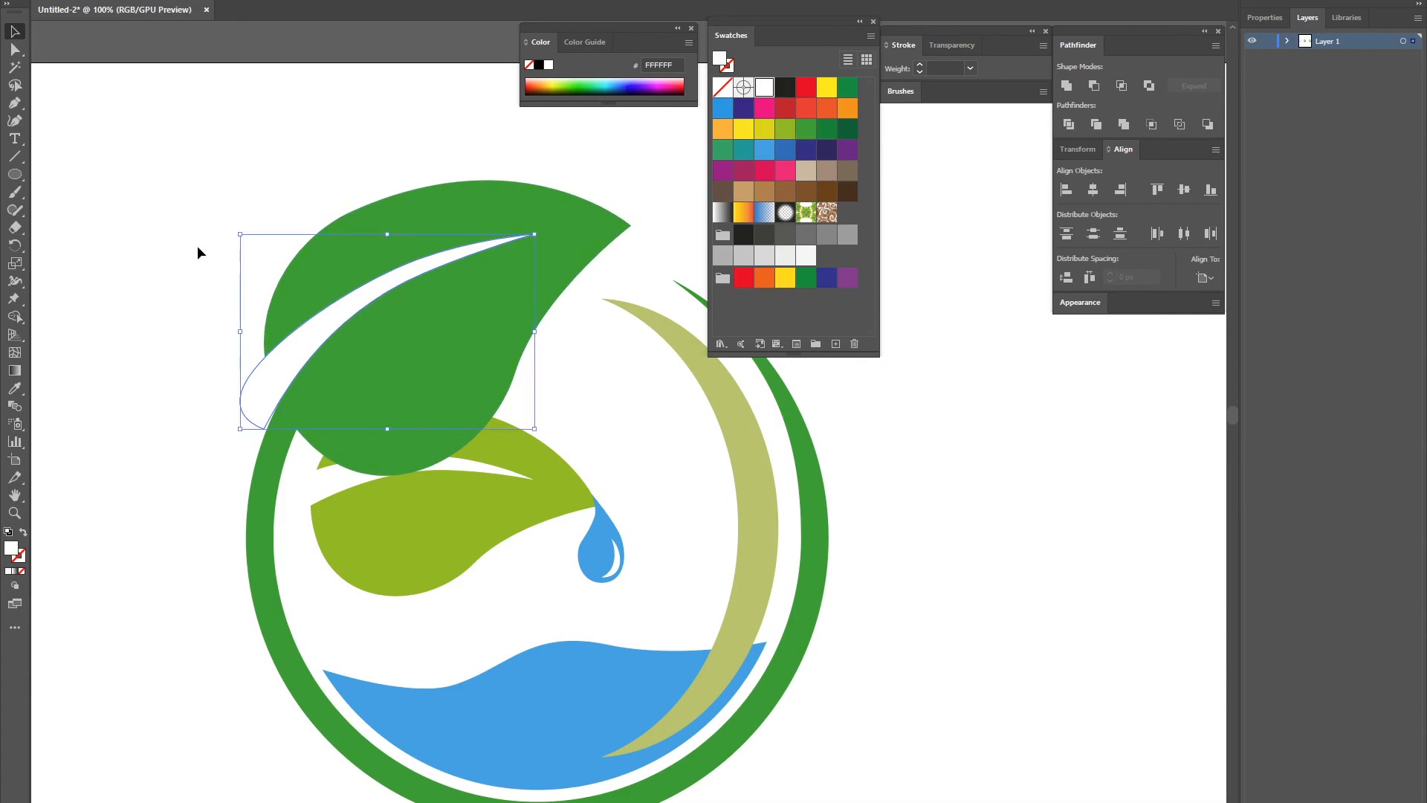
left_click(452, 209, "shift")
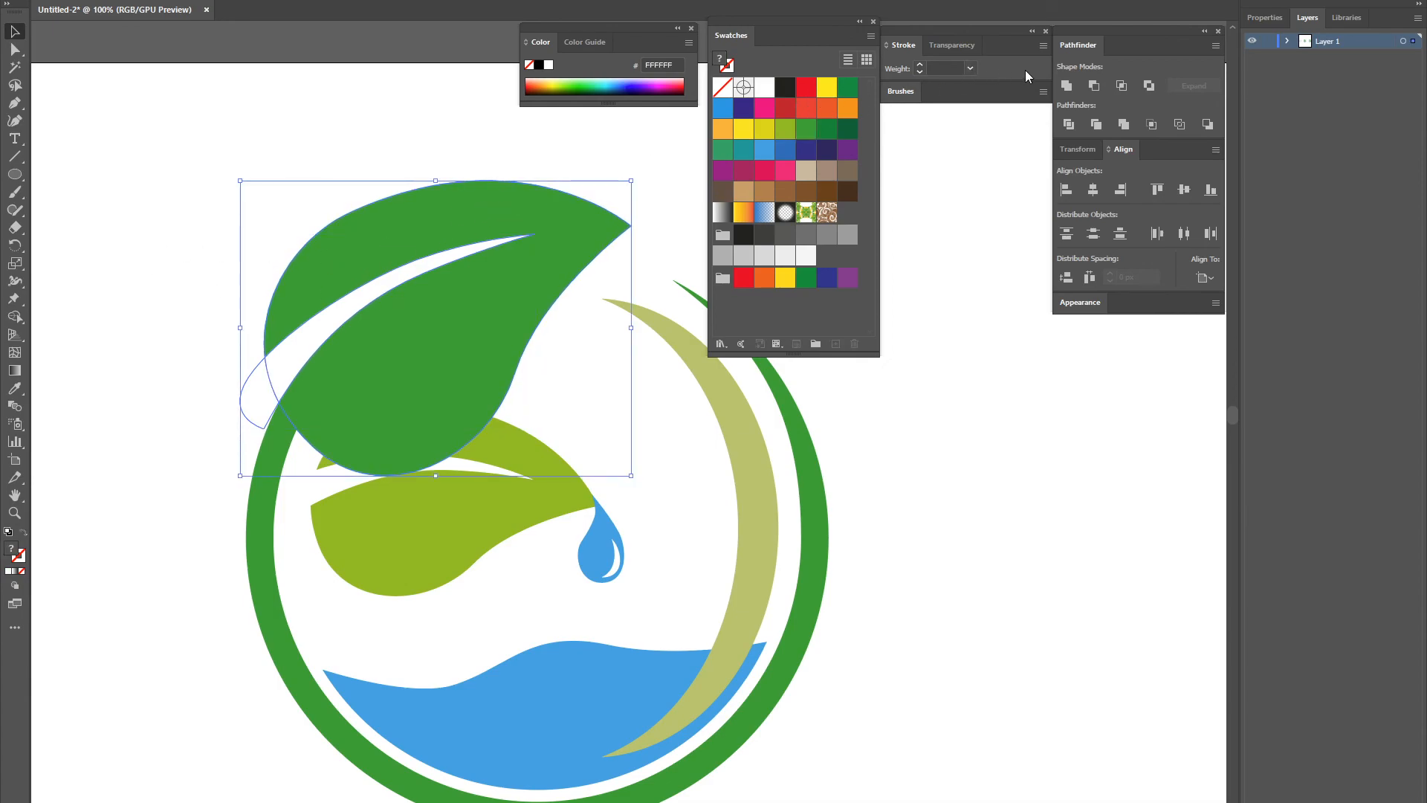
left_click(1093, 85)
Unite the cut-out large leaf with the green ring into a single shape
left_click(354, 101)
left_click(416, 324)
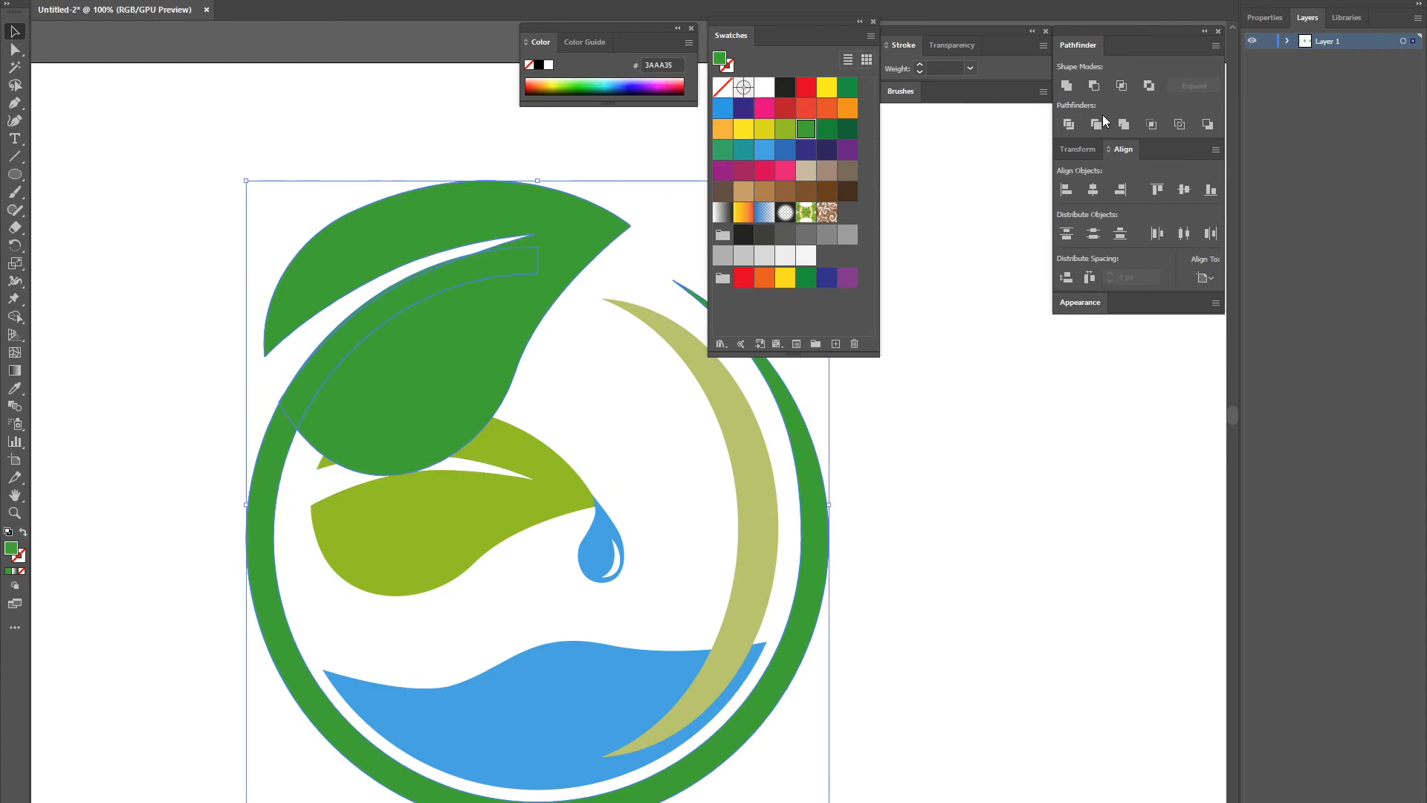
left_click(304, 135)
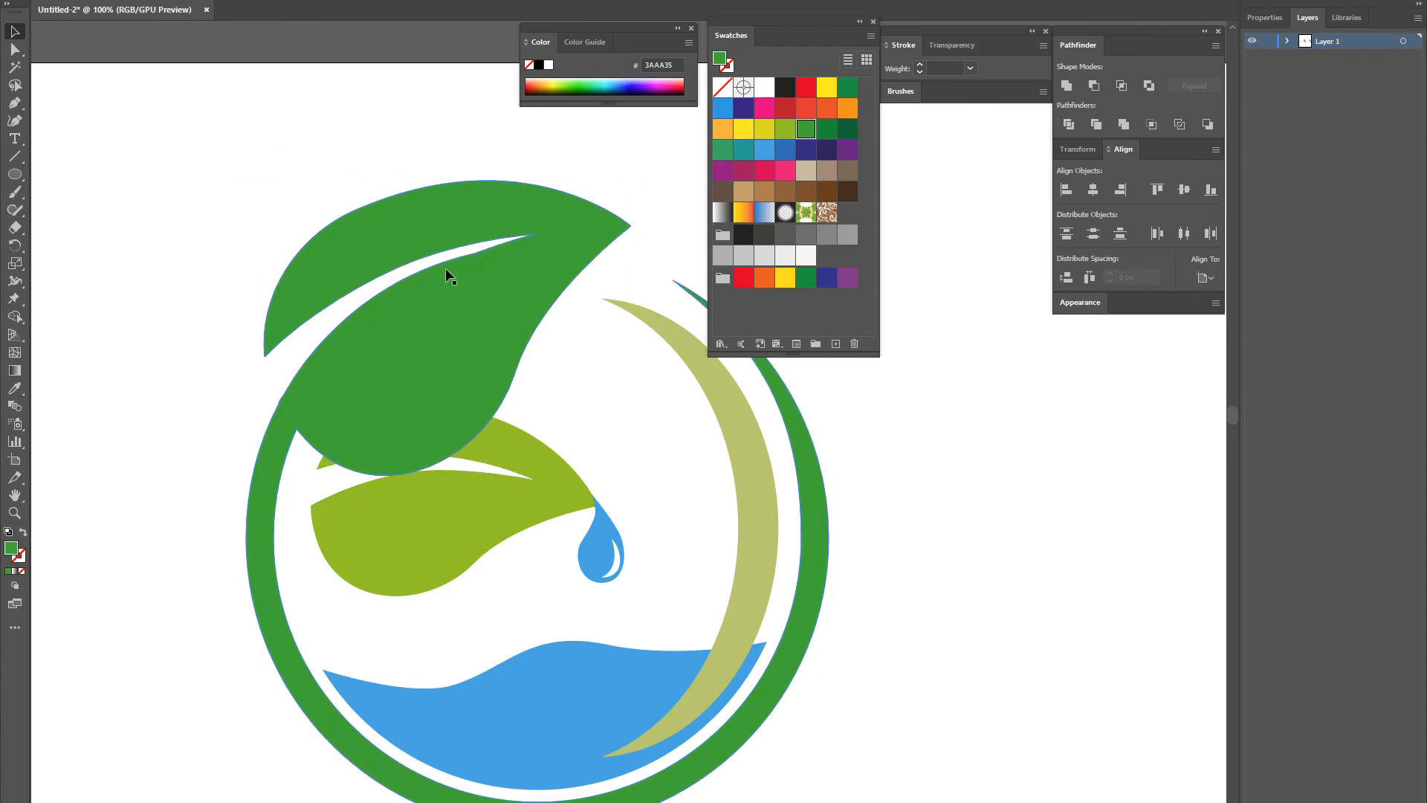
Smooth the kinked anchor point on the lower edge of the vein cut-out near its tip with the Anchor Point tool
left_click_drag(370, 278, 360, 289)
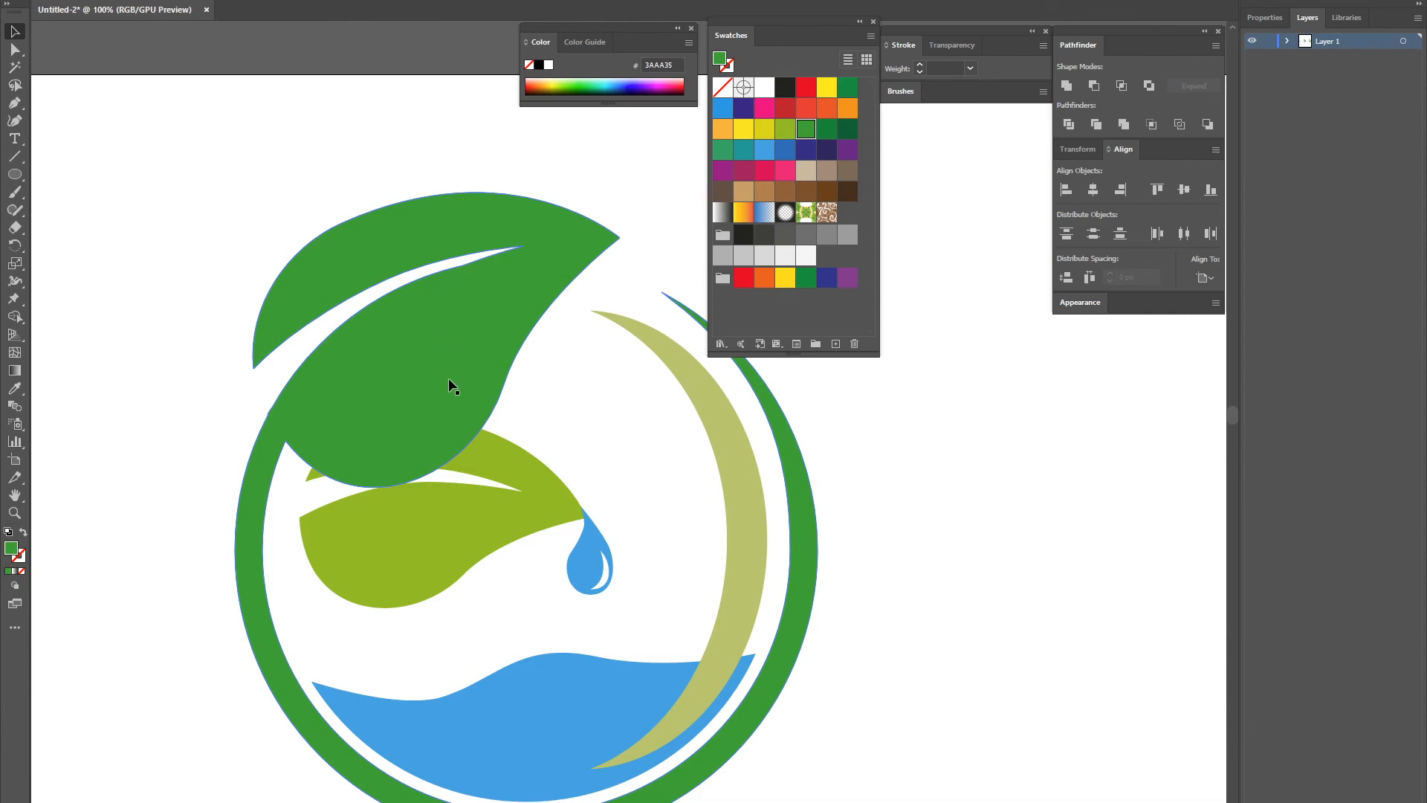
scroll(448, 377, "up", 3)
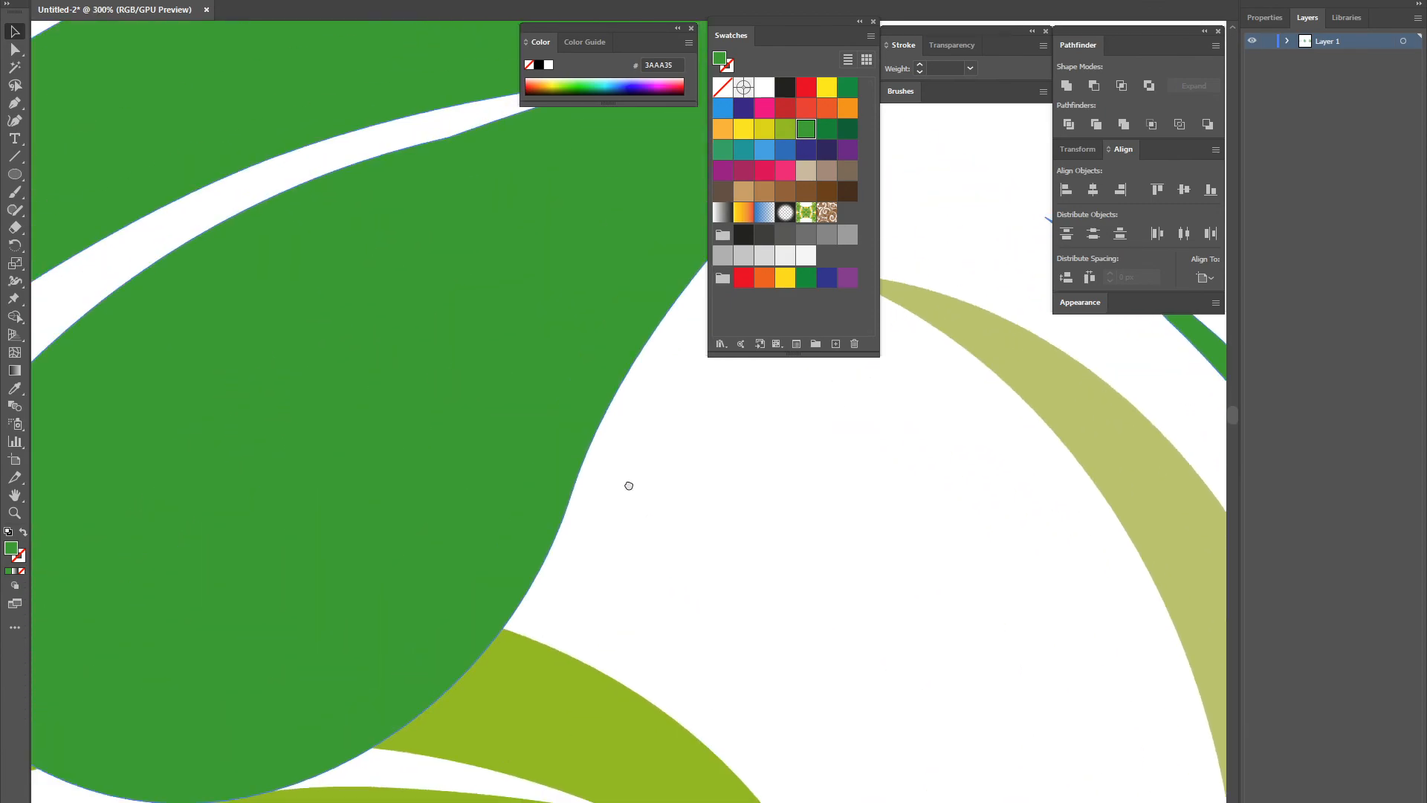
left_click_drag(628, 486, 636, 573)
left_click(20, 46)
left_click(510, 248)
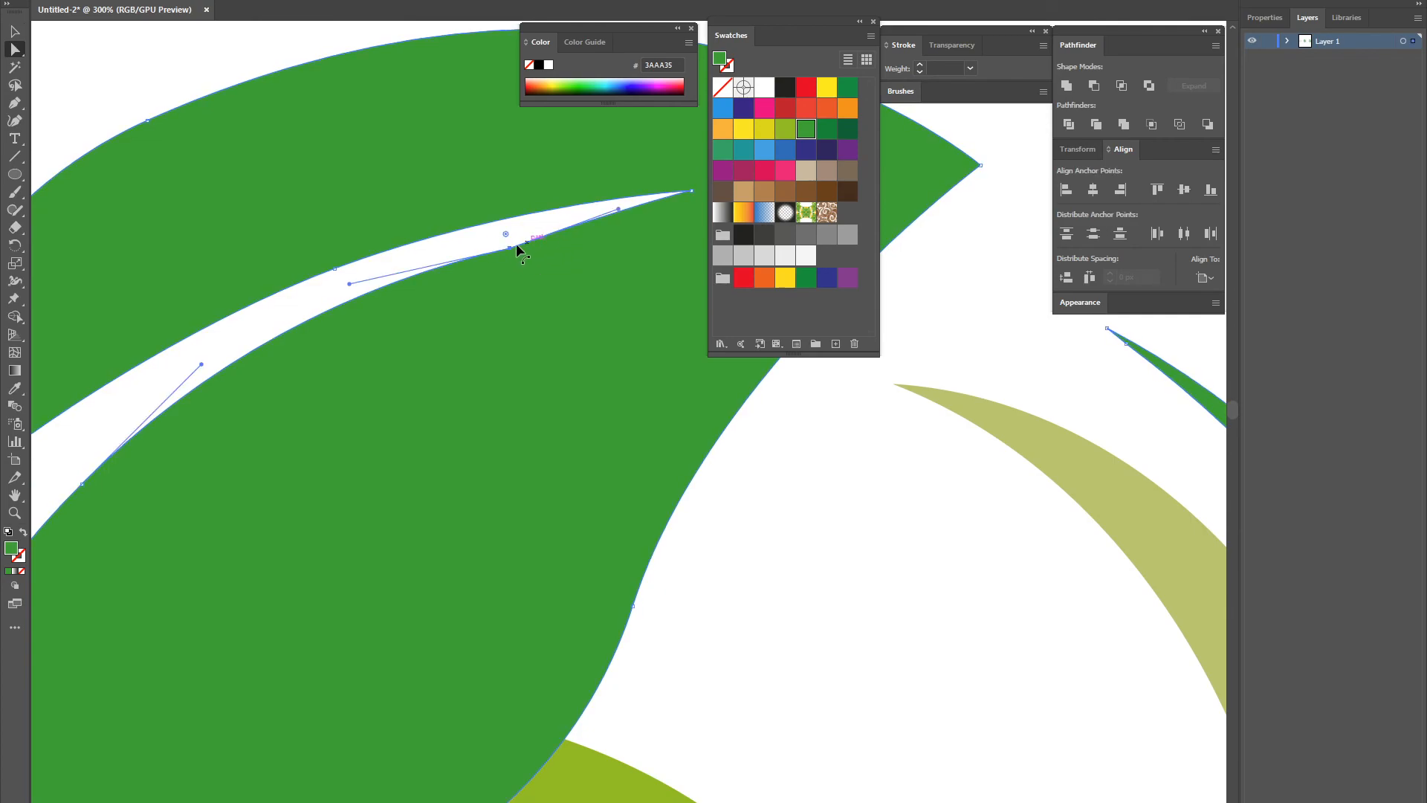
key("ctrl+plus")
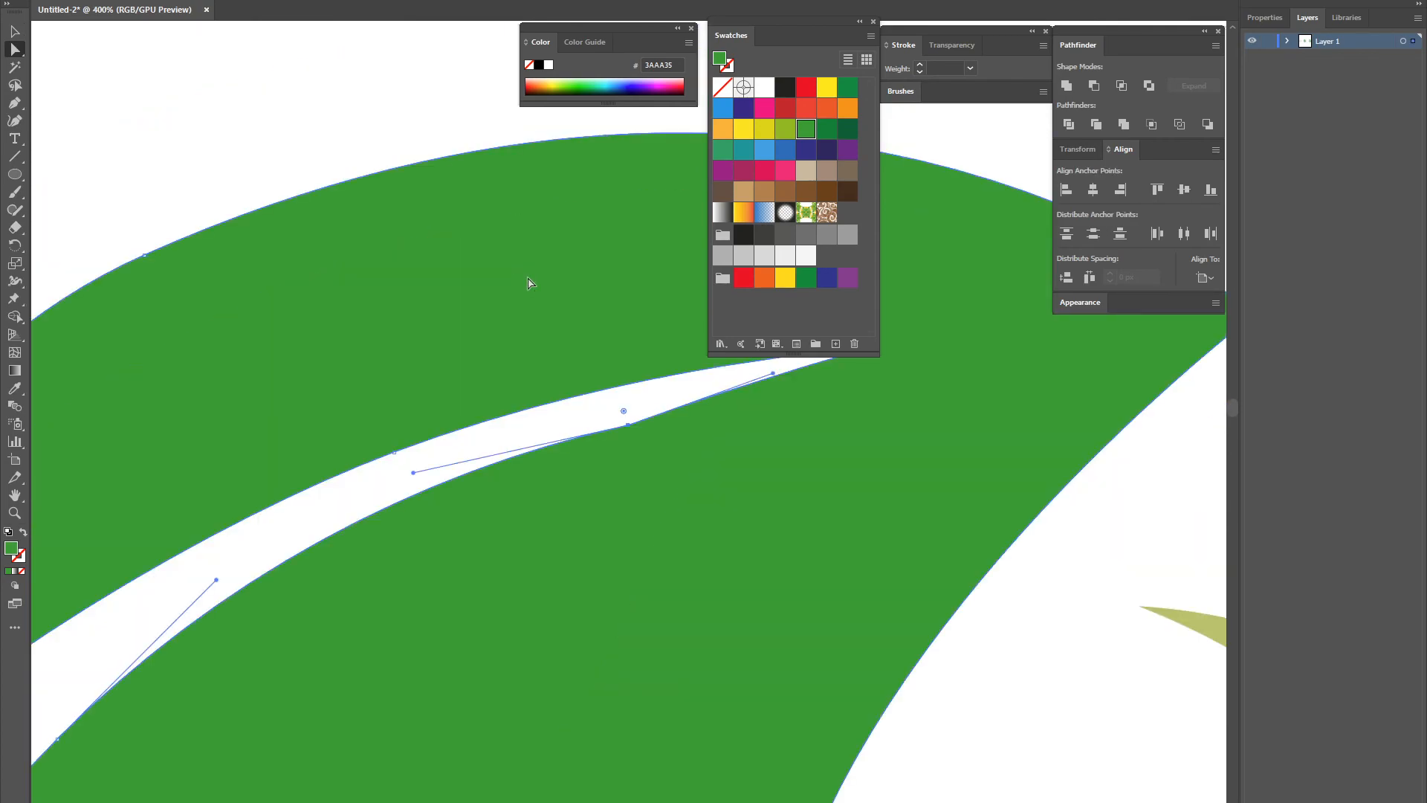
scroll(360, 255, "right", 2)
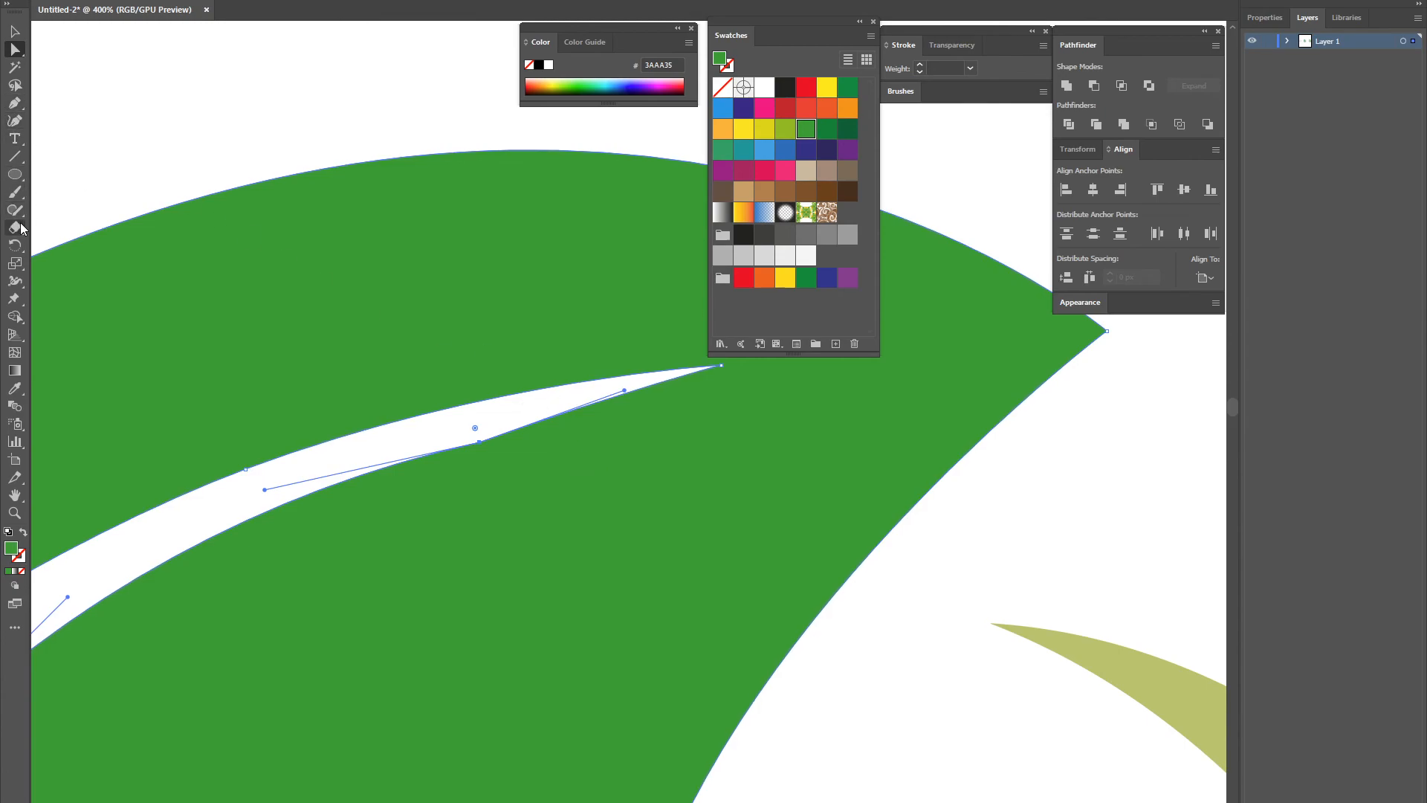
left_click(14, 105)
left_click(95, 157)
left_click_drag(477, 439, 291, 498)
Move the smoothed anchor point slightly upward so the vein's lower edge follows an even curve, and deselect the shape
left_click(15, 49)
left_click(478, 444)
left_click_drag(478, 444, 473, 431)
key("ctrl+minus")
key("ctrl+minus")
left_click_drag(382, 324, 361, 191)
left_click(179, 556)
Remove the protruding anchor point at the small notch where the large leaf meets the ring's outer edge, using the Delete Anchor Point tool
left_click_drag(462, 345, 317, 379)
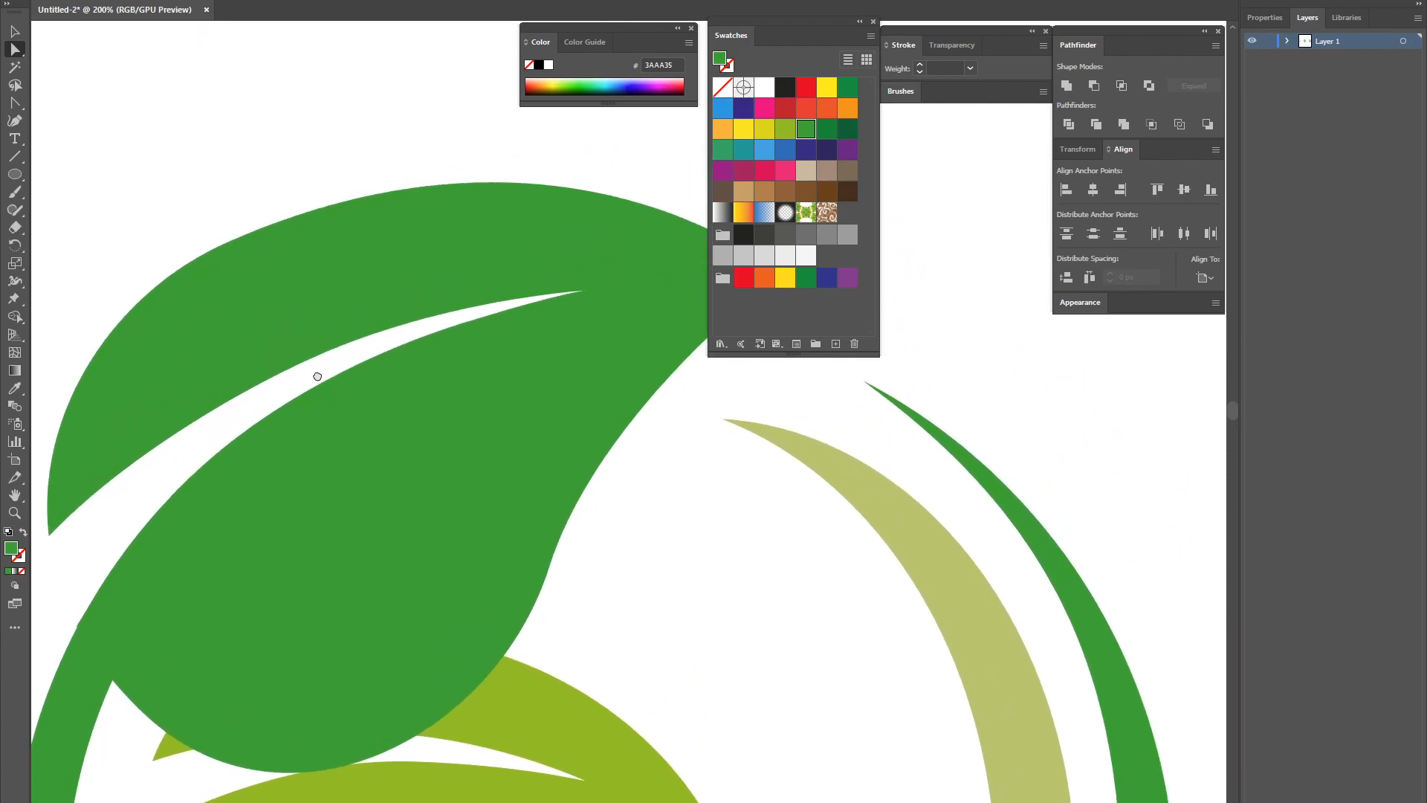
left_click_drag(243, 459, 443, 336)
key("ctrl+plus")
key("ctrl+plus")
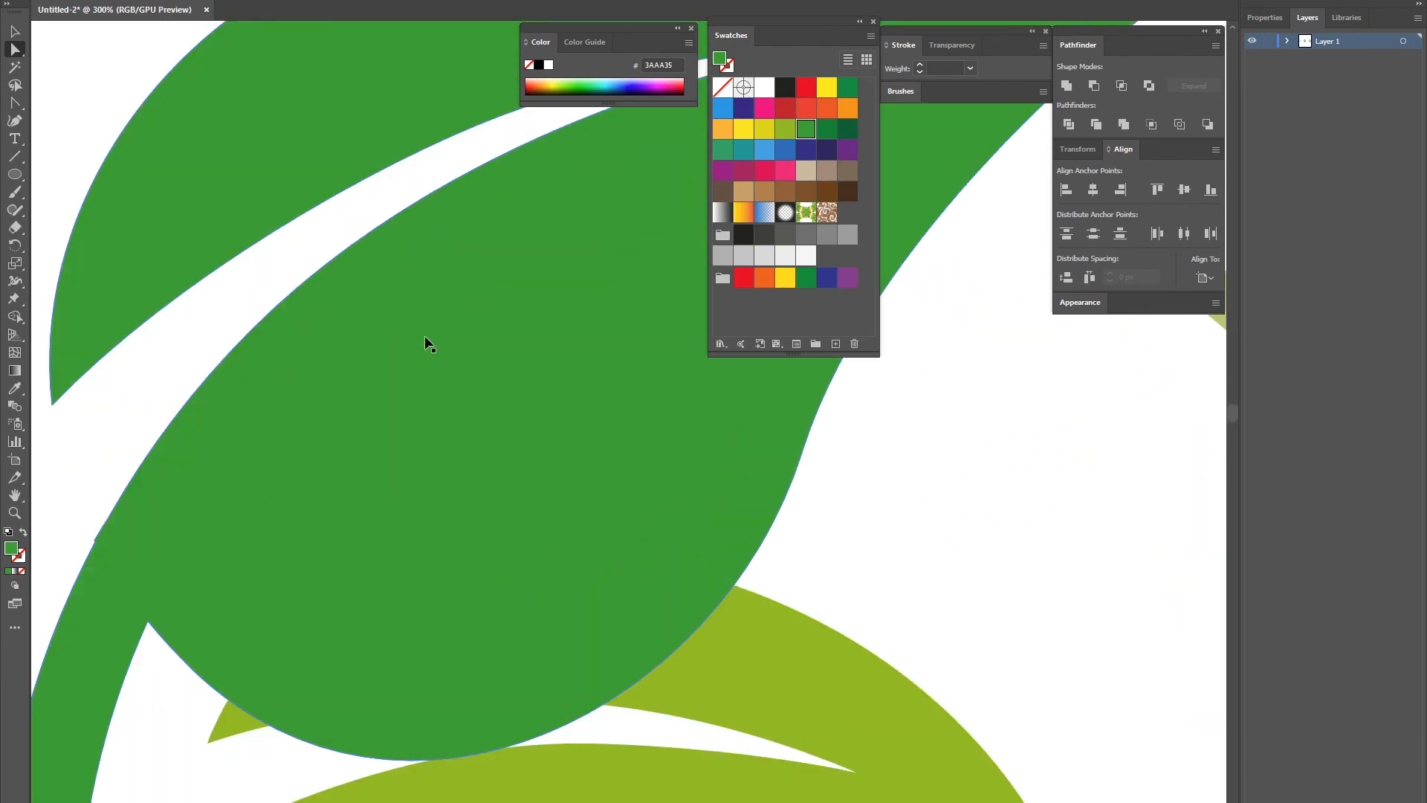
left_click_drag(204, 453, 550, 389)
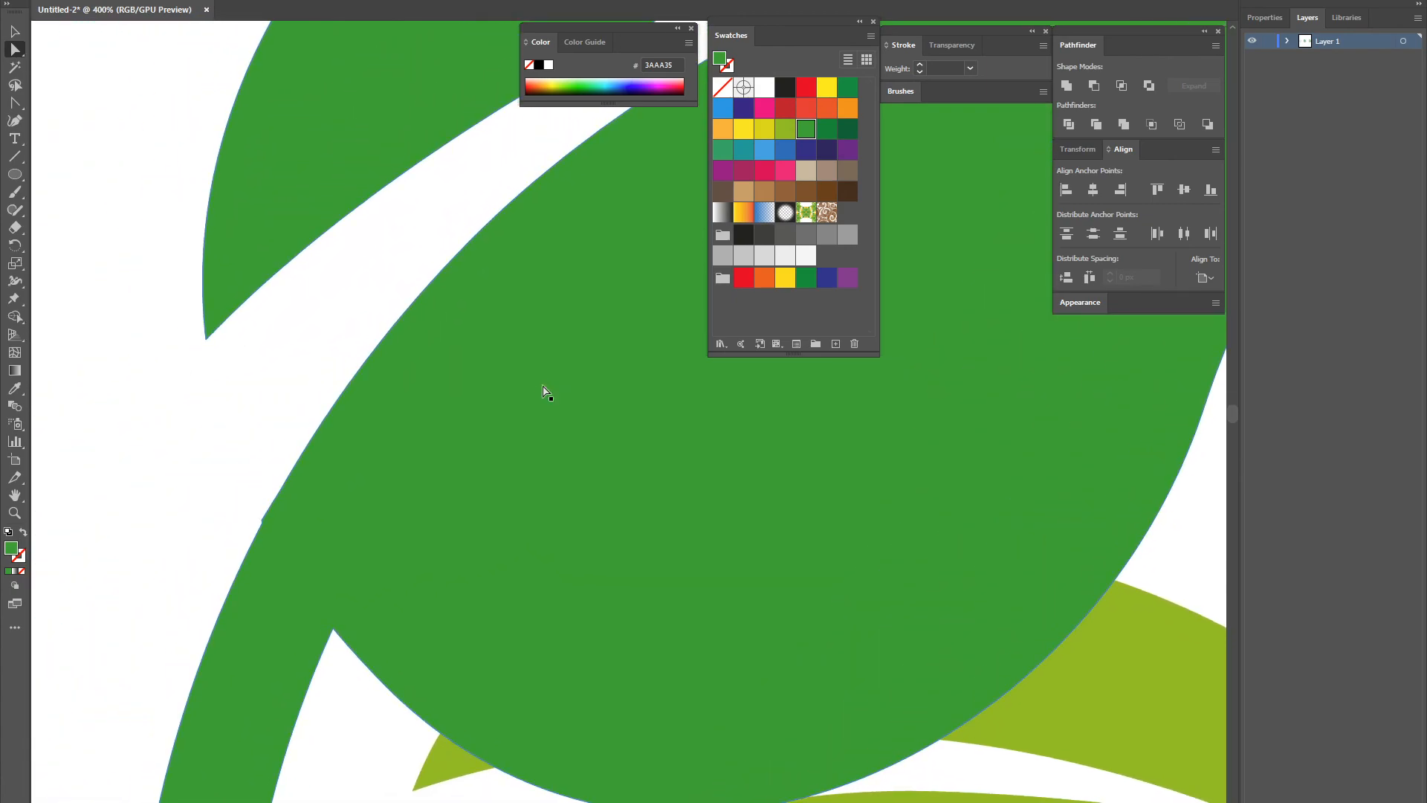
key("ctrl+plus")
left_click_drag(199, 325, 378, 376)
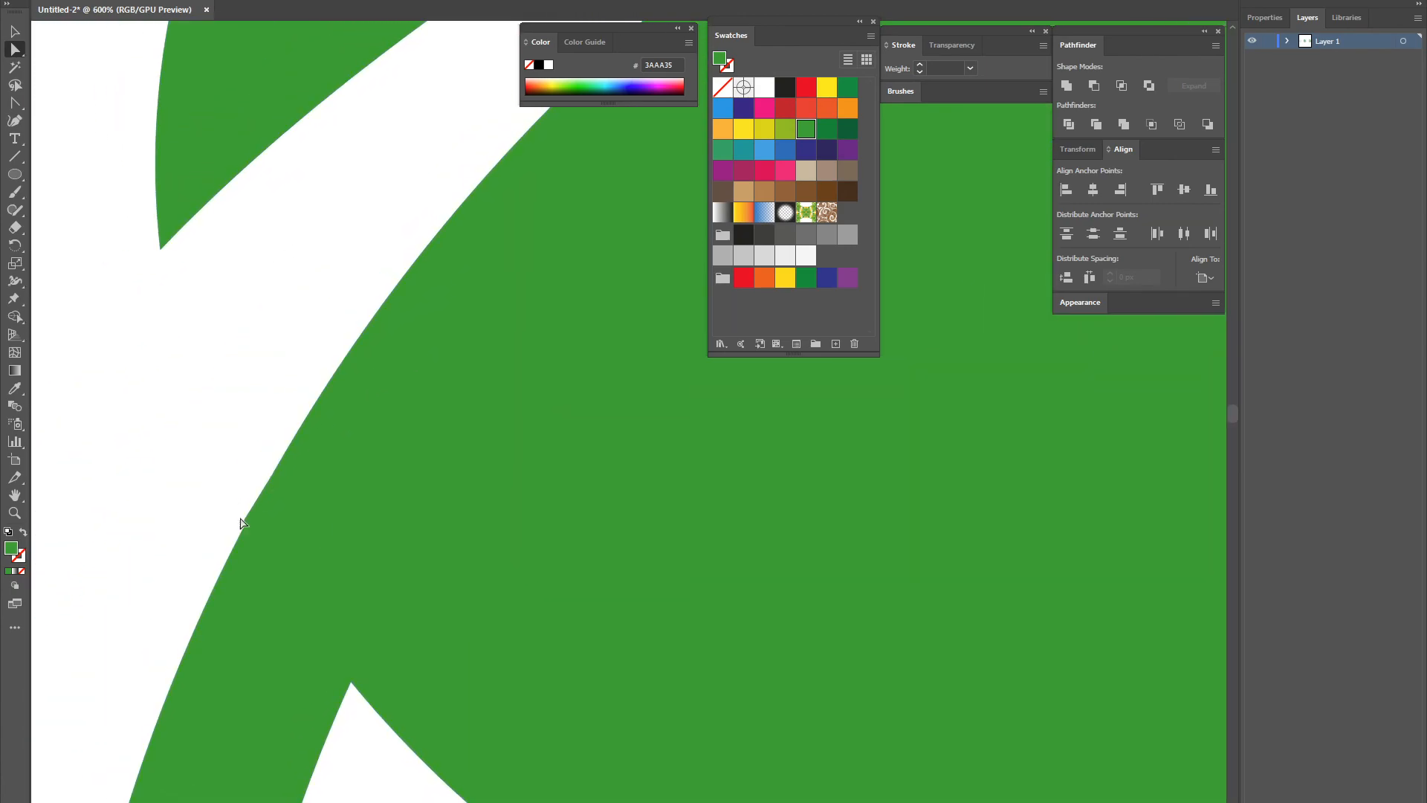
key("ctrl+plus")
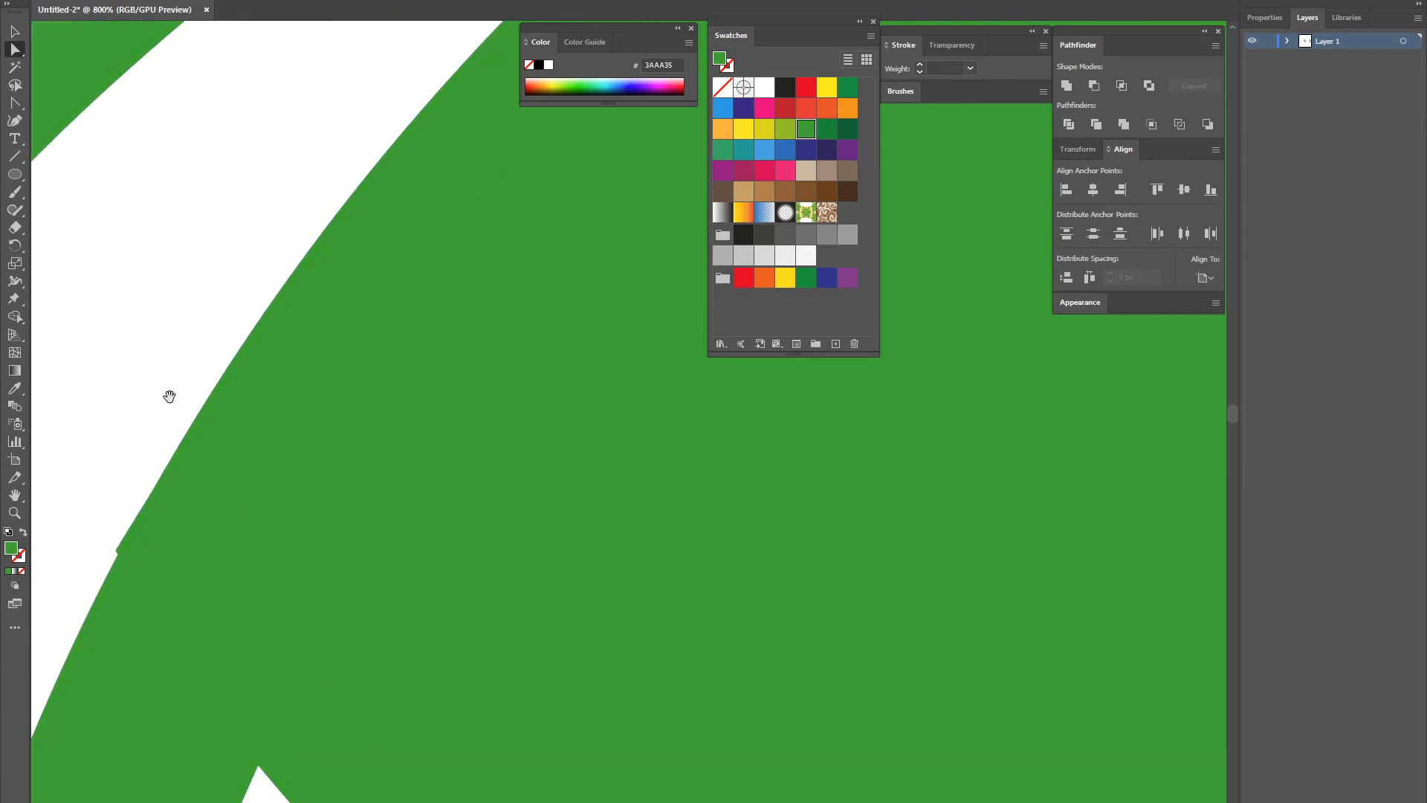
left_click_drag(164, 395, 355, 345)
left_click(15, 50)
left_click(308, 501)
key("ctrl+plus")
key("ctrl+plus")
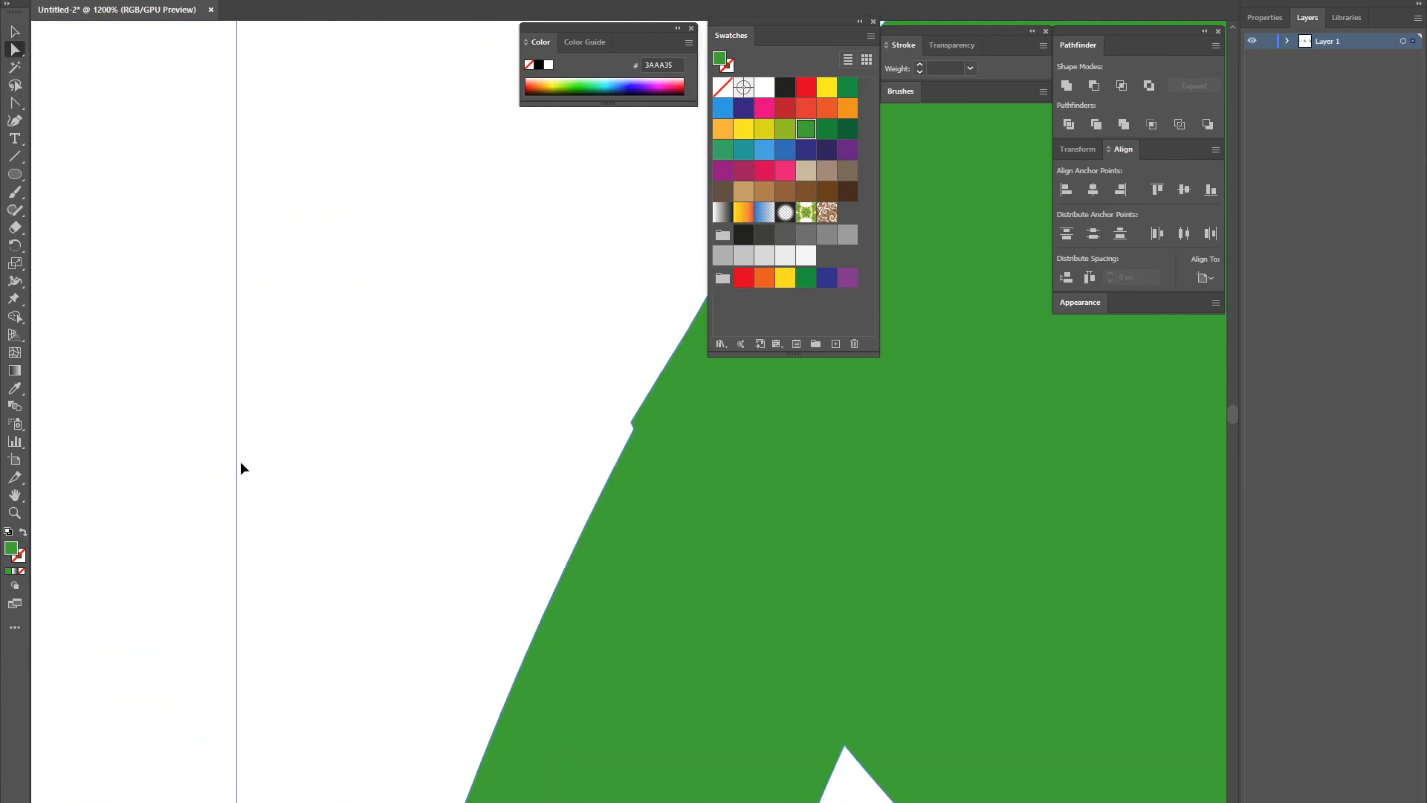
left_click_drag(518, 404, 278, 444)
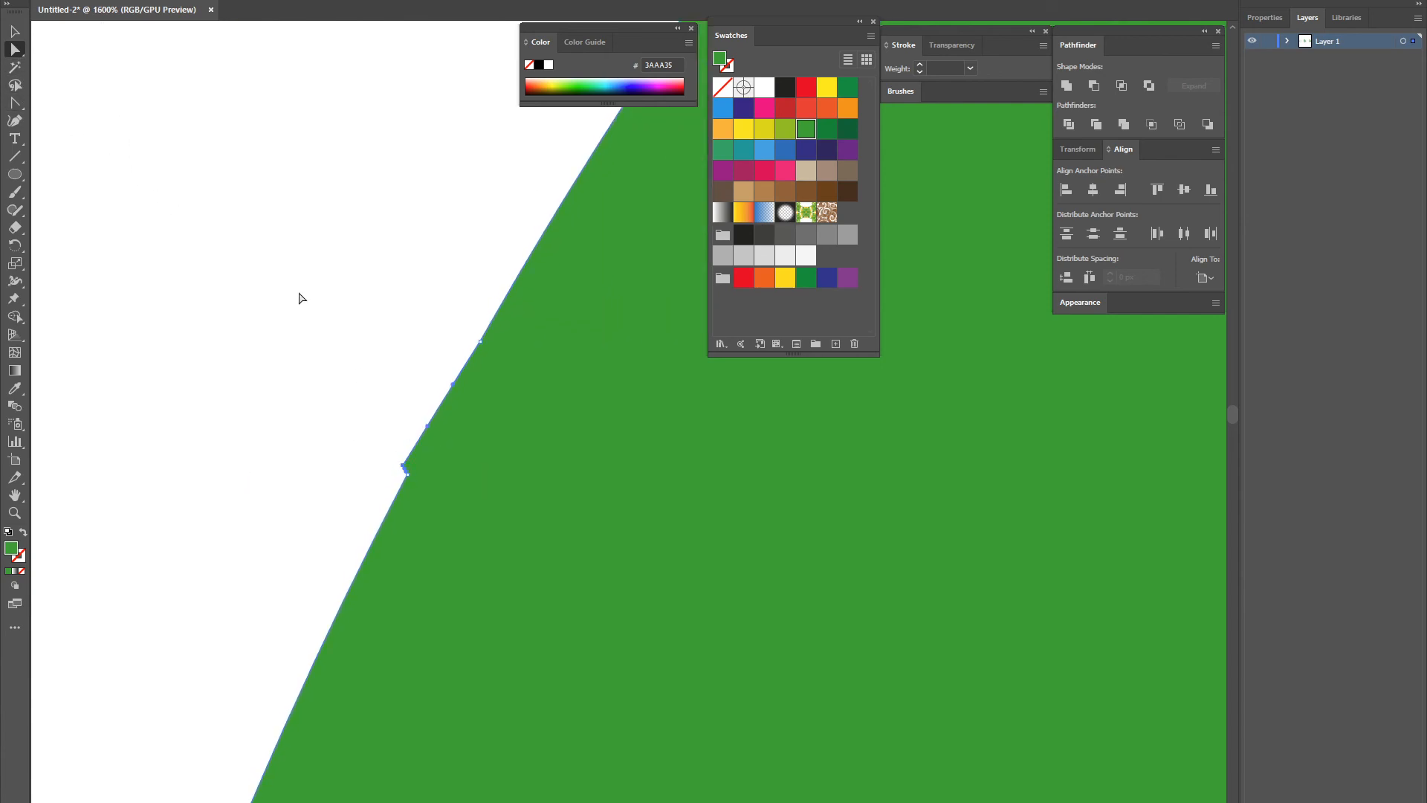
left_click(15, 103)
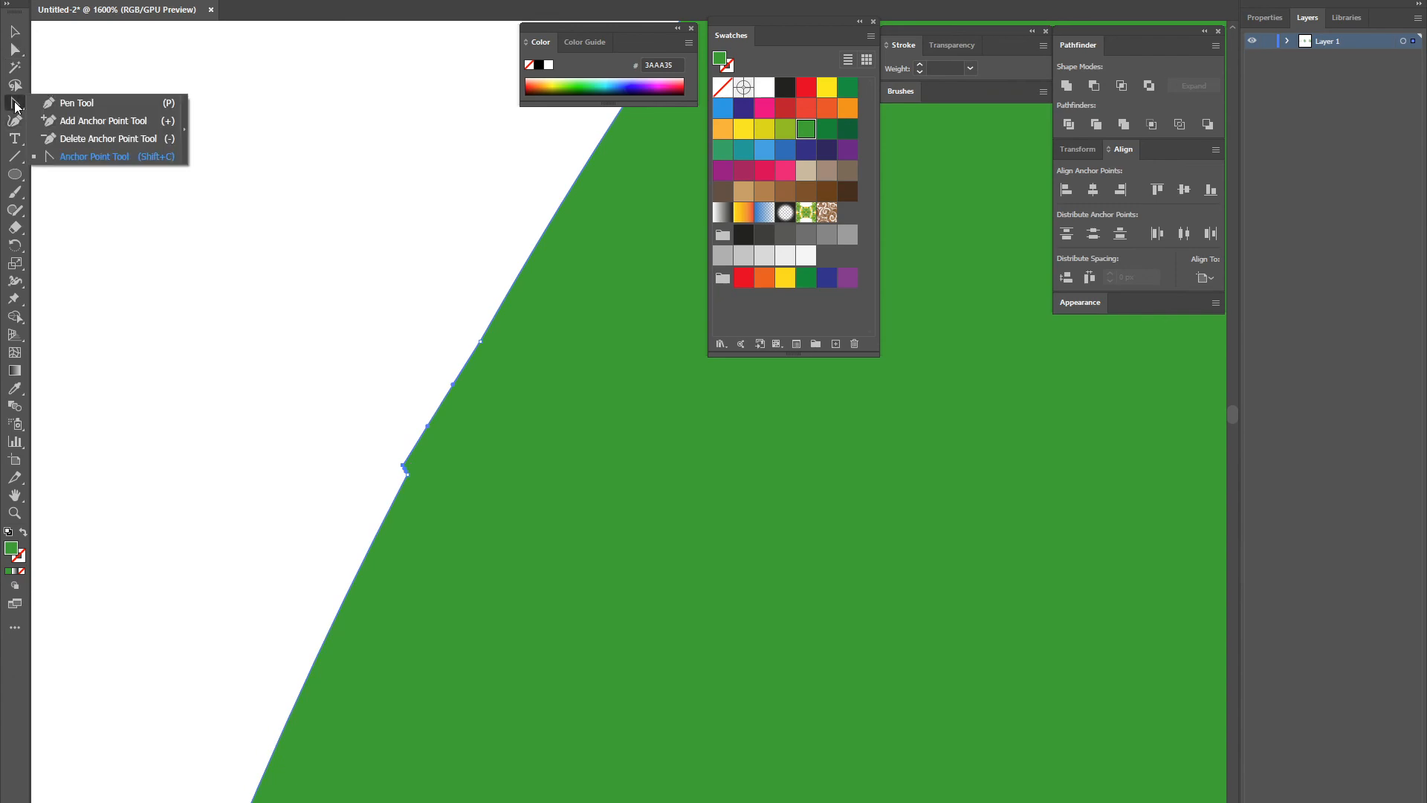
left_click(74, 138)
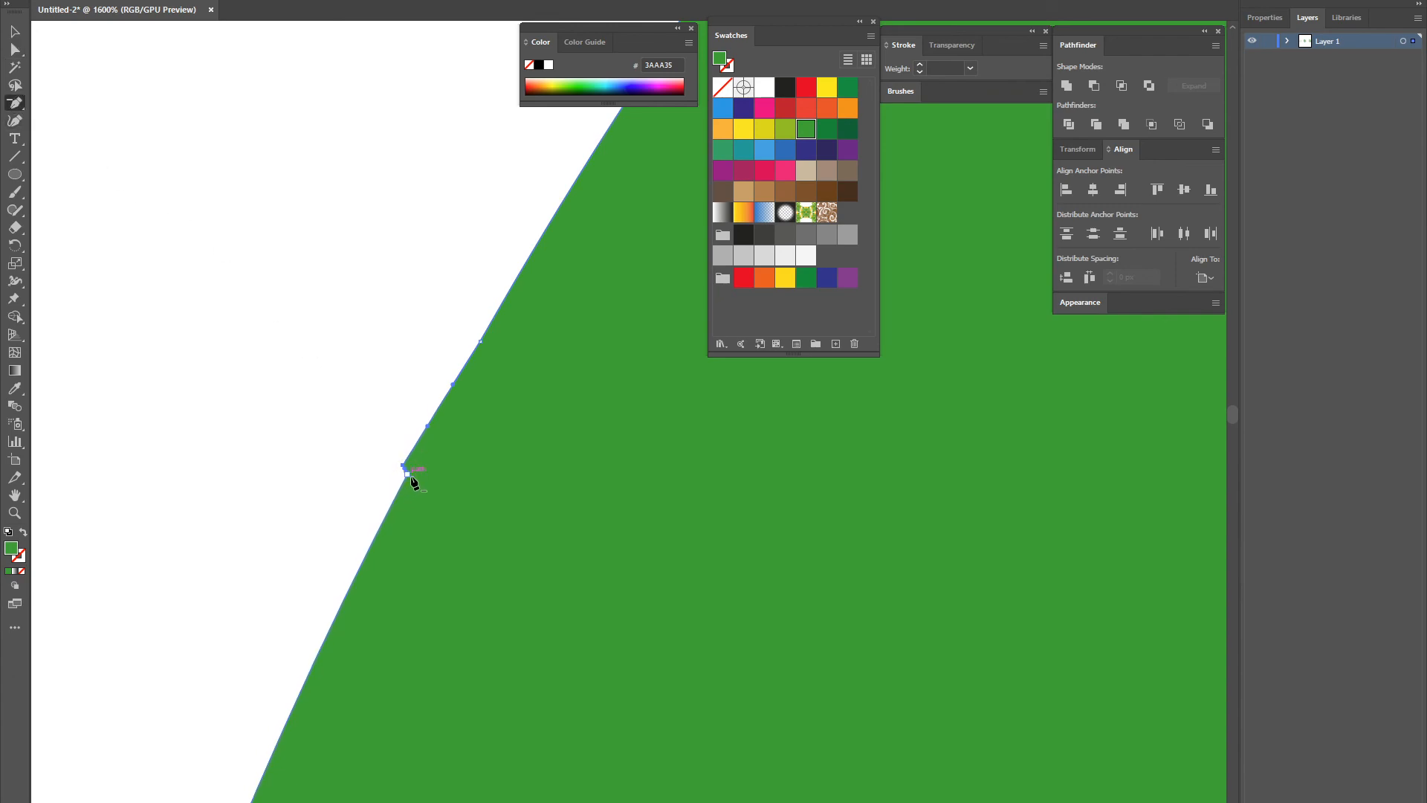
left_click(403, 470)
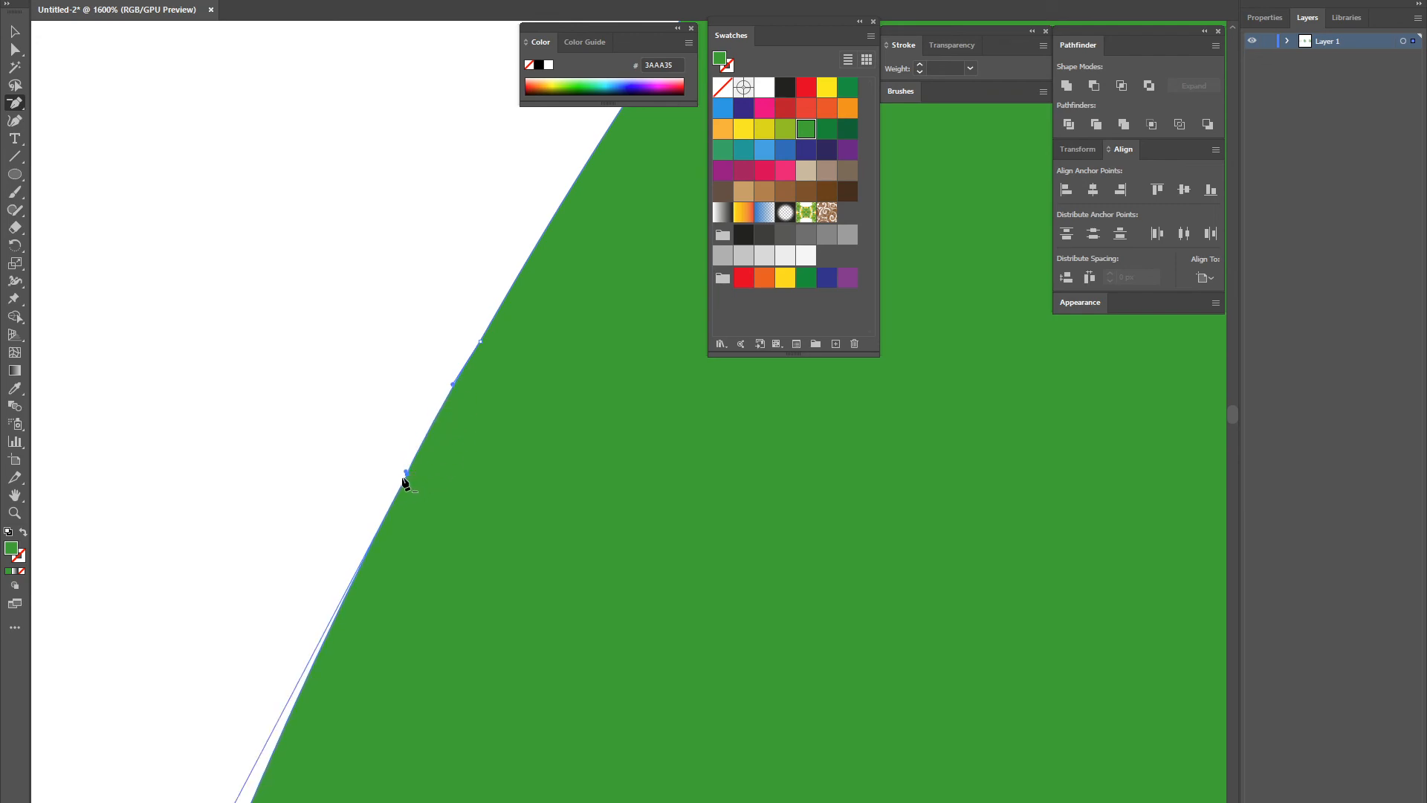
Try to delete the neighbouring anchor point on the outer edge where the leaf joins the ring
scroll(298, 400, "up", 2)
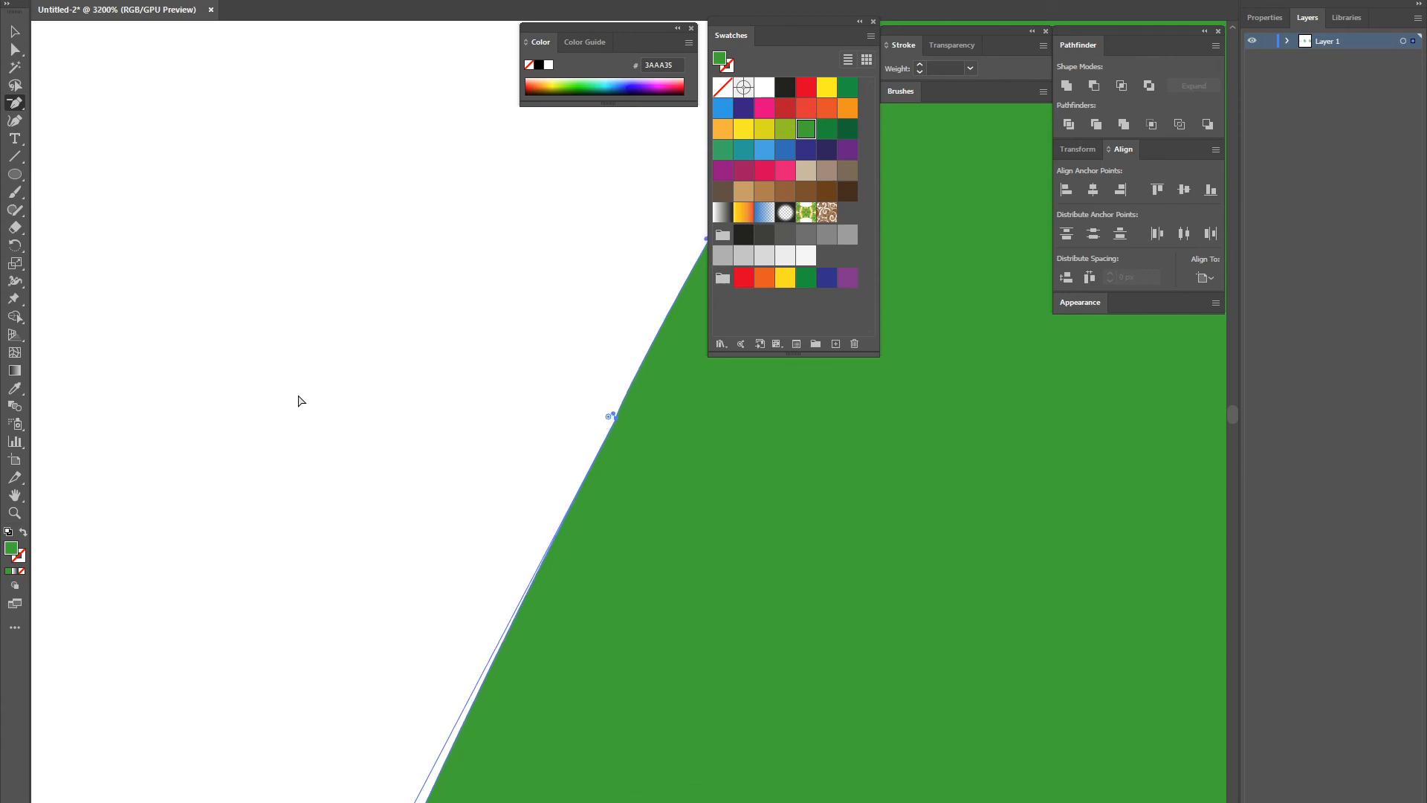
left_click(616, 417)
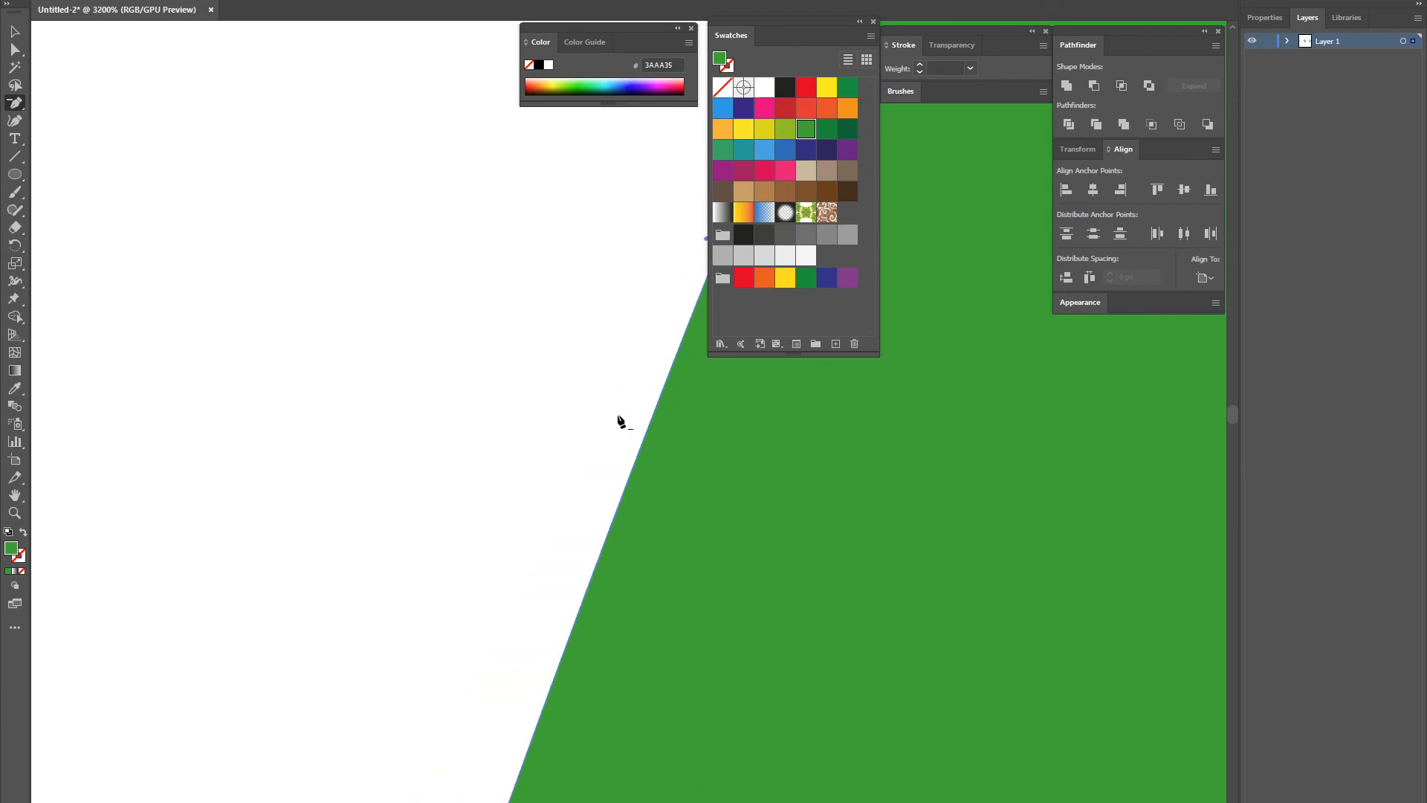
scroll(524, 322, "down", 8)
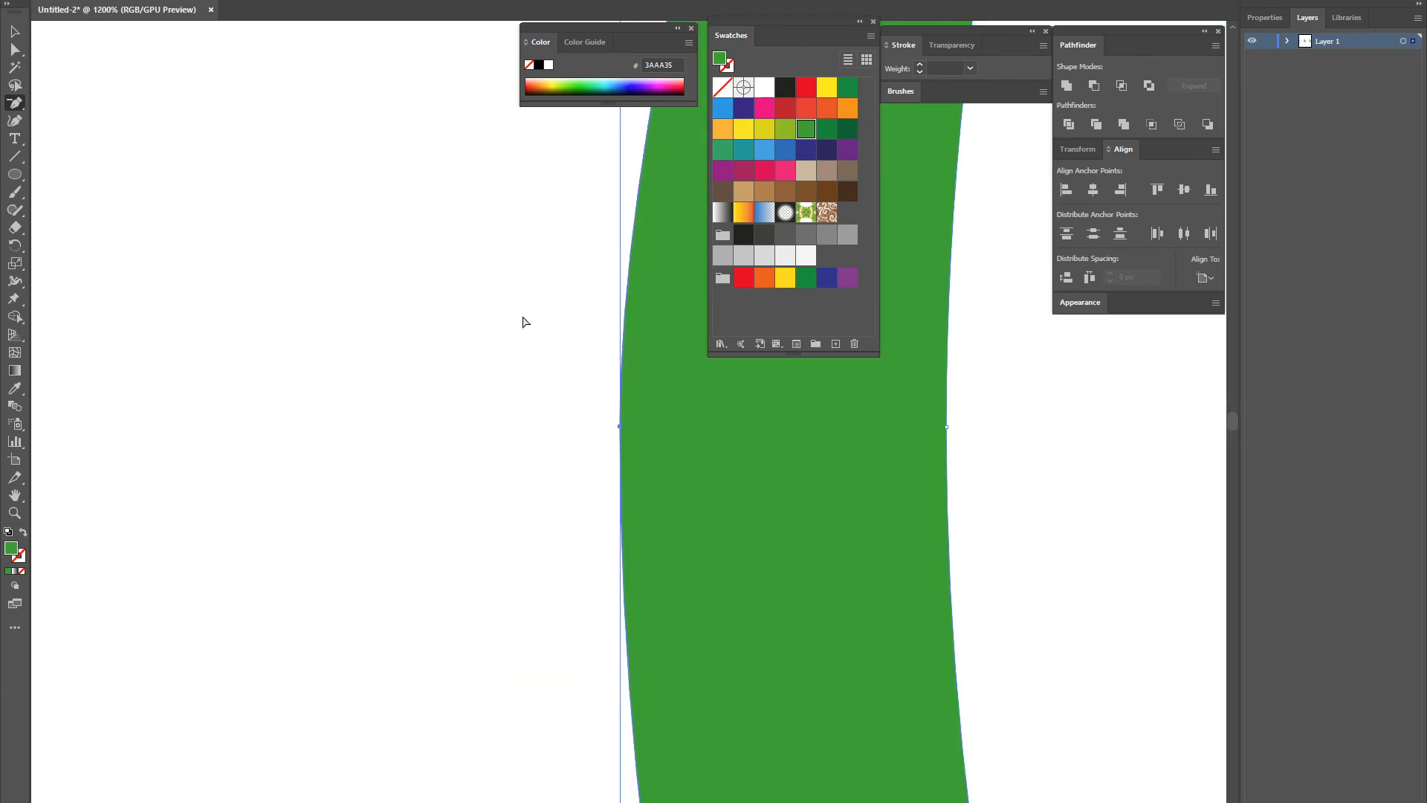
left_click_drag(524, 322, 138, 510)
key("ctrl+z")
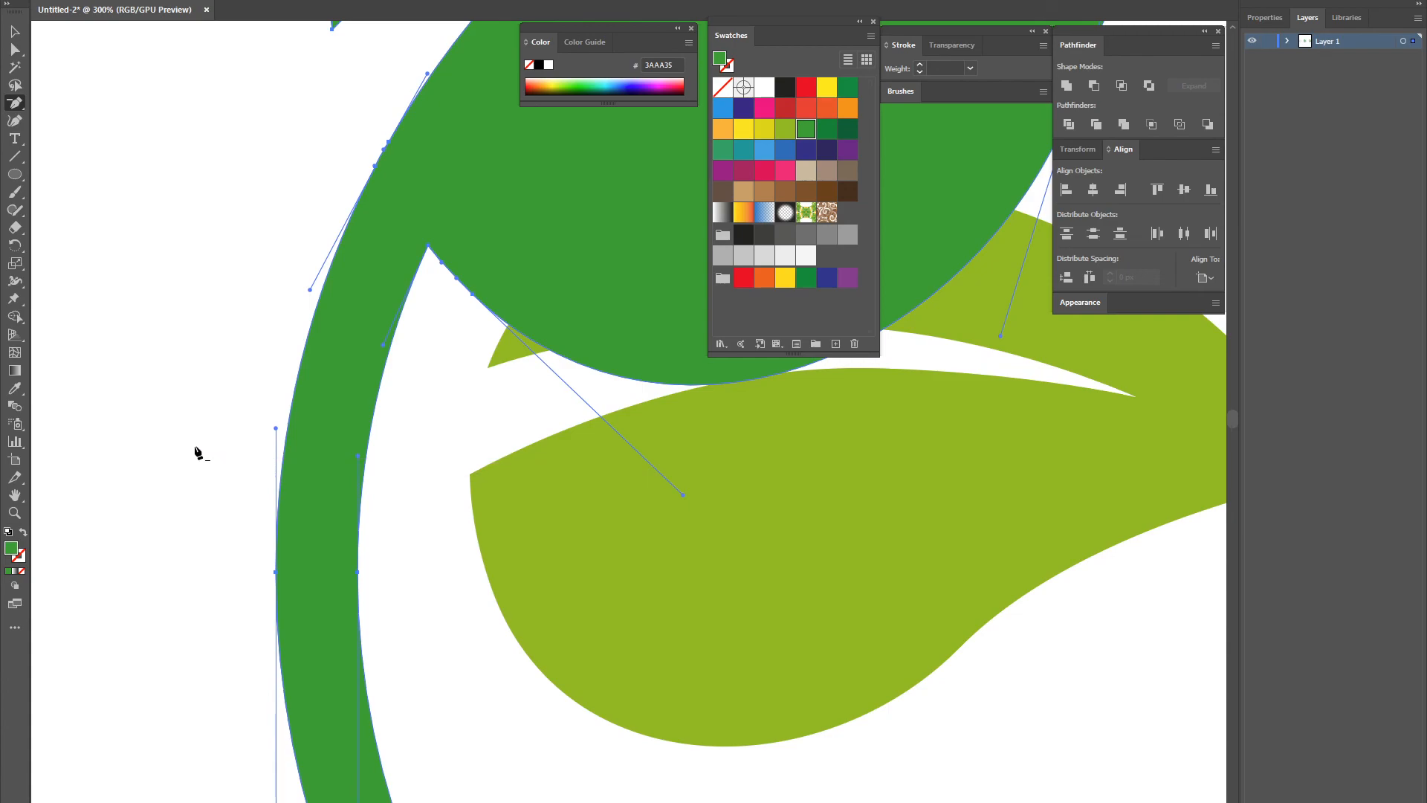
Examine the joint between the large leaf and the ring, the overall logo and the outlines of the small leaf and its vein
key("v")
left_click(171, 328)
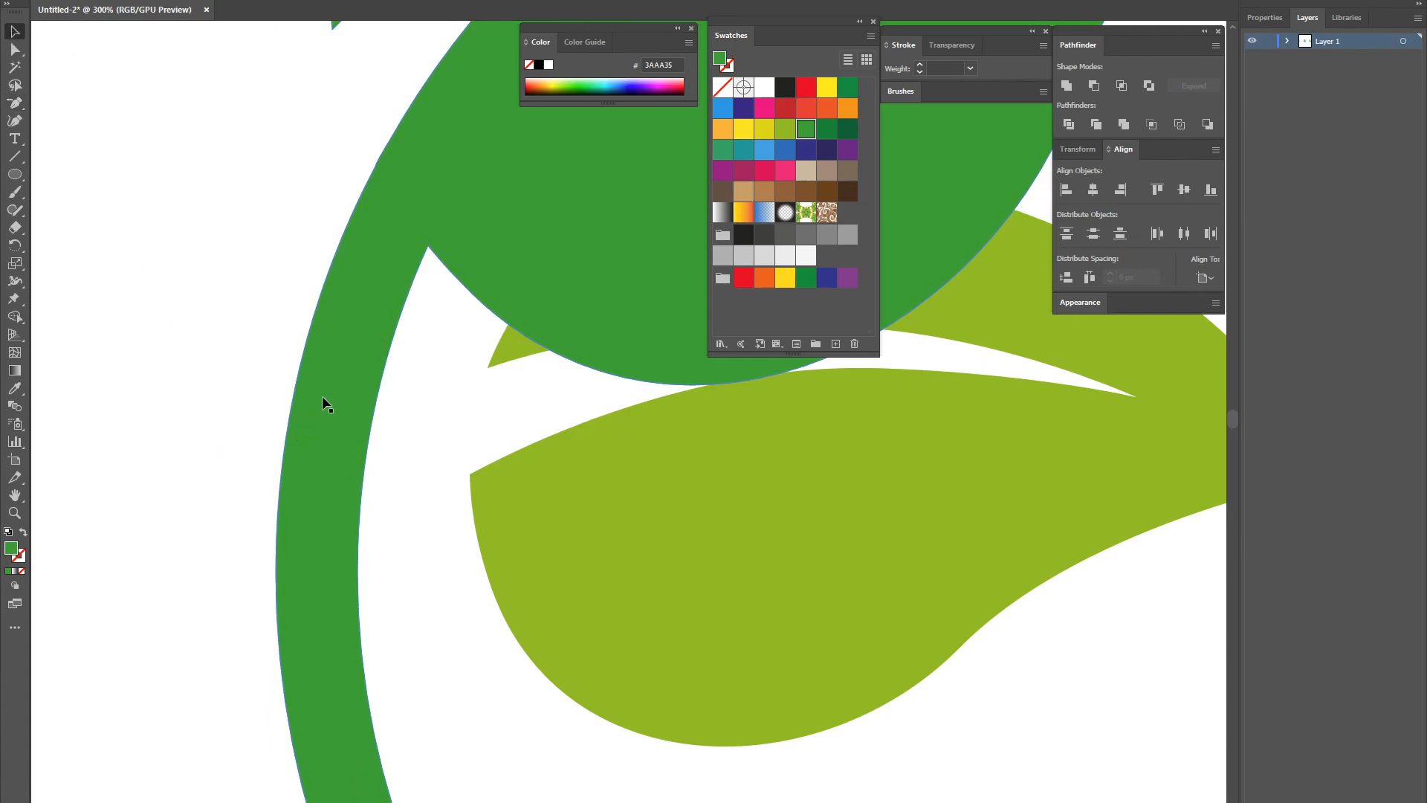
scroll(179, 416, "down", 2)
scroll(246, 423, "up", 3)
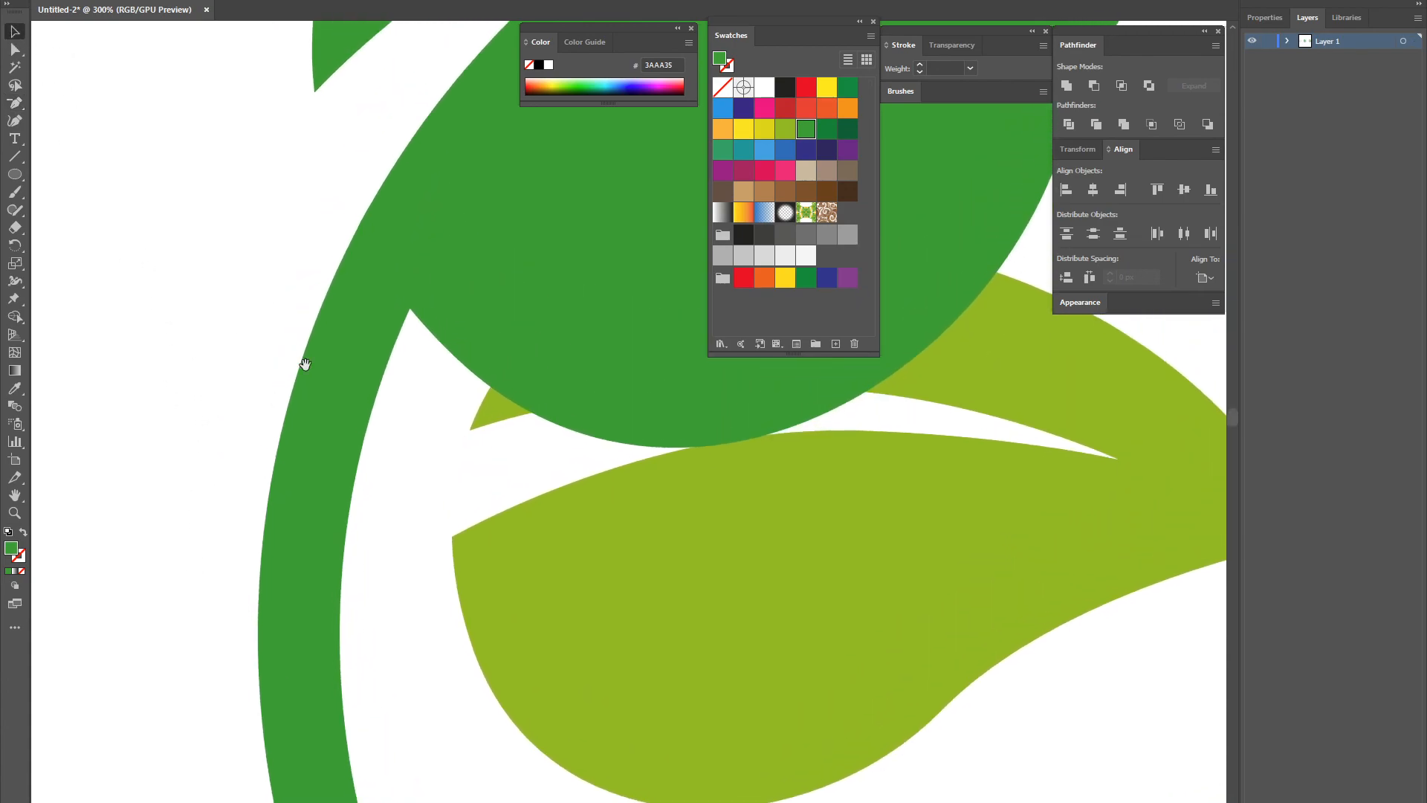
left_click_drag(226, 535, 169, 568)
key("ctrl+1")
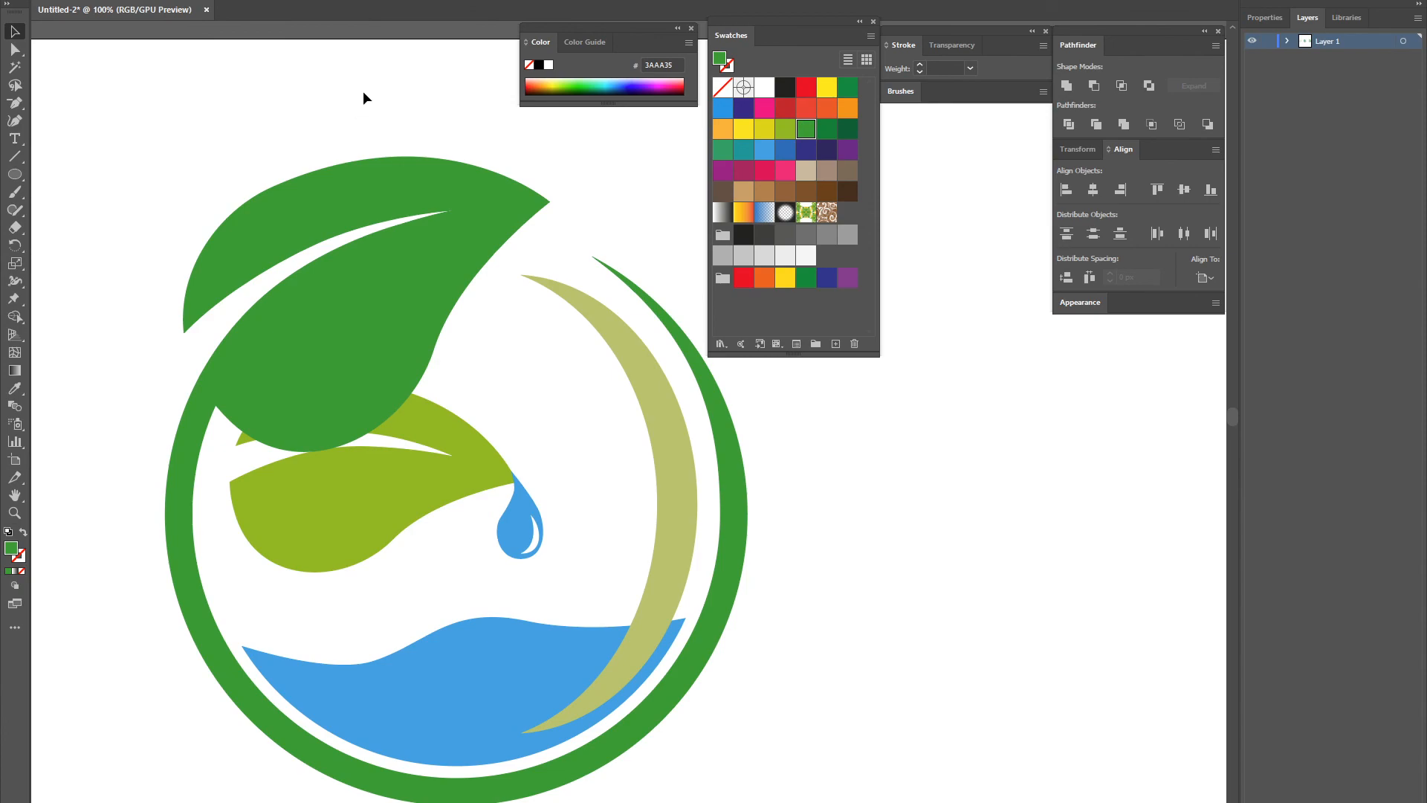
left_click_drag(421, 178, 441, 141)
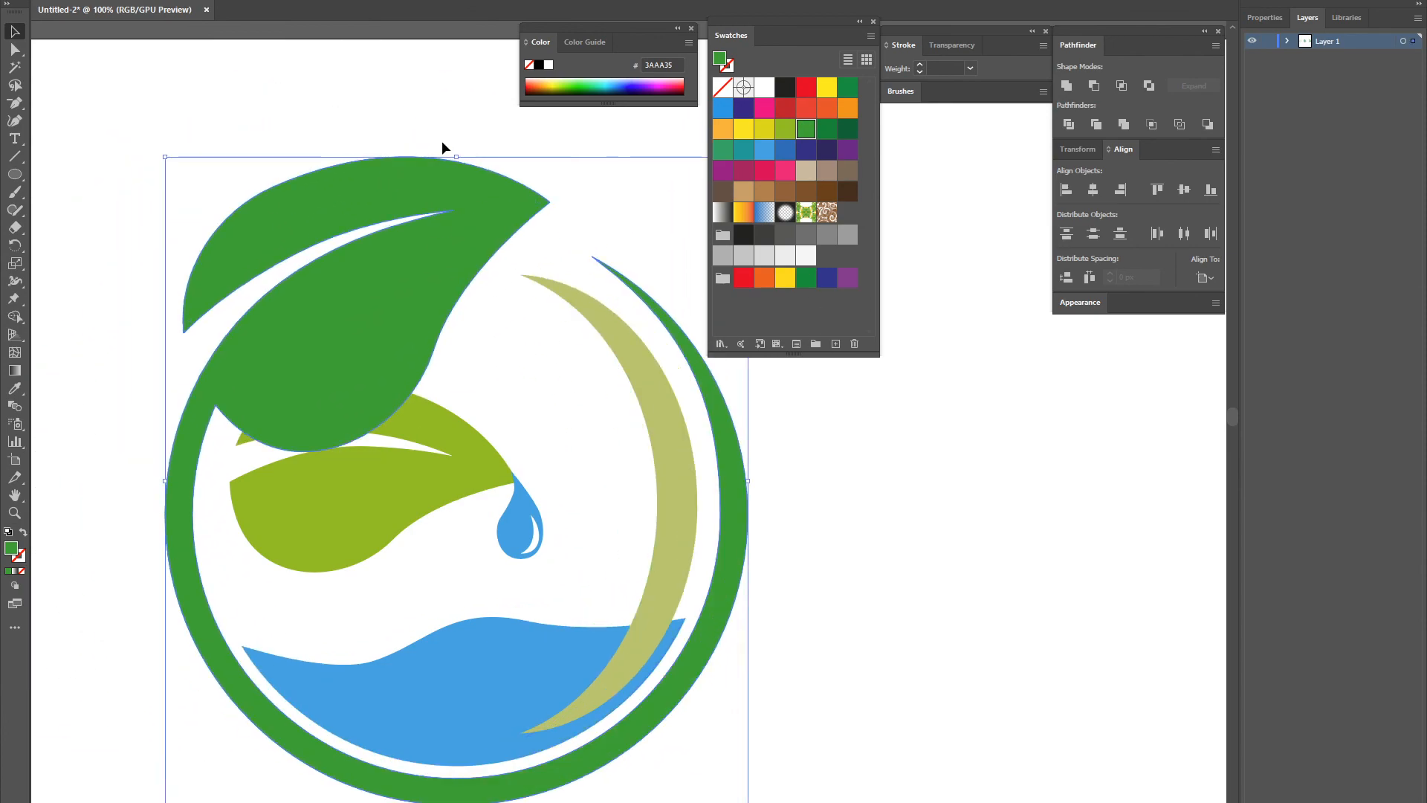
key("ctrl+minus")
left_click(417, 217)
left_click_drag(429, 225, 285, 233)
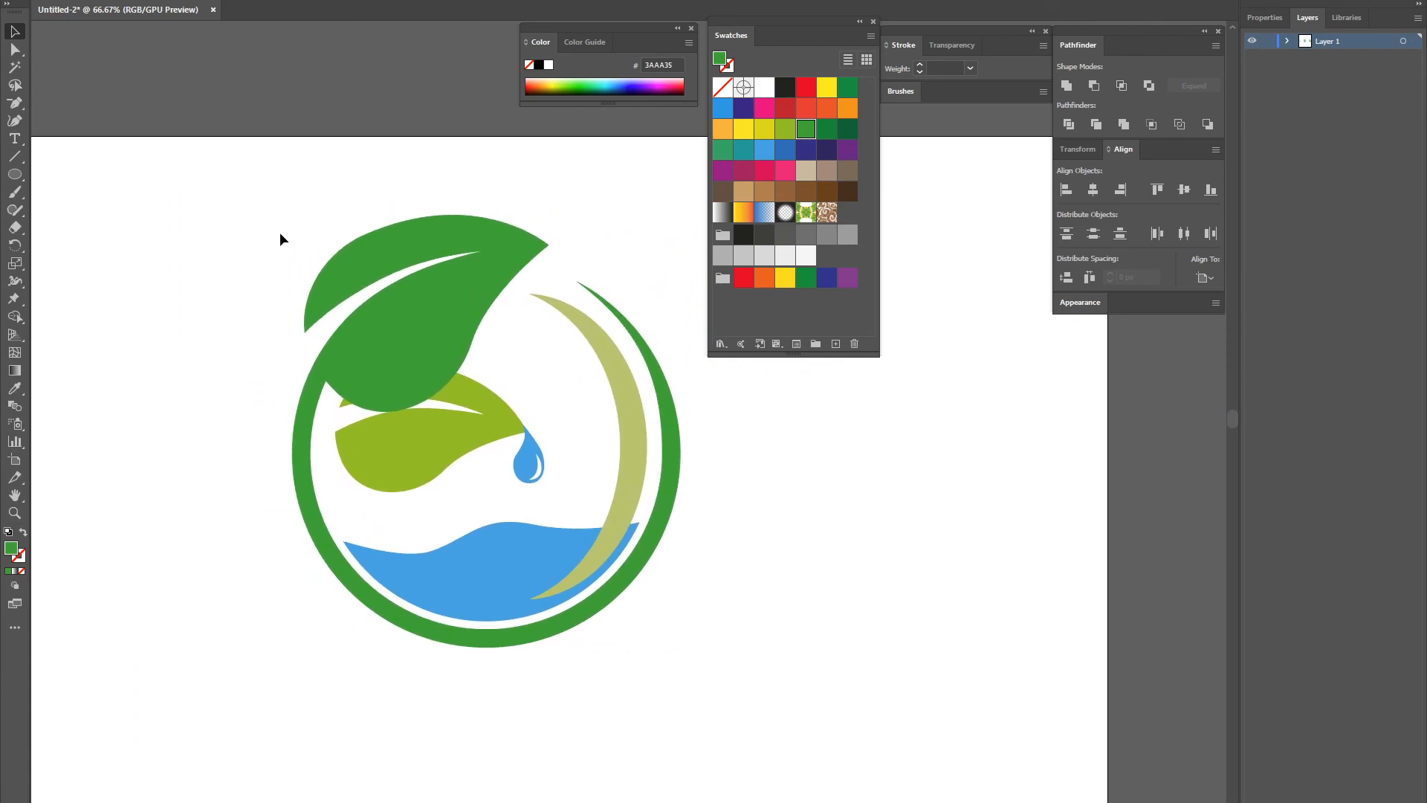
left_click(416, 439)
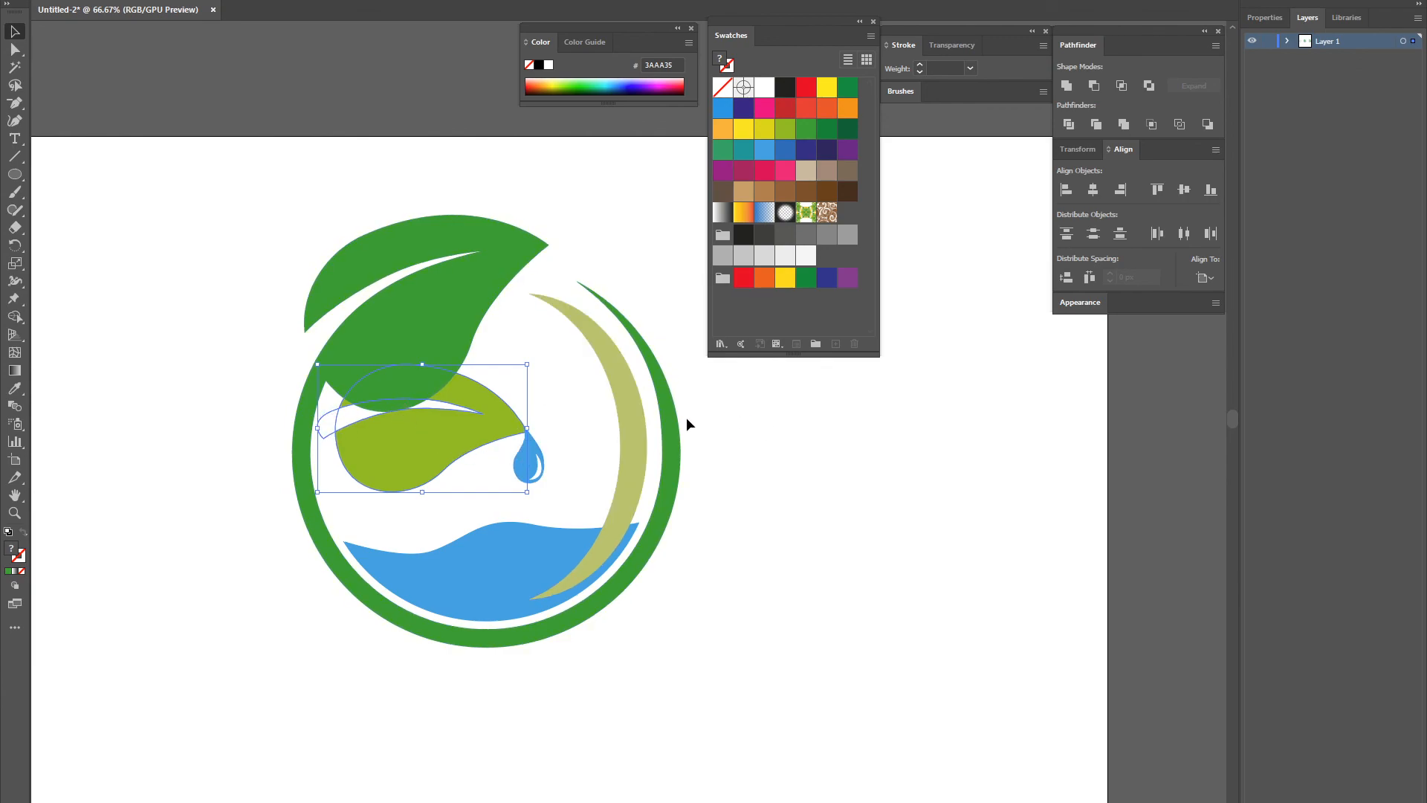
left_click(309, 150)
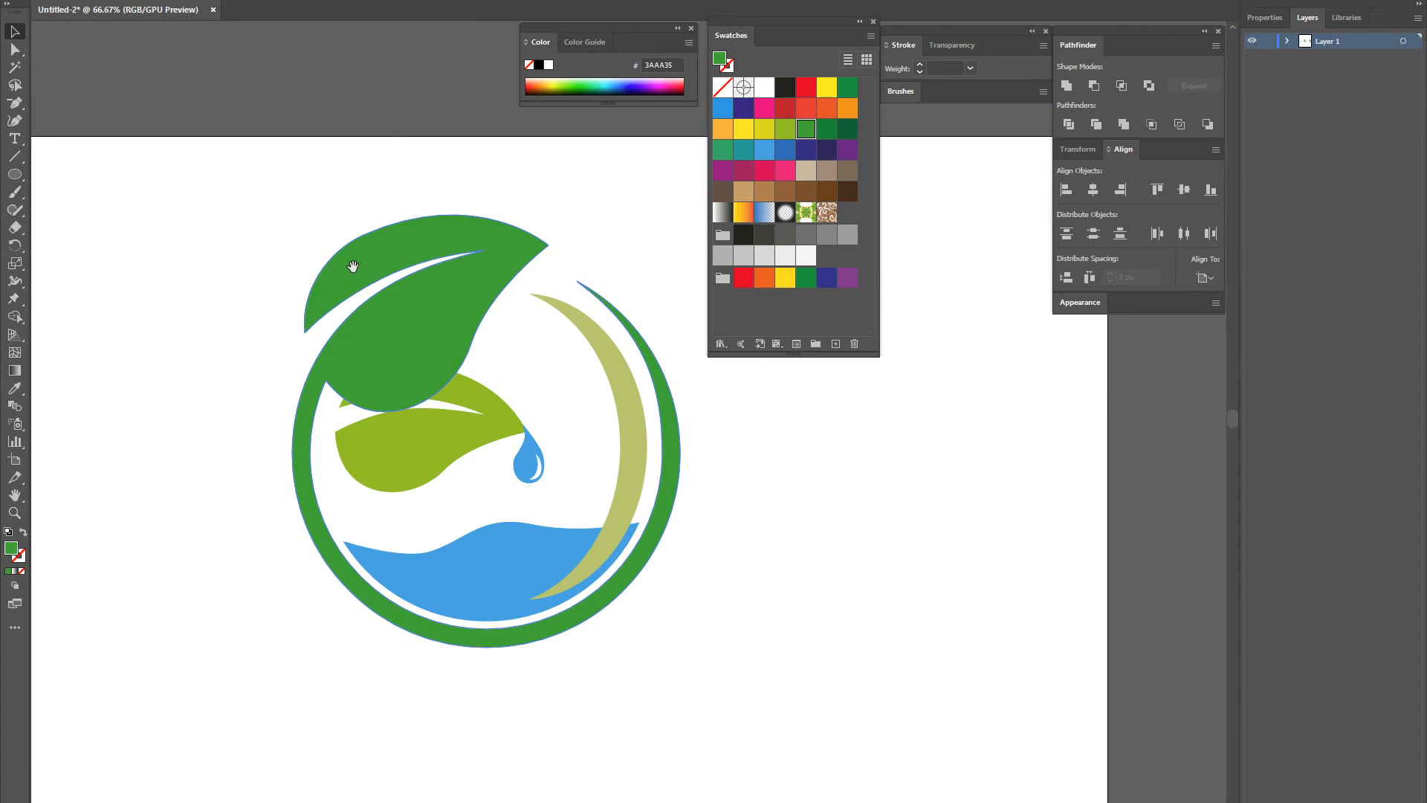
Fill the merged large leaf and ring with a linear gradient and set its black end stop to dark green 006633
left_click_drag(355, 267, 383, 269)
left_click(435, 250)
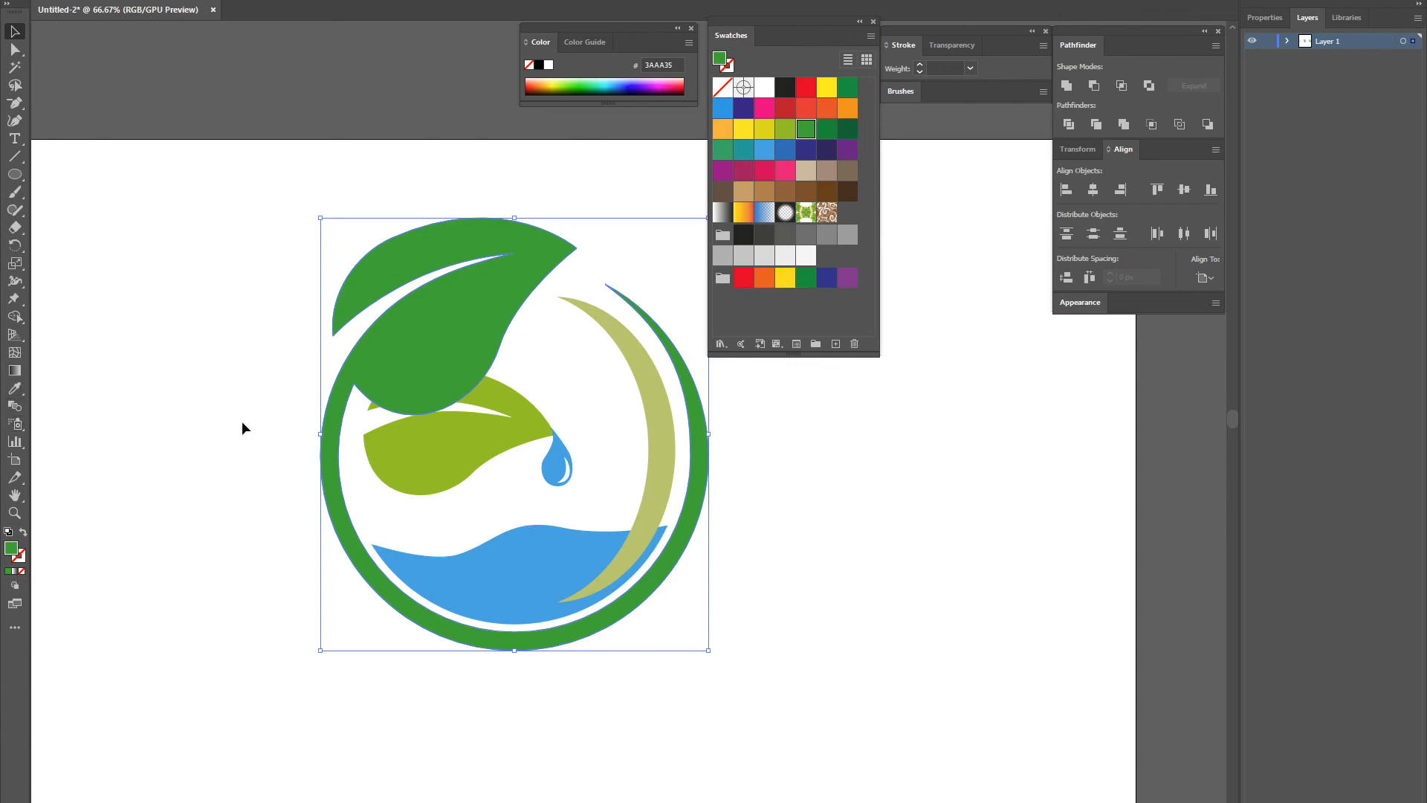
left_click(15, 575)
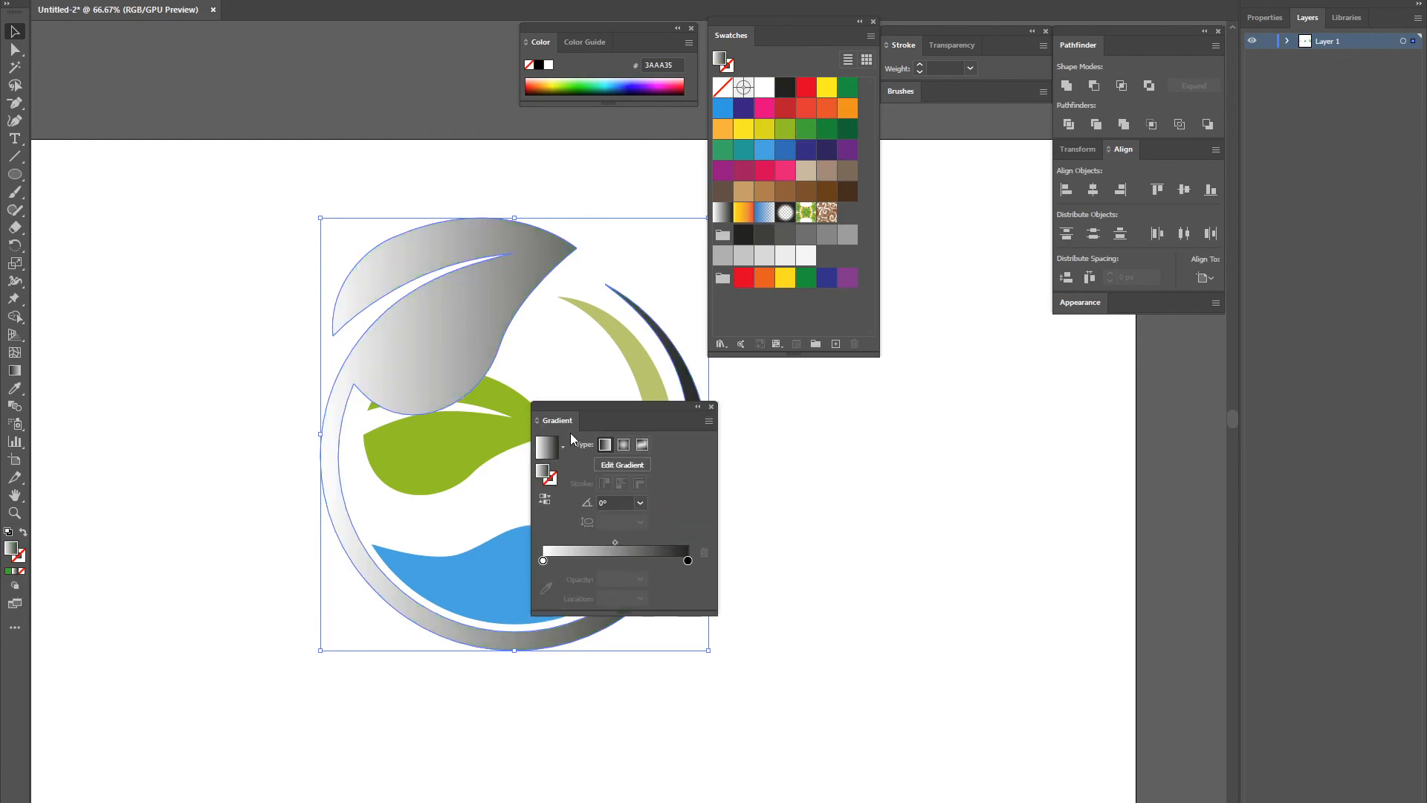
left_click_drag(581, 418, 860, 403)
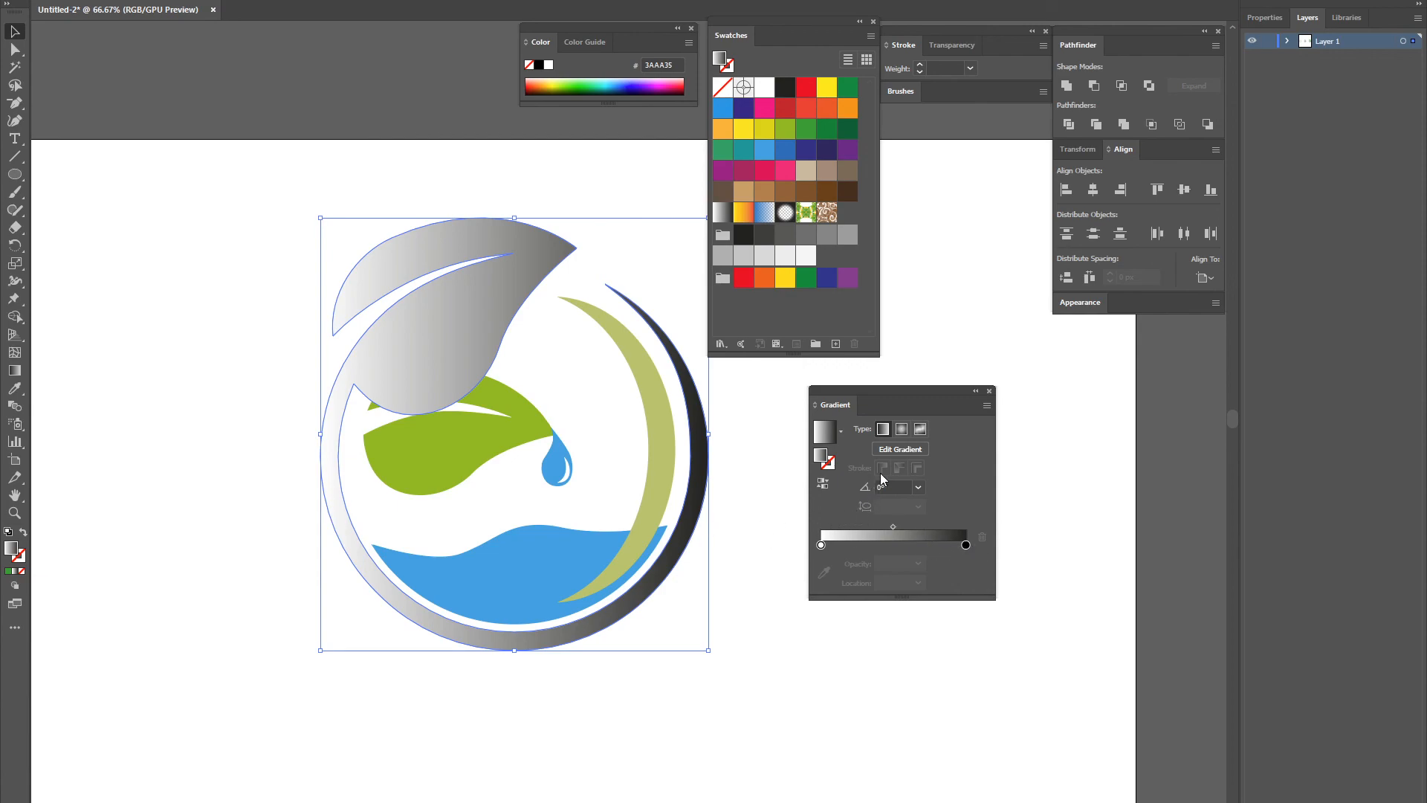
double_click(965, 545)
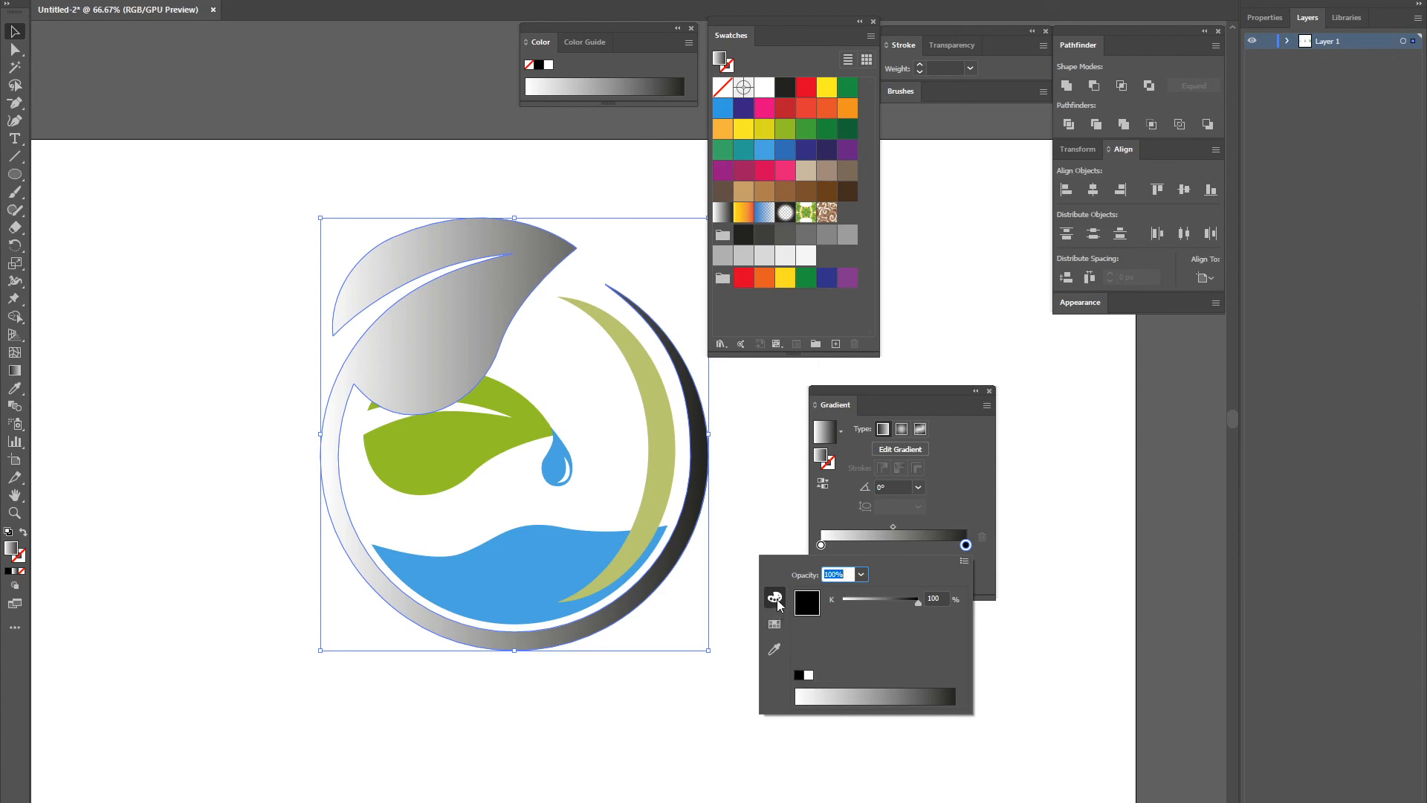
left_click(774, 623)
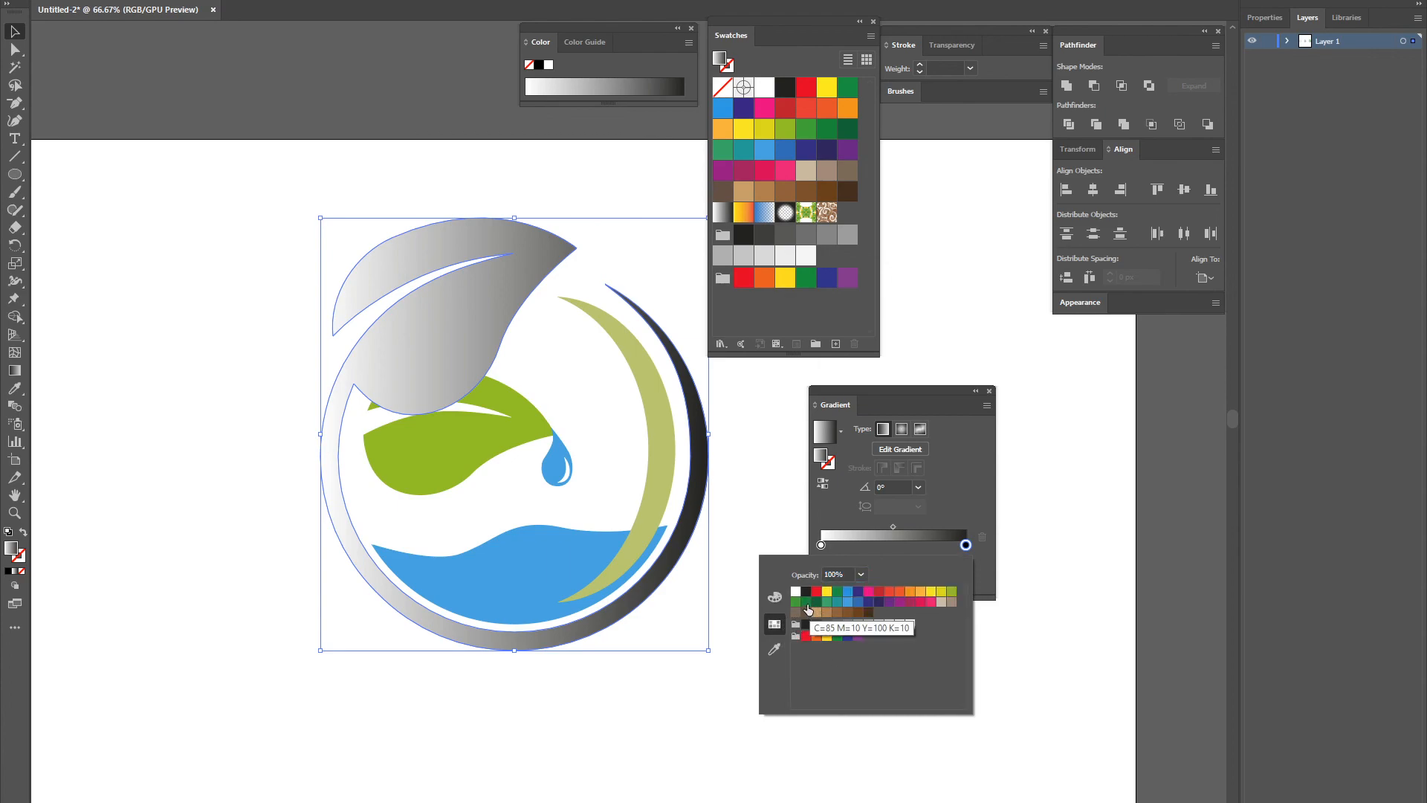
left_click(816, 602)
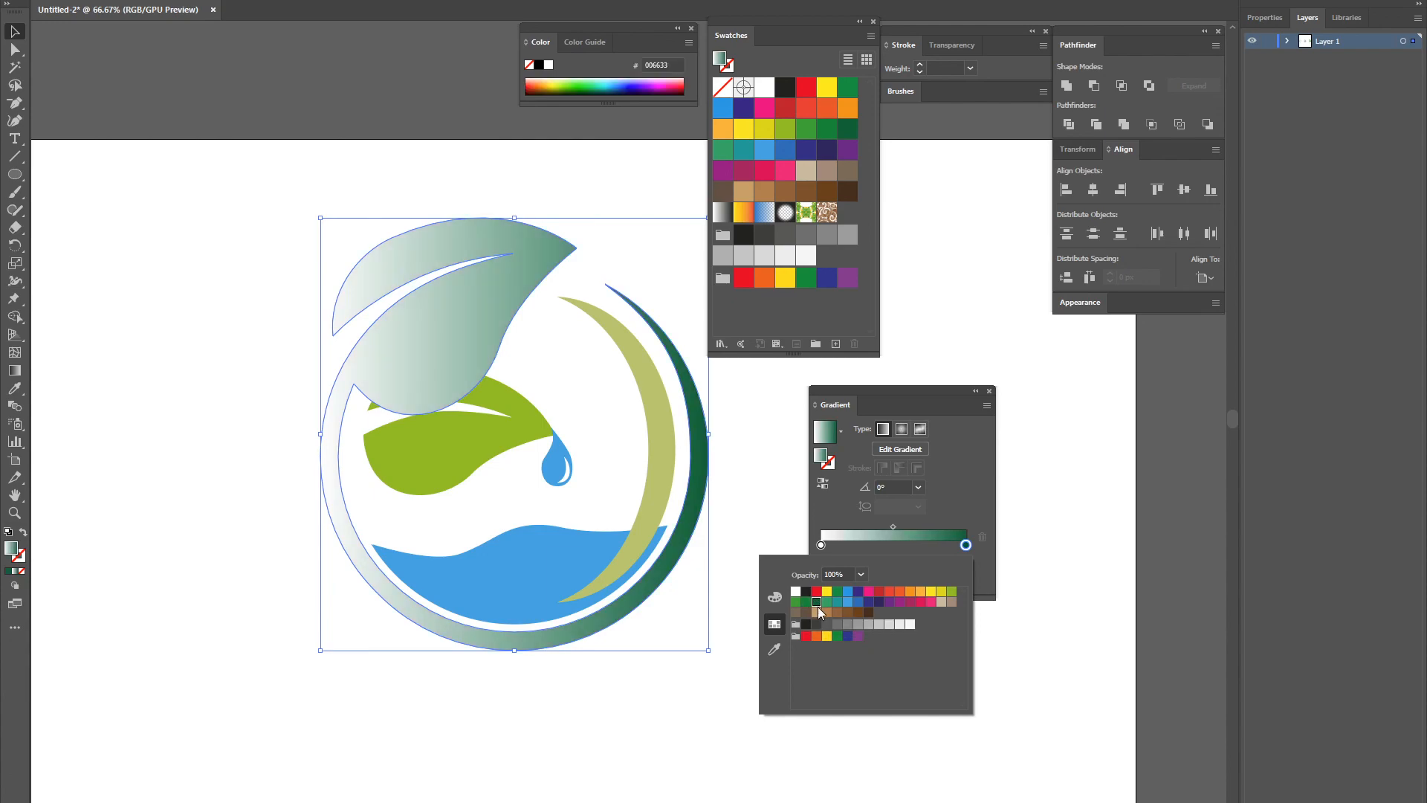
Set the gradient's white start stop to sky blue 36A9E1 and the gradient angle to 45°
double_click(821, 544)
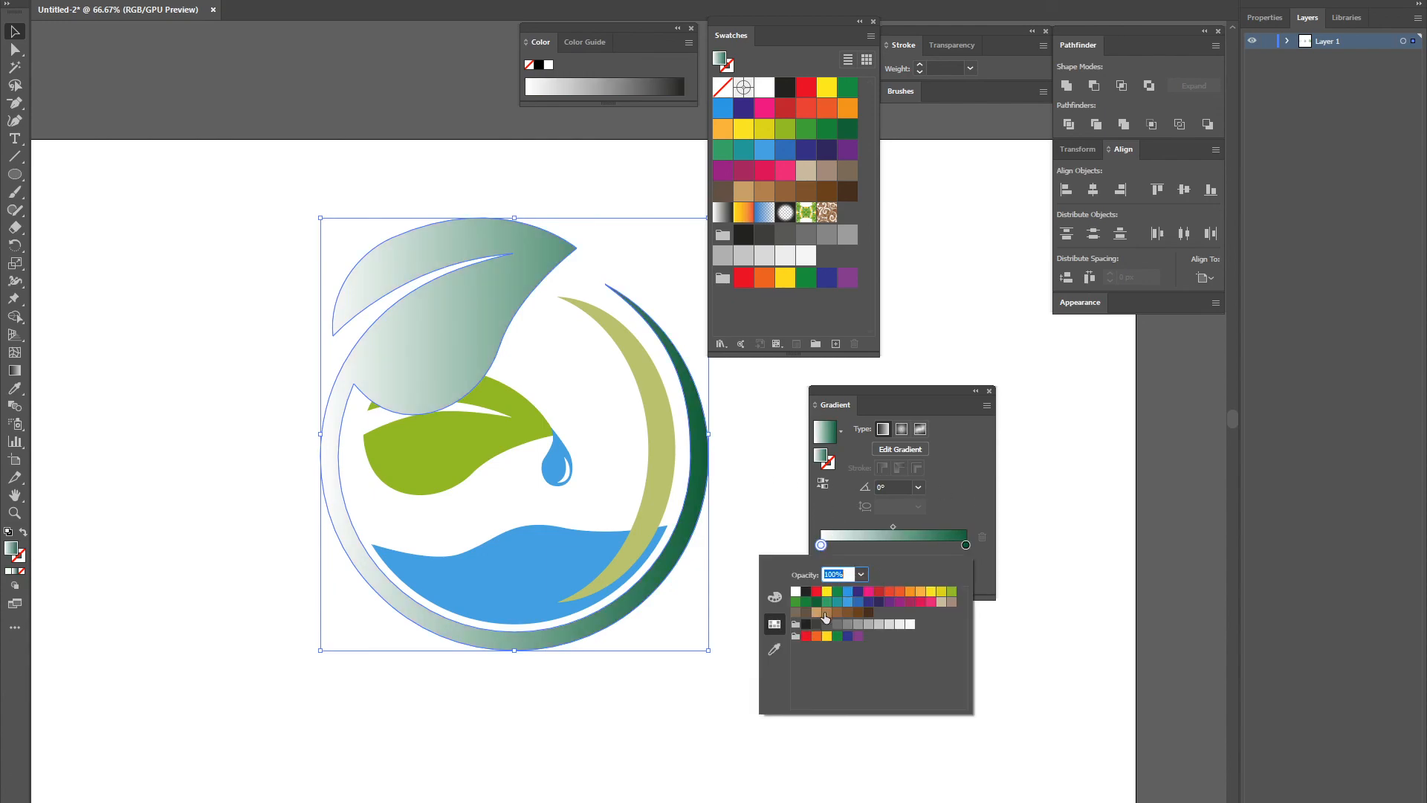
left_click(796, 602)
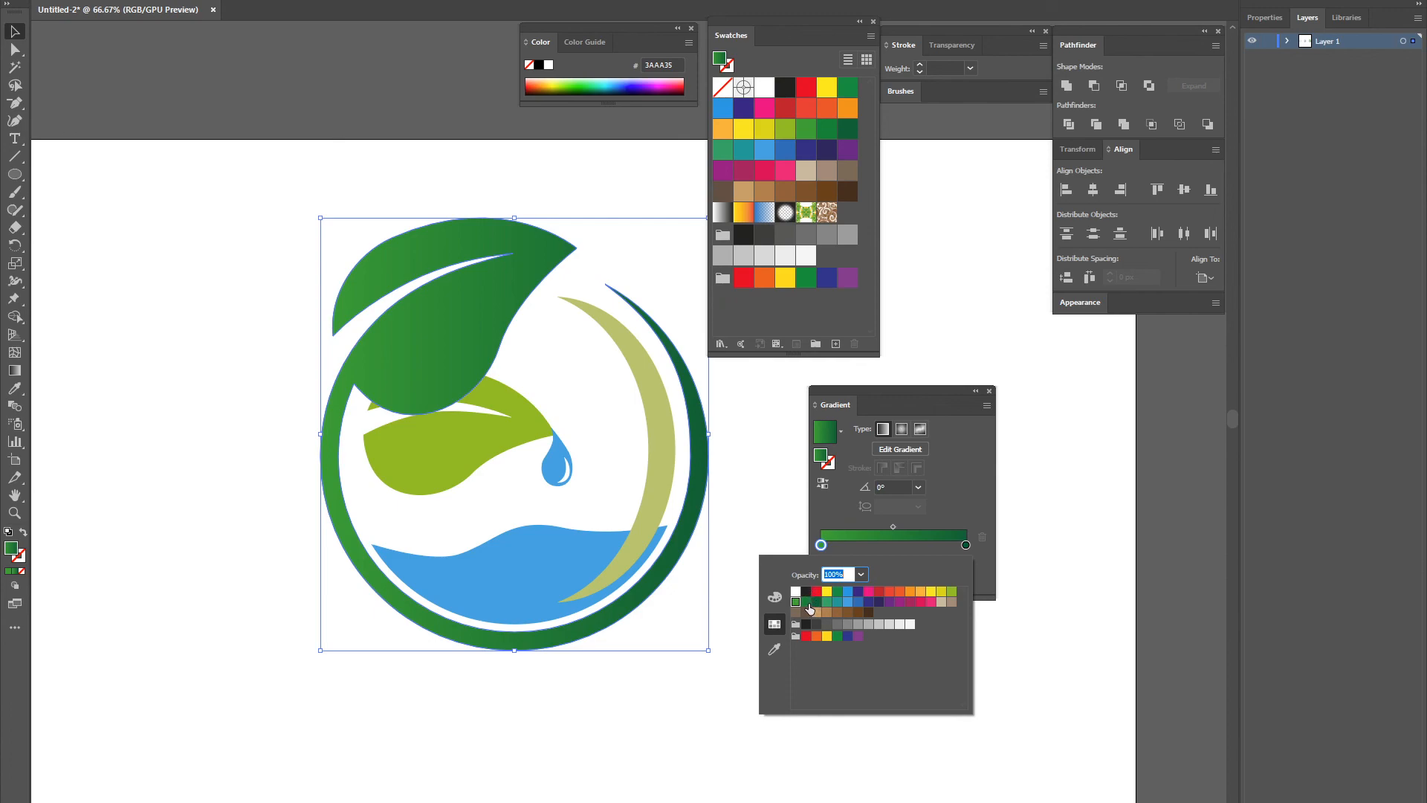
left_click(847, 603)
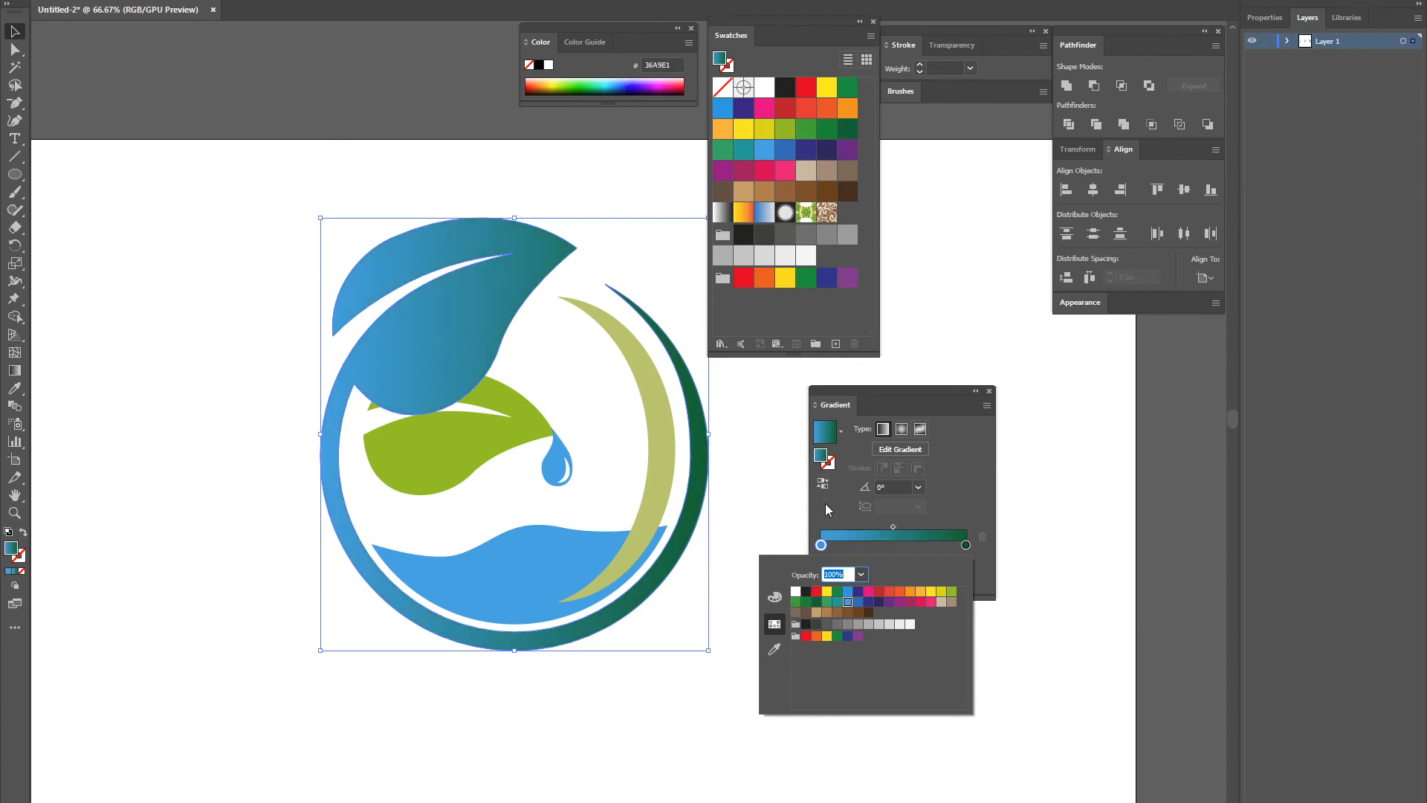
left_click(871, 488)
left_click(886, 487)
left_click(918, 487)
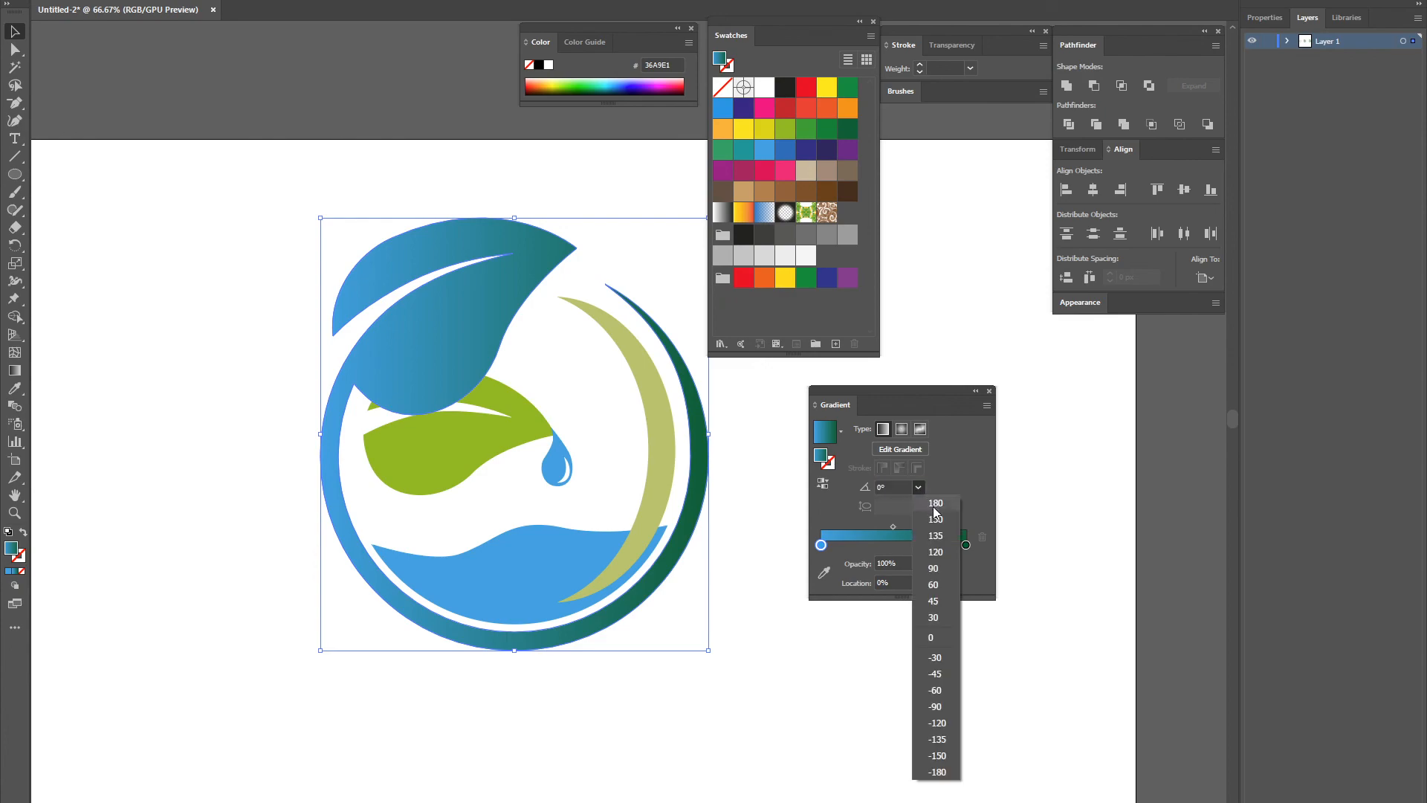
left_click(934, 600)
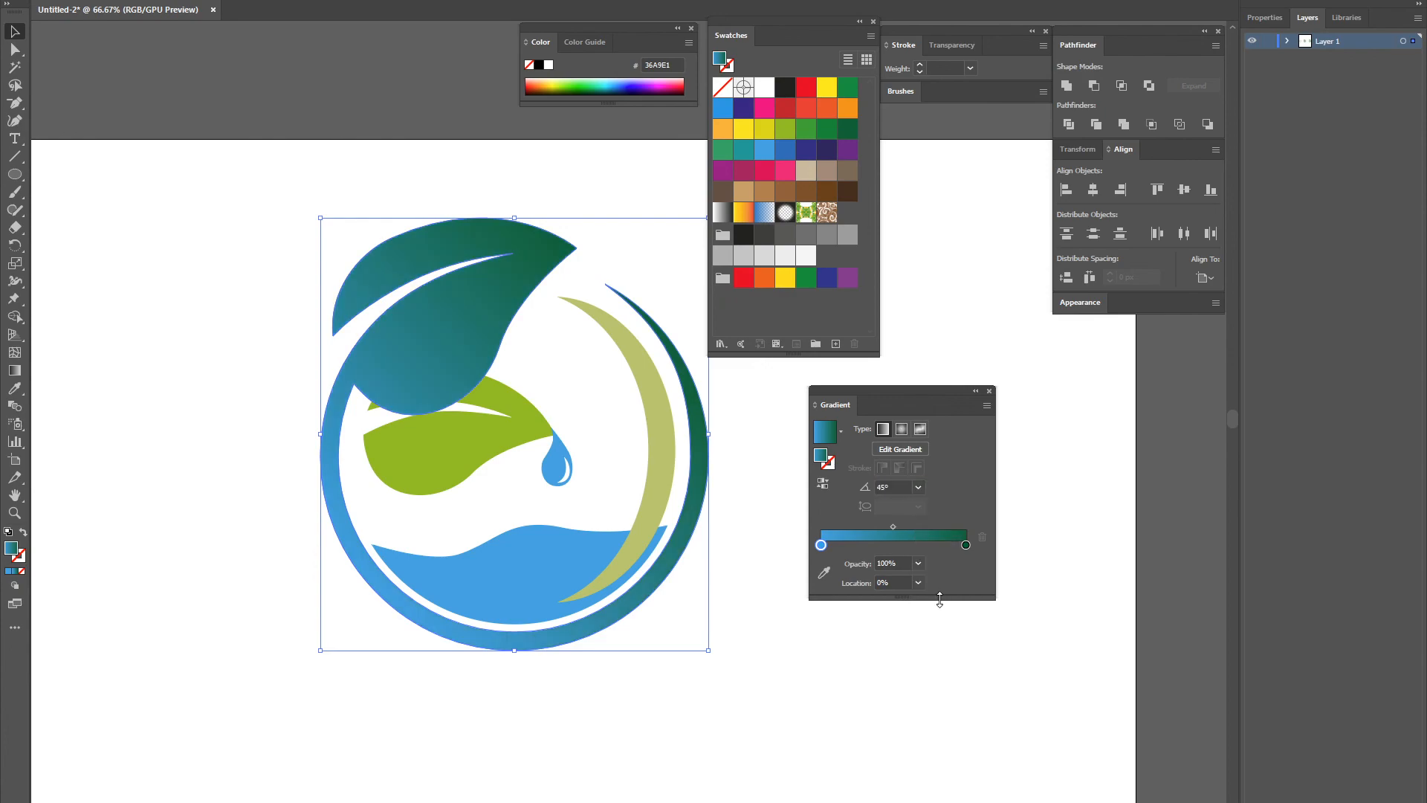
left_click(960, 355)
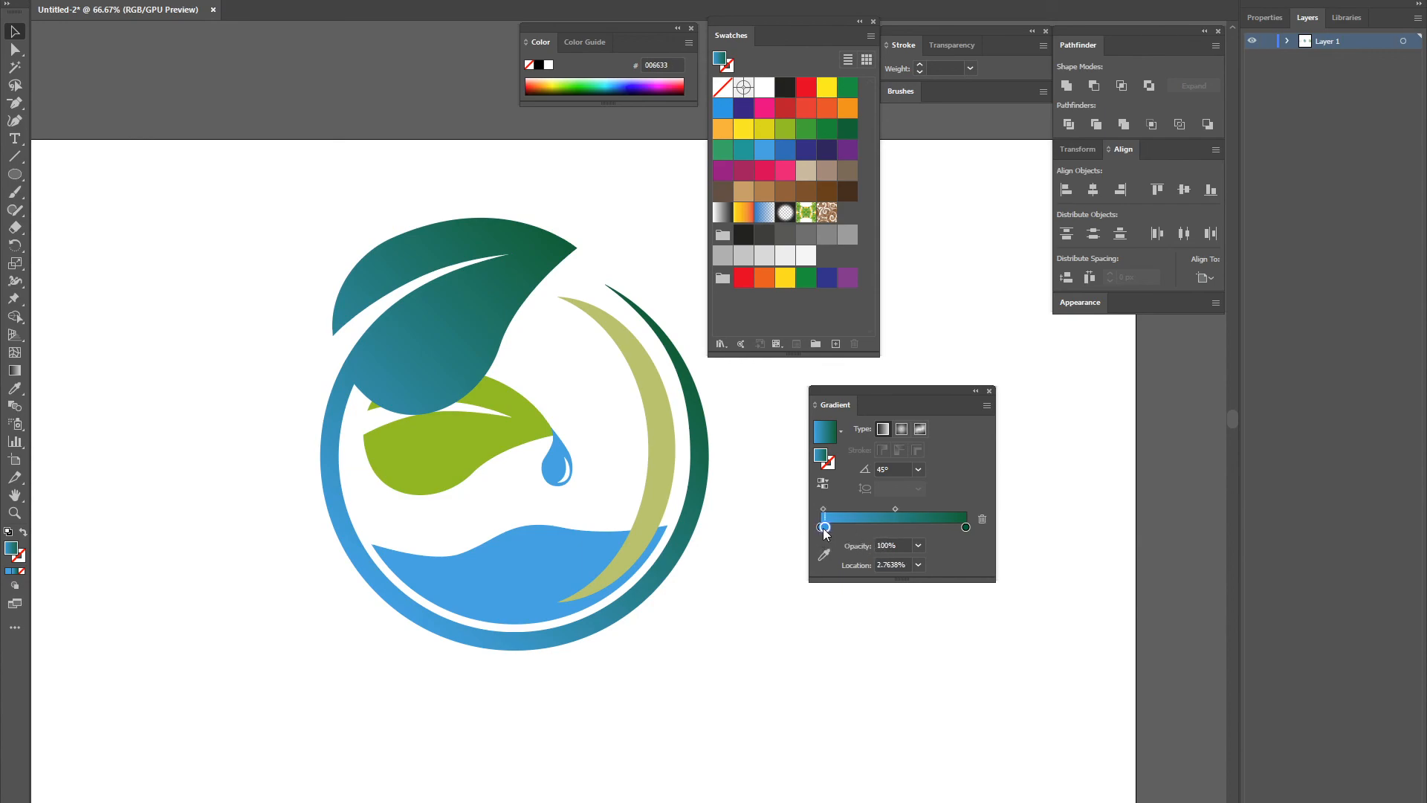
left_click(862, 529)
left_click_drag(864, 533, 938, 559)
left_click(932, 529)
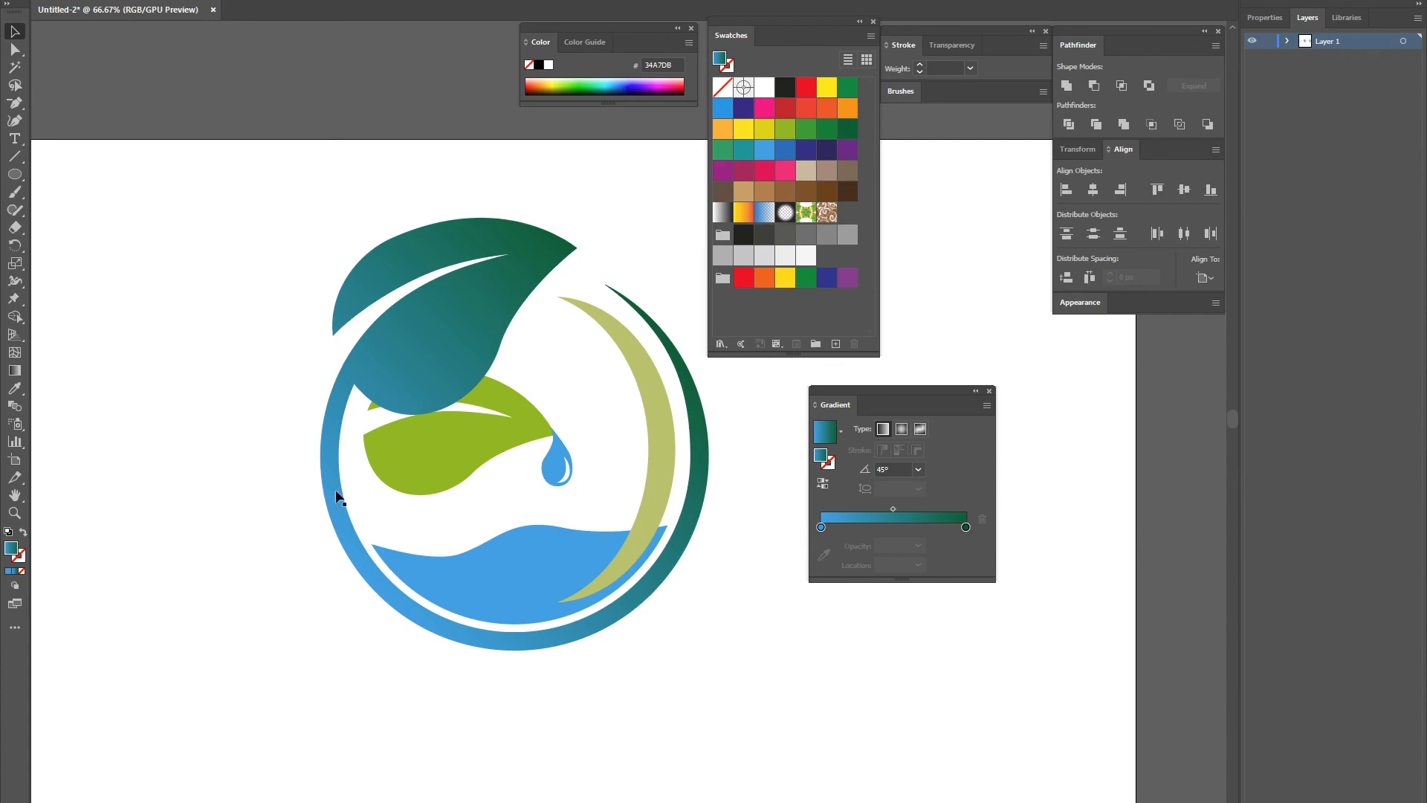
Shift the dark green stop of the leaf-and-ring gradient inward to a location of about 79% with the Gradient tool
left_click(438, 327)
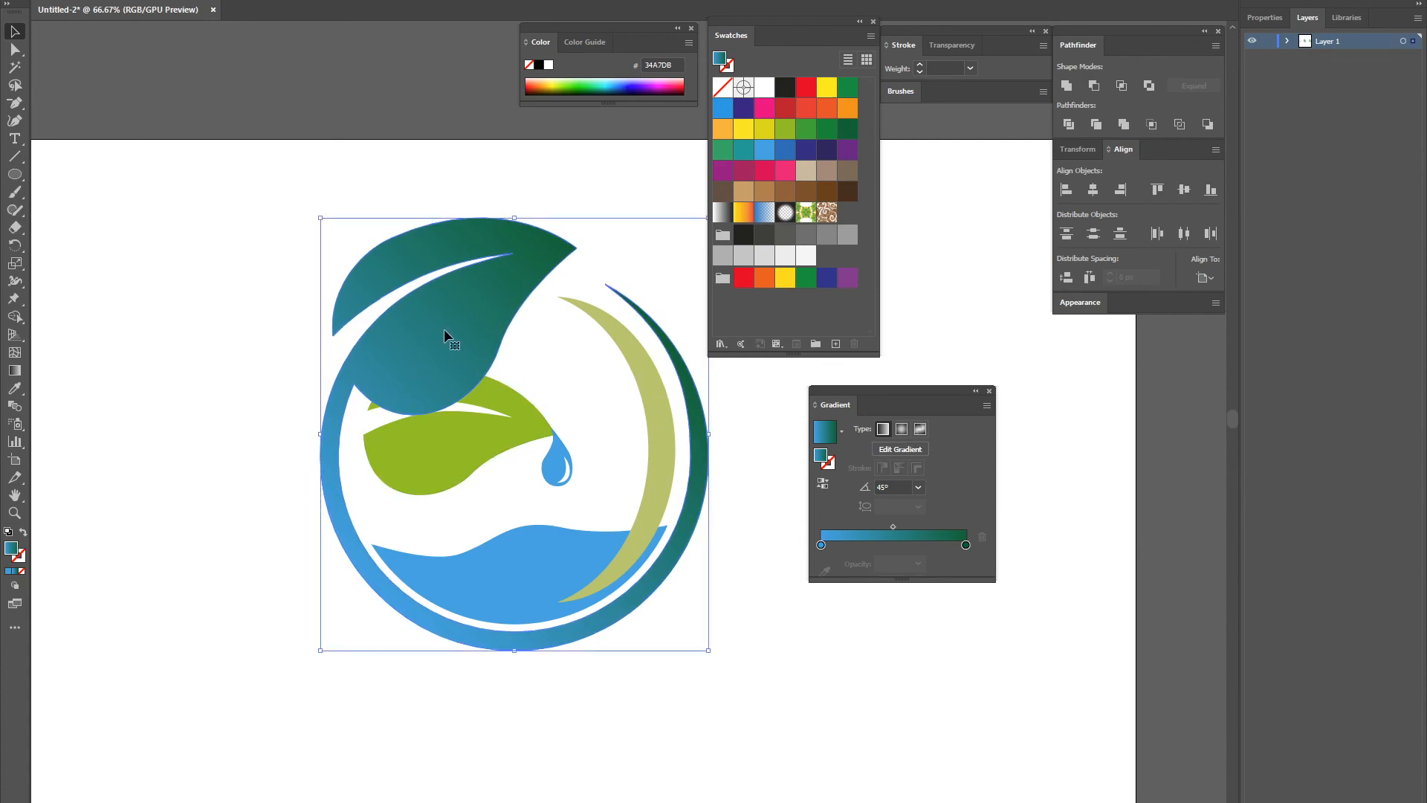
left_click(14, 372)
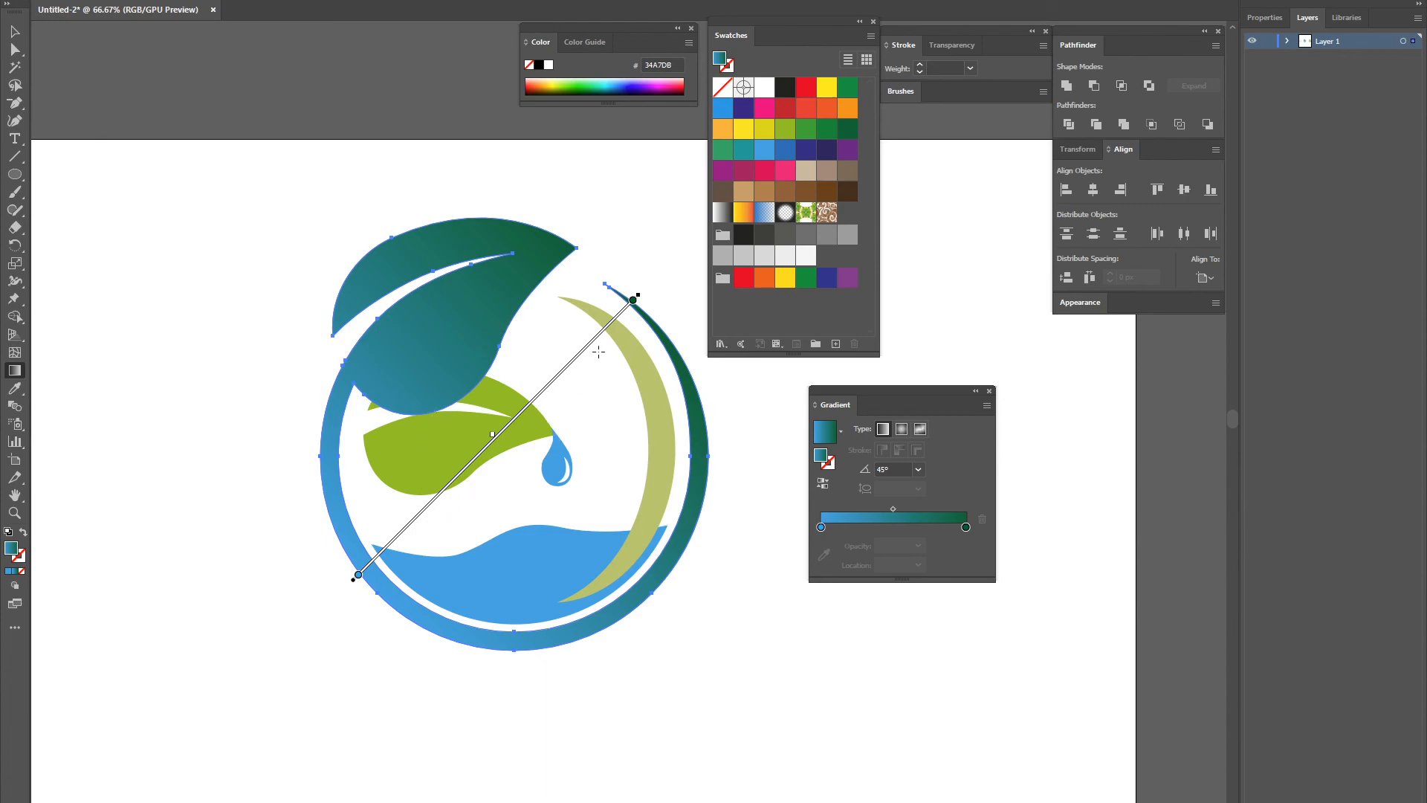
mouse_move(635, 304)
left_mouse_down()
mouse_move(503, 436)
mouse_move(550, 394)
mouse_move(502, 417)
mouse_move(625, 348)
mouse_move(587, 383)
left_mouse_up()
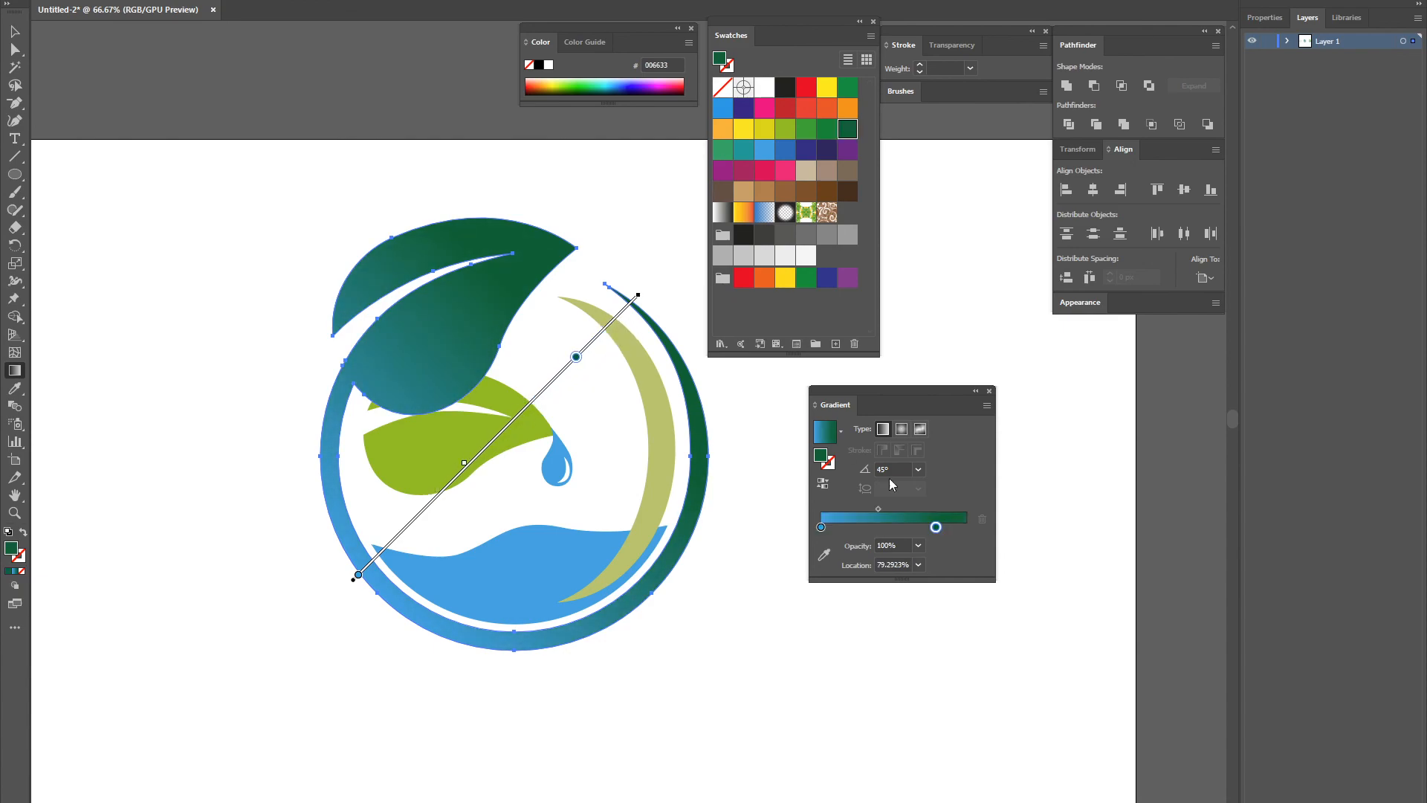
Redraw the gradient from the ring's upper right to its lower left at about -156.4° and fine-tune its position
mouse_move(648, 289)
left_mouse_down()
mouse_move(691, 460)
mouse_move(594, 476)
mouse_move(589, 191)
mouse_move(489, 142)
mouse_move(341, 230)
mouse_move(207, 500)
mouse_move(419, 508)
mouse_move(229, 431)
mouse_move(198, 455)
mouse_move(165, 417)
mouse_move(292, 565)
mouse_move(223, 487)
mouse_move(264, 476)
mouse_move(242, 472)
mouse_move(283, 536)
left_mouse_up()
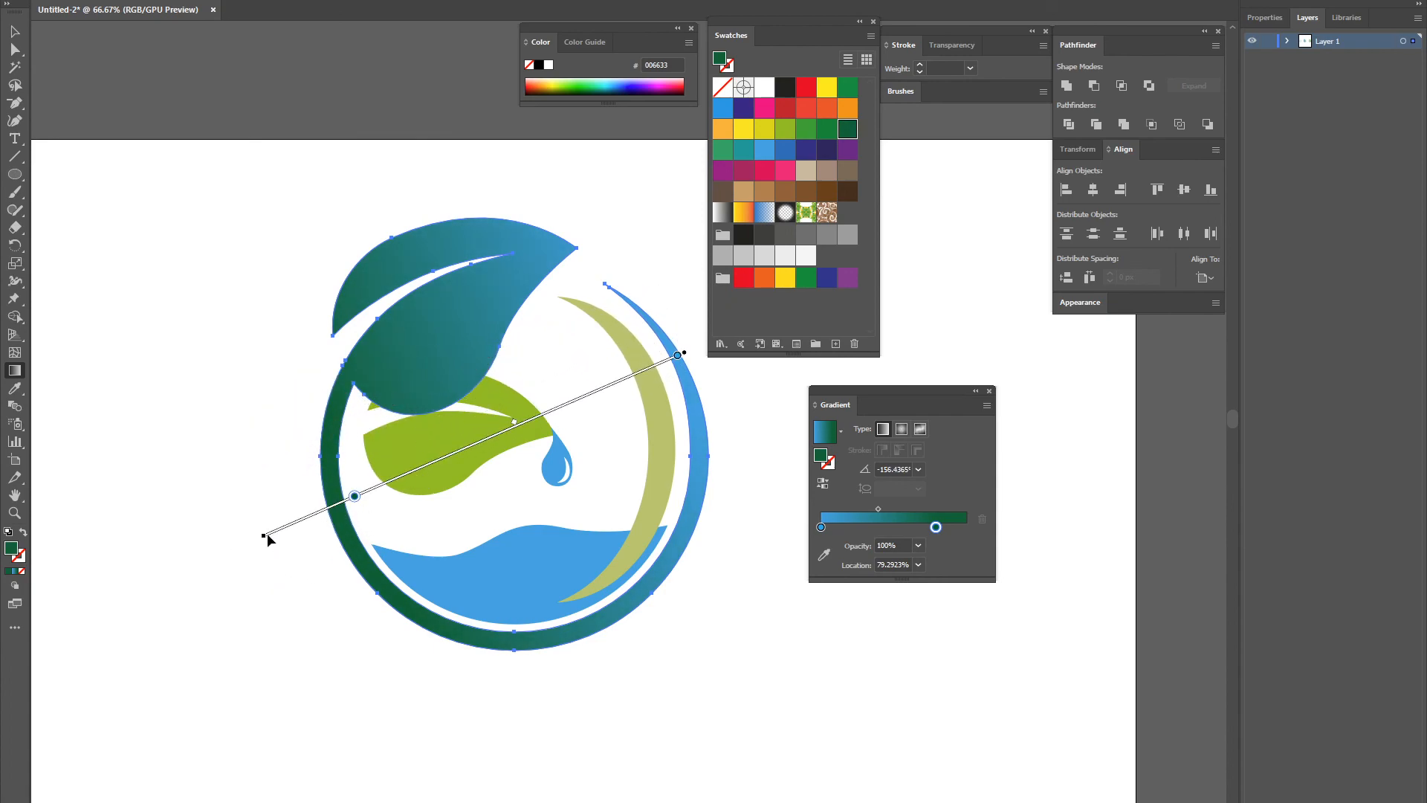
mouse_move(263, 536)
left_mouse_down()
mouse_move(263, 557)
mouse_move(268, 534)
left_mouse_up()
mouse_move(347, 499)
left_mouse_down()
mouse_move(343, 531)
mouse_move(408, 563)
mouse_move(373, 488)
left_mouse_up()
double_click(743, 35)
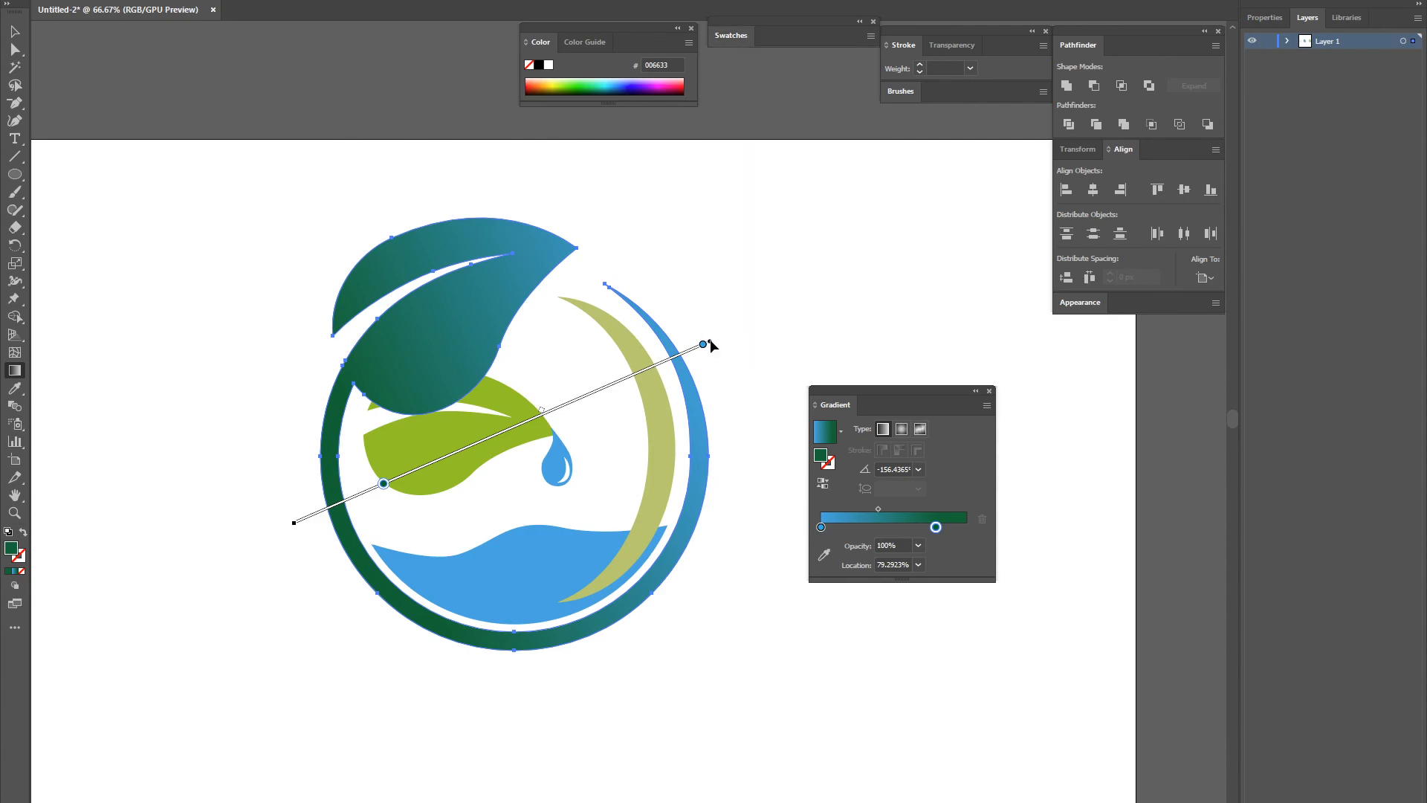
mouse_move(706, 345)
left_mouse_down()
mouse_move(715, 329)
mouse_move(673, 286)
mouse_move(682, 353)
left_mouse_up()
Recolour the gradient's blue stop to olive A2A91B by setting red to 162 and blue to 27
double_click(684, 354)
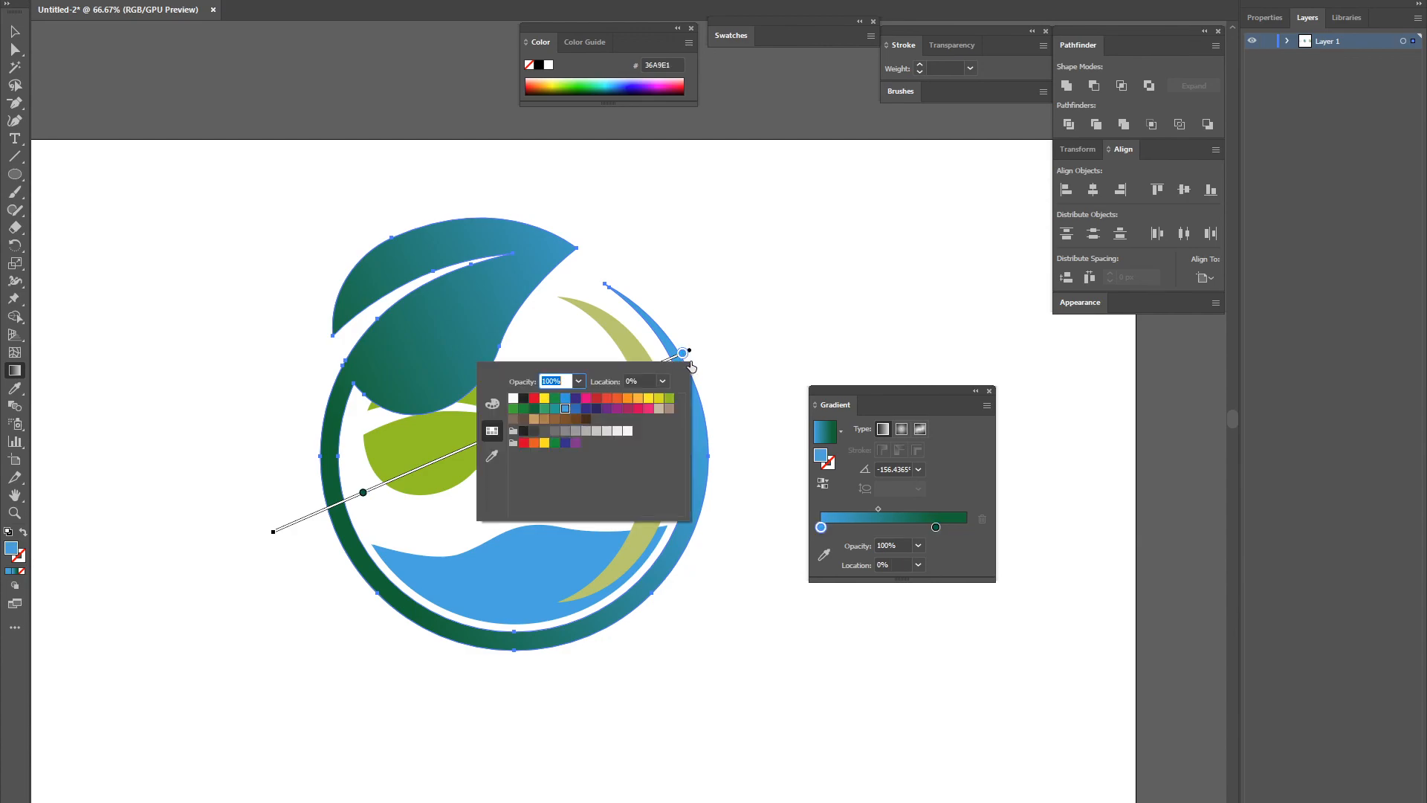
left_click(493, 404)
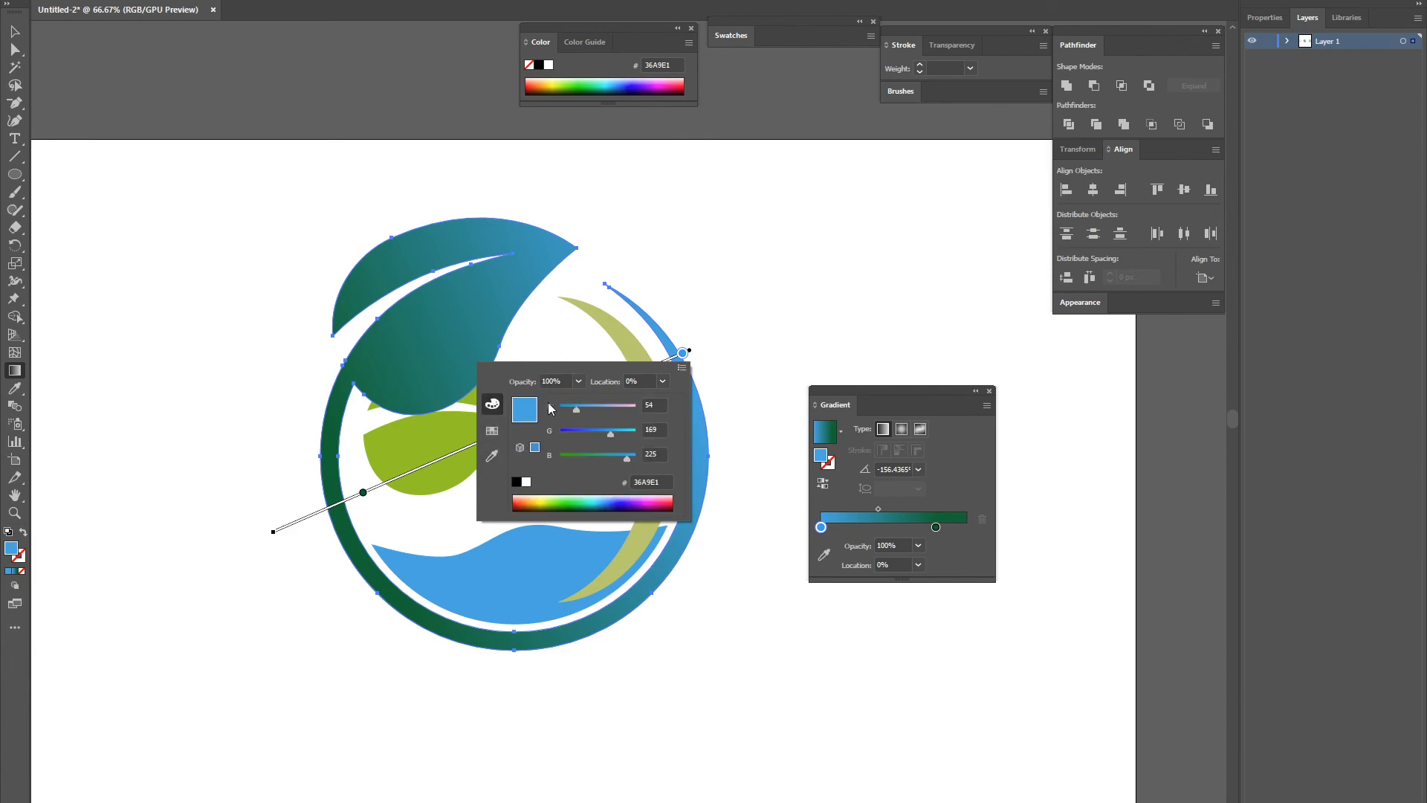
left_click_drag(574, 455, 567, 455)
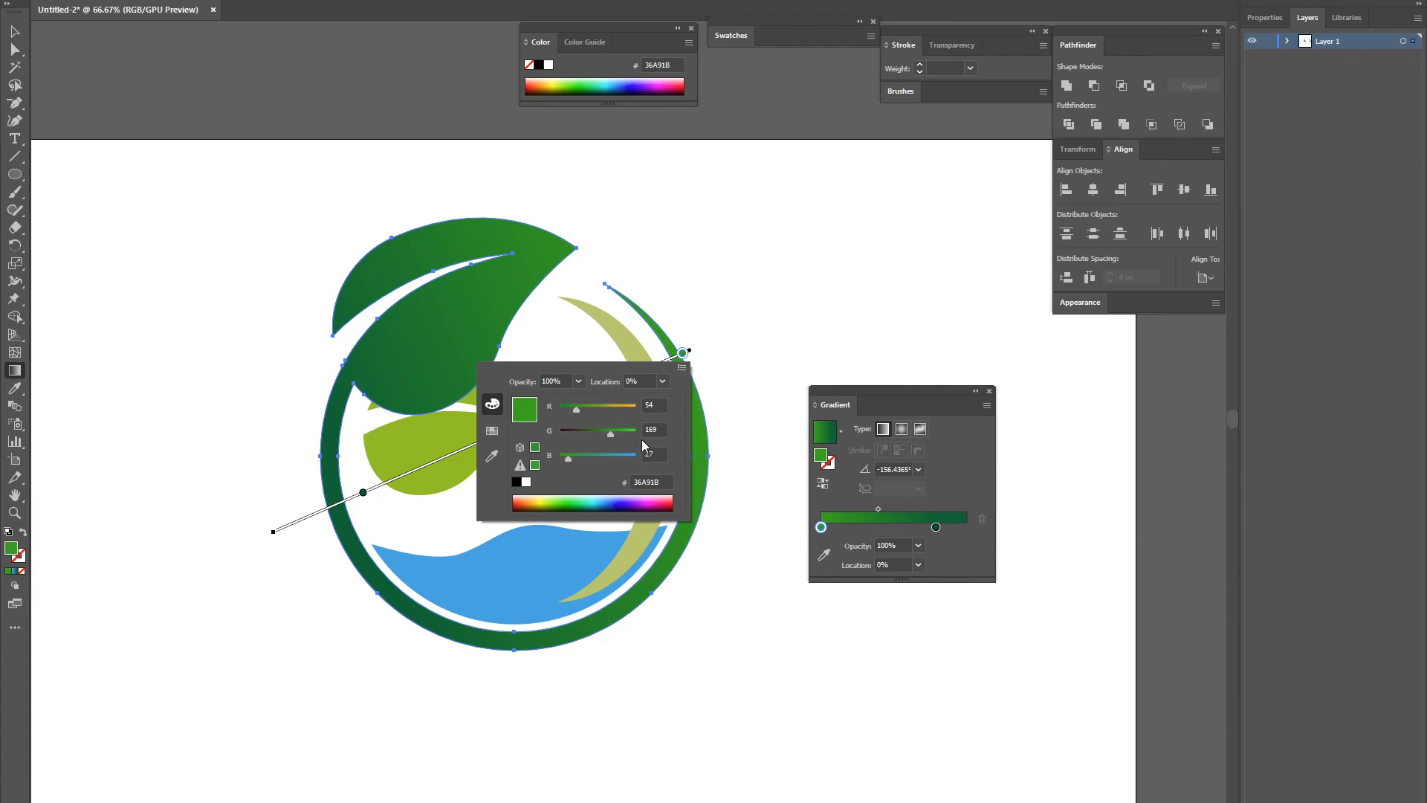
left_click_drag(587, 407, 608, 406)
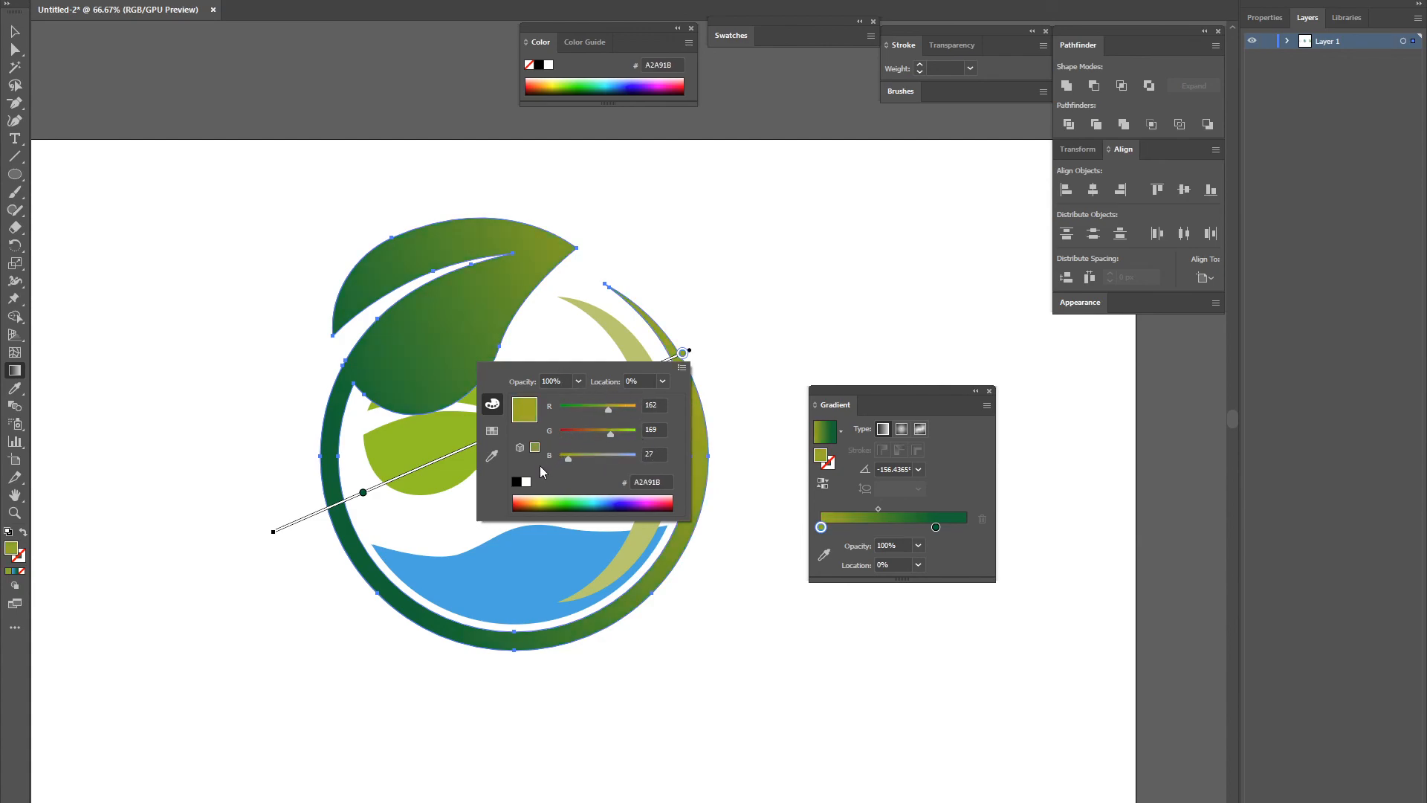
Brighten the gradient's dark green stop to 009F33 by raising its green value
left_click(363, 492)
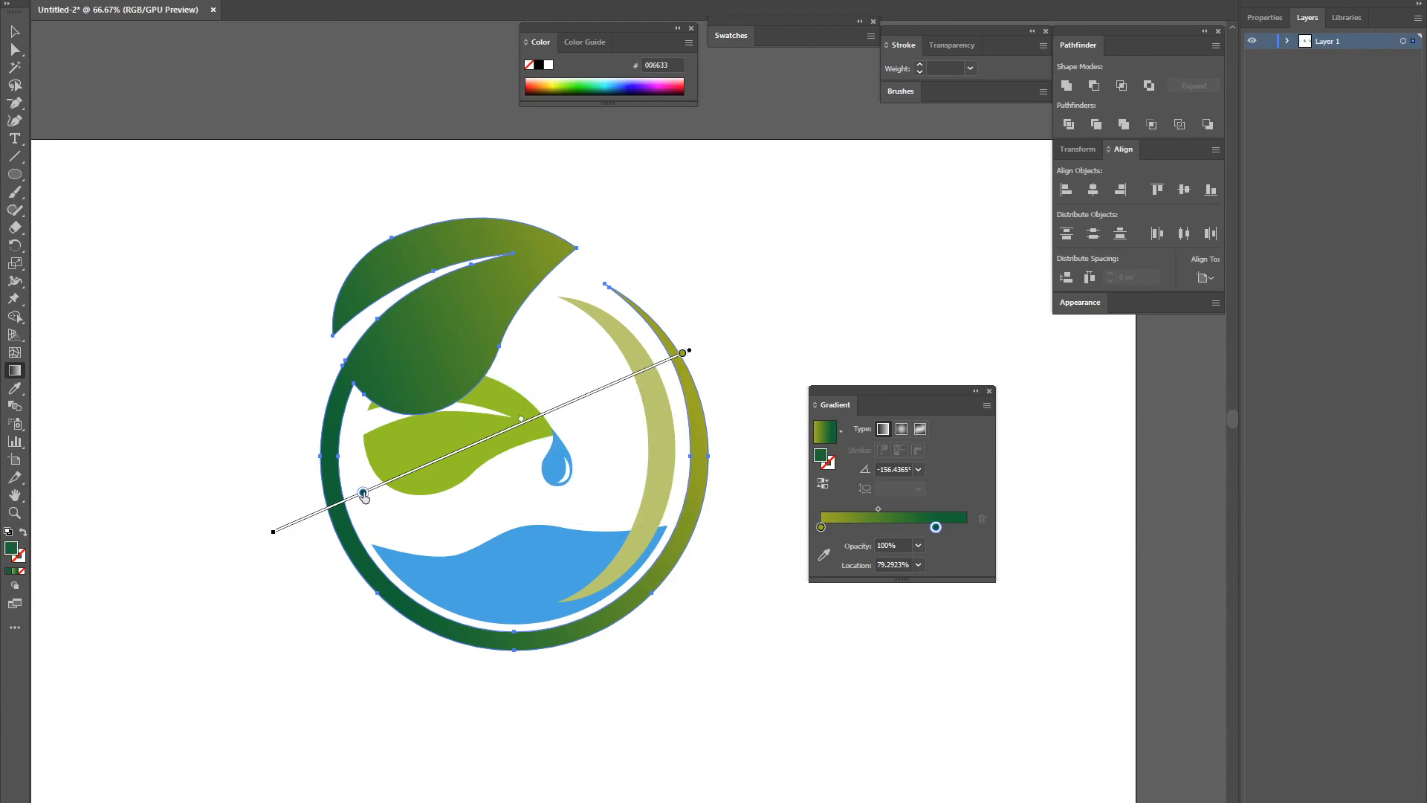
double_click(363, 493)
left_click_drag(271, 572, 303, 573)
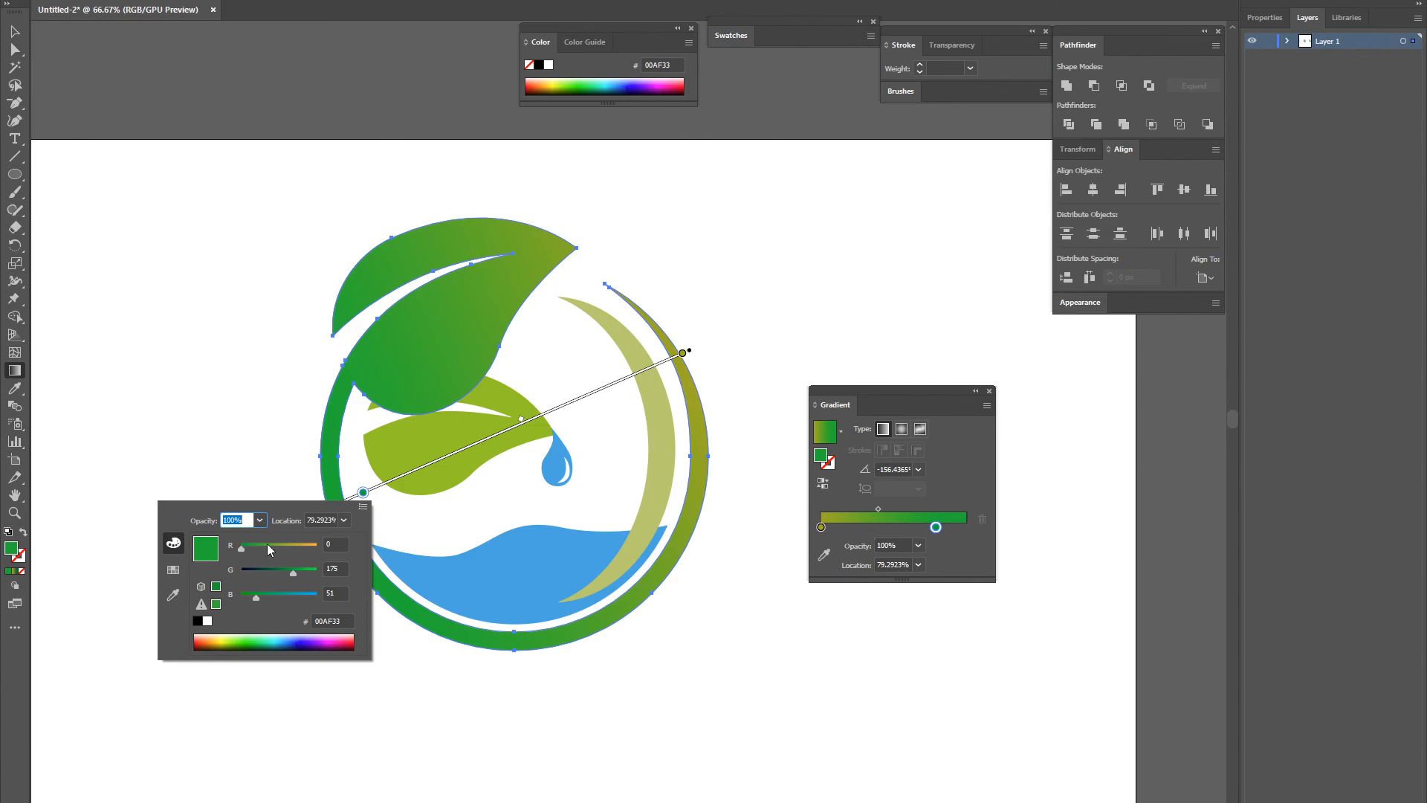
left_click(287, 570)
left_click(233, 483)
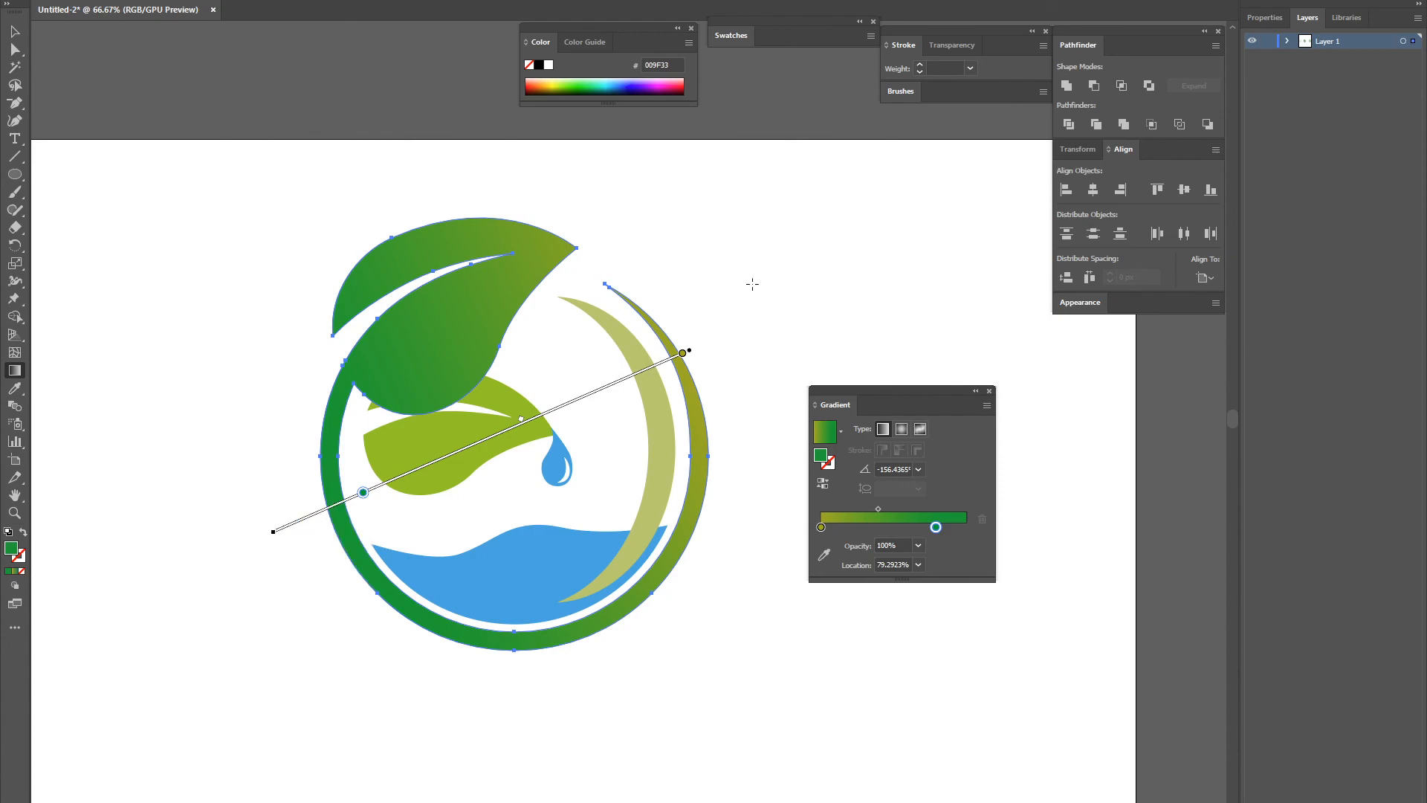
Deselect the artwork and collapse the gradient settings to free the space around the logo
left_click(15, 33)
left_click(775, 305)
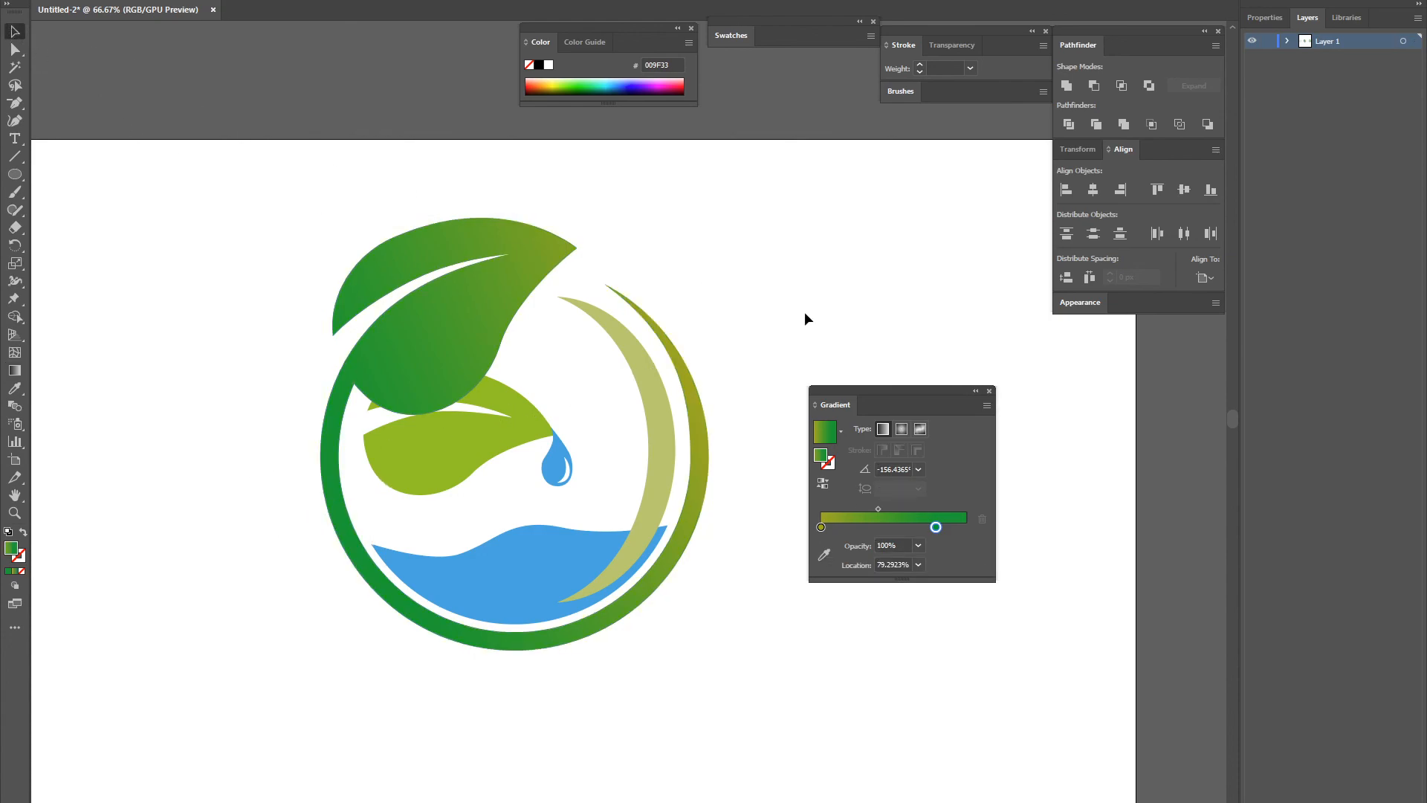
left_click_drag(902, 386, 916, 171)
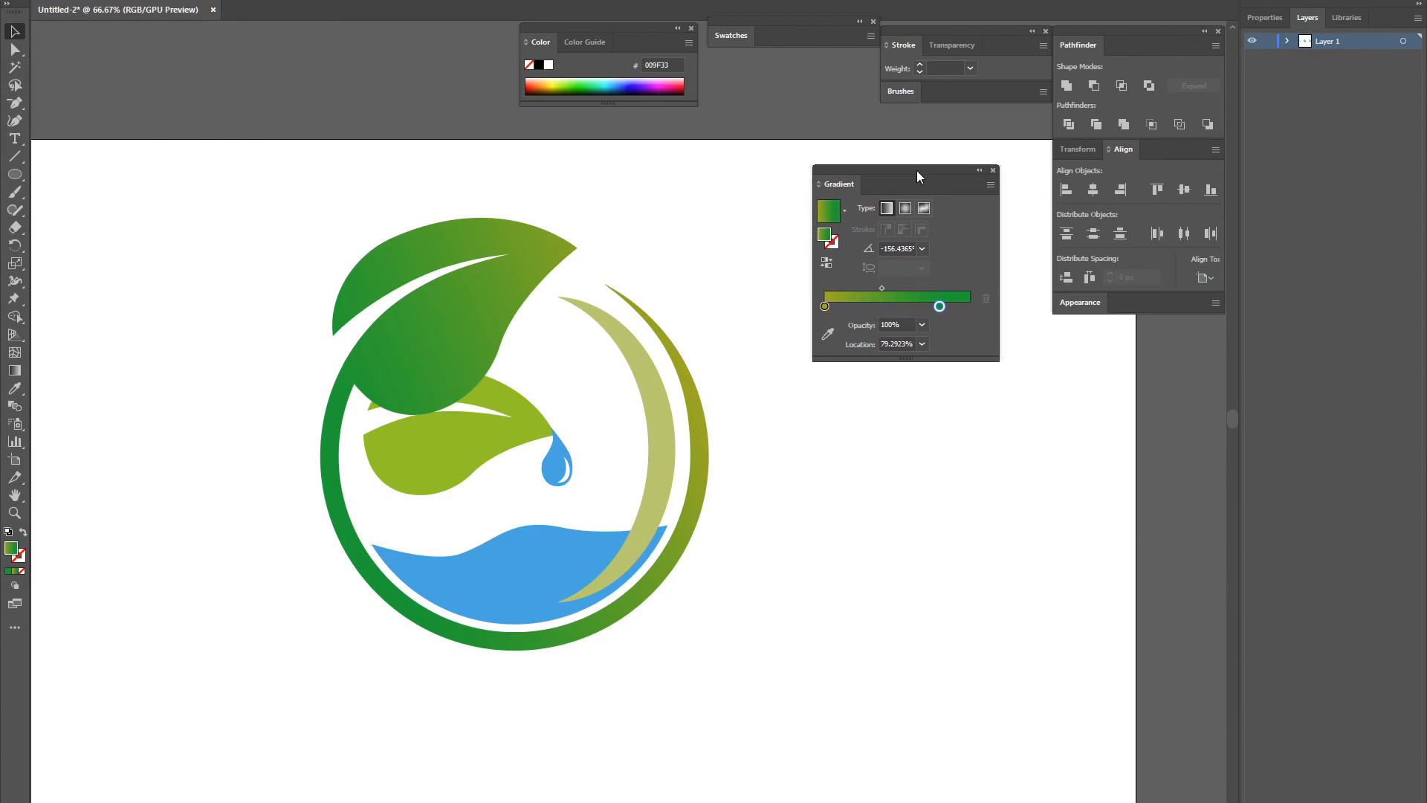
double_click(917, 168)
Add the text "ecoworld", enlarge it to about 147 pt and place it just beneath the ring
left_click_drag(789, 394, 848, 360)
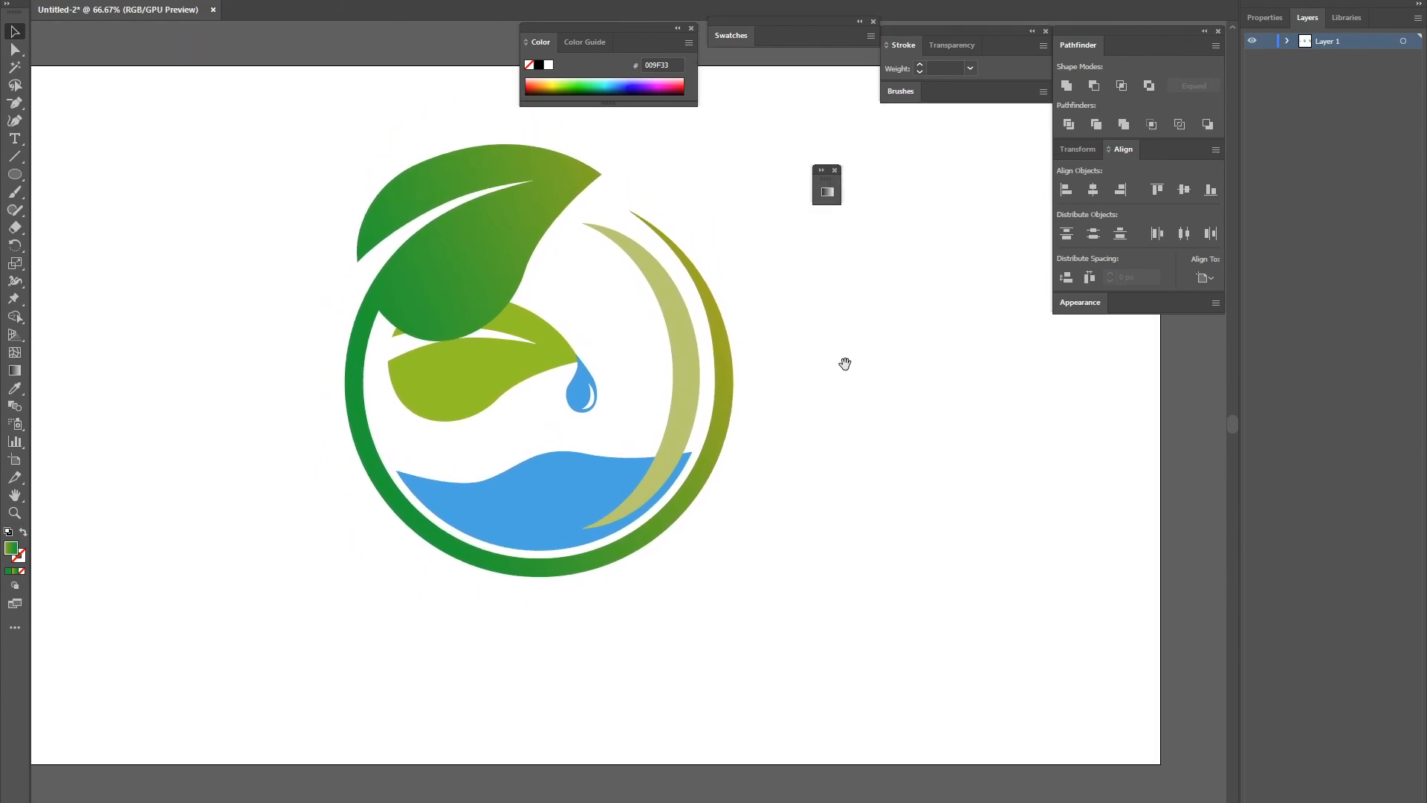
mouse_move(829, 457)
left_mouse_down()
mouse_move(840, 449)
mouse_move(831, 463)
left_mouse_up()
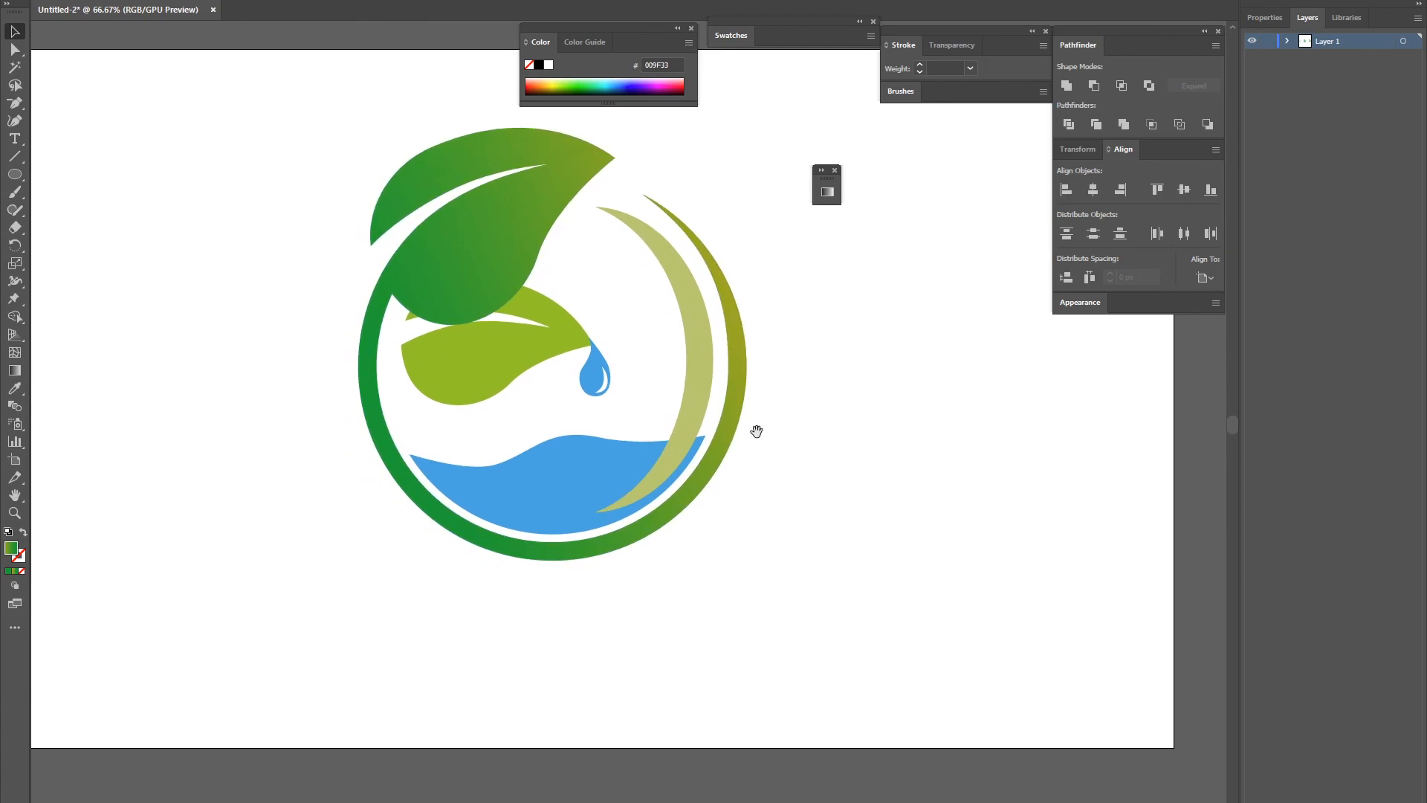
key("t")
left_click(298, 608)
type("ecoworld")
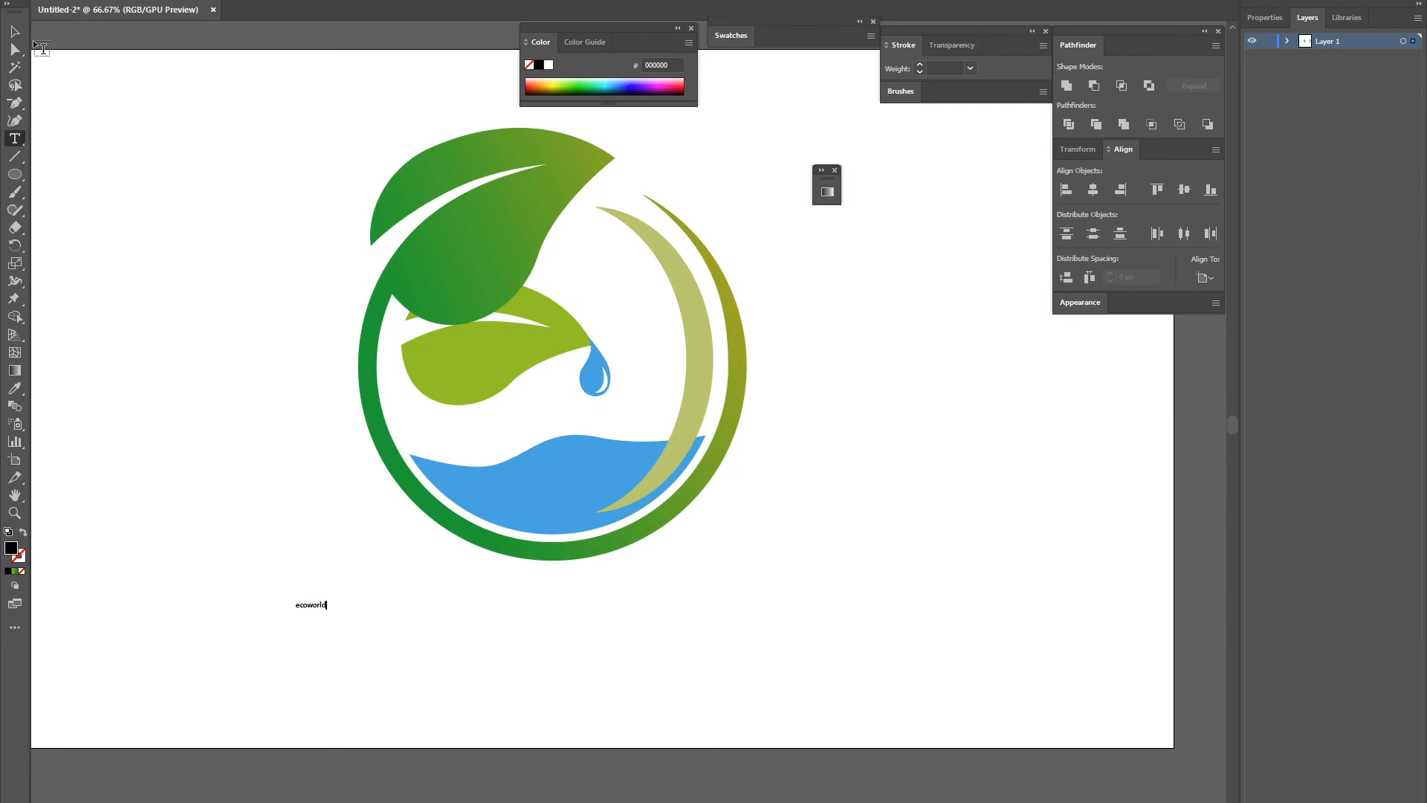
key("Escape")
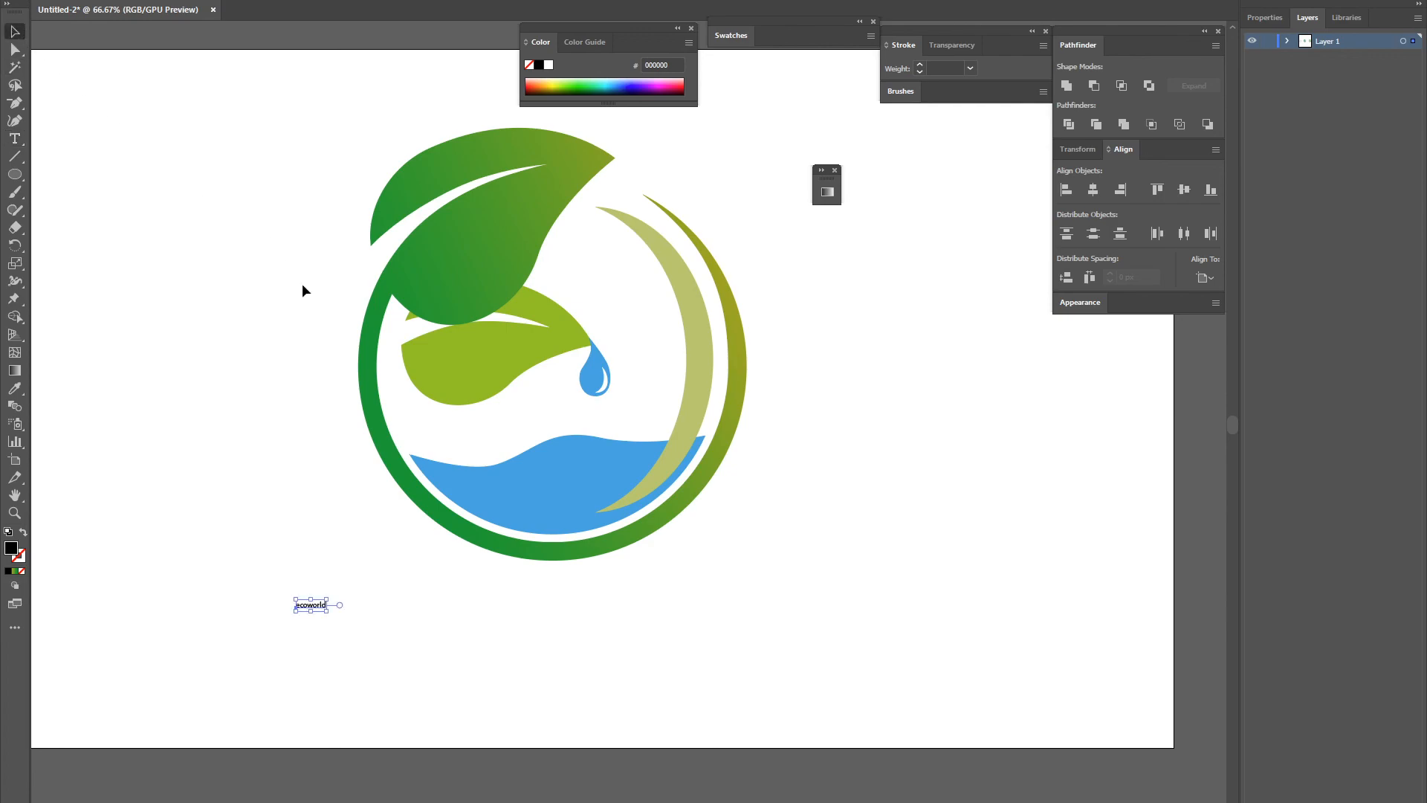
left_click_drag(327, 613, 1005, 732)
left_click_drag(584, 664, 711, 624)
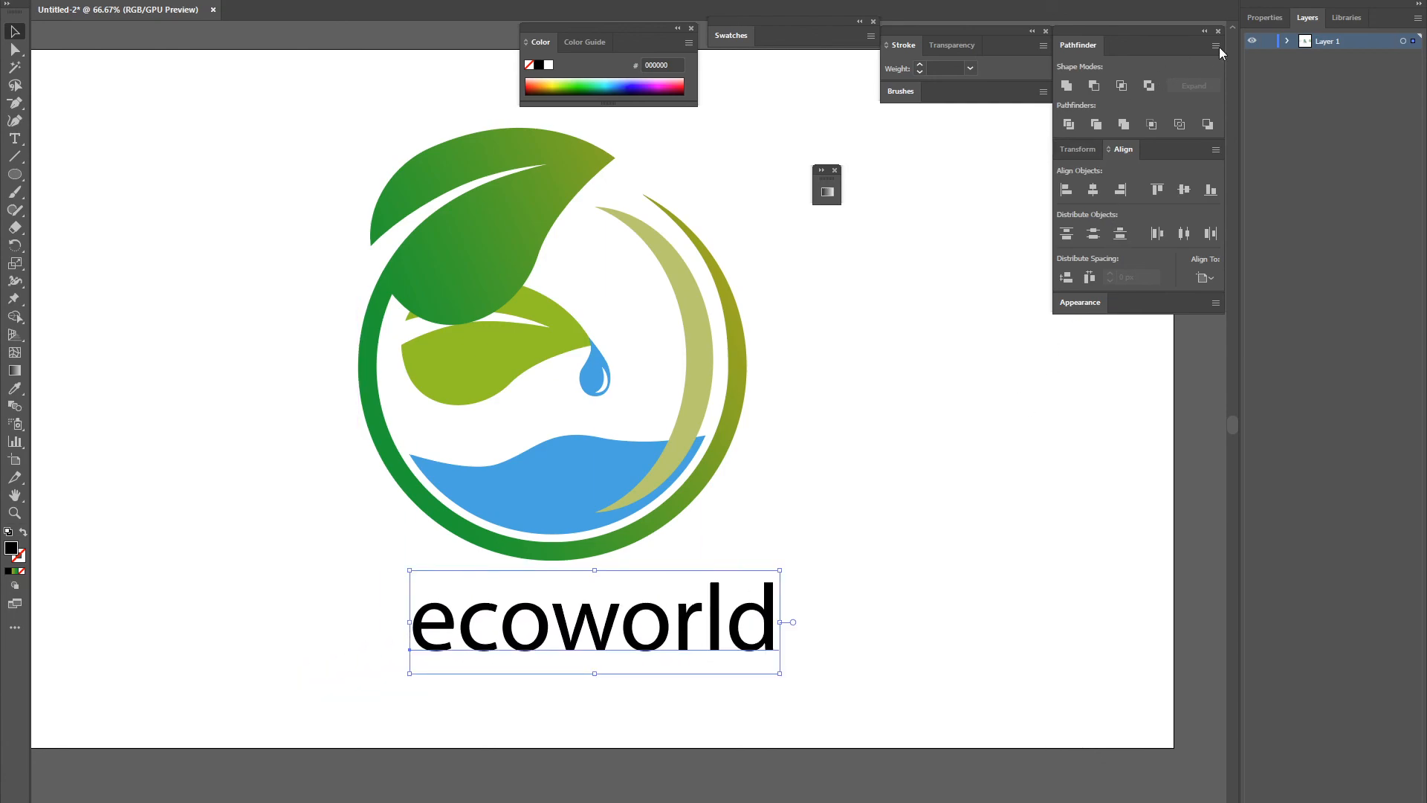
Set the font of the ecoworld text to Raleway Black
left_click(1264, 17)
left_click(1318, 306)
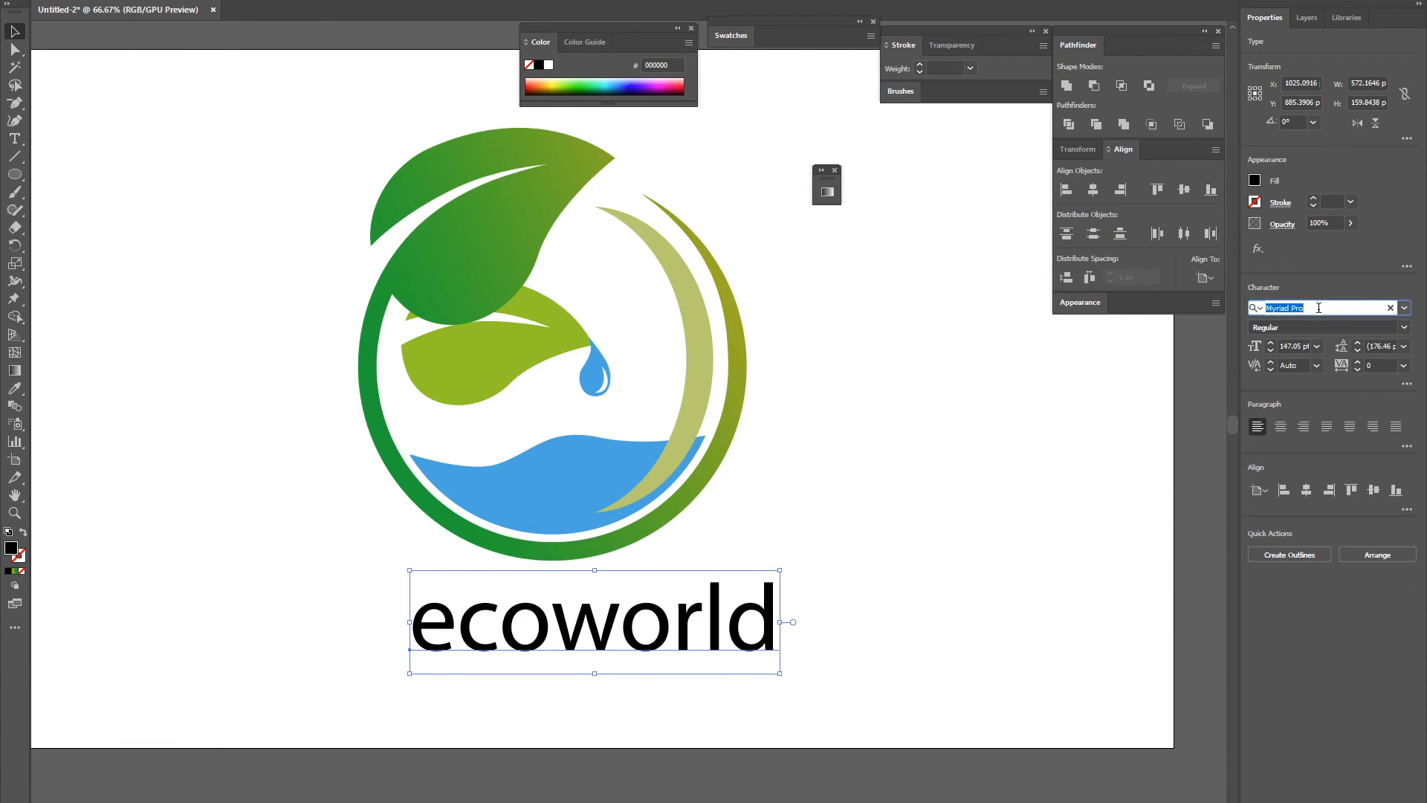
type("rale")
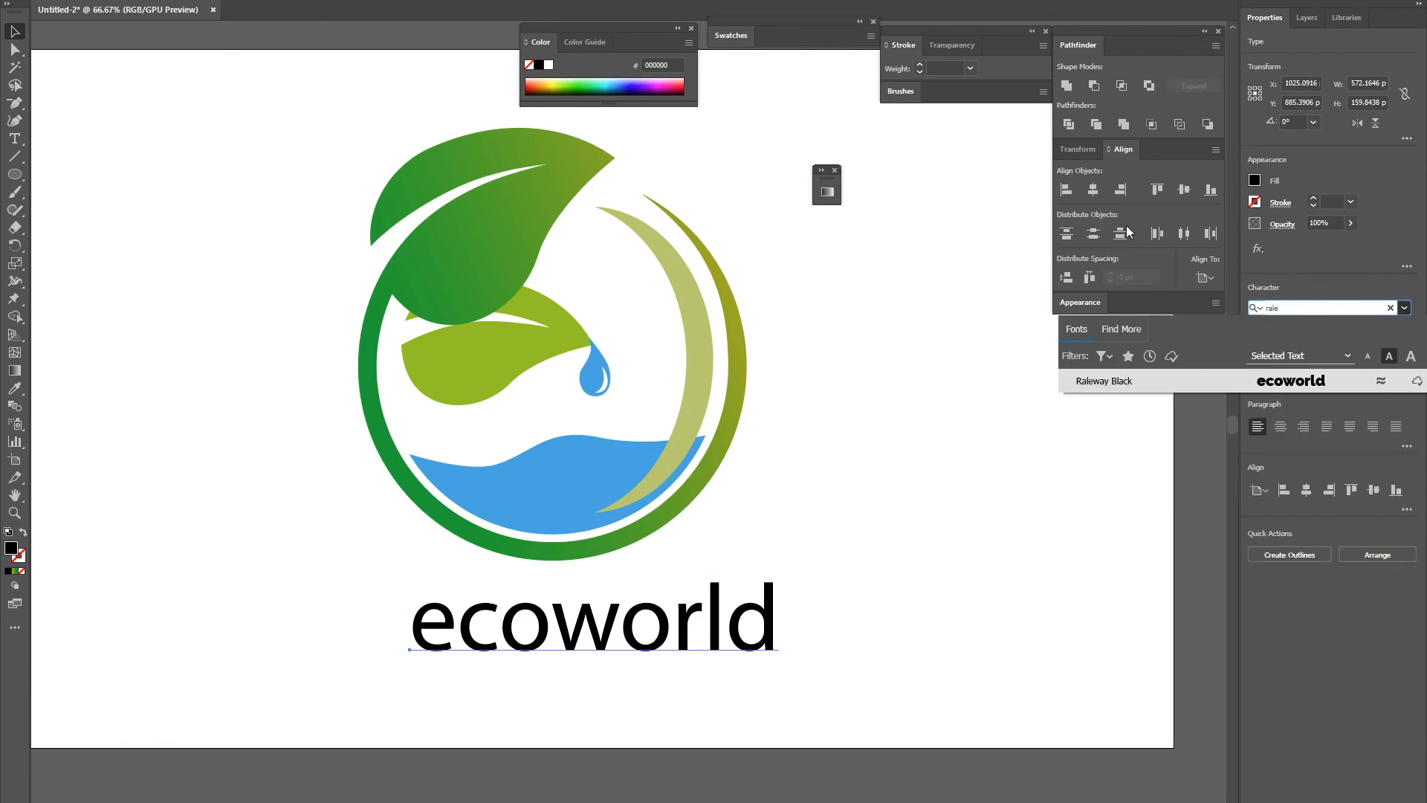
left_click(1262, 380)
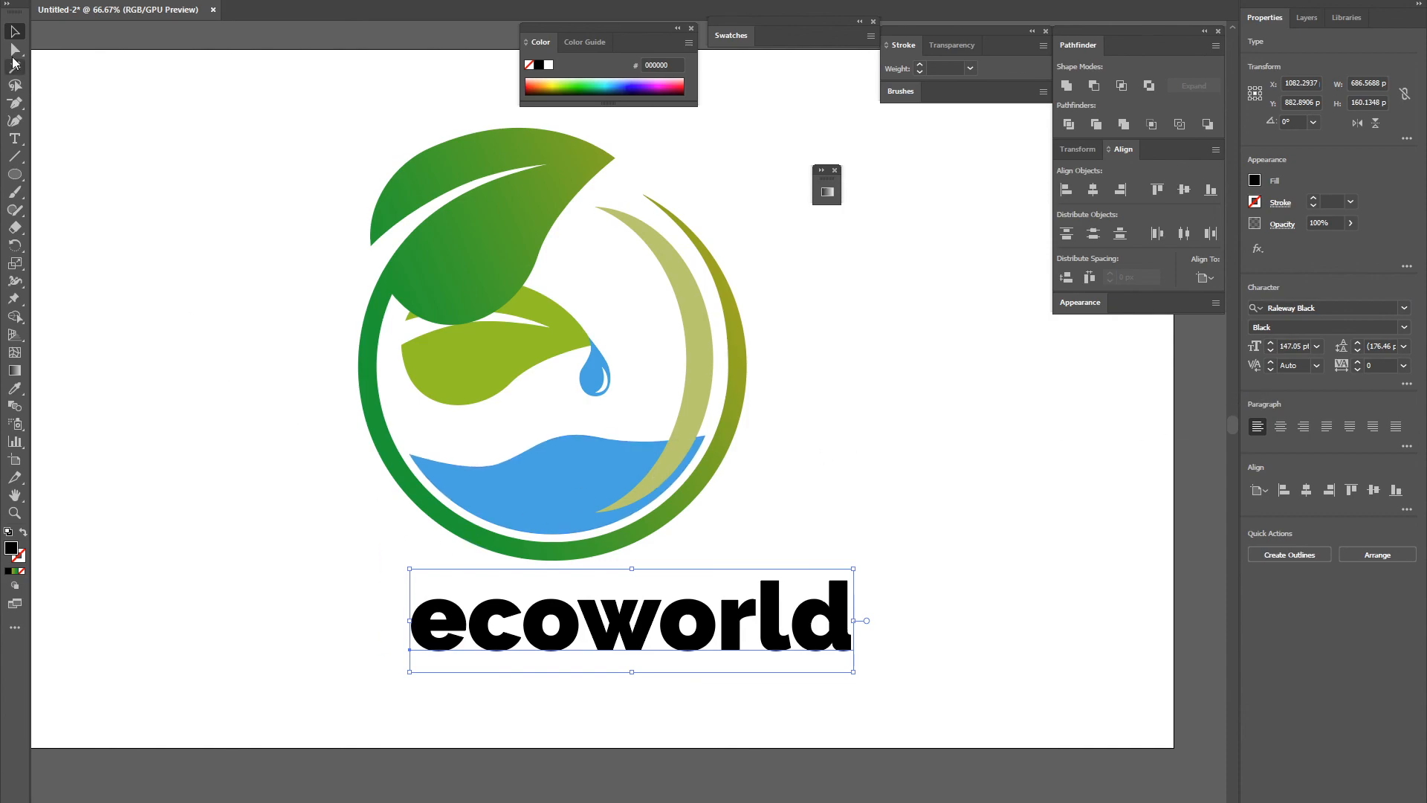
Shift the ecoworld text to the left beneath the ring and scale the emblem down to about 497 px wide
left_click_drag(556, 647, 493, 641)
key("ctrl+minus")
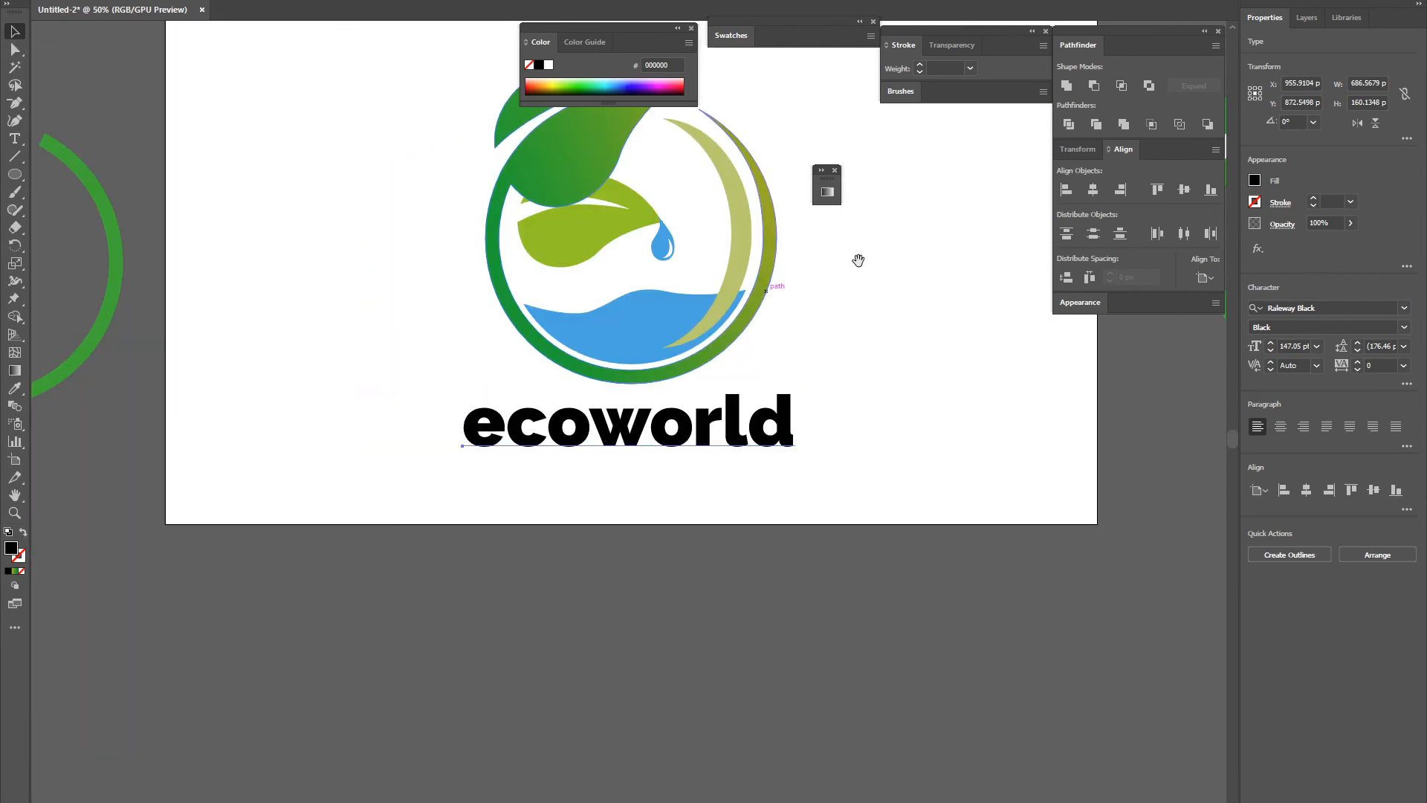
left_click_drag(847, 268, 758, 423)
left_click_drag(290, 196, 715, 507)
left_click_drag(669, 554, 643, 527)
Nudge the emblem up to a Y position of about 406 px and move the ecoworld text up to just beneath the ring
key("shift+Up")
key("shift+Up")
key("shift+Up")
key("shift+Up")
key("shift+Up")
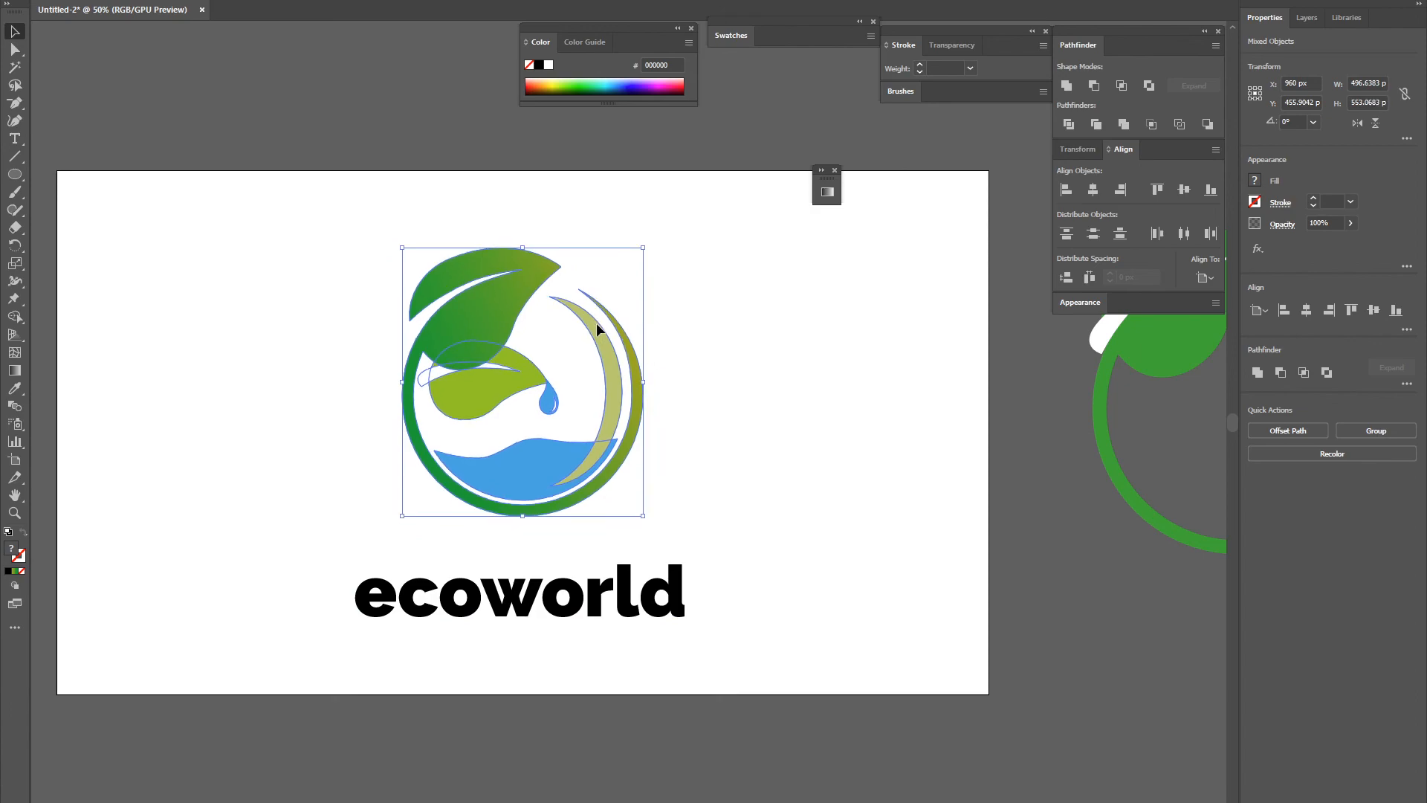
scroll(763, 490, "down", 2)
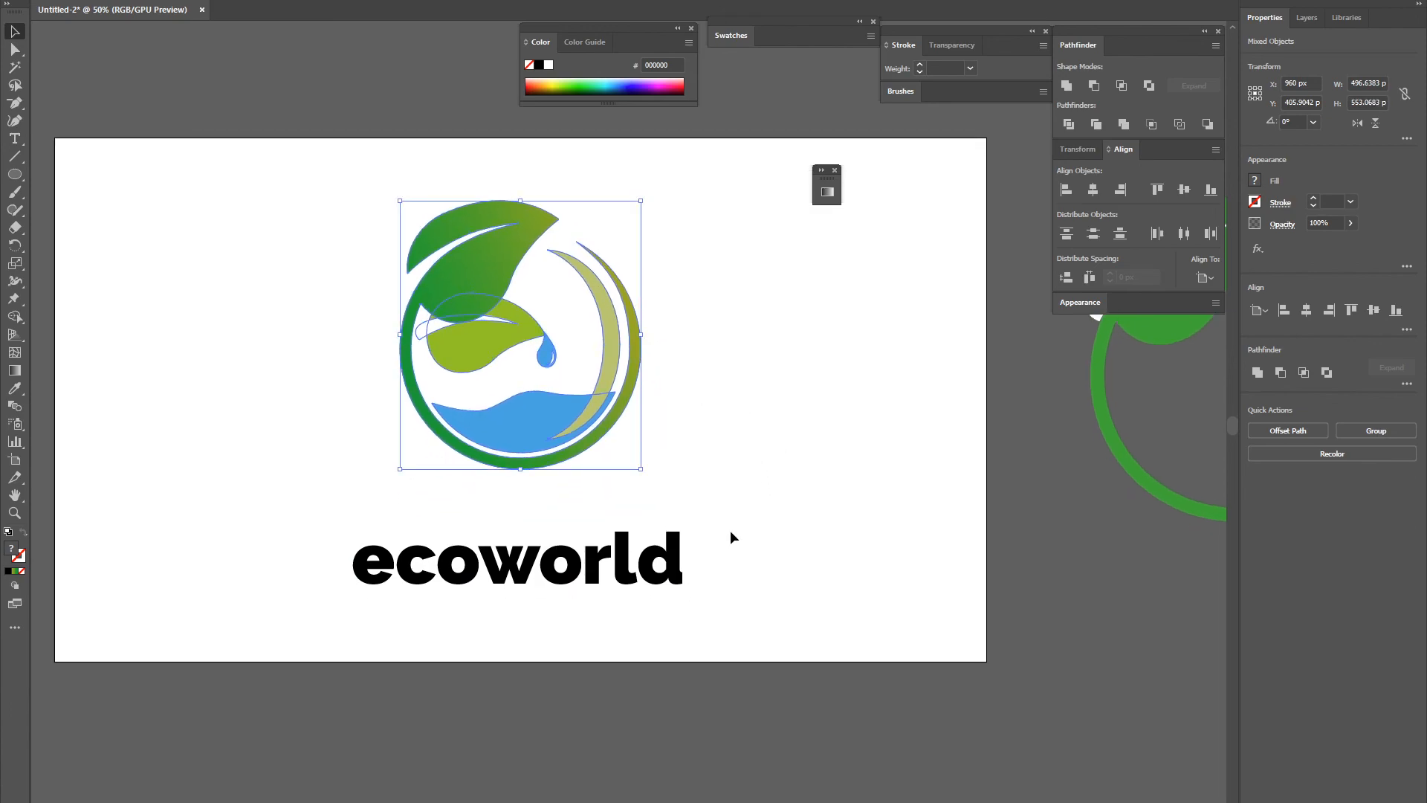
left_click(630, 572)
left_click_drag(631, 572, 630, 518)
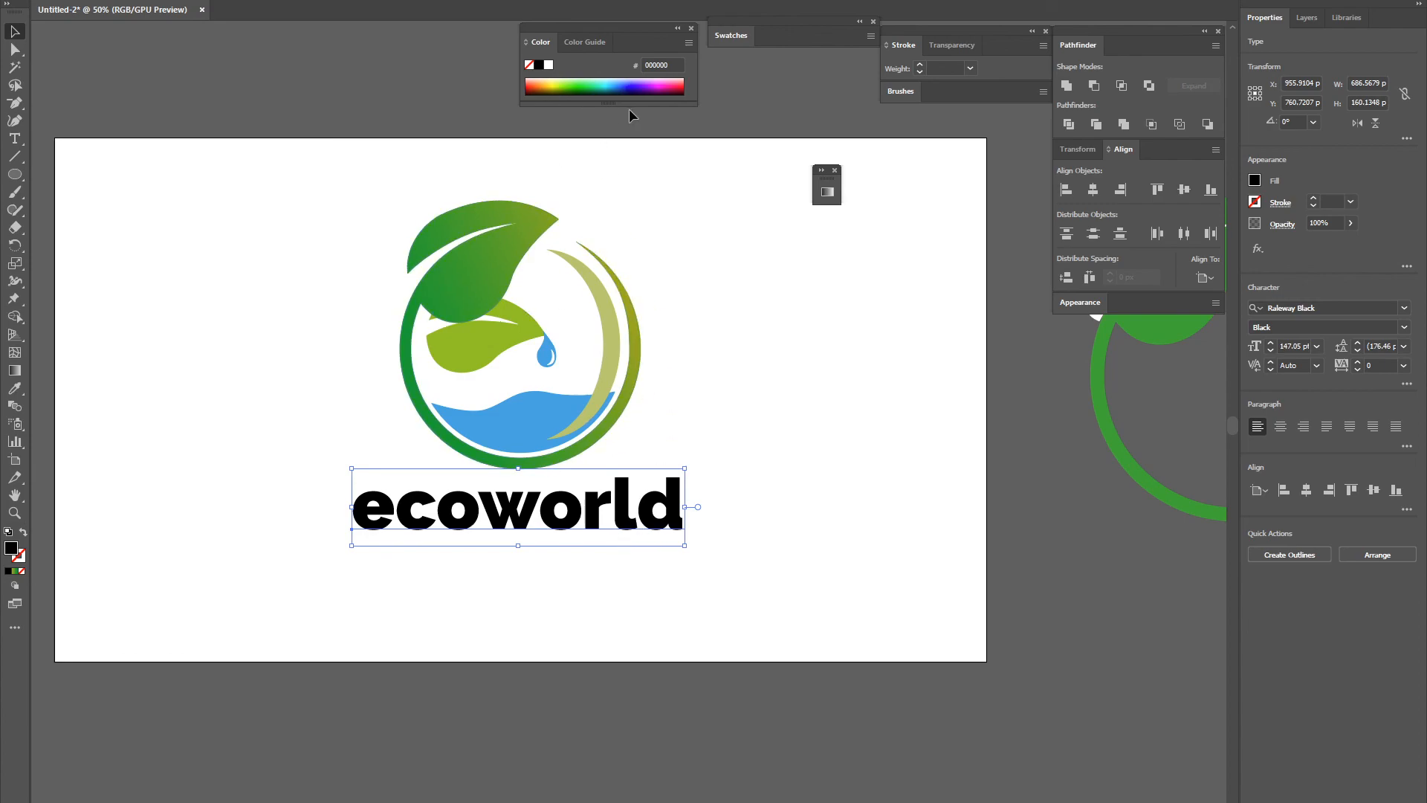
Recolour the ecoworld text to the dark grey-green 3A4941 and deselect it
left_click(732, 37)
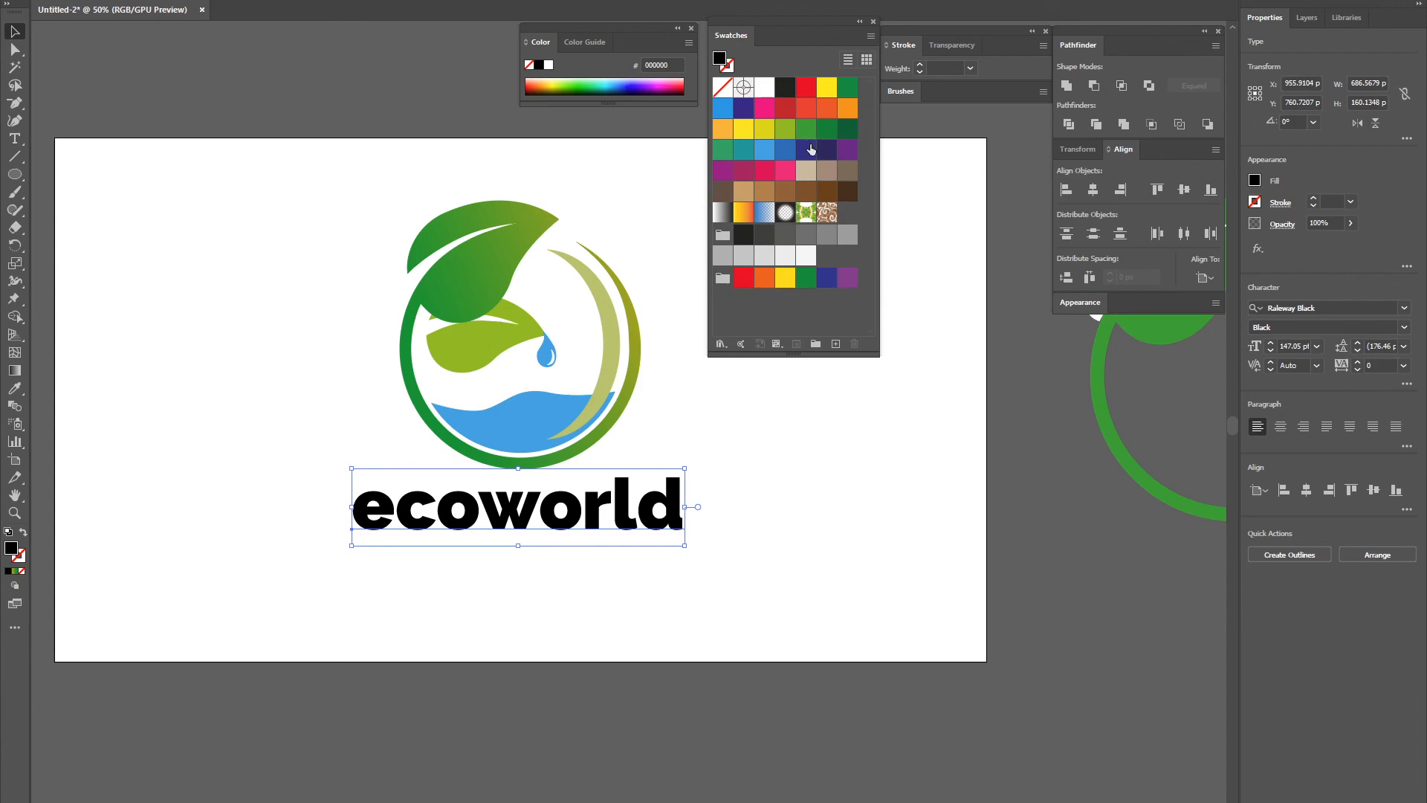
left_click(841, 129)
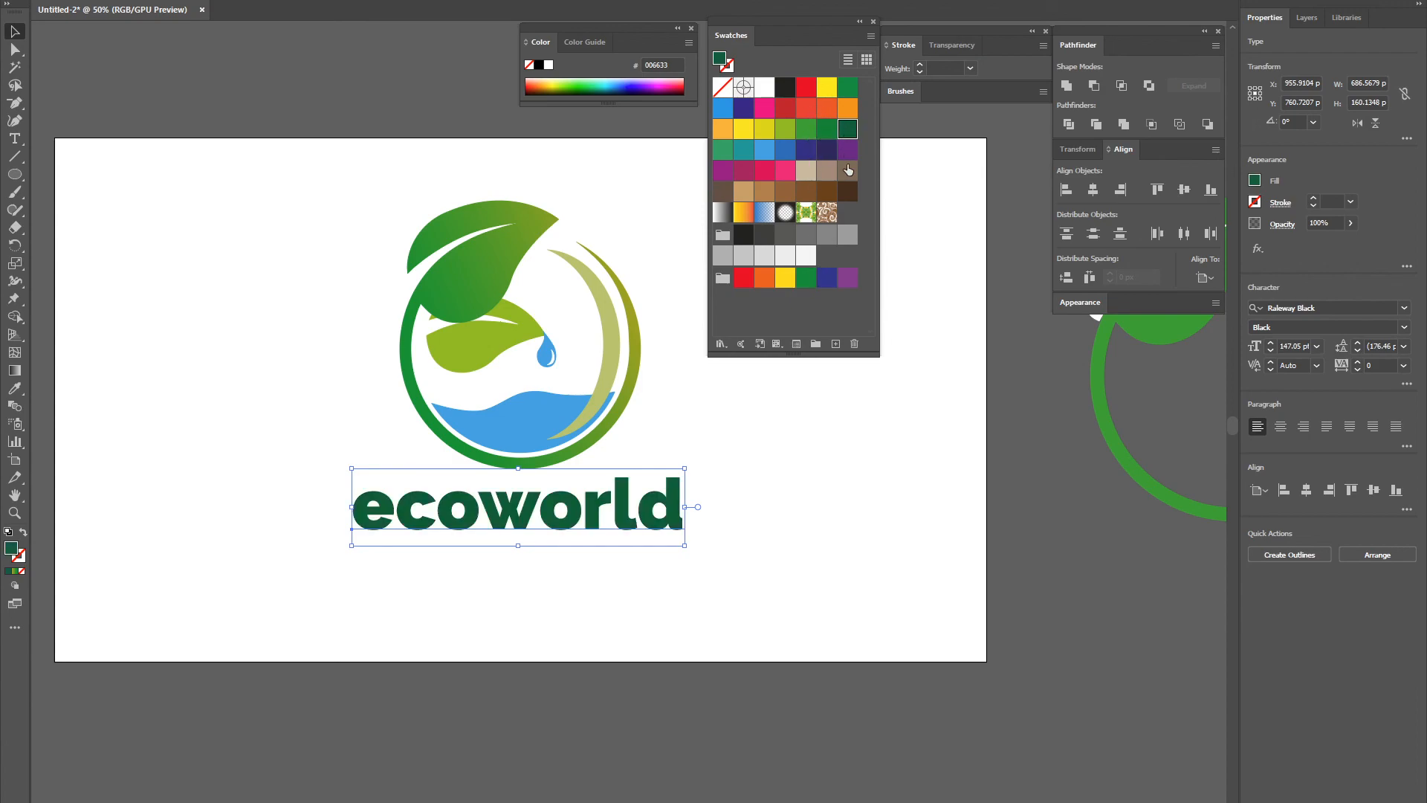
double_click(12, 549)
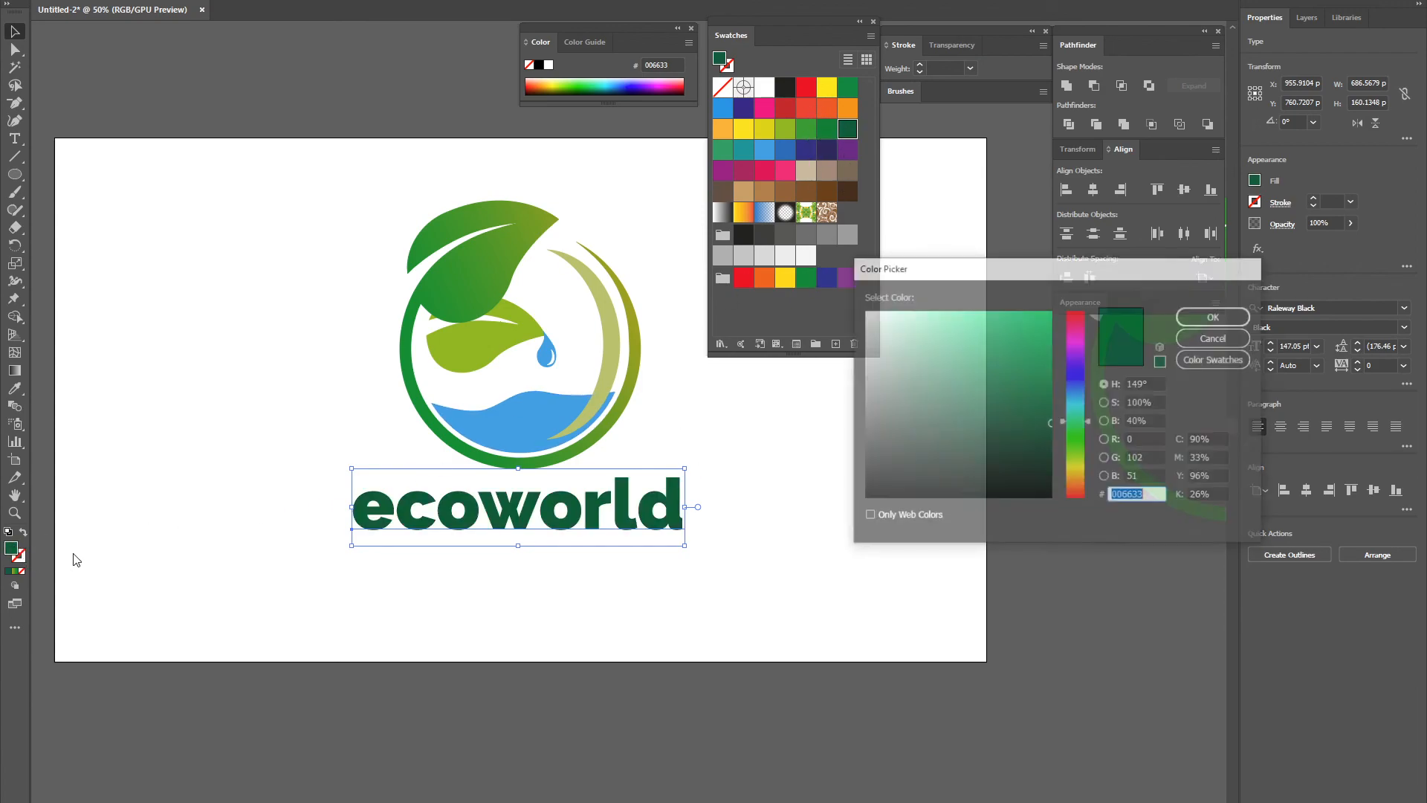
left_click_drag(921, 421, 902, 444)
left_click(1215, 316)
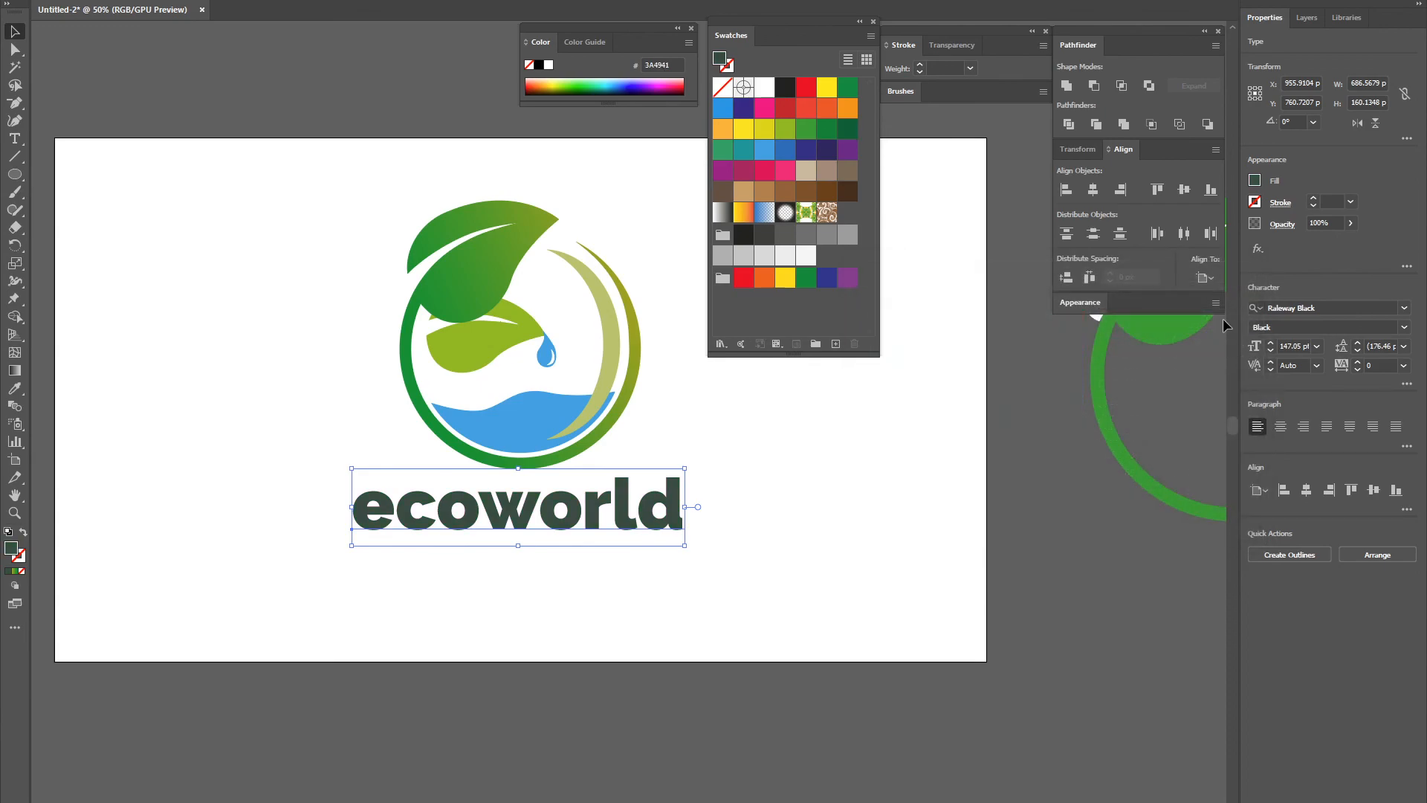
left_click(831, 493)
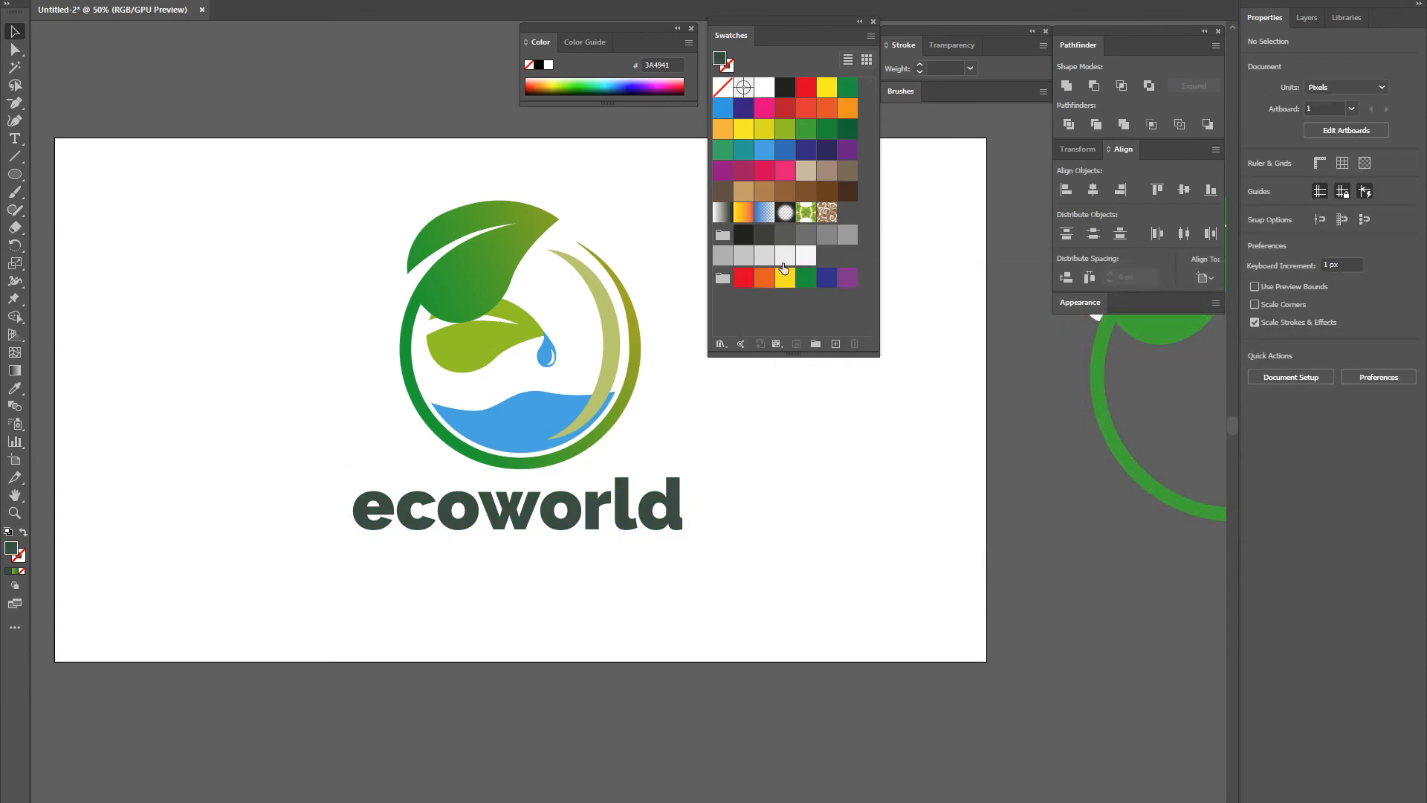
Add the tagline "GREEN BY NATURE" beneath the ecoworld text and enlarge it to about 36 pt
left_click(14, 138)
left_click(413, 557)
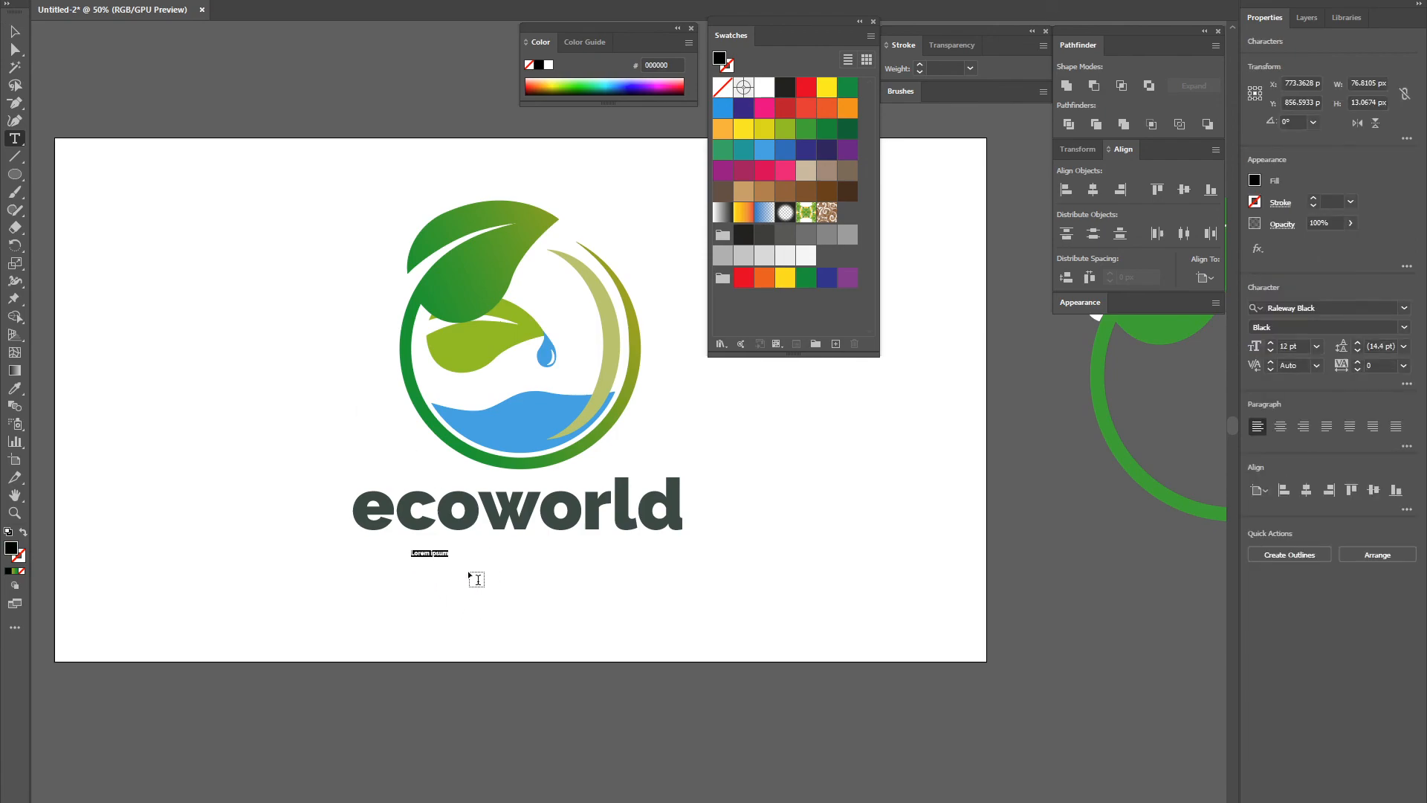
type("GR")
key("Escape")
left_click_drag(465, 562, 676, 572)
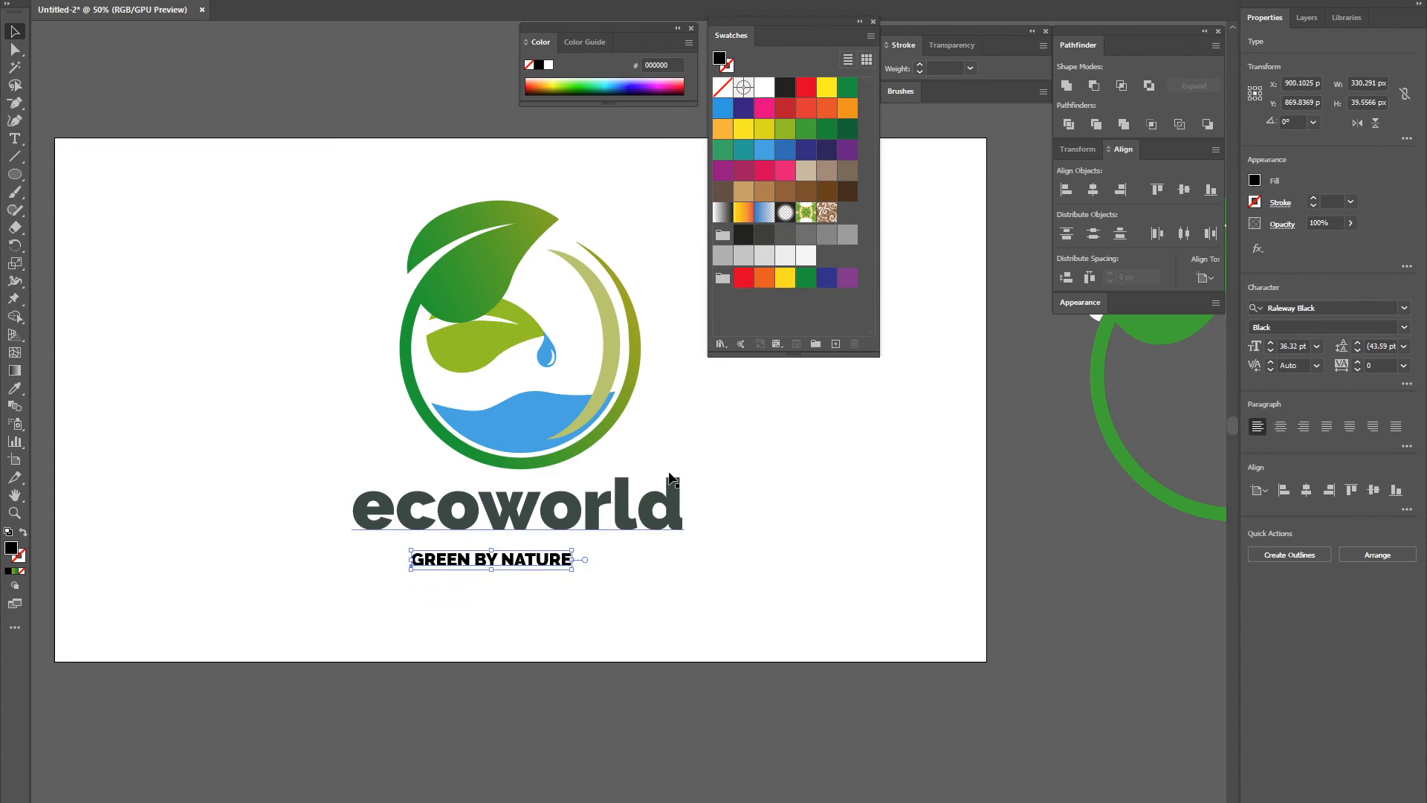
Collapse the swatches and set the font of the GREEN BY NATURE tagline to Gill Sans MT Regular
key("ctrl+plus")
left_click_drag(487, 339, 315, 535)
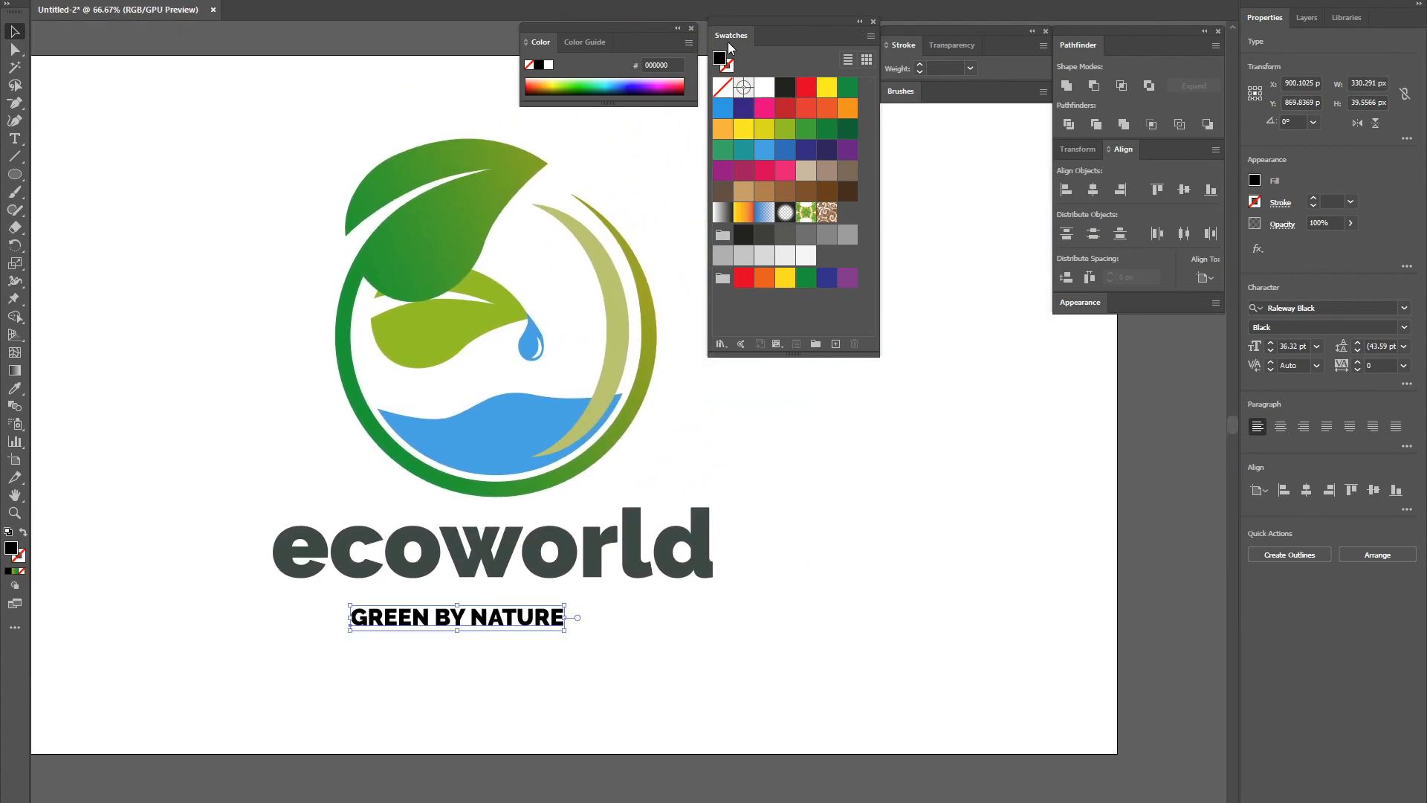
double_click(730, 35)
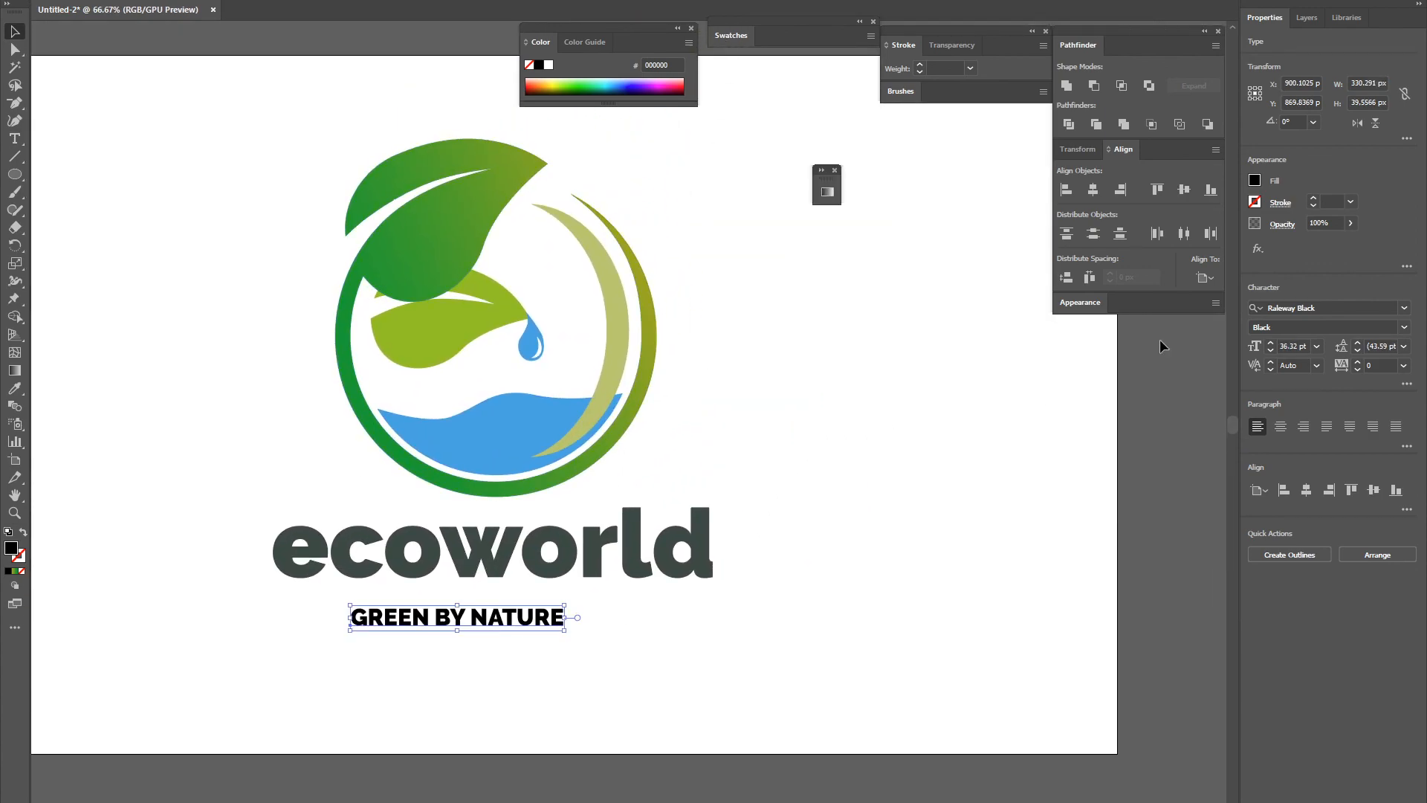
left_click(1390, 308)
type("aven")
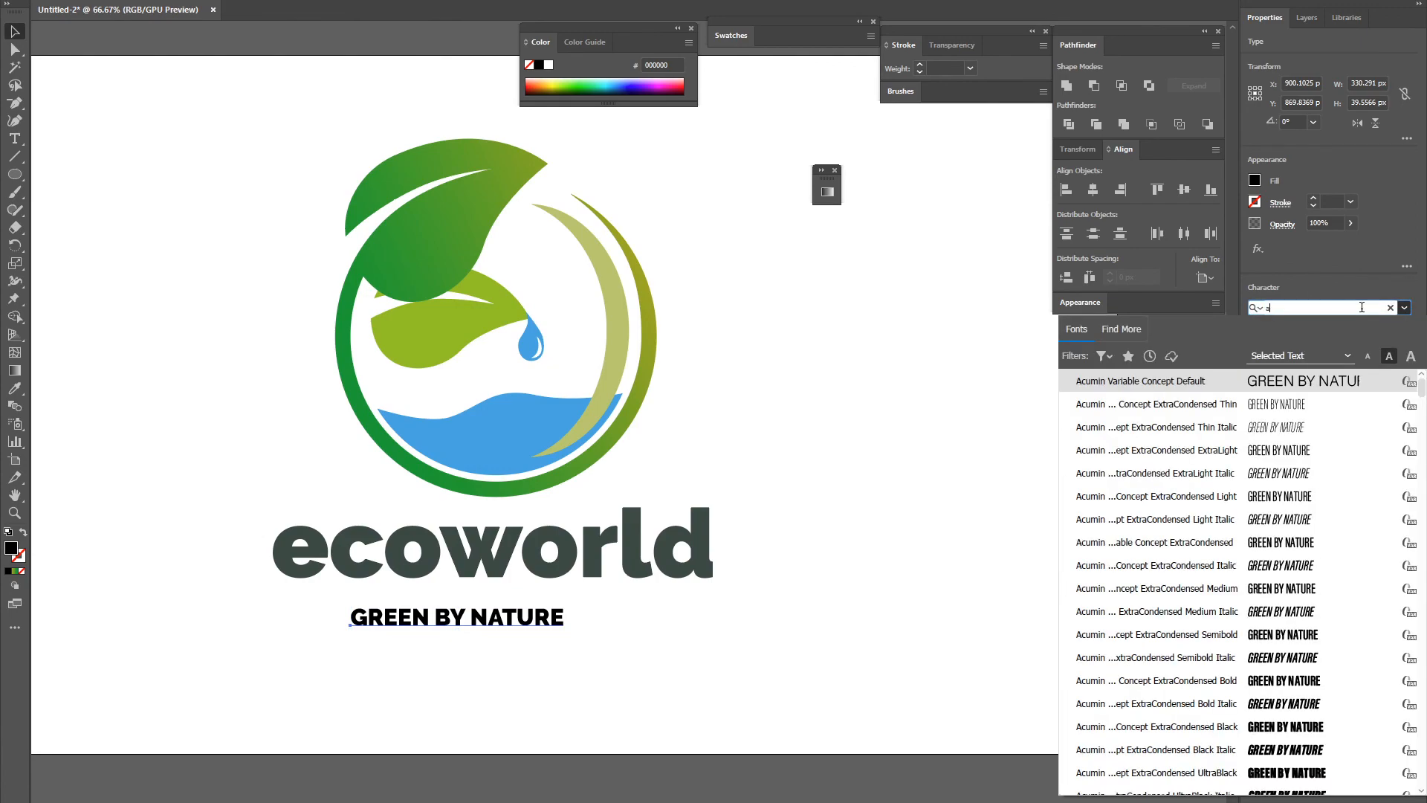
double_click(1270, 307)
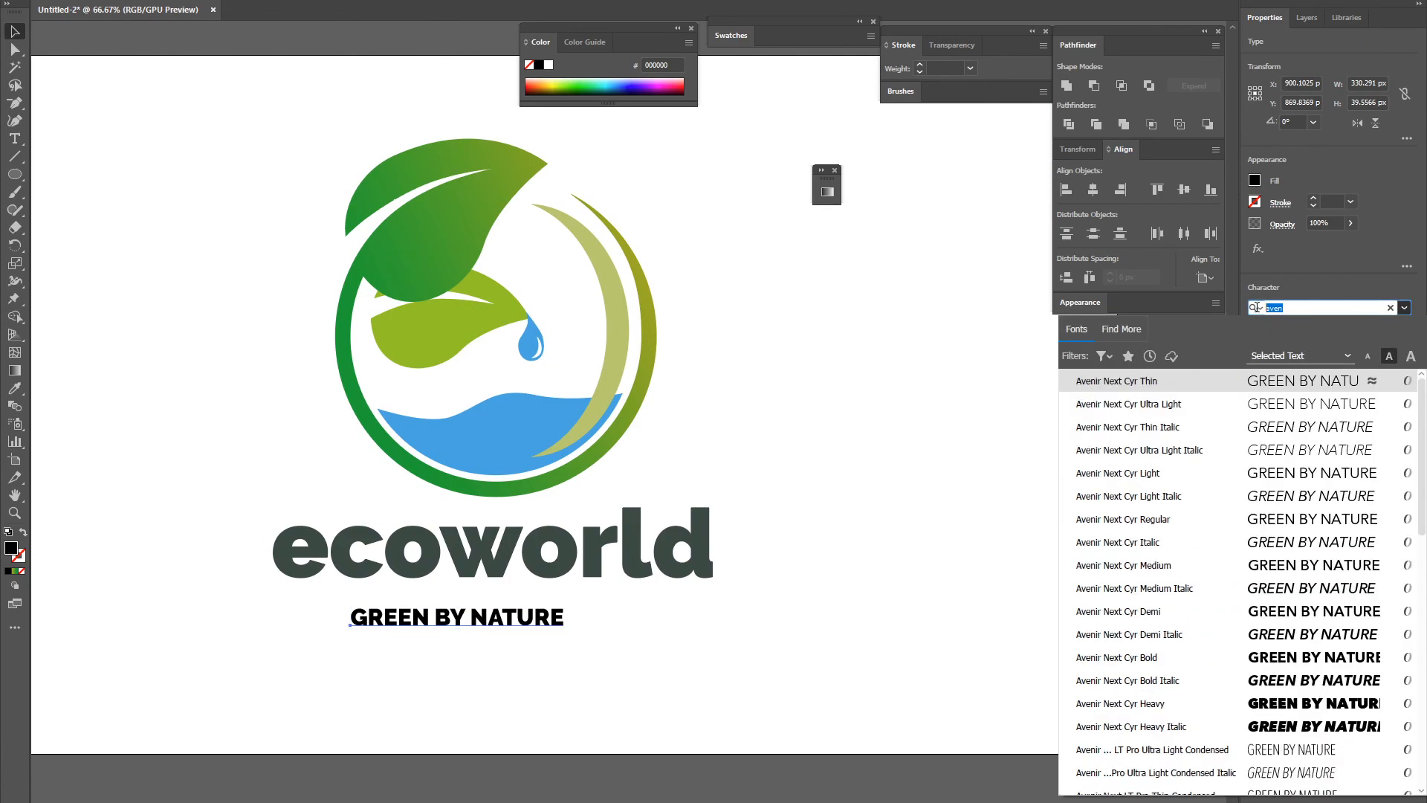
type("gill")
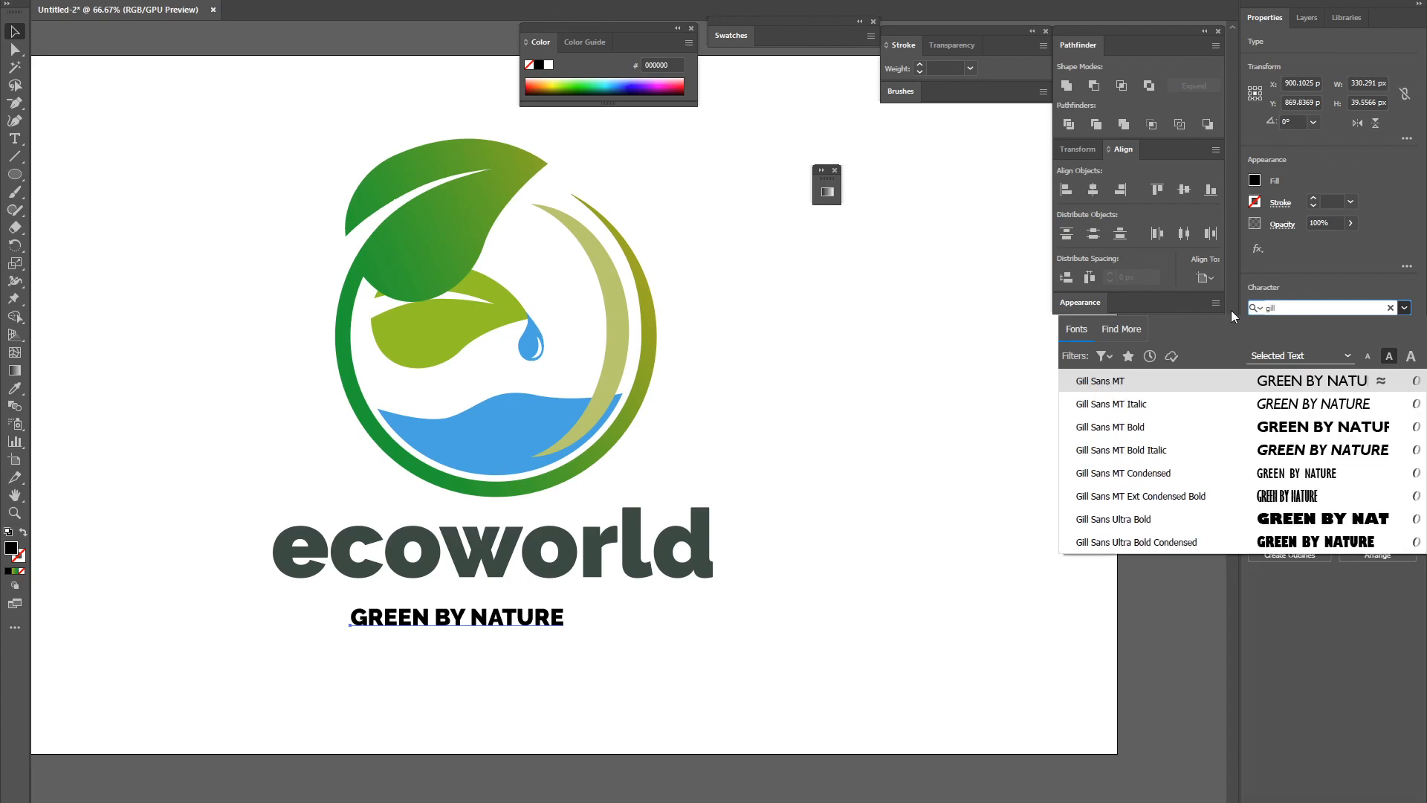
left_click(1117, 383)
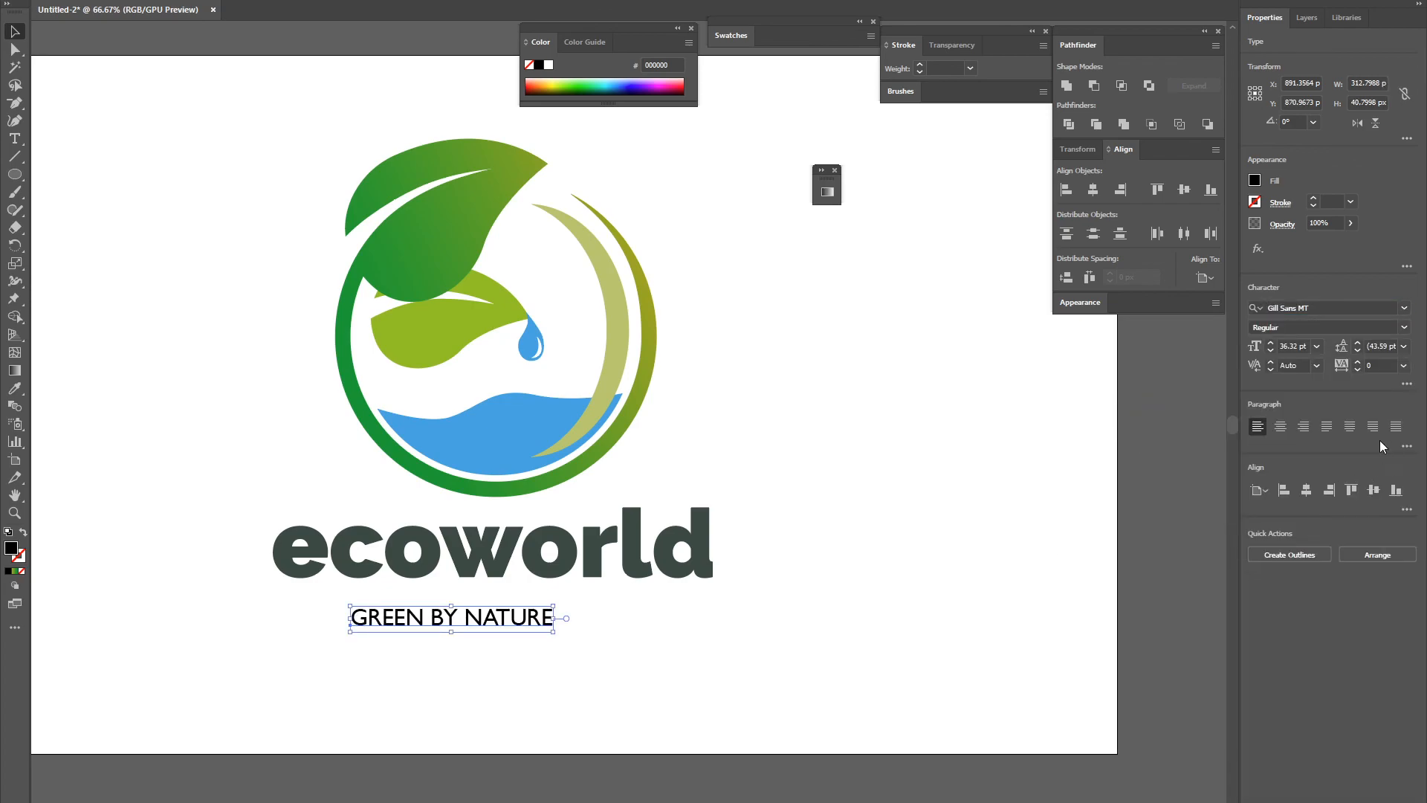
Set the tagline's tracking to 200, move it up close beneath ecoworld and centre it horizontally on the artboard
left_click(1403, 365)
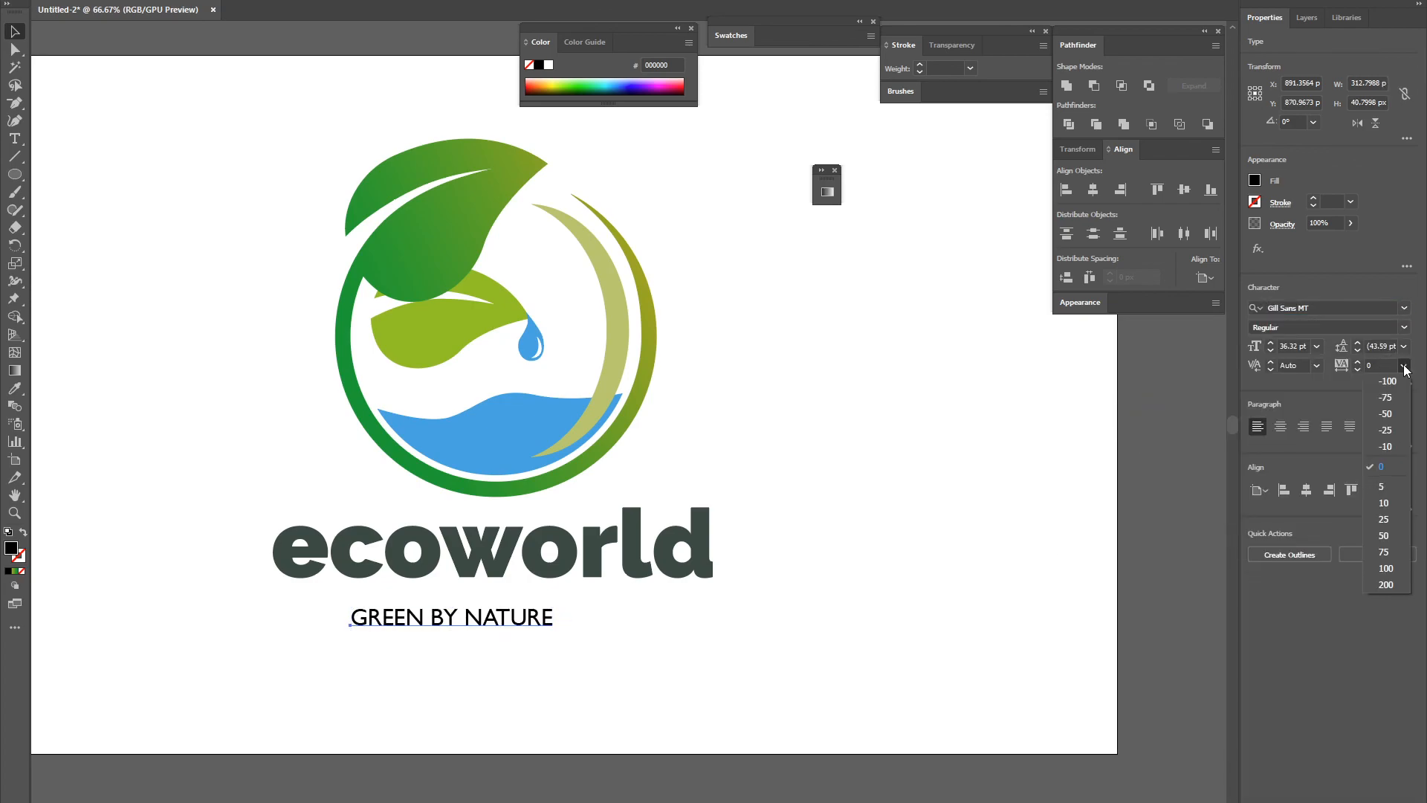
left_click(1395, 589)
left_click_drag(520, 619, 530, 599)
left_click(1093, 188)
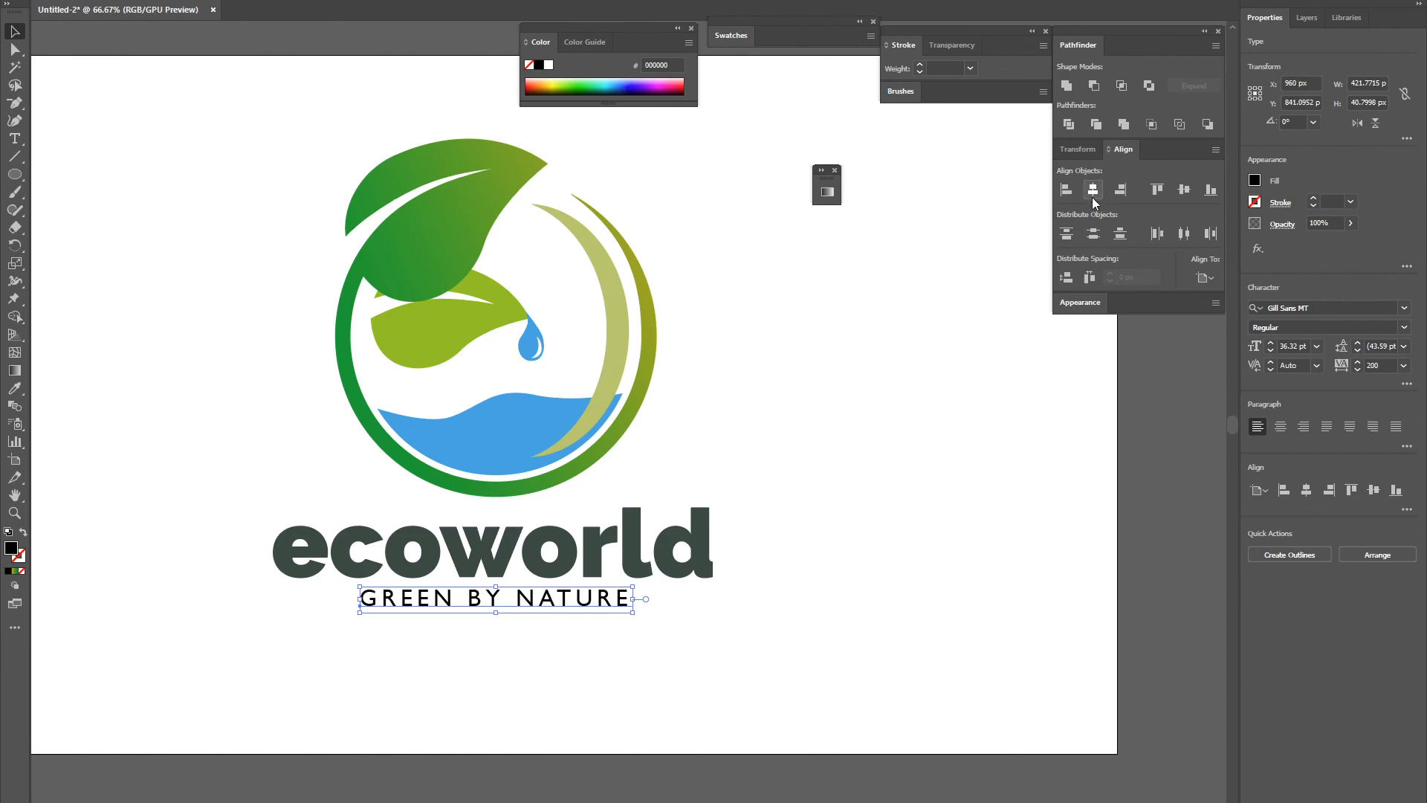
Centre the ecoworld text horizontally on the artboard and deselect it
left_click(712, 520)
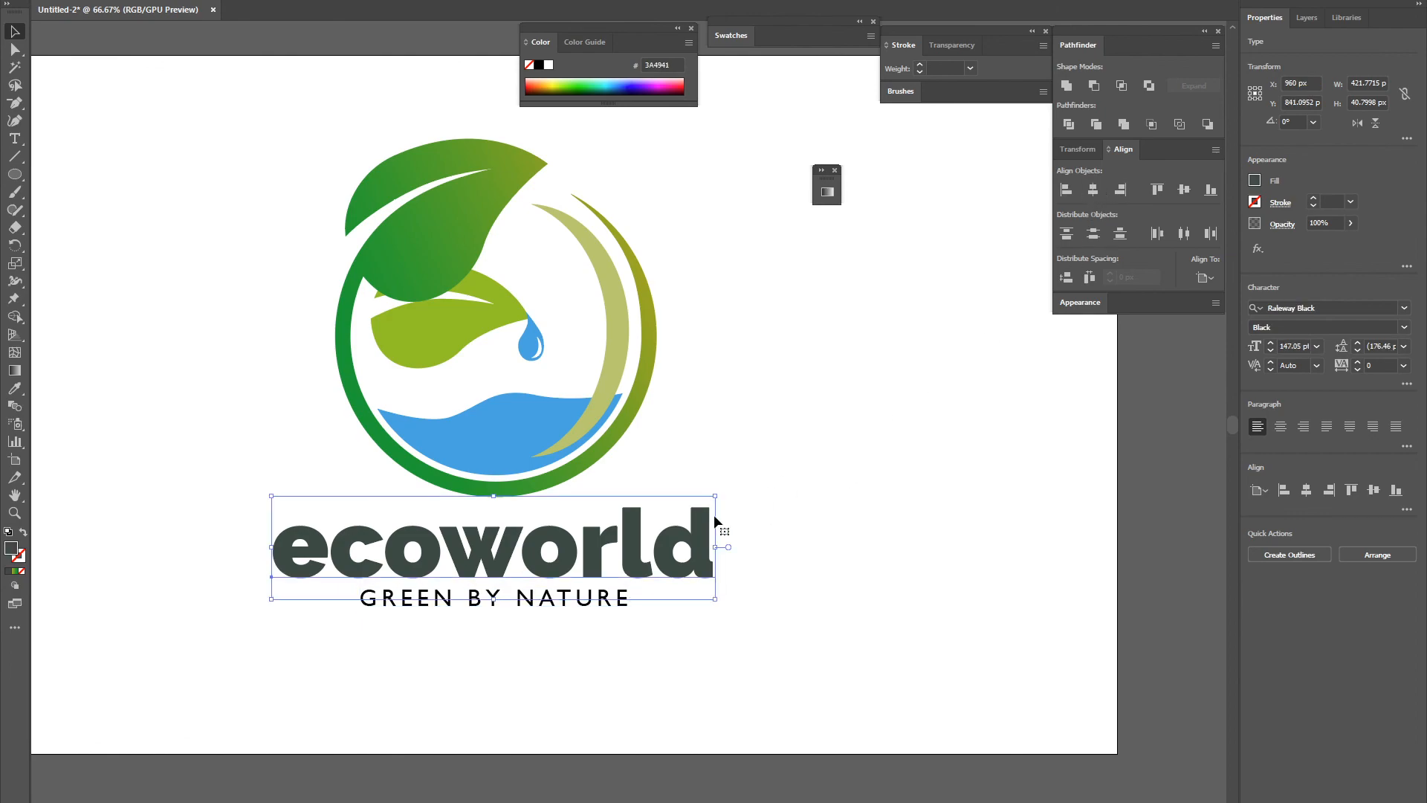
left_click(1092, 189)
left_click(895, 430)
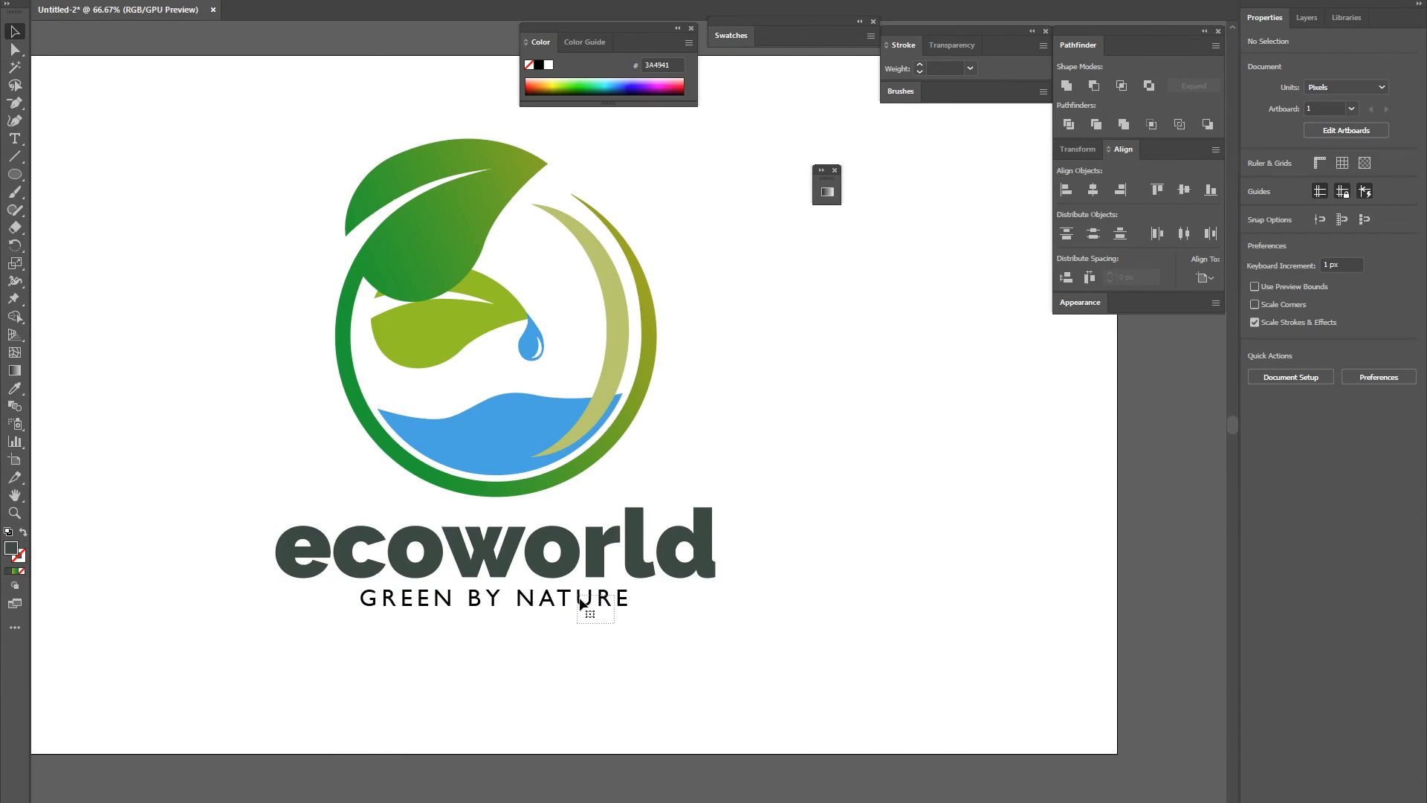
Widen the GREEN BY NATURE tagline's tracking to 300 and centre it horizontally on the artboard again
left_click_drag(581, 603, 572, 581)
left_click(644, 612)
left_click(631, 599)
left_click(1377, 368)
type("300")
key("Return")
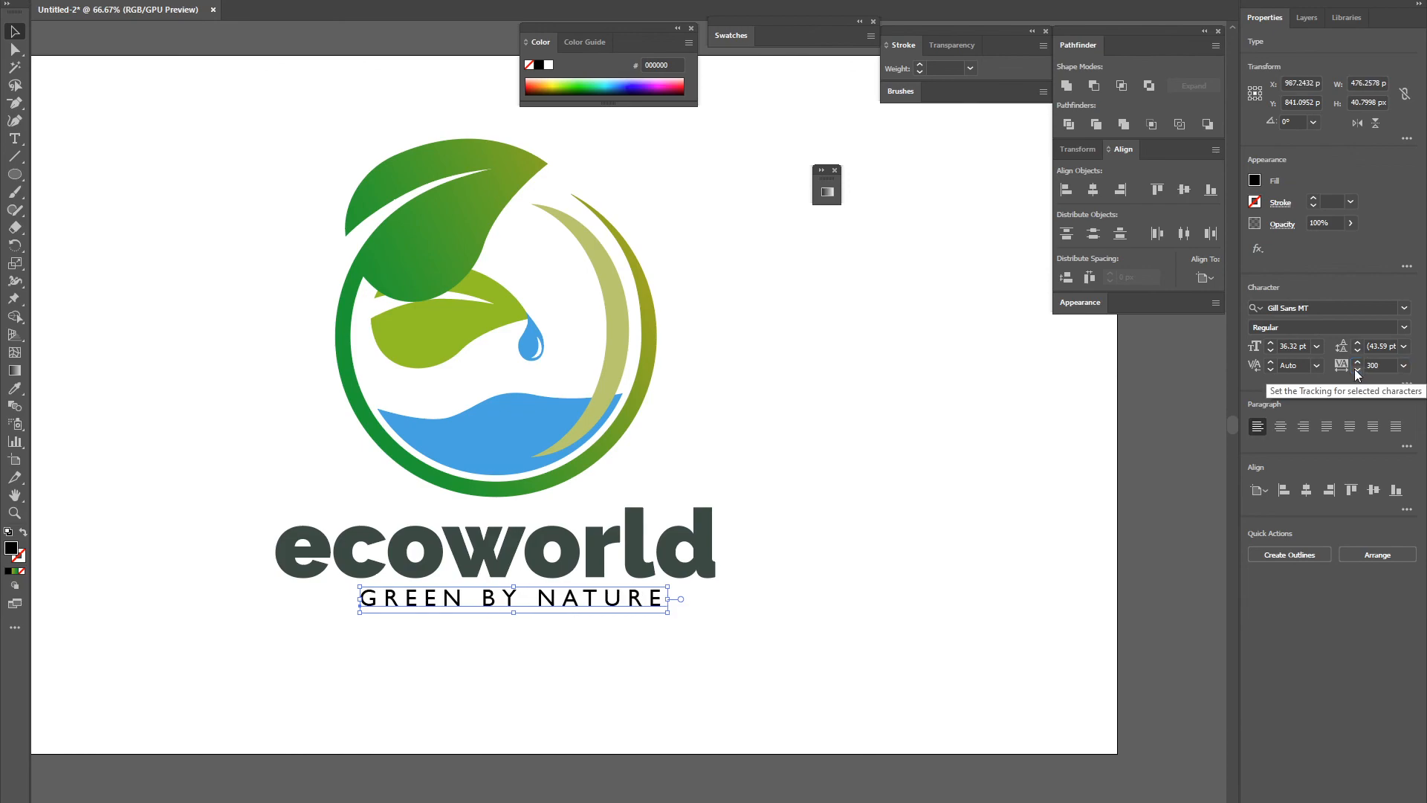
left_click(1093, 190)
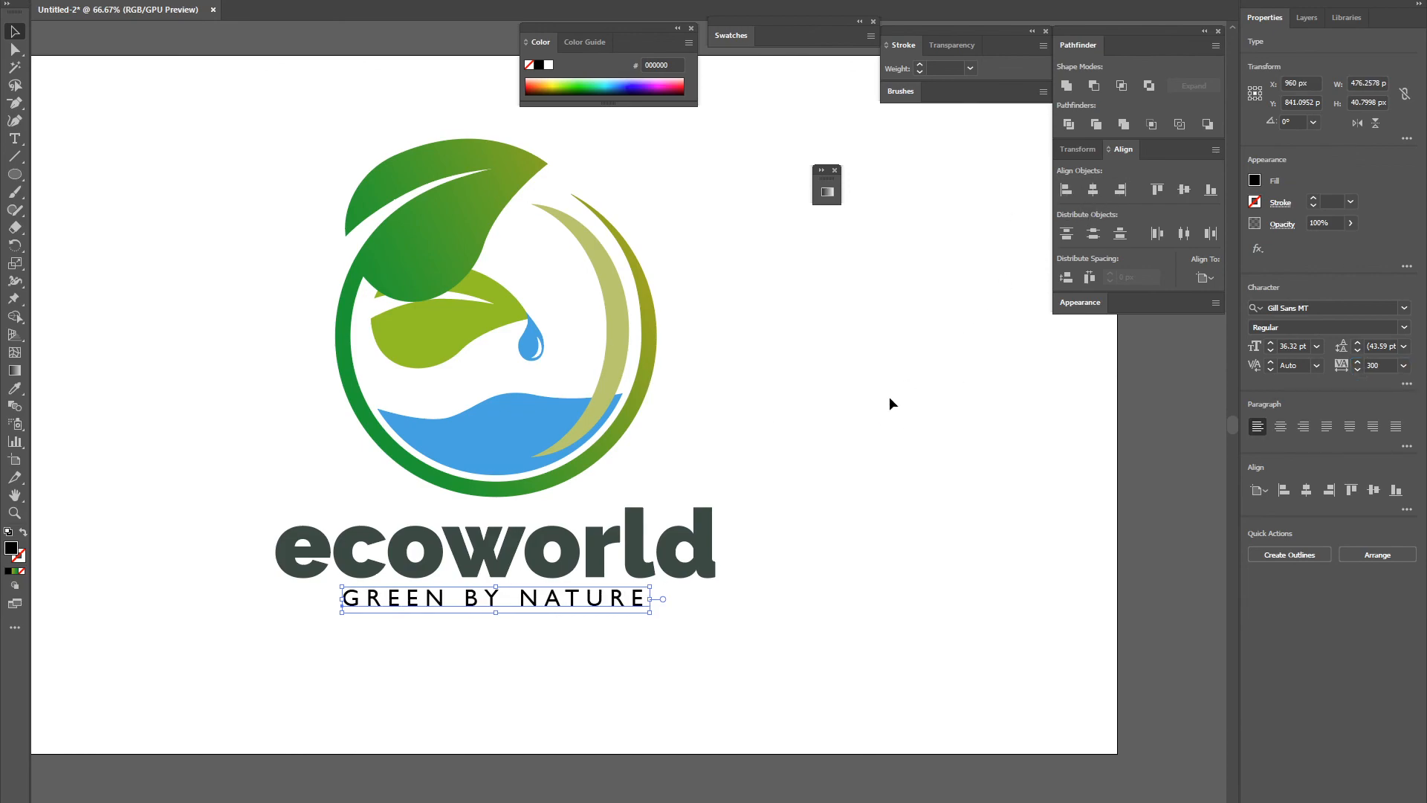
Deselect the tagline, move the colour settings clear of the logo and close the gradient settings
left_click(839, 489)
left_click_drag(613, 27, 1199, 459)
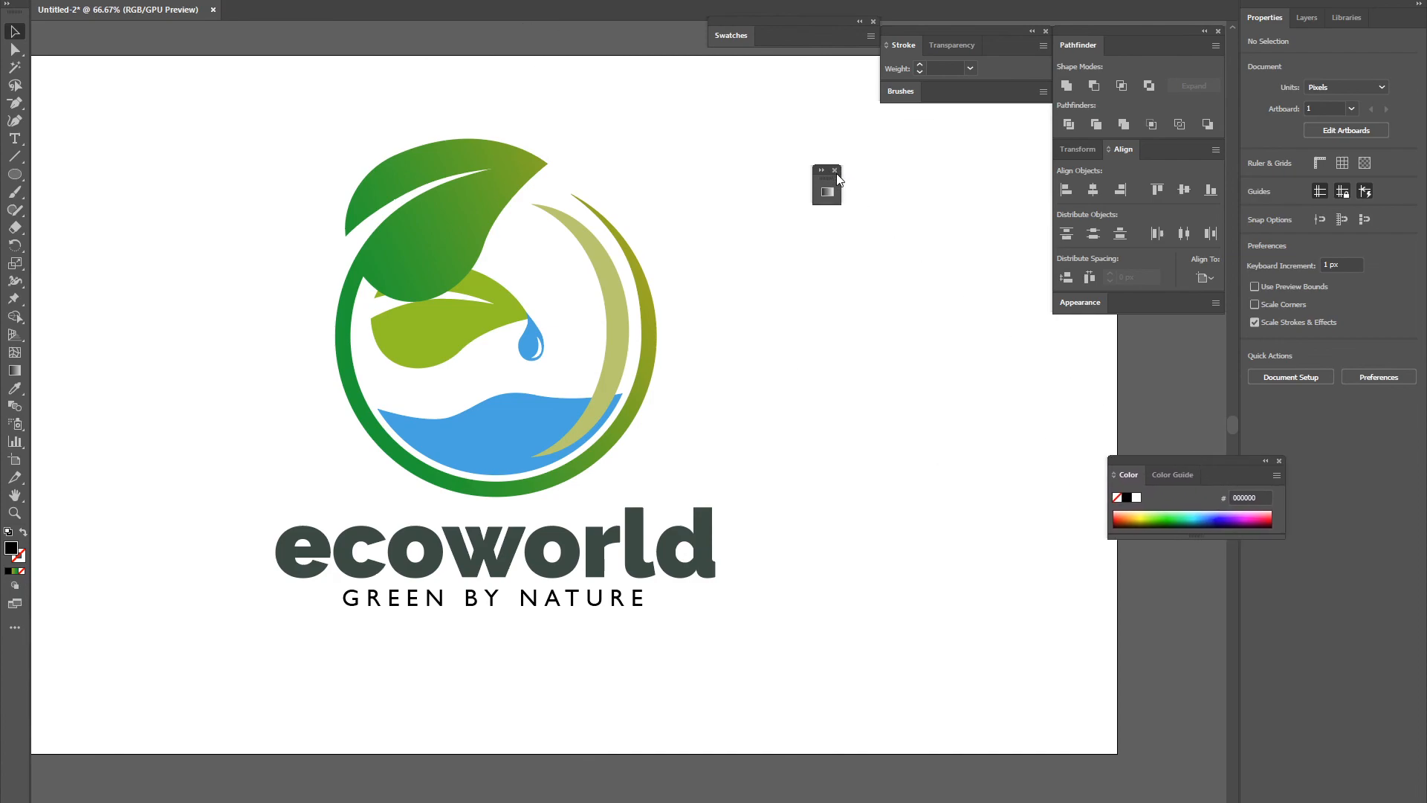
left_click_drag(810, 251, 836, 271)
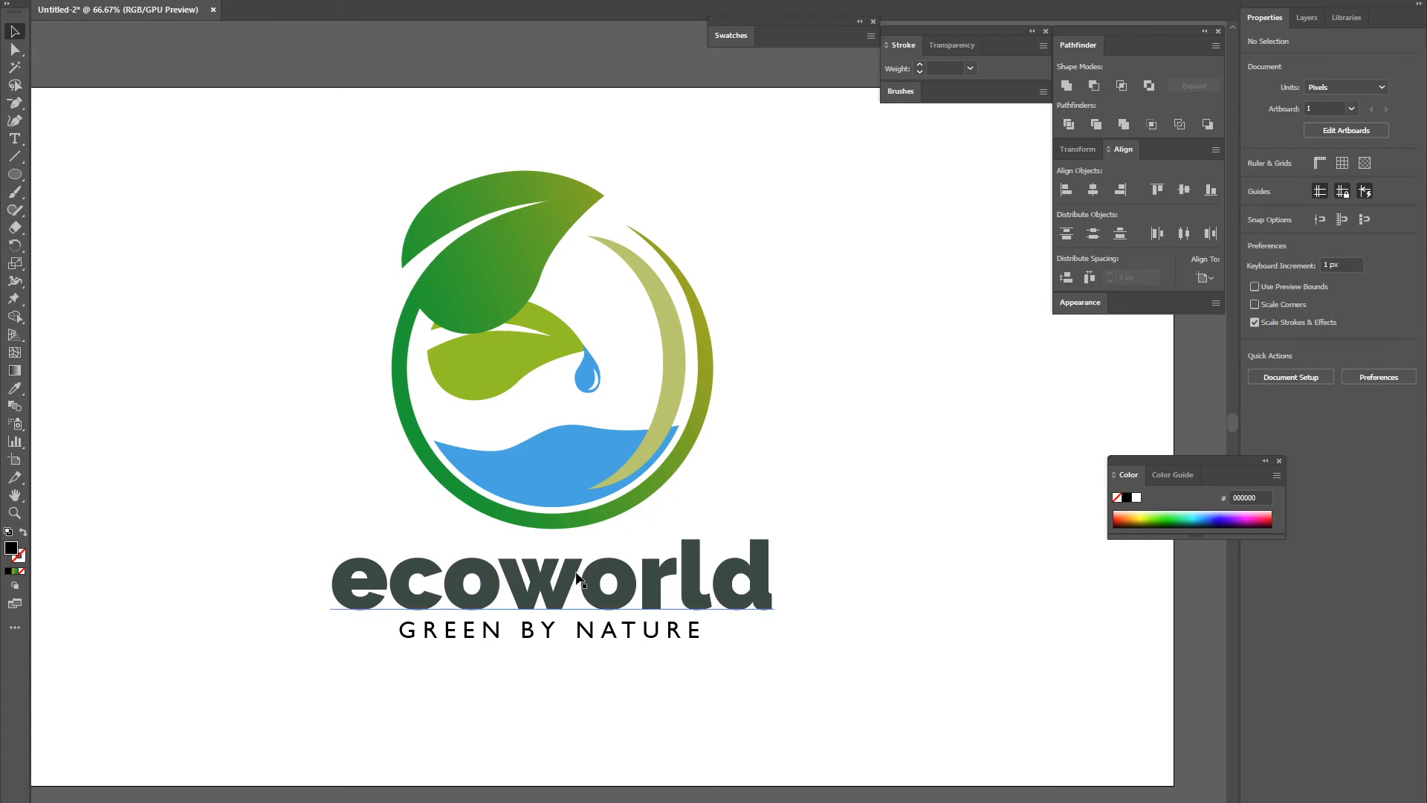
Insert a space into the brand name so it reads "eco world" and centre it horizontally on the artboard
double_click(539, 594)
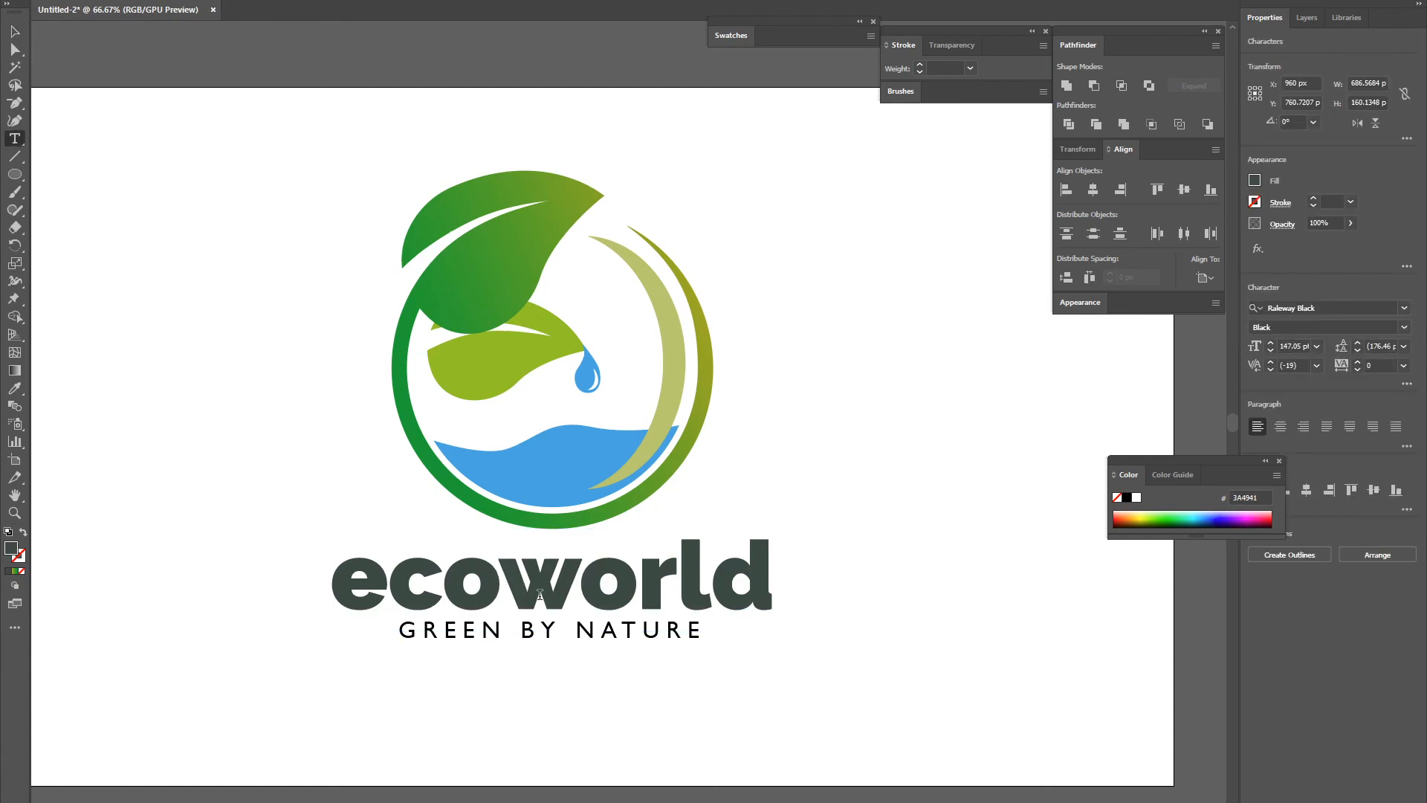
left_click(13, 33)
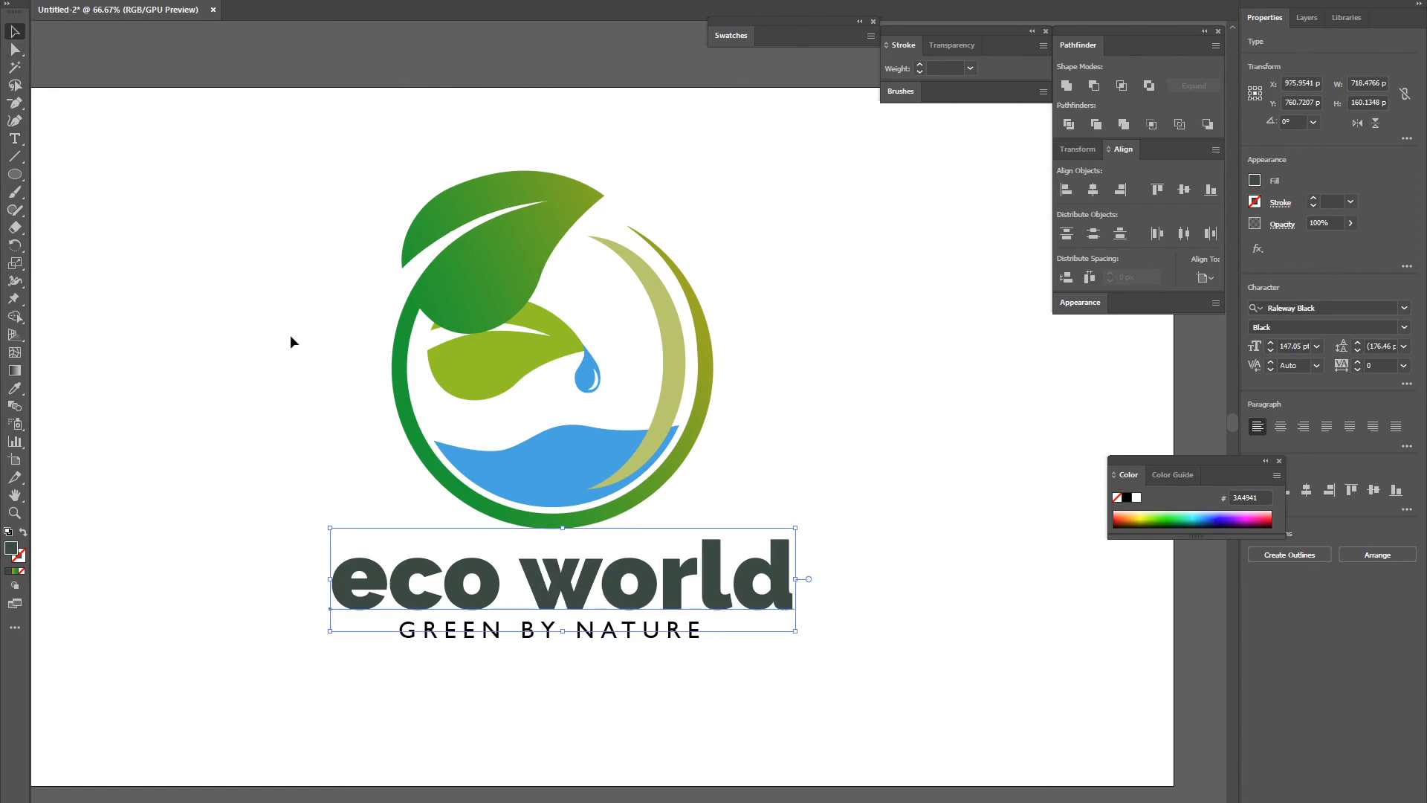
left_click(1092, 190)
left_click(887, 450)
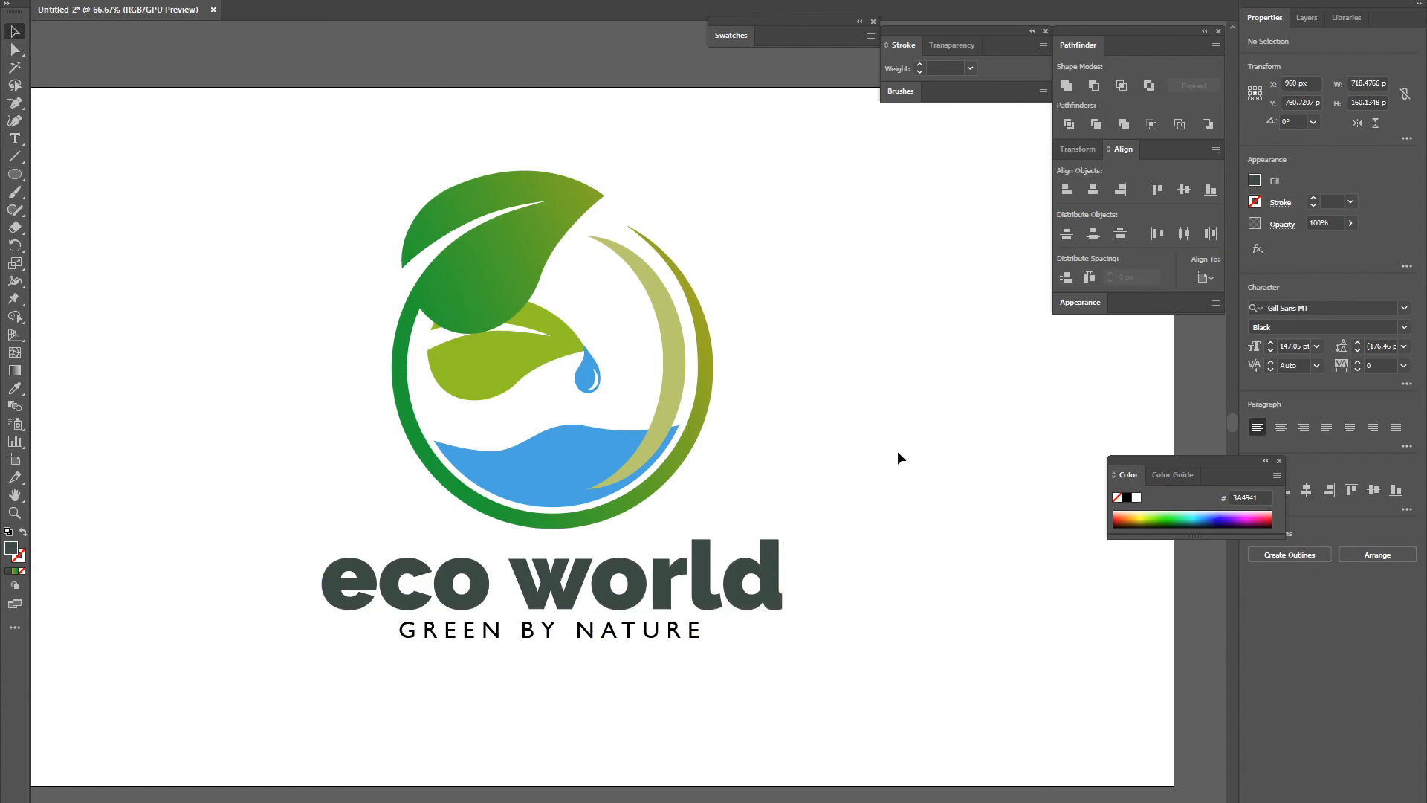
mouse_move(894, 331)
left_mouse_down()
mouse_move(801, 334)
mouse_move(930, 337)
mouse_move(903, 346)
left_mouse_up()
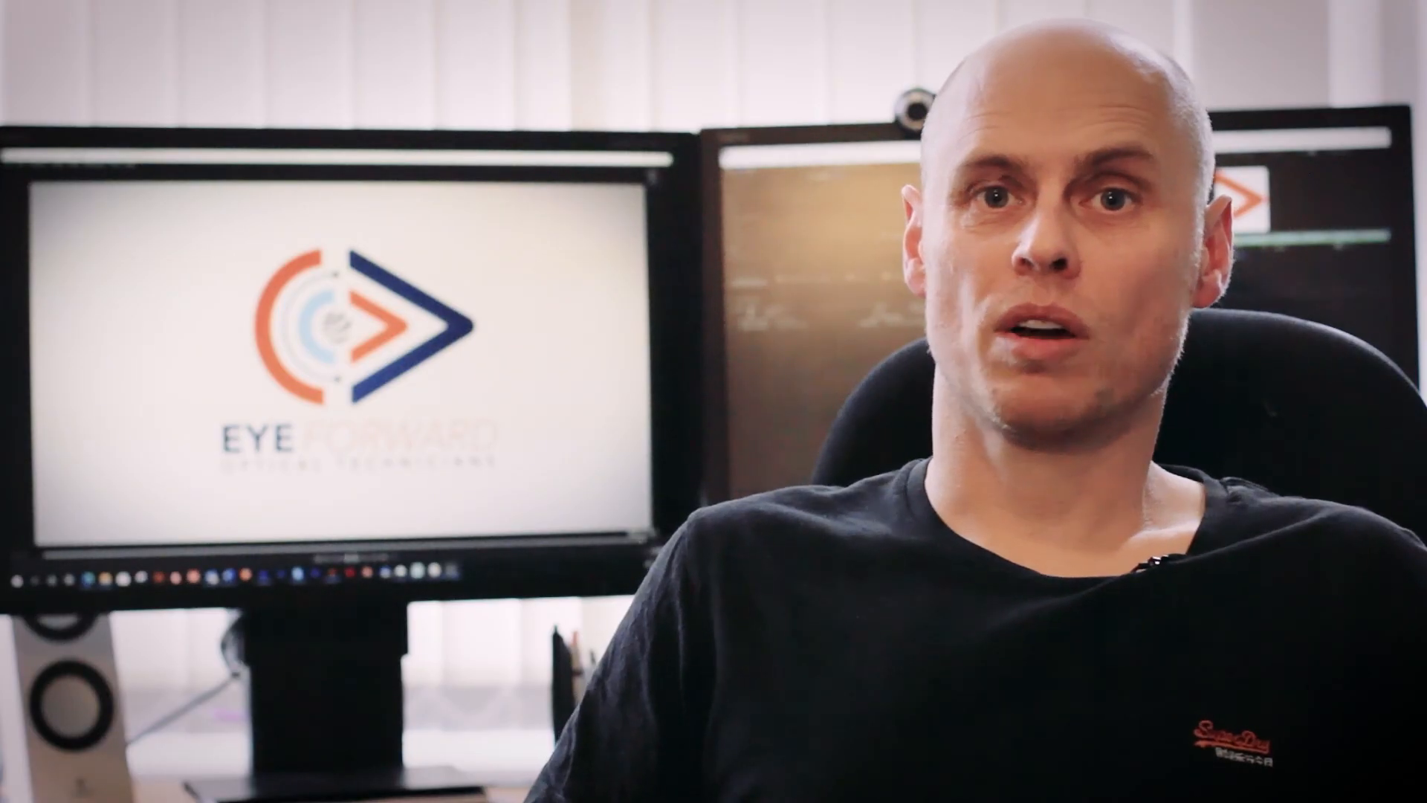